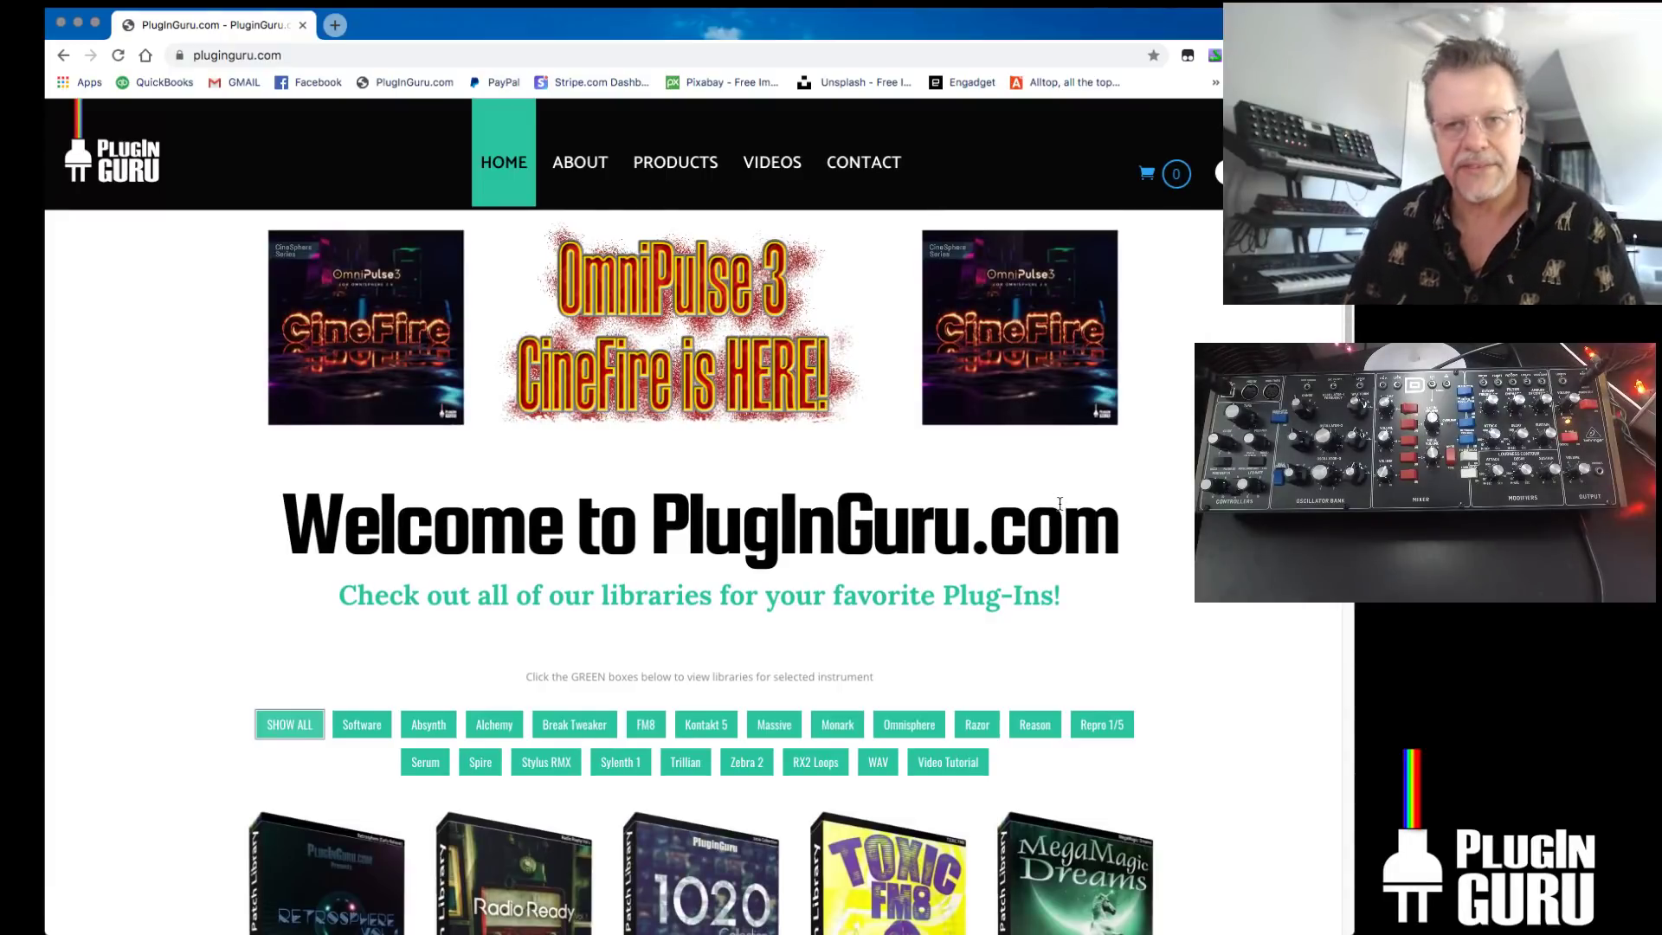
Filter the PluginGuru homepage's product list to Software and examine the ModMate MIDI effect entry
{"action": "scroll", "coordinate": [1060, 511], "scroll_direction": "down", "scroll_amount": 4}
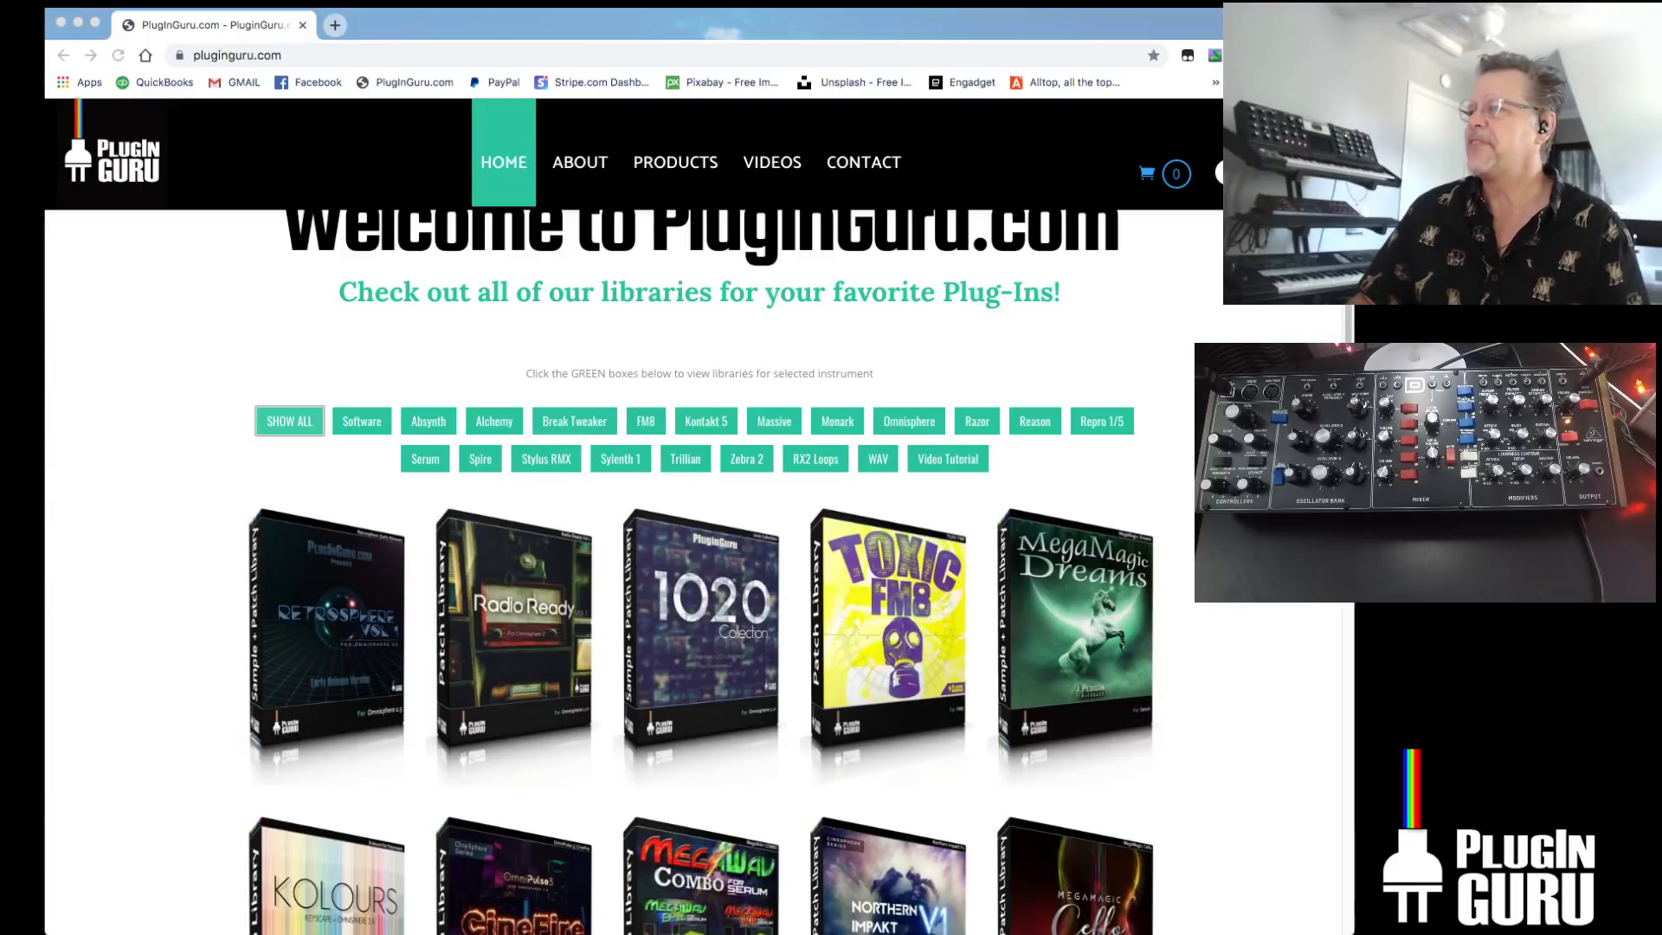
{"action": "scroll", "coordinate": [1144, 425], "scroll_direction": "down", "scroll_amount": 7}
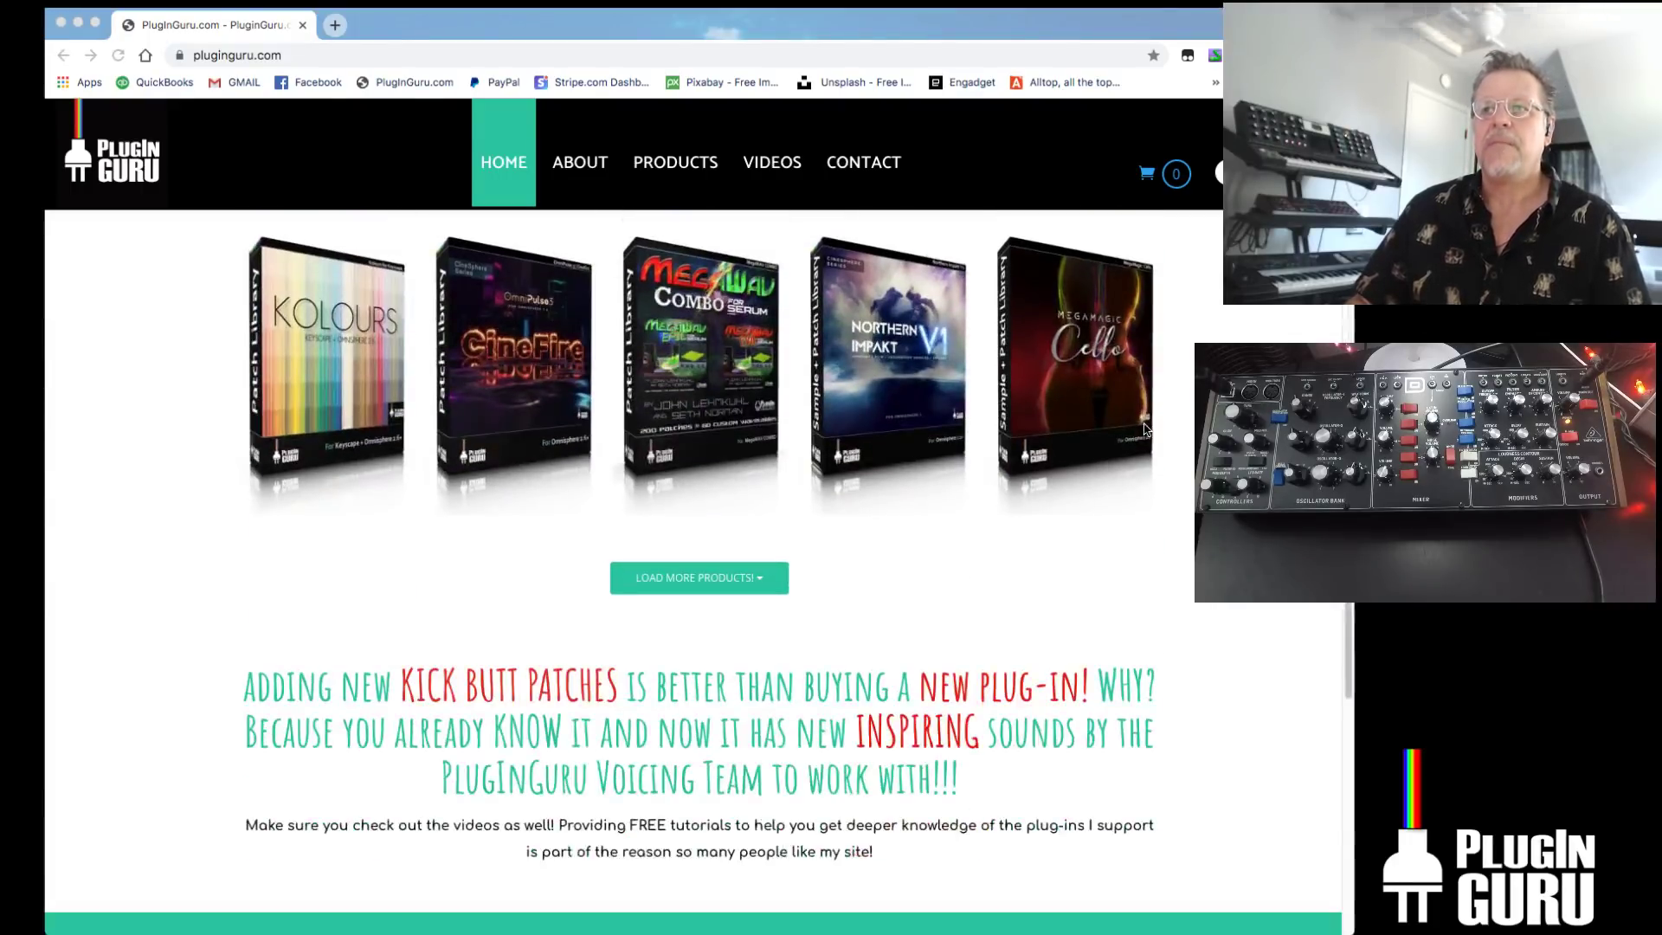
{"action": "scroll", "coordinate": [1144, 430], "scroll_direction": "up", "scroll_amount": 7}
{"action": "scroll", "coordinate": [1145, 431], "scroll_direction": "up", "scroll_amount": 3}
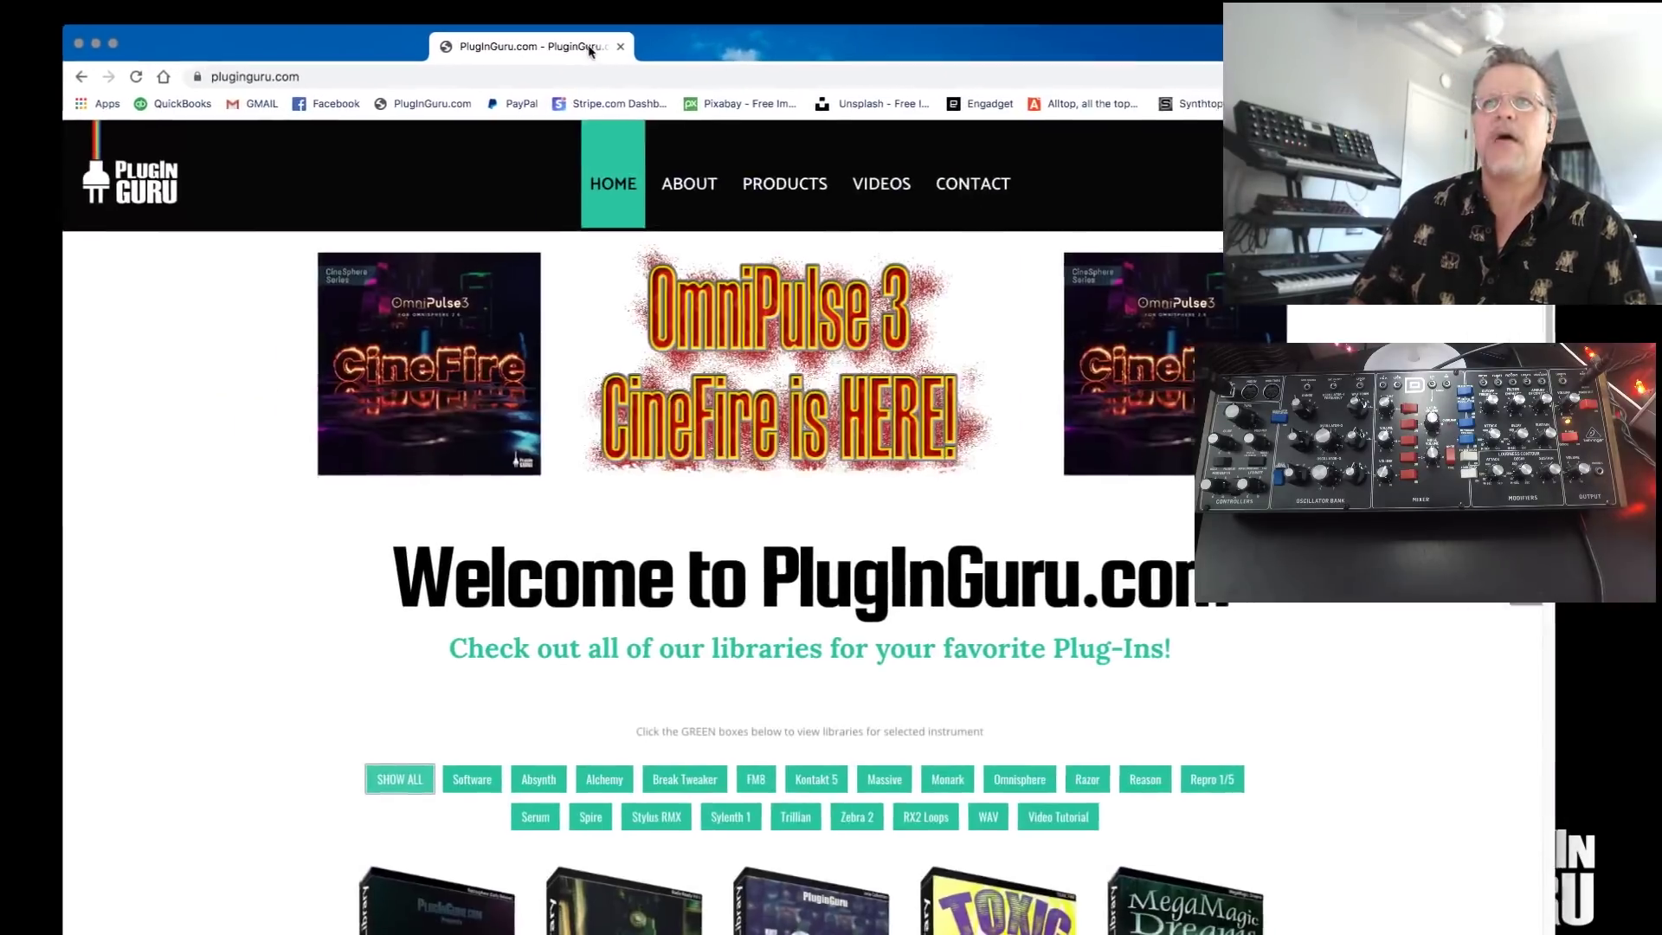
{"action": "left_click", "coordinate": [488, 760]}
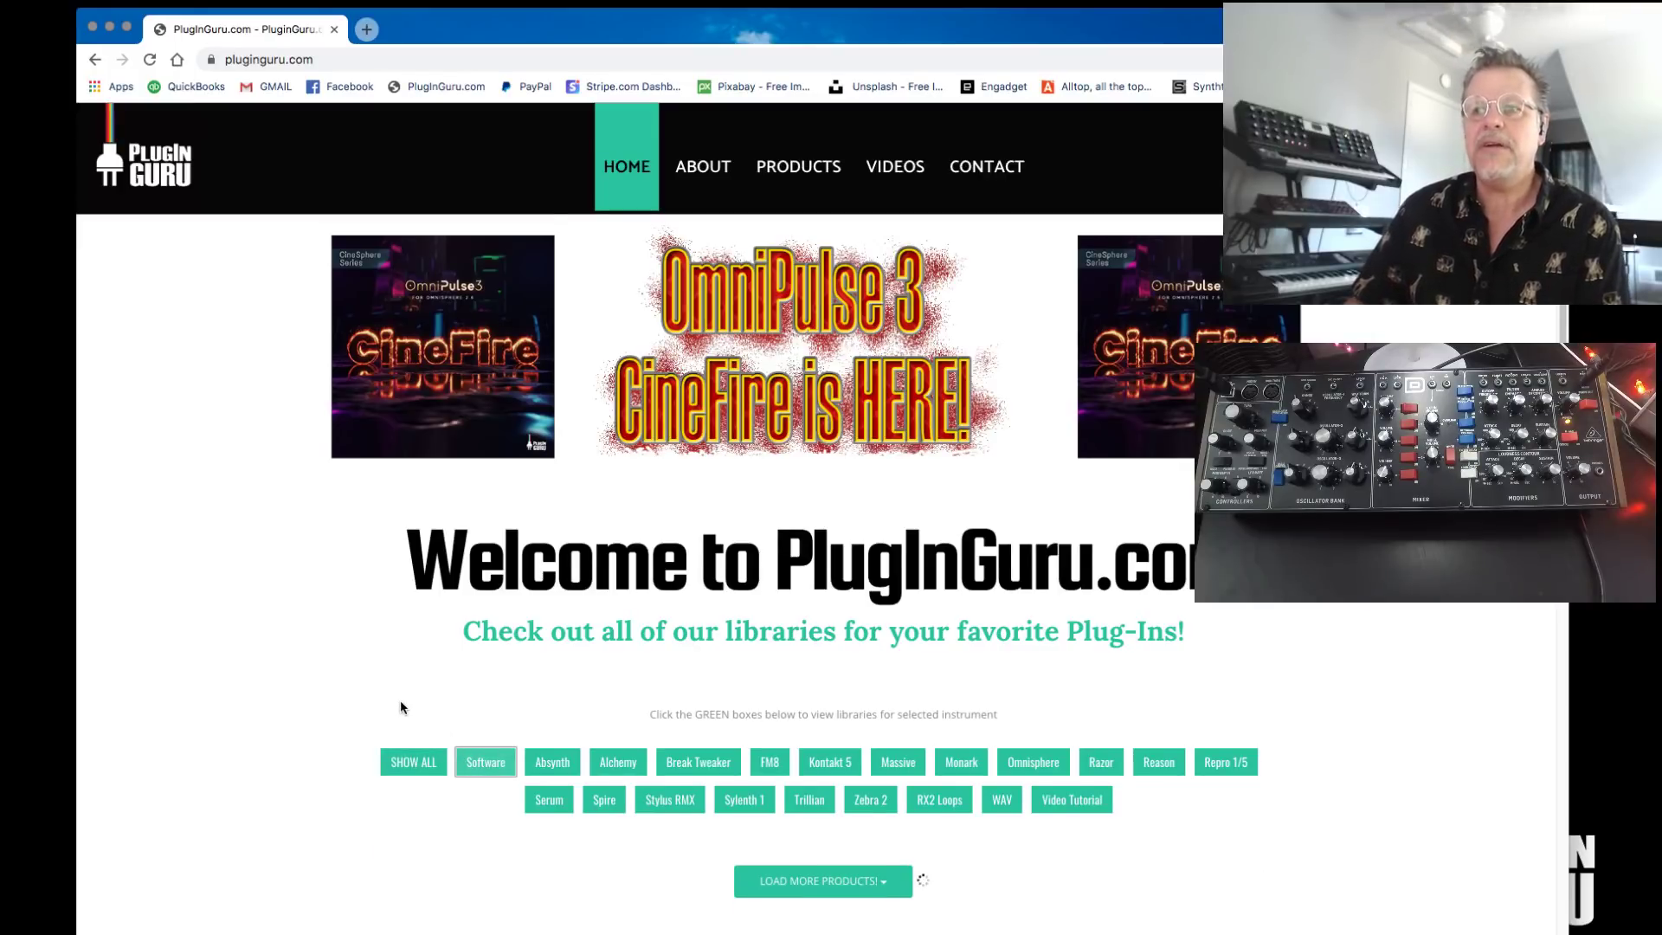
{"action": "scroll", "coordinate": [403, 707], "scroll_direction": "down", "scroll_amount": 3}
{"action": "mouse_move", "coordinate": [672, 783]}
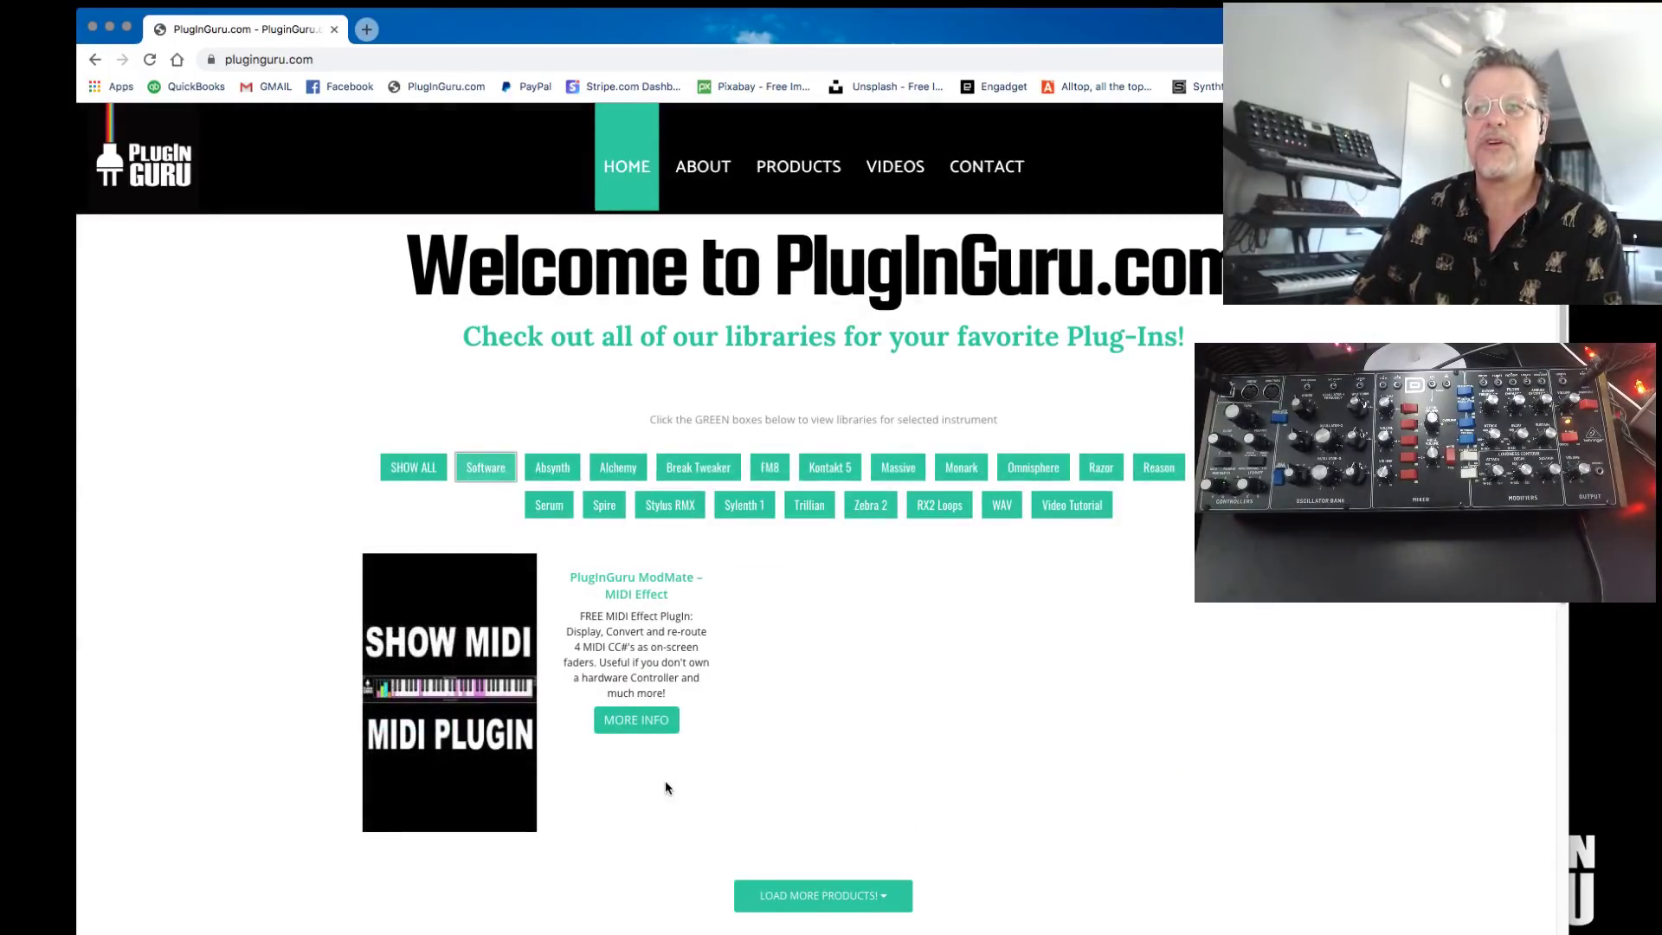
{"action": "mouse_move", "coordinate": [468, 691]}
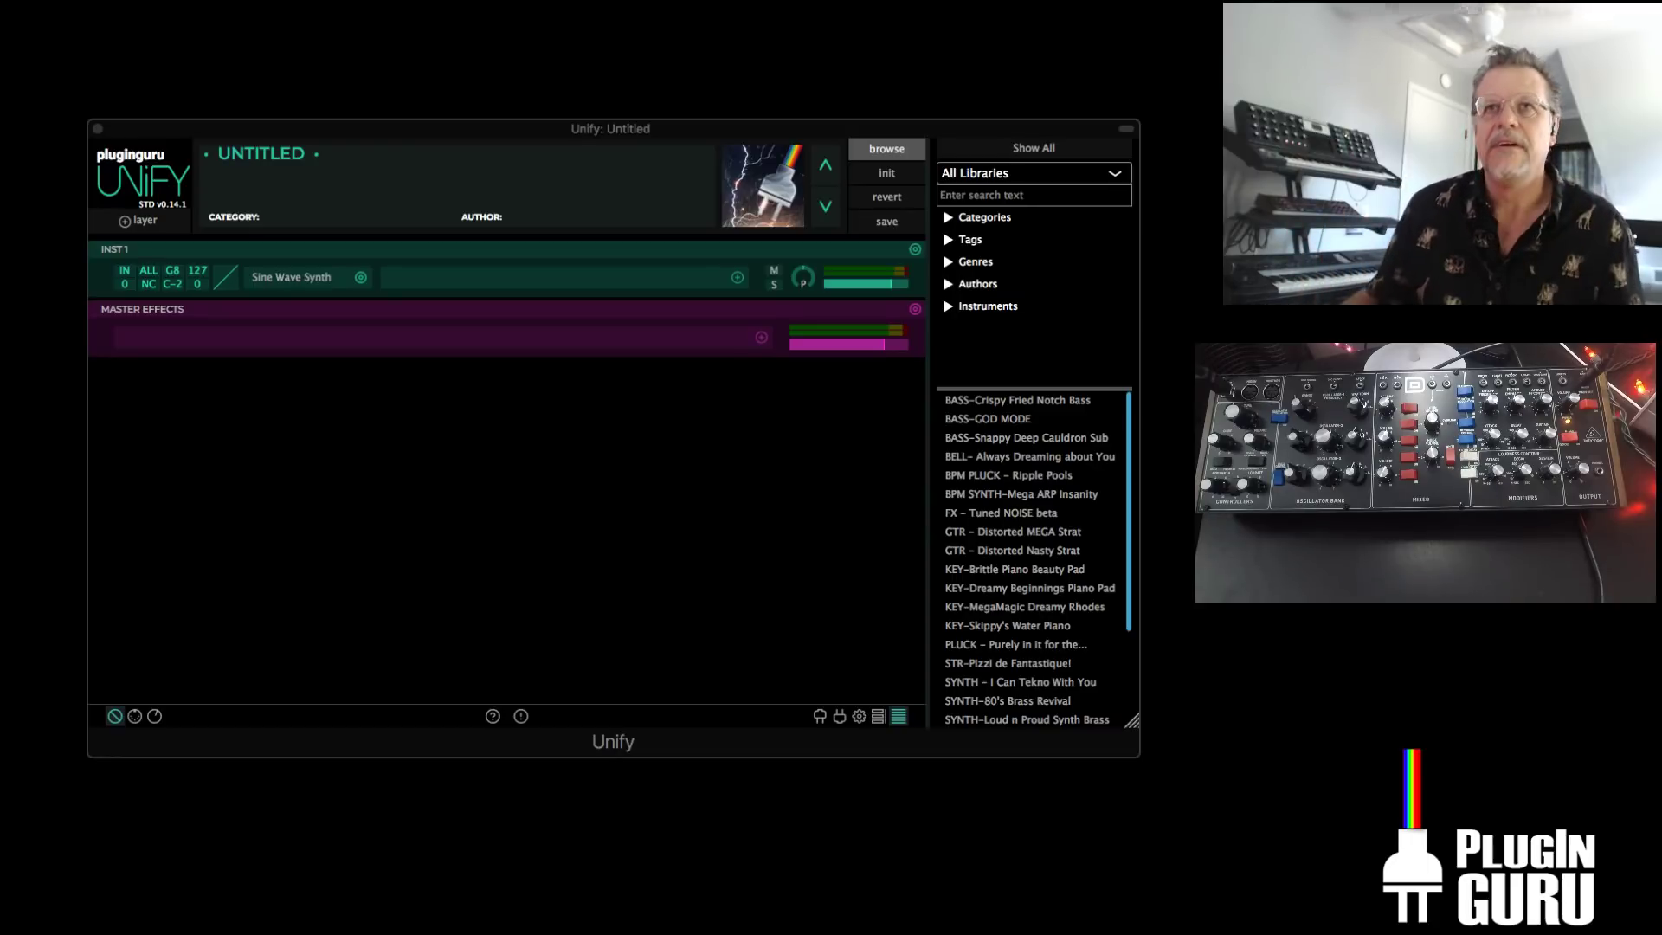
Switch to Unify and swap the INST 1 layer's Sine Wave Synth for the Guru Sampler
{"action": "left_click", "coordinate": [359, 278]}
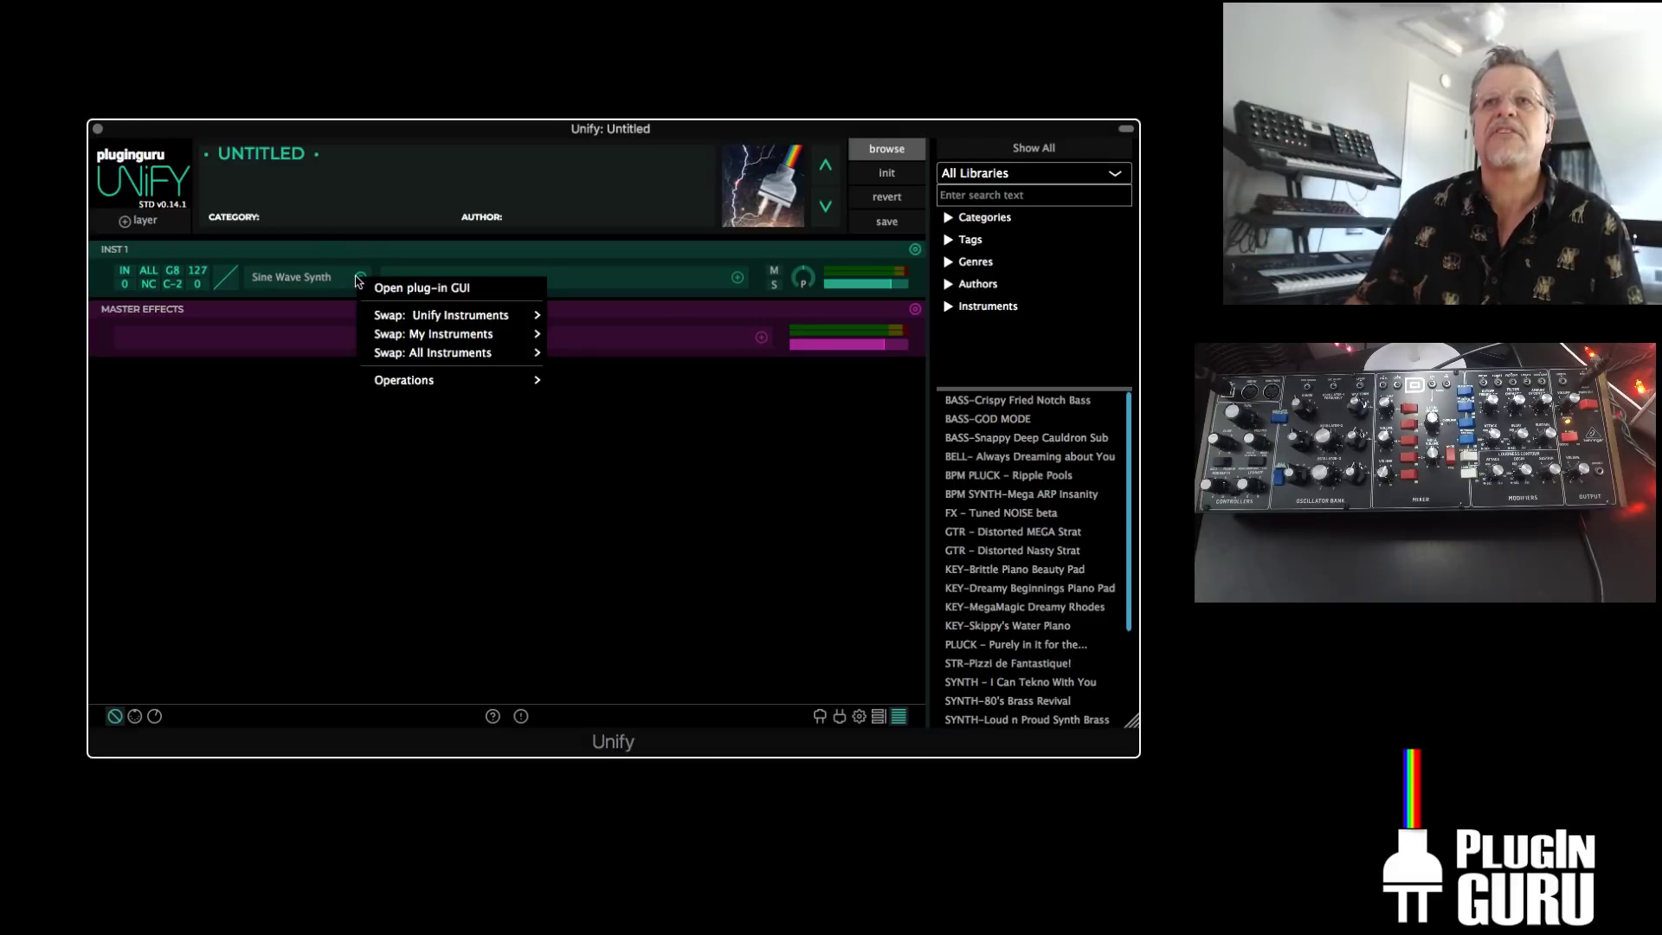
{"action": "mouse_move", "coordinate": [415, 321]}
{"action": "left_click", "coordinate": [601, 338]}
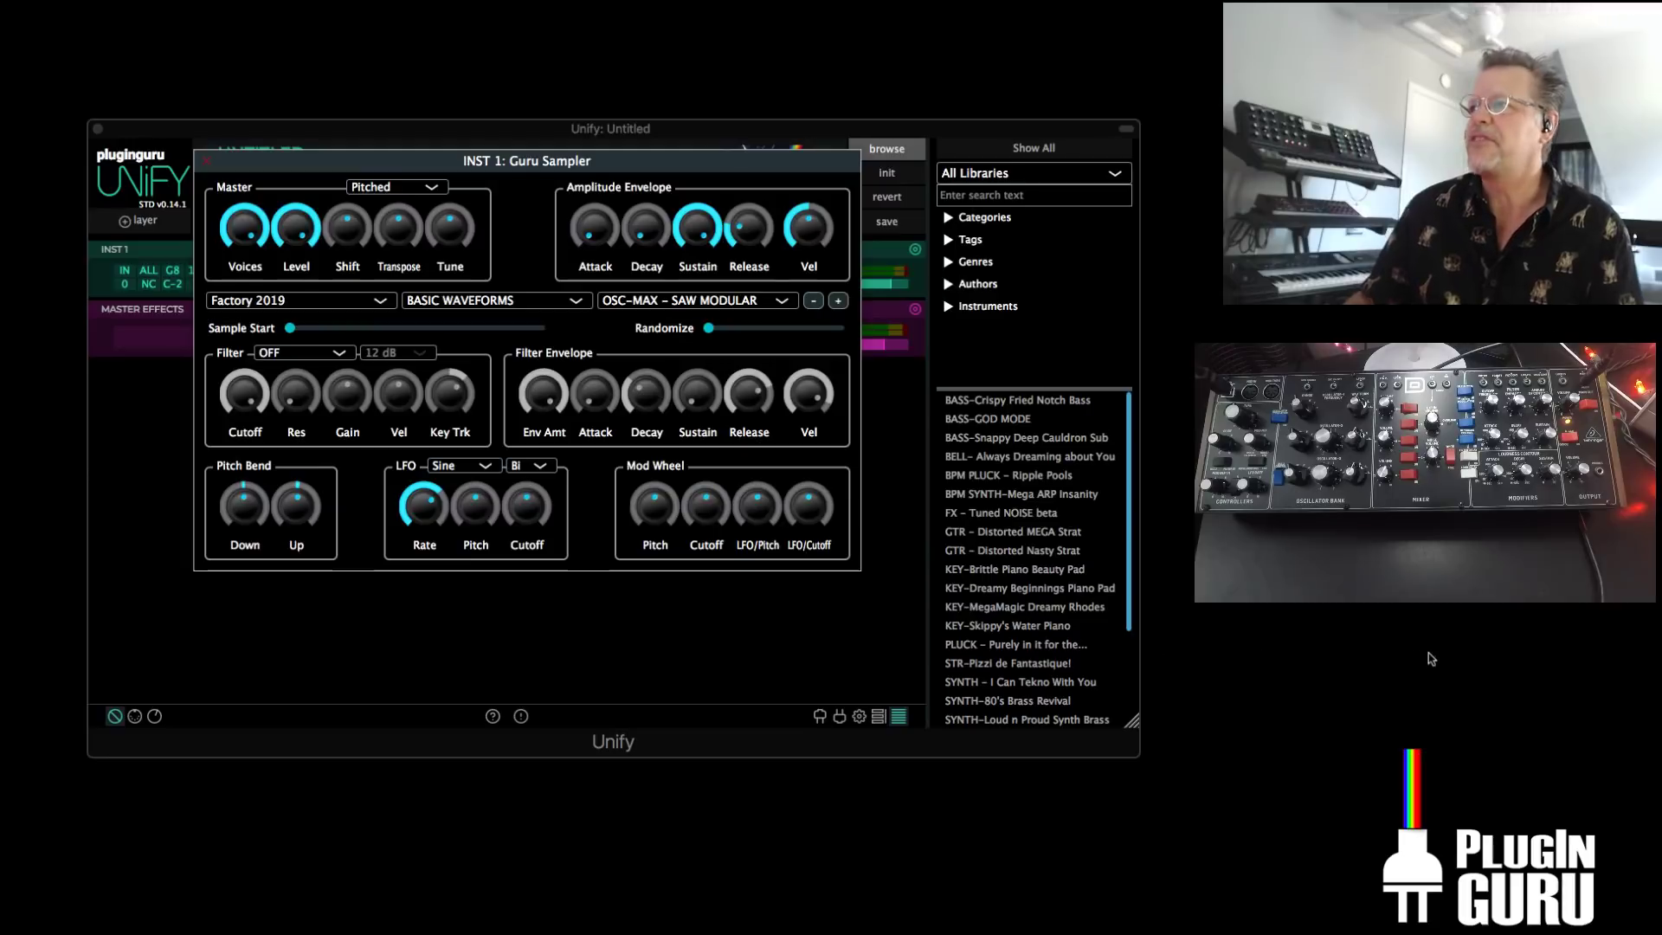
Set the Guru Sampler's filter type to LowPass and look through its slope options, keeping 12 dB
{"action": "mouse_move", "coordinate": [344, 235]}
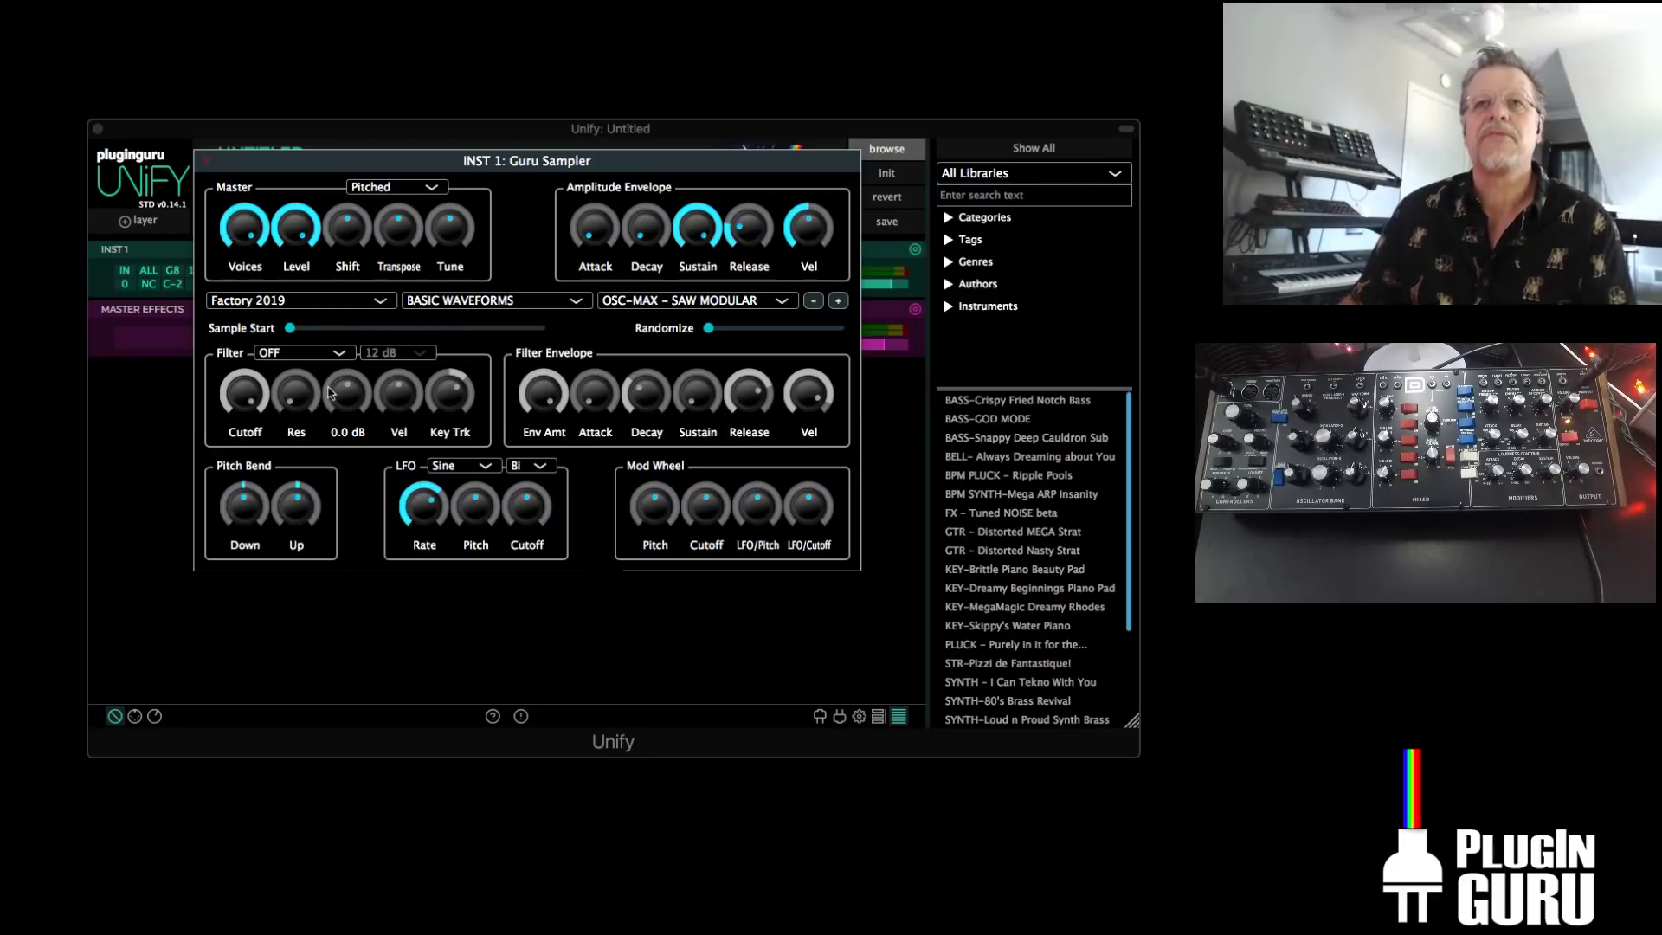
{"action": "left_click", "coordinate": [316, 355]}
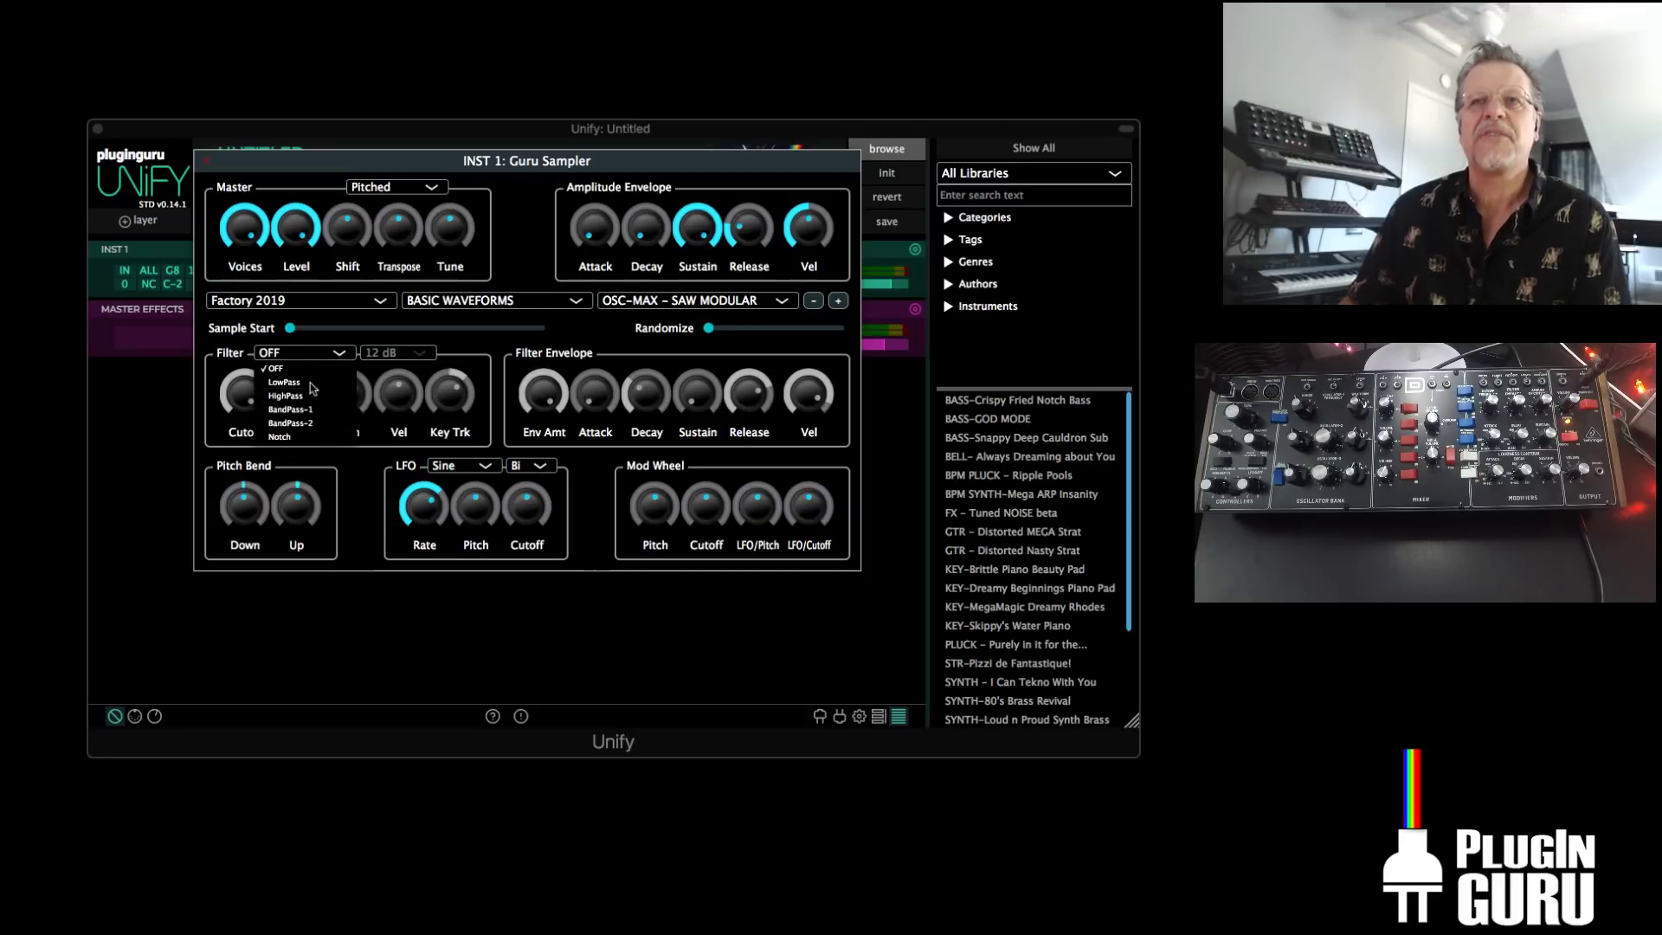
{"action": "left_click", "coordinate": [459, 652]}
{"action": "key", "text": "super+Tab"}
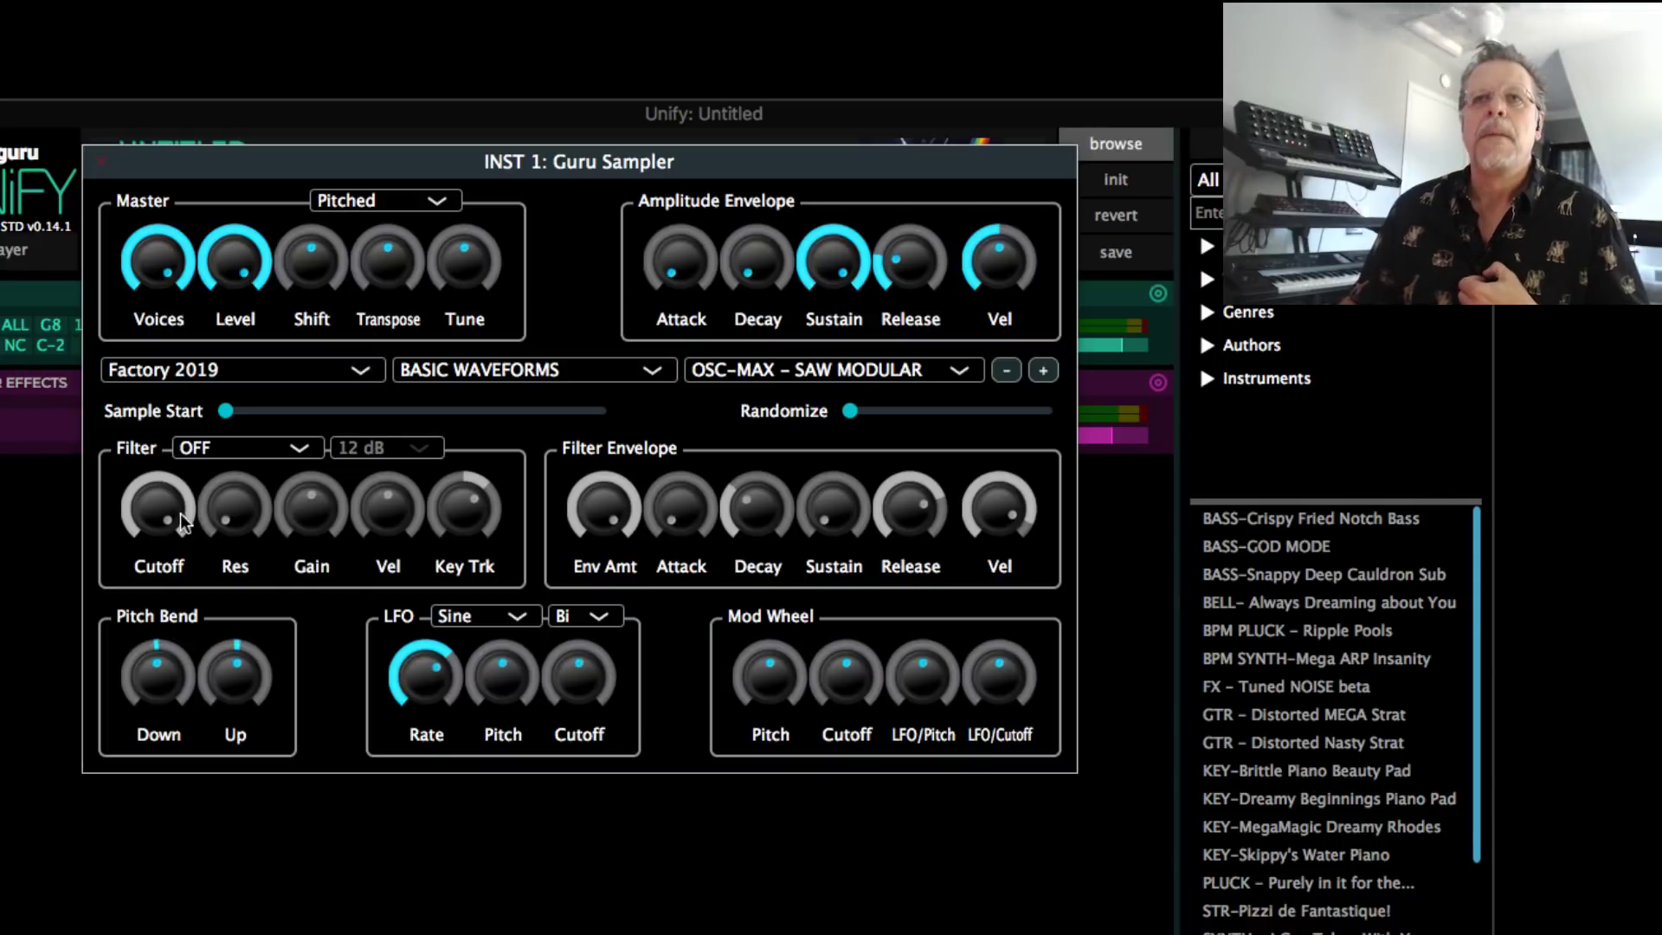
{"action": "left_click", "coordinate": [273, 448]}
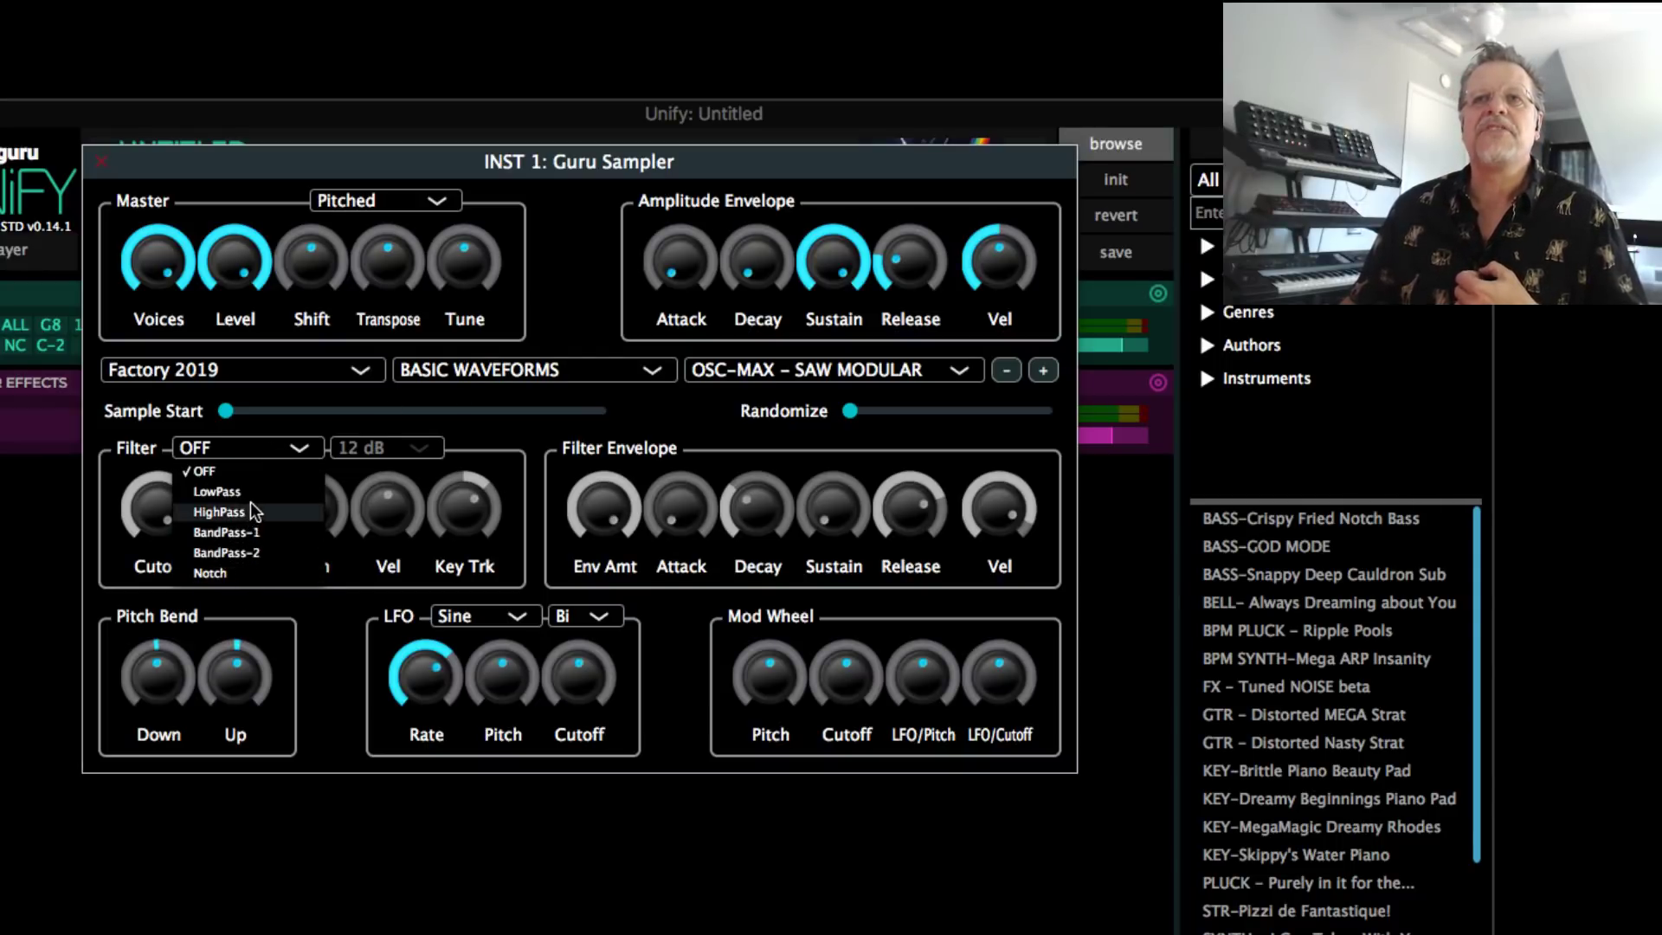
{"action": "left_click", "coordinate": [385, 447]}
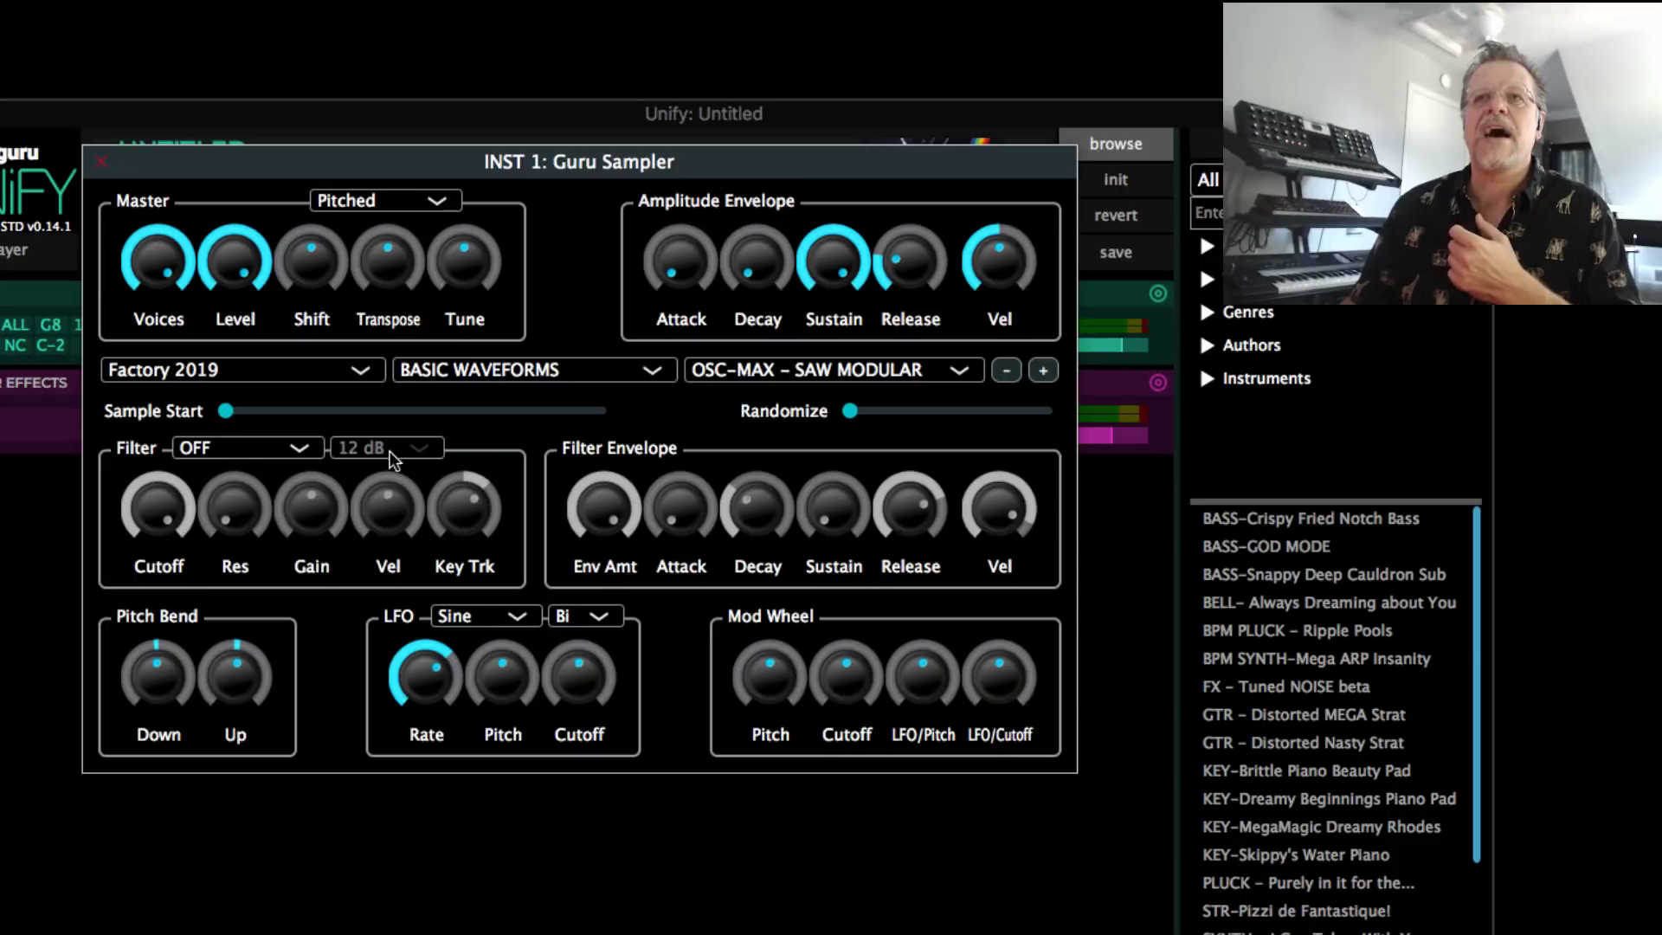
{"action": "left_click", "coordinate": [242, 448]}
{"action": "left_click", "coordinate": [227, 490]}
{"action": "left_click", "coordinate": [368, 448]}
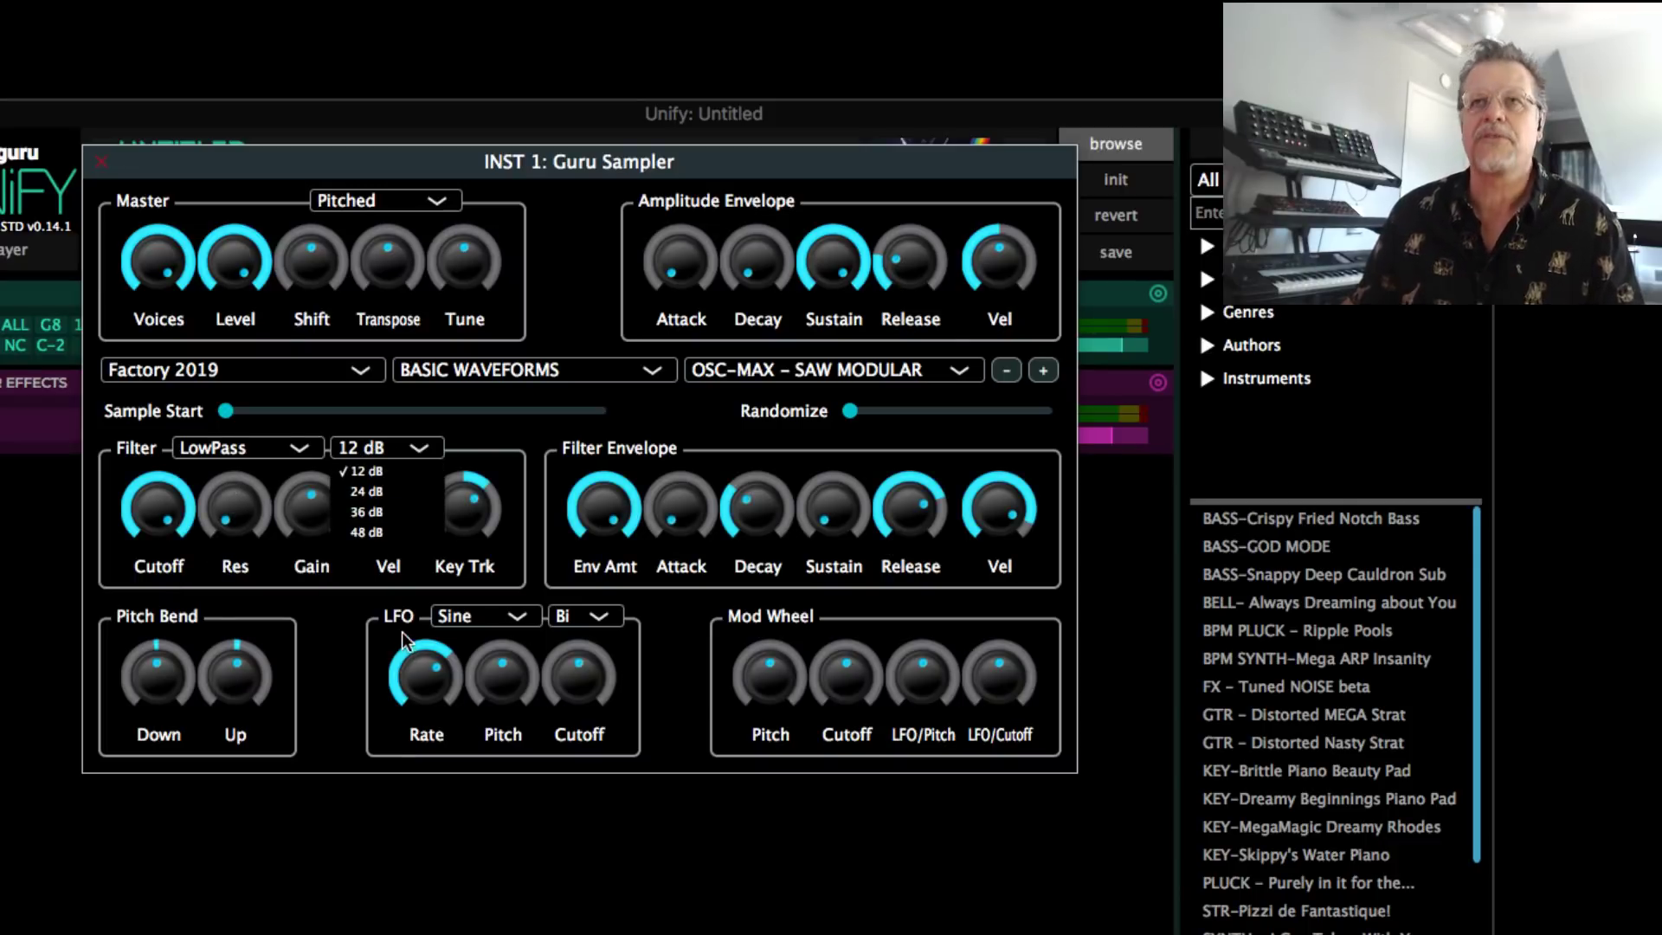
{"action": "left_click", "coordinate": [364, 601]}
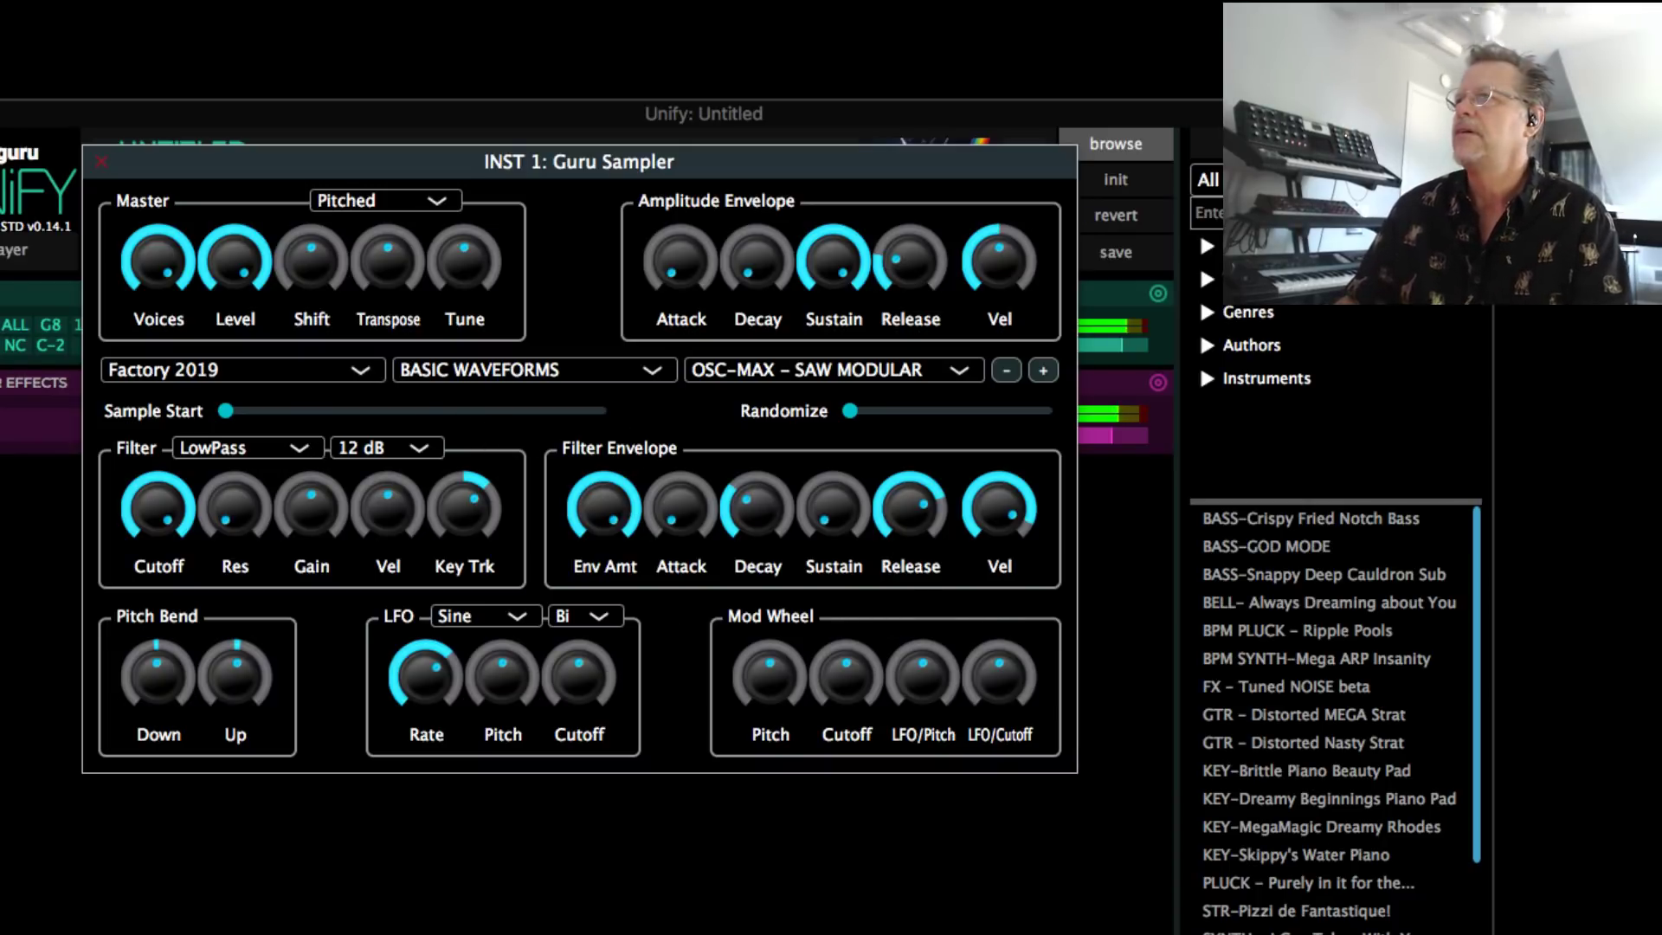
Turn the filter cutoff fully down and set the filter envelope's decay to about 0.472 sec
{"action": "left_click_drag", "start_coordinate": [128, 511], "coordinate": [163, 767]}
{"action": "left_click", "coordinate": [674, 523]}
{"action": "mouse_move", "coordinate": [745, 509]}
{"action": "left_mouse_down"}
{"action": "mouse_move", "coordinate": [766, 549]}
{"action": "mouse_move", "coordinate": [772, 501]}
{"action": "left_mouse_up"}
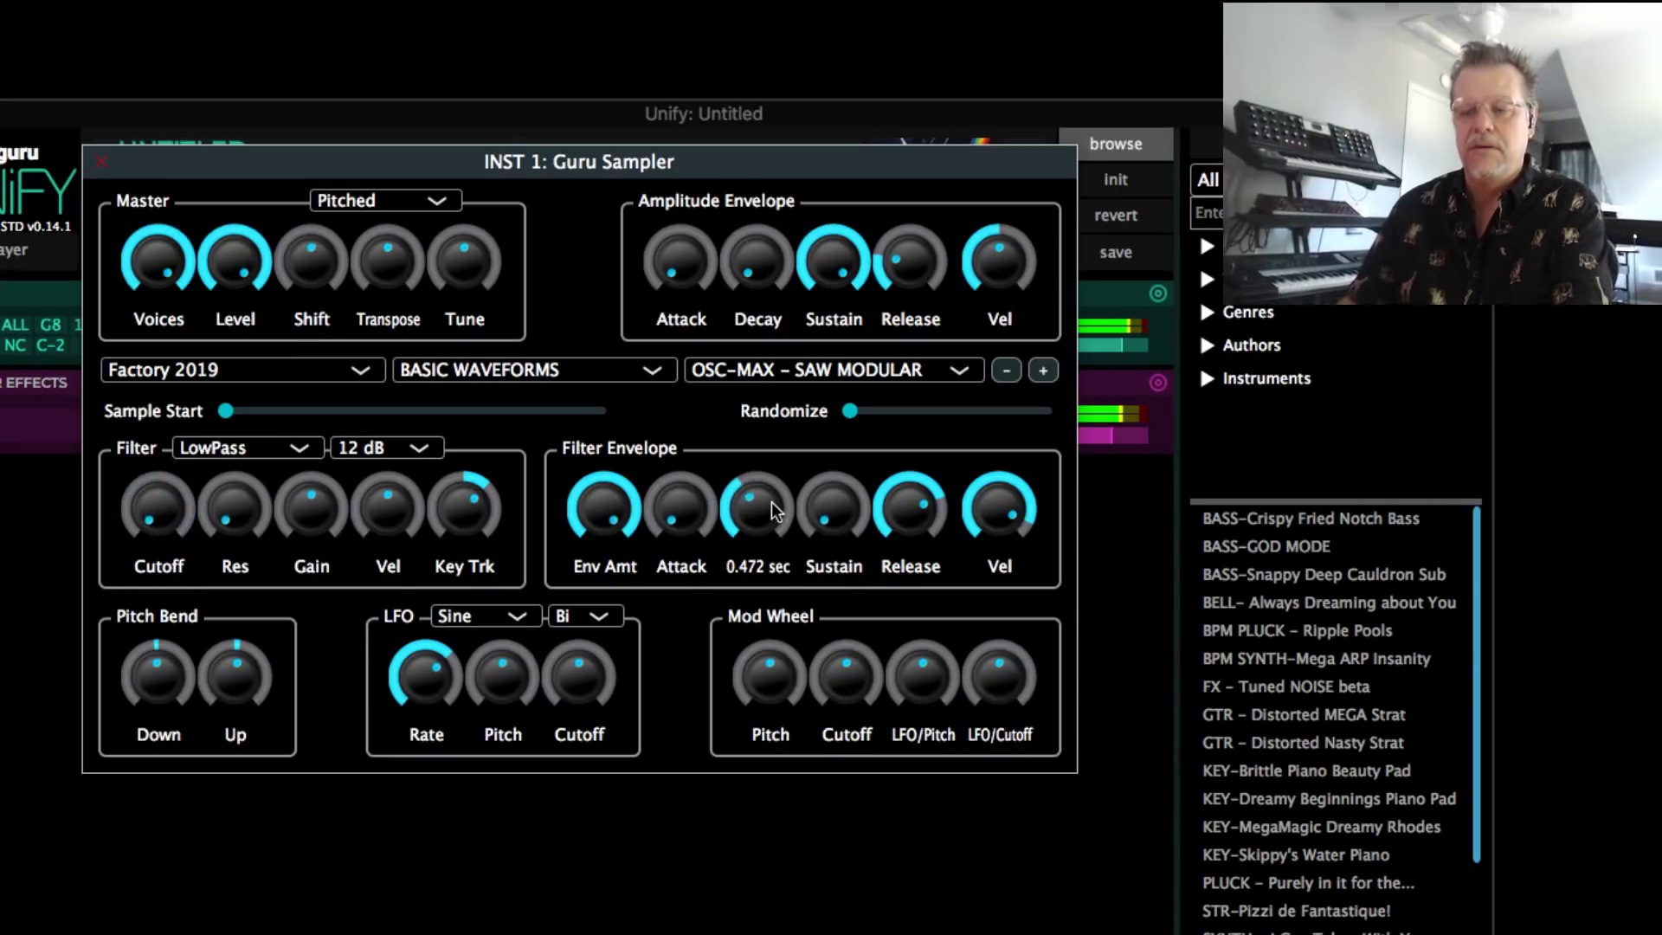
Raise the filter resonance, then shorten the filter envelope's decay and set its sustain to about 8.2 %
{"action": "left_click_drag", "start_coordinate": [204, 507], "coordinate": [262, 388]}
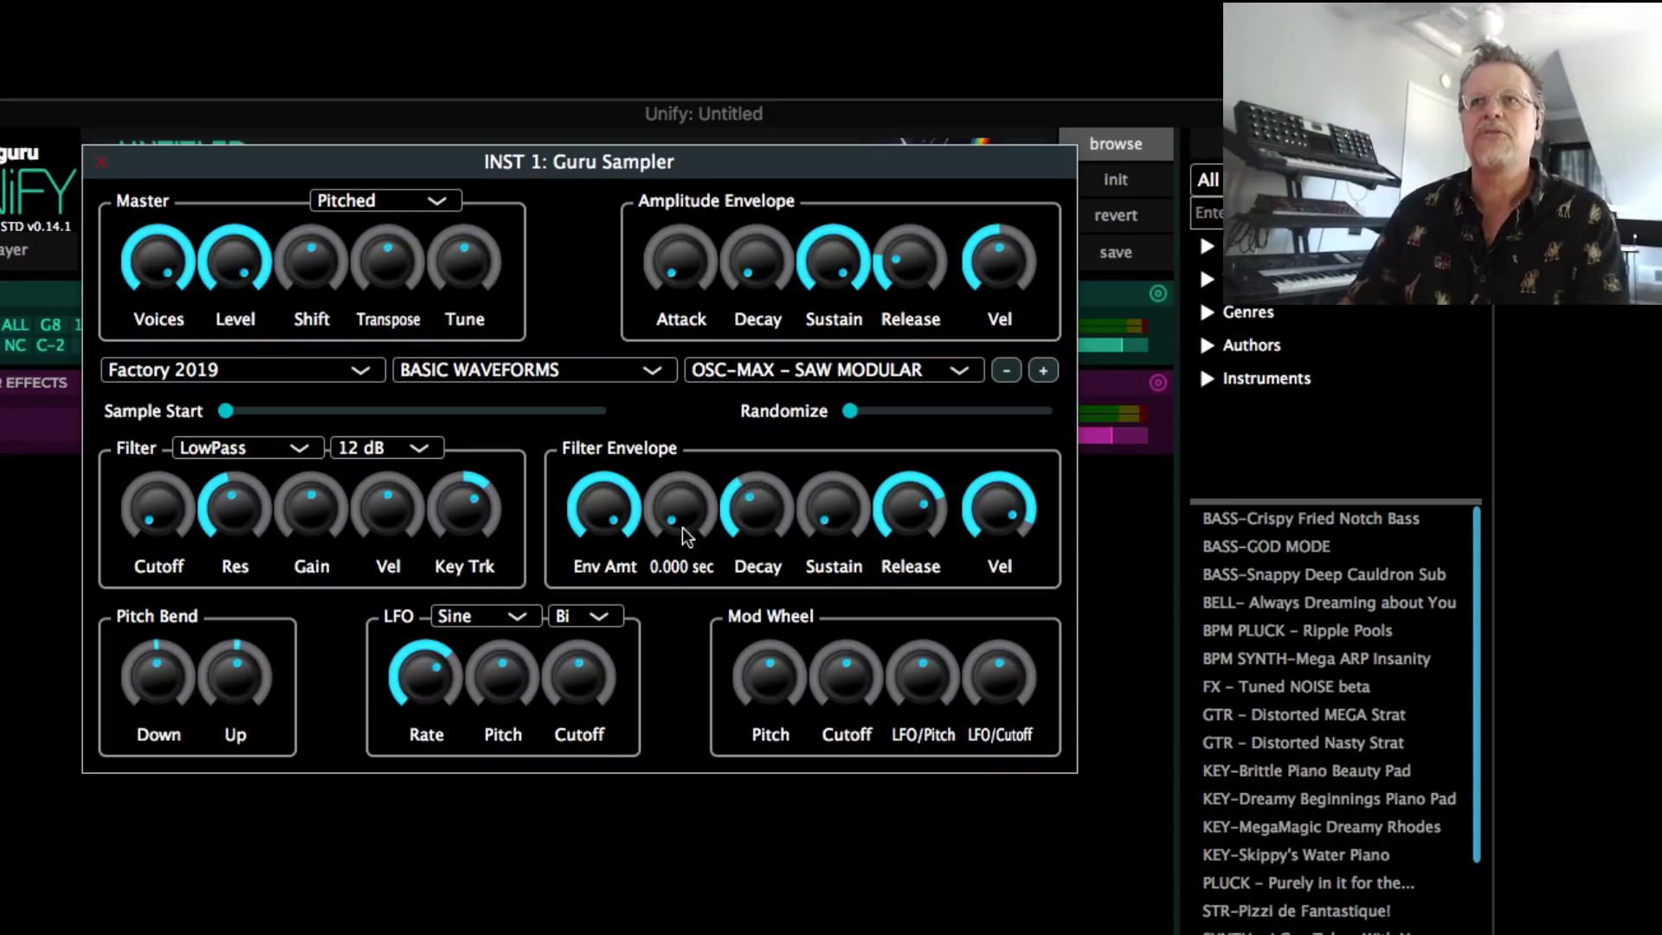
{"action": "mouse_move", "coordinate": [755, 521]}
{"action": "left_click_drag", "start_coordinate": [756, 521], "coordinate": [829, 485]}
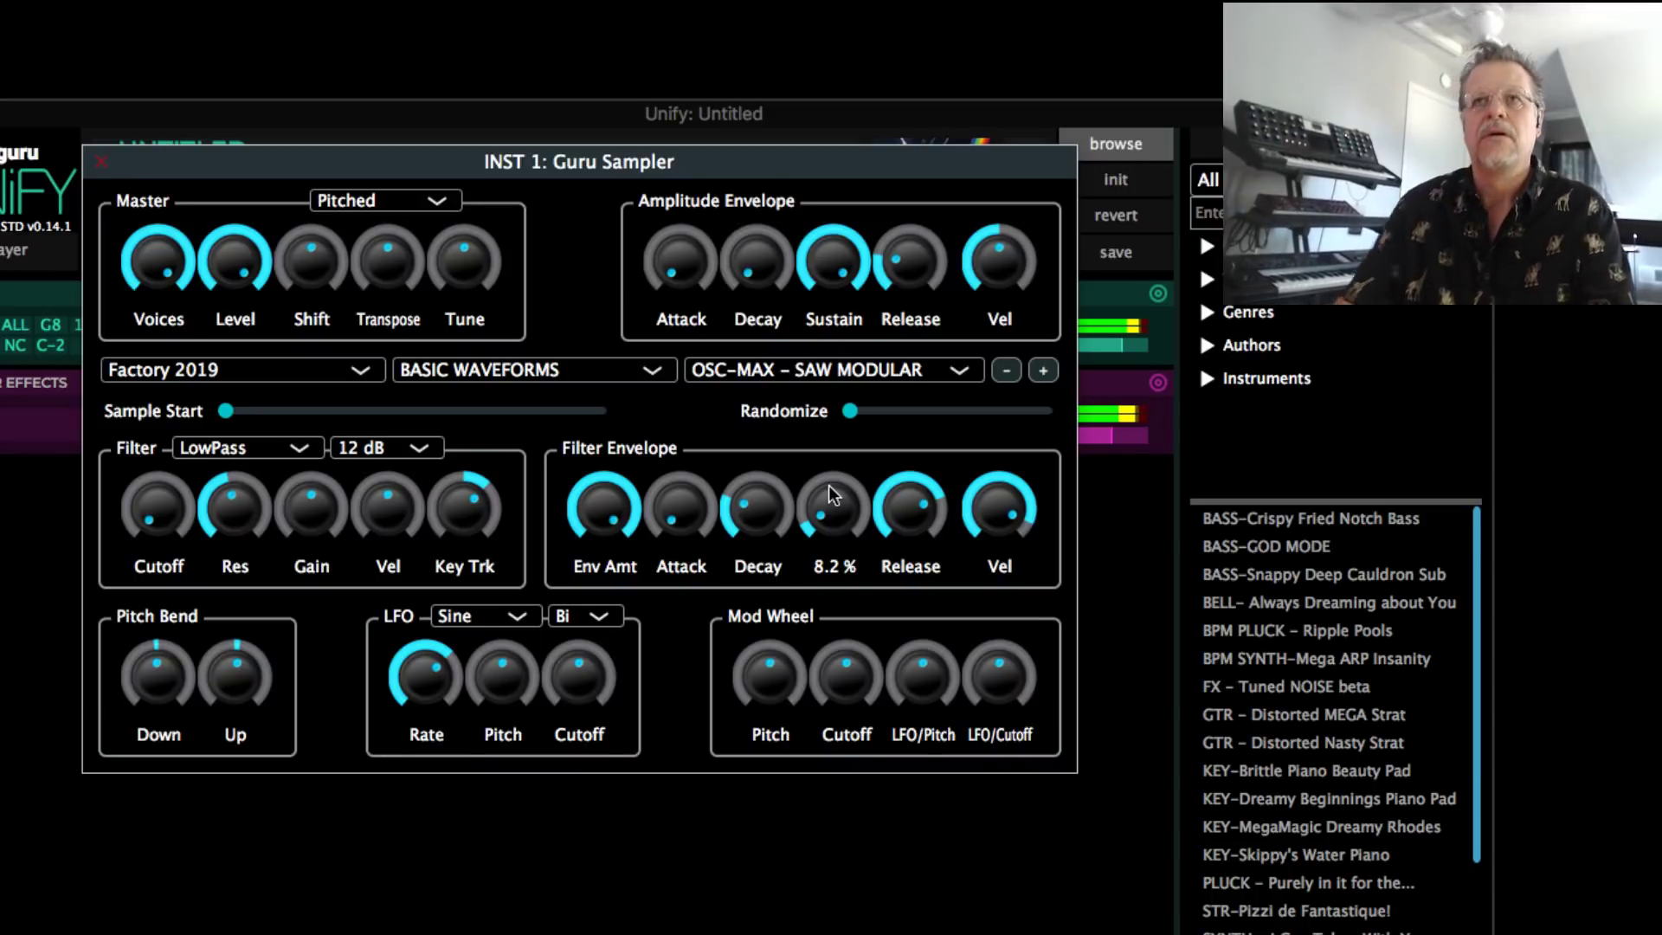
Change the filter to HighPass with higher resonance, set its velocity amount to about 46.9 %, and reduce the envelope amount
{"action": "left_click", "coordinate": [232, 448]}
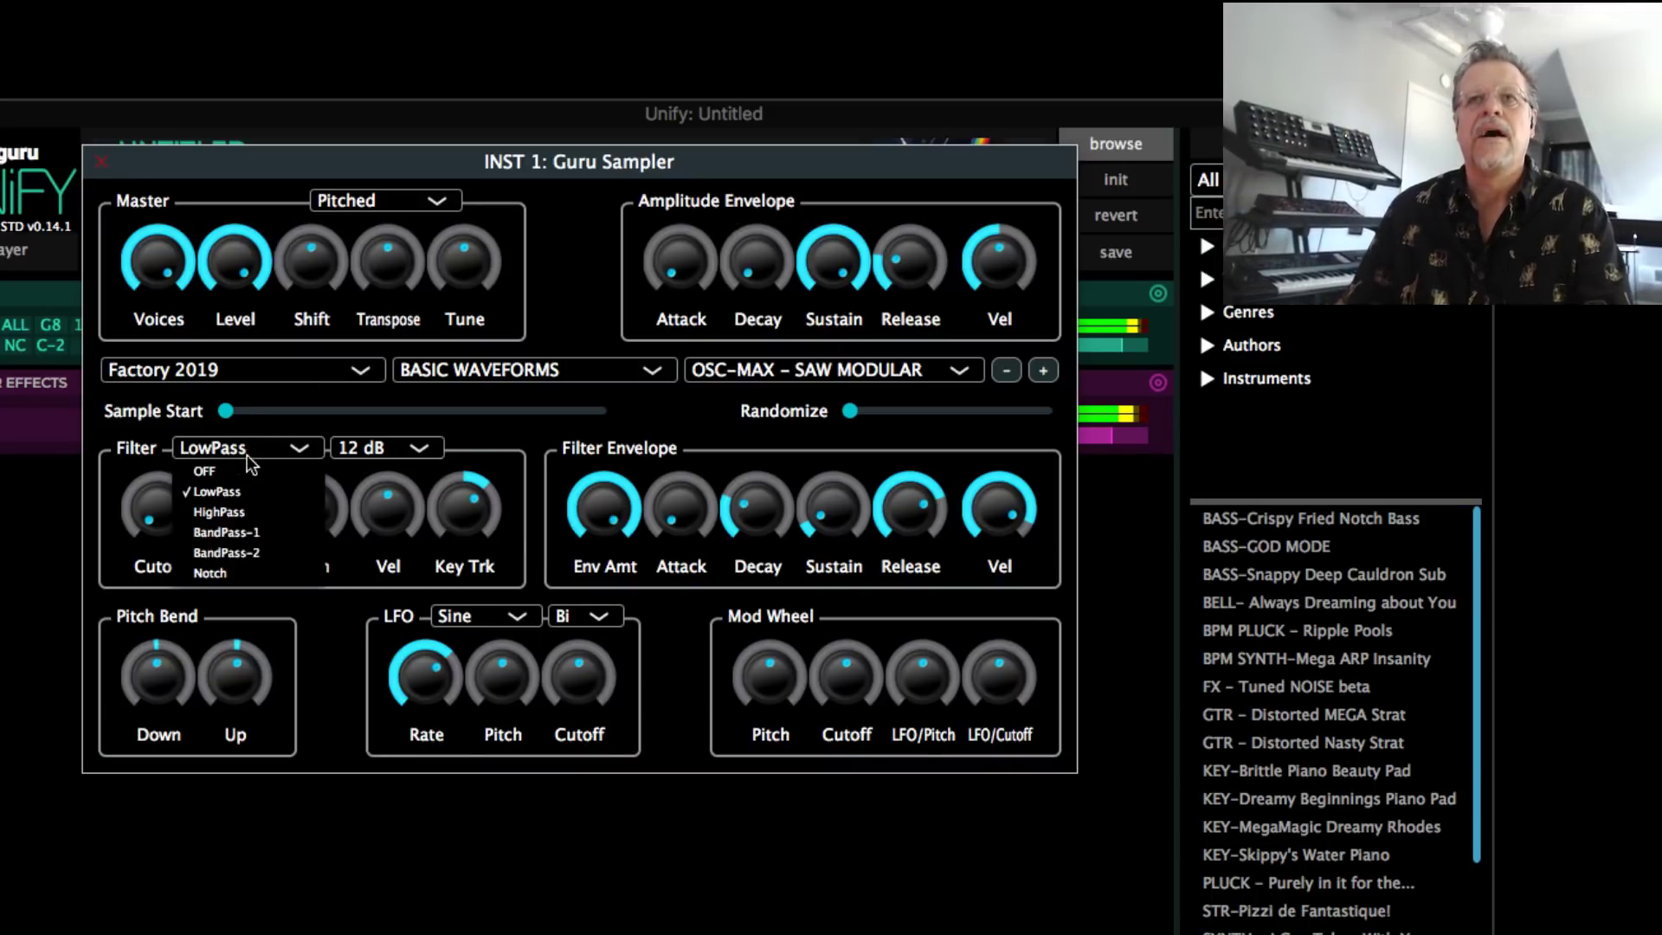
{"action": "left_click", "coordinate": [260, 505]}
{"action": "left_click_drag", "start_coordinate": [232, 509], "coordinate": [256, 438]}
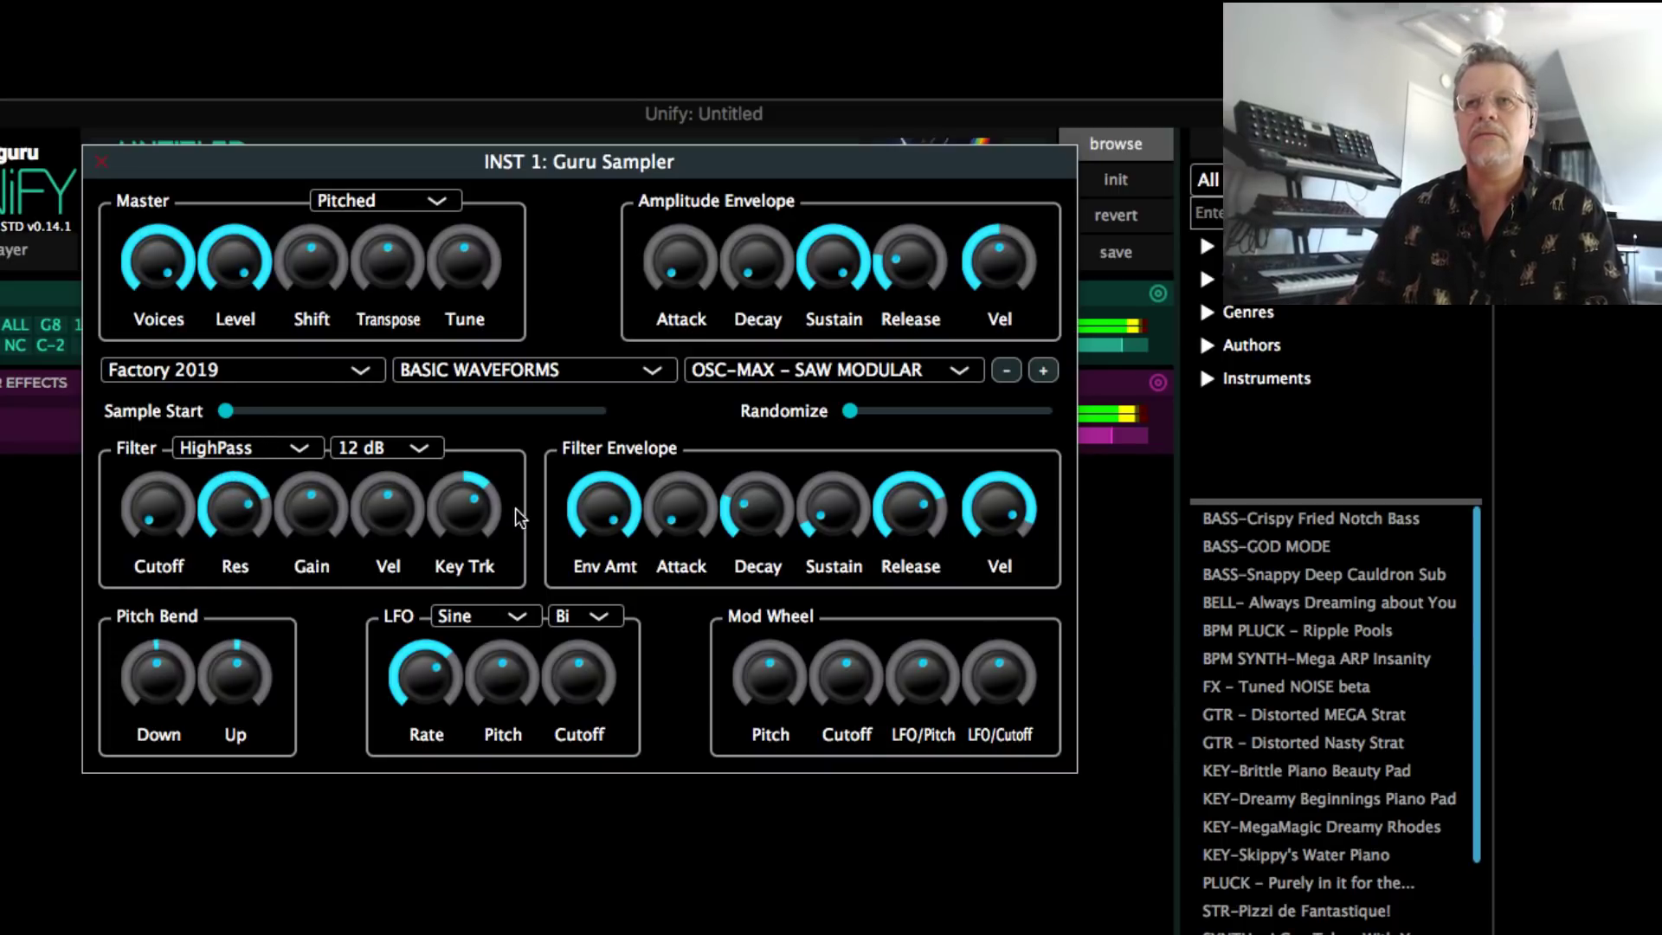
{"action": "left_click_drag", "start_coordinate": [388, 509], "coordinate": [386, 469]}
{"action": "left_click_drag", "start_coordinate": [594, 509], "coordinate": [604, 675]}
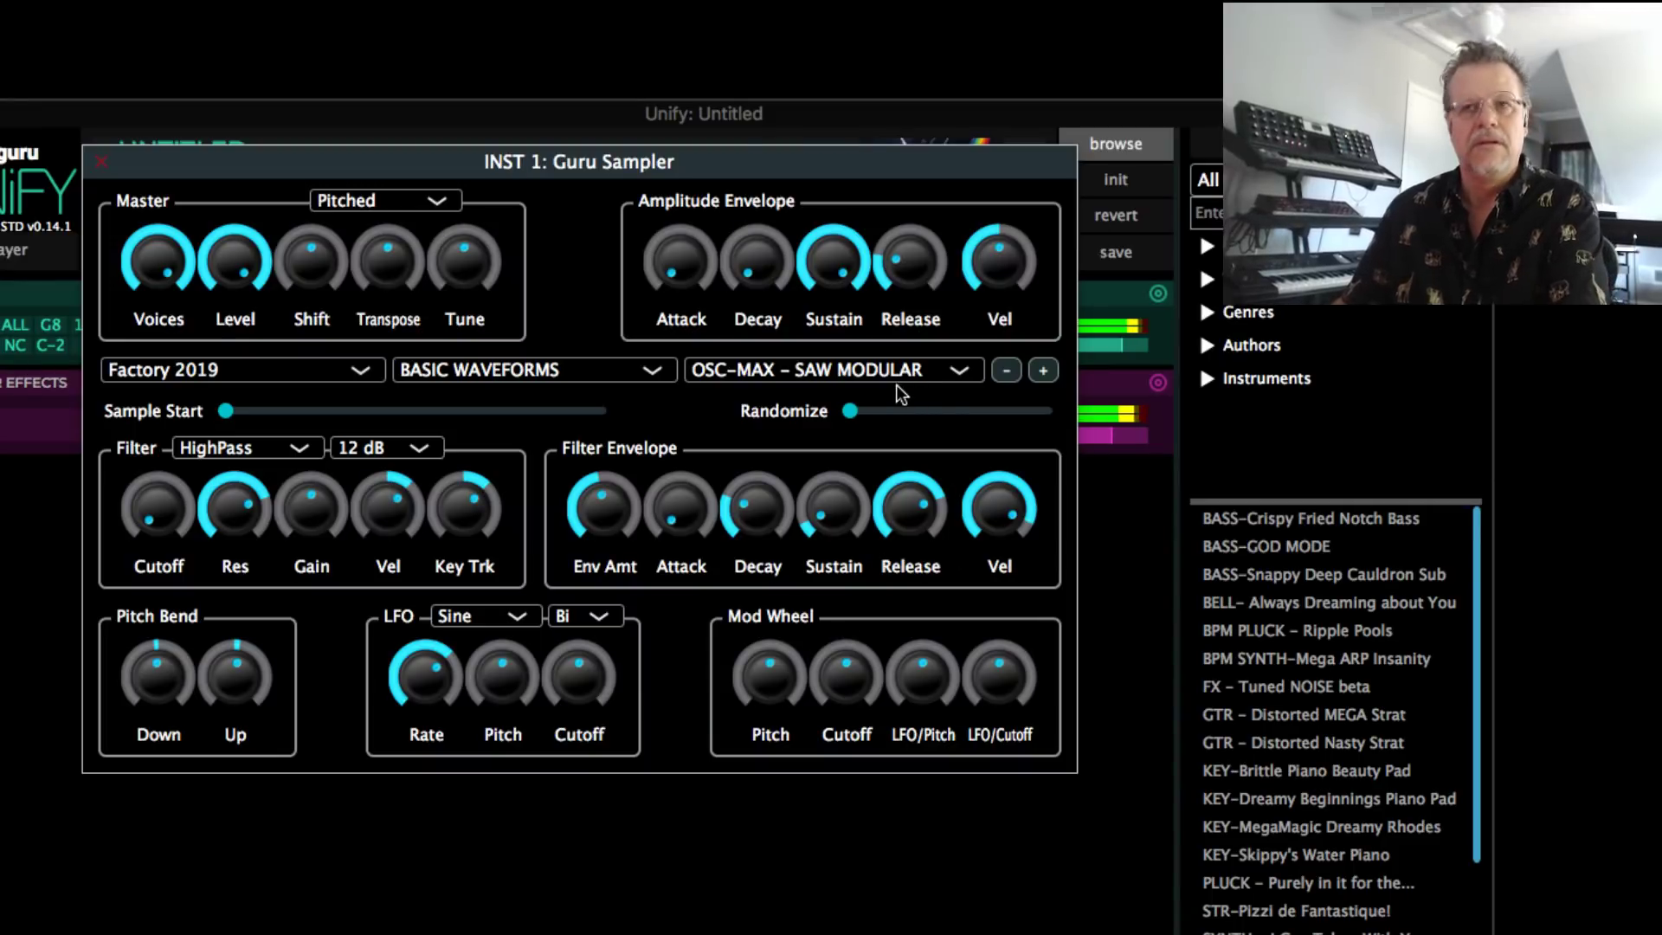
{"action": "left_click_drag", "start_coordinate": [396, 504], "coordinate": [393, 474]}
Change the filter to BandPass-1 and lengthen the filter envelope's attack to about 0.874 sec, along with its decay
{"action": "left_click", "coordinate": [251, 449]}
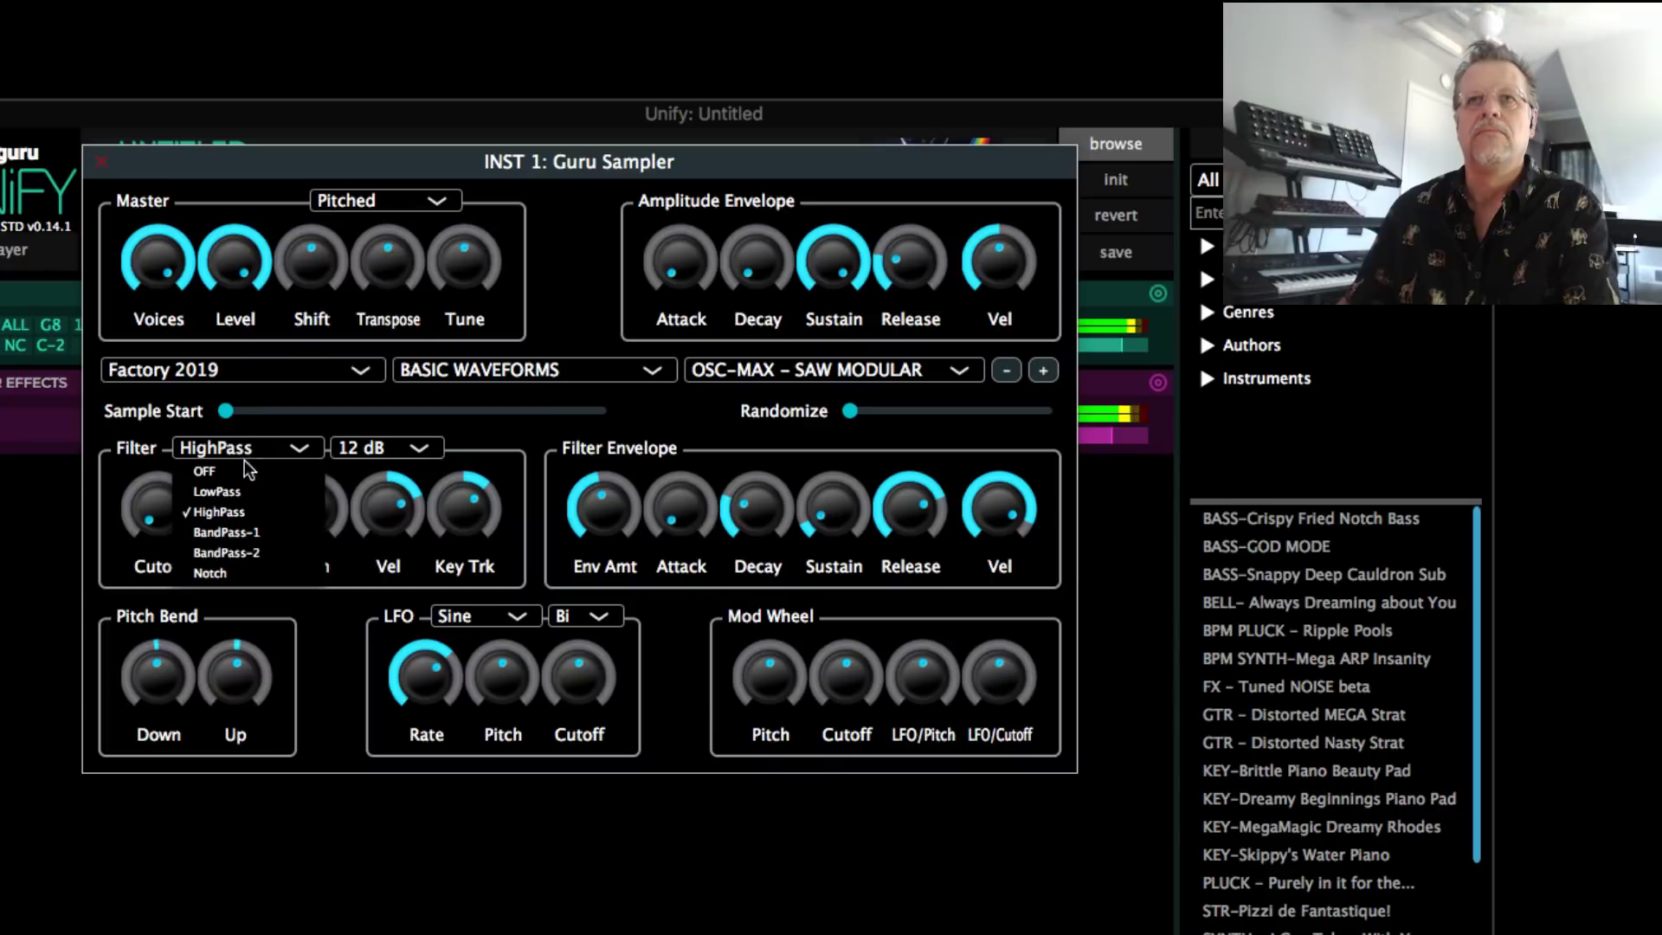
{"action": "left_click", "coordinate": [260, 533]}
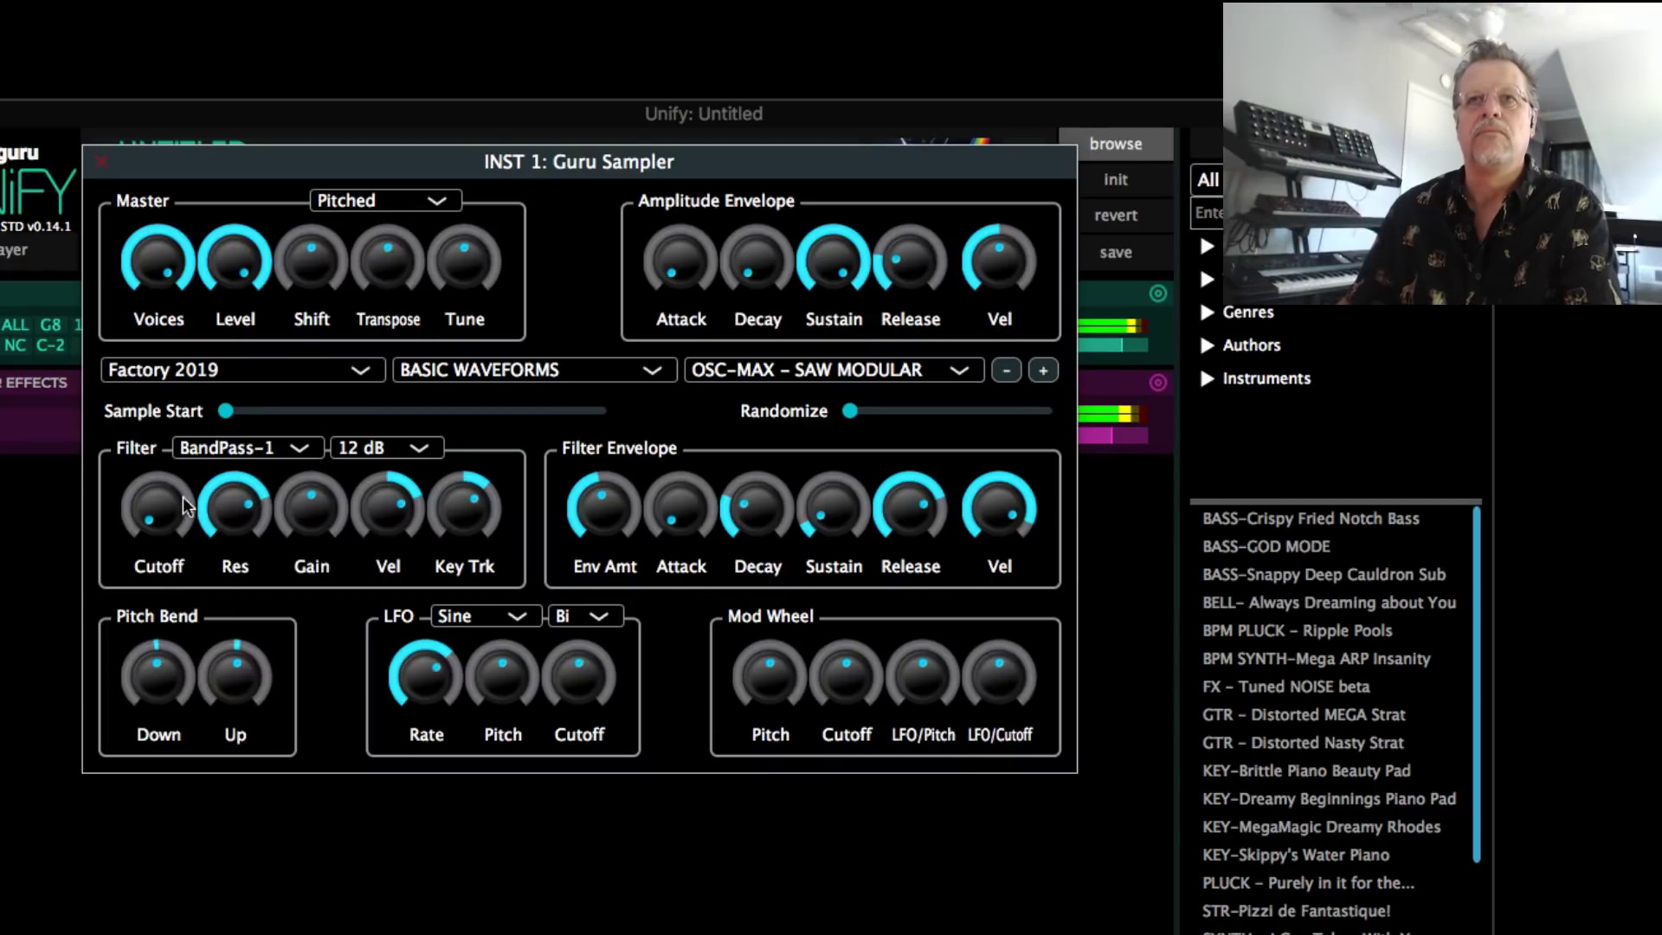
{"action": "left_click_drag", "start_coordinate": [662, 509], "coordinate": [693, 367]}
{"action": "left_click_drag", "start_coordinate": [756, 509], "coordinate": [777, 419]}
Rebalance the band-pass filter by reducing resonance, raising cutoff and envelope amount, and returning its velocity amount to about the centre
{"action": "left_click_drag", "start_coordinate": [594, 518], "coordinate": [594, 541]}
{"action": "left_click_drag", "start_coordinate": [230, 506], "coordinate": [239, 662]}
{"action": "left_click_drag", "start_coordinate": [158, 511], "coordinate": [169, 444]}
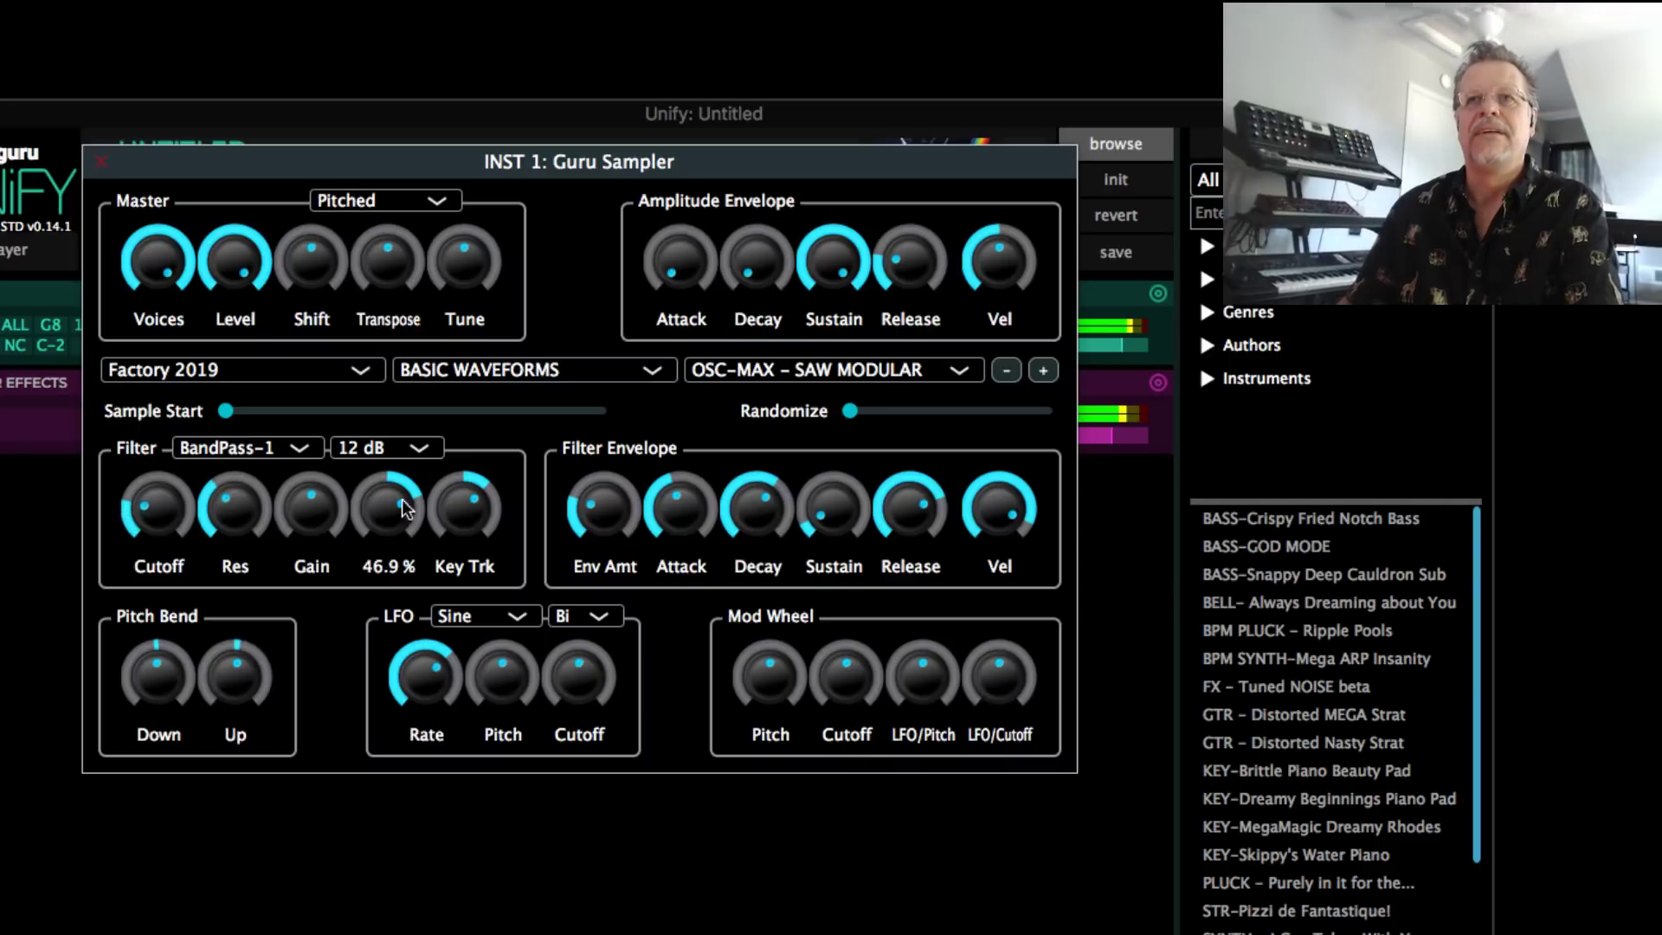
{"action": "left_click_drag", "start_coordinate": [396, 504], "coordinate": [398, 579]}
{"action": "left_click_drag", "start_coordinate": [598, 519], "coordinate": [601, 427]}
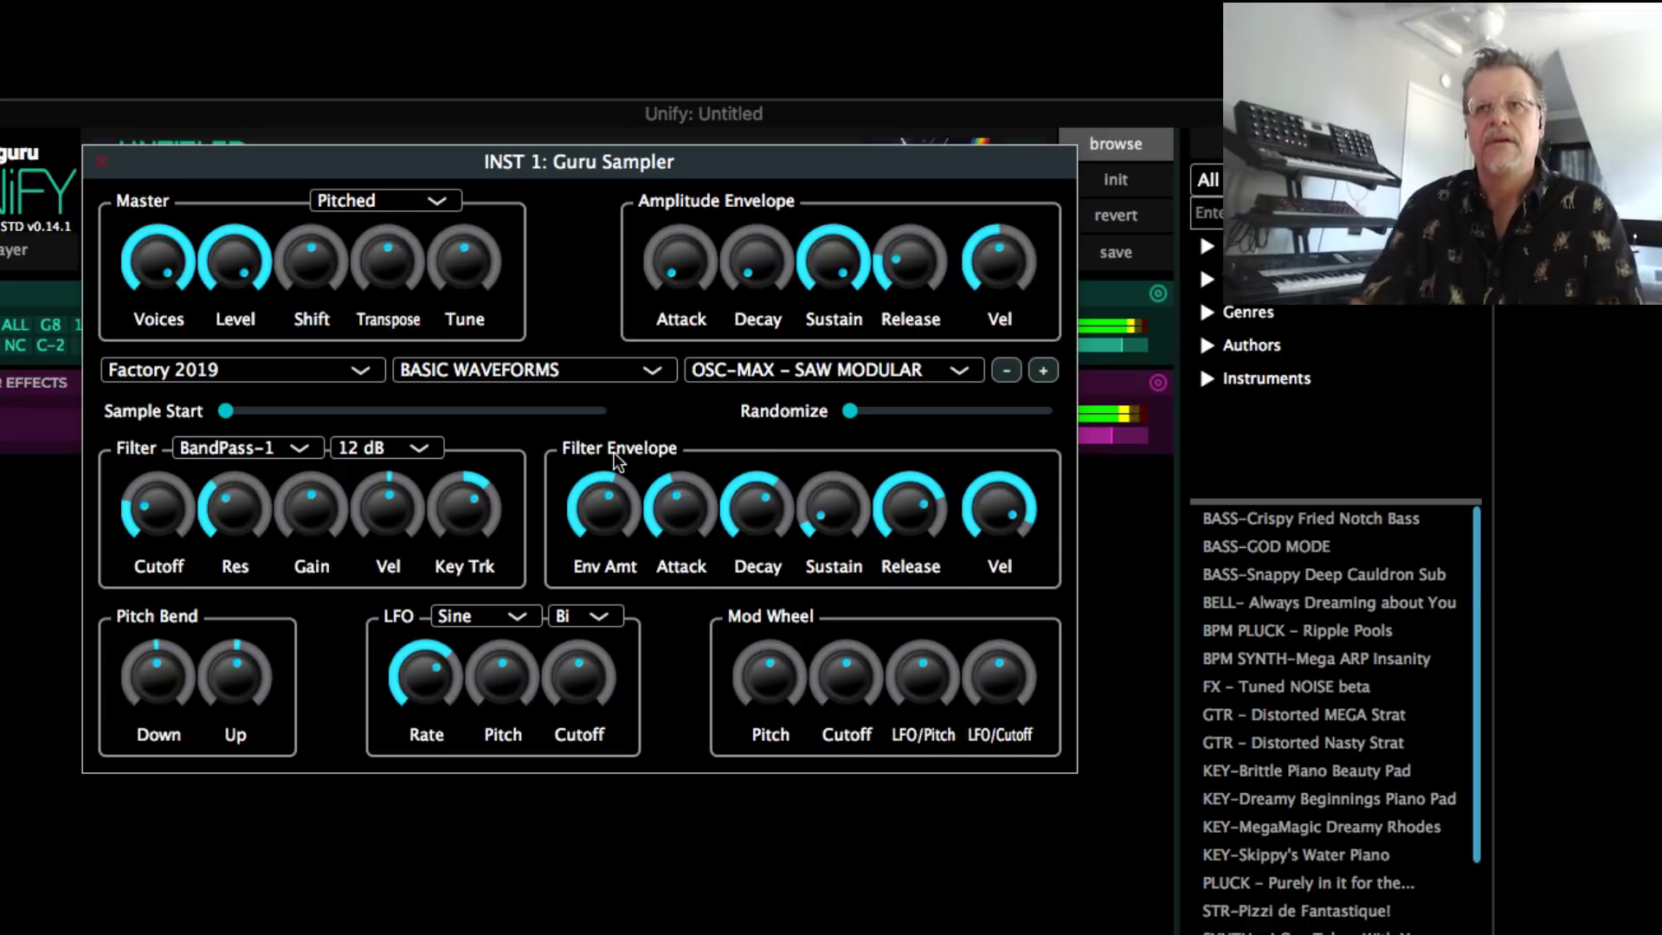
Load the sound SYNTH – Klamath Unison Dry from the Del Norte Synth LITE category
{"action": "left_click", "coordinate": [499, 370]}
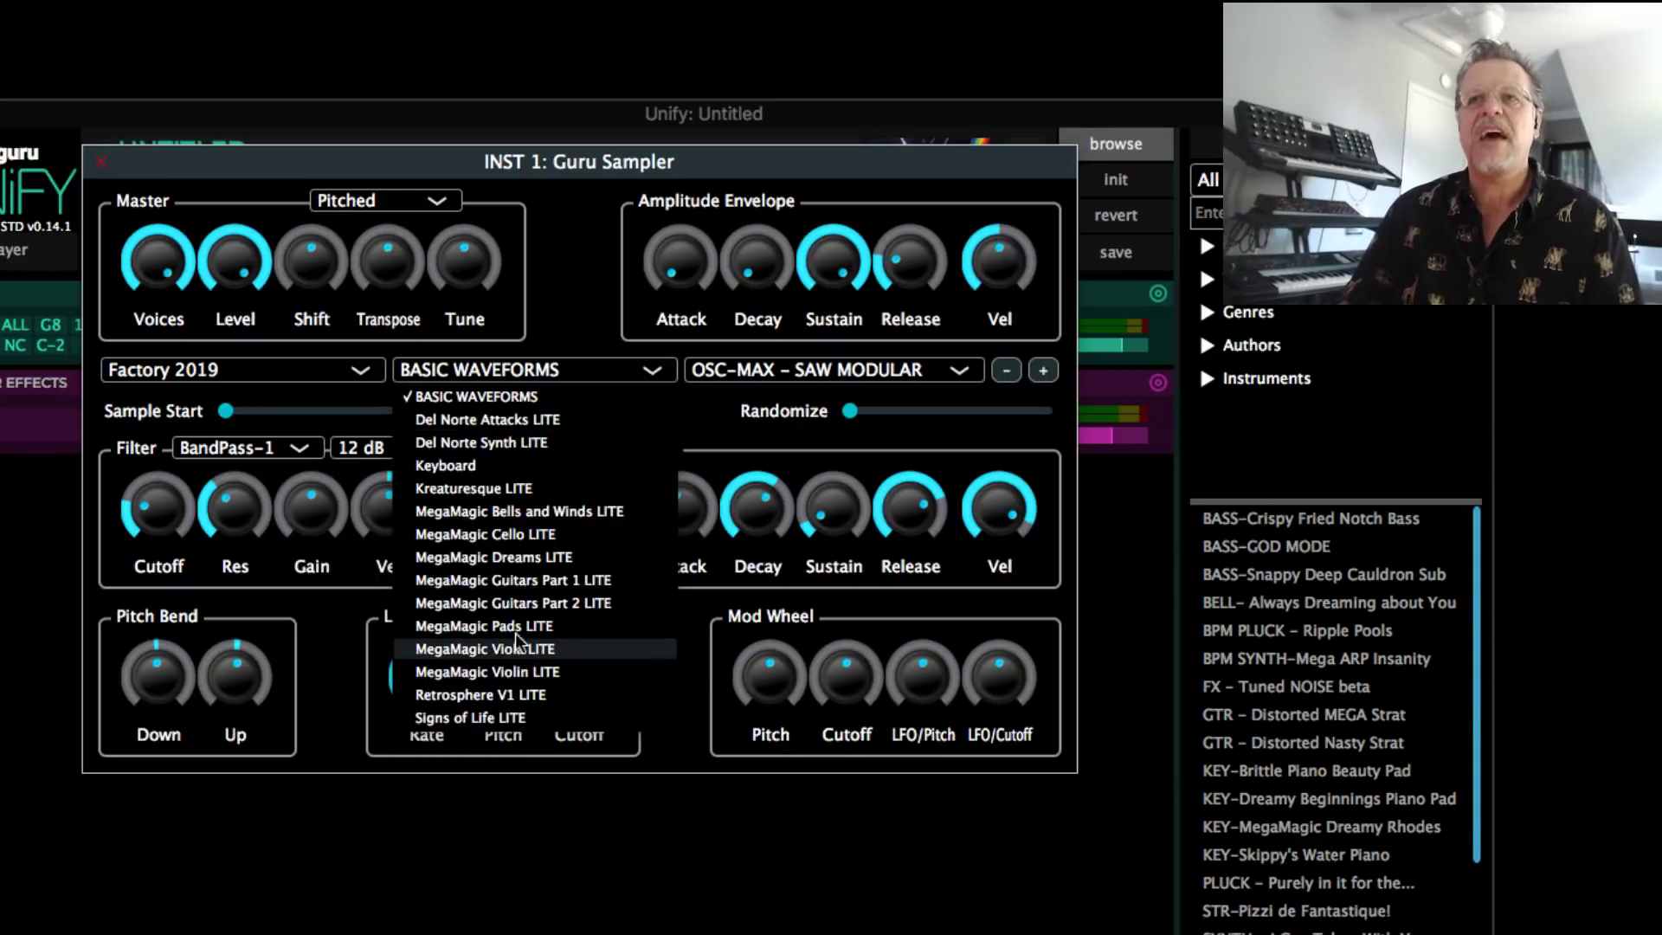
{"action": "left_click", "coordinate": [486, 442]}
{"action": "left_click", "coordinate": [746, 368]}
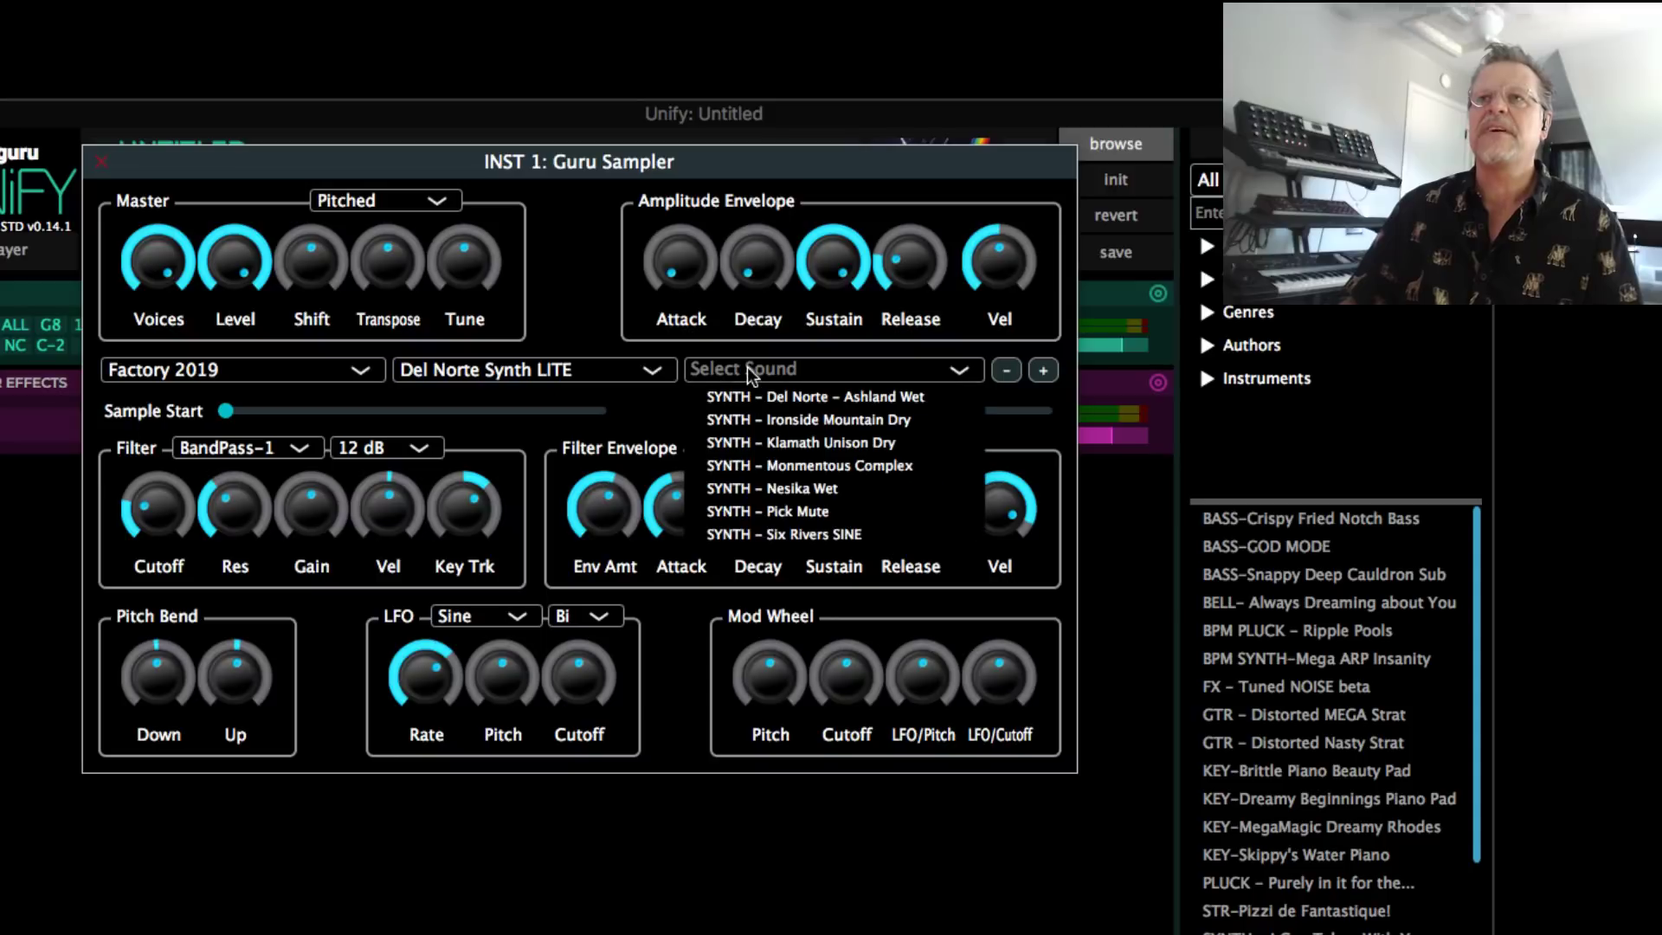
{"action": "left_click", "coordinate": [785, 440]}
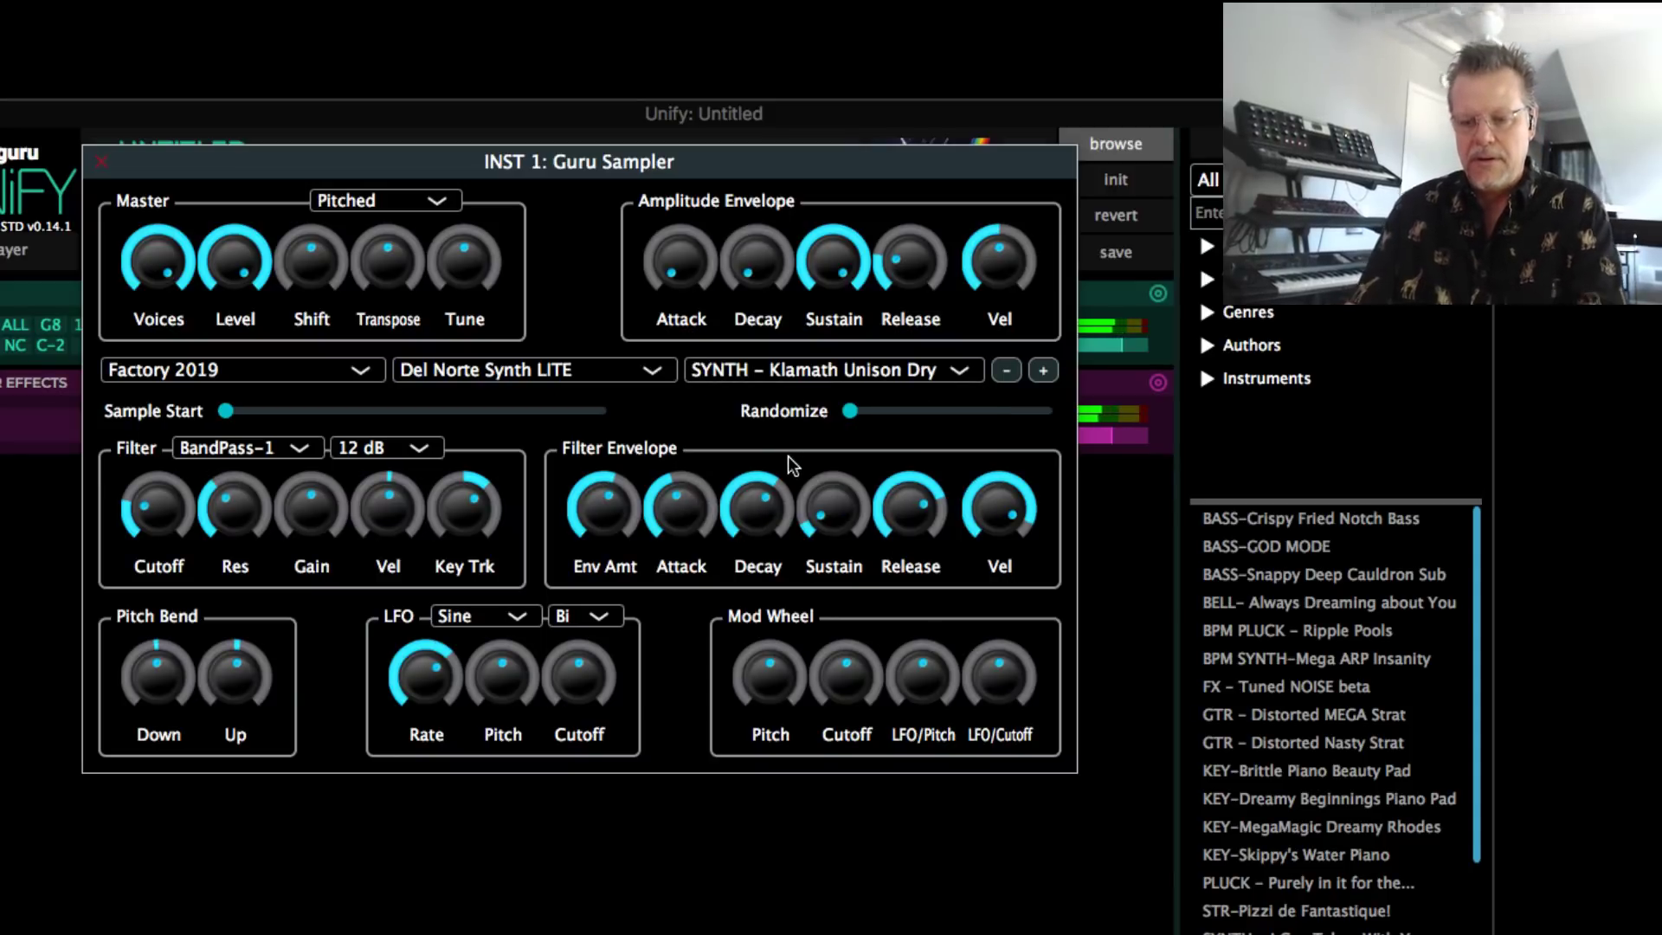
Load the sound SYNTH – Nesika Wet and lengthen the amplitude envelope's attack
{"action": "mouse_move", "coordinate": [715, 528]}
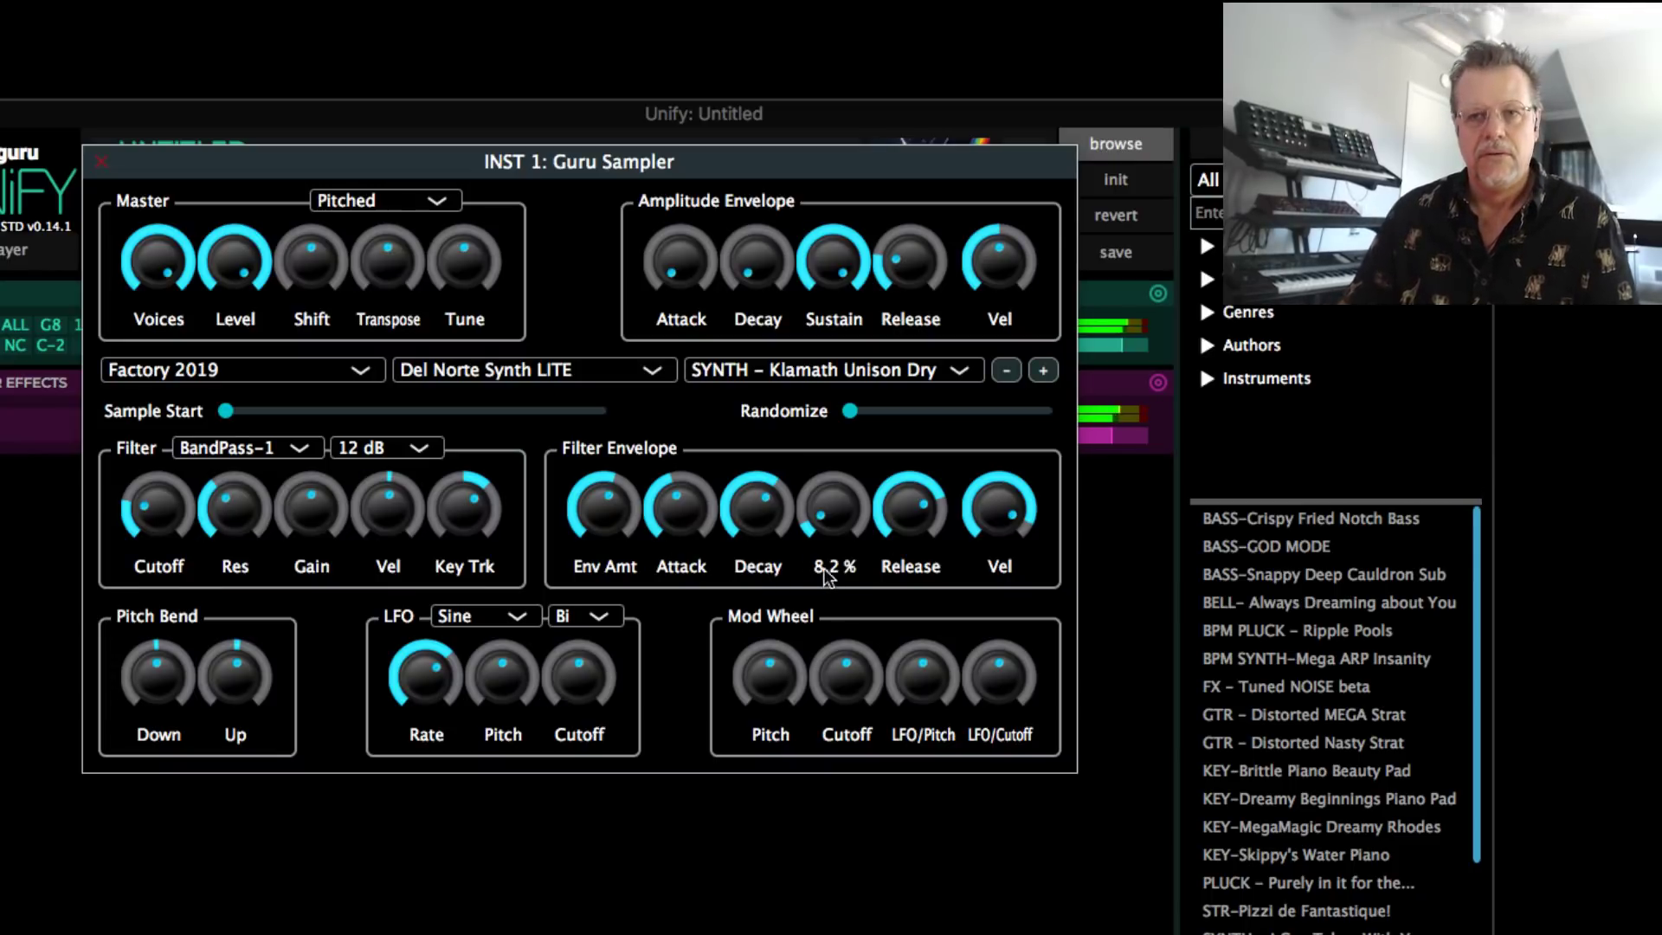
{"action": "mouse_move", "coordinate": [919, 312]}
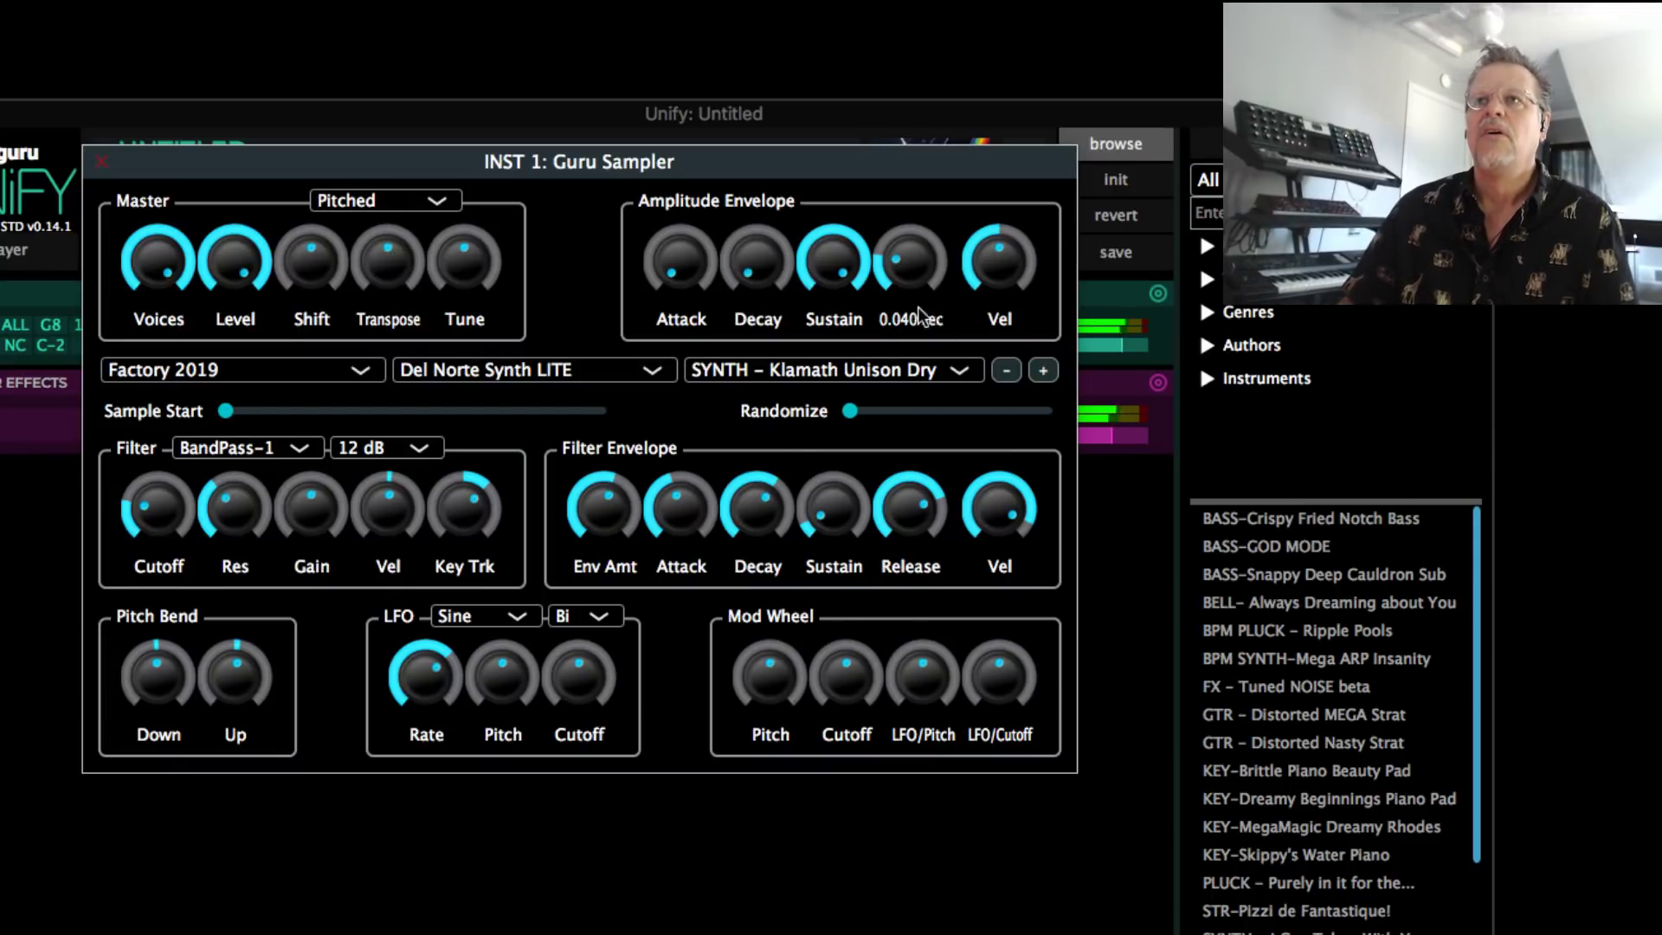
{"action": "left_click", "coordinate": [836, 373]}
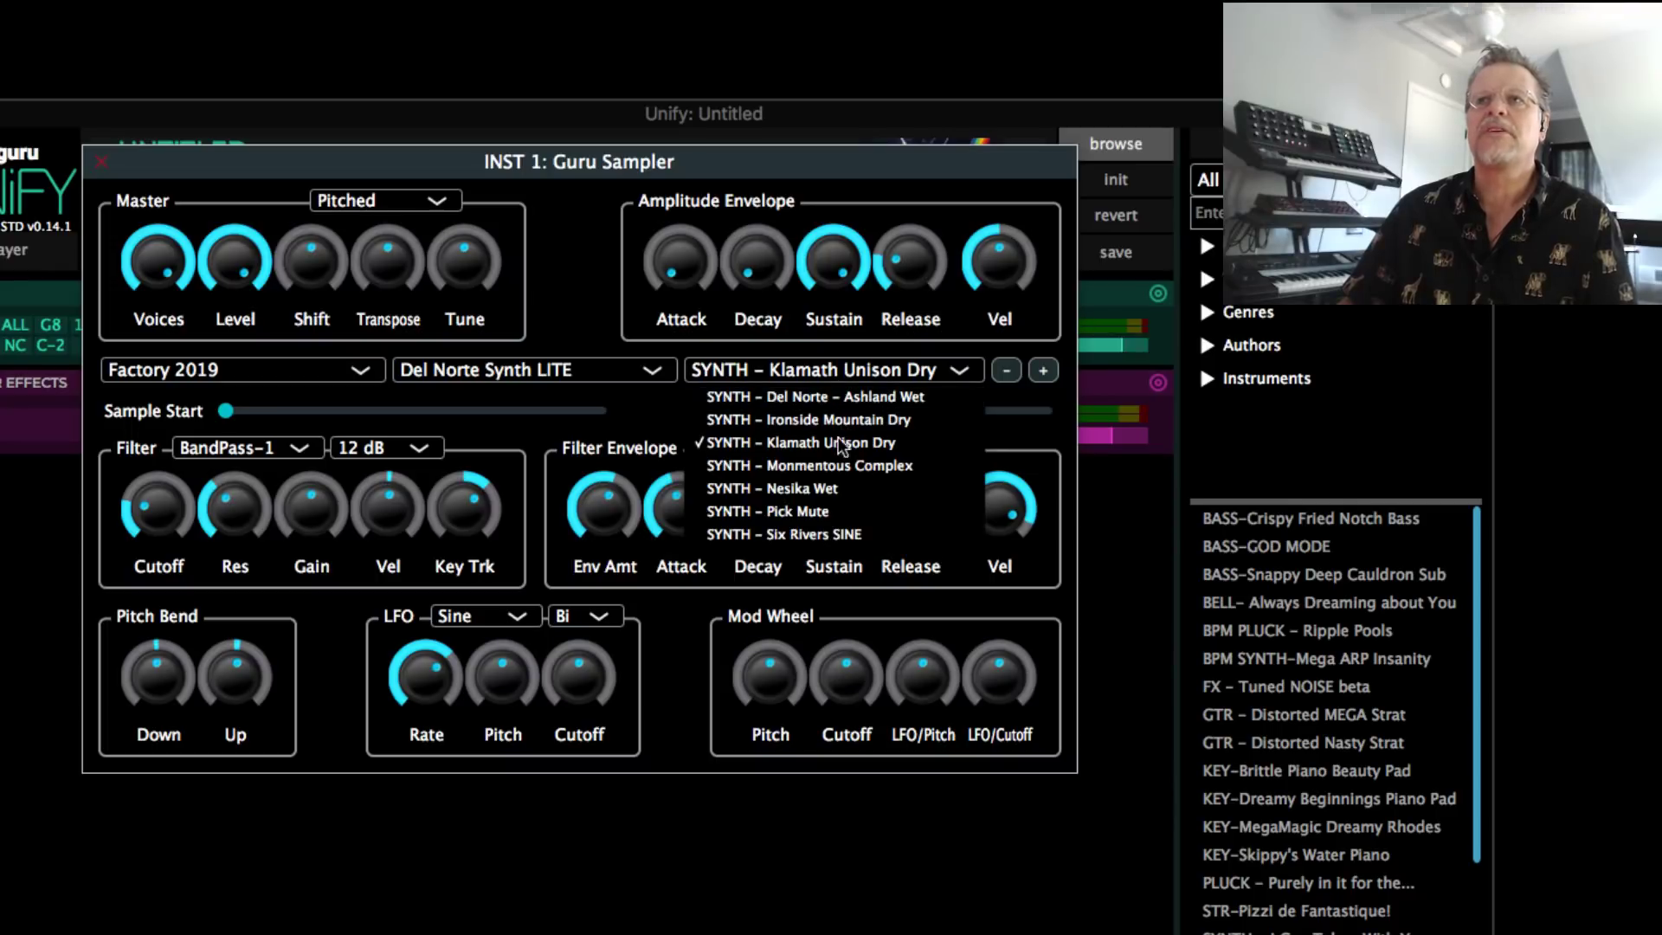
{"action": "left_click", "coordinate": [821, 487]}
{"action": "left_click_drag", "start_coordinate": [709, 257], "coordinate": [719, 71]}
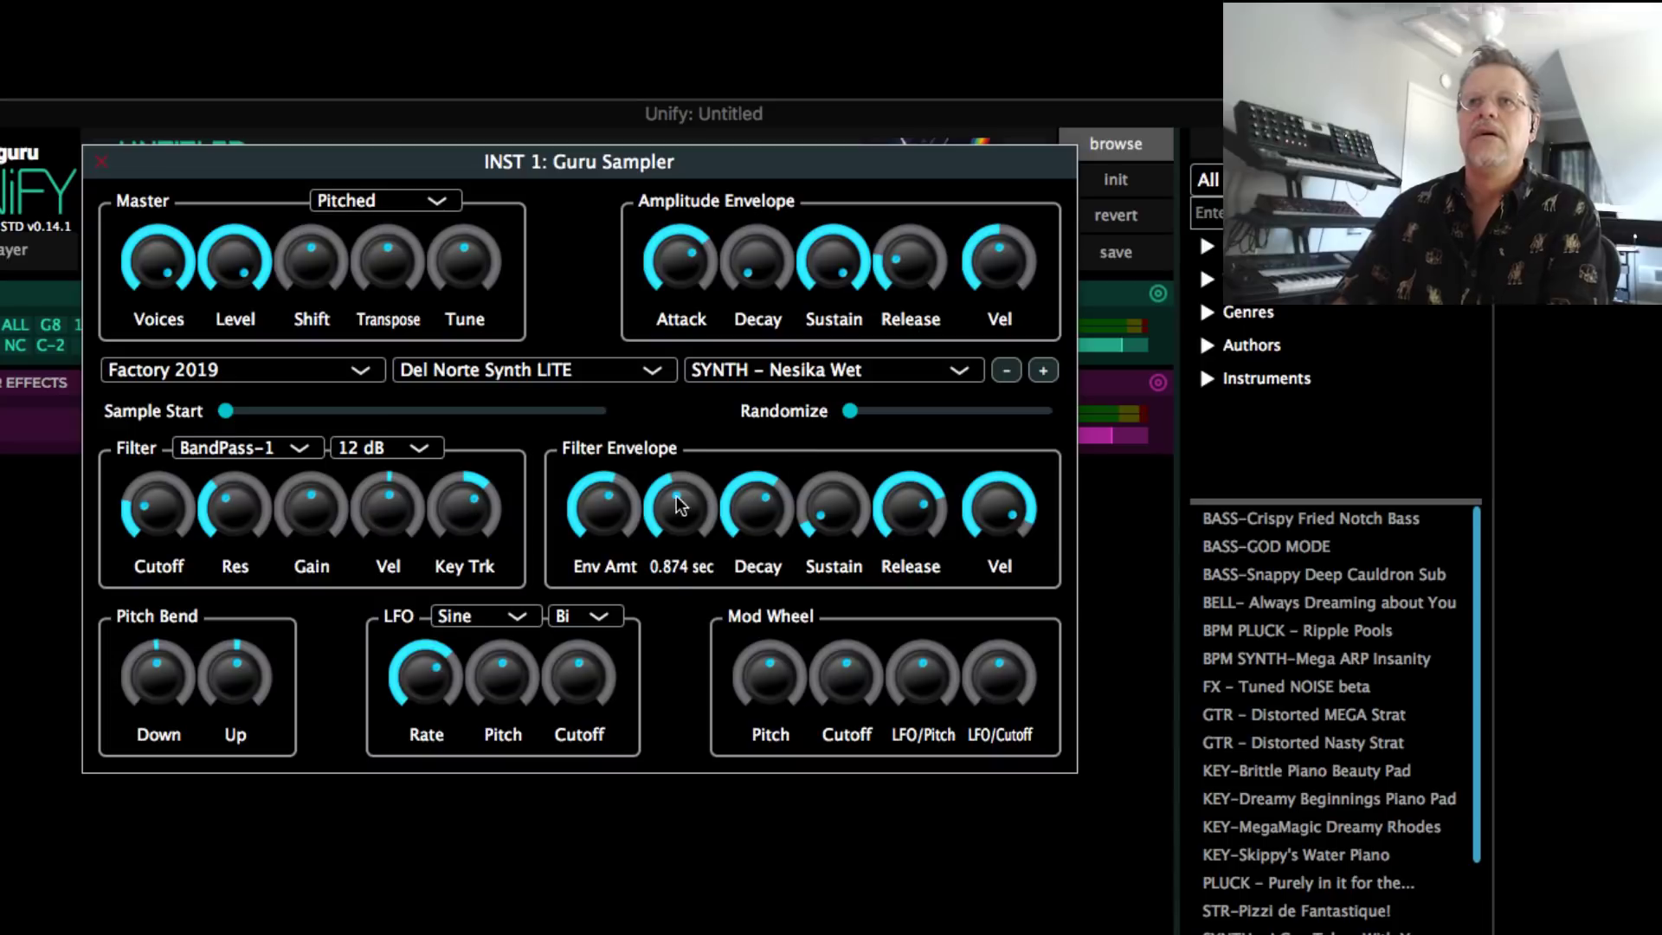
Raise the filter envelope's sustain and set the filter type to OFF
{"action": "left_click_drag", "start_coordinate": [827, 509], "coordinate": [846, 374]}
{"action": "left_click", "coordinate": [208, 452]}
{"action": "left_click", "coordinate": [252, 464]}
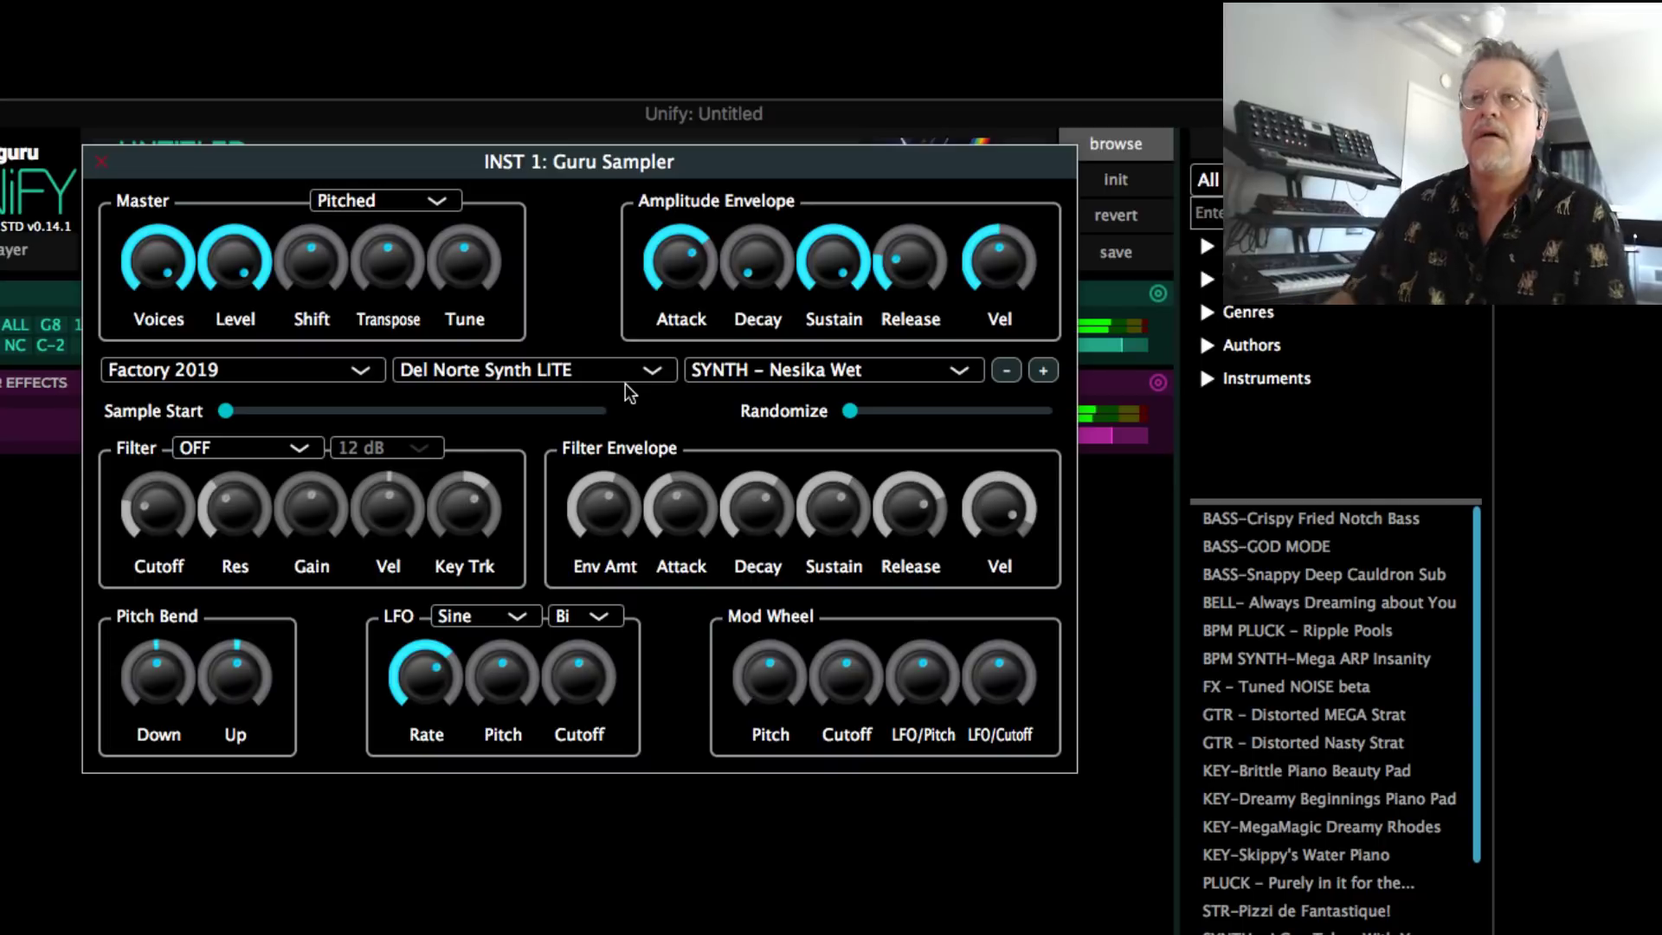
Load the sound PAD-Orbitralis Maxis Swarm E2 from the Signs of Life LITE category
{"action": "left_click", "coordinate": [480, 370]}
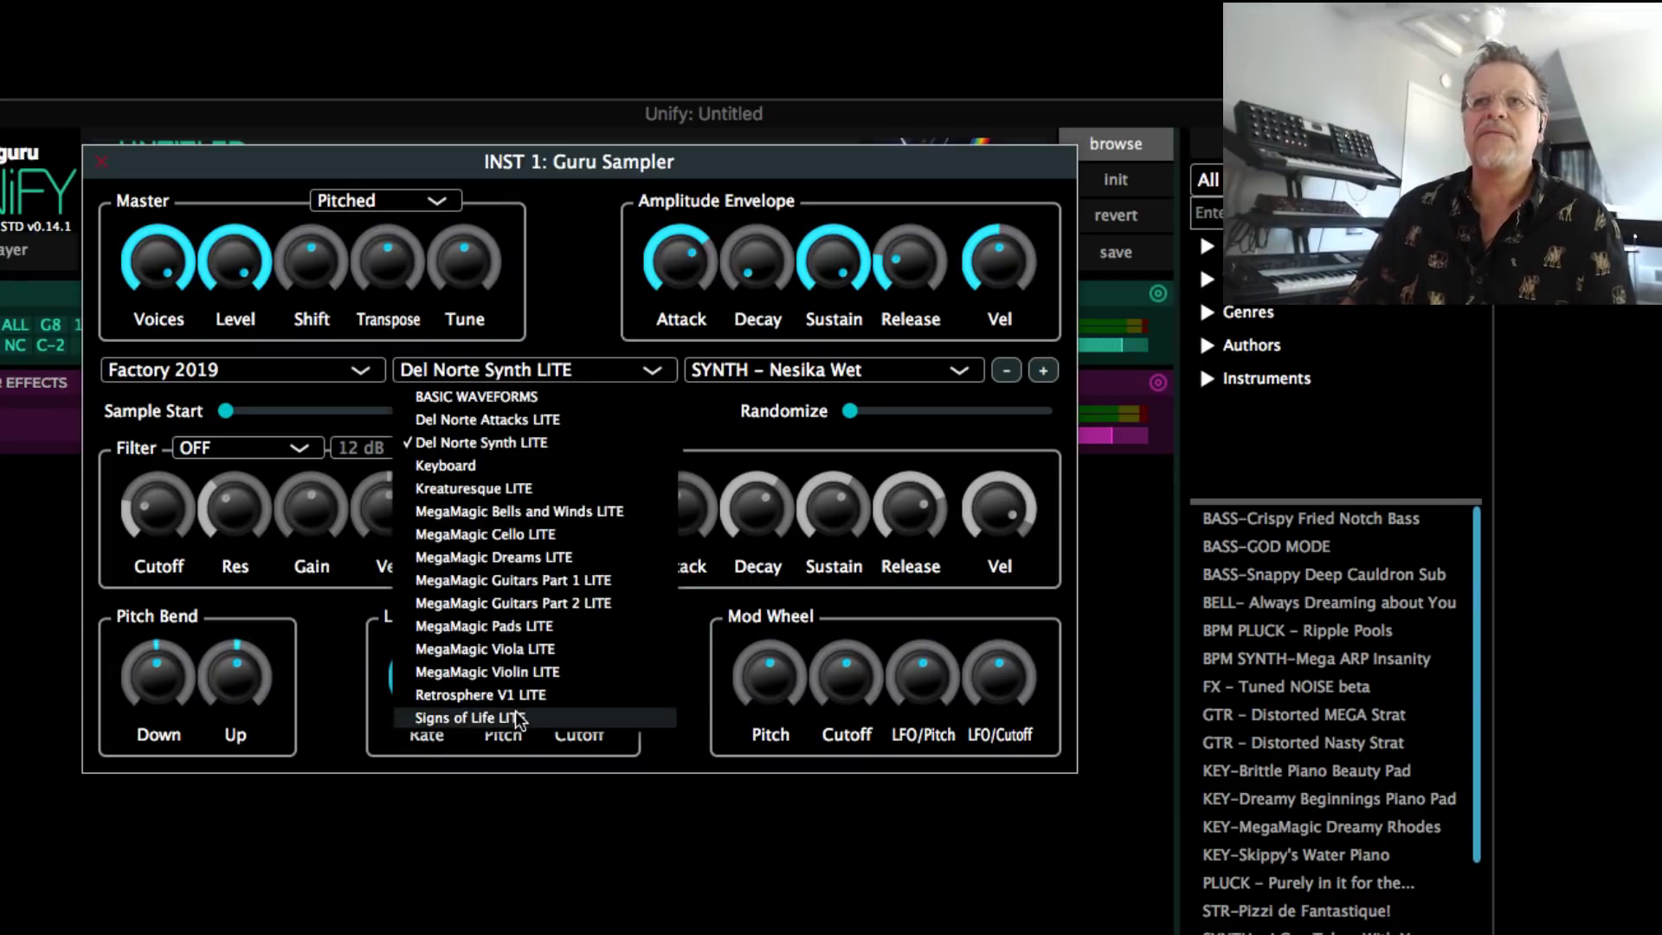
{"action": "left_click", "coordinate": [518, 719]}
{"action": "left_click", "coordinate": [803, 371]}
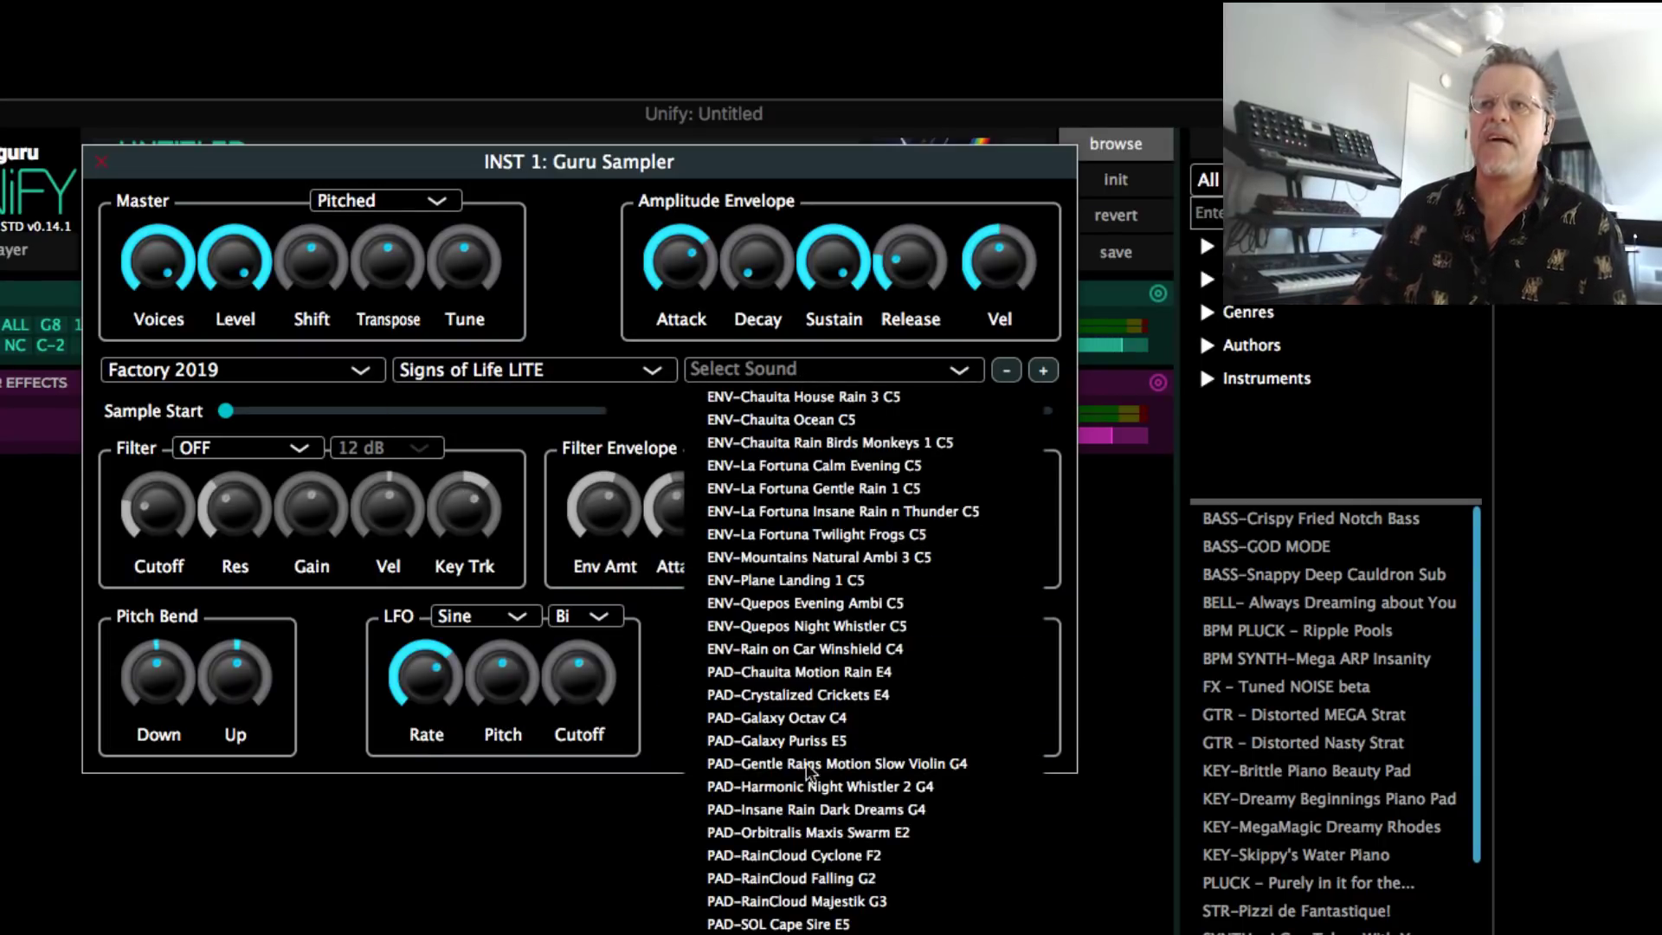
{"action": "left_click", "coordinate": [822, 829]}
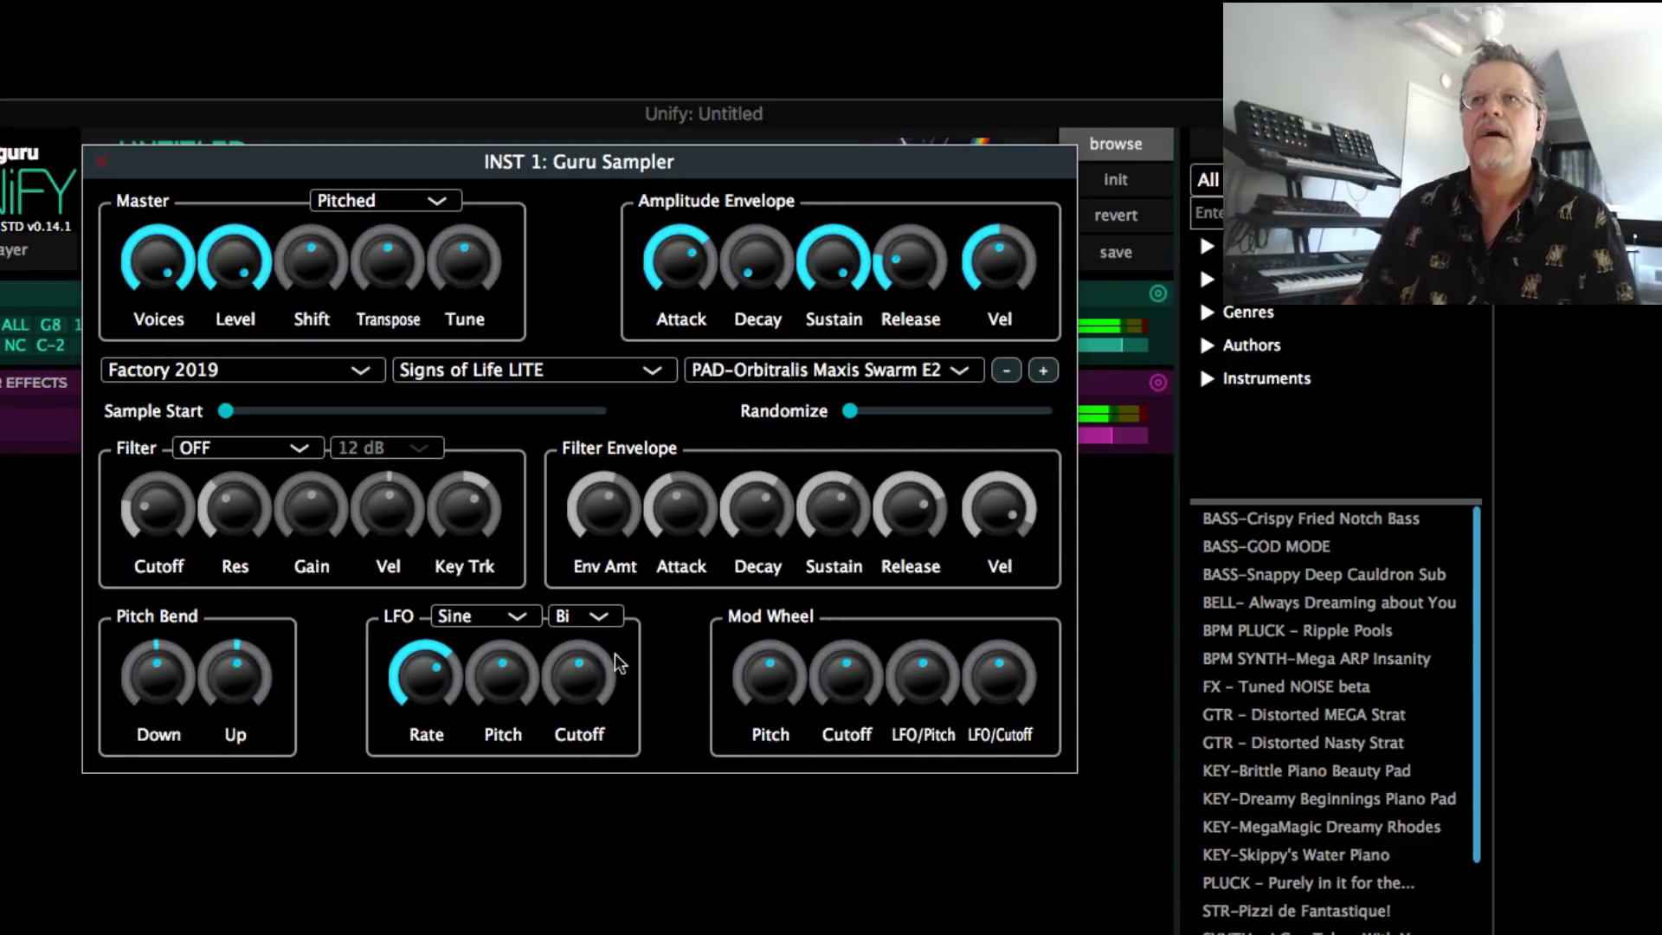
Load the sound VOX MM – DreamVOX MM3 Lp from the Kreaturesque LITE category
{"action": "left_click", "coordinate": [467, 370]}
{"action": "left_click", "coordinate": [641, 480]}
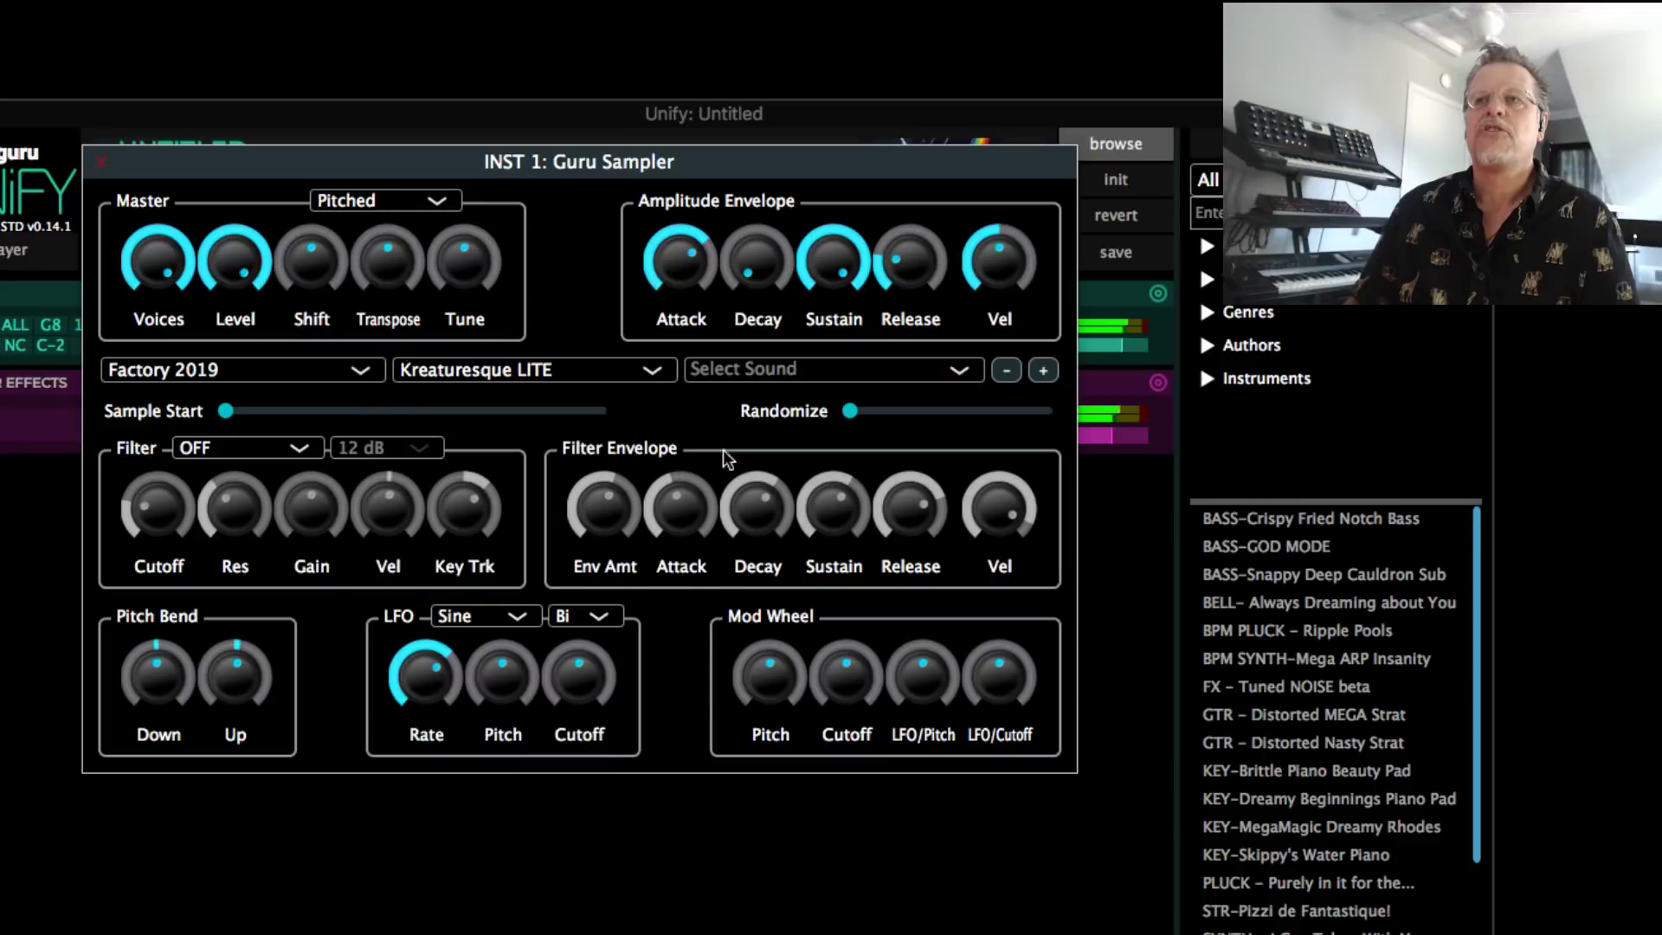
{"action": "left_click", "coordinate": [810, 369]}
{"action": "left_click", "coordinate": [808, 418]}
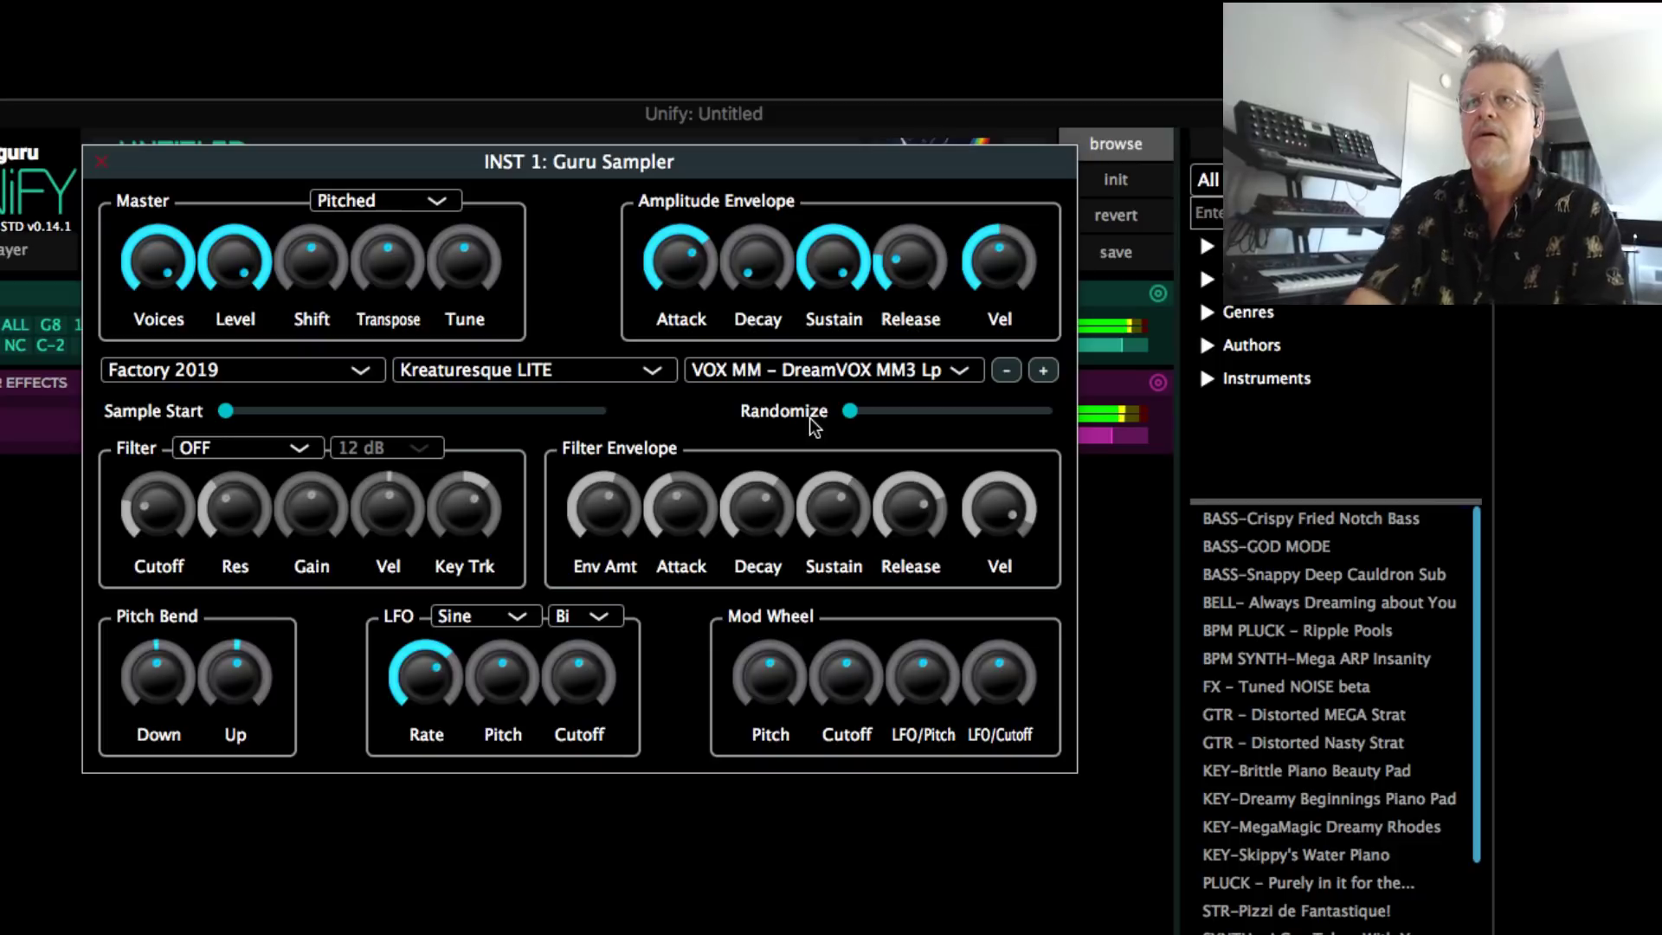
Load the sound VOX MM – Latin 1 Da De Te O Prince Es Lp and lengthen the amplitude envelope's release to about halfway
{"action": "left_click", "coordinate": [871, 371]}
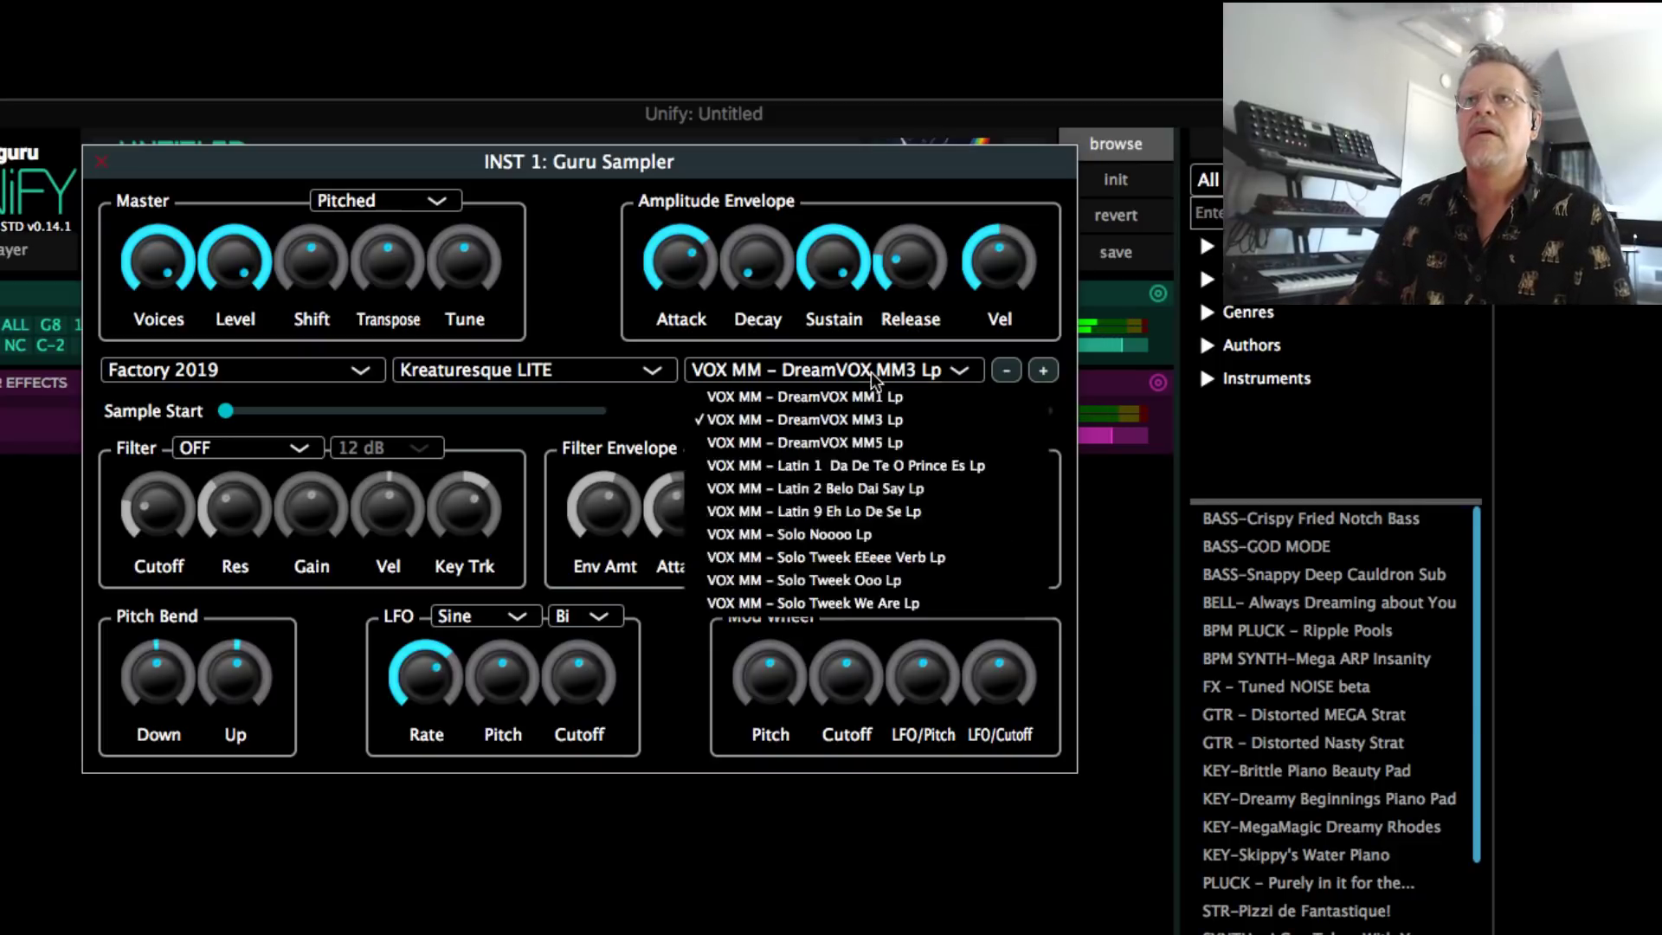
{"action": "left_click", "coordinate": [868, 465]}
{"action": "left_click_drag", "start_coordinate": [942, 282], "coordinate": [919, 216]}
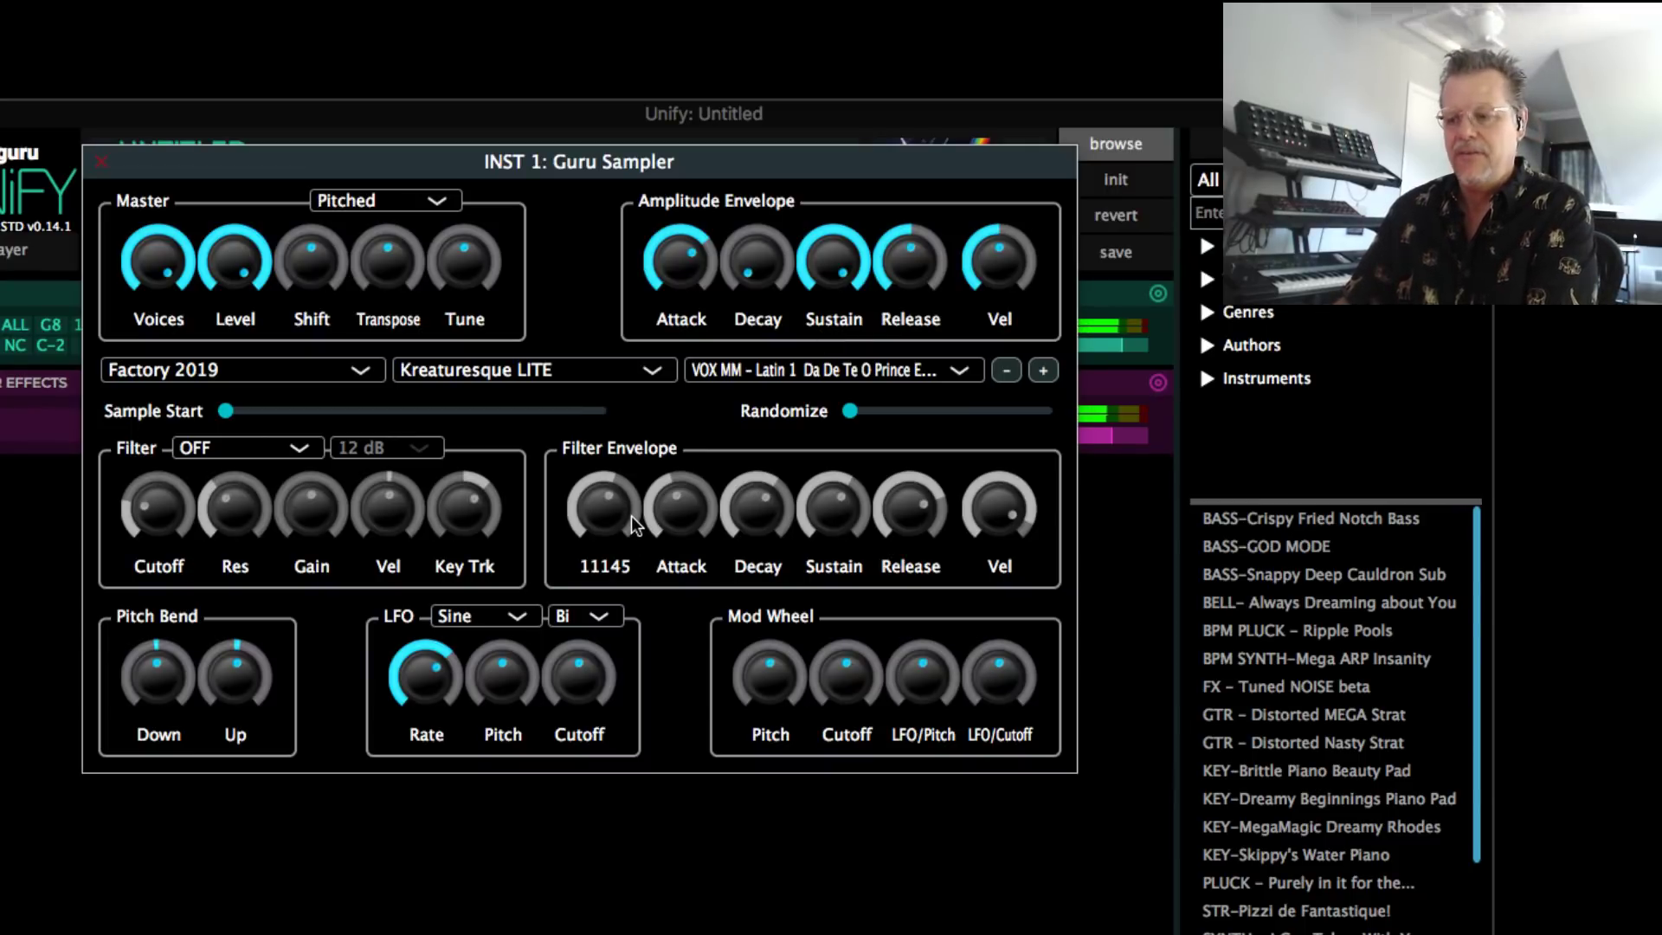
{"action": "mouse_move", "coordinate": [692, 507]}
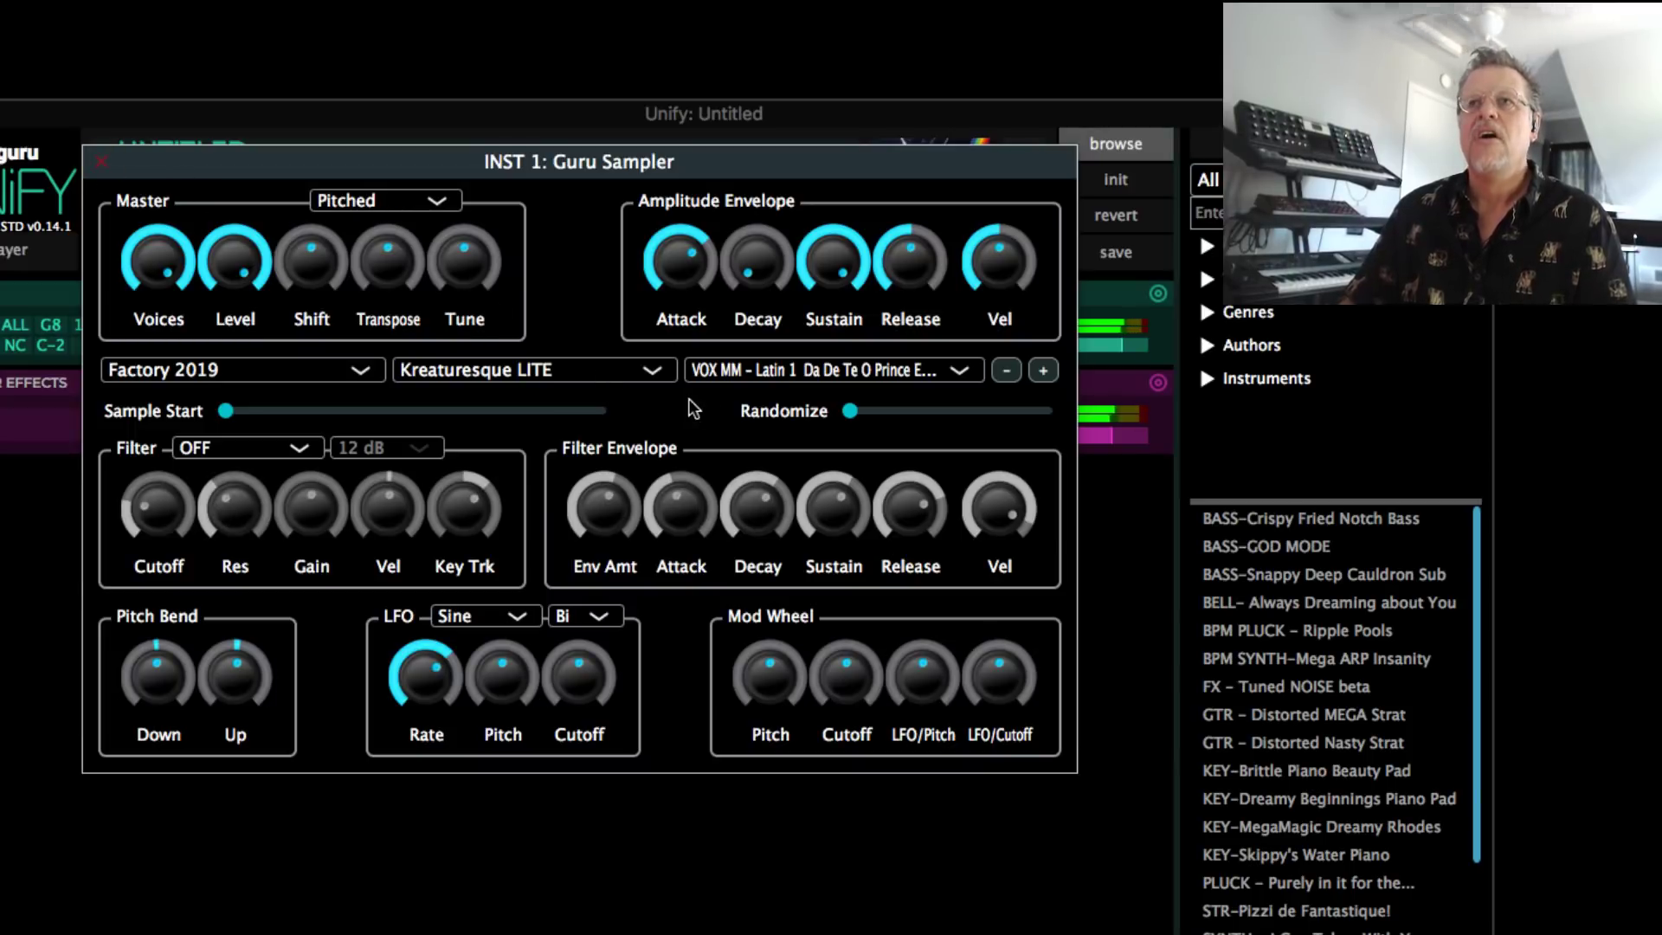
Load the sound 12_String_Alvarez_MM1 from MegaMagic Guitars Part 1 LITE and set the amplitude envelope's attack to 0.000 sec
{"action": "left_click", "coordinate": [561, 374]}
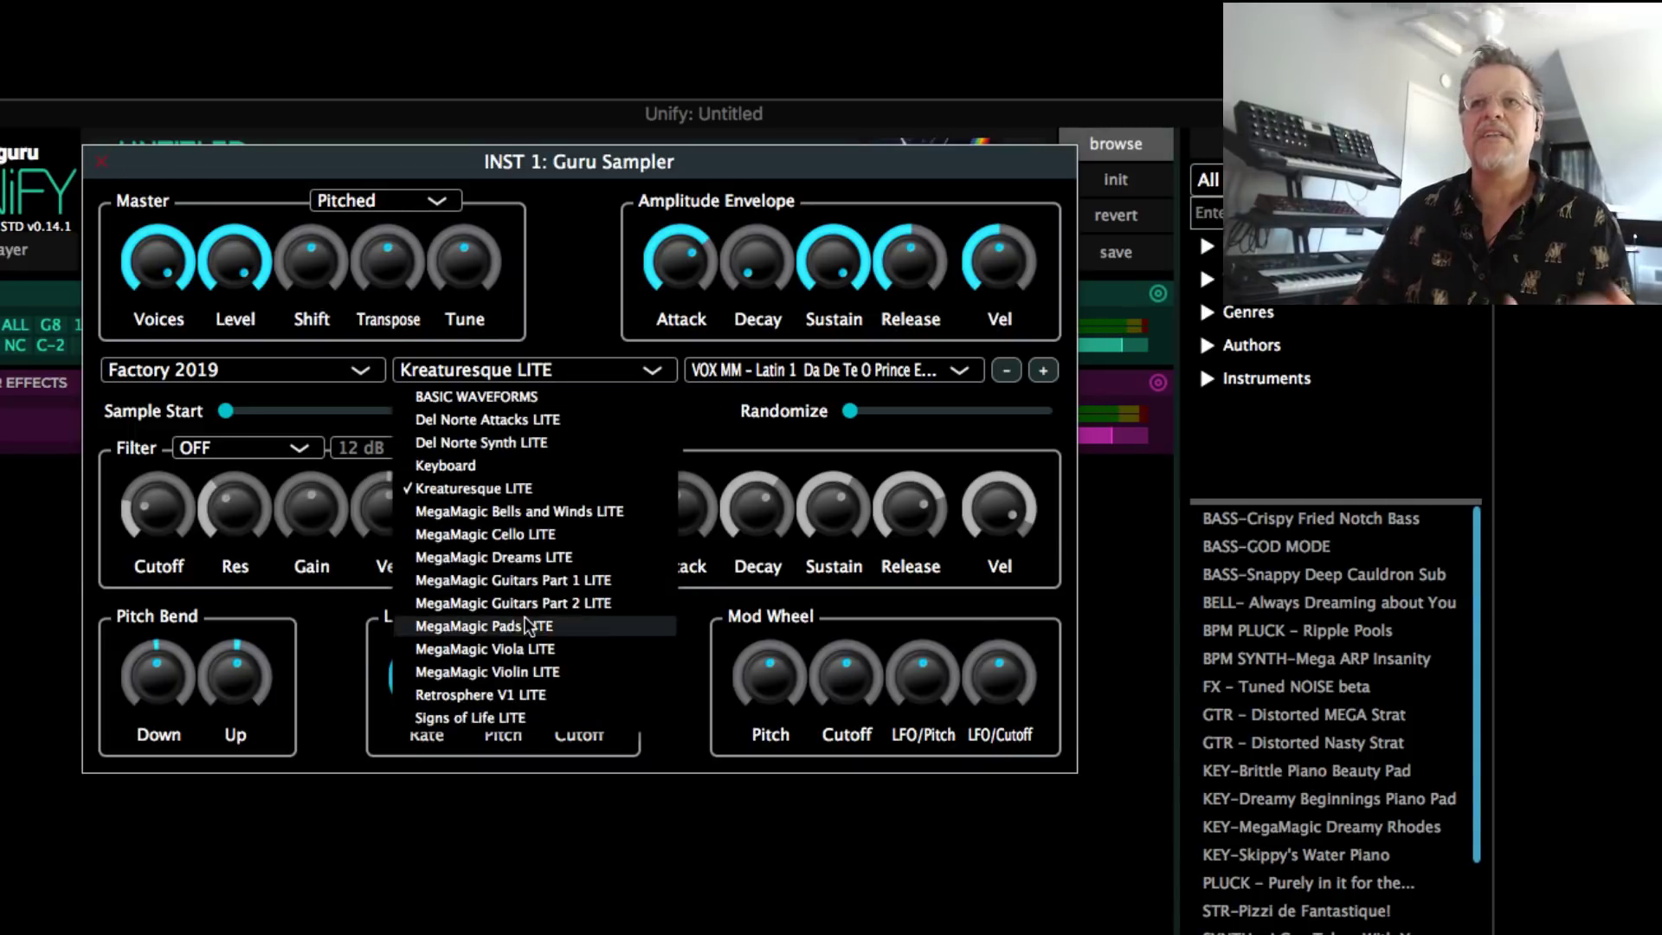
{"action": "left_click", "coordinate": [526, 573]}
{"action": "left_click_drag", "start_coordinate": [705, 244], "coordinate": [636, 670]}
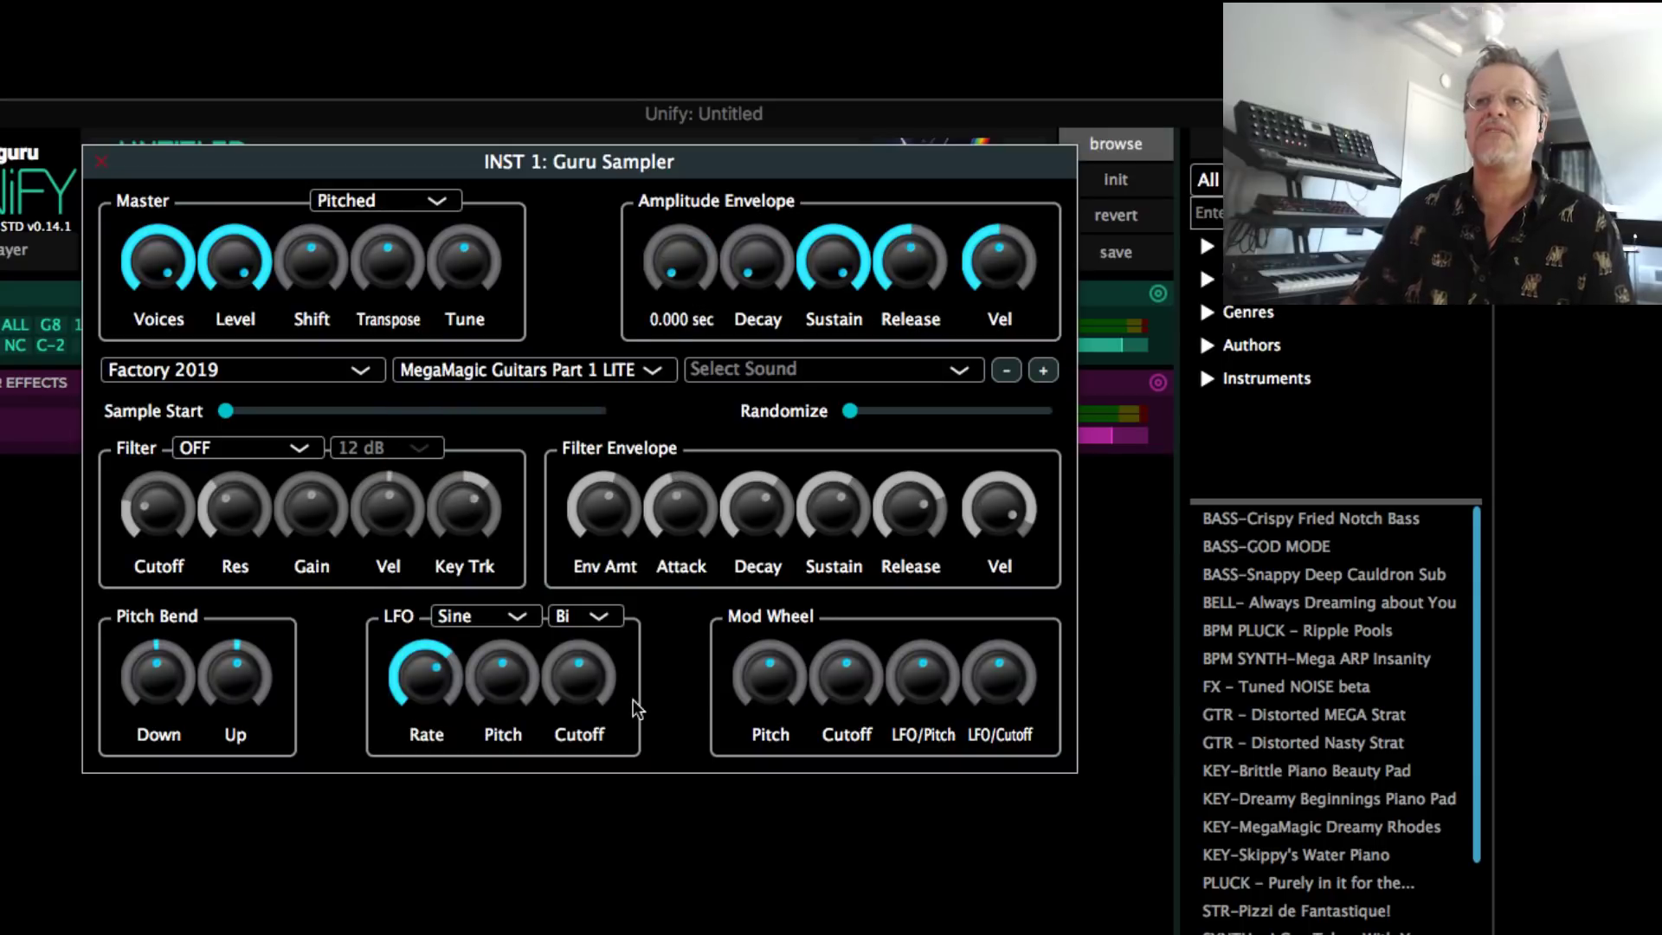
{"action": "left_click", "coordinate": [803, 367]}
{"action": "left_click", "coordinate": [802, 396]}
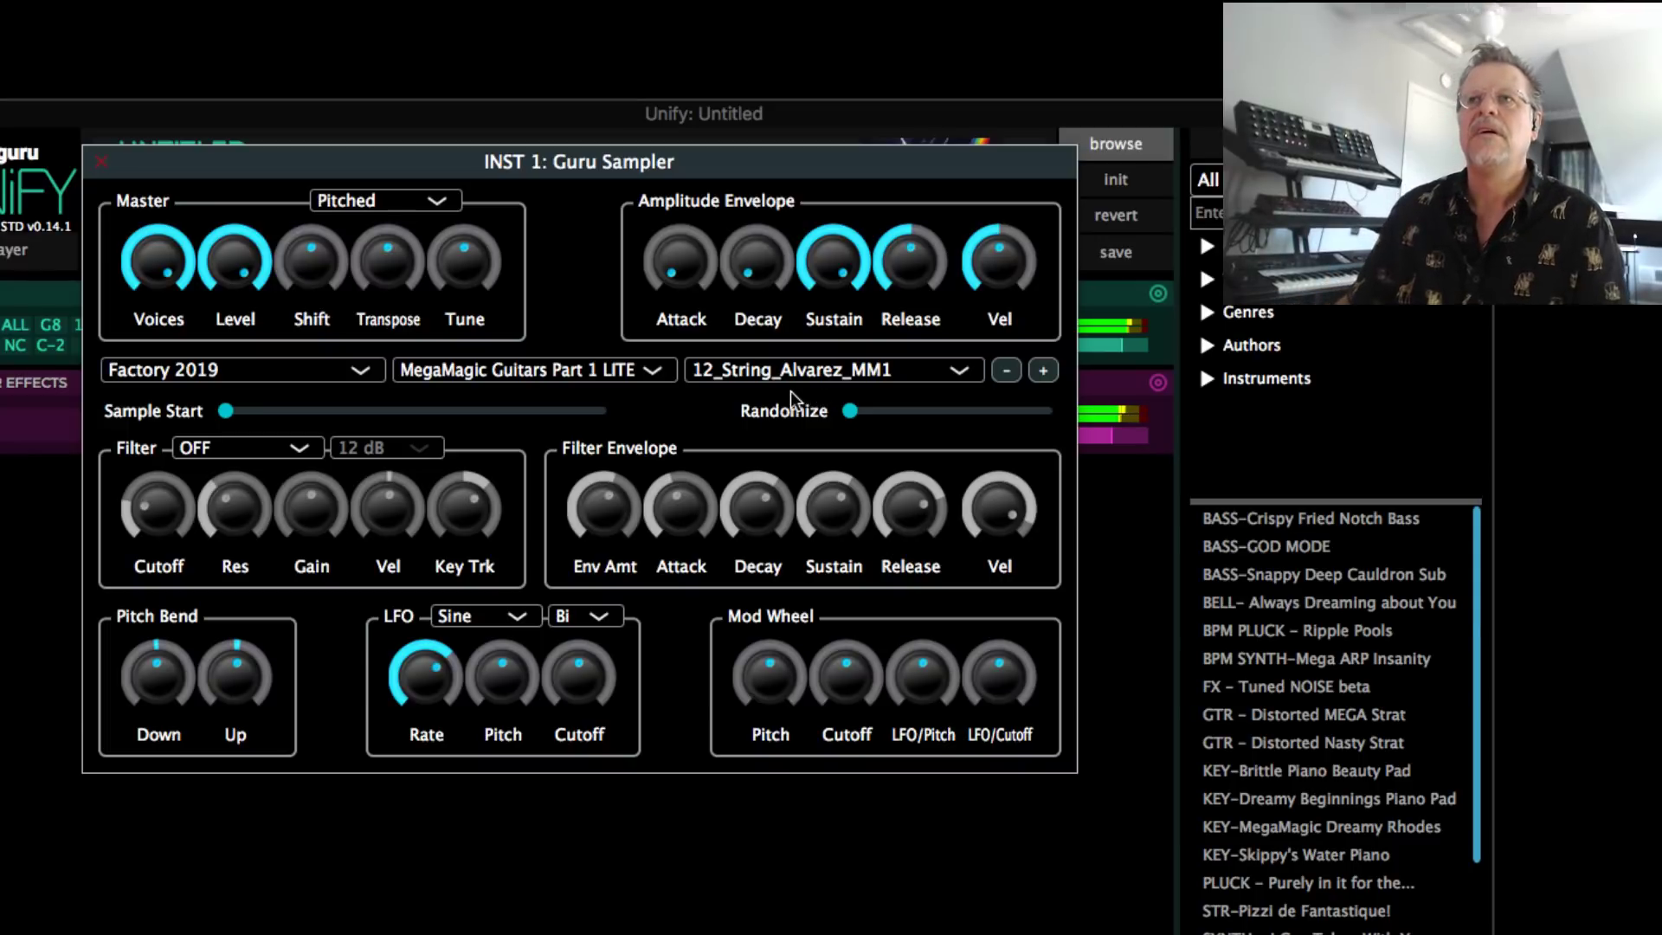
Load the sound Steel_Martin__MM2 and lengthen the amplitude envelope's release further
{"action": "left_click", "coordinate": [786, 378]}
{"action": "left_click", "coordinate": [779, 507]}
{"action": "mouse_move", "coordinate": [954, 277]}
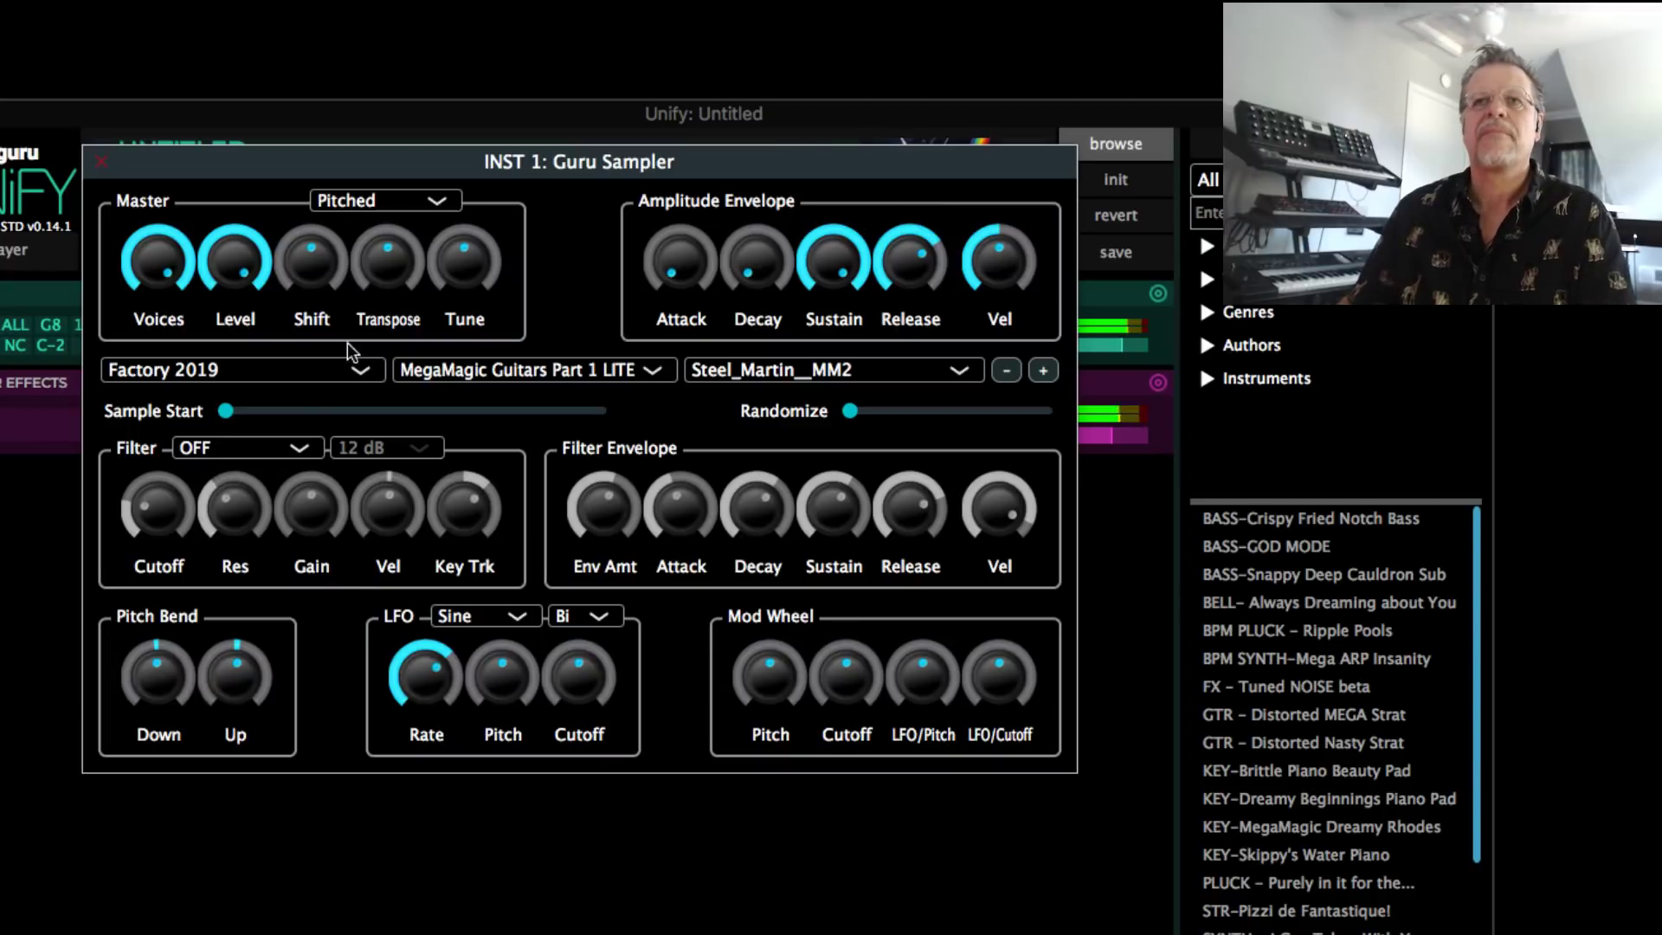
Set the filter to LowPass, minimise resonance, raise its velocity and envelope amounts, and reduce the filter envelope's attack, decay and sustain
{"action": "left_click", "coordinate": [229, 454]}
{"action": "left_click", "coordinate": [236, 491]}
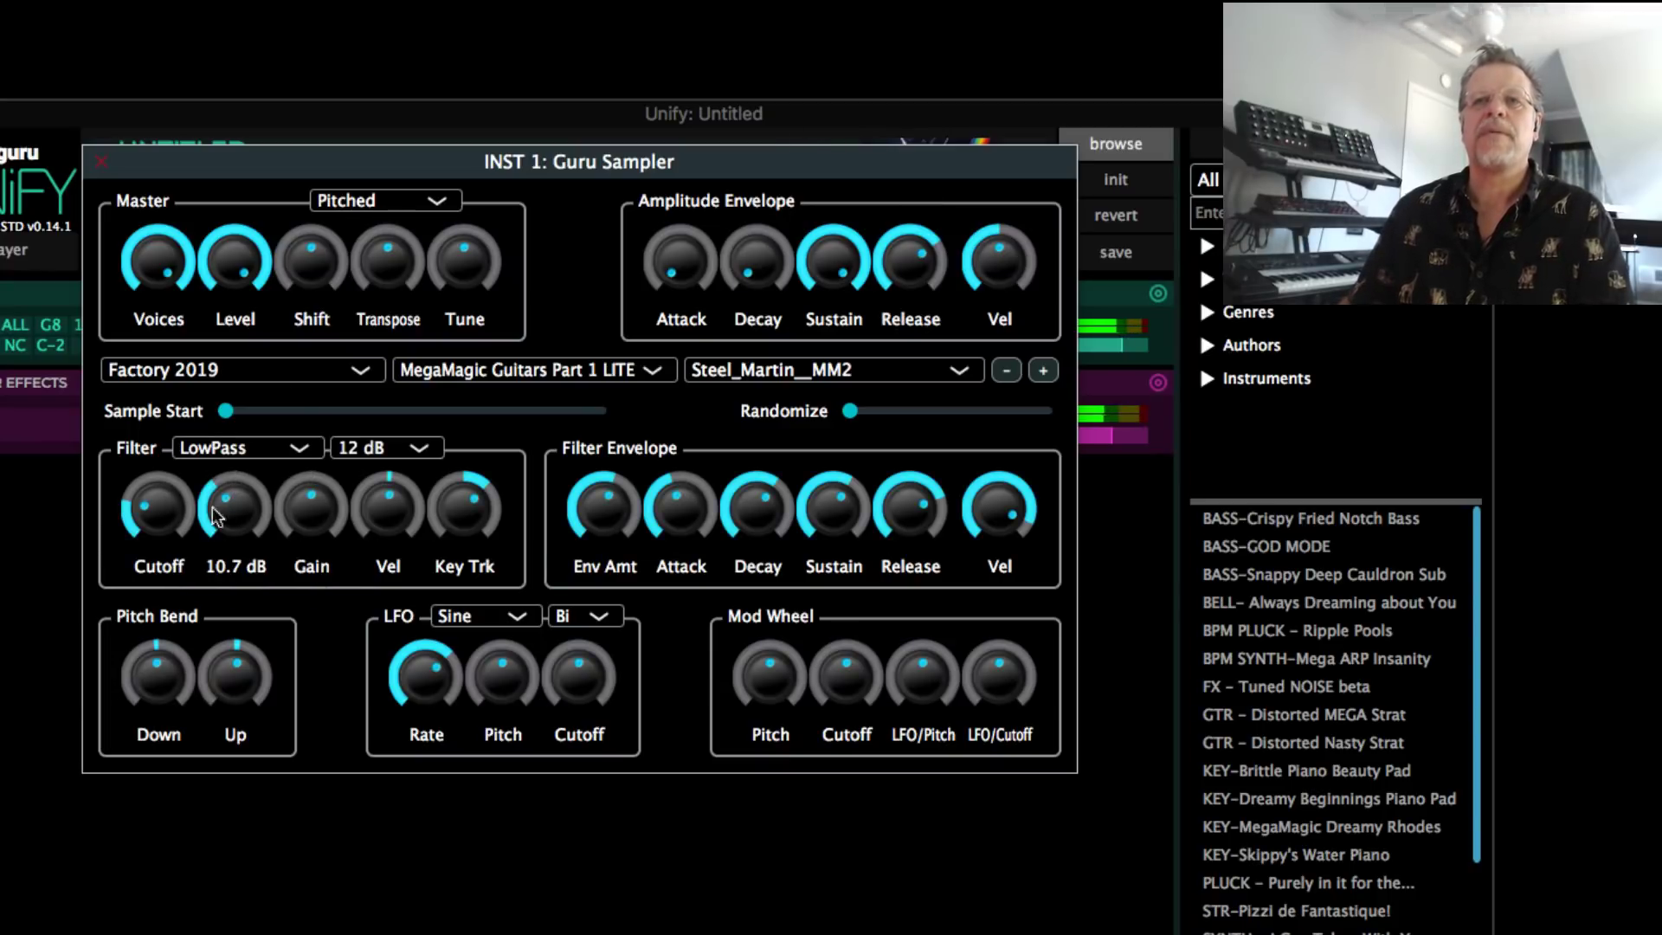
{"action": "left_click_drag", "start_coordinate": [228, 518], "coordinate": [232, 663]}
{"action": "left_click_drag", "start_coordinate": [371, 525], "coordinate": [397, 468]}
{"action": "left_click_drag", "start_coordinate": [606, 471], "coordinate": [627, 459]}
{"action": "left_click_drag", "start_coordinate": [706, 500], "coordinate": [811, 537]}
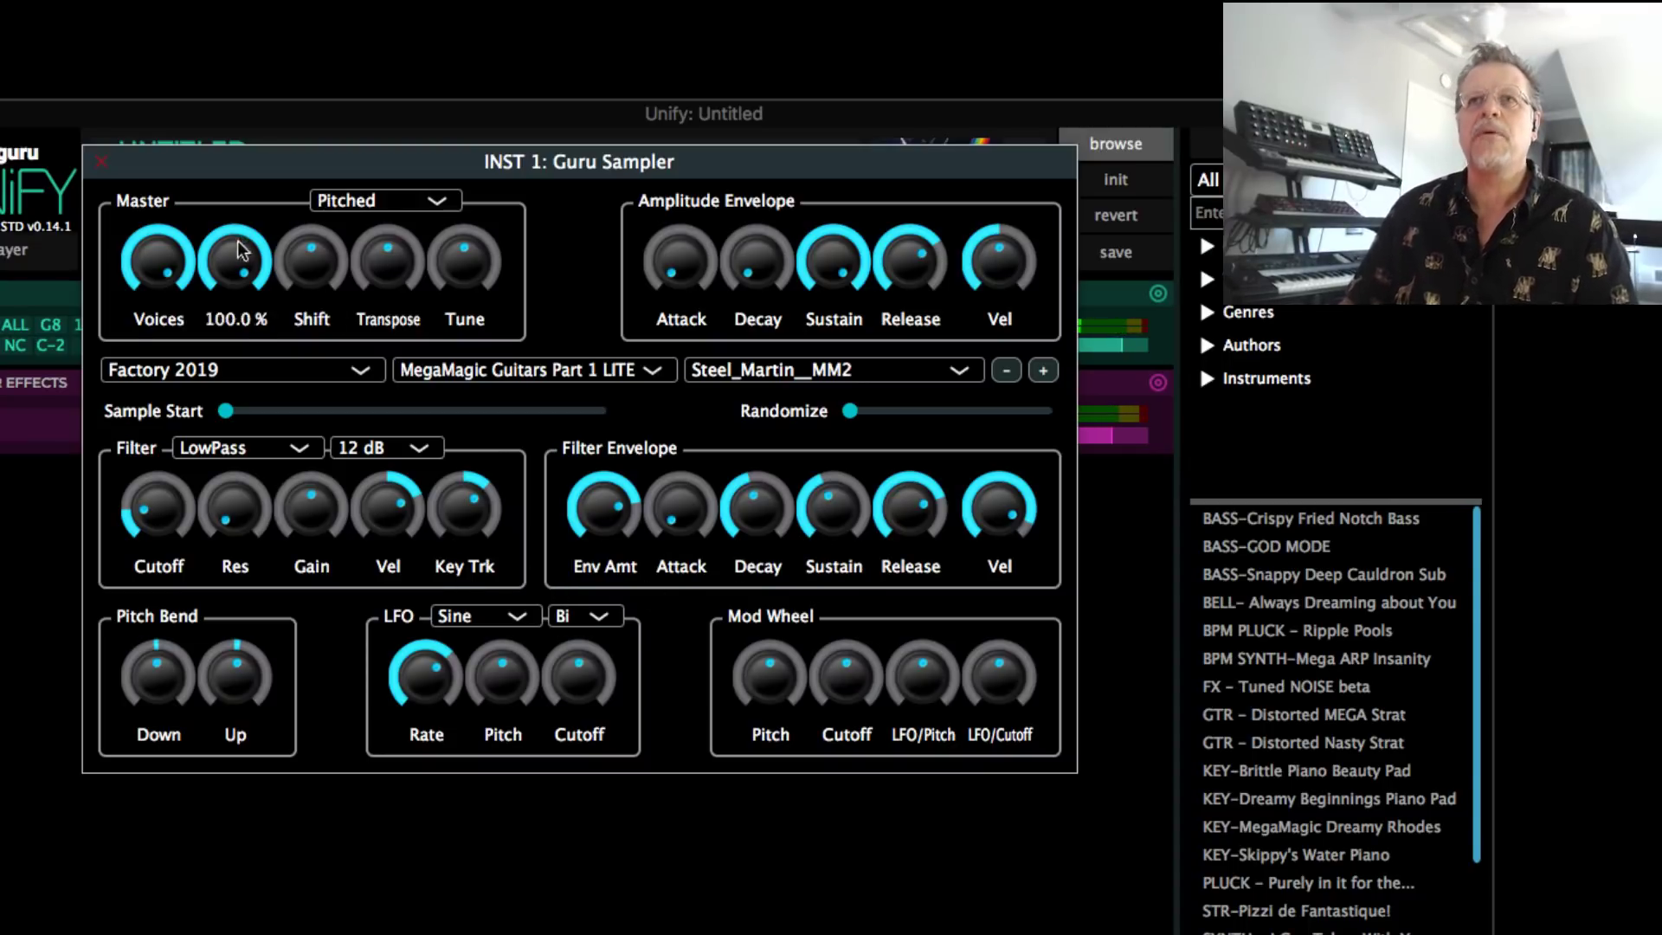
{"action": "left_click", "coordinate": [103, 163]}
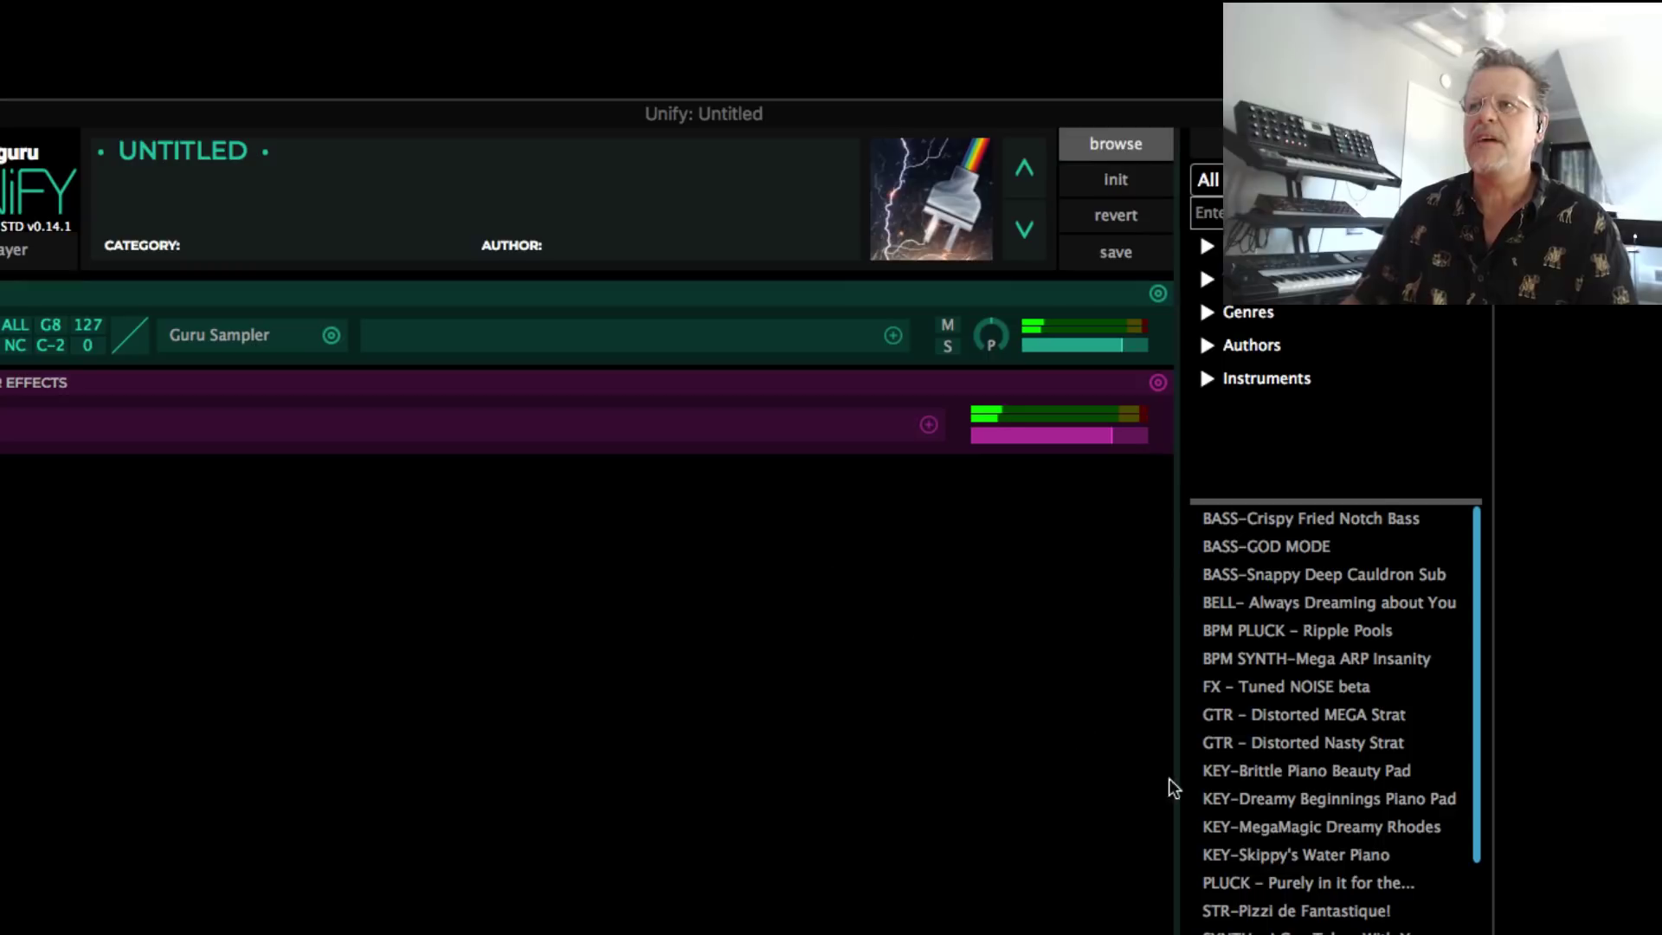
Audition the factory patch KEY-MegaMagic Dreamy Rhodes, ending with the patch BASS-GOD MODE loaded
{"action": "left_click", "coordinate": [1330, 828]}
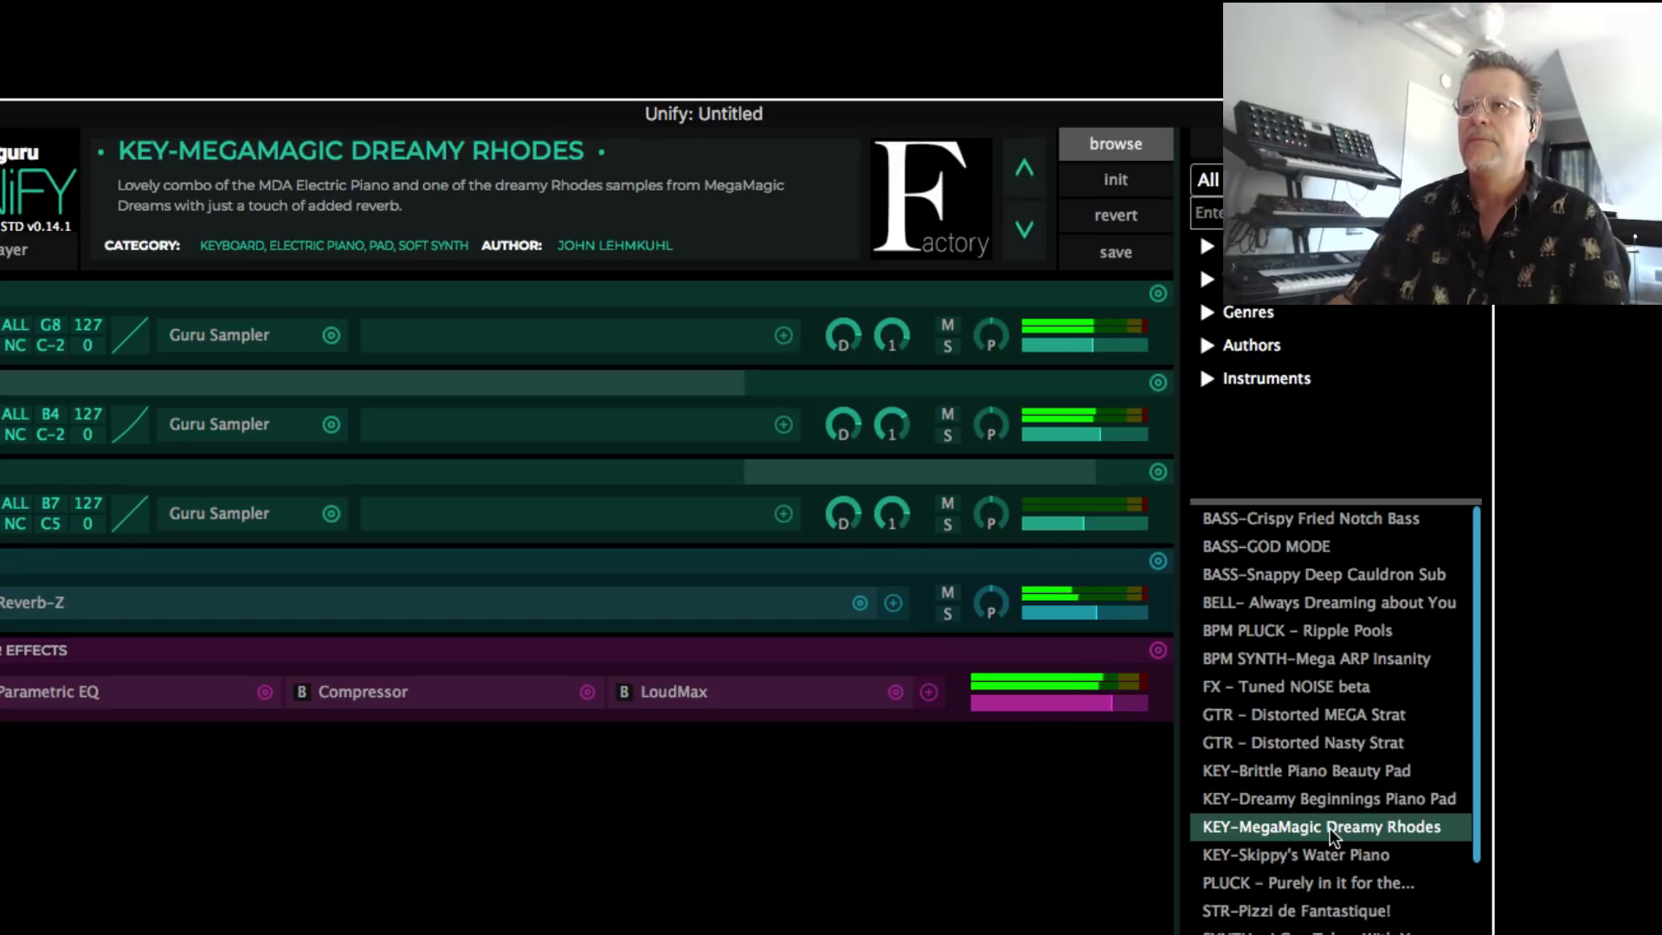
{"action": "left_click", "coordinate": [1284, 547]}
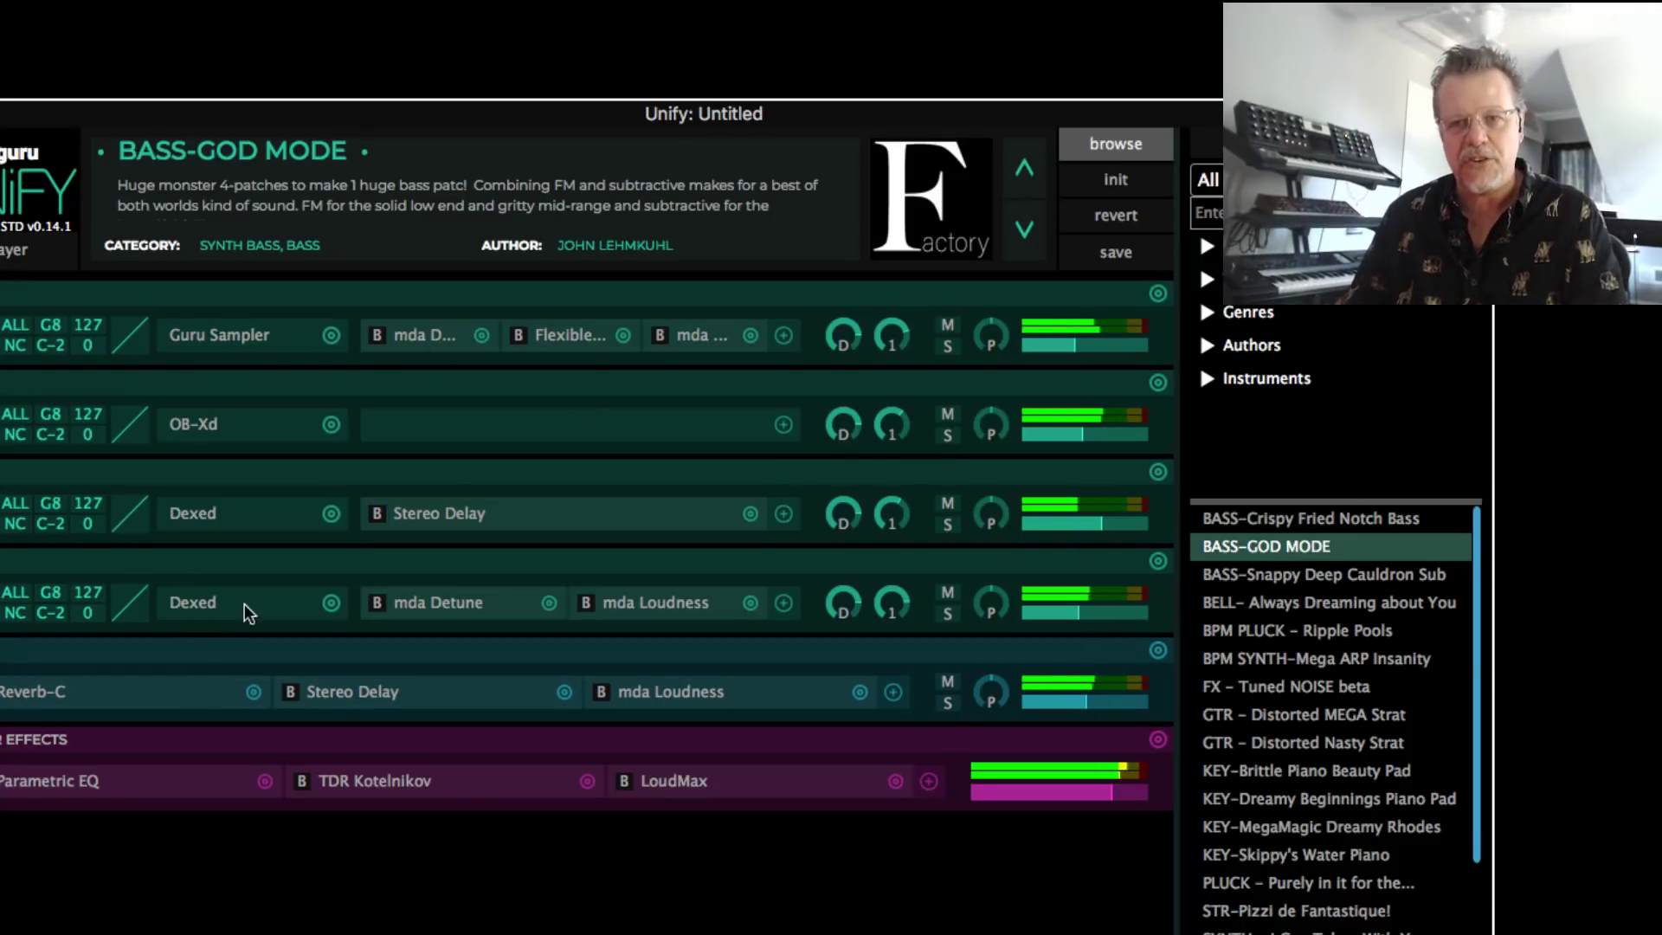
Inspect the plug-in interfaces of the OB-Xd layer and the first Dexed layer in the BASS-GOD MODE patch
{"action": "left_click", "coordinate": [206, 421]}
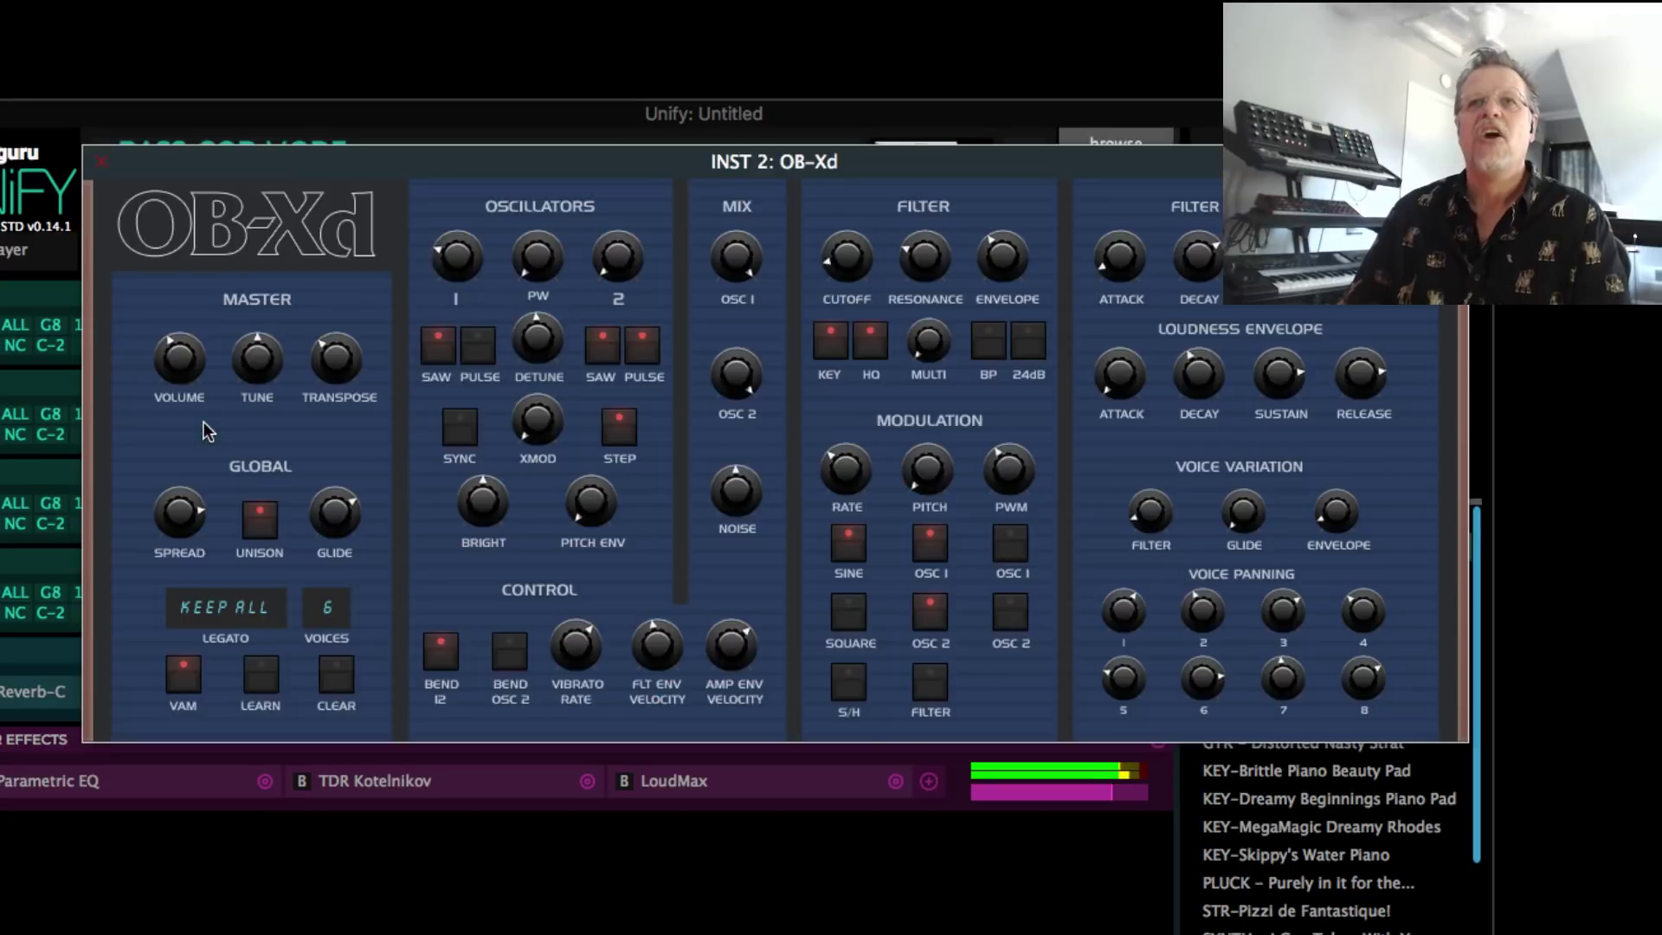
{"action": "left_click", "coordinate": [101, 160]}
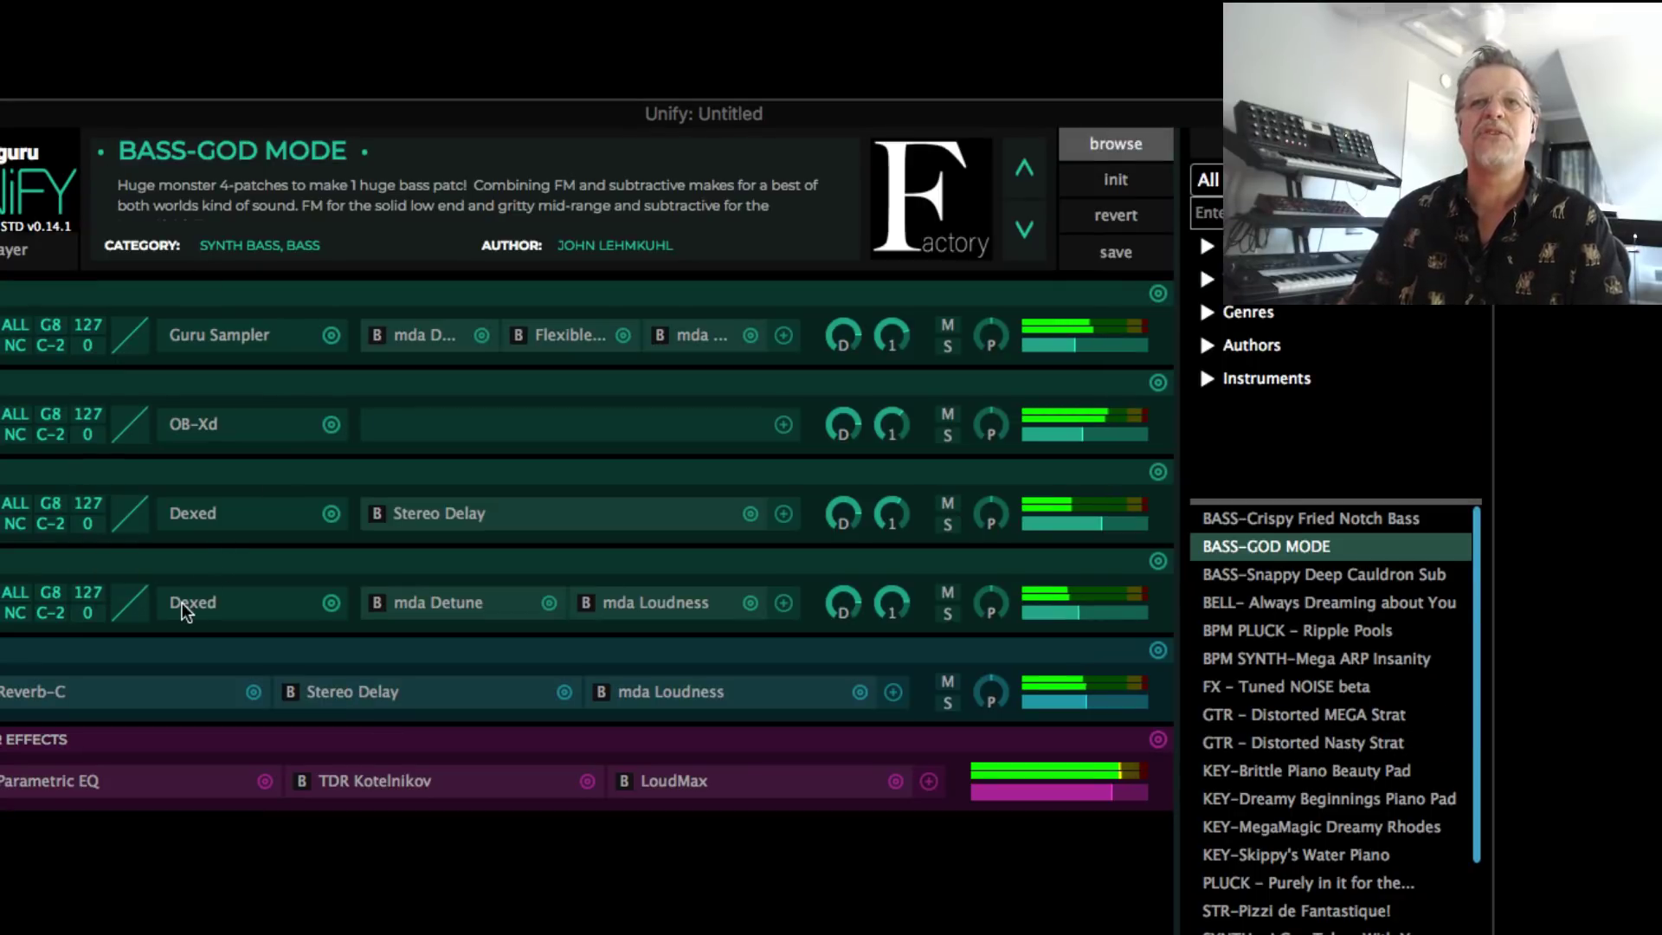
{"action": "left_click", "coordinate": [189, 509]}
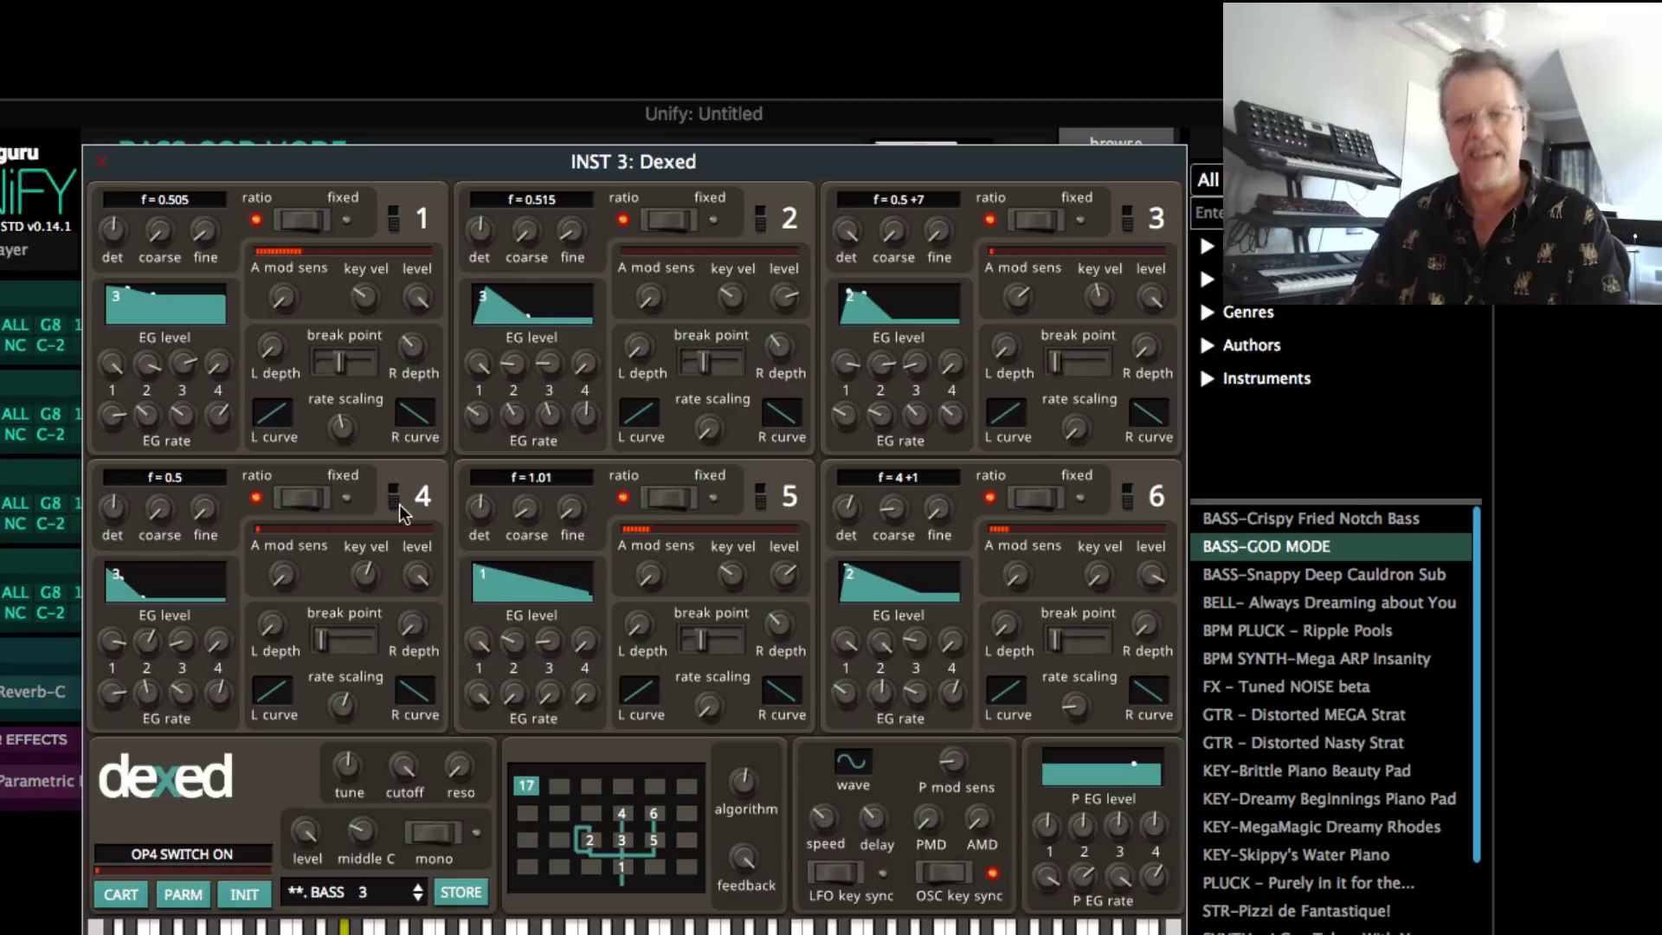
{"action": "left_click", "coordinate": [102, 161]}
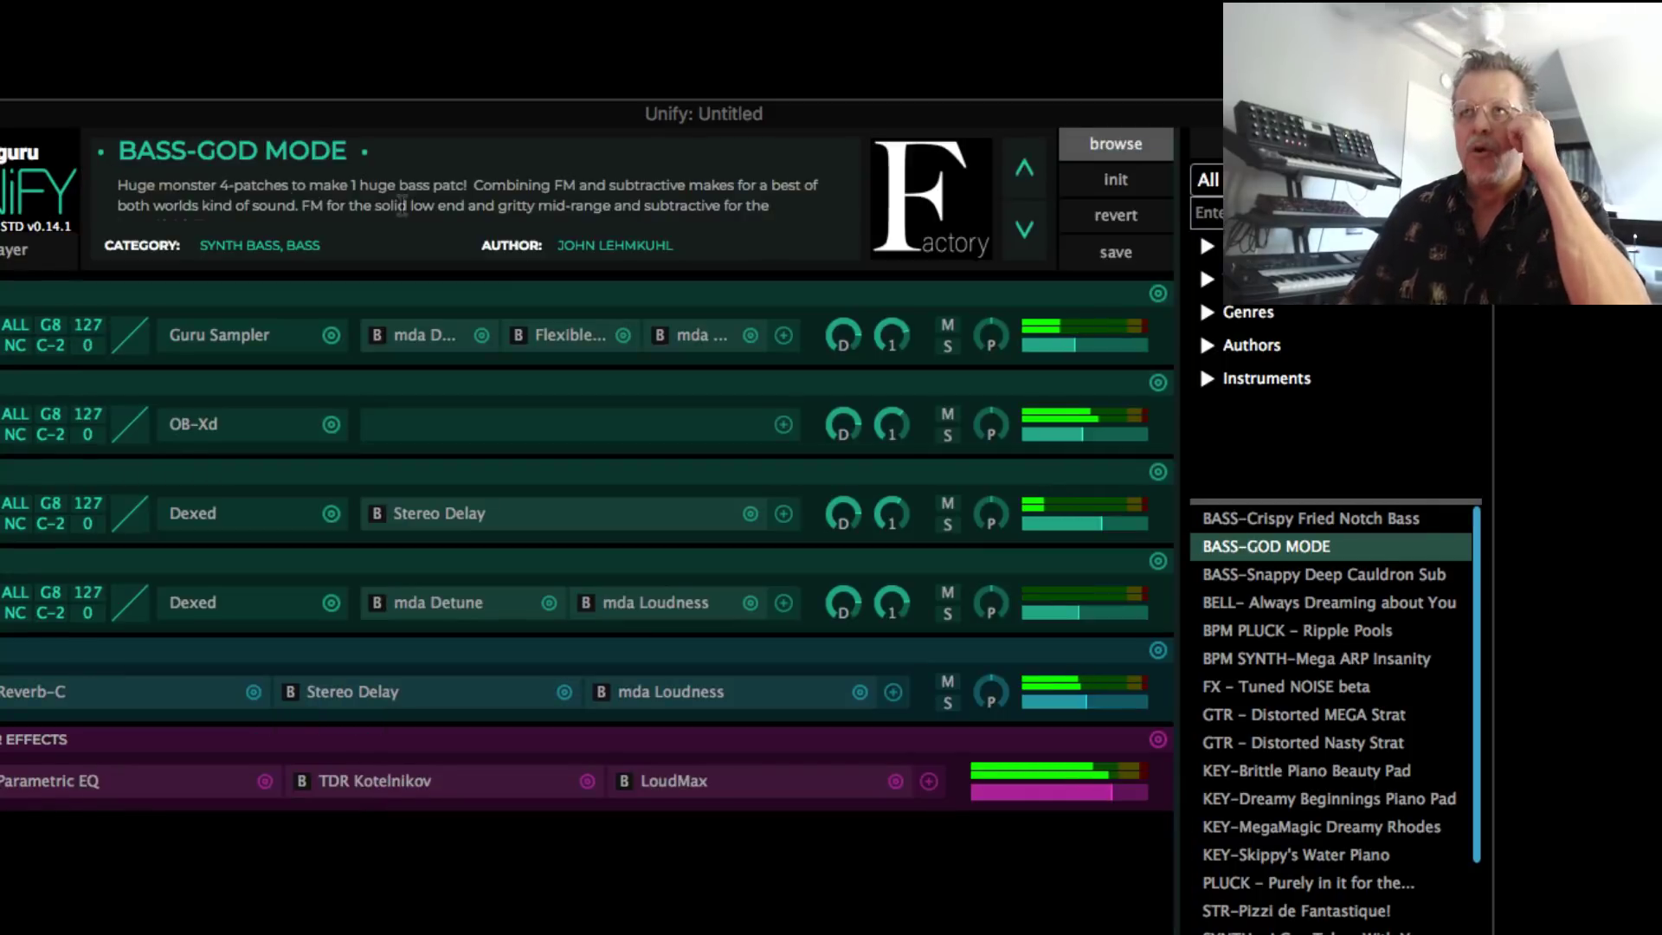
Initialize the patch and swap the Sine Wave Synth instrument for Dexed
{"action": "left_click", "coordinate": [1118, 179]}
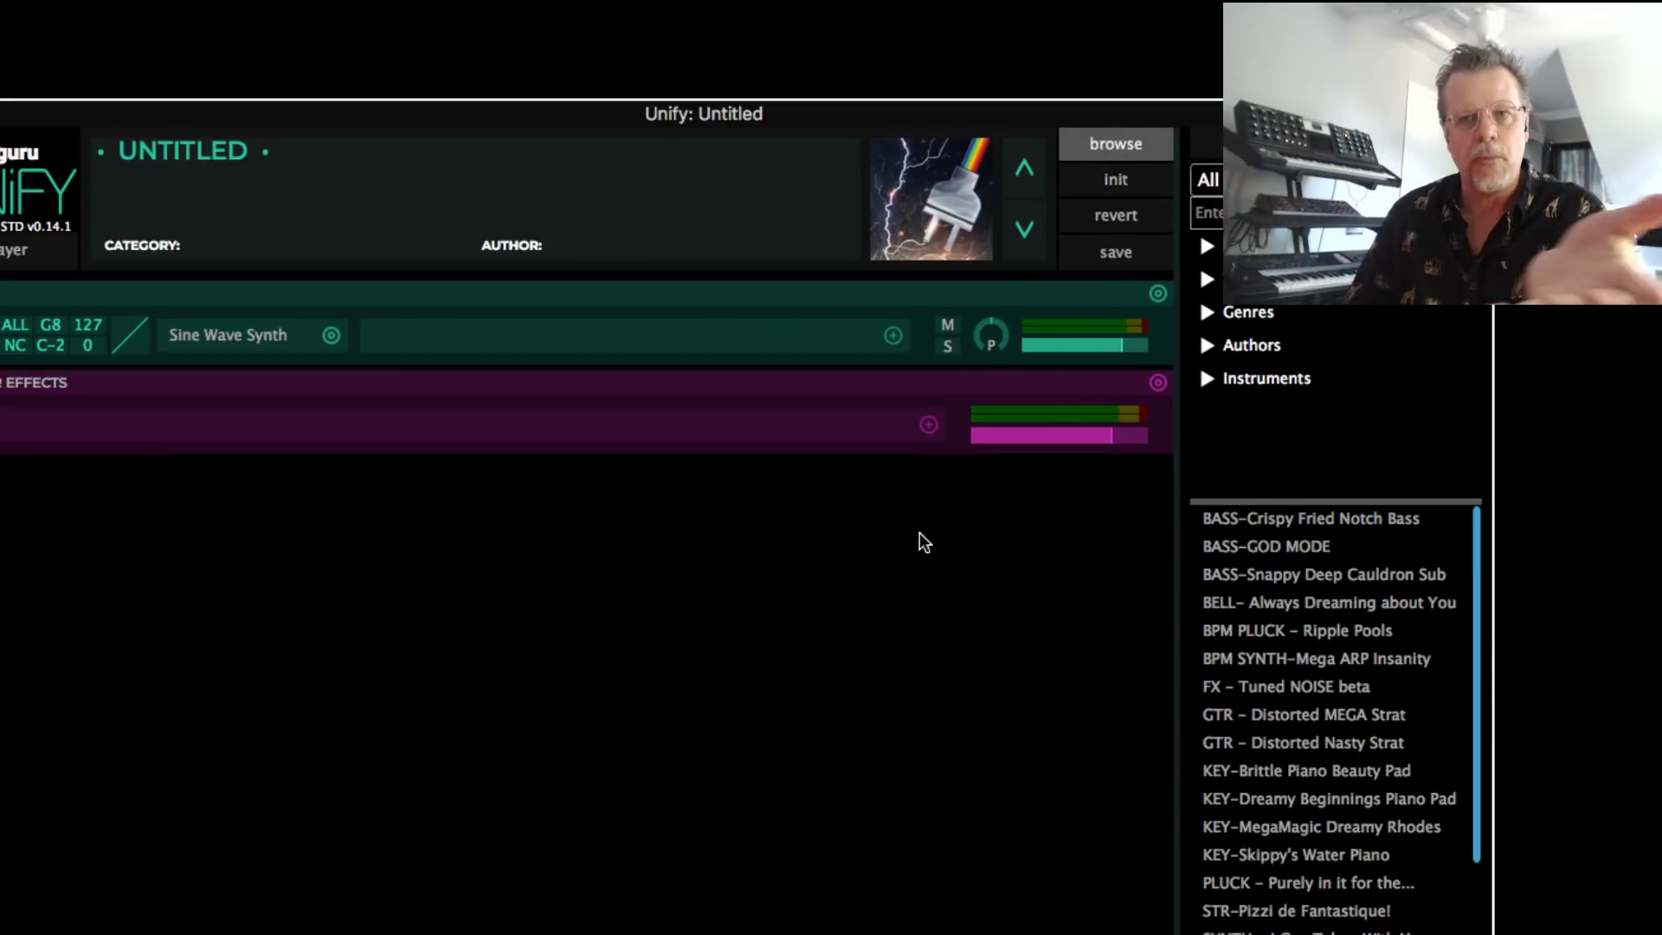
{"action": "left_click", "coordinate": [332, 335]}
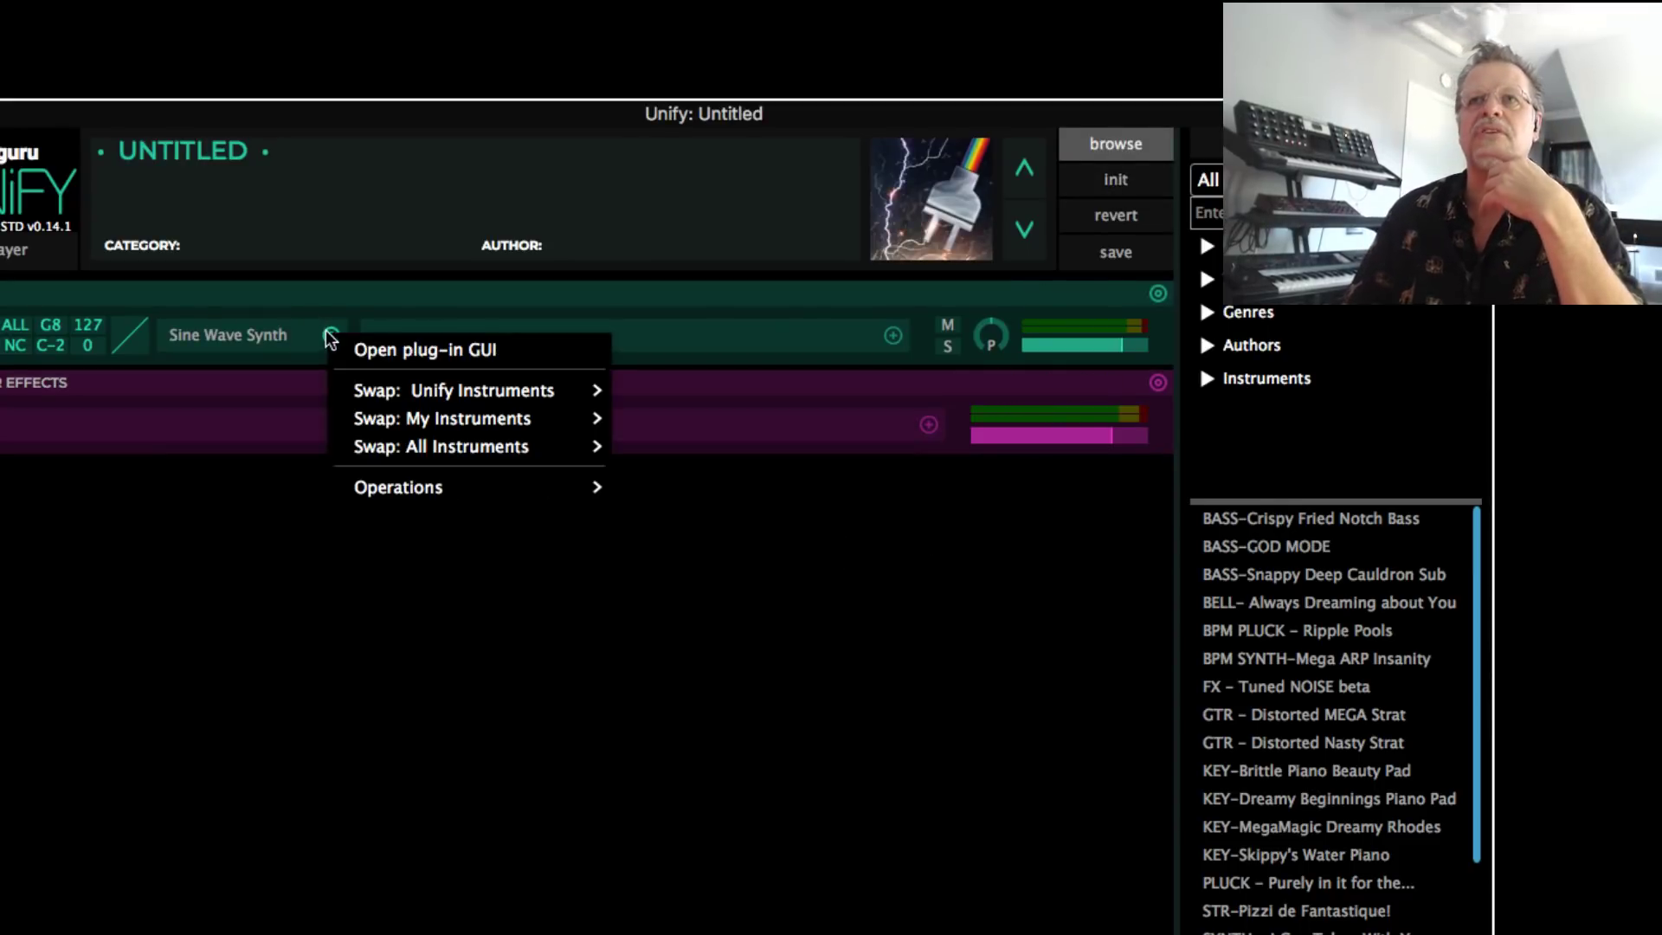
{"action": "mouse_move", "coordinate": [415, 391]}
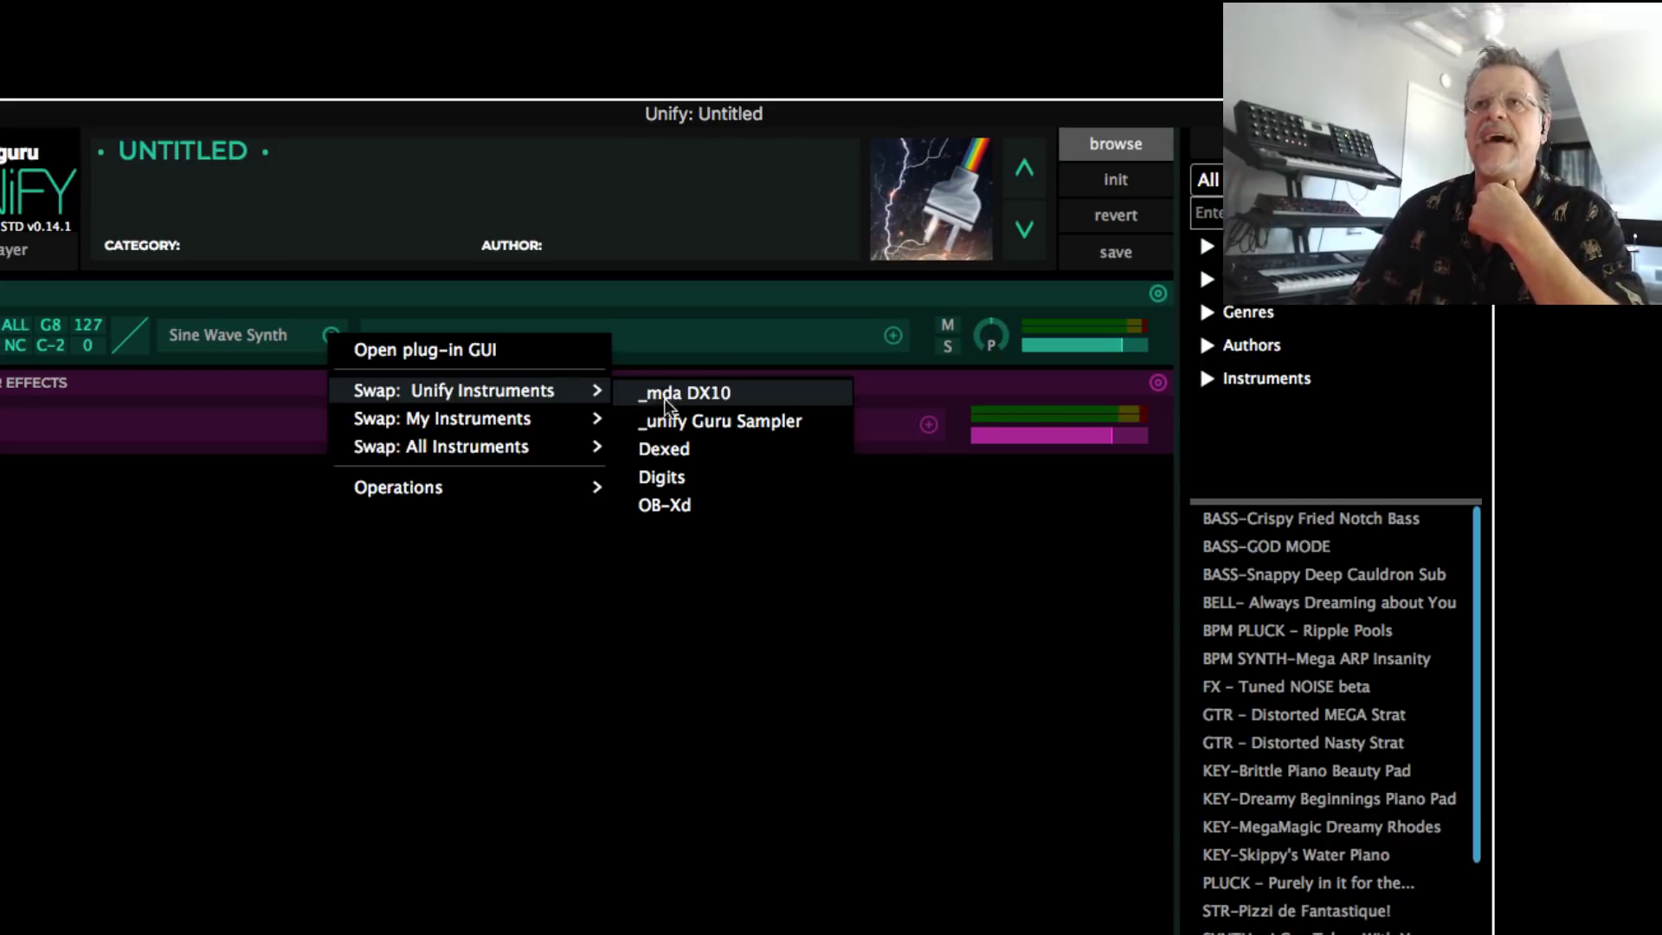
{"action": "left_click", "coordinate": [654, 447]}
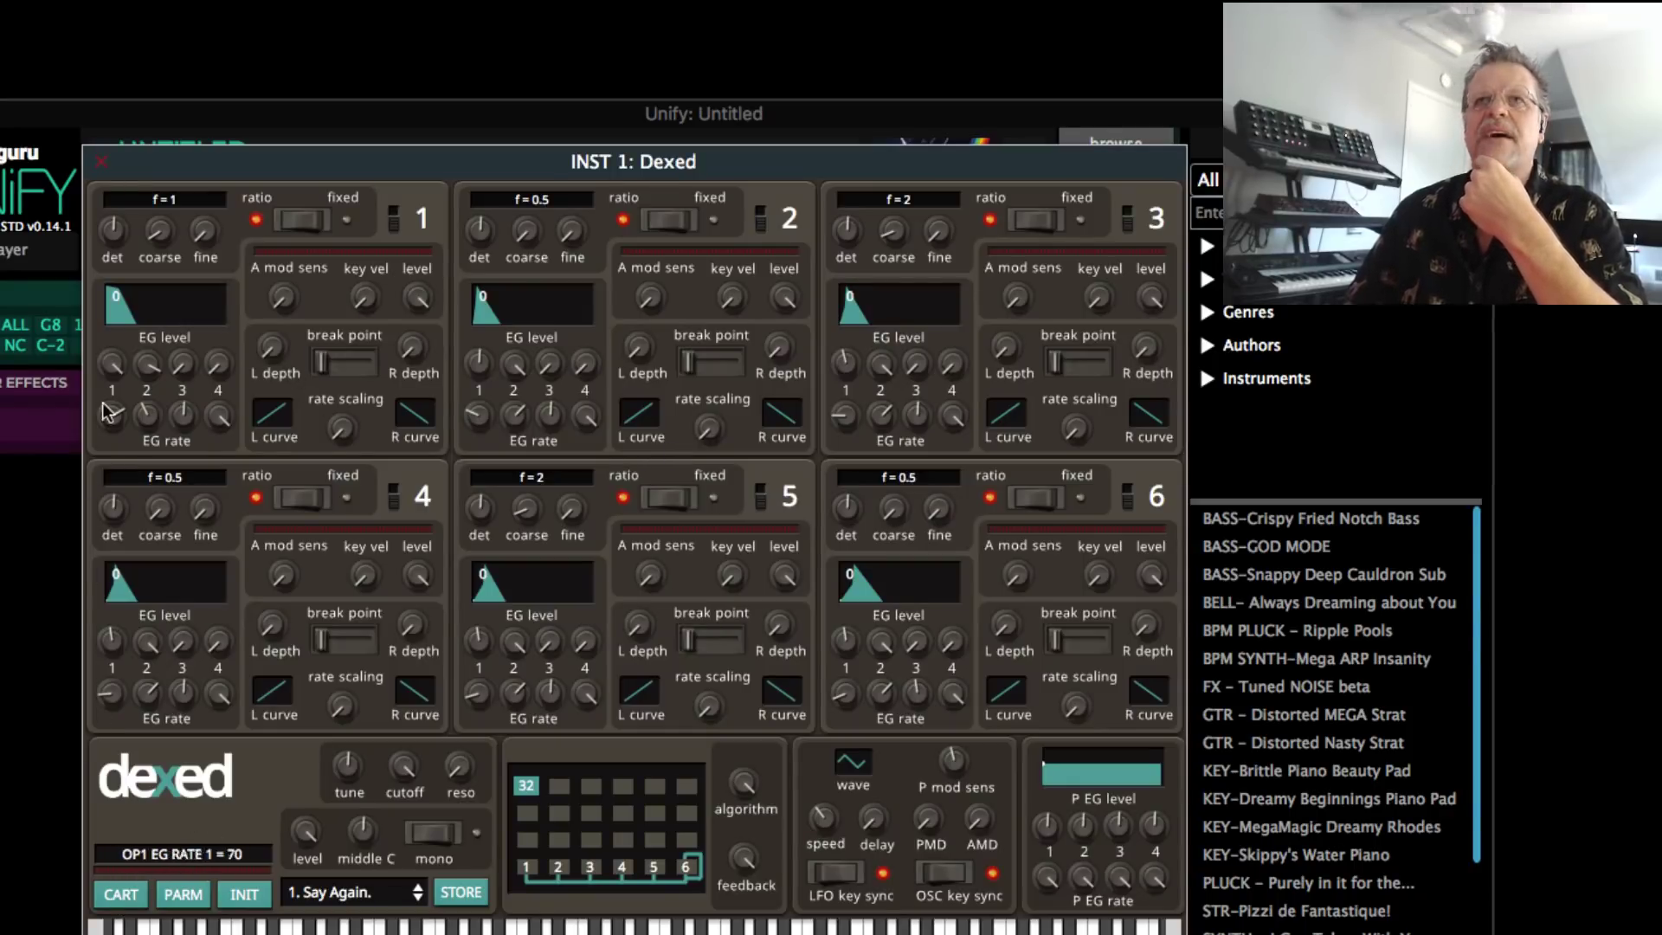
{"action": "left_click", "coordinate": [102, 167]}
Swap Dexed for the Digits instrument and load its GhostChoir preset from DemoBank
{"action": "left_click", "coordinate": [331, 336]}
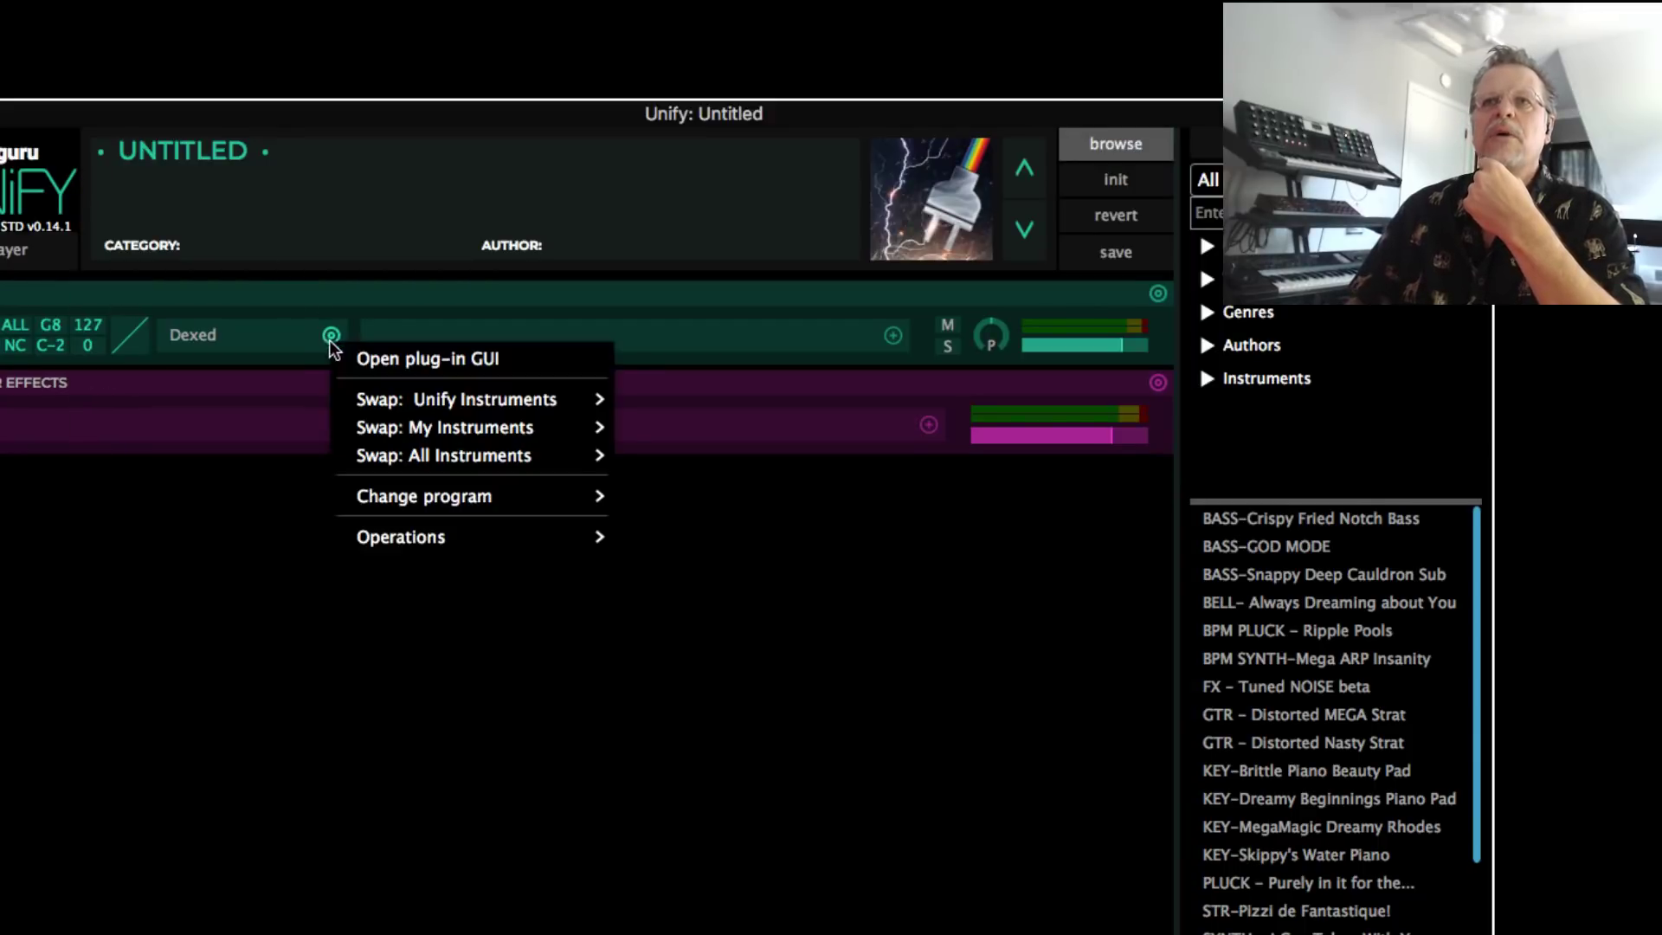
{"action": "mouse_move", "coordinate": [469, 420]}
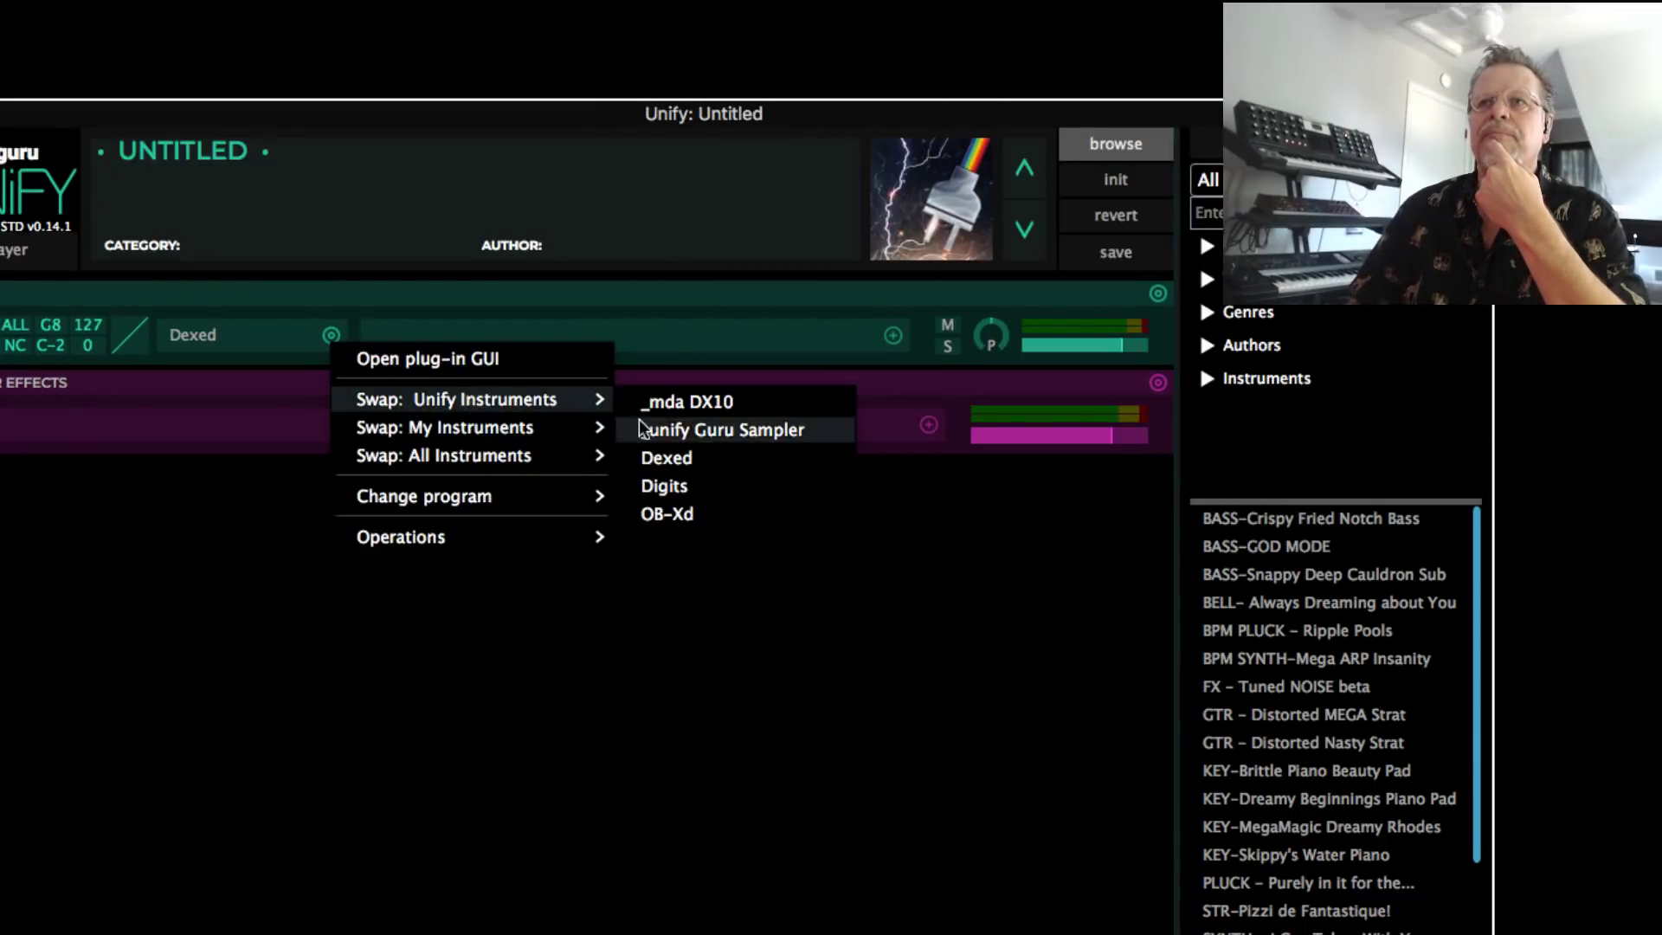
{"action": "left_click", "coordinate": [734, 483]}
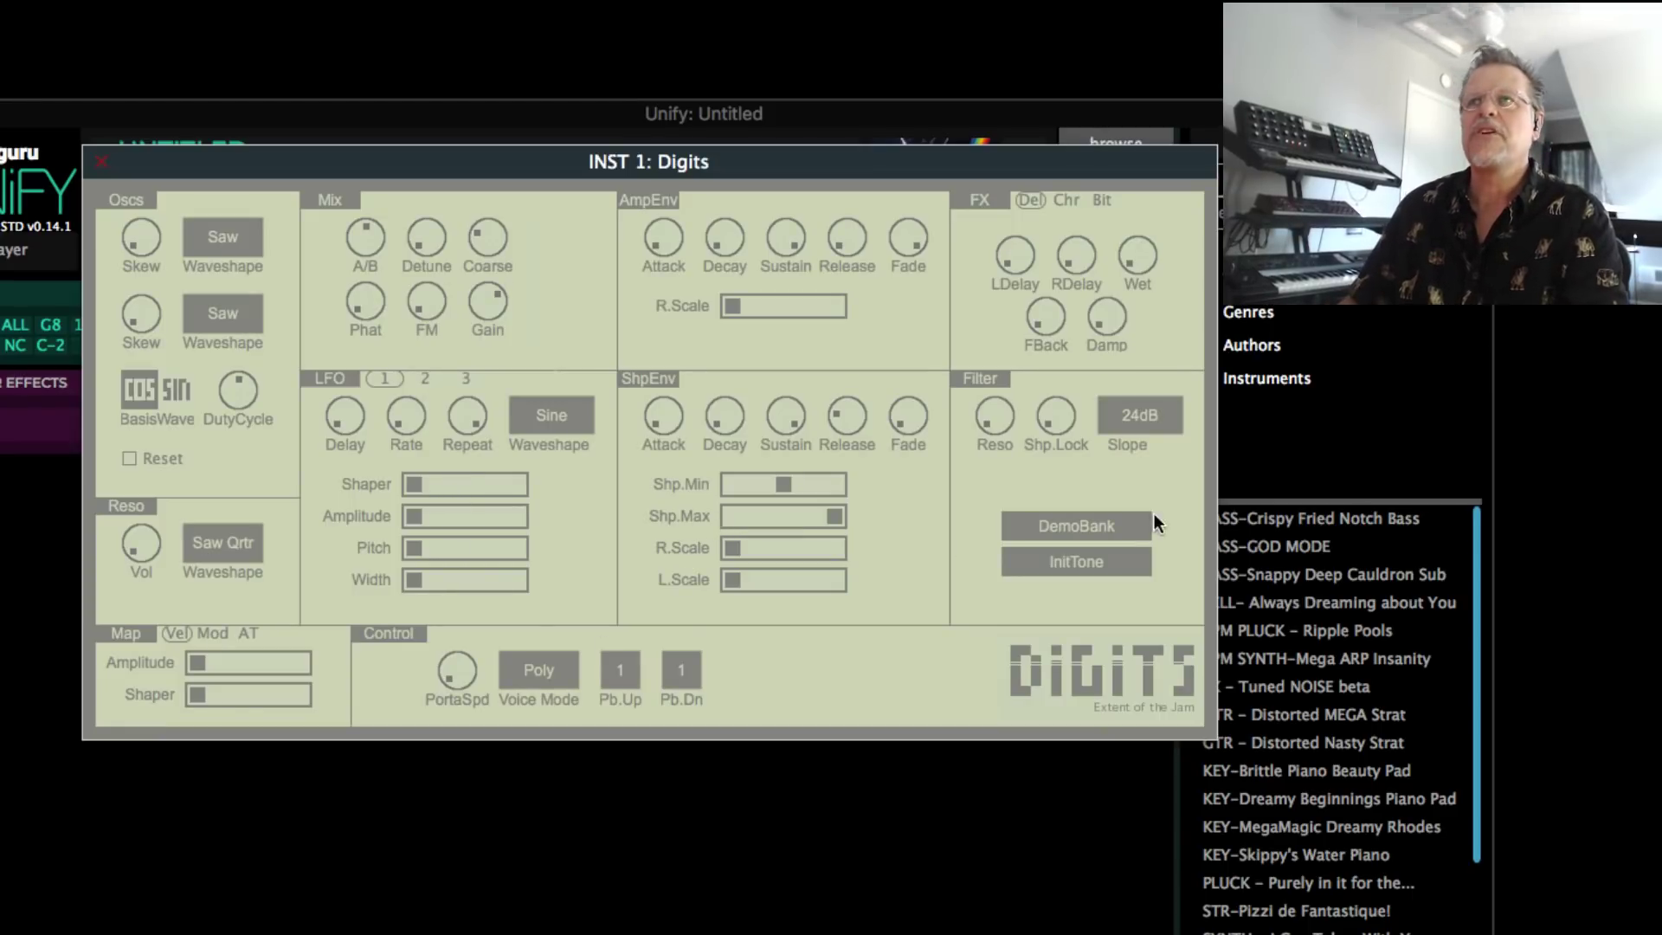
{"action": "left_click", "coordinate": [1072, 563]}
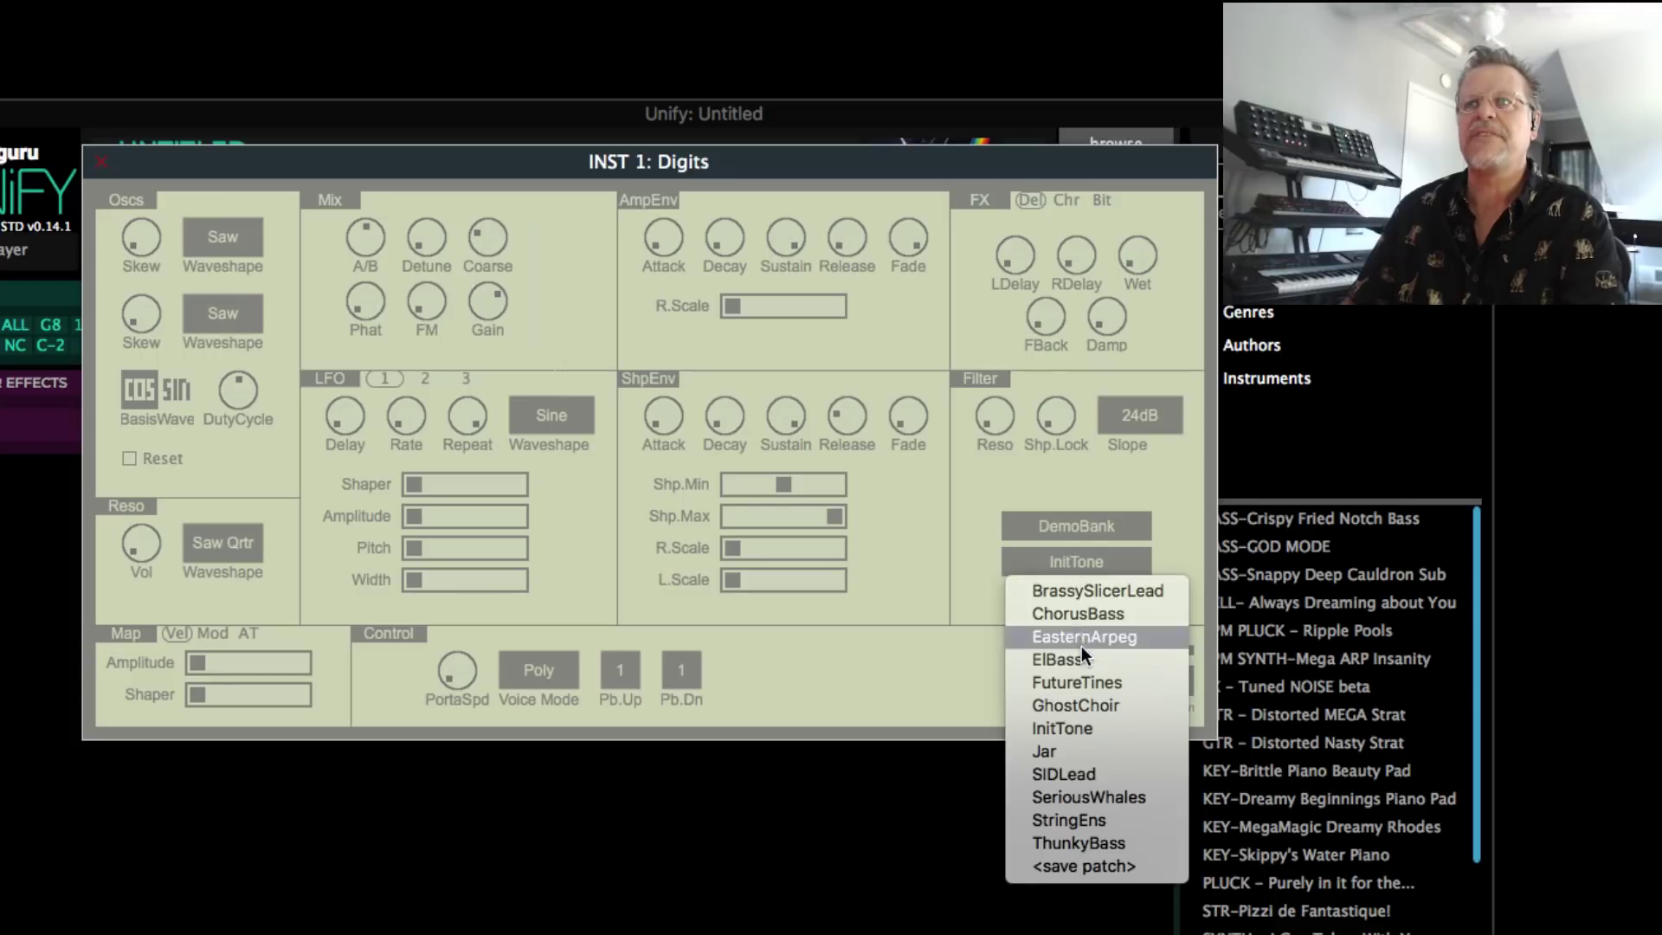
{"action": "left_click", "coordinate": [1092, 695]}
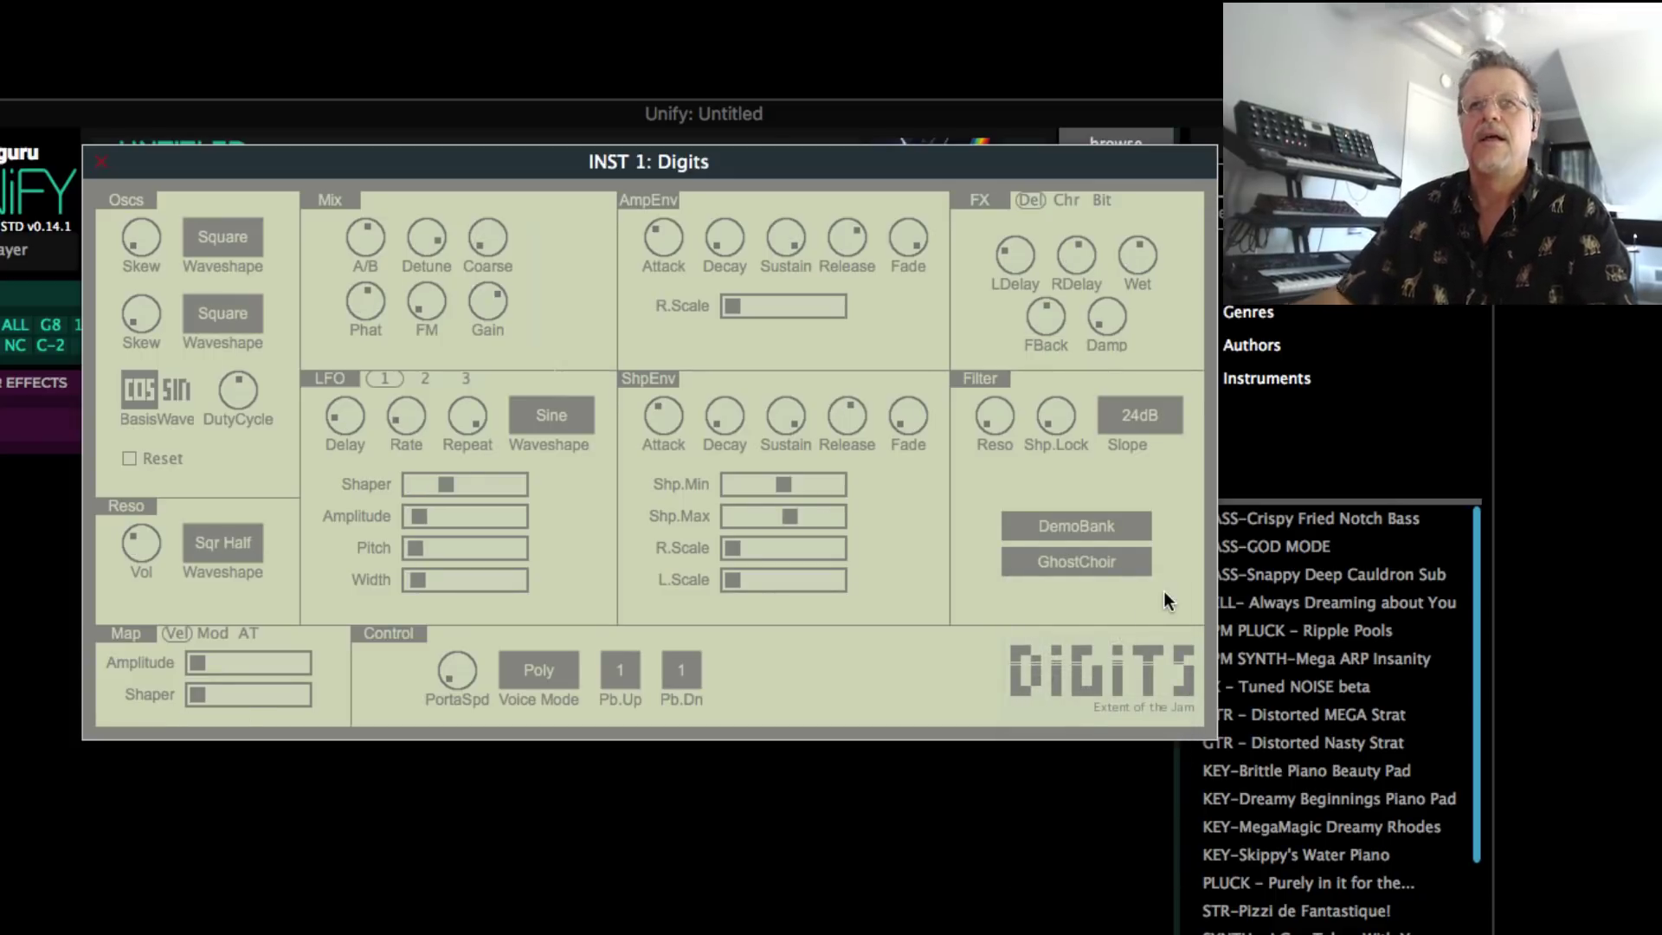
{"action": "left_click", "coordinate": [101, 162]}
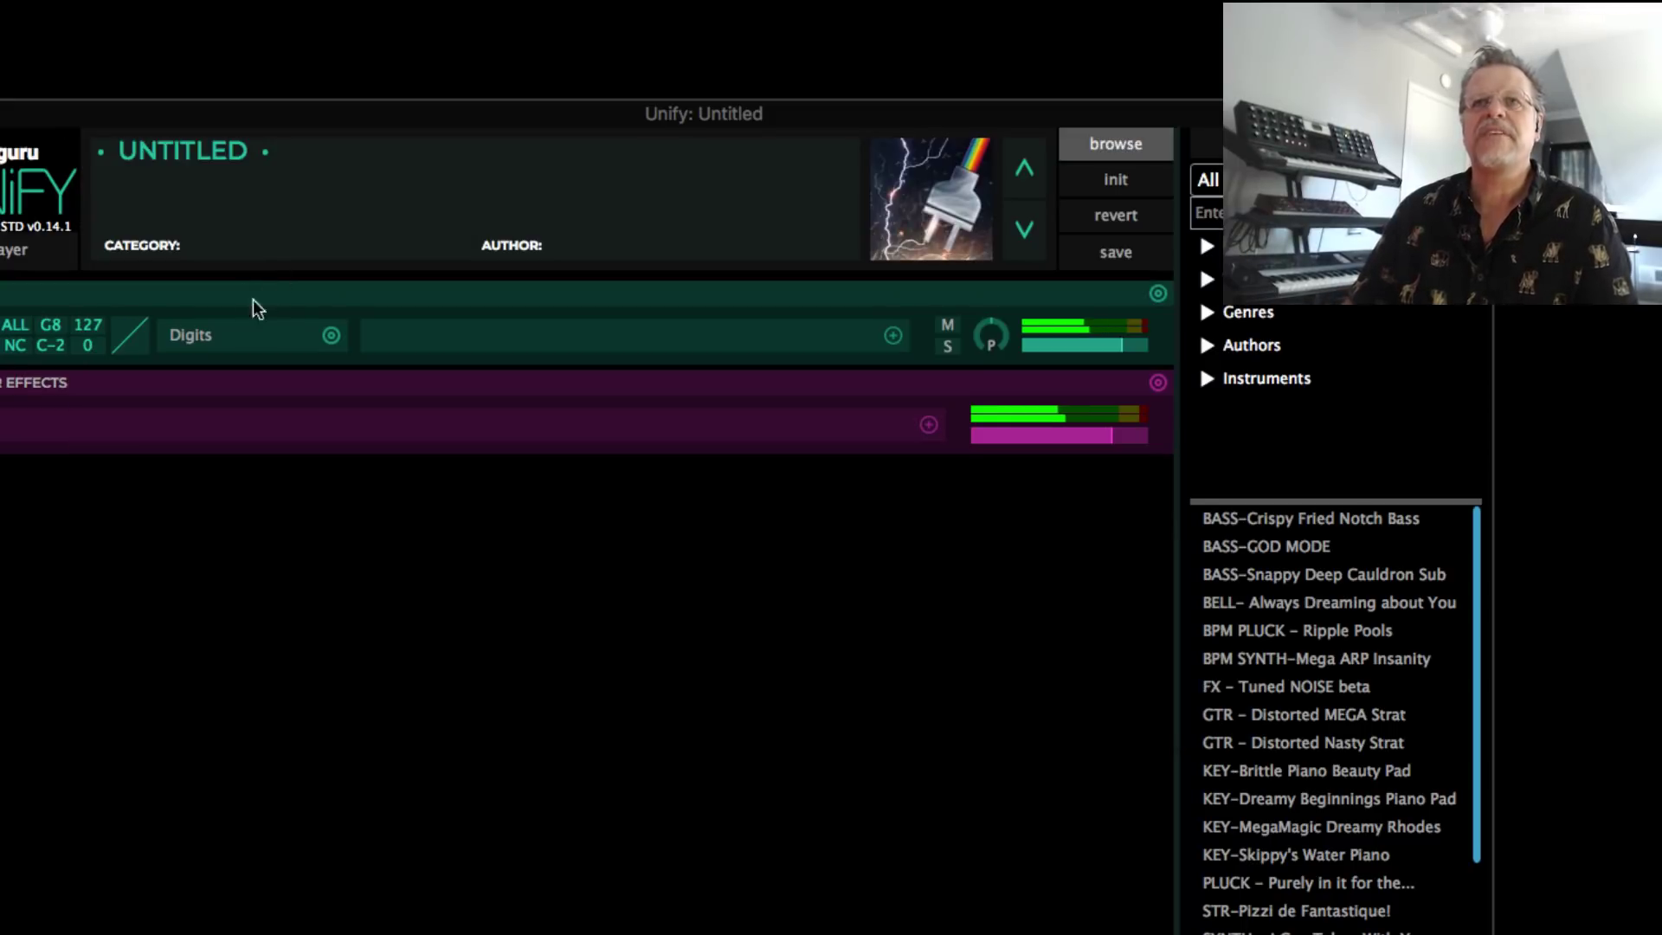
Swap Digits for the OB-Xd instrument and load the BzPAD_Morphelina program from bank 007 - KVR Pads + Strings + Vocalic
{"action": "left_click", "coordinate": [330, 336]}
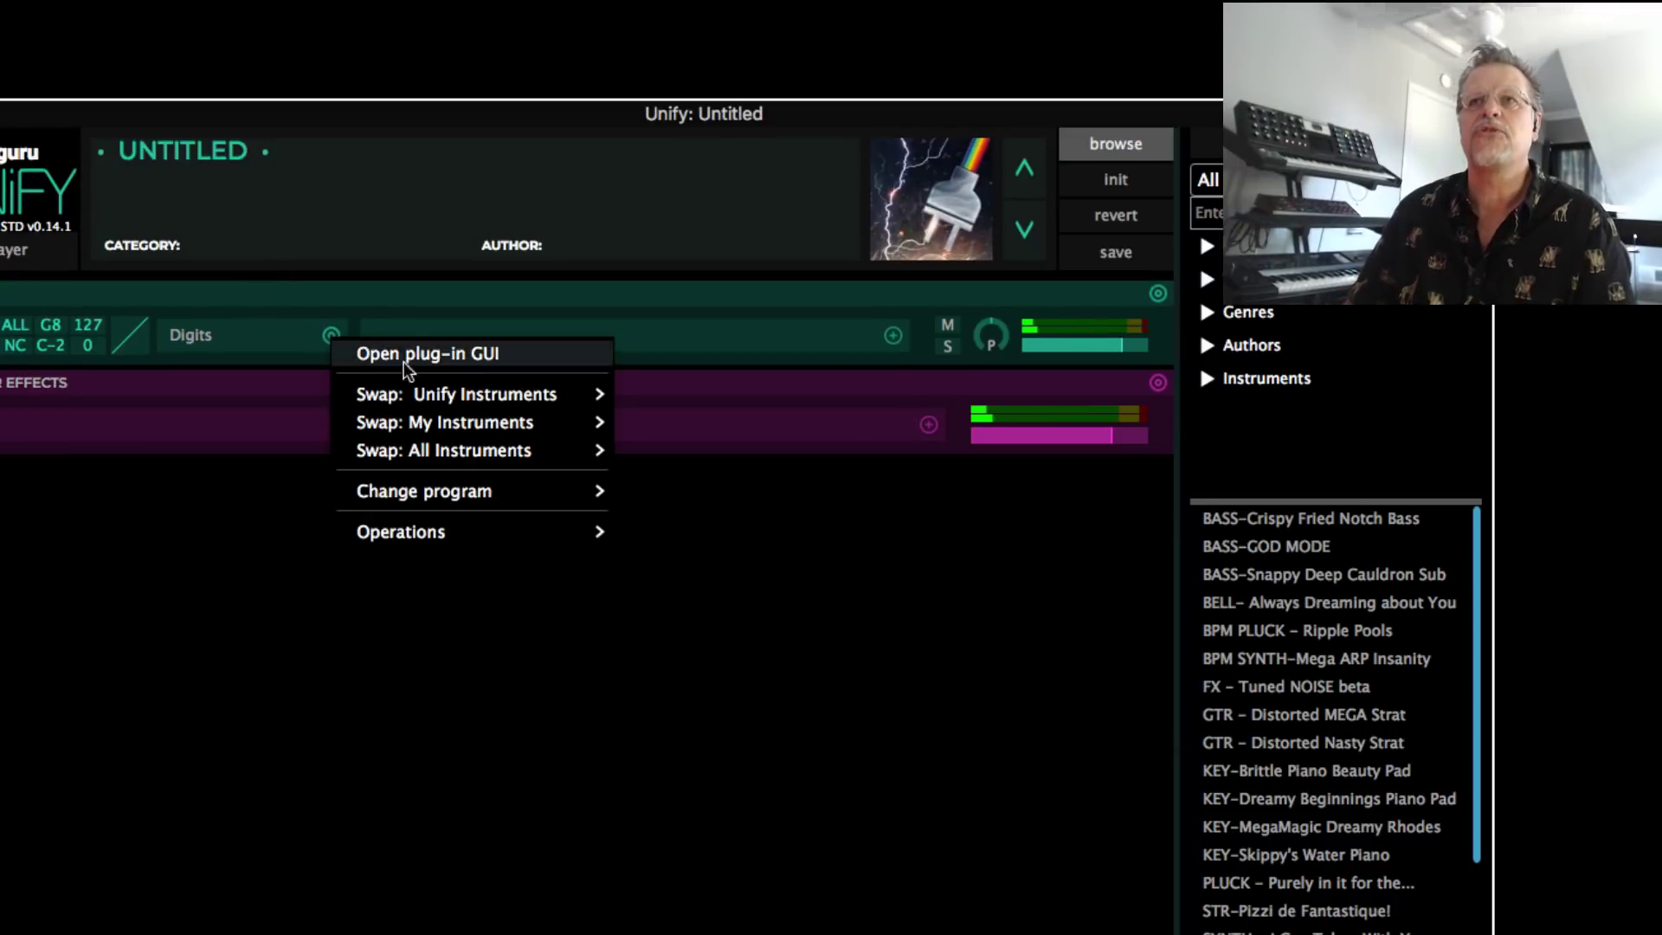
{"action": "mouse_move", "coordinate": [424, 392]}
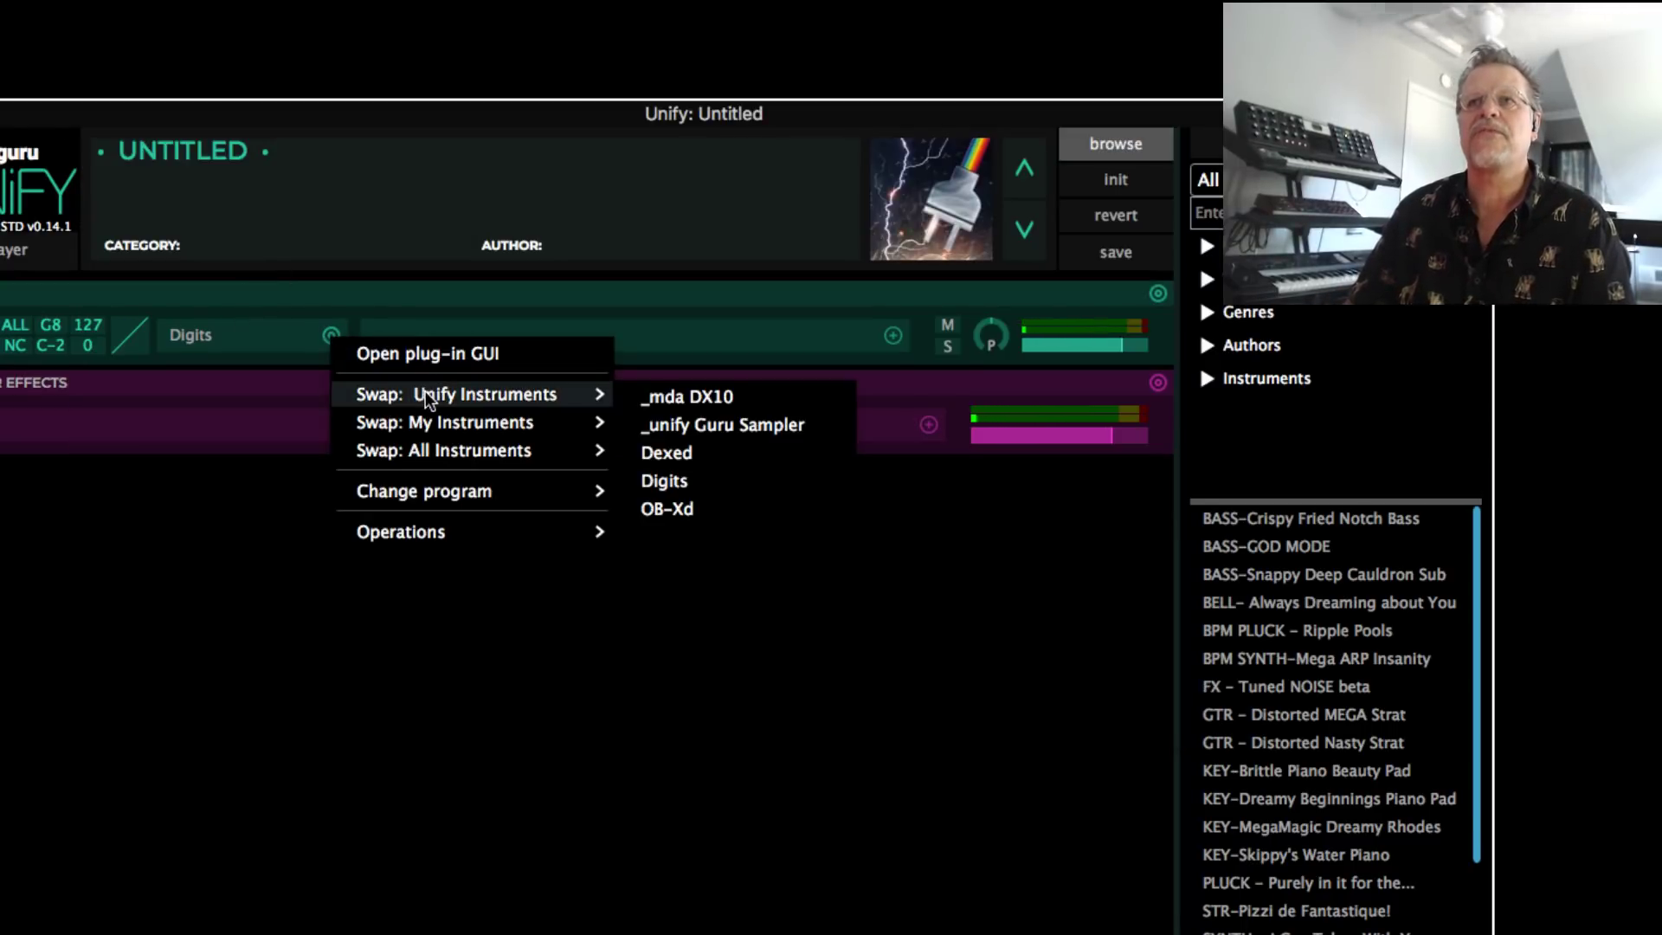
{"action": "left_click", "coordinate": [671, 508]}
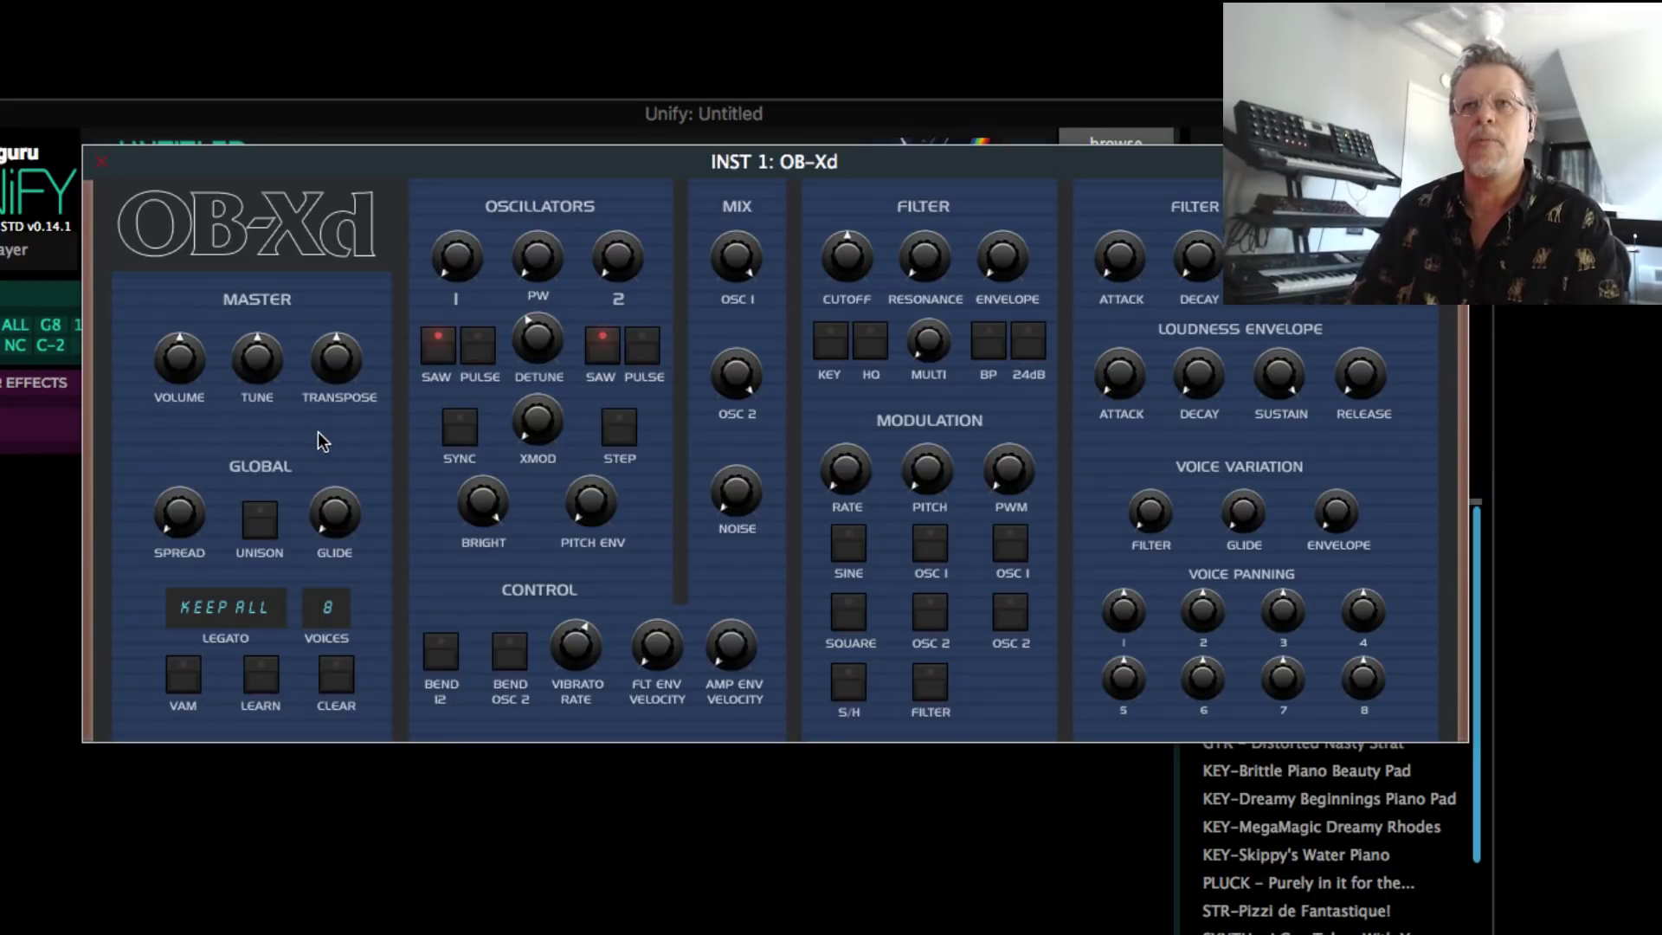
{"action": "right_click", "coordinate": [281, 414]}
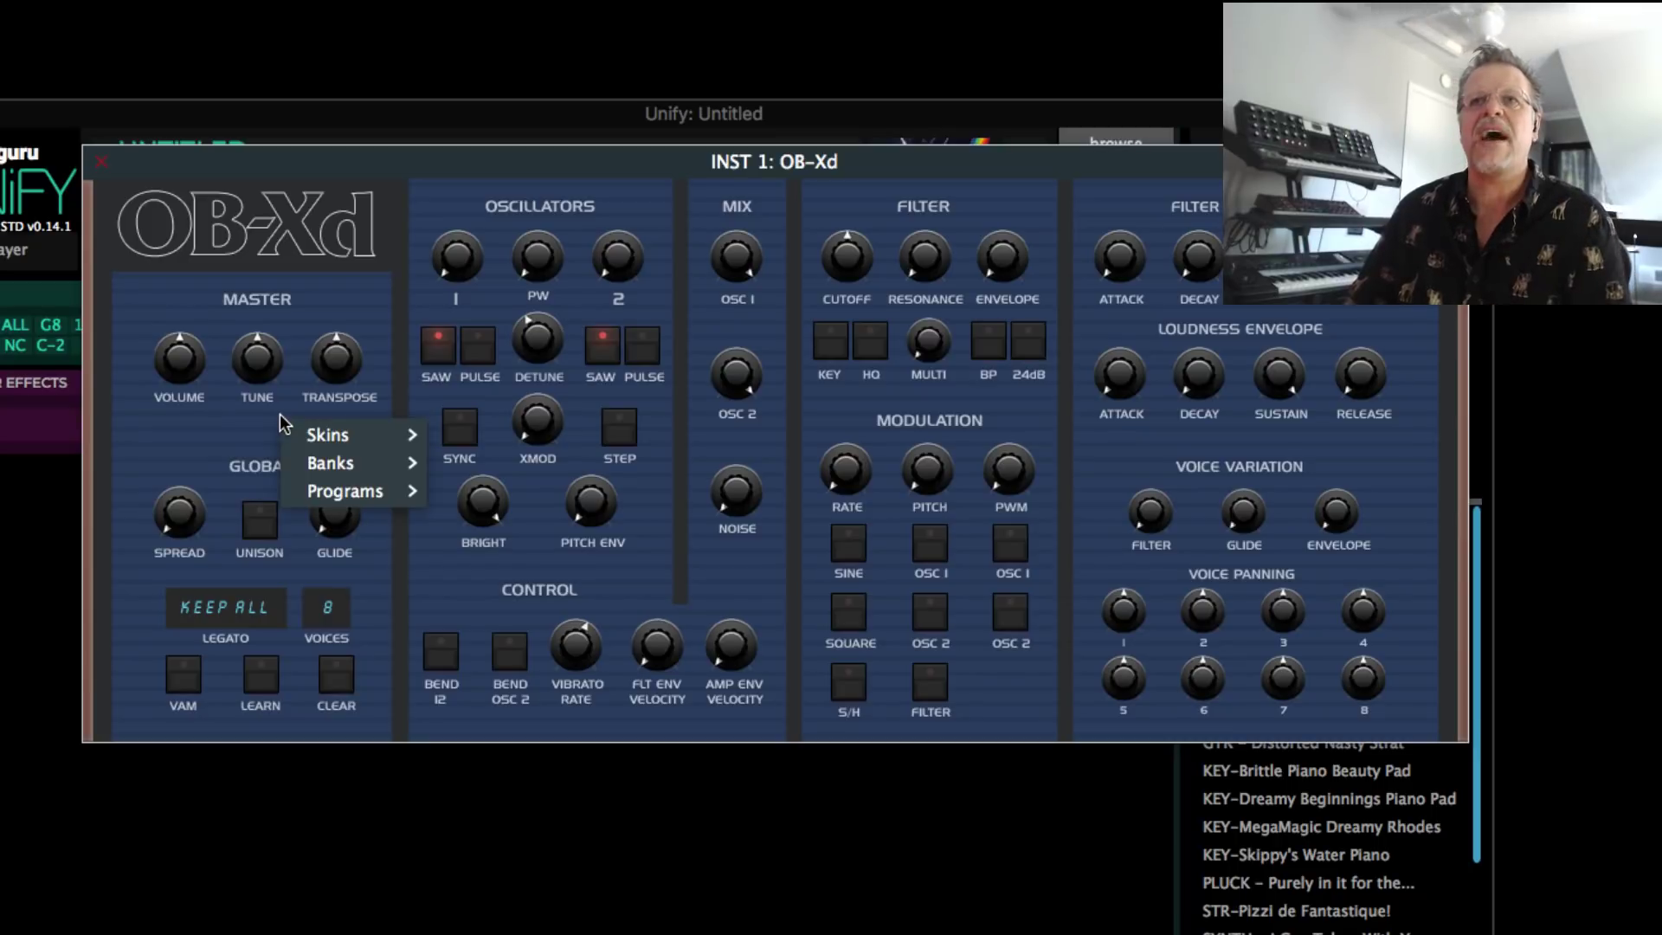
{"action": "mouse_move", "coordinate": [359, 464]}
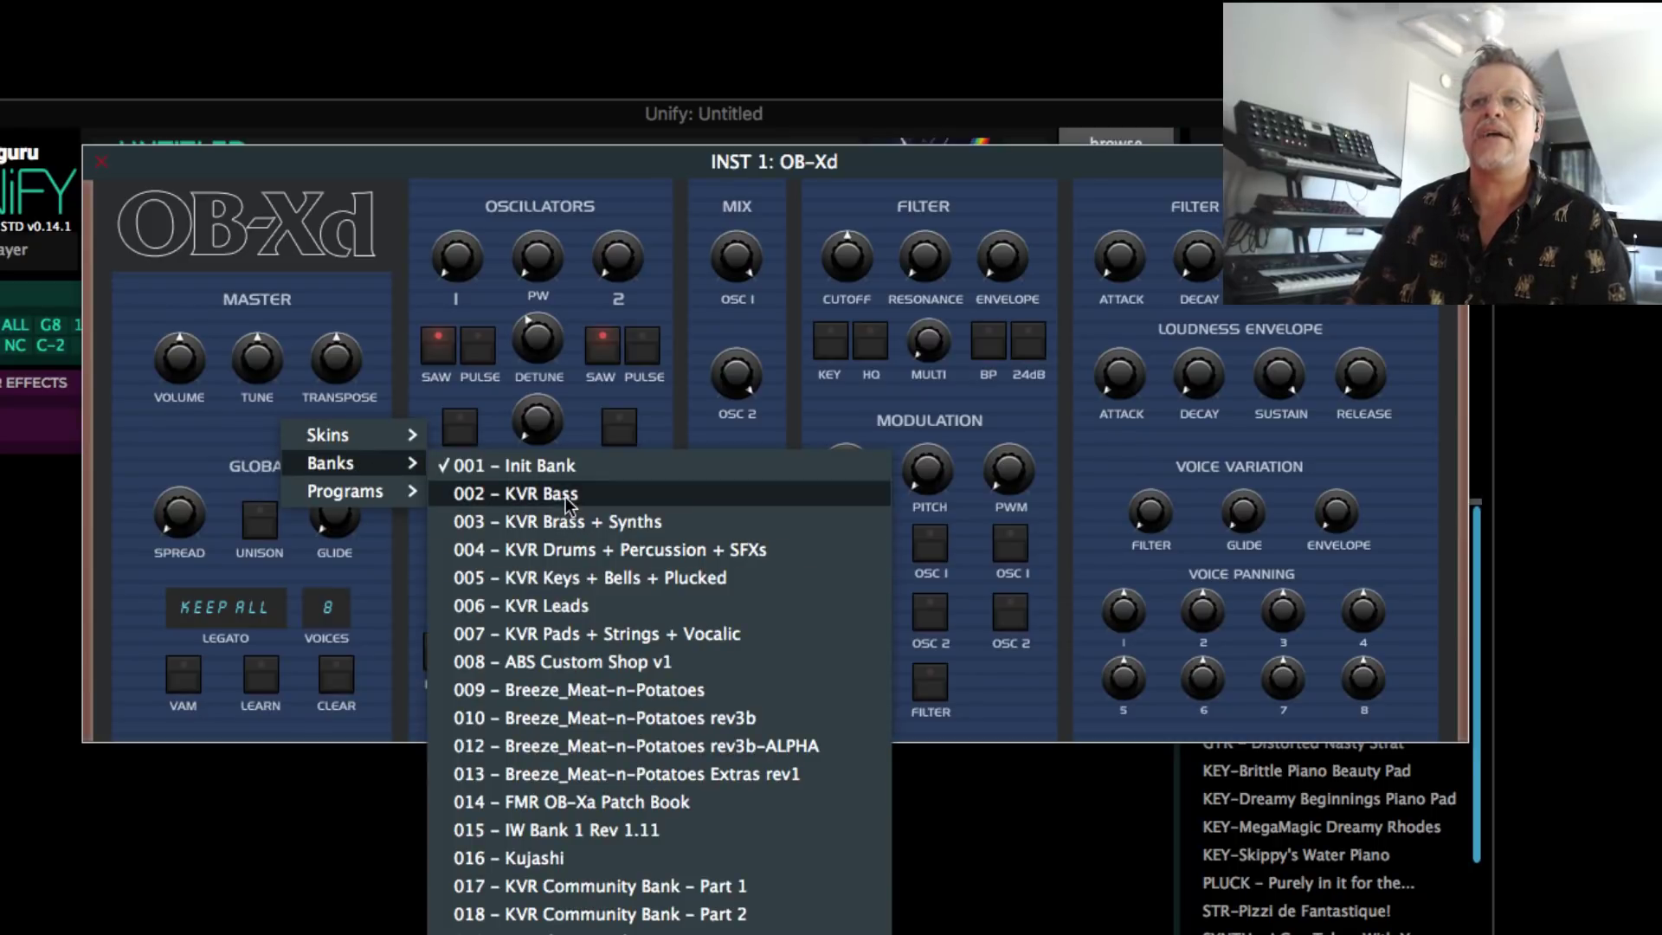
{"action": "left_click", "coordinate": [577, 635]}
{"action": "right_click", "coordinate": [251, 414]}
{"action": "mouse_move", "coordinate": [334, 492]}
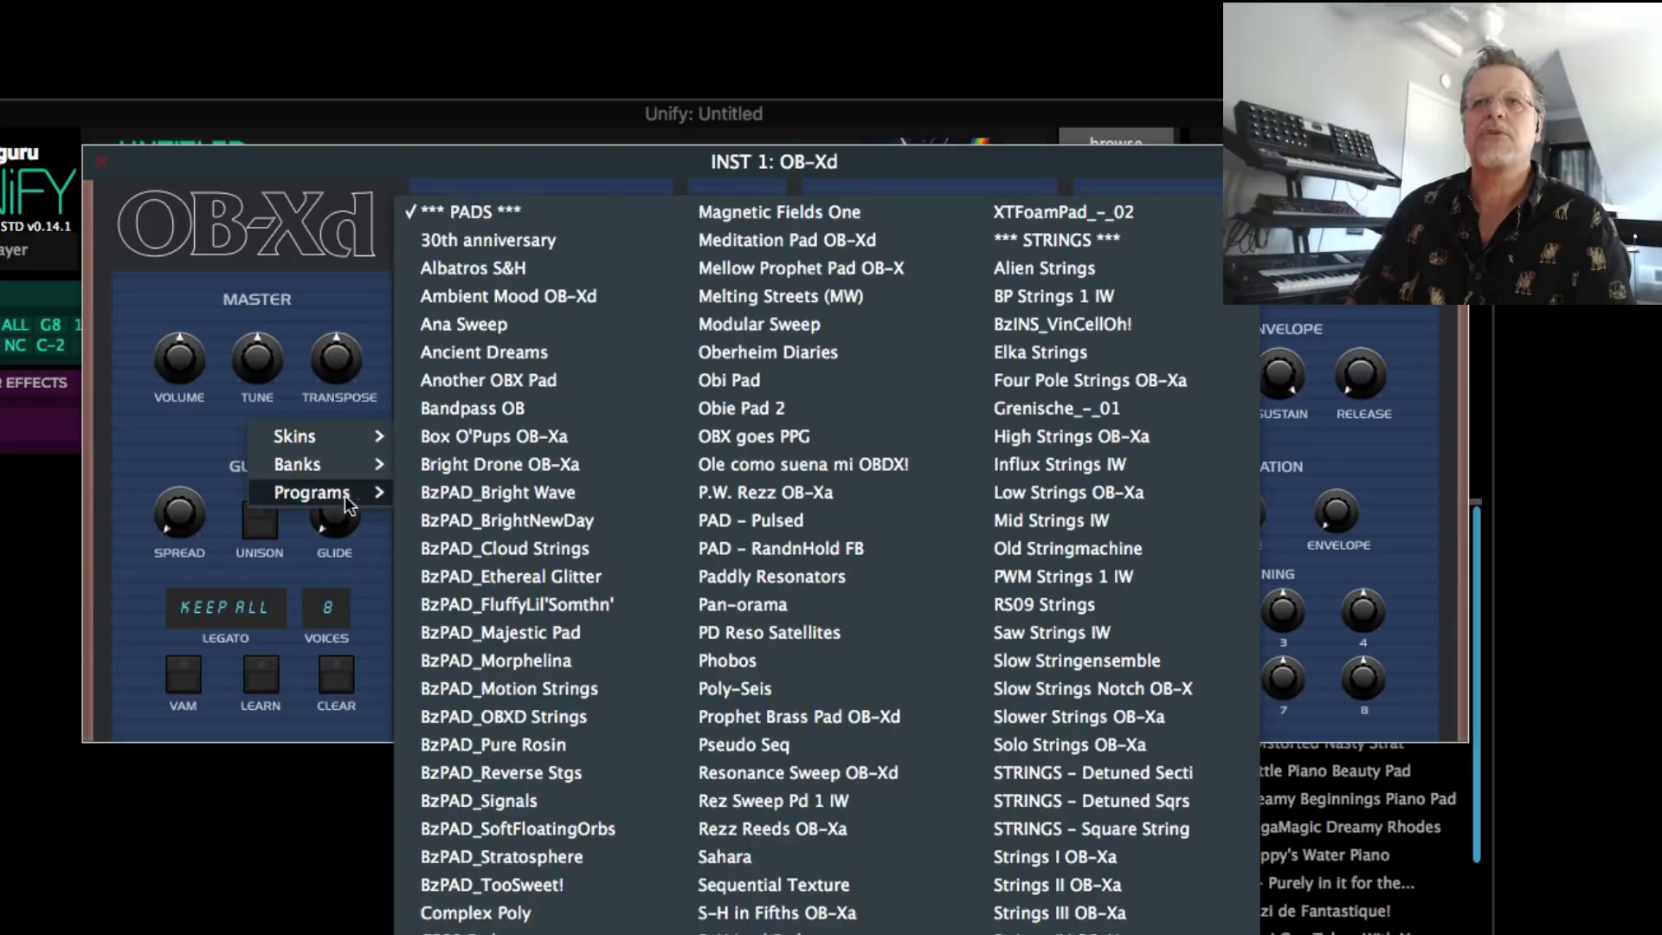
{"action": "left_click", "coordinate": [544, 656]}
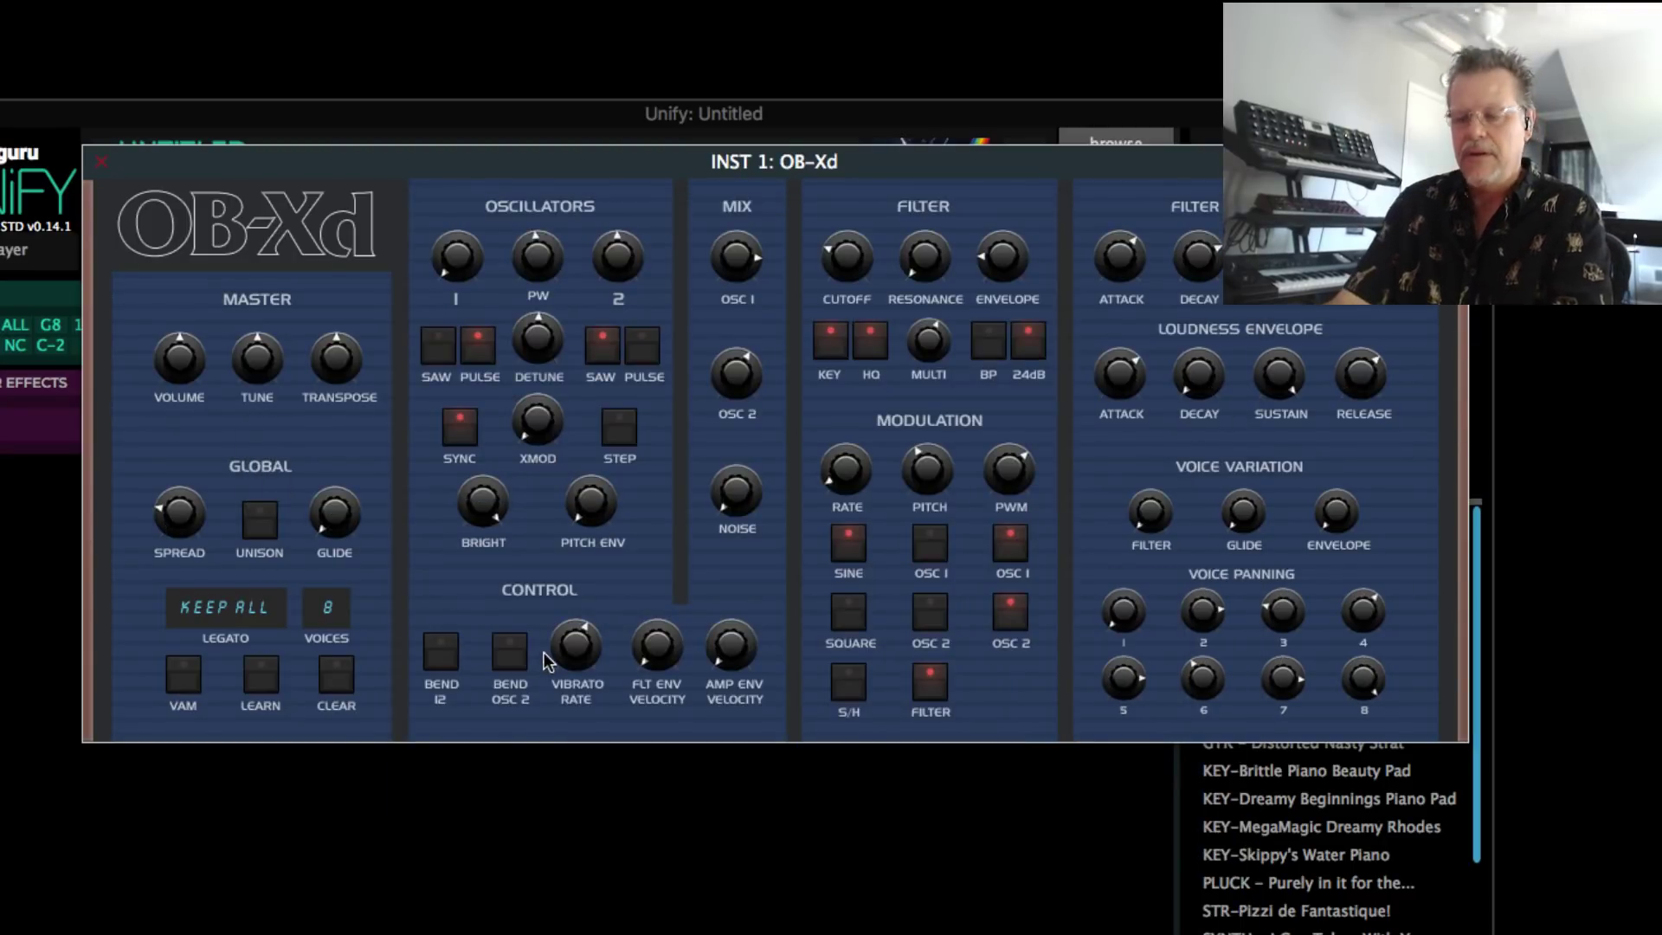
Change the number of voices in OB-Xd and close its plug-in interface
{"action": "left_click", "coordinate": [326, 610]}
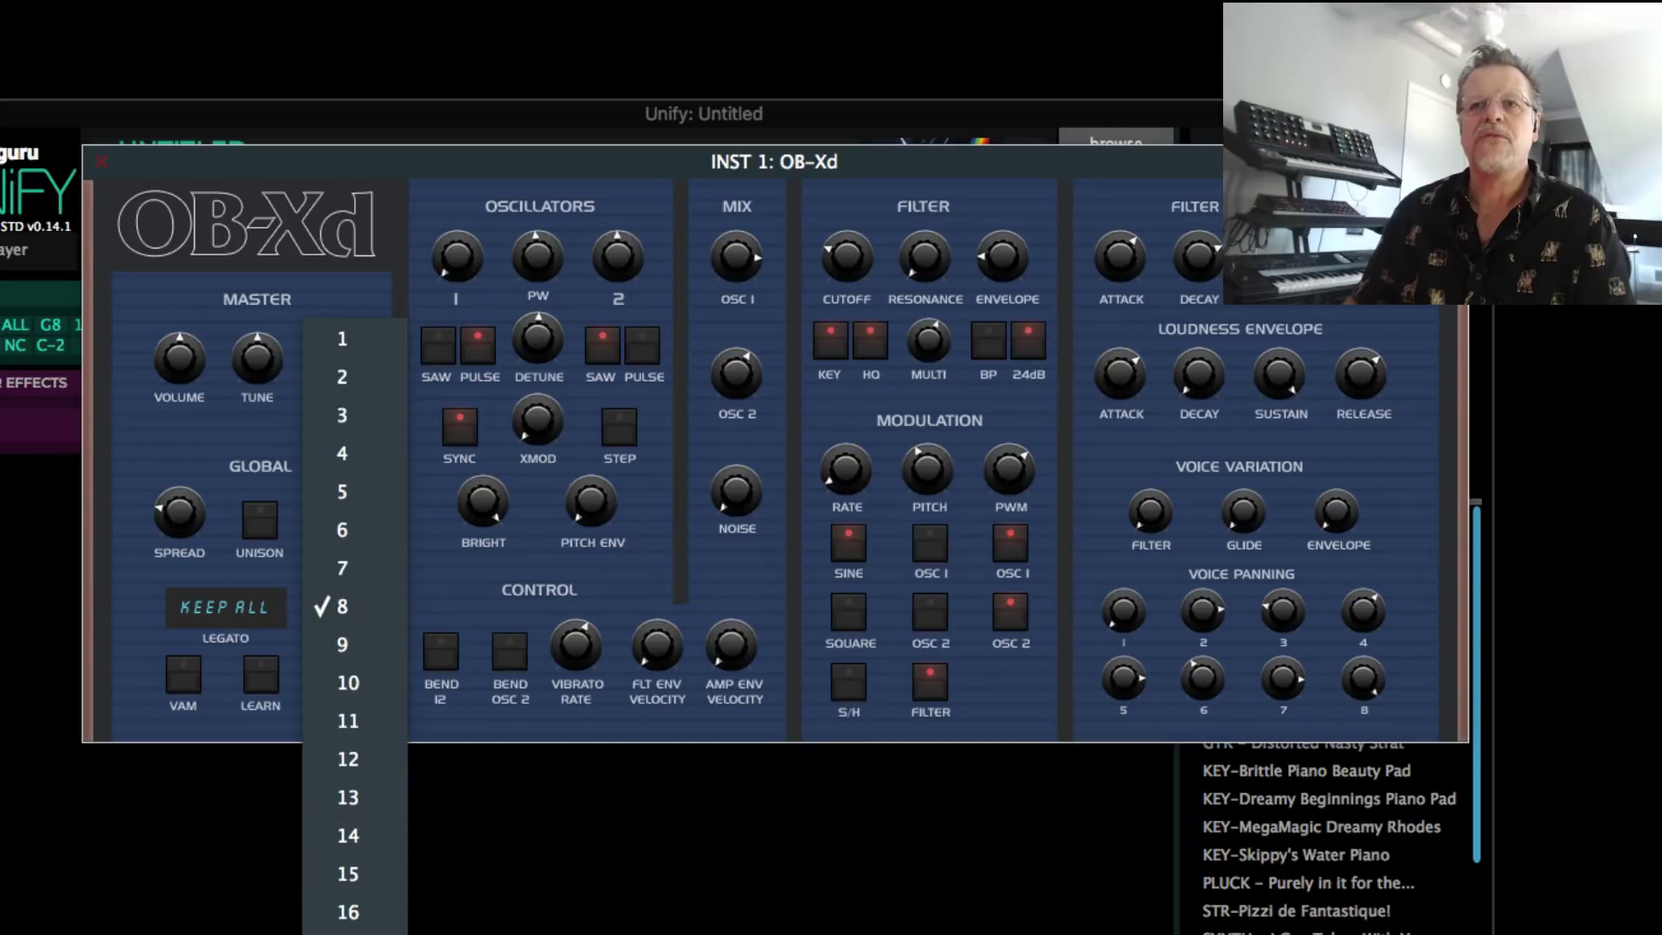
{"action": "left_click", "coordinate": [347, 705]}
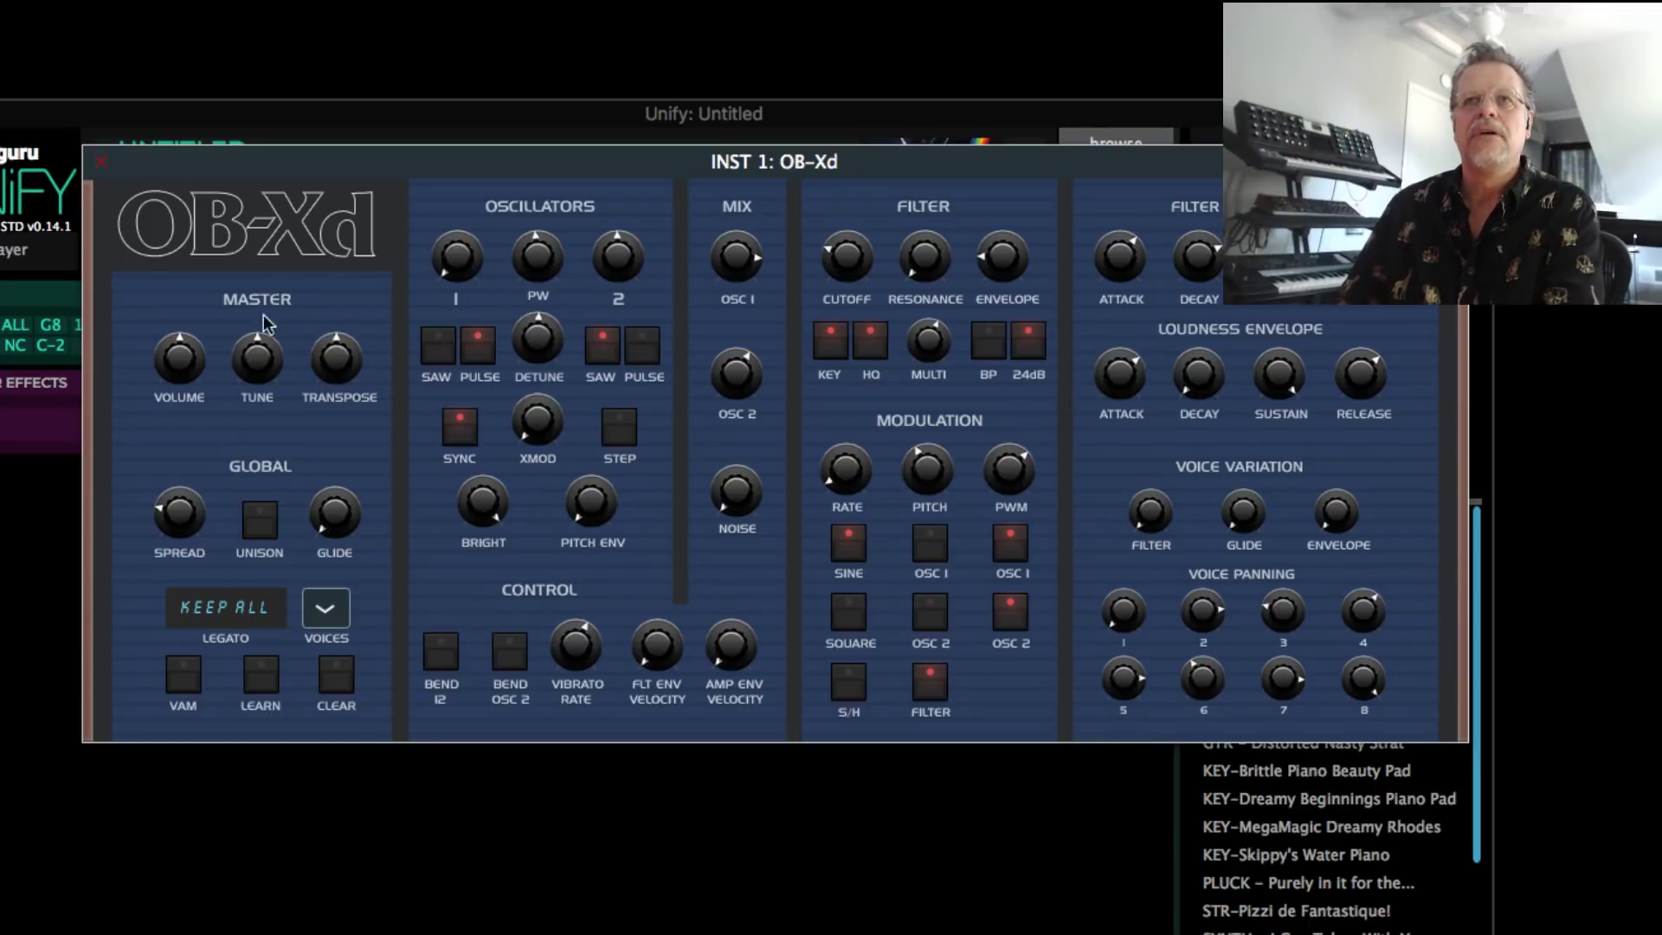
{"action": "left_click", "coordinate": [95, 156]}
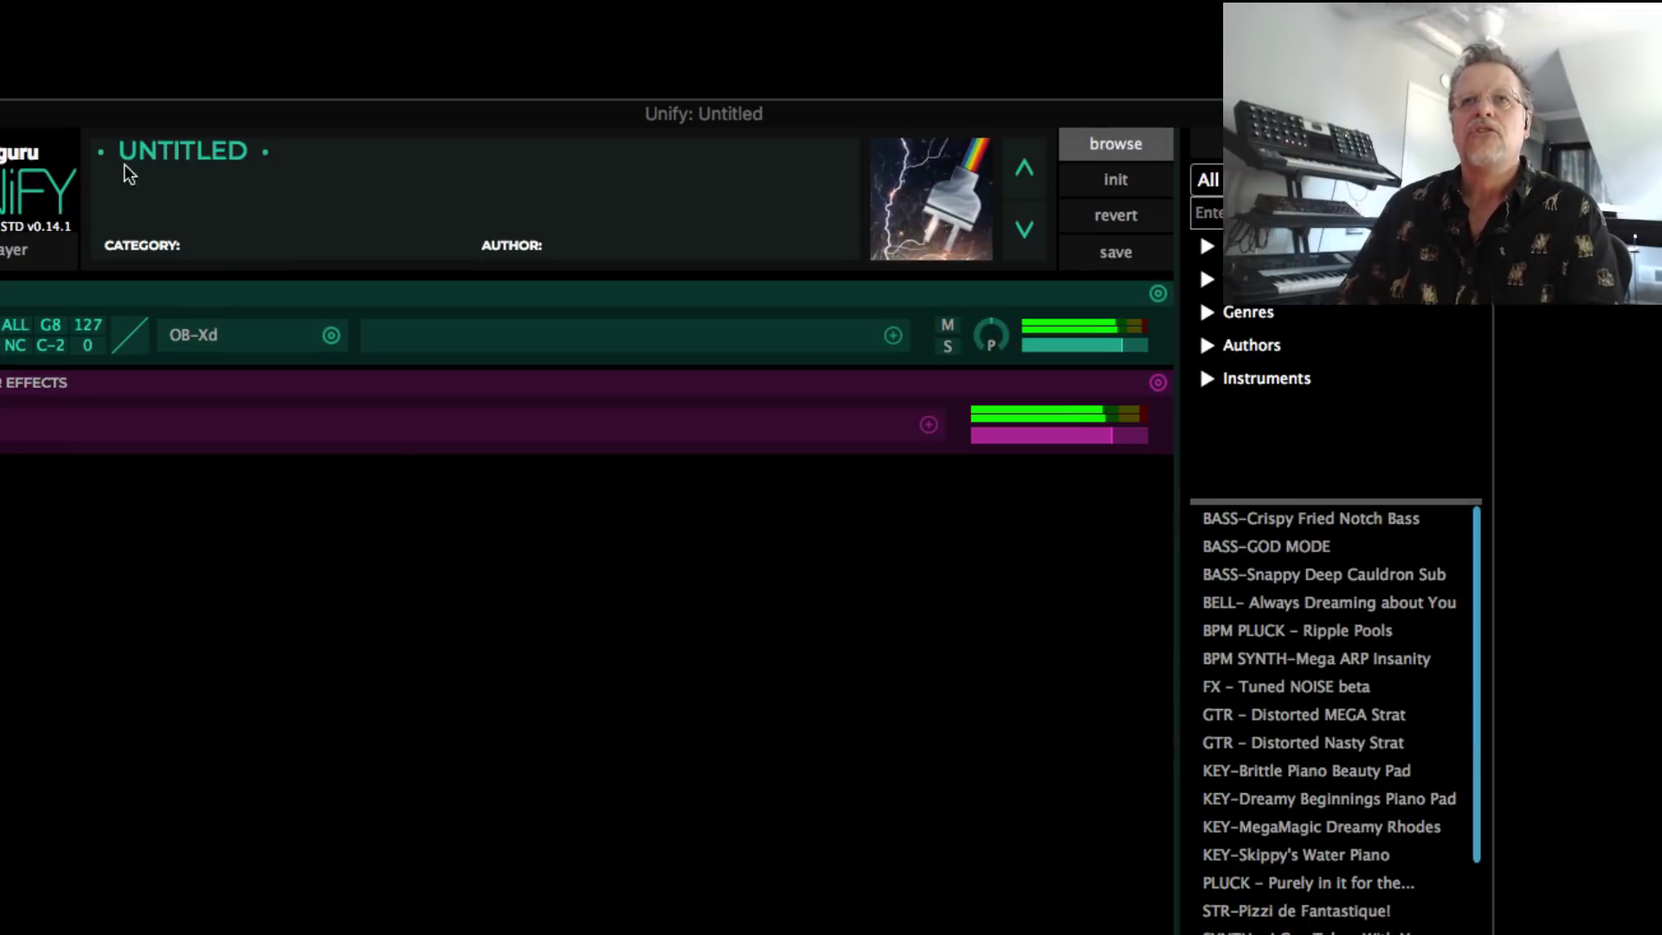
Swap OB-Xd for the Guru Sampler instrument and close the sampler's plug-in interface
{"action": "left_click", "coordinate": [329, 335]}
{"action": "mouse_move", "coordinate": [443, 389]}
{"action": "left_click", "coordinate": [708, 419]}
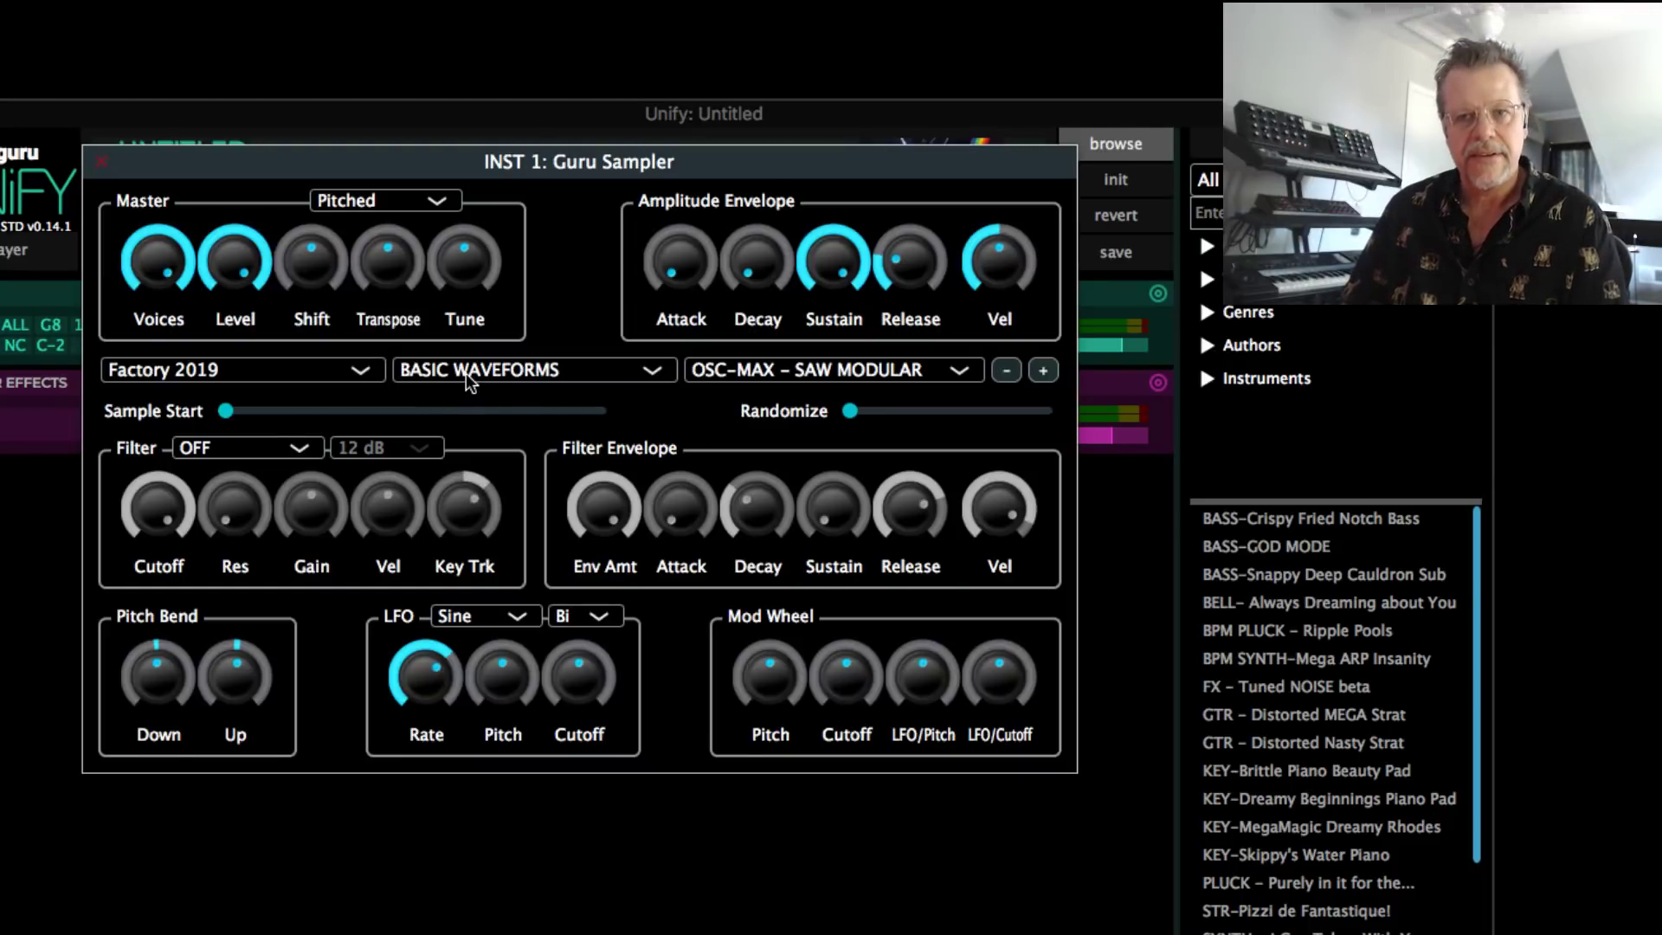
{"action": "left_click", "coordinate": [107, 163]}
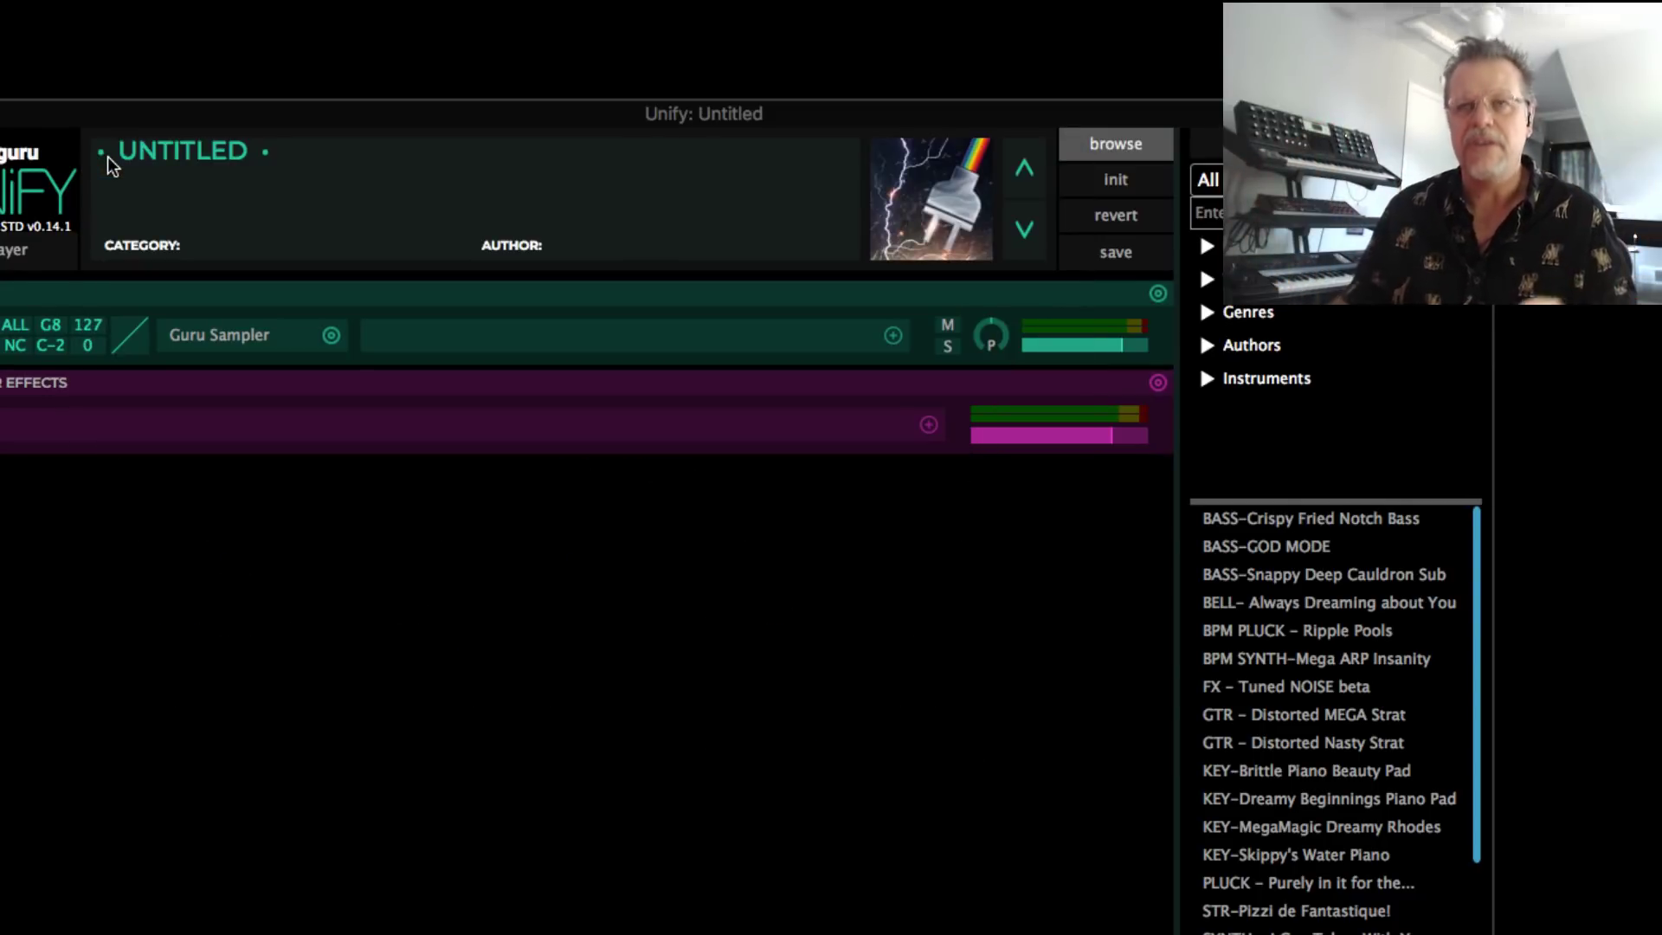
Create a new instrument subset and rename it Favorites
{"action": "left_click", "coordinate": [336, 340]}
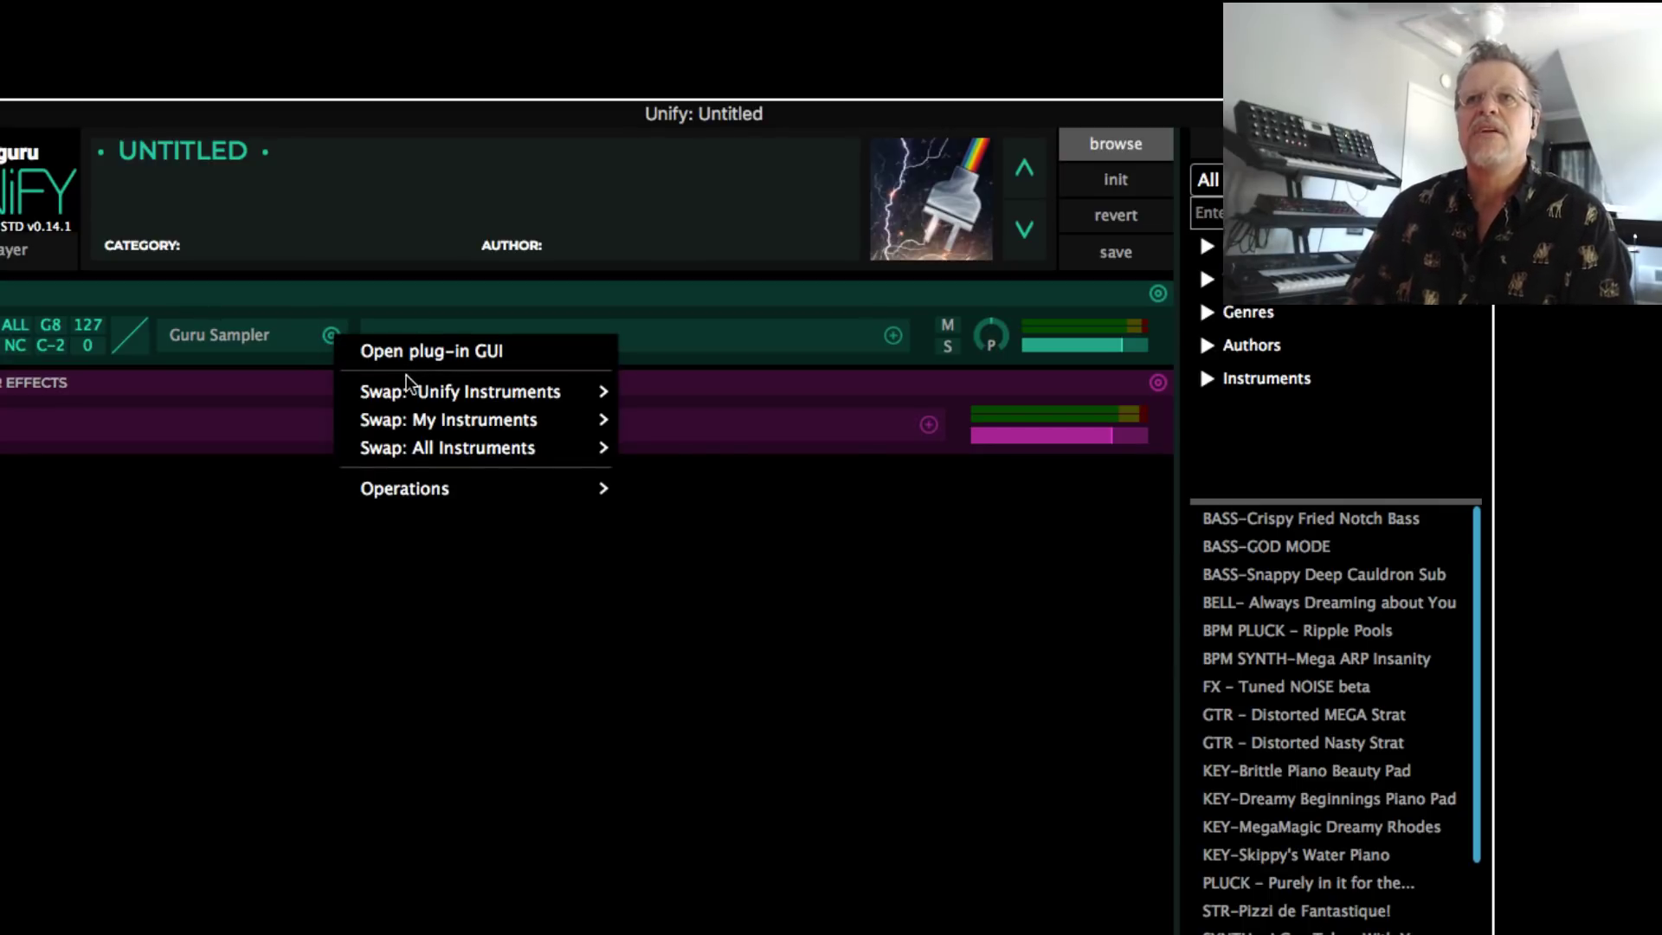
{"action": "mouse_move", "coordinate": [395, 393]}
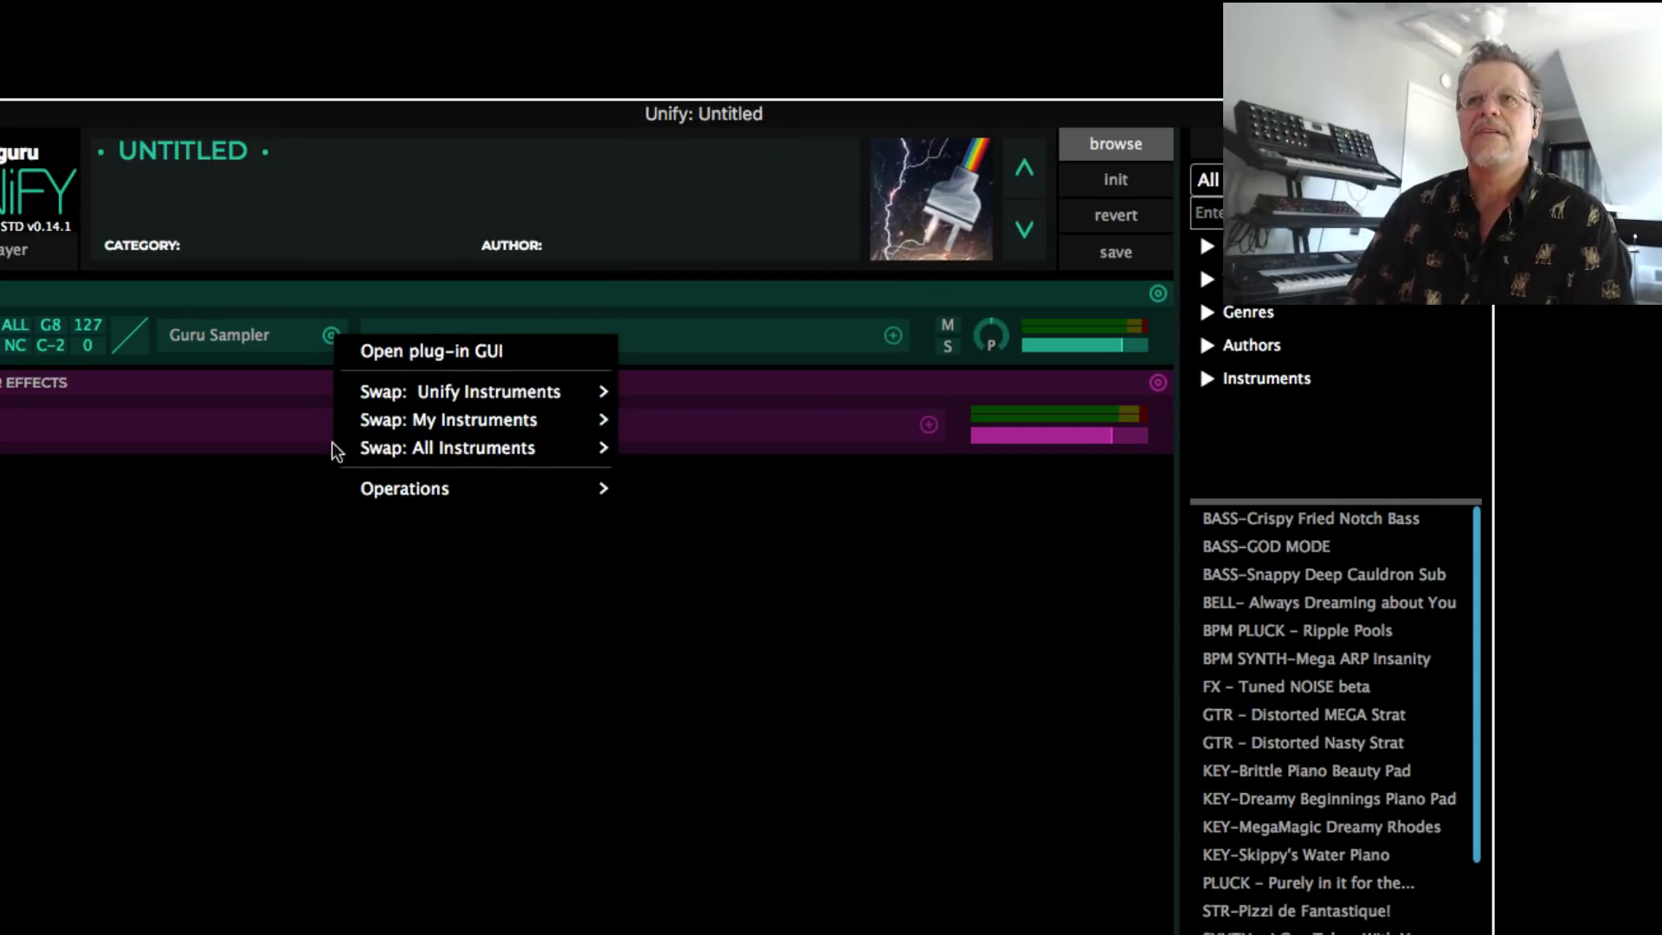
{"action": "left_click", "coordinate": [340, 575]}
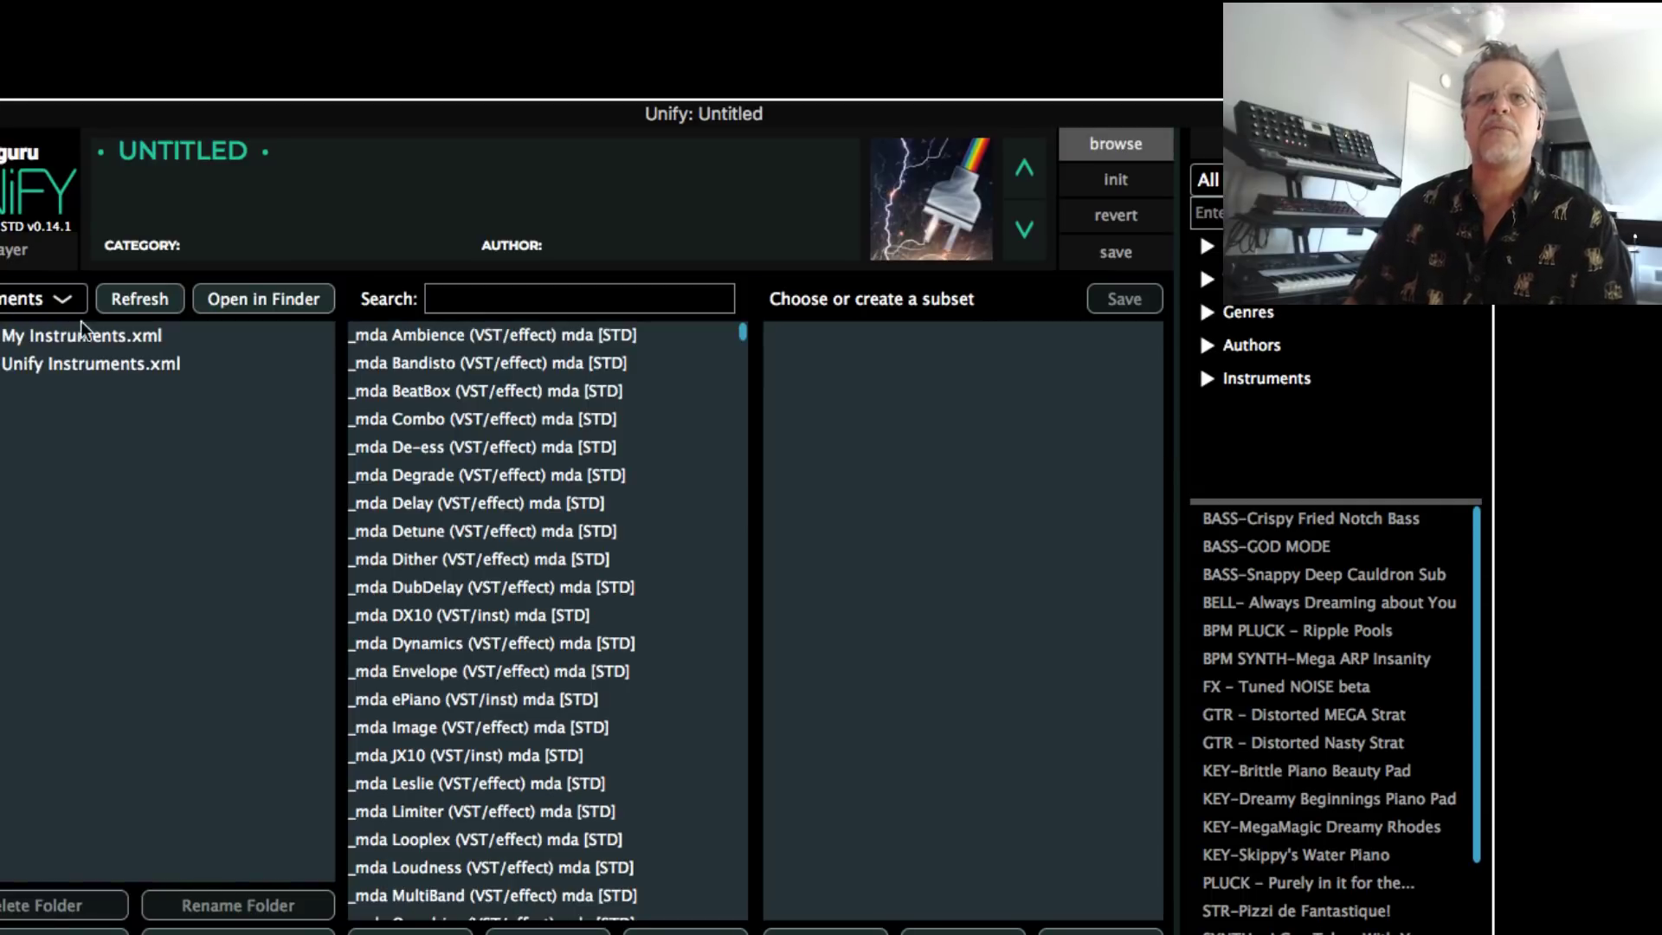
{"action": "left_click", "coordinate": [61, 931]}
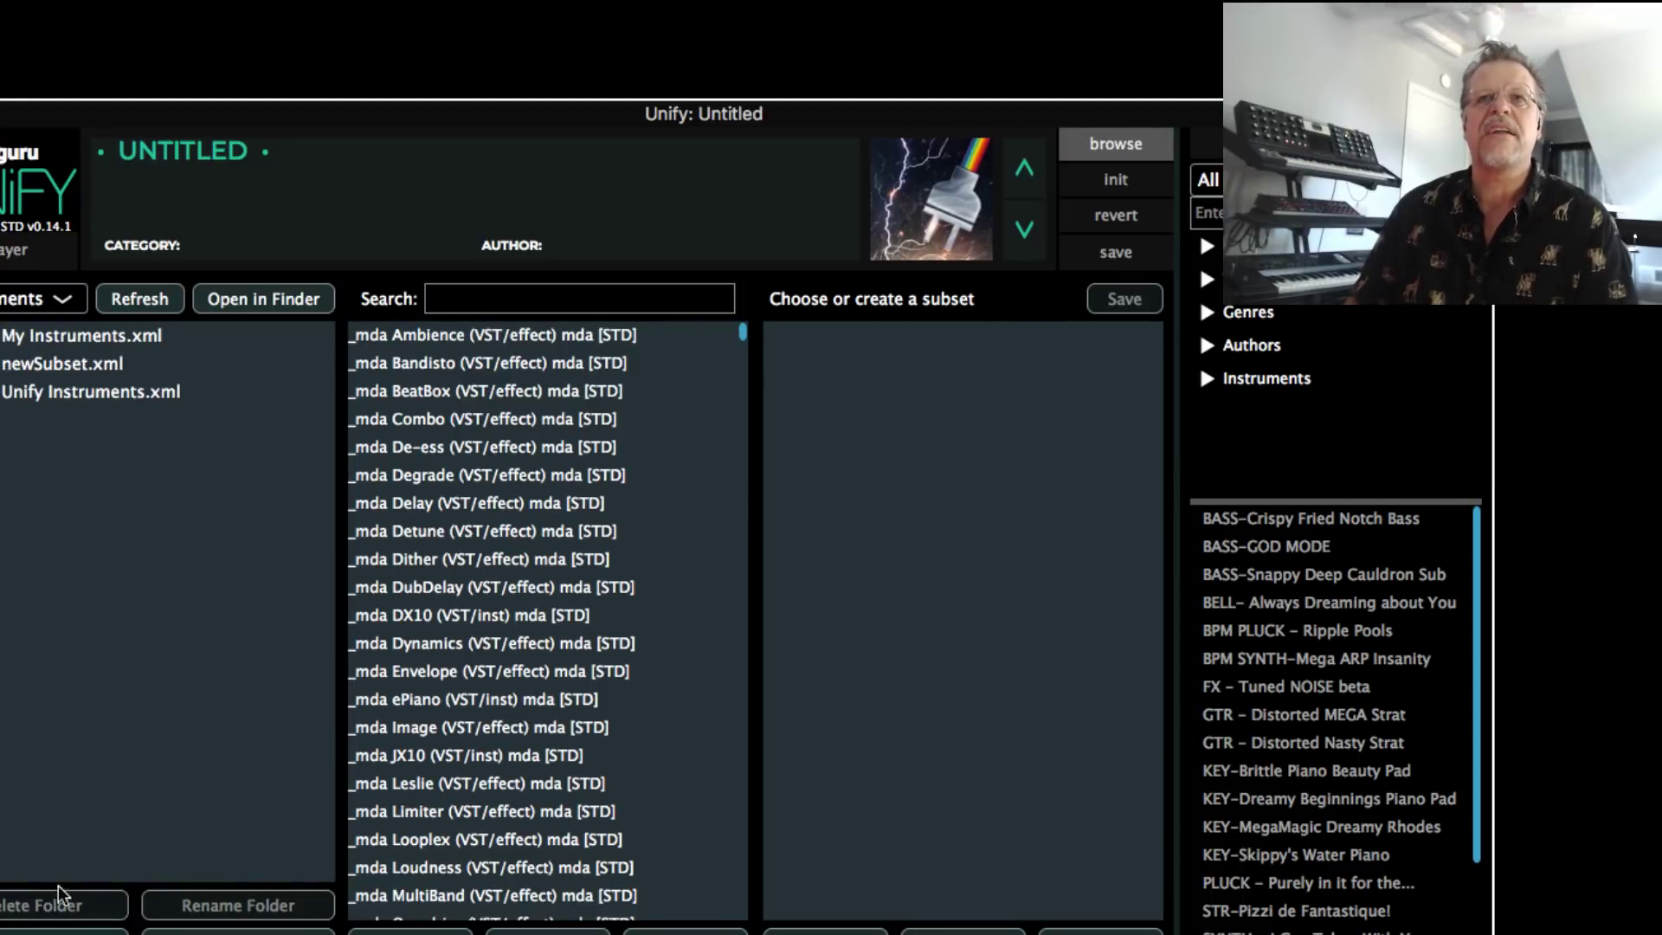
{"action": "left_click", "coordinate": [56, 367]}
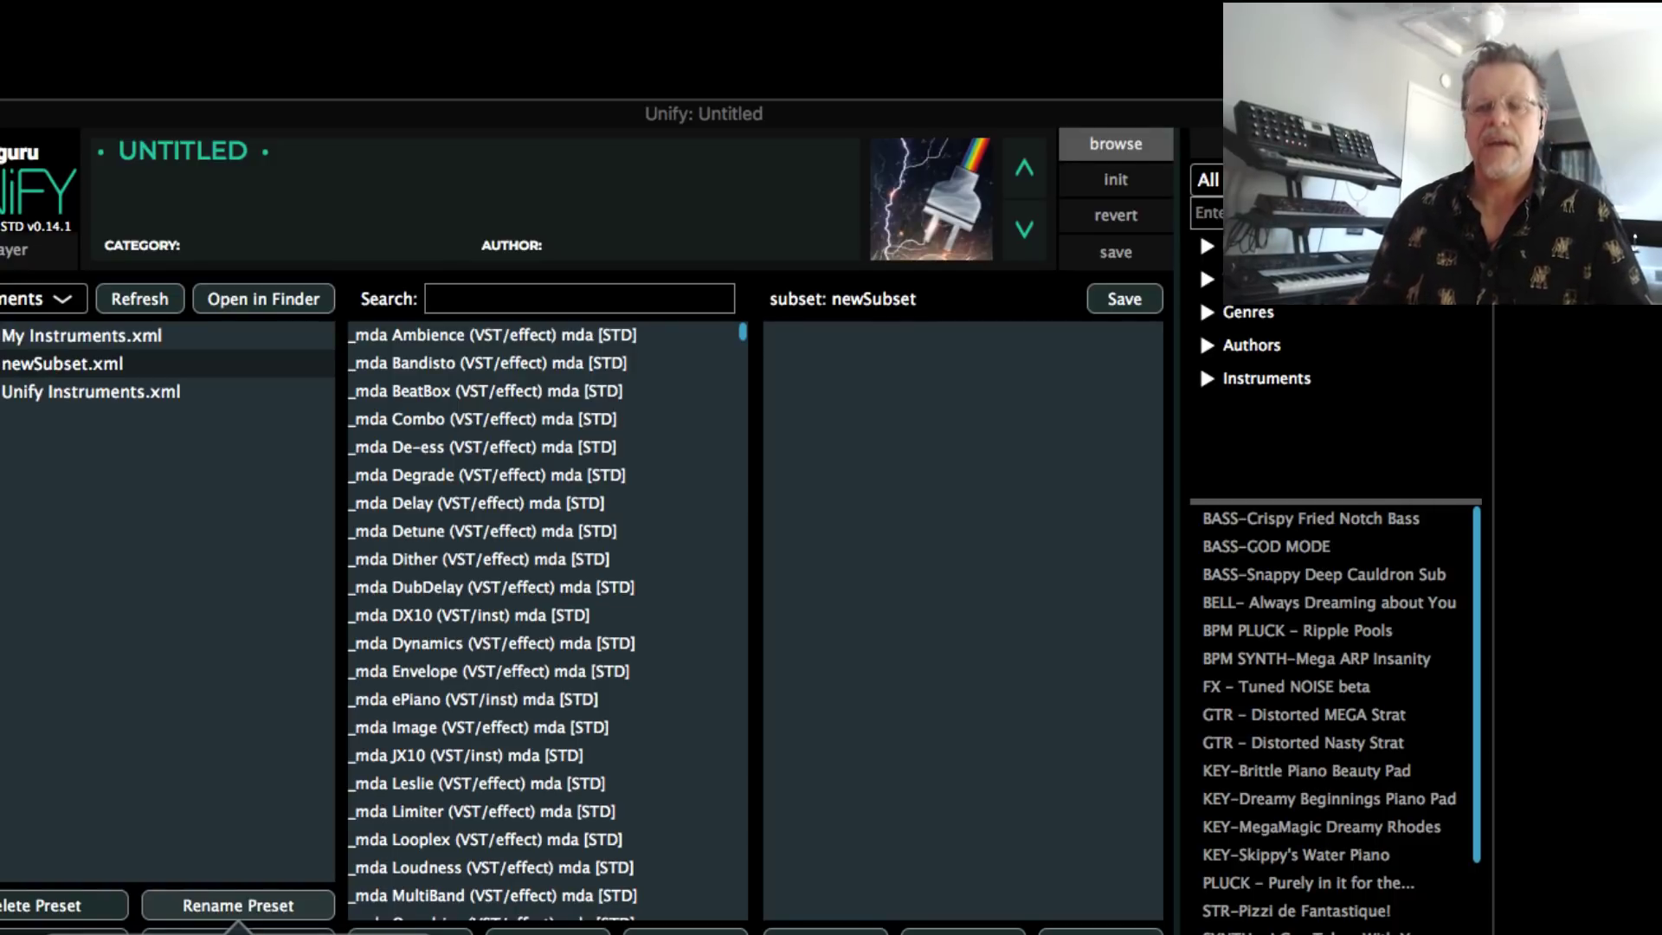
{"action": "key", "text": "Return"}
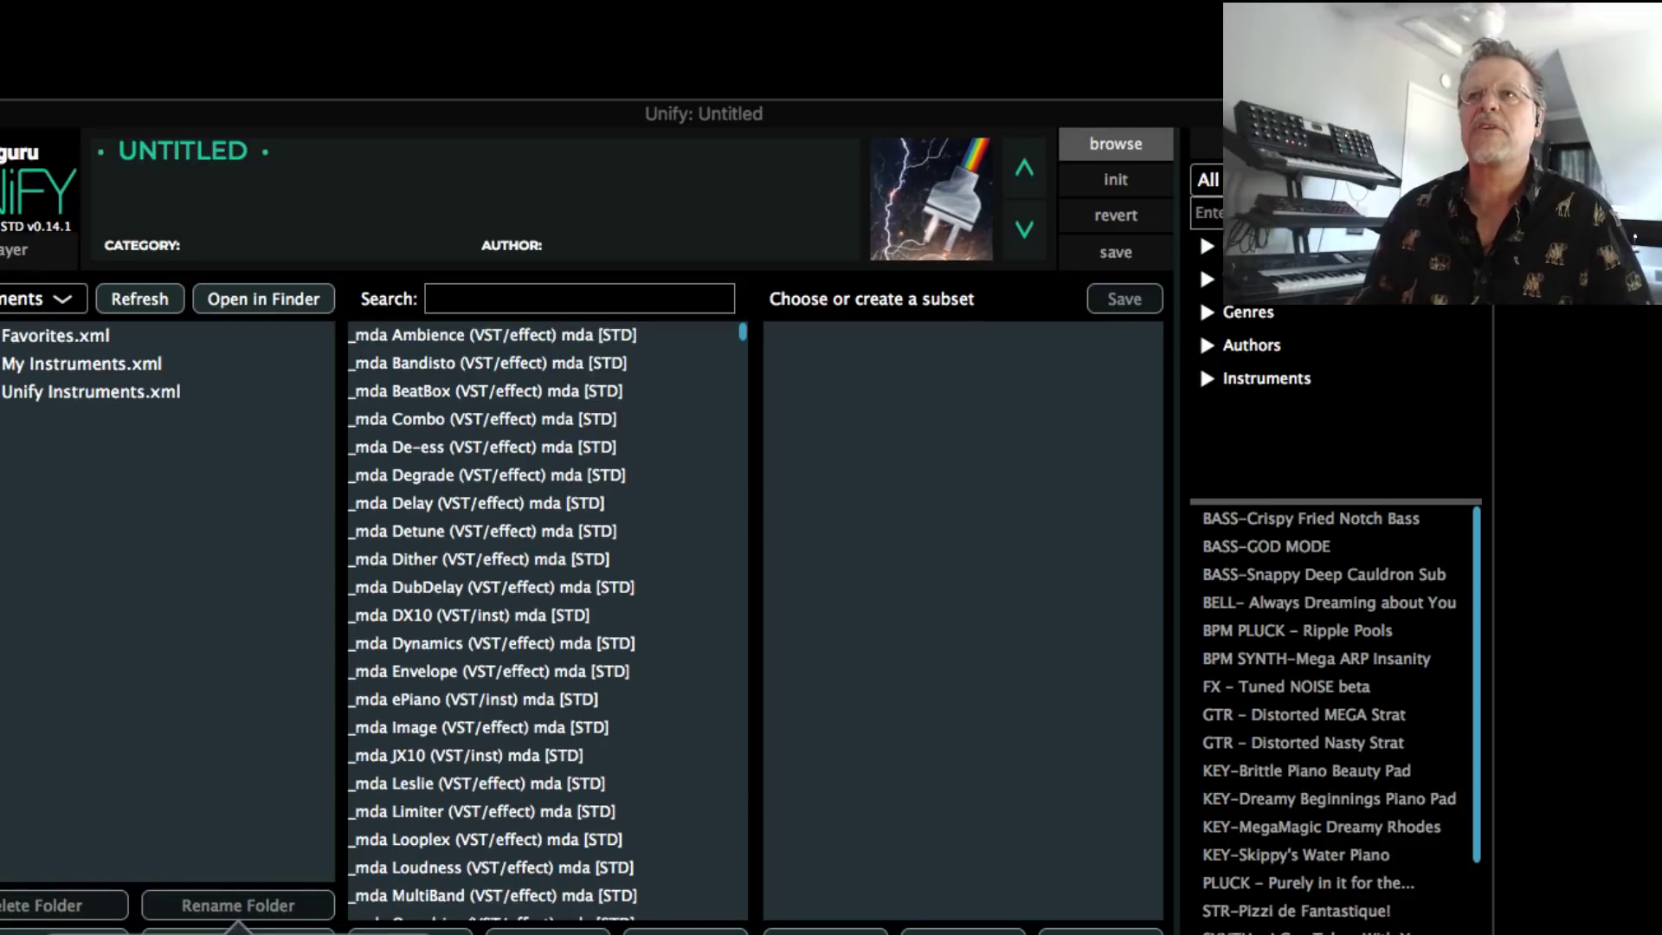
Try to add Thorn, Trilian, Unfiltered Audio LION, VPS Avenger and Waverazor to a subset, and close the subset manager
{"action": "scroll", "coordinate": [497, 732], "scroll_direction": "down", "scroll_amount": 5}
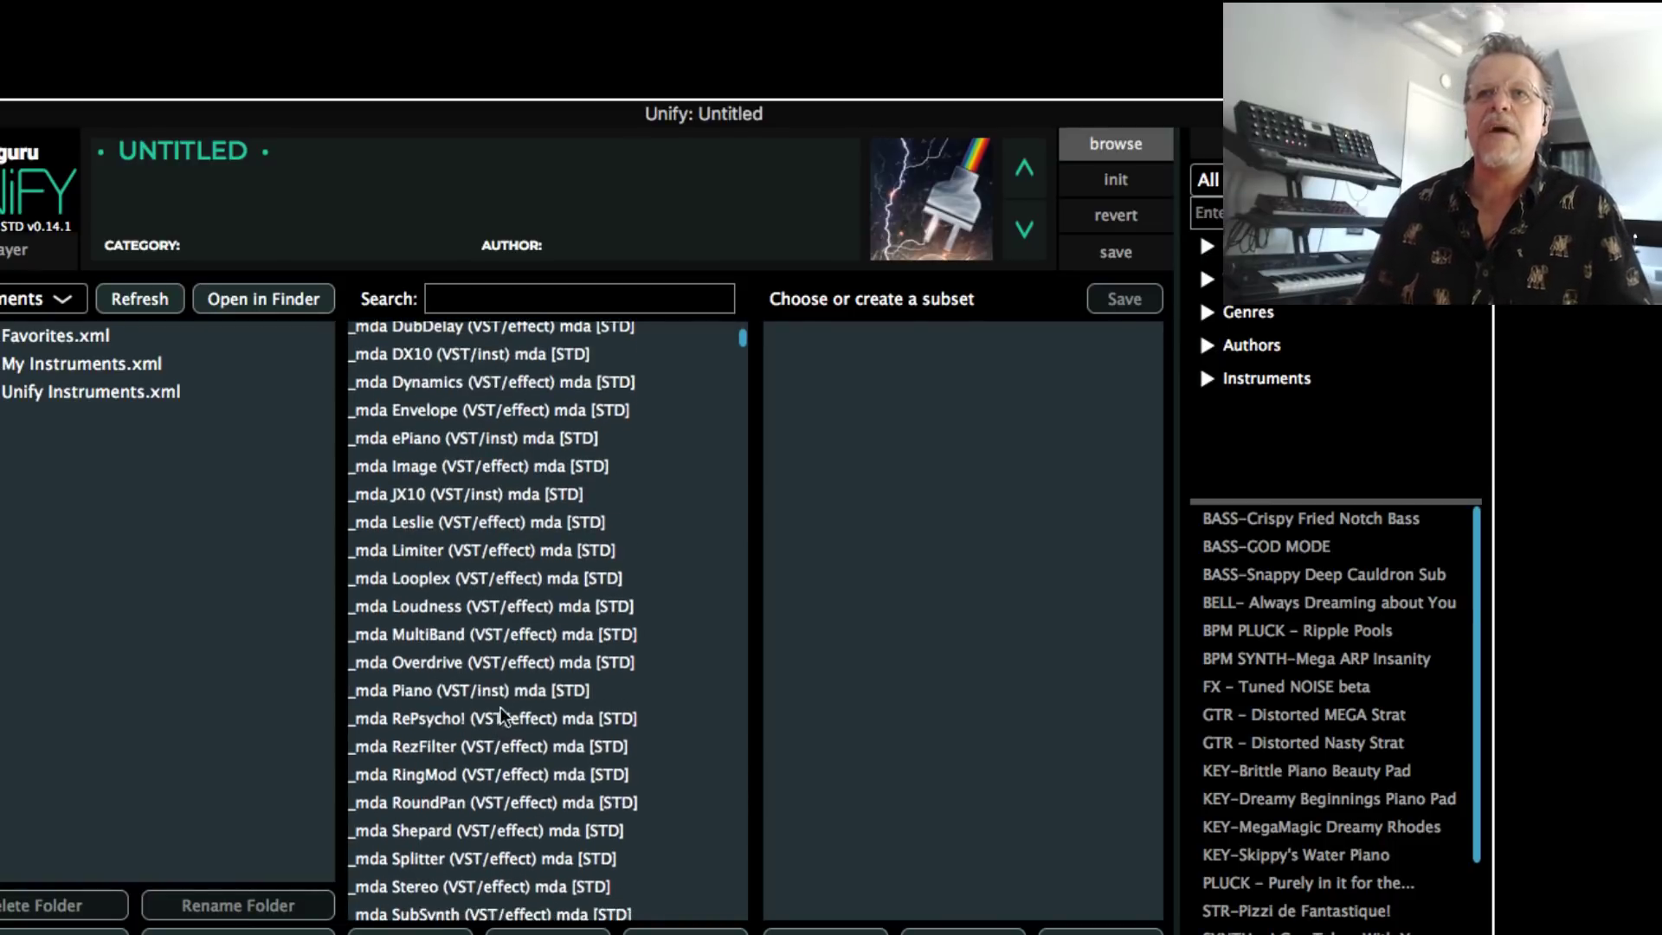
{"action": "left_click_drag", "start_coordinate": [749, 340], "coordinate": [759, 630]}
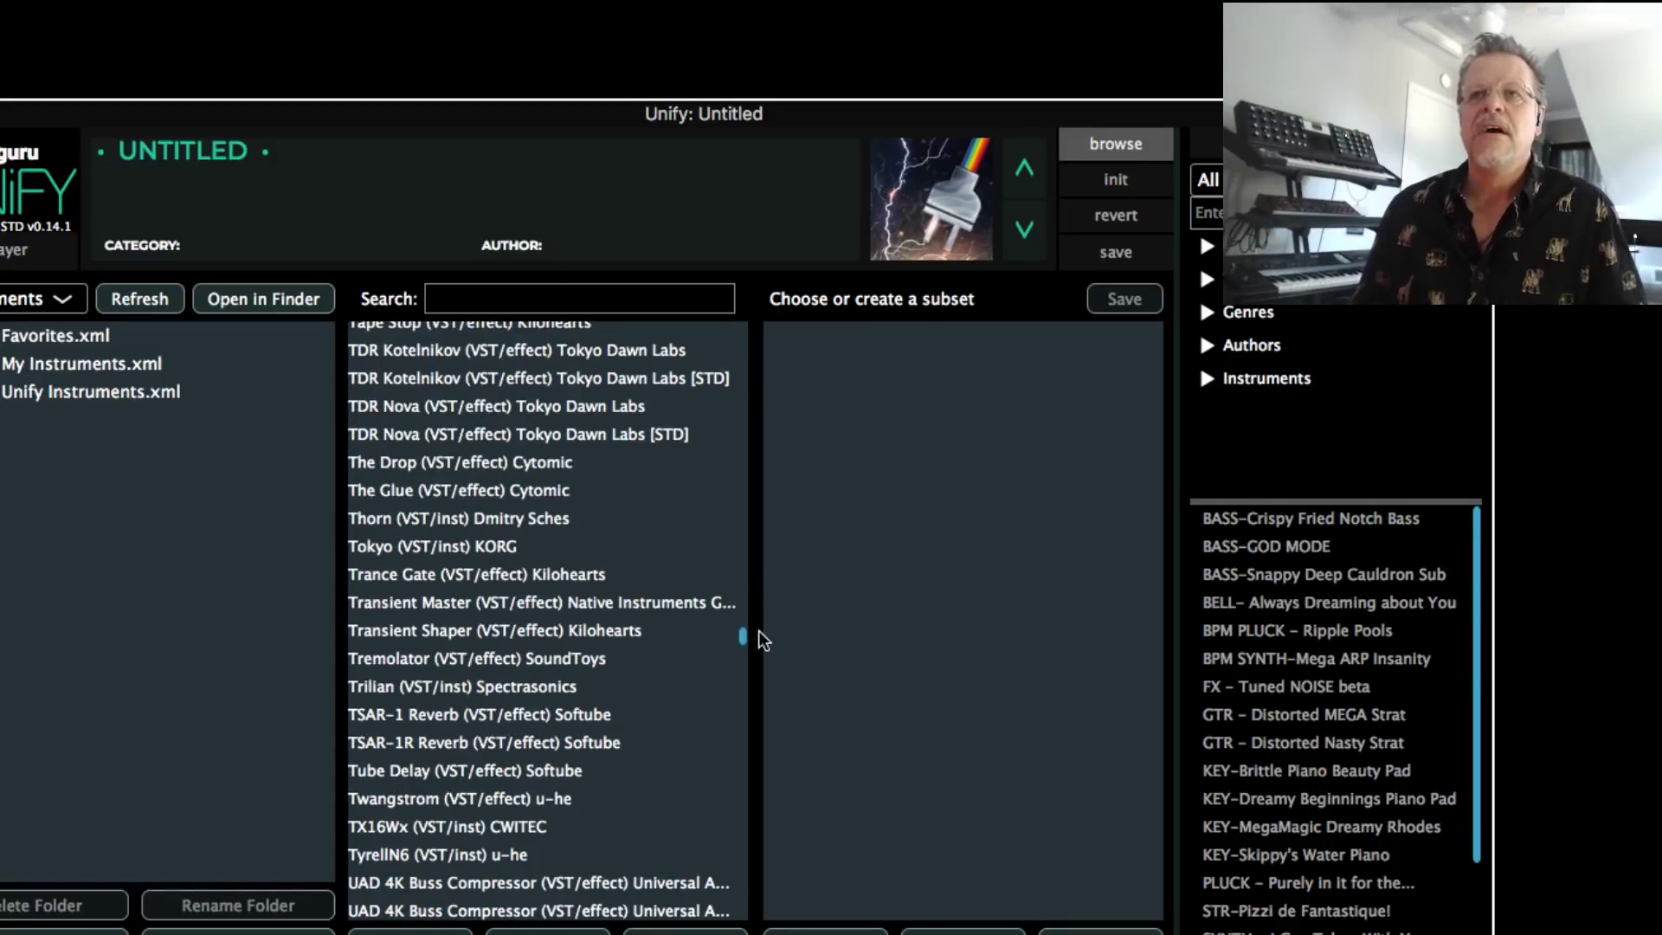
{"action": "left_click", "coordinate": [405, 686]}
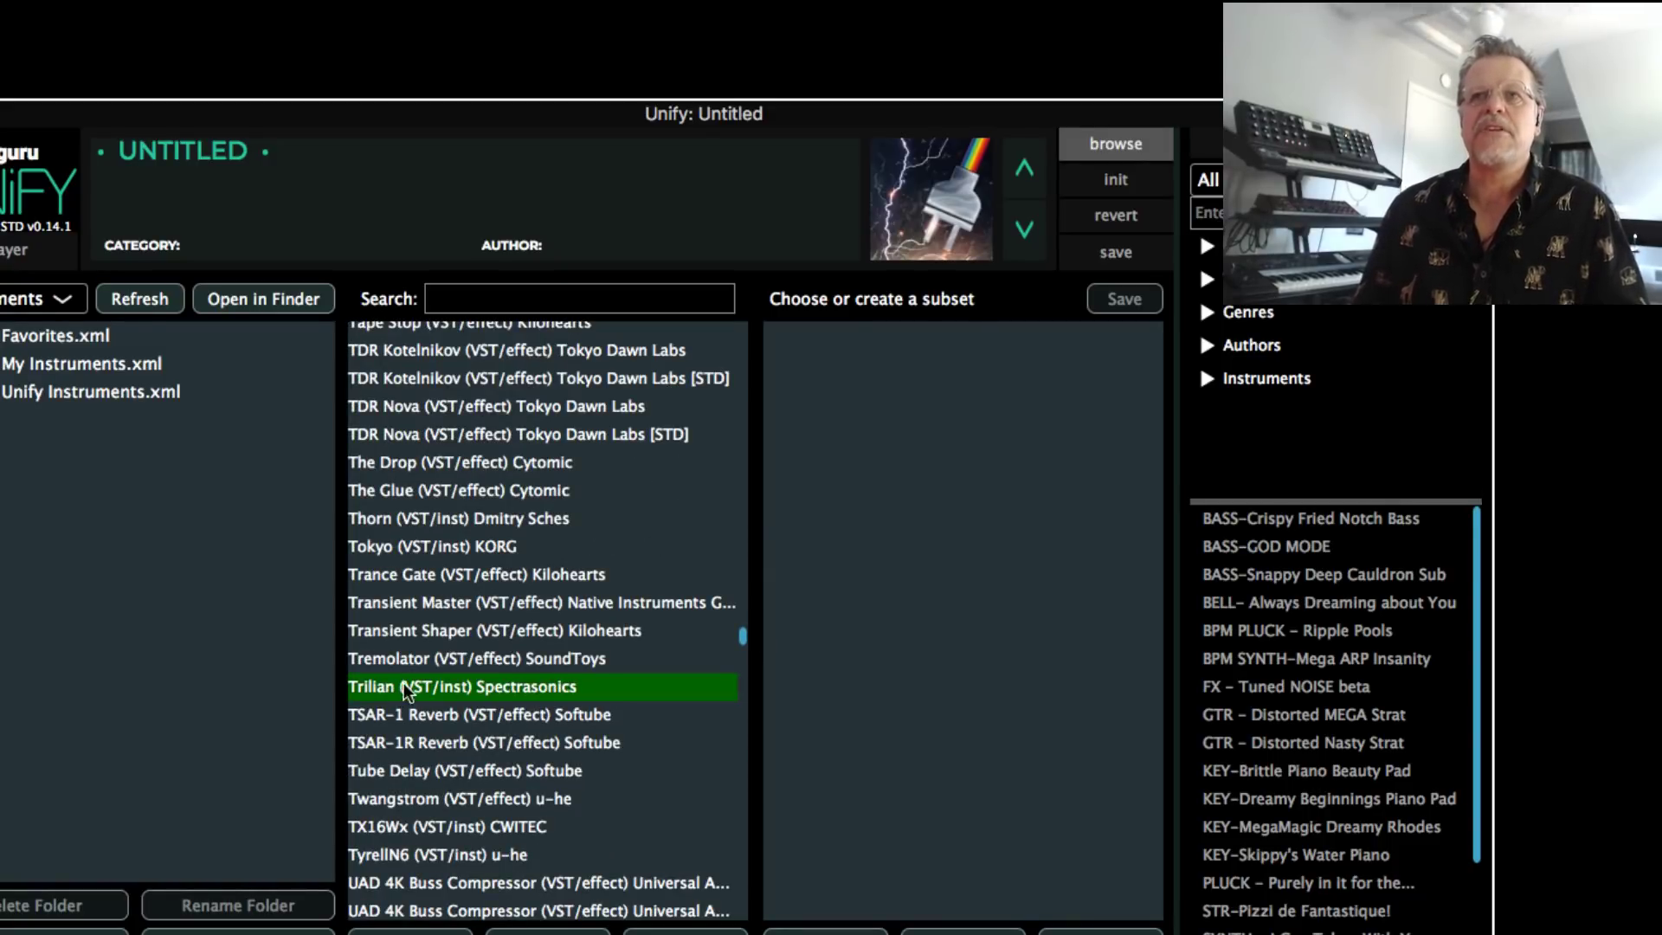
{"action": "left_click", "coordinate": [423, 520], "text": "super"}
{"action": "left_click_drag", "start_coordinate": [745, 649], "coordinate": [762, 888]}
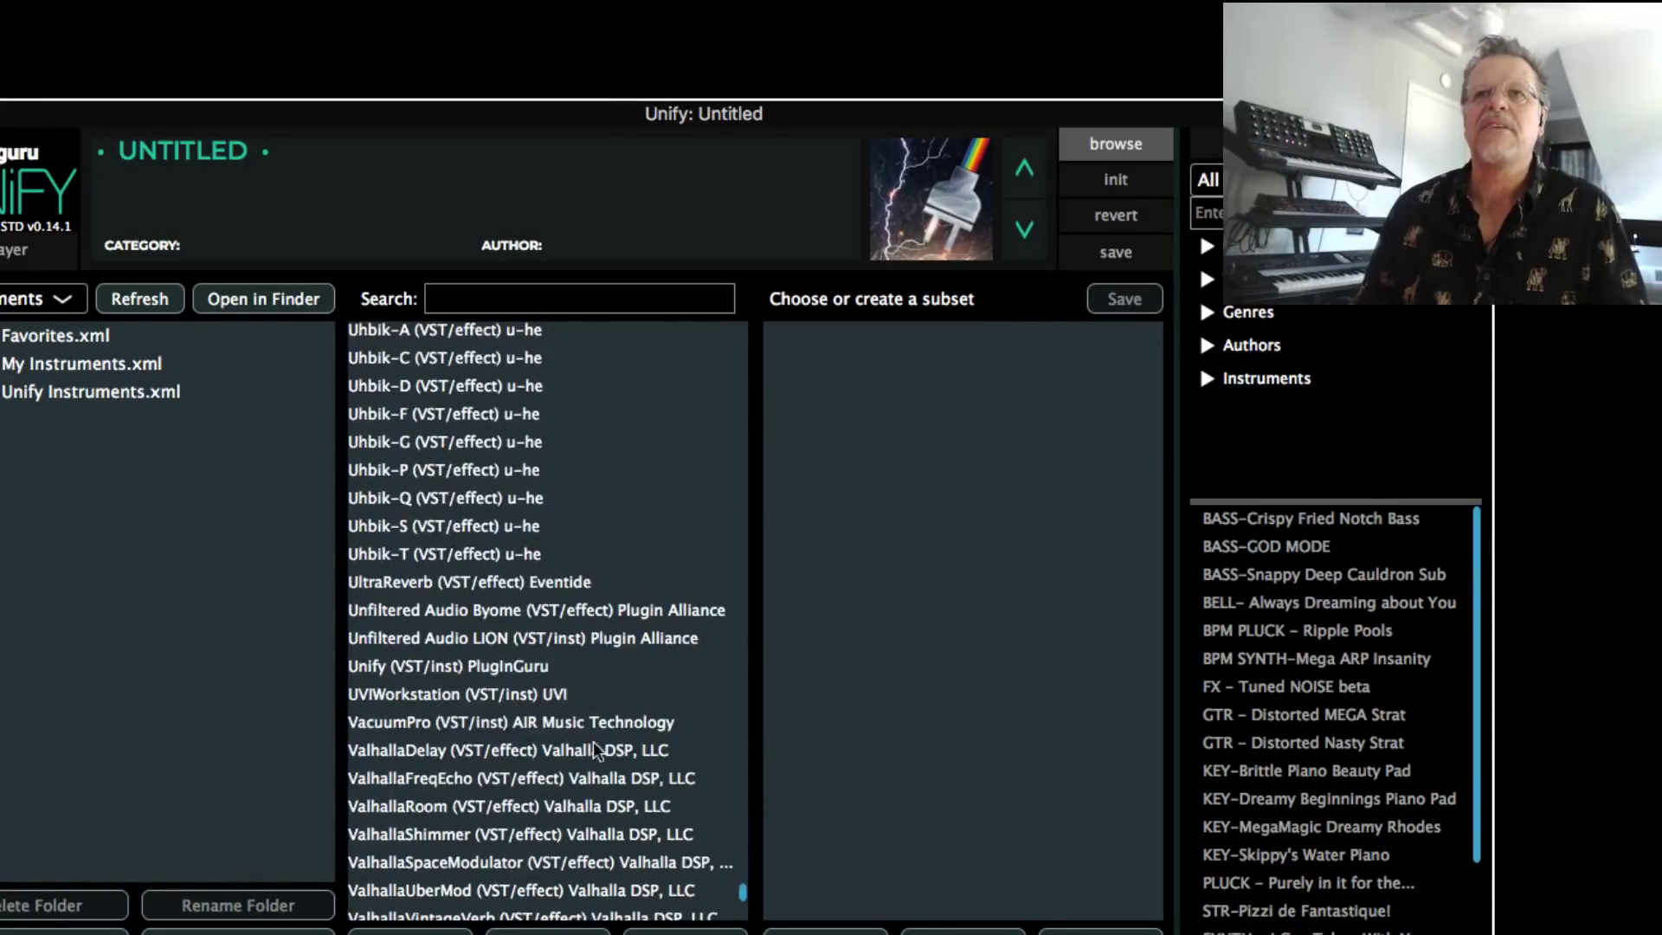
{"action": "scroll", "coordinate": [522, 637], "scroll_direction": "down", "scroll_amount": 3}
{"action": "left_click", "coordinate": [412, 550]}
{"action": "scroll", "coordinate": [458, 773], "scroll_direction": "down", "scroll_amount": 9}
{"action": "scroll", "coordinate": [457, 772], "scroll_direction": "down", "scroll_amount": 6}
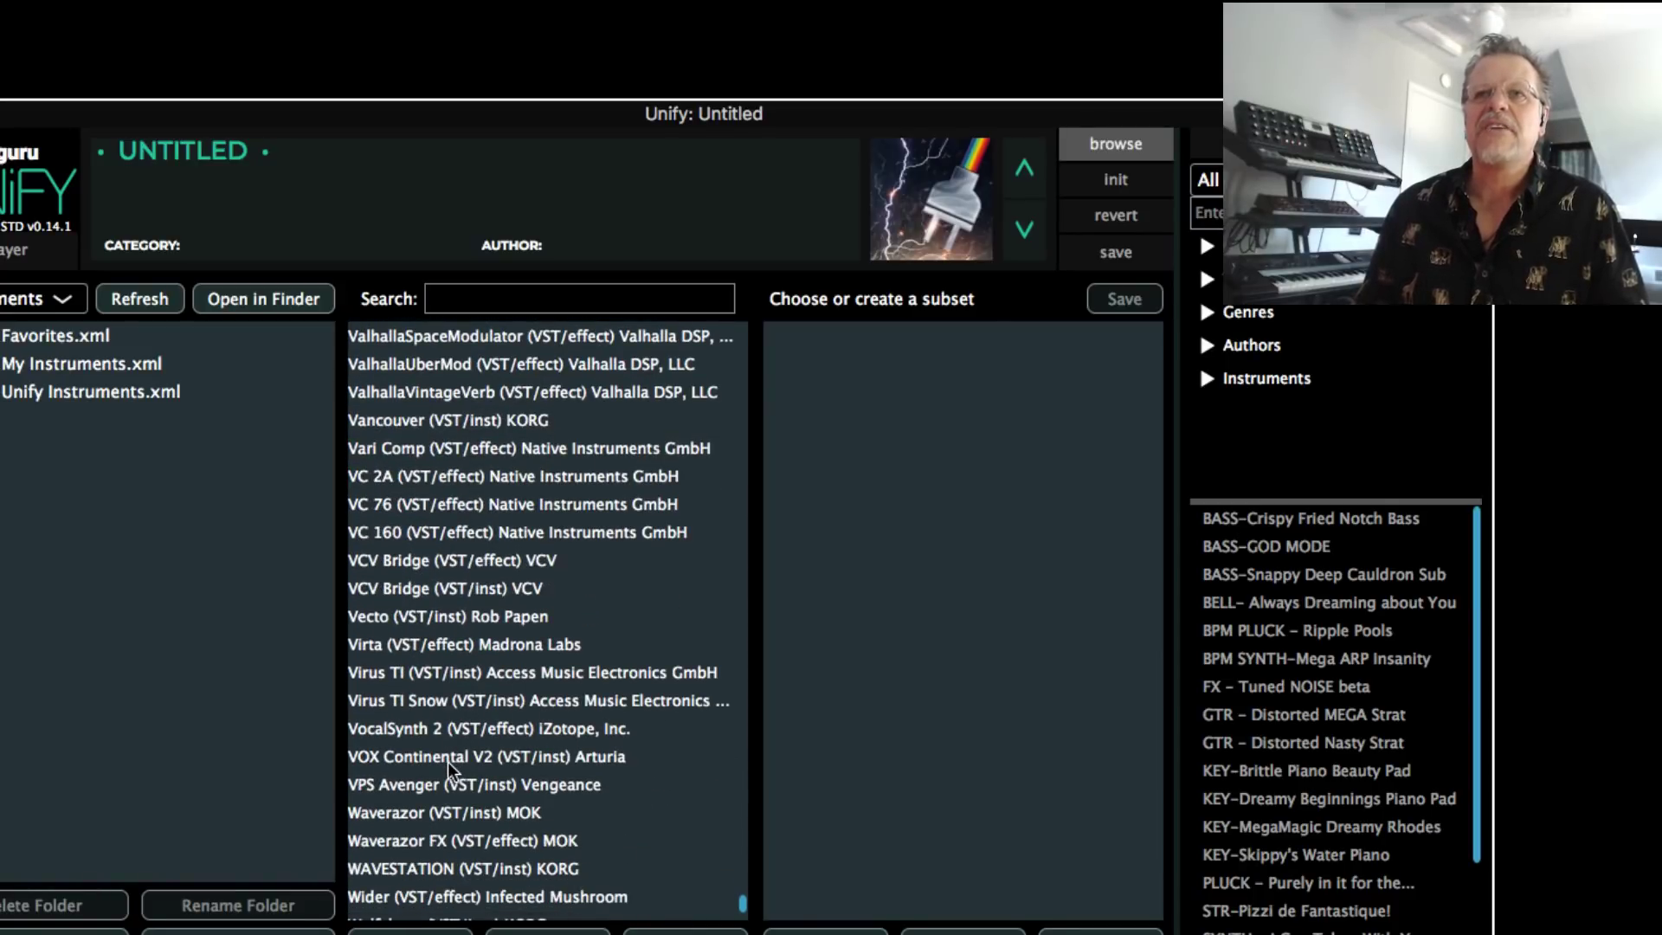
{"action": "scroll", "coordinate": [459, 770], "scroll_direction": "down", "scroll_amount": 1}
{"action": "left_click", "coordinate": [459, 771]}
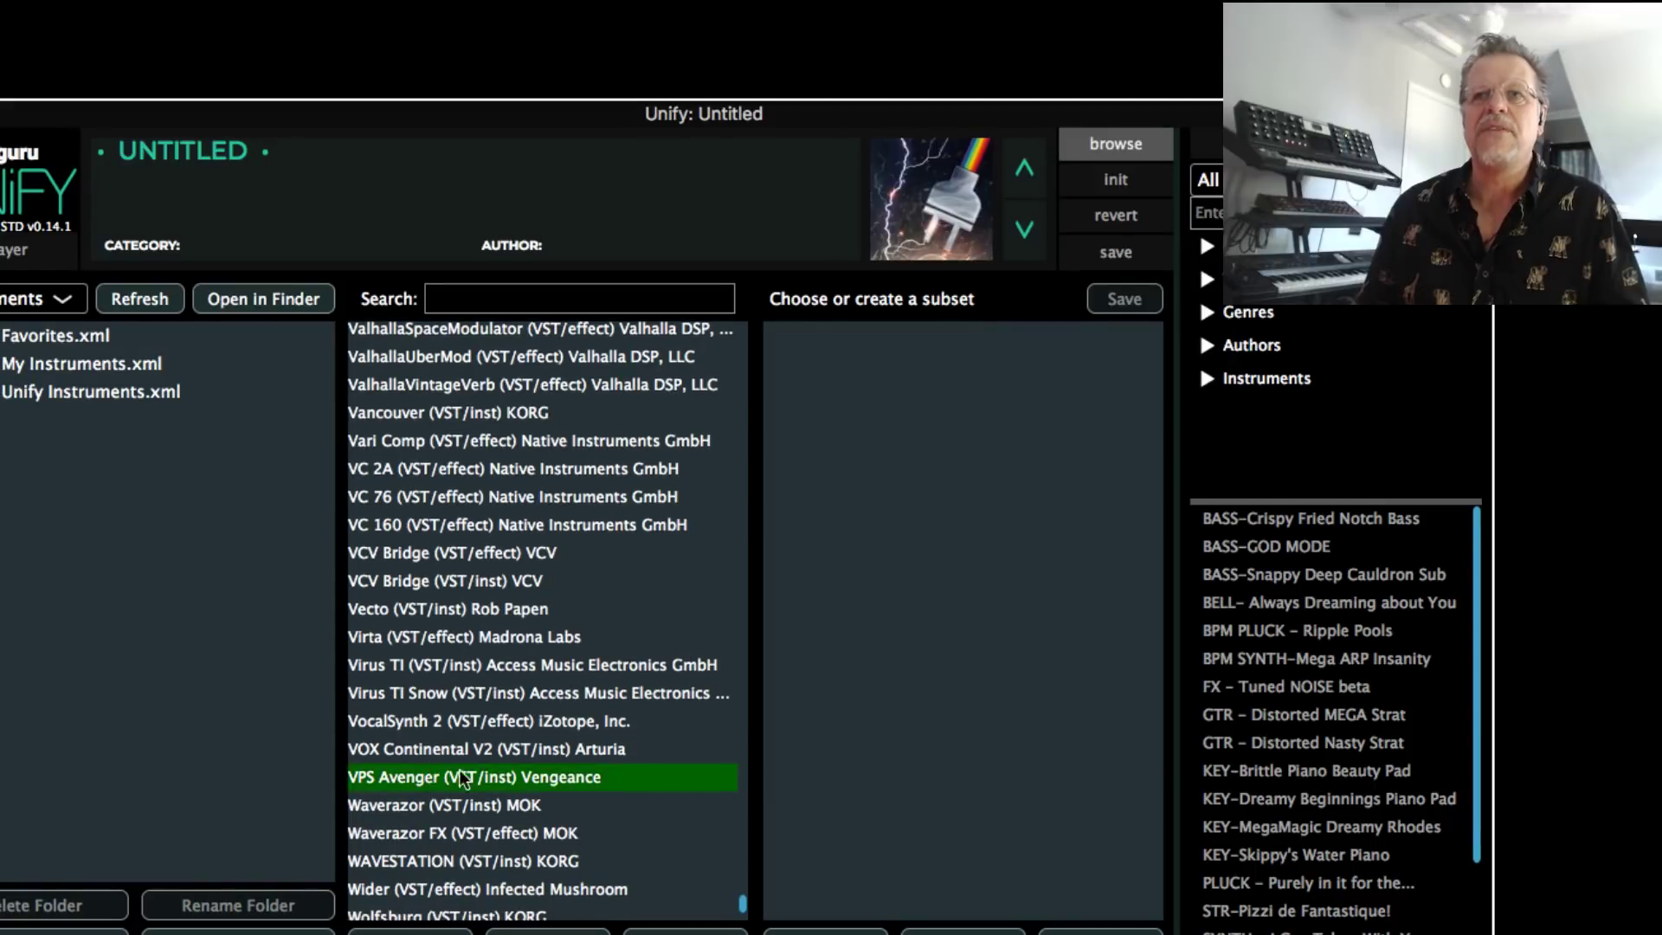
{"action": "scroll", "coordinate": [461, 777], "scroll_direction": "down", "scroll_amount": 8}
{"action": "left_click", "coordinate": [379, 573], "text": "shift"}
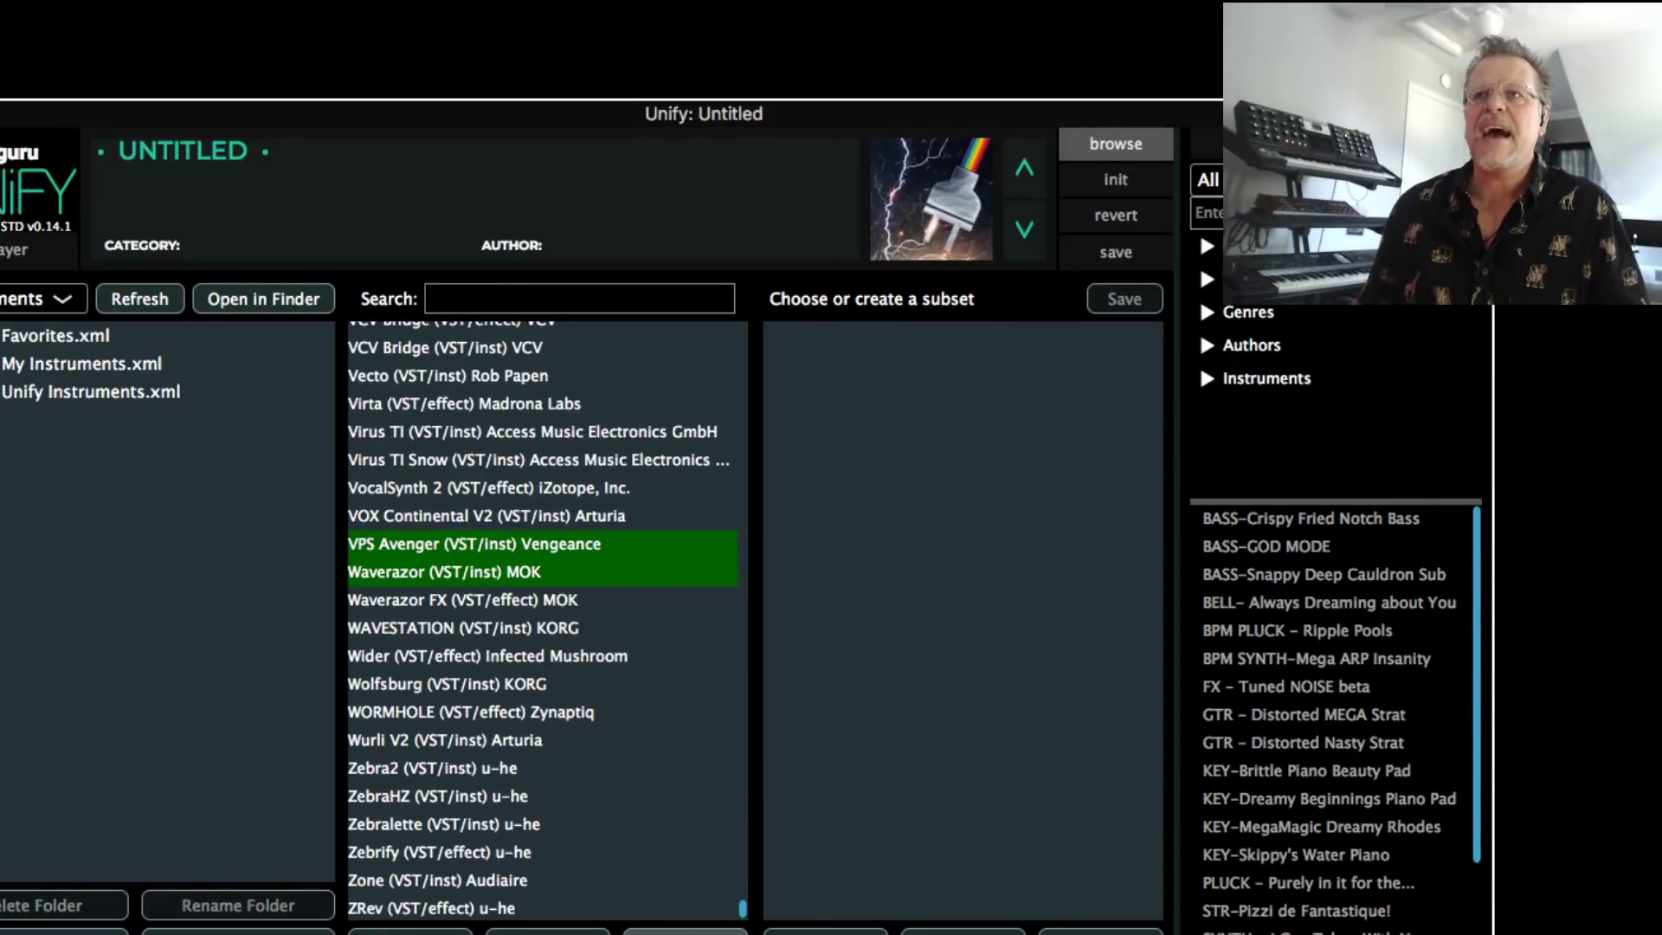
{"action": "left_click", "coordinate": [685, 932]}
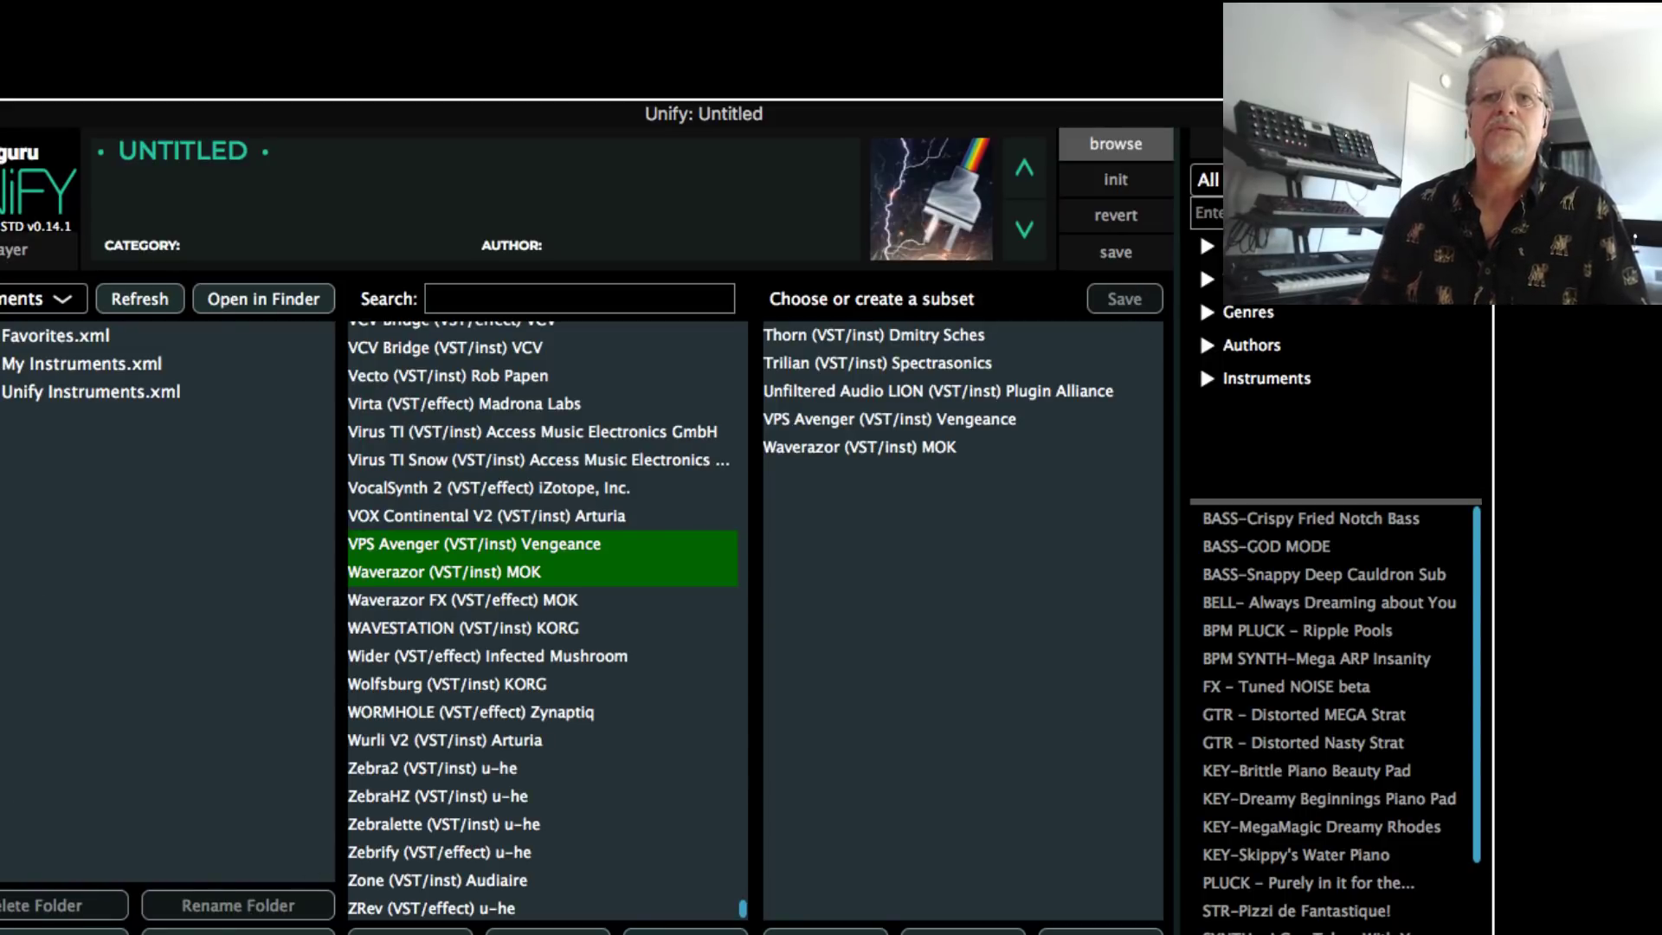
{"action": "left_click", "coordinate": [827, 933]}
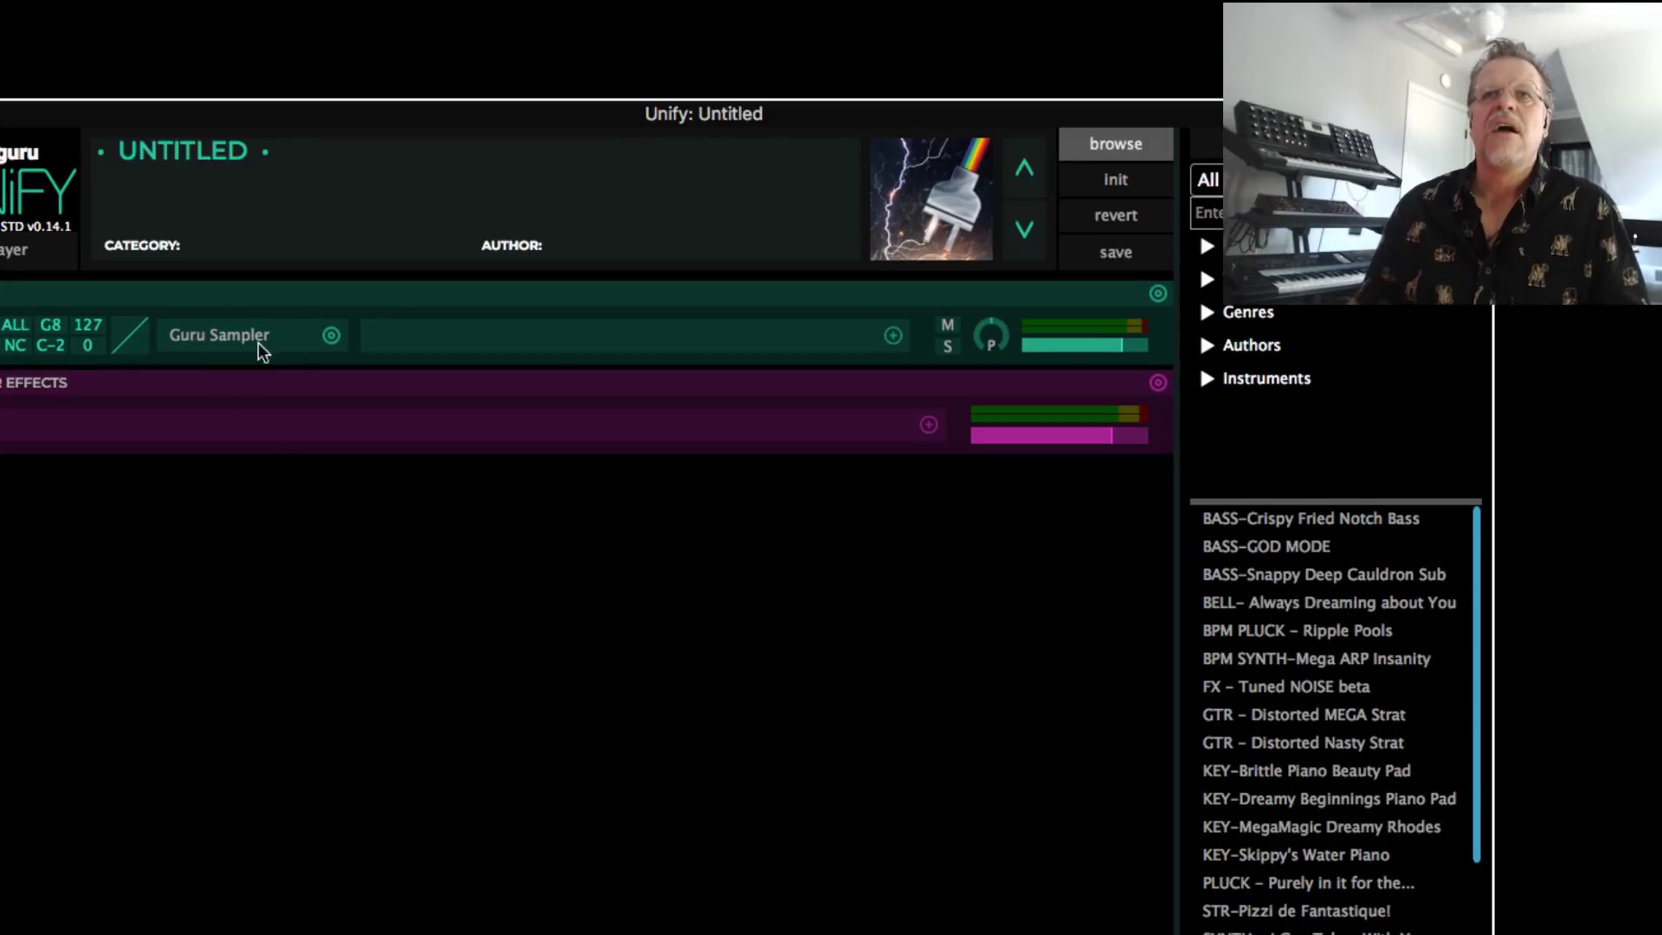
Reopen the Favorites subset, search the plug-in list for "omni" and add Omnisphere to the subset
{"action": "left_click", "coordinate": [329, 336]}
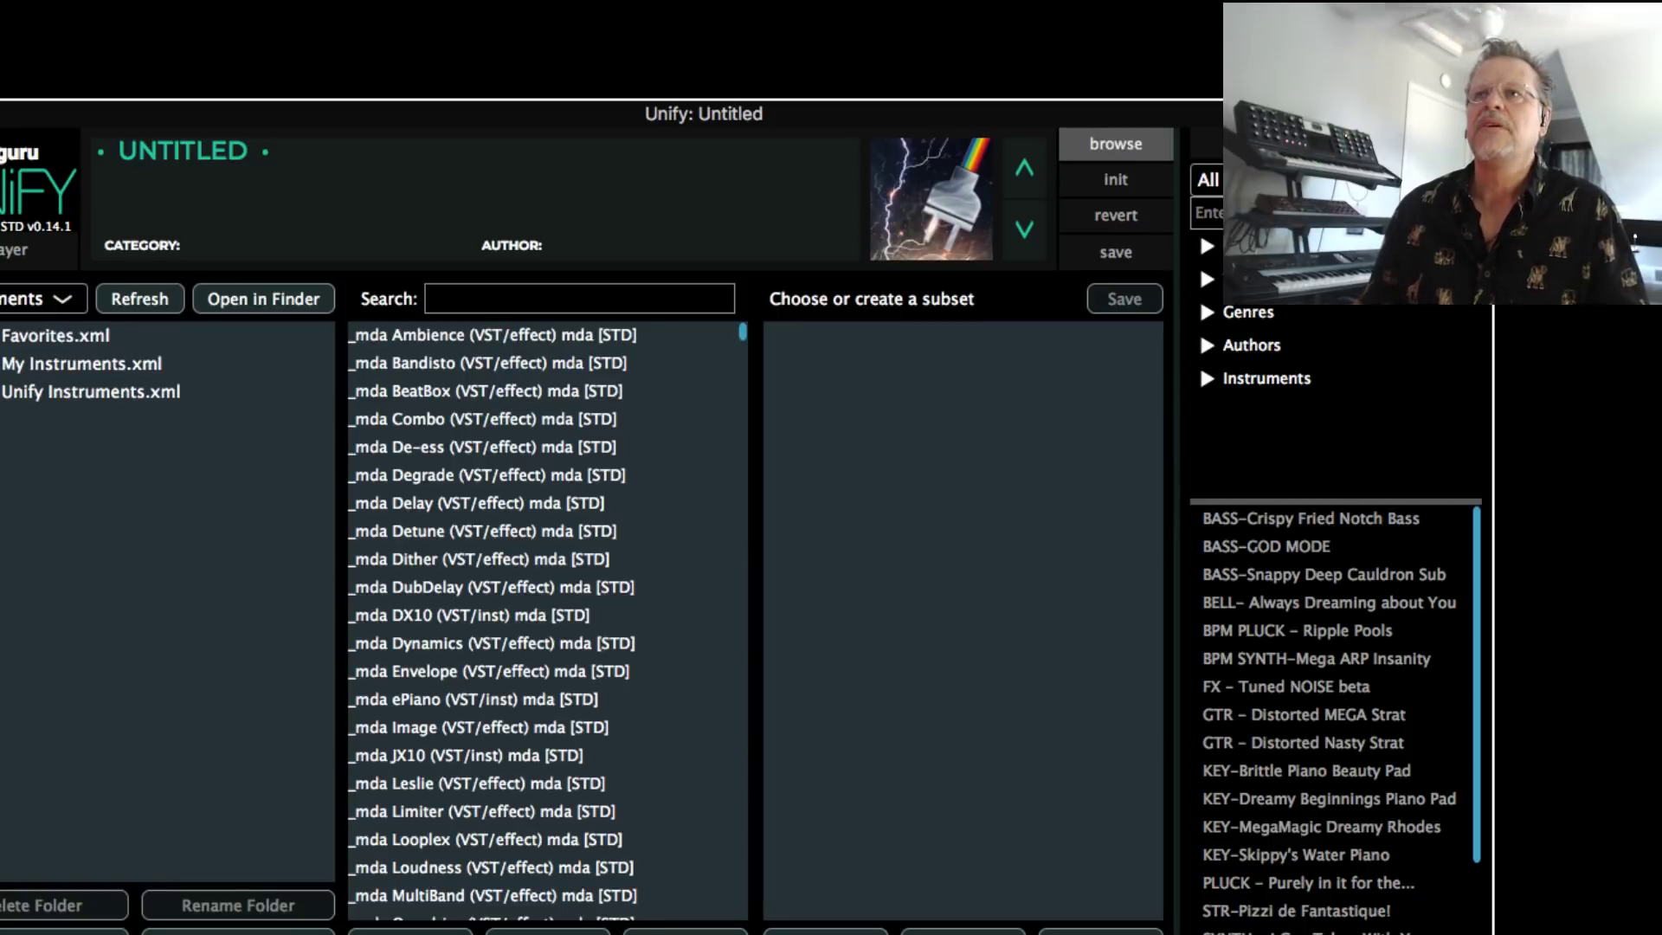
{"action": "left_click", "coordinate": [43, 338]}
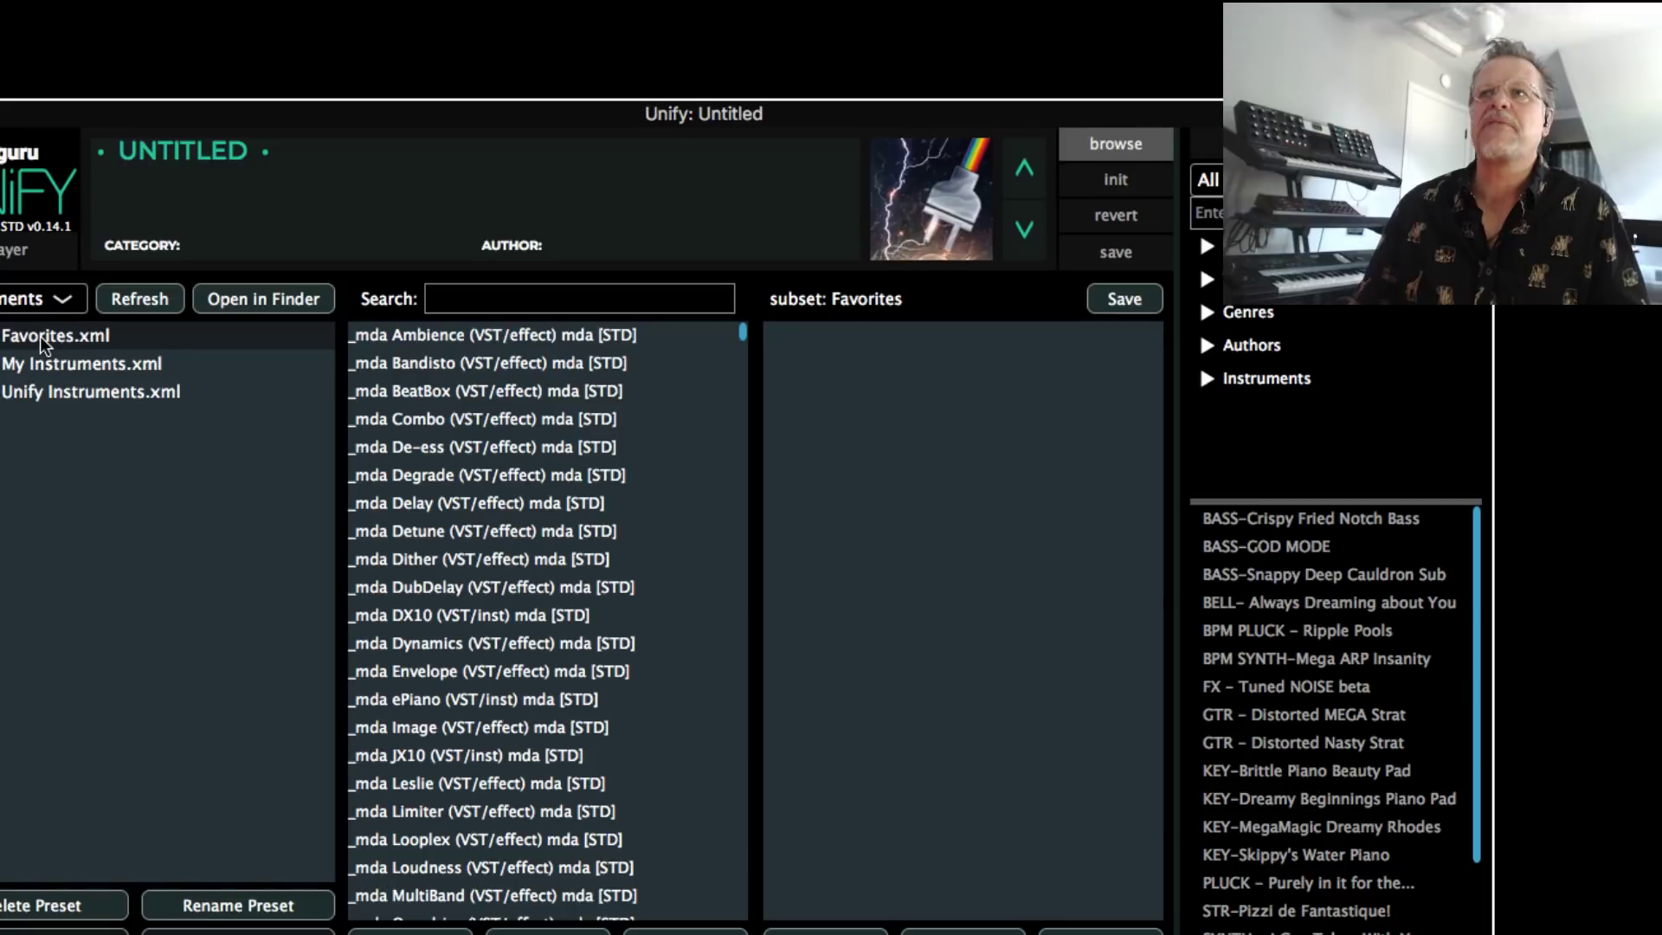
{"action": "scroll", "coordinate": [491, 468], "scroll_direction": "down", "scroll_amount": 5}
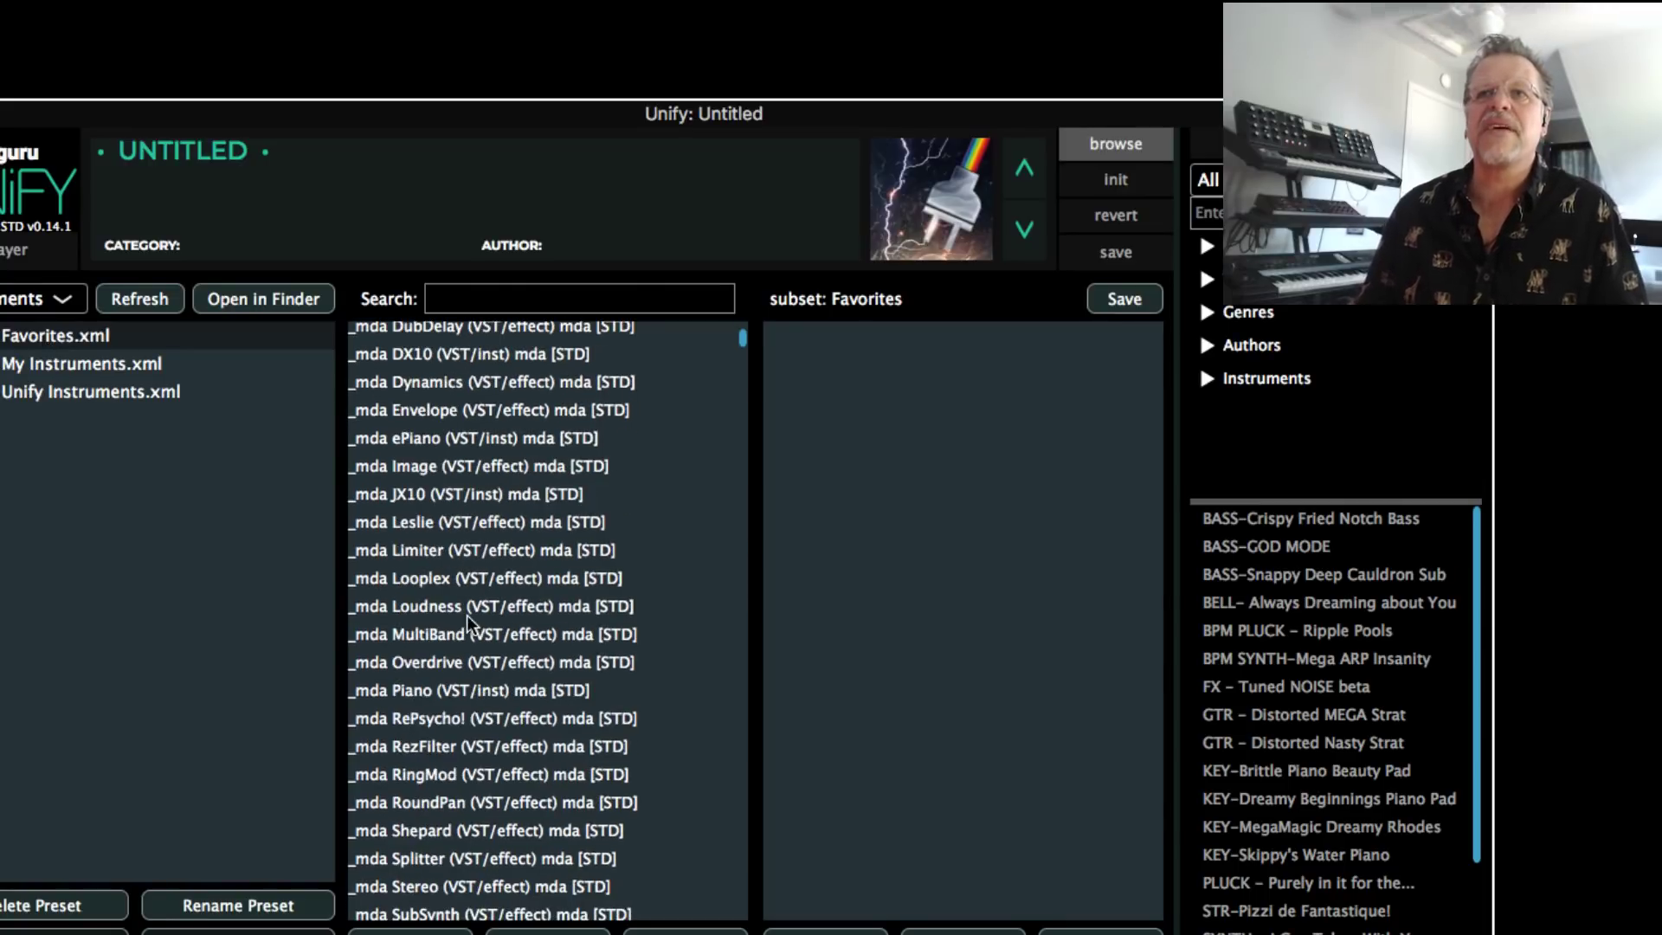
{"action": "scroll", "coordinate": [454, 772], "scroll_direction": "down", "scroll_amount": 18}
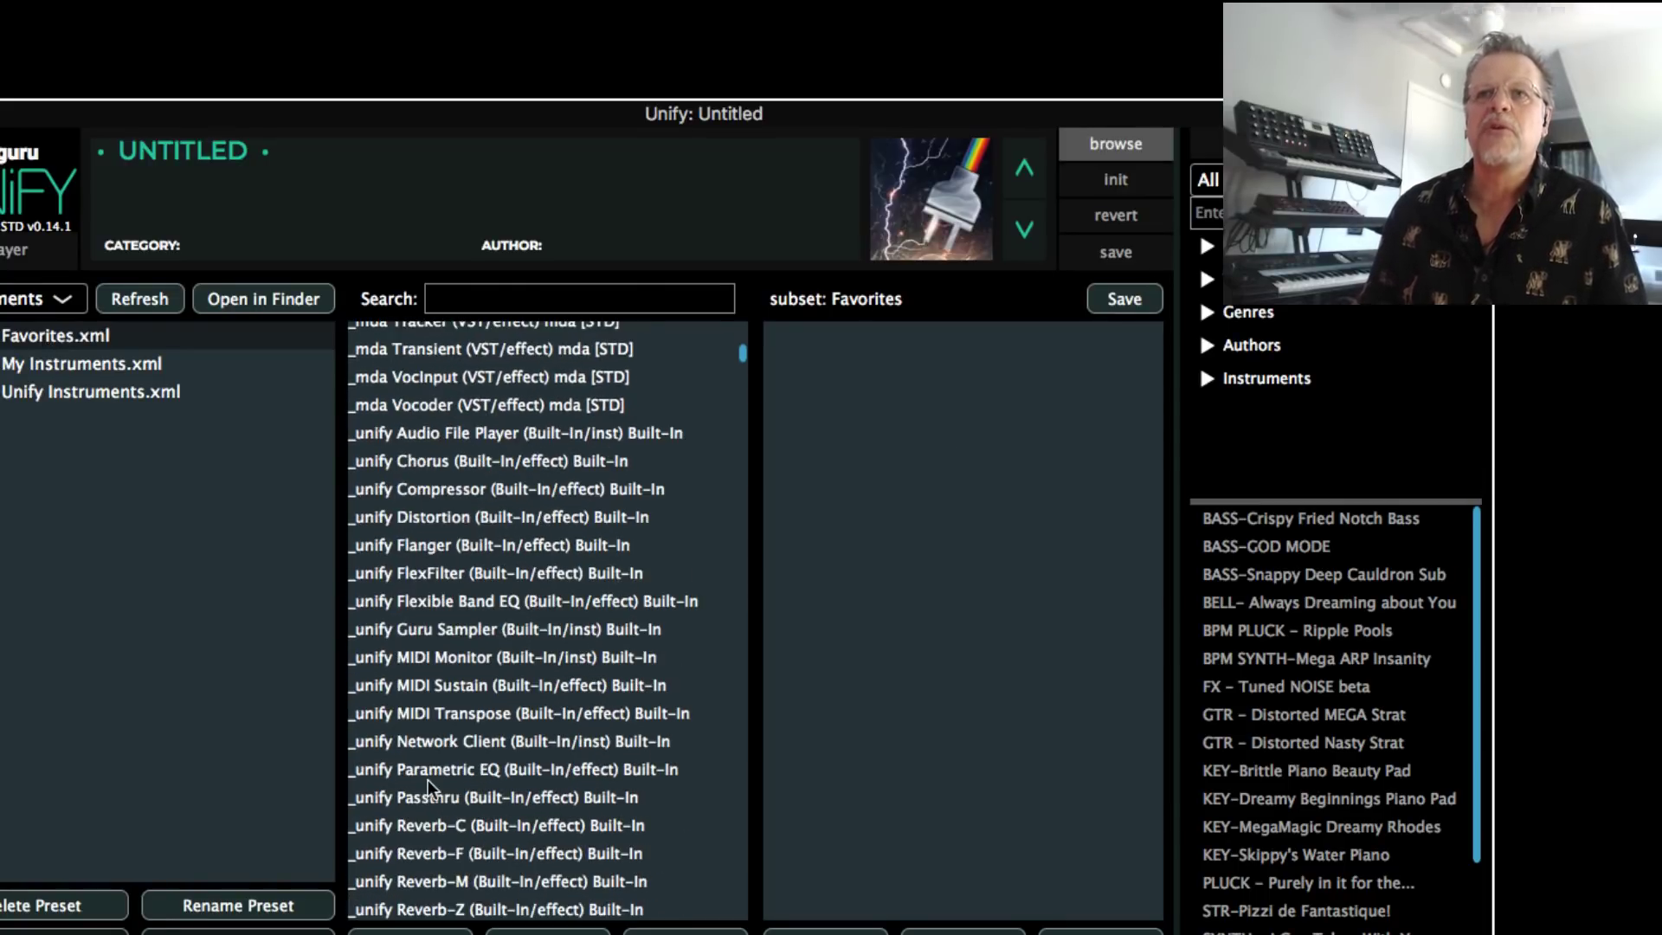
{"action": "scroll", "coordinate": [421, 748], "scroll_direction": "down", "scroll_amount": 6}
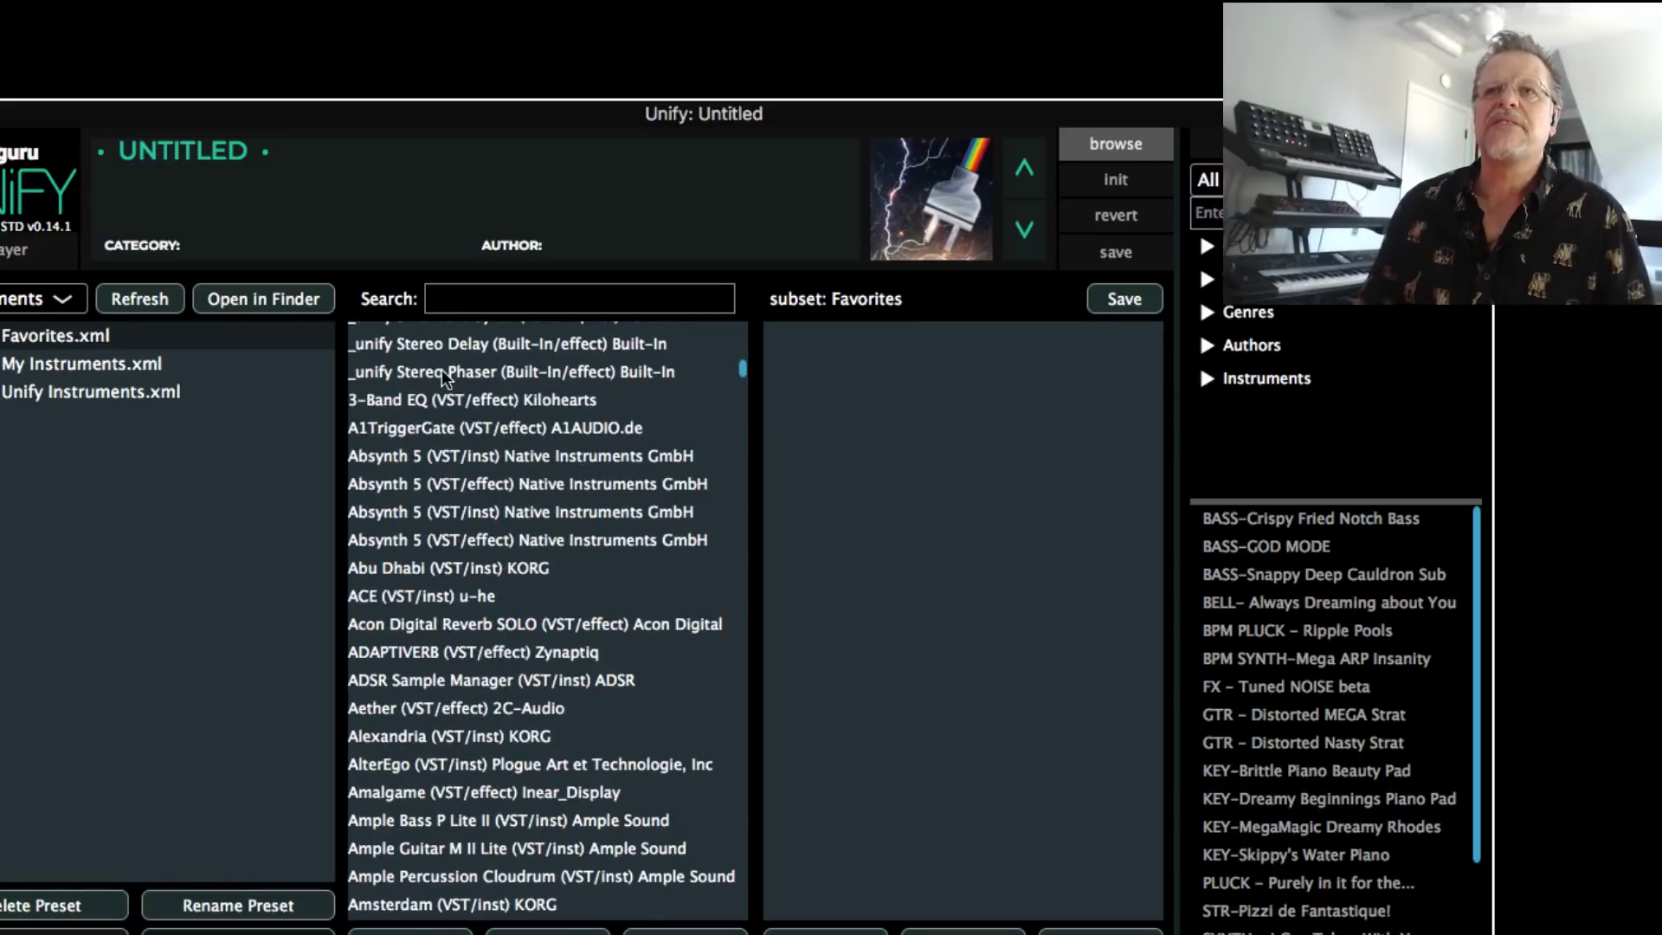
{"action": "left_click", "coordinate": [466, 294]}
{"action": "type", "text": "omir"}
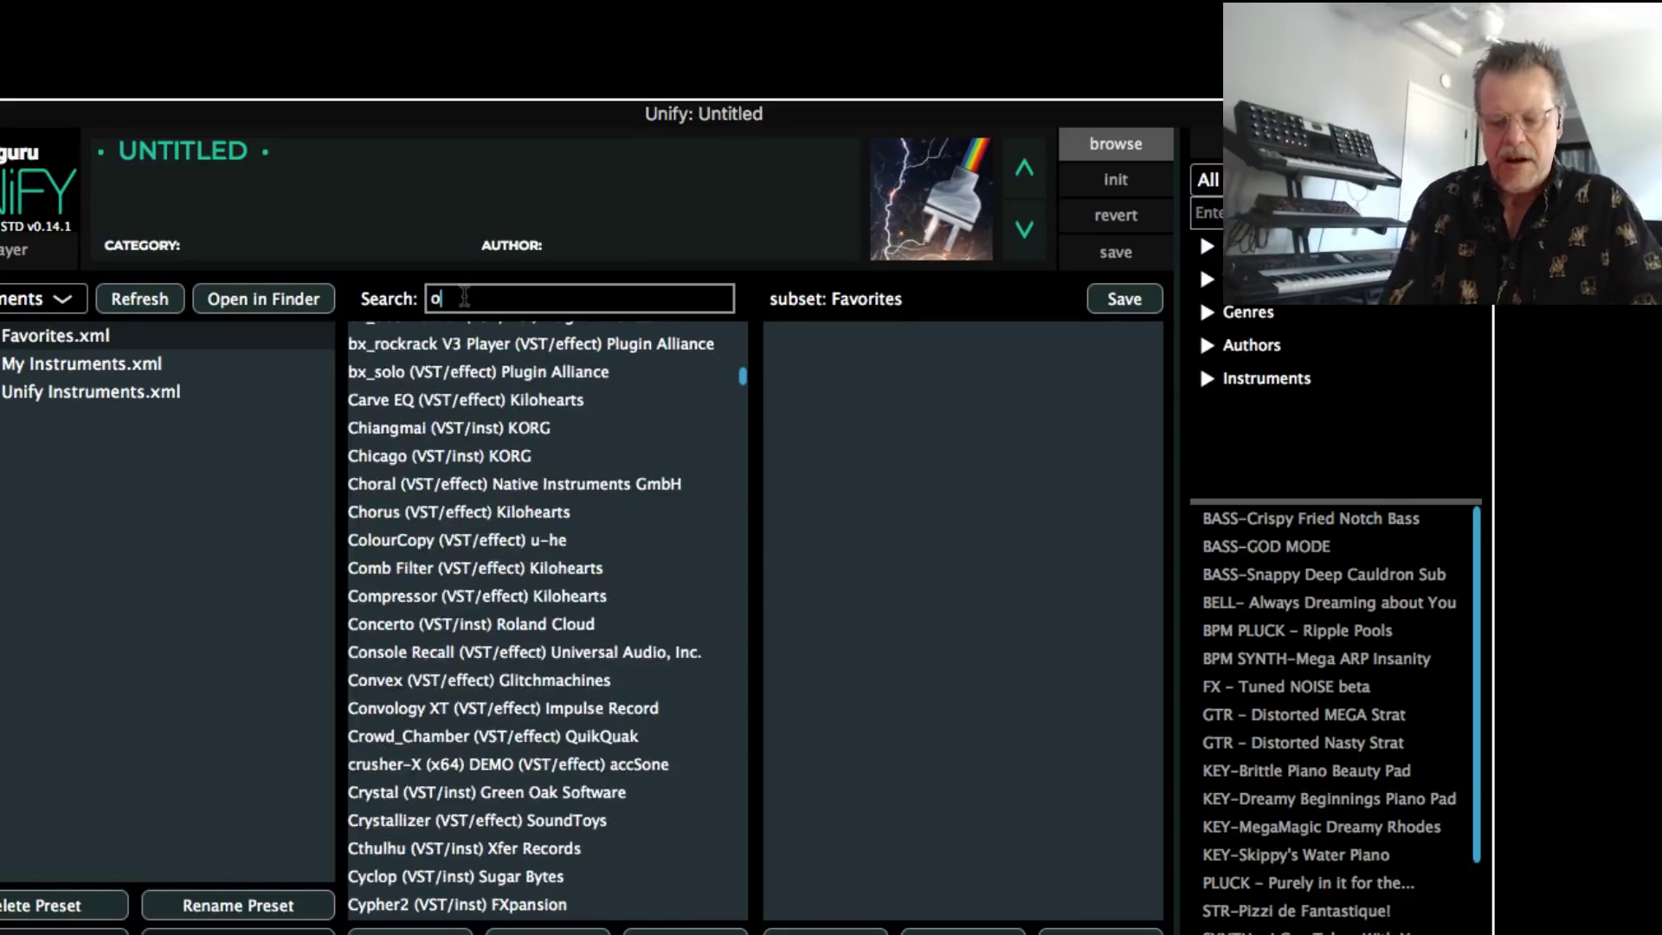
{"action": "key", "text": "BackSpace"}
{"action": "key", "text": "BackSpace"}
{"action": "type", "text": "ni"}
{"action": "left_click", "coordinate": [419, 336]}
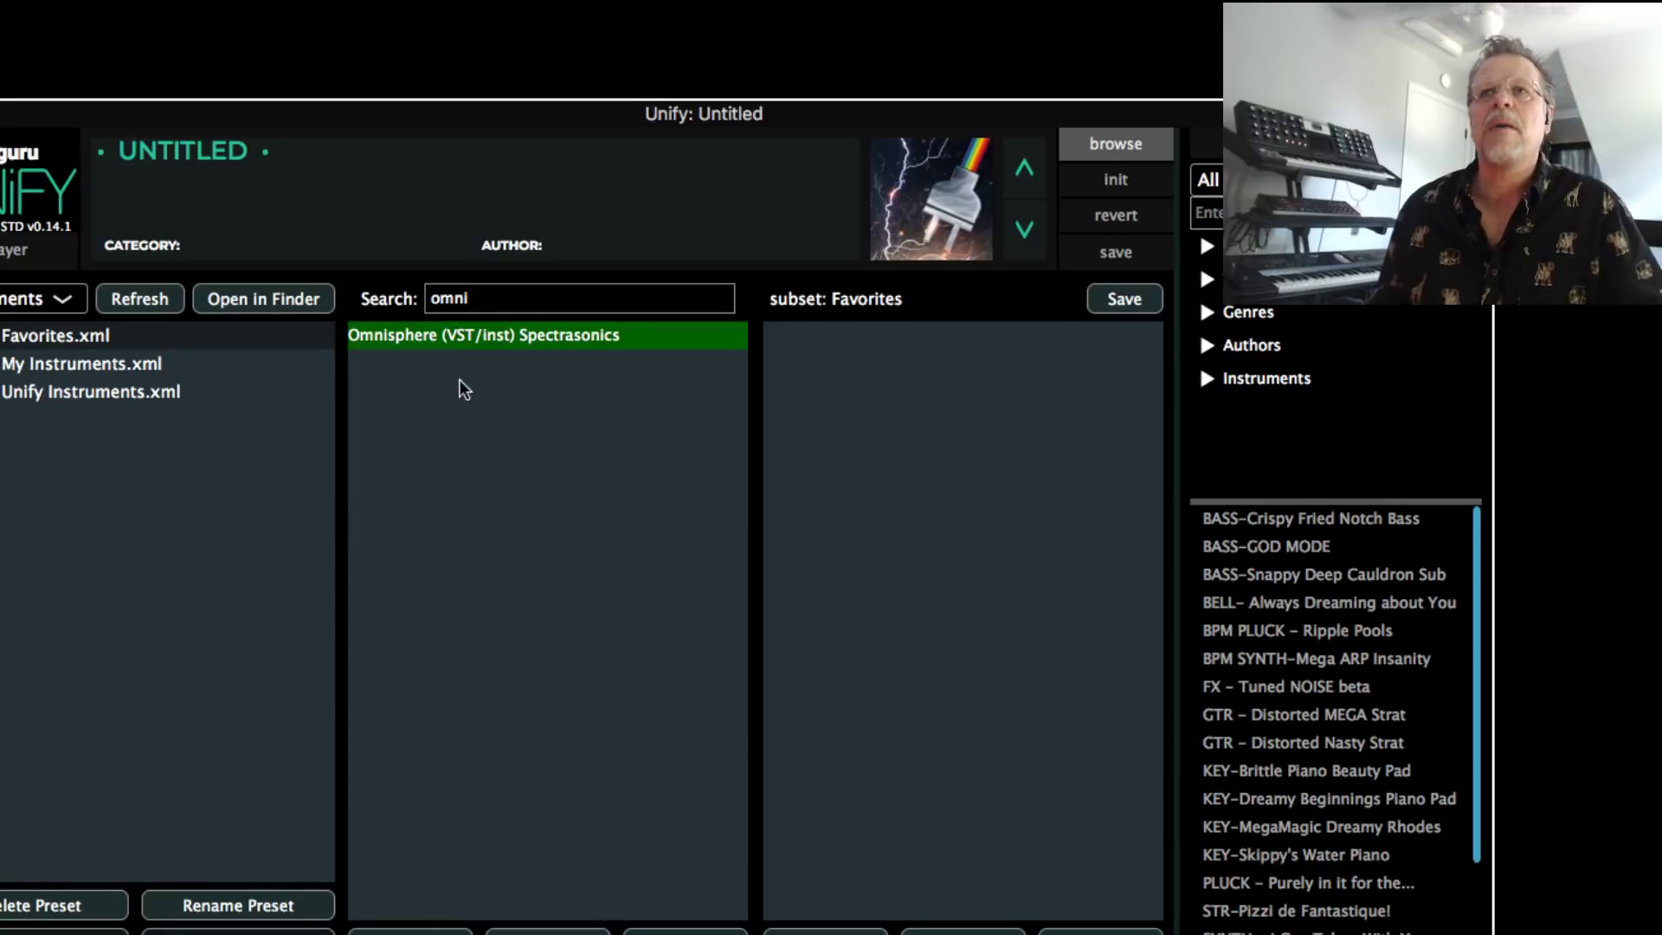
{"action": "left_click", "coordinate": [685, 932]}
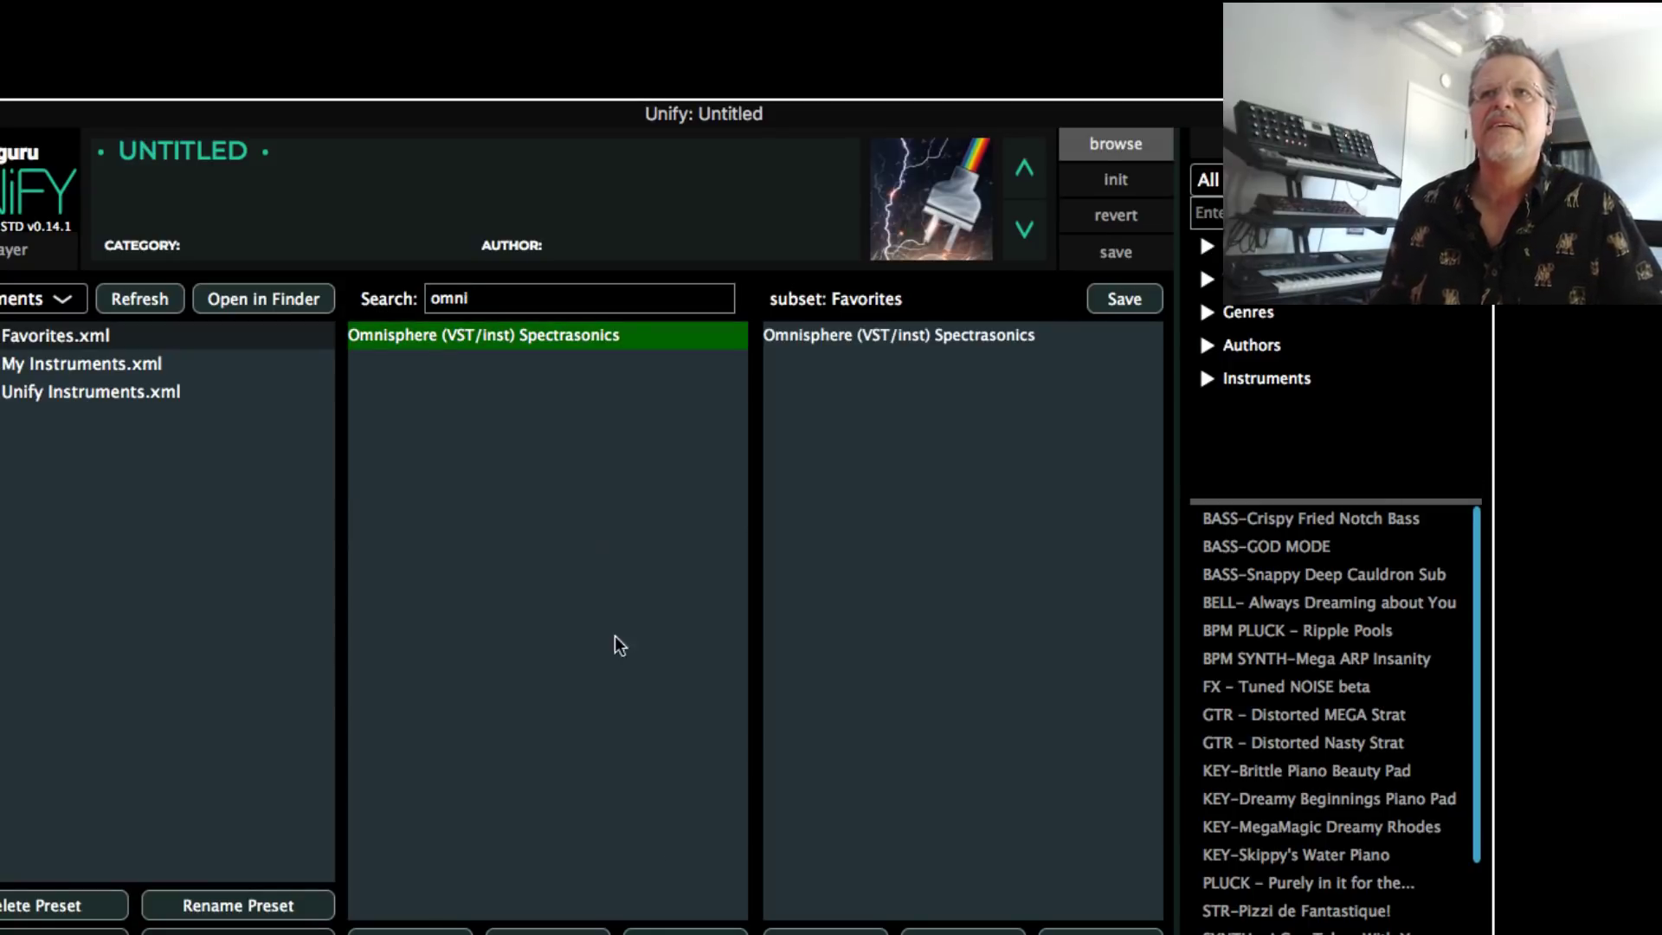
Search for "lion" and "thorn" to add Unfiltered Audio LION and DS Thorn to the Favorites subset, and close the subset manager
{"action": "left_click", "coordinate": [519, 299]}
{"action": "type", "text": "lion"}
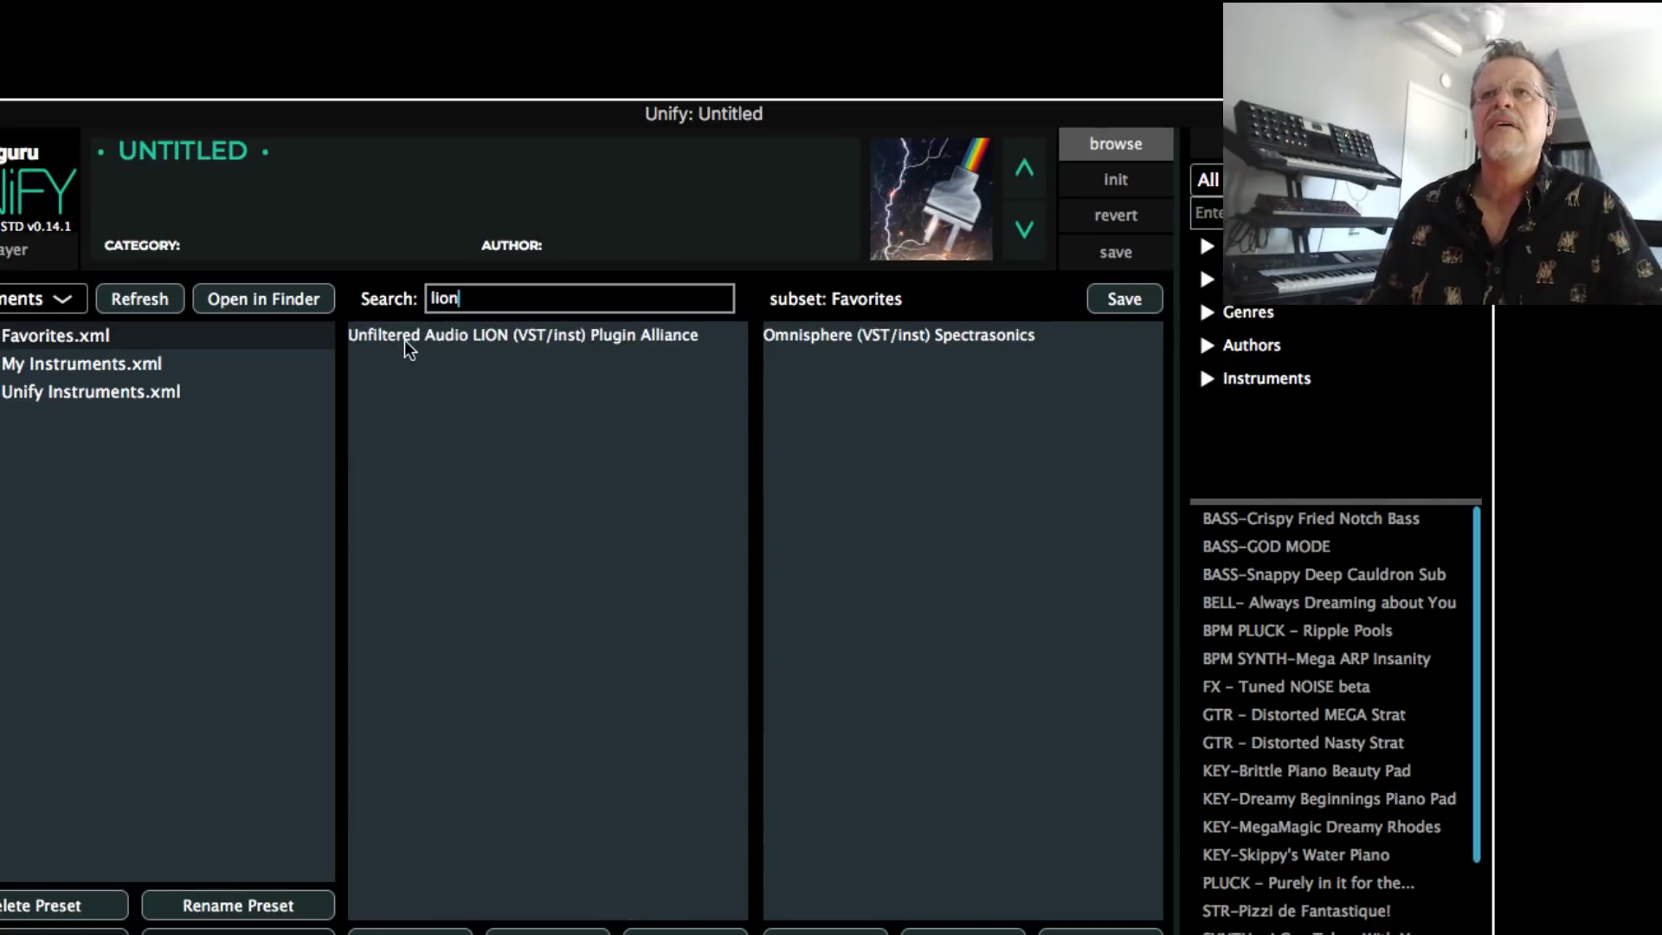
{"action": "left_click", "coordinate": [403, 339]}
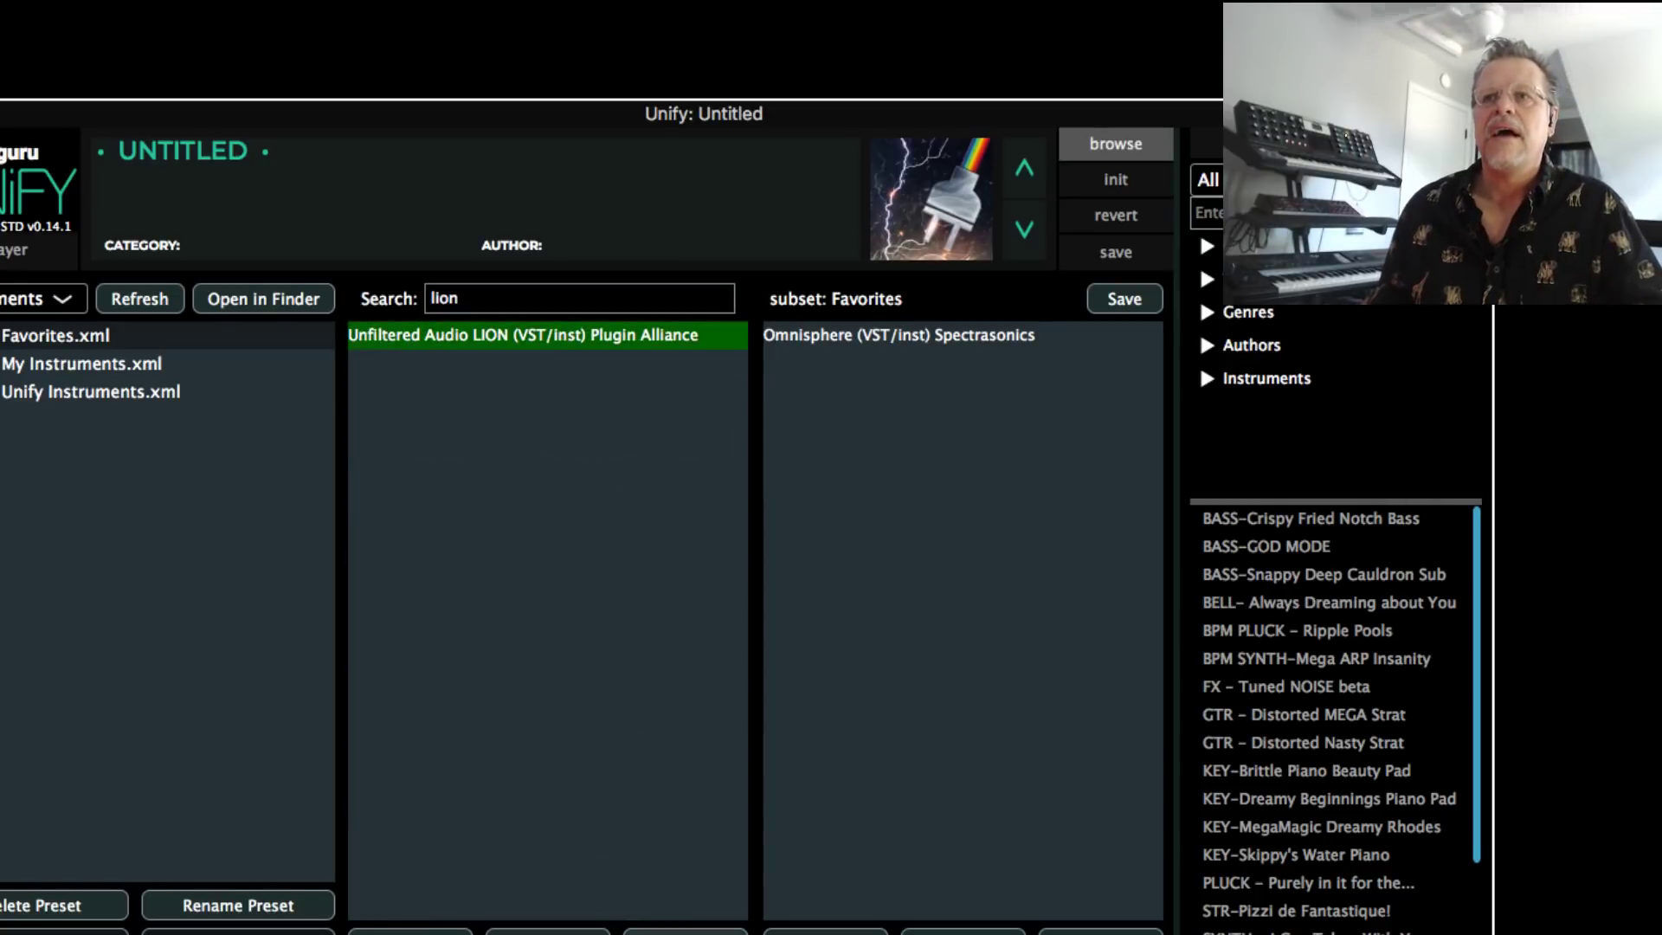
{"action": "left_click", "coordinate": [684, 932]}
{"action": "left_click", "coordinate": [495, 296]}
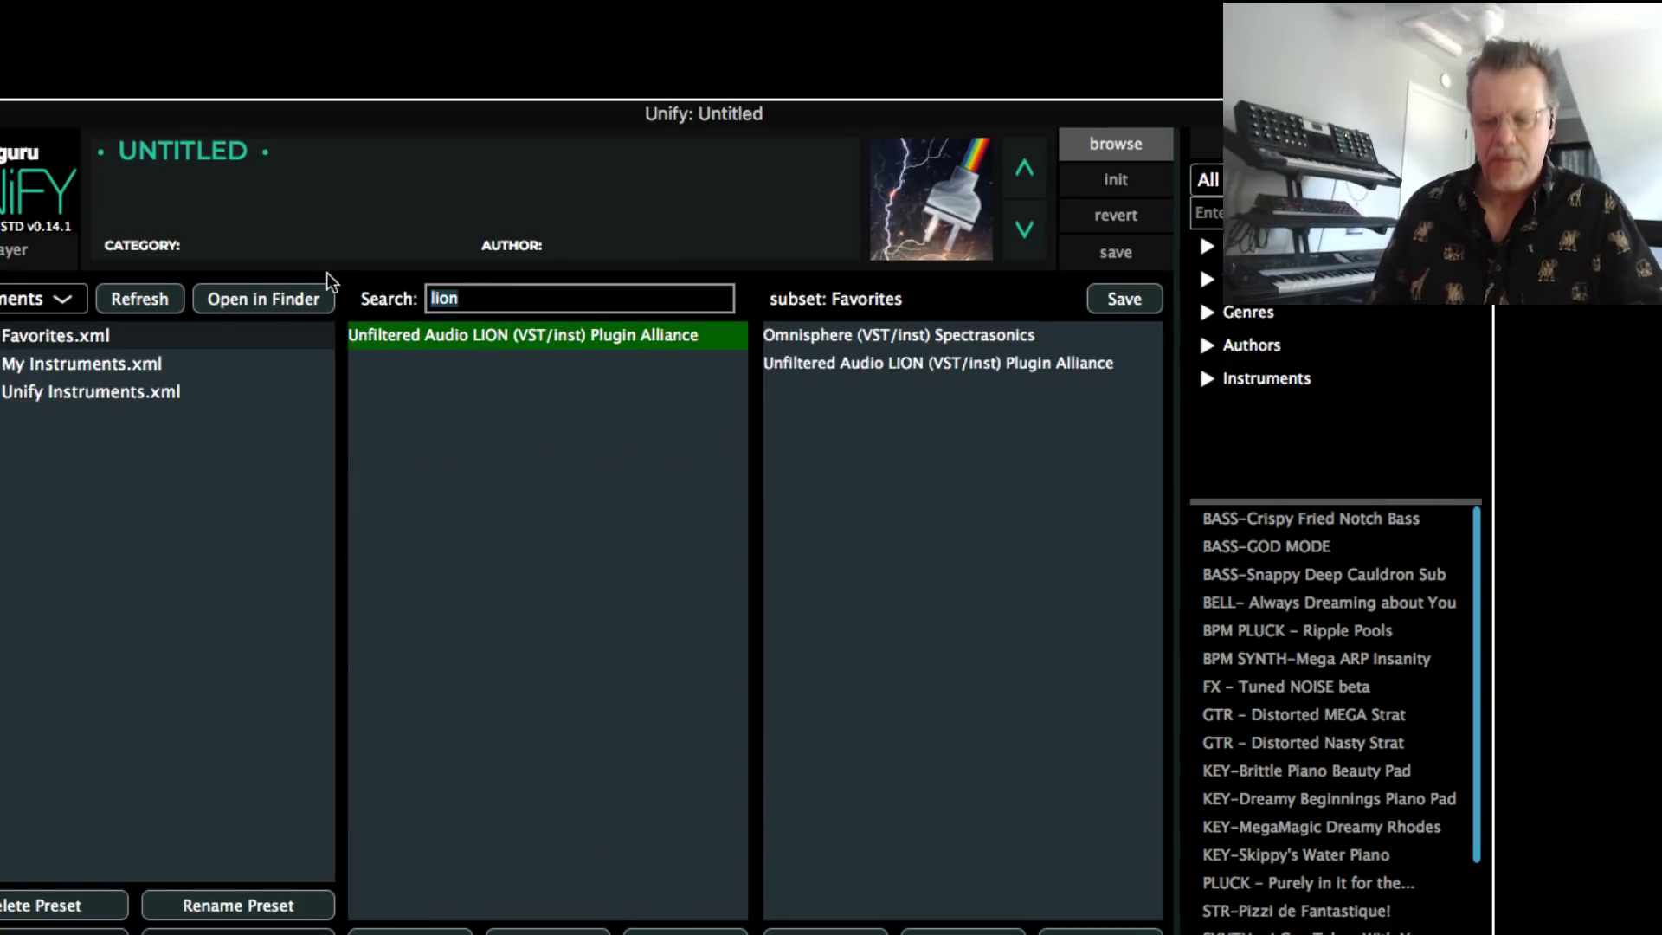
{"action": "type", "text": "thorn"}
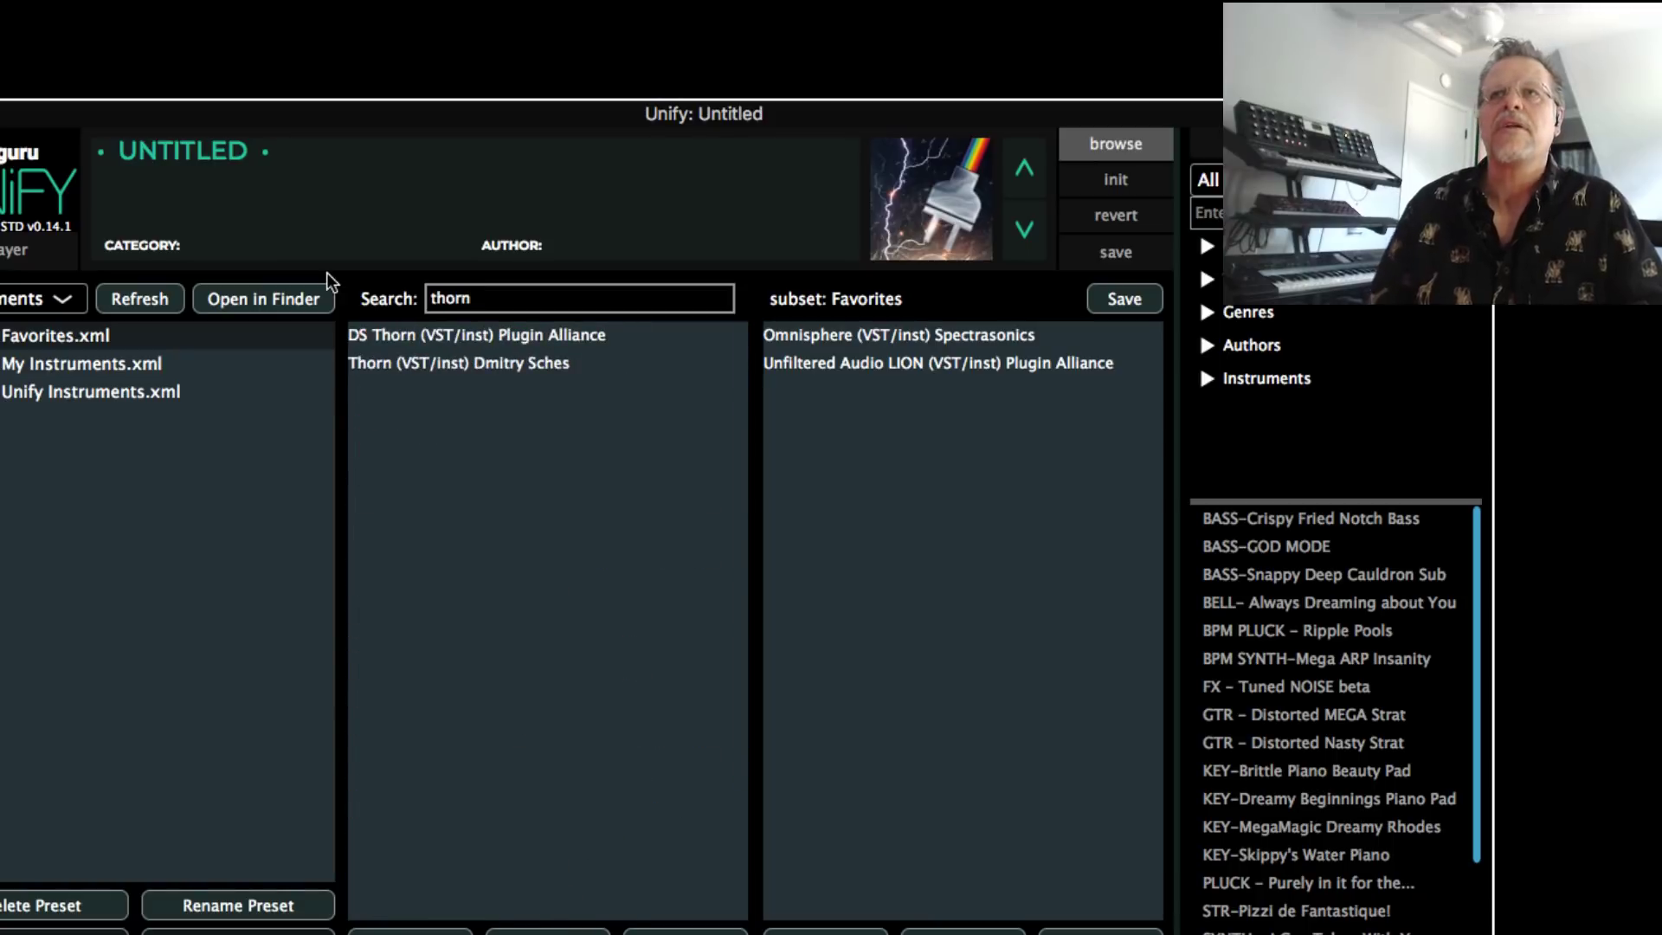
{"action": "left_click", "coordinate": [414, 334]}
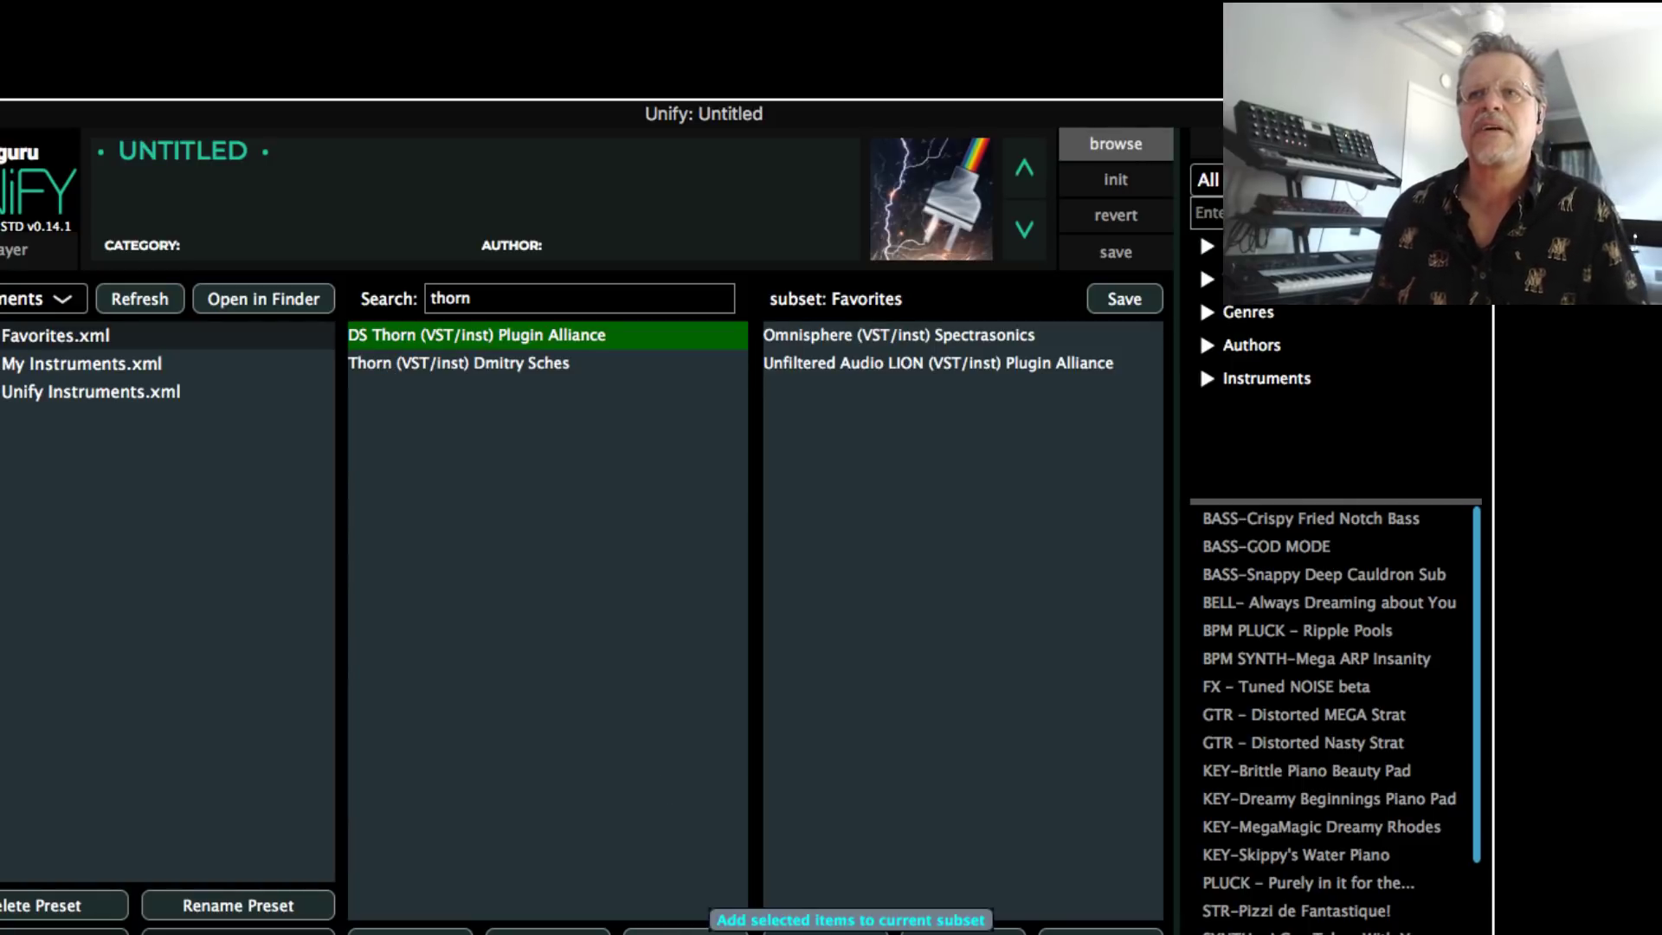
{"action": "left_click", "coordinate": [685, 931]}
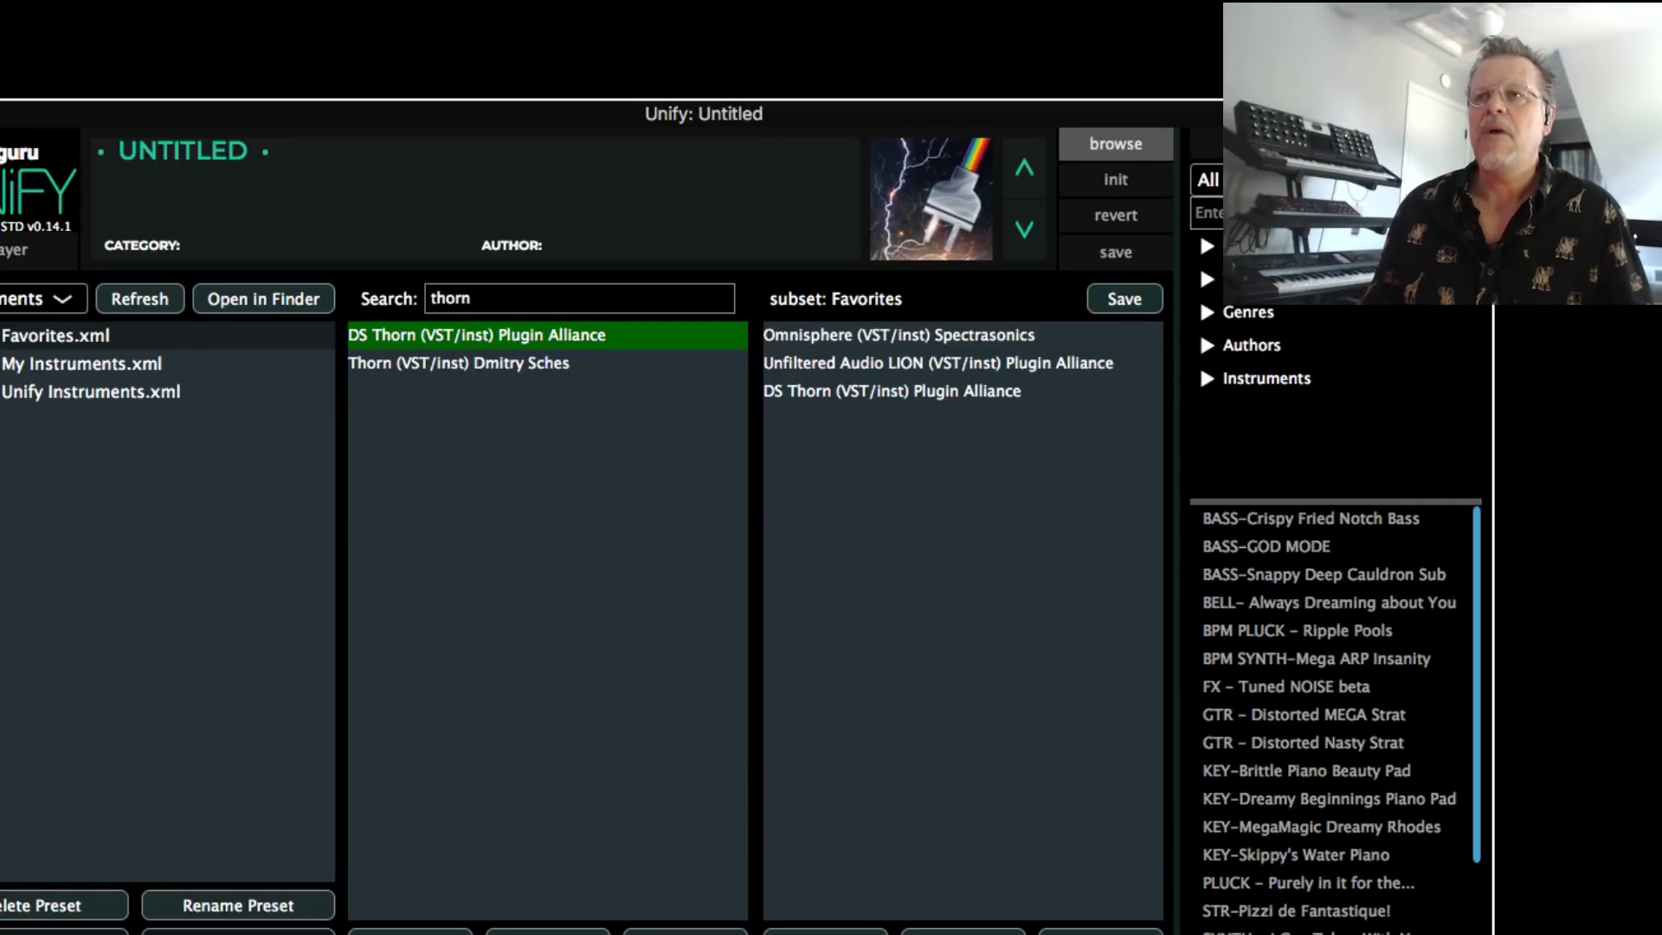
{"action": "key", "text": "Escape"}
Check which instruments the Favorites subset offers for swapping out the Guru Sampler, and leave the sampler in place
{"action": "left_click", "coordinate": [330, 335]}
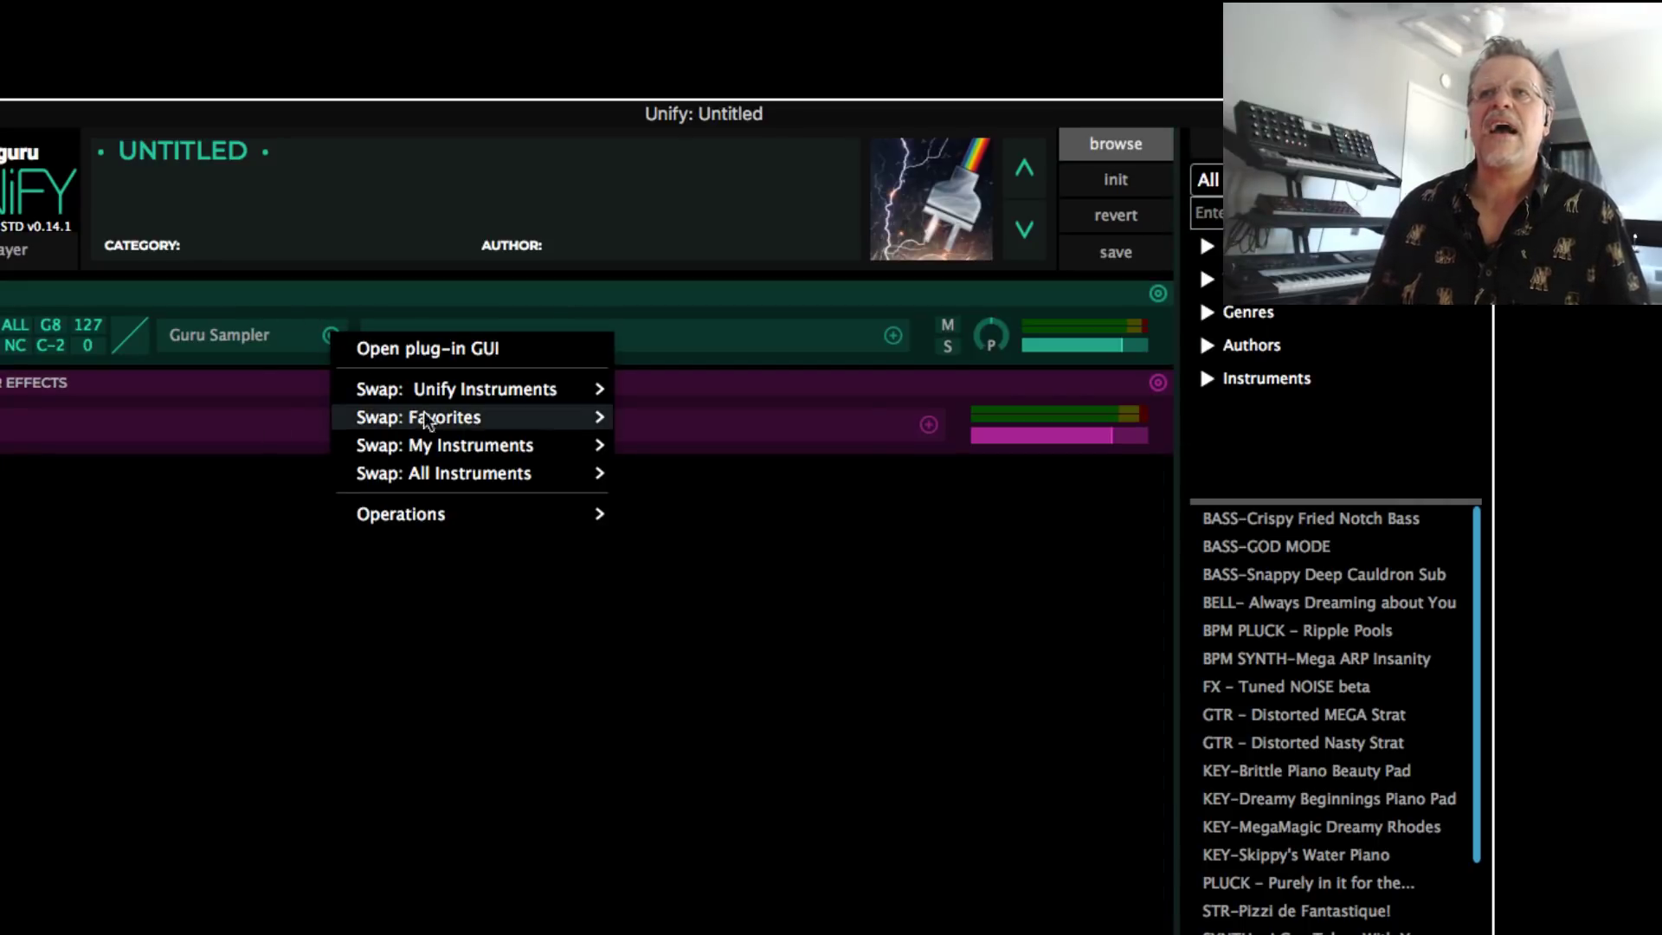
{"action": "mouse_move", "coordinate": [423, 414]}
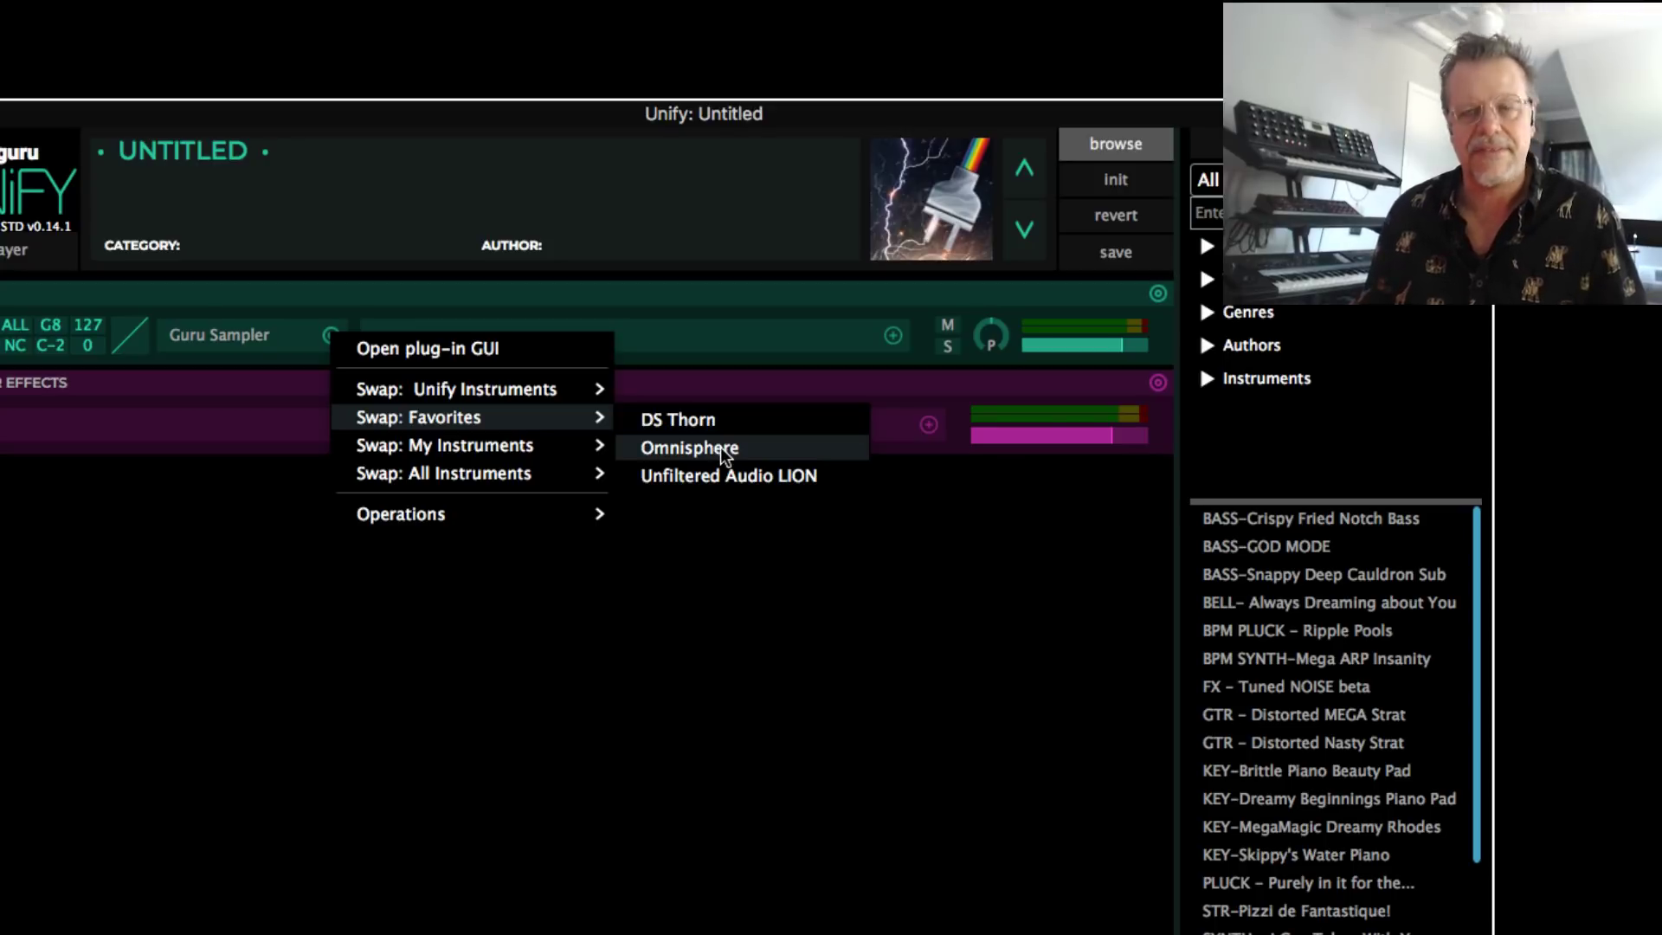
{"action": "left_click", "coordinate": [731, 617]}
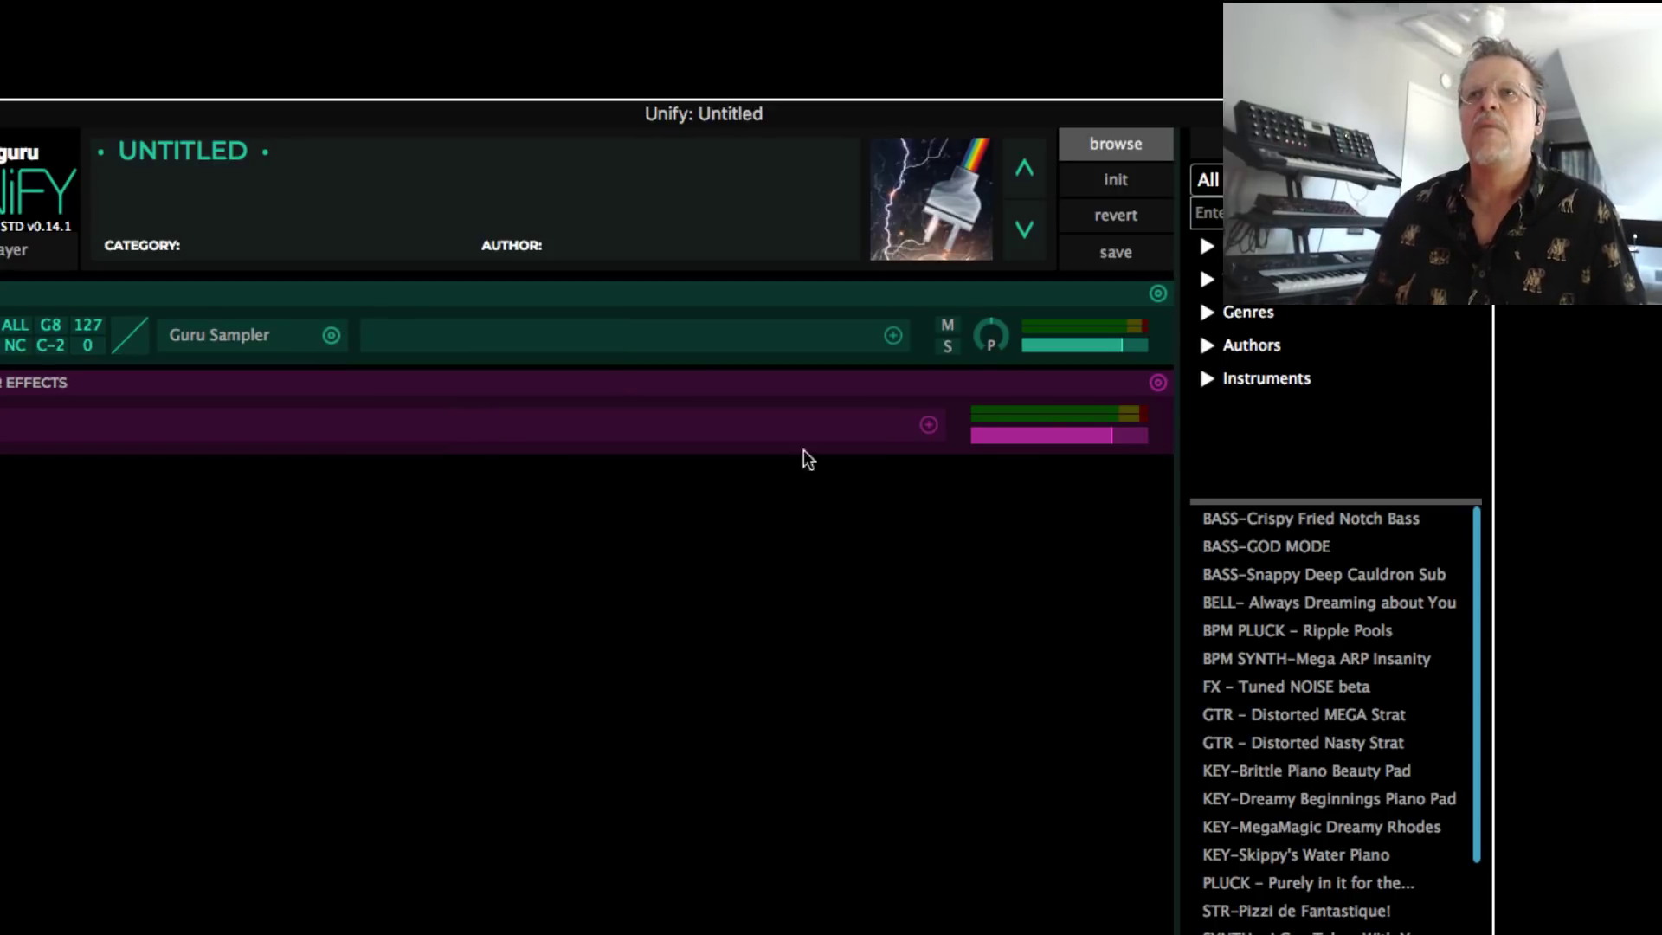
Add the TDR Kotelnikov compressor as an audio effect on the Guru Sampler layer and close its plug-in interface
{"action": "left_click", "coordinate": [893, 335]}
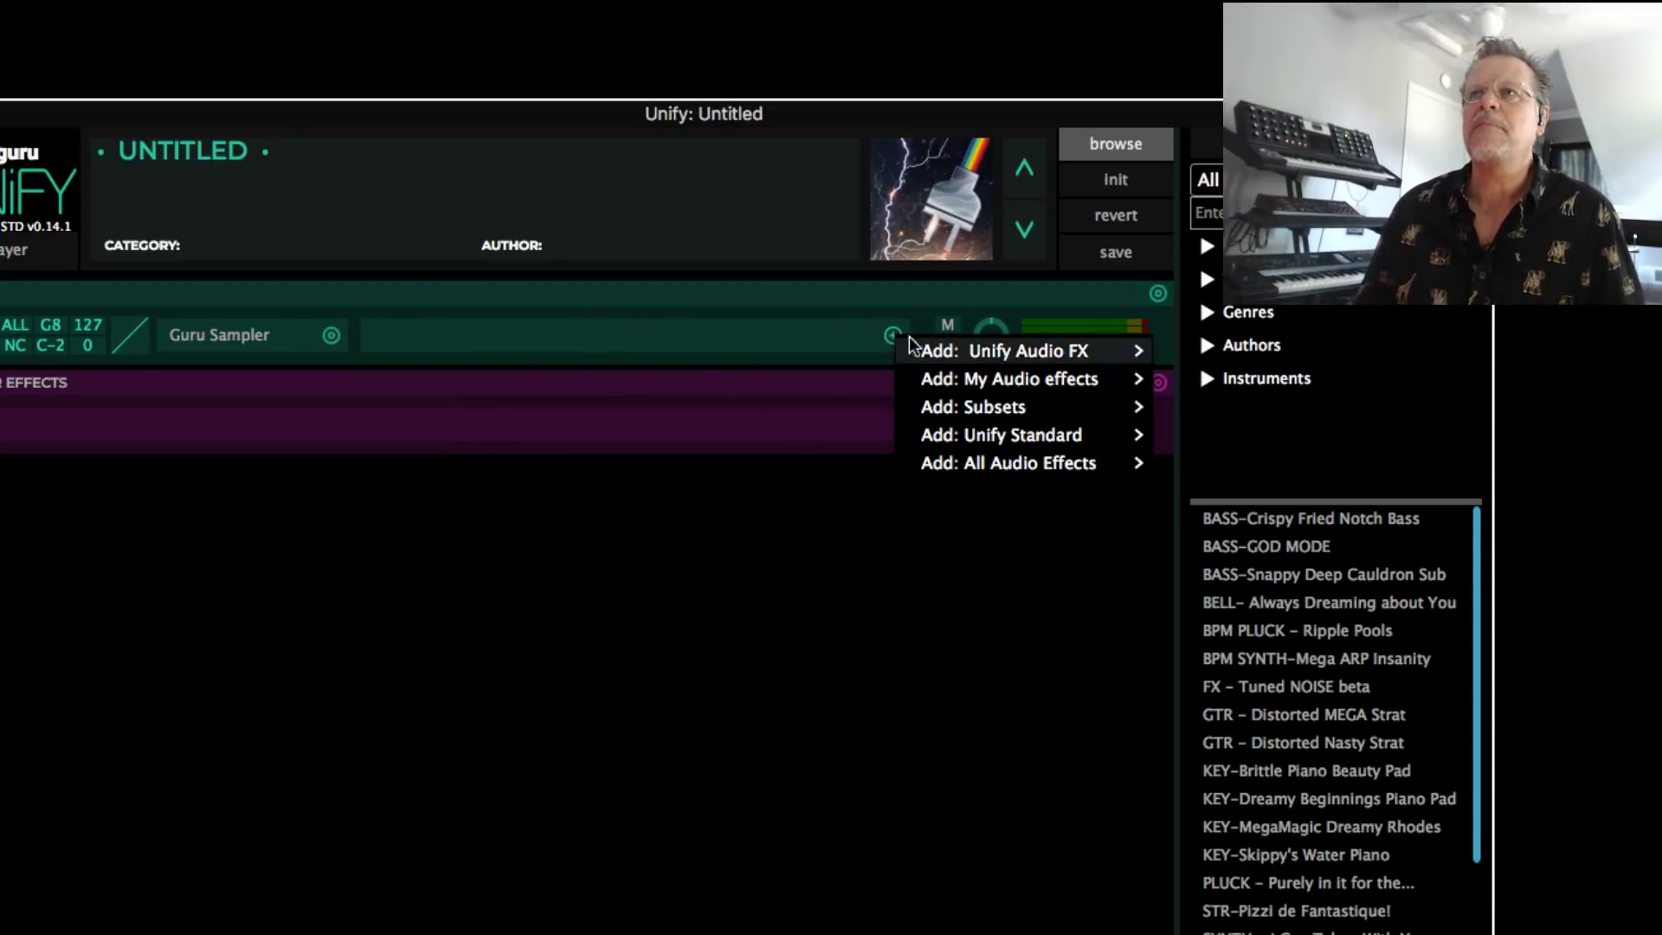
{"action": "mouse_move", "coordinate": [1055, 345]}
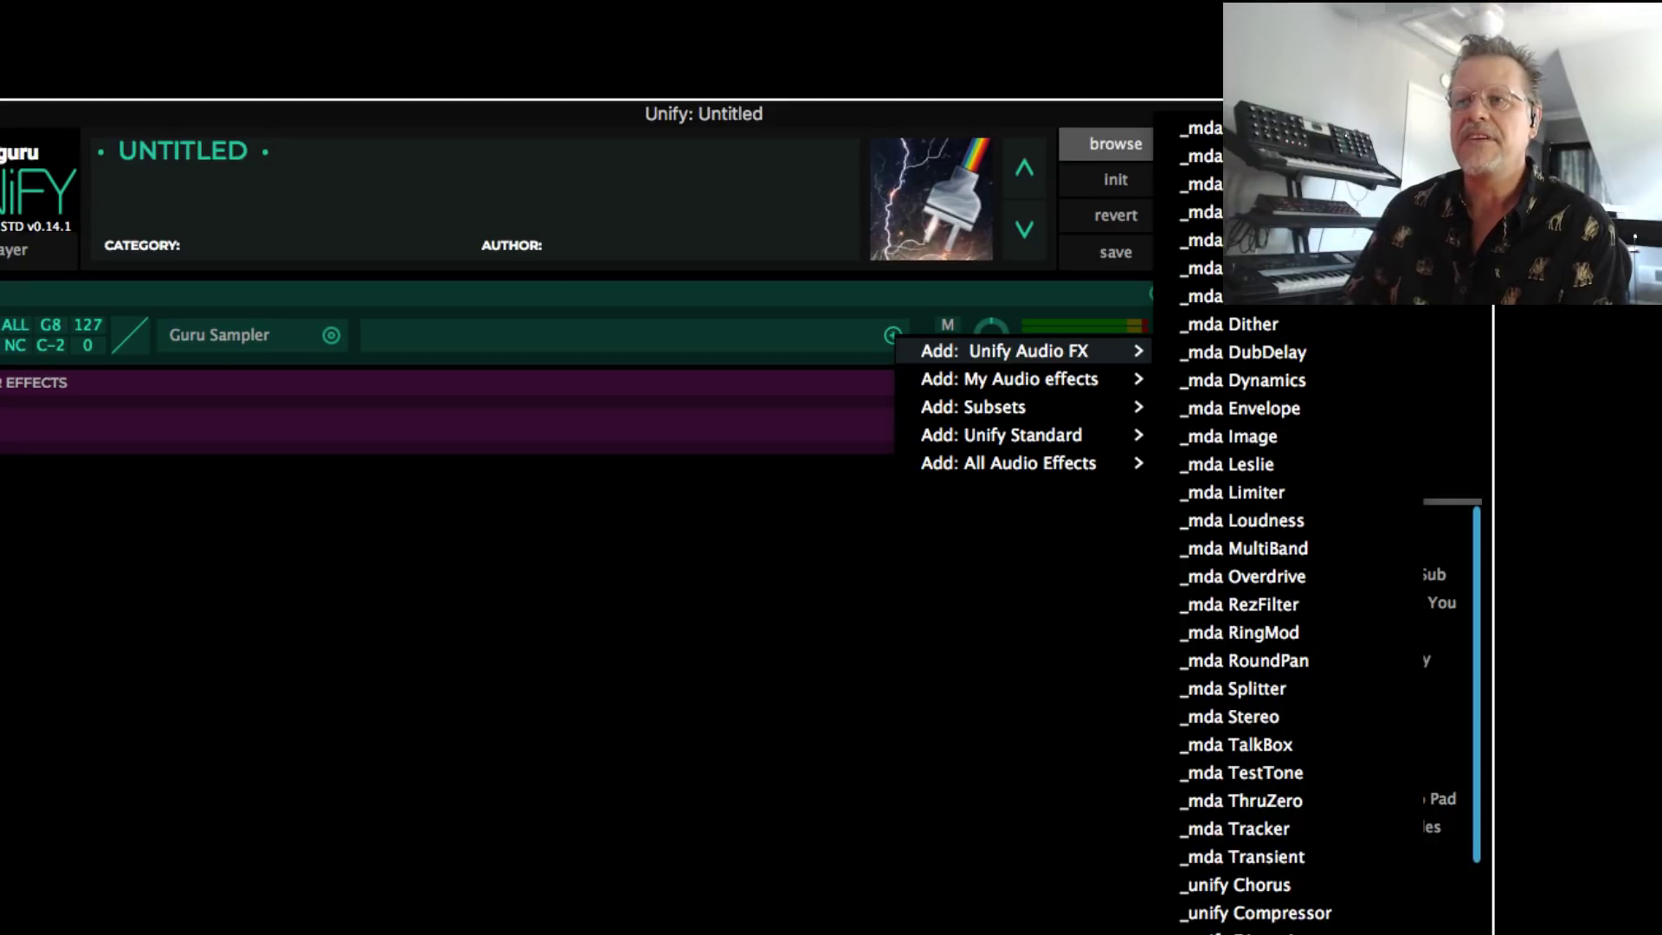
{"action": "left_click", "coordinate": [1255, 931]}
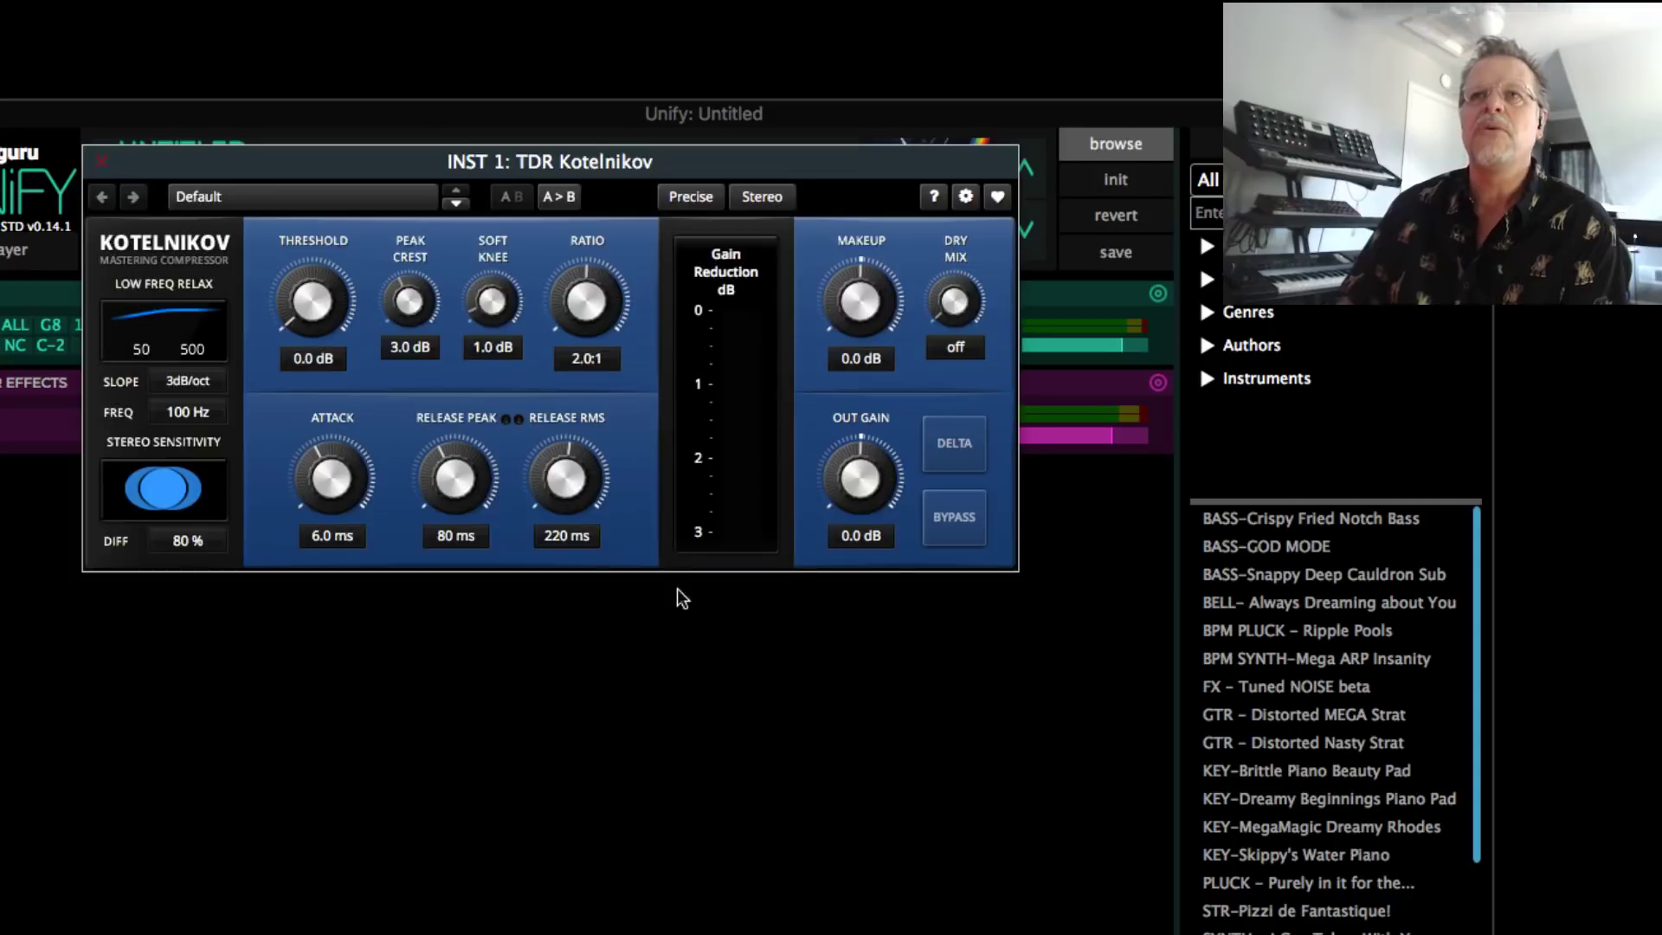
{"action": "left_click", "coordinate": [101, 161]}
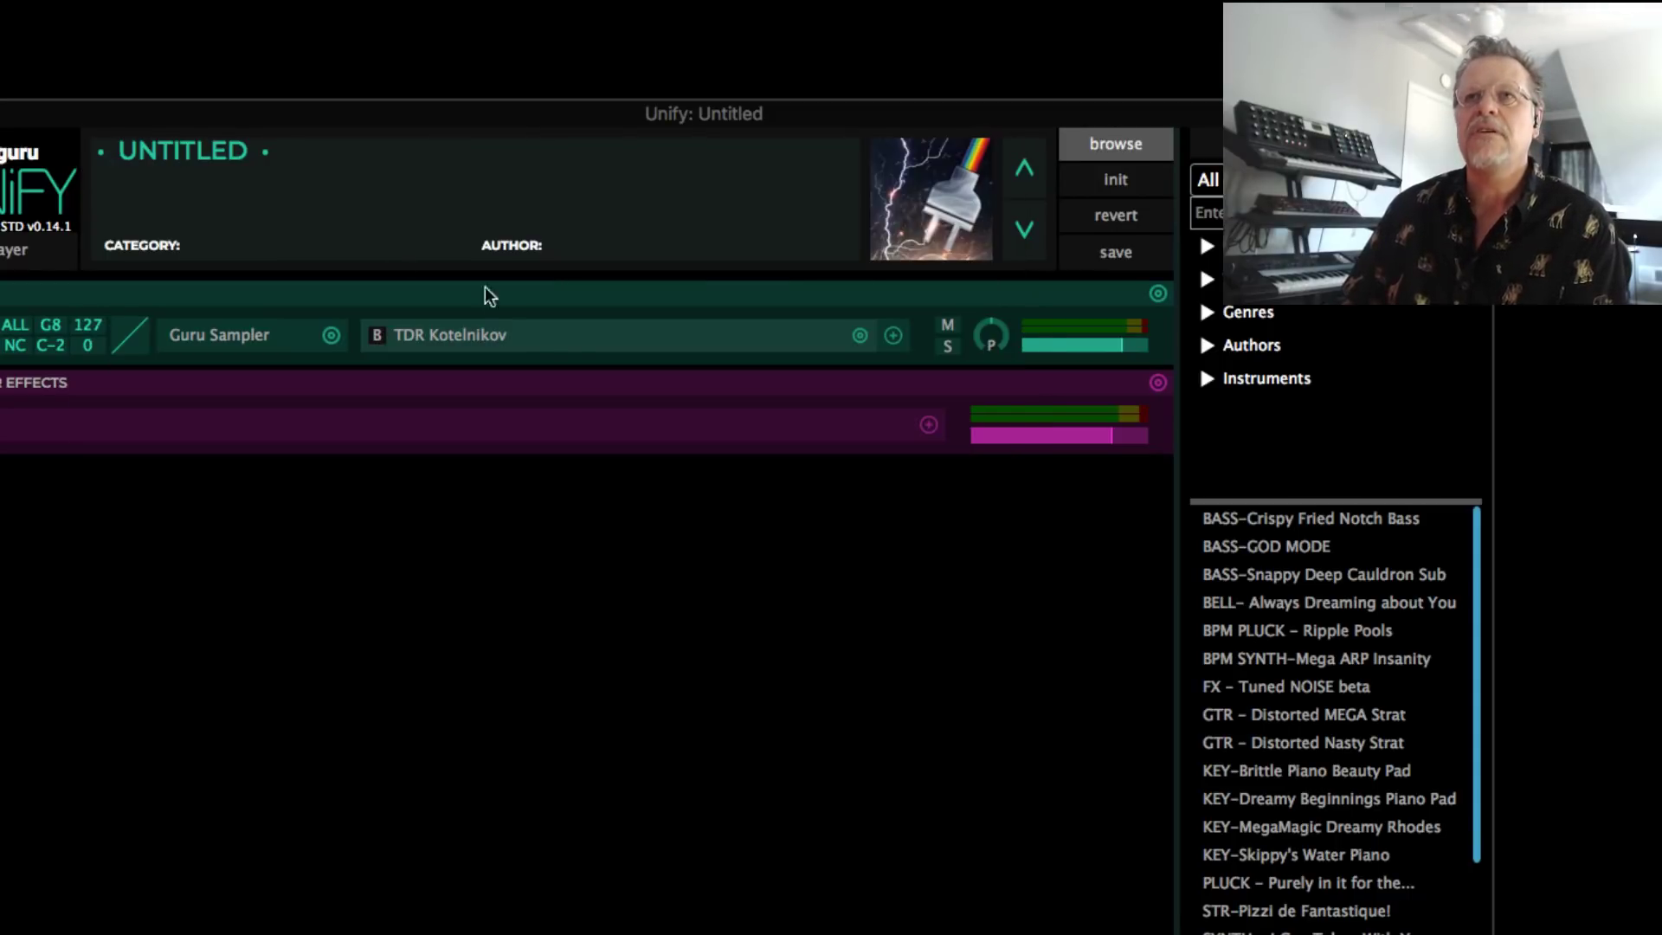
Examine the Delays and Reverb Plug-Ins subsets offered as swaps for the TDR Kotelnikov effect
{"action": "left_click", "coordinate": [860, 337]}
{"action": "mouse_move", "coordinate": [952, 423]}
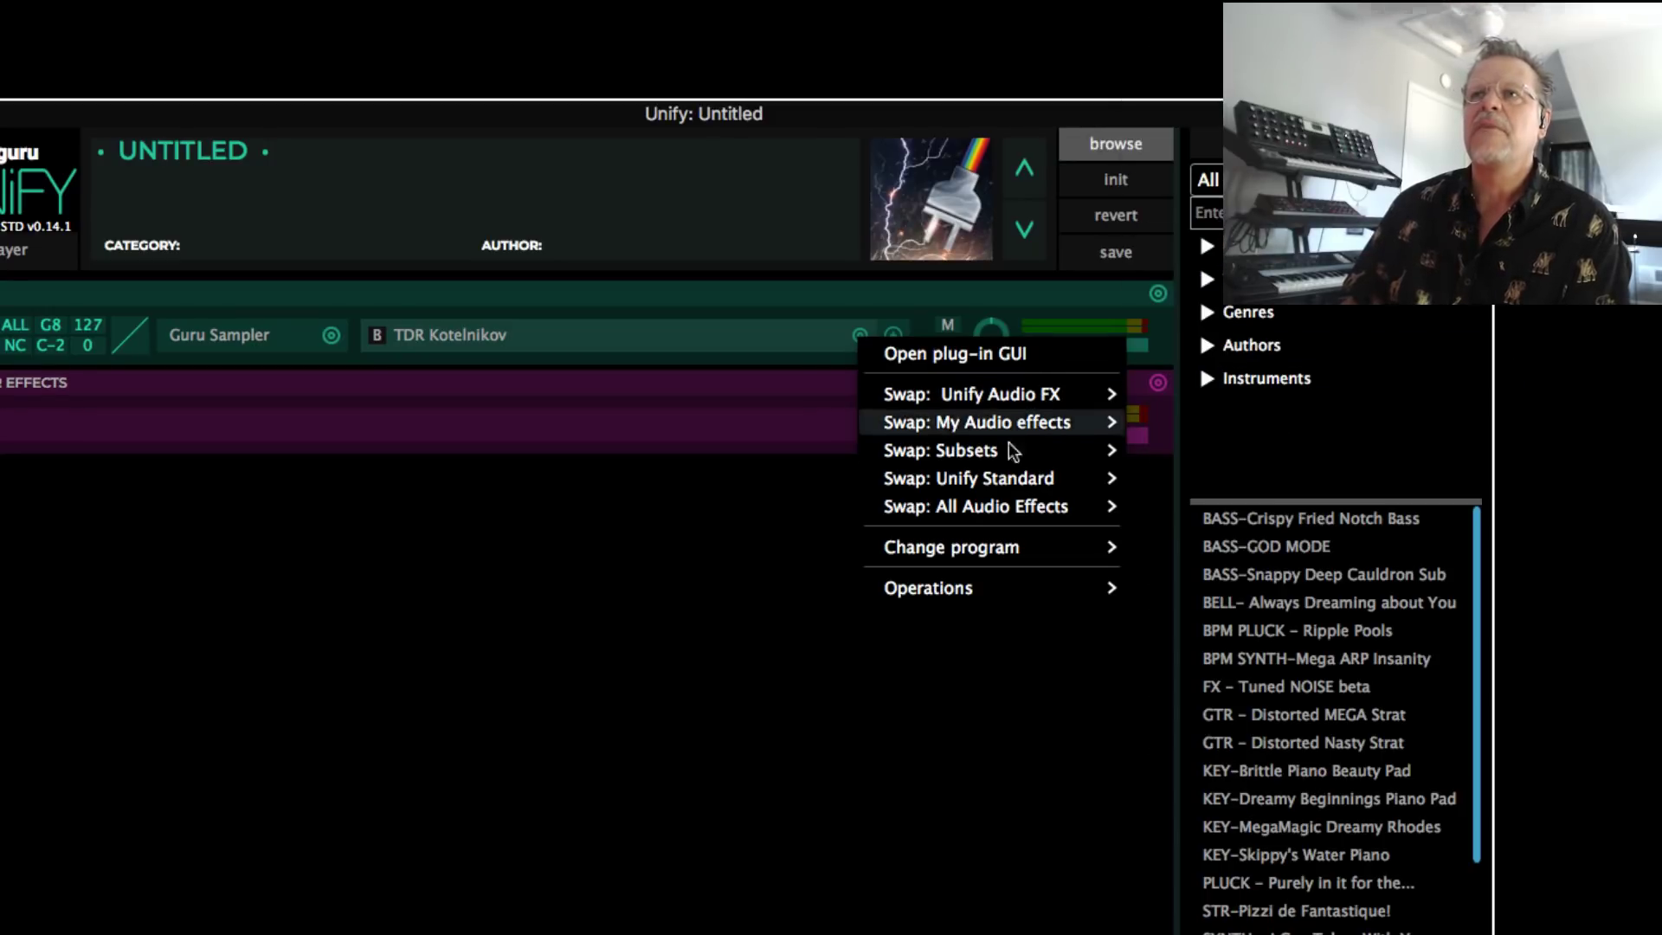
{"action": "mouse_move", "coordinate": [981, 450]}
{"action": "mouse_move", "coordinate": [1225, 453]}
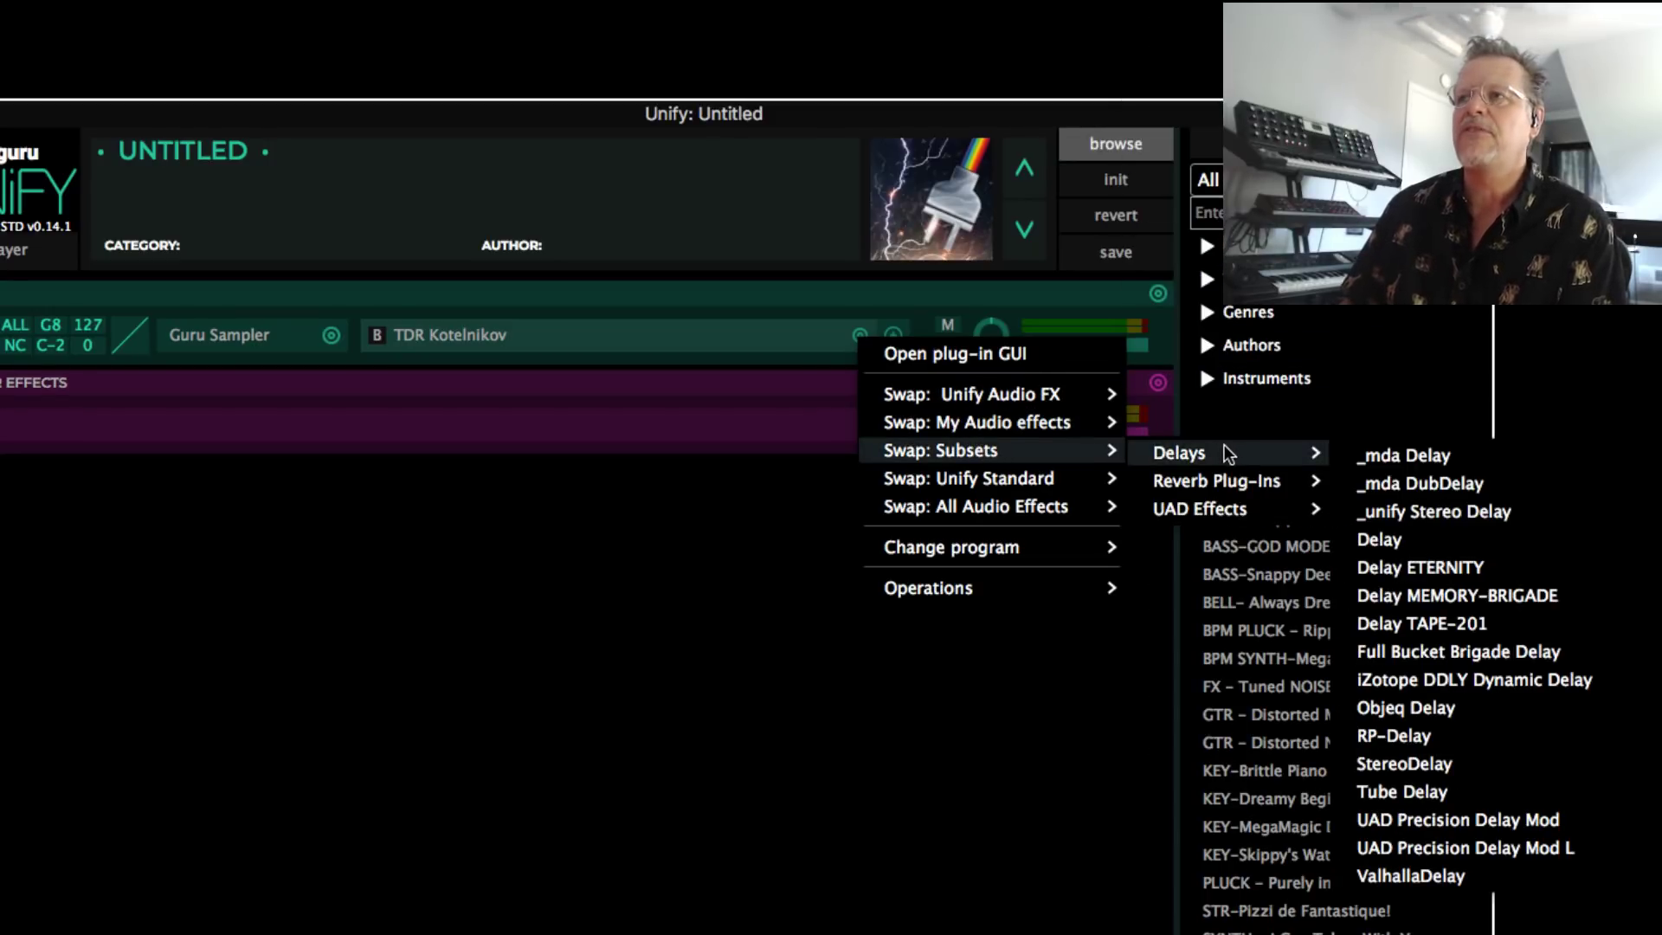
{"action": "mouse_move", "coordinate": [1215, 483]}
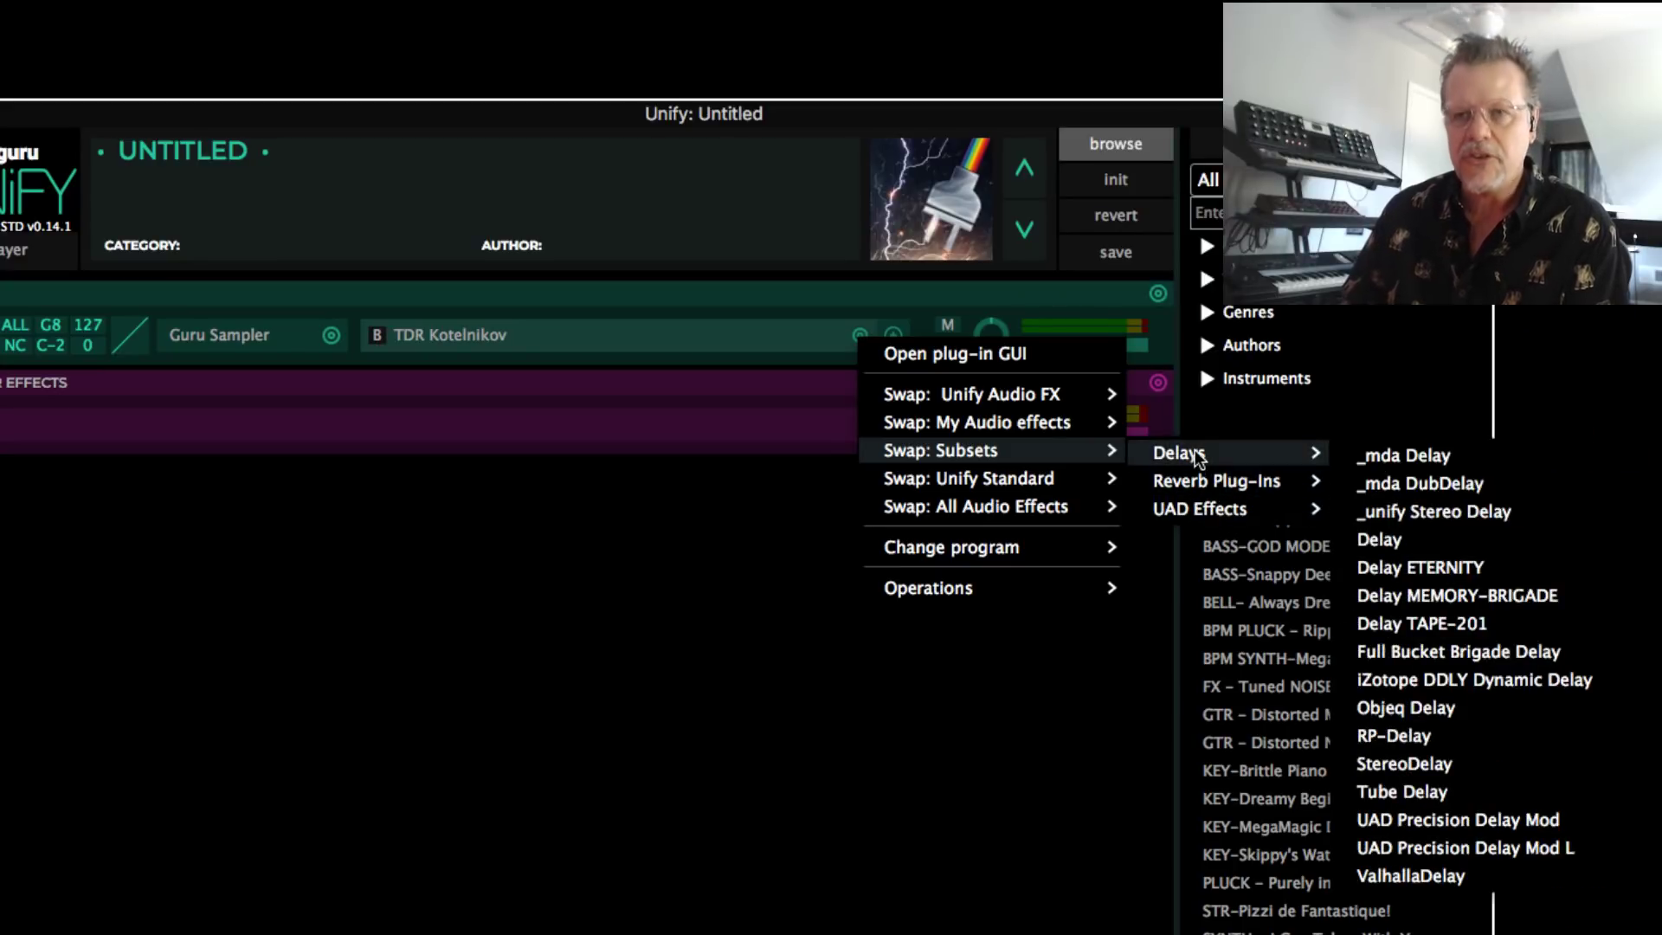
{"action": "left_click", "coordinate": [692, 652]}
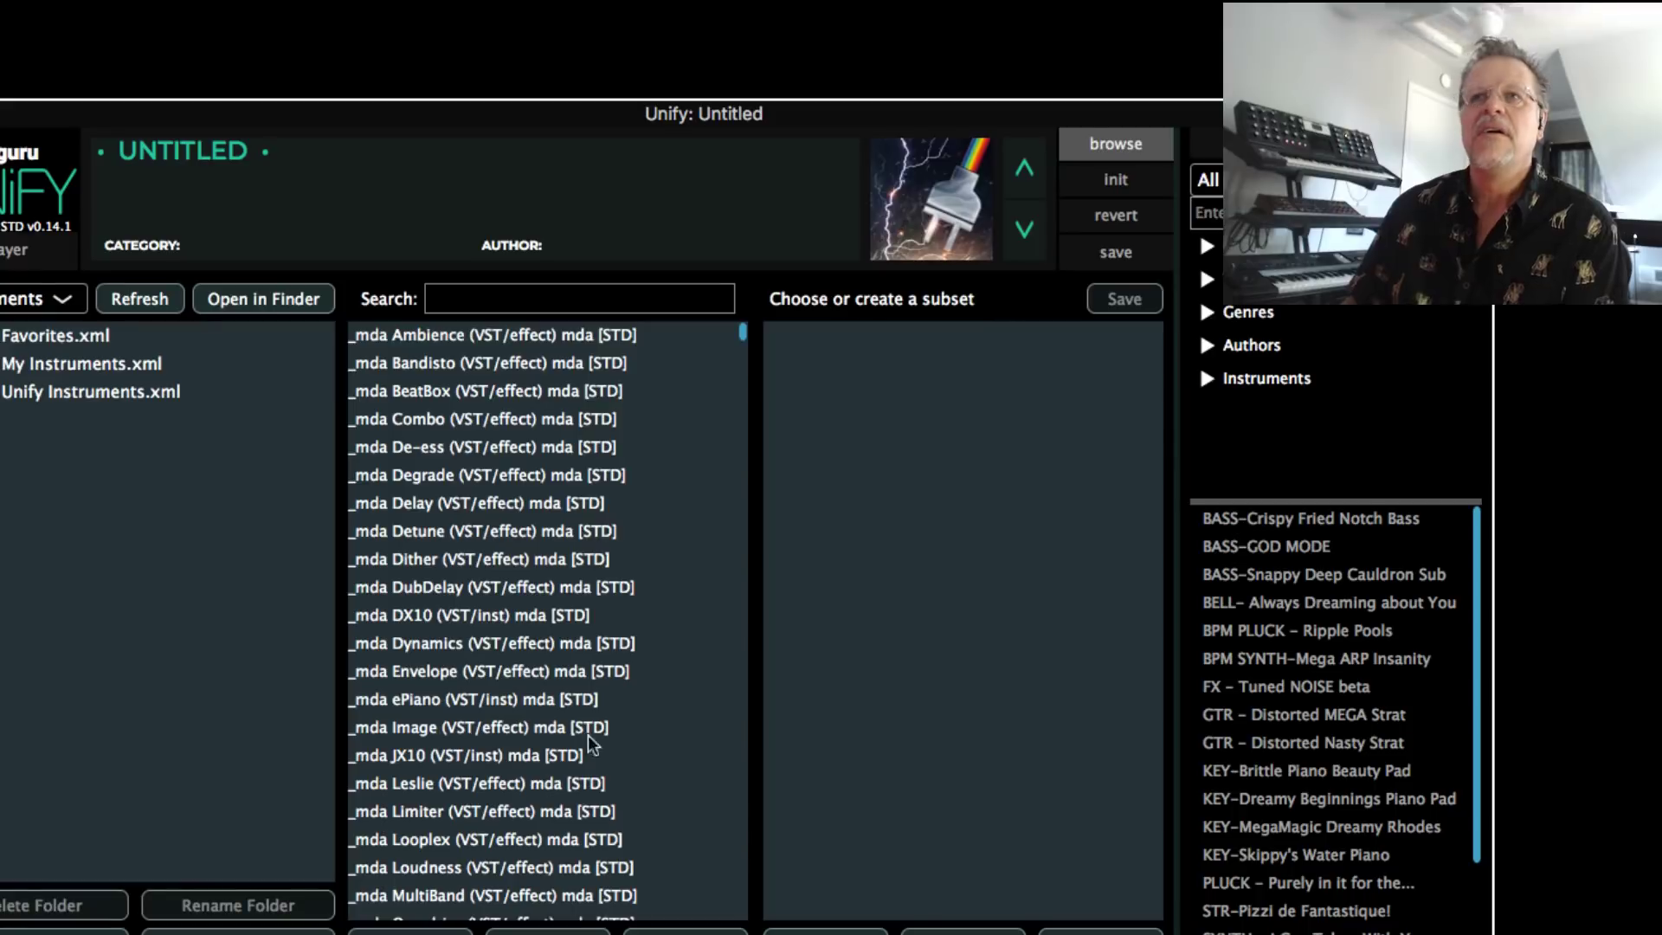
Show the audio effects subsets in the subset manager and select all plug-ins matching a "rev" search, closing without adding them
{"action": "left_click", "coordinate": [28, 297]}
{"action": "left_click", "coordinate": [31, 360]}
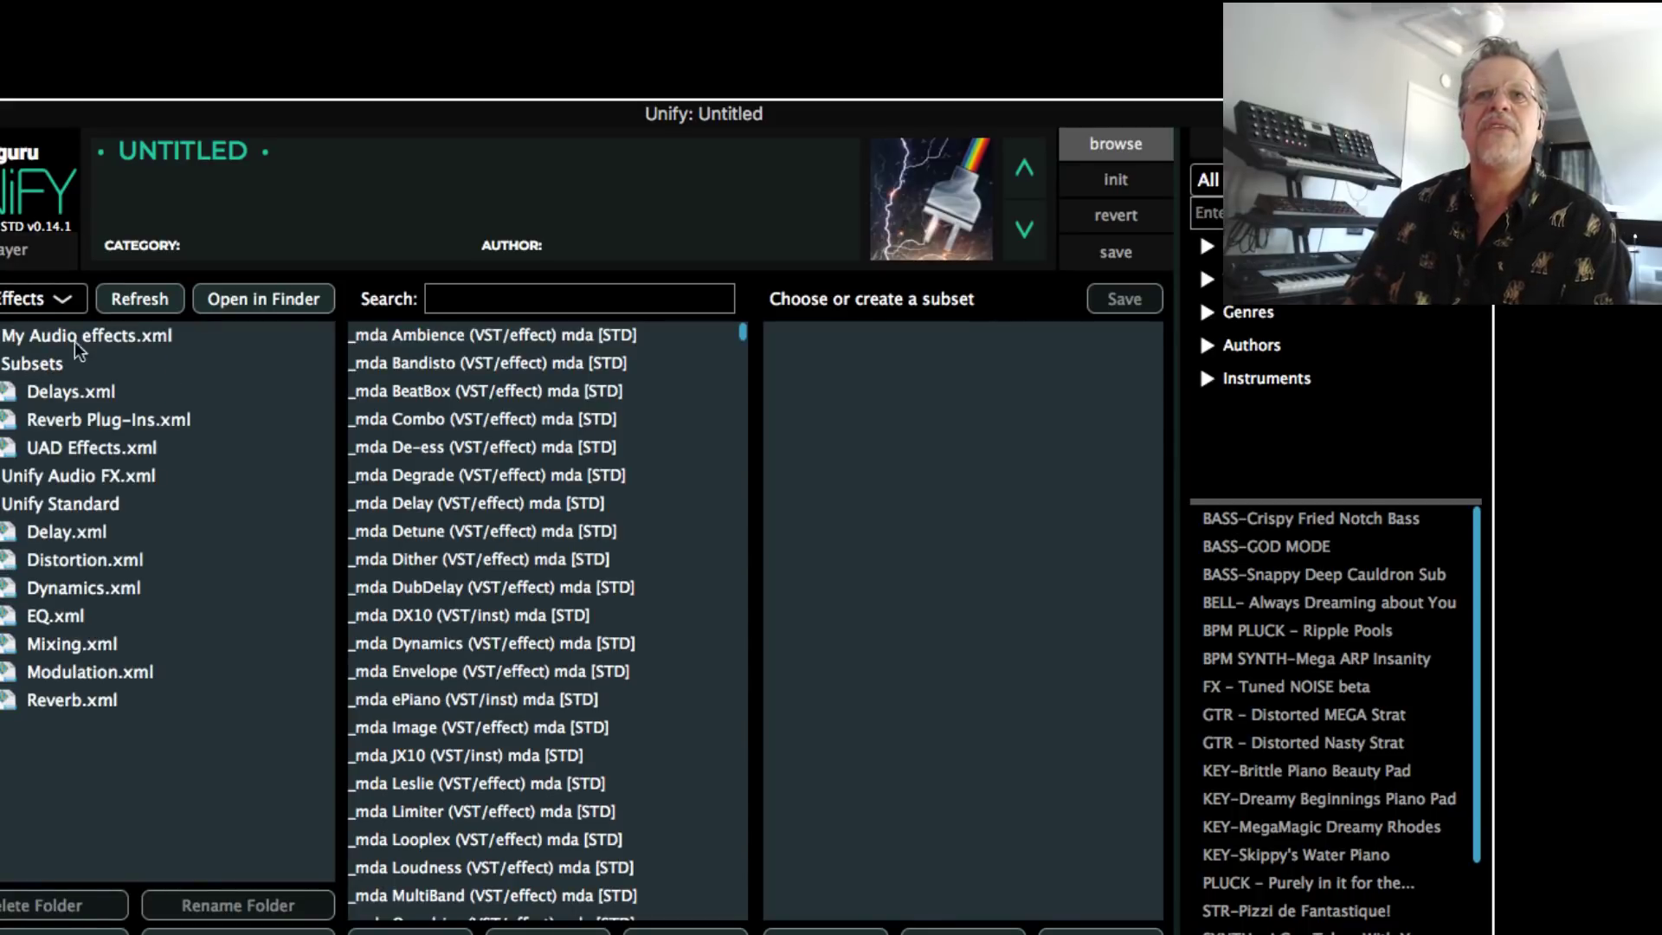
{"action": "left_click", "coordinate": [536, 301]}
{"action": "type", "text": "rev"}
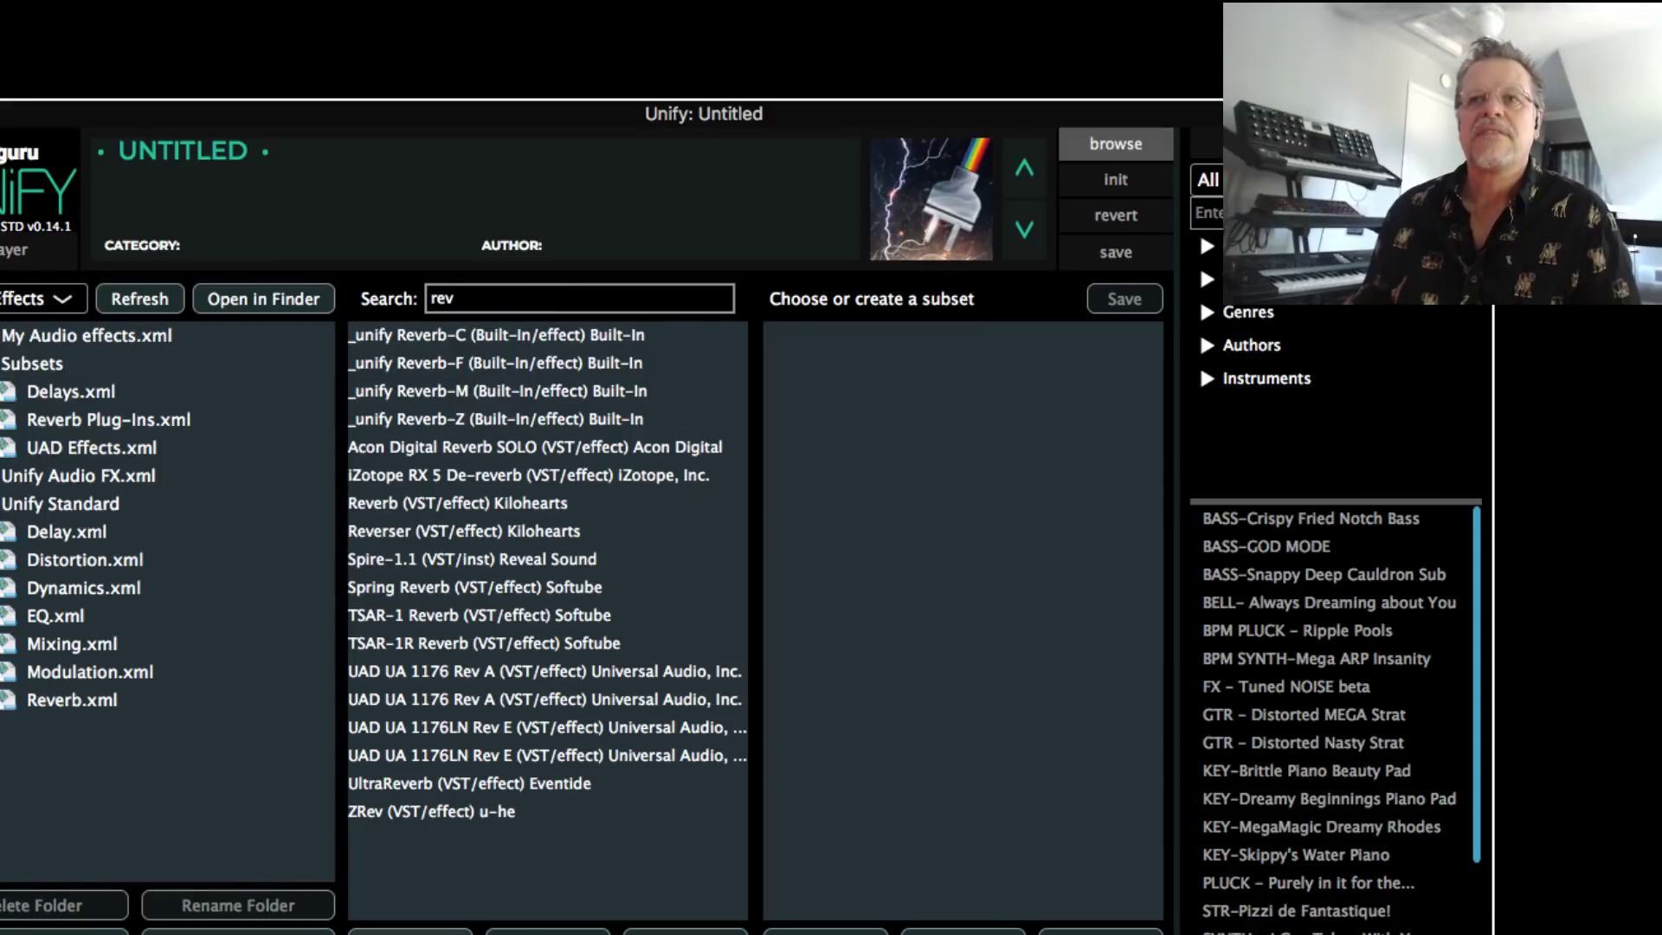
{"action": "key", "text": "super+a"}
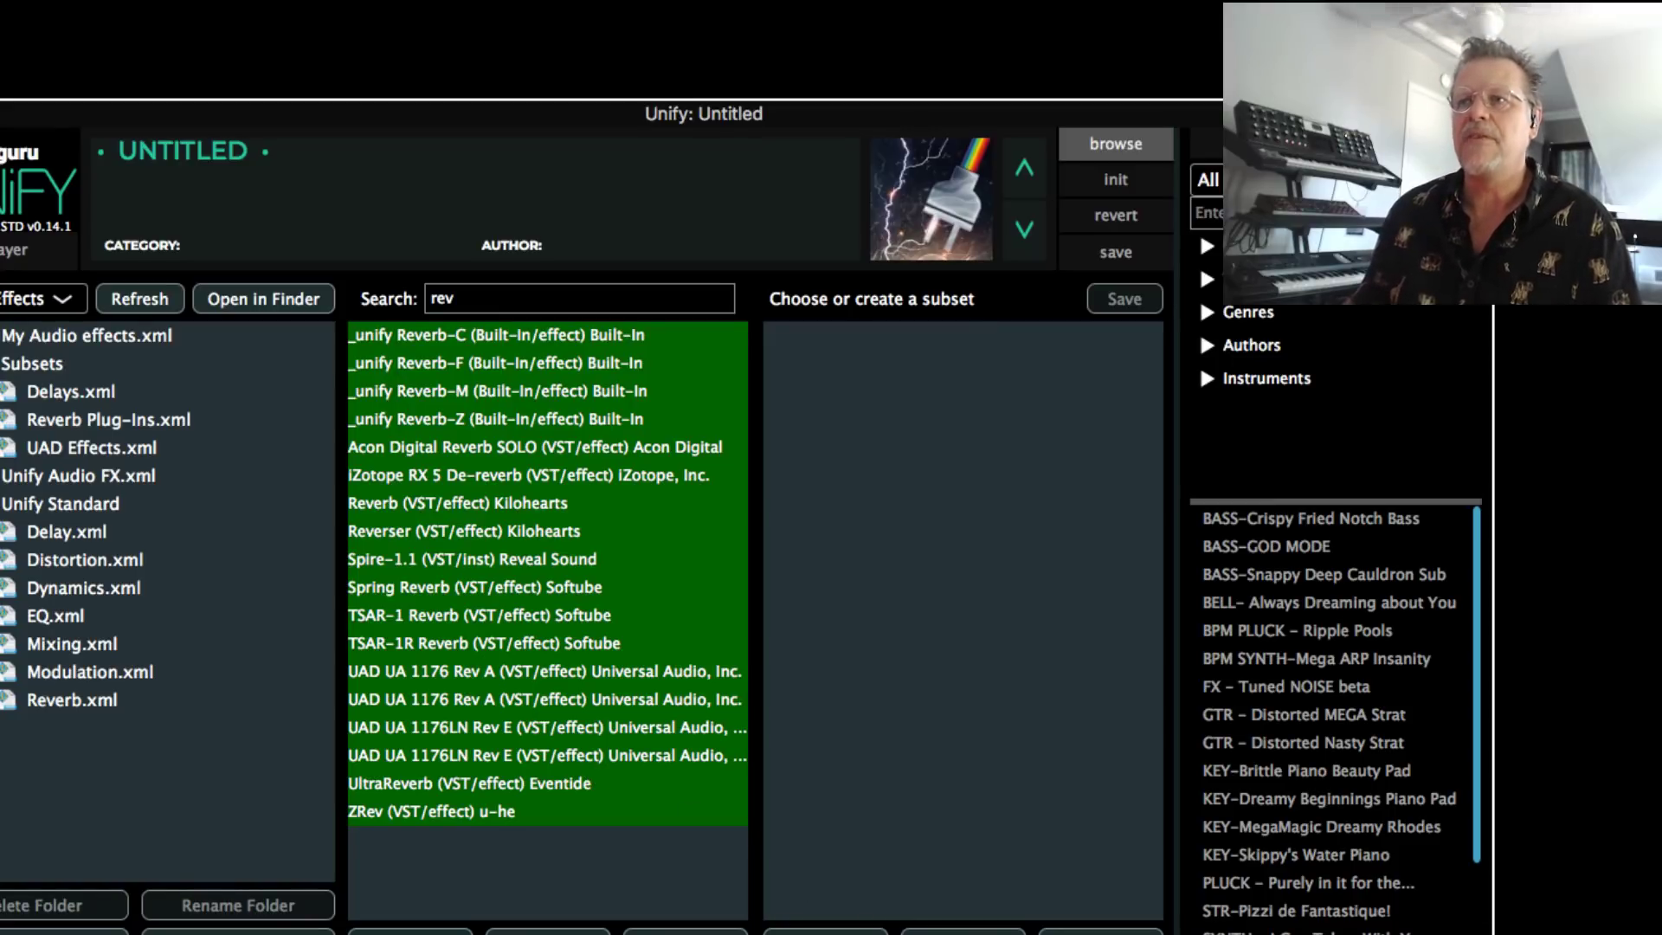
{"action": "key", "text": "Escape"}
Compare the full manufacturer list of audio effects with the Delays subset among the TDR Kotelnikov swap options
{"action": "right_click", "coordinate": [878, 344]}
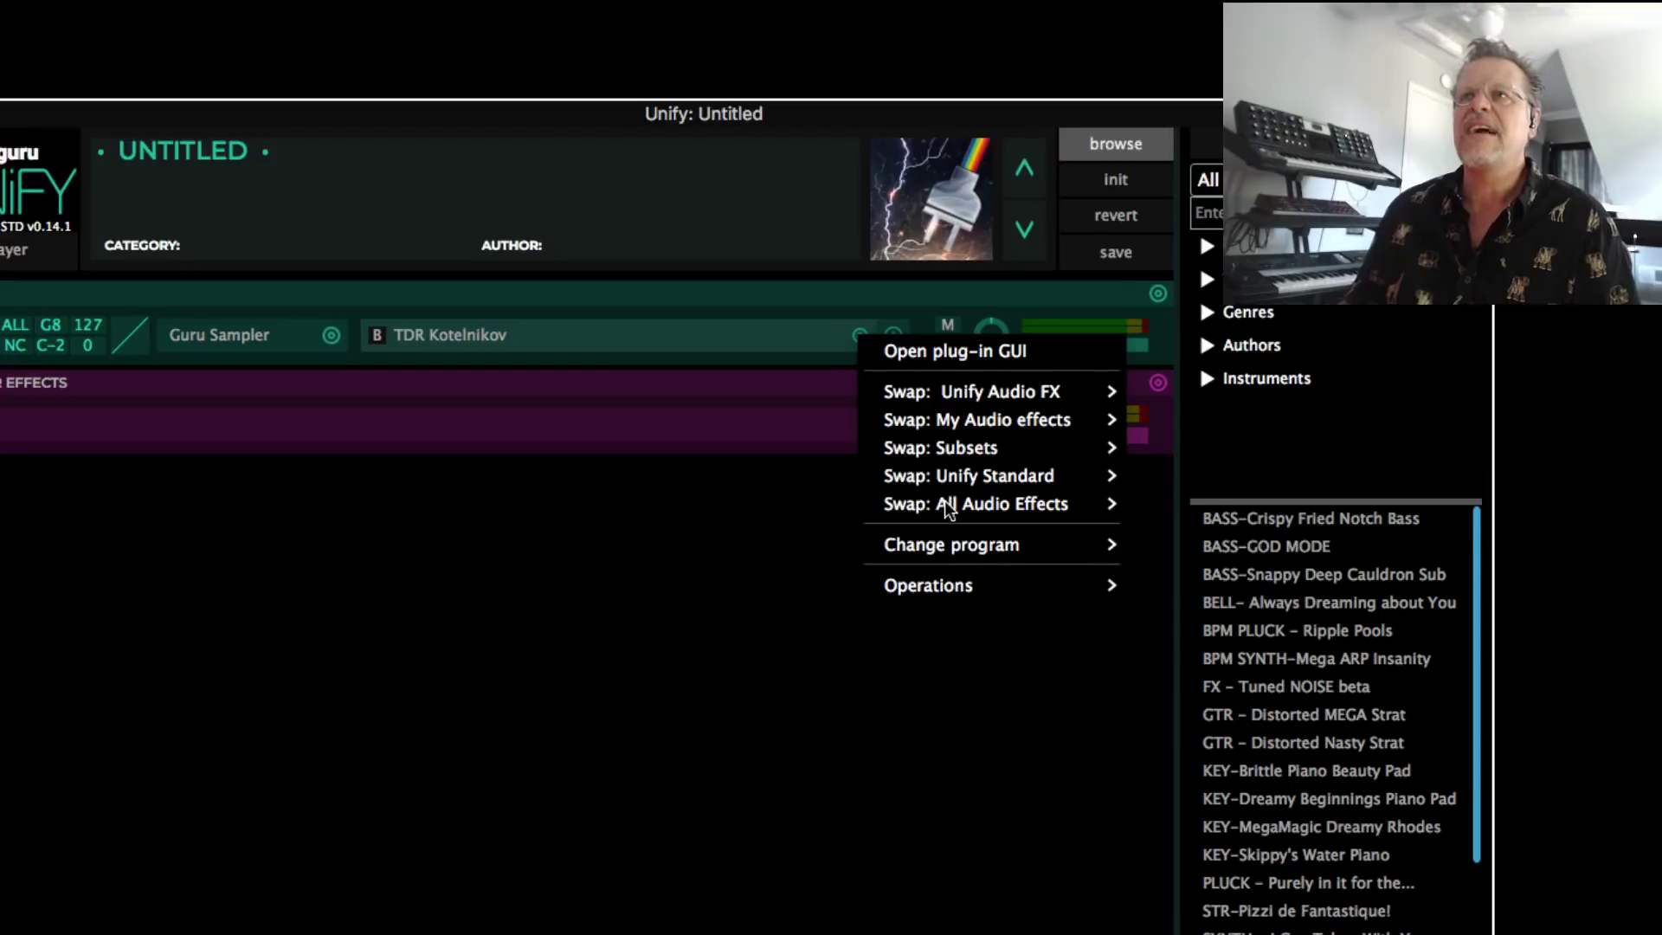
{"action": "mouse_move", "coordinate": [948, 501]}
{"action": "scroll", "coordinate": [1272, 687], "scroll_direction": "down", "scroll_amount": 1}
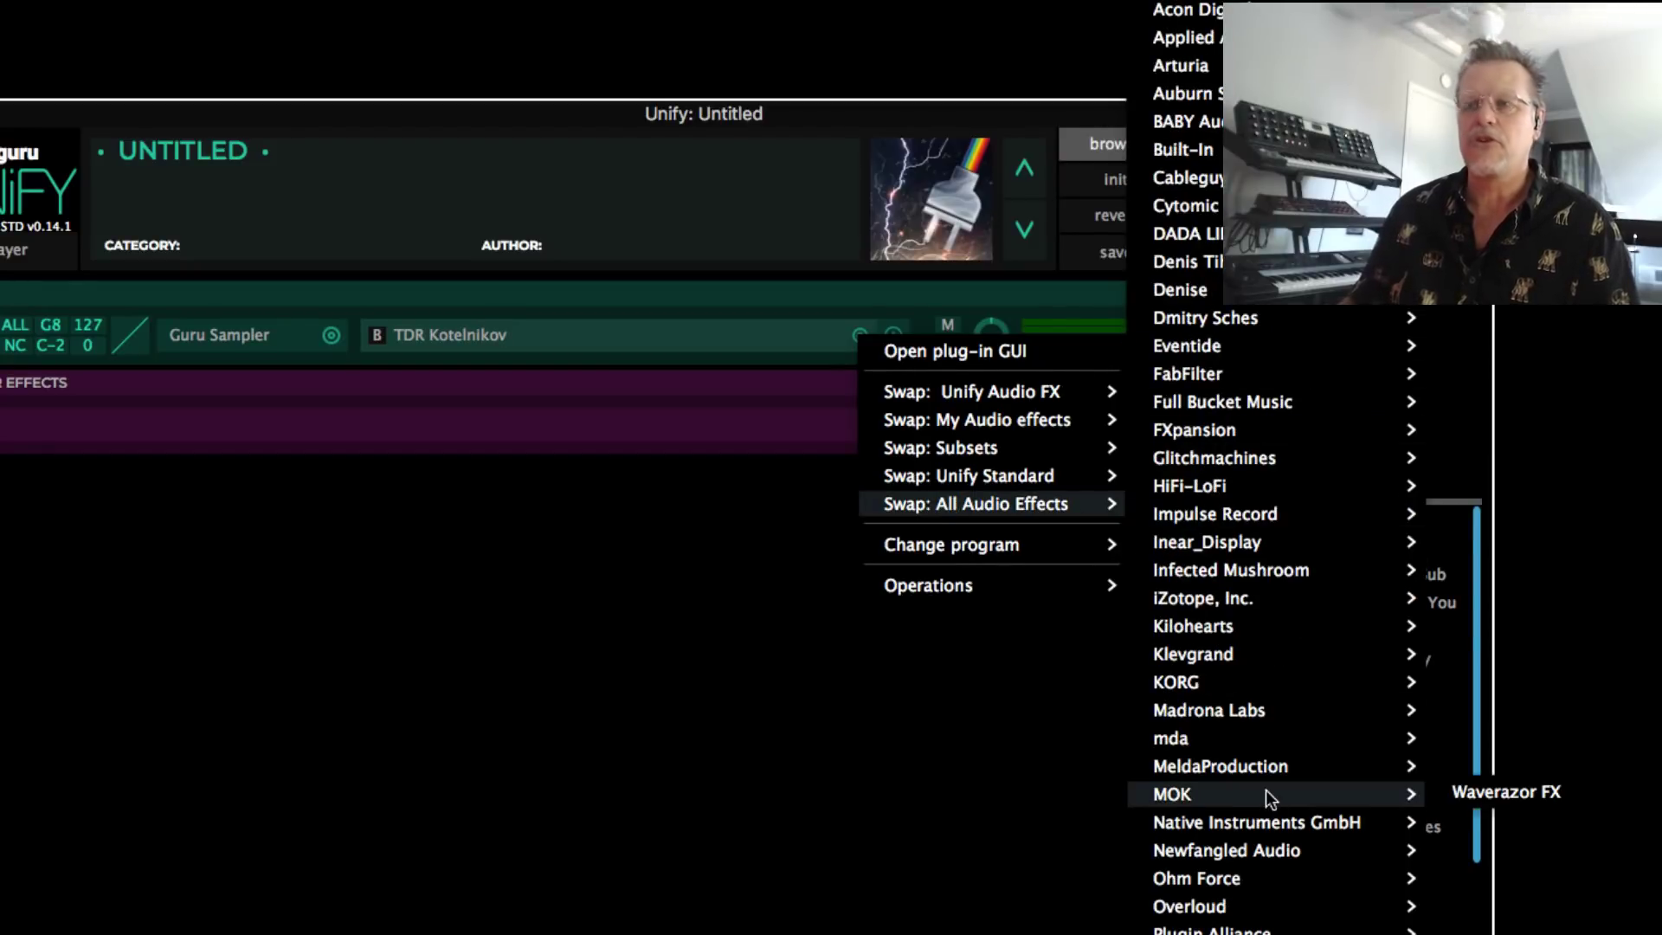
{"action": "scroll", "coordinate": [1305, 563], "scroll_direction": "down", "scroll_amount": 5}
{"action": "mouse_move", "coordinate": [1256, 931]}
{"action": "scroll", "coordinate": [1259, 596], "scroll_direction": "up", "scroll_amount": 8}
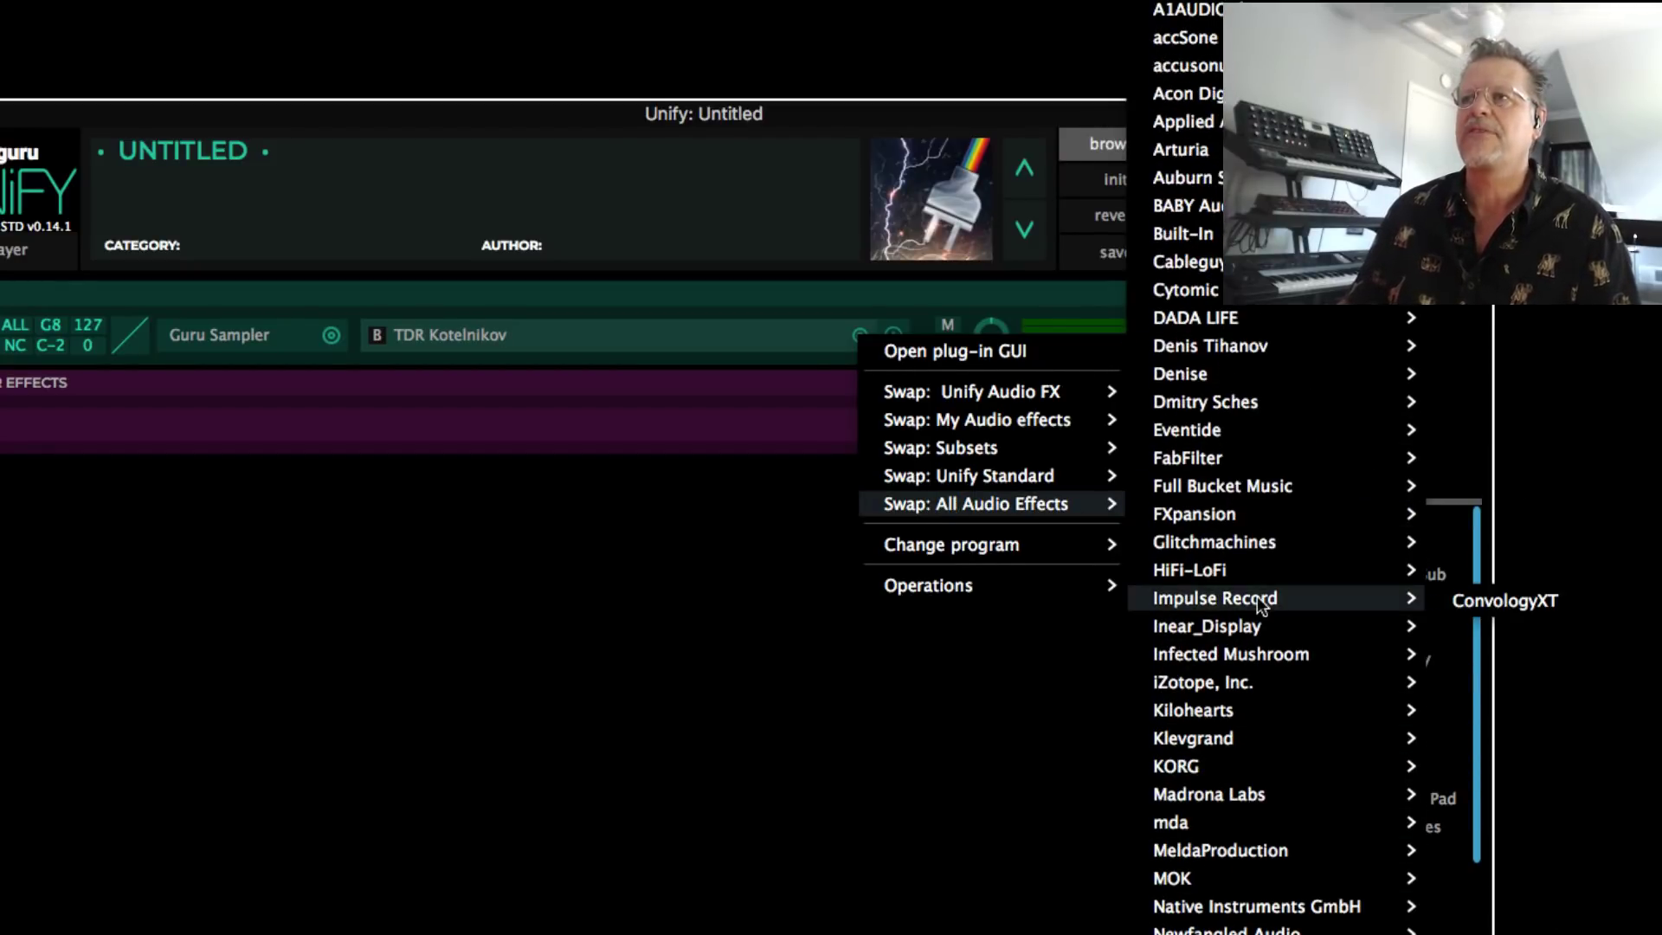
{"action": "mouse_move", "coordinate": [1229, 379]}
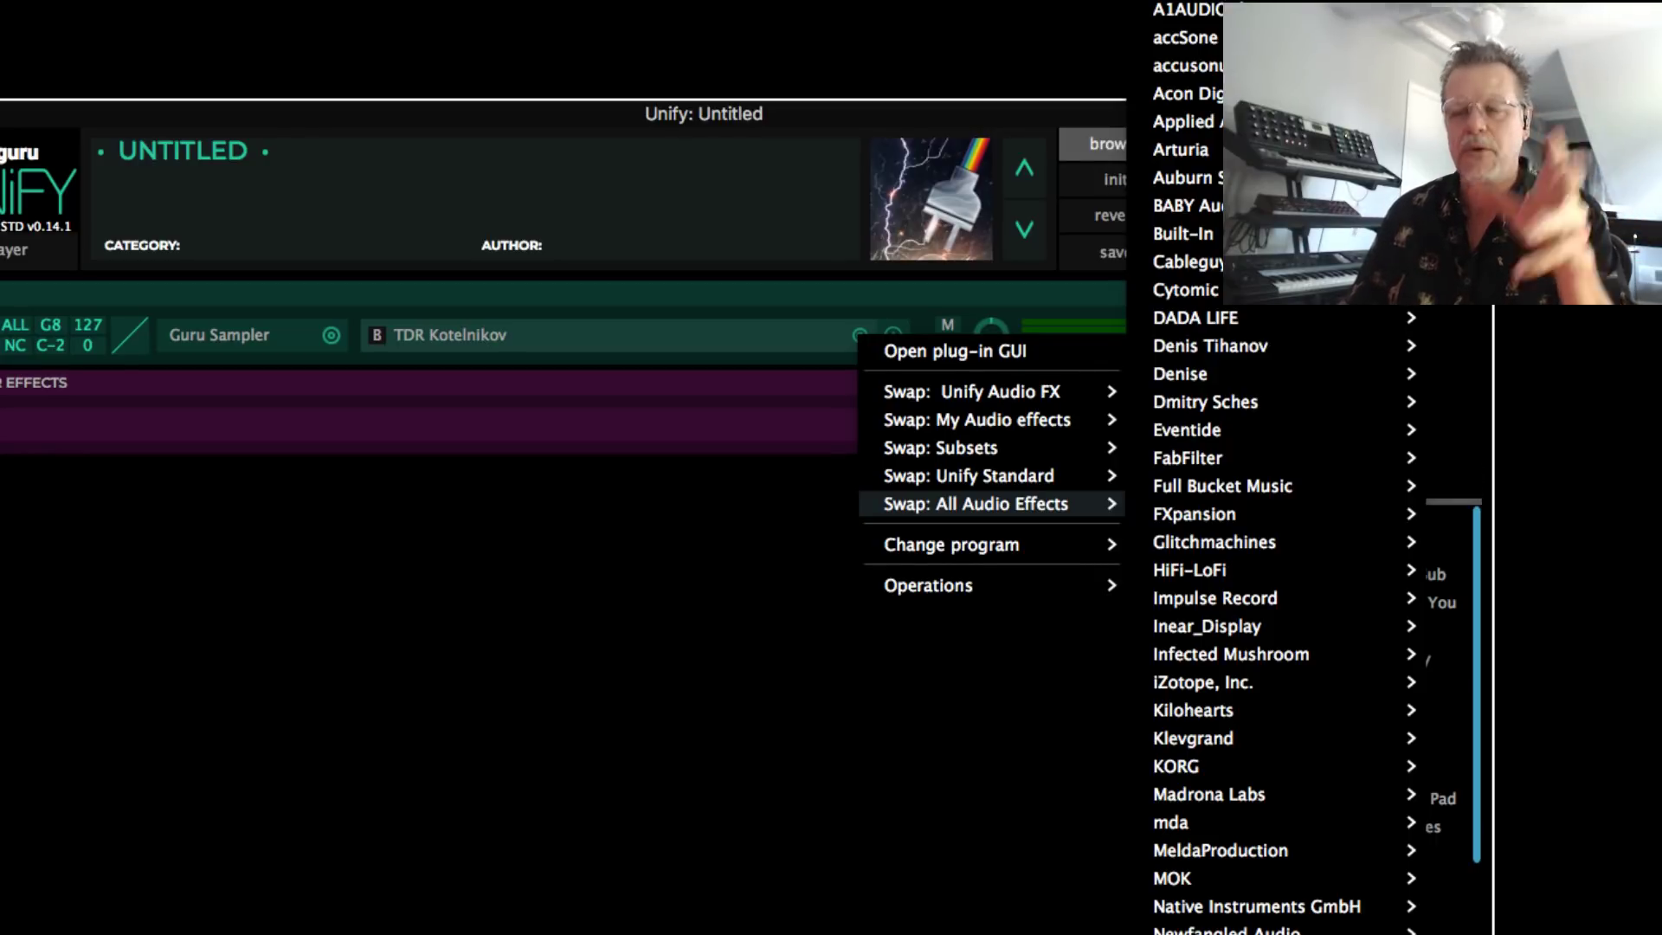
{"action": "mouse_move", "coordinate": [1117, 449]}
{"action": "mouse_move", "coordinate": [1195, 476]}
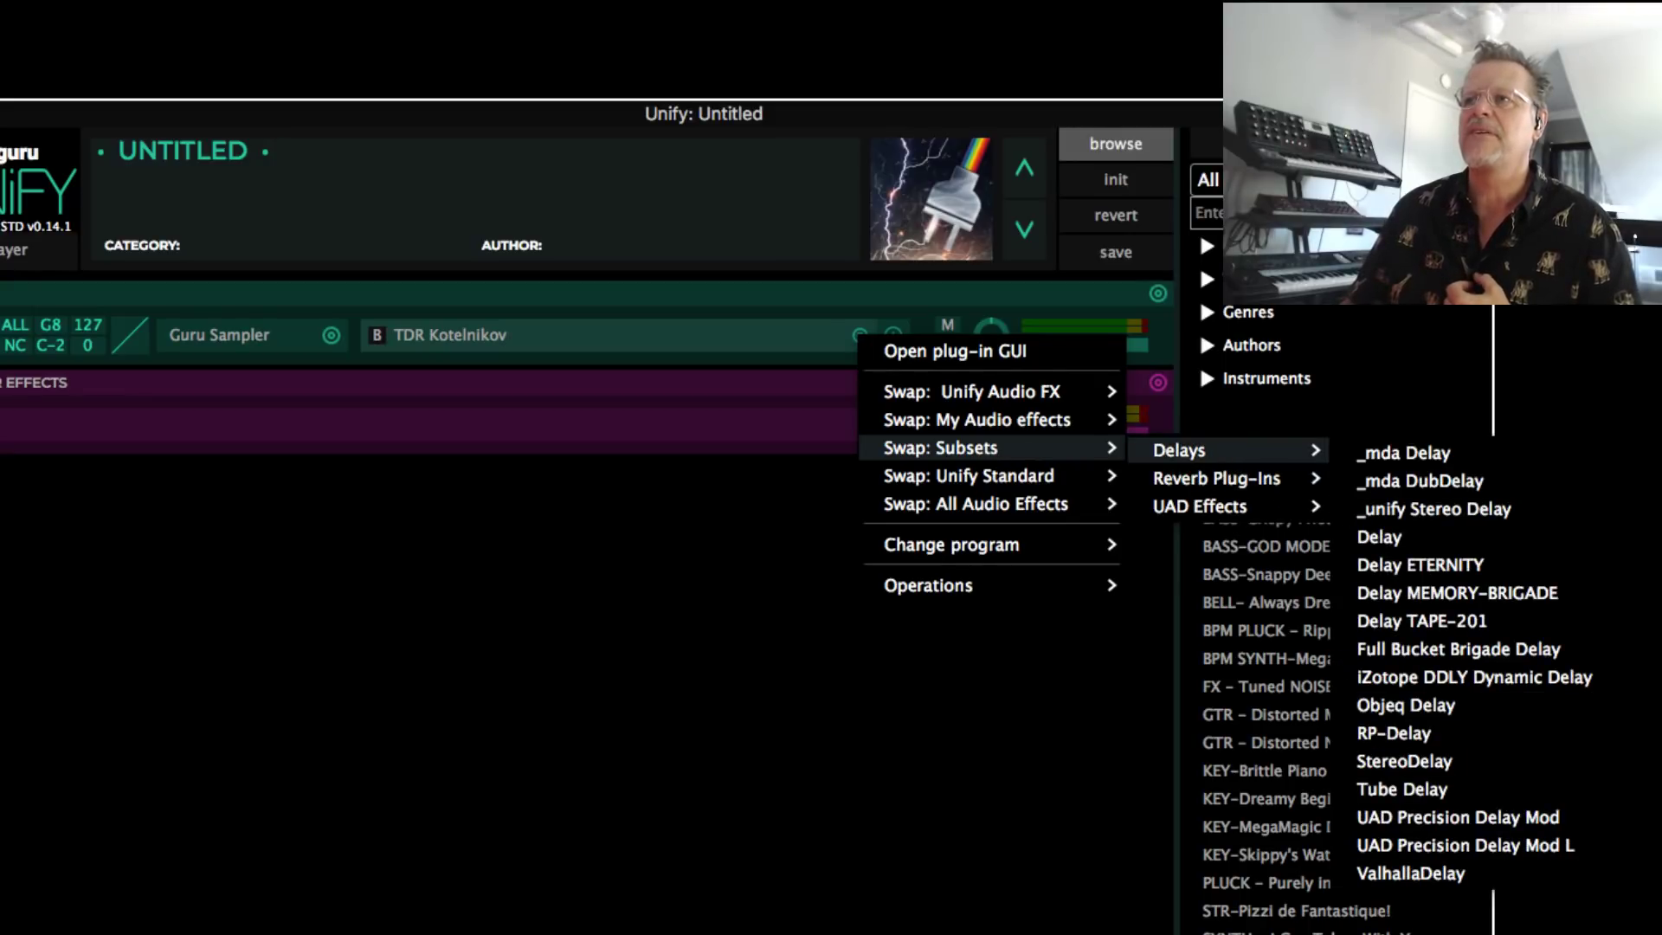
{"action": "left_click", "coordinate": [819, 782]}
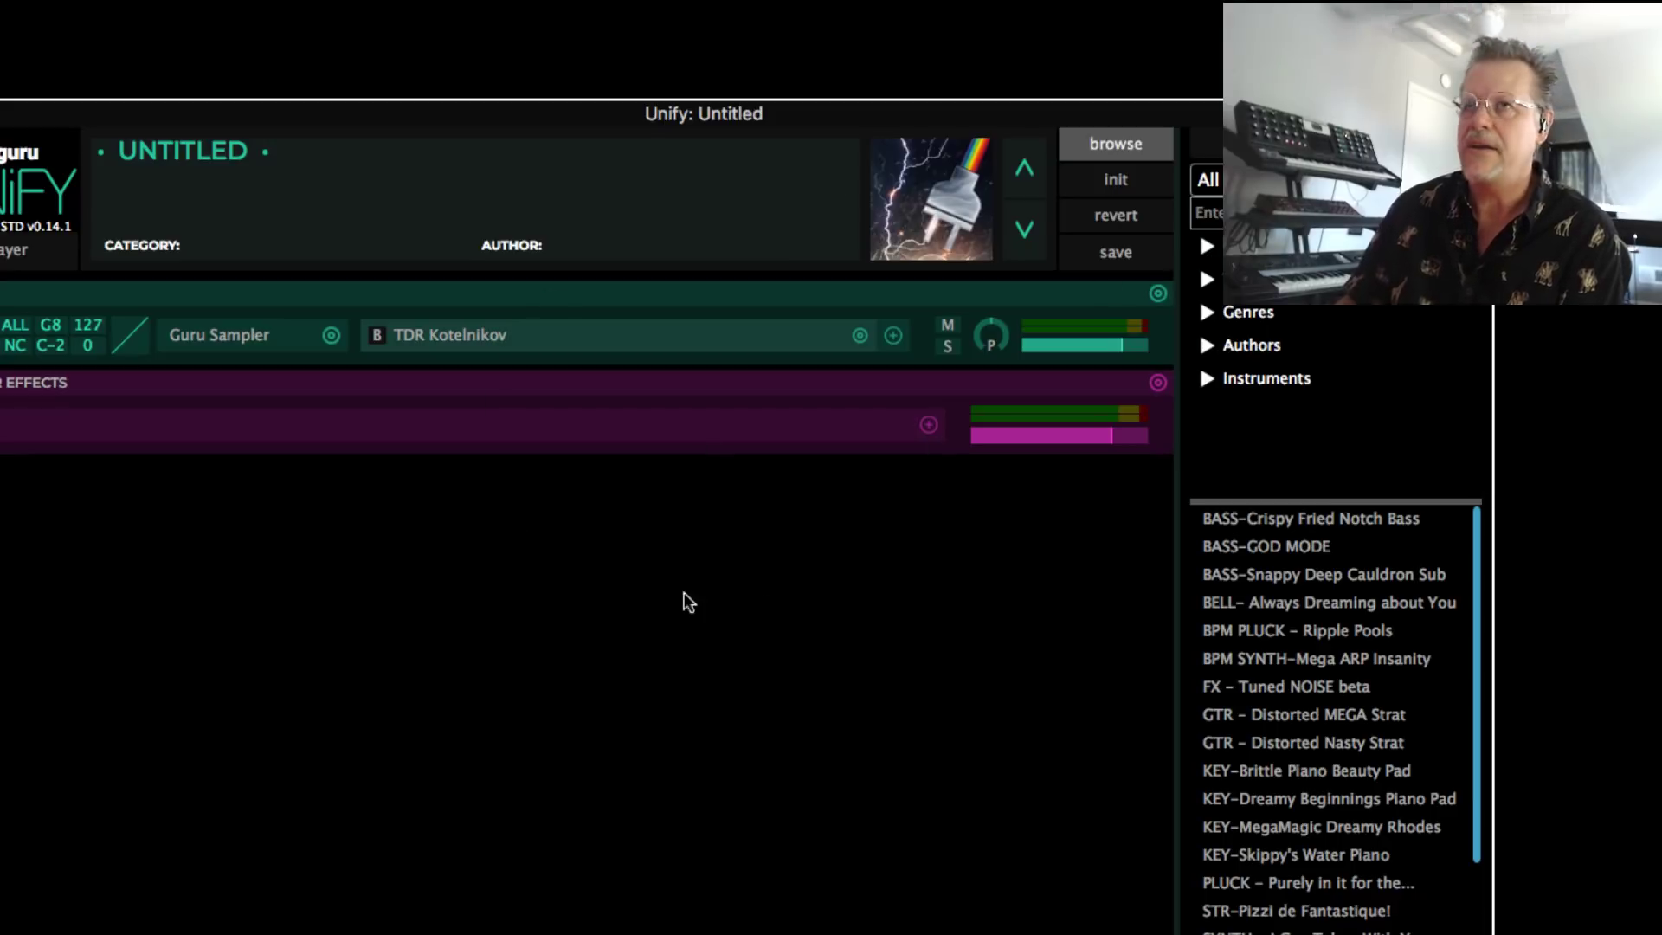
Browse the patch list and load the STR-Pizzi de Fantastique! patch
{"action": "scroll", "coordinate": [1326, 793], "scroll_direction": "down", "scroll_amount": 5}
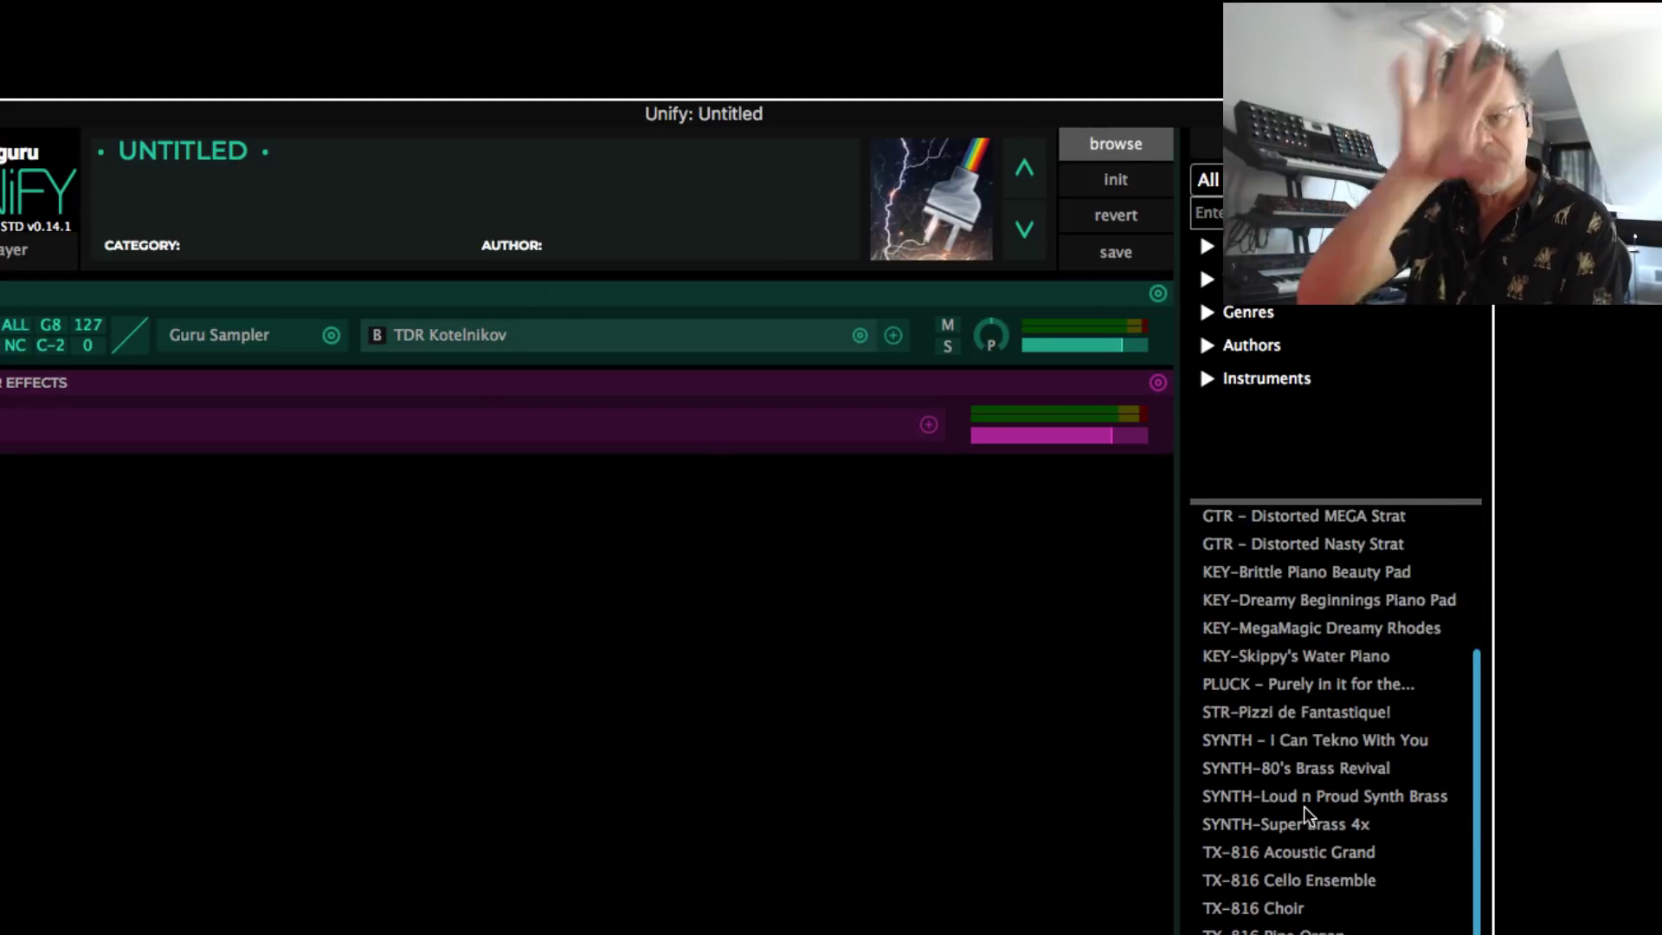
{"action": "scroll", "coordinate": [1282, 838], "scroll_direction": "up", "scroll_amount": 3}
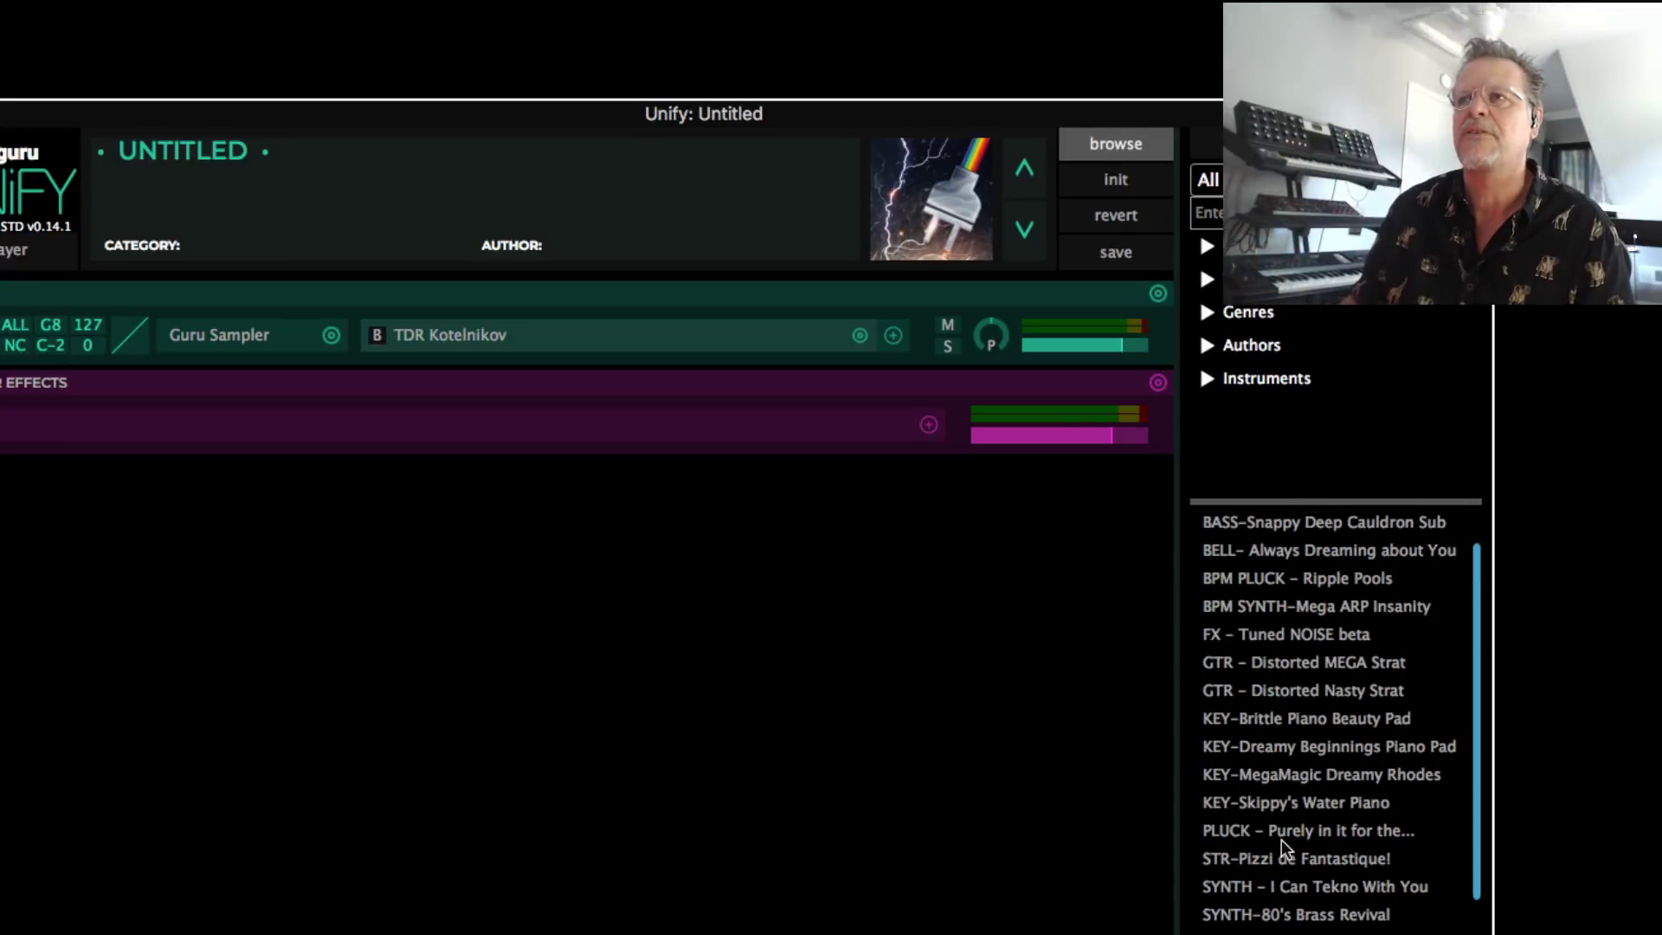
{"action": "scroll", "coordinate": [1292, 857], "scroll_direction": "down", "scroll_amount": 1}
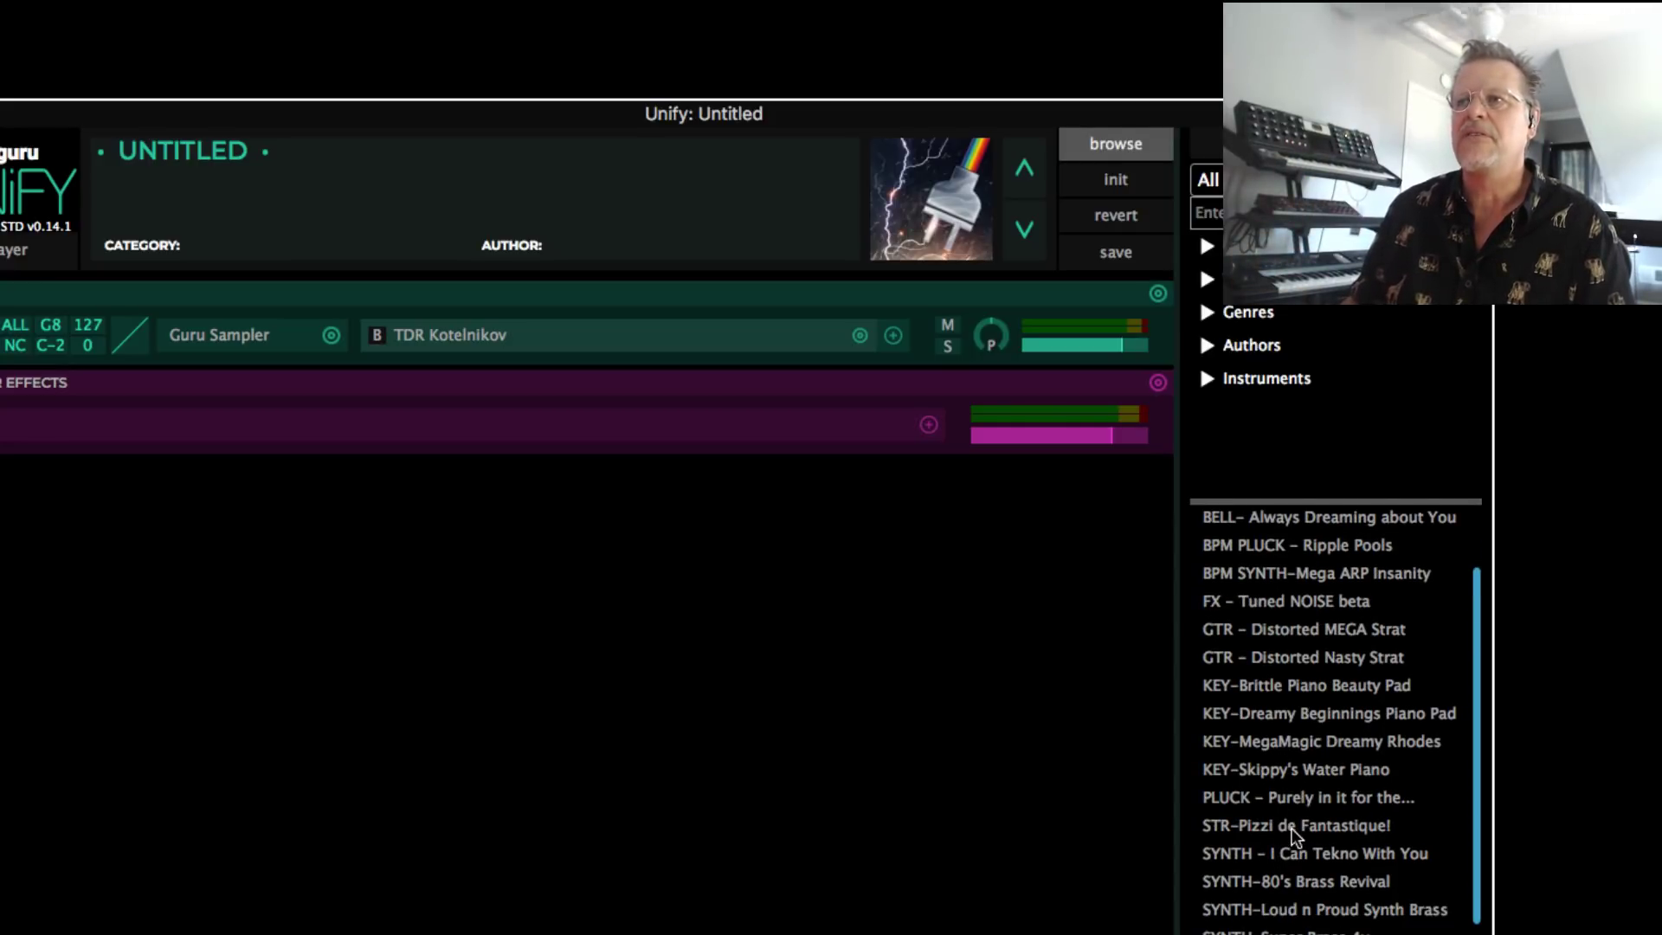
{"action": "left_click", "coordinate": [1291, 828]}
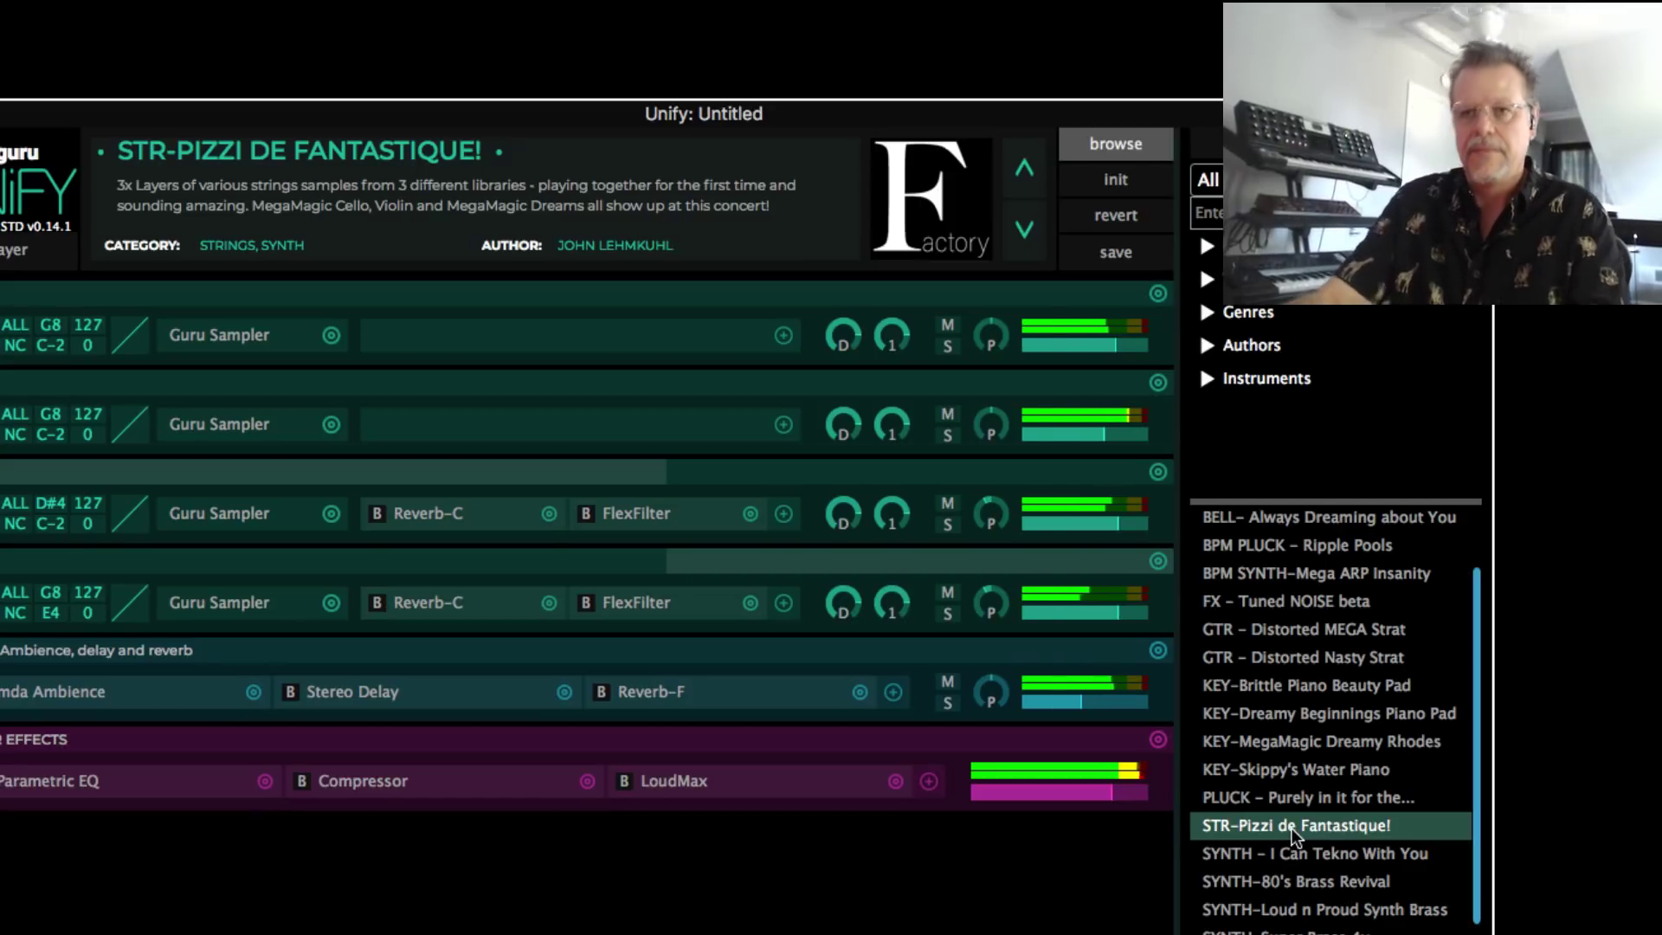
Audition several more factory patches, including FX - Tuned NOISE beta and TX-816 Acoustic Grand
{"action": "left_click", "coordinate": [1324, 714]}
{"action": "left_click", "coordinate": [1326, 601]}
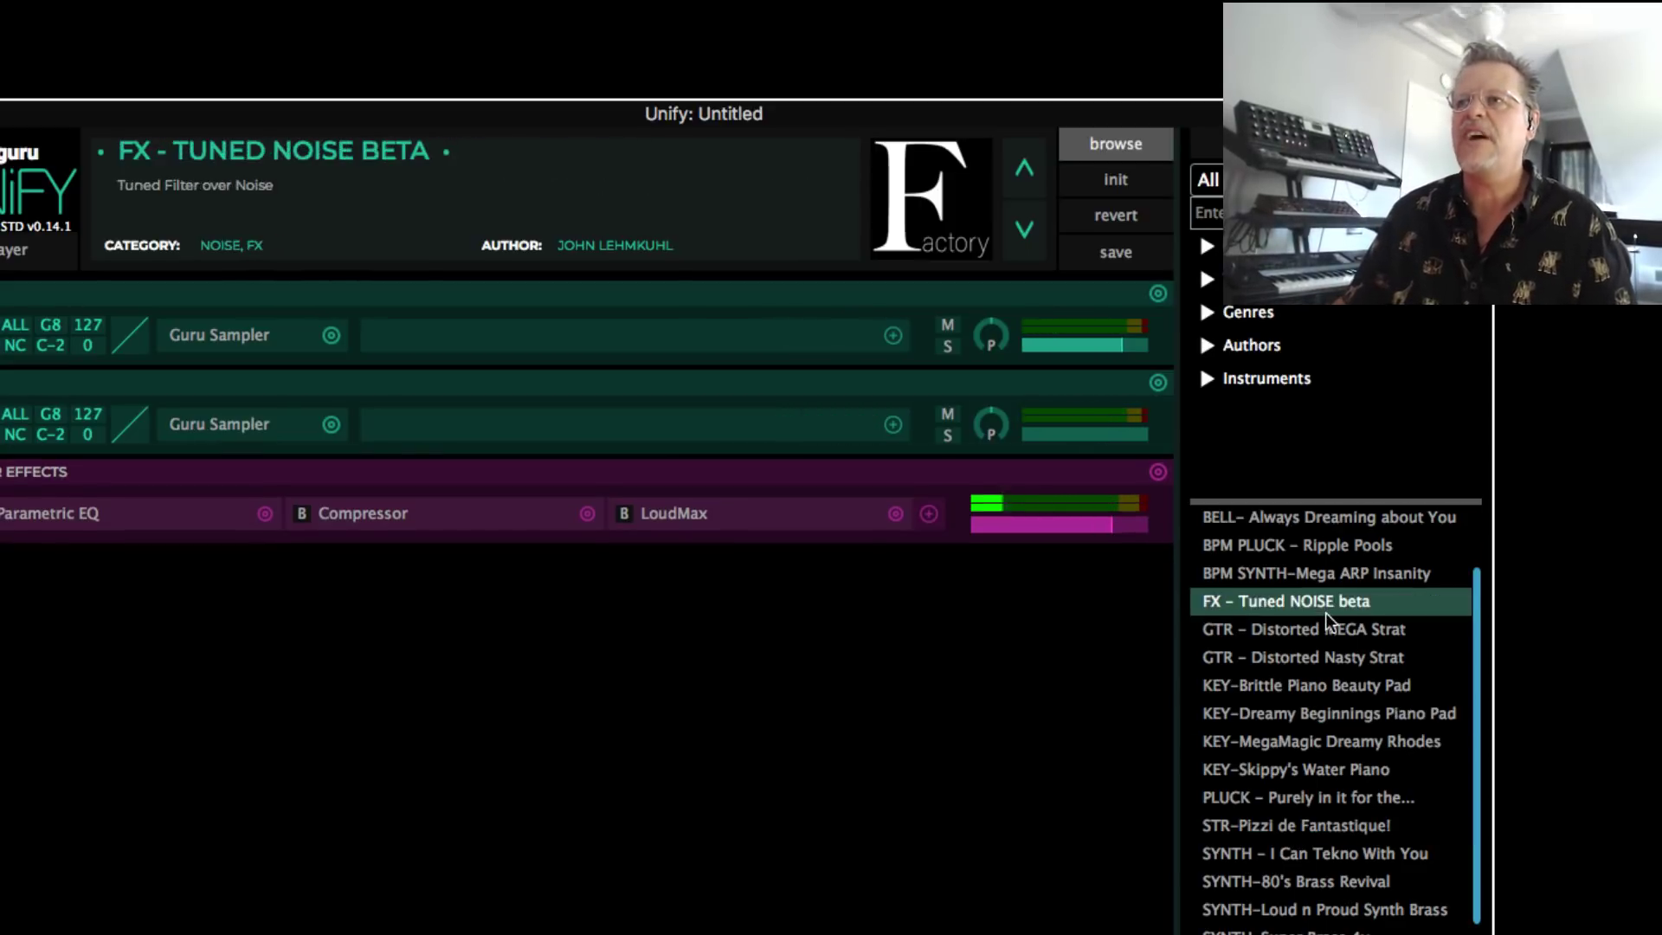
{"action": "left_click", "coordinate": [1333, 545]}
{"action": "left_click", "coordinate": [1357, 767]}
{"action": "left_click", "coordinate": [1342, 911]}
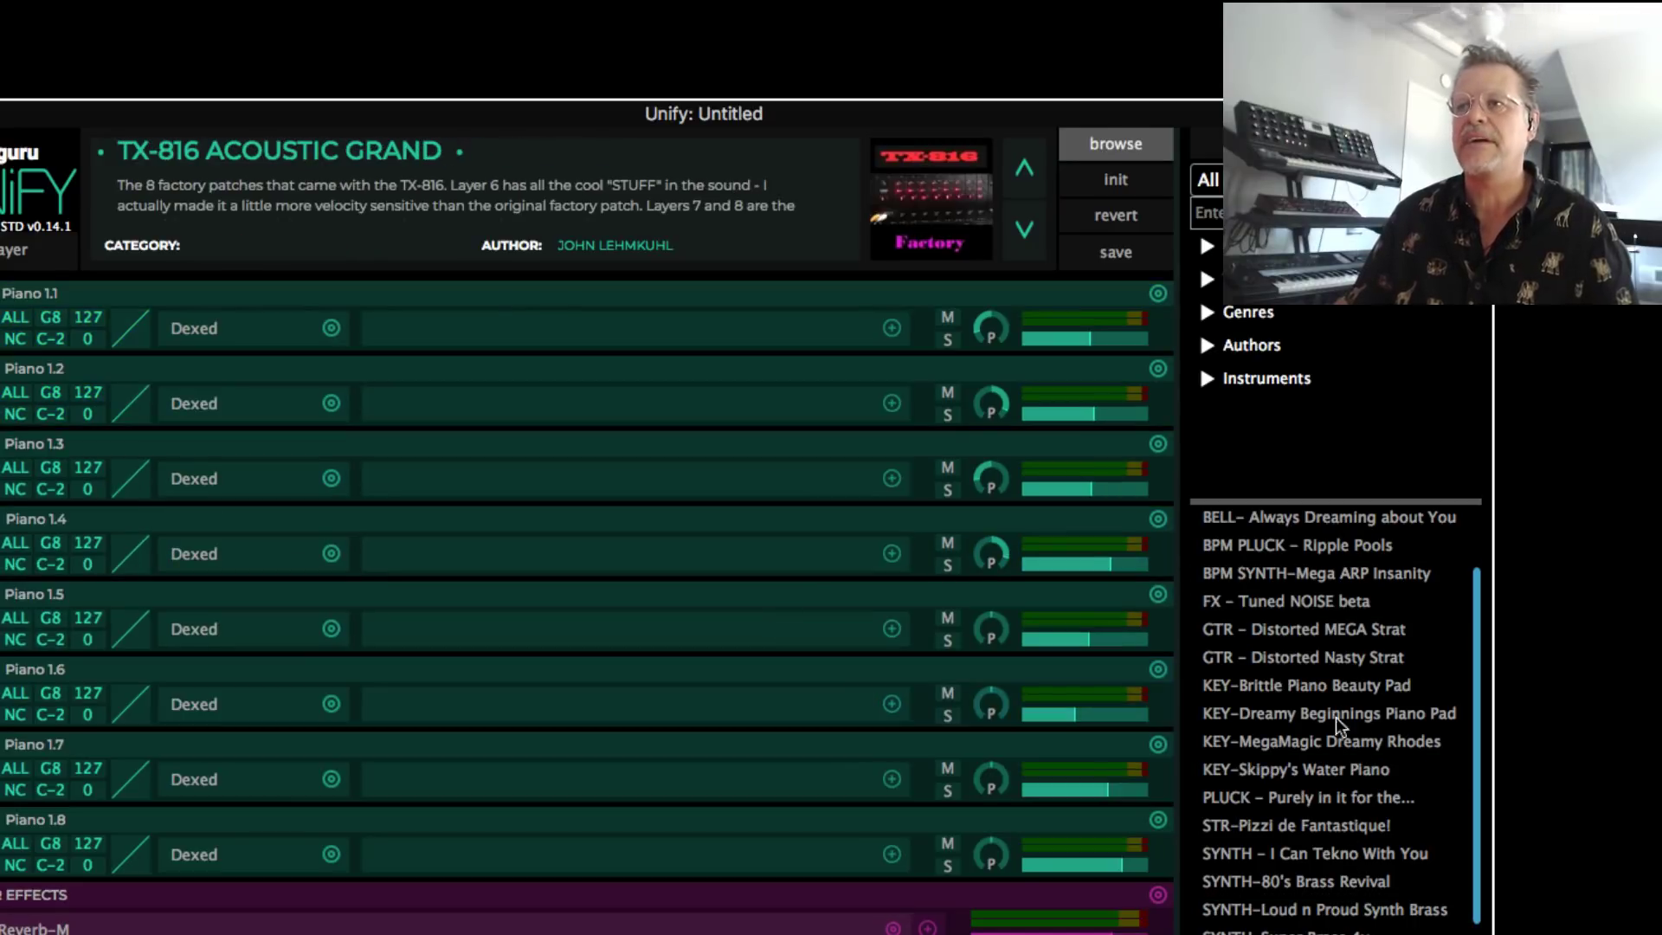
Step through further factory patches and load BPM PLUCK - Ripple Pools
{"action": "left_click", "coordinate": [1321, 573]}
{"action": "left_click", "coordinate": [1357, 714]}
{"action": "left_click", "coordinate": [1381, 798]}
{"action": "left_click", "coordinate": [1359, 545]}
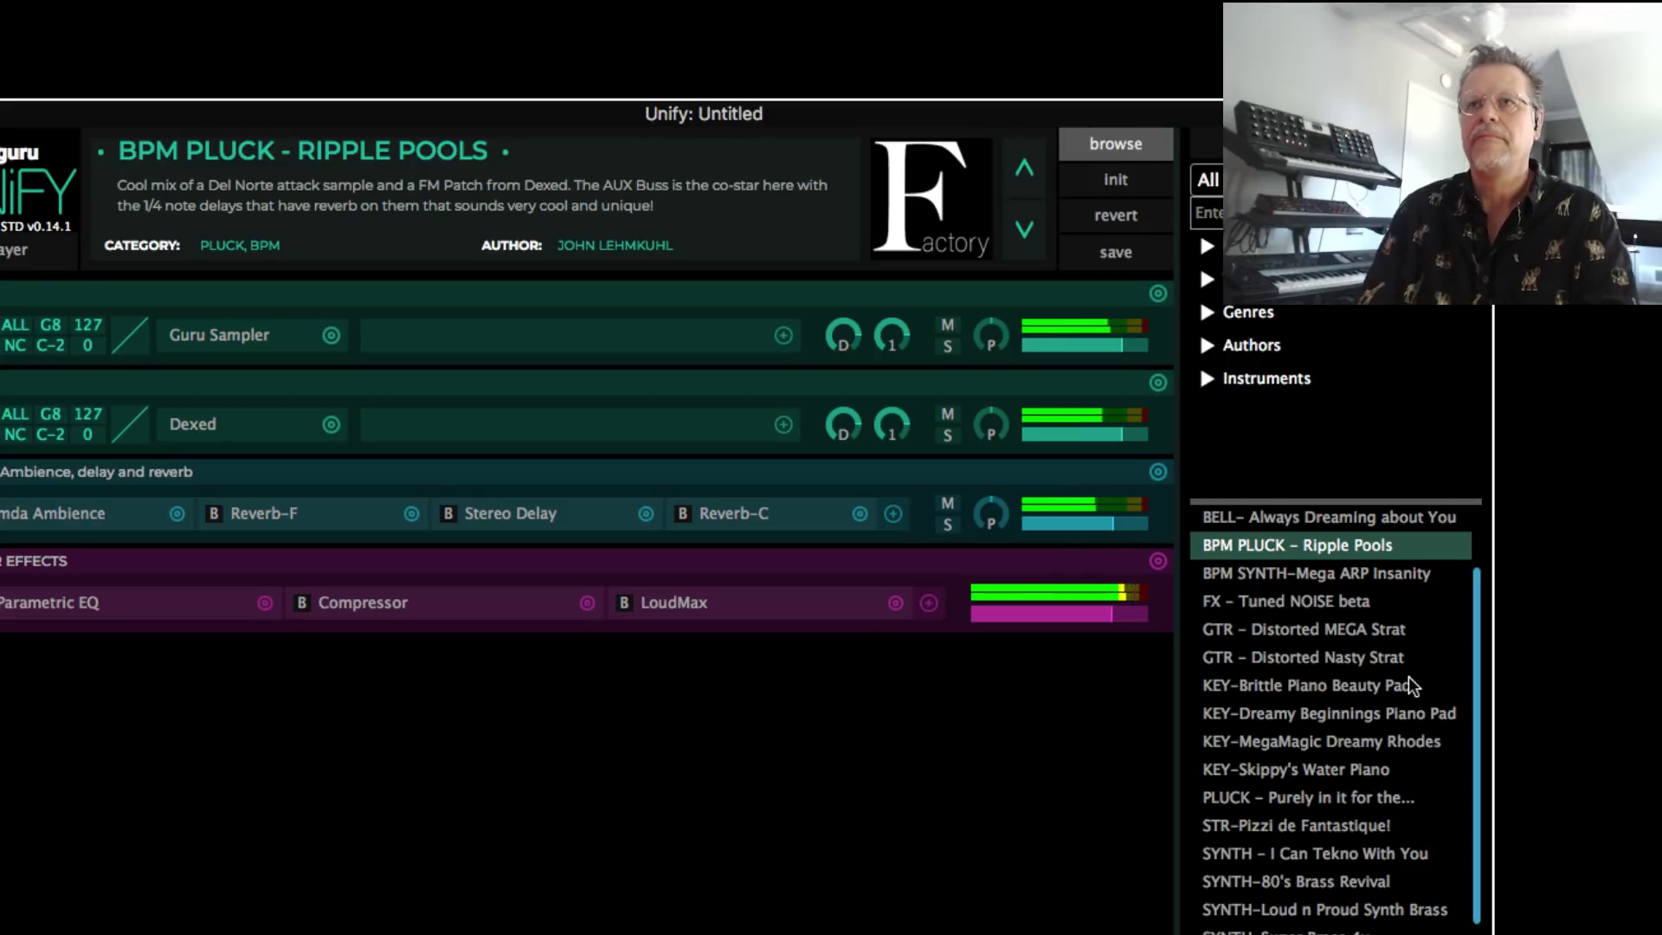
{"action": "key", "text": "super+Tab"}
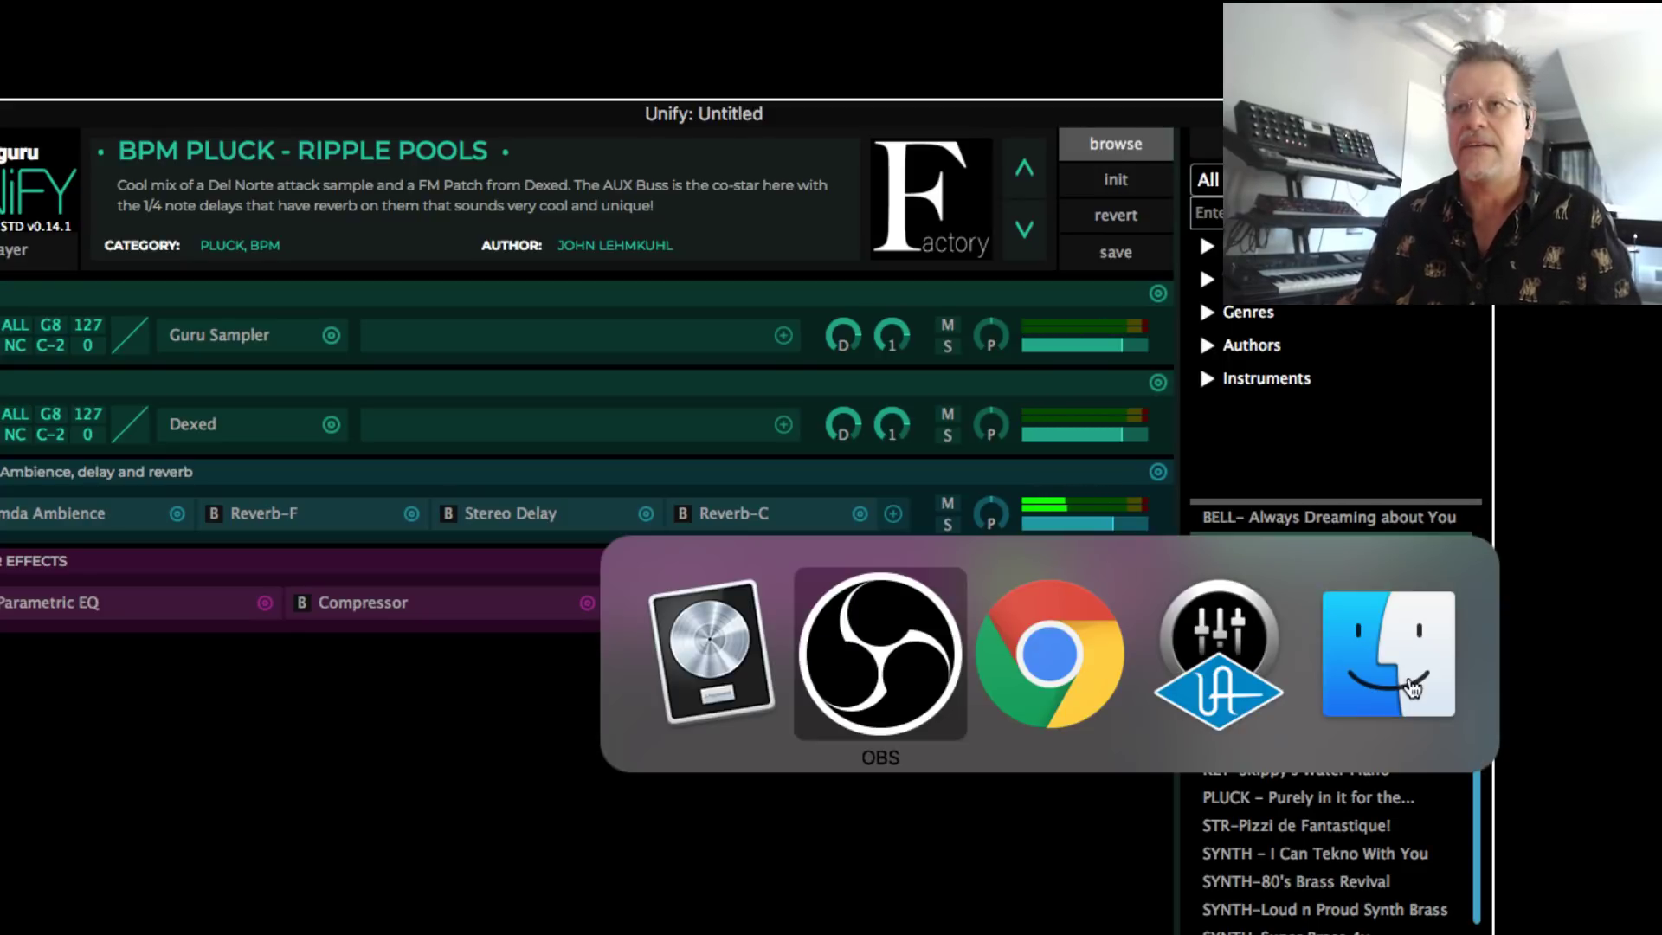
{"action": "key", "text": "super+Tab"}
{"action": "key", "text": "super+shift+Tab"}
{"action": "key", "text": "super+shift+Tab"}
{"action": "key", "text": "super+Tab"}
{"action": "key", "text": "super+Tab"}
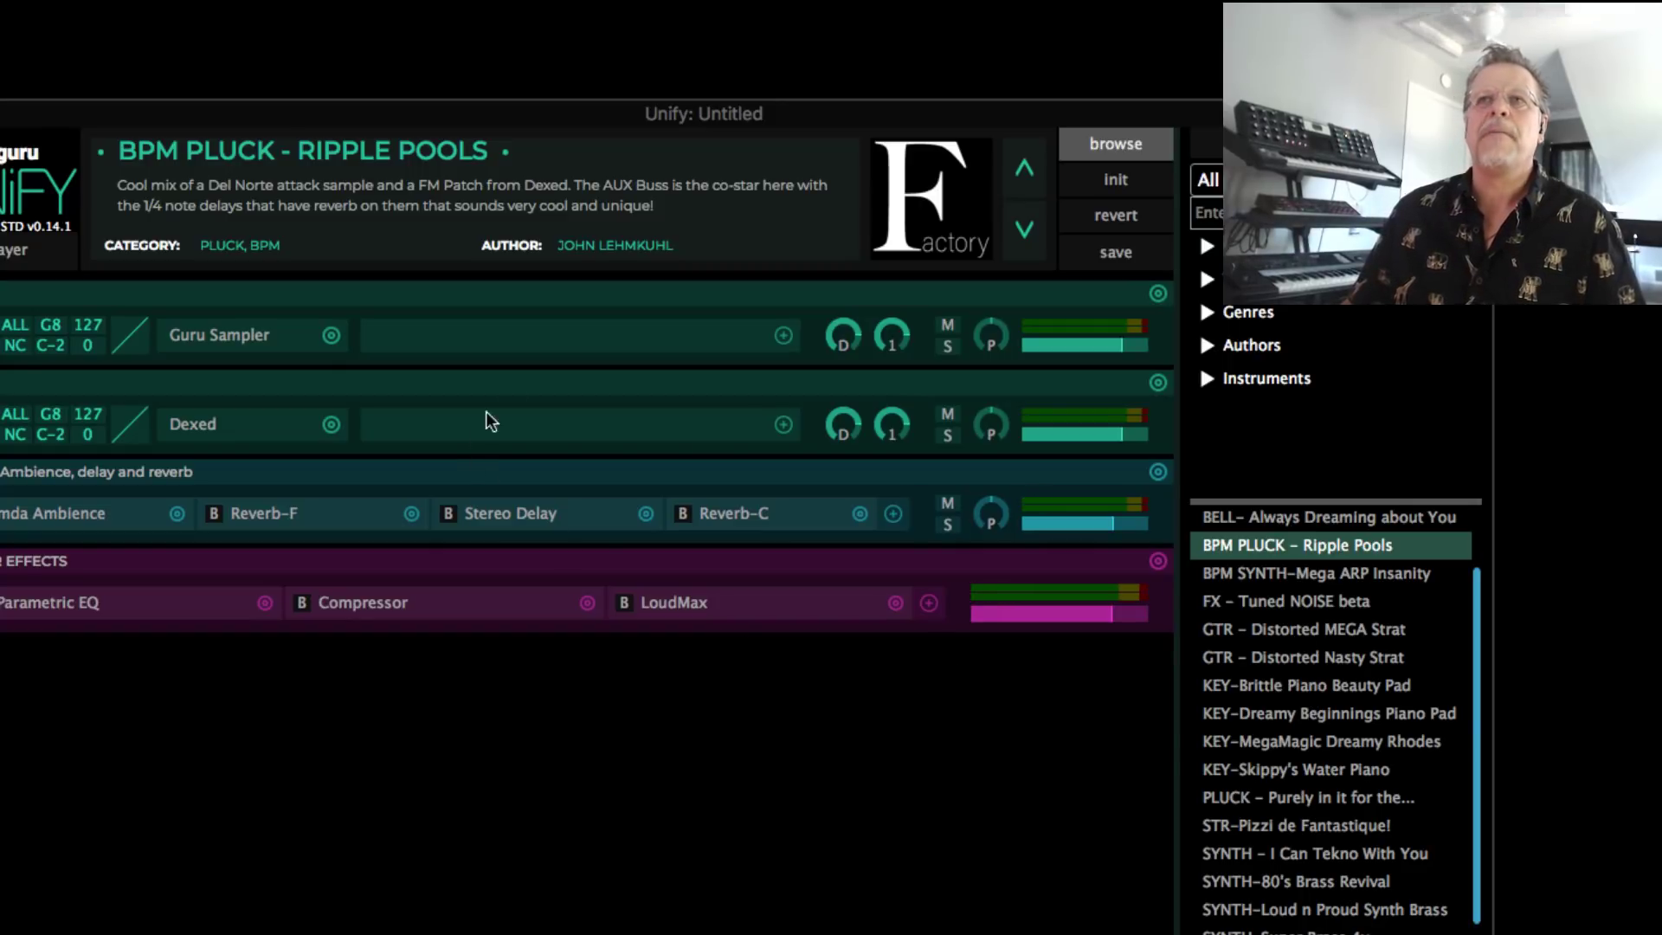
Reset to an empty patch, load STR-Pizzi de Fantastique!, and briefly solo its third instrument layer
{"action": "left_click", "coordinate": [1115, 180]}
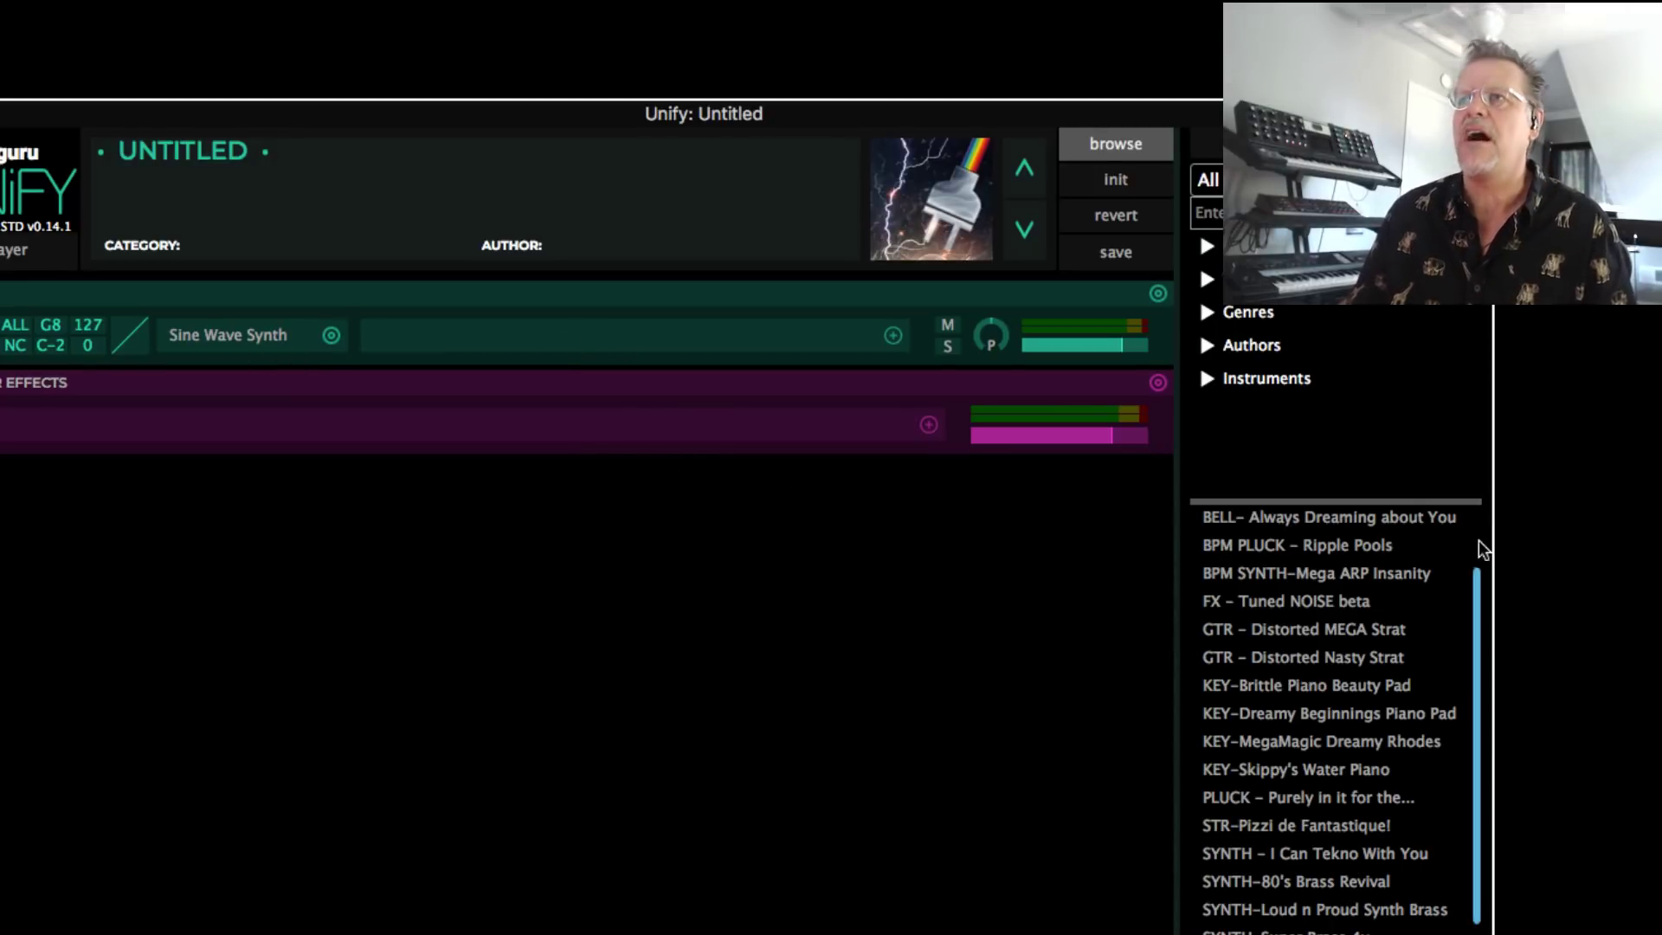
{"action": "left_click", "coordinate": [1322, 823]}
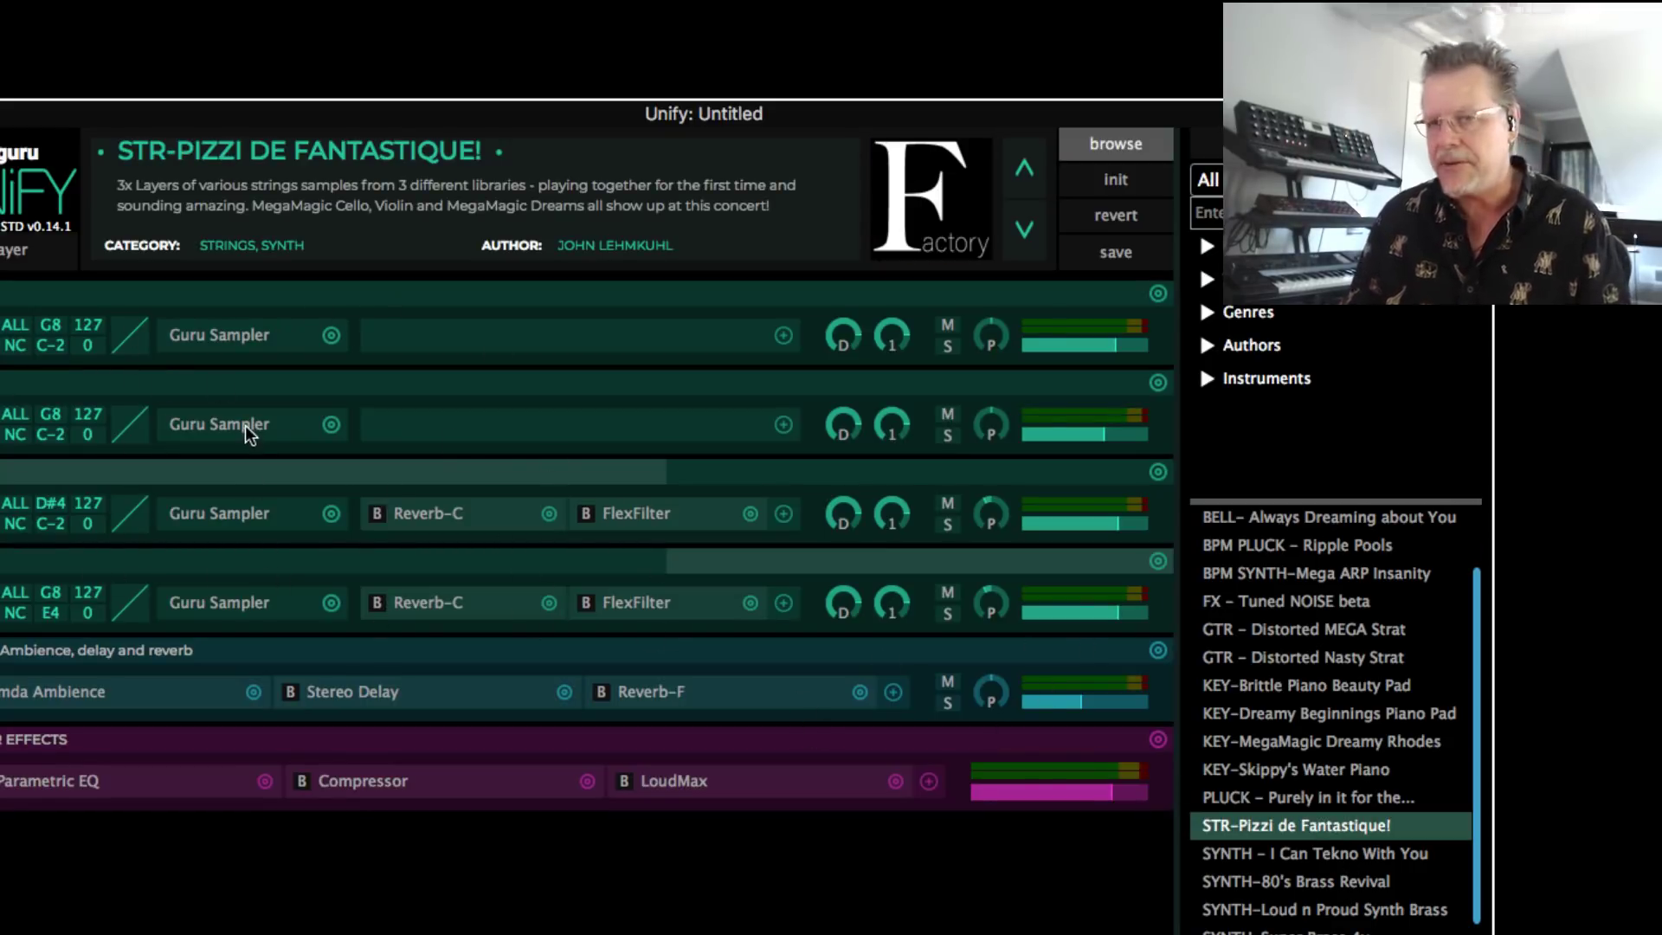
{"action": "left_click", "coordinate": [947, 524]}
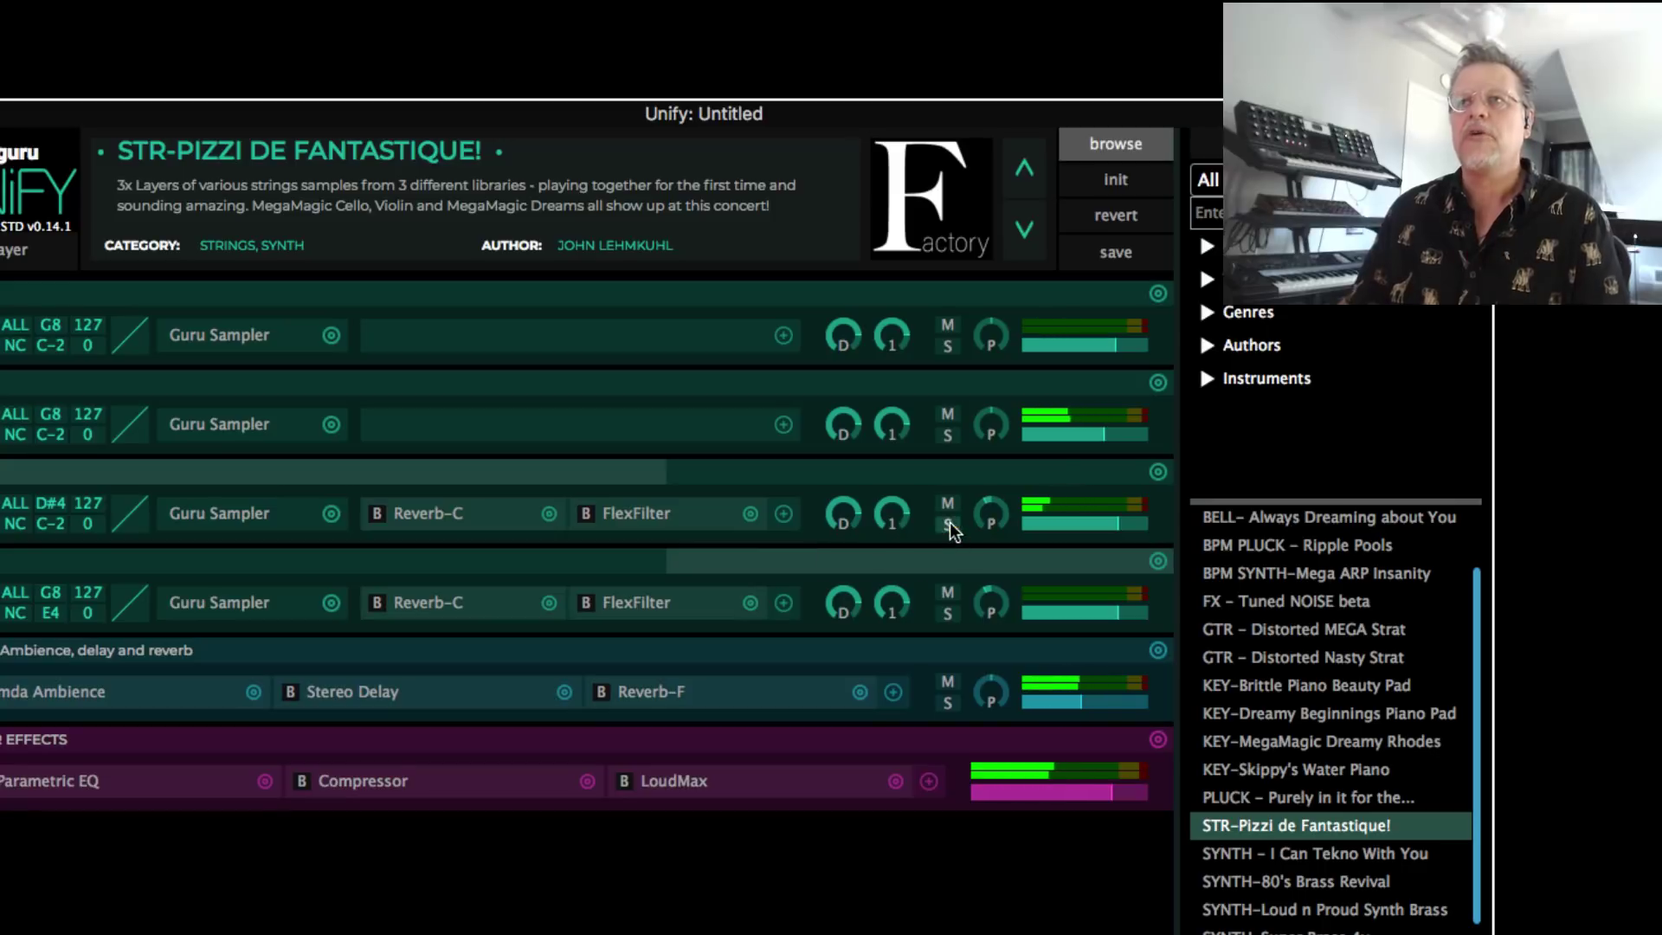
{"action": "left_click", "coordinate": [949, 522]}
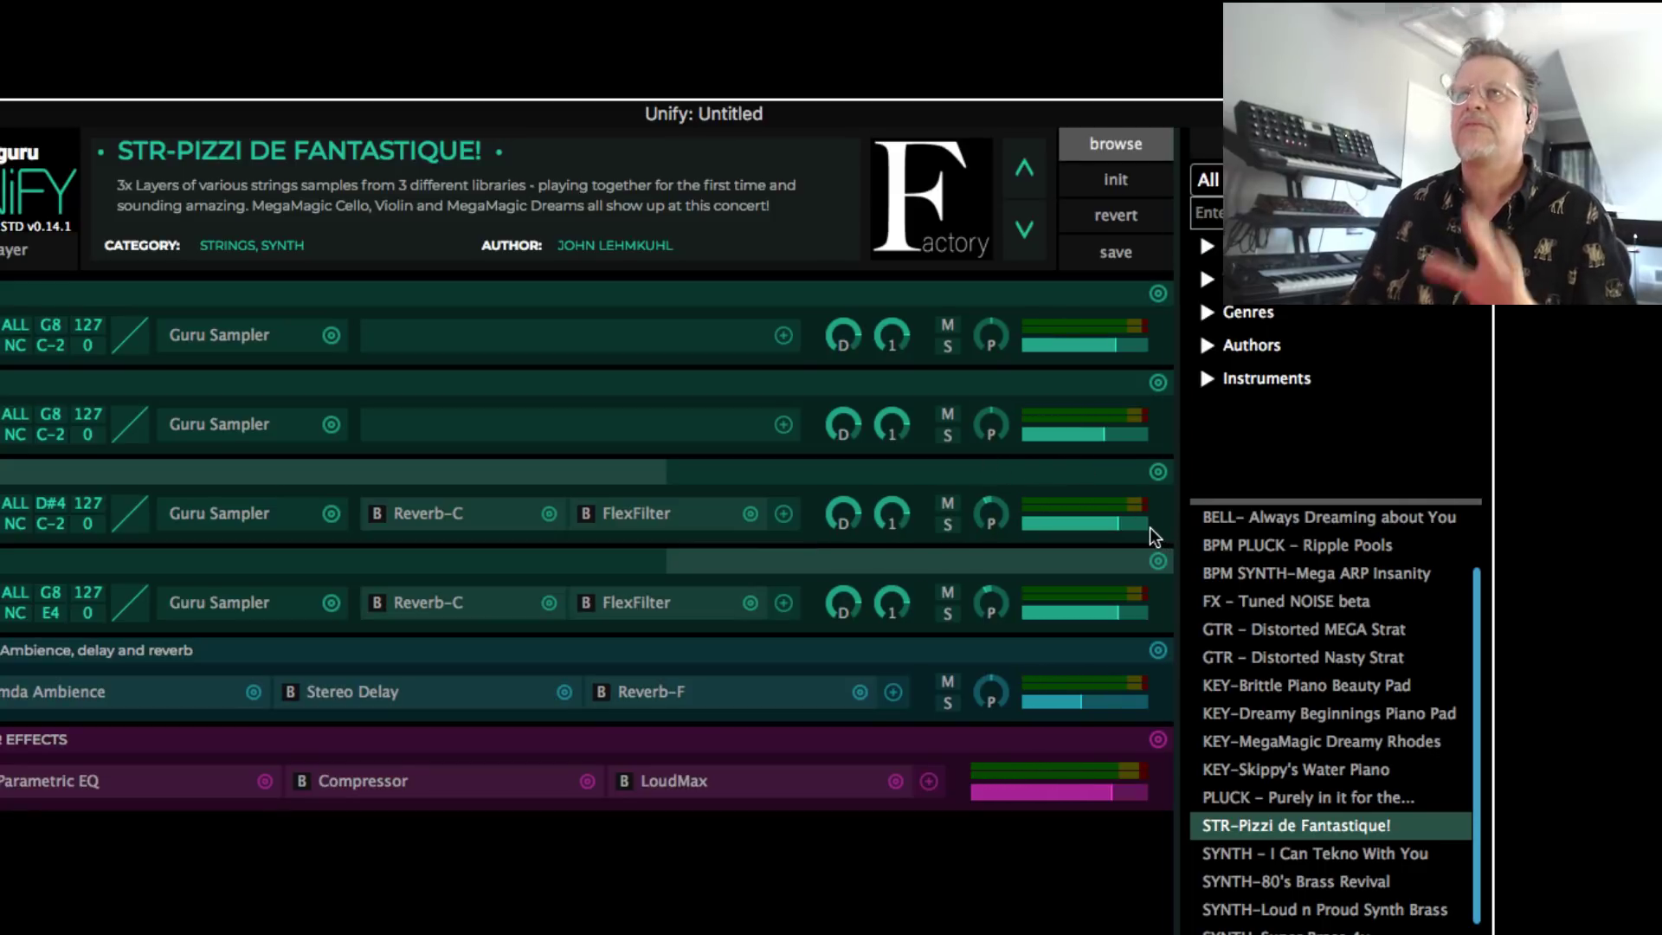
Solo the second Guru Sampler layer and add a Stereo Delay effect to it
{"action": "left_click", "coordinate": [947, 435]}
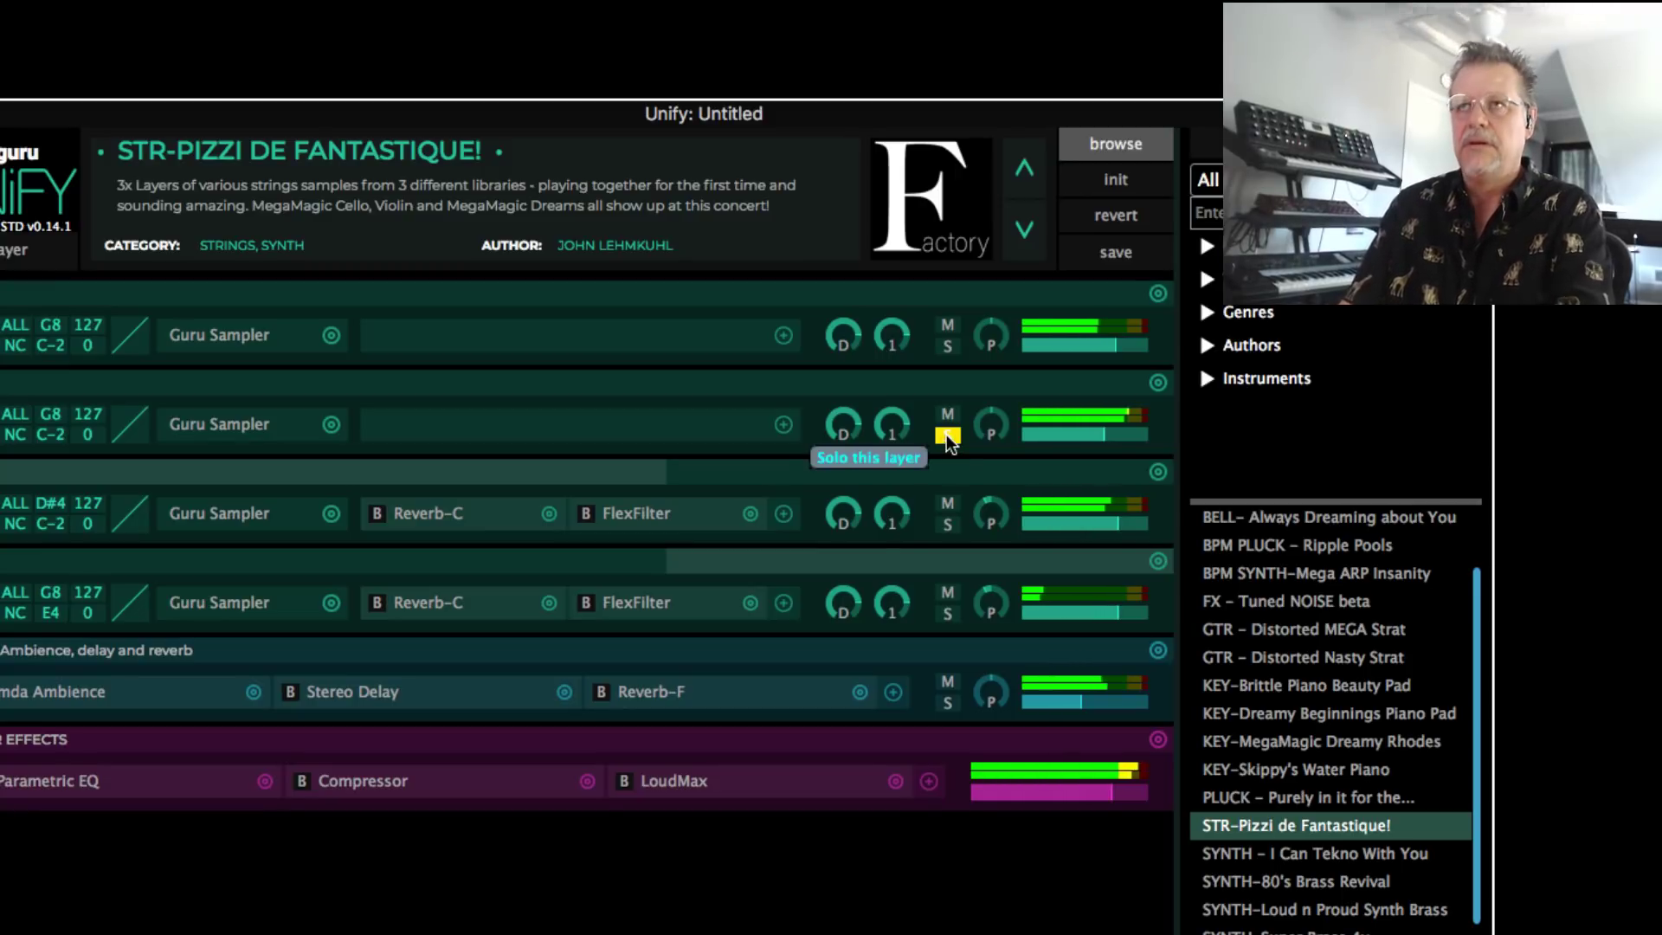
{"action": "left_click", "coordinate": [784, 425]}
{"action": "mouse_move", "coordinate": [875, 441]}
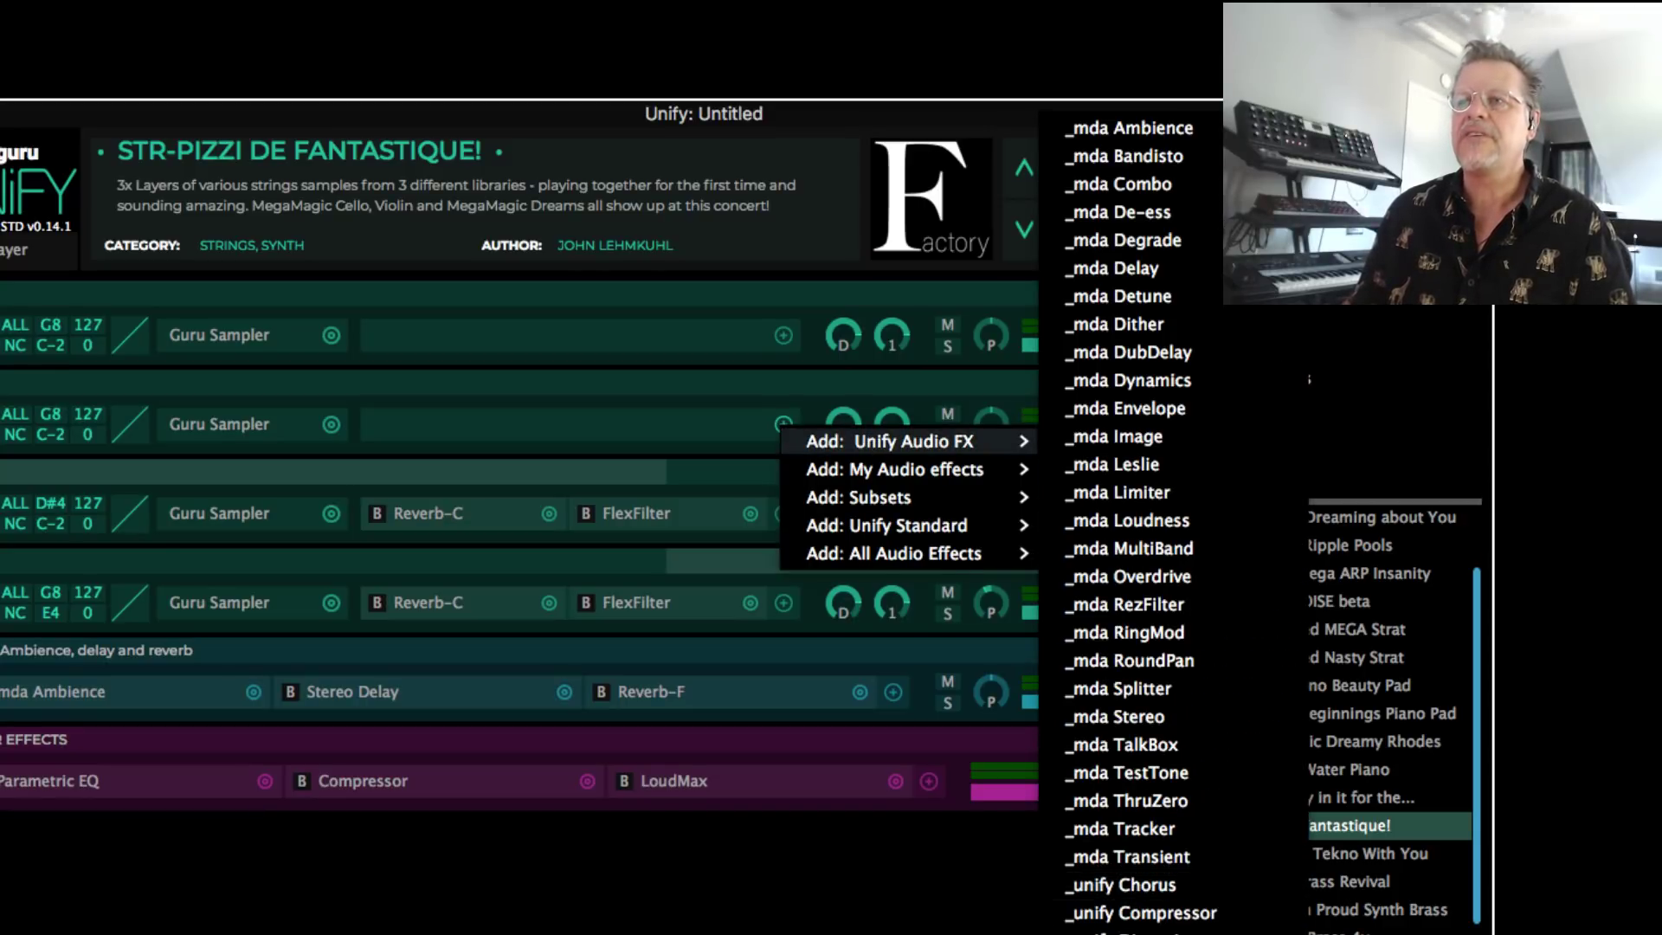
{"action": "left_click", "coordinate": [1198, 361]}
{"action": "left_click", "coordinate": [353, 692]}
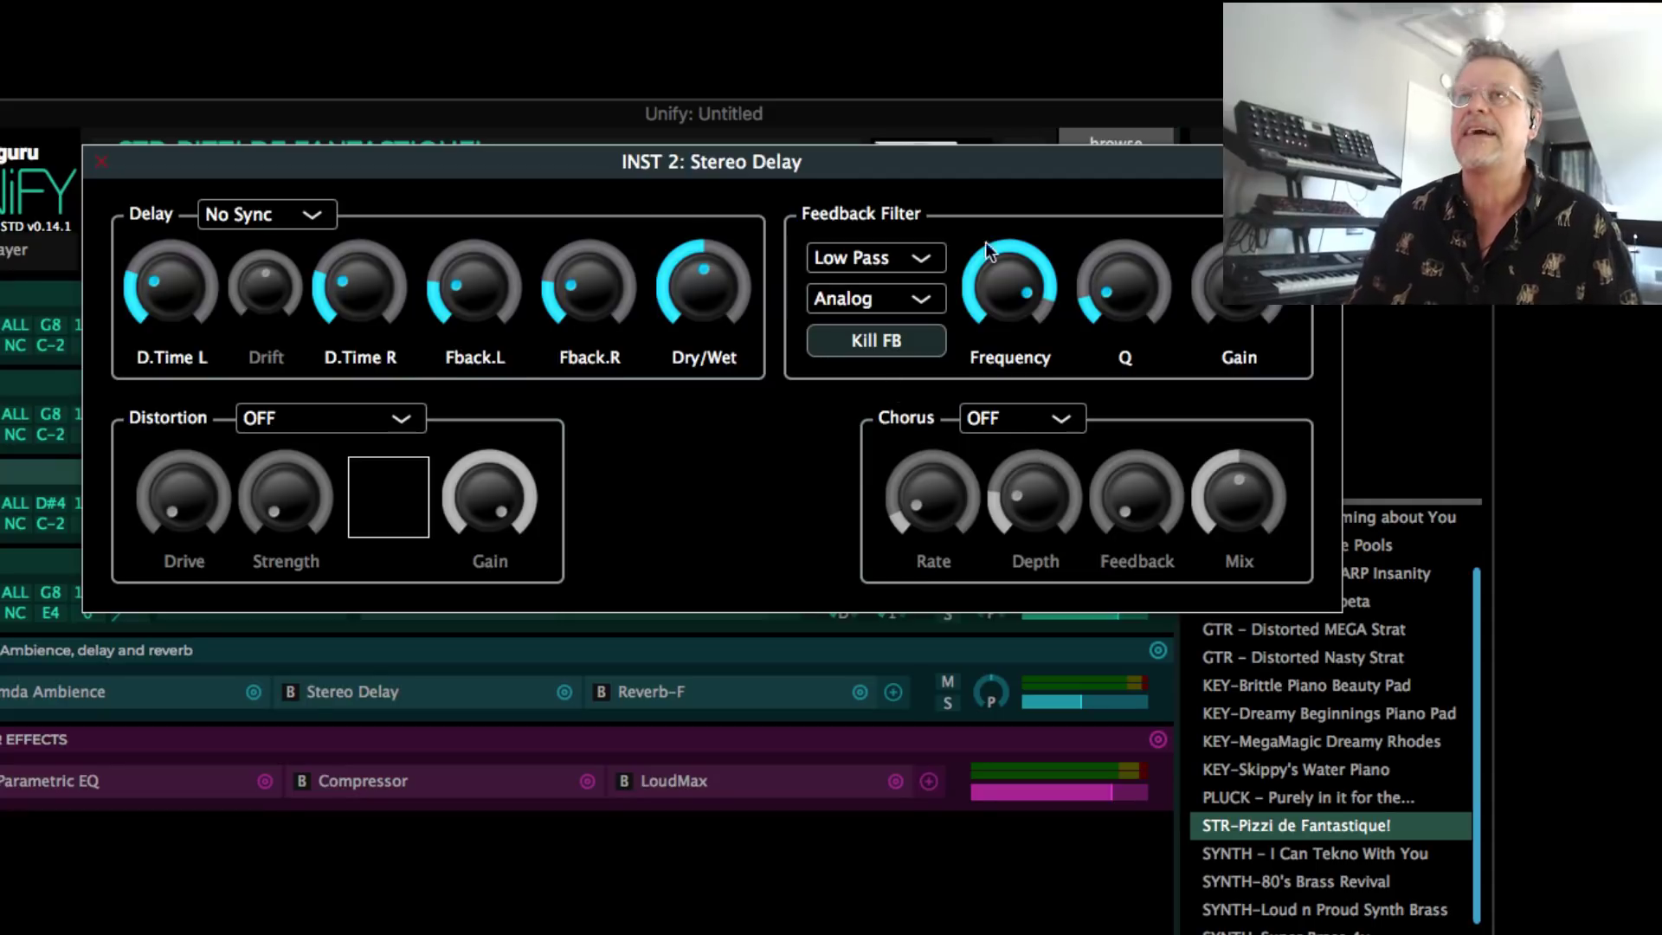
Try the delay's feedback kill and switch its feedback filter mode to Digital, then back to Analog
{"action": "left_click", "coordinate": [879, 301]}
{"action": "left_click", "coordinate": [874, 334]}
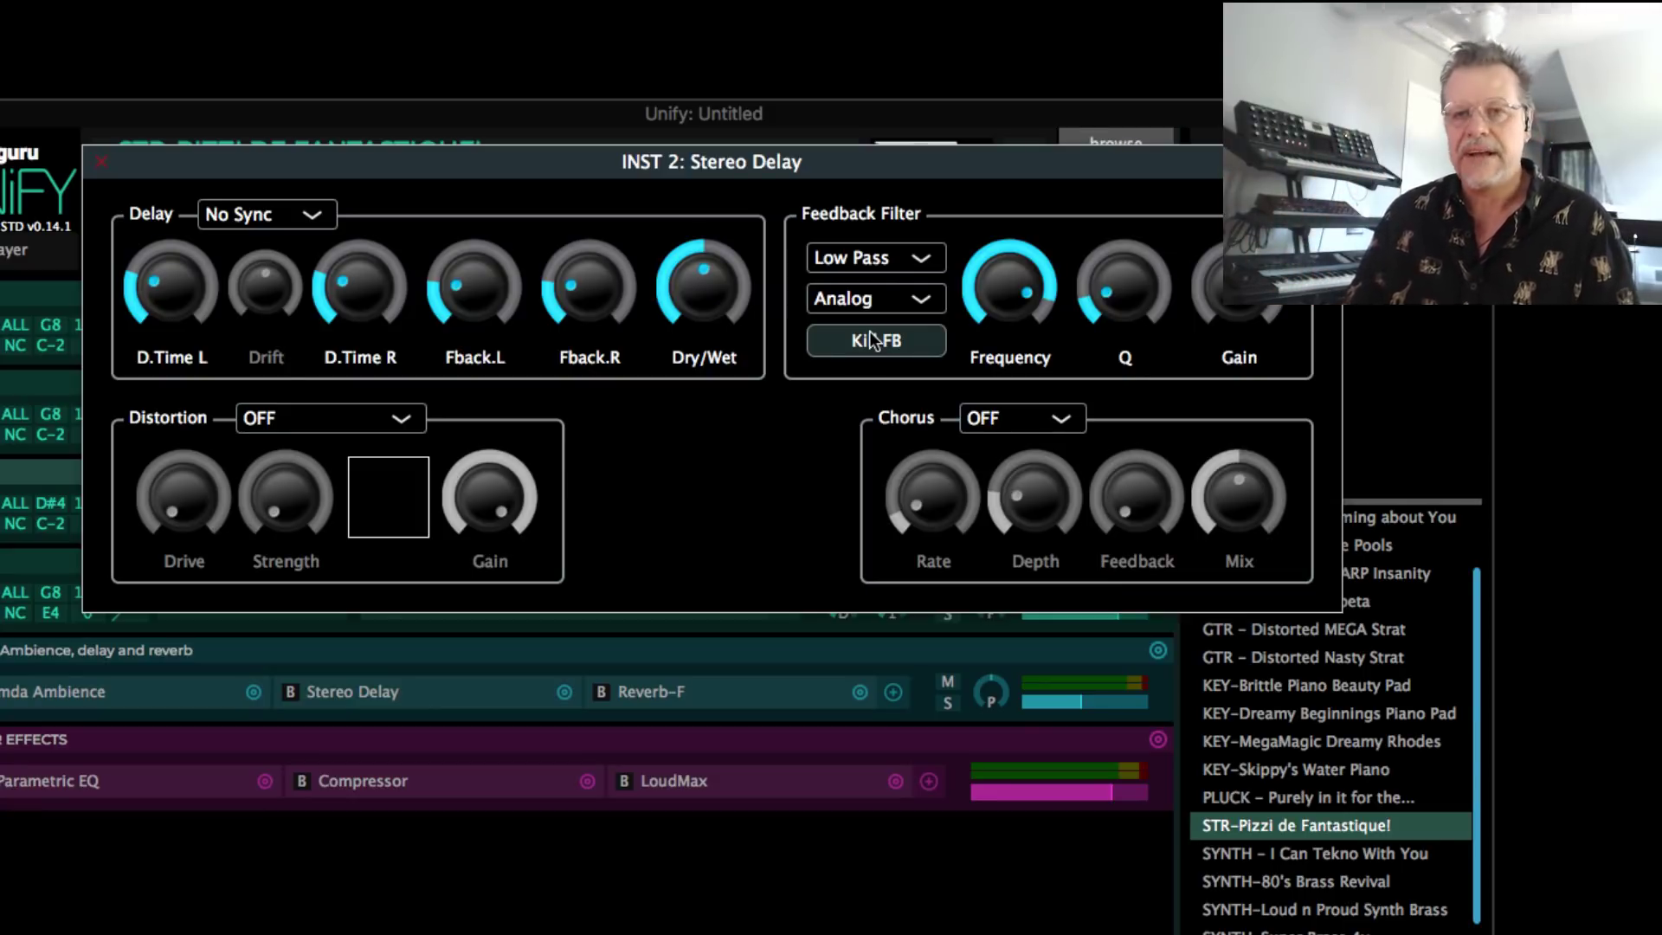
{"action": "left_click", "coordinate": [877, 342]}
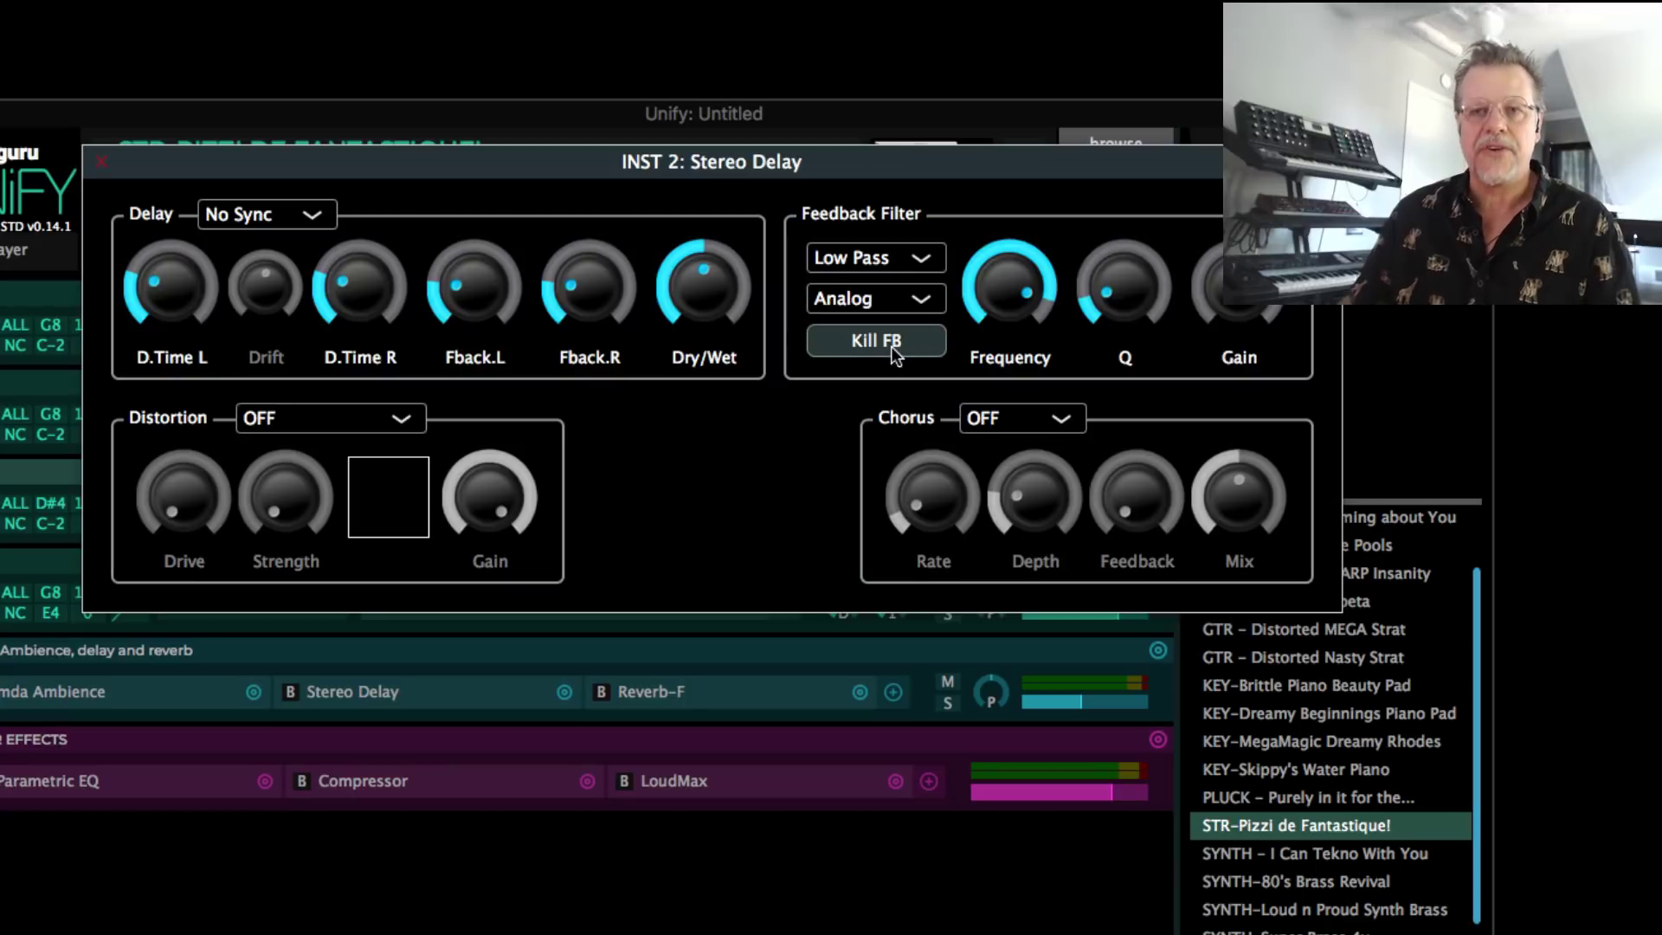
{"action": "left_click", "coordinate": [878, 299]}
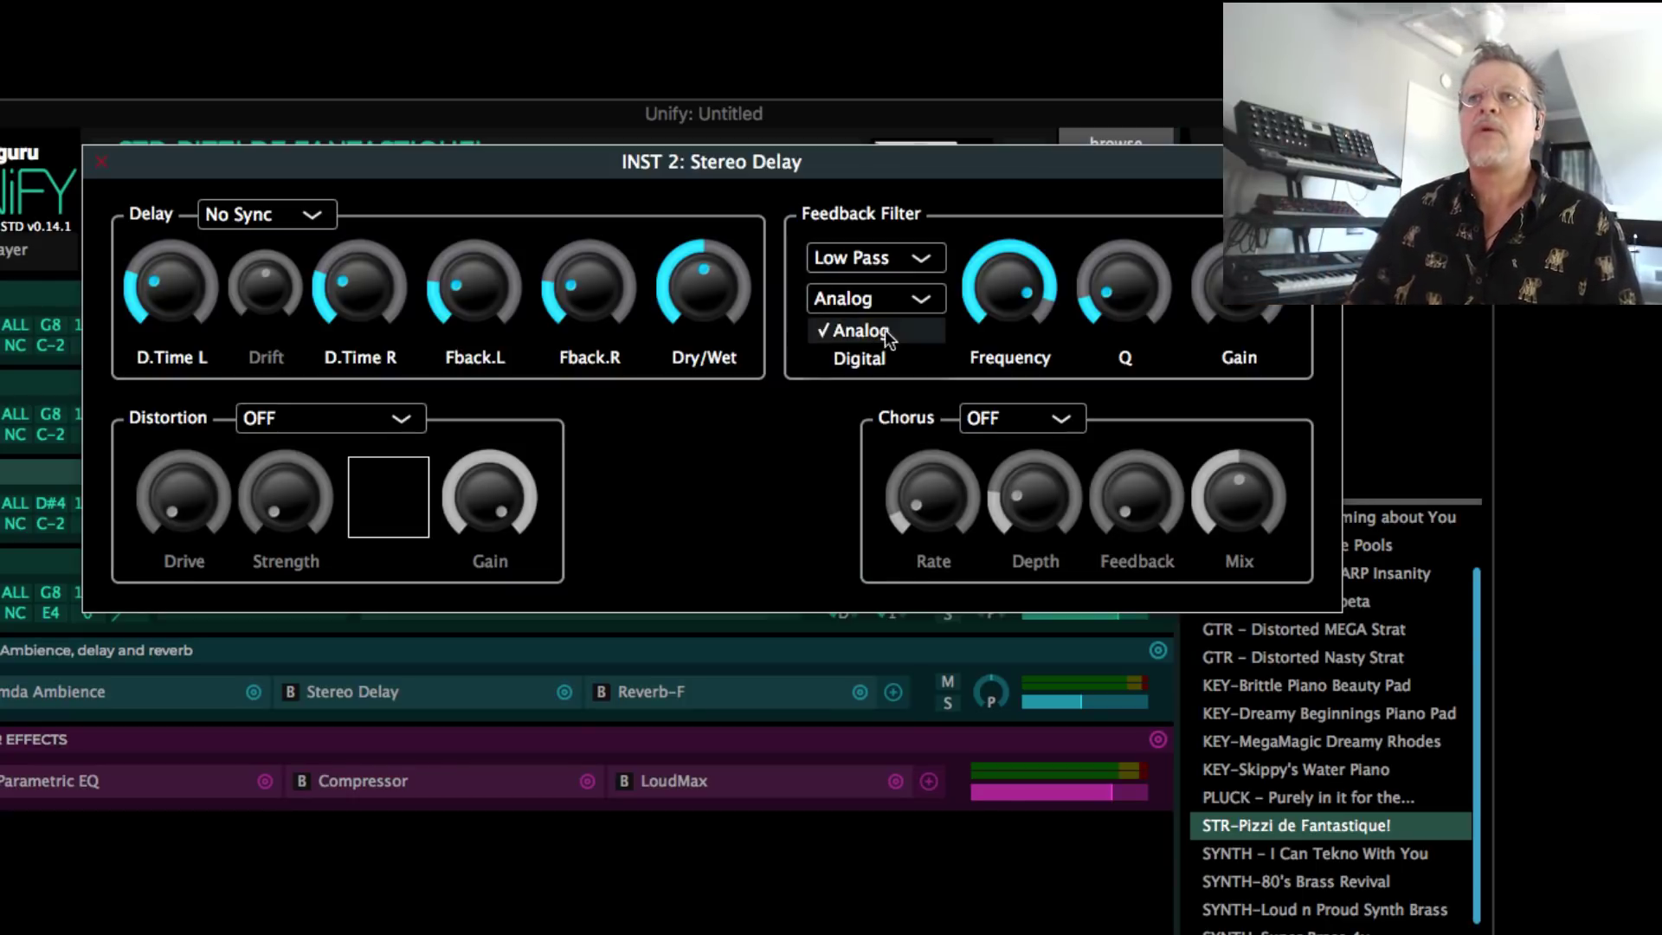
{"action": "left_click", "coordinate": [878, 359]}
{"action": "mouse_move", "coordinate": [995, 293]}
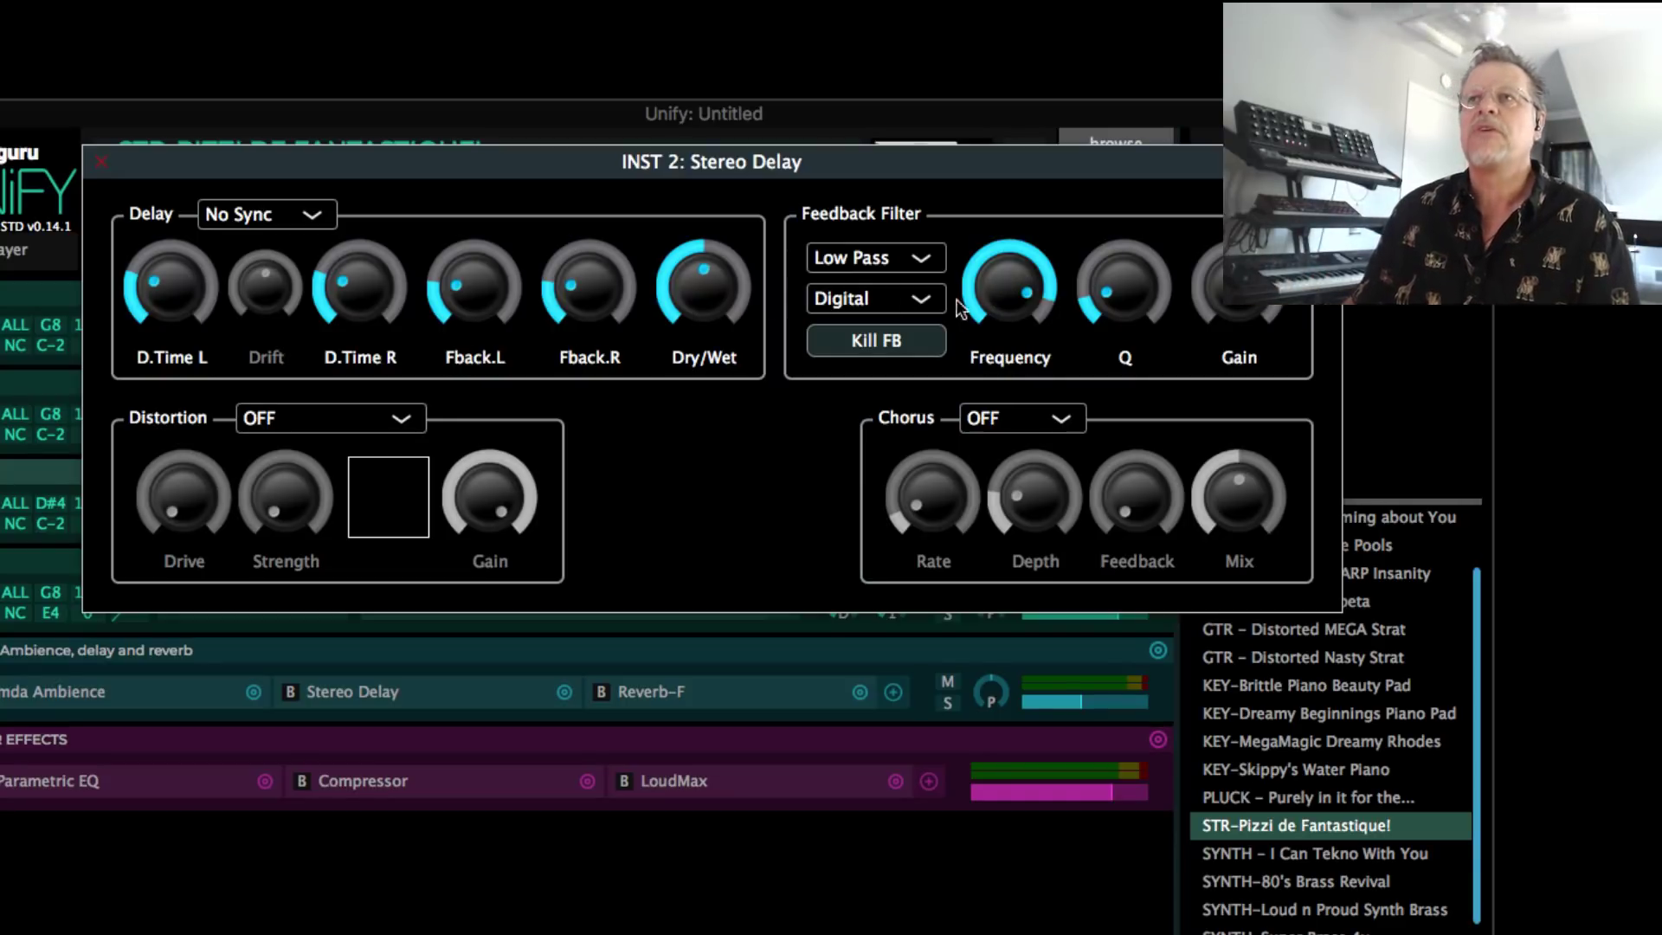
{"action": "left_click", "coordinate": [856, 305]}
{"action": "left_click", "coordinate": [917, 329]}
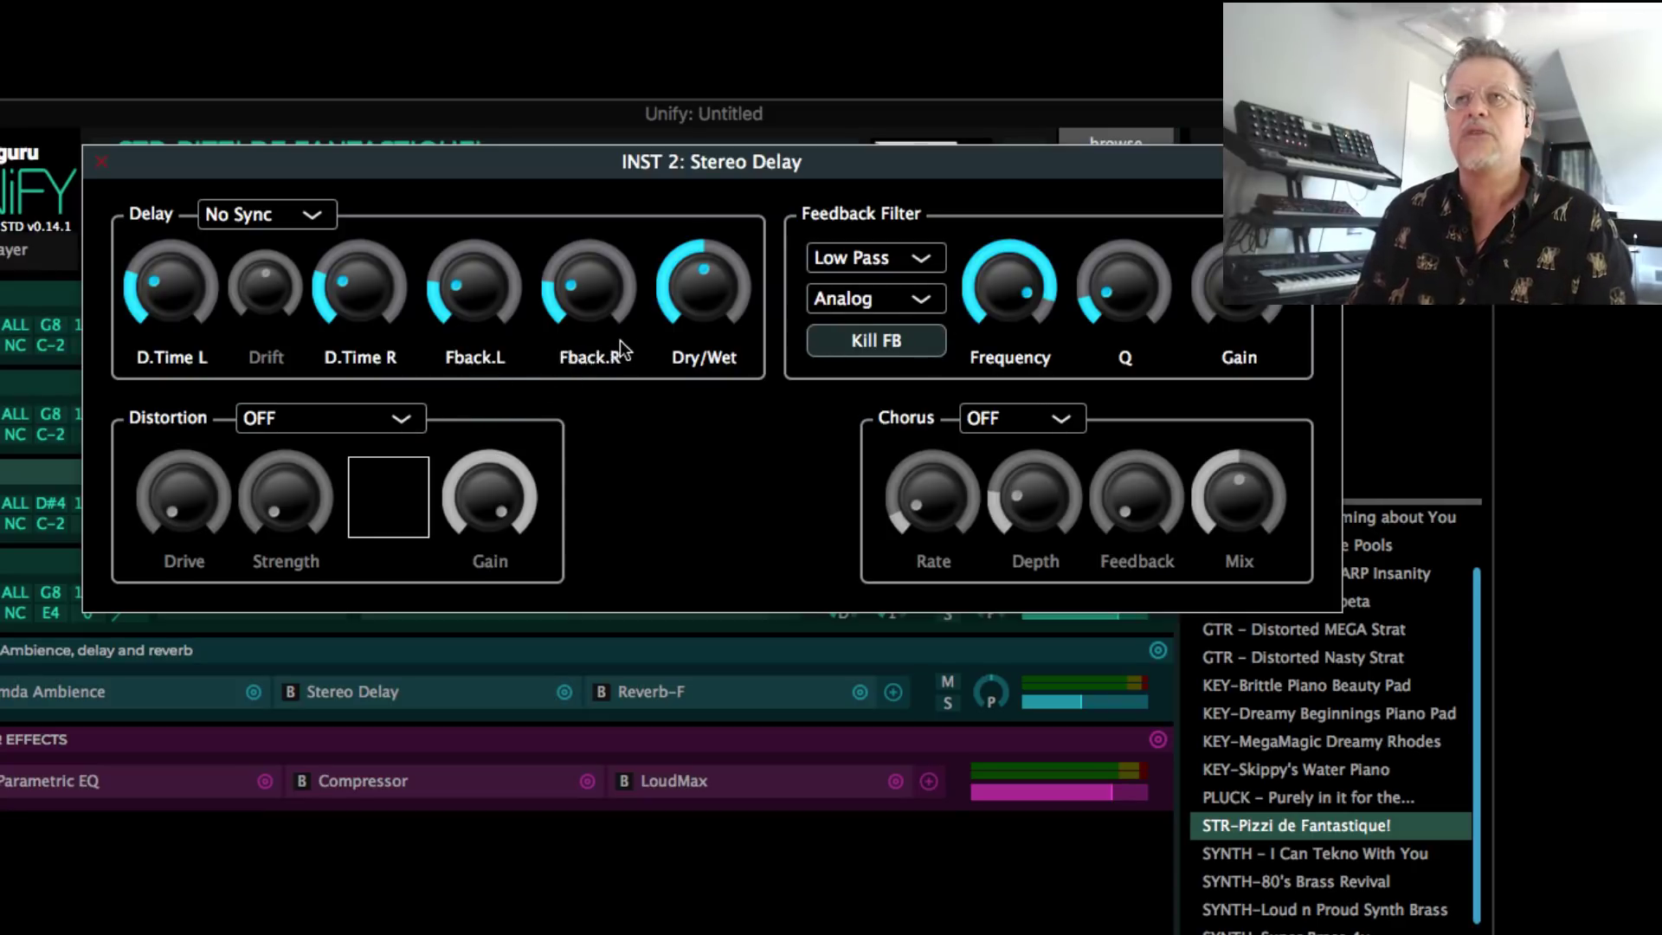
Raise the delay's left and right feedback to about half and increase the feedback filter's Q, killing the feedback once
{"action": "left_click_drag", "start_coordinate": [482, 282], "coordinate": [496, 222]}
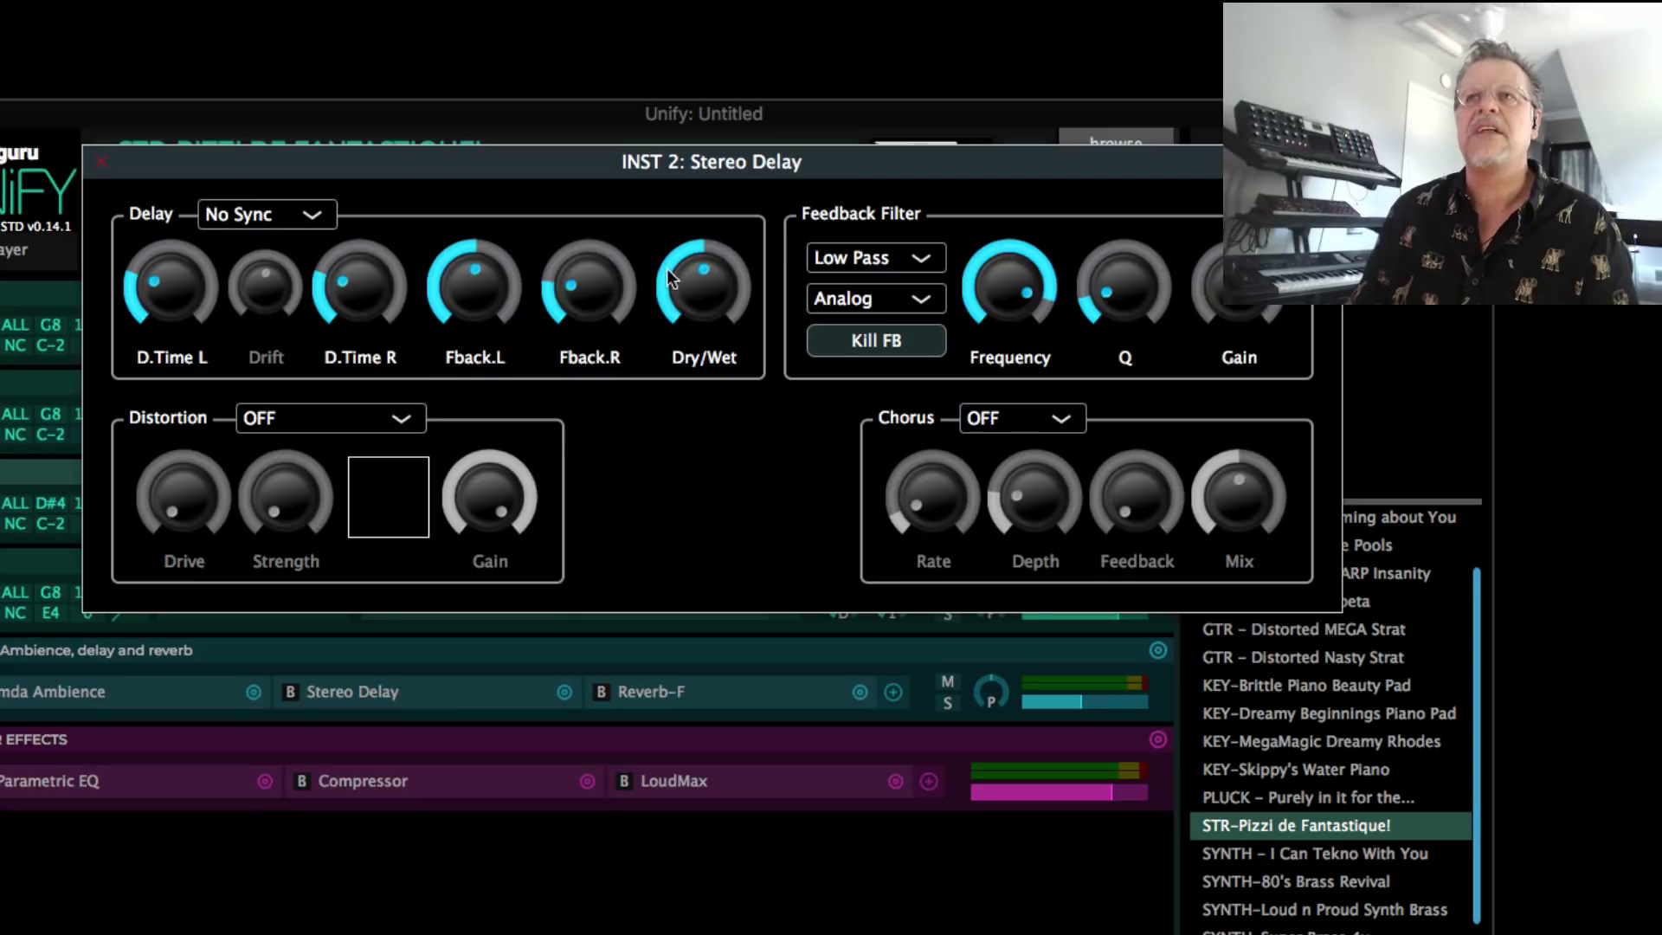
{"action": "left_click_drag", "start_coordinate": [599, 287], "coordinate": [626, 215]}
{"action": "left_click_drag", "start_coordinate": [1124, 285], "coordinate": [1152, 159]}
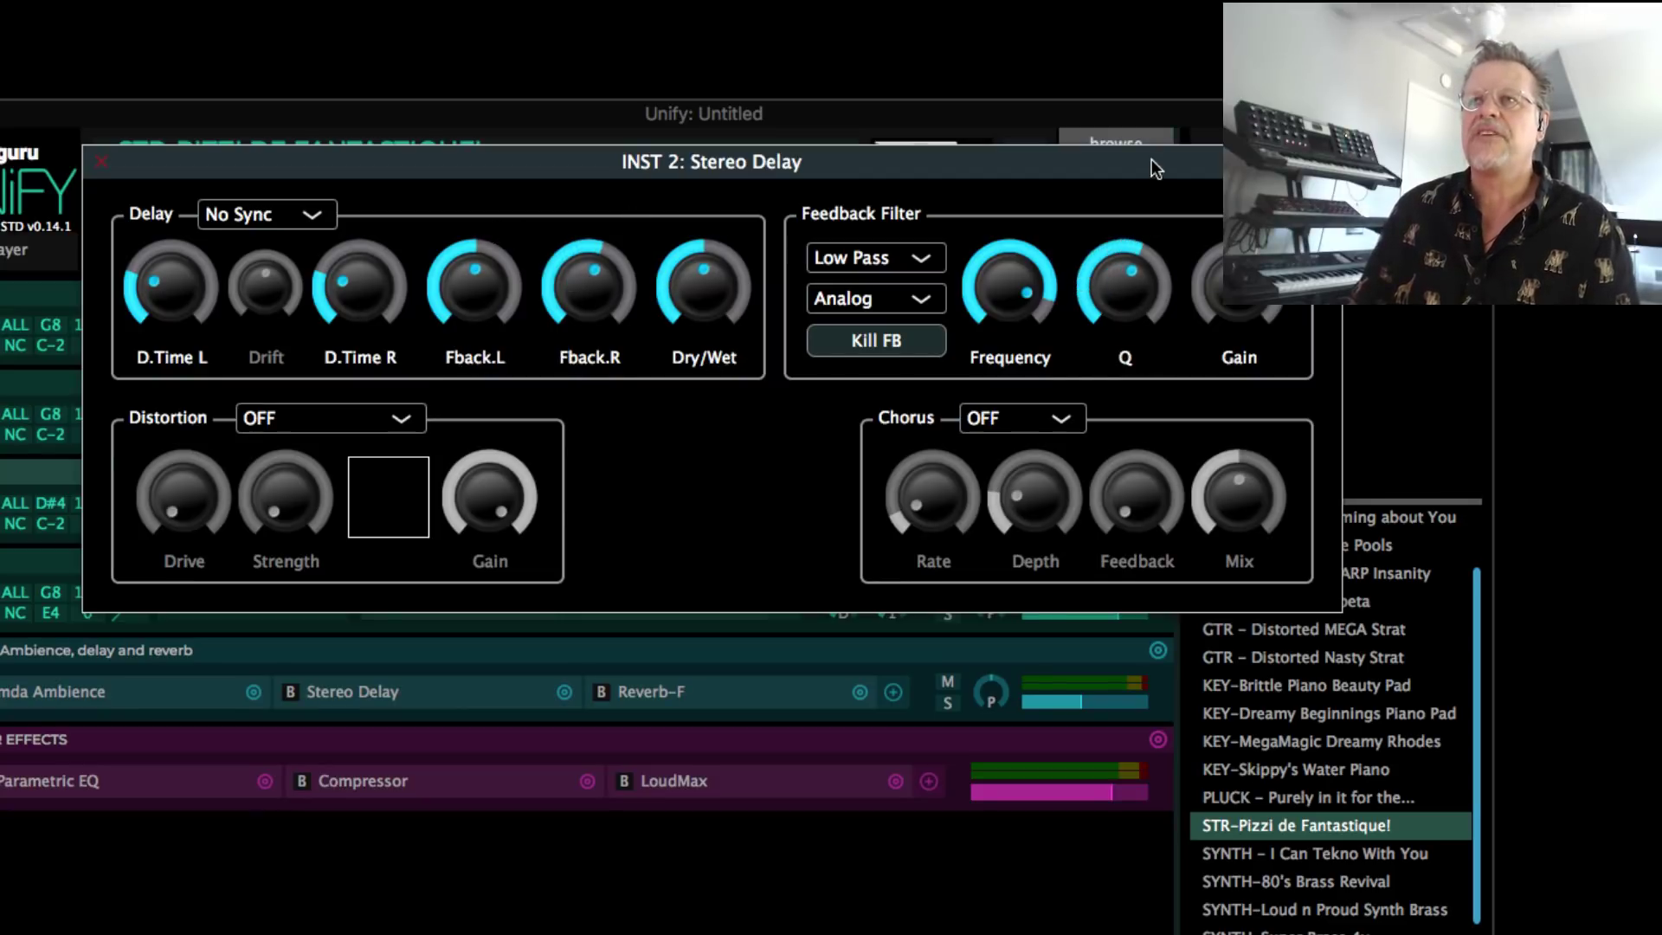
{"action": "left_click", "coordinate": [865, 338]}
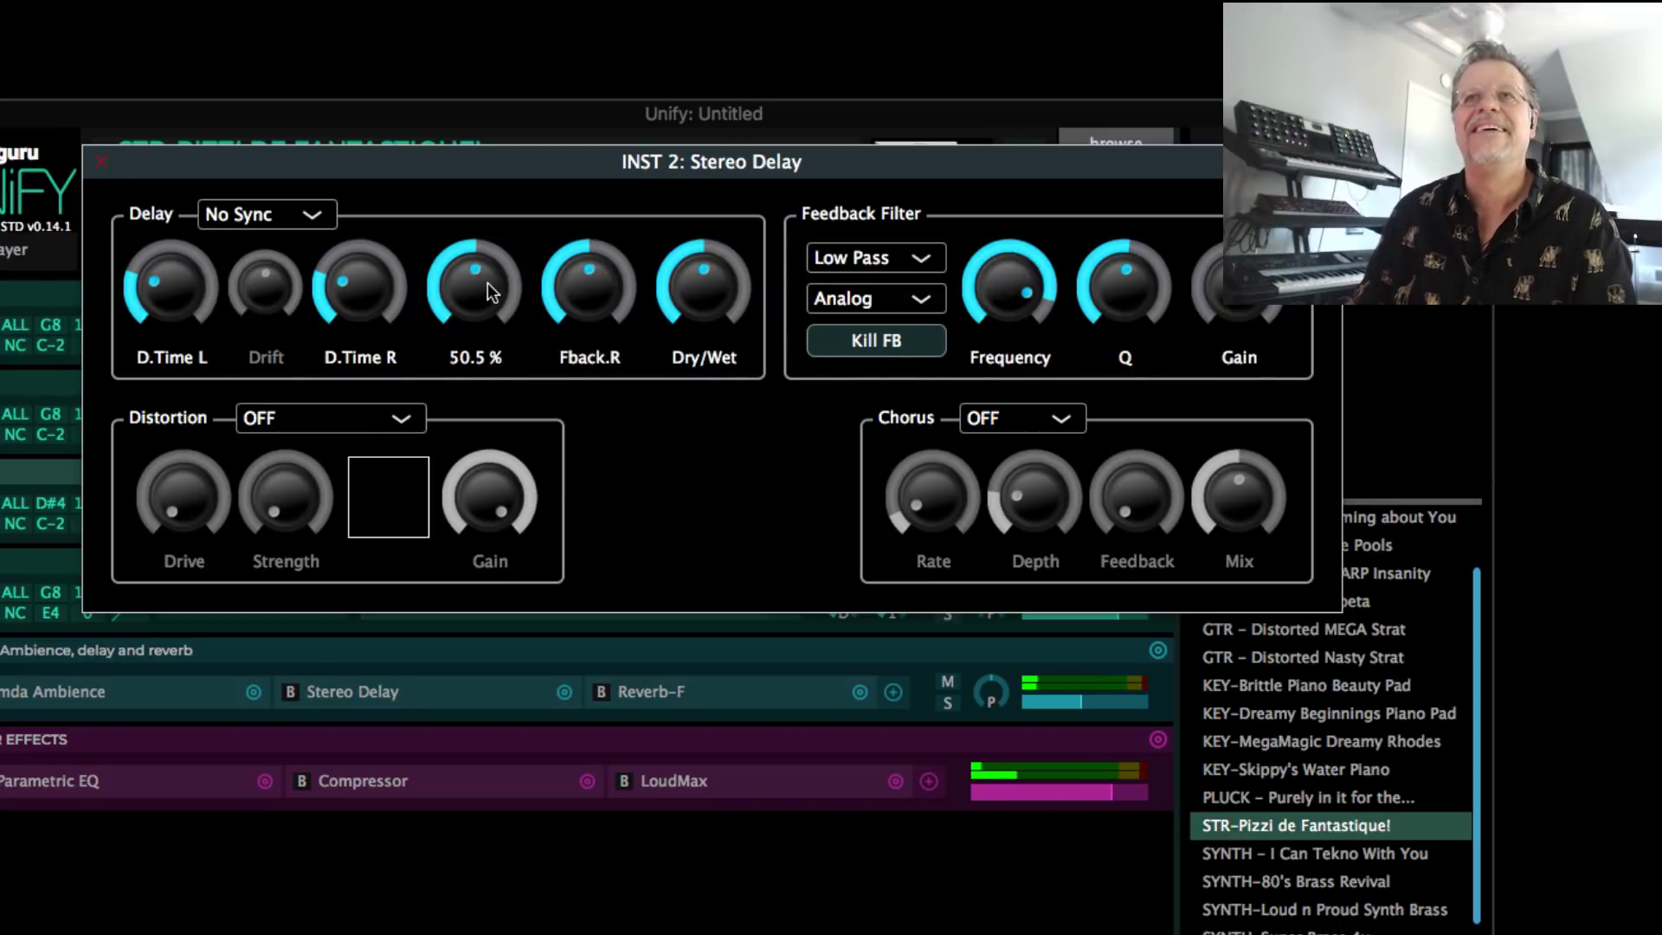
{"action": "left_click_drag", "start_coordinate": [486, 282], "coordinate": [489, 303]}
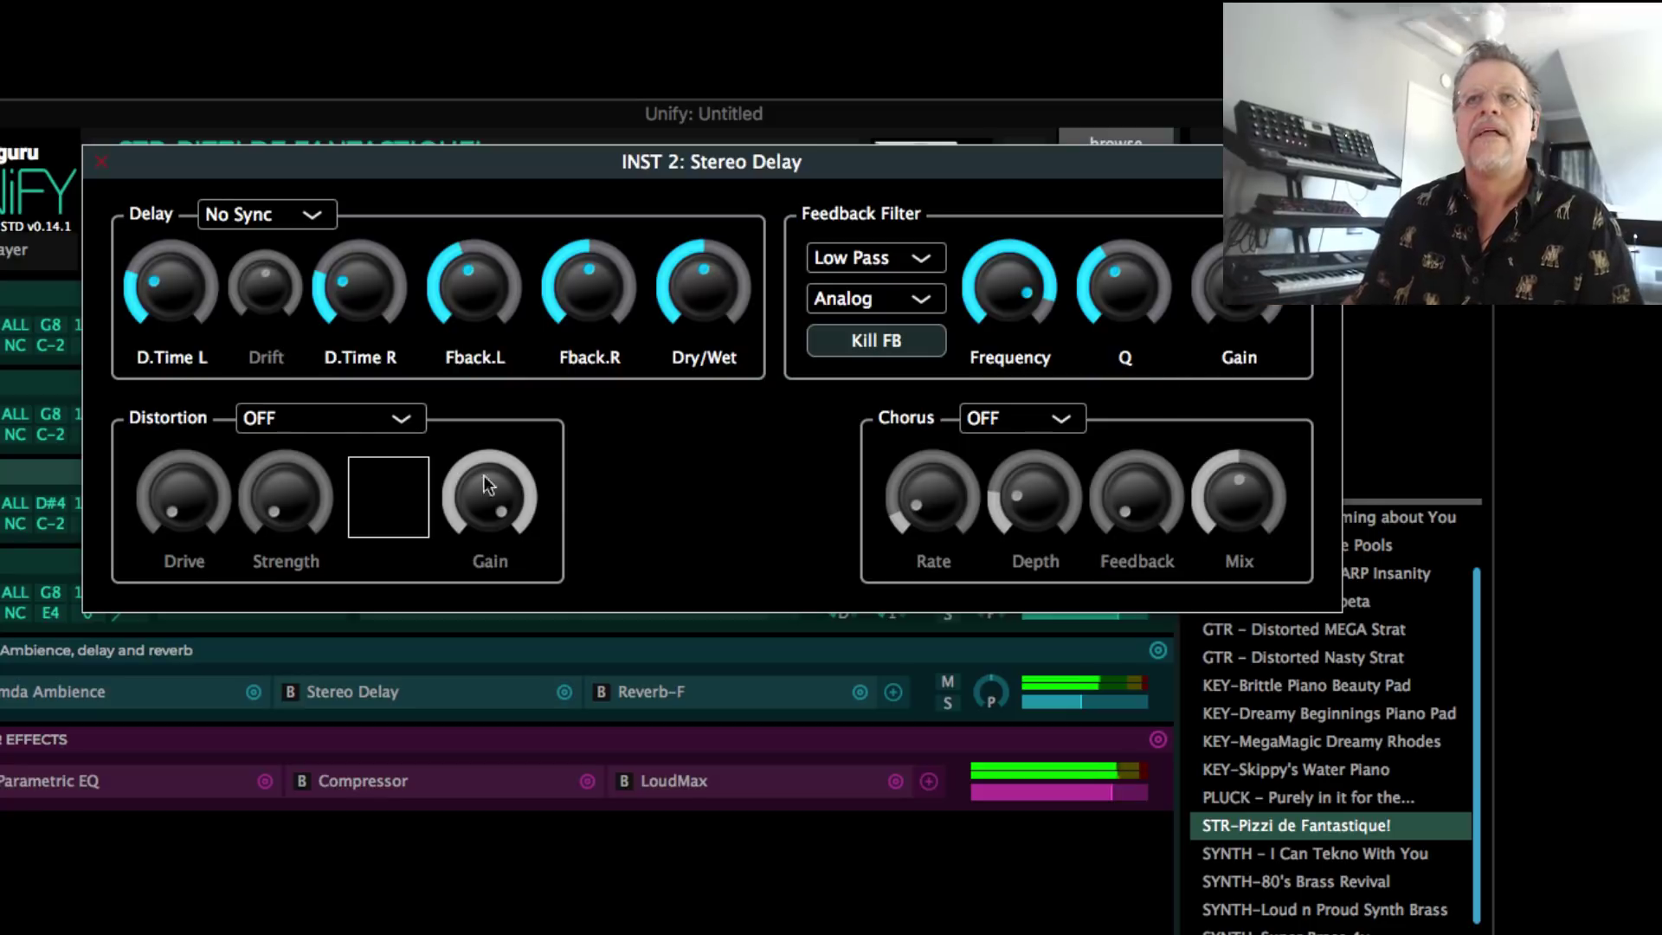
Turn on Soft Clip distortion in the Stereo Delay, raise its Strength and Drive, and lower its Gain
{"action": "left_click", "coordinate": [298, 417]}
{"action": "left_click", "coordinate": [325, 563]}
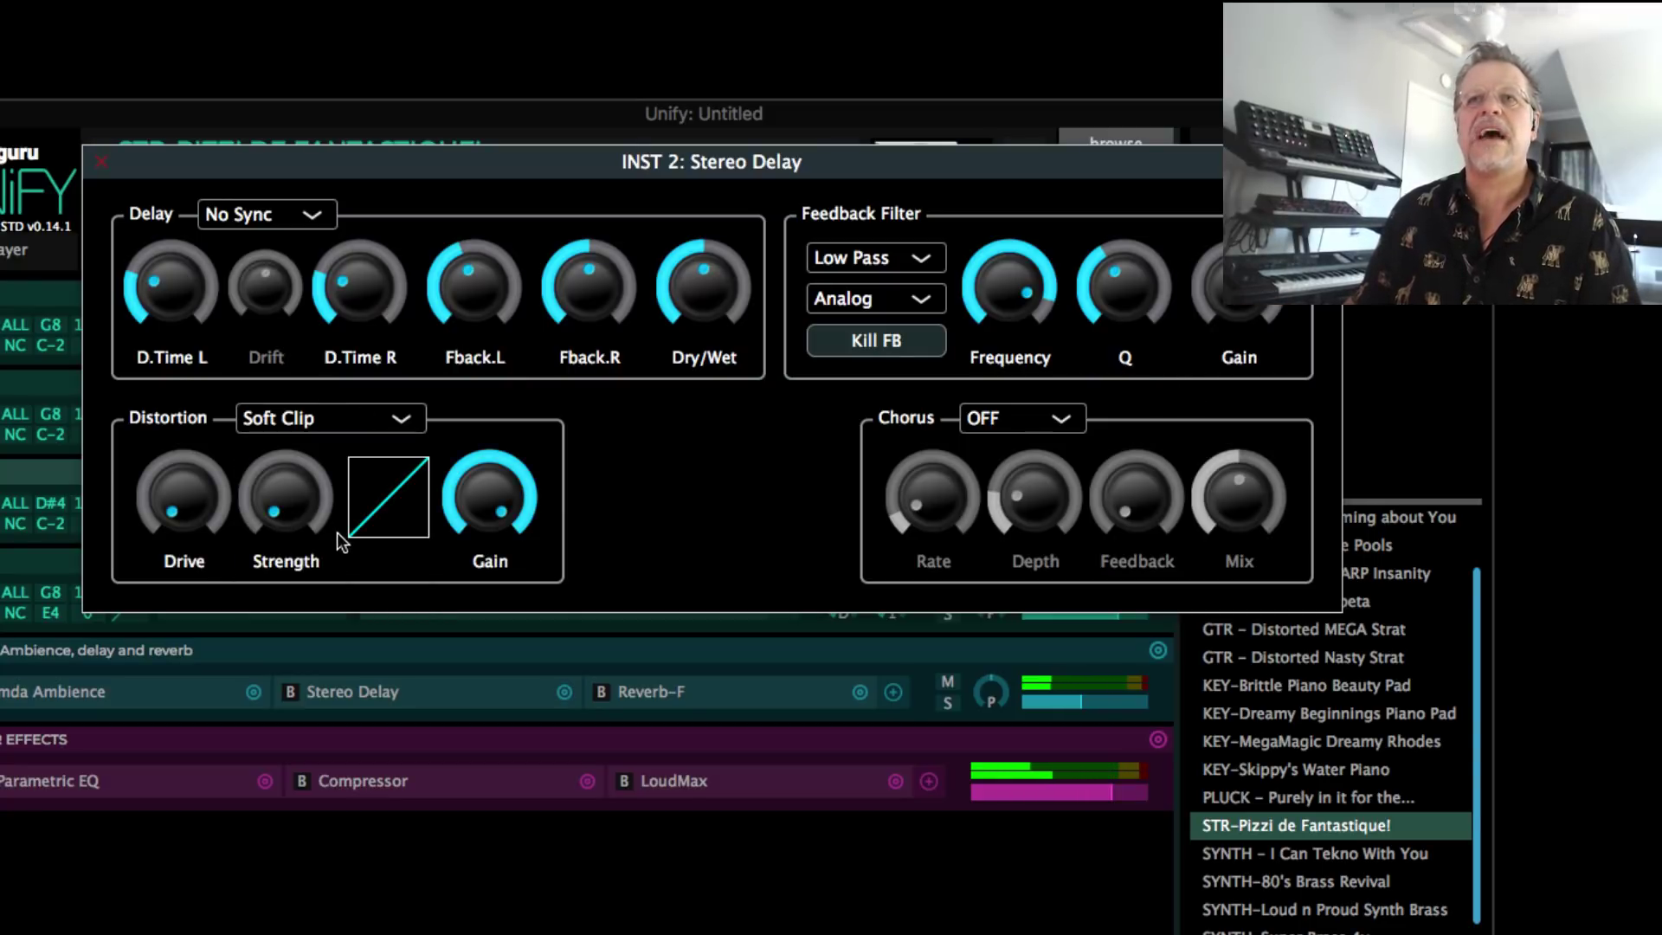
{"action": "left_click_drag", "start_coordinate": [286, 506], "coordinate": [336, 322]}
{"action": "left_click_drag", "start_coordinate": [191, 502], "coordinate": [242, 281]}
{"action": "left_click_drag", "start_coordinate": [485, 561], "coordinate": [479, 602]}
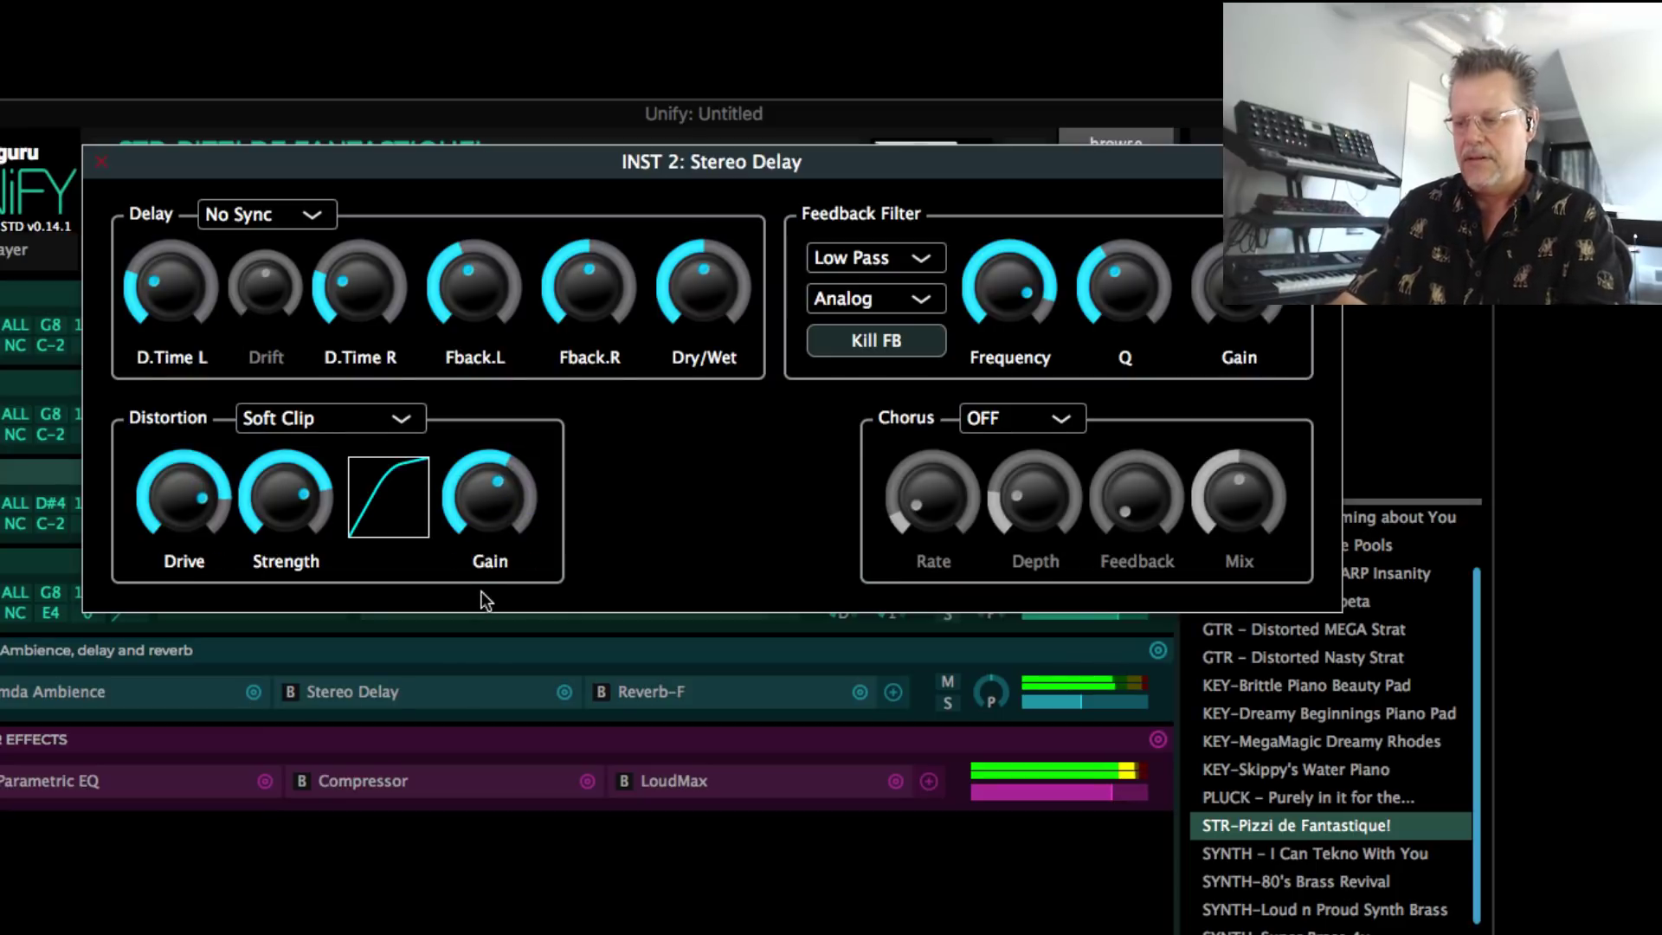
Set the delay's chorus to Multi, try high chorus feedback before lowering it near minimum, and unsolo the second layer
{"action": "left_click", "coordinate": [1025, 424]}
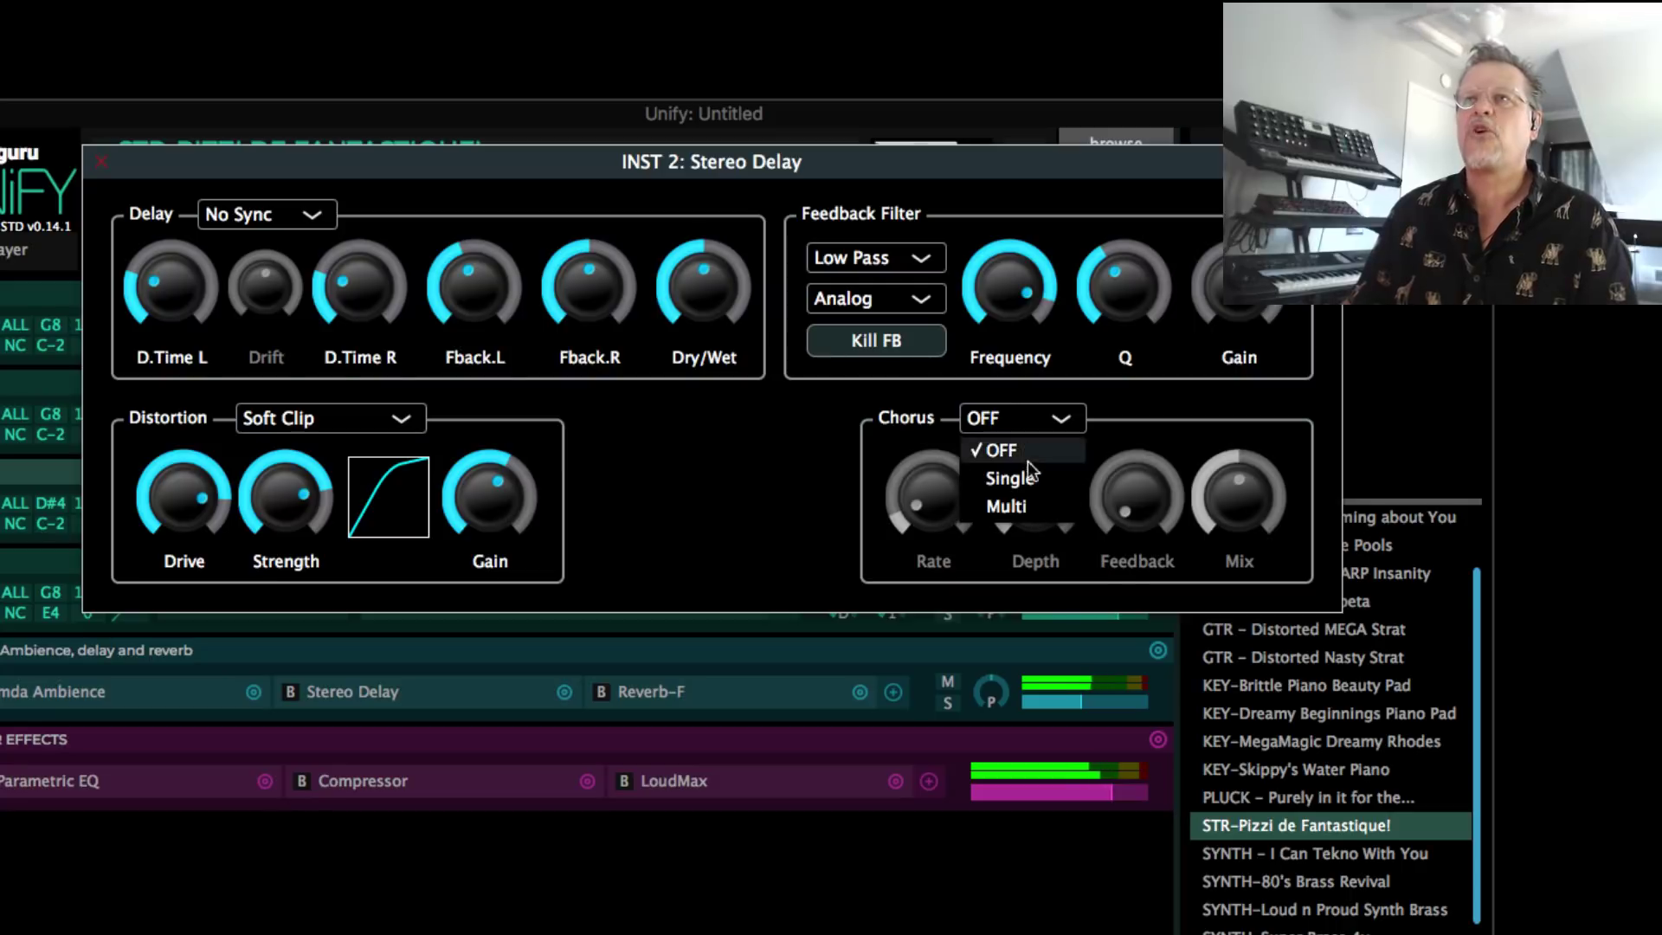
{"action": "left_click", "coordinate": [1030, 508]}
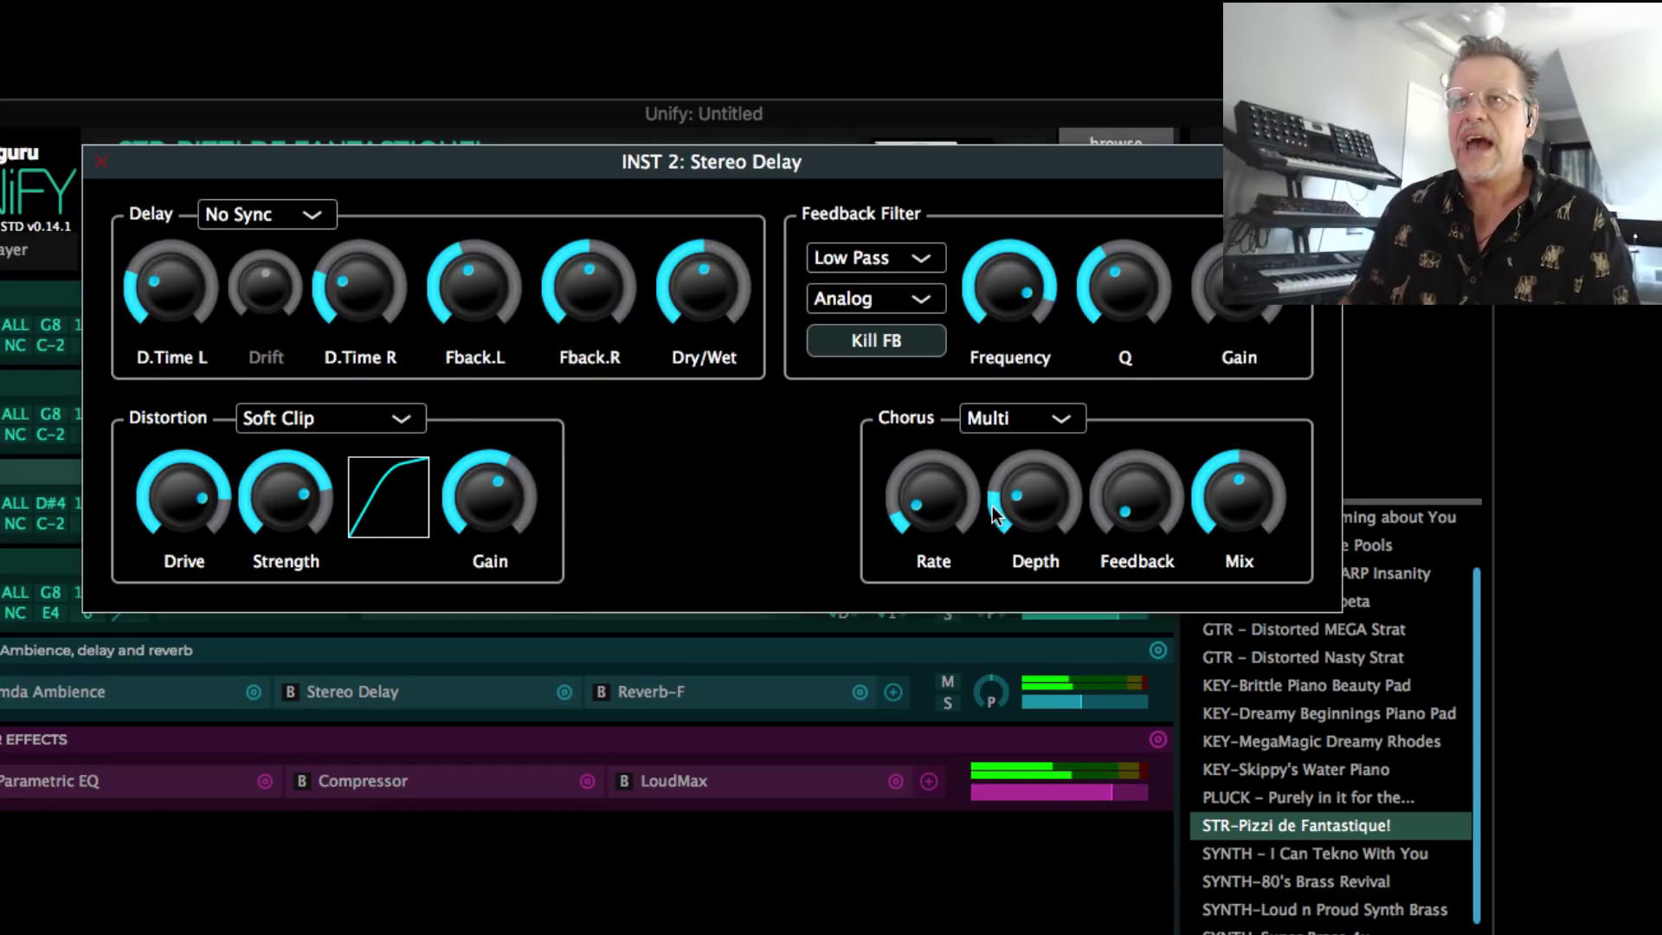
{"action": "left_click_drag", "start_coordinate": [1144, 512], "coordinate": [1181, 295]}
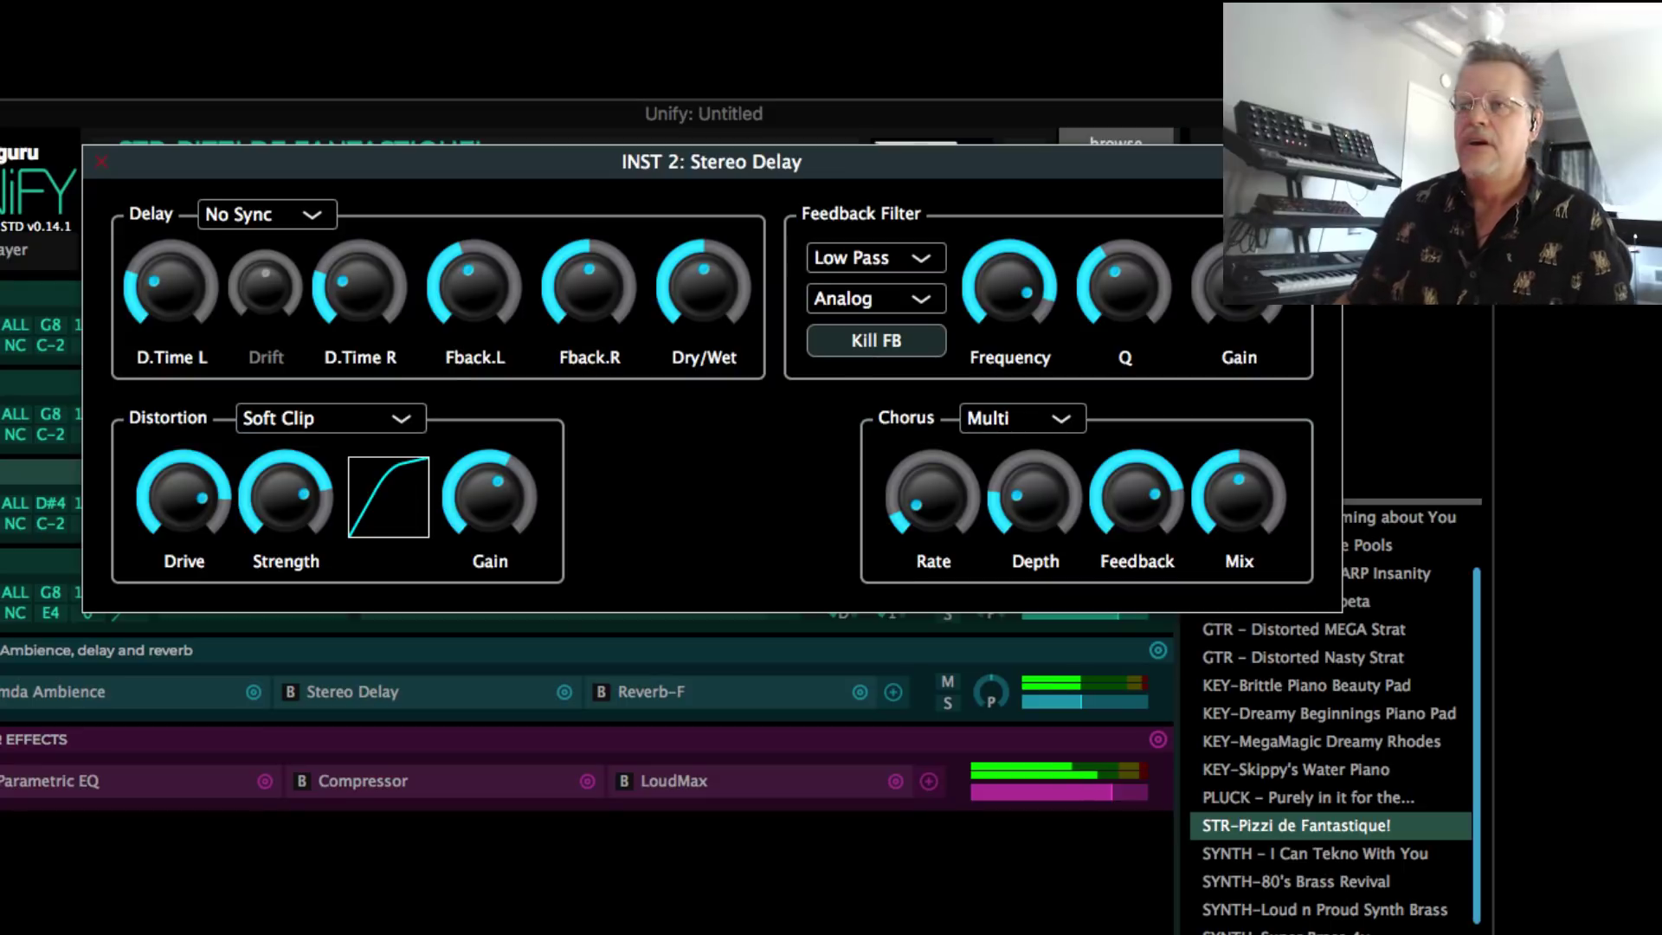
{"action": "left_click_drag", "start_coordinate": [1137, 497], "coordinate": [1146, 720]}
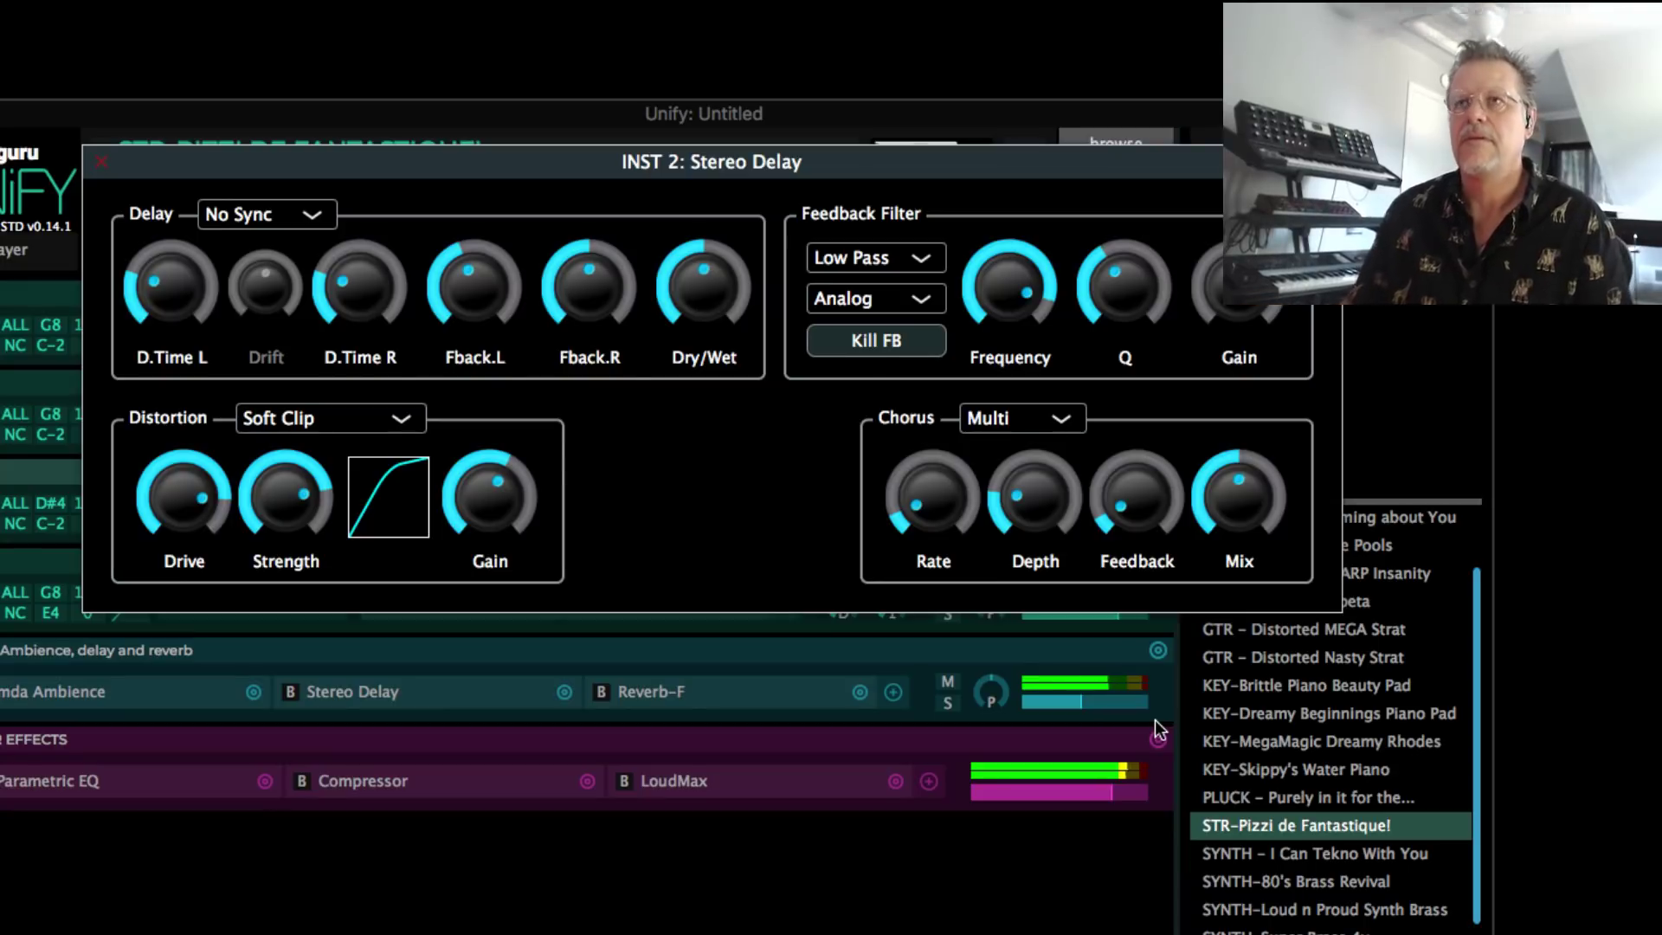
{"action": "left_click", "coordinate": [96, 158]}
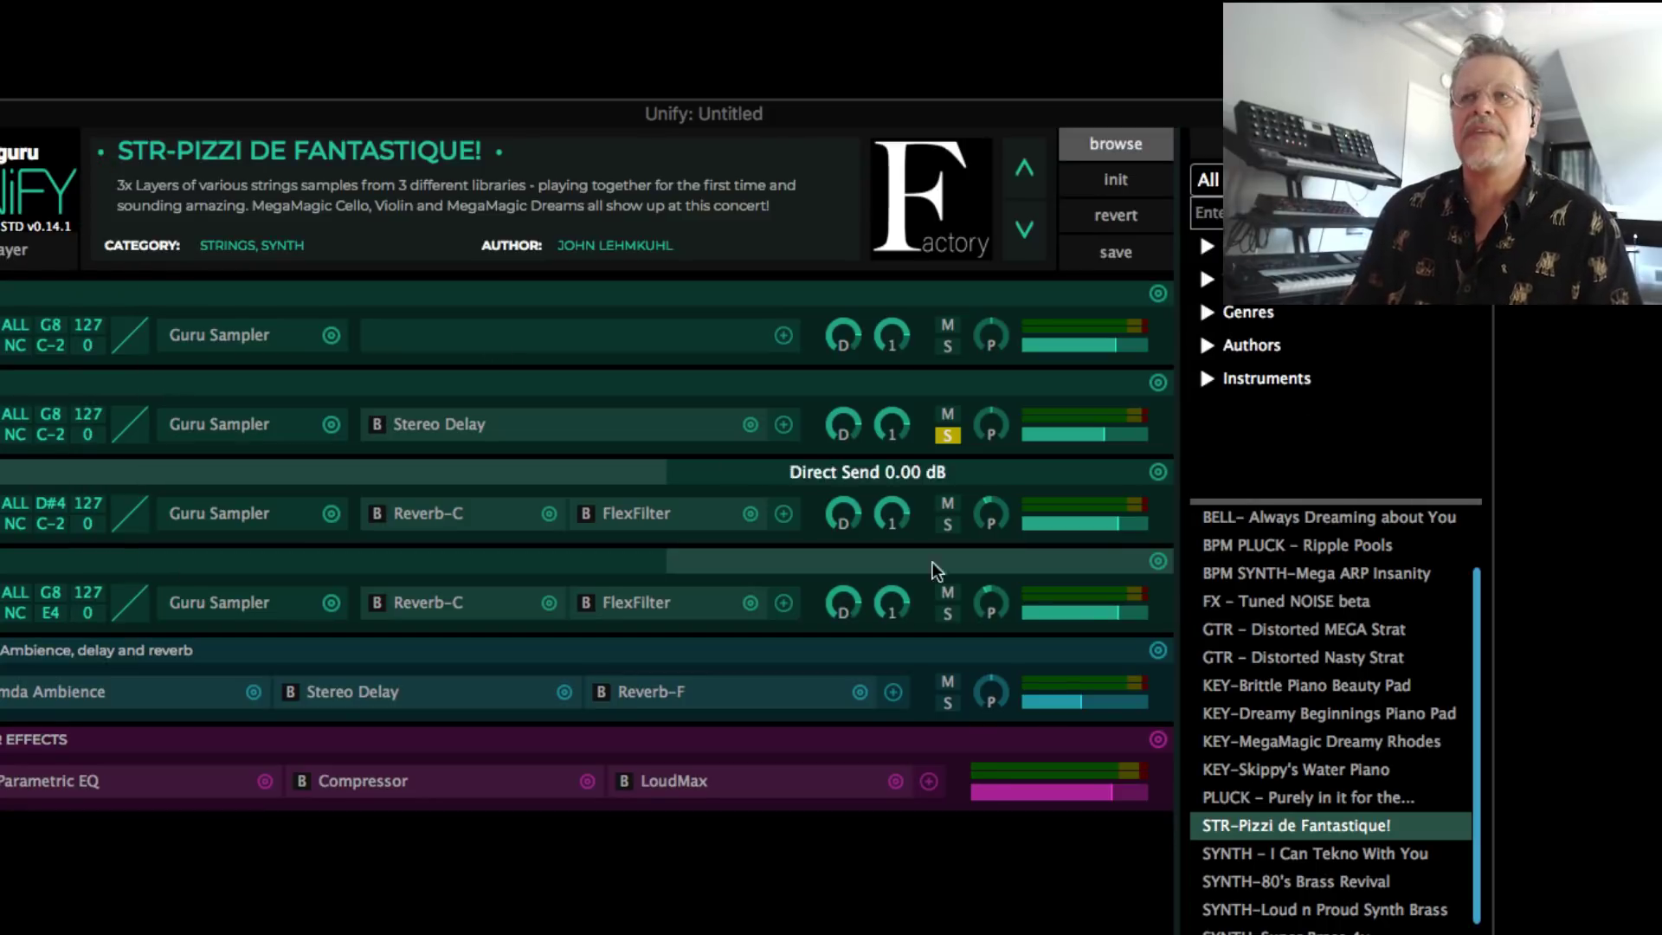
{"action": "left_click", "coordinate": [946, 435]}
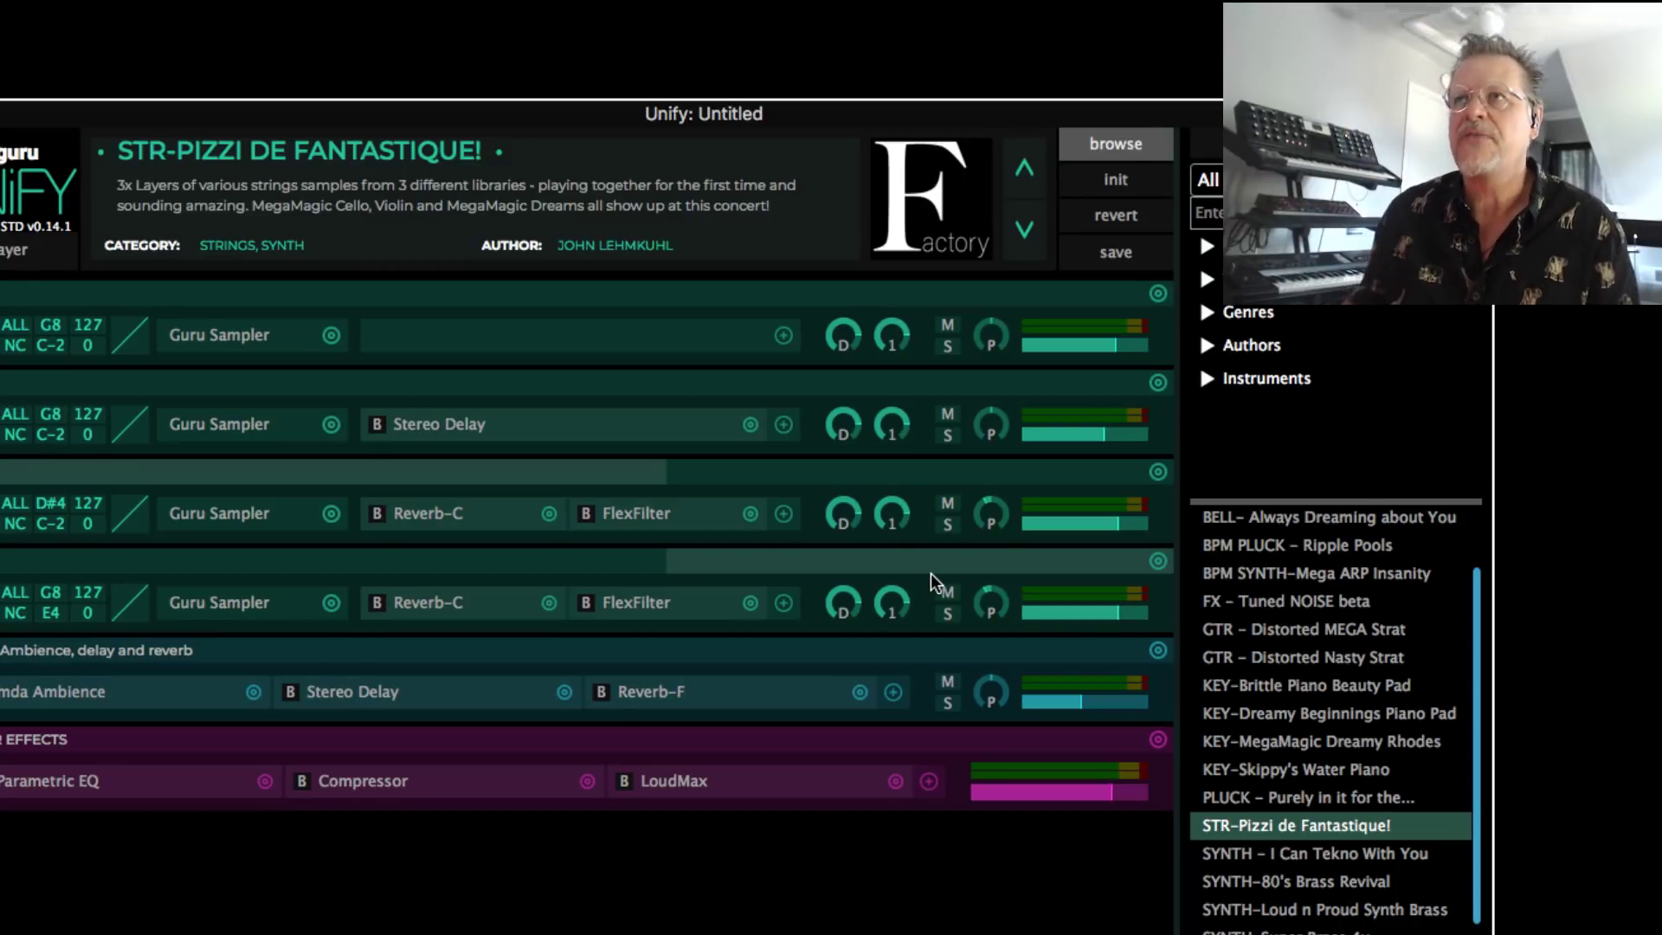
Reset to an empty patch and show its MIDI layers
{"action": "left_click", "coordinate": [1119, 185]}
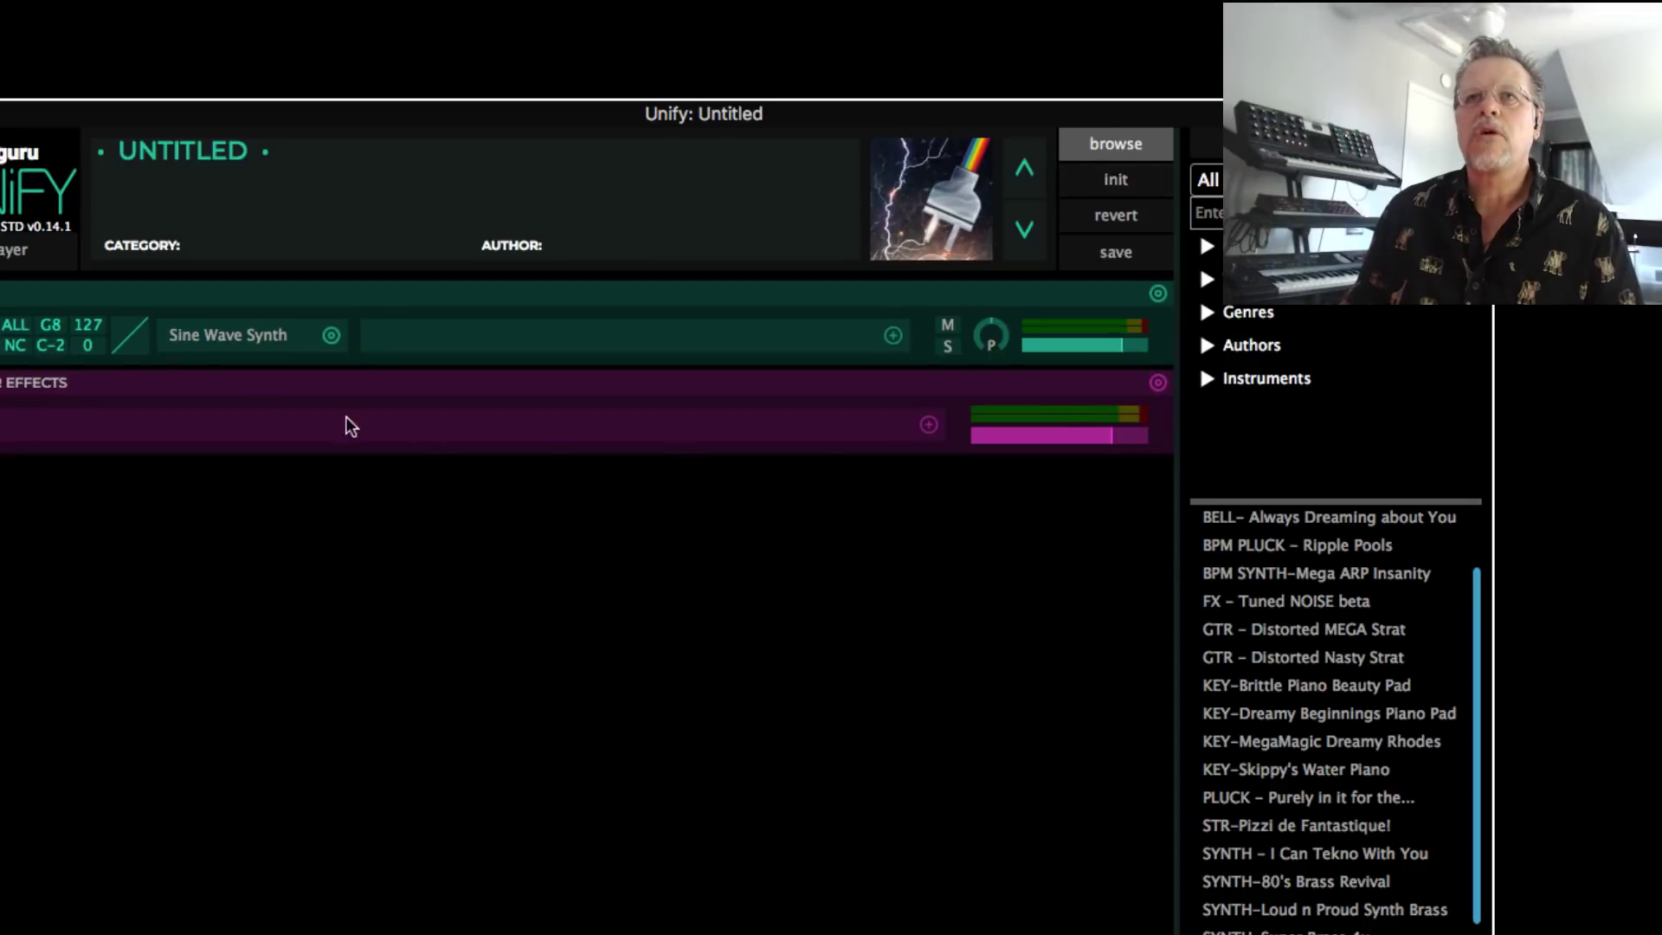
{"action": "left_click", "coordinate": [18, 250]}
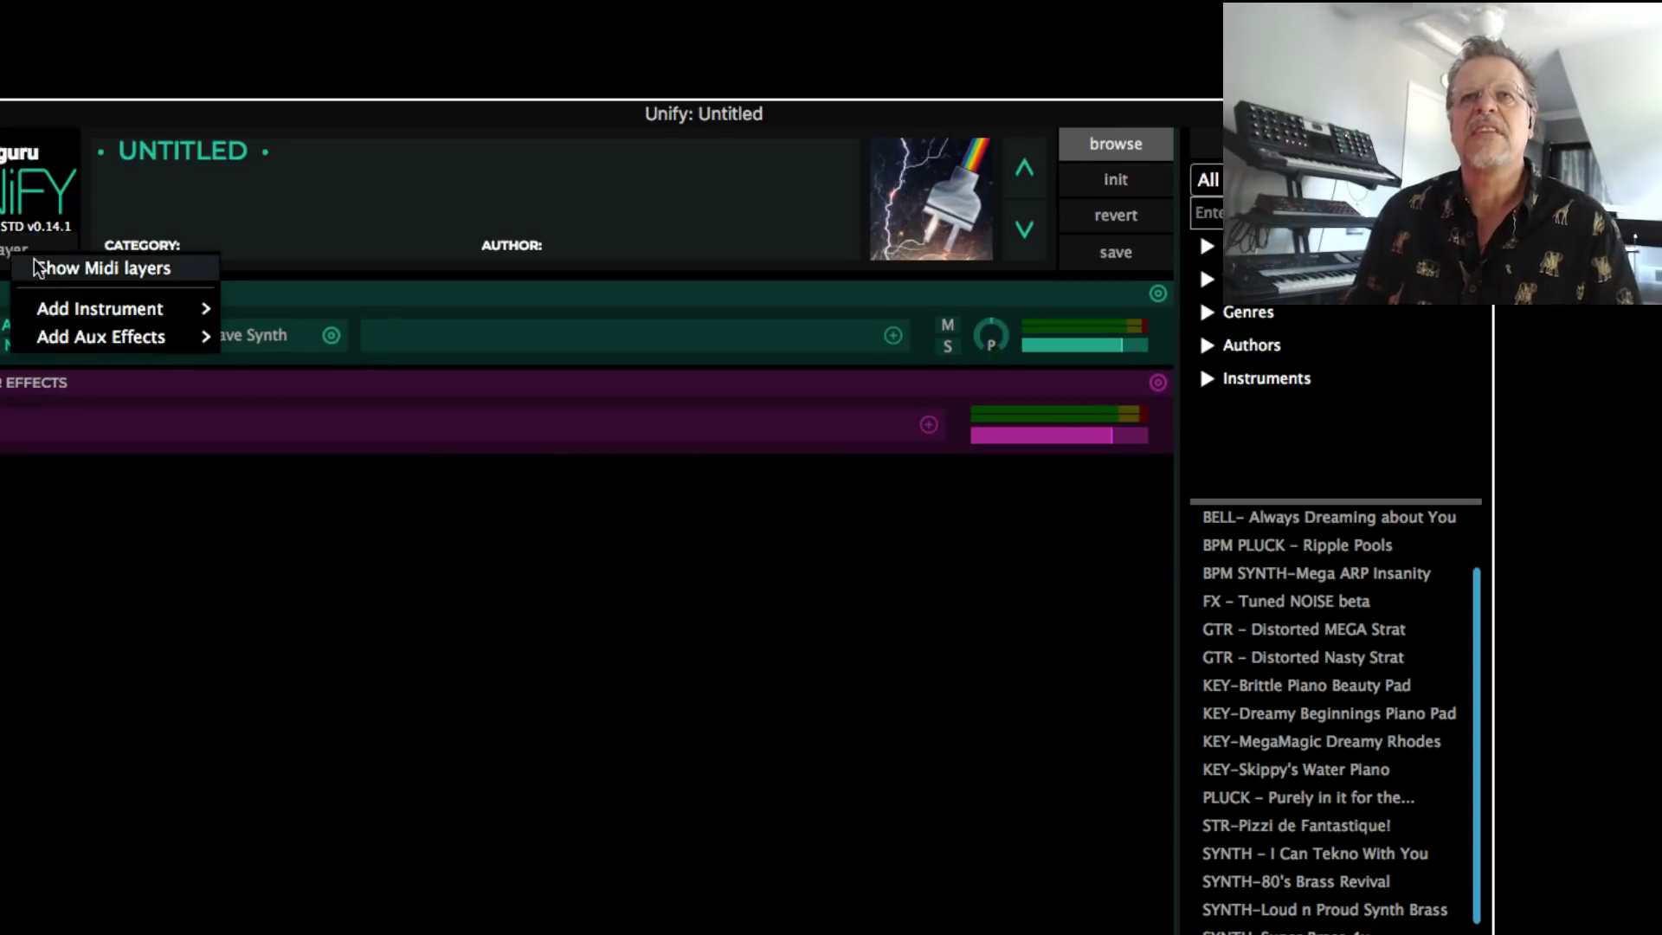
{"action": "left_click", "coordinate": [74, 266]}
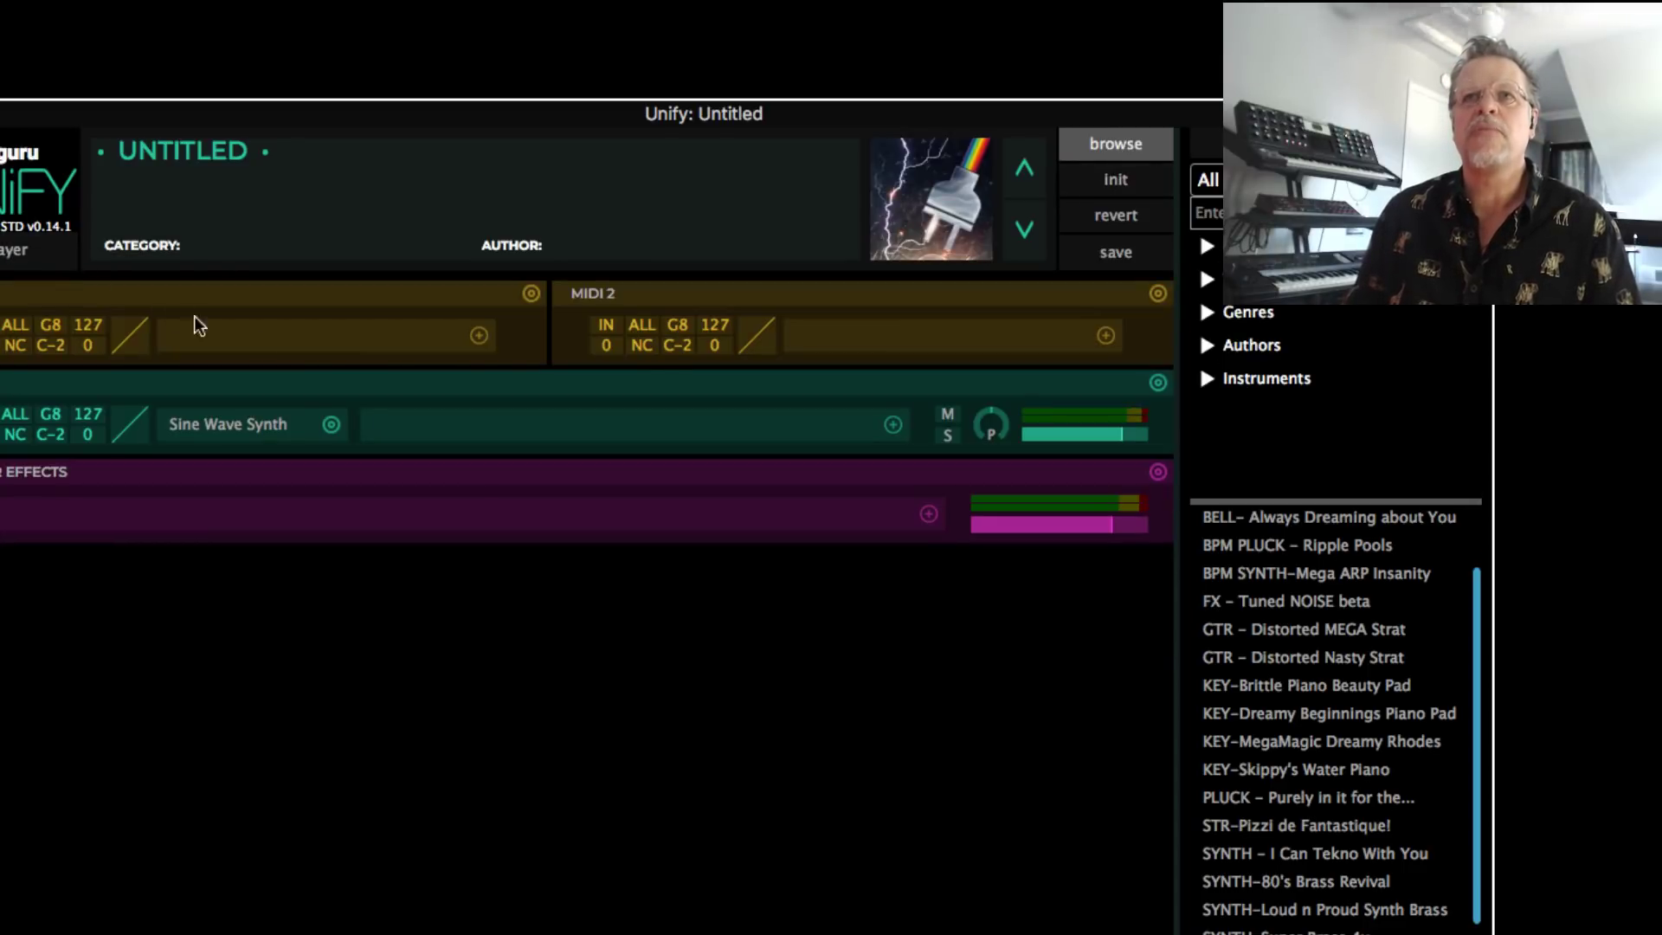
Compare the Unify Standard MIDI effect categories with the full MIDI effects list available for the first MIDI layer
{"action": "left_click", "coordinate": [481, 336]}
{"action": "mouse_move", "coordinate": [673, 387]}
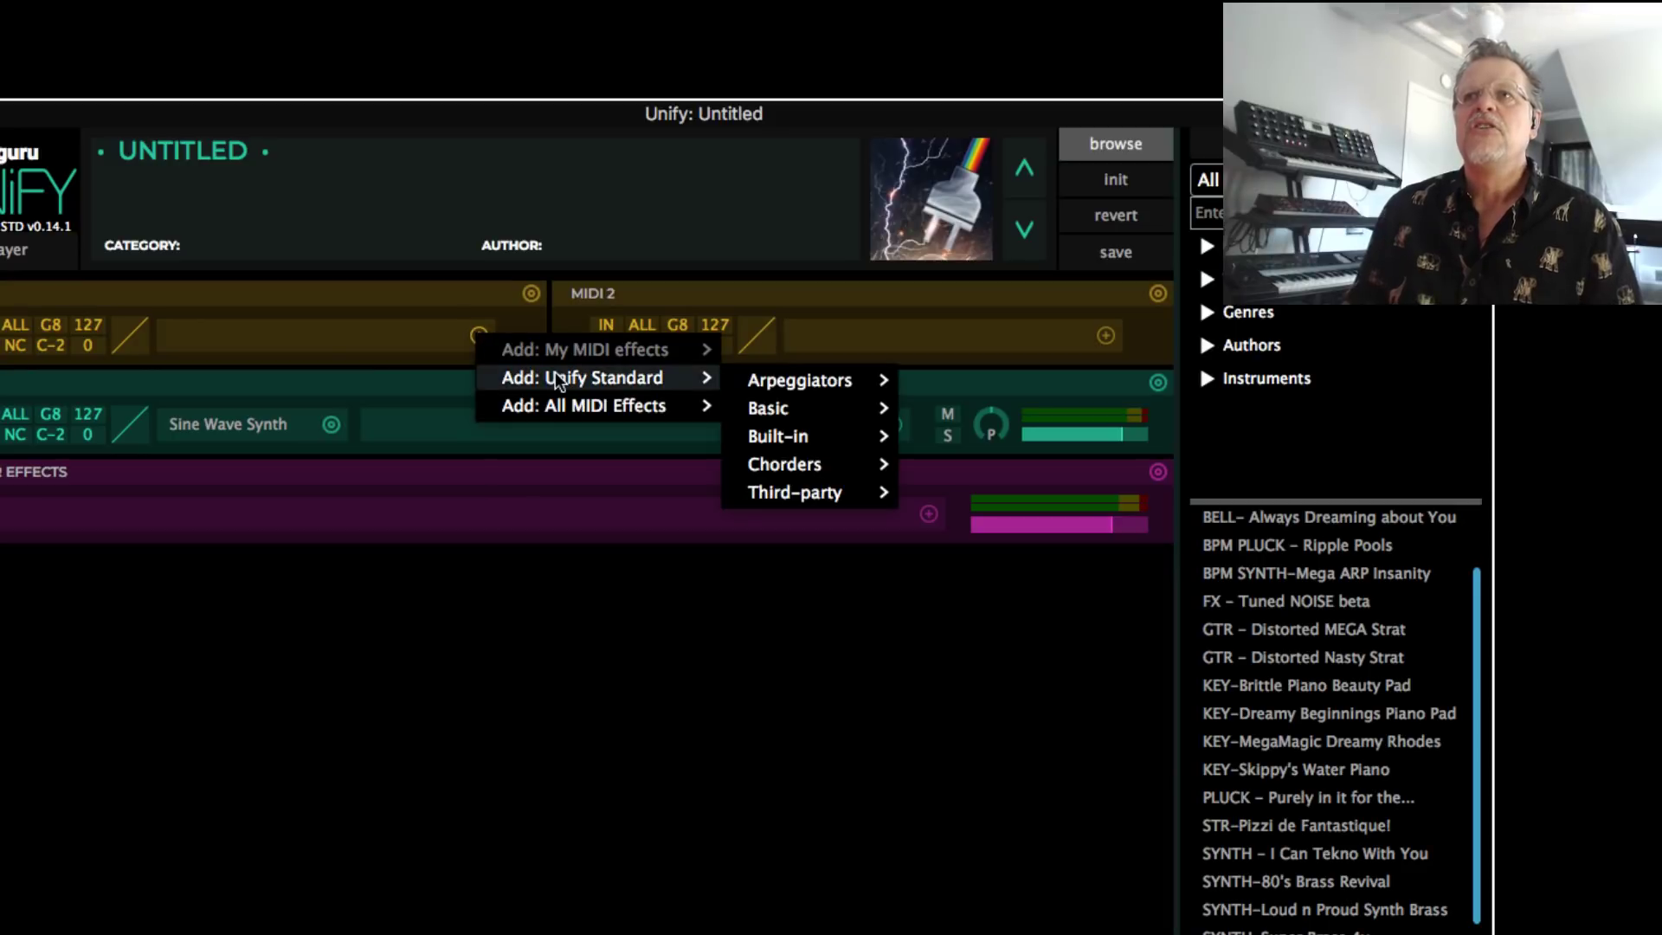
{"action": "mouse_move", "coordinate": [754, 400]}
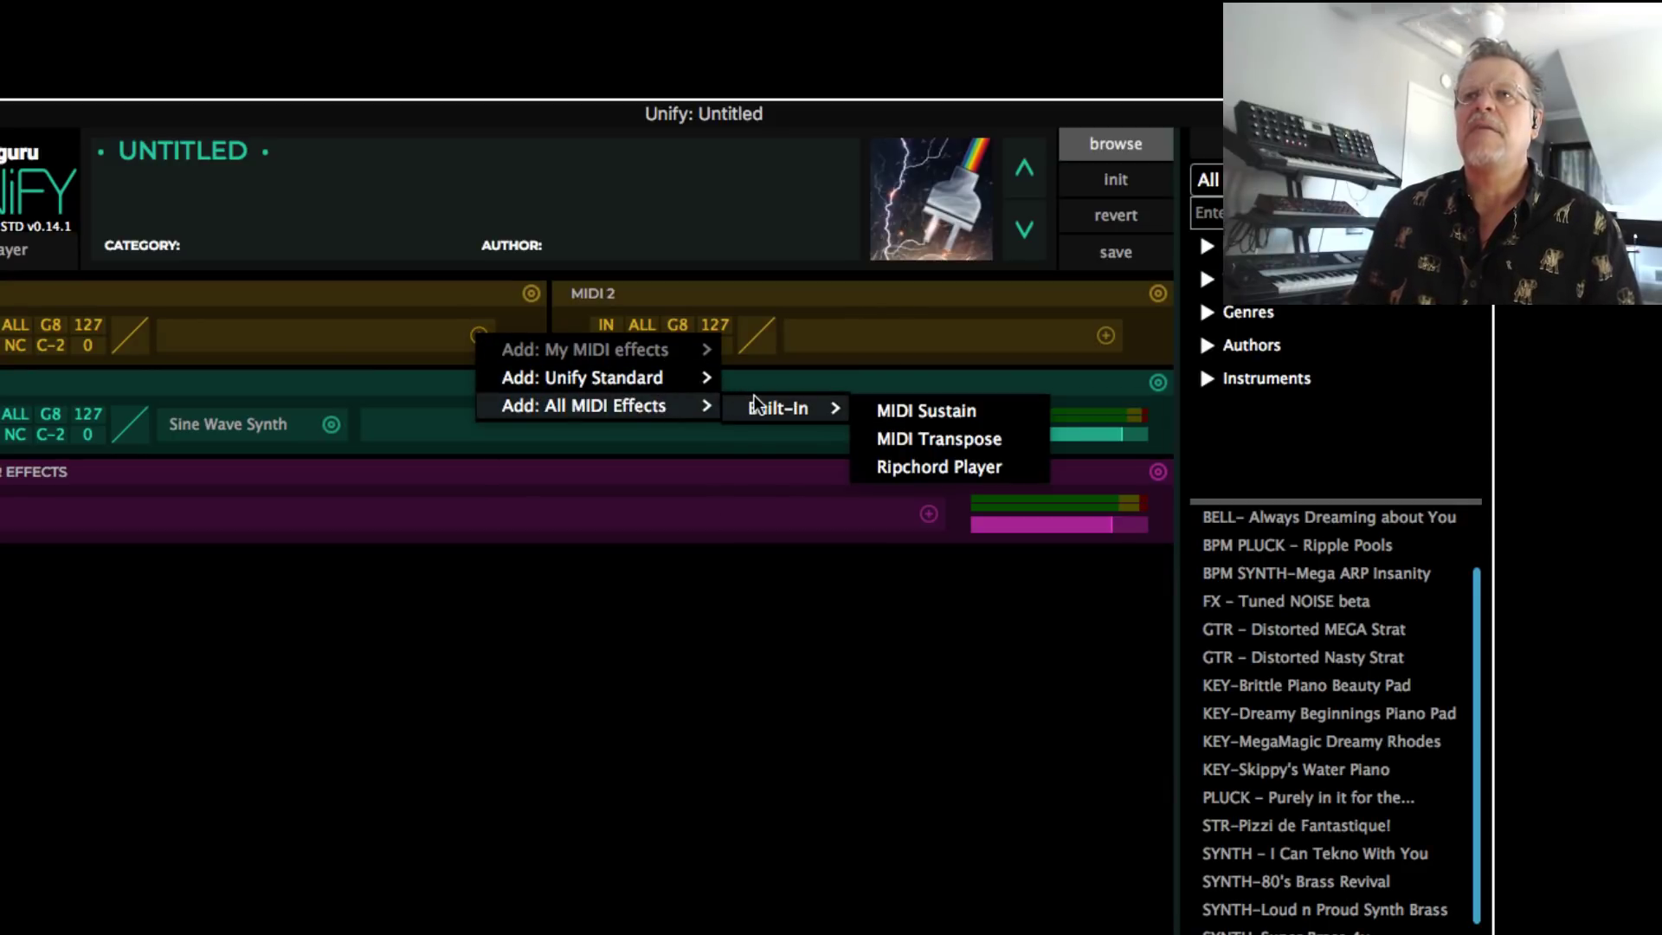
{"action": "left_click", "coordinate": [833, 758]}
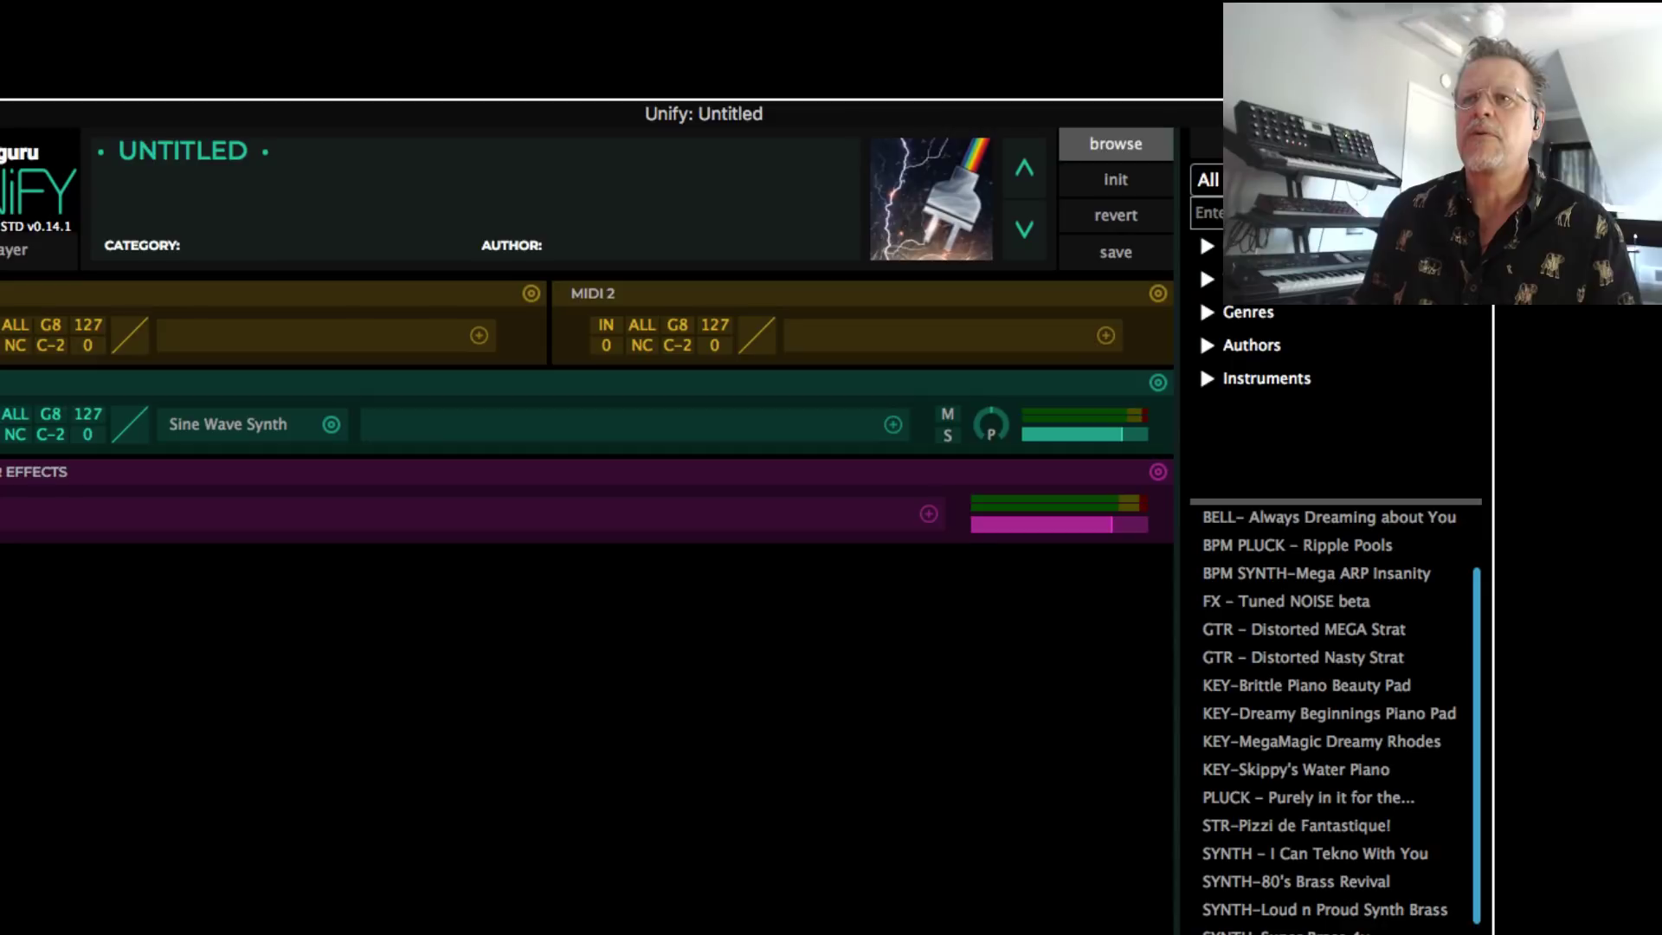
Open the plug-in subset editor for MIDI effects and select the My MIDI effects subset
{"action": "left_click", "coordinate": [160, 338]}
{"action": "left_click", "coordinate": [92, 299]}
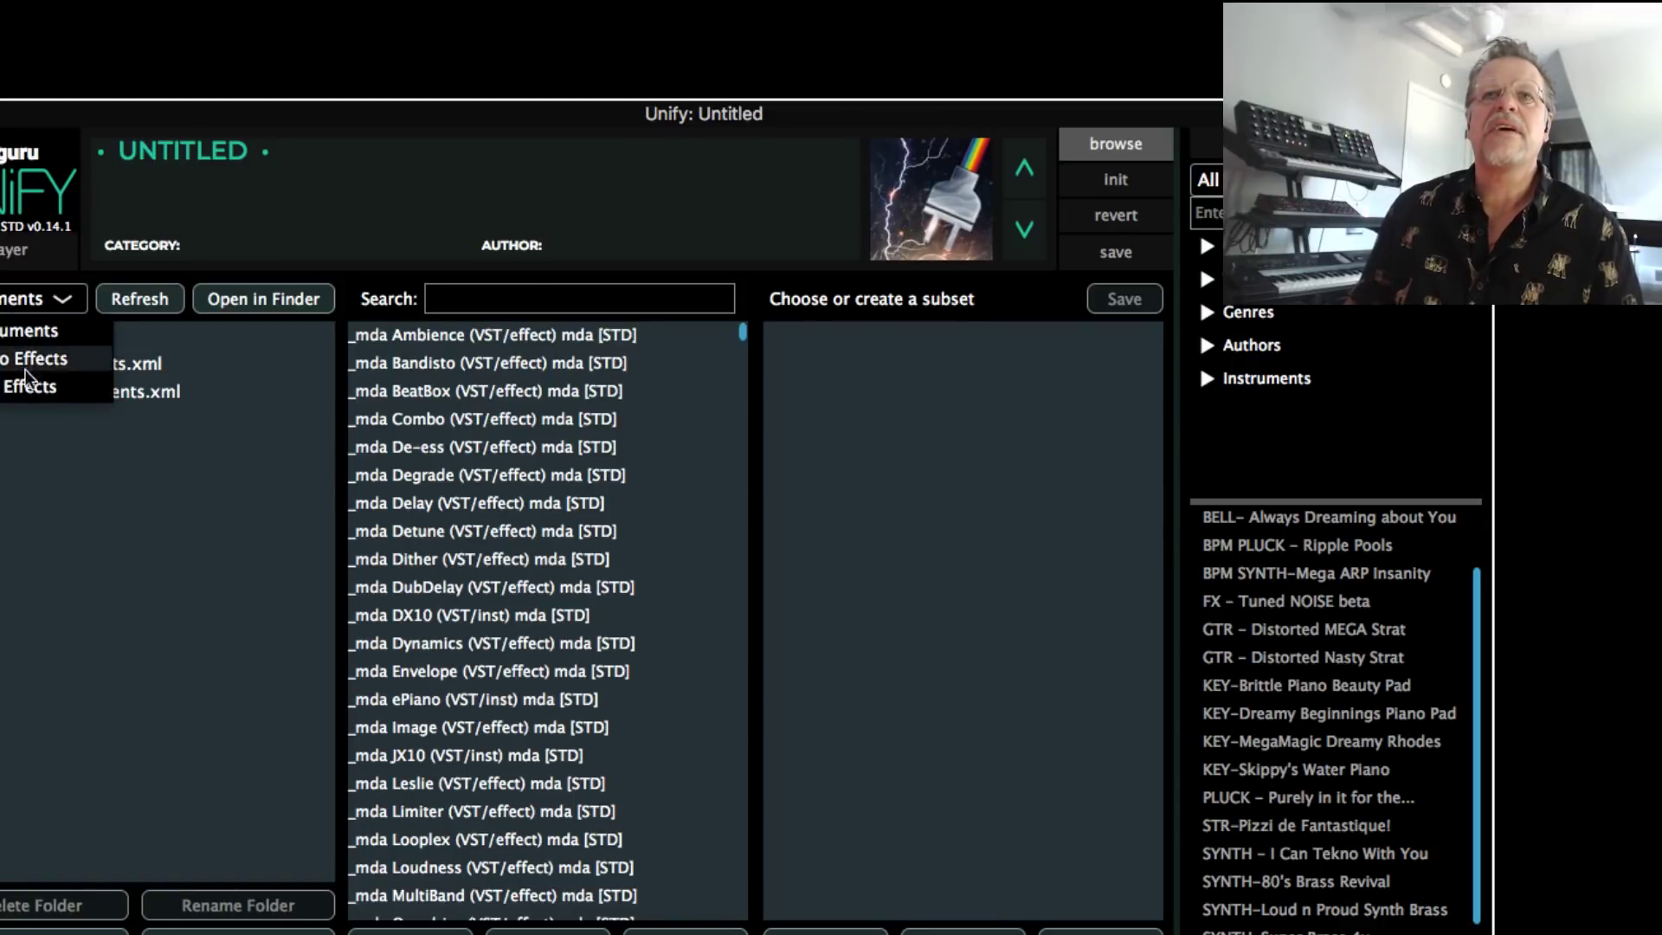
{"action": "left_click", "coordinate": [78, 386]}
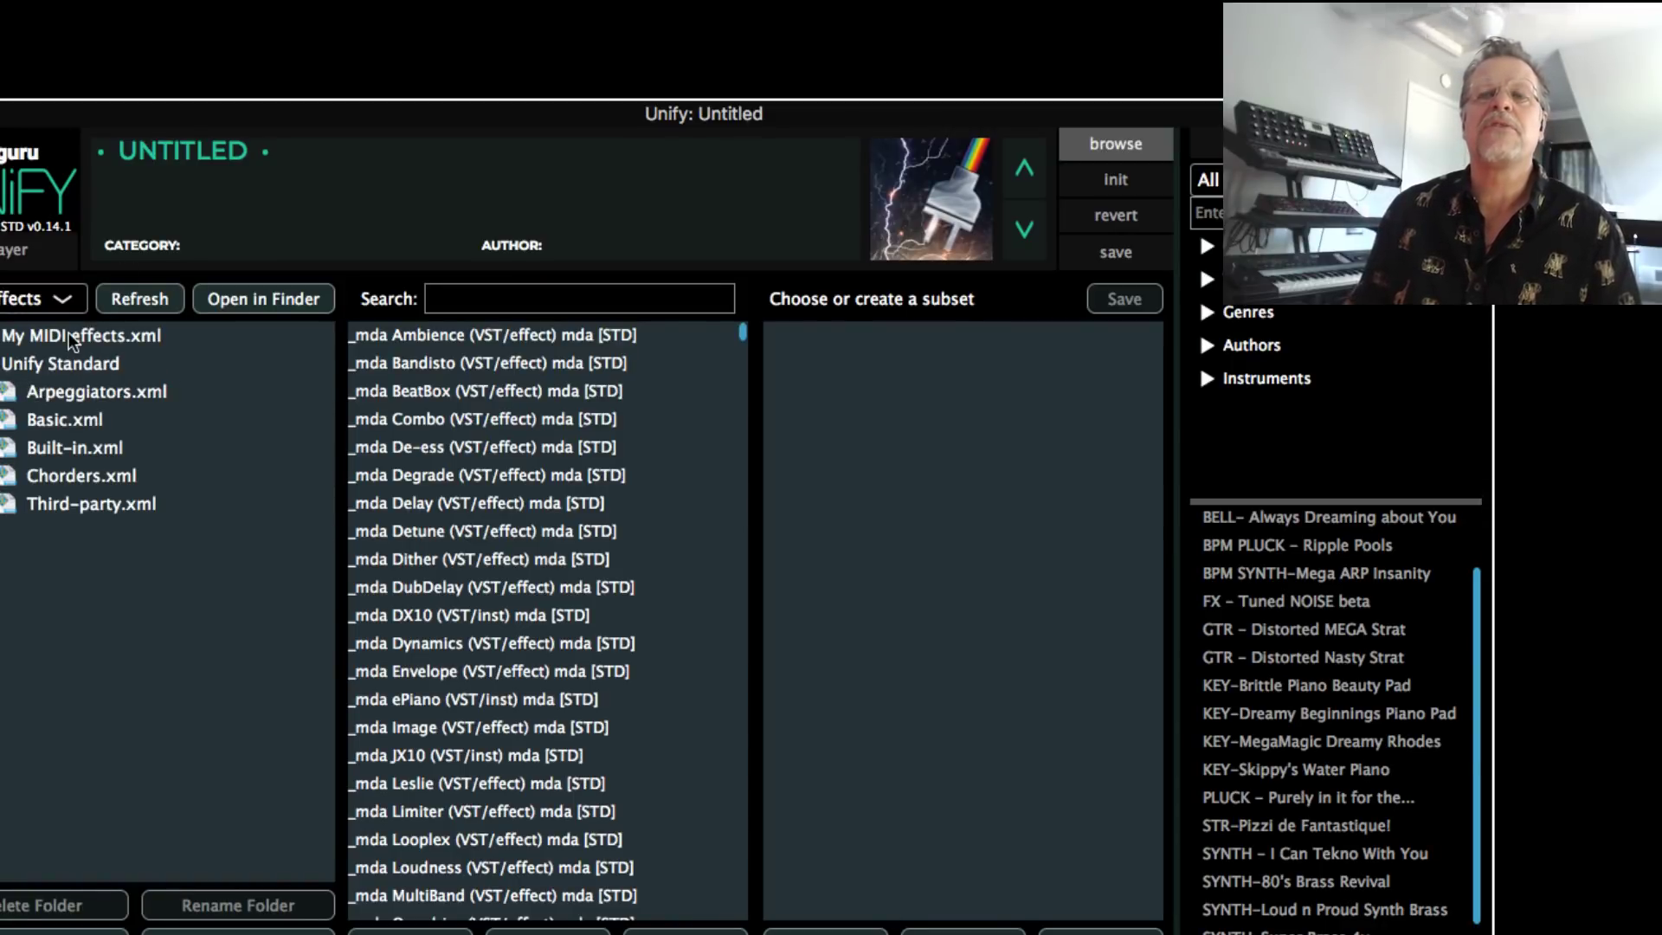
{"action": "left_click", "coordinate": [71, 337]}
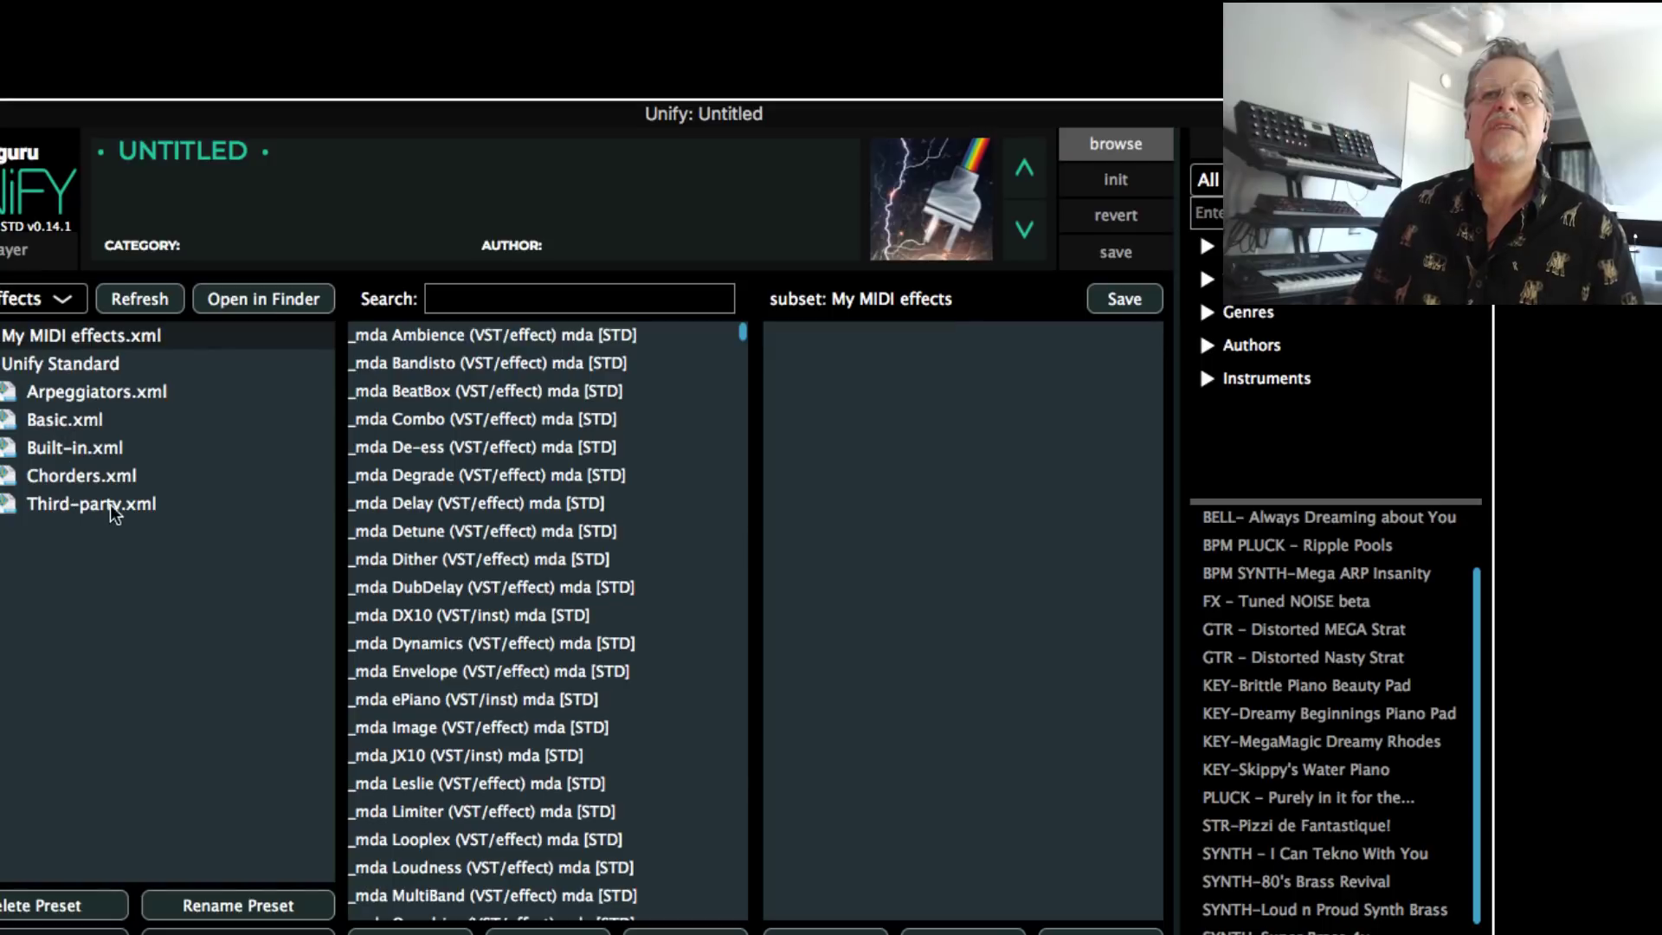
Open the Third-party MIDI effects subset and search the plug-in list for "cut", "cat" and "ct"
{"action": "left_click", "coordinate": [87, 509]}
{"action": "left_click", "coordinate": [465, 300]}
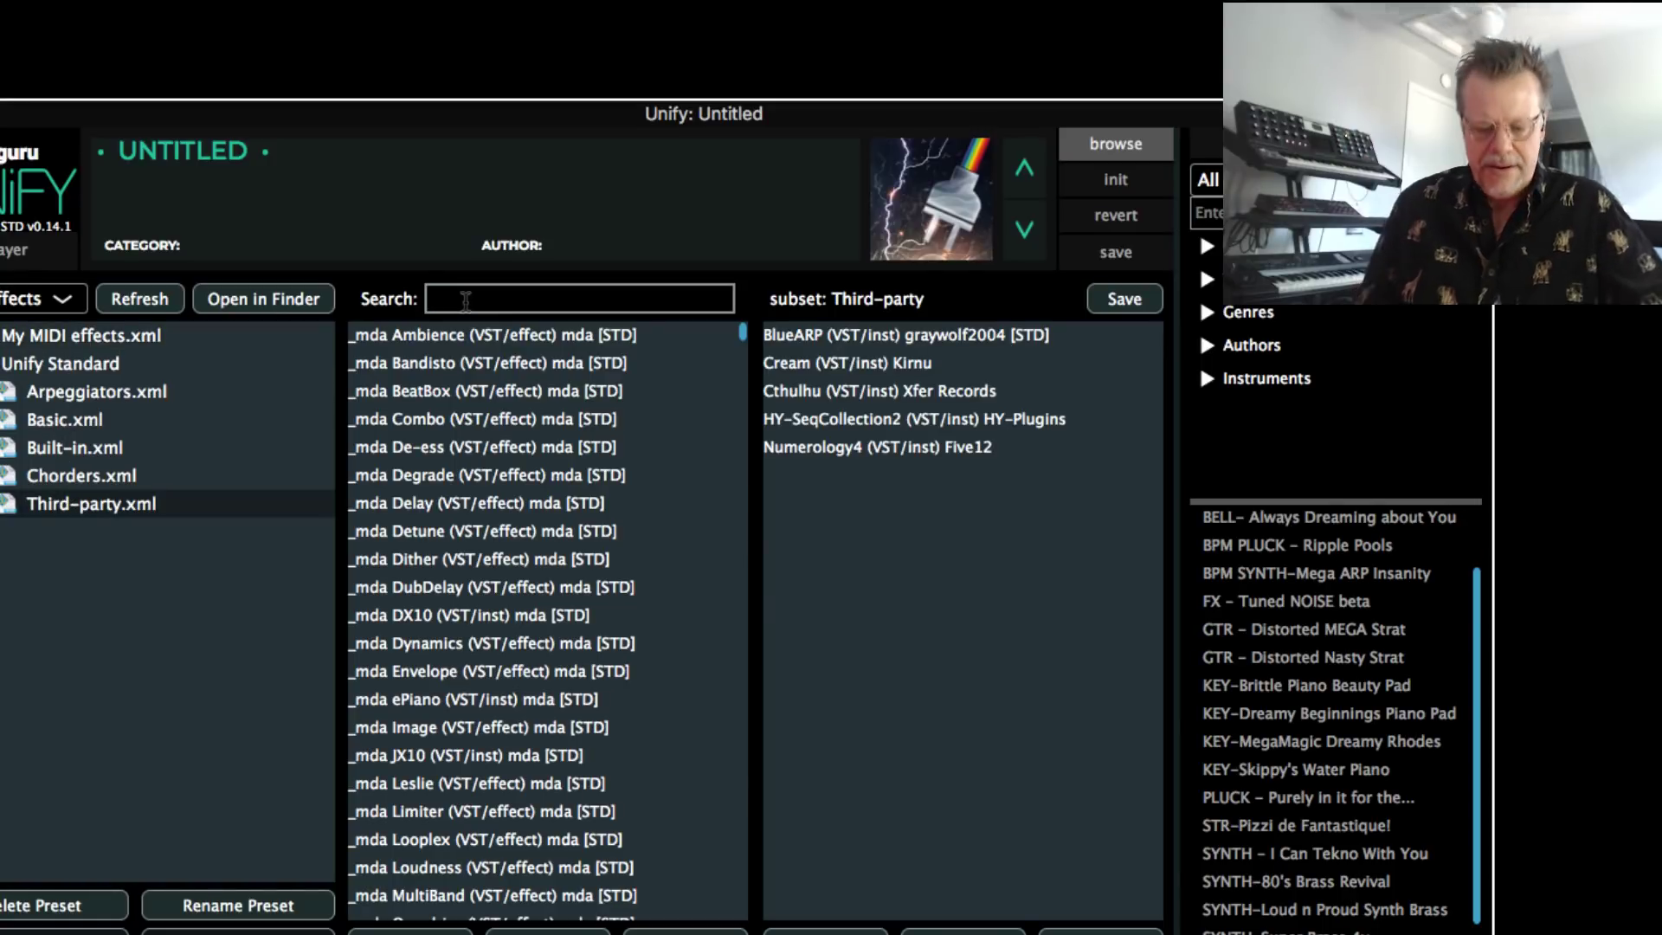
{"action": "type", "text": "cuth"}
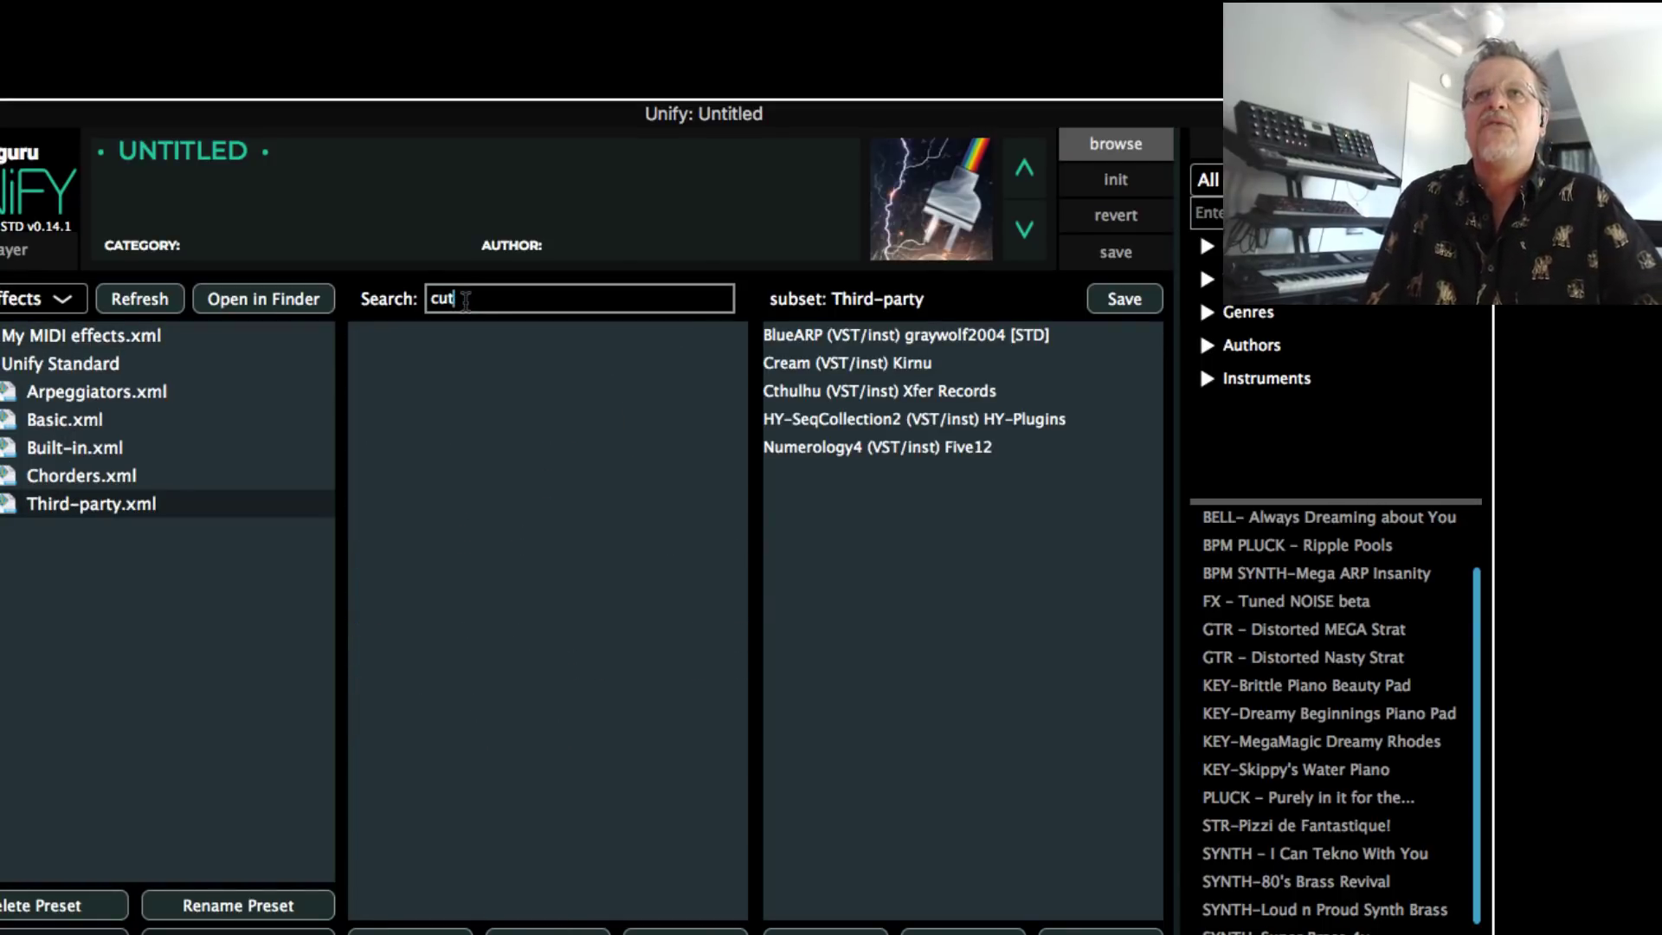
{"action": "key", "text": "BackSpace"}
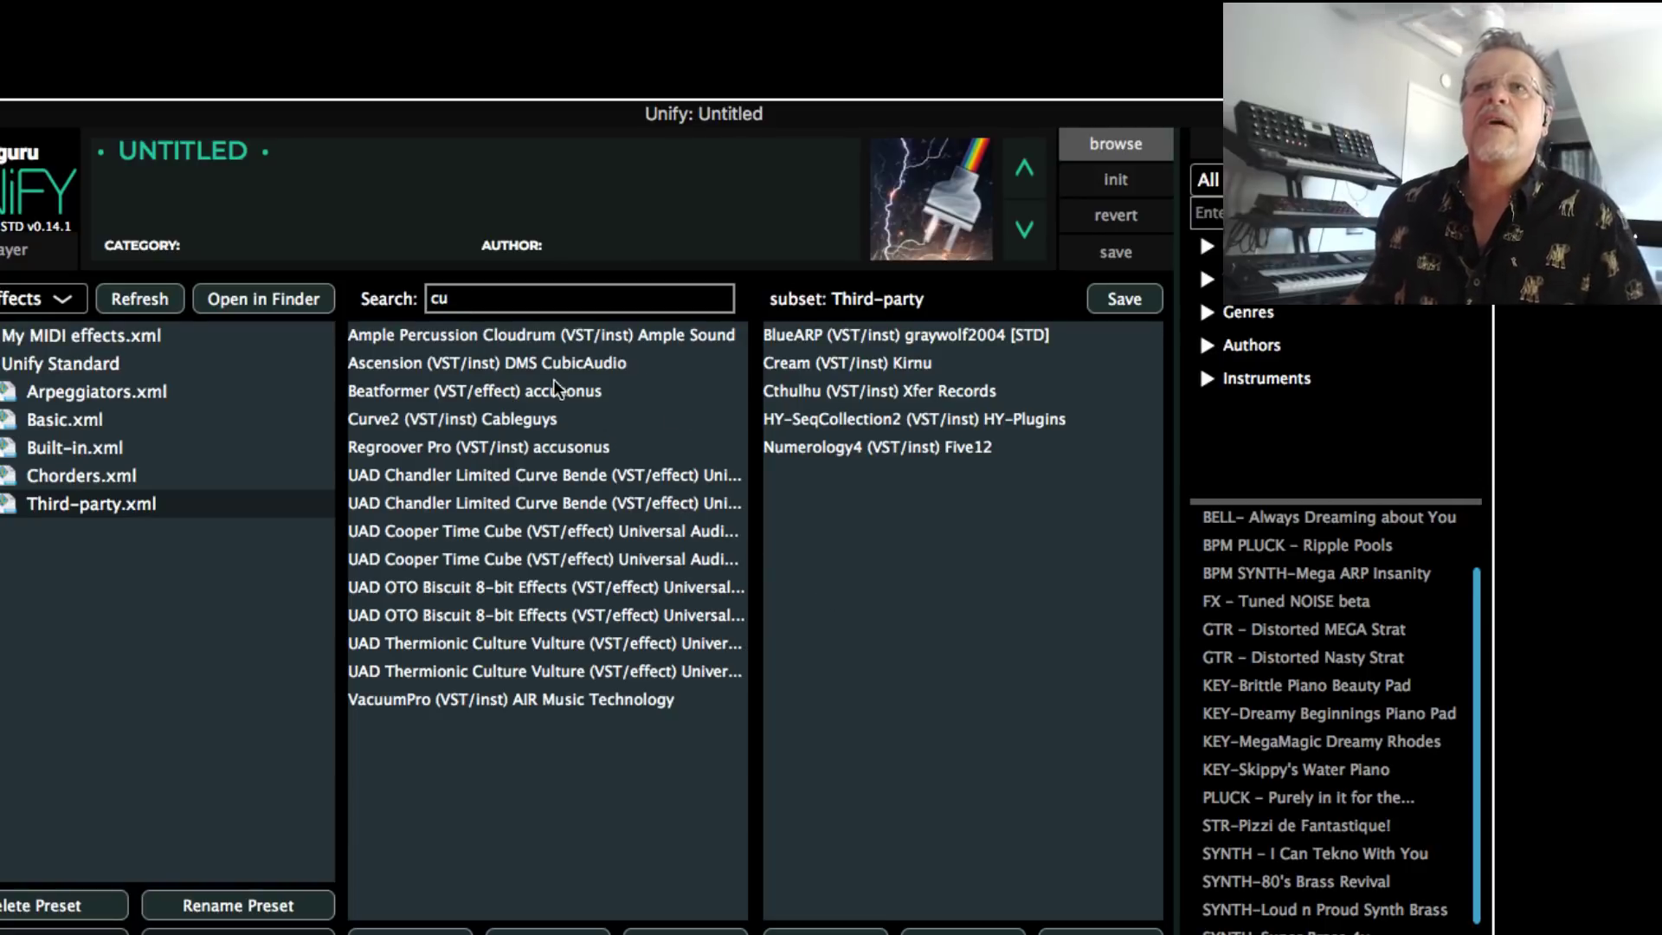
{"action": "key", "text": "BackSpace"}
{"action": "key", "text": "BackSpace"}
{"action": "type", "text": "catt"}
{"action": "key", "text": "BackSpace"}
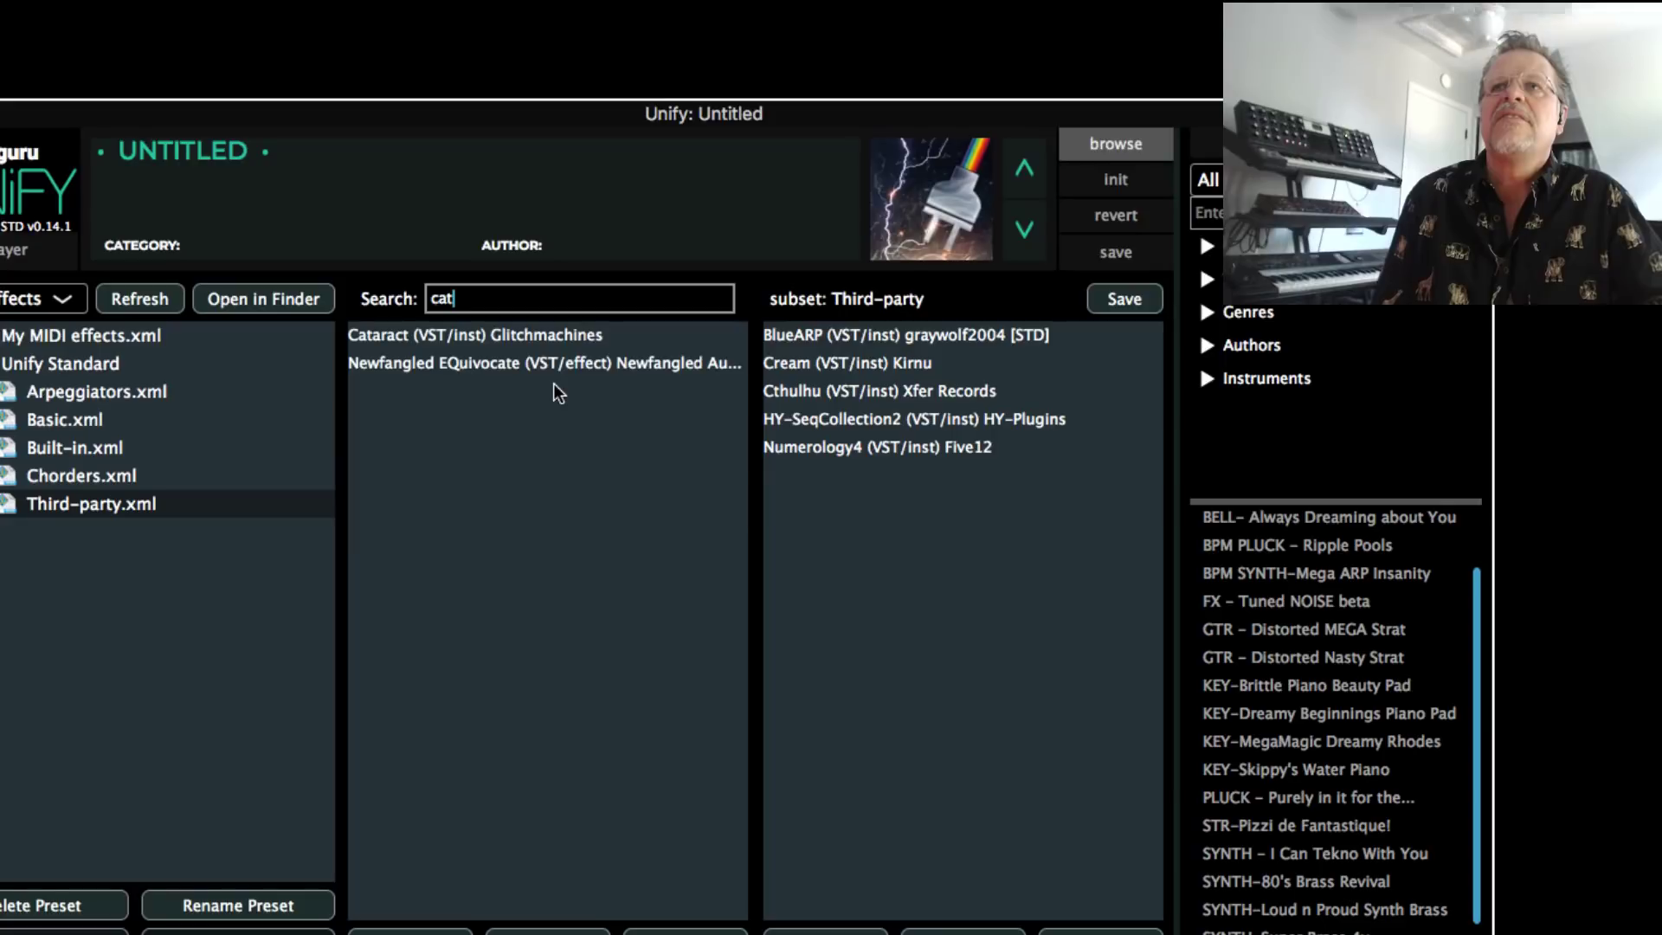
{"action": "key", "text": "BackSpace"}
{"action": "key", "text": "BackSpace"}
{"action": "key", "text": "BackSpace"}
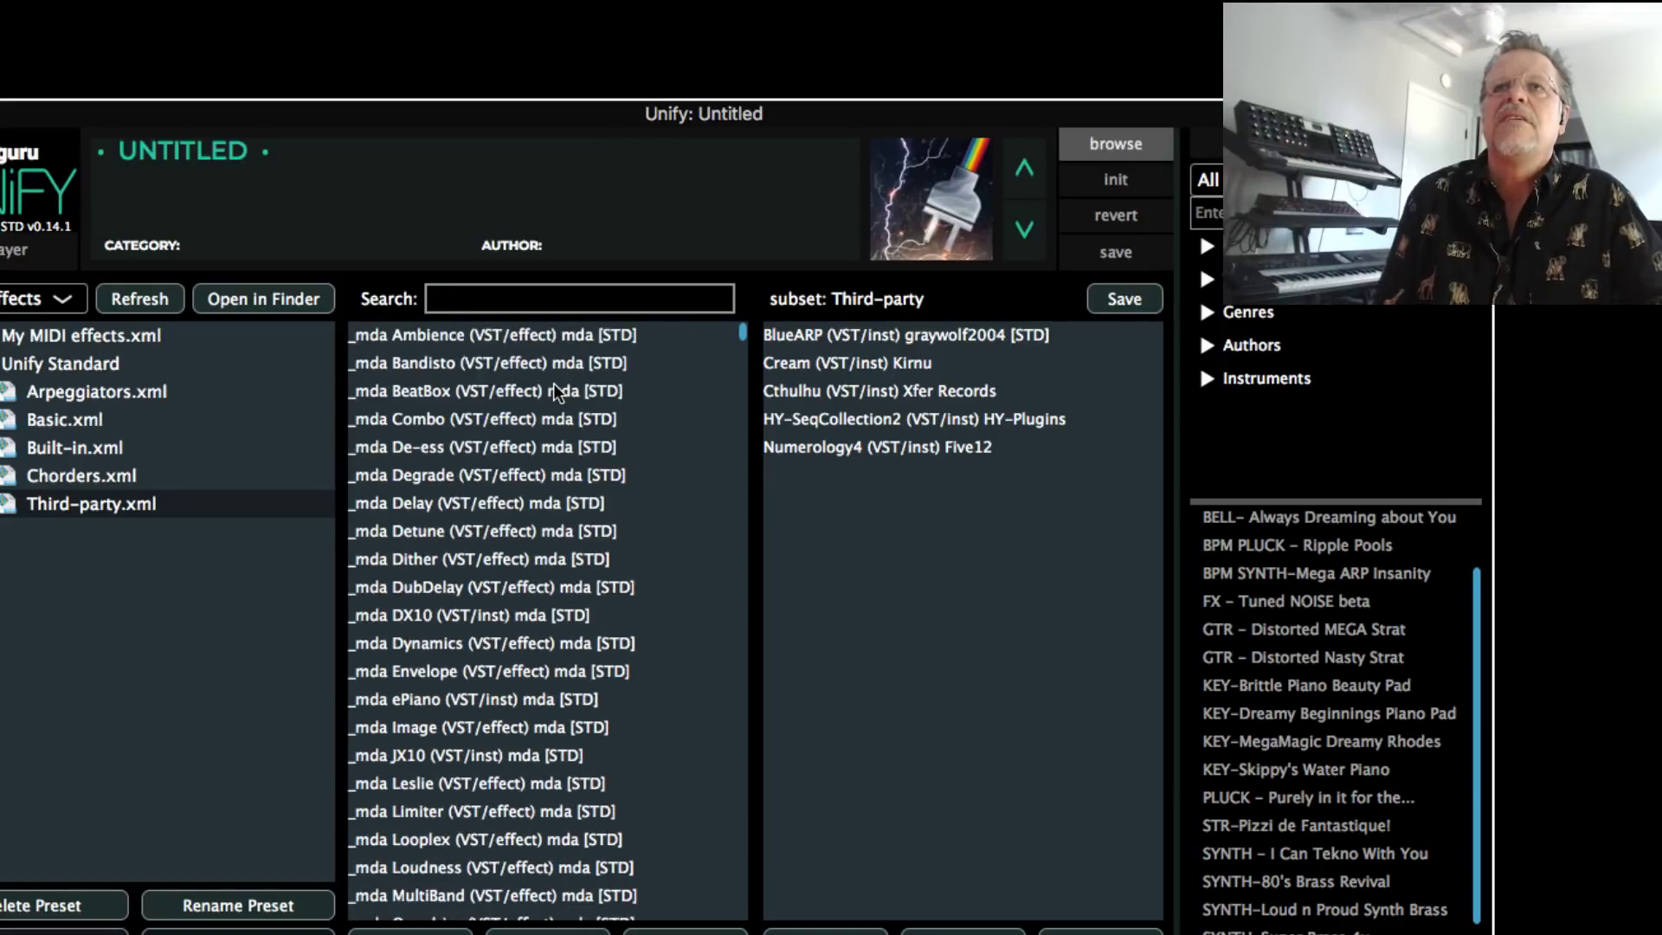
{"action": "type", "text": "c"}
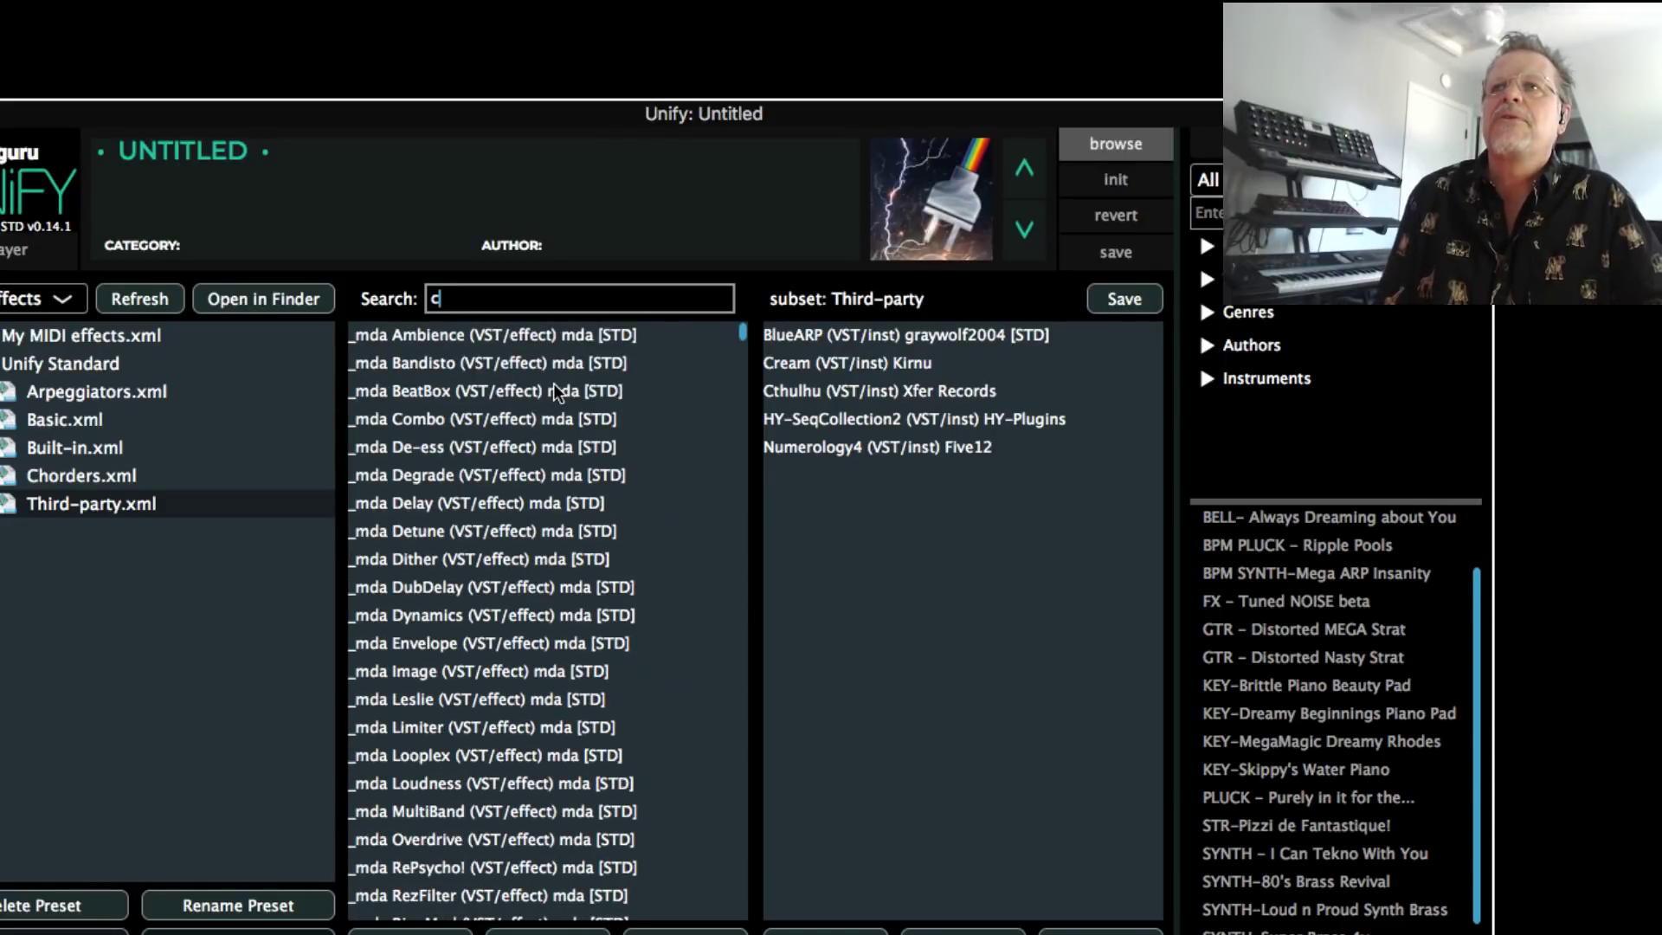
{"action": "type", "text": "t"}
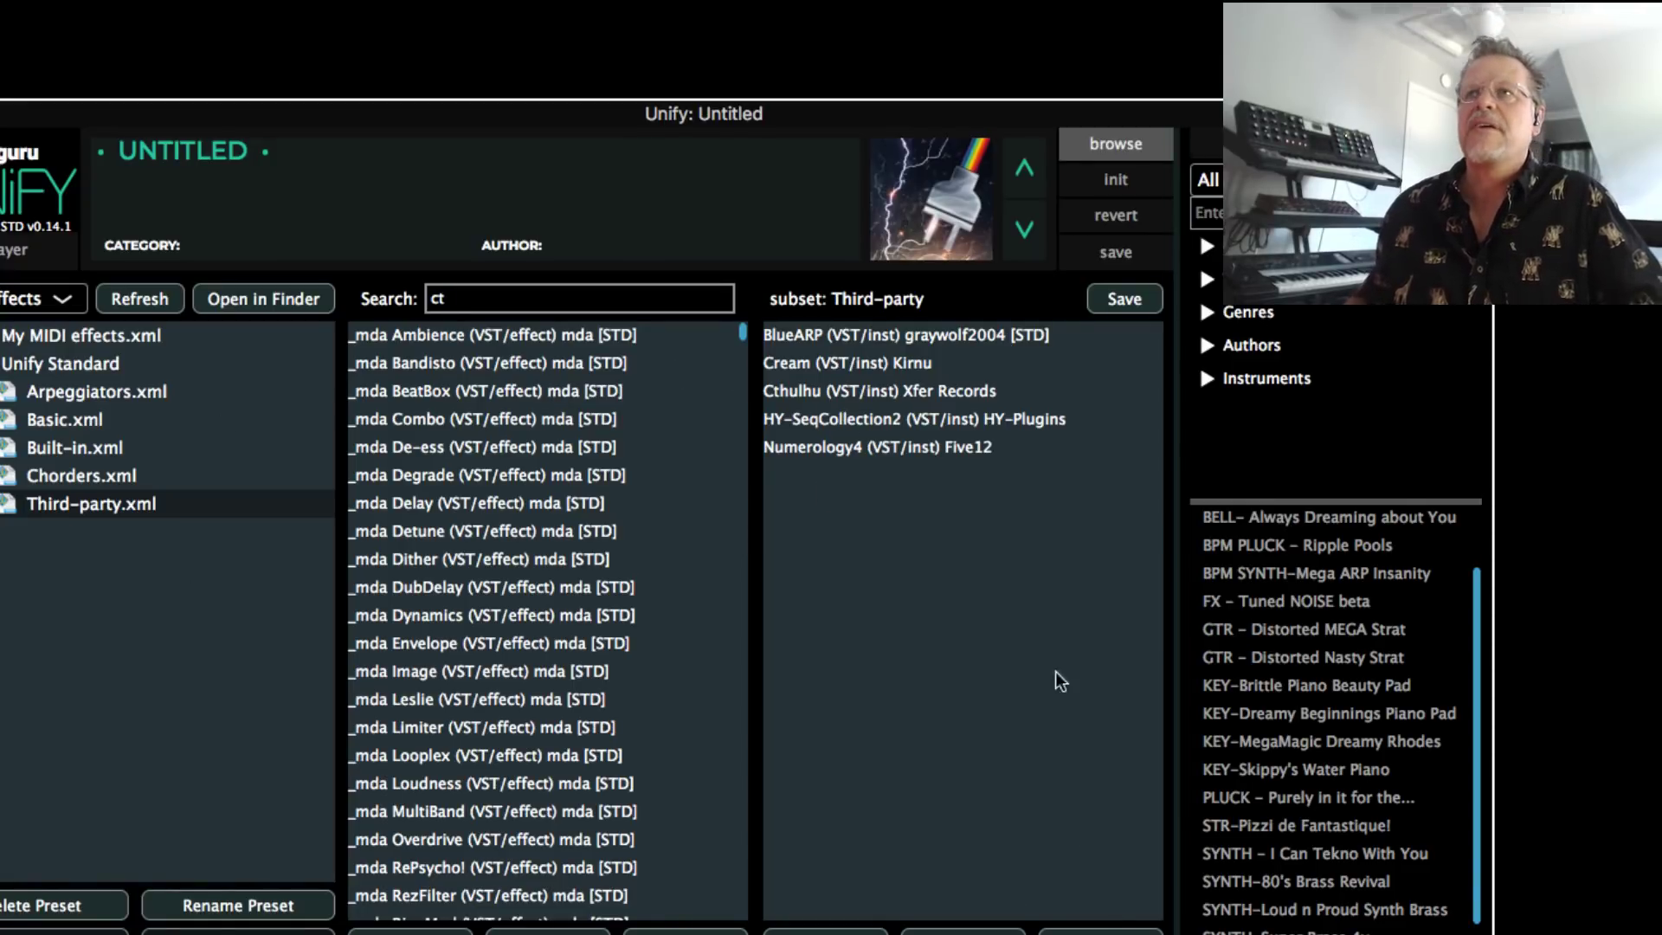
Leave the subset editor, add Cthulhu from Unify Standard's Third-party effects to MIDI 1, and move its window clear of the layers
{"action": "left_click", "coordinate": [13, 250]}
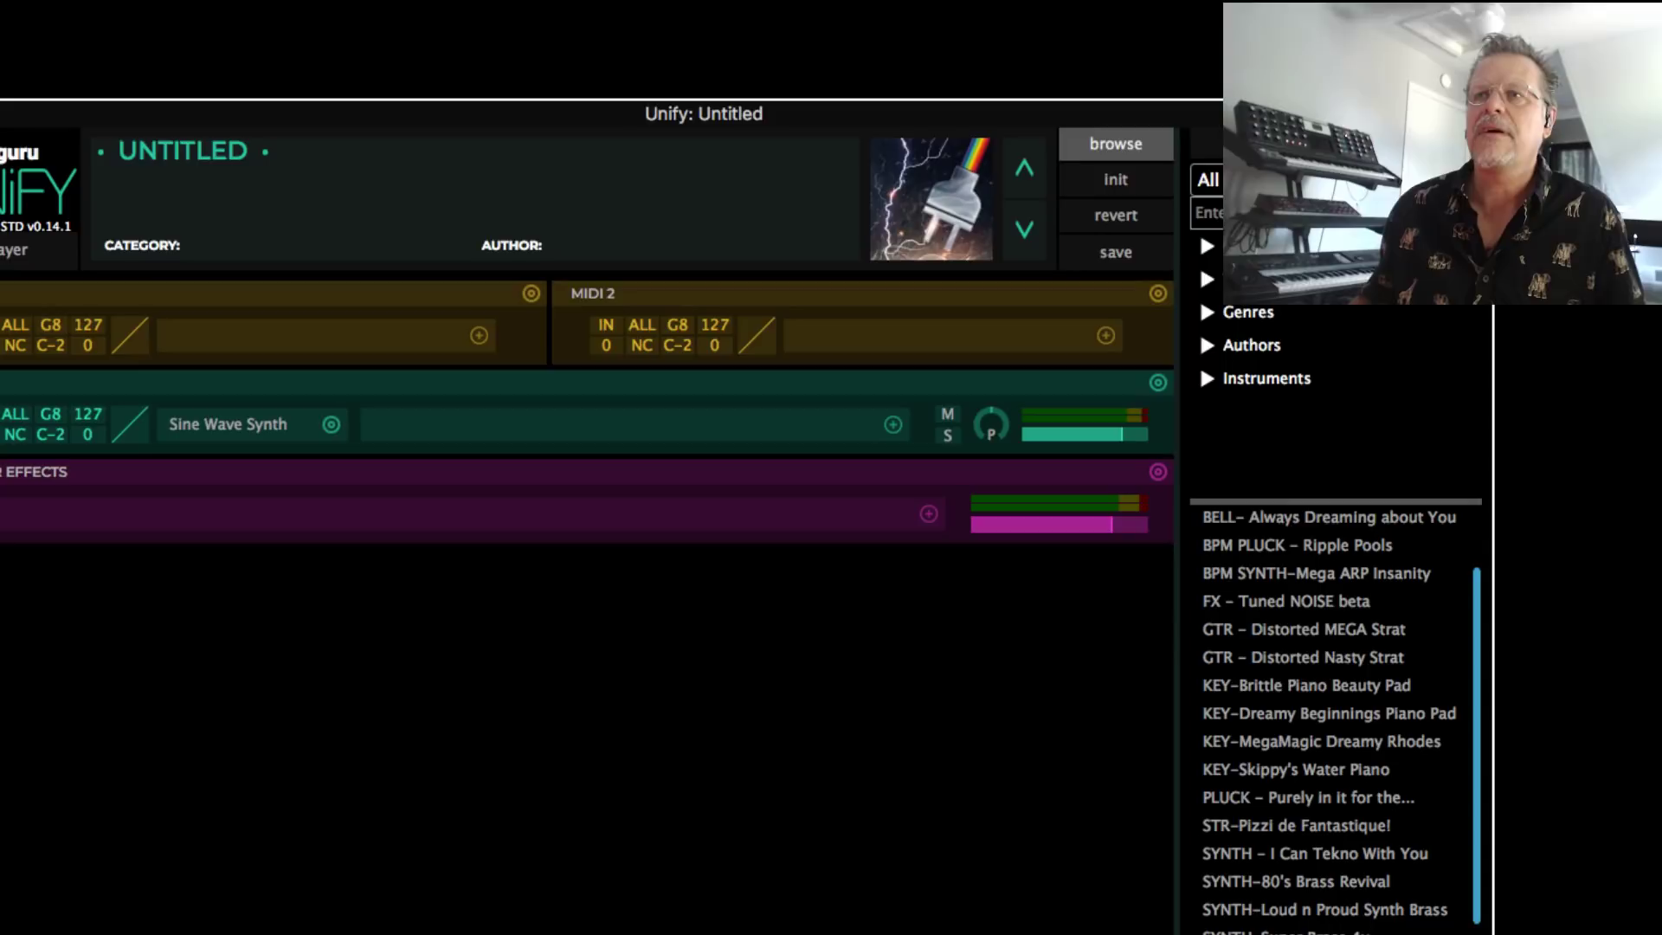
{"action": "left_click", "coordinate": [479, 336]}
{"action": "mouse_move", "coordinate": [582, 415]}
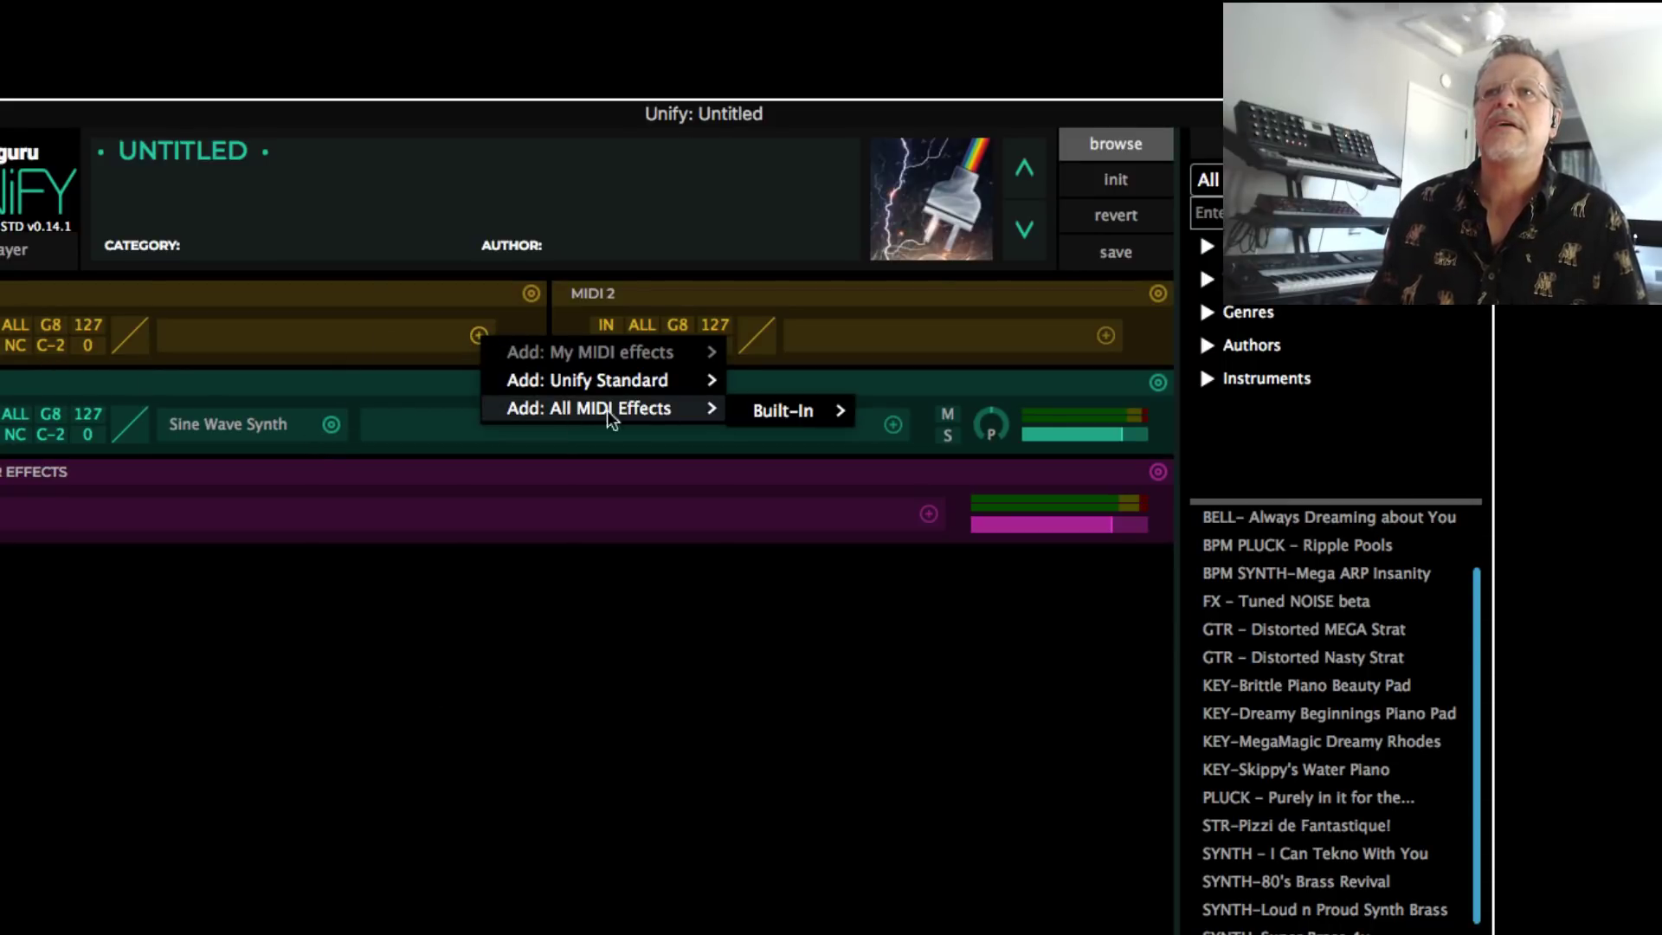
{"action": "mouse_move", "coordinate": [623, 381]}
{"action": "mouse_move", "coordinate": [797, 494]}
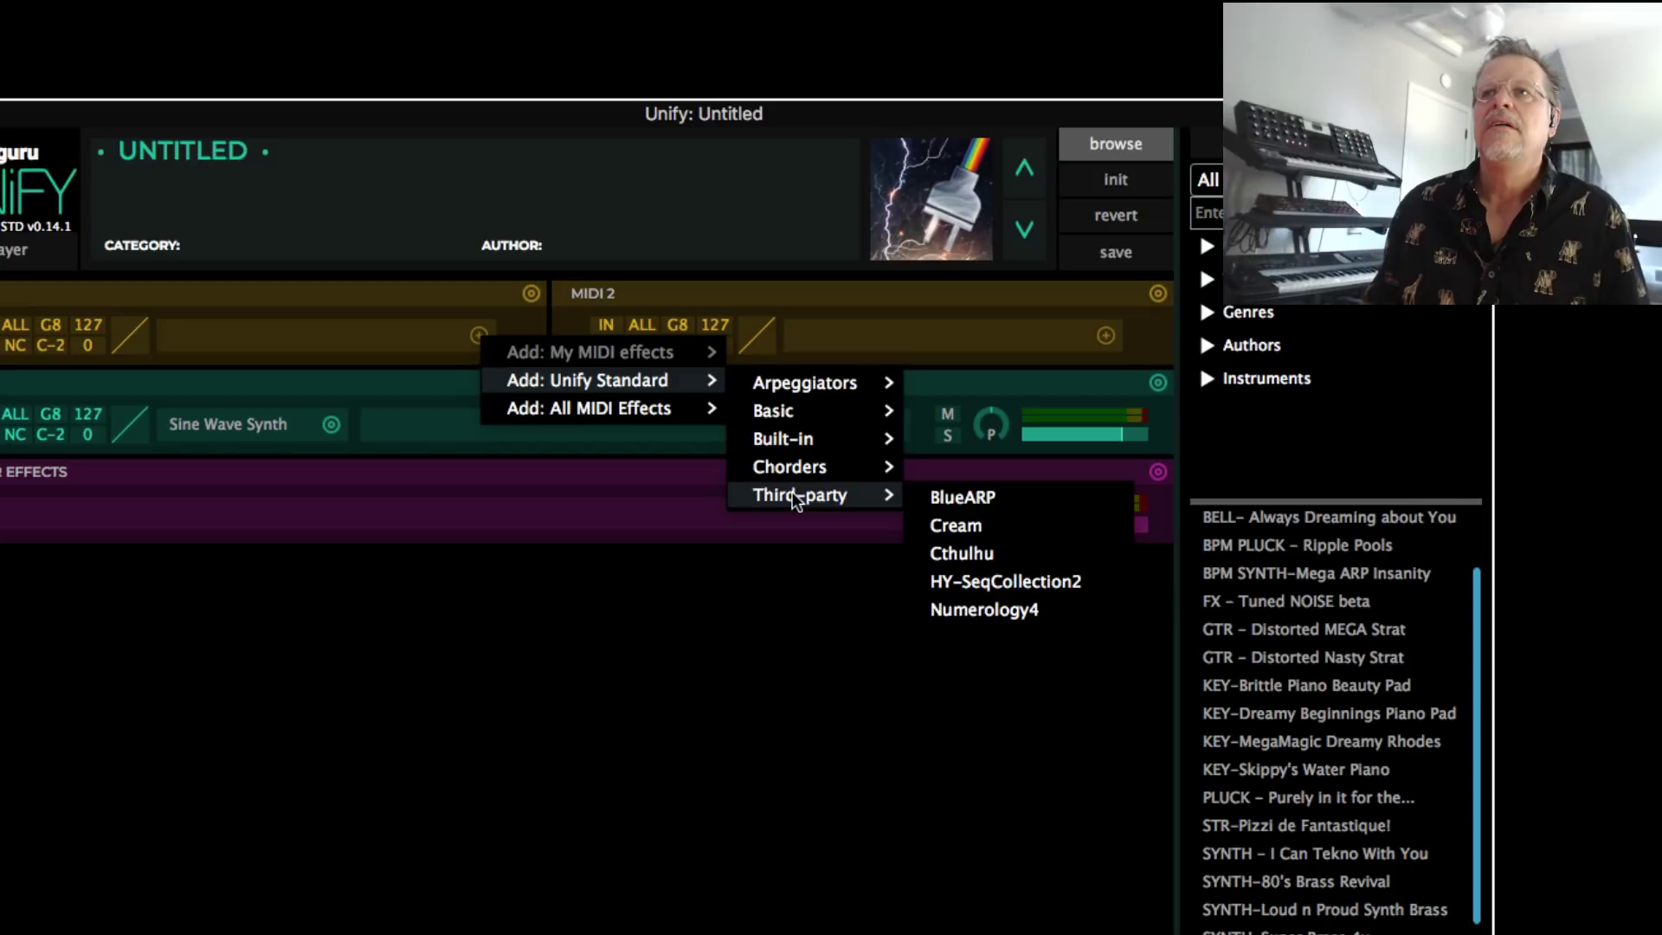
{"action": "left_click", "coordinate": [994, 555]}
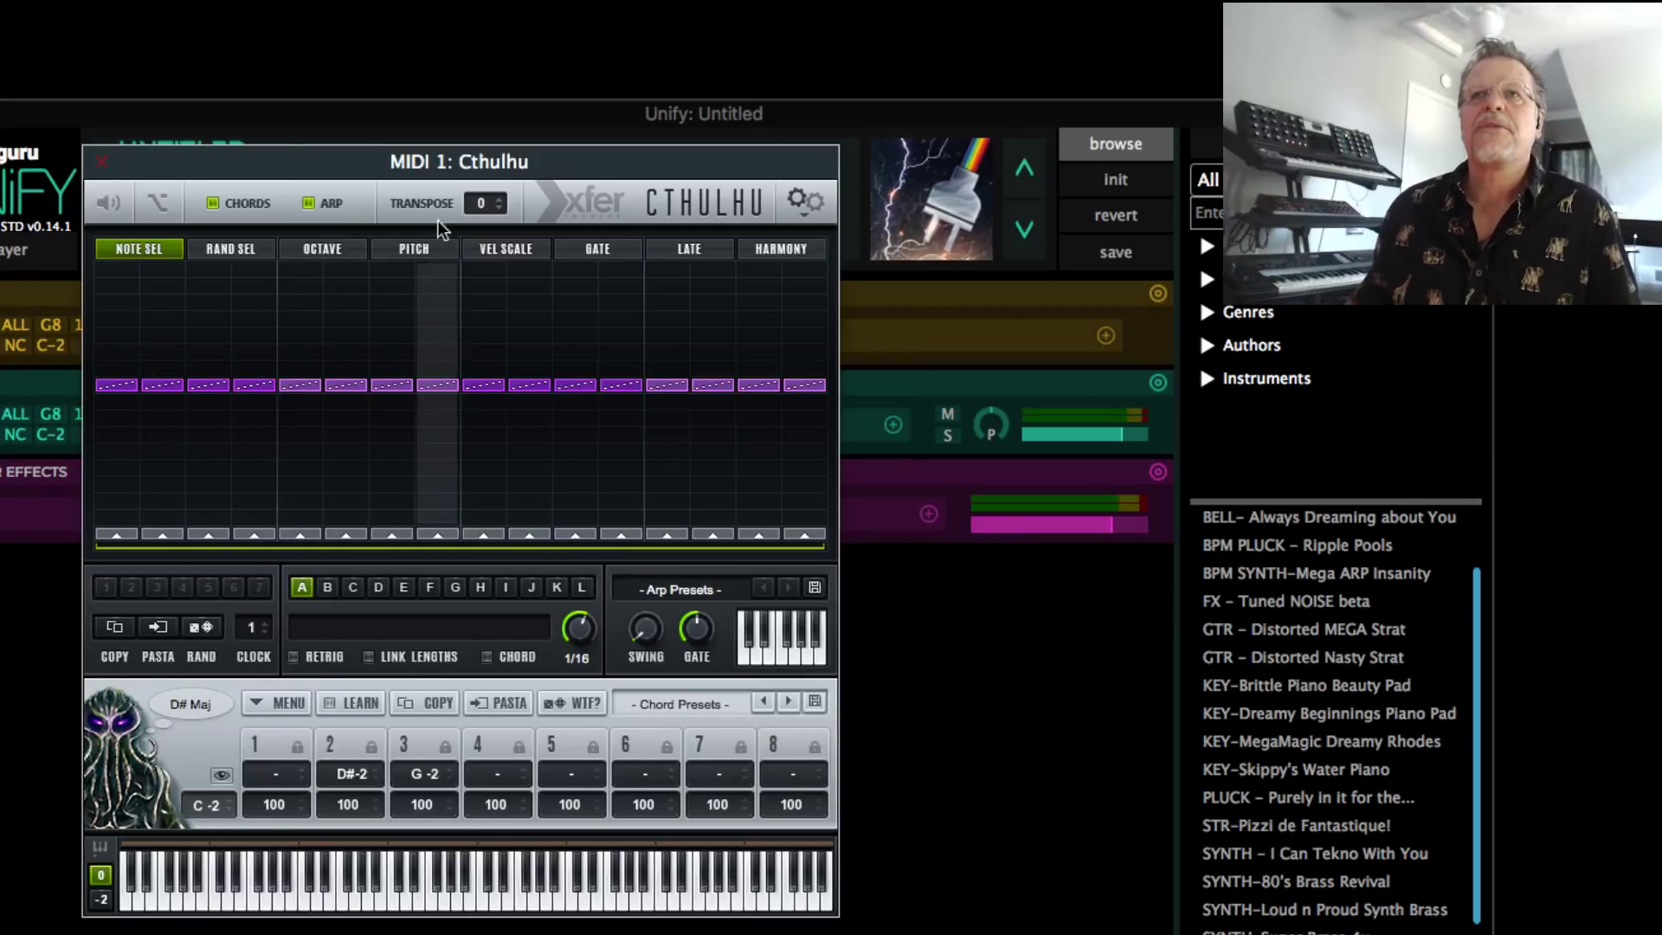
{"action": "left_click_drag", "start_coordinate": [278, 159], "coordinate": [1017, 523]}
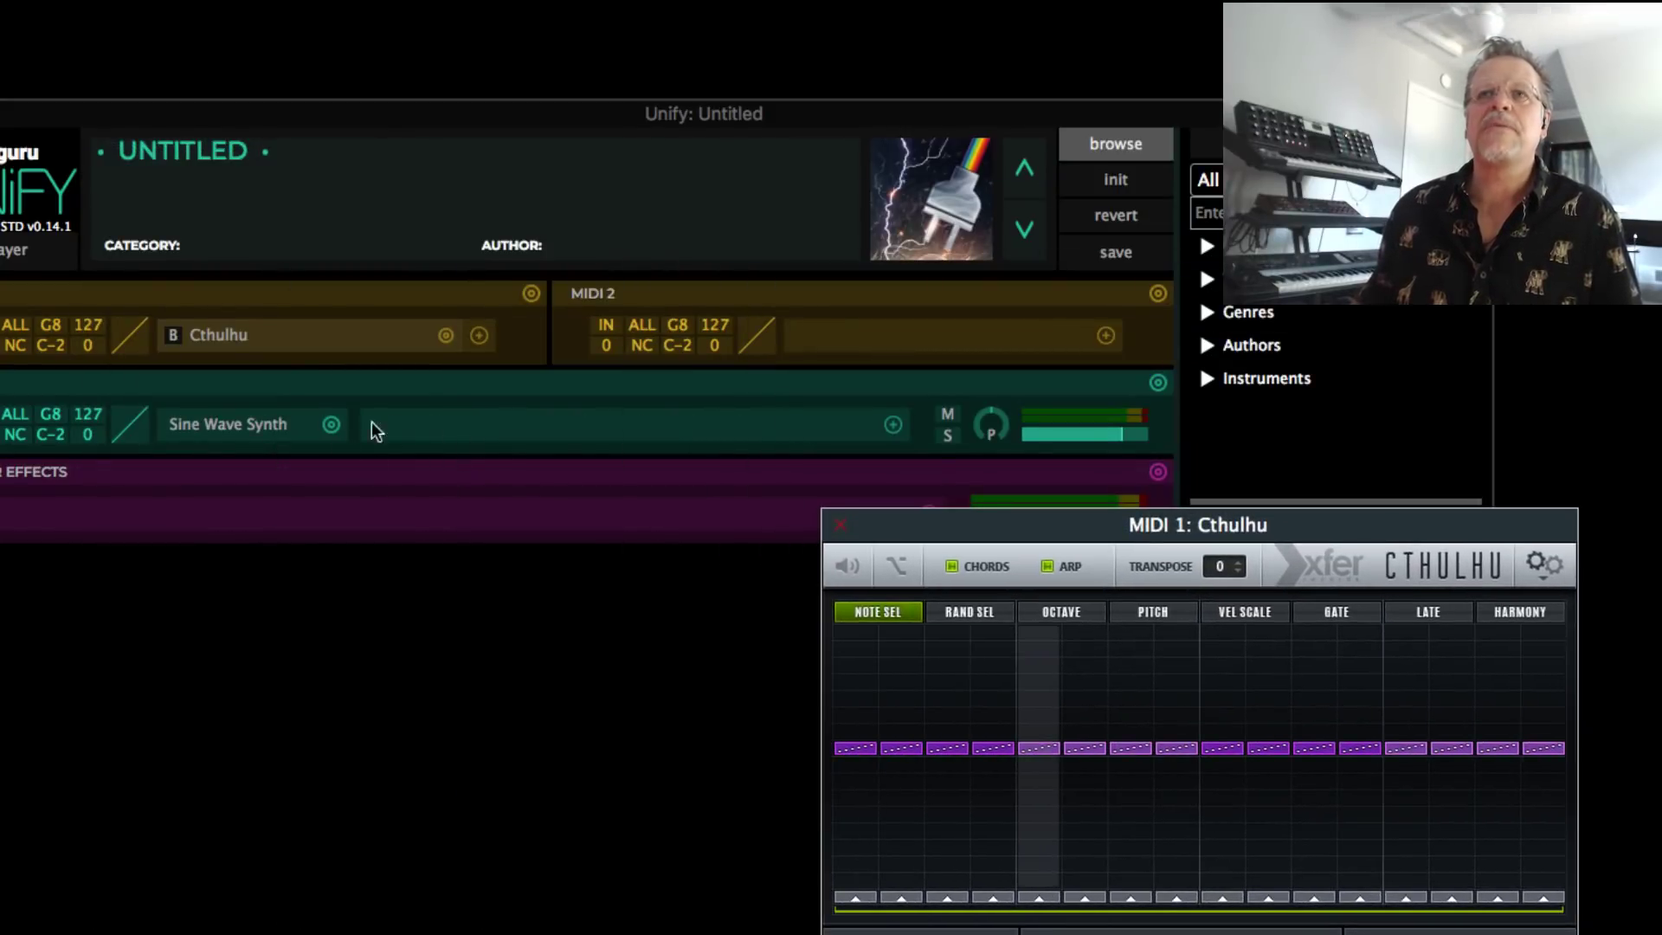
Swap the Sine Wave Synth on the instrument layer for OB-Xd from the Unify Instruments
{"action": "left_click", "coordinate": [331, 424]}
{"action": "mouse_move", "coordinate": [407, 532]}
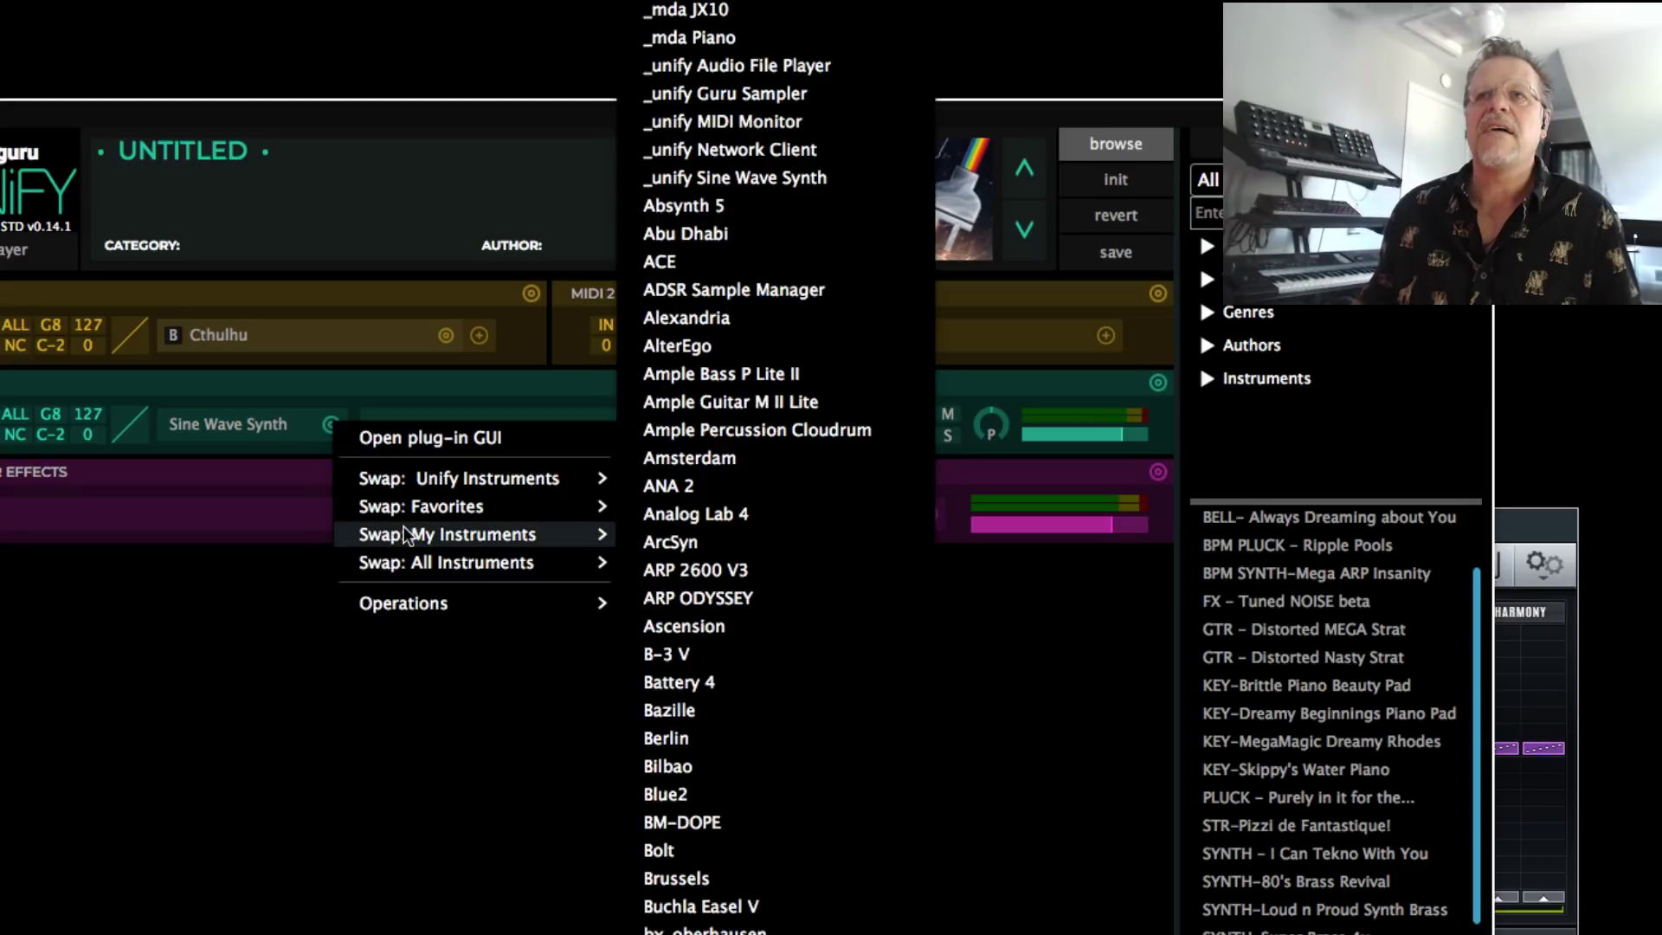
{"action": "mouse_move", "coordinate": [502, 479]}
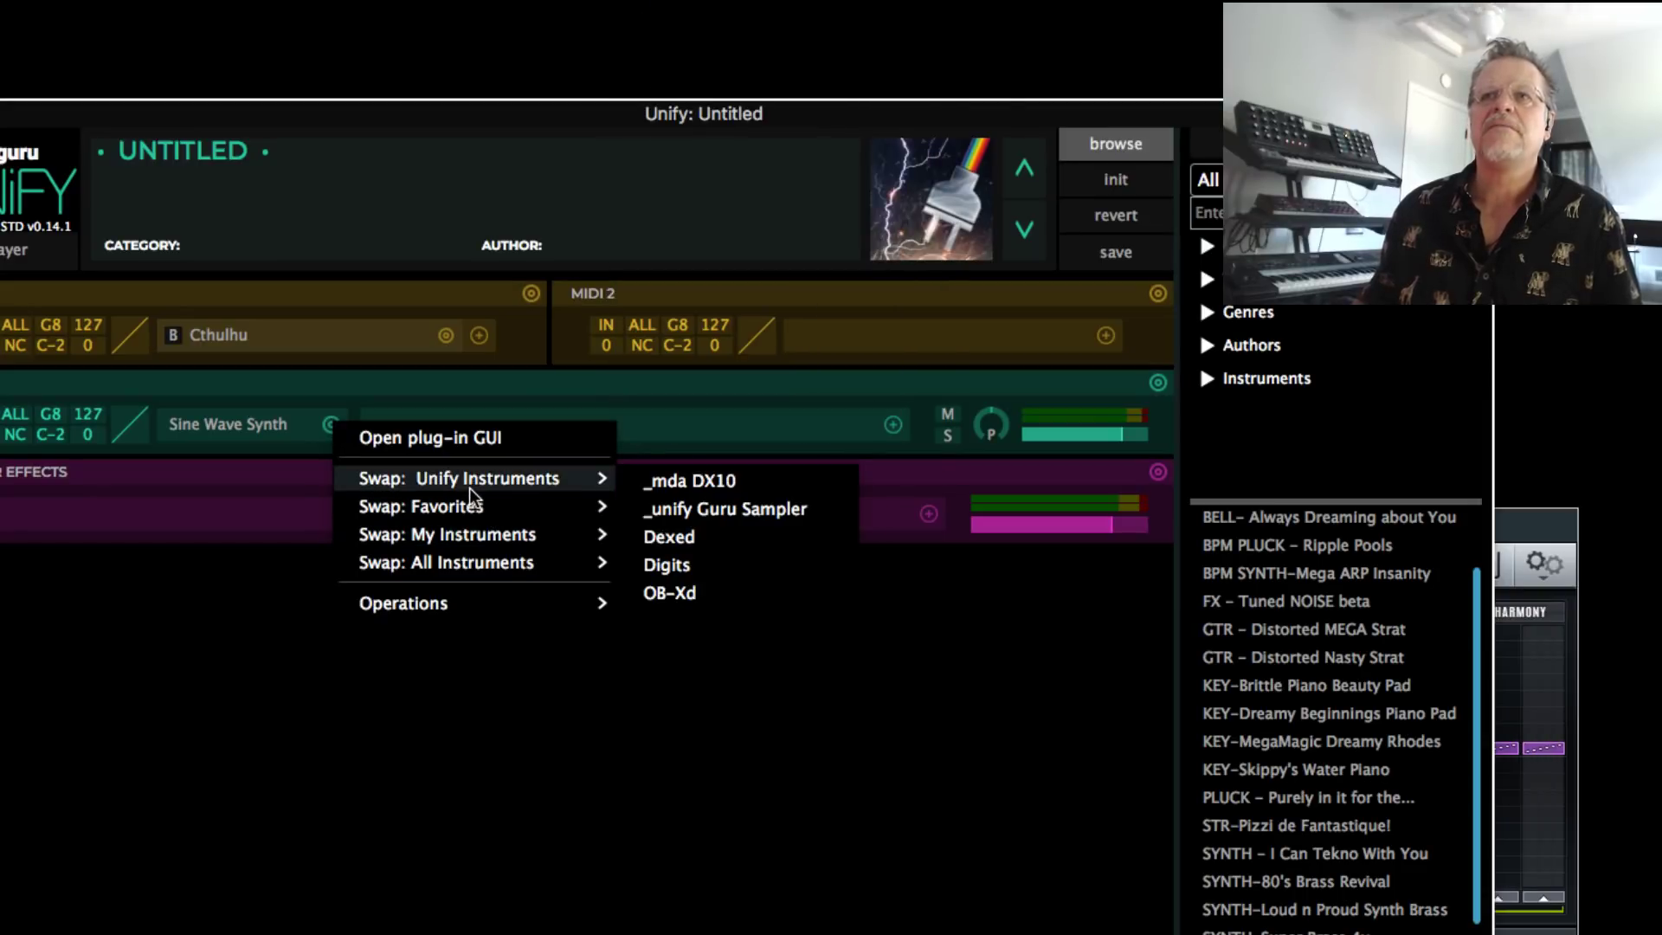
{"action": "left_click", "coordinate": [705, 592]}
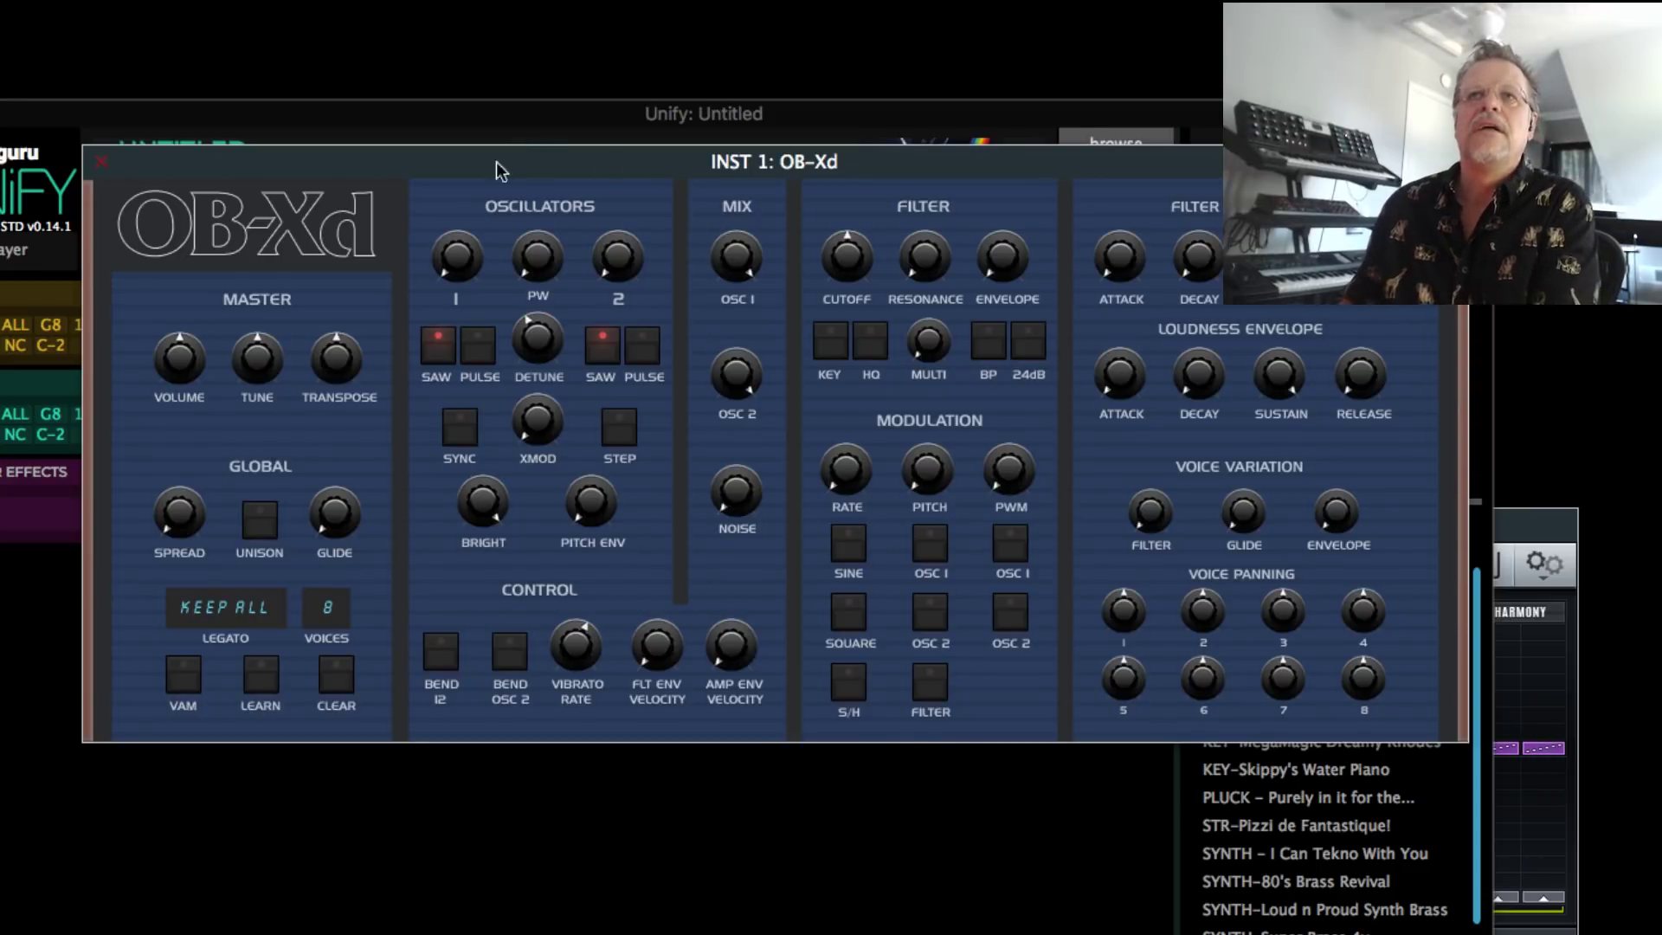
Set the OB-Xd layer's MIDI source to MIDI 1
{"action": "left_click", "coordinate": [18, 334]}
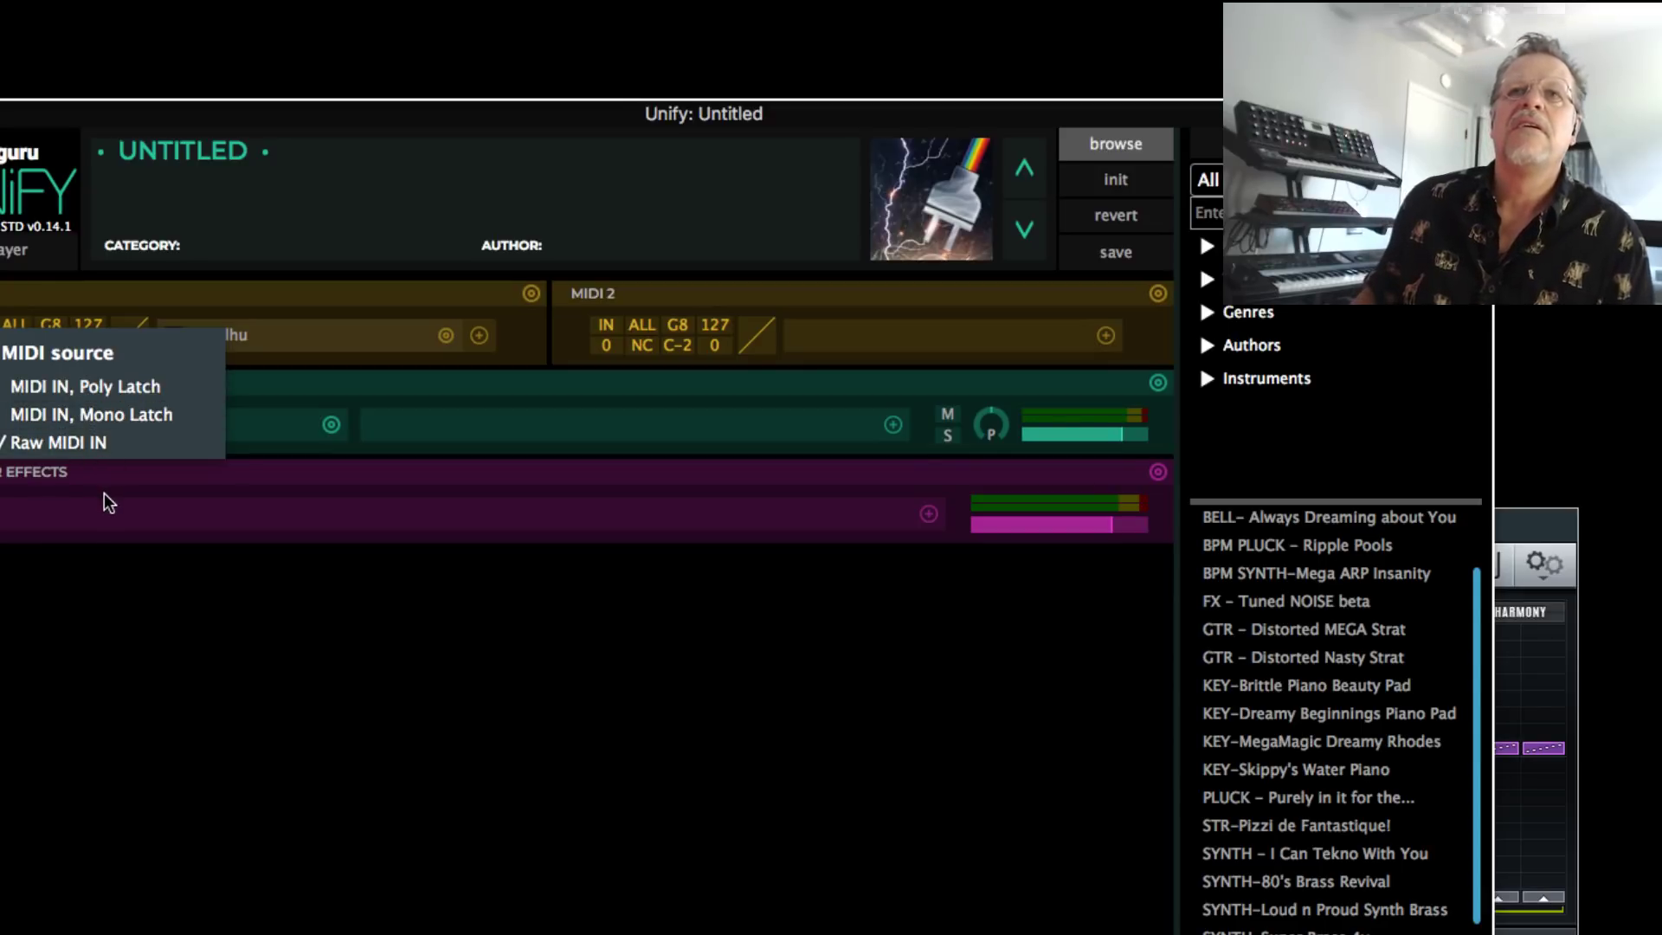
{"action": "left_click", "coordinate": [127, 561]}
{"action": "left_click", "coordinate": [4, 414]}
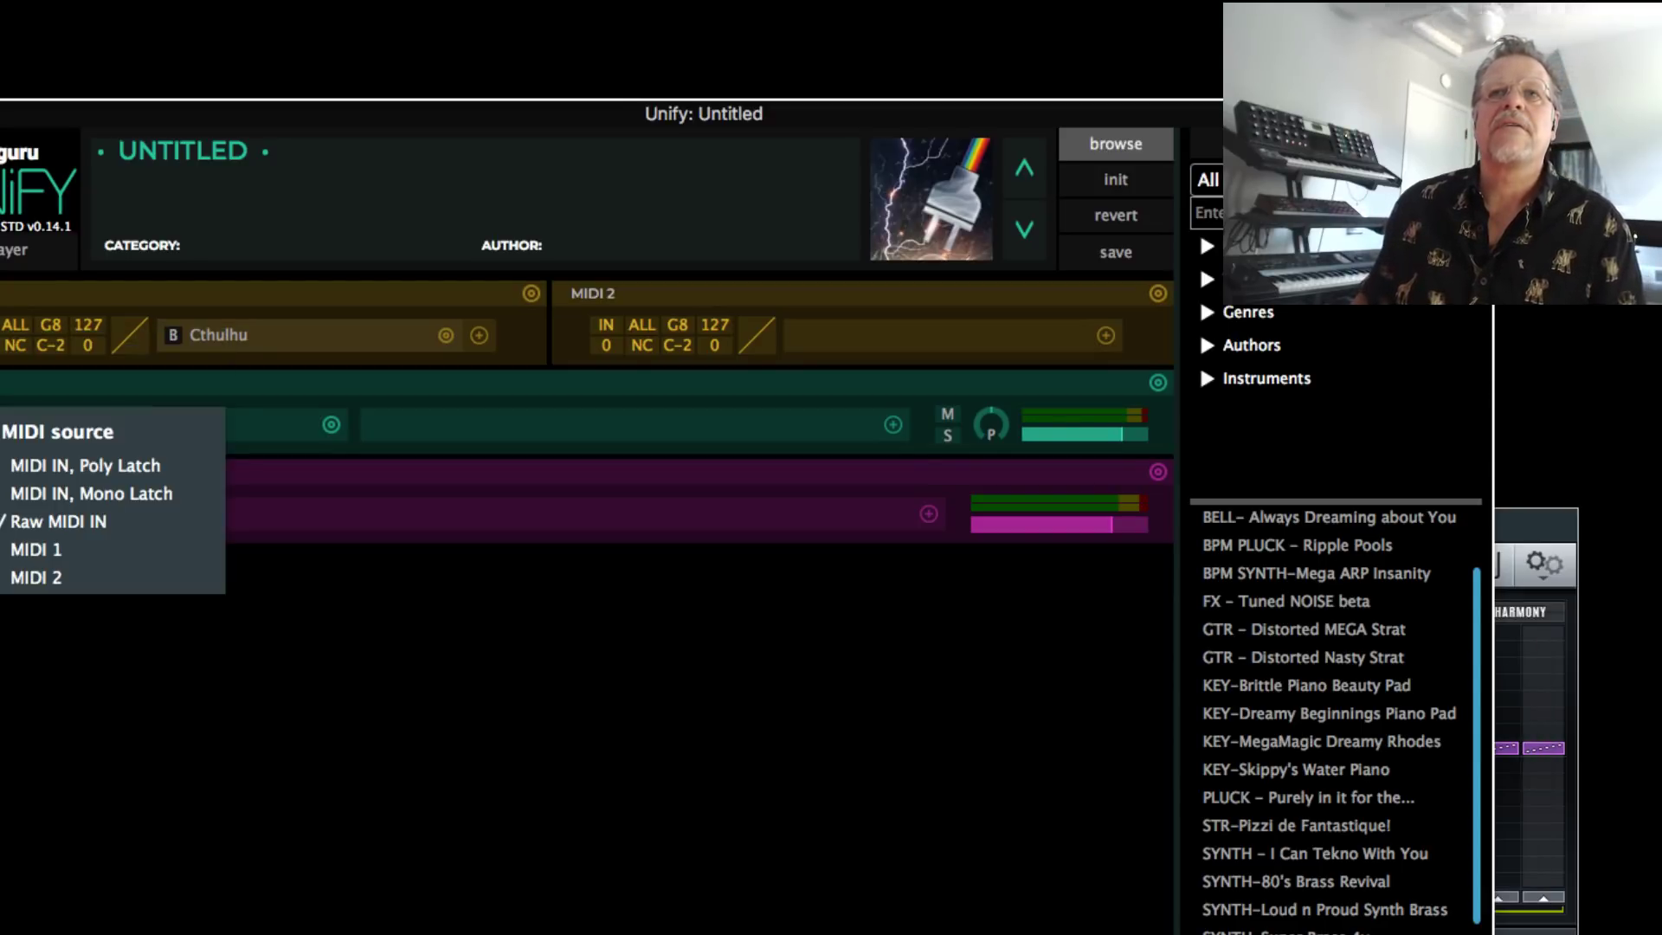
{"action": "left_click", "coordinate": [44, 553]}
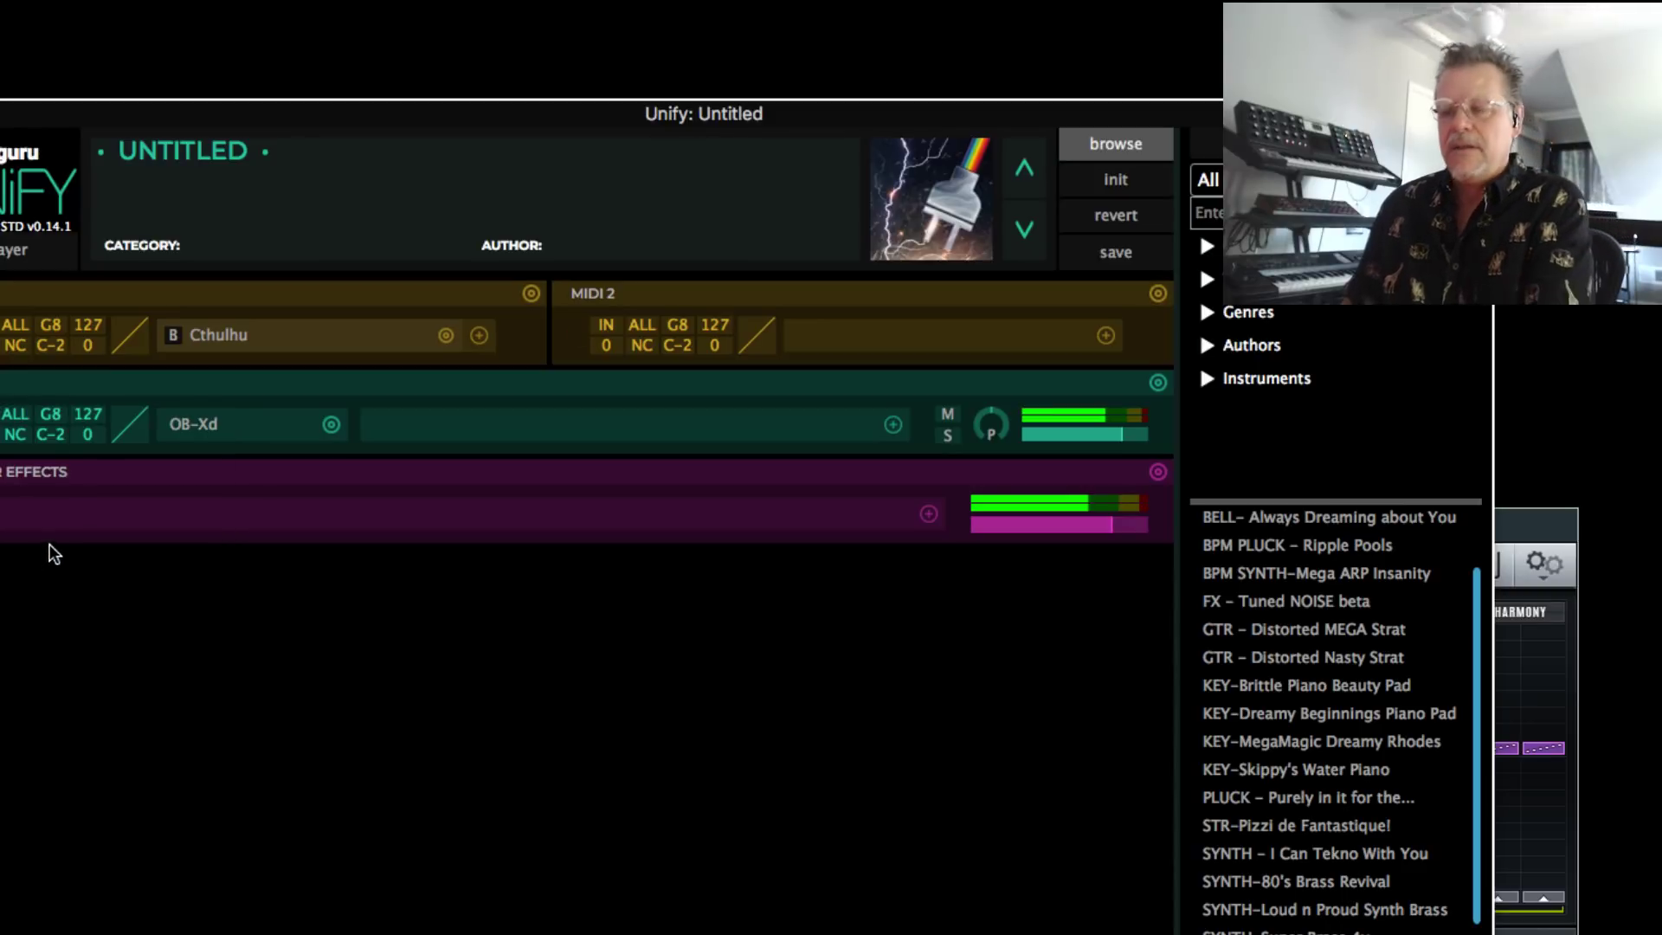
Vary Cthulhu's note selection pattern, setting step 1 to 6, steps 4 and 5 to 1, steps 9 and 10 to 3, and step 12 to 4
{"action": "left_click", "coordinate": [1546, 524]}
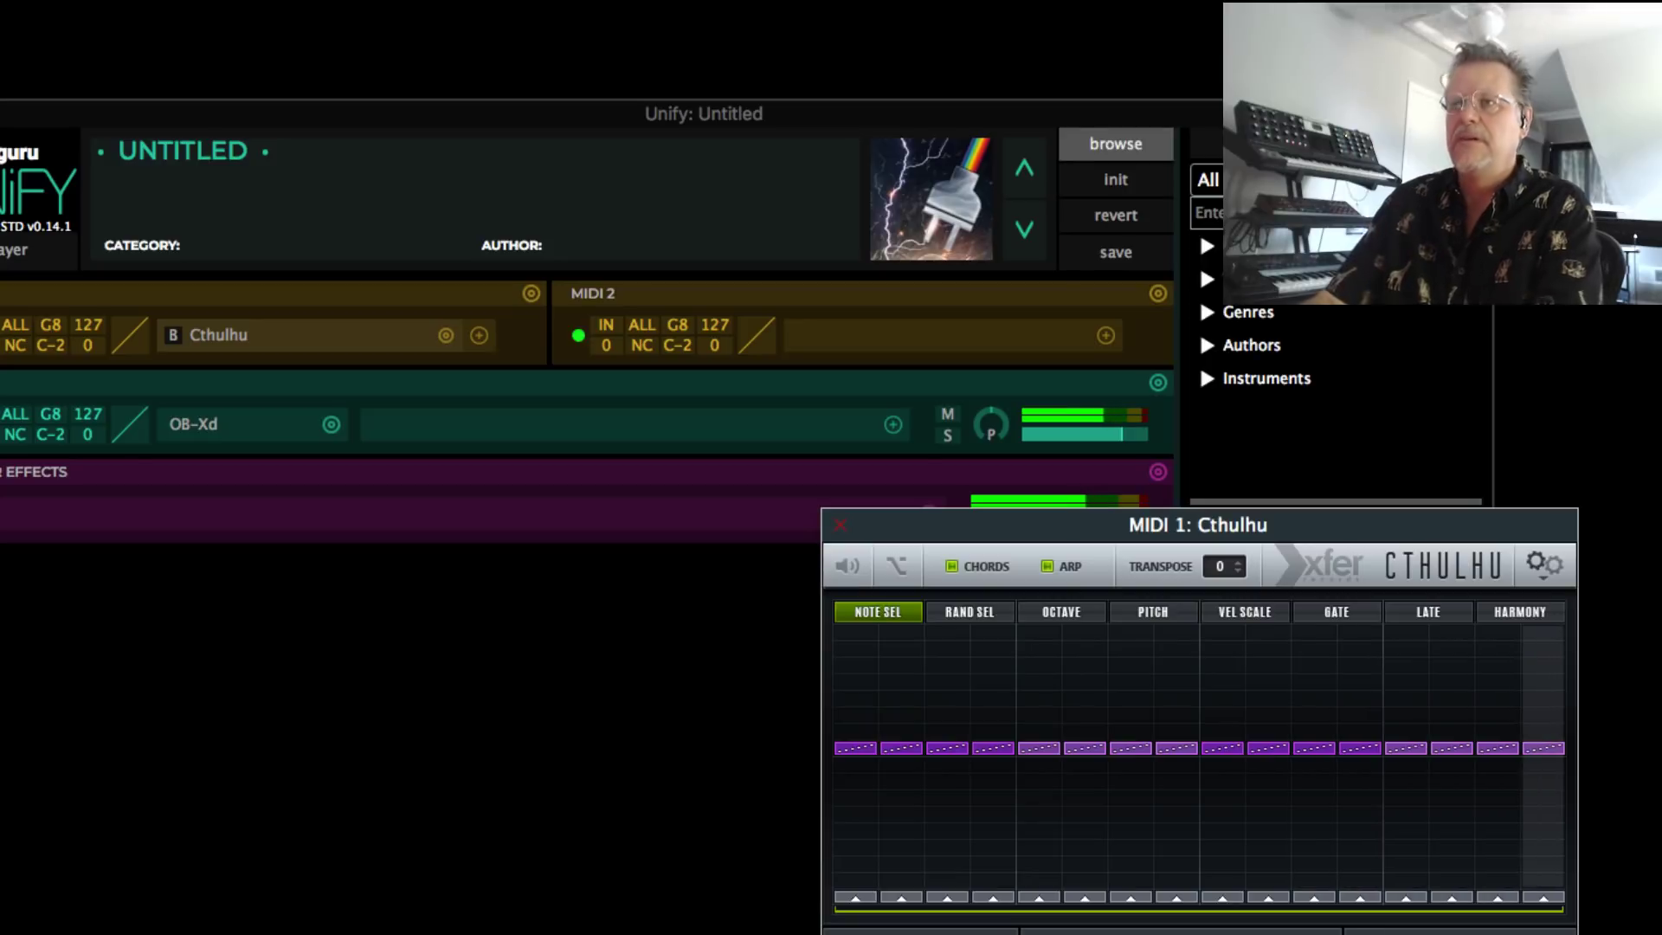
{"action": "left_click_drag", "start_coordinate": [855, 698], "coordinate": [901, 697]}
{"action": "mouse_move", "coordinate": [993, 748]}
{"action": "left_mouse_down"}
{"action": "mouse_move", "coordinate": [987, 780]}
{"action": "mouse_move", "coordinate": [1038, 881]}
{"action": "left_mouse_up"}
{"action": "left_click", "coordinate": [1132, 631]}
{"action": "mouse_move", "coordinate": [1223, 748]}
{"action": "left_mouse_down"}
{"action": "mouse_move", "coordinate": [1224, 846]}
{"action": "mouse_move", "coordinate": [1269, 847]}
{"action": "left_mouse_up"}
{"action": "left_click", "coordinate": [1406, 665]}
{"action": "left_click", "coordinate": [1360, 831]}
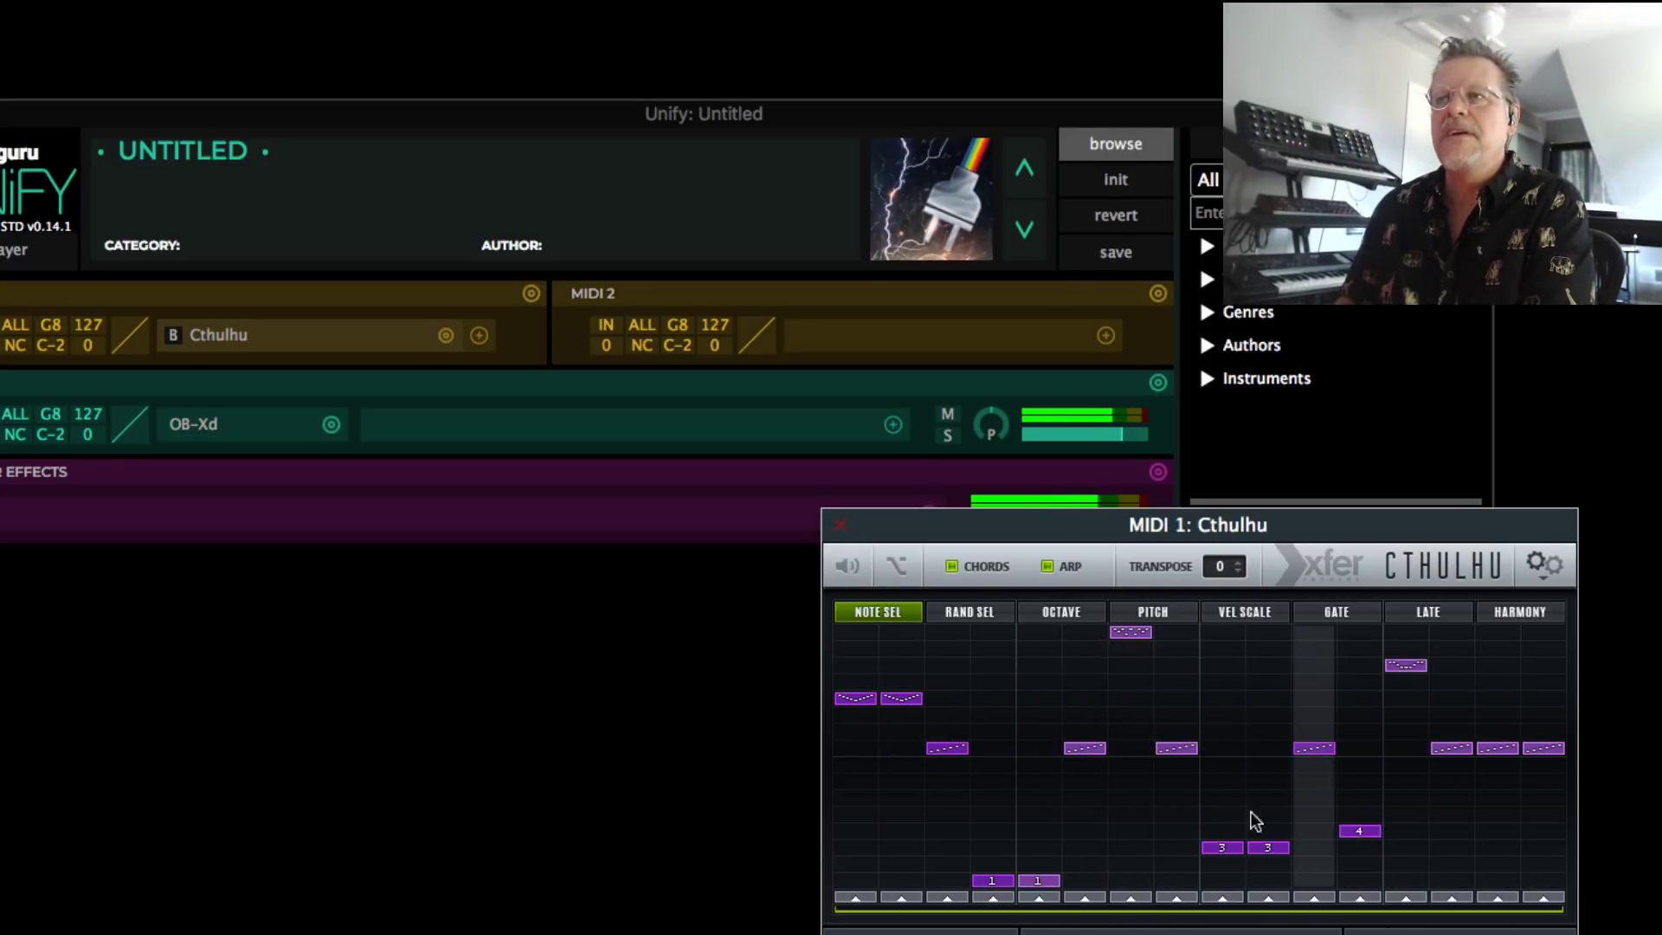
{"action": "left_click", "coordinate": [943, 650]}
{"action": "left_click", "coordinate": [855, 797]}
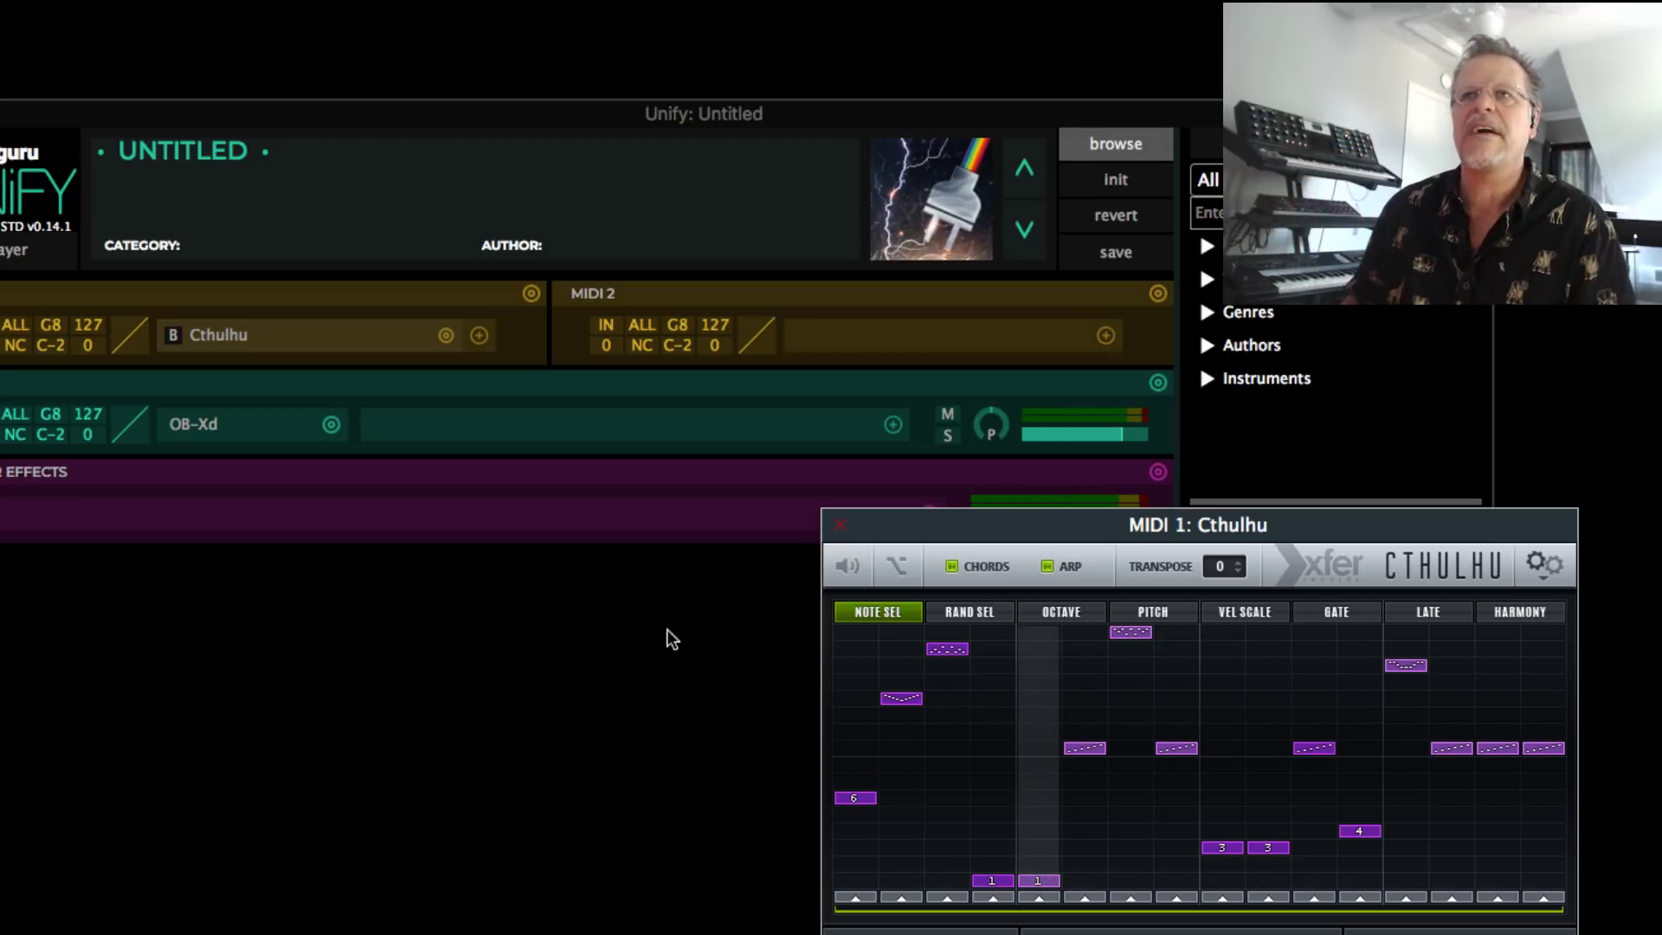
Swap Cthulhu on MIDI 1 for Cream from Unify Standard's Third-party effects
{"action": "left_click", "coordinate": [446, 338]}
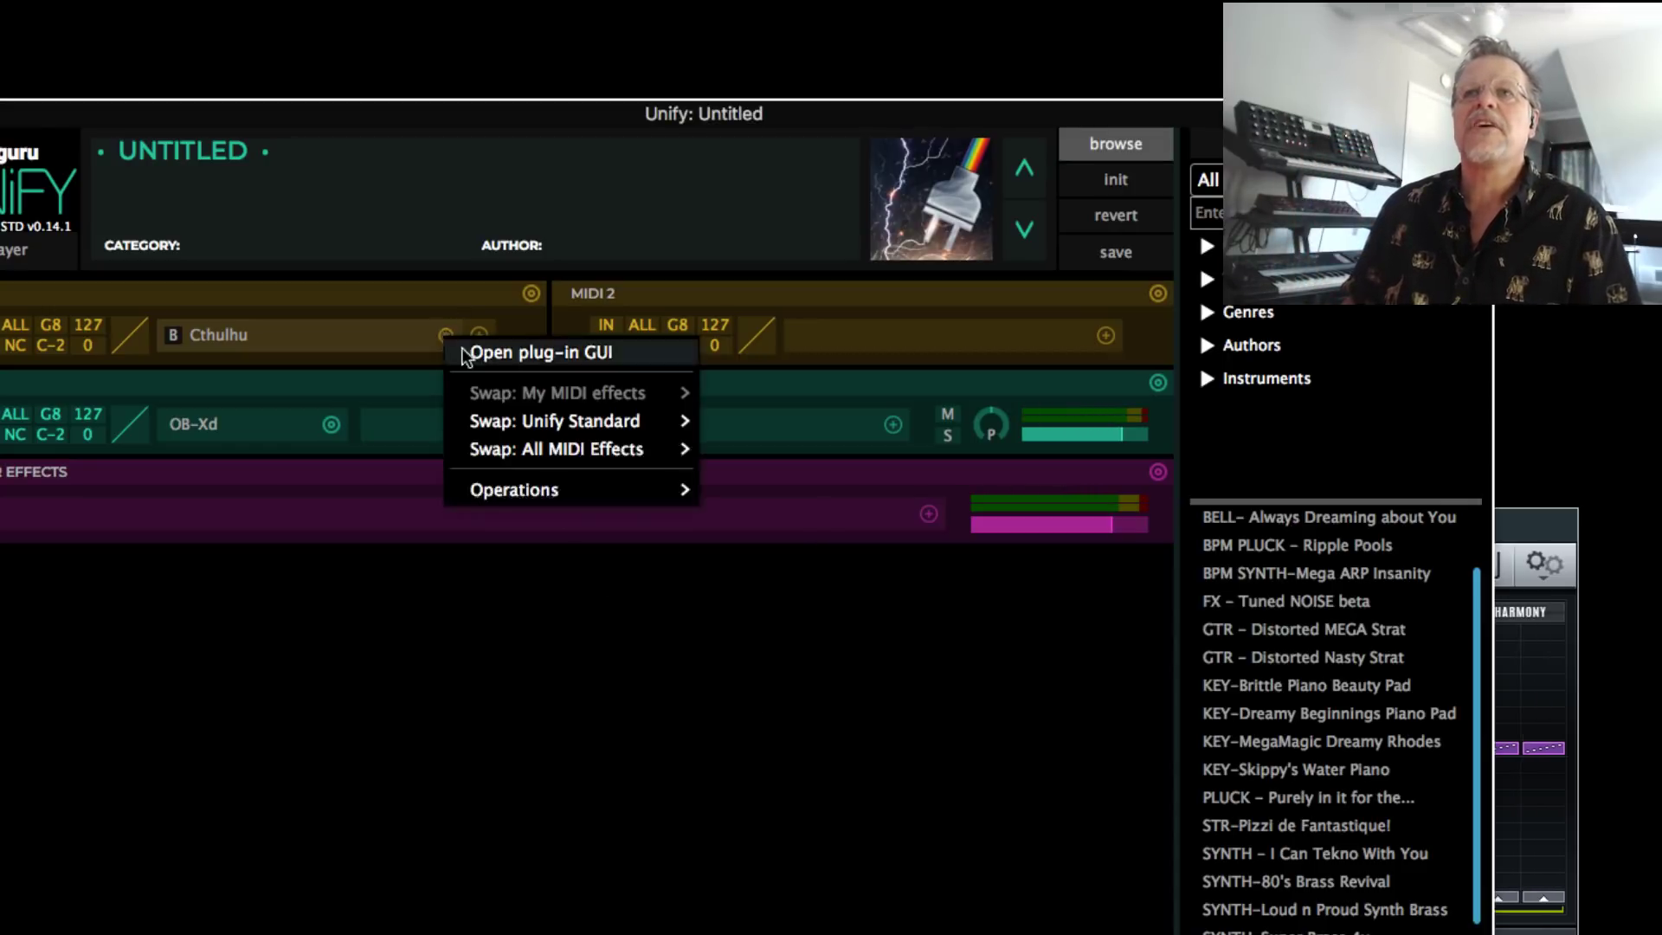
{"action": "mouse_move", "coordinate": [515, 452]}
{"action": "mouse_move", "coordinate": [632, 423]}
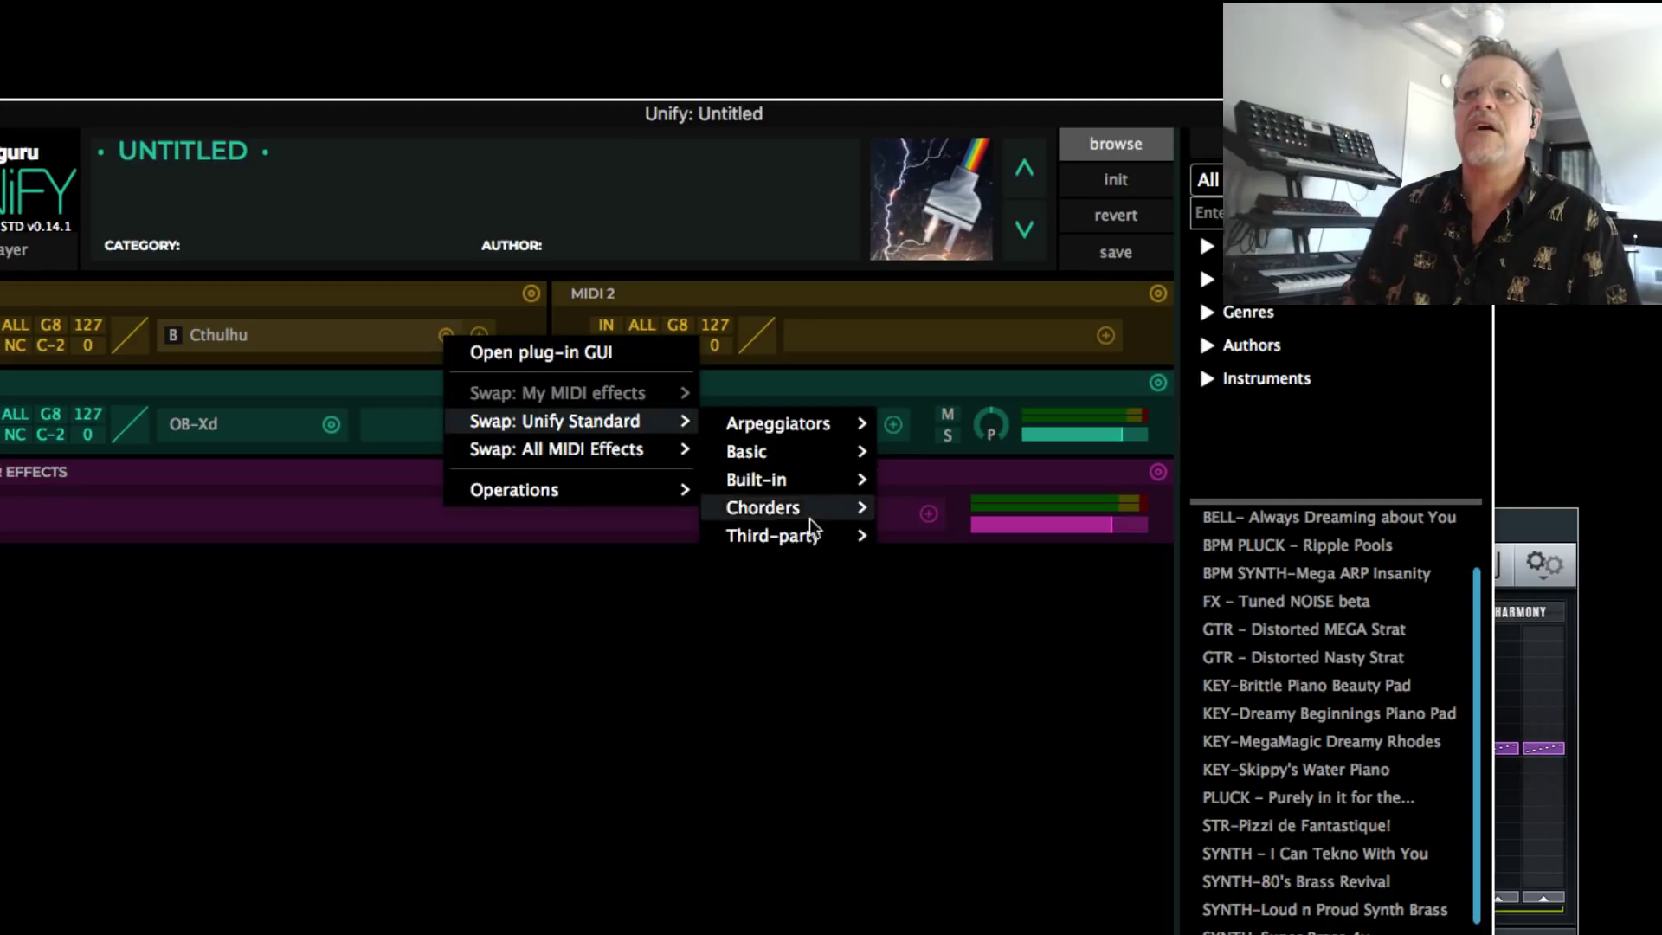
{"action": "mouse_move", "coordinate": [831, 537]}
{"action": "left_click", "coordinate": [930, 567]}
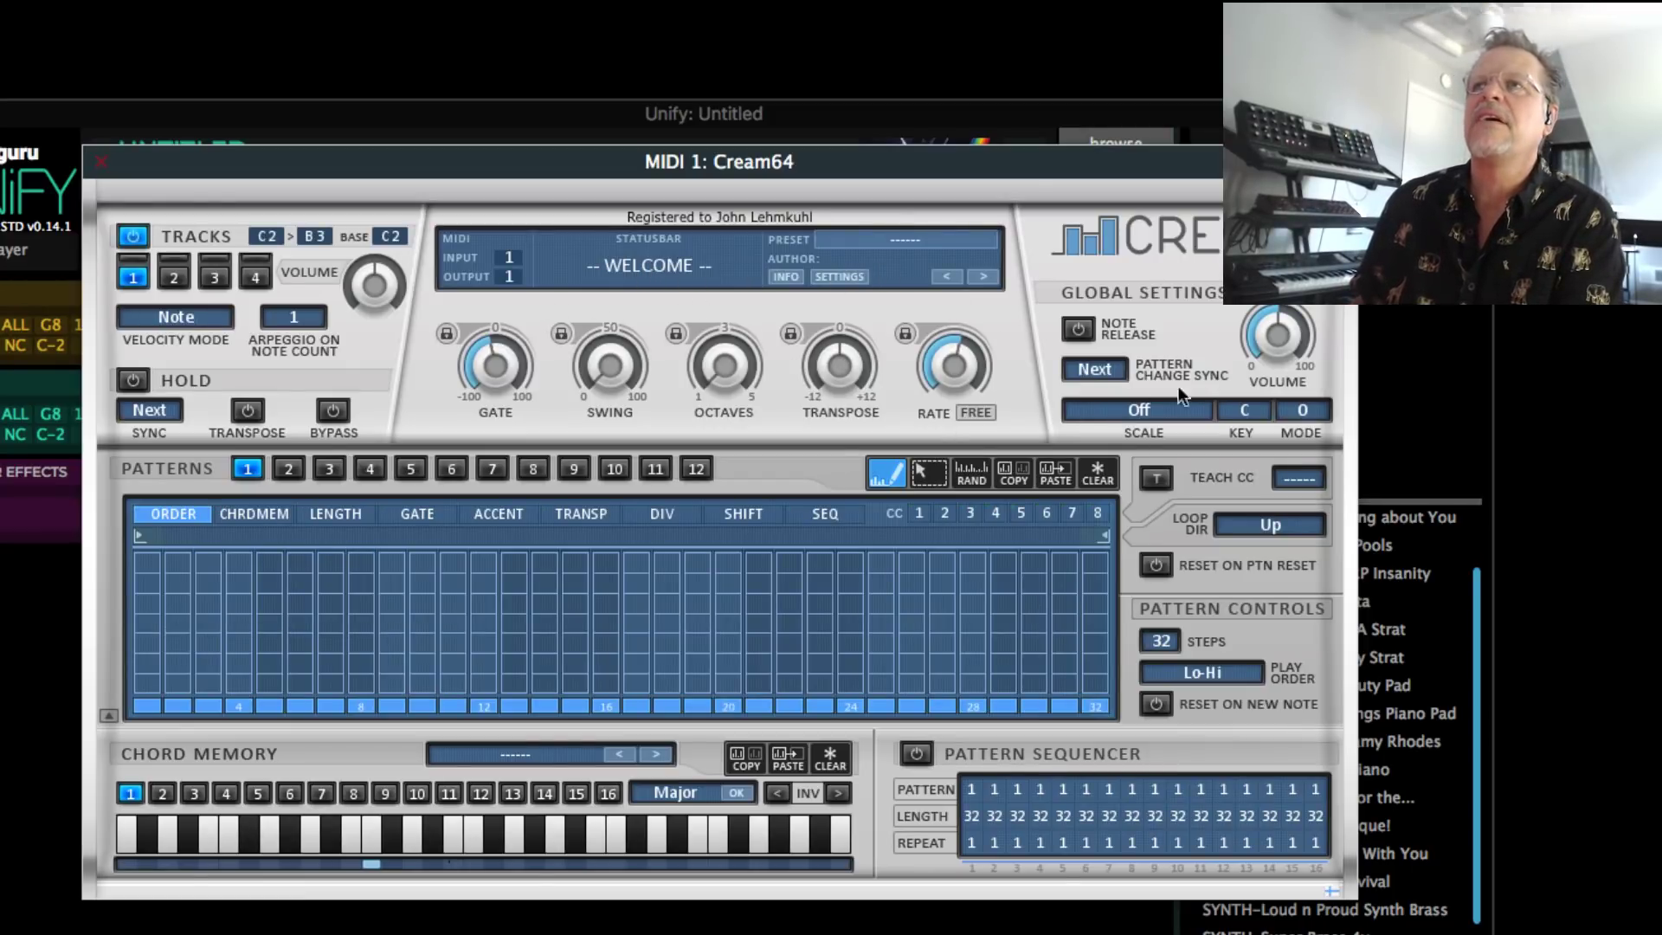
Load the Chord rhythm 03 - 1-8k preset in Cream
{"action": "left_click", "coordinate": [865, 240]}
{"action": "mouse_move", "coordinate": [897, 339]}
{"action": "mouse_move", "coordinate": [1051, 377]}
{"action": "left_click", "coordinate": [1252, 499]}
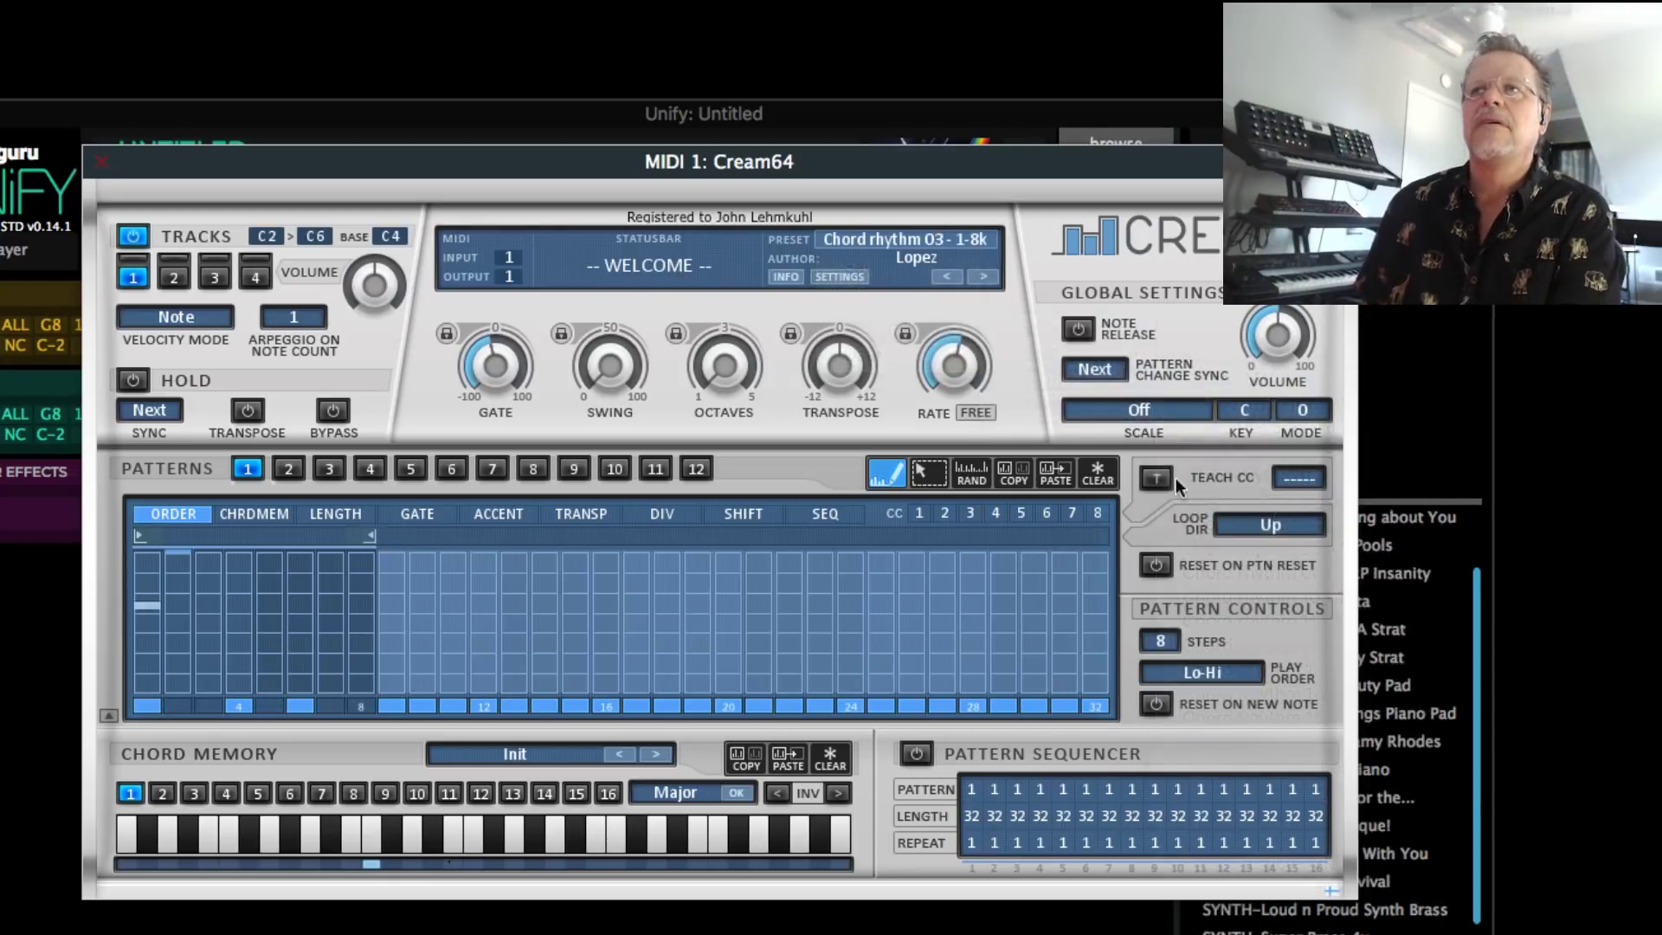
Reposition Cream's window, advance its preset through Chord rhythm 04 and 05 to 06, and close the Cream and OB-Xd windows
{"action": "left_click_drag", "start_coordinate": [861, 169], "coordinate": [1140, 571]}
{"action": "left_click", "coordinate": [1265, 678]}
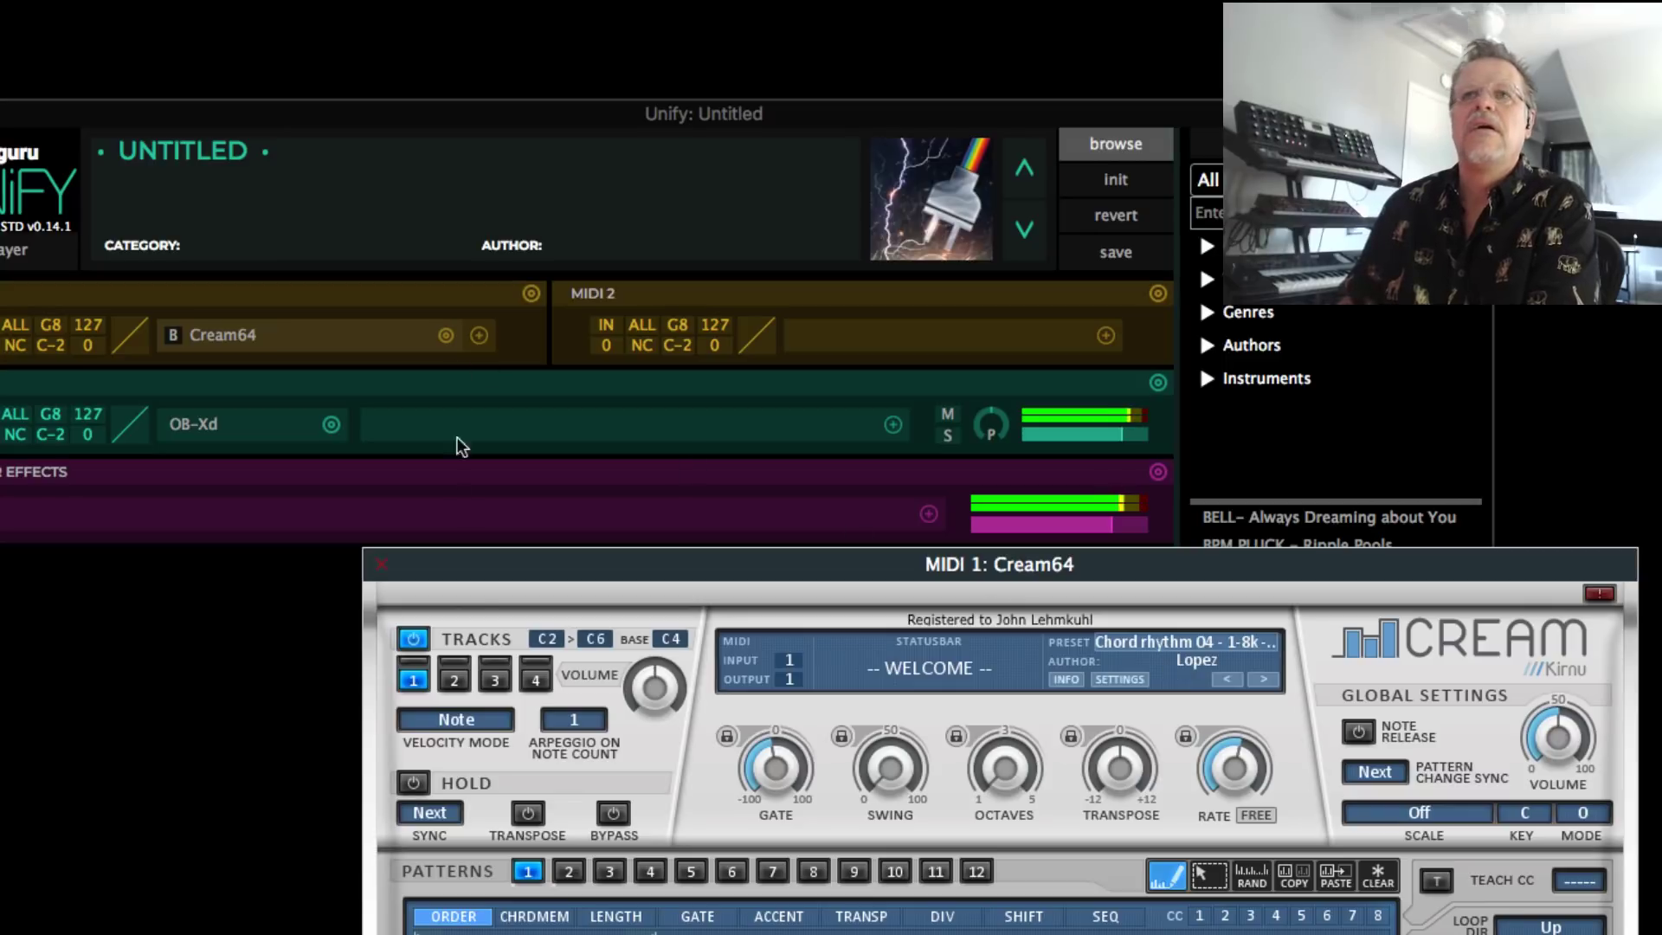
{"action": "left_click", "coordinate": [1212, 227]}
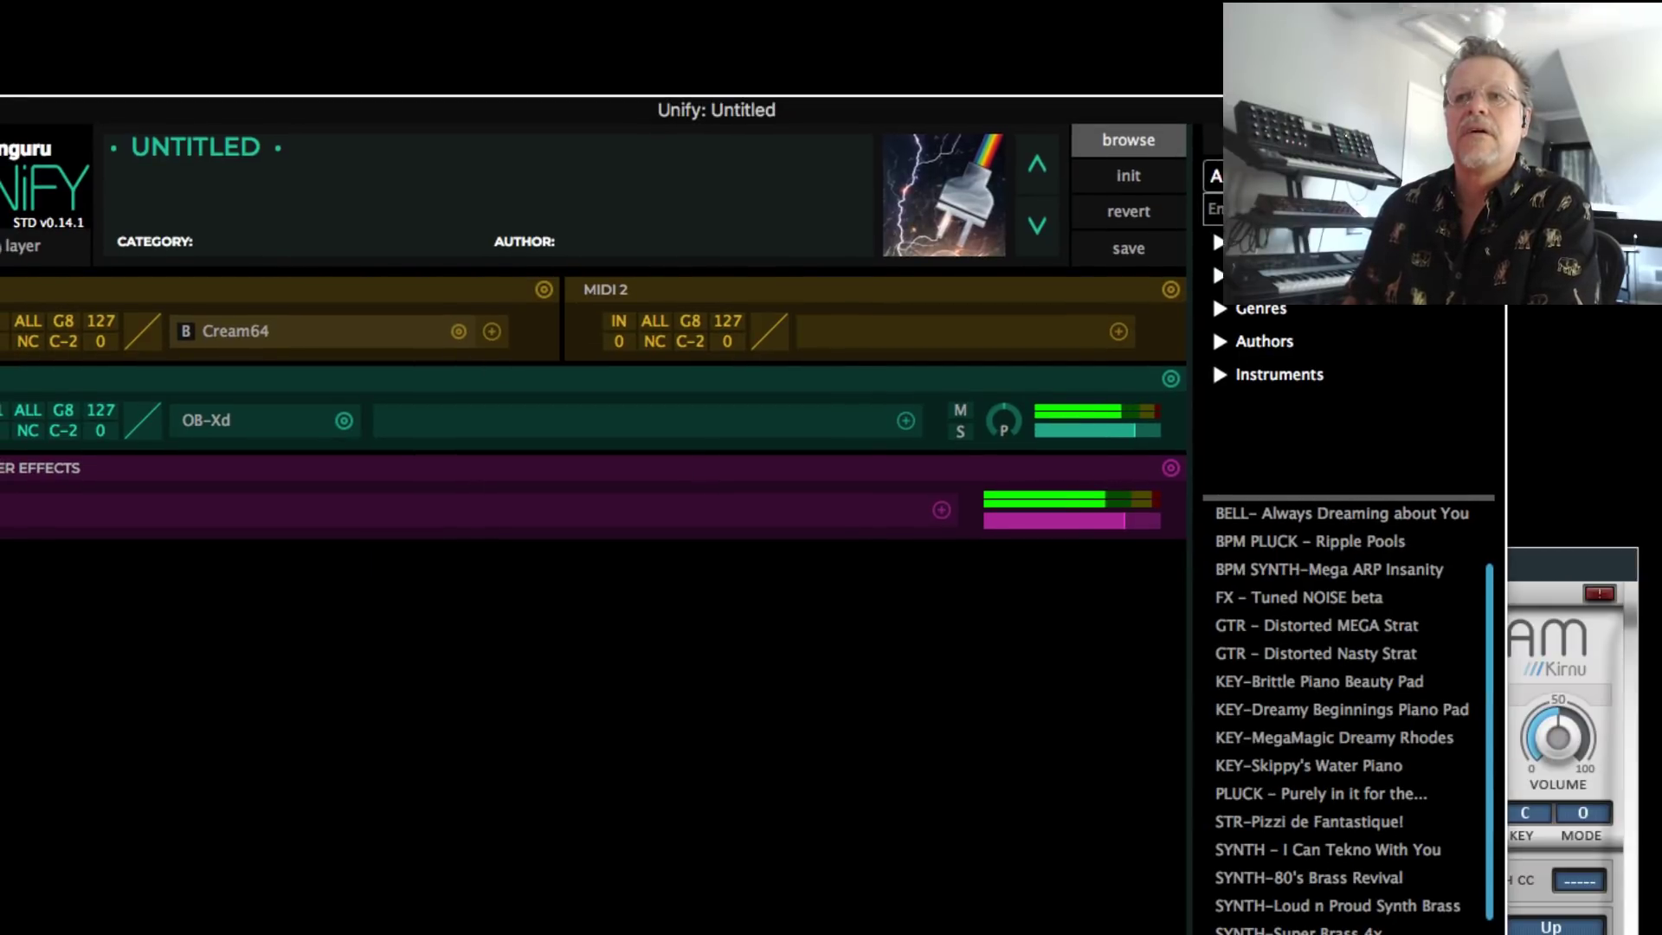
{"action": "left_click", "coordinate": [1571, 565]}
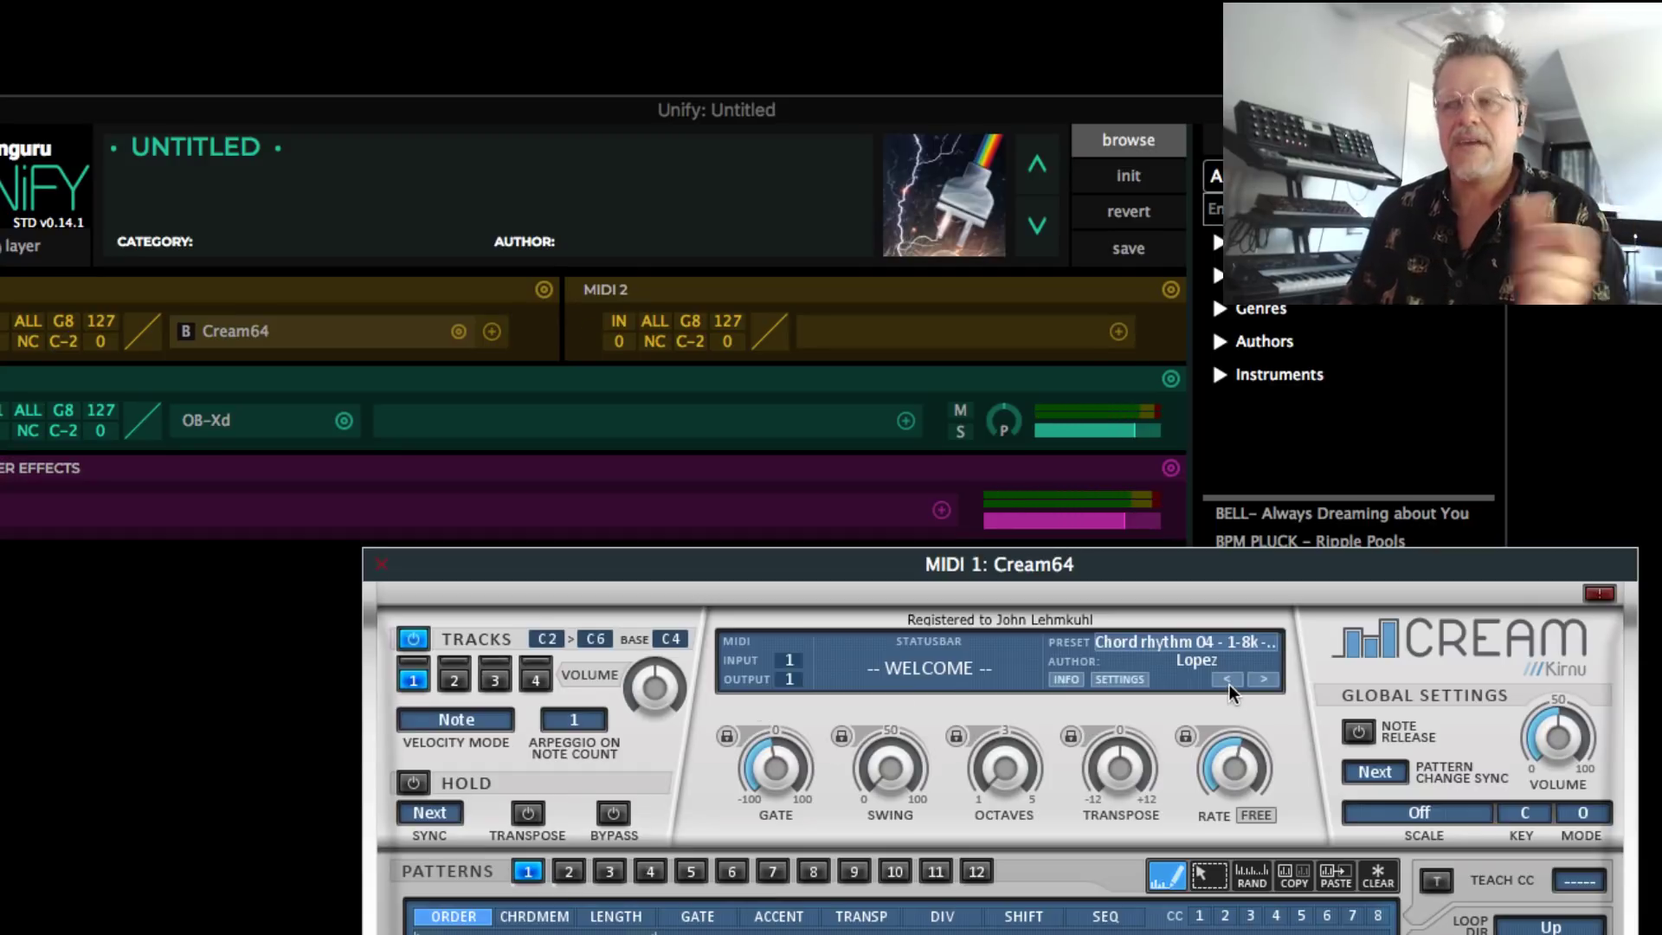
{"action": "left_click", "coordinate": [1262, 678]}
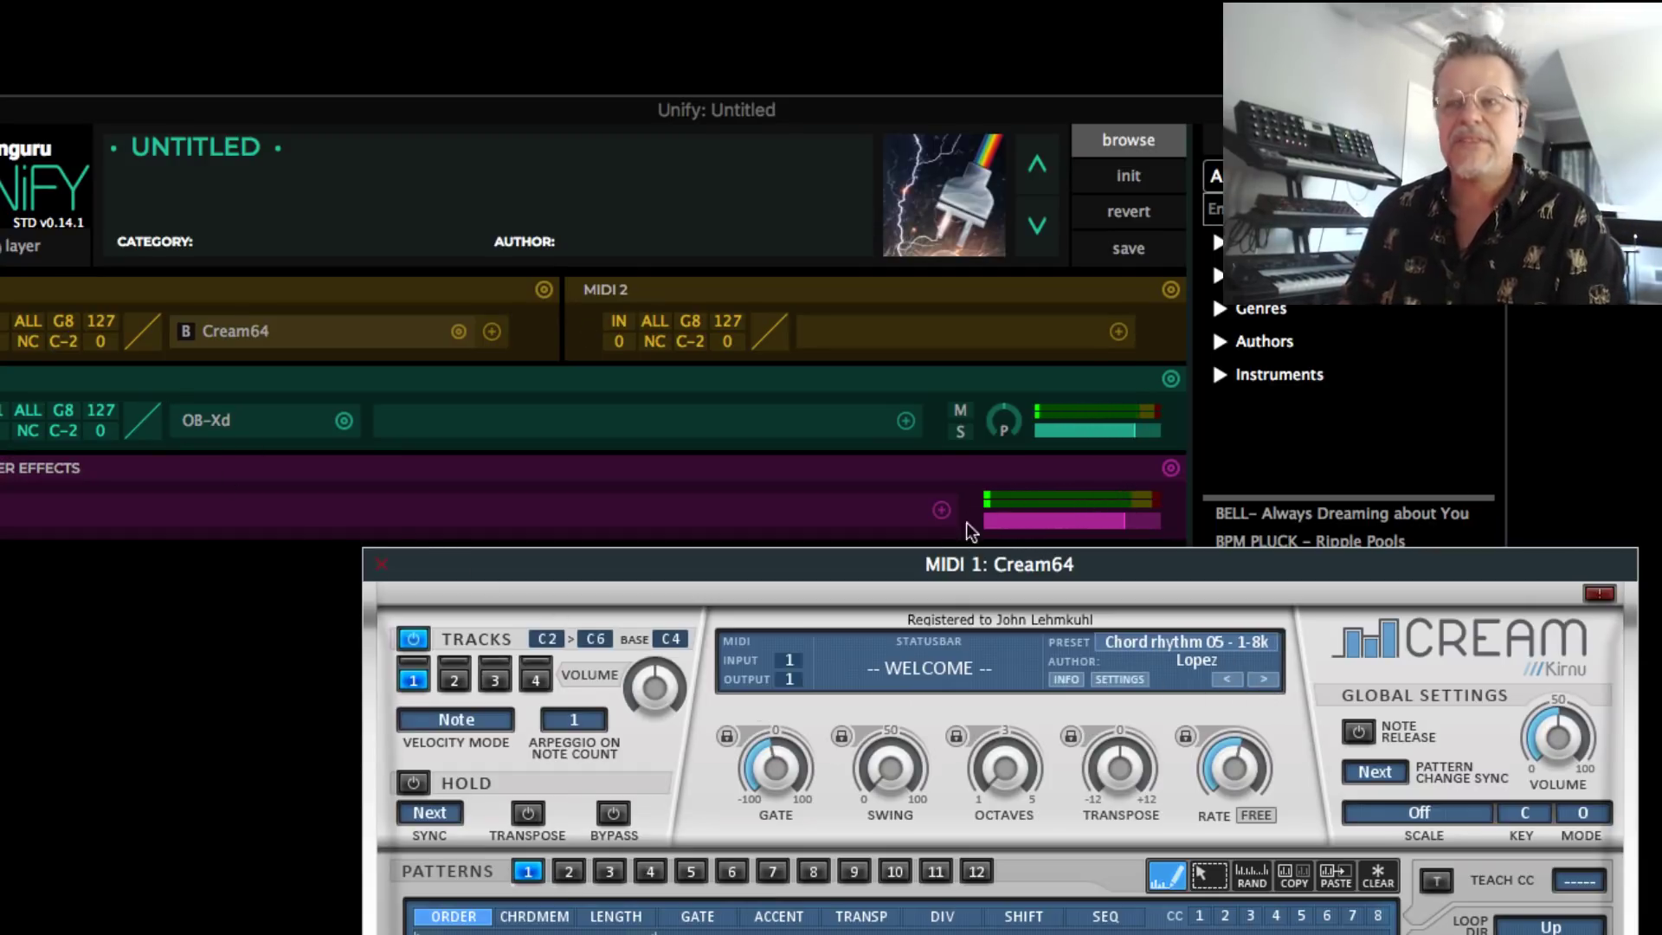
{"action": "left_click", "coordinate": [1264, 679]}
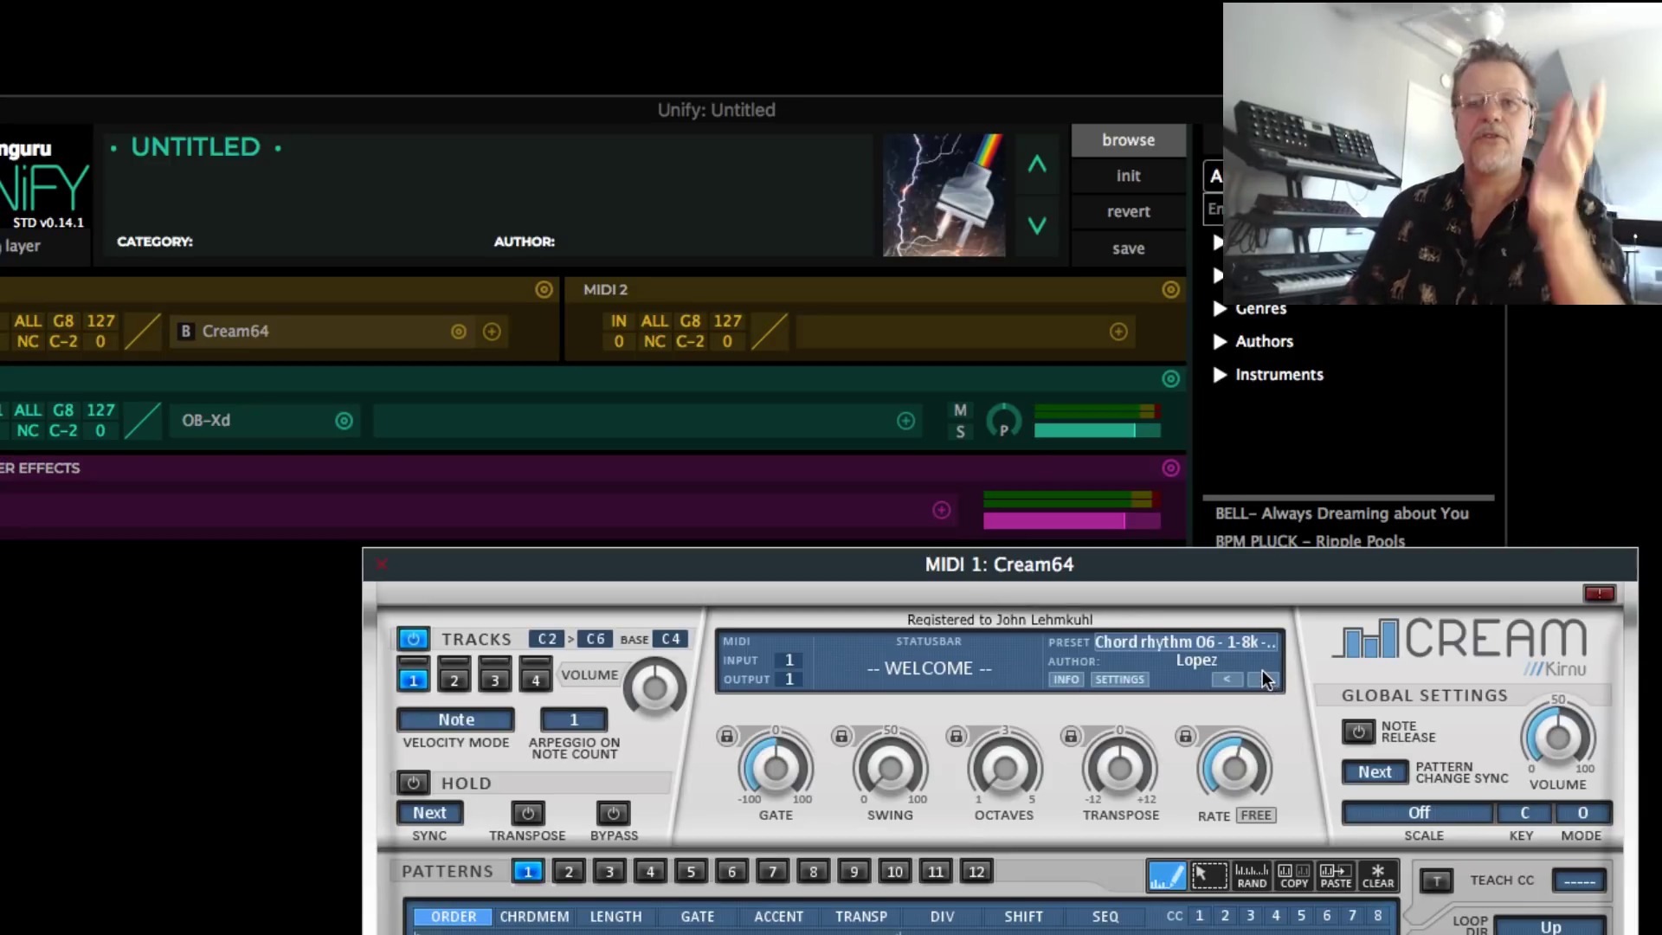
{"action": "left_click", "coordinate": [387, 568]}
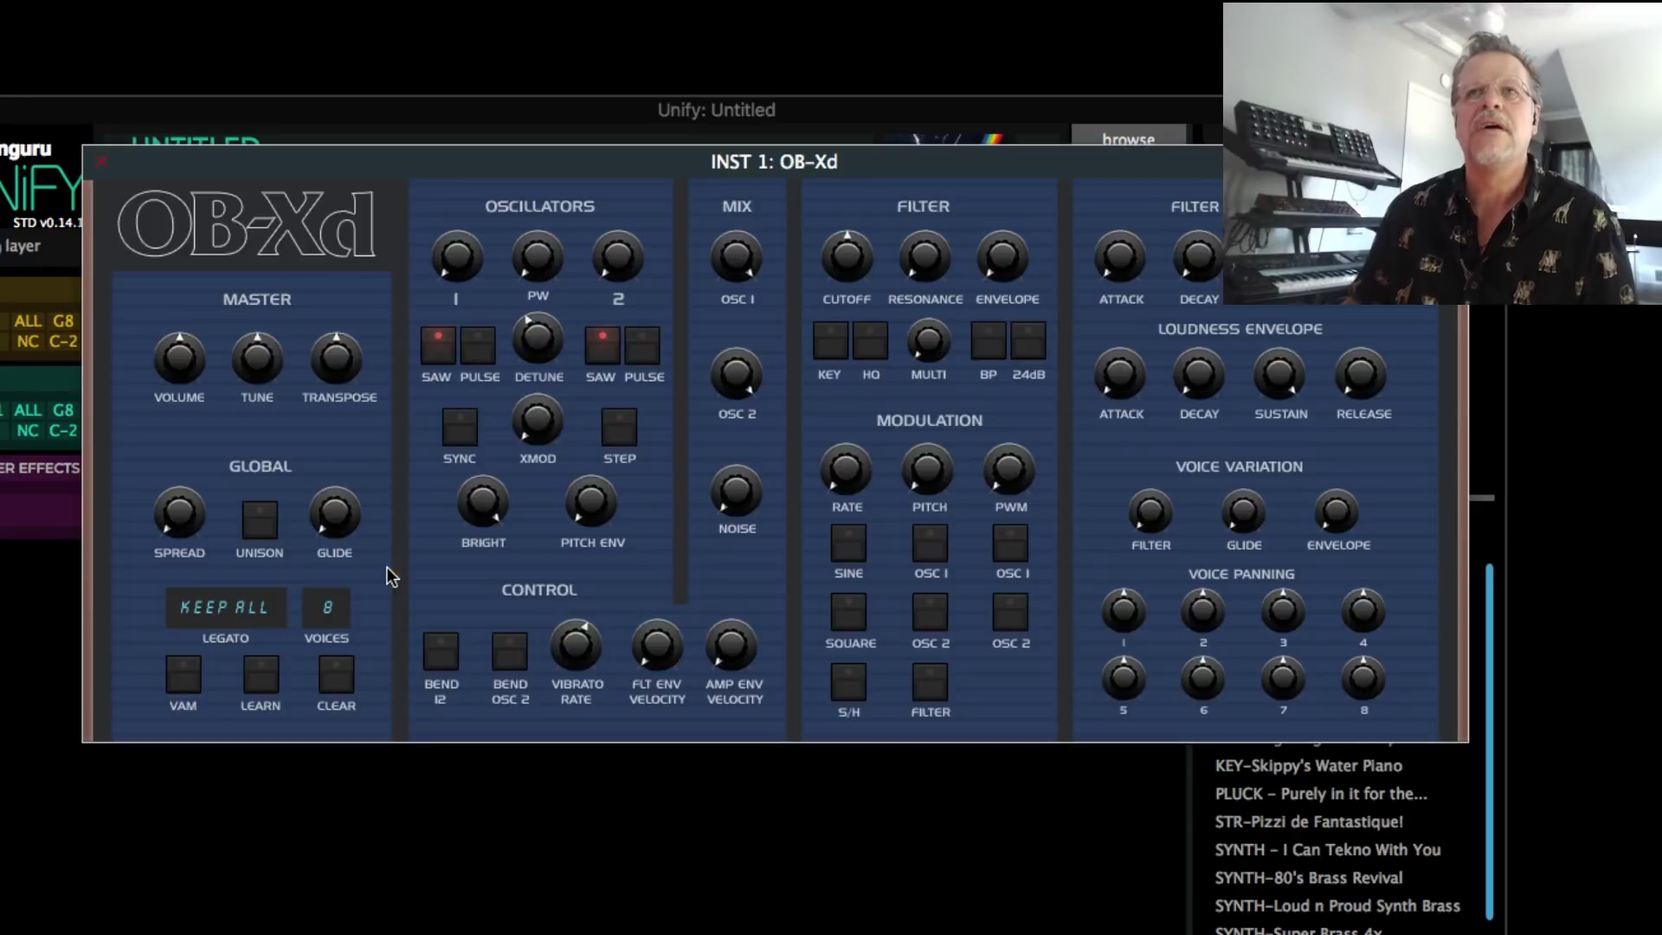
{"action": "left_click", "coordinate": [101, 161]}
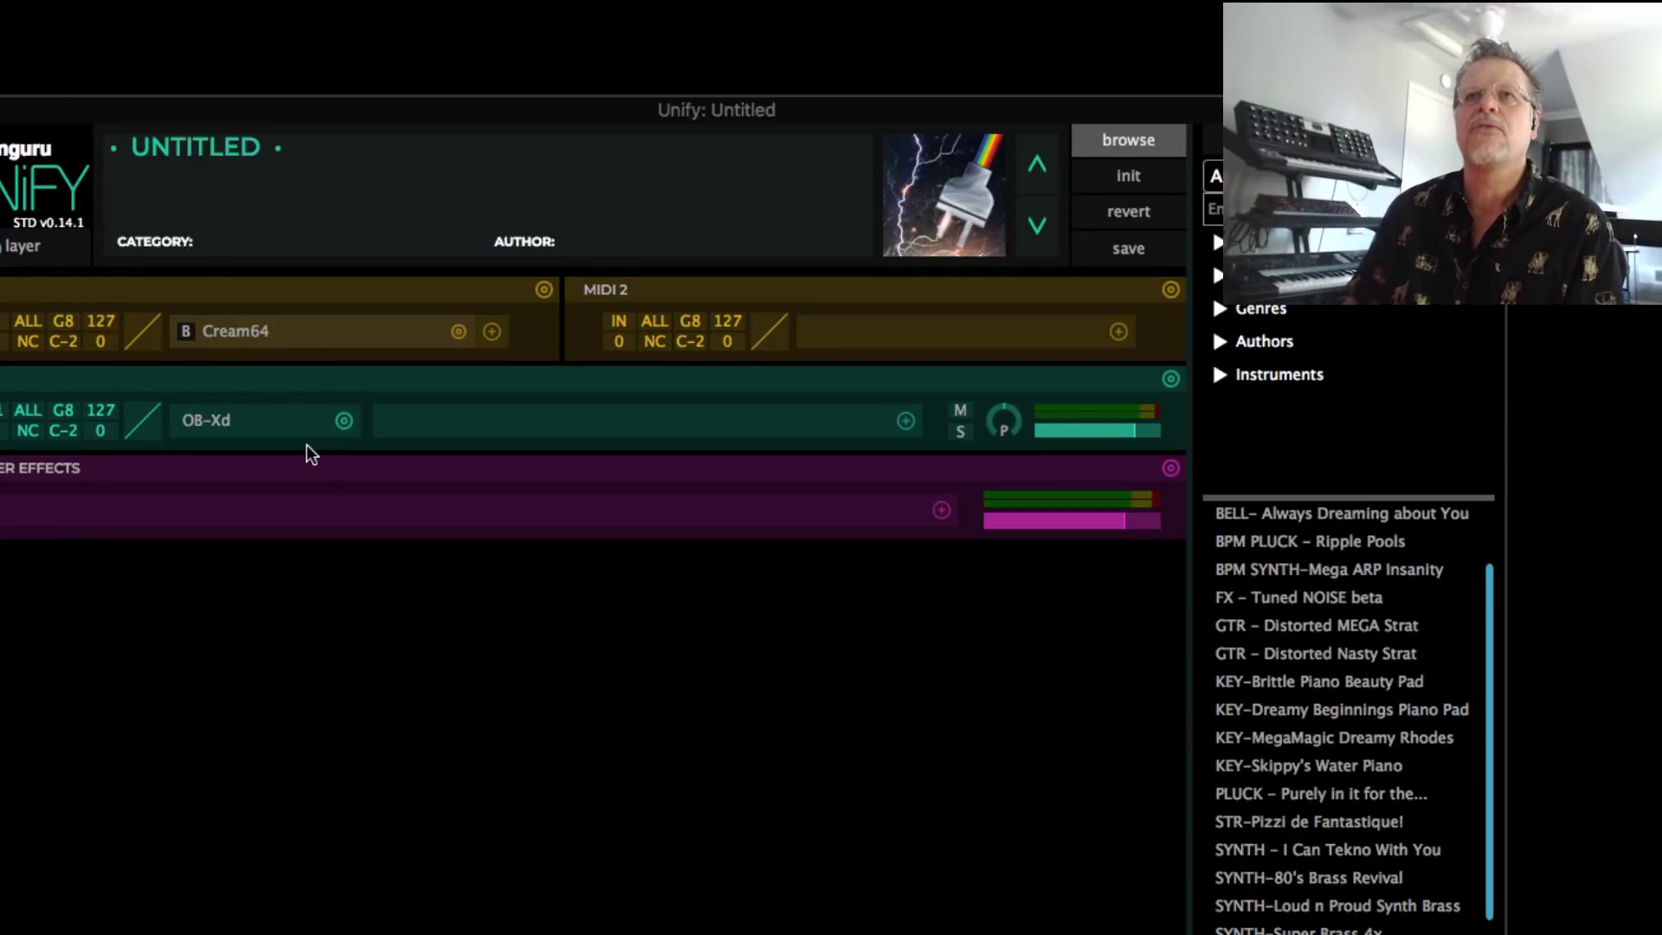
Add two INIT/empty instrument layers to the patch
{"action": "scroll", "coordinate": [1301, 819], "scroll_direction": "down", "scroll_amount": 3}
{"action": "scroll", "coordinate": [1301, 819], "scroll_direction": "up", "scroll_amount": 5}
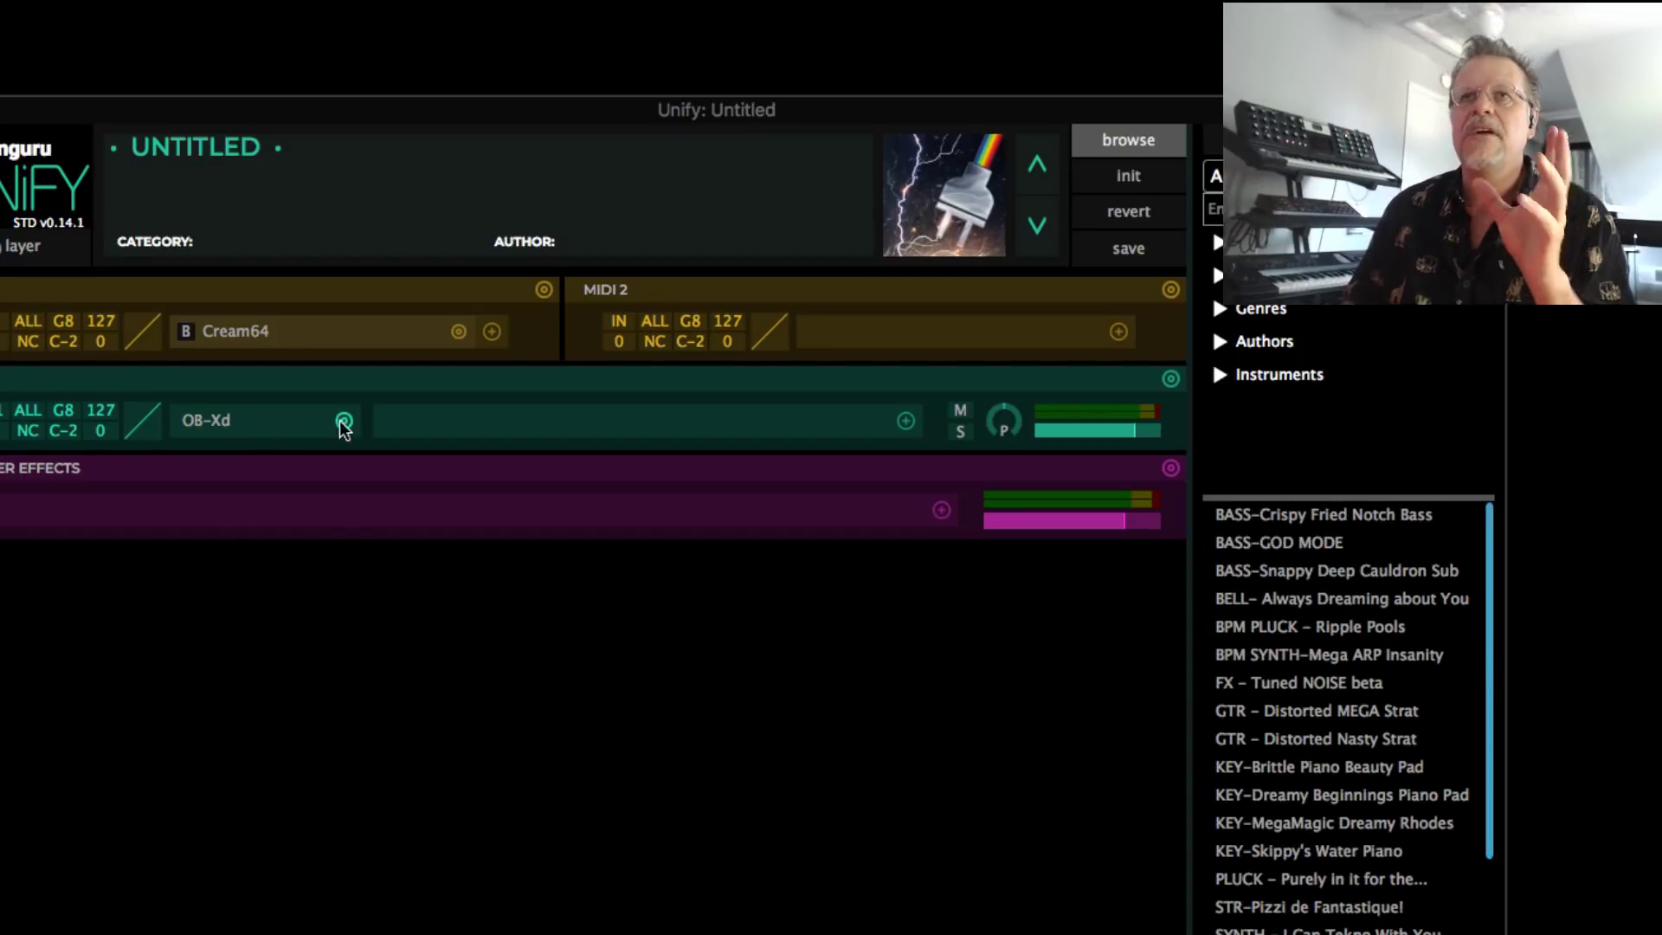
{"action": "left_click", "coordinate": [38, 252]}
{"action": "mouse_move", "coordinate": [88, 297]}
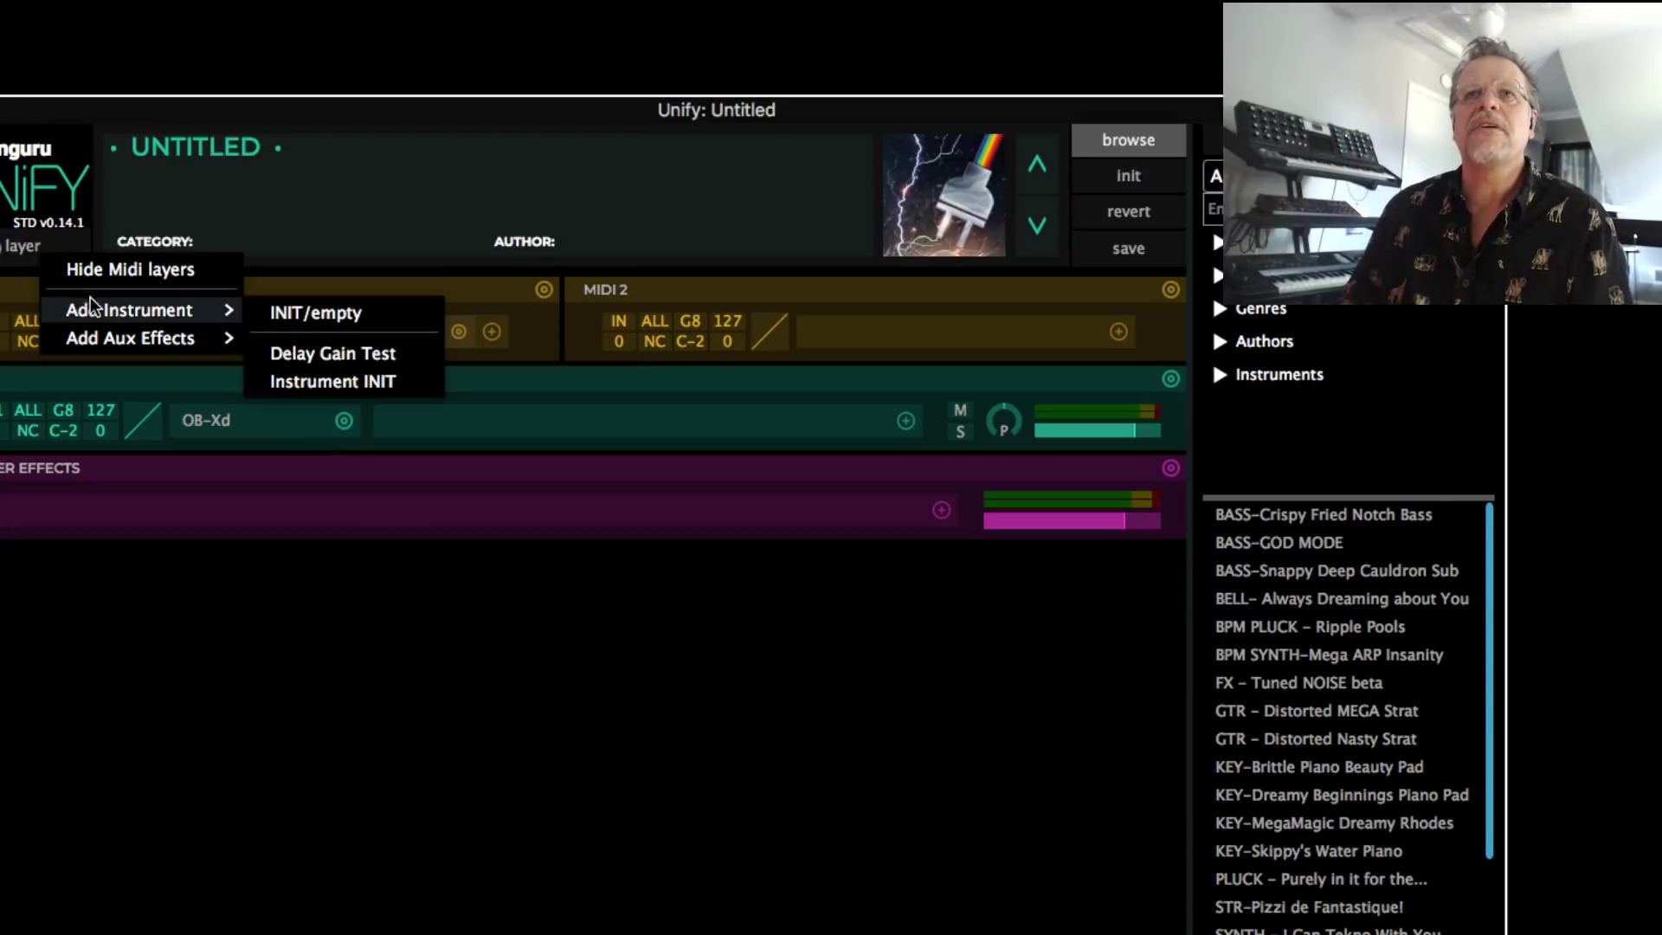
{"action": "left_click", "coordinate": [315, 318]}
{"action": "left_click", "coordinate": [38, 249]}
{"action": "mouse_move", "coordinate": [87, 297]}
{"action": "left_click", "coordinate": [279, 309]}
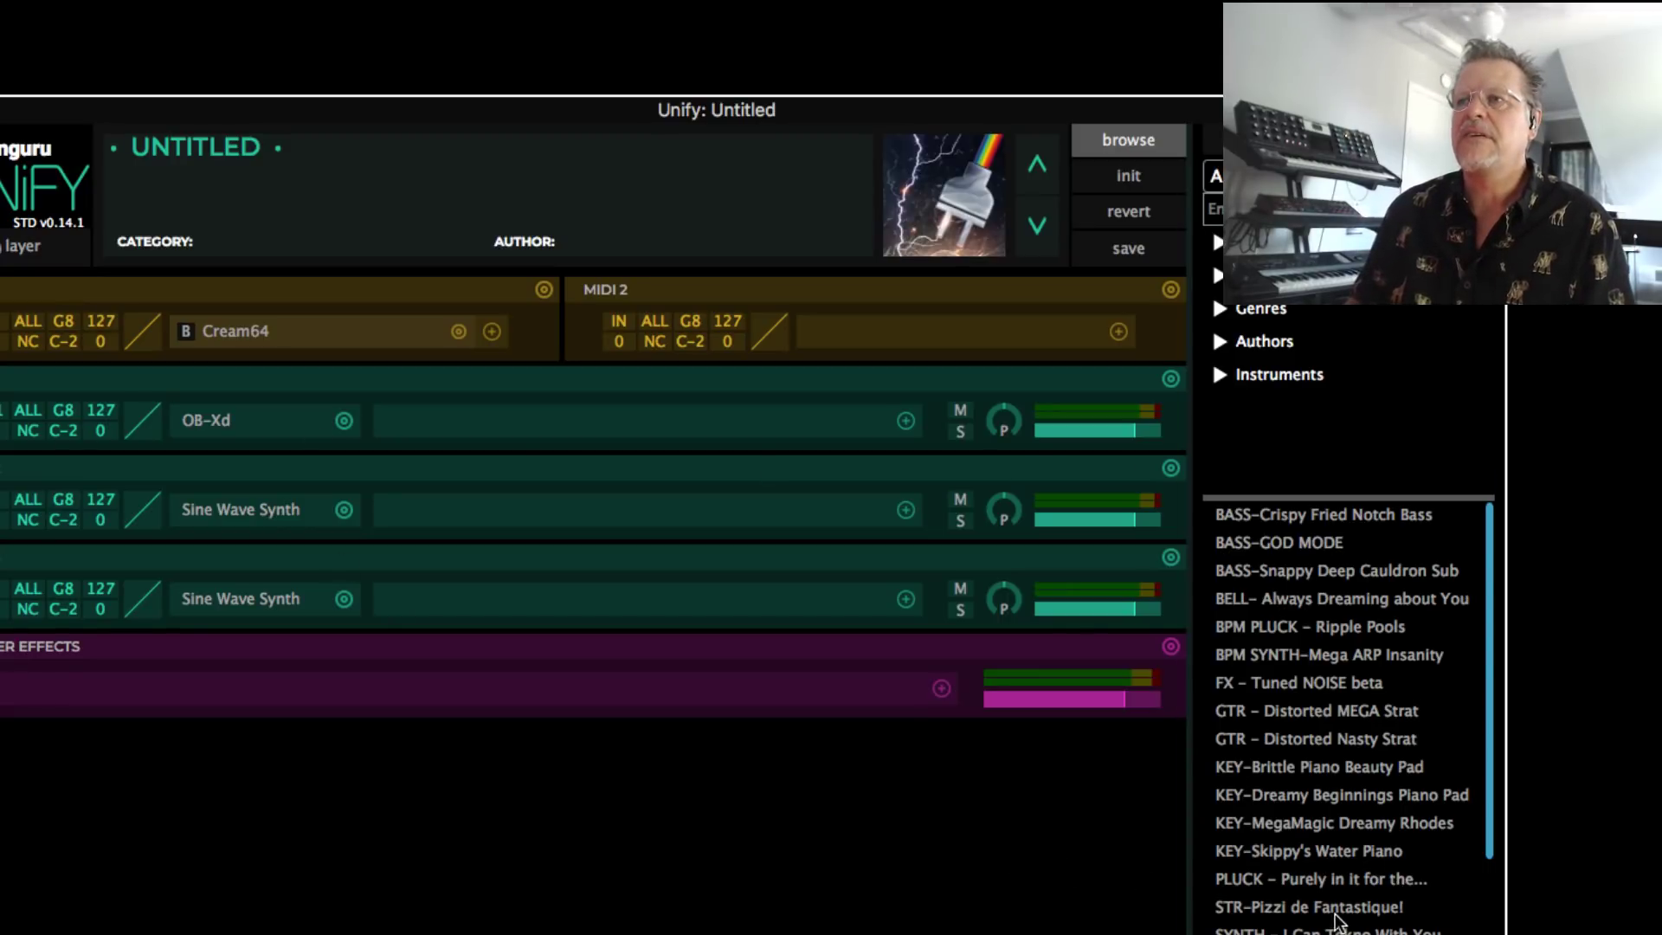
Load the SYNTH - I Can Tekno With You patch and open its BlueARP arpeggiator on MIDI 1
{"action": "left_click", "coordinate": [1340, 930]}
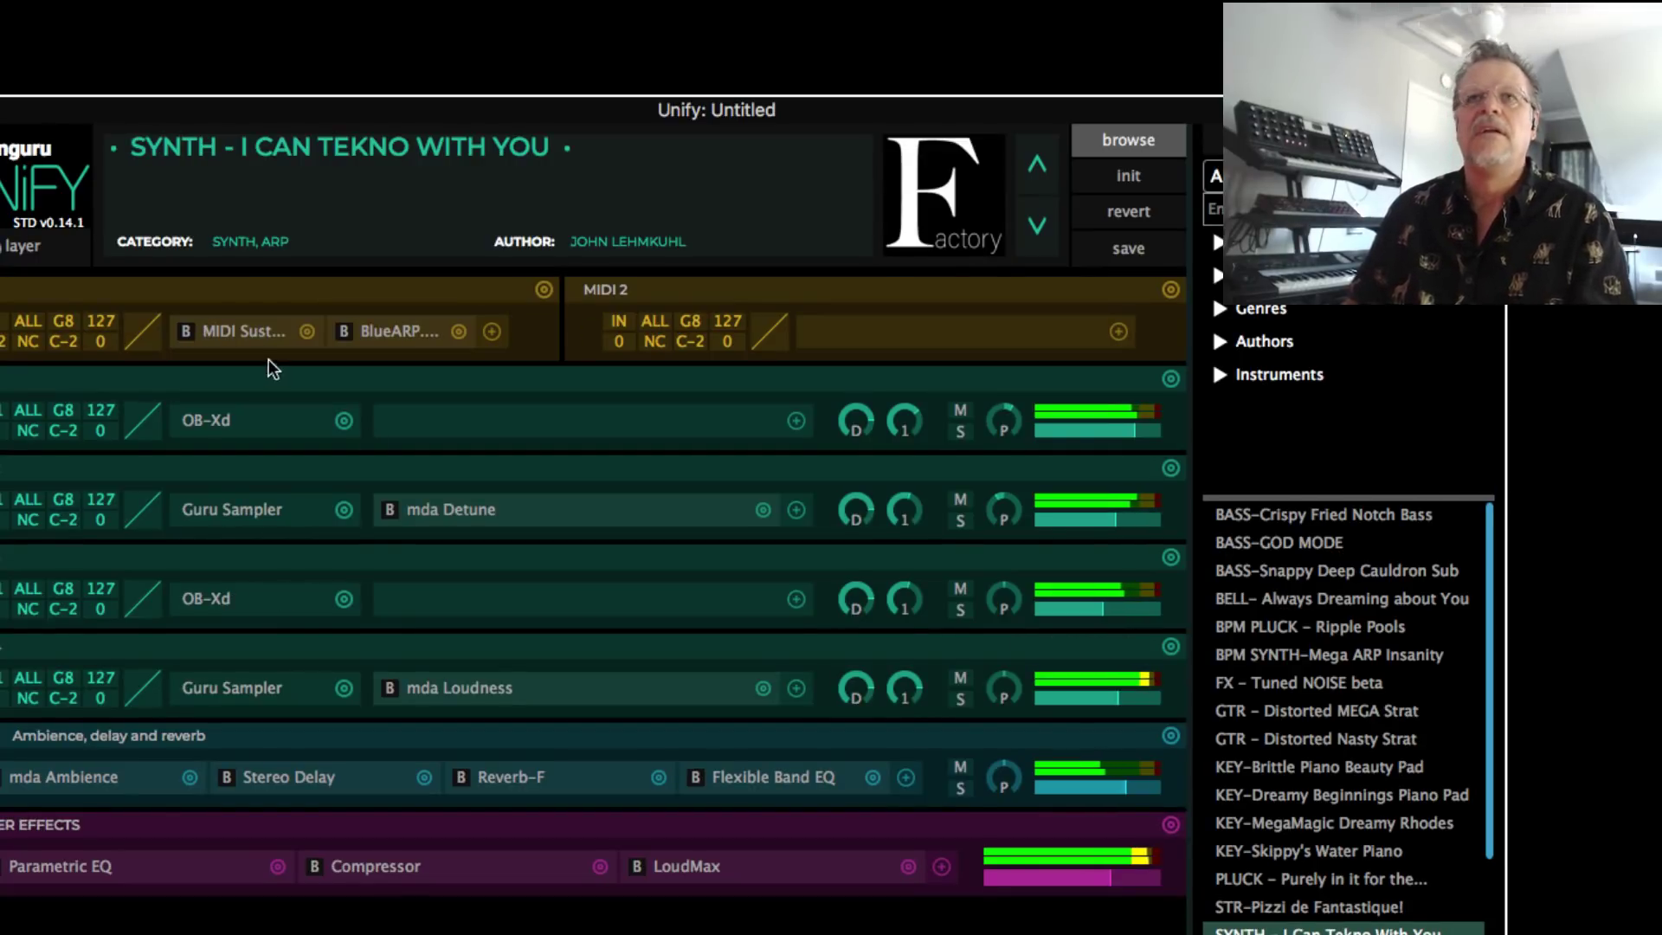
{"action": "left_click", "coordinate": [384, 331]}
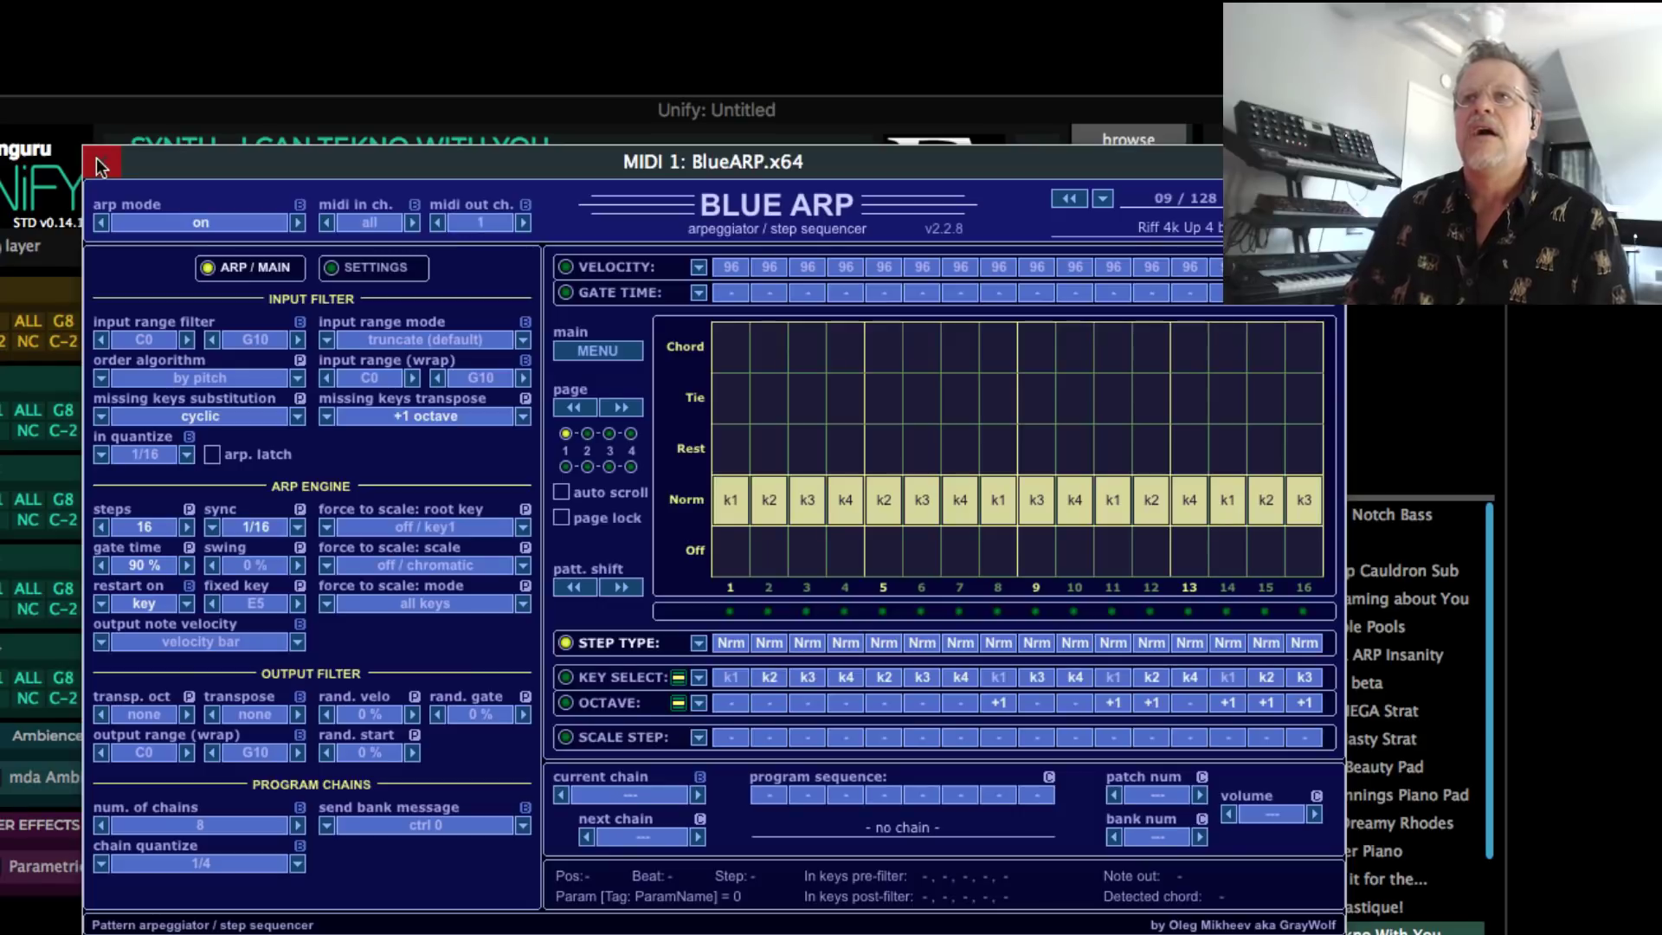
Set the BlueARP velocities of steps 1, 2 and 5 to 16, 48 and 127
{"action": "left_click_drag", "start_coordinate": [735, 269], "coordinate": [739, 424]}
{"action": "left_click_drag", "start_coordinate": [750, 588], "coordinate": [734, 876]}
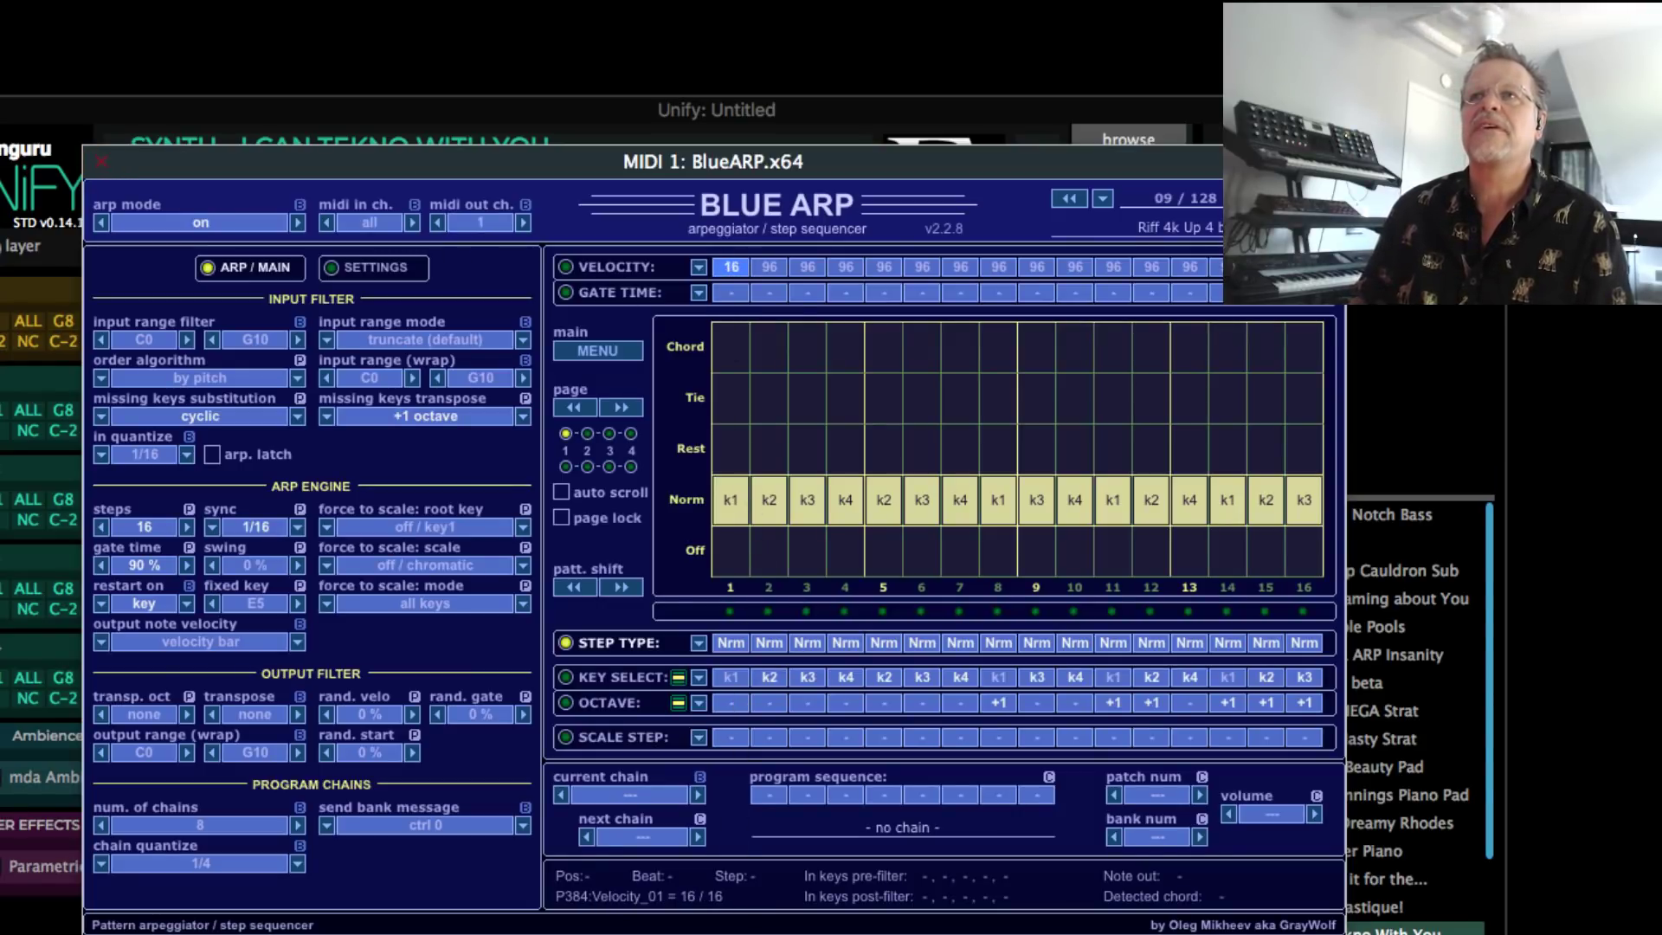
{"action": "scroll", "coordinate": [769, 266], "scroll_direction": "down", "scroll_amount": 1}
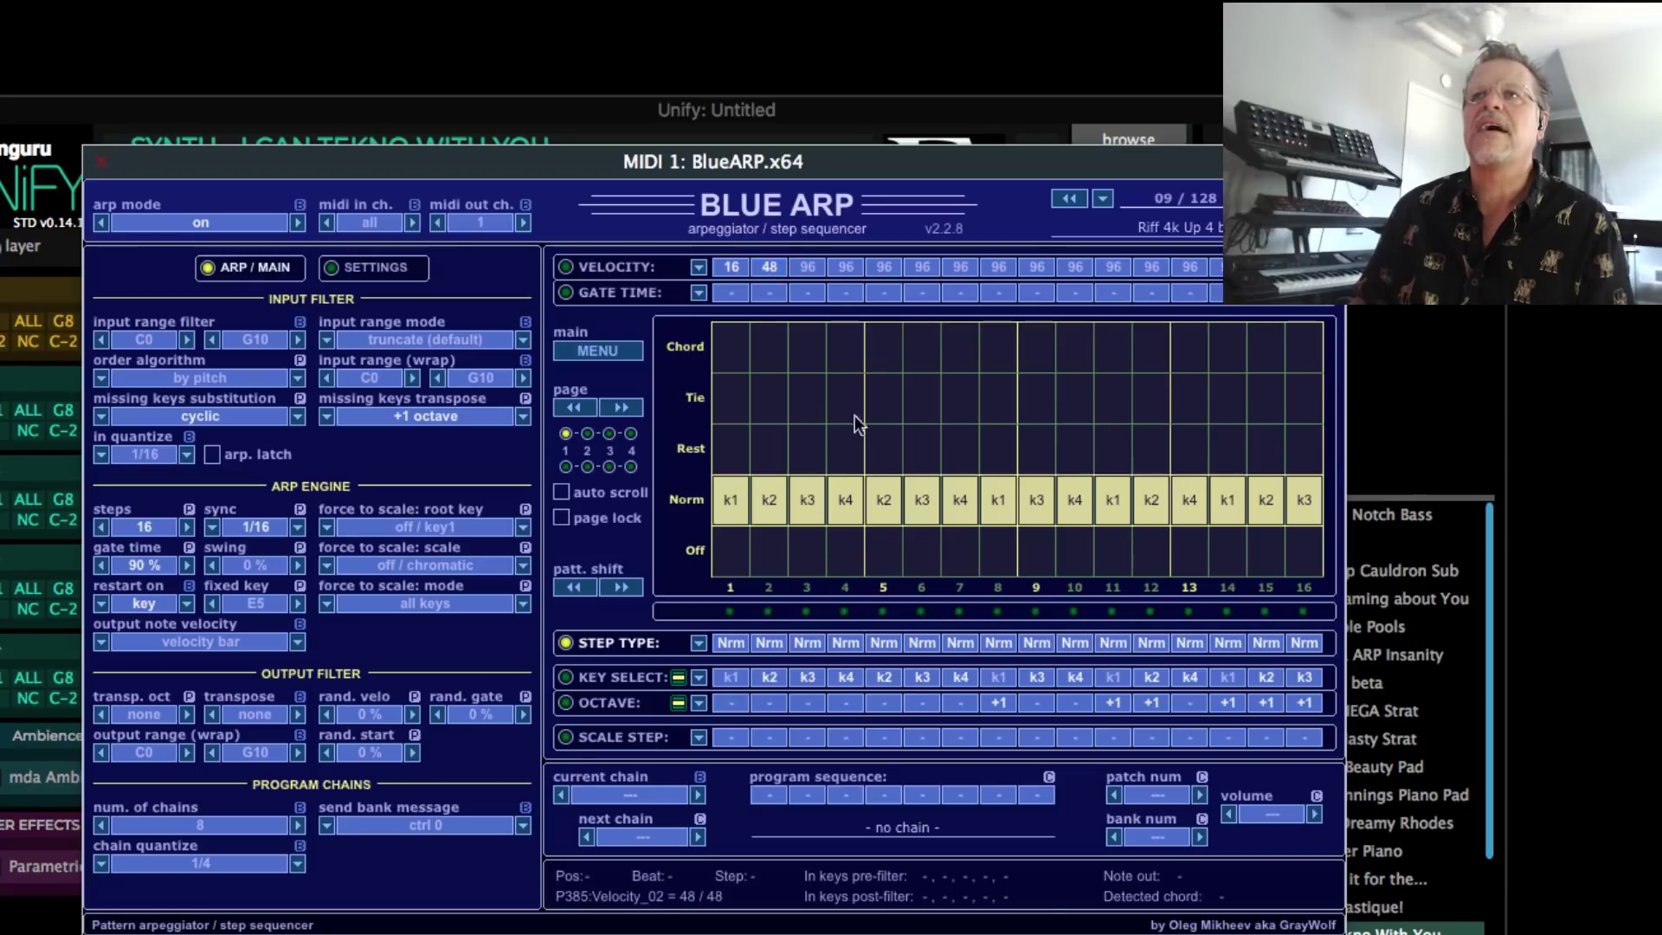
{"action": "left_click_drag", "start_coordinate": [887, 270], "coordinate": [896, 232]}
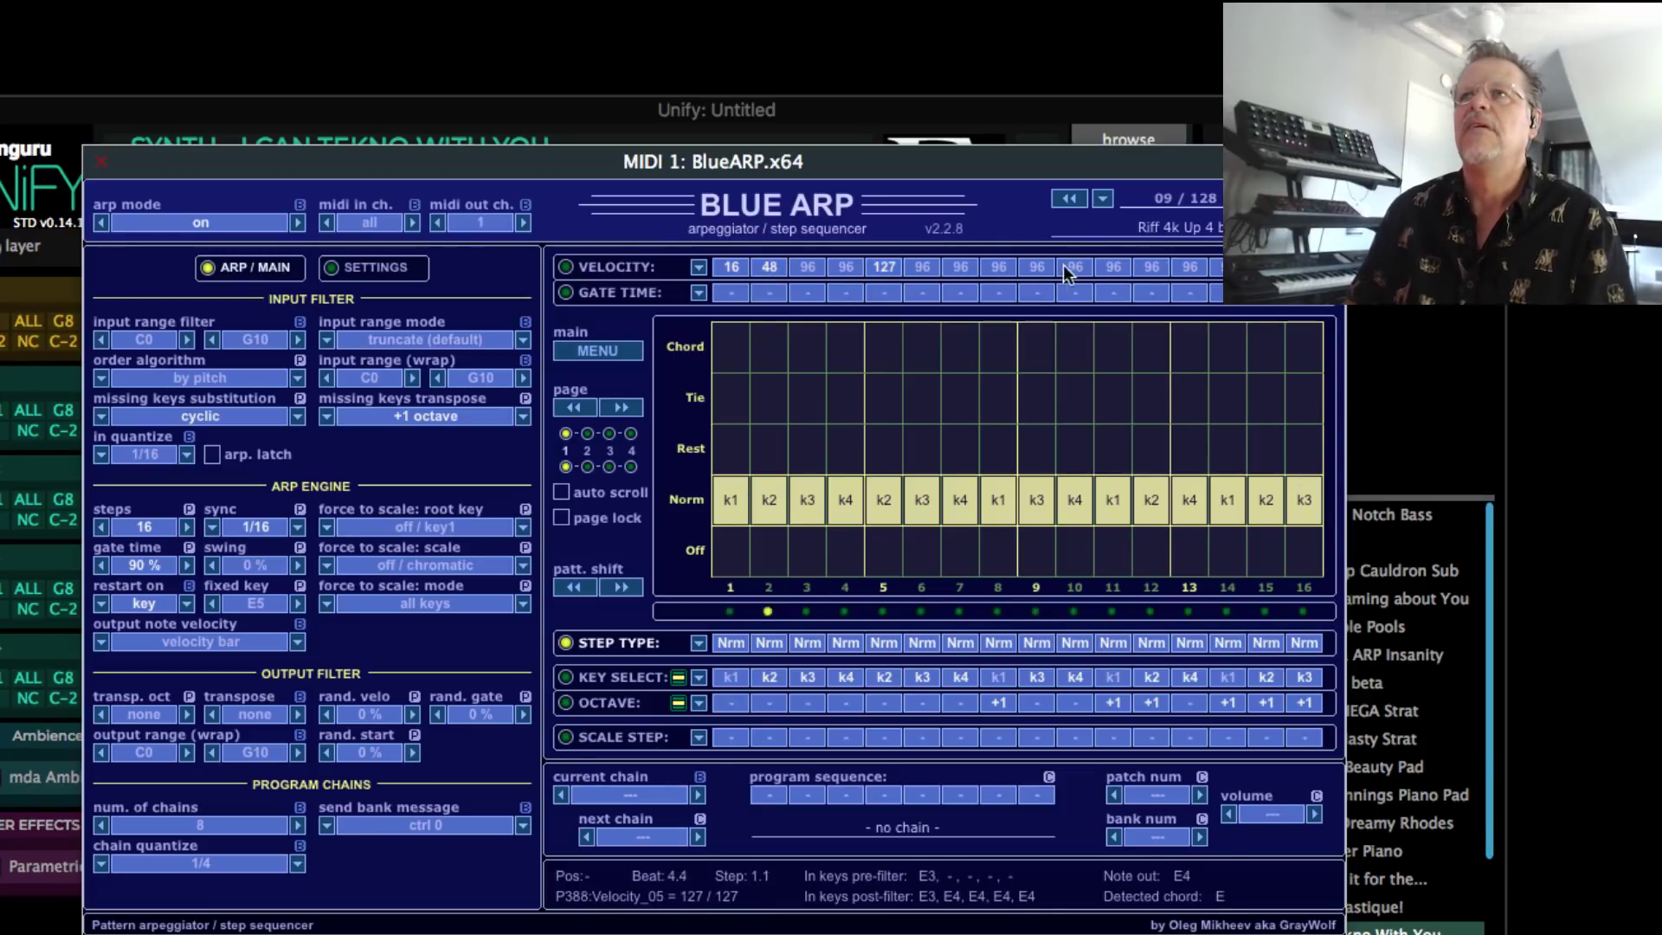
Set the BlueARP velocities of steps 9, 11, 14 and 16 to 64, 127, 32 and 127, and close BlueARP
{"action": "scroll", "coordinate": [1037, 268], "scroll_direction": "down", "scroll_amount": 2}
{"action": "scroll", "coordinate": [1114, 268], "scroll_direction": "up", "scroll_amount": 2}
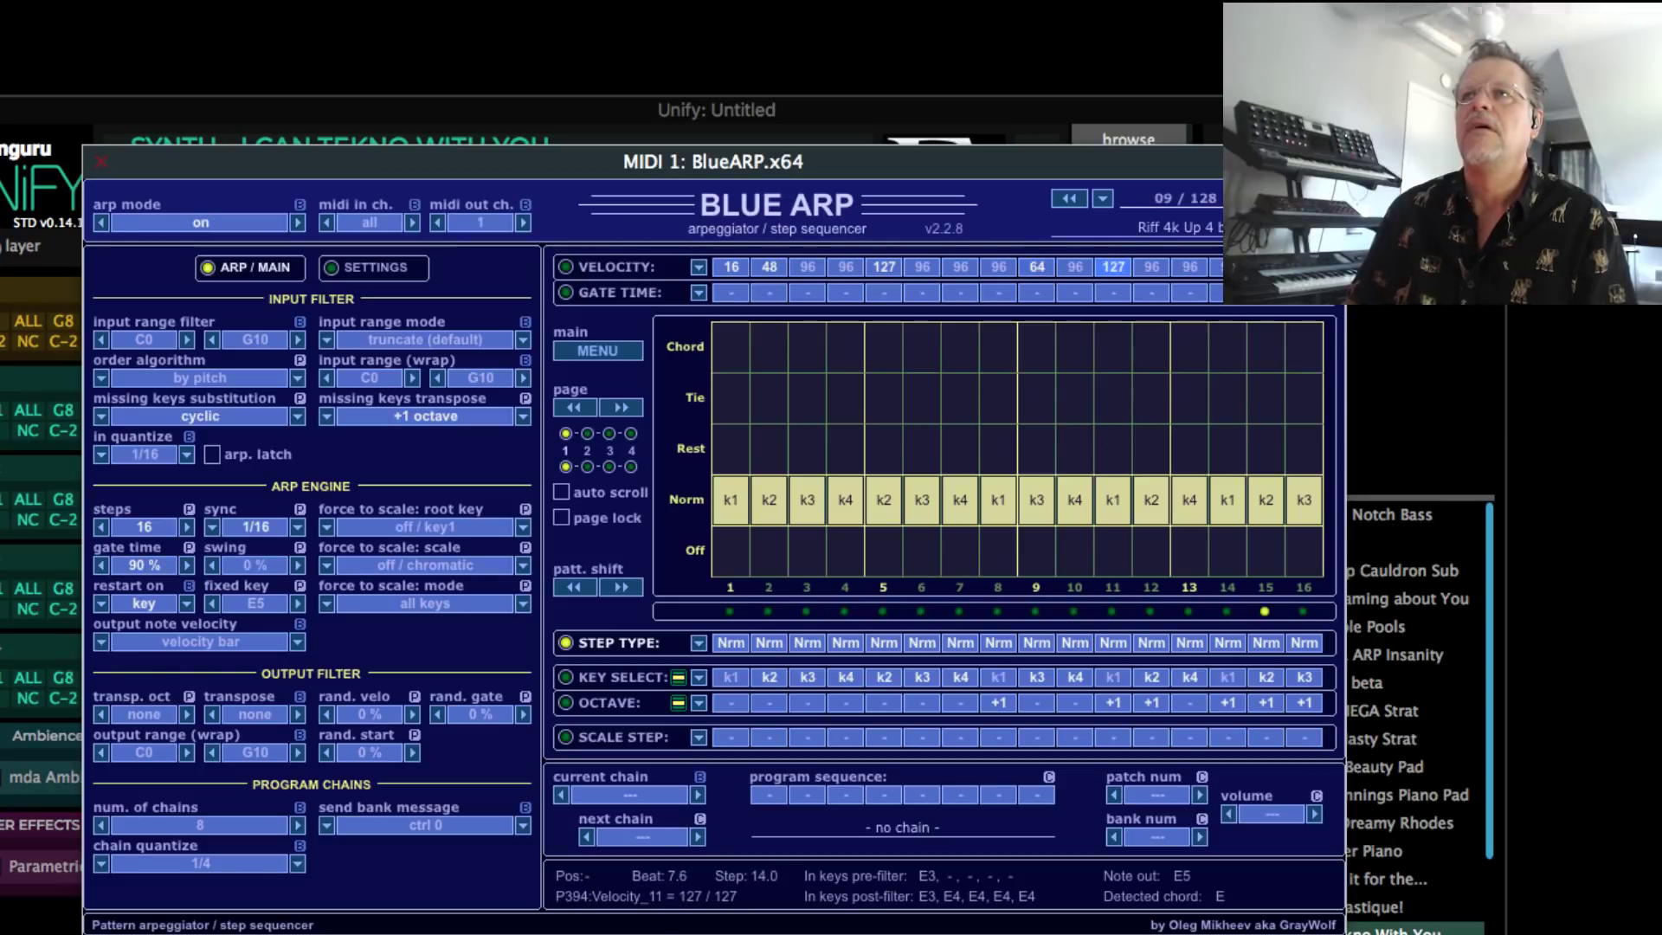
{"action": "scroll", "coordinate": [1228, 267], "scroll_direction": "down", "scroll_amount": 4}
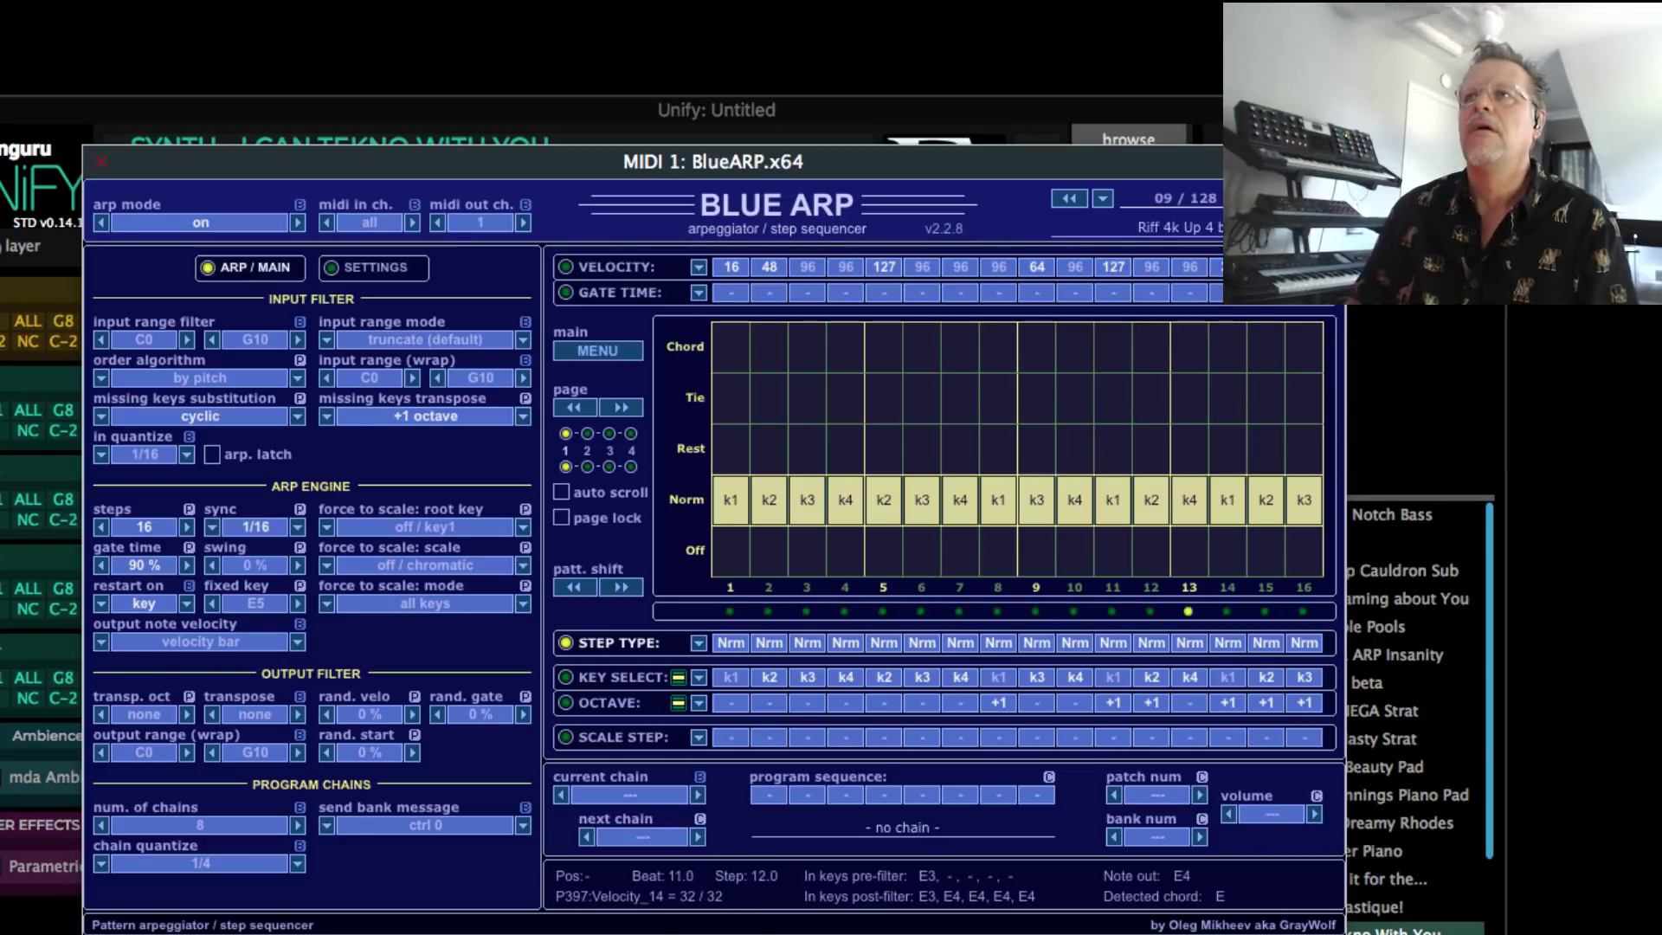
{"action": "scroll", "coordinate": [1266, 267], "scroll_direction": "down", "scroll_amount": 2}
{"action": "scroll", "coordinate": [1303, 267], "scroll_direction": "up", "scroll_amount": 2}
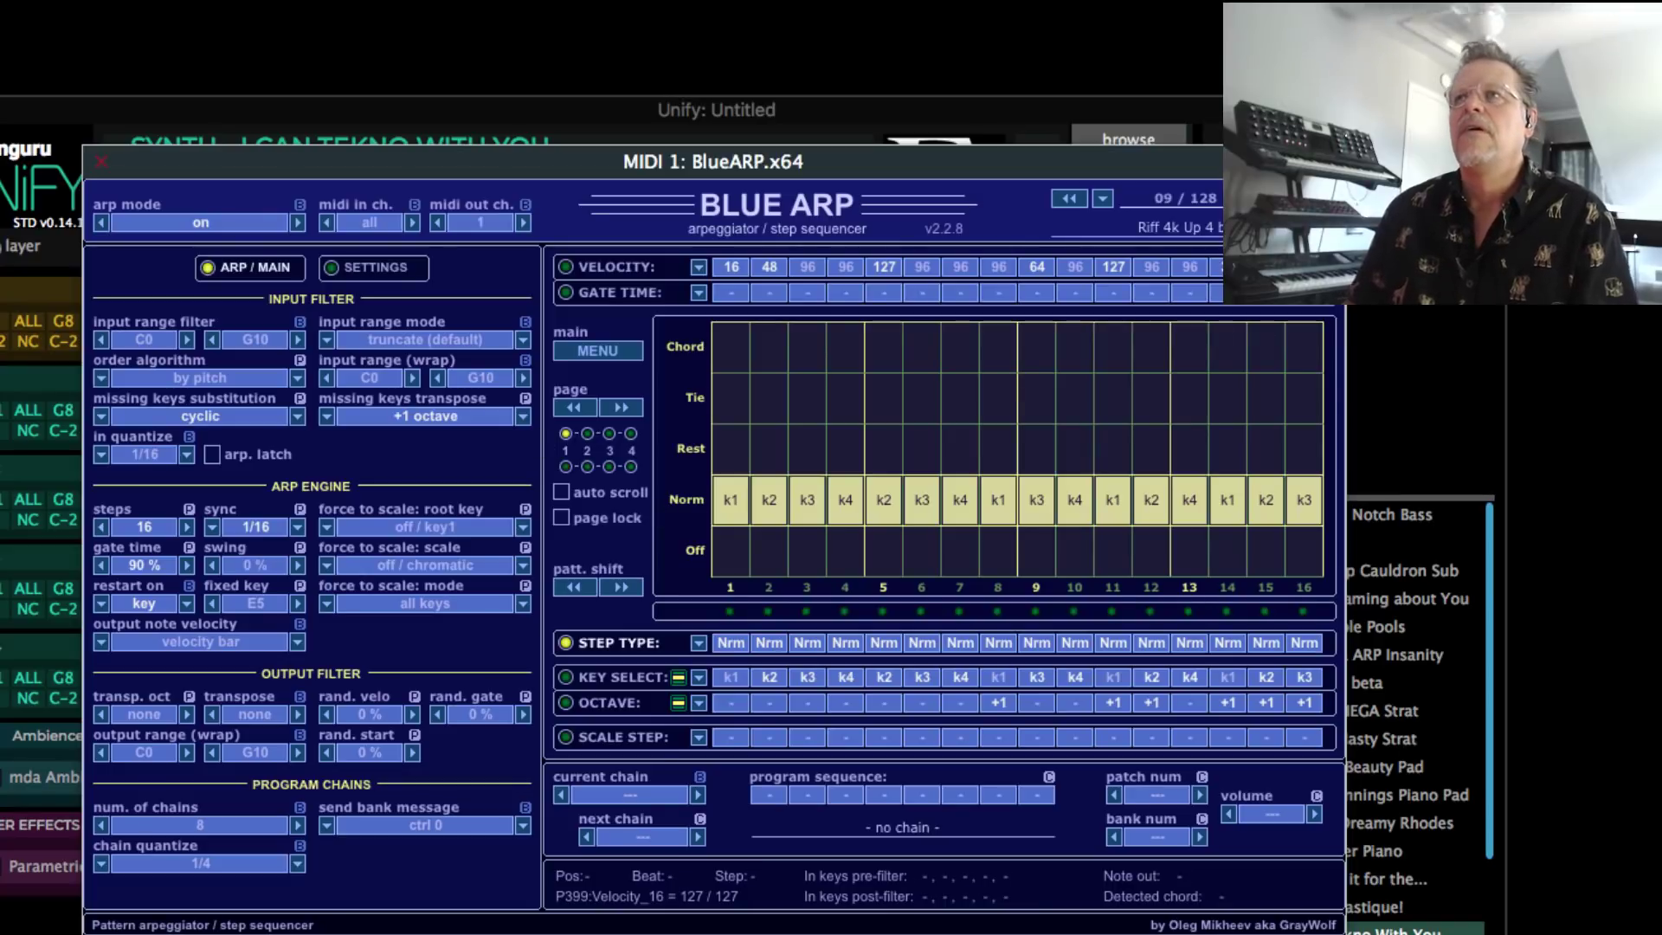
{"action": "left_click", "coordinate": [104, 164]}
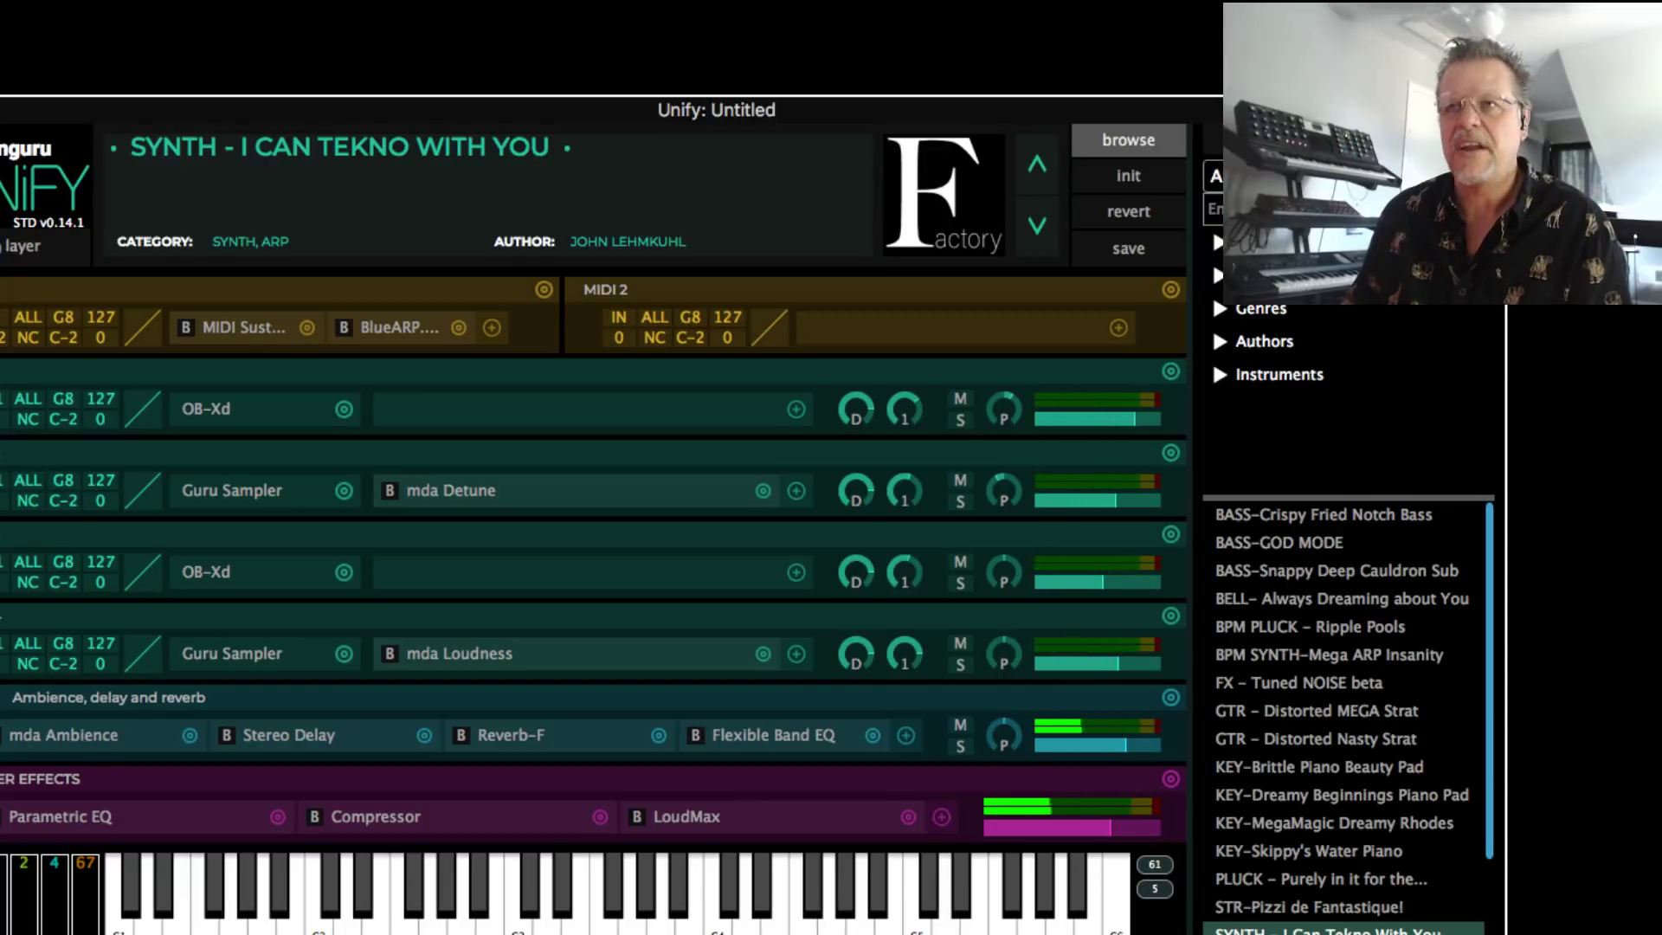
Audition the KEY-Skippy's Water Piano and KEY-Dreamy Beginnings Piano Pad patches, and load KEY-Brittle Piano Beauty Pad
{"action": "left_click", "coordinate": [1316, 852]}
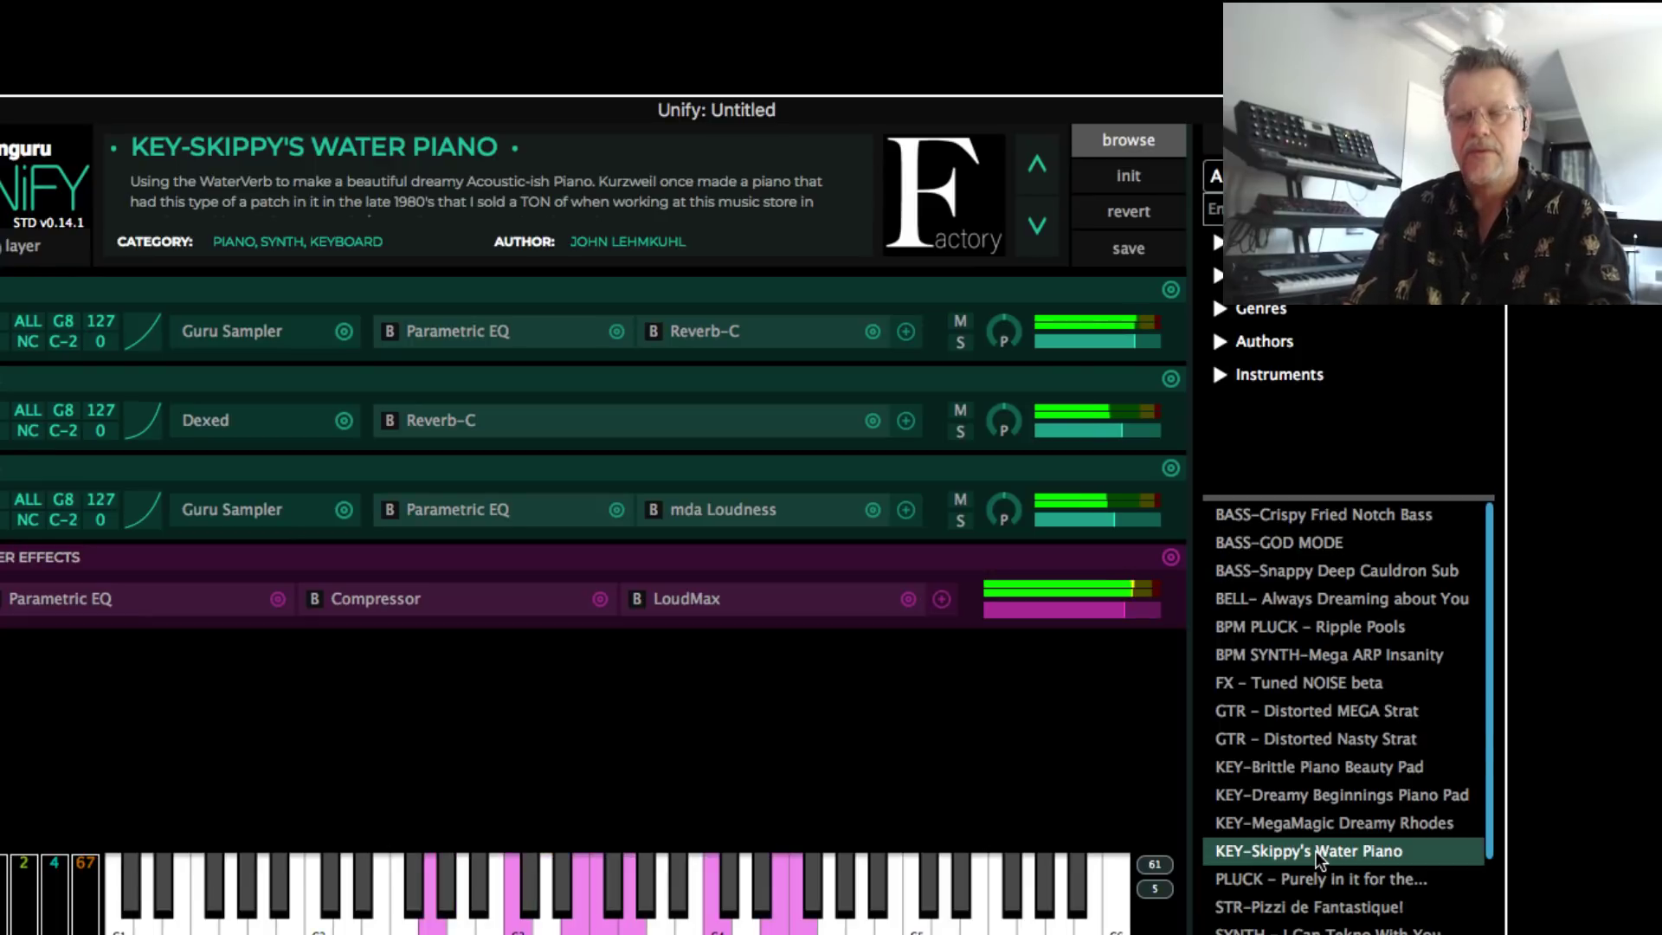
{"action": "left_click", "coordinate": [1313, 795]}
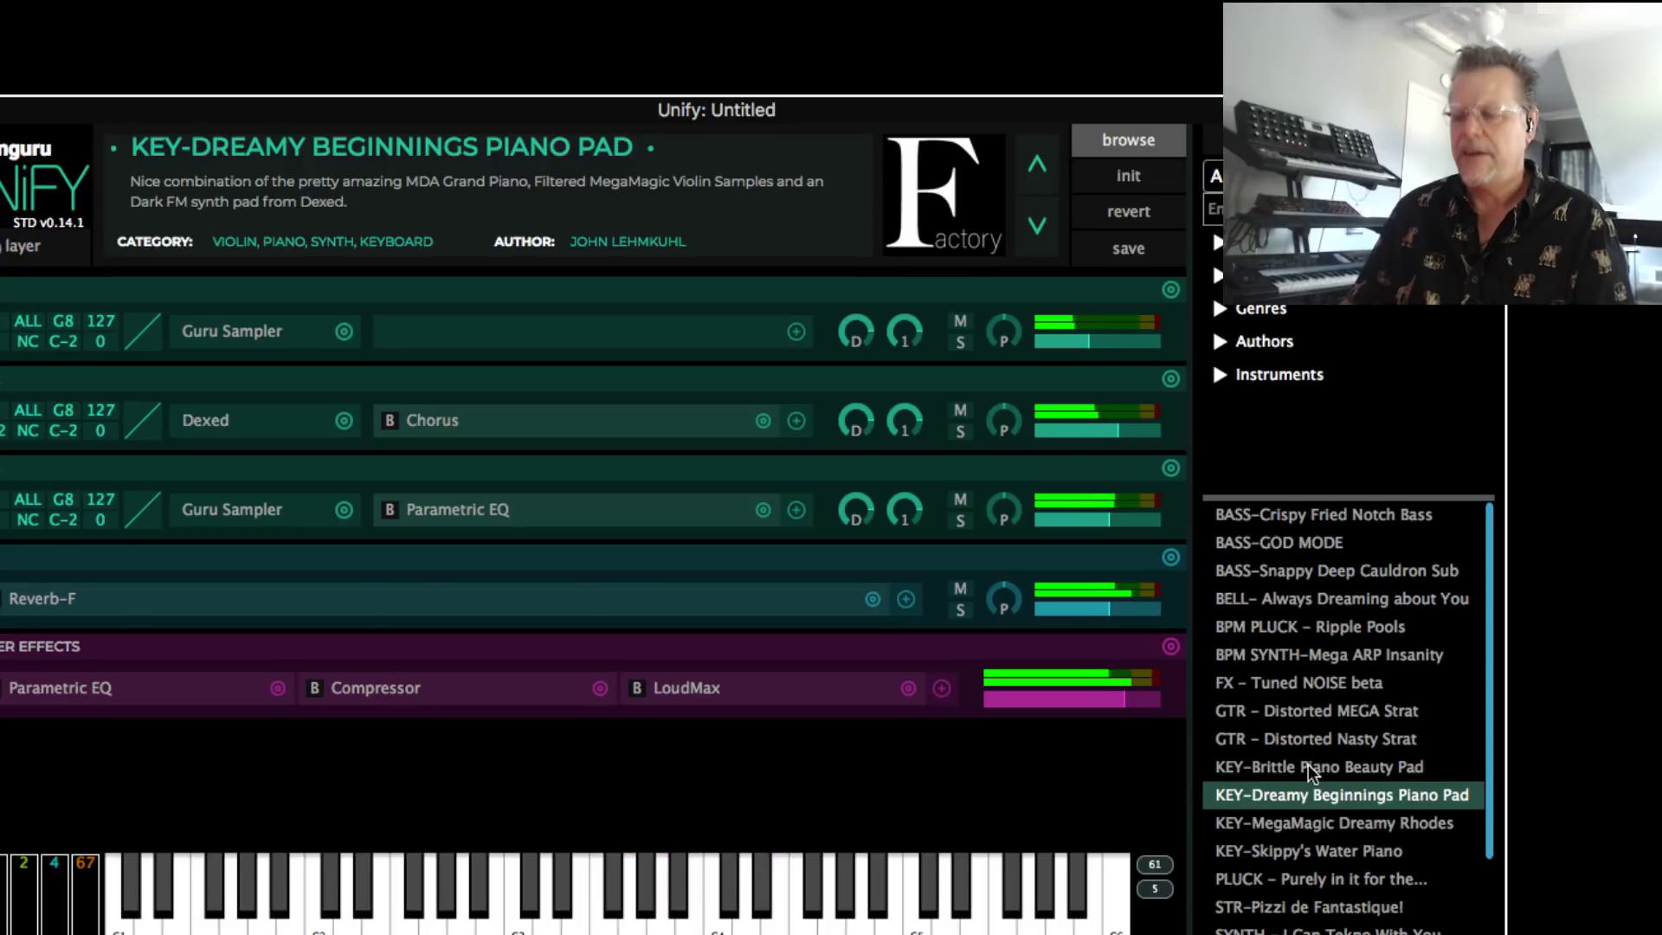
{"action": "left_click", "coordinate": [1307, 765]}
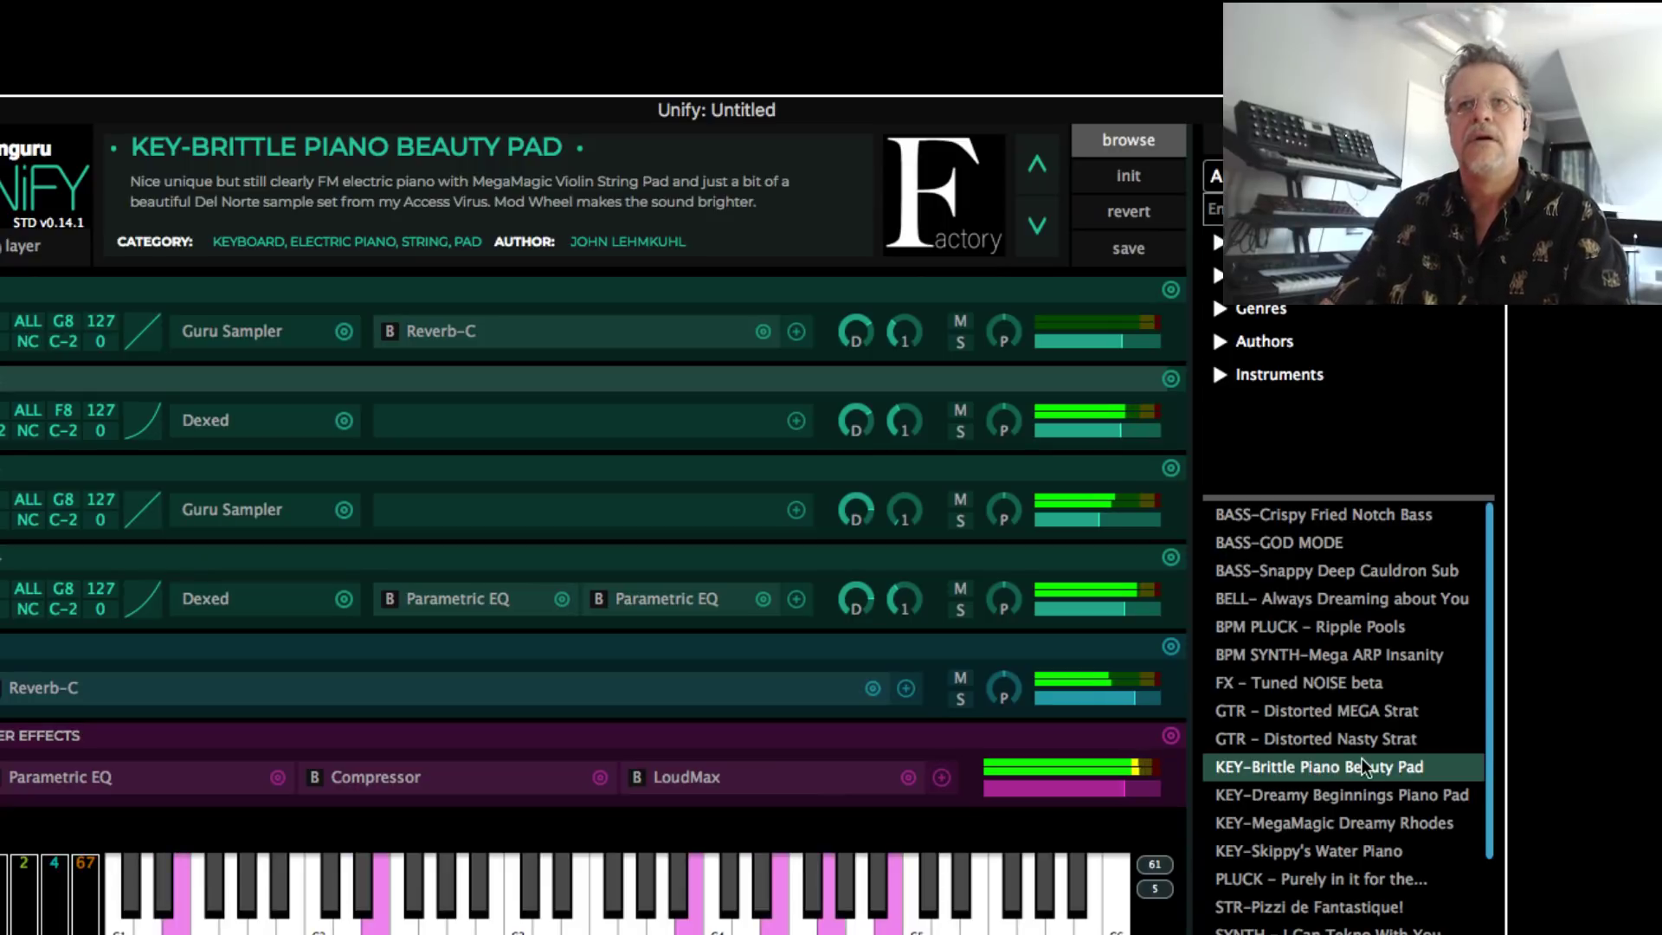
Solo both Dexed layers, audition the third layer's Guru Sampler with them, and swap its solo for the first Guru Sampler layer
{"action": "left_click", "coordinate": [955, 433]}
{"action": "left_click", "coordinate": [959, 609]}
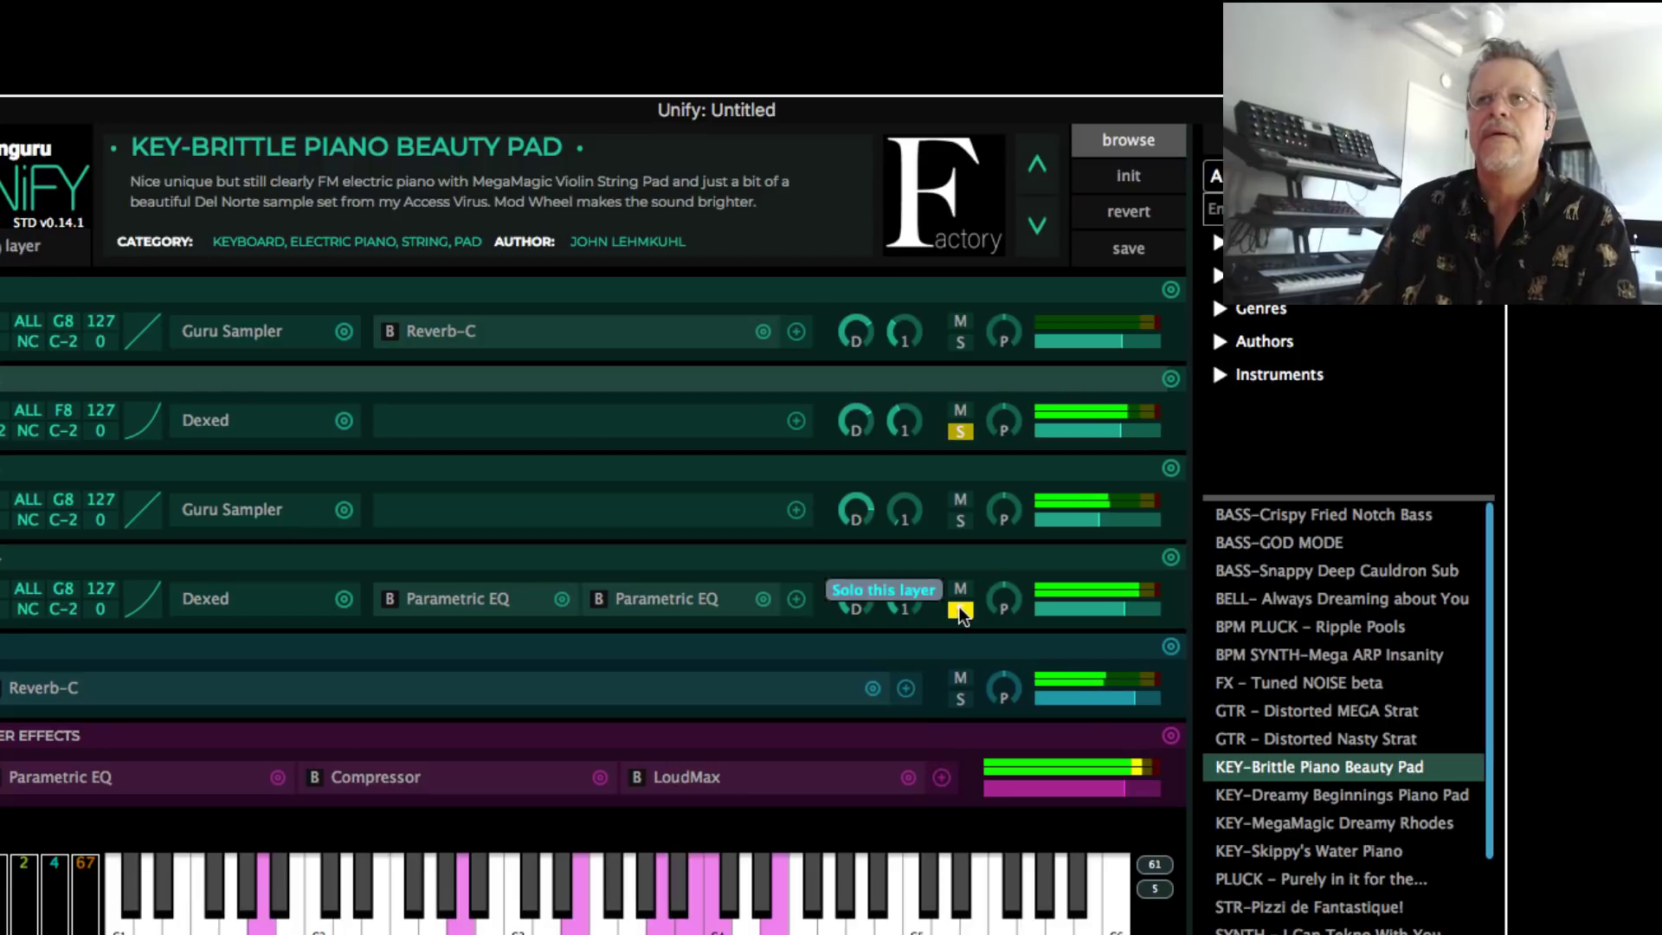
{"action": "left_click", "coordinate": [961, 520]}
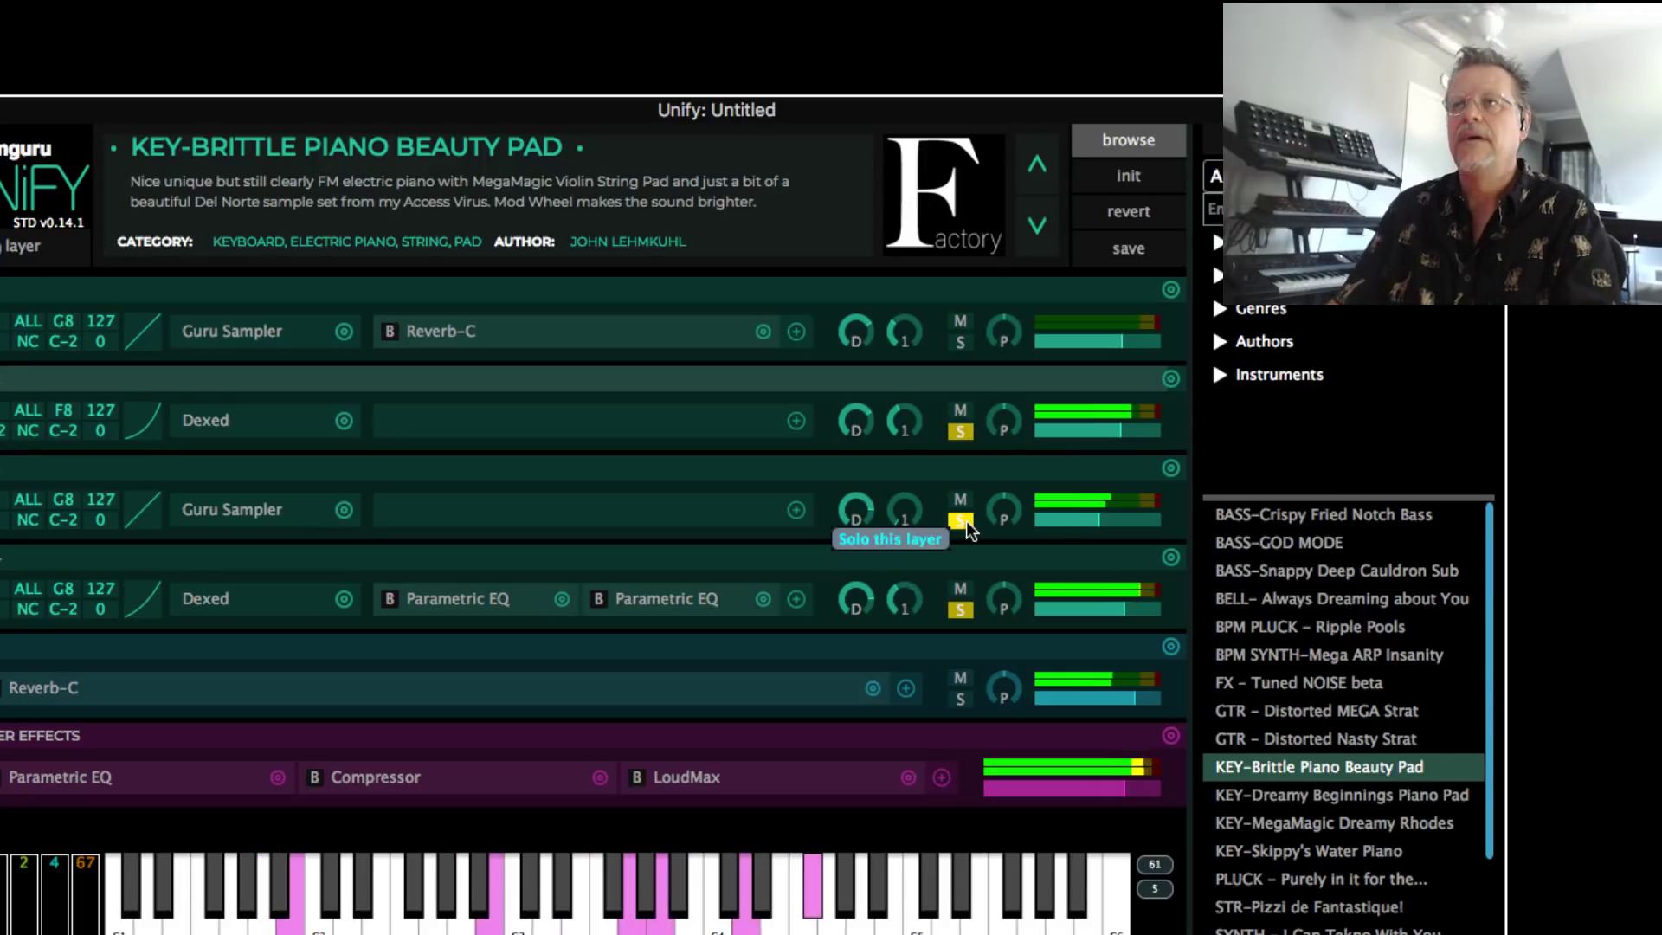
{"action": "left_click", "coordinate": [963, 522]}
{"action": "left_click", "coordinate": [966, 341]}
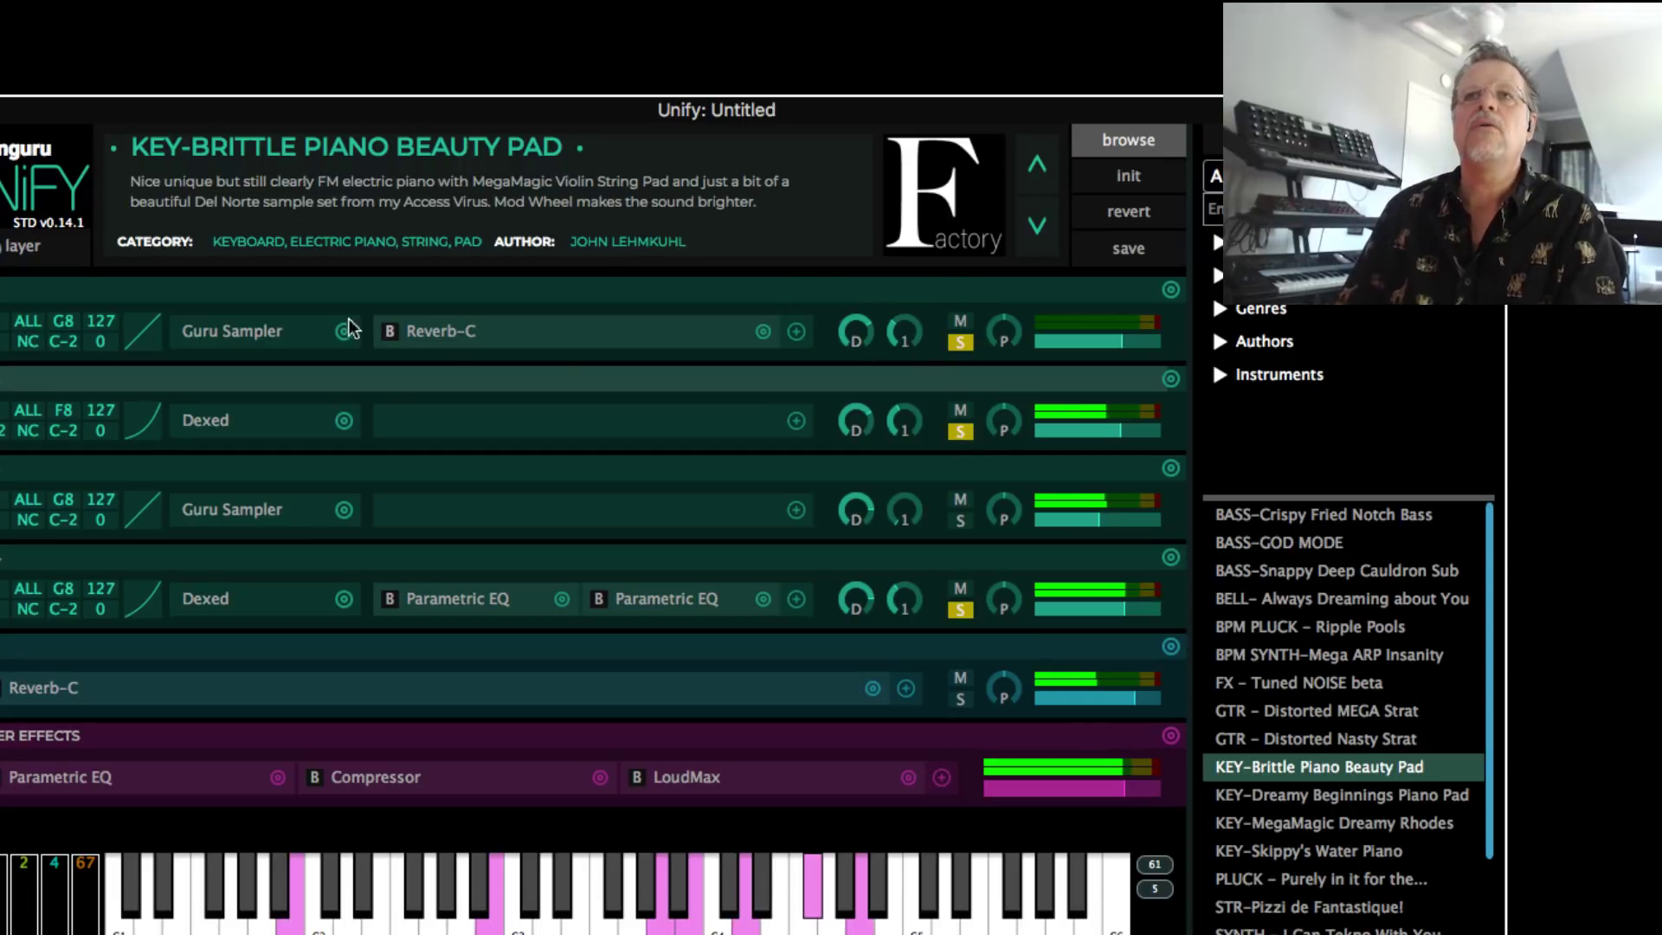
Load SYNTH - Nesika Wet from the Del Norte Synth LITE bank in the first layer's Guru Sampler and set its amplitude attack to 1.703 sec
{"action": "left_click", "coordinate": [220, 331]}
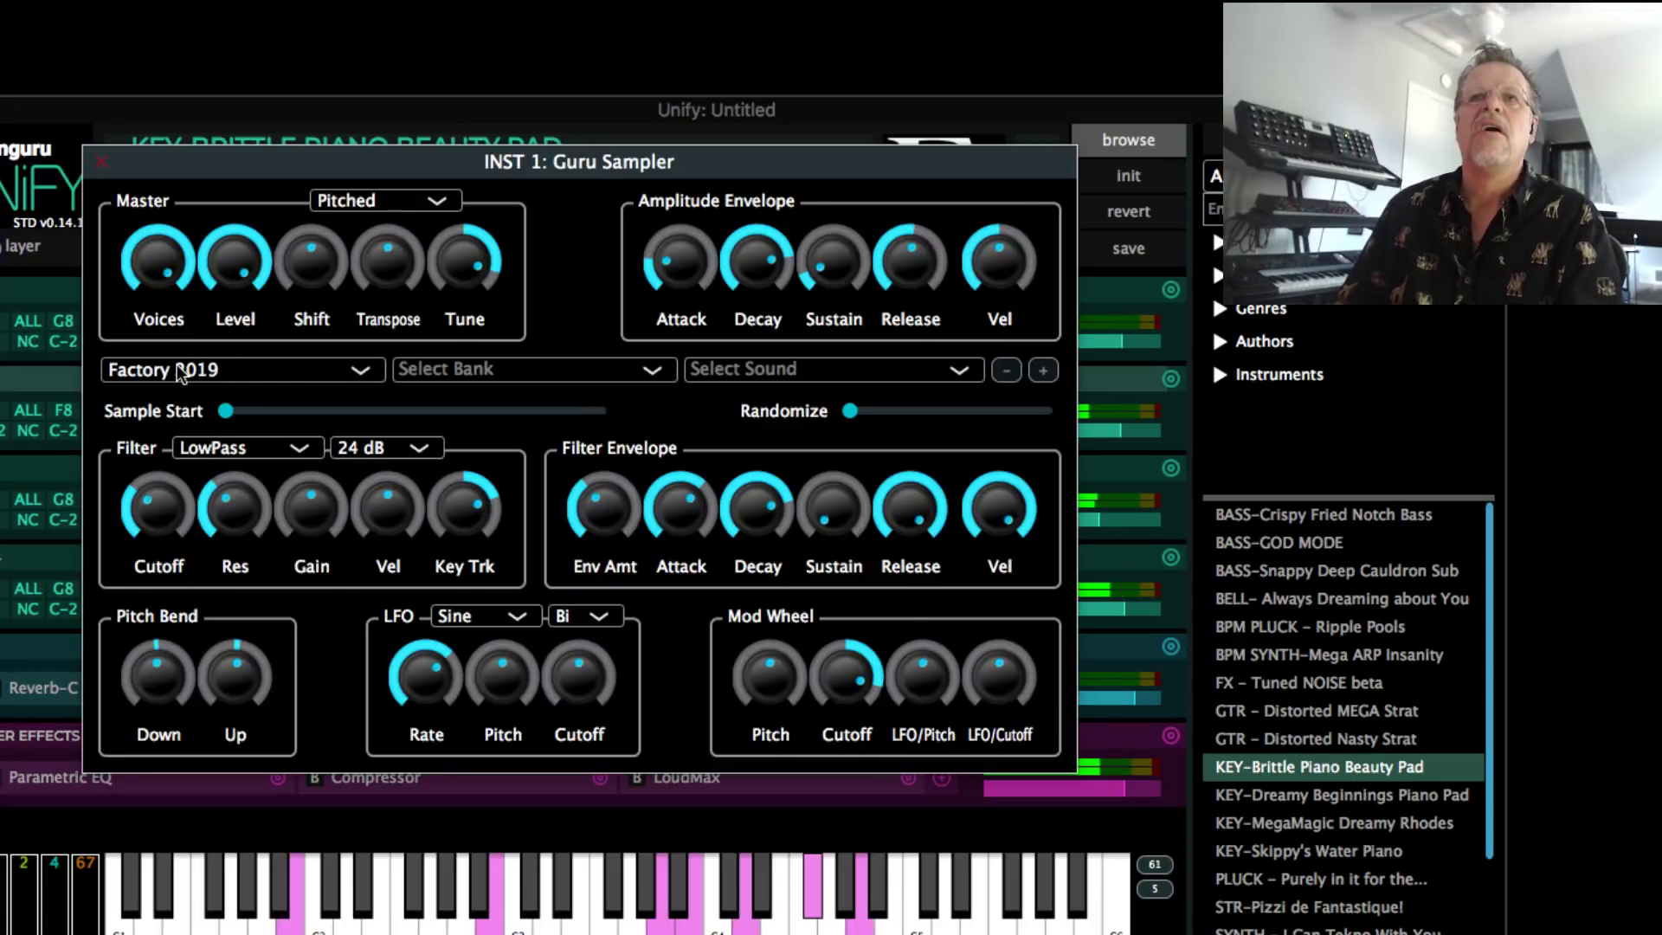
{"action": "left_click", "coordinate": [433, 373]}
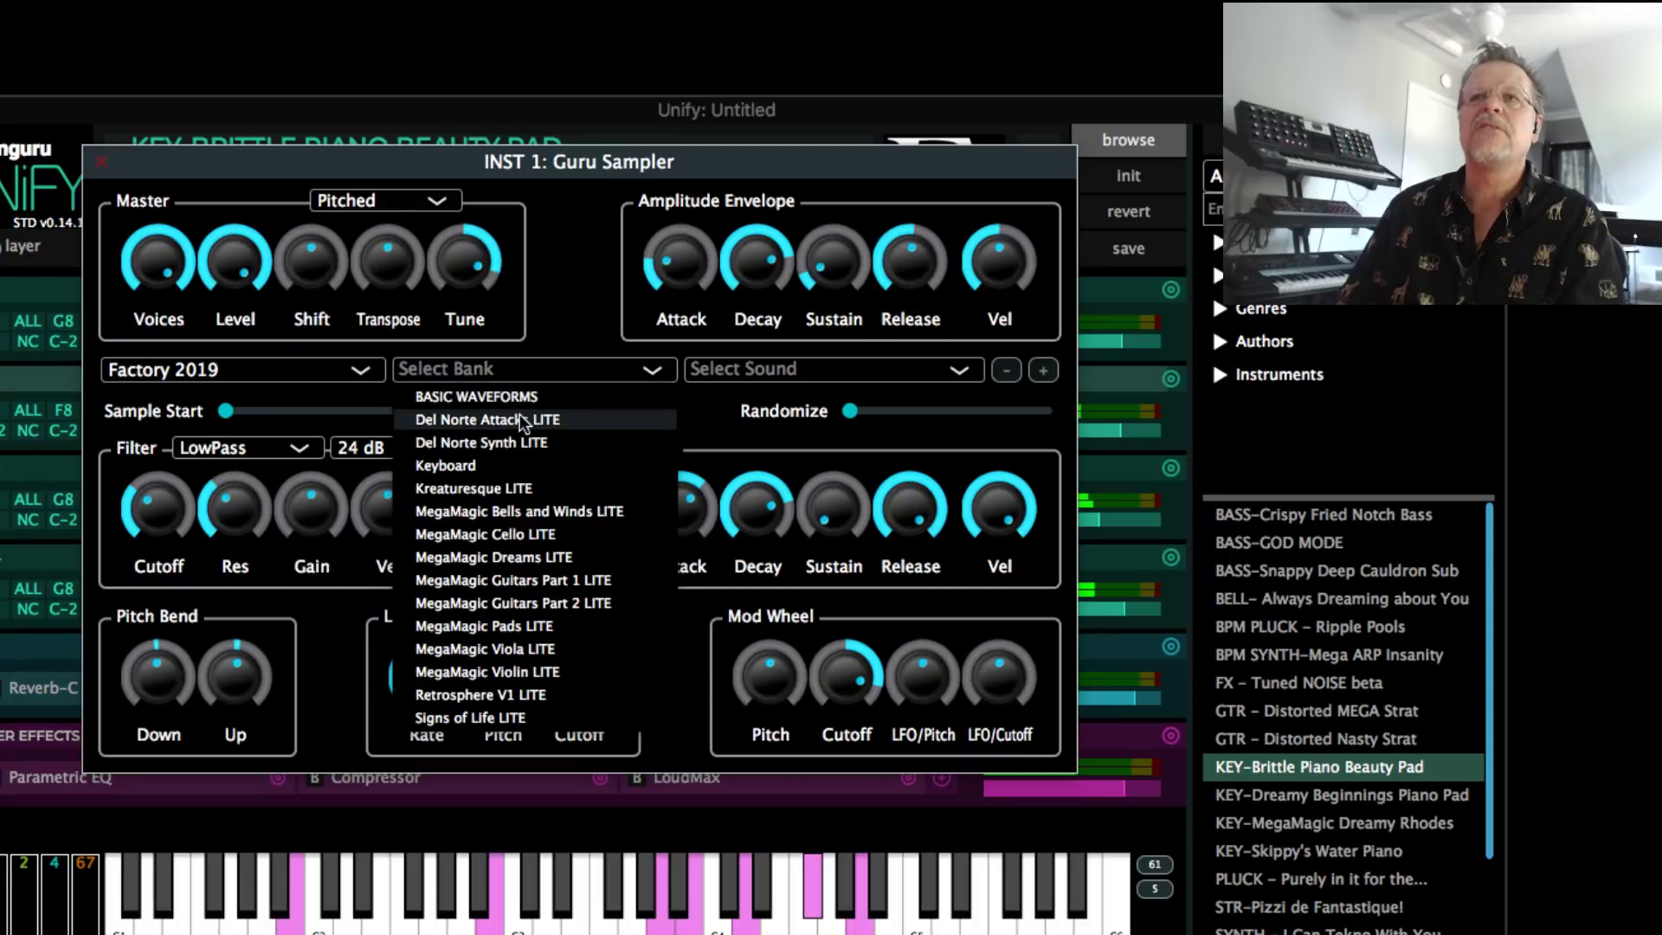
{"action": "left_click", "coordinate": [481, 443]}
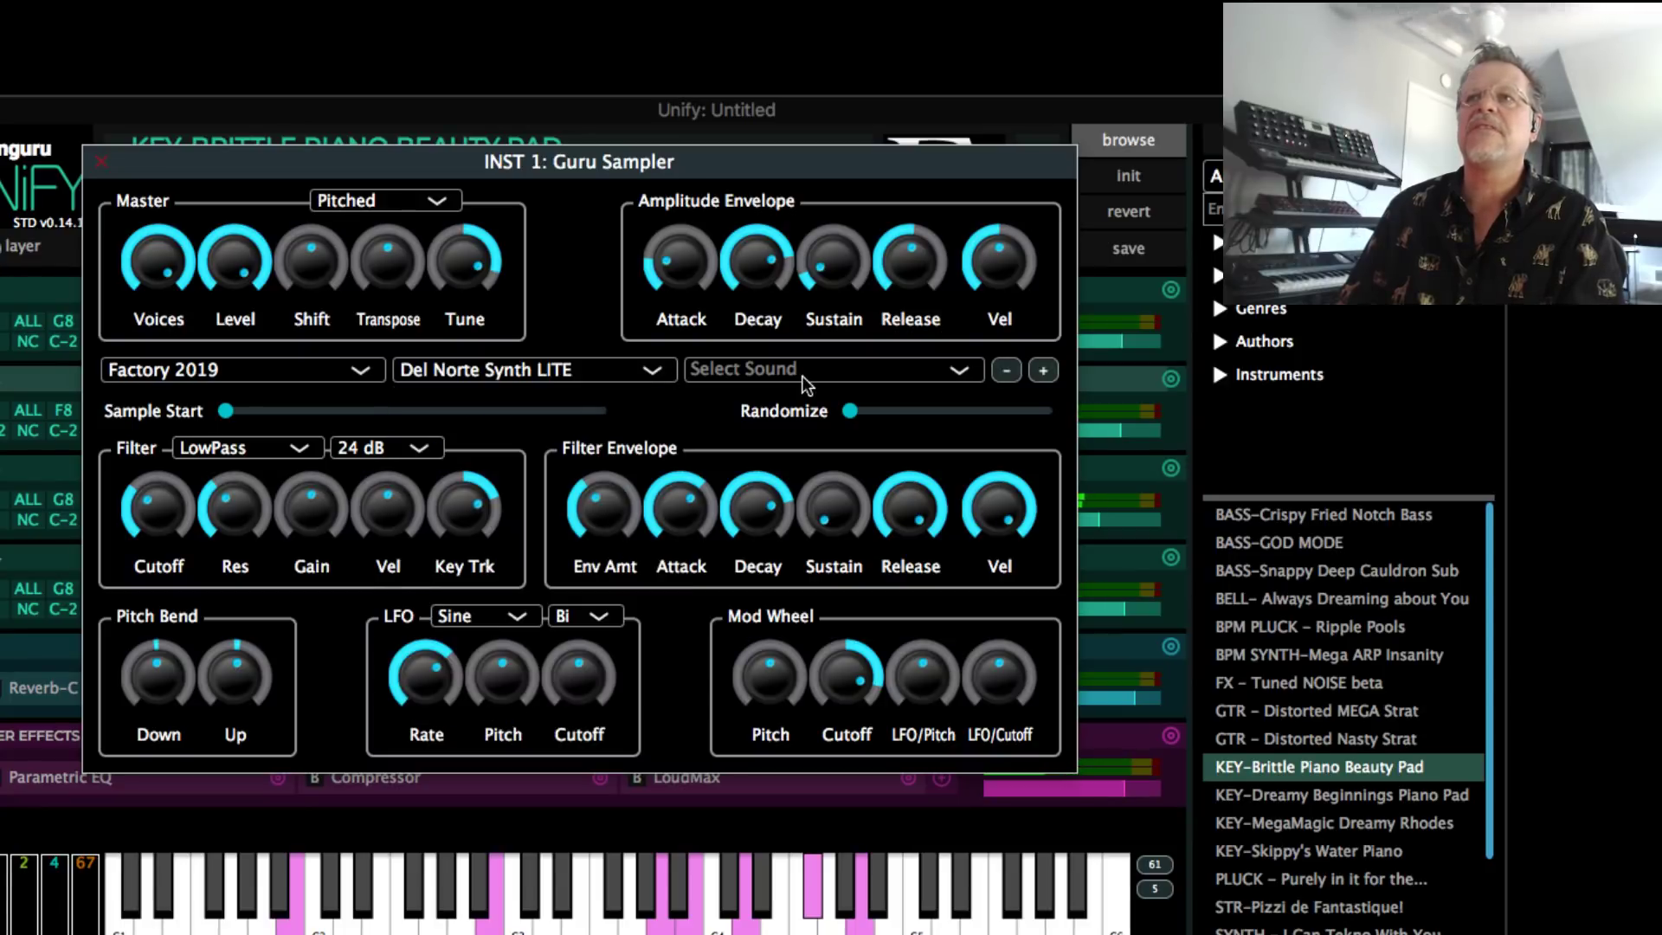
{"action": "left_click", "coordinate": [803, 376]}
{"action": "left_click", "coordinate": [805, 487]}
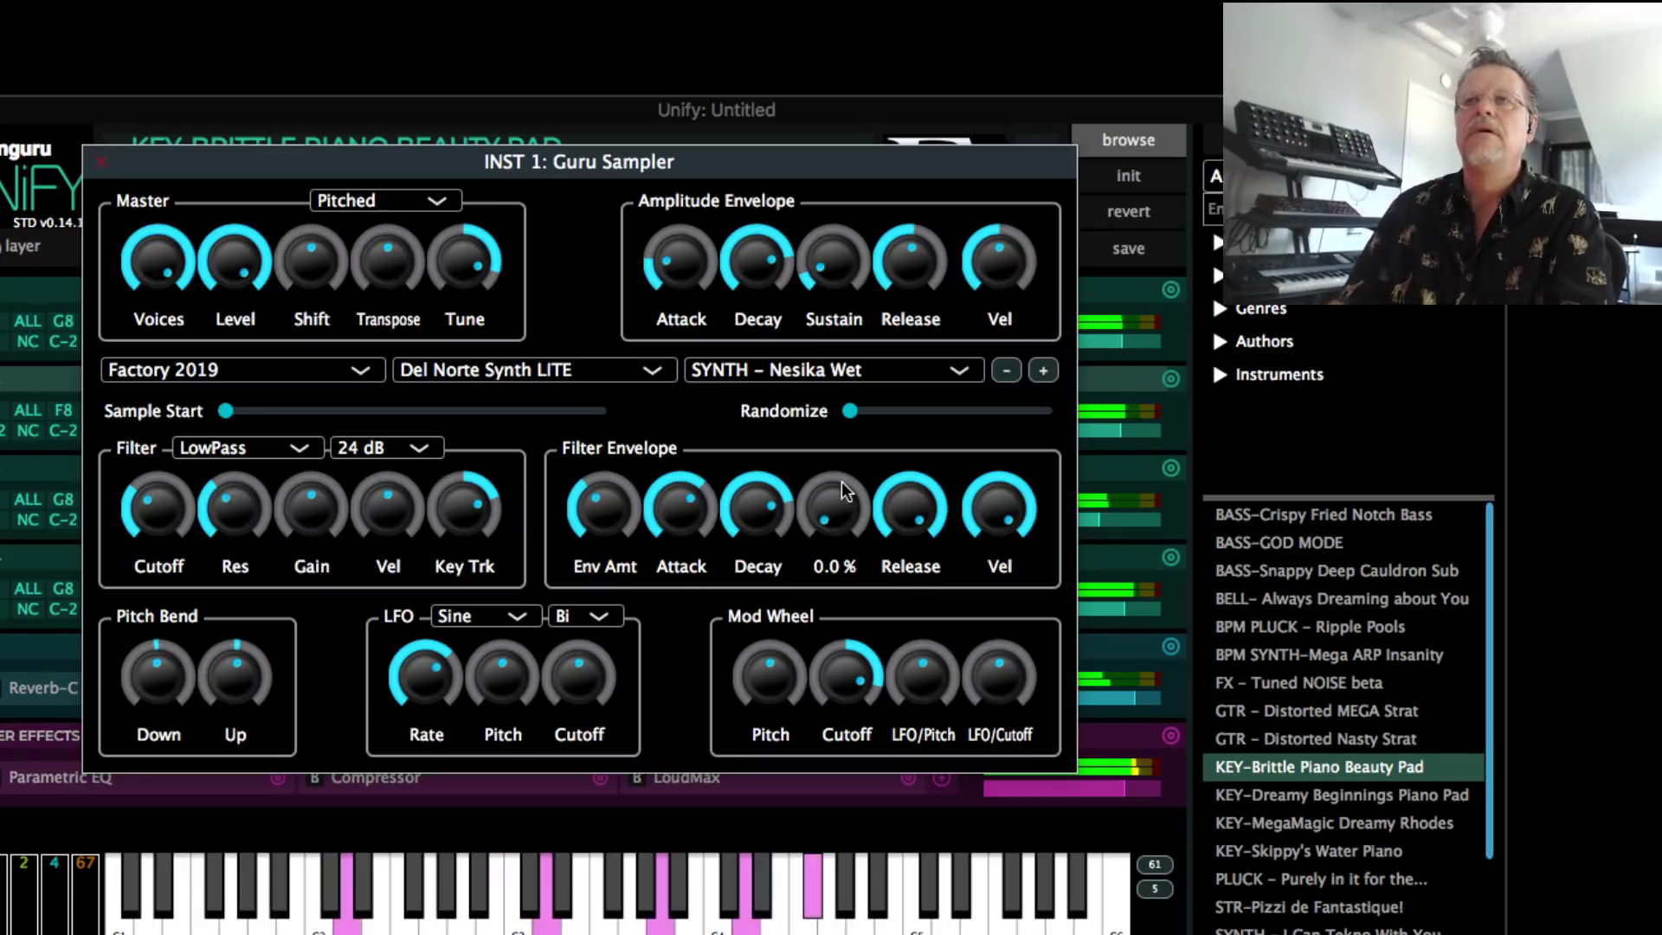
{"action": "left_click_drag", "start_coordinate": [677, 263], "coordinate": [703, 194]}
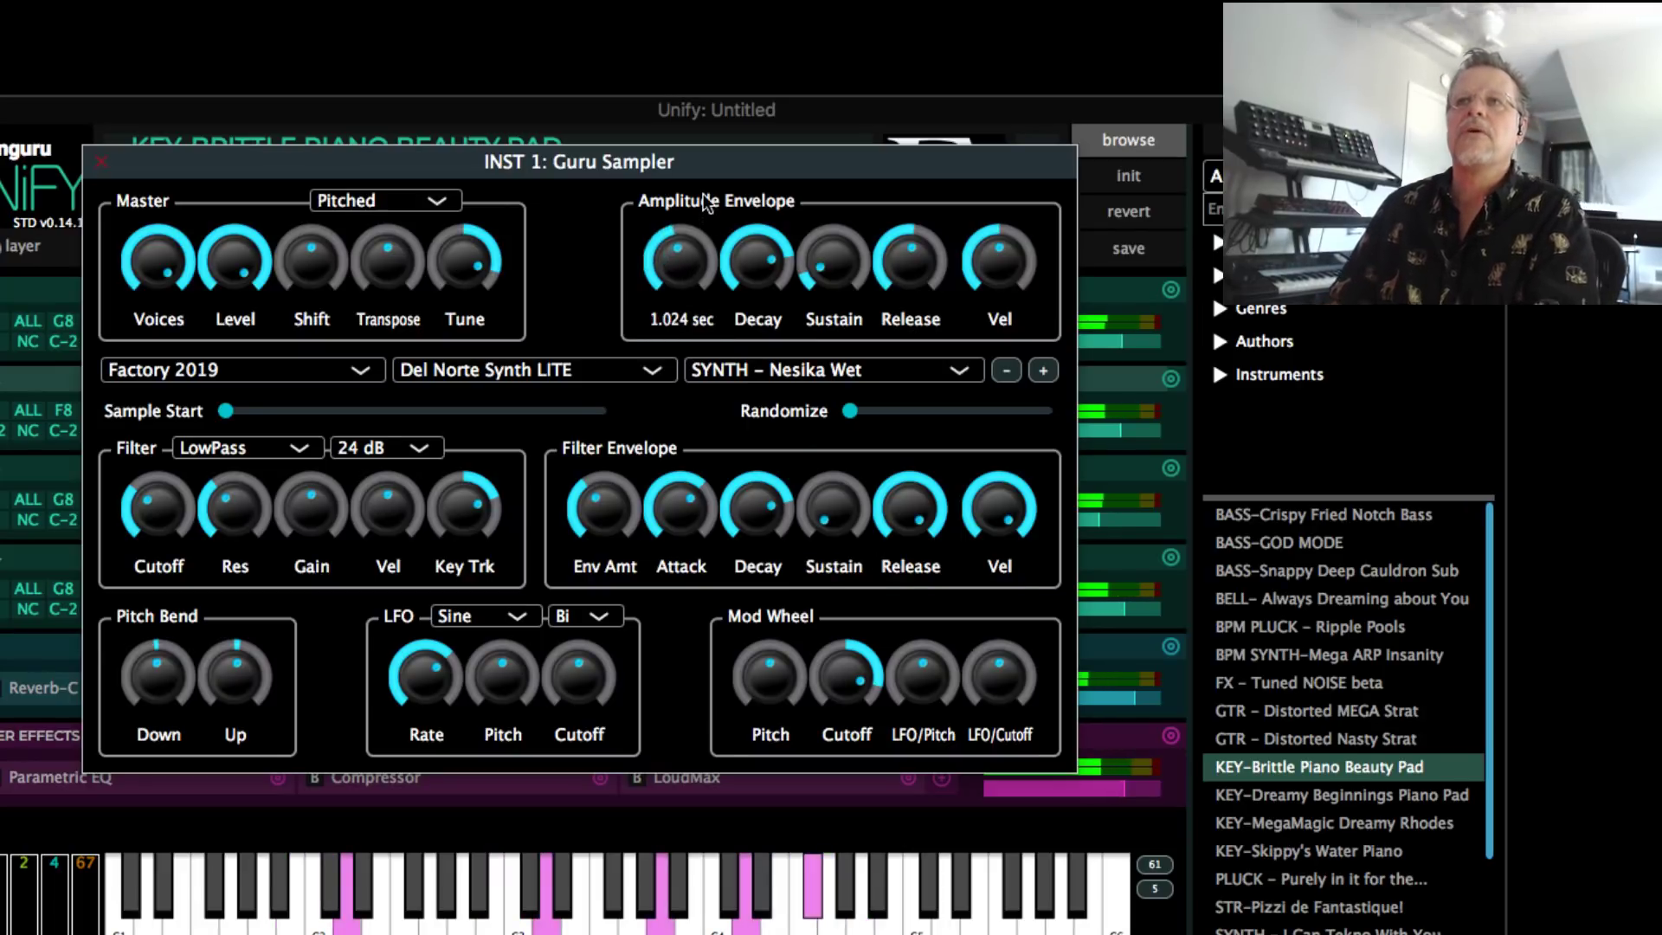
{"action": "left_click_drag", "start_coordinate": [698, 260], "coordinate": [698, 247]}
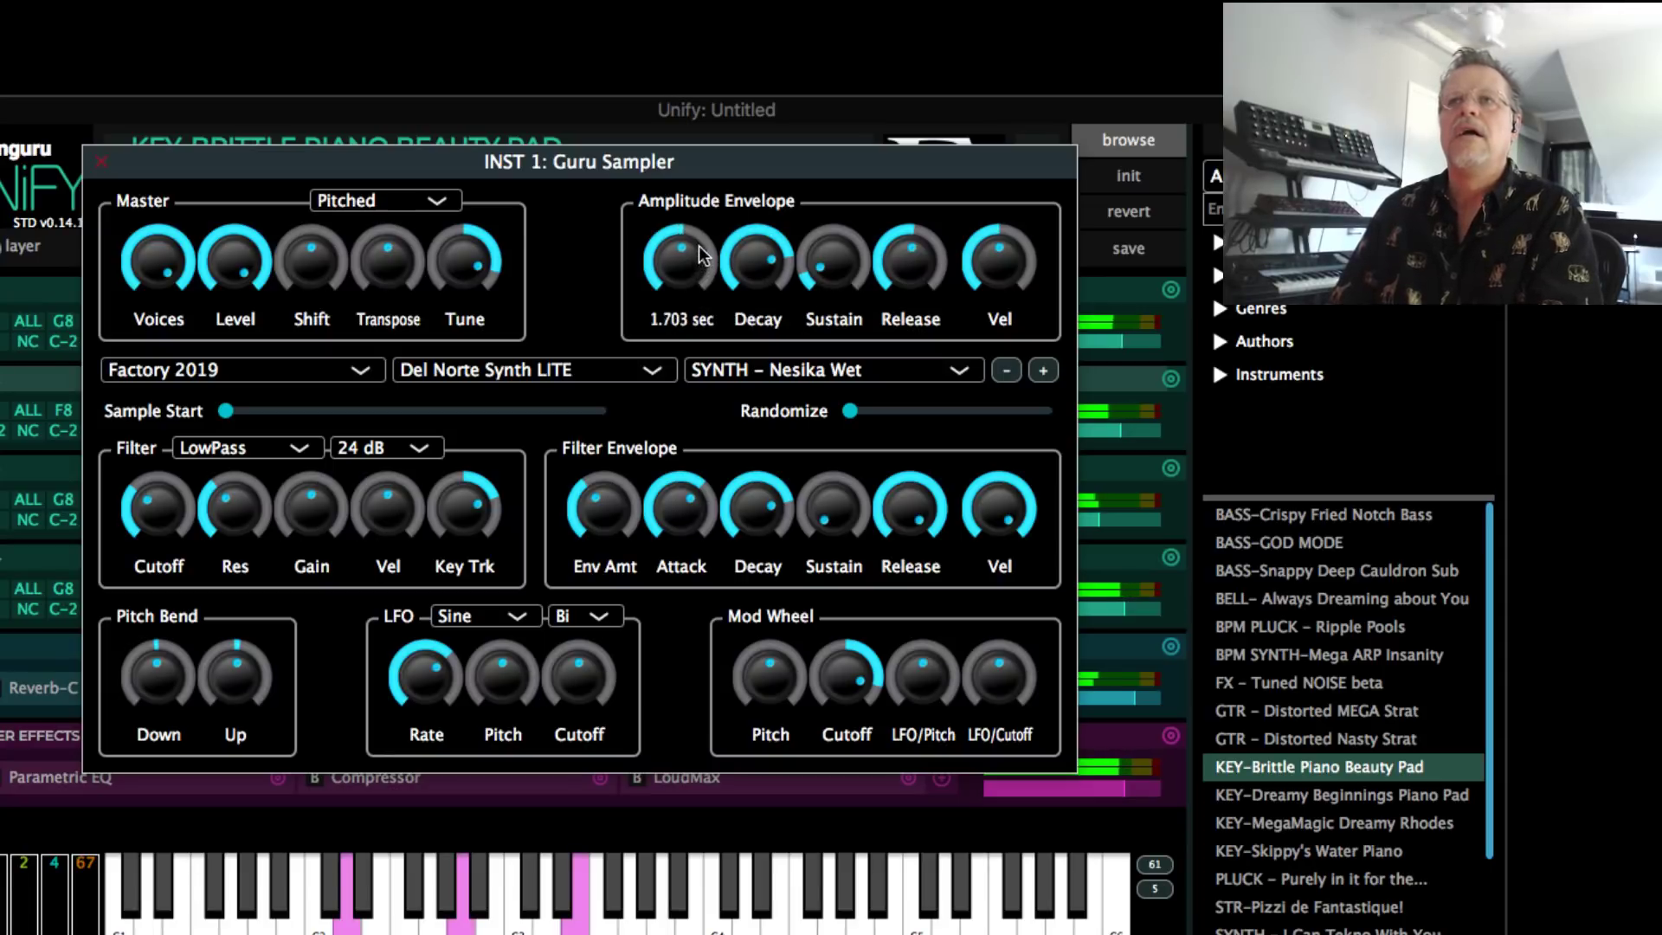
Close the Guru Sampler and turn off solo on all soloed layers
{"action": "left_click", "coordinate": [101, 161]}
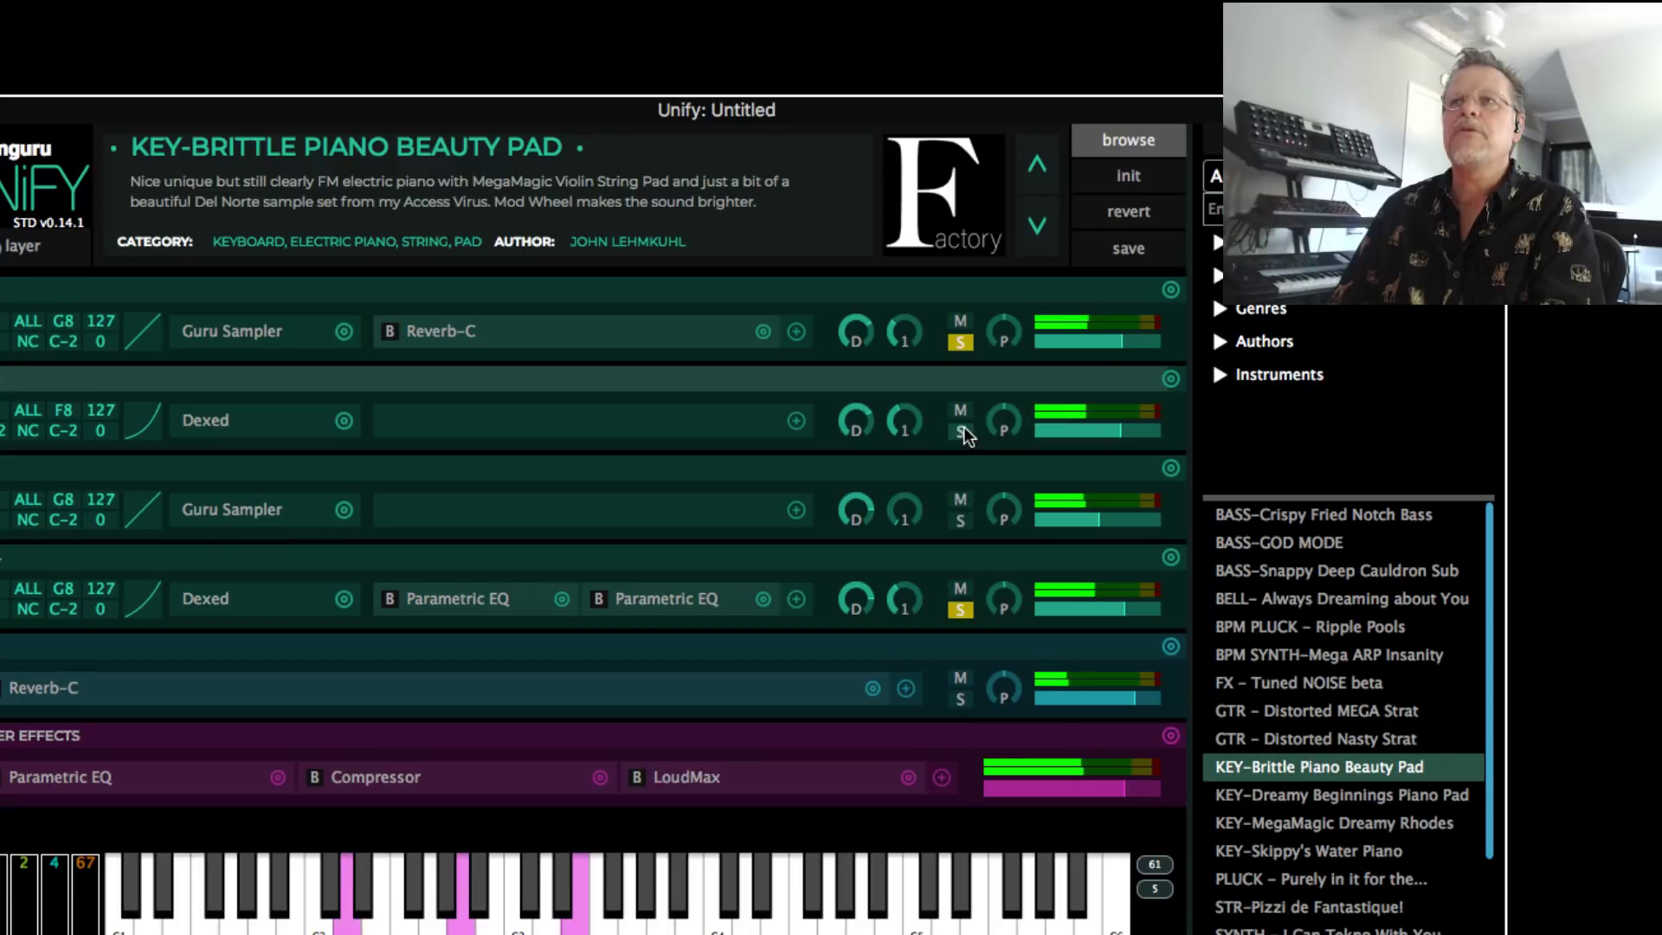
{"action": "left_click", "coordinate": [961, 343]}
{"action": "left_click", "coordinate": [963, 610]}
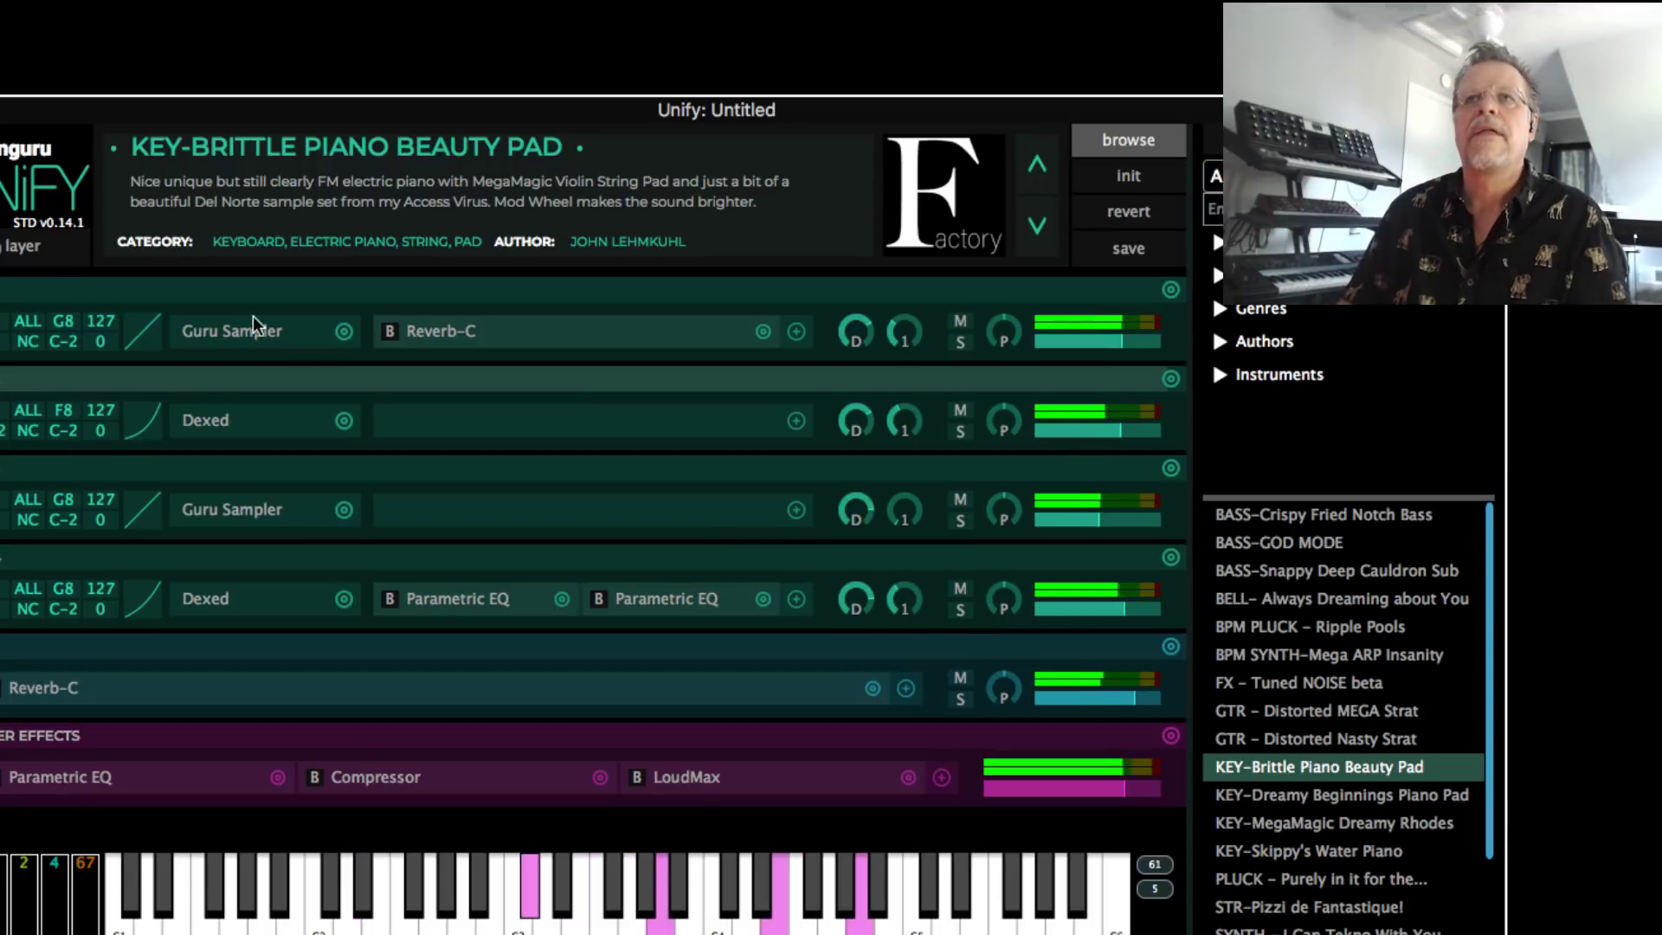
Switch the first layer's Guru Sampler to the PAD-Sonitarium E4 sound from the Signs of Life LITE bank
{"action": "left_click", "coordinate": [245, 342]}
{"action": "left_click", "coordinate": [472, 371]}
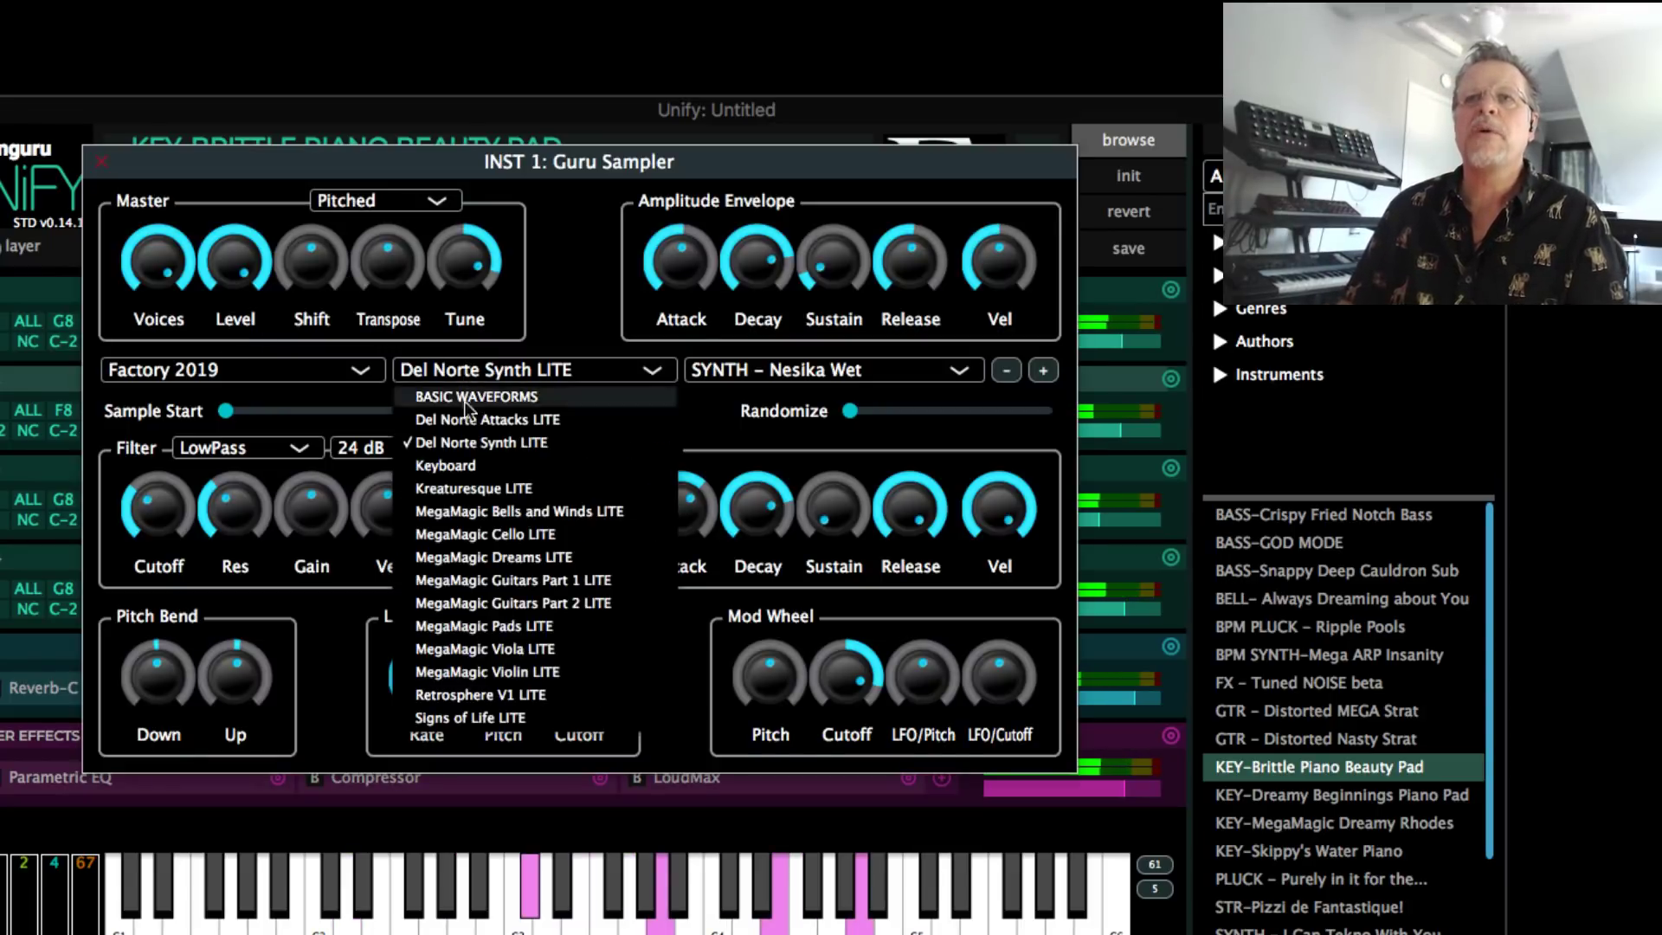
{"action": "left_click", "coordinate": [459, 720]}
{"action": "left_click", "coordinate": [765, 370]}
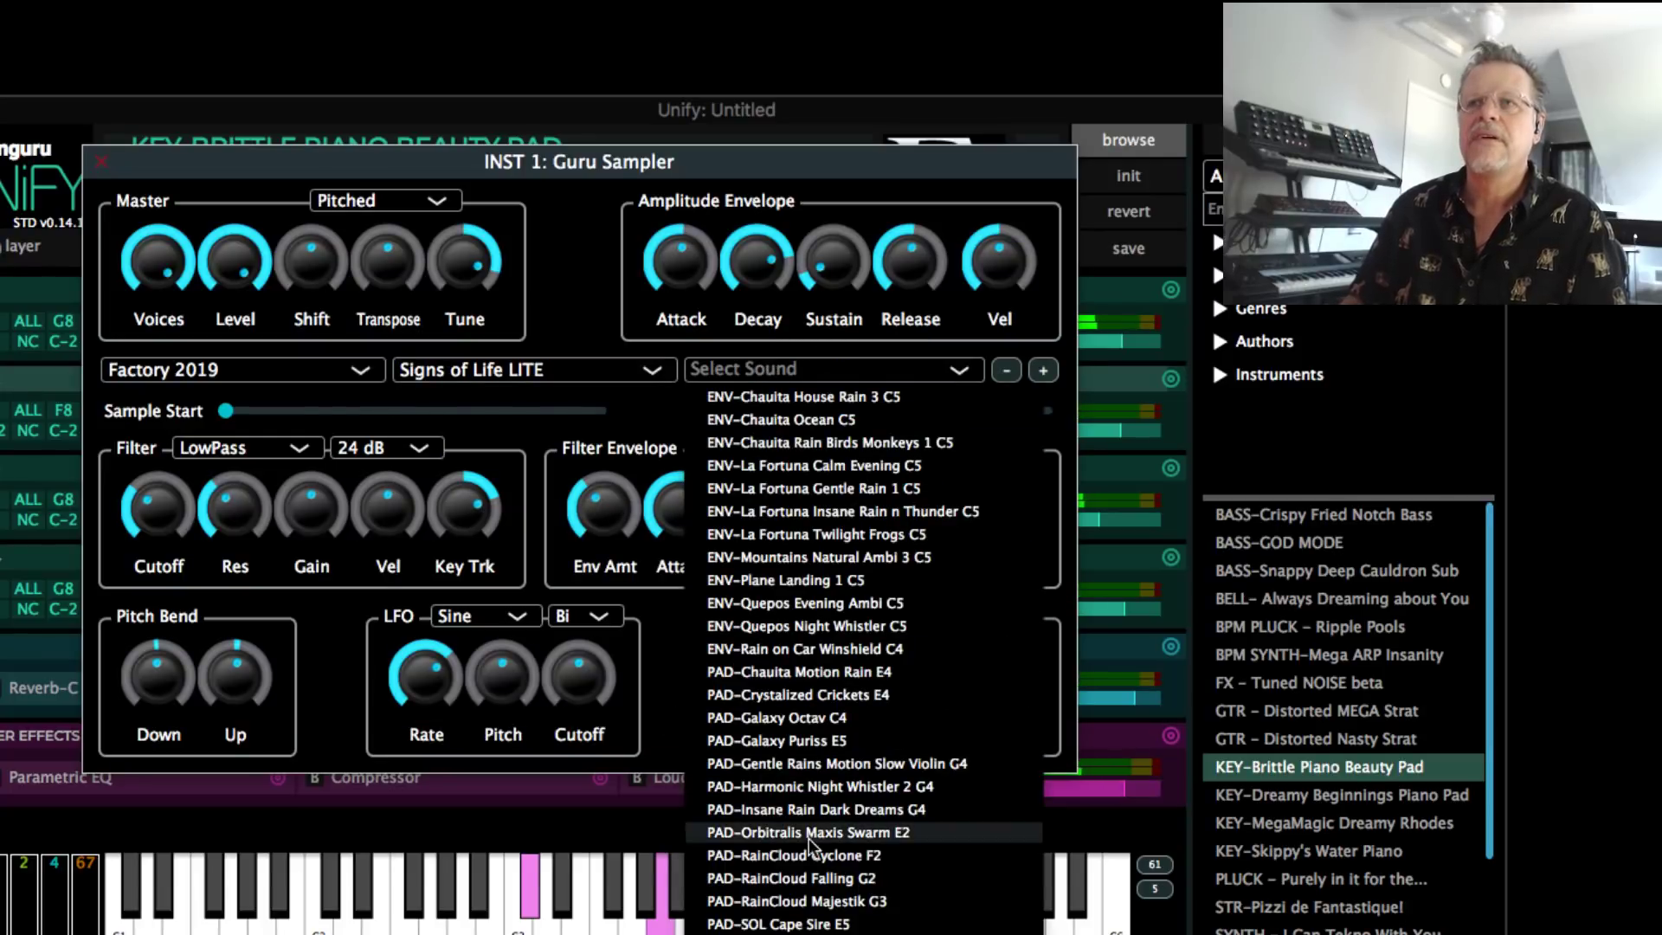
{"action": "left_click", "coordinate": [779, 933]}
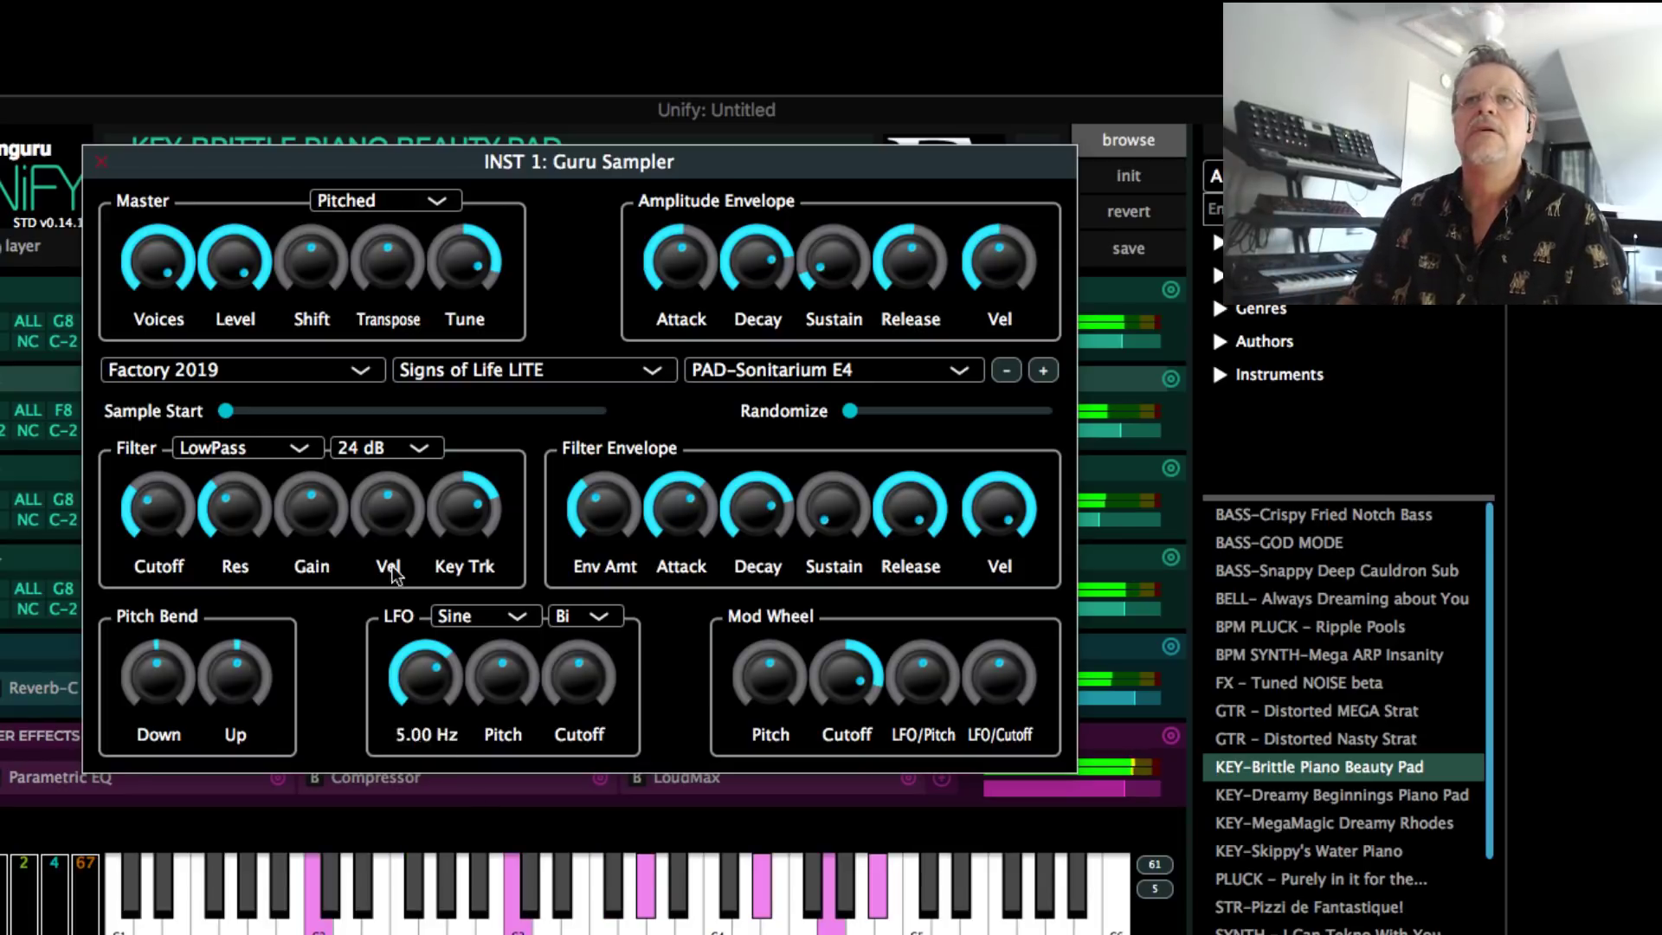
Lower the Guru Sampler's master level, lengthen its amplitude attack and close the sampler
{"action": "left_click_drag", "start_coordinate": [239, 263], "coordinate": [225, 457]}
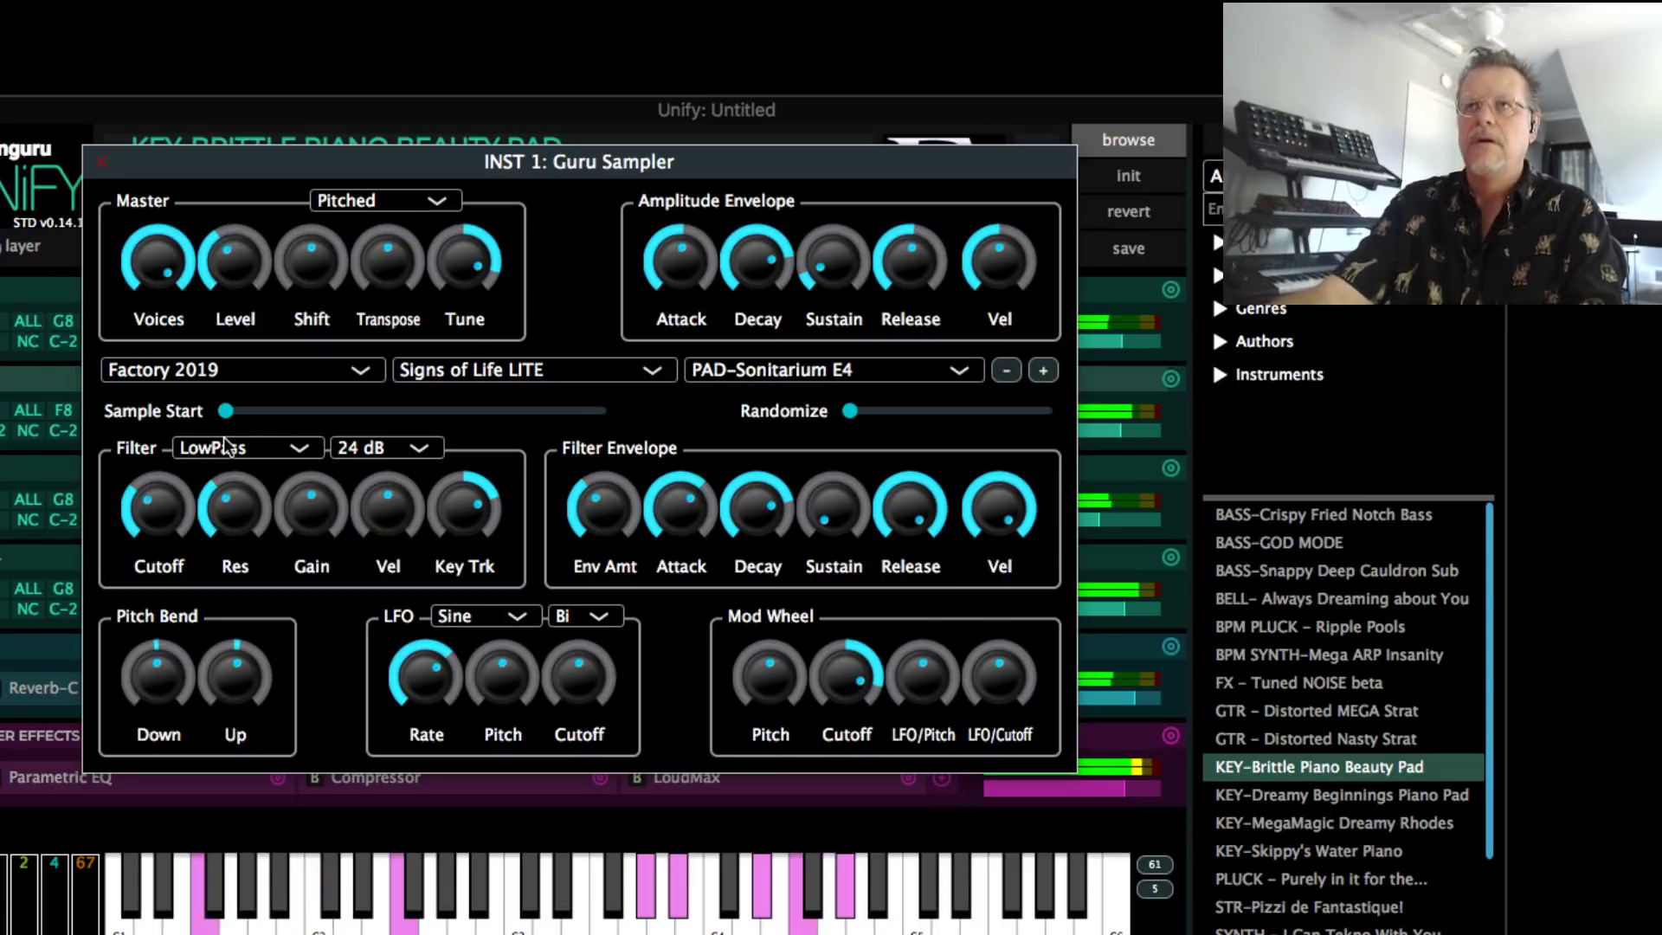
{"action": "left_click_drag", "start_coordinate": [682, 256], "coordinate": [684, 227]}
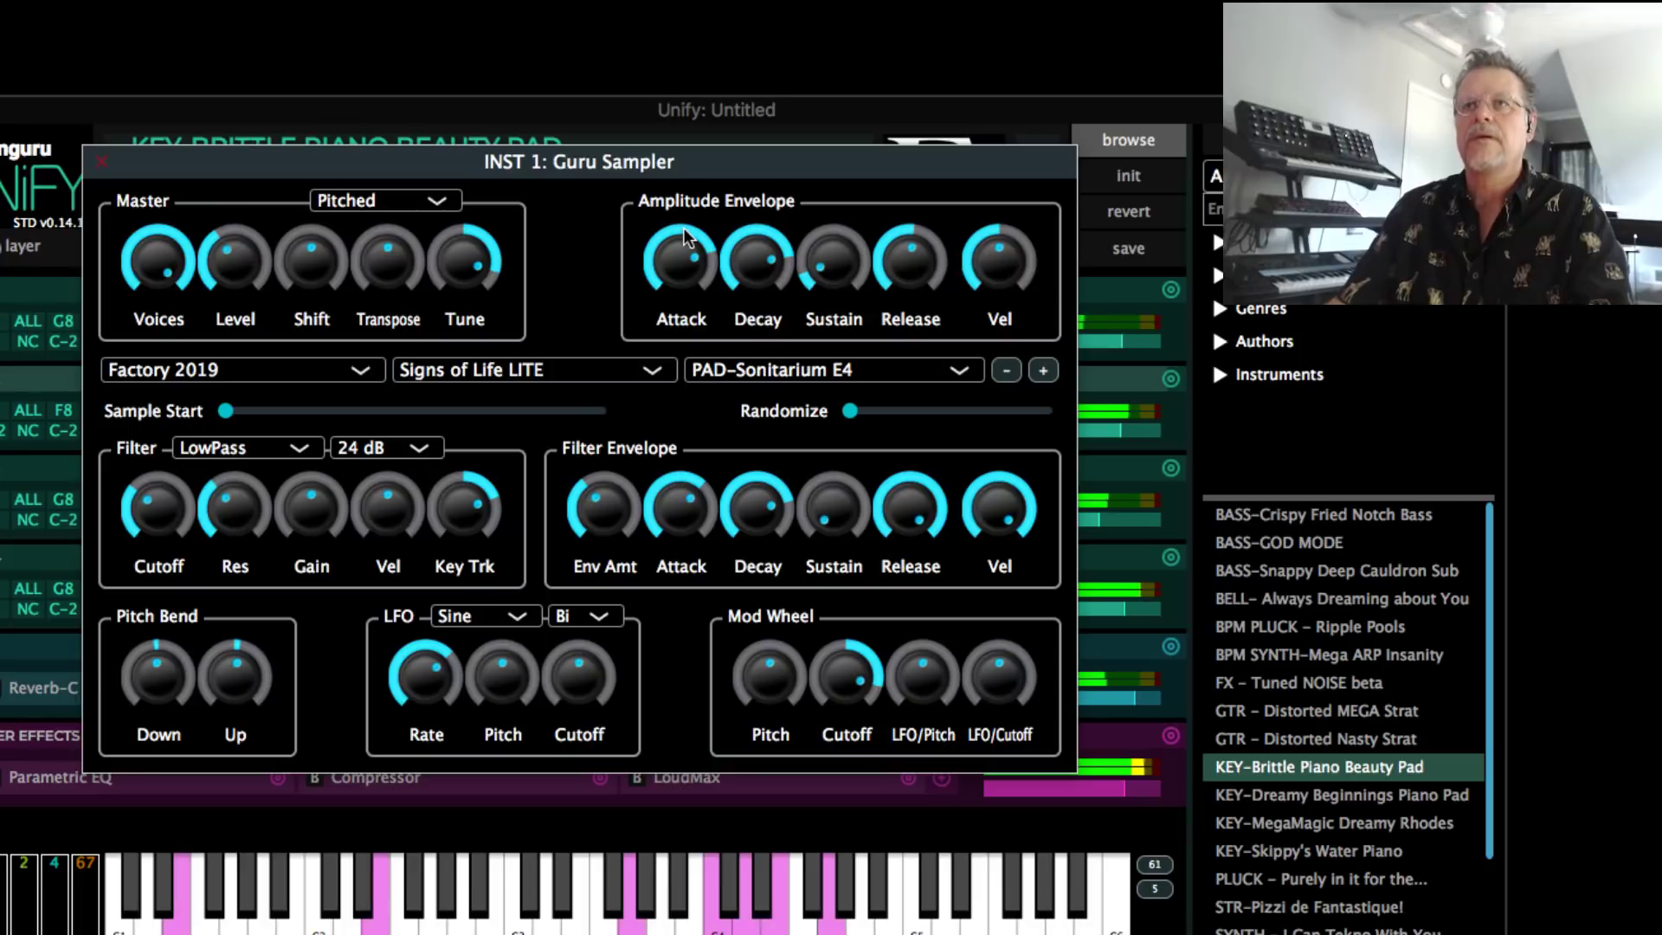
{"action": "left_click", "coordinate": [101, 162]}
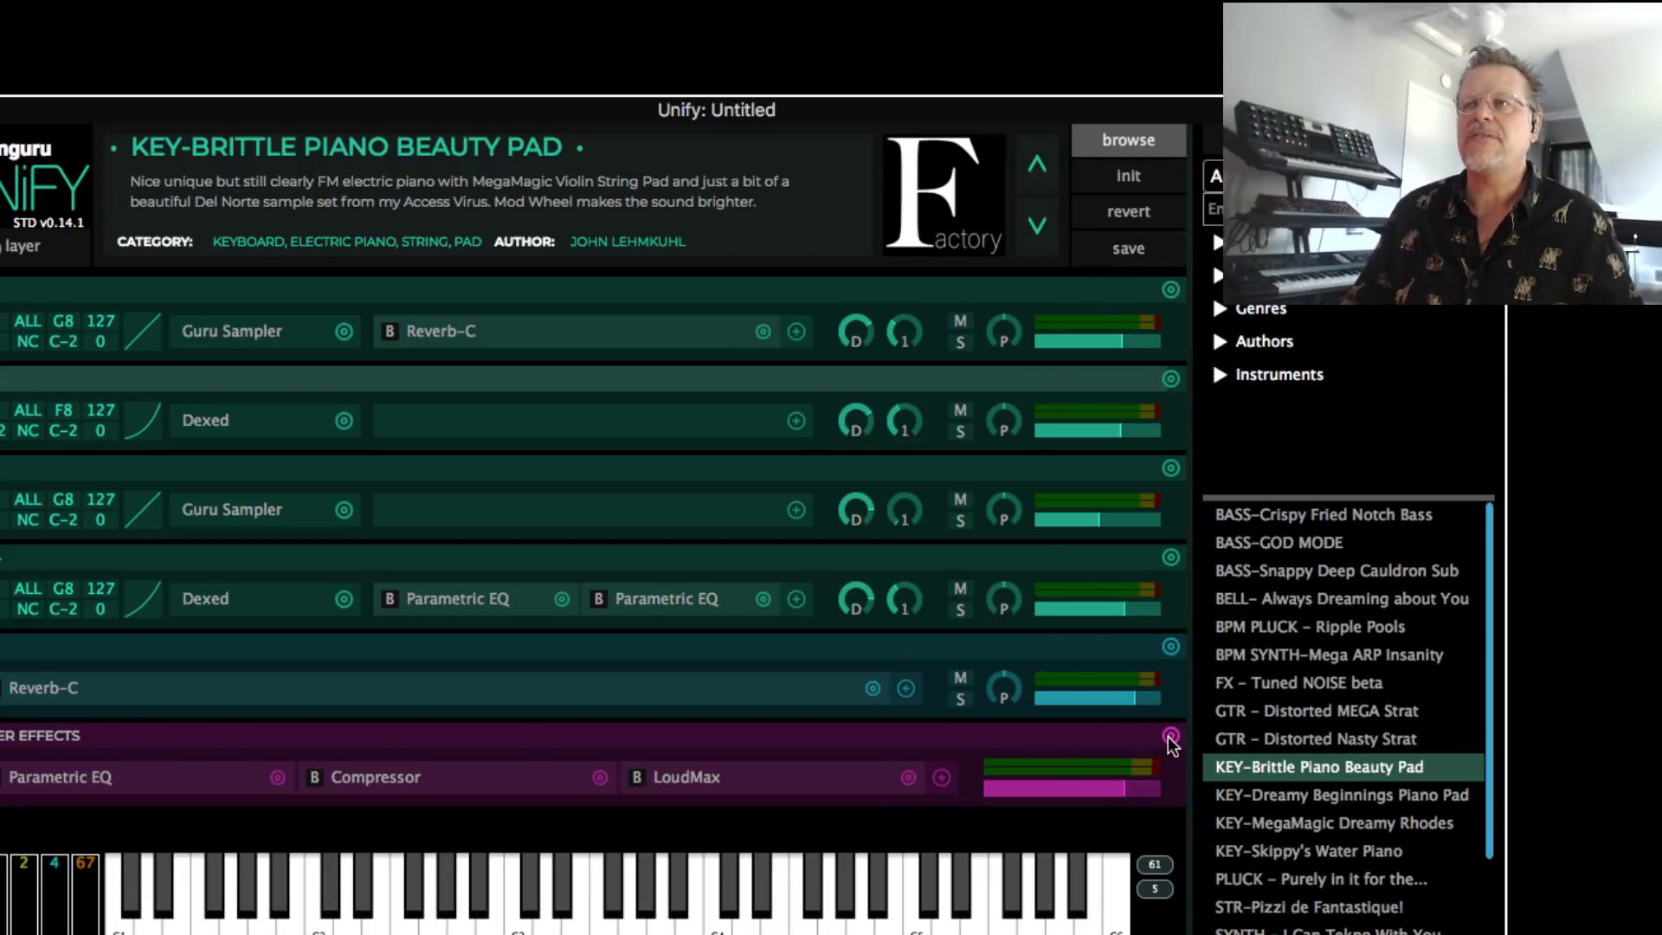
Add an INIT/empty aux effects layer to the patch
{"action": "left_click", "coordinate": [28, 245]}
{"action": "mouse_move", "coordinate": [48, 346]}
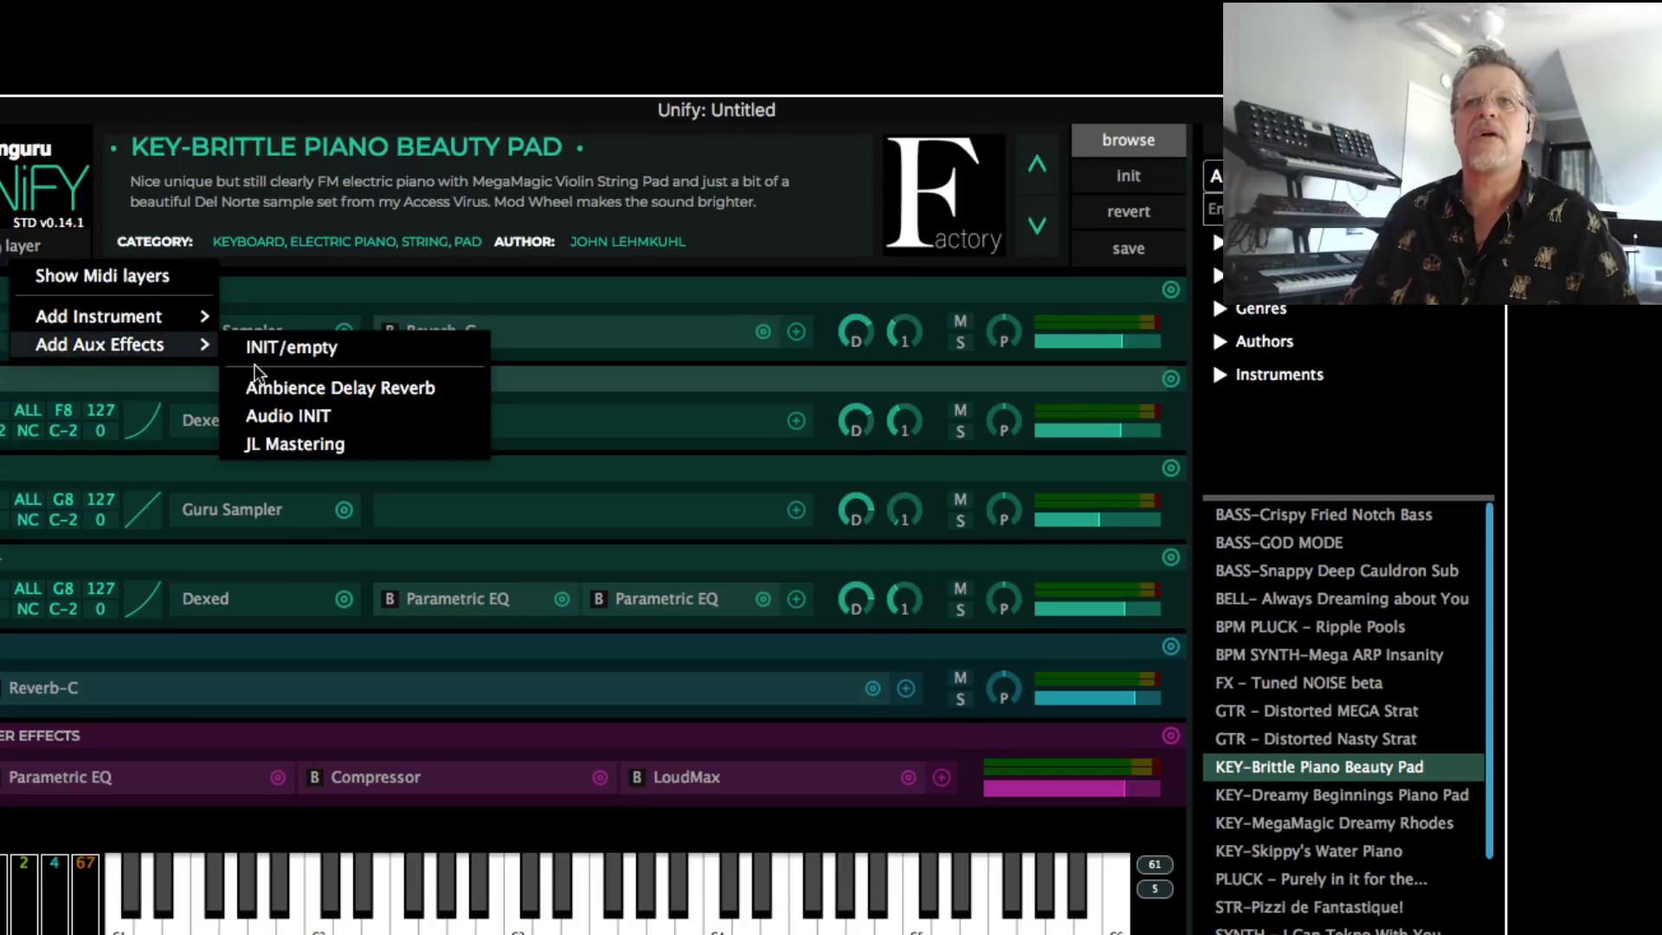
{"action": "left_click", "coordinate": [279, 346]}
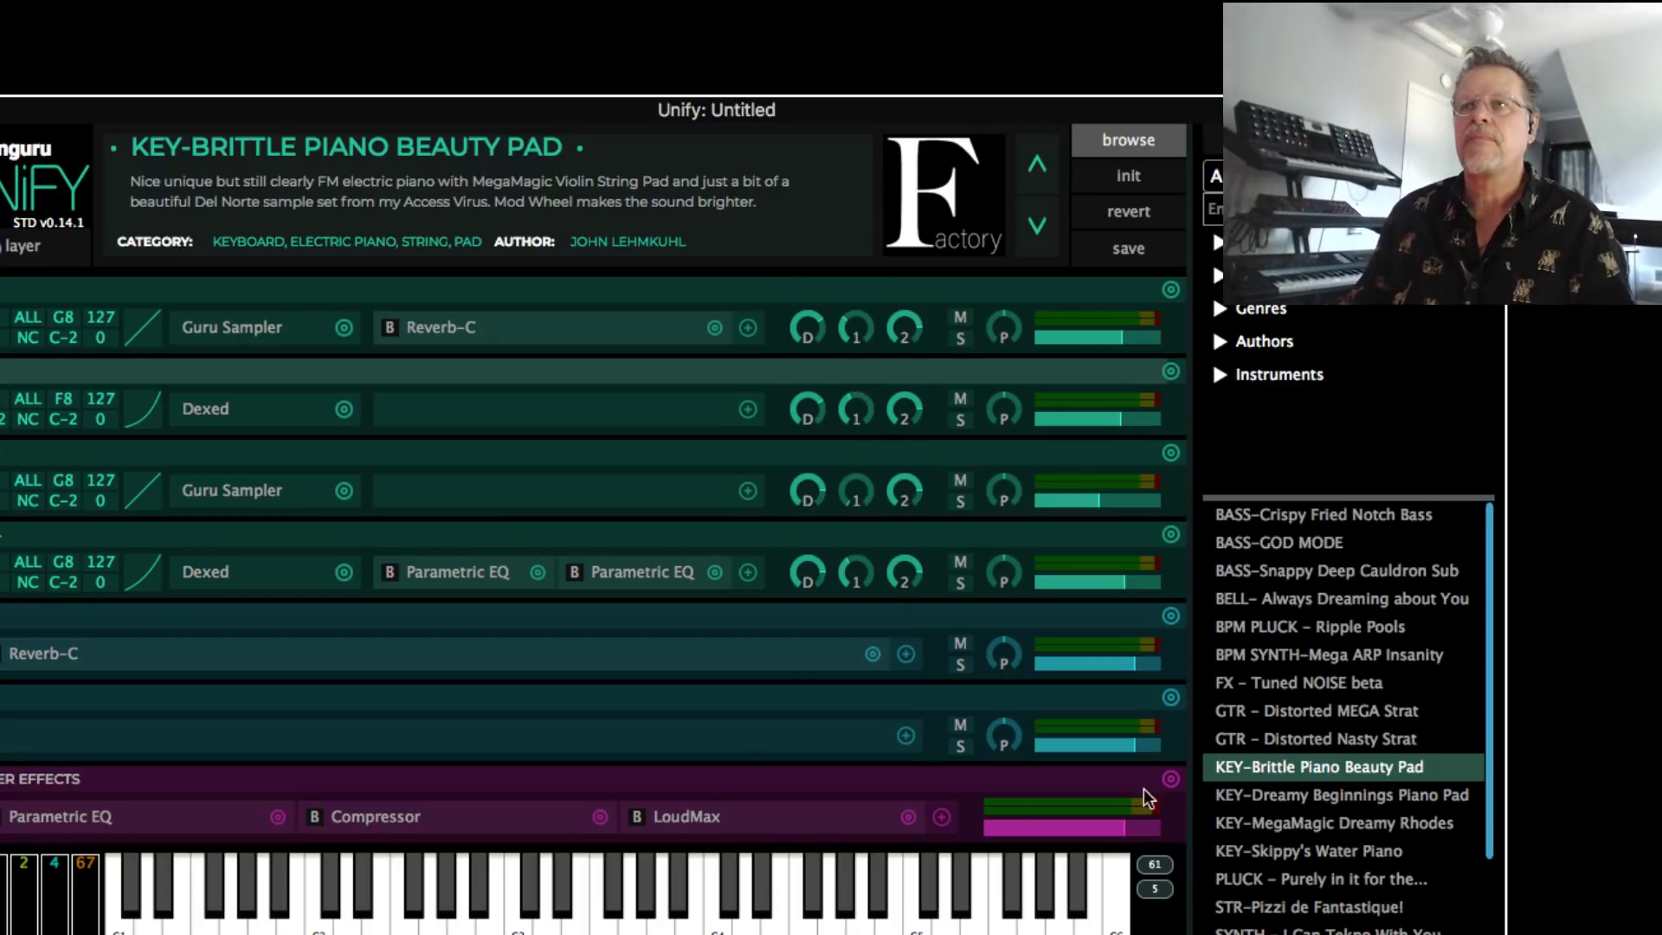
Replace the master effects layer with the Audio INIT preset, and replace that with the JL Mastering preset
{"action": "left_click", "coordinate": [1171, 779]}
{"action": "mouse_move", "coordinate": [1064, 766]}
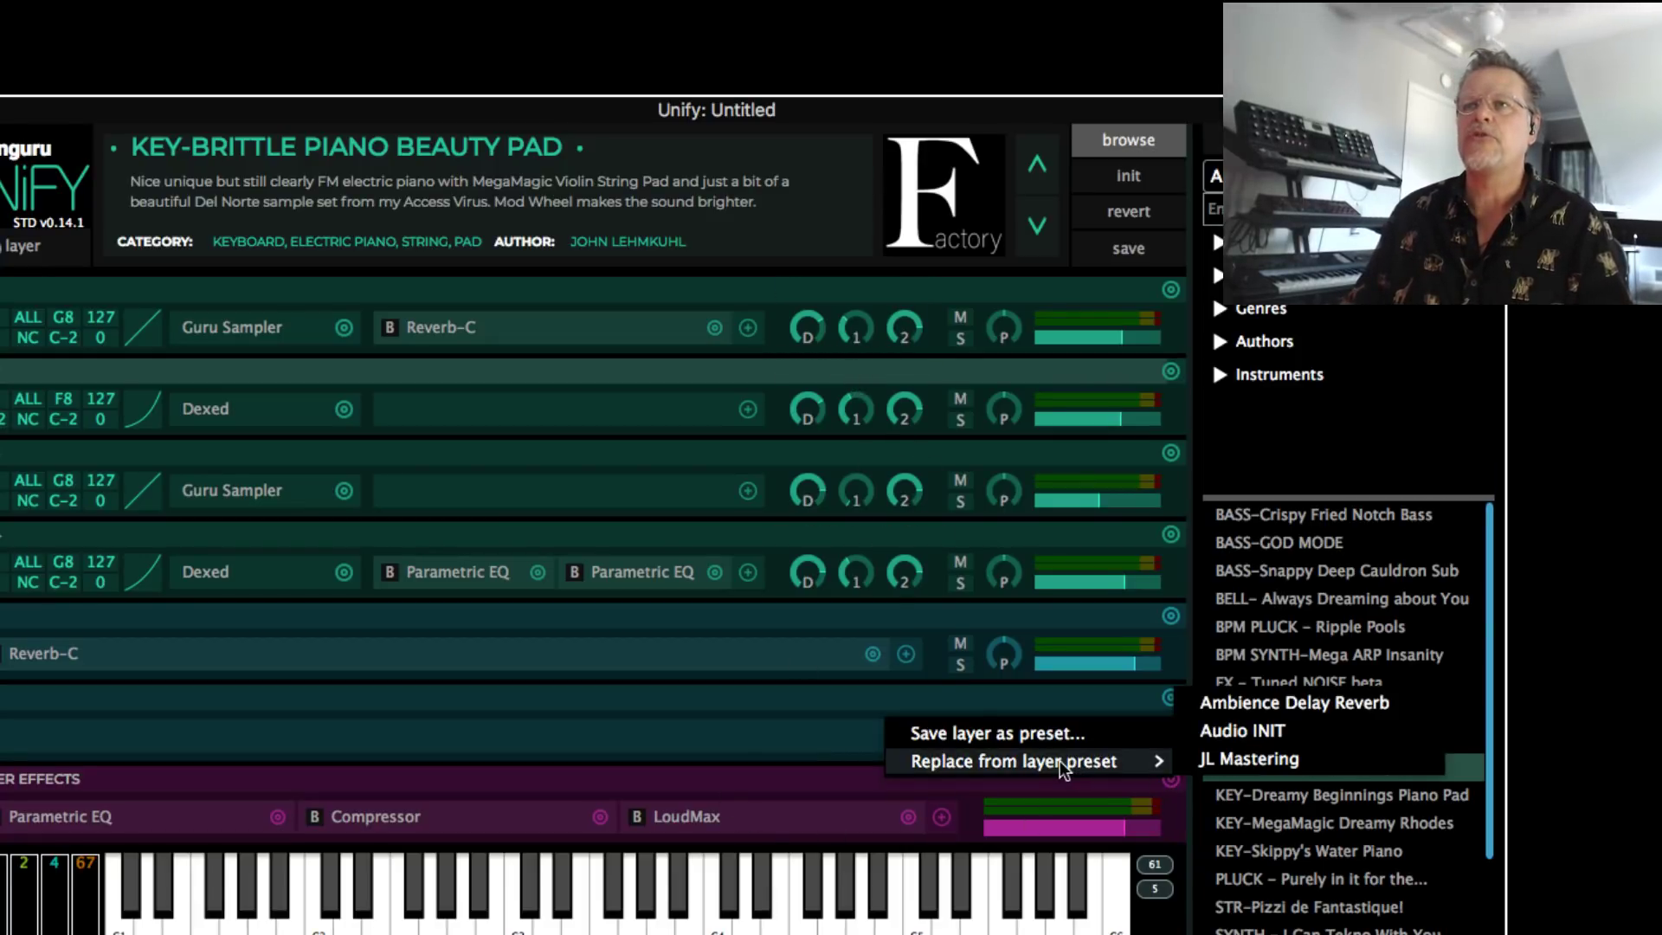
{"action": "left_click", "coordinate": [1246, 731]}
{"action": "left_click", "coordinate": [1176, 776]}
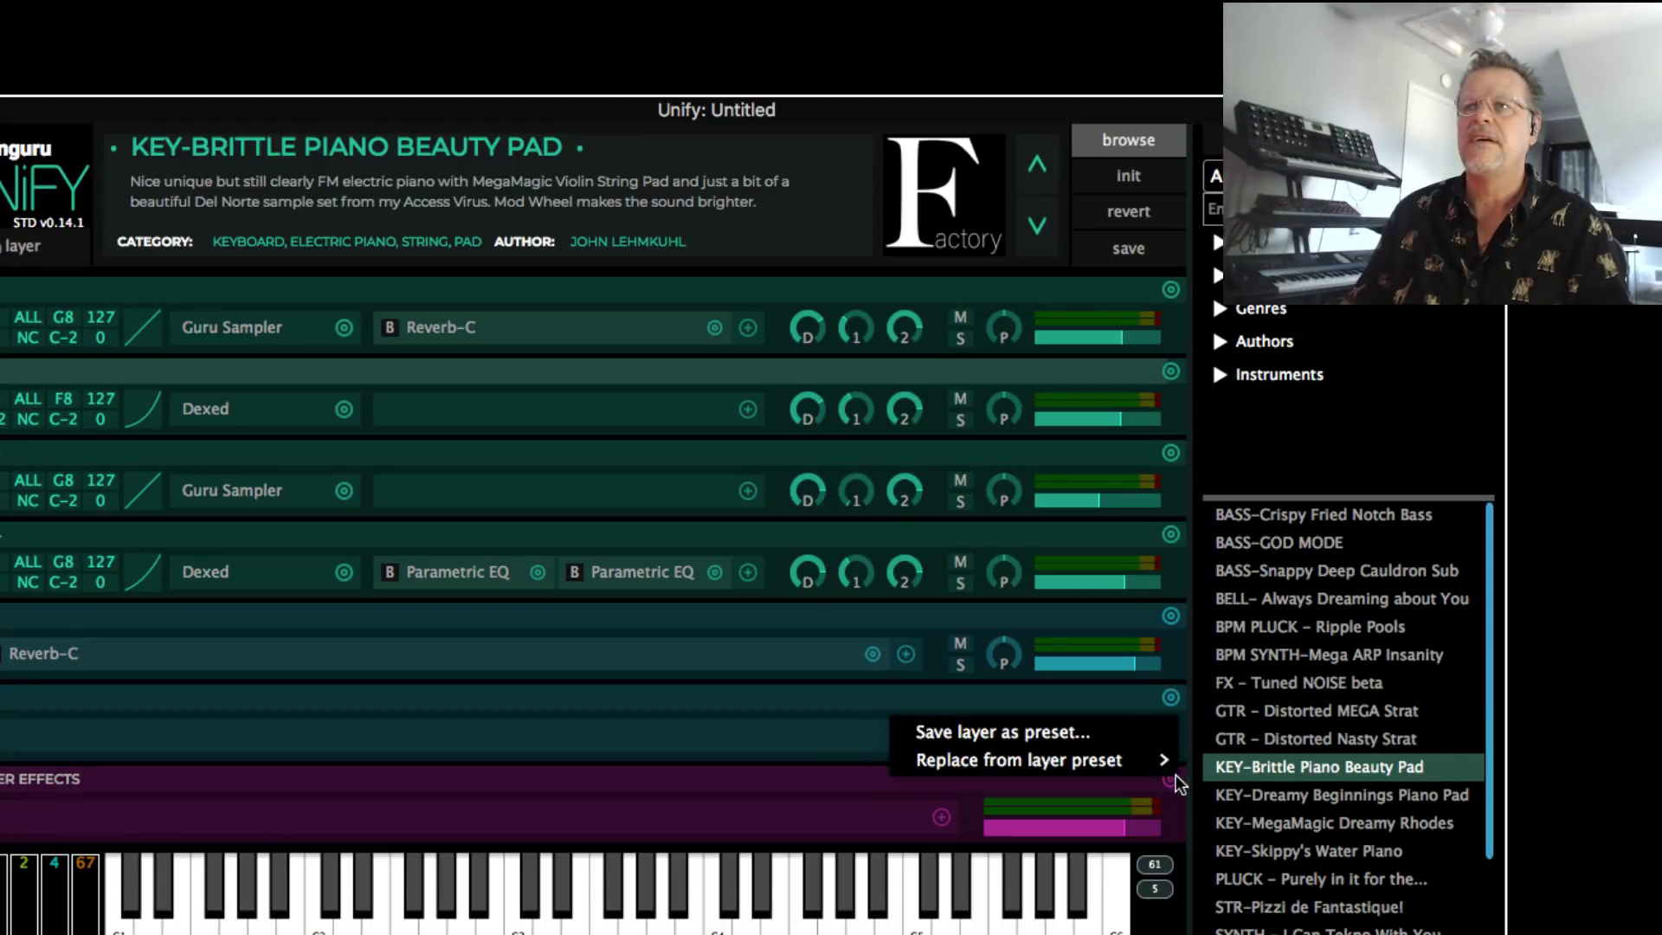
{"action": "mouse_move", "coordinate": [1120, 758]}
{"action": "left_click", "coordinate": [1260, 752]}
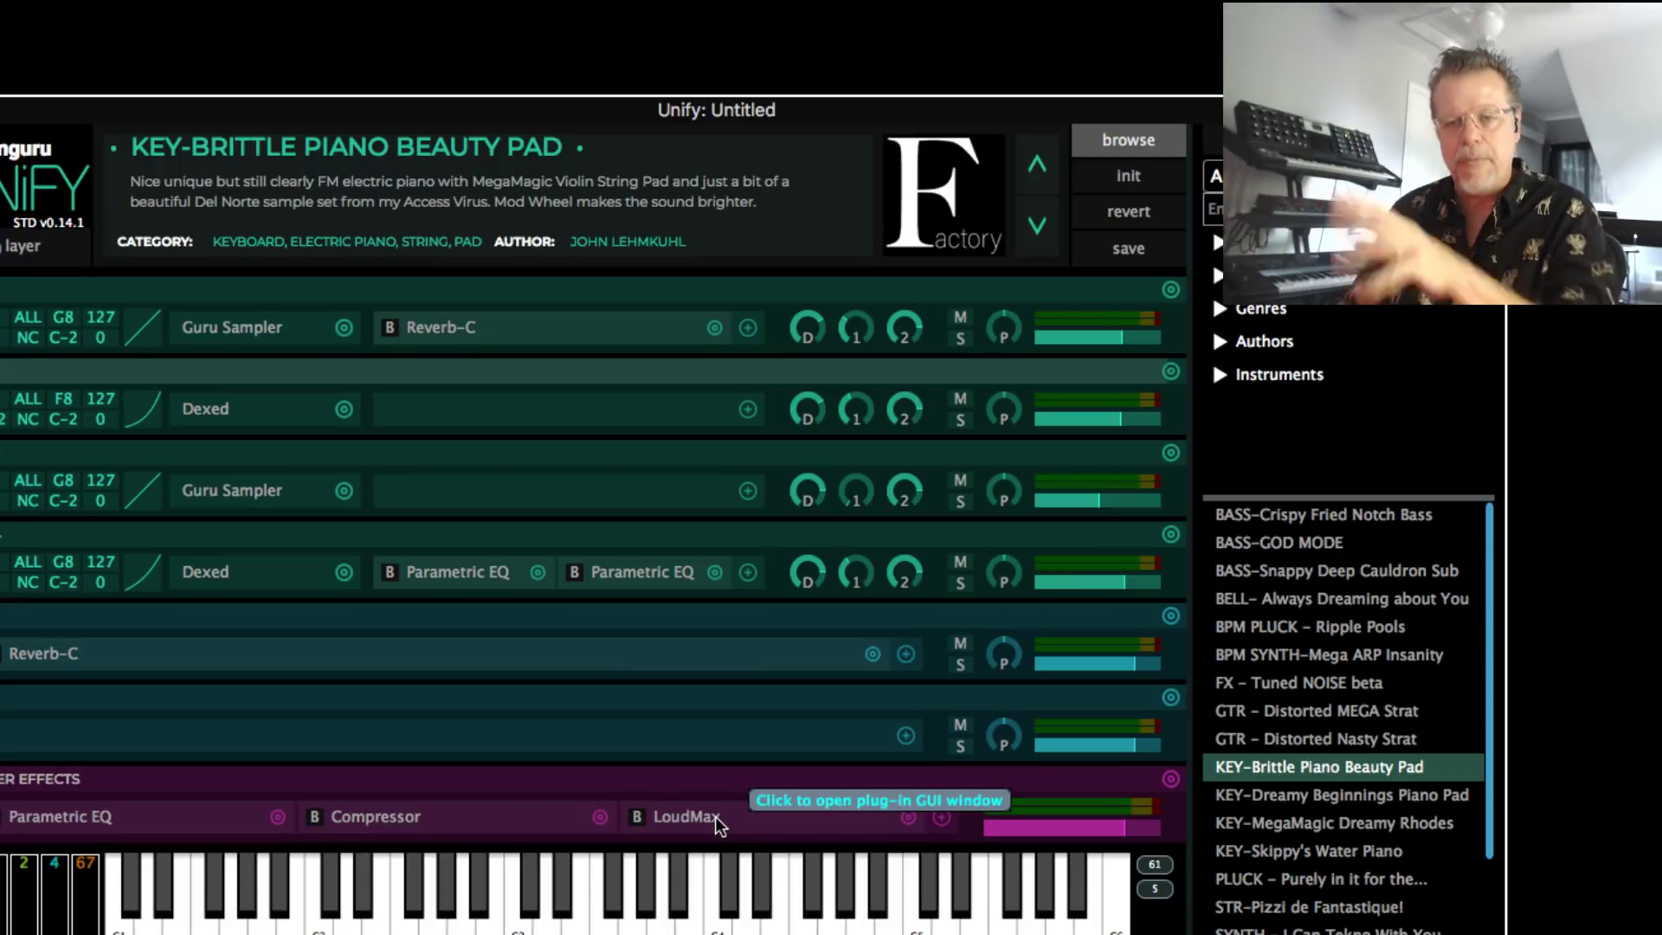
{"action": "left_click_drag", "start_coordinate": [715, 813], "coordinate": [854, 814]}
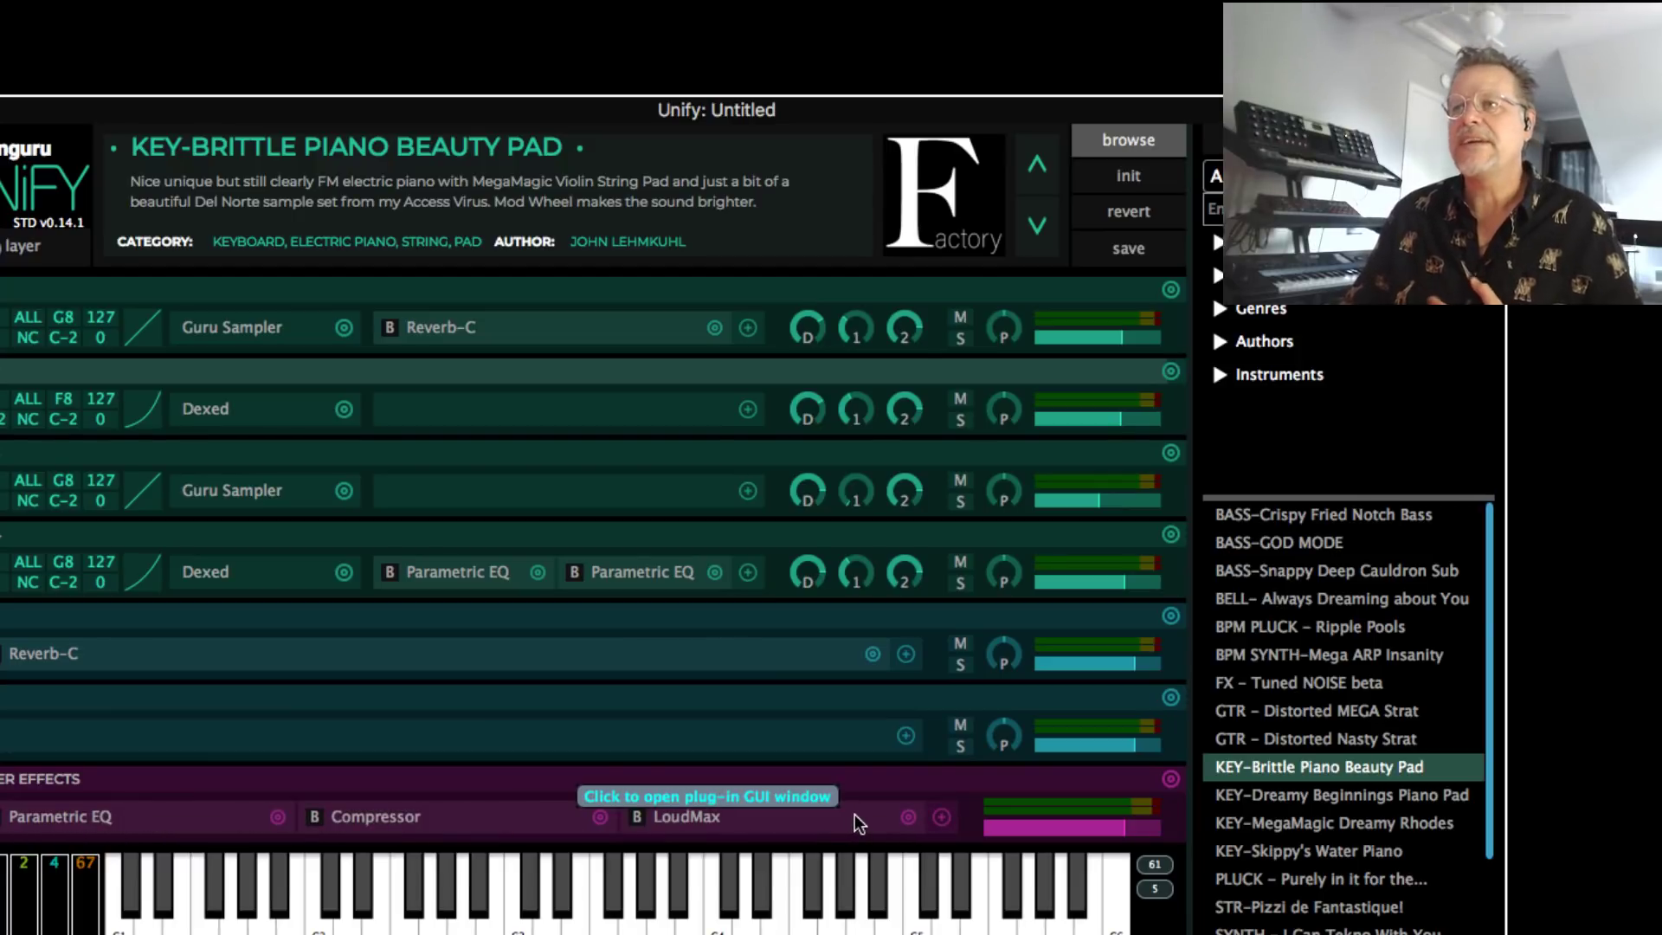
Load the FX - Tuned NOISE beta patch, switch off the filter in the first layer's Guru Sampler and close the sampler
{"action": "left_click", "coordinate": [1304, 684]}
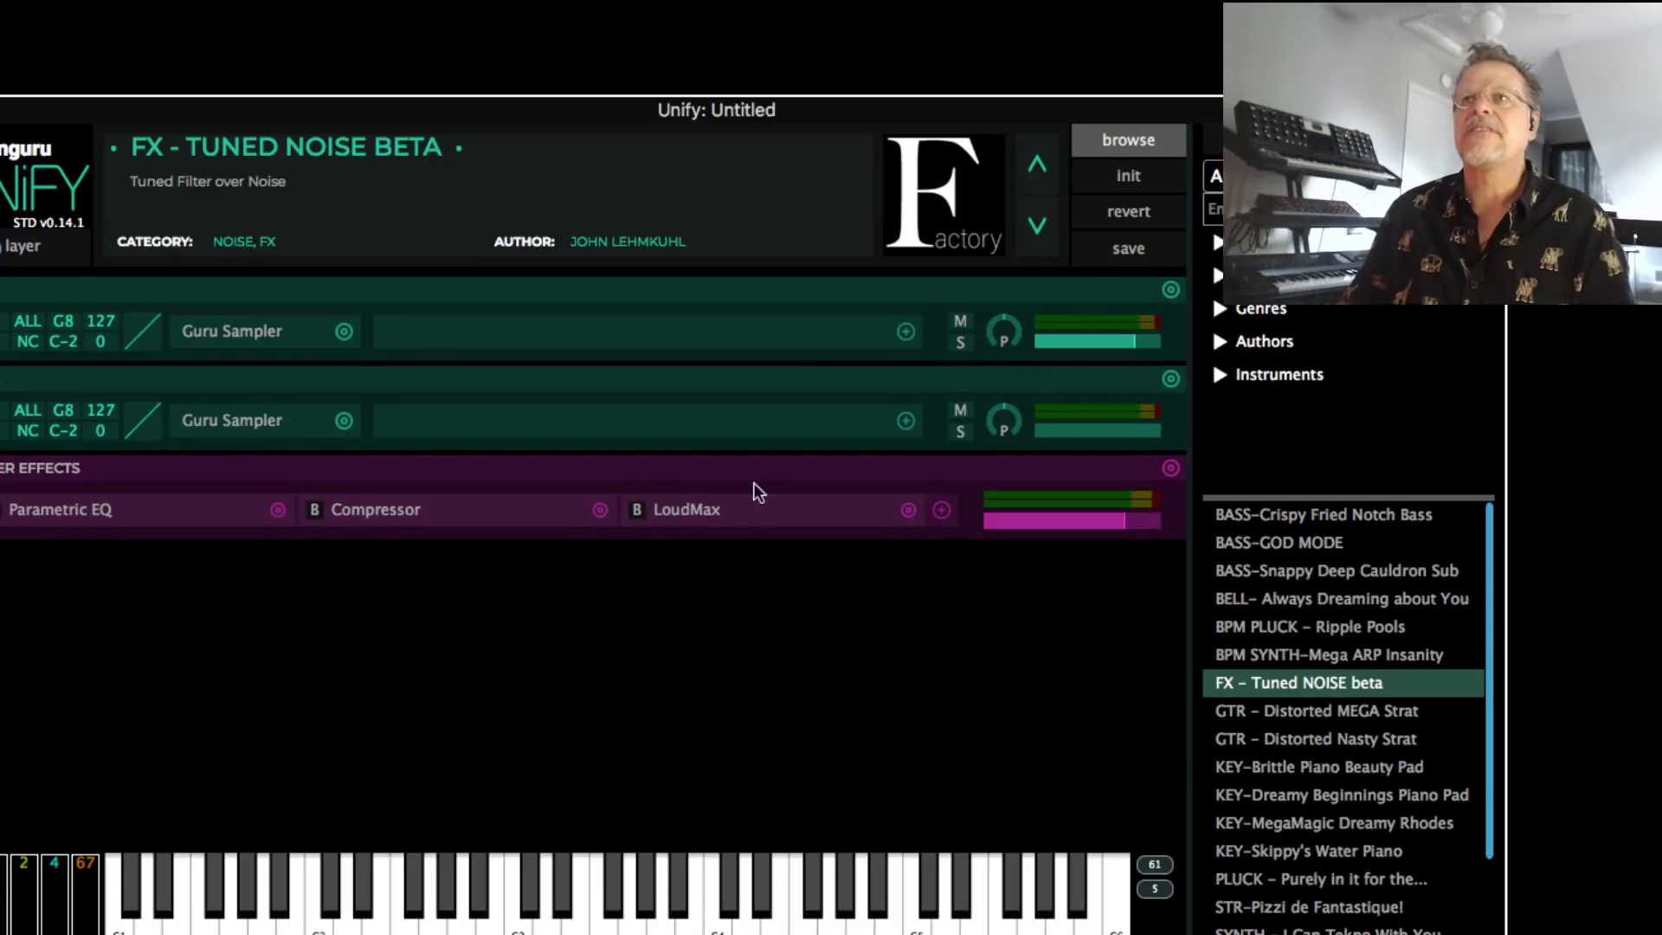
{"action": "left_click", "coordinate": [220, 332]}
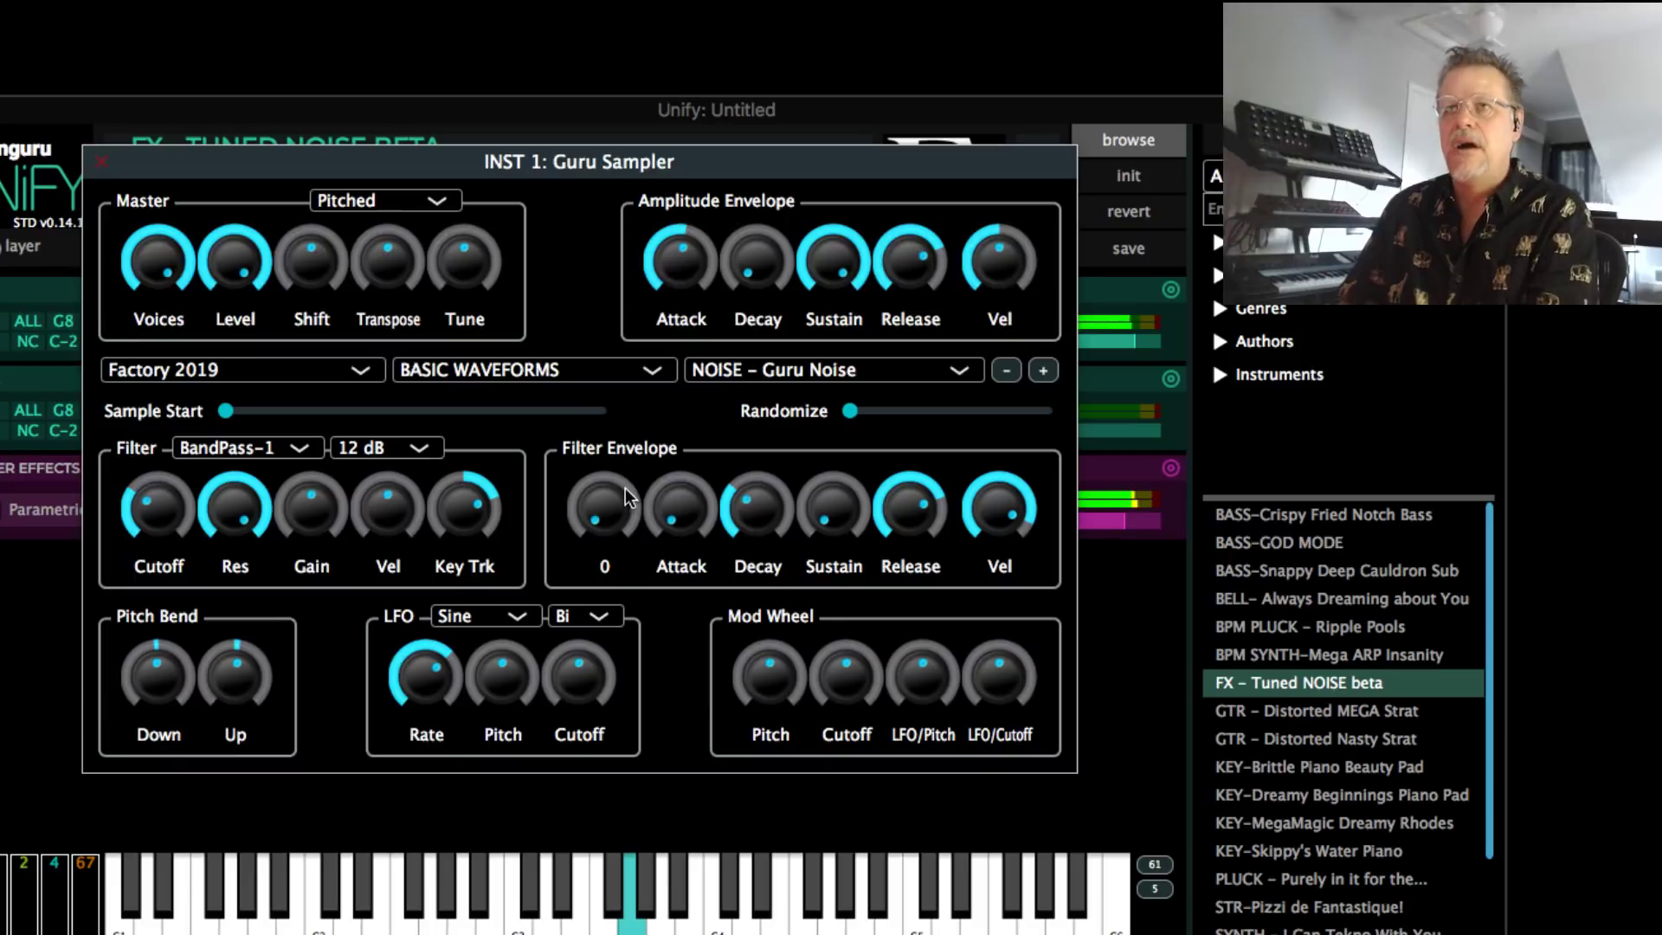
{"action": "left_click", "coordinate": [234, 447]}
{"action": "left_click", "coordinate": [245, 471]}
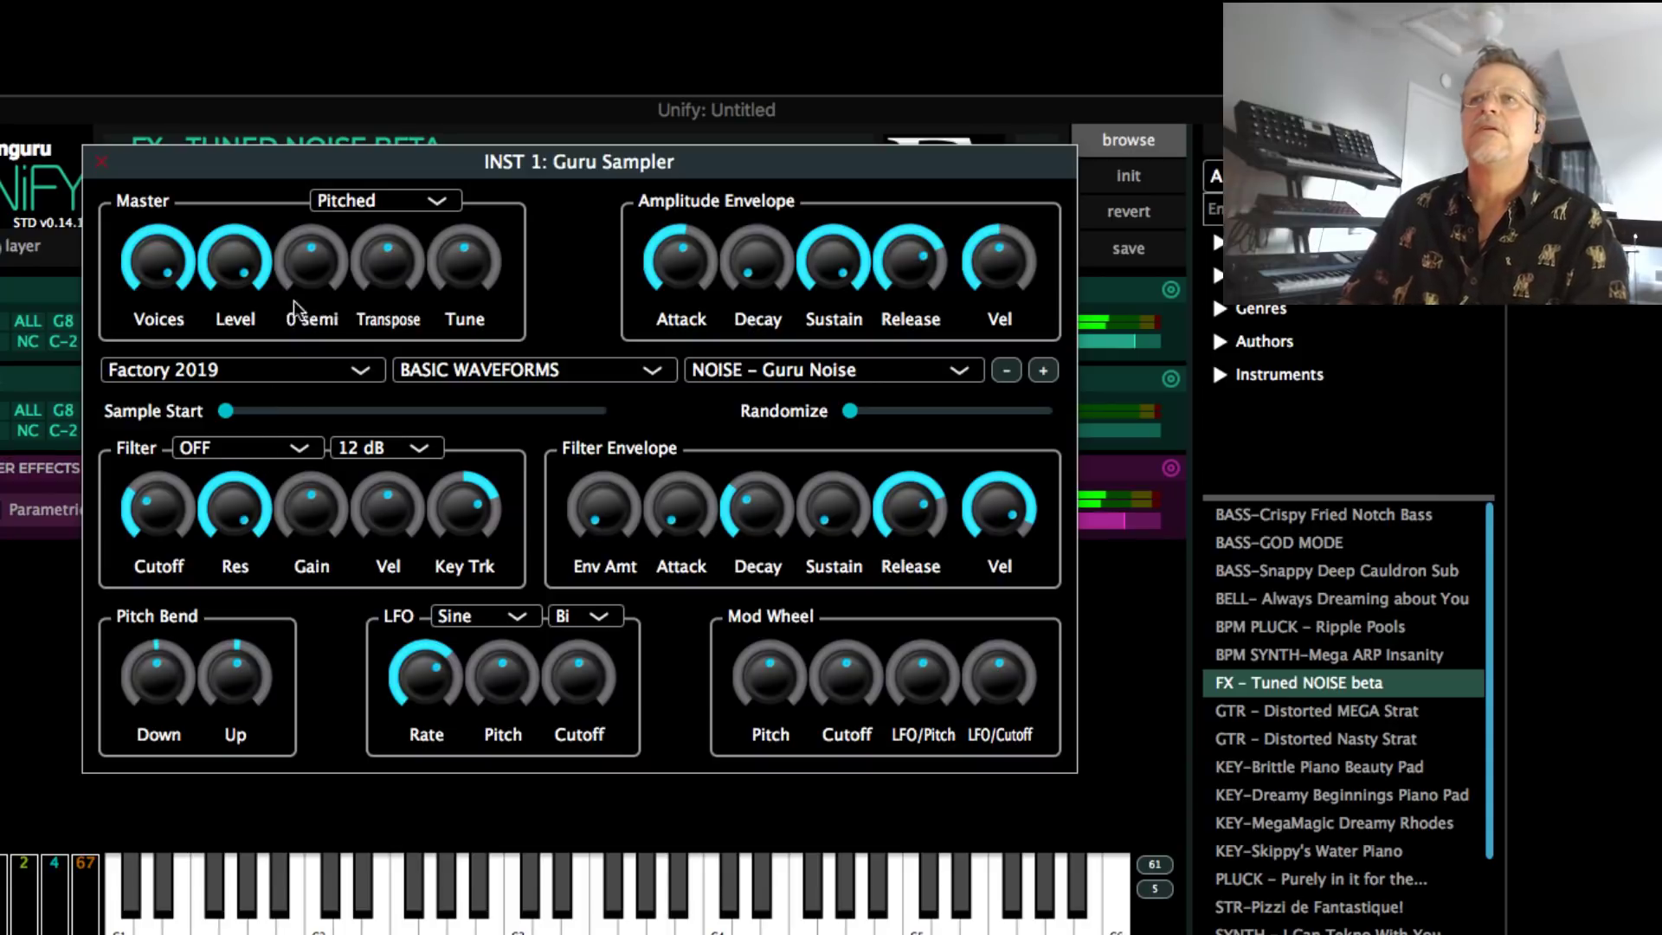
{"action": "left_click", "coordinate": [102, 161]}
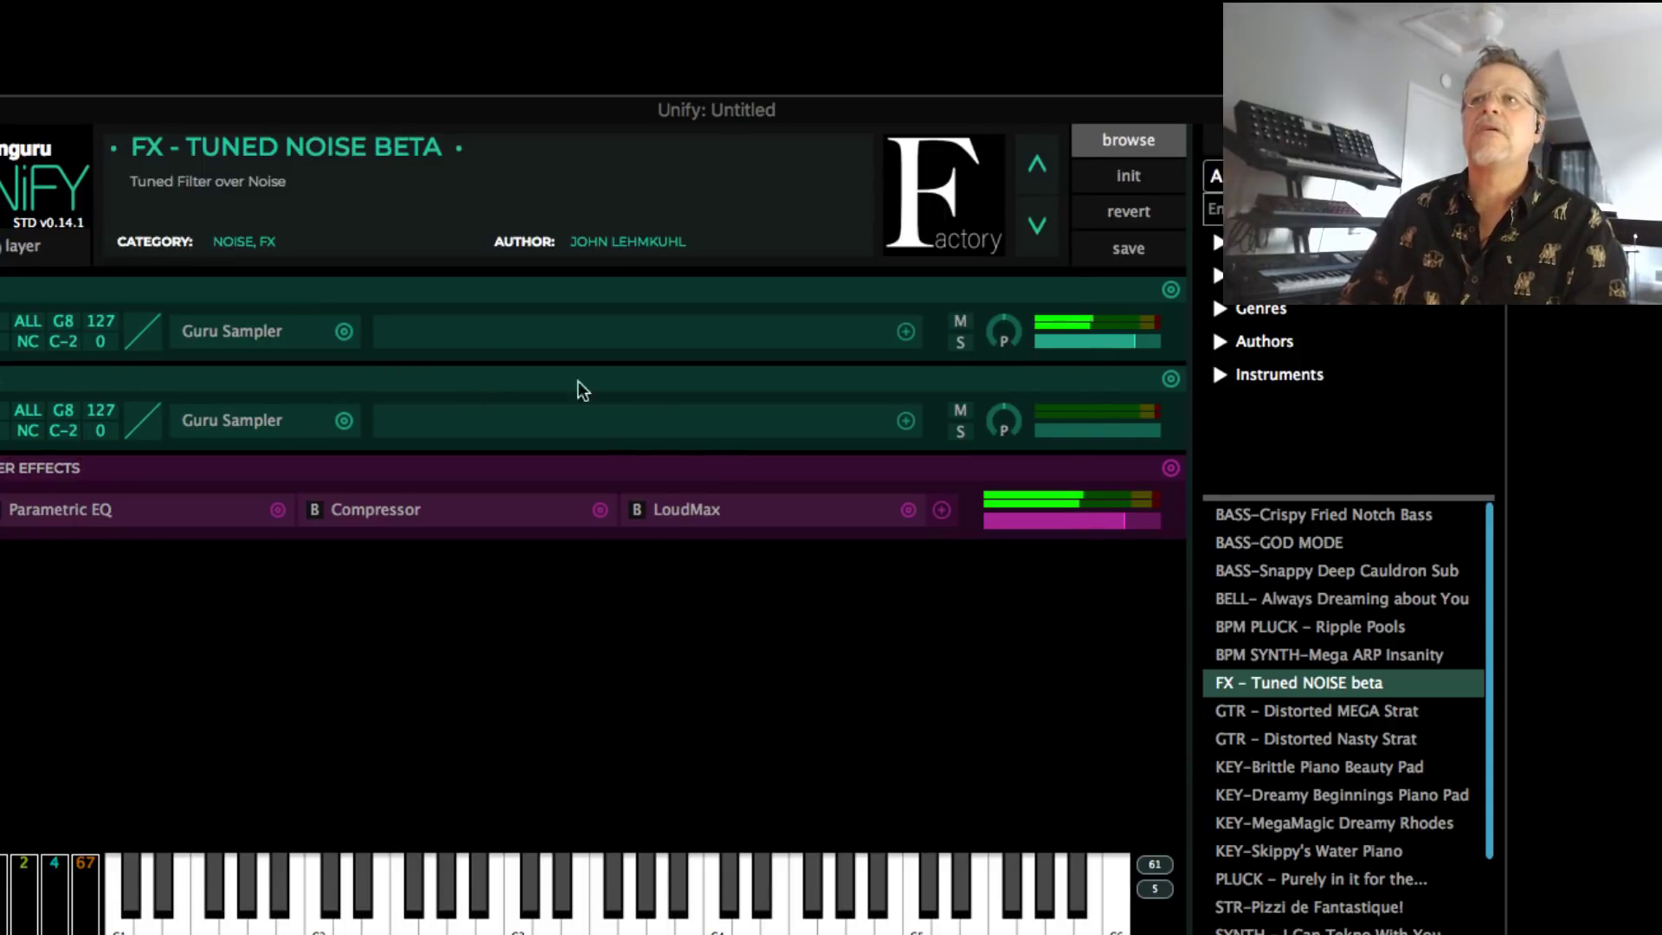
Reopen the first layer's Guru Sampler, try the filter resonance at 0.0 dB, and switch the filter off again
{"action": "left_click", "coordinate": [264, 329]}
{"action": "left_click", "coordinate": [217, 451]}
{"action": "left_click", "coordinate": [206, 471]}
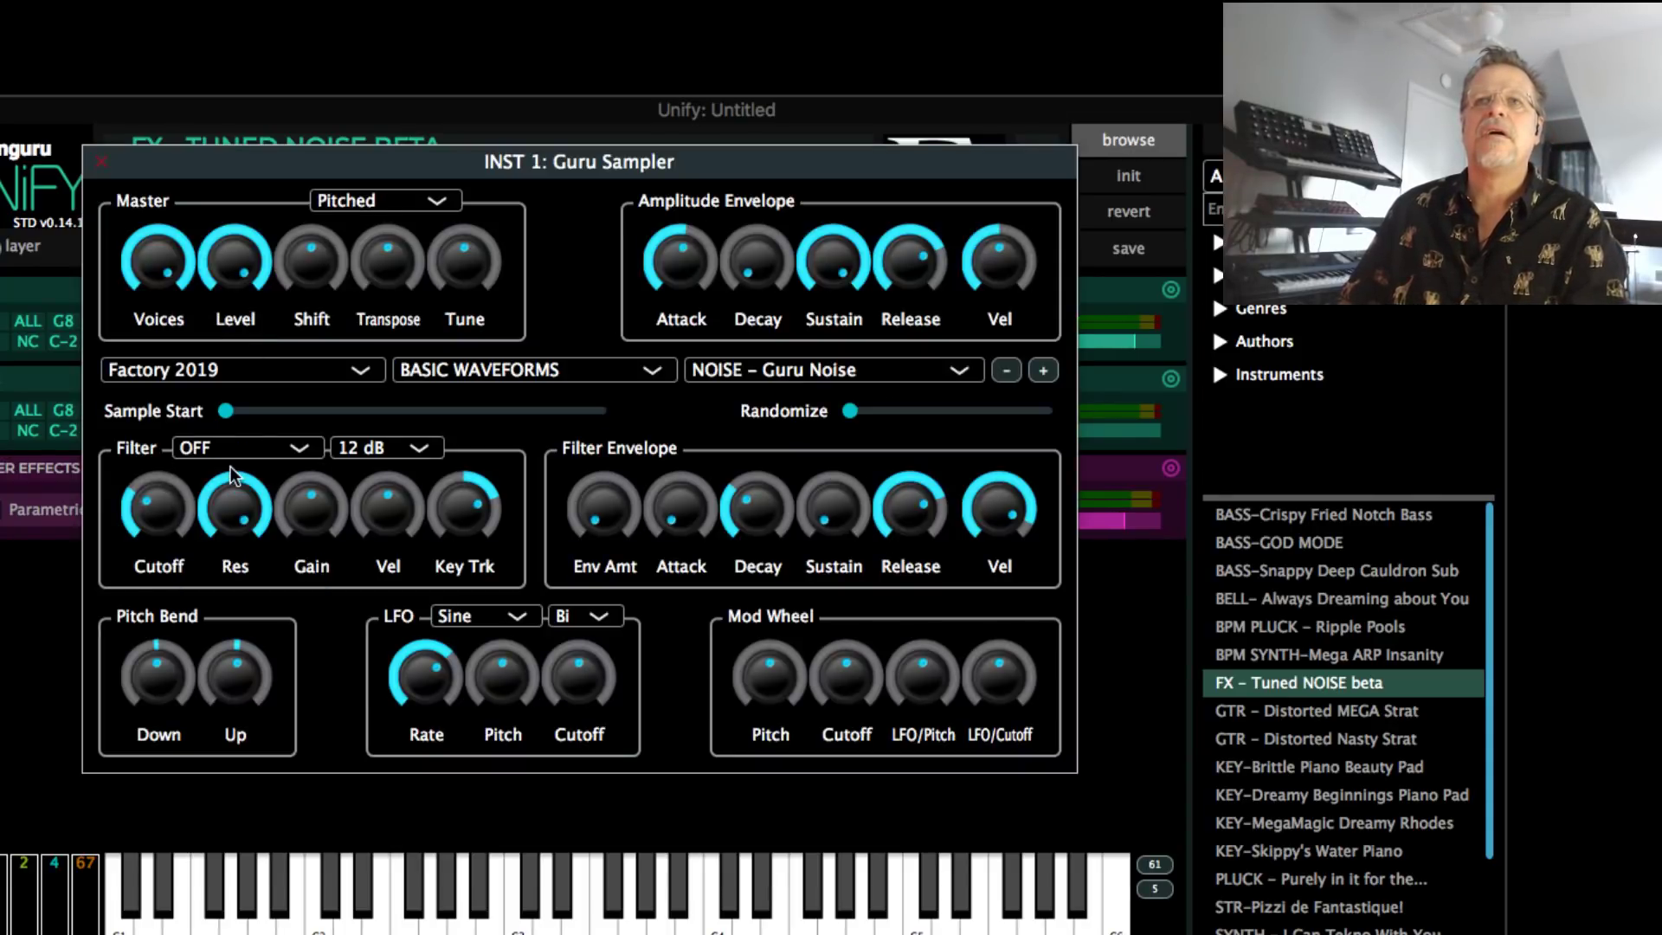
{"action": "mouse_move", "coordinate": [228, 504]}
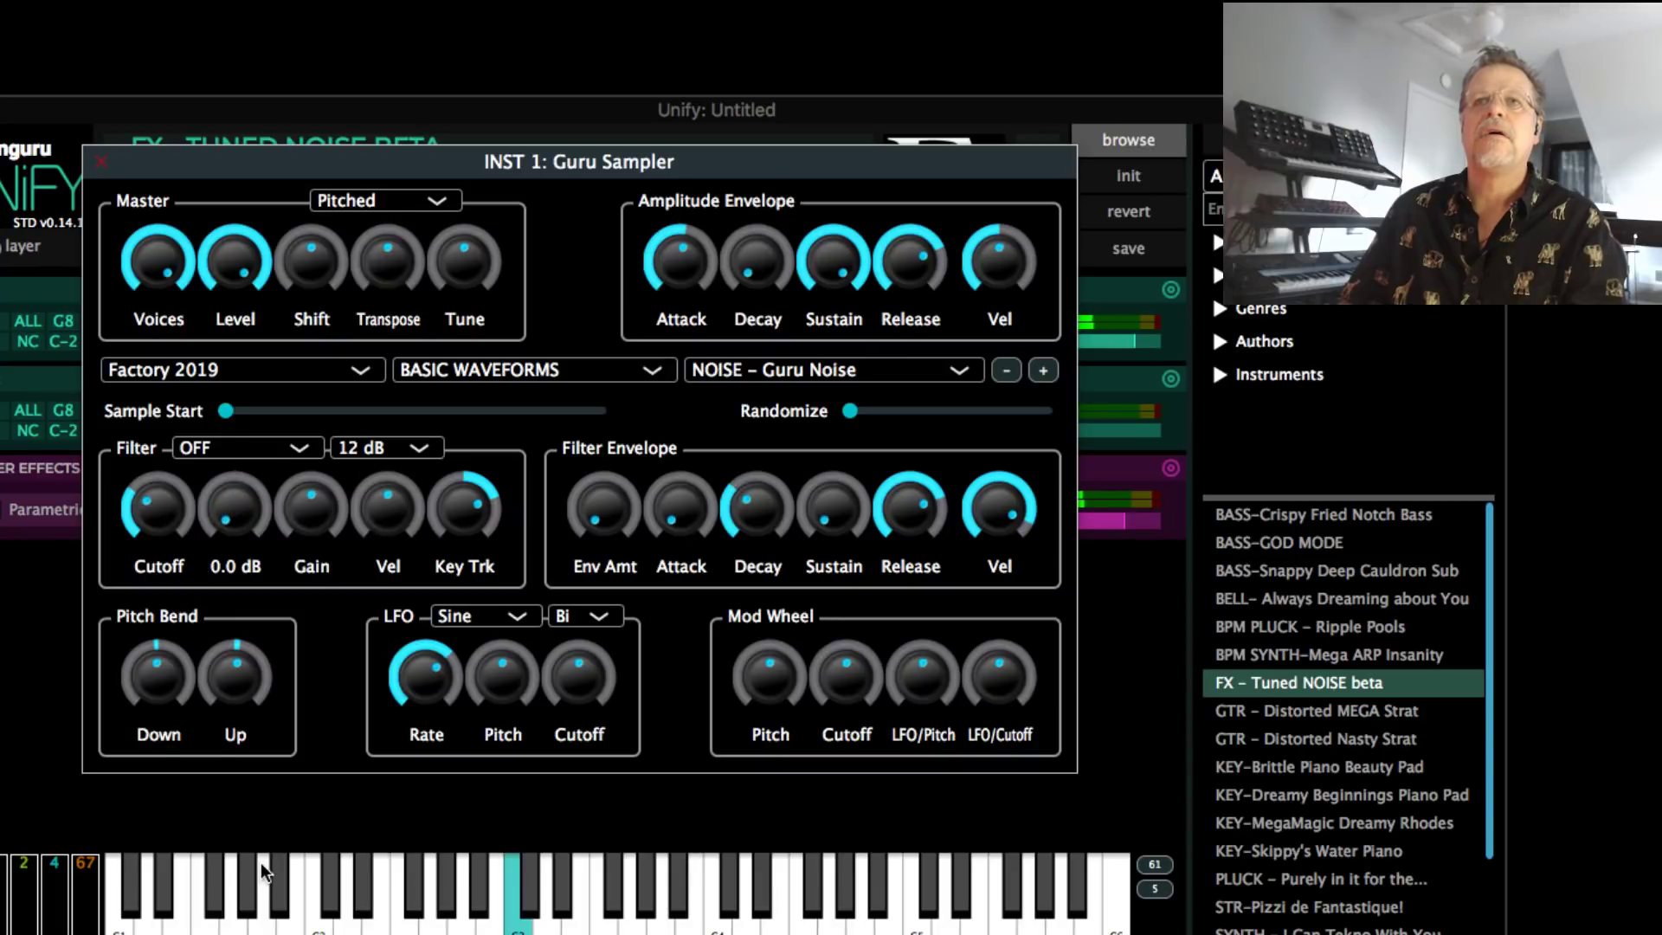
{"action": "left_click", "coordinate": [242, 448]}
{"action": "left_click", "coordinate": [216, 512]}
{"action": "left_click", "coordinate": [242, 448]}
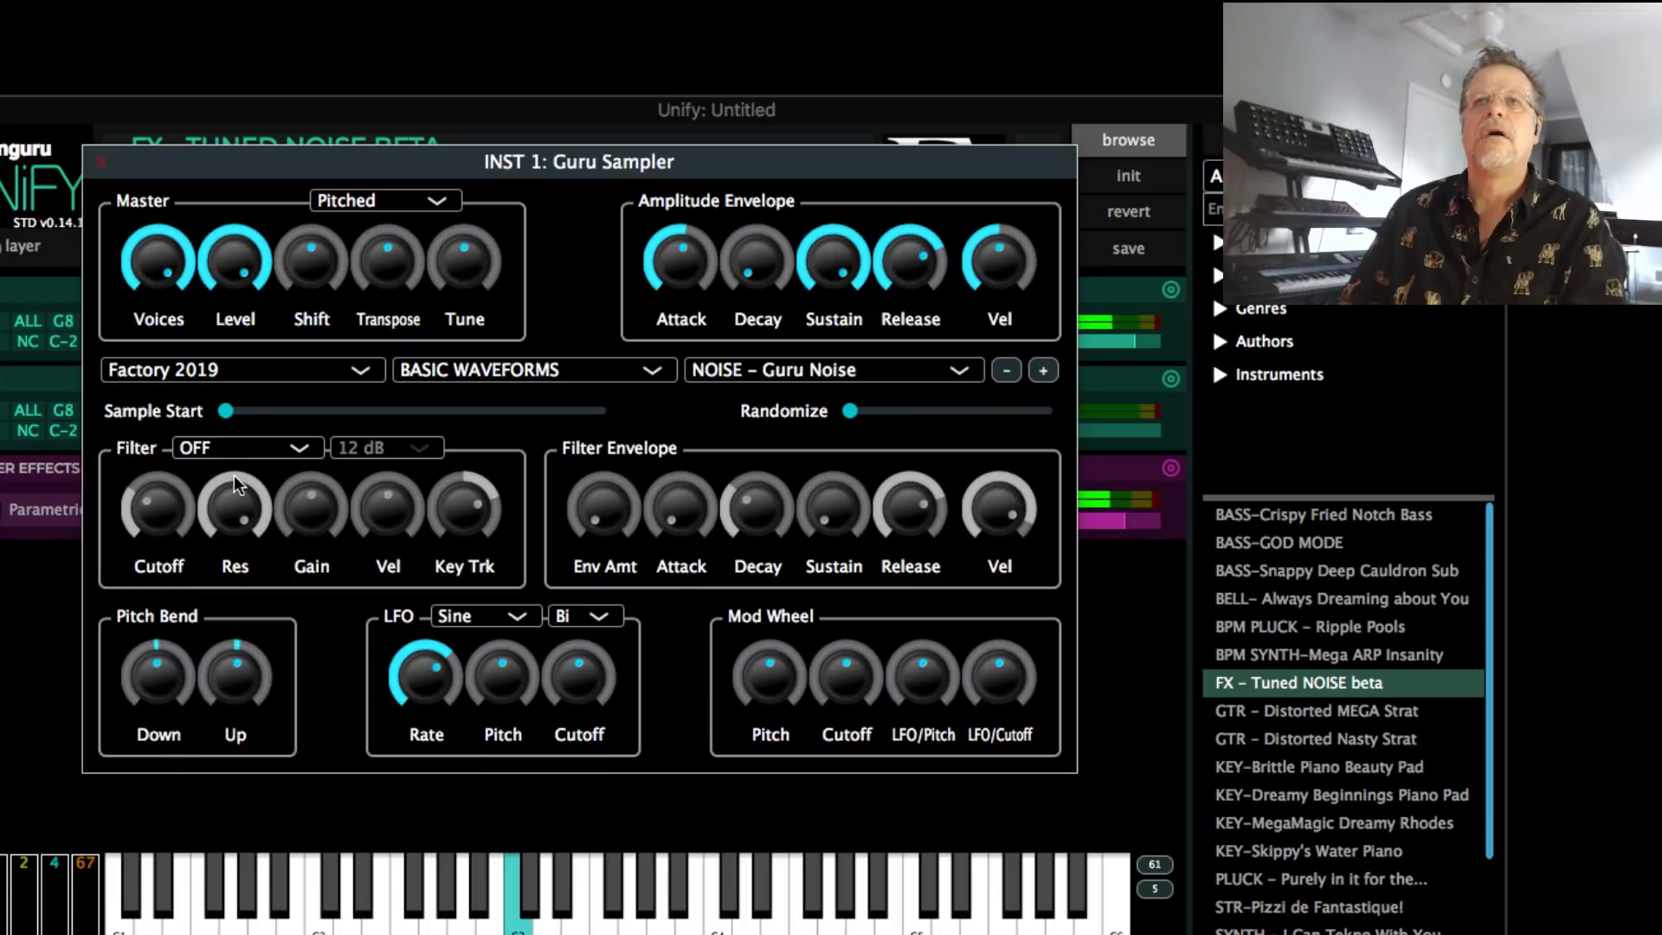
Shorten the sampler's amplitude attack and release, lower its master level, and try fewer voices before restoring the maximum
{"action": "left_click_drag", "start_coordinate": [681, 260], "coordinate": [680, 312]}
{"action": "left_click_drag", "start_coordinate": [910, 260], "coordinate": [909, 290]}
{"action": "left_click_drag", "start_coordinate": [160, 275], "coordinate": [179, 563]}
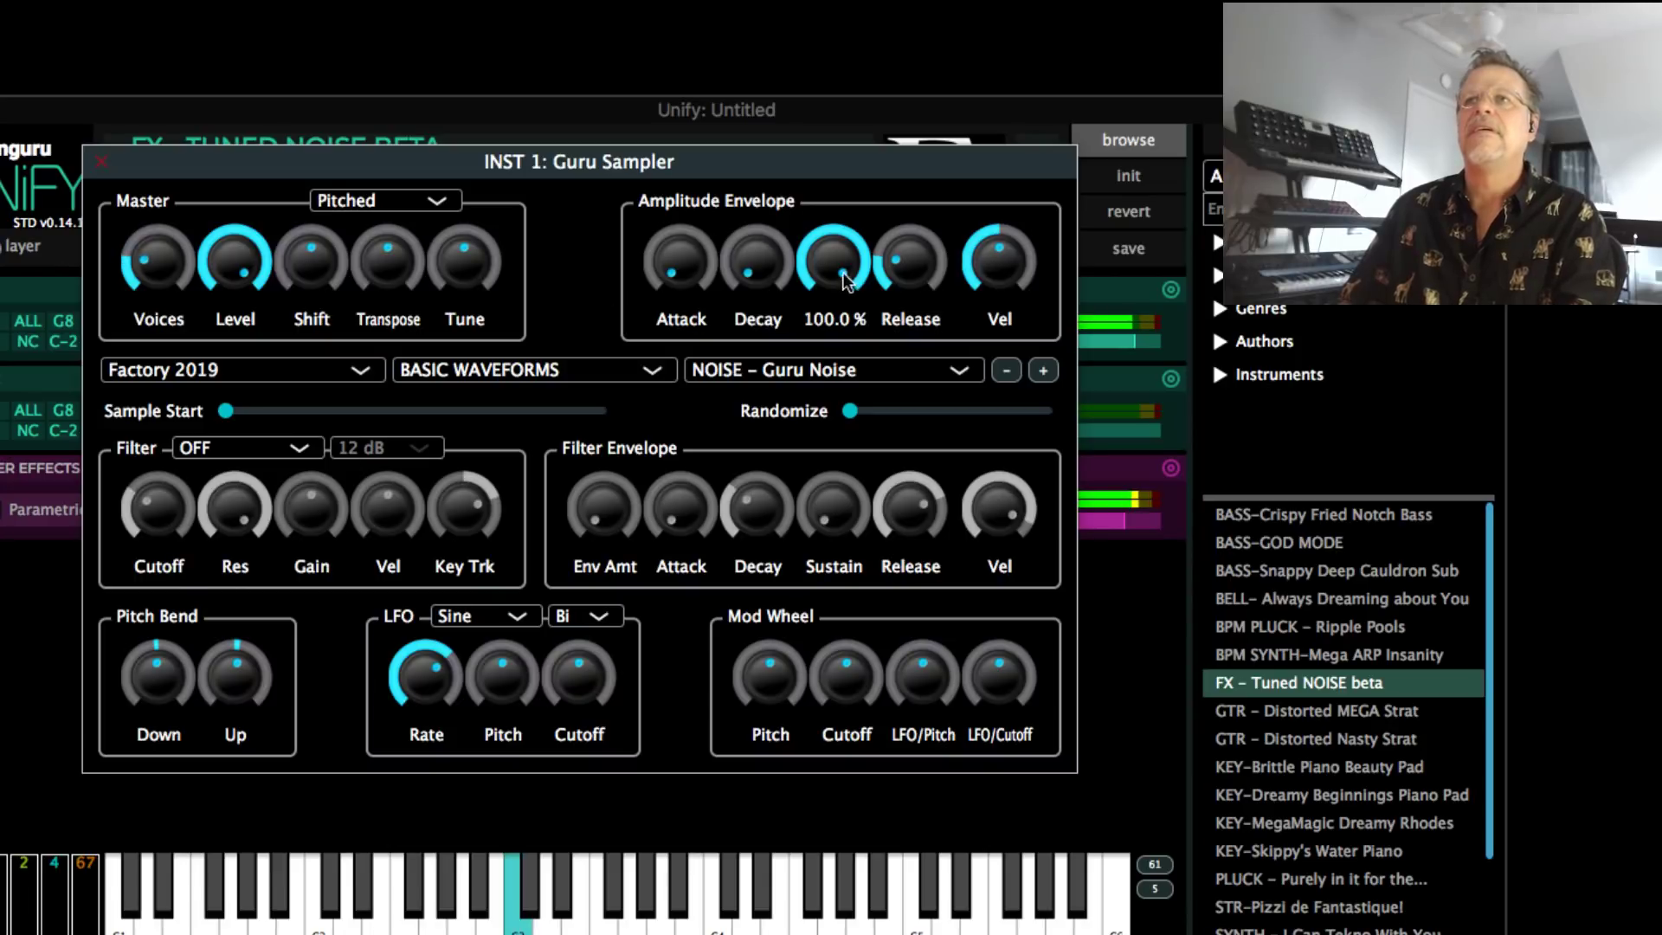
{"action": "left_click_drag", "start_coordinate": [235, 260], "coordinate": [217, 515]}
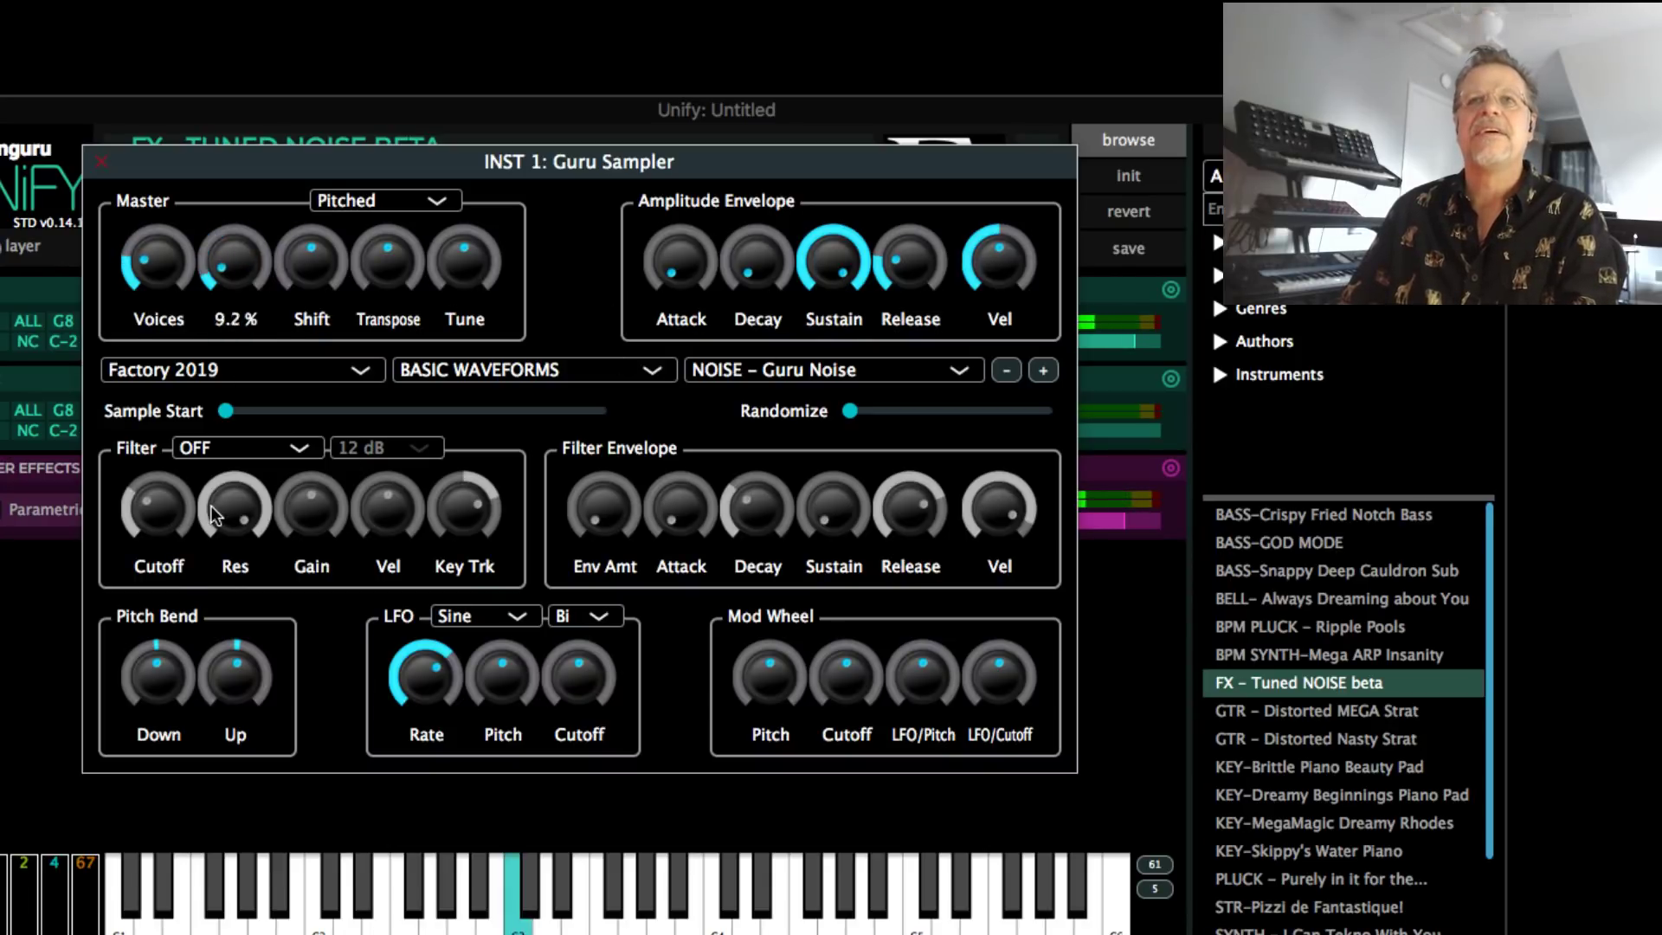
{"action": "left_click_drag", "start_coordinate": [157, 260], "coordinate": [160, 208]}
{"action": "mouse_move", "coordinate": [229, 260]}
{"action": "left_mouse_down"}
{"action": "mouse_move", "coordinate": [207, 310]}
{"action": "mouse_move", "coordinate": [245, 285]}
{"action": "mouse_move", "coordinate": [250, 257]}
{"action": "left_mouse_up"}
Set the sampler's filter to BandPass-2, raise the master level and lengthen the amplitude release
{"action": "left_click", "coordinate": [232, 448]}
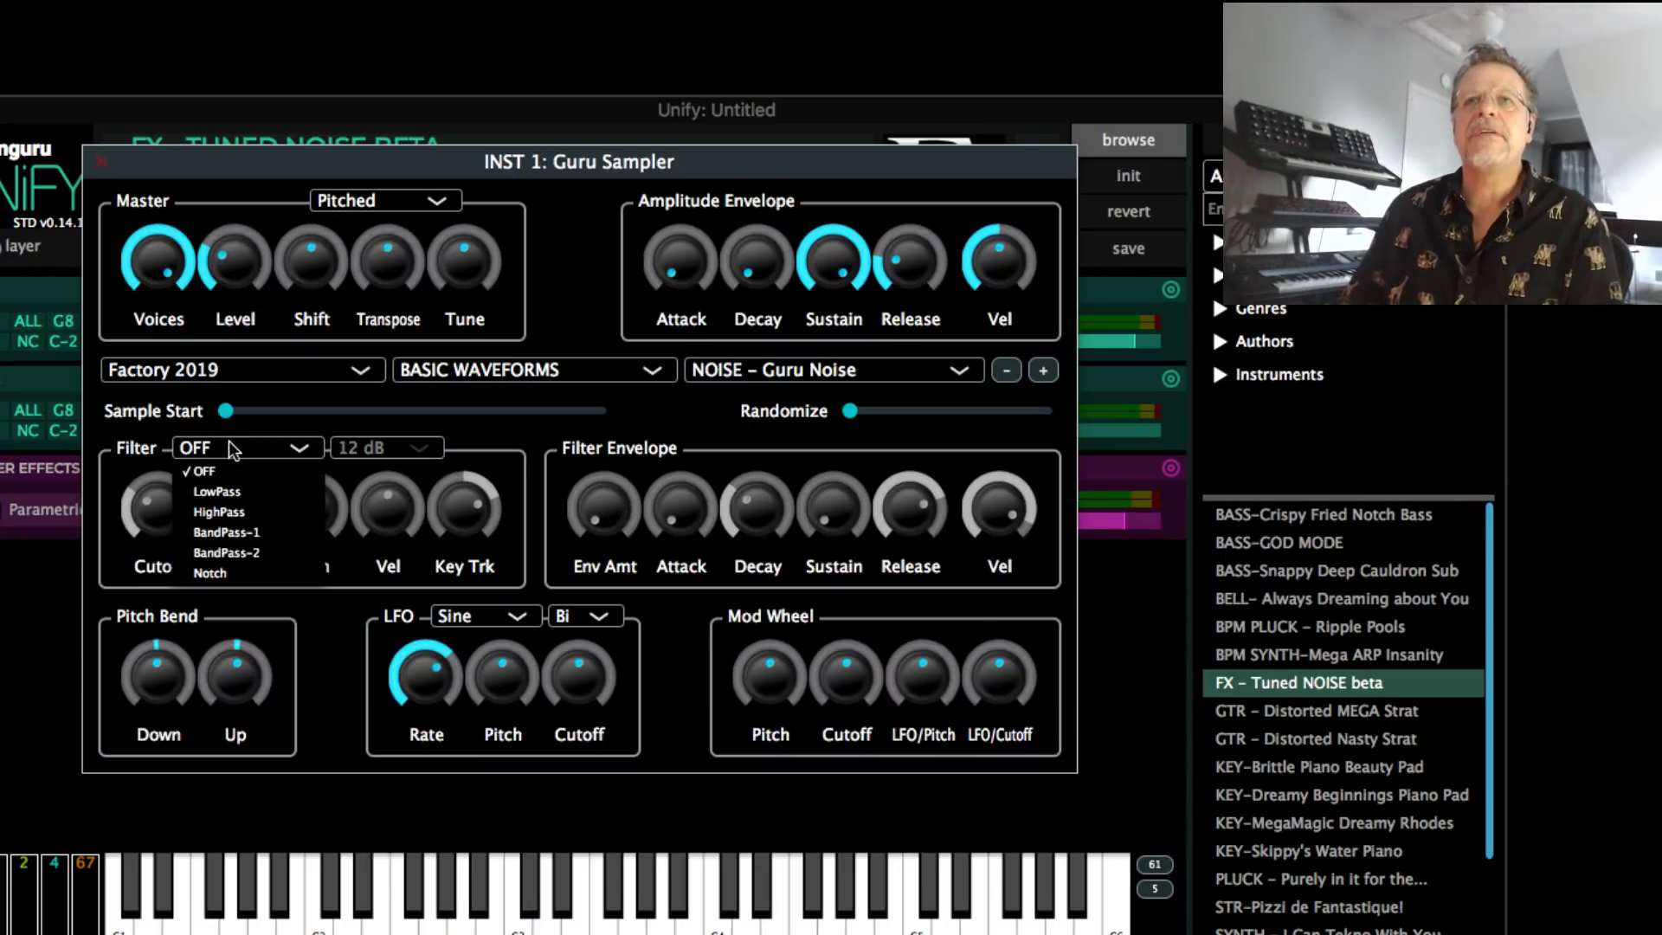
{"action": "left_click", "coordinate": [251, 557]}
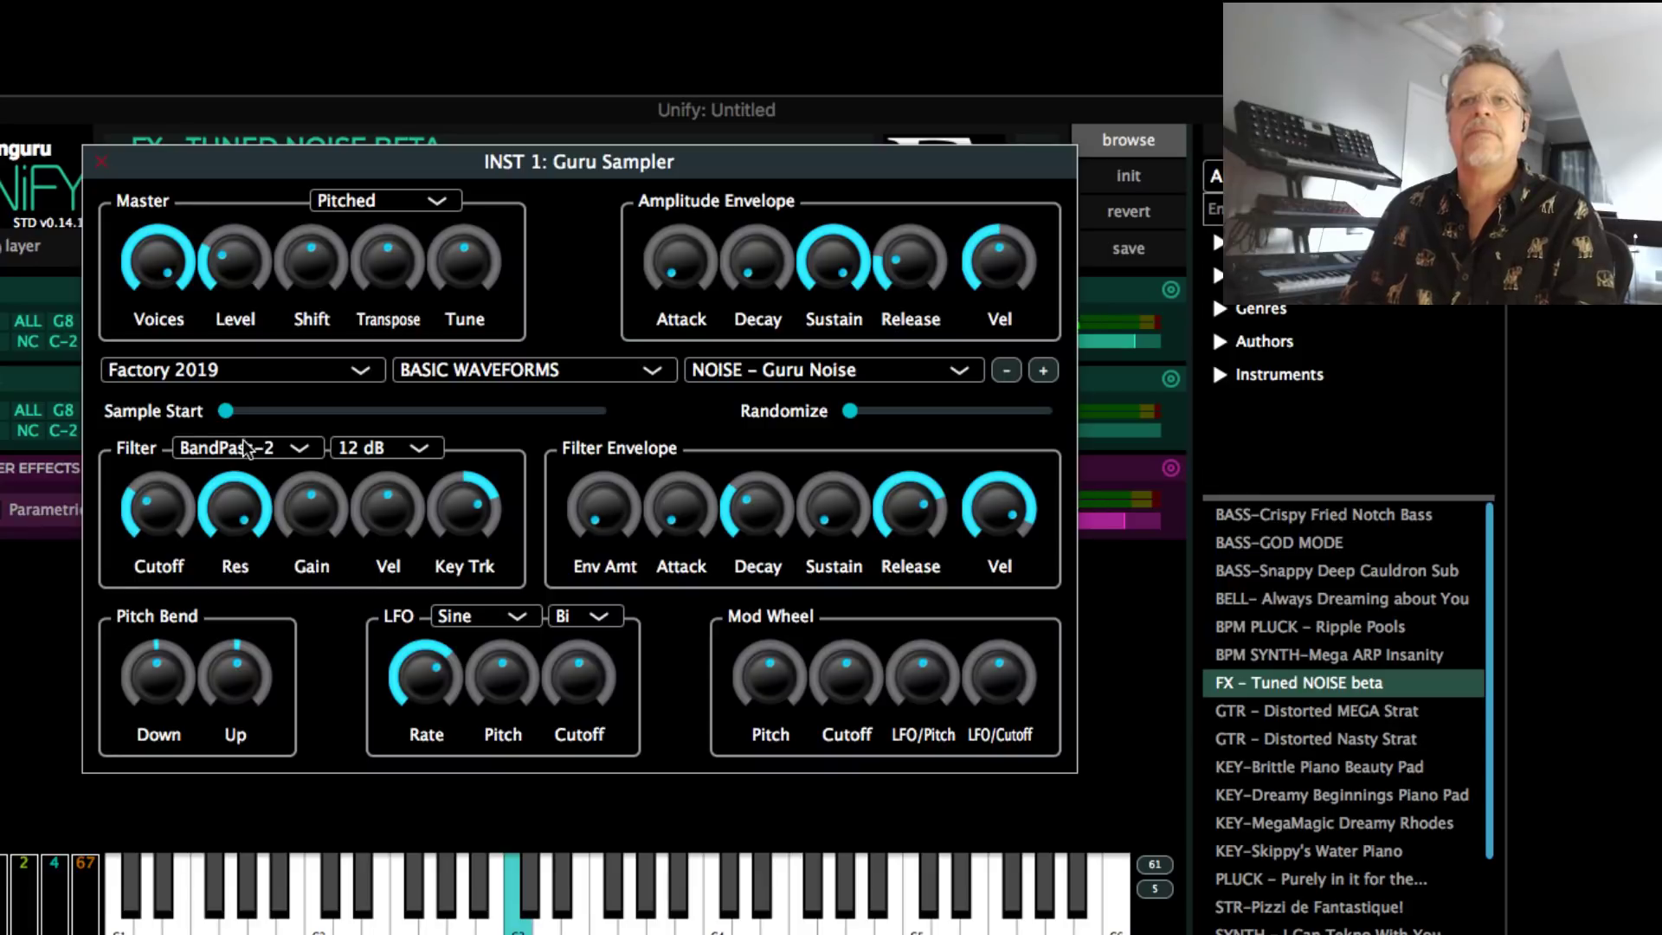
{"action": "mouse_move", "coordinate": [697, 286]}
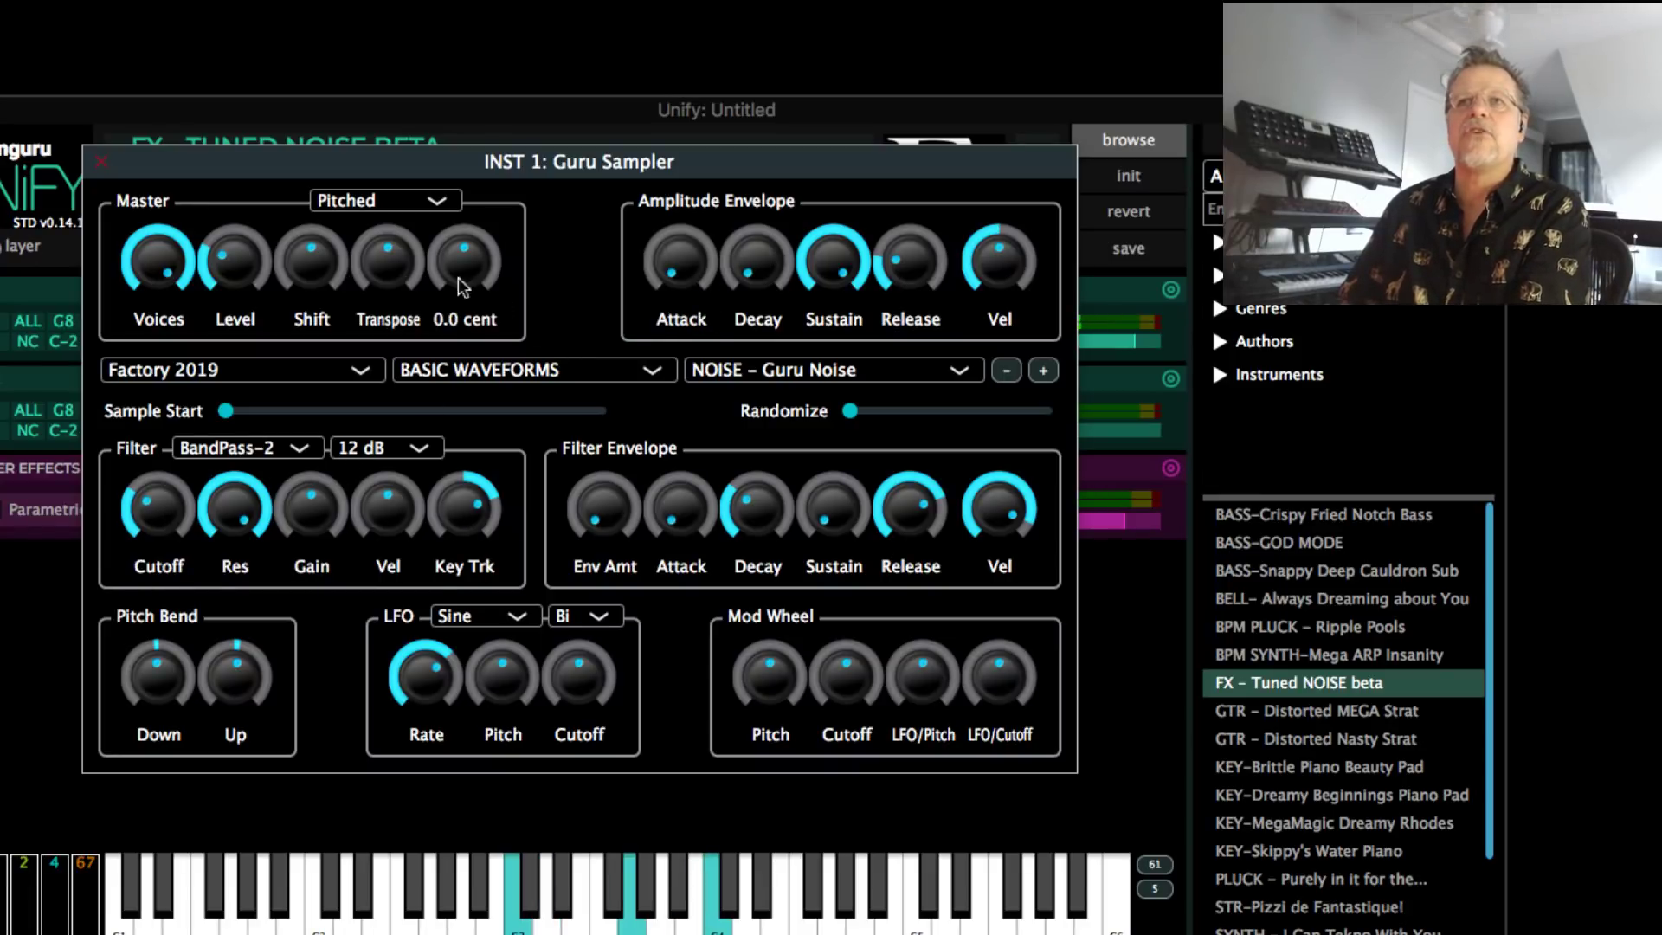
{"action": "left_click_drag", "start_coordinate": [235, 262], "coordinate": [236, 217]}
{"action": "left_click_drag", "start_coordinate": [904, 260], "coordinate": [926, 164]}
Move the sampler window aside and raise the second layer's volume to hear its Guru Sampler
{"action": "left_click_drag", "start_coordinate": [572, 162], "coordinate": [980, 560]}
{"action": "left_click", "coordinate": [970, 433]}
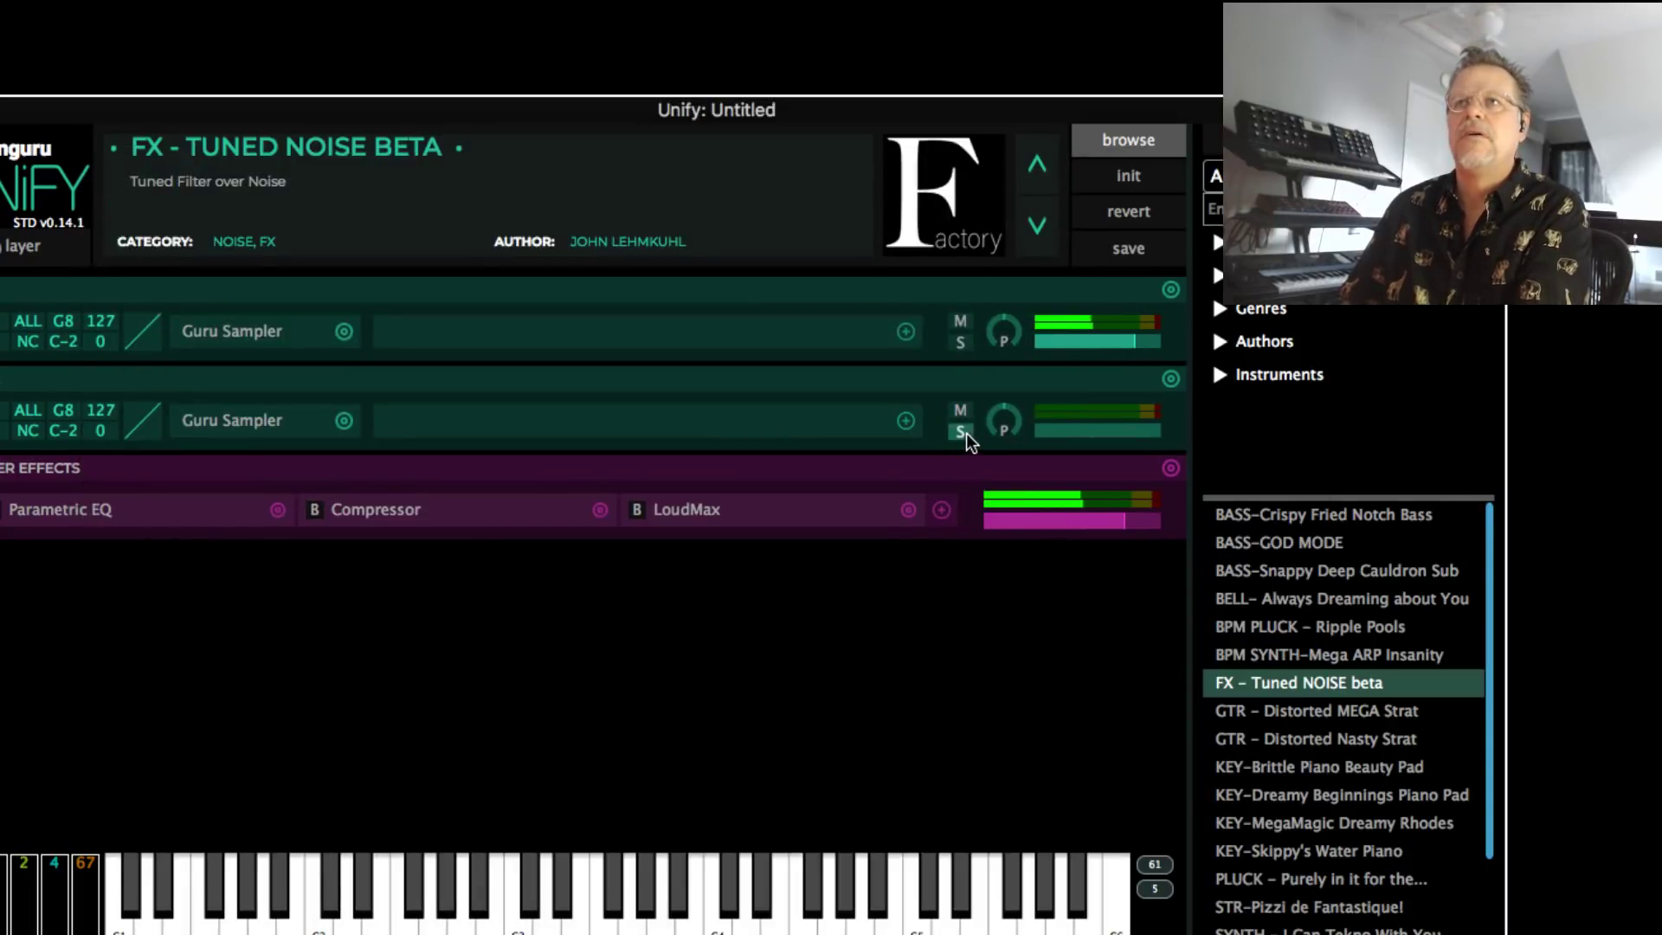
{"action": "left_click_drag", "start_coordinate": [1051, 434], "coordinate": [1146, 443]}
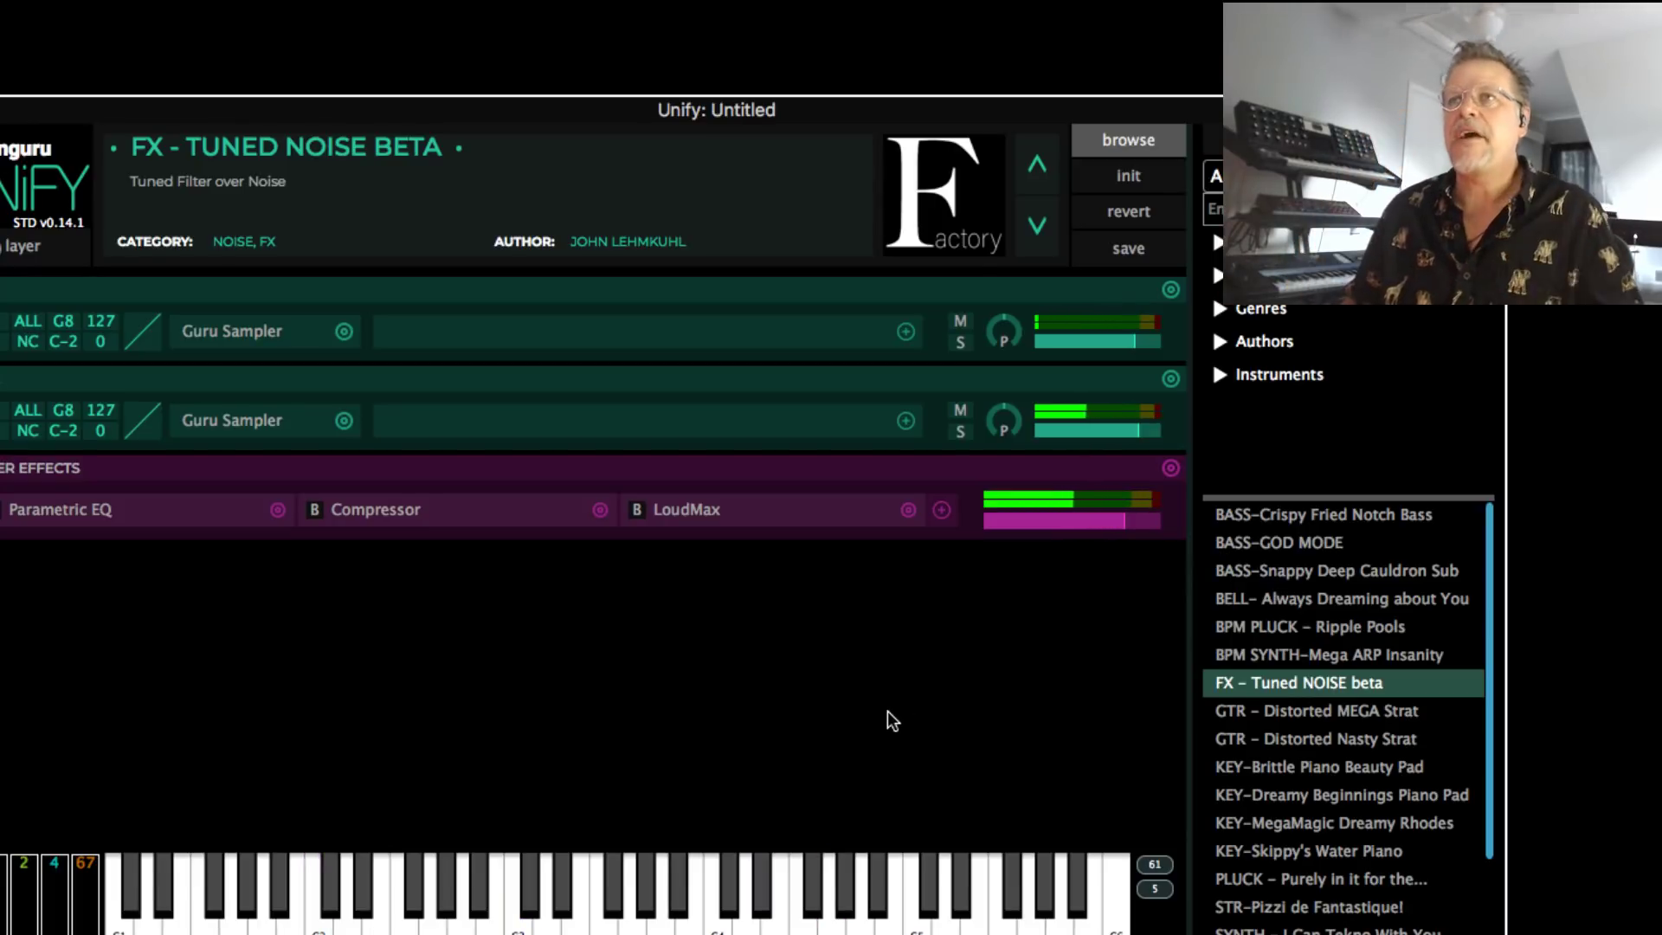
{"action": "key", "text": "super+Tab"}
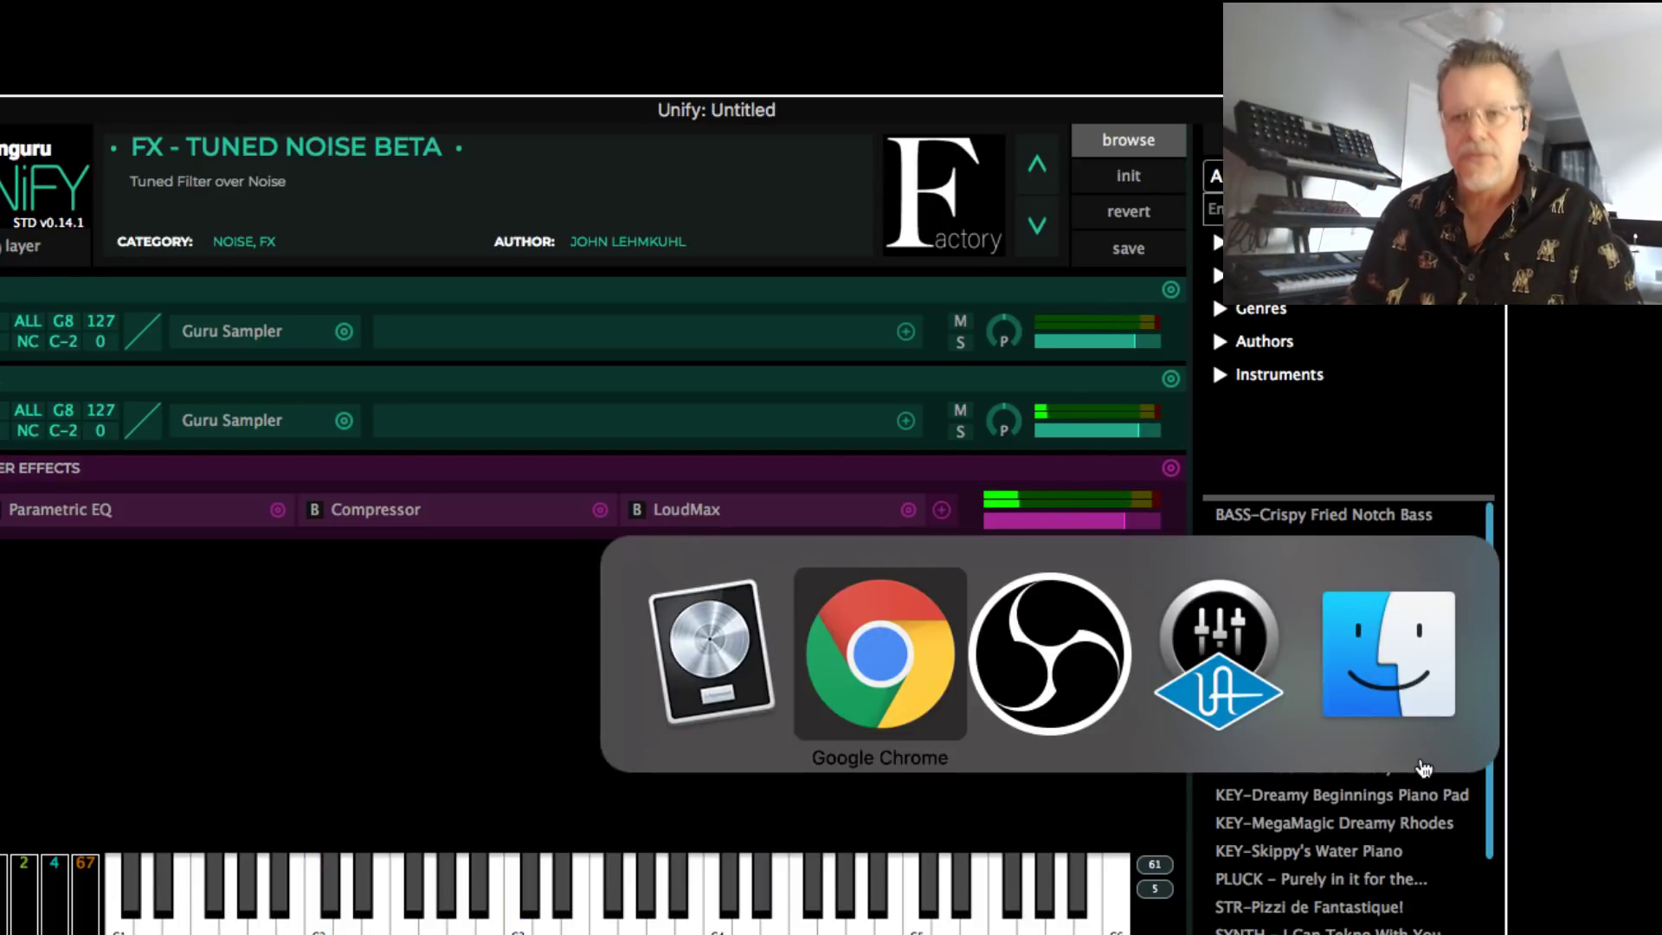
{"action": "key", "text": "Tab"}
{"action": "key", "text": "Tab"}
{"action": "key", "text": "Tab"}
{"action": "key", "text": "Tab"}
{"action": "key", "text": "Tab"}
{"action": "key", "text": "Escape"}
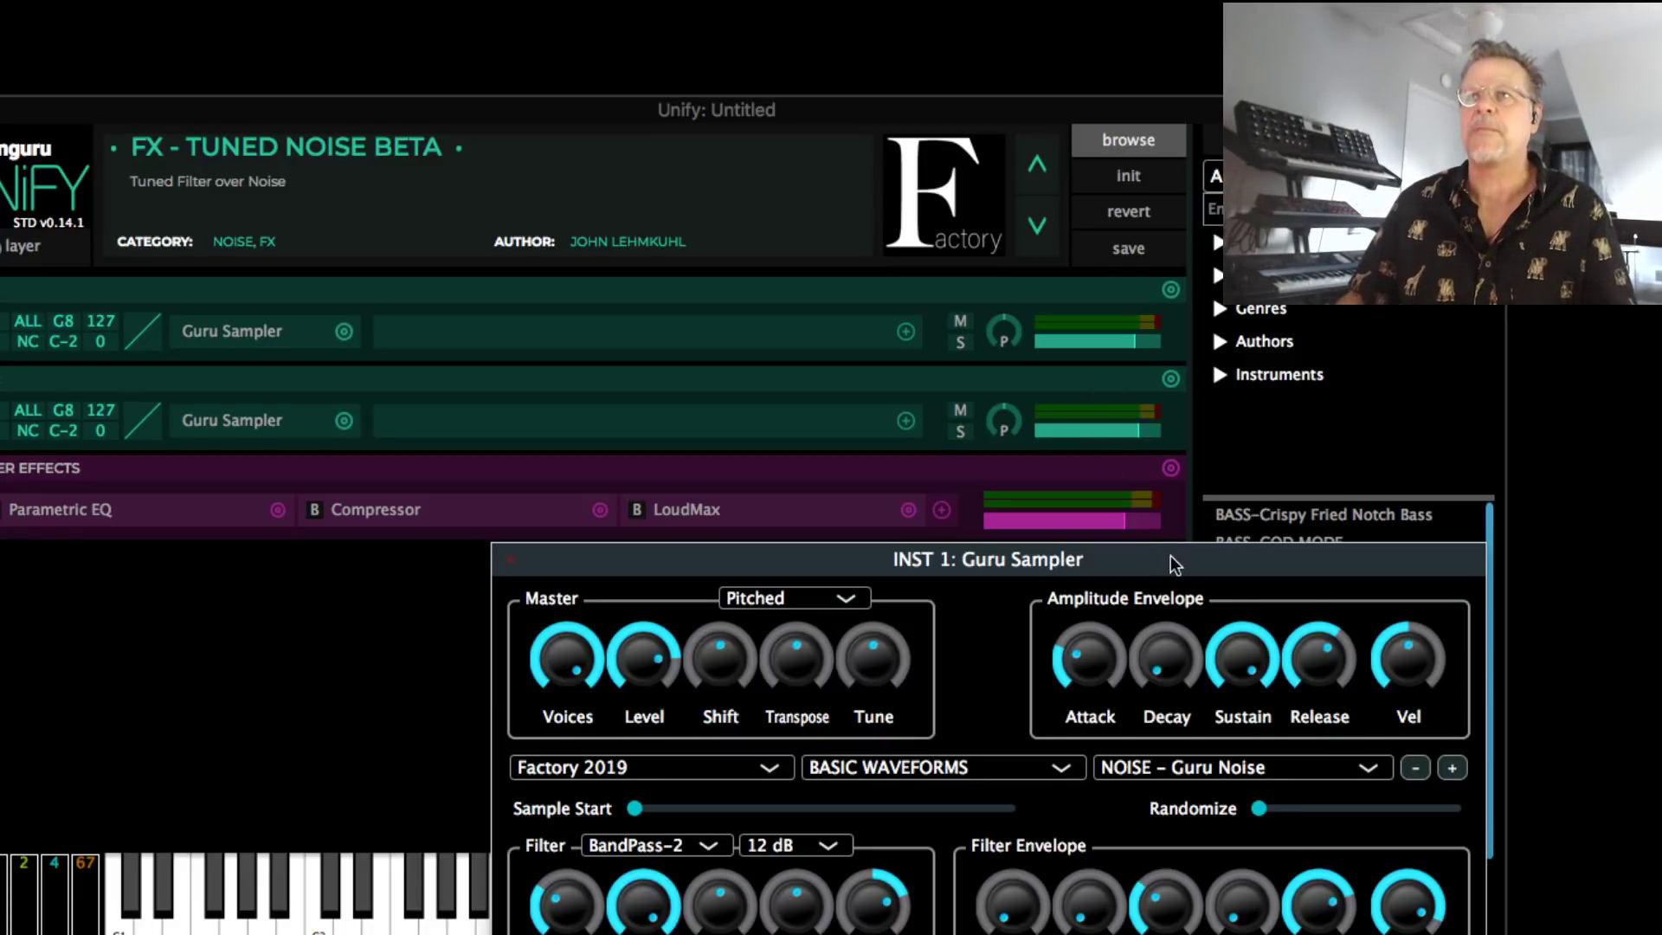
{"action": "left_click_drag", "start_coordinate": [1174, 557], "coordinate": [1214, 551]}
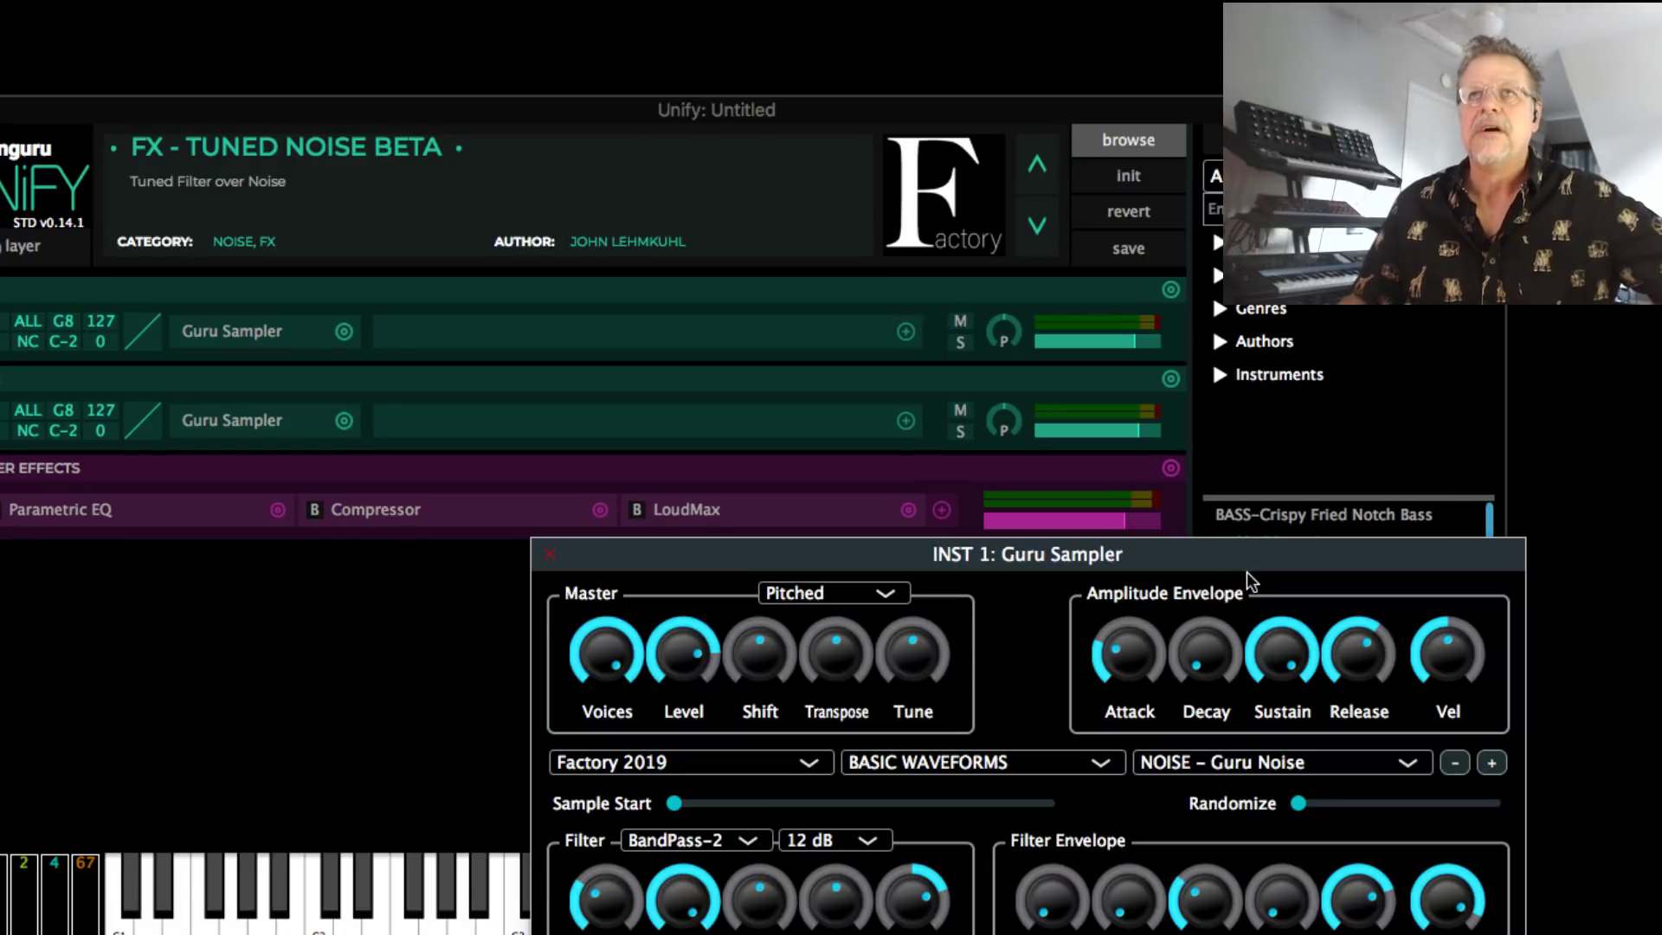
{"action": "left_click_drag", "start_coordinate": [1252, 565], "coordinate": [1252, 570]}
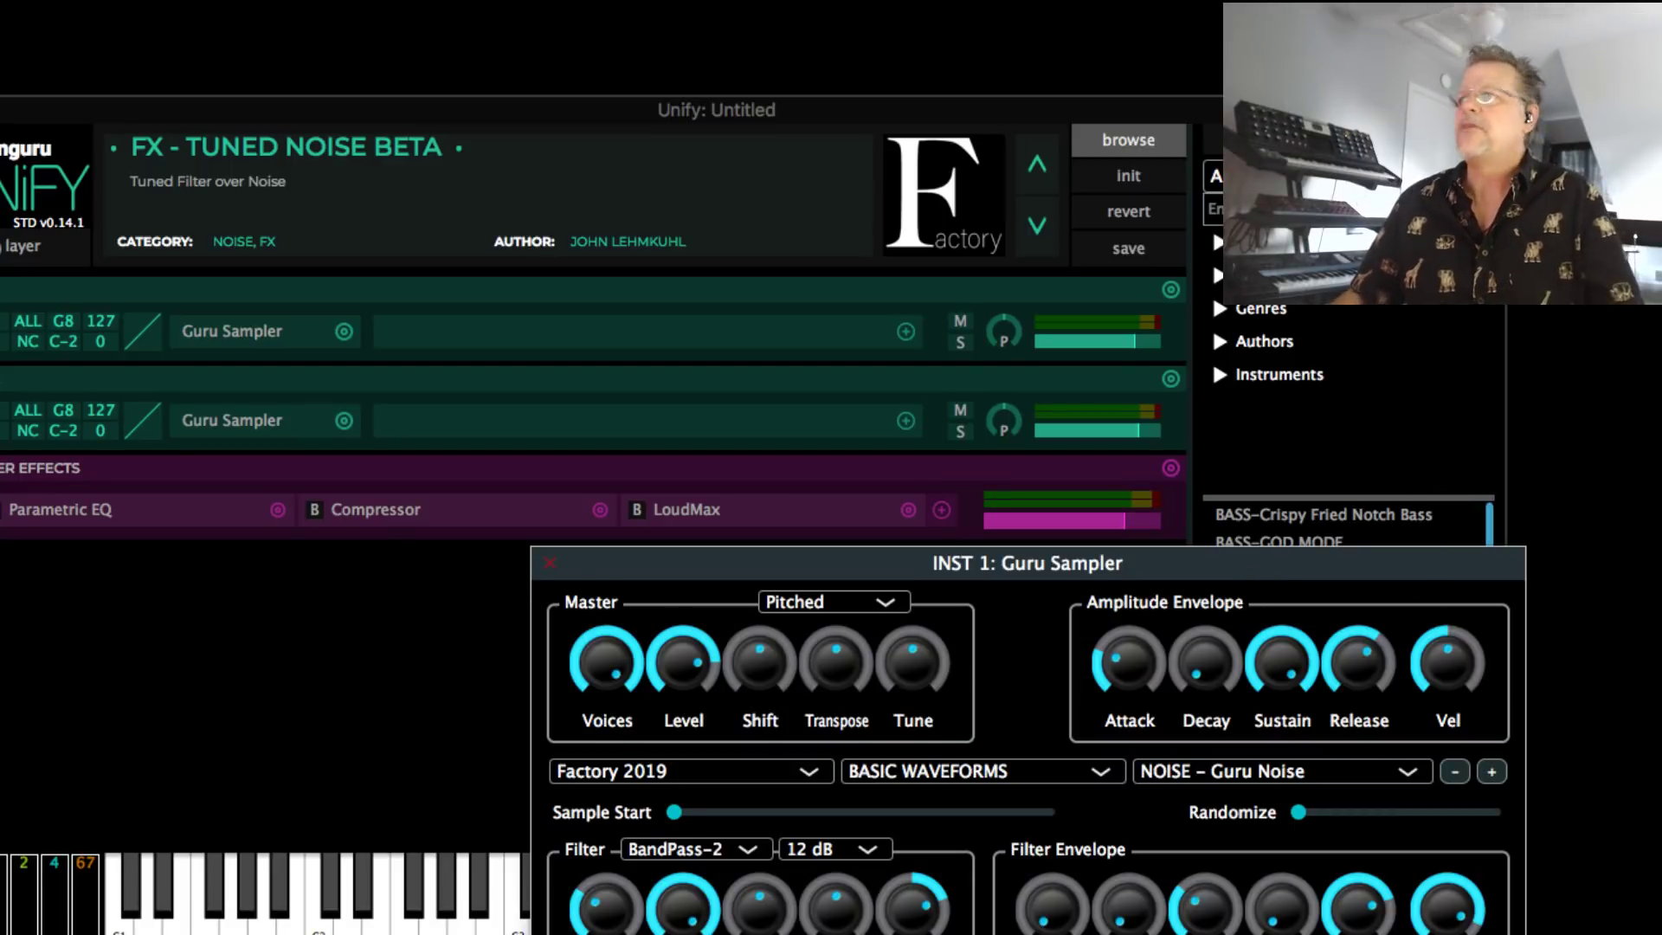
{"action": "key", "text": "super+Tab"}
{"action": "key", "text": "super+Tab"}
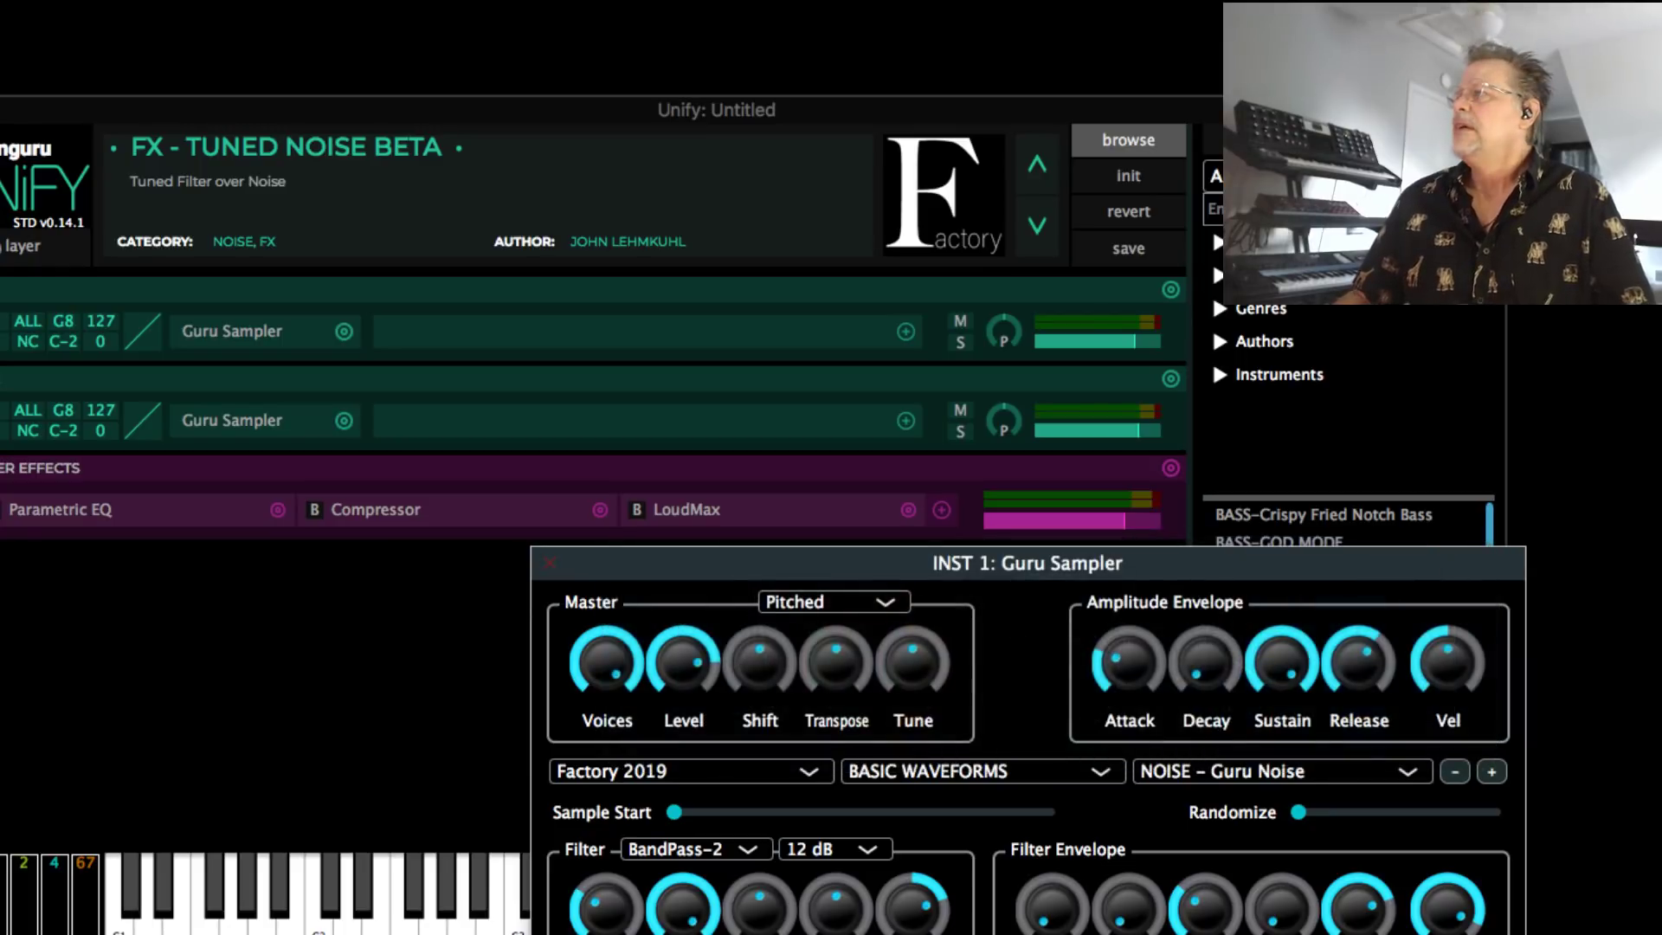
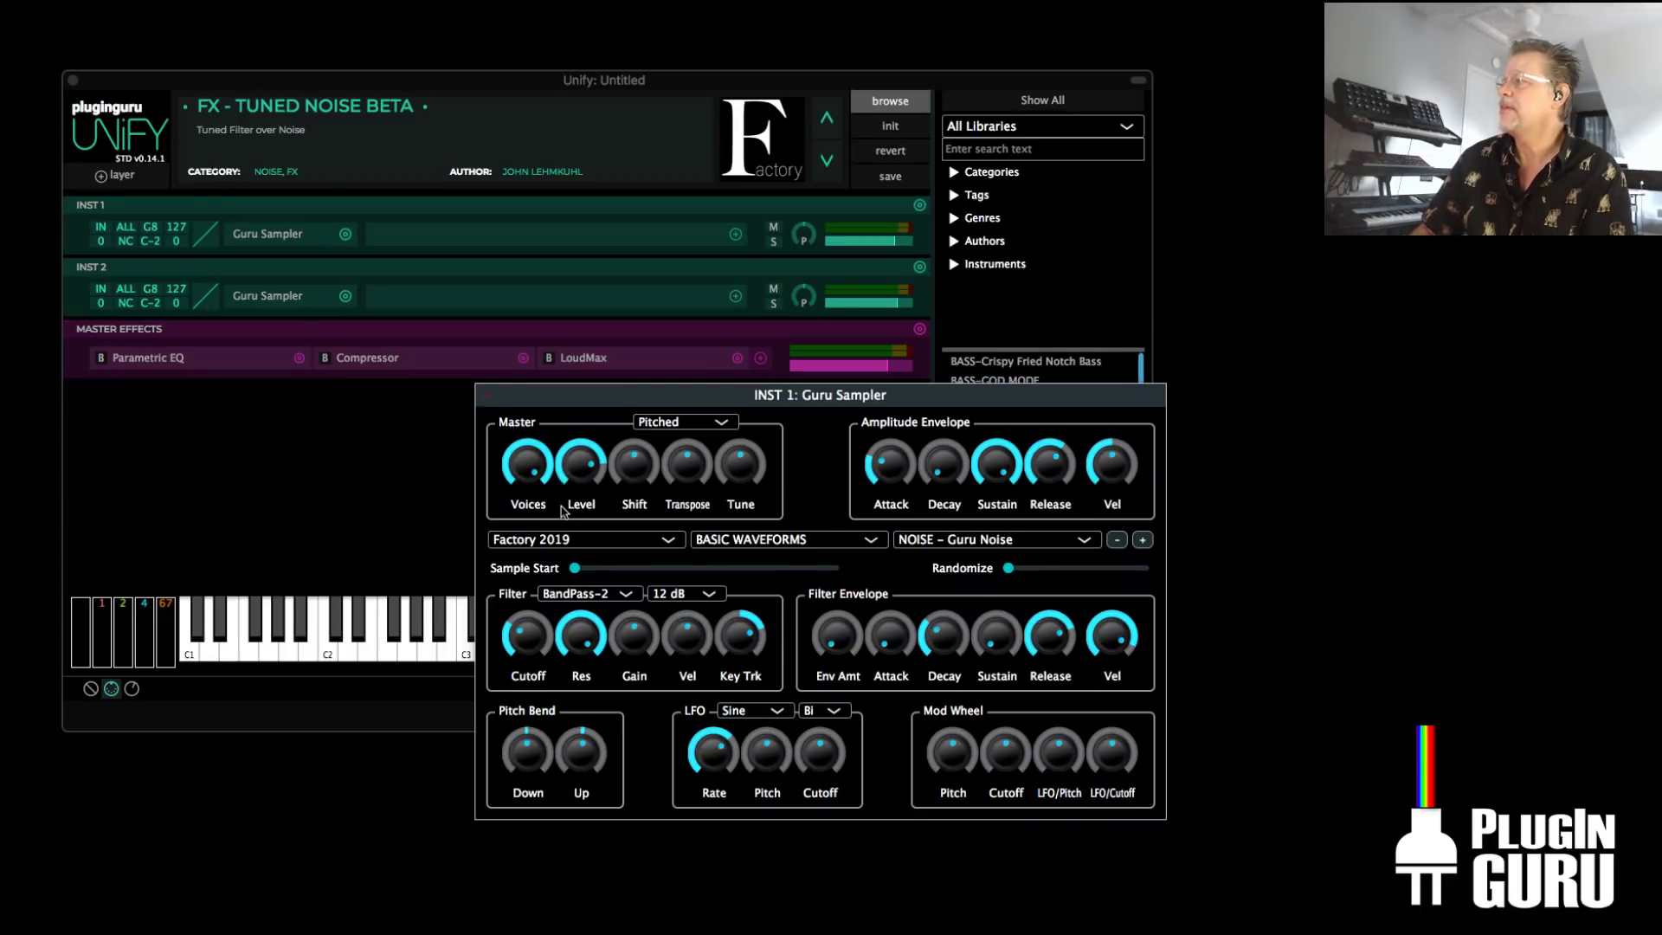
Split the keyboard between the layers by setting INST 1's highest key to B2 and INST 2's lowest key to C3
{"action": "left_click", "coordinate": [353, 396]}
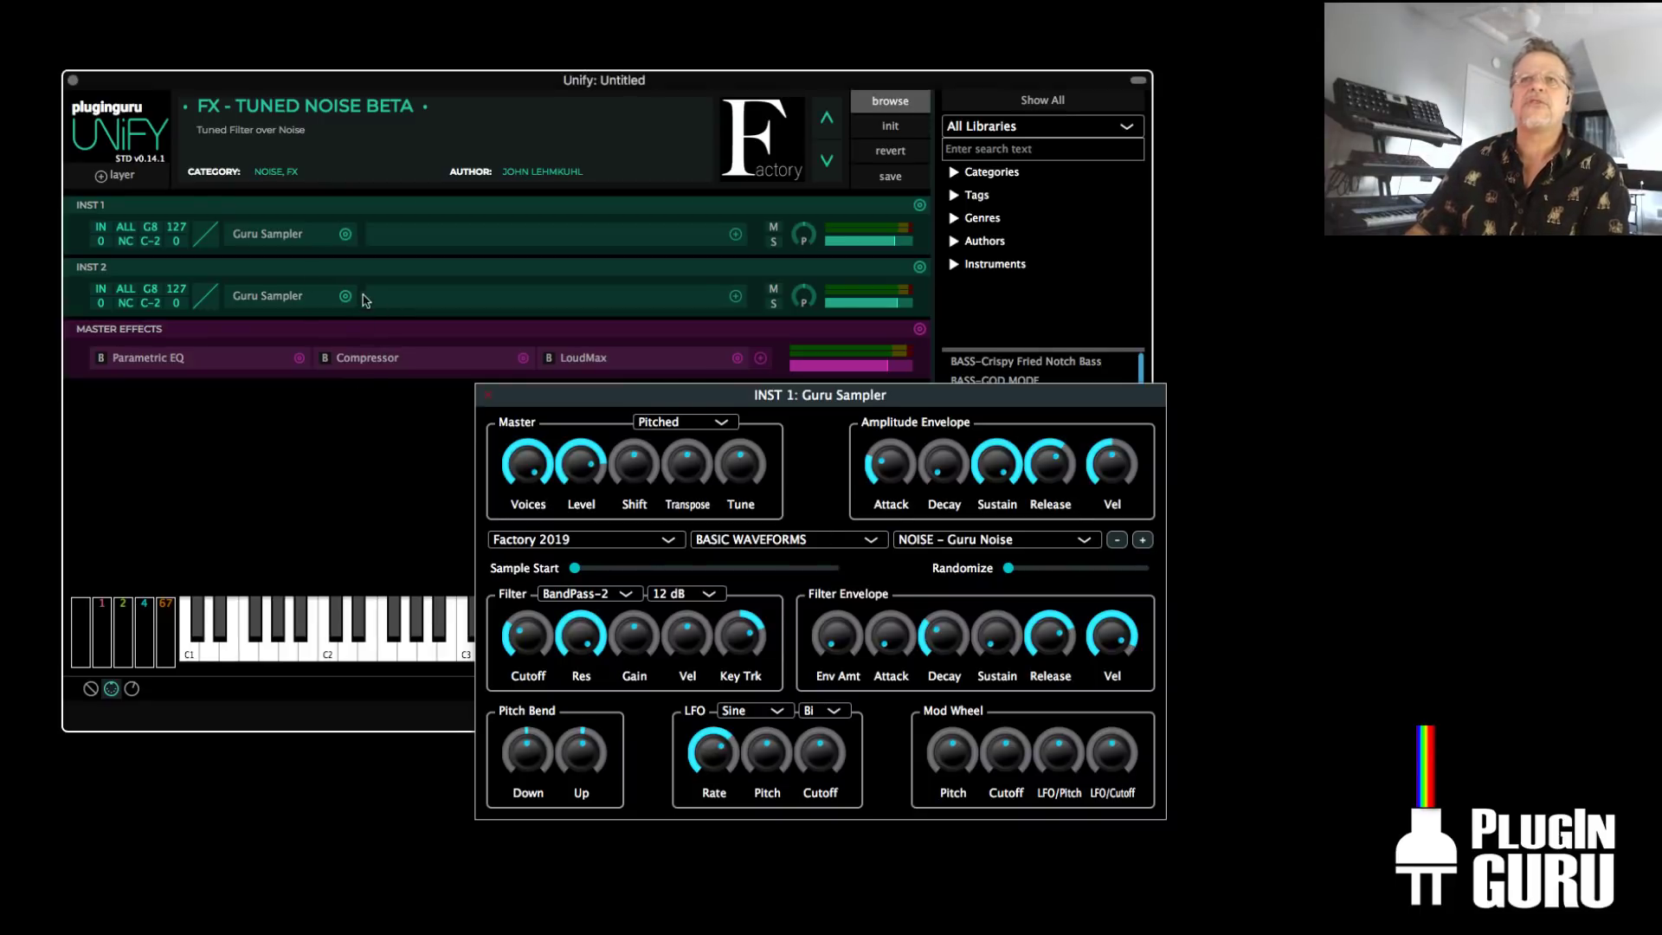
{"action": "left_click", "coordinate": [151, 230]}
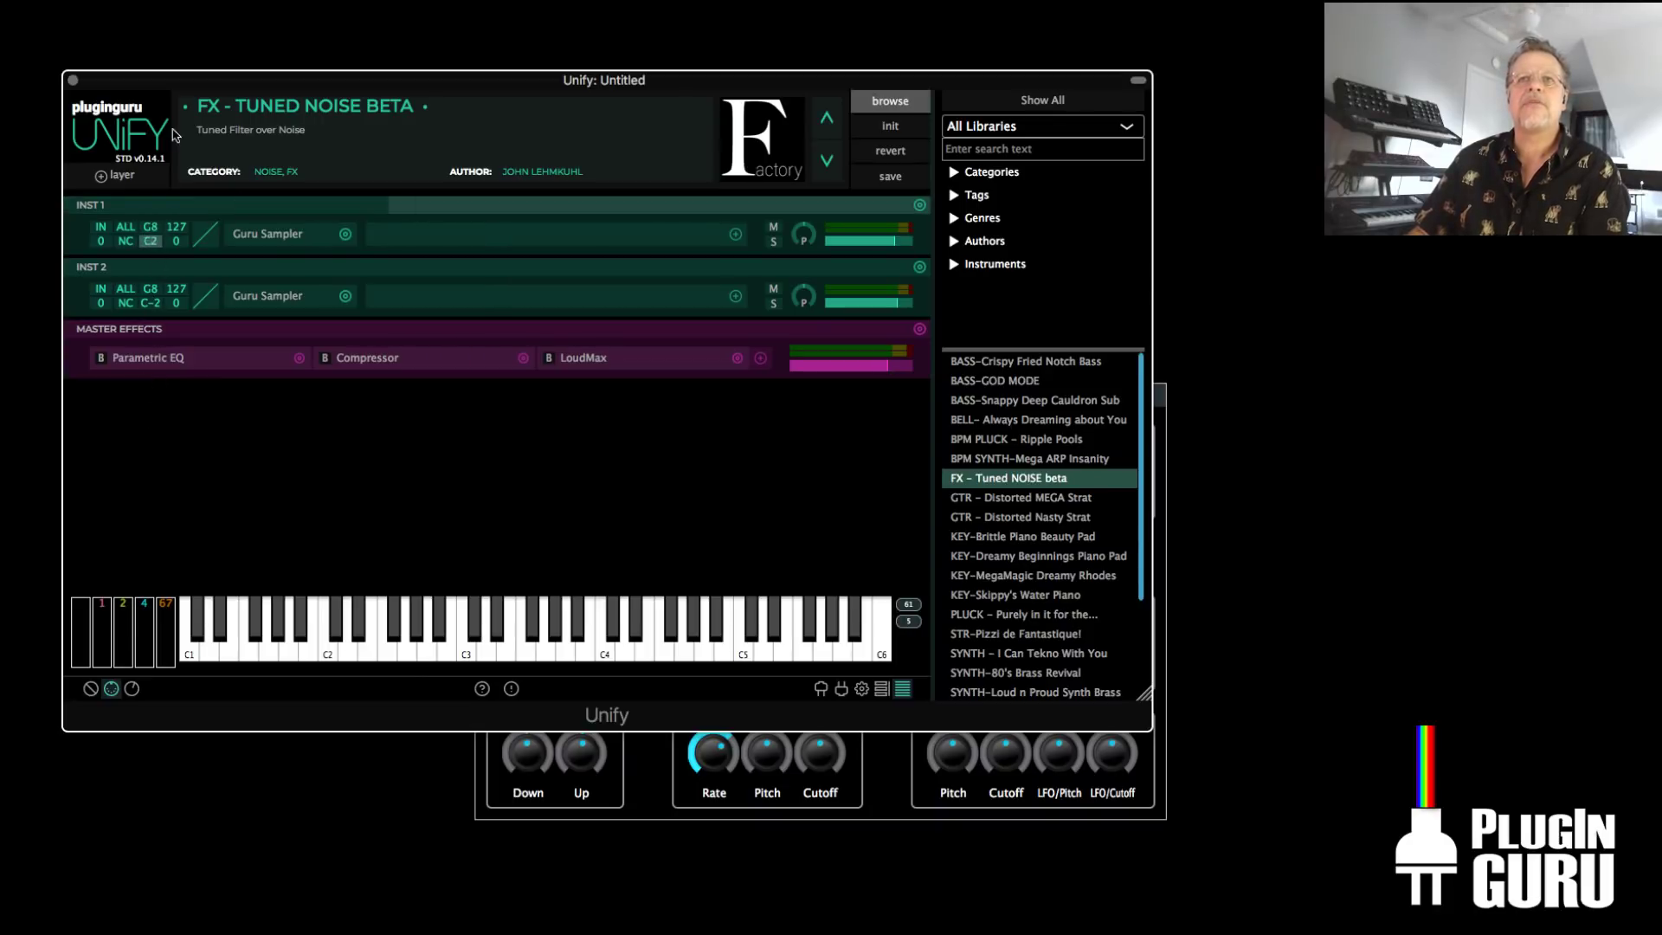
{"action": "left_click", "coordinate": [148, 227]}
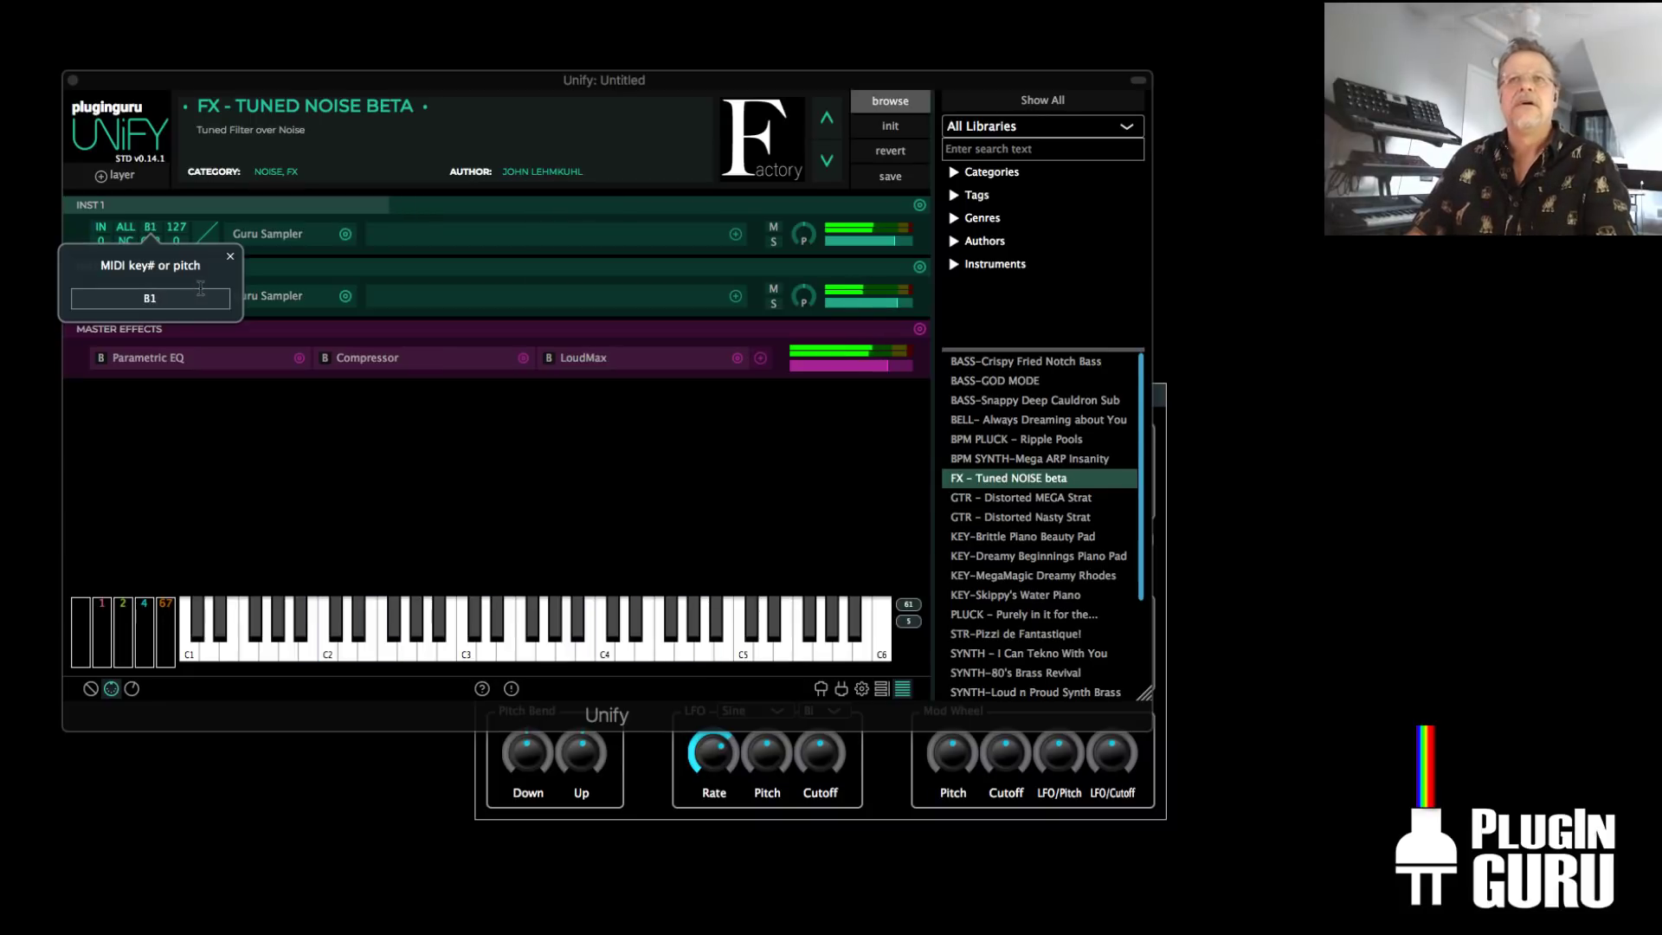
{"action": "left_click", "coordinate": [231, 257]}
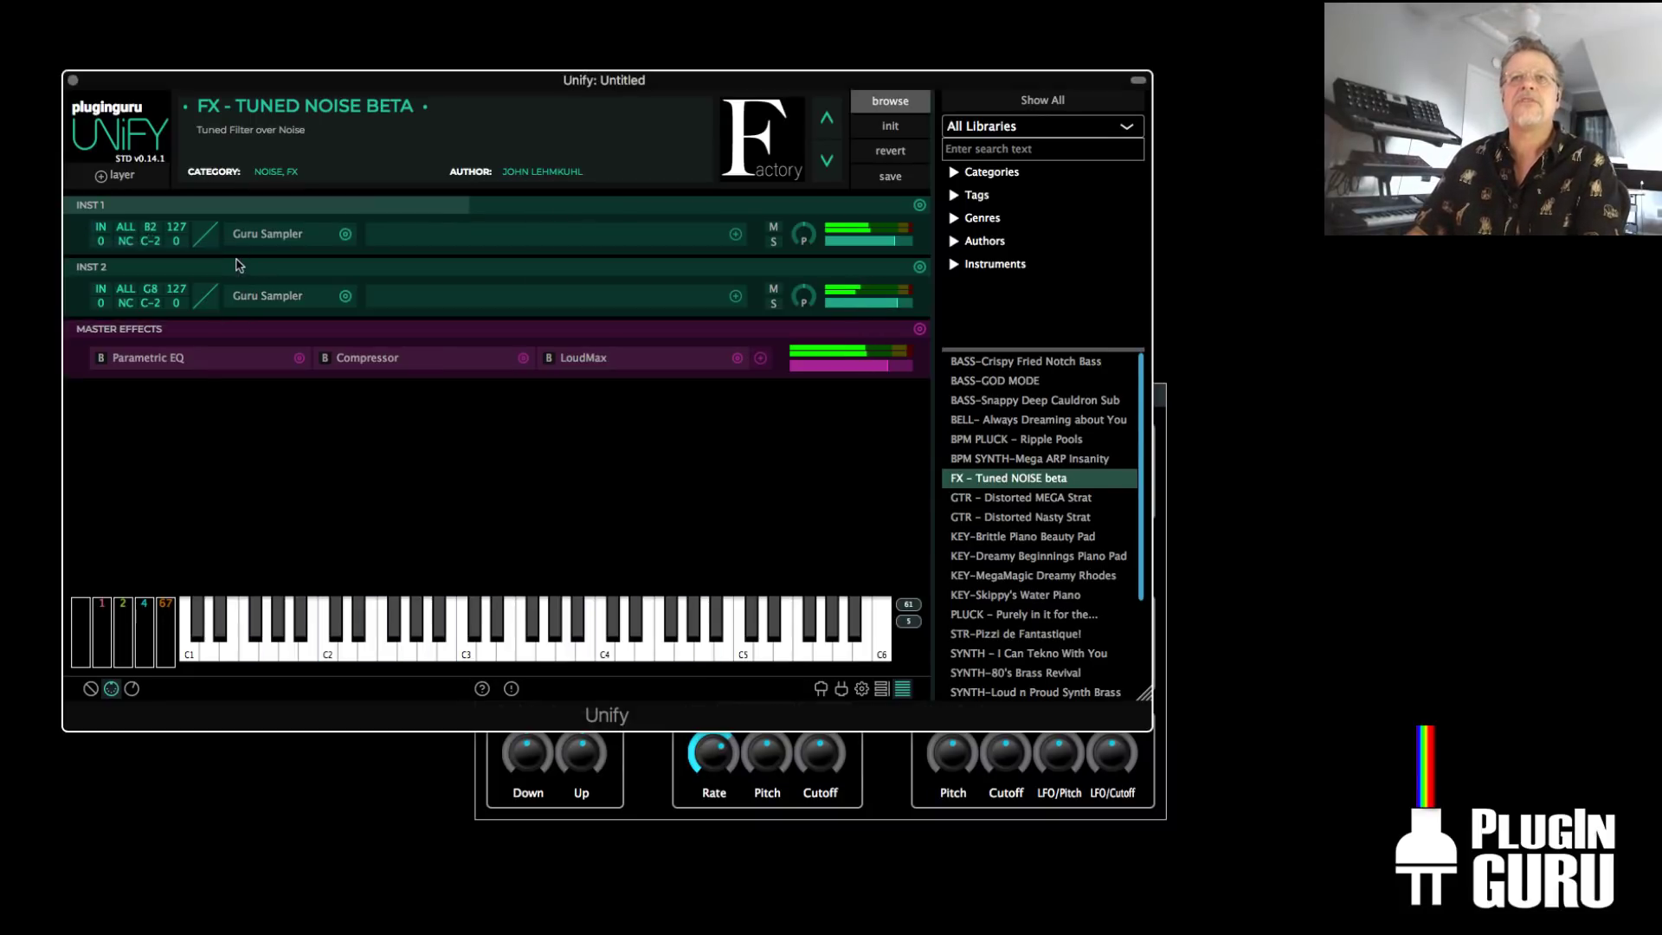
{"action": "left_click", "coordinate": [149, 304]}
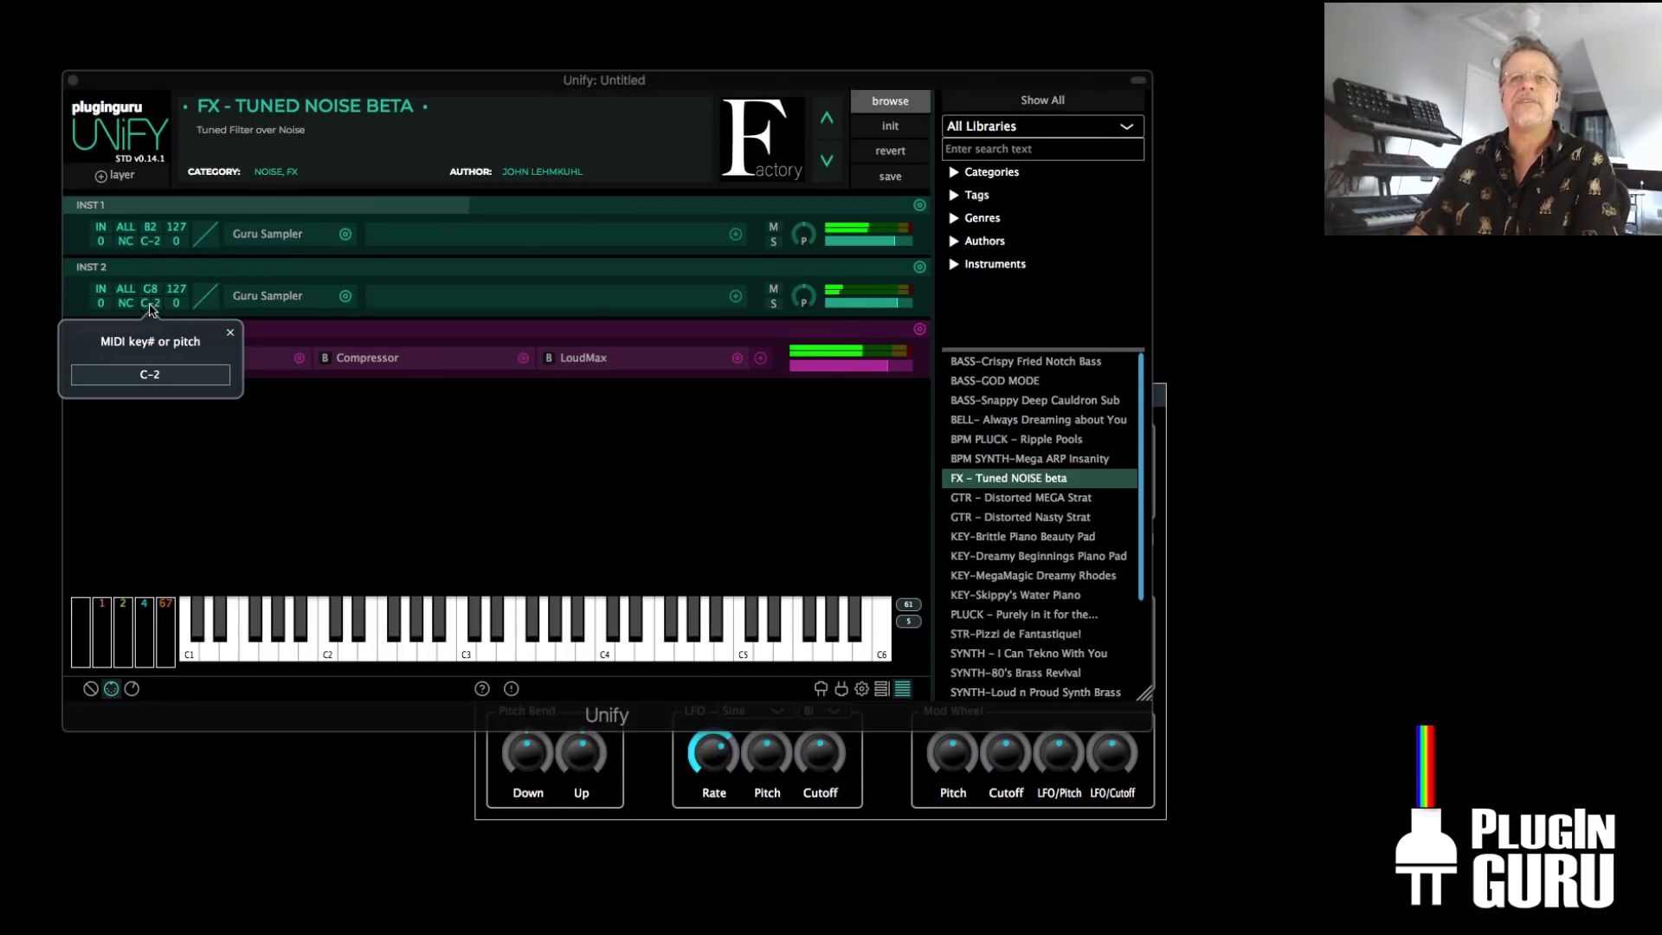
{"action": "left_click", "coordinate": [230, 333]}
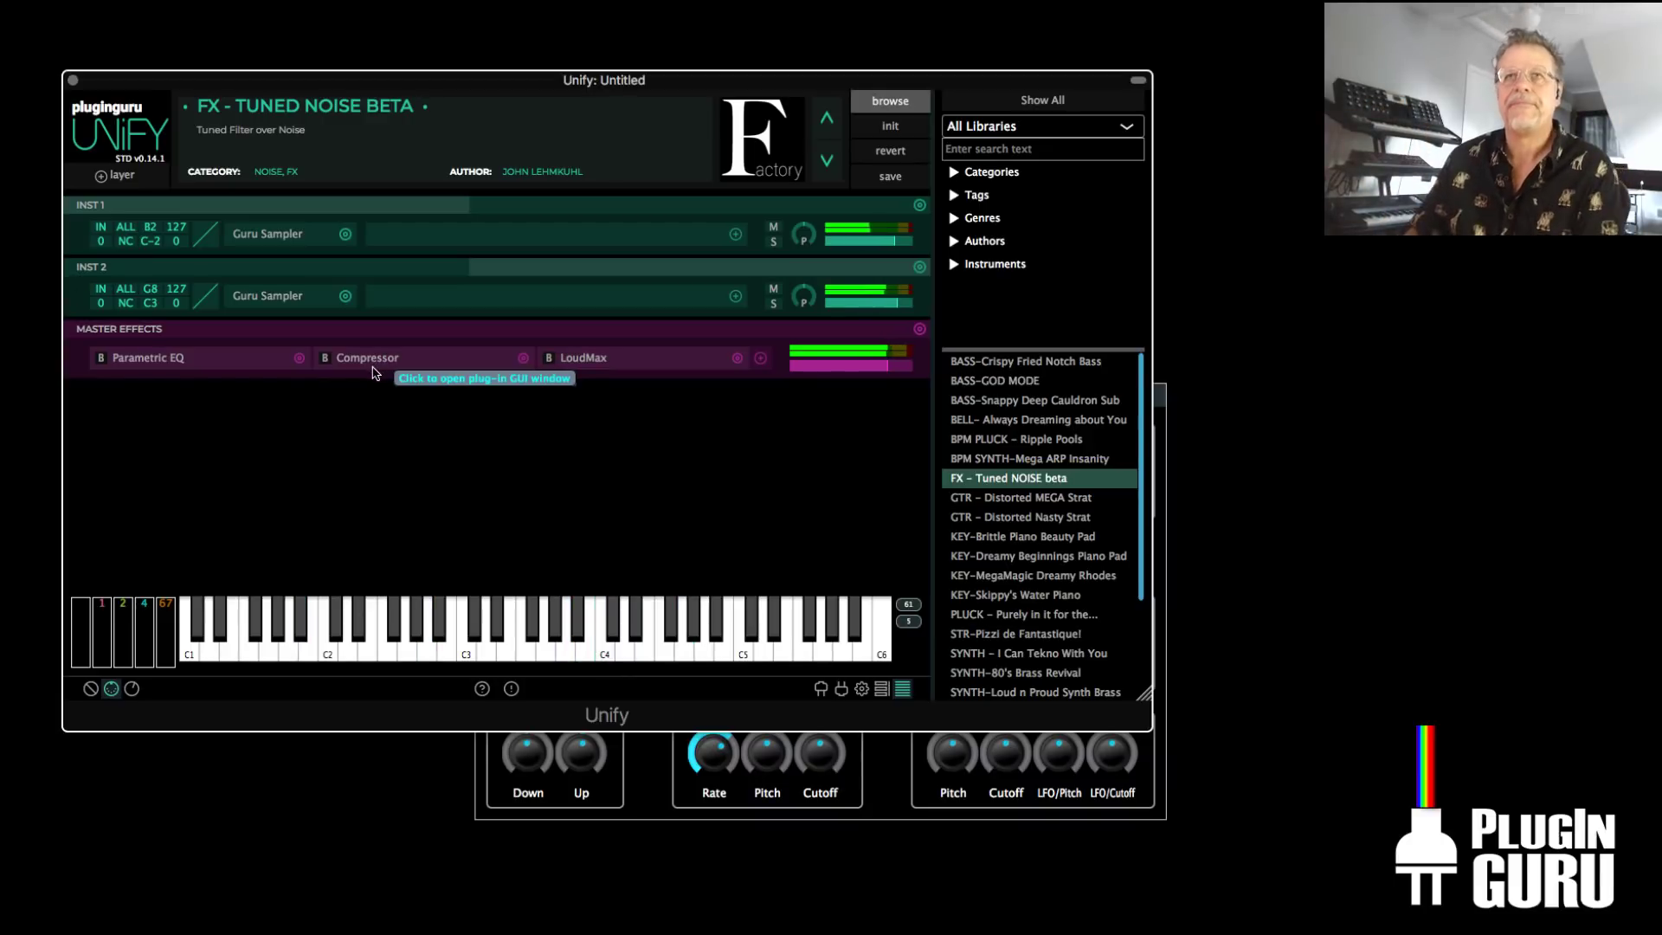
Set INST 1's maximum velocity to 71 and try adjusting INST 2's maximum velocity, leaving it at 127
{"action": "left_click", "coordinate": [177, 226]}
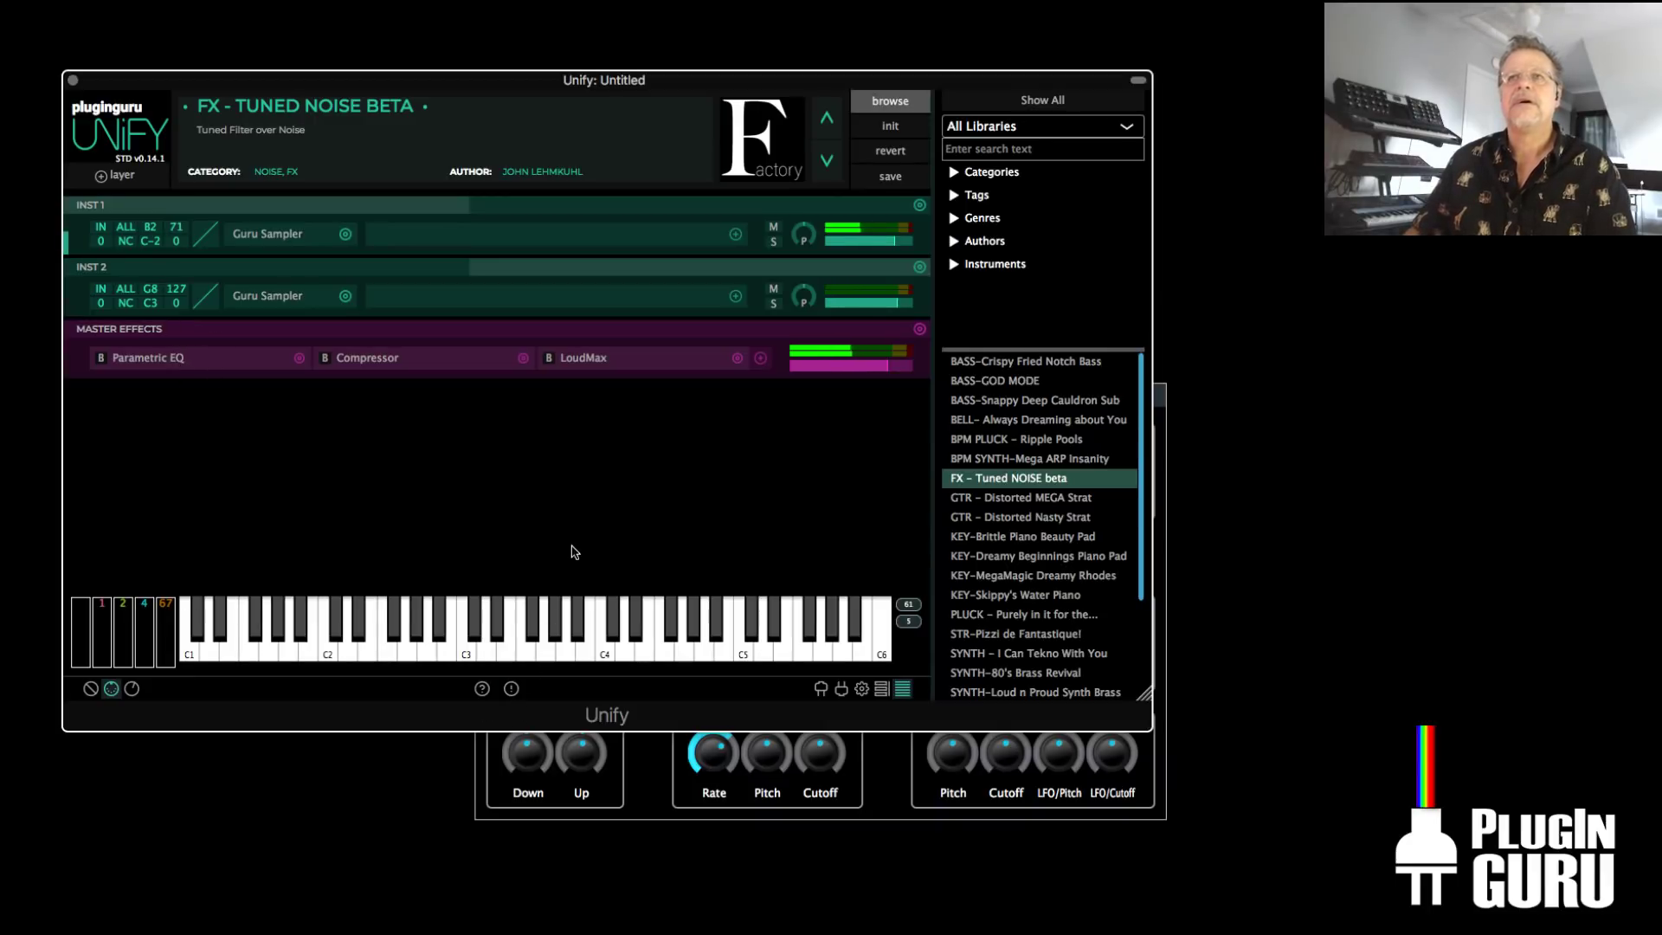
{"action": "left_click_drag", "start_coordinate": [176, 289], "coordinate": [197, 359]}
{"action": "left_click", "coordinate": [188, 291]}
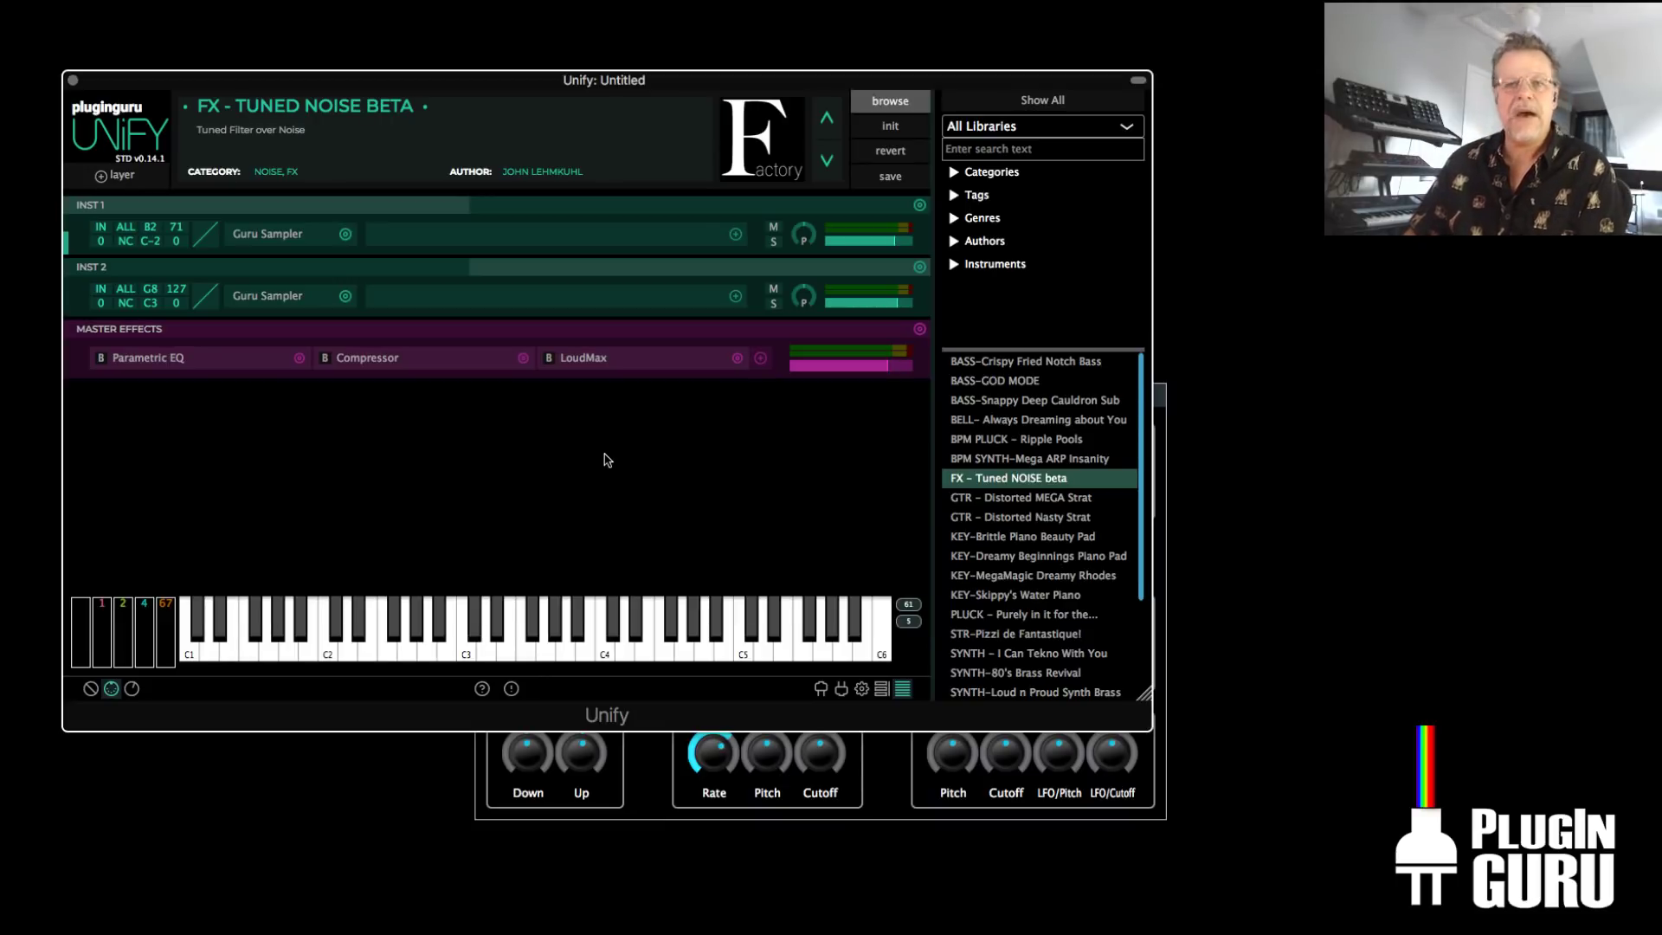
Close the Guru Sampler and load several factory patches in turn, ending with BASS-Crispy Fried Notch Bass
{"action": "left_click", "coordinate": [1164, 405]}
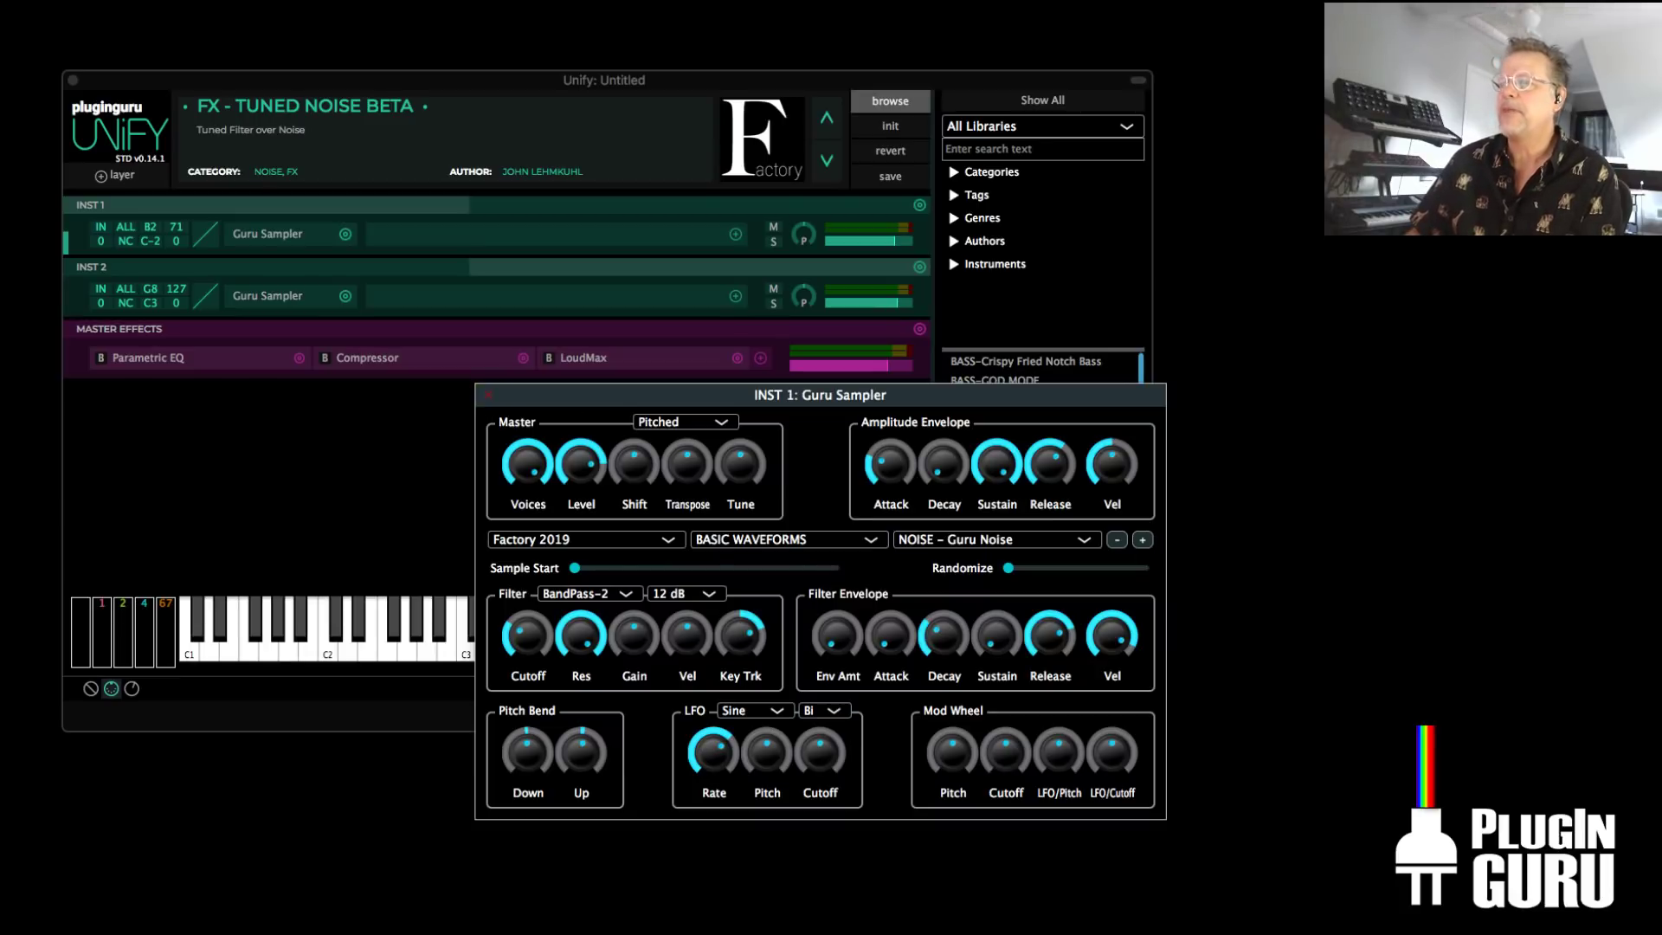
{"action": "left_click", "coordinate": [498, 396]}
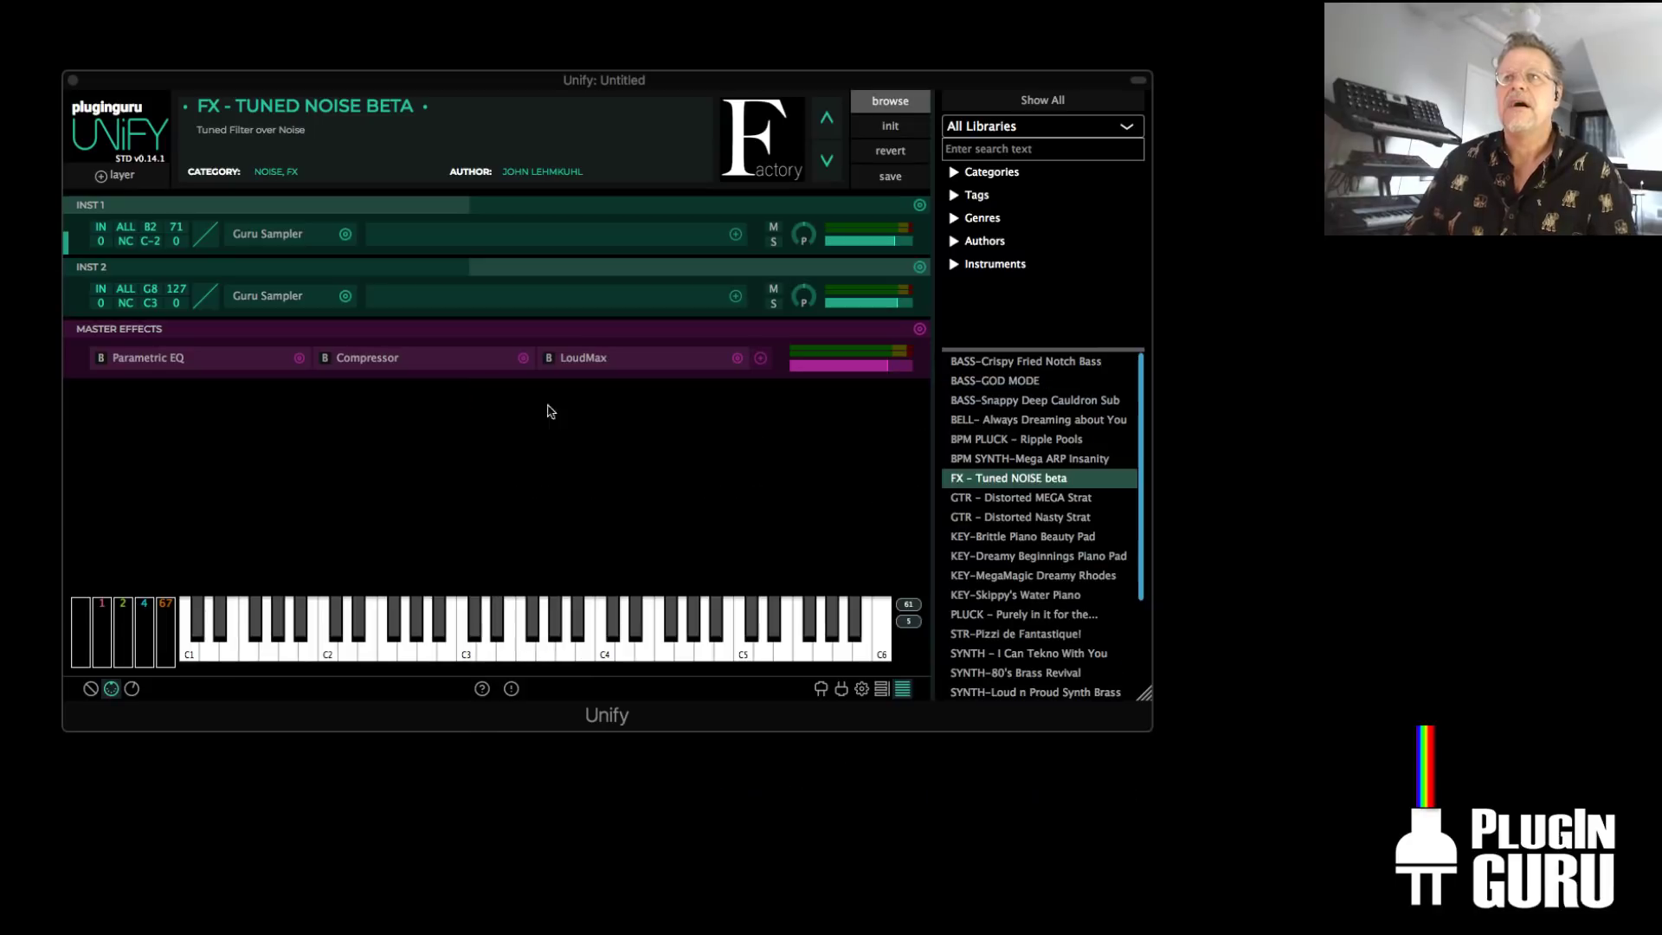
{"action": "left_click", "coordinate": [1029, 574]}
{"action": "left_click", "coordinate": [1026, 634]}
{"action": "left_click", "coordinate": [1025, 419]}
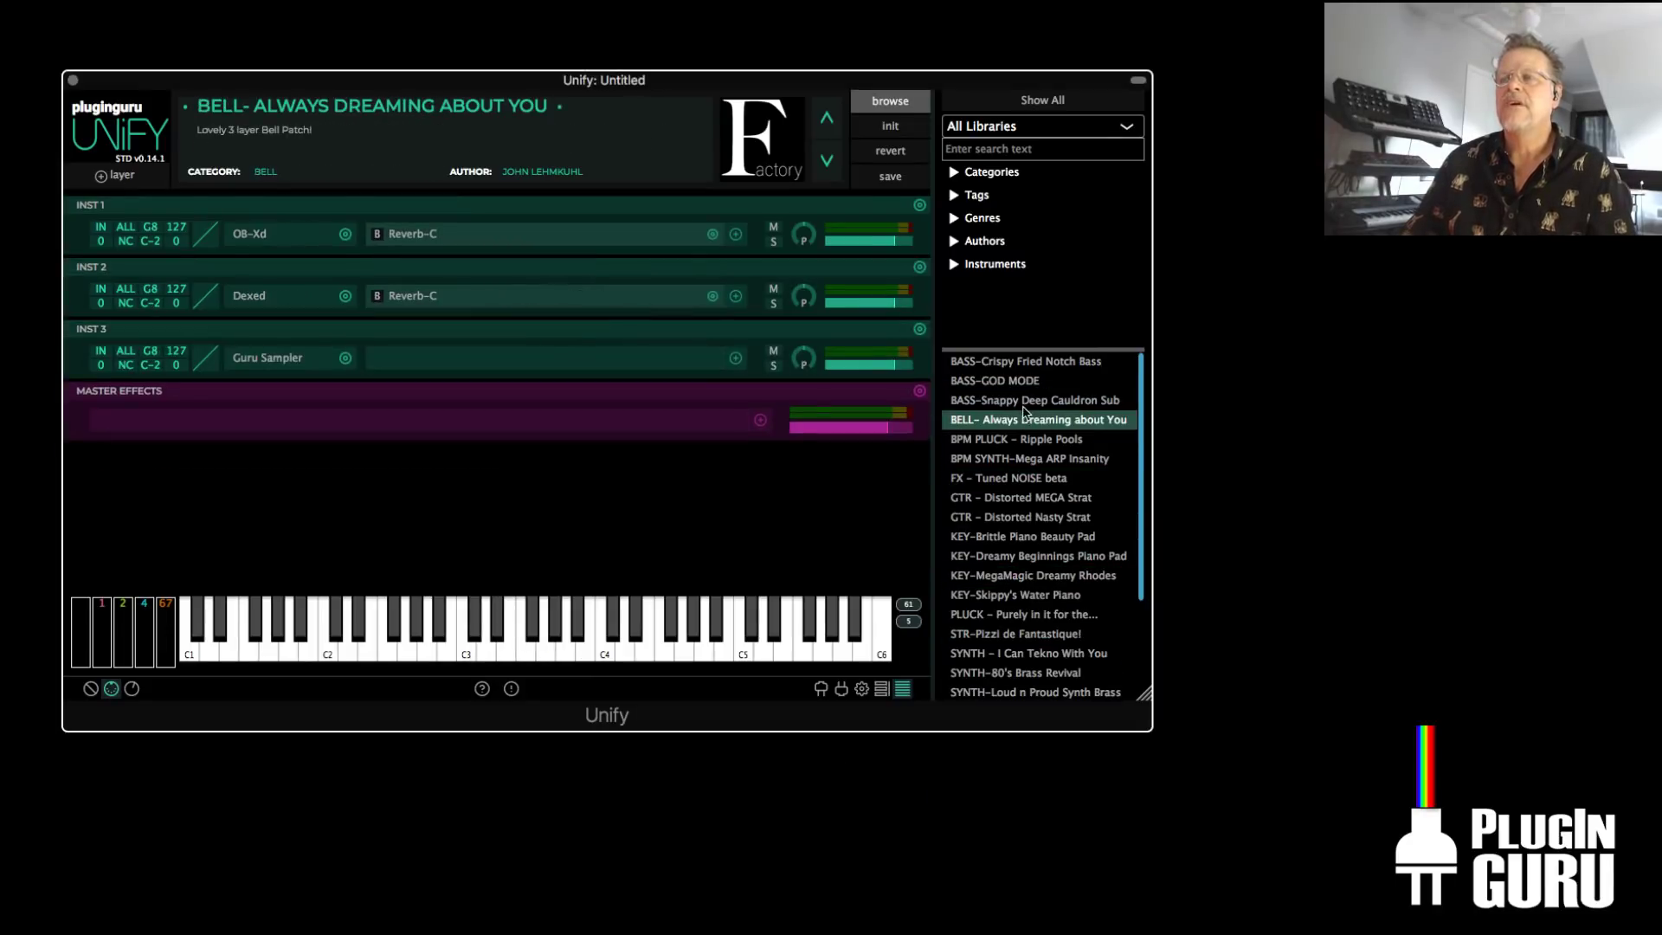
{"action": "left_click", "coordinate": [1030, 516]}
{"action": "left_click", "coordinate": [1026, 634]}
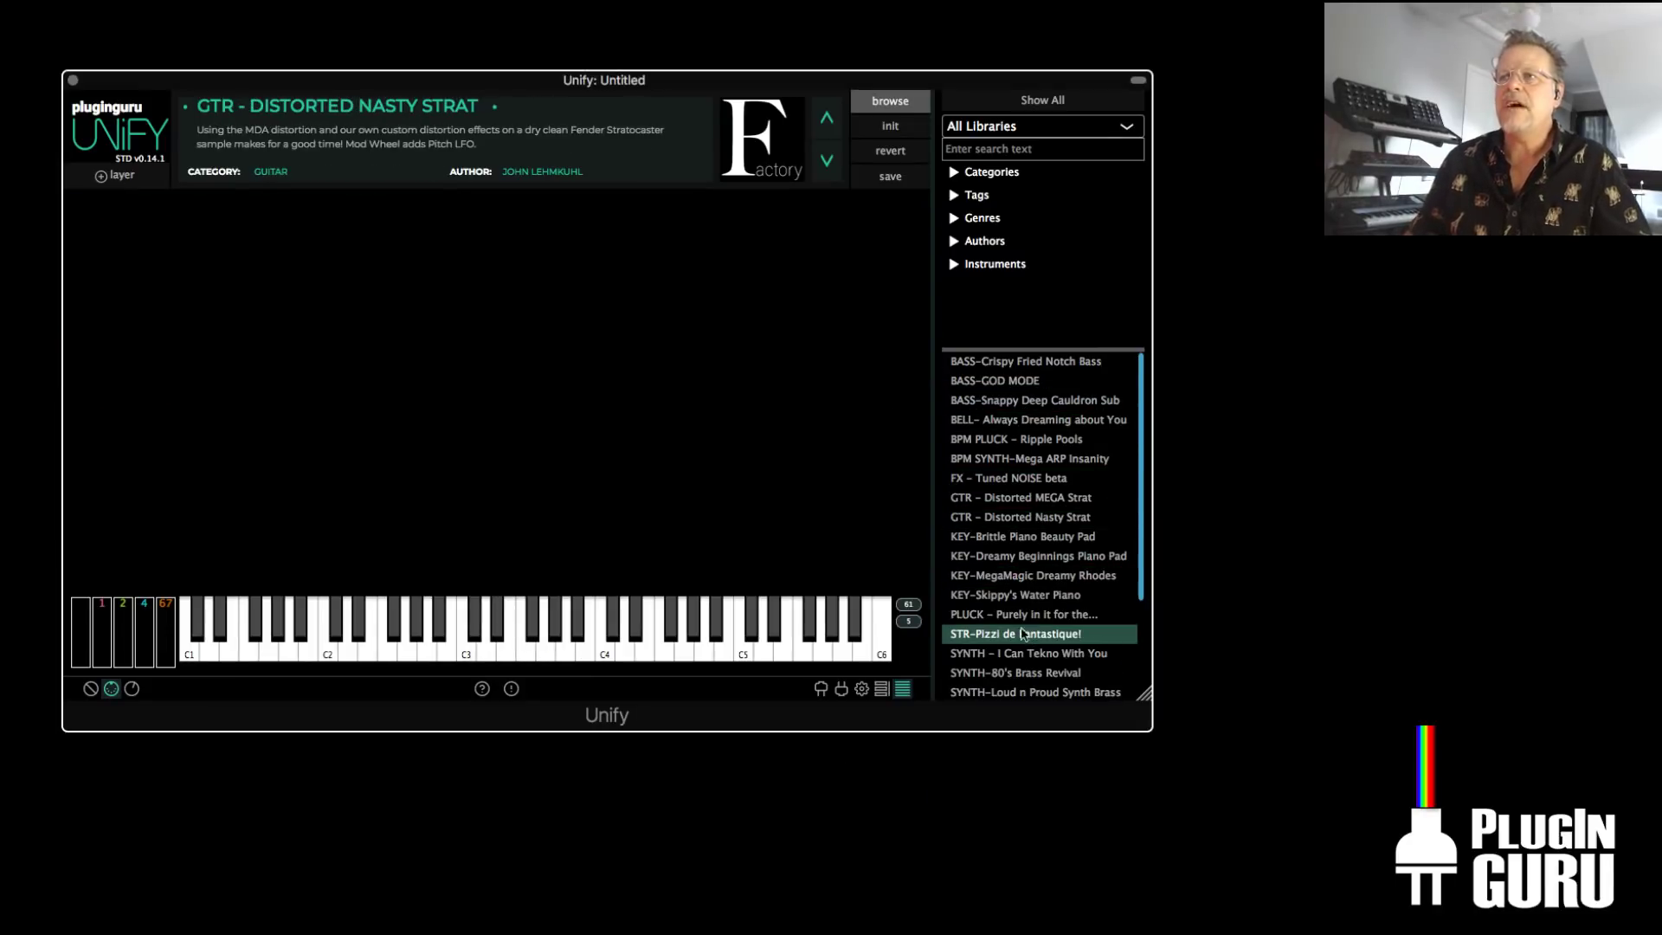
{"action": "left_click", "coordinate": [1028, 367]}
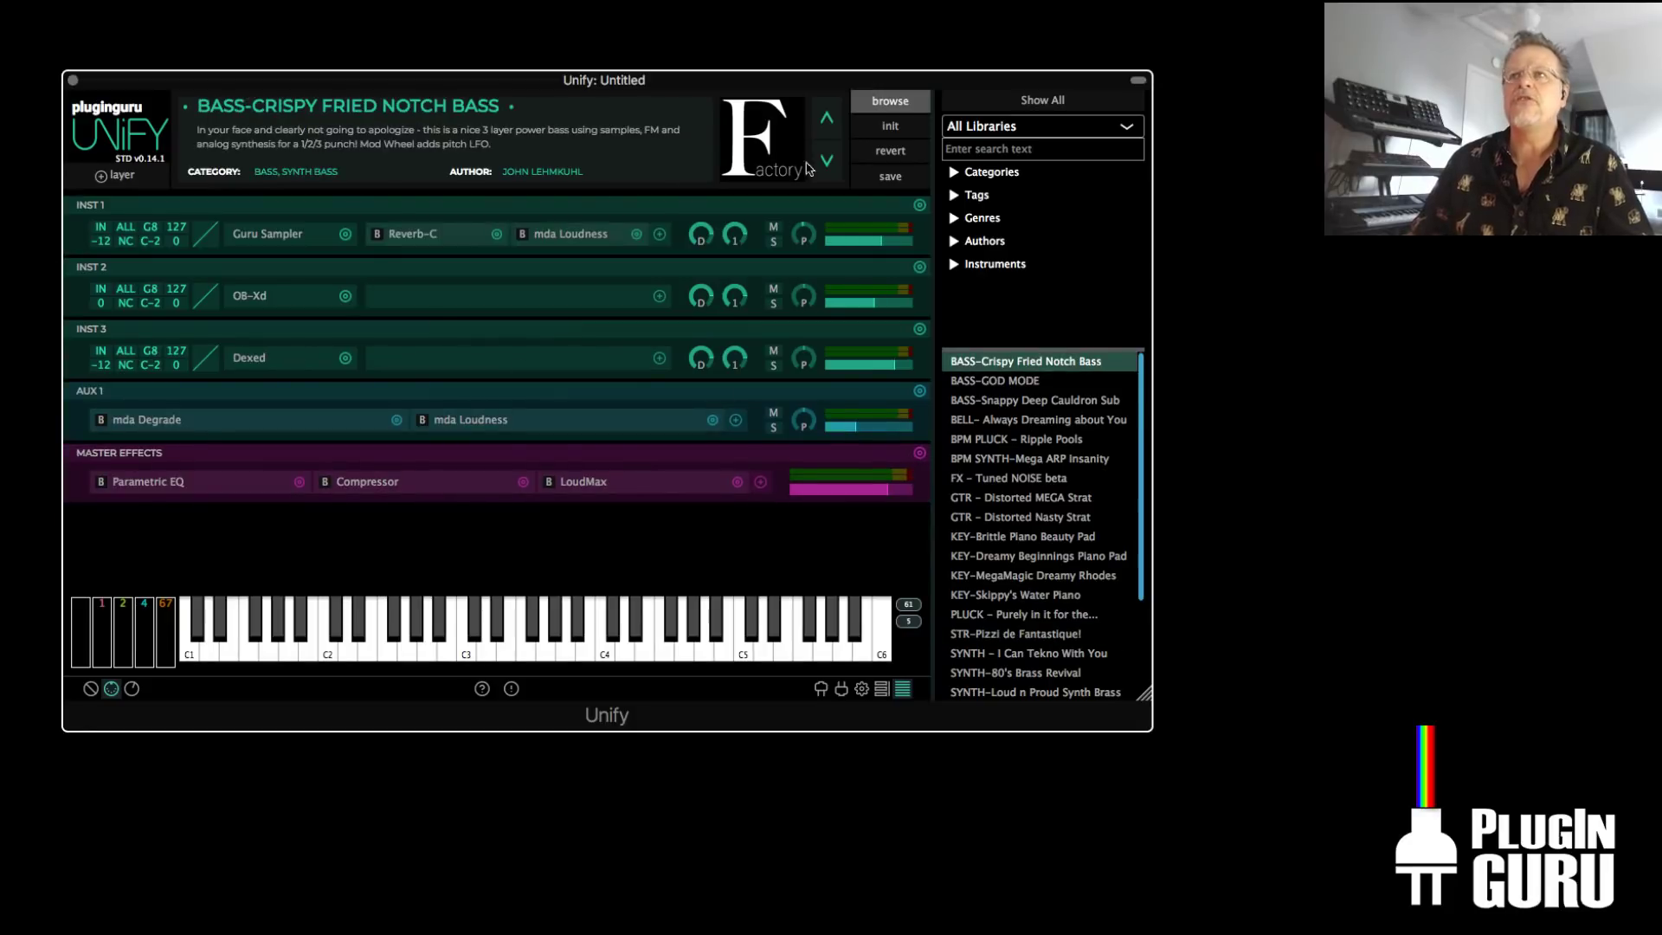
Initialize an empty patch and swap INST 1's Sine Wave Synth for the Guru Sampler
{"action": "left_click", "coordinate": [890, 126]}
{"action": "left_click", "coordinate": [346, 235]}
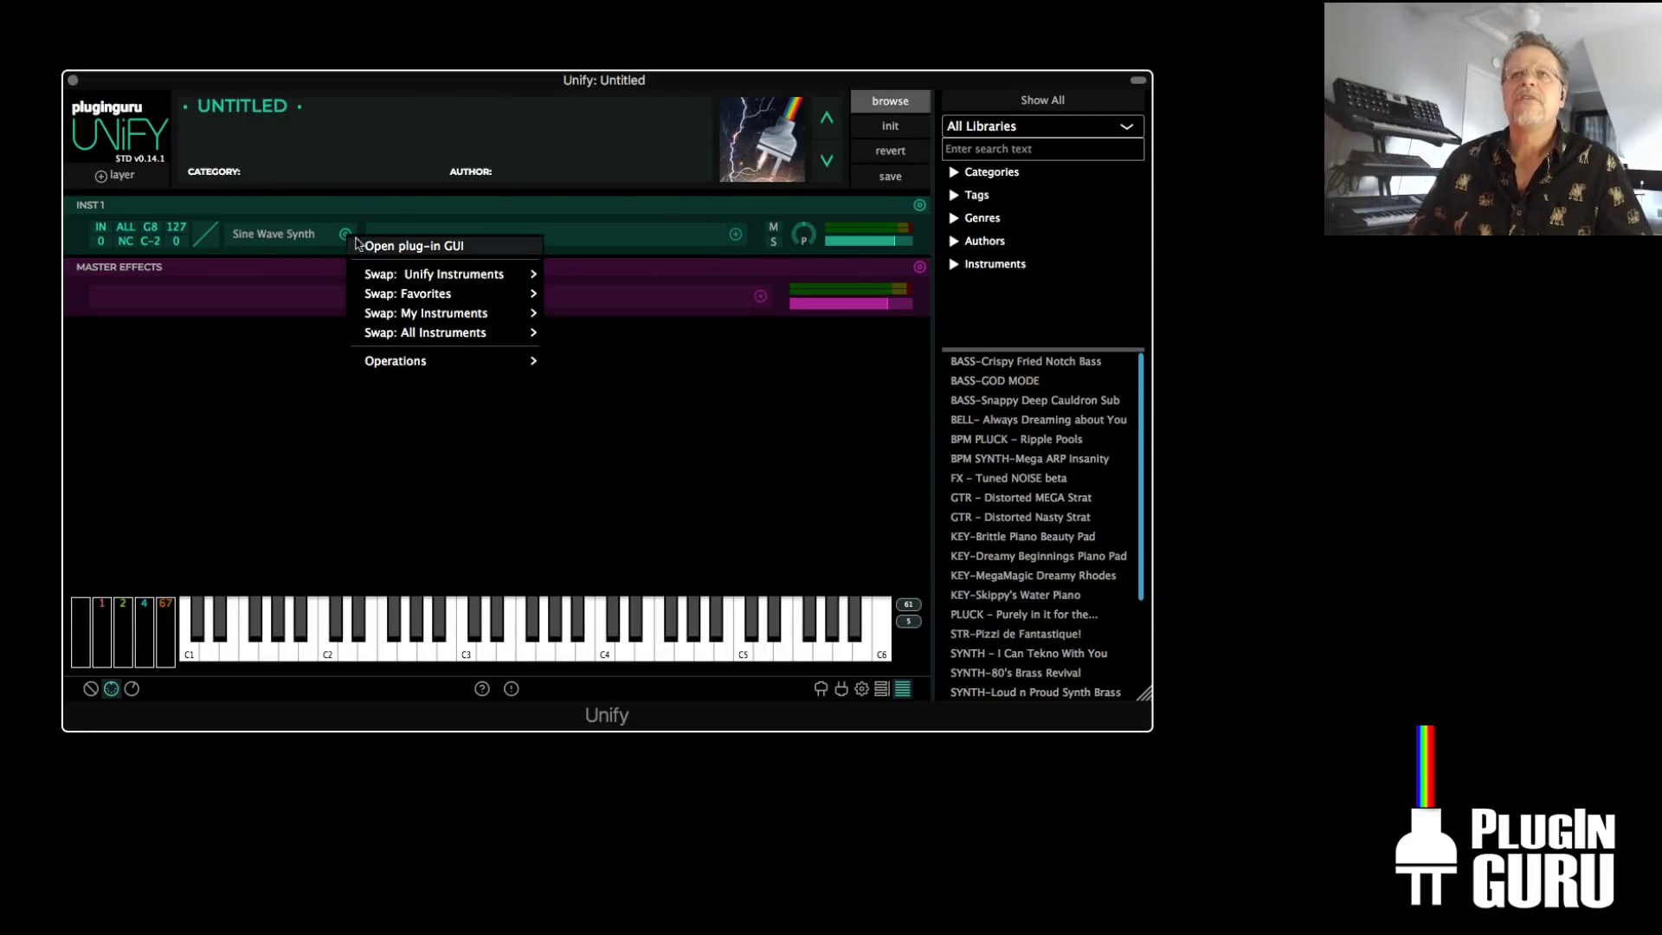
{"action": "mouse_move", "coordinate": [510, 274]}
{"action": "left_click", "coordinate": [606, 297]}
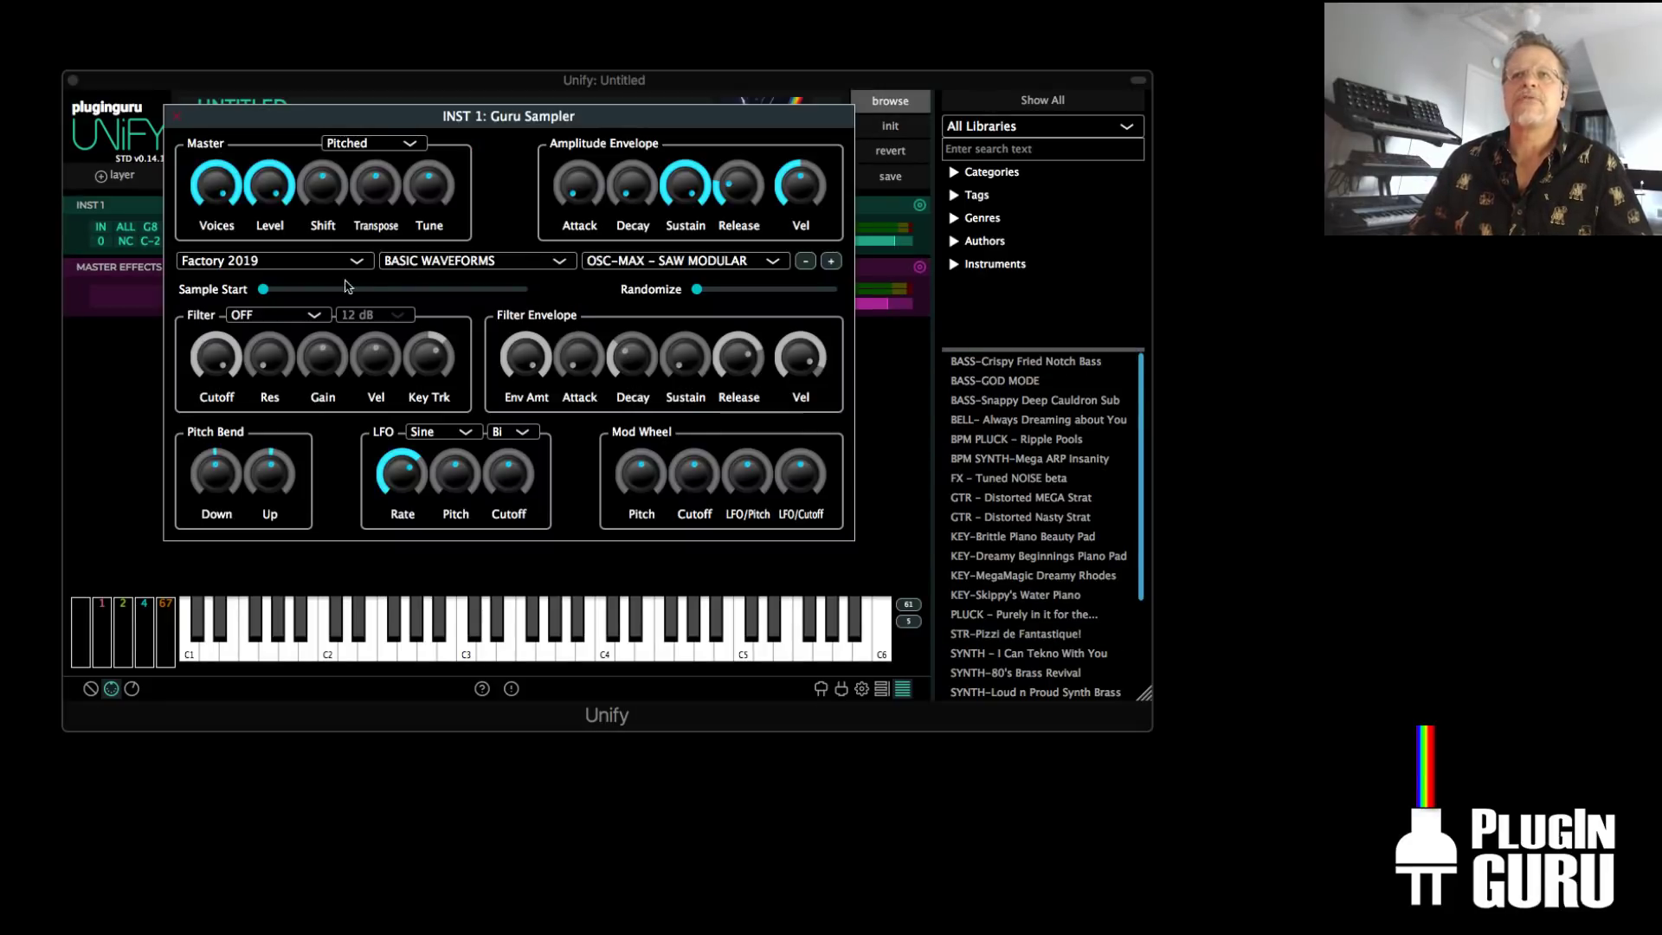
Load GTR-Phrase Open Up 1 DRY from MegaMagic Guitars Part 2 LITE and step through neighbouring sounds to GTR-SteelSix Softie MM
{"action": "left_click", "coordinate": [495, 274]}
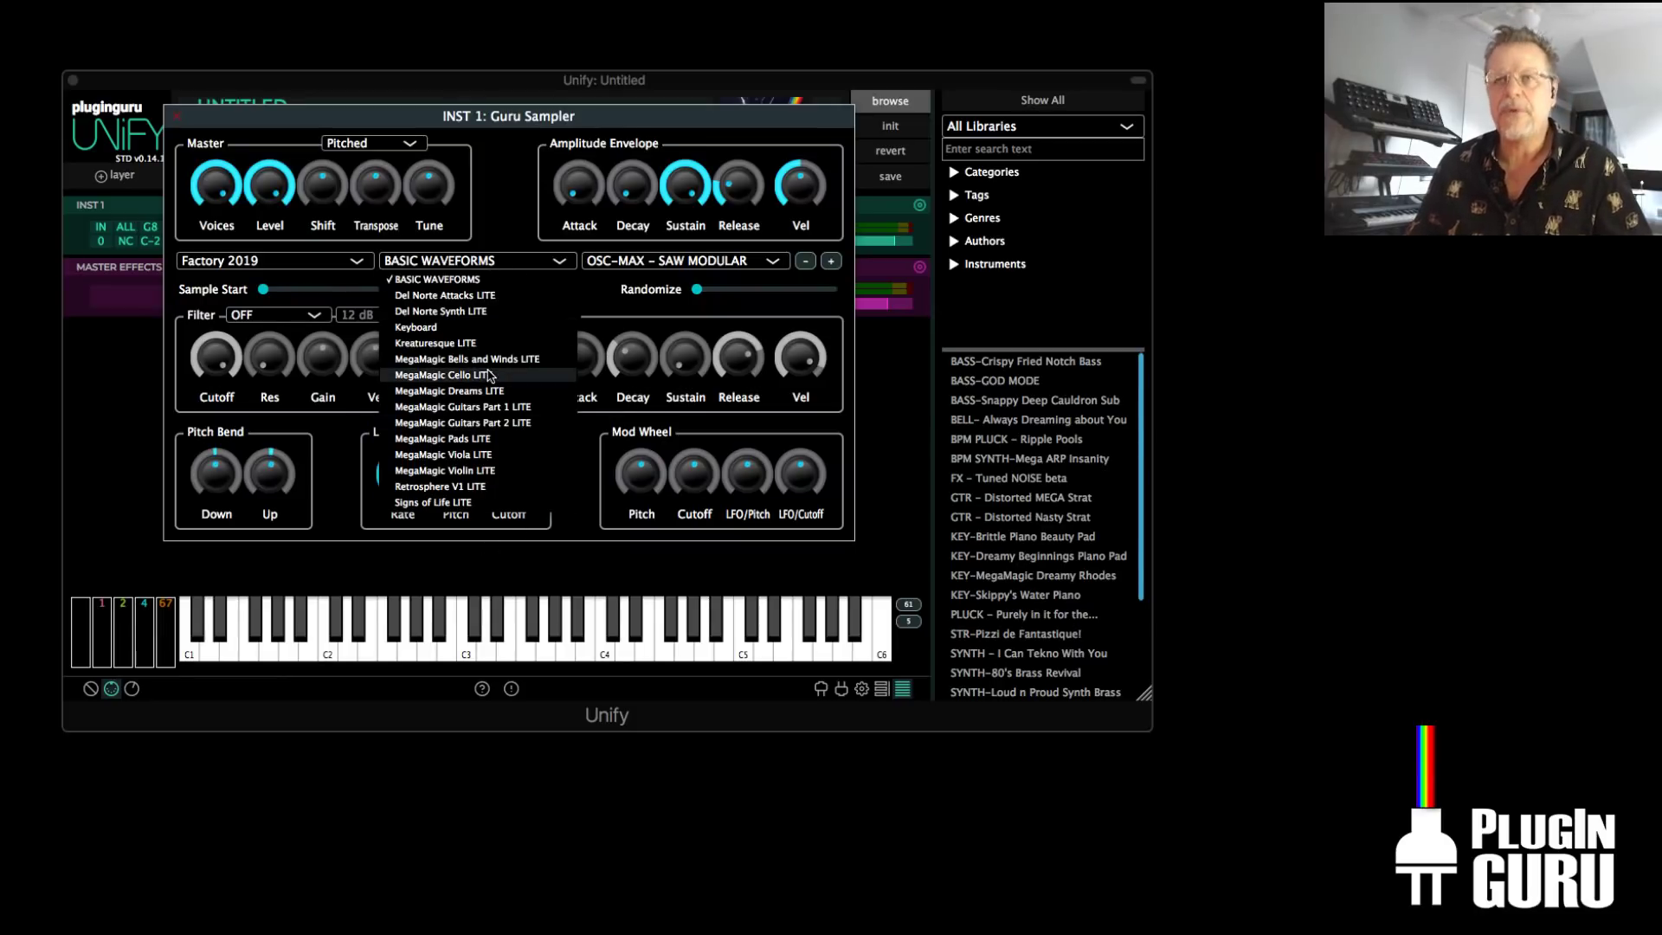
{"action": "left_click", "coordinate": [457, 422]}
{"action": "left_click", "coordinate": [642, 260]}
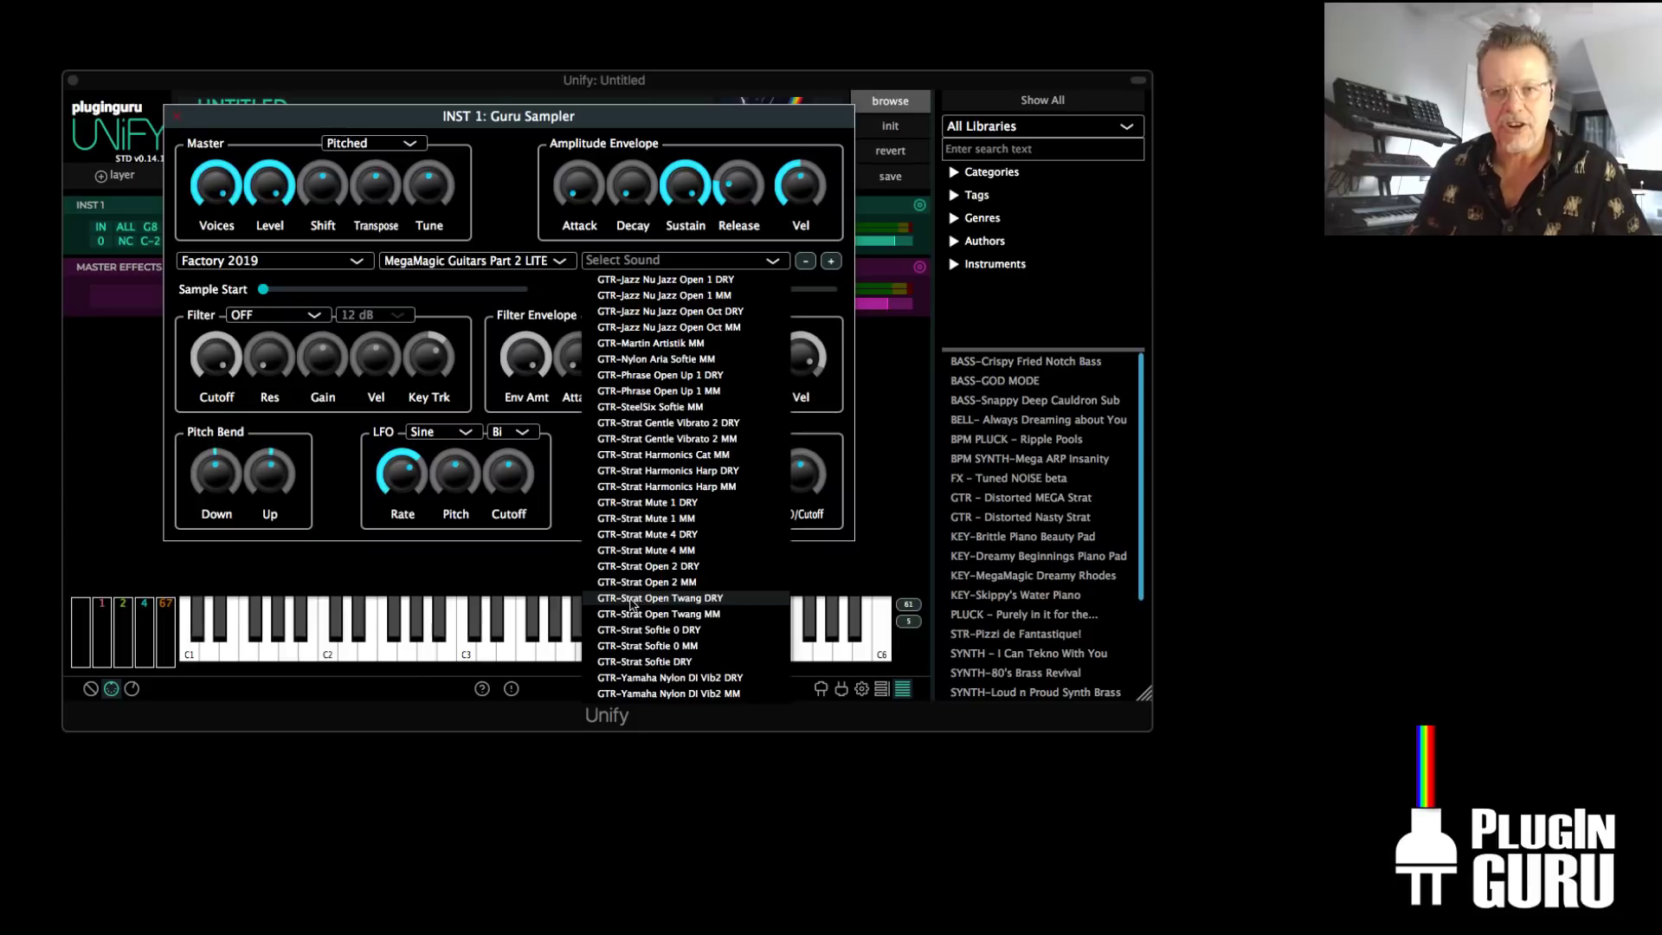
{"action": "left_click", "coordinate": [668, 379]}
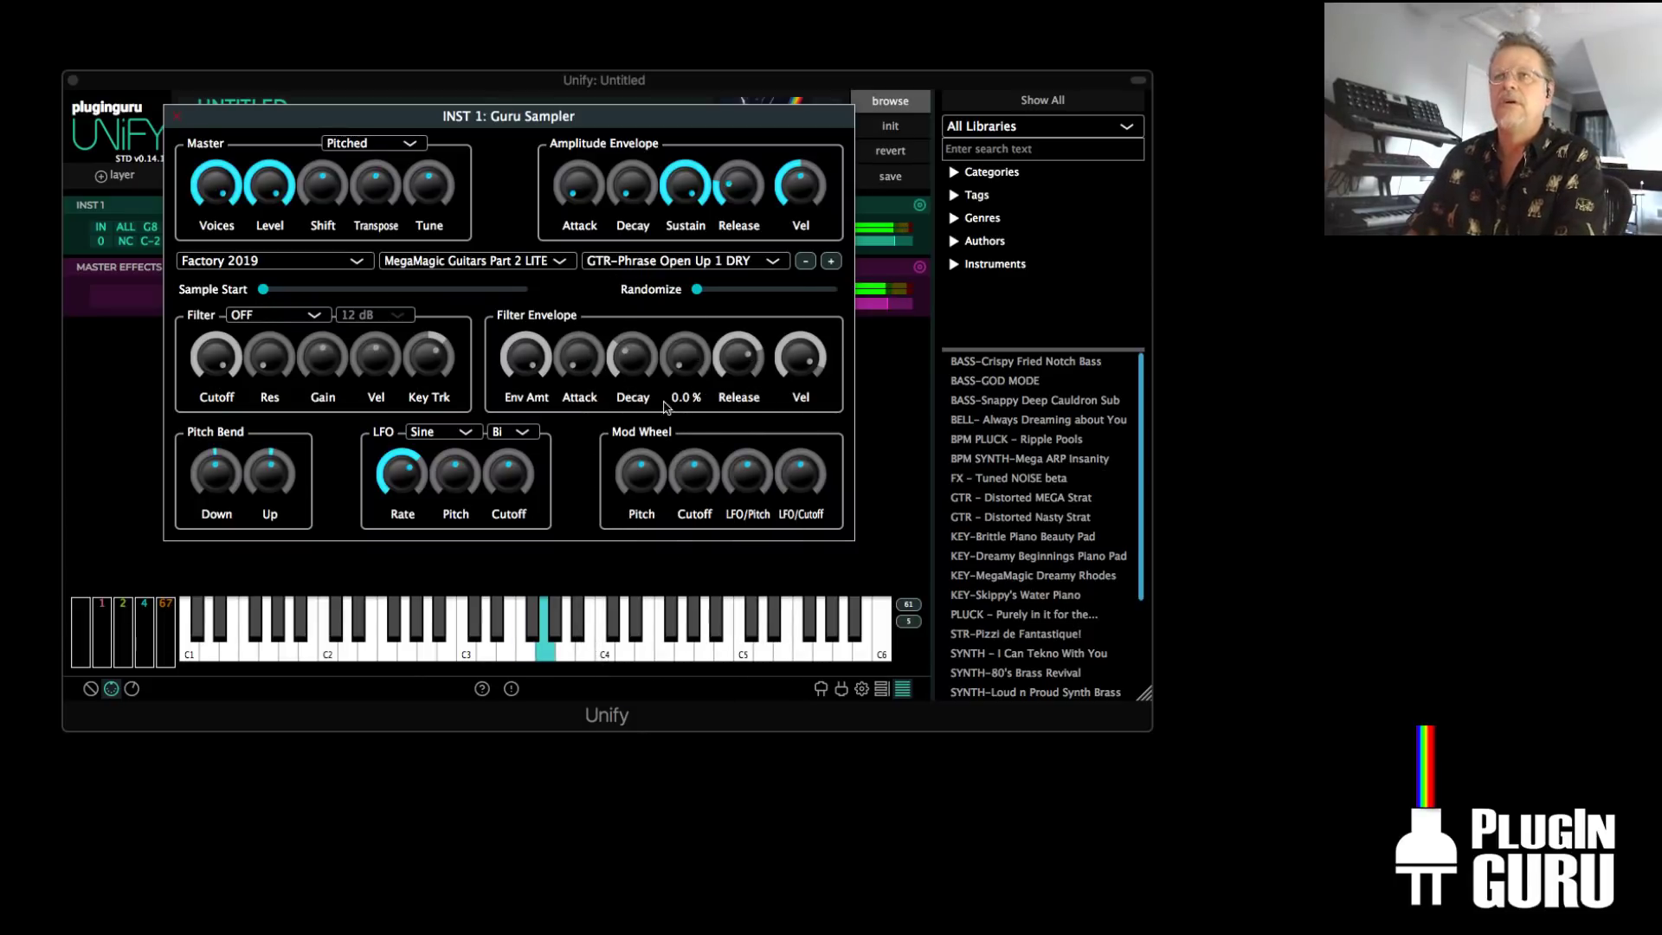
{"action": "left_click", "coordinate": [833, 262]}
{"action": "left_click", "coordinate": [833, 262]}
{"action": "left_click", "coordinate": [833, 262]}
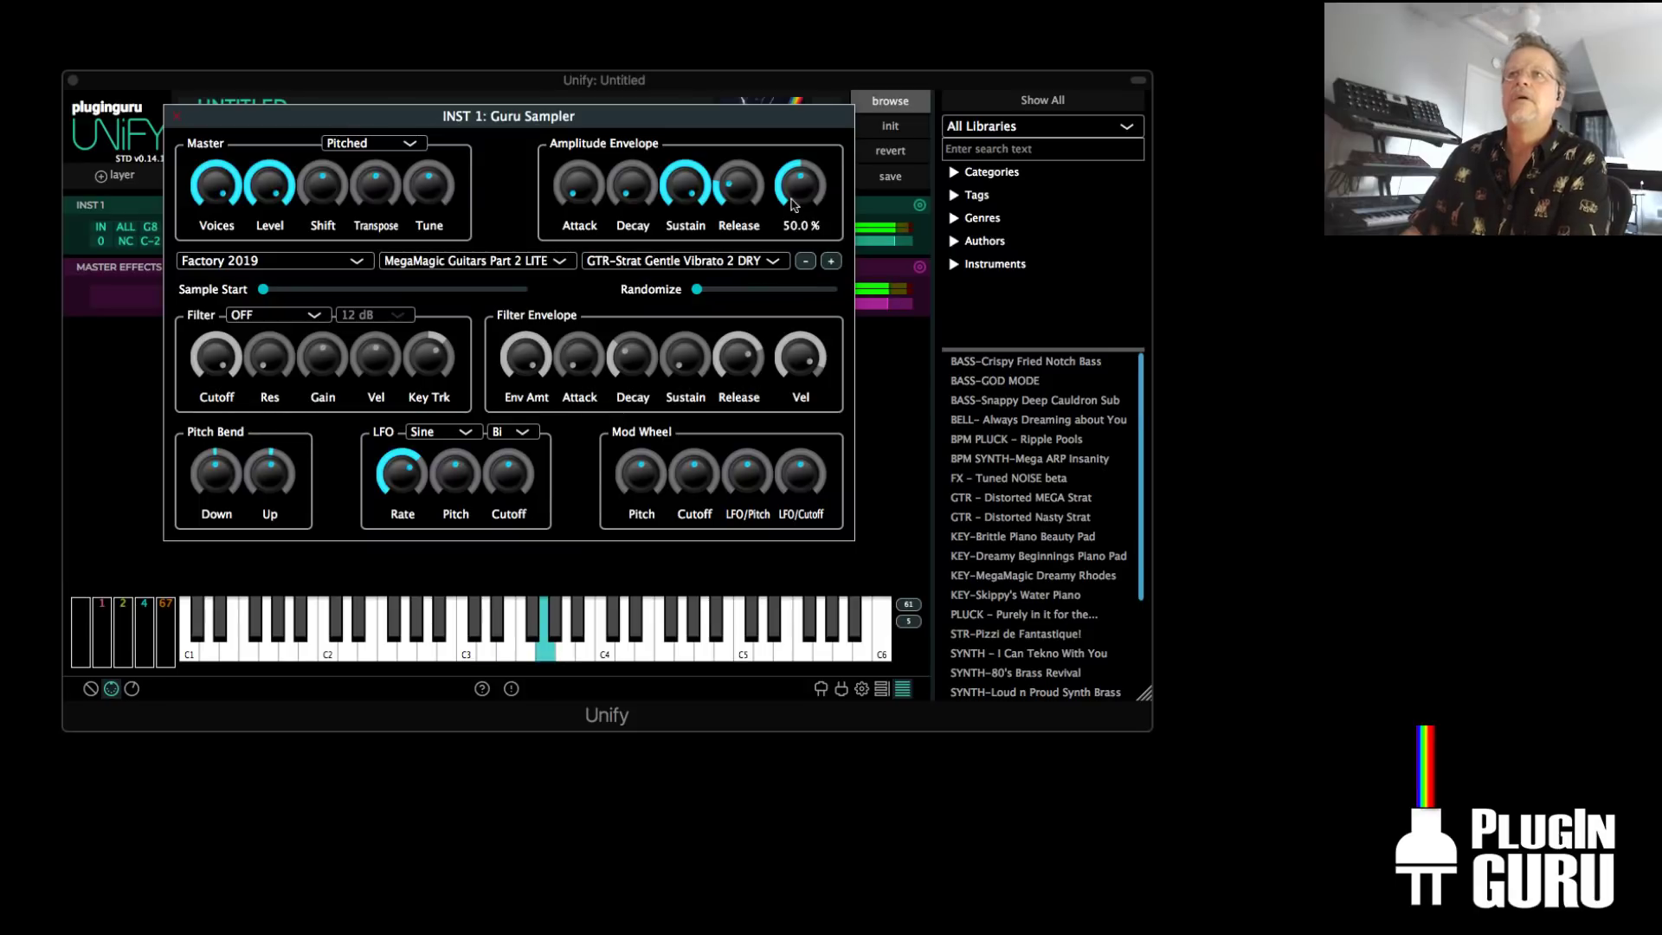
{"action": "left_click", "coordinate": [805, 262]}
Adjust the amplitude envelope with a slight attack, a longer release and velocity sensitivity at maximum
{"action": "left_click_drag", "start_coordinate": [739, 184], "coordinate": [736, 155]}
{"action": "left_click_drag", "start_coordinate": [579, 184], "coordinate": [603, 111]}
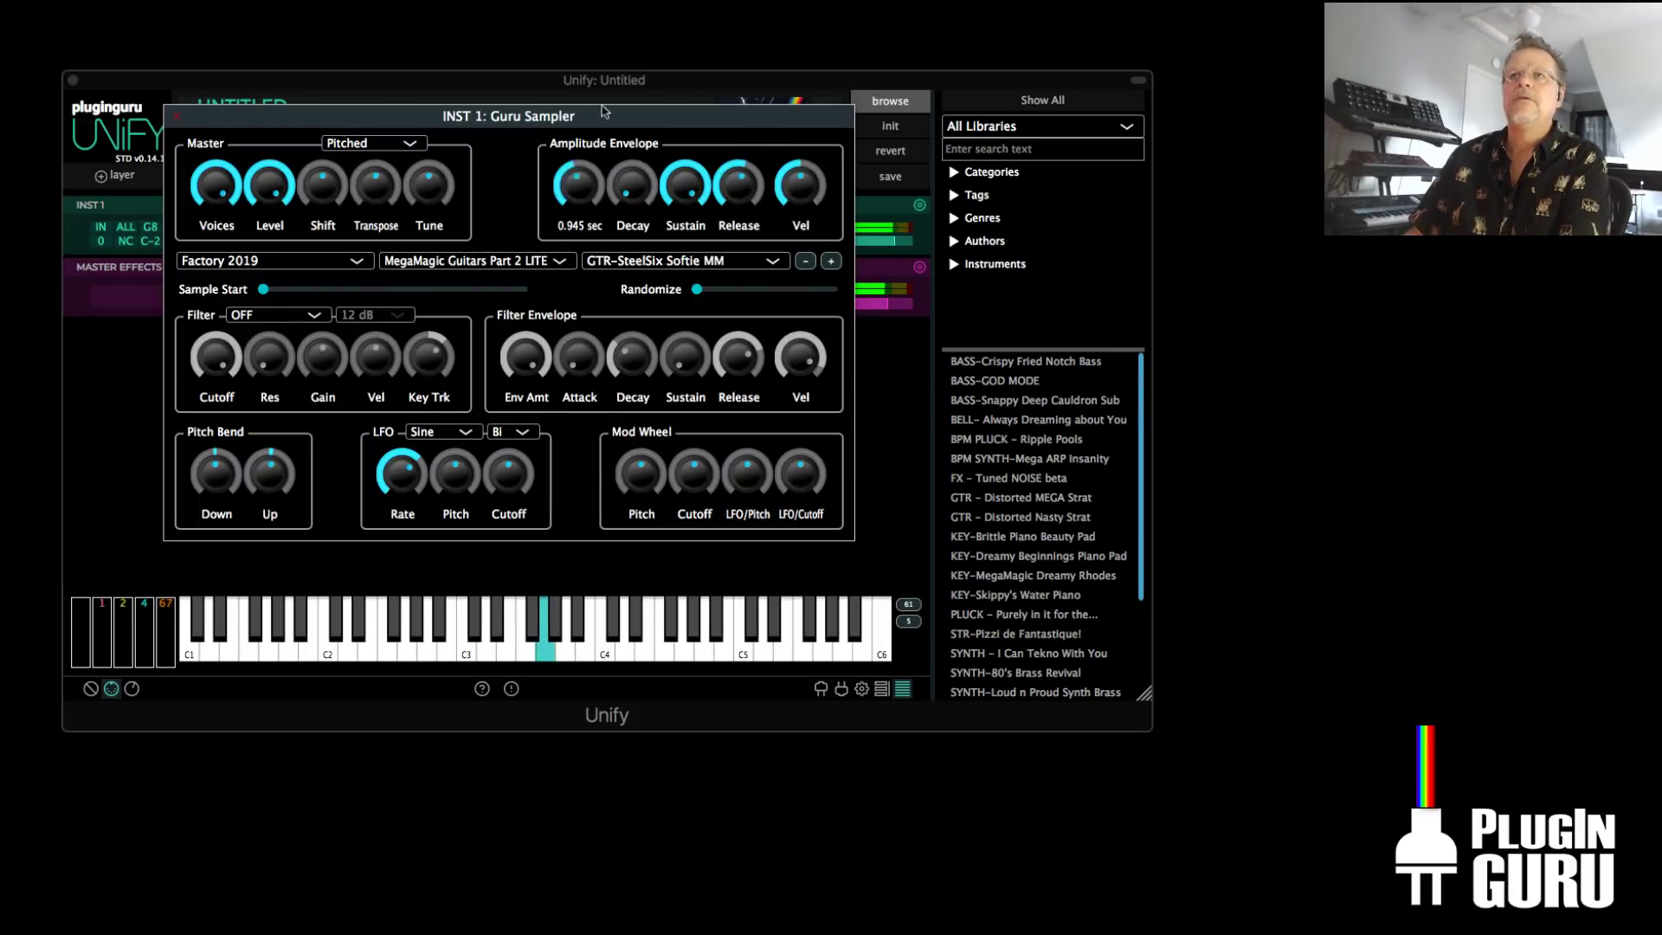
{"action": "left_click_drag", "start_coordinate": [578, 184], "coordinate": [582, 217]}
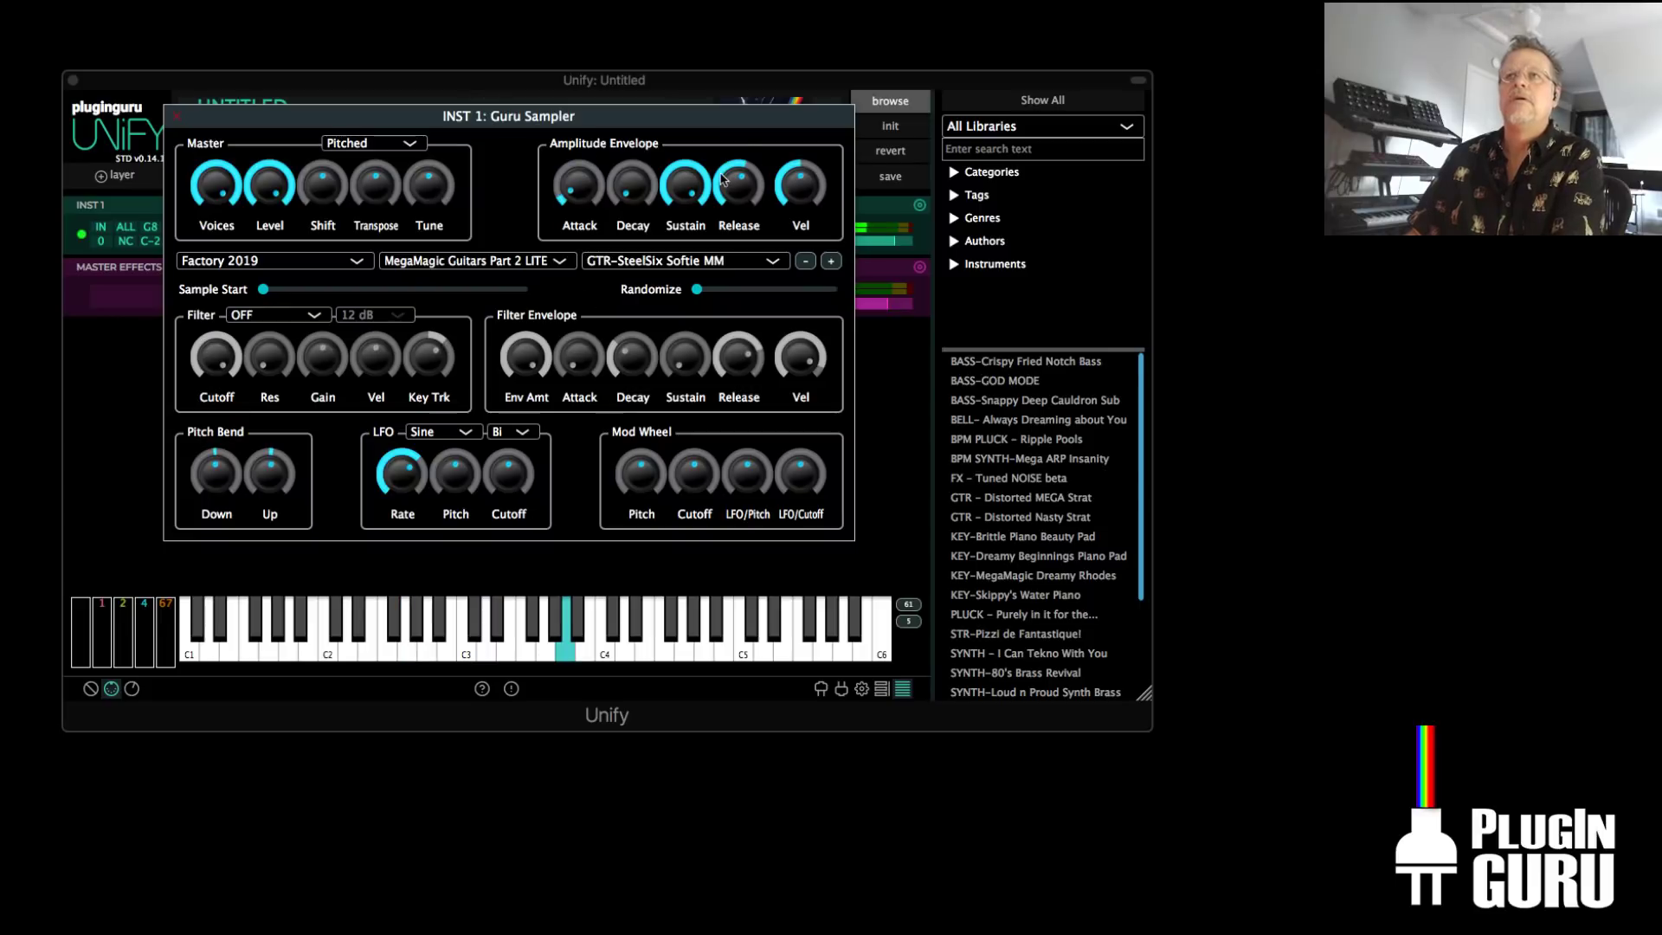
{"action": "left_click_drag", "start_coordinate": [723, 179], "coordinate": [729, 134]}
{"action": "left_click_drag", "start_coordinate": [800, 184], "coordinate": [831, 62]}
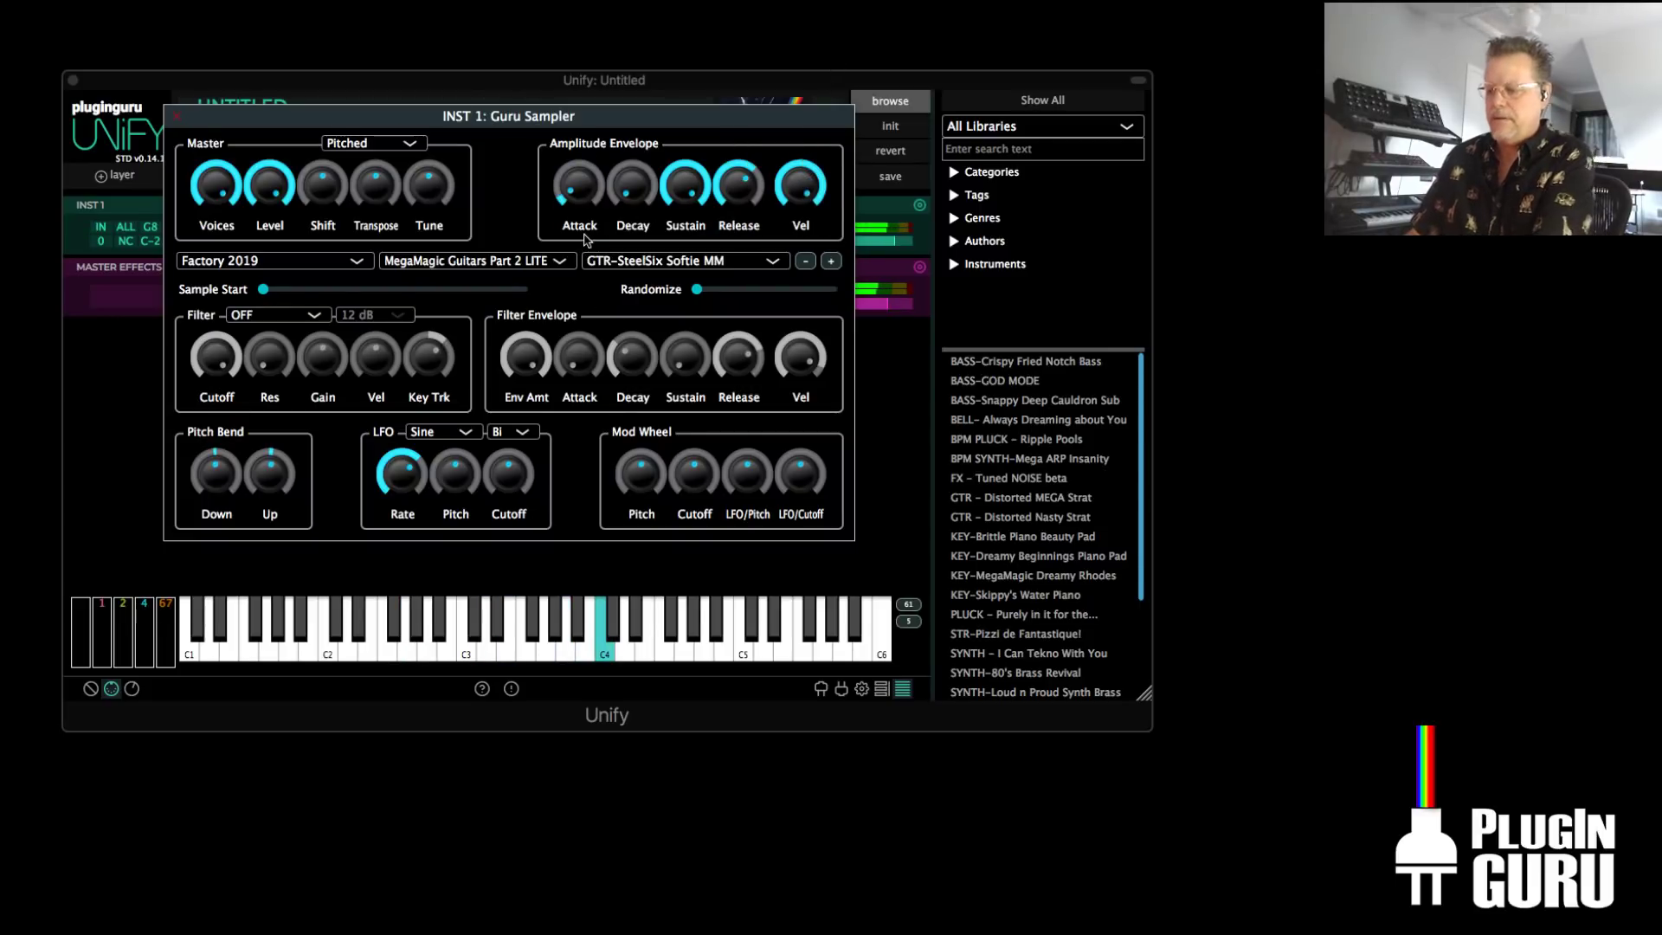
Switch the sample source from Factory 2019 to <Samples Folder> and choose the MegaMagic Guitars Part 2 bank
{"action": "left_click", "coordinate": [270, 262]}
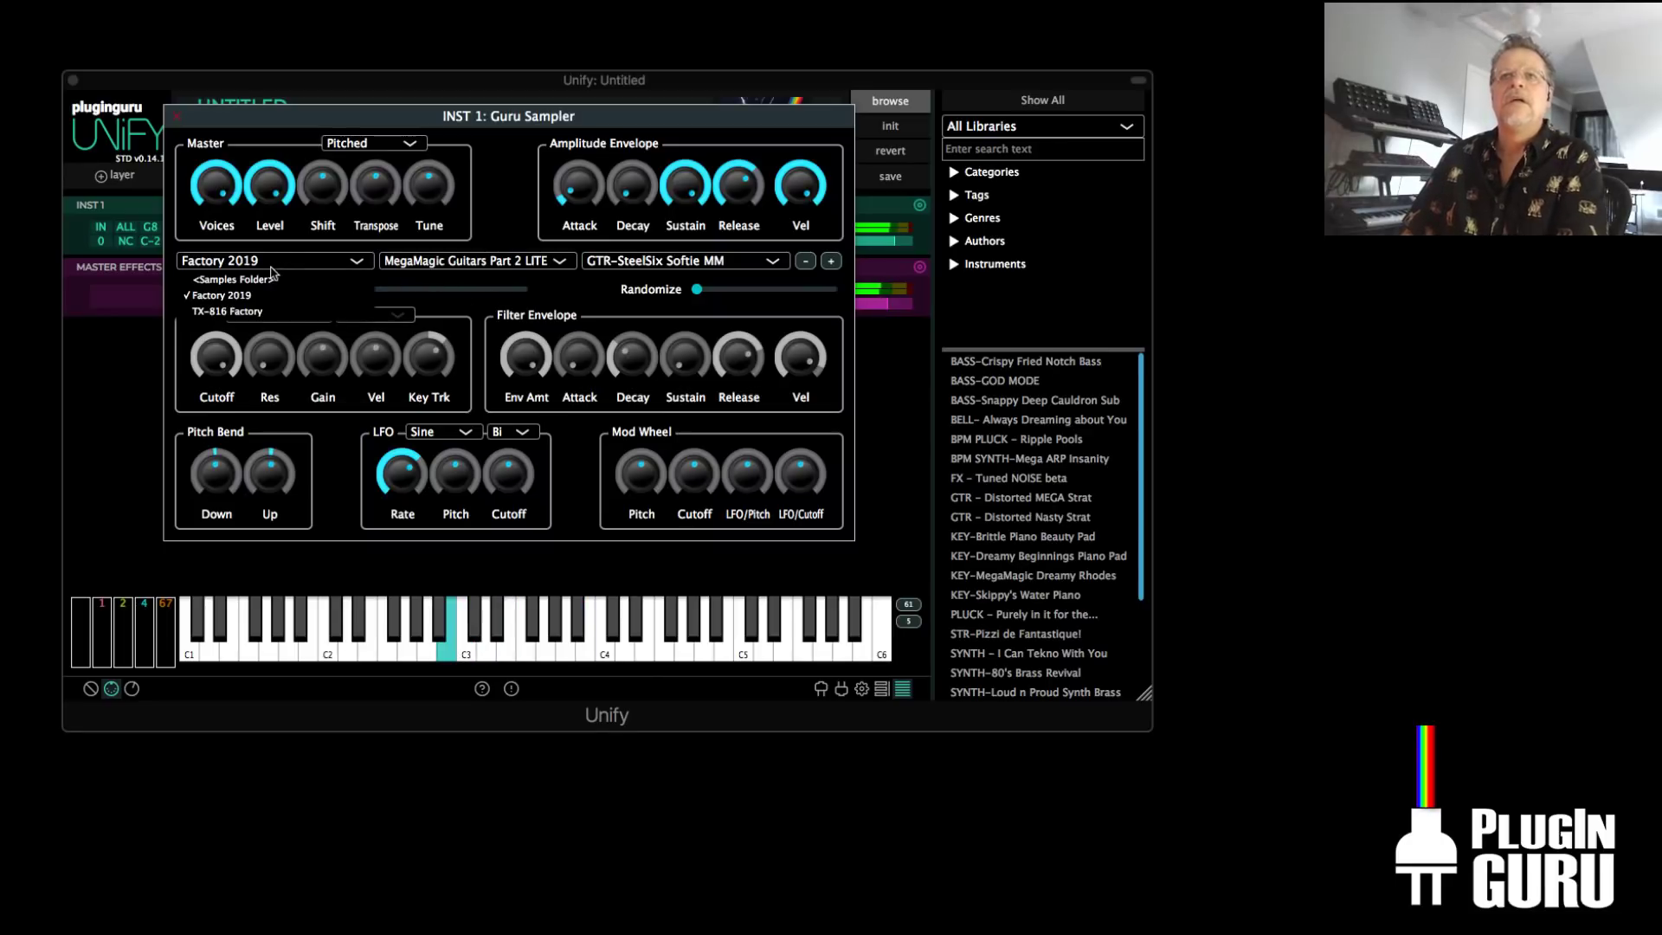
{"action": "left_click", "coordinate": [259, 295]}
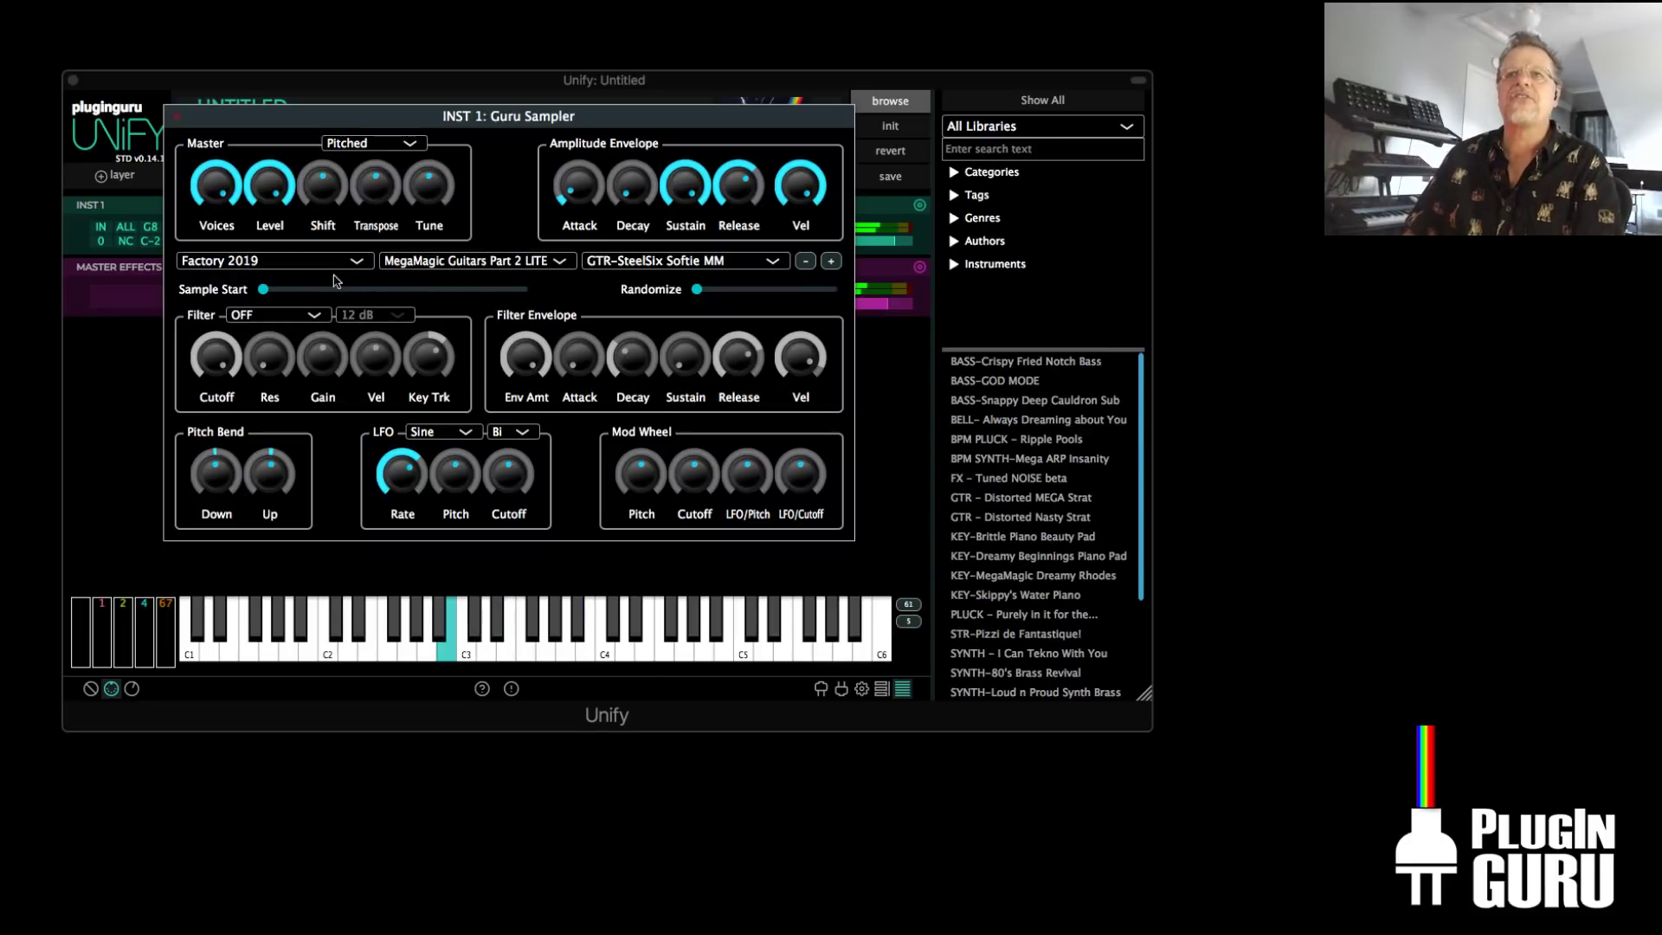
{"action": "left_click", "coordinate": [459, 264]}
{"action": "left_click", "coordinate": [477, 387]}
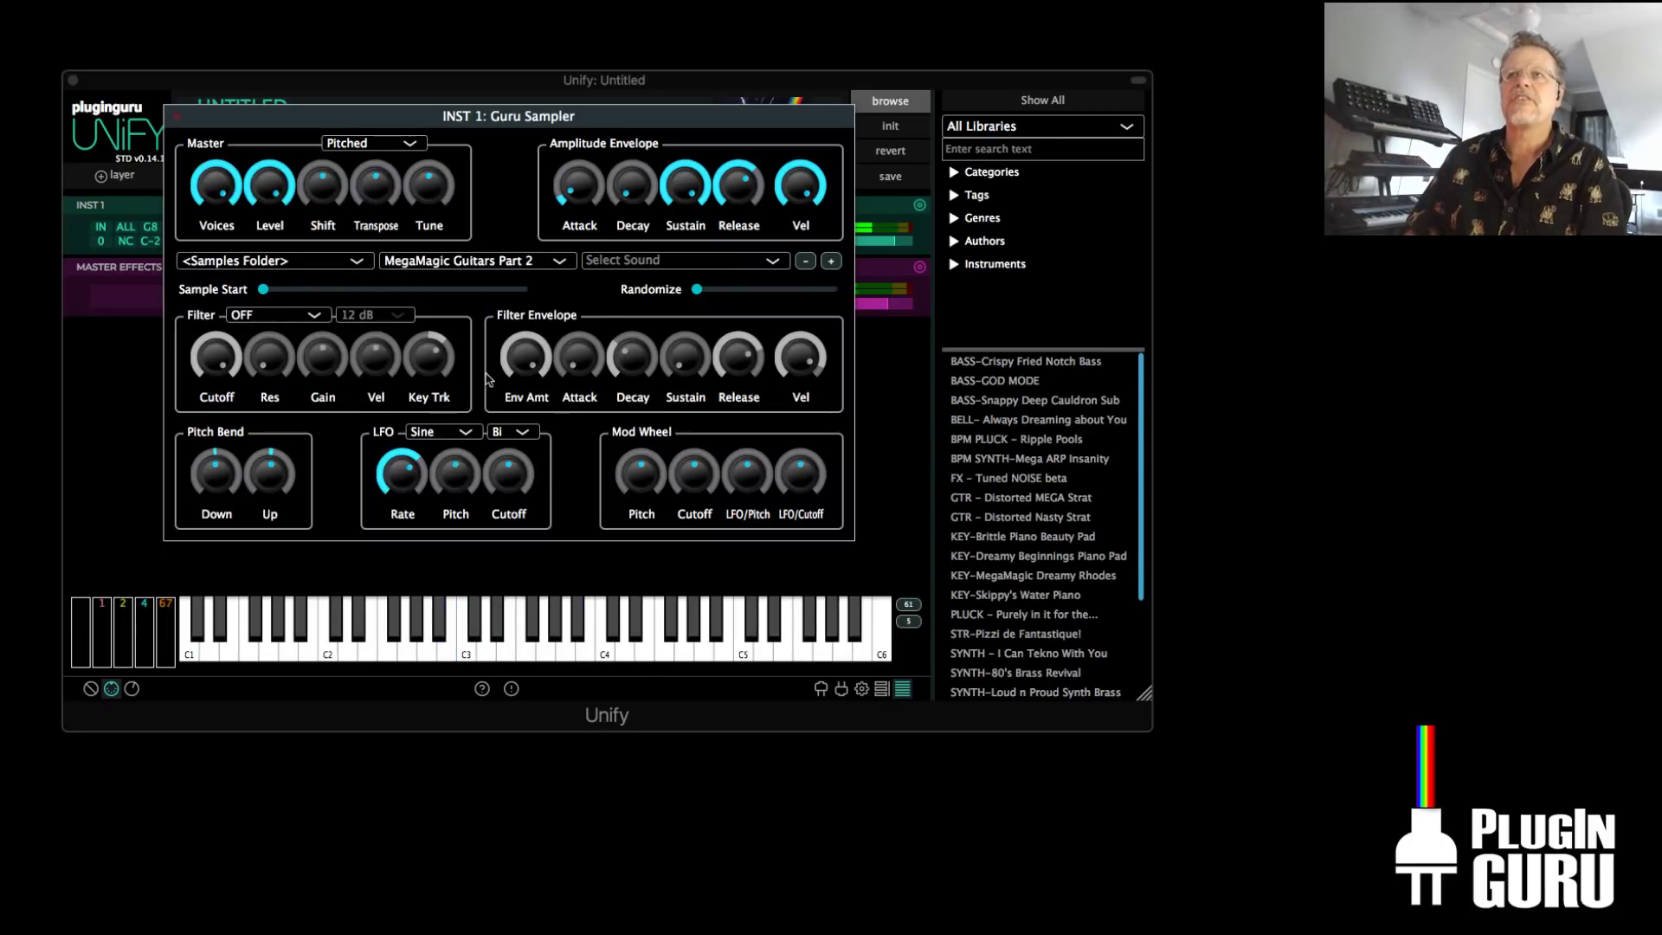
Look through the full list of guitar sounds in the MegaMagic Guitars Part 2 bank without loading one
{"action": "left_click", "coordinate": [655, 259]}
{"action": "scroll", "coordinate": [676, 307], "scroll_direction": "down", "scroll_amount": 8}
{"action": "scroll", "coordinate": [675, 308], "scroll_direction": "down", "scroll_amount": 10}
{"action": "scroll", "coordinate": [675, 308], "scroll_direction": "down", "scroll_amount": 8}
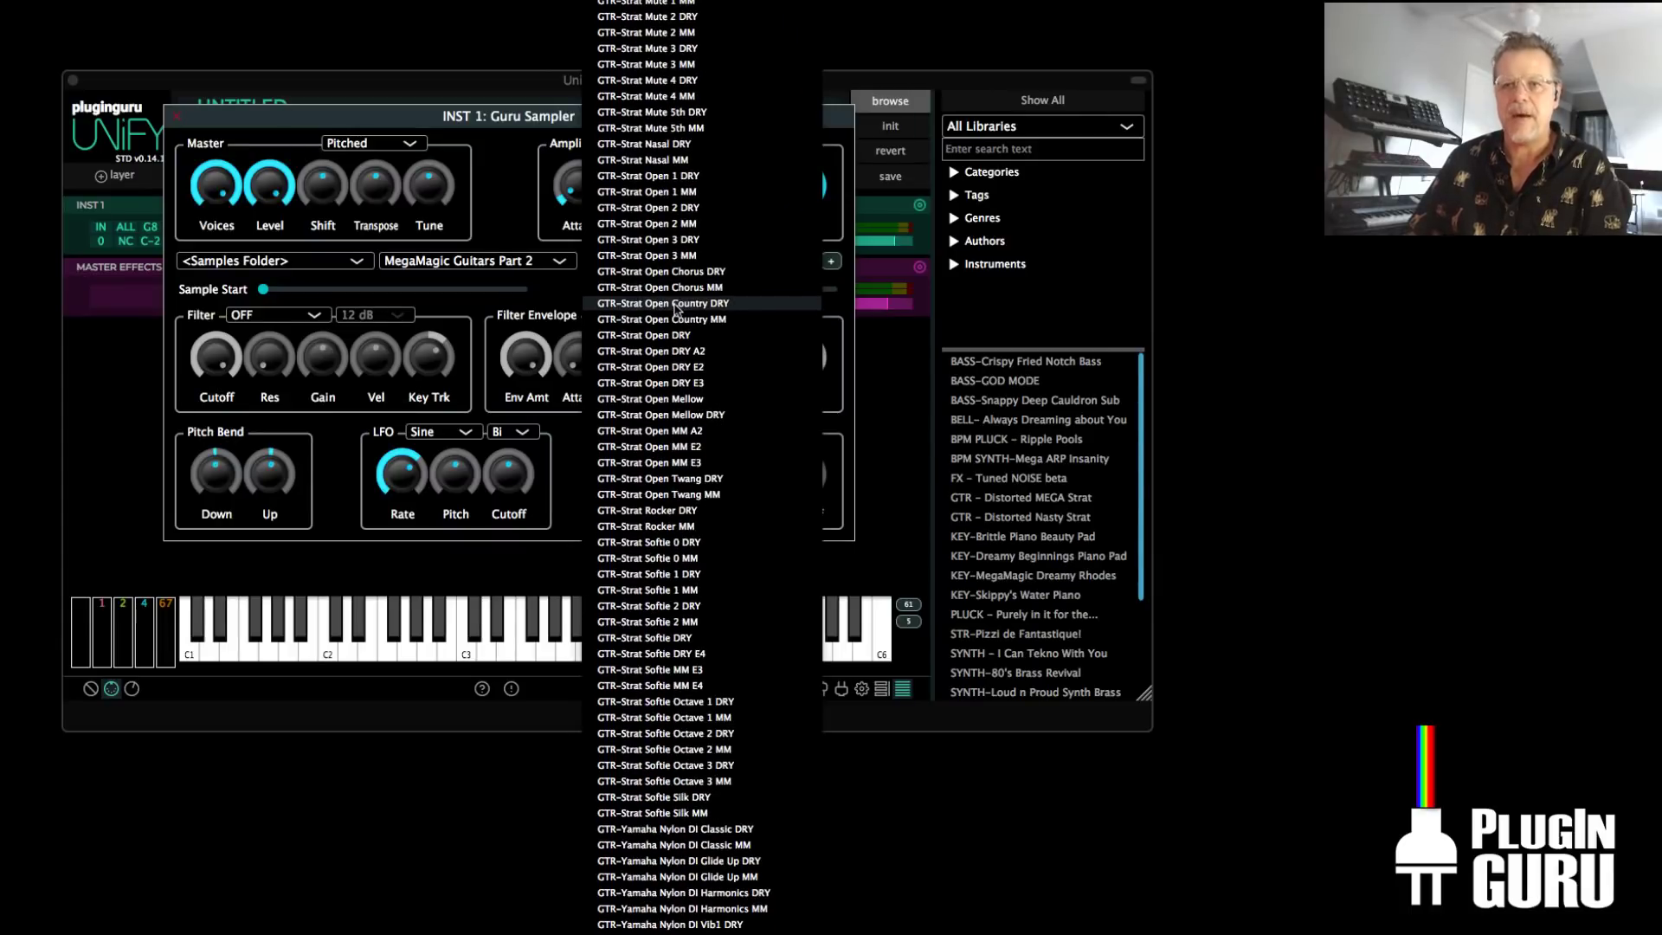
{"action": "scroll", "coordinate": [675, 308], "scroll_direction": "up", "scroll_amount": 17}
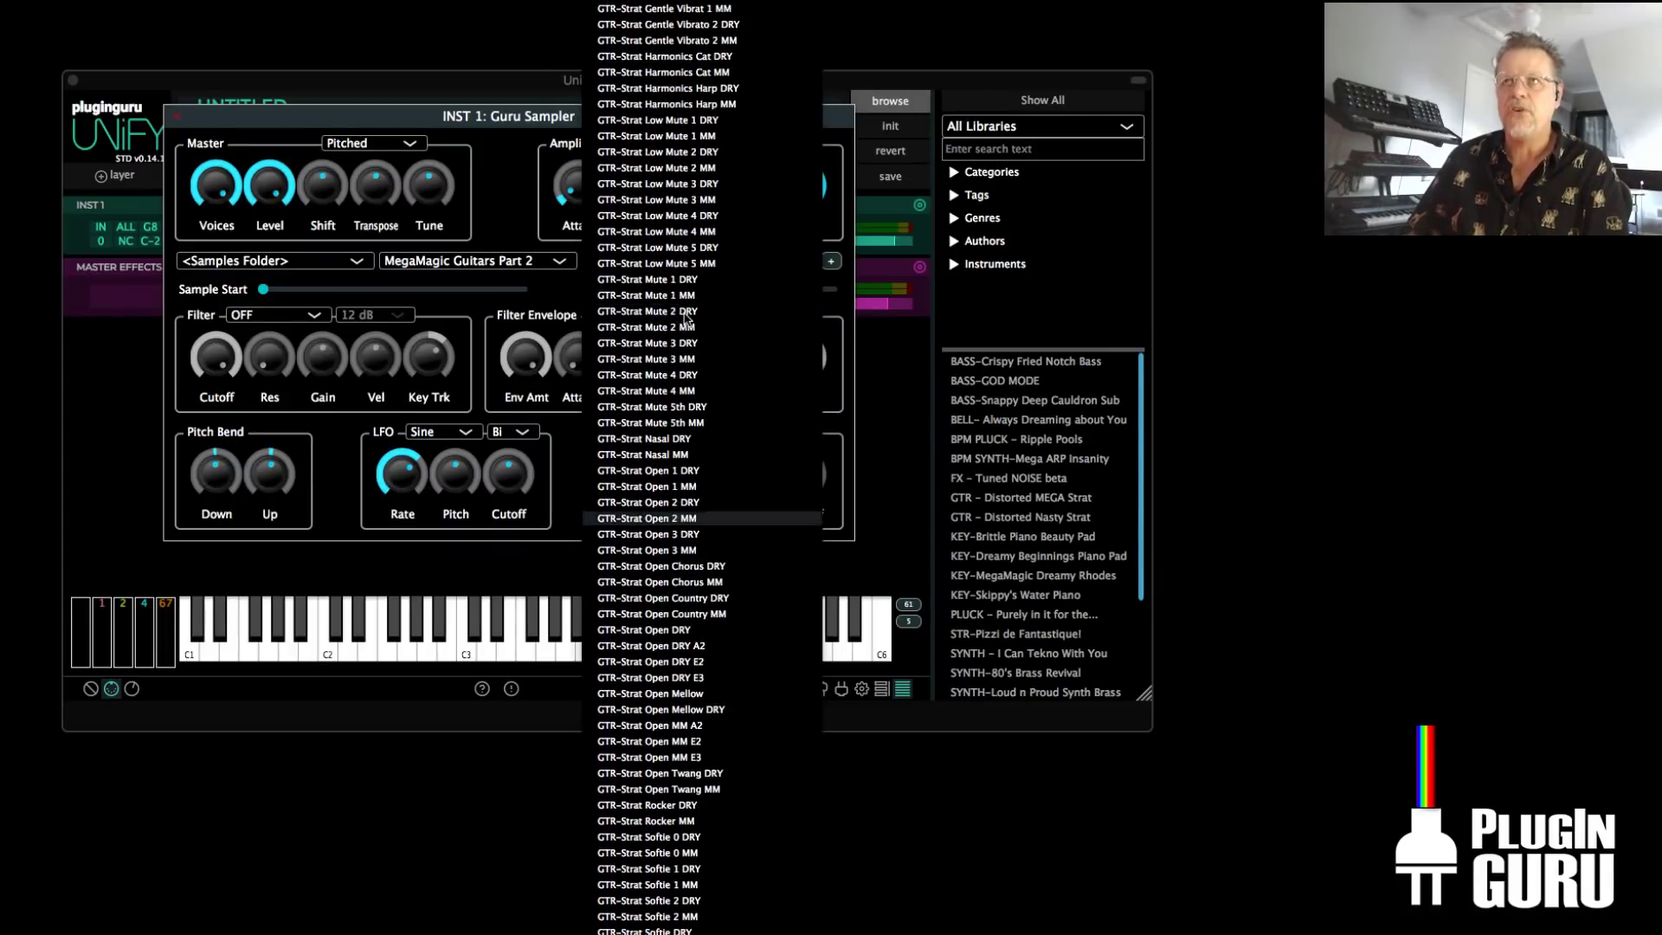
{"action": "scroll", "coordinate": [688, 322], "scroll_direction": "up", "scroll_amount": 3}
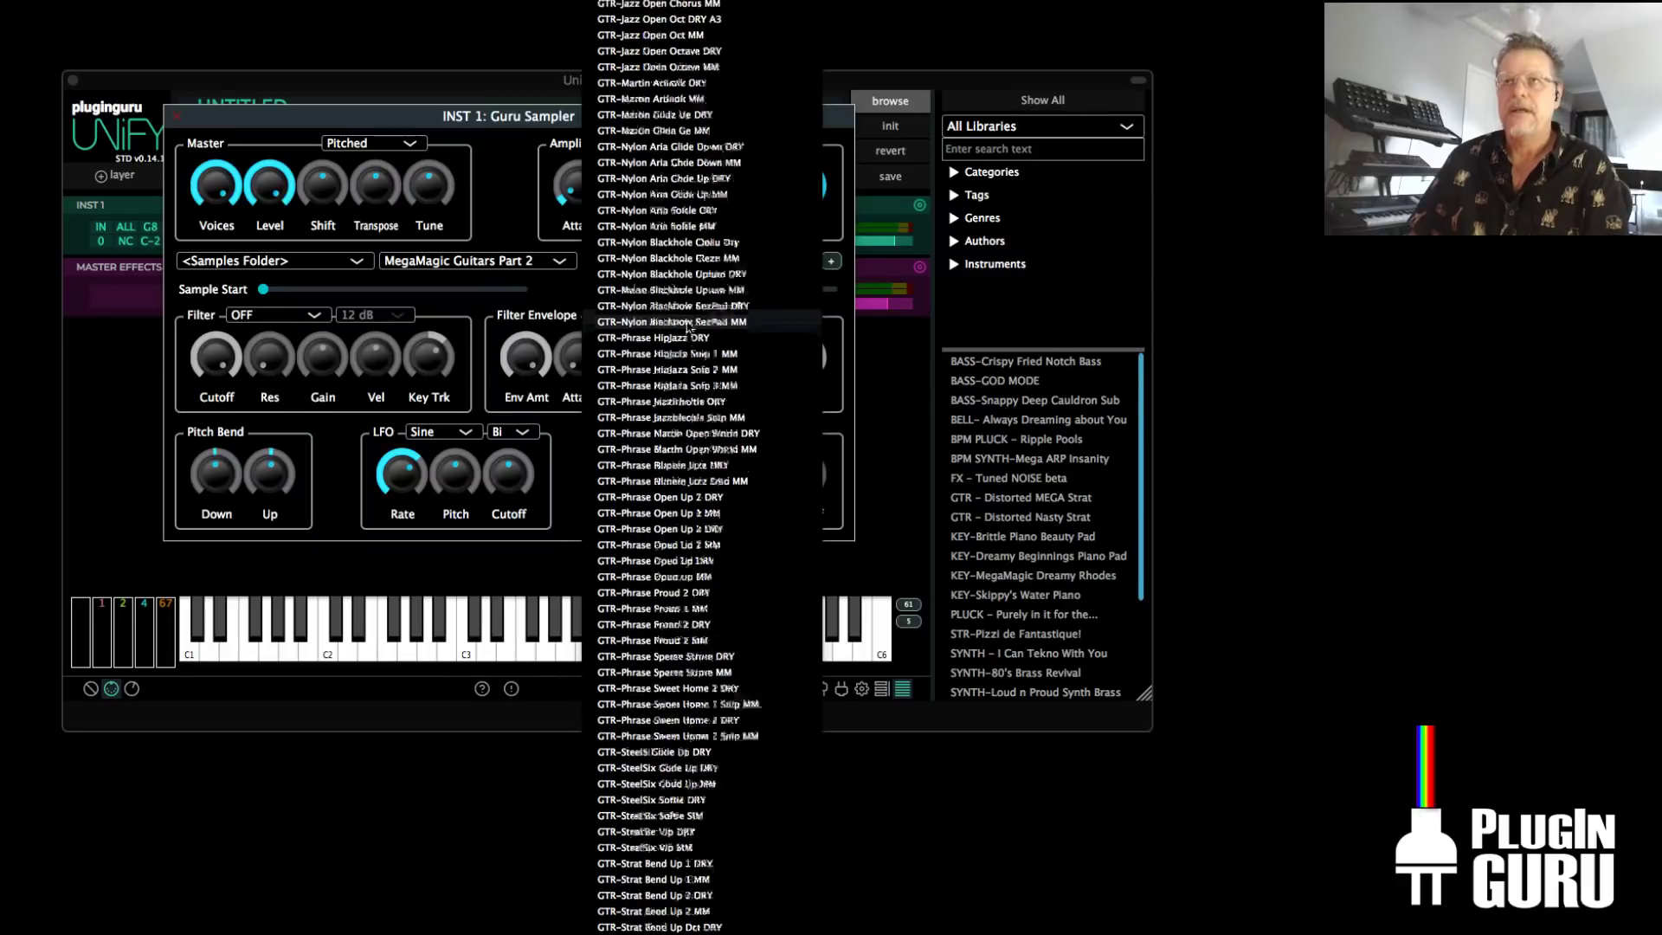
{"action": "left_click", "coordinate": [558, 296]}
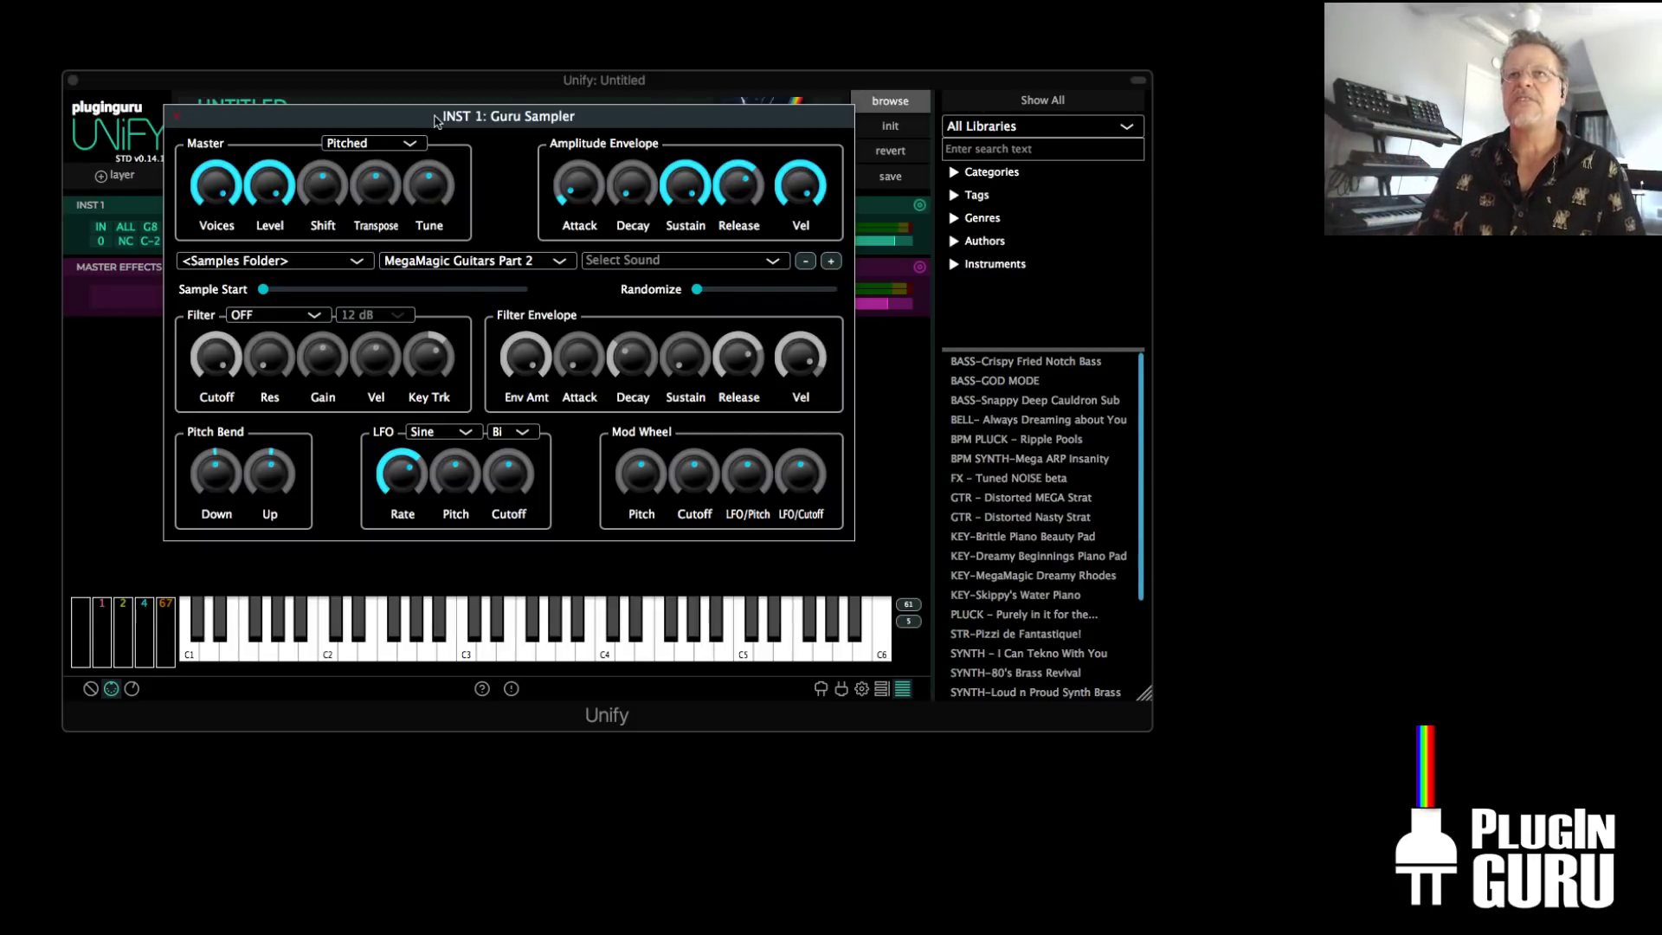
Change the sample bank to MegaMagic Bells and Winds and close the Guru Sampler
{"action": "left_click", "coordinate": [502, 263]}
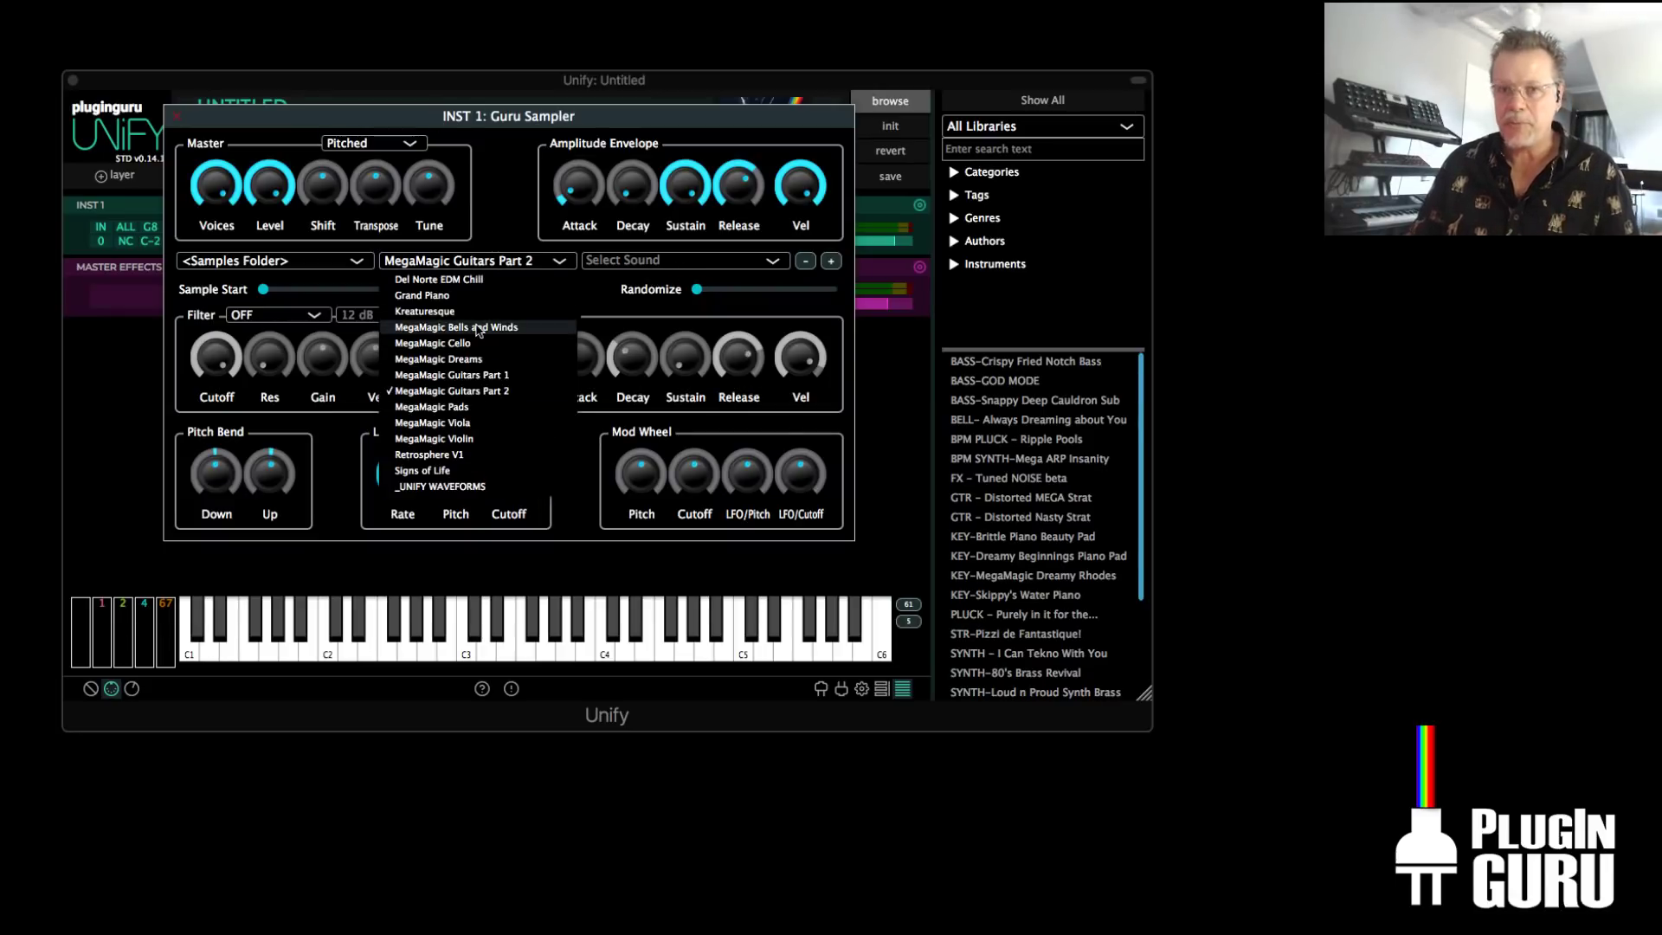
{"action": "left_click", "coordinate": [479, 328]}
{"action": "left_click", "coordinate": [176, 116]}
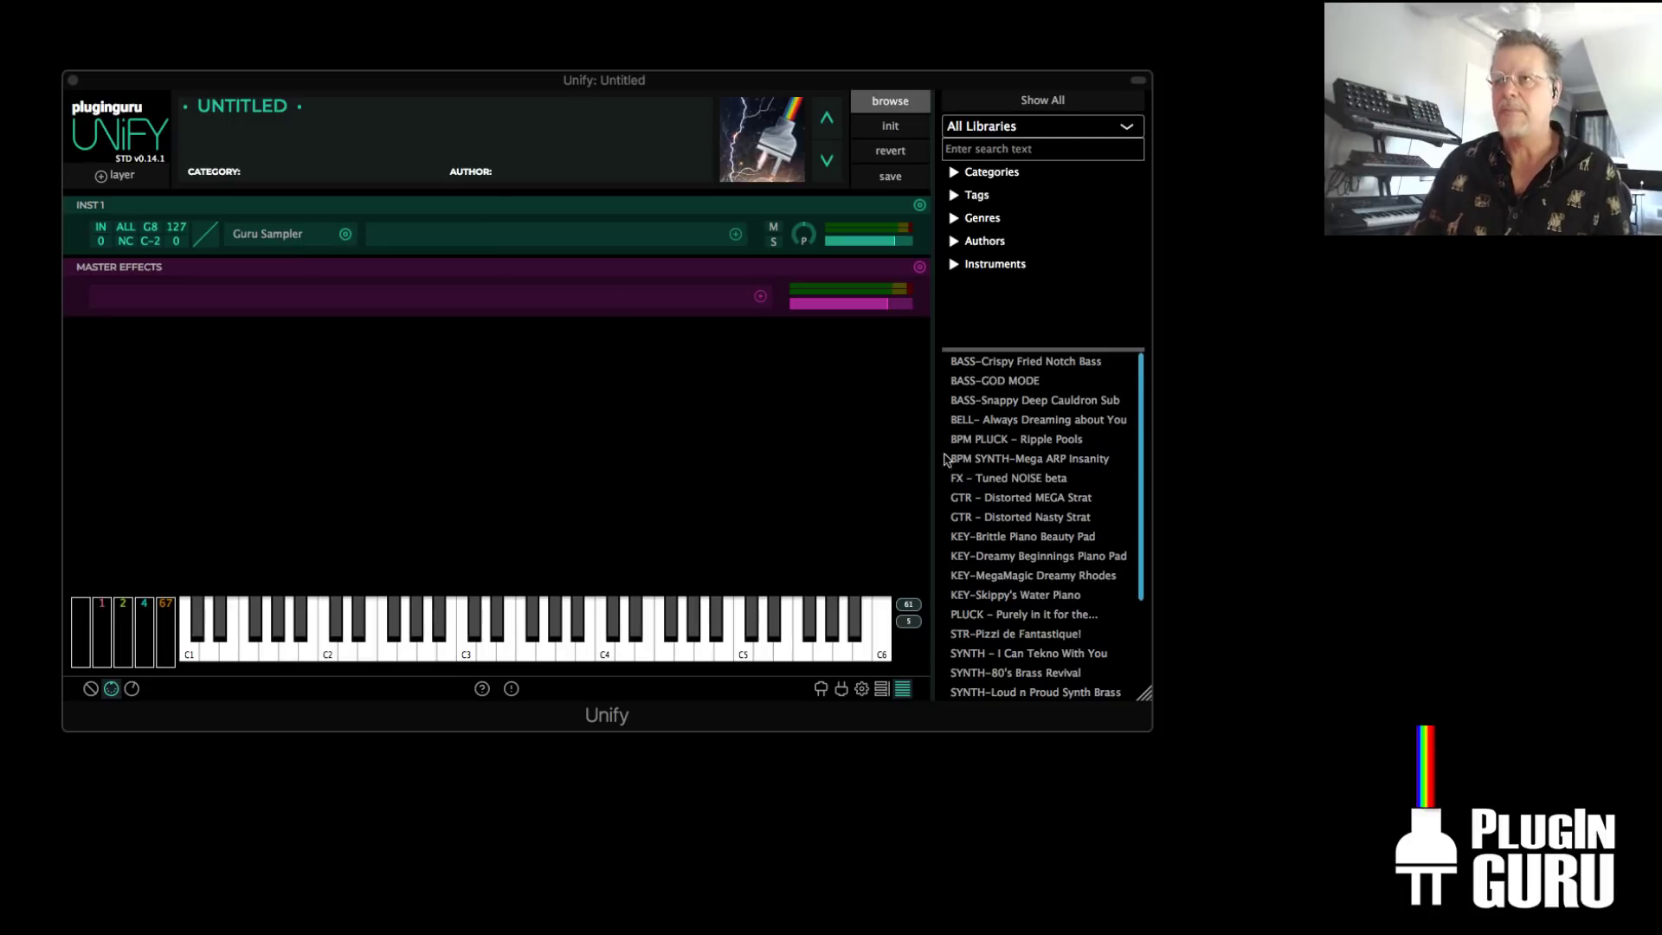
Load factory patches in turn, from the PLUCK patch through SYNTH - I Can Tekno With You to BASS-GOD MODE
{"action": "left_click", "coordinate": [1008, 614]}
{"action": "left_click", "coordinate": [1025, 656]}
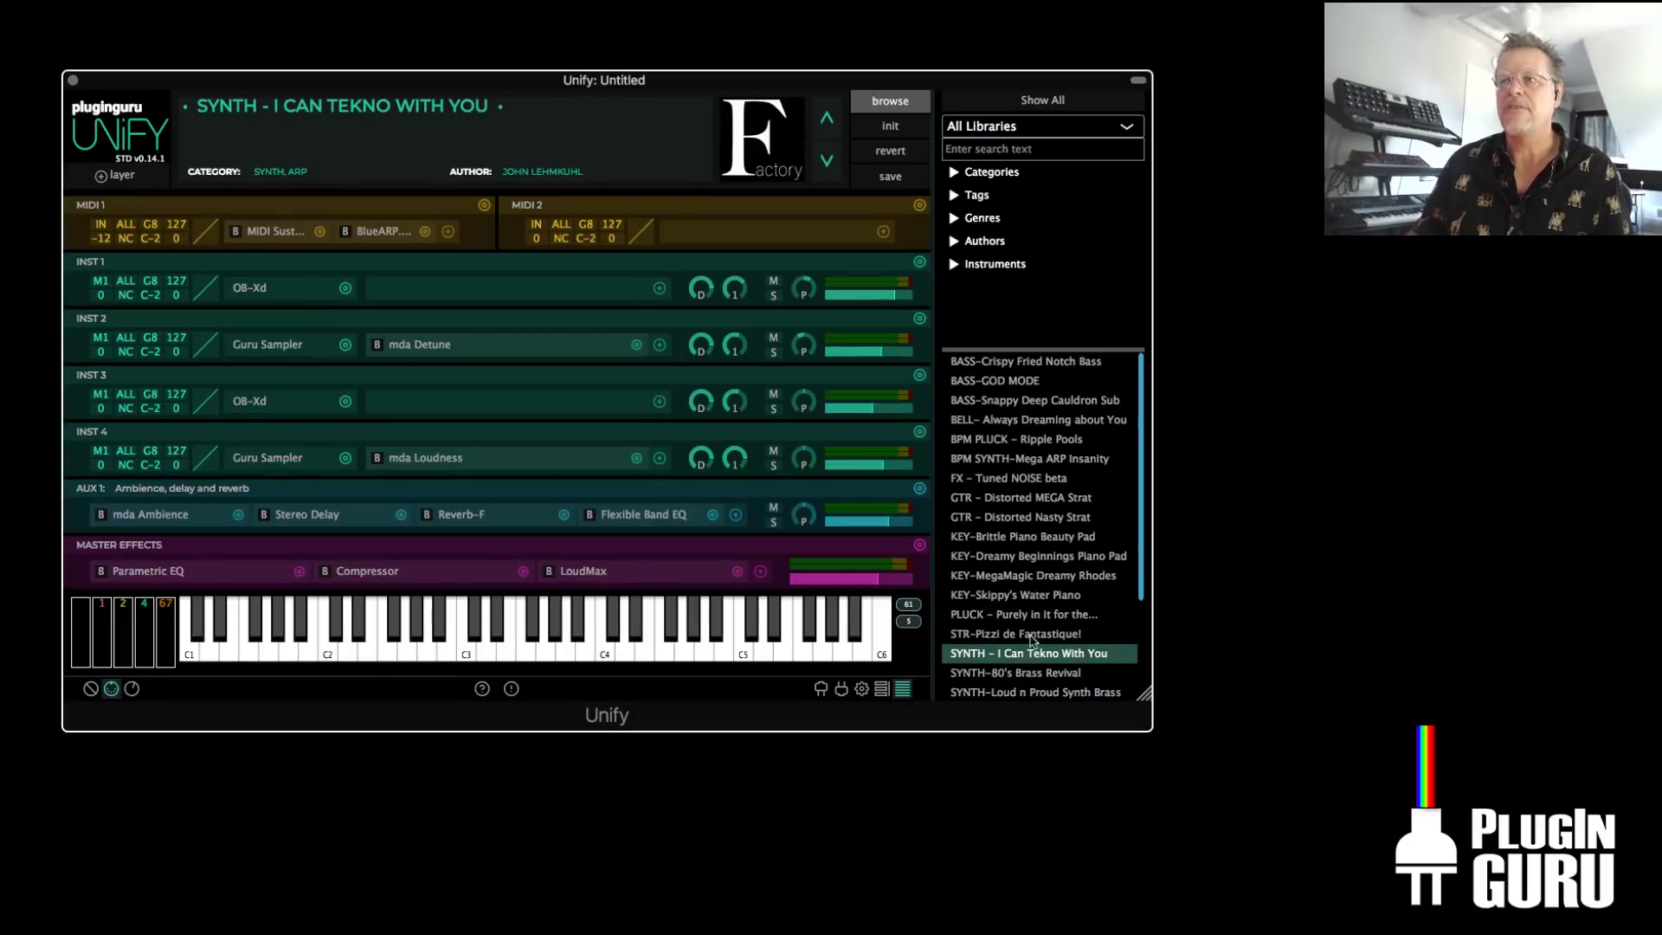
{"action": "scroll", "coordinate": [1027, 641], "scroll_direction": "down", "scroll_amount": 3}
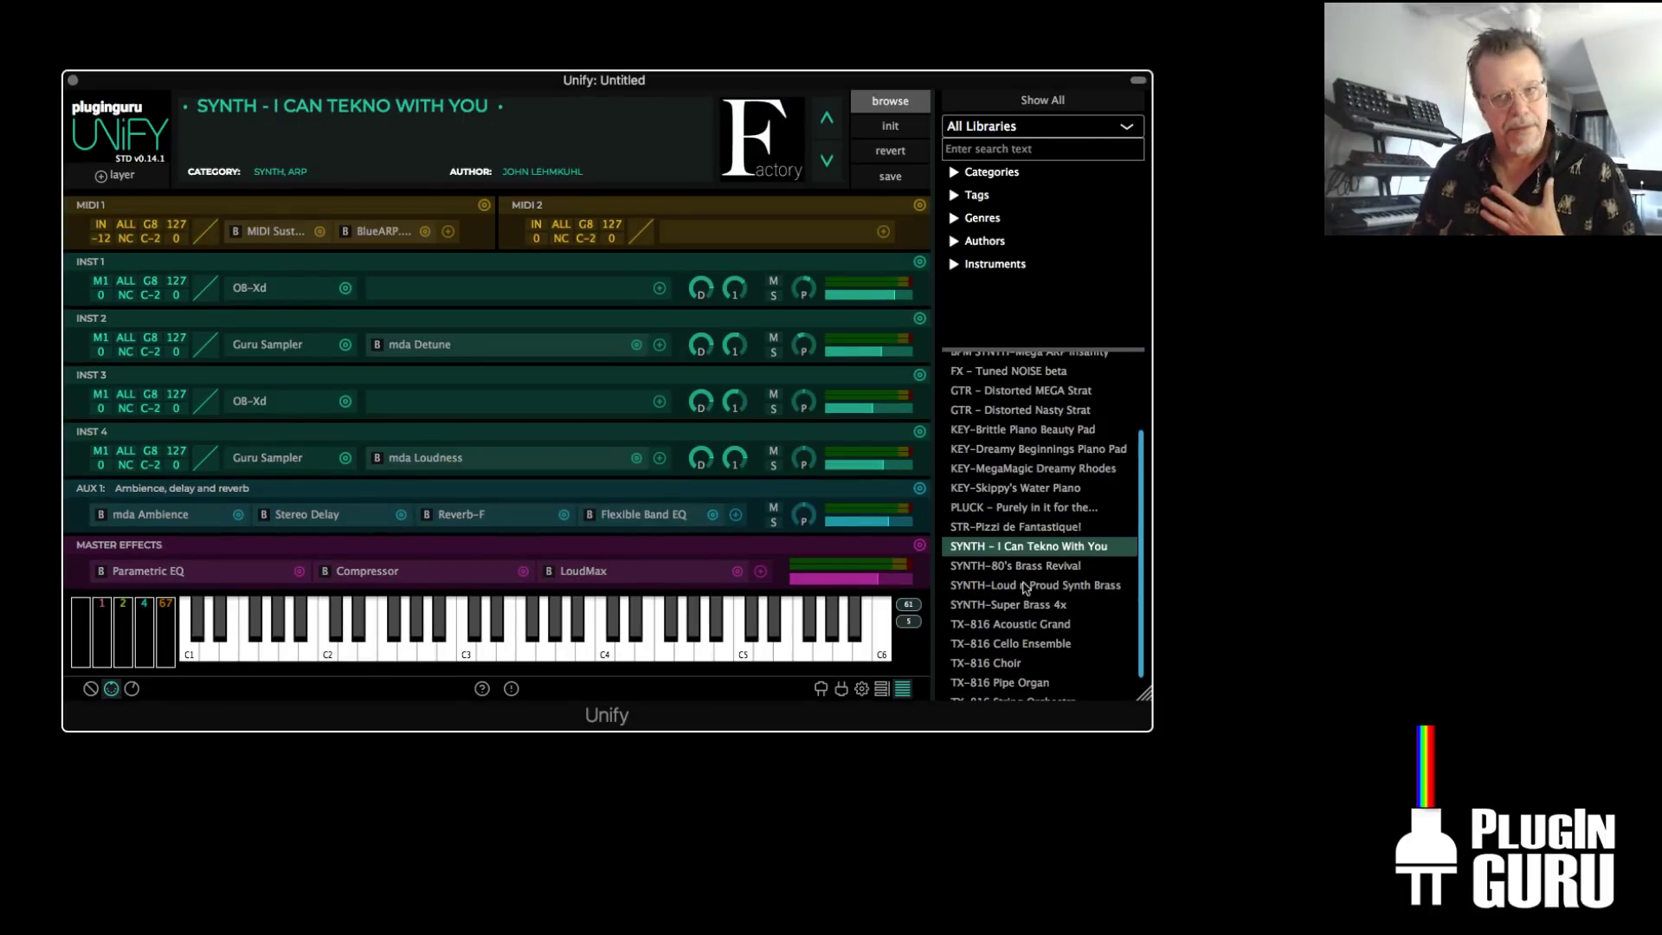
{"action": "scroll", "coordinate": [1024, 599], "scroll_direction": "up", "scroll_amount": 3}
{"action": "left_click", "coordinate": [1026, 384]}
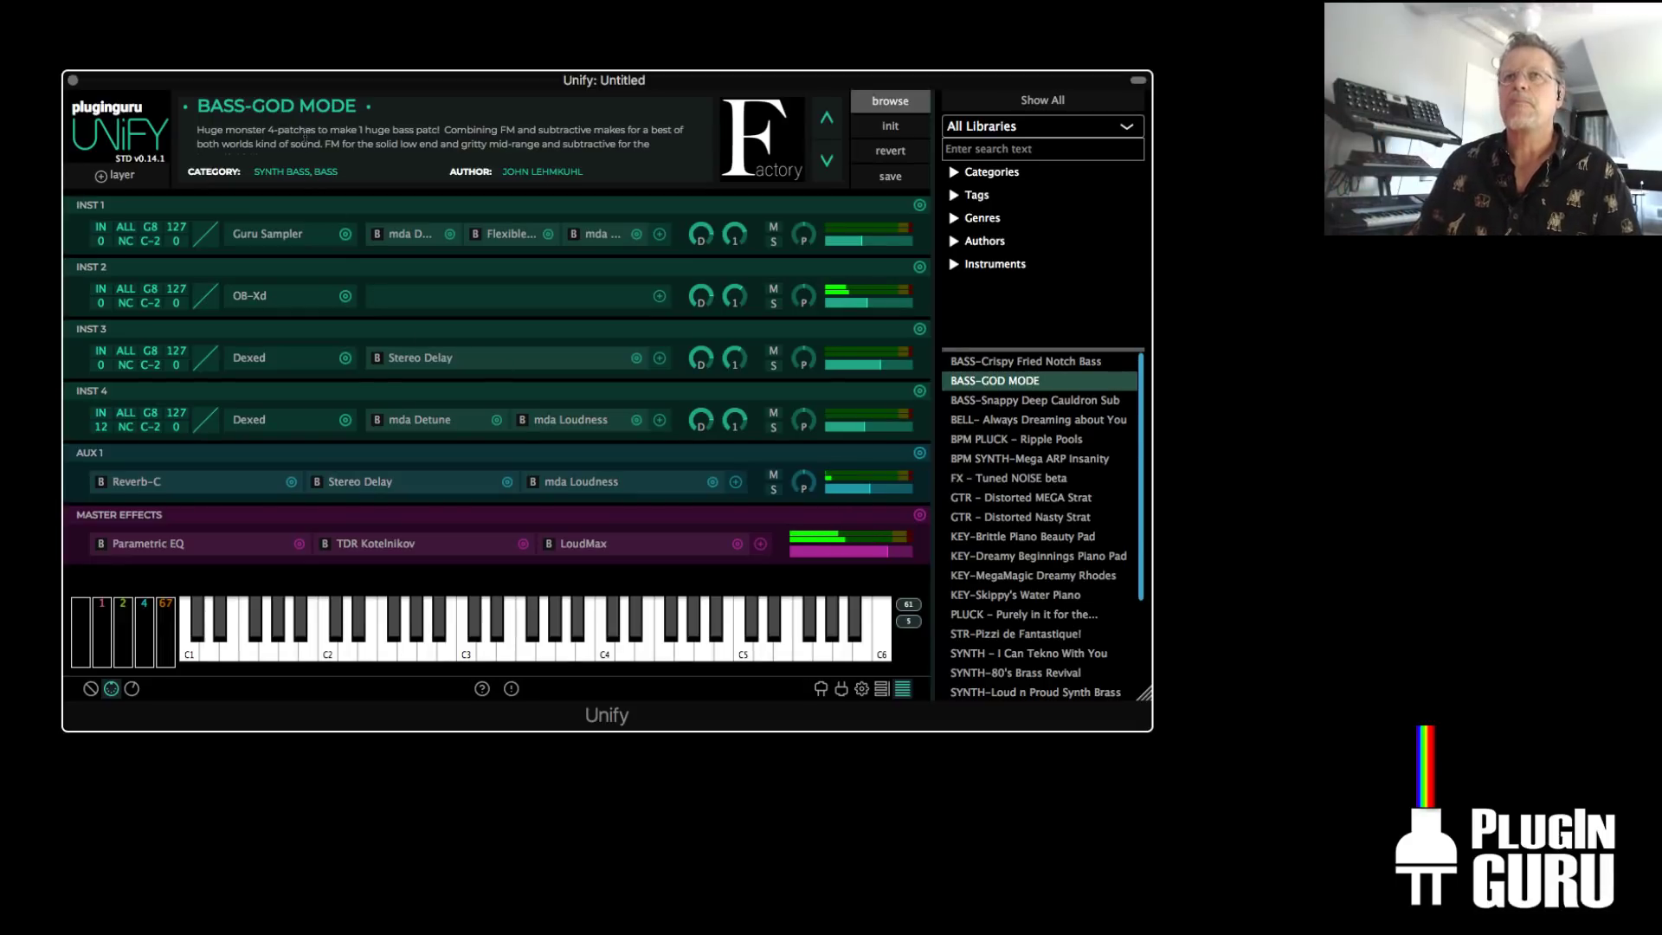
Reset to an empty initialized patch and replace INST 1's Sine Wave Synth with the Guru Sampler
{"action": "left_click", "coordinate": [890, 126]}
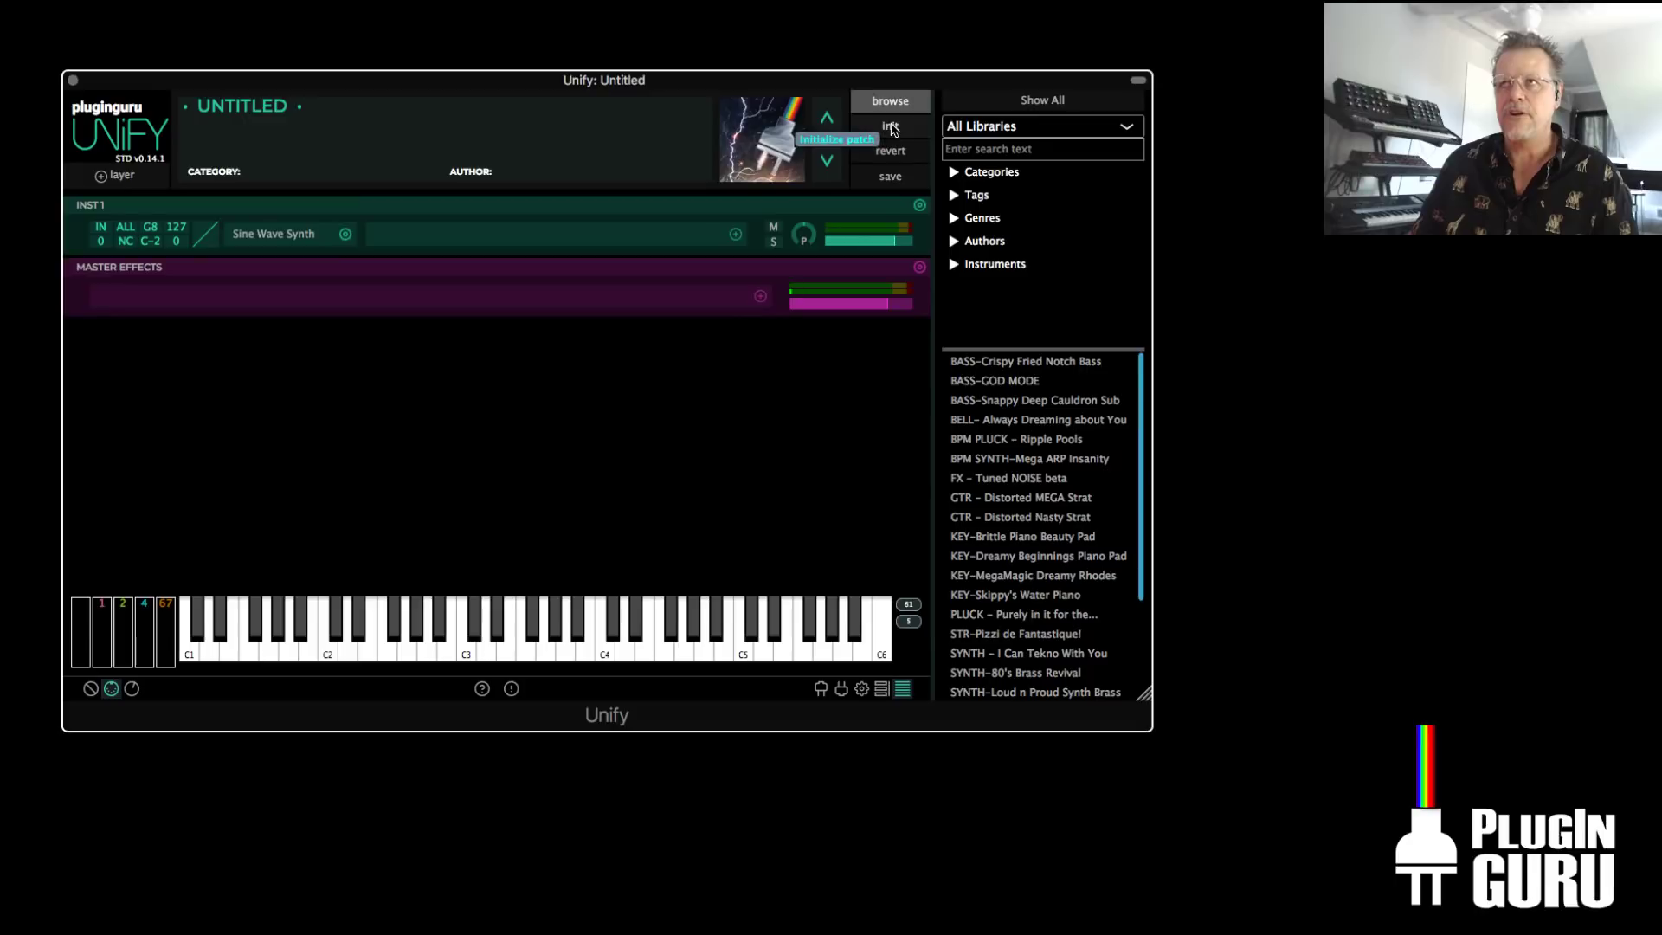
{"action": "left_click", "coordinate": [346, 235]}
{"action": "mouse_move", "coordinate": [391, 278]}
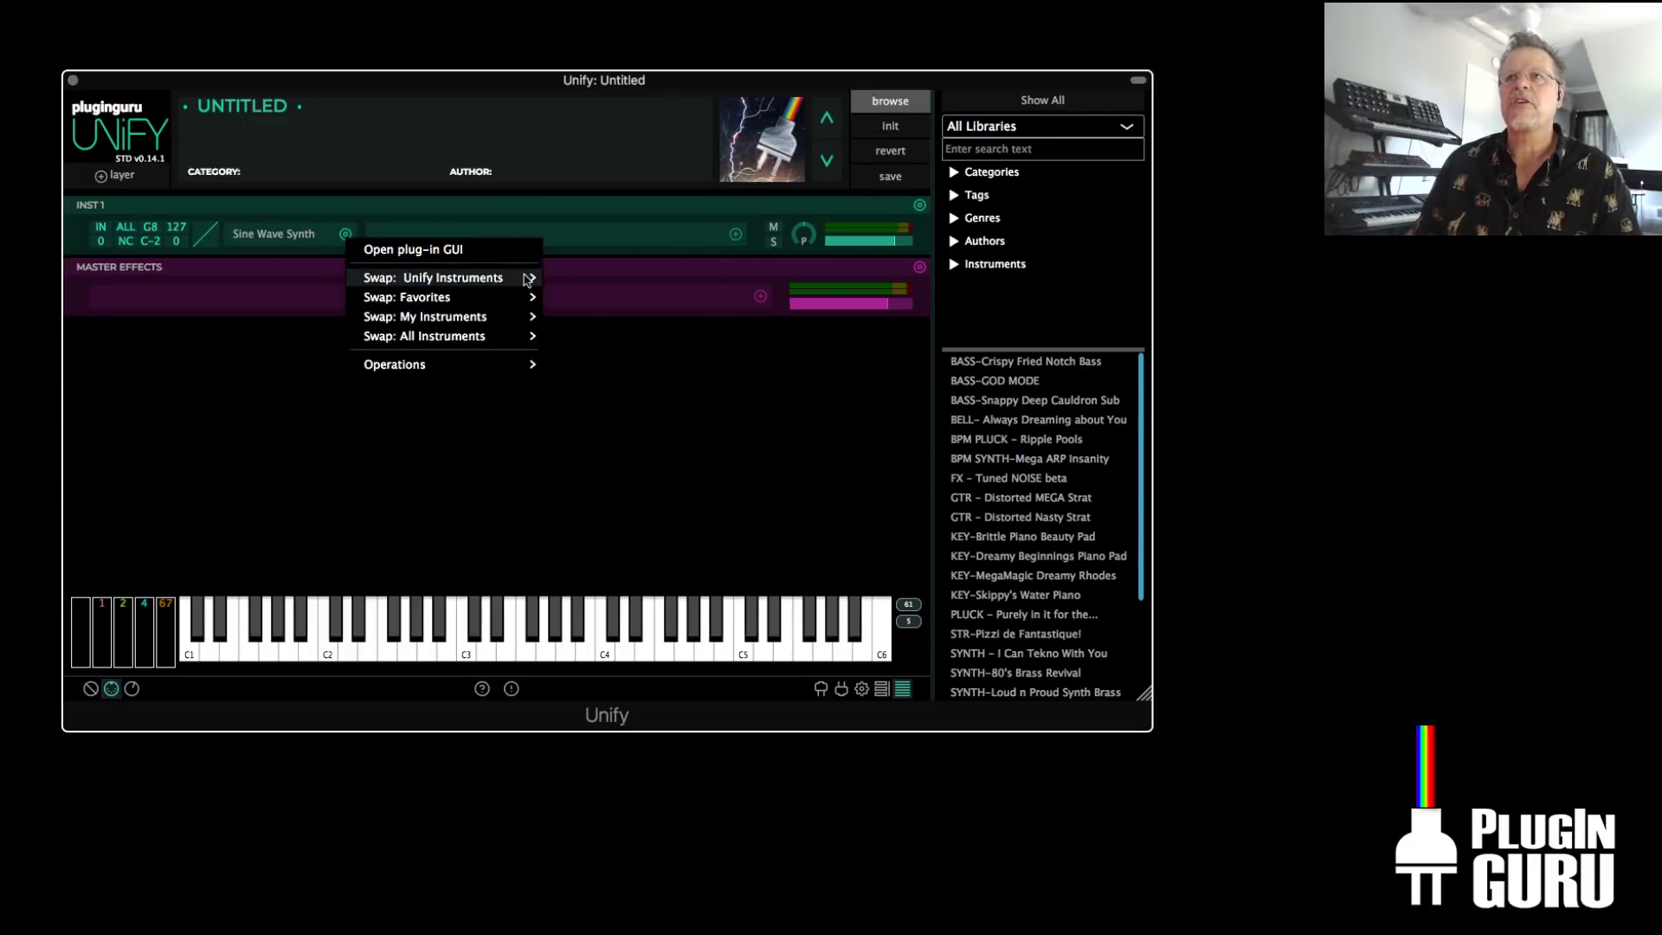
{"action": "left_click", "coordinate": [612, 301]}
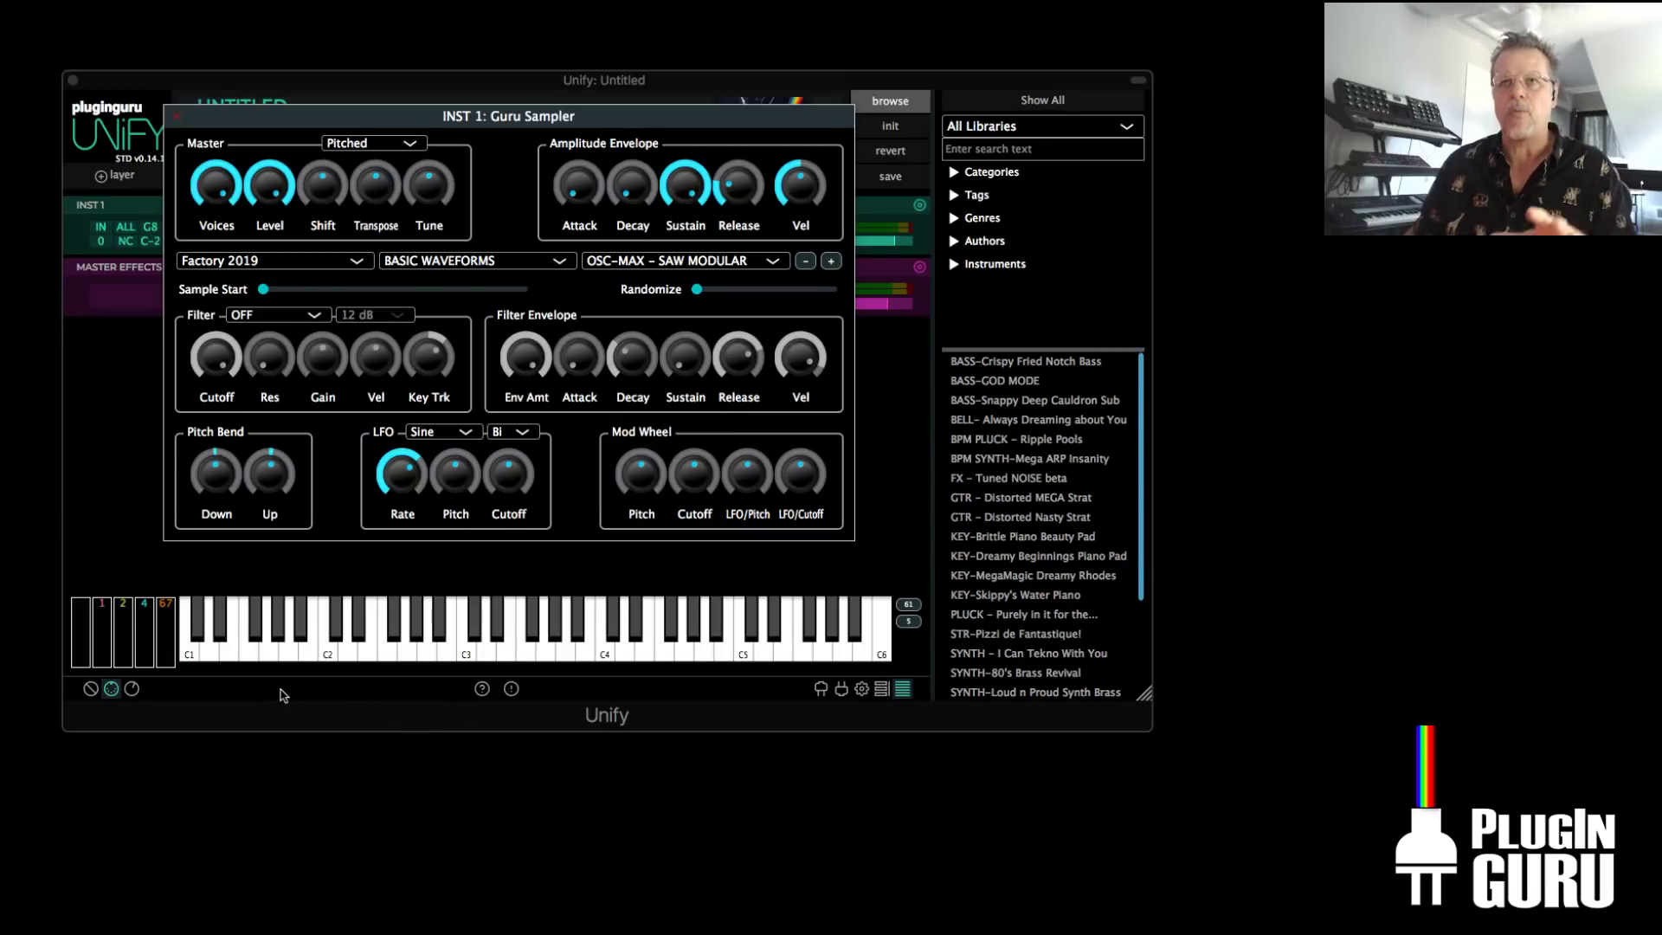
Close the Guru Sampler and load the factory patch BPM SYNTH-Mega ARP Insanity
{"action": "left_click_drag", "start_coordinate": [569, 128], "coordinate": [506, 132]}
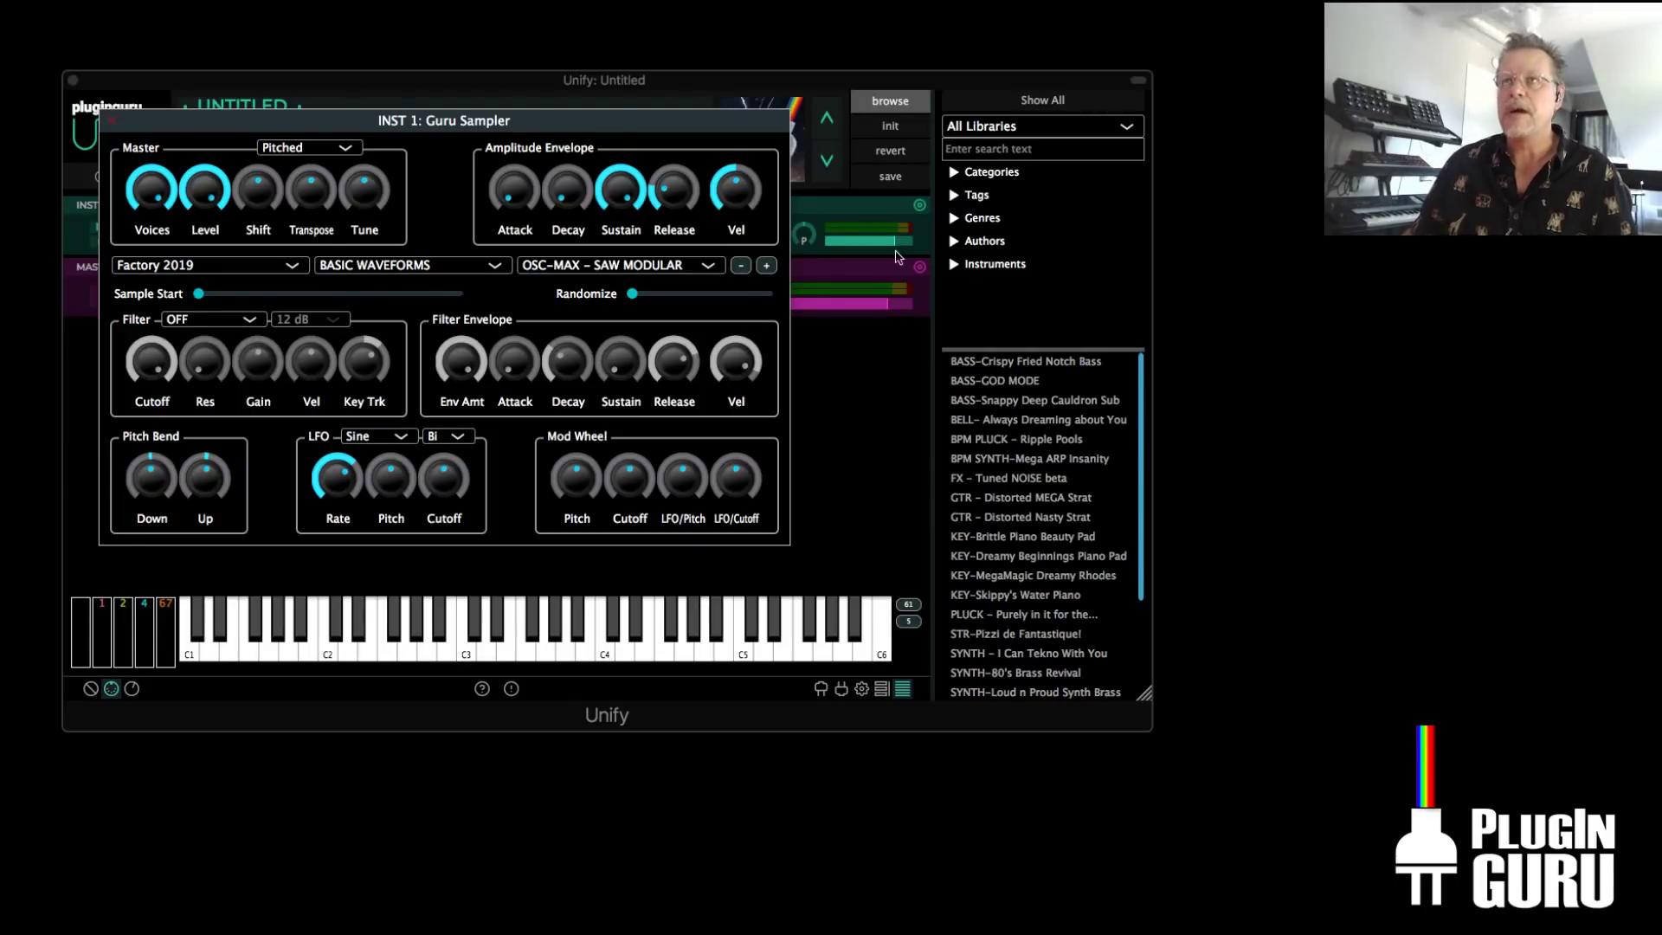
{"action": "mouse_move", "coordinate": [535, 231]}
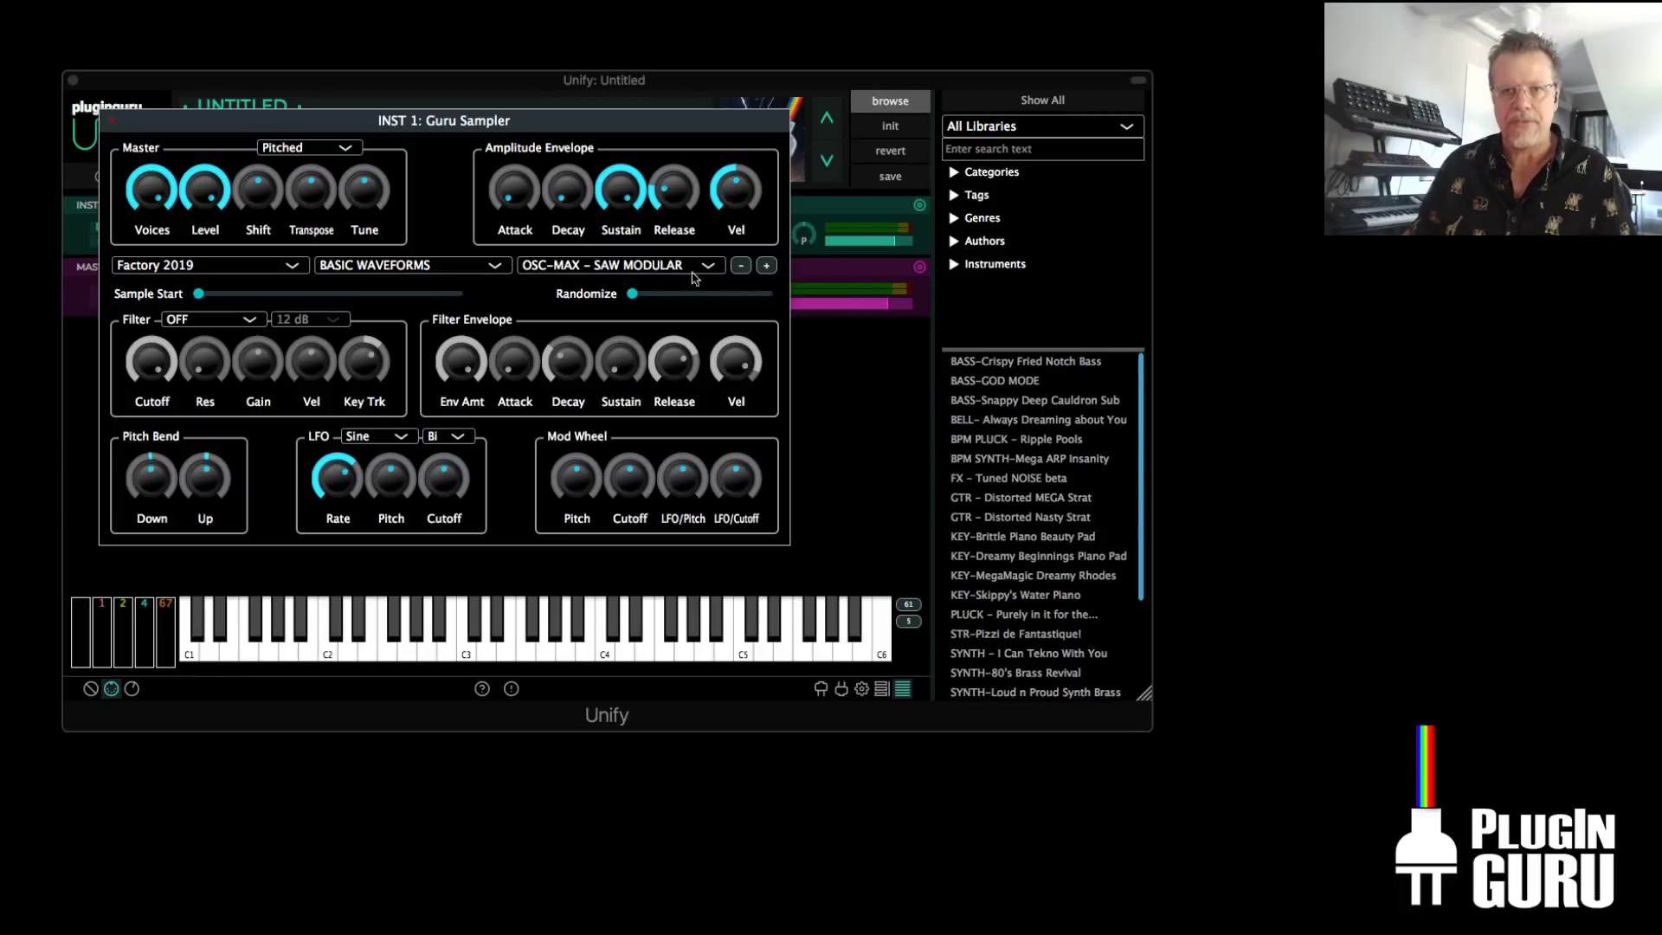
{"action": "mouse_move", "coordinate": [737, 350]}
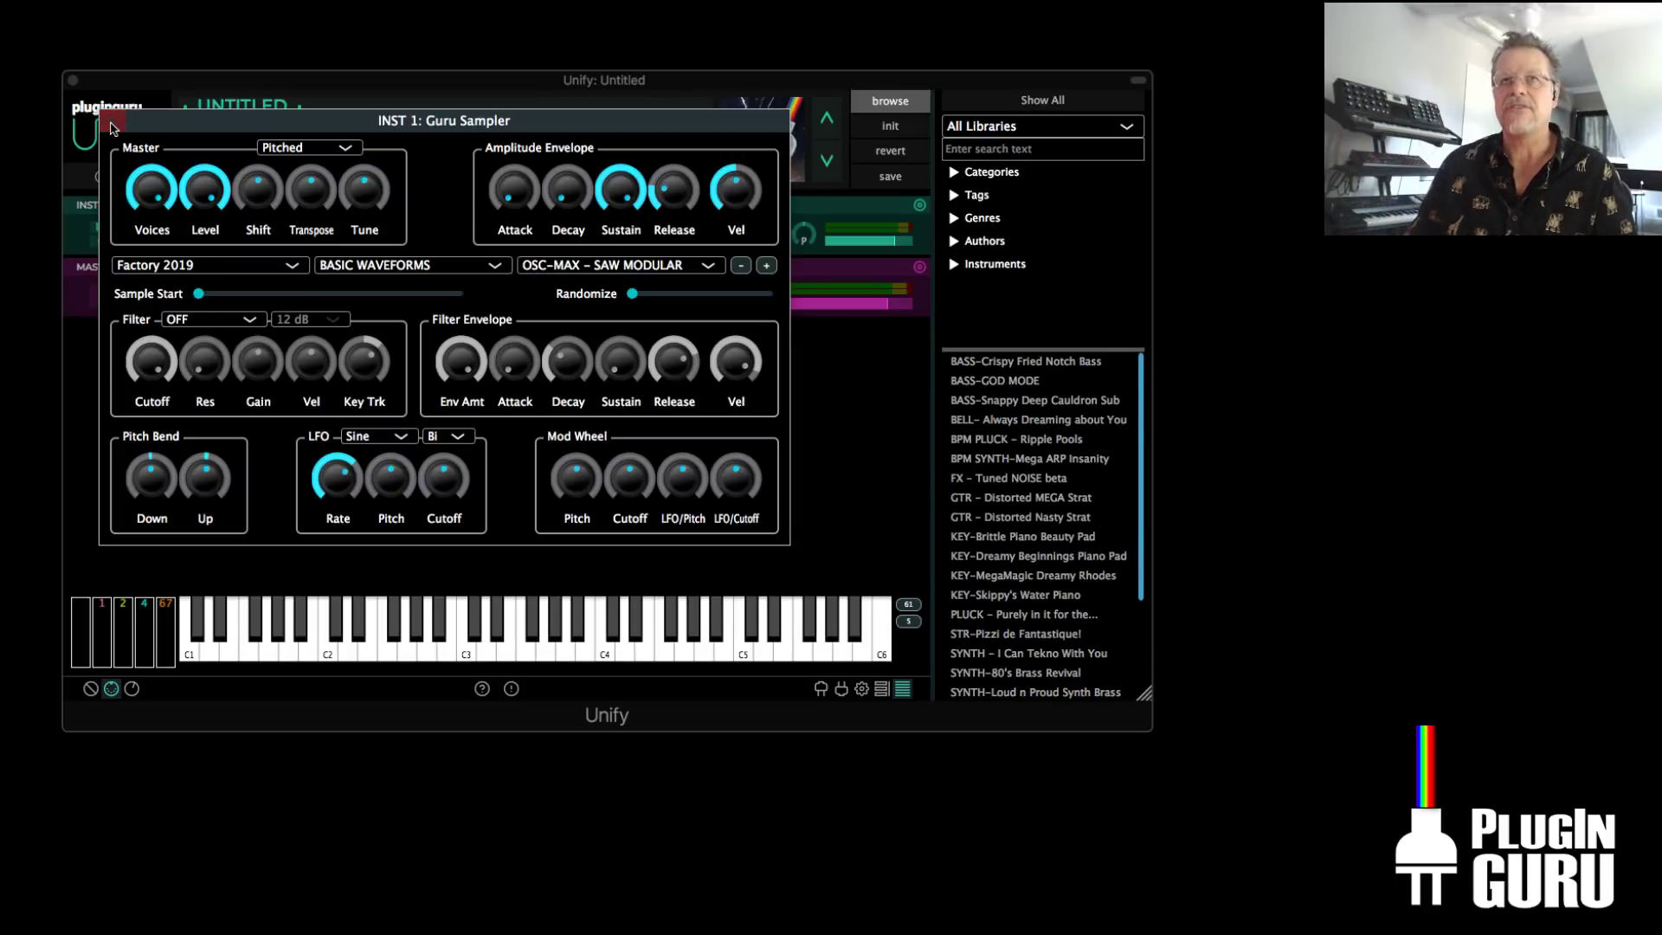
{"action": "left_click", "coordinate": [111, 128]}
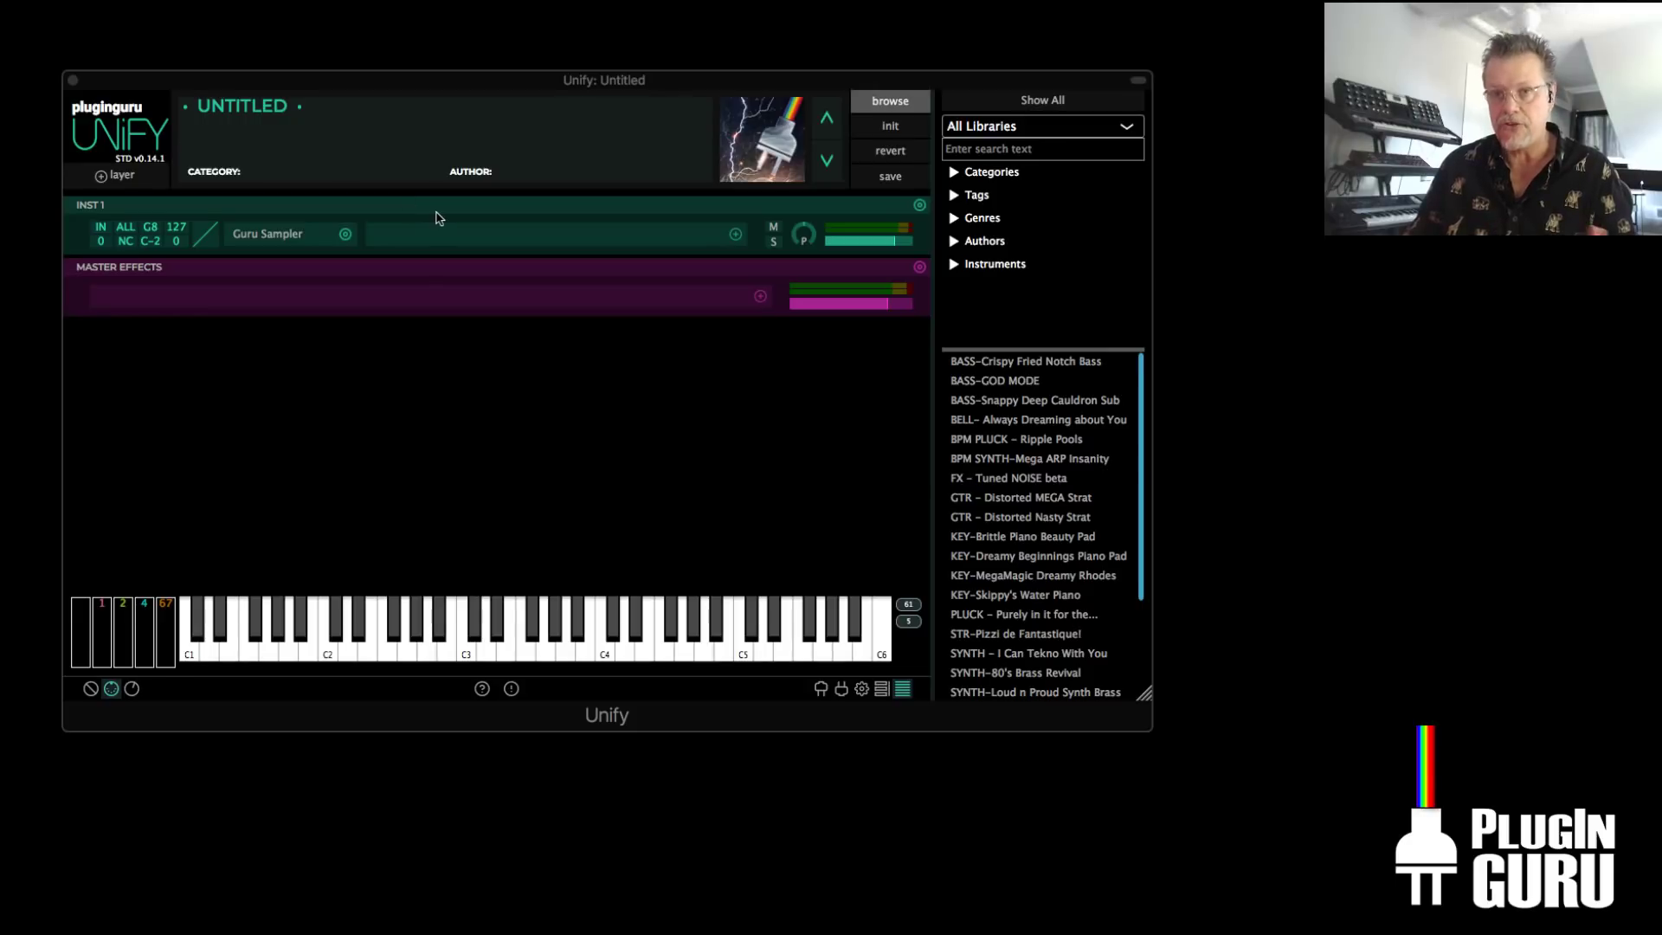
{"action": "left_click", "coordinate": [1028, 458]}
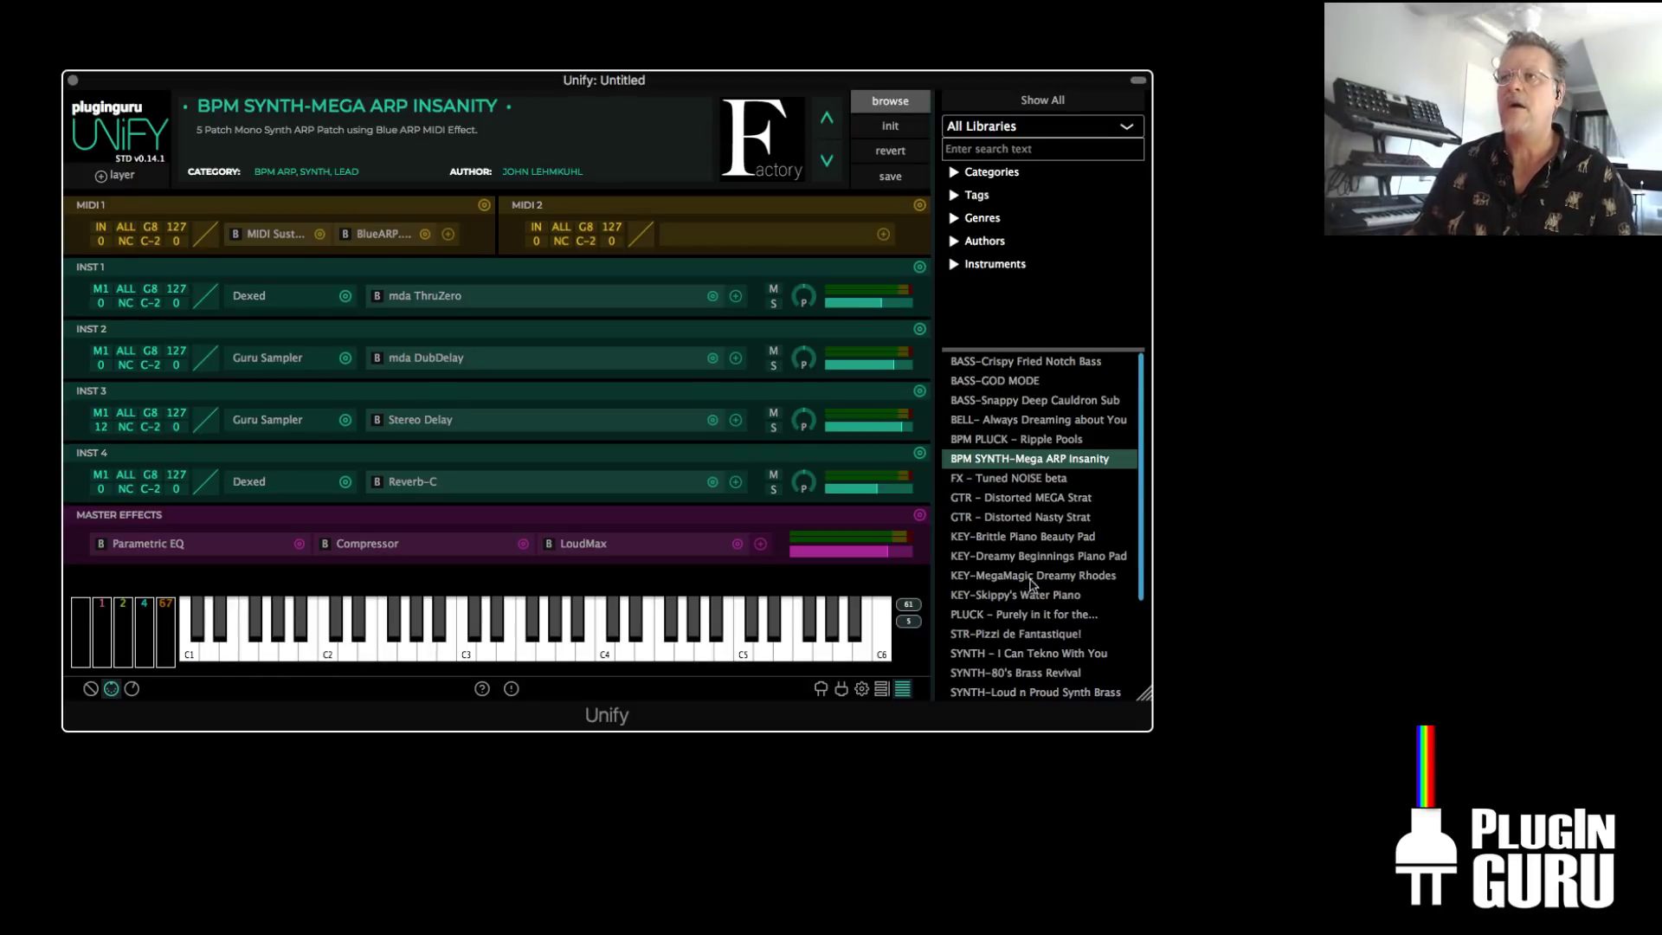
Load the patch "PLUCK - Purely in it for the..." and view the Guru Sampler settings of INST 1
{"action": "left_click", "coordinate": [1022, 616]}
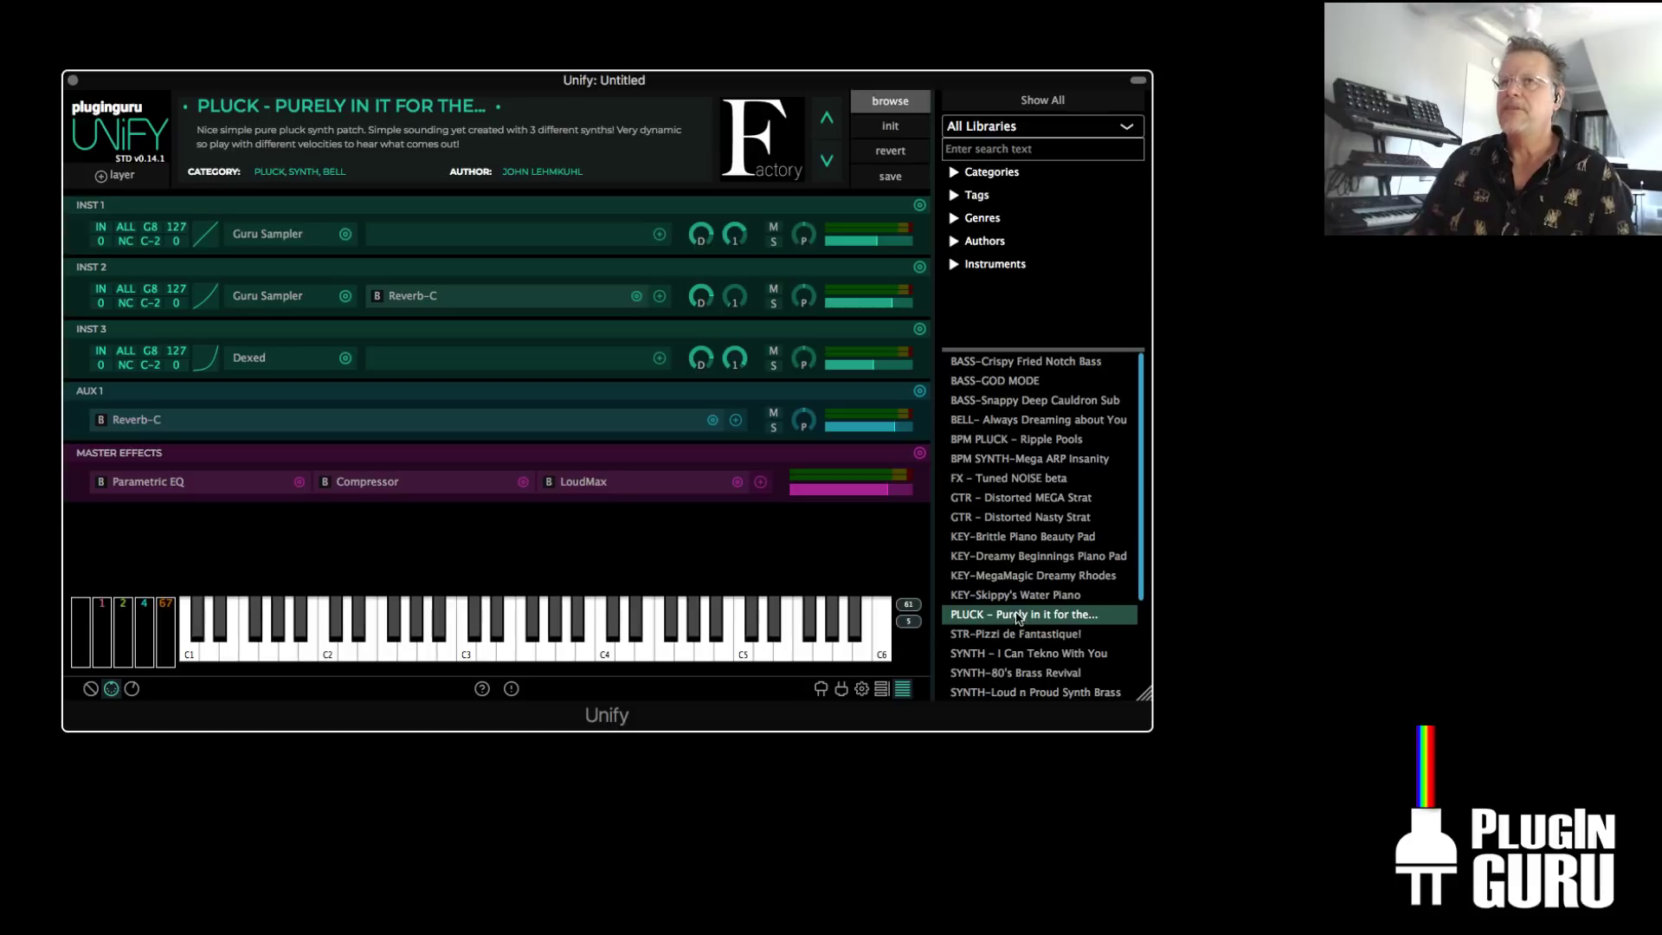
{"action": "left_click", "coordinate": [272, 236]}
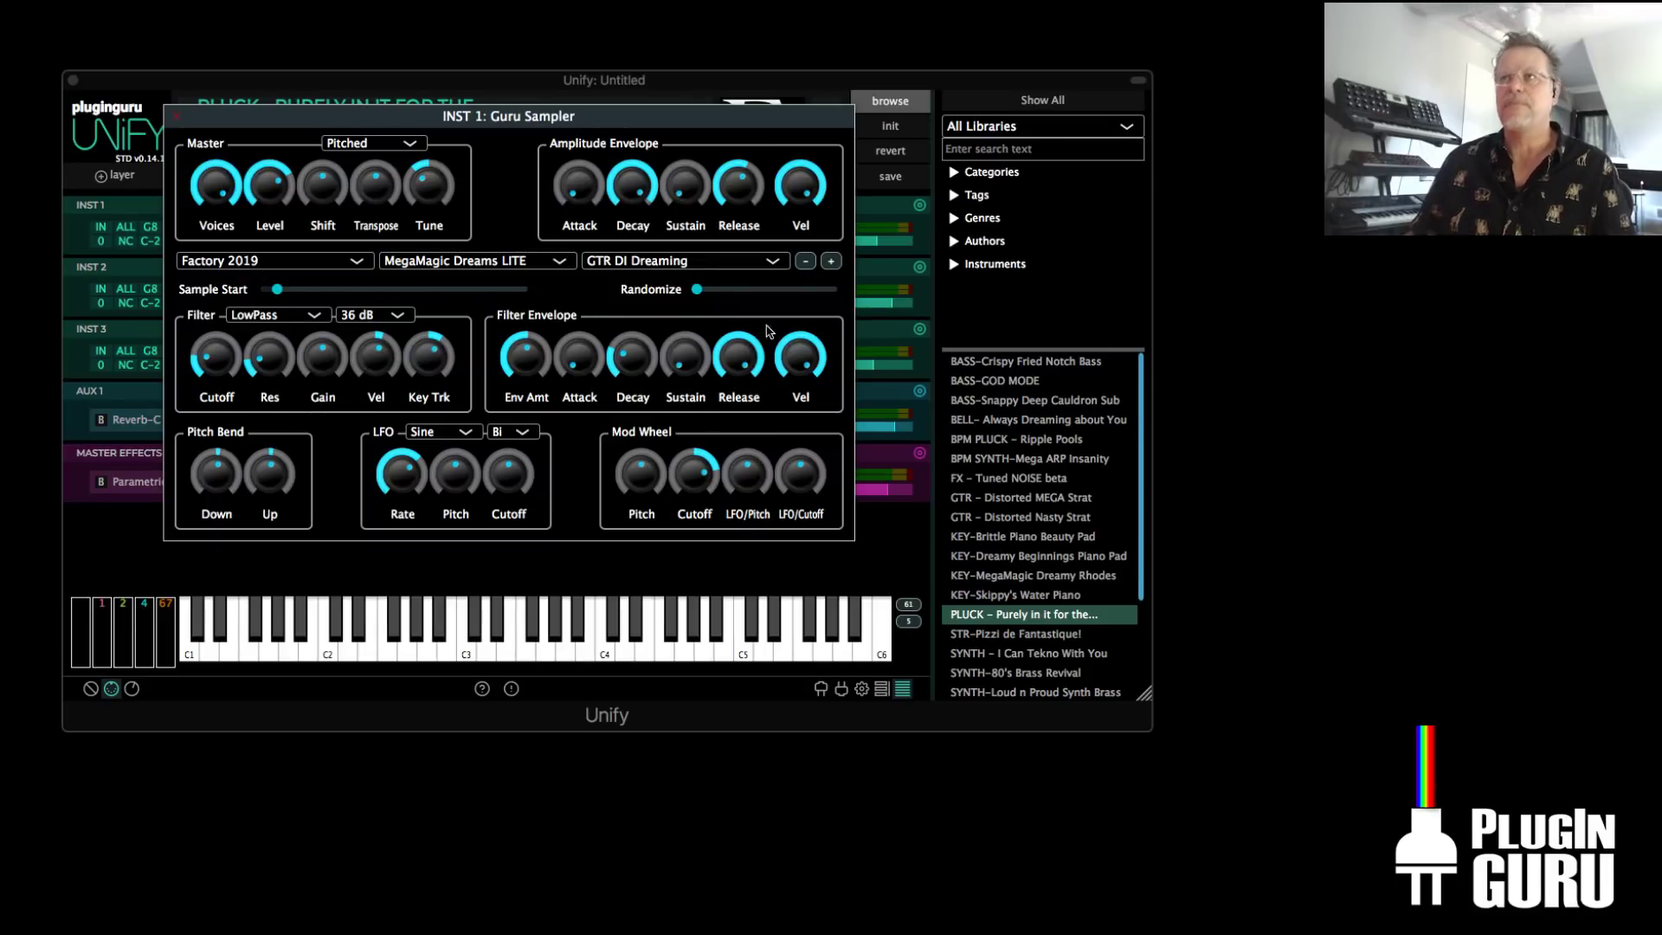
{"action": "left_click", "coordinate": [181, 116]}
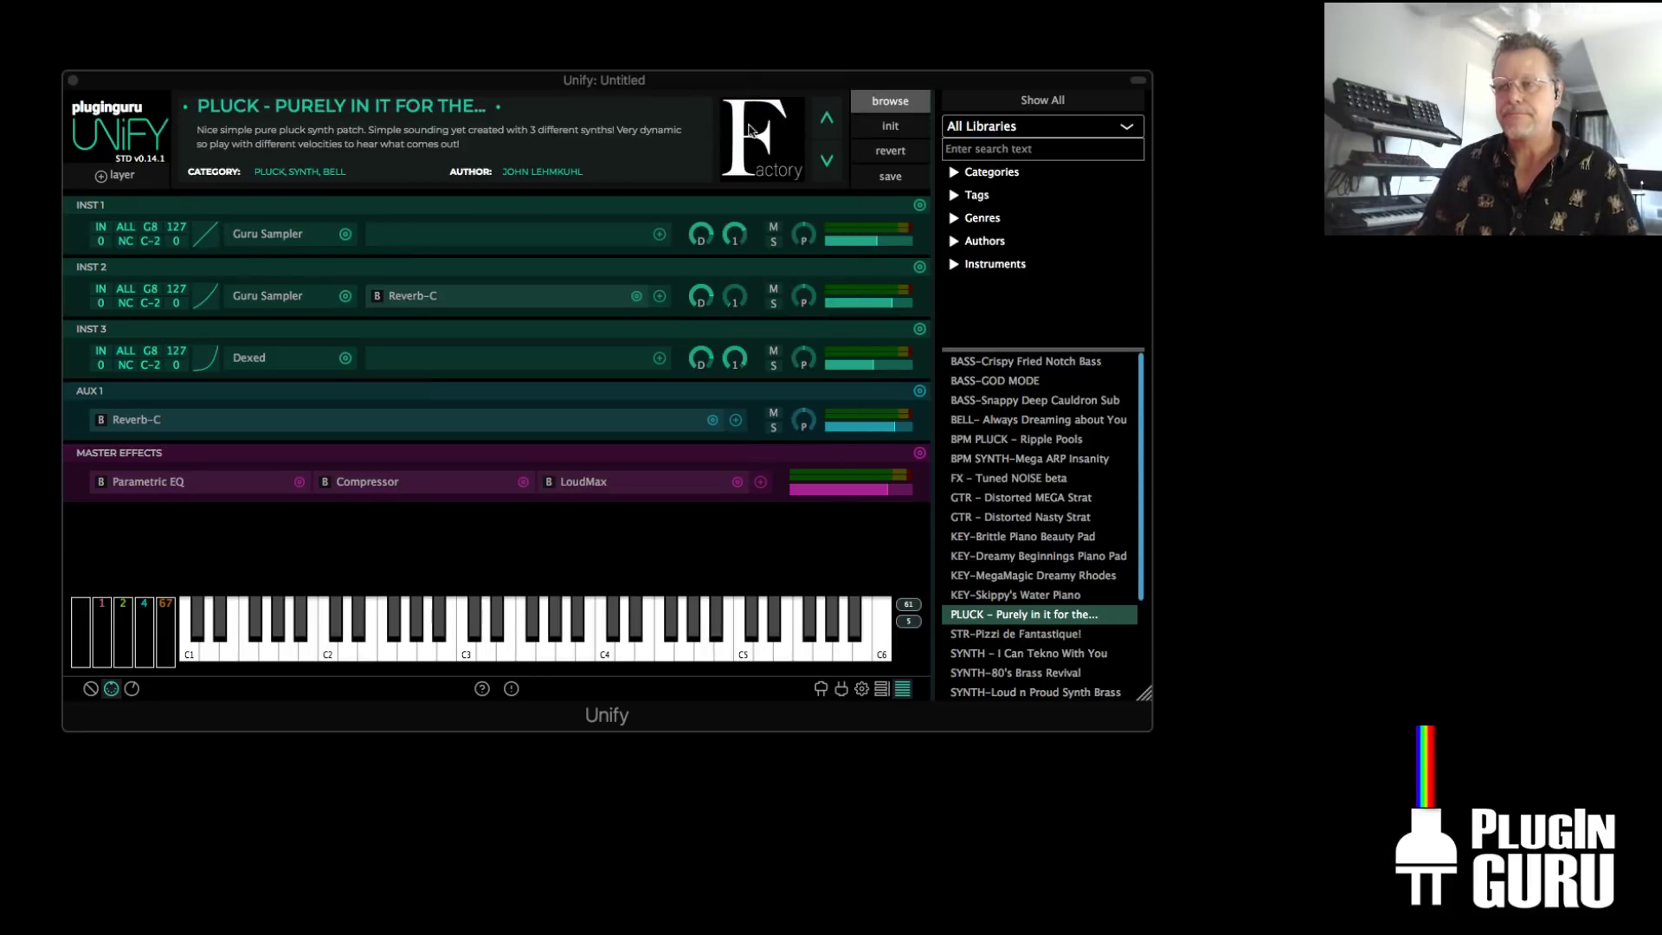
View the list of installed plug-ins and its available scan and removal operations, then close the list
{"action": "left_click", "coordinate": [841, 689]}
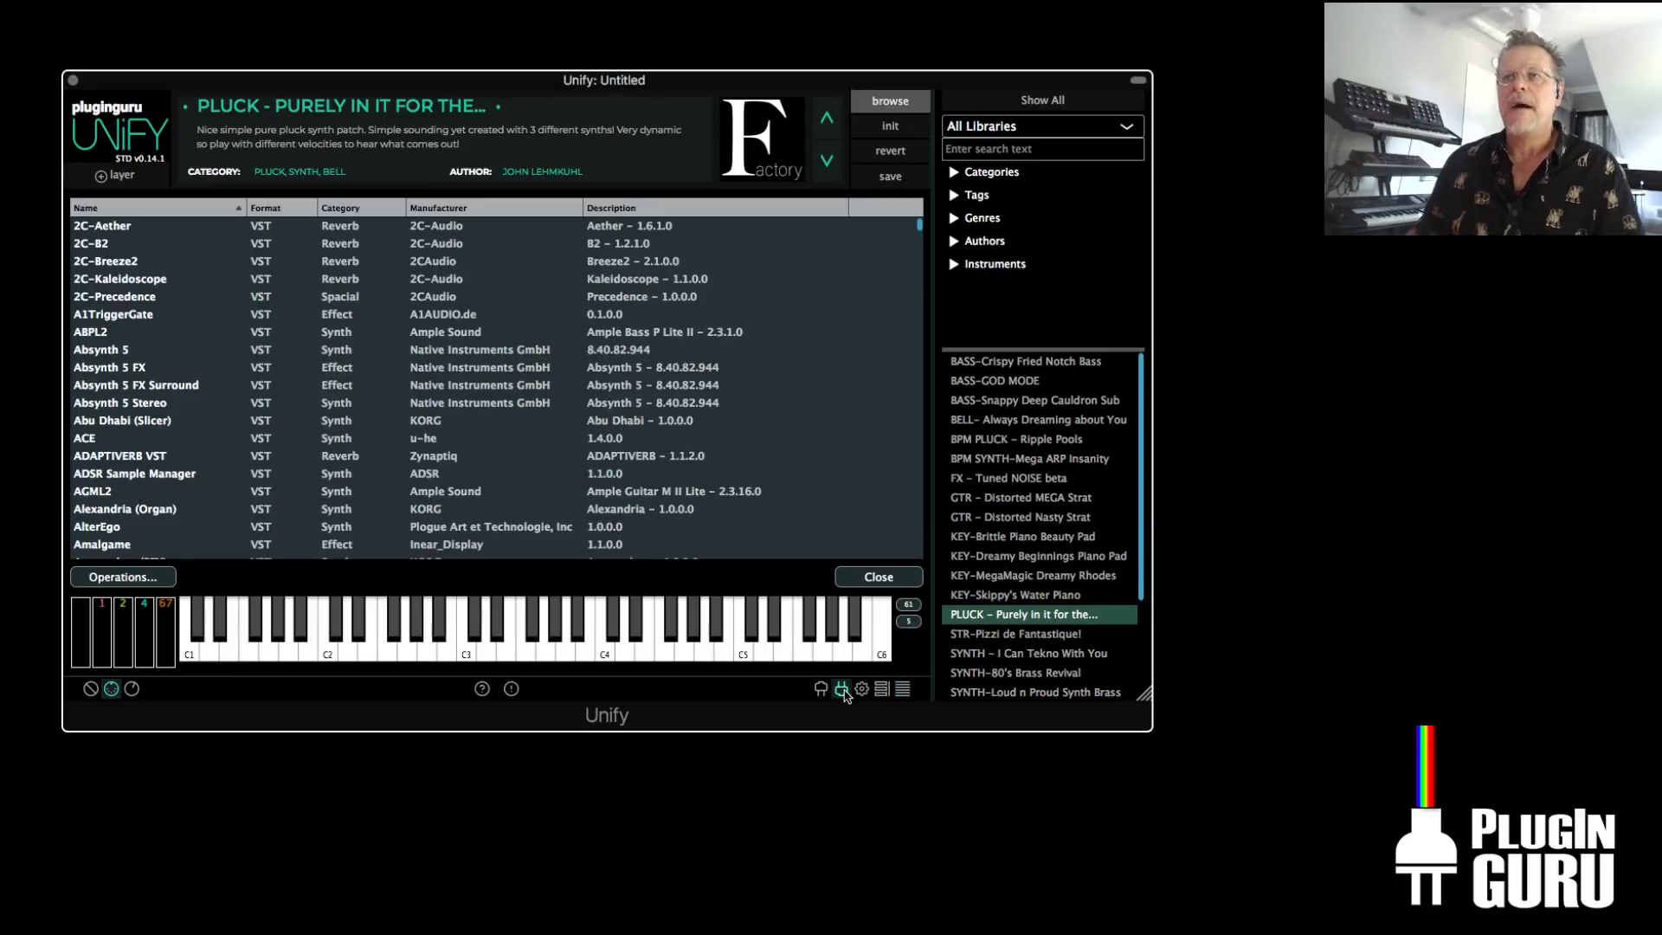
{"action": "left_click", "coordinate": [128, 578]}
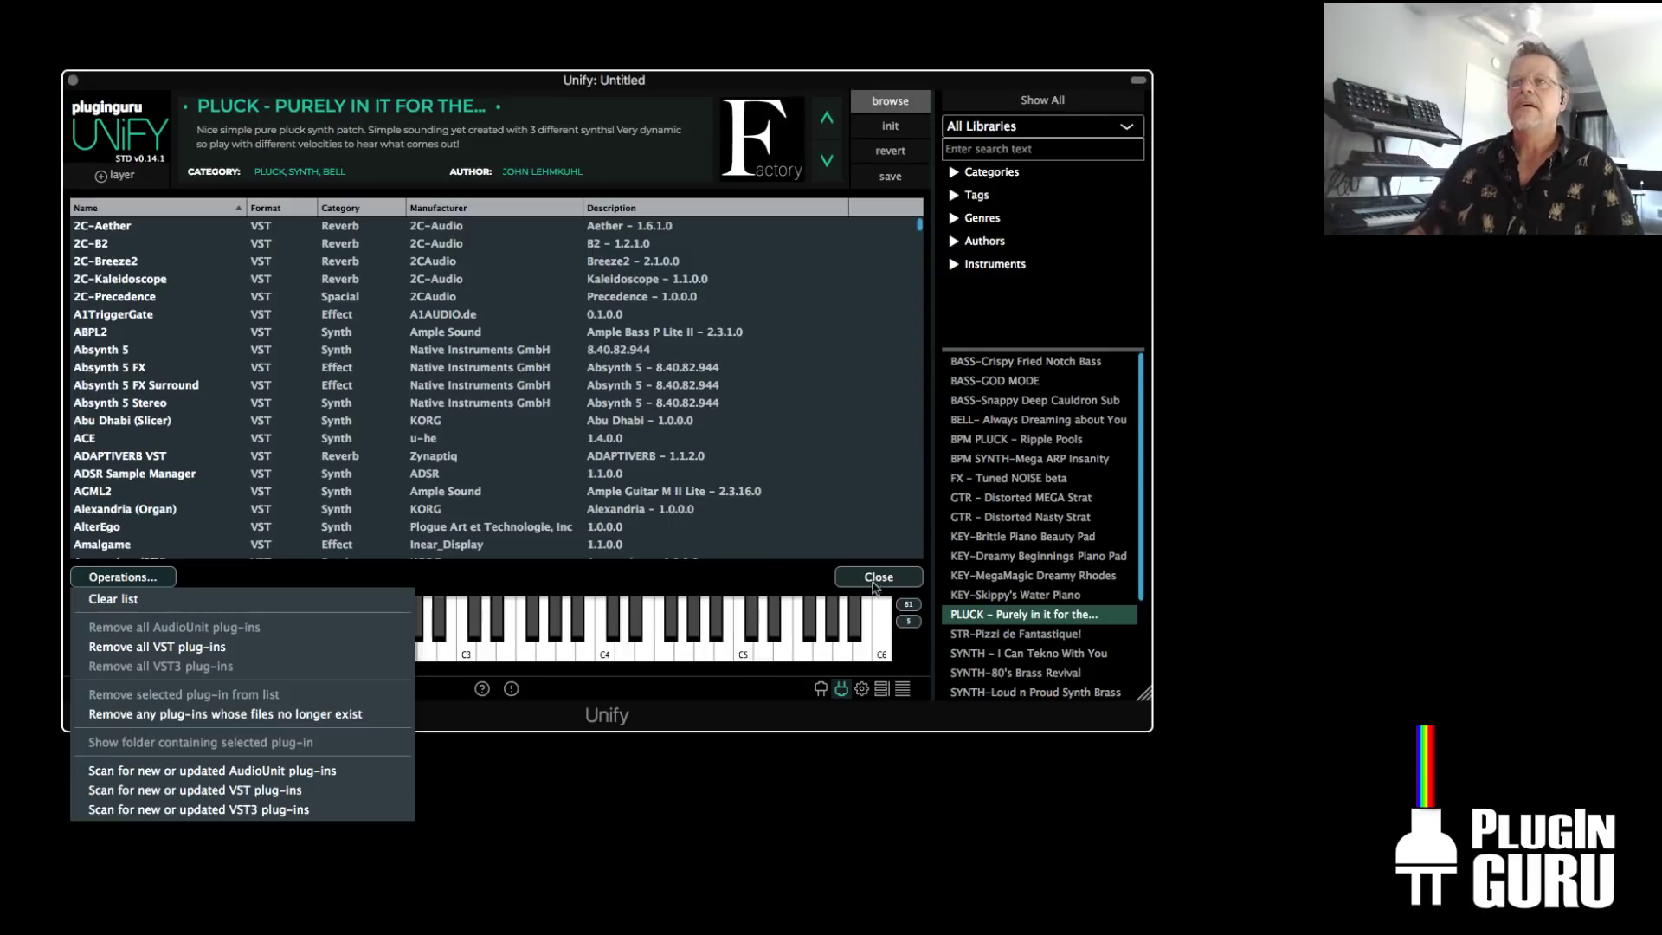
{"action": "left_click", "coordinate": [752, 585]}
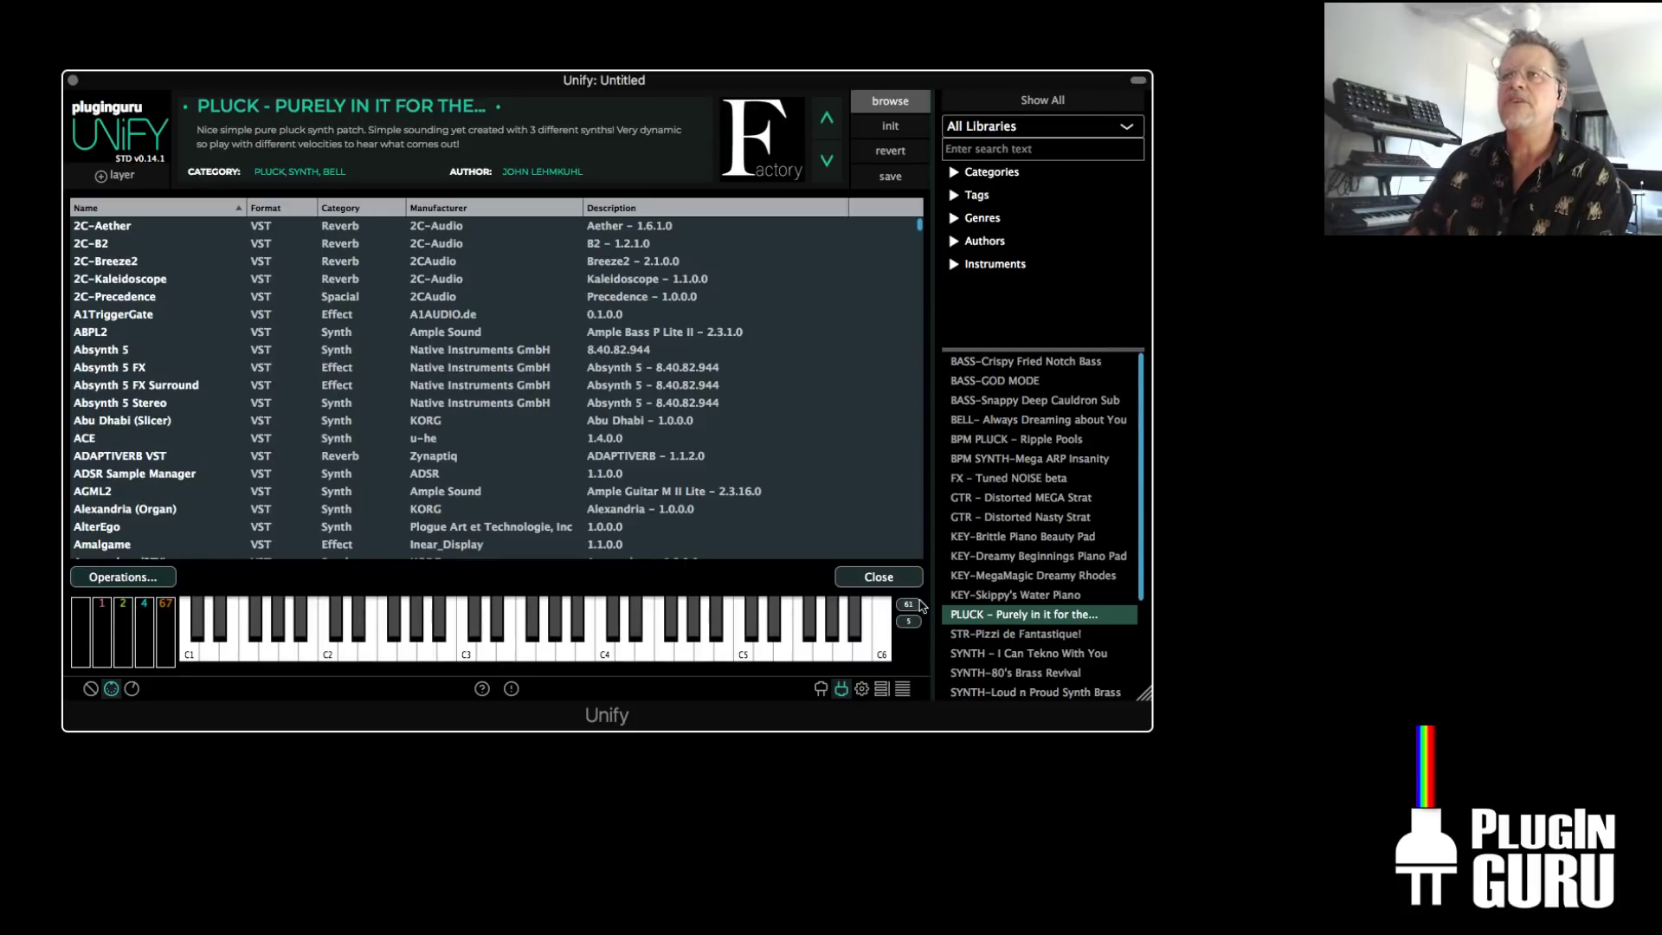
{"action": "left_click", "coordinate": [878, 578]}
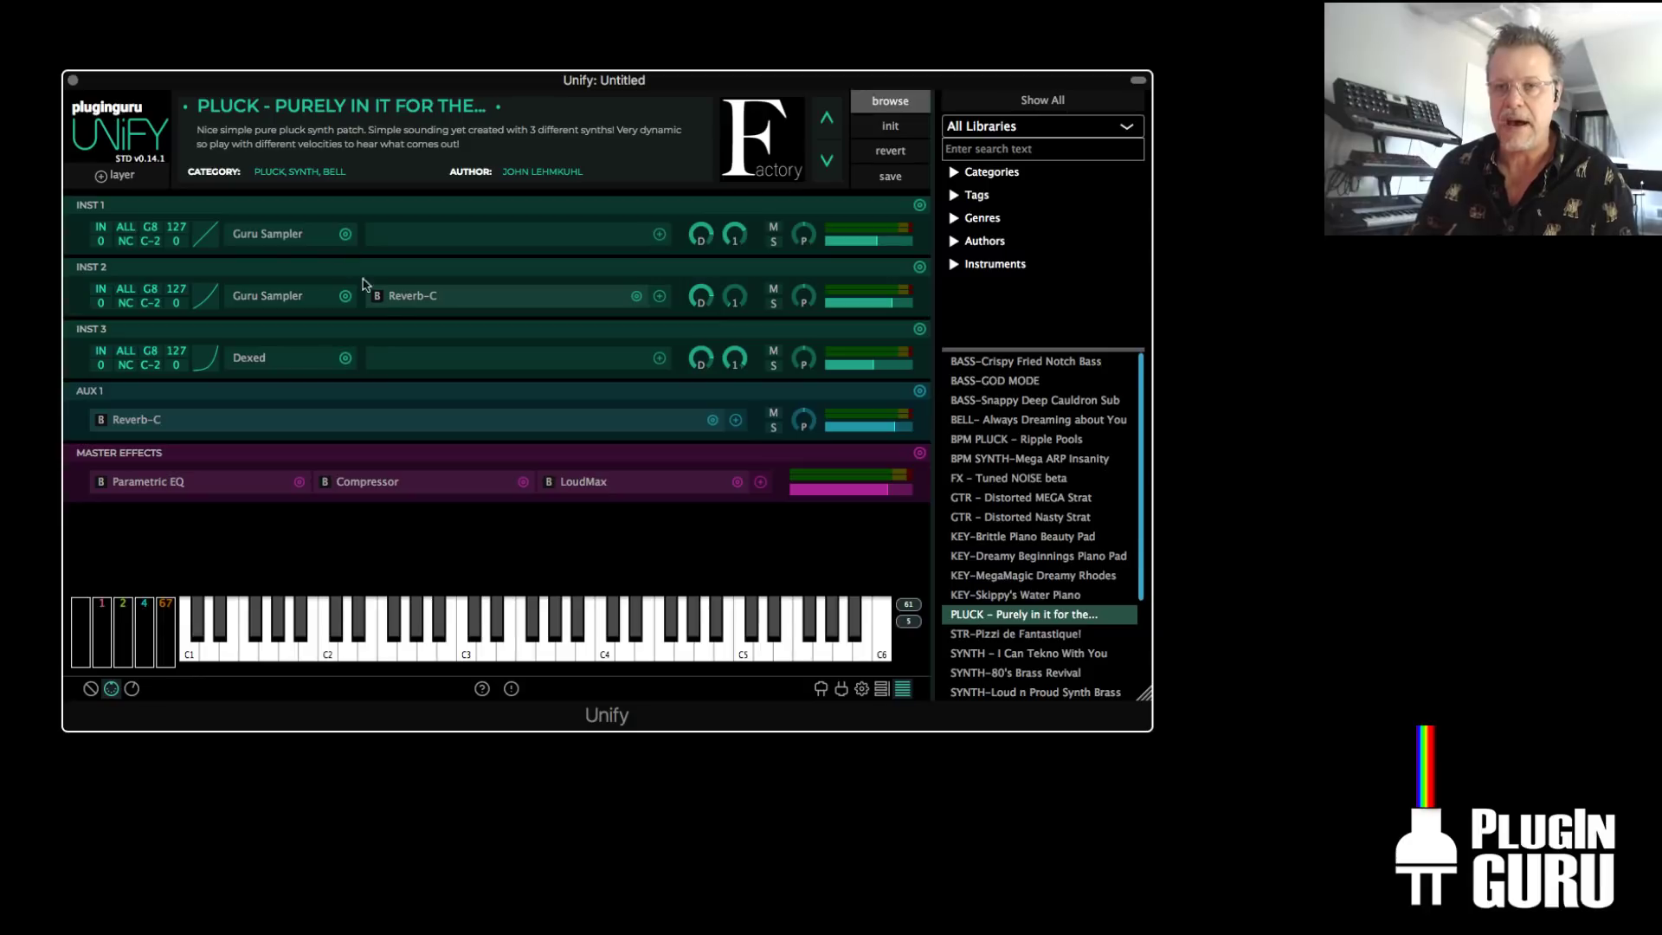
Add ValhallaDelay.component from the Finder's Components folder to the plug-in list, and close the Finder window
{"action": "left_click", "coordinate": [840, 689]}
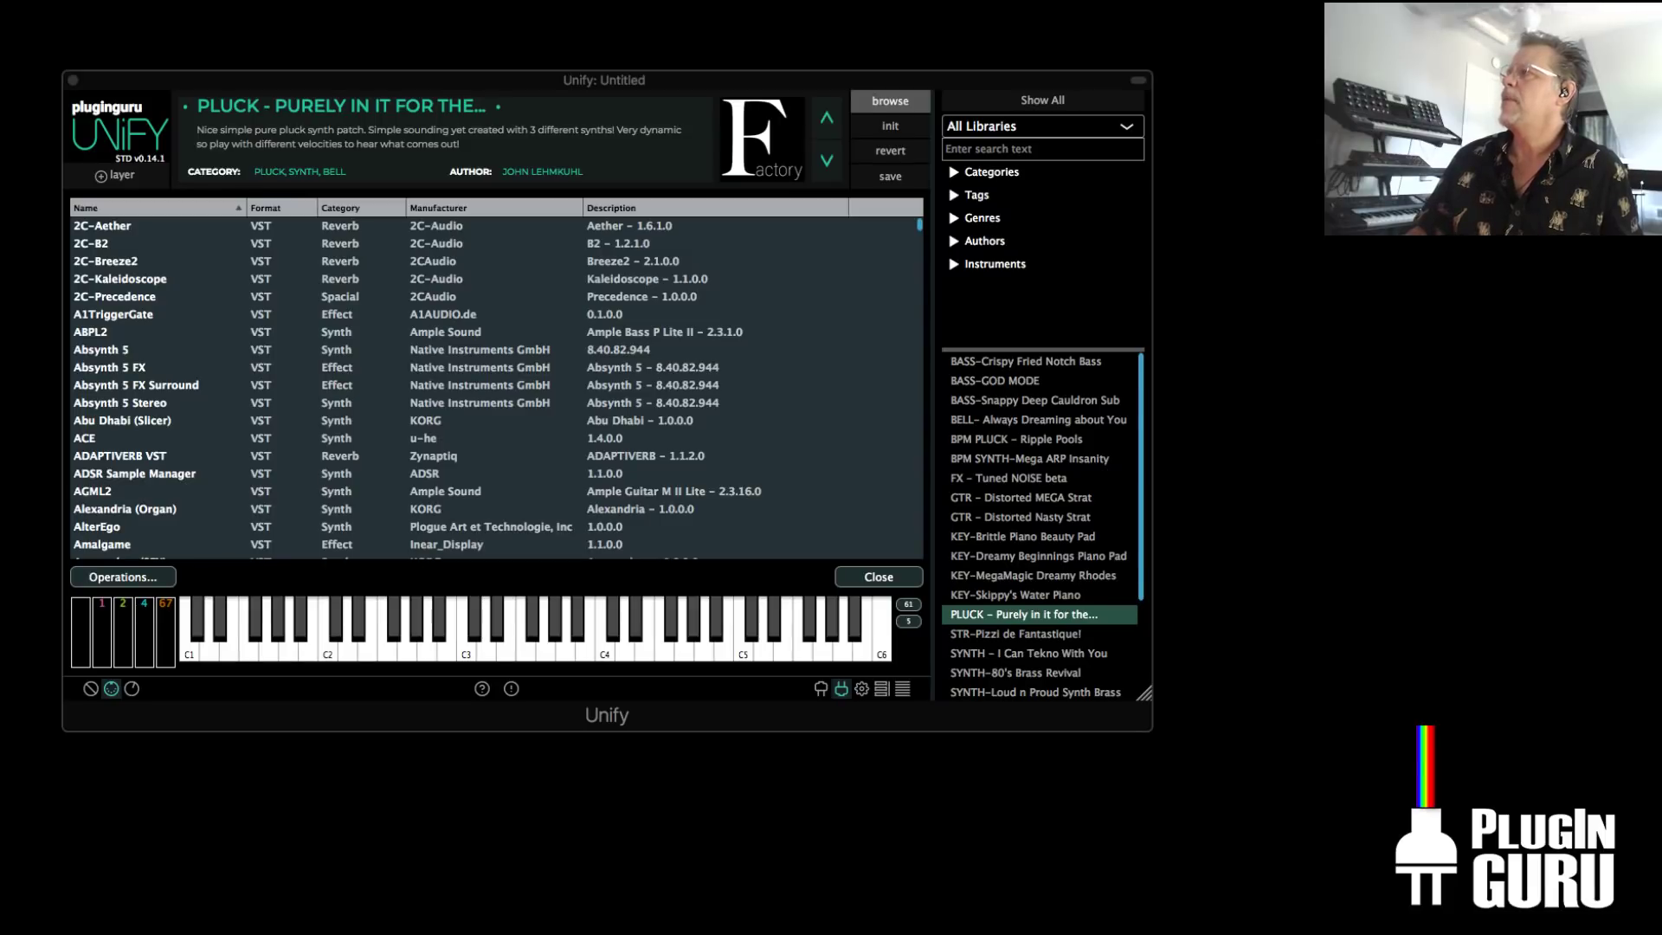
{"action": "left_click_drag", "start_coordinate": [1272, 230], "coordinate": [1277, 429]}
{"action": "scroll", "coordinate": [1141, 607], "scroll_direction": "down", "scroll_amount": 5}
{"action": "scroll", "coordinate": [1141, 606], "scroll_direction": "up", "scroll_amount": 6}
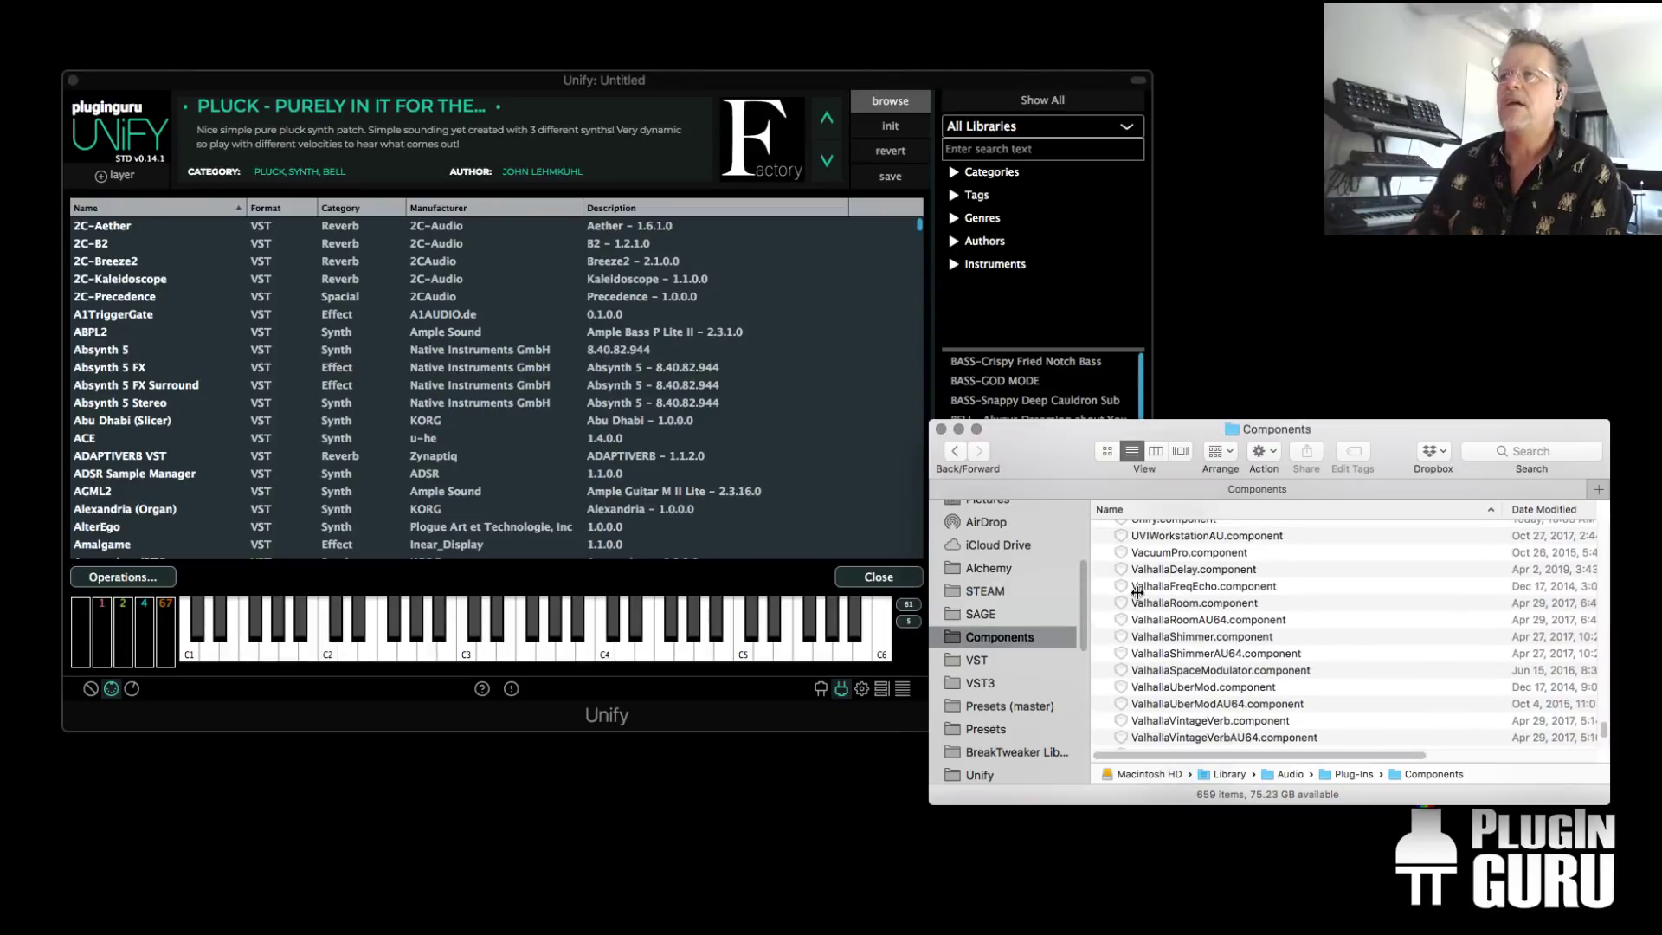
{"action": "left_click", "coordinate": [1132, 571]}
{"action": "left_click_drag", "start_coordinate": [1132, 581], "coordinate": [522, 452]}
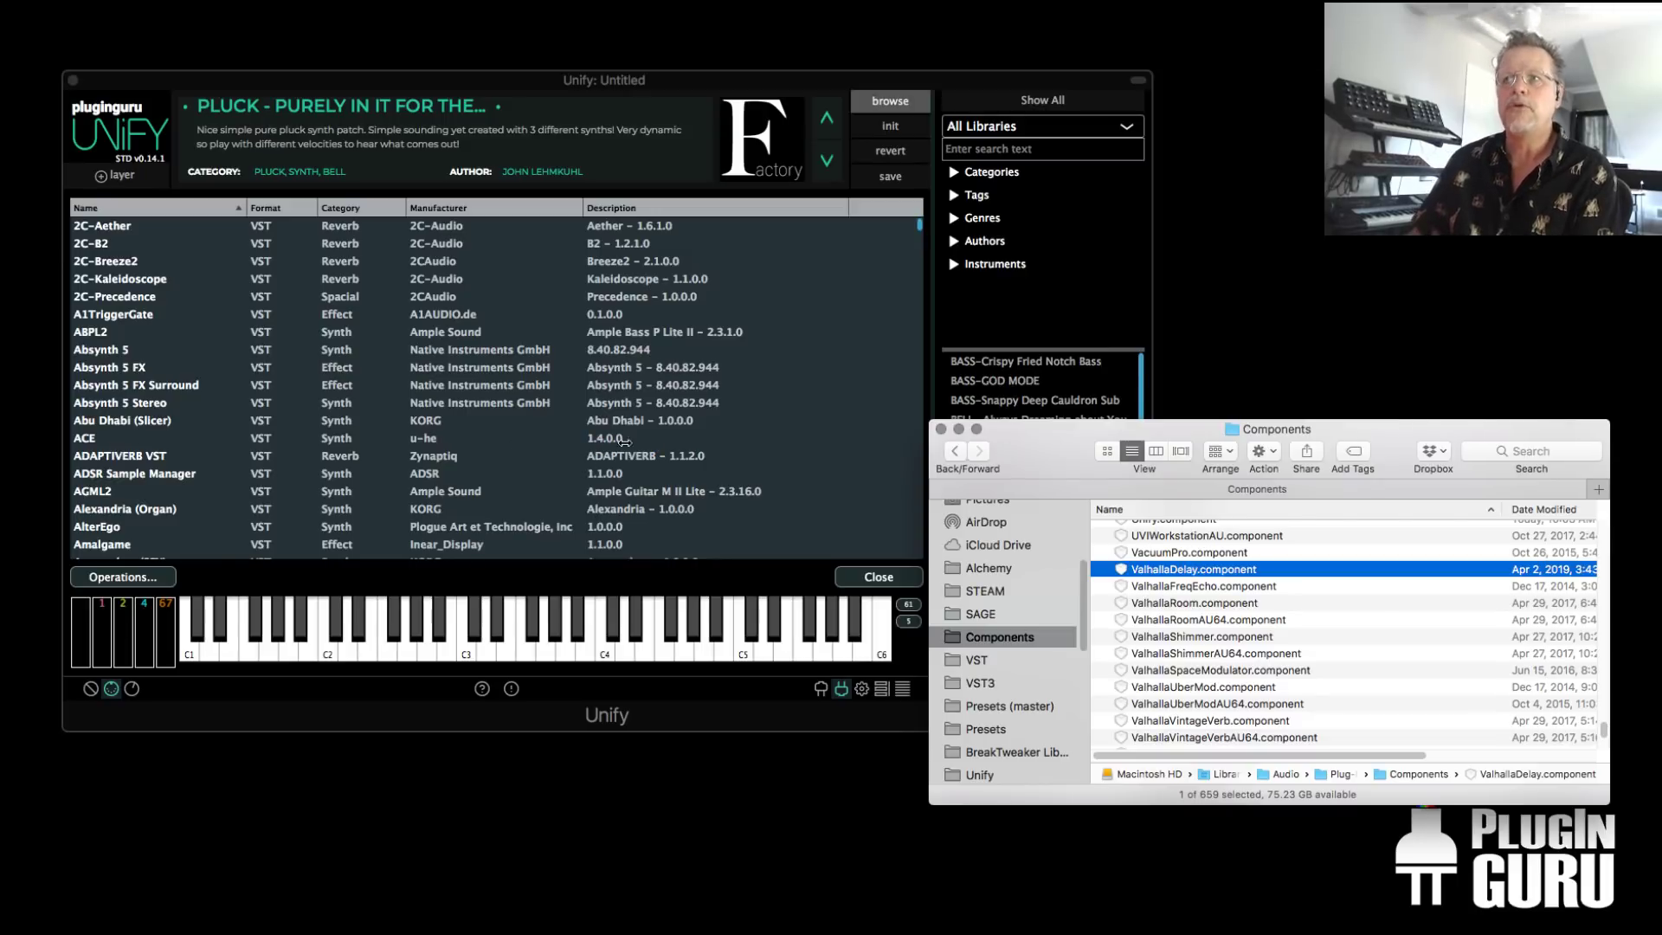
{"action": "left_click", "coordinate": [941, 429]}
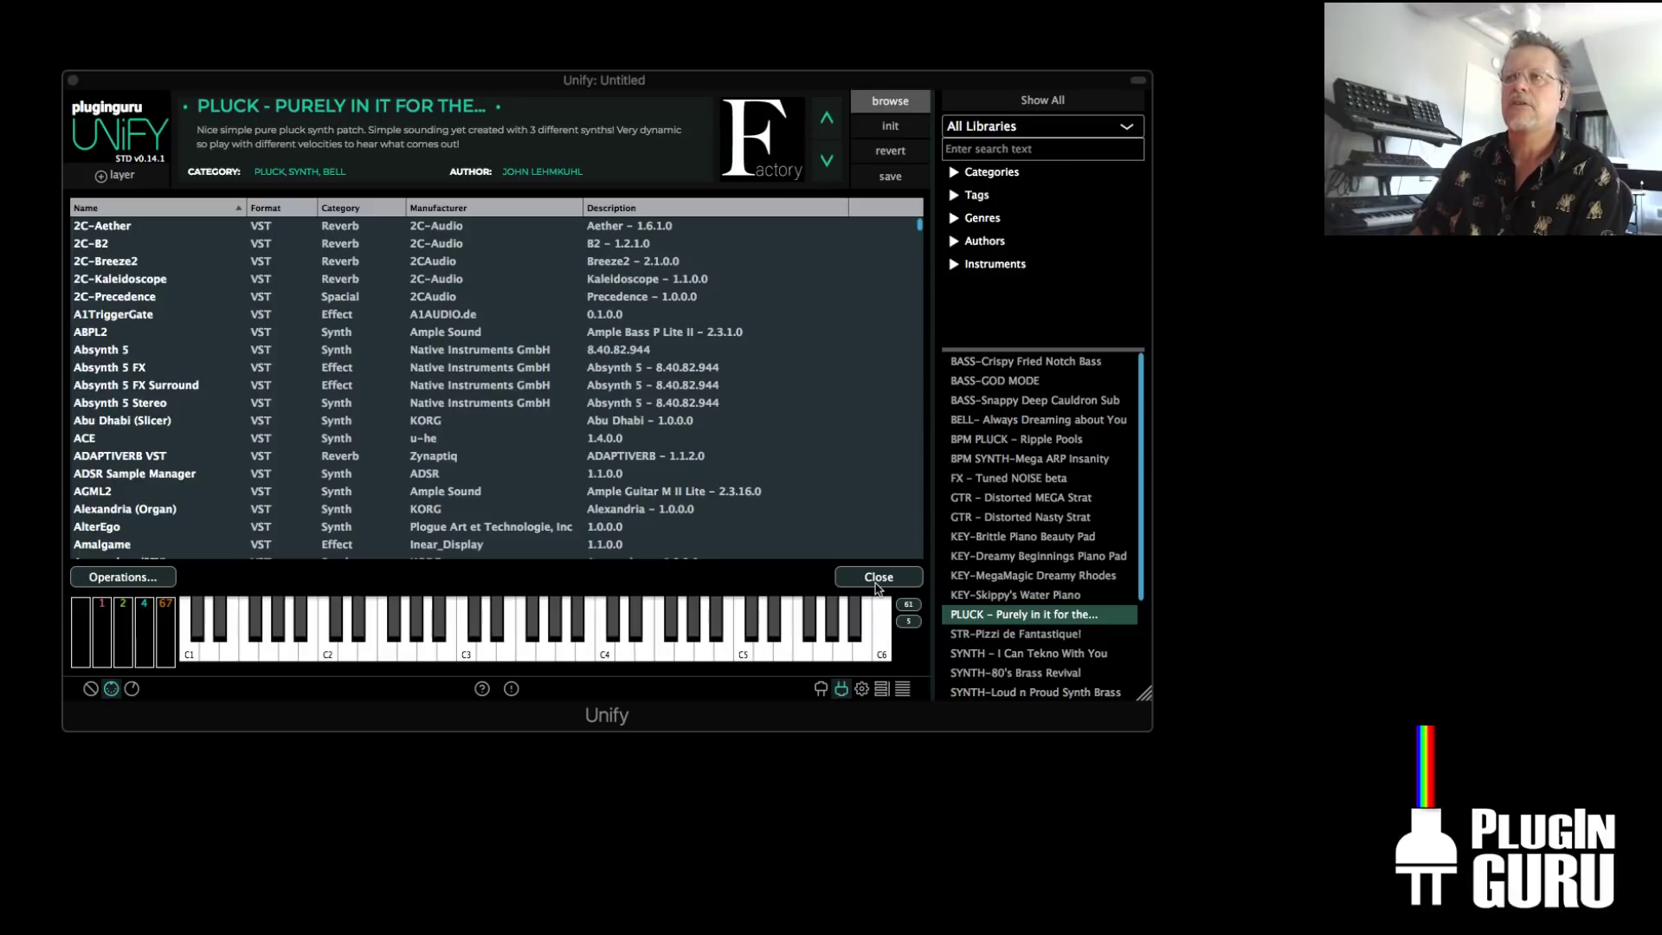
Show the Audio Effects subsets in the plug-in subset editor and search the available plug-ins for "delay"
{"action": "left_click", "coordinate": [821, 689]}
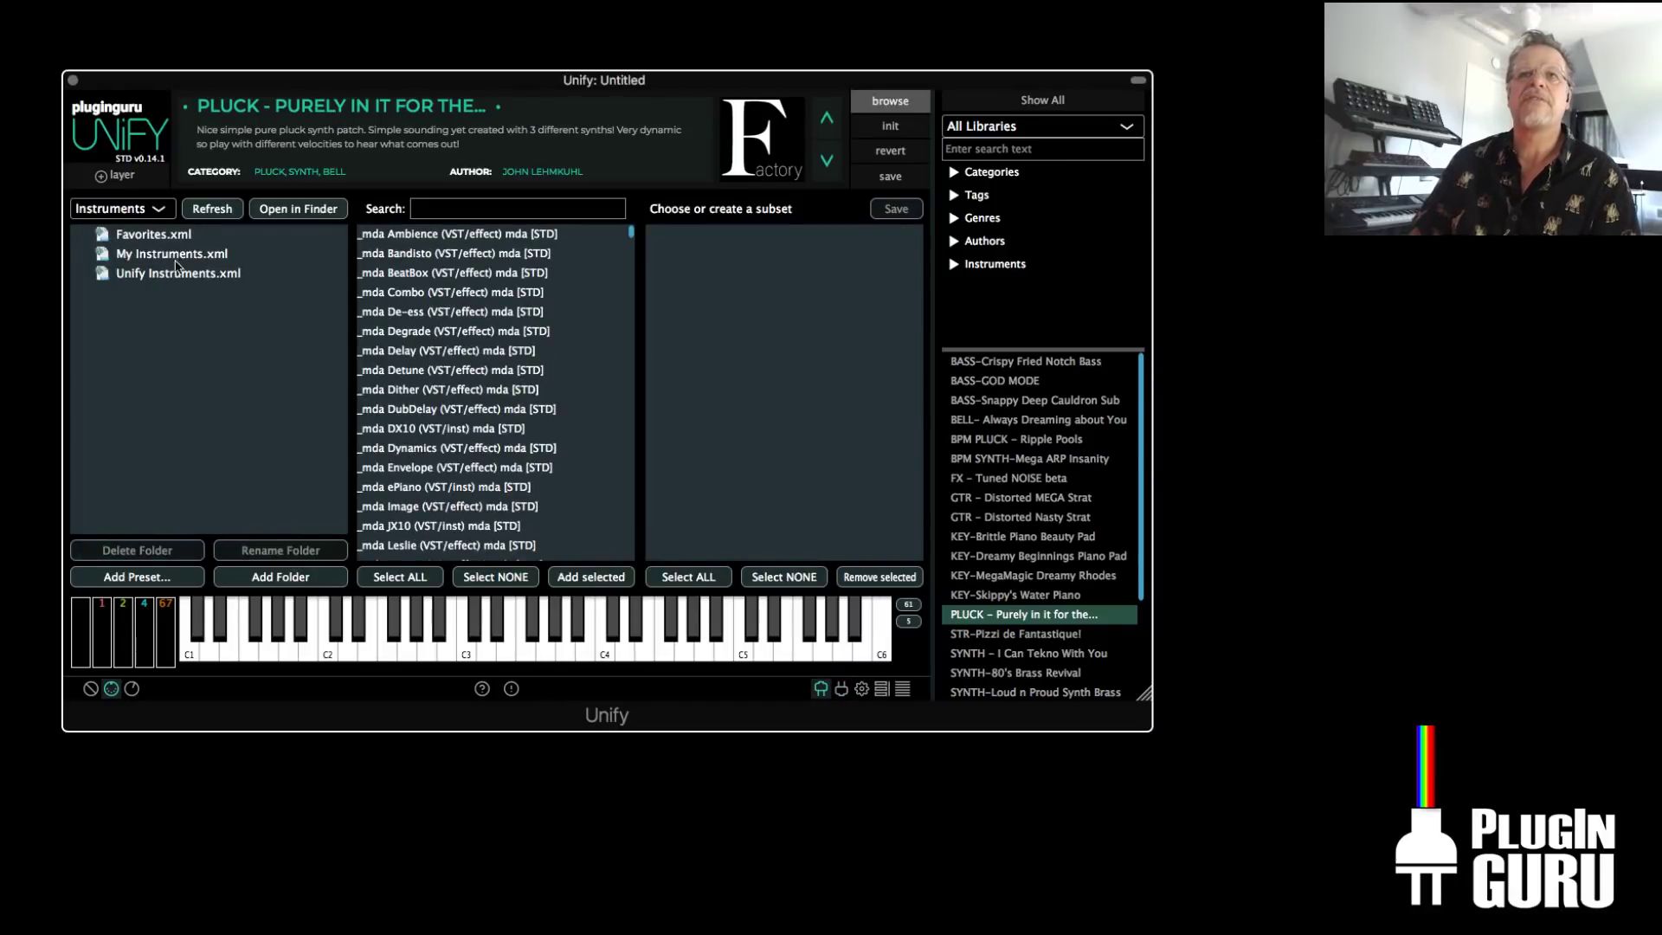
{"action": "left_click", "coordinate": [130, 209]}
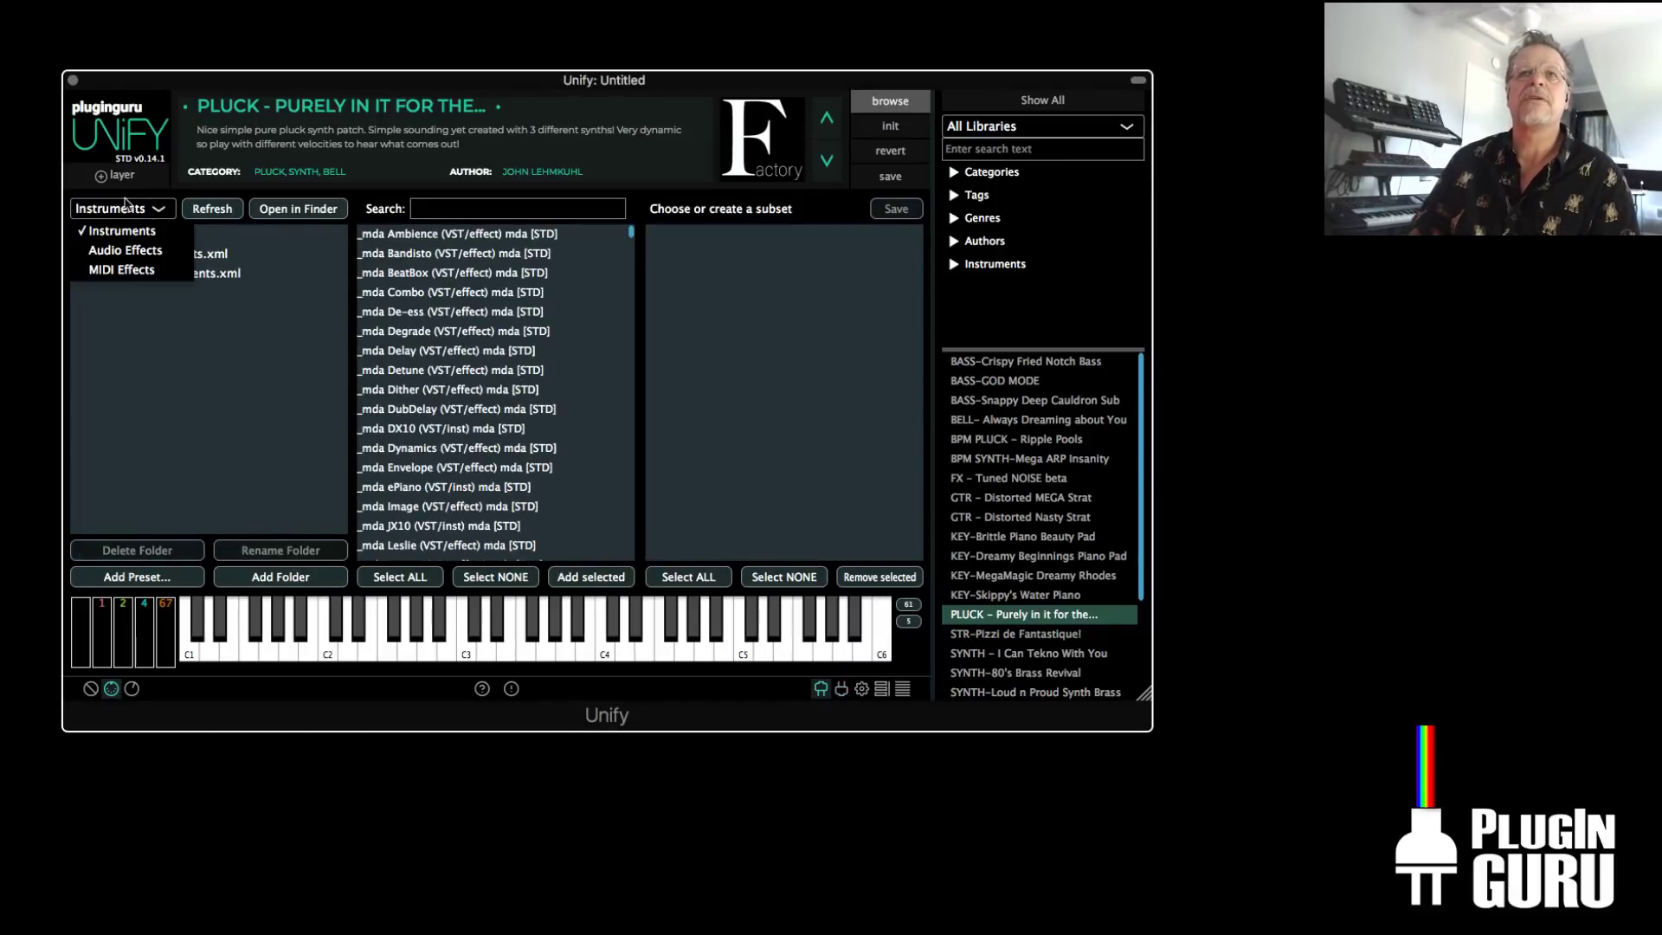
{"action": "left_click", "coordinate": [136, 251]}
{"action": "left_click", "coordinate": [444, 214]}
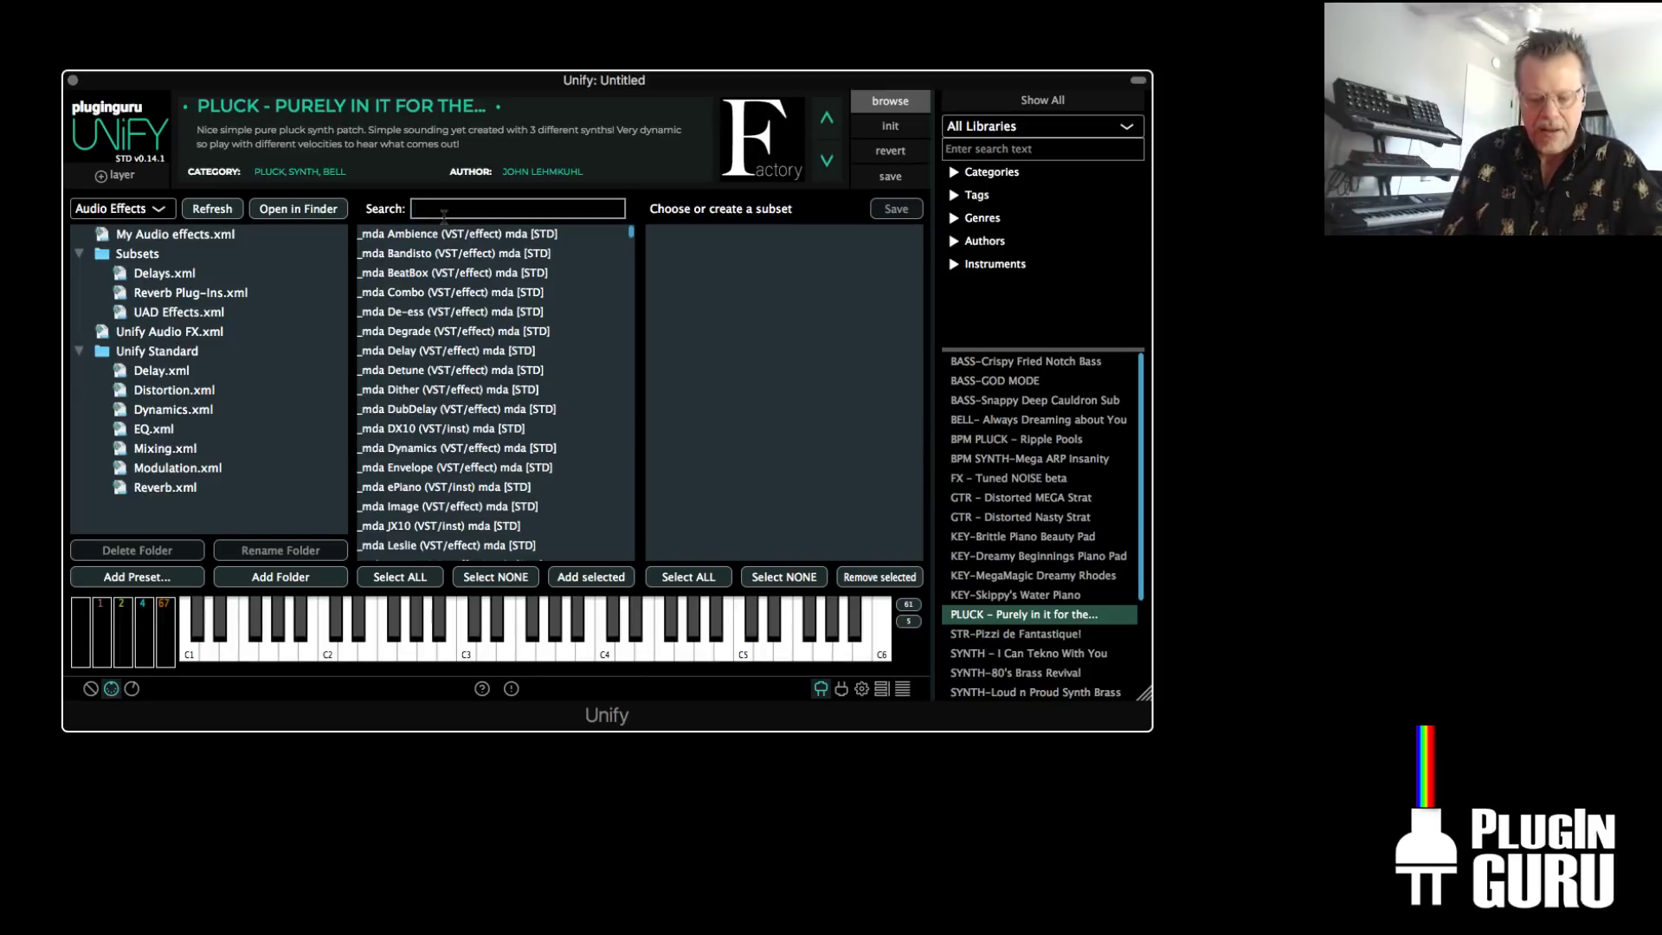
{"action": "type", "text": "vst3"}
{"action": "key", "text": "BackSpace"}
{"action": "key", "text": "BackSpace"}
{"action": "key", "text": "BackSpace"}
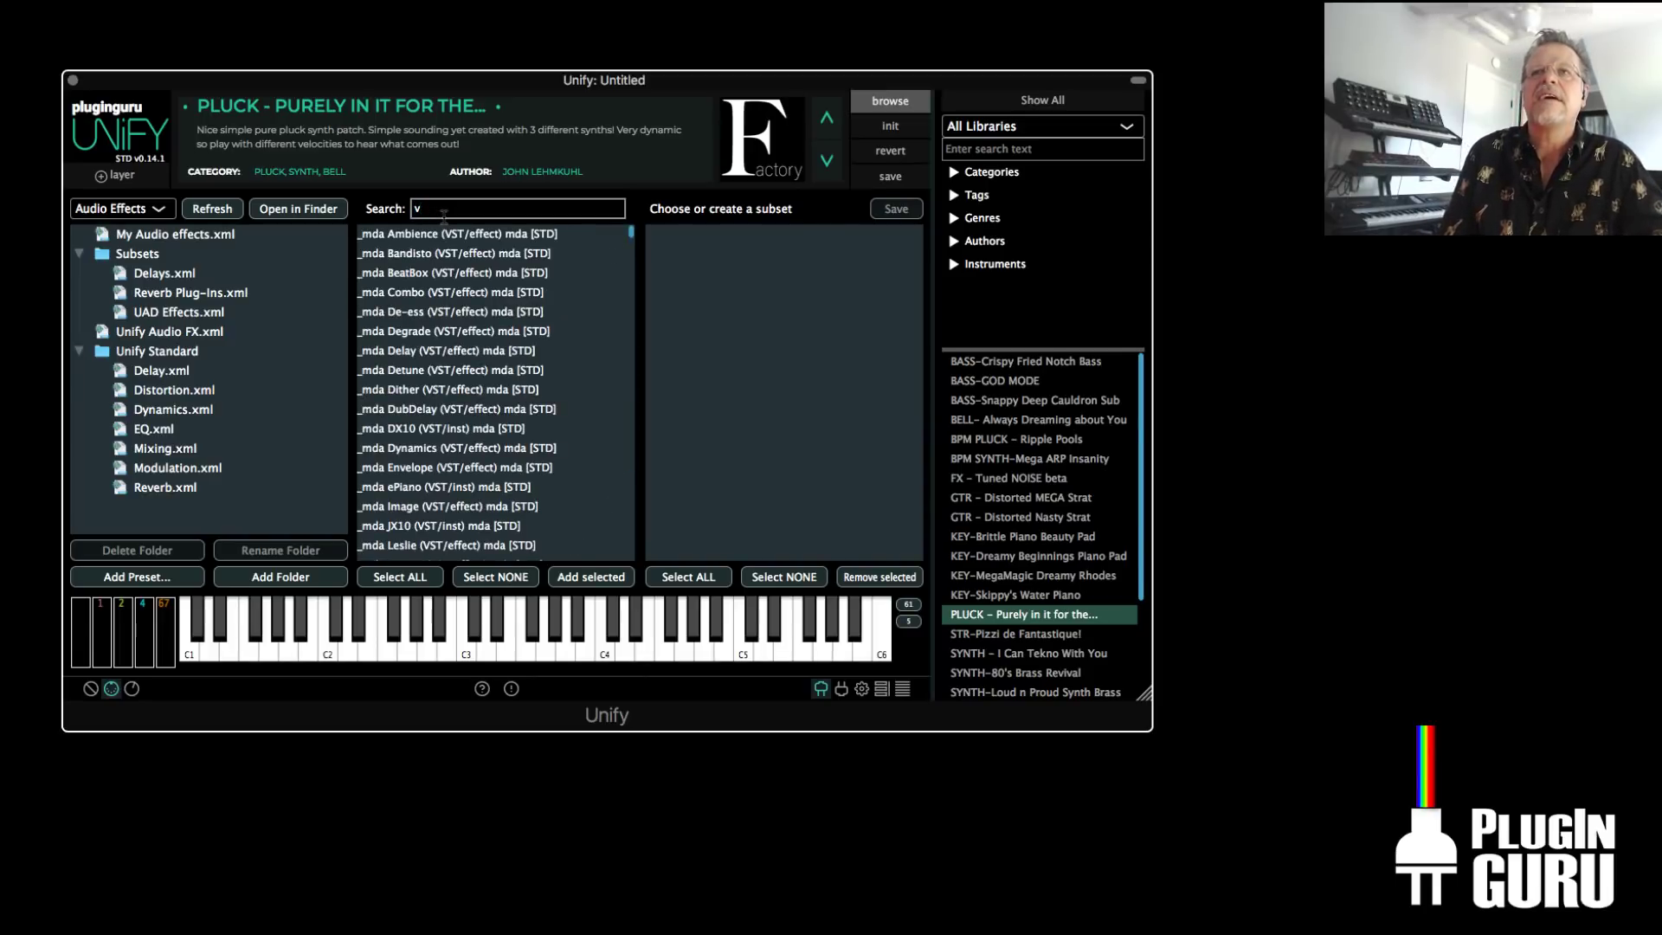
{"action": "type", "text": "delay"}
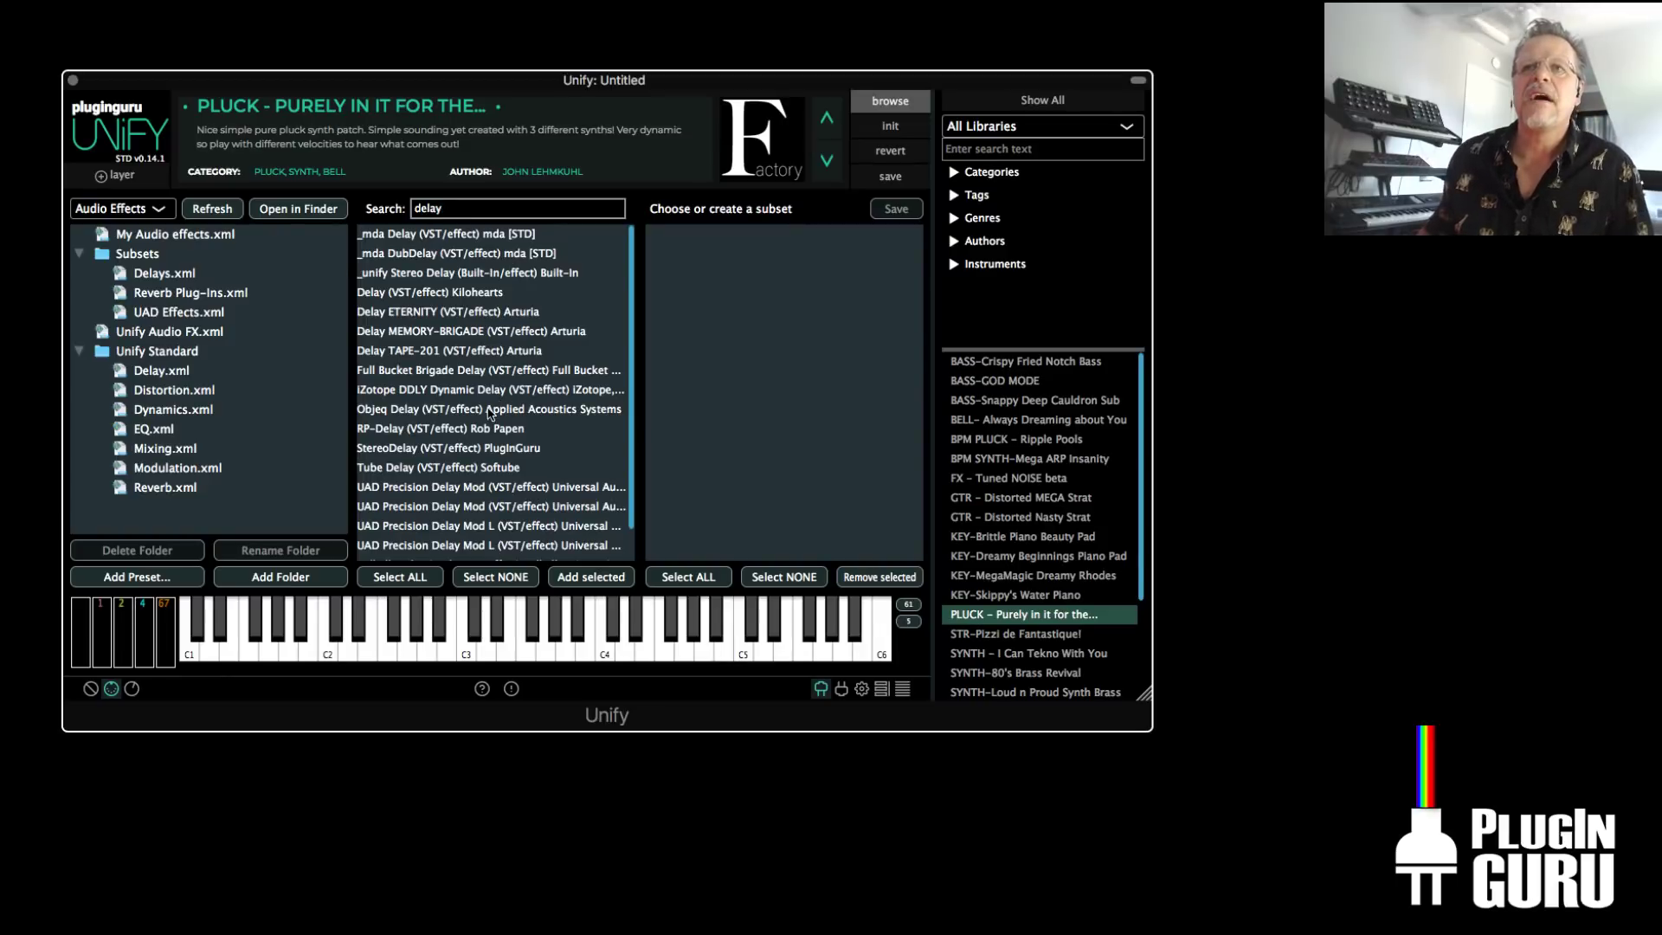
{"action": "scroll", "coordinate": [507, 407], "scroll_direction": "down", "scroll_amount": 2}
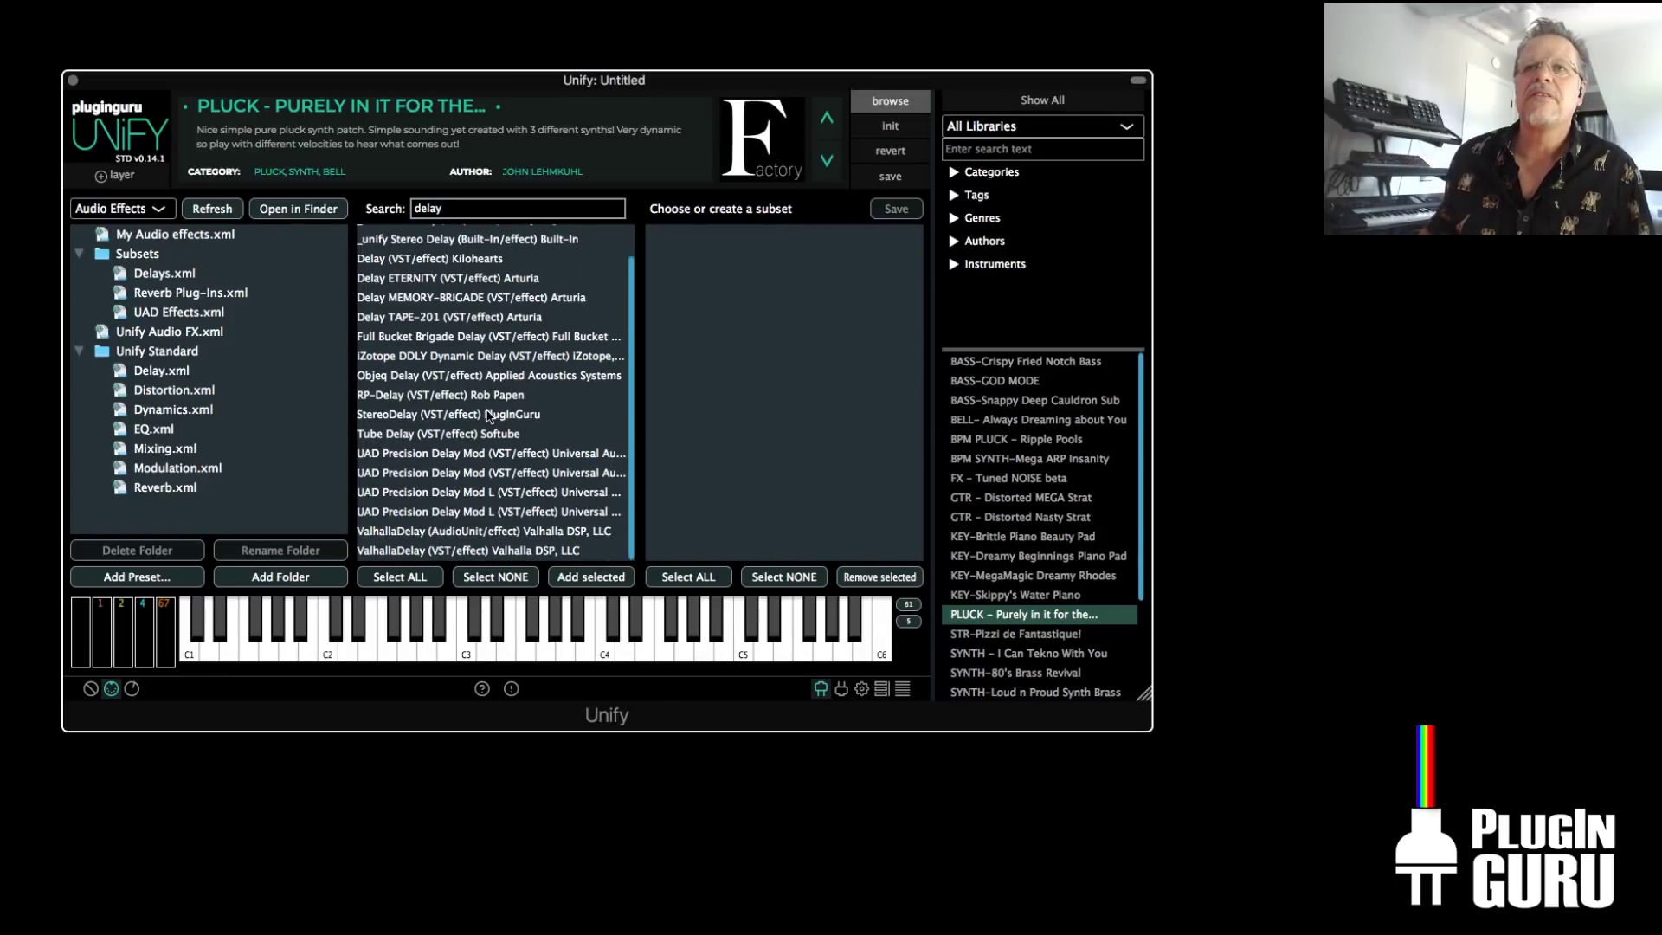
Check the VST and AudioUnit entries of ValhallaDelay, leave both unselected and close the subset editor
{"action": "left_click", "coordinate": [450, 554]}
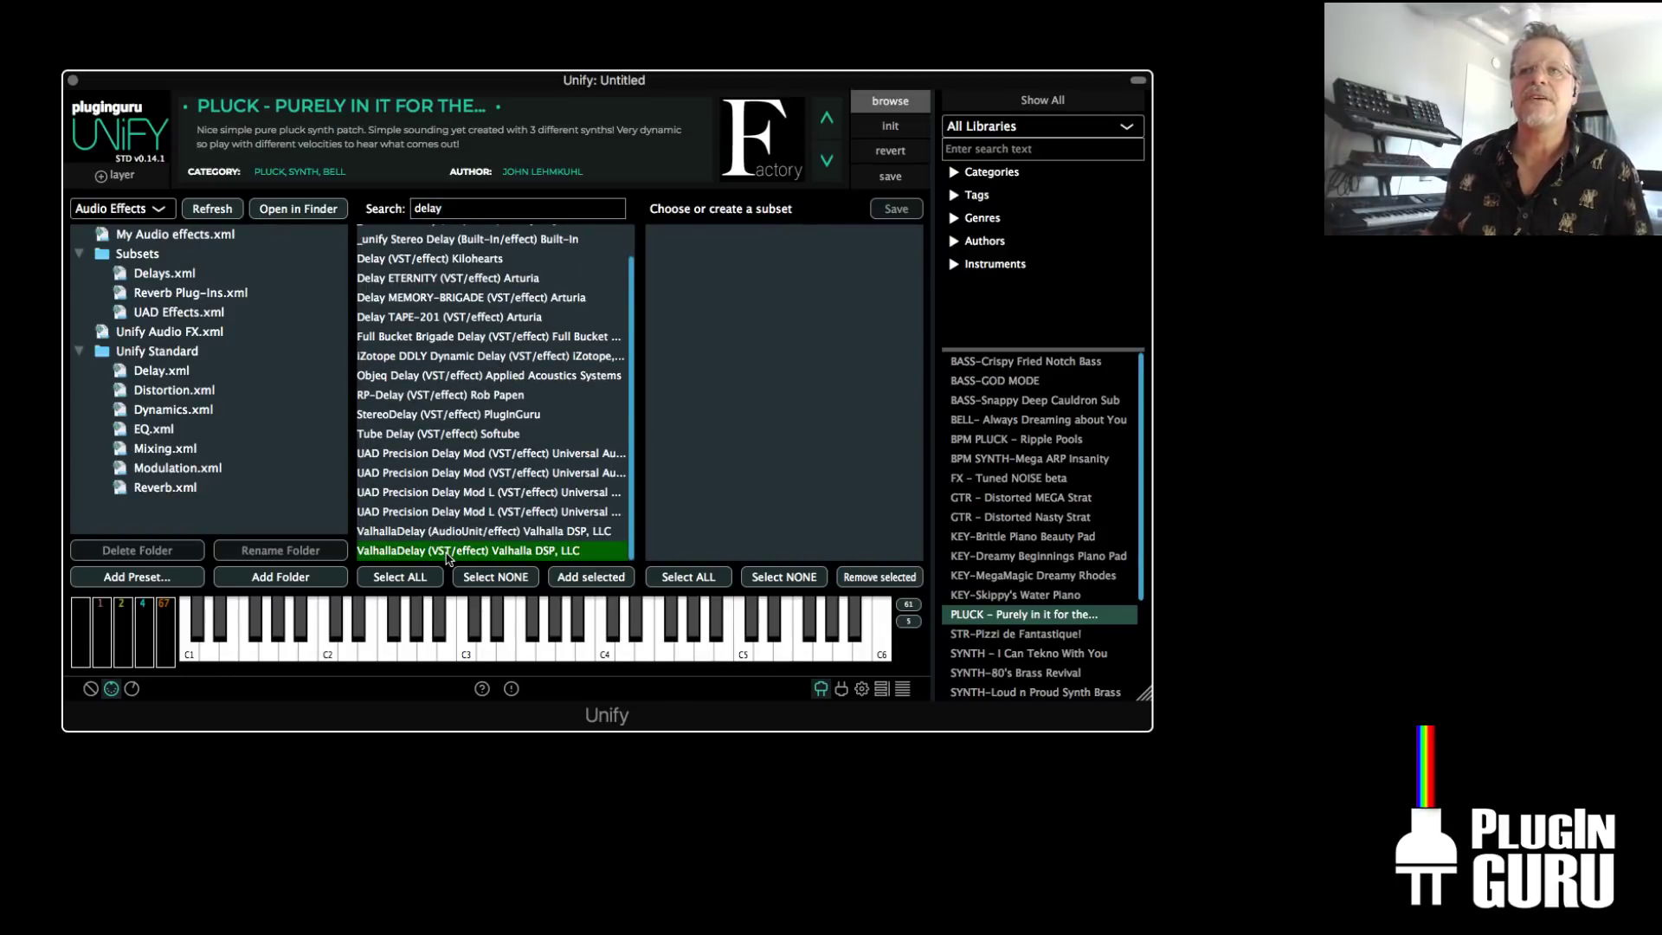
{"action": "left_click", "coordinate": [450, 556]}
{"action": "left_click", "coordinate": [463, 531]}
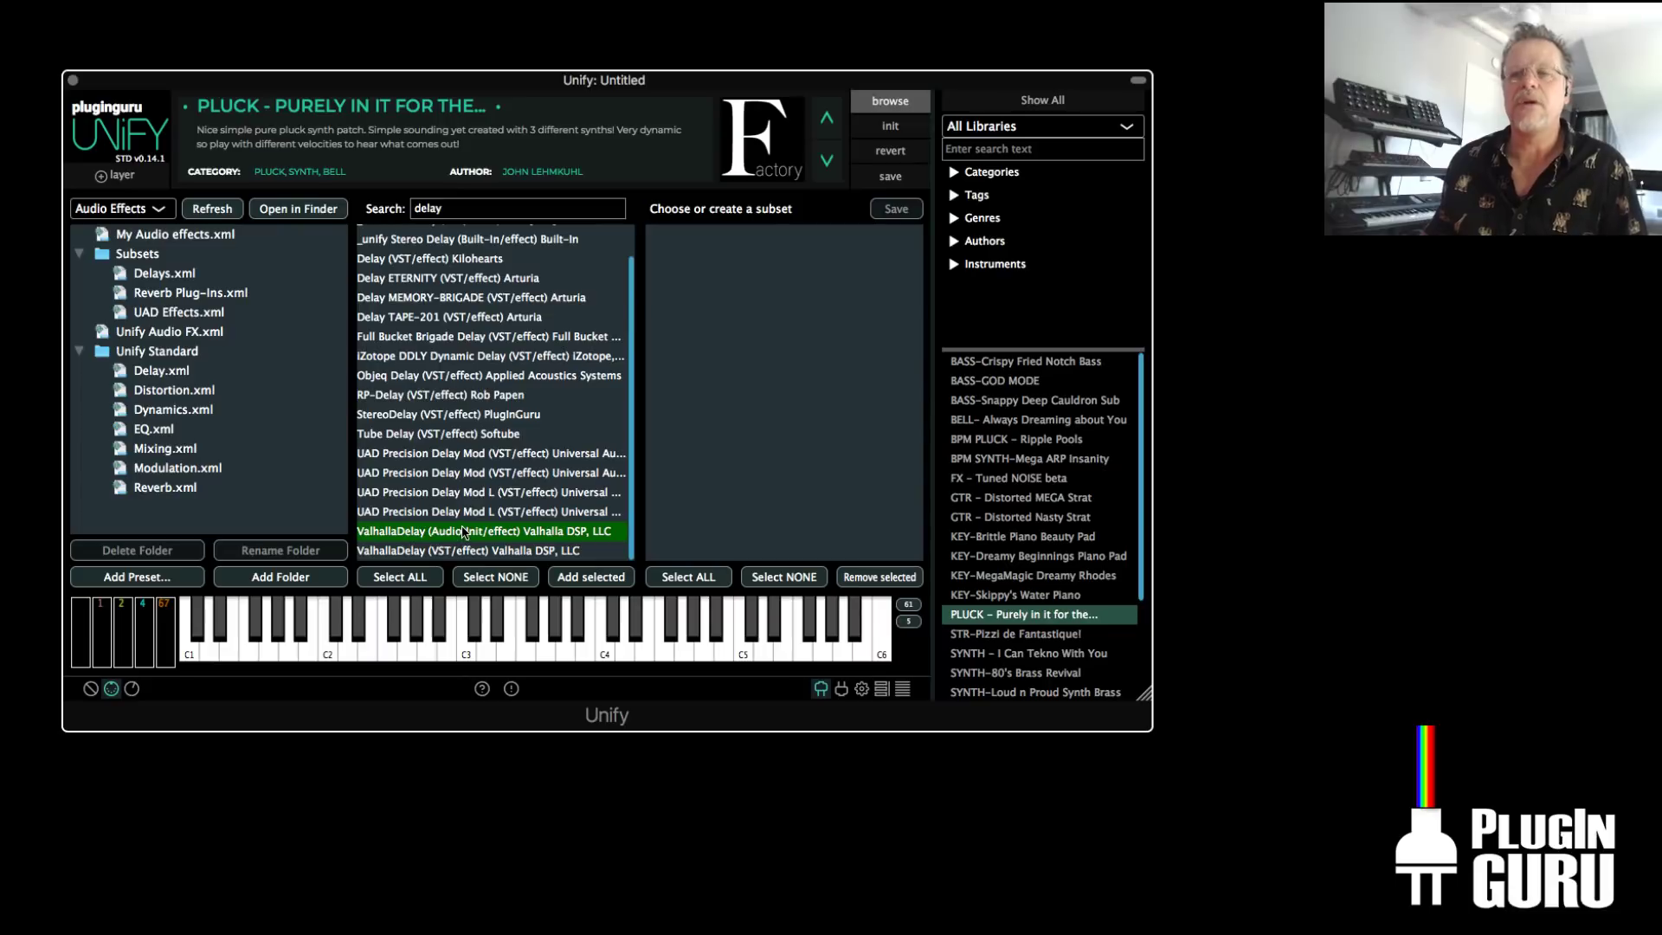
{"action": "left_click", "coordinate": [463, 532]}
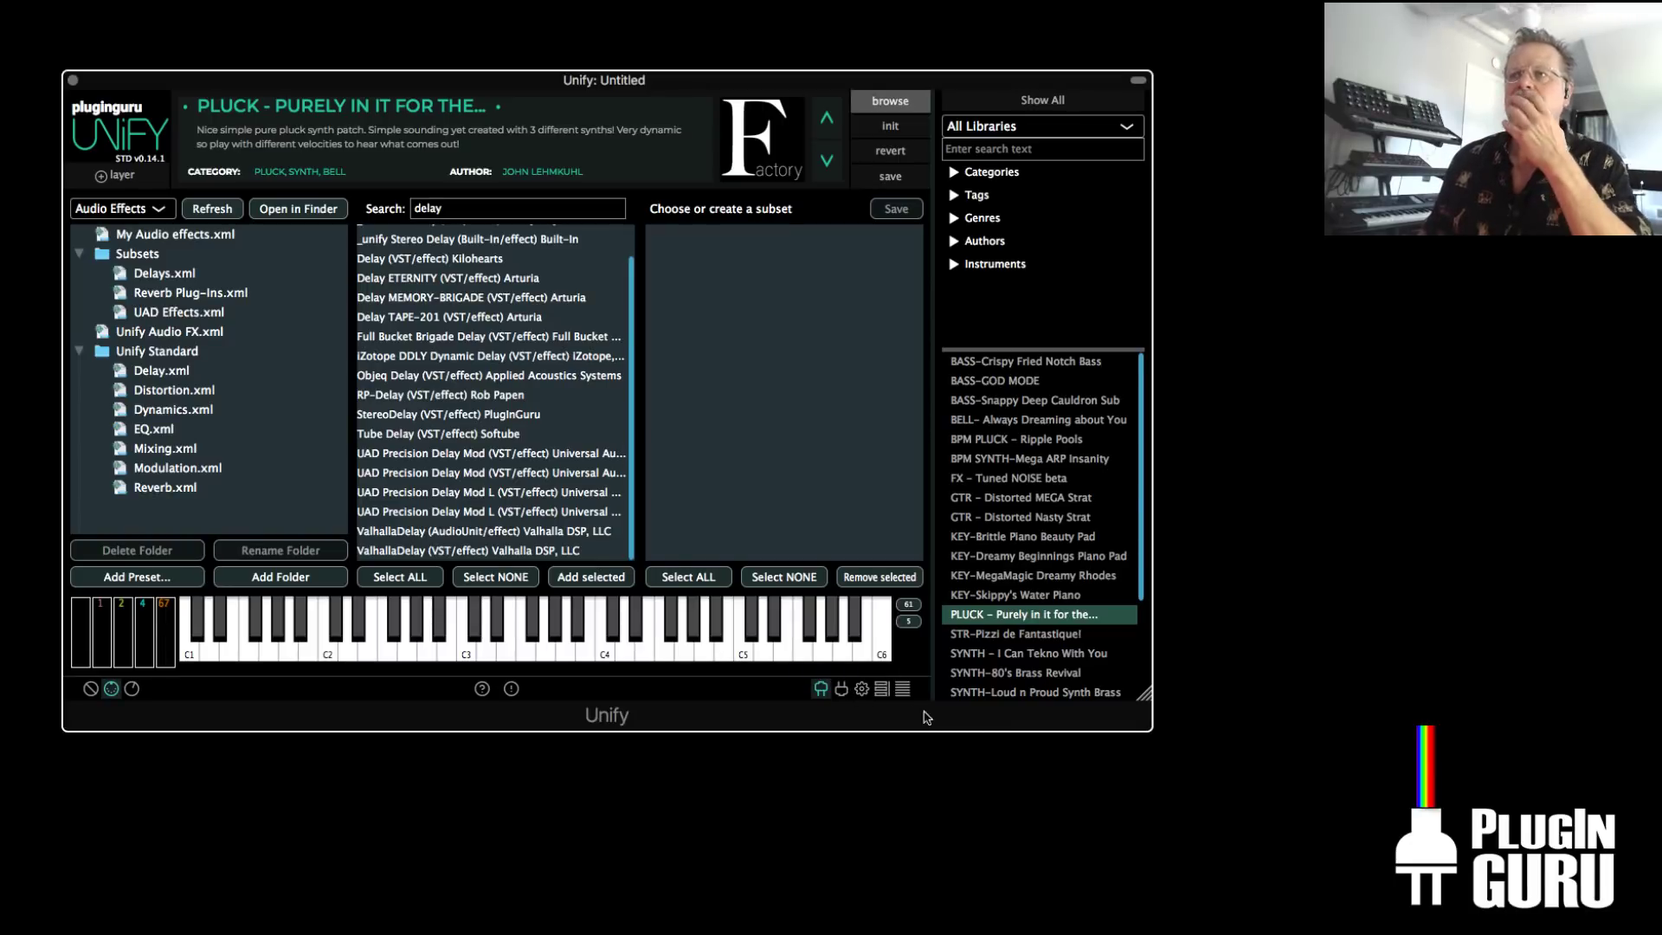
{"action": "left_click", "coordinate": [821, 689]}
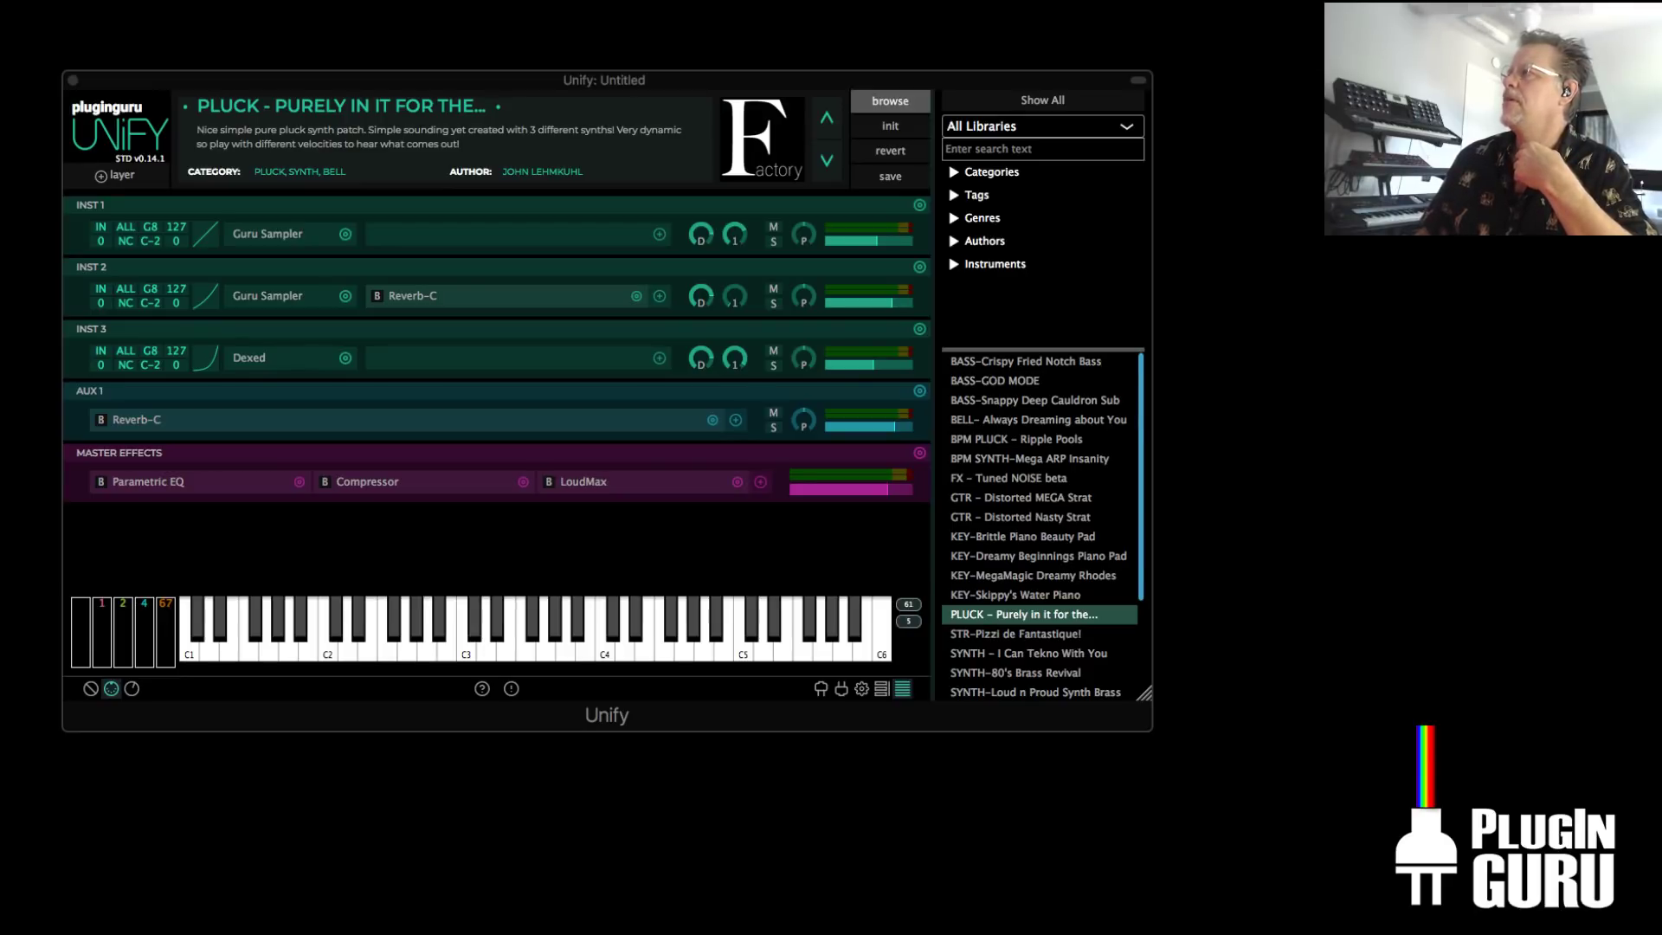
Switch to the Finder, browse from the Unify folder through Libraries to Factory 2019, and close the window
{"action": "key", "text": "super+n"}
{"action": "left_click_drag", "start_coordinate": [917, 153], "coordinate": [941, 252]}
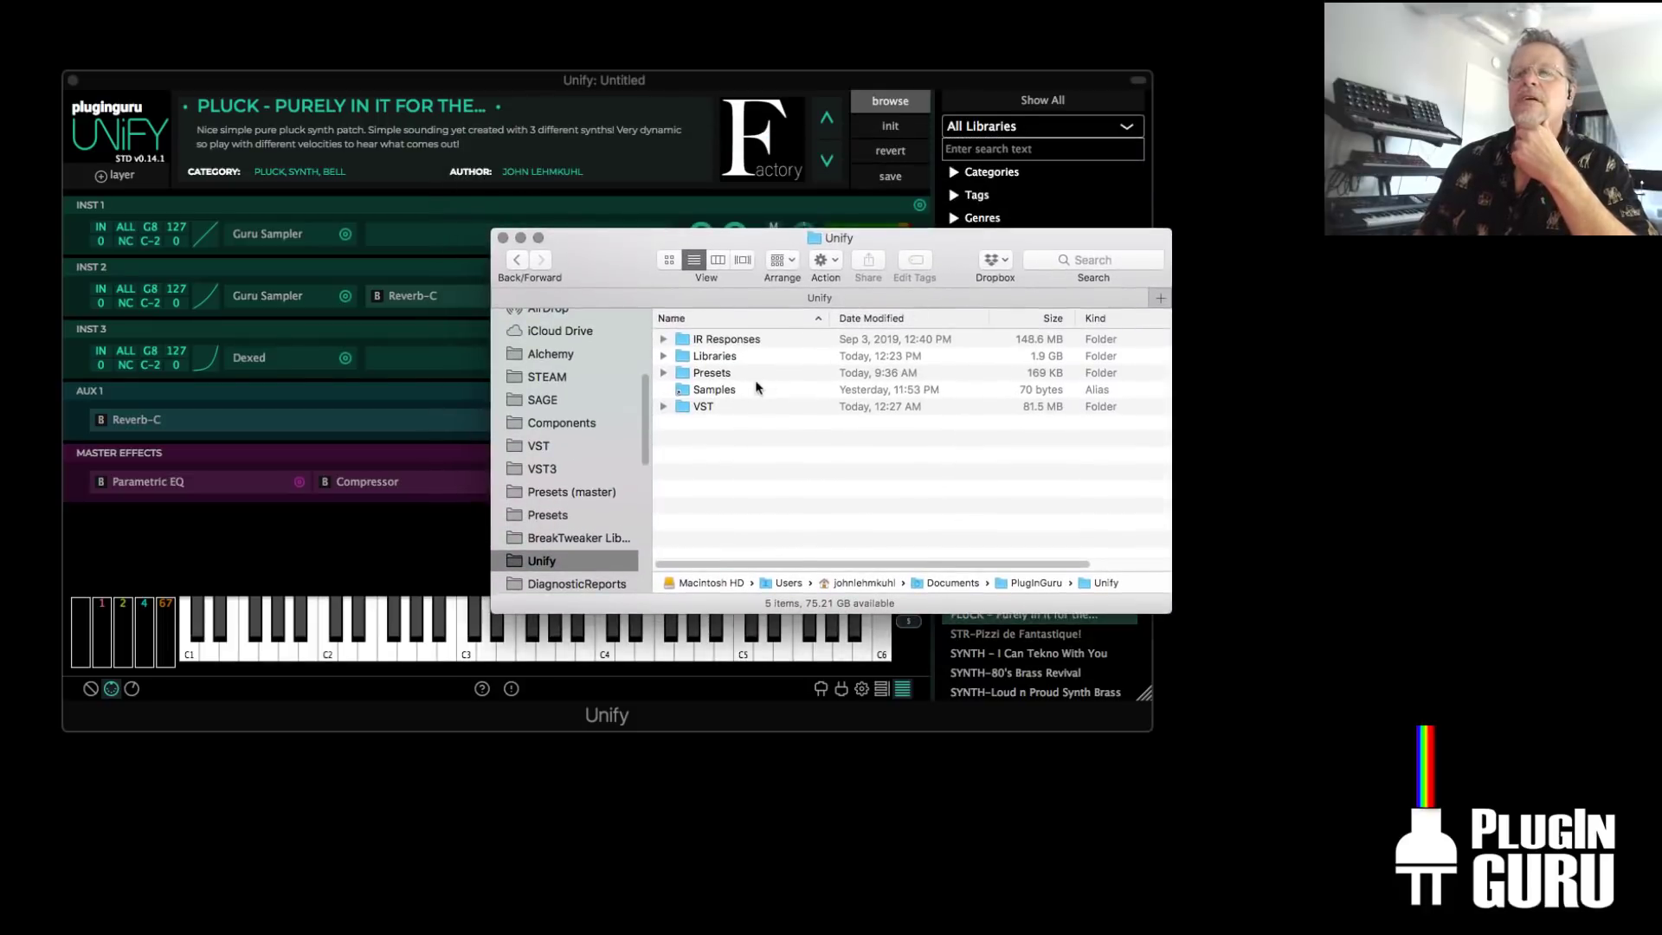
{"action": "double_click", "coordinate": [685, 356]}
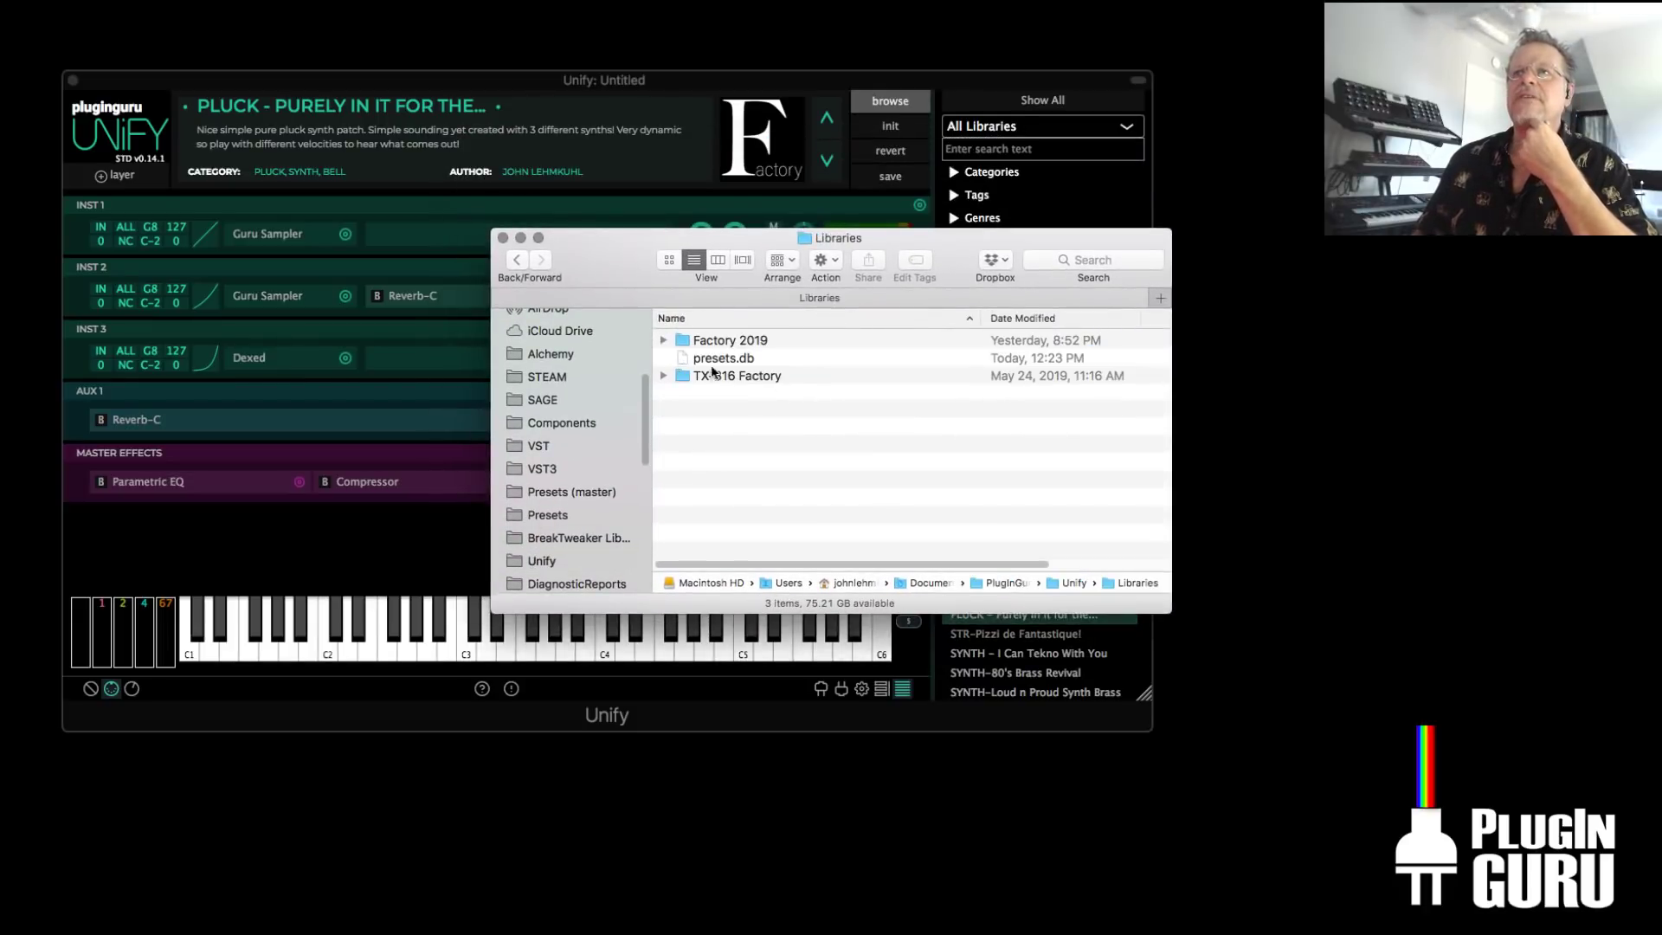
{"action": "double_click", "coordinate": [686, 343]}
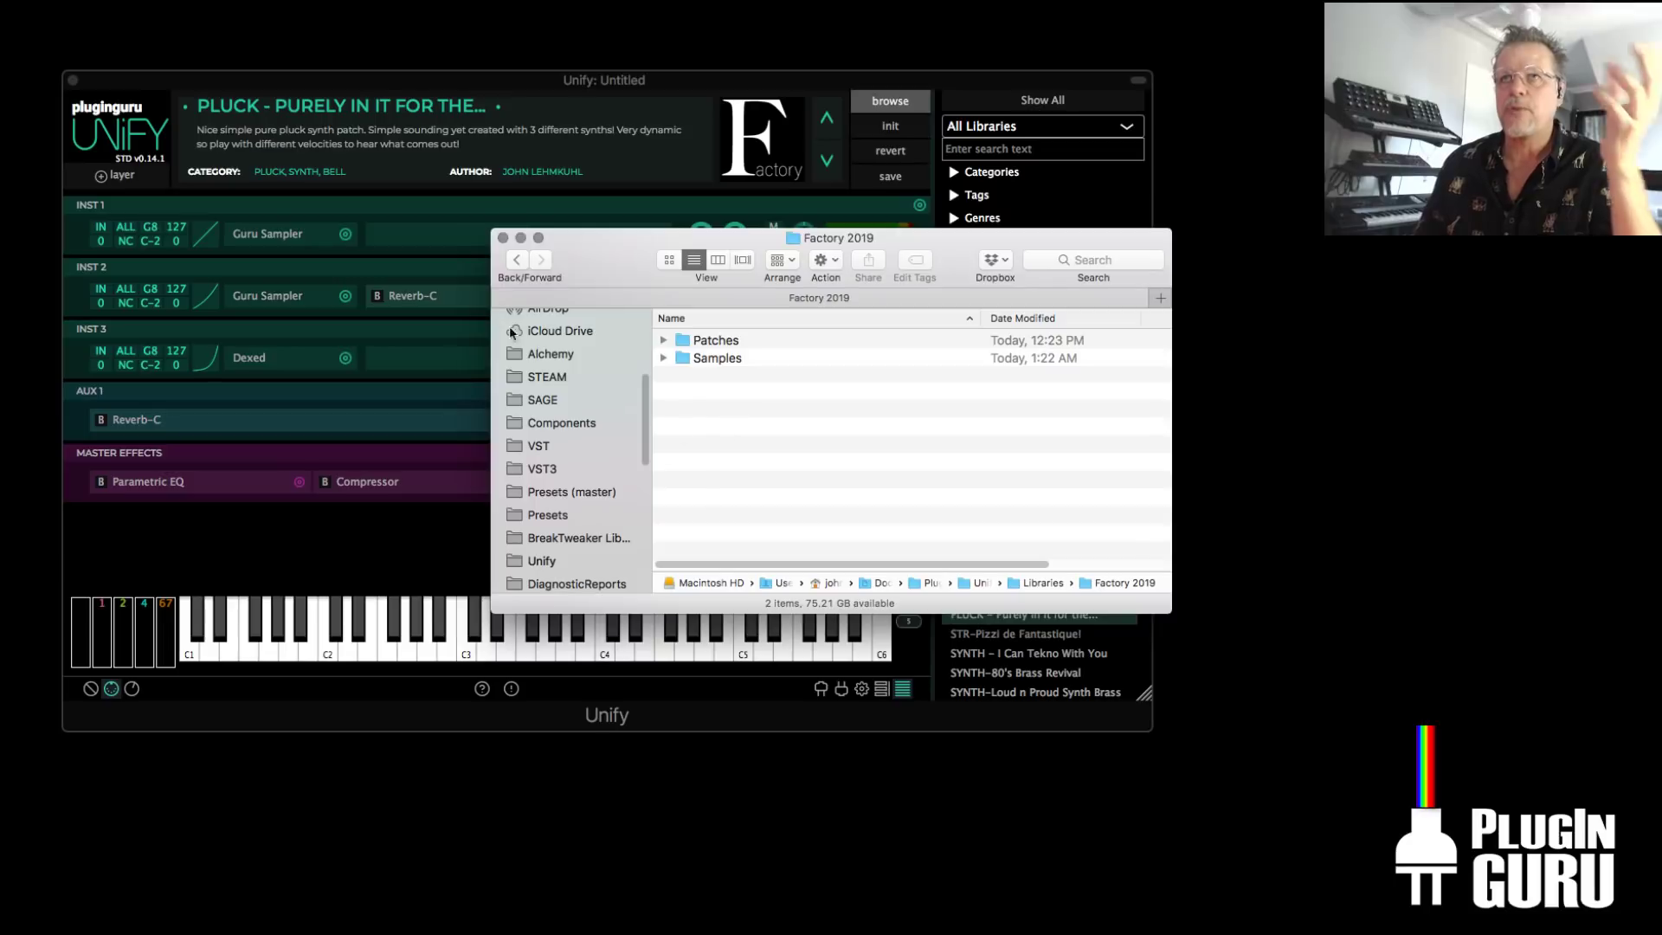
{"action": "left_click_drag", "start_coordinate": [594, 252], "coordinate": [620, 391]}
{"action": "key", "text": "super+w"}
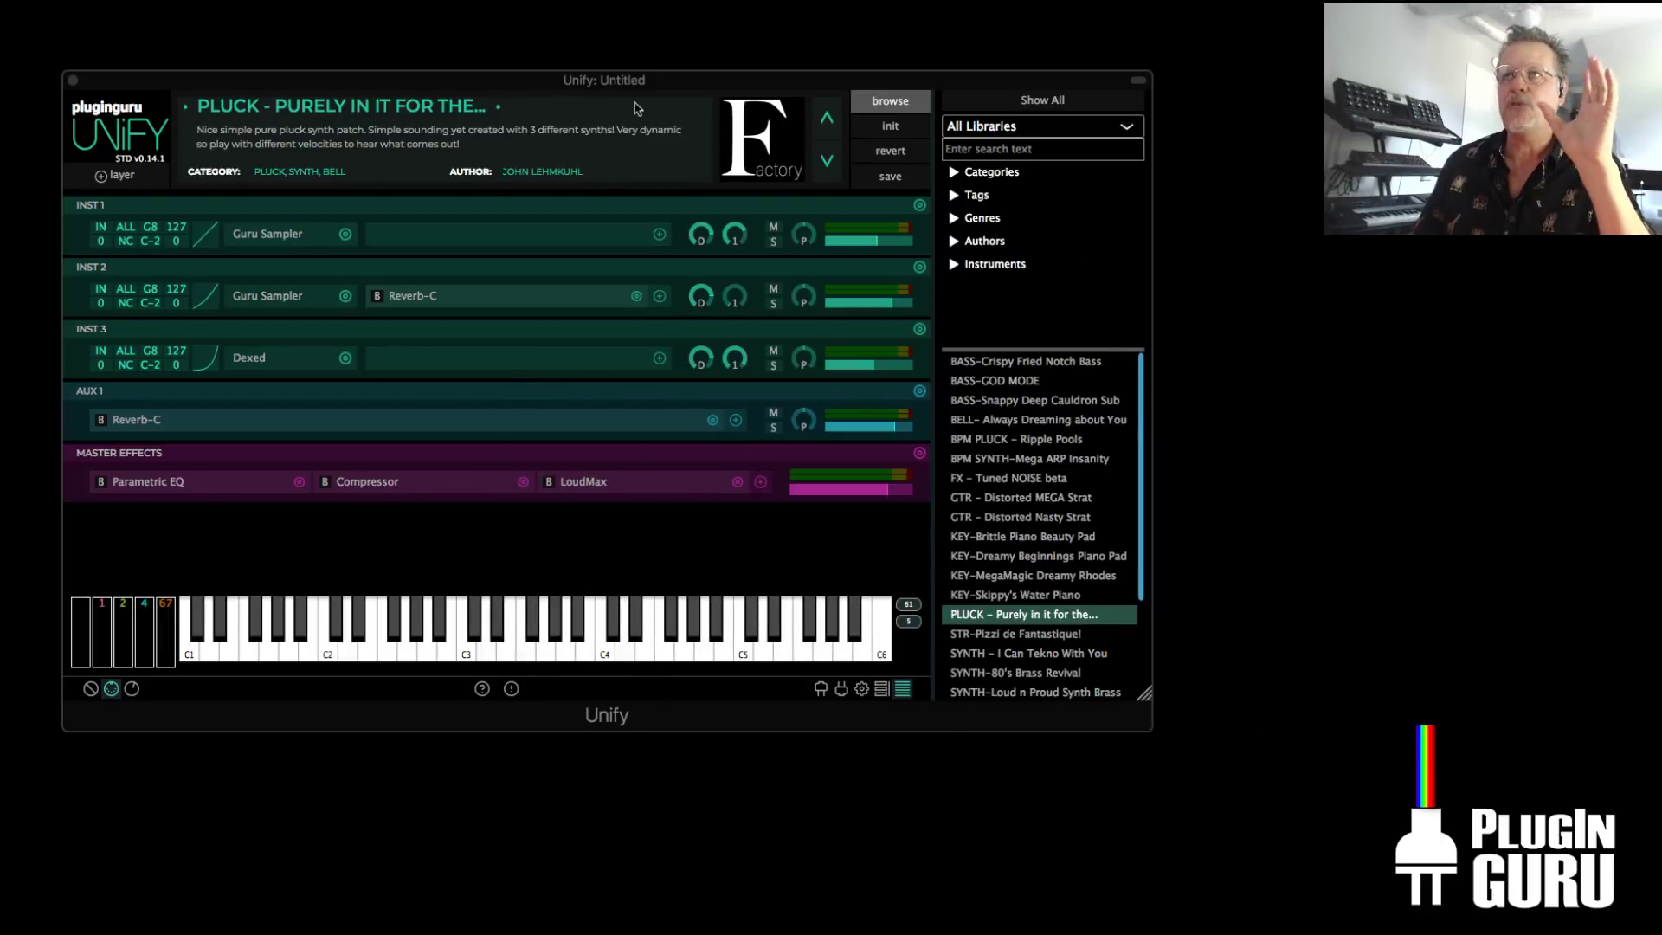
{"action": "left_click", "coordinate": [678, 84]}
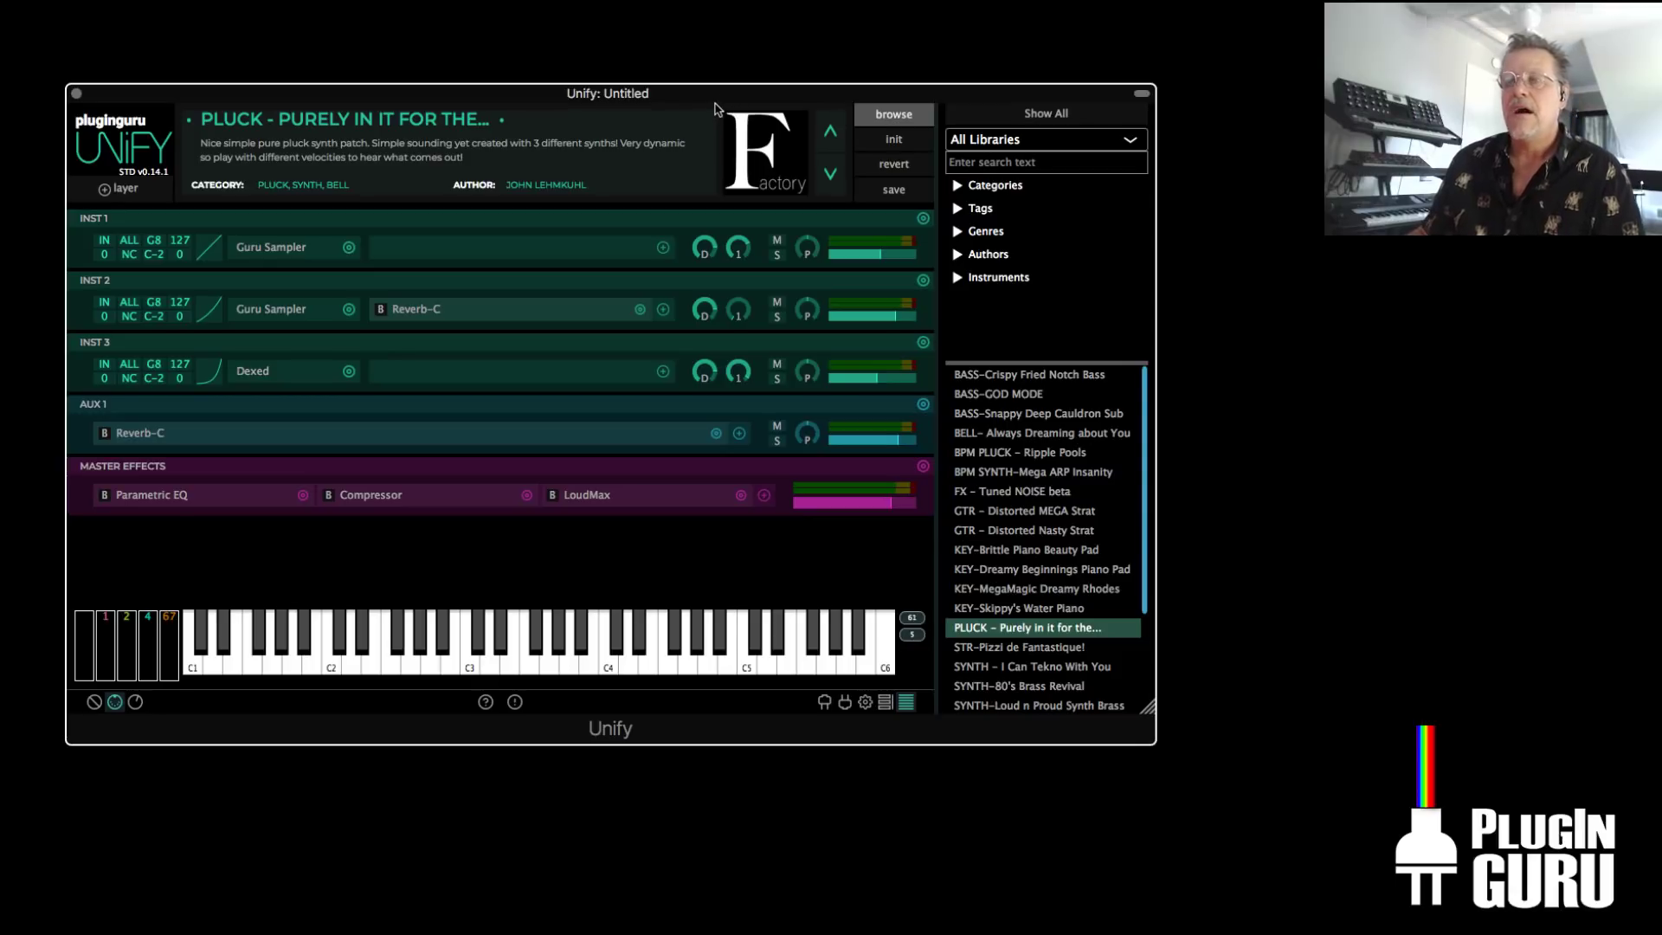
{"action": "key", "text": "super+Tab"}
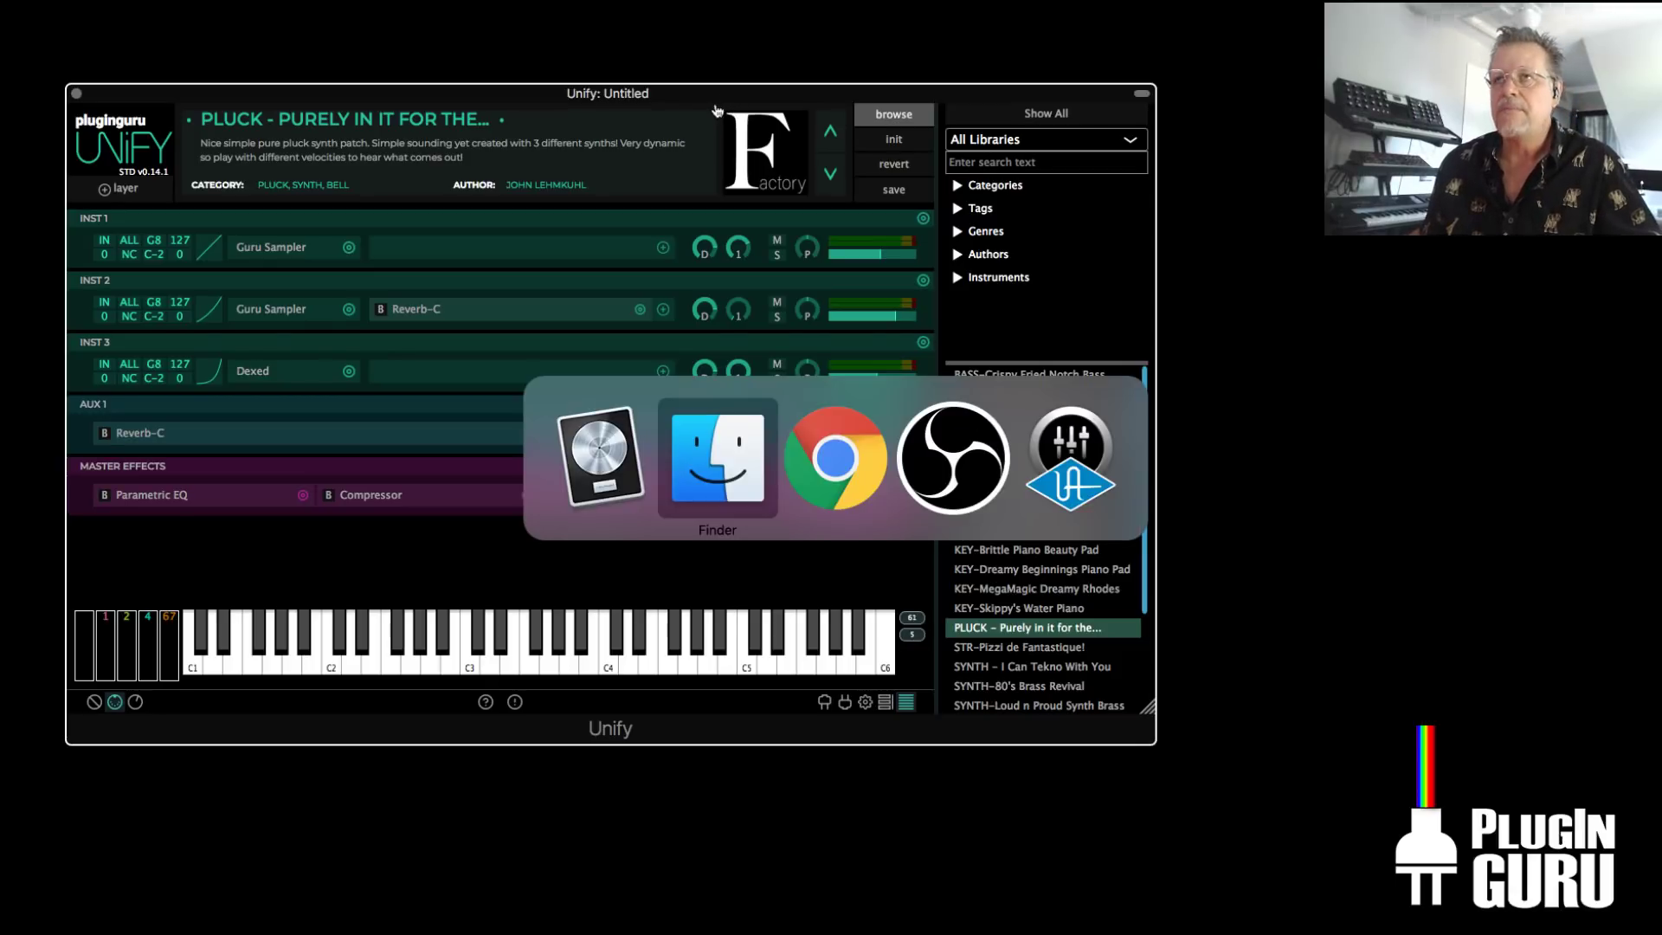
{"action": "key", "text": "super+Tab"}
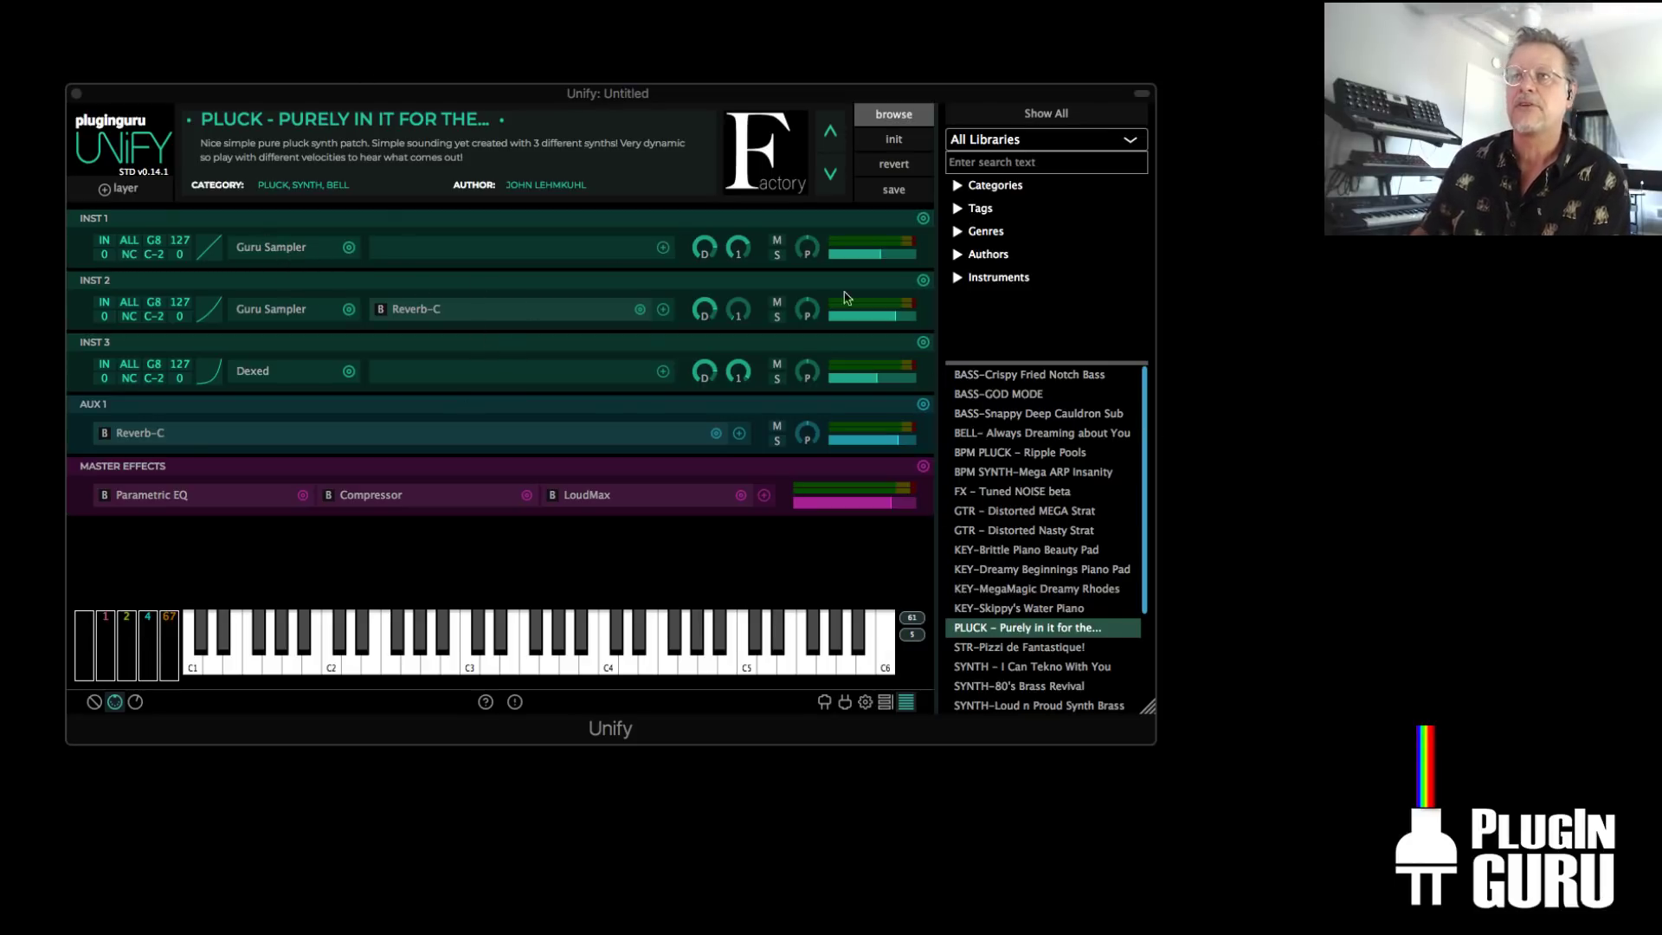
View the INST 1 Guru Sampler settings and the LoudMax master effect, closing each plug-in window
{"action": "left_click", "coordinate": [280, 251]}
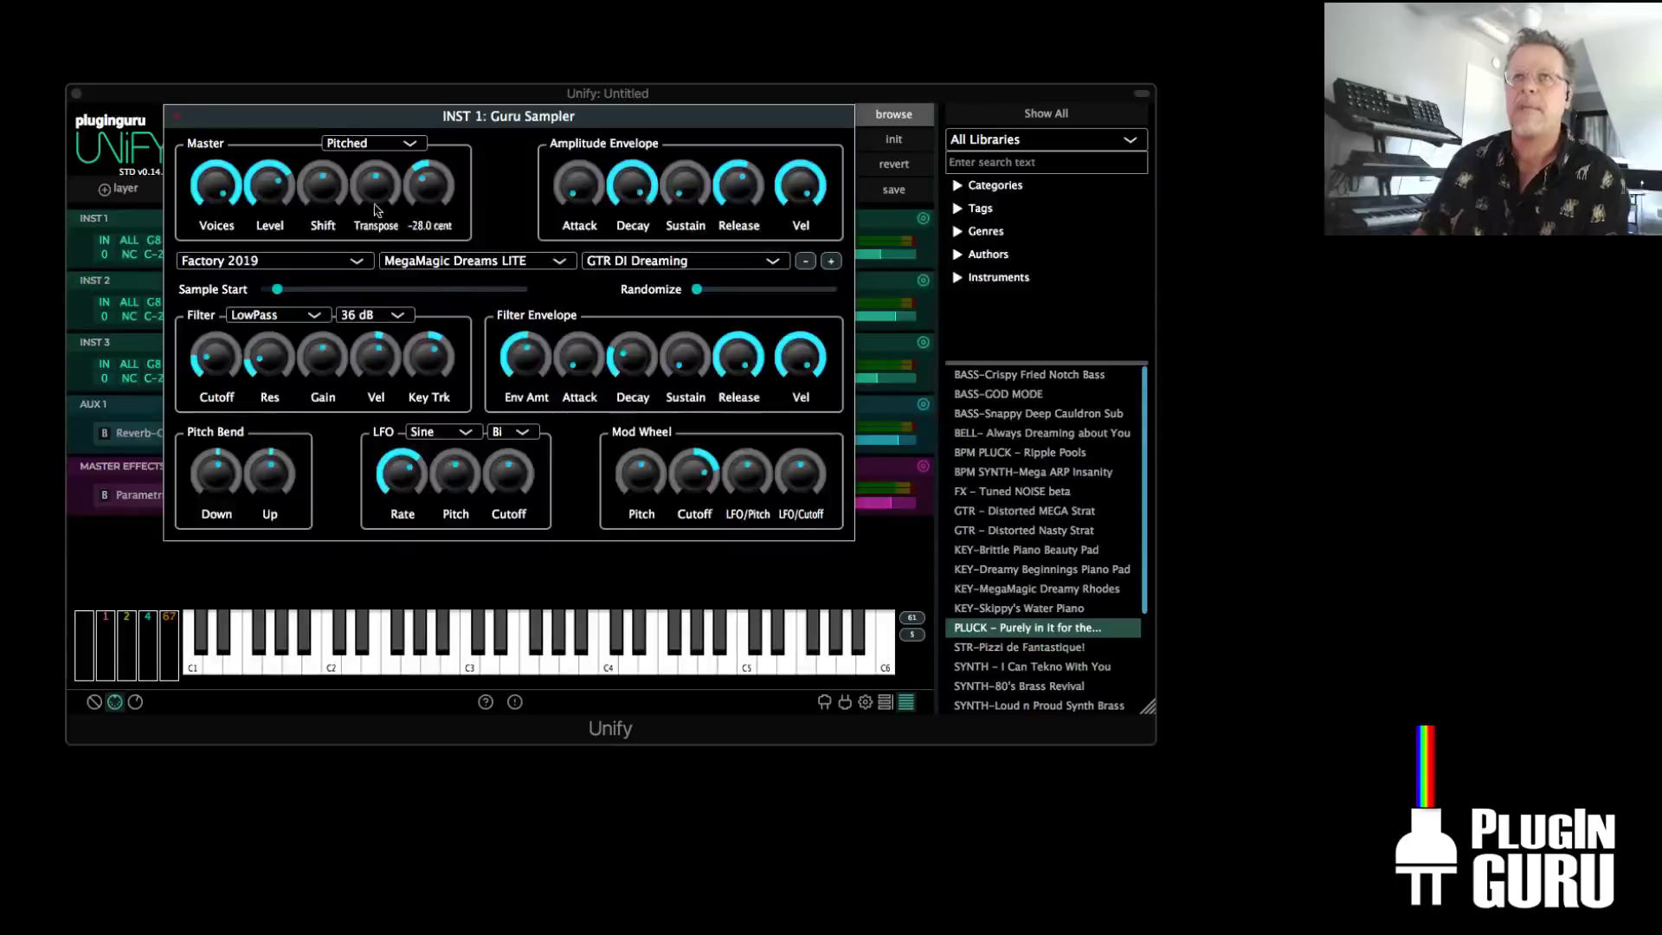
{"action": "left_click", "coordinate": [177, 115]}
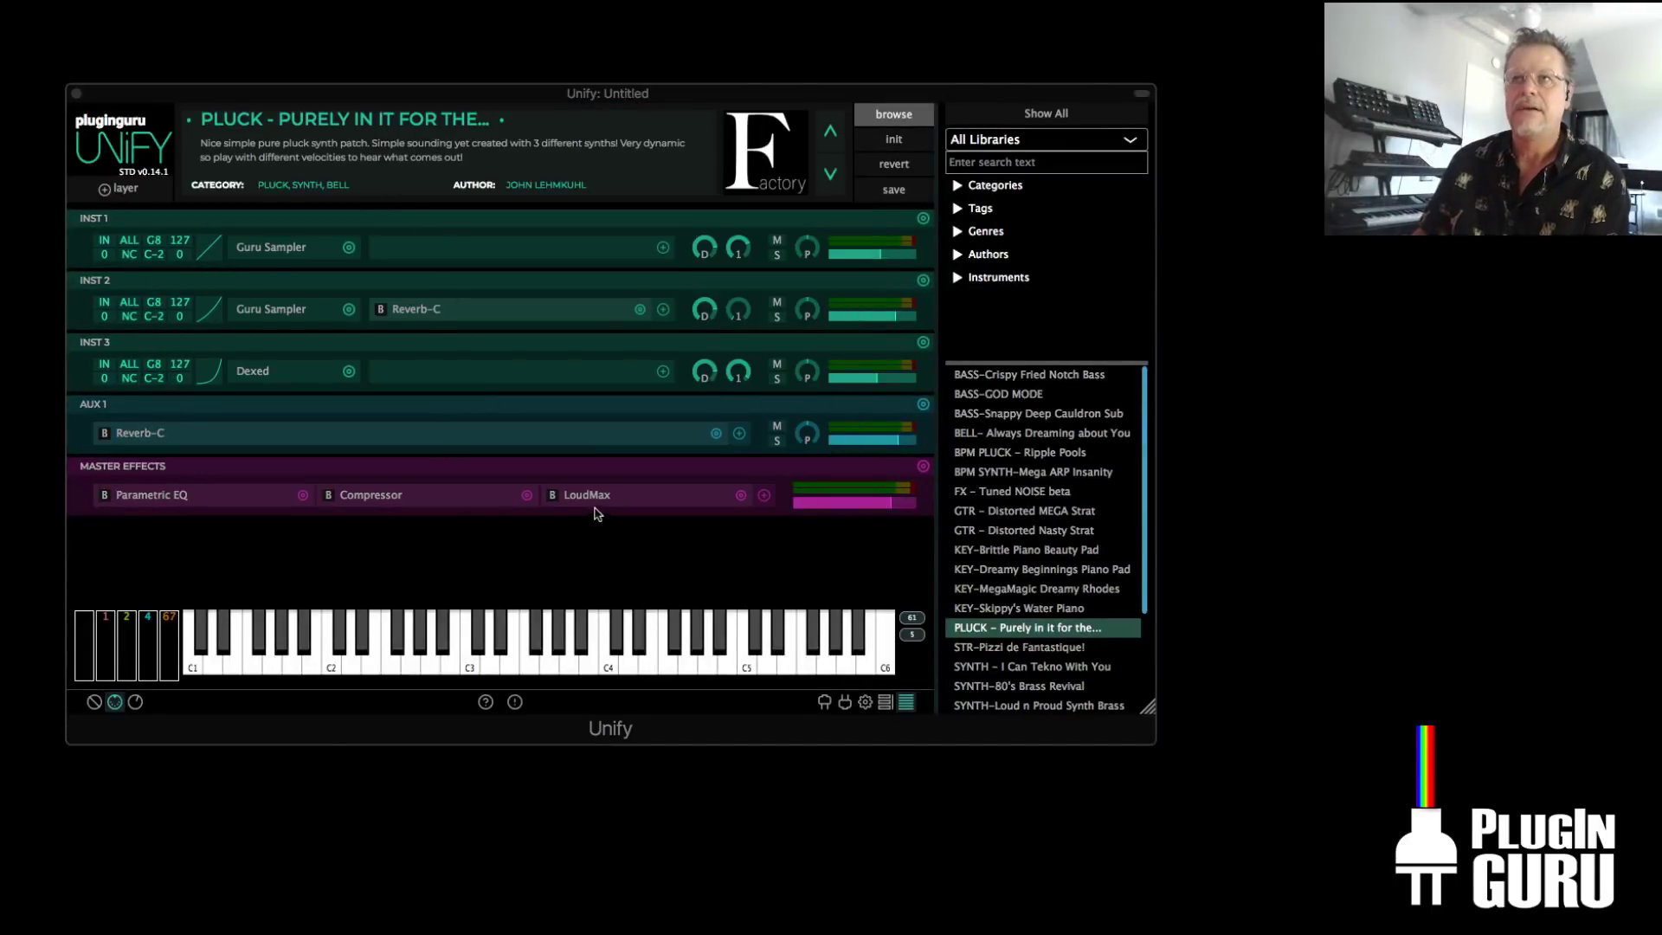
{"action": "left_click", "coordinate": [596, 499]}
{"action": "left_click", "coordinate": [180, 119]}
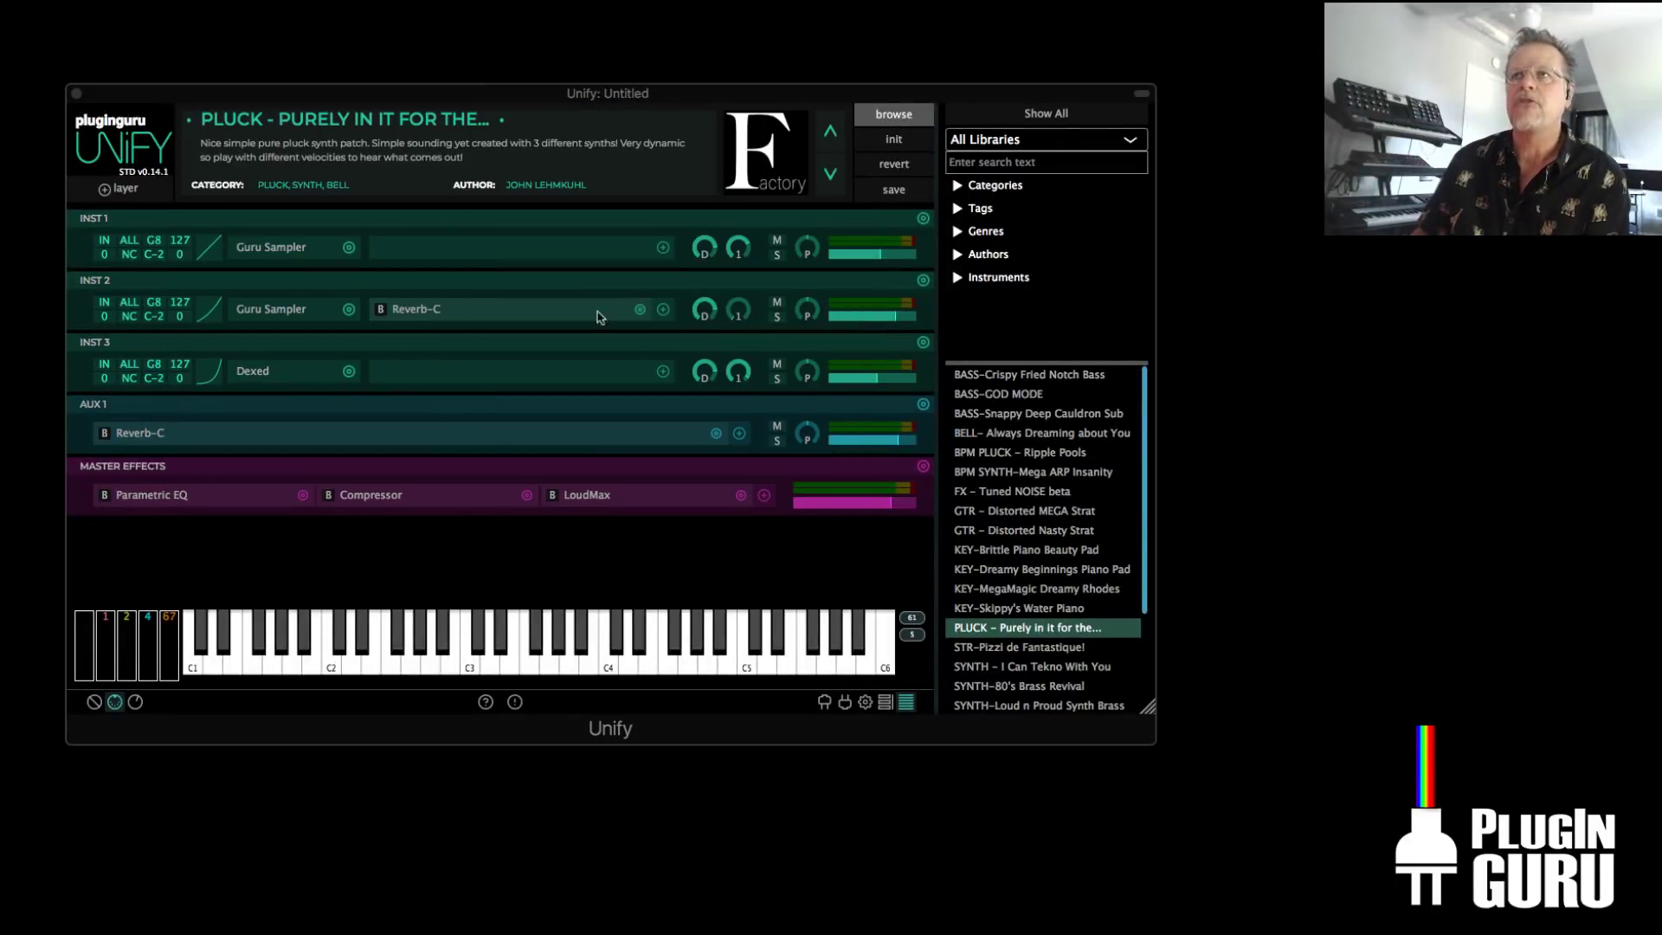
{"action": "mouse_move", "coordinate": [888, 445]}
{"action": "left_mouse_down"}
{"action": "mouse_move", "coordinate": [853, 445]}
{"action": "mouse_move", "coordinate": [916, 443]}
{"action": "mouse_move", "coordinate": [900, 443]}
{"action": "left_mouse_up"}
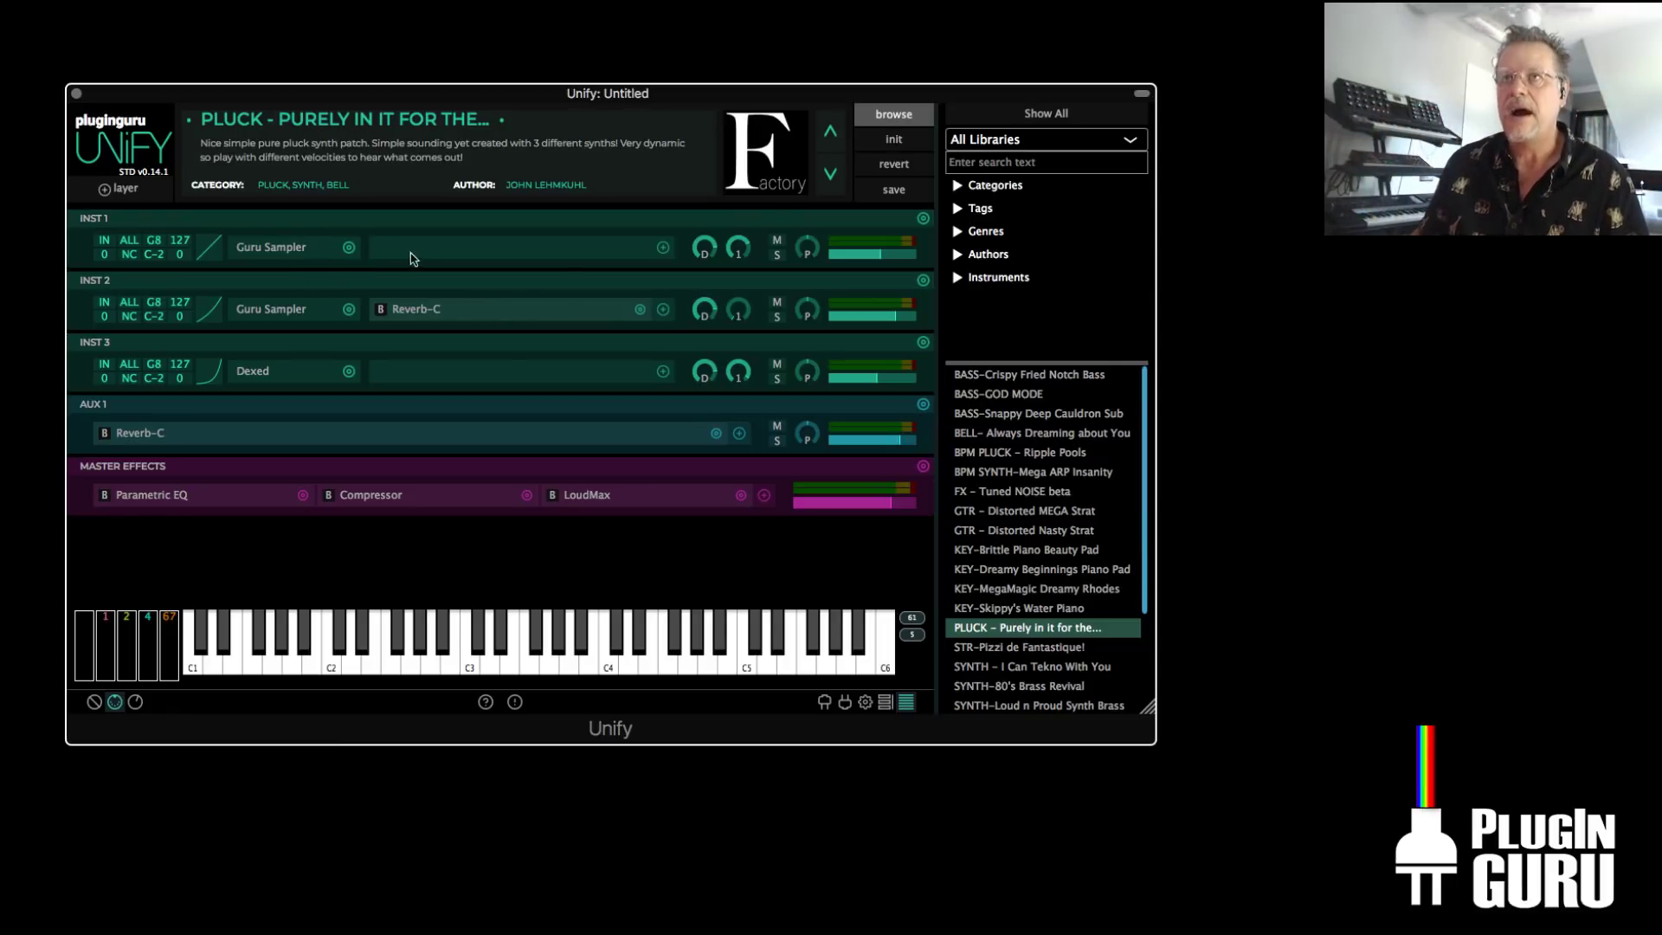
Examine the Delays subset among the audio effects available for INST 1 without adding any
{"action": "left_click", "coordinate": [663, 248]}
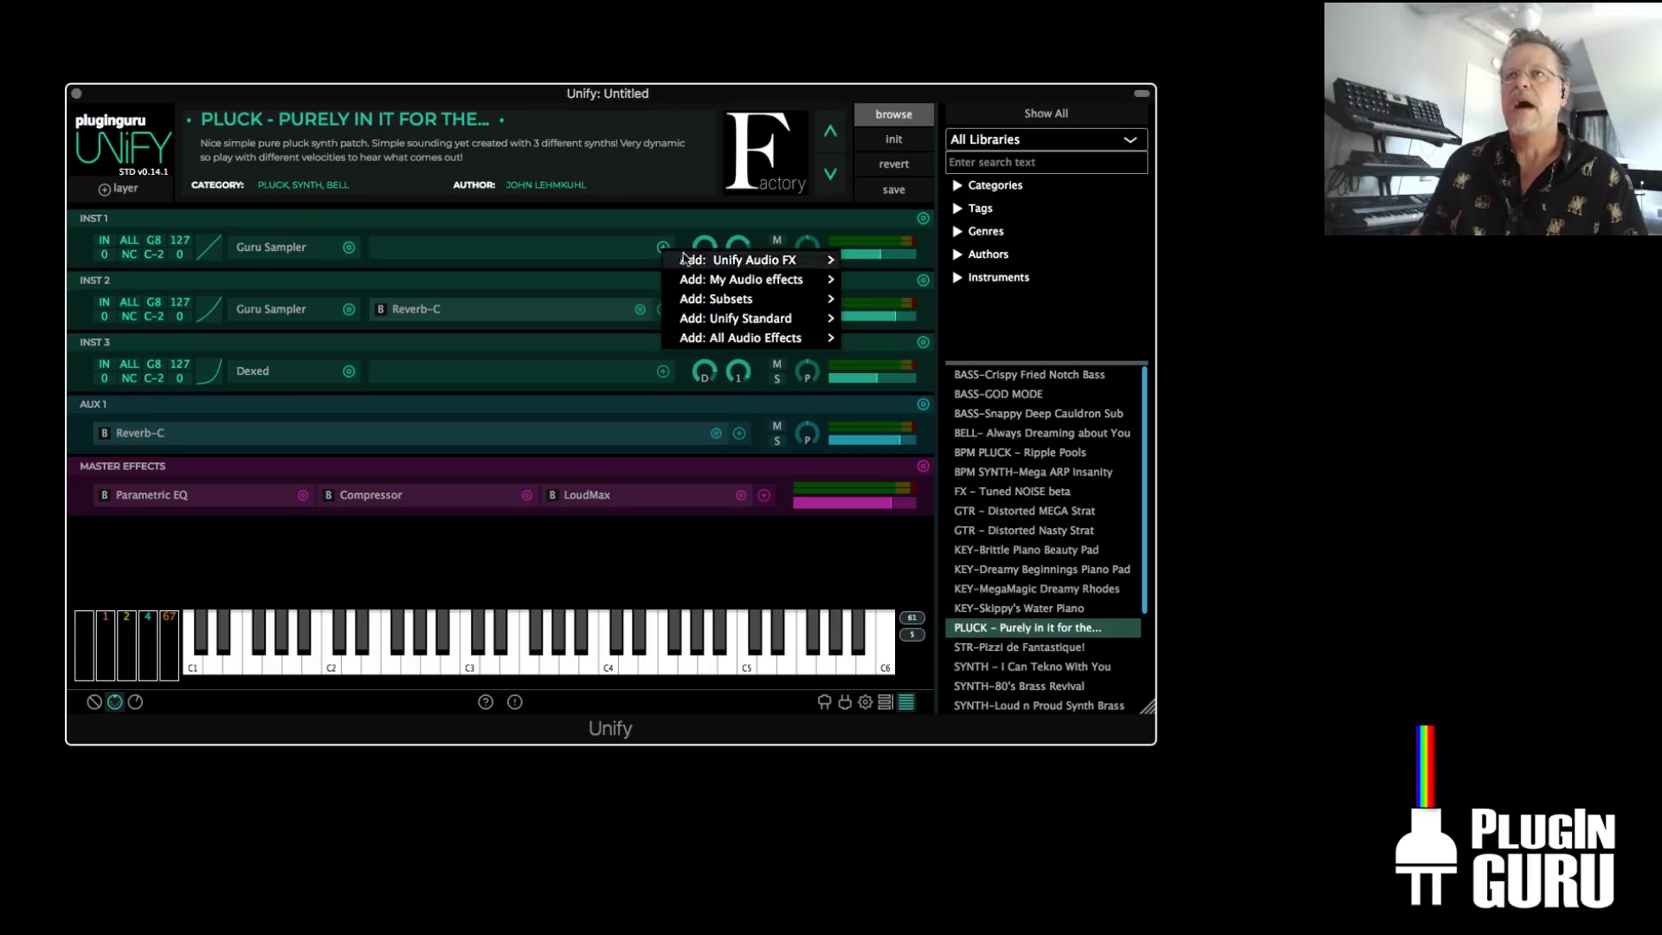
{"action": "mouse_move", "coordinate": [741, 298]}
{"action": "mouse_move", "coordinate": [900, 301]}
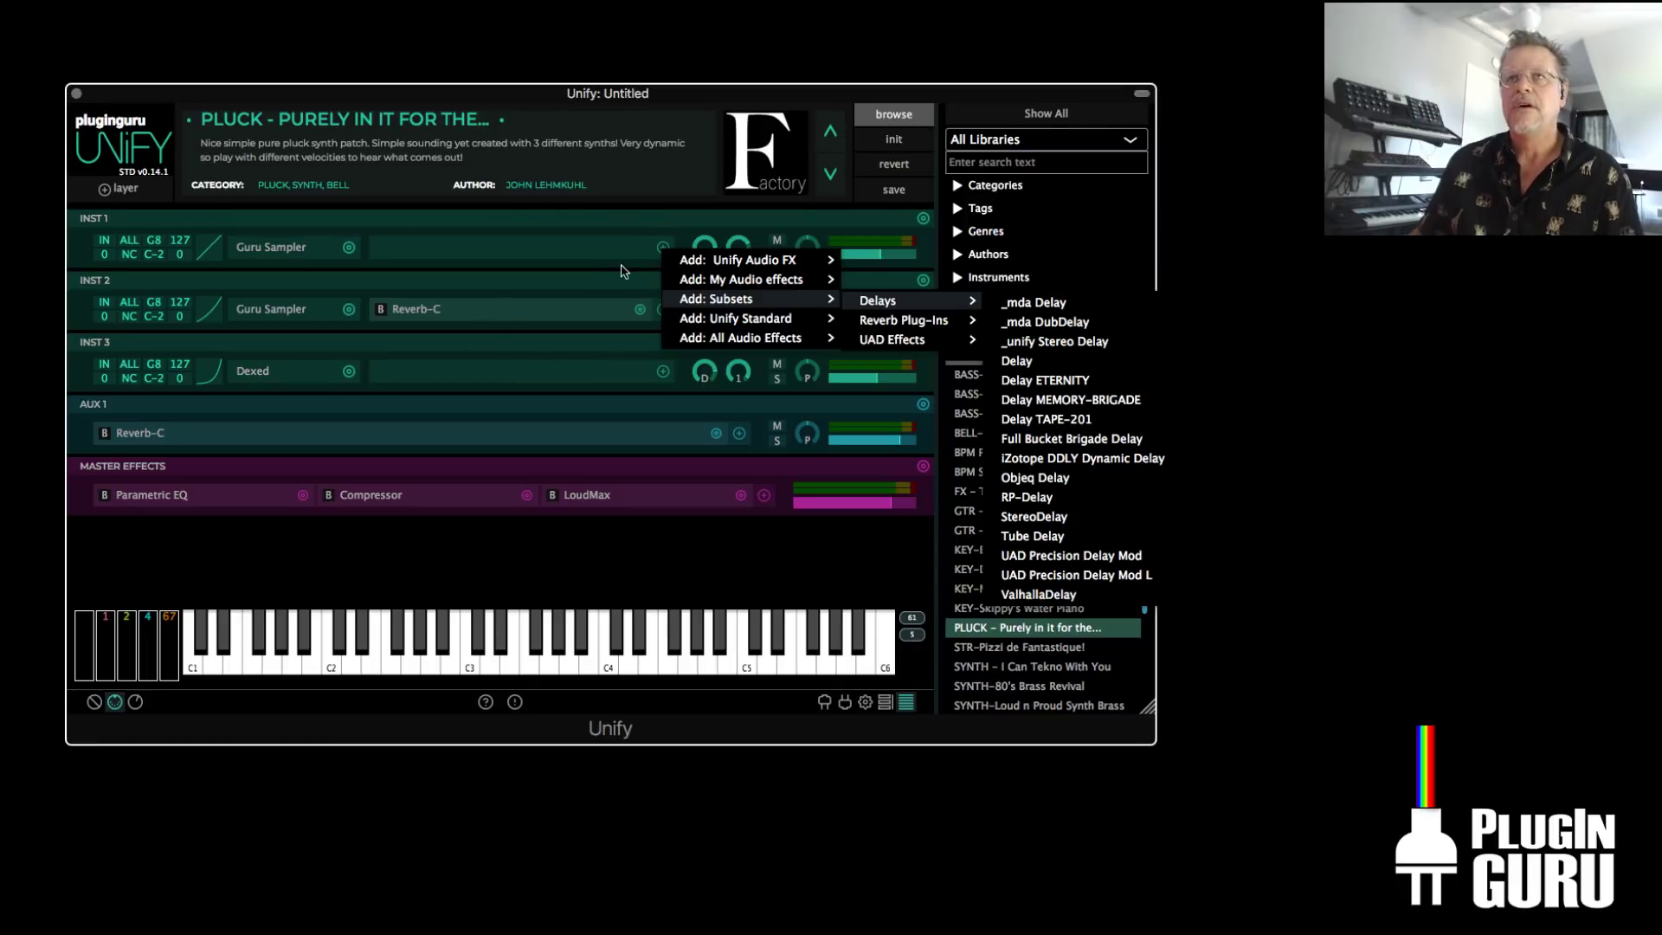
{"action": "left_click", "coordinate": [710, 102]}
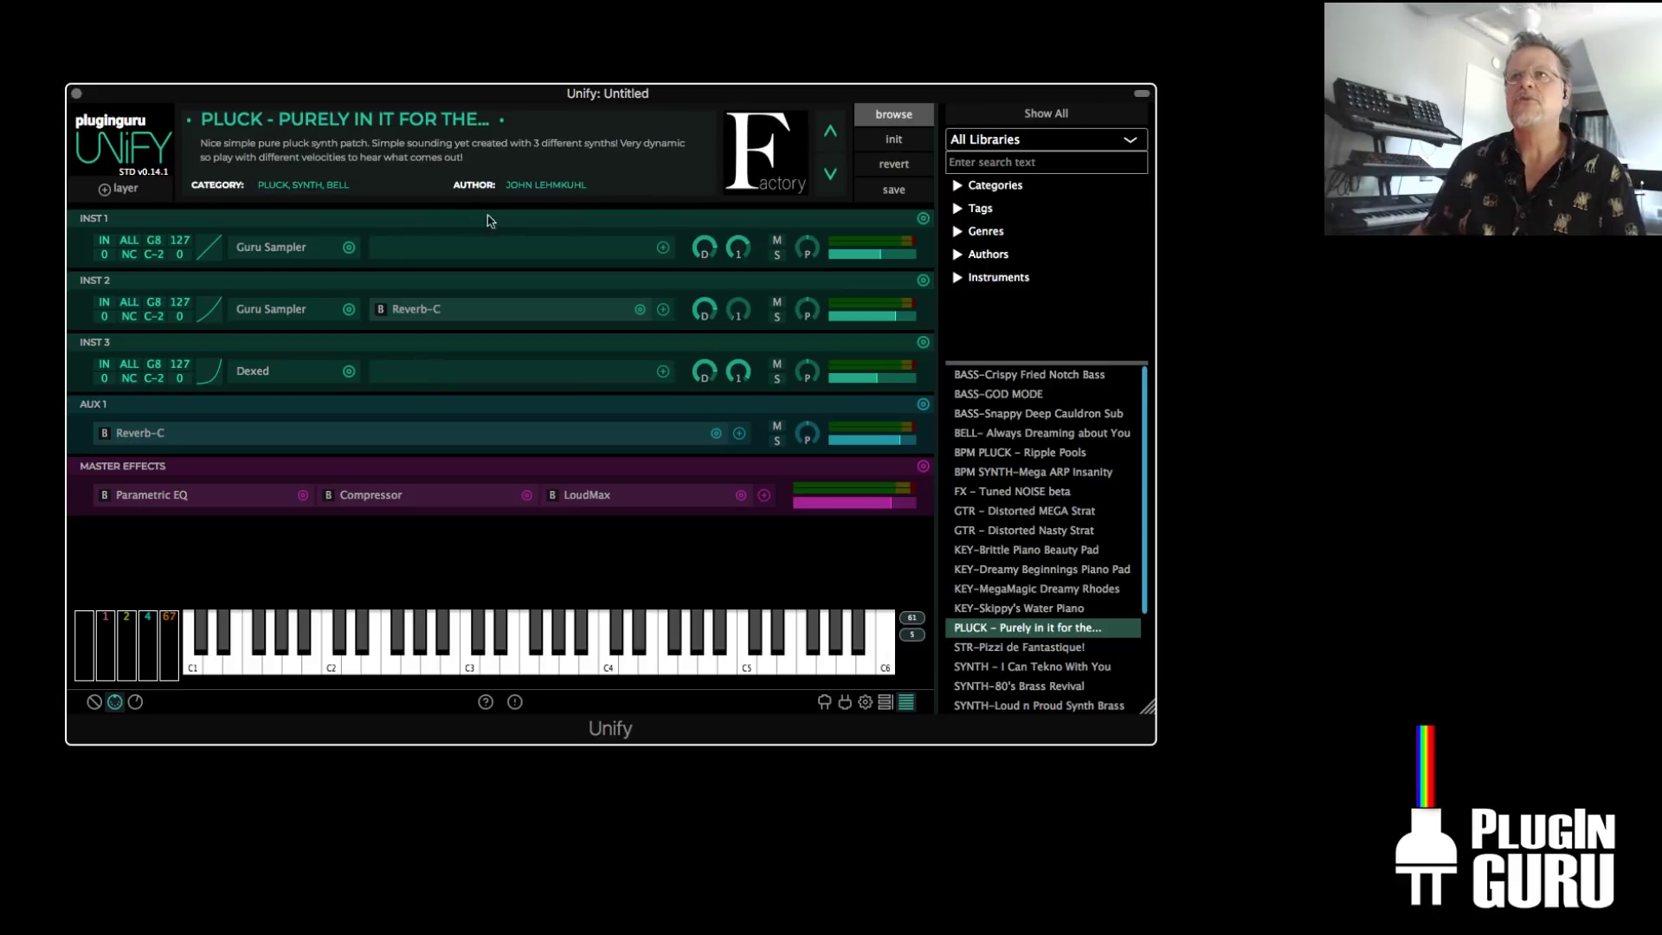
Initialize the patch and swap the INST 1 instrument for mda DX10 from the Unify instruments
{"action": "left_click", "coordinate": [916, 145]}
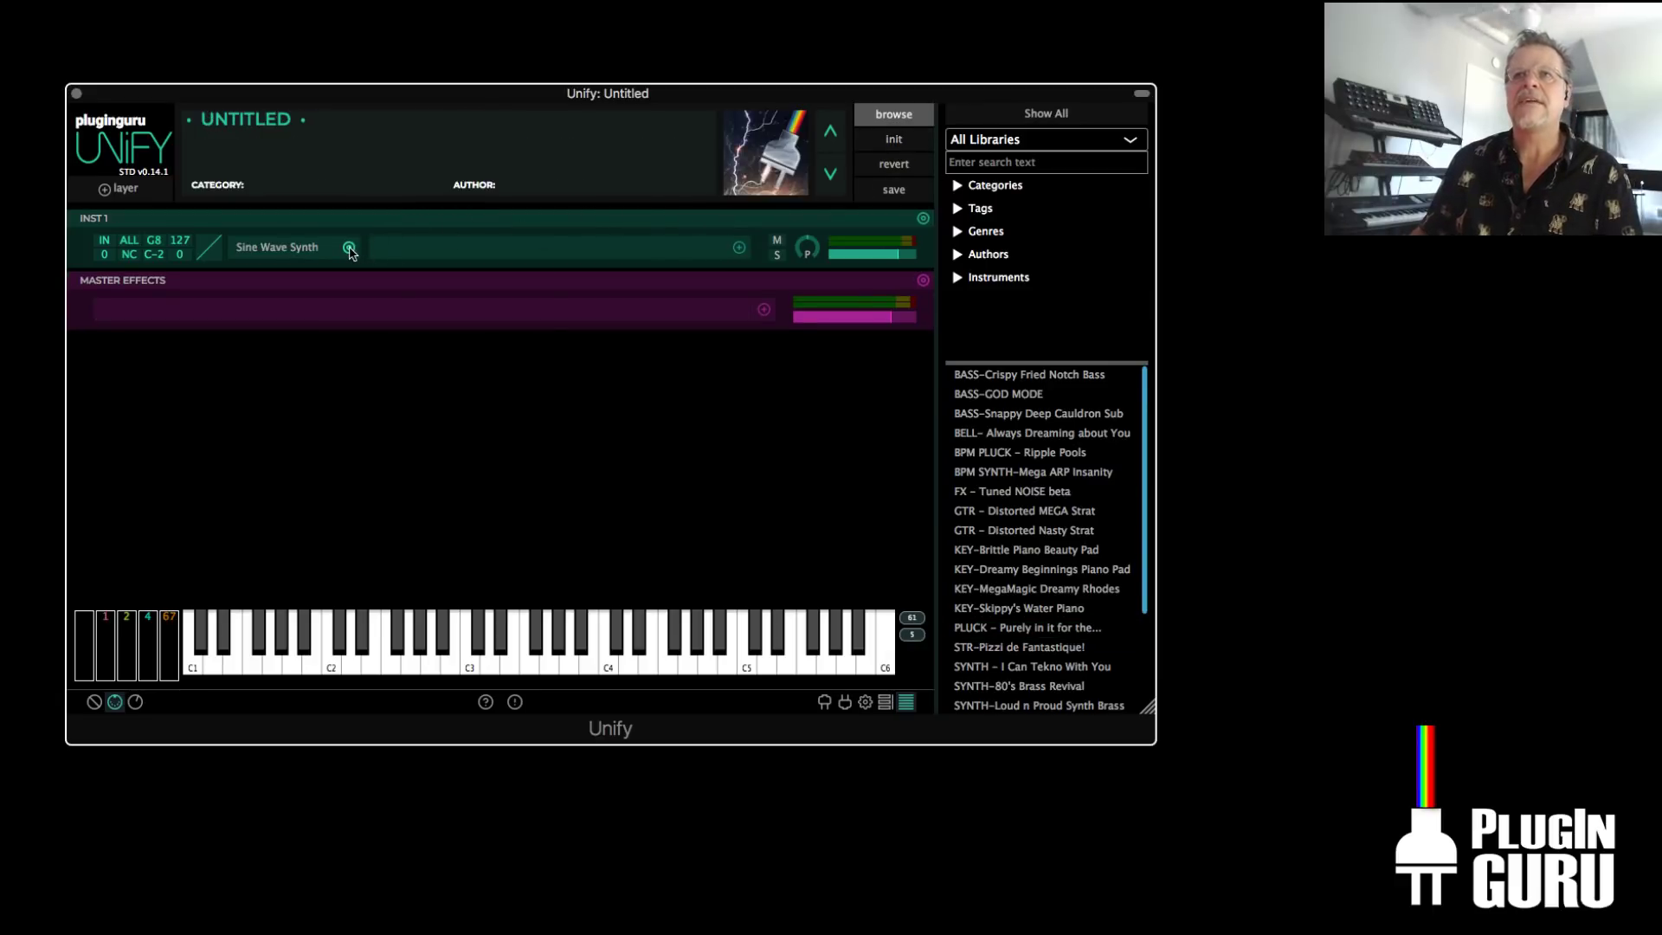
{"action": "left_click", "coordinate": [348, 248]}
{"action": "mouse_move", "coordinate": [444, 289]}
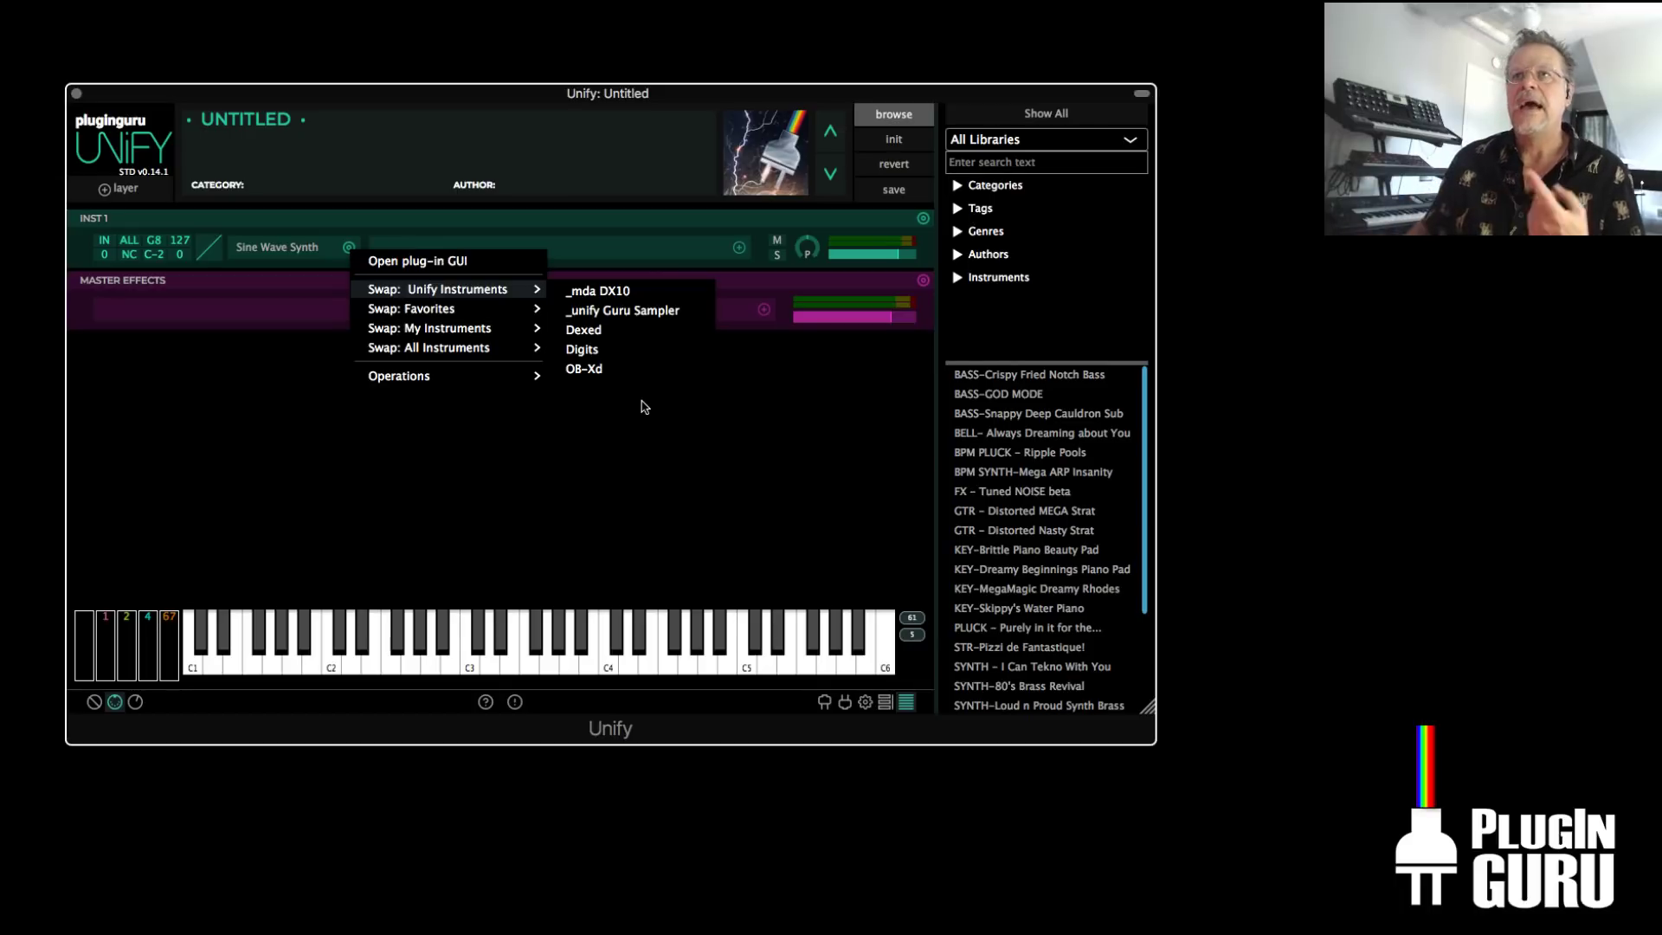
{"action": "left_click", "coordinate": [604, 297]}
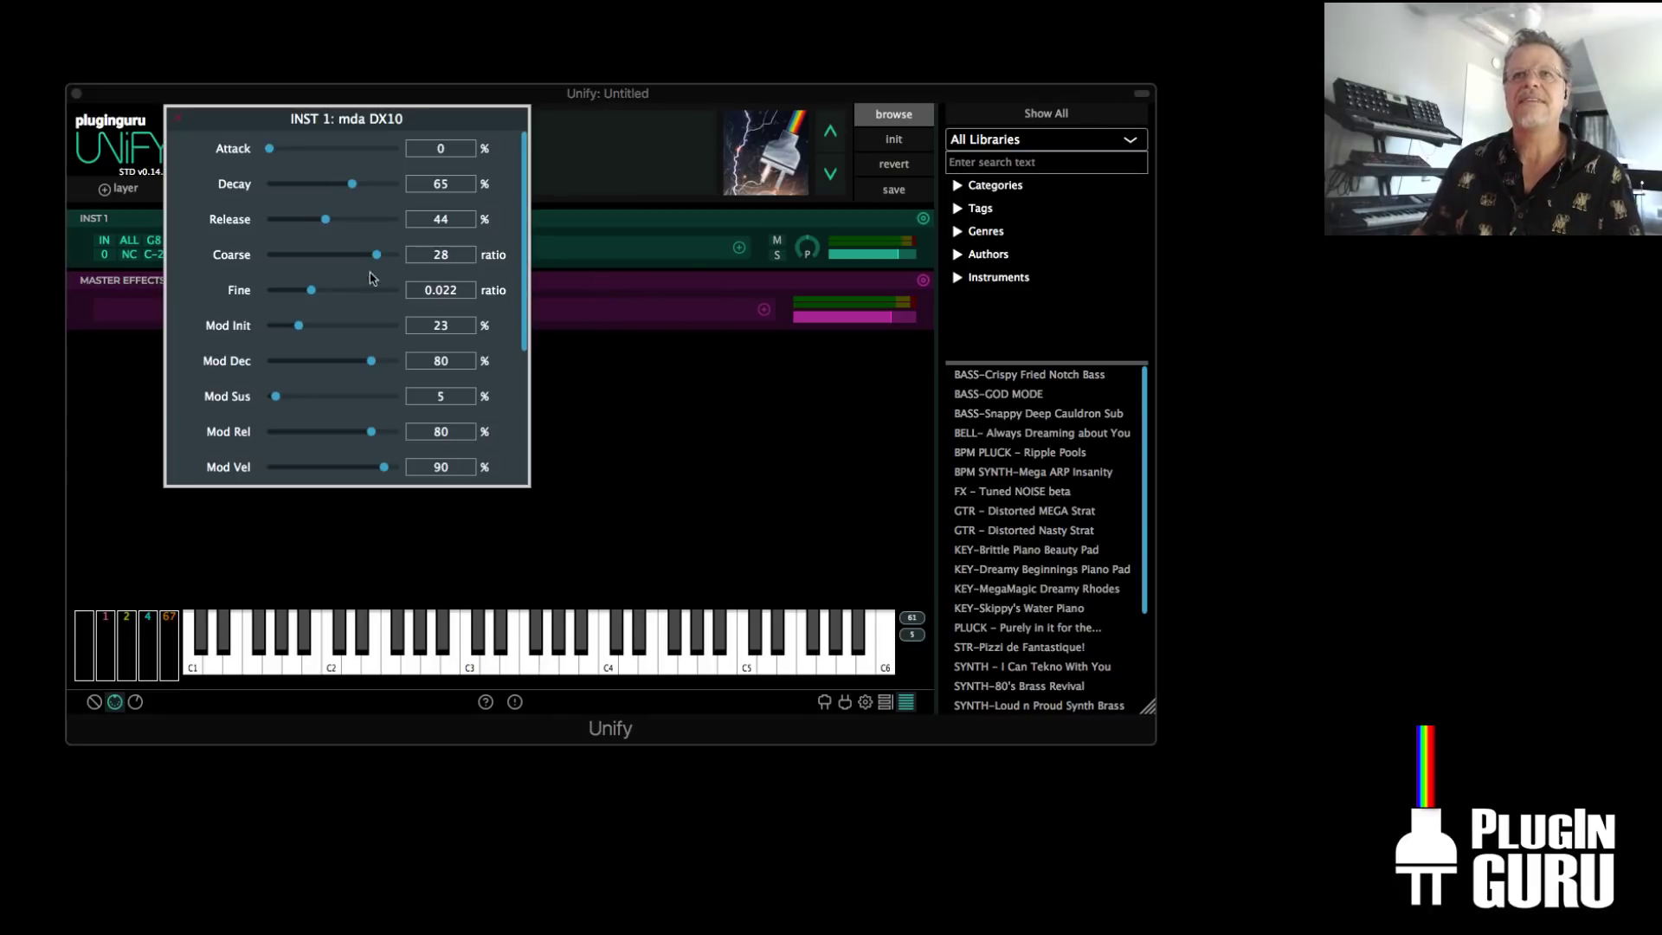
Set the mda DX10's Mod Init to 83% and Mod Dec to 44%, and close its plug-in window
{"action": "mouse_move", "coordinate": [351, 183]}
{"action": "left_mouse_down"}
{"action": "mouse_move", "coordinate": [280, 186]}
{"action": "mouse_move", "coordinate": [352, 185]}
{"action": "left_mouse_up"}
{"action": "left_click_drag", "start_coordinate": [373, 367], "coordinate": [375, 327]}
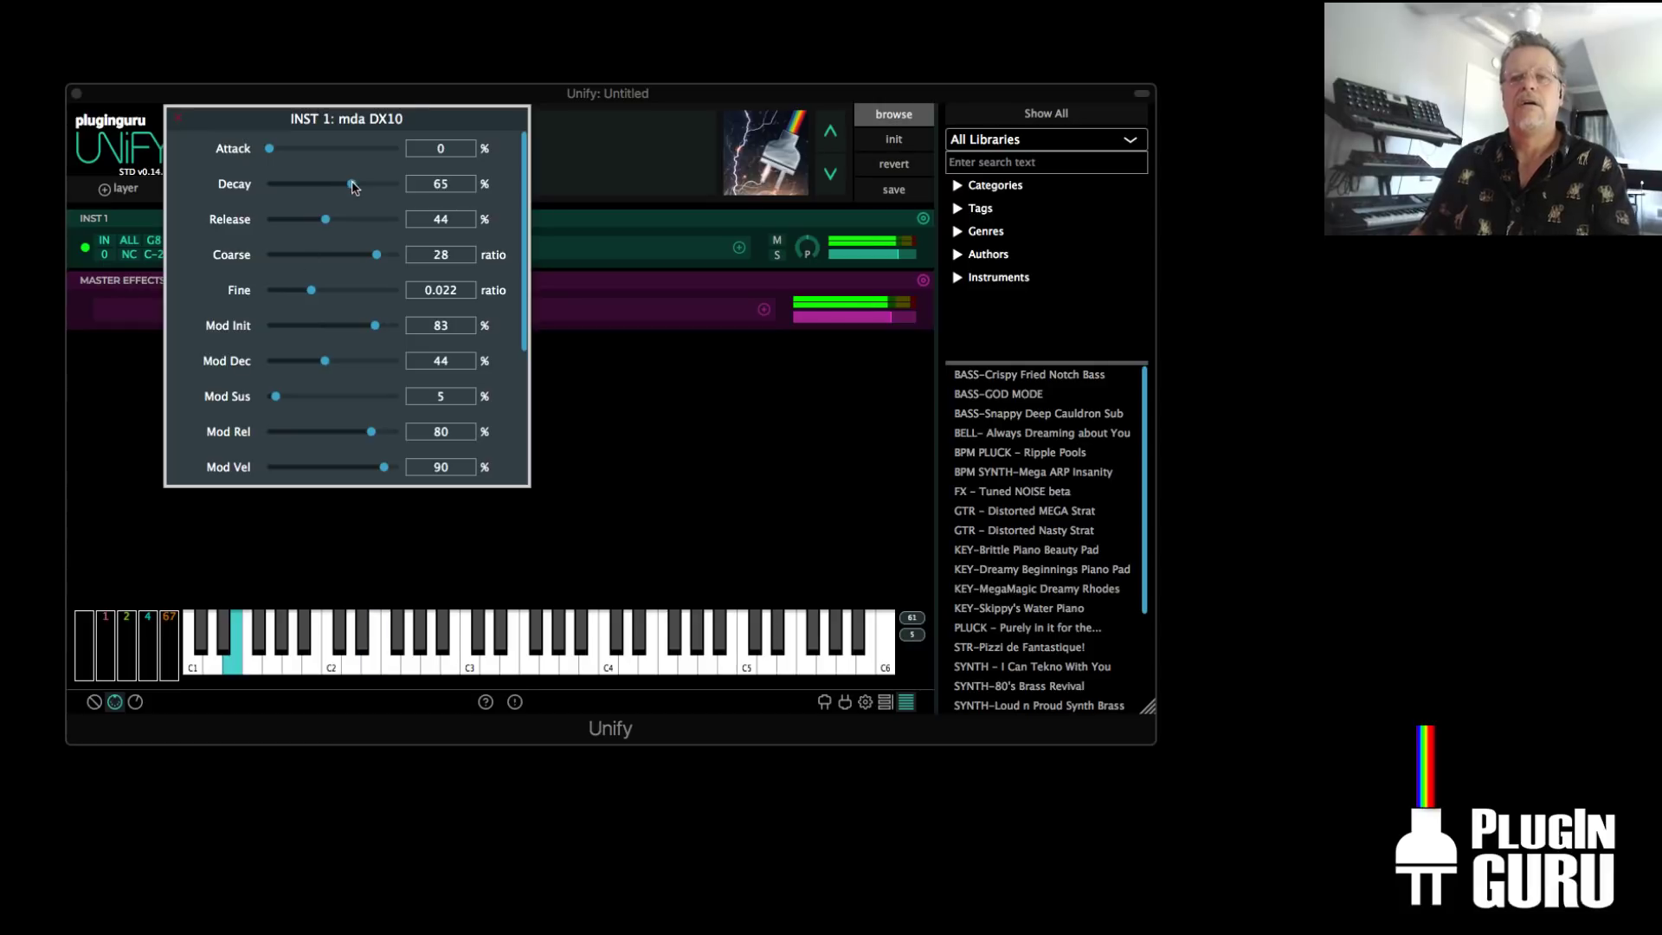
{"action": "scroll", "coordinate": [301, 232], "scroll_direction": "down", "scroll_amount": 3}
{"action": "scroll", "coordinate": [304, 235], "scroll_direction": "up", "scroll_amount": 3}
{"action": "left_click", "coordinate": [178, 119]}
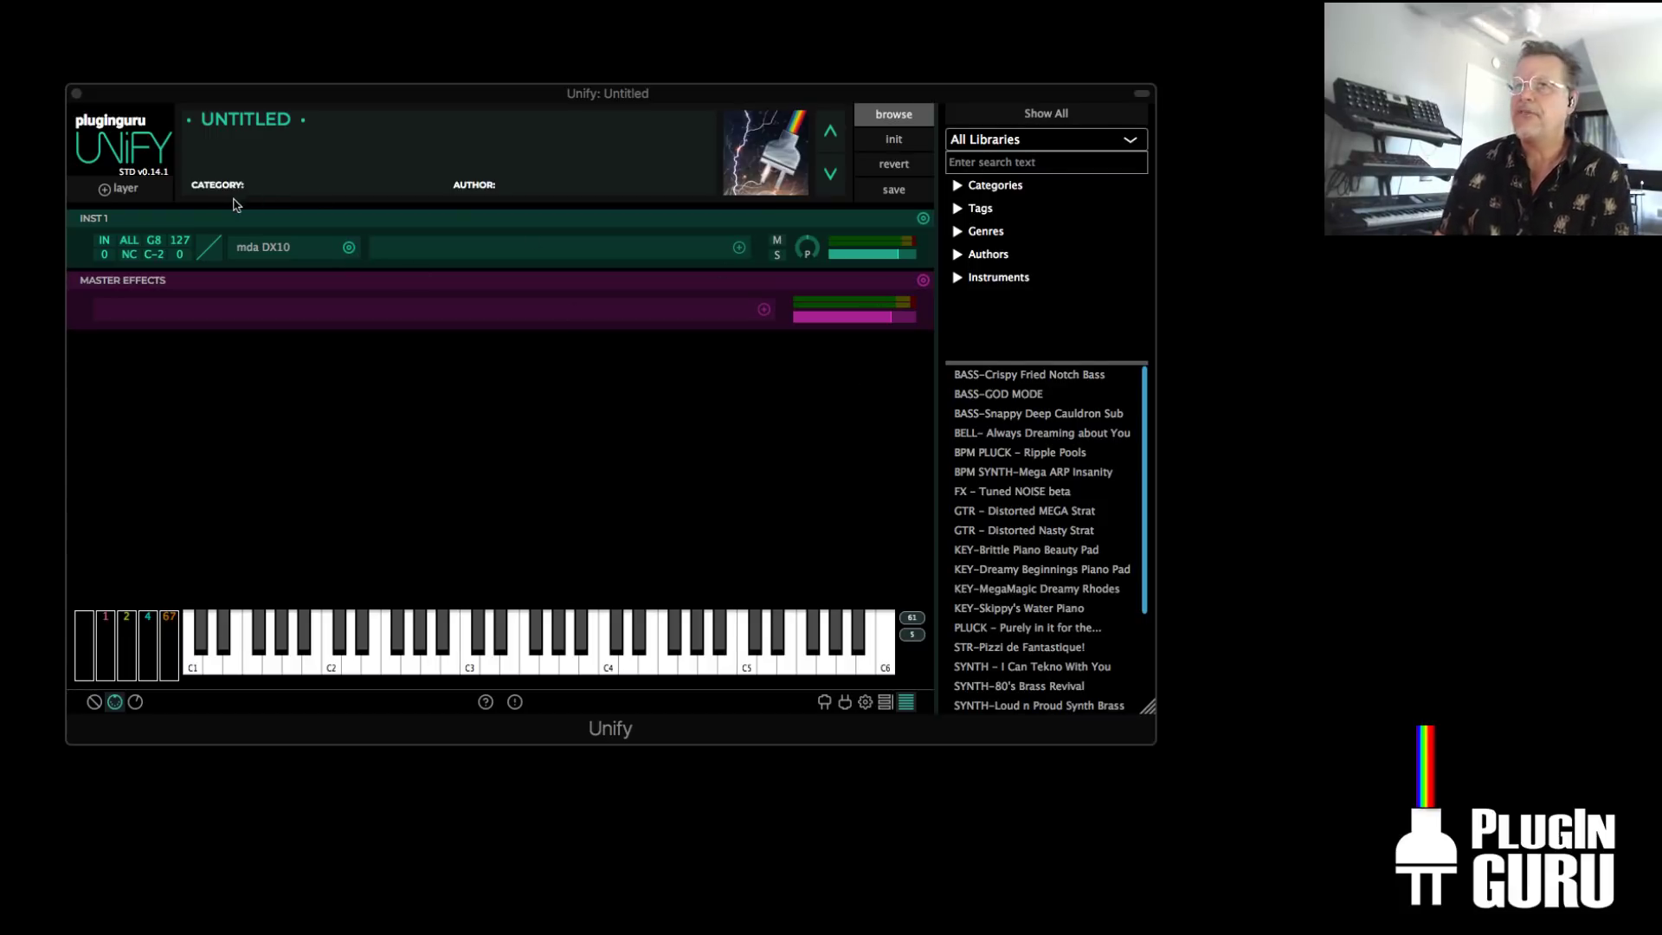
Add two more instrument layers with the default Sine Wave Synth below the mda DX10 layer
{"action": "left_click", "coordinate": [138, 198]}
{"action": "mouse_move", "coordinate": [260, 237]}
{"action": "left_click", "coordinate": [317, 242]}
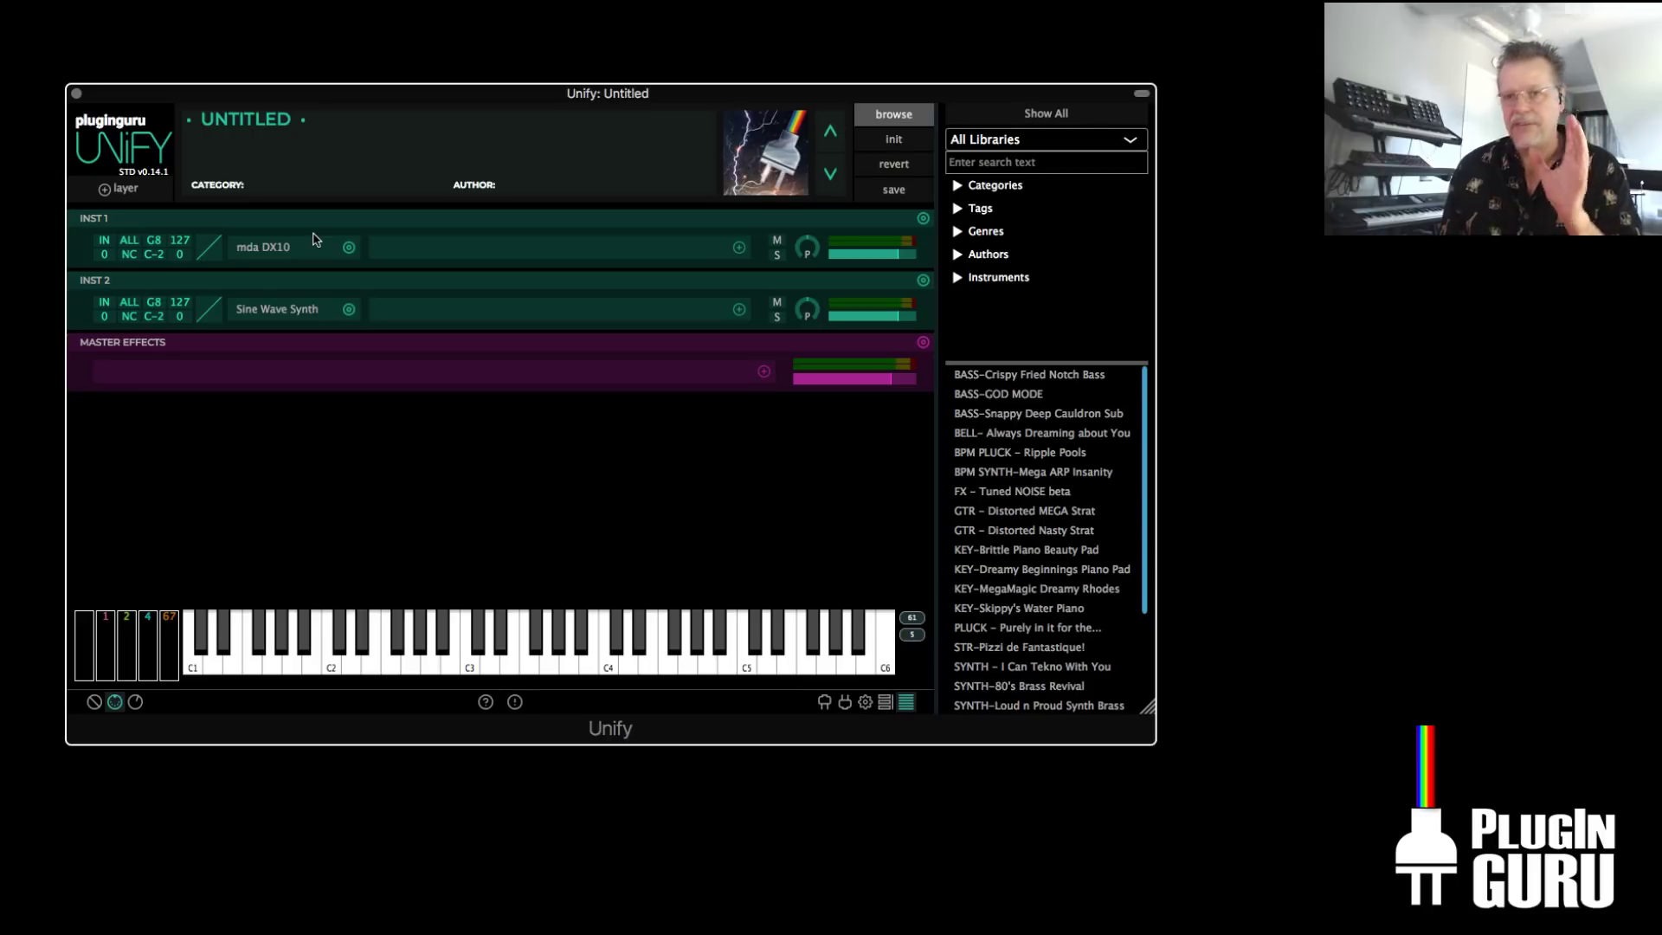
{"action": "left_click", "coordinate": [131, 190]}
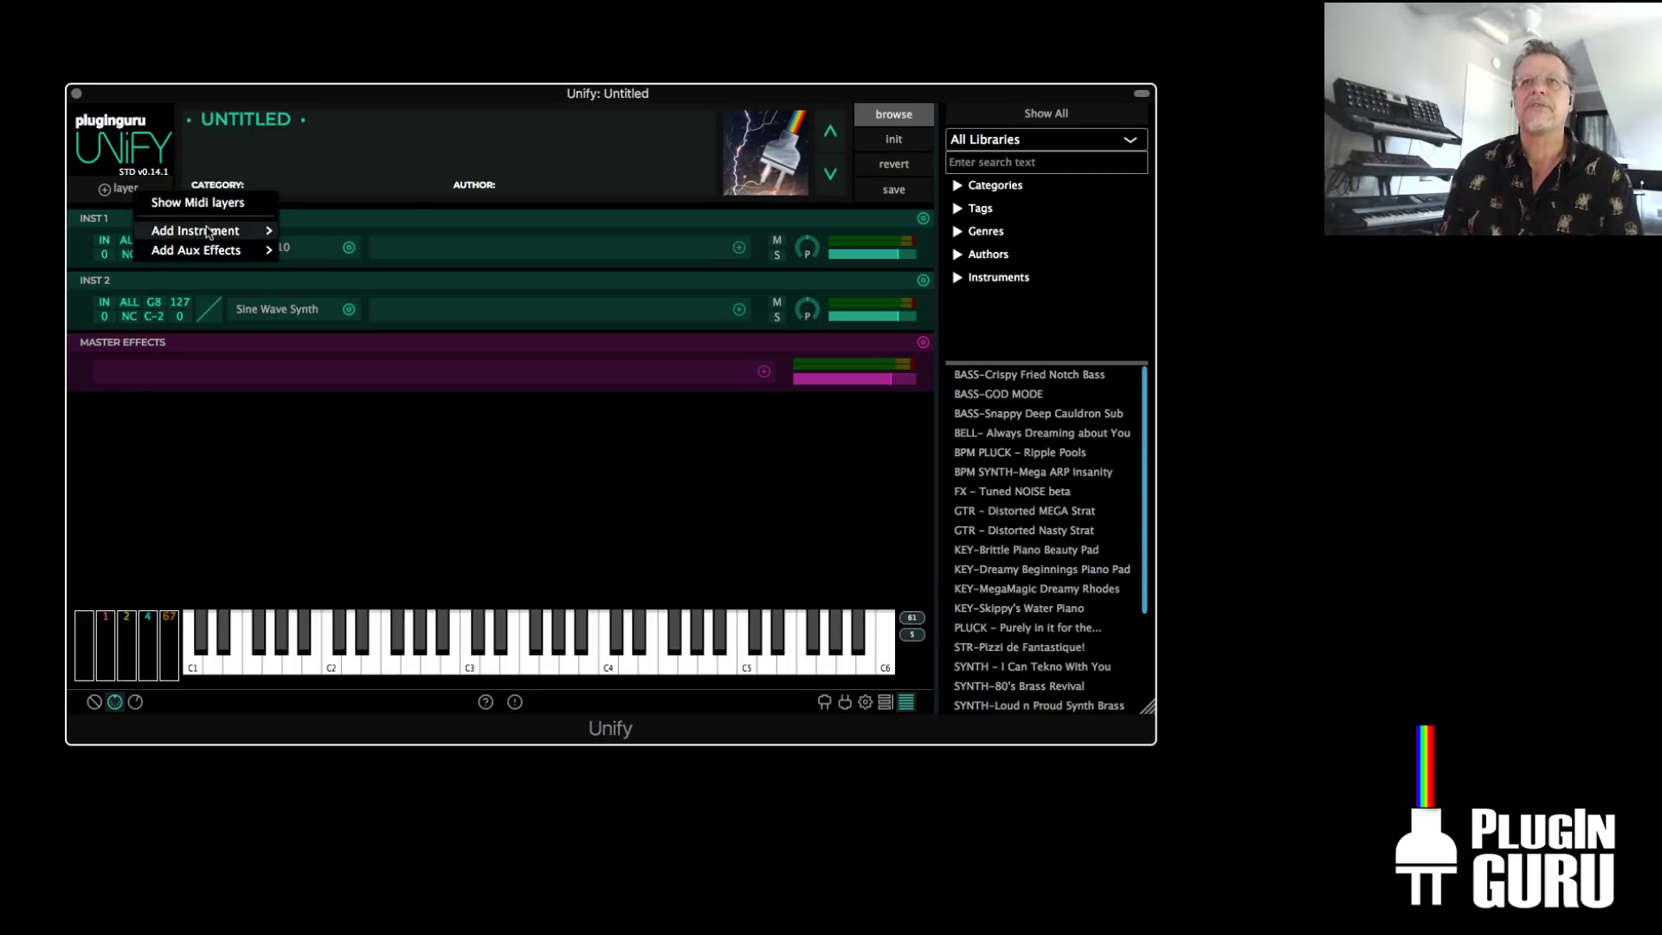
{"action": "mouse_move", "coordinate": [208, 230]}
{"action": "left_click", "coordinate": [338, 232]}
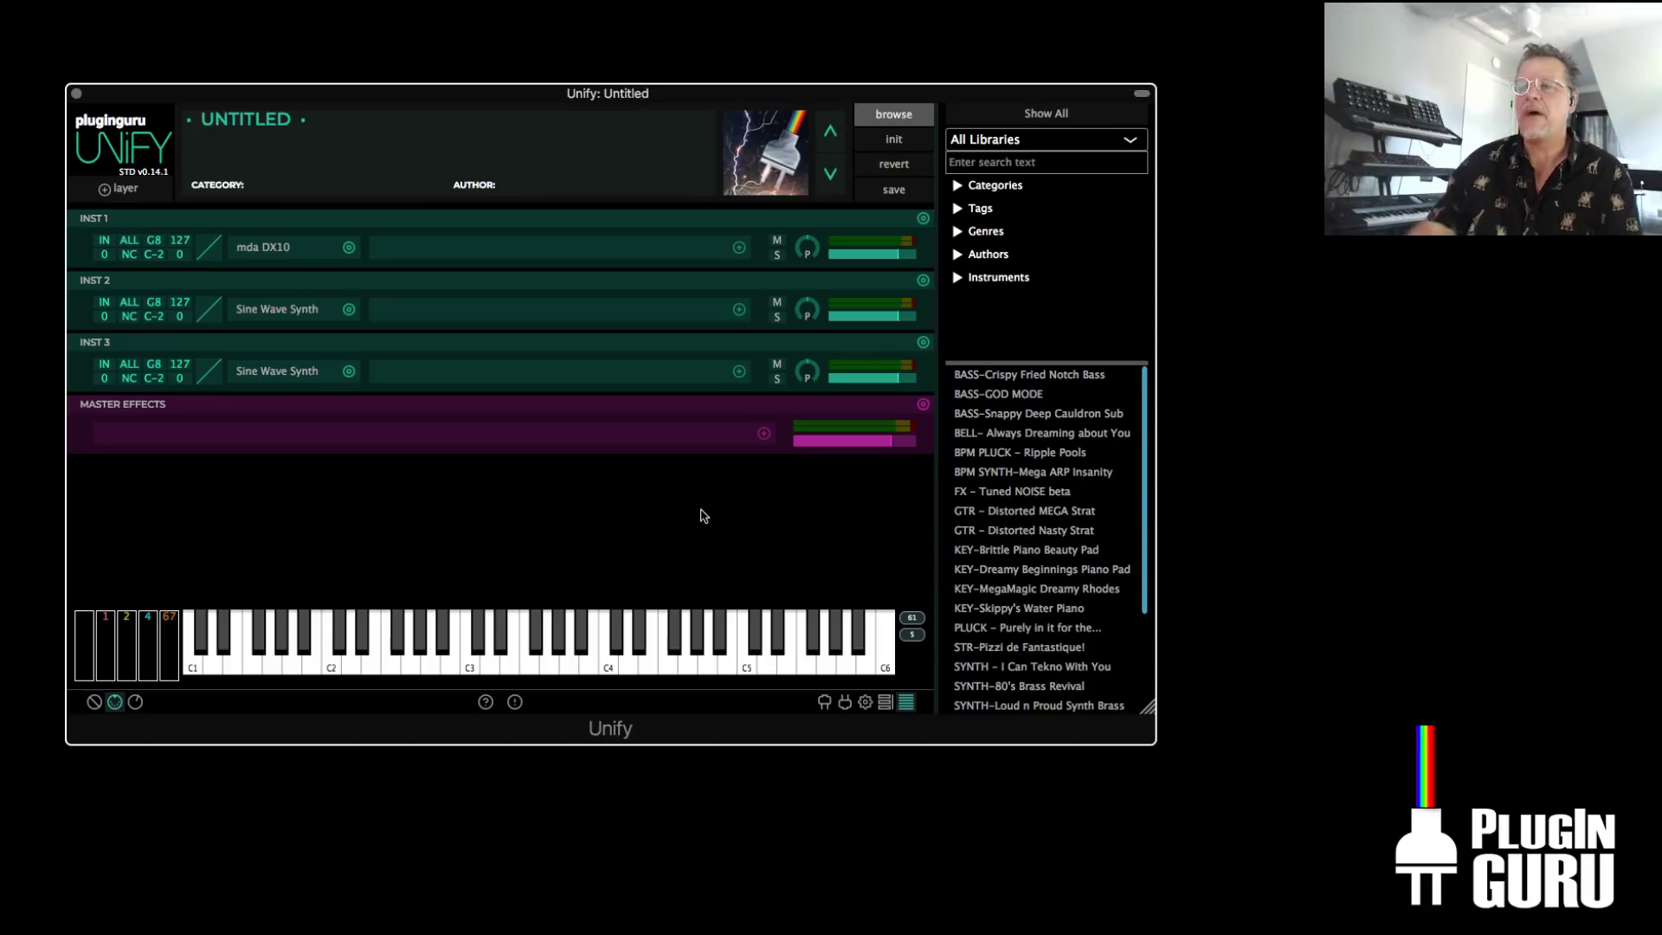
Look through the list of patches from the BASS entries down to TX-816 Trumpets
{"action": "scroll", "coordinate": [1089, 485], "scroll_direction": "down", "scroll_amount": 5}
{"action": "scroll", "coordinate": [1037, 536], "scroll_direction": "up", "scroll_amount": 5}
{"action": "scroll", "coordinate": [1043, 541], "scroll_direction": "down", "scroll_amount": 5}
{"action": "scroll", "coordinate": [1040, 555], "scroll_direction": "up", "scroll_amount": 5}
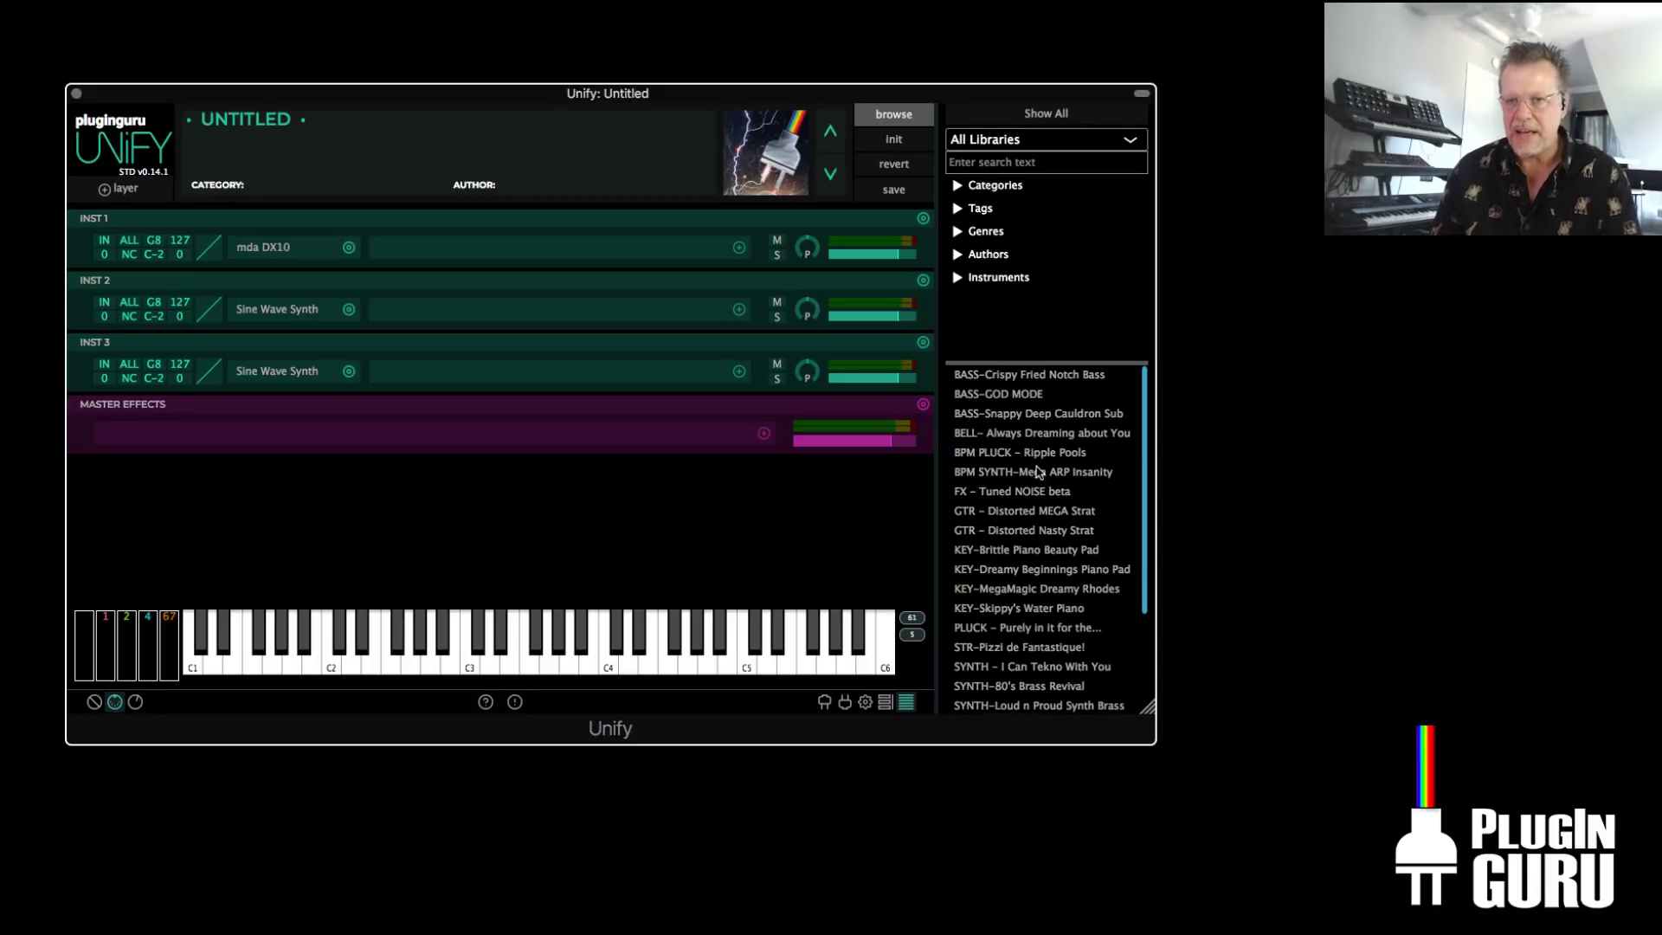
{"action": "scroll", "coordinate": [1038, 472], "scroll_direction": "down", "scroll_amount": 2}
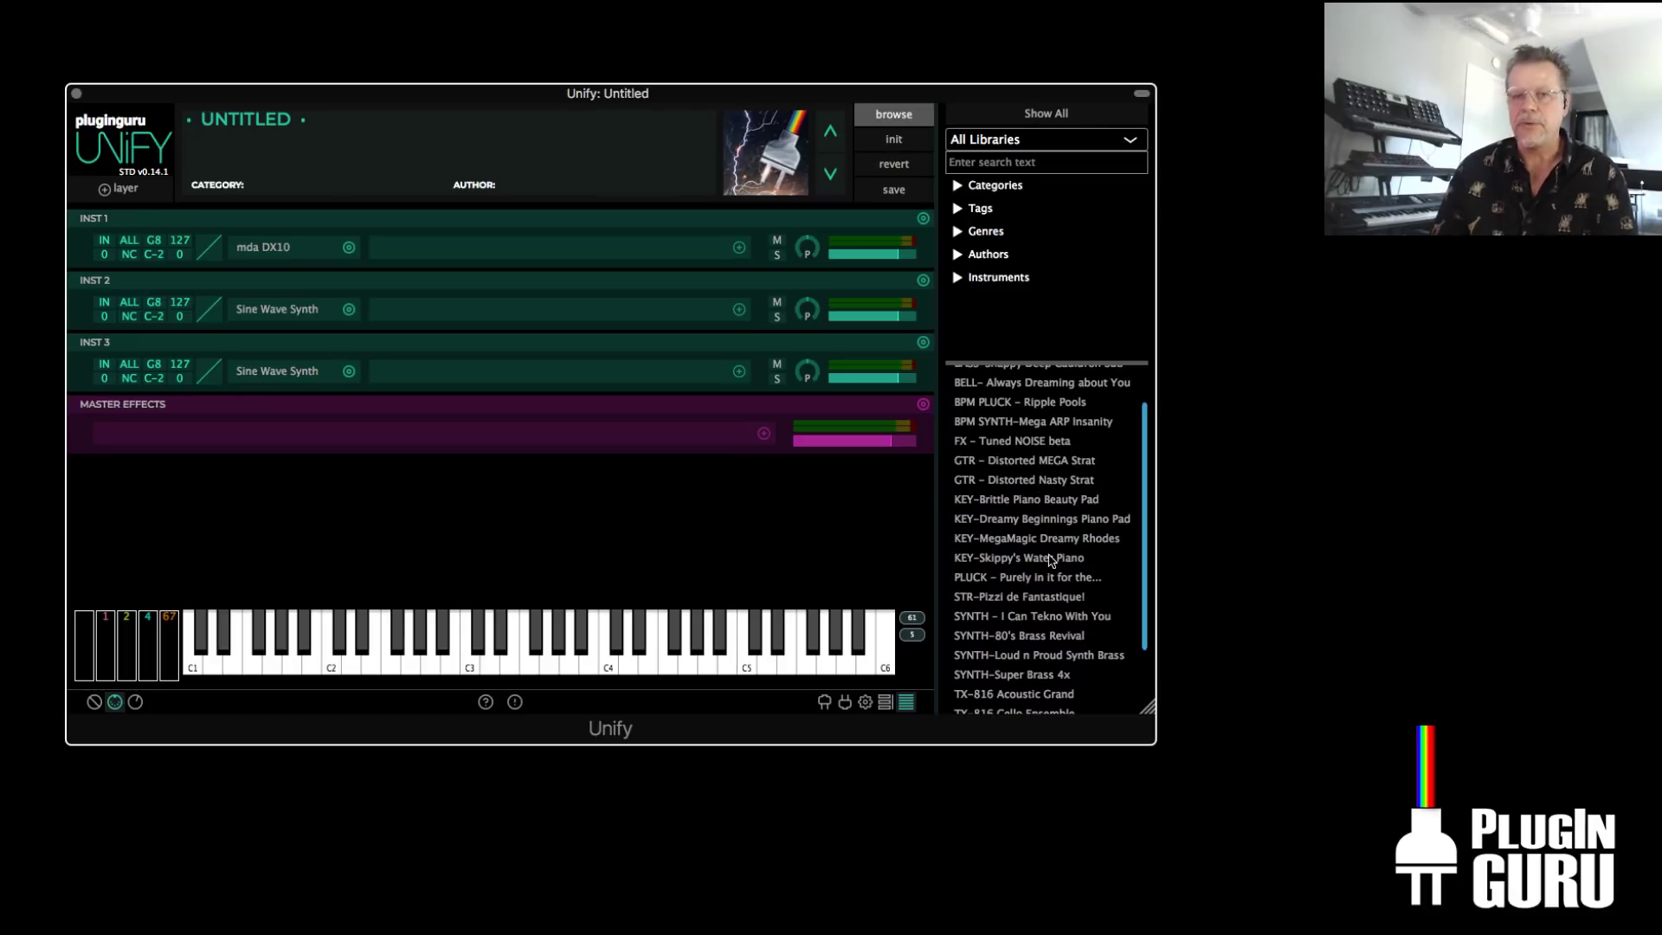
{"action": "scroll", "coordinate": [1048, 541], "scroll_direction": "down", "scroll_amount": 3}
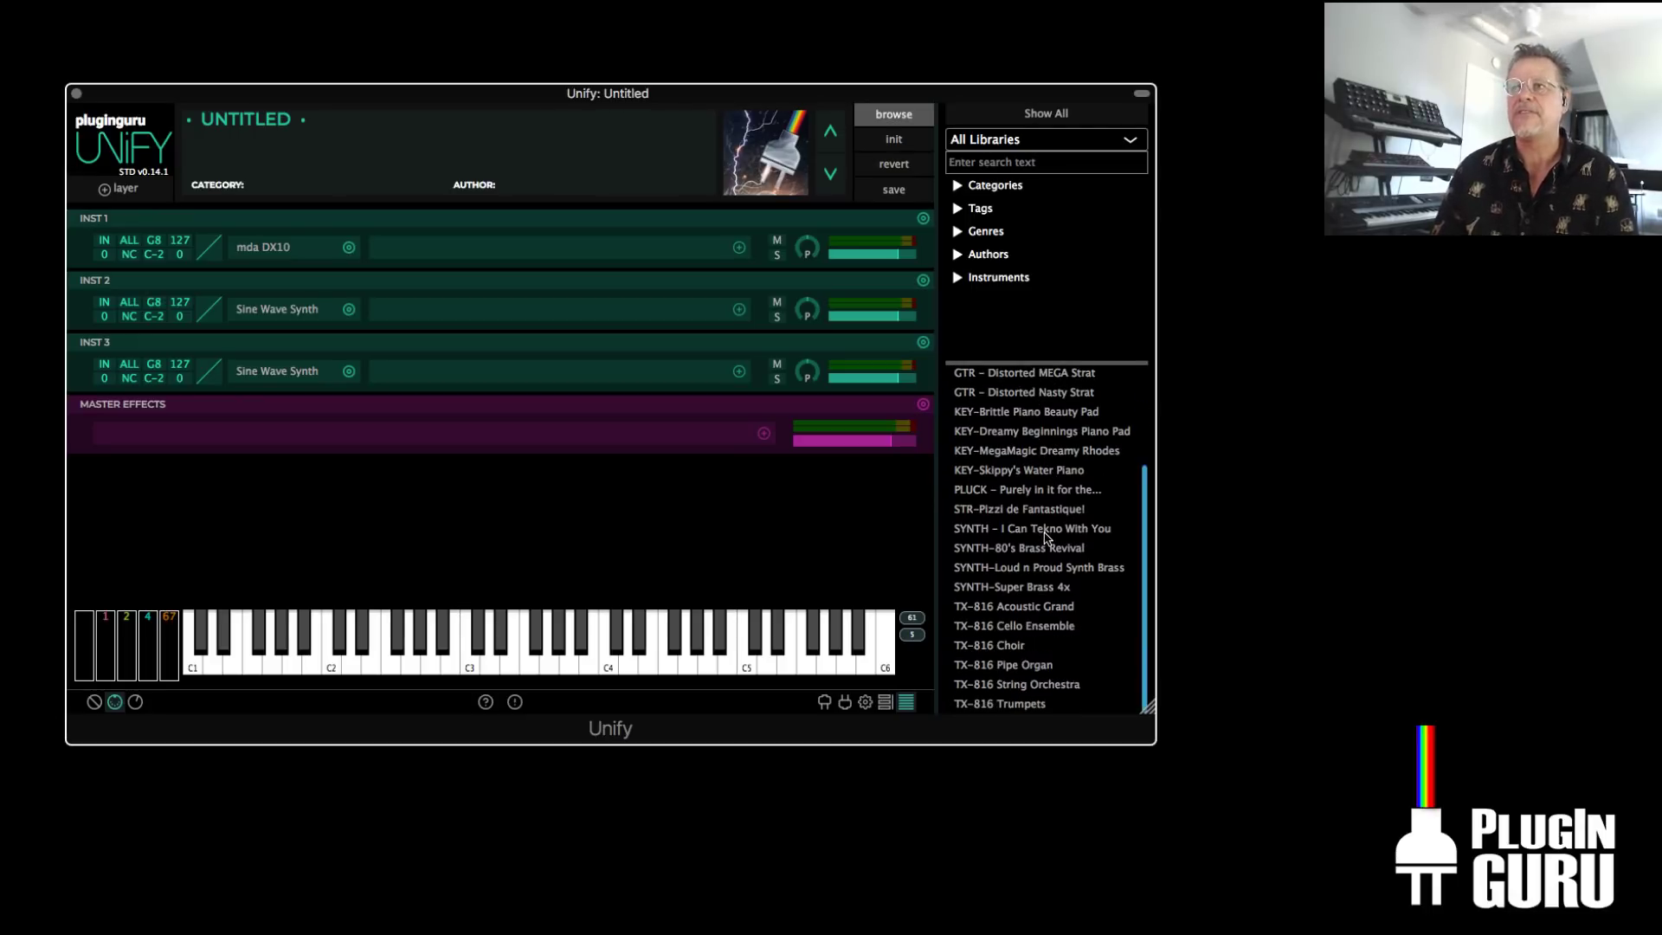
Review the Unify Instruments and Unify Audio FX available for INST 1 without choosing any
{"action": "left_click", "coordinate": [349, 248]}
{"action": "mouse_move", "coordinate": [405, 286]}
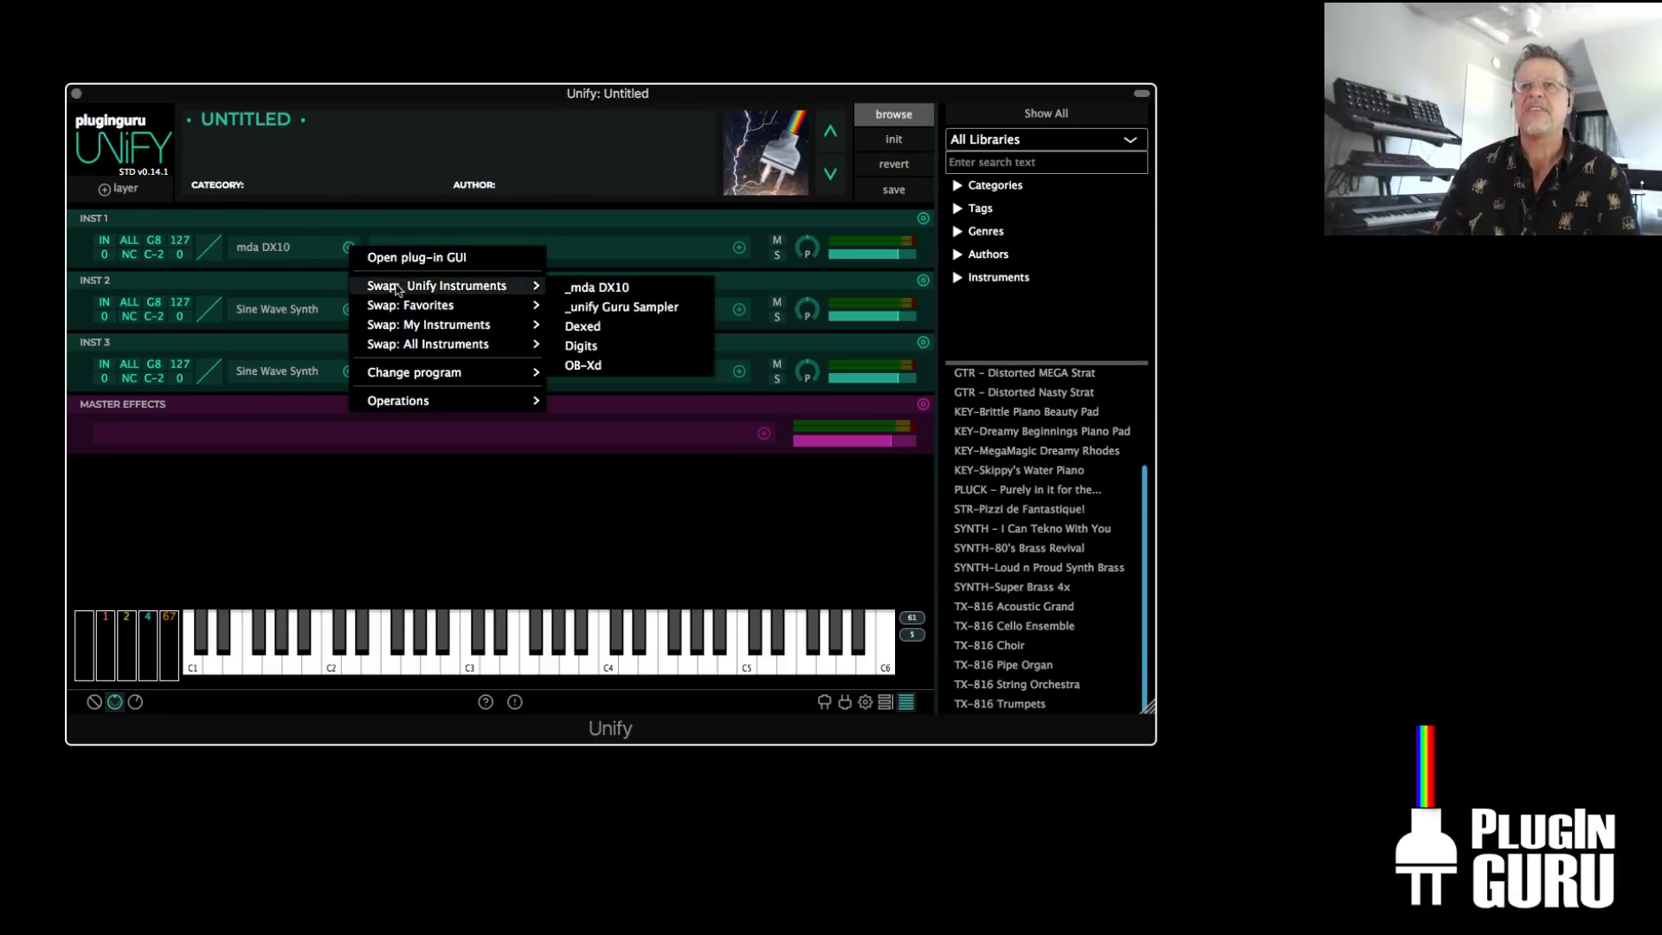
{"action": "left_click", "coordinate": [277, 299]}
{"action": "left_click", "coordinate": [738, 248]}
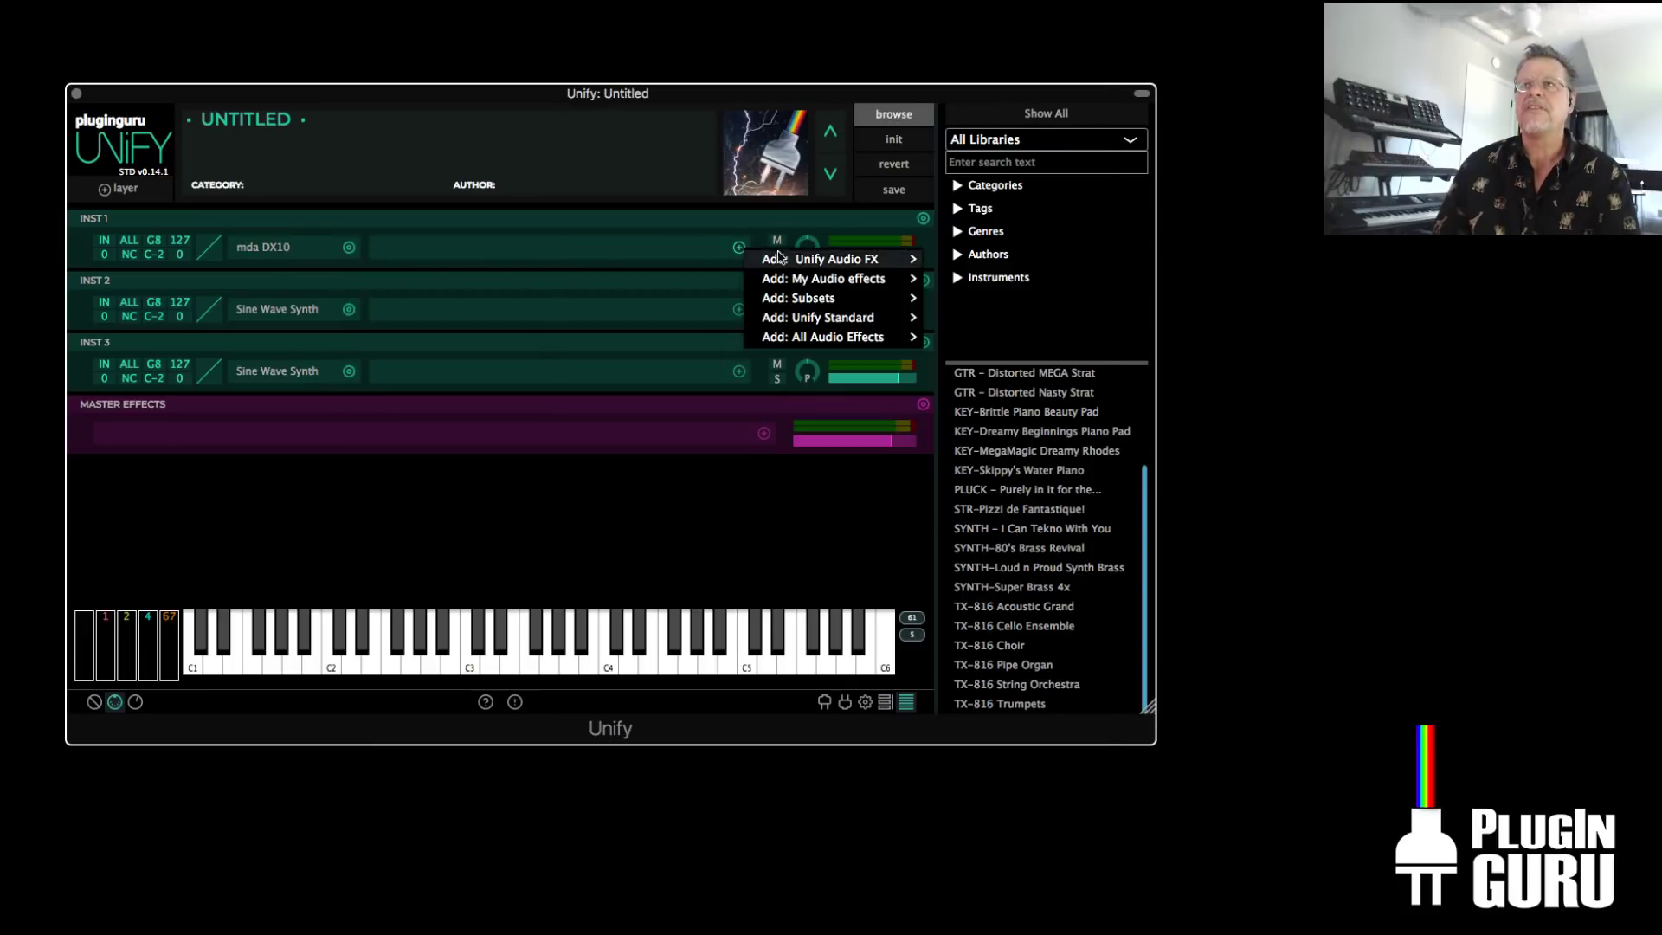
{"action": "mouse_move", "coordinate": [772, 258]}
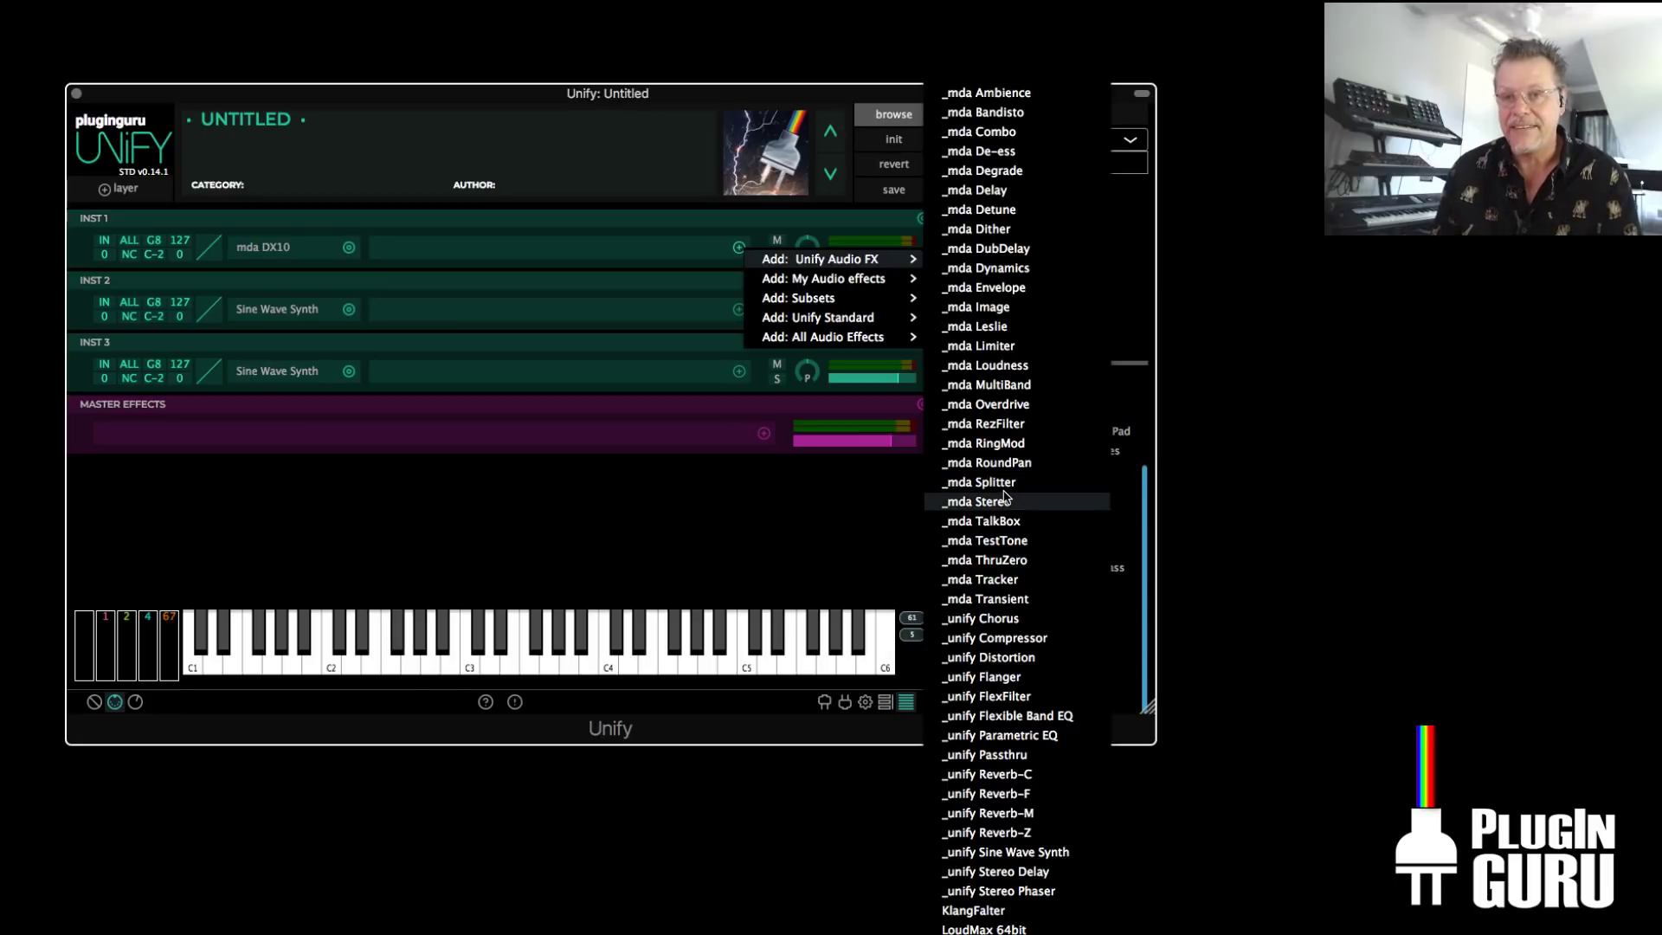
{"action": "left_click", "coordinate": [663, 528]}
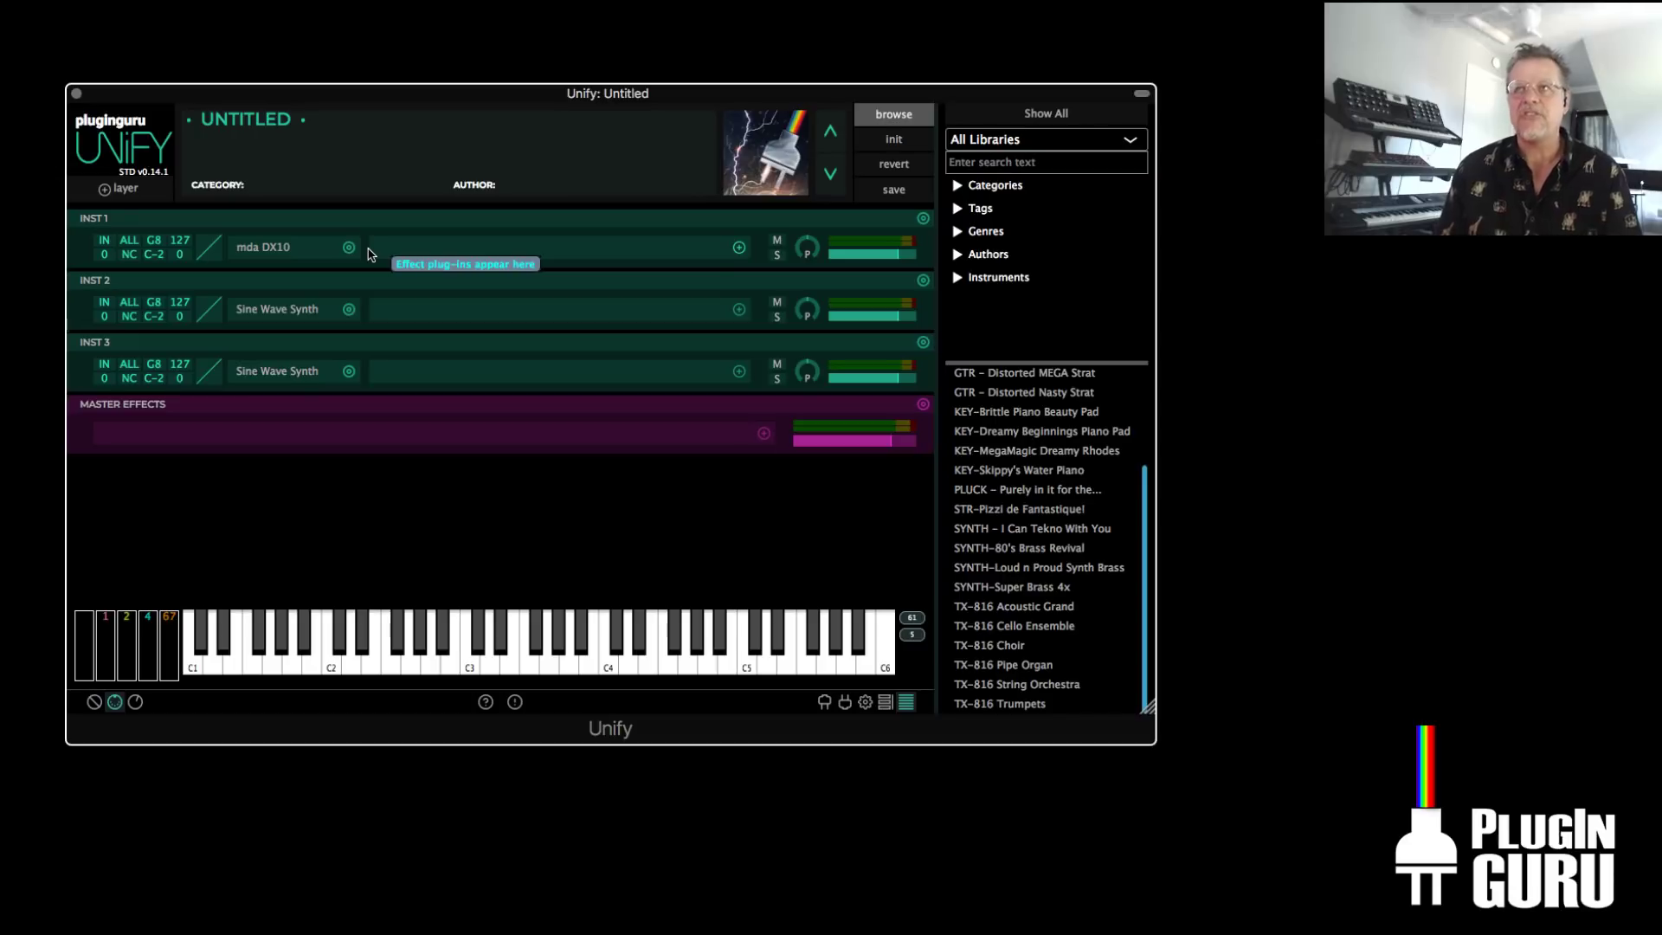
Show the MIDI layers above the instrument layers
{"action": "left_click", "coordinate": [115, 188]}
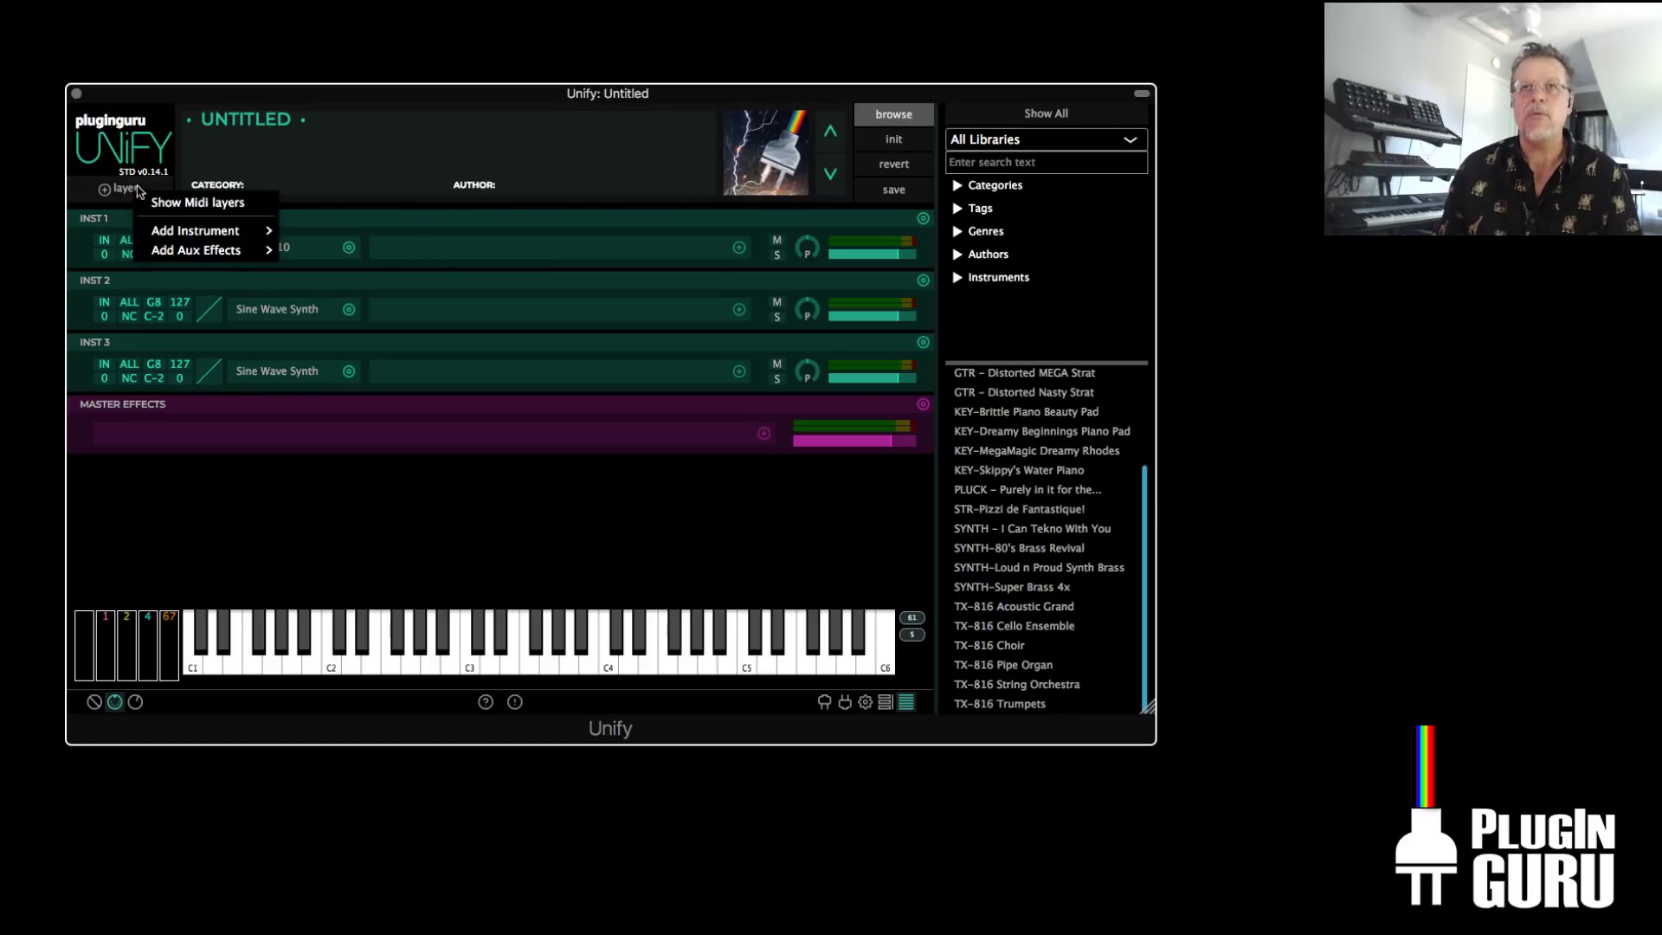
{"action": "left_click", "coordinate": [208, 206]}
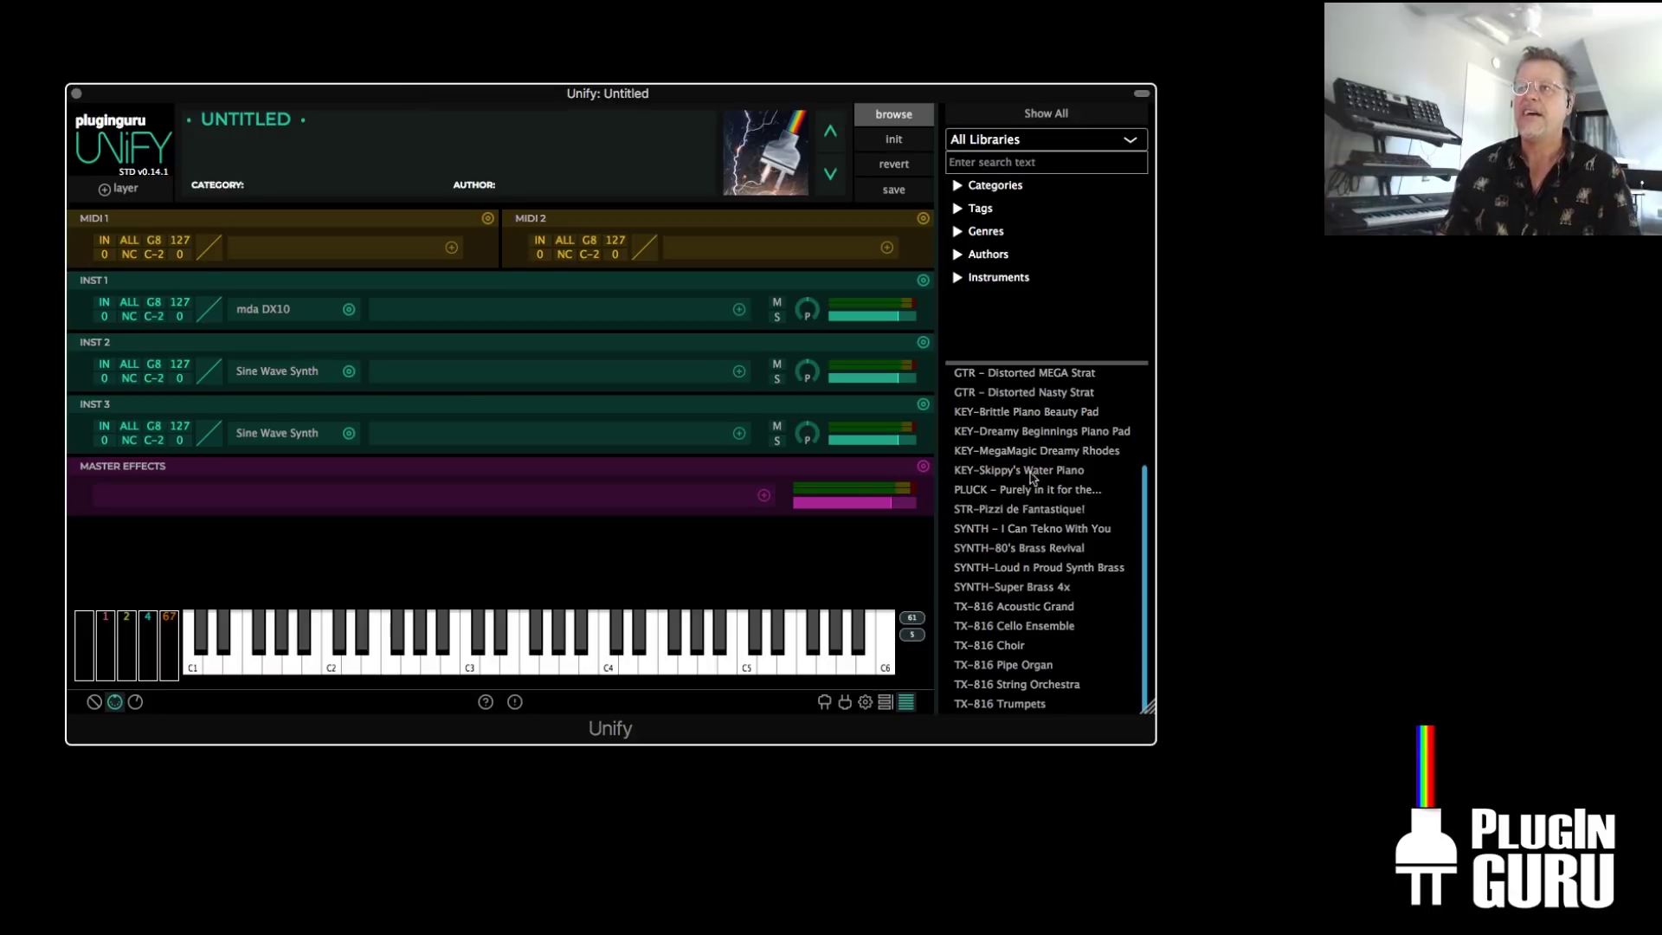
Load the SYNTH-80's Brass Revival patch and replace it with SYNTH-Super Brass 4x
{"action": "left_click", "coordinate": [1041, 552]}
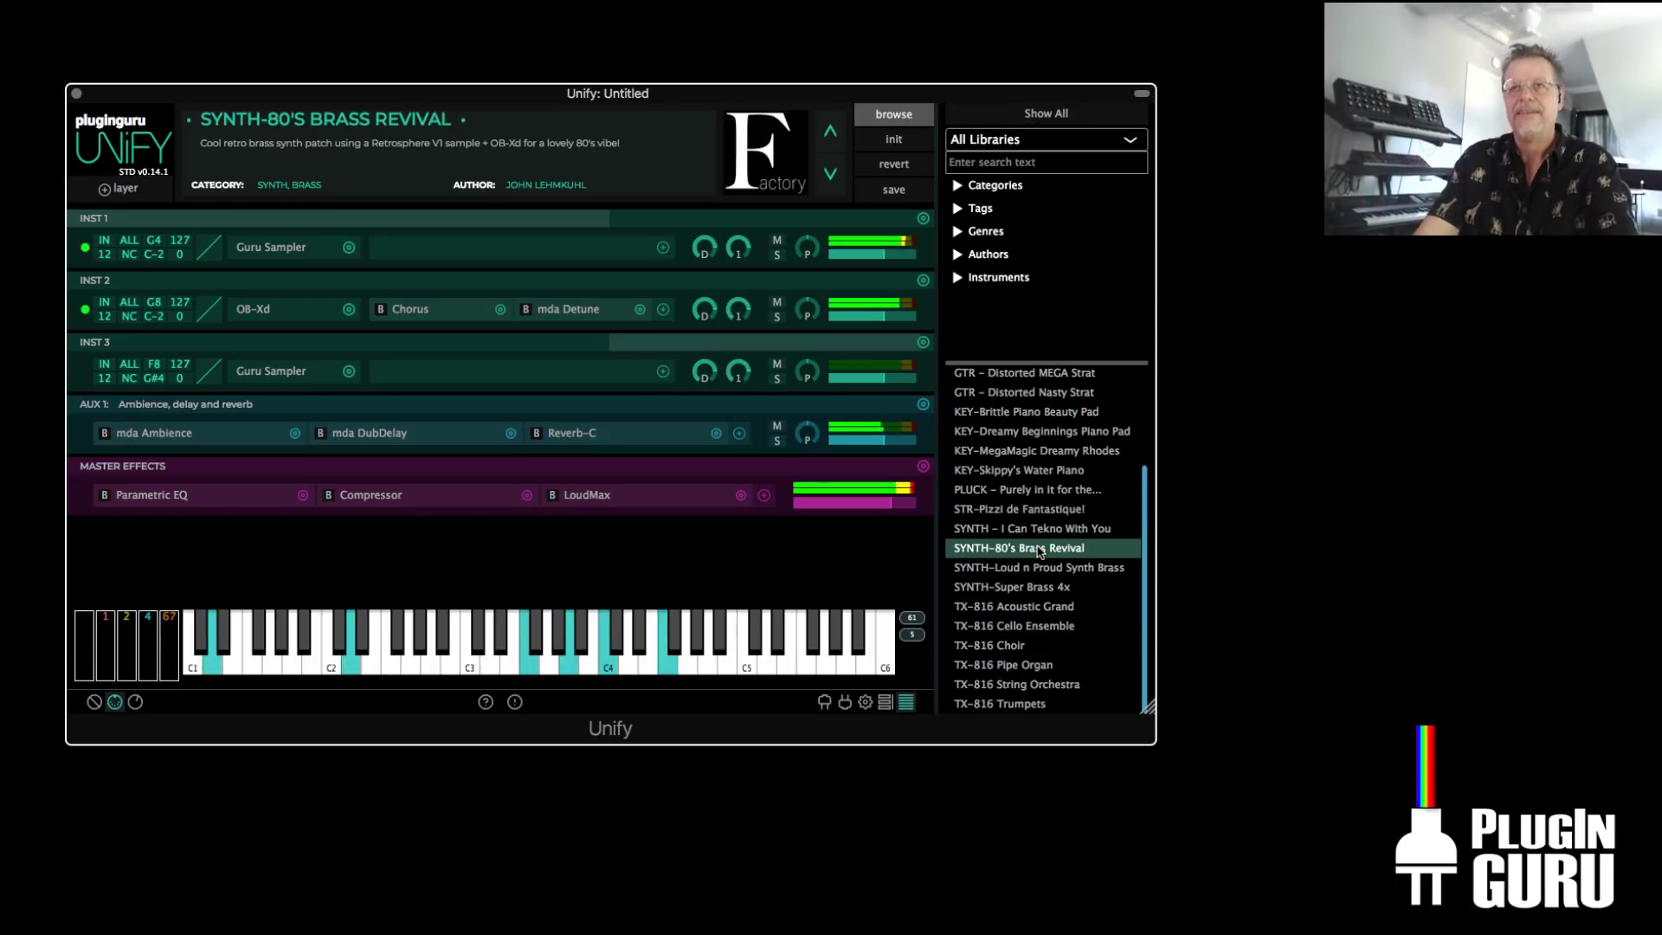
{"action": "left_click", "coordinate": [1027, 589]}
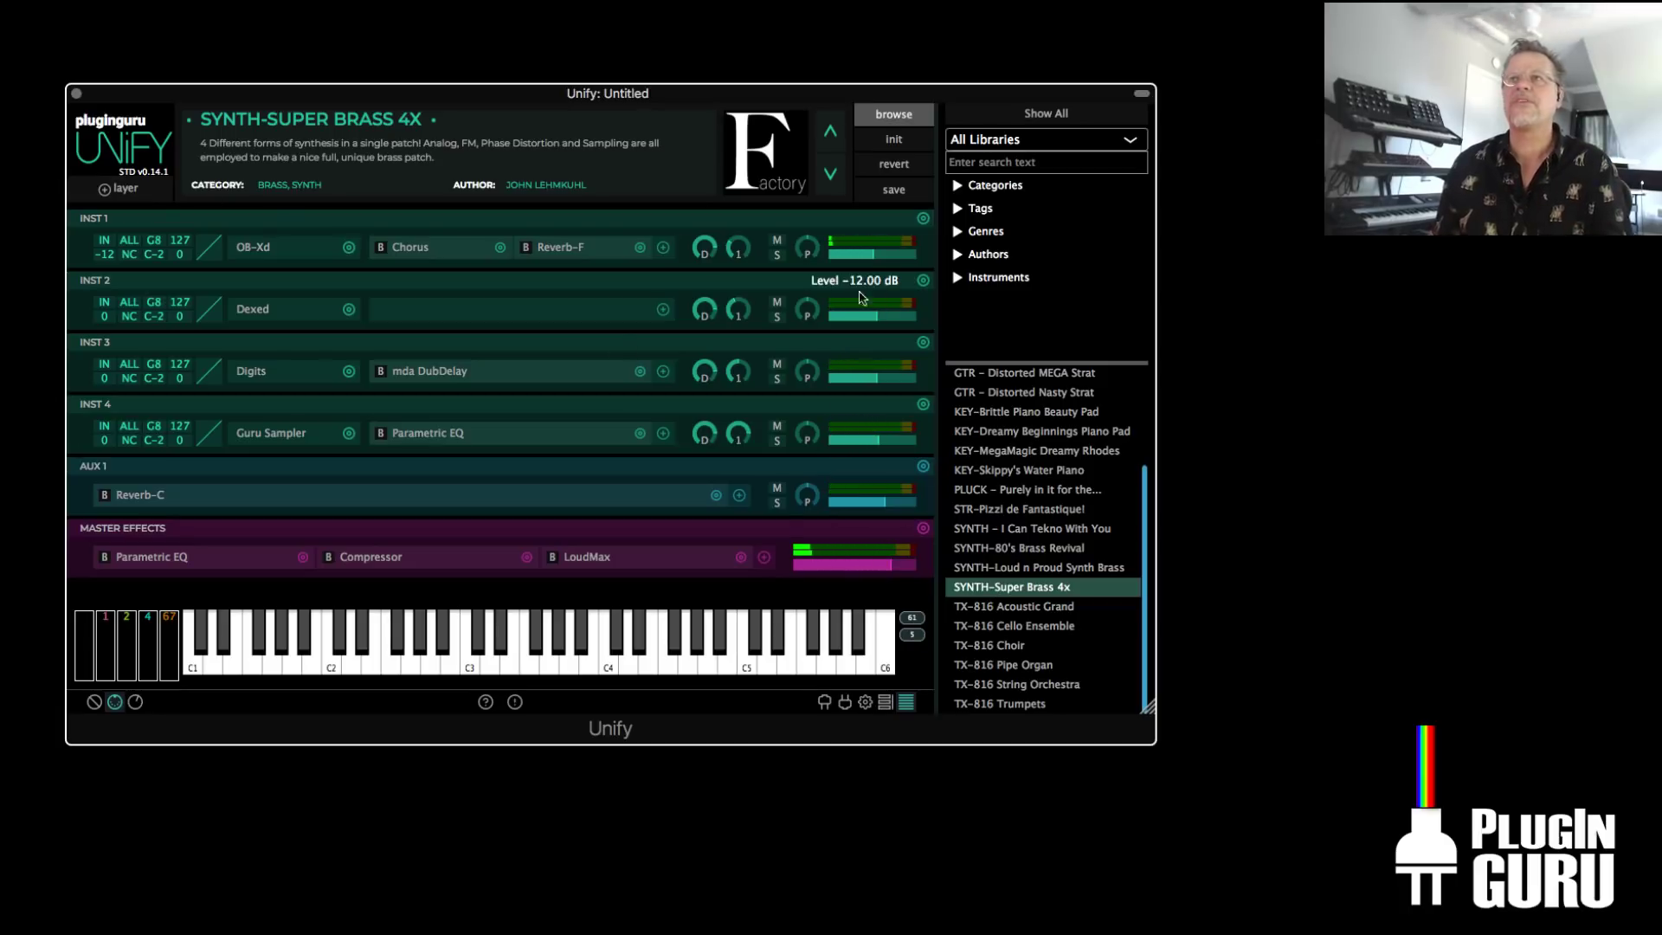
Solo the OB-Xd, Dexed and Digits layers of SYNTH-Super Brass 4x one at a time, clearing each solo
{"action": "left_click", "coordinate": [778, 256]}
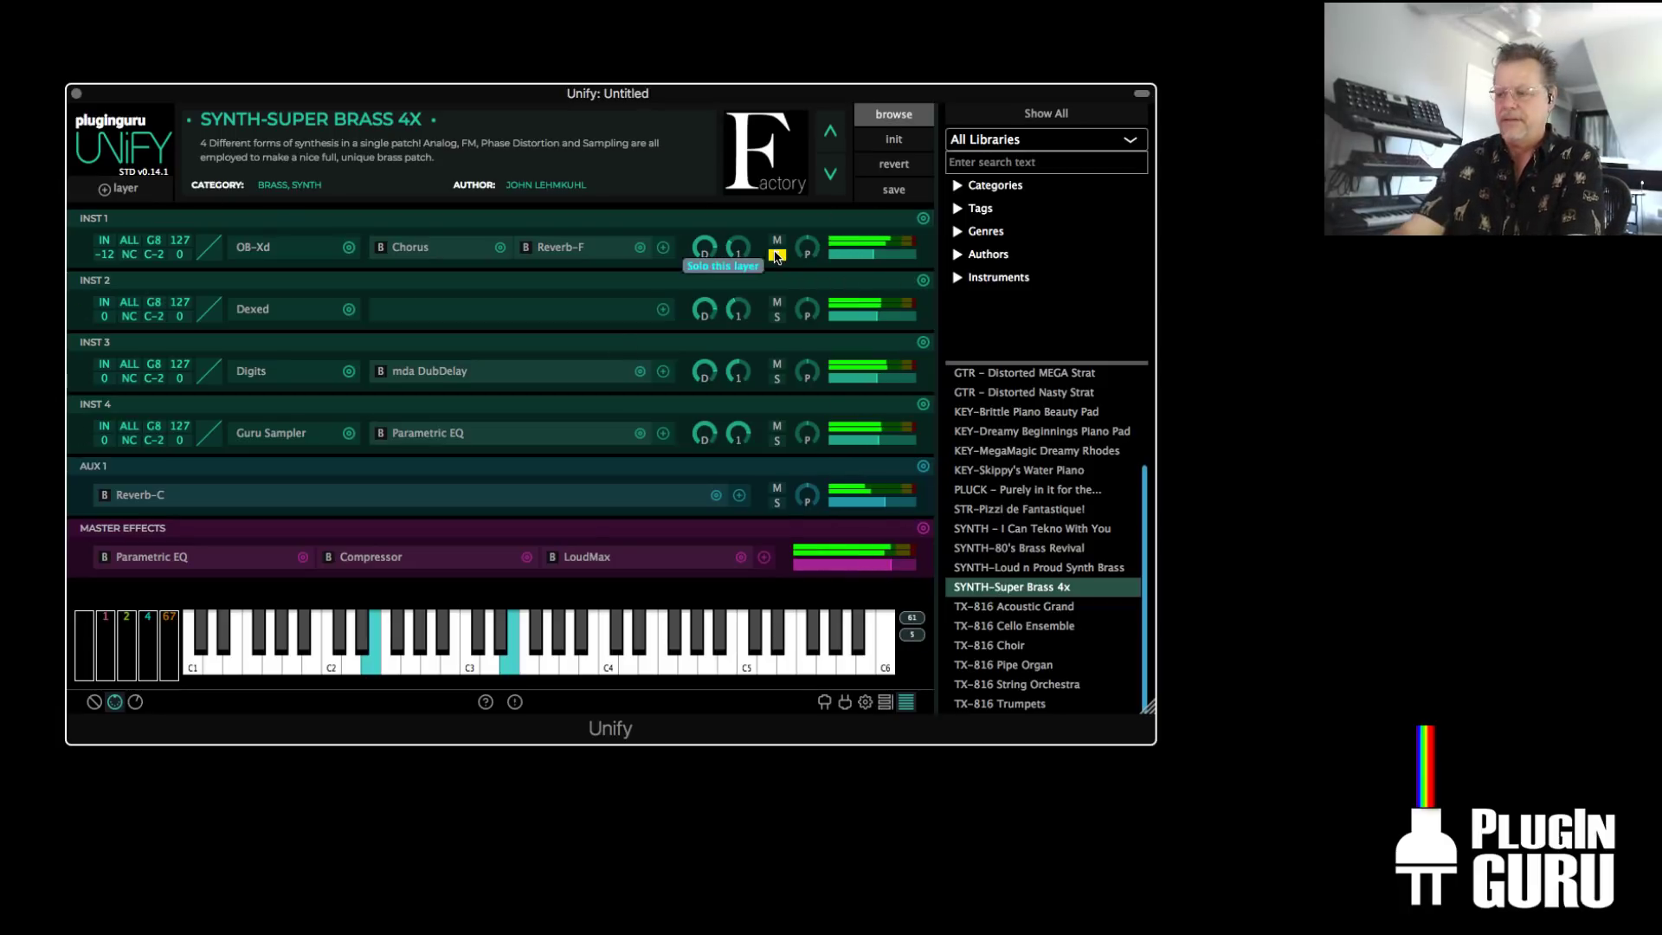
{"action": "left_click", "coordinate": [777, 317]}
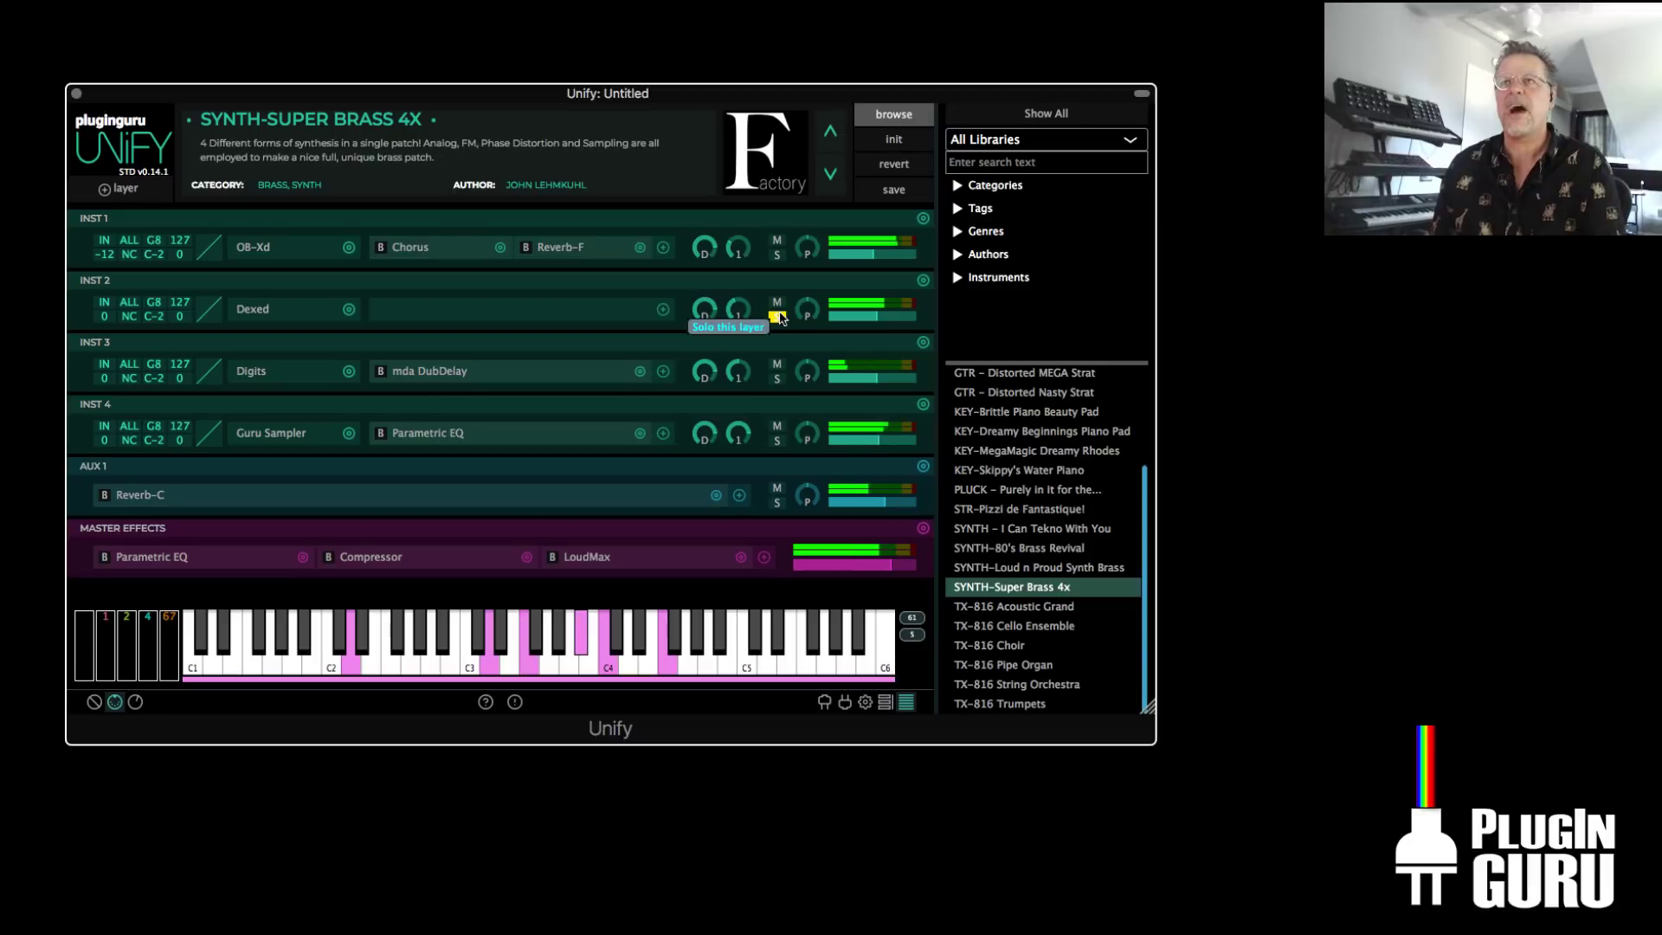
{"action": "left_click", "coordinate": [777, 317]}
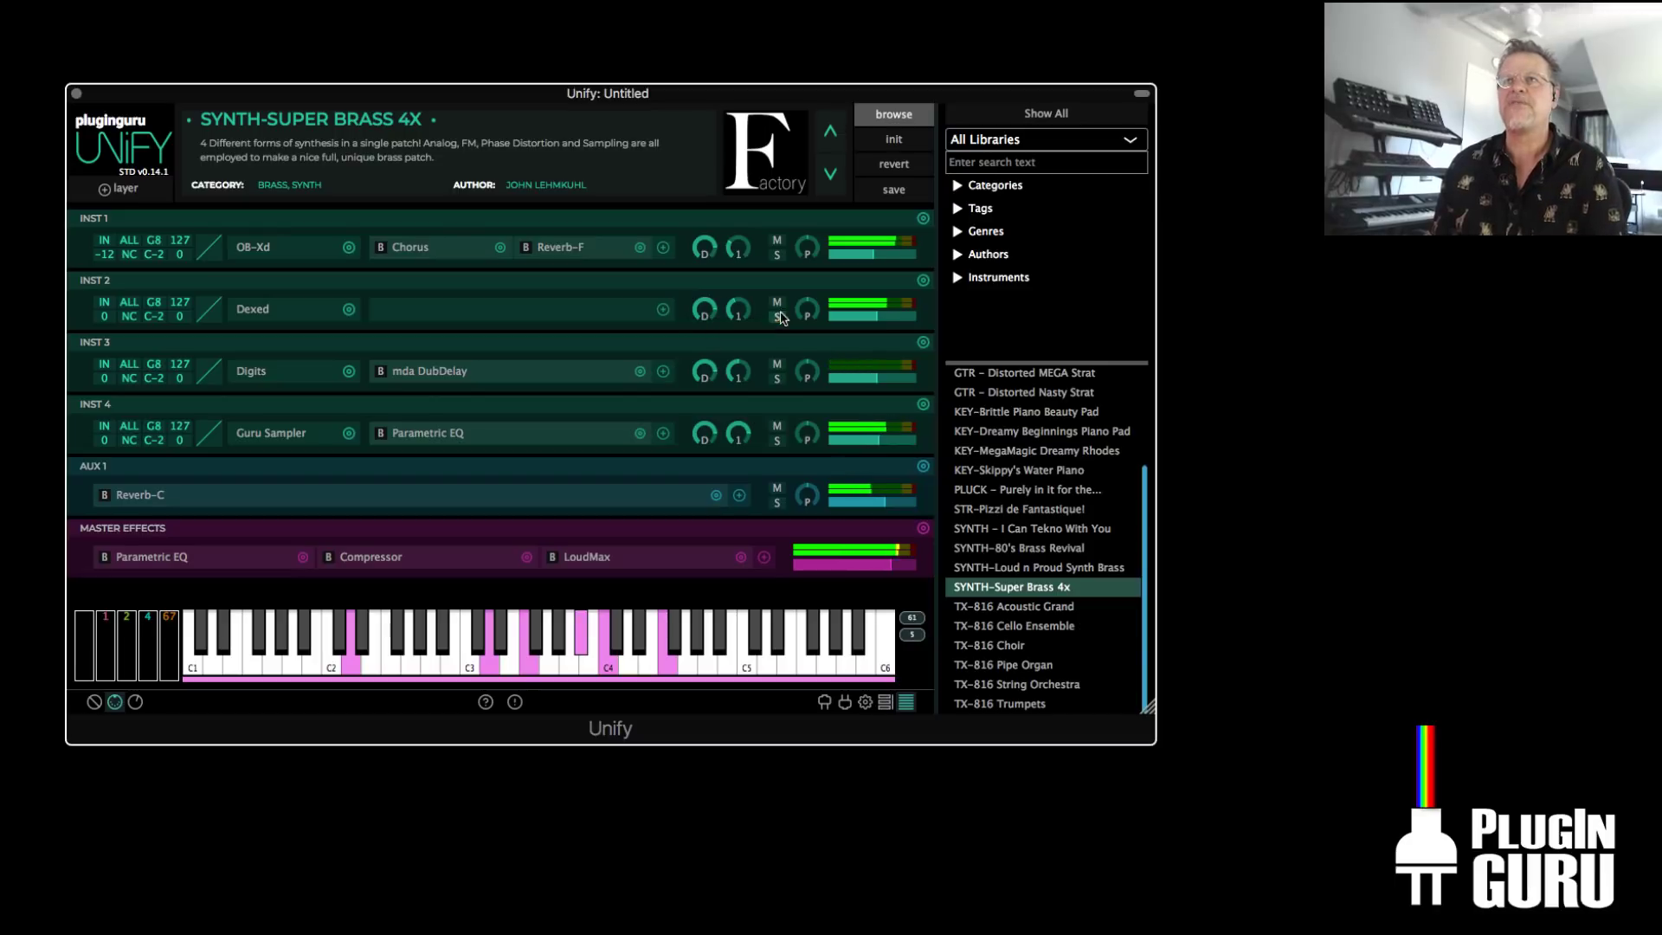
{"action": "left_click", "coordinate": [777, 379]}
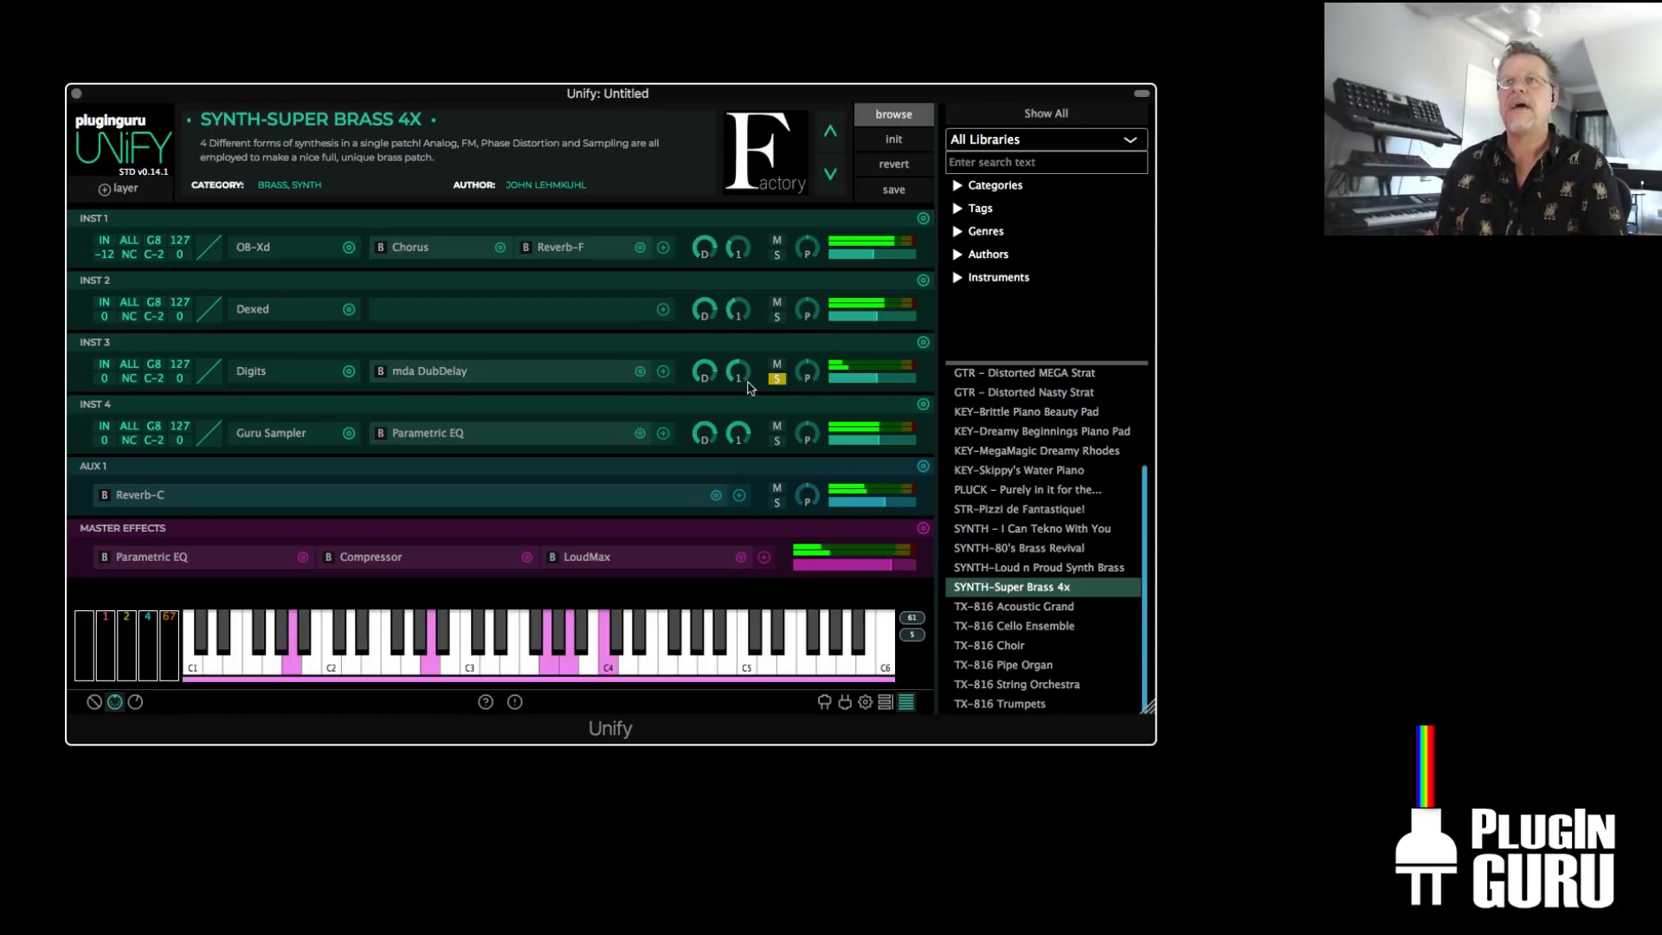
{"action": "left_click", "coordinate": [778, 380]}
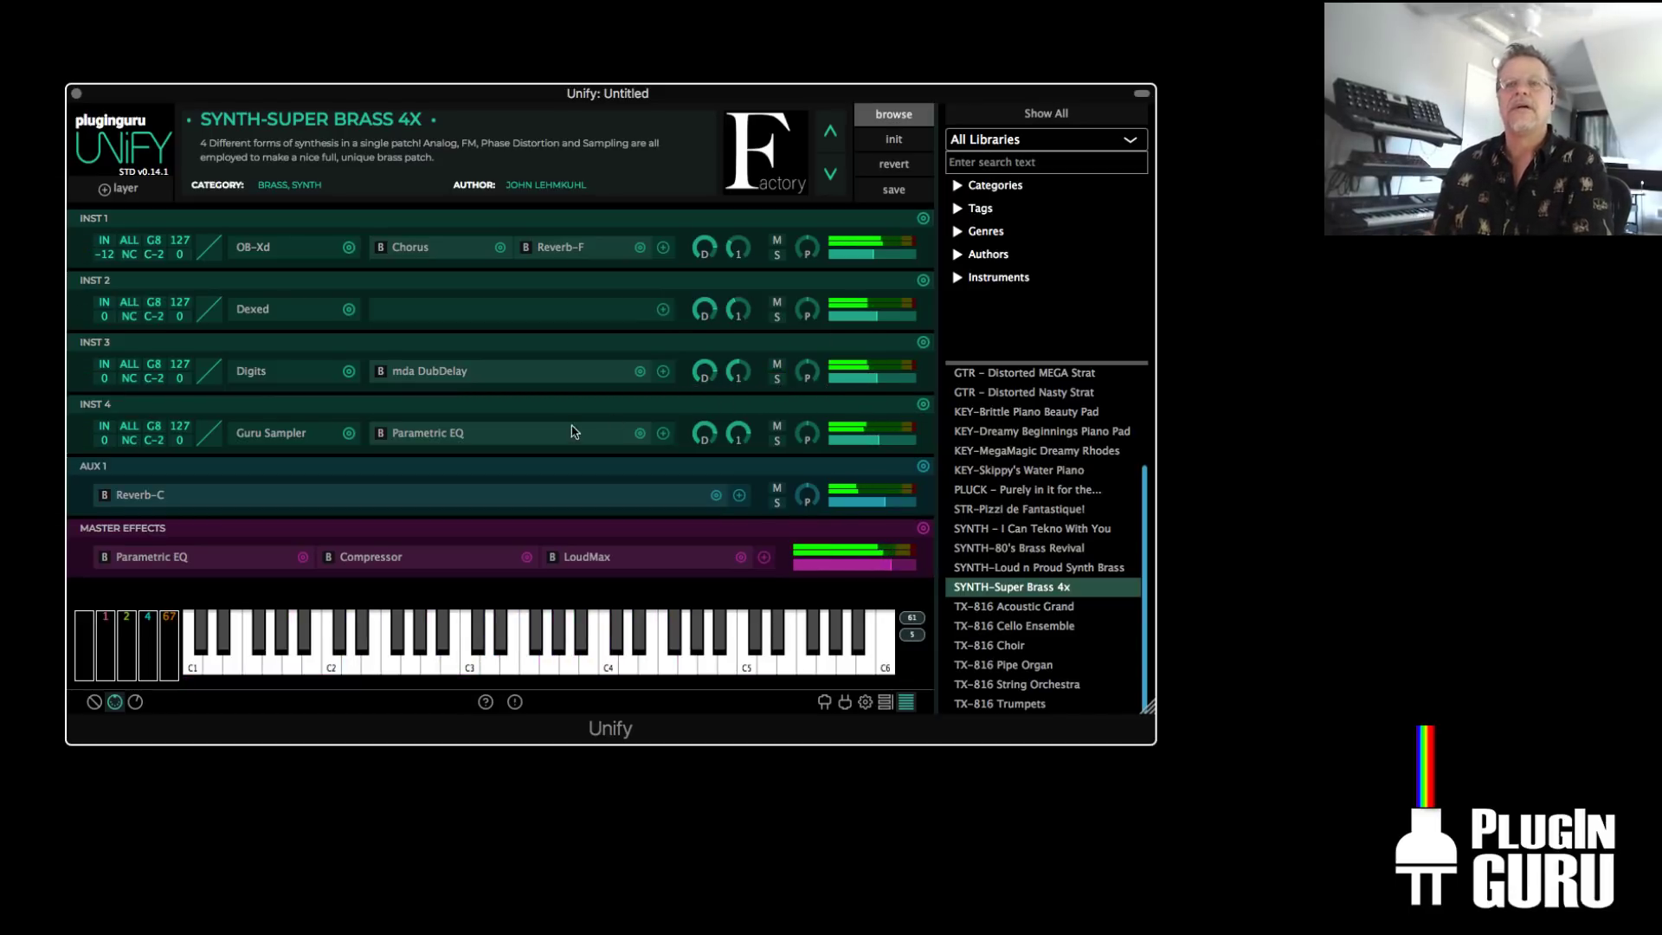
Solo INST 4, view its Guru Sampler settings, close the plug-in window and clear the solo
{"action": "left_click", "coordinate": [777, 439]}
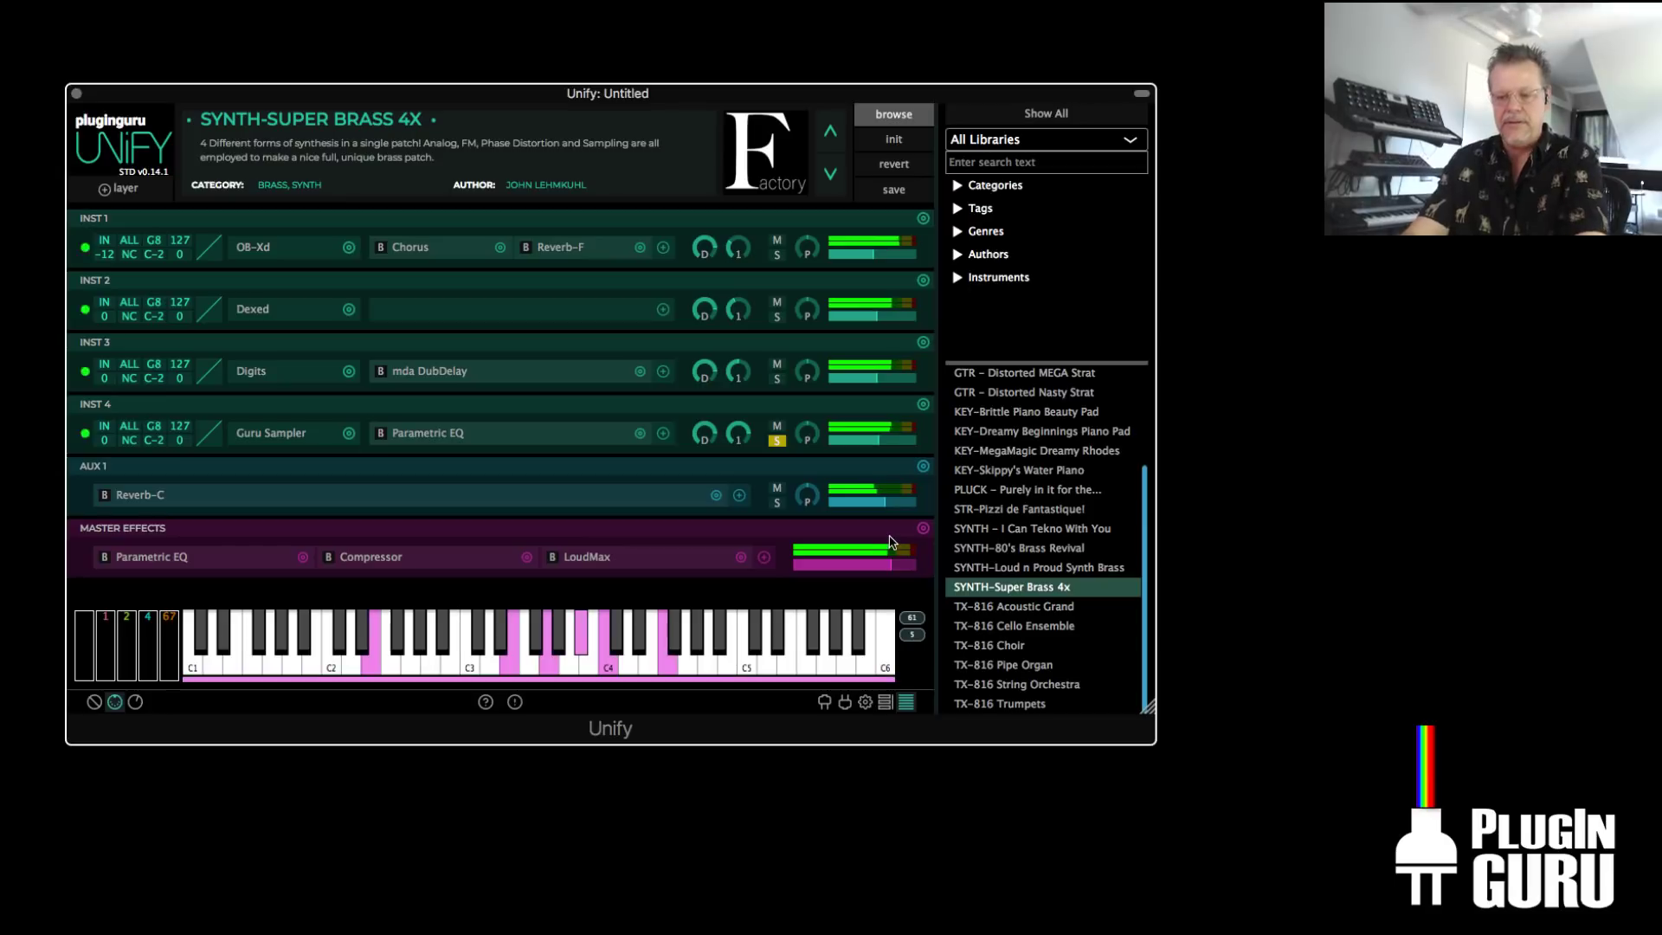
{"action": "left_click", "coordinate": [262, 435]}
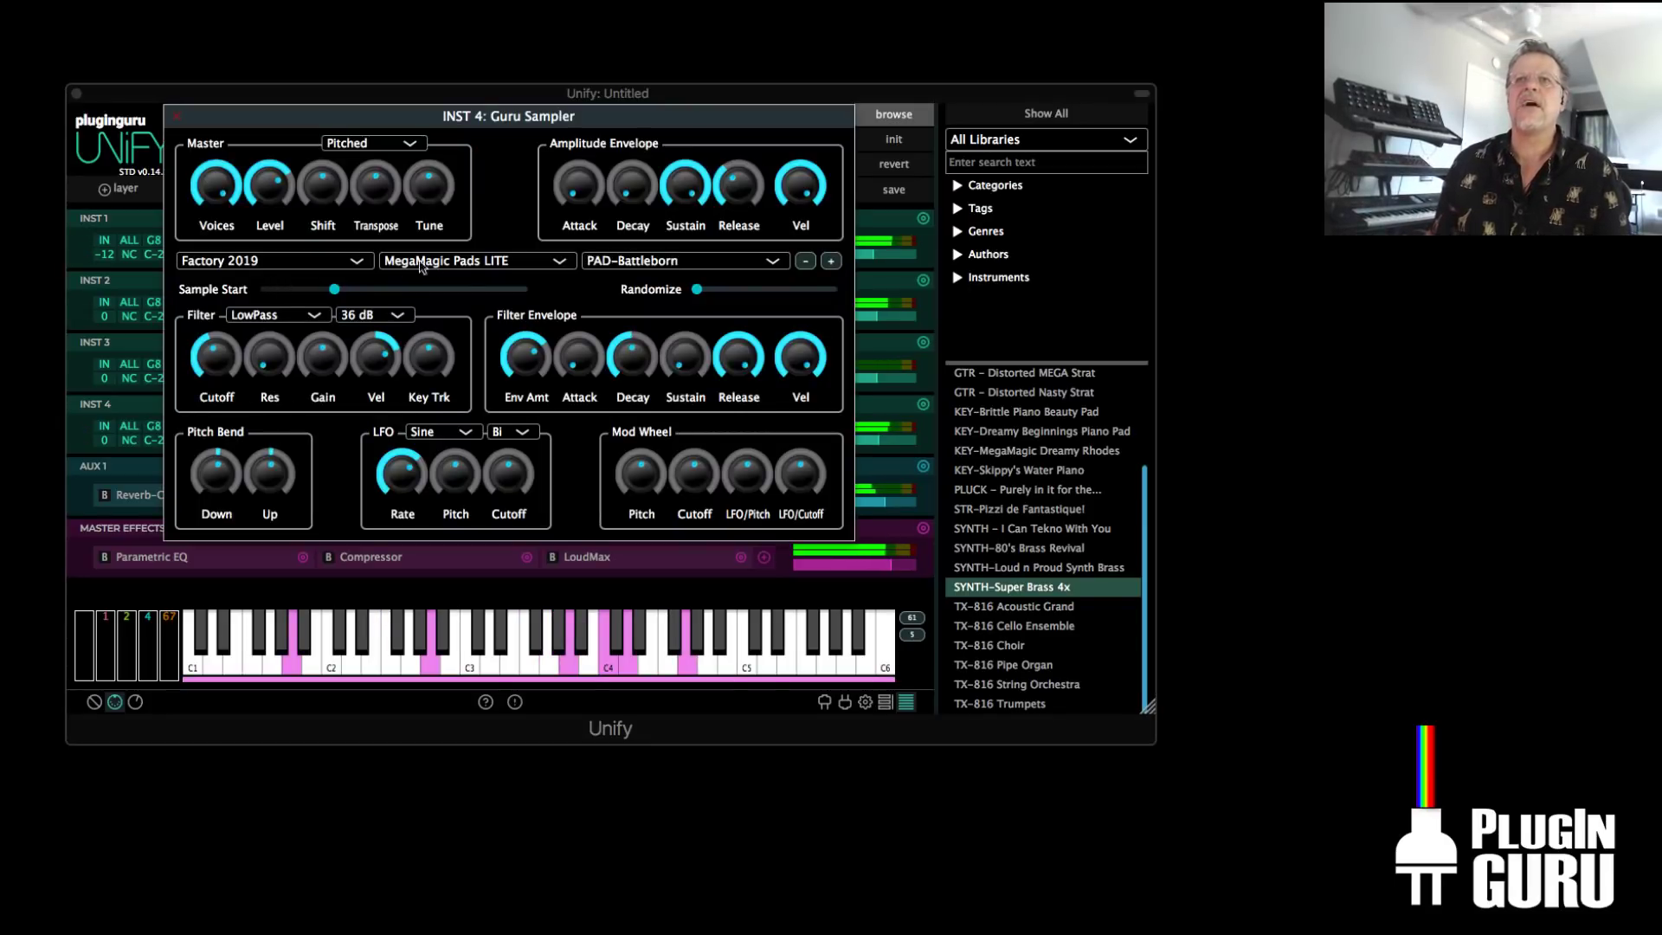
{"action": "left_click", "coordinate": [177, 116]}
{"action": "left_click", "coordinate": [778, 441]}
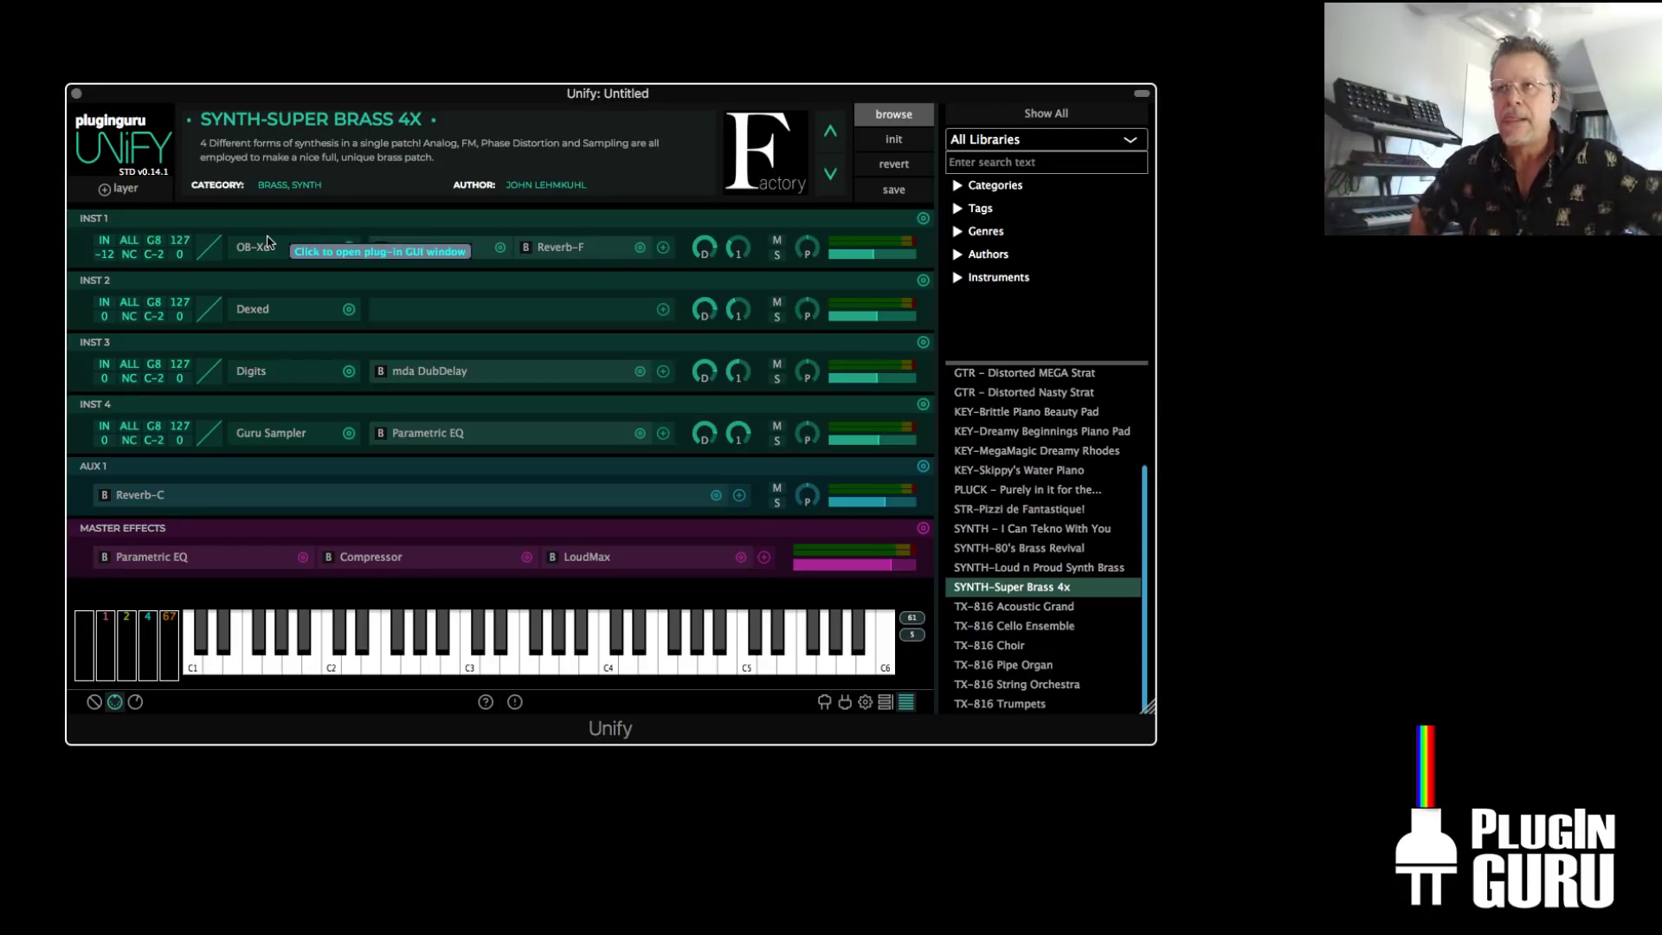
Switch through several patches from KEY-Brittle Piano Beauty Pad via FX - Tuned NOISE beta and BPM SYNTH-Mega ARP Insanity to BELL- Always Dreaming about You
{"action": "left_click", "coordinate": [1027, 413]}
{"action": "scroll", "coordinate": [1029, 433], "scroll_direction": "up", "scroll_amount": 3}
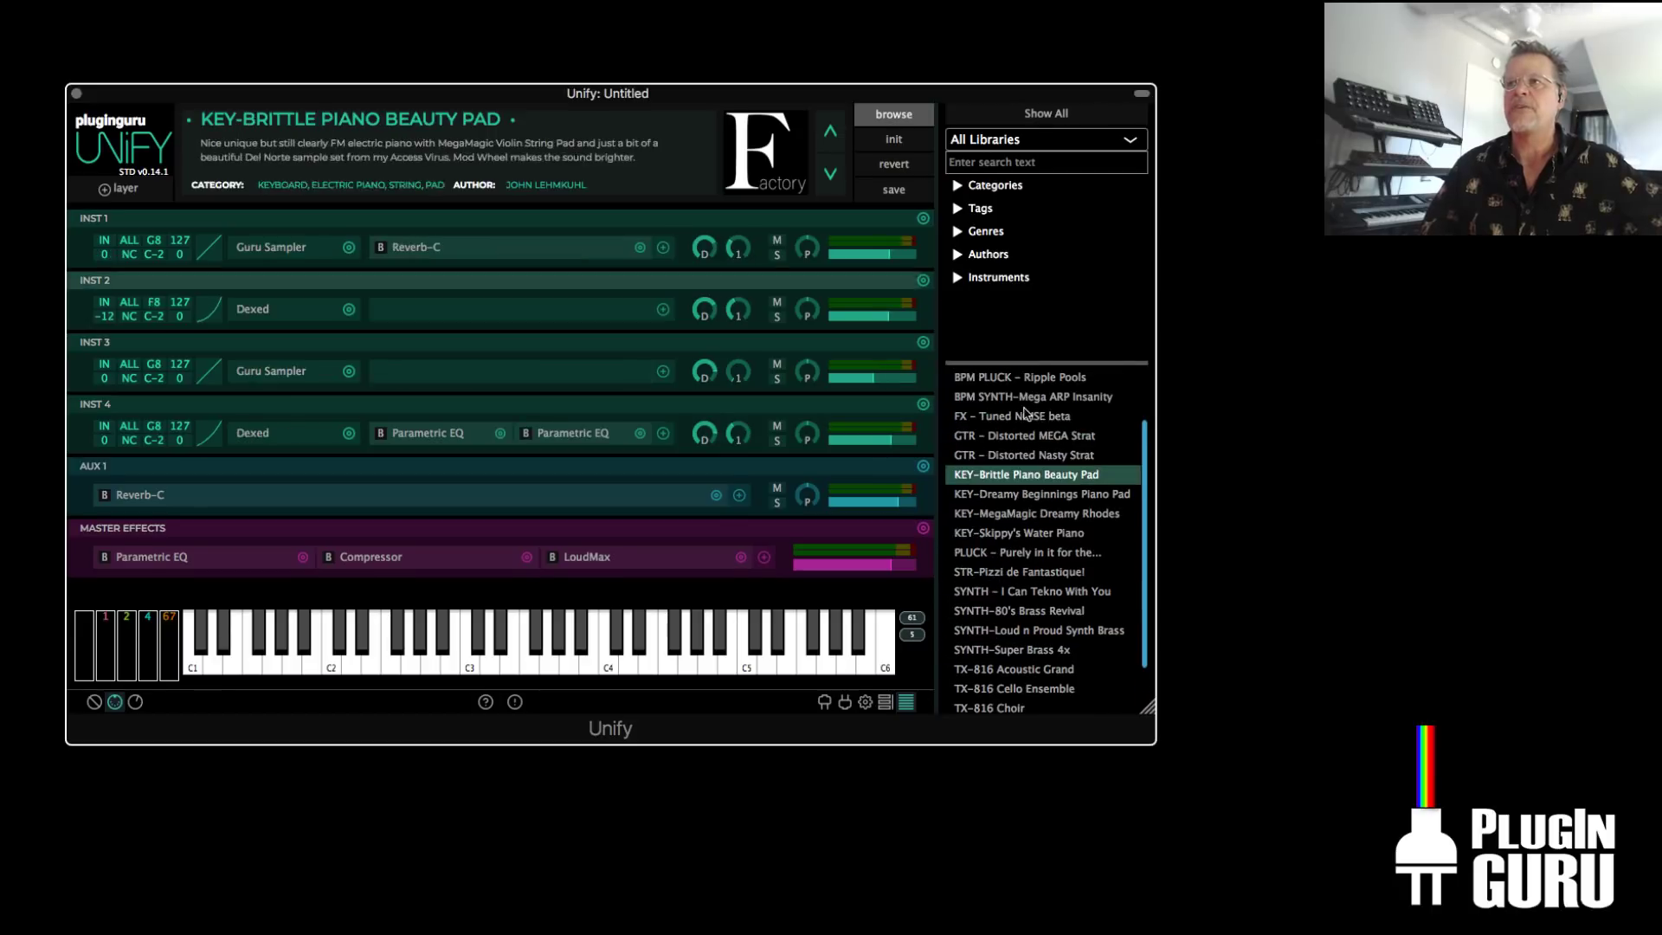
{"action": "left_click", "coordinate": [1026, 414]}
{"action": "left_click", "coordinate": [1052, 495]}
{"action": "left_click", "coordinate": [1050, 415]}
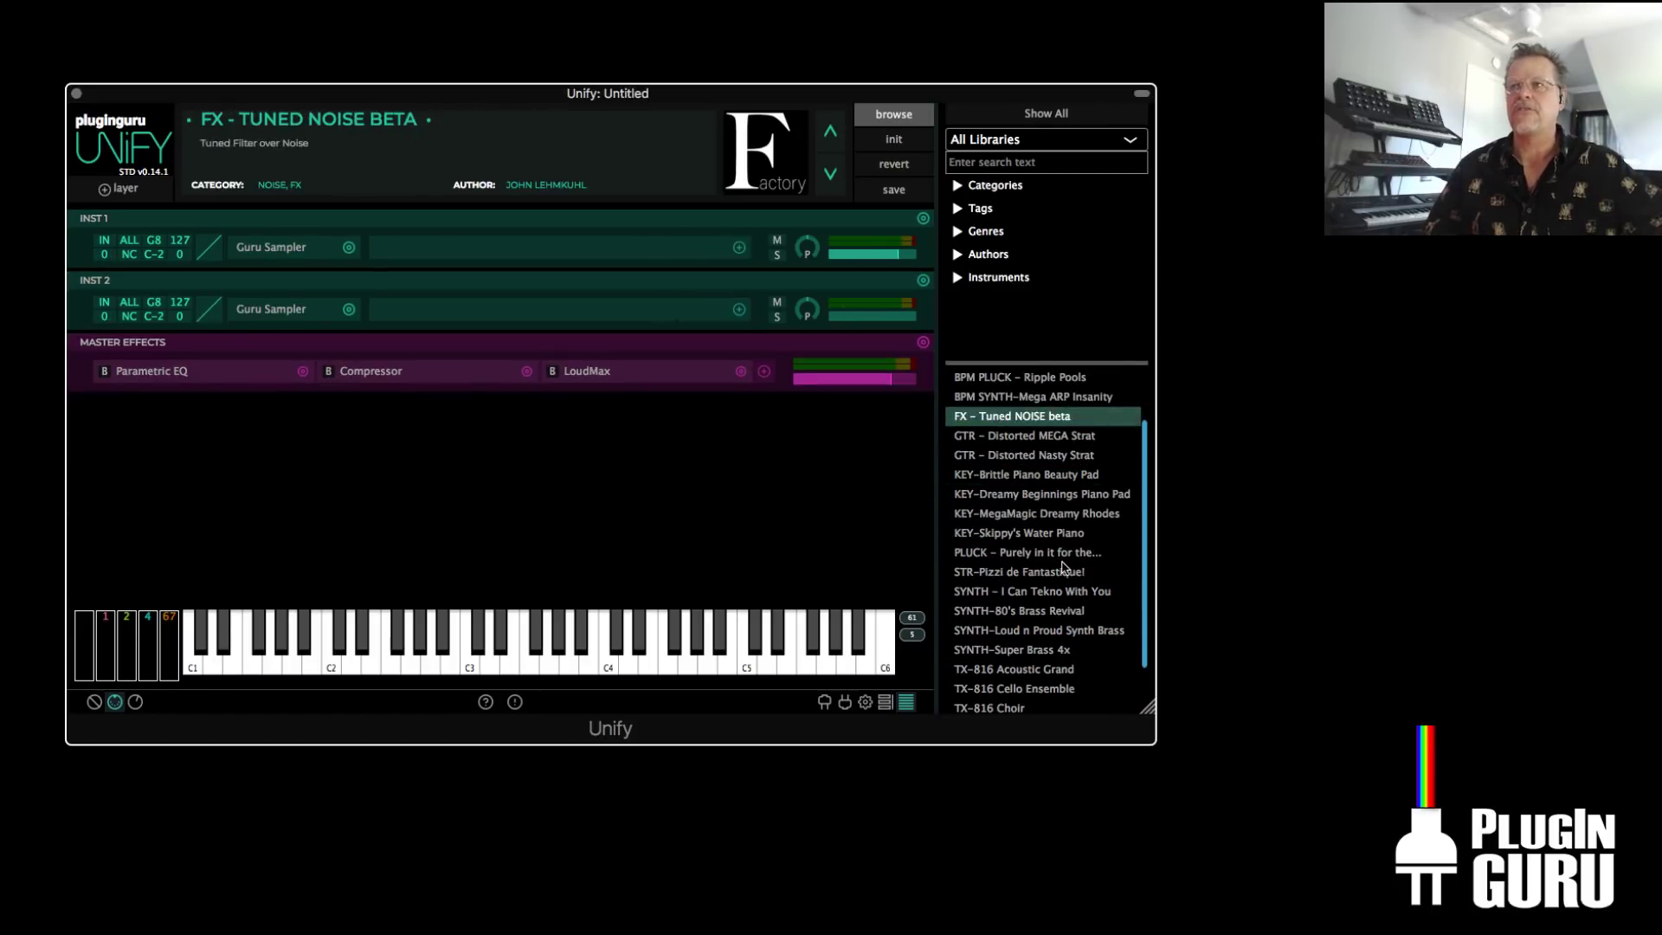
{"action": "left_click", "coordinate": [1064, 572]}
{"action": "left_click", "coordinate": [1026, 650]}
{"action": "left_click", "coordinate": [1027, 455]}
{"action": "left_click", "coordinate": [1024, 397]}
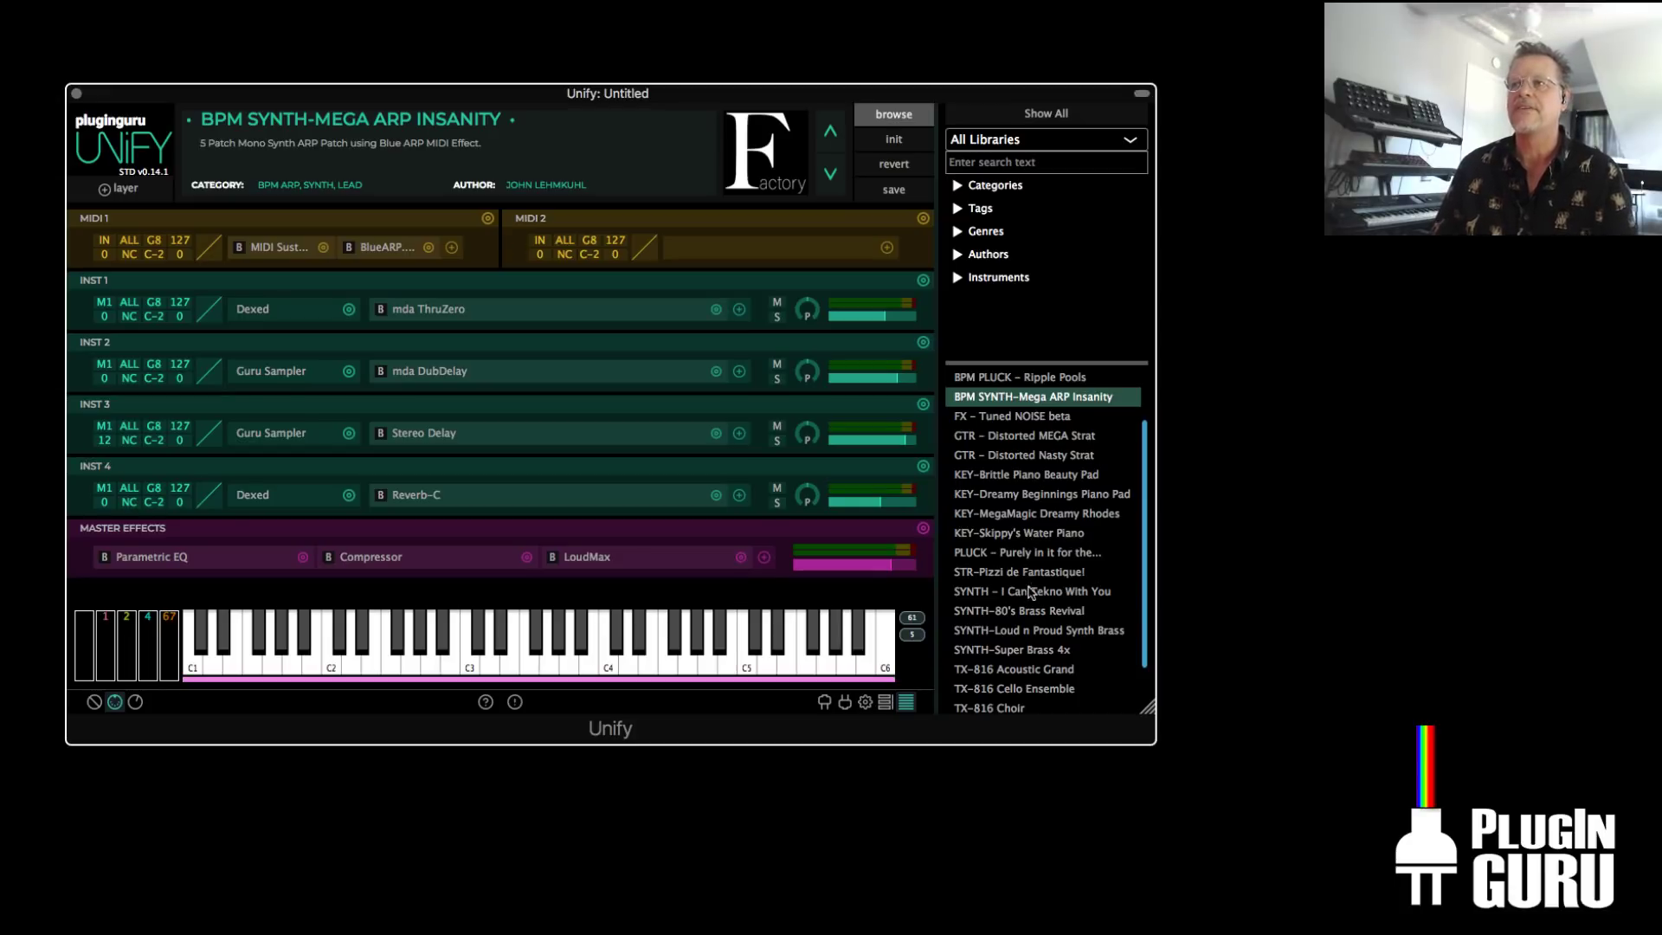
{"action": "scroll", "coordinate": [1034, 591], "scroll_direction": "up", "scroll_amount": 2}
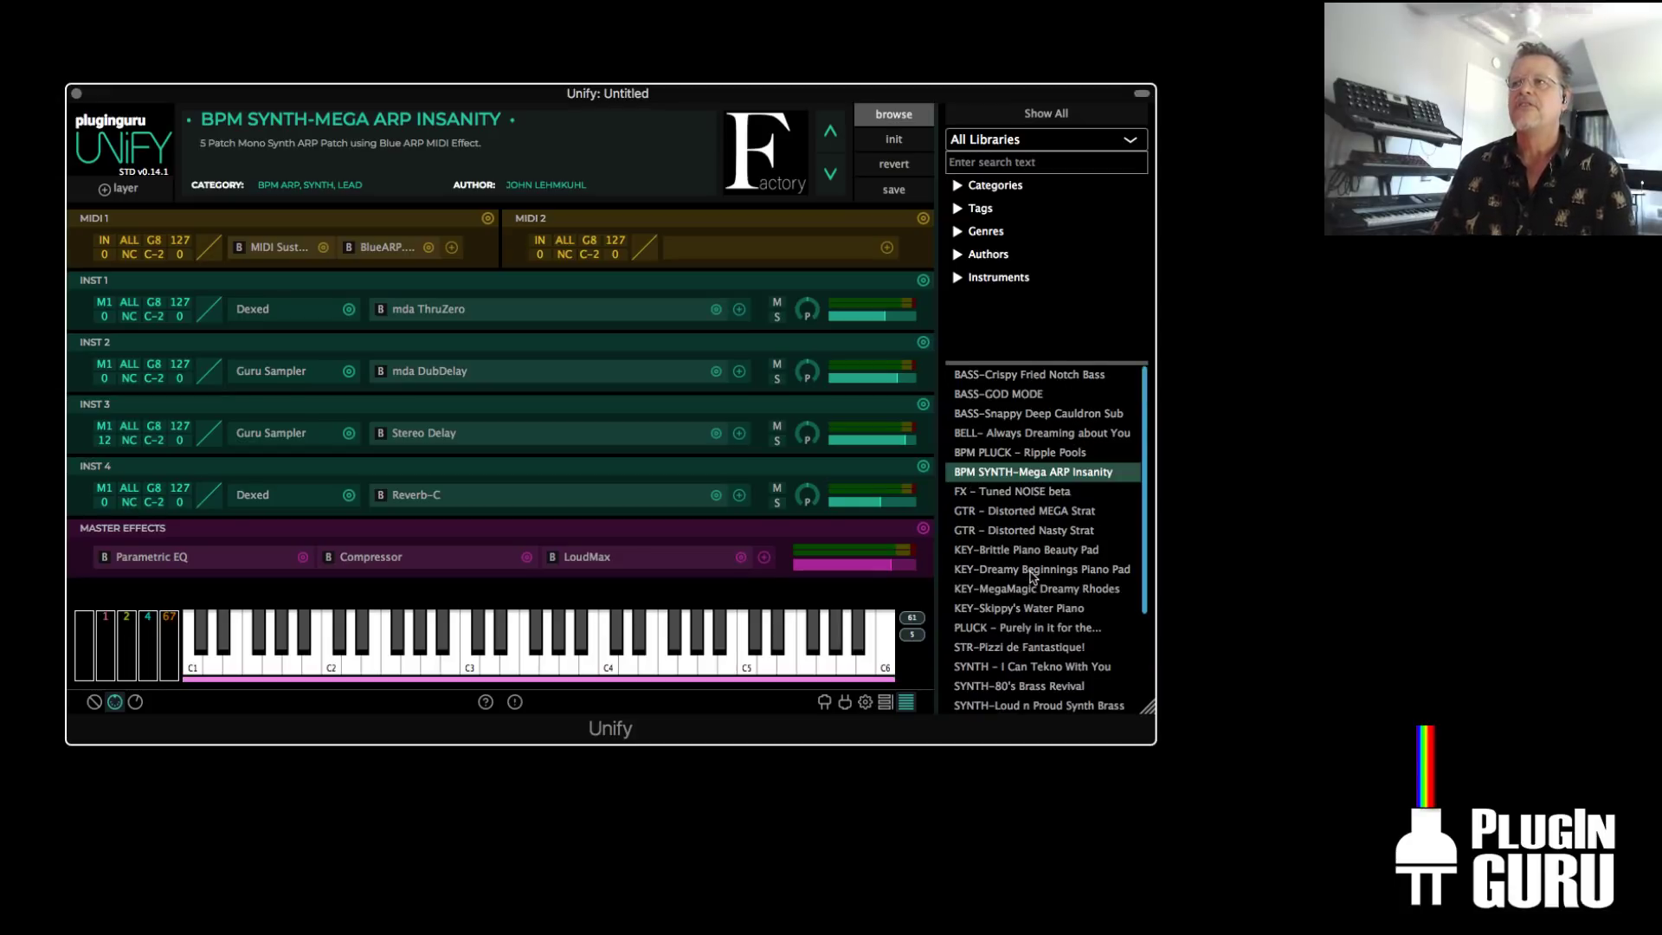
{"action": "left_click", "coordinate": [1027, 438]}
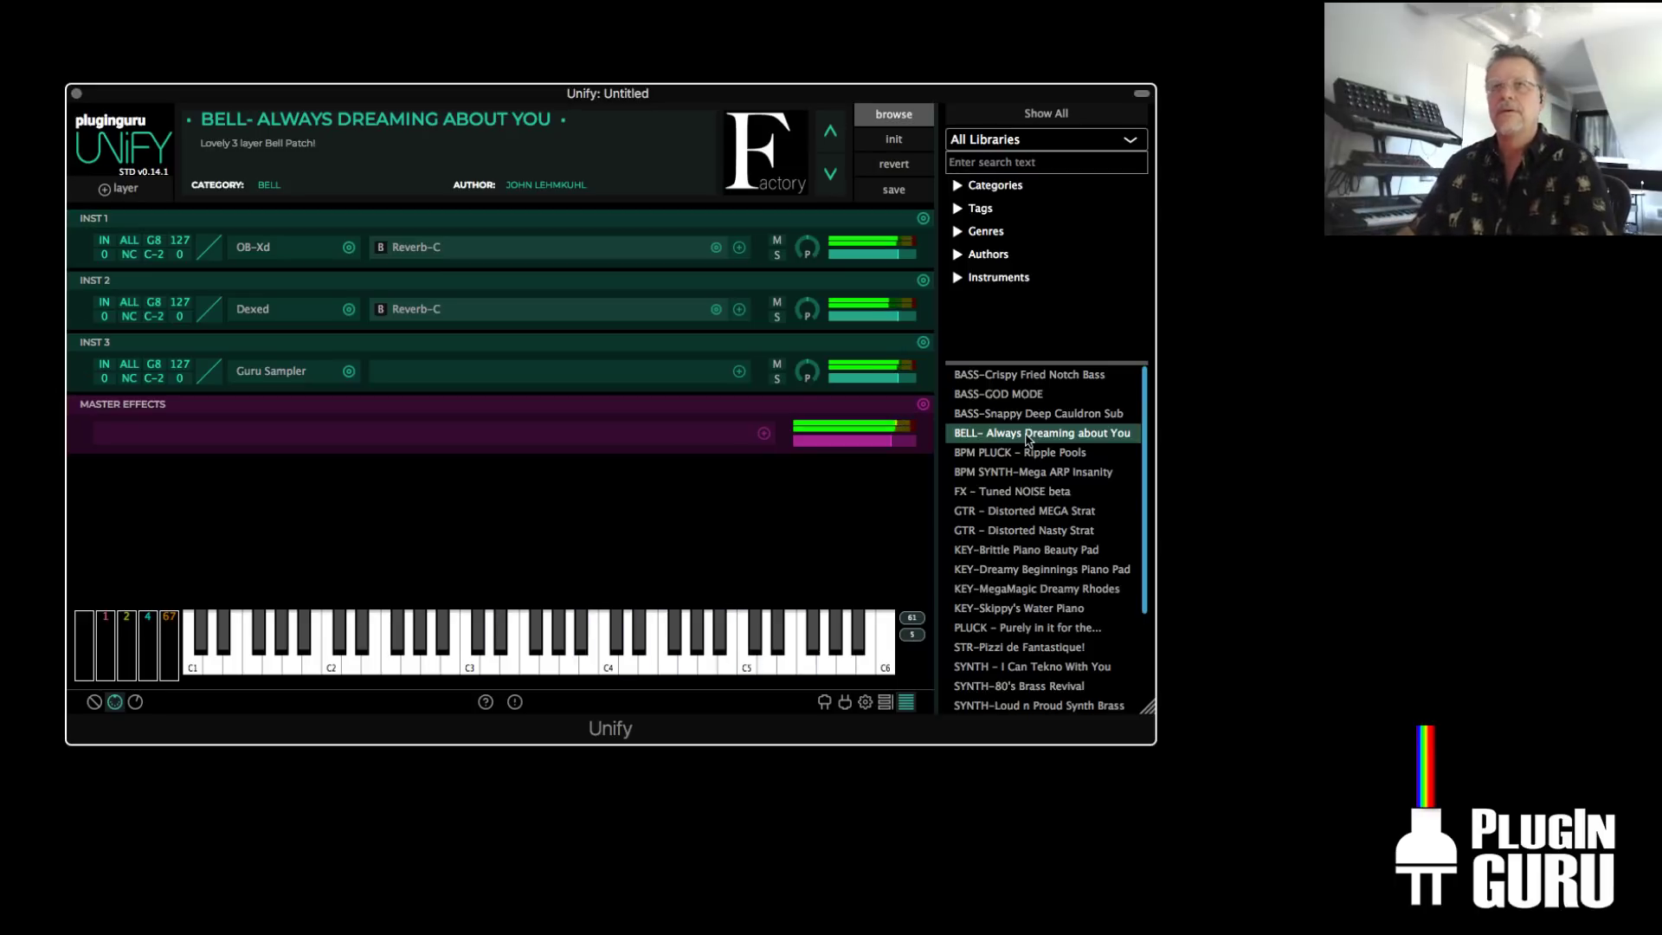
Solo INST 1, move the solo to INST 2 and open the INST 2 Dexed plug-in window
{"action": "left_click", "coordinate": [777, 254]}
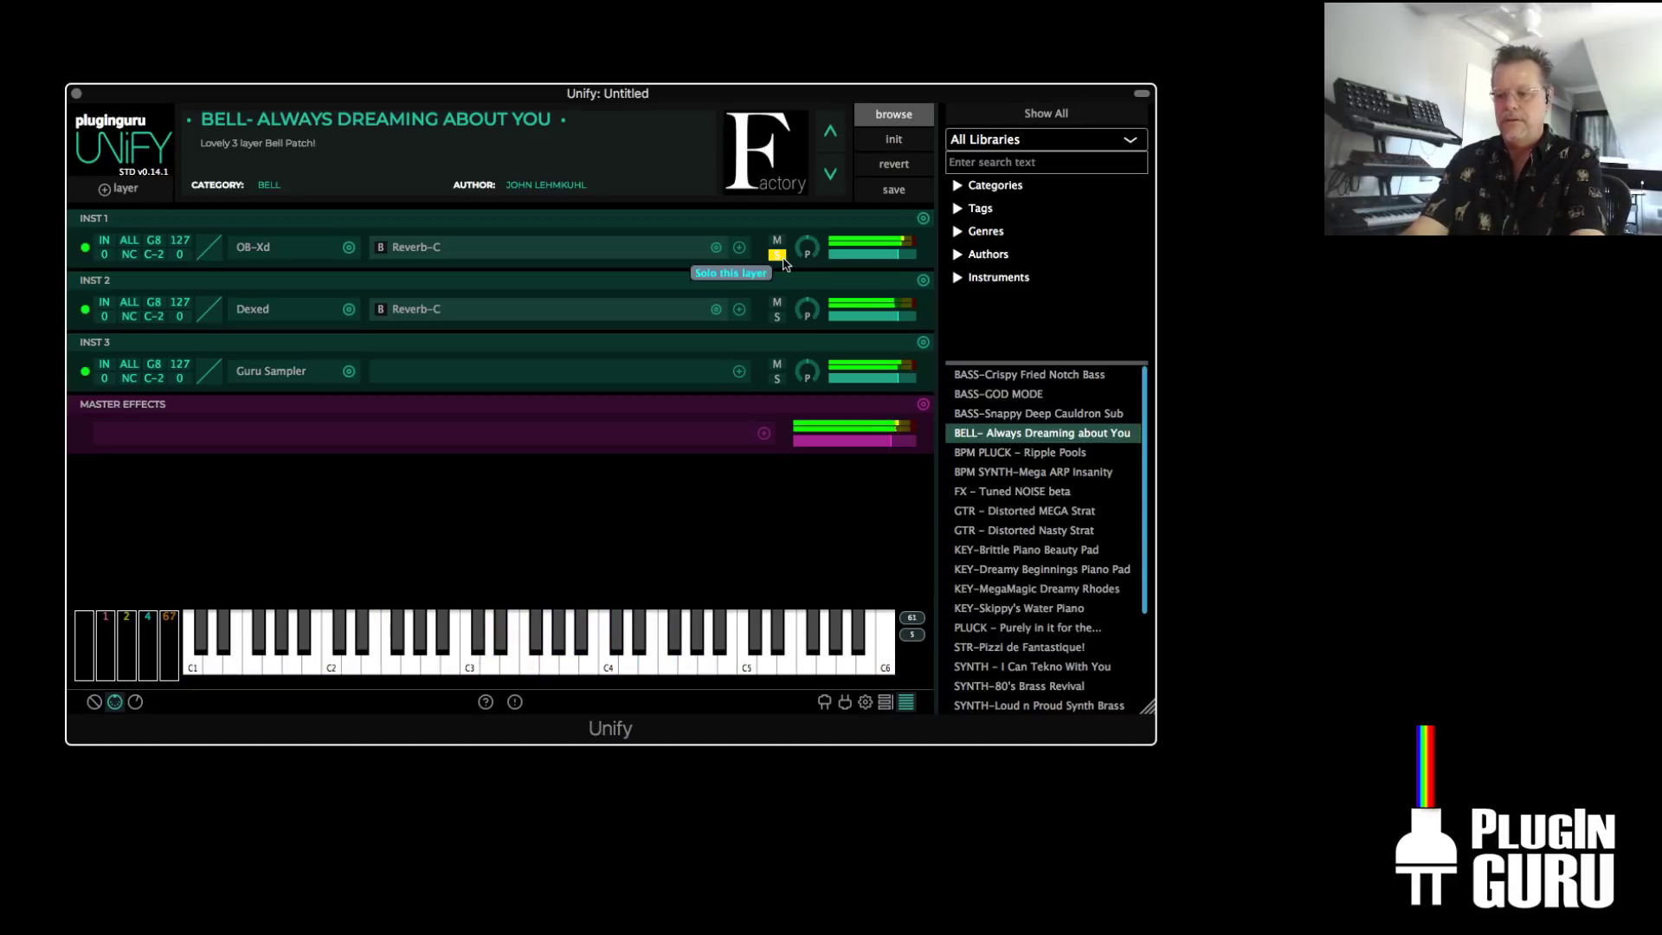
{"action": "left_click", "coordinate": [777, 316]}
{"action": "left_click", "coordinate": [778, 255]}
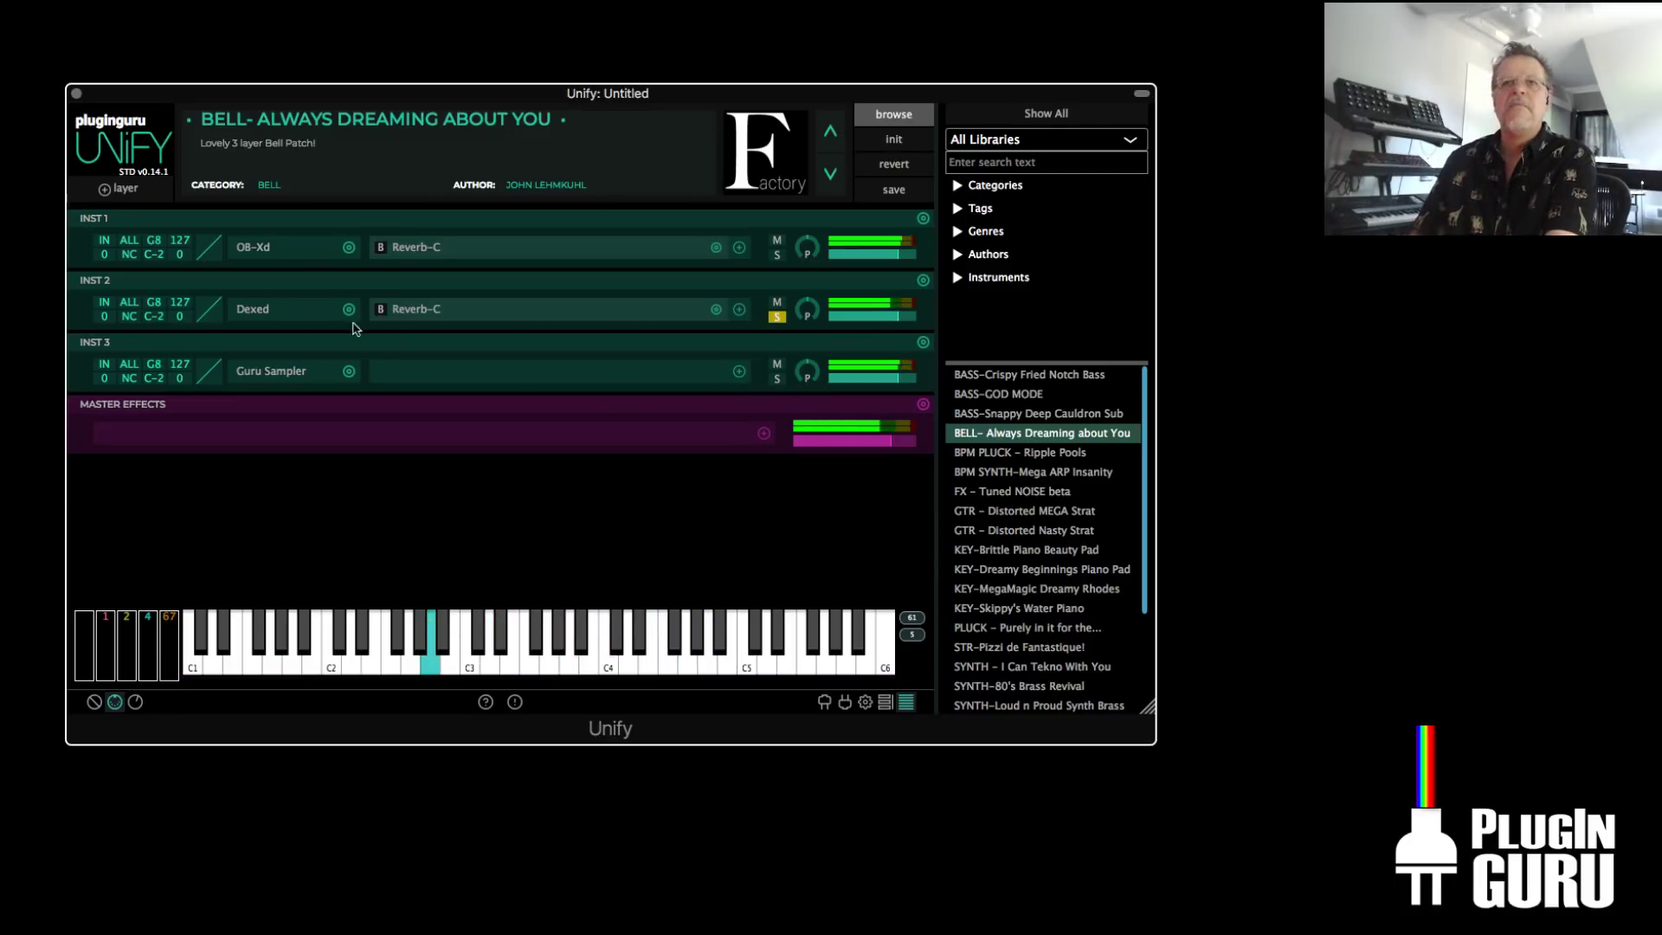
{"action": "left_click", "coordinate": [253, 309]}
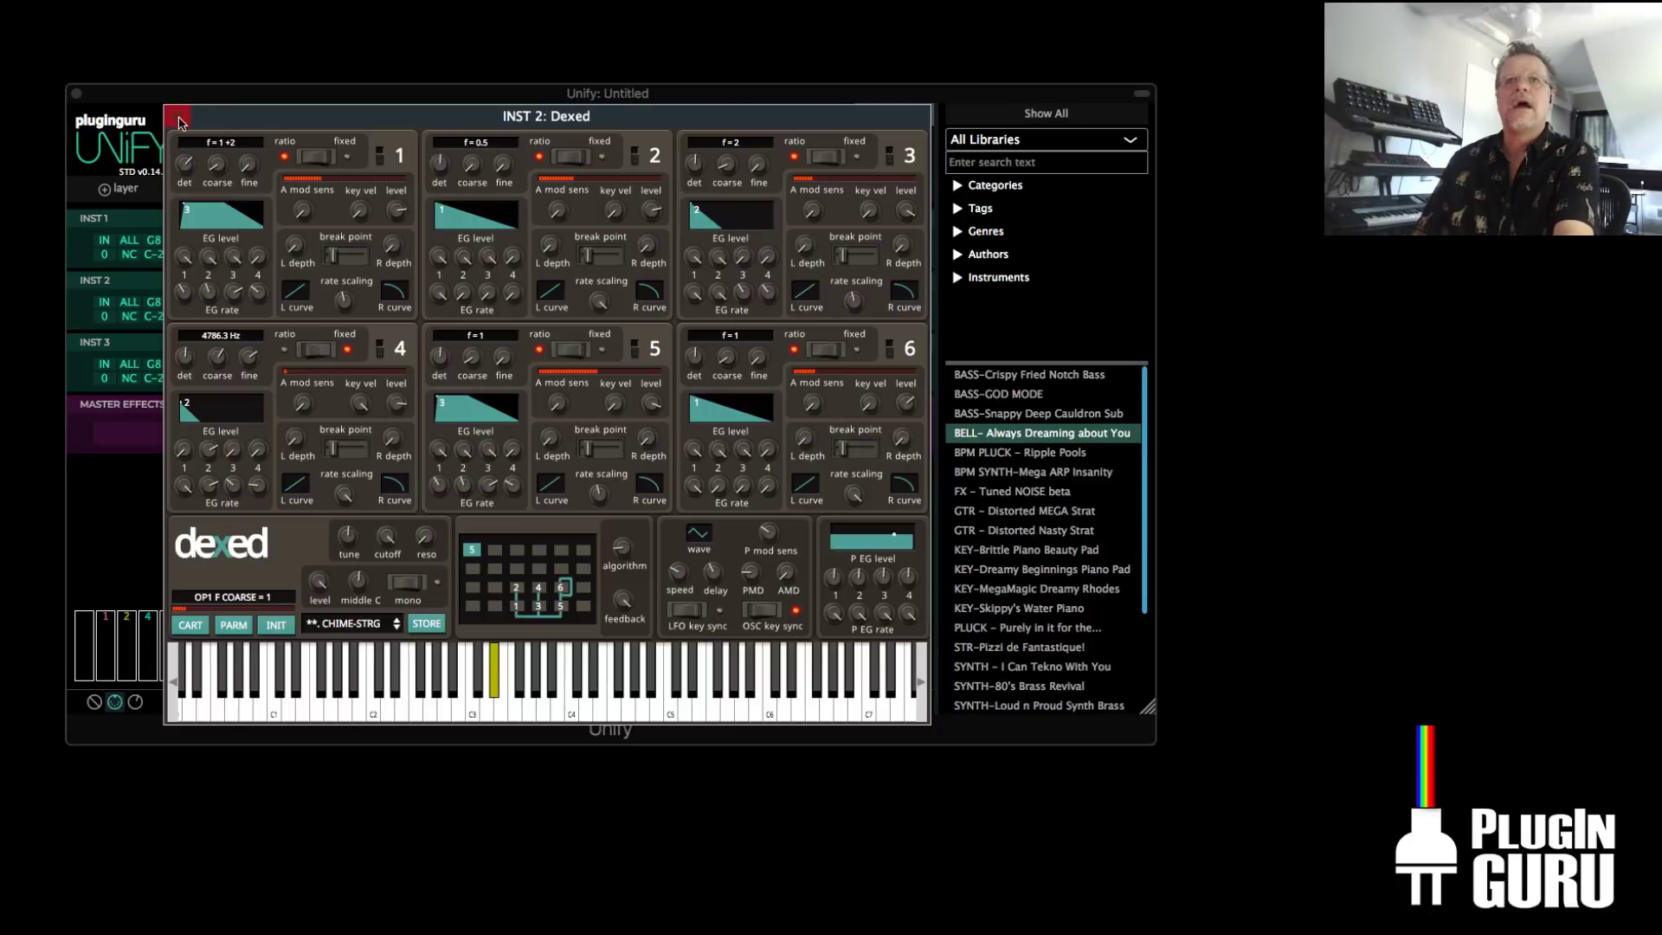
Close the Dexed window, clear the layer solo and open the Guru Sampler window of INST 3
{"action": "left_click", "coordinate": [177, 116]}
{"action": "left_click", "coordinate": [776, 316]}
{"action": "left_click", "coordinate": [777, 378]}
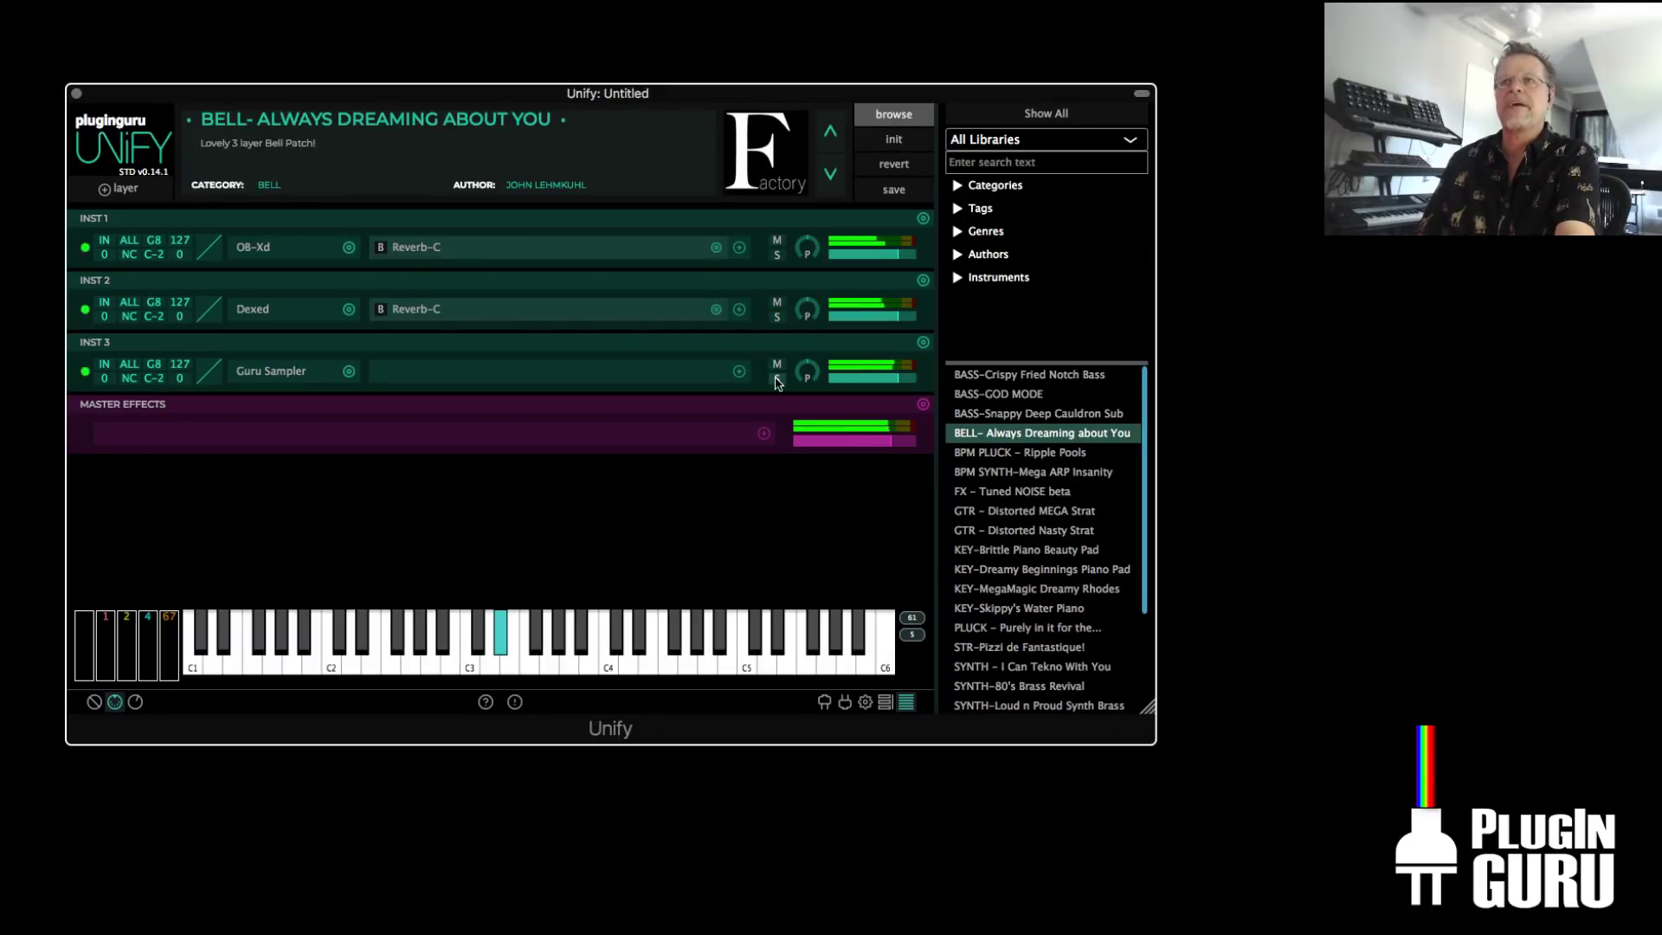
{"action": "left_click", "coordinate": [271, 372]}
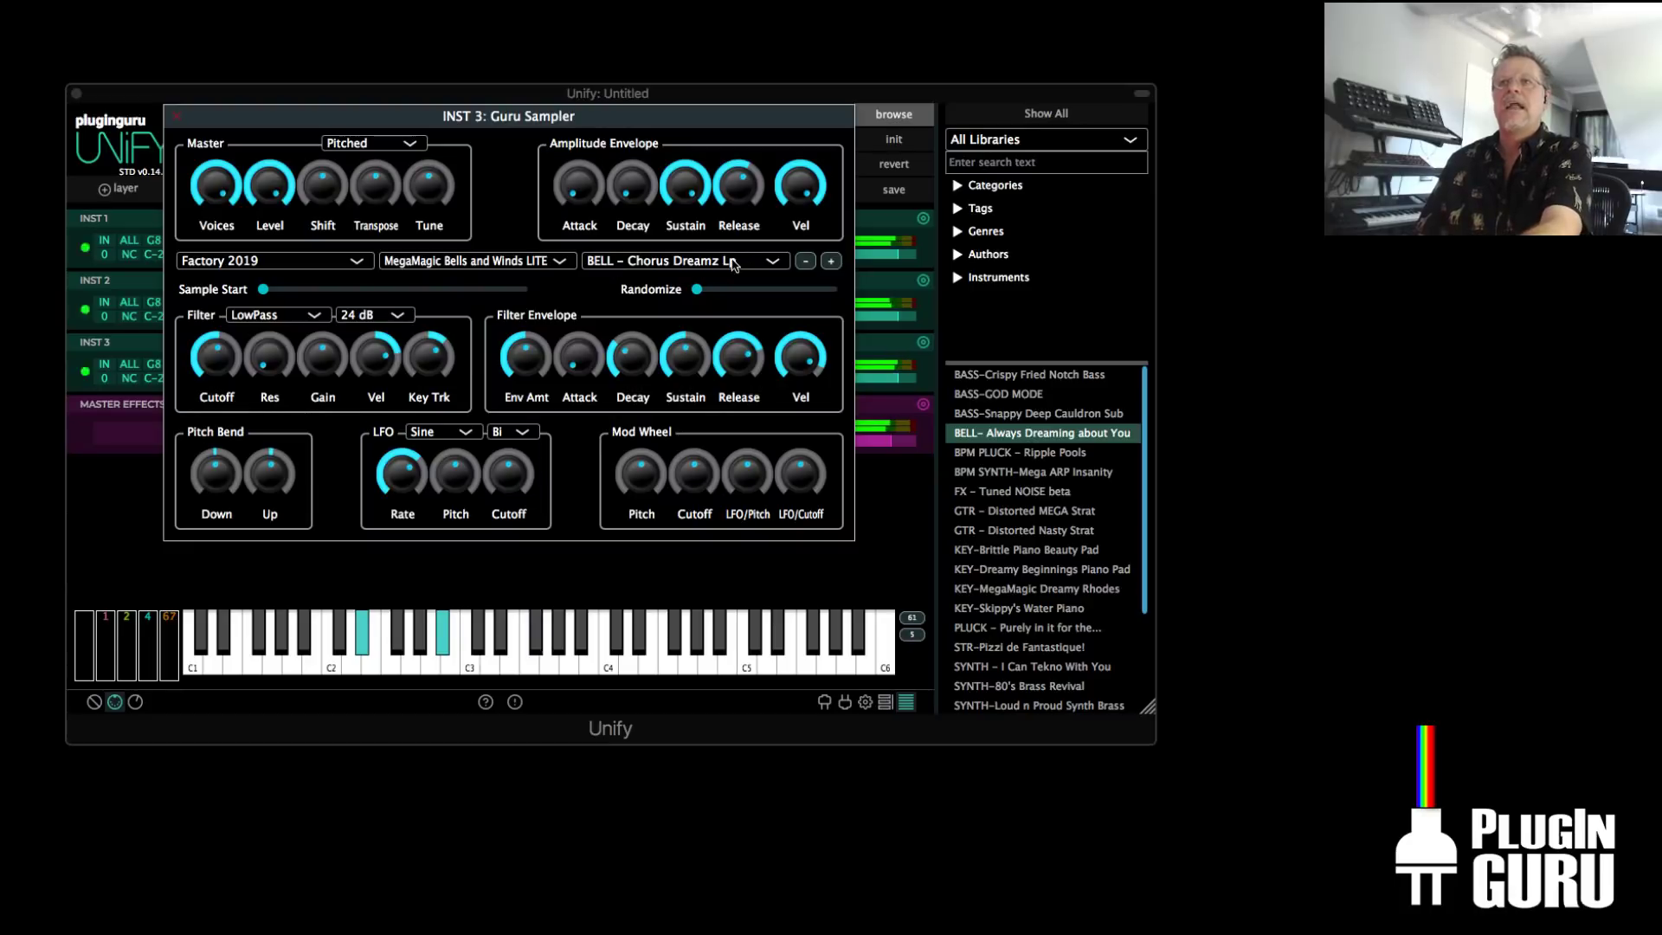
Step the INST 3 Guru Sampler back through its bell samples to BELL - Baby Bell Lp
{"action": "left_click", "coordinate": [805, 261]}
{"action": "left_click", "coordinate": [805, 262]}
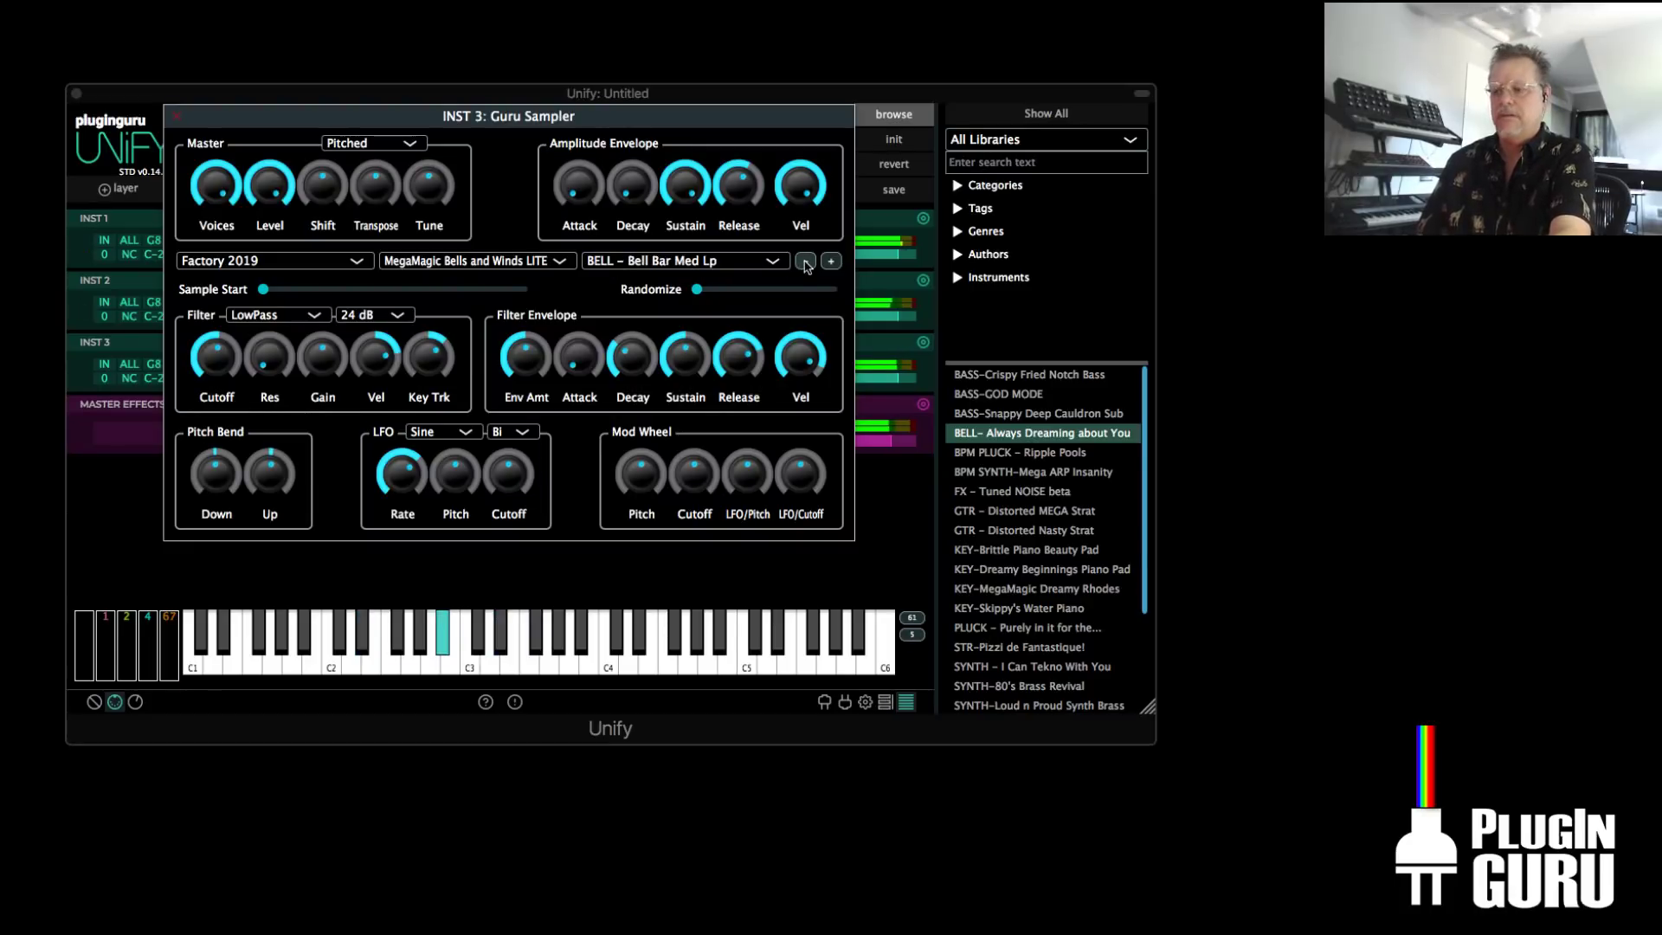
{"action": "left_click", "coordinate": [805, 262]}
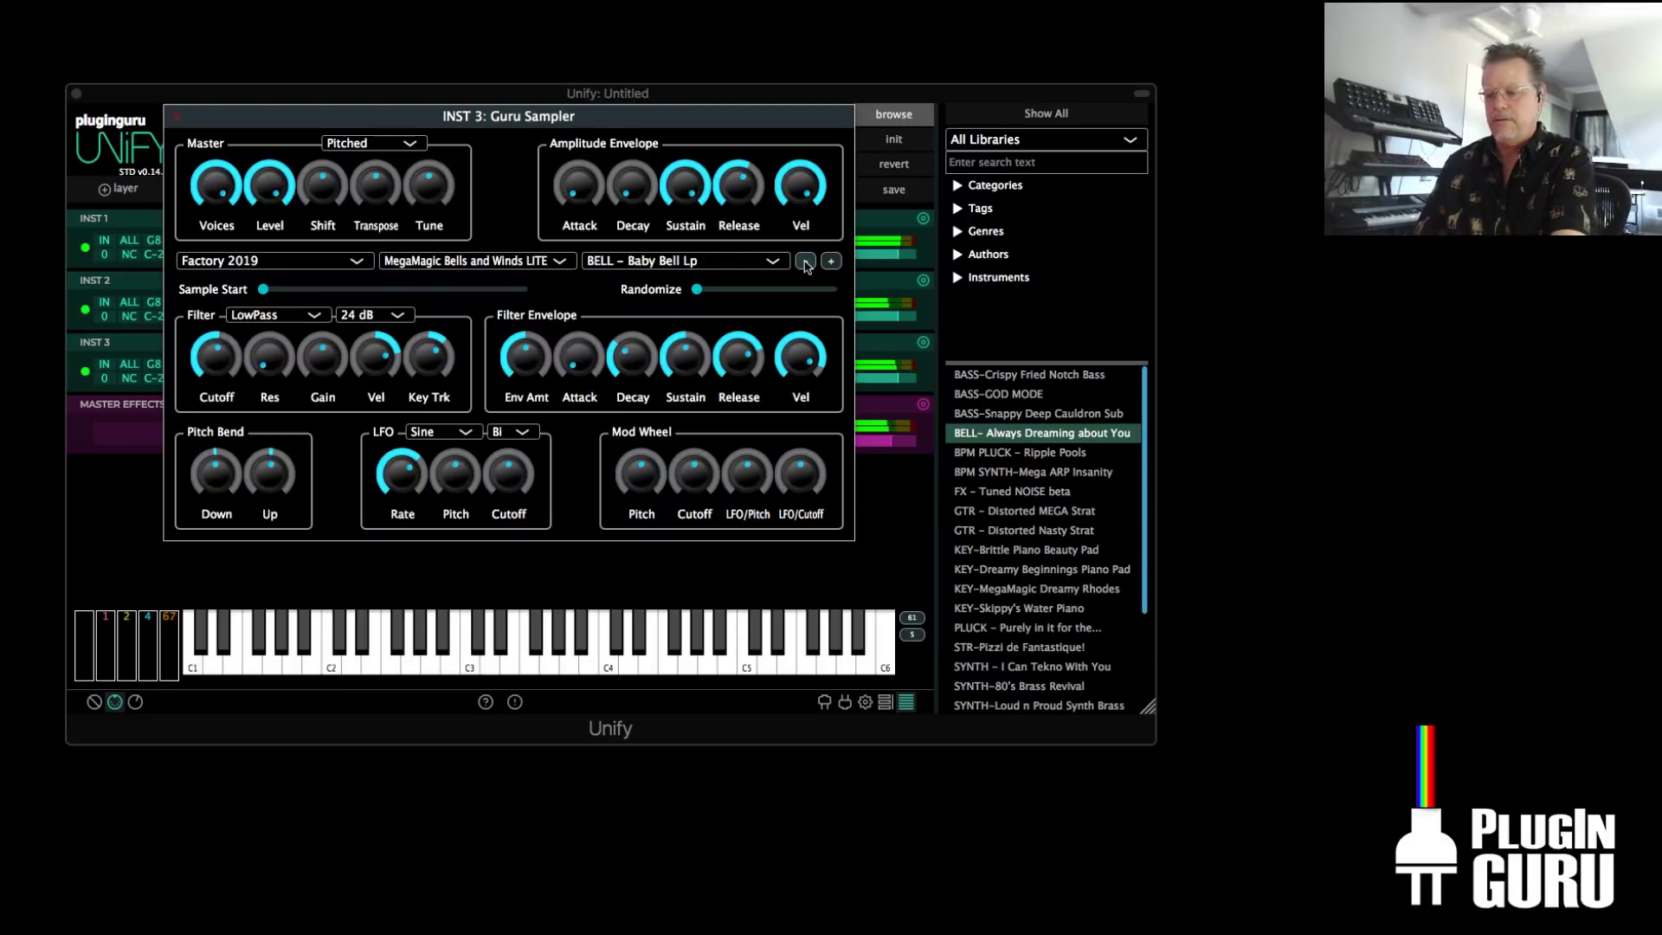
Move the Guru Sampler window below the layers, step its sample forward to BELL - Chorus Dreamz Lp and close the window
{"action": "left_click_drag", "start_coordinate": [658, 116], "coordinate": [892, 507]}
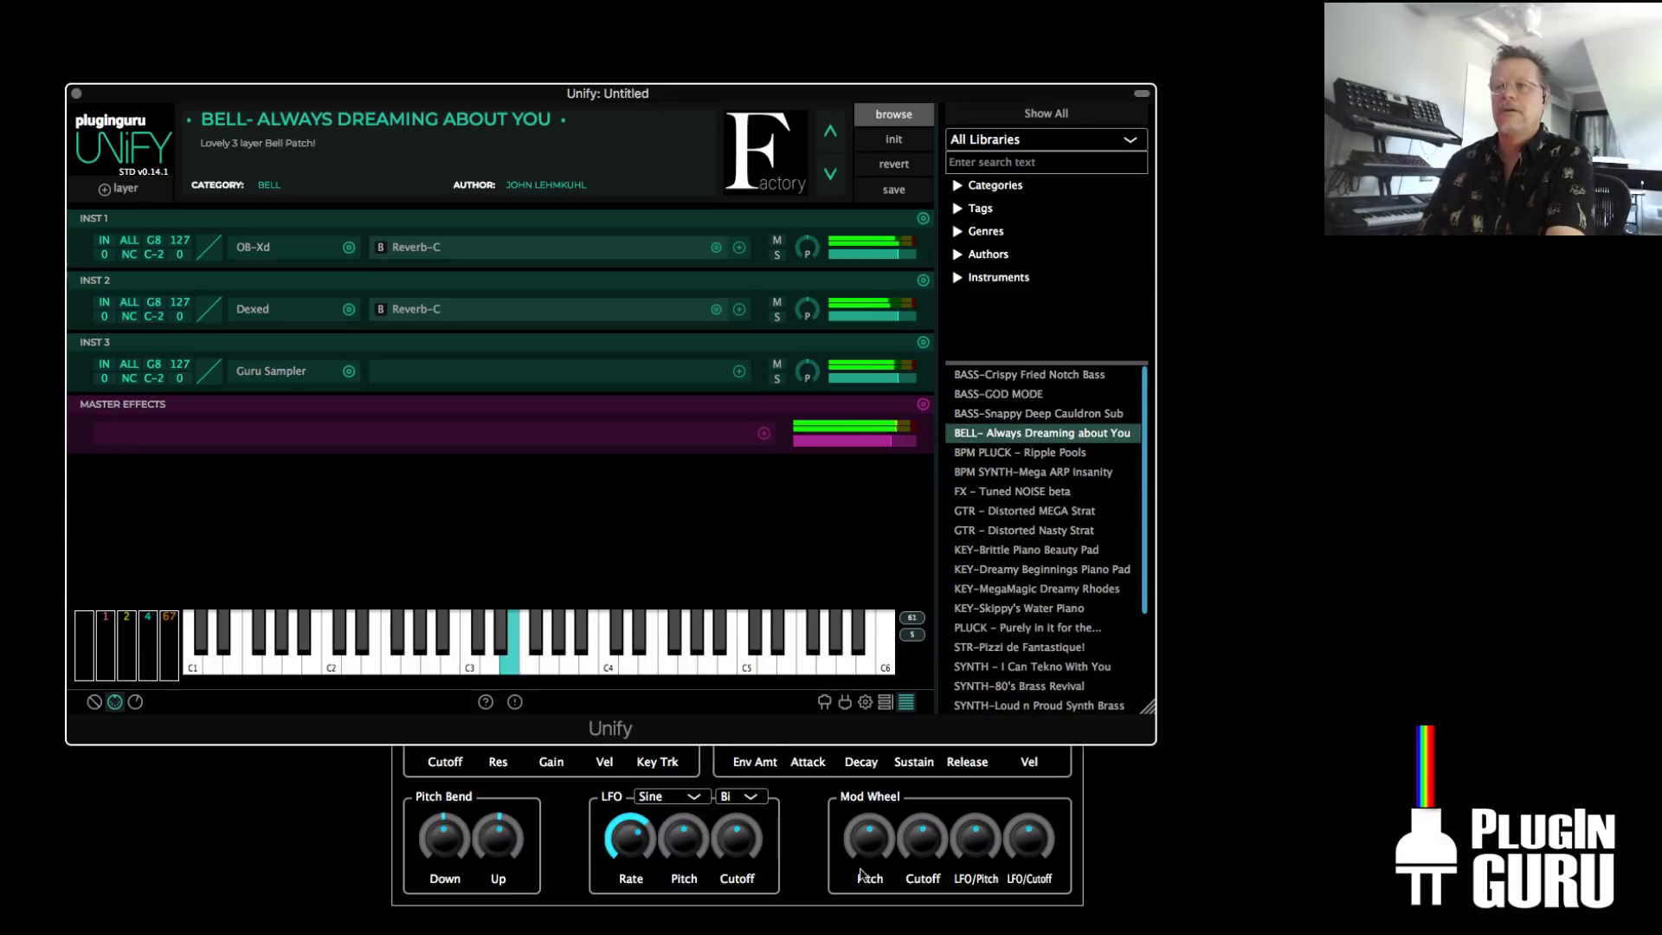
{"action": "left_click", "coordinate": [893, 869]}
{"action": "left_click", "coordinate": [1060, 626]}
{"action": "left_click", "coordinate": [1060, 626]}
{"action": "left_click", "coordinate": [1060, 626]}
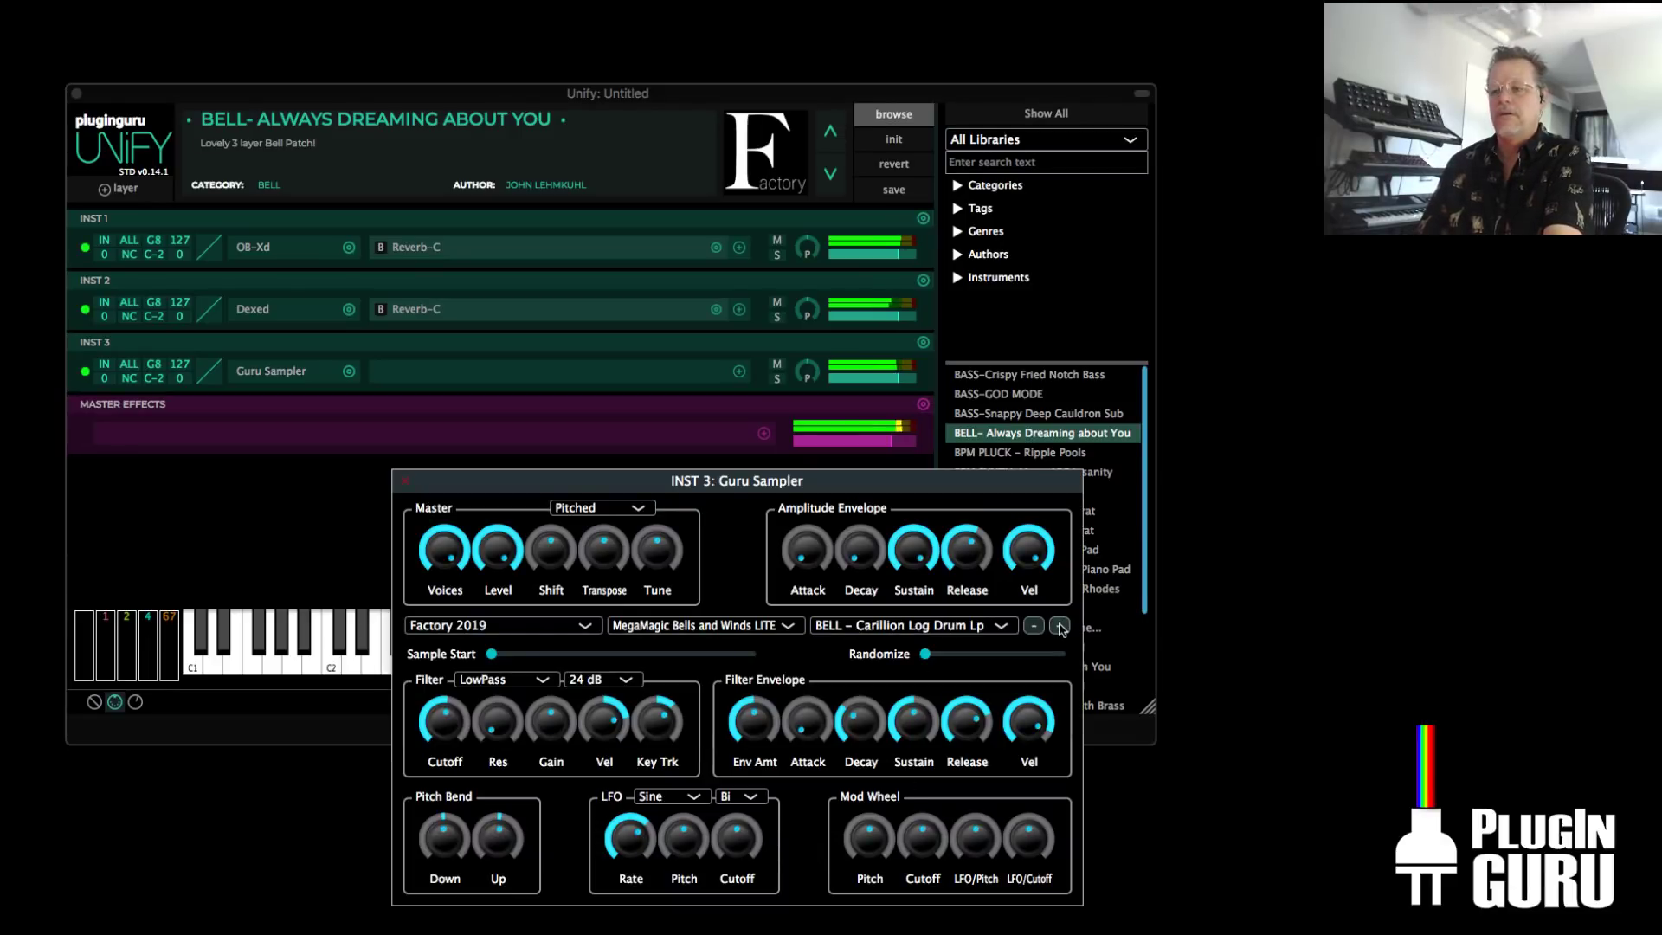
{"action": "left_click", "coordinate": [1060, 626]}
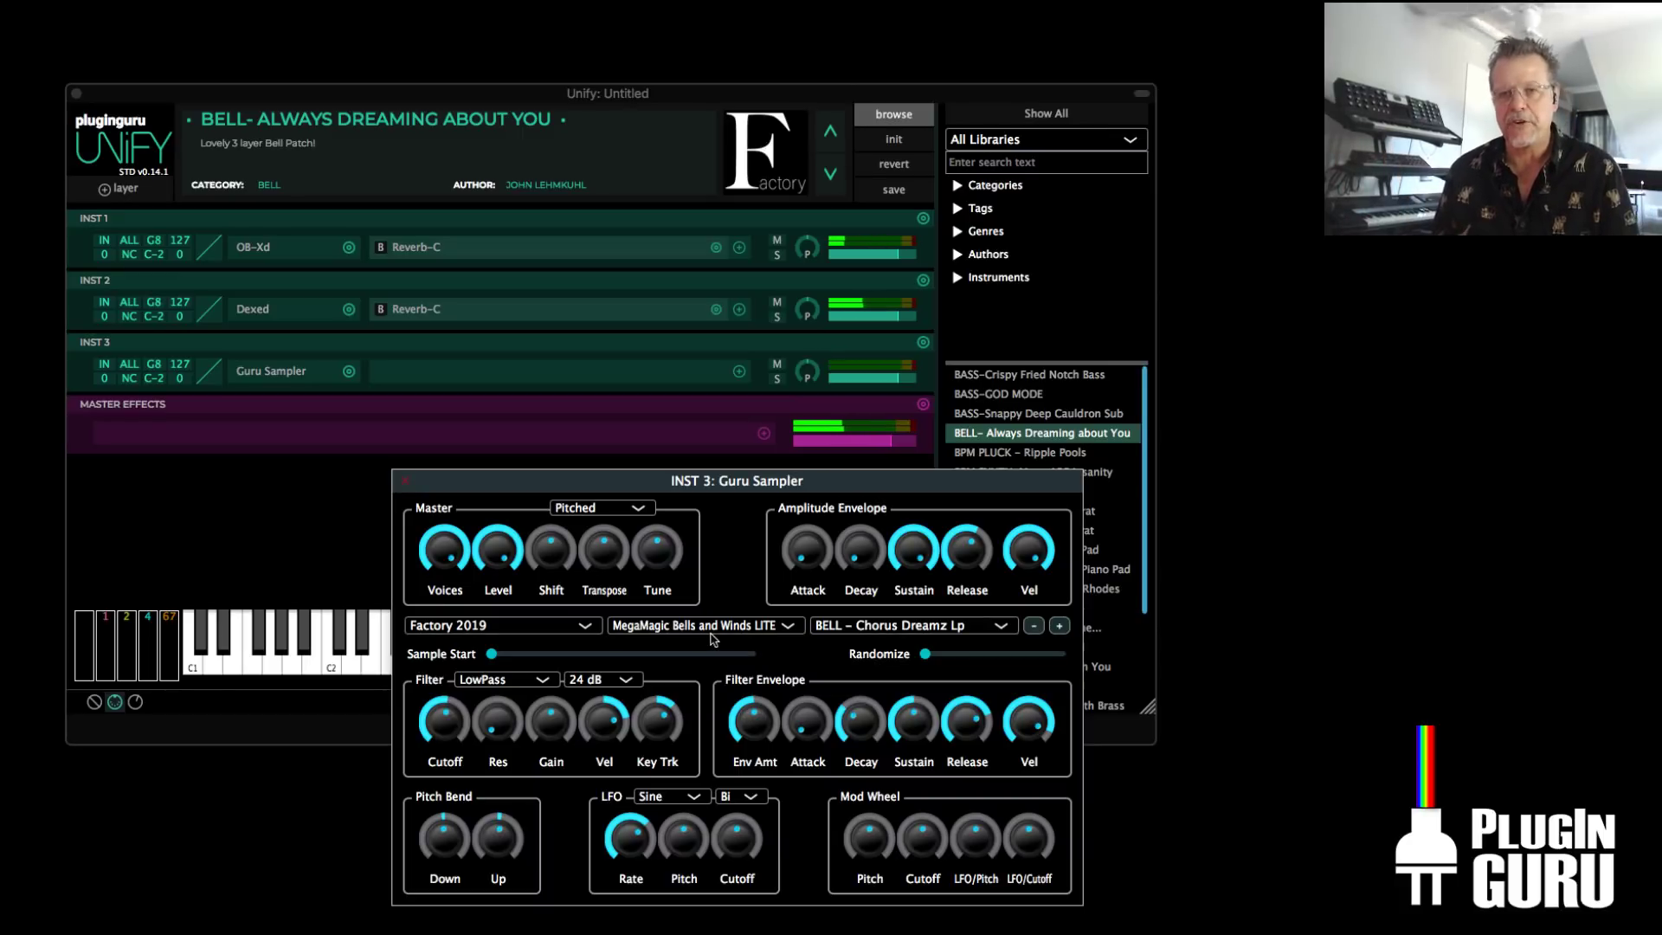
{"action": "left_click", "coordinate": [410, 481]}
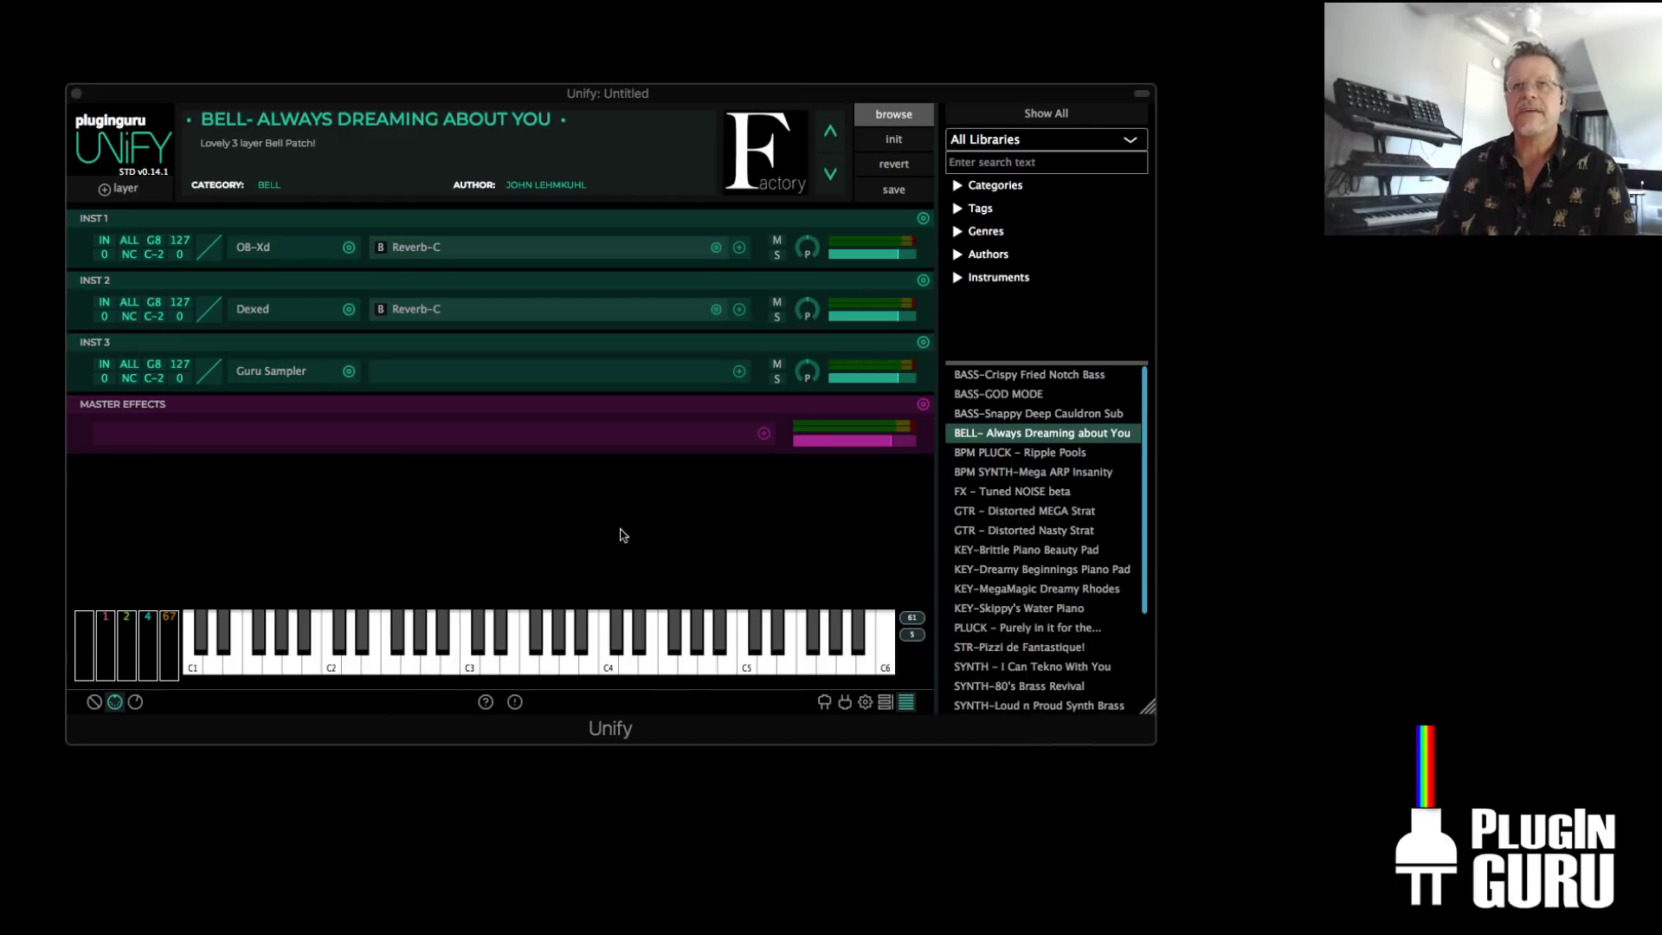
Initialize the patch to an untitled one with a single Sine Wave Synth layer
{"action": "left_click", "coordinate": [536, 97]}
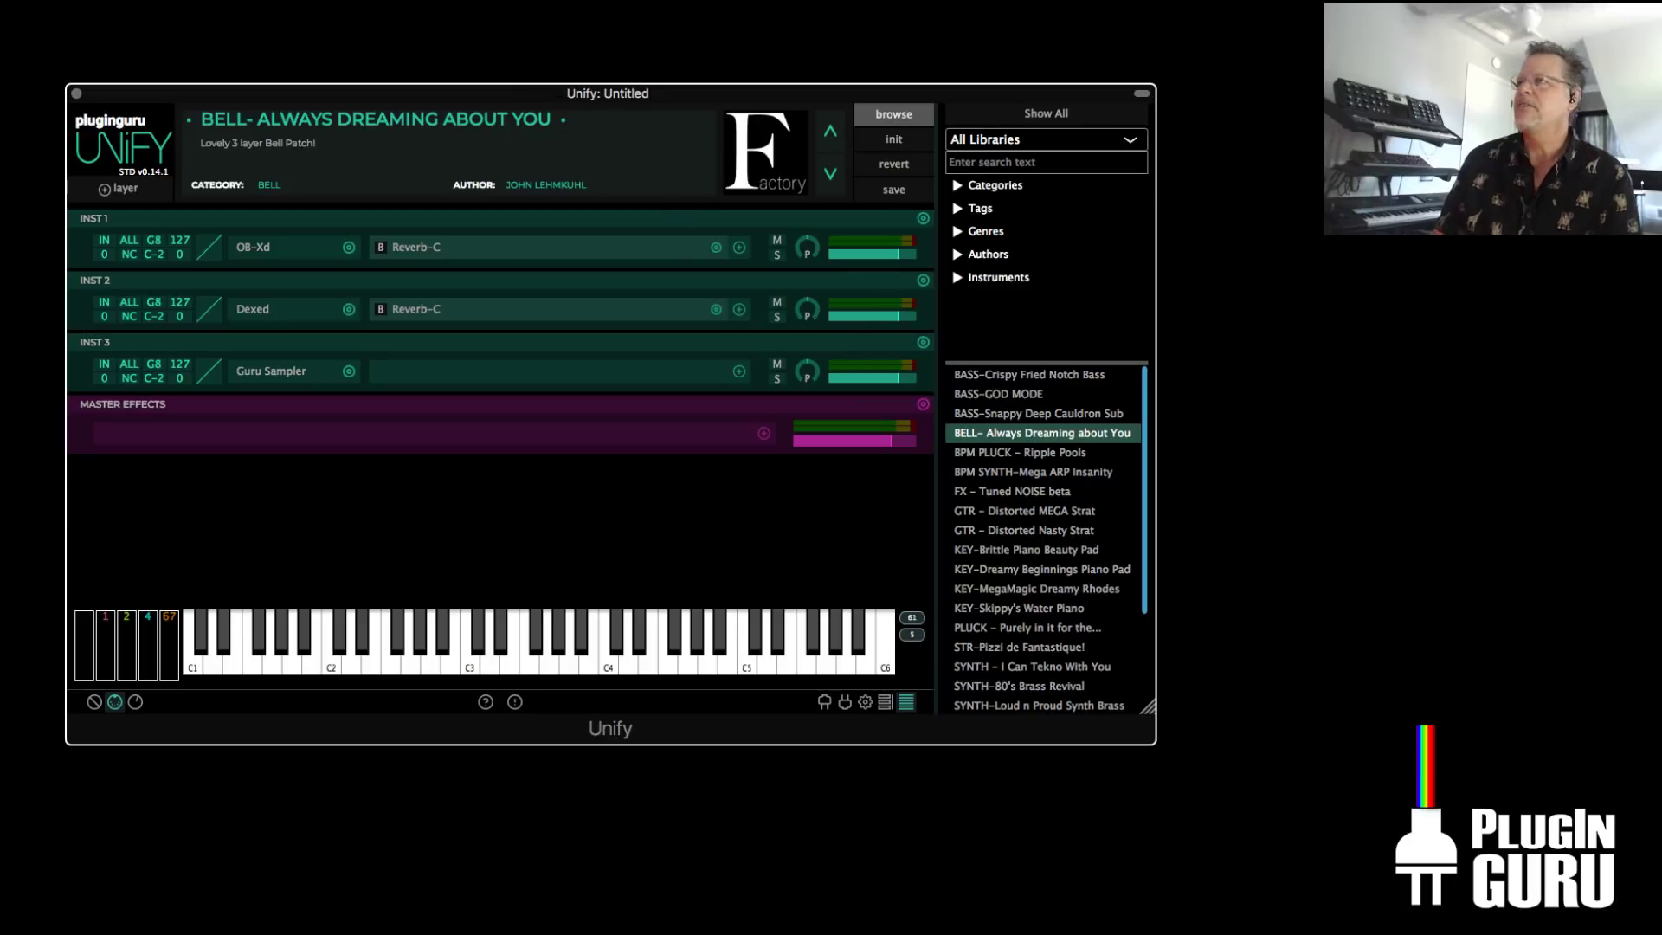
{"action": "left_click", "coordinate": [894, 140]}
{"action": "left_click", "coordinate": [150, 191]}
{"action": "left_click", "coordinate": [385, 260]}
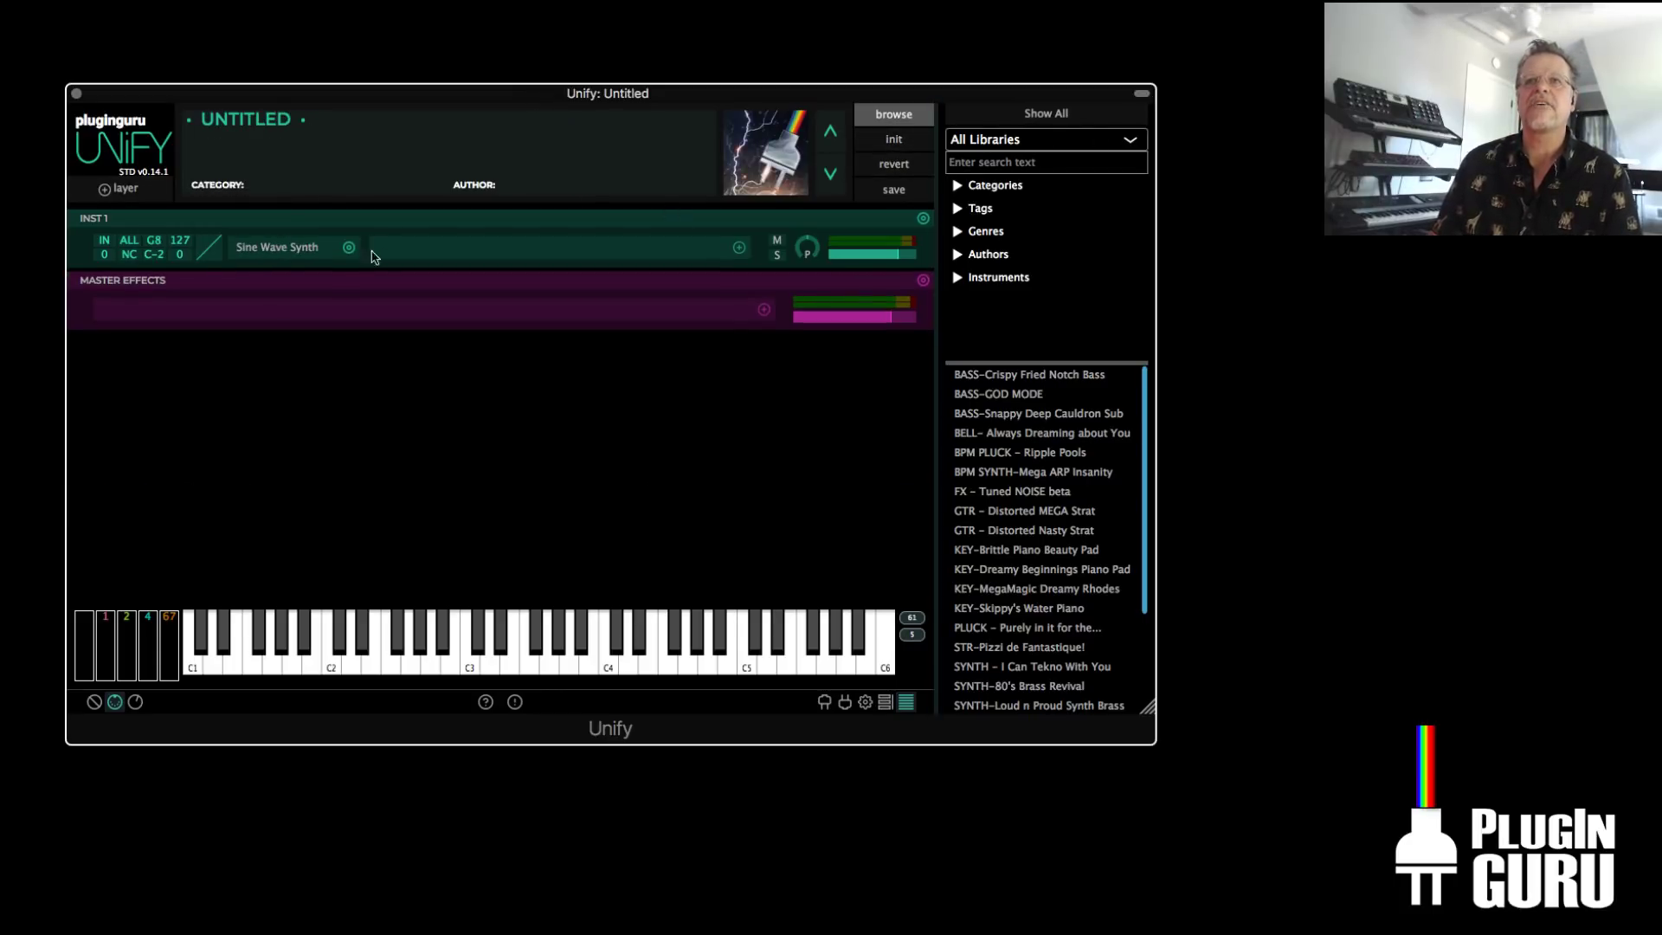
Browse the manufacturers in the All Instruments swap list for the Sine Wave Synth on INST 1
{"action": "left_click", "coordinate": [349, 248]}
{"action": "mouse_move", "coordinate": [410, 337]}
{"action": "scroll", "coordinate": [619, 860], "scroll_direction": "down", "scroll_amount": 5}
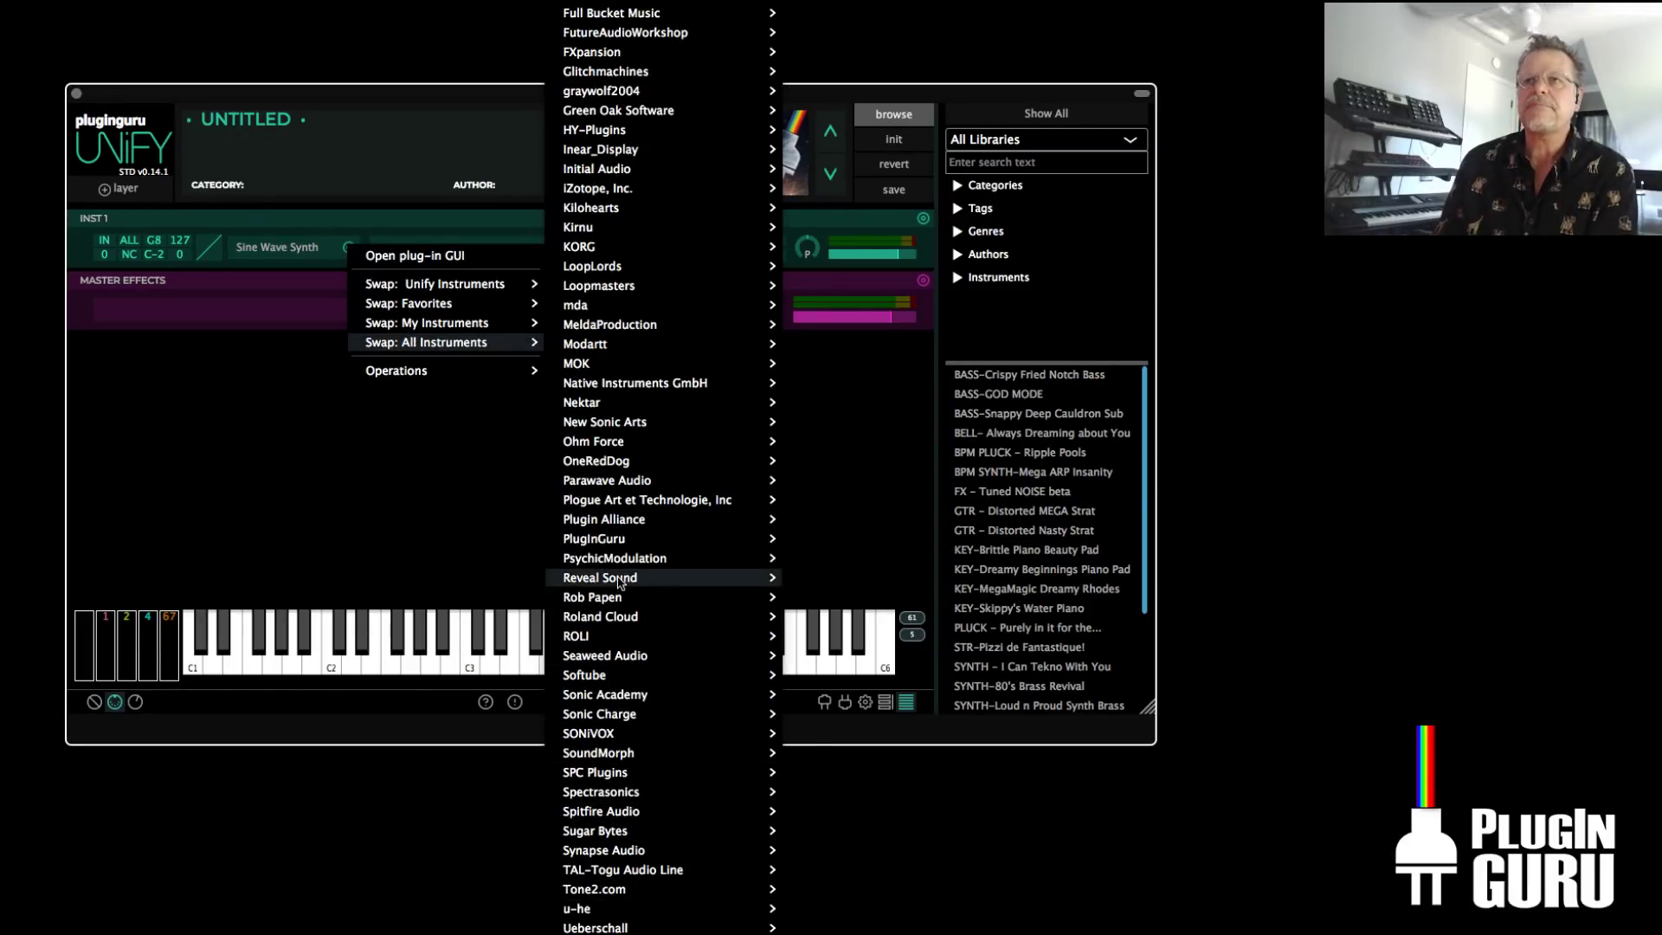
{"action": "mouse_move", "coordinate": [617, 581]}
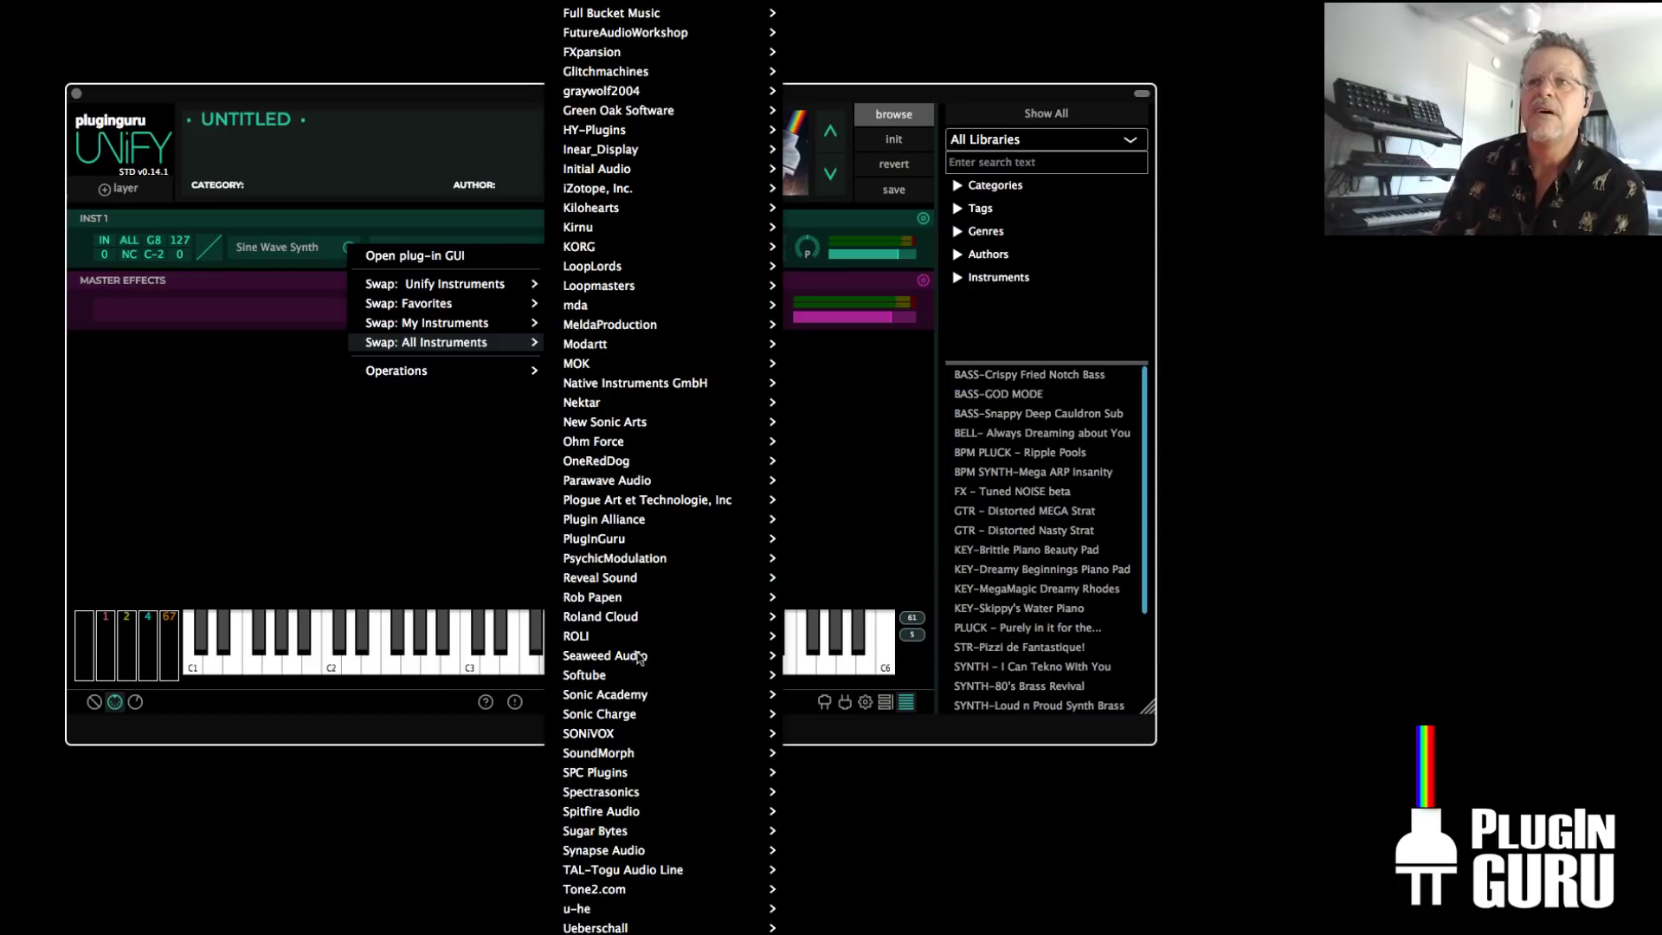
{"action": "mouse_move", "coordinate": [638, 741]}
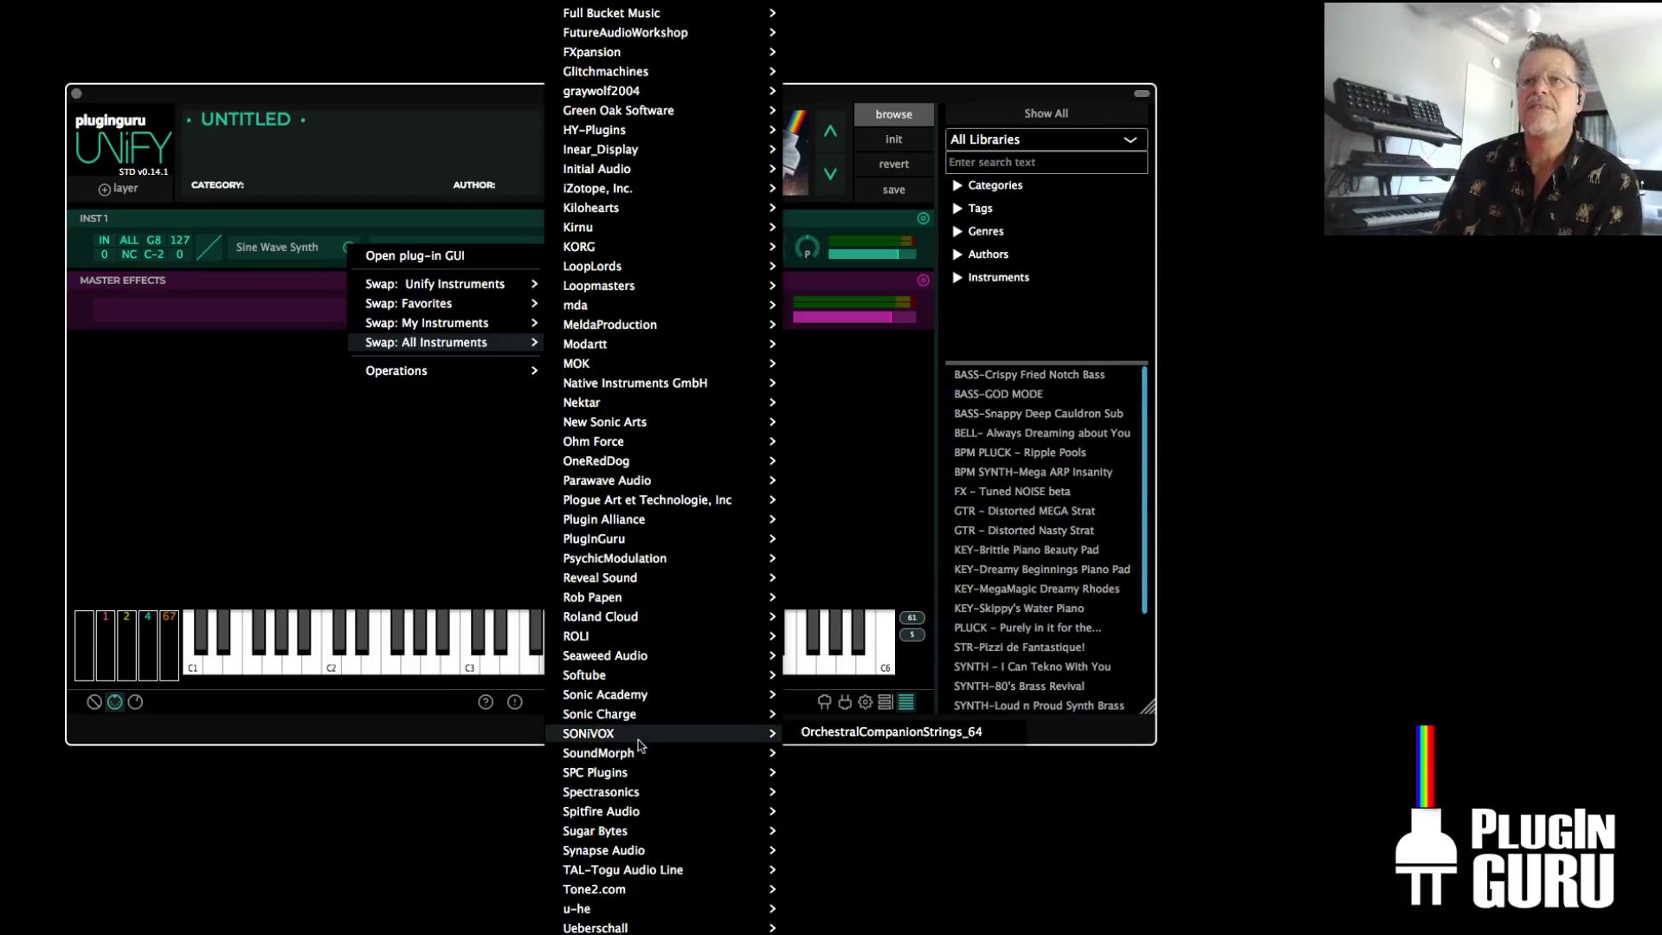
Open the plug-in subset manager and search the plug-in list for "reason"
{"action": "left_click", "coordinate": [824, 702]}
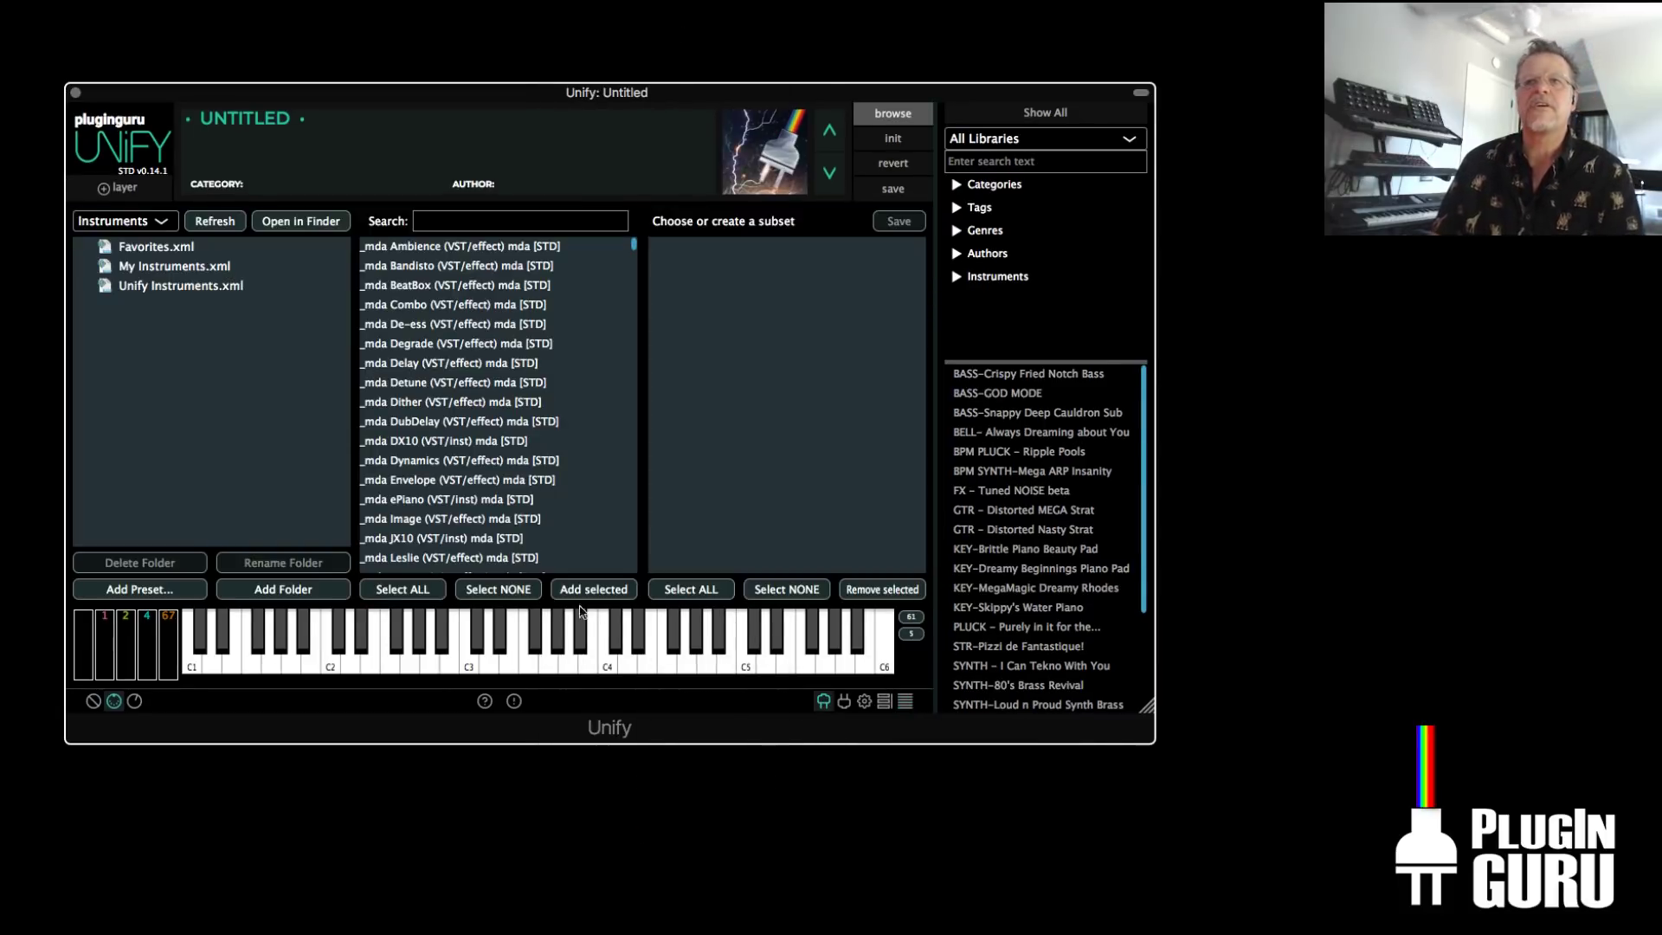
{"action": "left_click", "coordinate": [475, 217]}
{"action": "type", "text": "reason"}
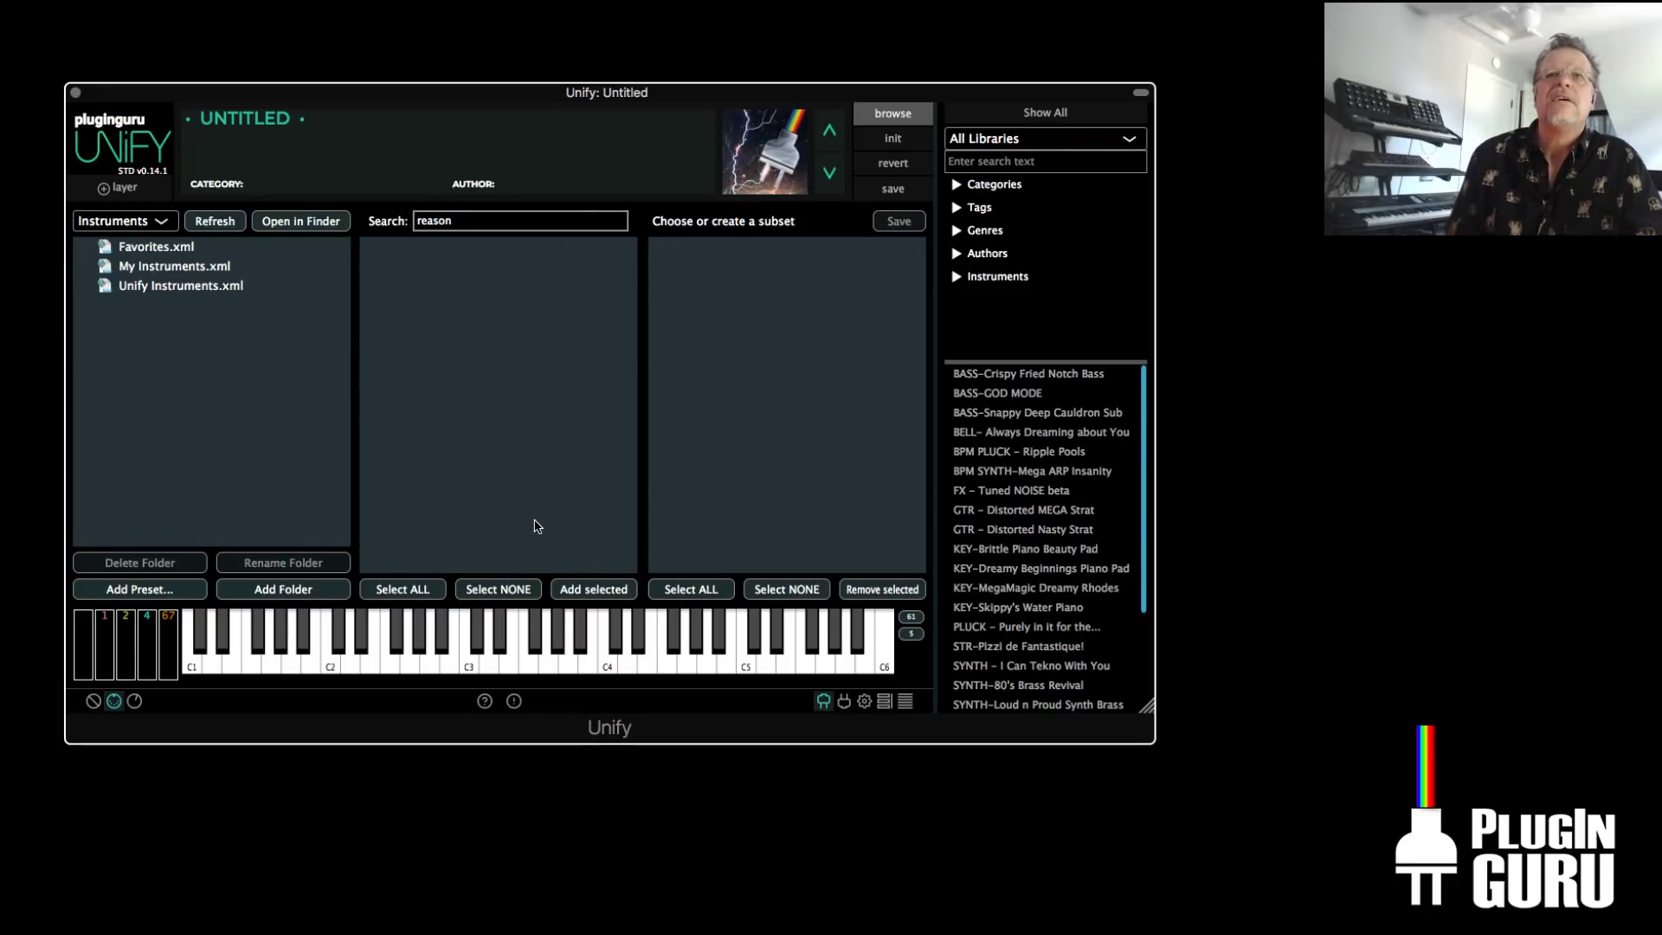
Look through the plug-ins in the My Instruments subset and return to the layer view
{"action": "left_click", "coordinate": [143, 268]}
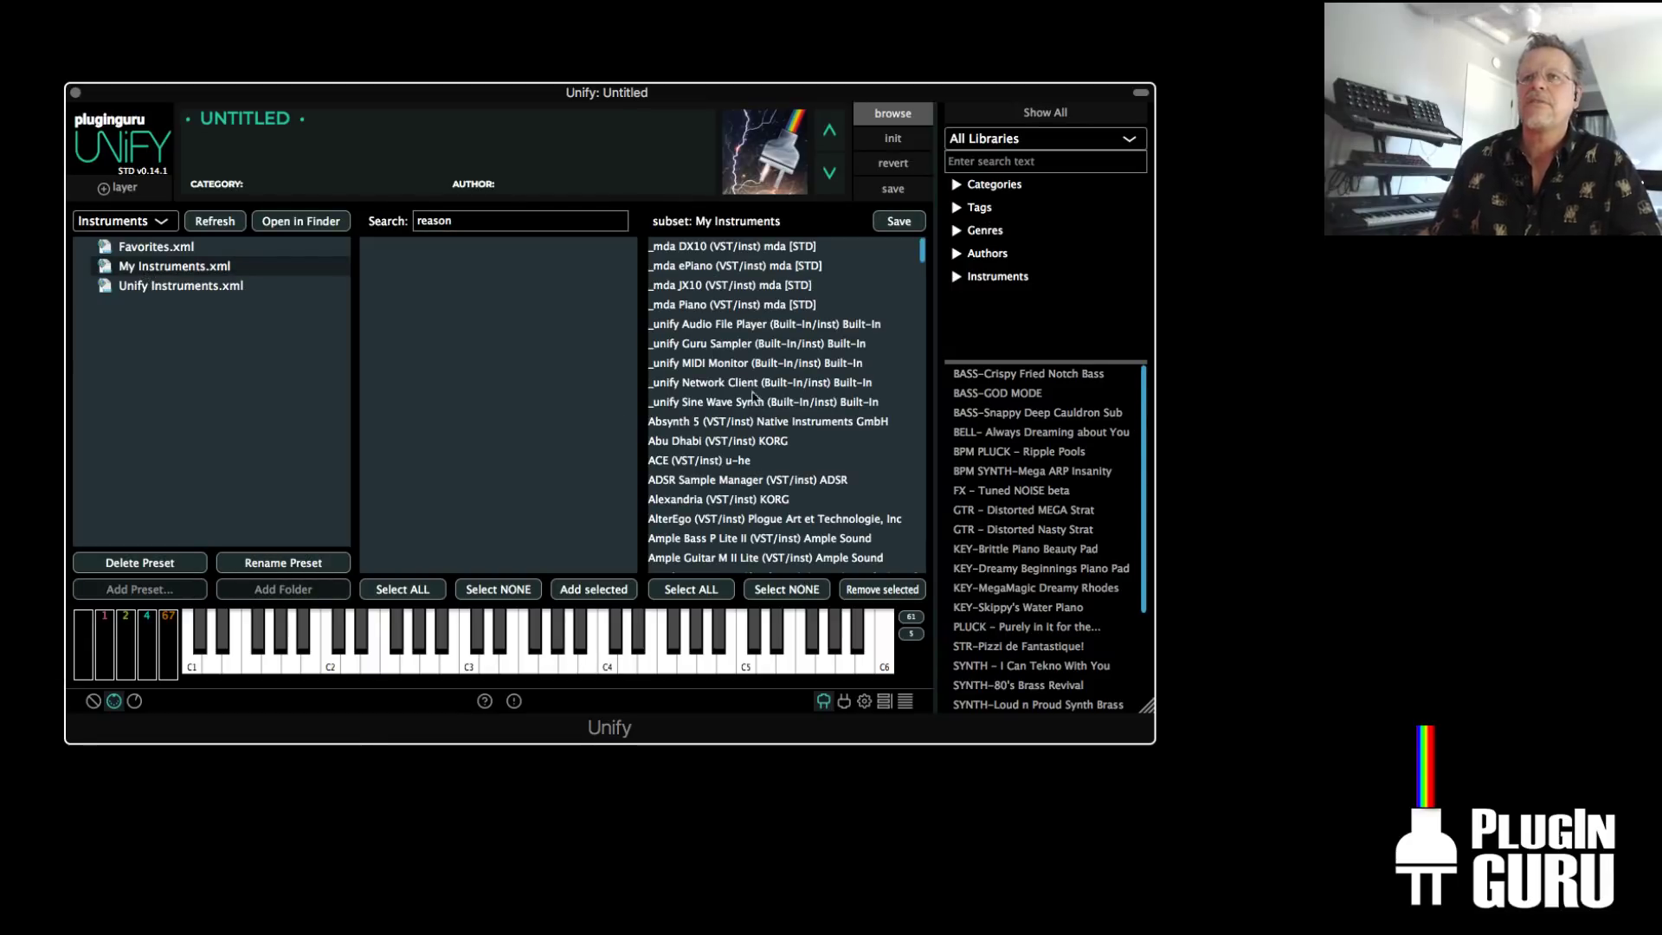
{"action": "left_click_drag", "start_coordinate": [923, 250], "coordinate": [921, 396]}
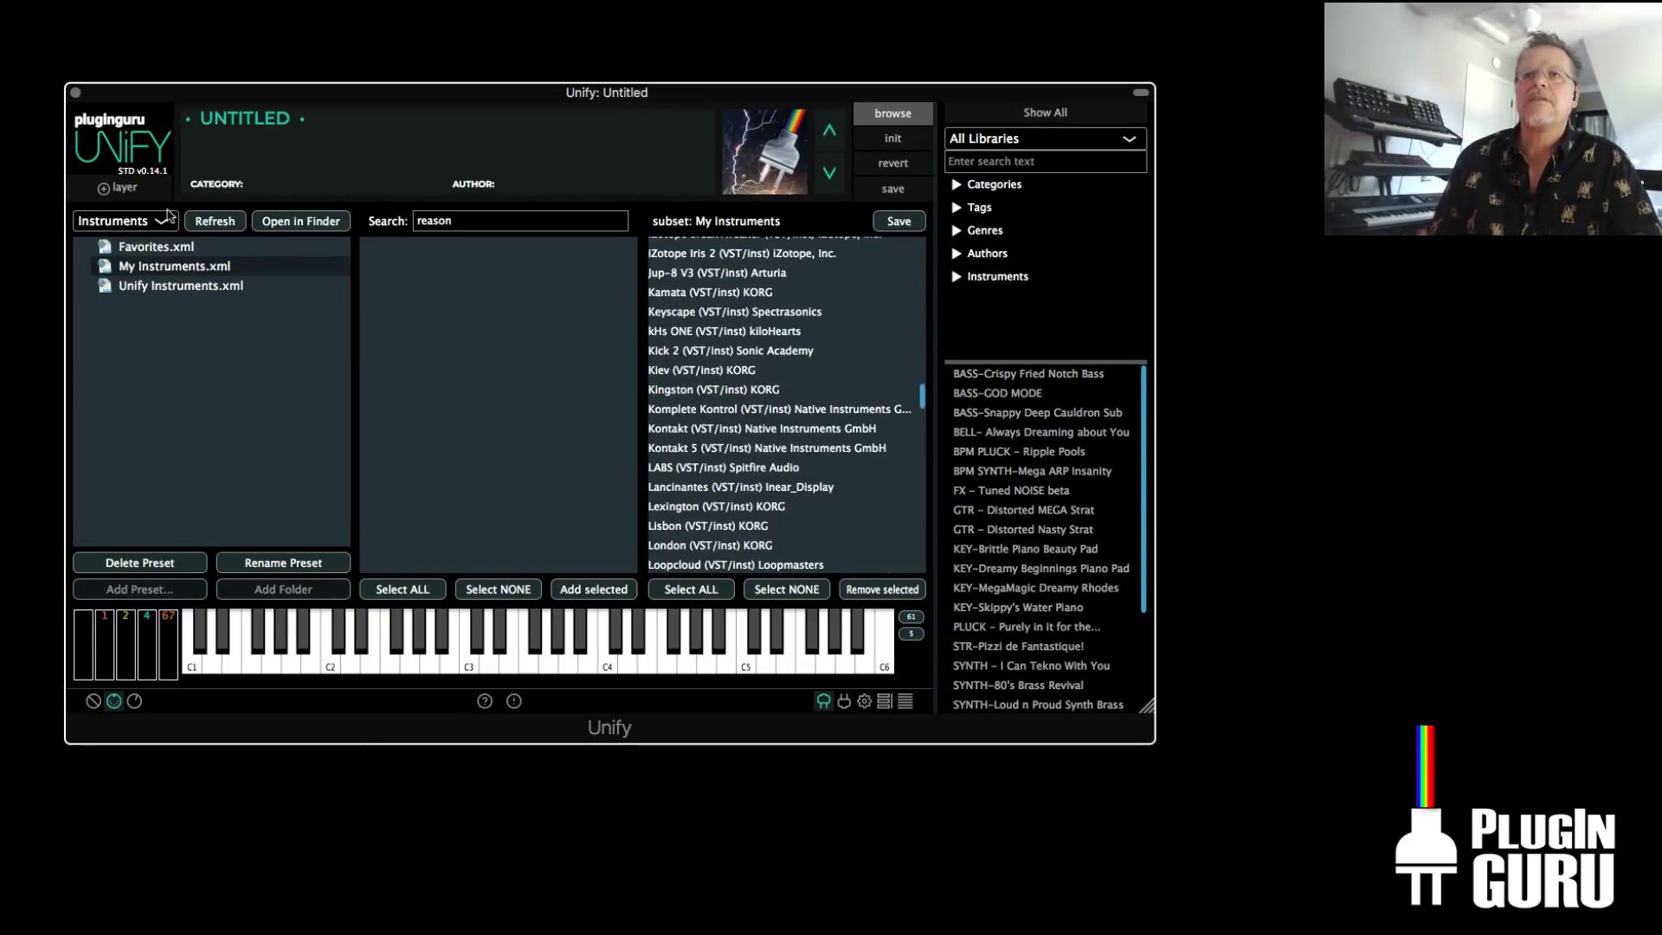
{"action": "left_click", "coordinate": [822, 704]}
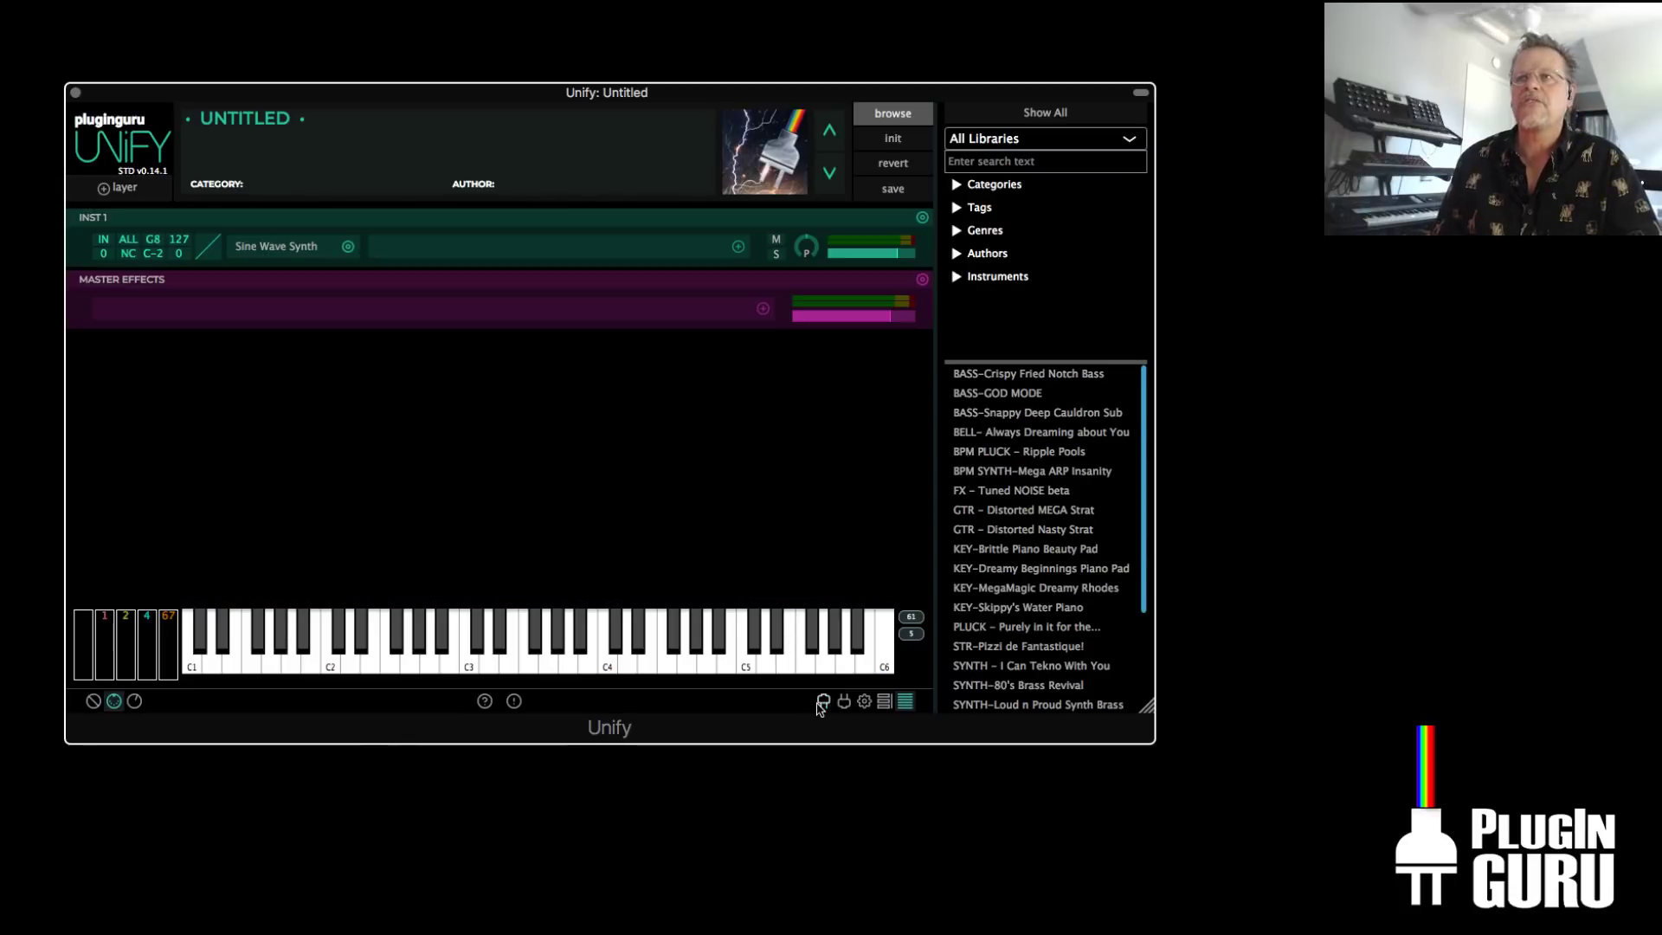
Examine the My Instruments swap list for INST 1 down to the plug-ins beginning with R and S
{"action": "left_click", "coordinate": [350, 248]}
{"action": "mouse_move", "coordinate": [389, 326]}
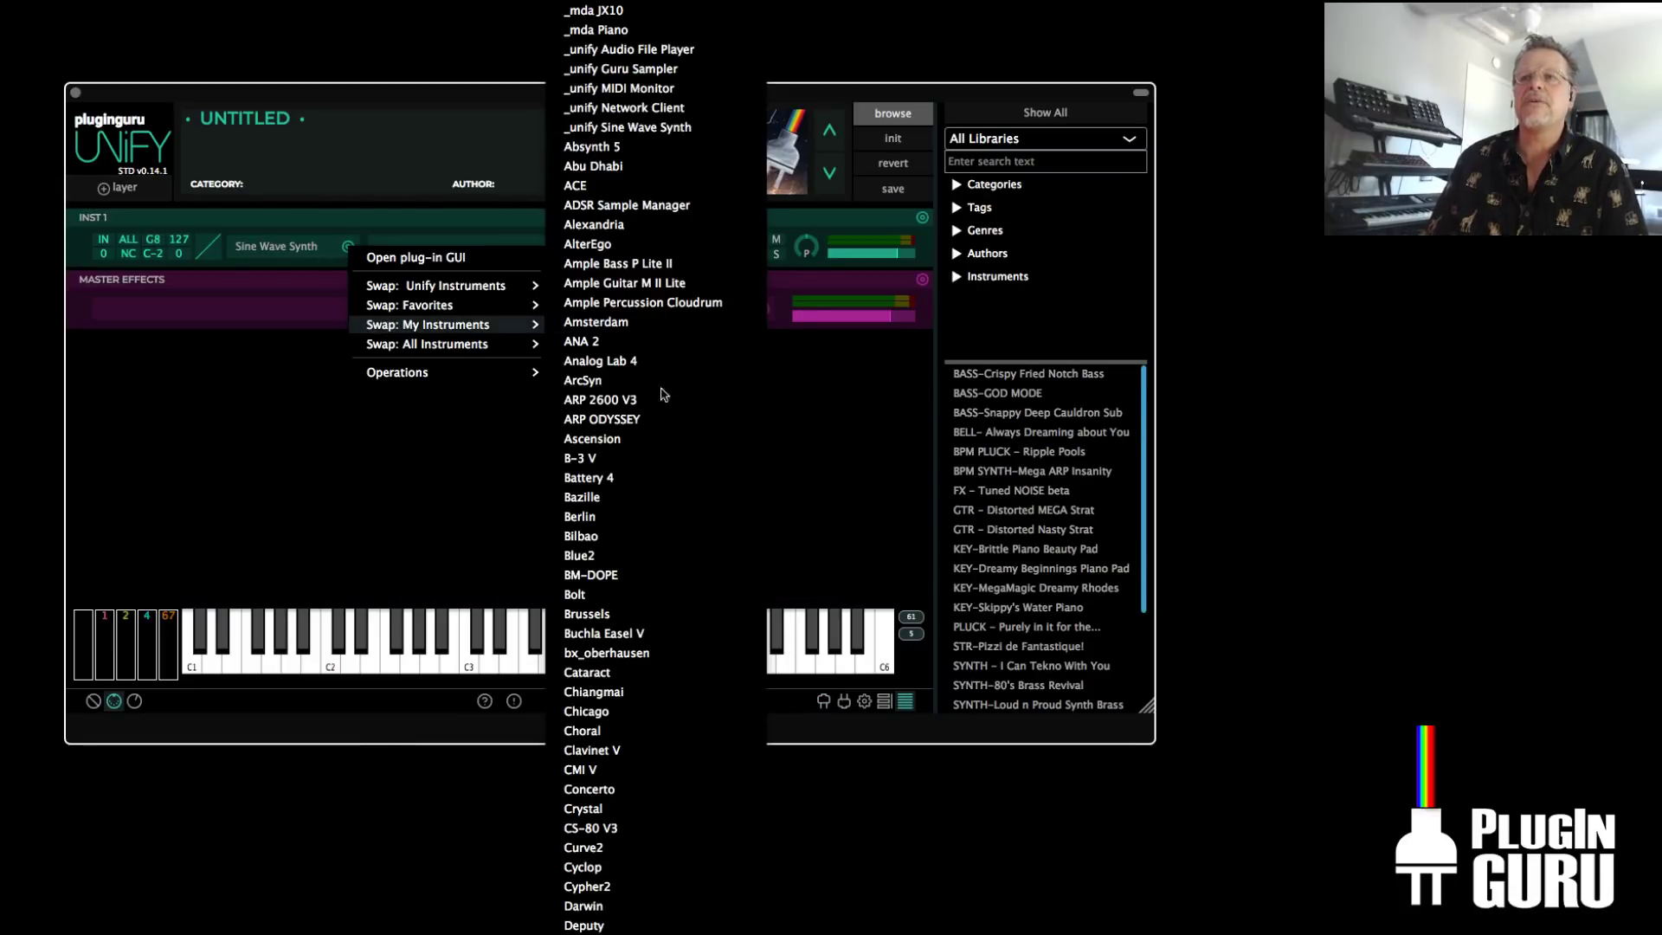
{"action": "scroll", "coordinate": [649, 378], "scroll_direction": "down", "scroll_amount": 20}
{"action": "scroll", "coordinate": [612, 688], "scroll_direction": "down", "scroll_amount": 13}
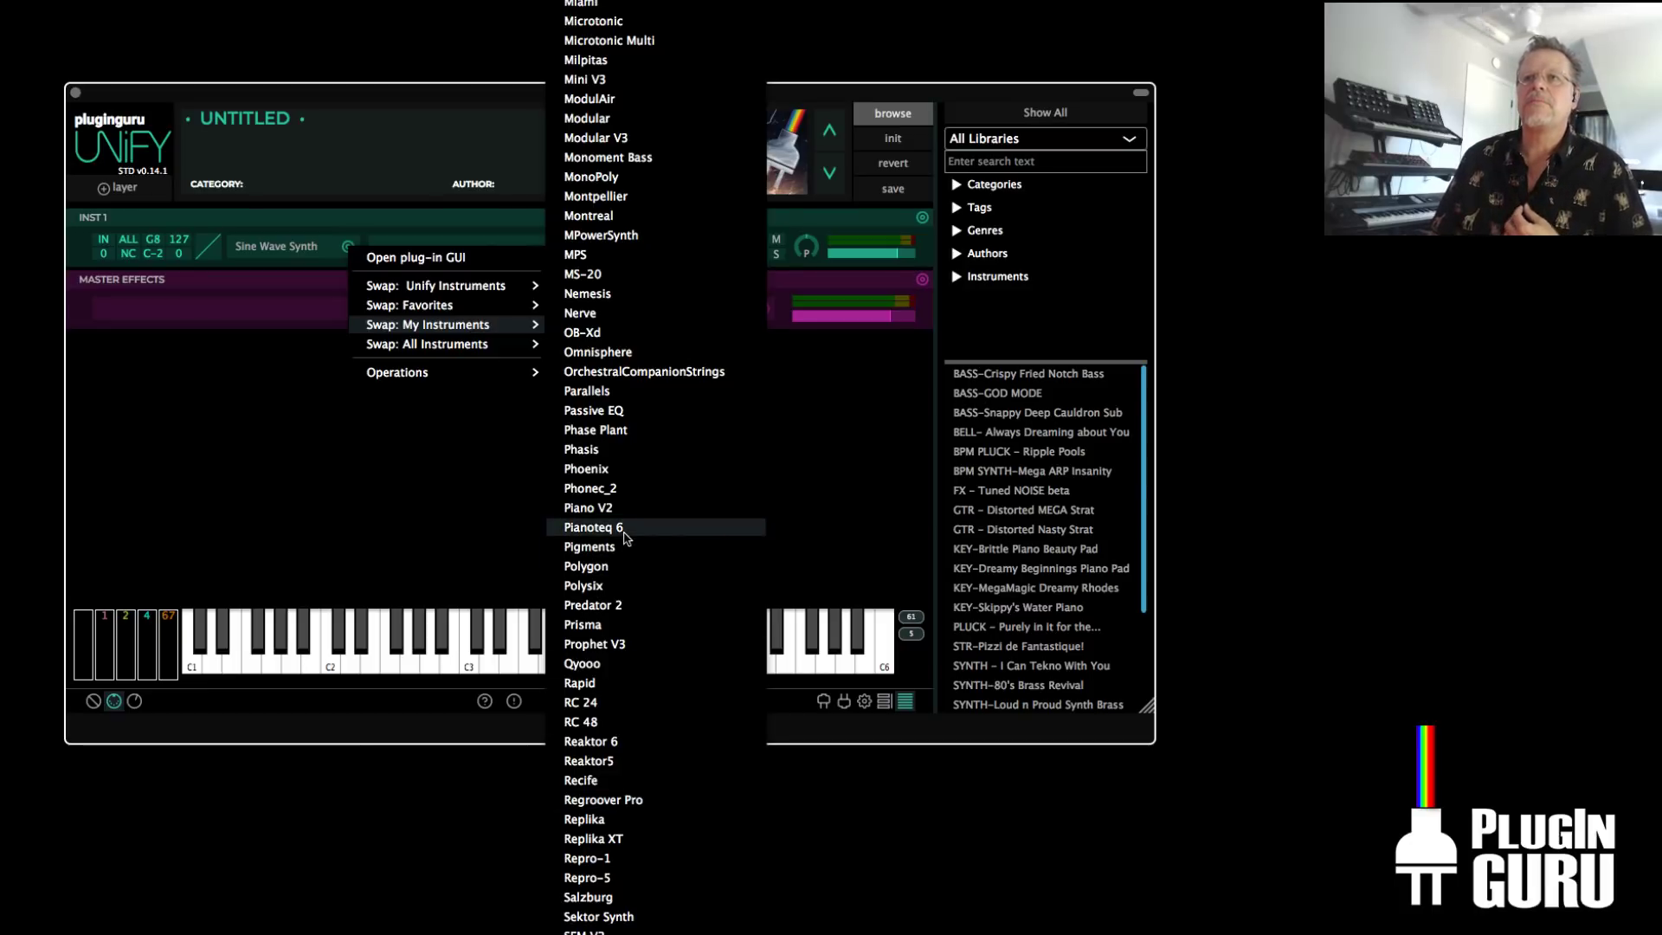
{"action": "scroll", "coordinate": [624, 535], "scroll_direction": "down", "scroll_amount": 9}
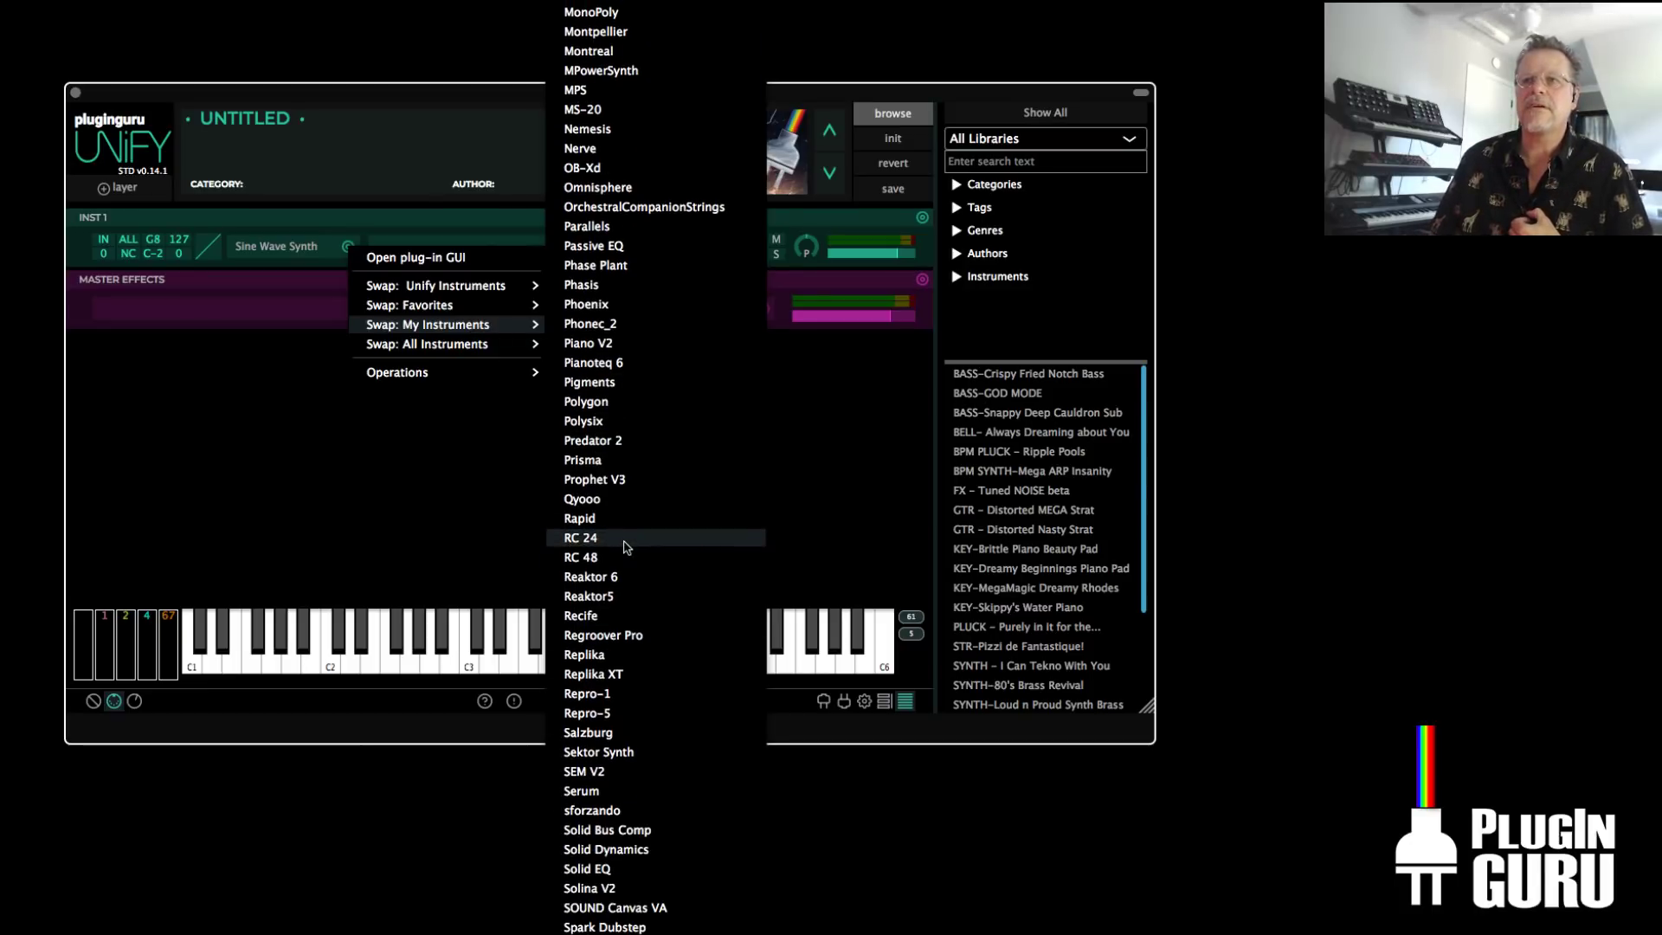
{"action": "scroll", "coordinate": [626, 547], "scroll_direction": "down", "scroll_amount": 3}
{"action": "scroll", "coordinate": [626, 547], "scroll_direction": "down", "scroll_amount": 1}
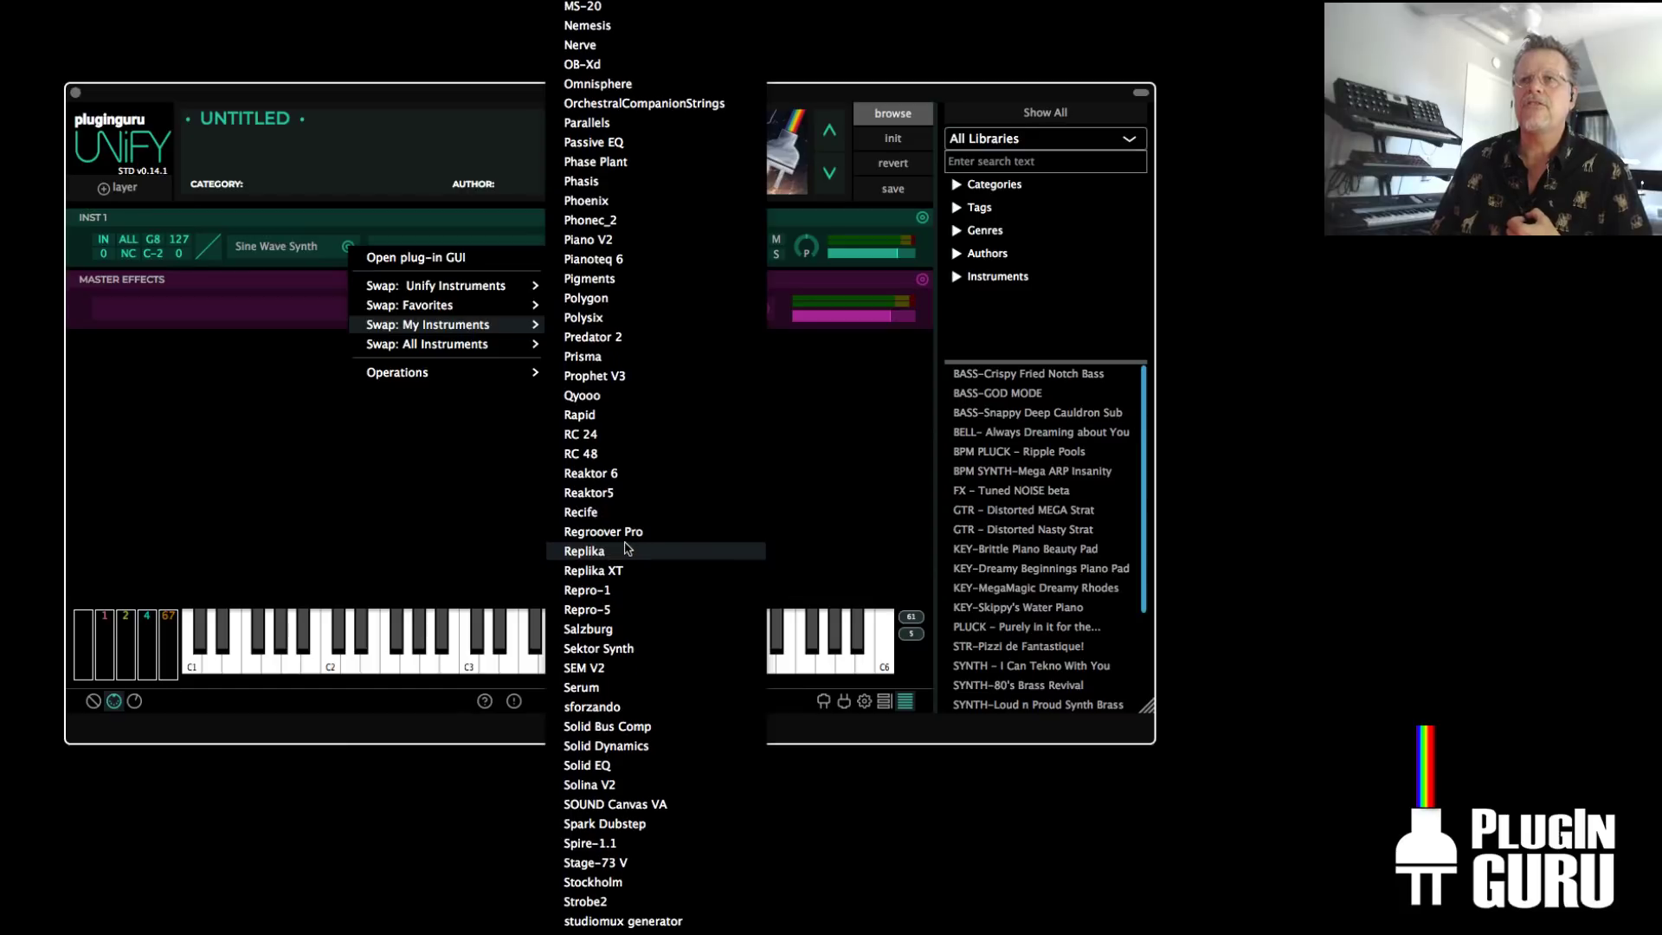
{"action": "scroll", "coordinate": [627, 547], "scroll_direction": "up", "scroll_amount": 6}
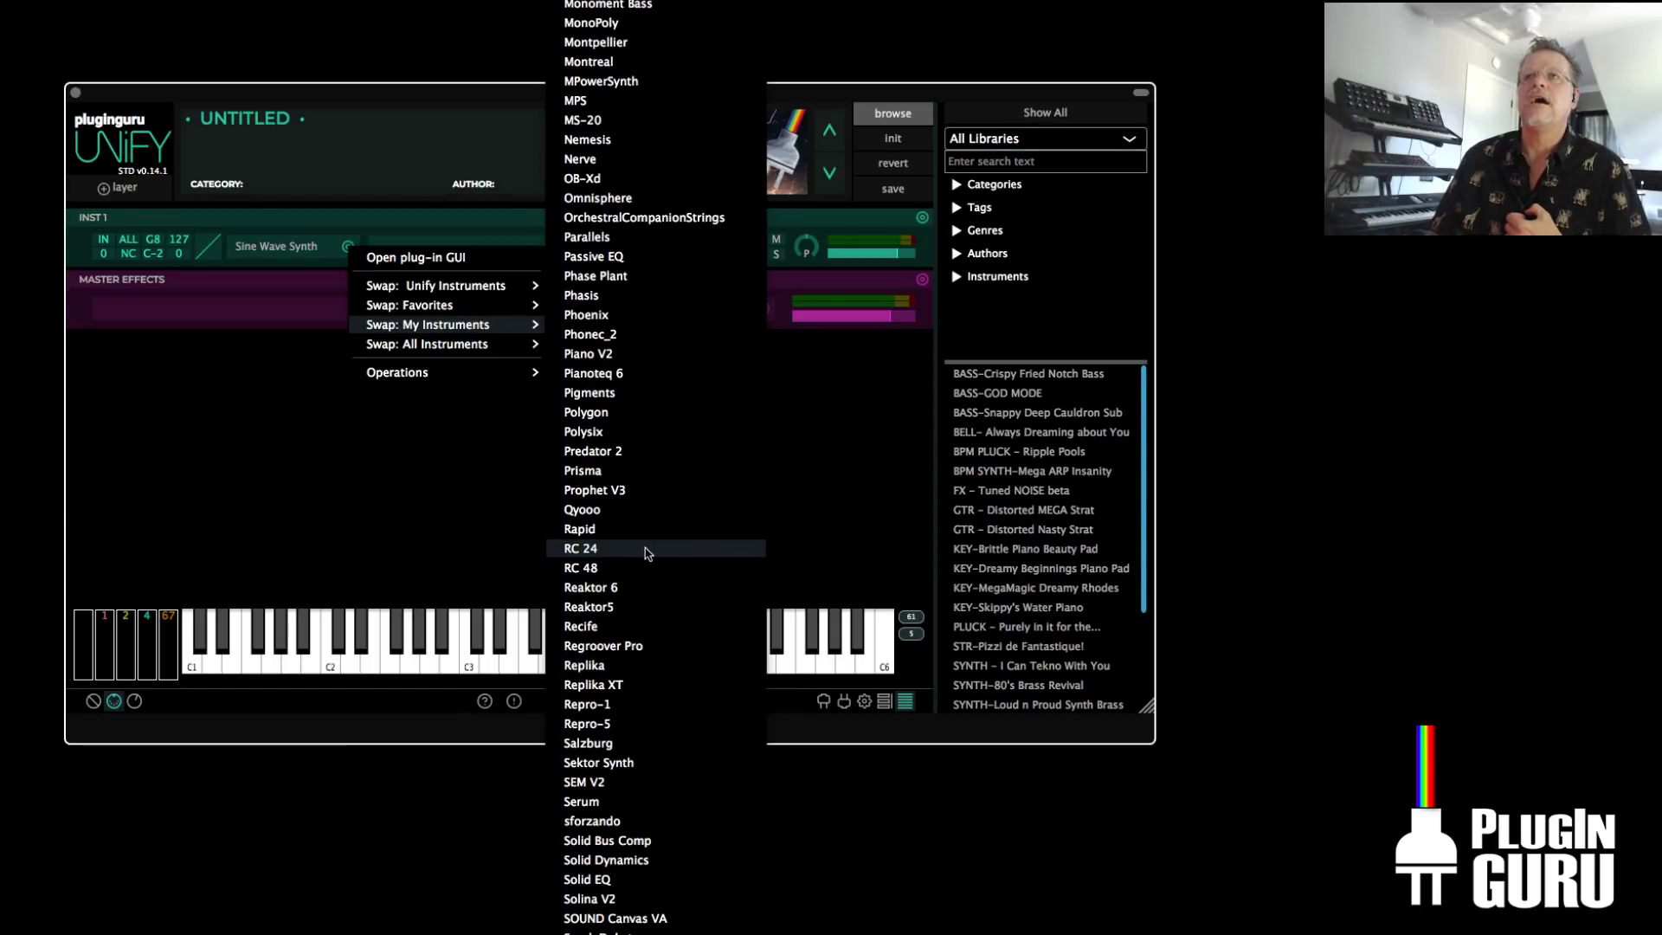
Empty the My Instruments subset and fill it with all plug-ins from the full list, including effects
{"action": "left_click", "coordinate": [823, 700]}
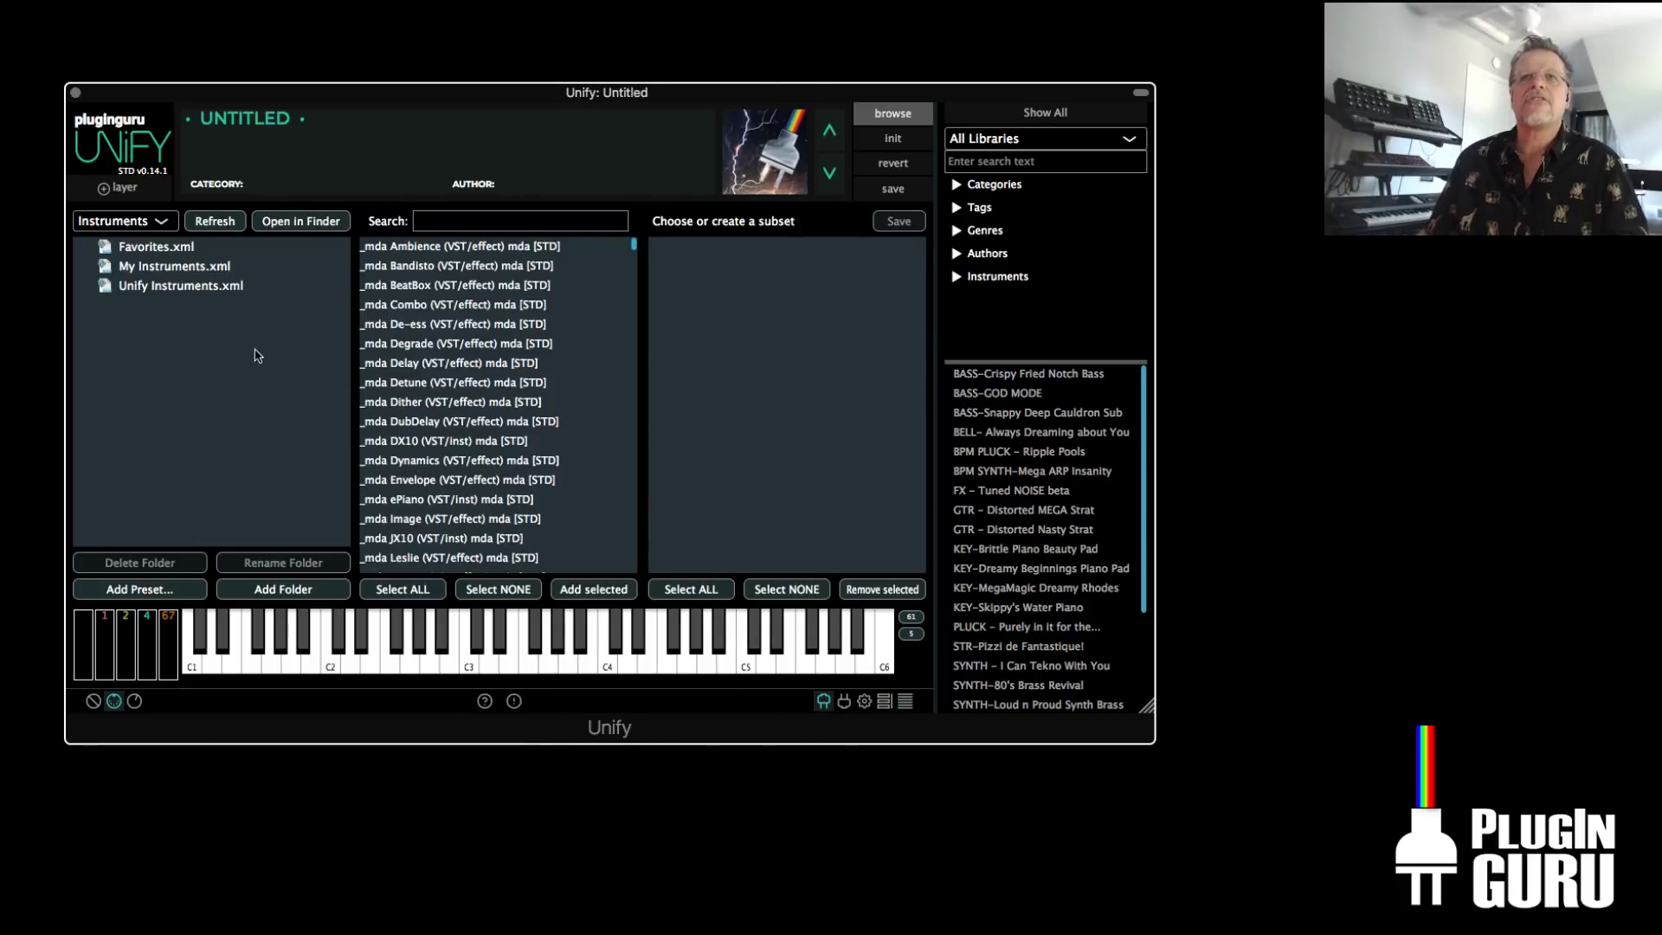
{"action": "left_click", "coordinate": [165, 271]}
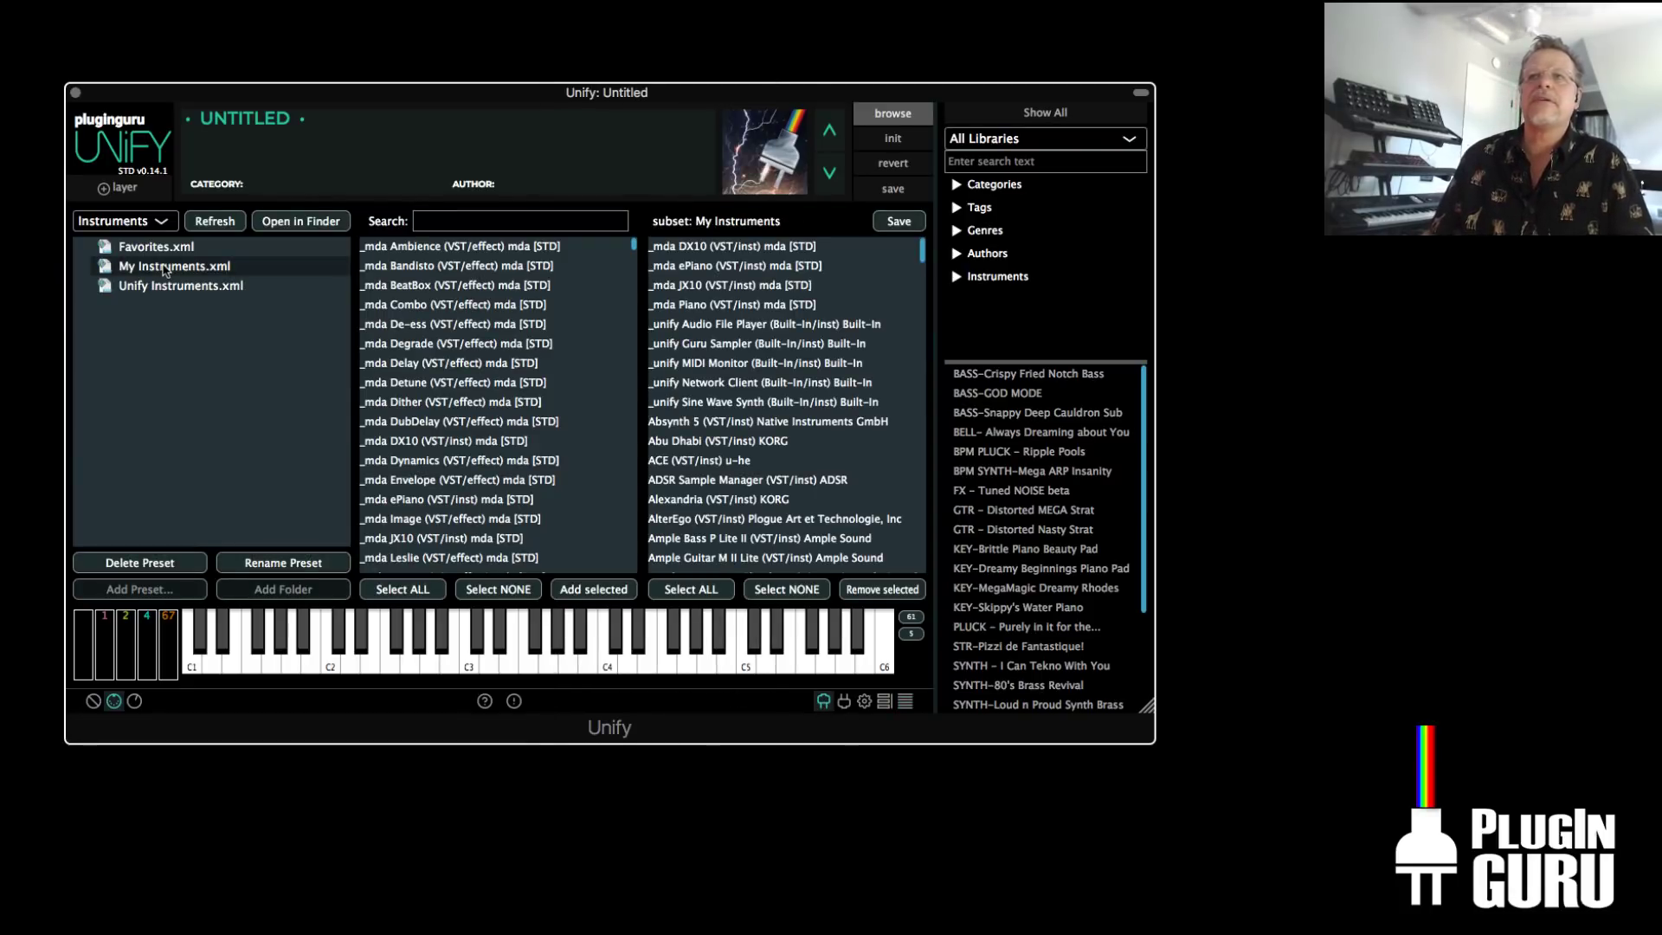
{"action": "left_click", "coordinate": [690, 590]}
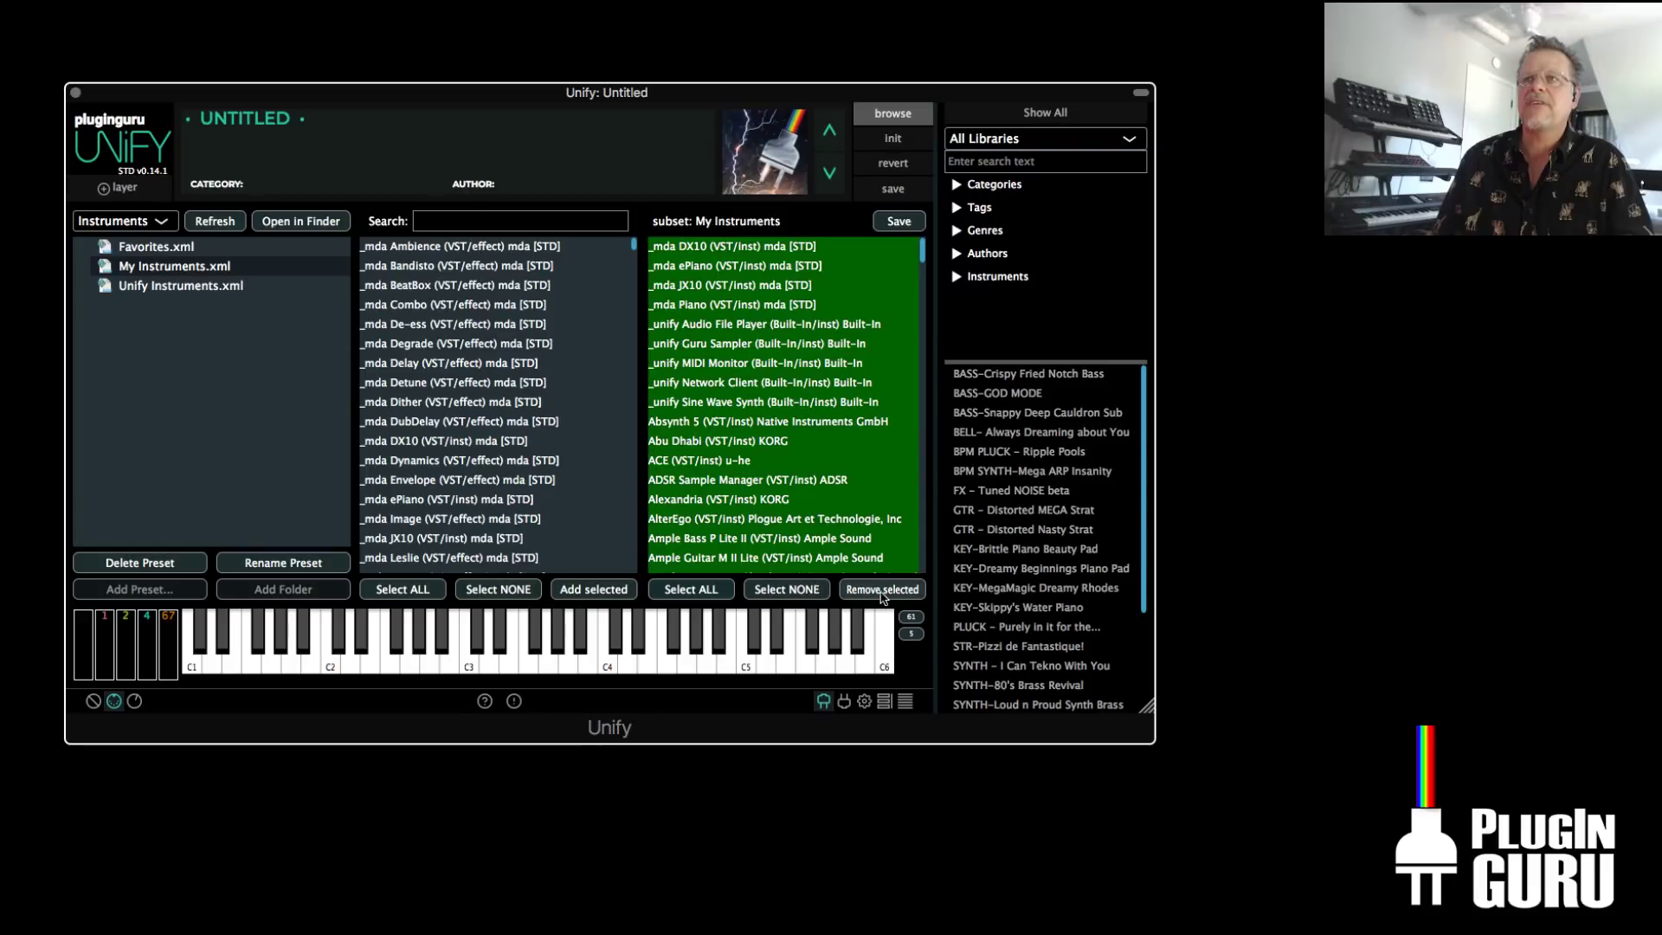
{"action": "left_click", "coordinate": [882, 591]}
{"action": "left_click", "coordinate": [400, 594]}
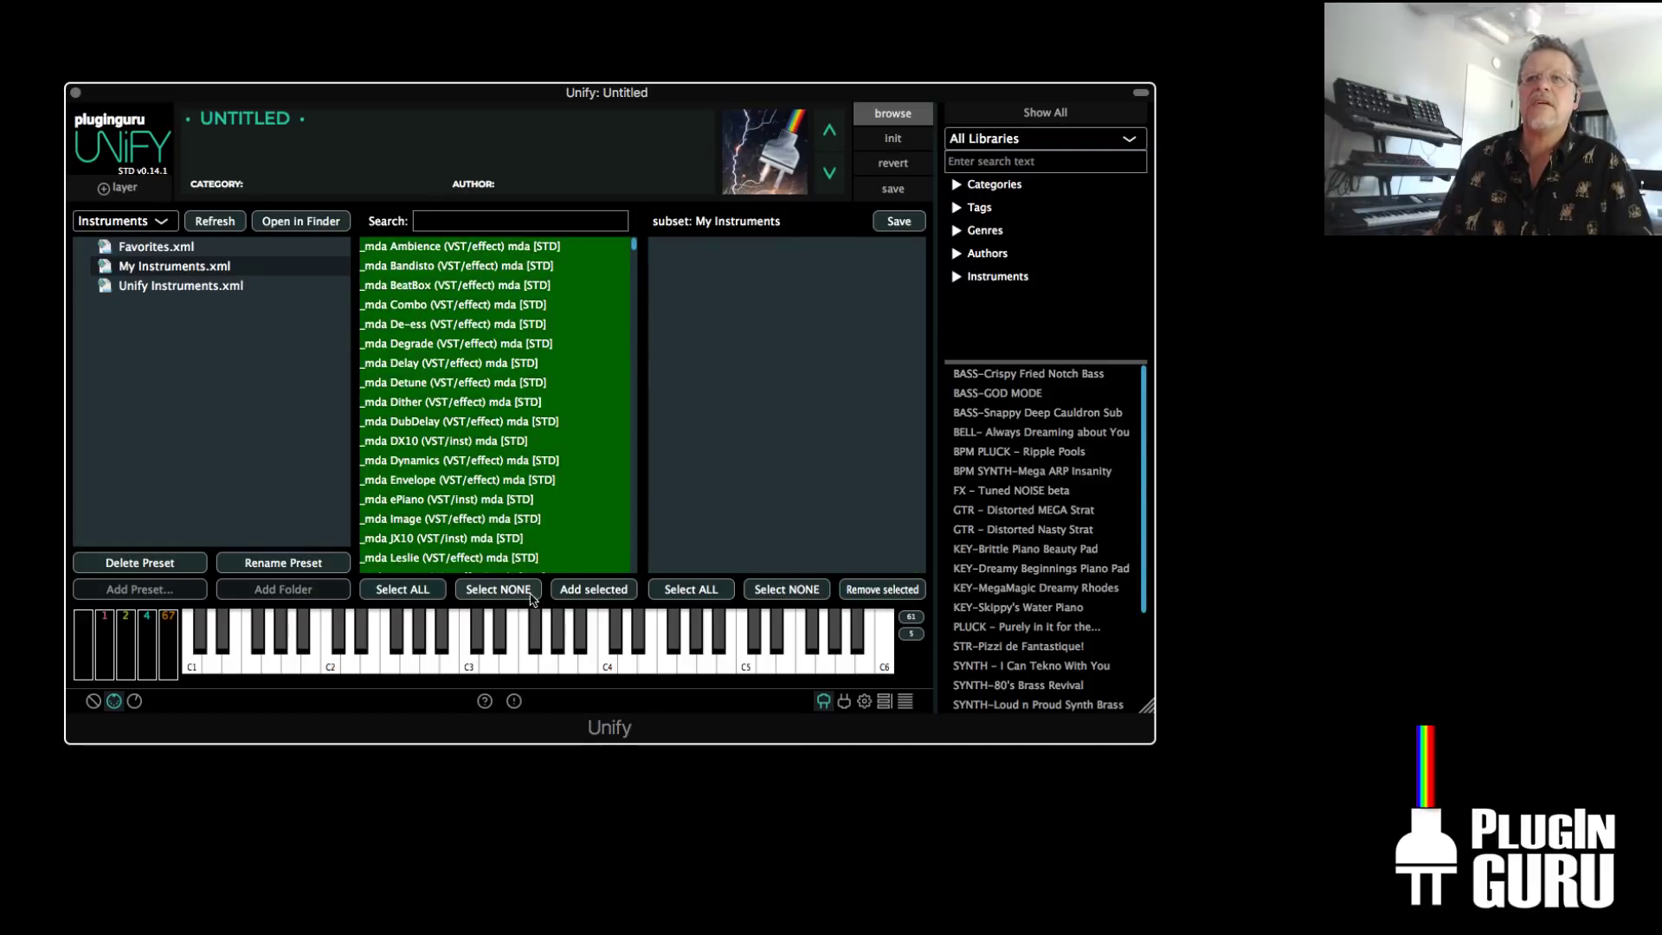
{"action": "left_click", "coordinate": [594, 592]}
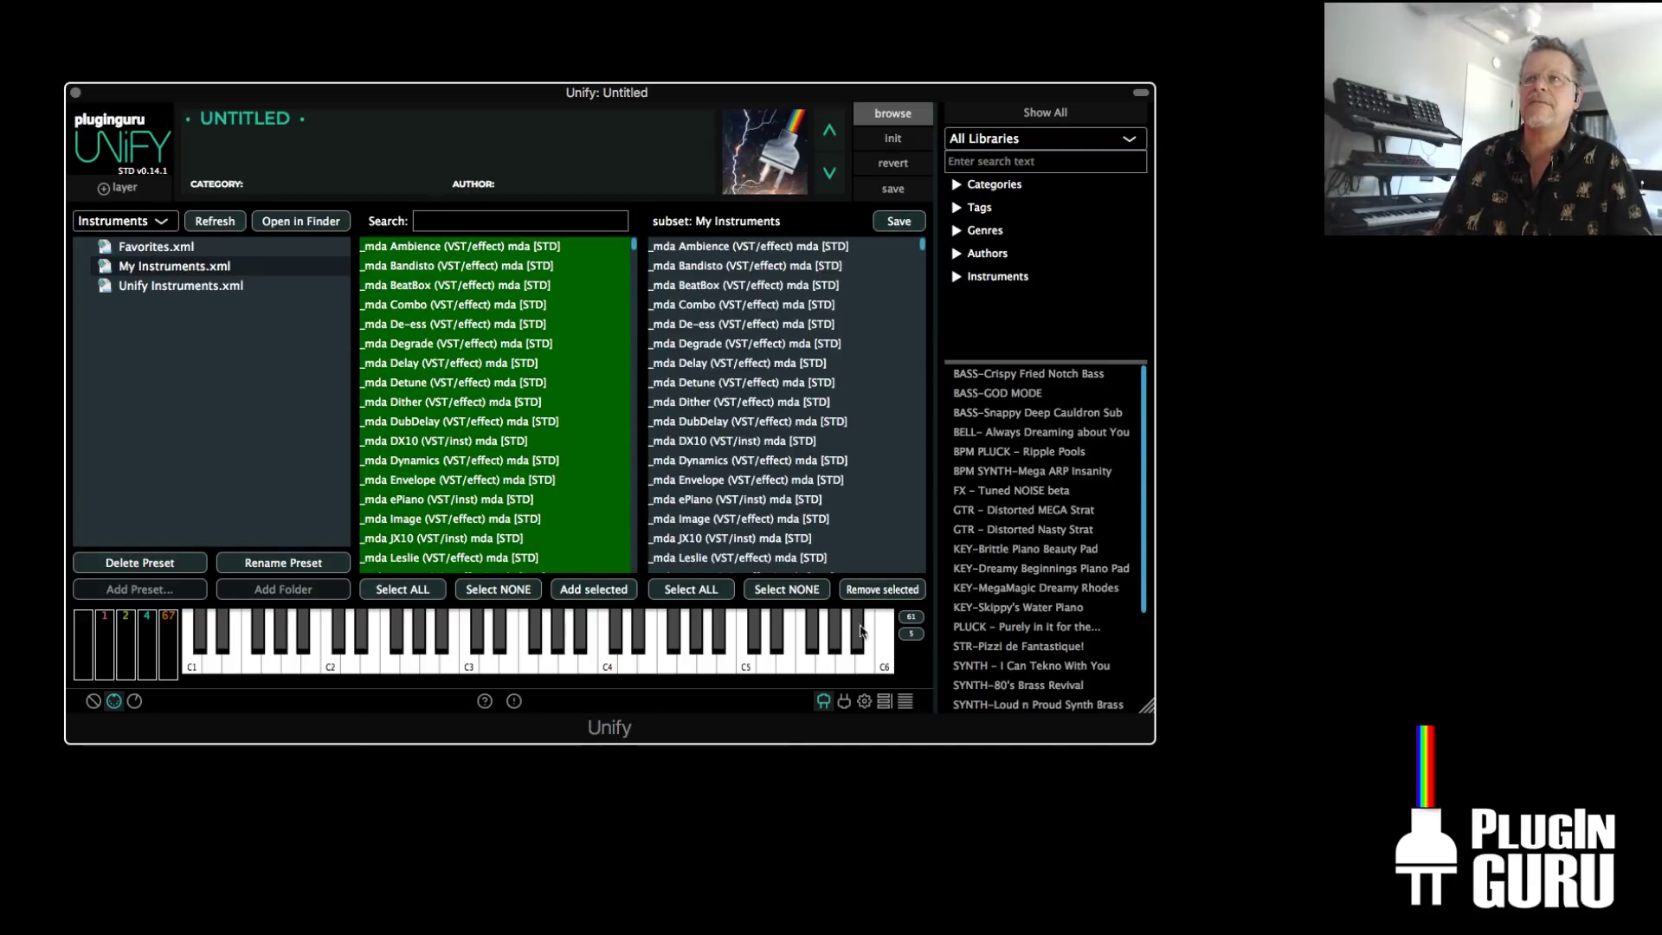
Return to the layer view and look through the refilled My Instruments swap list for INST 1
{"action": "left_click", "coordinate": [824, 701]}
{"action": "left_click", "coordinate": [348, 245]}
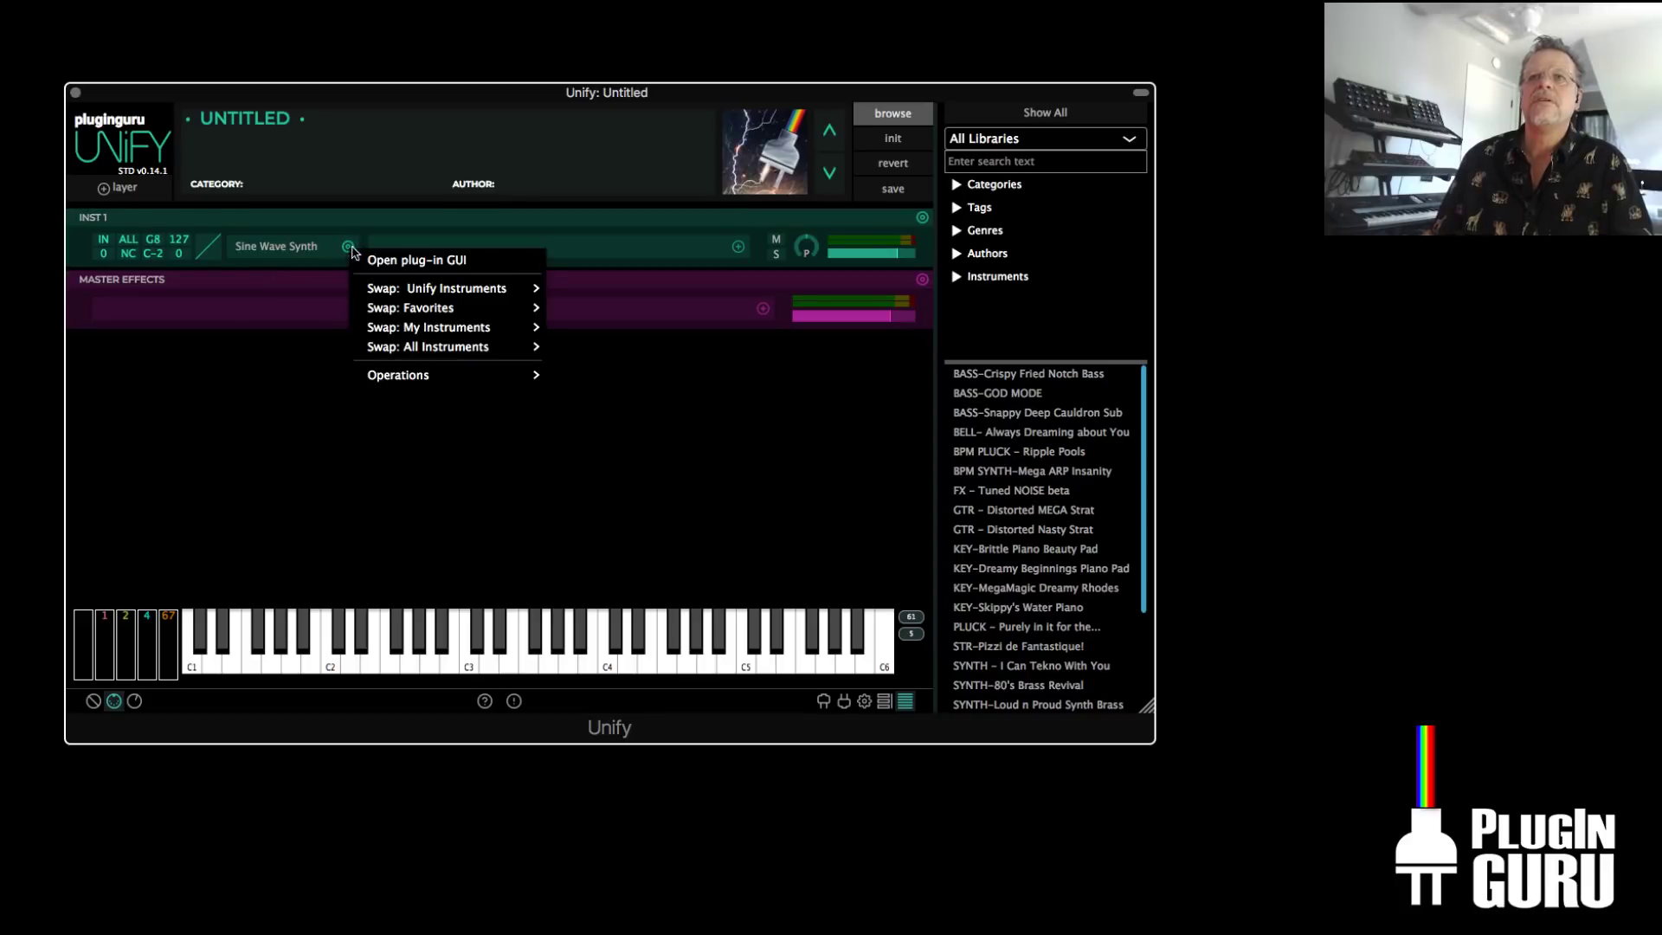
{"action": "scroll", "coordinate": [617, 731], "scroll_direction": "down", "scroll_amount": 15}
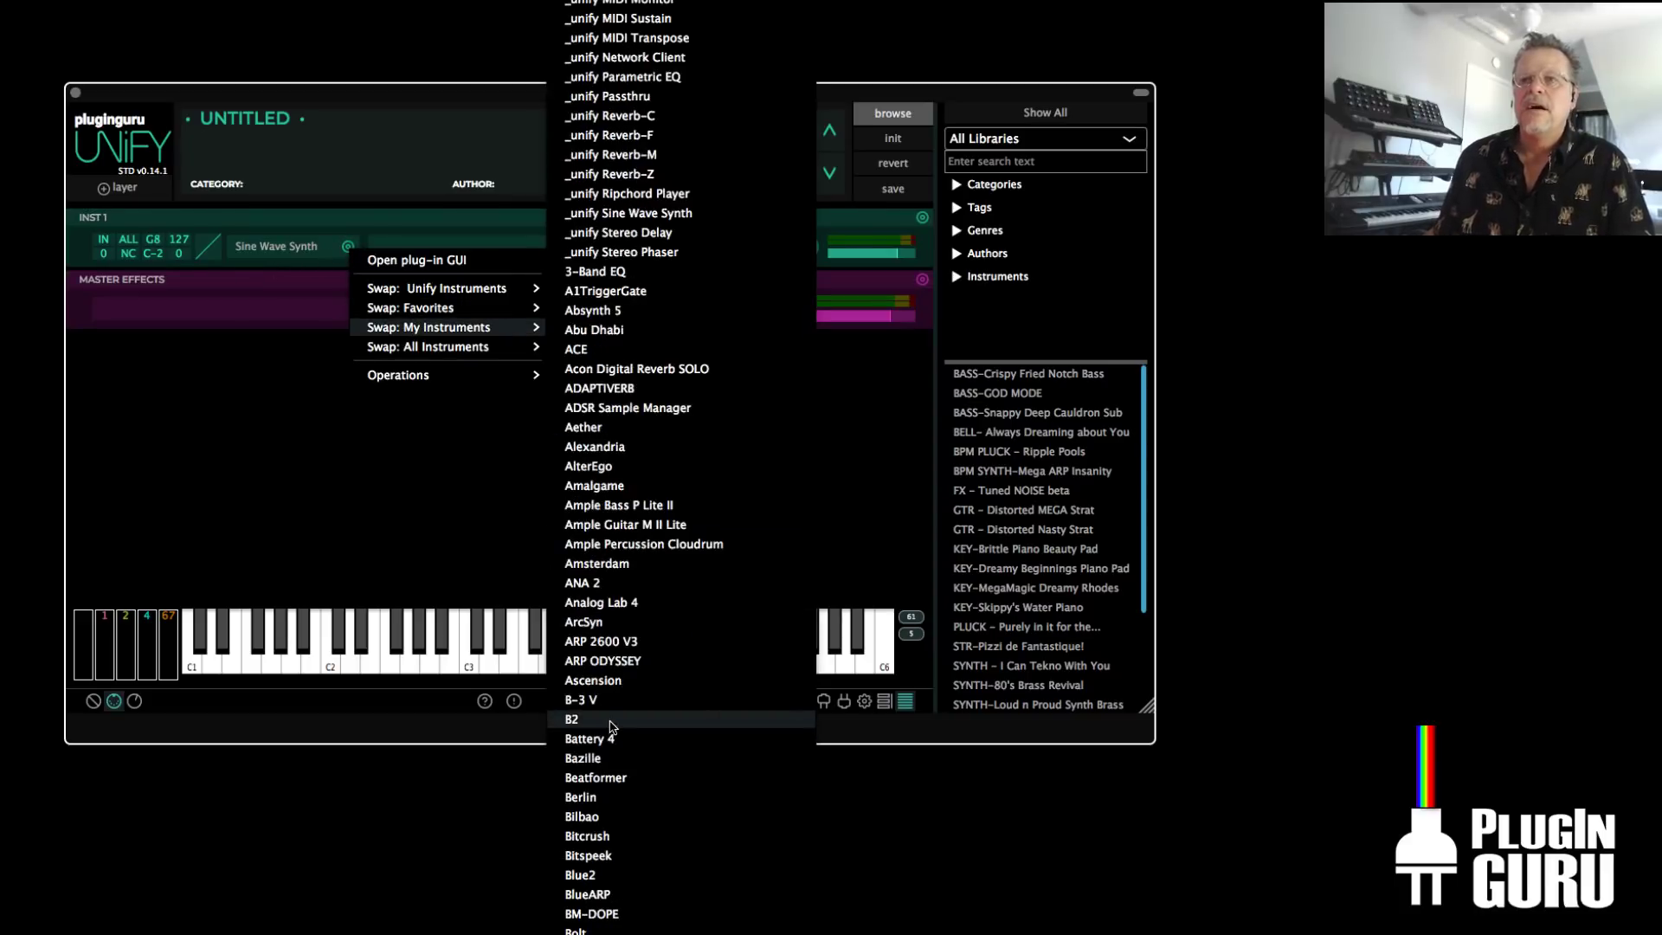
{"action": "scroll", "coordinate": [617, 732], "scroll_direction": "down", "scroll_amount": 20}
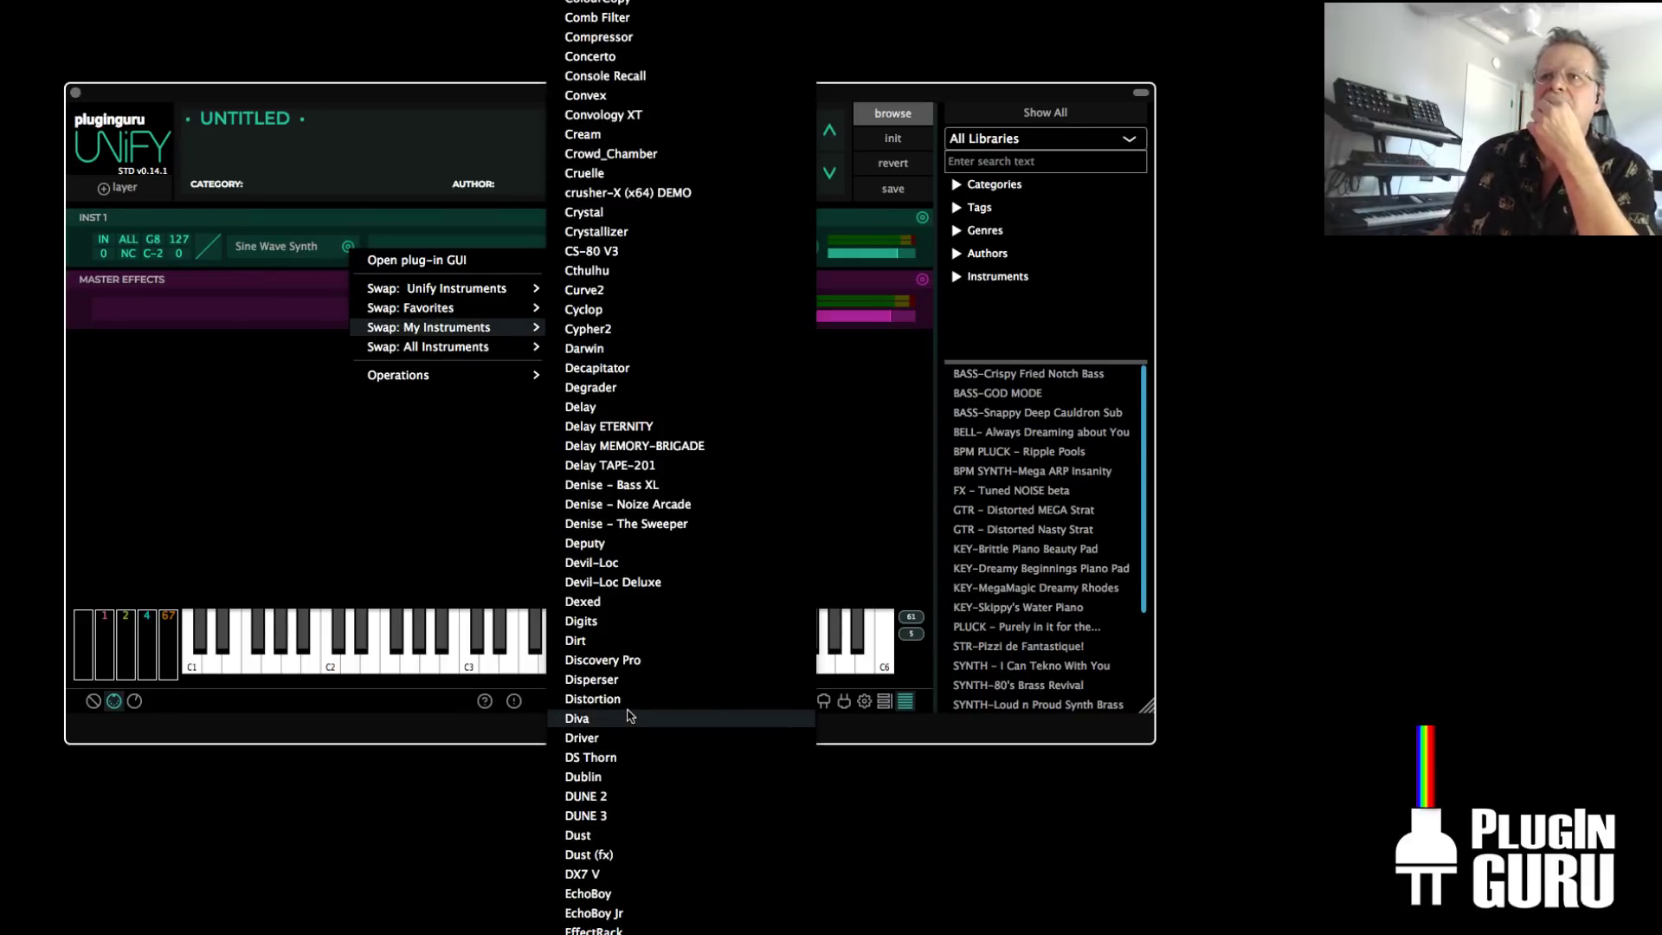
{"action": "scroll", "coordinate": [627, 717], "scroll_direction": "down", "scroll_amount": 20}
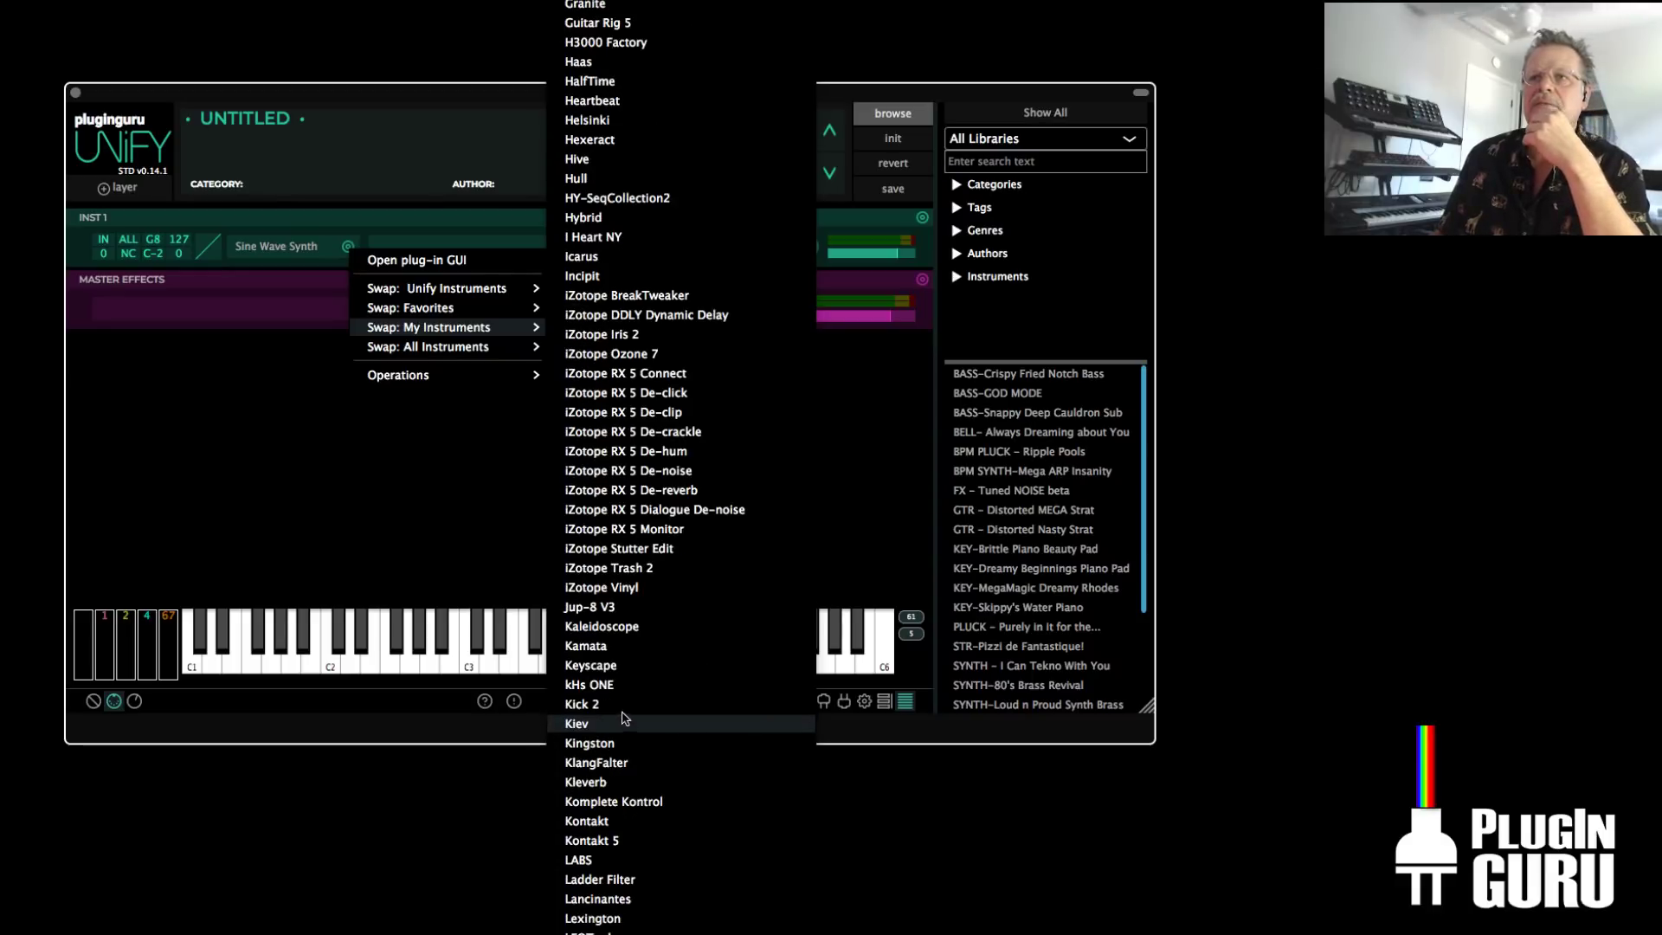
{"action": "scroll", "coordinate": [625, 717], "scroll_direction": "down", "scroll_amount": 20}
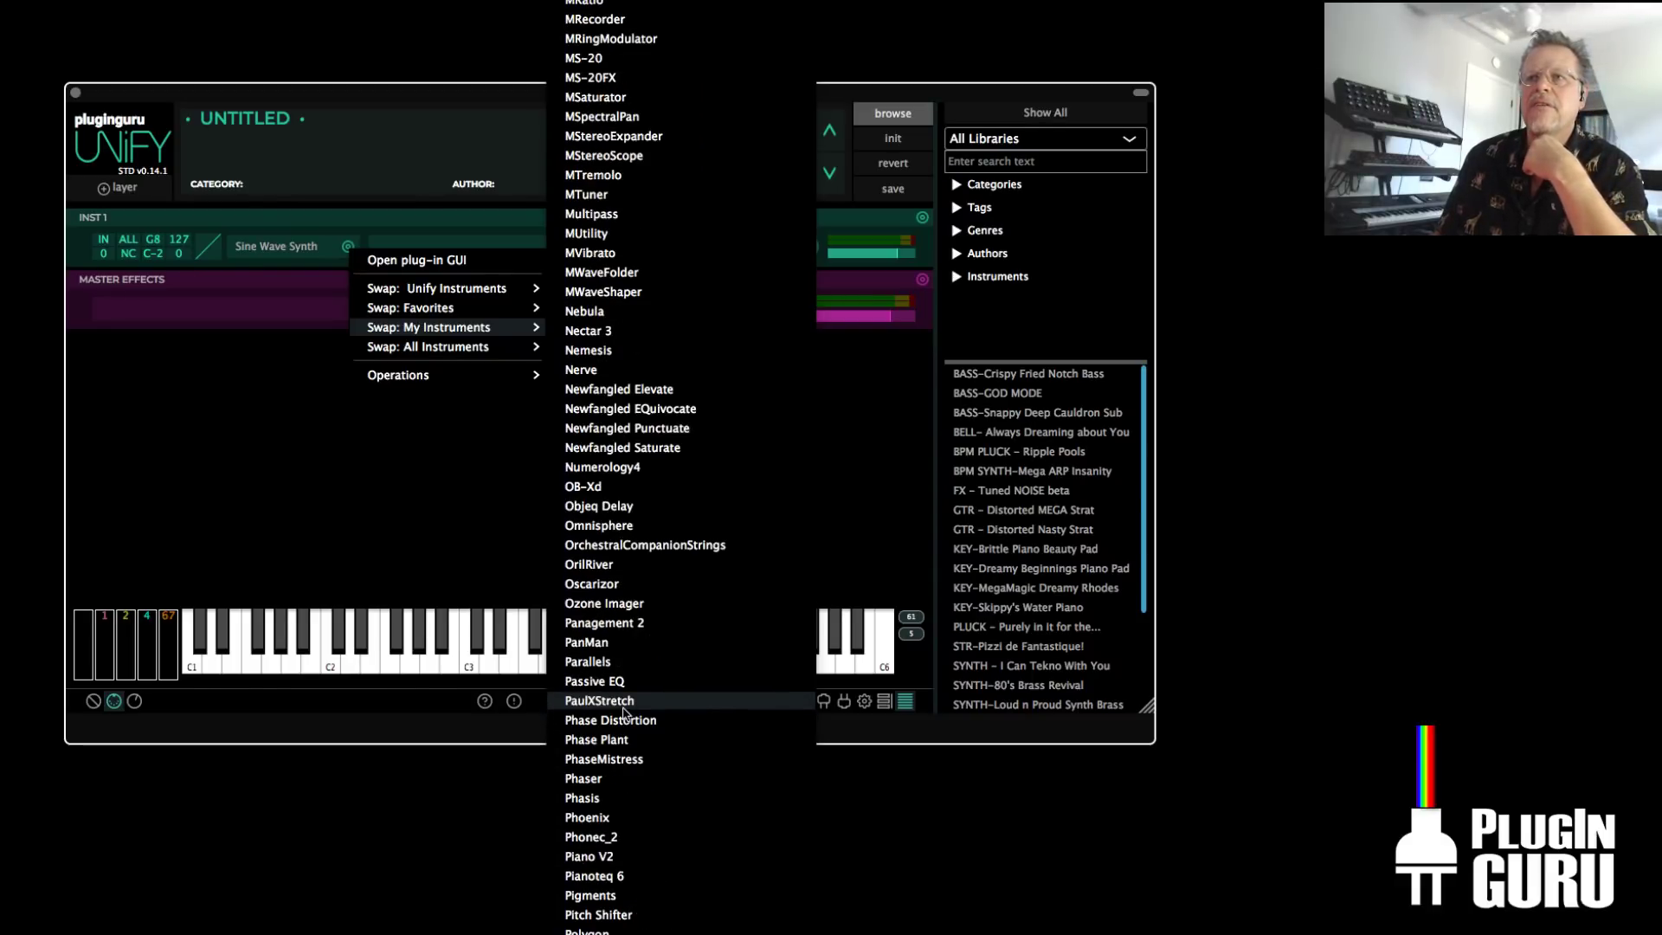
{"action": "scroll", "coordinate": [625, 717], "scroll_direction": "down", "scroll_amount": 20}
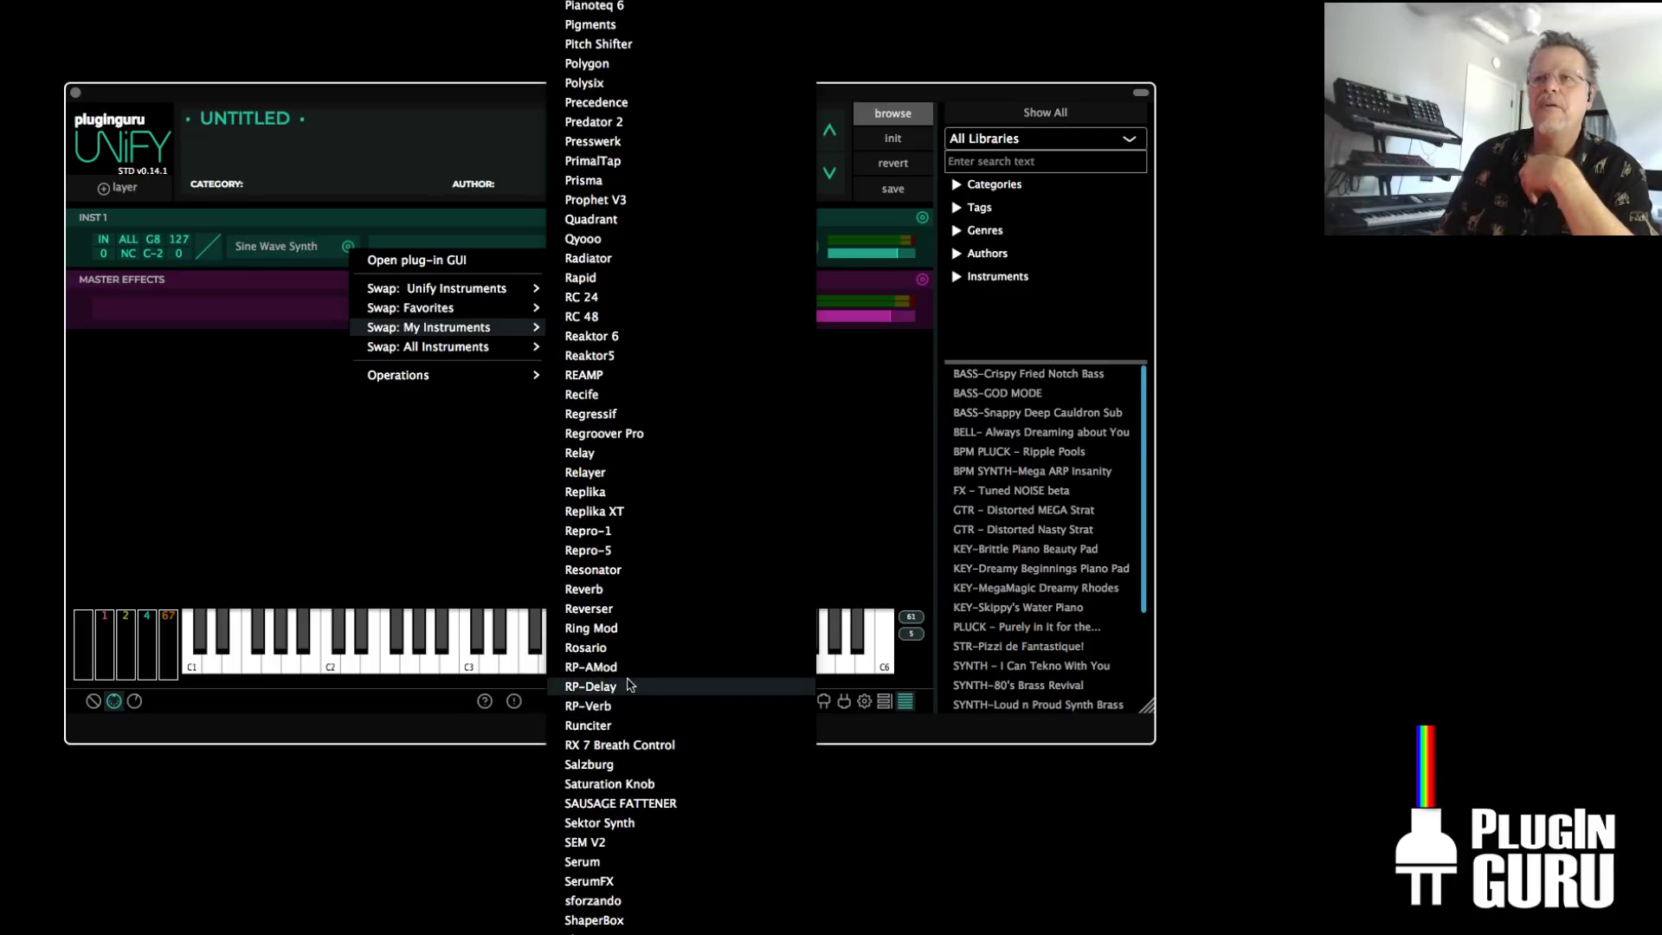
{"action": "scroll", "coordinate": [629, 684], "scroll_direction": "up", "scroll_amount": 20}
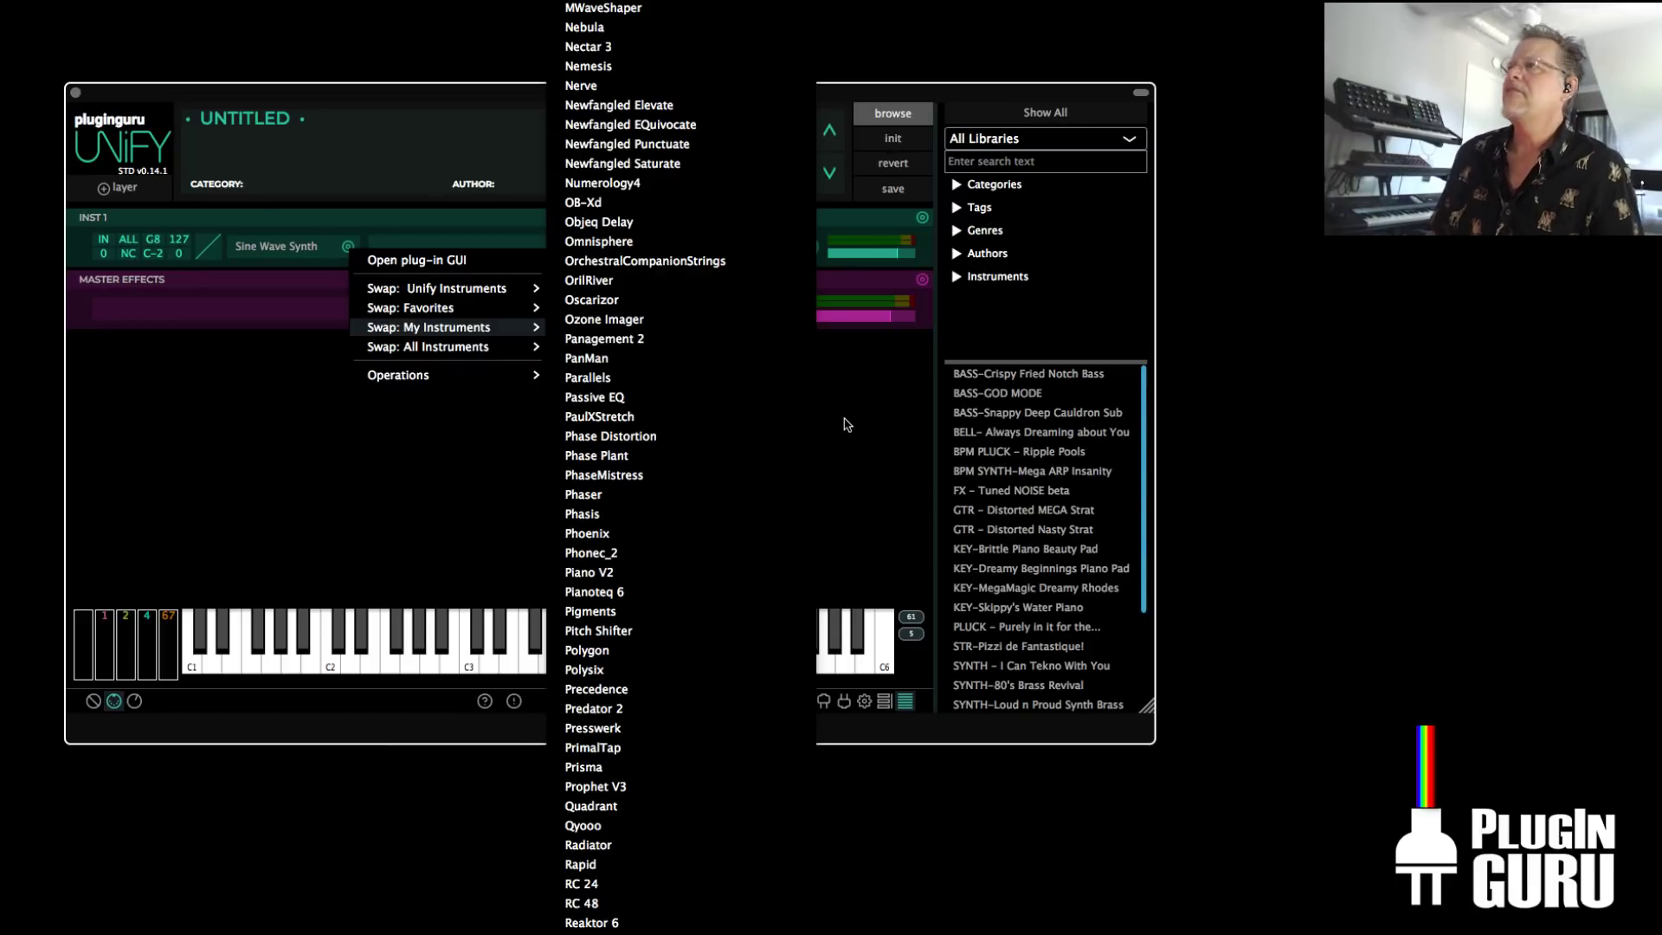
Look through the My Instruments swap list for INST 1 down to the plug-ins beginning with S, and close it
{"action": "scroll", "coordinate": [638, 662], "scroll_direction": "down", "scroll_amount": 5}
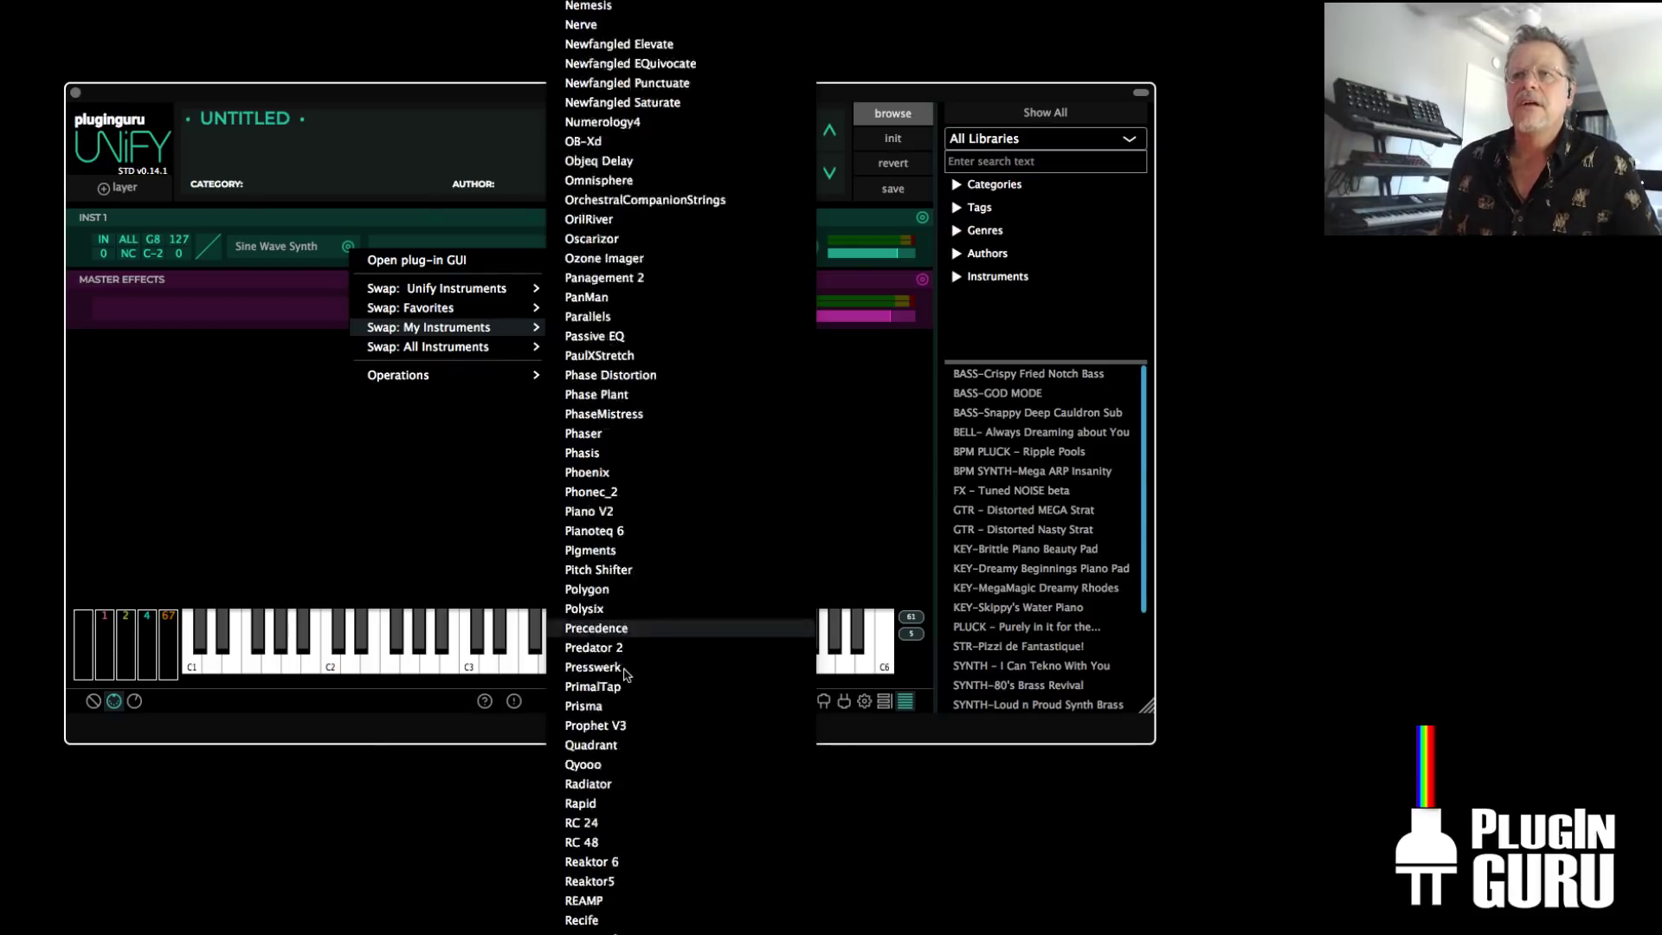
{"action": "scroll", "coordinate": [636, 662], "scroll_direction": "down", "scroll_amount": 7}
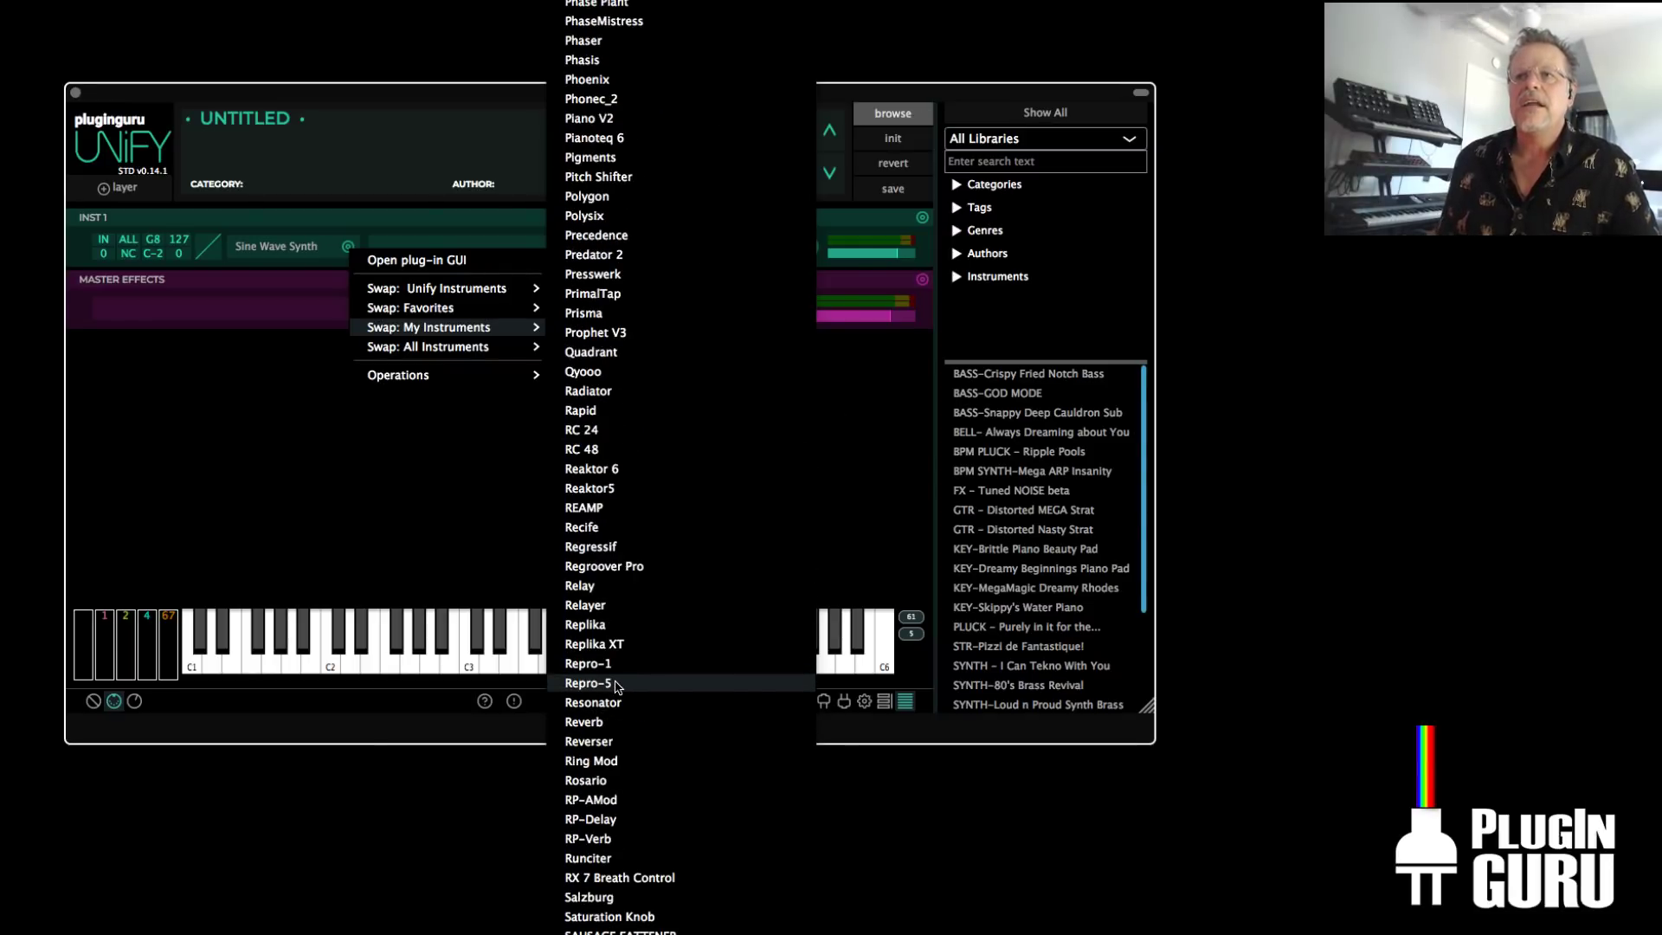
{"action": "scroll", "coordinate": [603, 683], "scroll_direction": "down", "scroll_amount": 4}
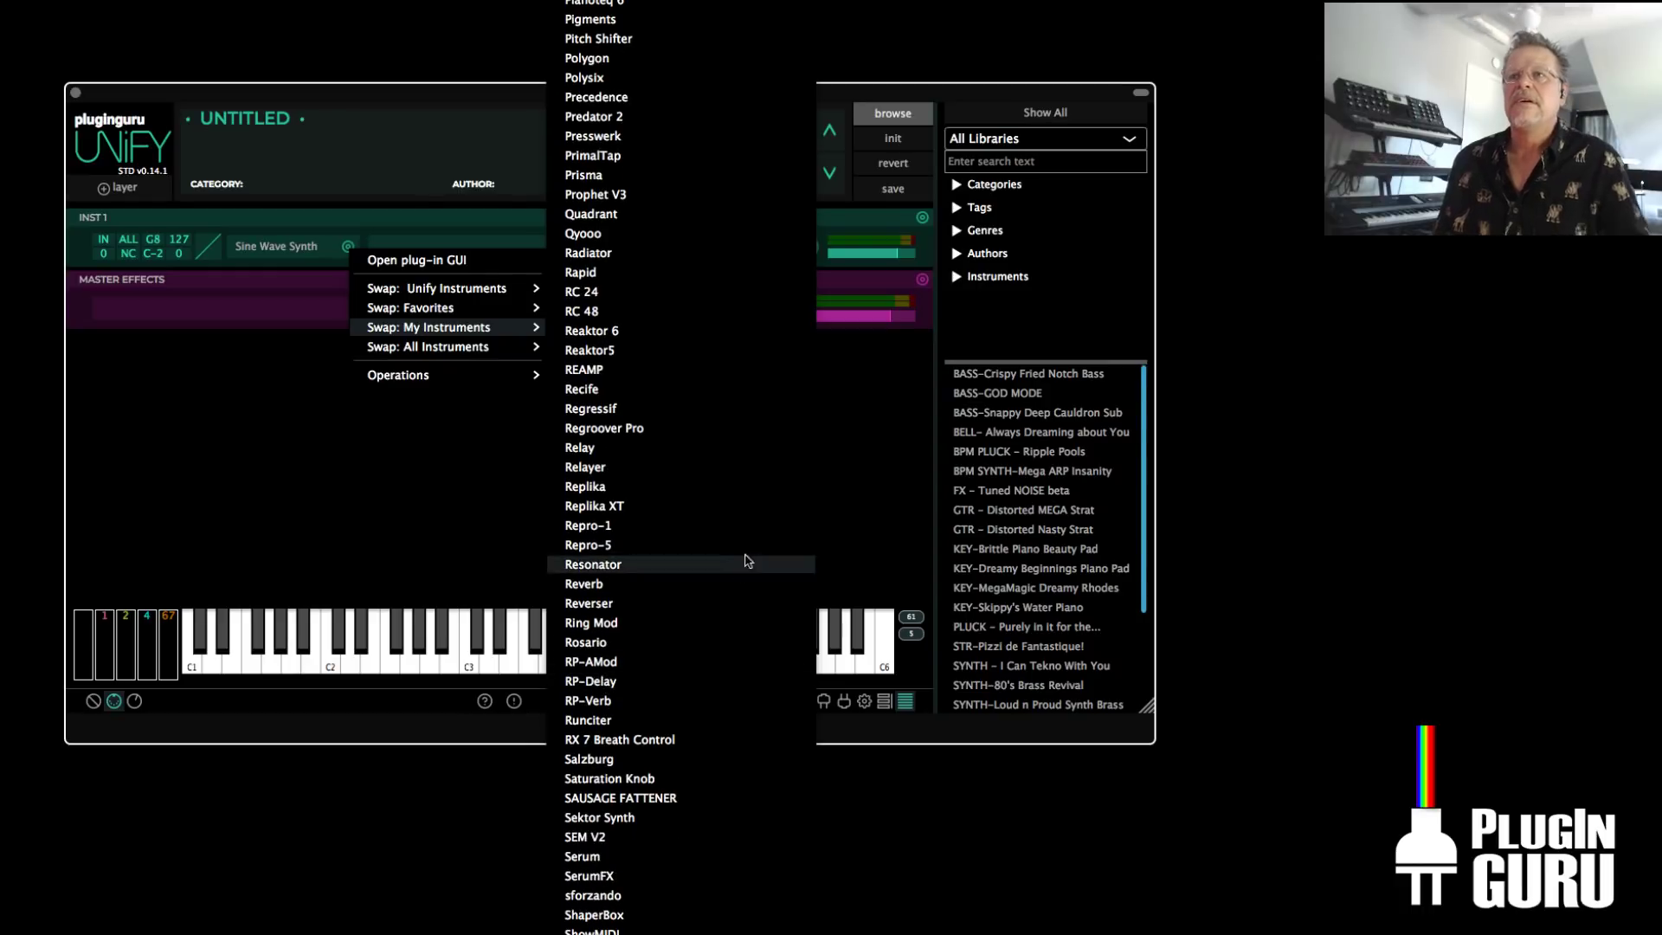
{"action": "left_click", "coordinate": [833, 523]}
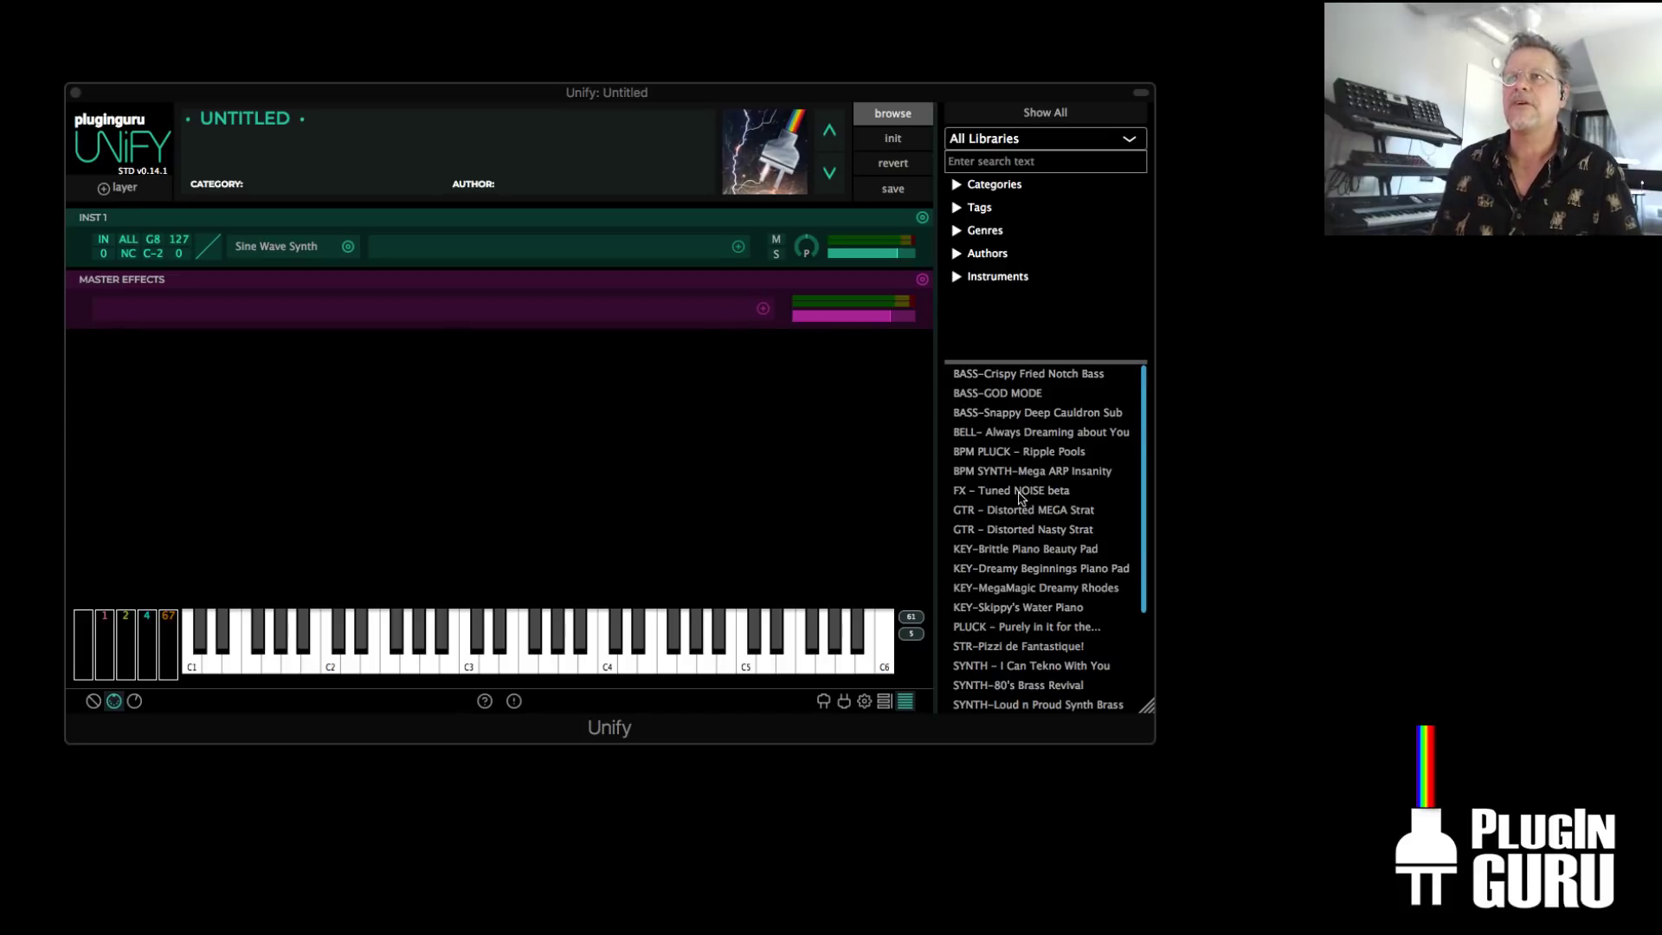
Load the FX - Tuned NOISE beta patch and set the filter type in INST 1's Guru Sampler to OFF
{"action": "left_click", "coordinate": [1018, 490]}
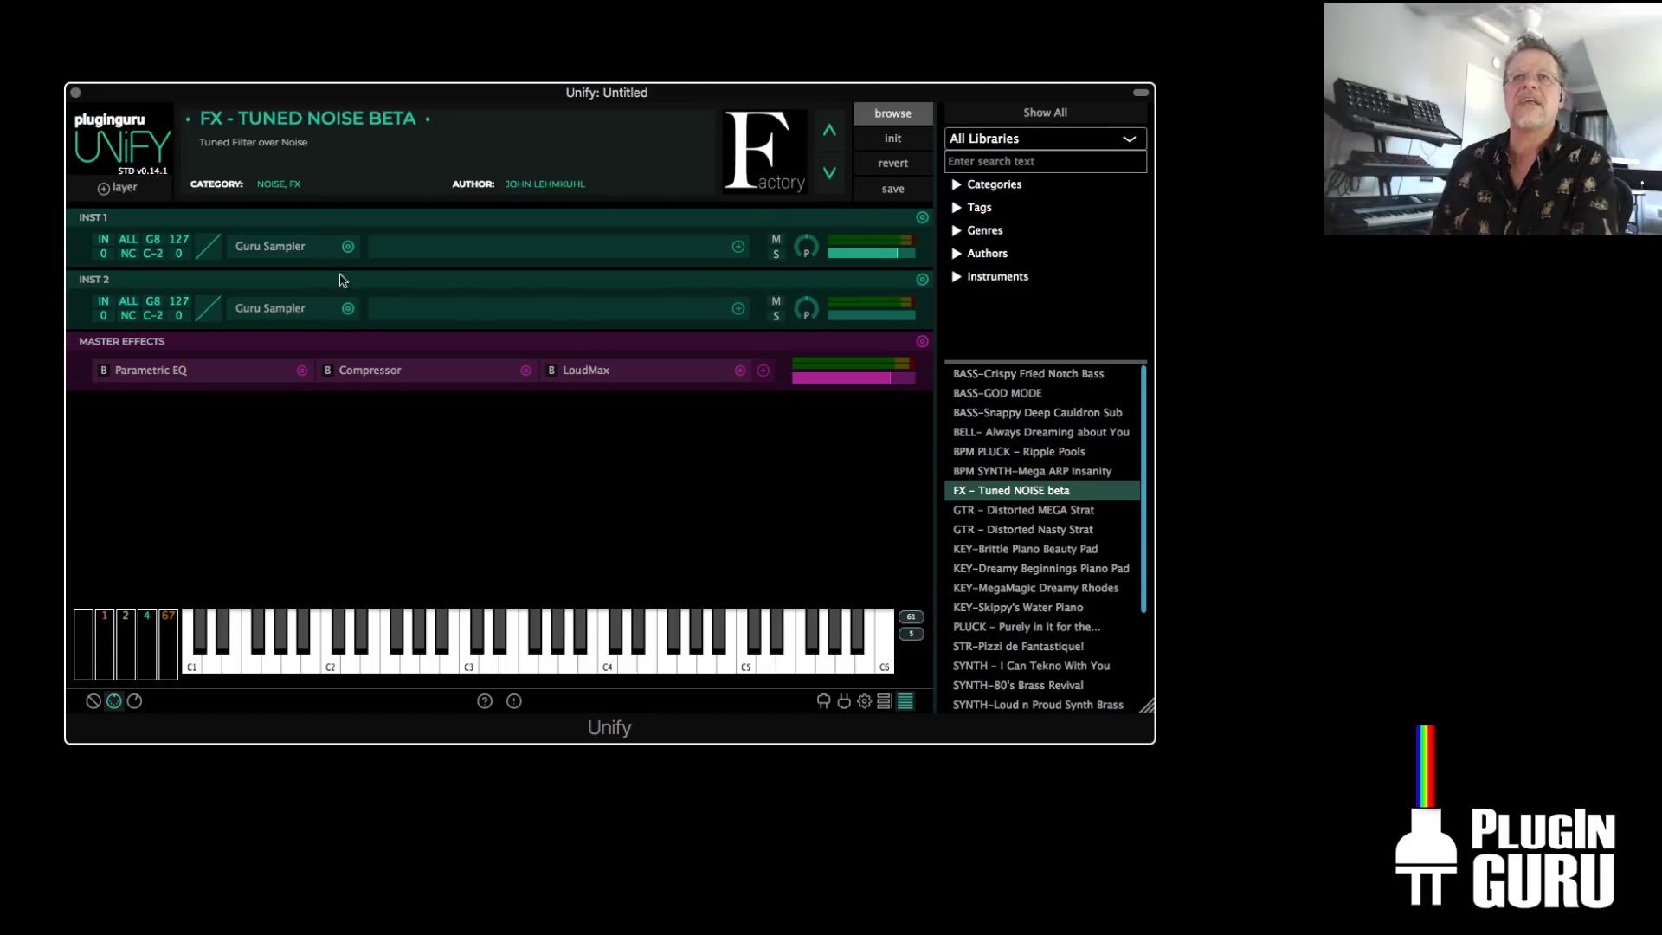
{"action": "left_click", "coordinate": [292, 251]}
{"action": "left_click", "coordinate": [279, 319]}
{"action": "left_click", "coordinate": [277, 342]}
{"action": "left_click", "coordinate": [274, 318]}
{"action": "left_click", "coordinate": [277, 346]}
{"action": "left_click", "coordinate": [277, 319]}
{"action": "left_click", "coordinate": [277, 342]}
{"action": "mouse_move", "coordinate": [285, 201]}
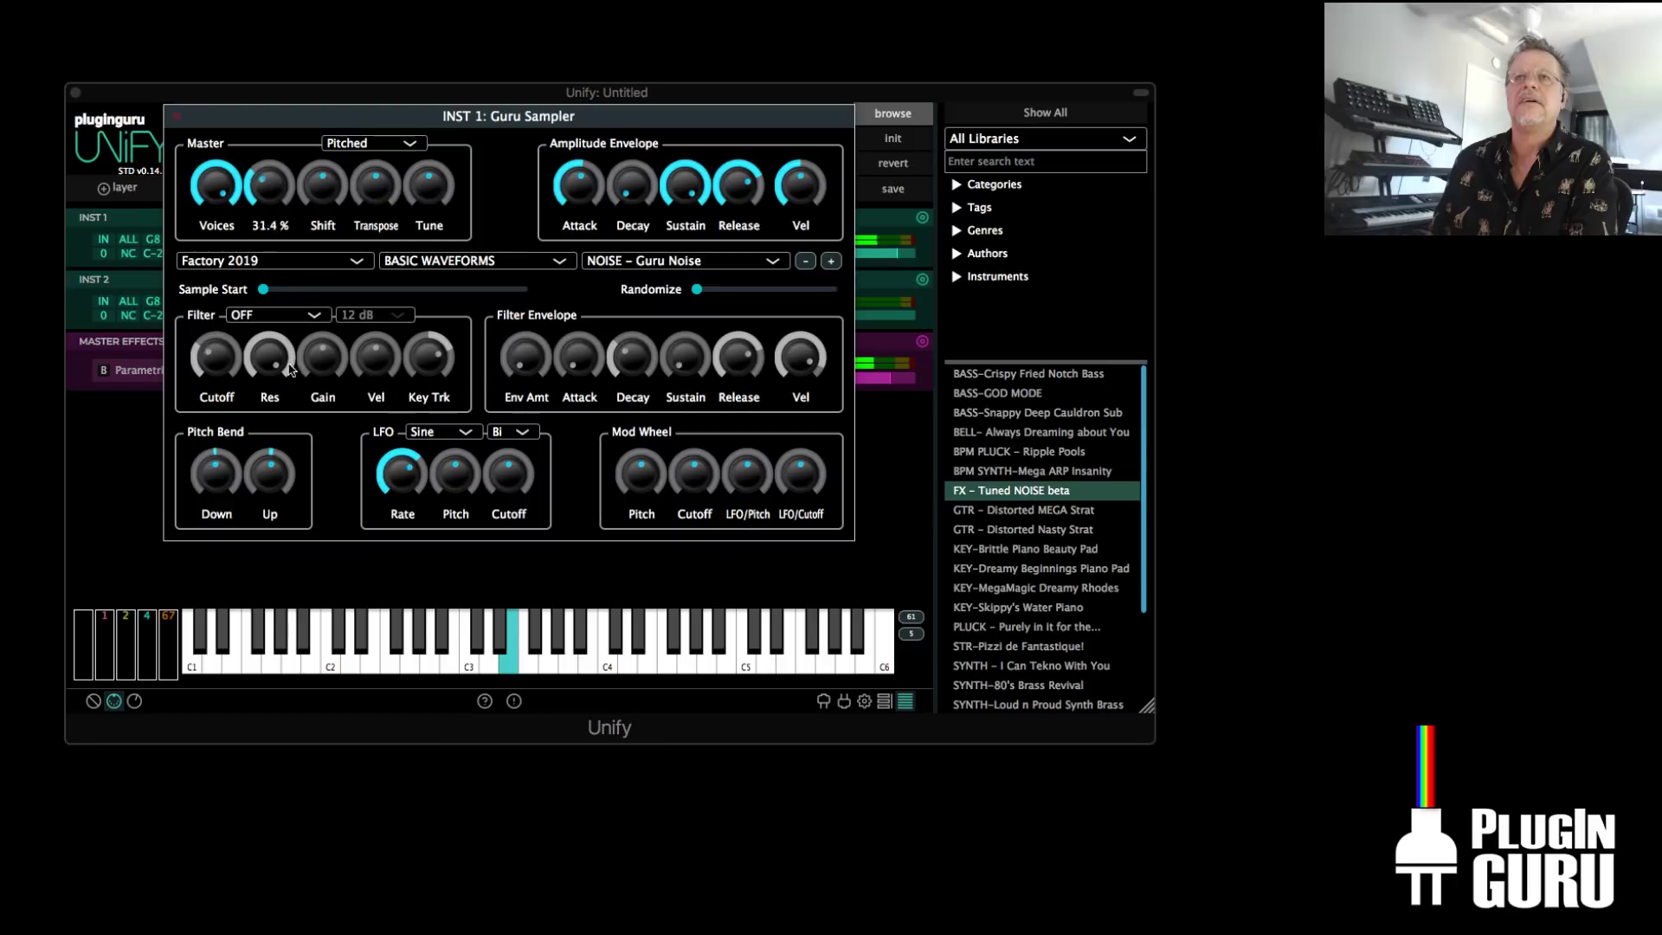
Reduce the amplitude envelope's attack to minimum, shorten its release, and close the INST 1 Guru Sampler editor
{"action": "left_click_drag", "start_coordinate": [578, 185], "coordinate": [578, 252]}
{"action": "left_click_drag", "start_coordinate": [739, 185], "coordinate": [749, 297]}
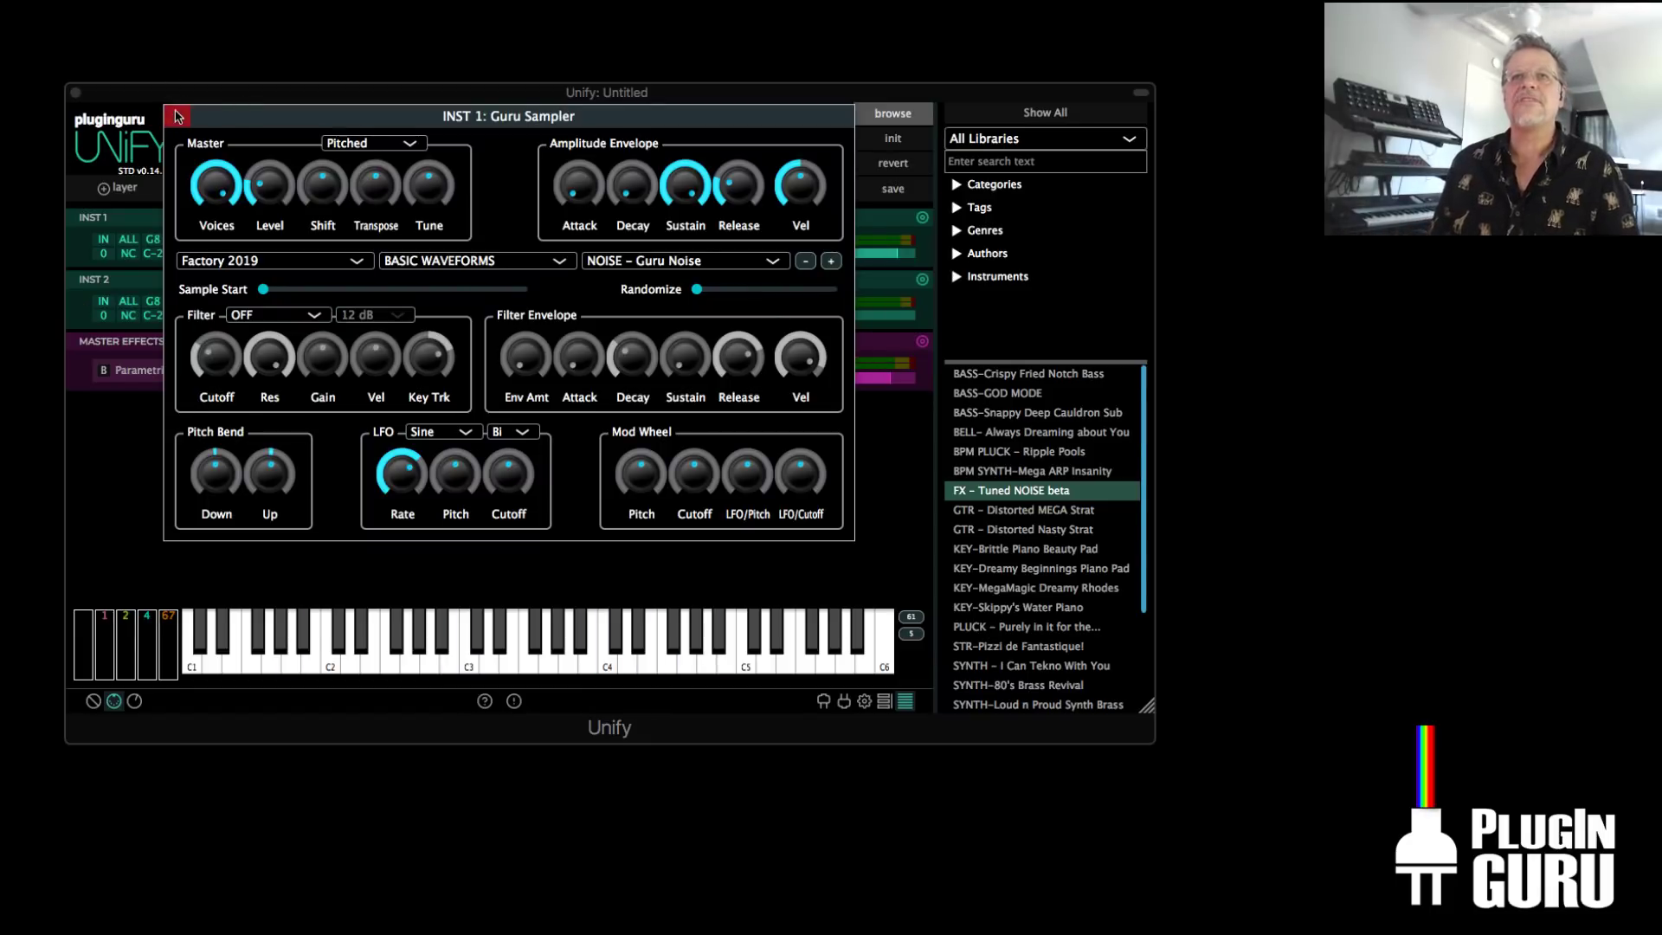
{"action": "left_click", "coordinate": [178, 116]}
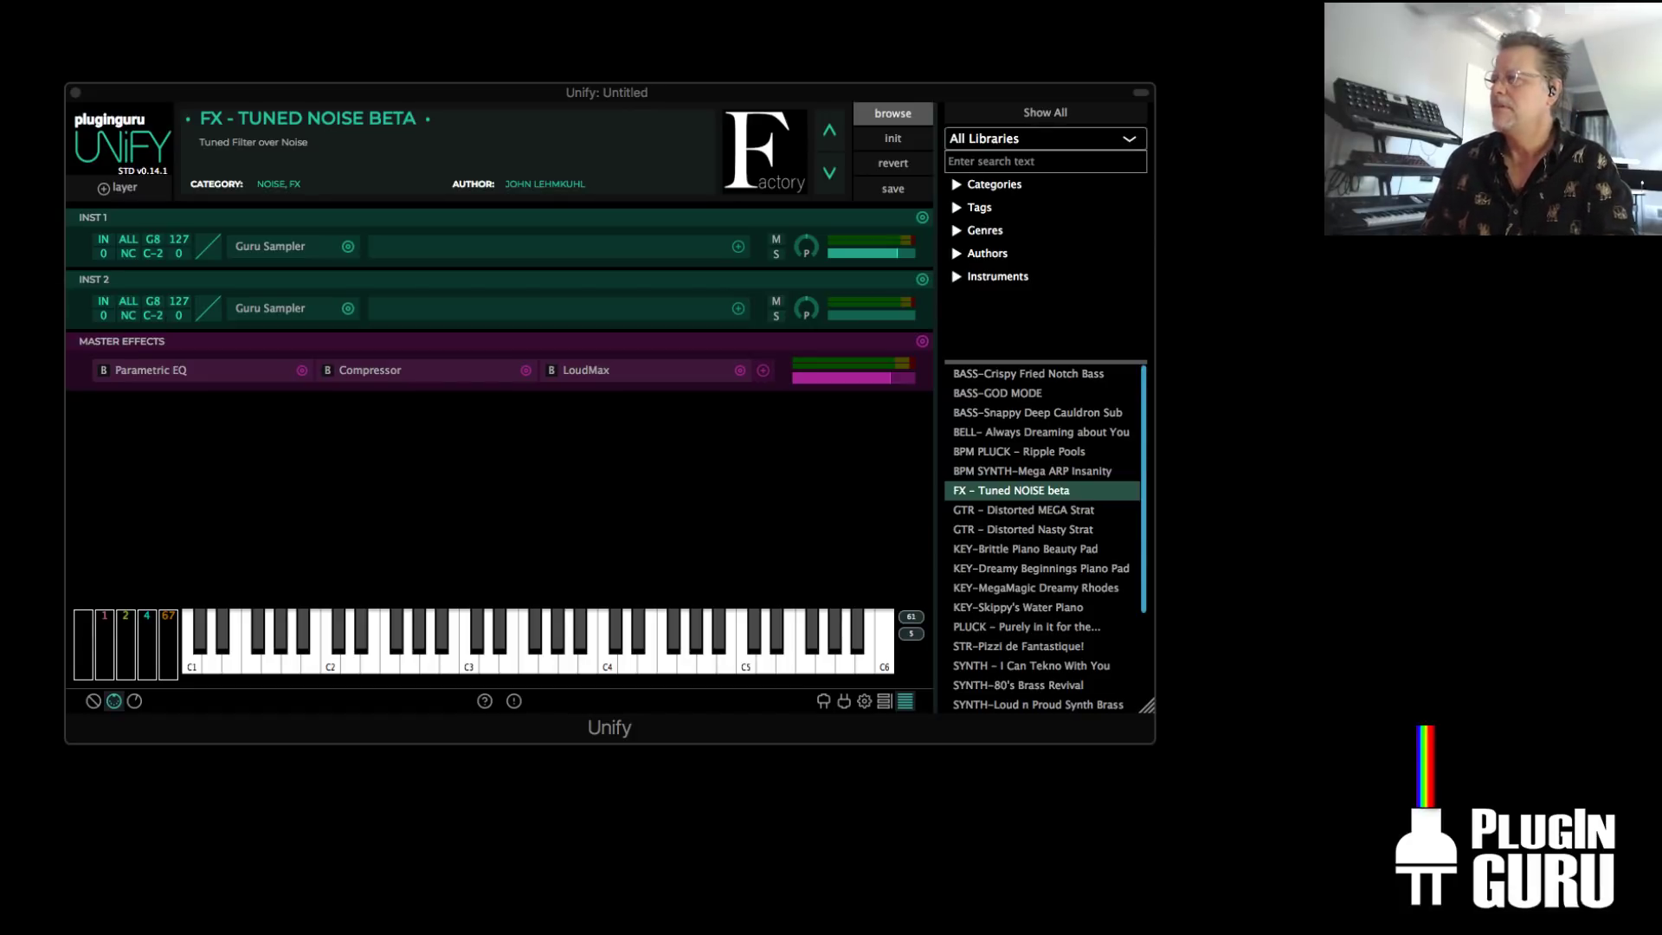
Switch to Logic Pro X and adjust the Audio 2 track's volume to about -14.6 dB
{"action": "key", "text": "super+Tab"}
{"action": "key", "text": "super+Tab"}
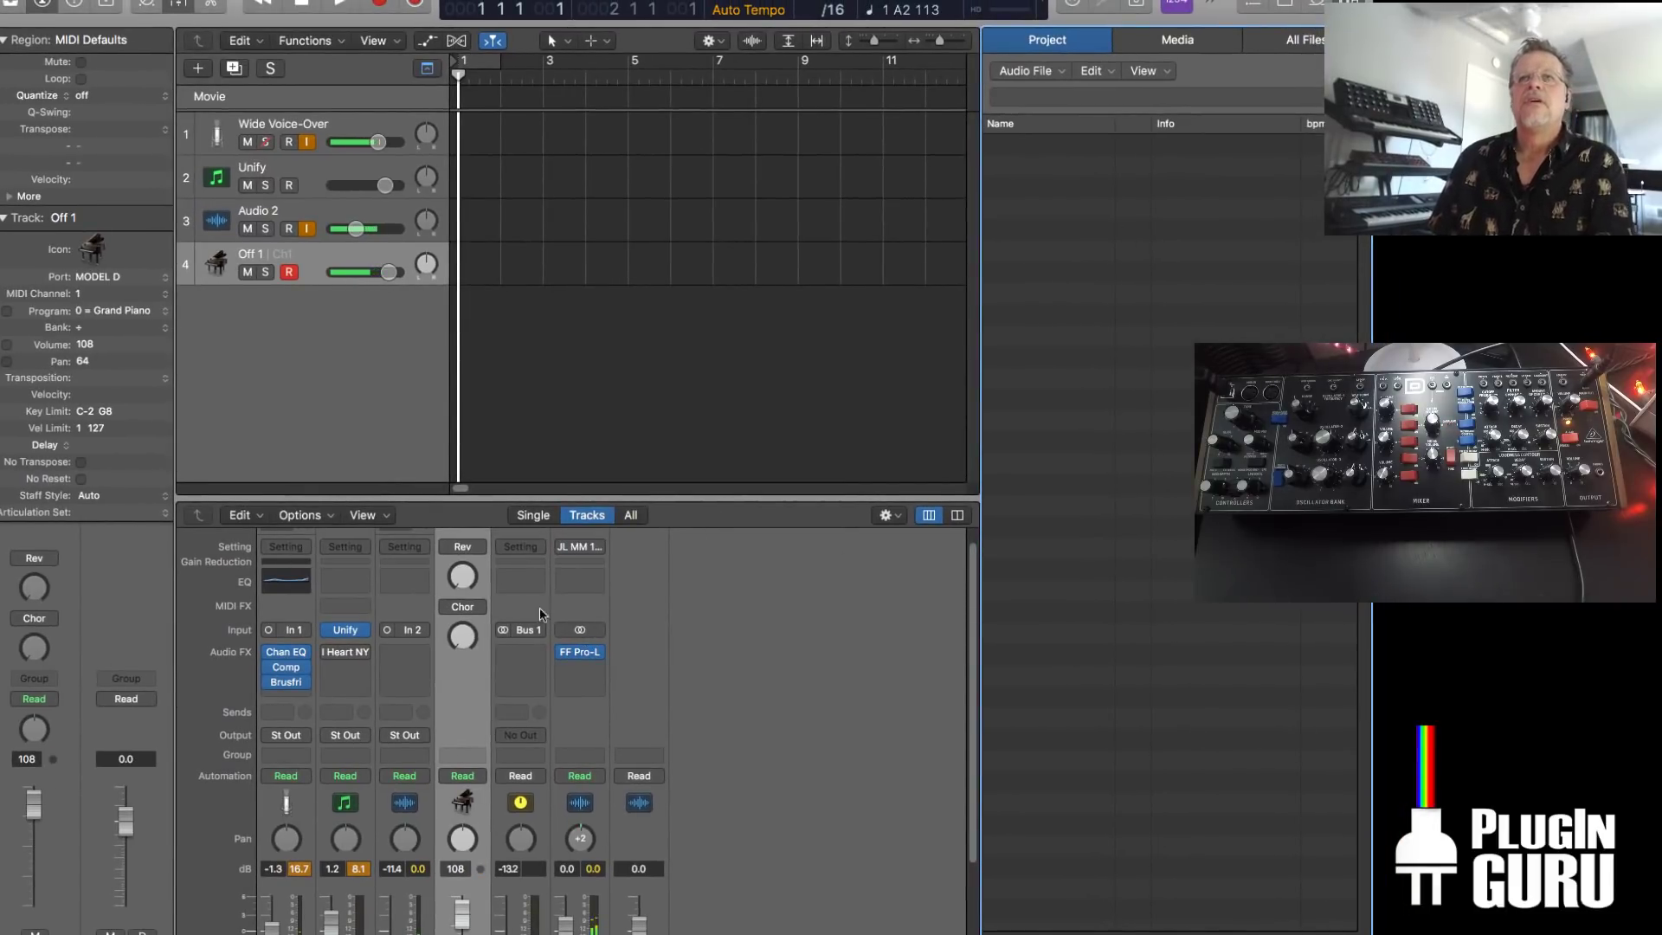
{"action": "scroll", "coordinate": [749, 867], "scroll_direction": "down", "scroll_amount": 3}
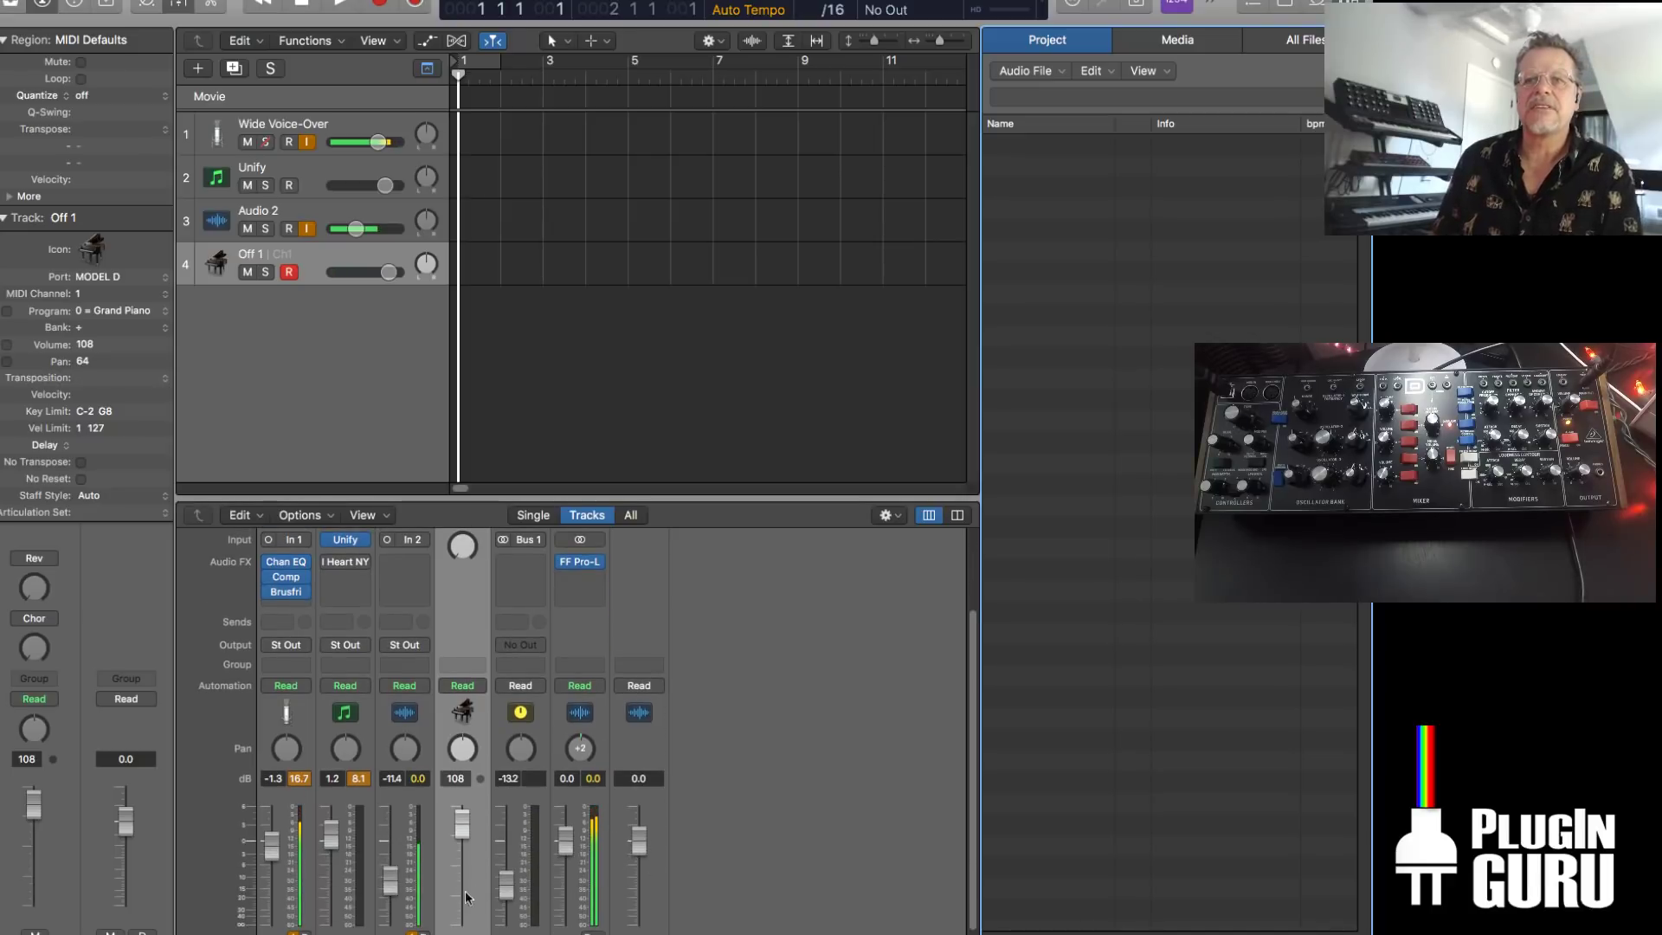
{"action": "left_click_drag", "start_coordinate": [387, 889], "coordinate": [412, 844]}
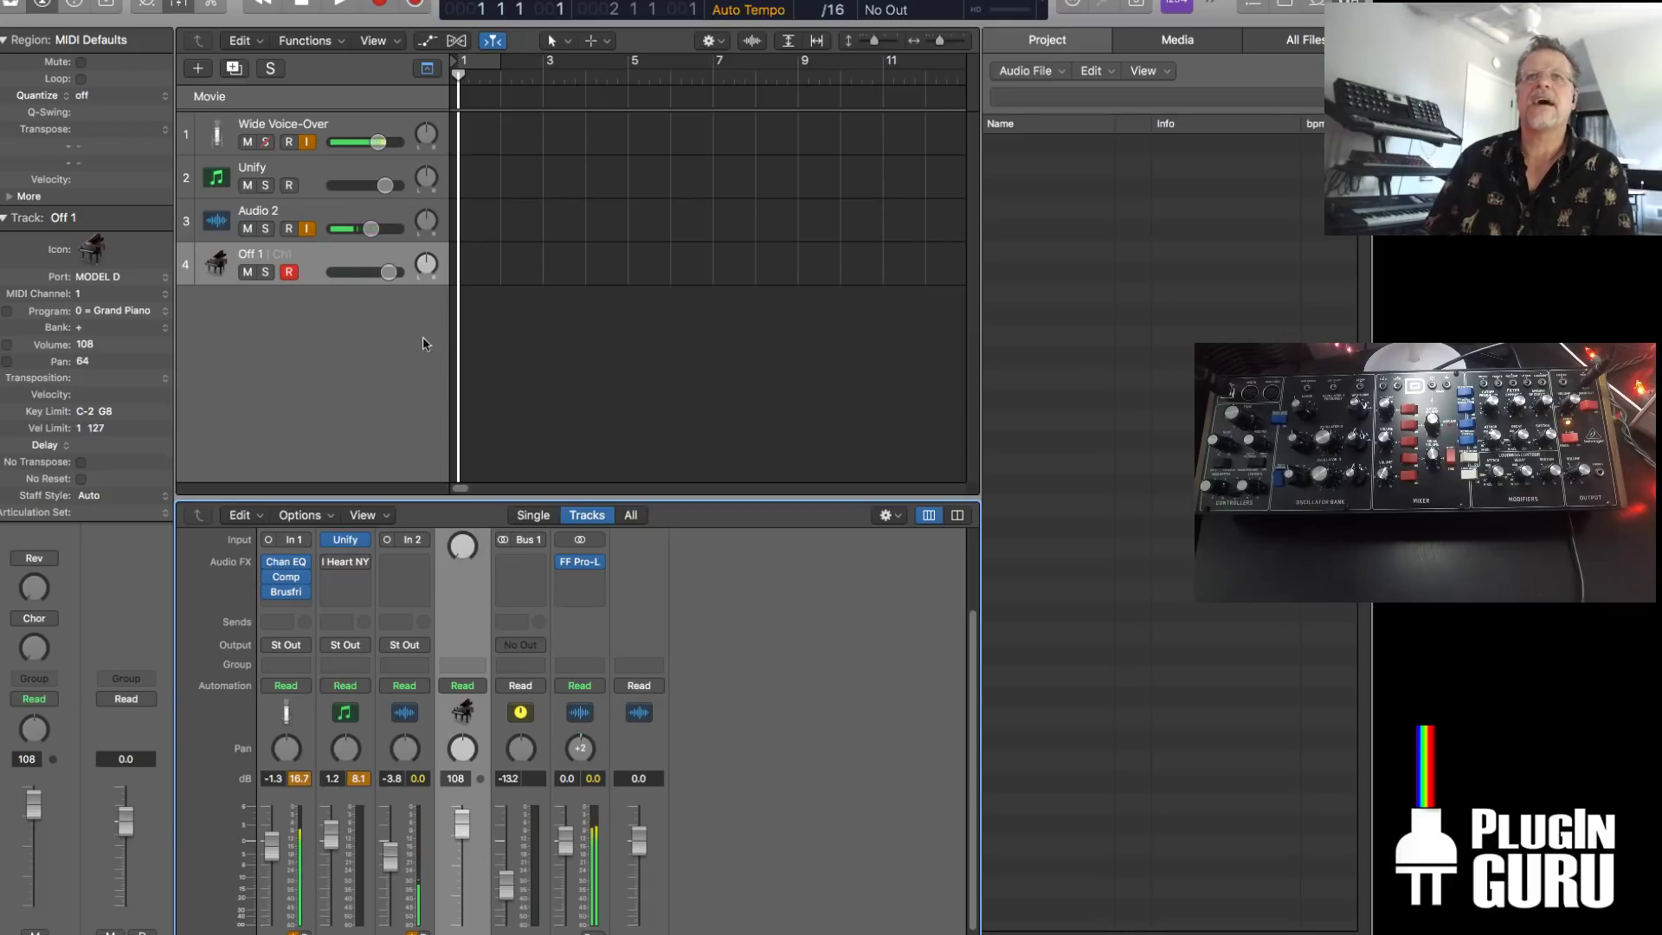
{"action": "left_click_drag", "start_coordinate": [372, 227], "coordinate": [351, 228]}
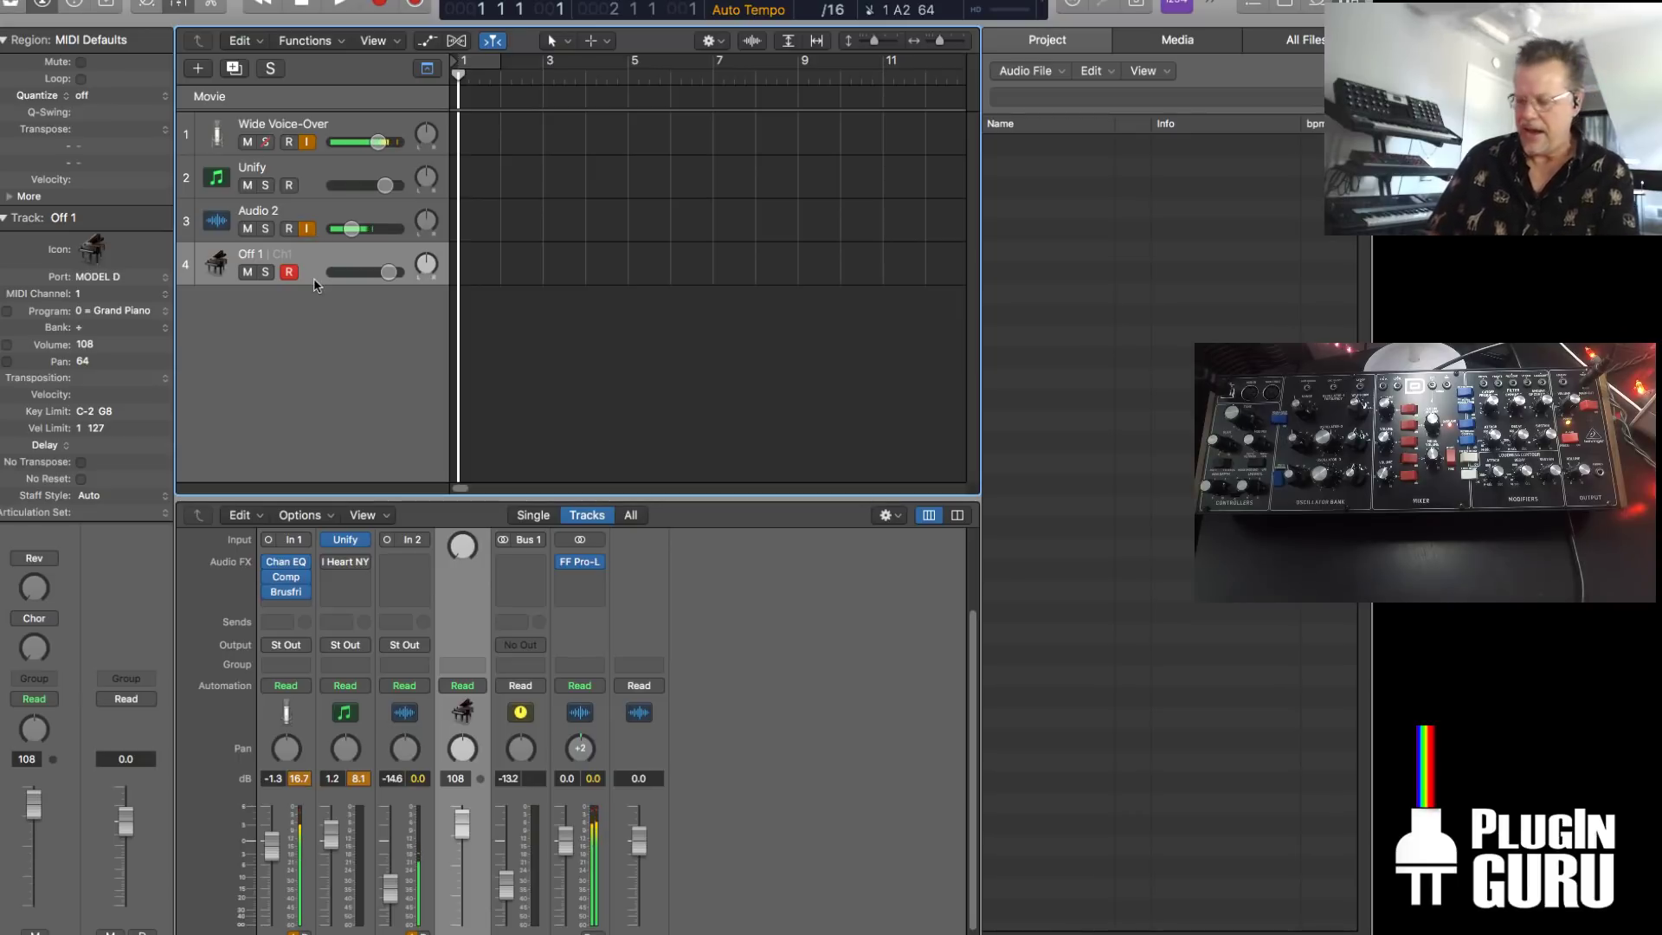
Record a held note of about four bars on the Off 1 track and set the cycle range from bar 1 to 5
{"action": "key", "text": "space"}
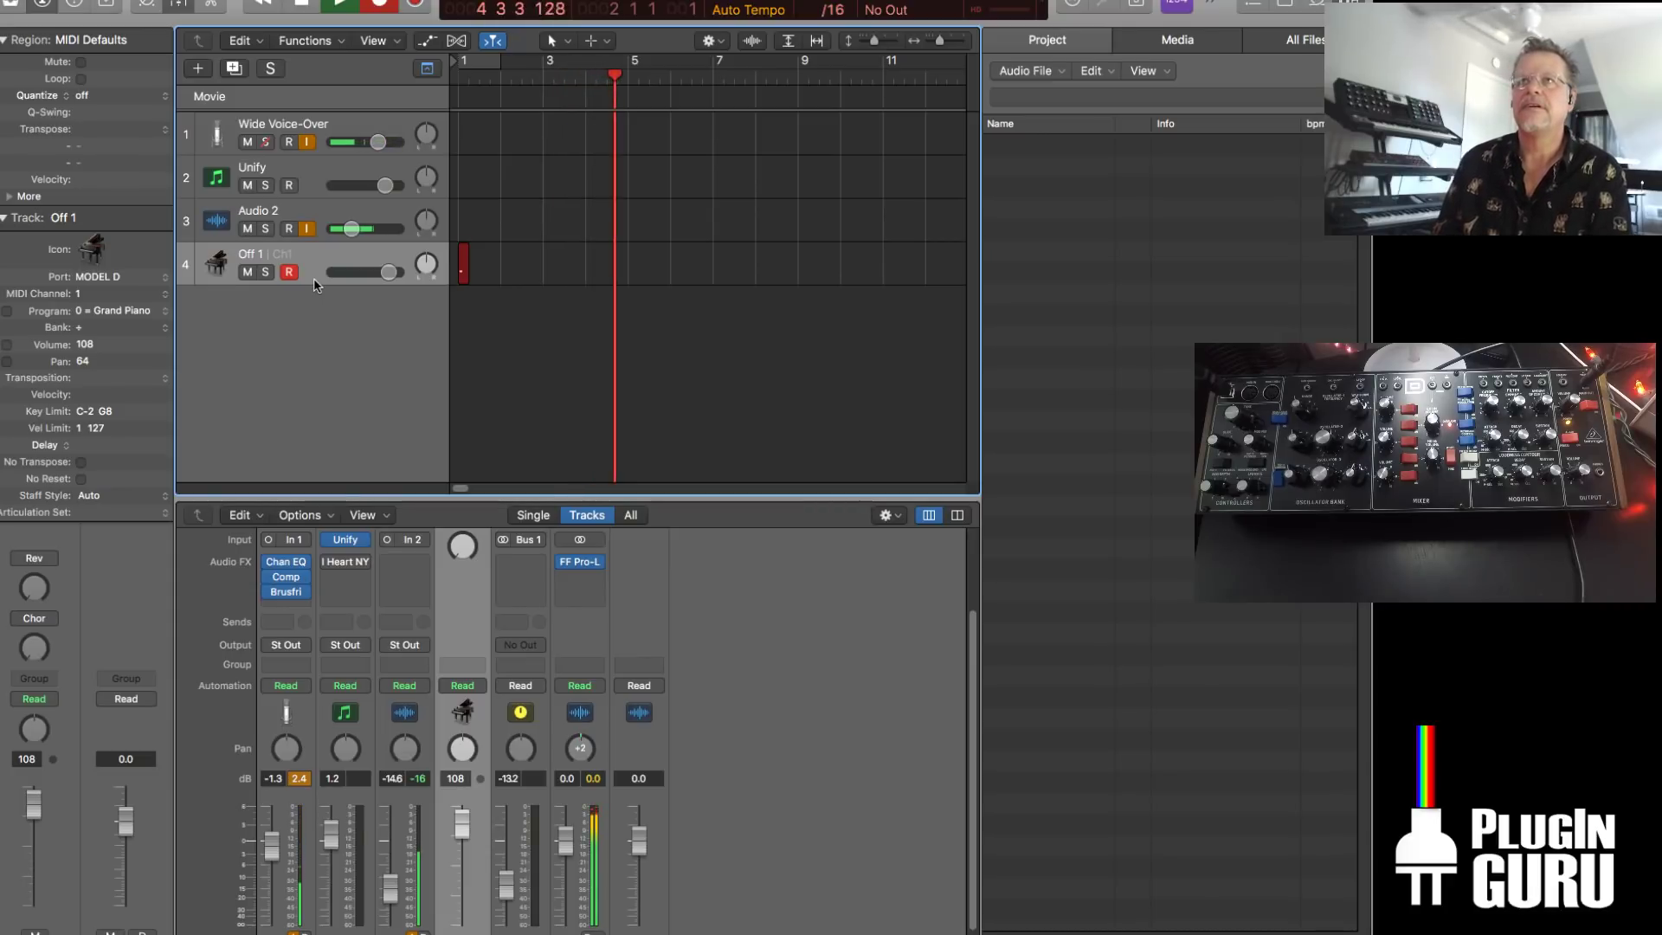
{"action": "key", "text": "space"}
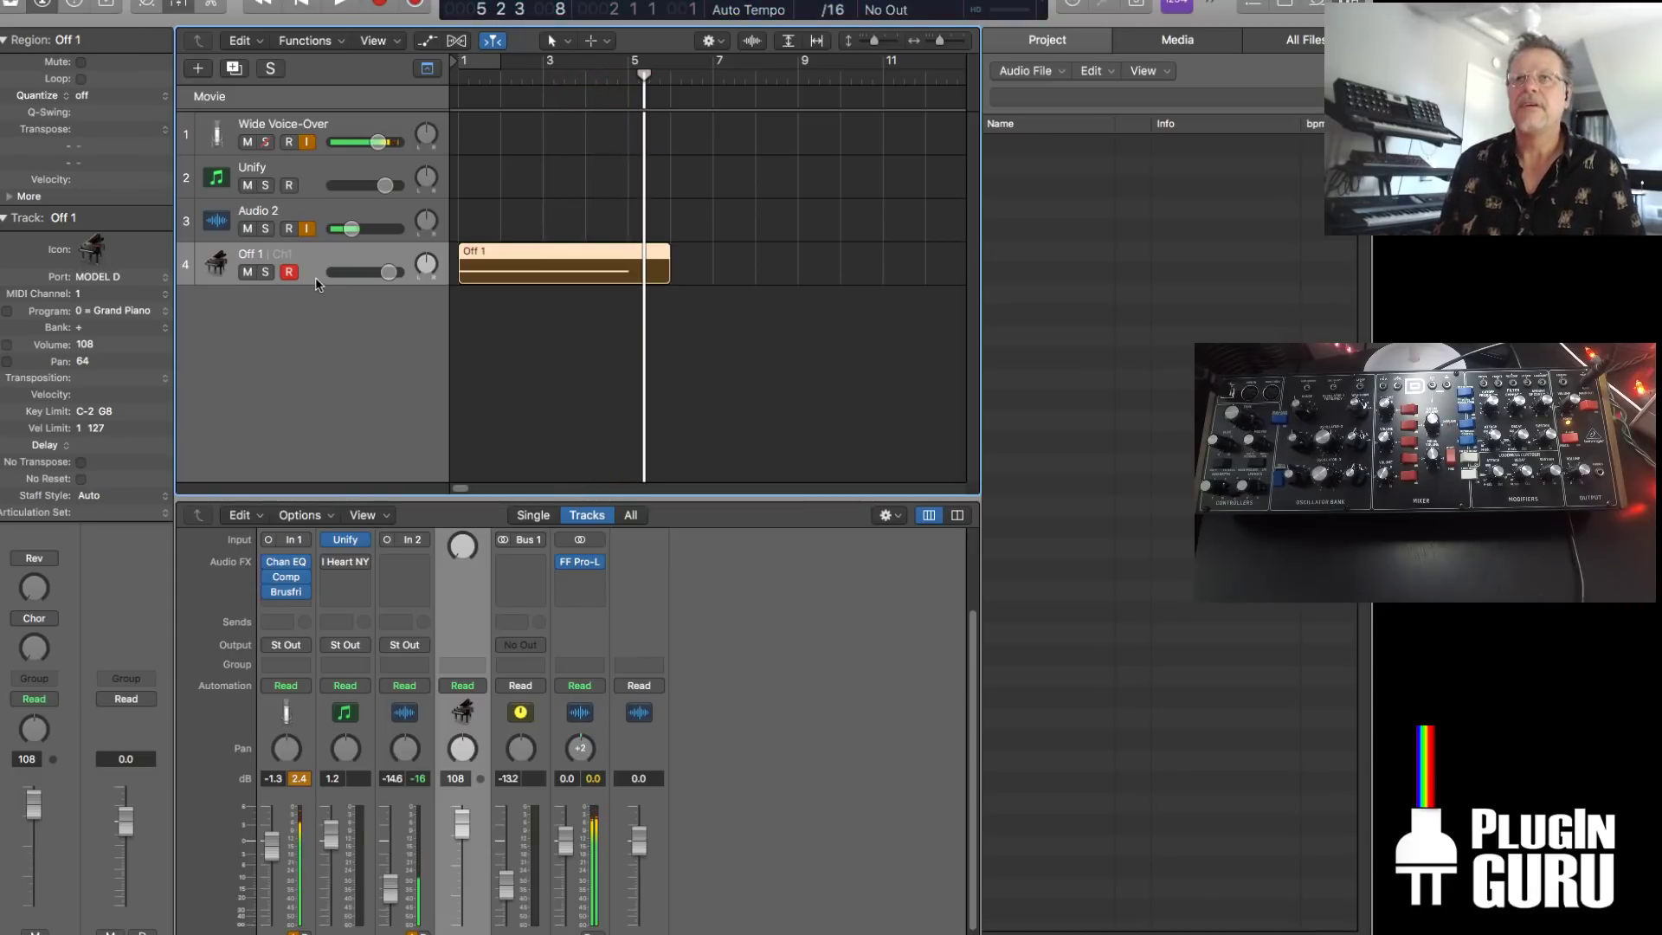
{"action": "left_click_drag", "start_coordinate": [486, 62], "coordinate": [638, 76]}
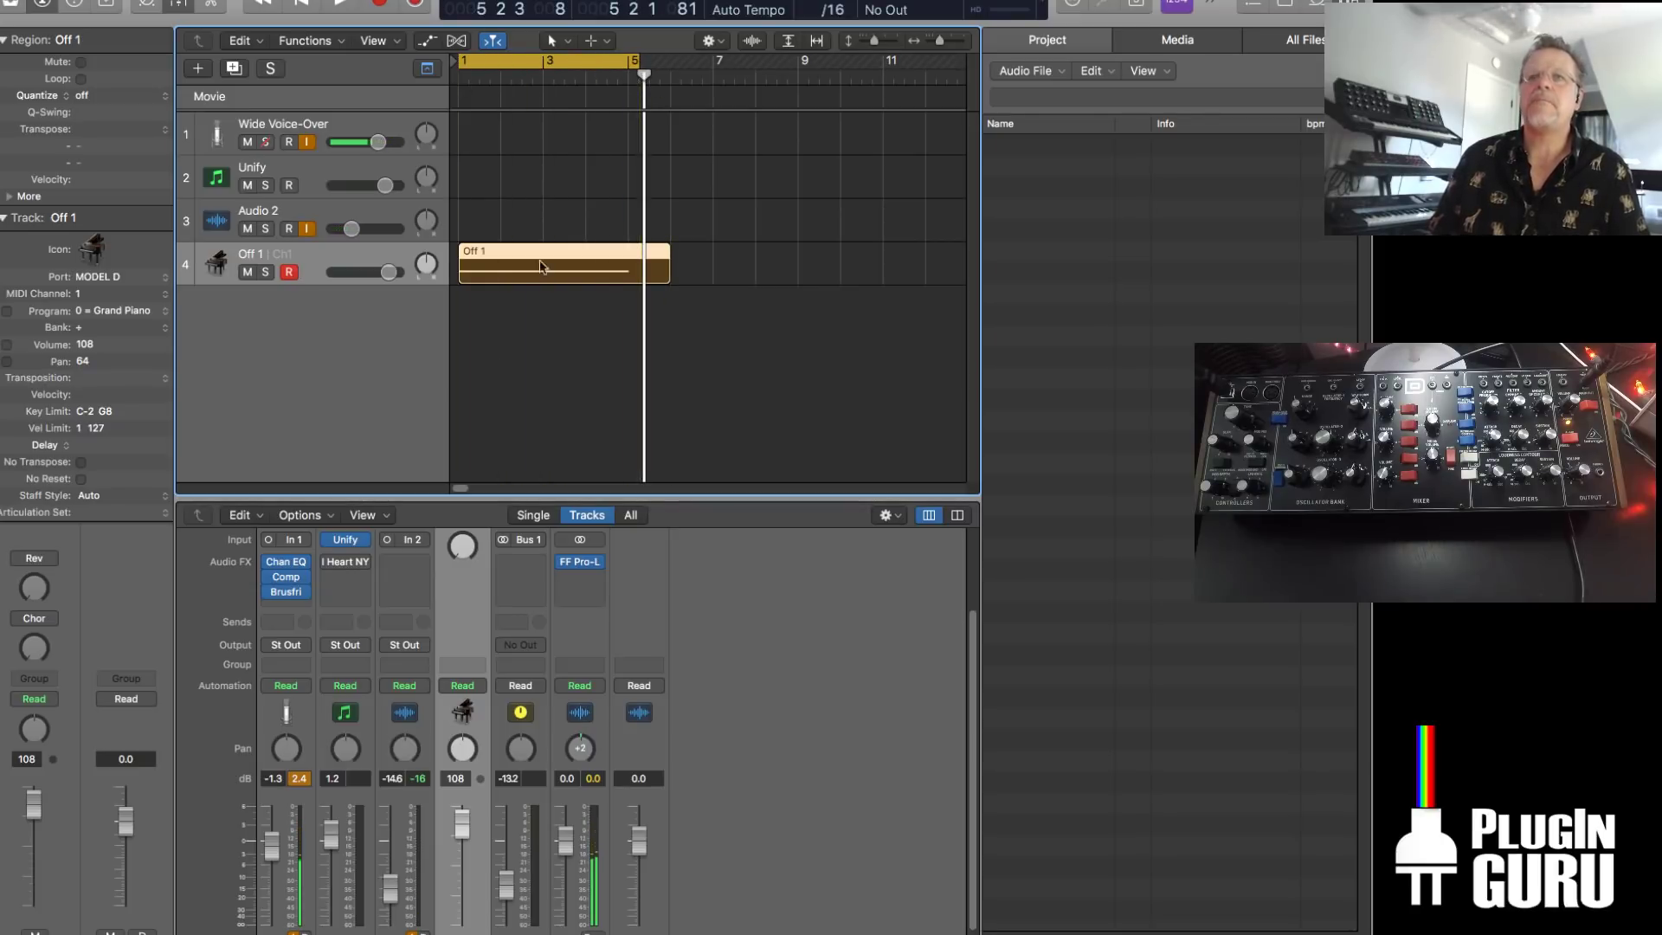
Play back the recorded note with Audio 2 selected and raise that track's volume to about -4.3 dB
{"action": "left_click", "coordinate": [322, 221]}
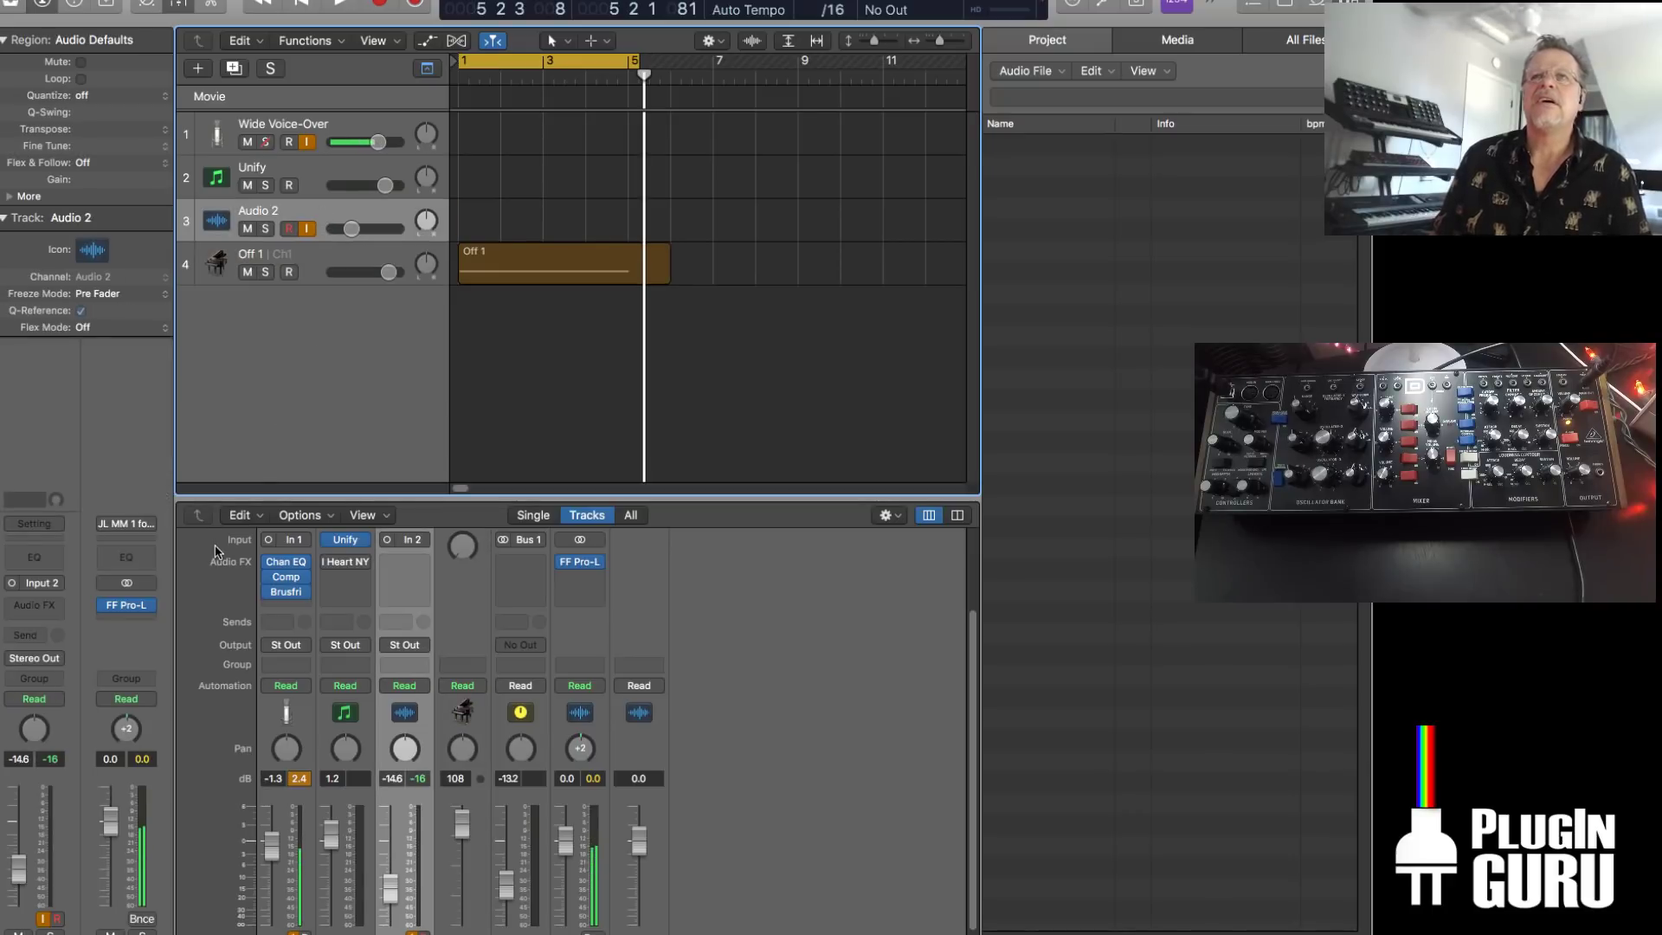
{"action": "key", "text": "space"}
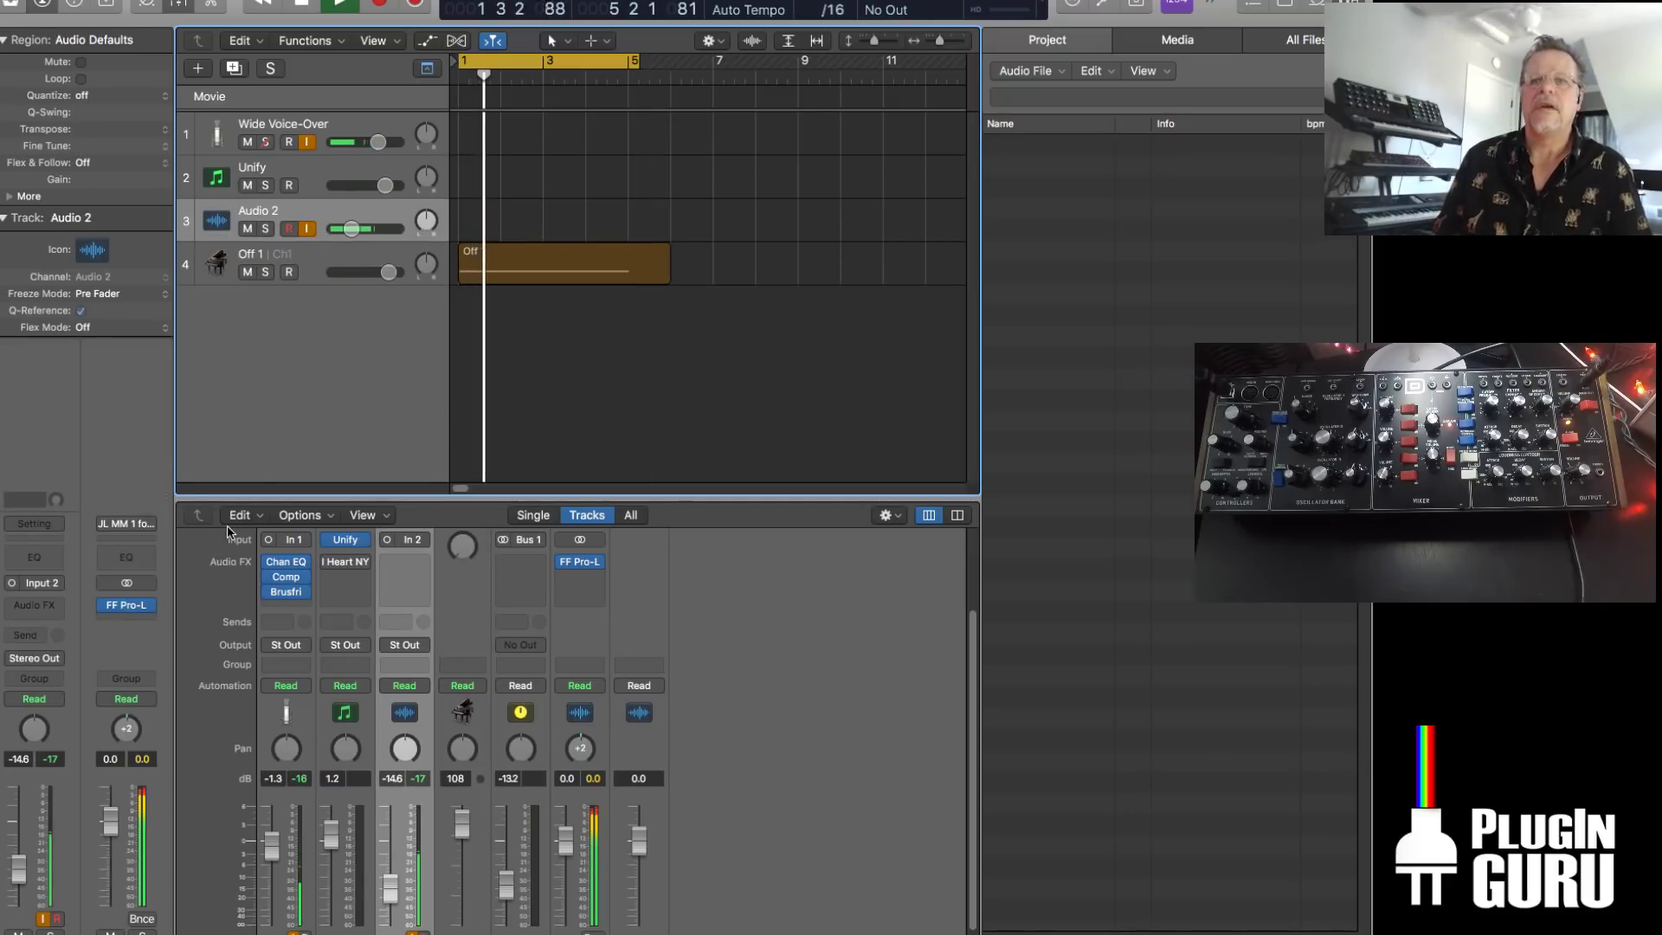
{"action": "key", "text": "space"}
{"action": "key", "text": "space"}
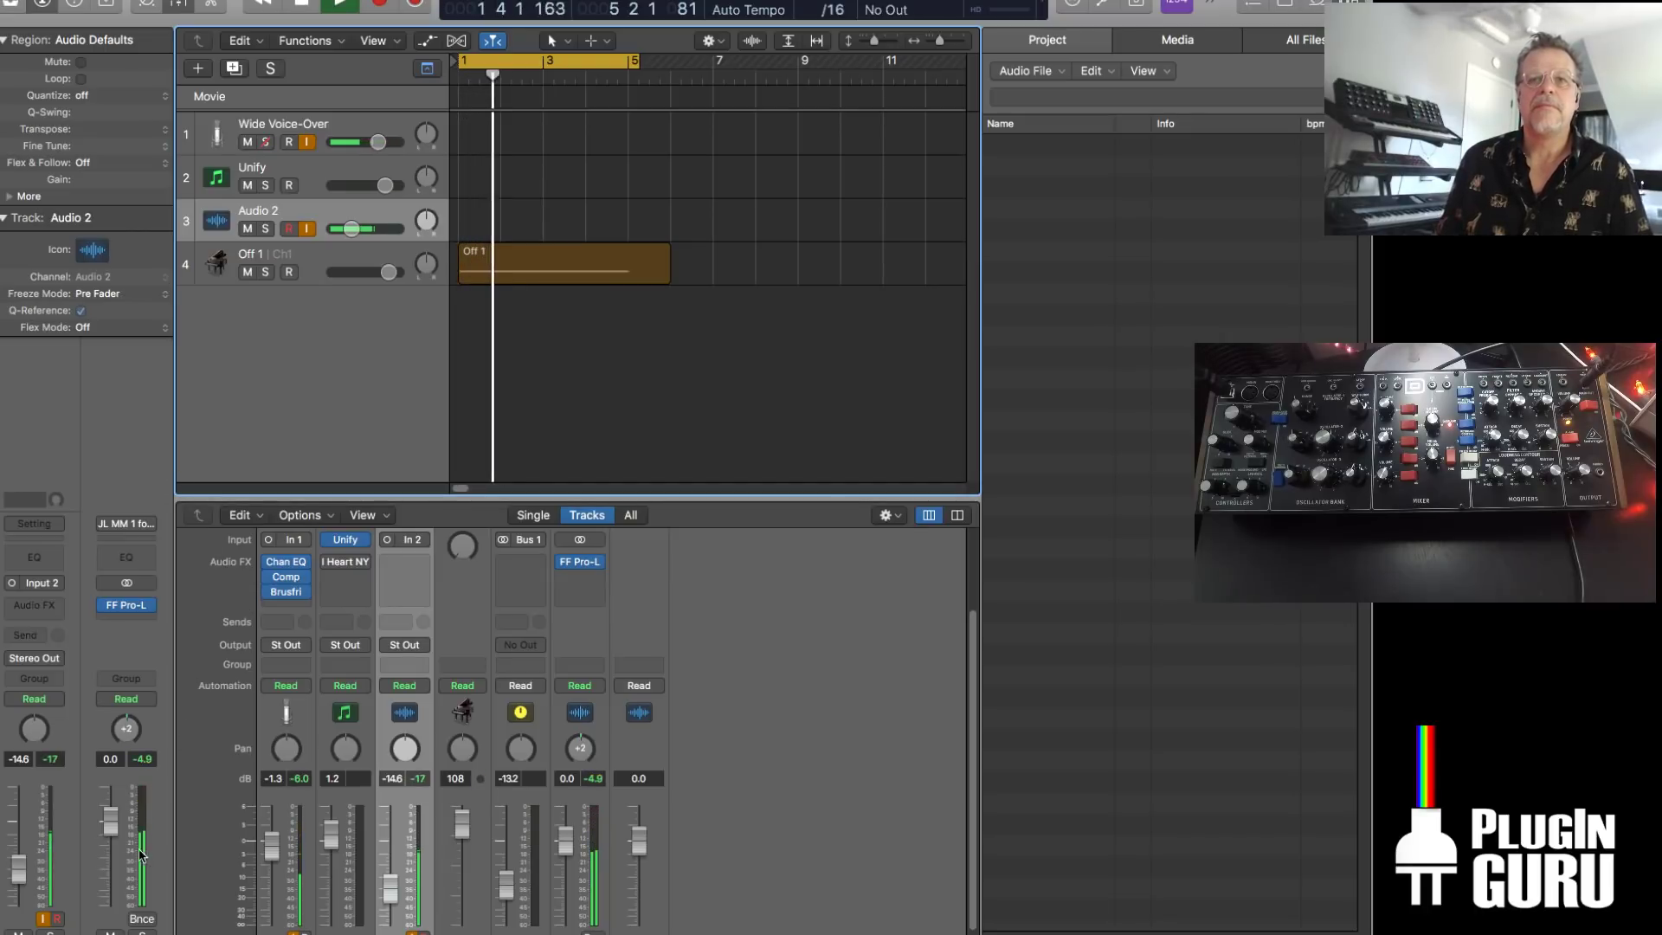
{"action": "left_click_drag", "start_coordinate": [19, 870], "coordinate": [18, 838]}
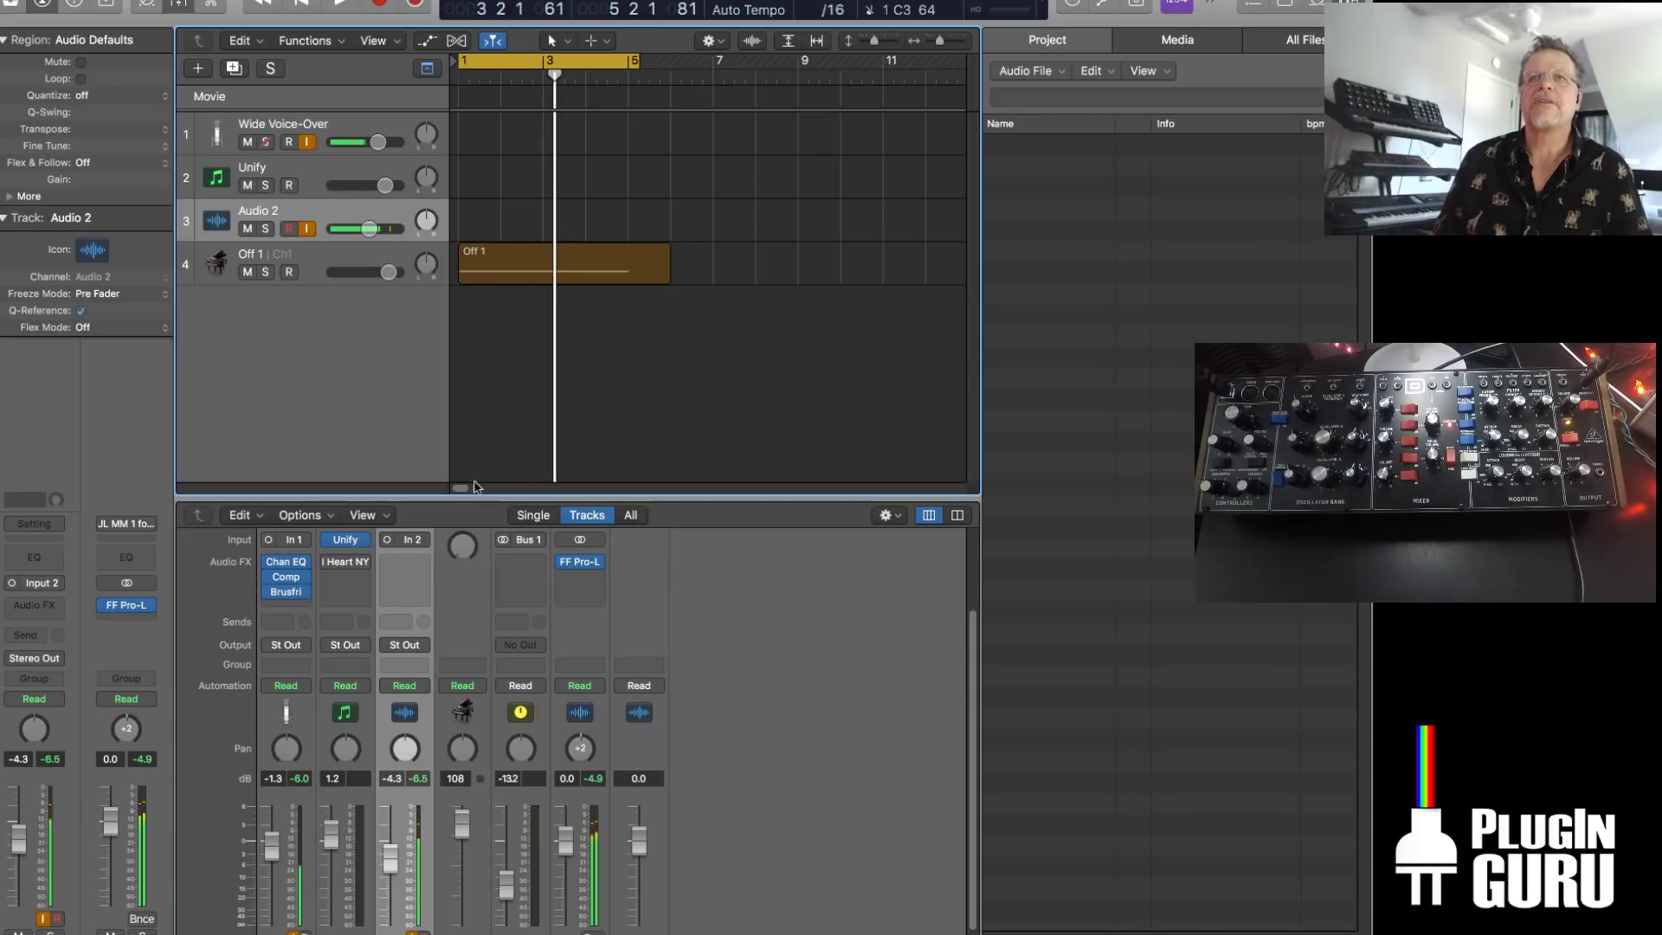
Bounce the cycle range offline to the Desktop as a 24-bit, 48000 PCM Wave file named NOISE 1 Model D
{"action": "left_click", "coordinate": [146, 919]}
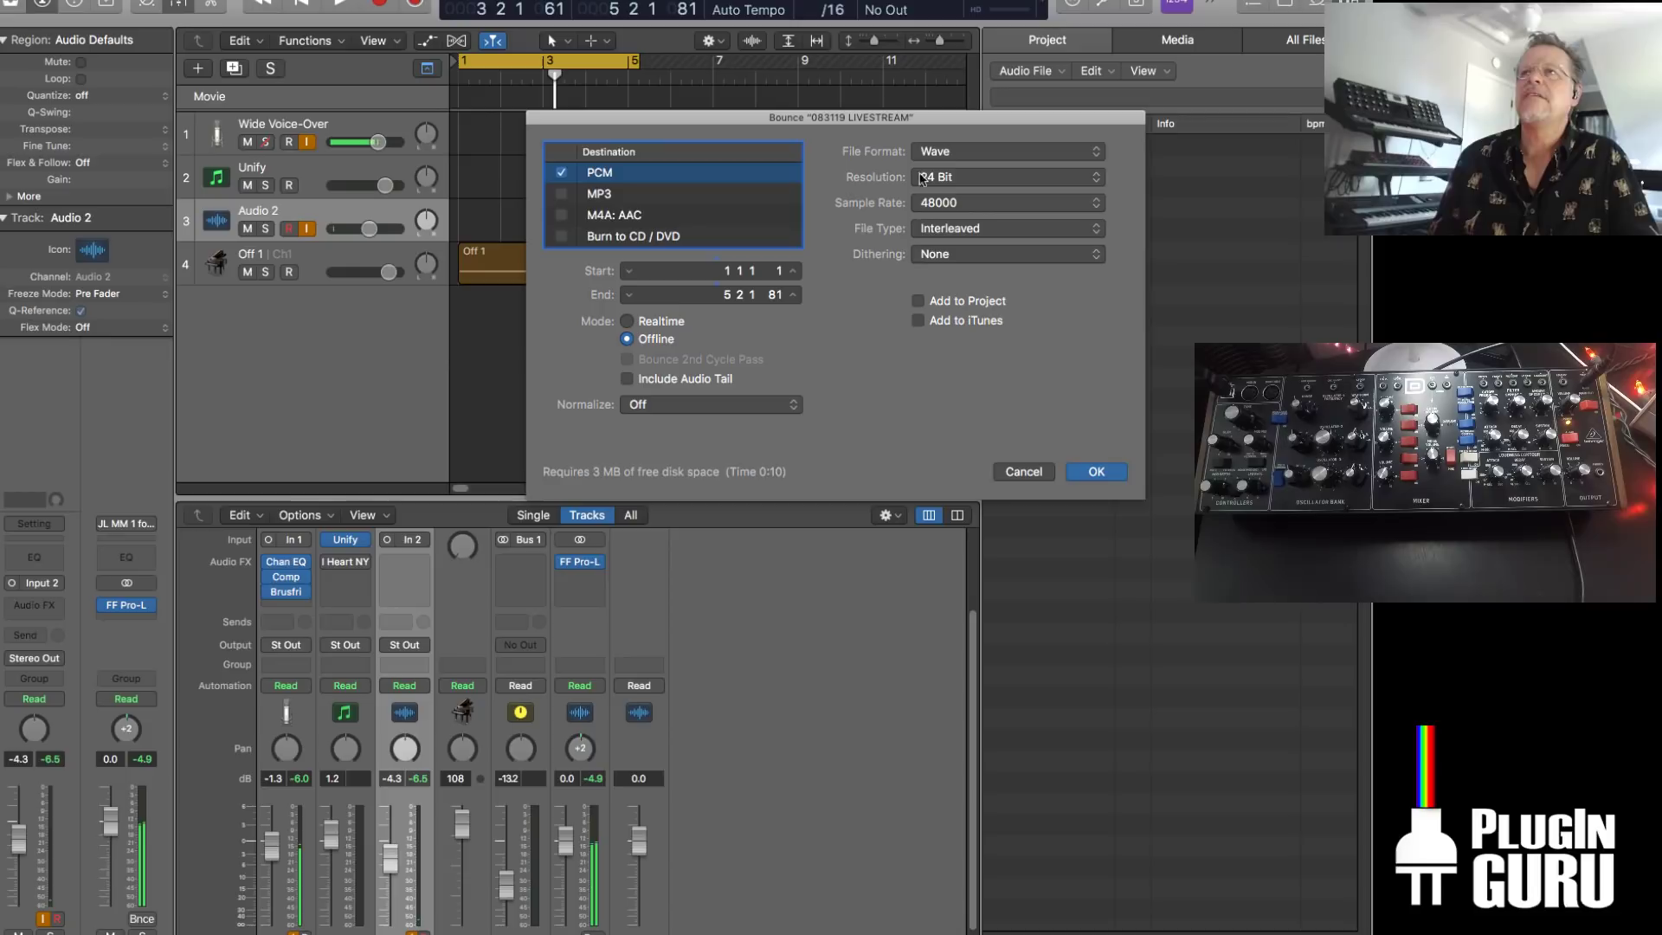
{"action": "left_click", "coordinate": [1092, 471]}
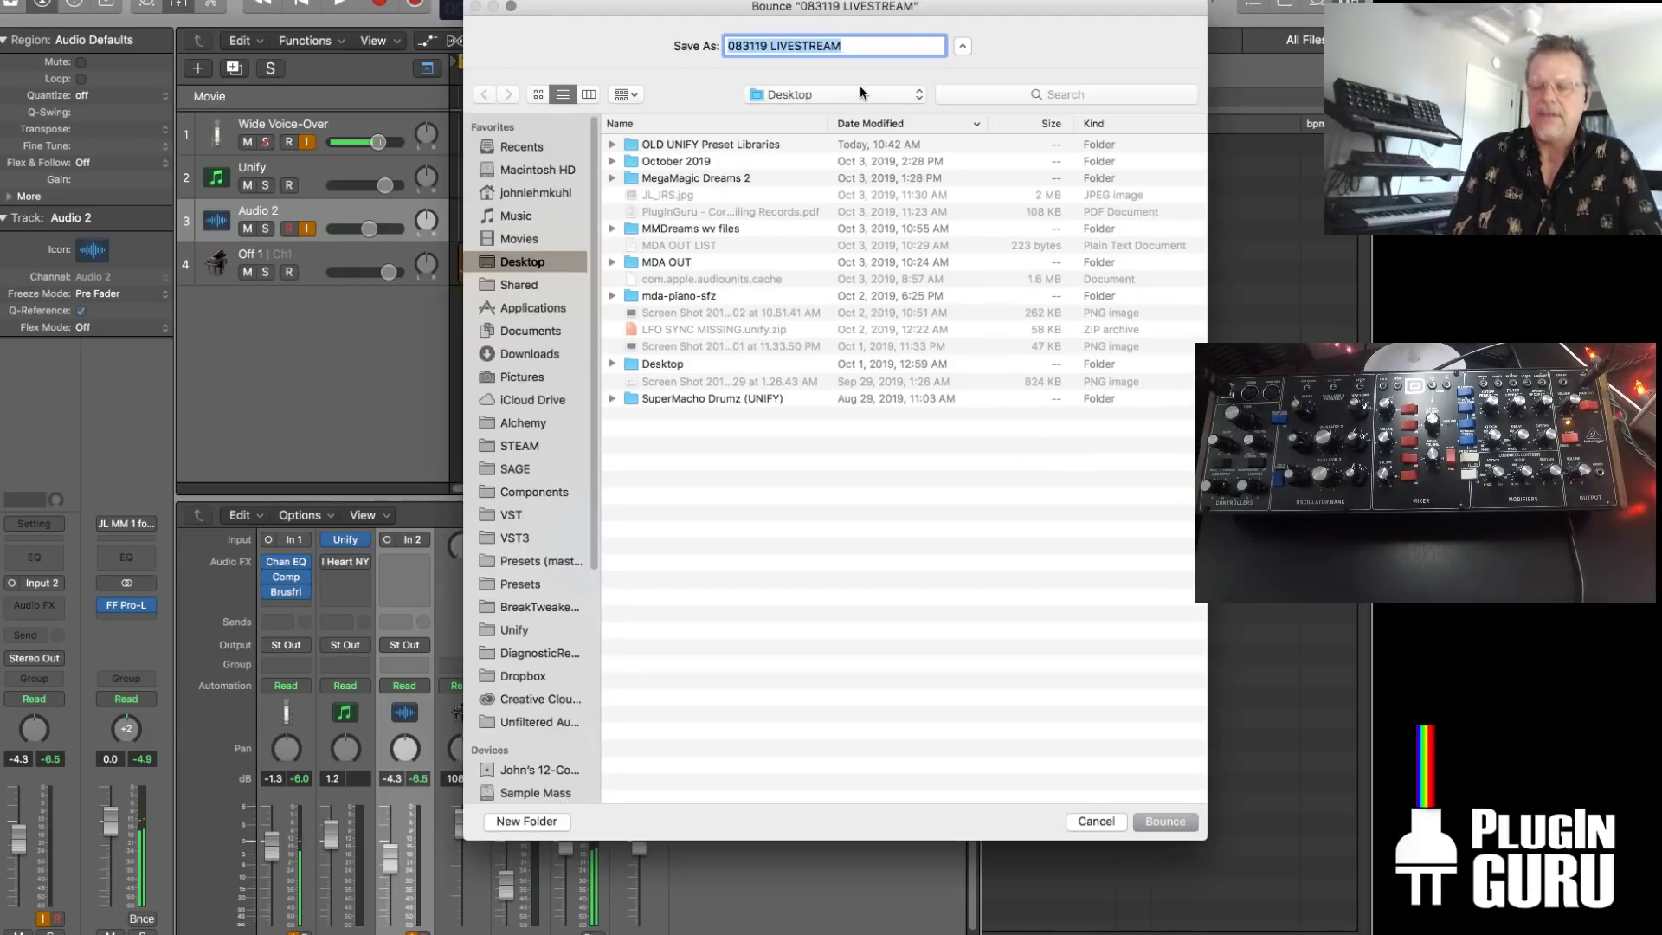
{"action": "type", "text": "NOISE 1 Model D"}
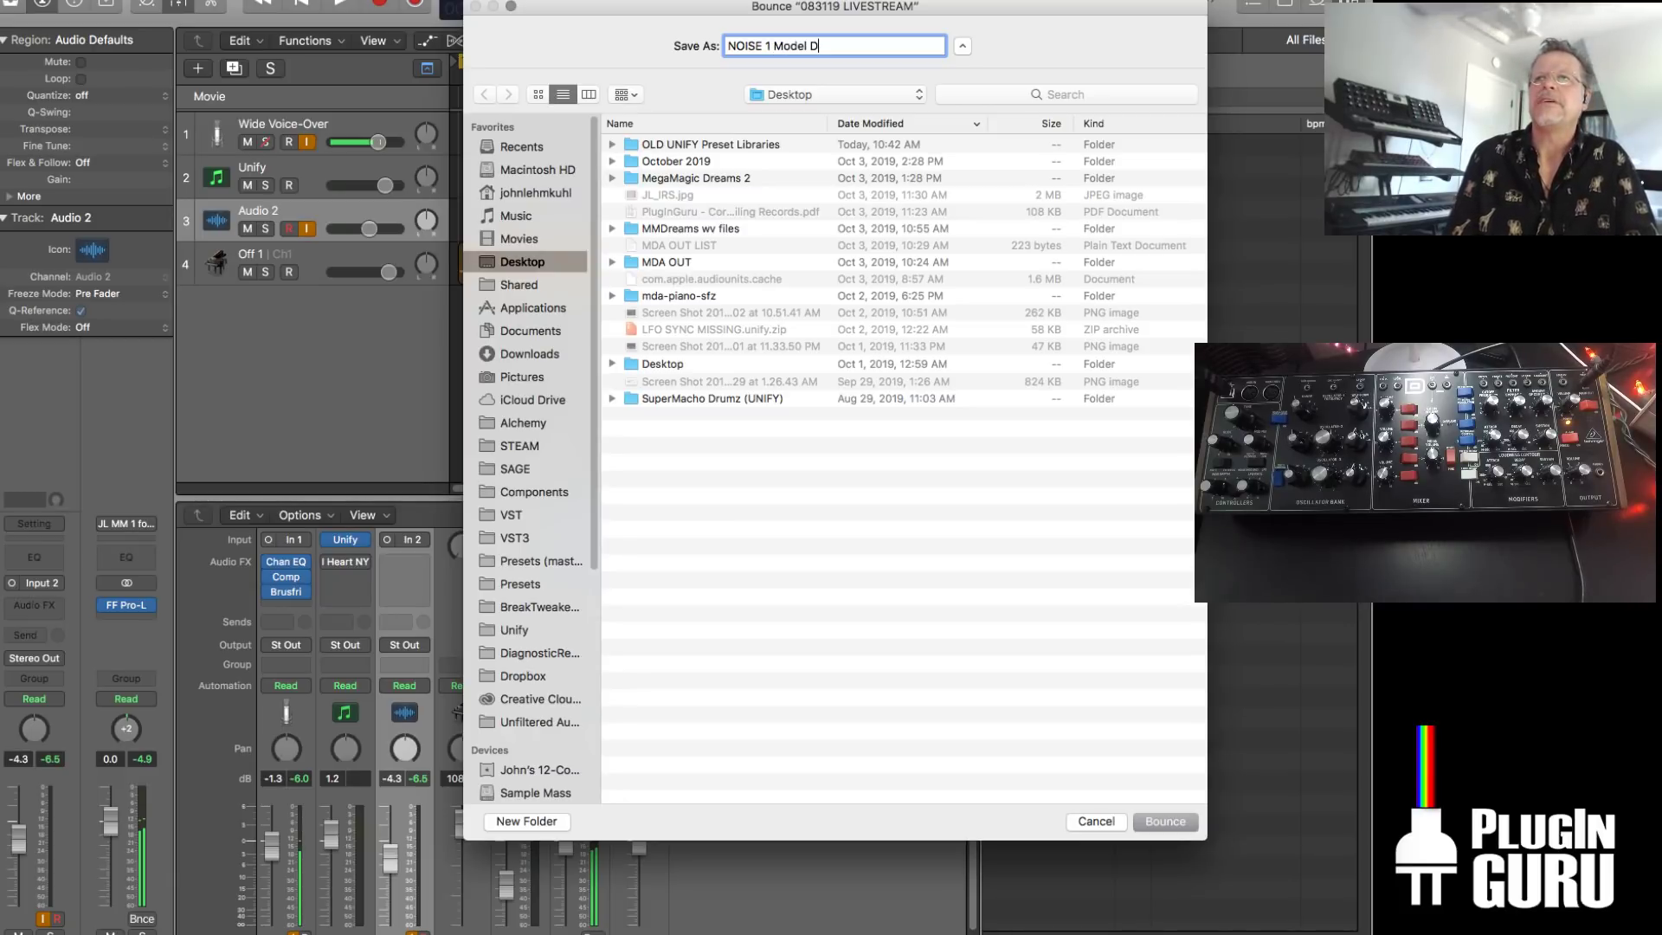
{"action": "key", "text": "Return"}
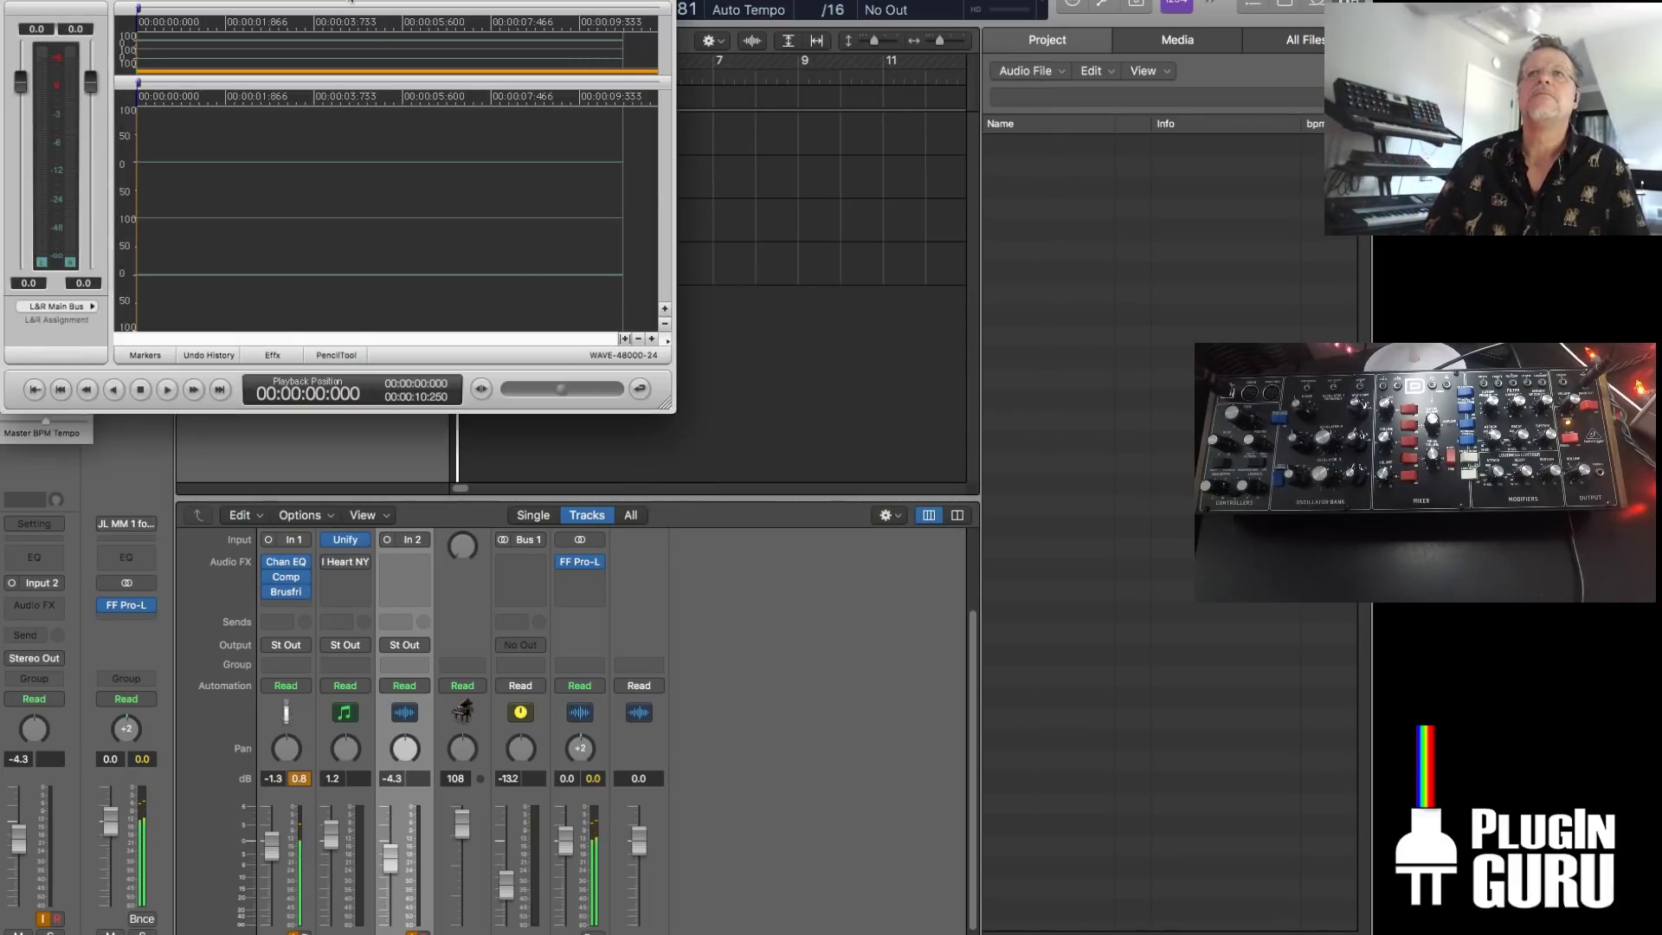
Audition the start of the bounced noise file in the audio editor and switch back to Logic Pro X
{"action": "key", "text": "space"}
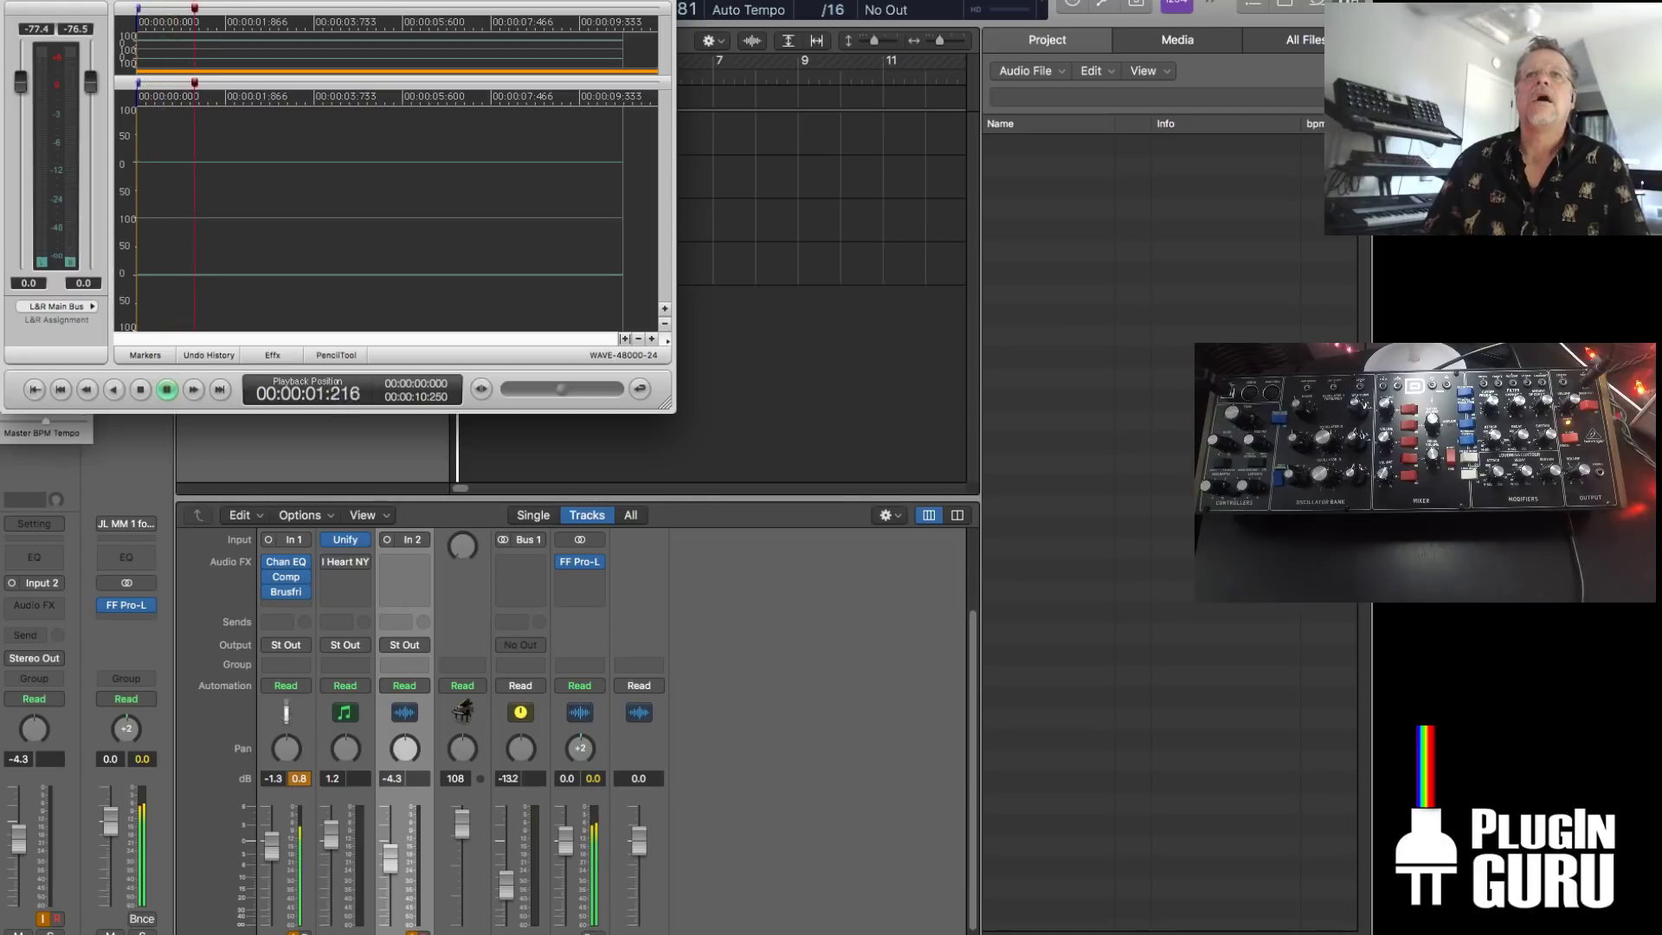
{"action": "key", "text": "space"}
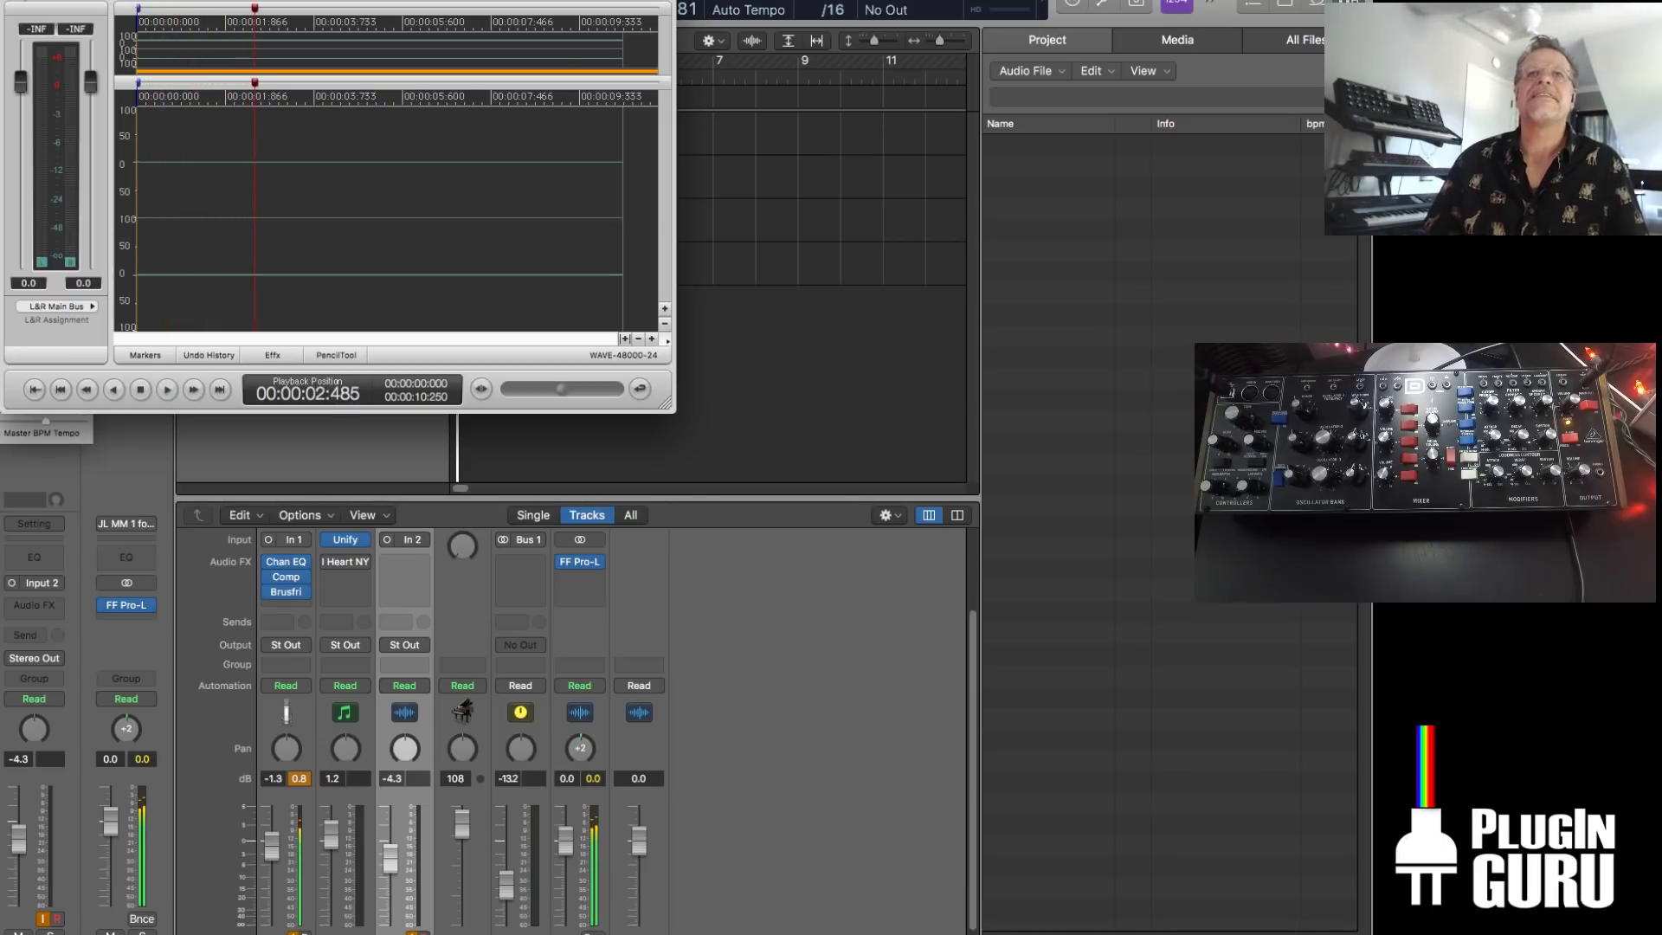
{"action": "key", "text": "super+Tab"}
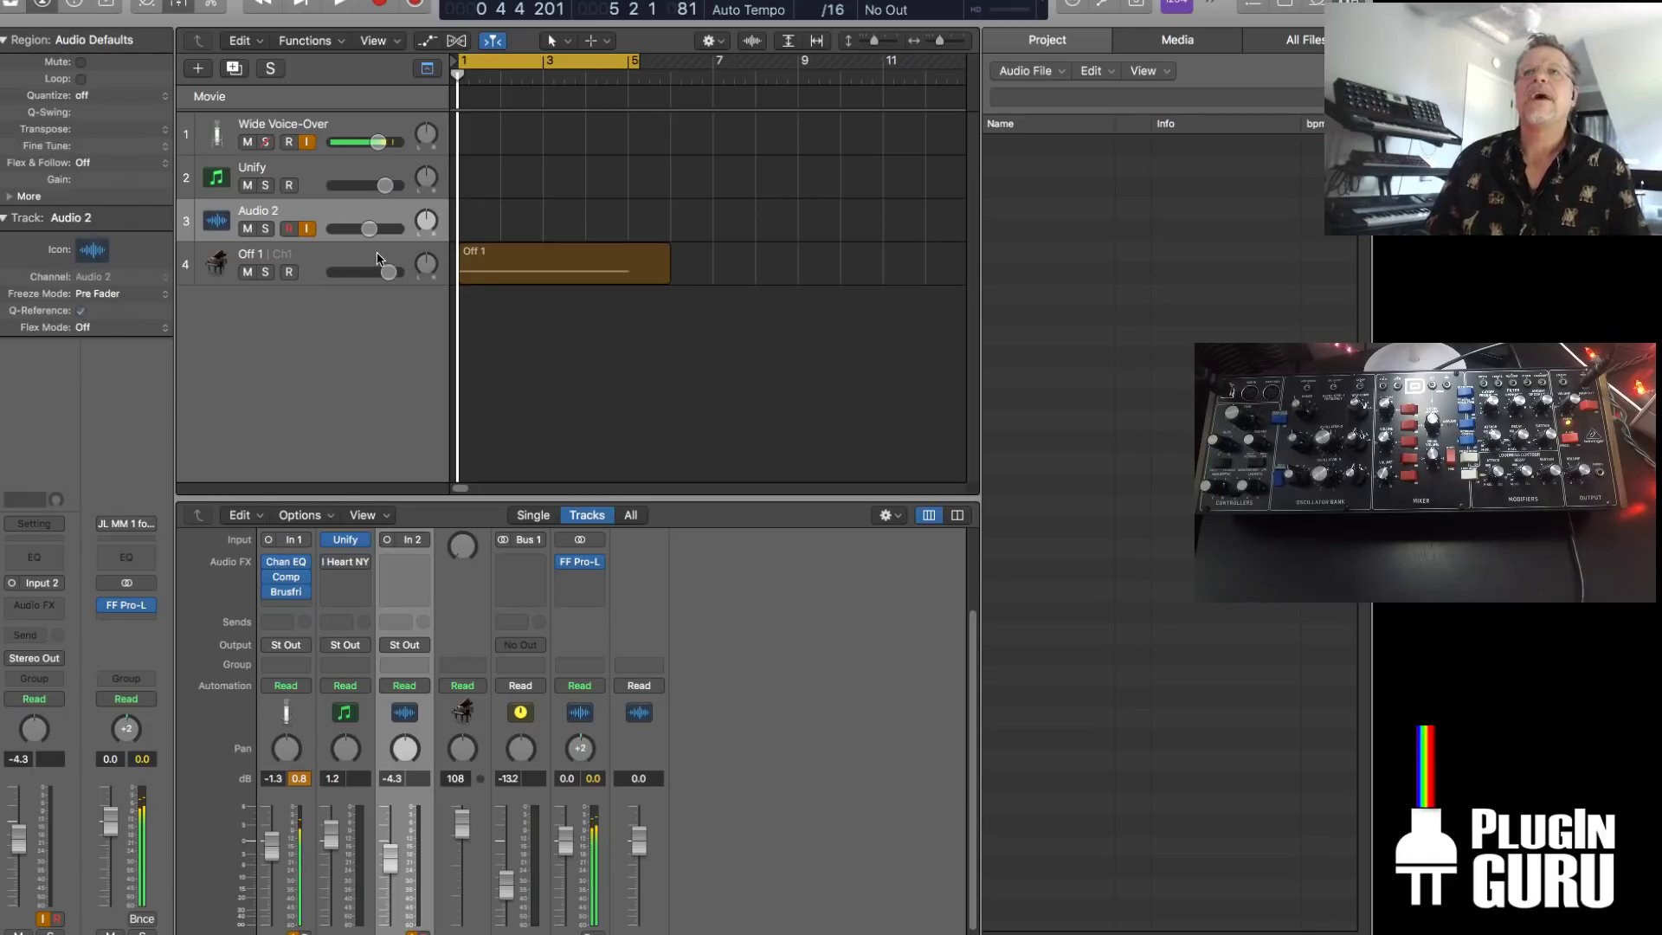
Select the MIDI region on the Off 1 track and audition it from bar 1
{"action": "left_click", "coordinate": [377, 251]}
{"action": "right_click", "coordinate": [502, 254]}
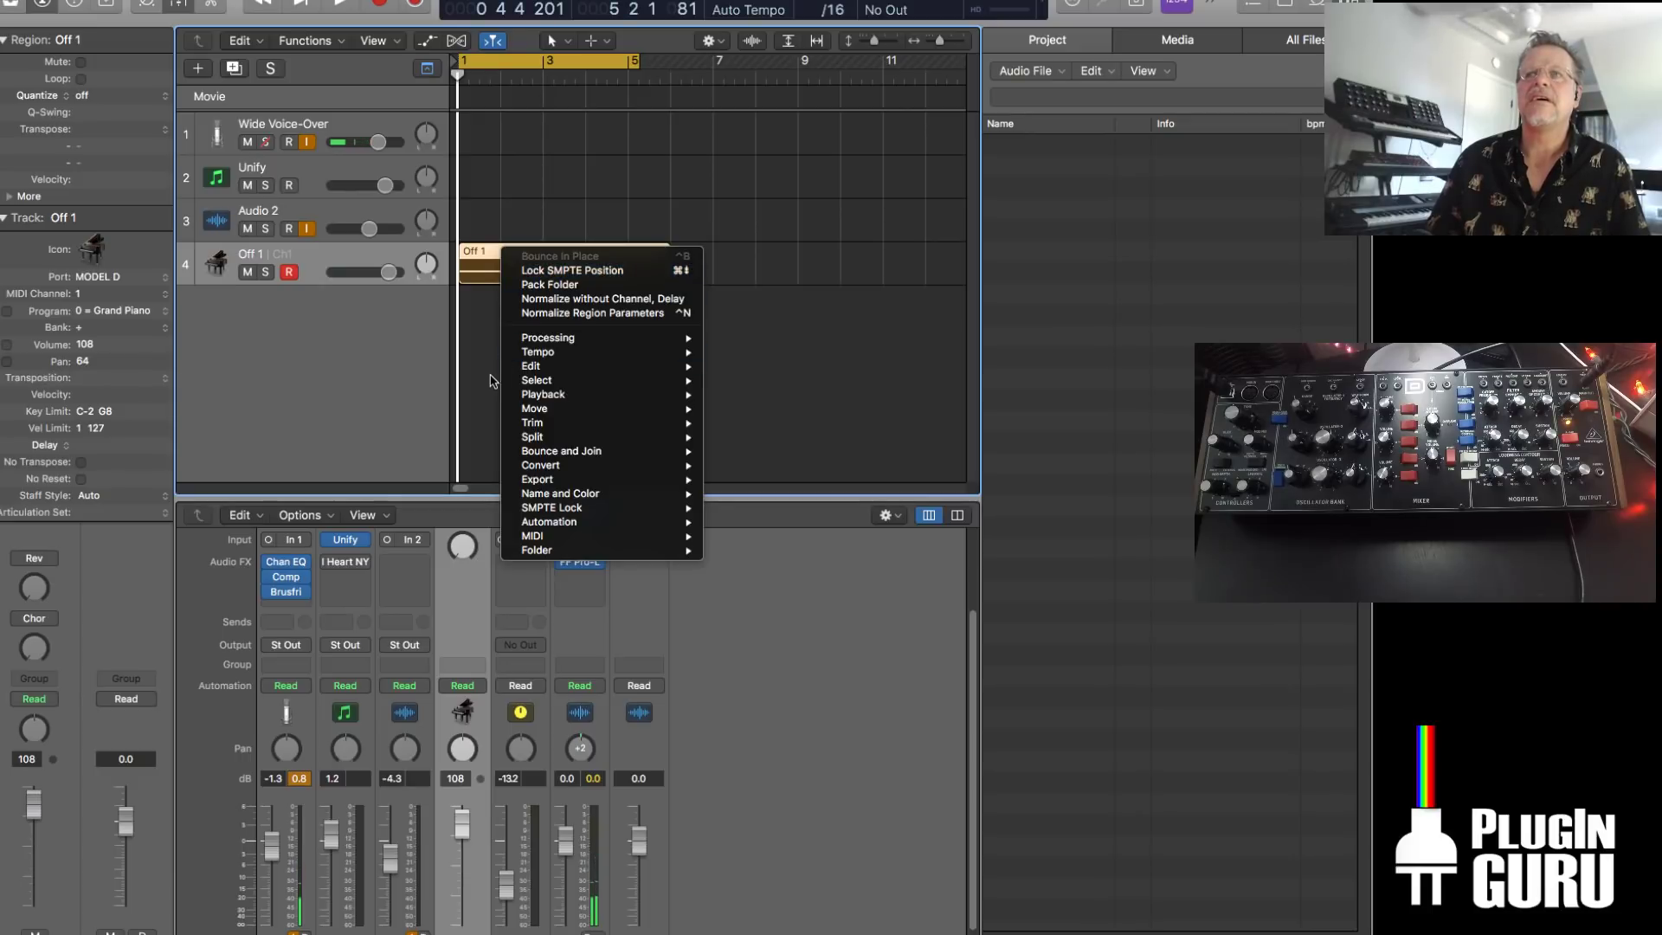
{"action": "mouse_move", "coordinate": [578, 337]}
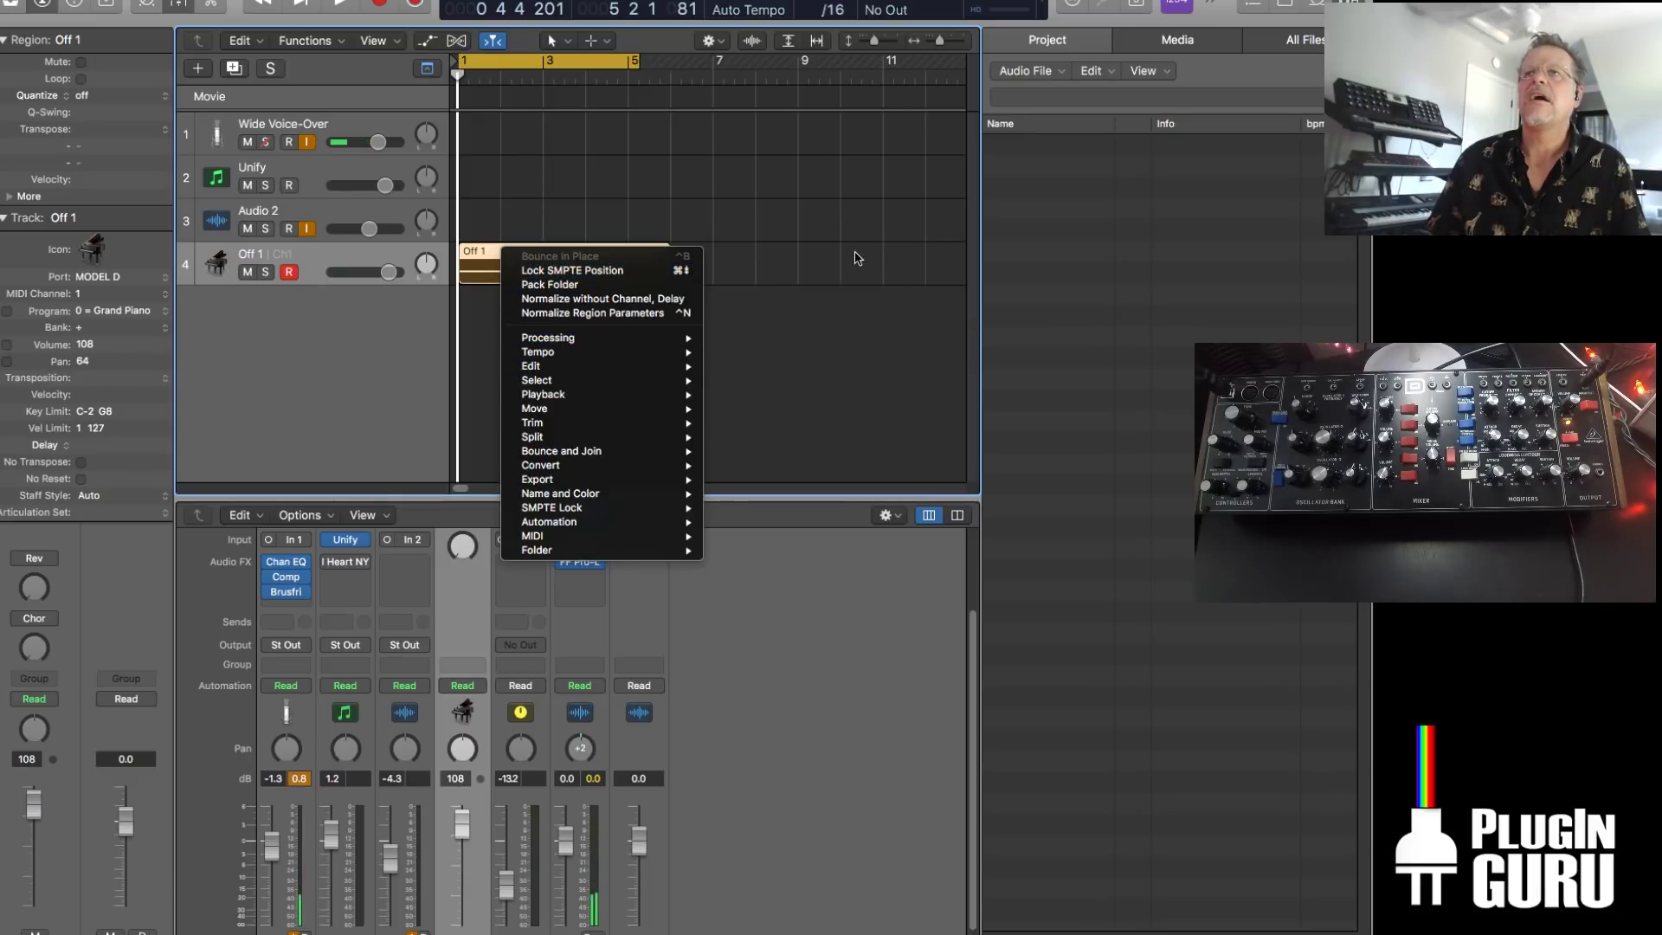
{"action": "left_click", "coordinate": [310, 247]}
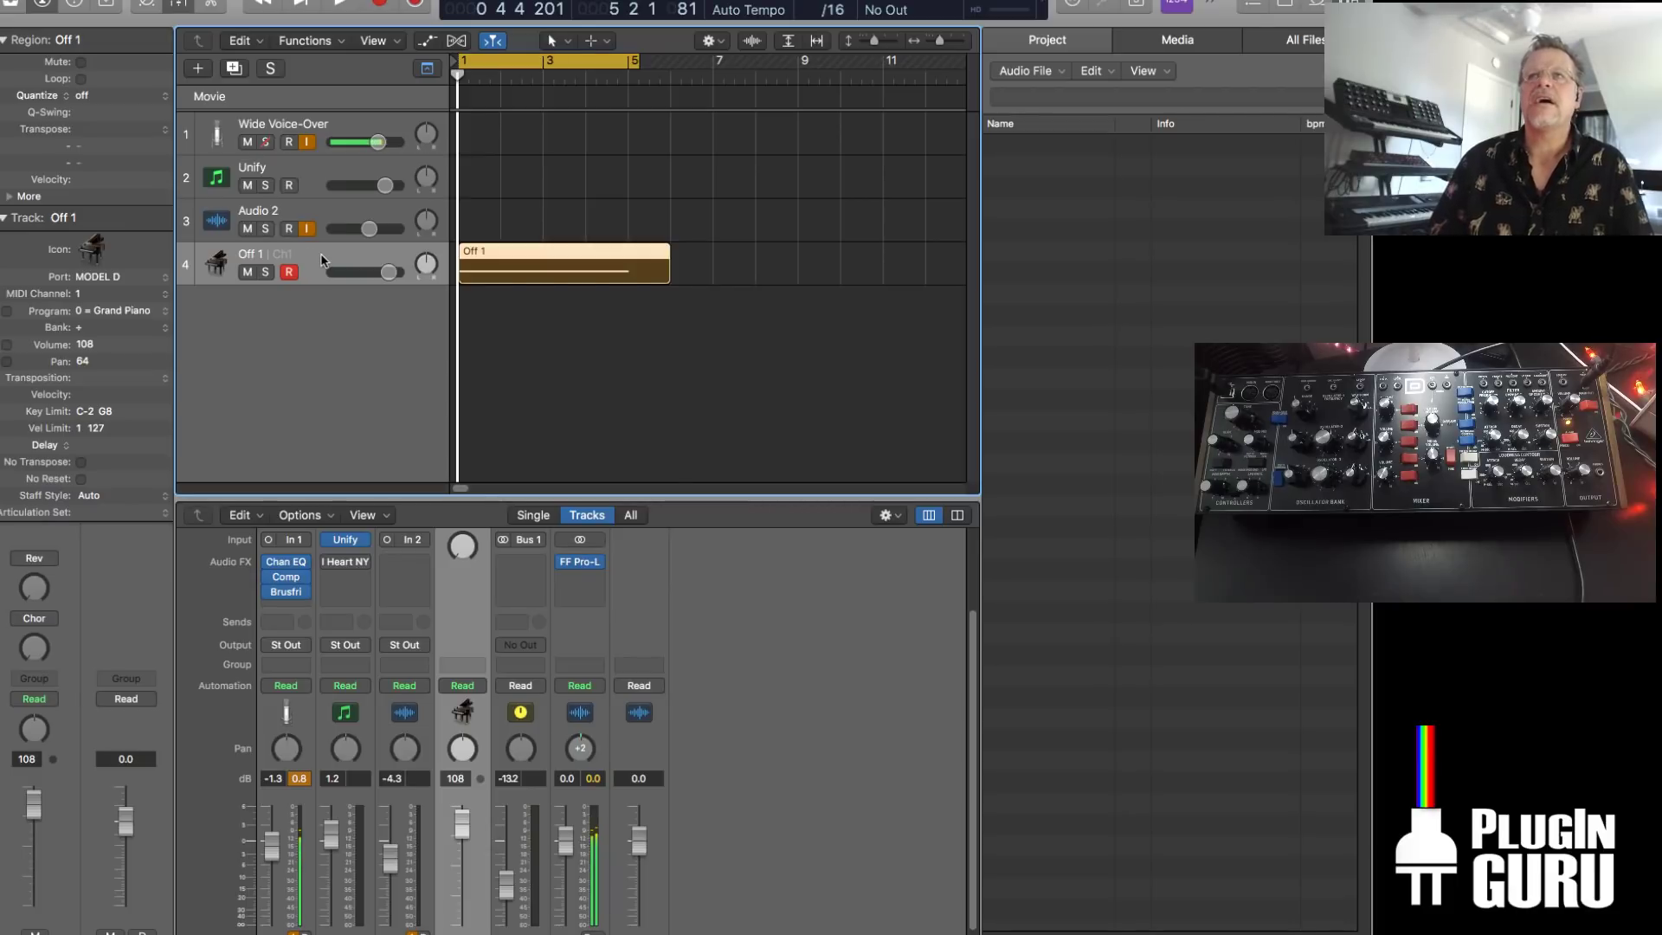
{"action": "key", "text": "space"}
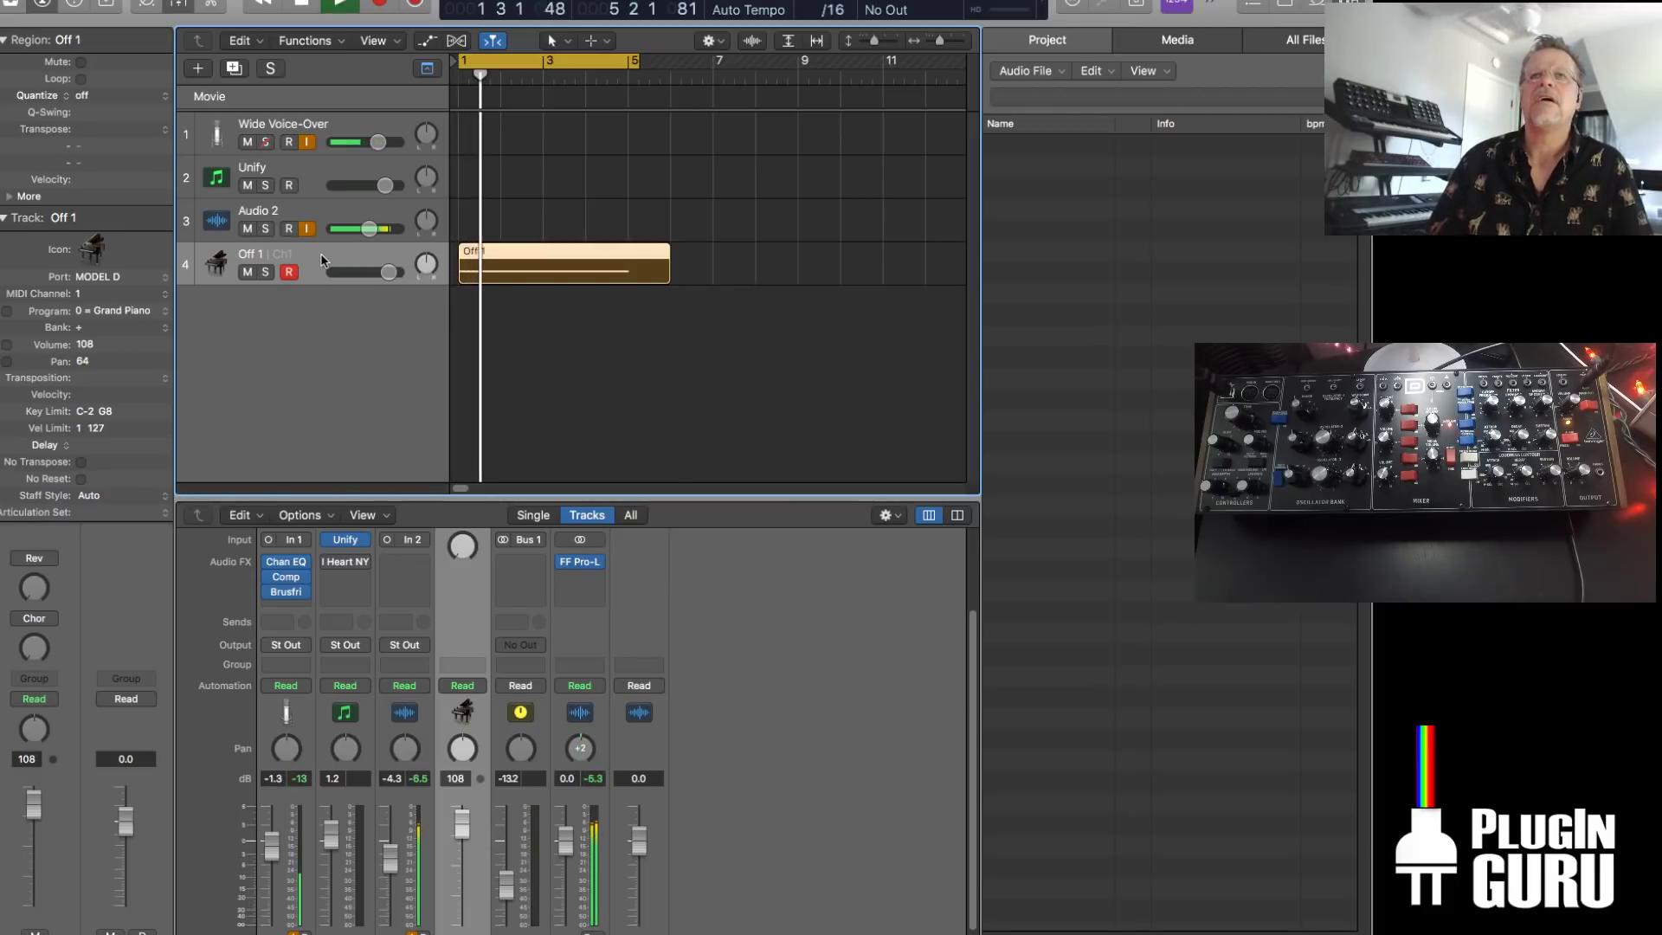
{"action": "key", "text": "space"}
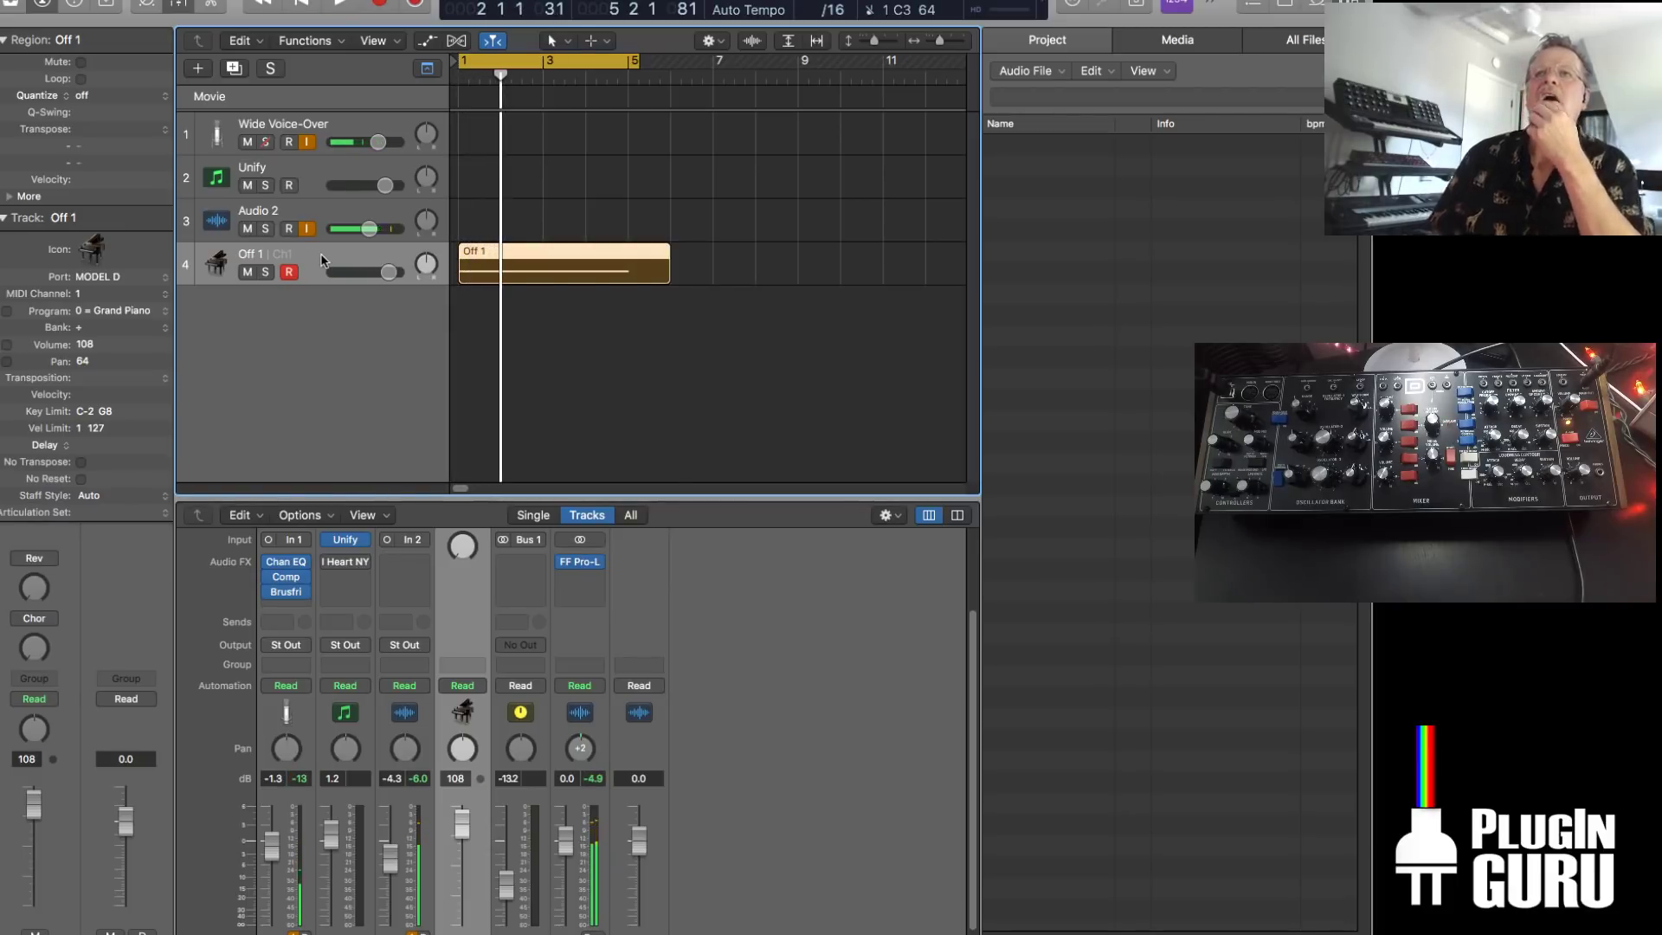
Turn off input monitoring on Audio 2 and Wide Voice-Over, and bounce again, replacing NOISE 1 Model D.wav
{"action": "left_click", "coordinate": [306, 230]}
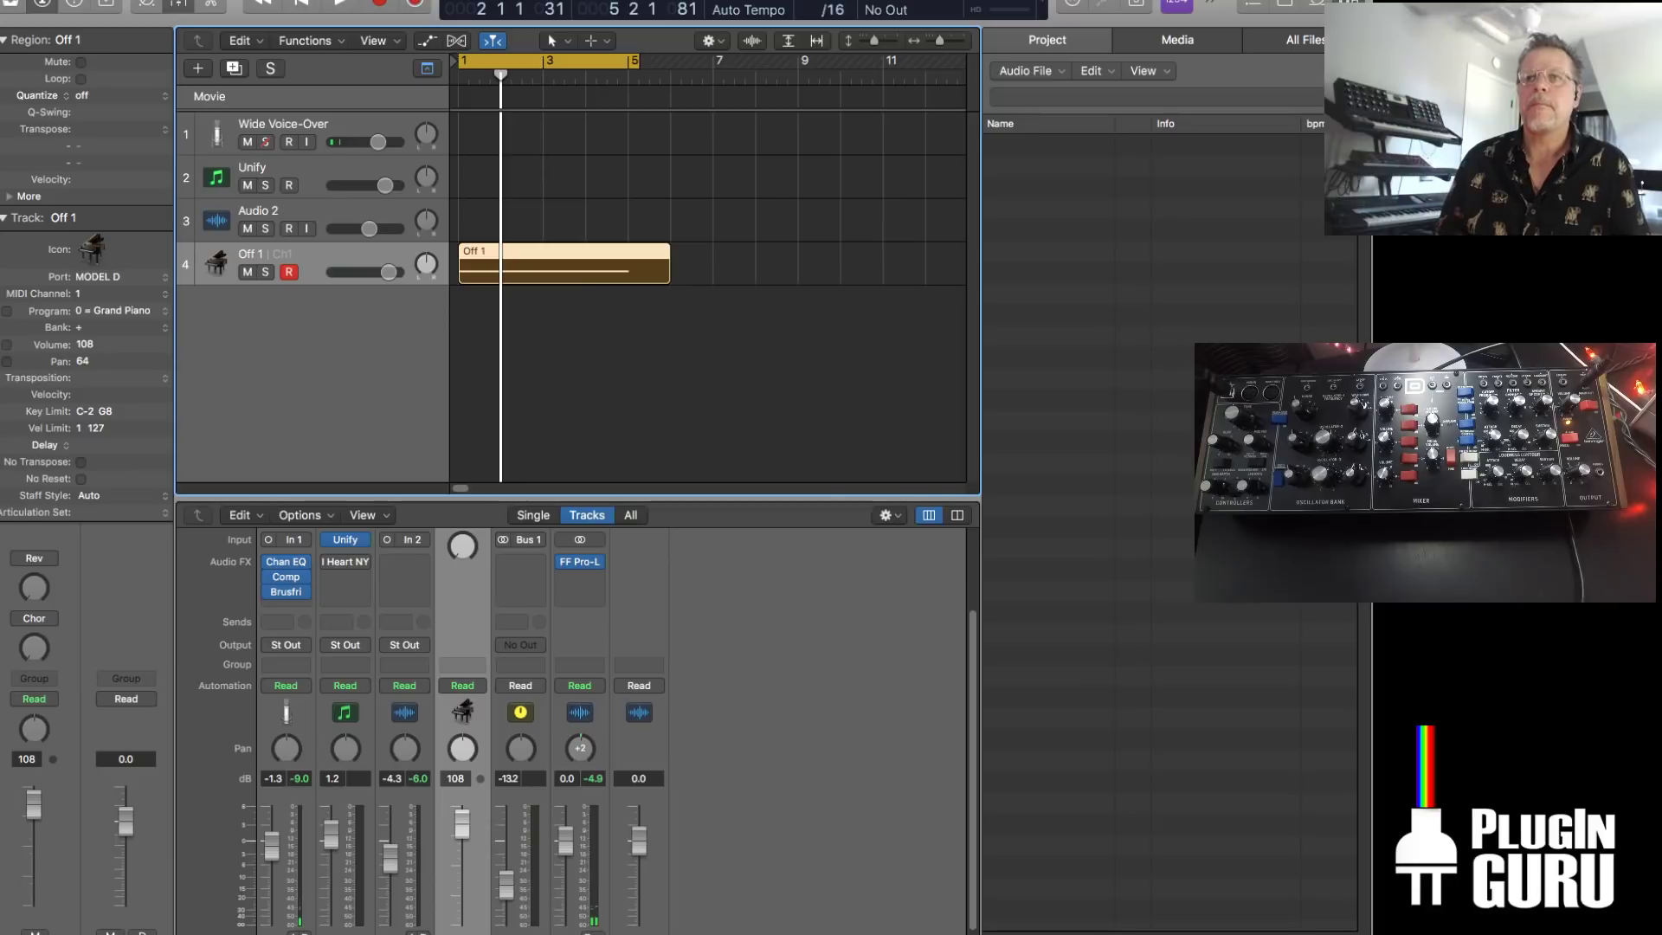
{"action": "key", "text": "super+b"}
{"action": "left_click", "coordinate": [1096, 472]}
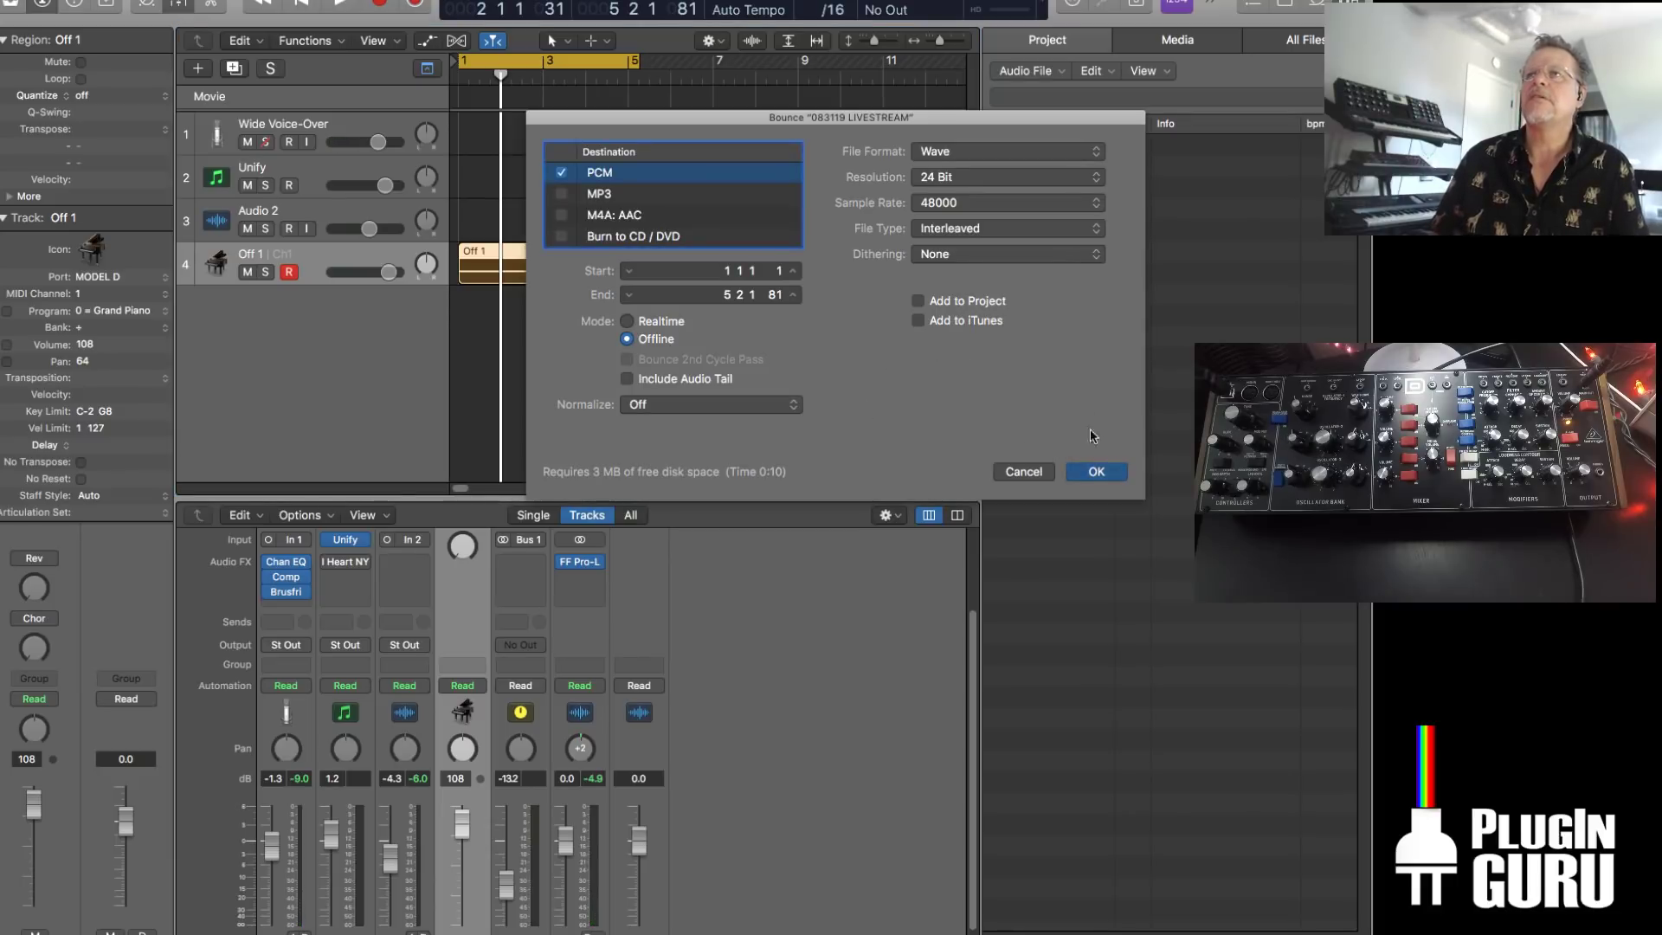
{"action": "left_click", "coordinate": [1165, 820]}
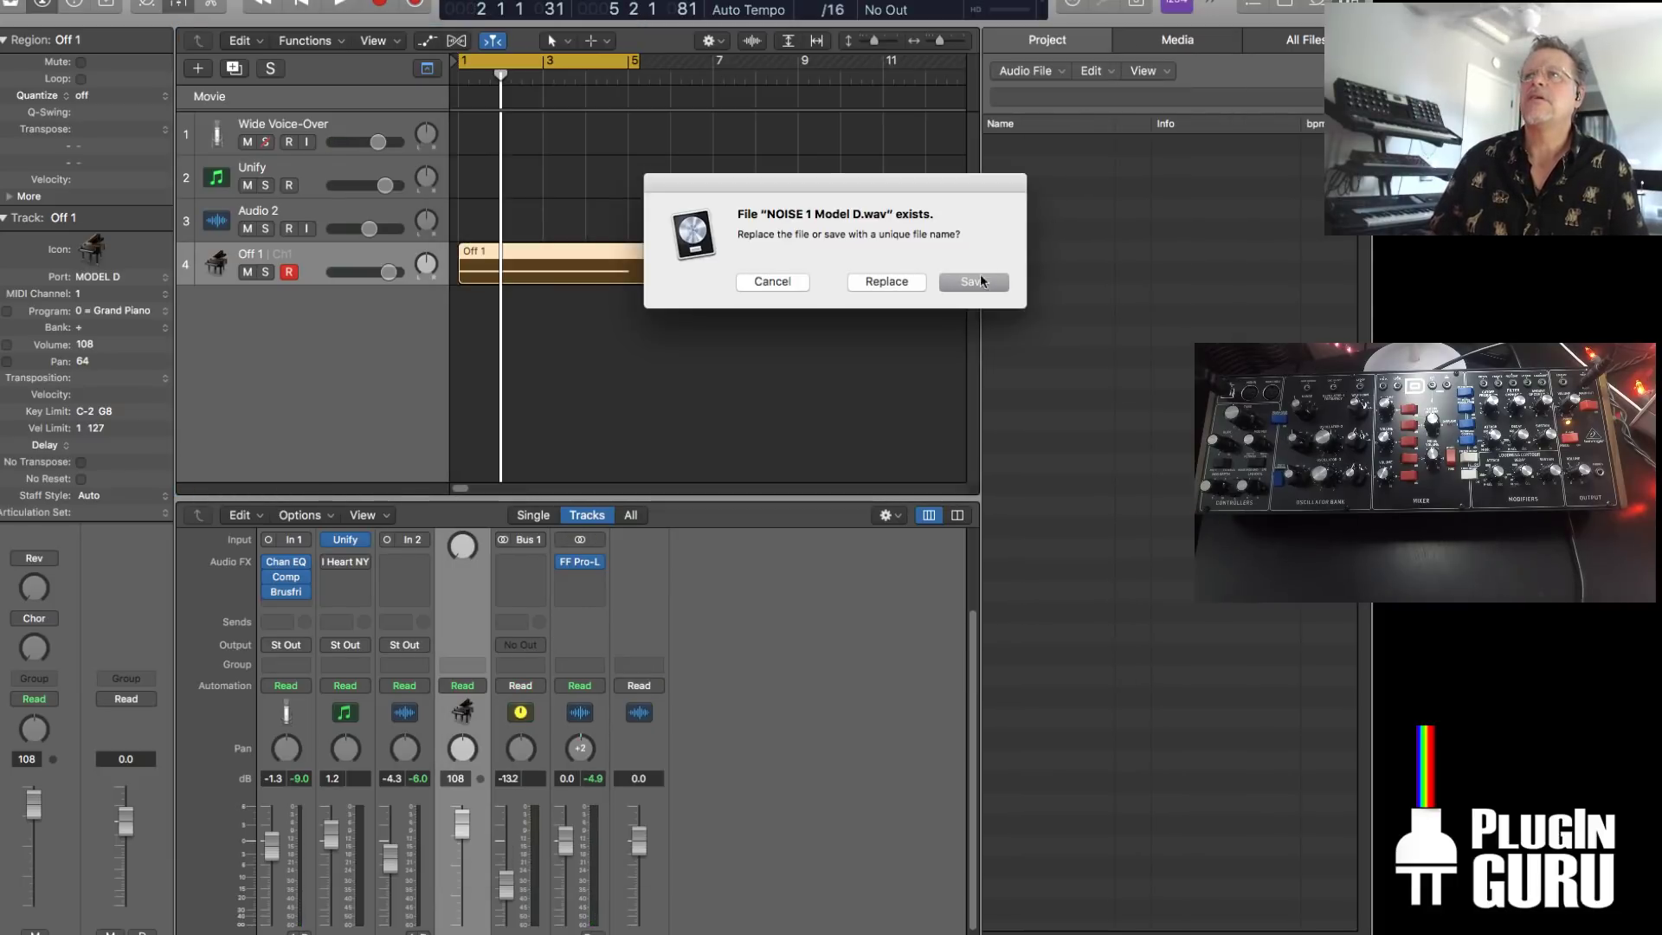
{"action": "left_click", "coordinate": [879, 279]}
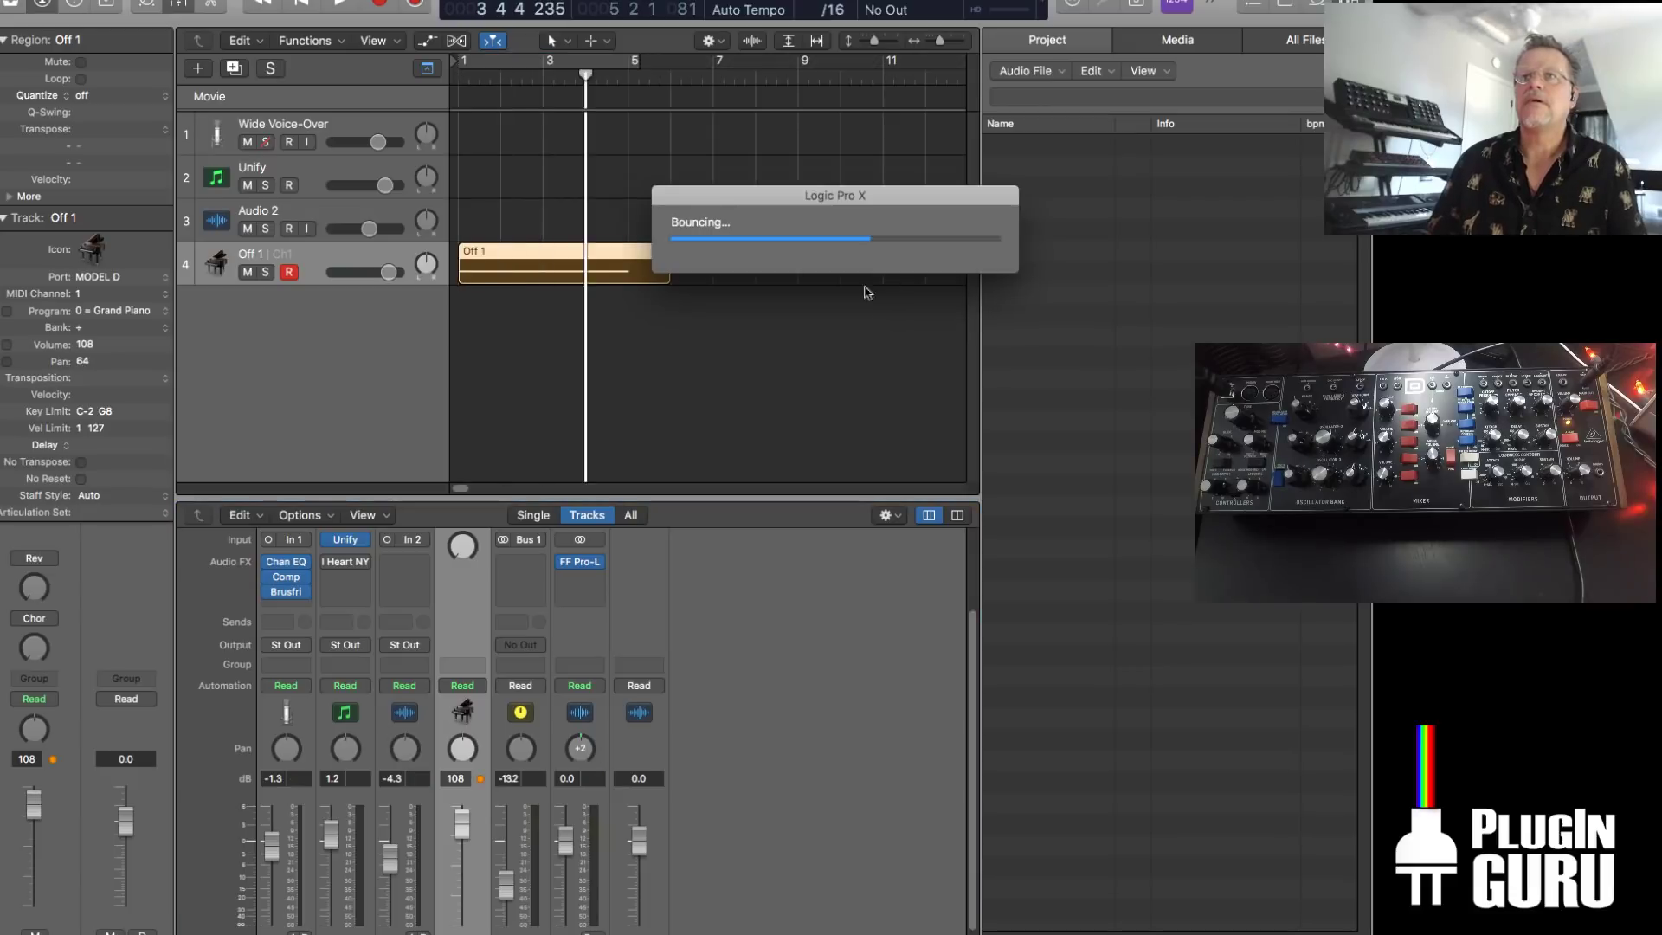
Turn input monitoring back on for Wide Voice-Over and close the preview of the bounced NOISE 1 Model D.wav
{"action": "left_click", "coordinate": [306, 142]}
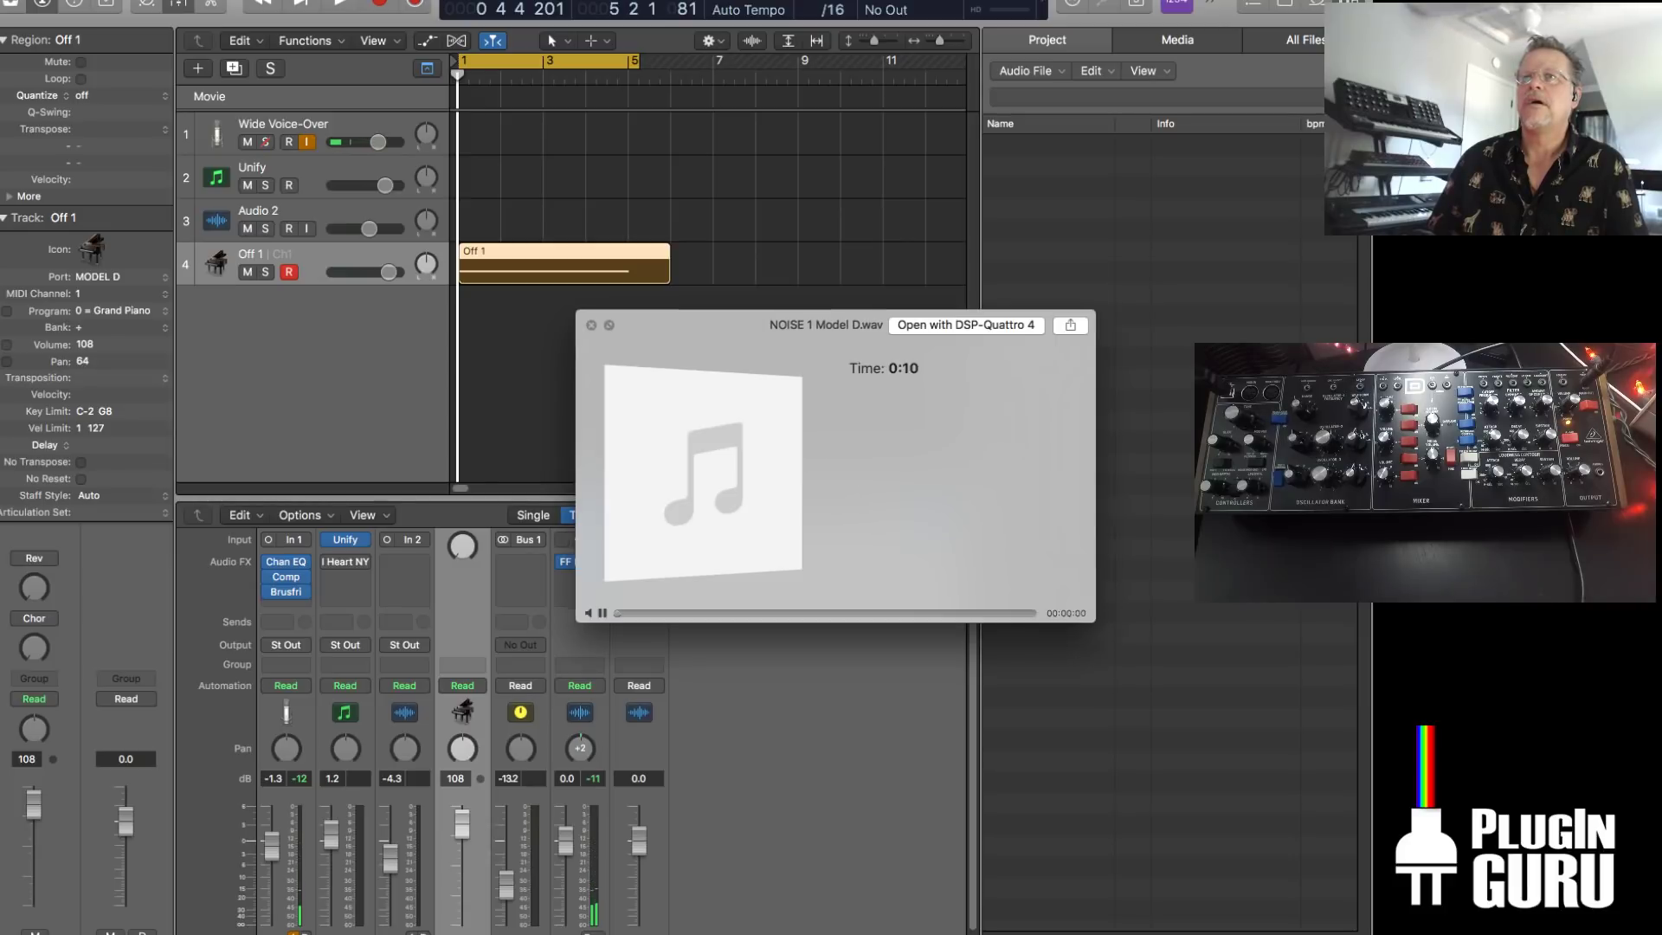
{"action": "key", "text": "space"}
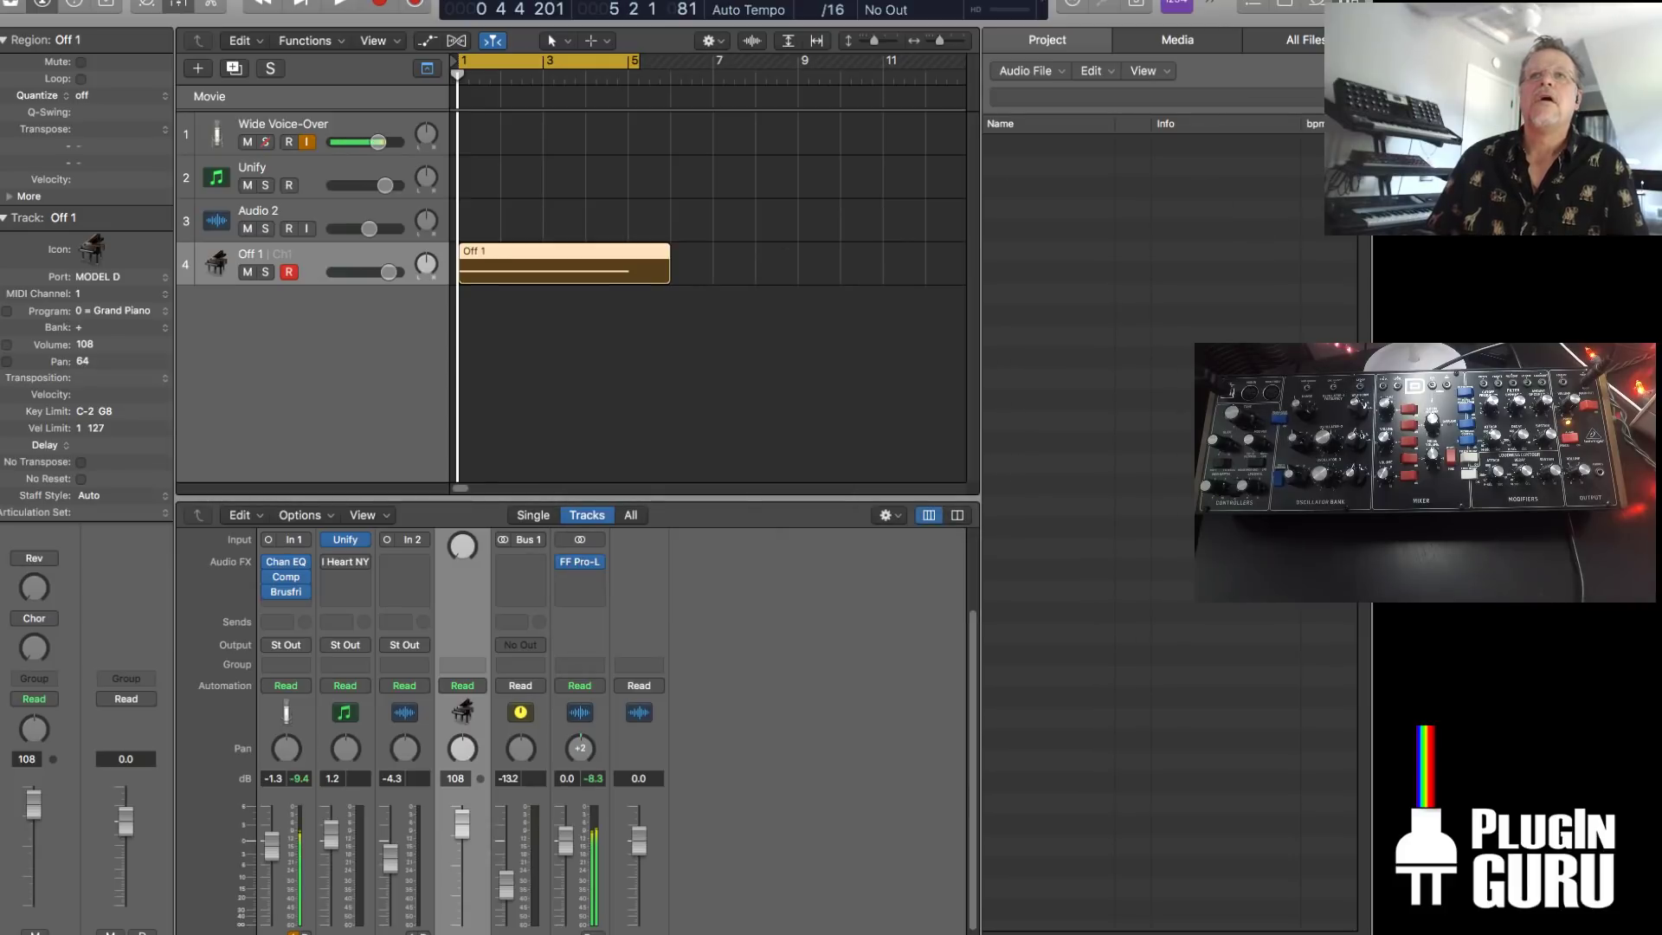
Record the Model D noise onto Audio 2 from bar 1 to past bar 5, setting the FF Pro-L channel's fader to -0.8 dB
{"action": "left_click", "coordinate": [289, 228]}
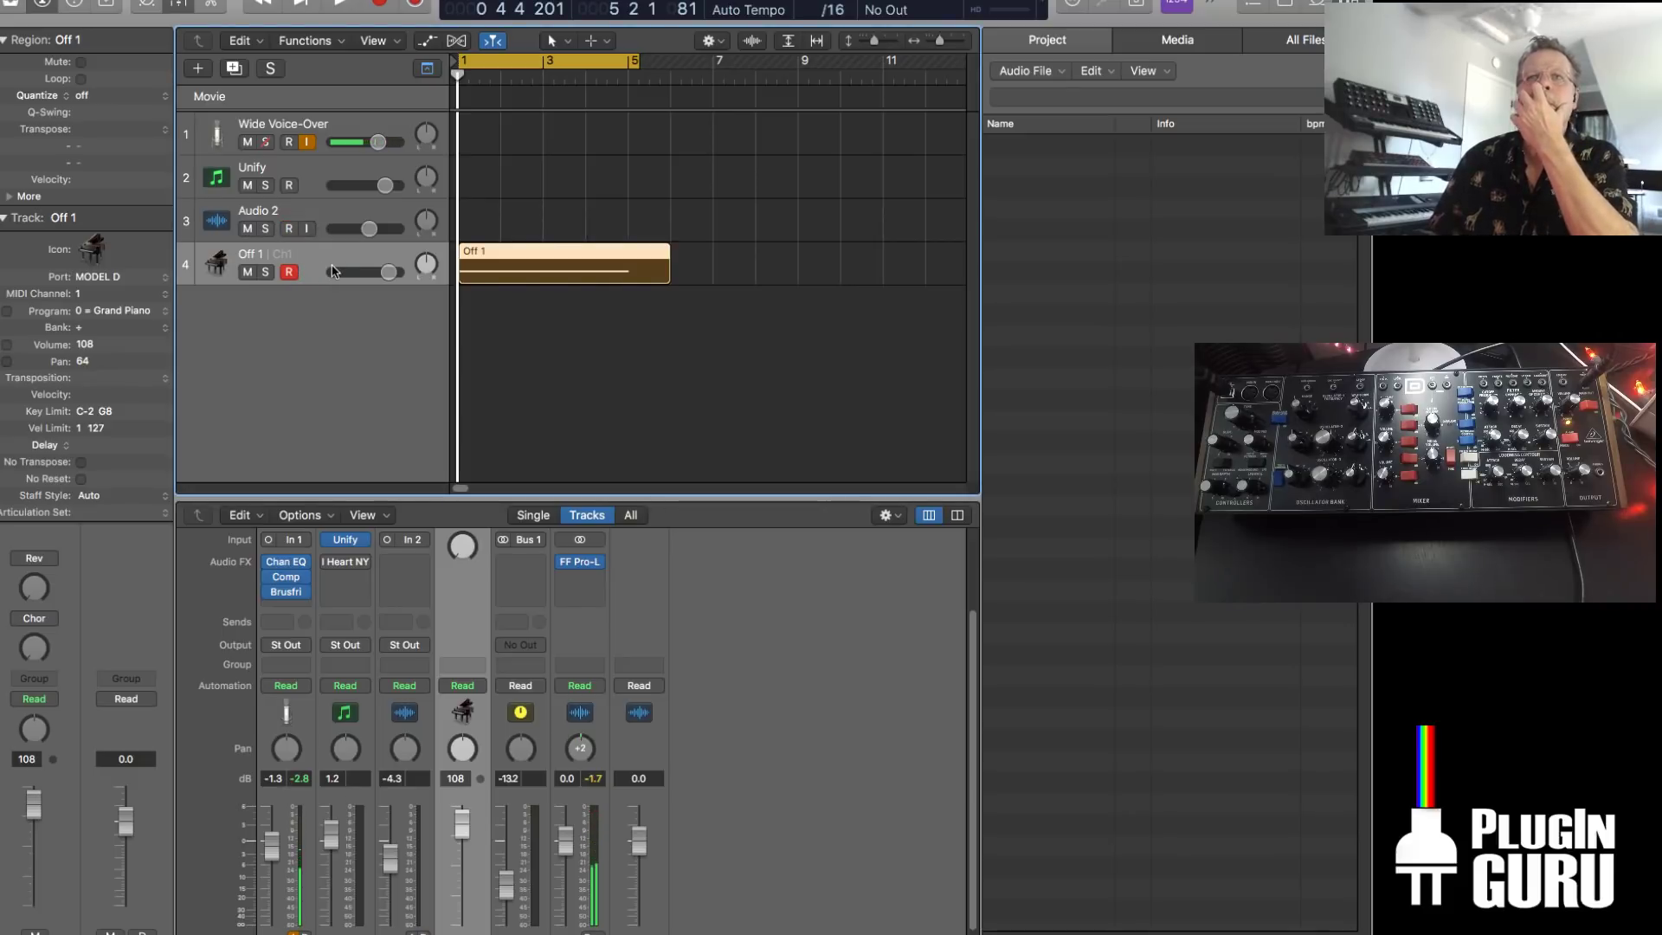
{"action": "key", "text": "r"}
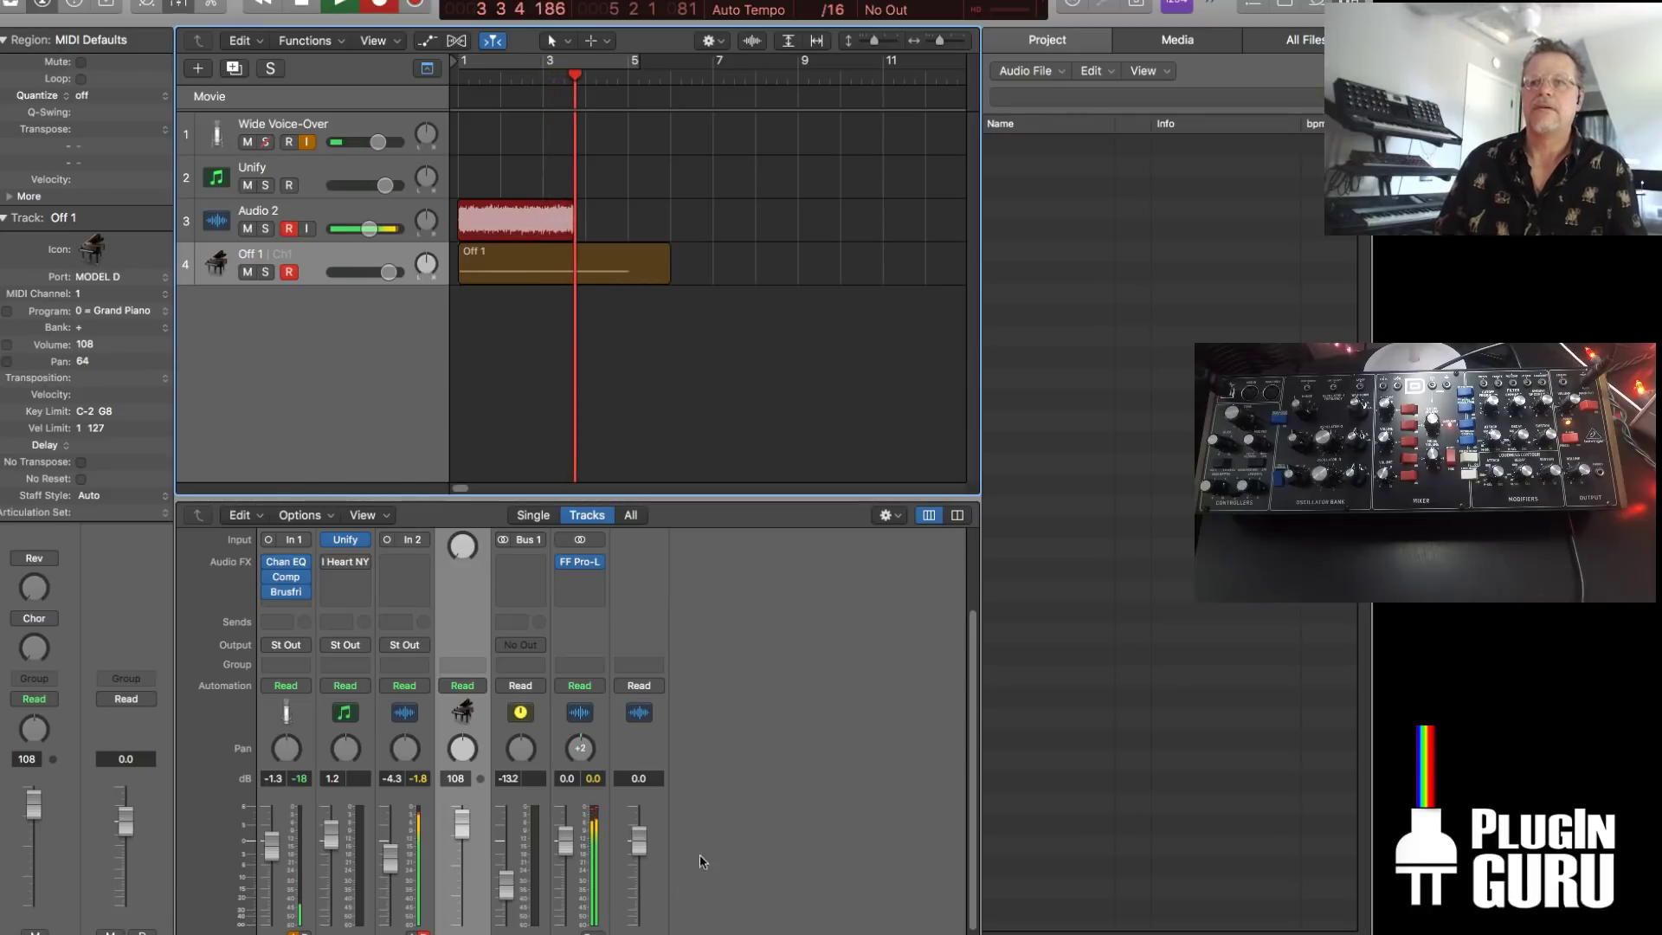
{"action": "left_click_drag", "start_coordinate": [567, 840], "coordinate": [565, 887]}
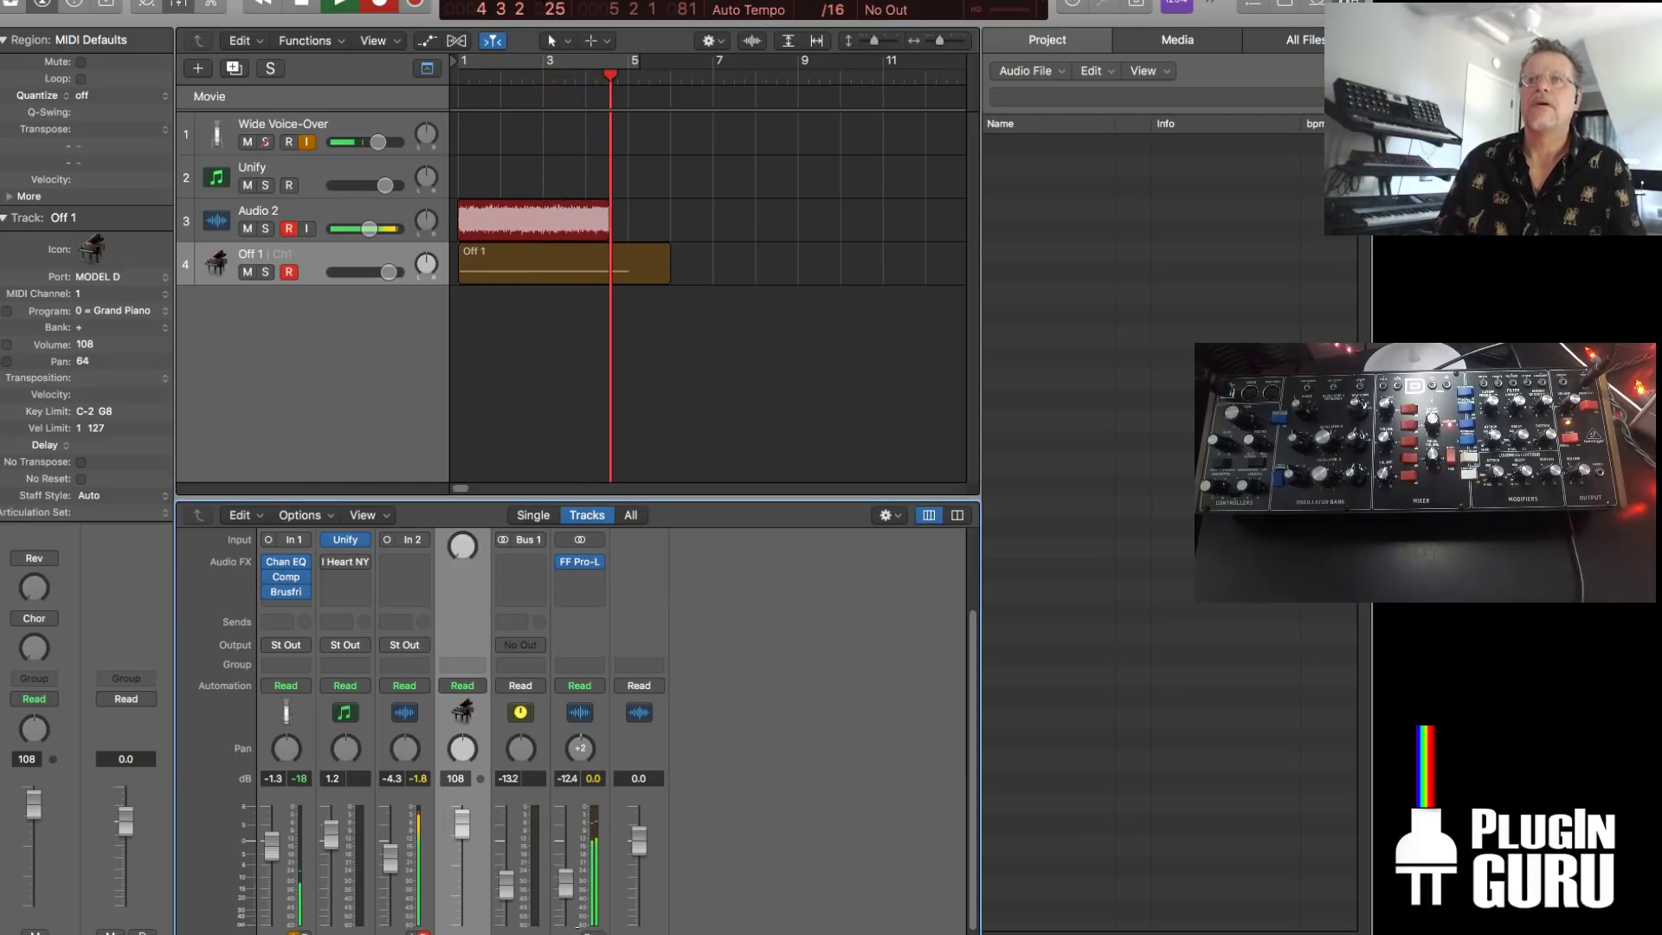
{"action": "left_click_drag", "start_coordinate": [566, 884], "coordinate": [565, 841]}
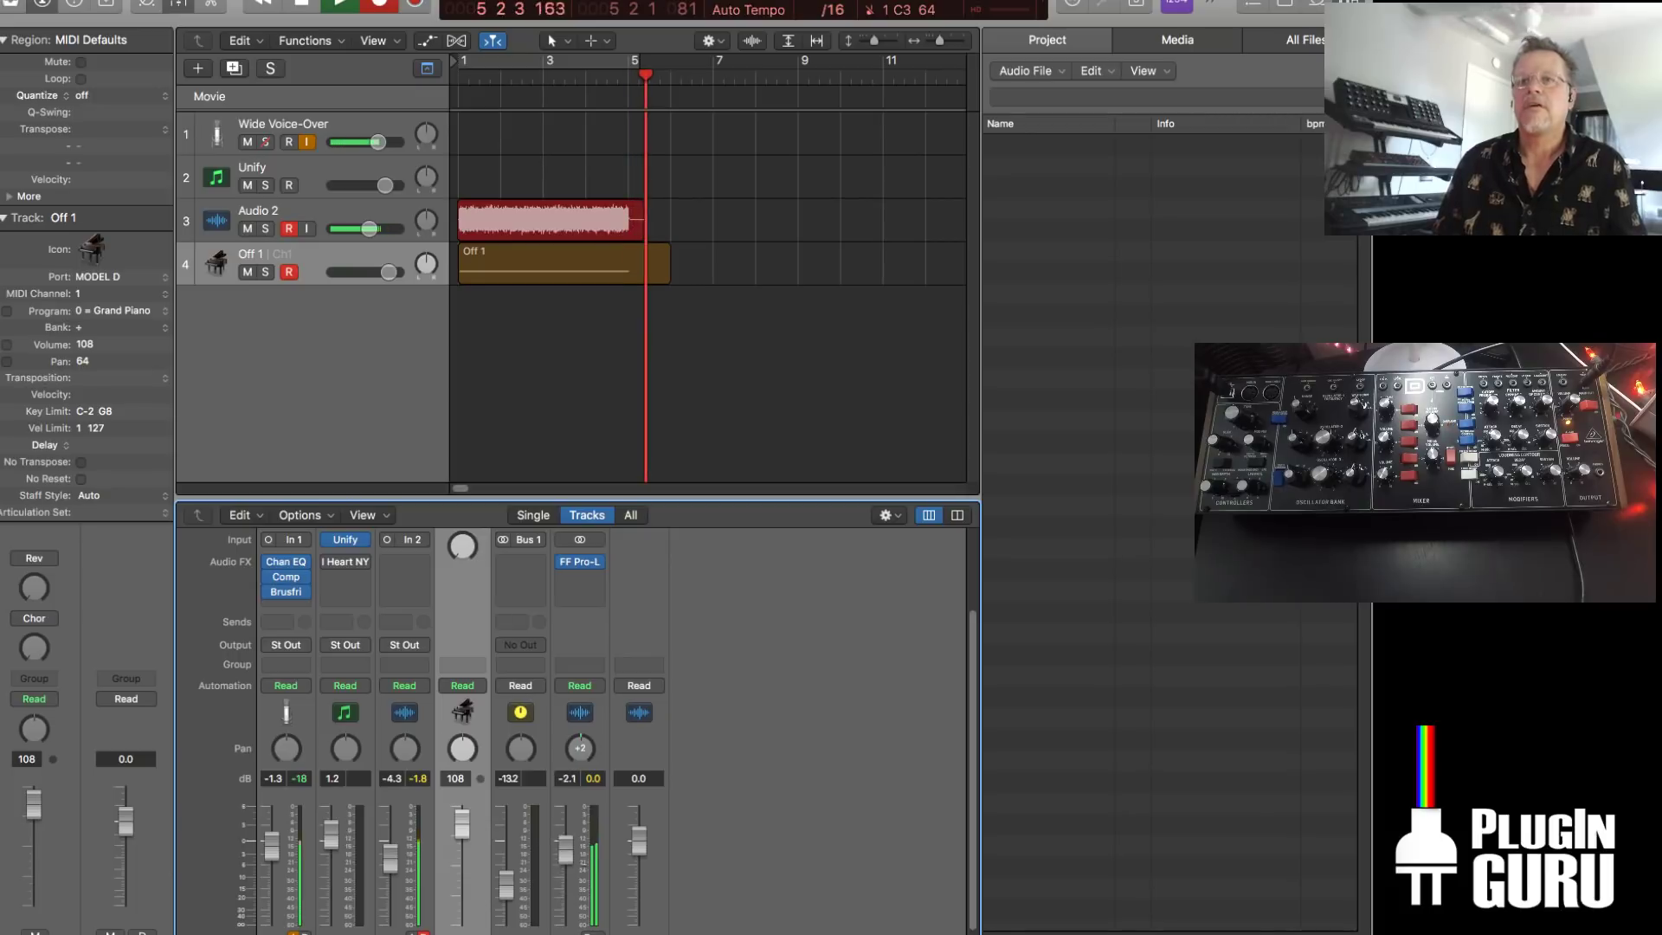
{"action": "key", "text": "space"}
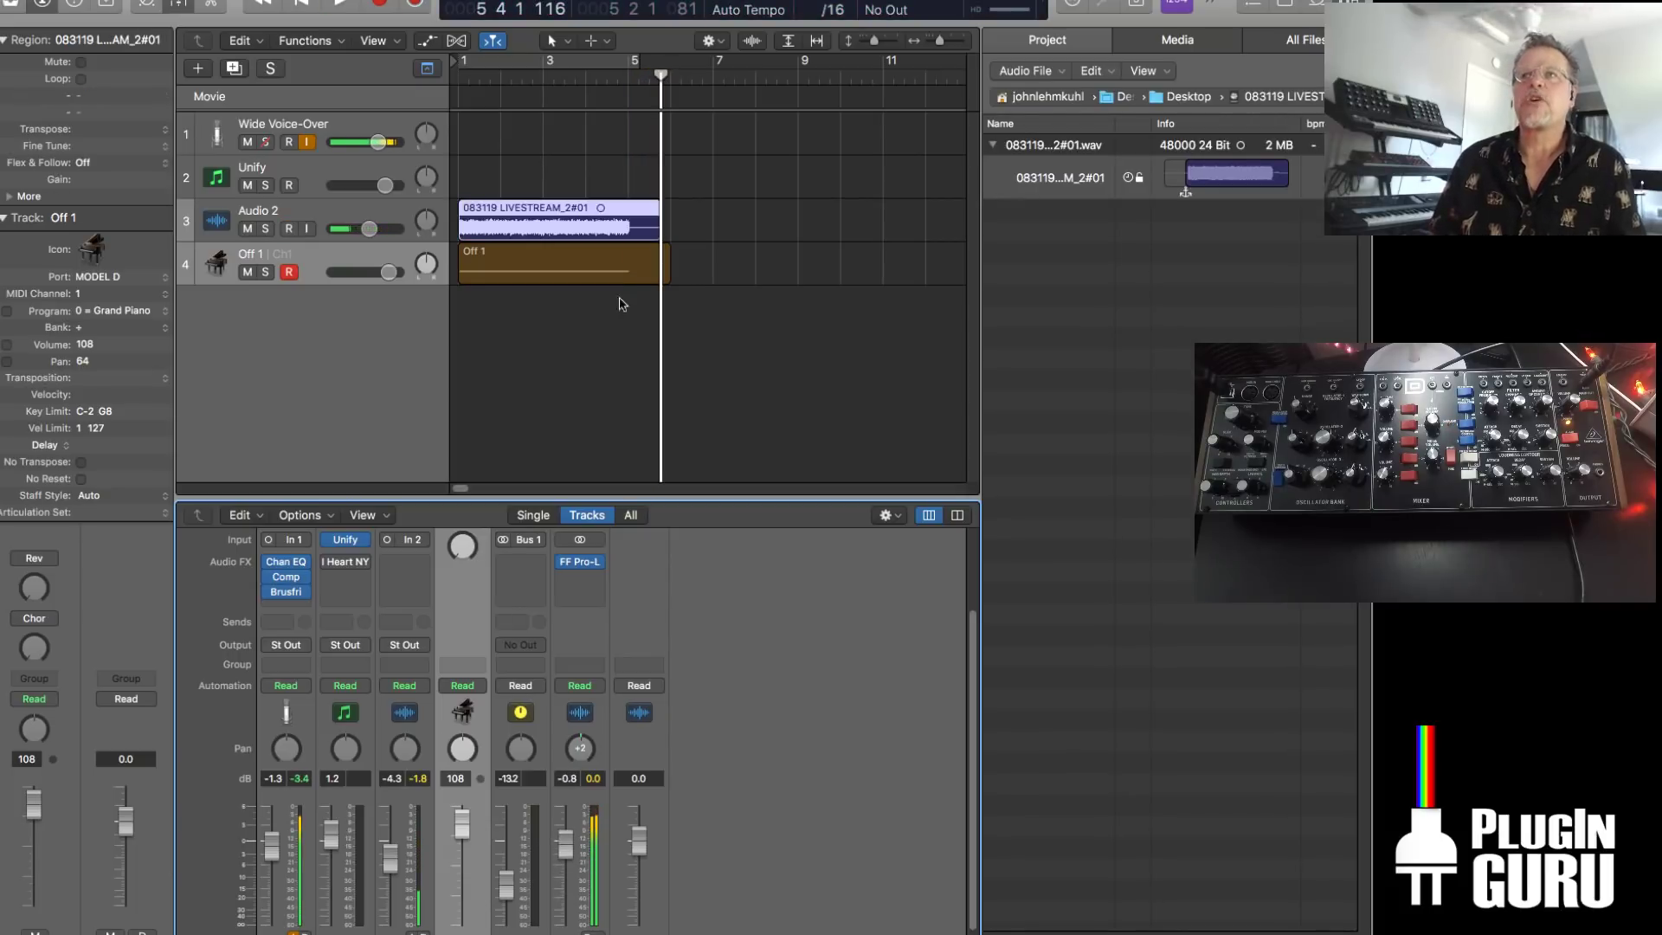
Shorten the Off 1 MIDI region to end shortly after bar 5, then turn on the cycle range and mute its track
{"action": "left_click", "coordinate": [582, 210]}
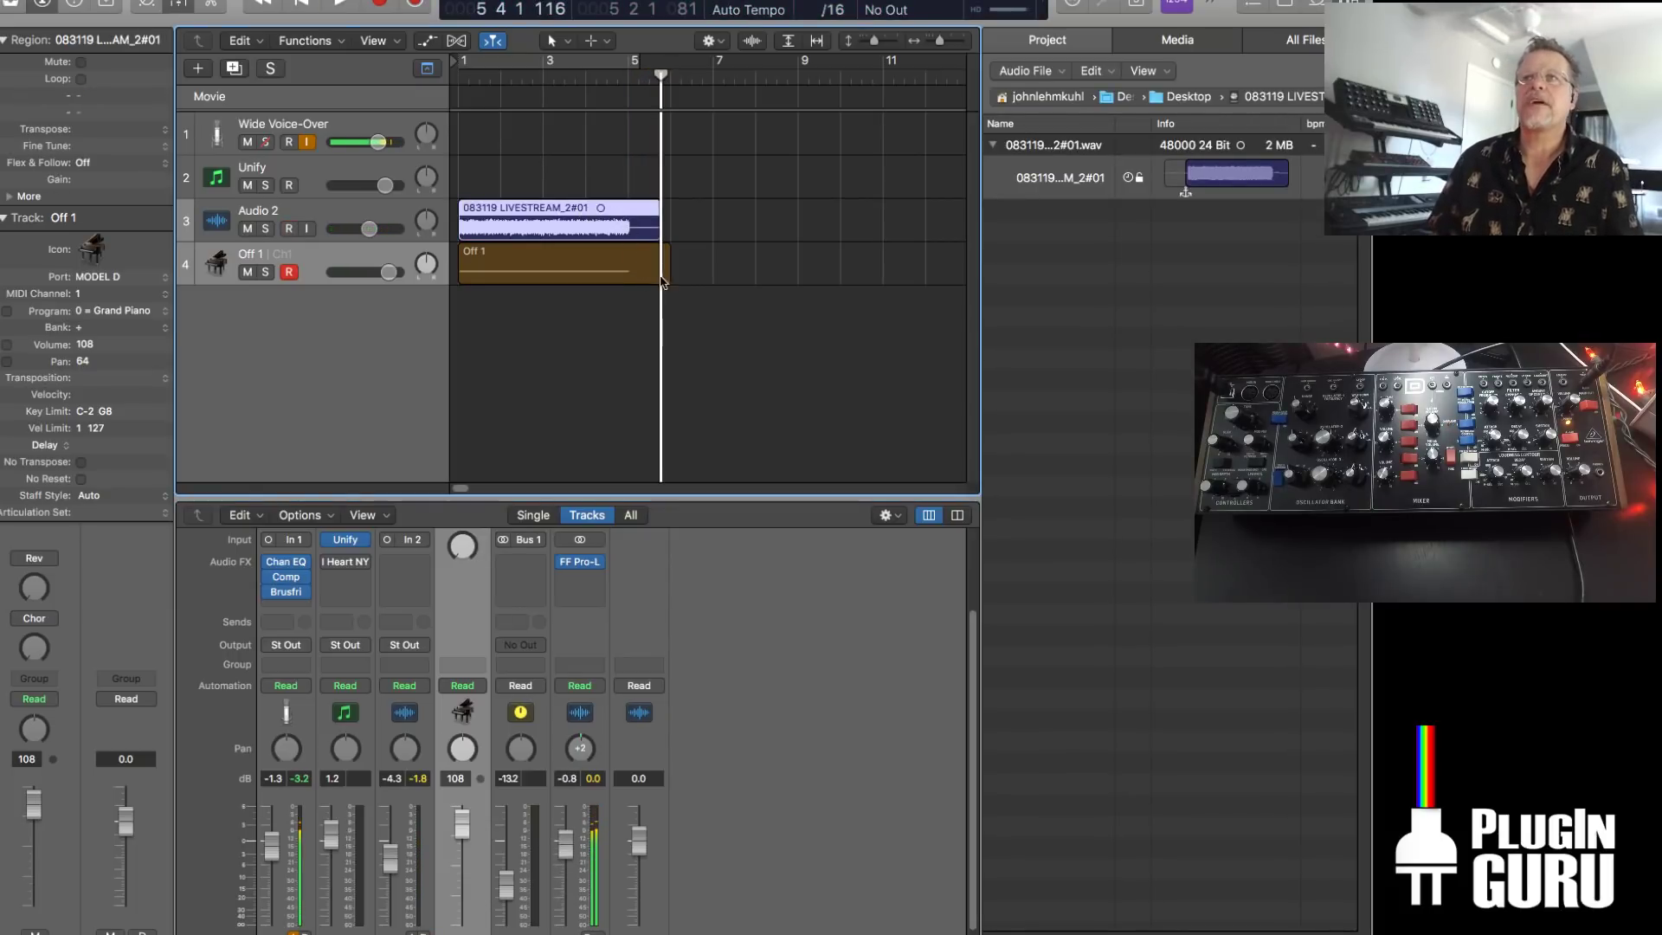
{"action": "left_click_drag", "start_coordinate": [672, 277], "coordinate": [634, 280]}
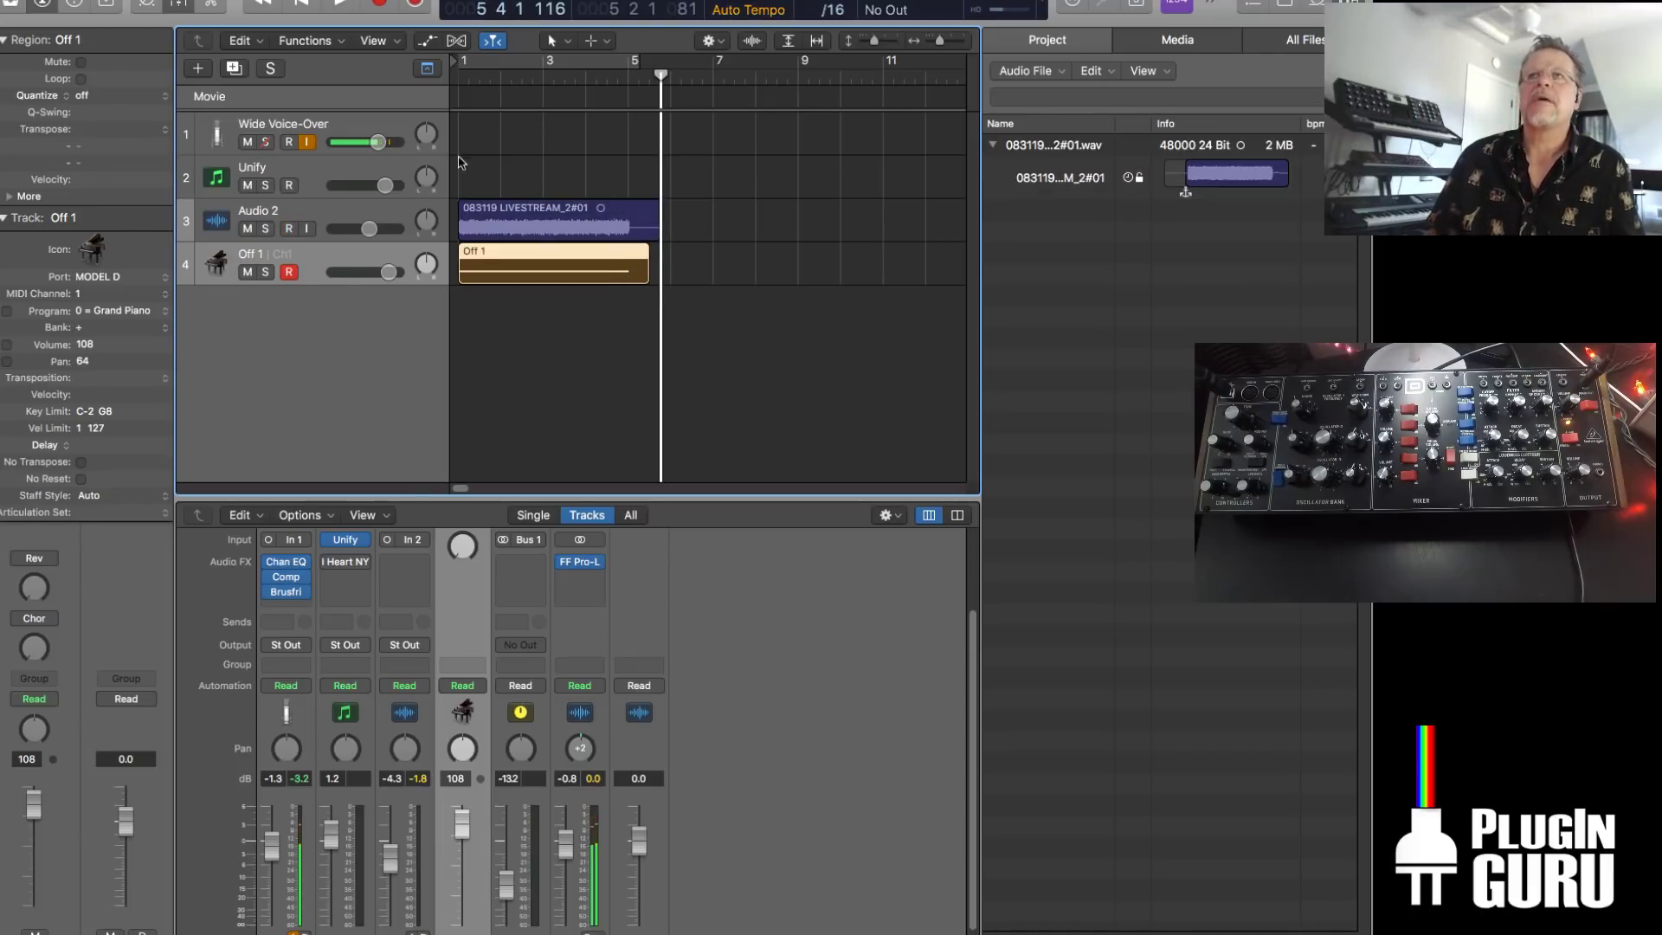
{"action": "left_click", "coordinate": [547, 58]}
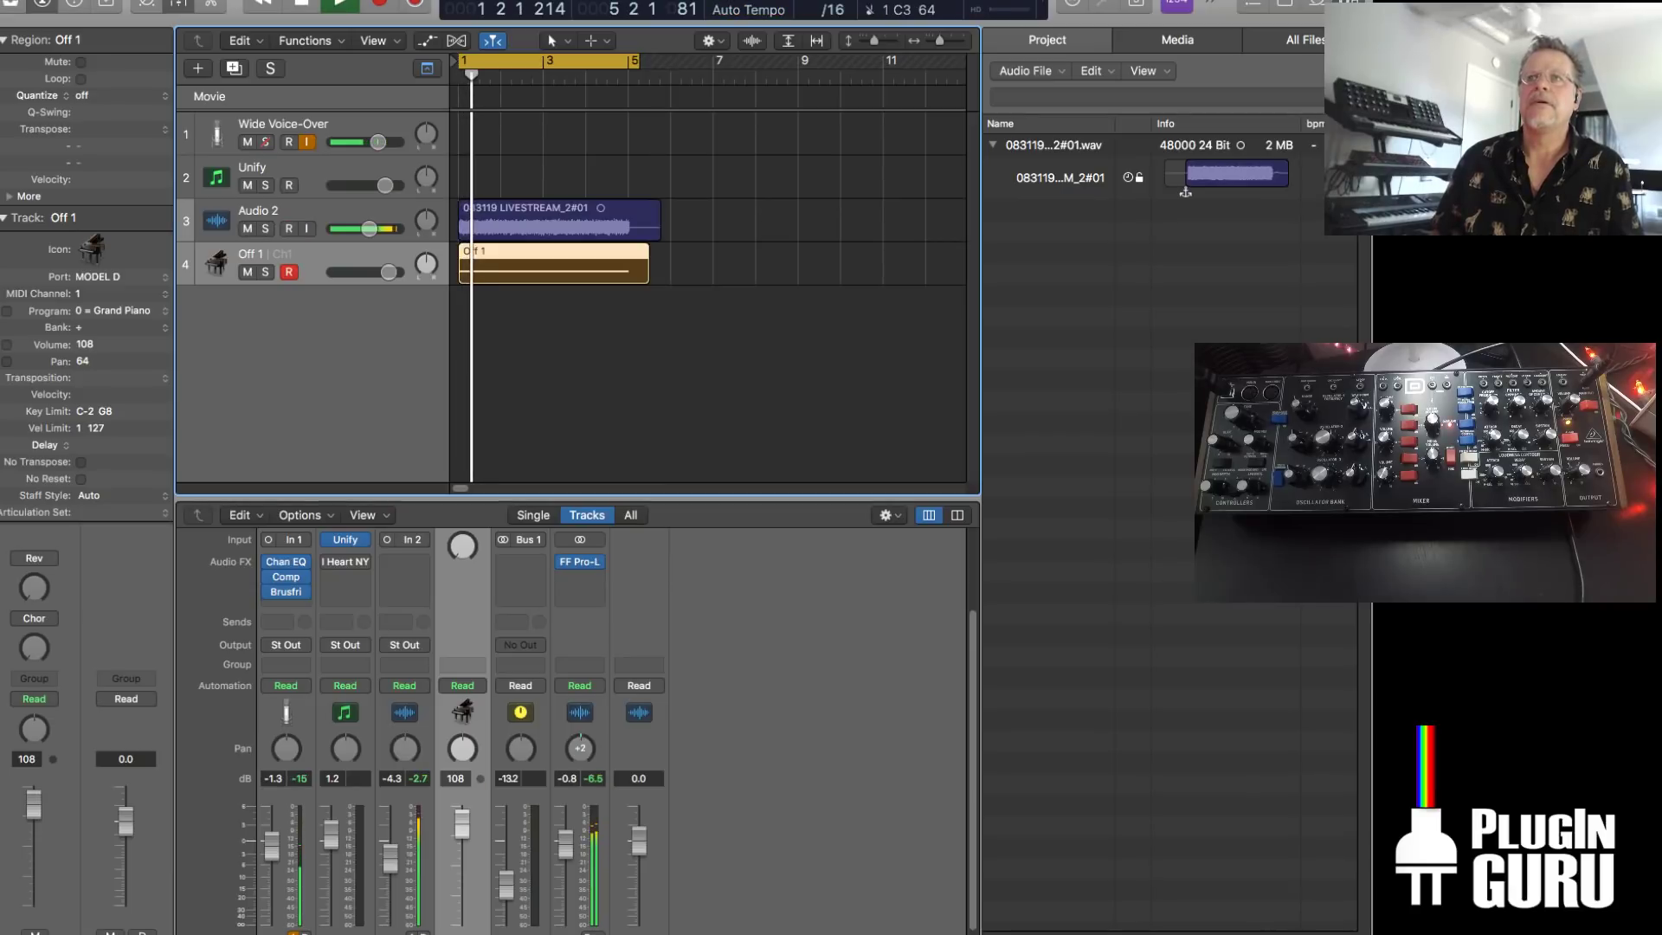
{"action": "left_click", "coordinate": [247, 272]}
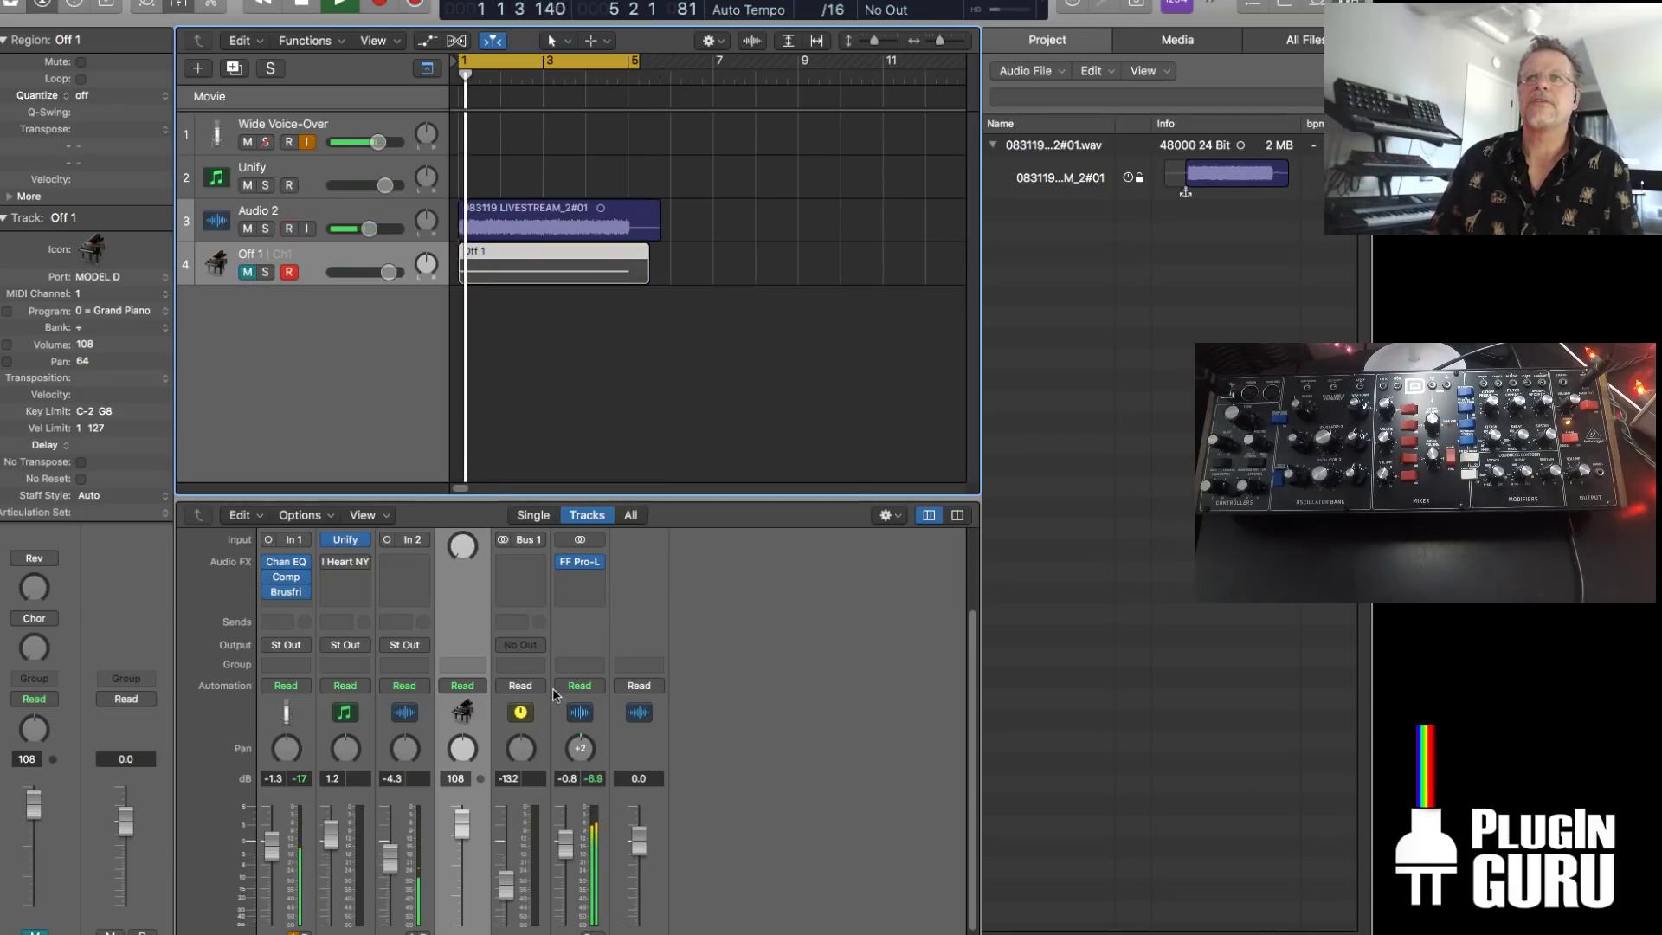
Bounce the cycle range offline to the Desktop as a 24-bit, 48000 PCM Wave file named NOISE 1 Model D White
{"action": "key", "text": "super+b"}
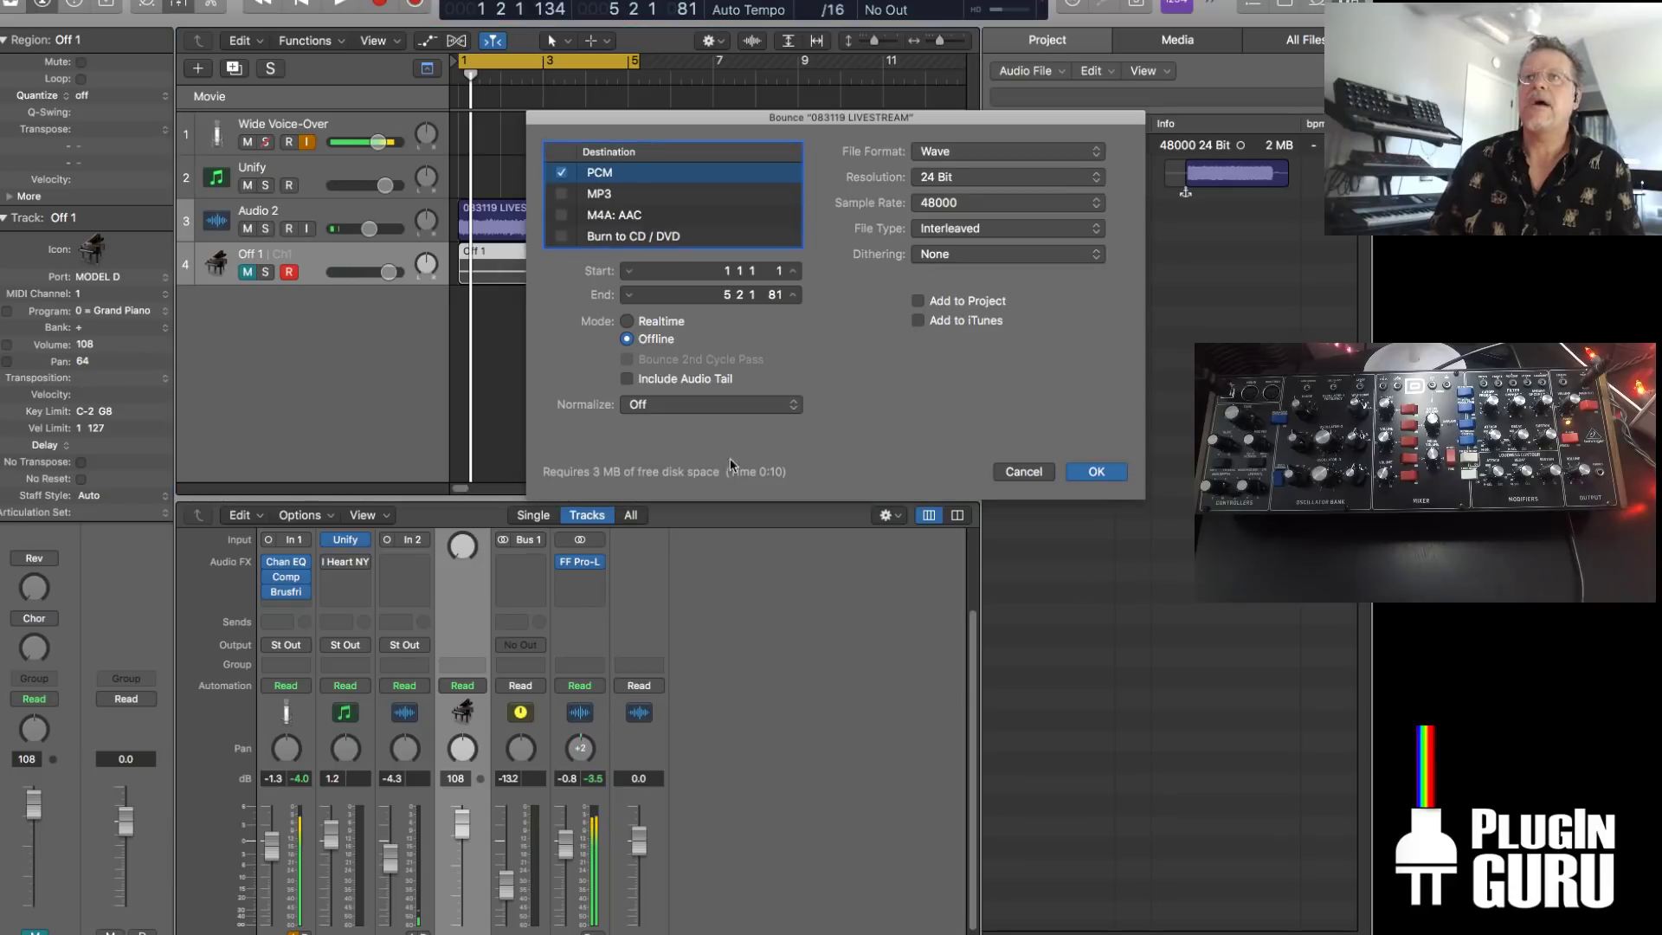
{"action": "left_click", "coordinate": [1096, 474]}
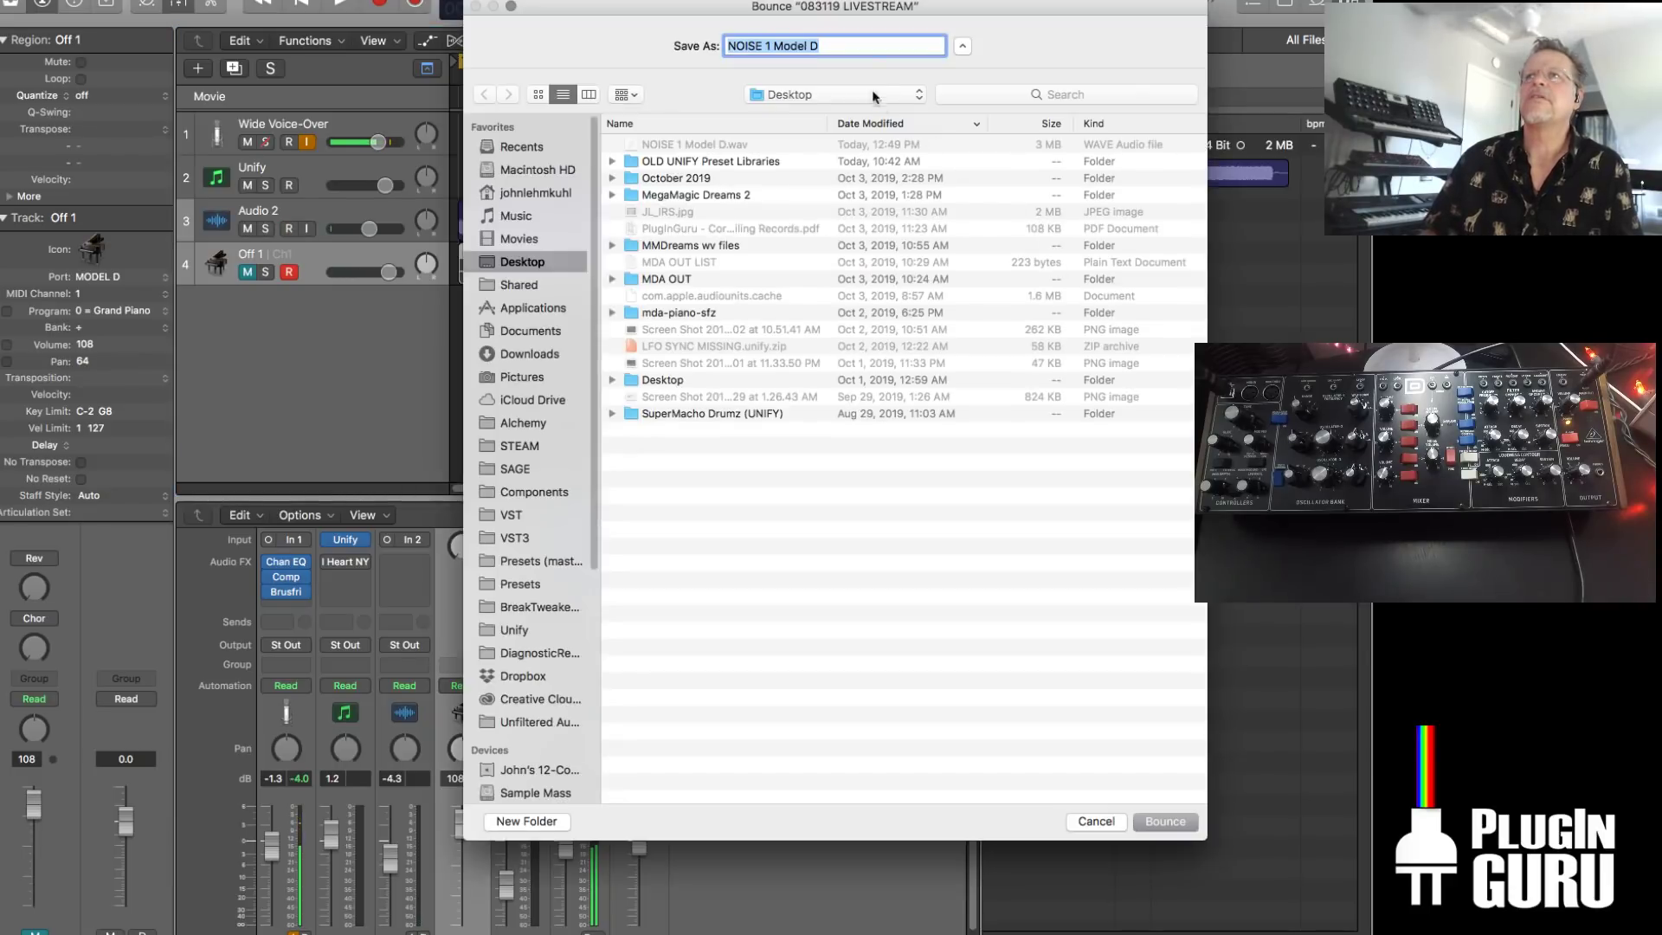
{"action": "left_click", "coordinate": [847, 45]}
{"action": "type", "text": "White"}
{"action": "key", "text": "Return"}
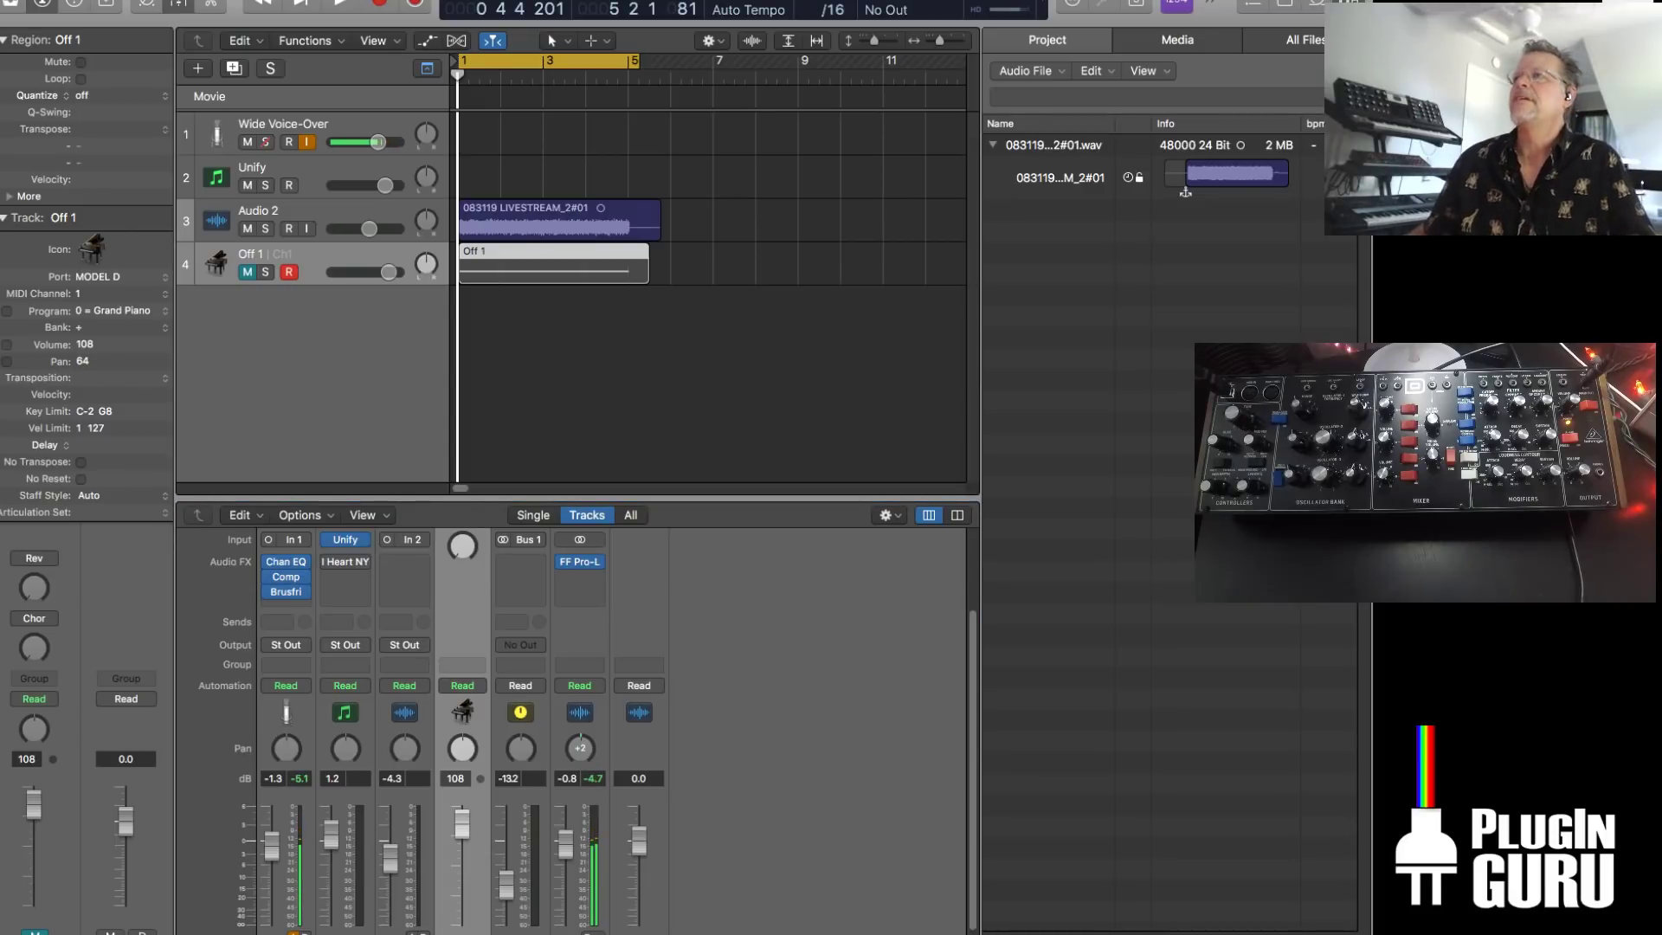
Open the bounced white noise file in the audio editor and audition its first few seconds
{"action": "key", "text": "shift+w"}
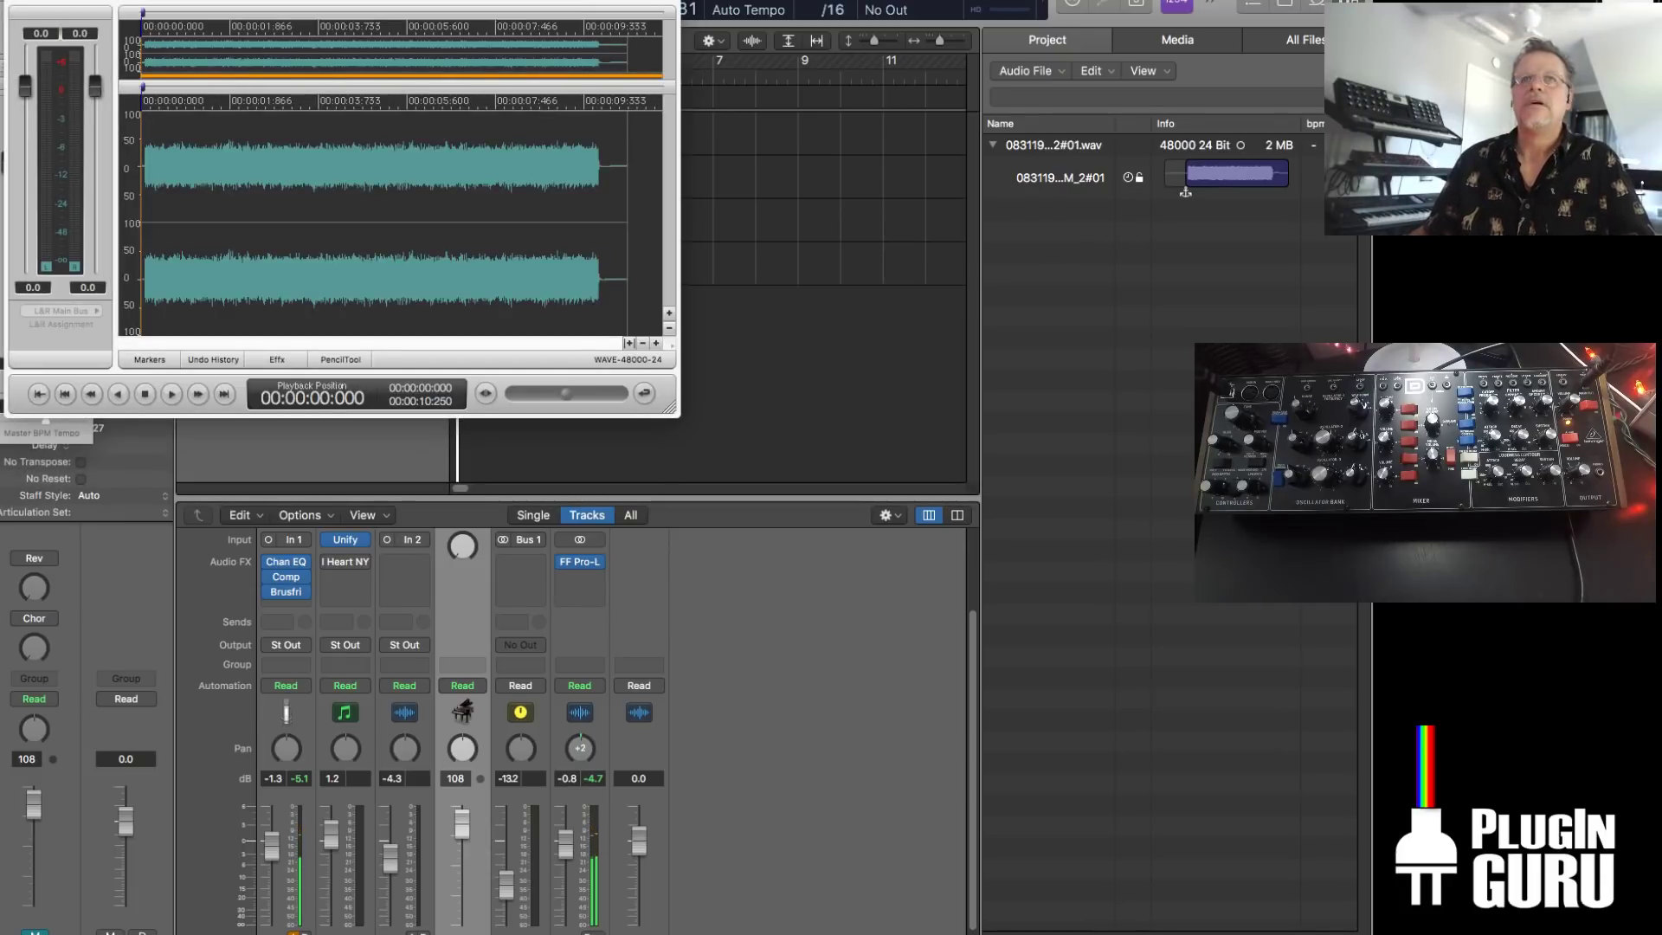
{"action": "key", "text": "space"}
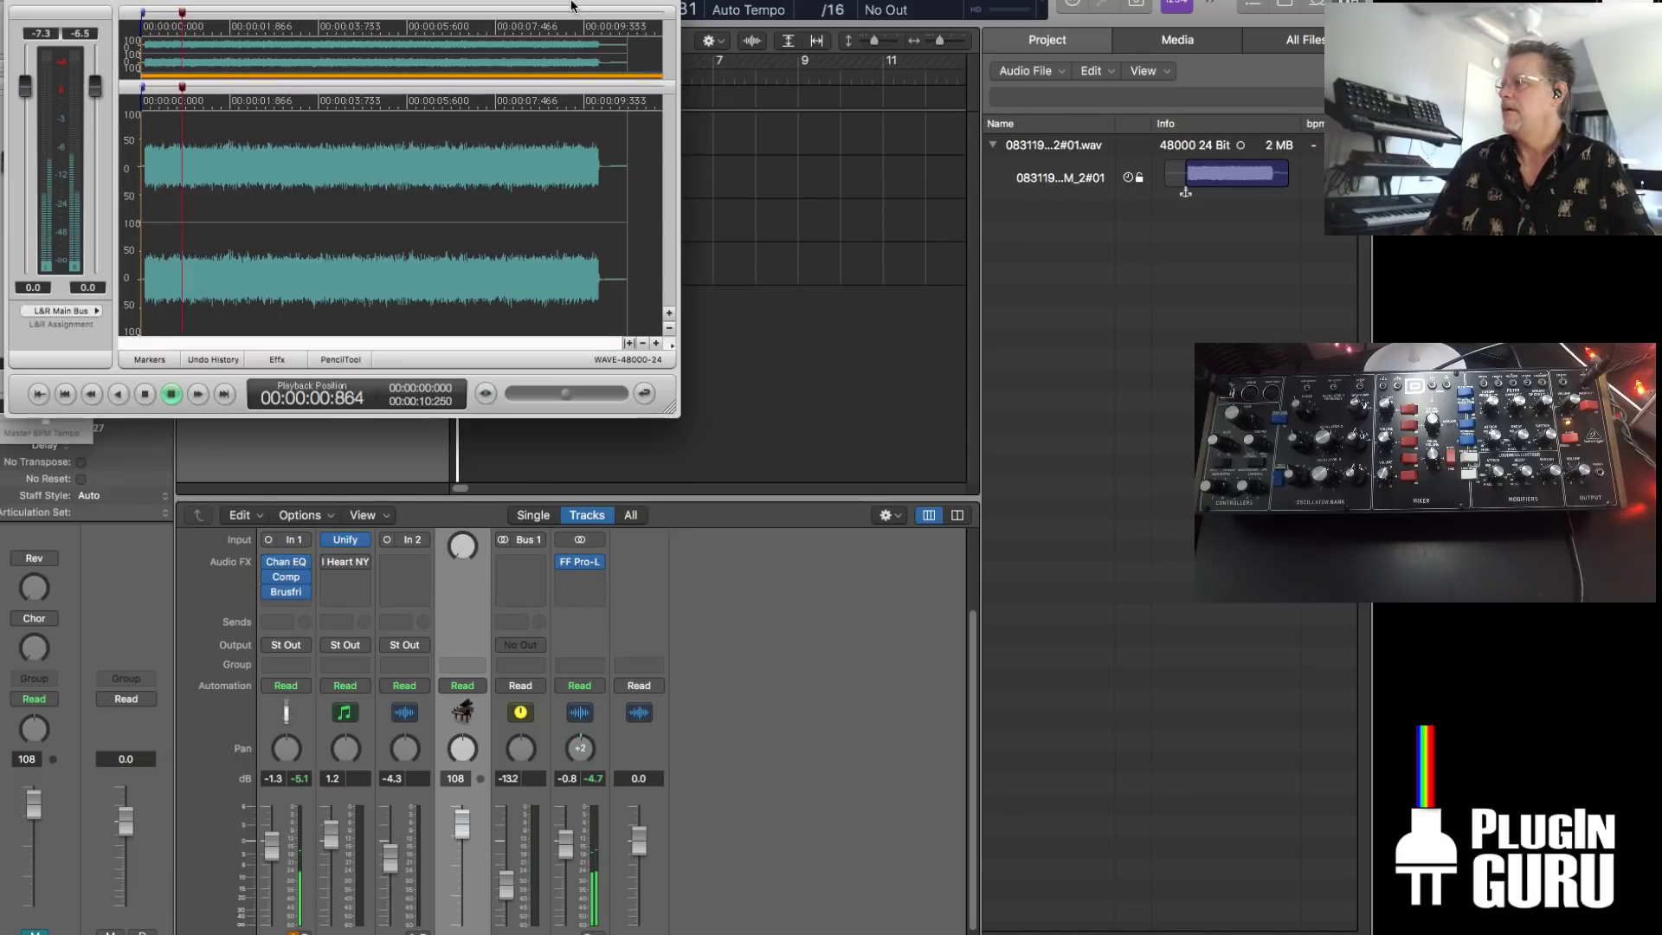
{"action": "key", "text": "space"}
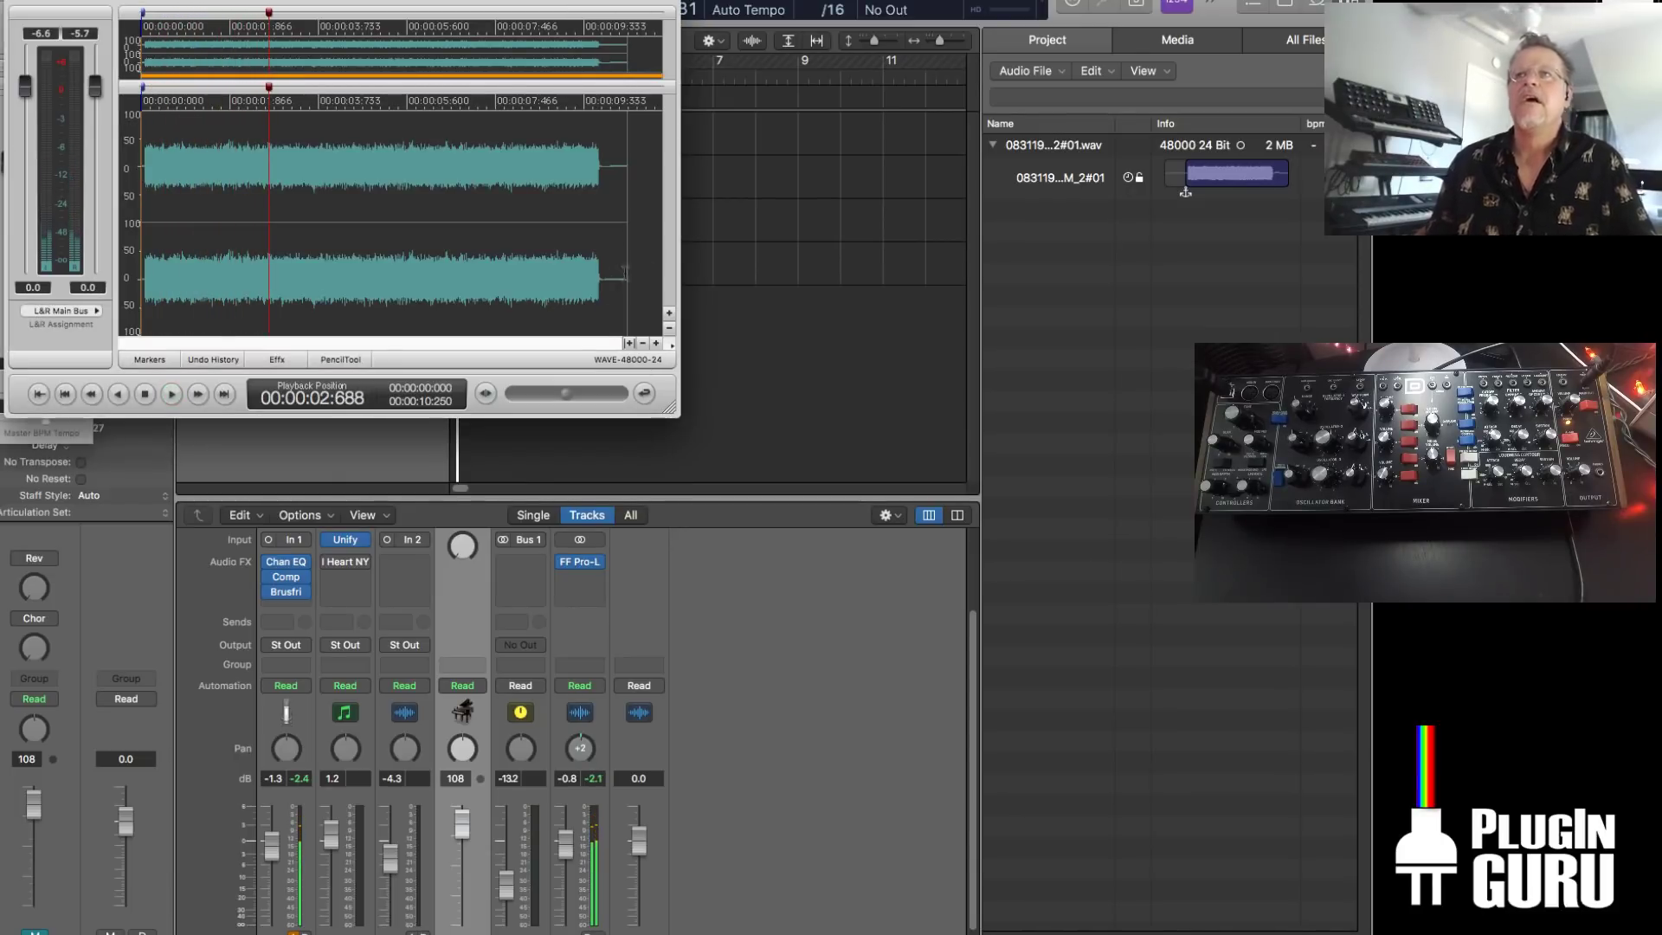
Trim the start and the silent tail after about 9.63 seconds from the noise file, and turn on a loop over the whole file
{"action": "left_click", "coordinate": [597, 283]}
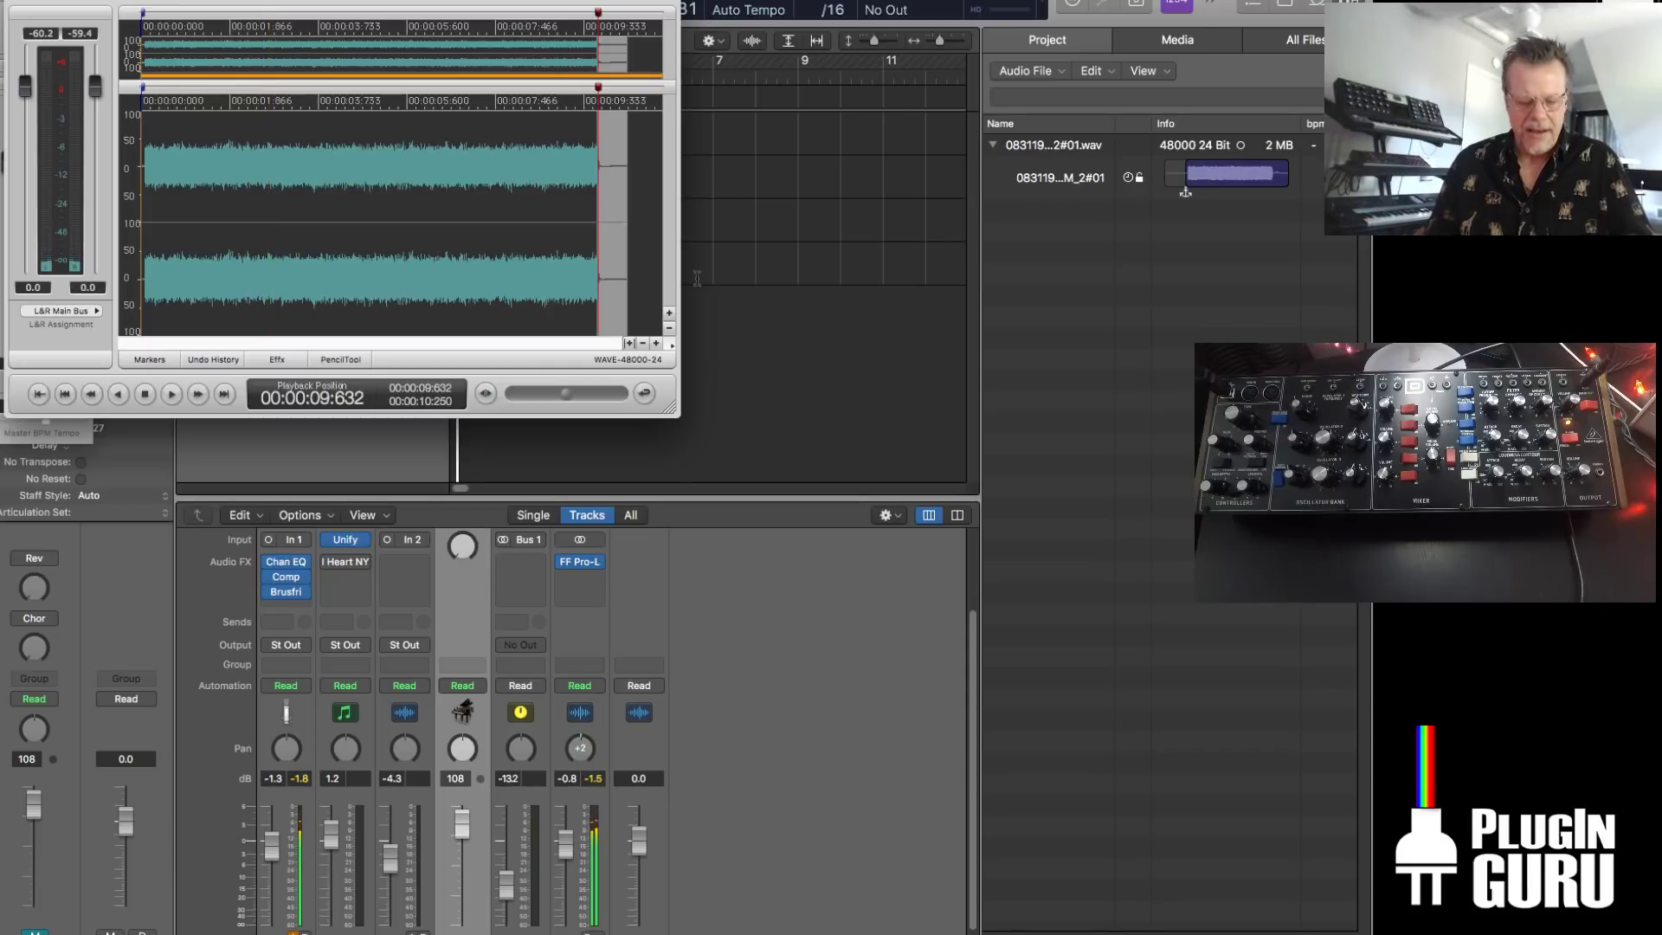
{"action": "left_click", "coordinate": [155, 210]}
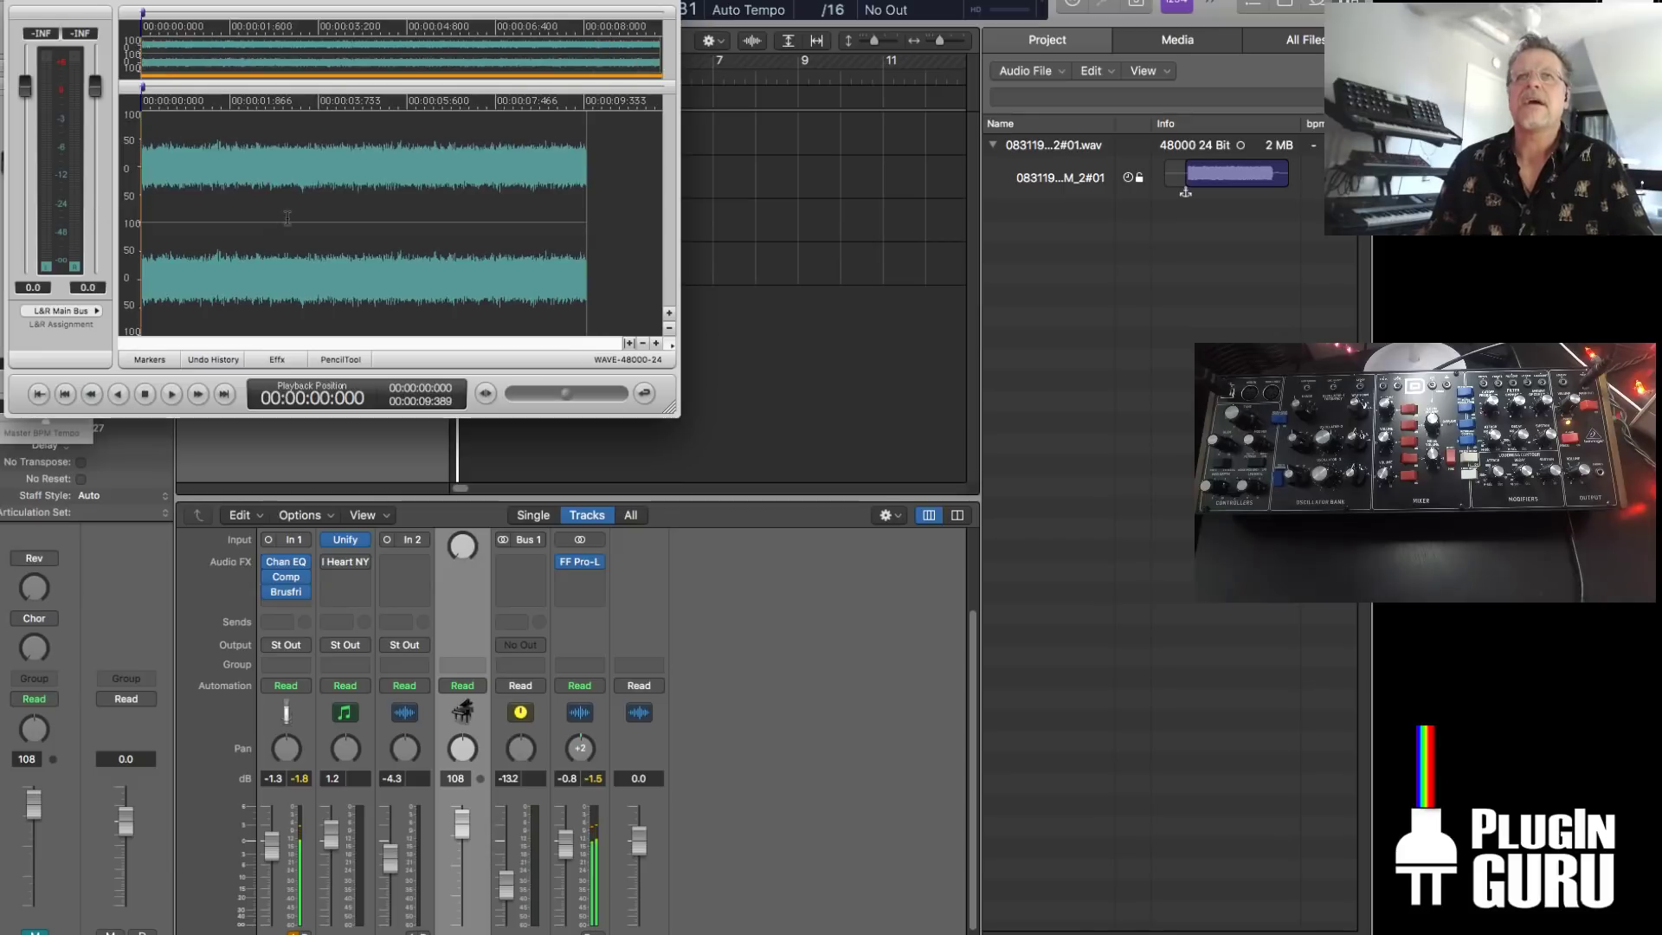
{"action": "key", "text": "super+a"}
{"action": "left_click", "coordinate": [644, 393]}
{"action": "left_click", "coordinate": [186, 0]}
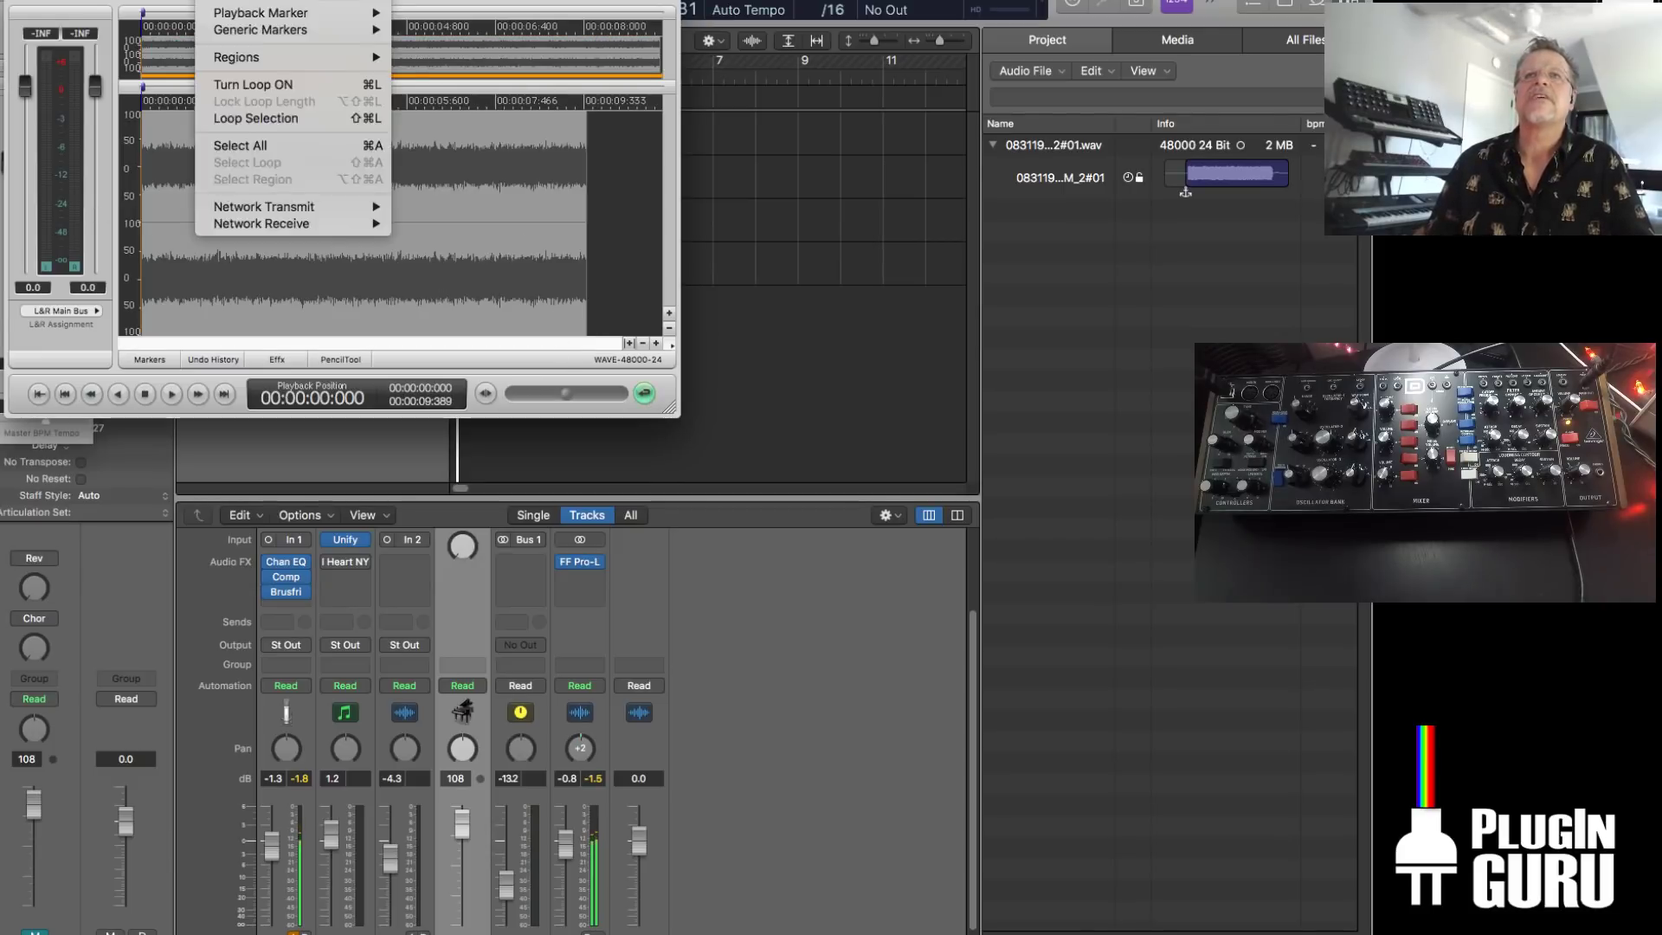
{"action": "mouse_move", "coordinate": [227, 0]}
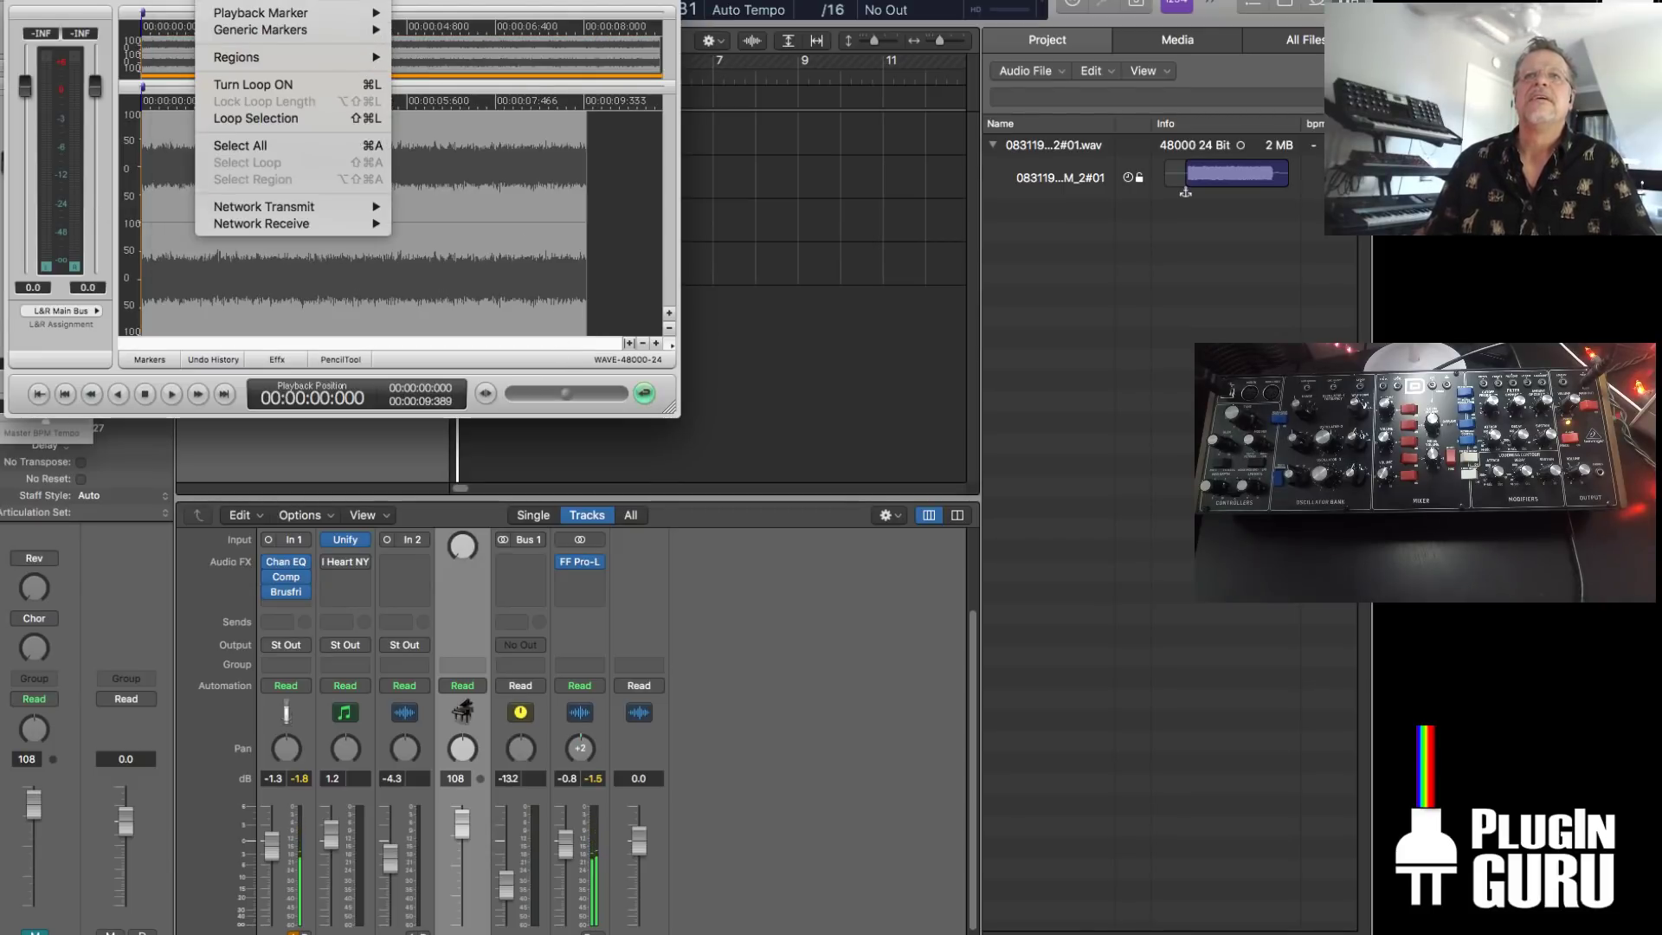
{"action": "left_click", "coordinate": [251, 84]}
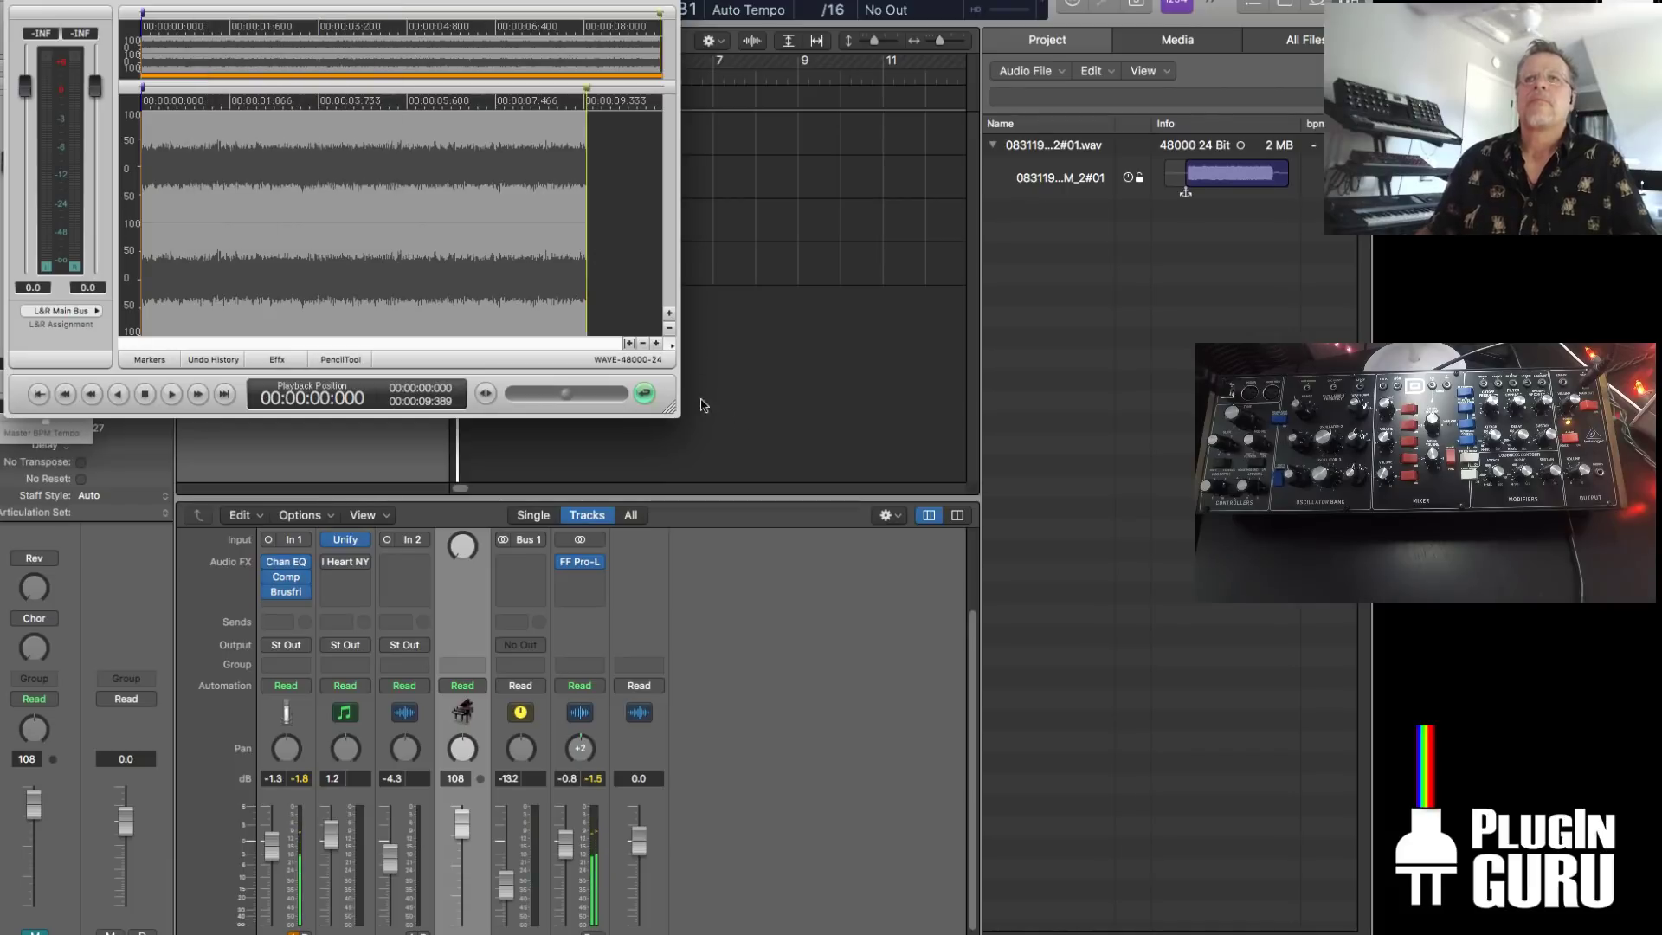
Audition the start of the looped noise file and return to the Logic Pro X project
{"action": "key", "text": "space"}
{"action": "double_click", "coordinate": [522, 174]}
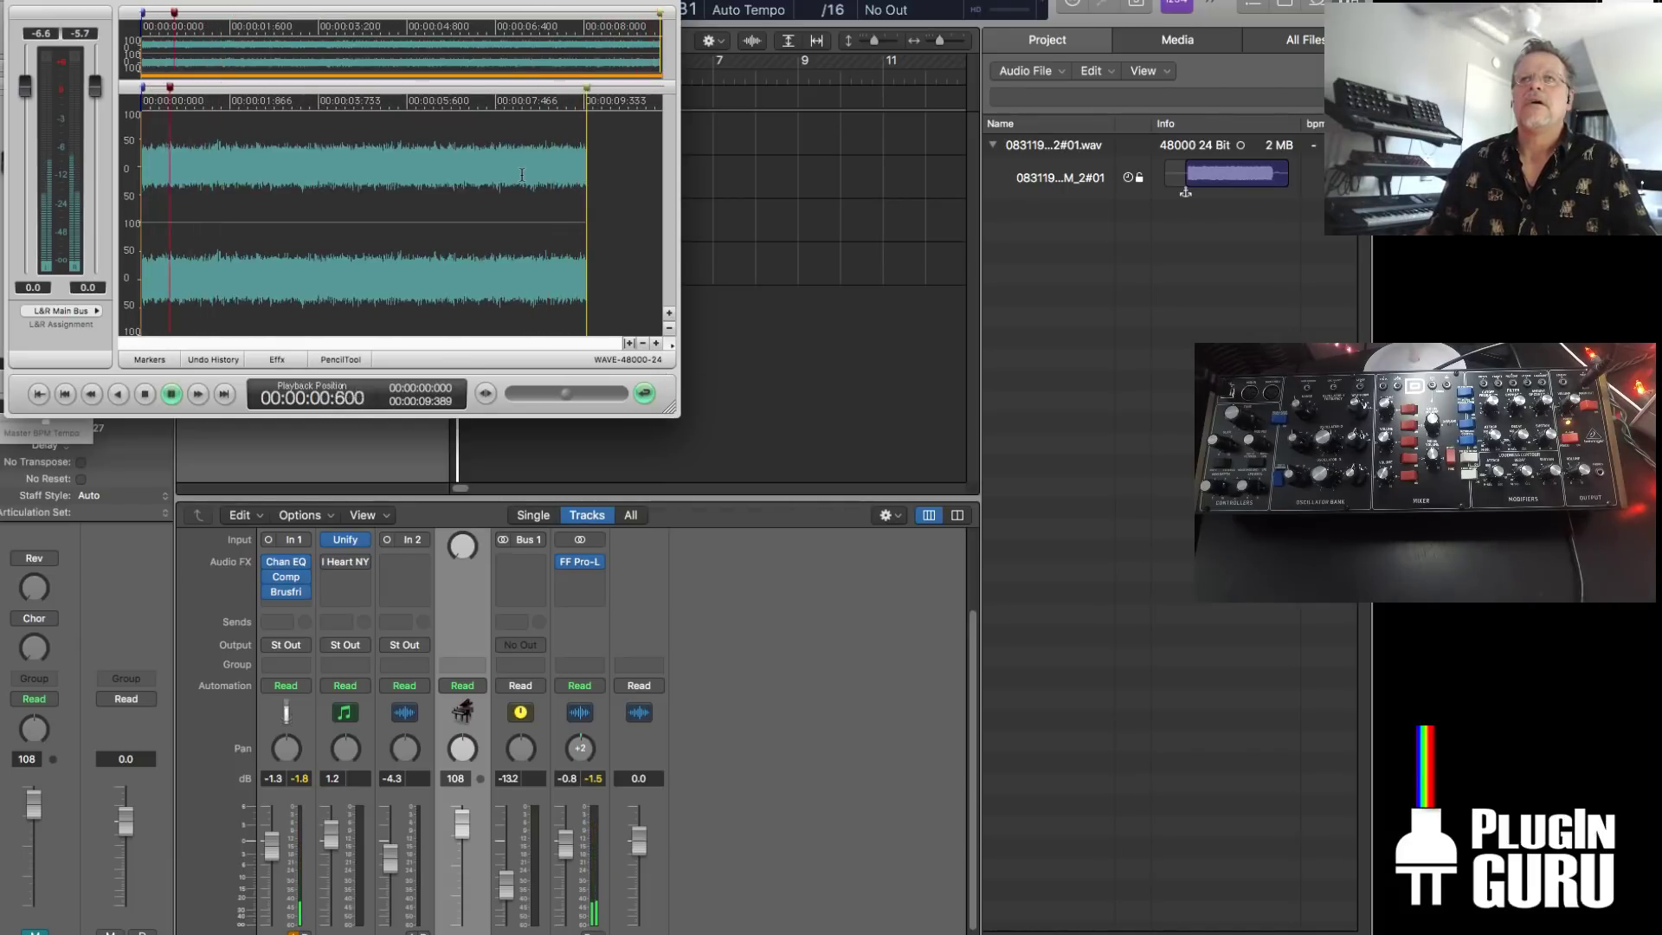
{"action": "key", "text": "space"}
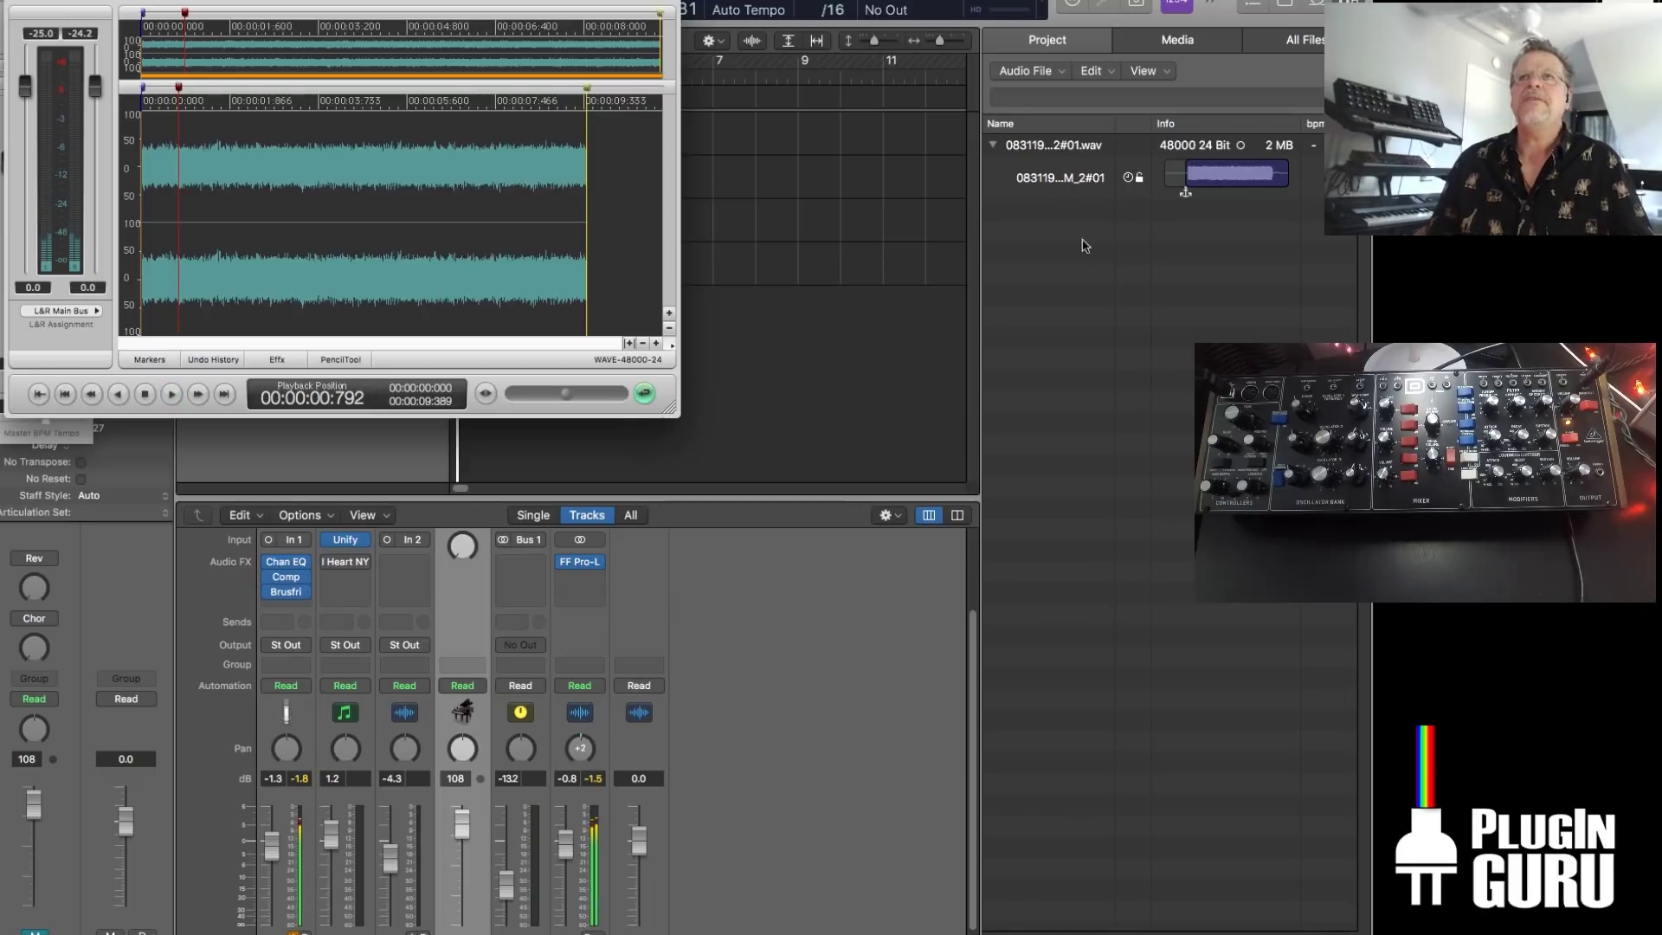
{"action": "key", "text": "super+Tab"}
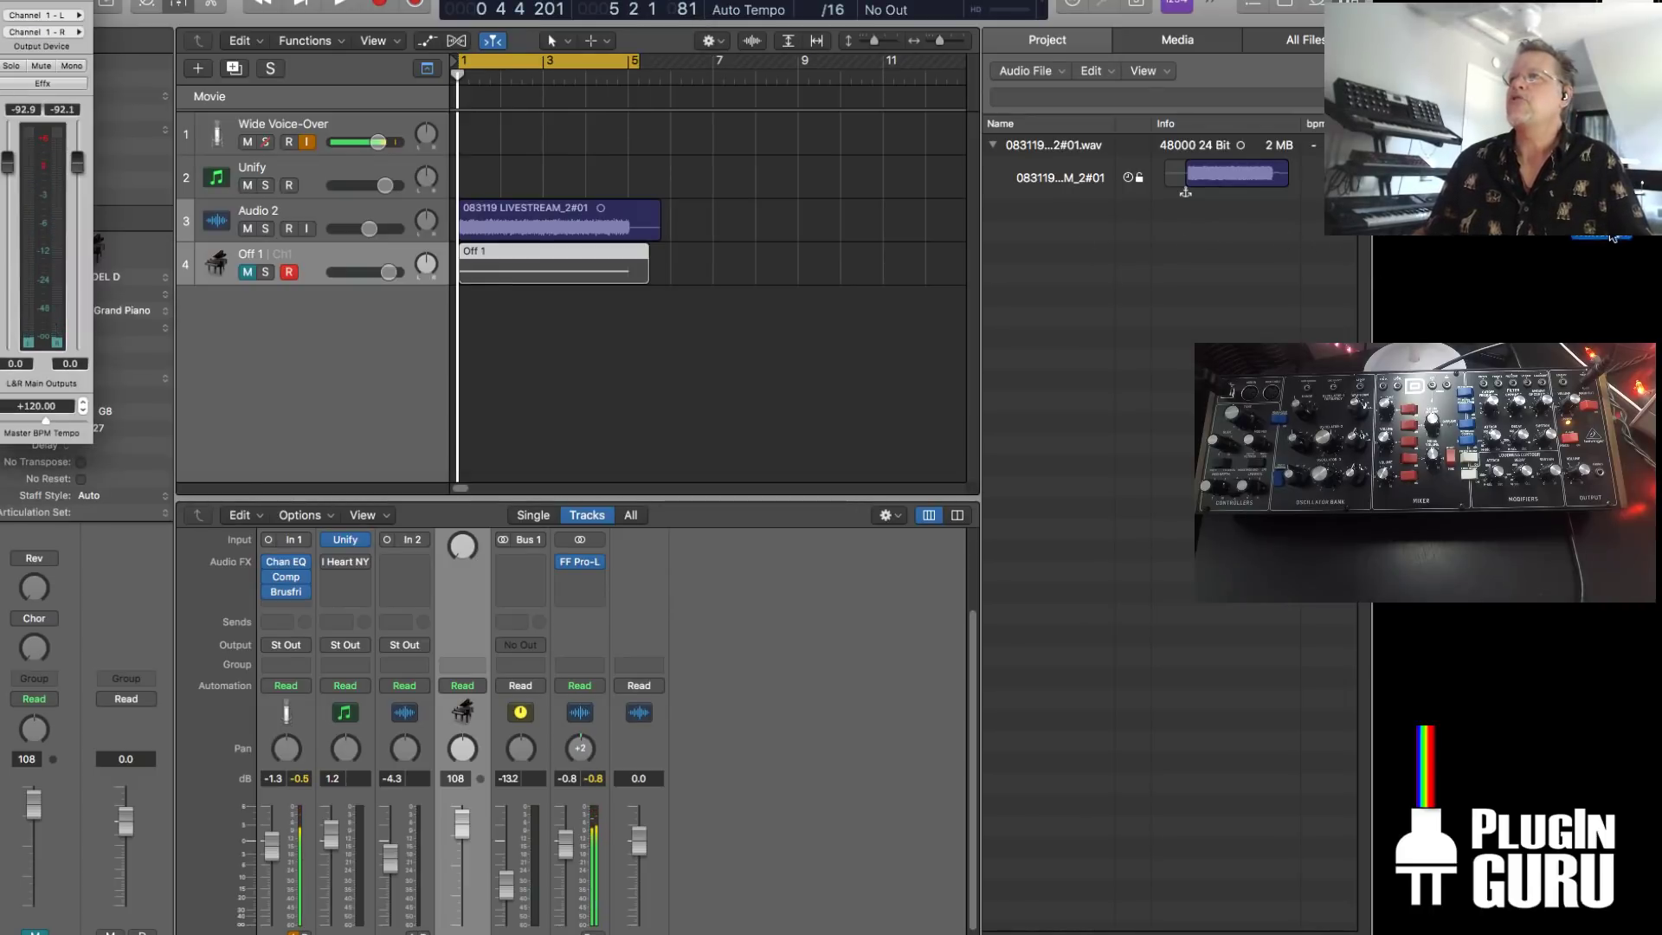
{"action": "key", "text": "super+Tab"}
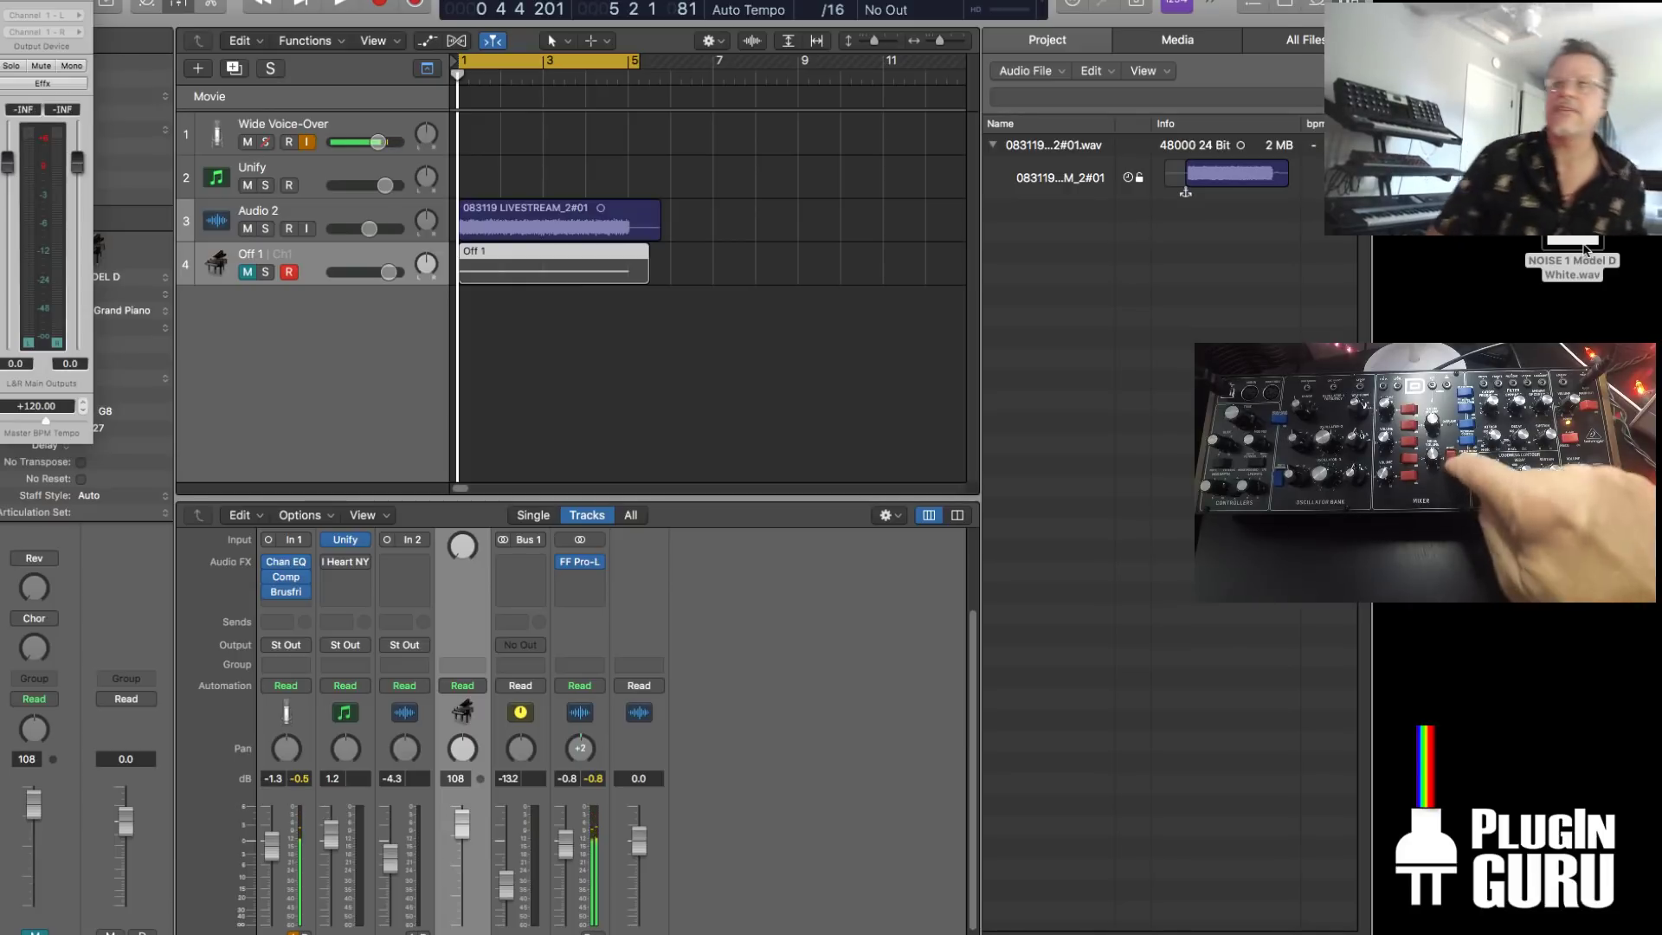
Delete the recorded noise region from Audio 2 along with its audio file on disk
{"action": "left_click", "coordinate": [593, 215]}
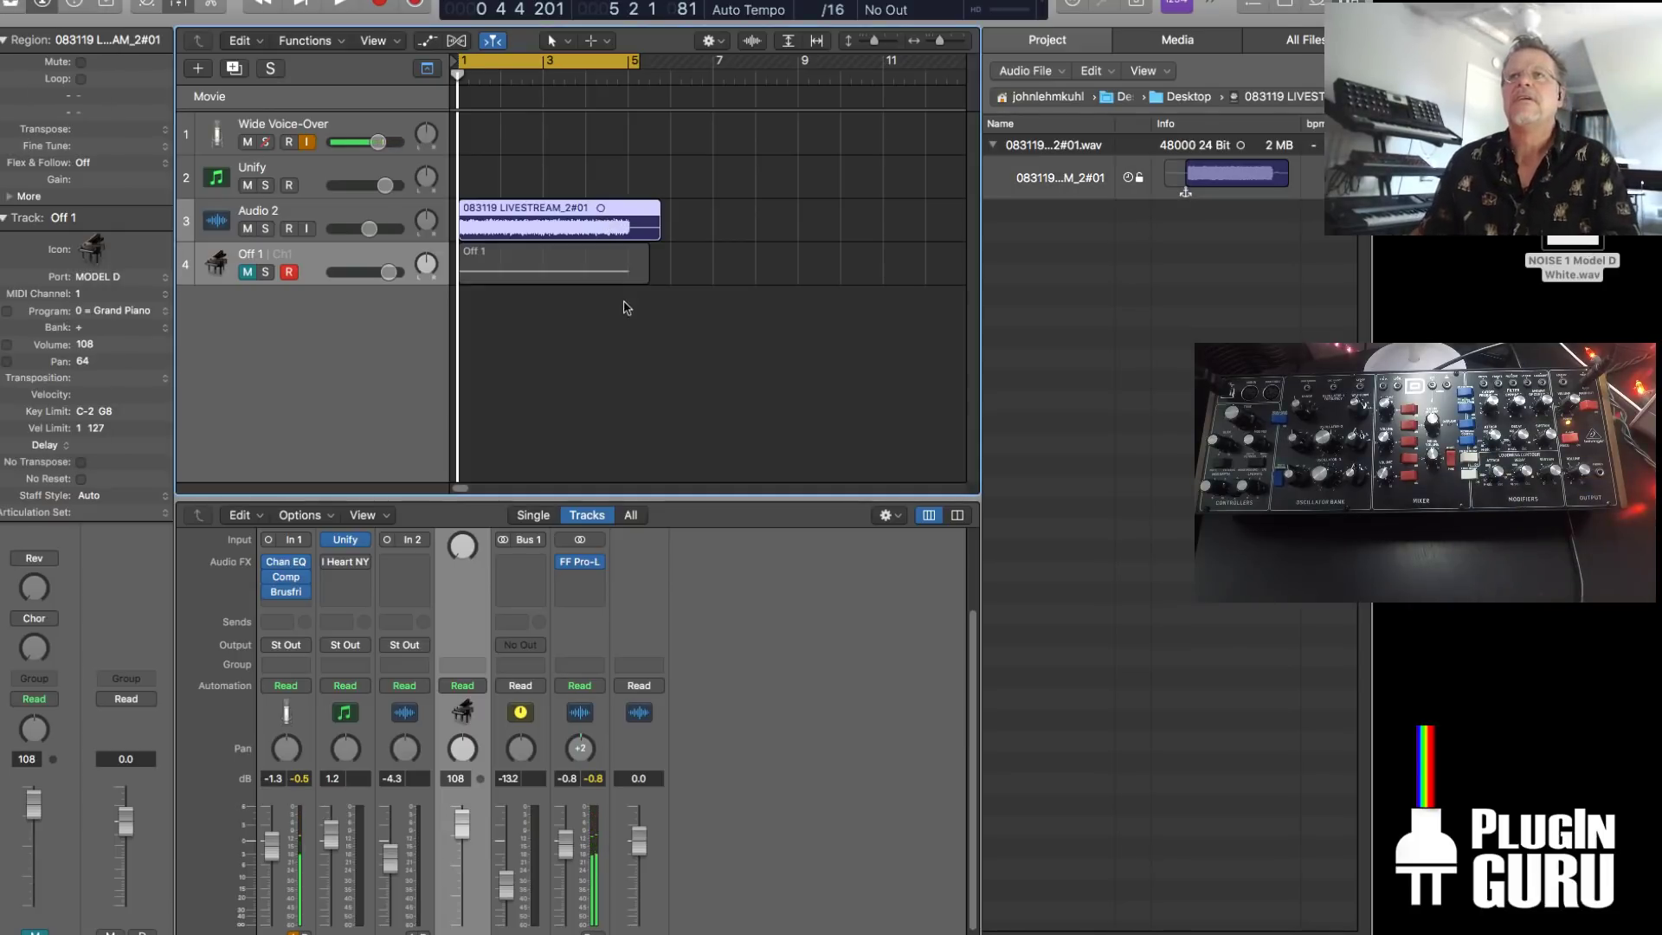
{"action": "key", "text": "BackSpace"}
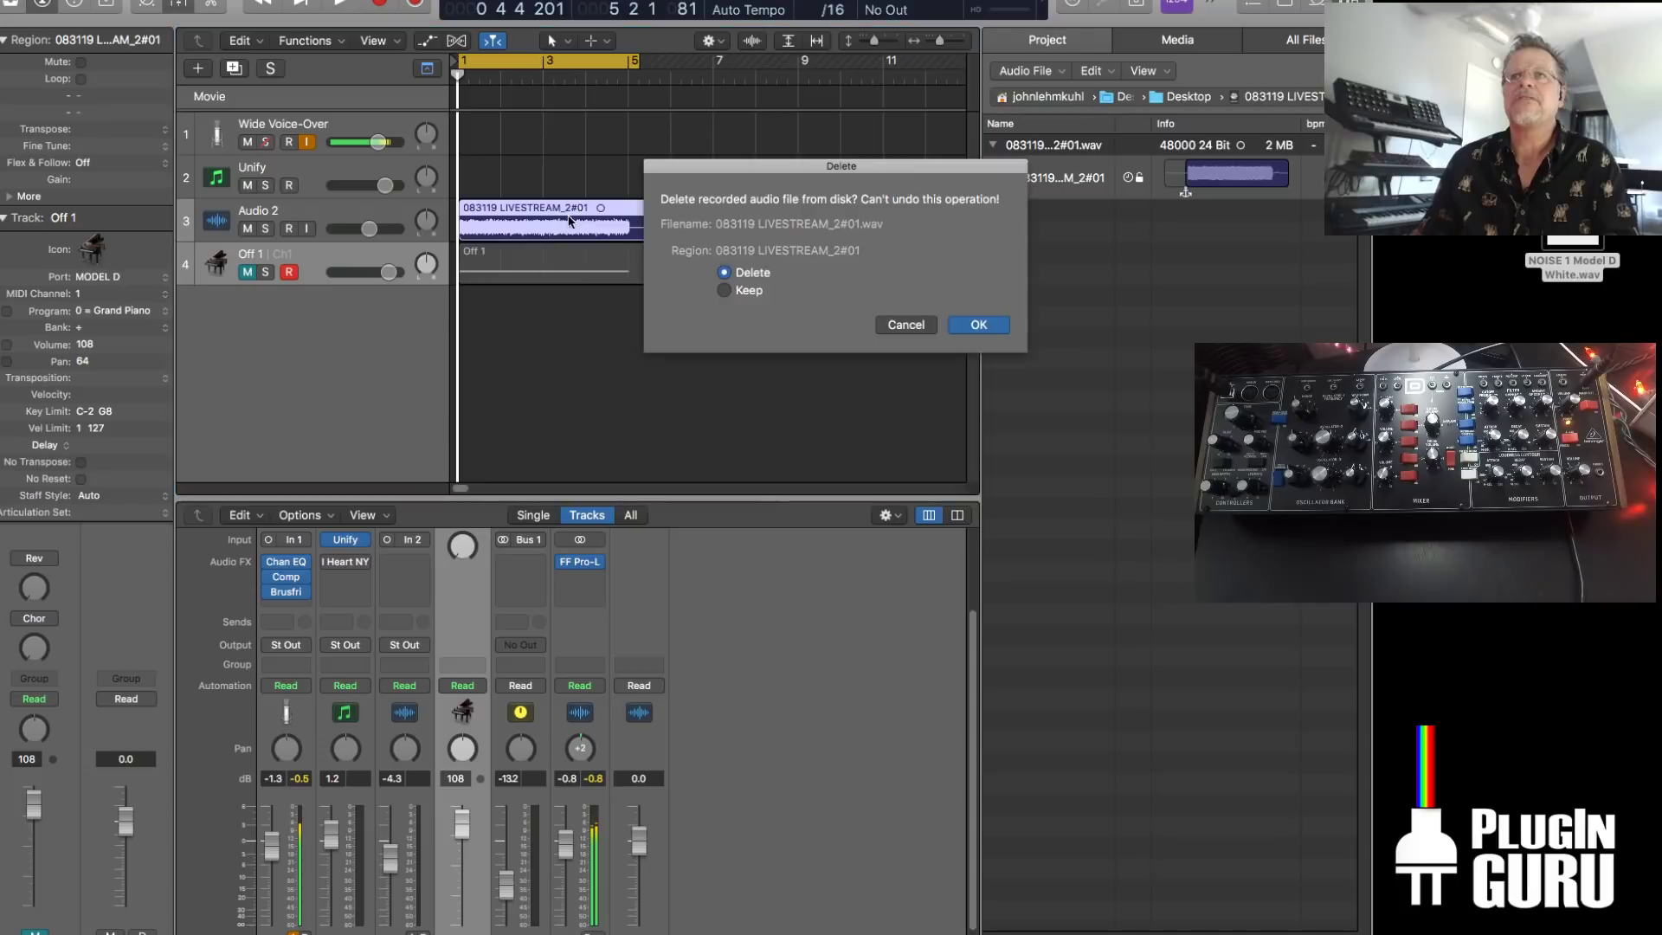
{"action": "left_click", "coordinate": [978, 324]}
Unmute the Off 1 track, audition its MIDI region, and arm Audio 2 for recording
{"action": "left_click", "coordinate": [350, 260]}
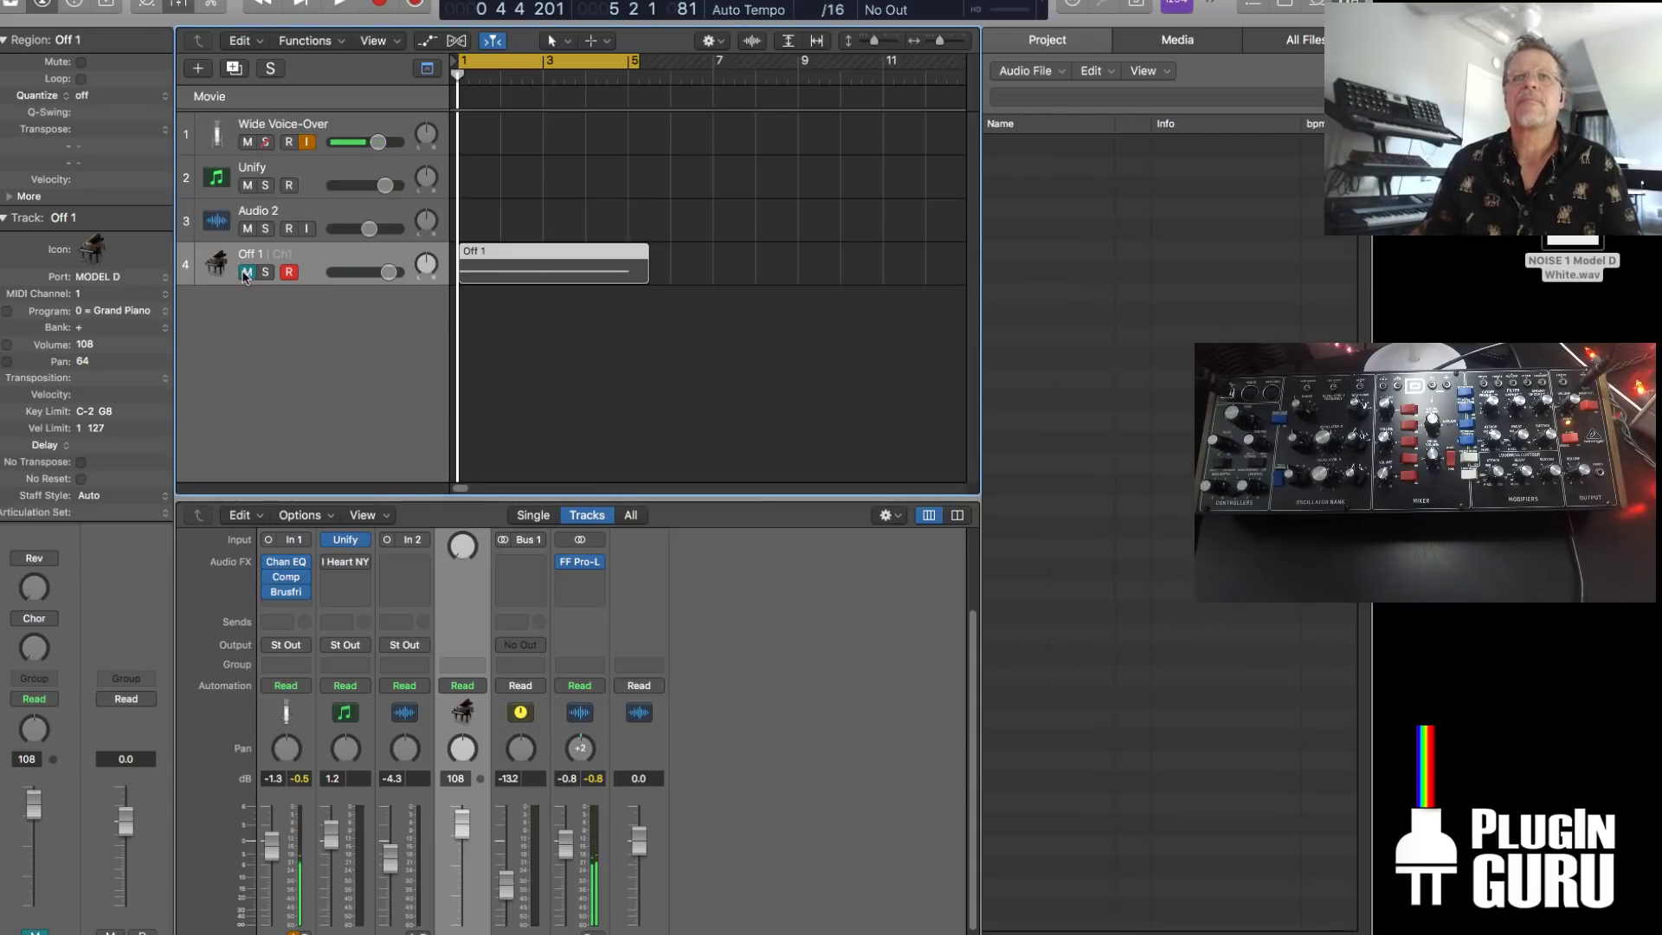
{"action": "left_click", "coordinate": [246, 272]}
{"action": "key", "text": "space"}
{"action": "left_click", "coordinate": [289, 229]}
{"action": "key", "text": "space"}
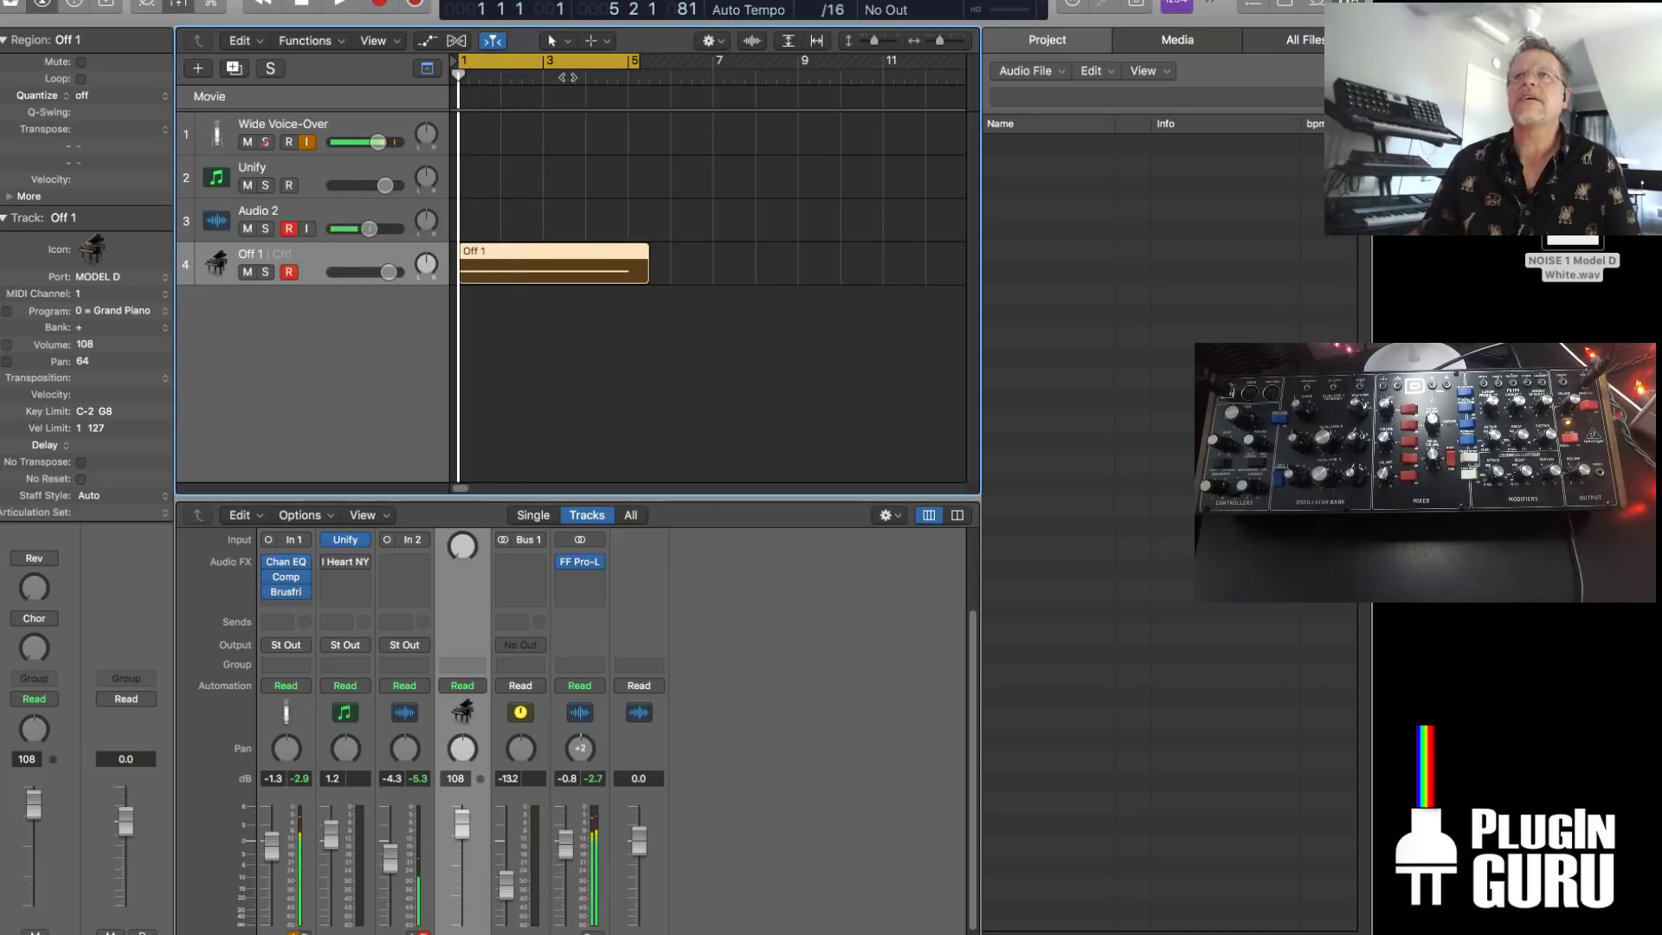
Turn off the cycle range and record a new noise take onto Audio 2 from bar 1 to just past bar 5
{"action": "left_click", "coordinate": [568, 65]}
{"action": "key", "text": "r"}
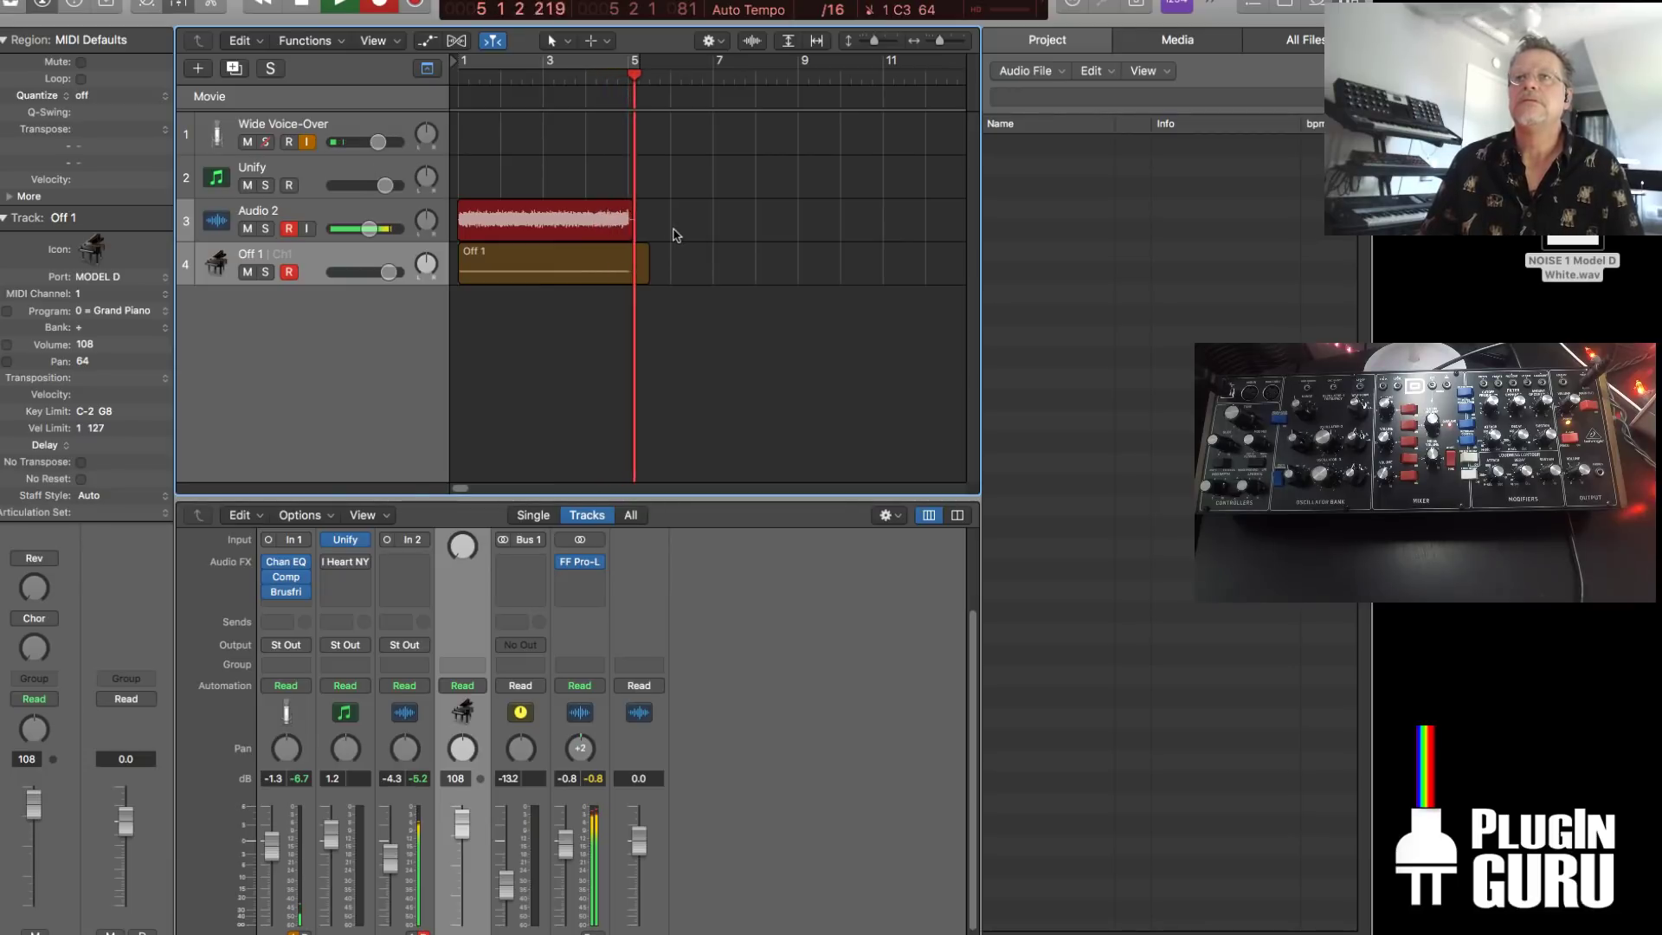
{"action": "key", "text": "space"}
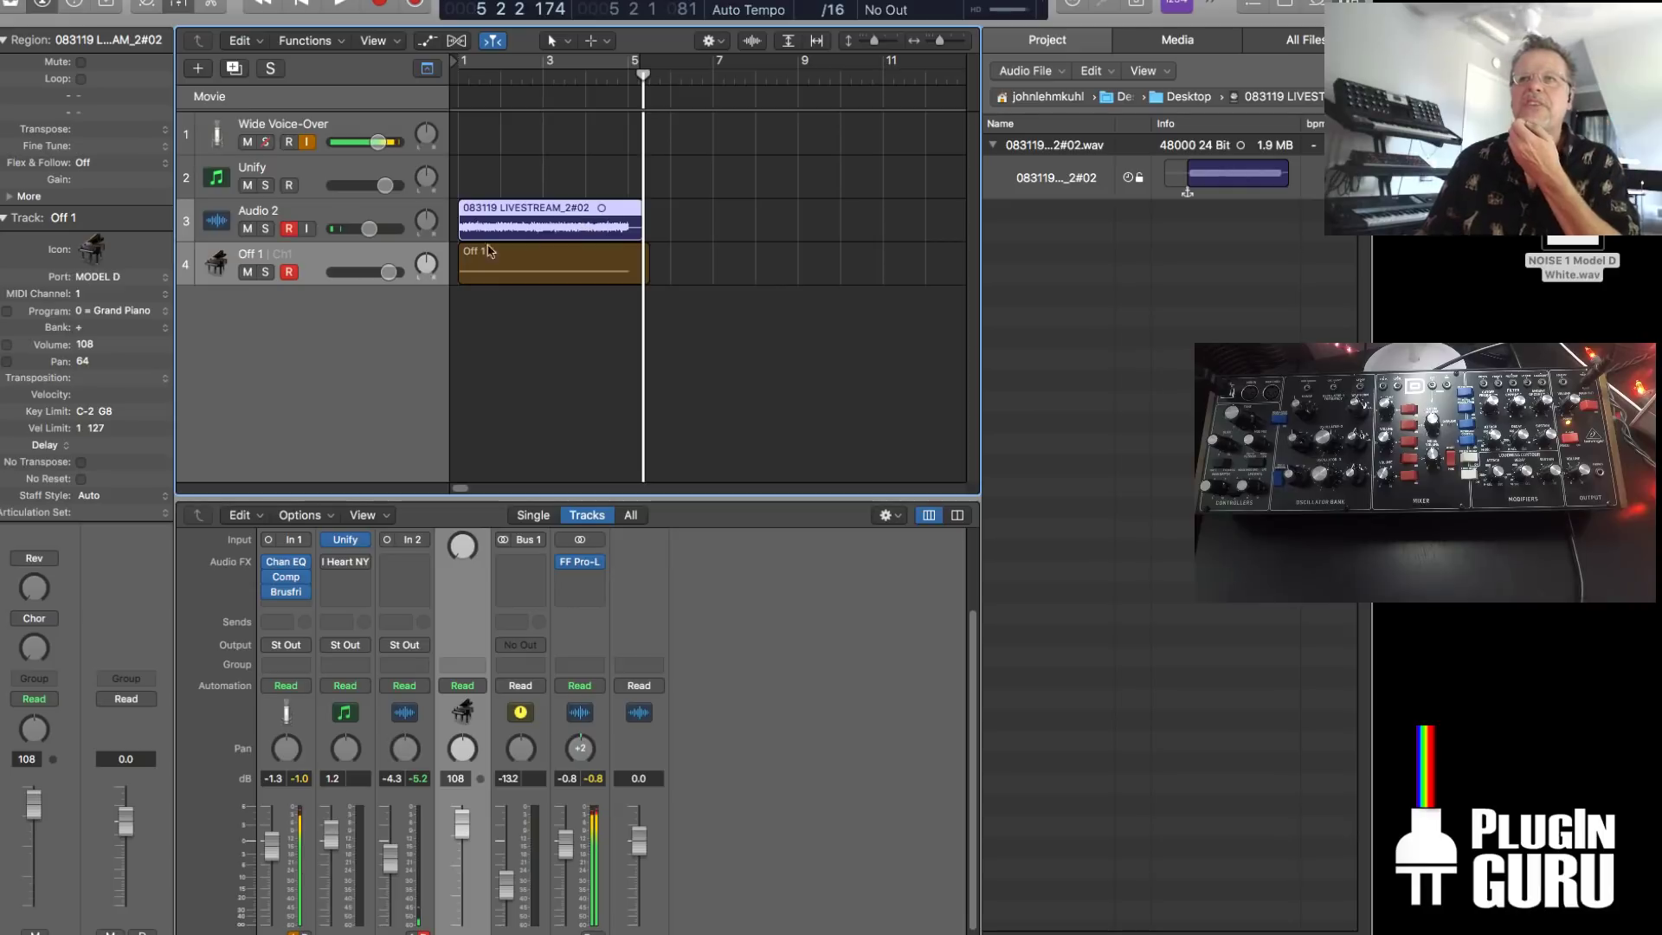
Mute the Off 1 track and audition the recorded noise take with the cycle range on from bar 1 to just past bar 5
{"action": "left_click", "coordinate": [248, 272]}
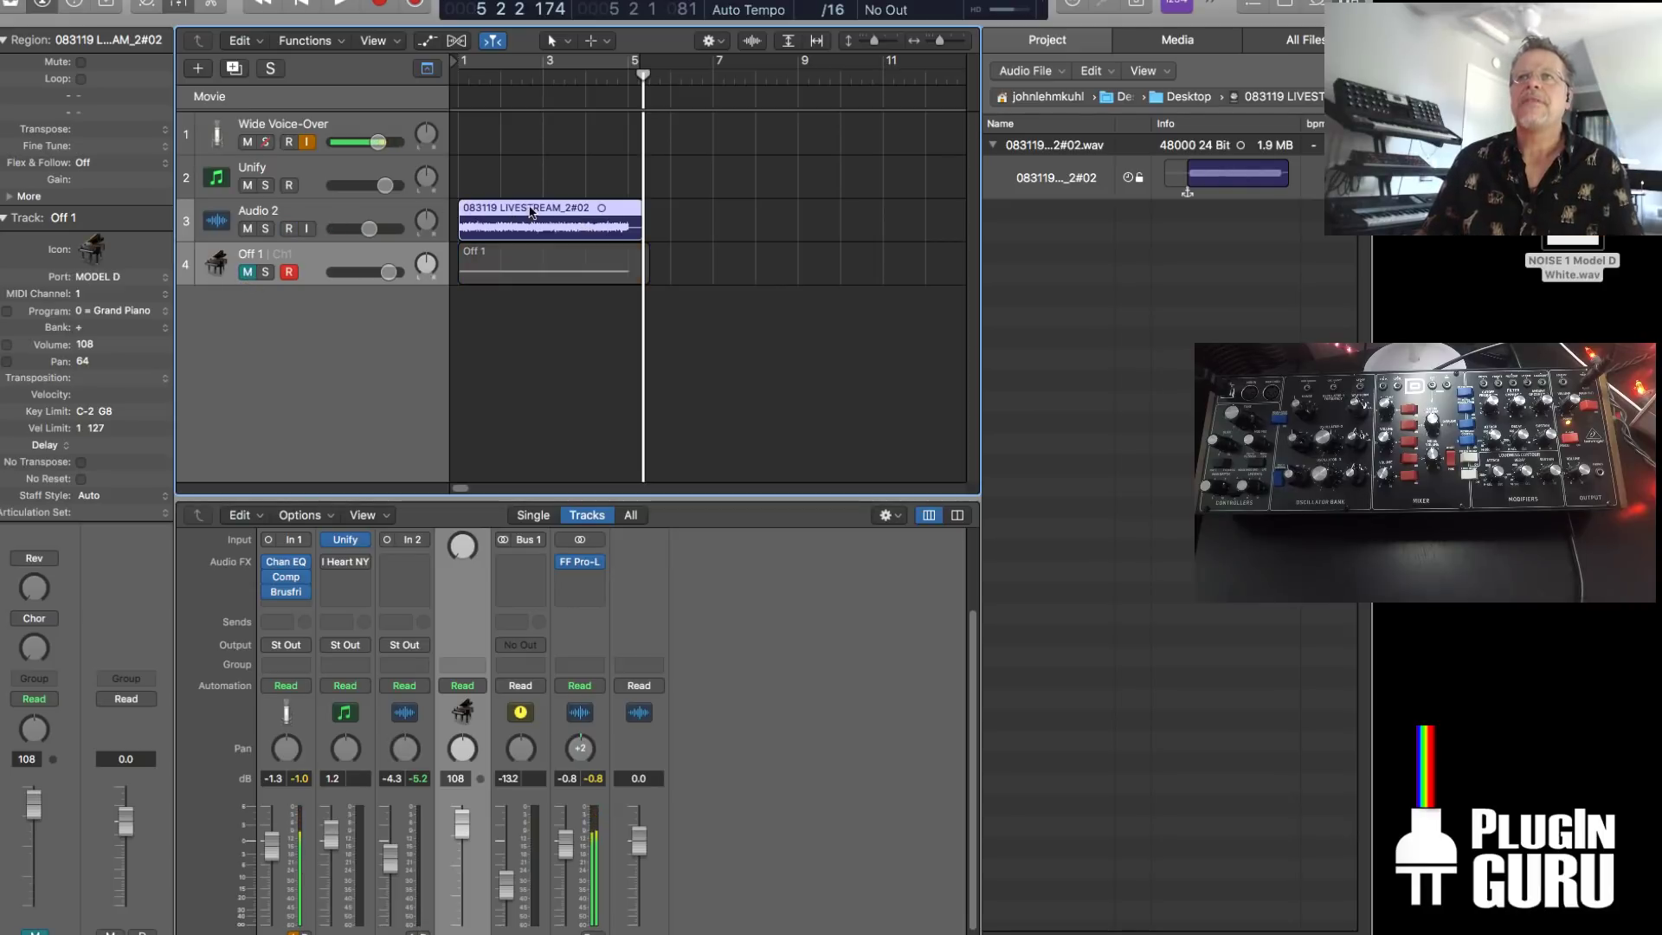
{"action": "left_click", "coordinate": [567, 60]}
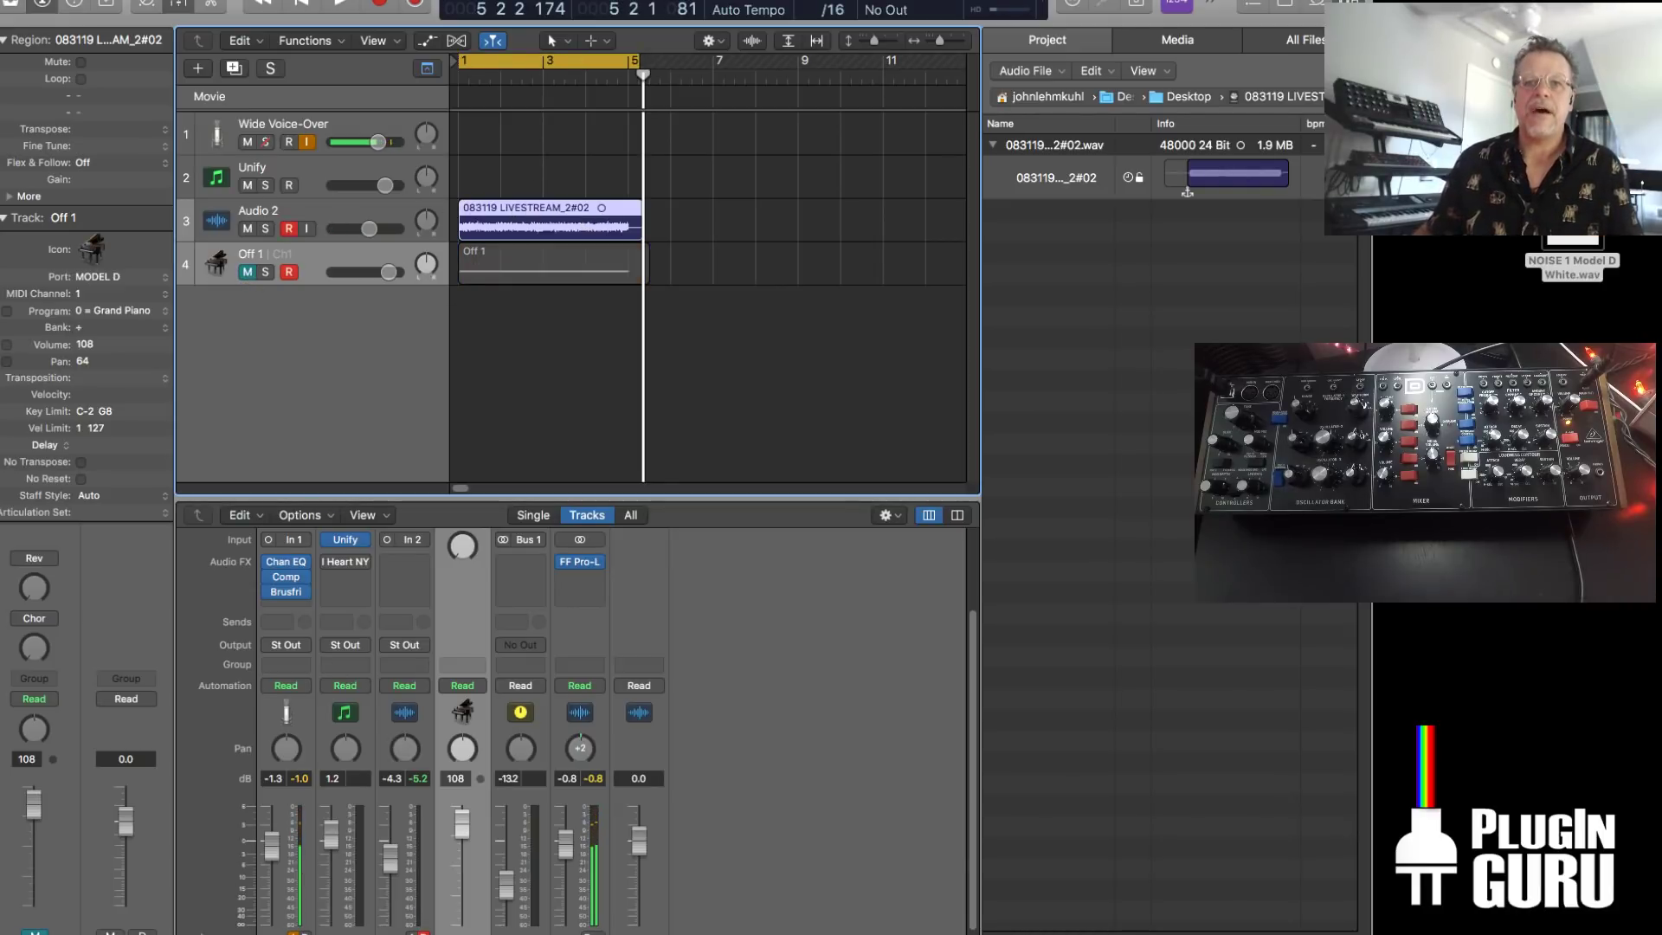
{"action": "key", "text": "super+b"}
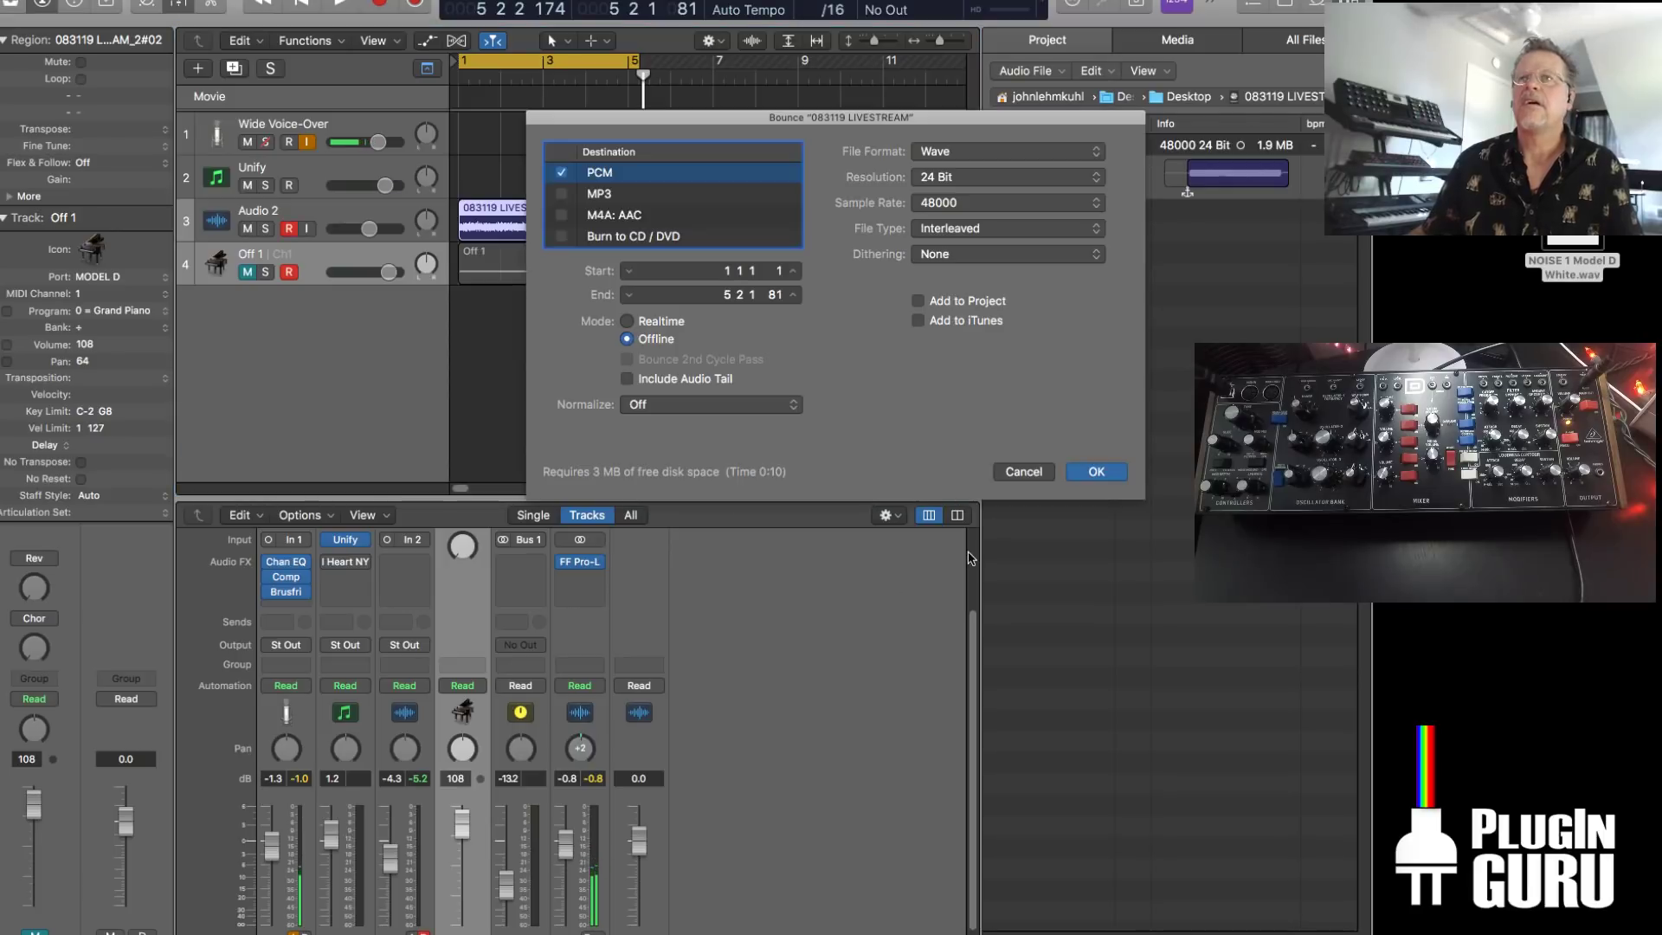
{"action": "left_click", "coordinate": [1021, 474]}
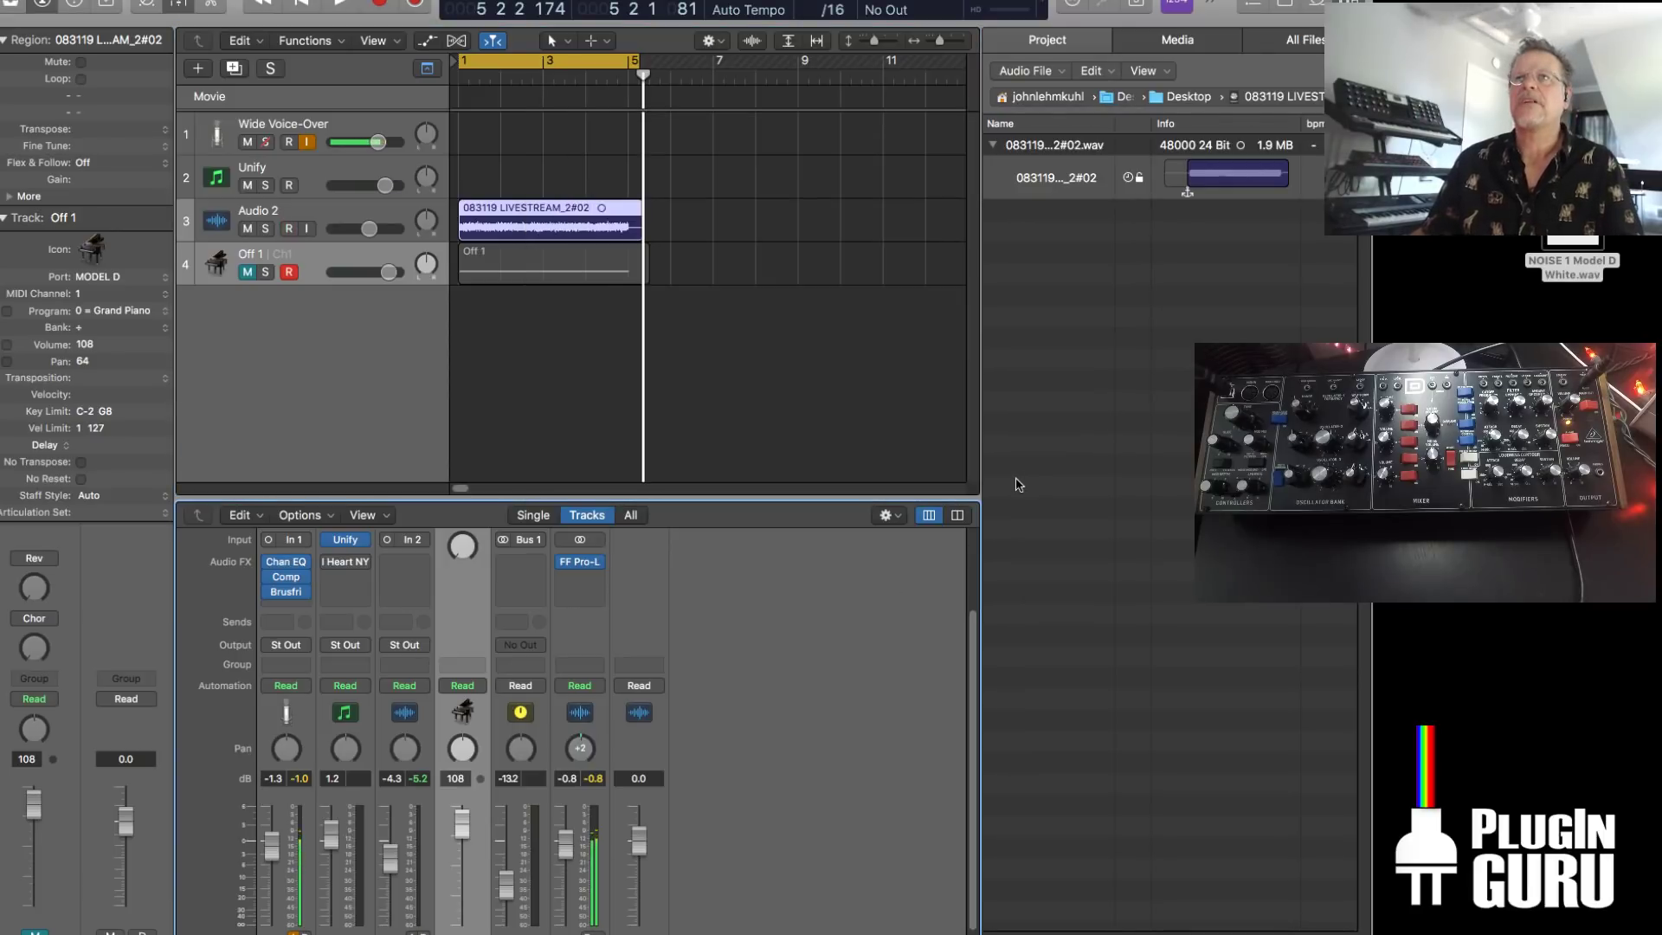
{"action": "key", "text": "space"}
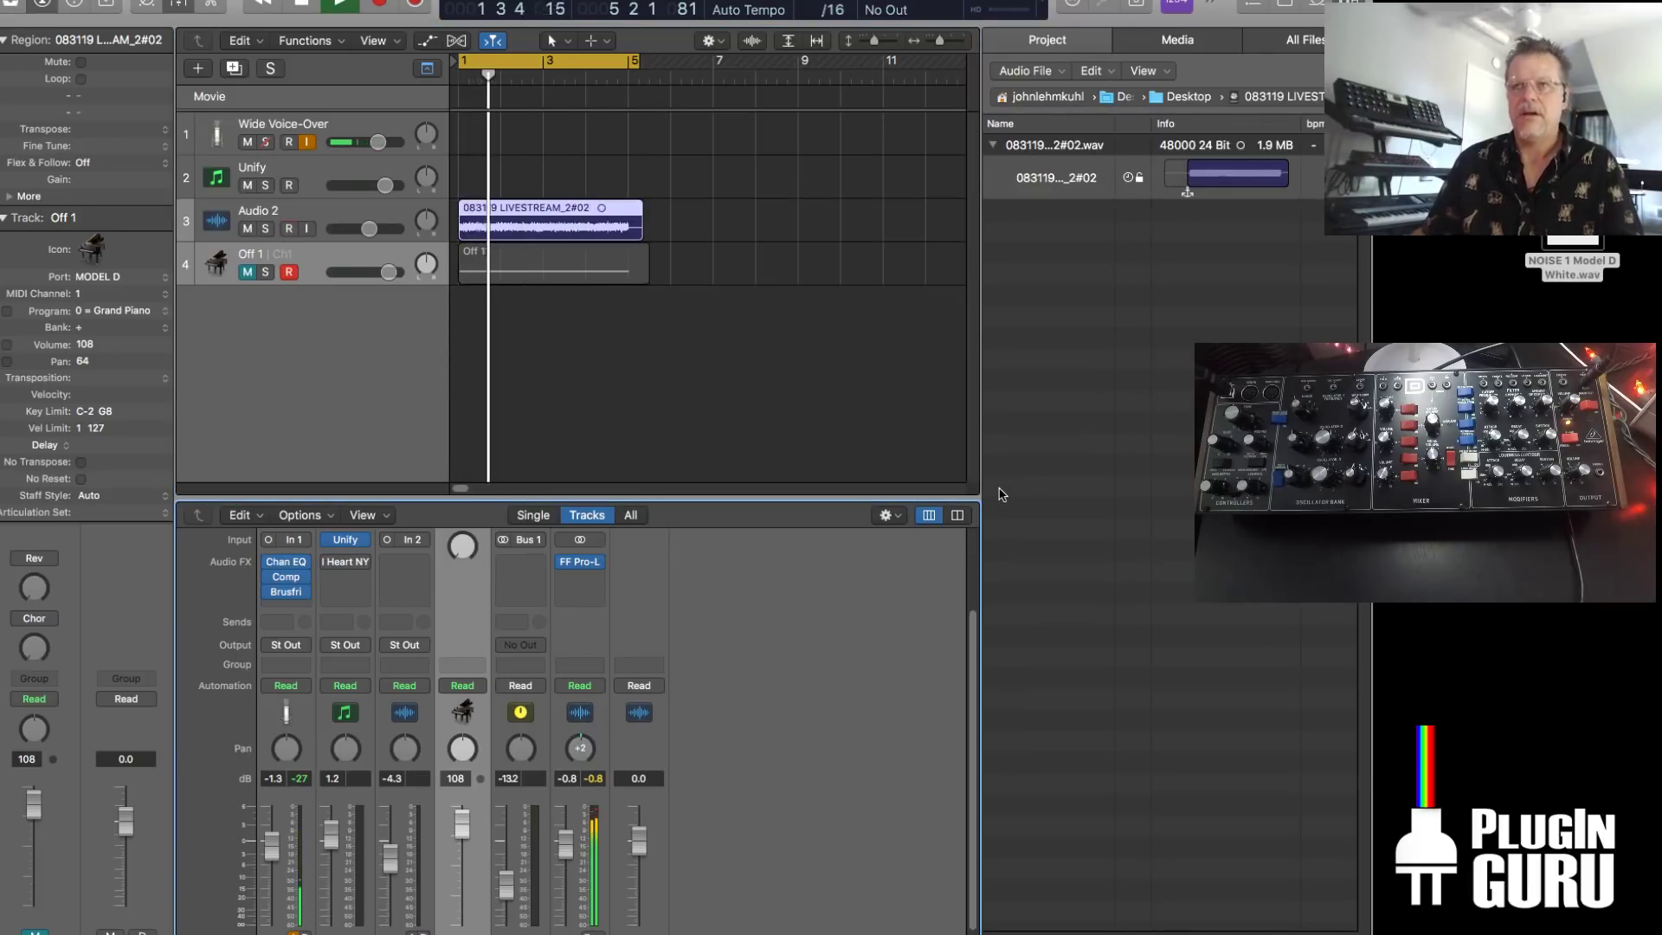
Bounce the cycle range offline as a 24-bit, 48000 Hz interleaved Wave file named NOISE 1 Model D Pink on the Desktop
{"action": "key", "text": "super+b"}
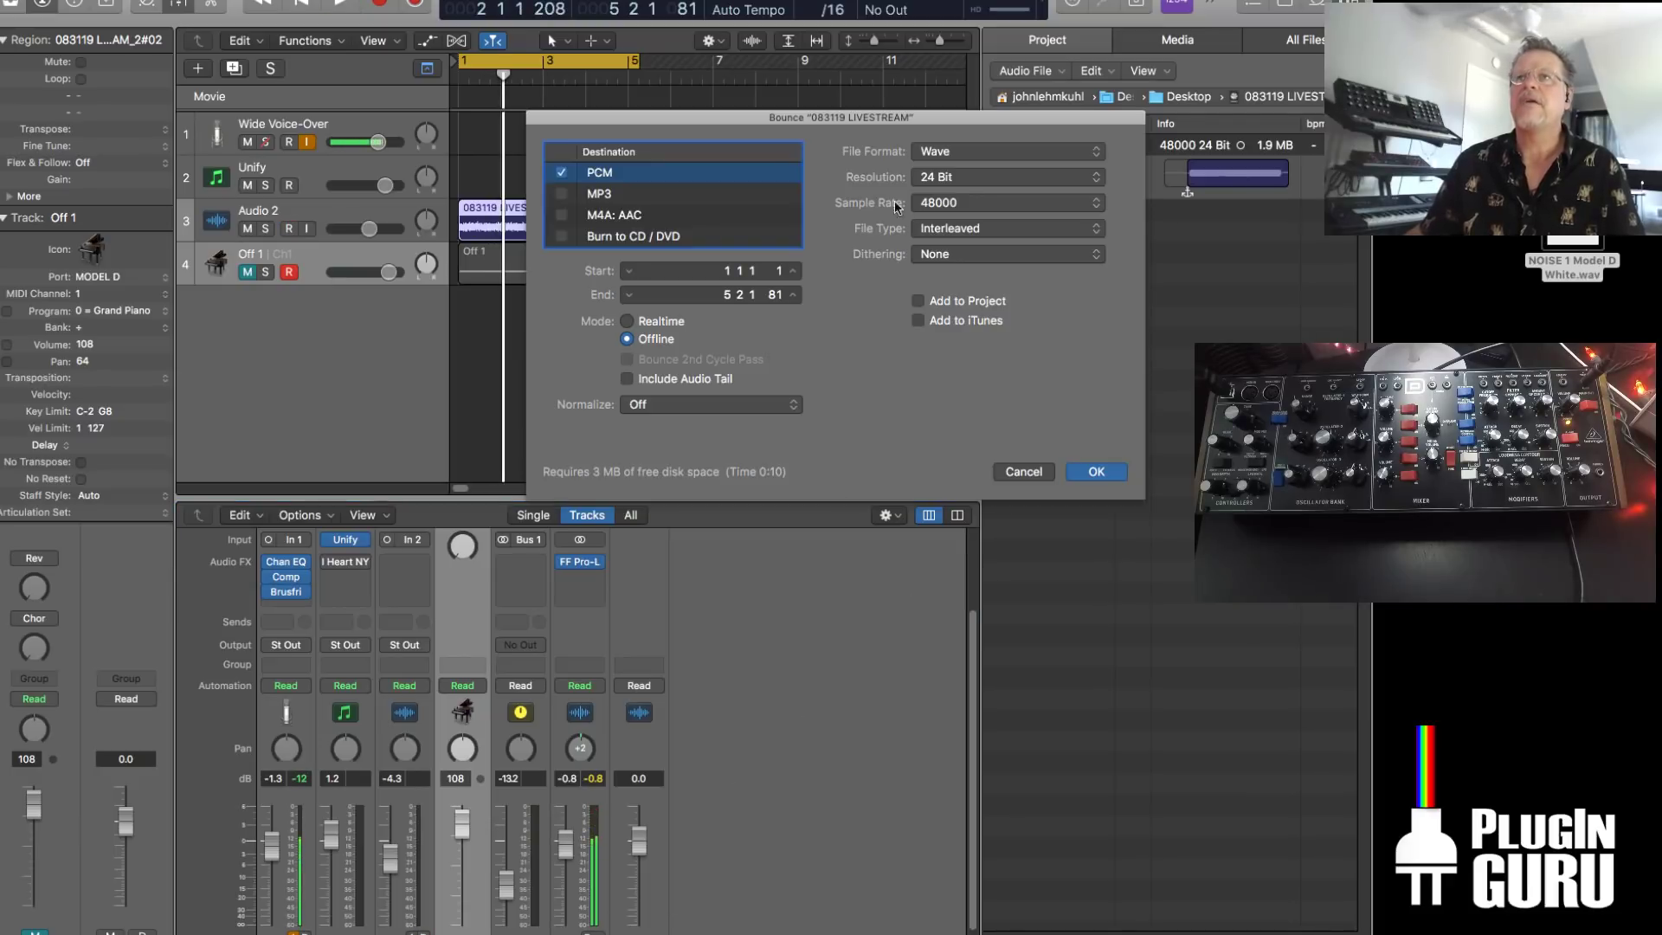
{"action": "left_click", "coordinate": [1096, 471]}
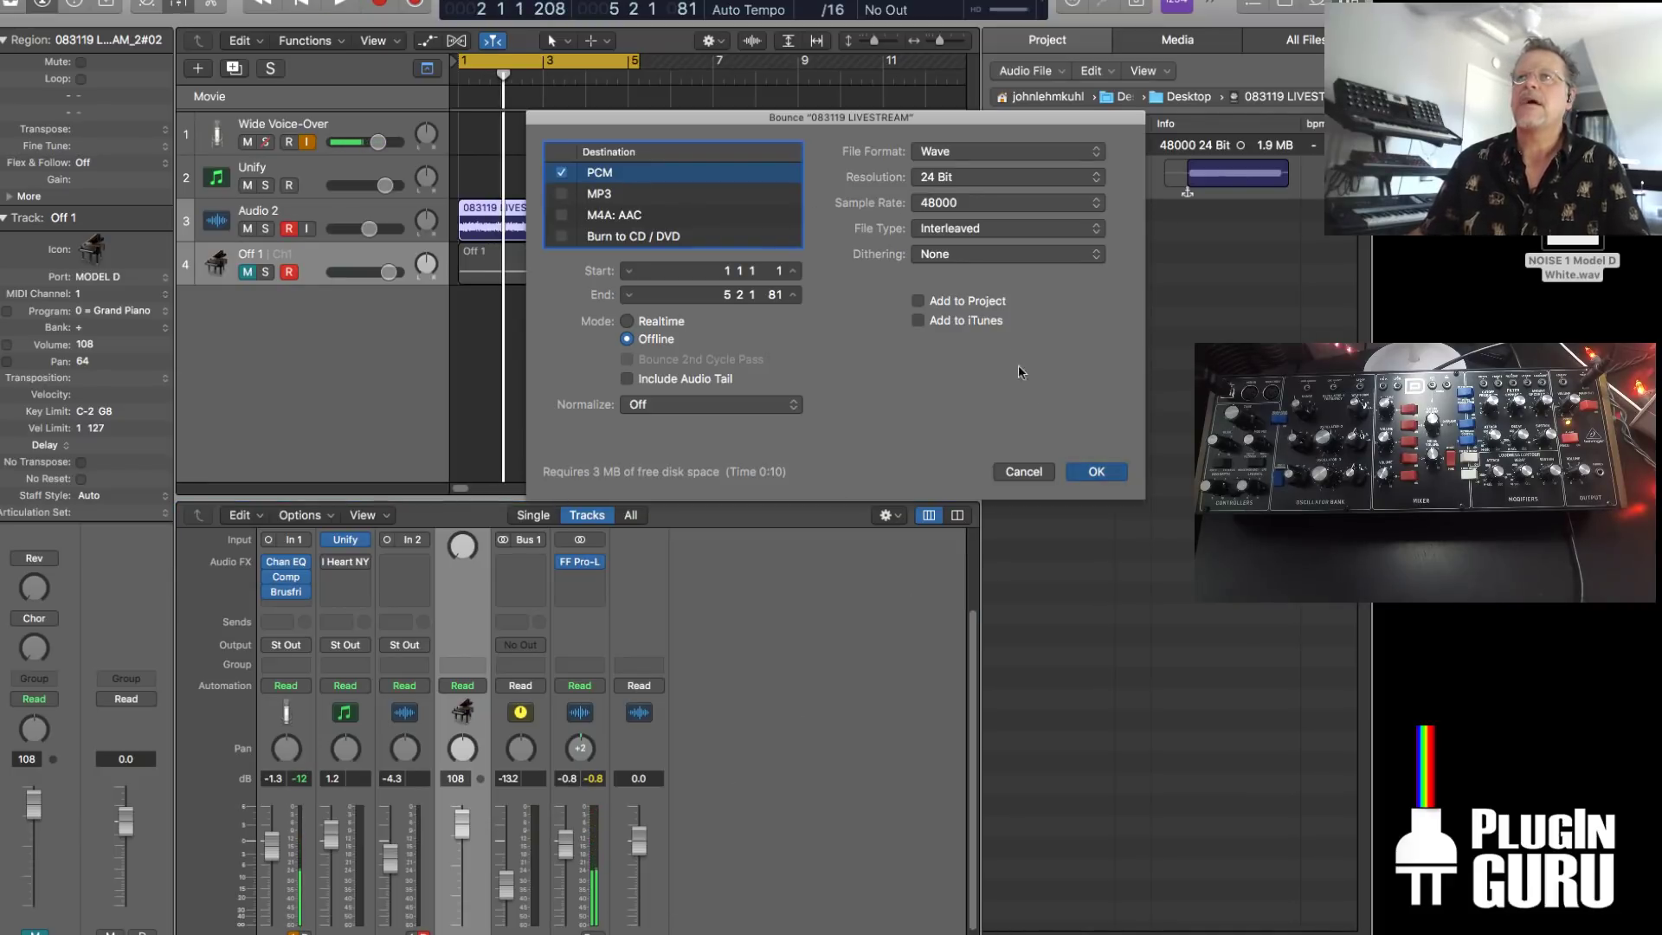
{"action": "left_click", "coordinate": [825, 46]}
{"action": "left_click_drag", "start_coordinate": [822, 47], "coordinate": [928, 58]}
{"action": "type", "text": "PIN"}
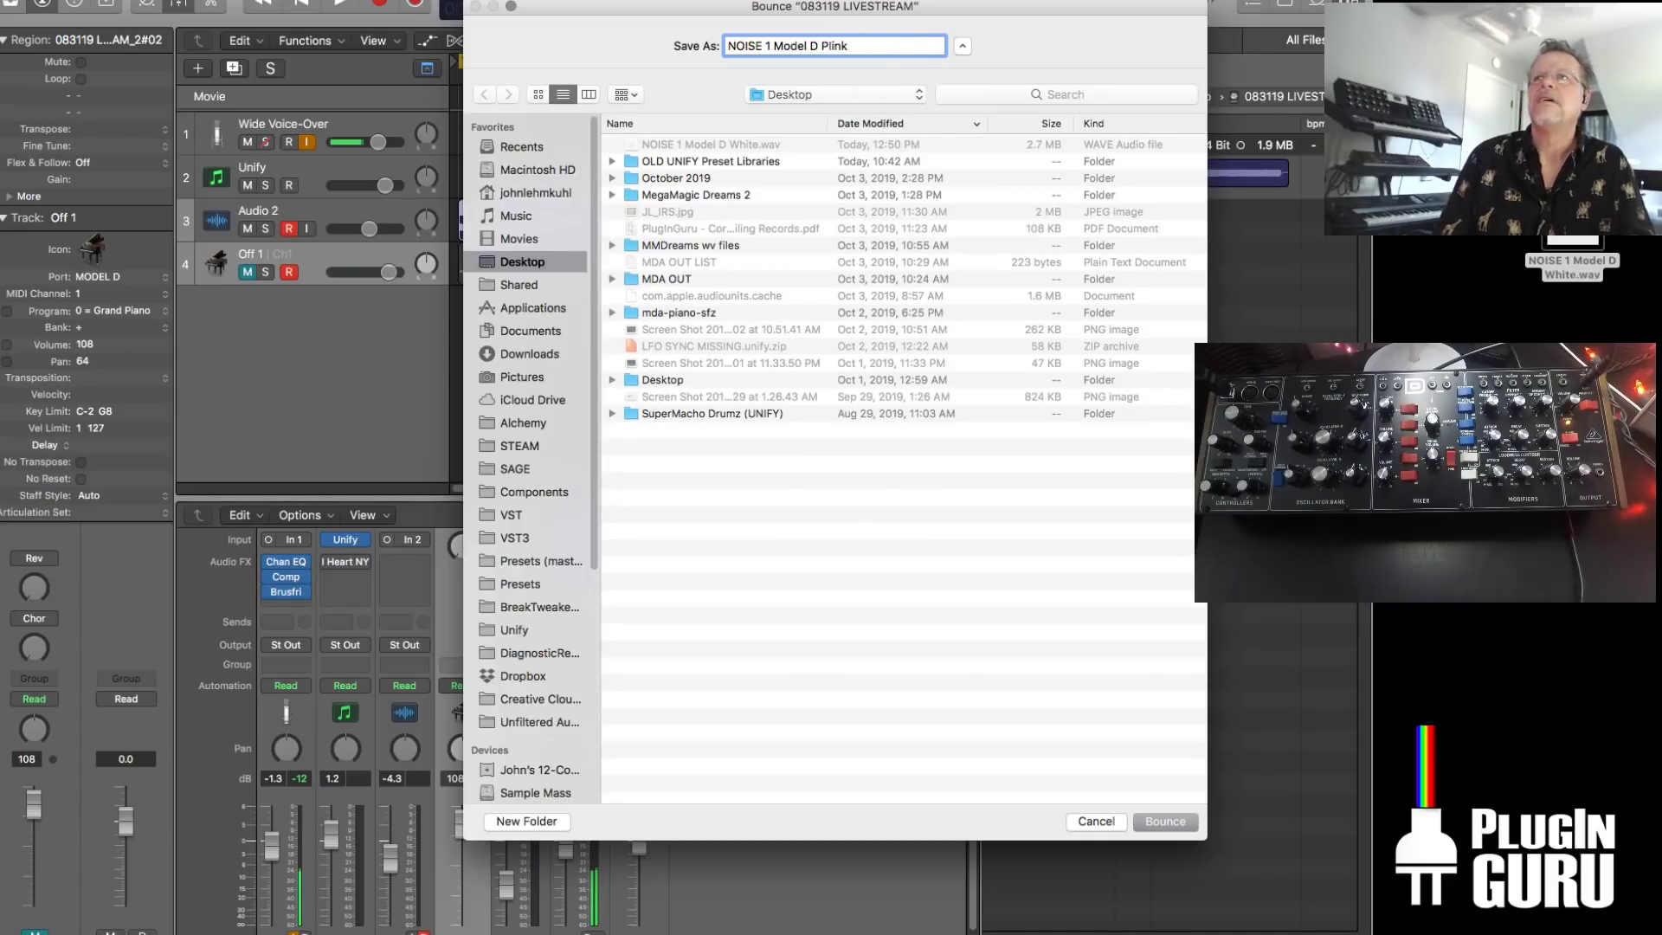
{"action": "type", "text": "nk"}
{"action": "key", "text": "Return"}
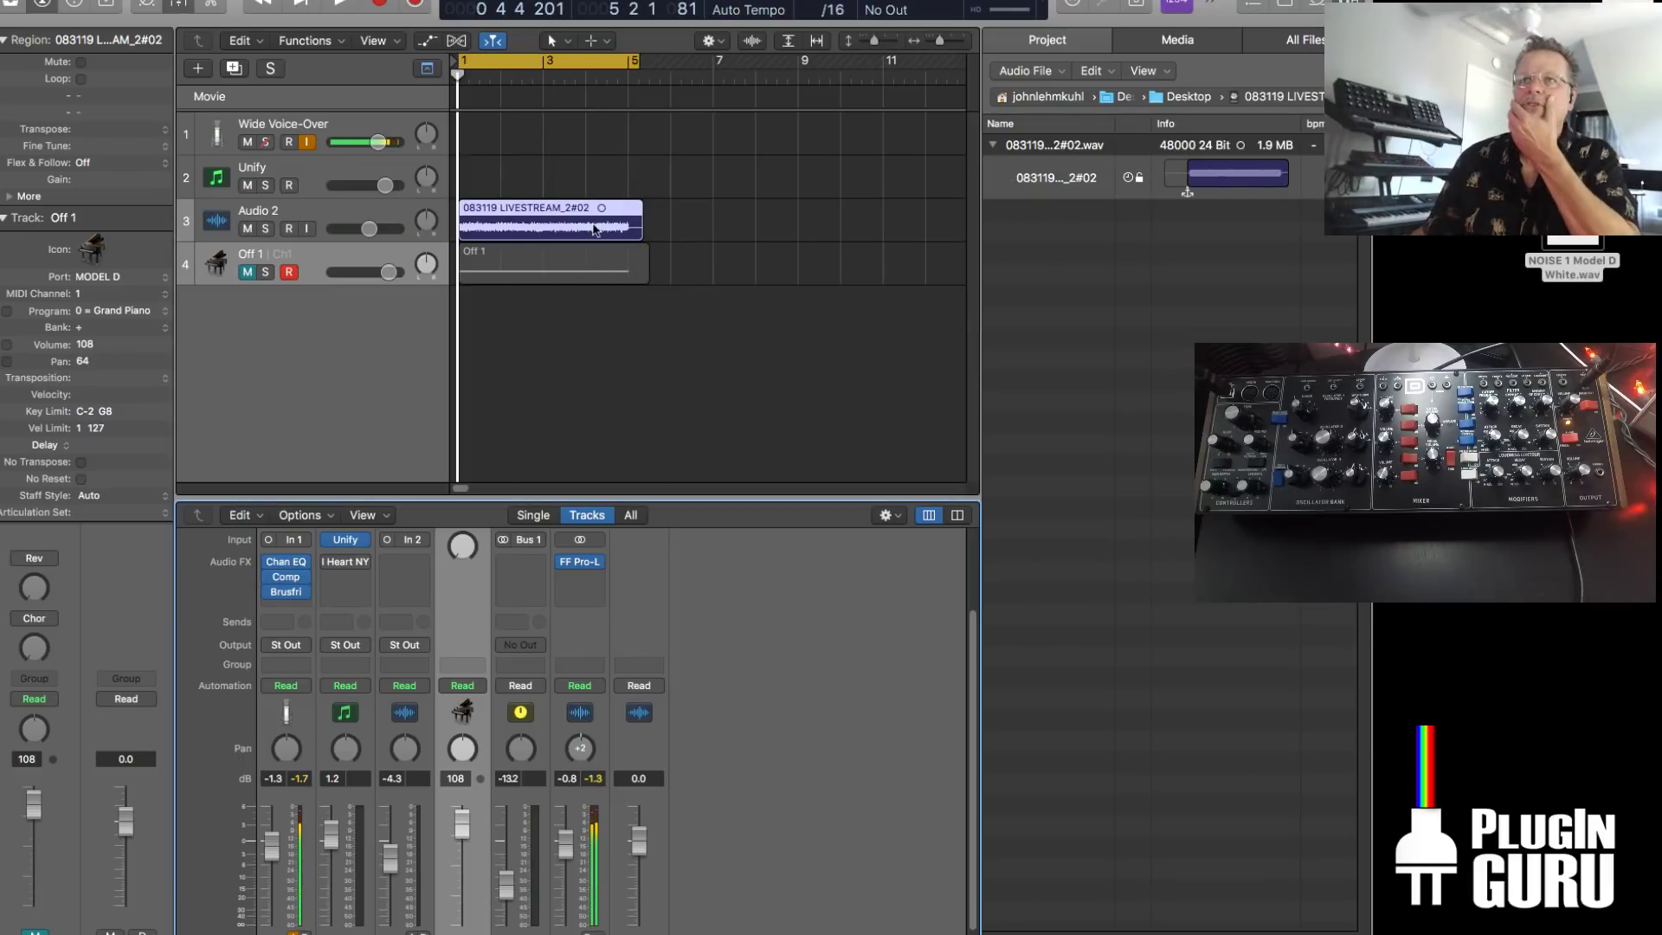
Delete the bounced noise take from Audio 2 together with its recorded audio file on disk
{"action": "key", "text": "Delete"}
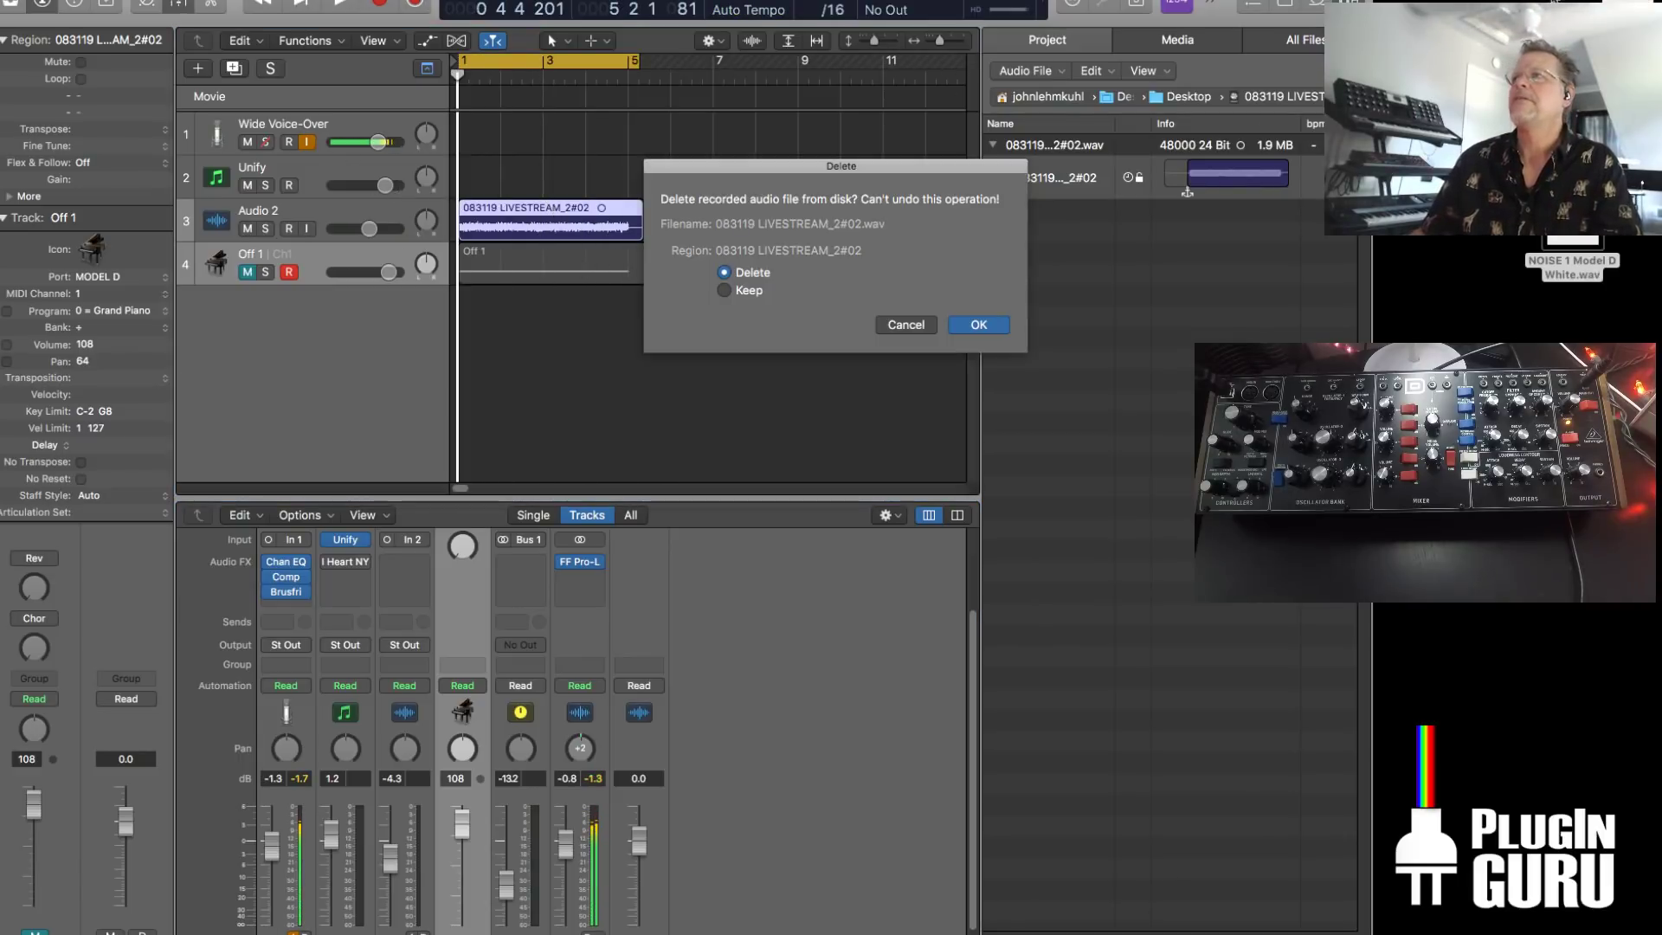
{"action": "left_click", "coordinate": [1006, 325]}
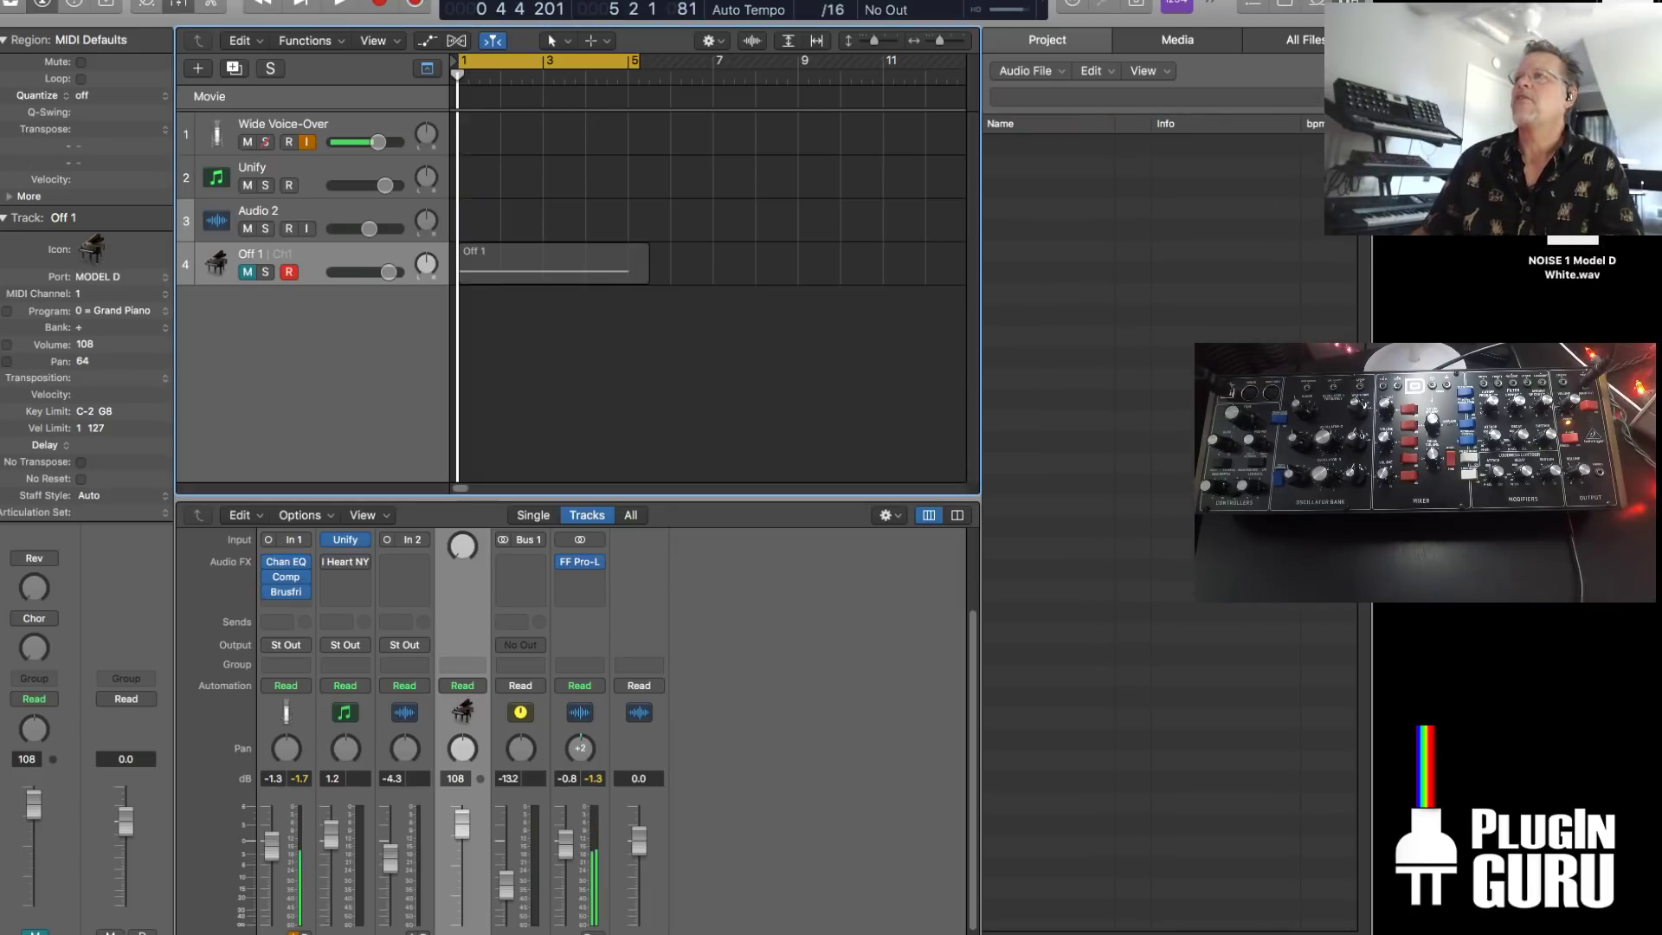
Switch to the audio editor and normalize the new noise file to a peak of about -0.9 dB
{"action": "key", "text": "super+Tab"}
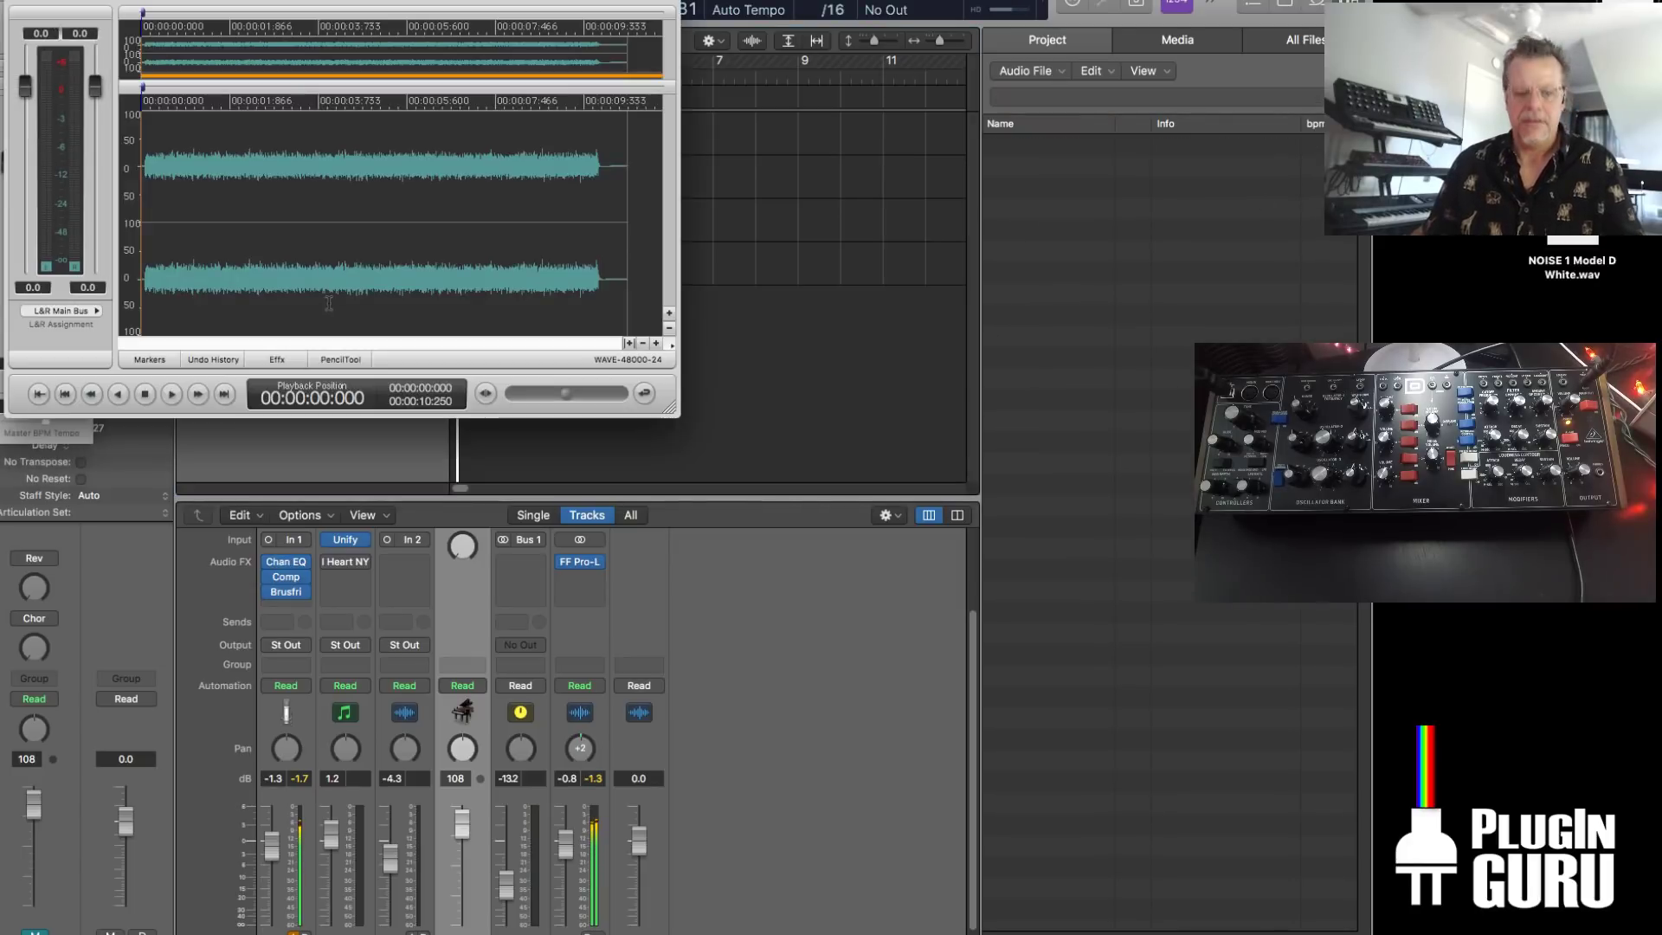
{"action": "key", "text": "super+shift+n"}
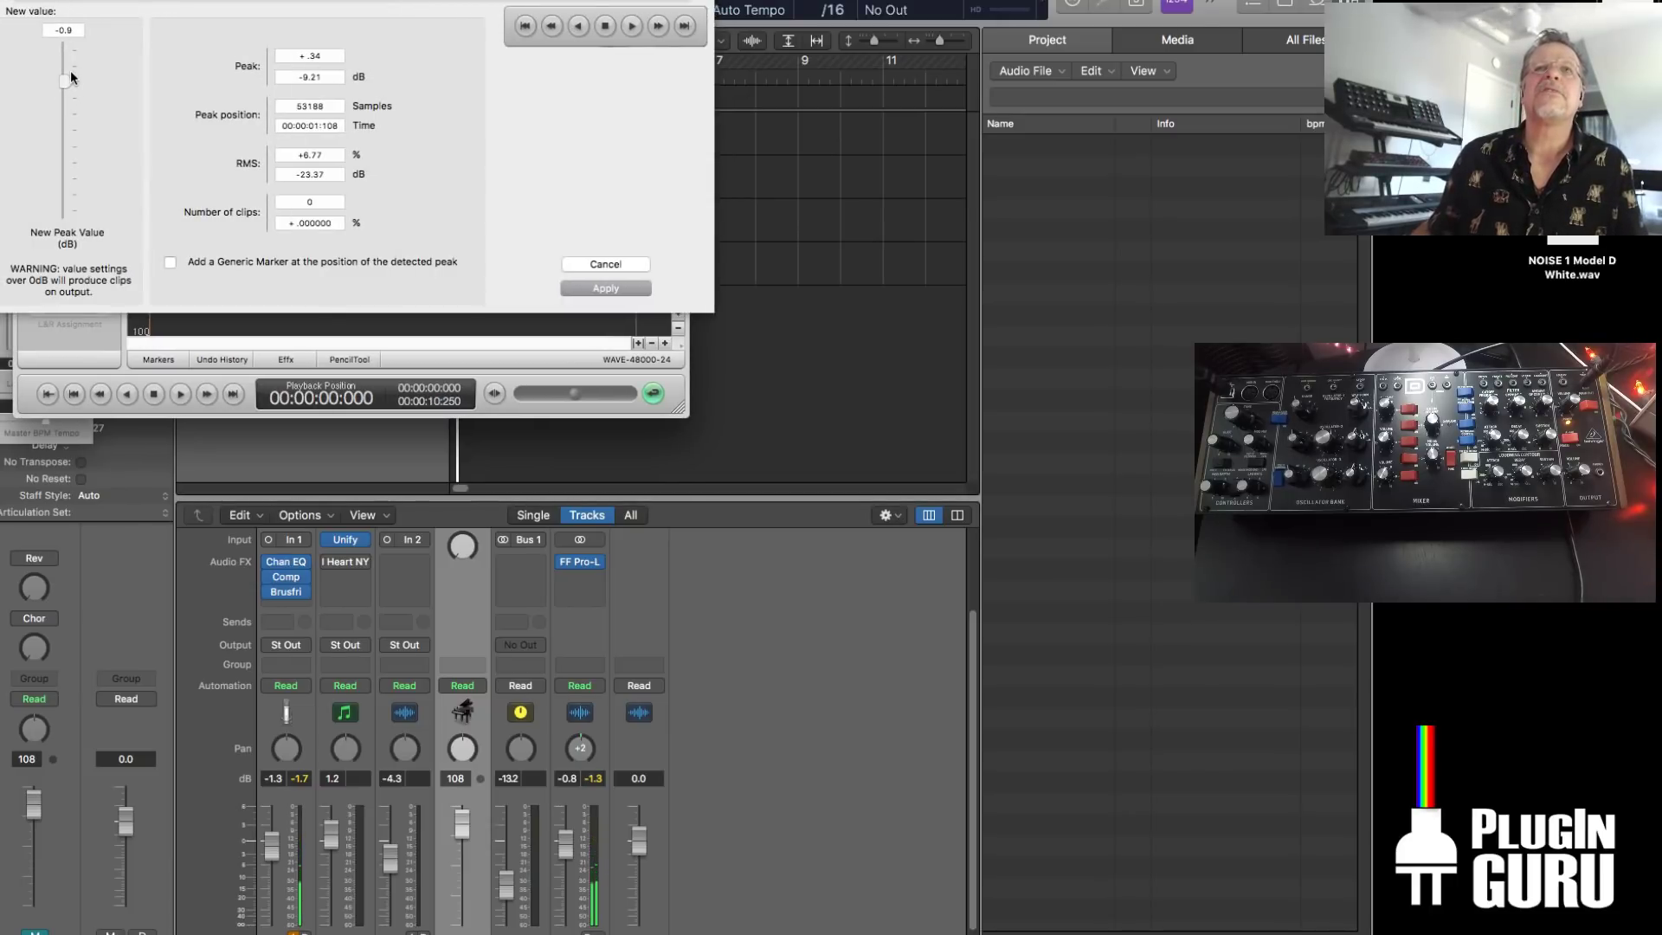
{"action": "left_click_drag", "start_coordinate": [70, 76], "coordinate": [70, 78]}
{"action": "left_click", "coordinate": [607, 290]}
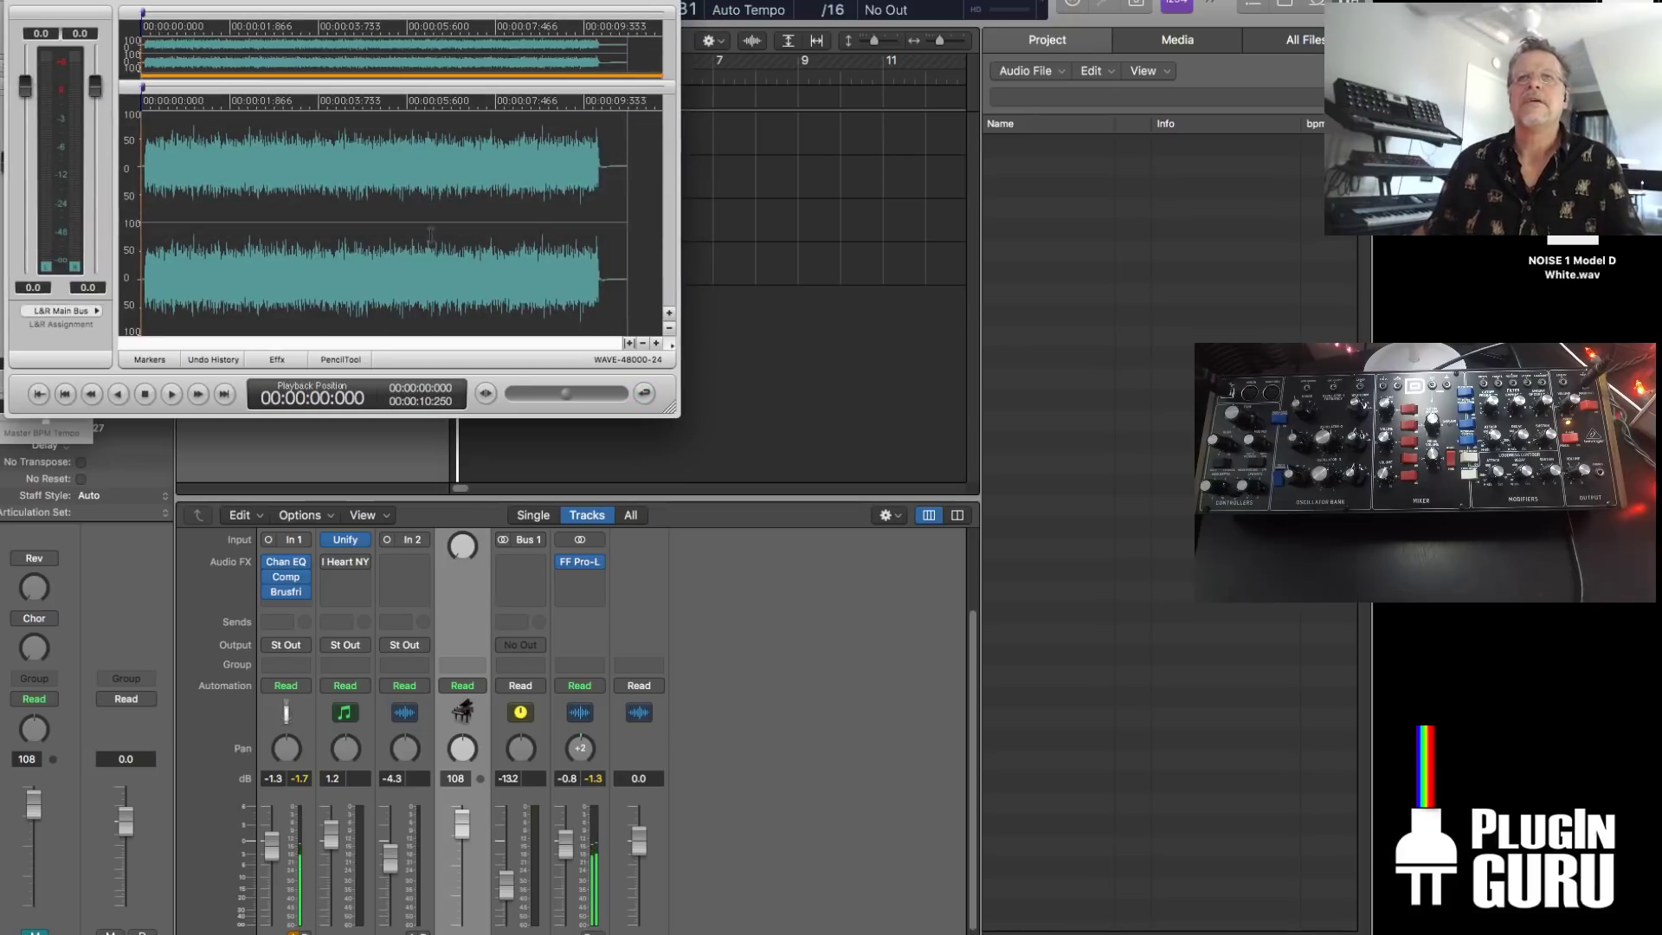
Trim about 0.79 s from the end and about 0.2 s from the start of the noise file
{"action": "left_click_drag", "start_coordinate": [589, 226], "coordinate": [665, 227]}
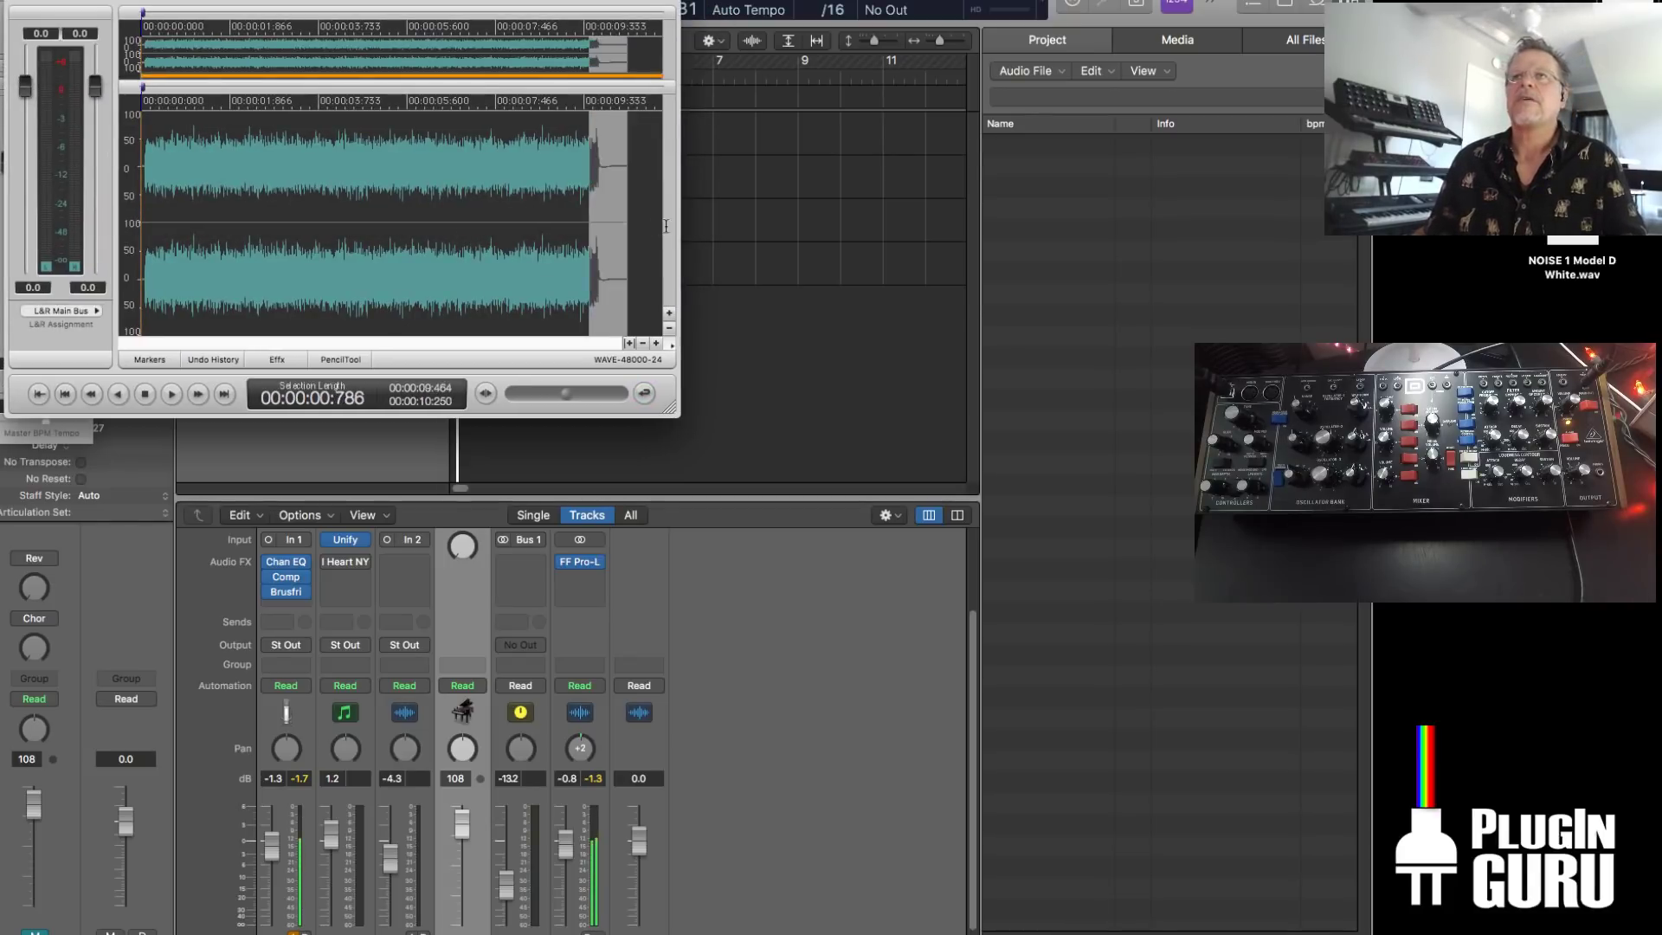
{"action": "key", "text": "Delete"}
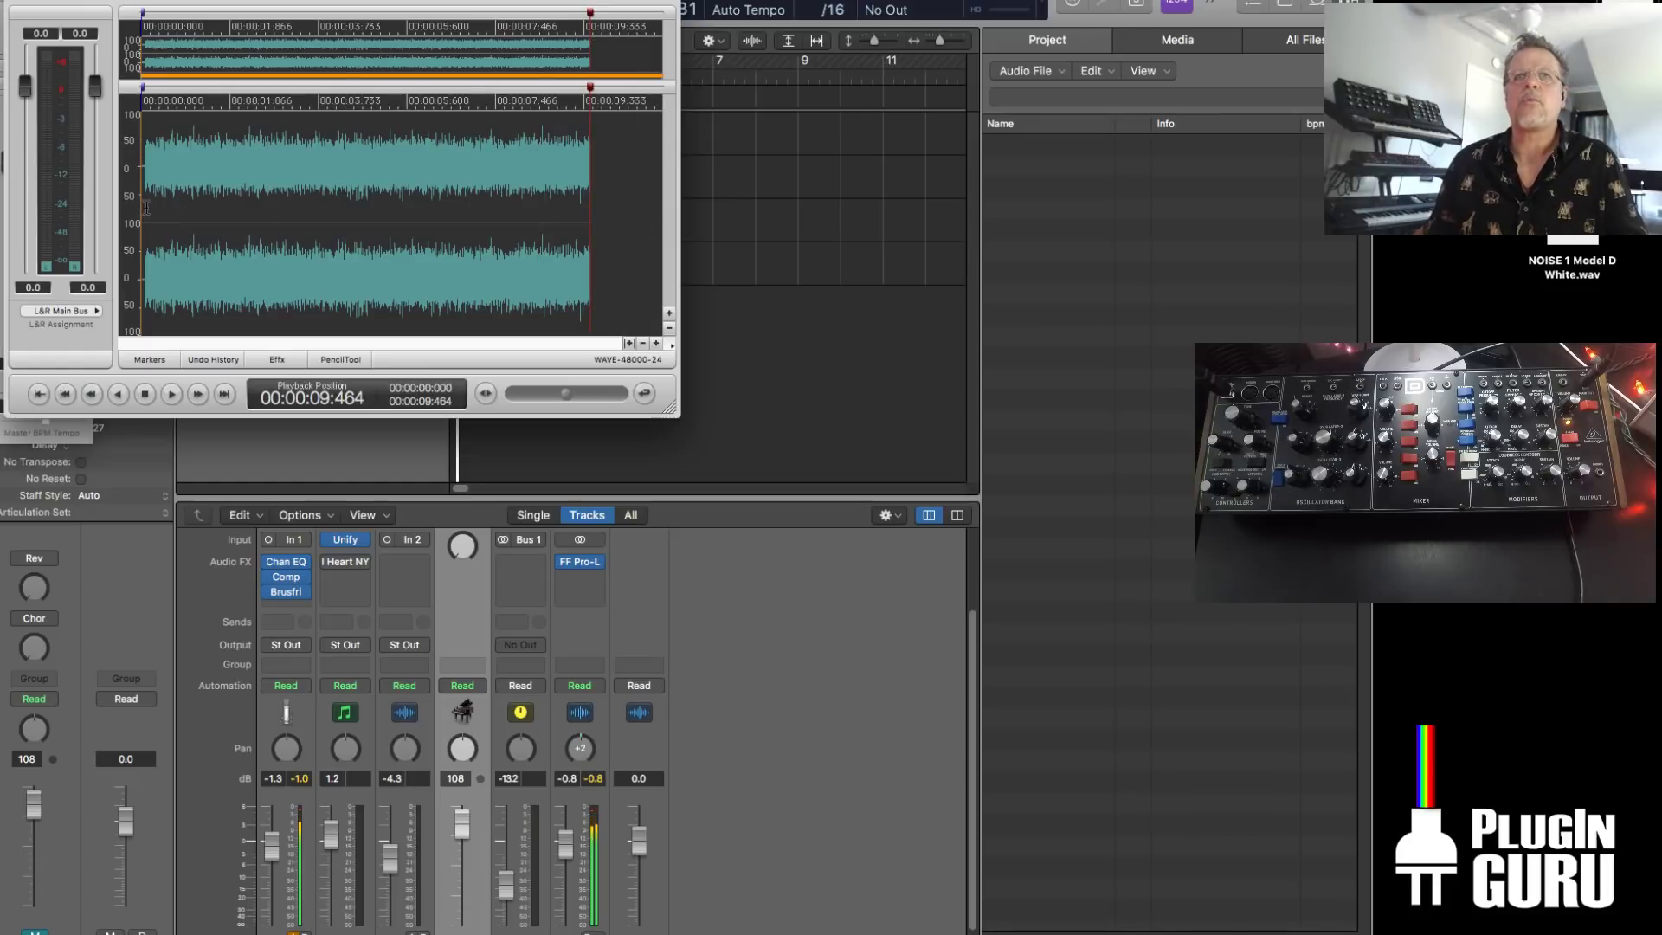
{"action": "left_click_drag", "start_coordinate": [146, 207], "coordinate": [156, 208]}
{"action": "key", "text": "Delete"}
Select the entire trimmed noise file and set it to loop from start to end with looped playback on
{"action": "key", "text": "super+a"}
{"action": "left_click", "coordinate": [645, 393]}
{"action": "left_click", "coordinate": [173, 0]}
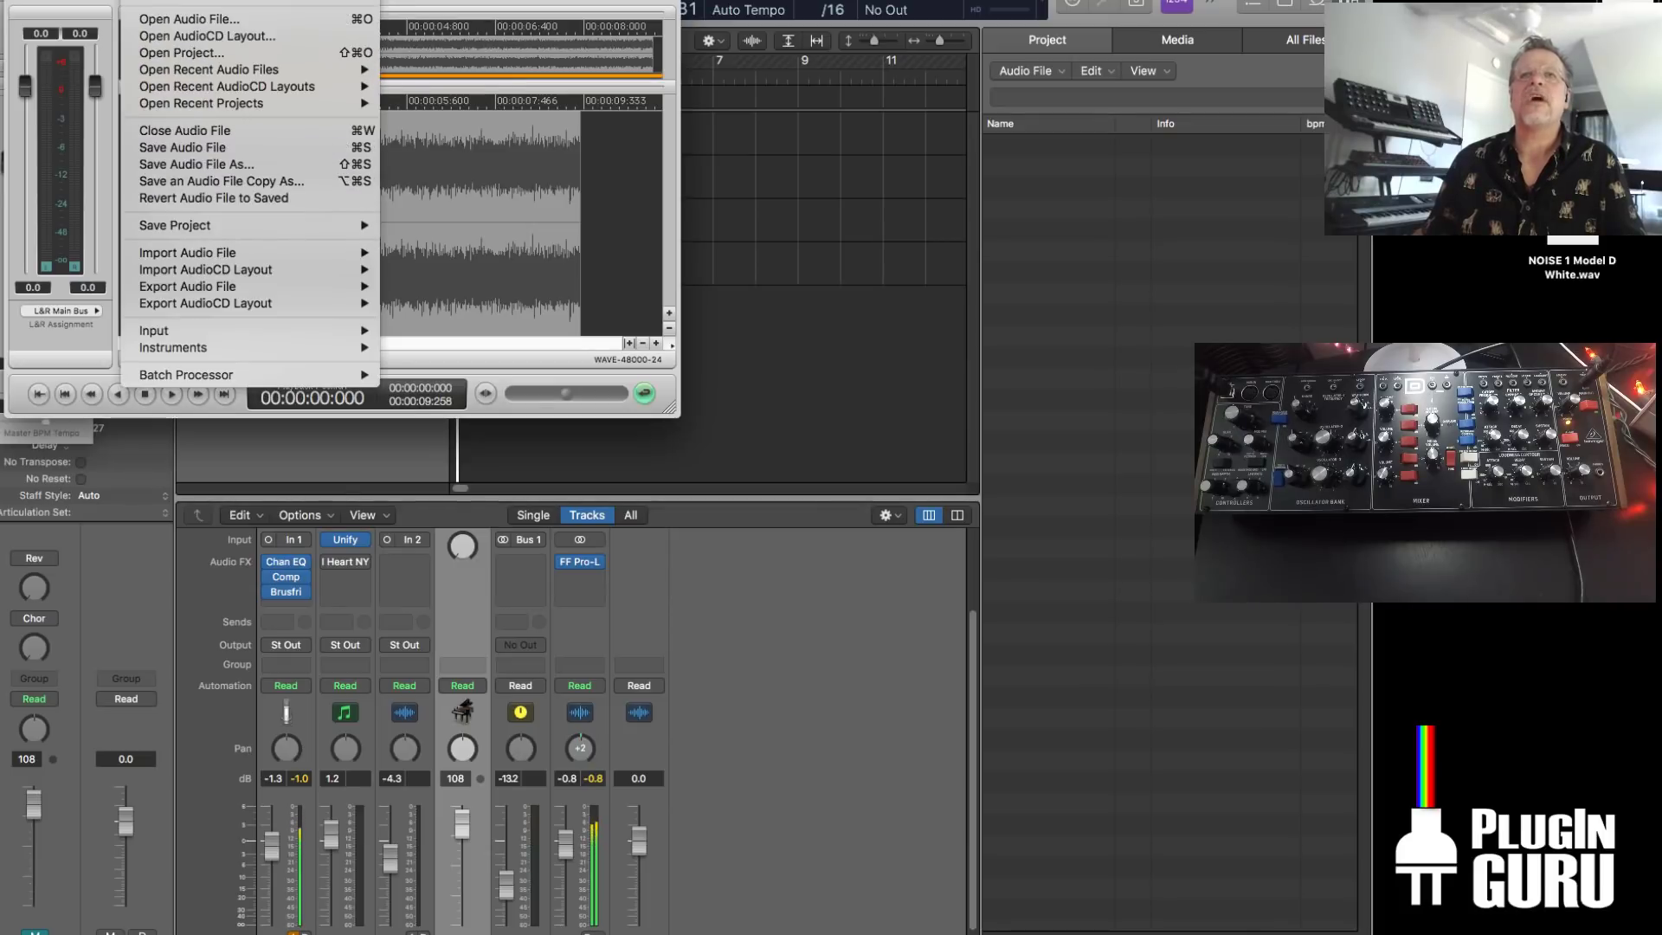
{"action": "mouse_move", "coordinate": [221, 2]}
{"action": "left_click", "coordinate": [256, 85]}
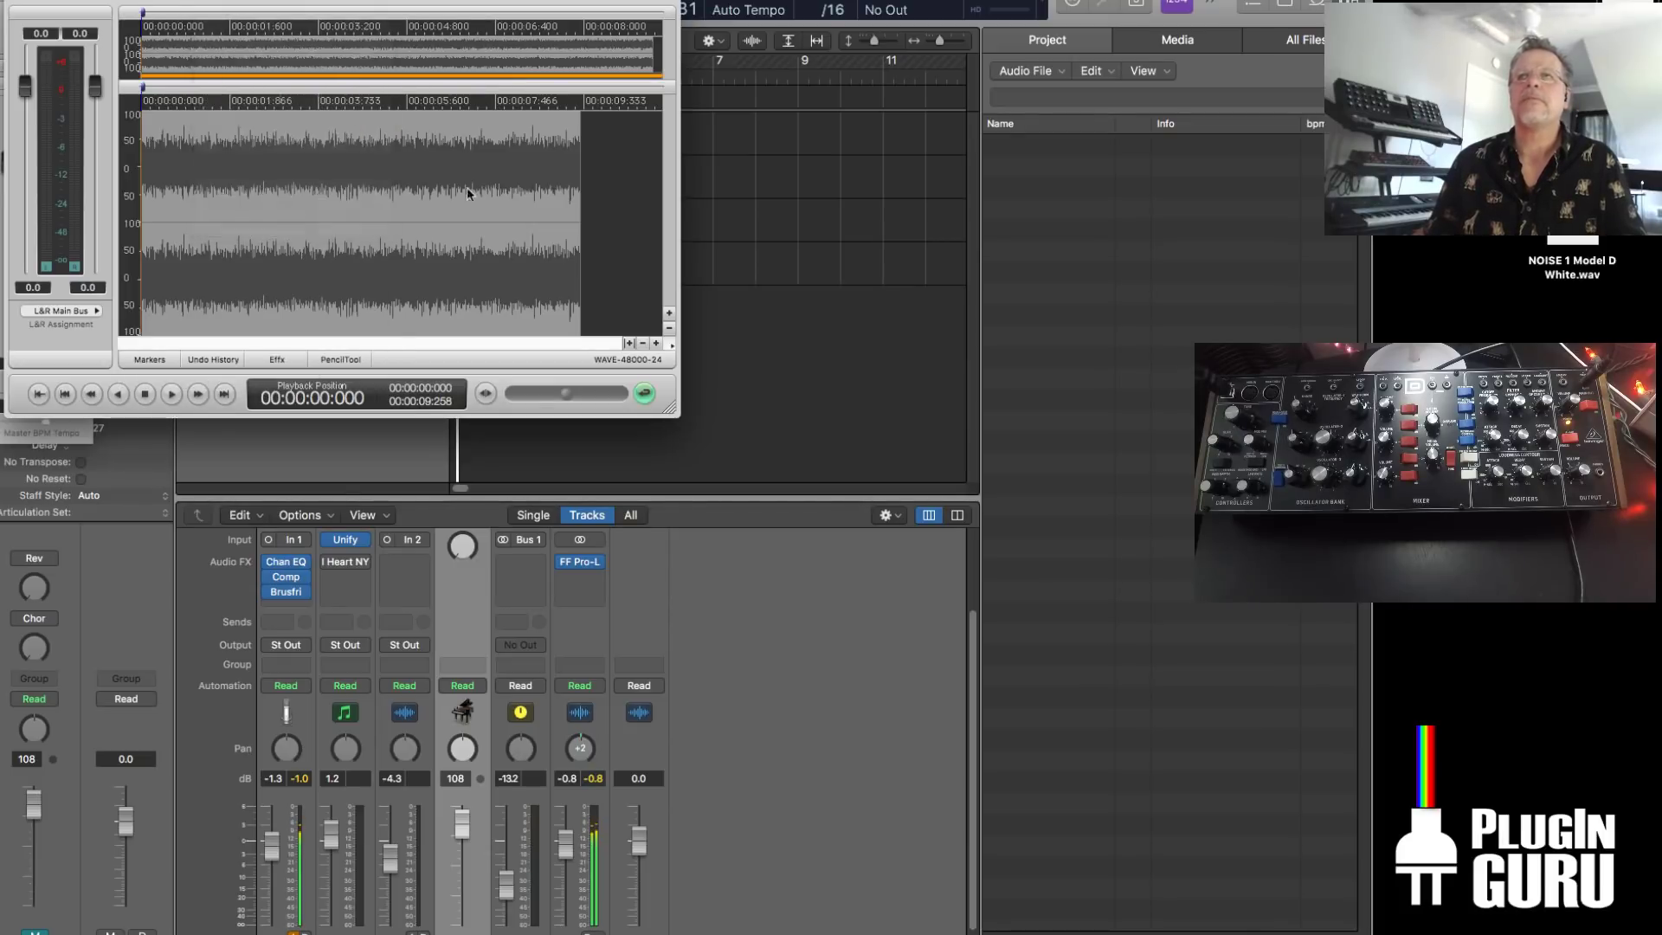
Audition the noise file across its loop point, then close it and return to the Logic Pro X project
{"action": "left_click", "coordinate": [500, 202]}
{"action": "key", "text": "space"}
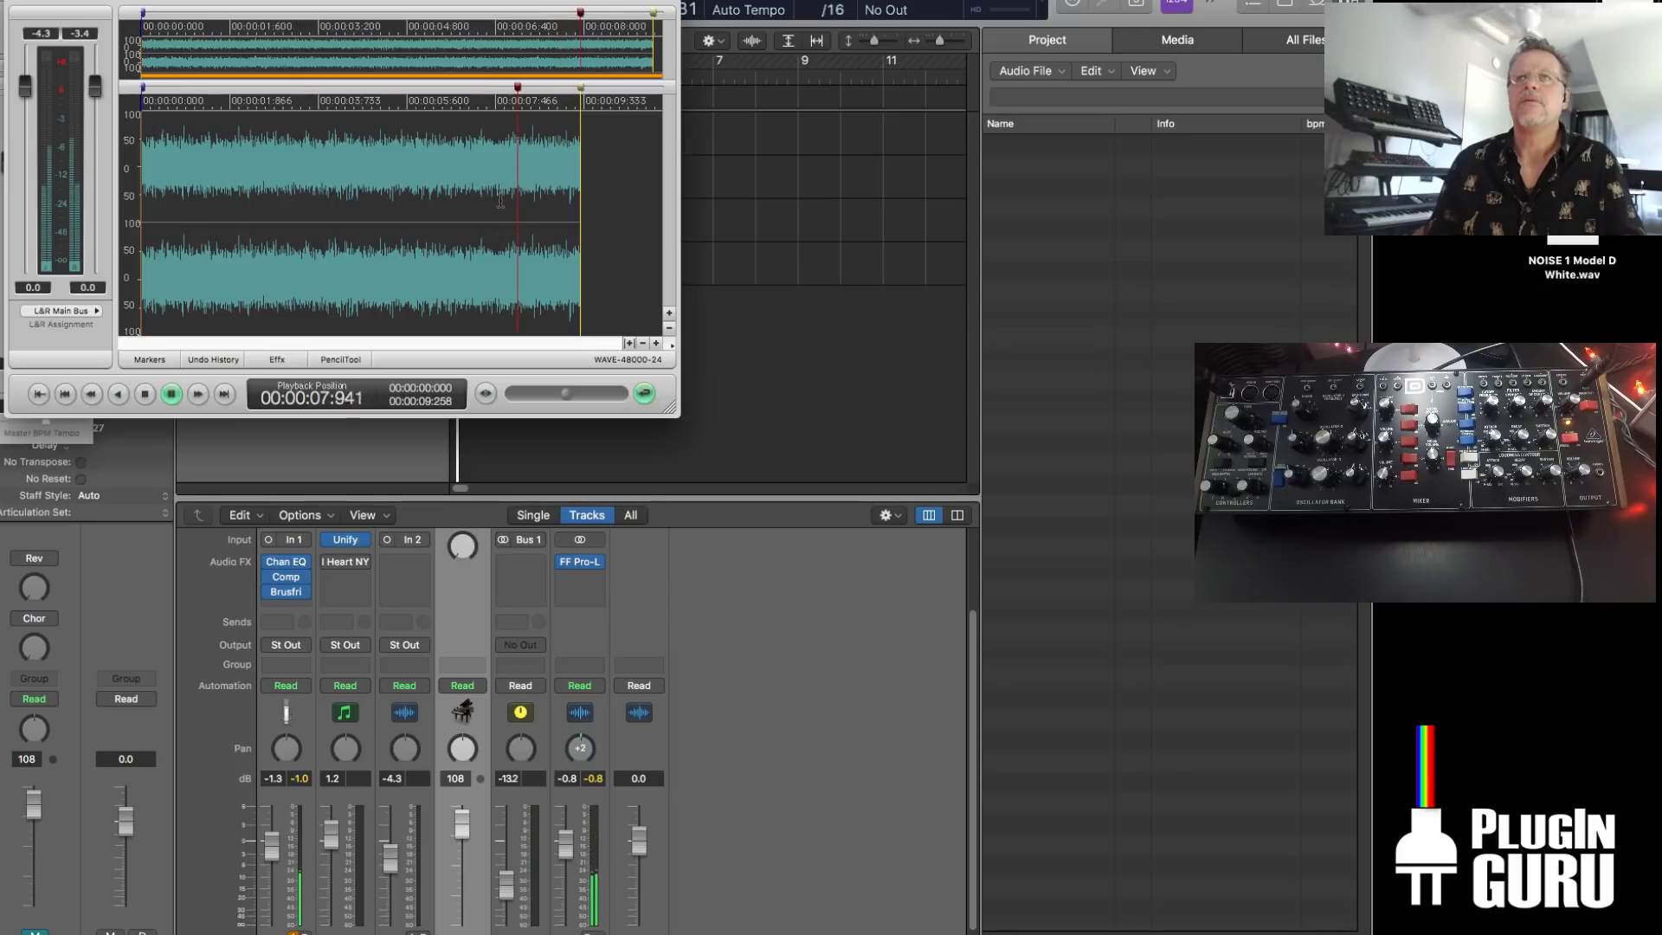
{"action": "key", "text": "space"}
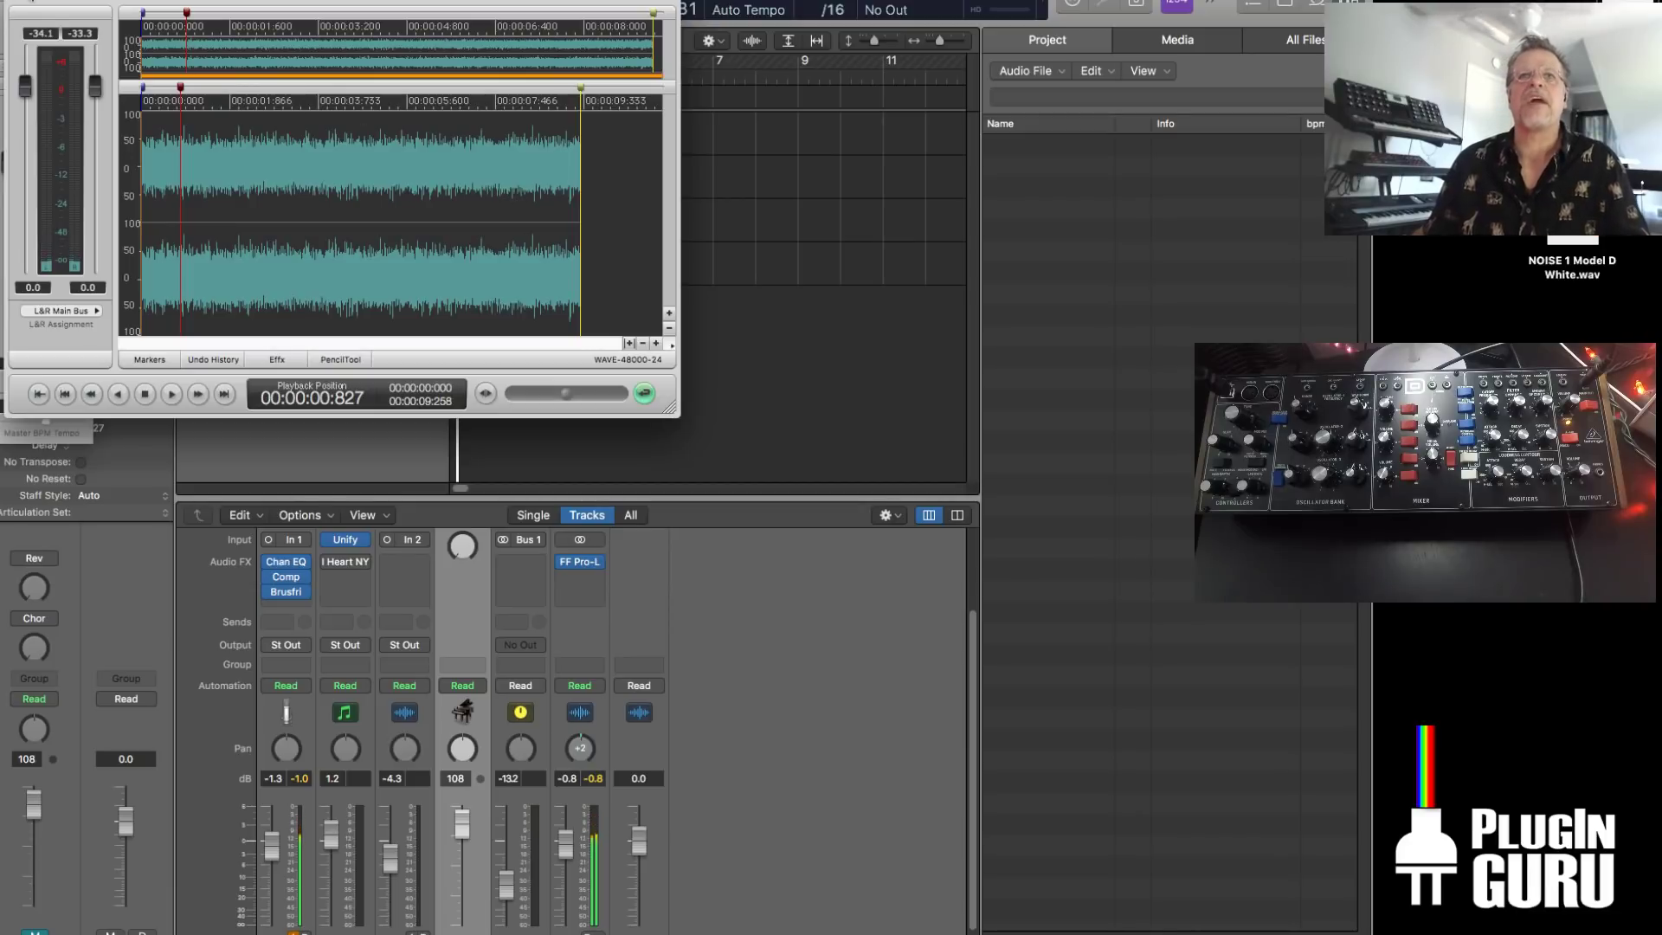
{"action": "key", "text": "super+q"}
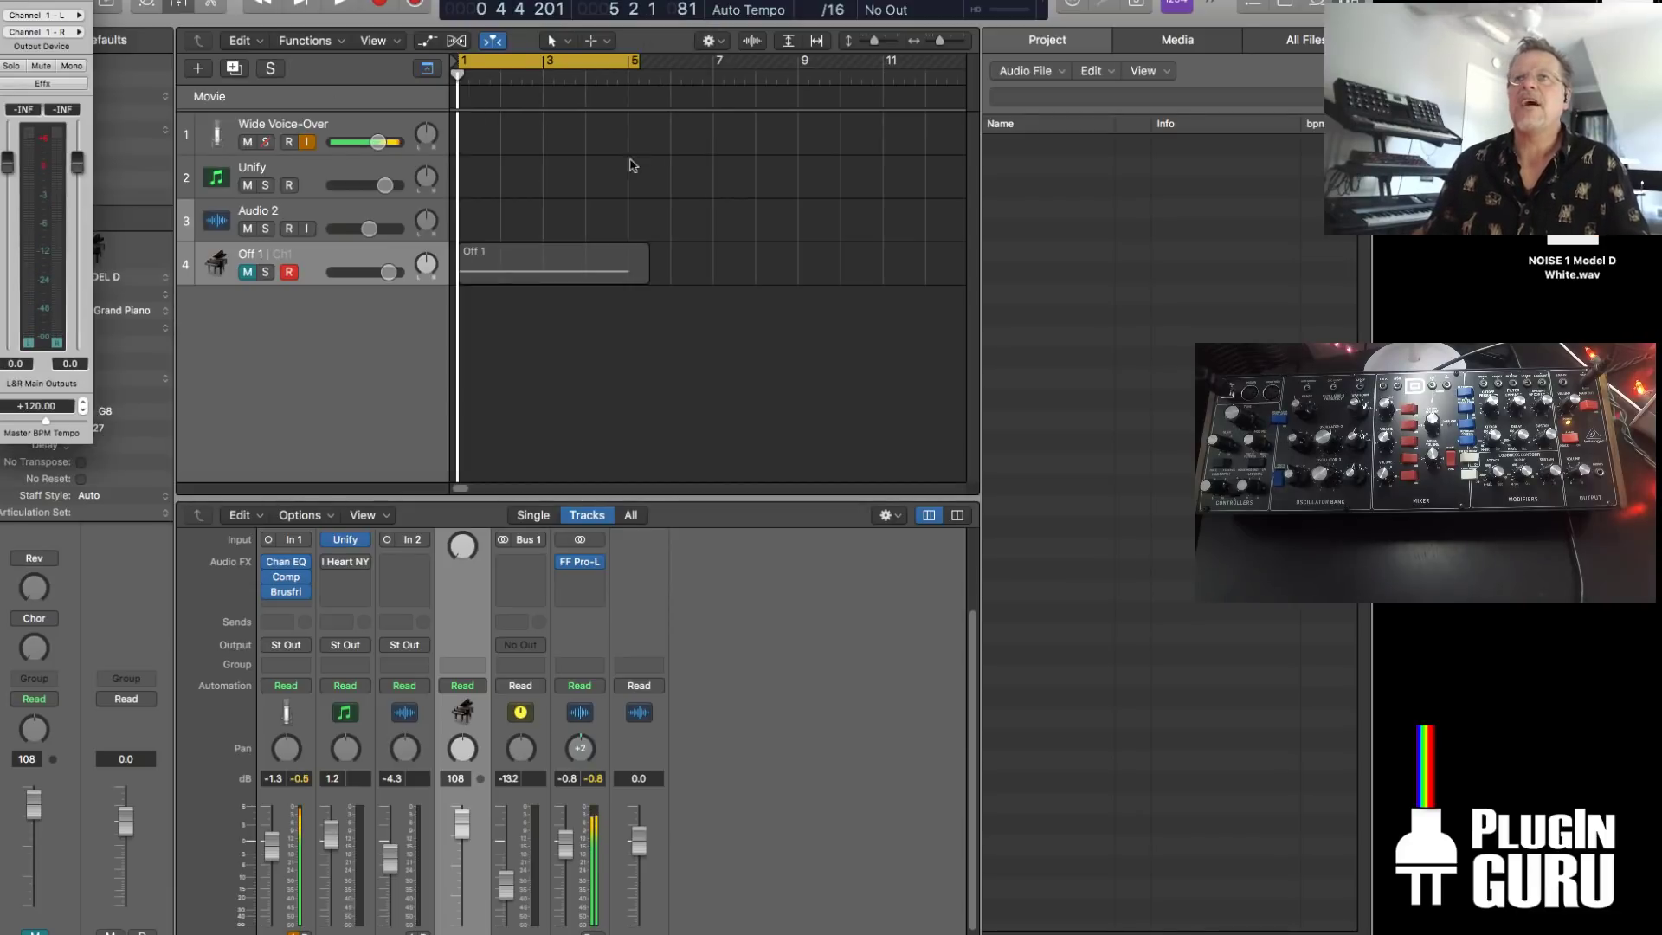
Delete the MIDI region from the Off 1 track and turn on input monitoring for Audio 2
{"action": "left_click", "coordinate": [541, 258]}
{"action": "key", "text": "Delete"}
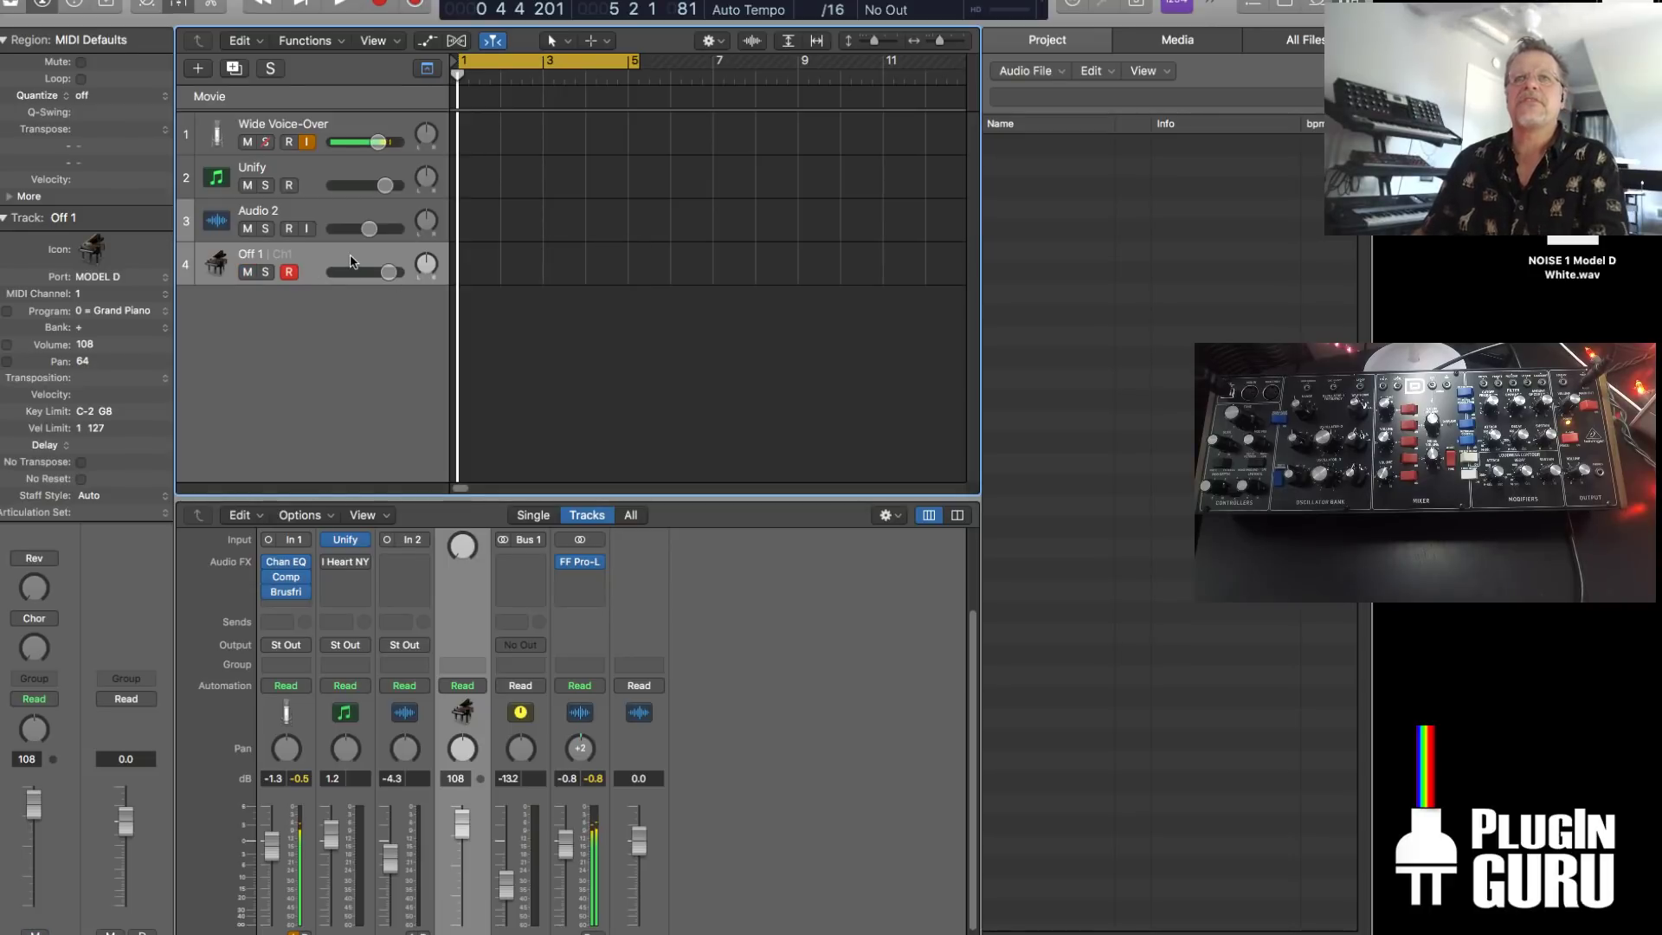
{"action": "left_click", "coordinate": [312, 235]}
{"action": "left_click", "coordinate": [309, 230]}
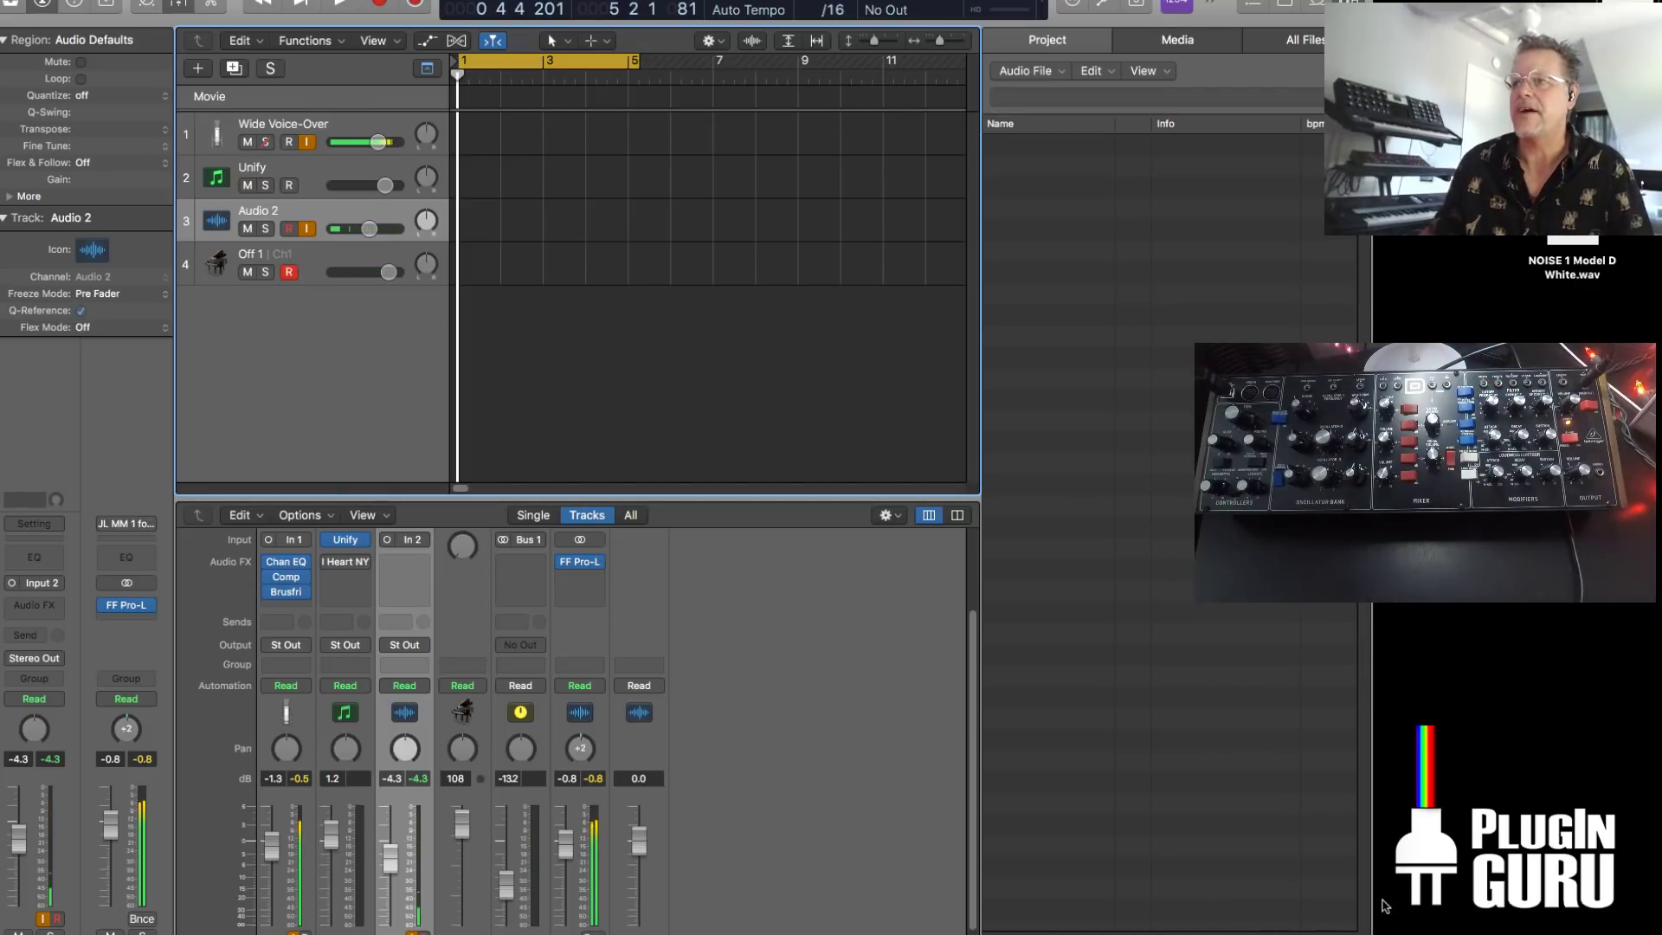
Shrink the project window and hide the mixer, with the cycle range turned off
{"action": "left_click", "coordinate": [1387, 906]}
{"action": "left_click_drag", "start_coordinate": [1373, 933], "coordinate": [1254, 873]}
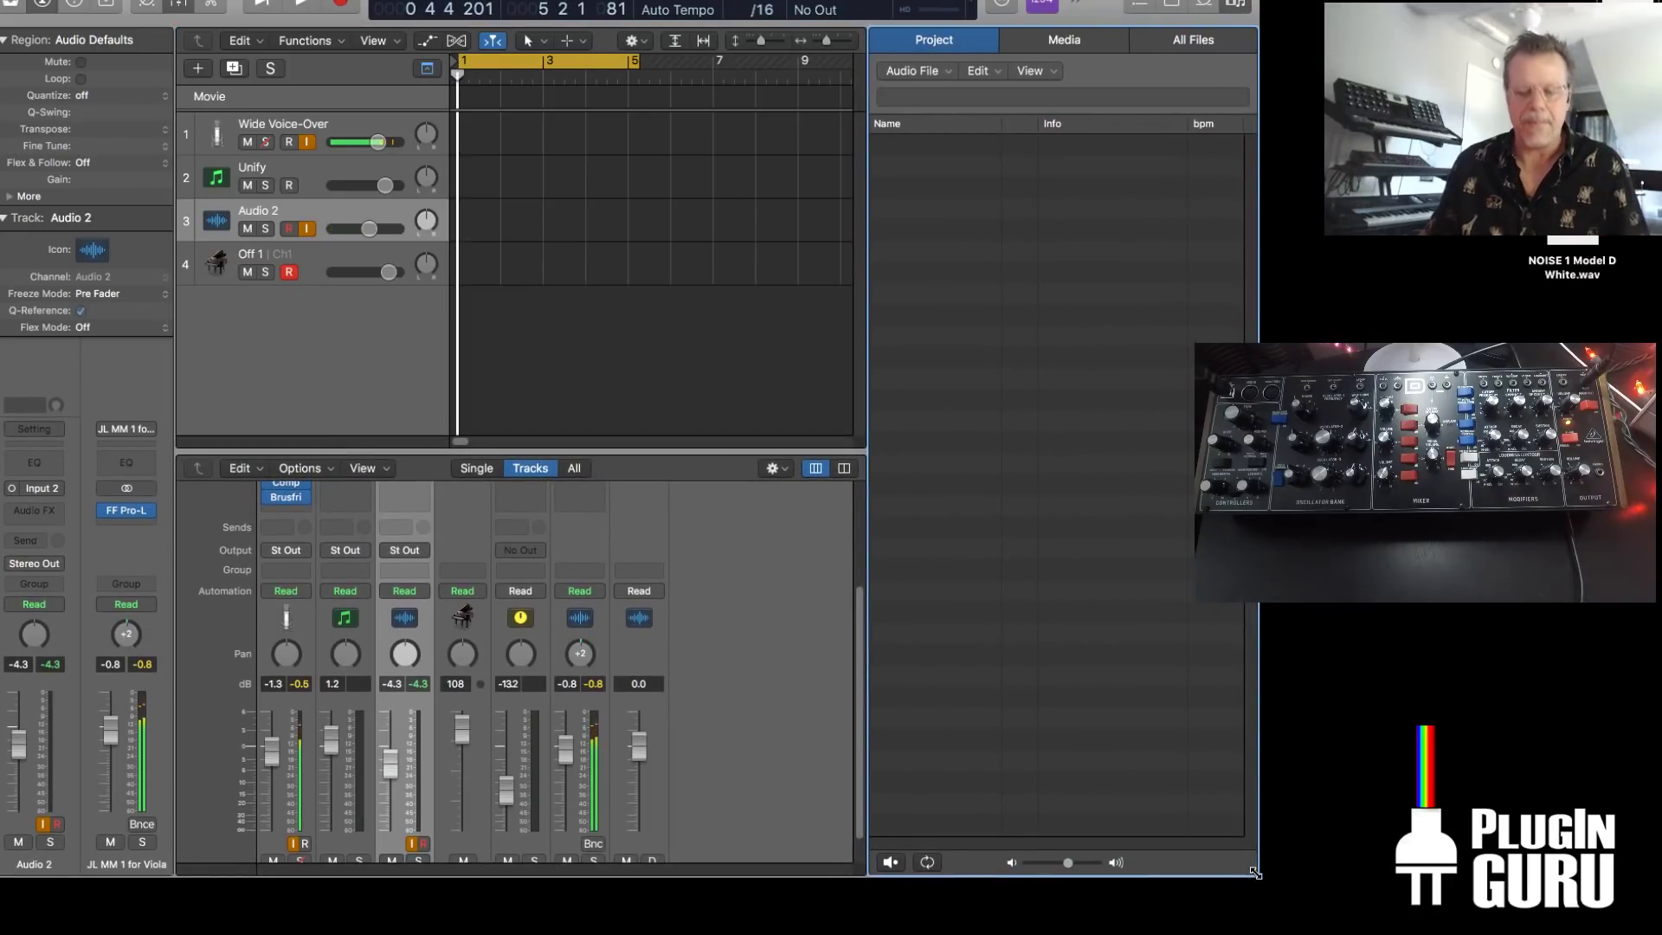
{"action": "key", "text": "x"}
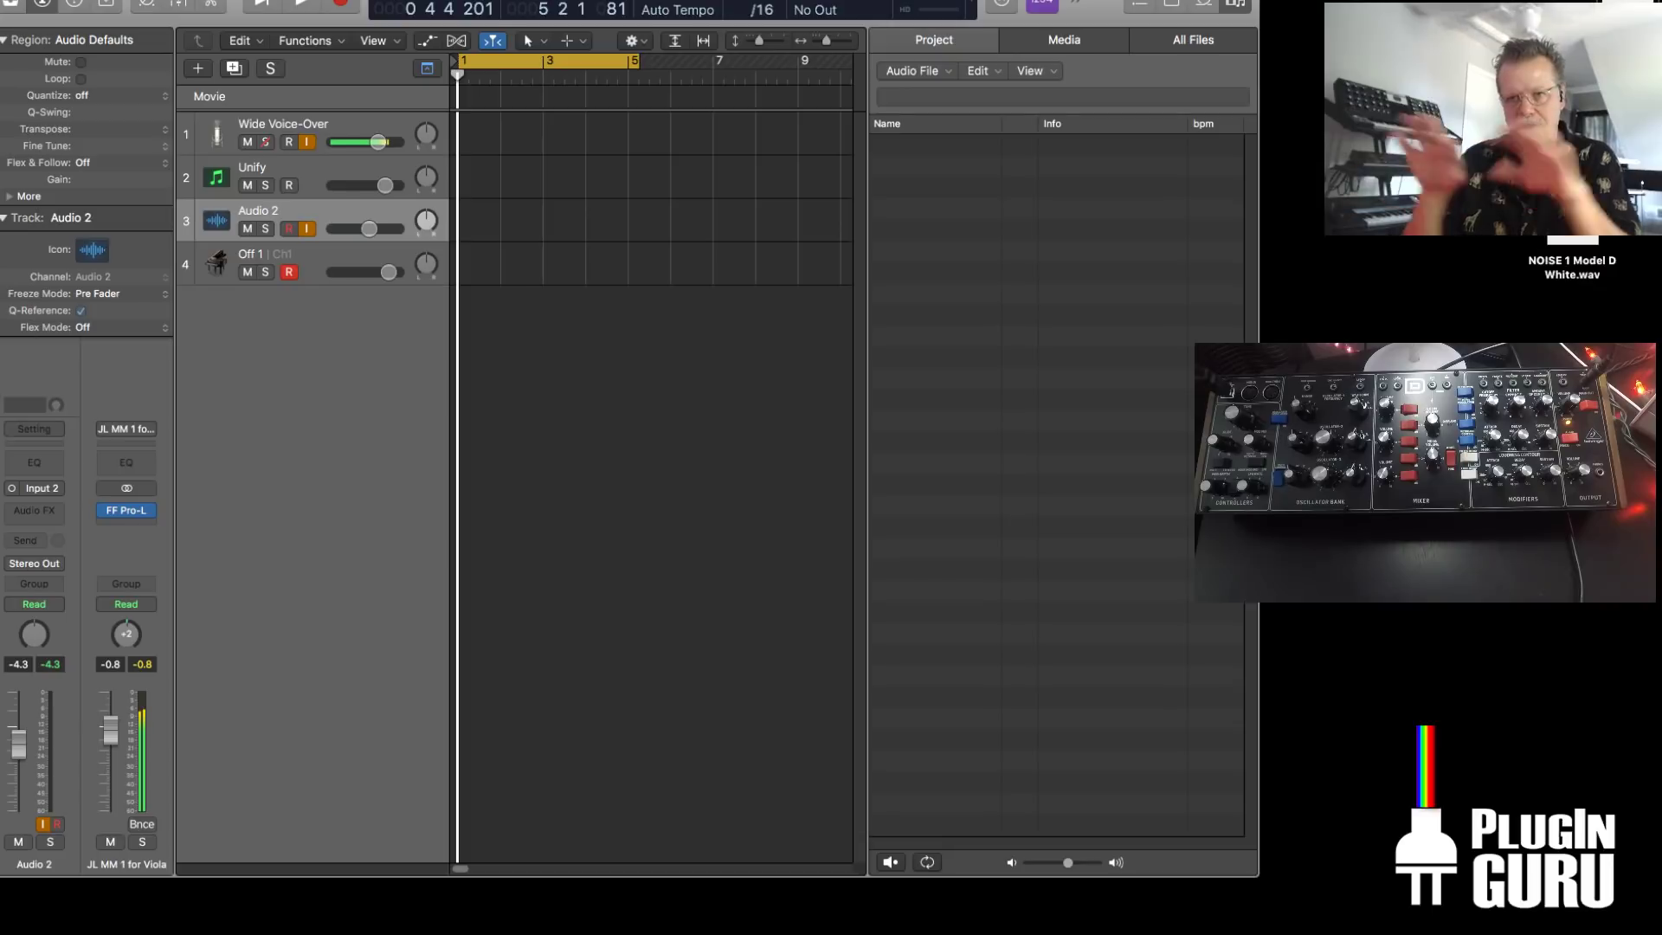
{"action": "left_click", "coordinate": [583, 62]}
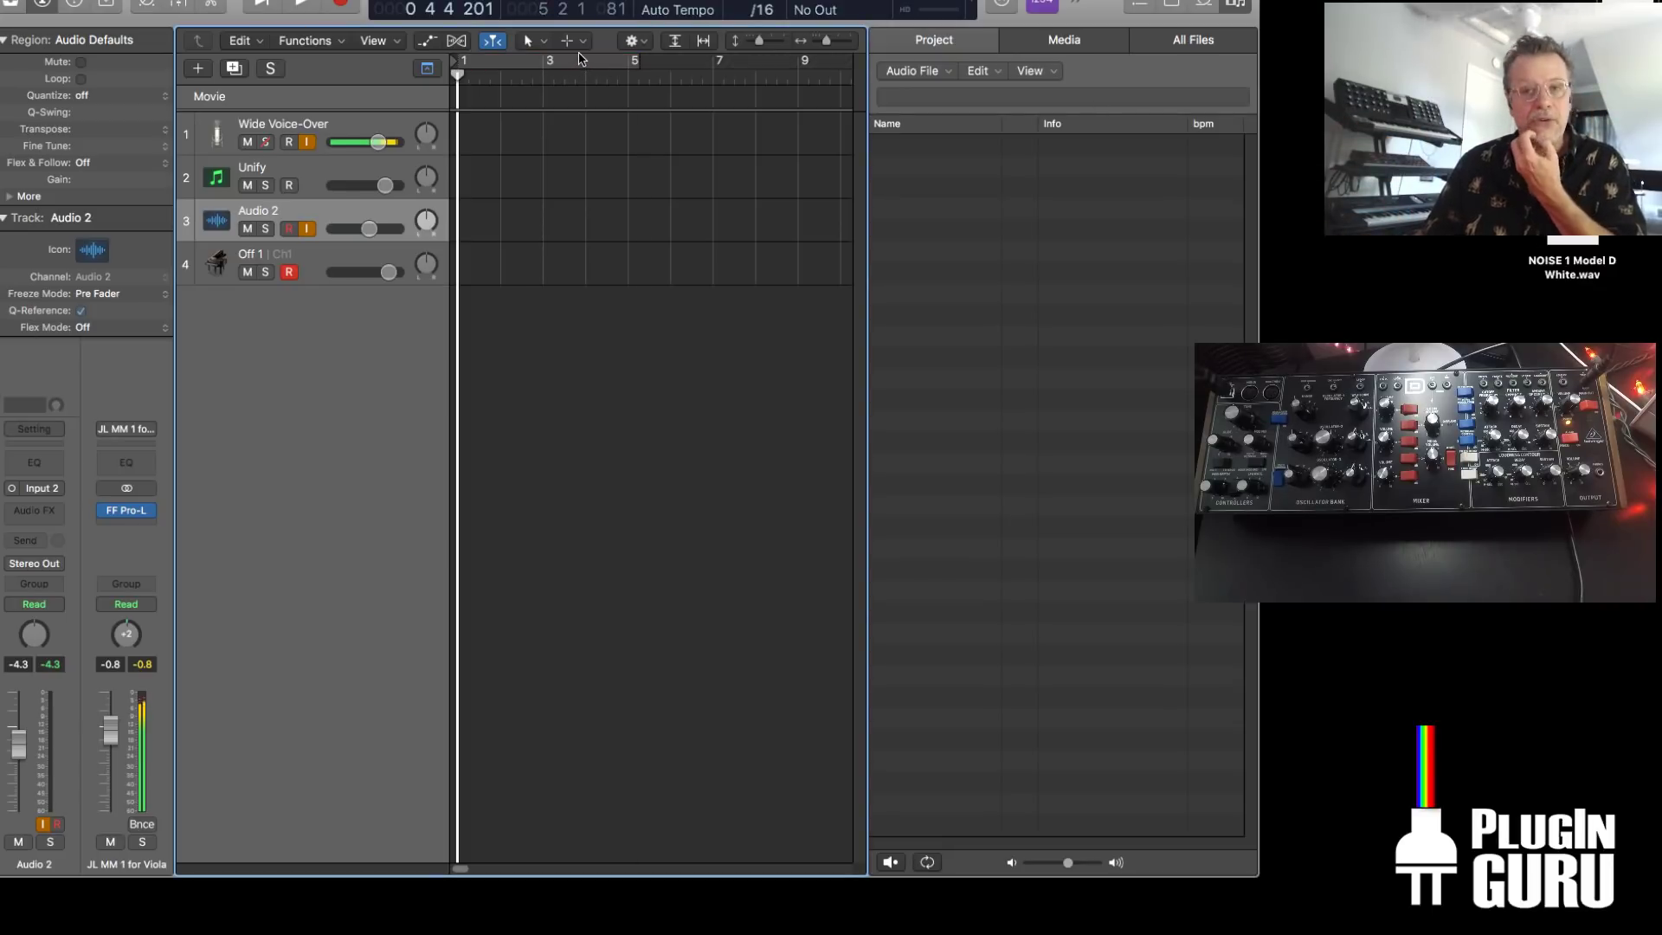
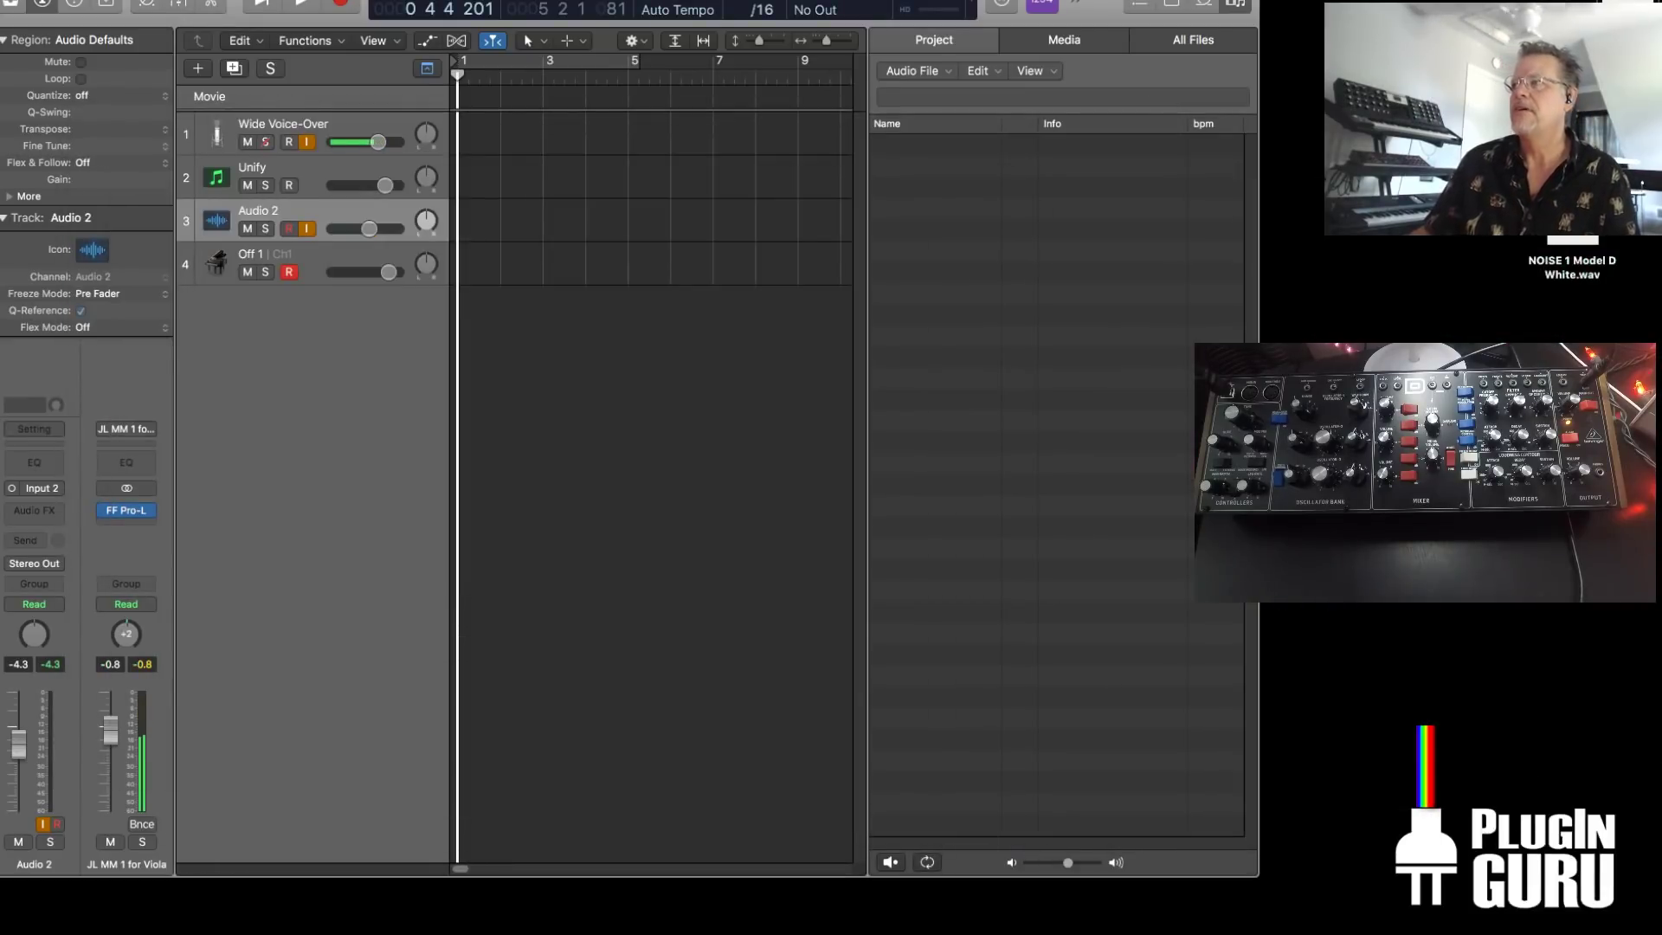
Widen the Finder window on the Unify Libraries folder and open the Samples folder inside Factory 2019
{"action": "left_click_drag", "start_coordinate": [1573, 260], "coordinate": [1575, 322]}
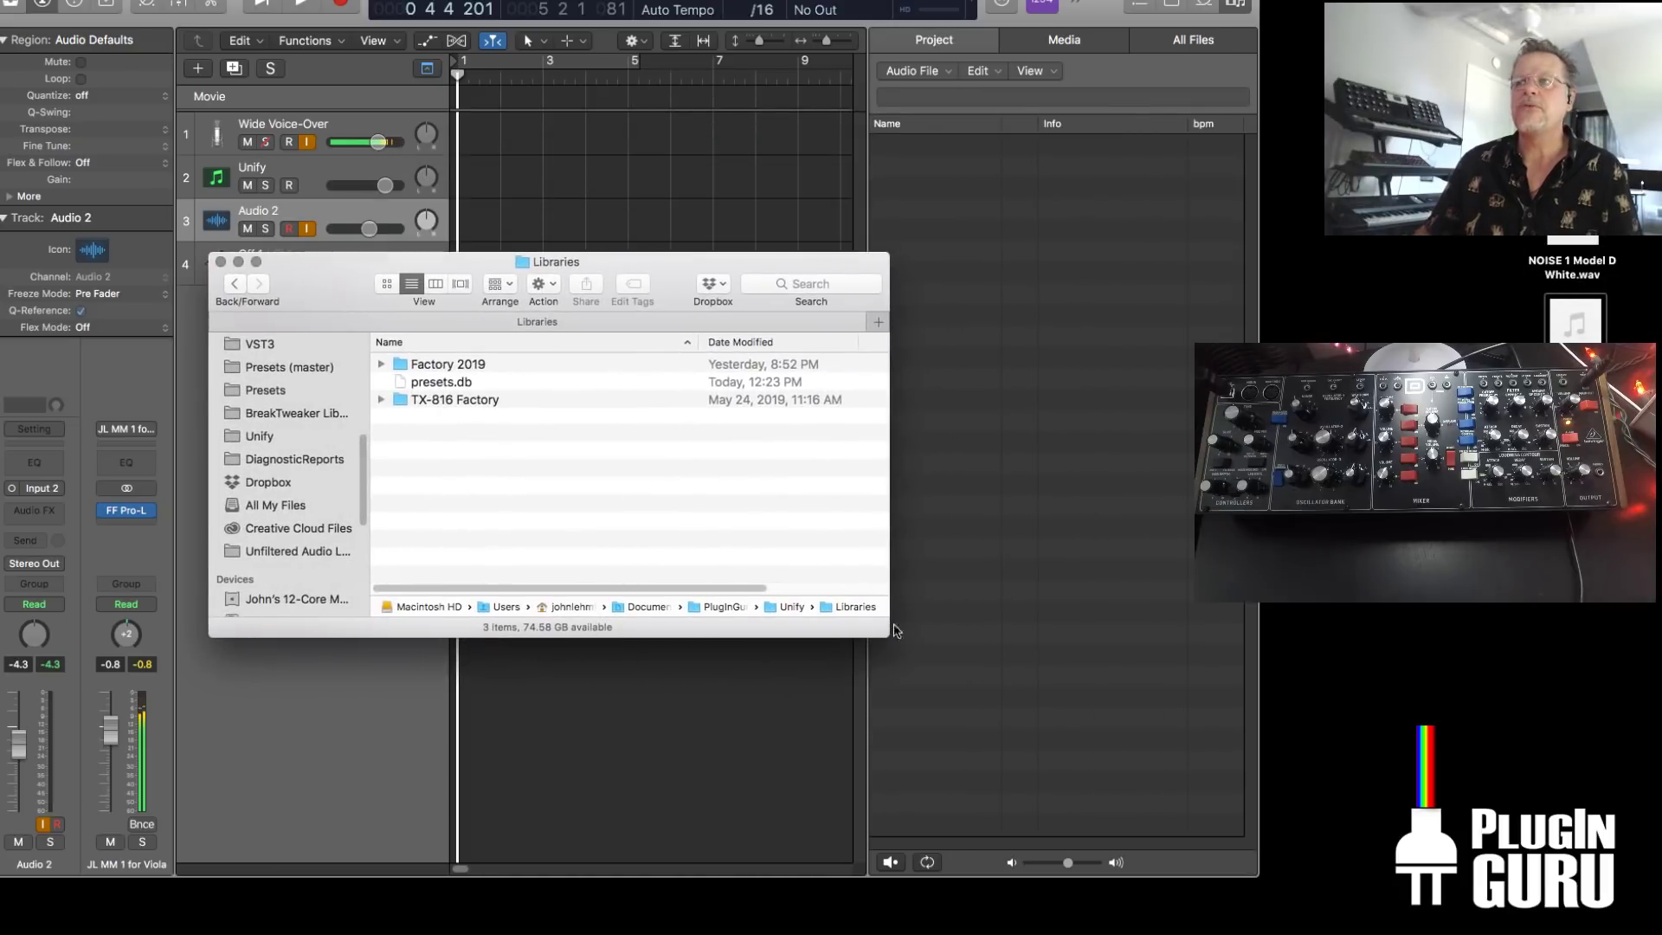
{"action": "left_click_drag", "start_coordinate": [881, 631], "coordinate": [1236, 590]}
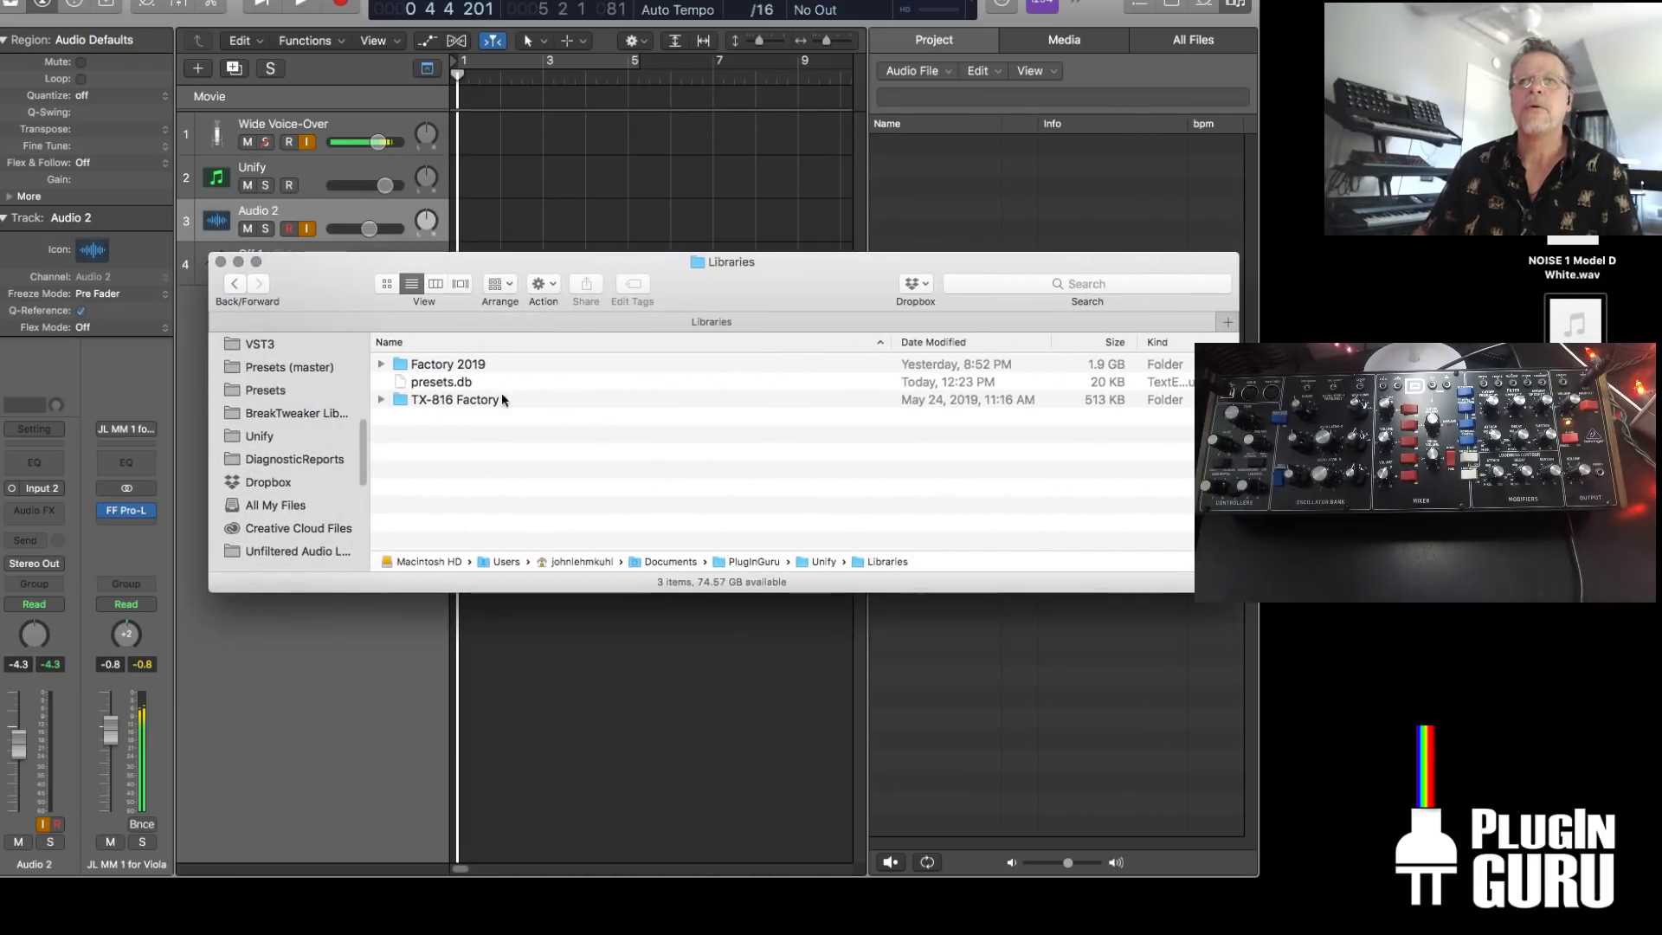
{"action": "left_click", "coordinate": [448, 364]}
{"action": "left_click", "coordinate": [449, 363]}
{"action": "double_click", "coordinate": [404, 365]}
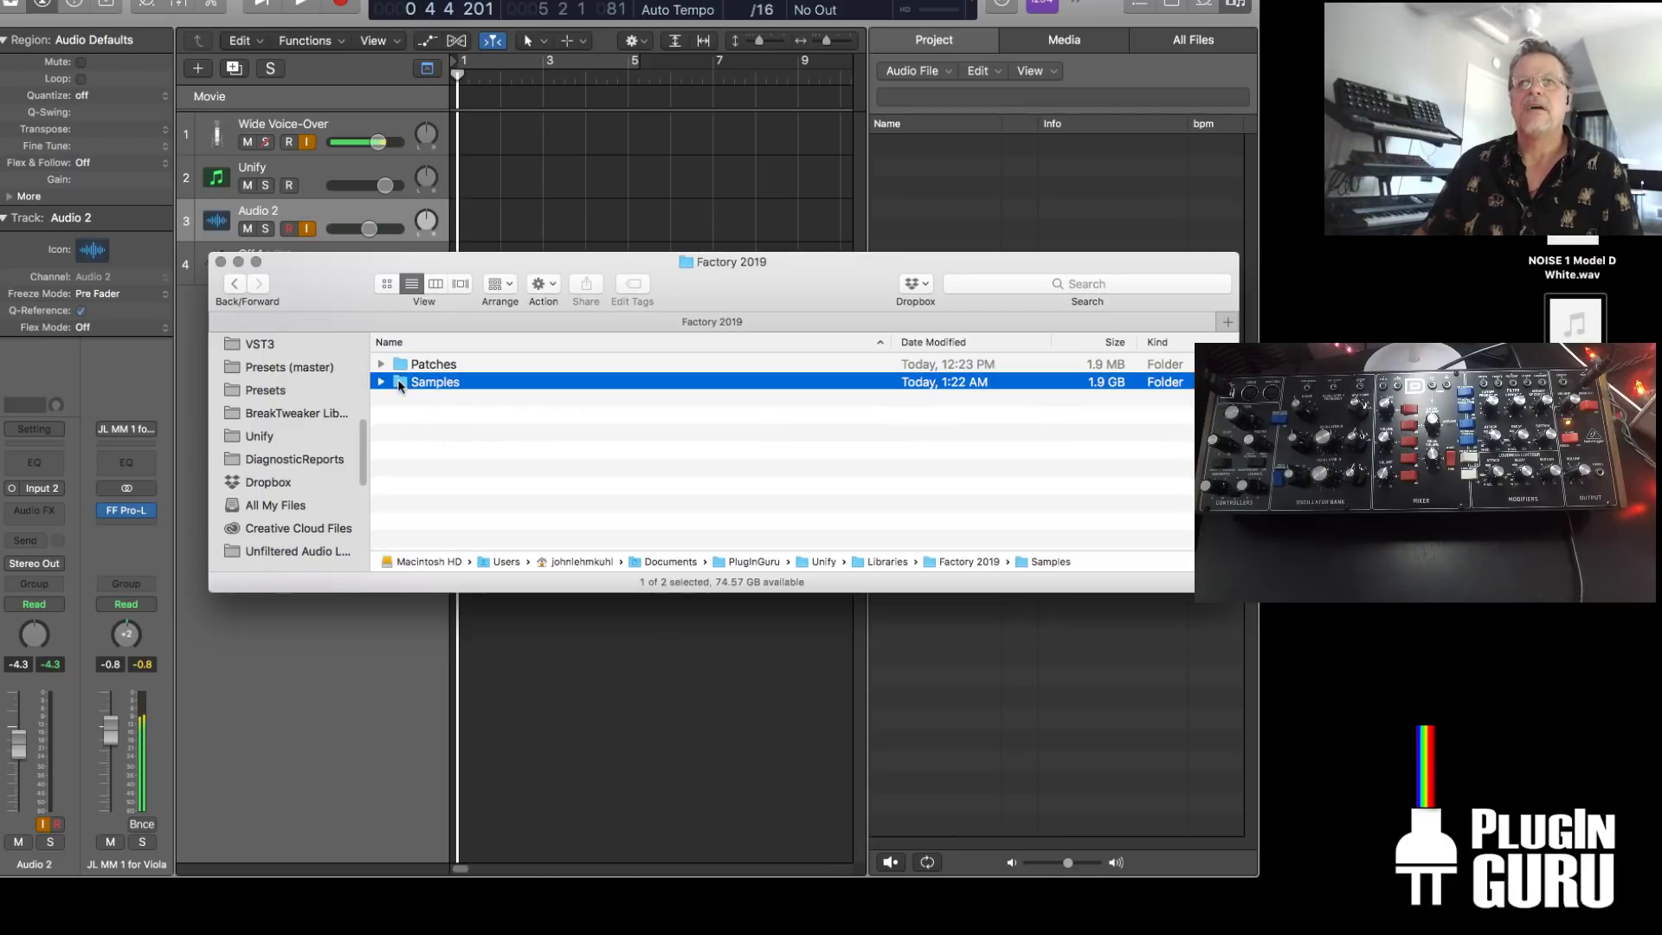
{"action": "double_click", "coordinate": [401, 384]}
{"action": "scroll", "coordinate": [491, 458], "scroll_direction": "down", "scroll_amount": 2}
{"action": "scroll", "coordinate": [491, 459], "scroll_direction": "up", "scroll_amount": 2}
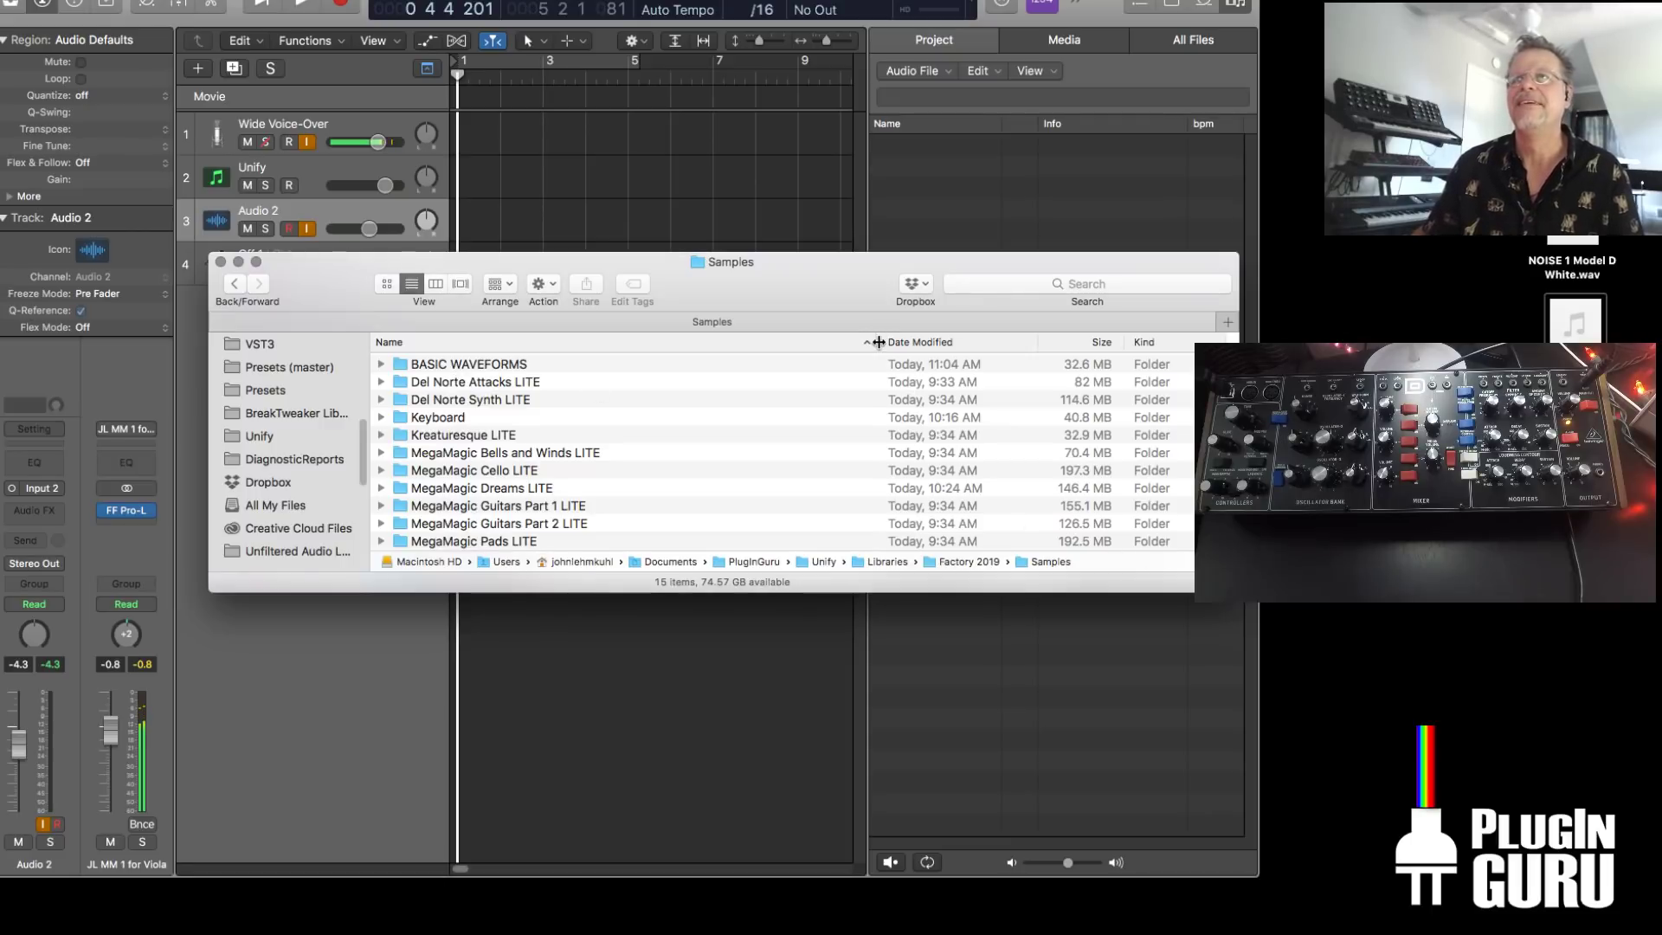
Open the BASIC WAVEFORMS folder and enlarge the Finder window to show all of its files
{"action": "left_click_drag", "start_coordinate": [876, 343], "coordinate": [722, 350]}
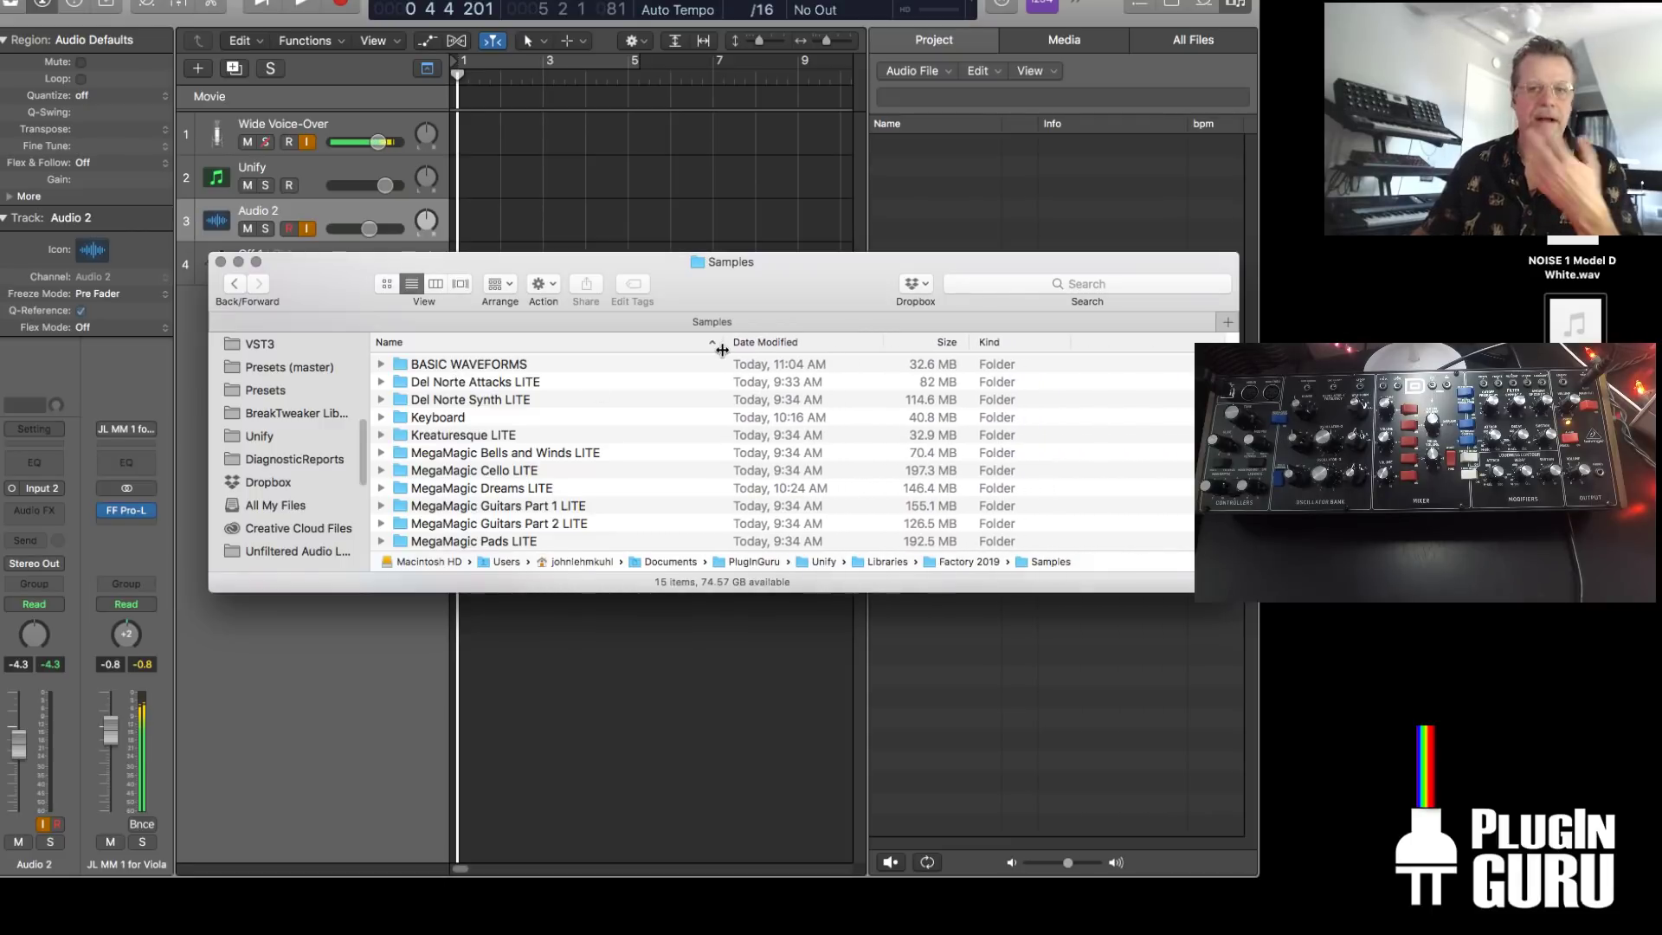
{"action": "left_click", "coordinate": [462, 364]}
{"action": "double_click", "coordinate": [461, 363]}
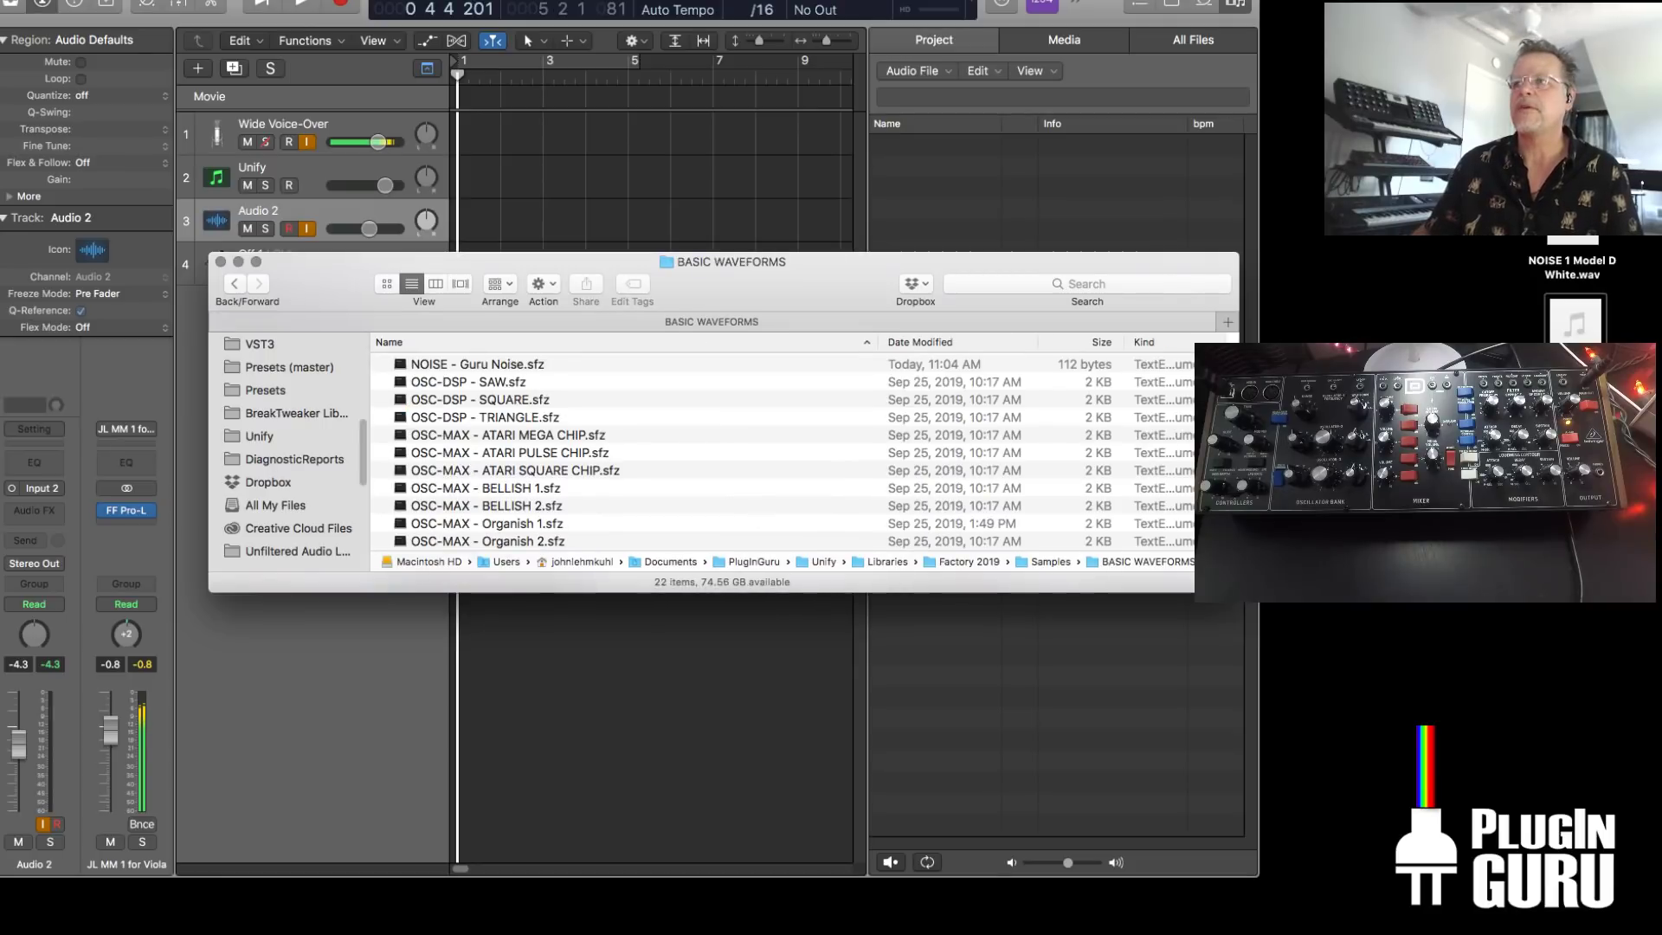
{"action": "left_click_drag", "start_coordinate": [1239, 593], "coordinate": [1286, 848]}
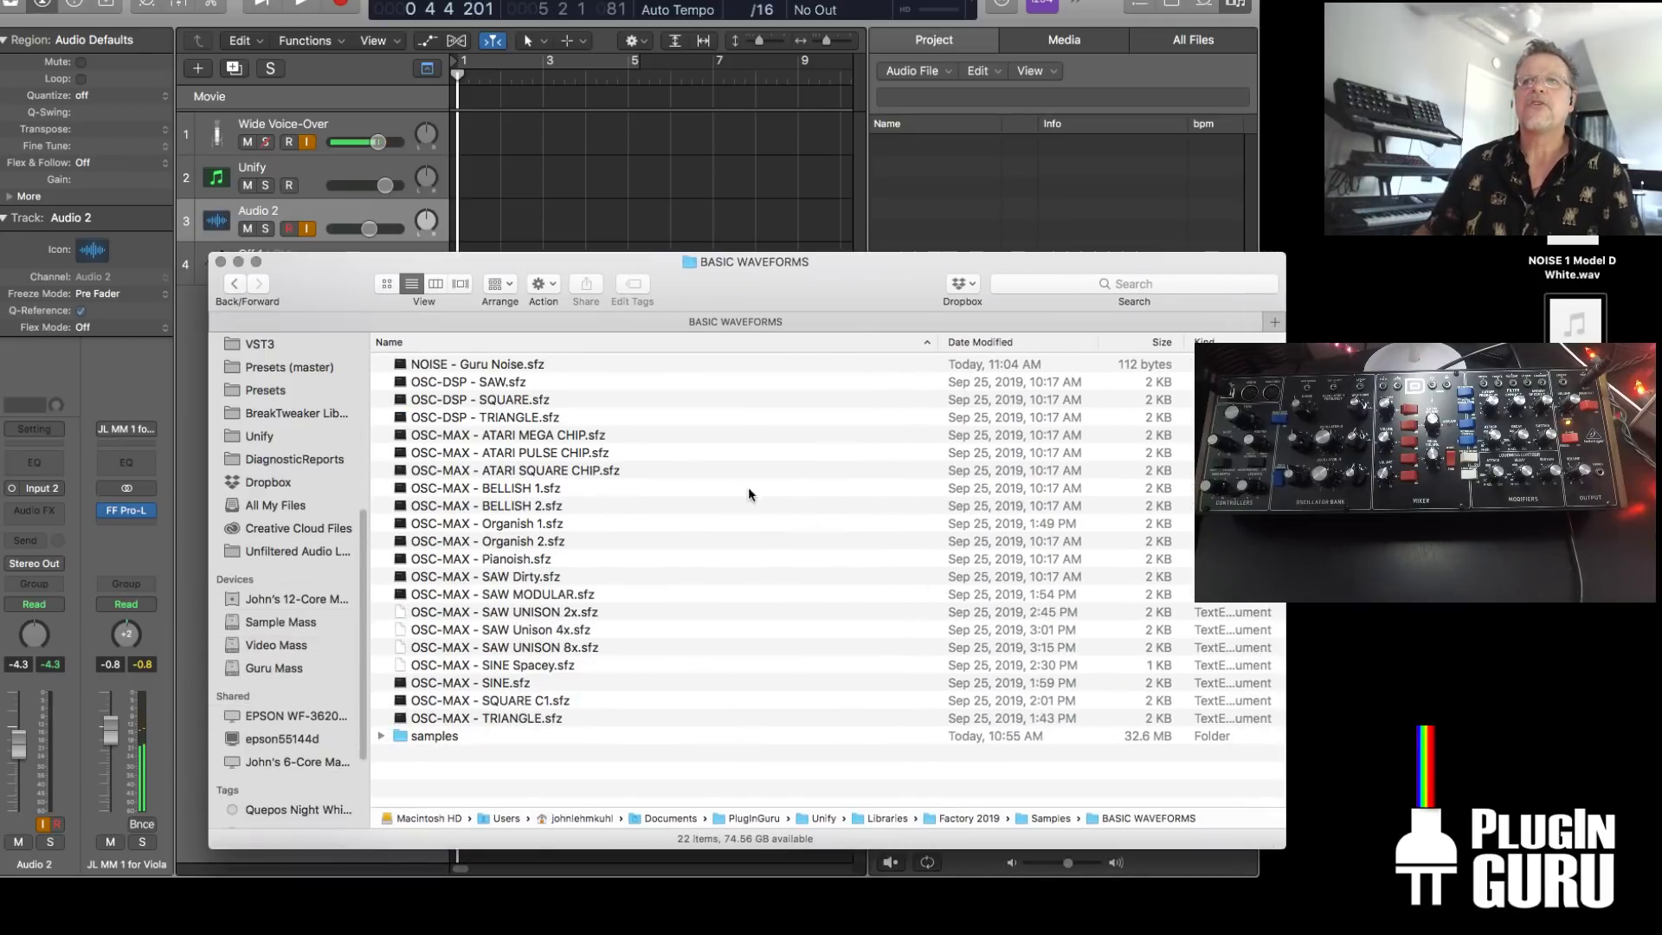
Duplicate the NOISE - Guru Noise.sfz file in the BASIC WAVEFORMS folder
{"action": "left_click", "coordinate": [495, 365]}
{"action": "key", "text": "super+d"}
{"action": "key", "text": "super+d"}
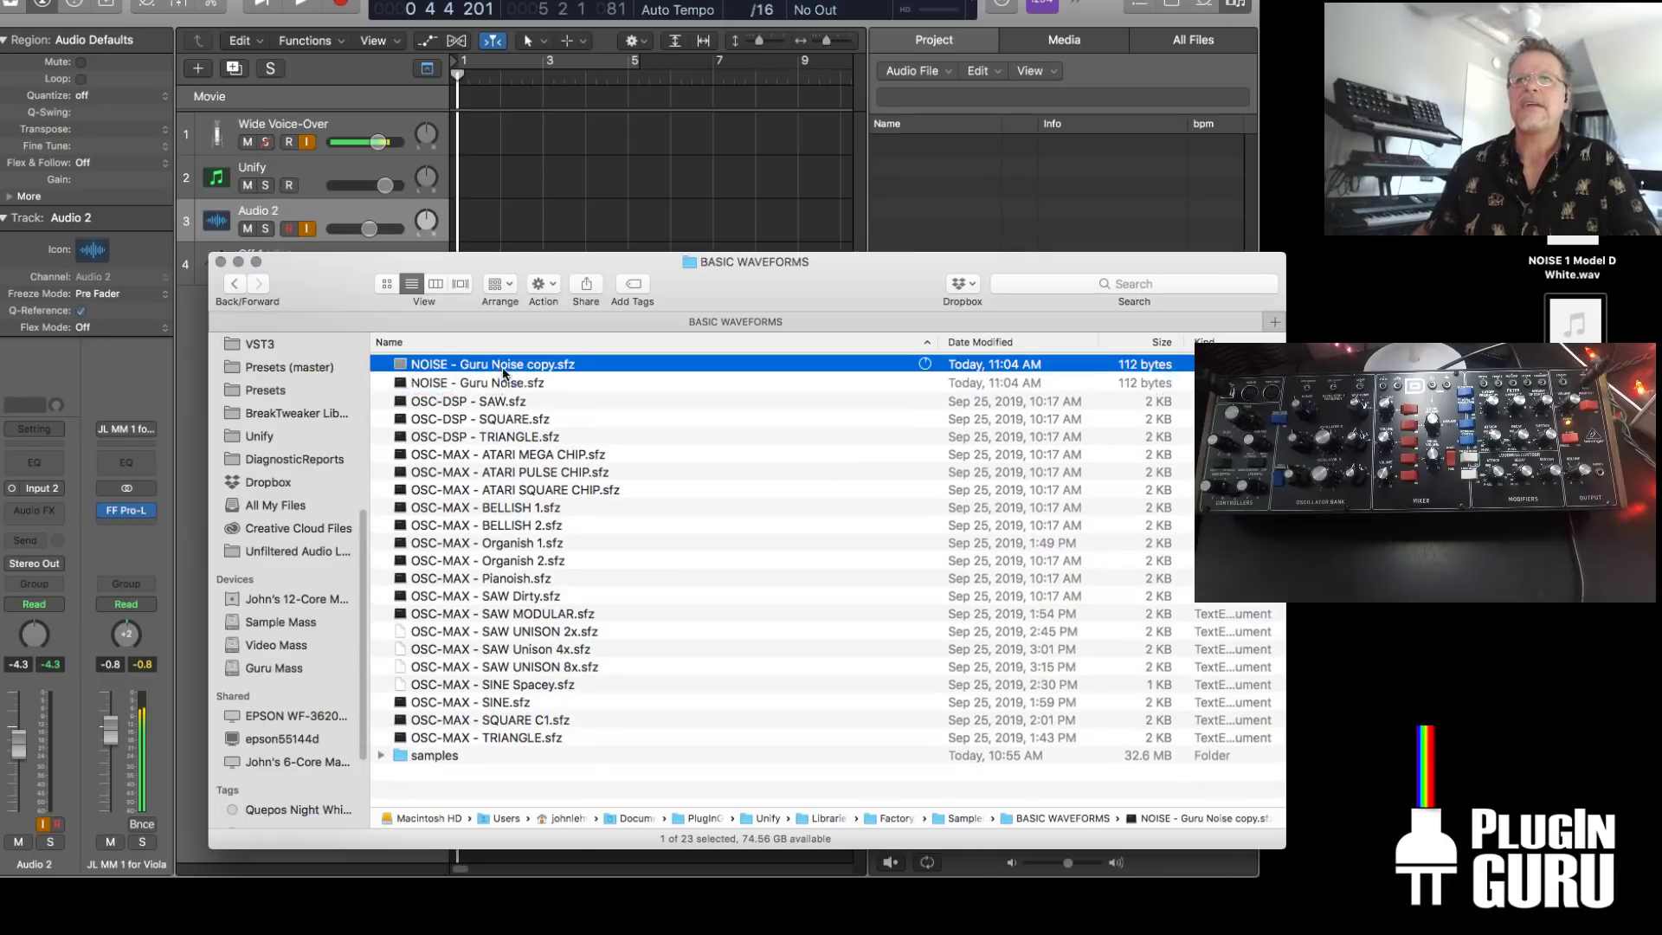
Make another duplicate of the guru noise SFZ file and name it NOISE - Guru Noise Model D White.sfz
{"action": "left_click", "coordinate": [519, 362]}
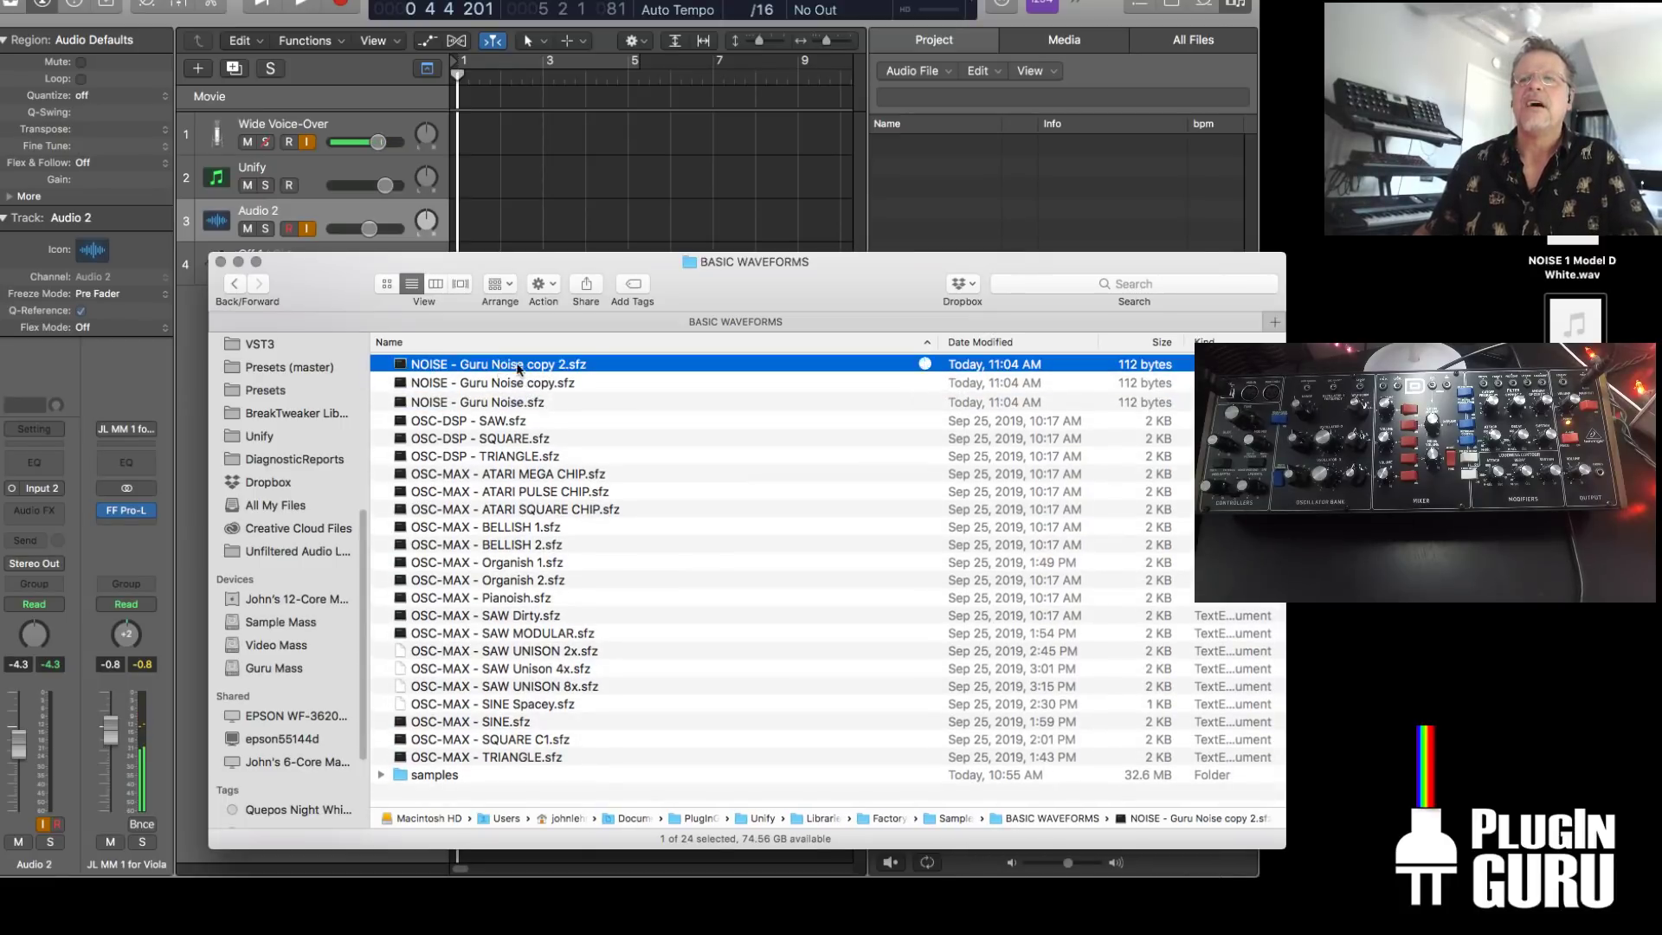
{"action": "left_click_drag", "start_coordinate": [522, 362], "coordinate": [554, 364]}
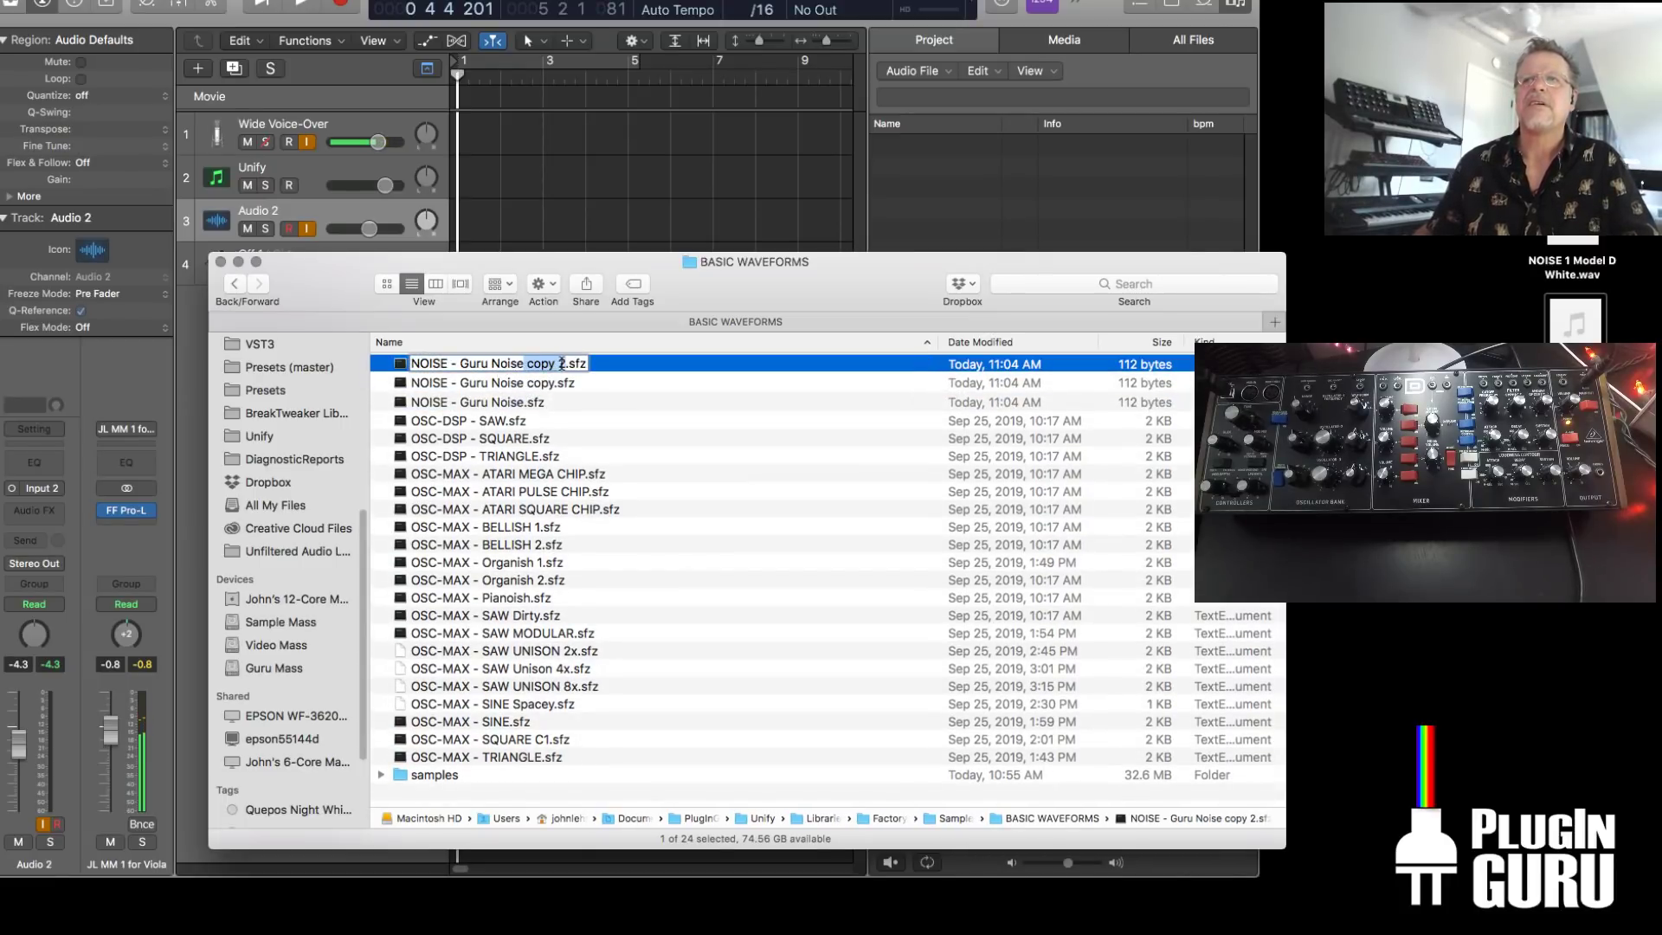
{"action": "type", "text": "Model D White"}
{"action": "key", "text": "Return"}
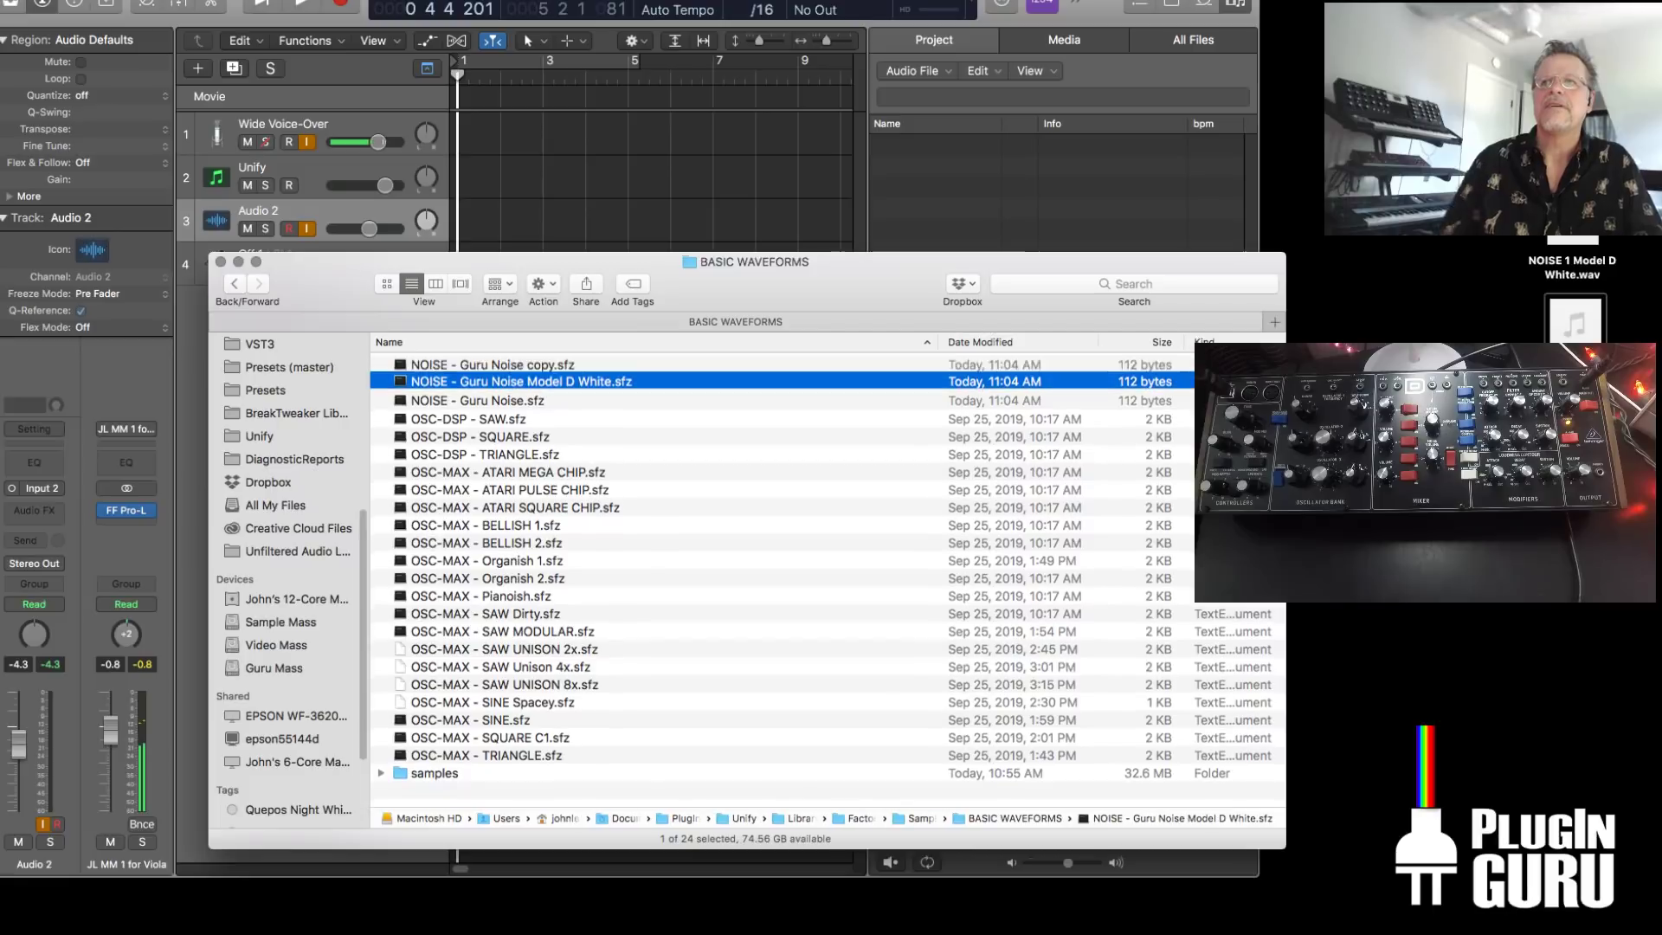
Rename the remaining noise copy as NOISE - Guru Noise Model D Pink.sfz
{"action": "left_click", "coordinate": [531, 365]}
{"action": "left_click_drag", "start_coordinate": [528, 364], "coordinate": [552, 364]}
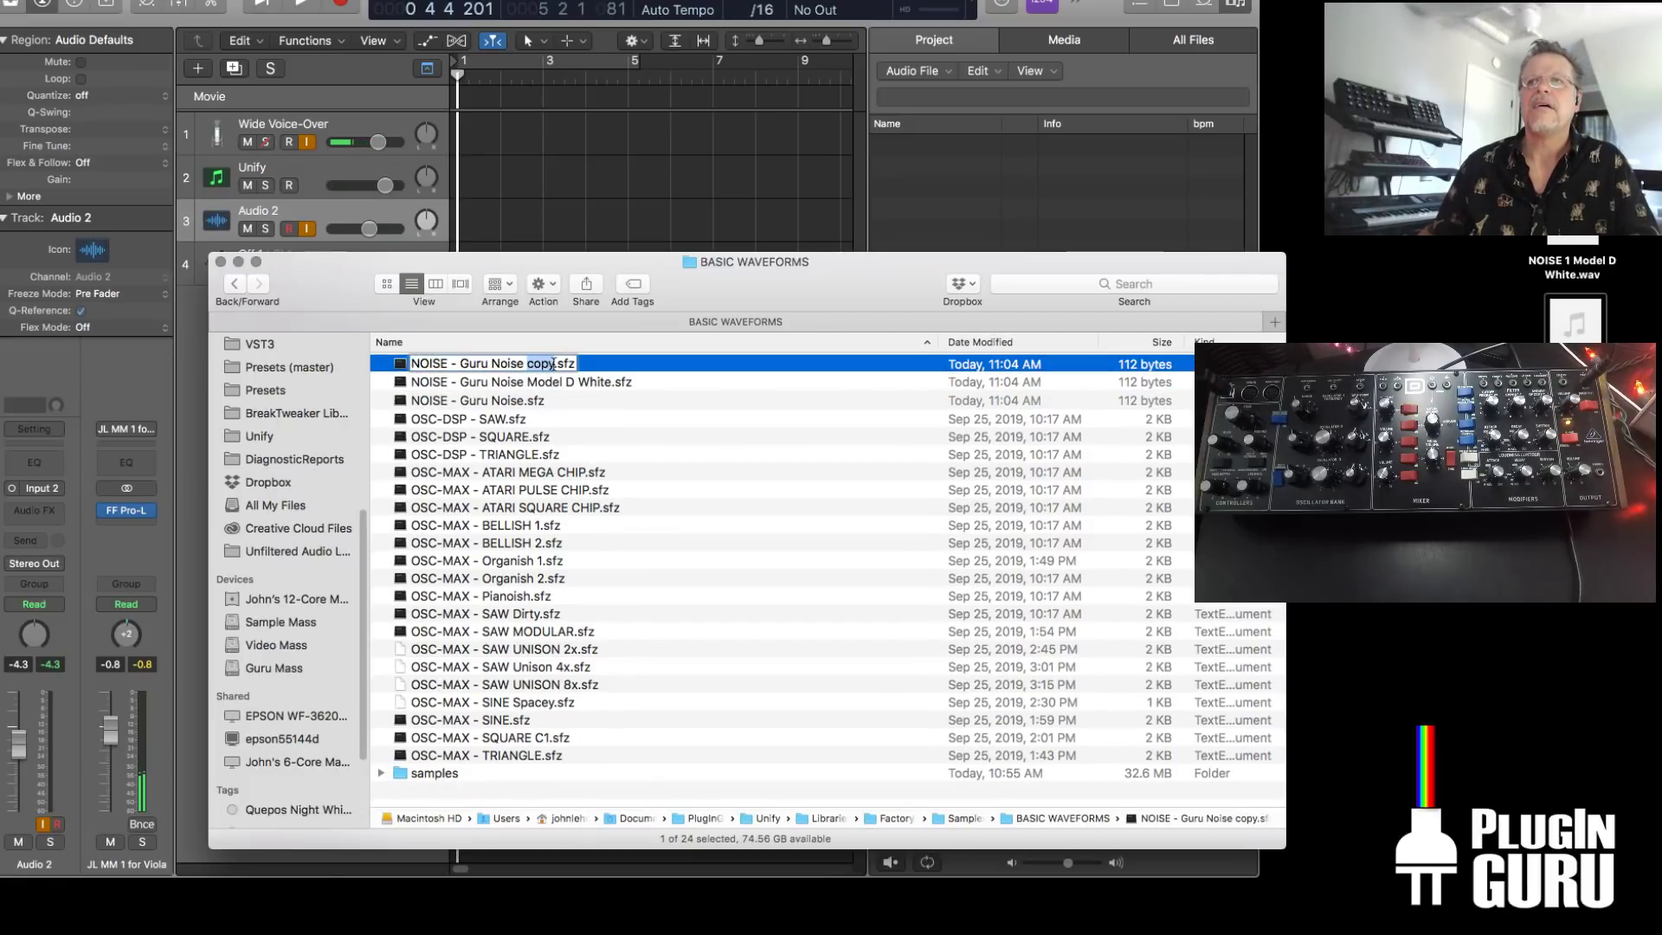
{"action": "type", "text": "Model D P"}
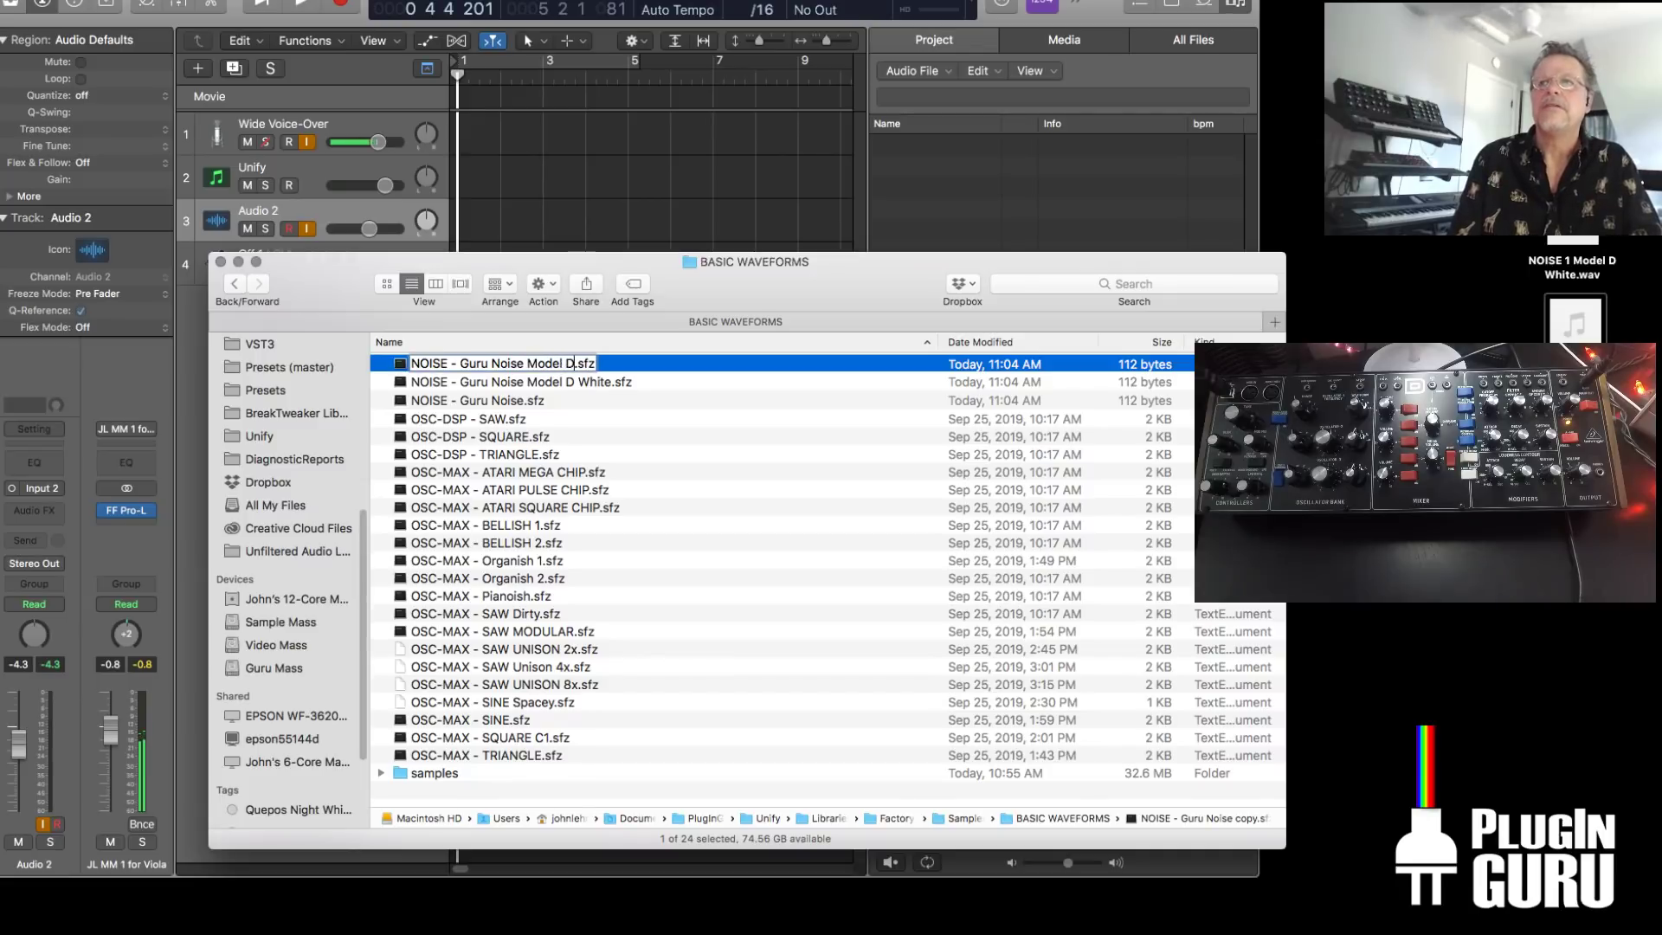
{"action": "type", "text": "ink"}
{"action": "key", "text": "Return"}
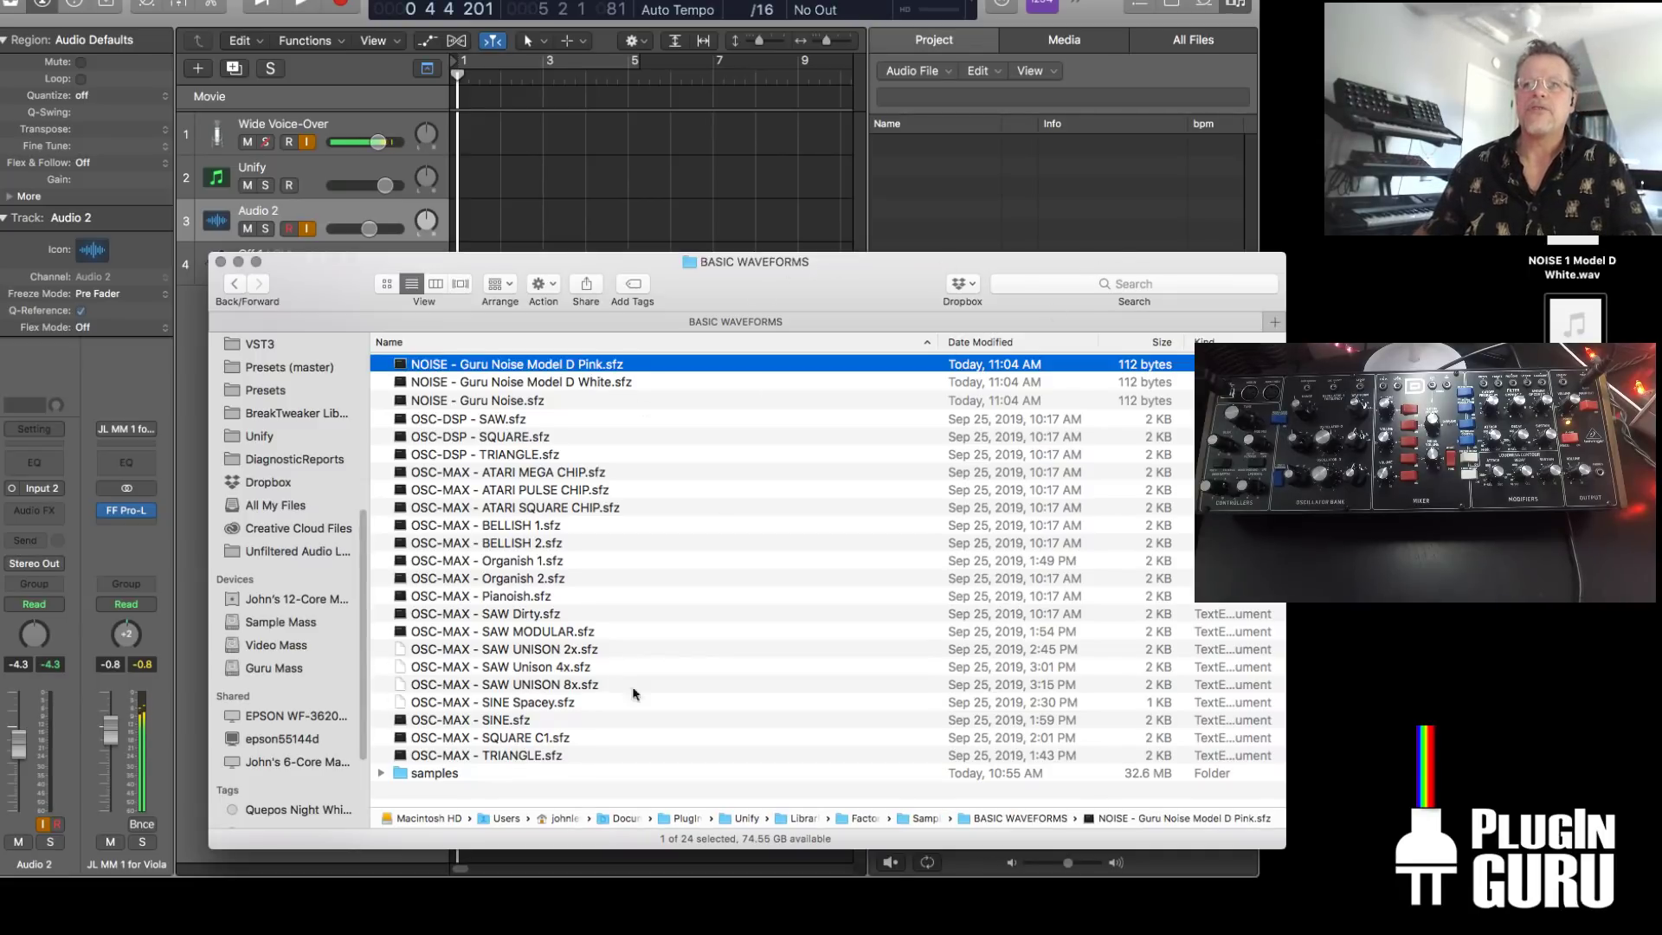
Edit the sample file name in NOISE - Guru Noise Model D Pink.sfz, based on the desktop WAV's name, and save the file
{"action": "left_click", "coordinate": [1581, 266]}
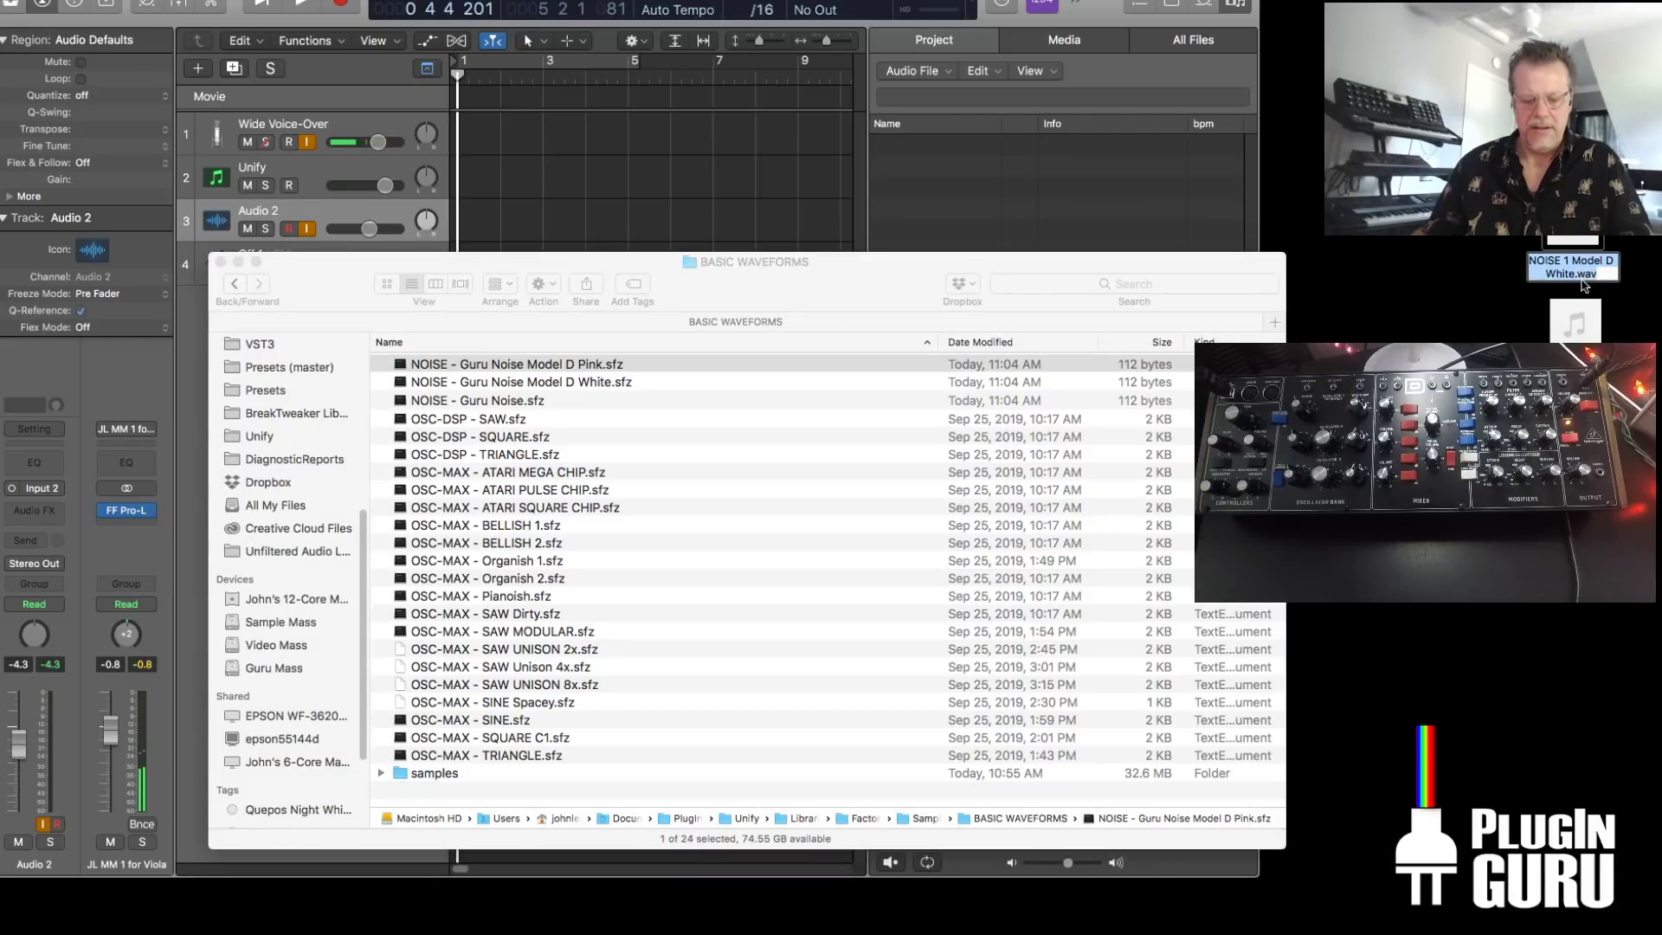
{"action": "double_click", "coordinate": [520, 367]}
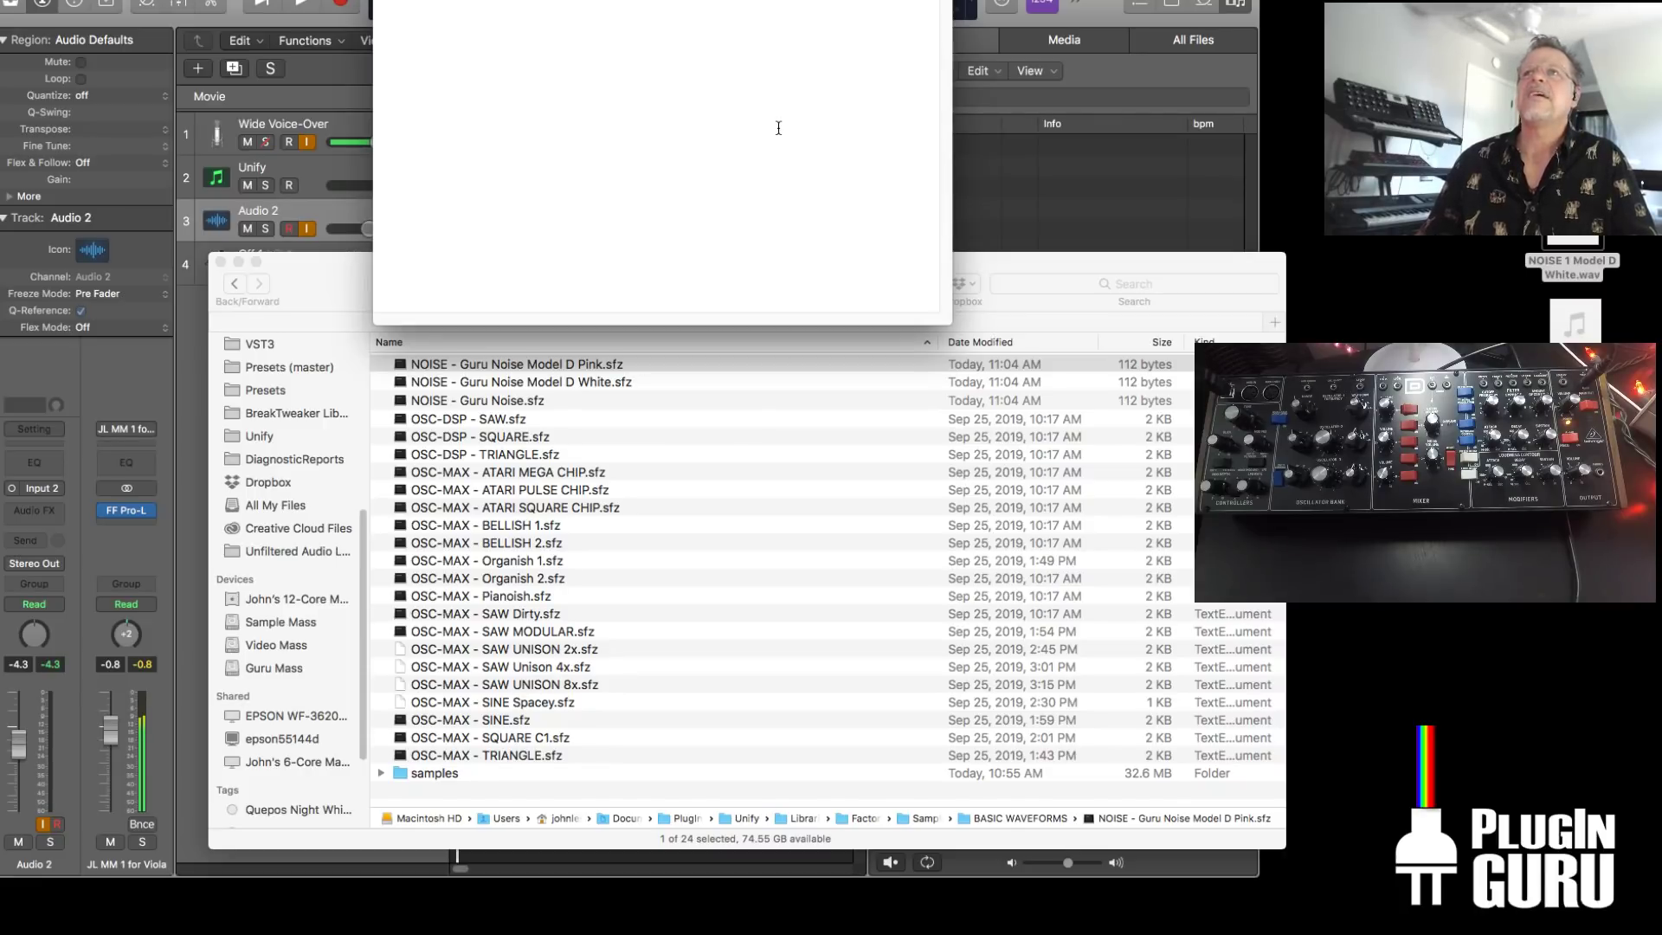
{"action": "key", "text": "super+s"}
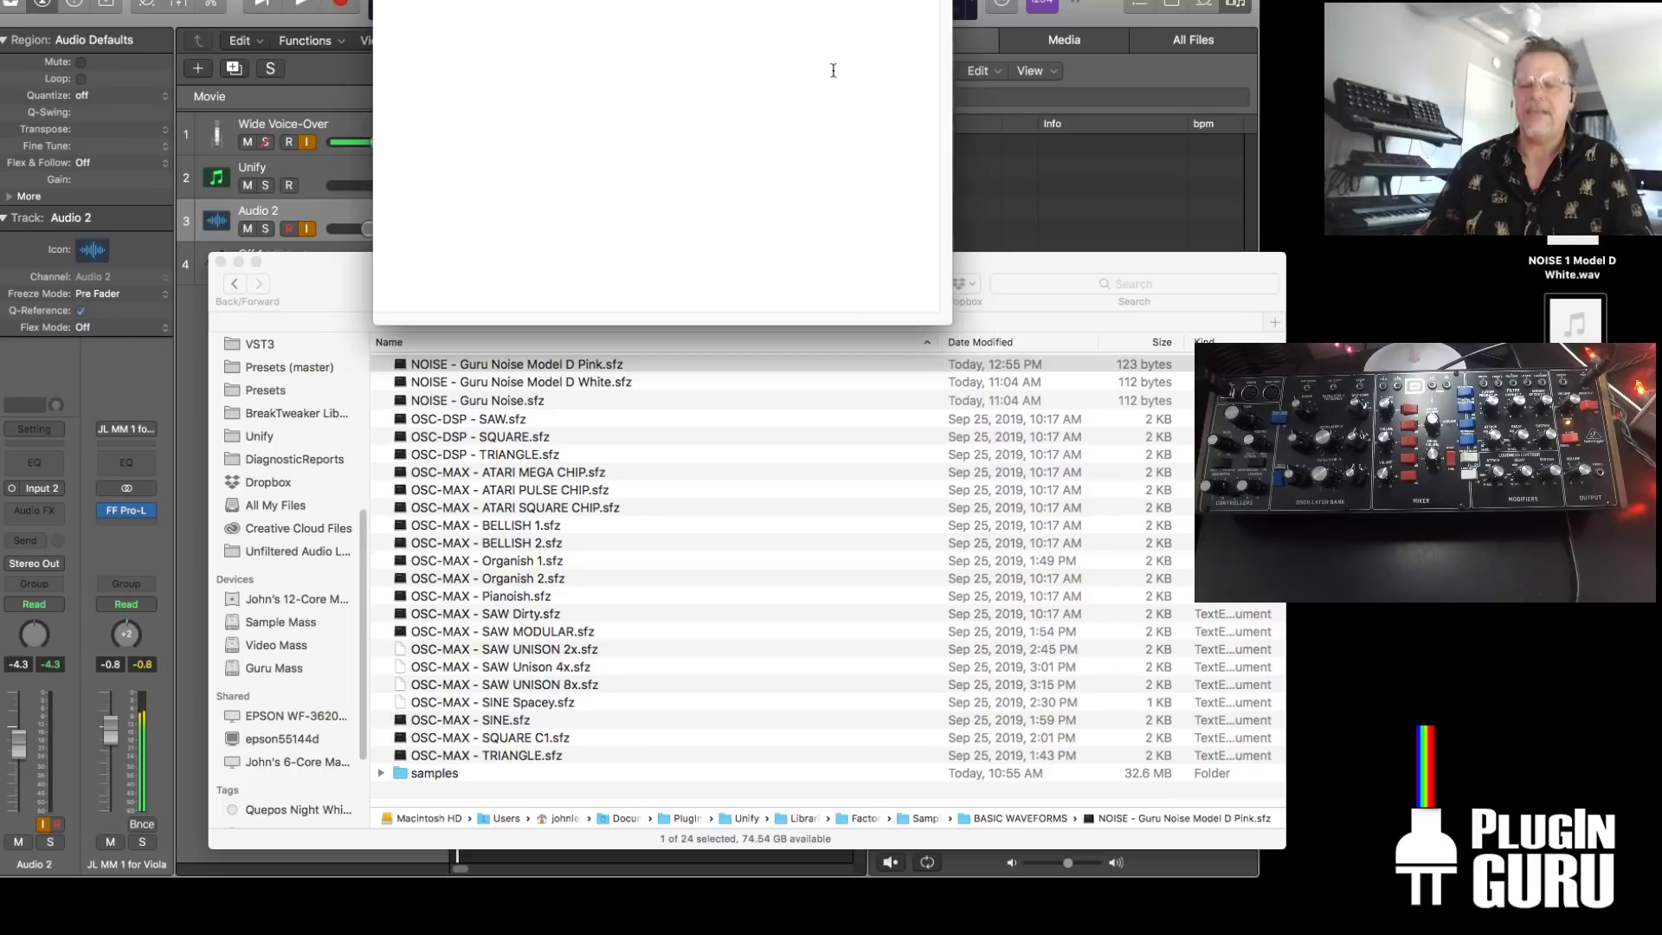
Set the sample reference in NOISE - Guru Noise Model D White.sfz to samples/NOISE 1 Model D White.wav
{"action": "double_click", "coordinate": [547, 384]}
{"action": "left_click", "coordinate": [1563, 271]}
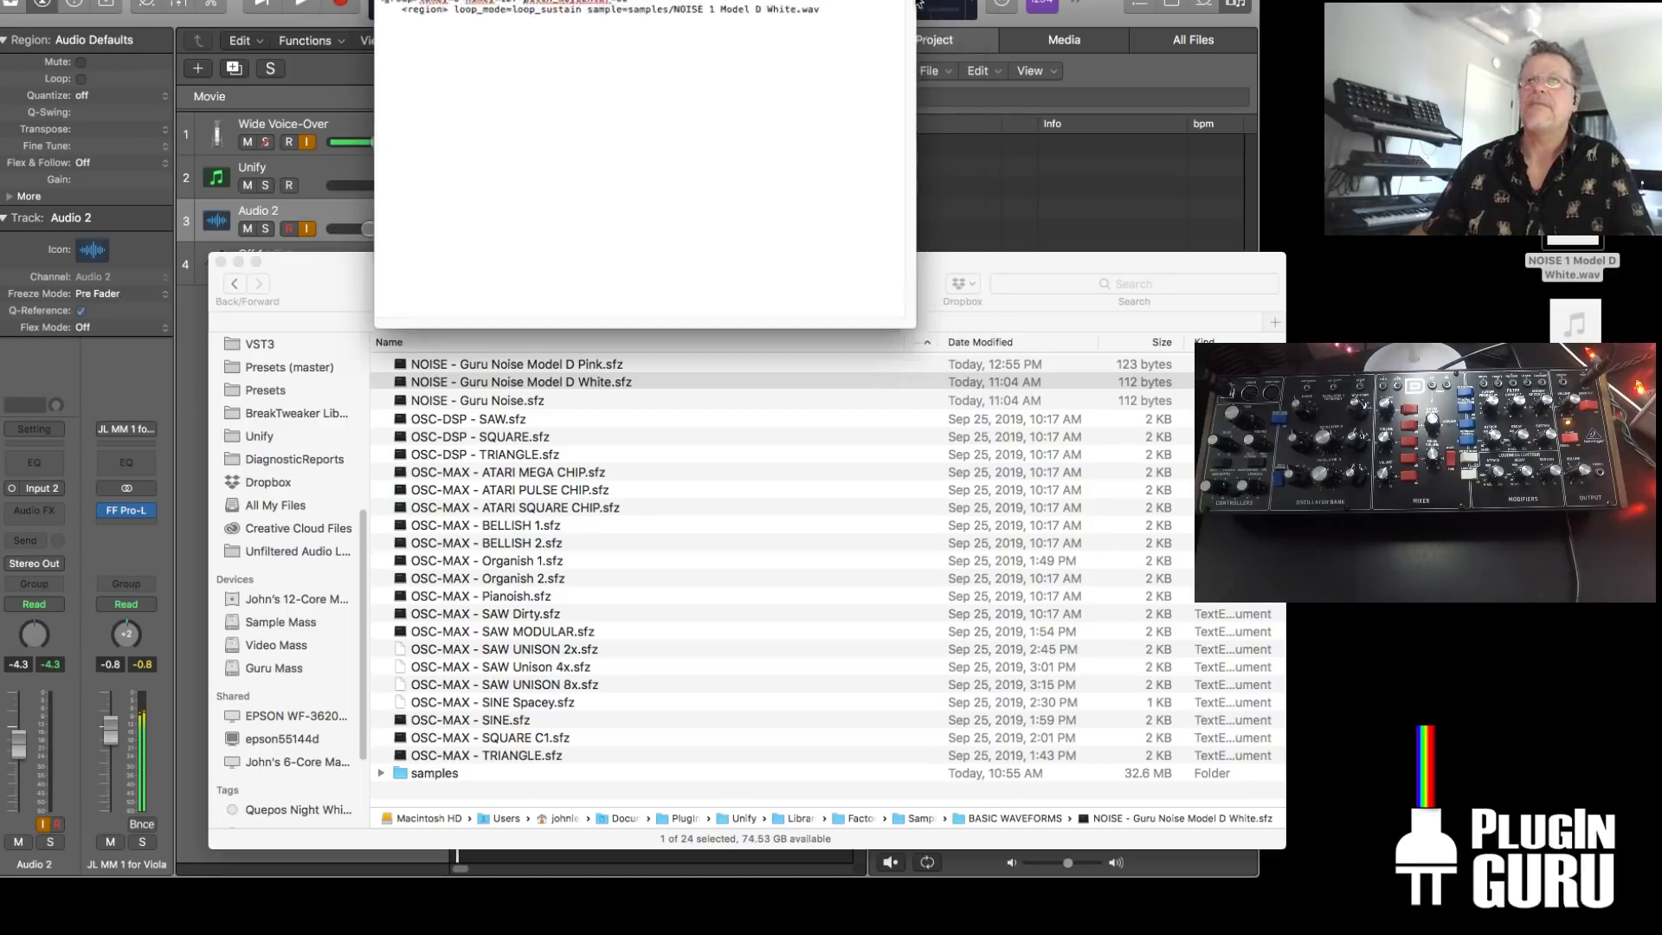
Move the Model D noise WAV files from the desktop into the samples folder of BASIC WAVEFORMS and close the Finder window
{"action": "left_click", "coordinate": [1574, 322]}
{"action": "left_click_drag", "start_coordinate": [1574, 322], "coordinate": [437, 773]}
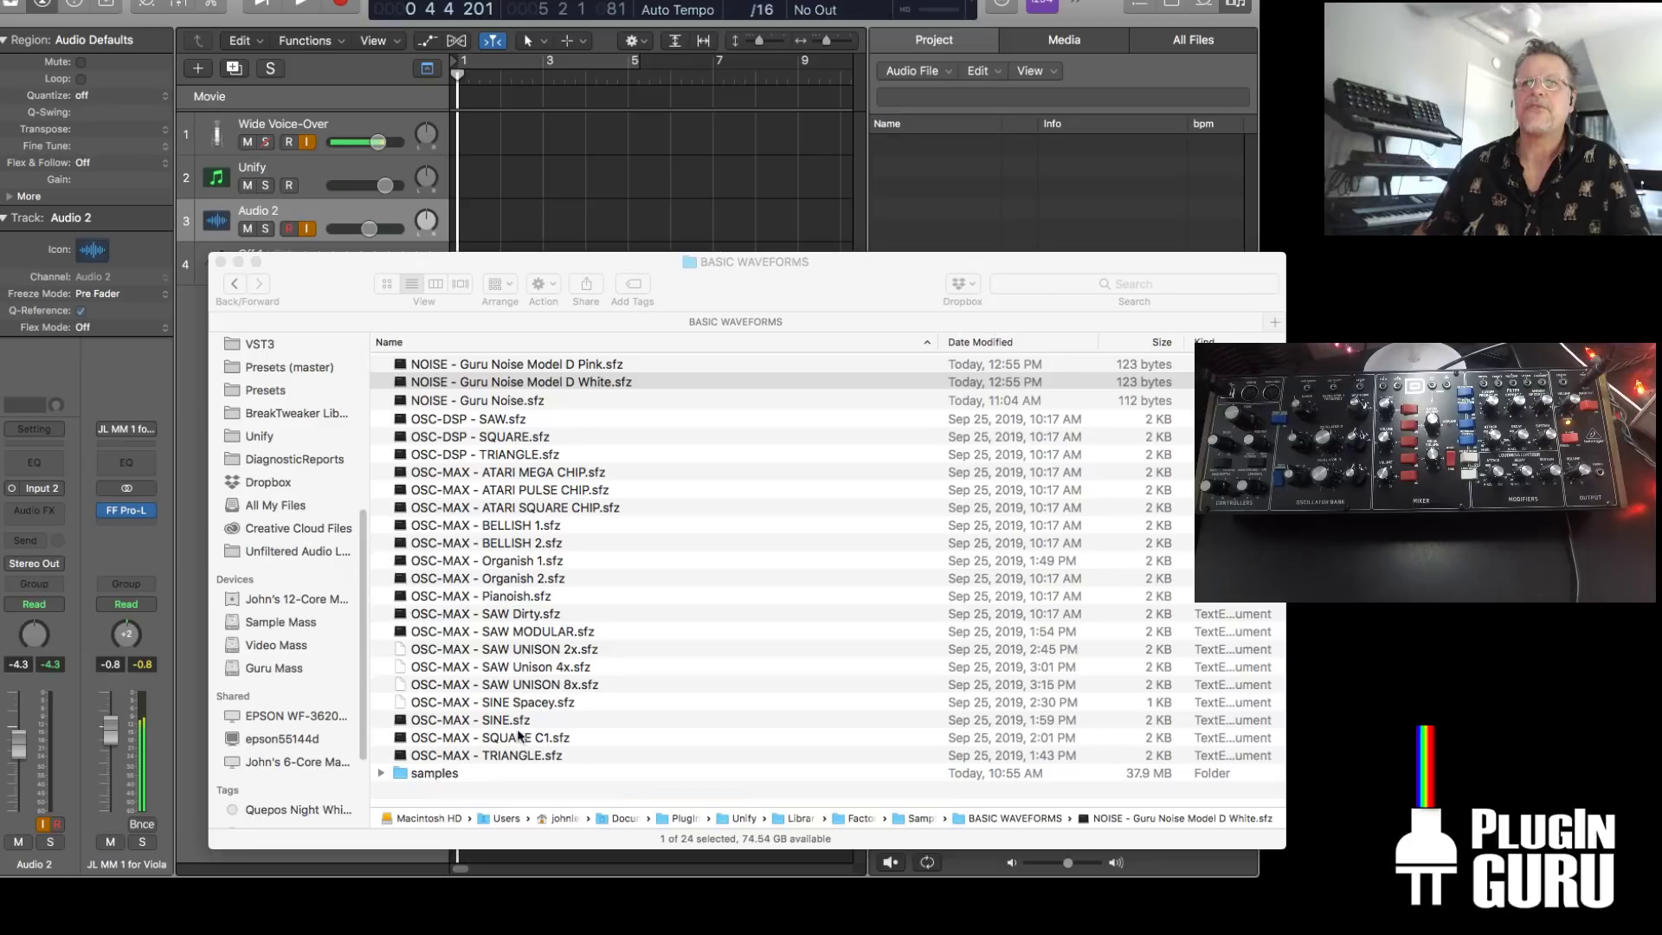
{"action": "left_click", "coordinate": [221, 261]}
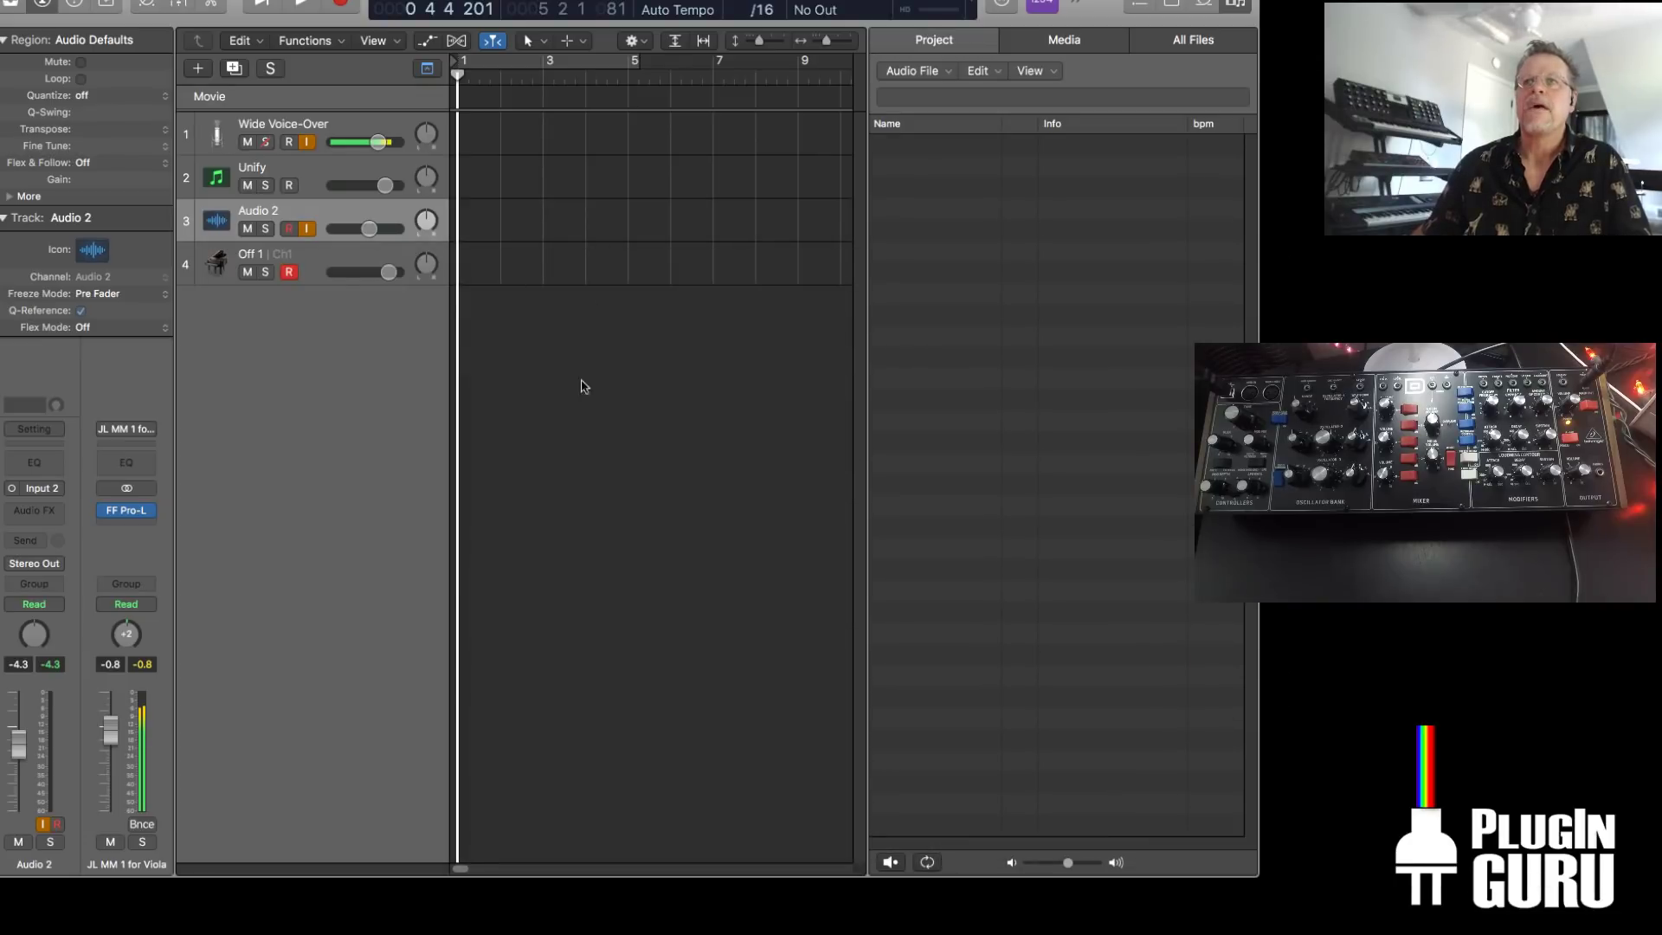
Open Unify from its track, initialize the patch and swap the INST 1 instrument to Guru Sampler
{"action": "left_click", "coordinate": [313, 174]}
{"action": "left_click", "coordinate": [33, 488]}
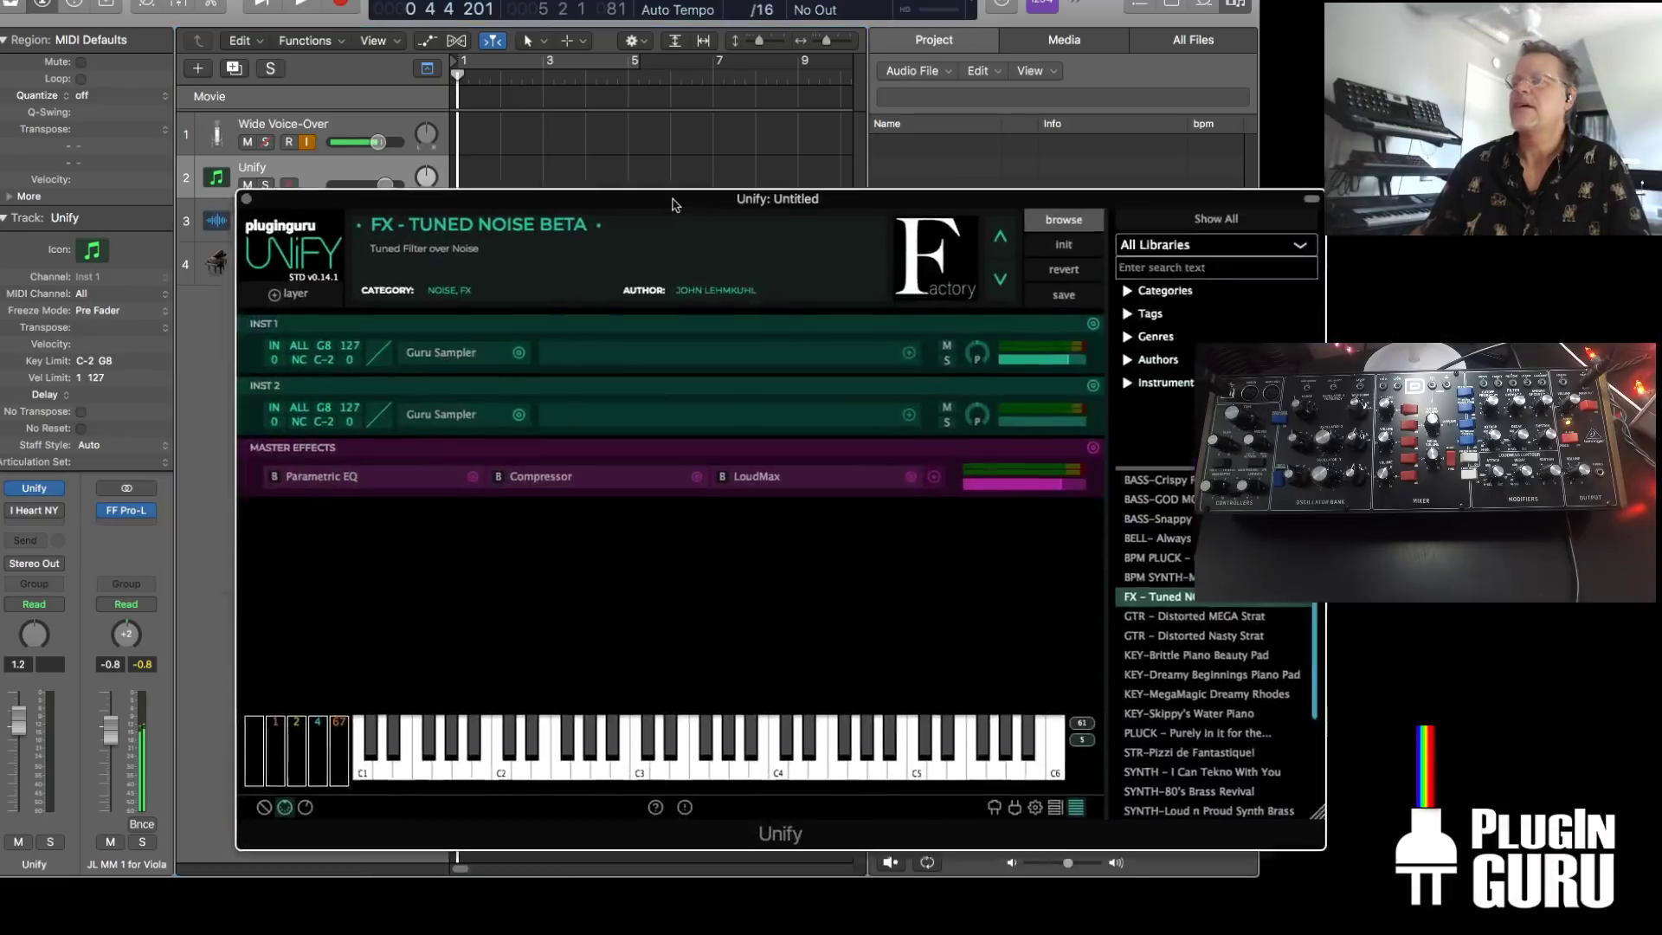
{"action": "left_click_drag", "start_coordinate": [675, 205], "coordinate": [622, 182]}
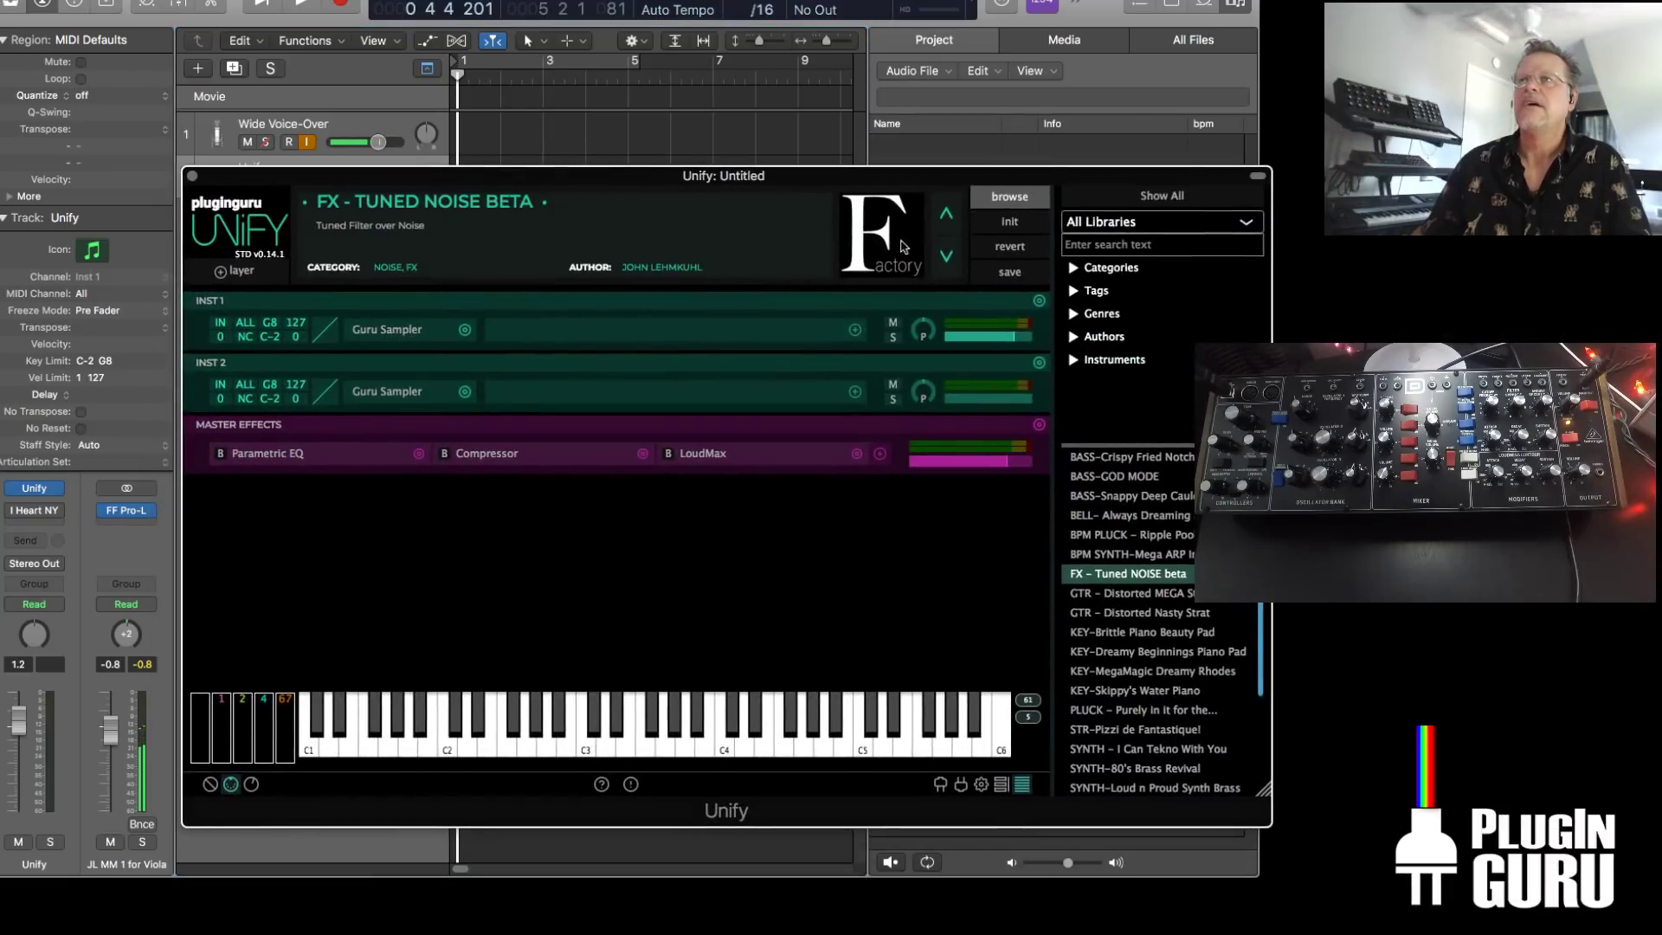
{"action": "left_click", "coordinate": [1009, 222]}
{"action": "left_click", "coordinate": [469, 333]}
{"action": "mouse_move", "coordinate": [562, 368]}
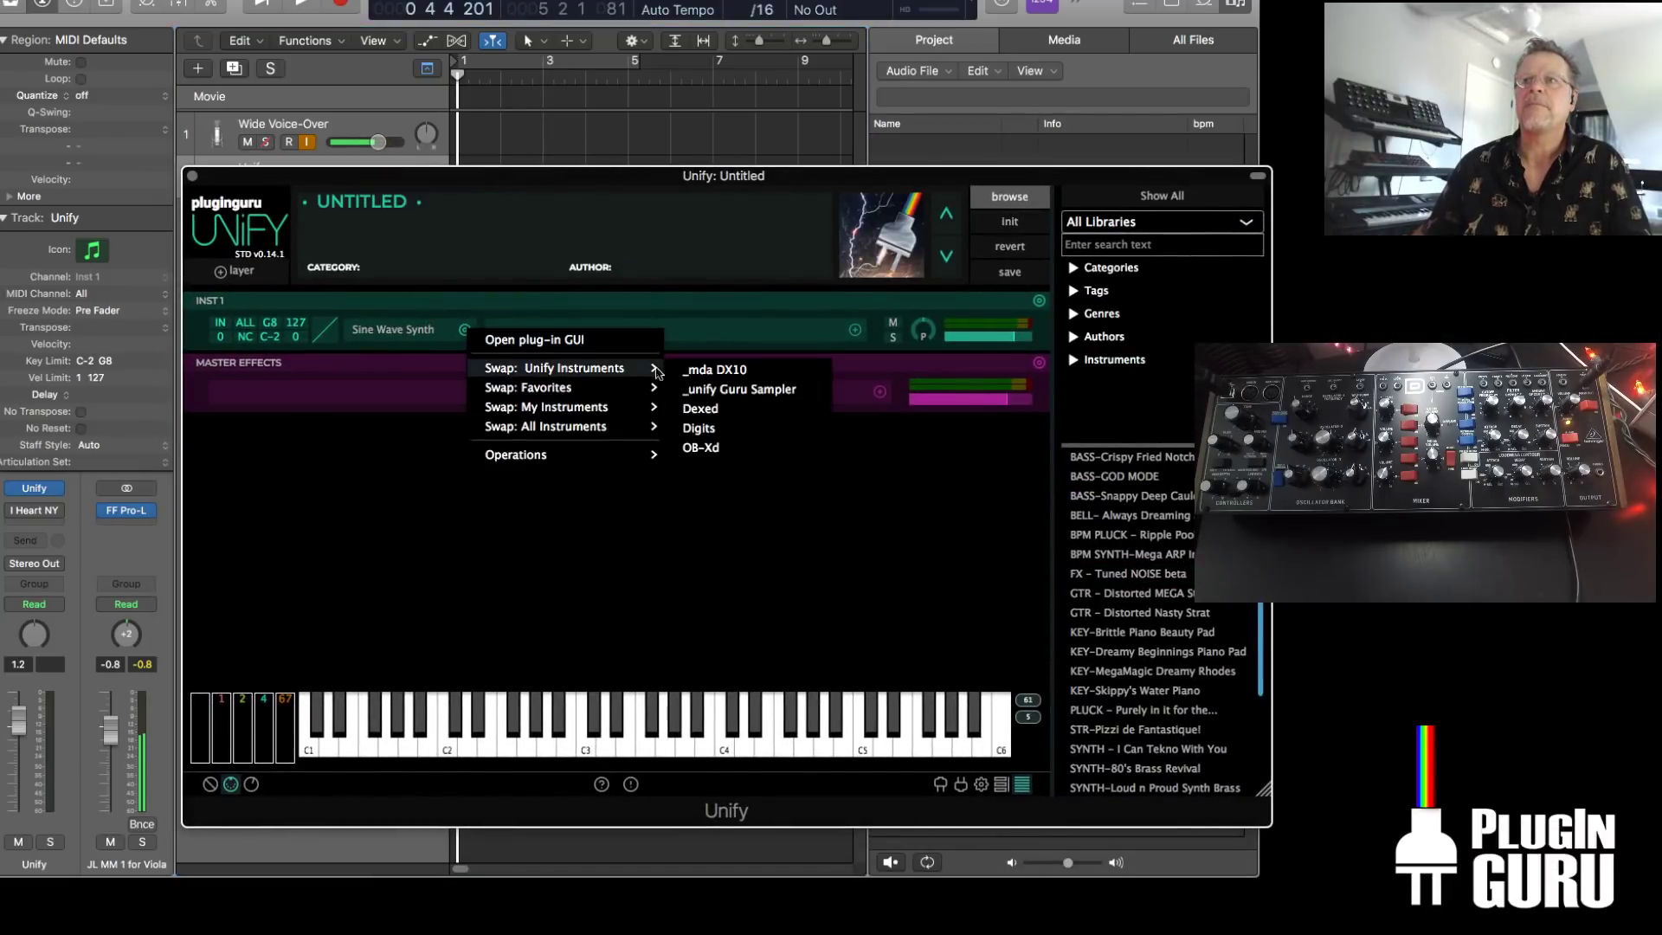
{"action": "left_click", "coordinate": [692, 383]}
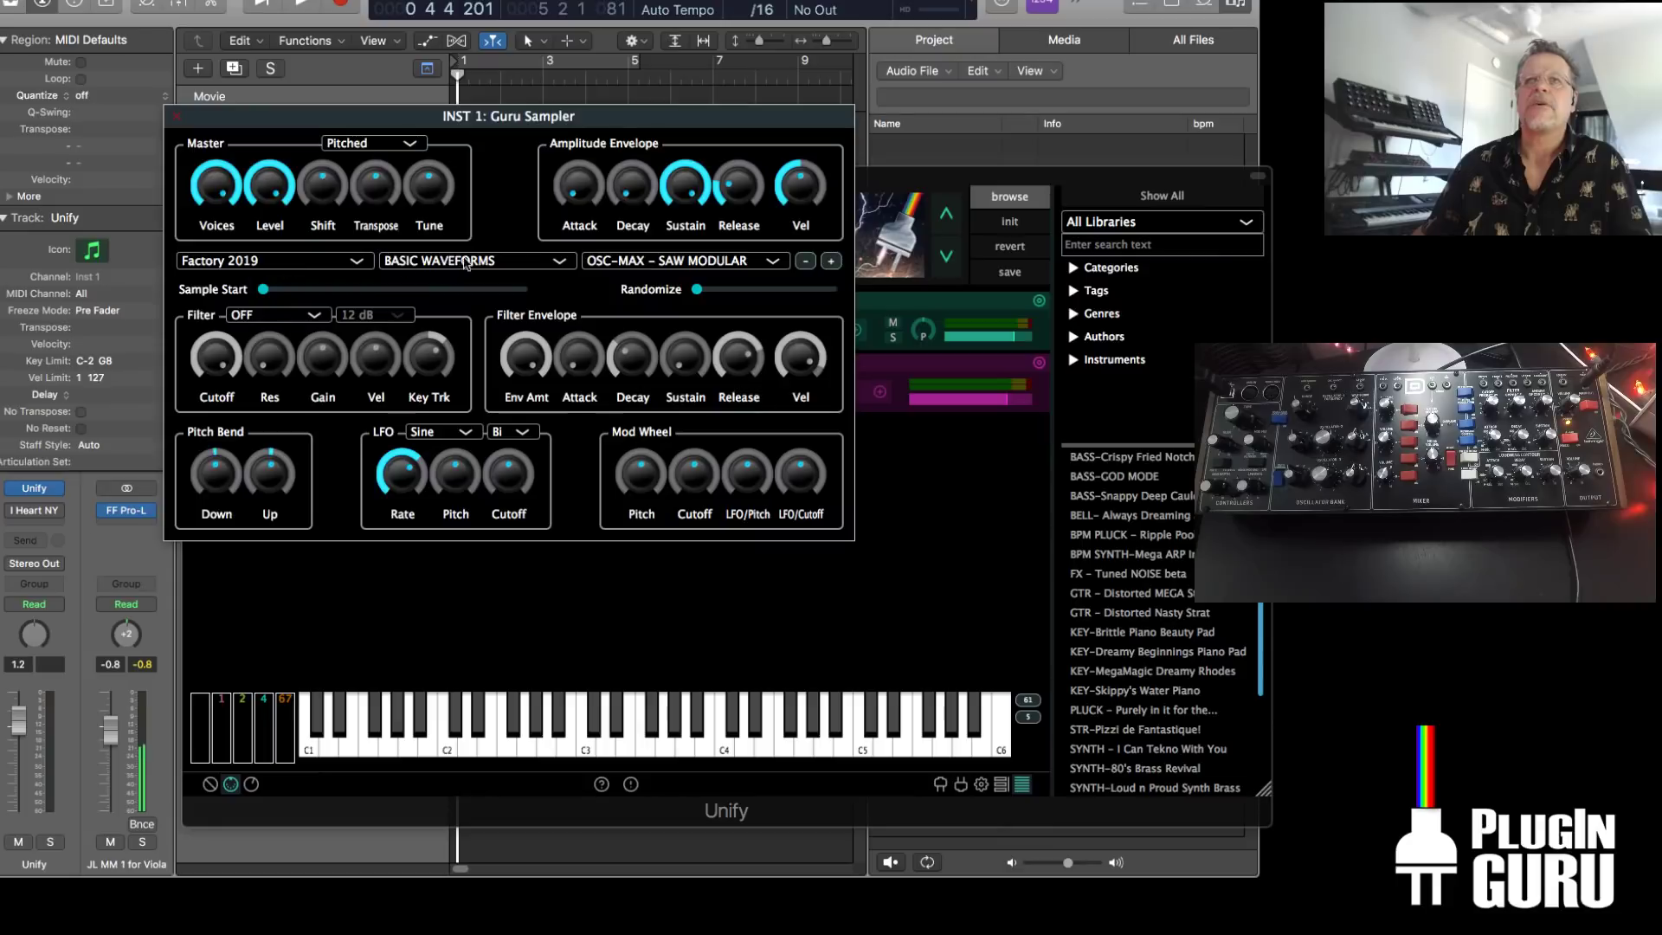
Load NOISE - Guru Noise Model D Pink in Guru Sampler, followed by NOISE - Guru Noise Model D White
{"action": "left_click", "coordinate": [679, 263]}
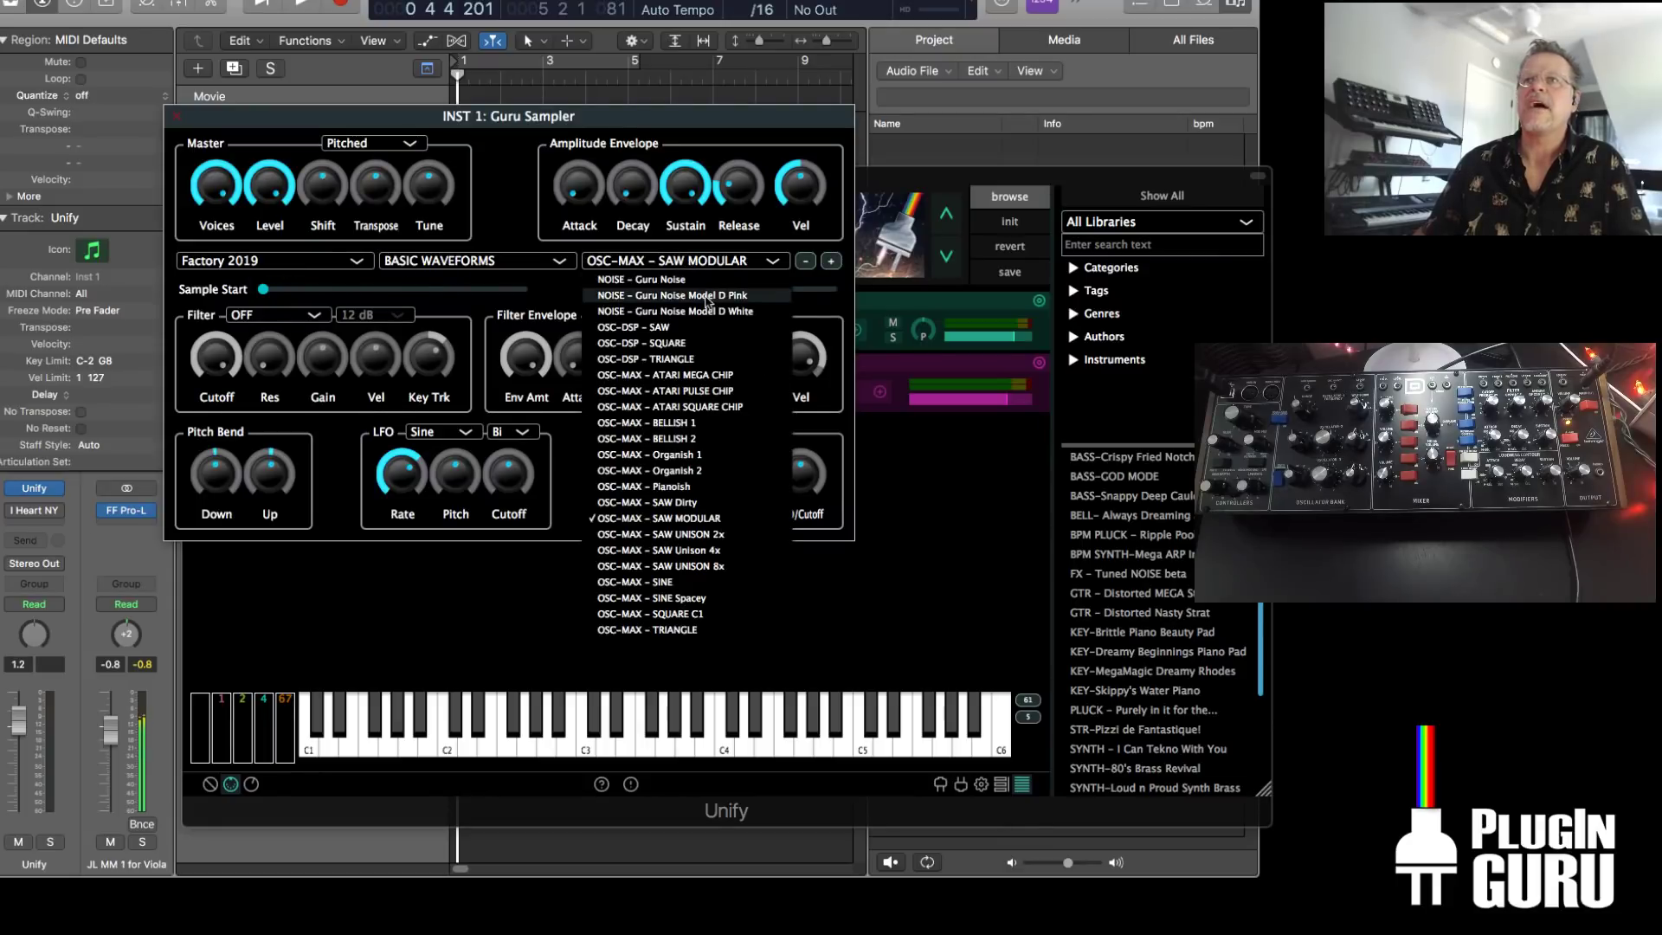
{"action": "left_click", "coordinate": [702, 296]}
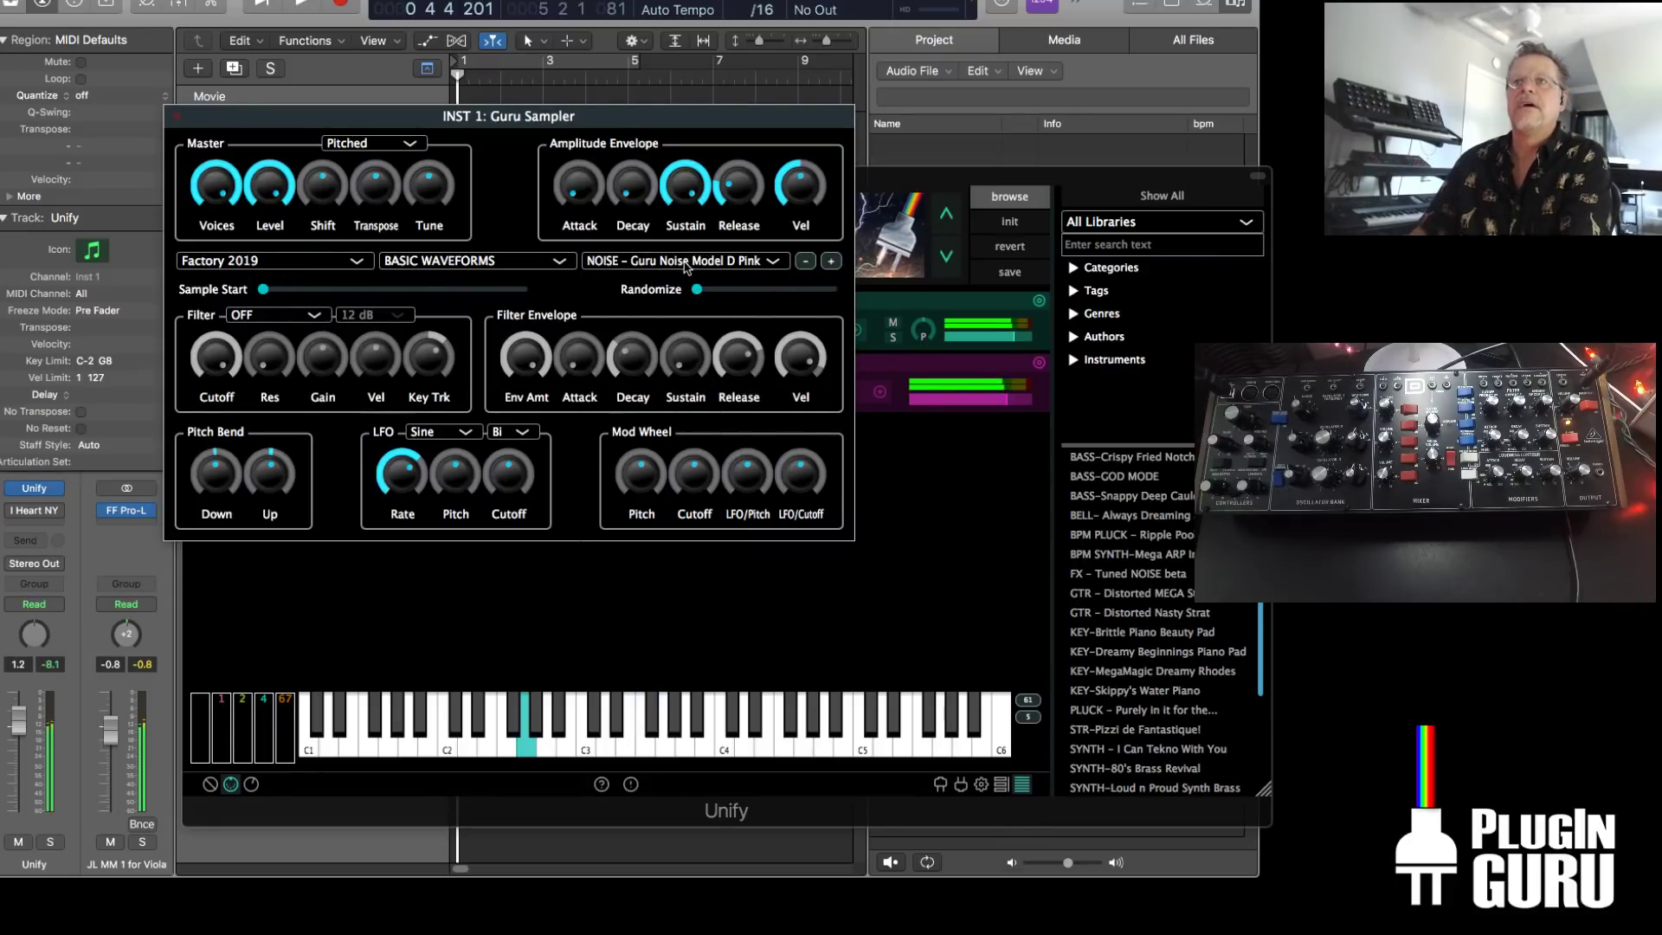
{"action": "left_click", "coordinate": [686, 258]}
{"action": "left_click", "coordinate": [687, 312]}
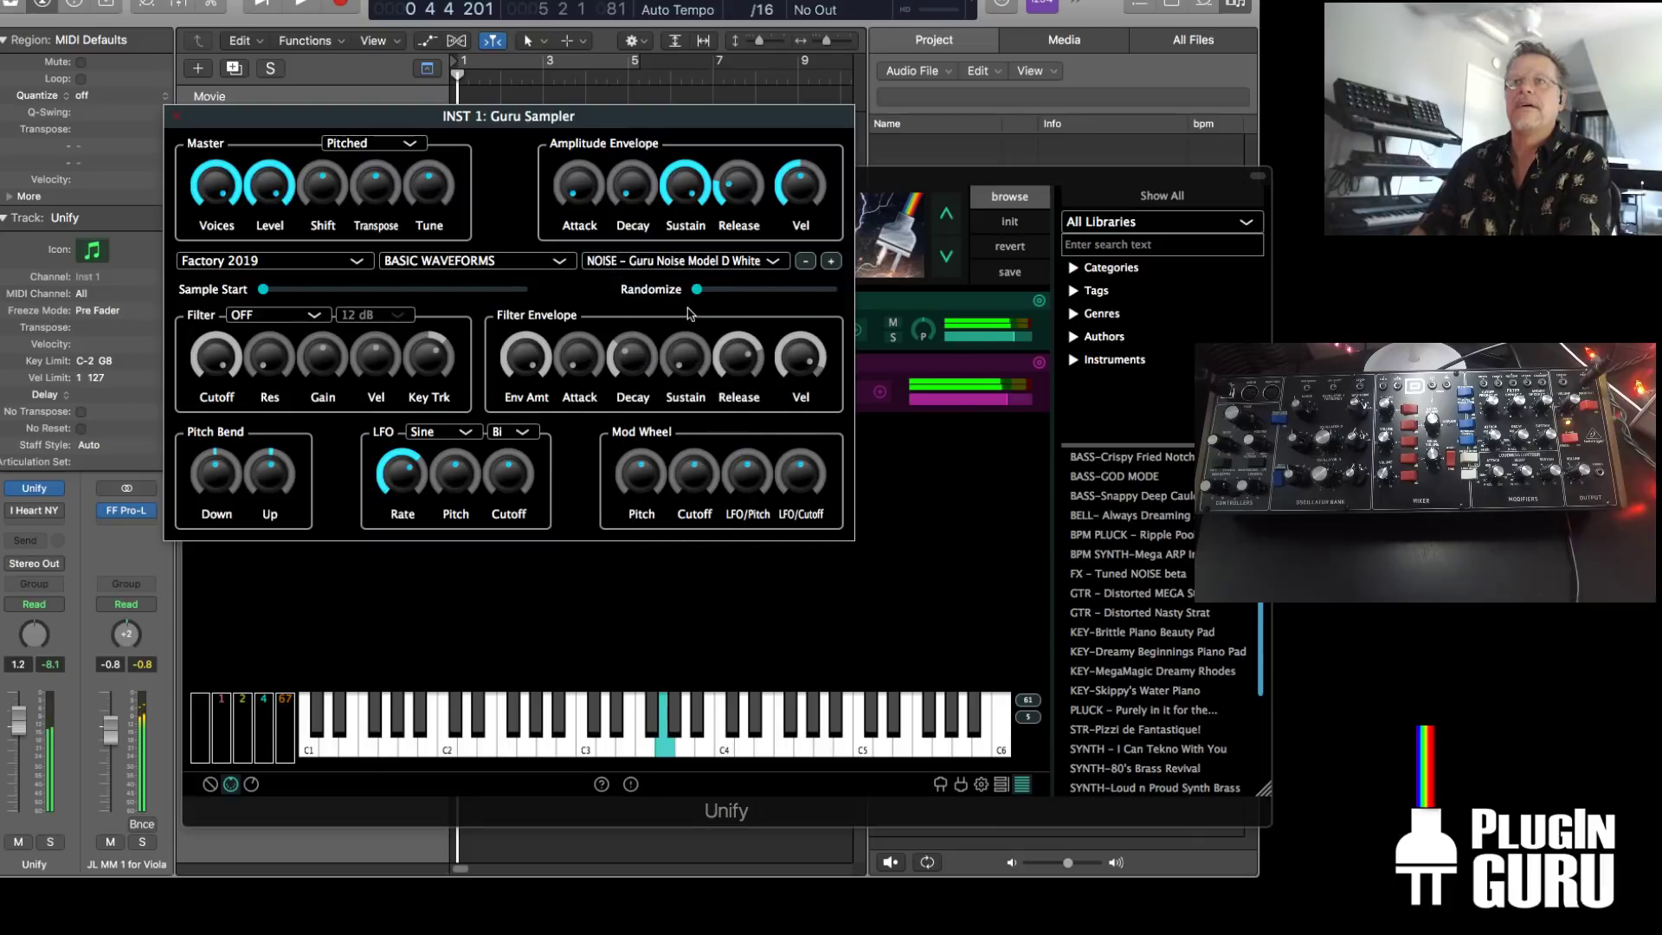
Set the sampler's filter to LowPass and lower its cutoff to about 154 Hz
{"action": "left_click", "coordinate": [270, 315]}
{"action": "left_click", "coordinate": [258, 342]}
{"action": "mouse_move", "coordinate": [216, 358]}
{"action": "left_mouse_down"}
{"action": "mouse_move", "coordinate": [218, 381]}
{"action": "mouse_move", "coordinate": [270, 333]}
{"action": "mouse_move", "coordinate": [222, 368]}
{"action": "mouse_move", "coordinate": [223, 353]}
{"action": "mouse_move", "coordinate": [218, 385]}
{"action": "left_mouse_up"}
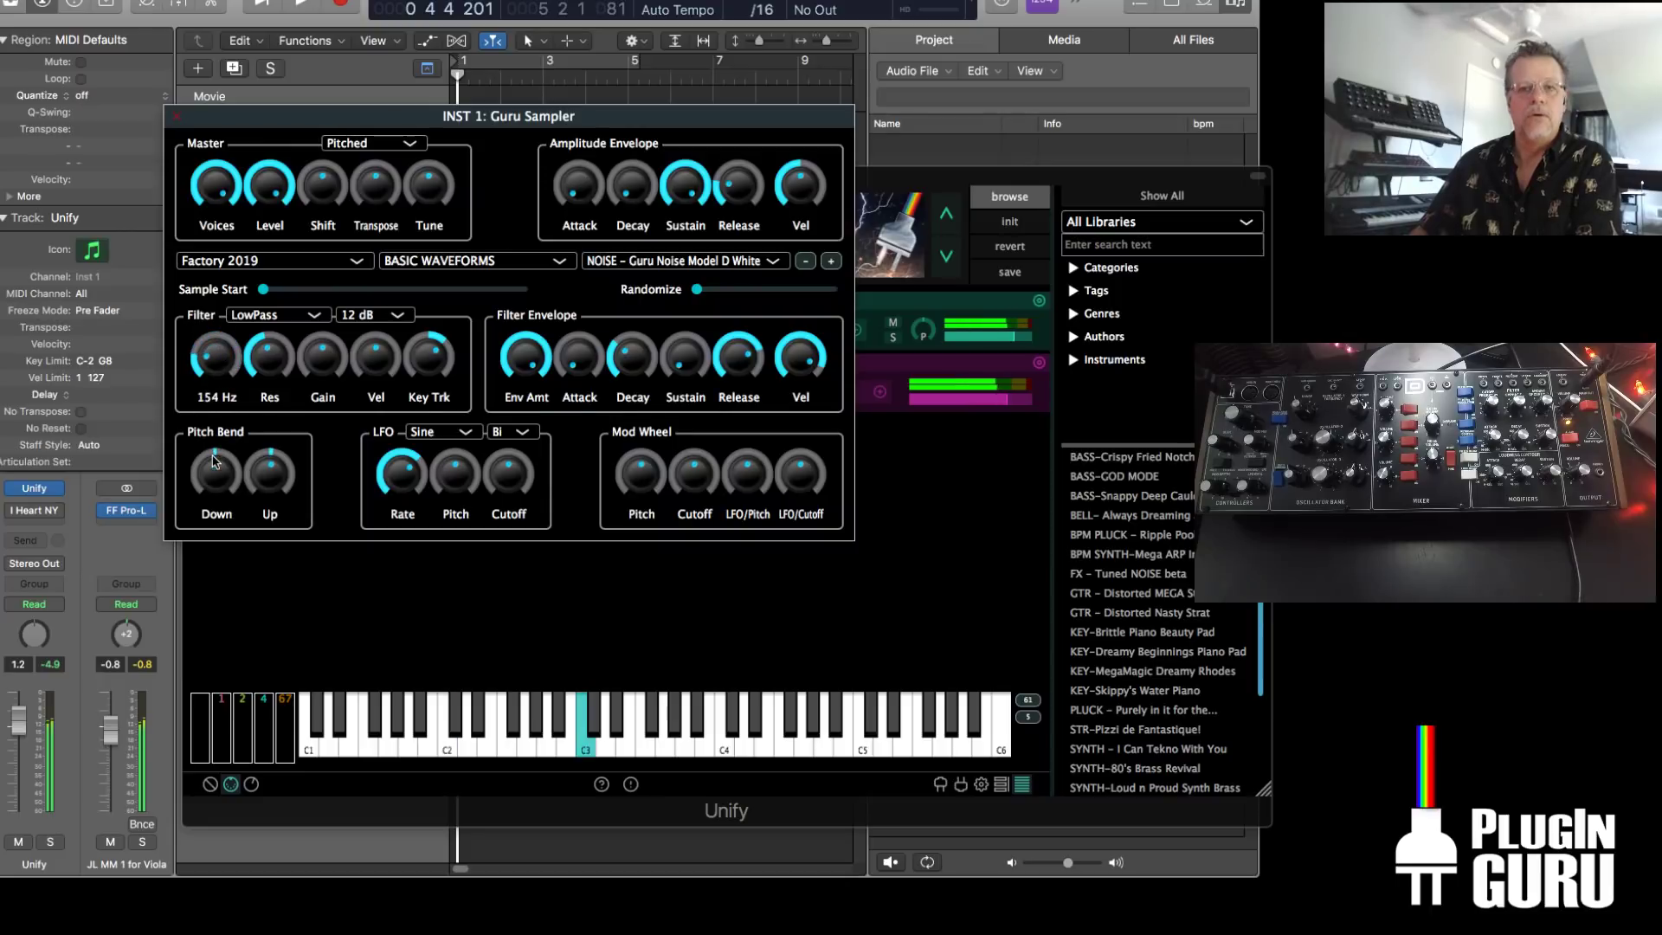
Compare the Guru Noise, Model D Pink and Model D White waveforms through the low-pass filter, ending on NOISE - Guru Noise
{"action": "left_click", "coordinate": [831, 261]}
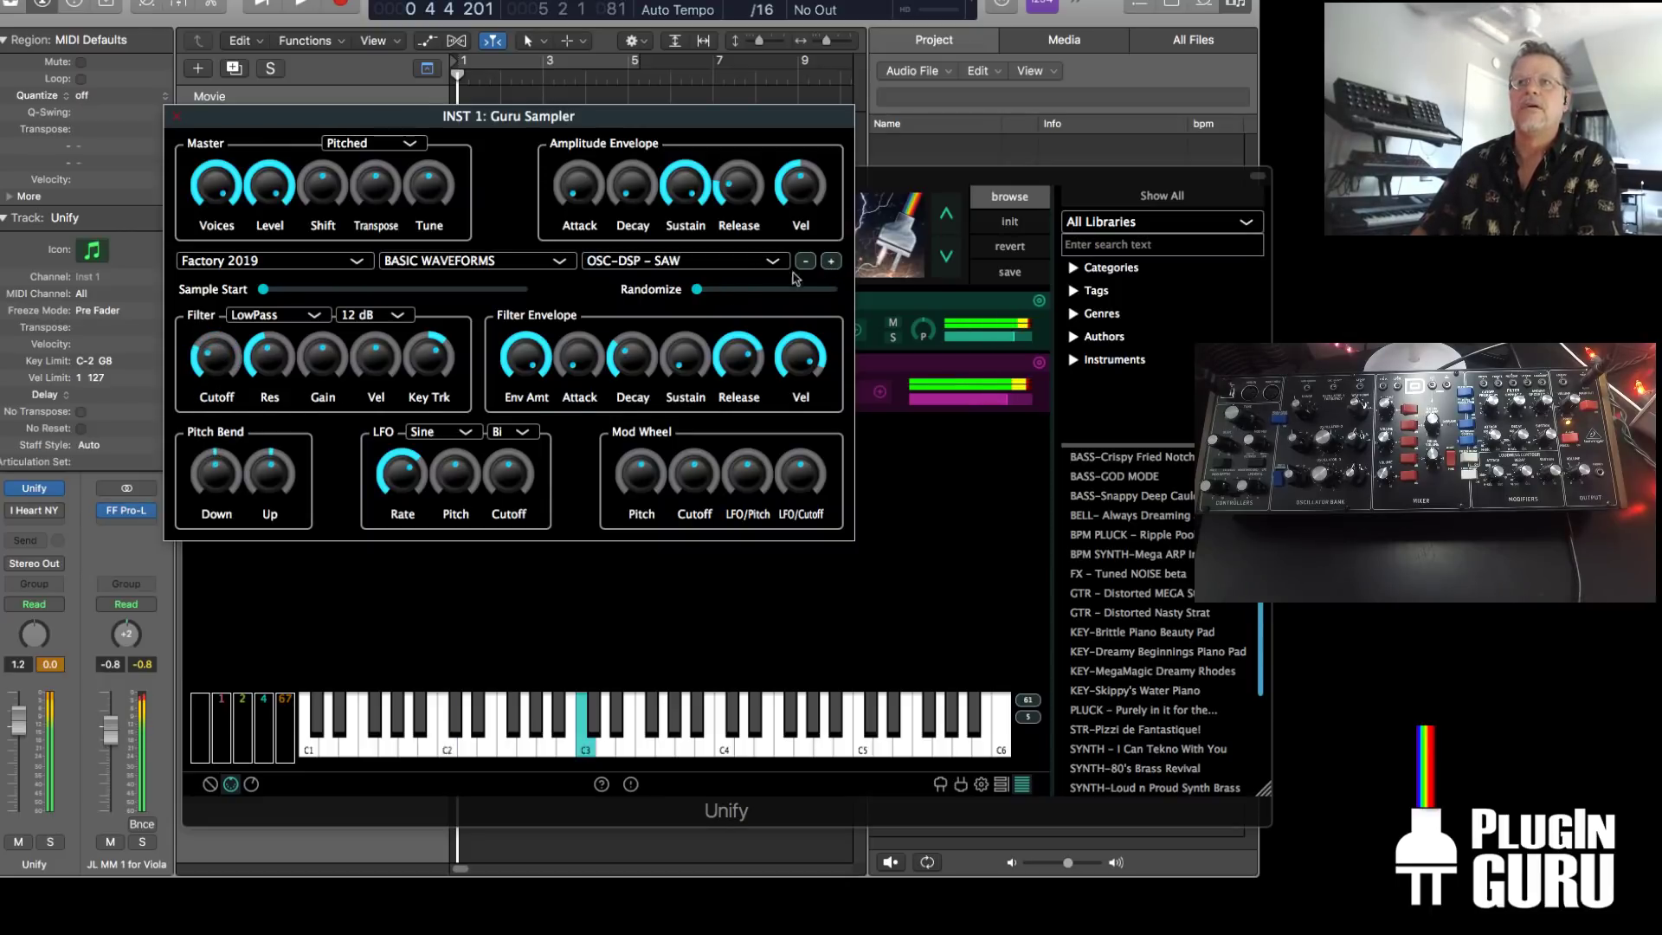
{"action": "left_click", "coordinate": [805, 261]}
{"action": "left_click", "coordinate": [805, 262]}
{"action": "mouse_move", "coordinate": [215, 368]}
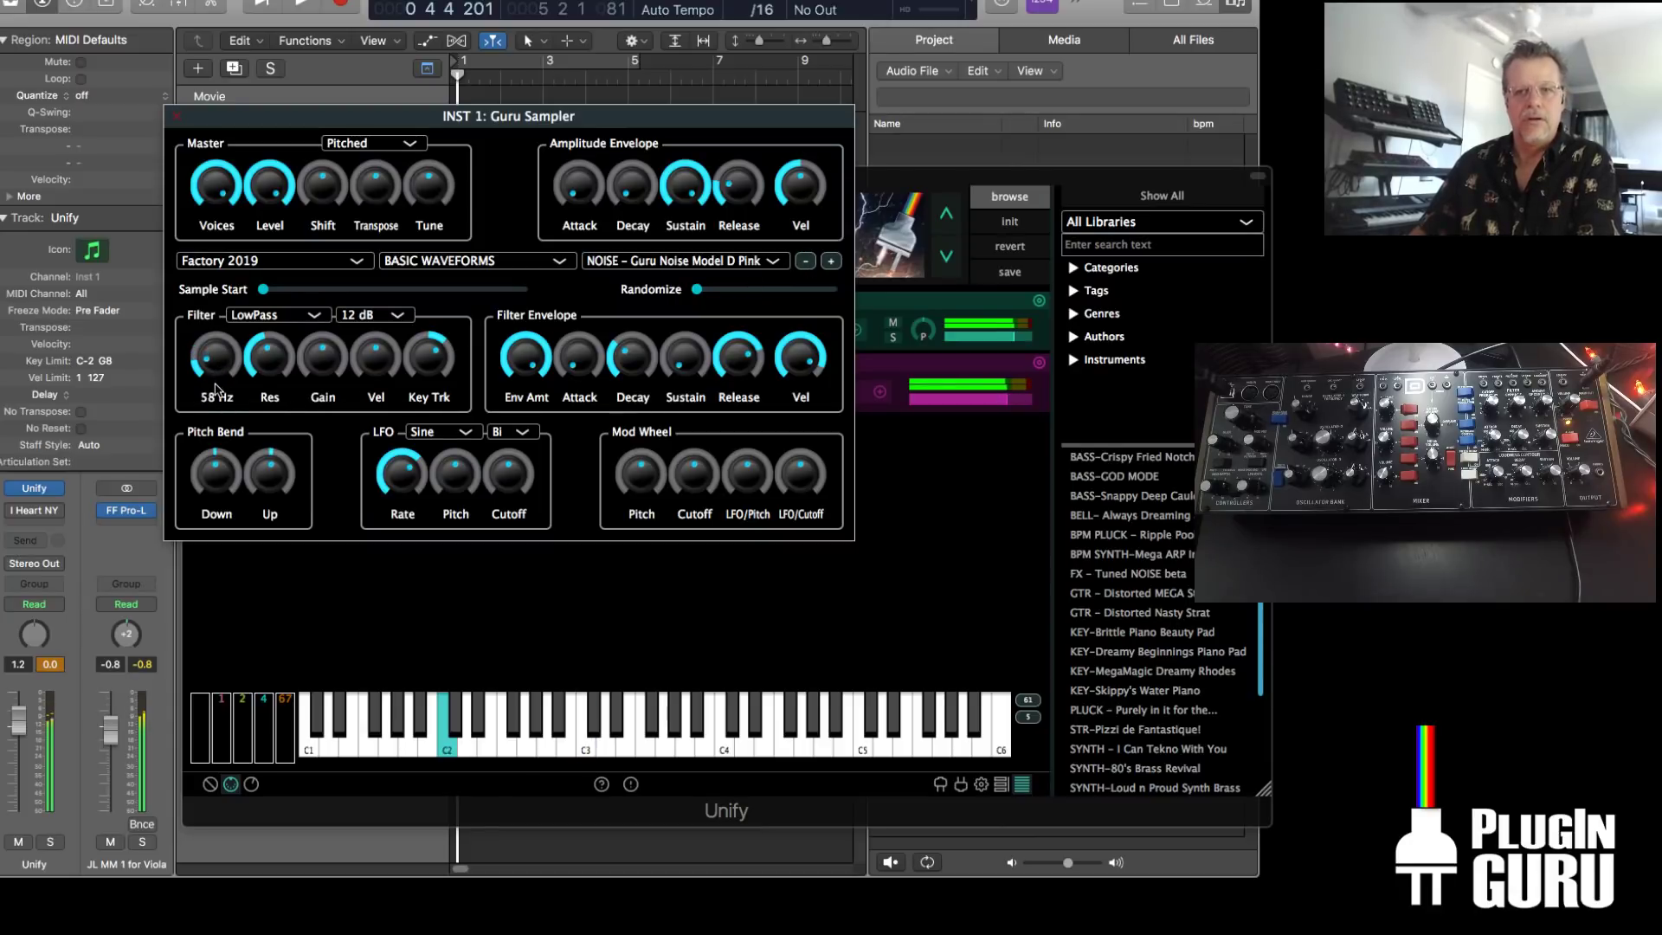
{"action": "left_click", "coordinate": [832, 261]}
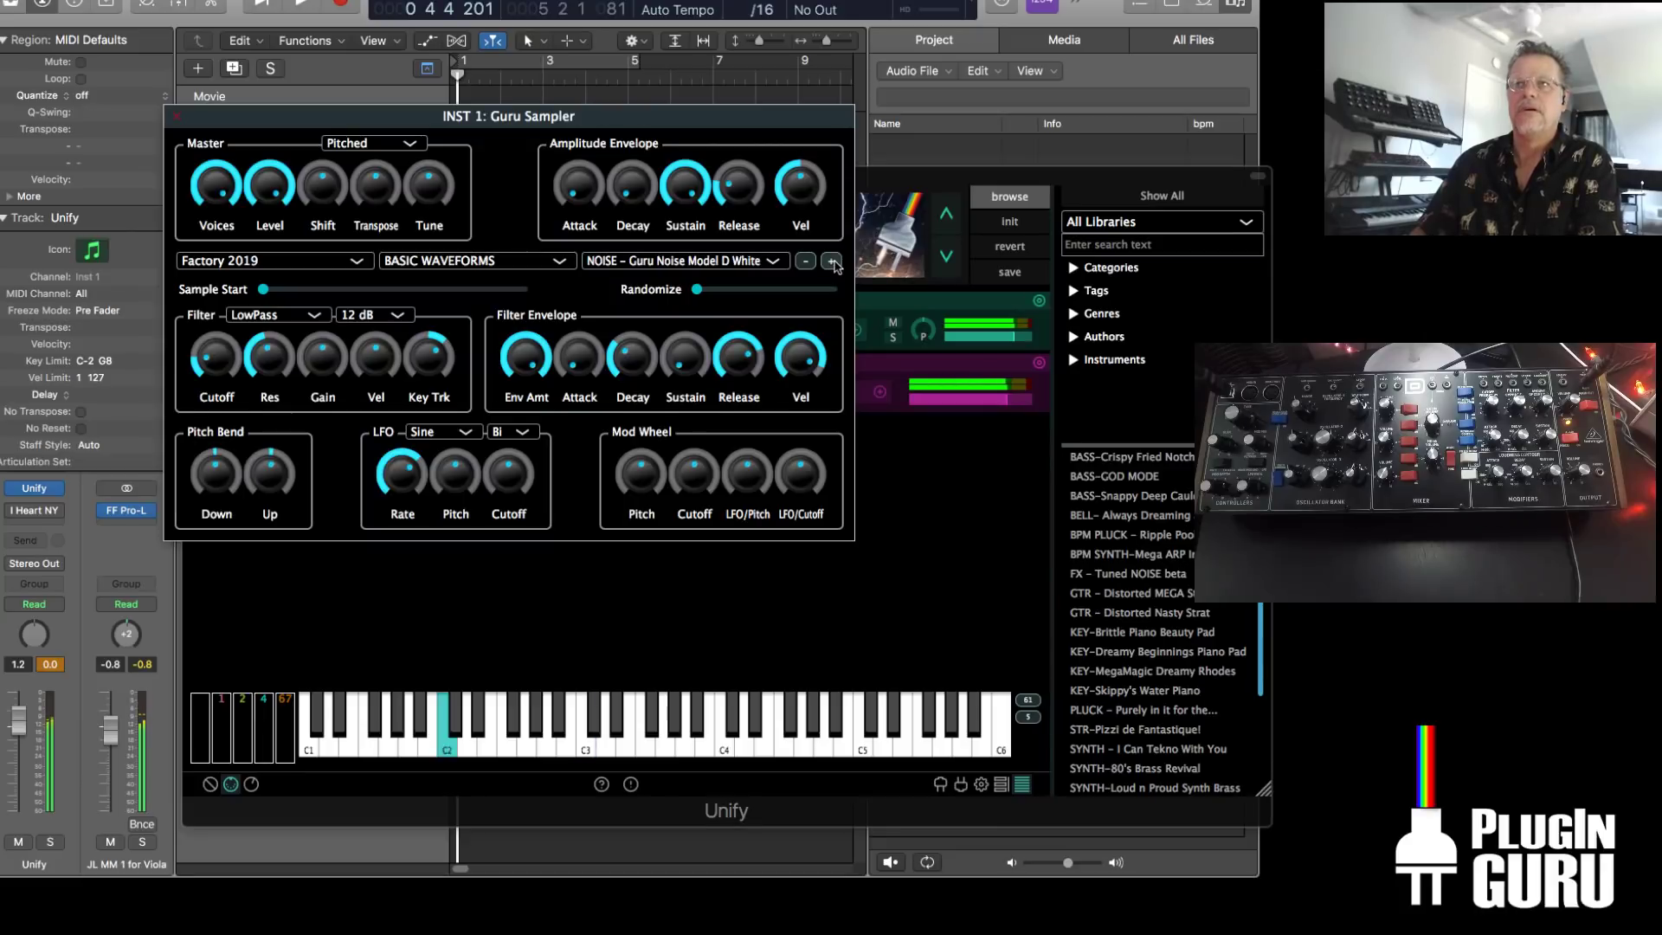
{"action": "left_click", "coordinate": [805, 262]}
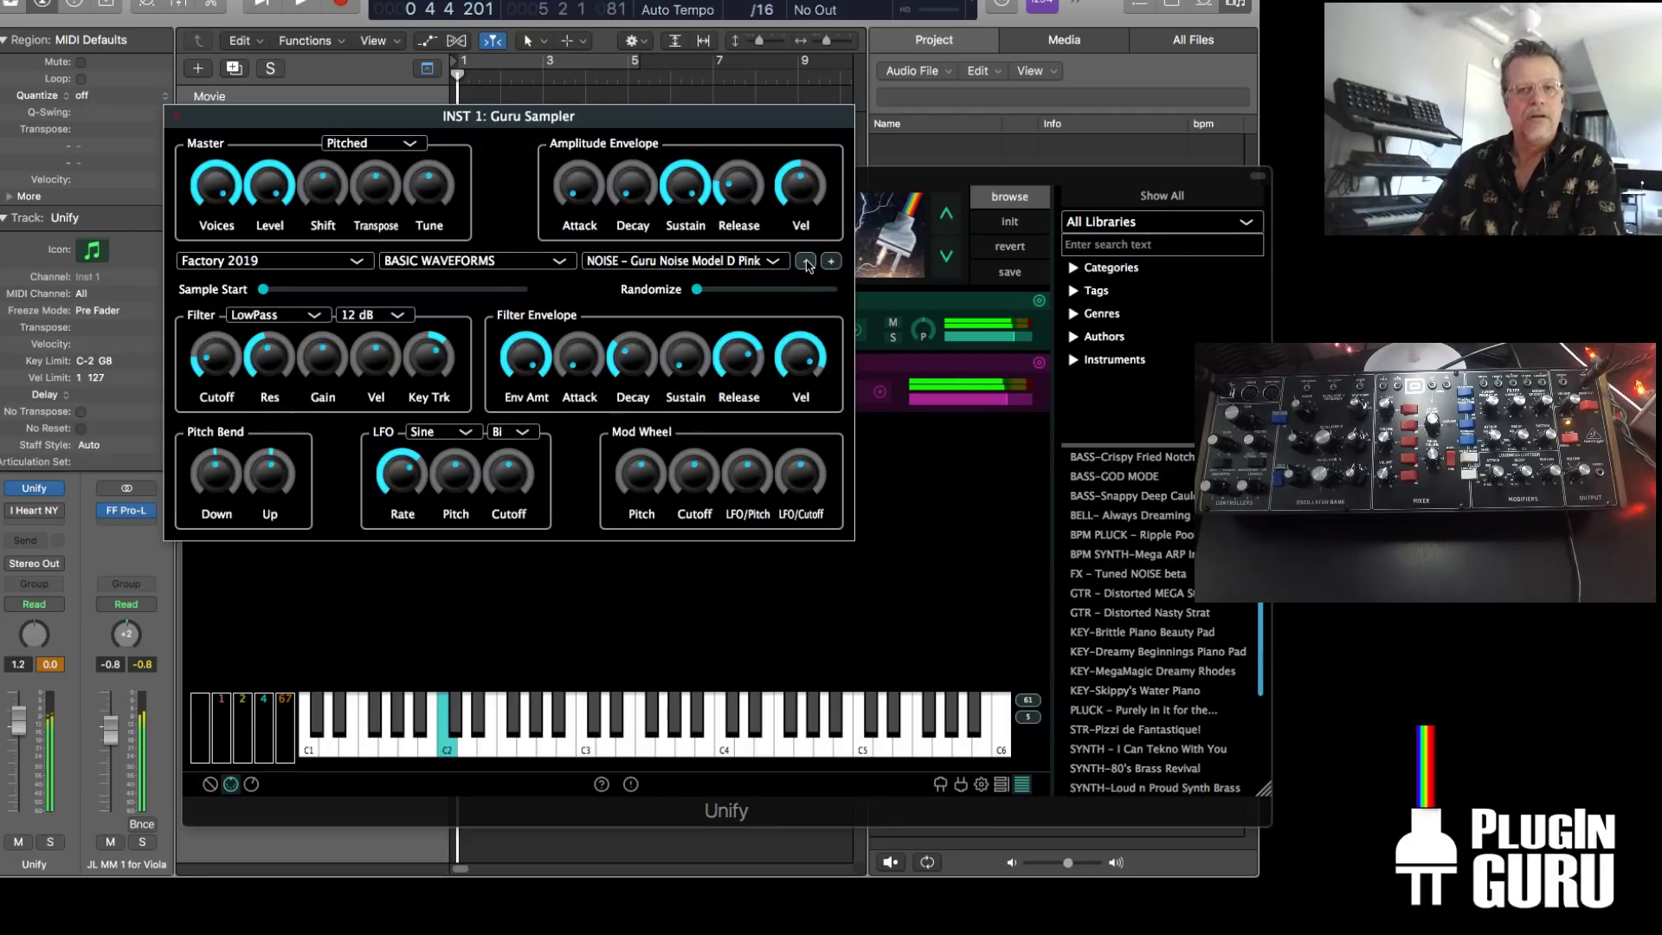
{"action": "left_click", "coordinate": [805, 262]}
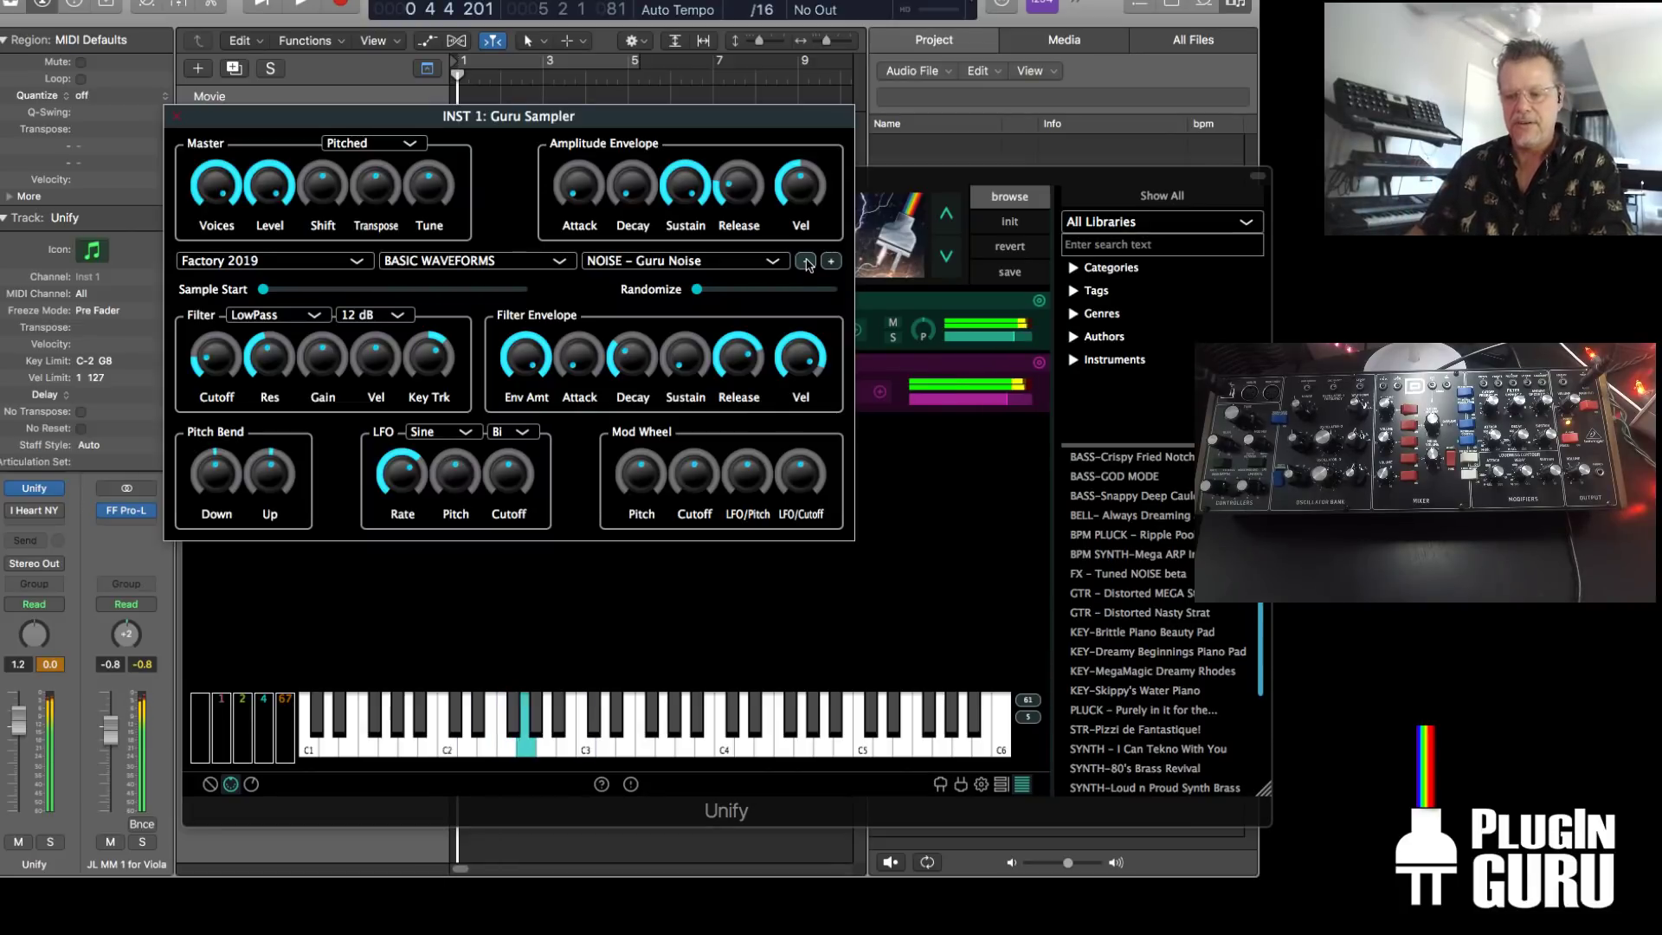
{"action": "left_click", "coordinate": [830, 262]}
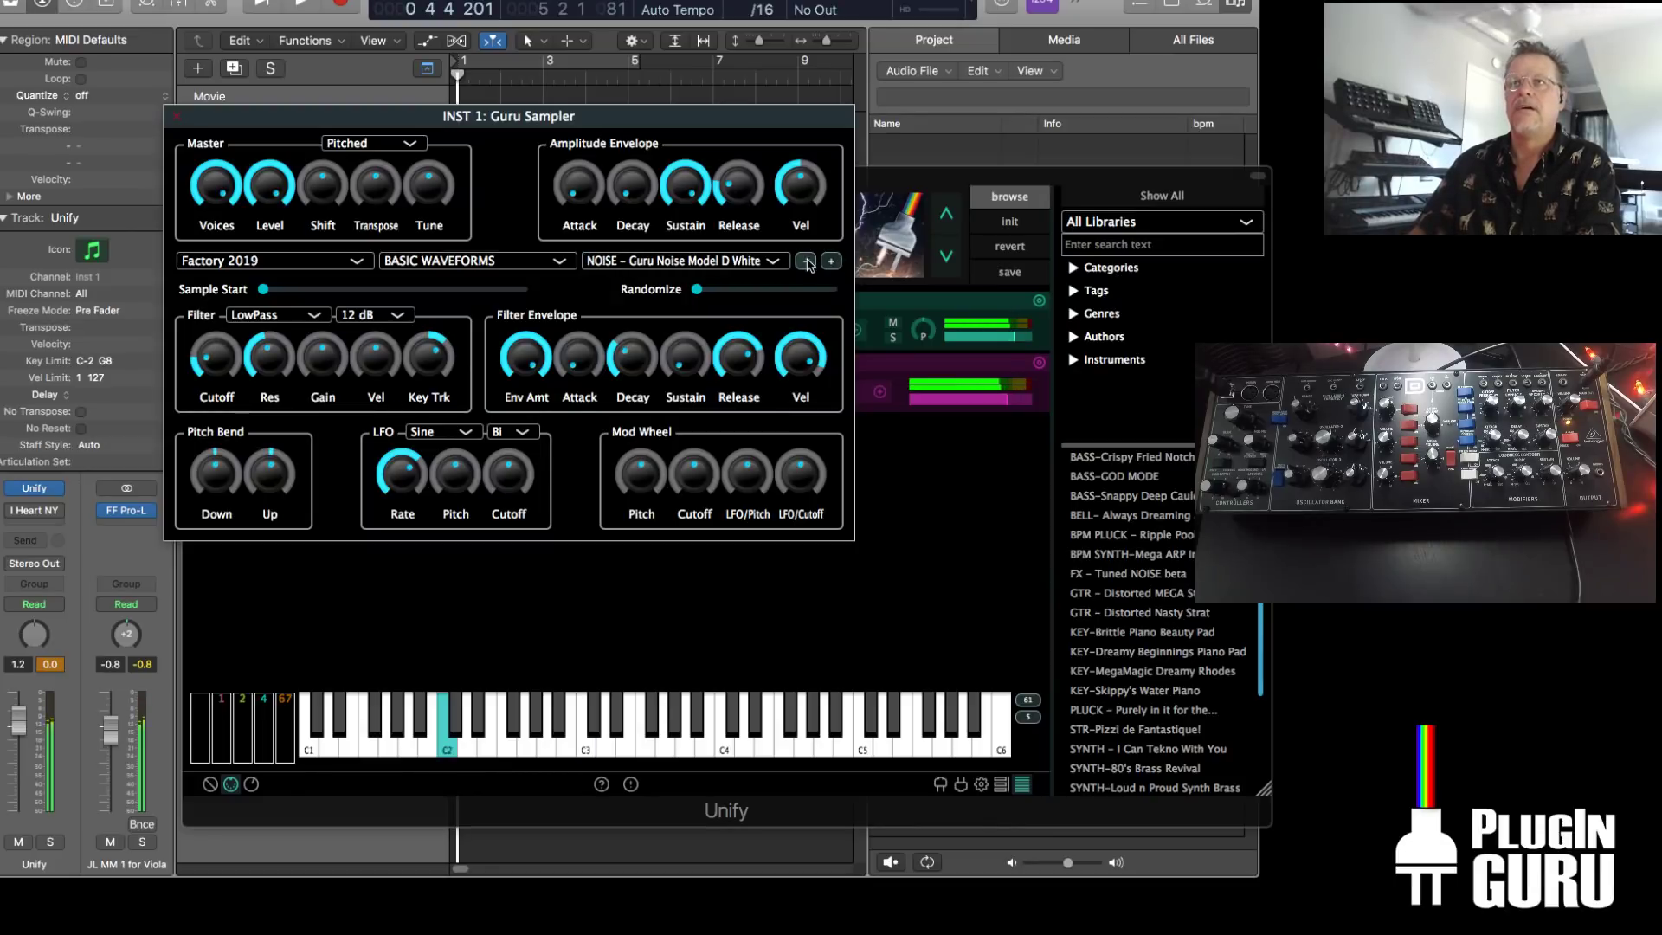
{"action": "left_click", "coordinate": [805, 261]}
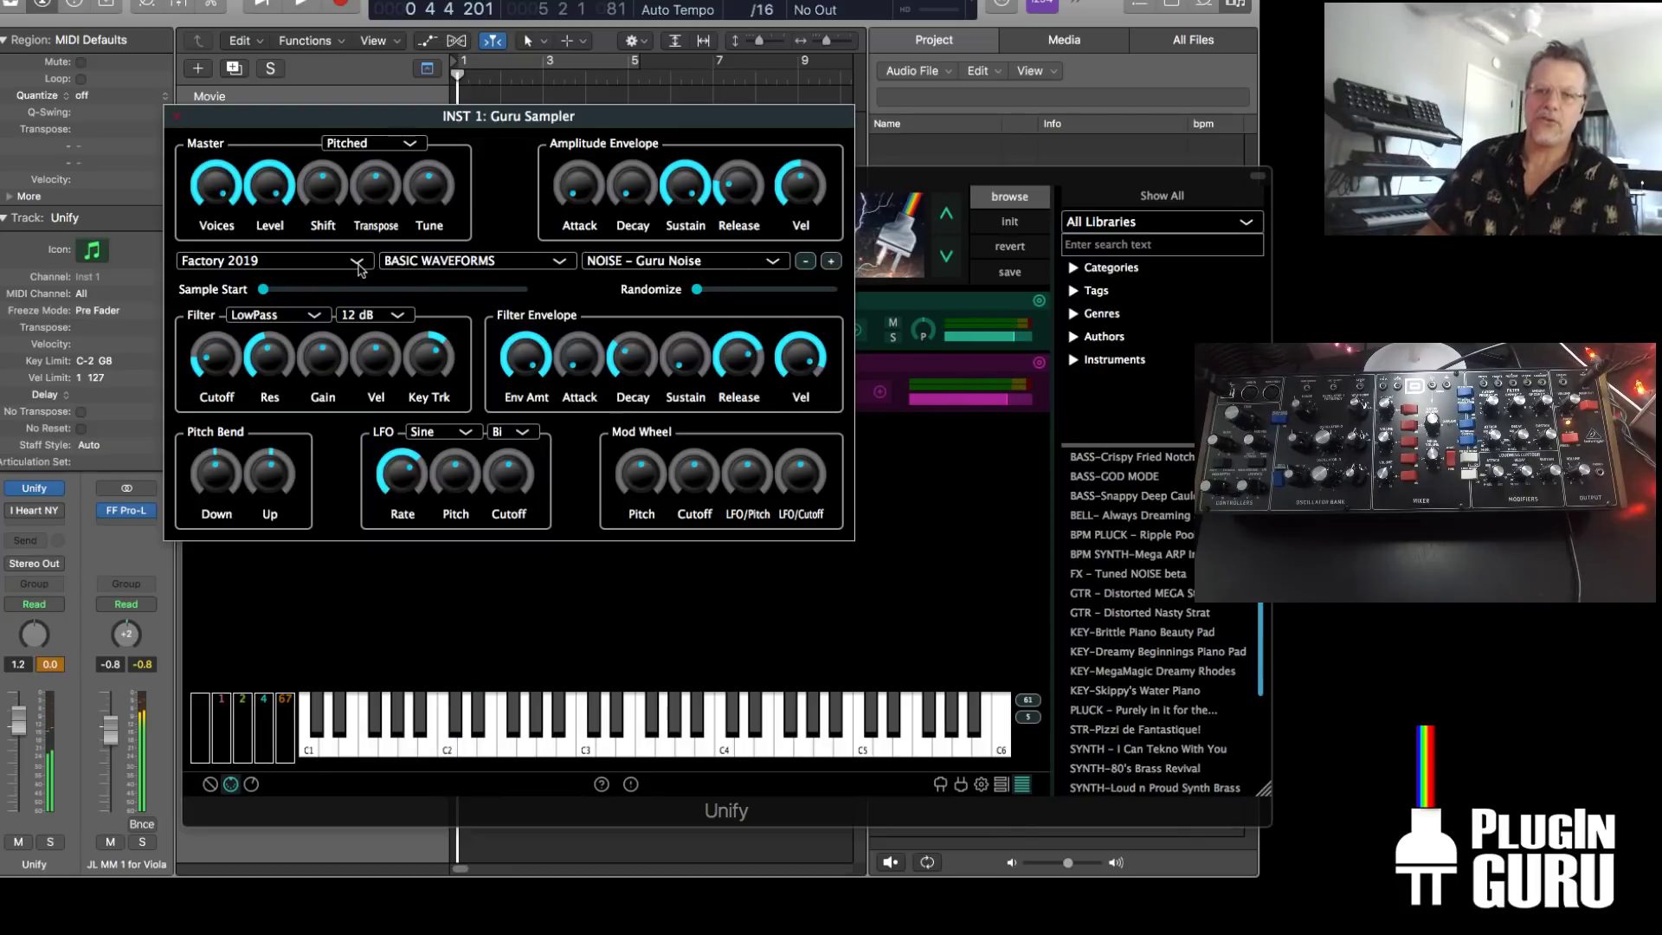
Close the Guru Sampler editor and the Unify window
{"action": "left_click", "coordinate": [176, 116]}
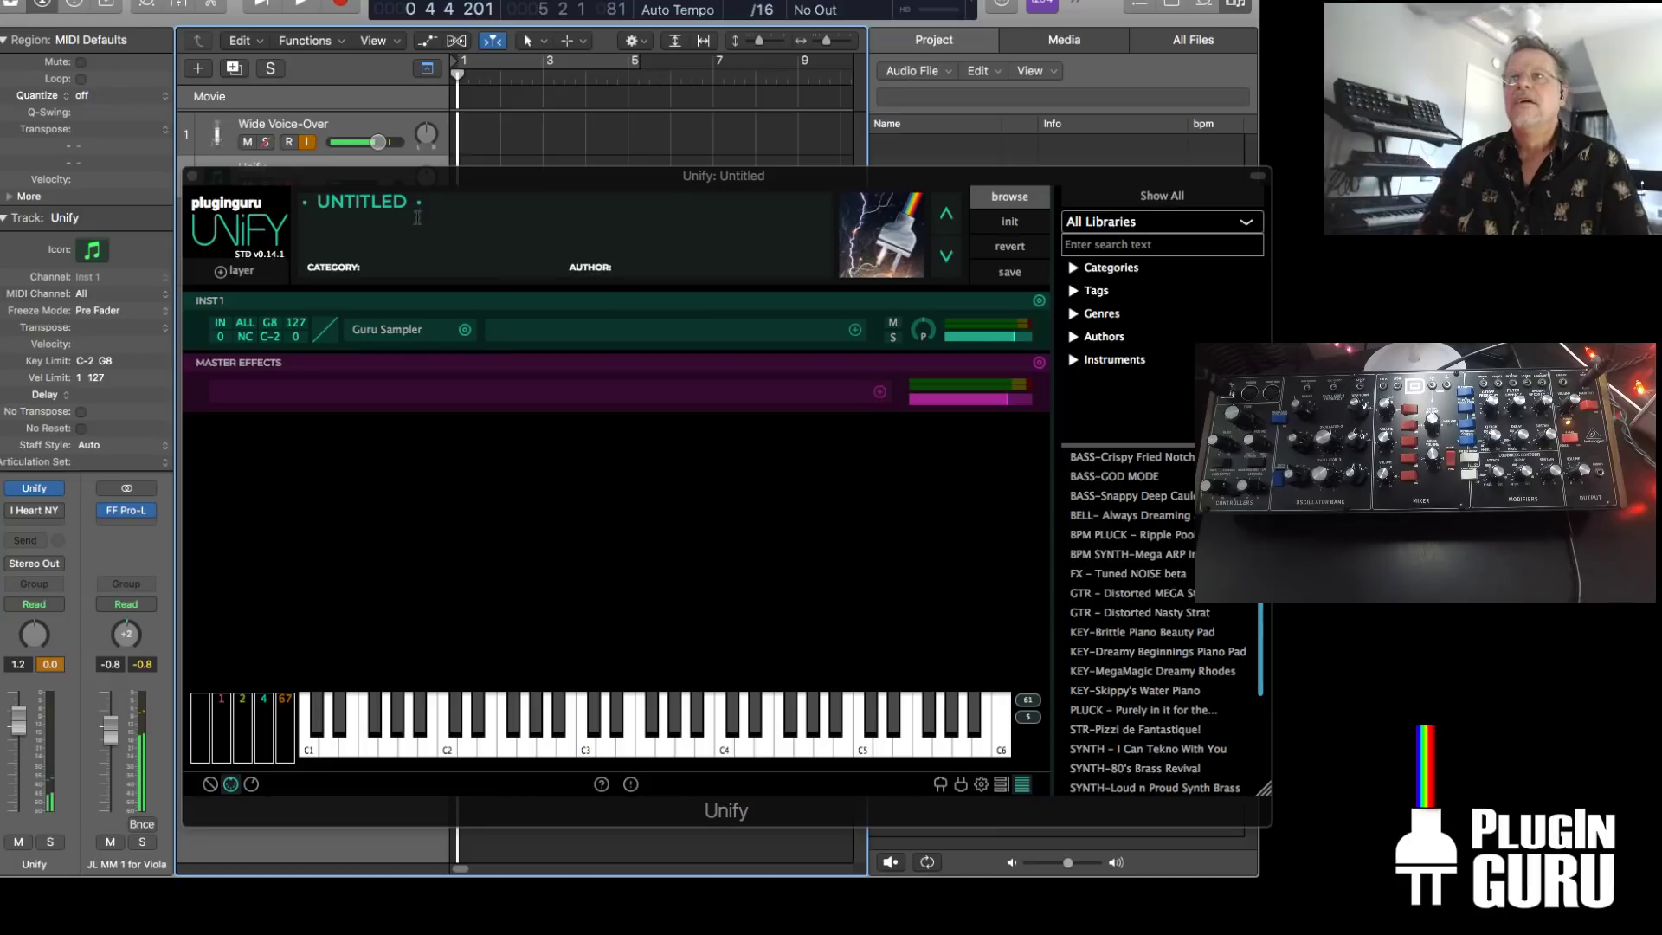
{"action": "left_click_drag", "start_coordinate": [728, 186], "coordinate": [847, 254]}
{"action": "left_click", "coordinate": [313, 245]}
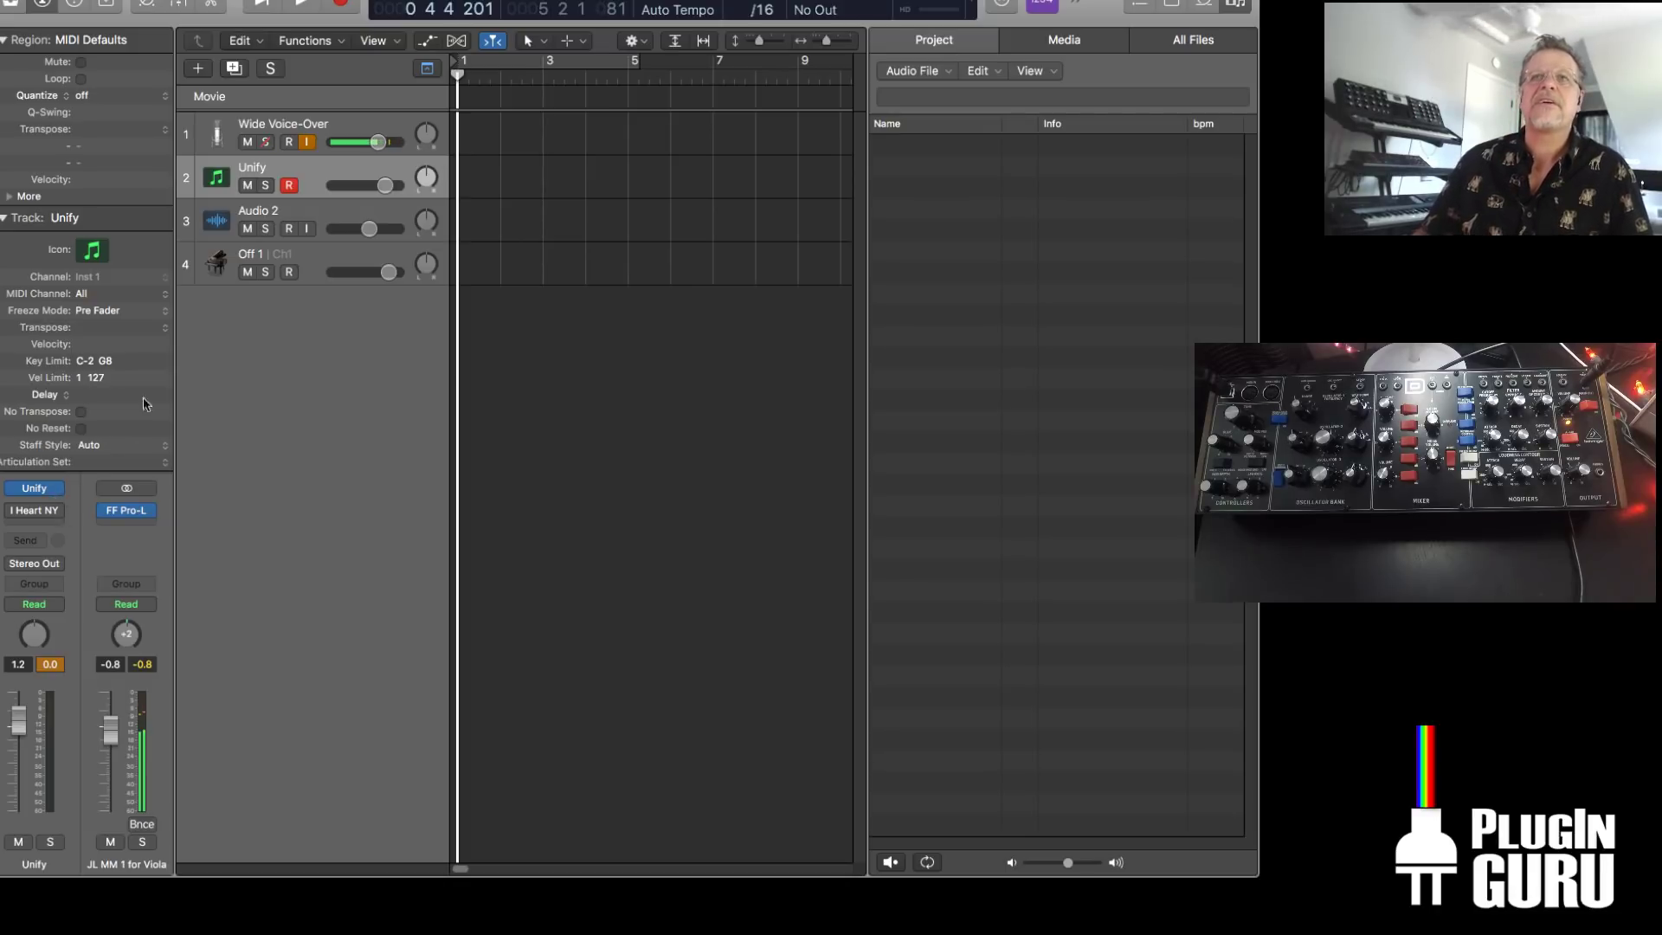
Reopen Unify and browse the full list of instruments available for swapping on INST 1, keeping Guru Sampler loaded
{"action": "left_click", "coordinate": [26, 494]}
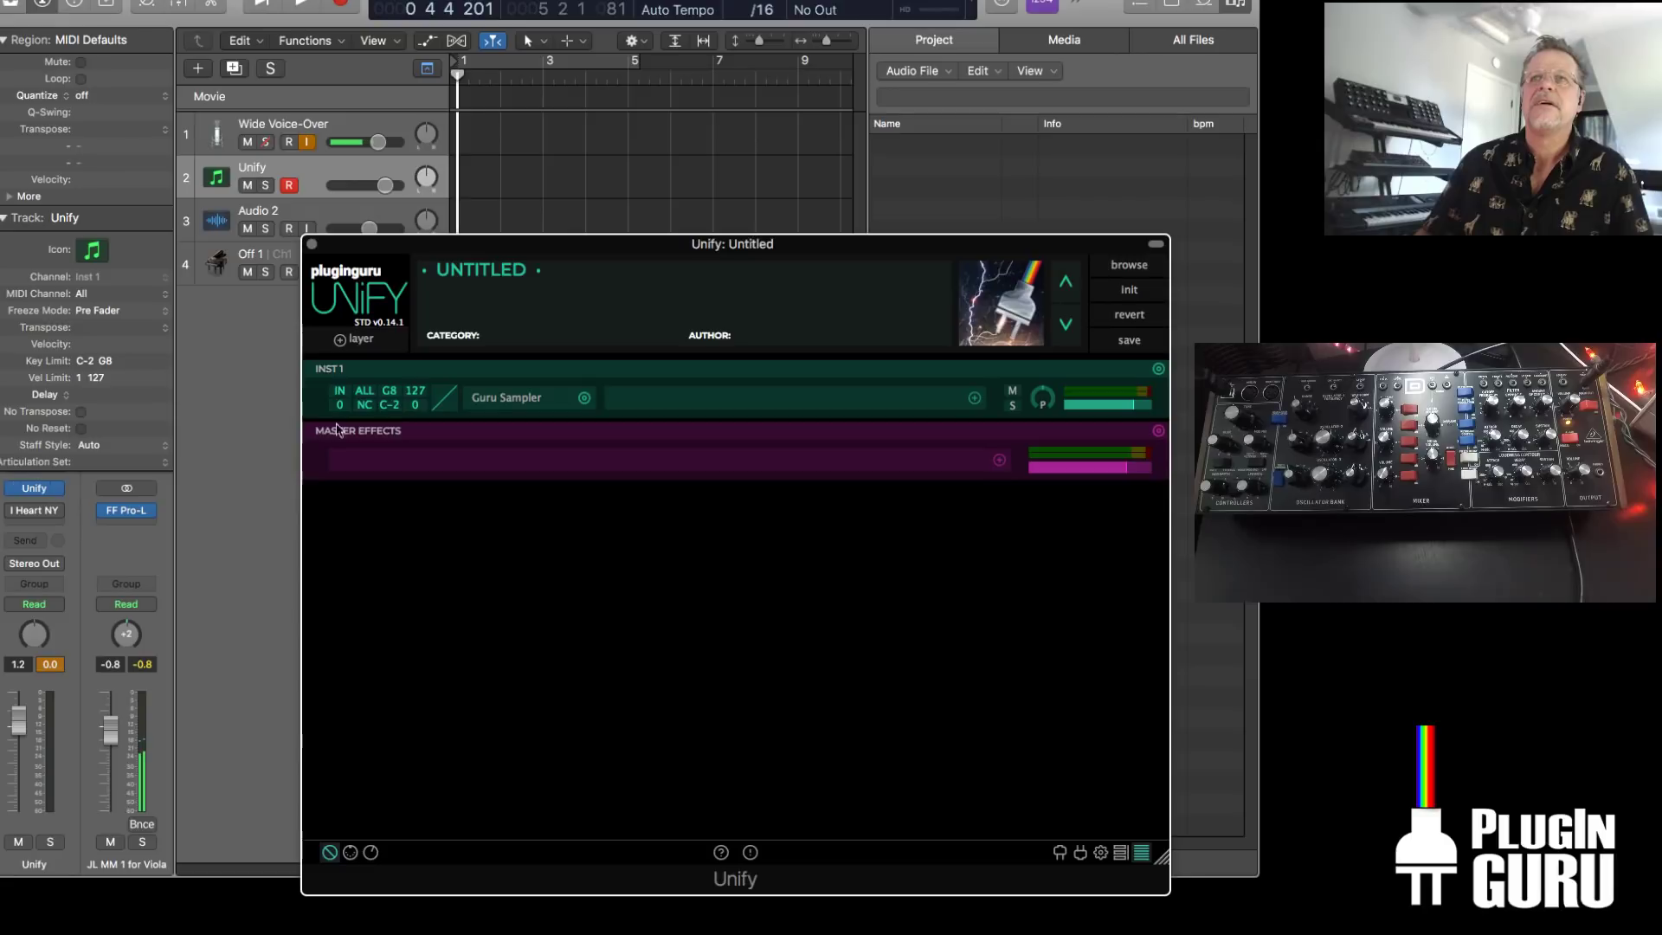
{"action": "left_click", "coordinate": [583, 400]}
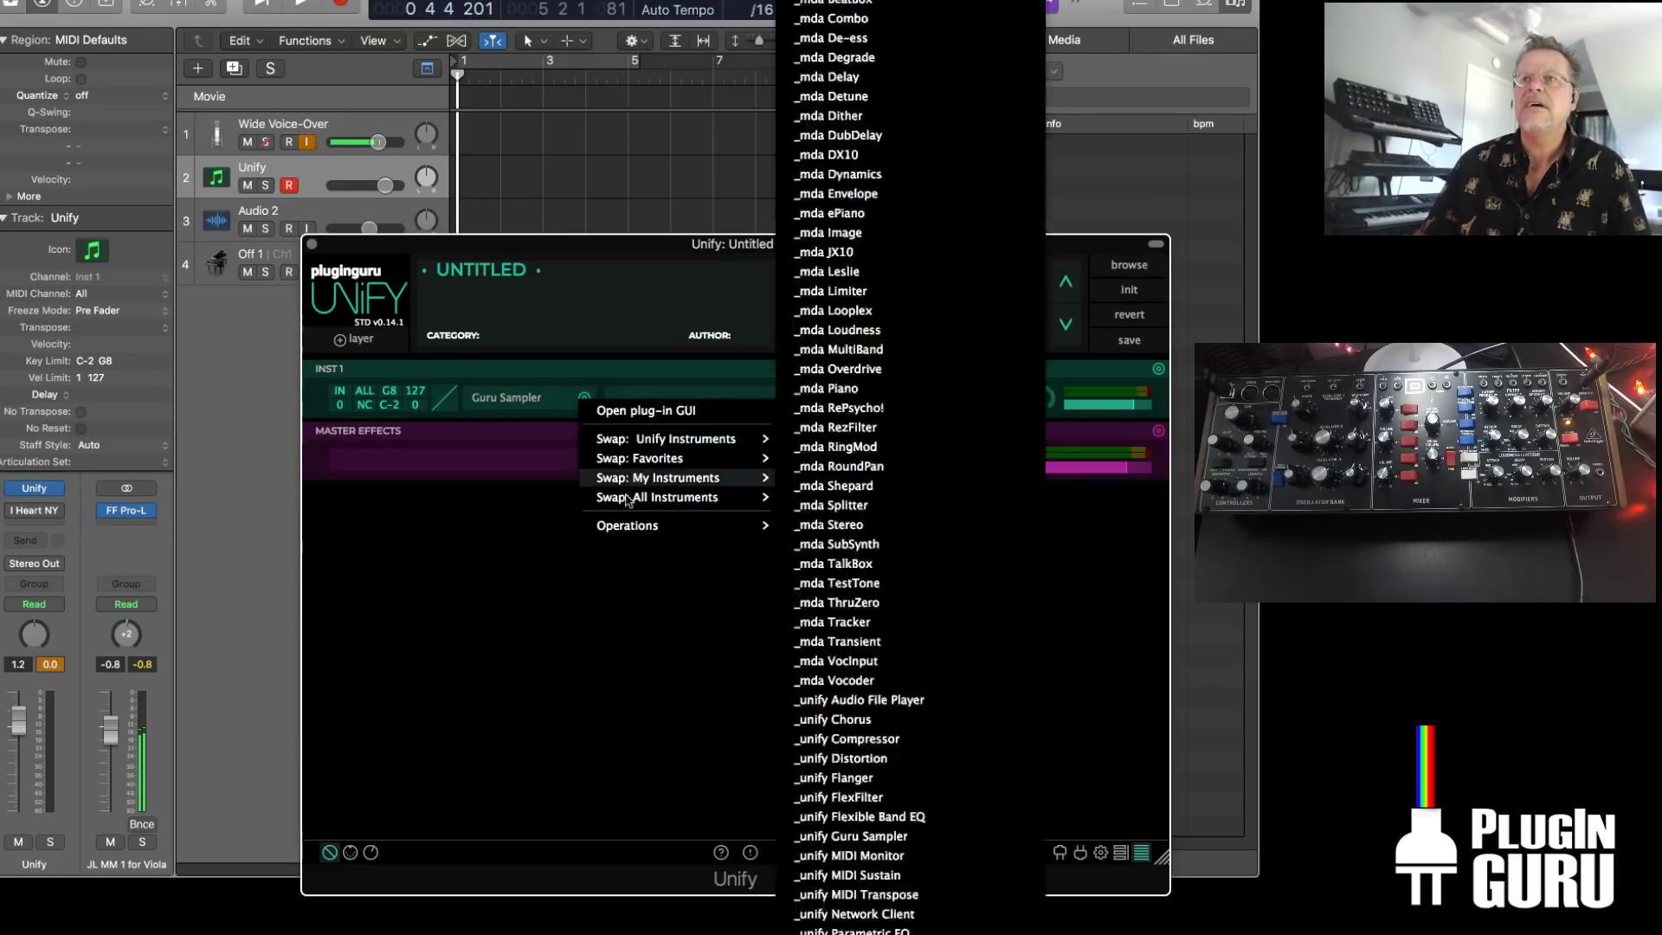
{"action": "mouse_move", "coordinate": [658, 497]}
{"action": "mouse_move", "coordinate": [883, 836]}
{"action": "scroll", "coordinate": [883, 835], "scroll_direction": "down", "scroll_amount": 5}
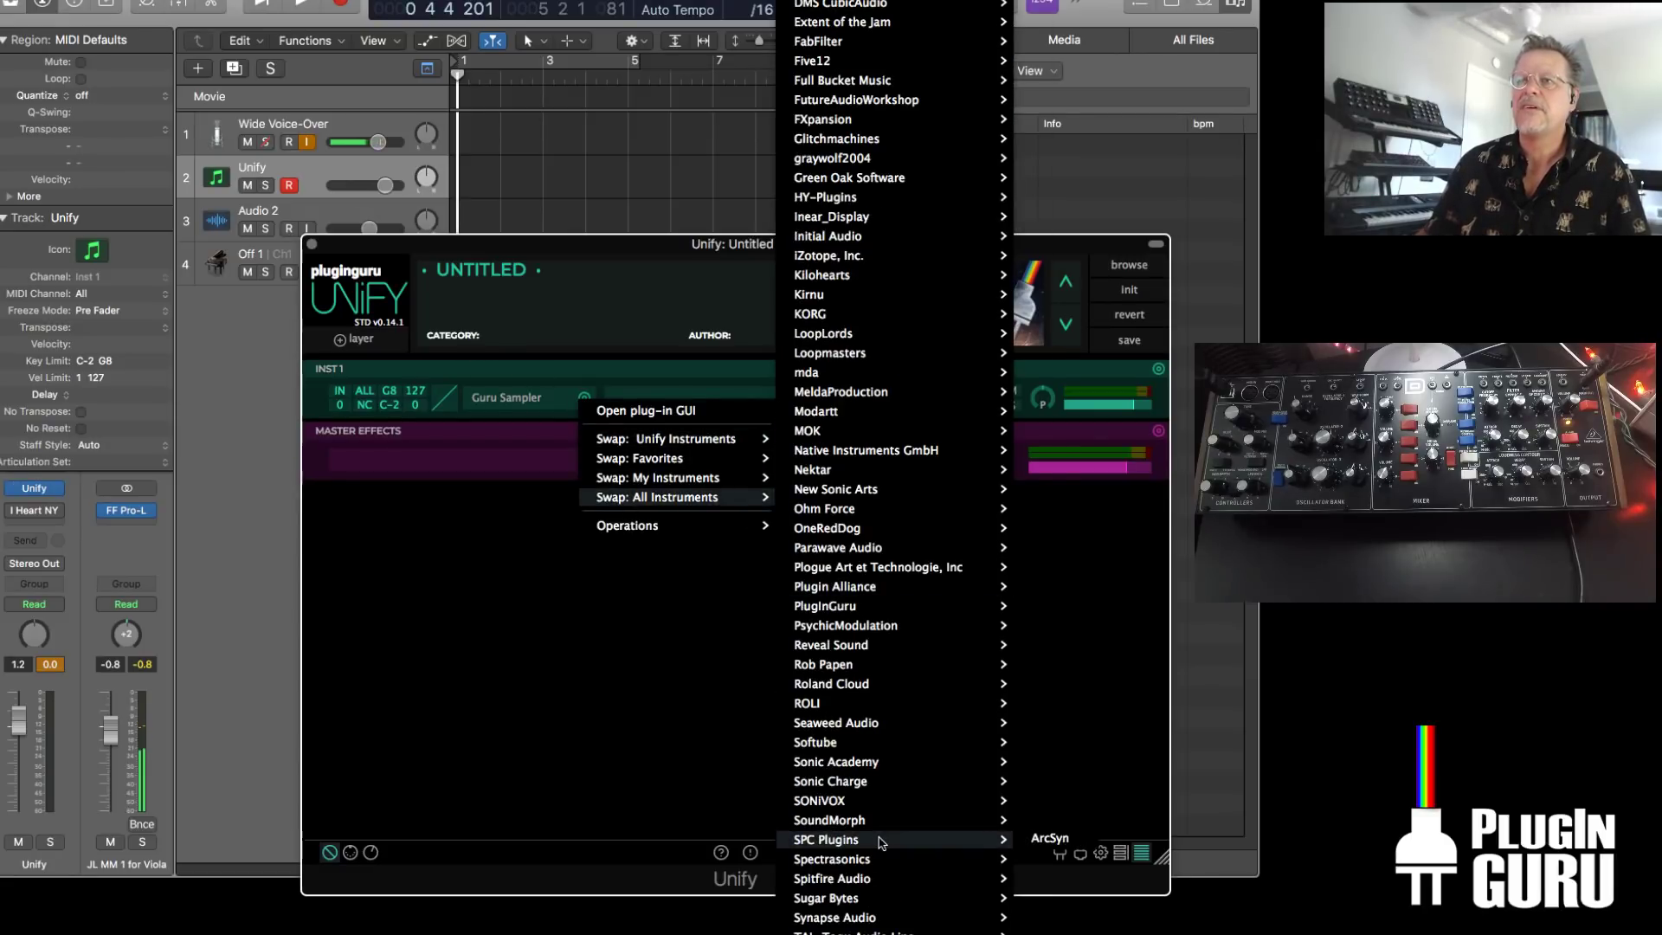
{"action": "mouse_move", "coordinate": [877, 672]}
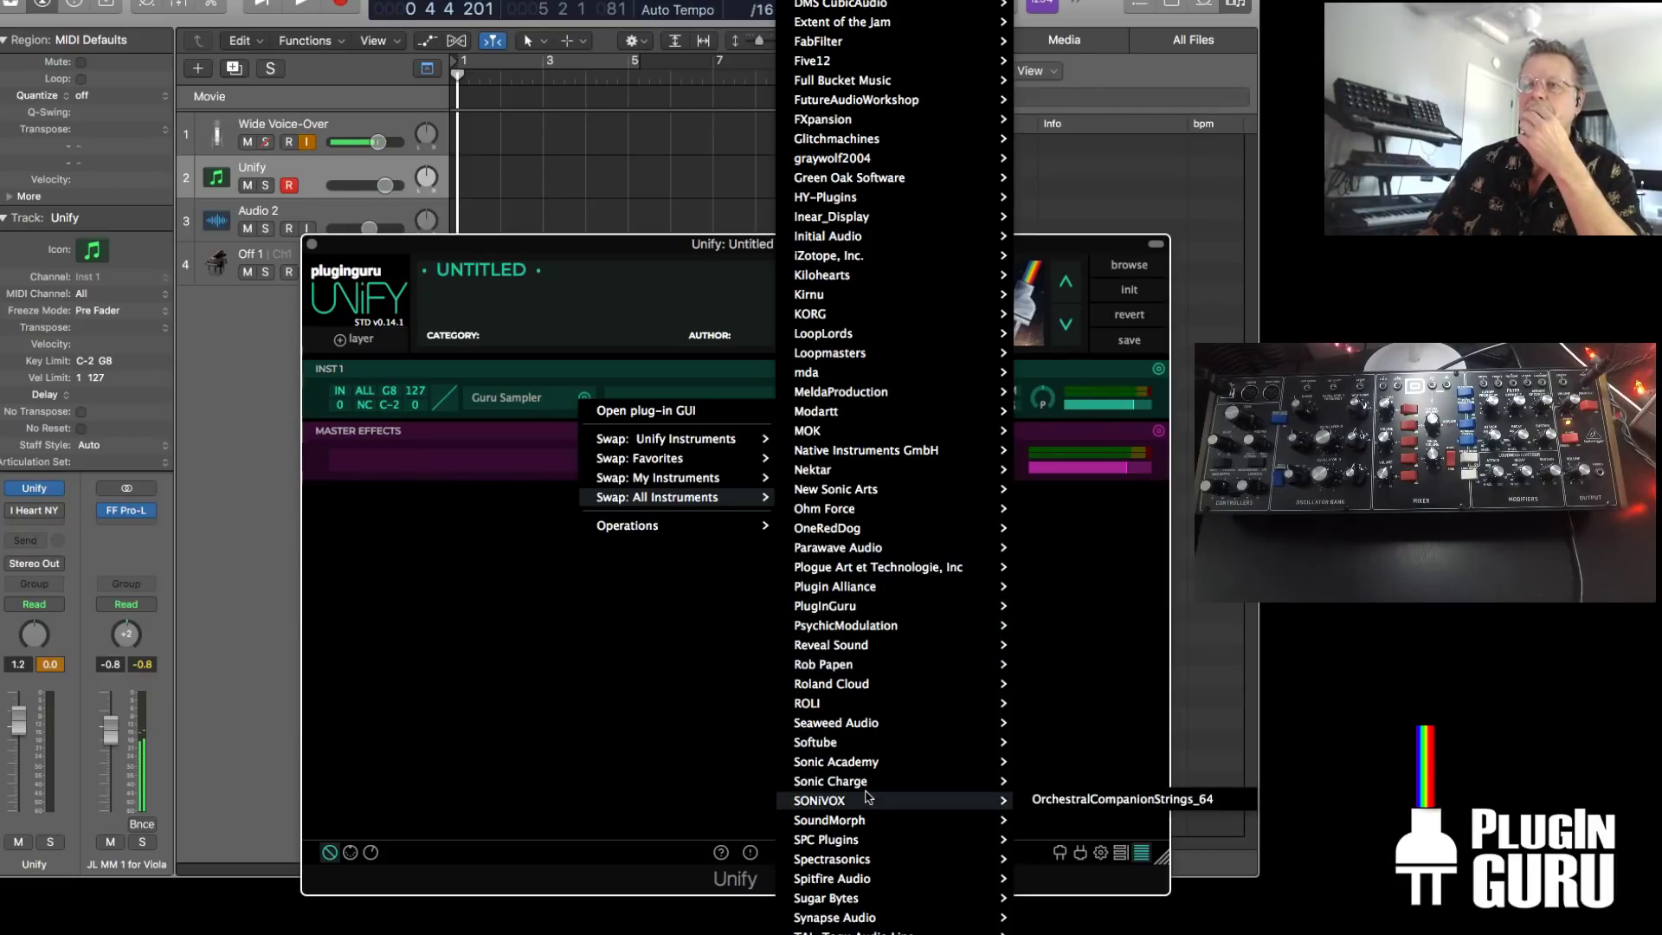
{"action": "scroll", "coordinate": [871, 798], "scroll_direction": "down", "scroll_amount": 1}
{"action": "mouse_move", "coordinate": [851, 595]}
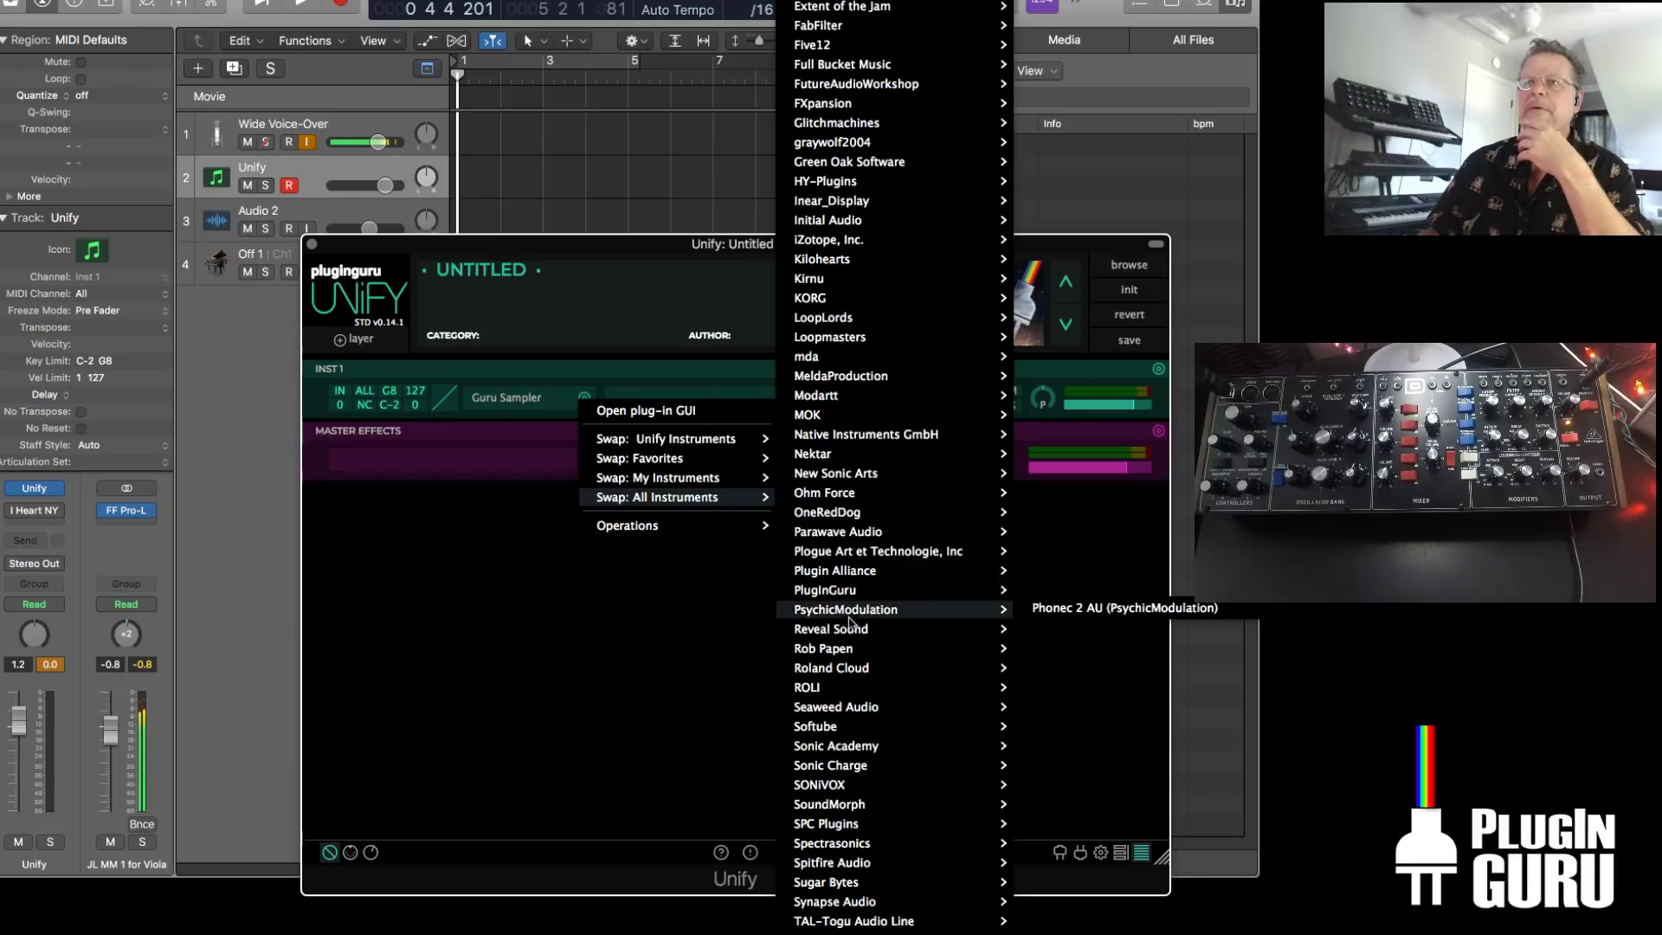
{"action": "left_click", "coordinate": [682, 658]}
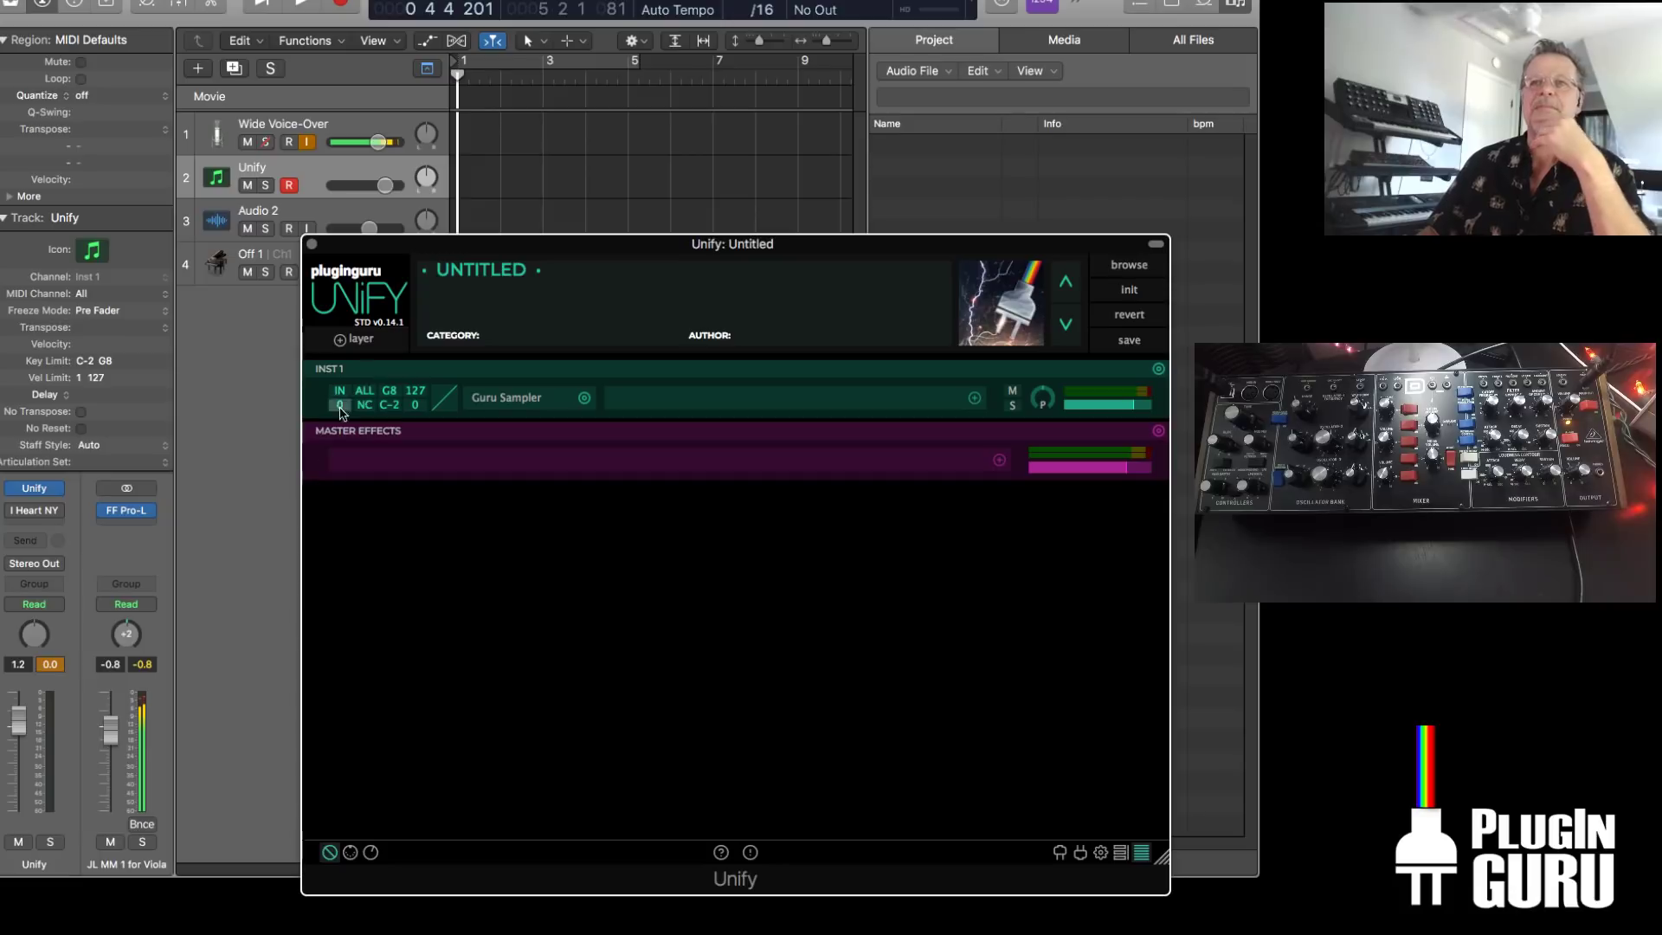
Close and reopen the Unify window, show its patch browser and reposition the window higher on the screen
{"action": "left_click", "coordinate": [313, 246]}
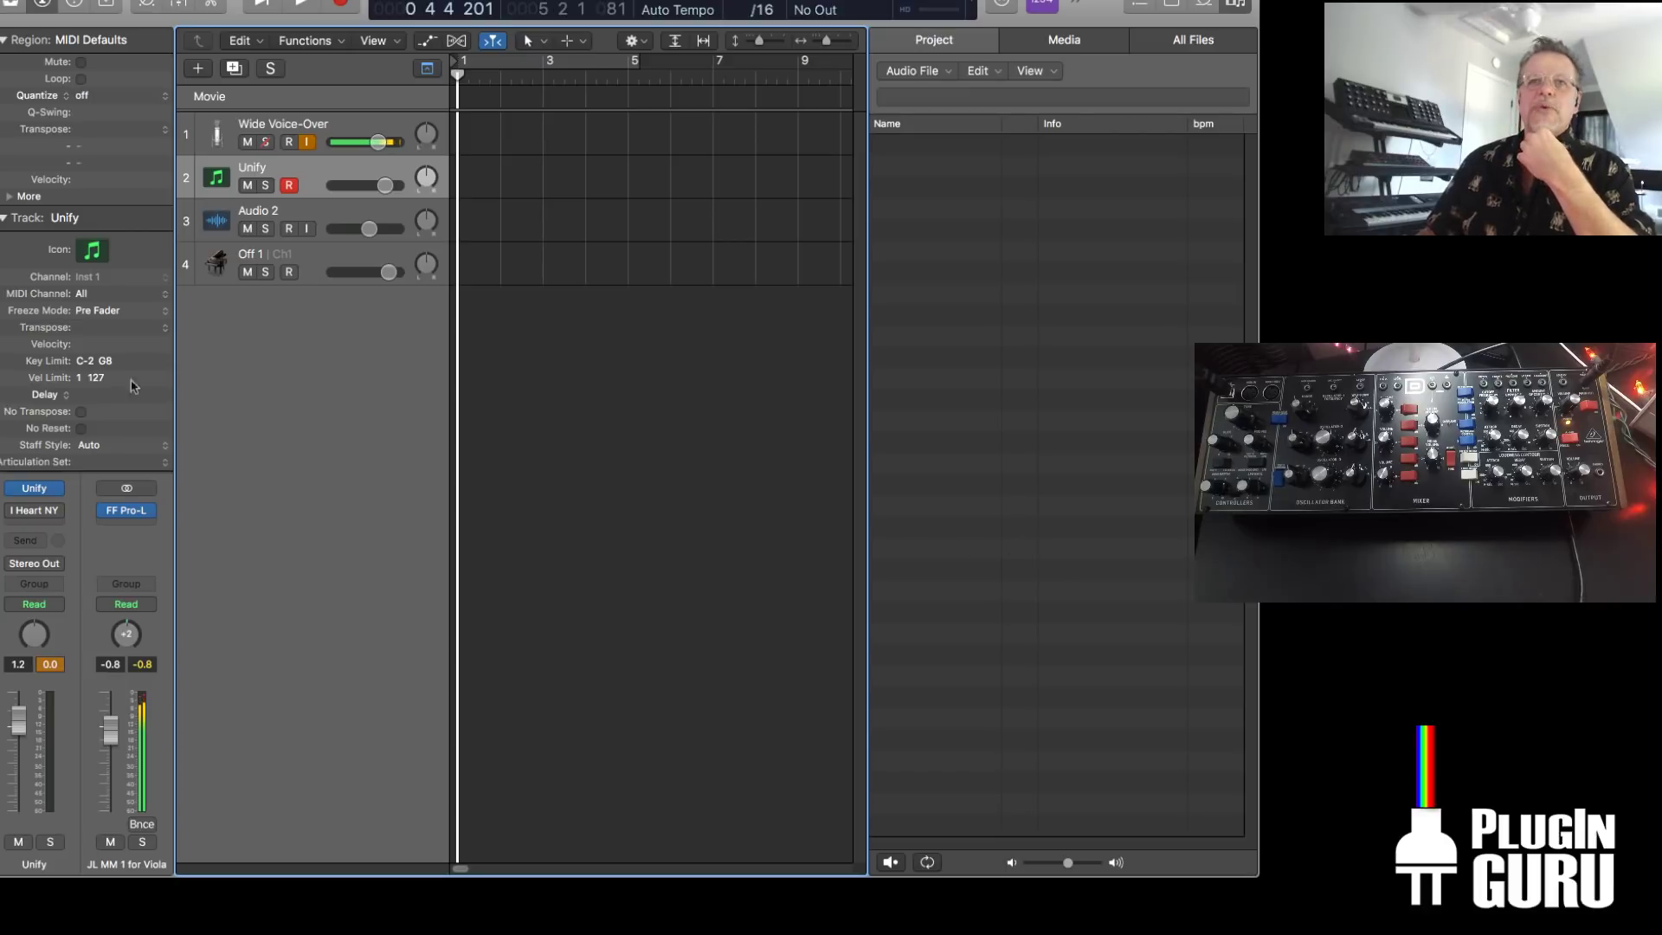
{"action": "left_click", "coordinate": [34, 488]}
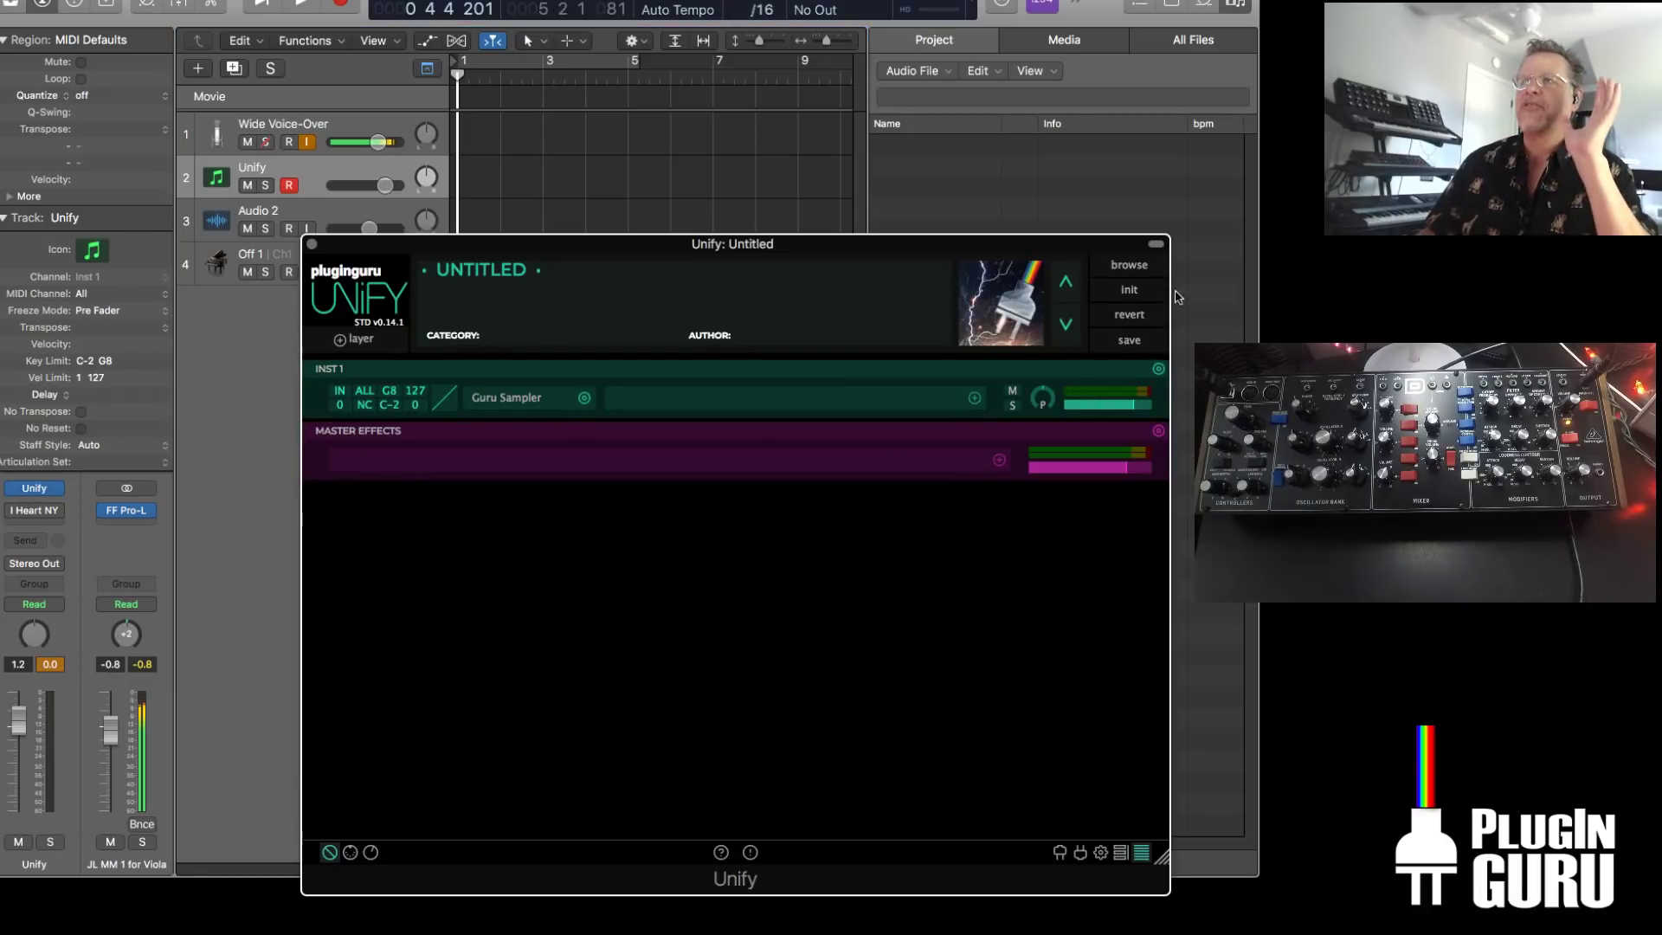
{"action": "left_click", "coordinate": [1129, 265]}
{"action": "left_click_drag", "start_coordinate": [1056, 248], "coordinate": [873, 131]}
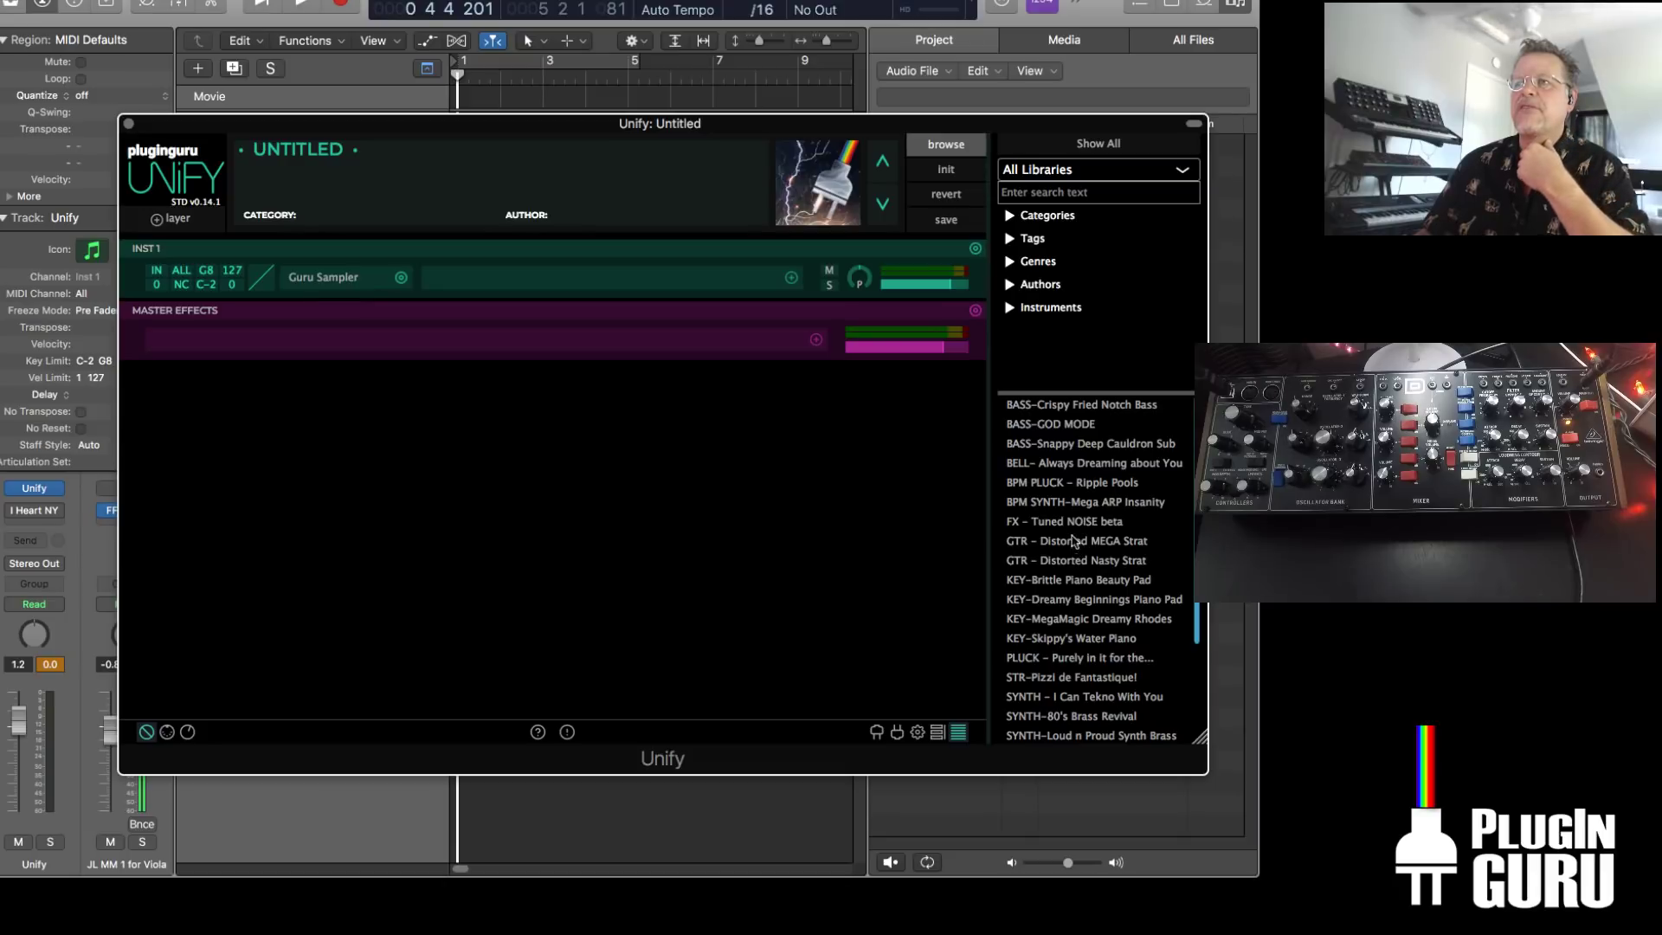
Audition the Distorted MEGA Strat, Purely in it for the... and Snappy Deep Cauldron Sub patches, ending on GTR - Distorted MEGA Strat
{"action": "left_click", "coordinate": [1074, 542]}
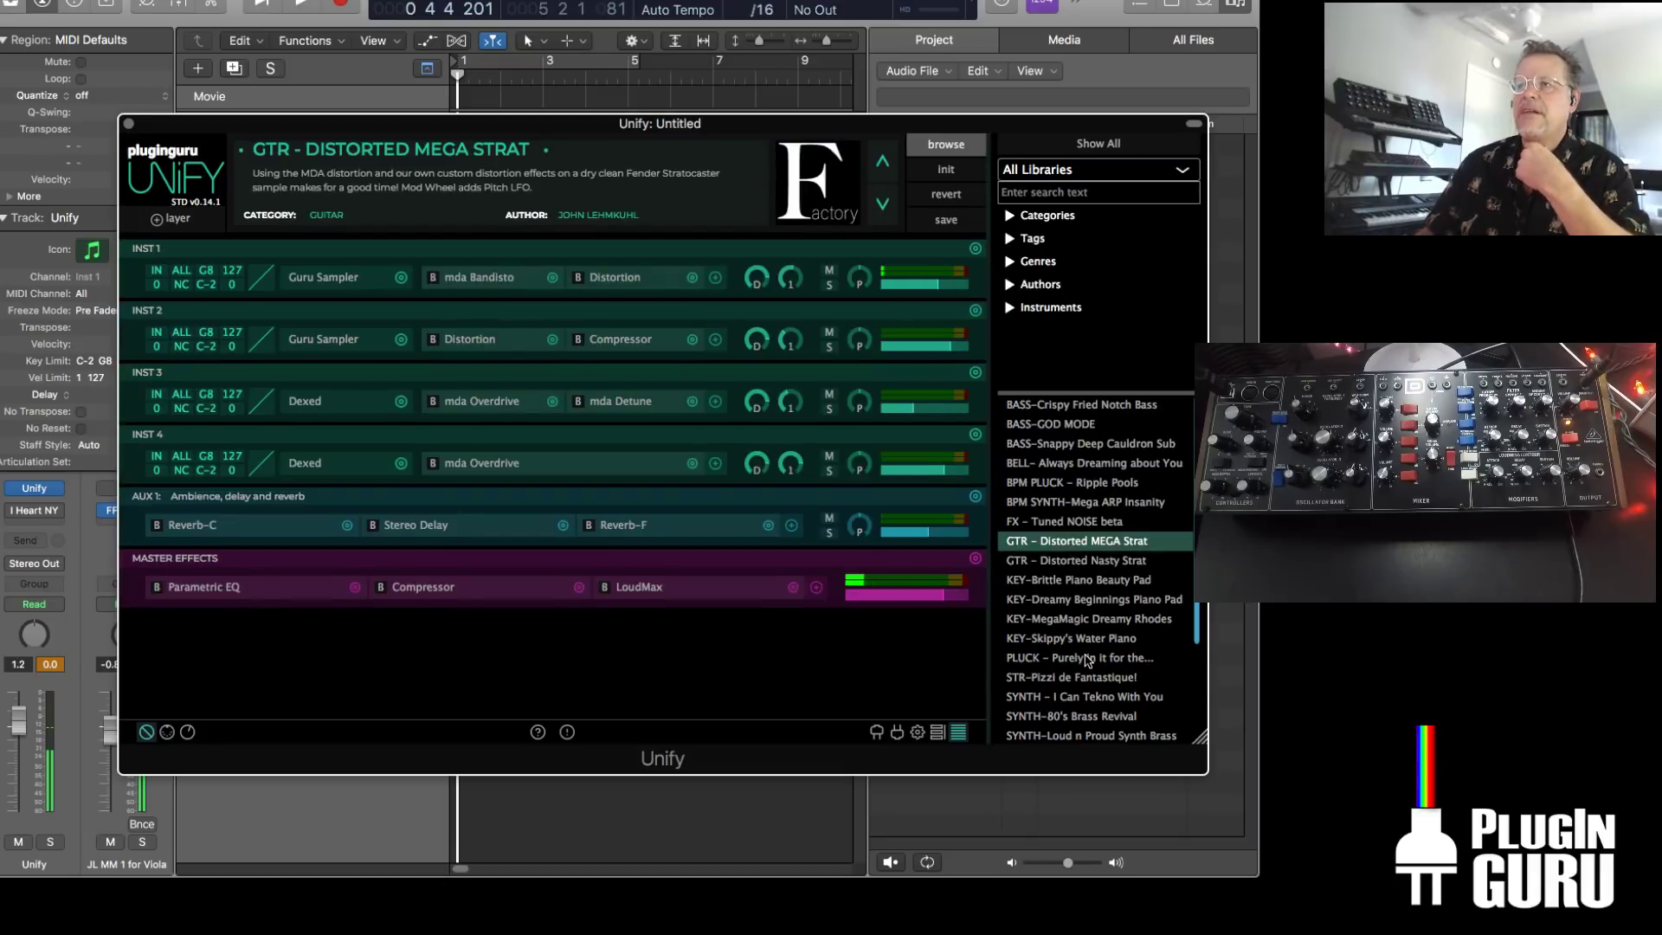
{"action": "left_click", "coordinate": [1087, 658]}
{"action": "left_click", "coordinate": [1096, 444]}
{"action": "left_click", "coordinate": [1095, 541]}
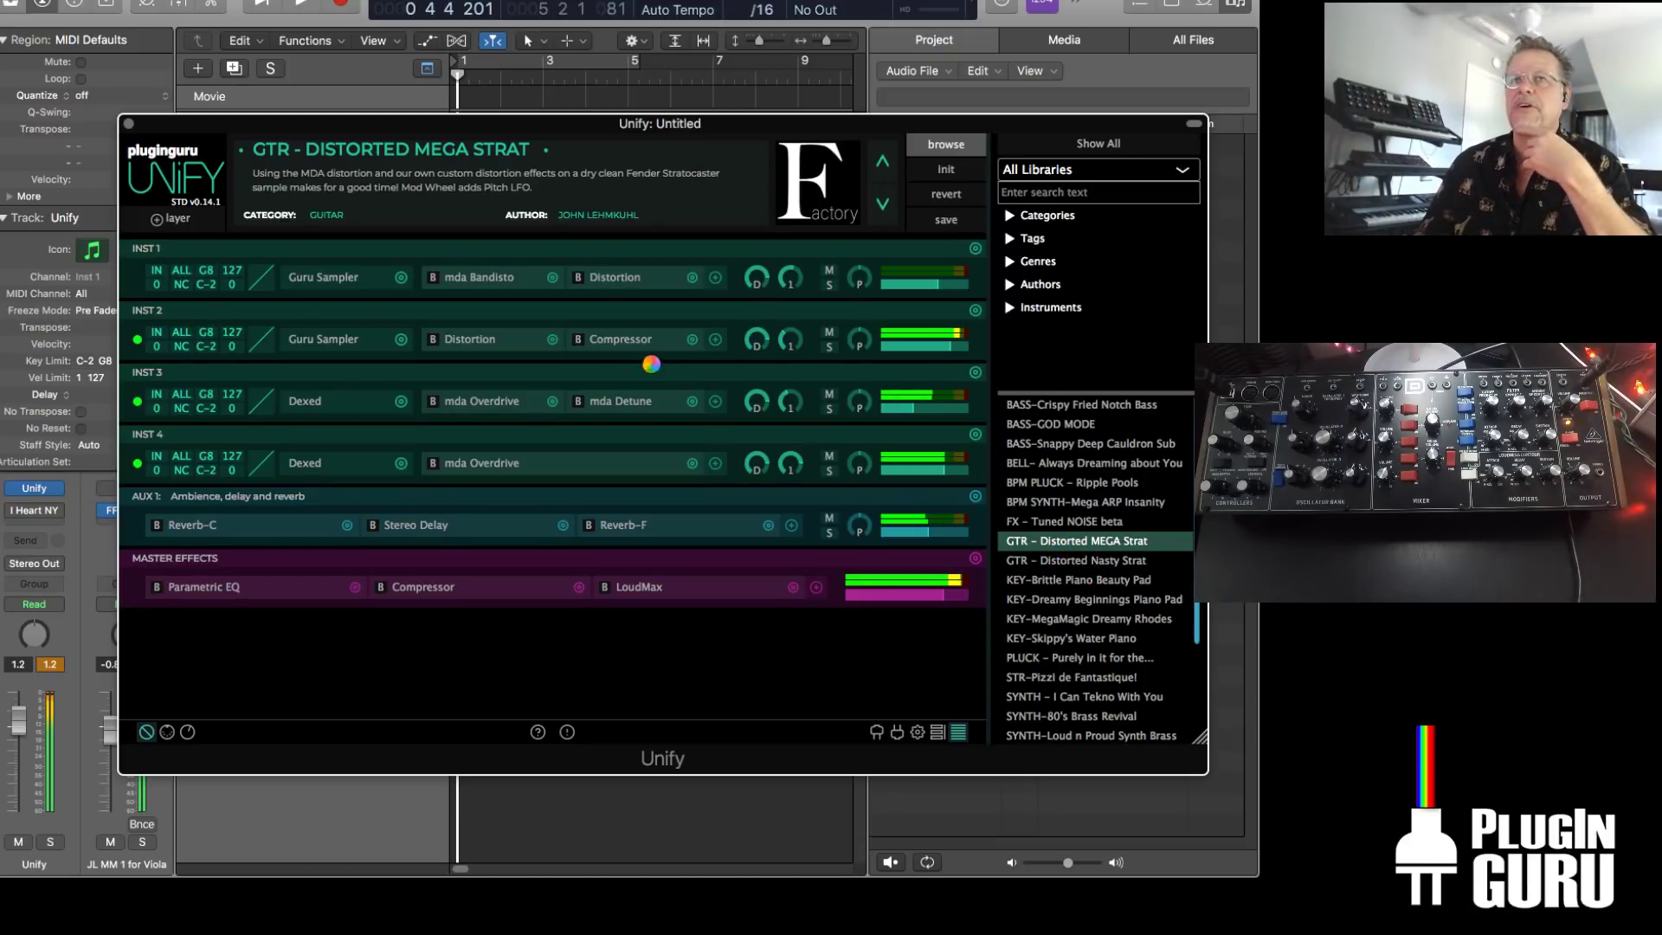
Force Logic Pro X to quit, confirming the loss of unsaved changes
{"action": "left_click_drag", "start_coordinate": [579, 127], "coordinate": [629, 90]}
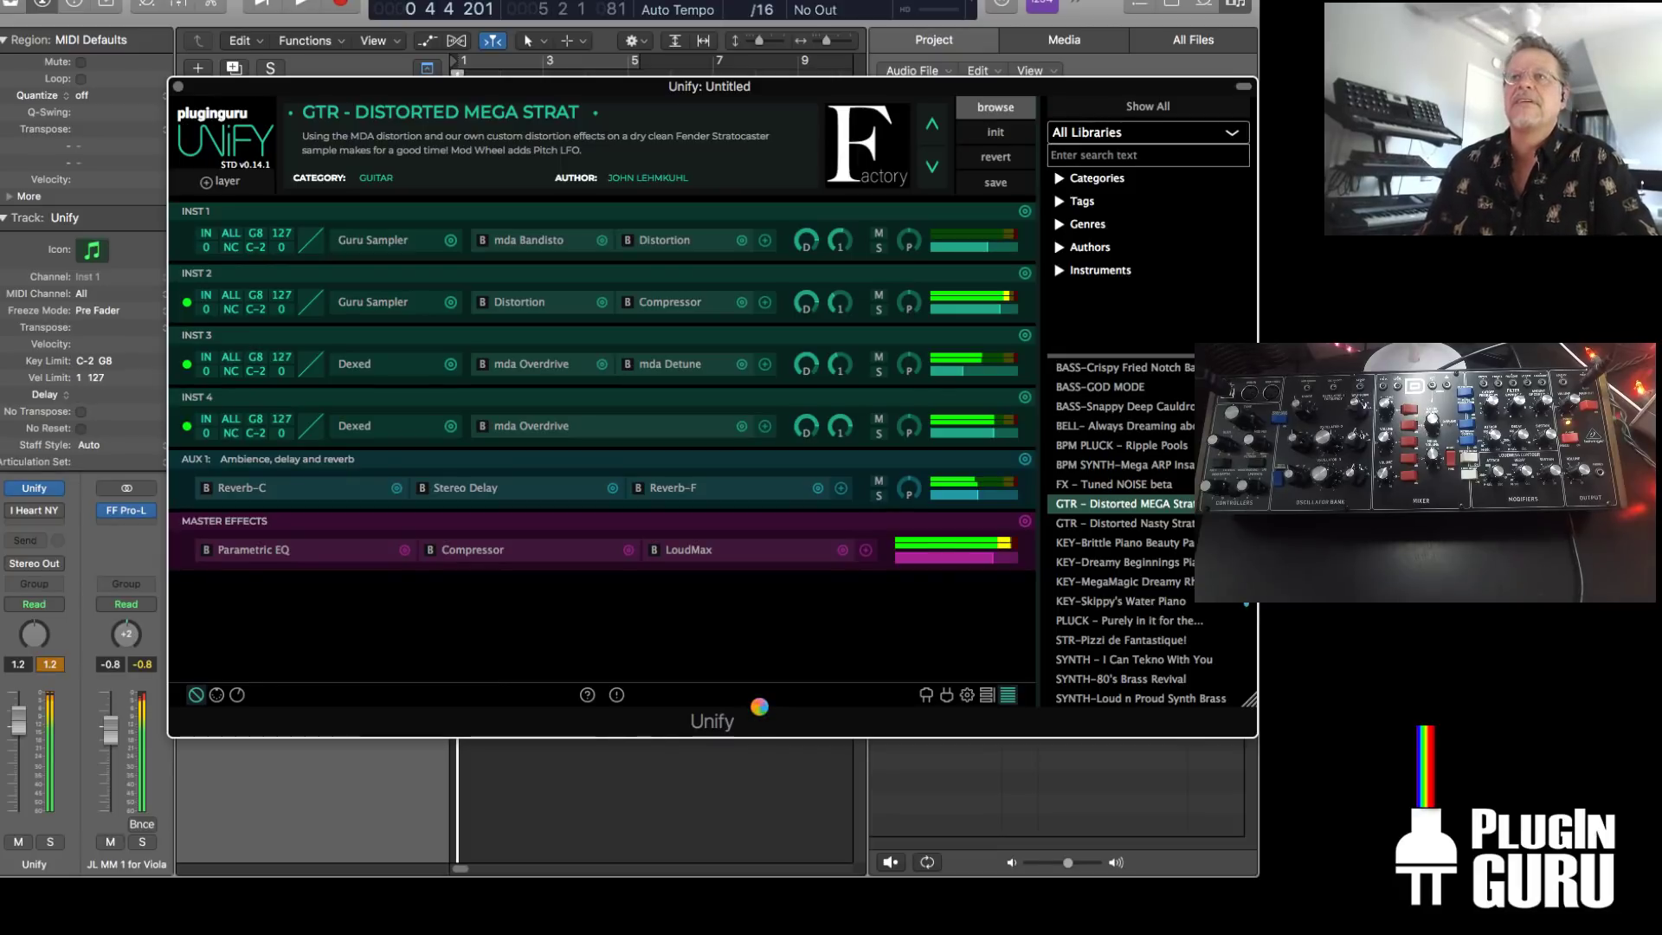
{"action": "key", "text": "super+alt+Escape"}
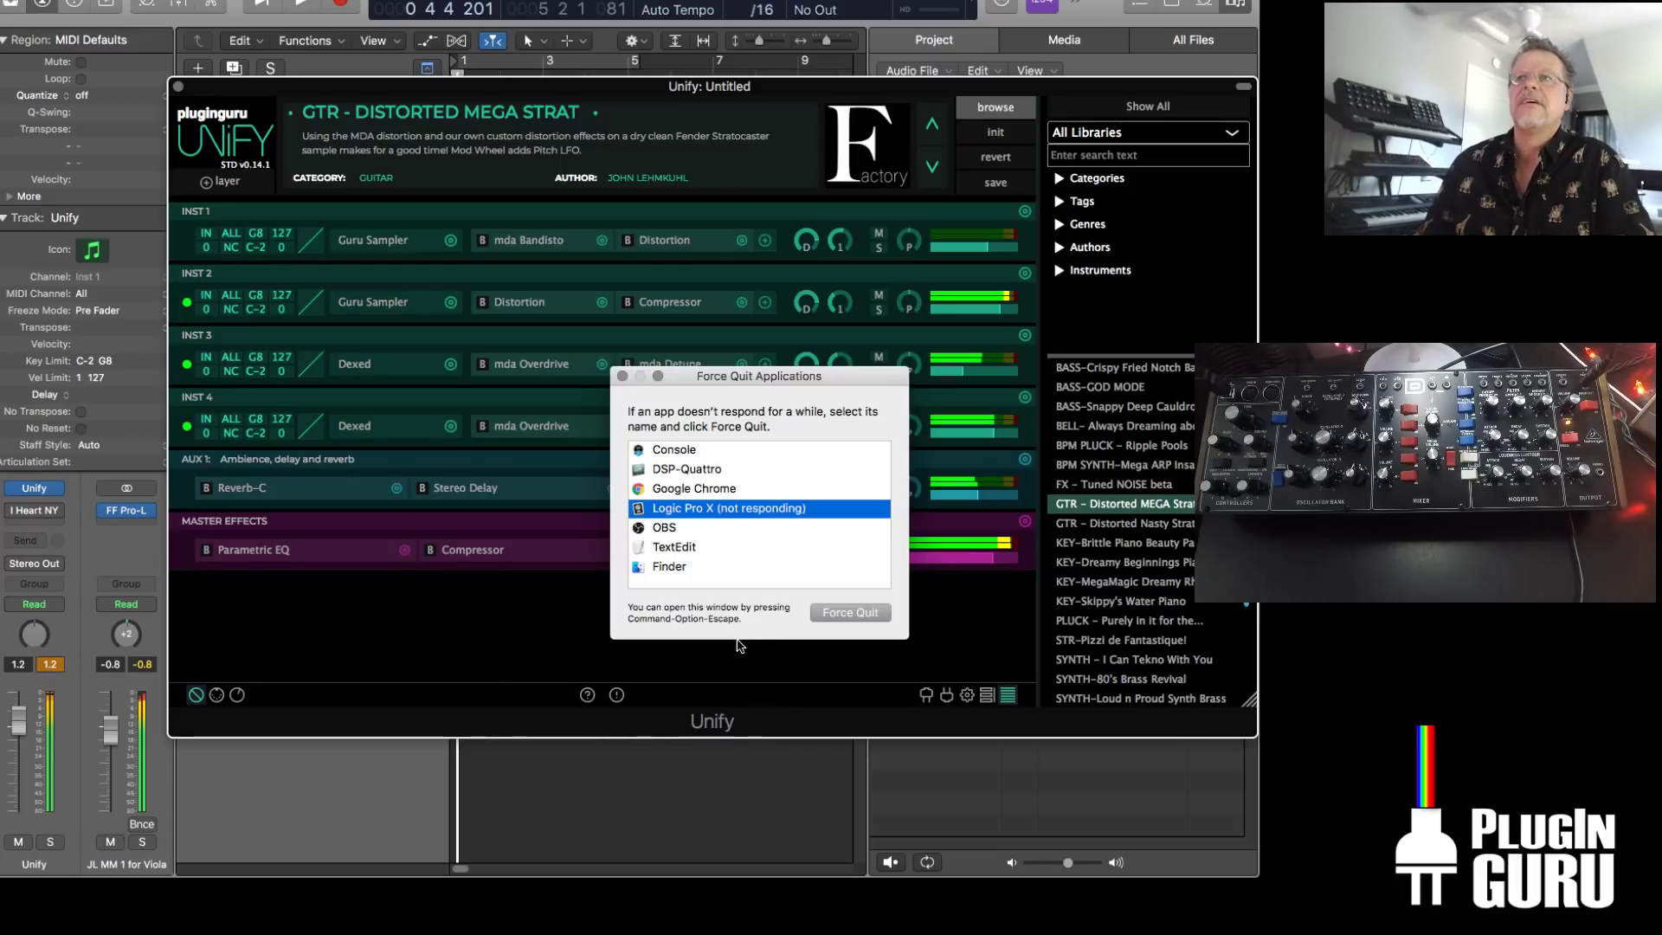
{"action": "left_click", "coordinate": [850, 612]}
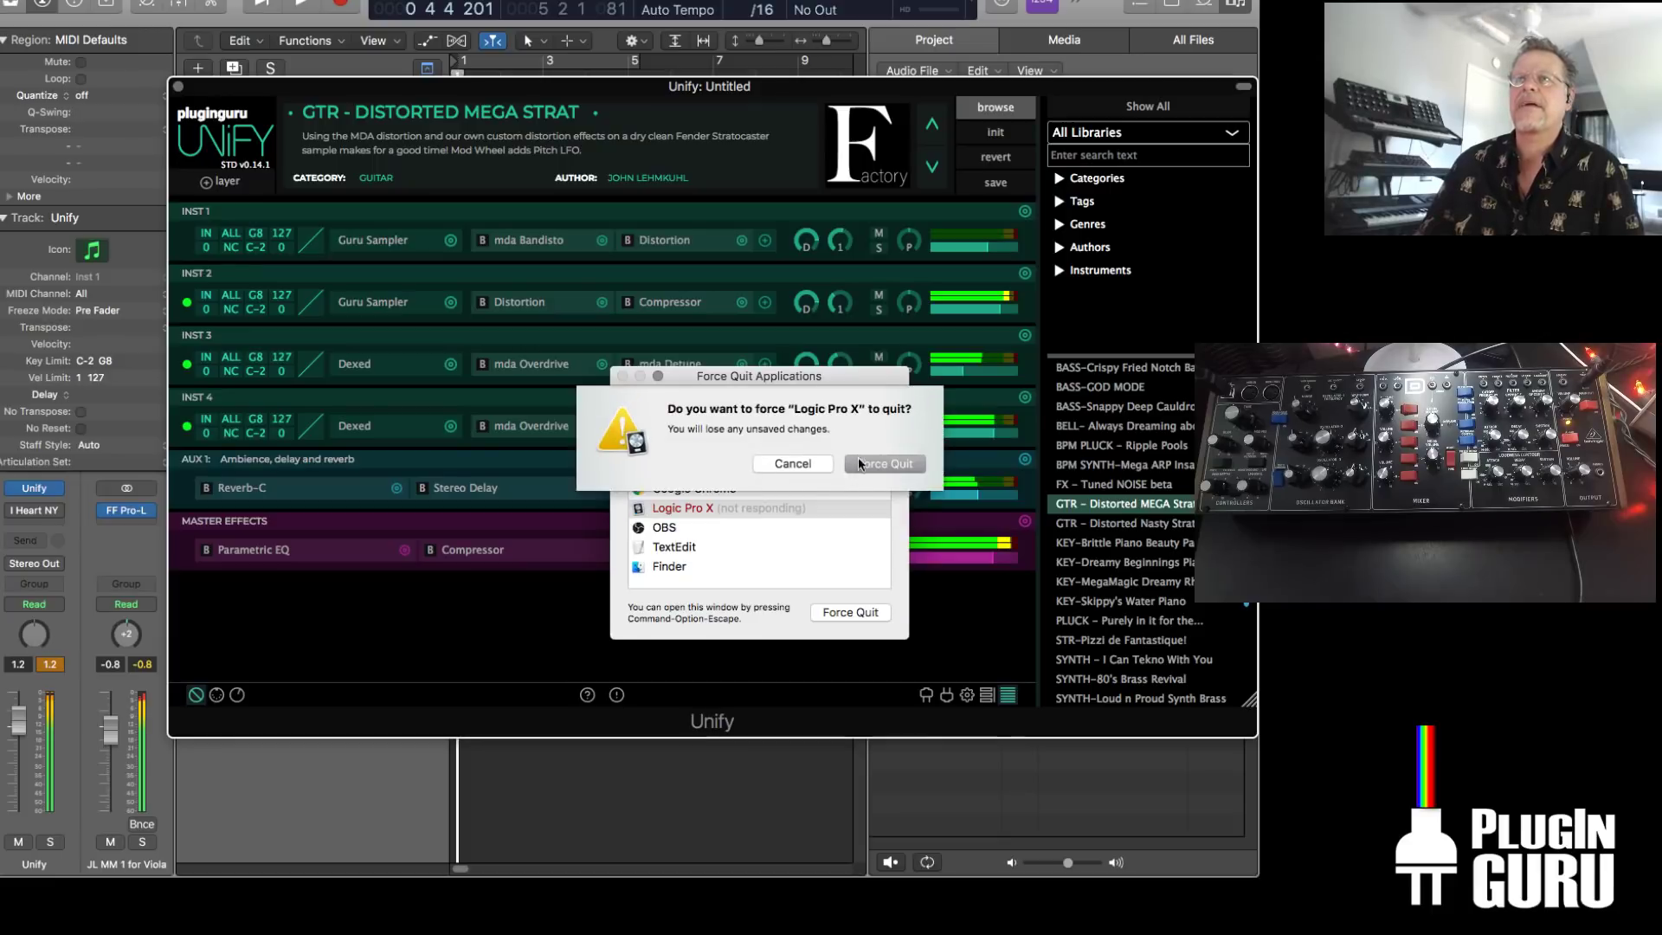
{"action": "left_click", "coordinate": [891, 464]}
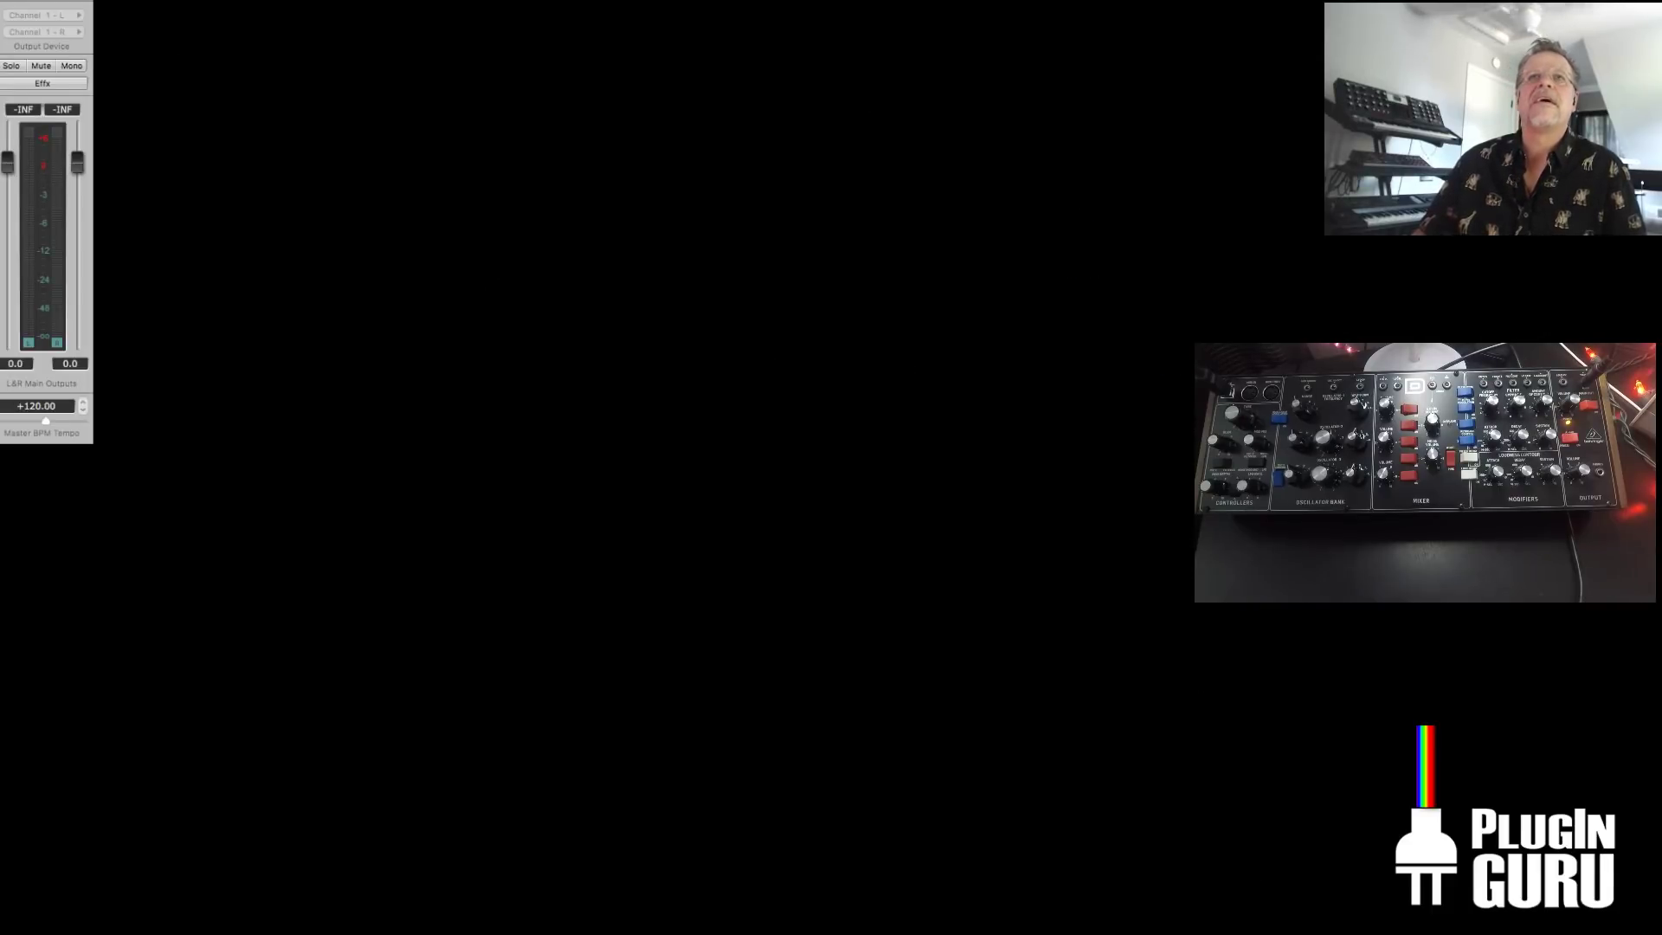
Switch to the Unify window holding the PLUCK patch, show its patch browser and initialize the patch
{"action": "left_click", "coordinate": [17, 9]}
{"action": "key", "text": "Escape"}
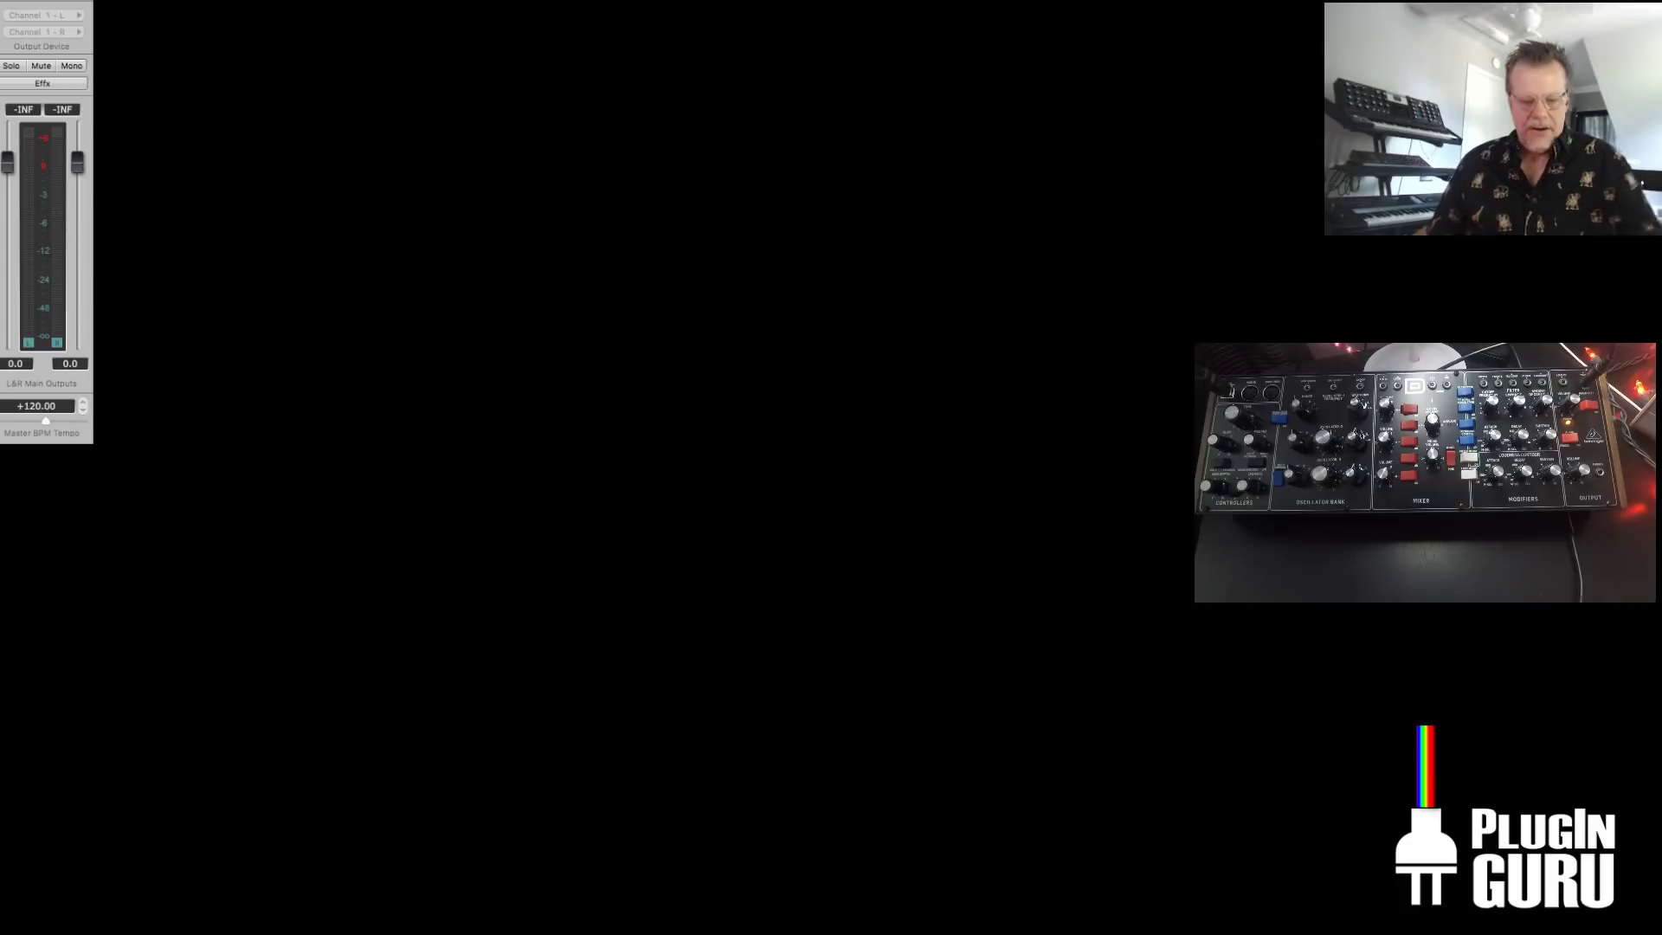
{"action": "key", "text": "super+Tab"}
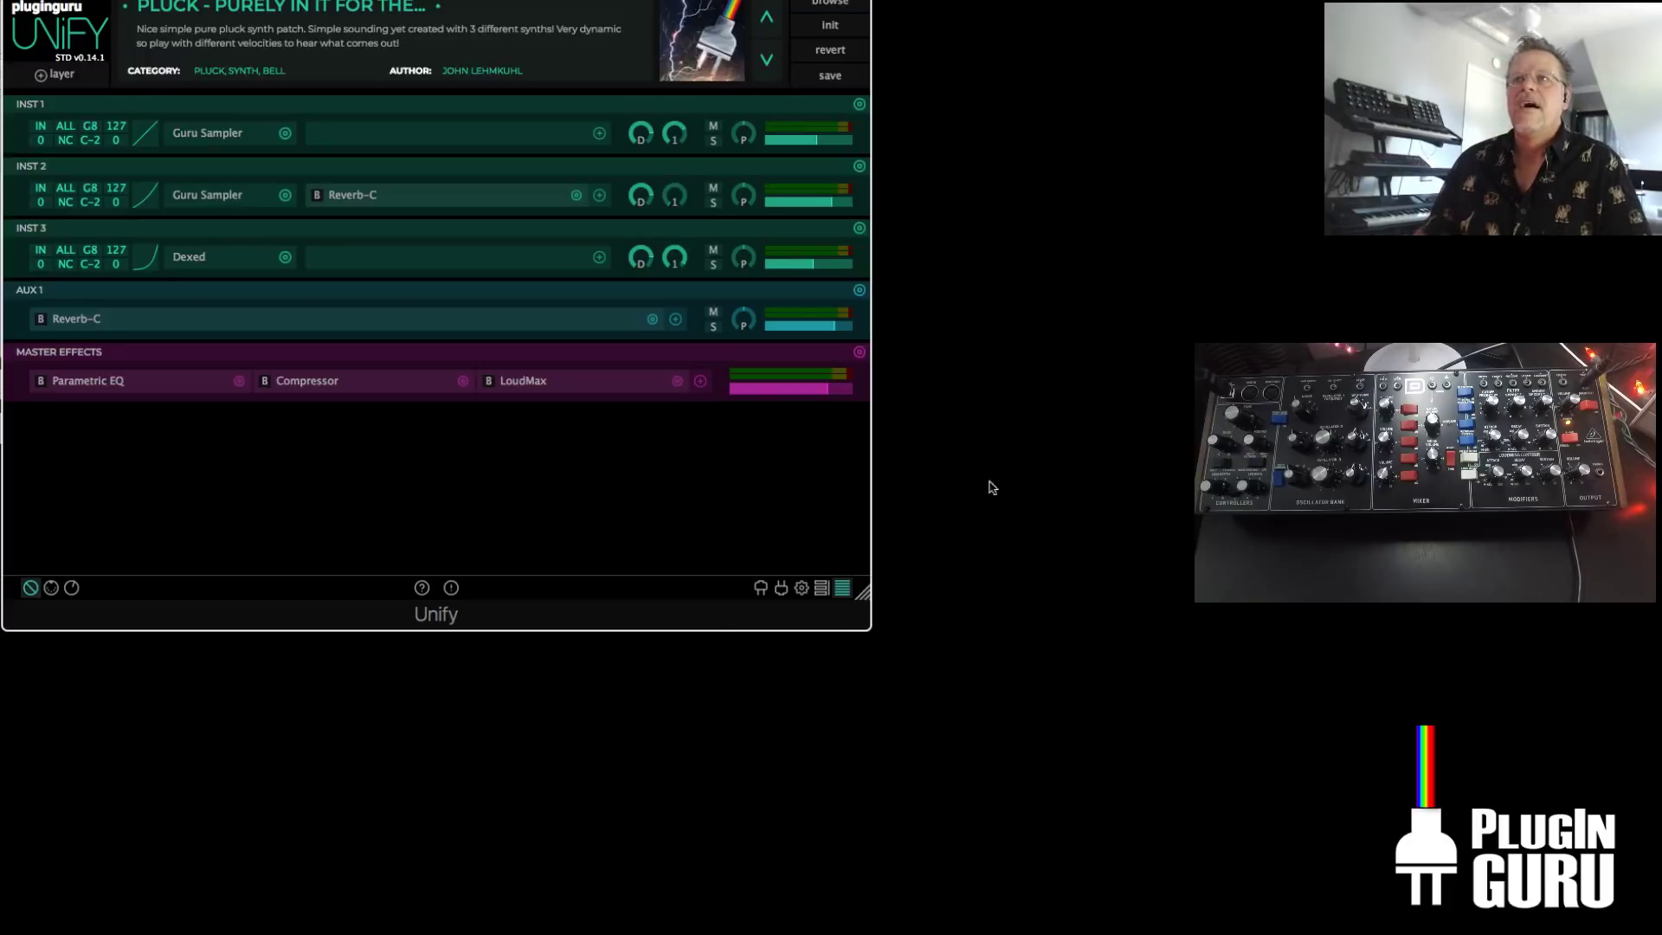
{"action": "left_click", "coordinate": [829, 4]}
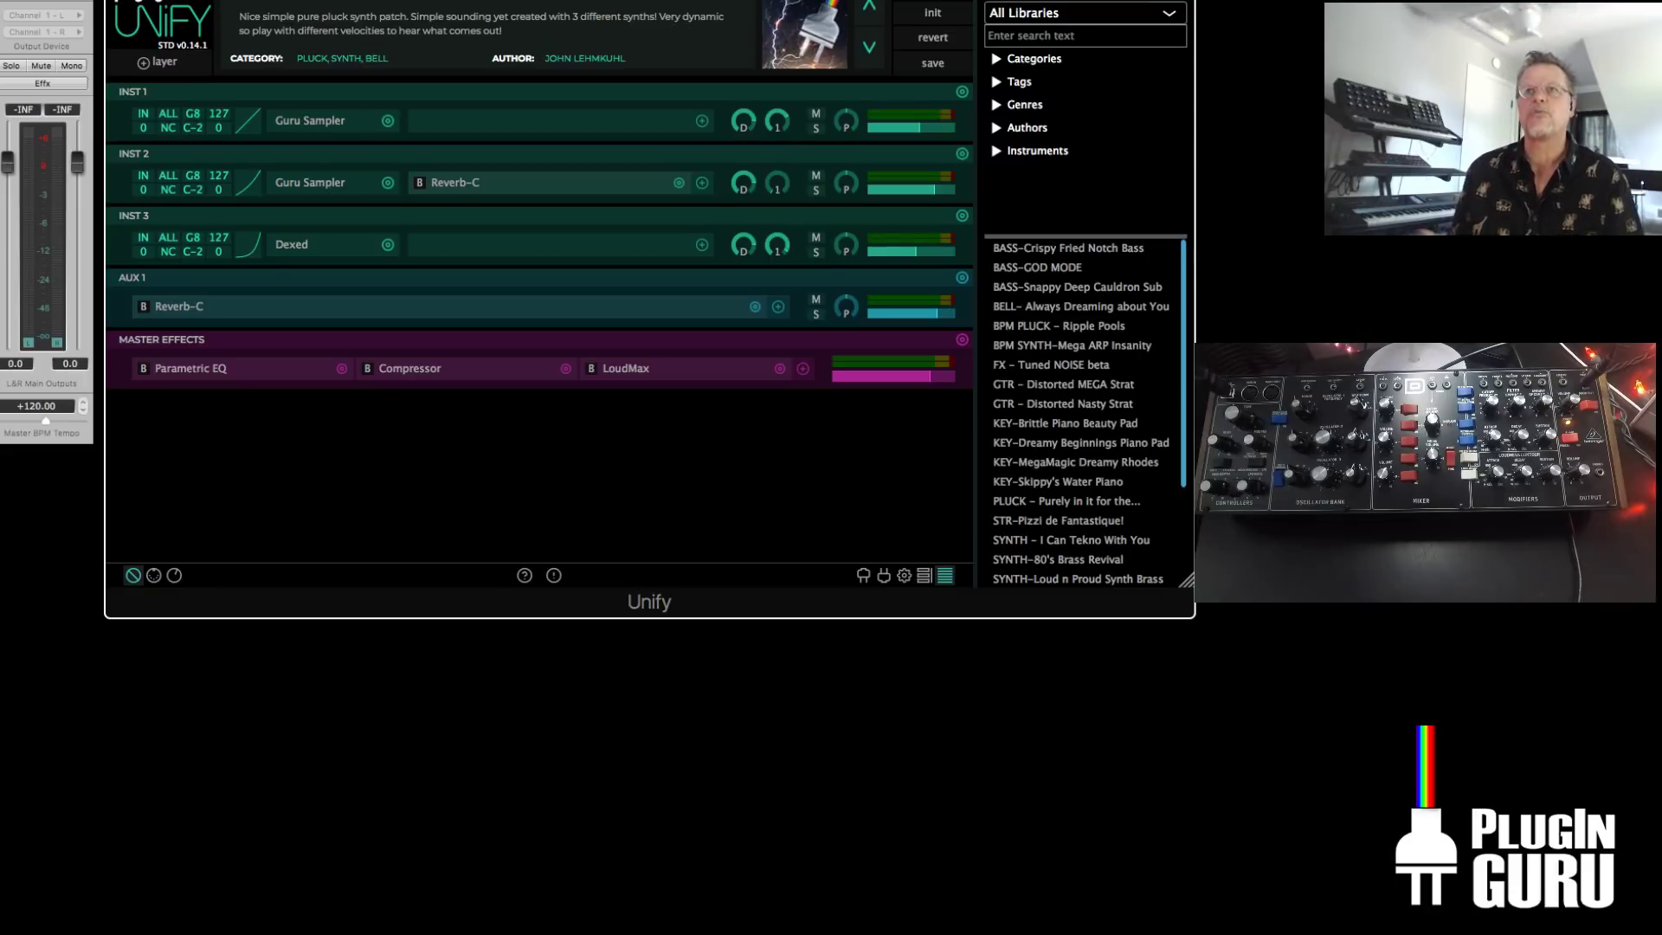
{"action": "left_click", "coordinate": [934, 16]}
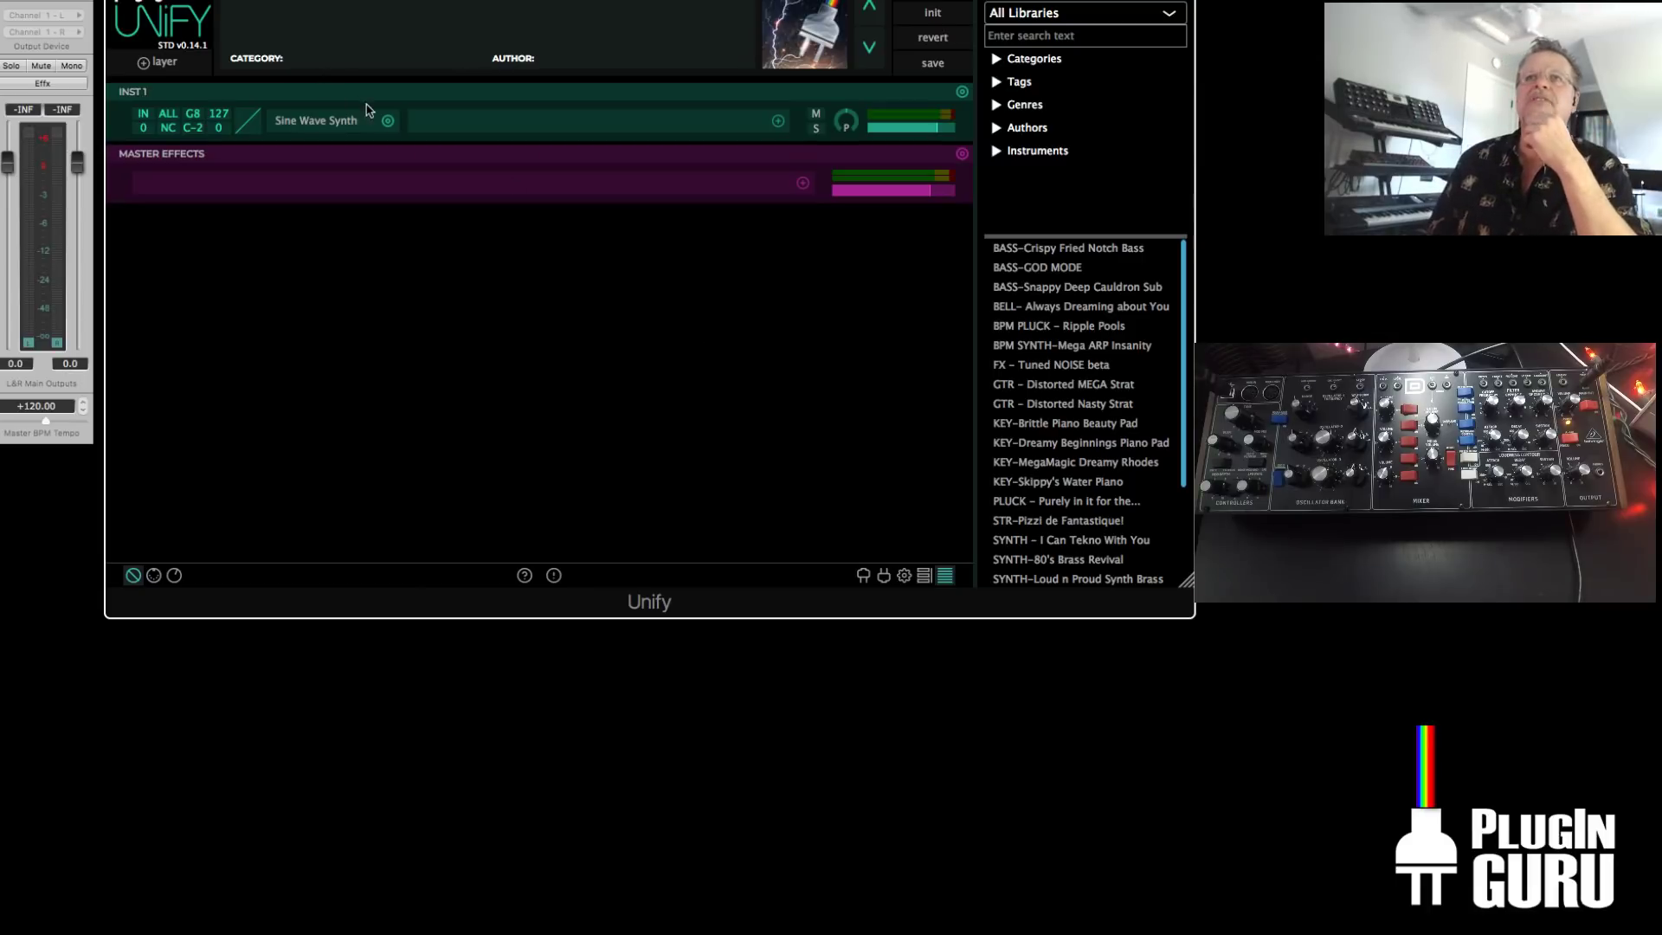
Swap INST 1's Sine Wave Synth for Serum and open its editor
{"action": "left_click", "coordinate": [387, 121]}
{"action": "mouse_move", "coordinate": [436, 206]}
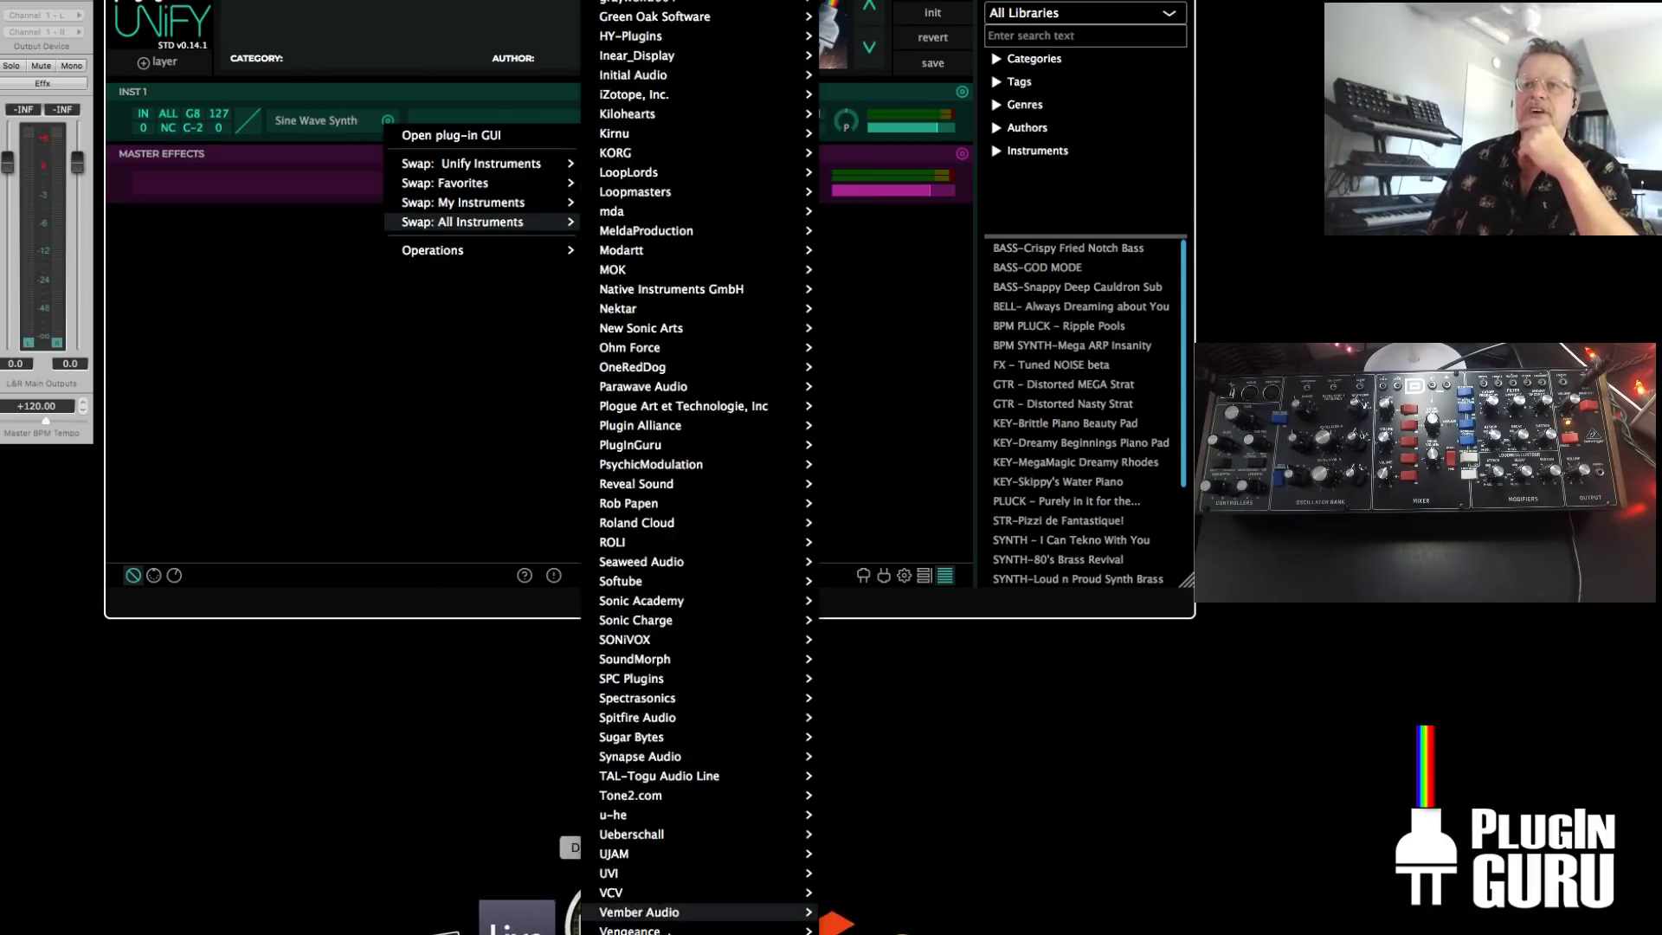
{"action": "mouse_move", "coordinate": [835, 919]}
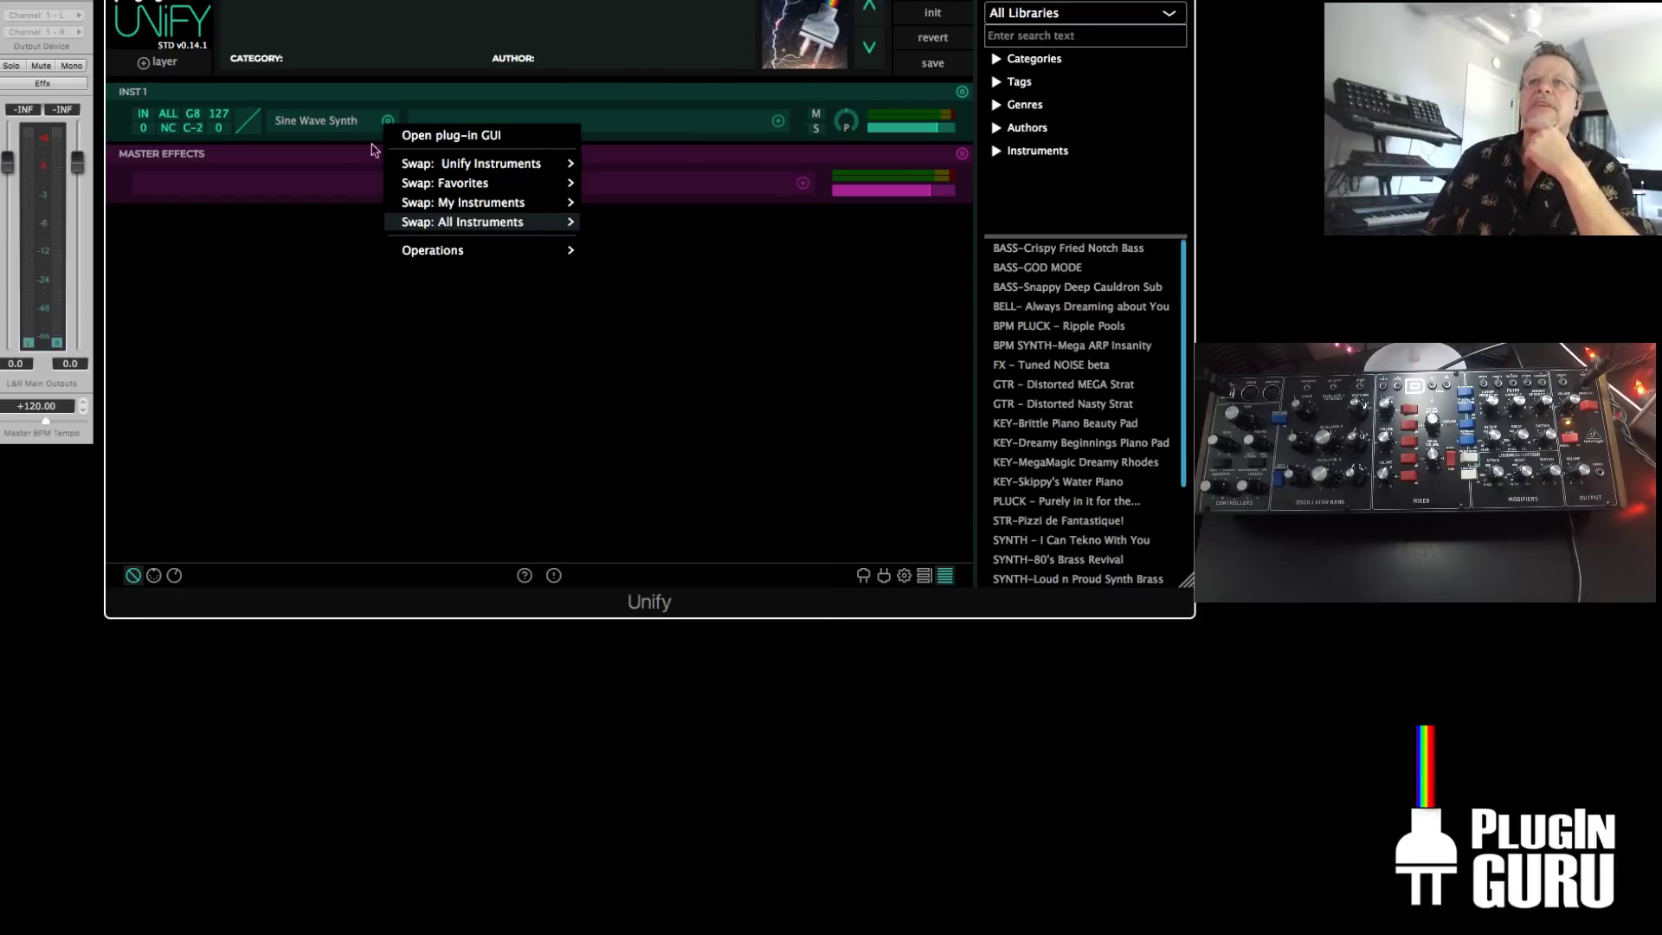
{"action": "left_click", "coordinate": [406, 136]}
Turn on Serum's noise oscillator, look through its noise sample categories including Attacks_Kick and Organics, and close the editor
{"action": "left_click", "coordinate": [180, 318]}
{"action": "left_click", "coordinate": [227, 341]}
{"action": "mouse_move", "coordinate": [264, 378]}
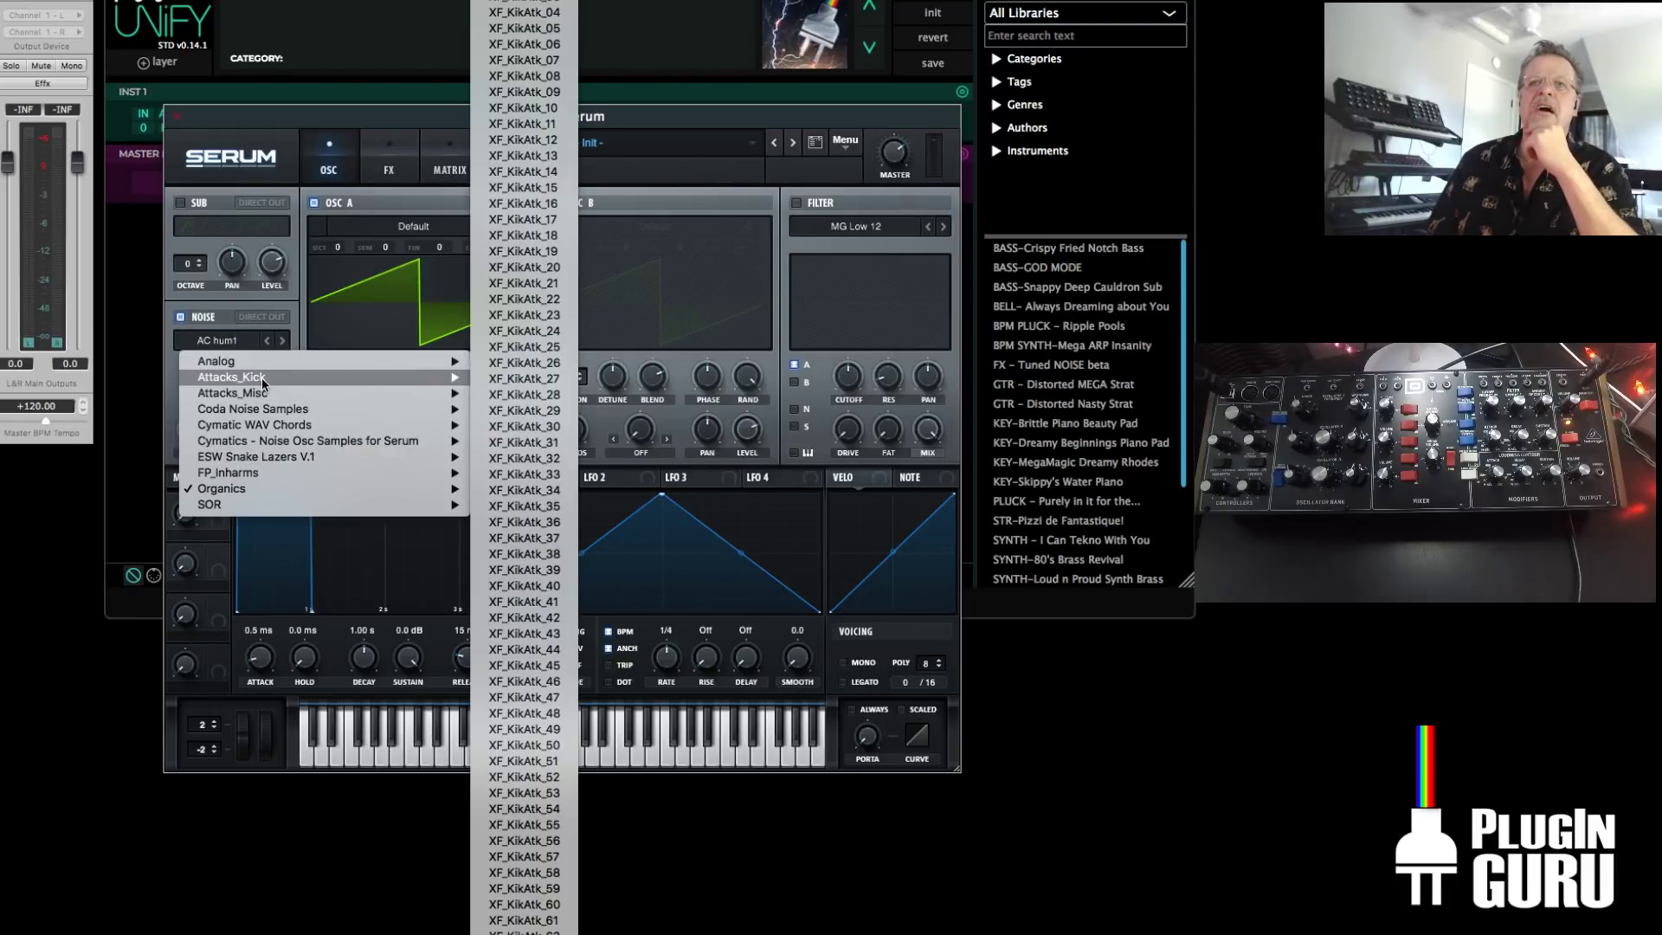
{"action": "mouse_move", "coordinate": [254, 488]}
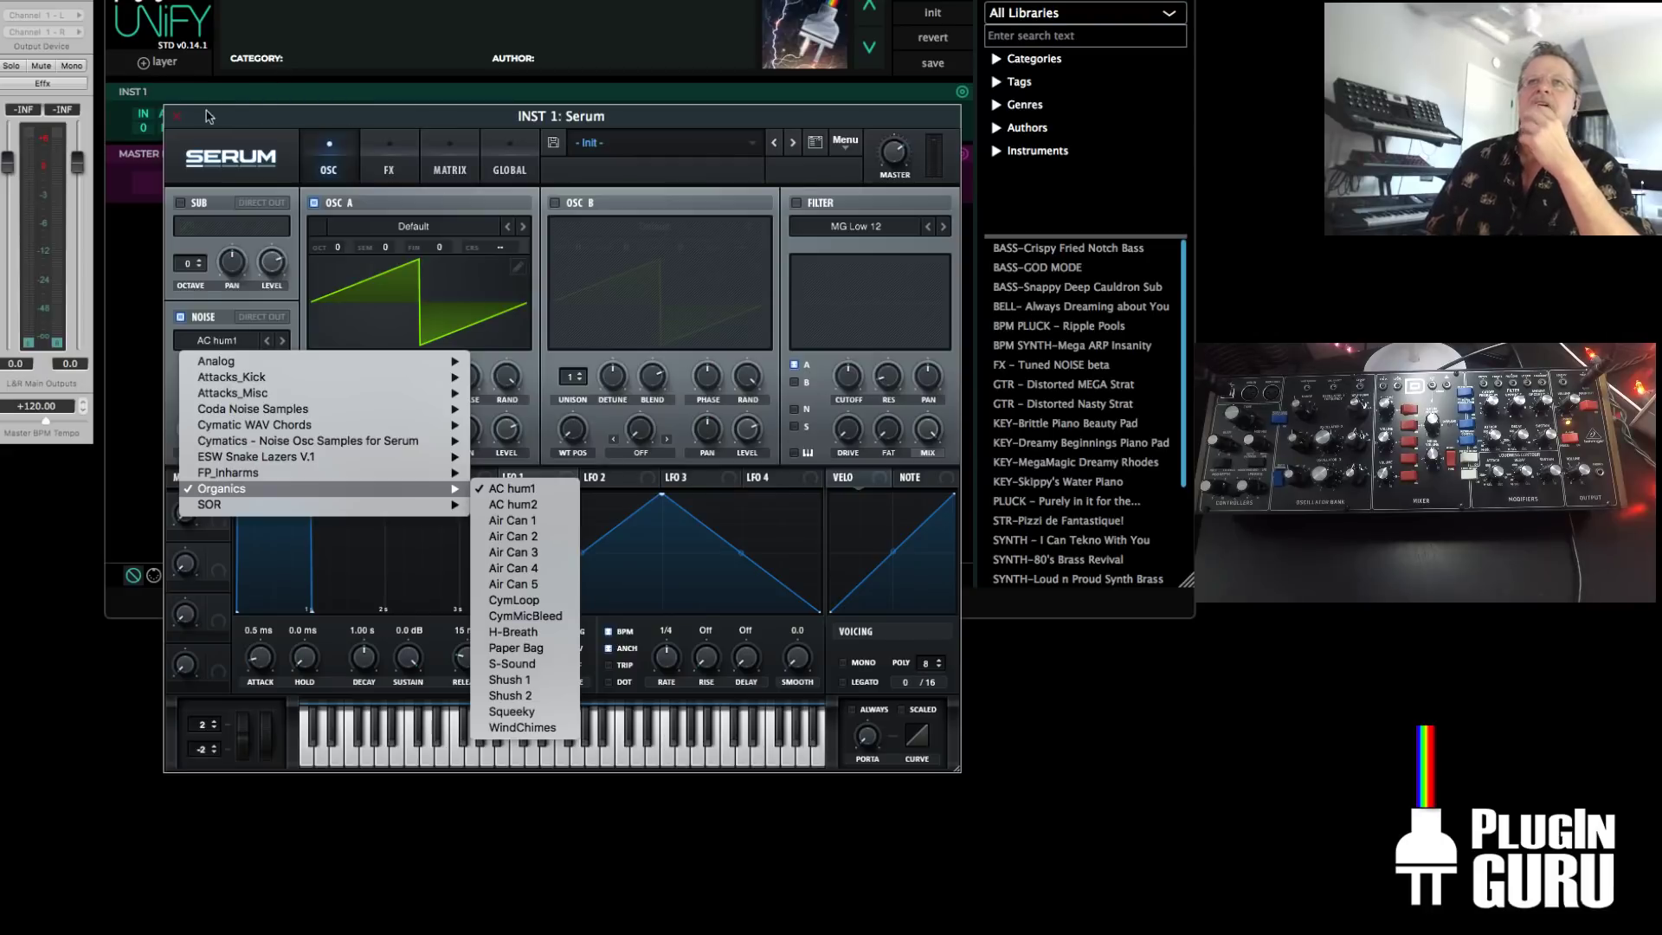
{"action": "left_click", "coordinate": [177, 116]}
{"action": "left_click", "coordinate": [177, 116]}
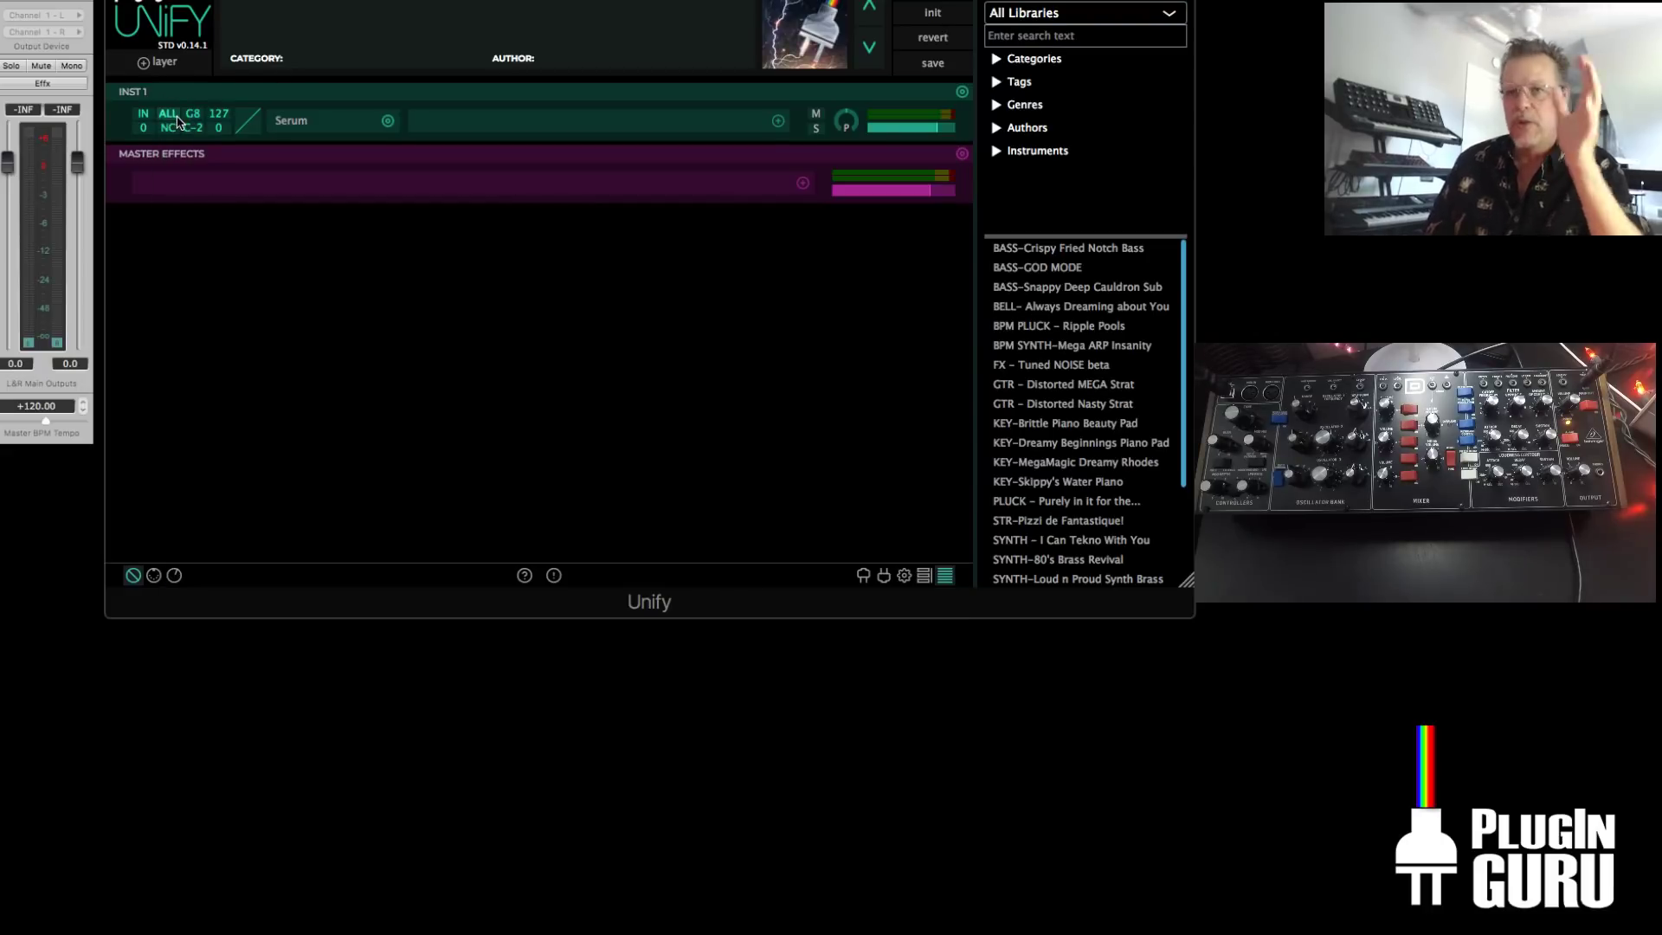
Swap INST 1's instrument for Unify's own Guru Sampler
{"action": "left_click", "coordinate": [388, 122]}
{"action": "mouse_move", "coordinate": [472, 160]}
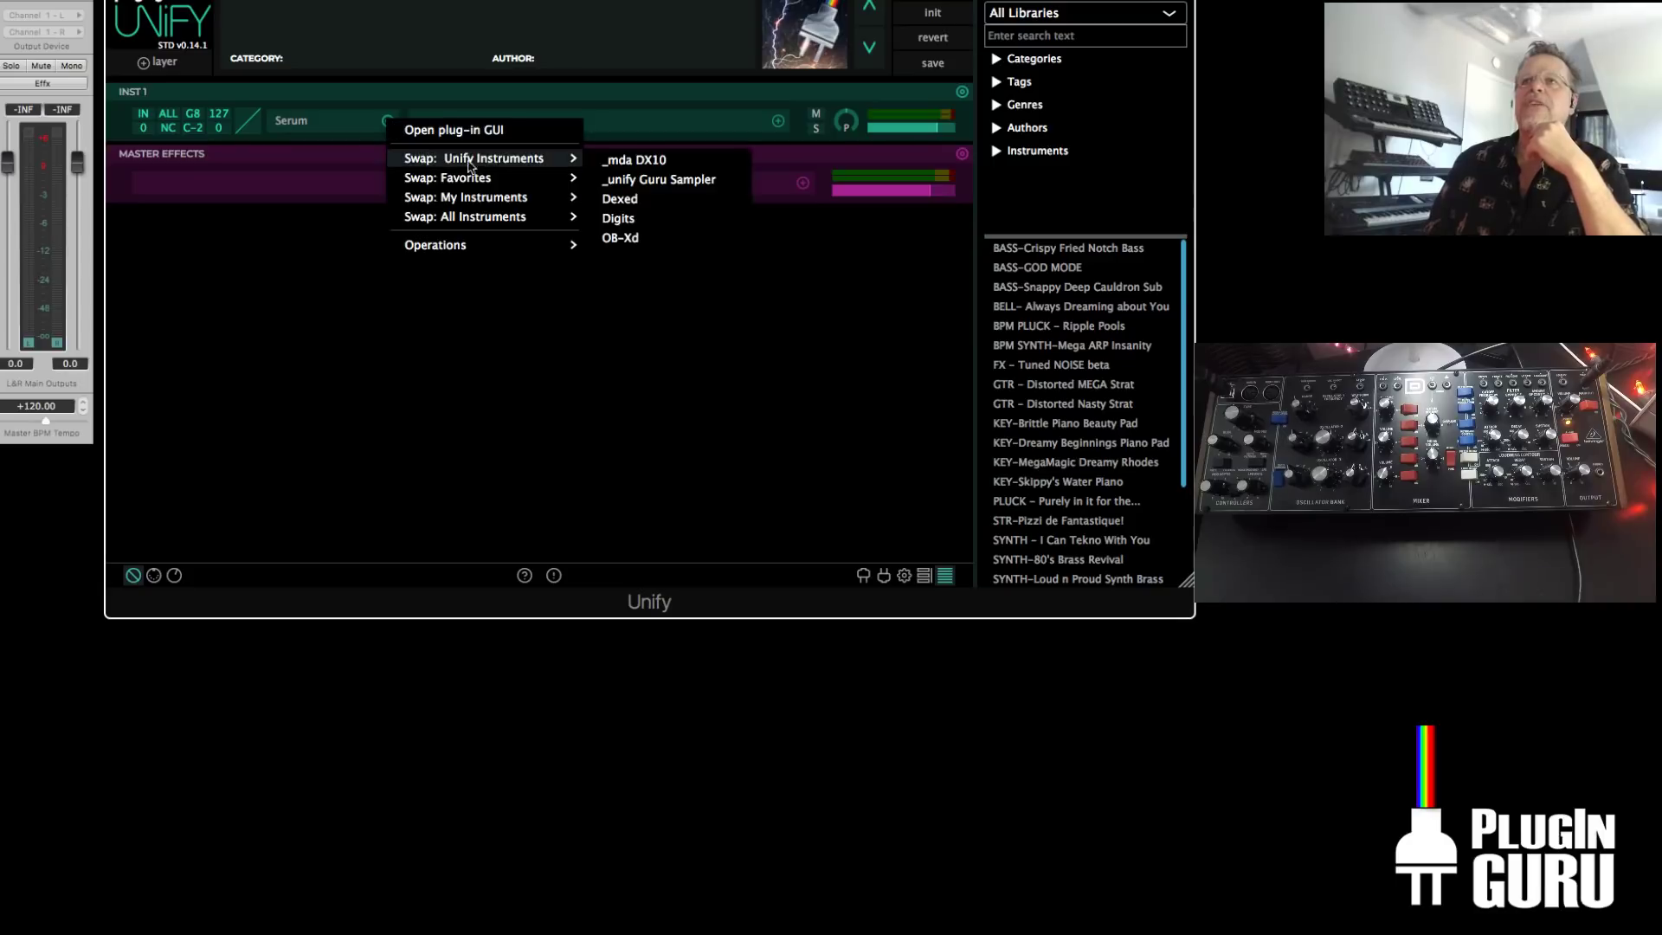
{"action": "left_click", "coordinate": [658, 179]}
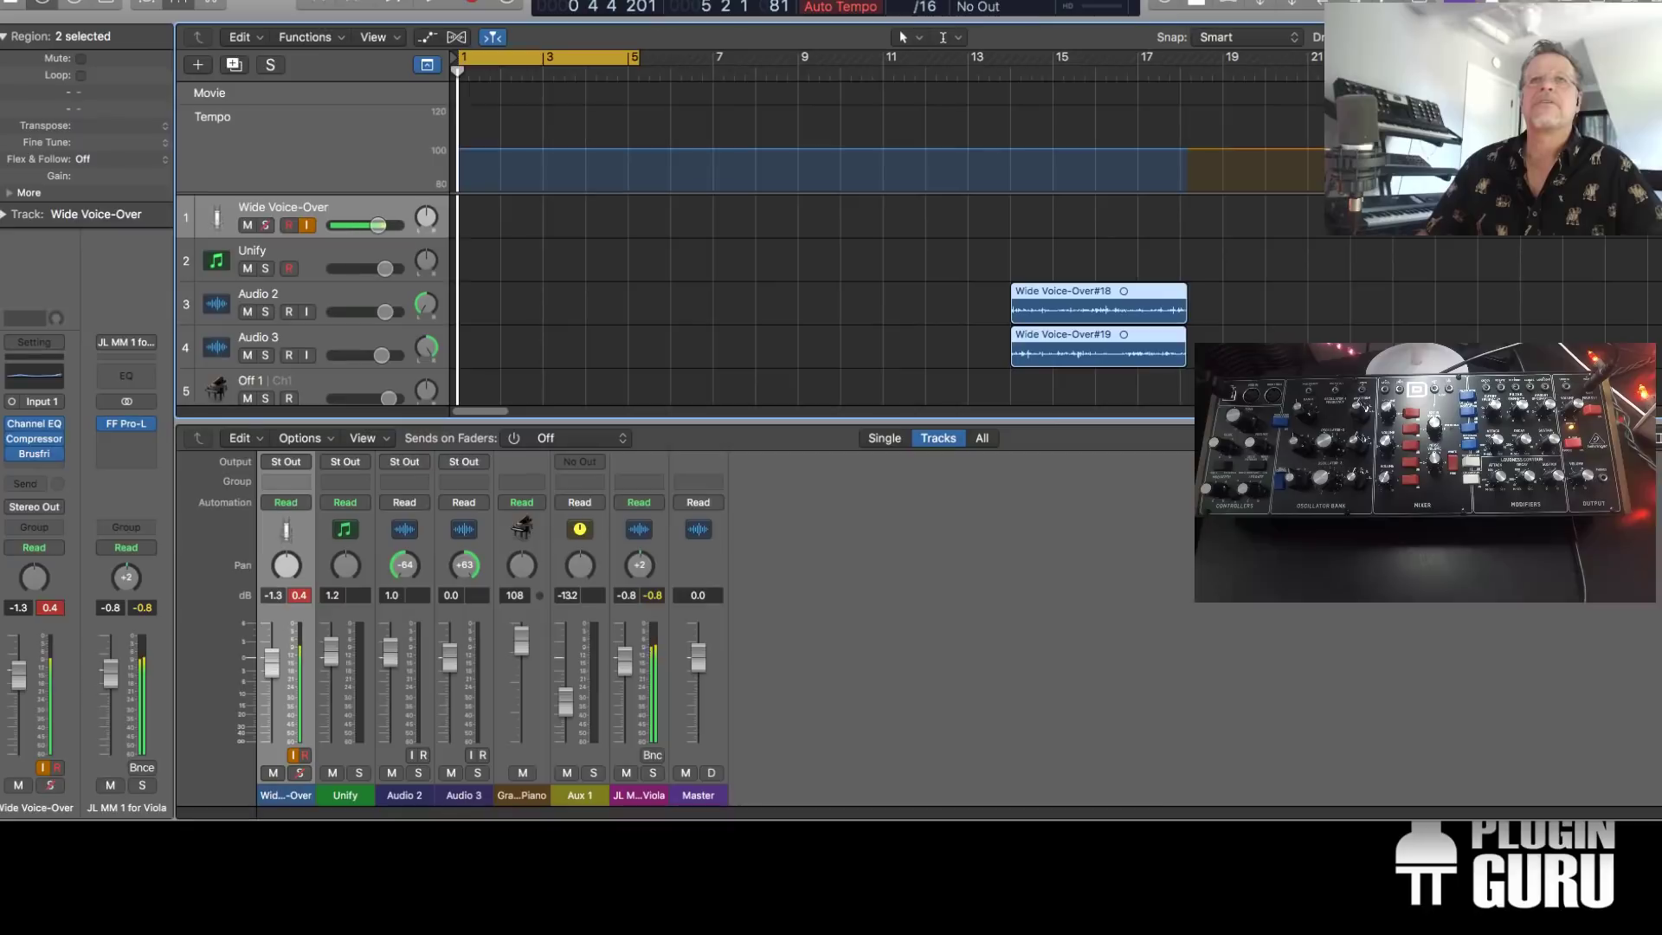
In Logic Pro X, rename the selected regions on Audio 2 and Audio 3 as Wapper Srunching 1 and Wapper Srunching 2
{"action": "left_click", "coordinate": [1036, 286]}
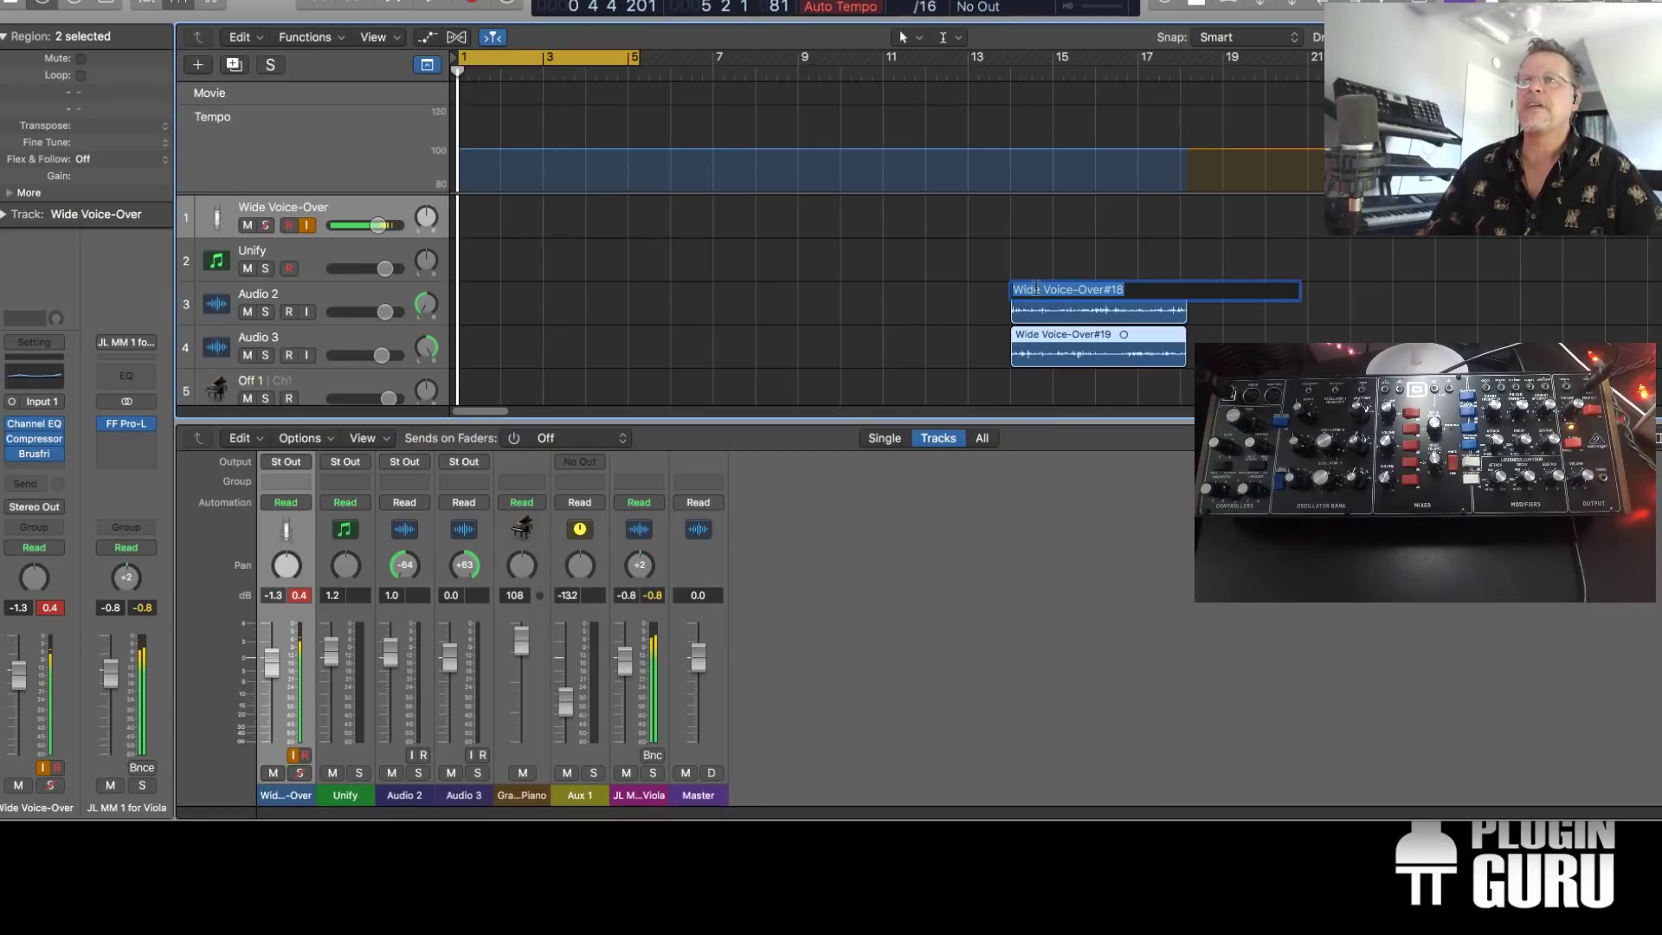
{"action": "type", "text": "Wapper S"}
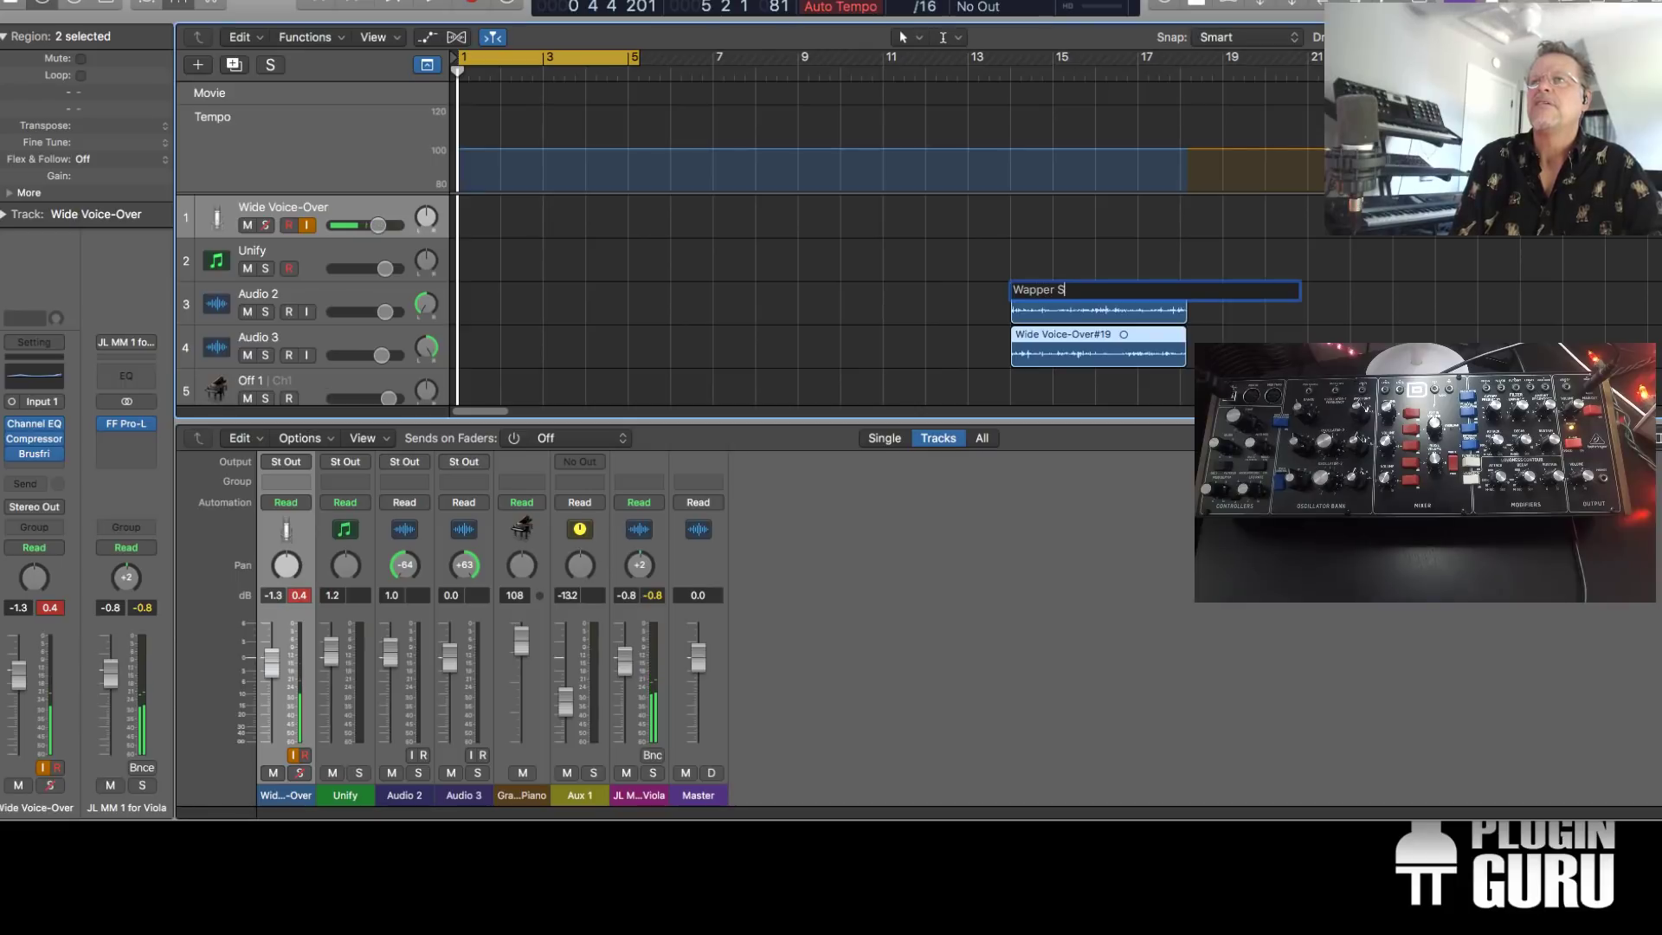
{"action": "type", "text": "rru"}
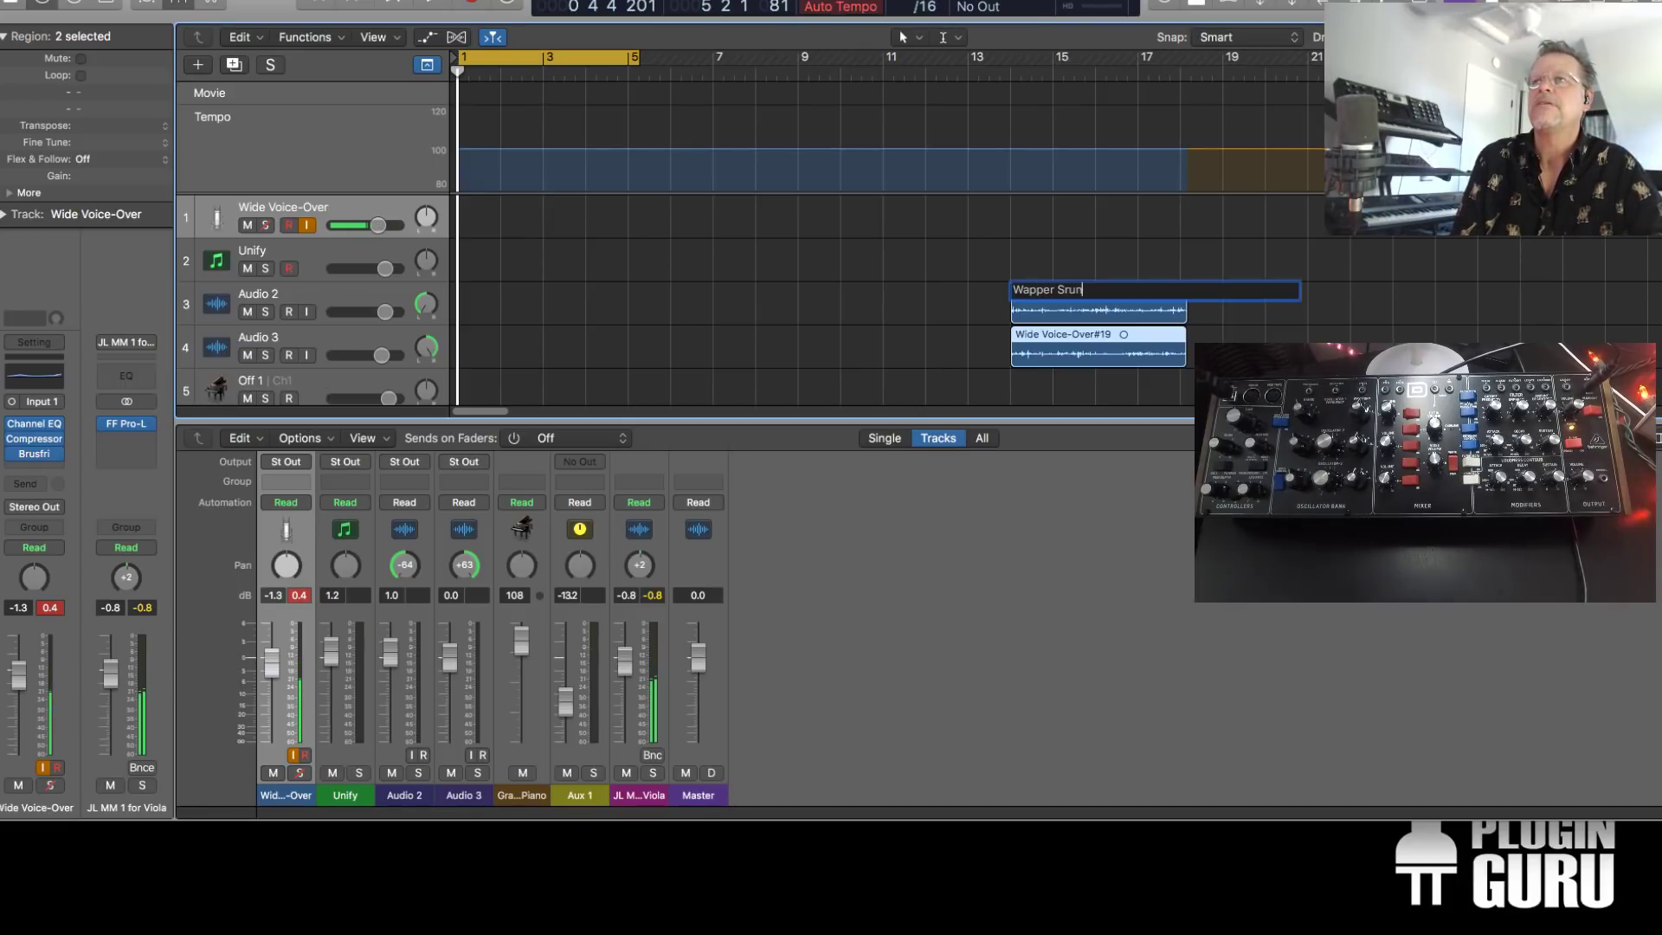
{"action": "type", "text": "nching 1"}
{"action": "key", "text": "Return"}
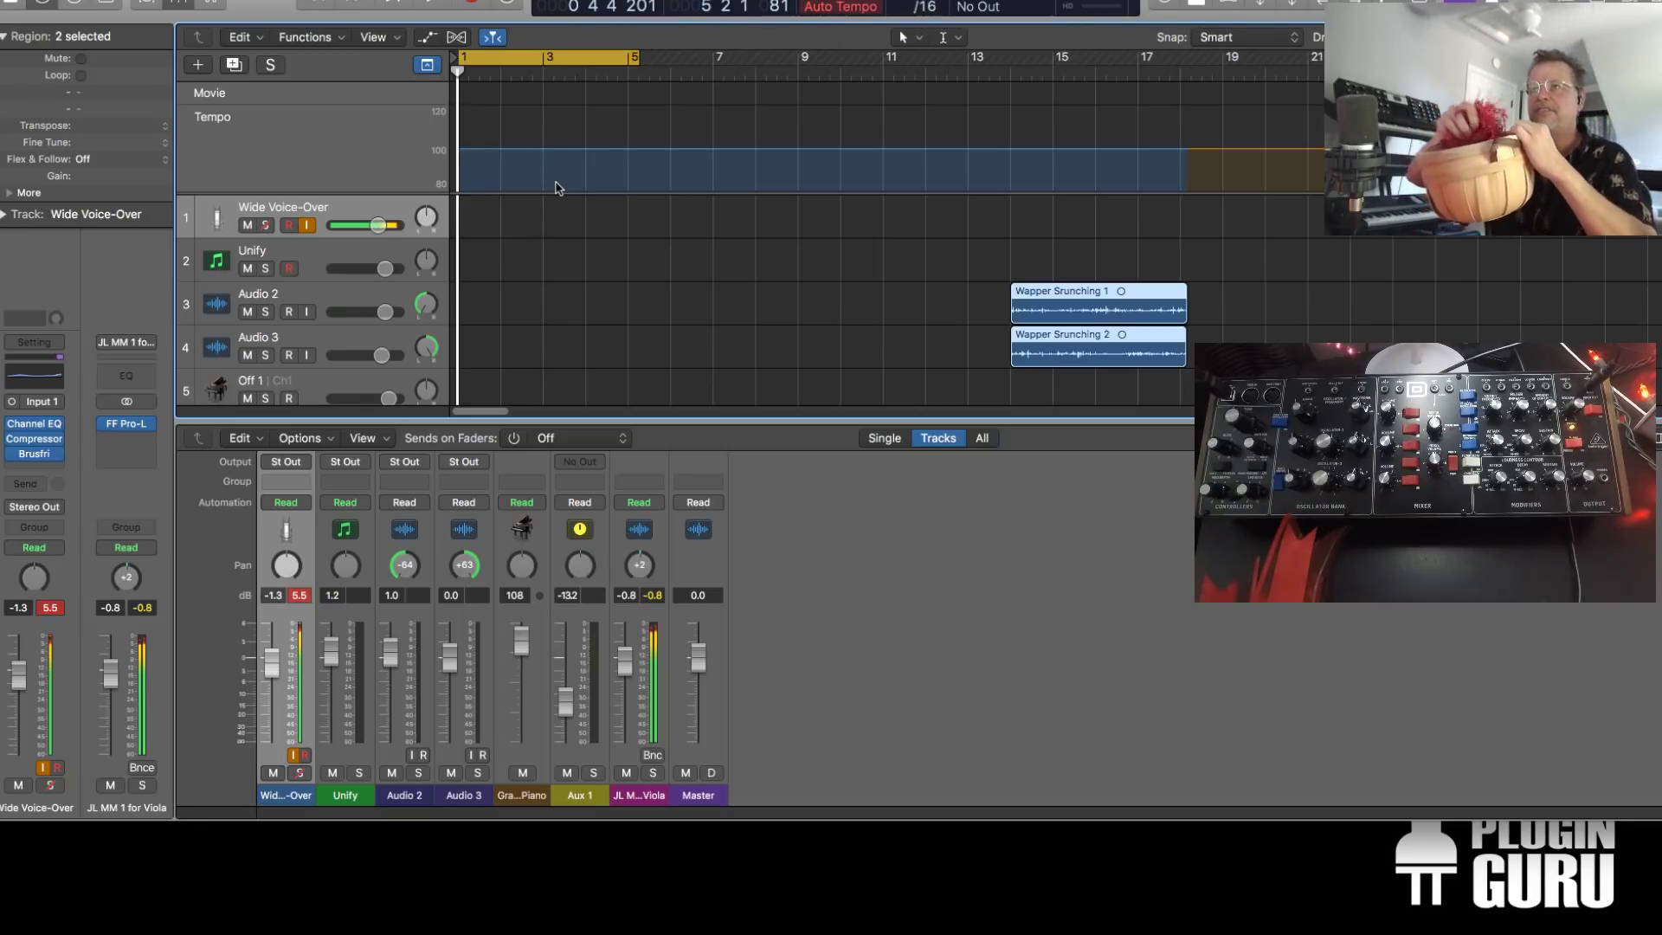
Turn off cycle mode and record a take of about eight bars on the Wide Voice-Over track from bar 1
{"action": "key", "text": "c"}
{"action": "key", "text": "space"}
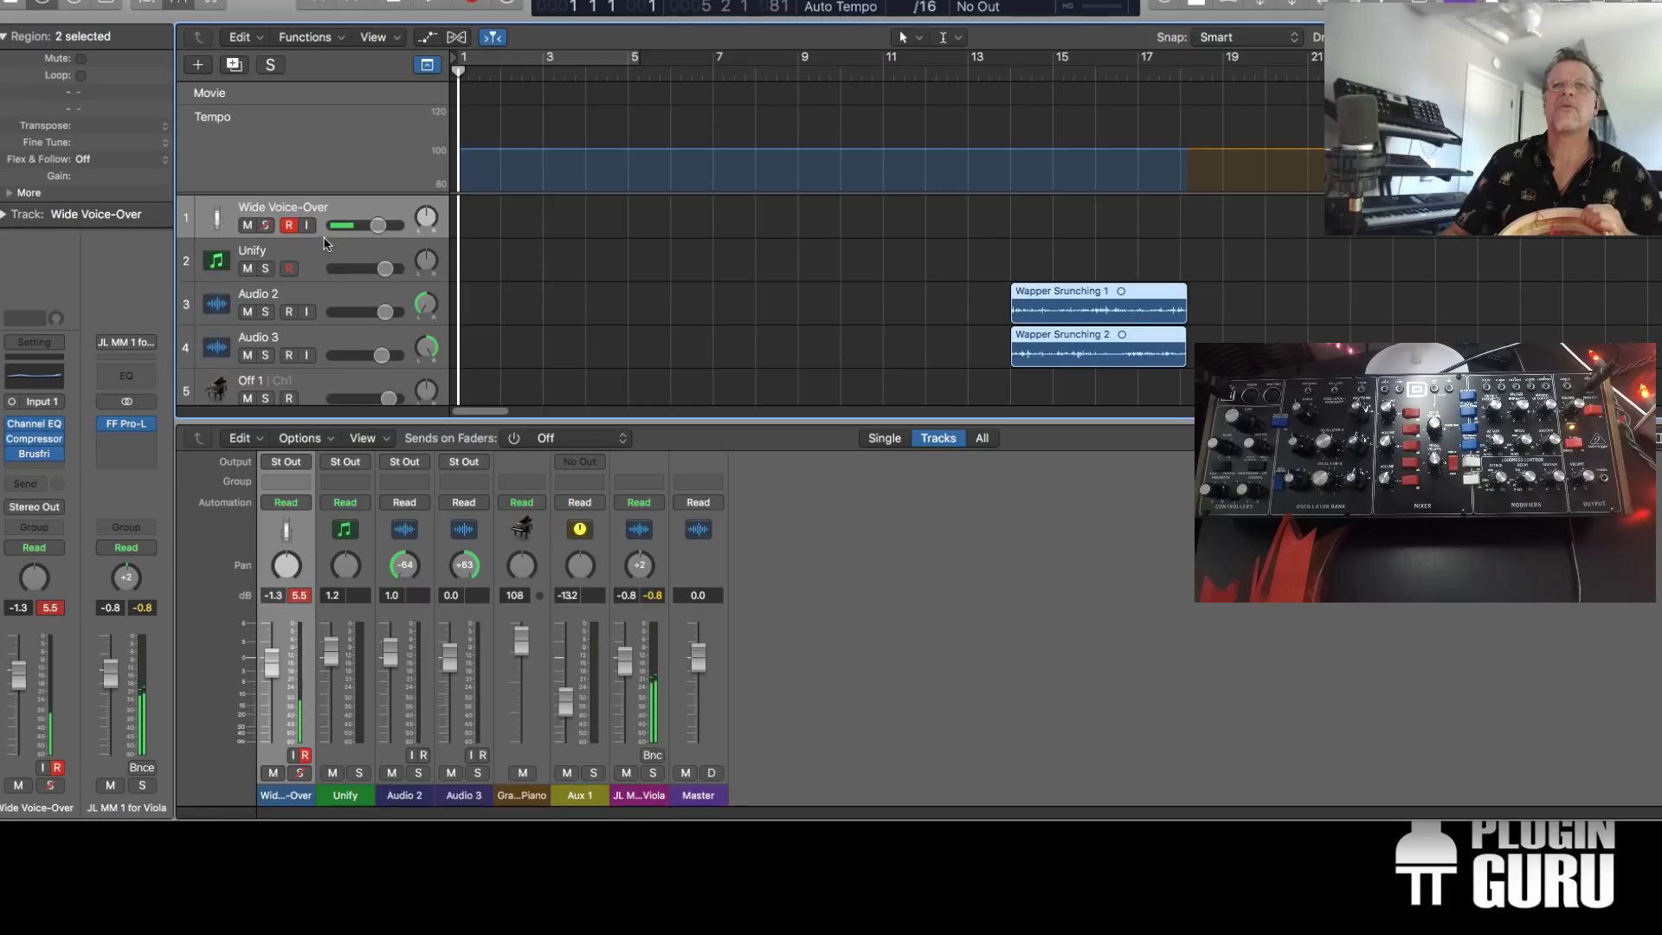
{"action": "key", "text": "r"}
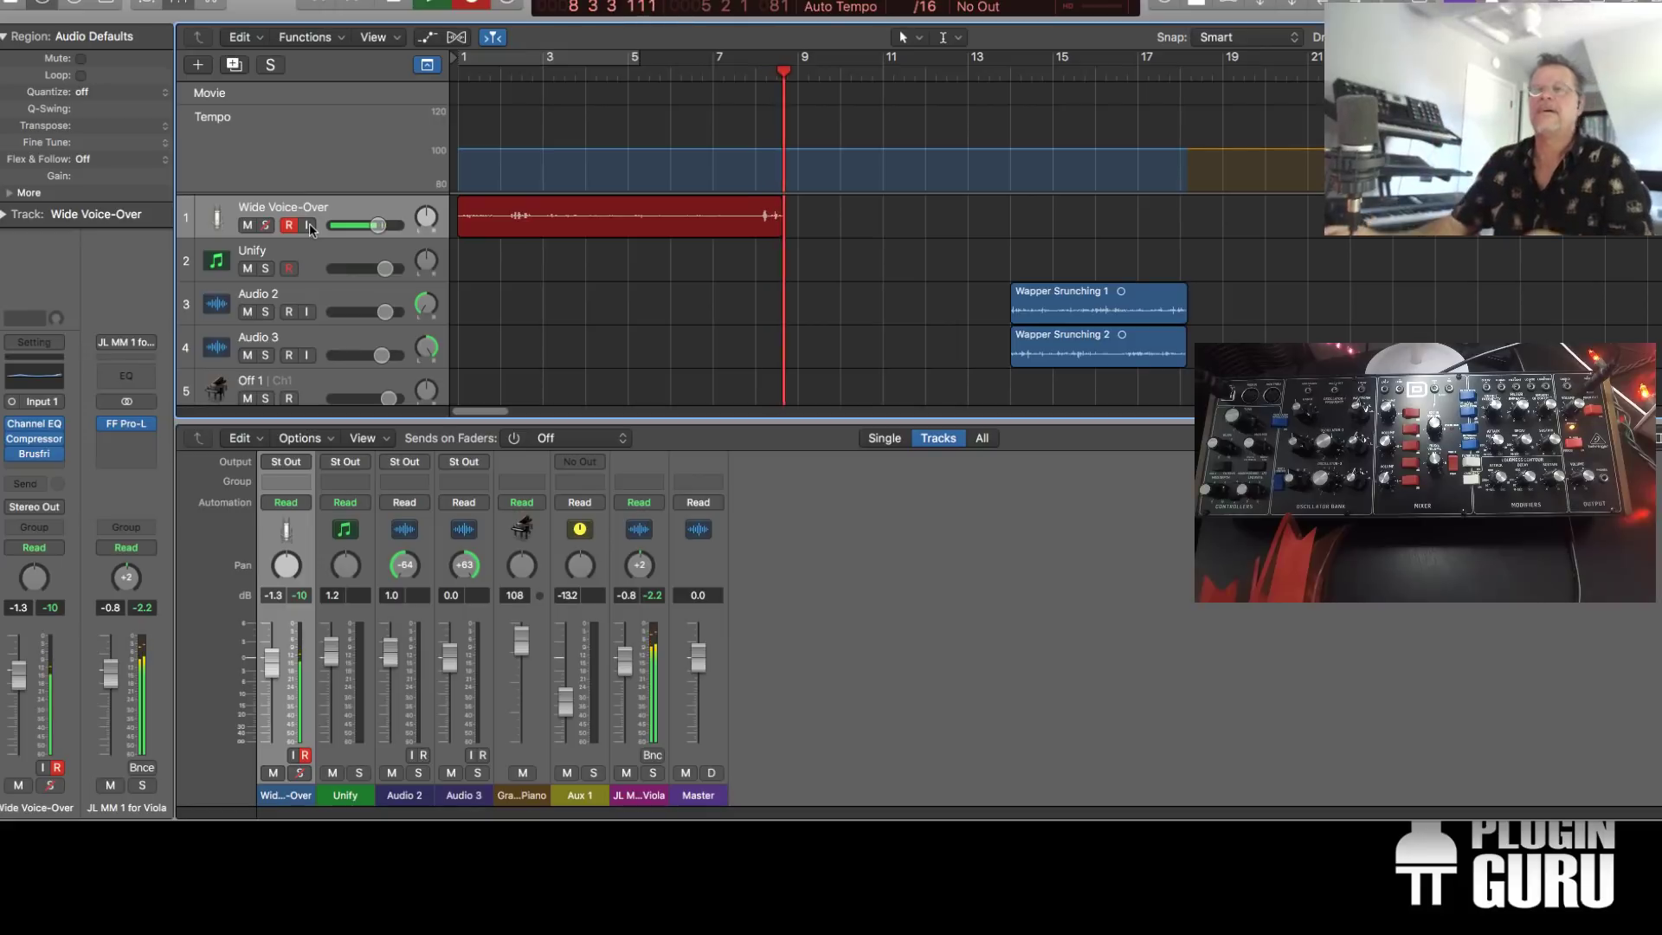
{"action": "key", "text": "space"}
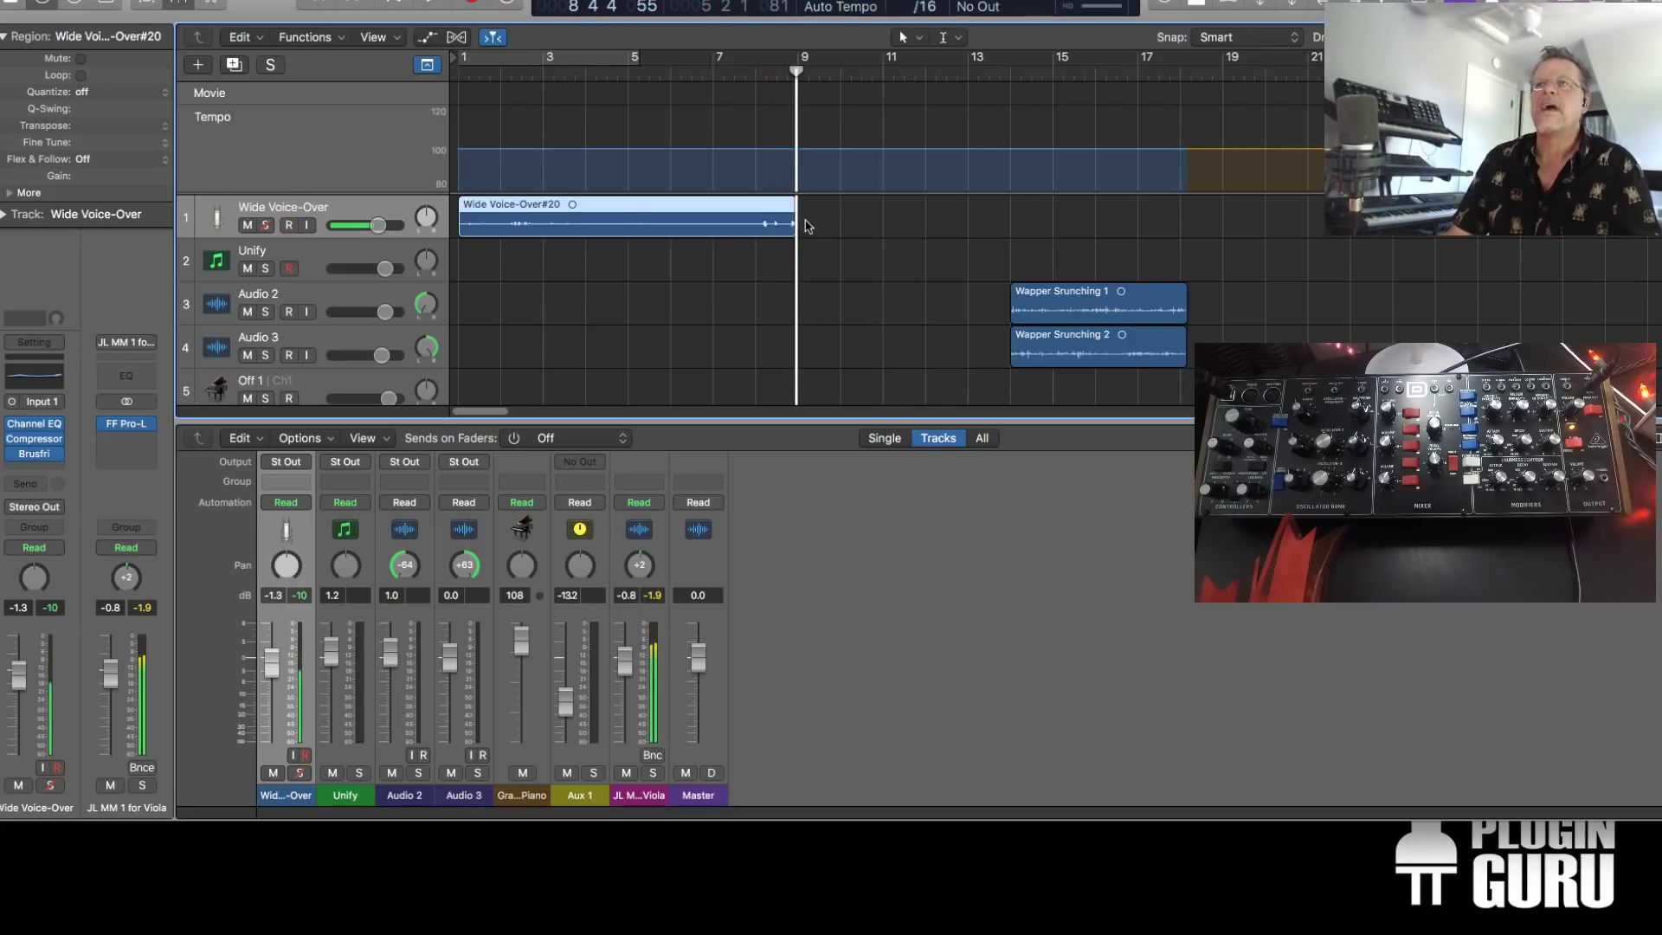
Trim both ends of the recorded take, move it to bar 1 on Audio 2 and play it back
{"action": "left_click_drag", "start_coordinate": [791, 223], "coordinate": [753, 223]}
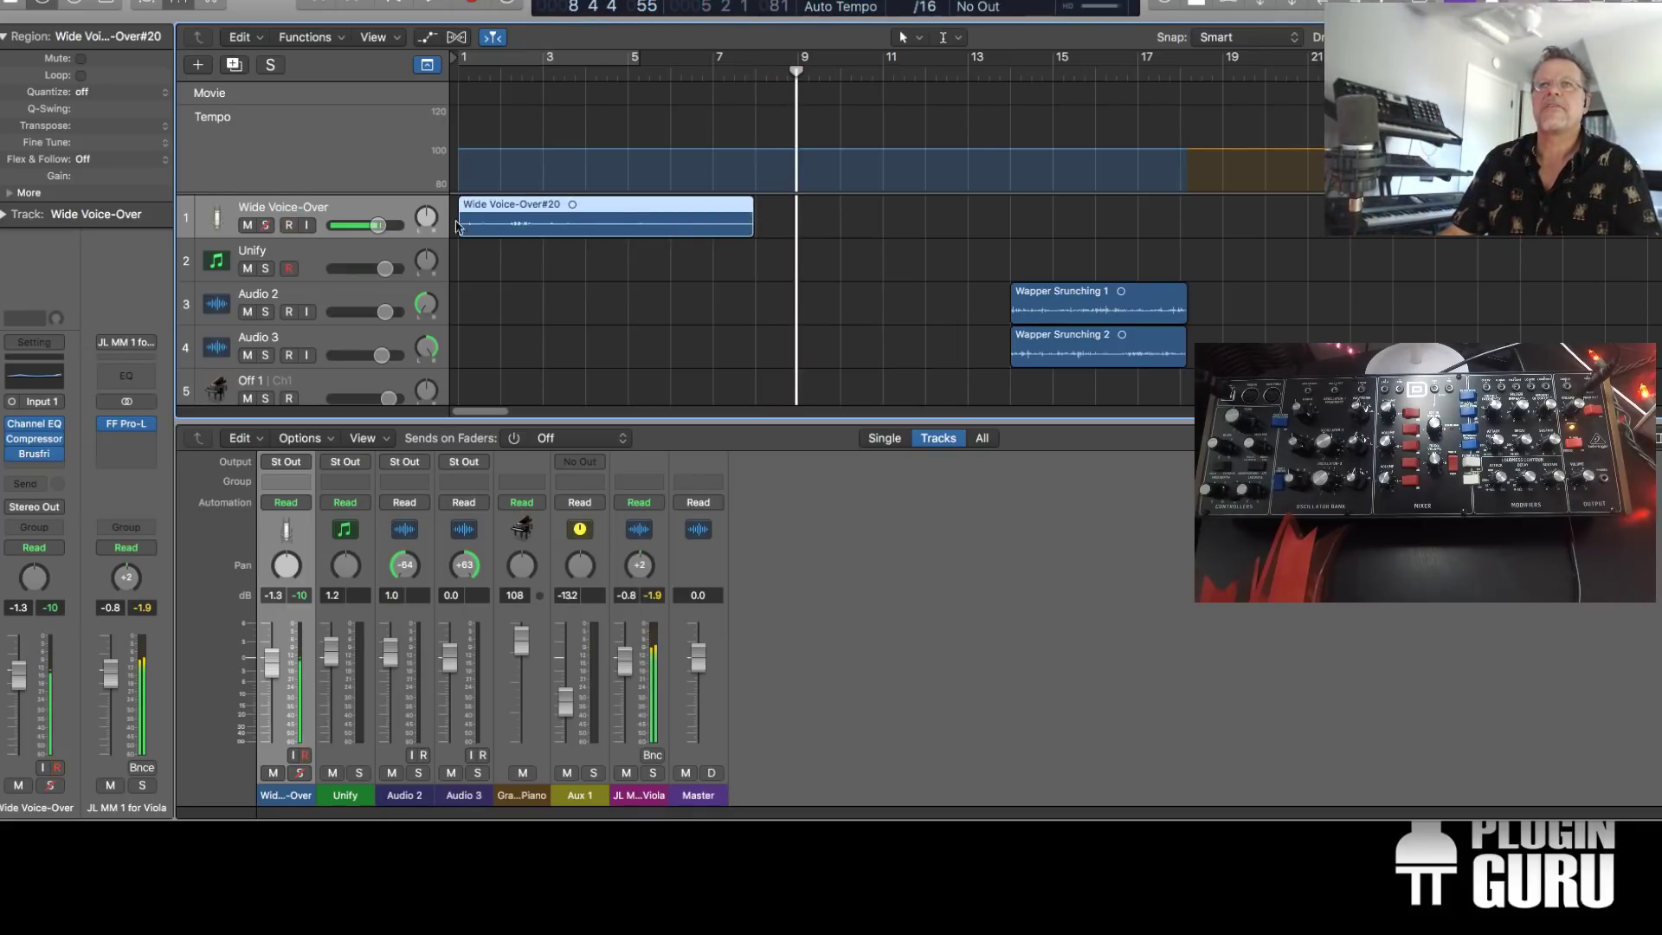
{"action": "left_click_drag", "start_coordinate": [459, 223], "coordinate": [531, 291]}
{"action": "key", "text": "Return"}
{"action": "key", "text": "space"}
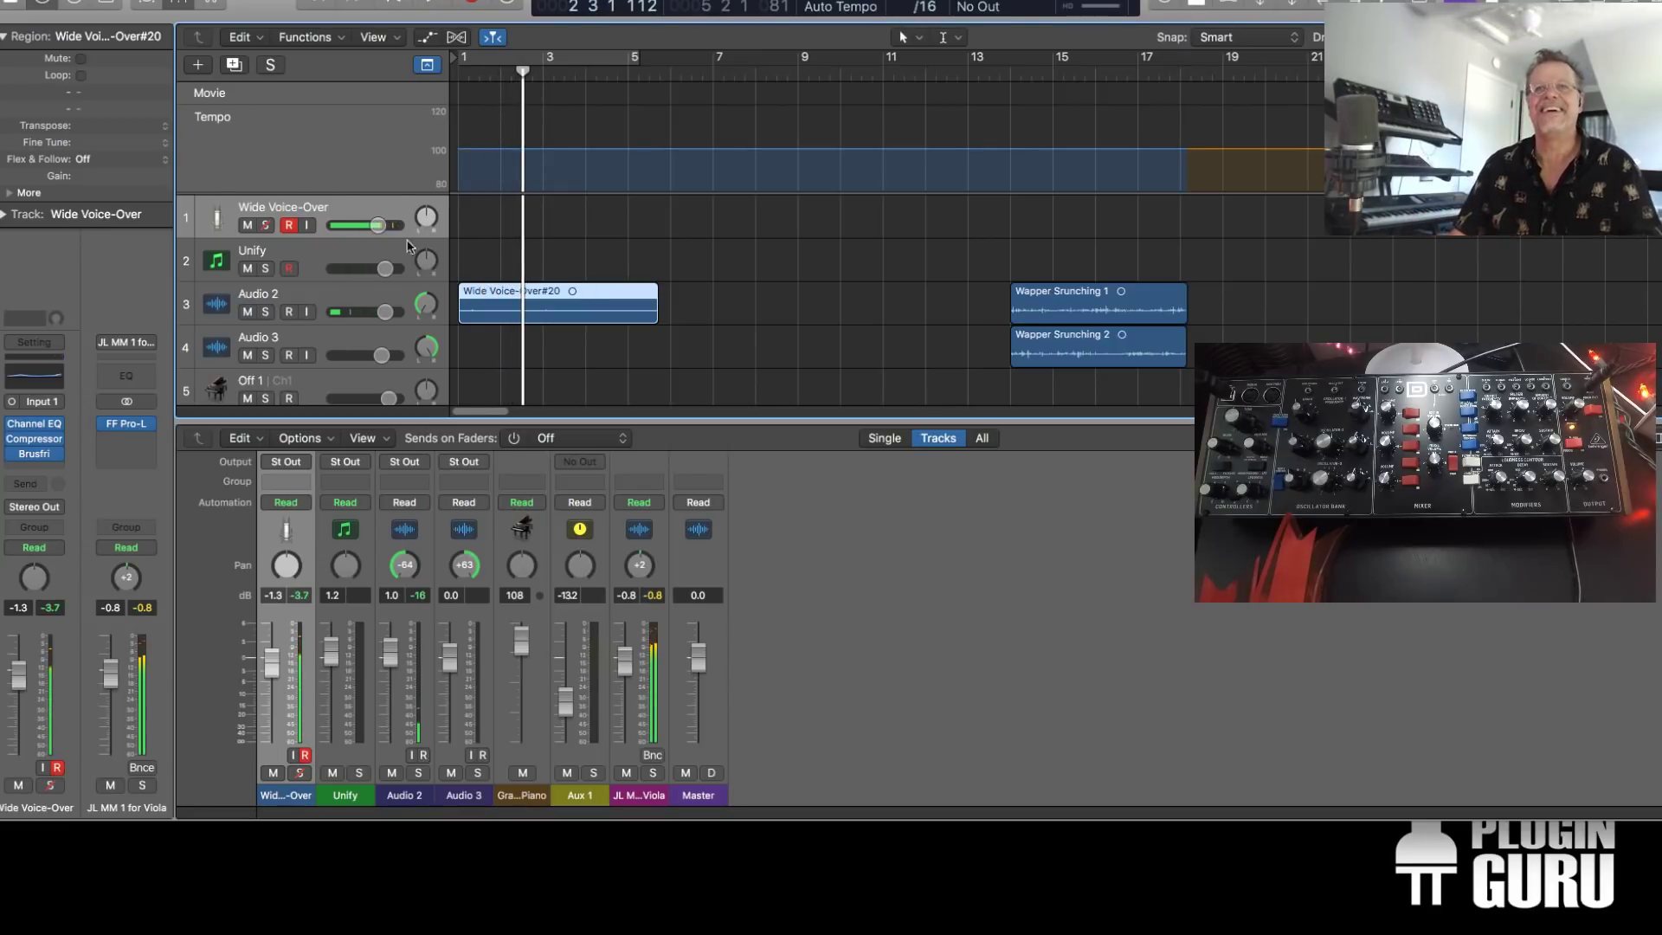
Mute Audio 2 and record a second take of about eleven bars on the Wide Voice-Over track from bar 1
{"action": "left_click", "coordinate": [247, 312]}
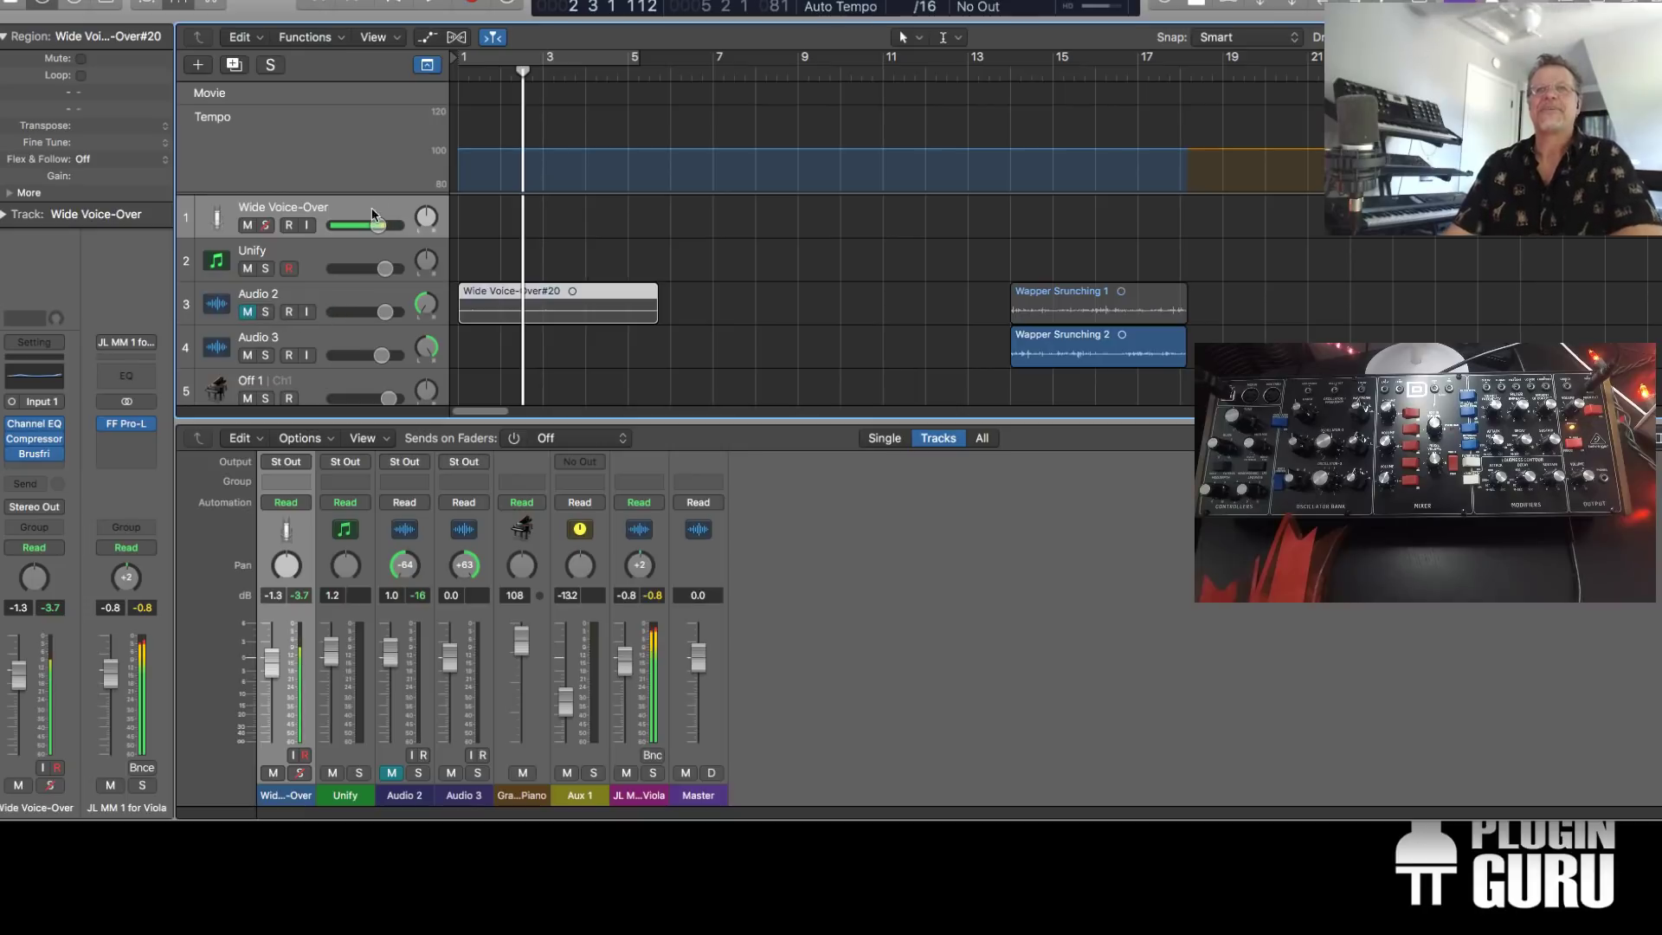
{"action": "key", "text": "r"}
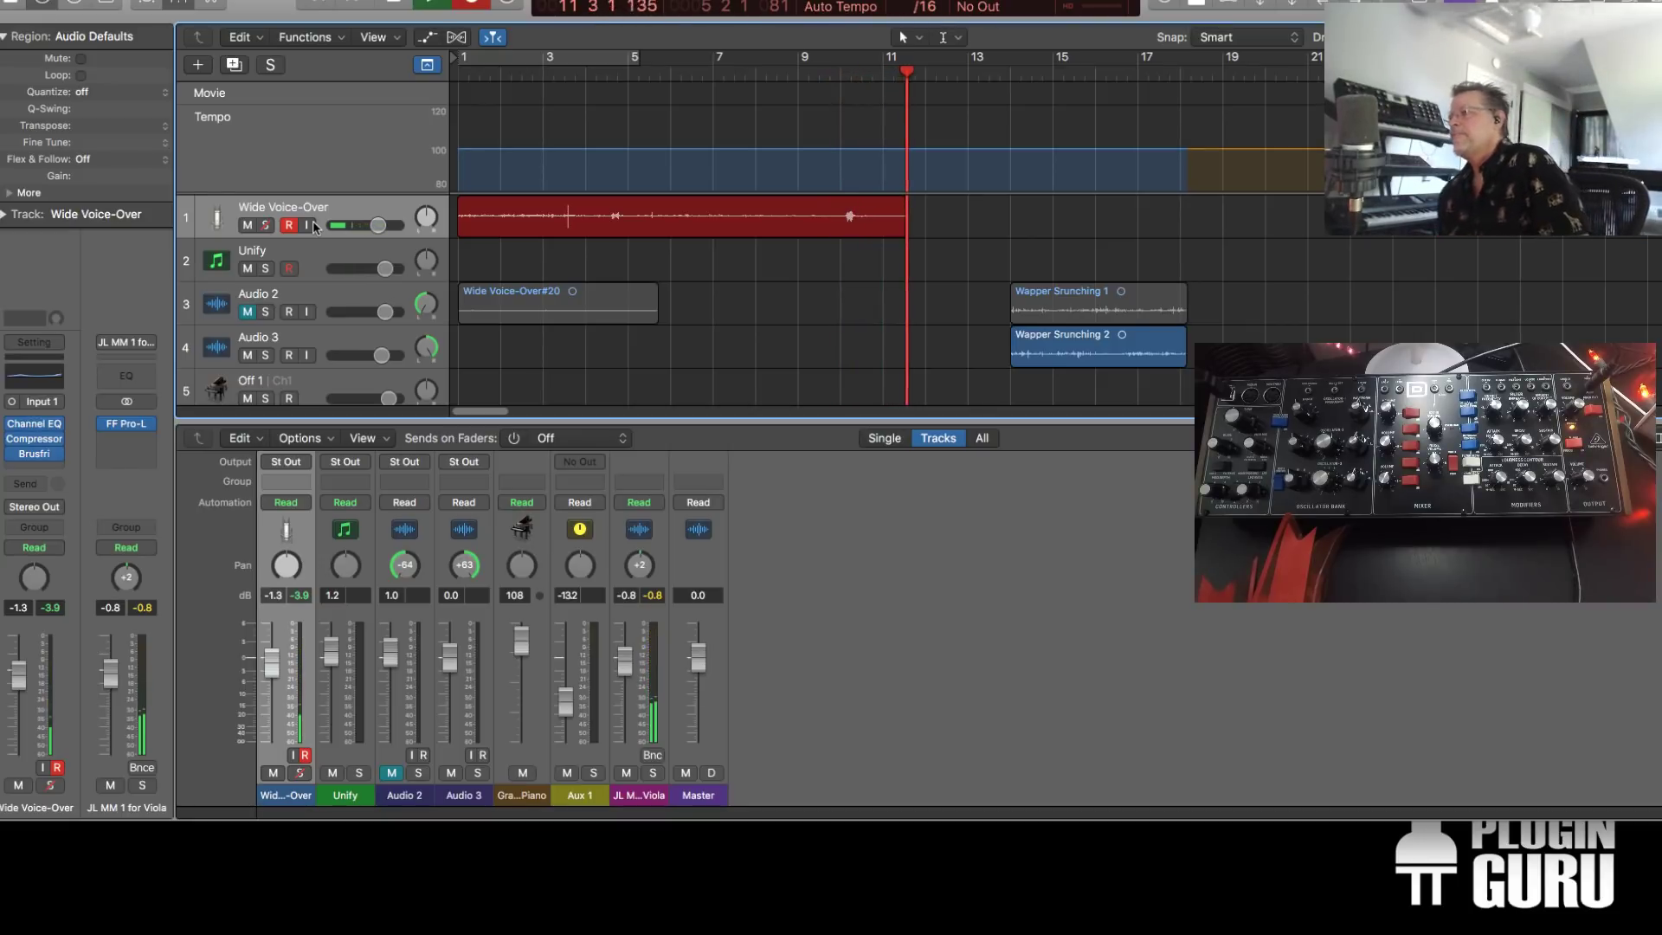
{"action": "key", "text": "space"}
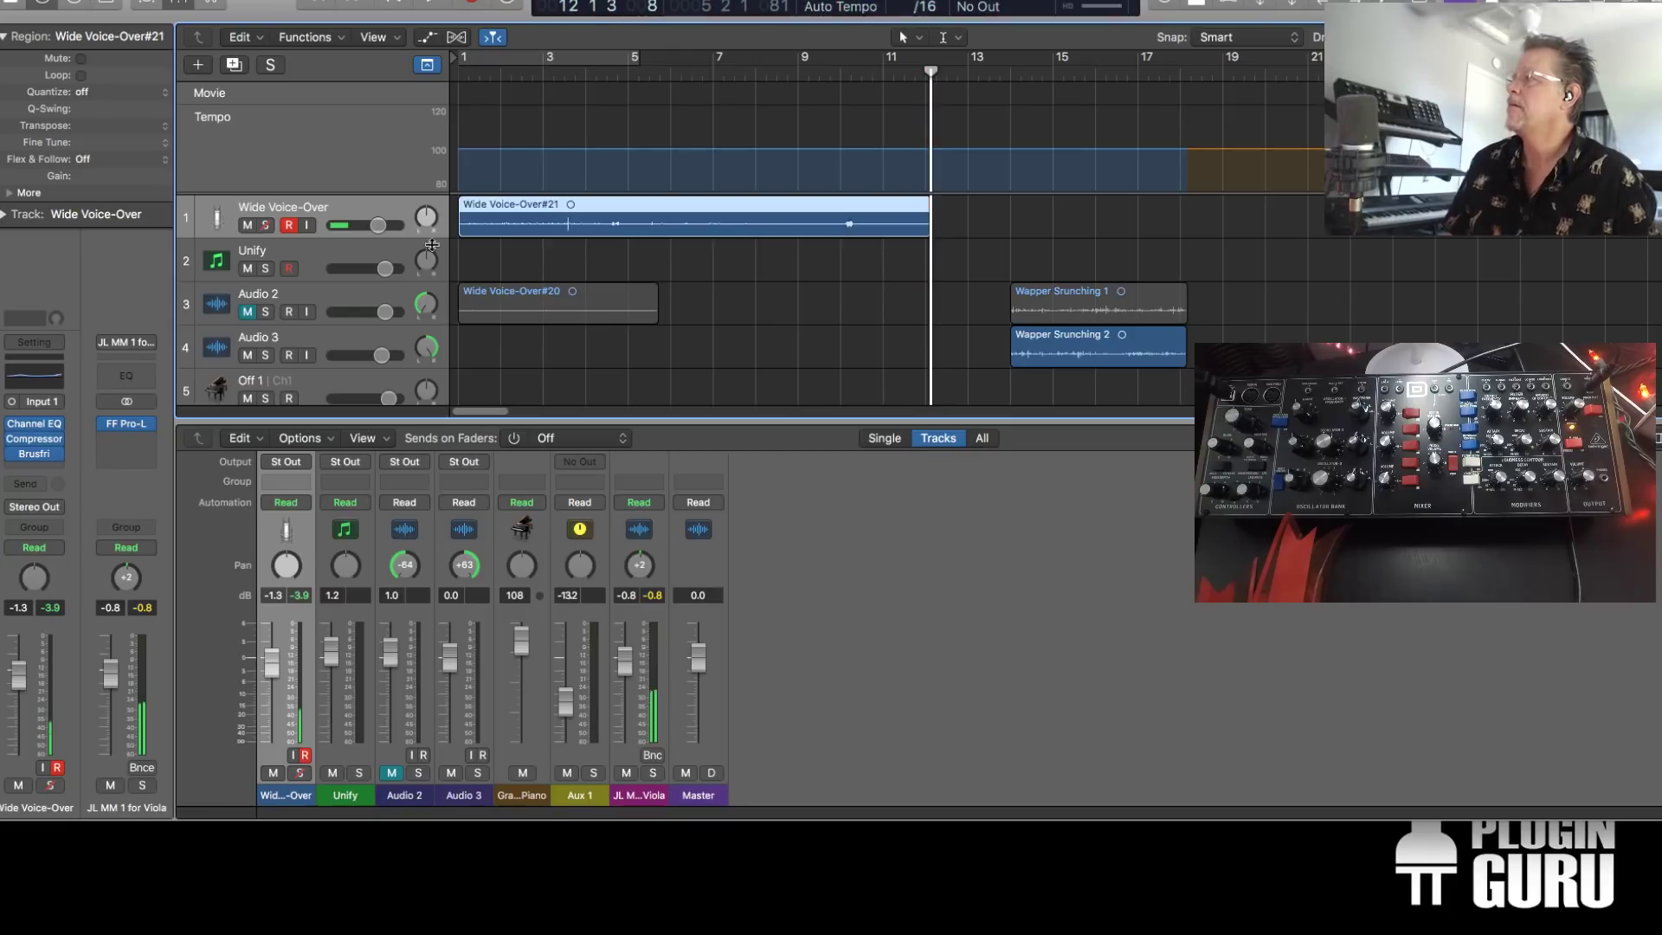
Trim the second take to about the length of the Audio 2 take and place it at bar 1 on Audio 3
{"action": "key", "text": "ctrl+r"}
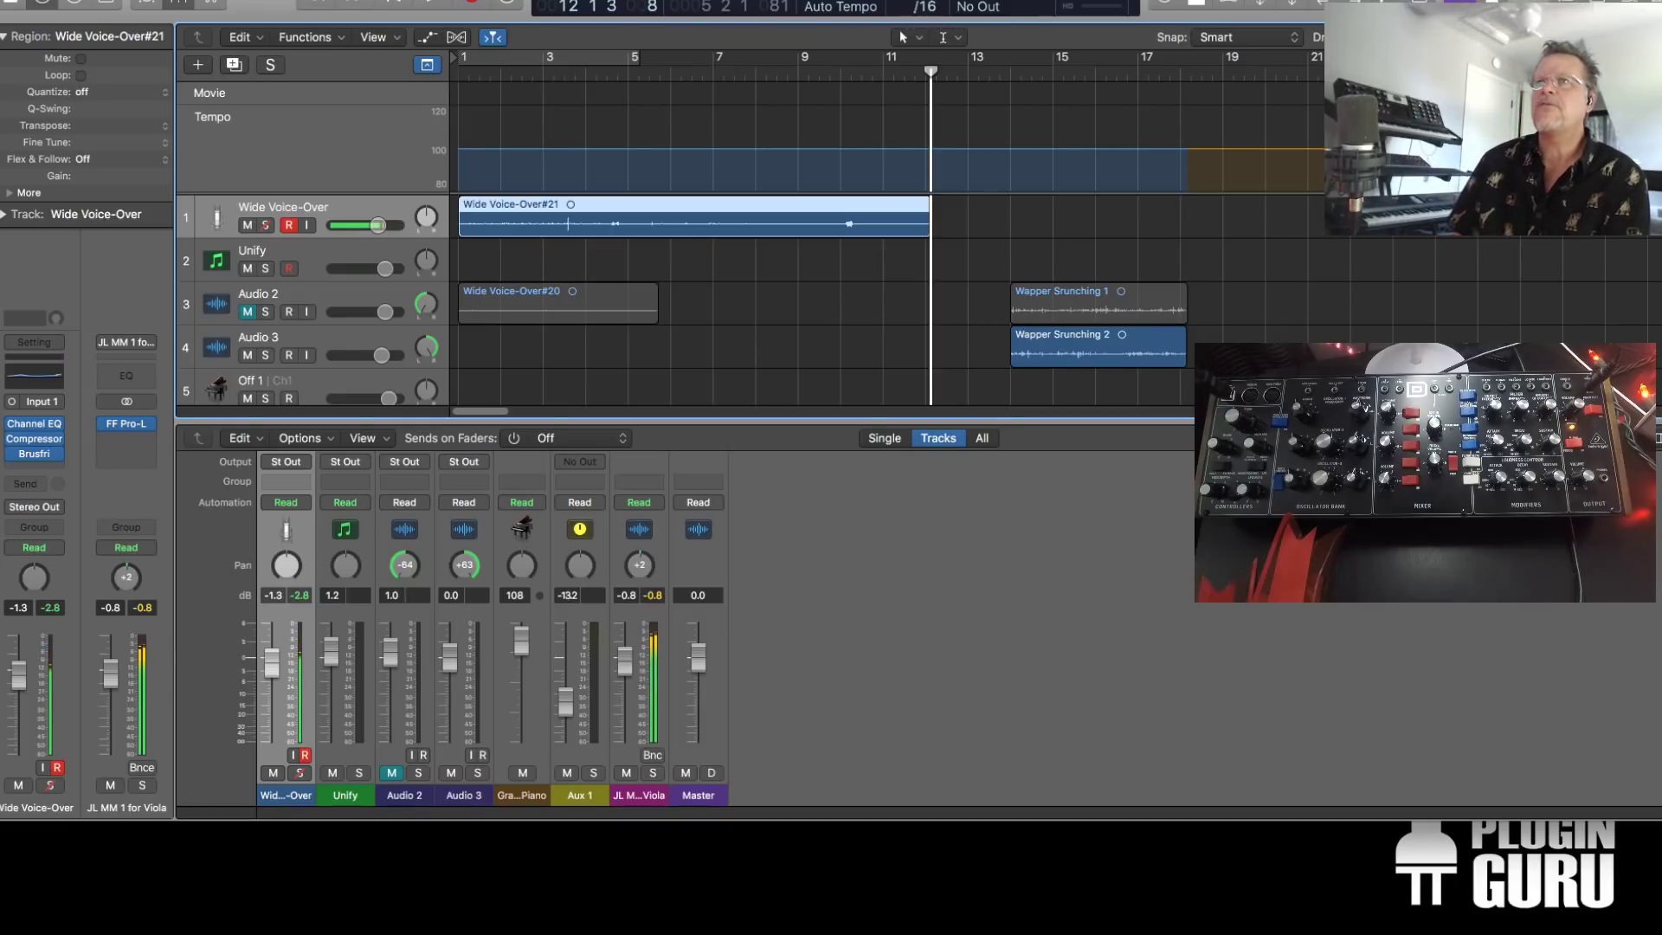
{"action": "left_click_drag", "start_coordinate": [923, 227], "coordinate": [839, 240]}
{"action": "left_click_drag", "start_coordinate": [462, 229], "coordinate": [526, 347]}
{"action": "left_click_drag", "start_coordinate": [664, 357], "coordinate": [656, 364]}
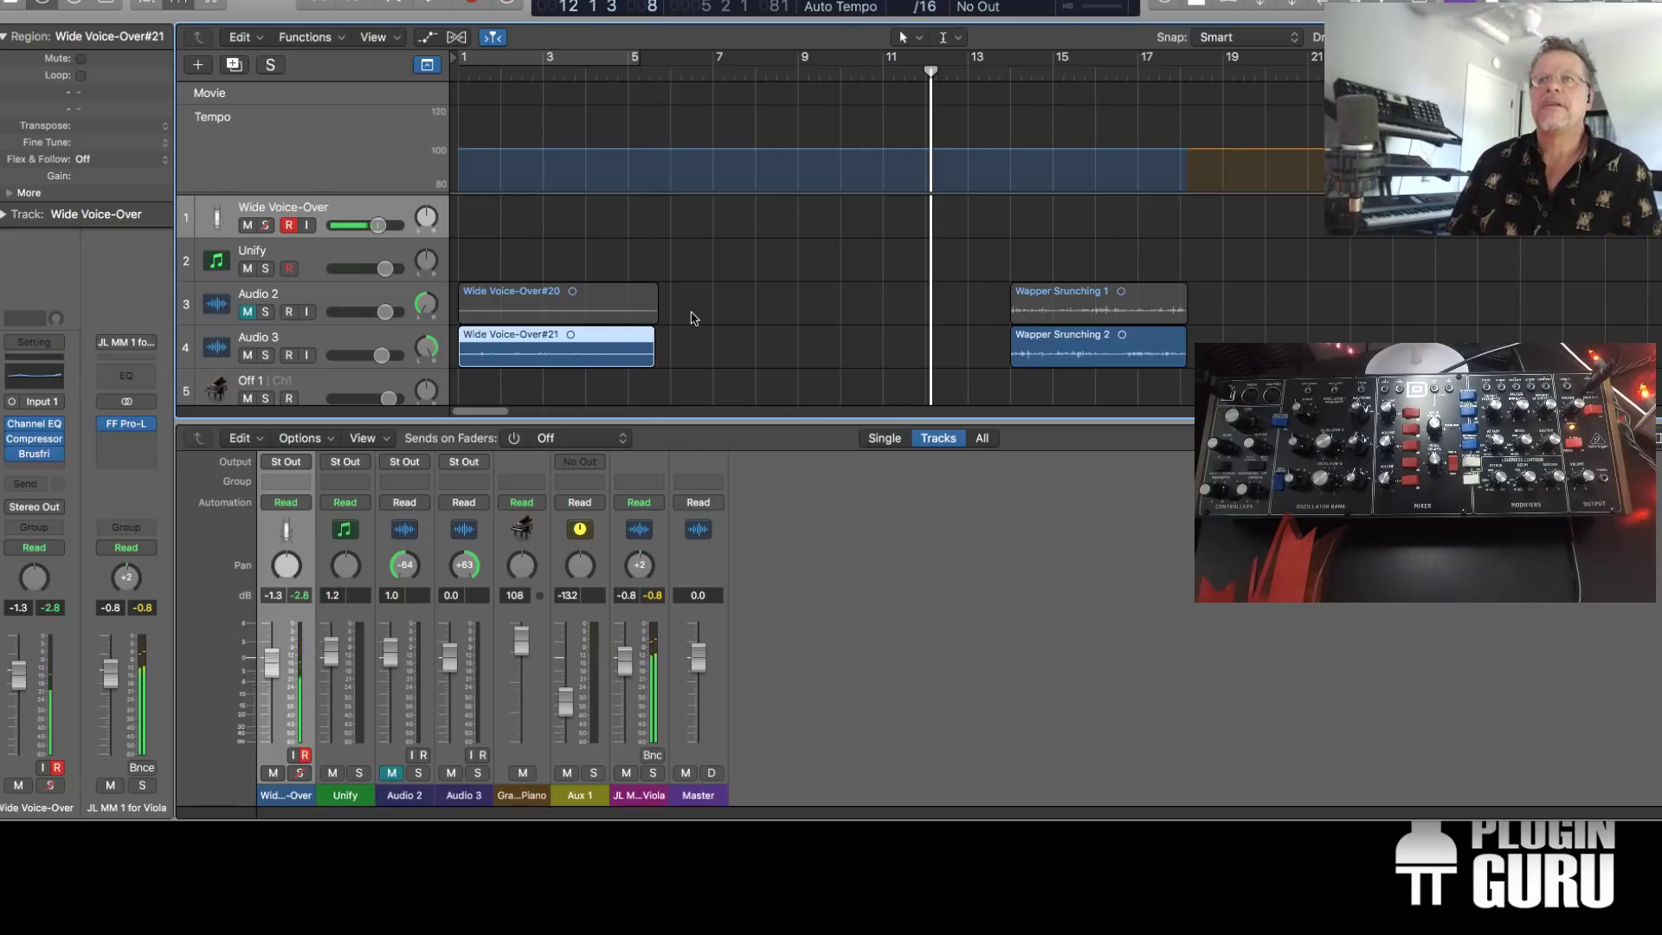
Unmute Audio 2 and play both takes together from the start of the project
{"action": "key", "text": "Return"}
{"action": "left_click", "coordinate": [248, 312]}
{"action": "key", "text": "space"}
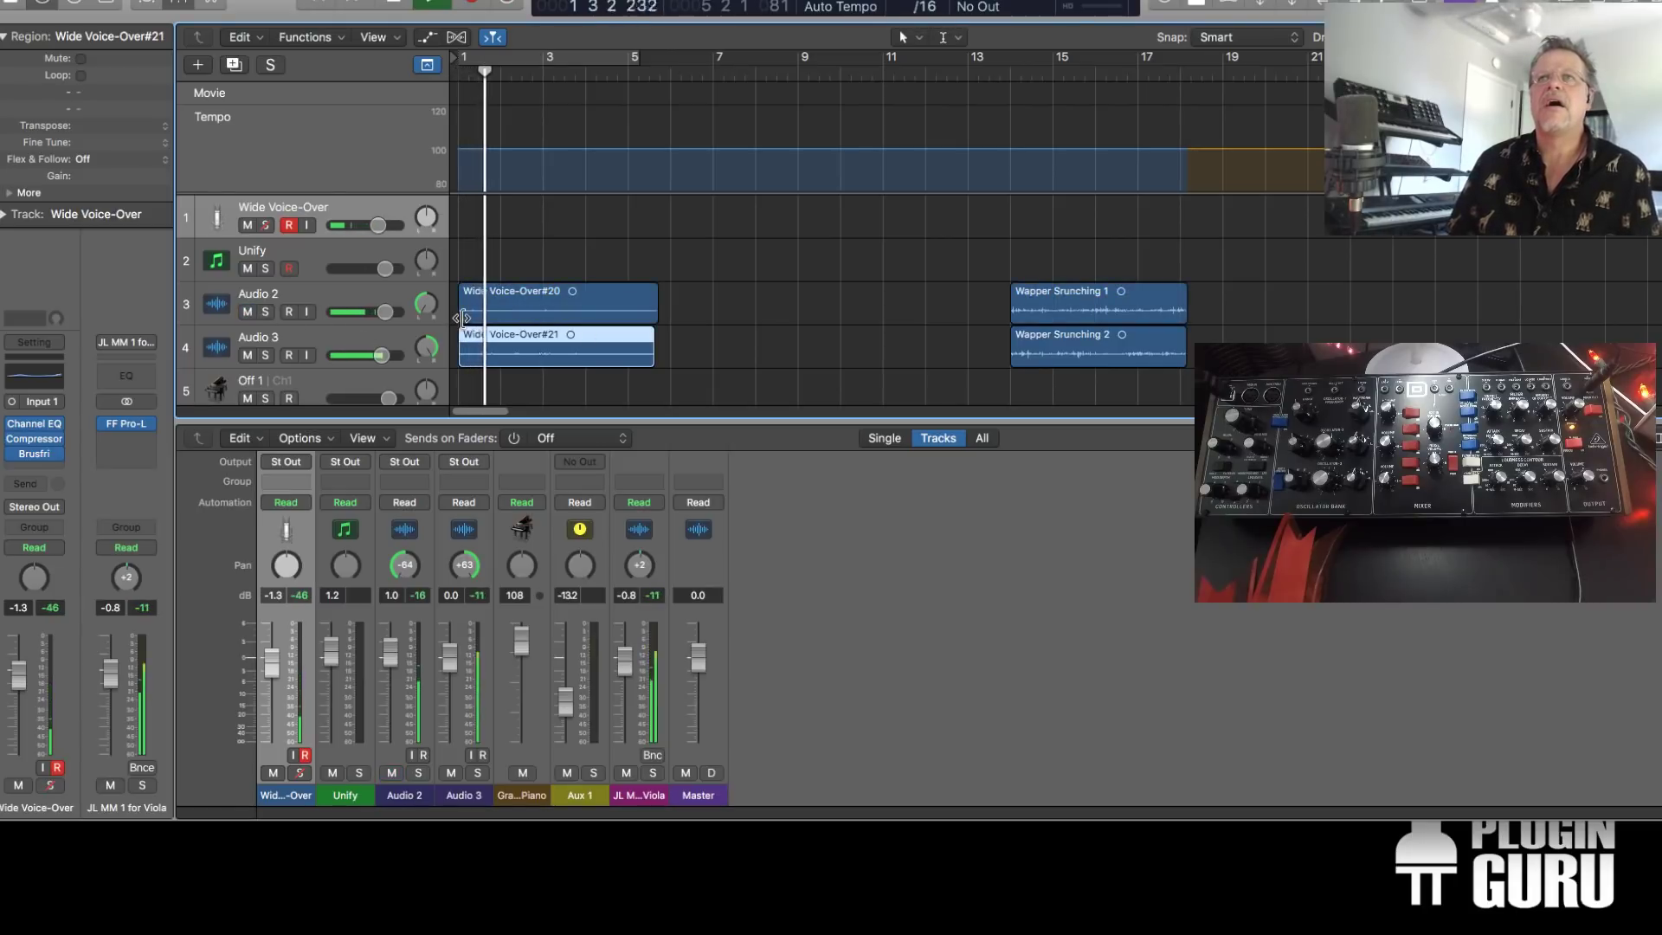
Select both takes, trim them slightly shorter, and raise the Audio 2 and Audio 3 track volumes to 6.0 dB
{"action": "left_click_drag", "start_coordinate": [479, 271], "coordinate": [508, 351]}
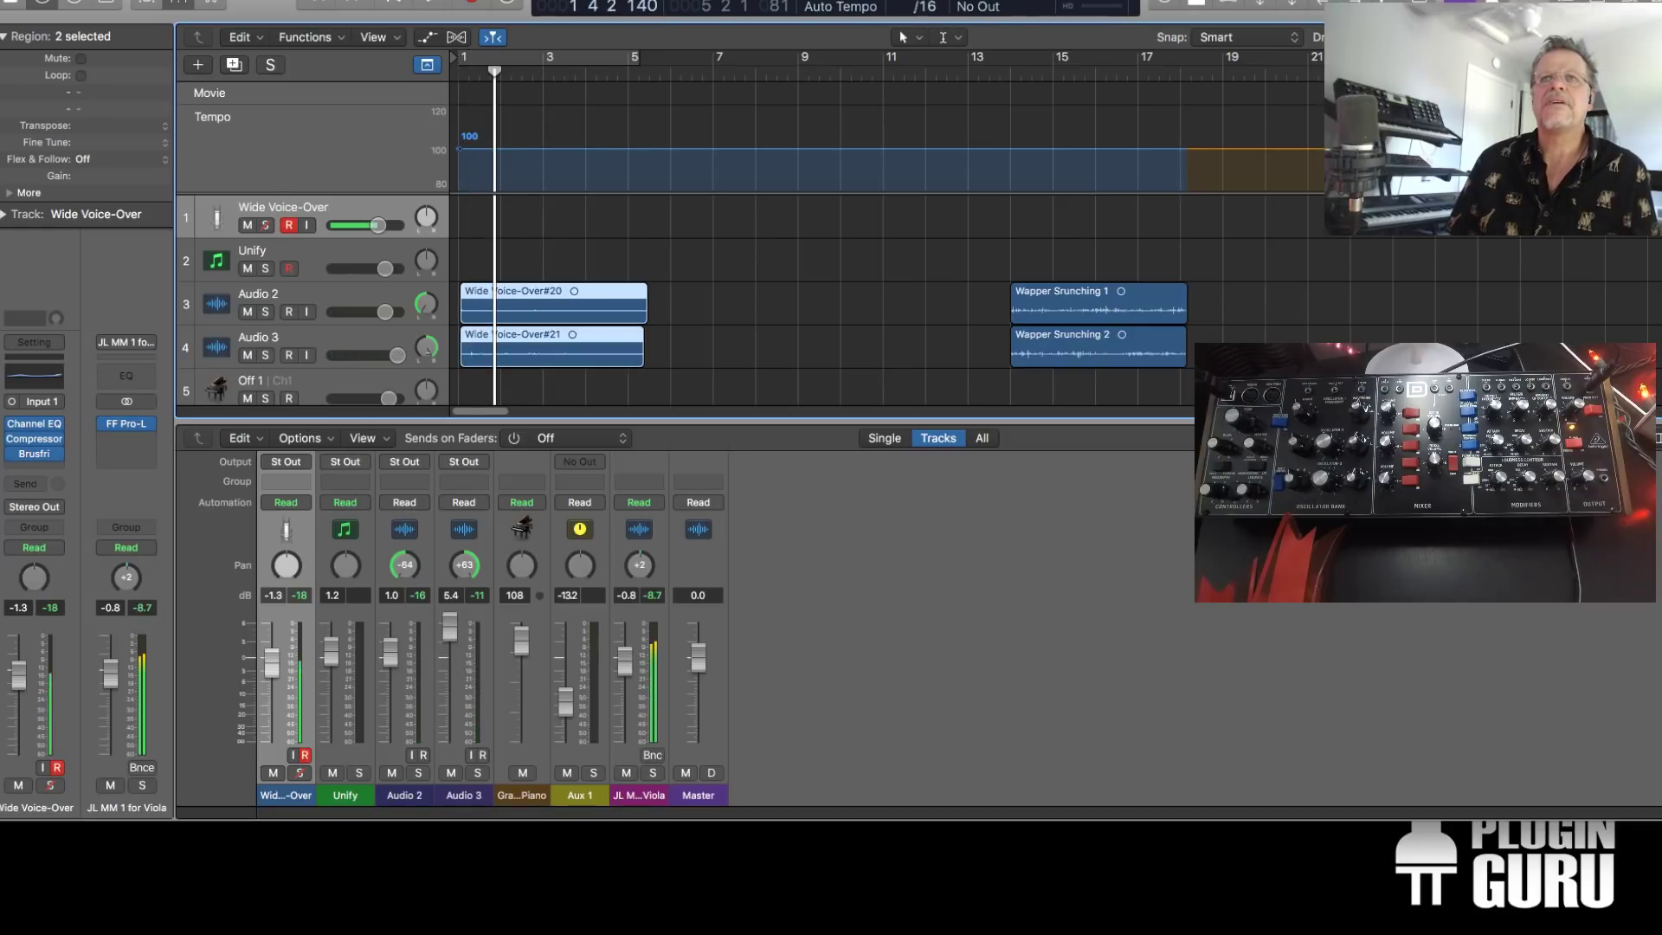
{"action": "left_click_drag", "start_coordinate": [385, 312], "coordinate": [399, 312]}
{"action": "key", "text": "space"}
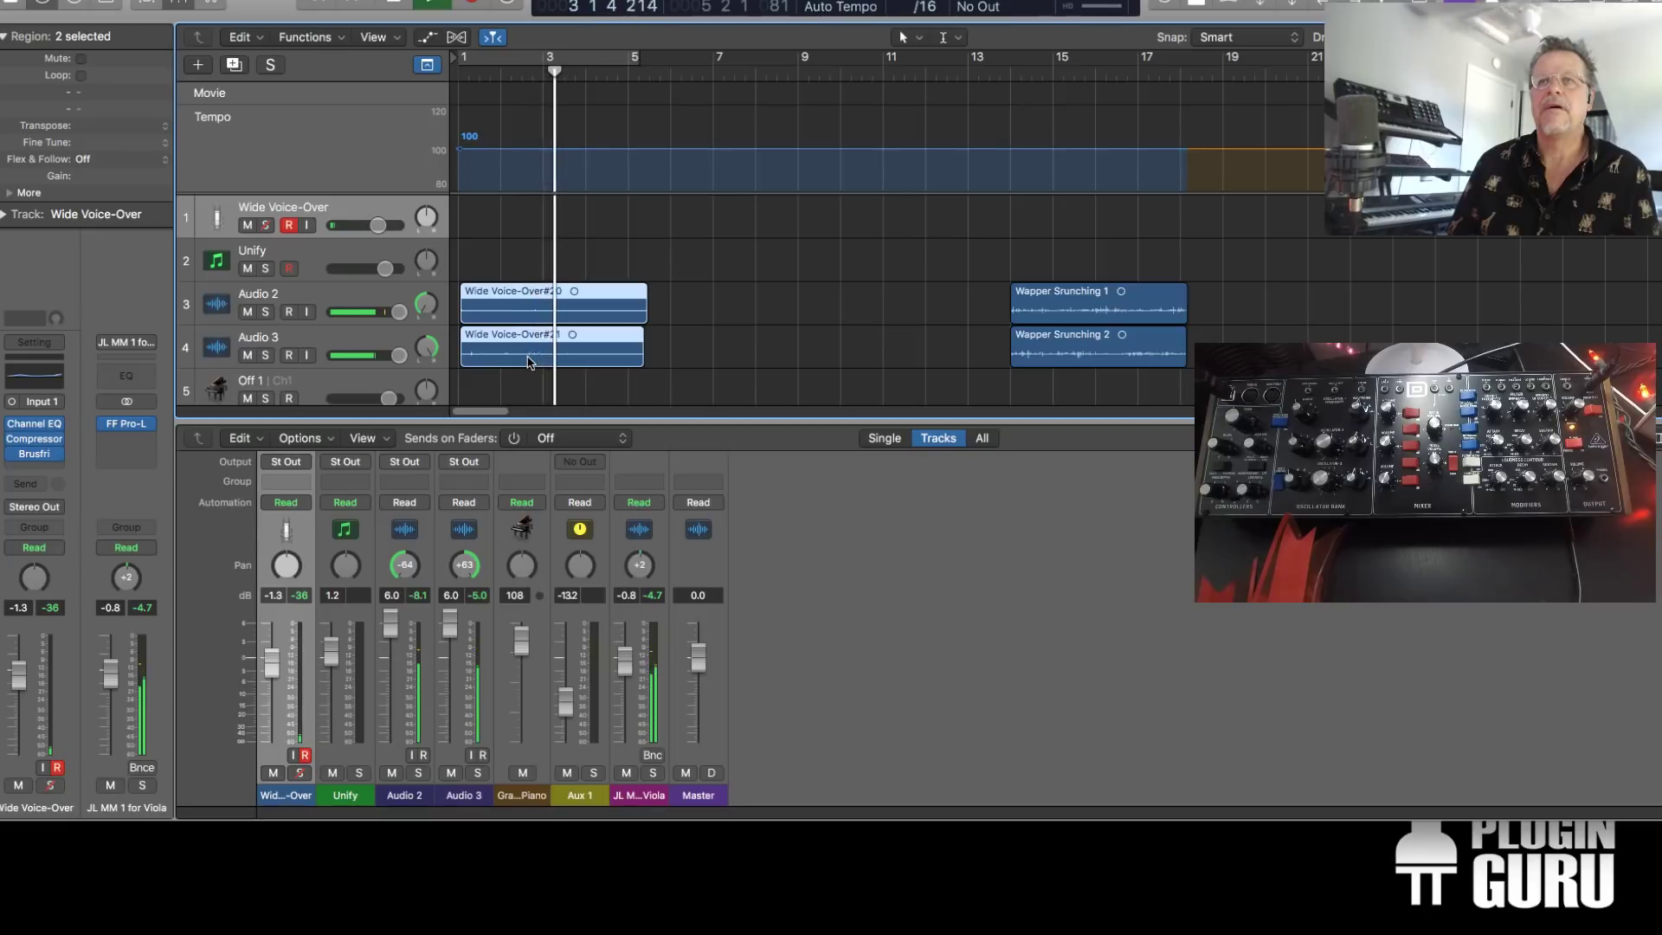
Insert the stereo UAD Cambridge EQ below FF Pro-L on the output channel and loop playback of the two takes
{"action": "scroll", "coordinate": [431, 352], "scroll_direction": "down", "scroll_amount": 2}
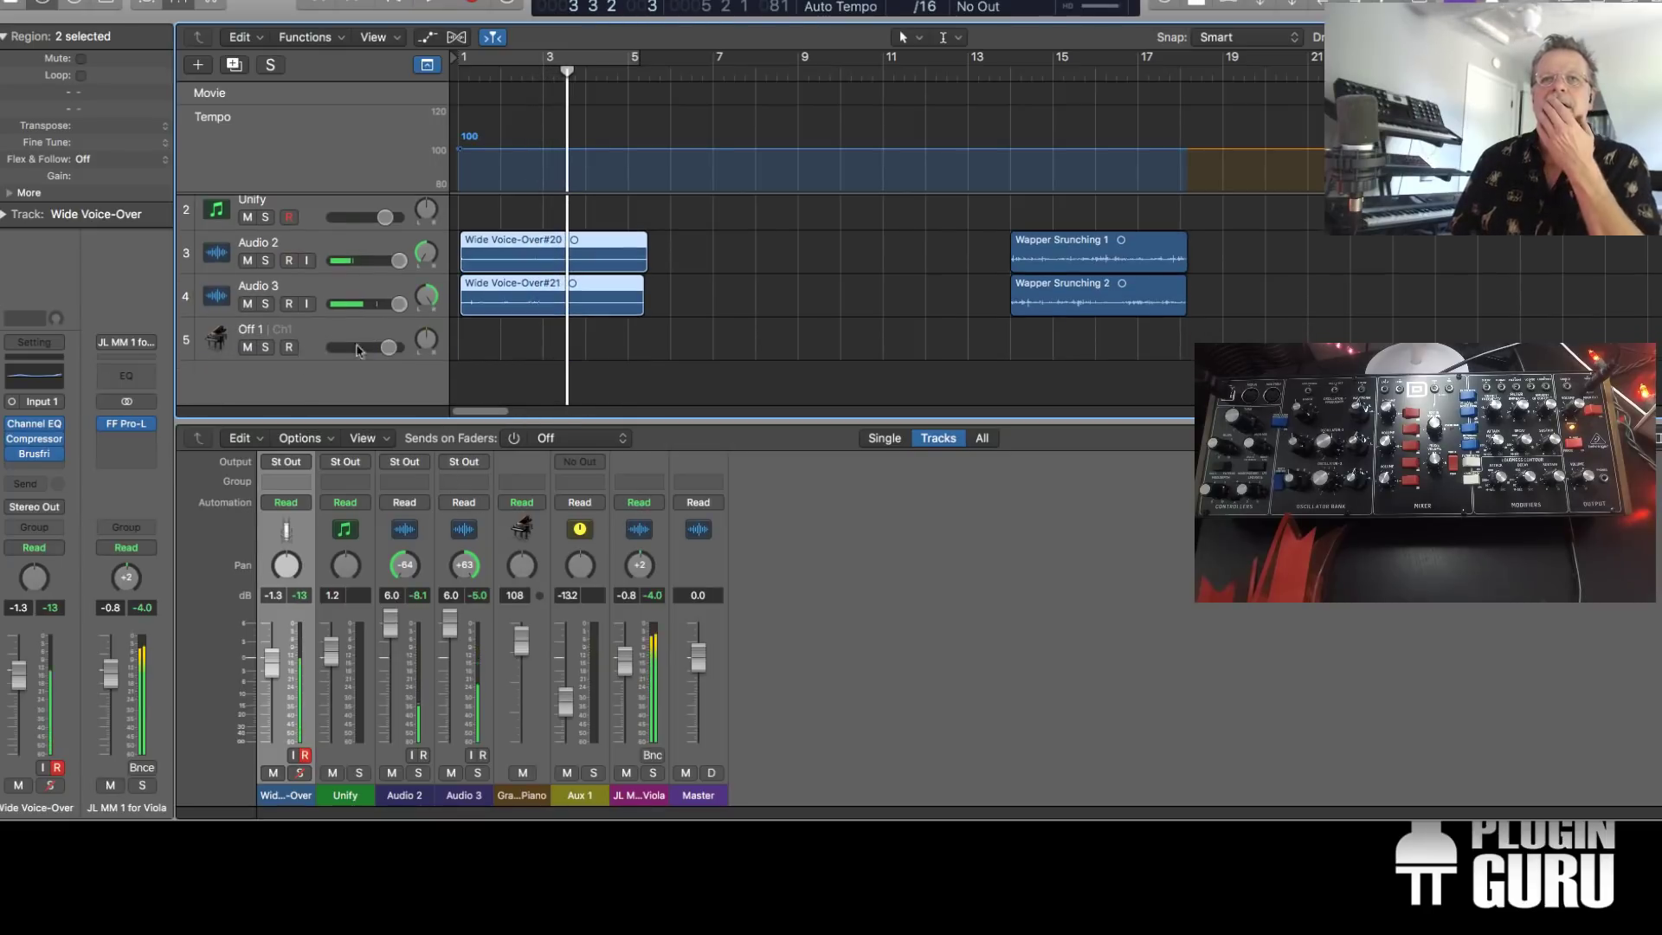
{"action": "left_click", "coordinate": [153, 437]}
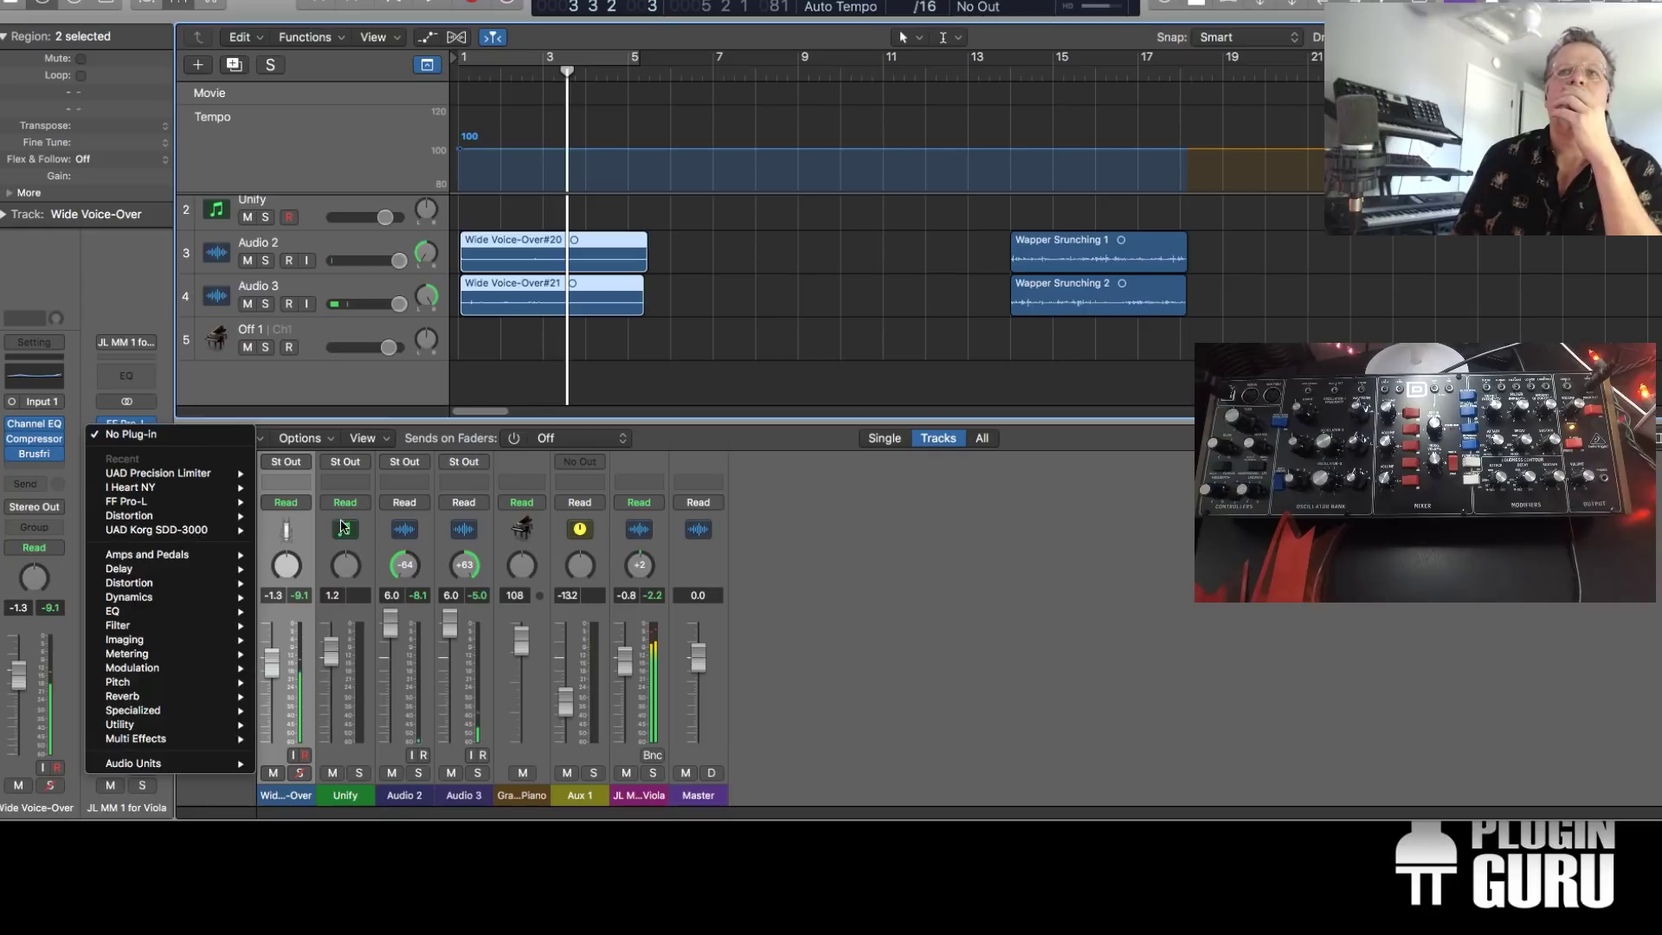
{"action": "mouse_move", "coordinate": [159, 613]}
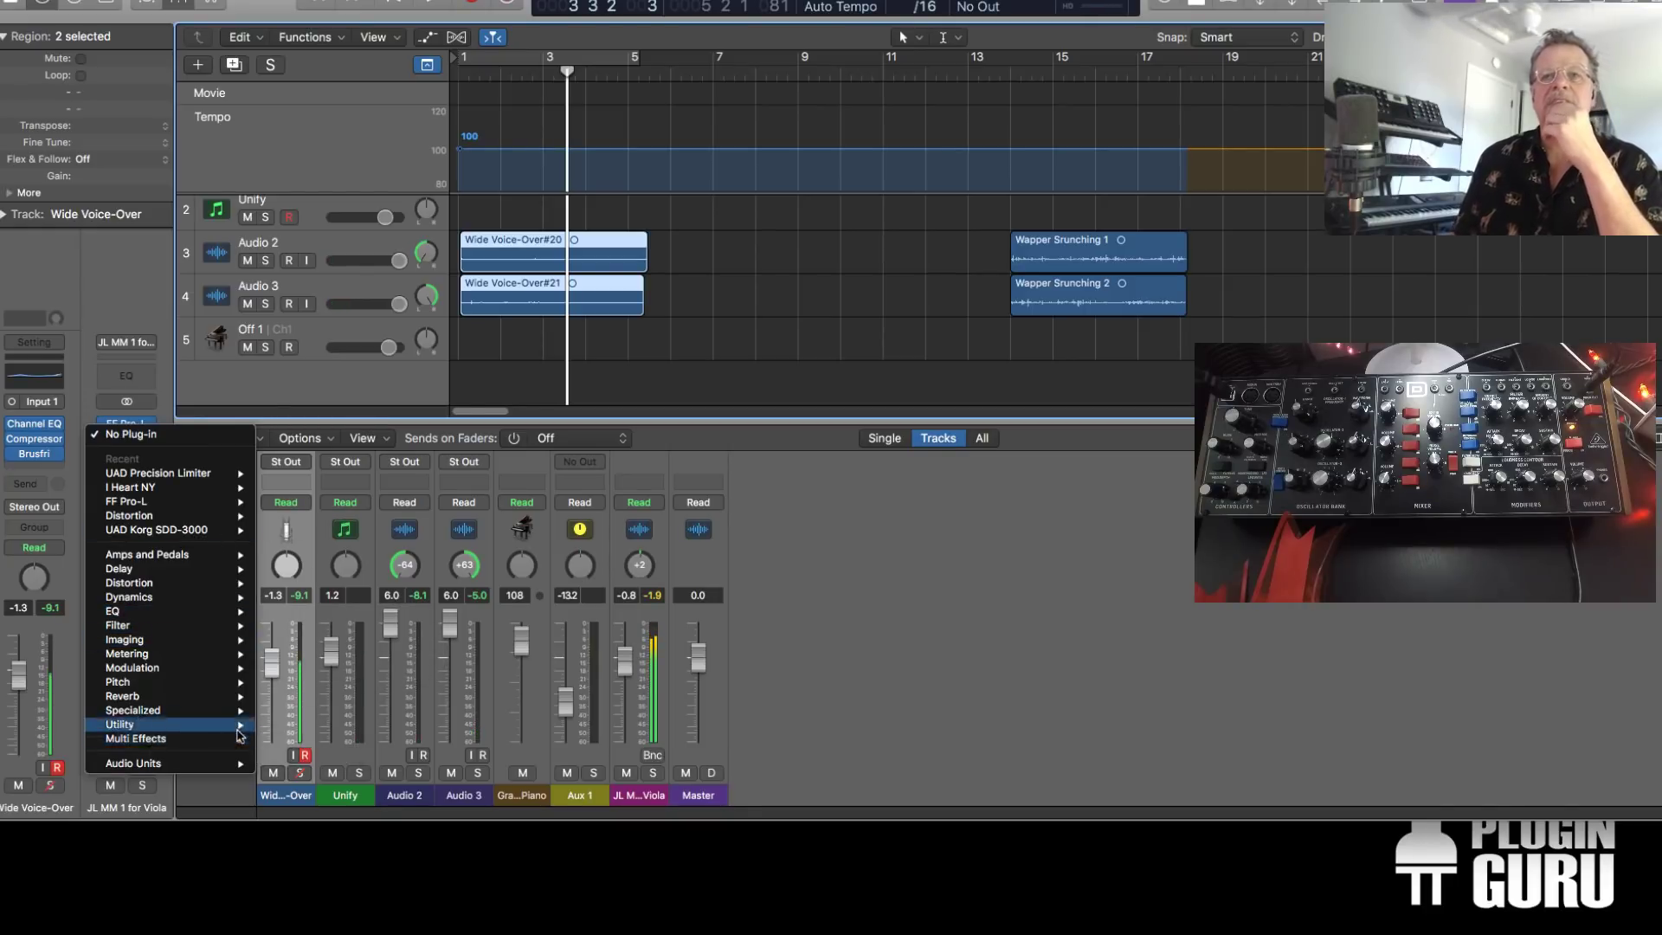
{"action": "mouse_move", "coordinate": [215, 765]}
{"action": "mouse_move", "coordinate": [355, 889]}
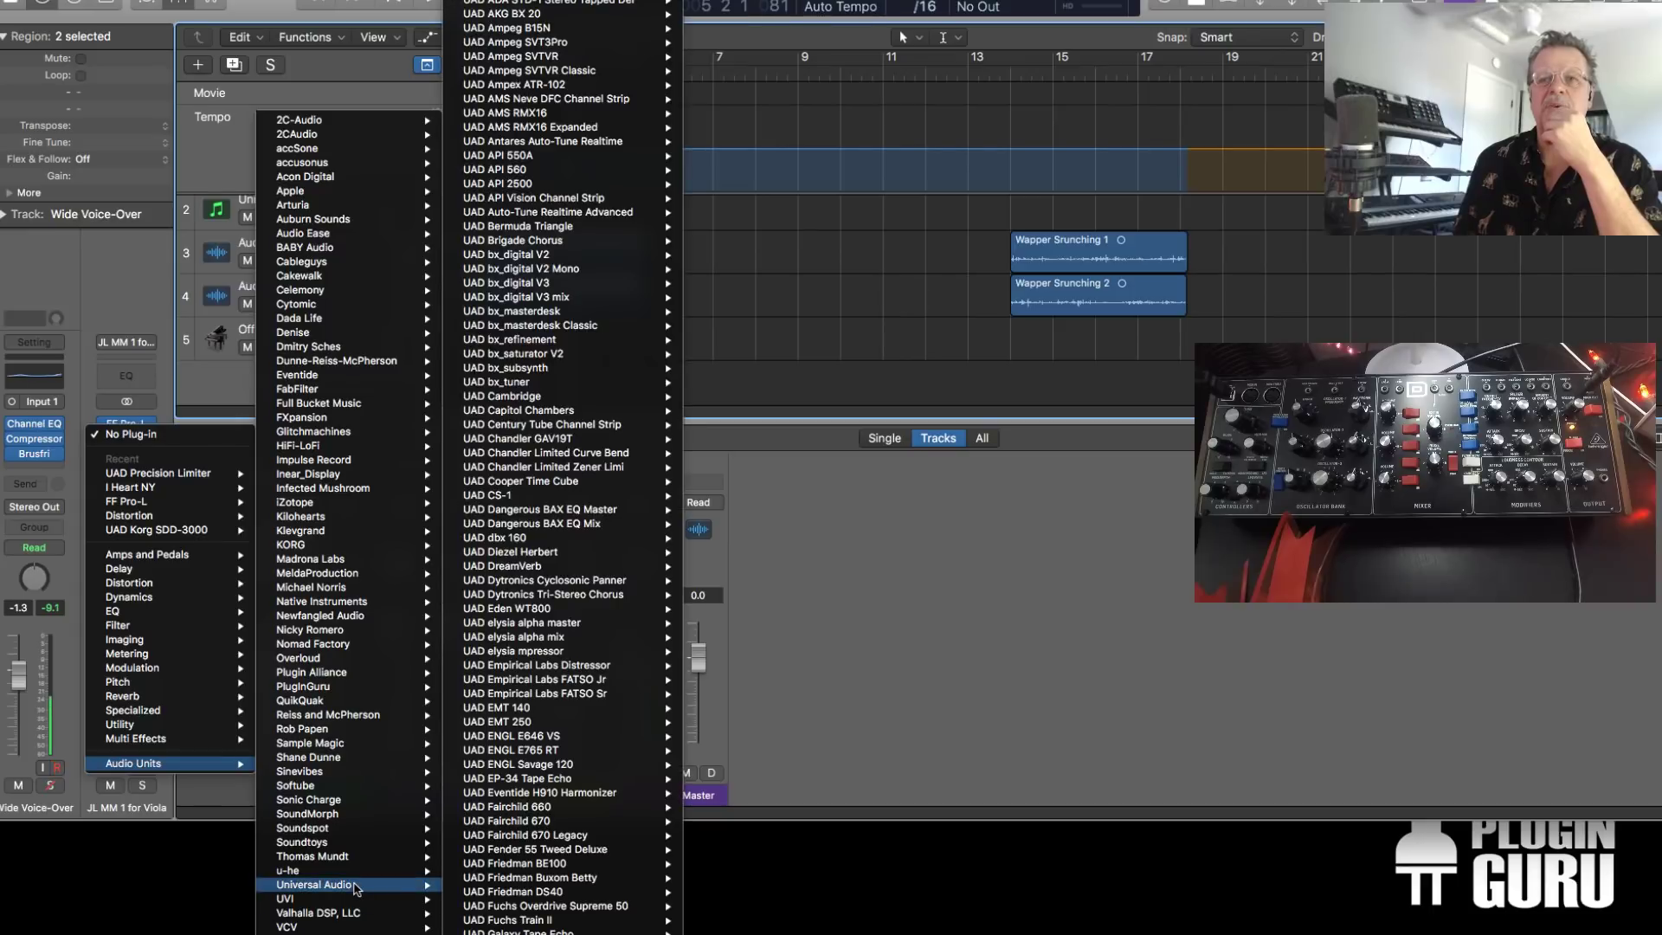
{"action": "mouse_move", "coordinate": [531, 204]}
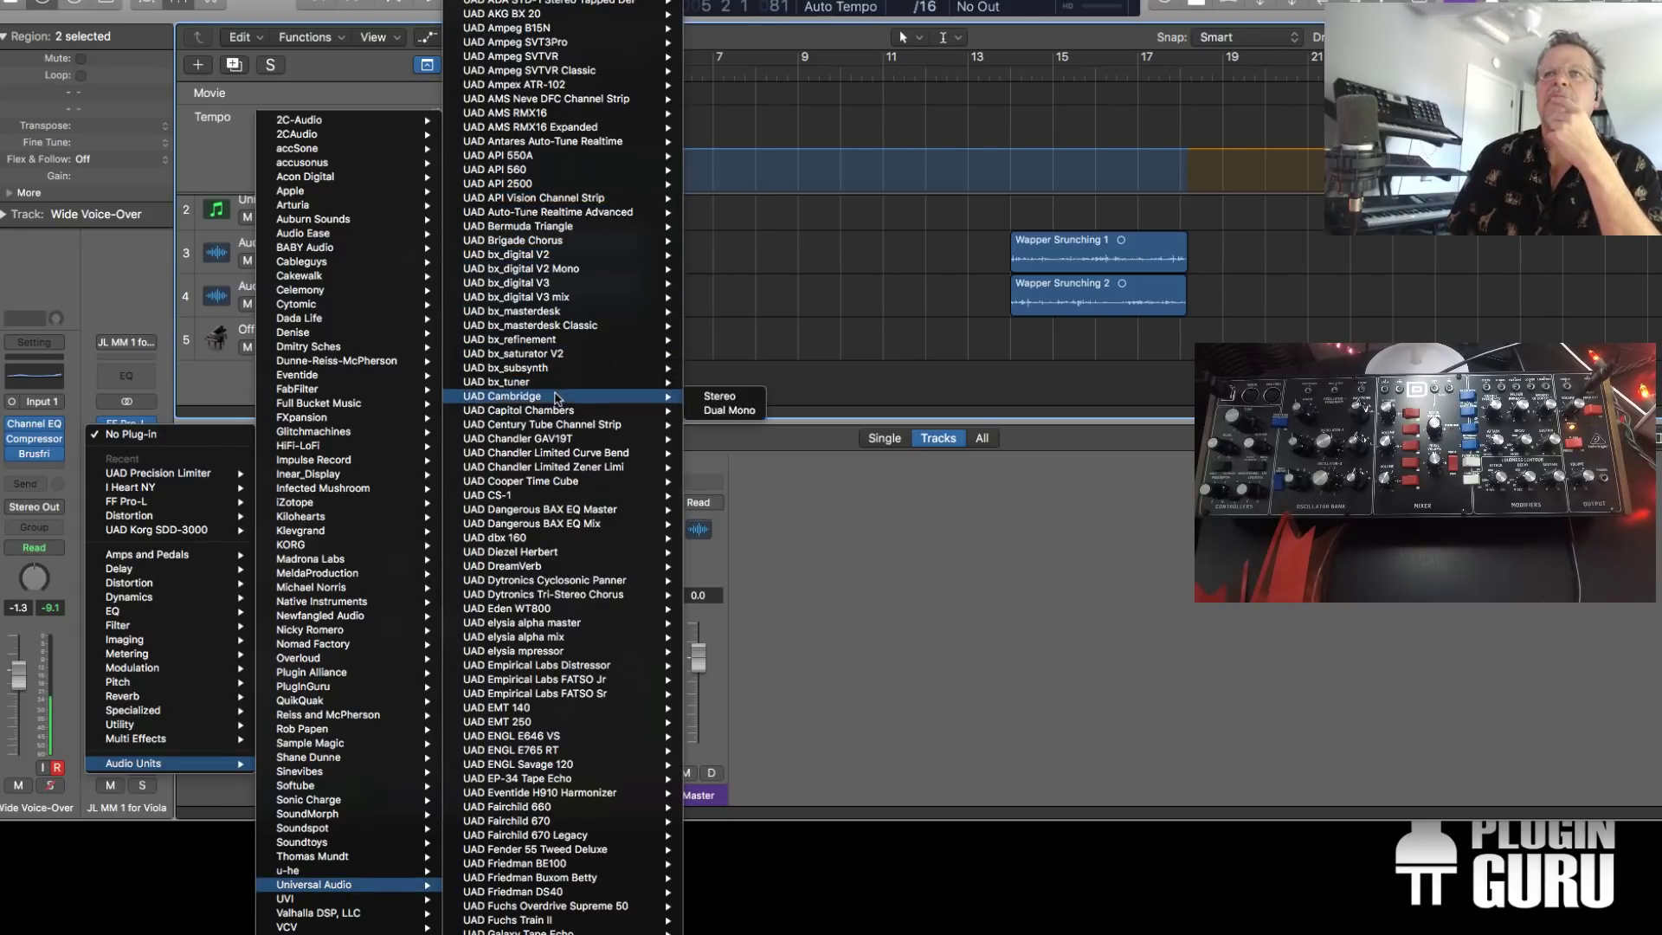
{"action": "left_click", "coordinate": [557, 396]}
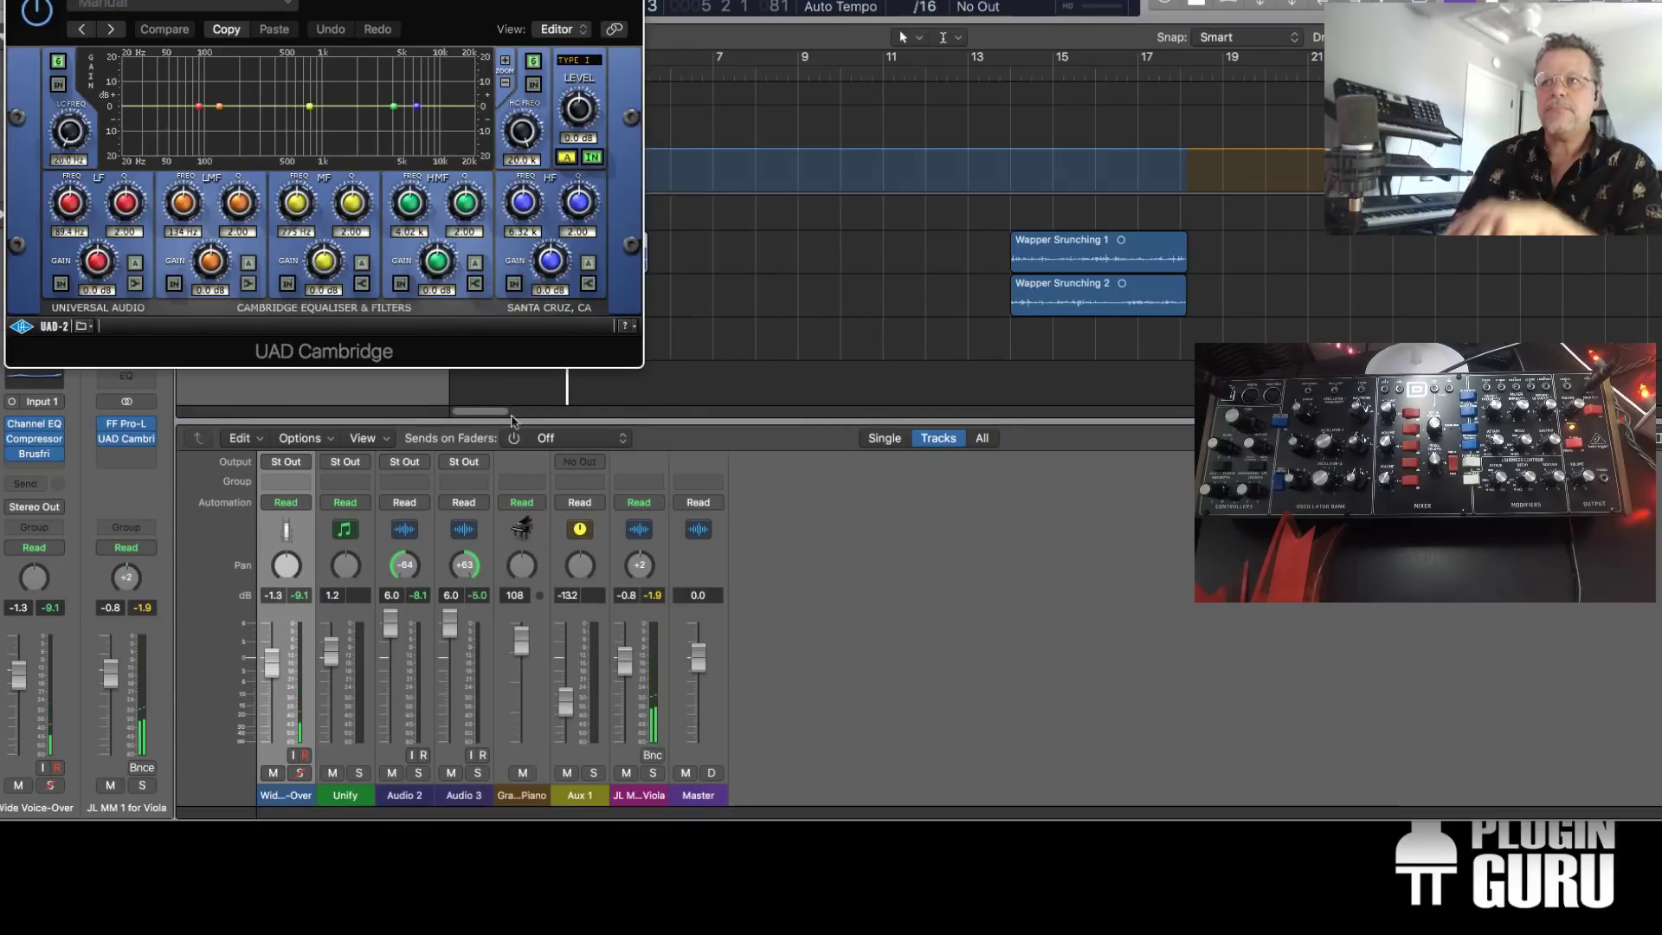
{"action": "left_click_drag", "start_coordinate": [457, 29], "coordinate": [611, 97]}
{"action": "left_click", "coordinate": [554, 52]}
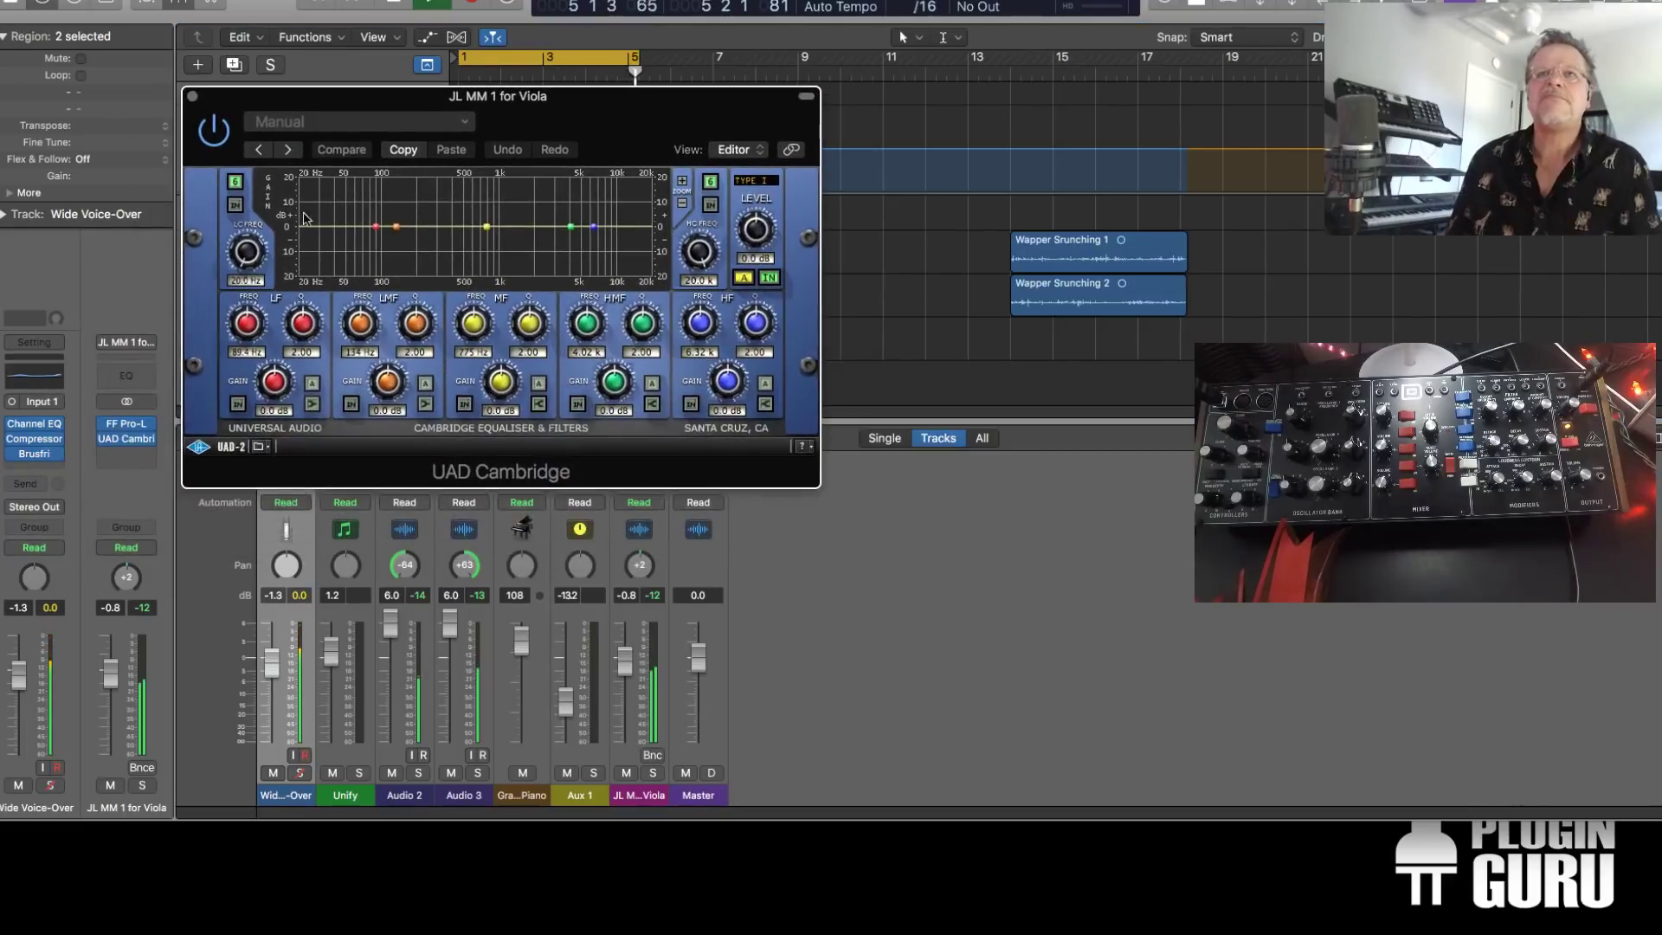
Enable the Cambridge's low-cut filter, try Bessel 2, then settle on Butterworth 5 with a 344 Hz cutoff
{"action": "left_click", "coordinate": [232, 206]}
{"action": "left_click", "coordinate": [235, 181]}
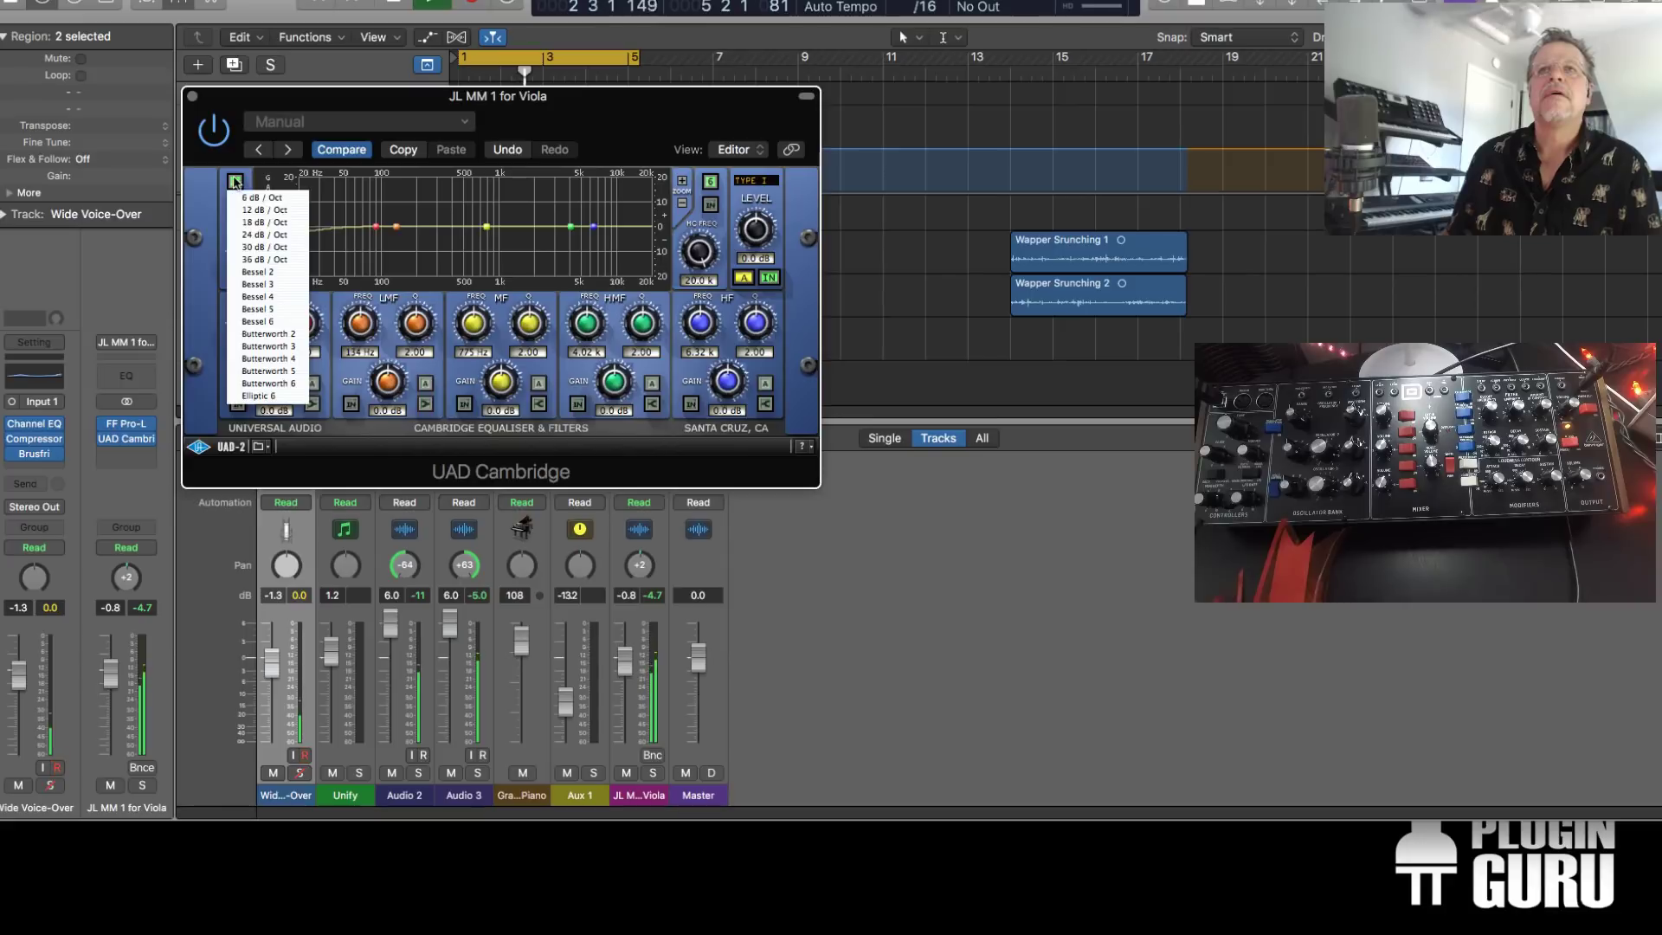
{"action": "left_click", "coordinate": [259, 272]}
{"action": "left_click_drag", "start_coordinate": [253, 331], "coordinate": [253, 322]}
{"action": "left_click_drag", "start_coordinate": [249, 252], "coordinate": [260, 184]}
{"action": "left_click", "coordinate": [234, 181]}
{"action": "left_click", "coordinate": [265, 368]}
{"action": "left_click_drag", "start_coordinate": [255, 253], "coordinate": [256, 250]}
{"action": "left_click_drag", "start_coordinate": [255, 251], "coordinate": [255, 246]}
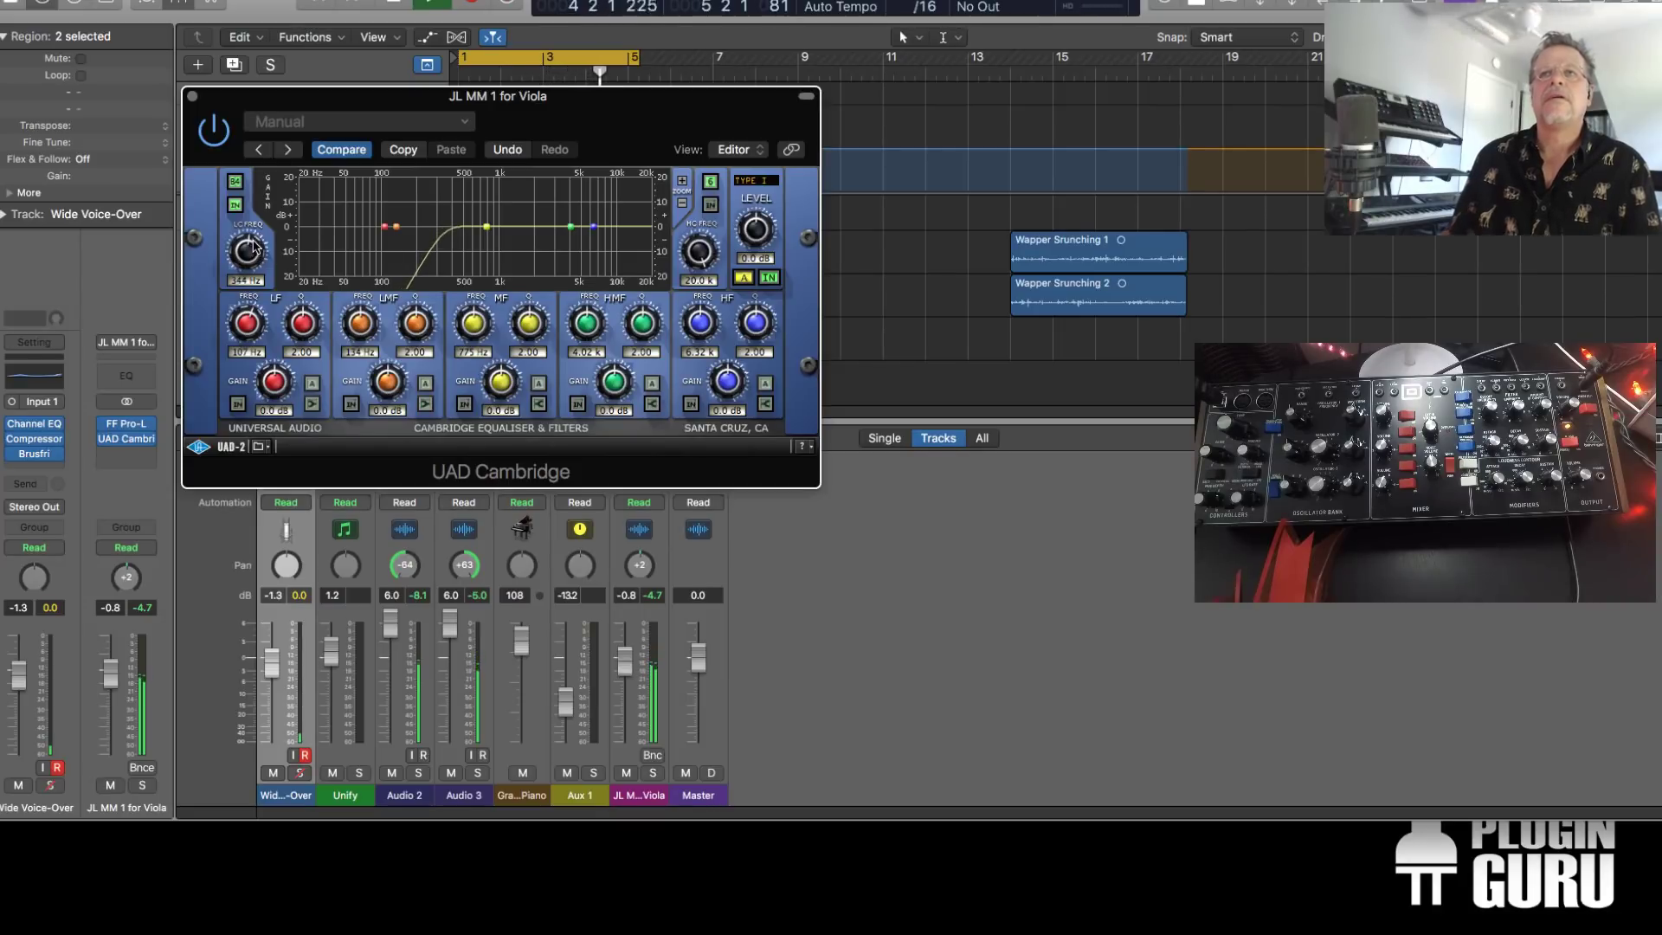
{"action": "left_click", "coordinate": [193, 96]}
Play the filtered takes from bar 1 and trim the ends of both regions to about bar 5
{"action": "key", "text": "space"}
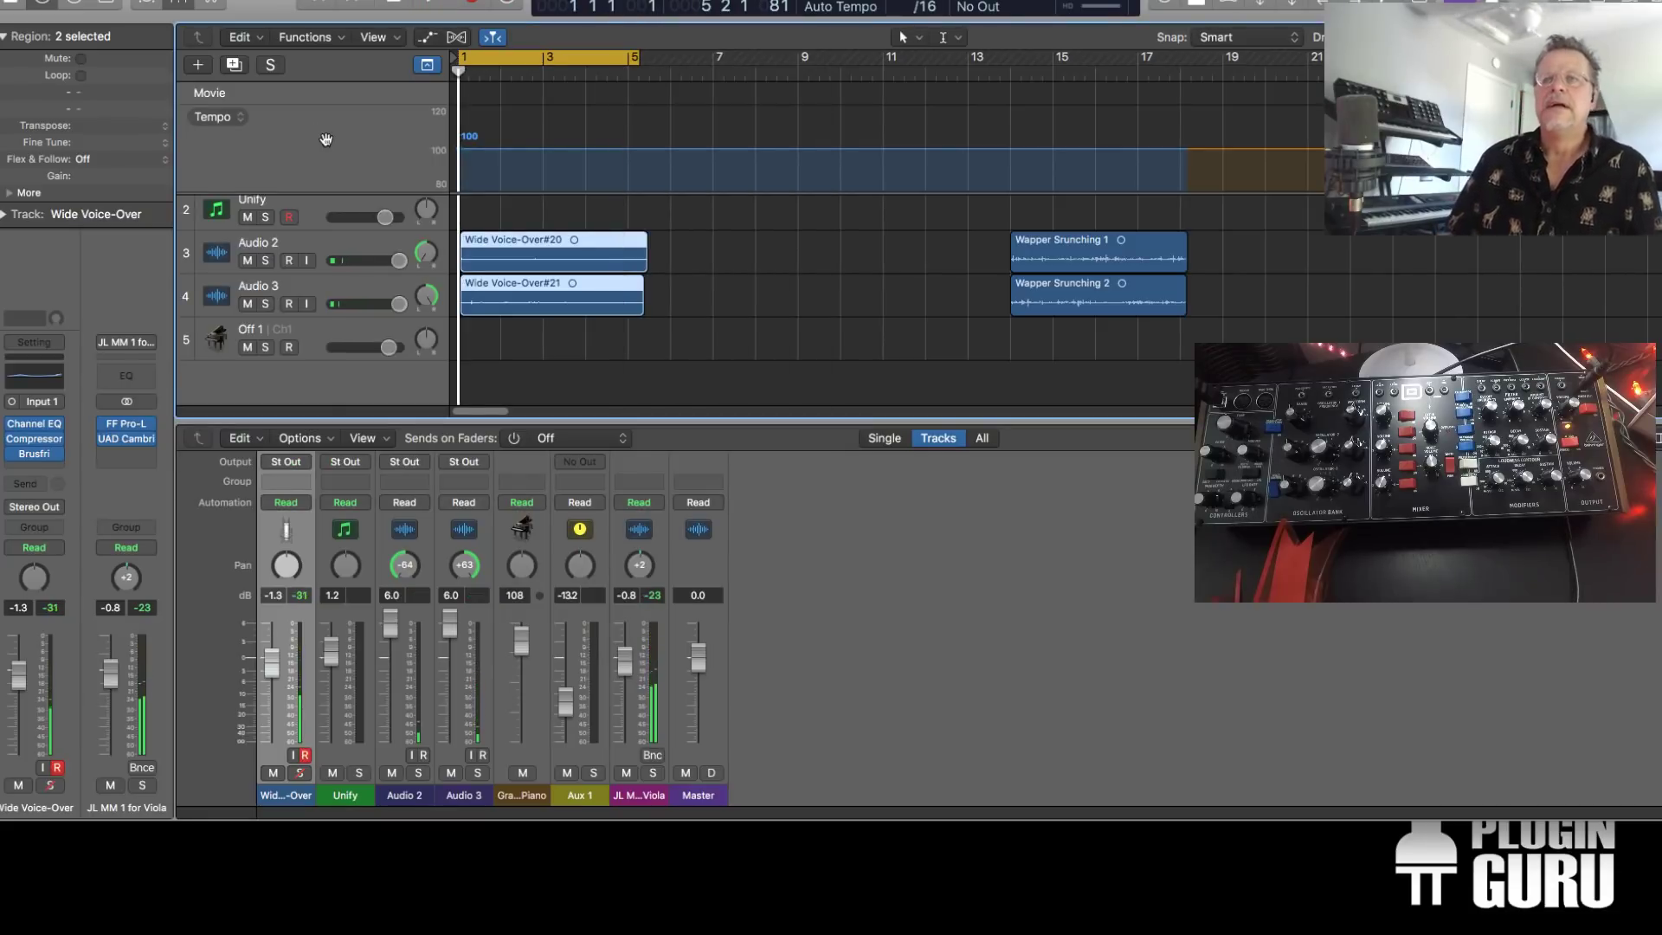
{"action": "key", "text": "r"}
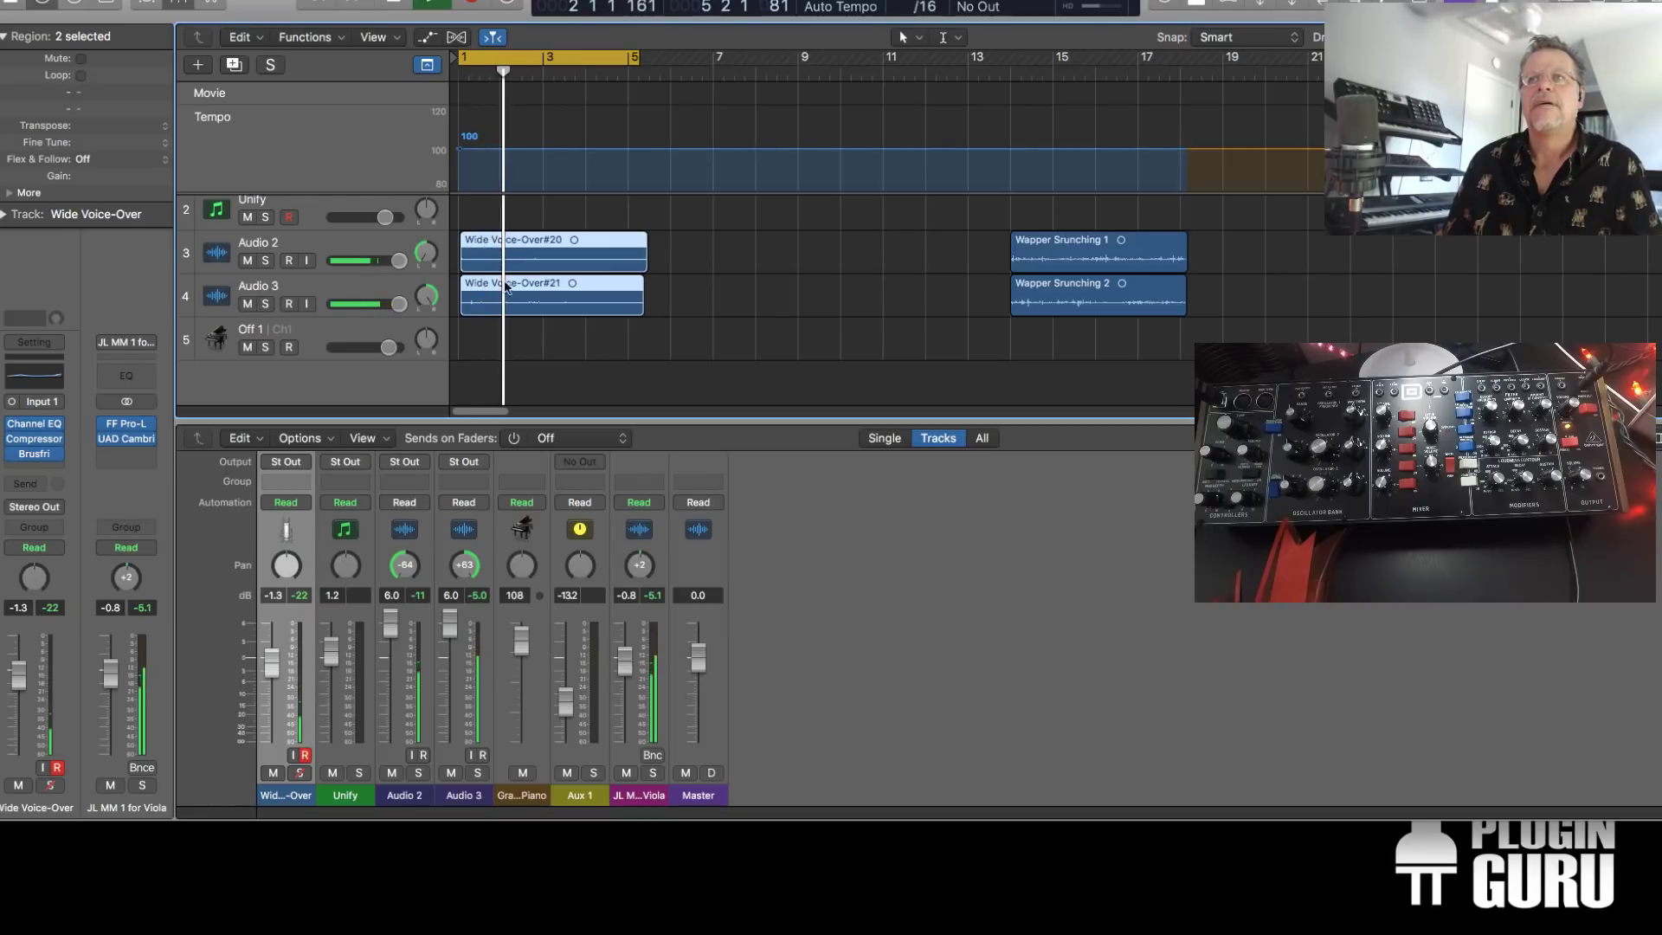
{"action": "left_click_drag", "start_coordinate": [645, 264], "coordinate": [637, 263]}
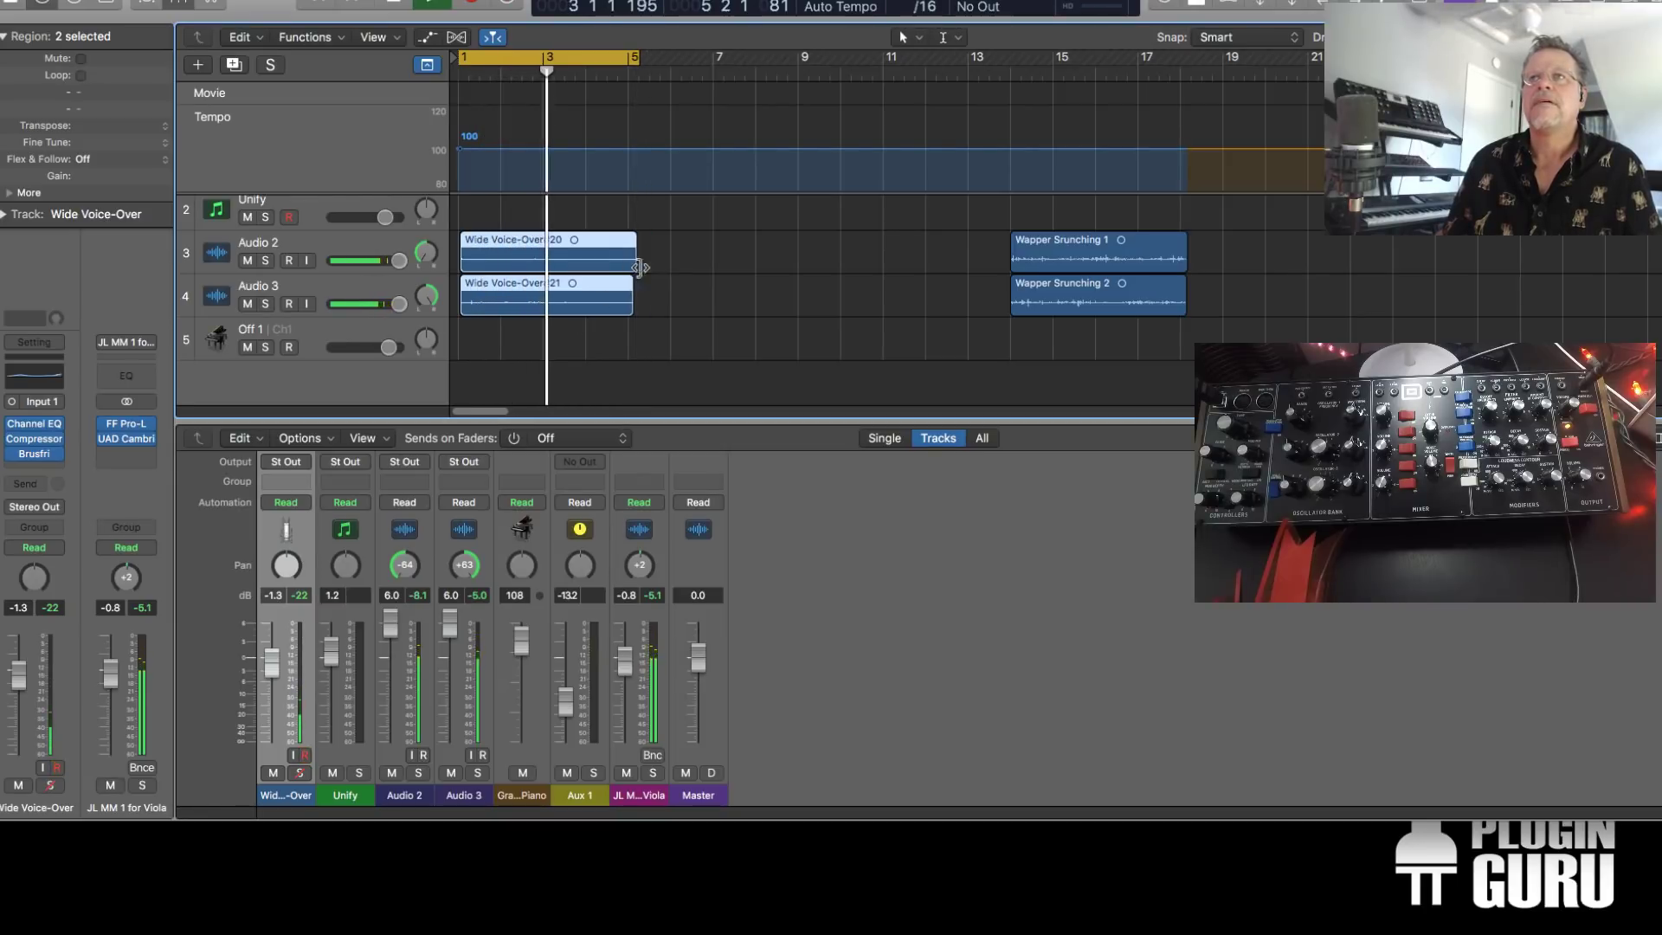
Bounce the looped takes offline as a 24-bit, 48000 Hz interleaved Wave file named "NOISE Red Paper Worms" on the Desktop
{"action": "left_click", "coordinate": [143, 769]}
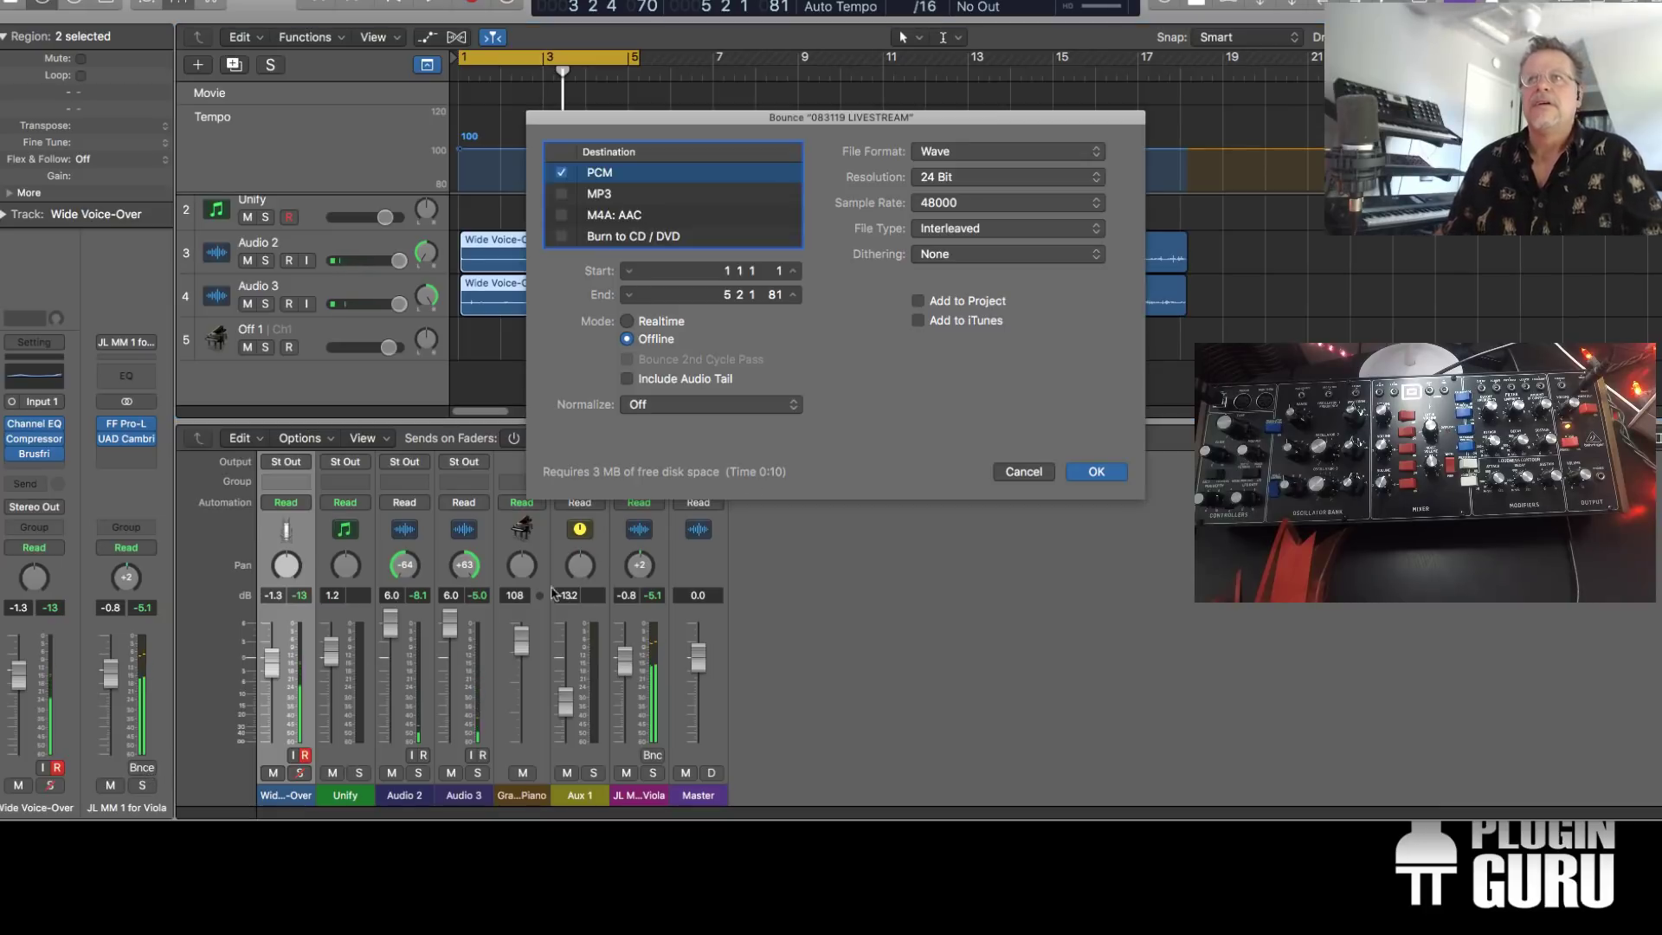
{"action": "left_click", "coordinate": [1114, 481]}
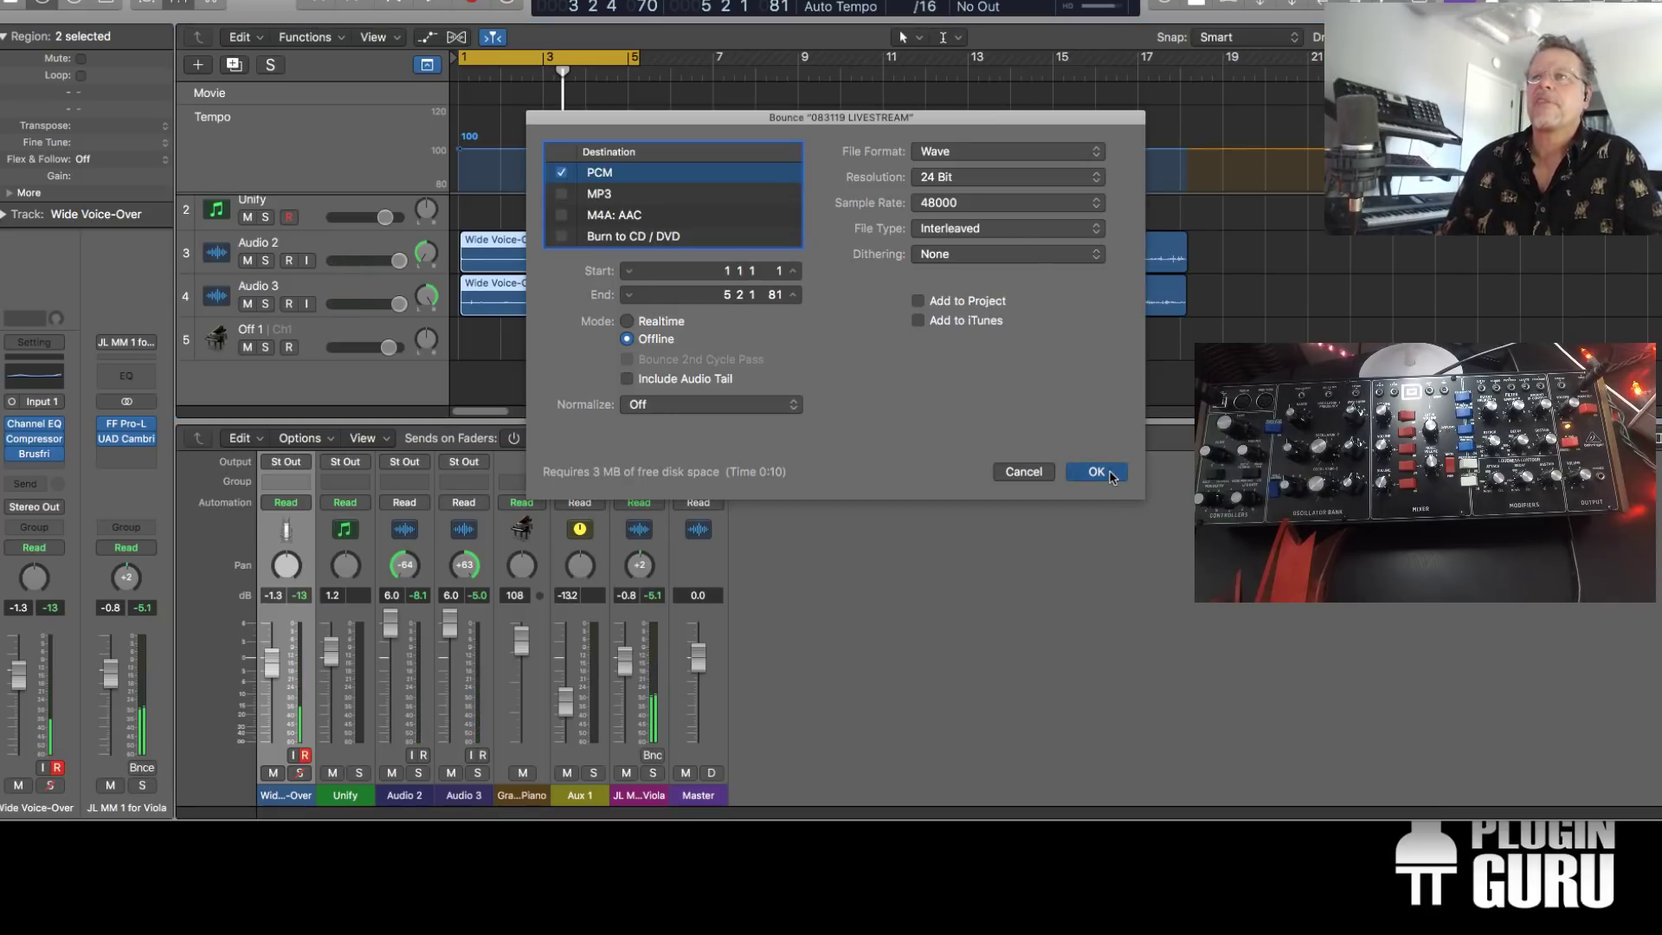
{"action": "left_click_drag", "start_coordinate": [891, 41], "coordinate": [764, 51]}
{"action": "type", "text": "Red "}
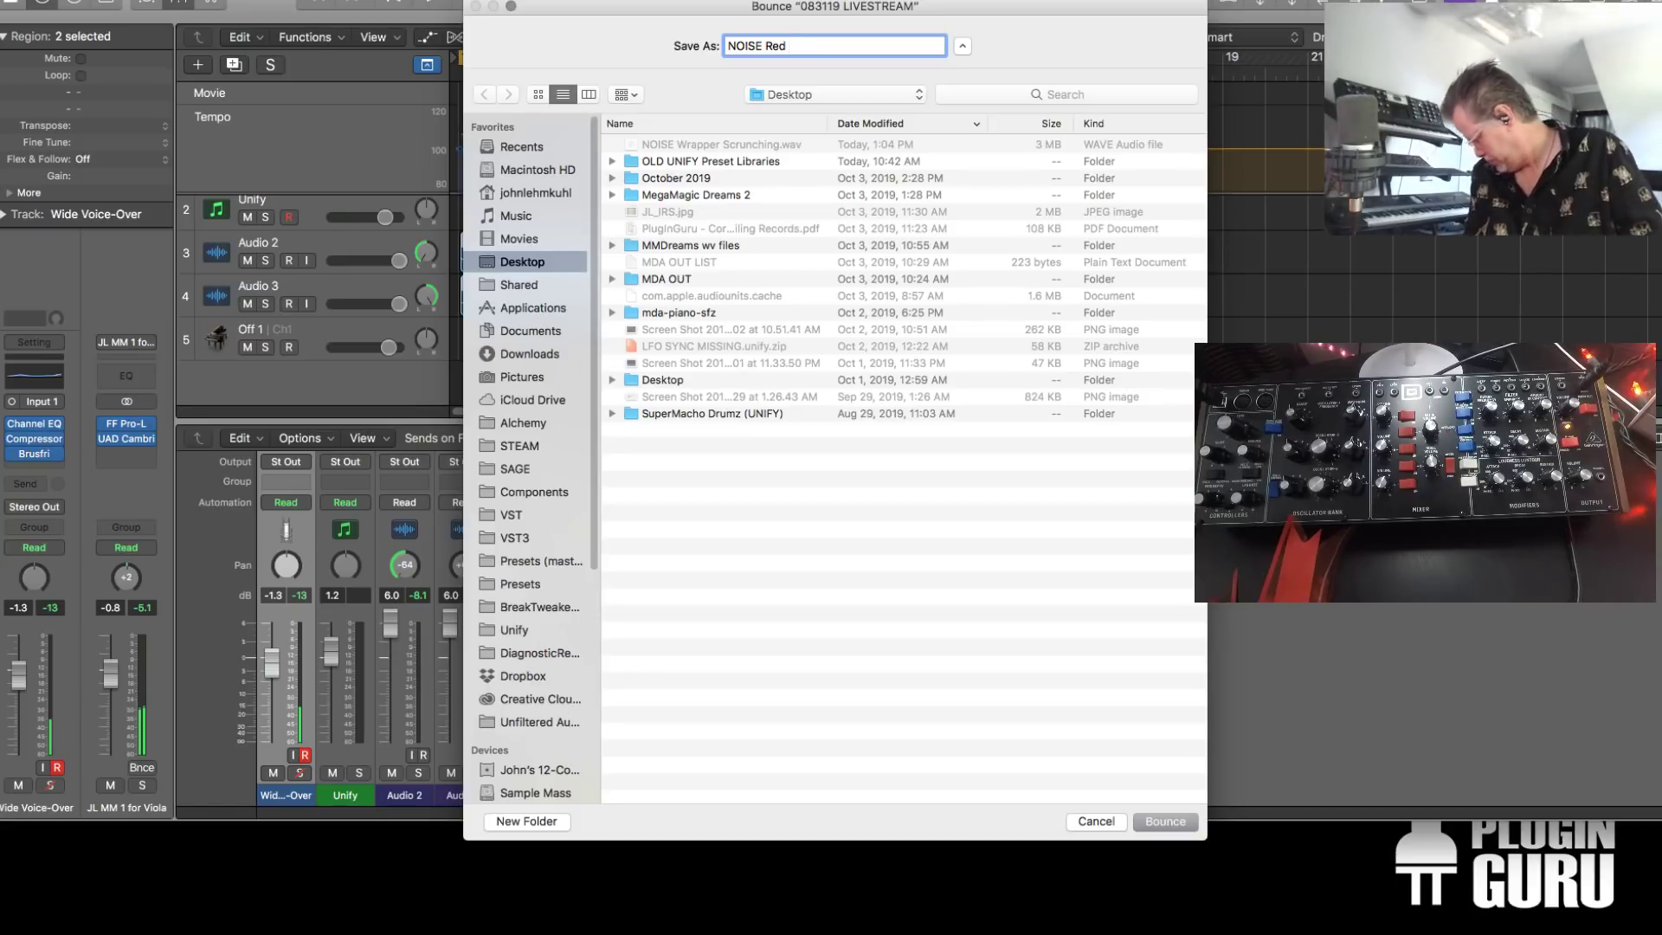
{"action": "type", "text": "Paper Worms"}
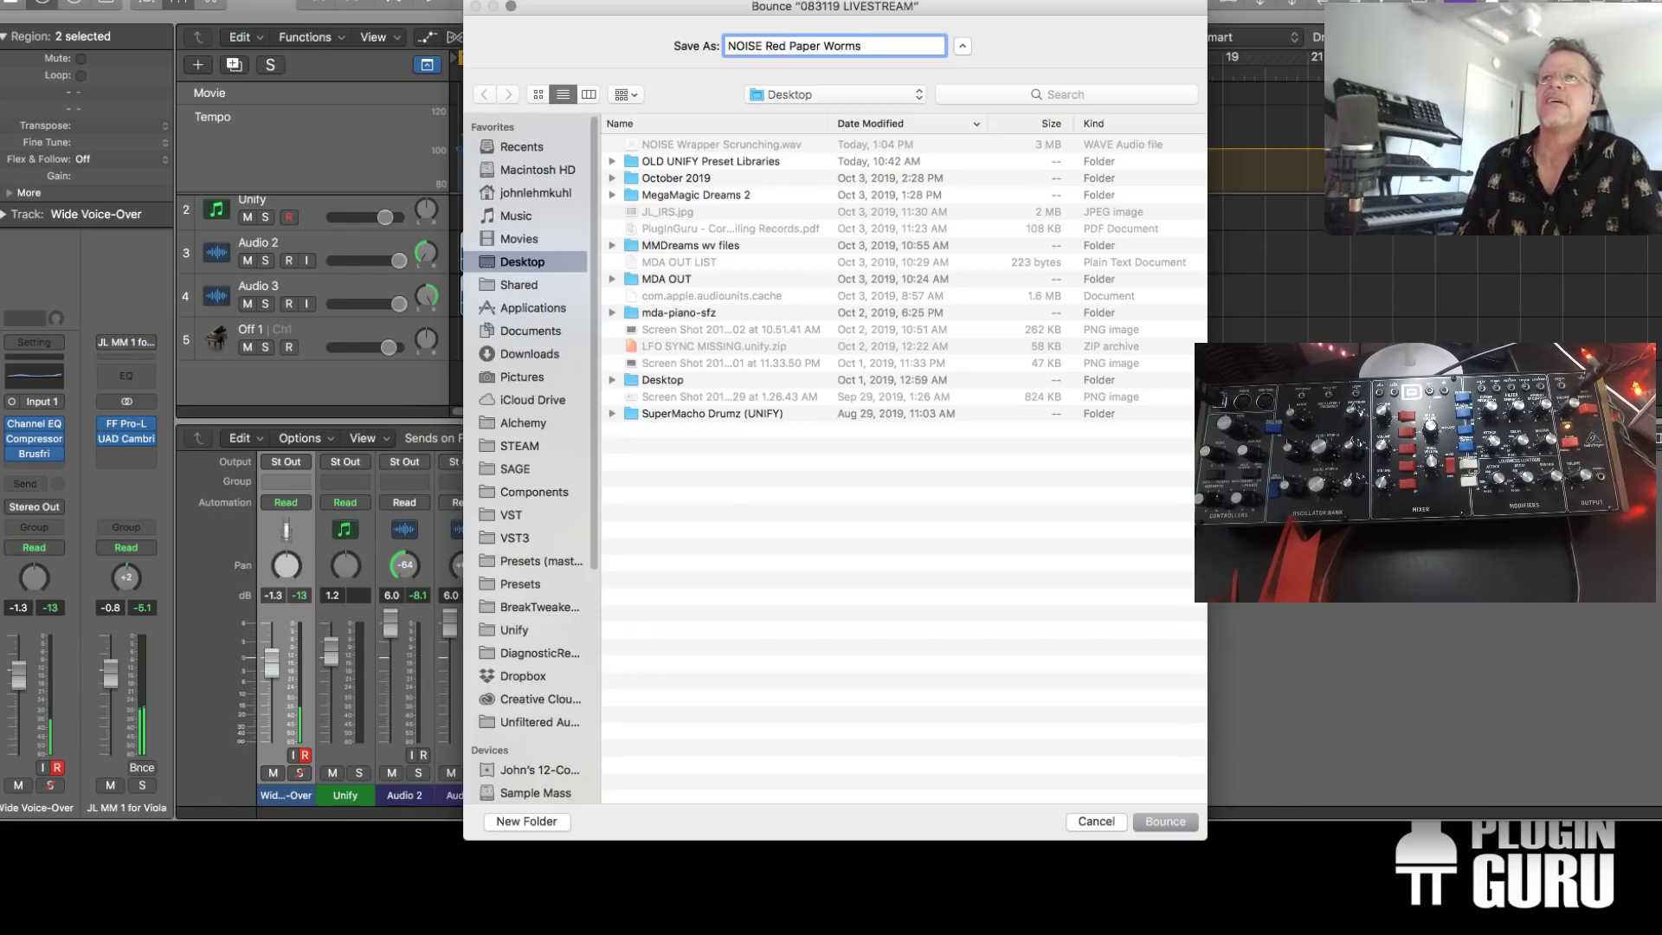
{"action": "key", "text": "Return"}
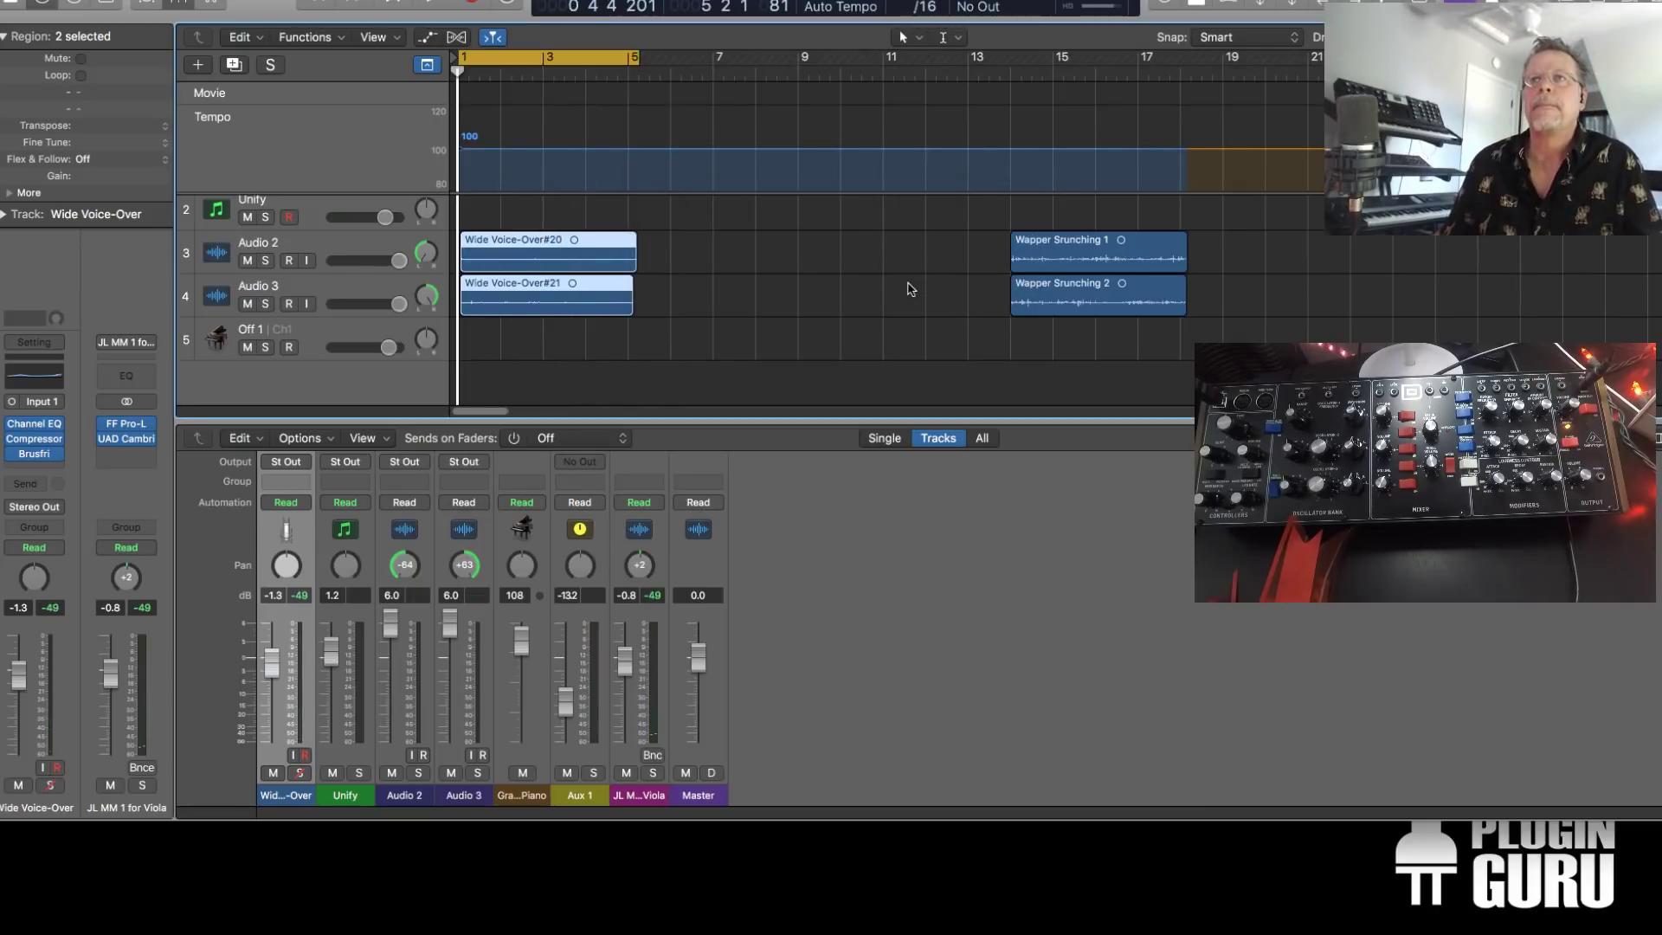
Select both bounced takes and move them to bar 19 on Audio 2 and Audio 3
{"action": "key", "text": "space"}
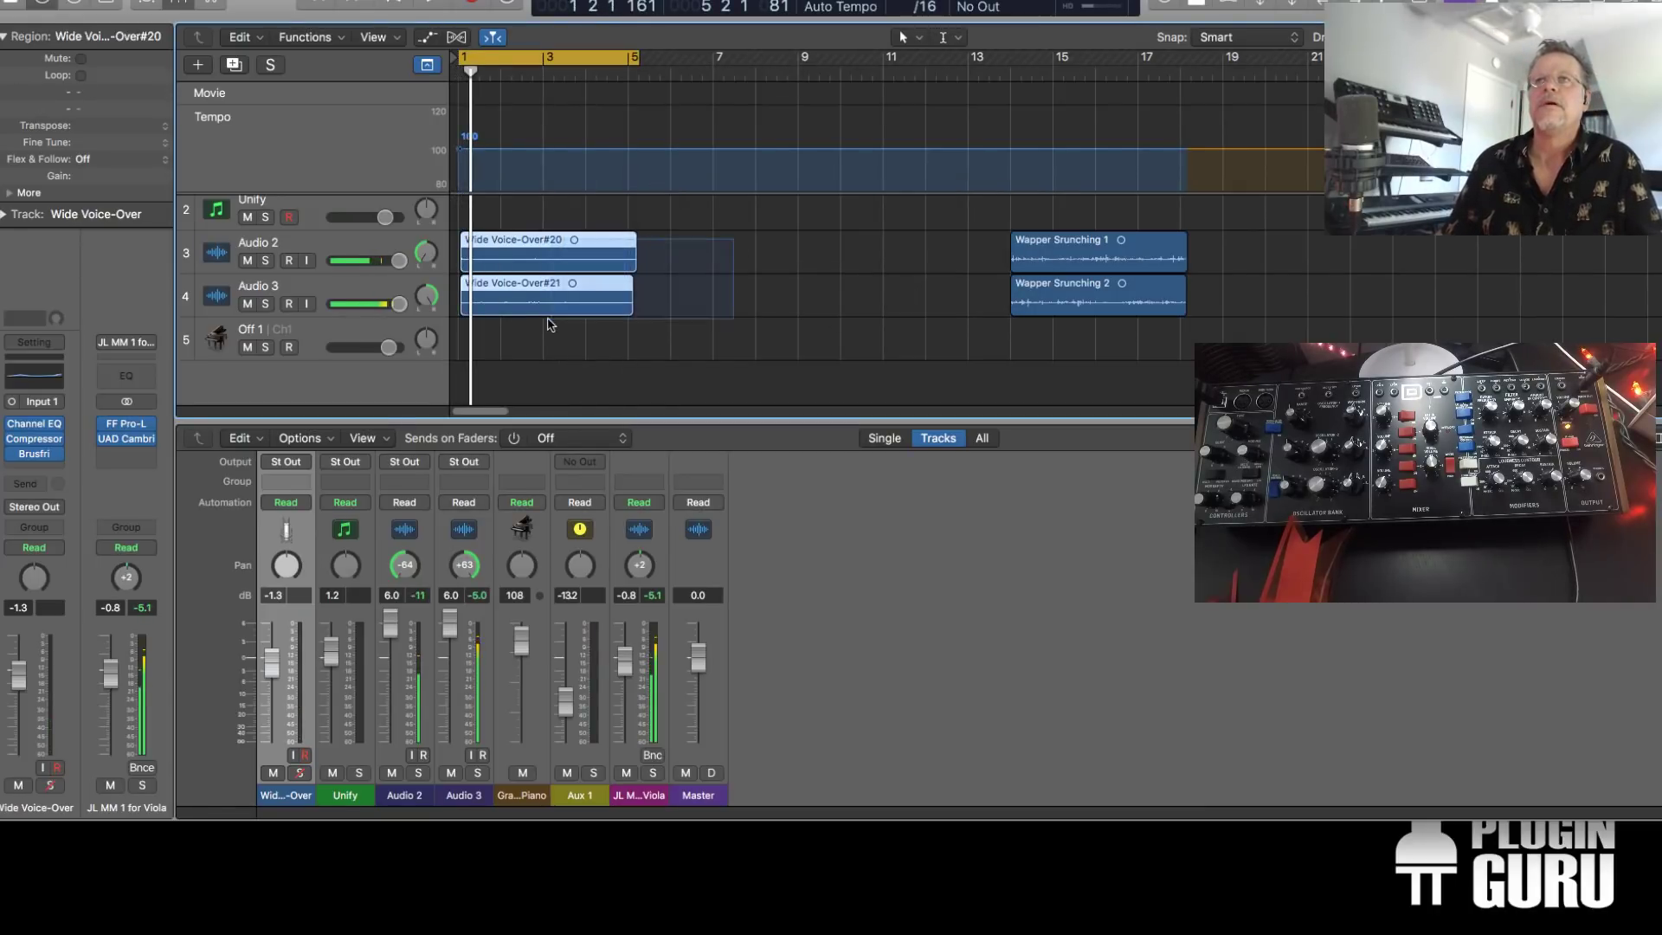
{"action": "left_click_drag", "start_coordinate": [545, 260], "coordinate": [1305, 264]}
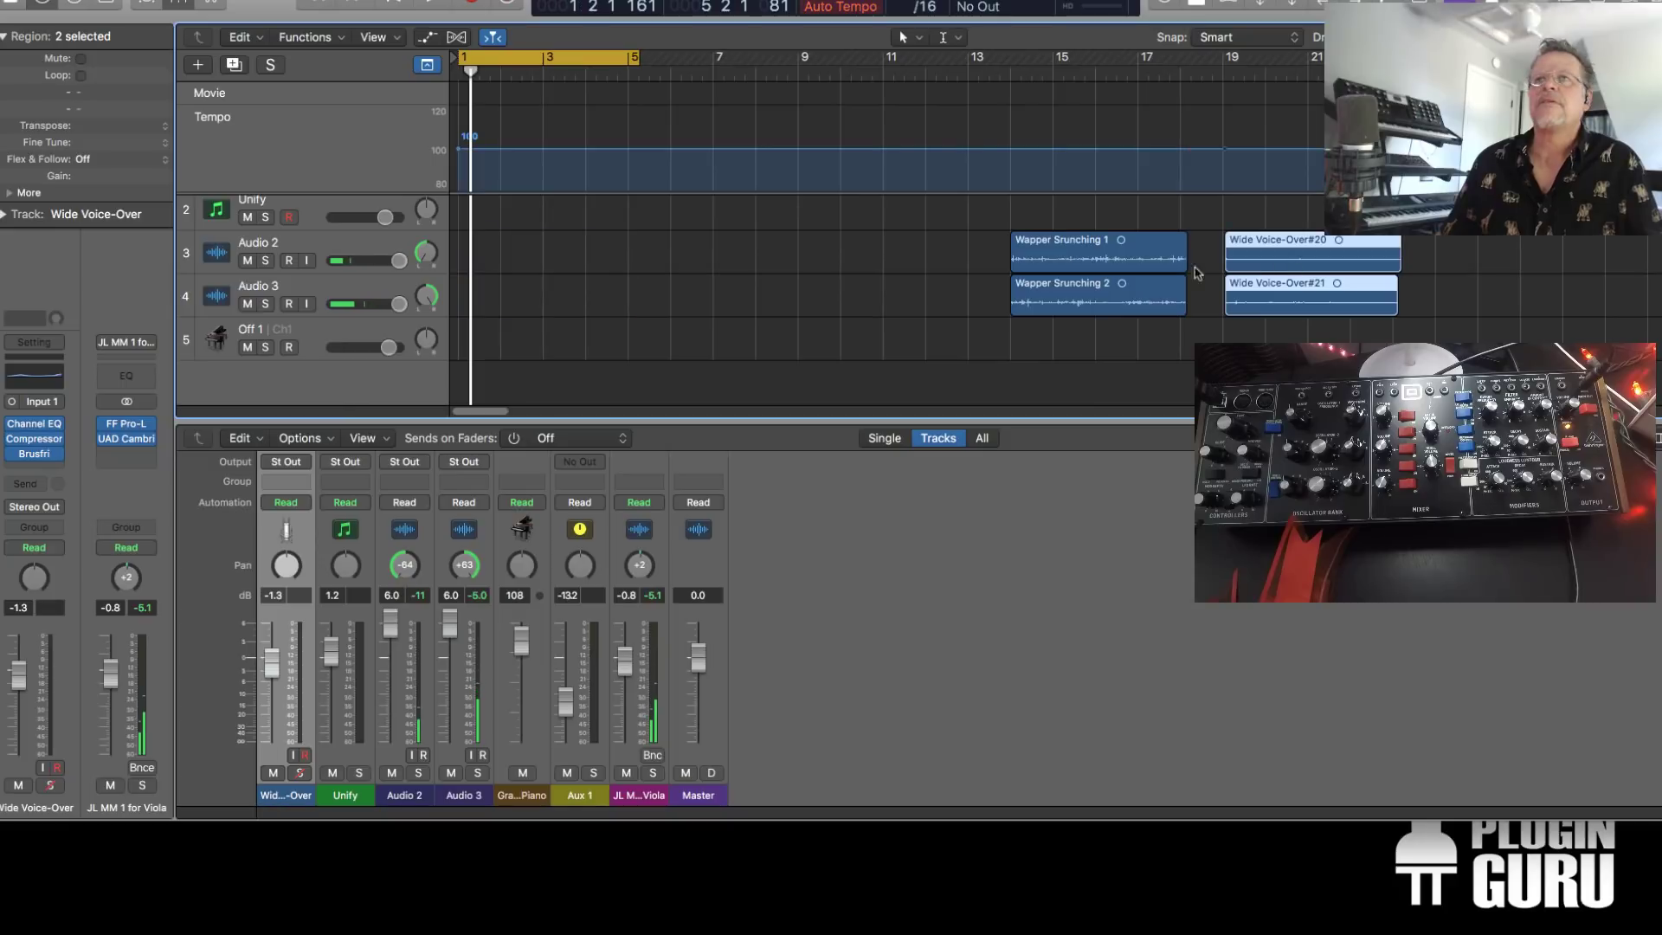
{"action": "scroll", "coordinate": [316, 221], "scroll_direction": "up", "scroll_amount": 1}
Turn on input monitoring for the Wide Voice-Over track and open the moved Audio 2 take's name for editing
{"action": "left_click", "coordinate": [308, 225]}
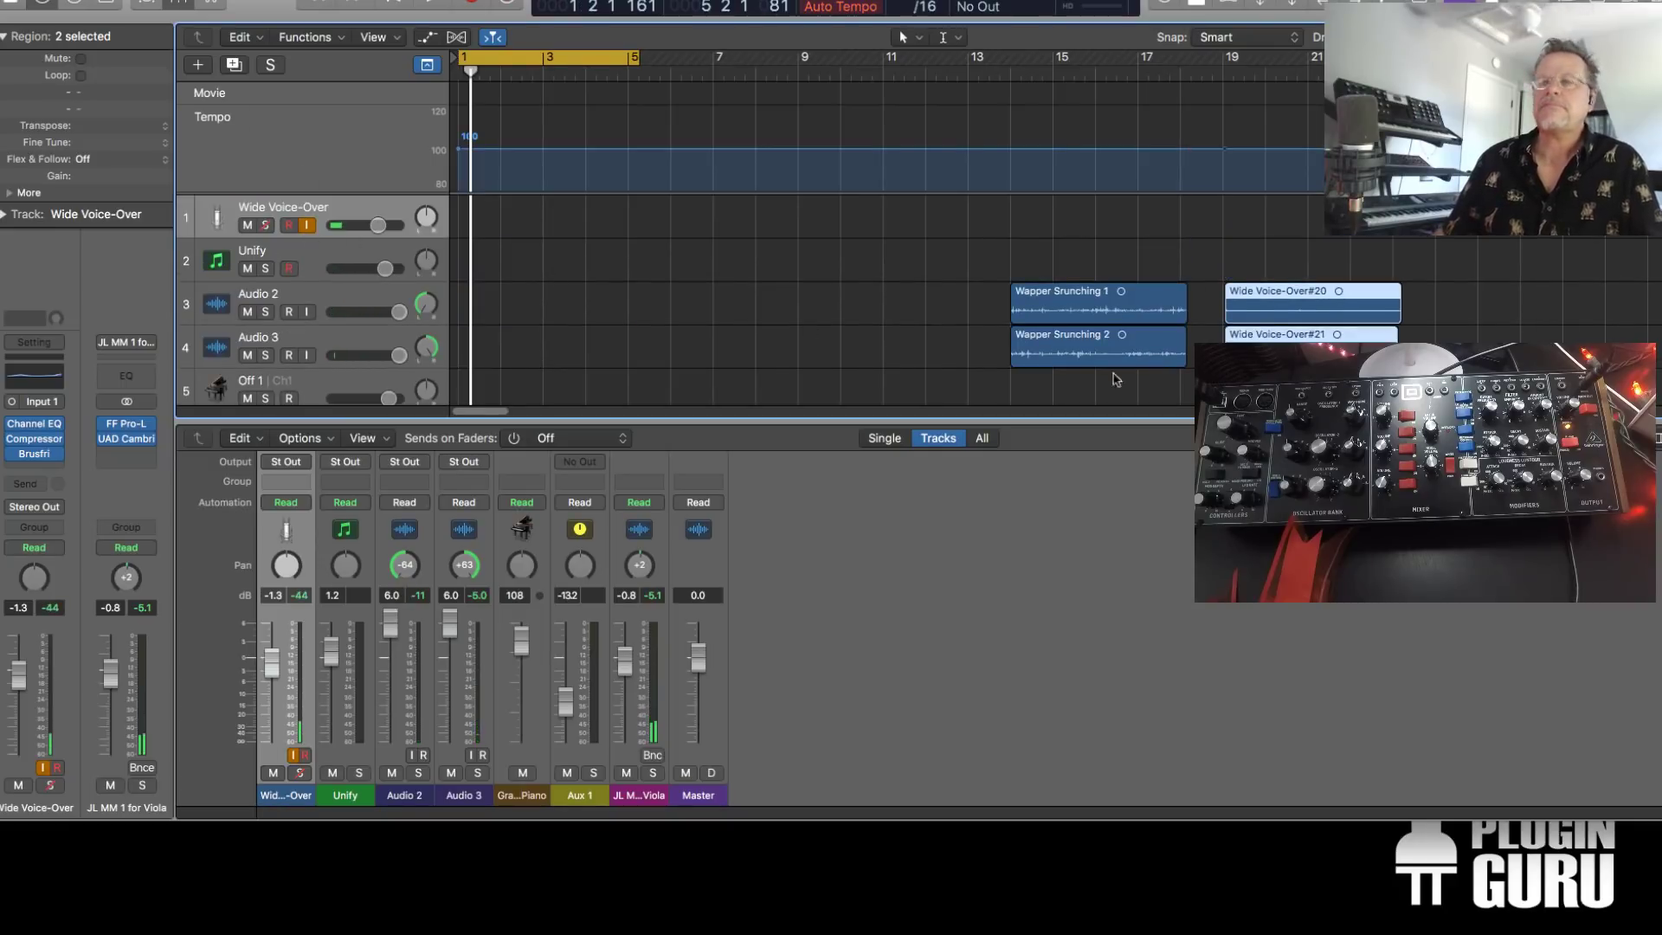
{"action": "left_click", "coordinate": [1274, 289], "text": "super"}
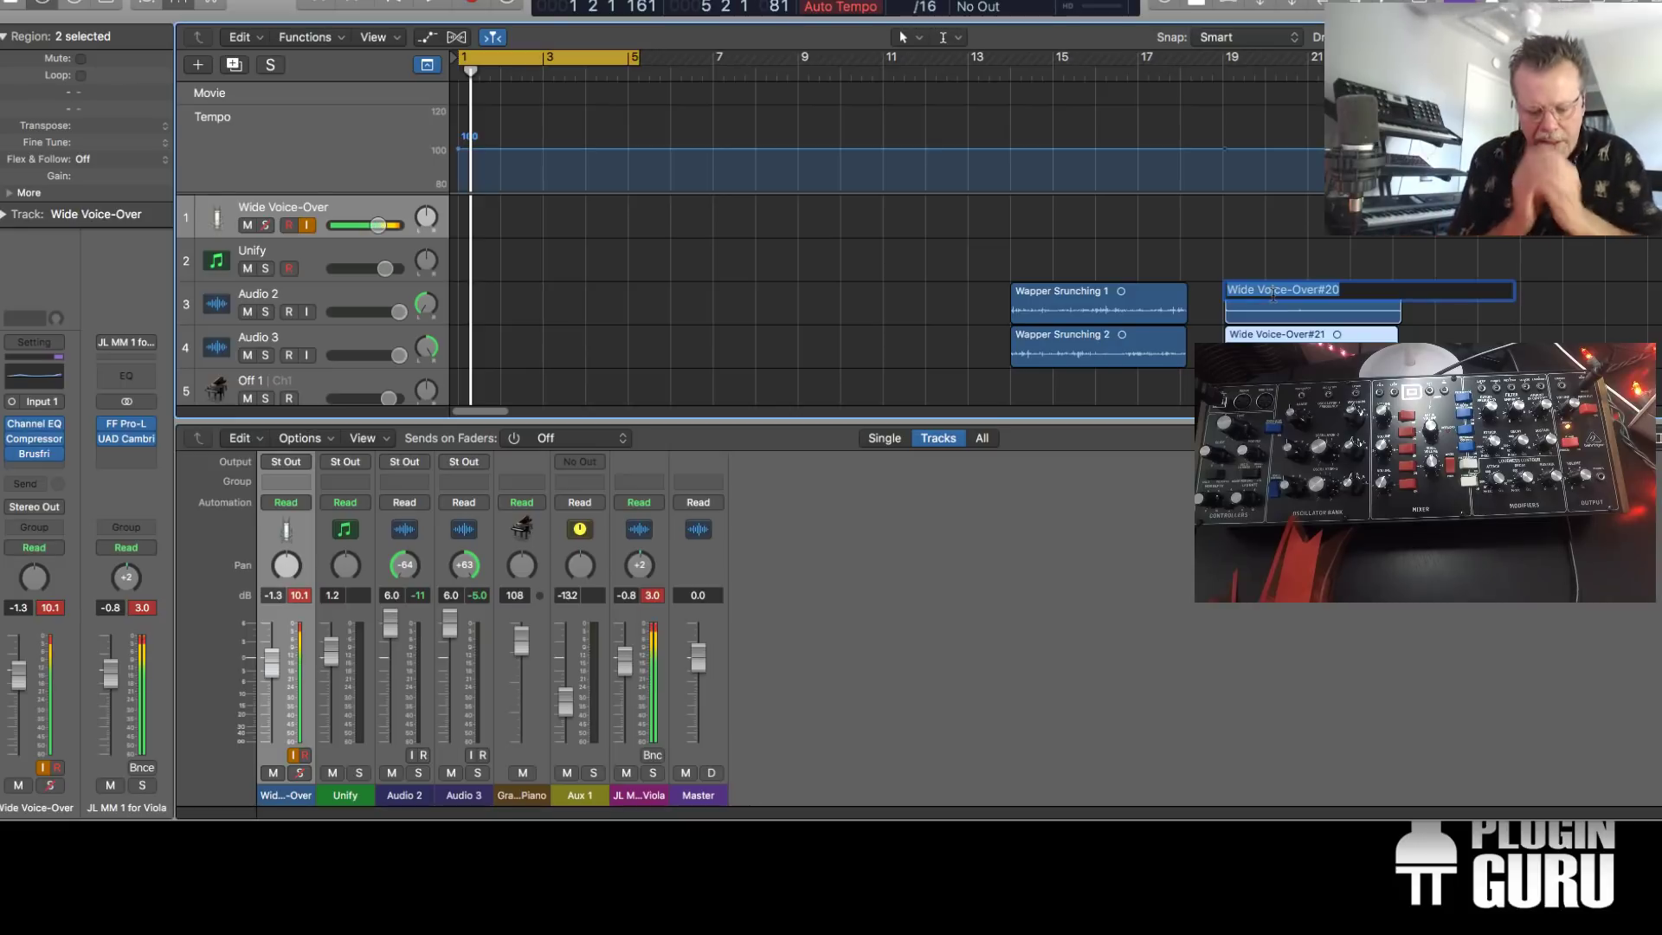
Rename the two selected regions at bar 19 as "Red Paper Worns"
{"action": "type", "text": "NOISE"}
{"action": "key", "text": "BackSpace"}
{"action": "key", "text": "BackSpace"}
{"action": "type", "text": "Red Pa"}
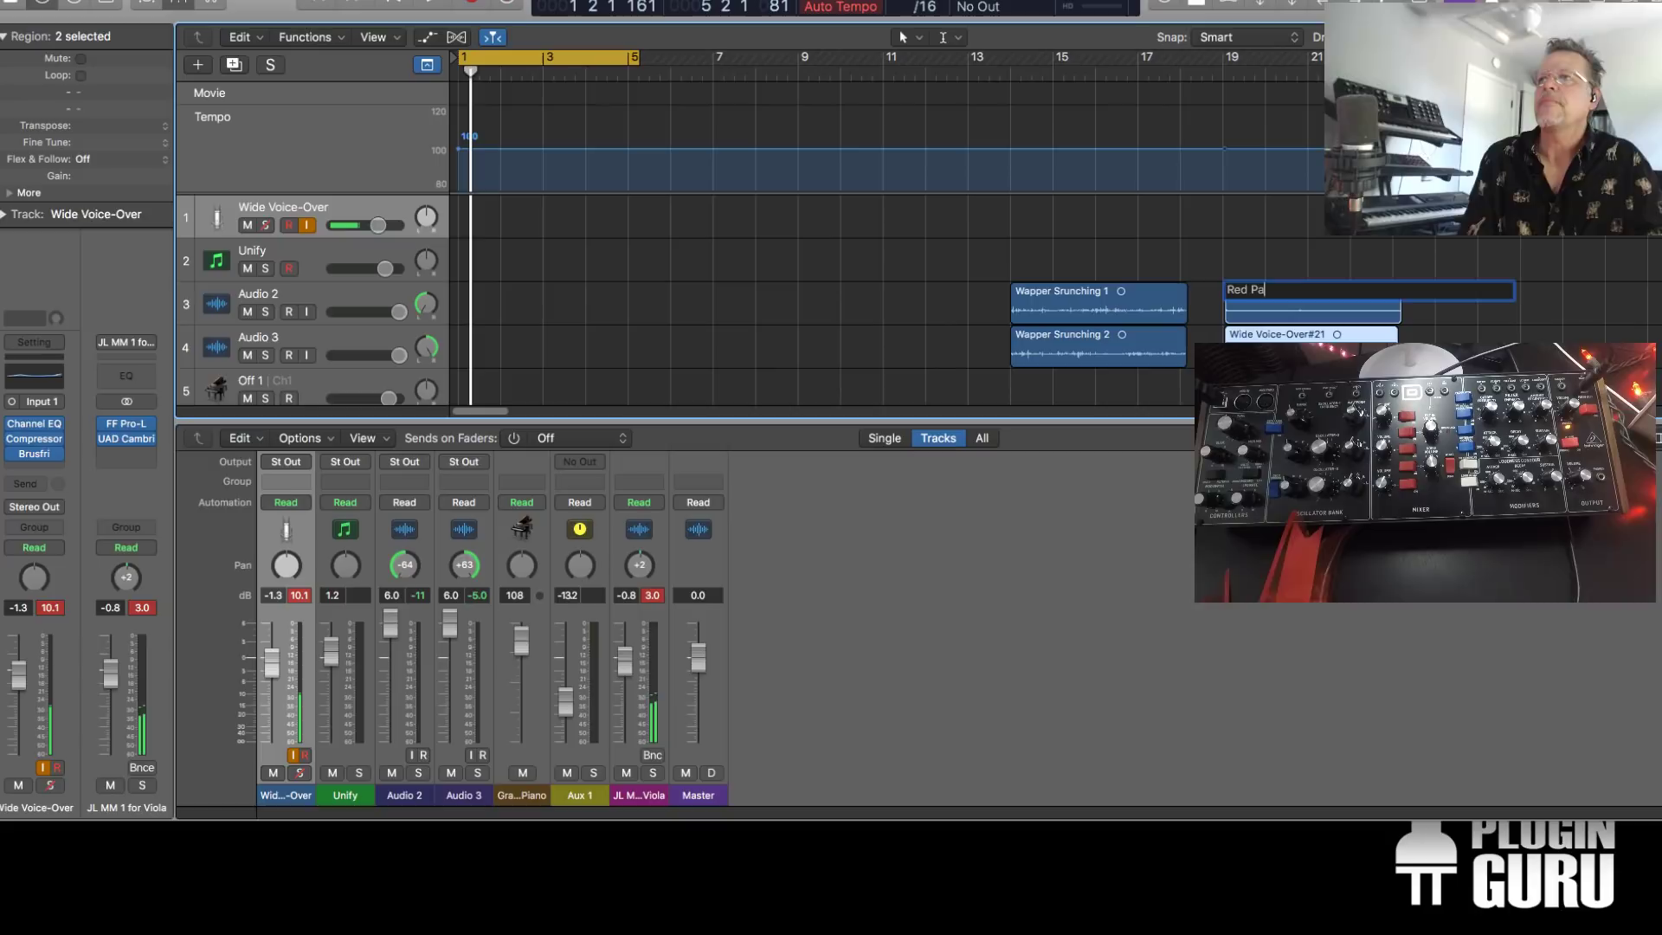
{"action": "type", "text": "per Wors"}
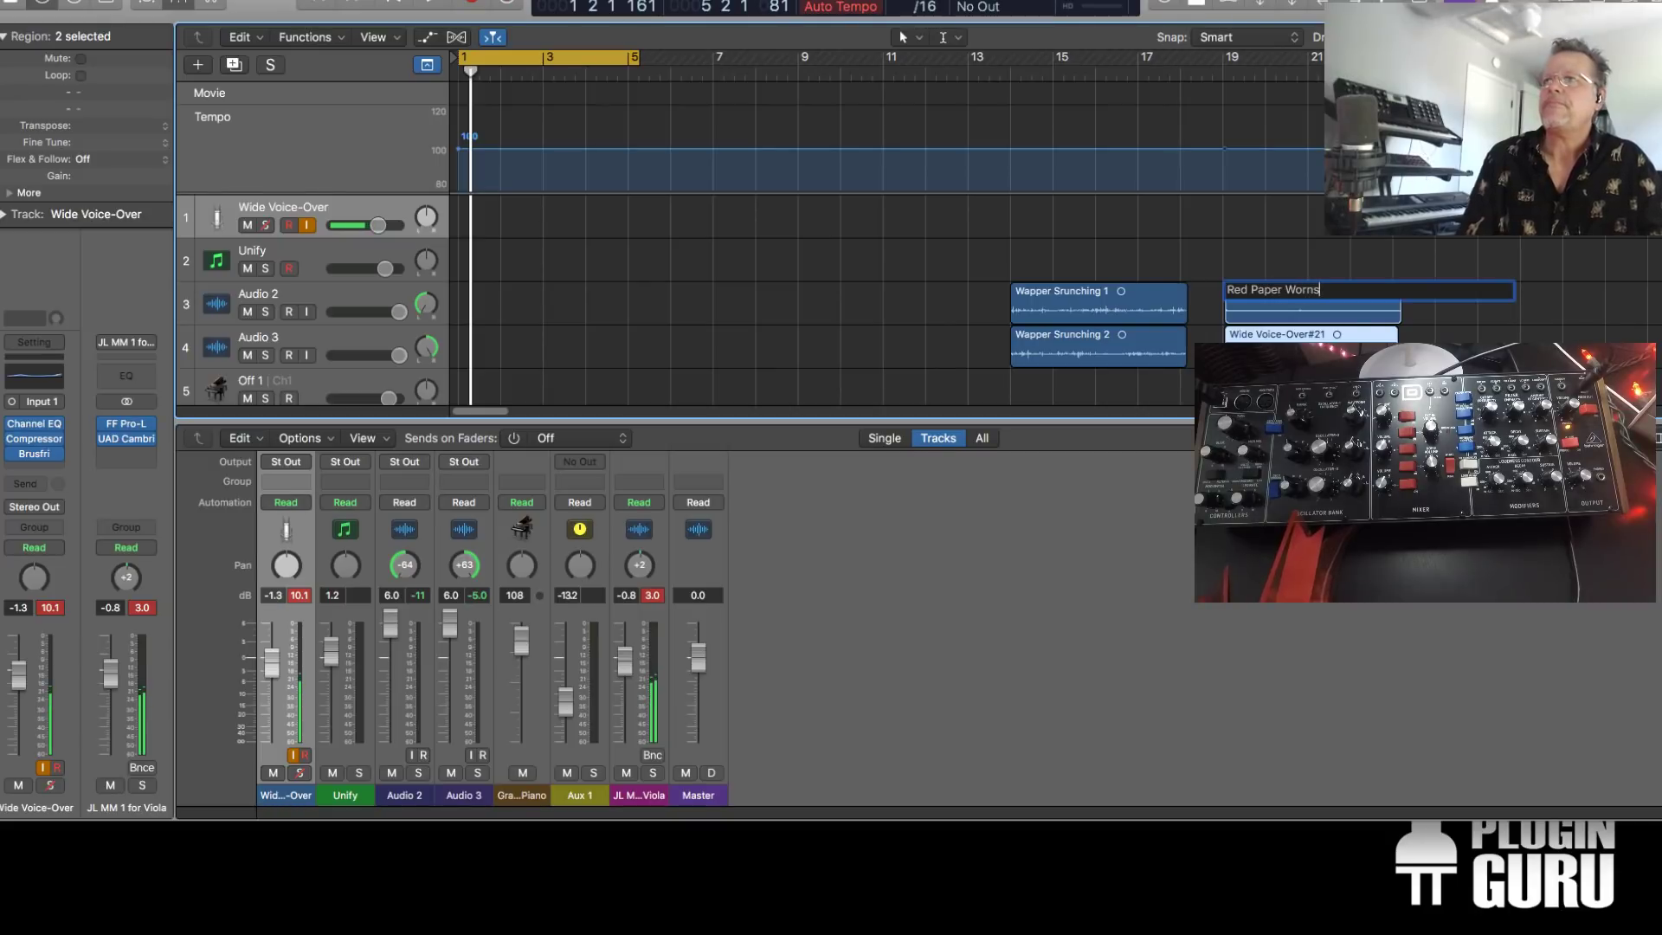
{"action": "key", "text": "Return"}
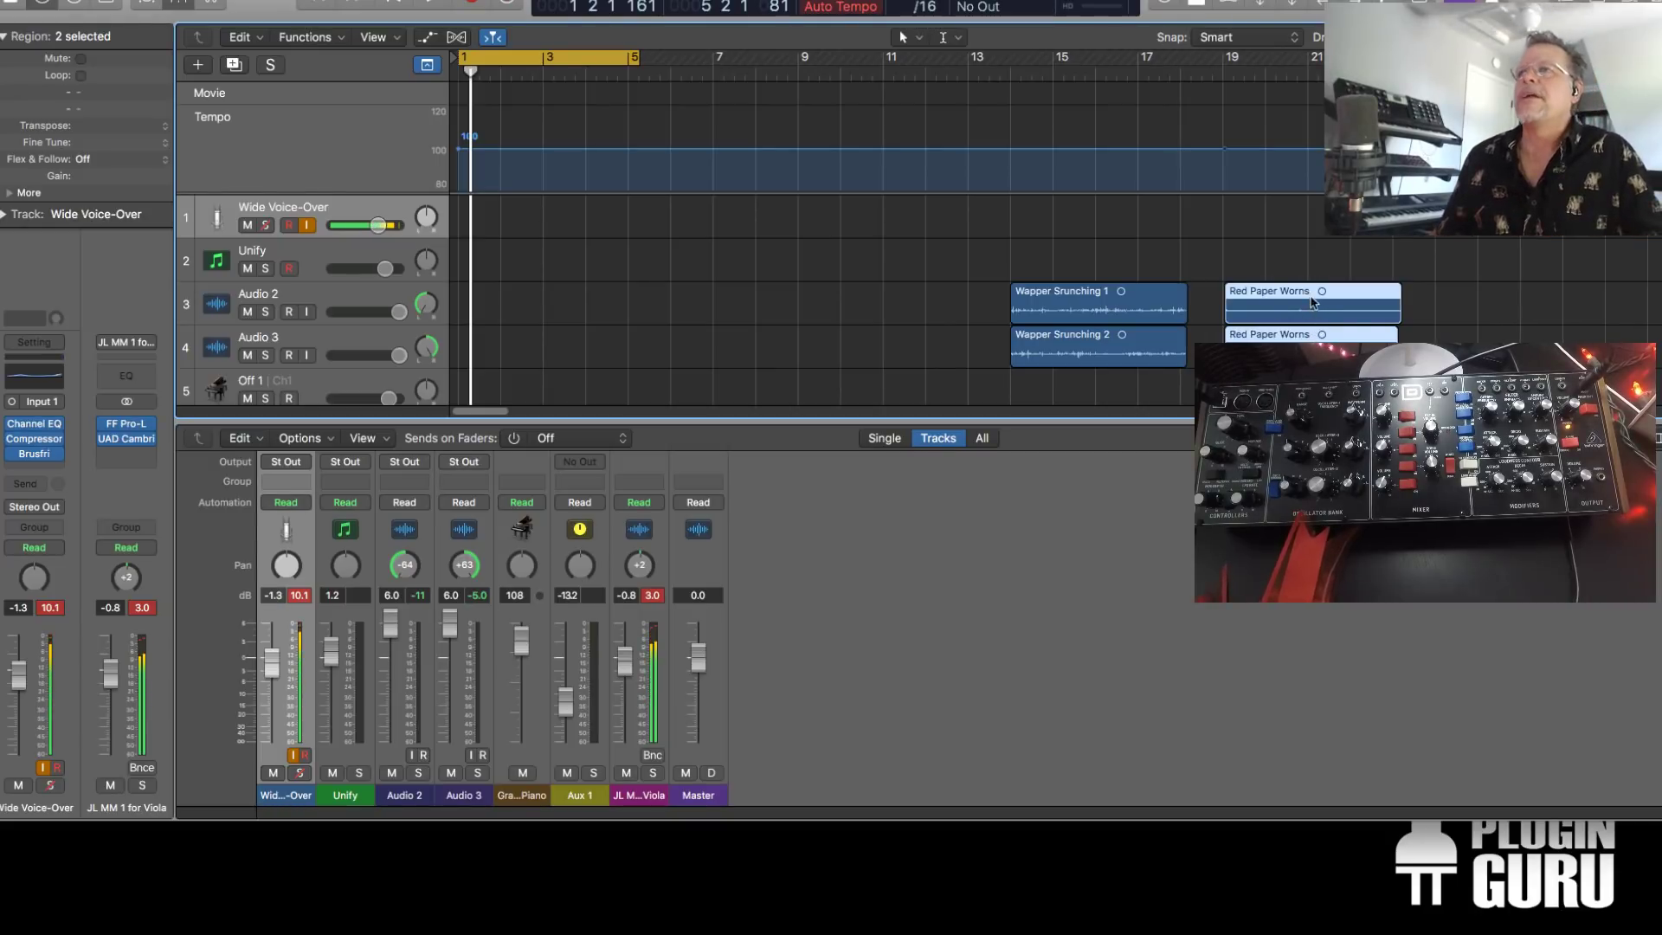
Append sequential numbers starting at 1 to the names of the two Red Paper Worns regions
{"action": "key", "text": "shift+n"}
{"action": "key", "text": "Right"}
{"action": "type", "text": "1"}
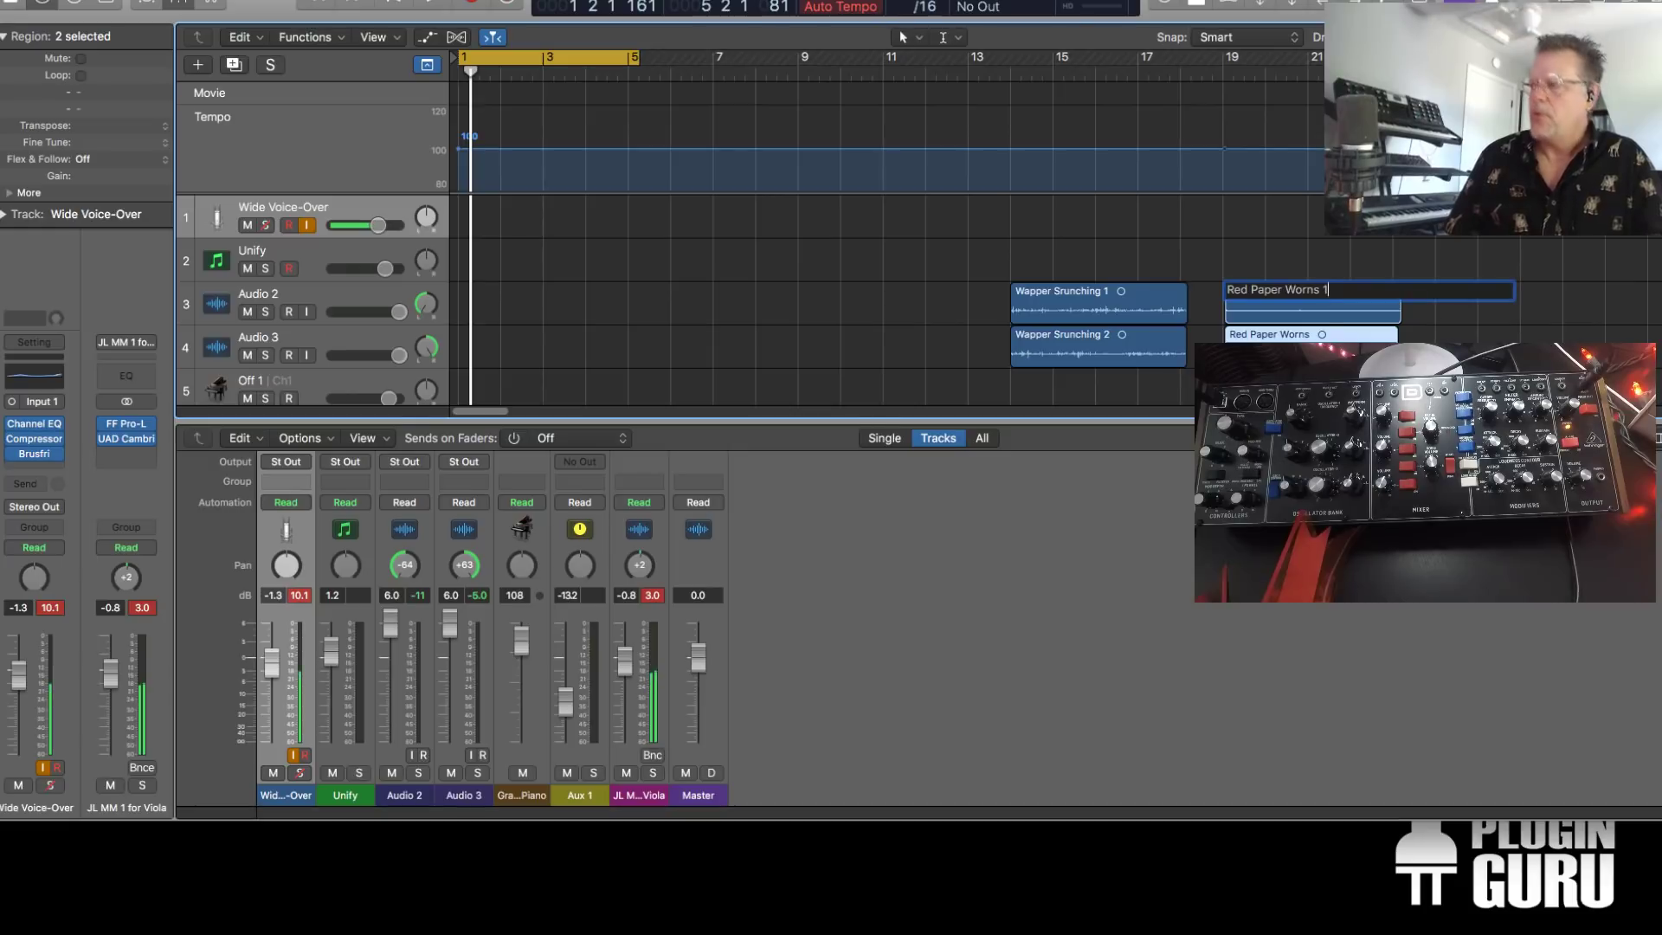
{"action": "key", "text": "Return"}
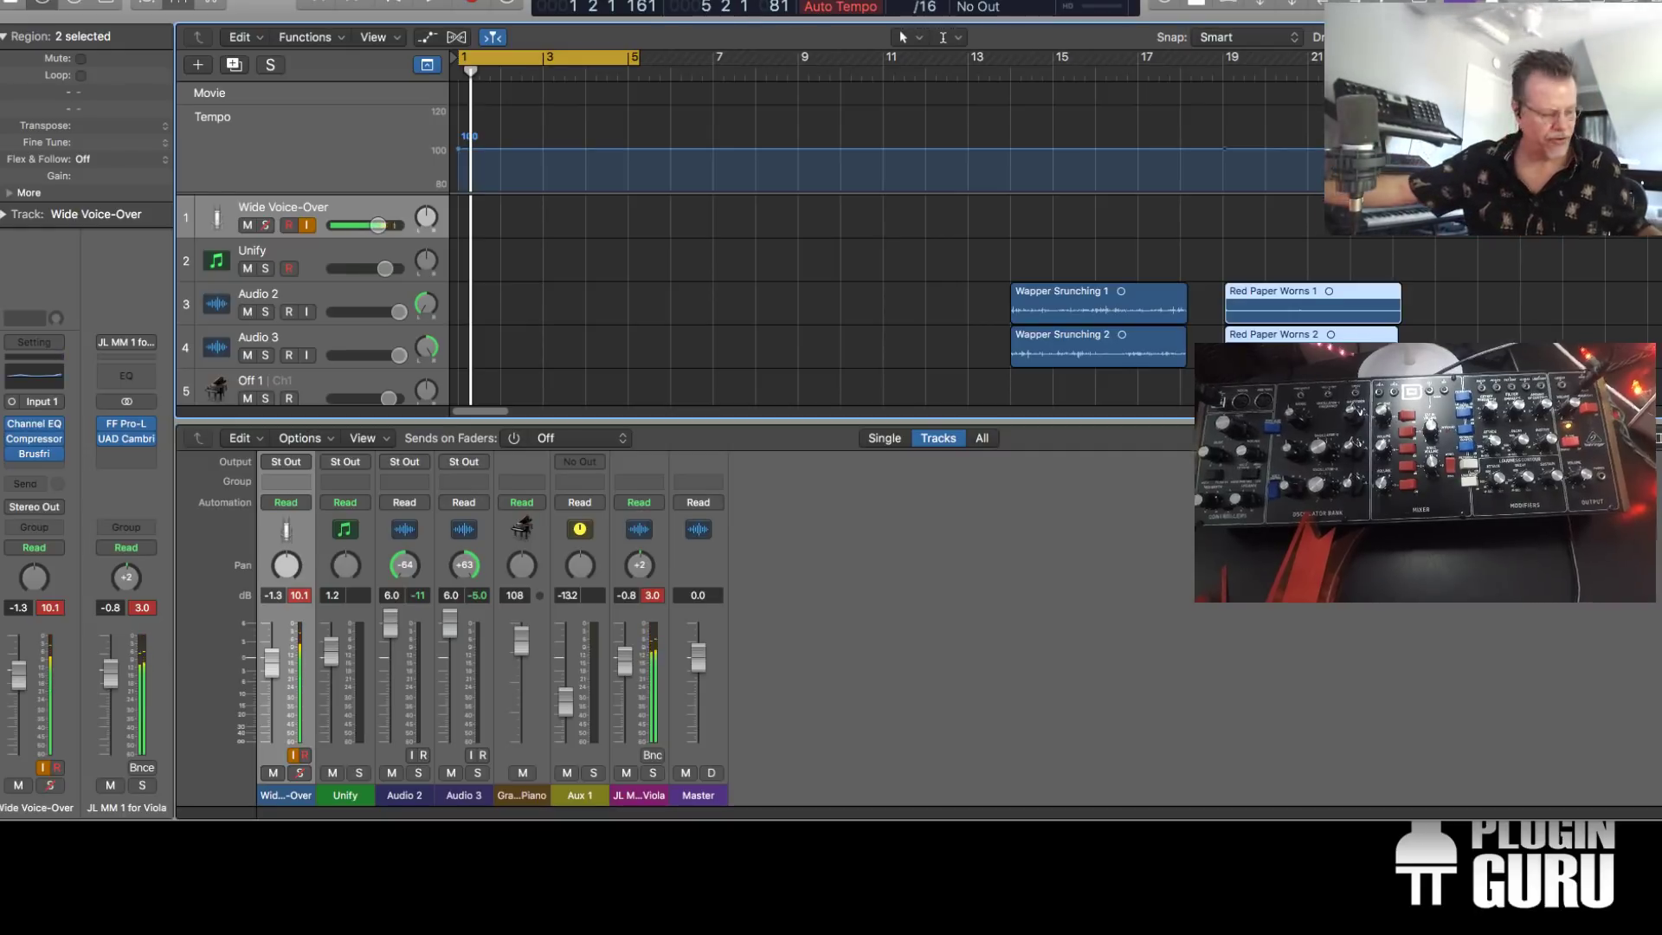
Remove the UAD Cambridge plug-in from the JL MM 1 for Viola output channel
{"action": "key", "text": "space"}
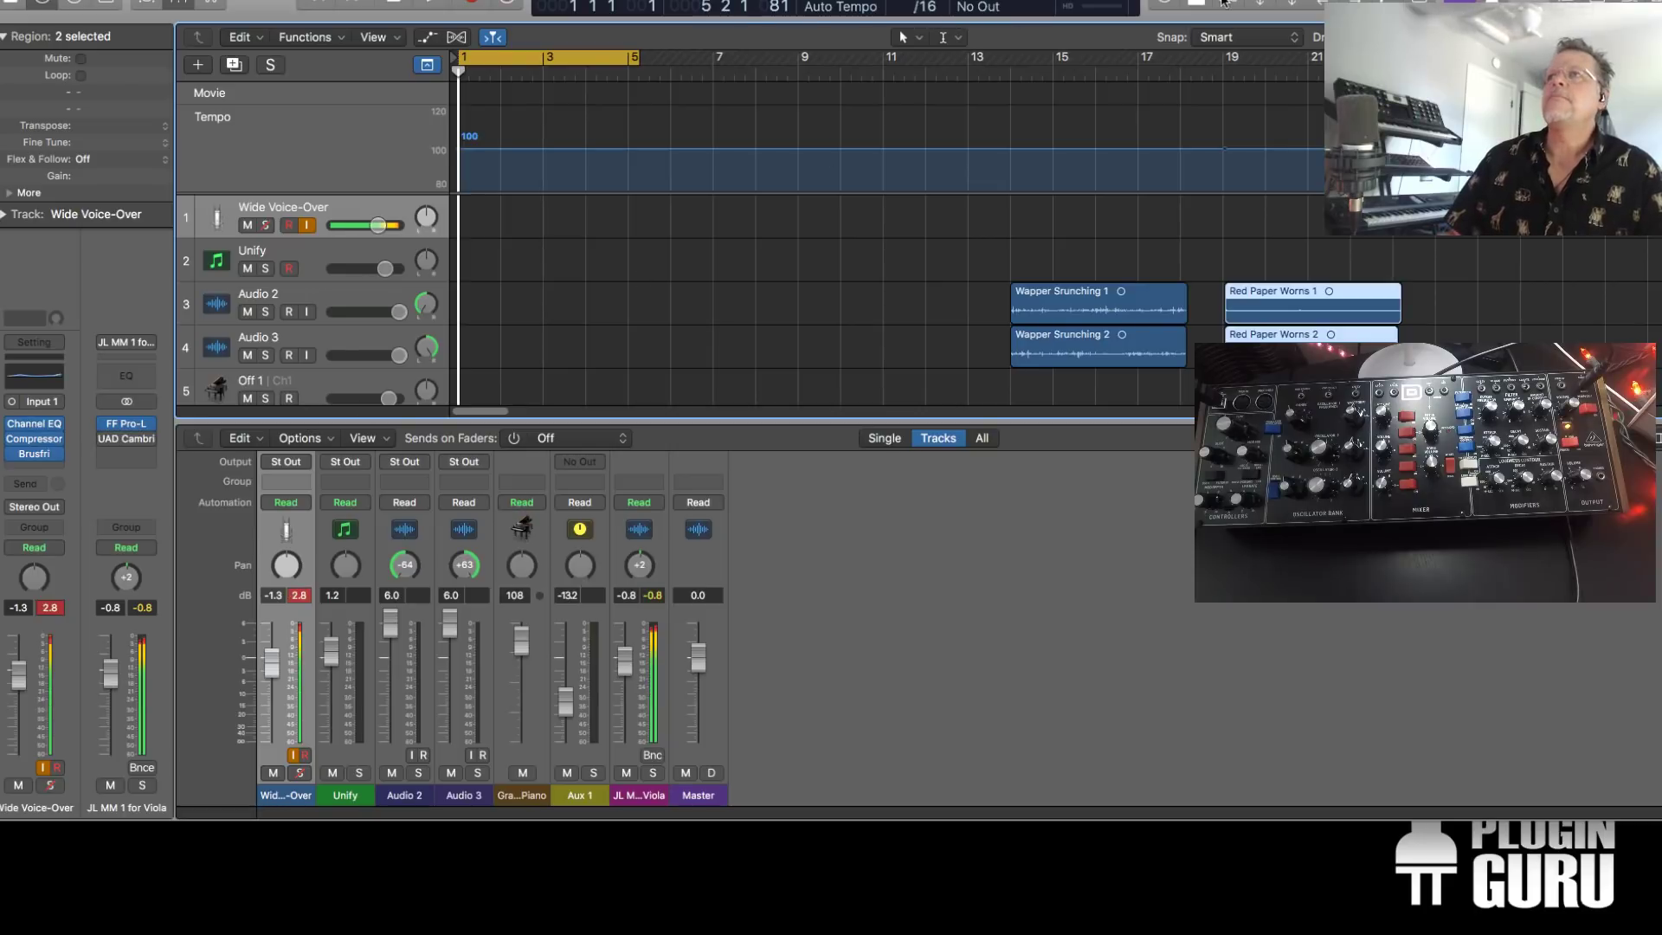
{"action": "scroll", "coordinate": [435, 317], "scroll_direction": "down", "scroll_amount": 1}
{"action": "scroll", "coordinate": [435, 318], "scroll_direction": "down", "scroll_amount": 1}
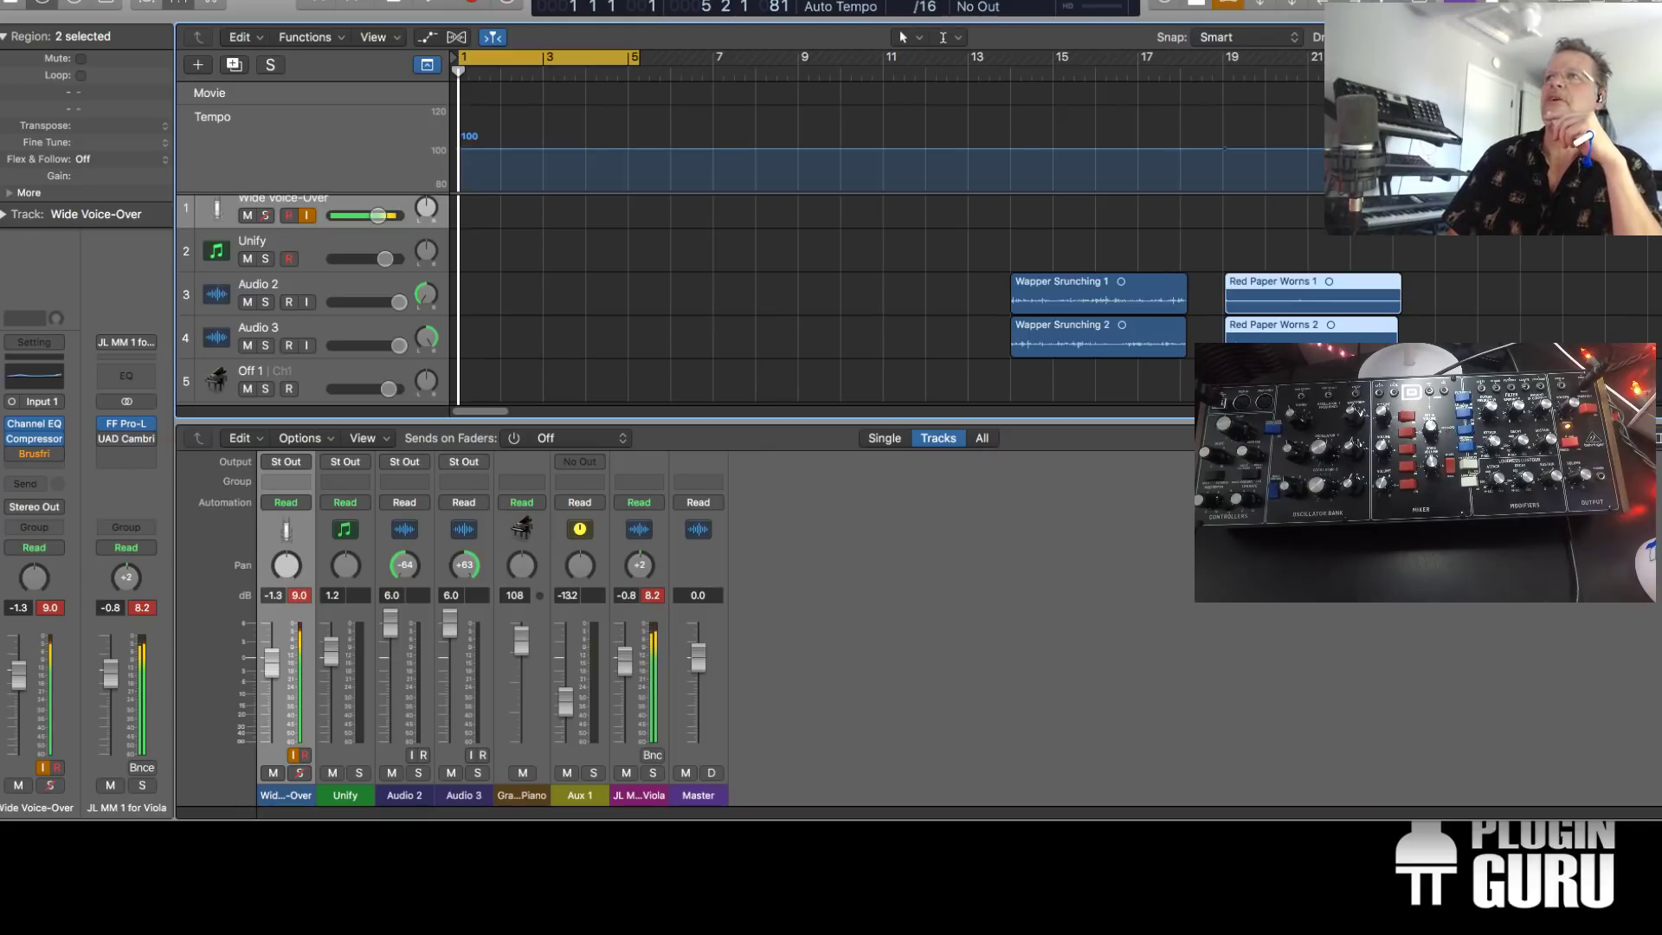
{"action": "left_click", "coordinate": [143, 439]}
{"action": "left_click", "coordinate": [164, 469]}
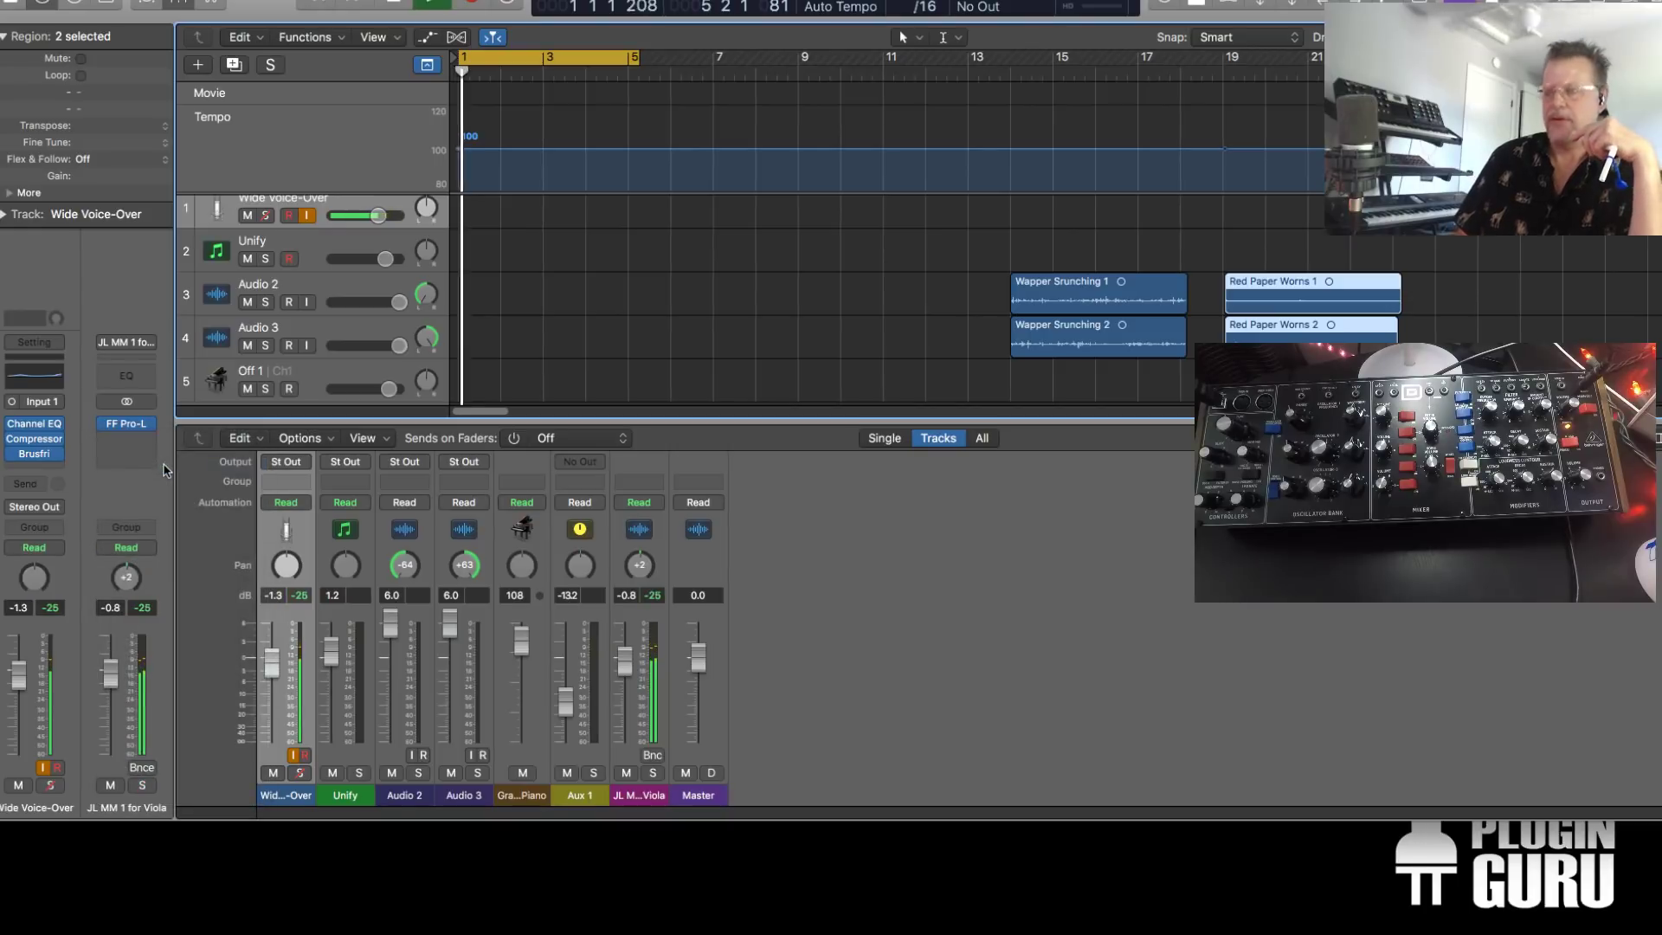
Relearn the noise profile in the Wide Voice-Over channel's Brusfri plug-in, lower its threshold slightly and close the plug-in
{"action": "left_click", "coordinate": [35, 458]}
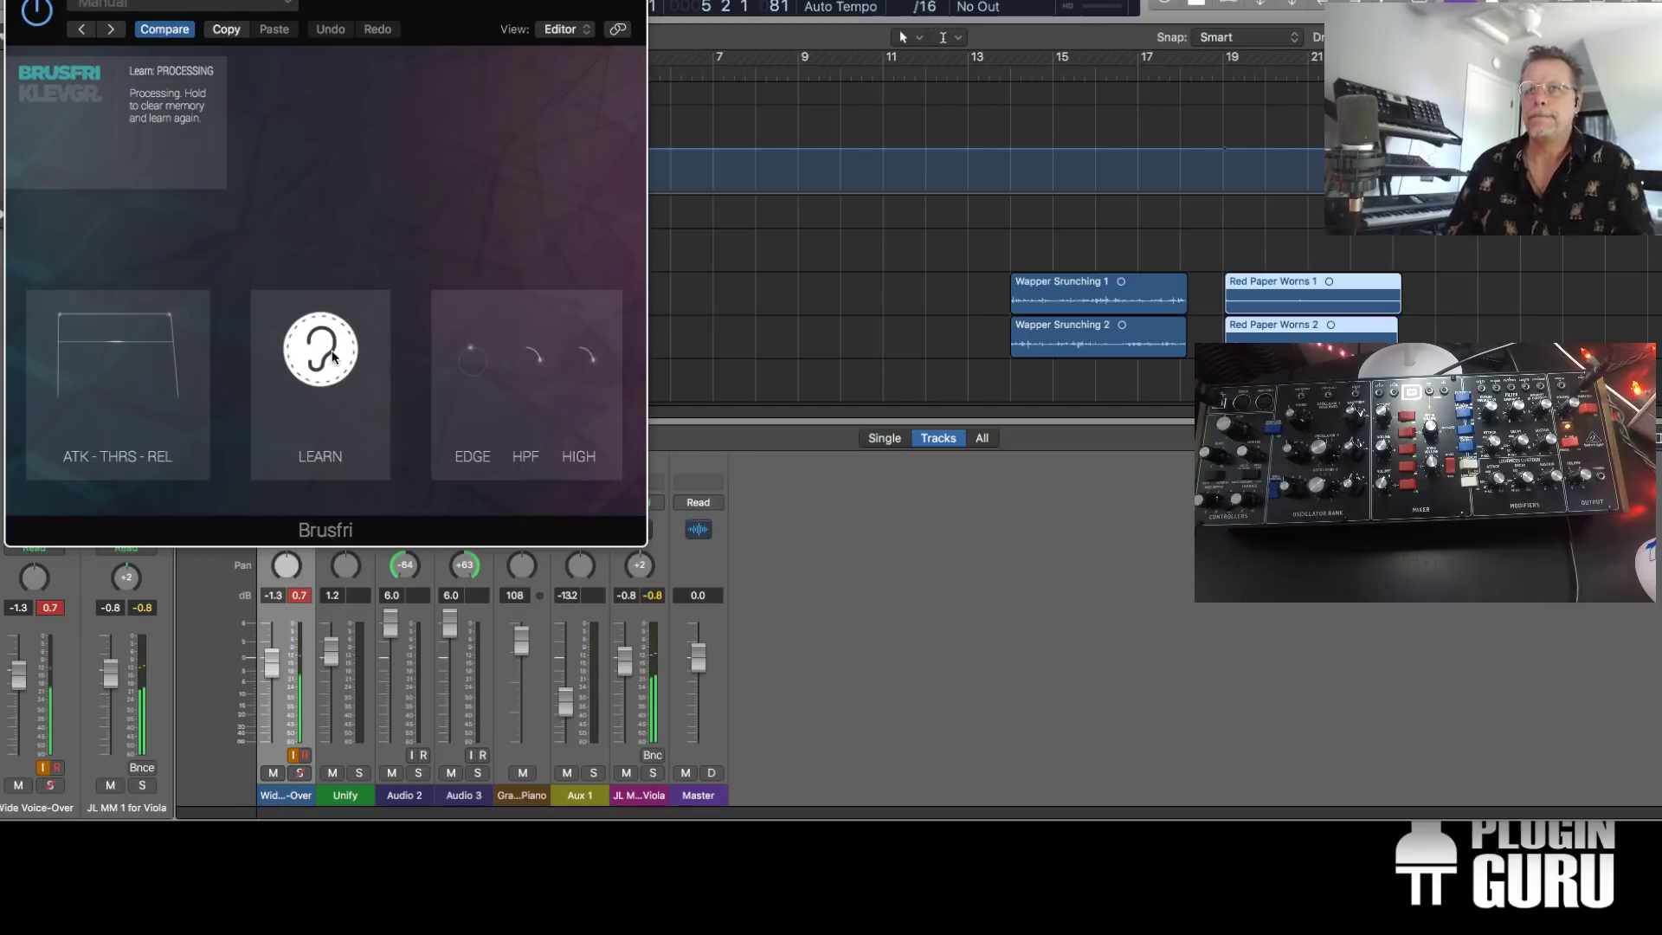
{"action": "left_click_drag", "start_coordinate": [332, 355], "coordinate": [332, 355]}
{"action": "left_click_drag", "start_coordinate": [120, 350], "coordinate": [127, 374]}
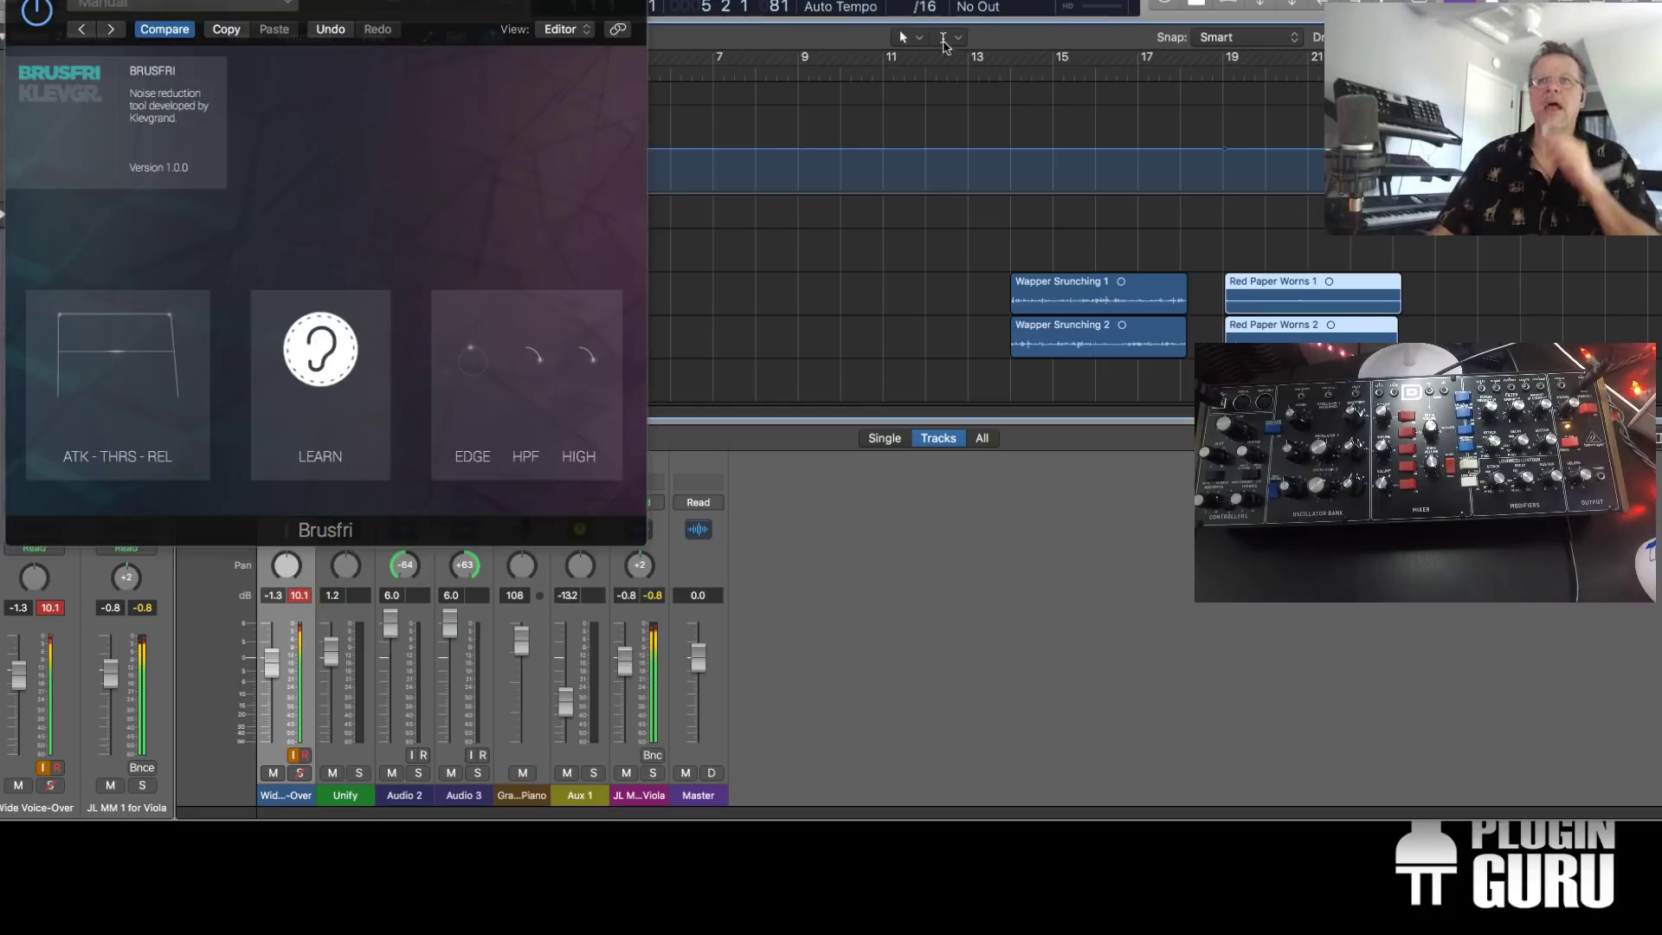
{"action": "key", "text": "super+w"}
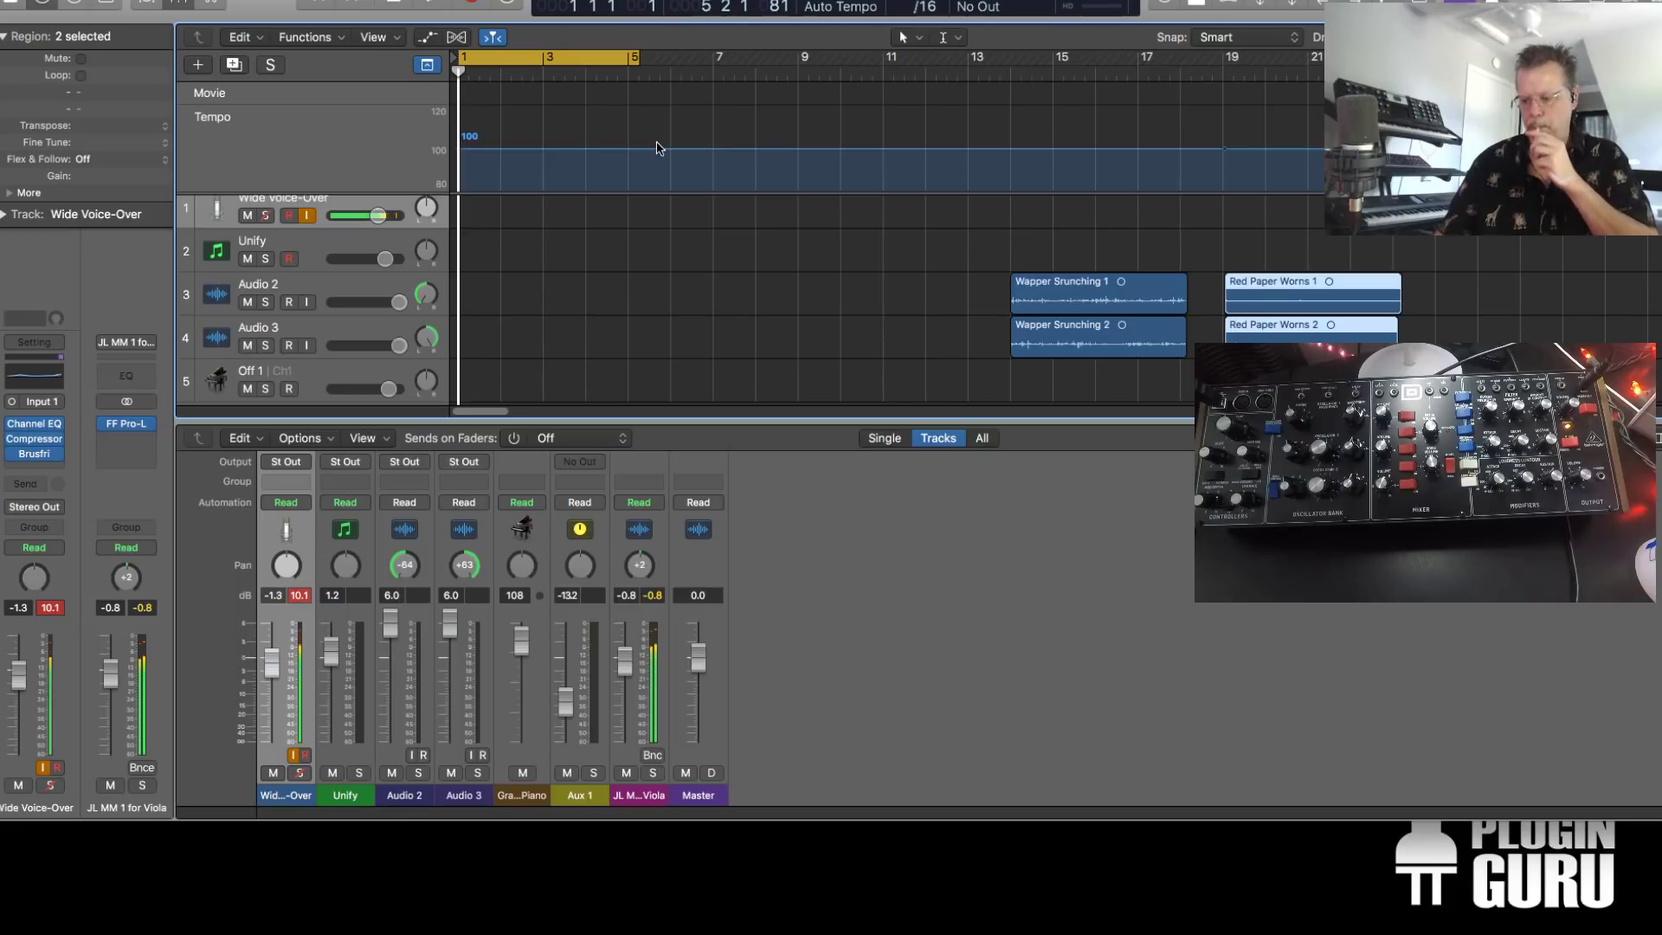
Record a take of about four bars on Wide Voice-Over and move it to bar 1 of Audio 2
{"action": "key", "text": "r"}
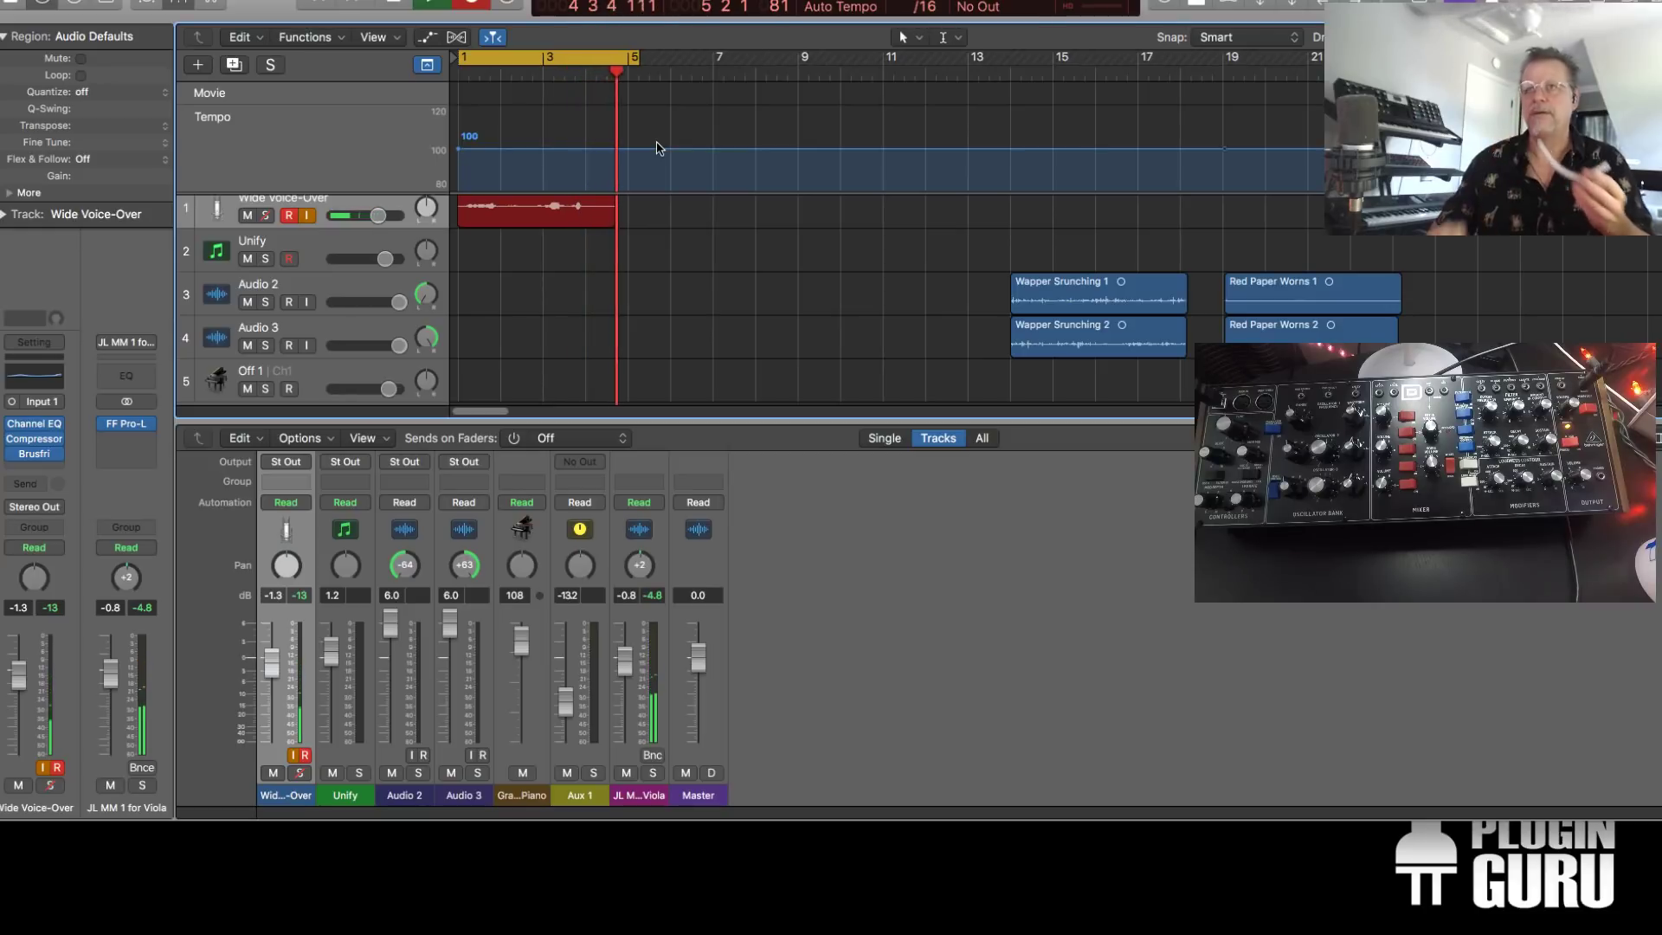
{"action": "key", "text": "space"}
{"action": "left_click_drag", "start_coordinate": [514, 208], "coordinate": [484, 309]}
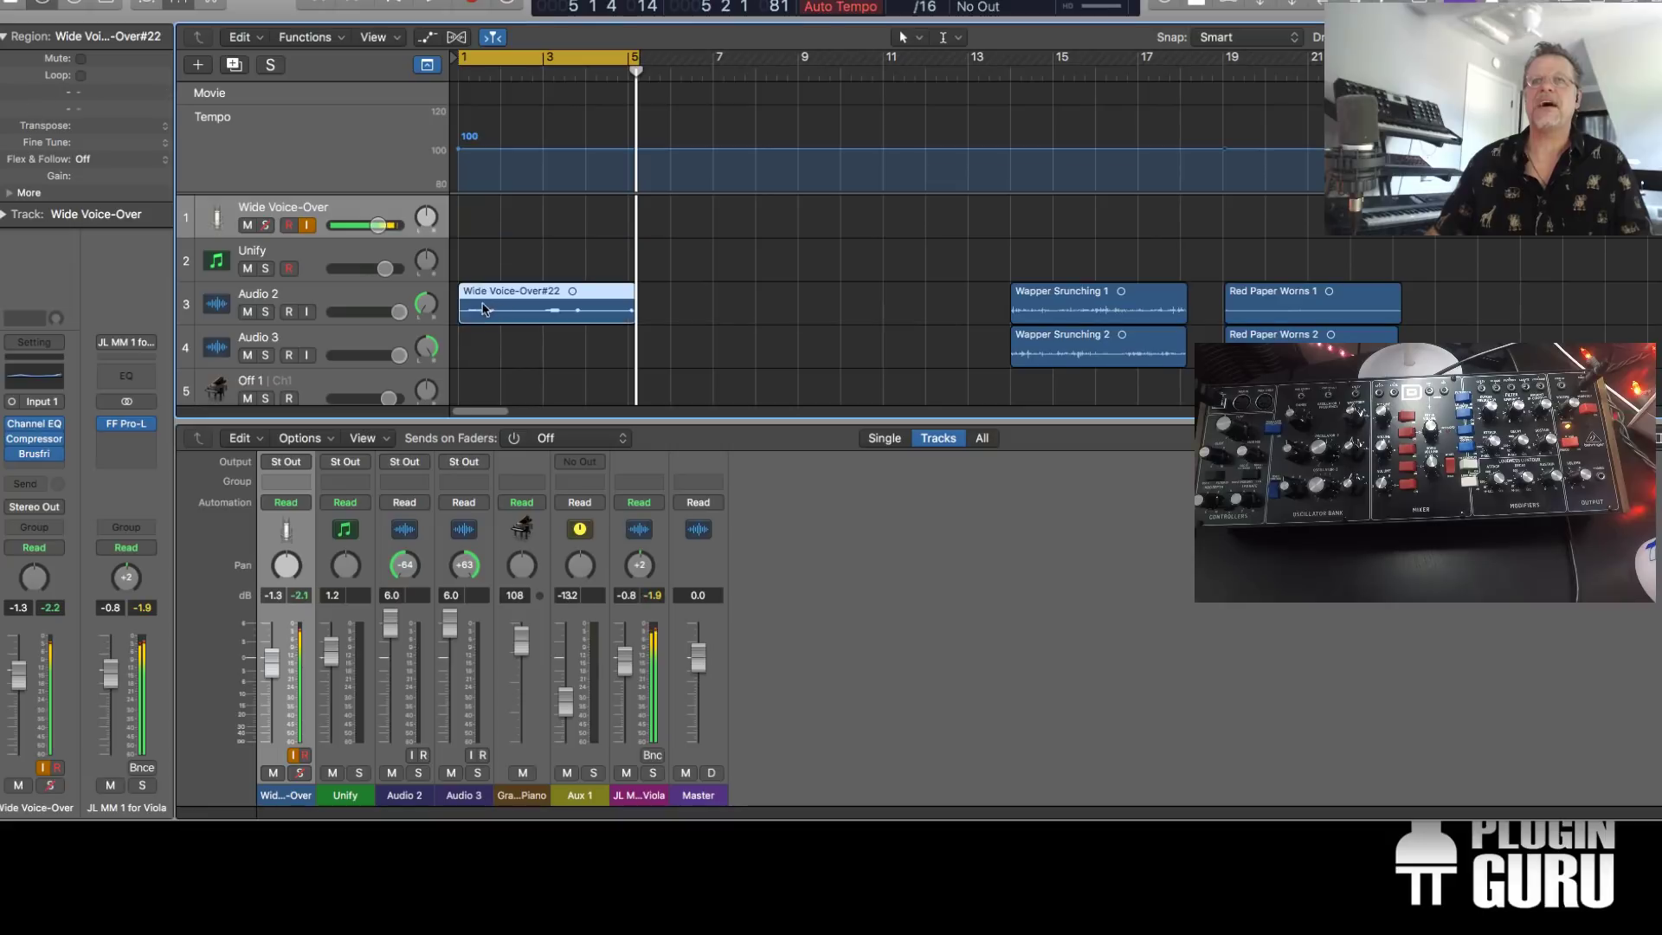
Record a second Wide Voice-Over take from bar 1 with Audio 2 muted, move it to Audio 3 and unmute Audio 2
{"action": "left_click", "coordinate": [247, 313]}
{"action": "left_click", "coordinate": [368, 213]}
{"action": "key", "text": "Return"}
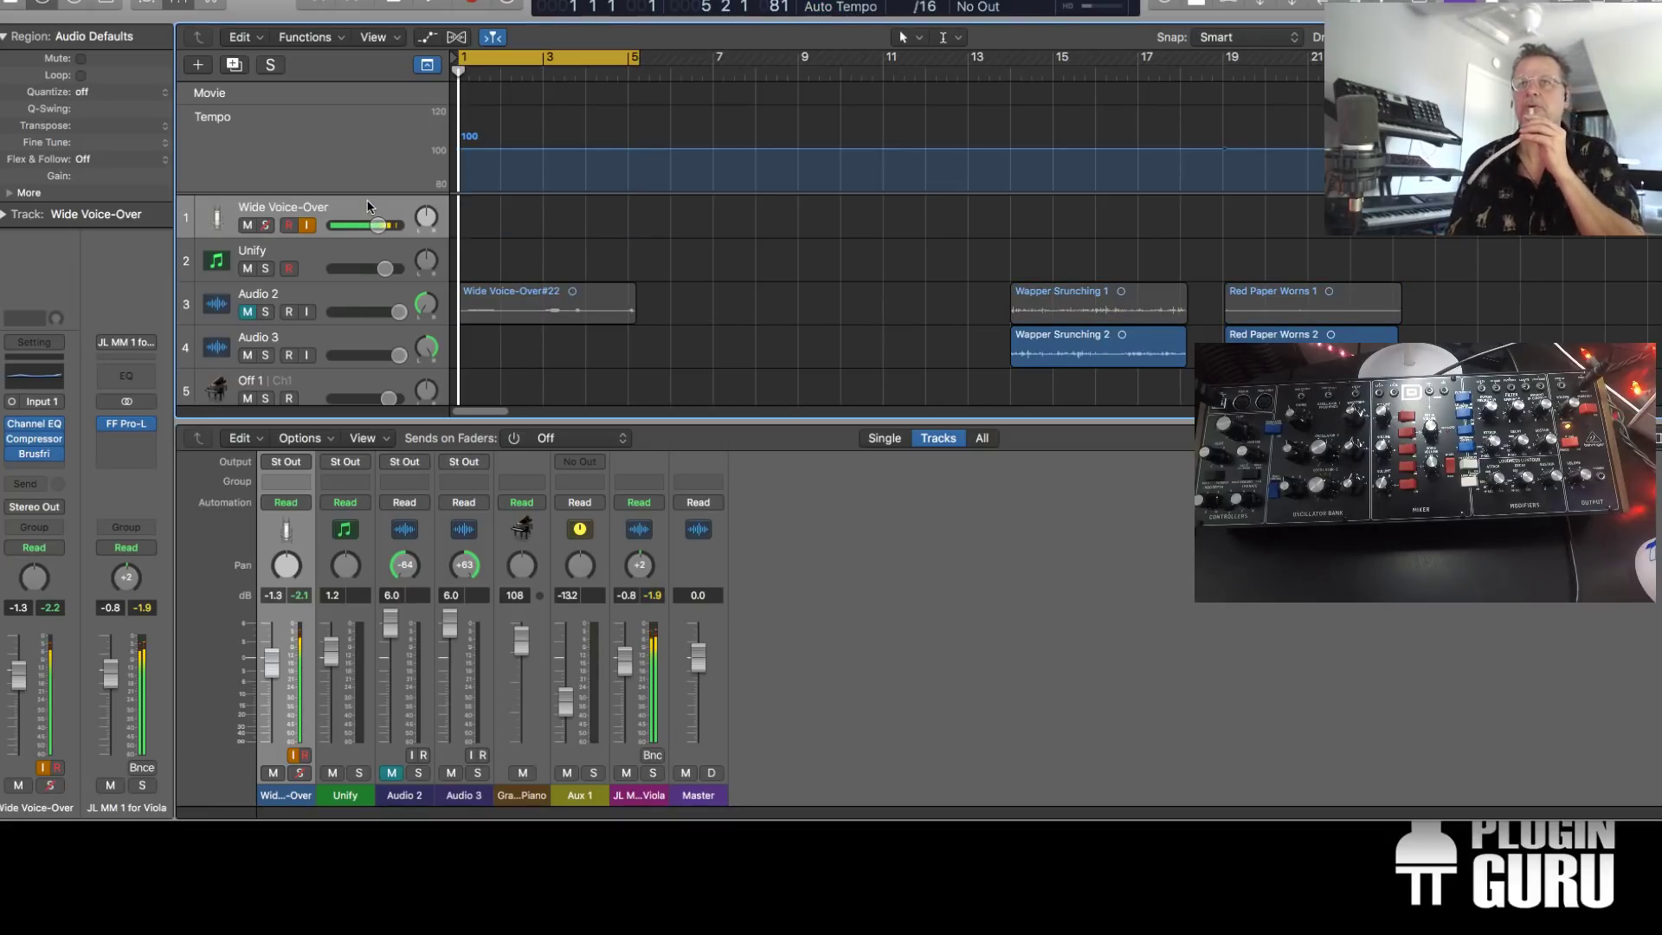
{"action": "key", "text": "r"}
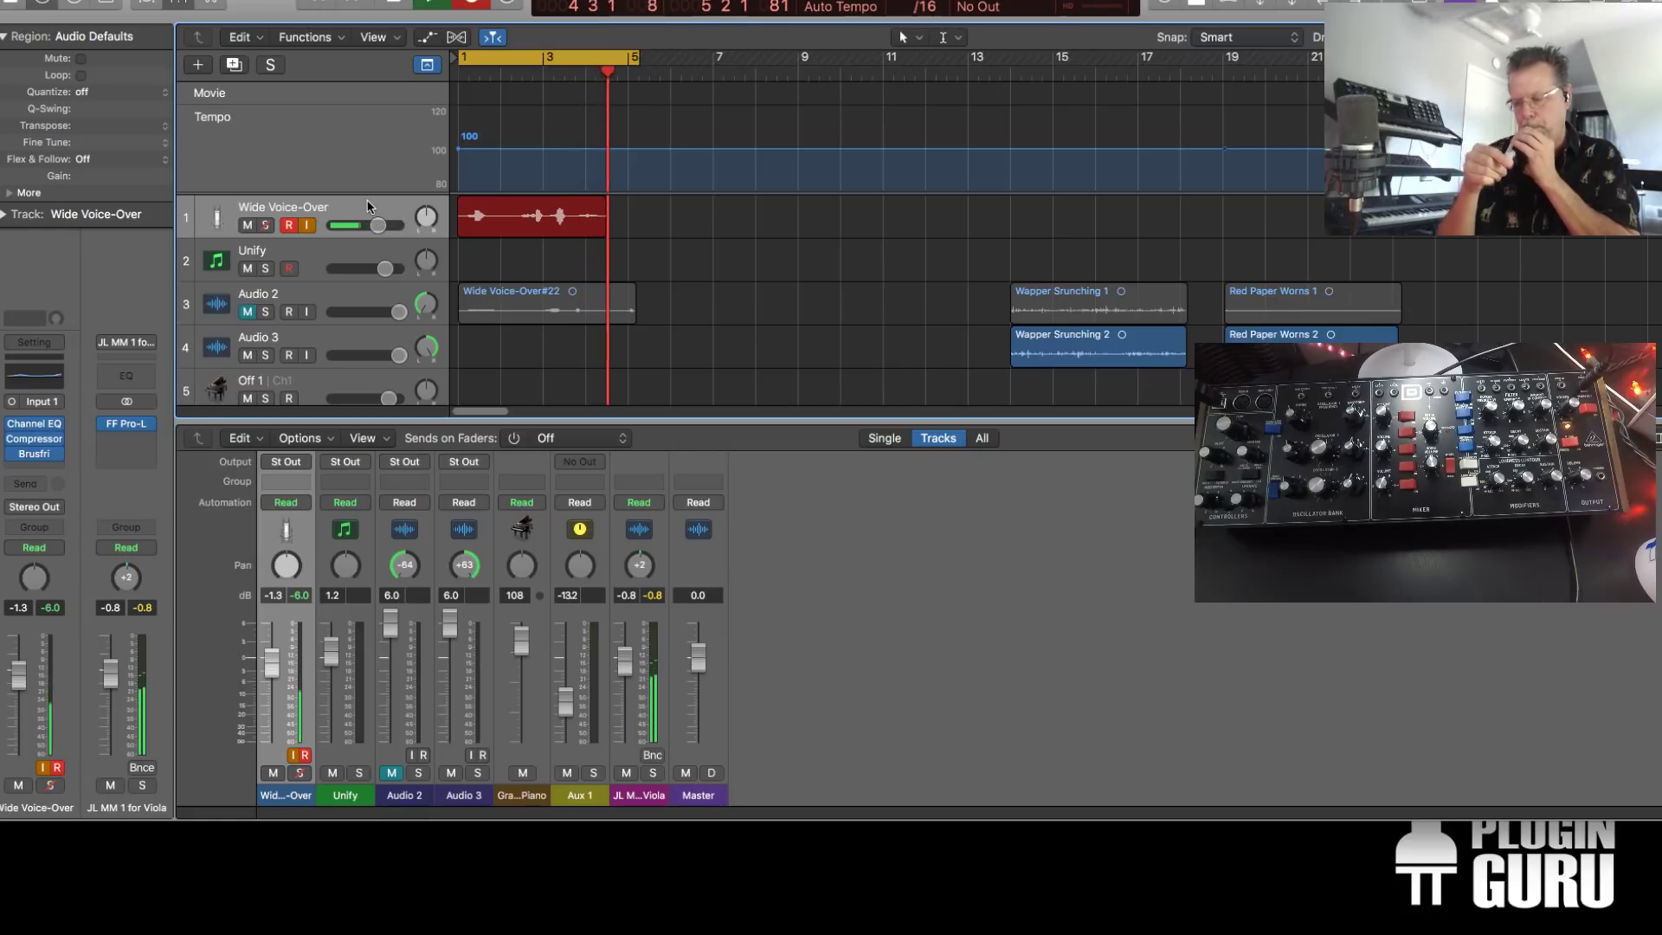
{"action": "key", "text": "space"}
{"action": "left_click_drag", "start_coordinate": [585, 221], "coordinate": [588, 349]}
{"action": "left_click", "coordinate": [247, 314]}
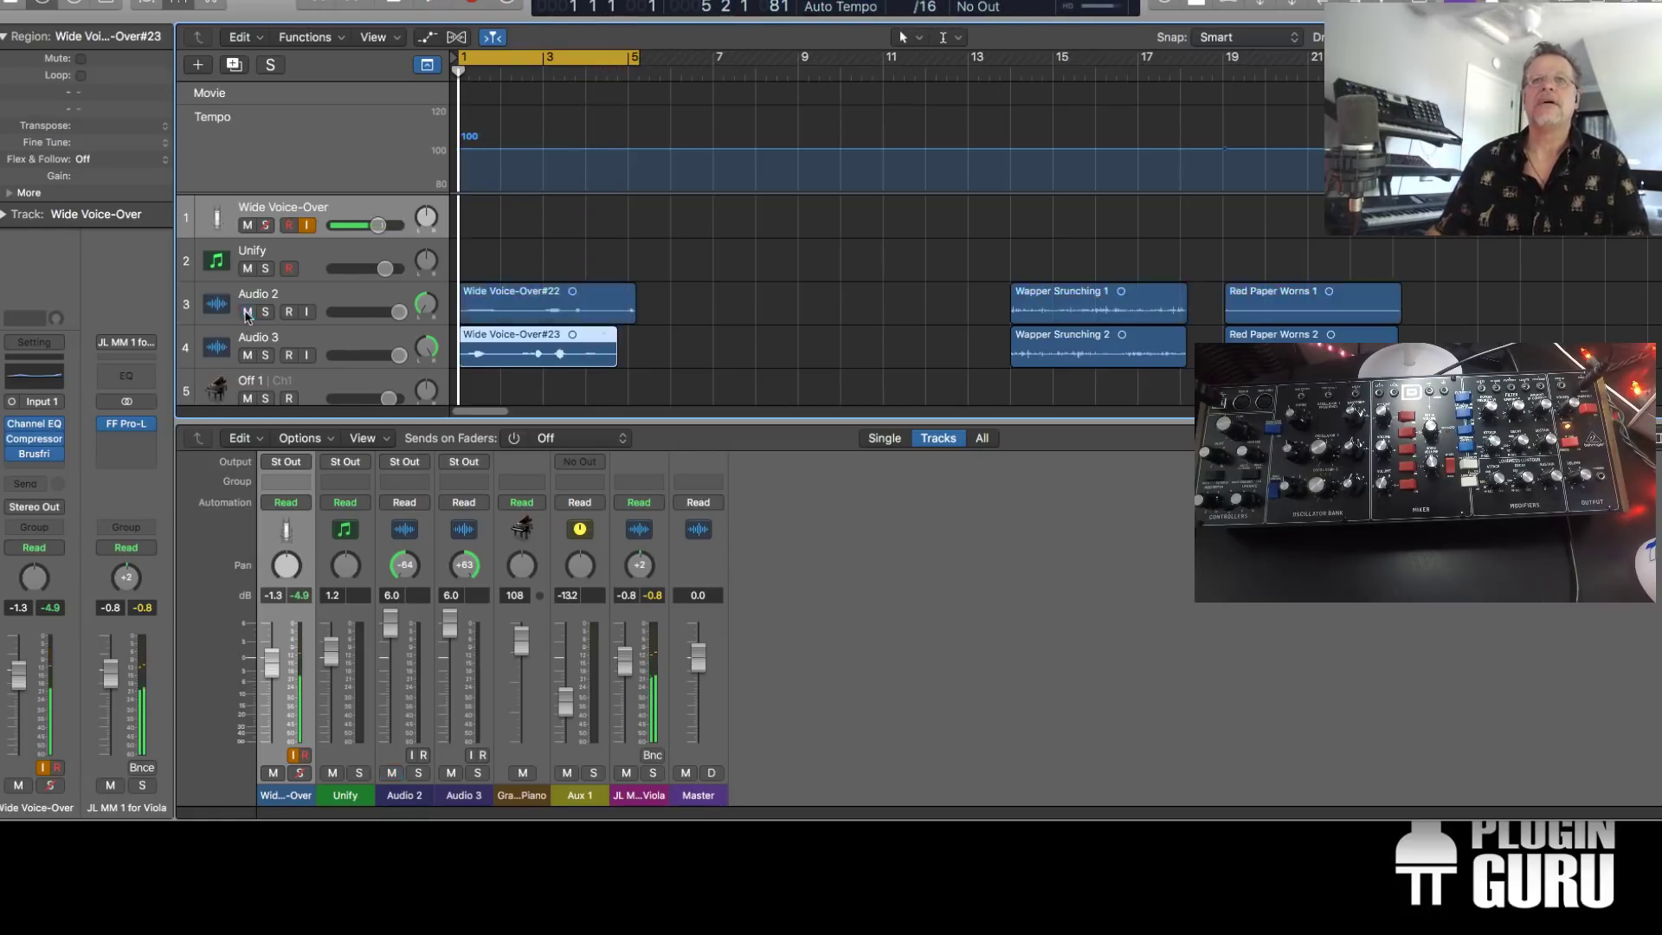
Play both takes, trim the start of the new Audio 3 region and move it back to bar 1
{"action": "key", "text": "space"}
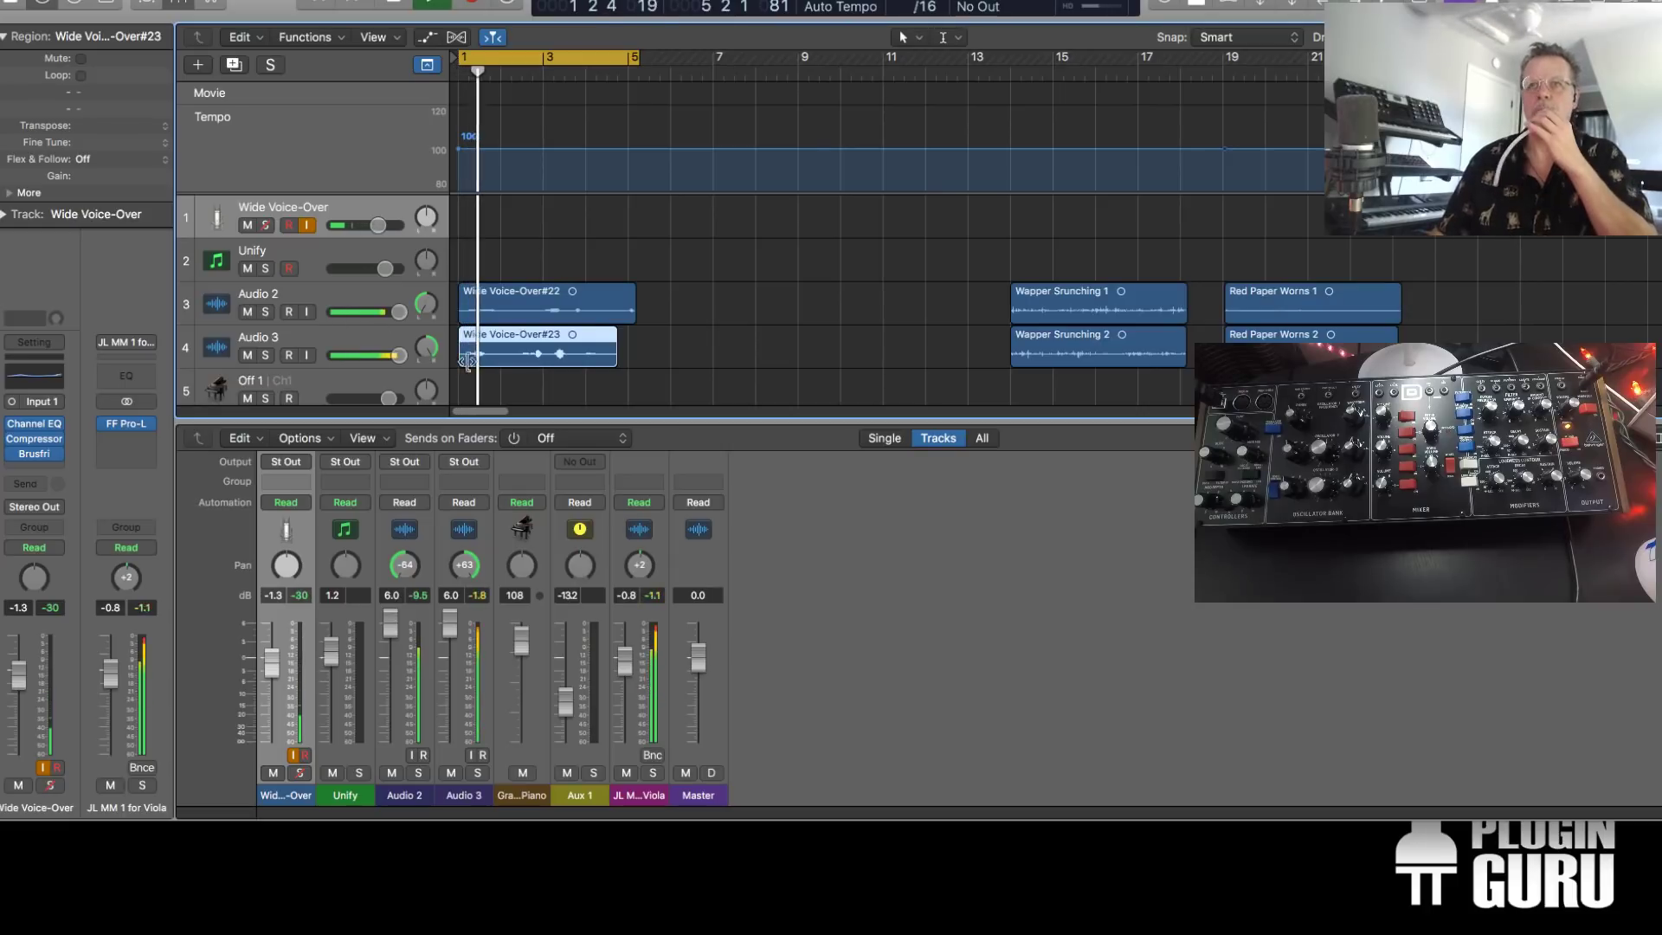
{"action": "left_click_drag", "start_coordinate": [459, 350], "coordinate": [472, 350]}
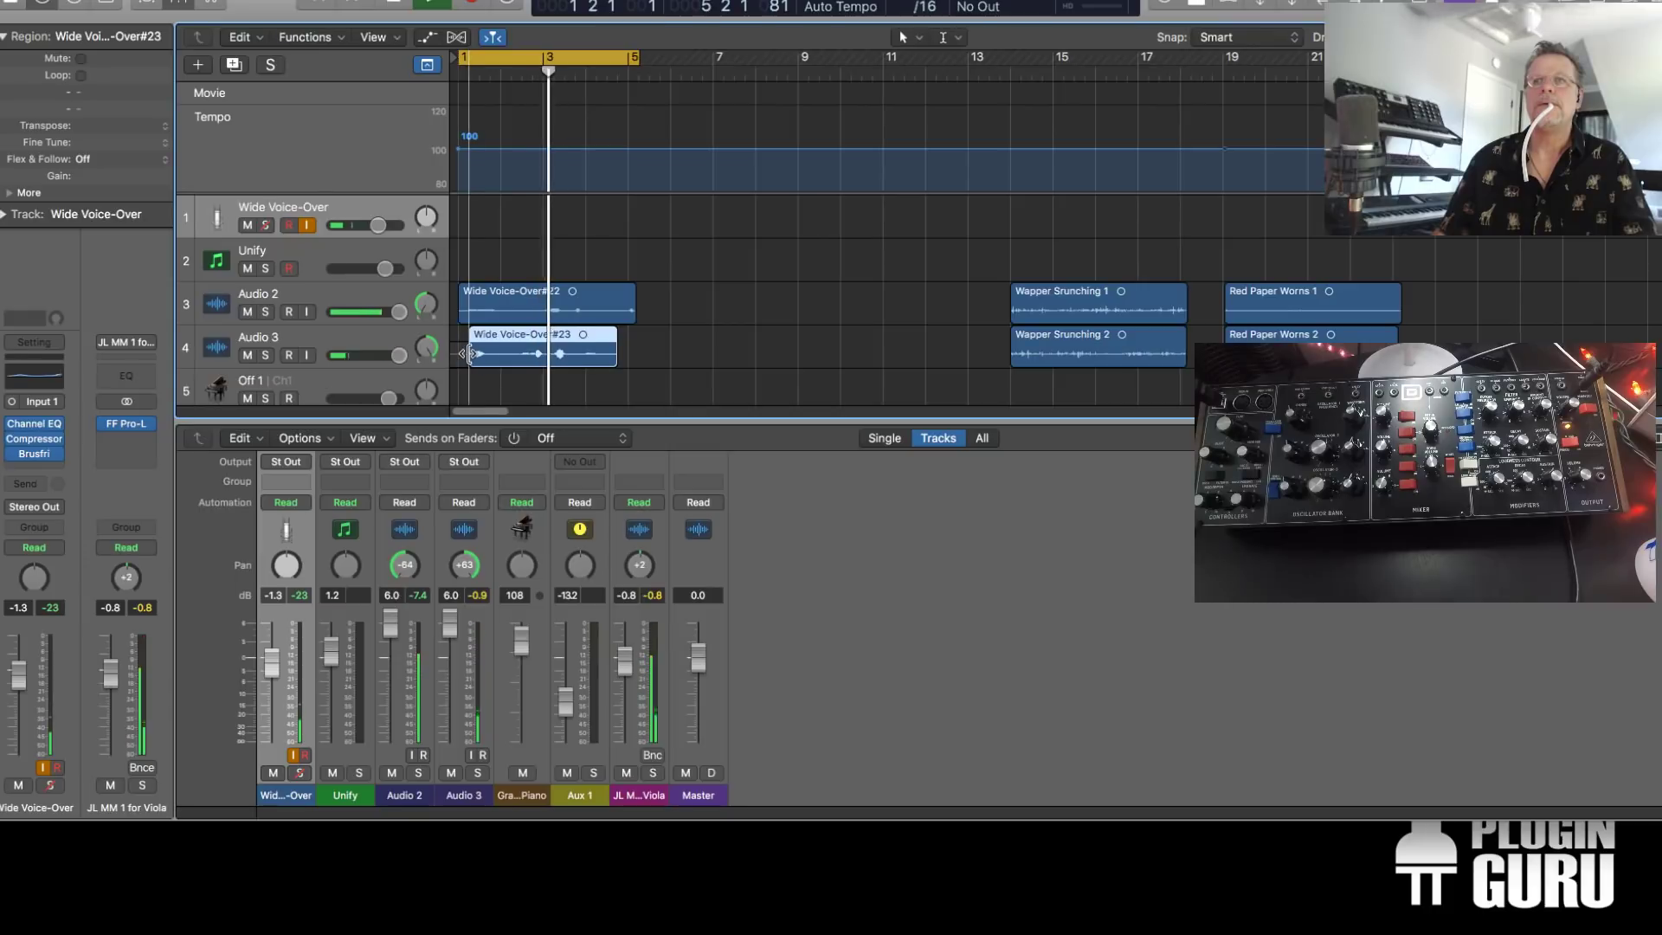
{"action": "left_click_drag", "start_coordinate": [477, 345], "coordinate": [437, 345]}
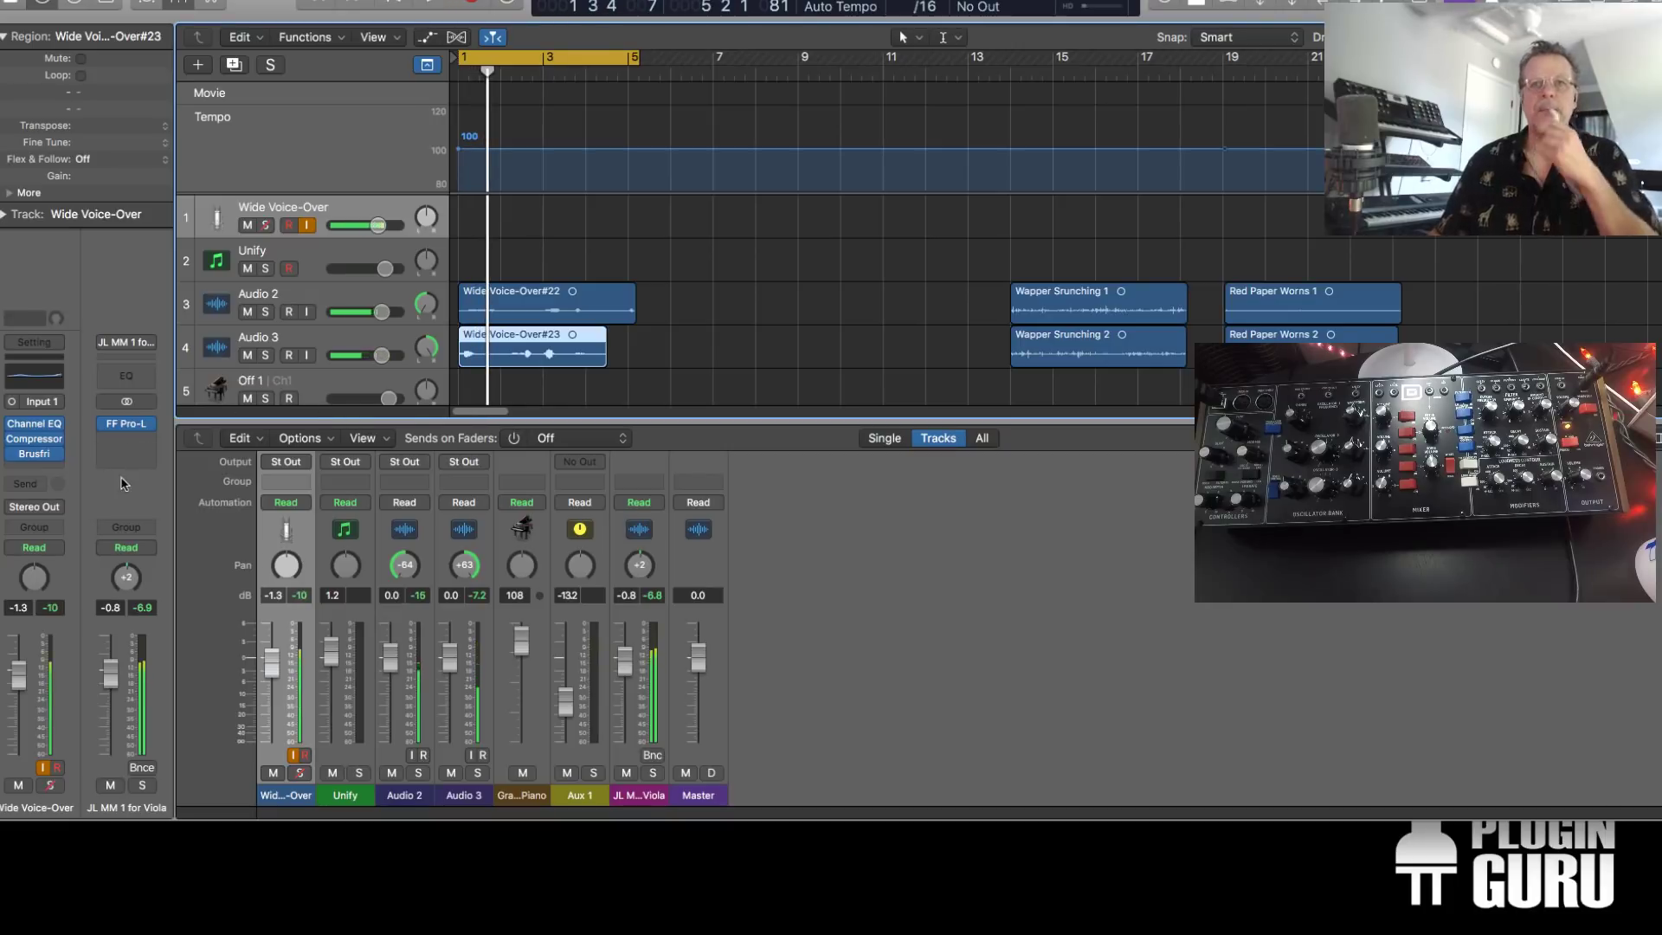
Add Bus 2 sends to the Audio 2 and Audio 3 channels and raise both send levels
{"action": "scroll", "coordinate": [601, 577], "scroll_direction": "up", "scroll_amount": 3}
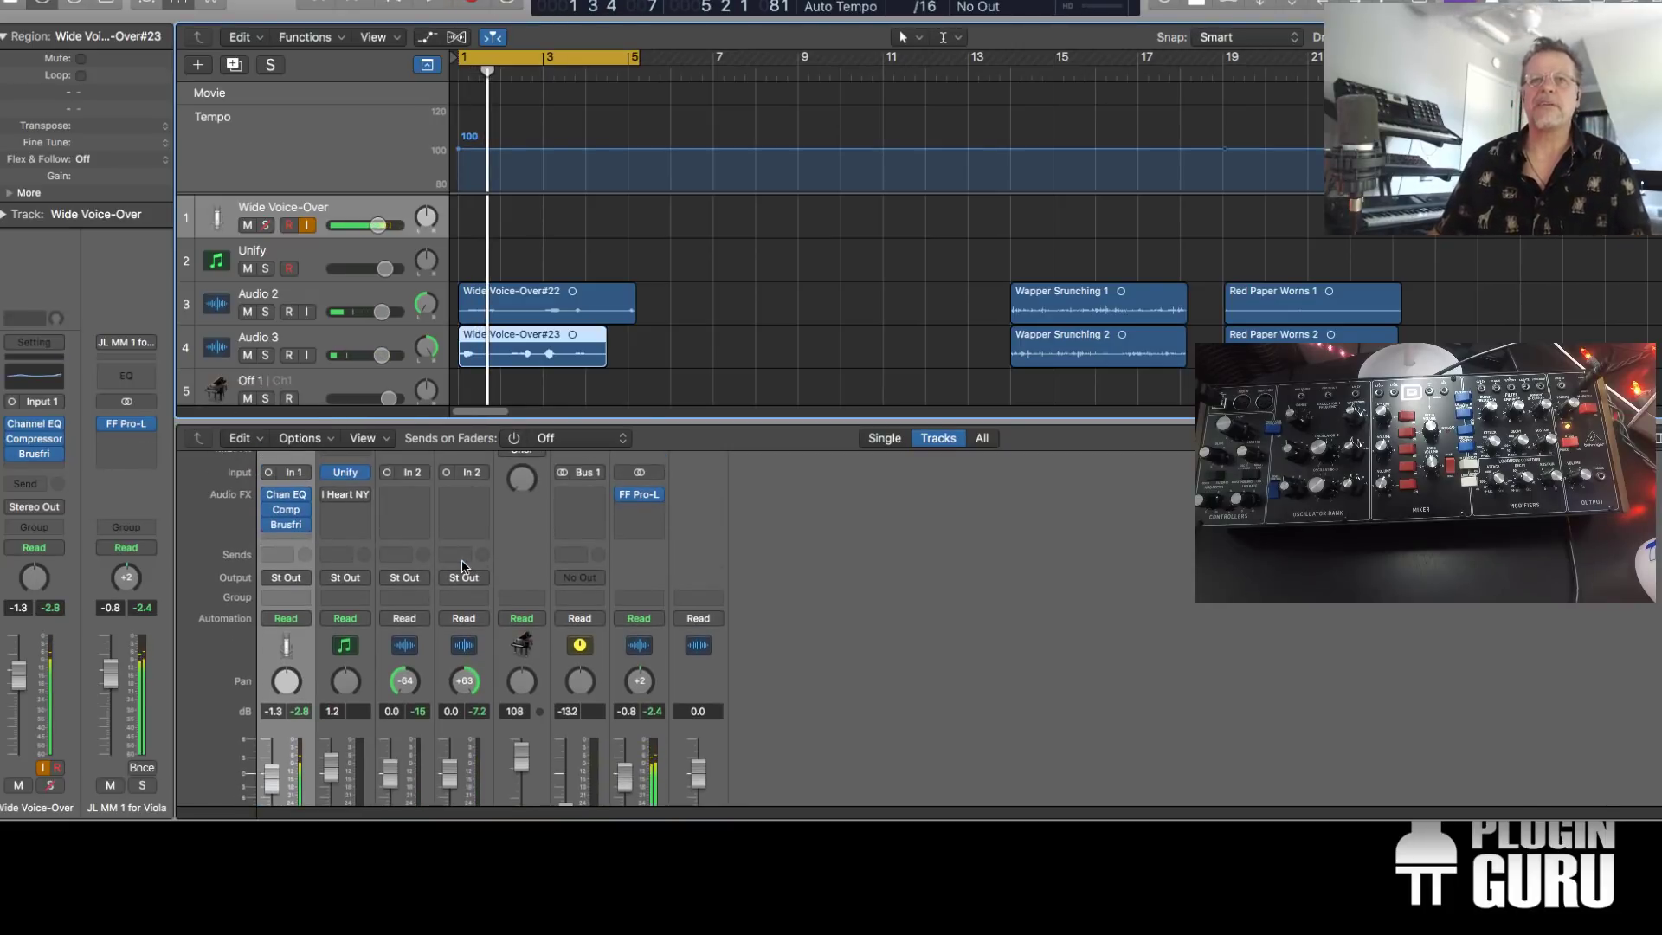
{"action": "scroll", "coordinate": [435, 565], "scroll_direction": "up", "scroll_amount": 1}
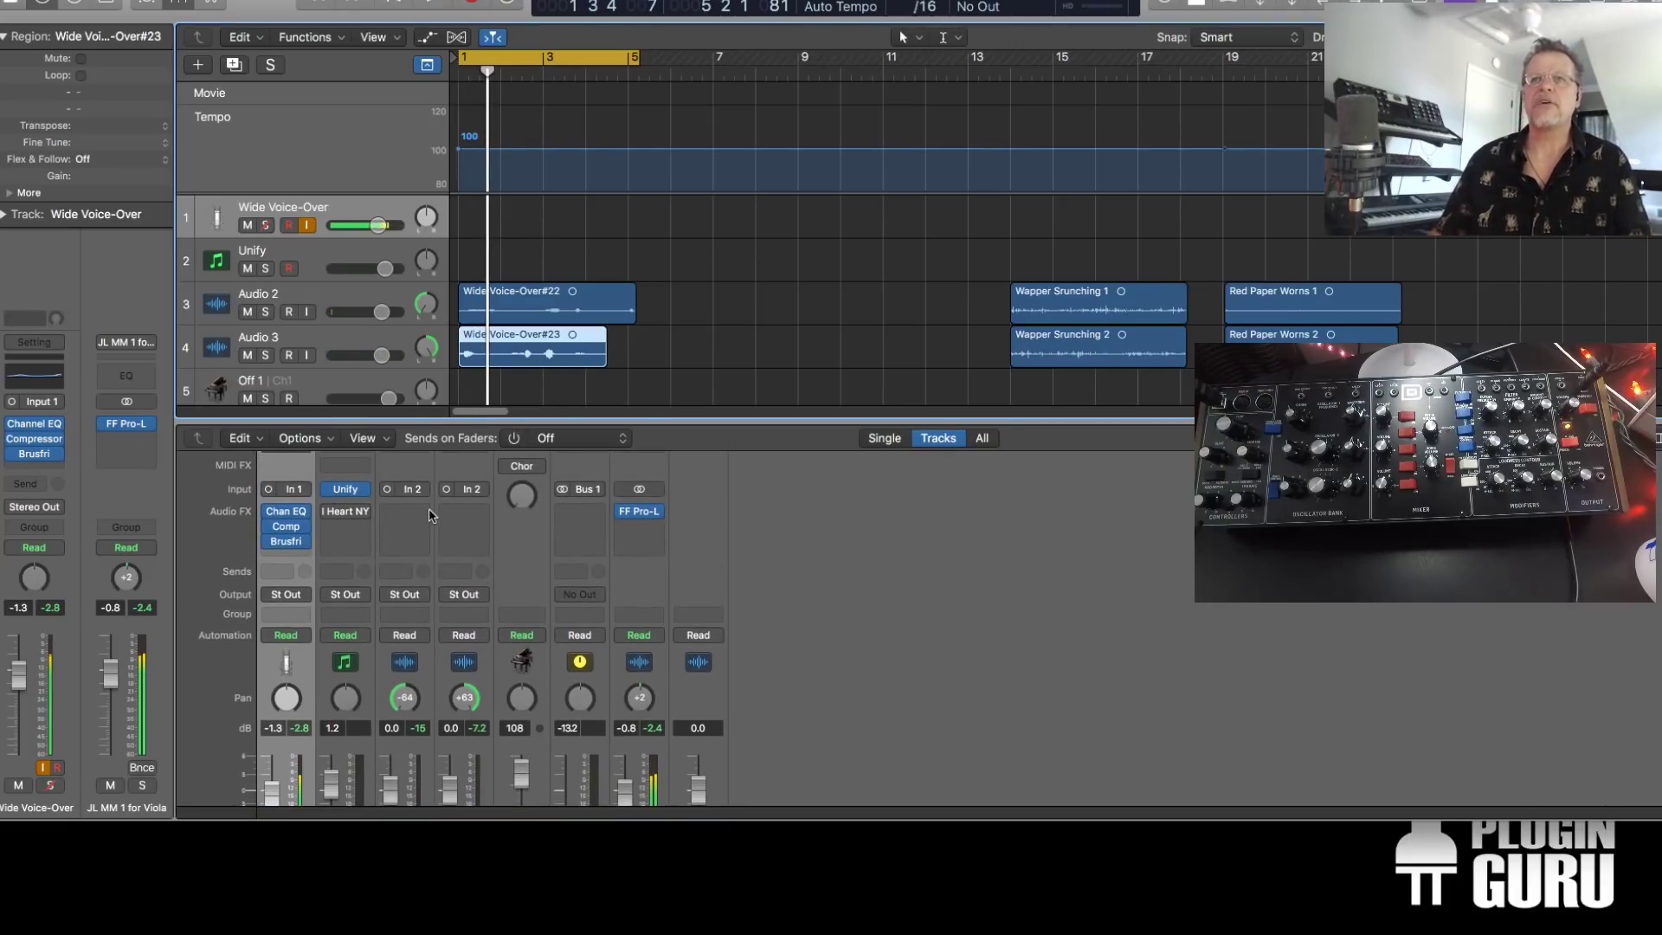
{"action": "left_click", "coordinate": [430, 516]}
{"action": "left_click", "coordinate": [717, 599]}
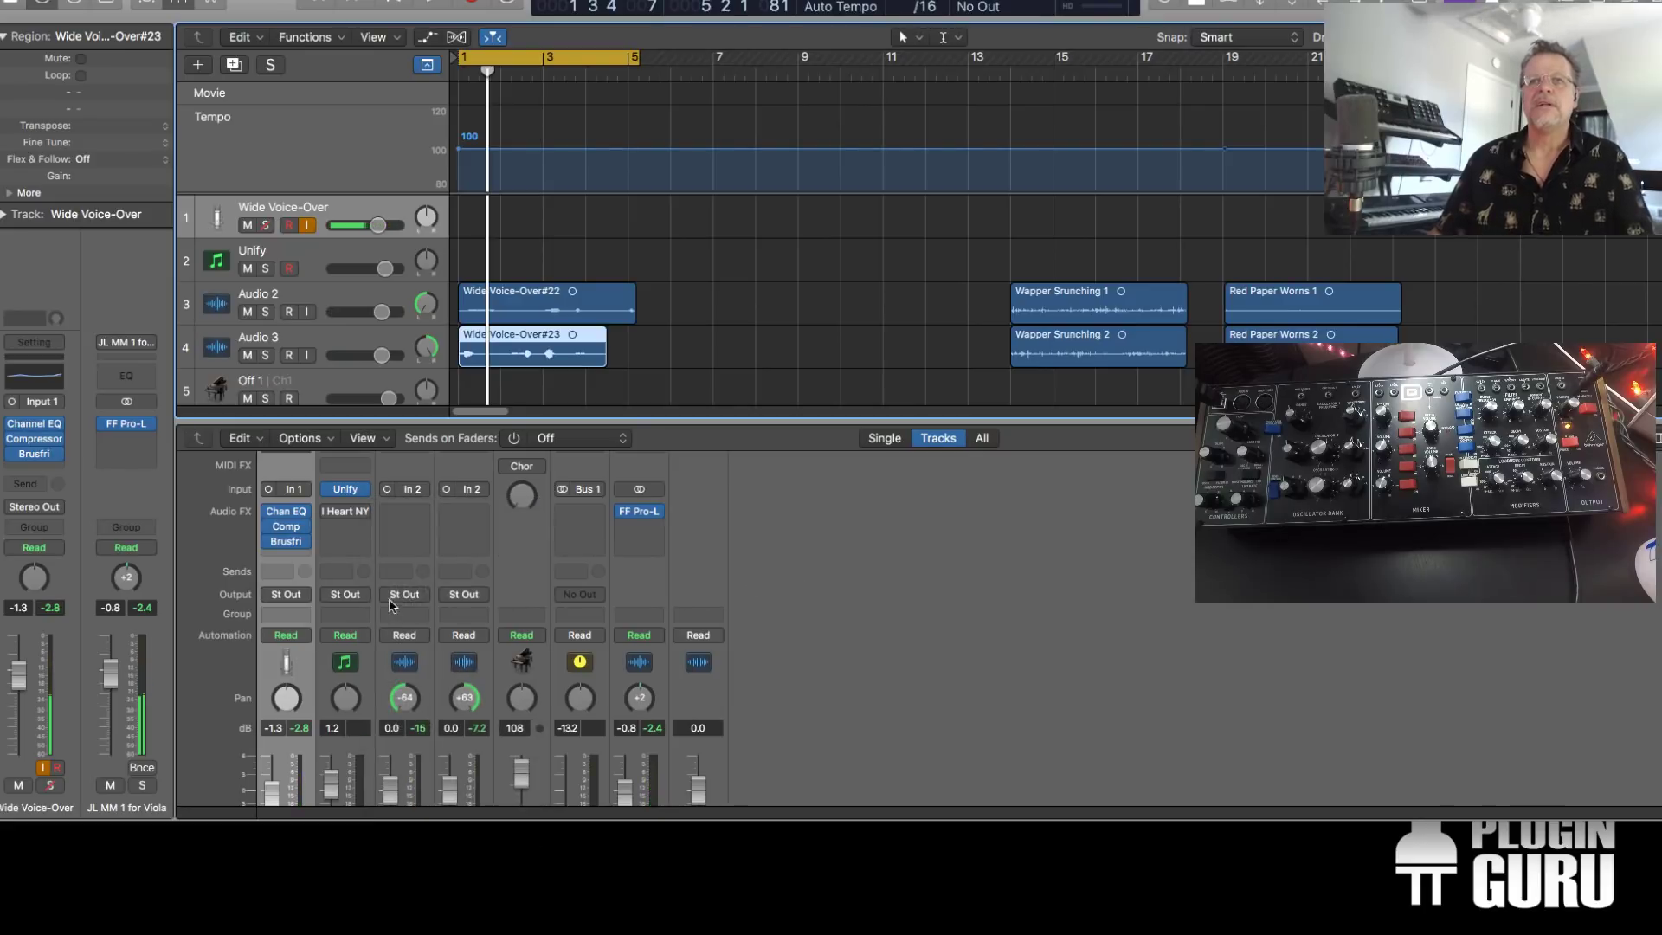
{"action": "left_click", "coordinate": [403, 572]}
{"action": "mouse_move", "coordinate": [437, 677]}
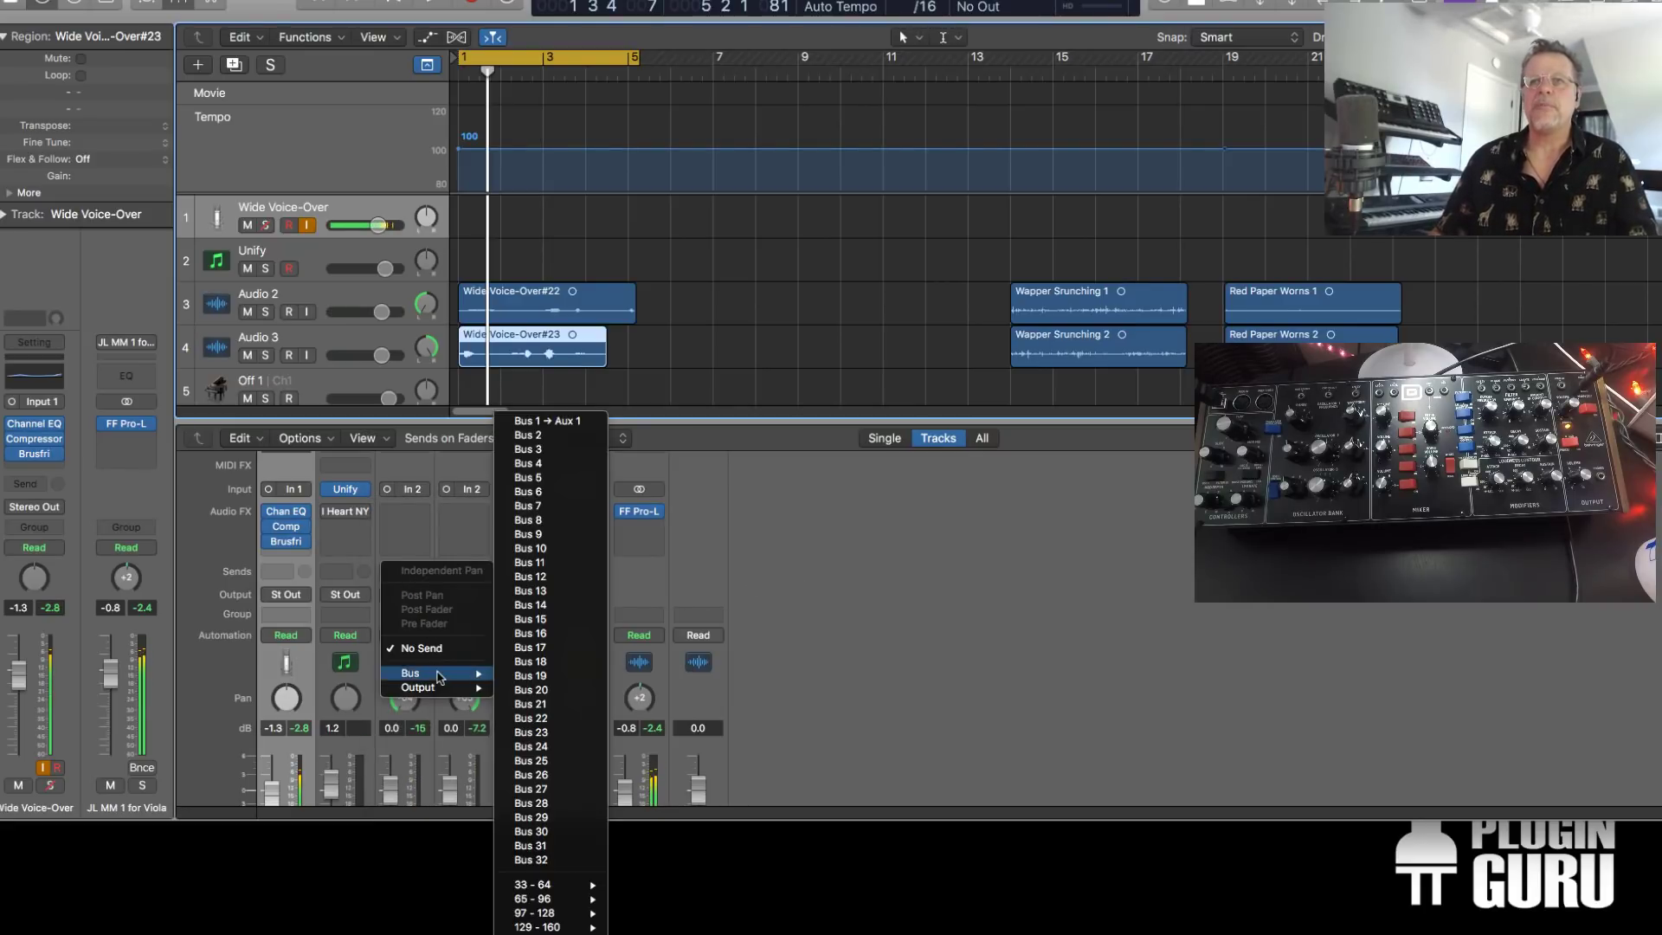
{"action": "left_click", "coordinate": [554, 434]}
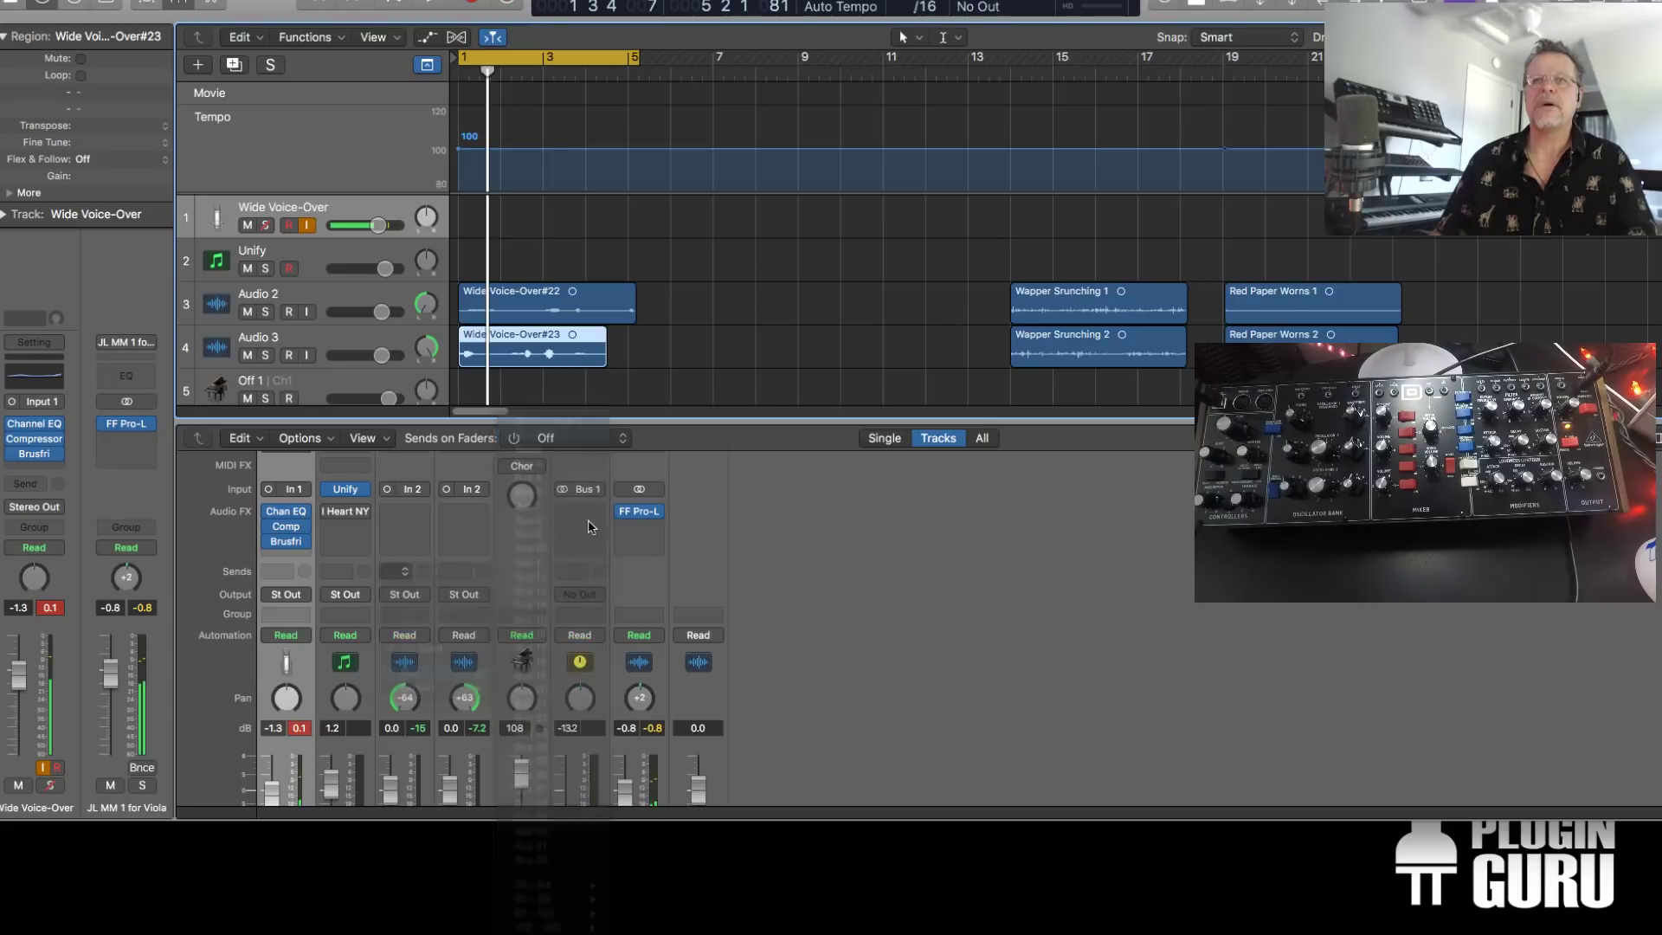
{"action": "left_click", "coordinate": [452, 564]}
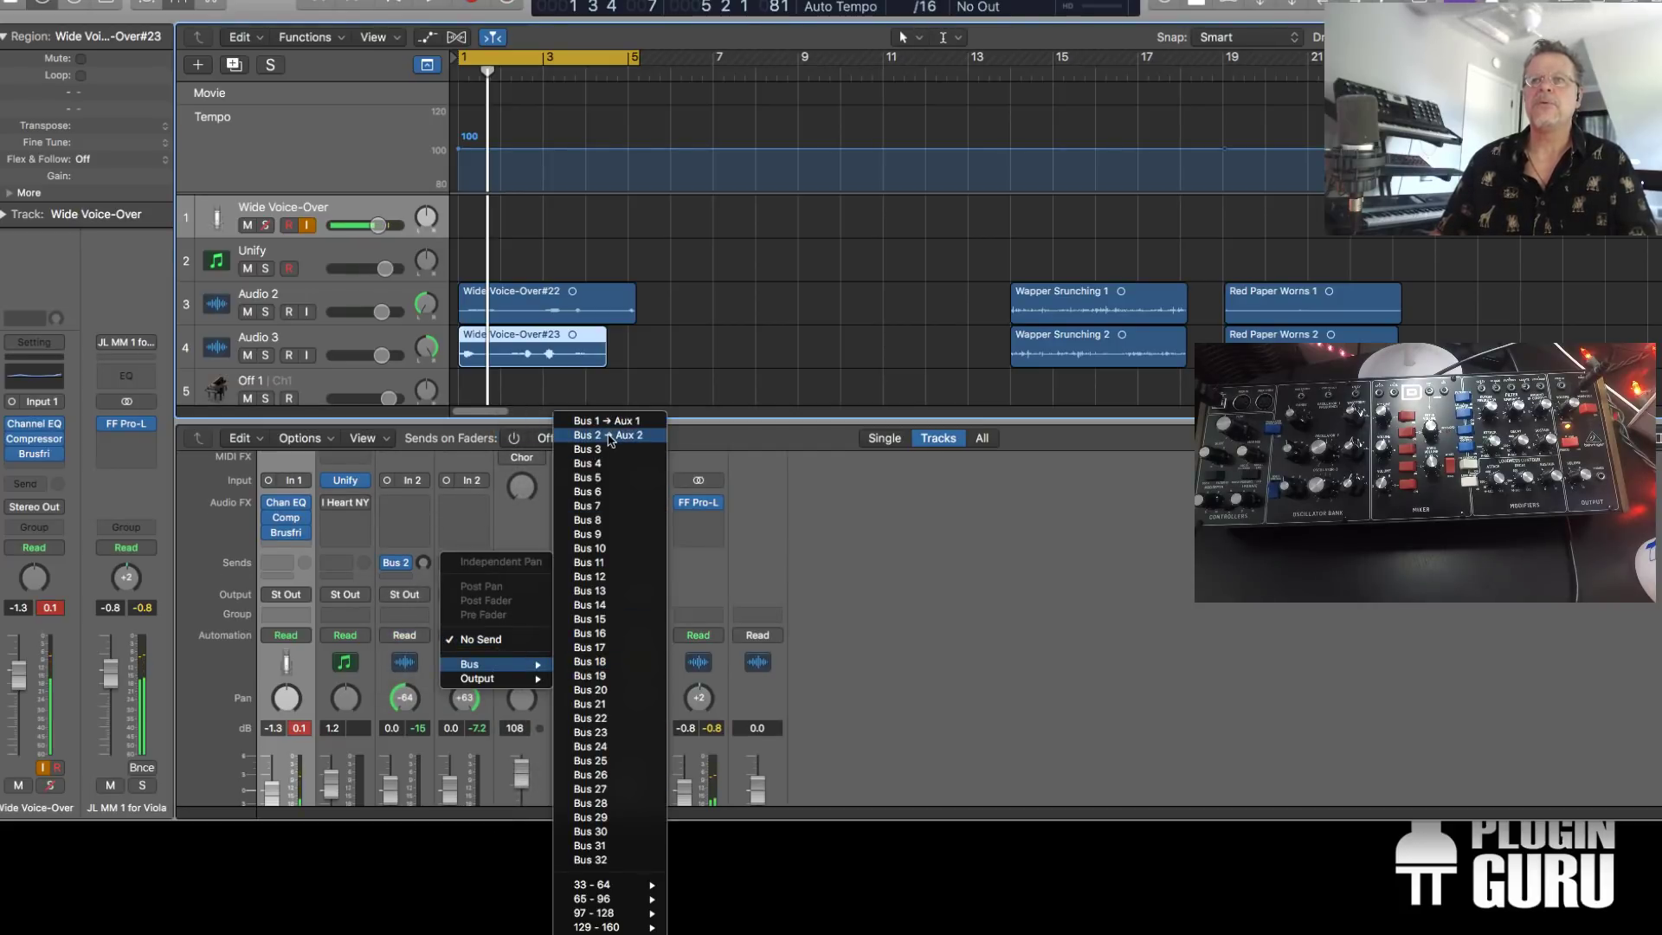
{"action": "left_click", "coordinate": [481, 639]}
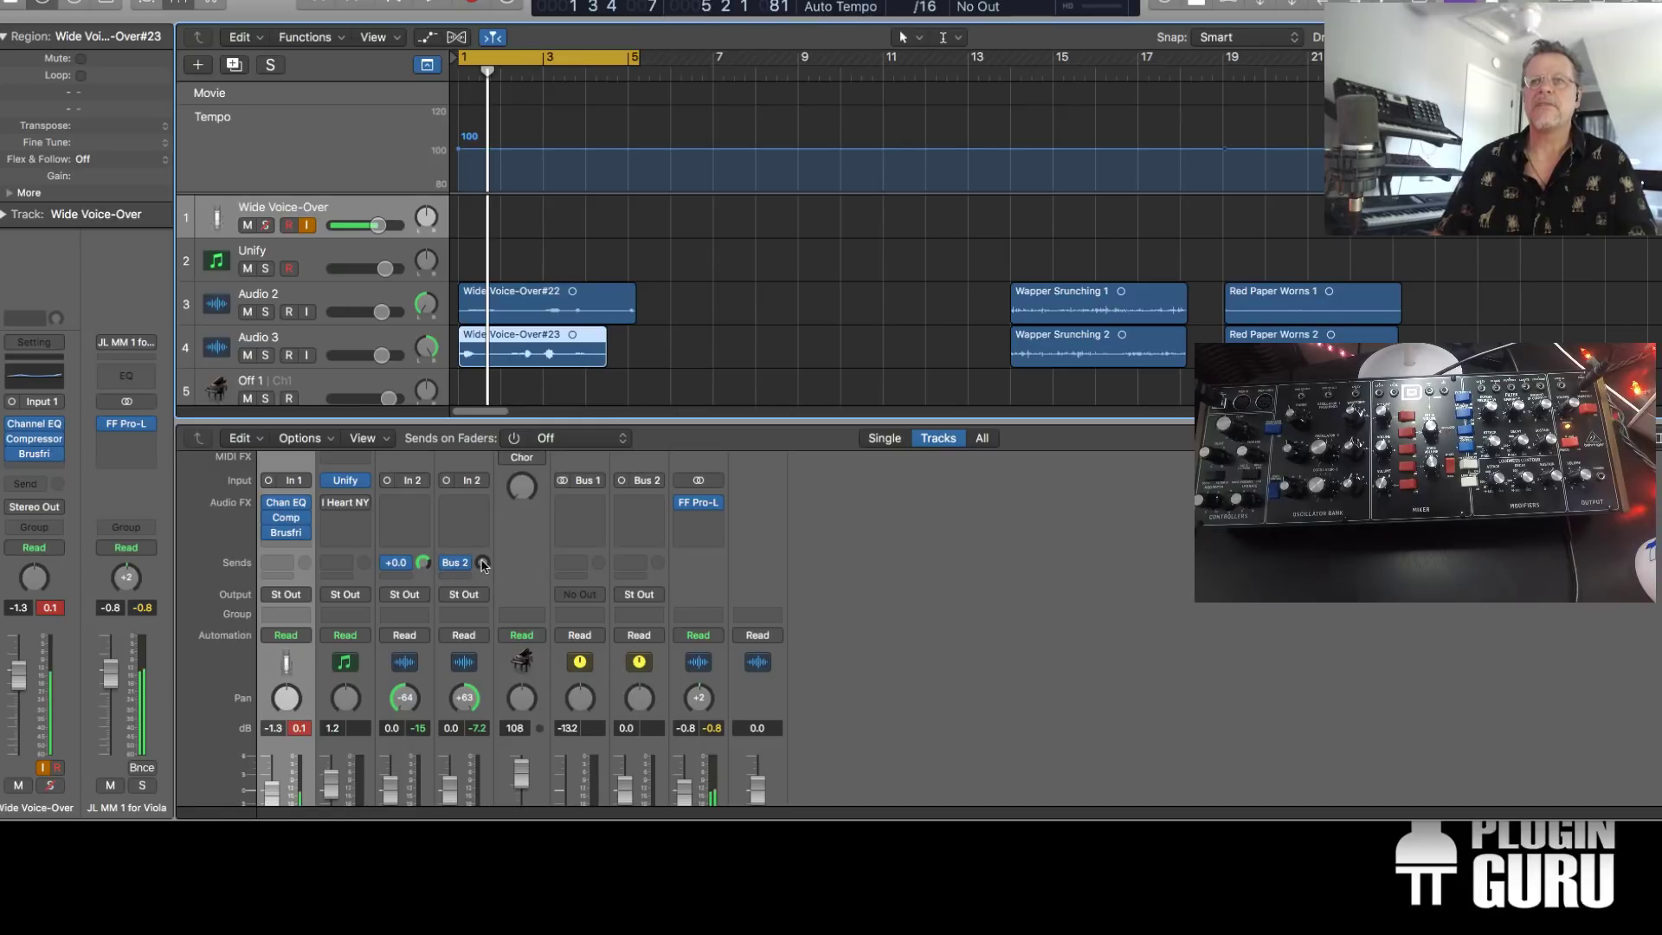
Set the Bus 2 sends on Audio 2 and Audio 3 to Pre Fader and lower both channel faders to -∞
{"action": "left_click", "coordinate": [404, 564]}
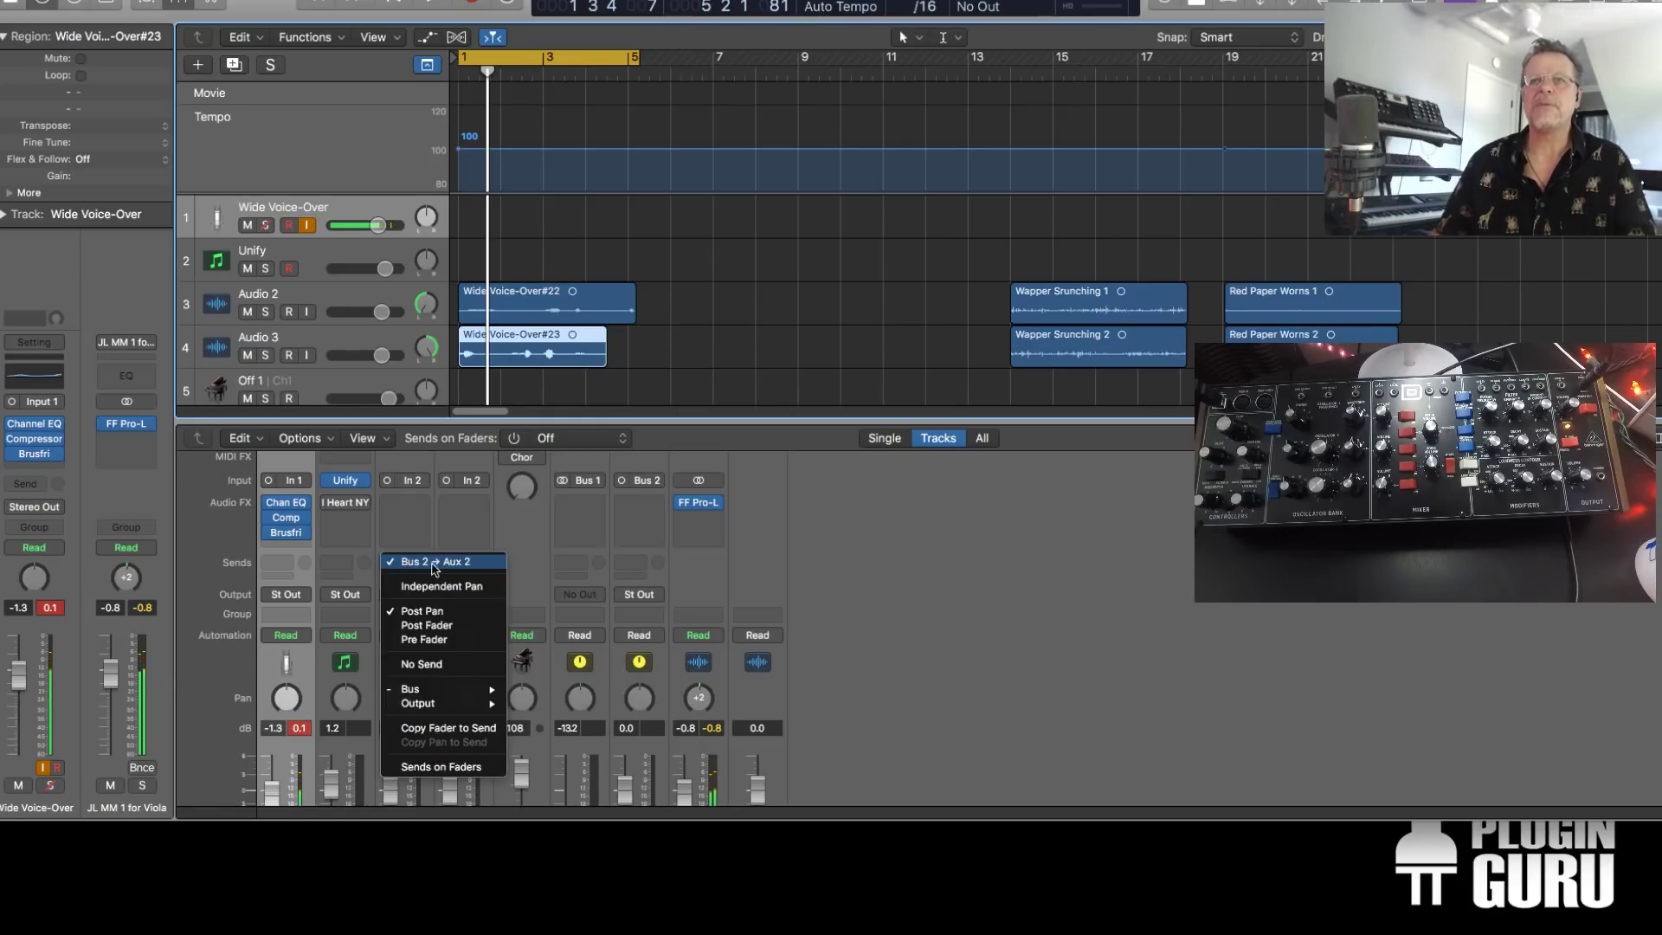
{"action": "left_click", "coordinate": [452, 627]}
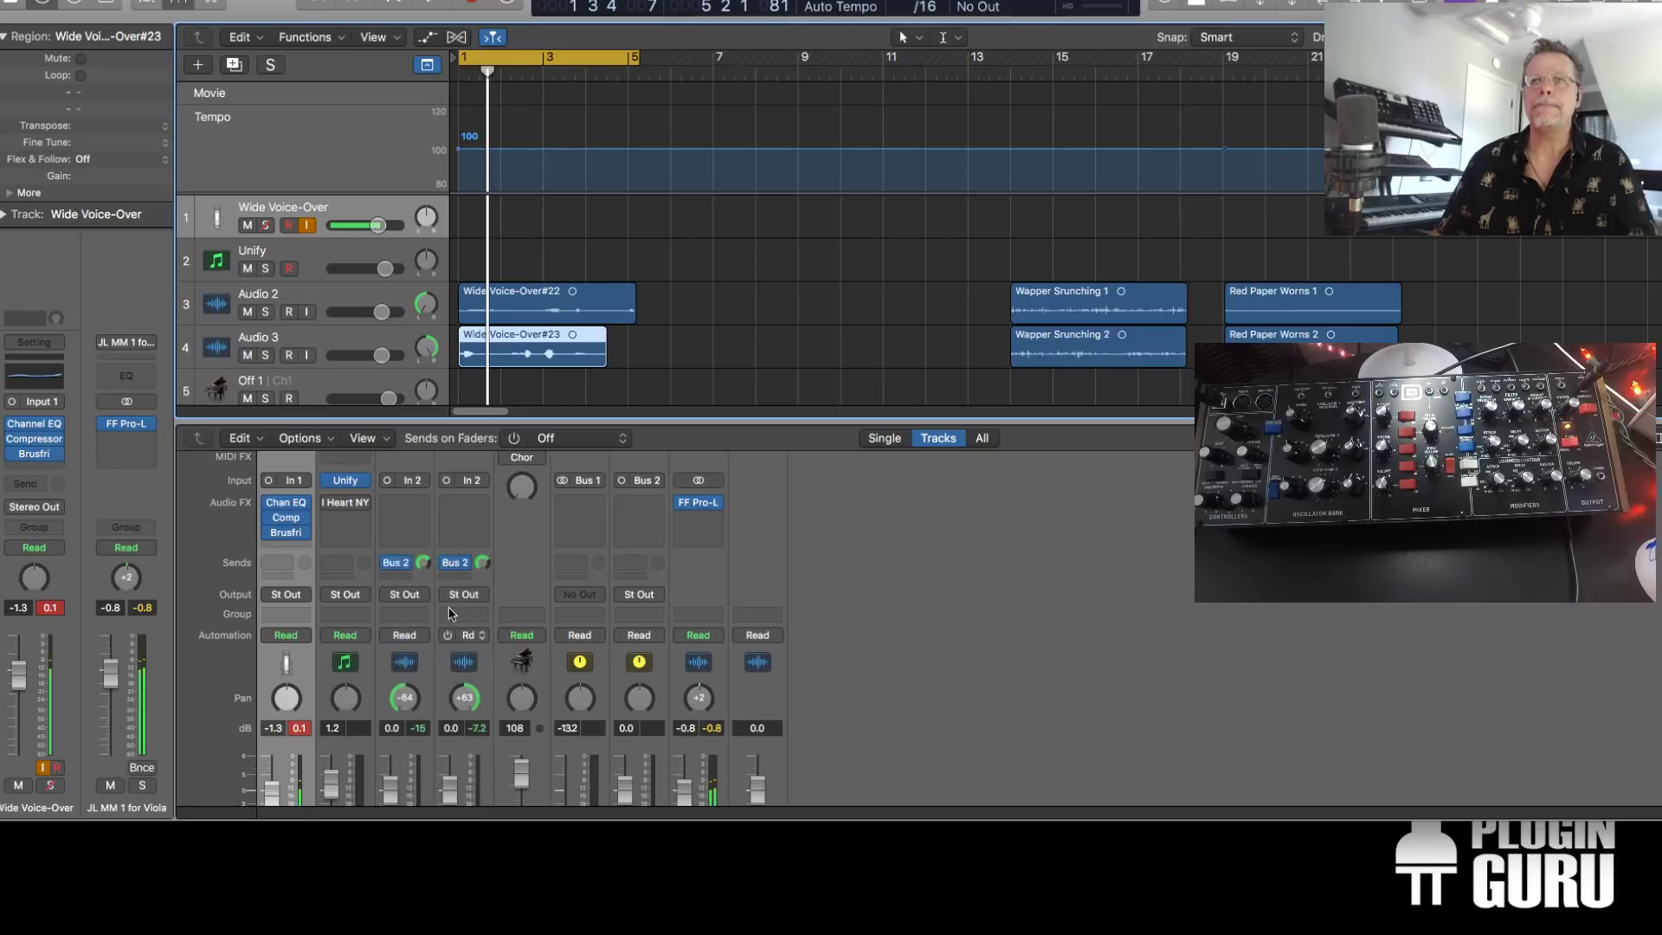
{"action": "left_click", "coordinate": [463, 564]}
{"action": "left_click", "coordinate": [511, 644]}
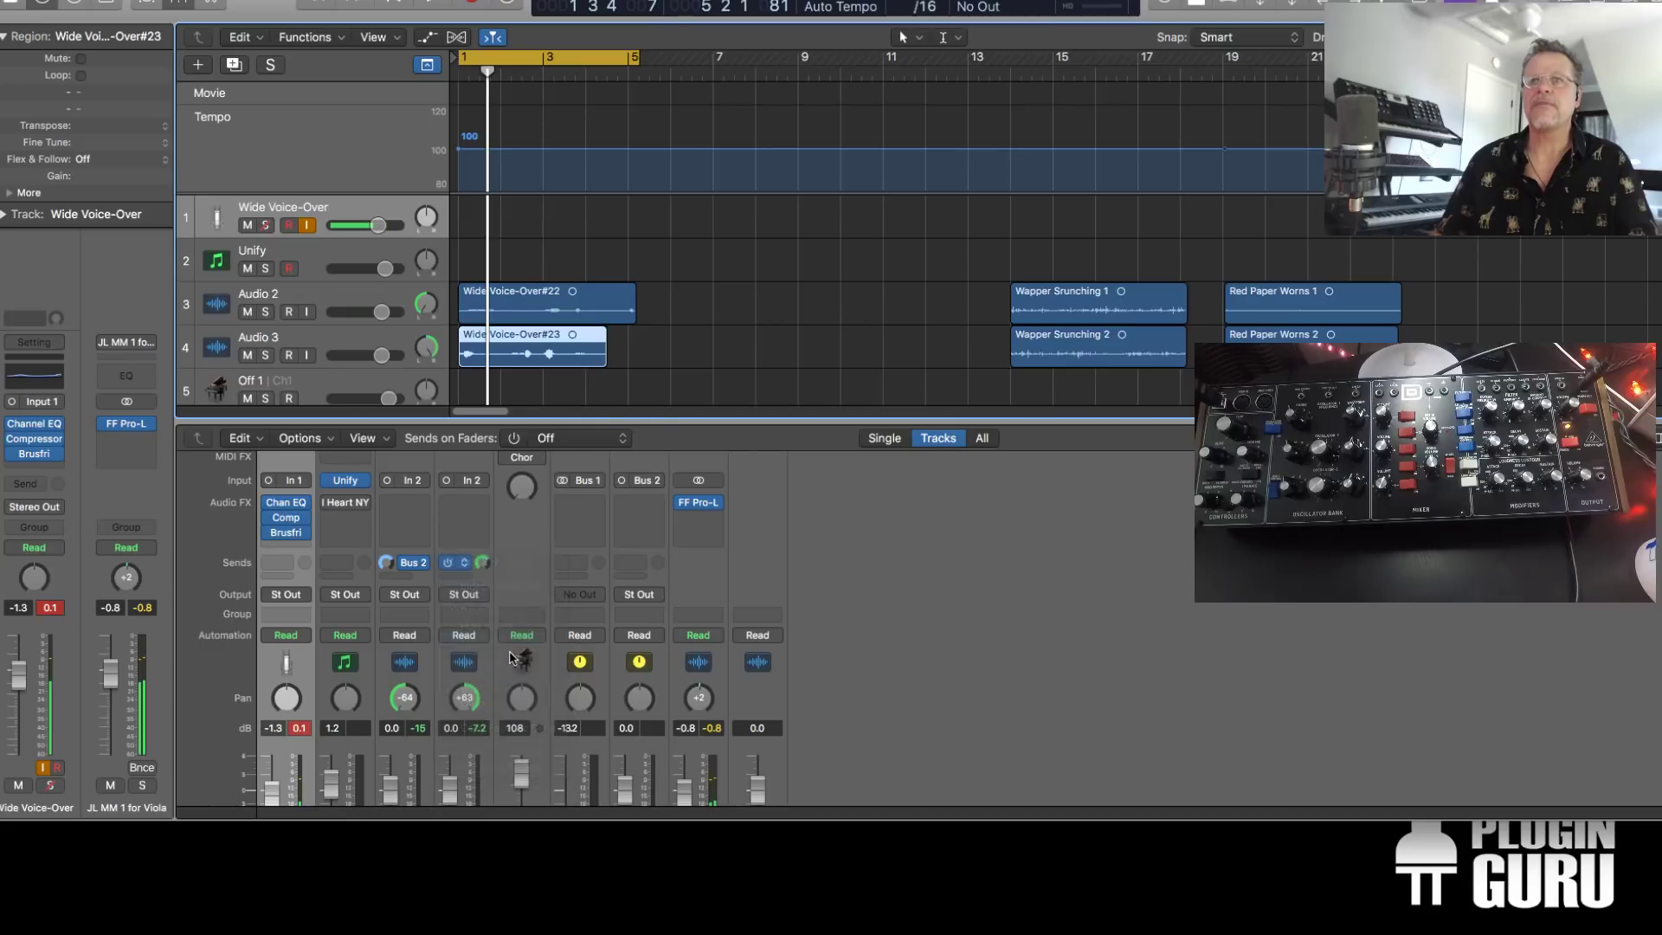
{"action": "scroll", "coordinate": [459, 734], "scroll_direction": "down", "scroll_amount": 2}
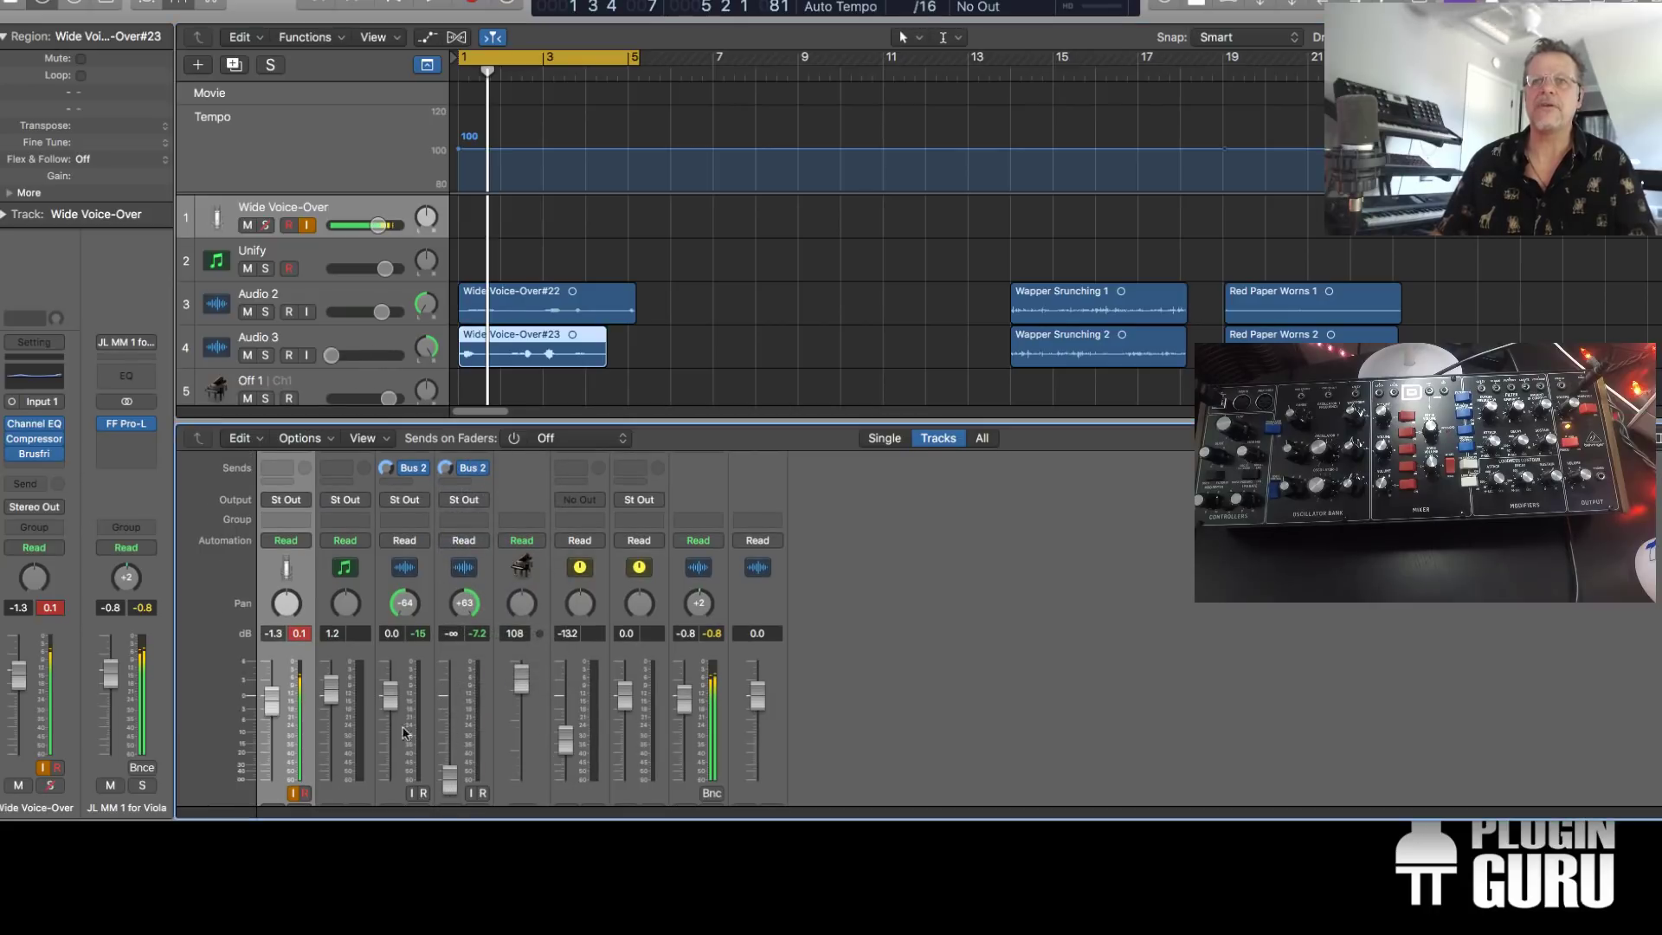
{"action": "scroll", "coordinate": [597, 706], "scroll_direction": "up", "scroll_amount": 2}
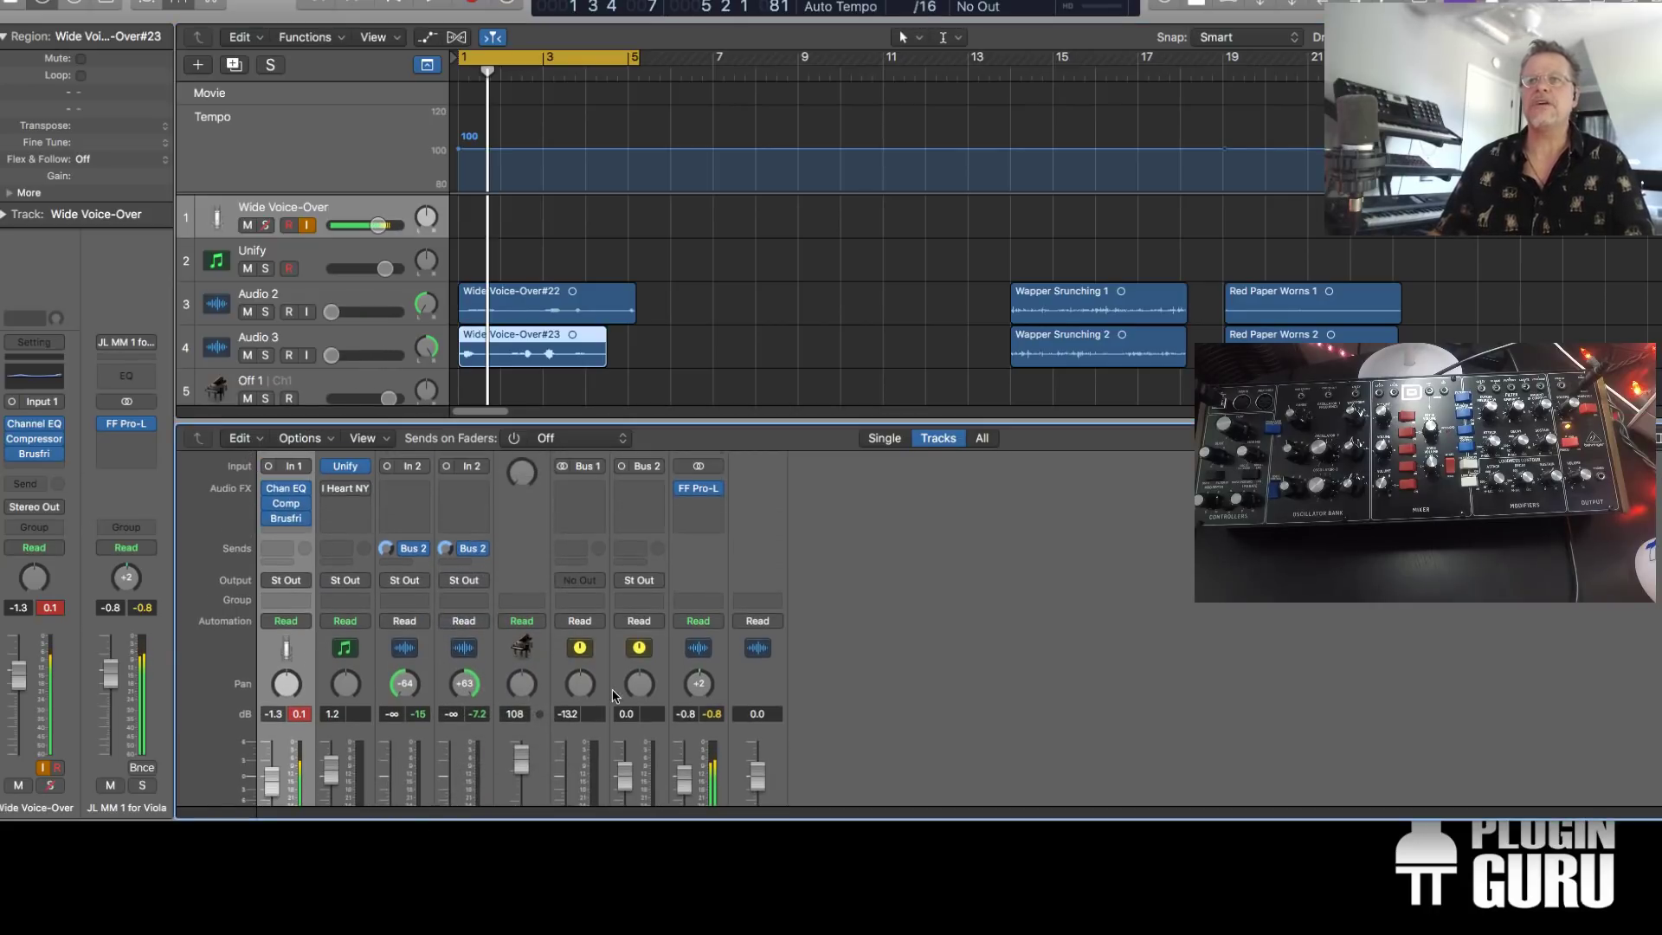
Play the takes through the aux bus and insert ValhallaShimmer on the Aux 2 channel
{"action": "key", "text": "space"}
{"action": "scroll", "coordinate": [667, 707], "scroll_direction": "down", "scroll_amount": 1}
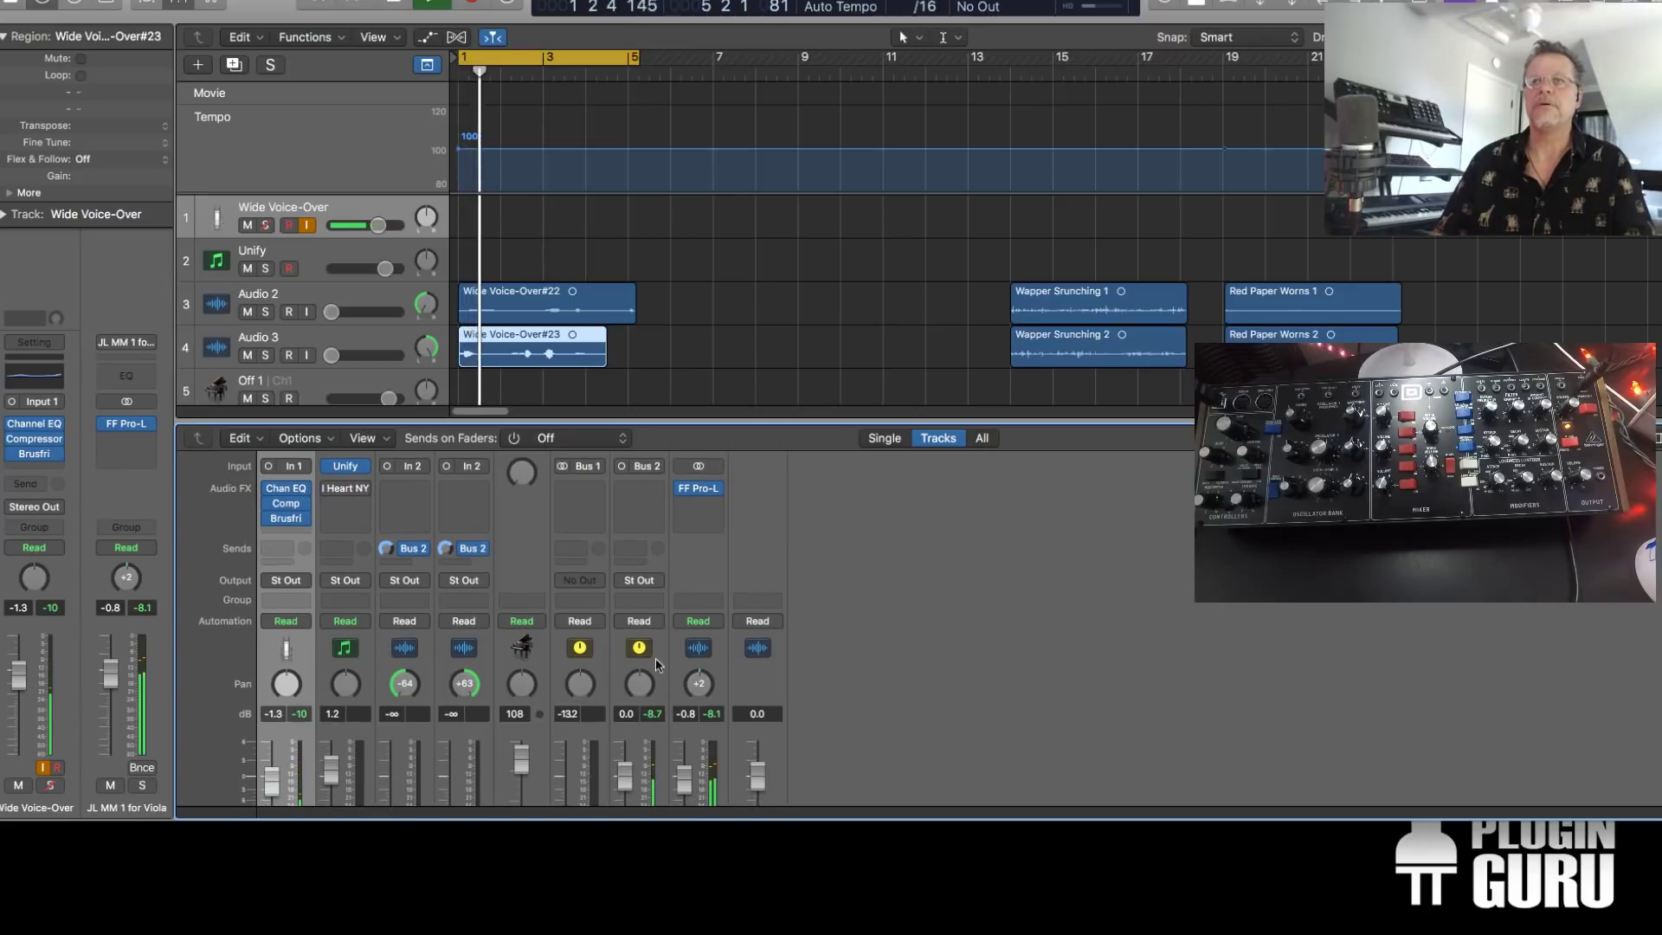
{"action": "left_click", "coordinate": [655, 491]}
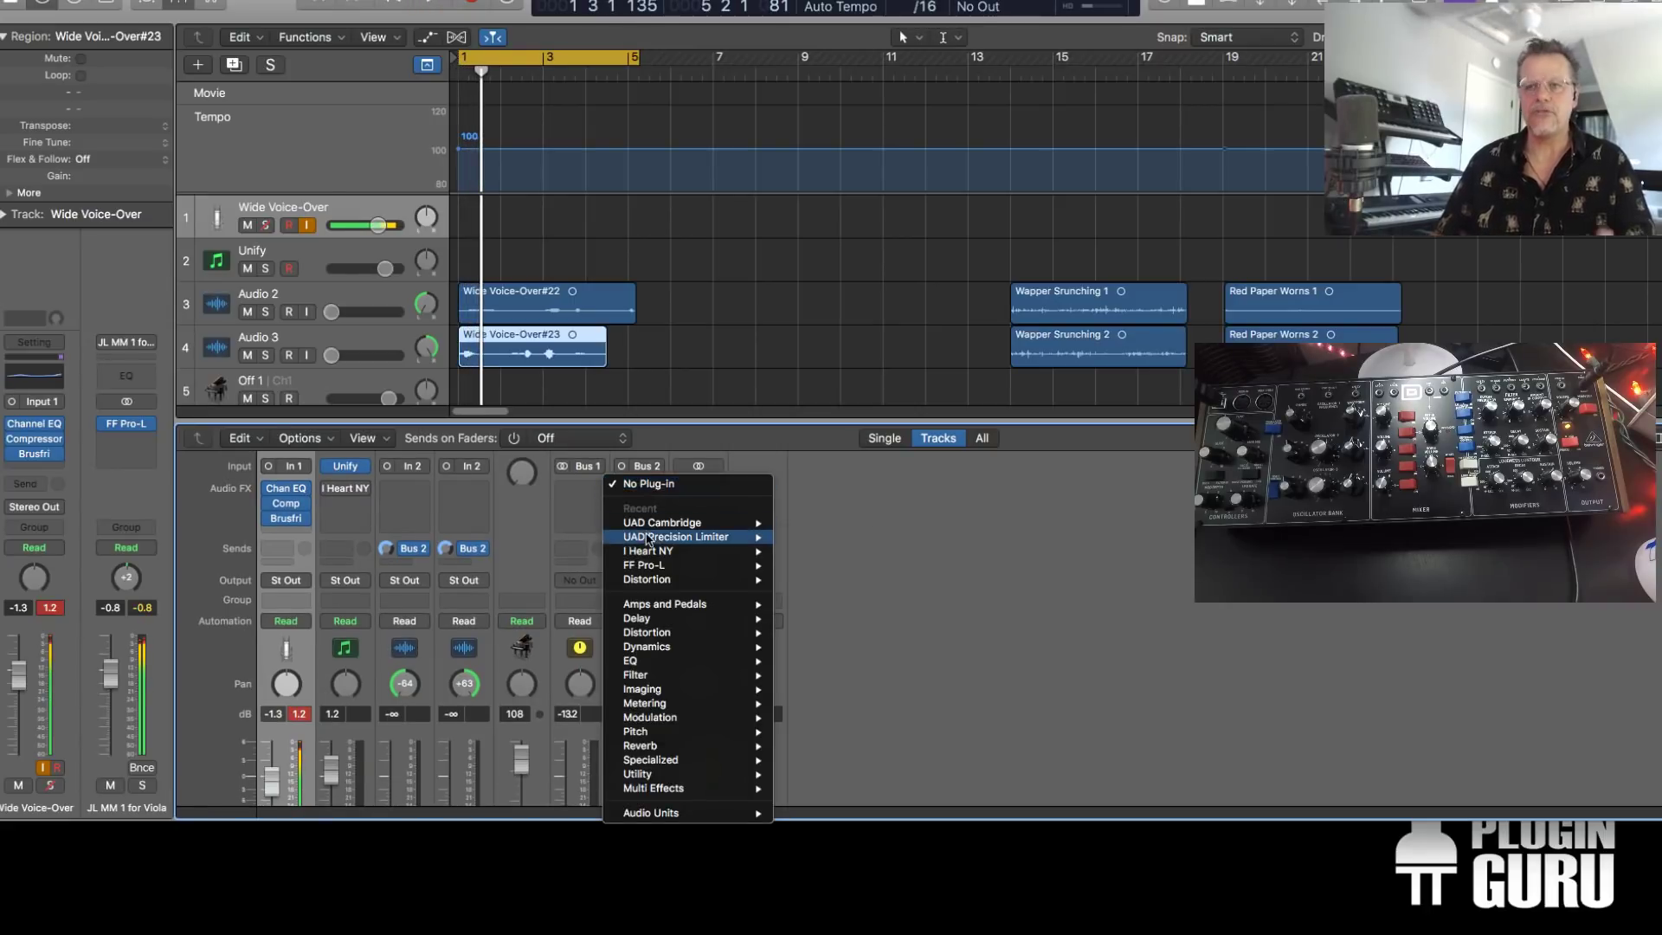
{"action": "mouse_move", "coordinate": [648, 542]}
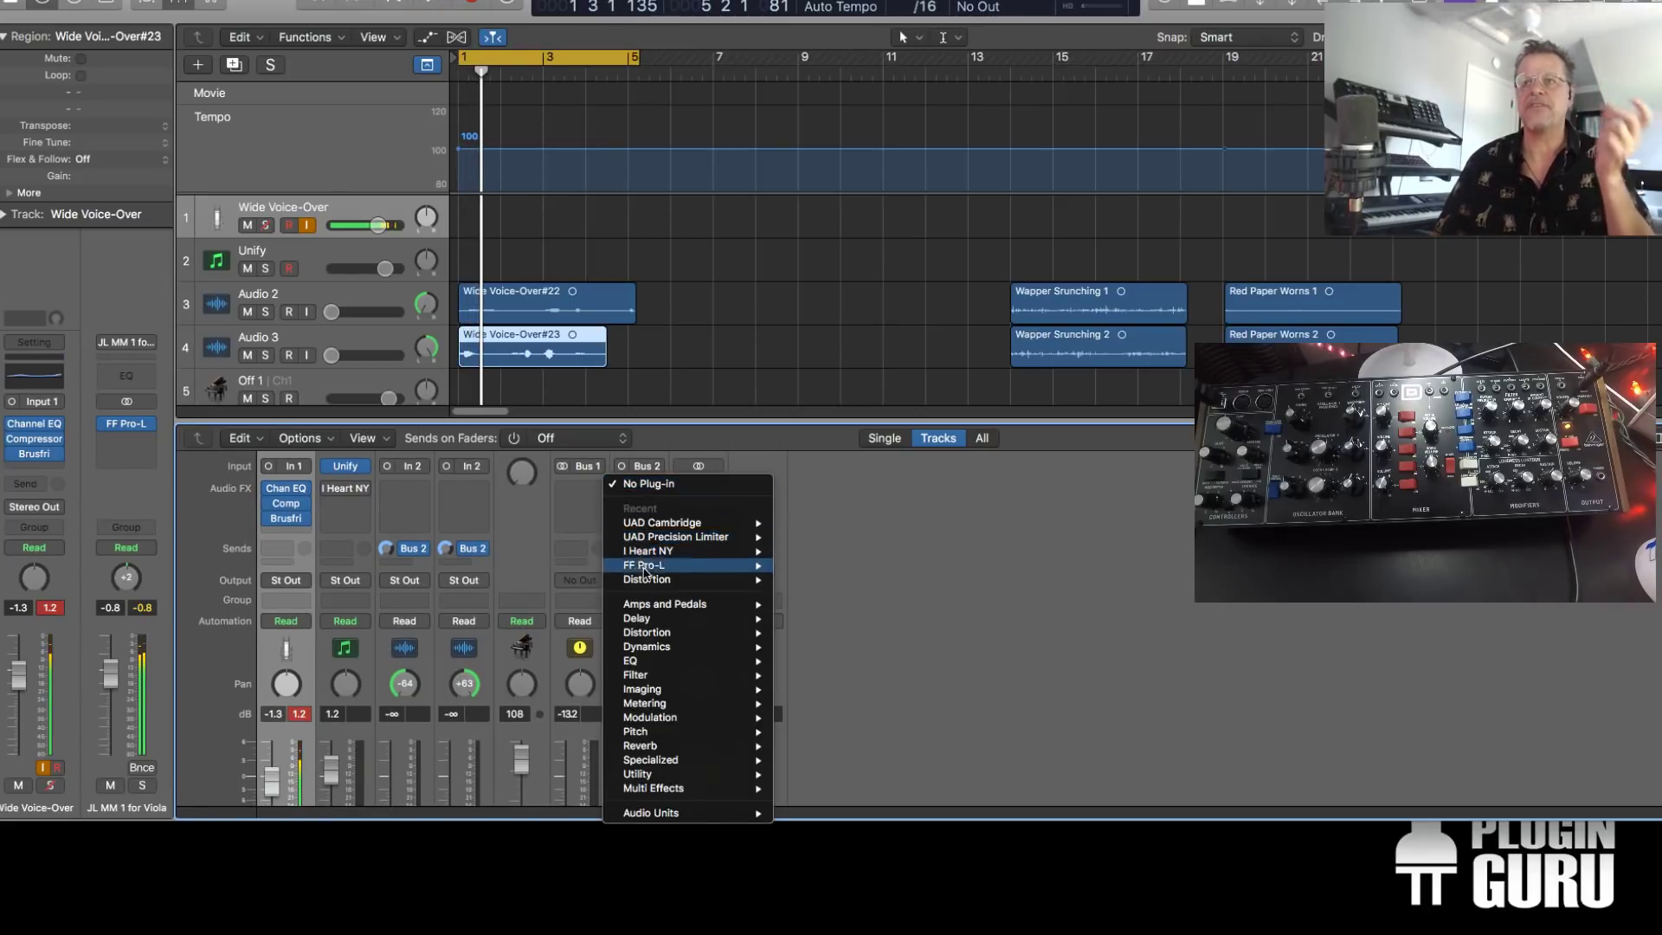
{"action": "mouse_move", "coordinate": [740, 817]}
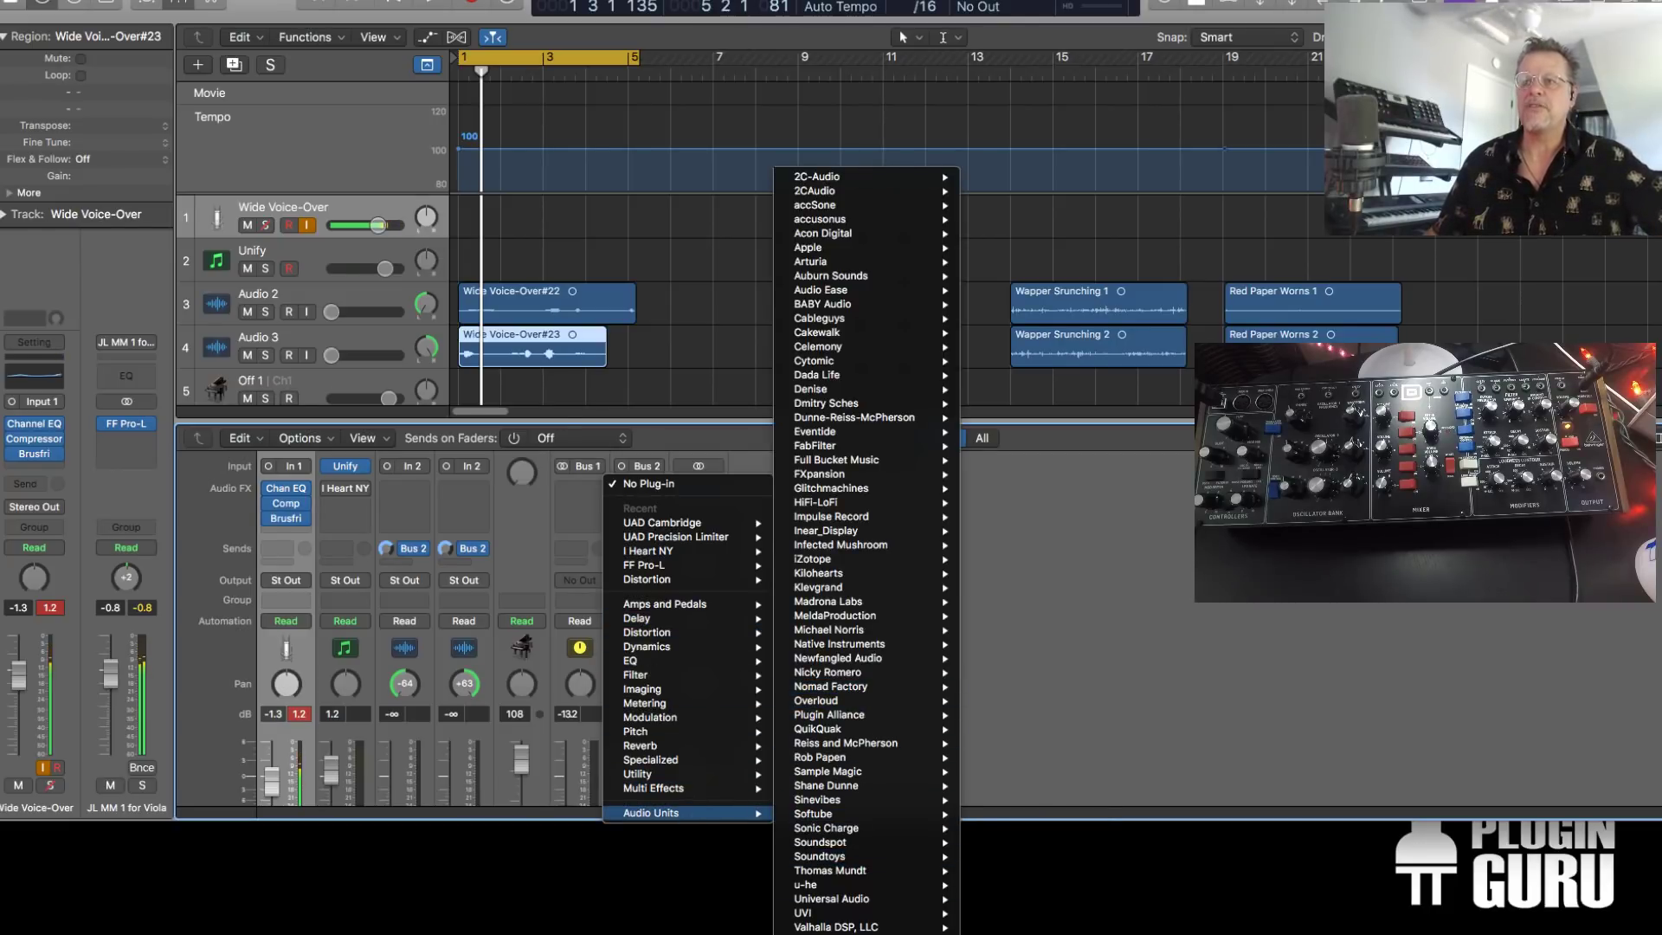
{"action": "mouse_move", "coordinate": [866, 927]}
{"action": "mouse_move", "coordinate": [1020, 927]}
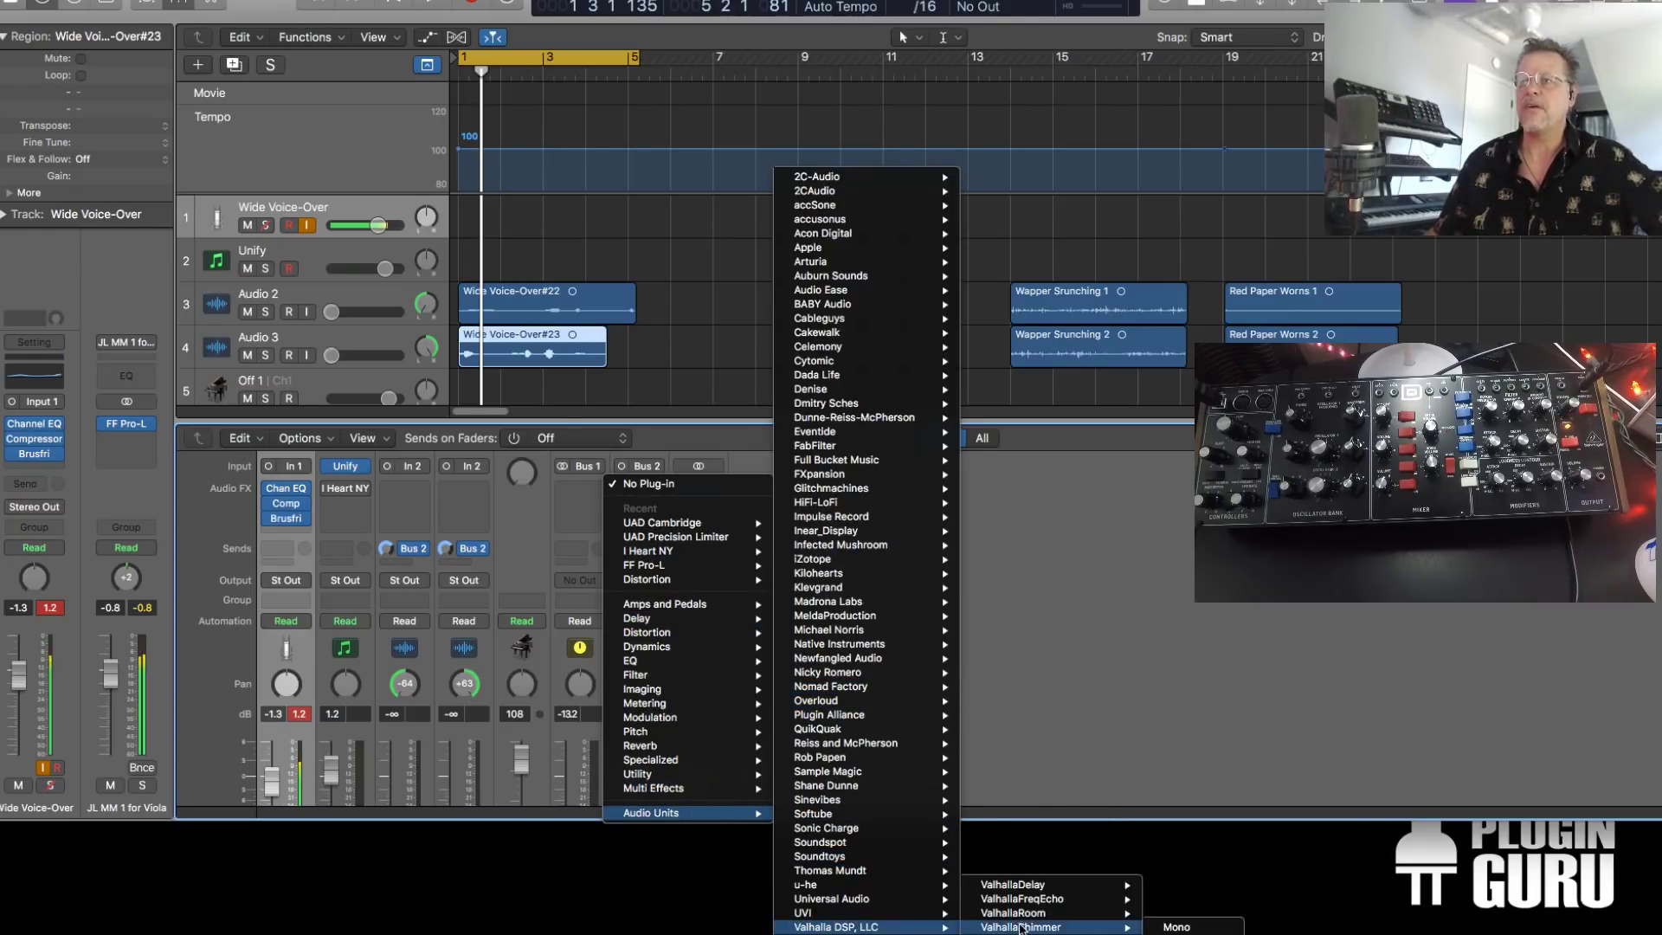
{"action": "mouse_move", "coordinate": [1068, 916]}
{"action": "left_click", "coordinate": [1073, 925]}
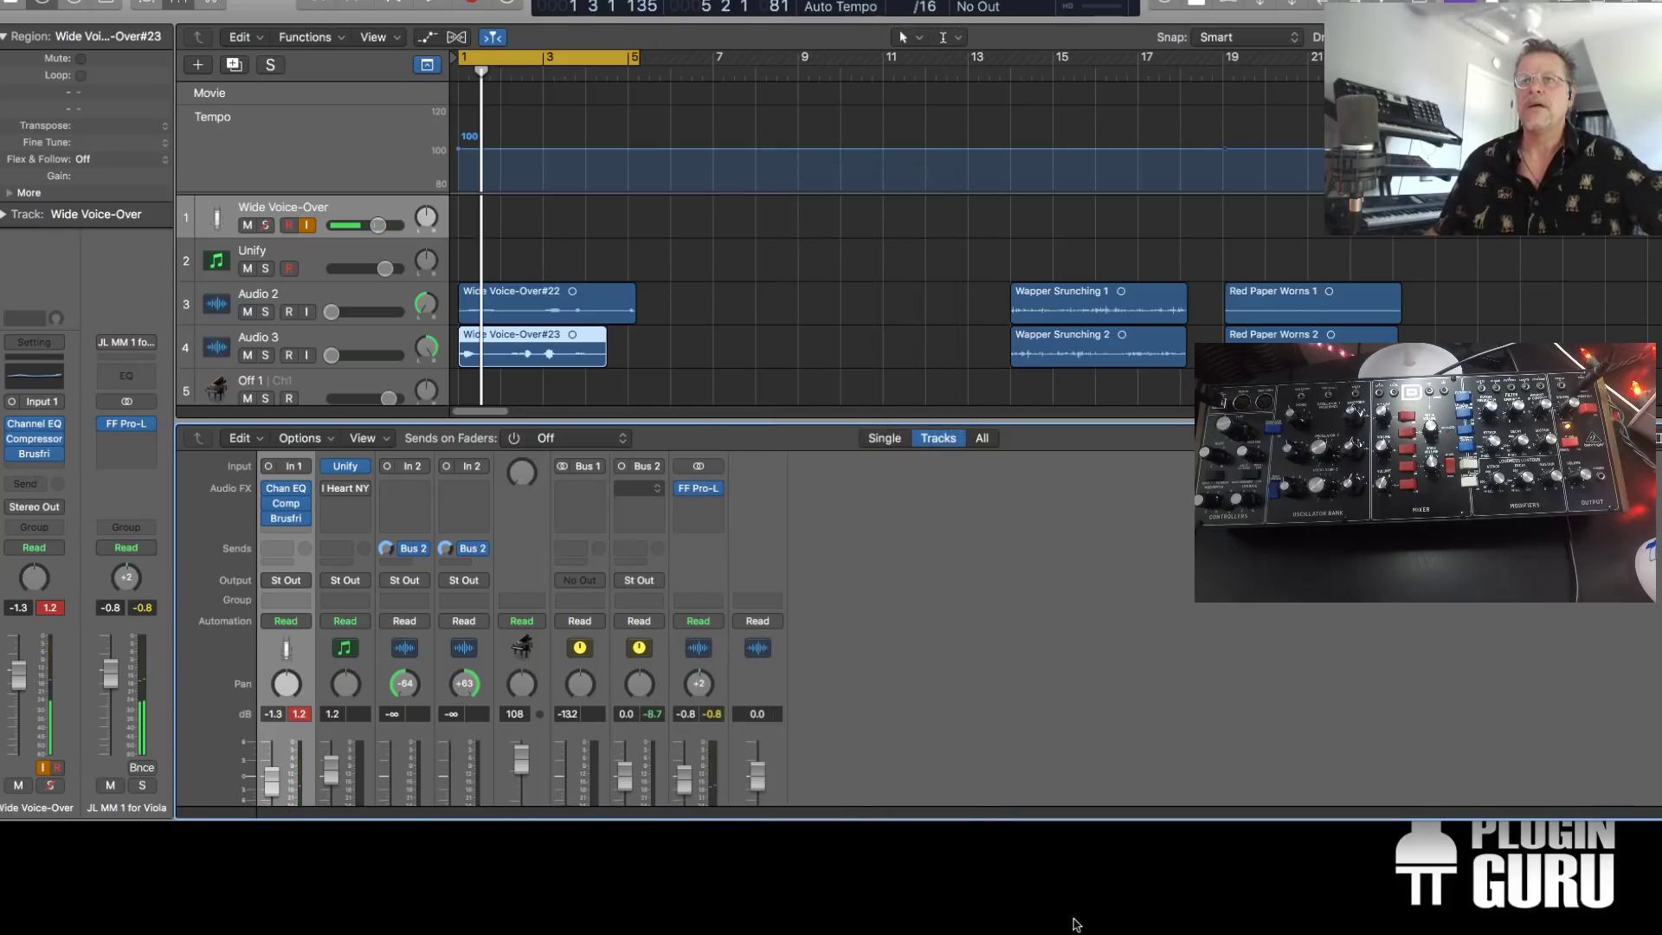
Set ValhallaShimmer's mix to 0.30, feedback to 0.140, reverb mode to bigStereo and high cut to 700
{"action": "left_click_drag", "start_coordinate": [394, 4], "coordinate": [732, 366]}
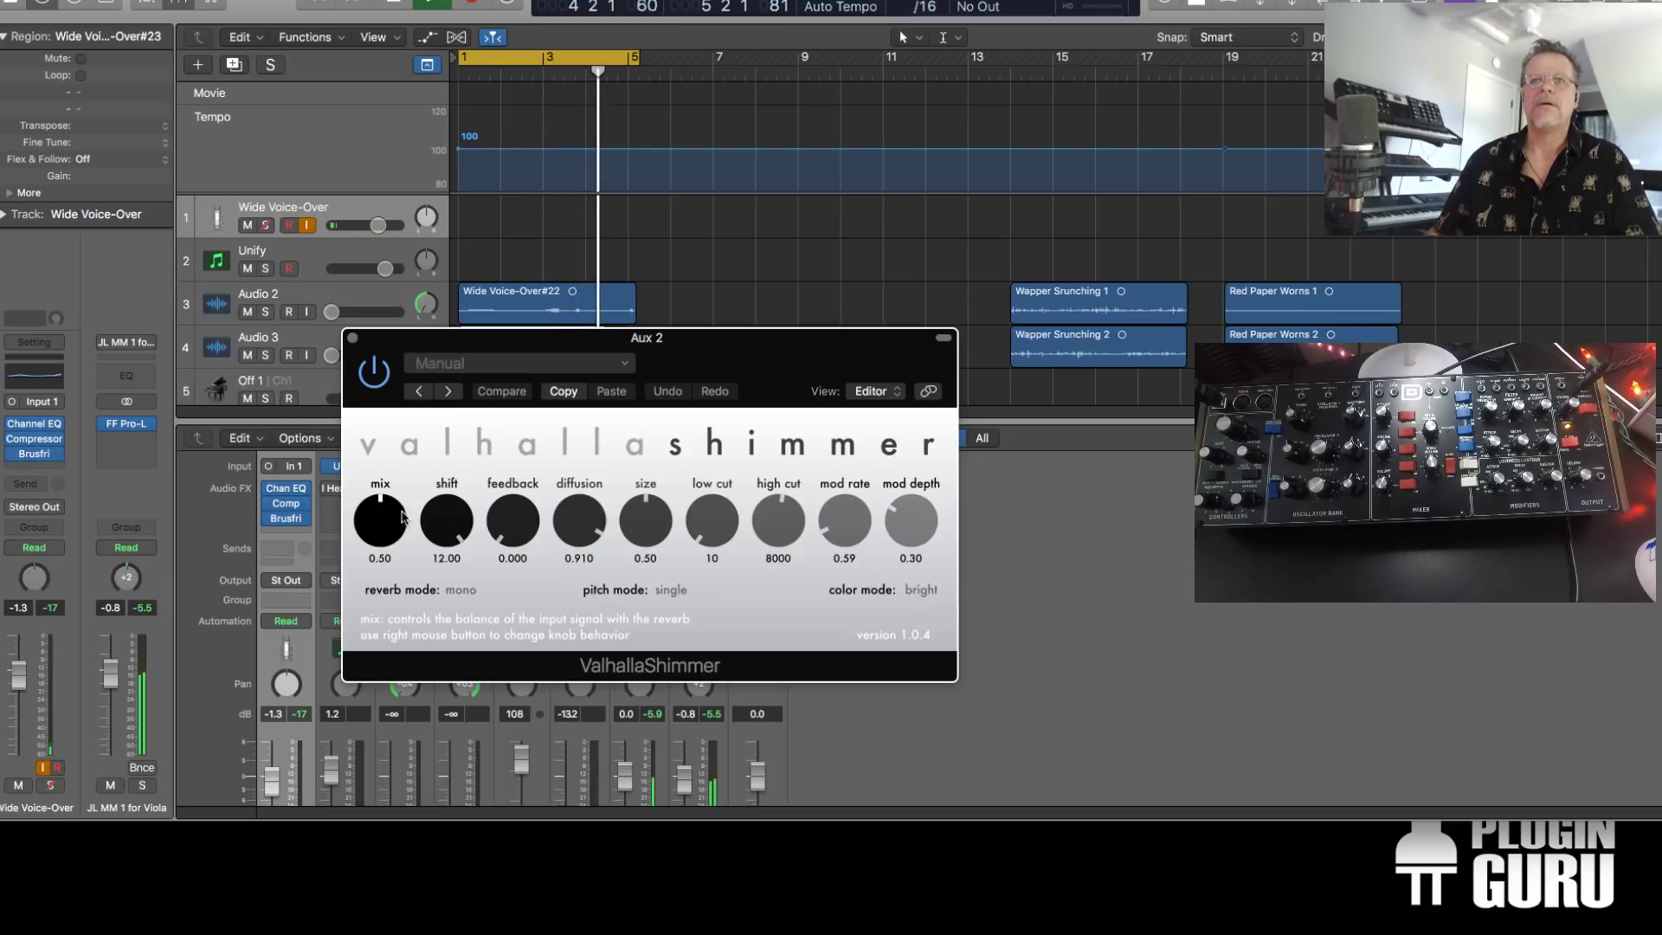
{"action": "left_click_drag", "start_coordinate": [382, 524], "coordinate": [389, 562]}
{"action": "left_click_drag", "start_coordinate": [512, 526], "coordinate": [515, 505]}
{"action": "left_click", "coordinate": [461, 589]}
{"action": "left_click", "coordinate": [489, 760]}
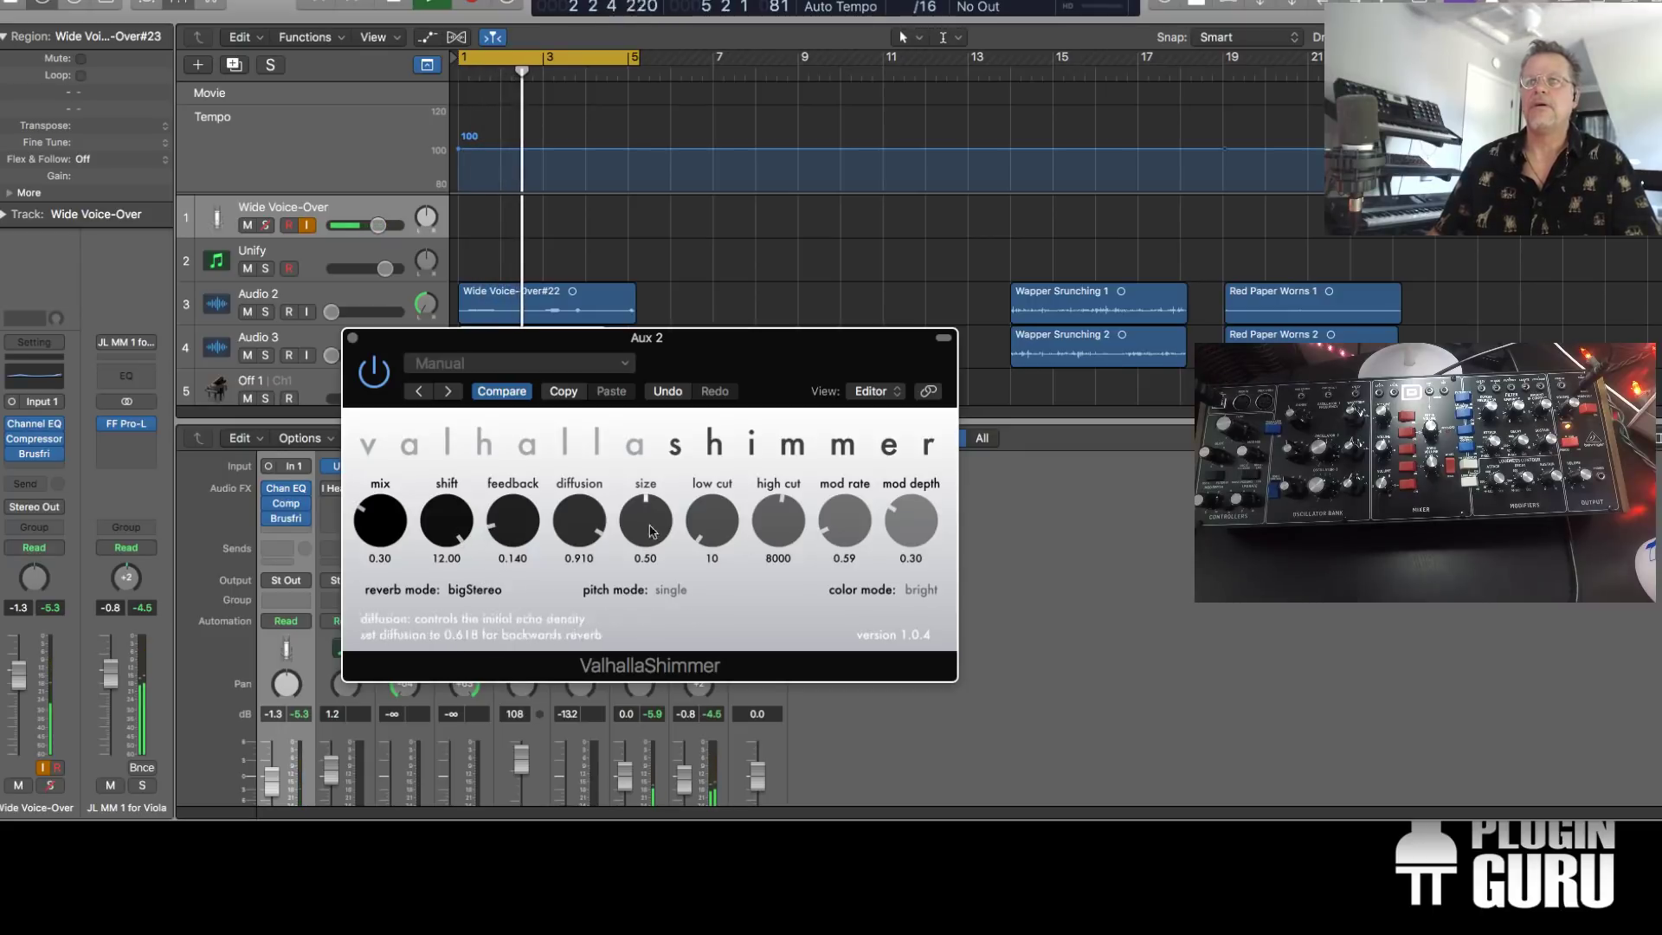
{"action": "left_click_drag", "start_coordinate": [690, 351], "coordinate": [1110, 427]}
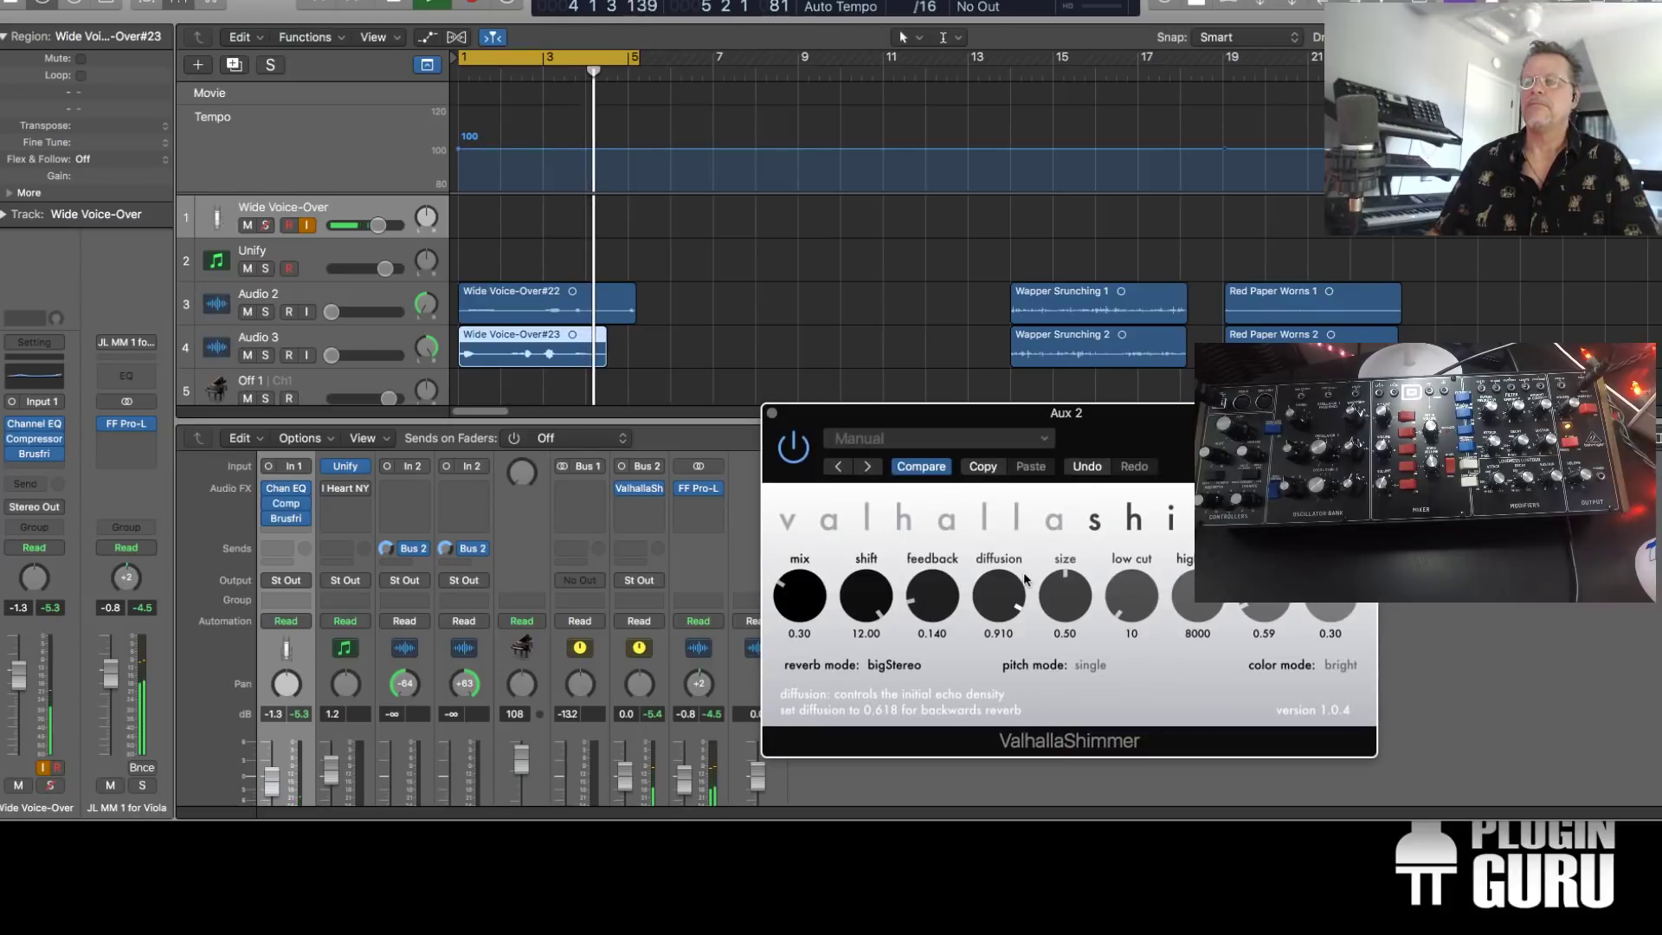
{"action": "left_click_drag", "start_coordinate": [1201, 603], "coordinate": [1198, 711]}
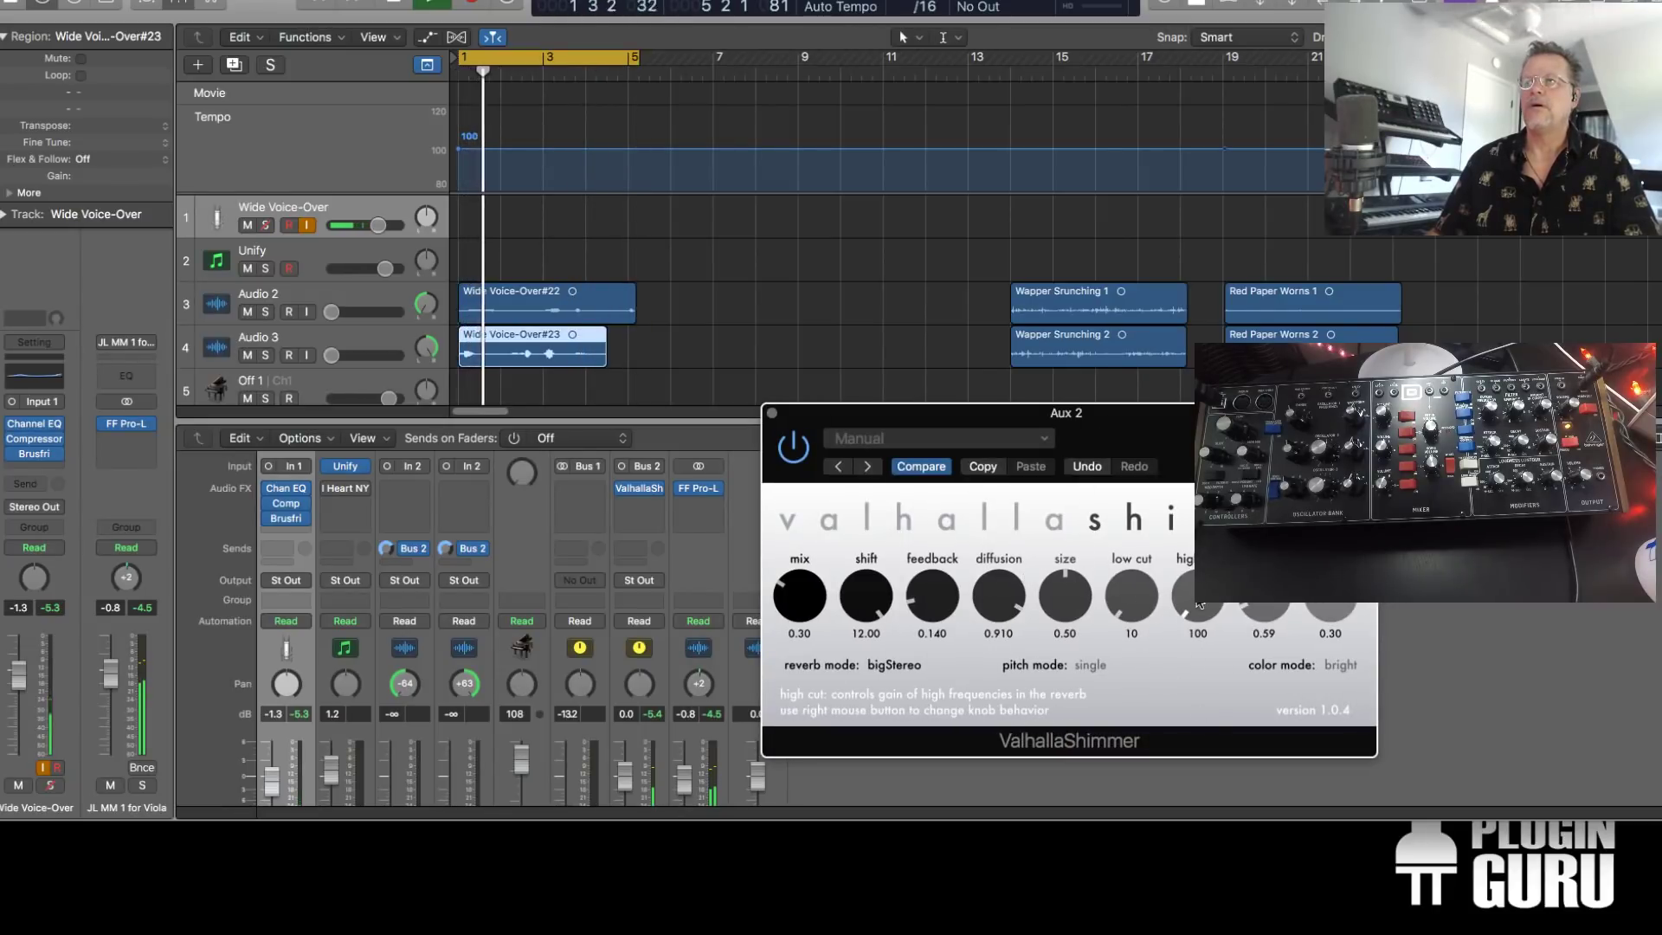
{"action": "left_click_drag", "start_coordinate": [1198, 597], "coordinate": [1198, 556]}
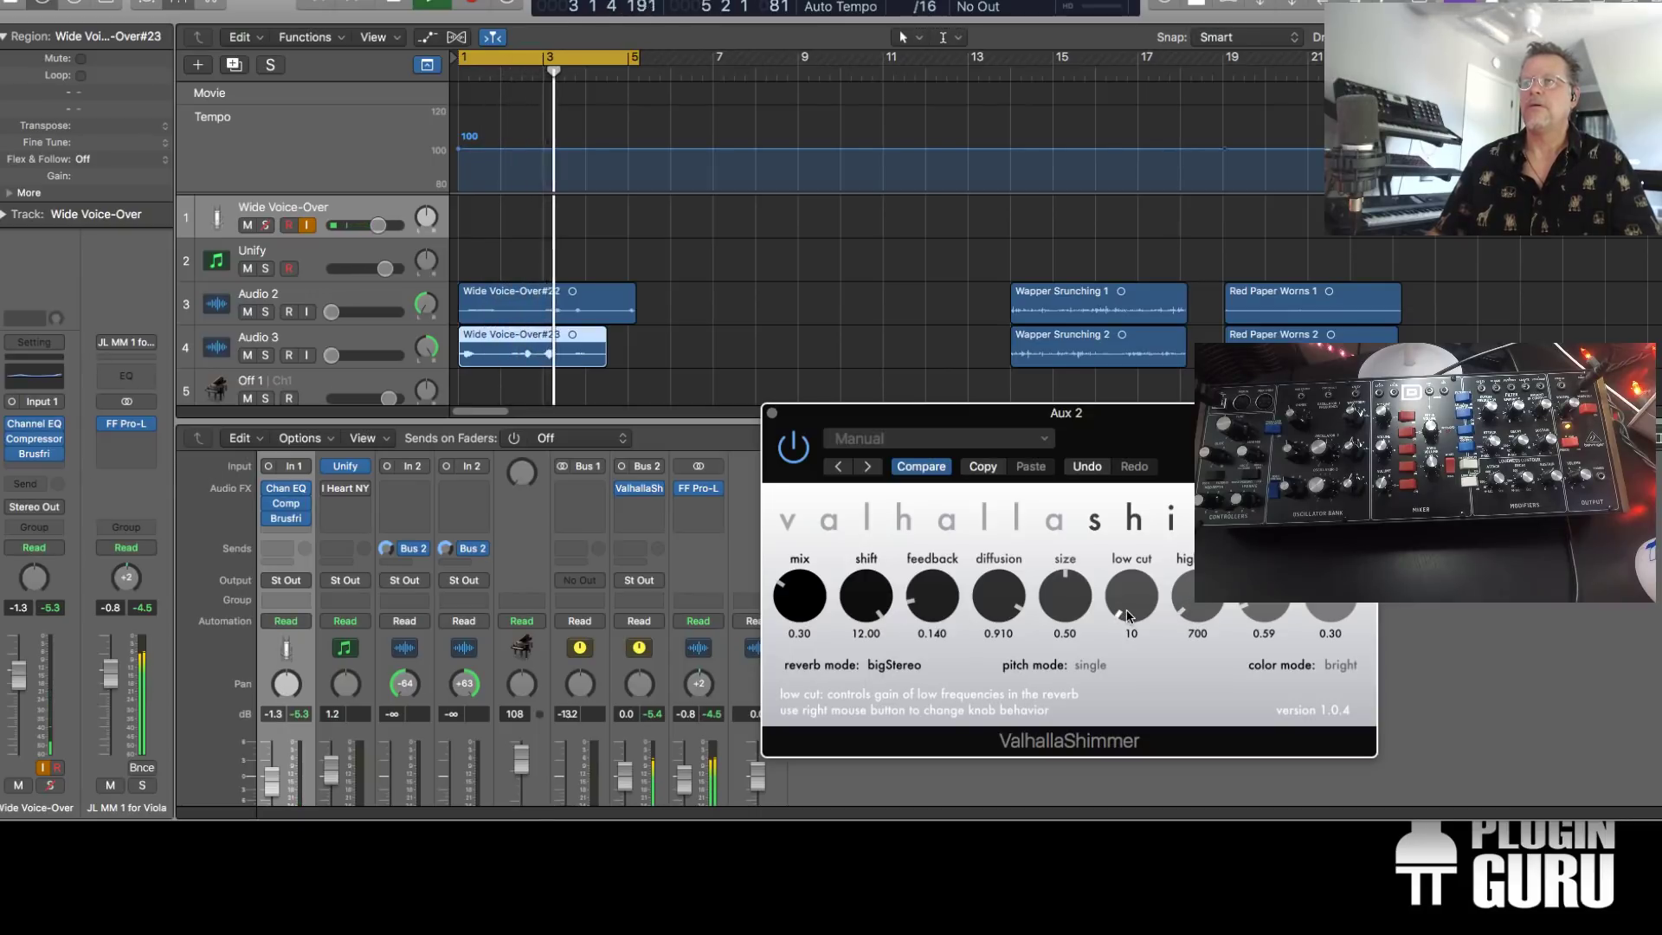
Trim the end of the Audio 2 take to match the Audio 3 take's length and play both
{"action": "left_click", "coordinate": [630, 310]}
{"action": "left_click_drag", "start_coordinate": [630, 310], "coordinate": [604, 312]}
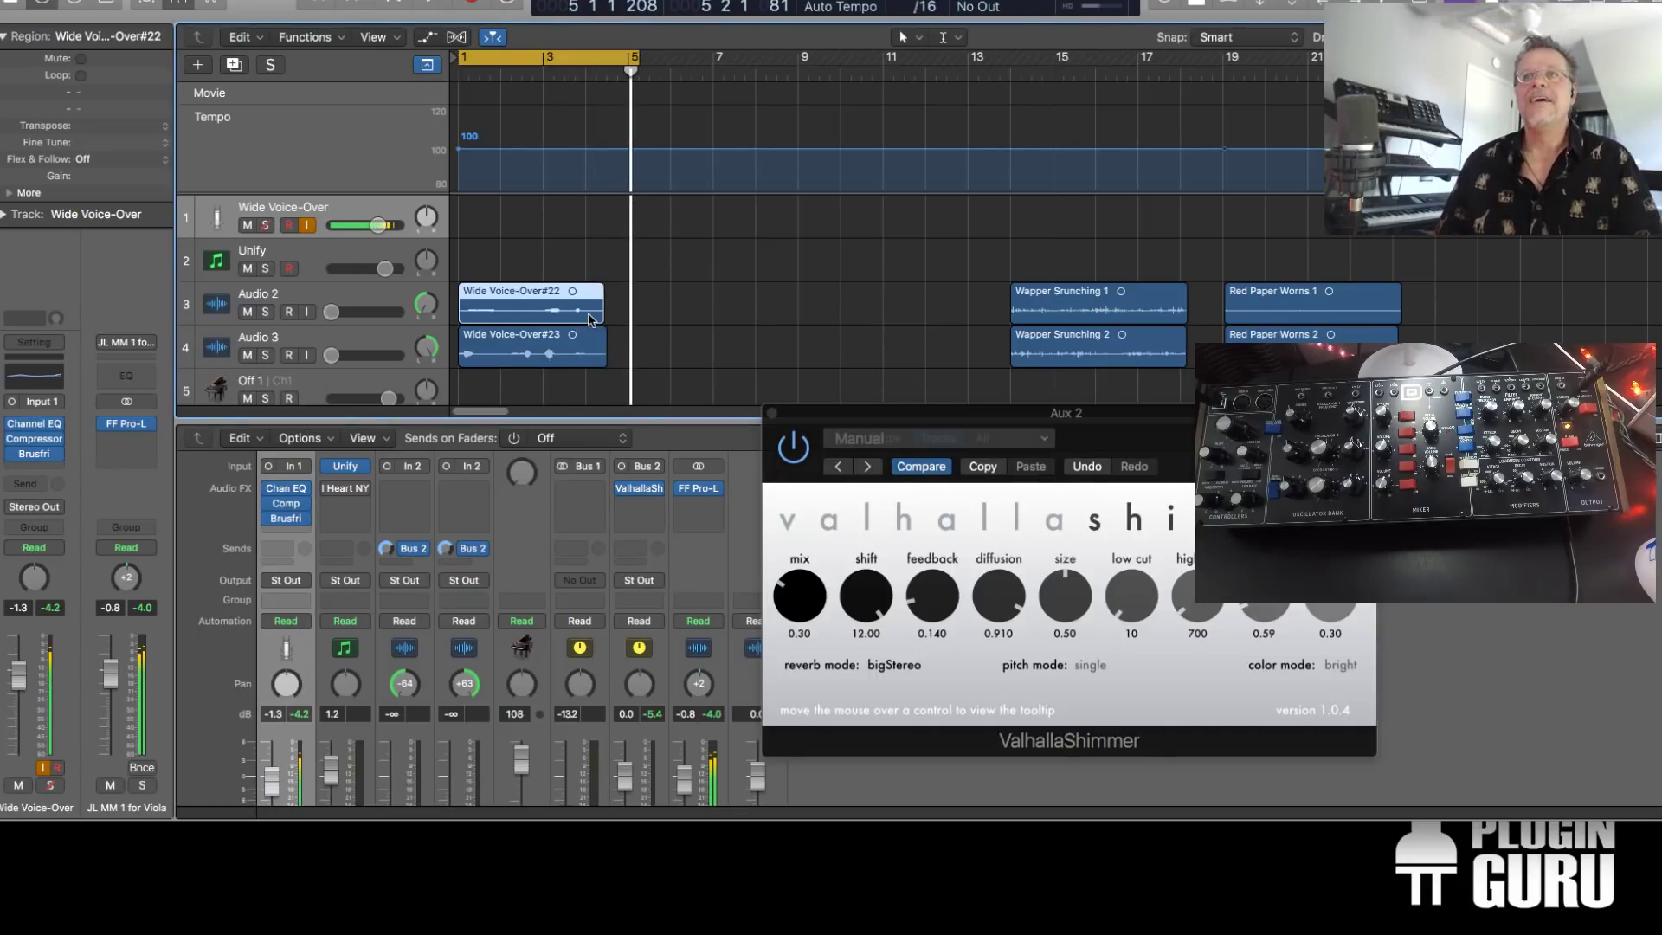
{"action": "key", "text": "space"}
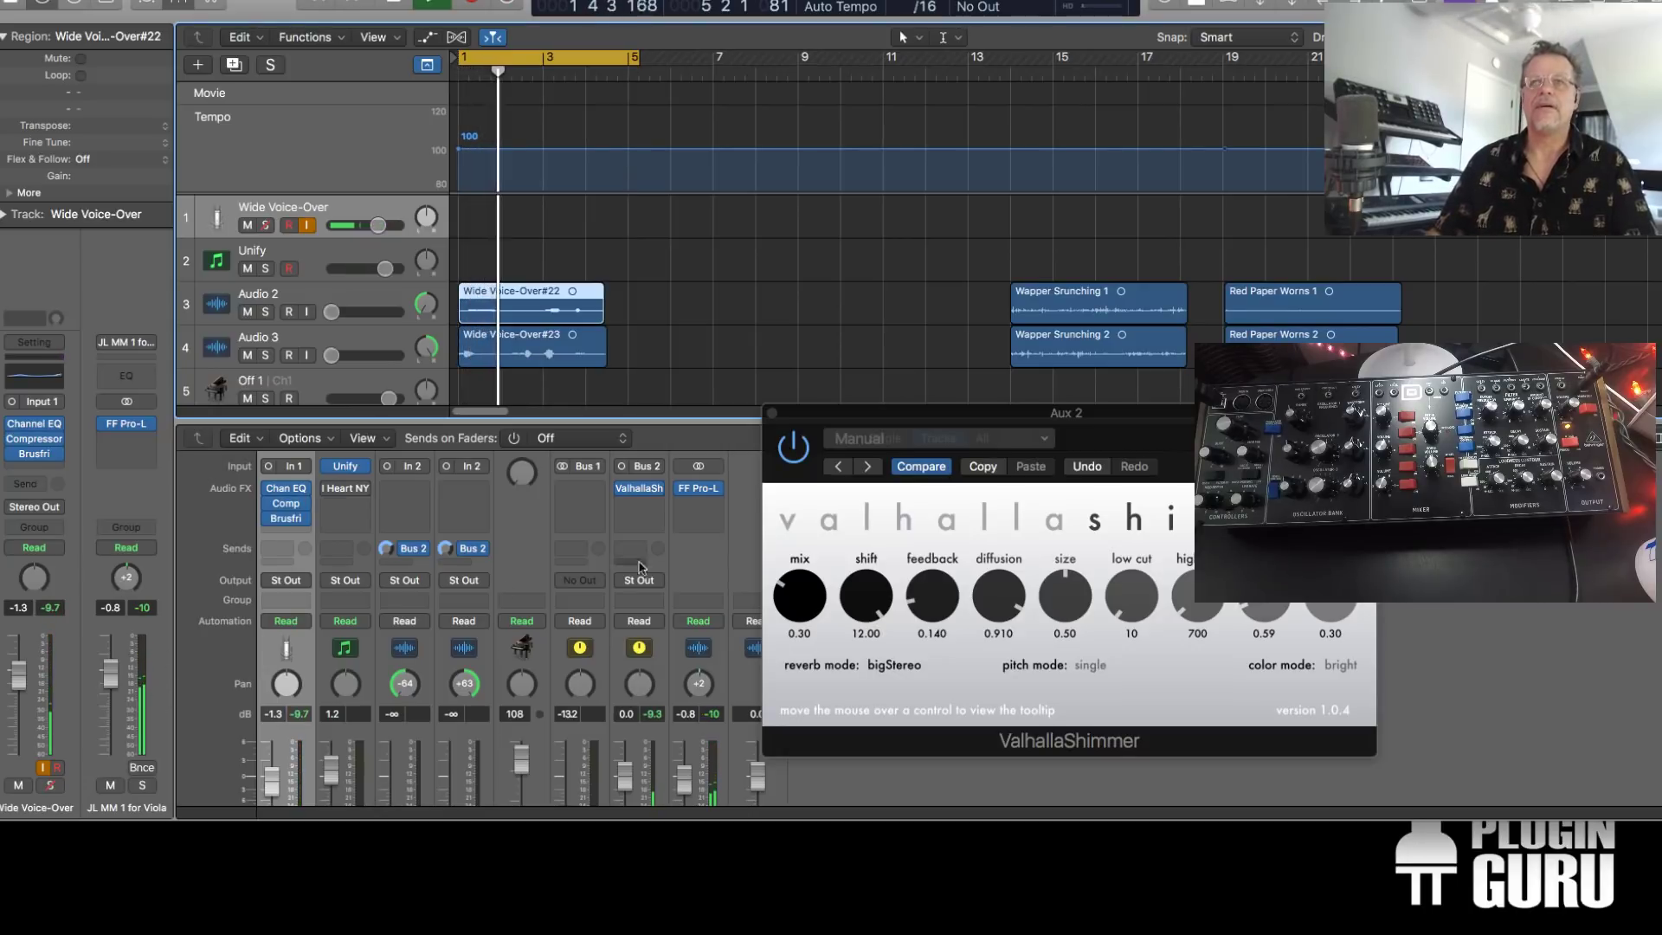
Switch the Aux 2 channel's Bus 2 input to stereo and set ValhallaShimmer's mix to 0.24 during playback
{"action": "left_click_drag", "start_coordinate": [793, 417], "coordinate": [940, 420]}
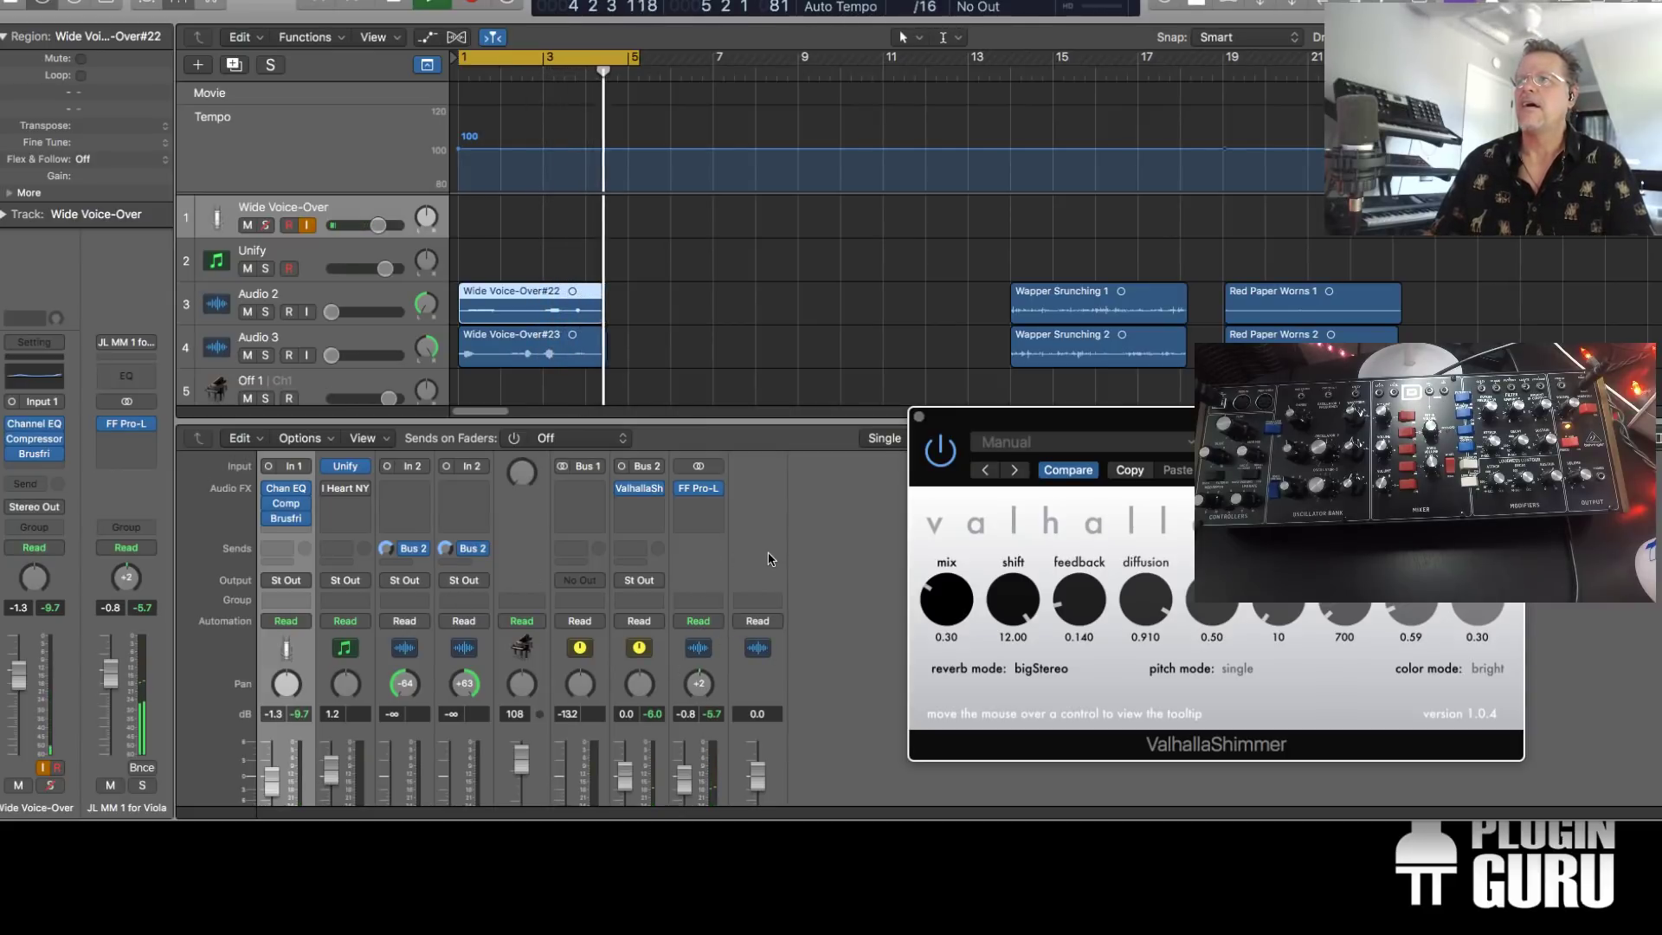
{"action": "scroll", "coordinate": [710, 624], "scroll_direction": "down", "scroll_amount": 5}
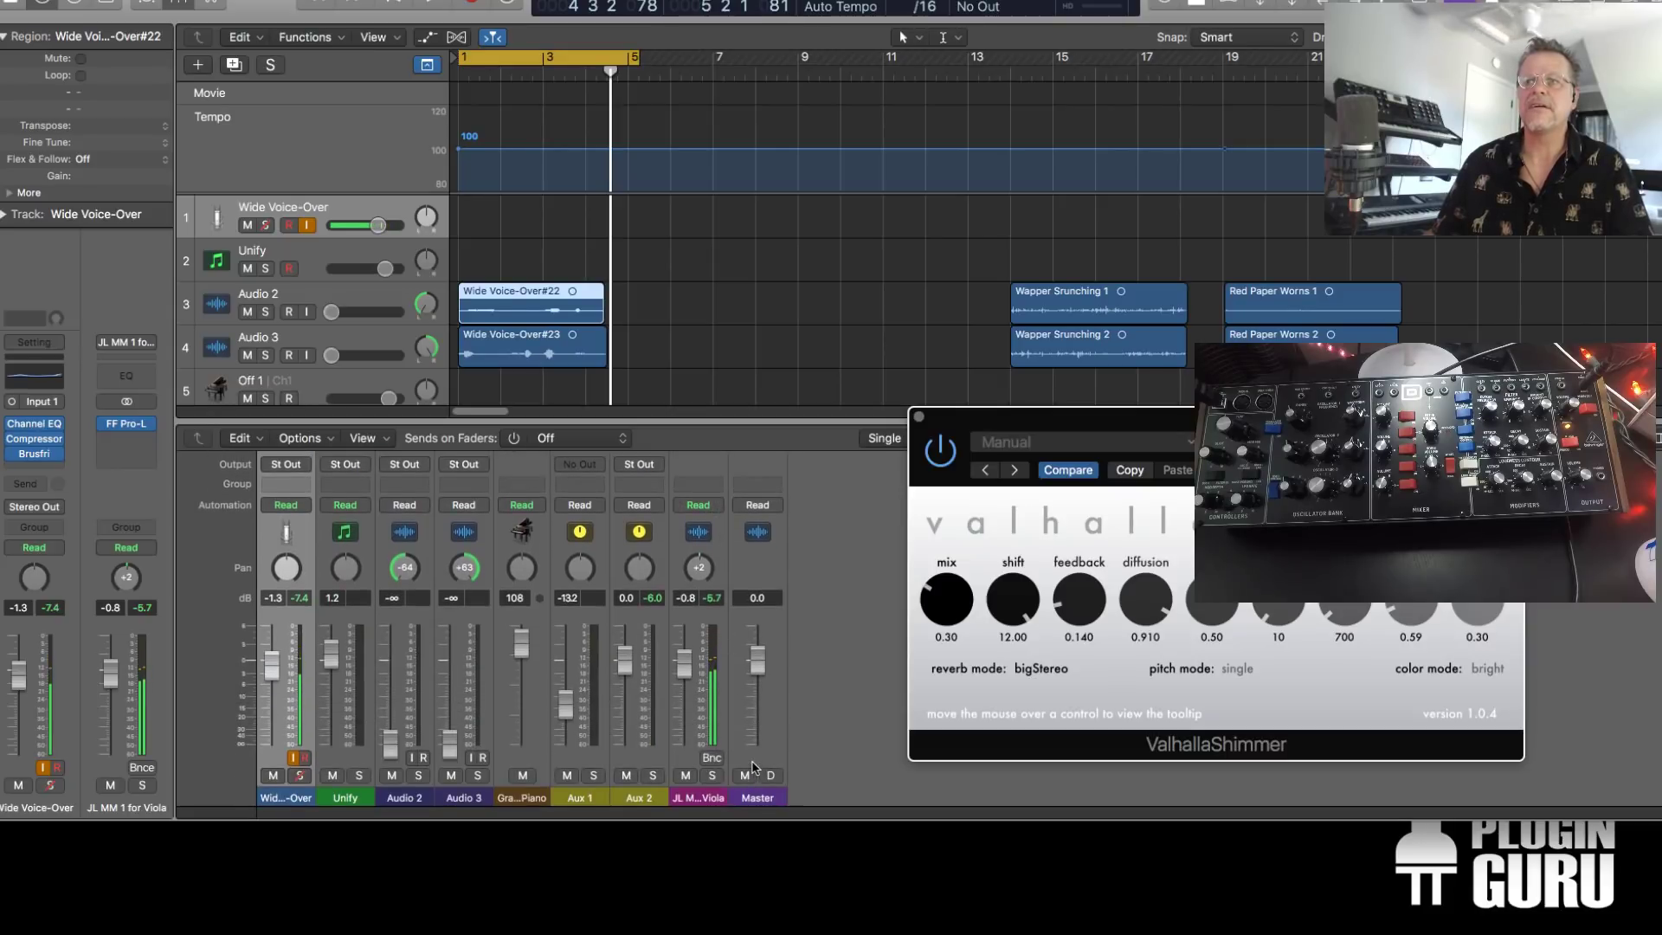
{"action": "scroll", "coordinate": [645, 690], "scroll_direction": "up", "scroll_amount": 2}
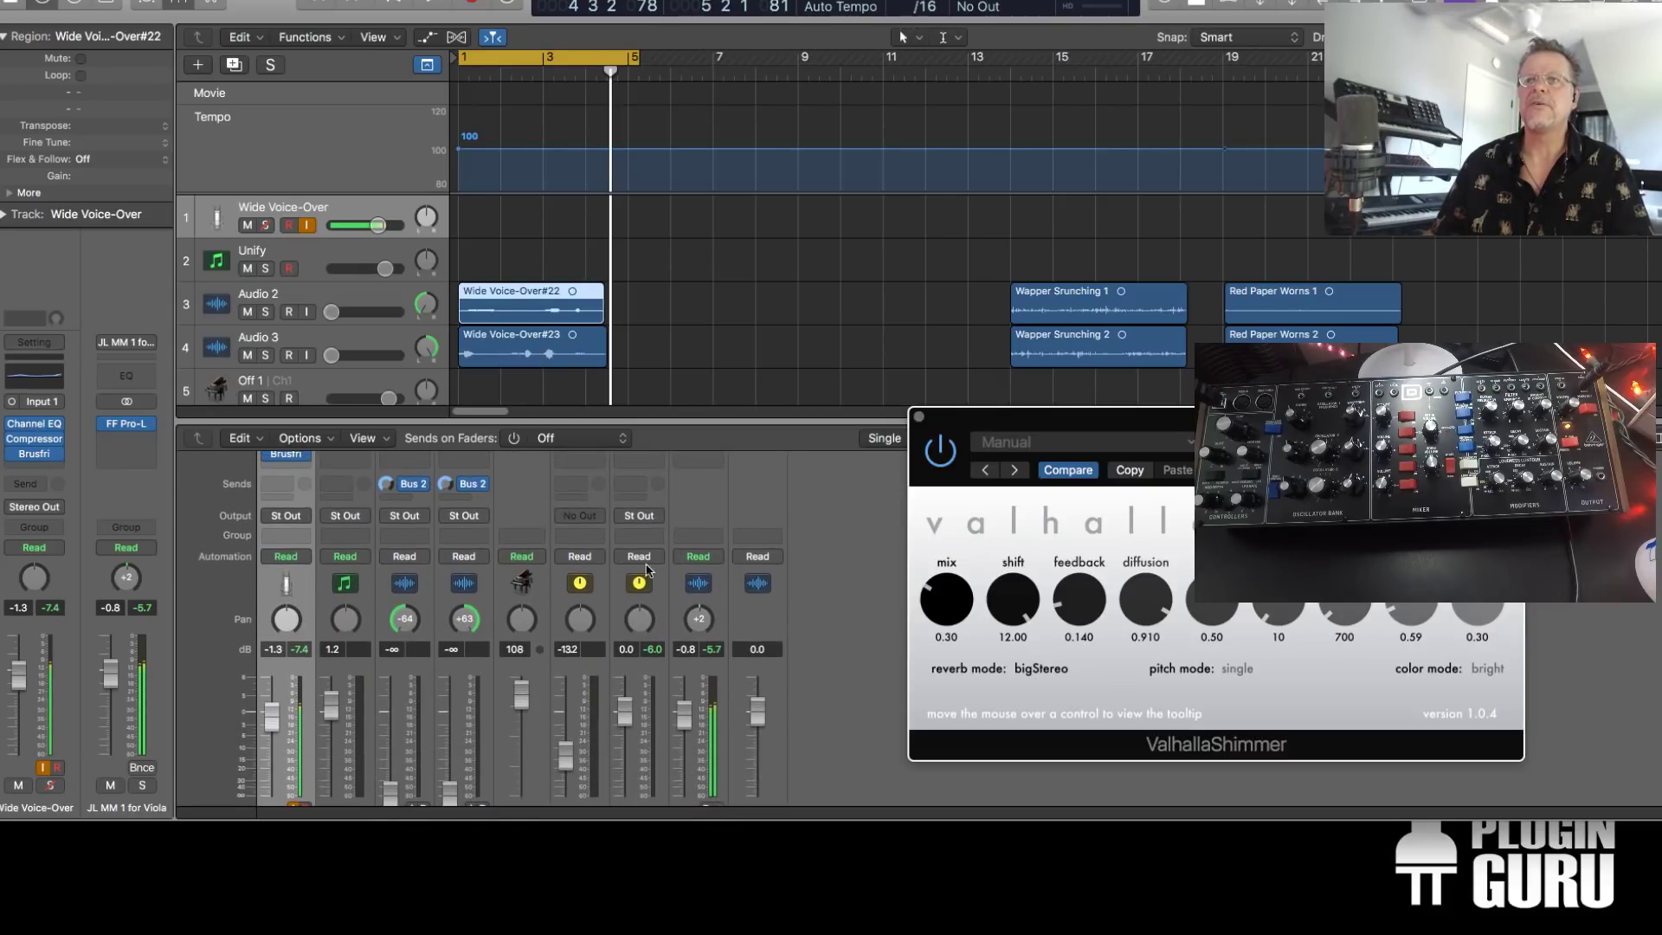
{"action": "scroll", "coordinate": [641, 606], "scroll_direction": "up", "scroll_amount": 3}
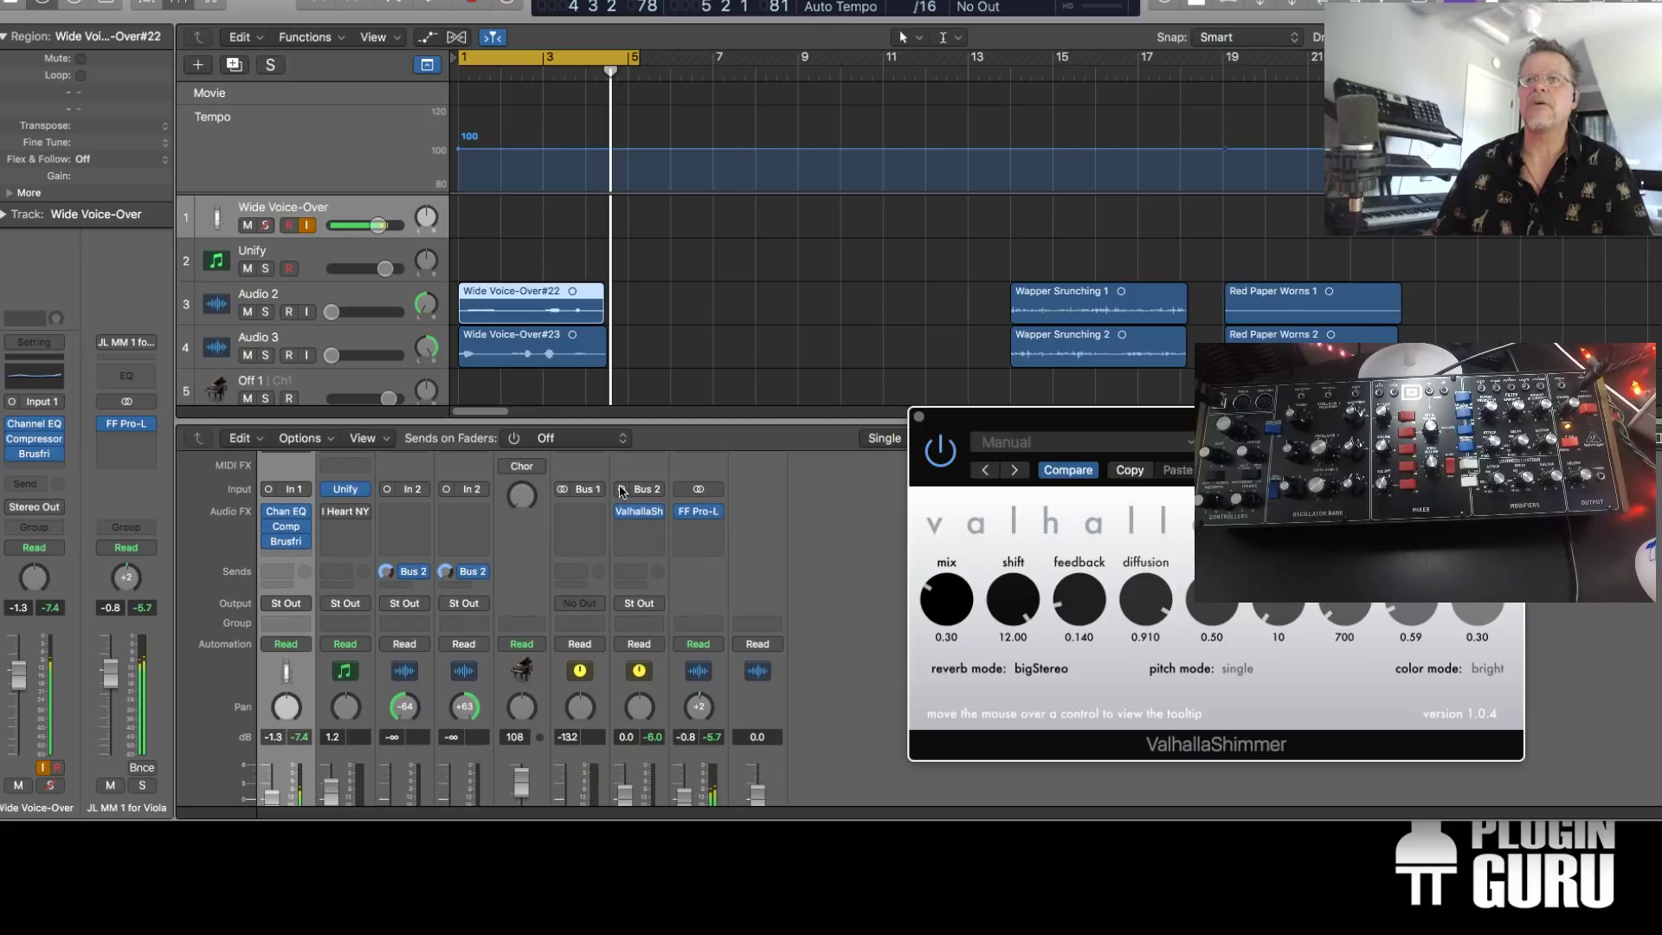
{"action": "key", "text": "space"}
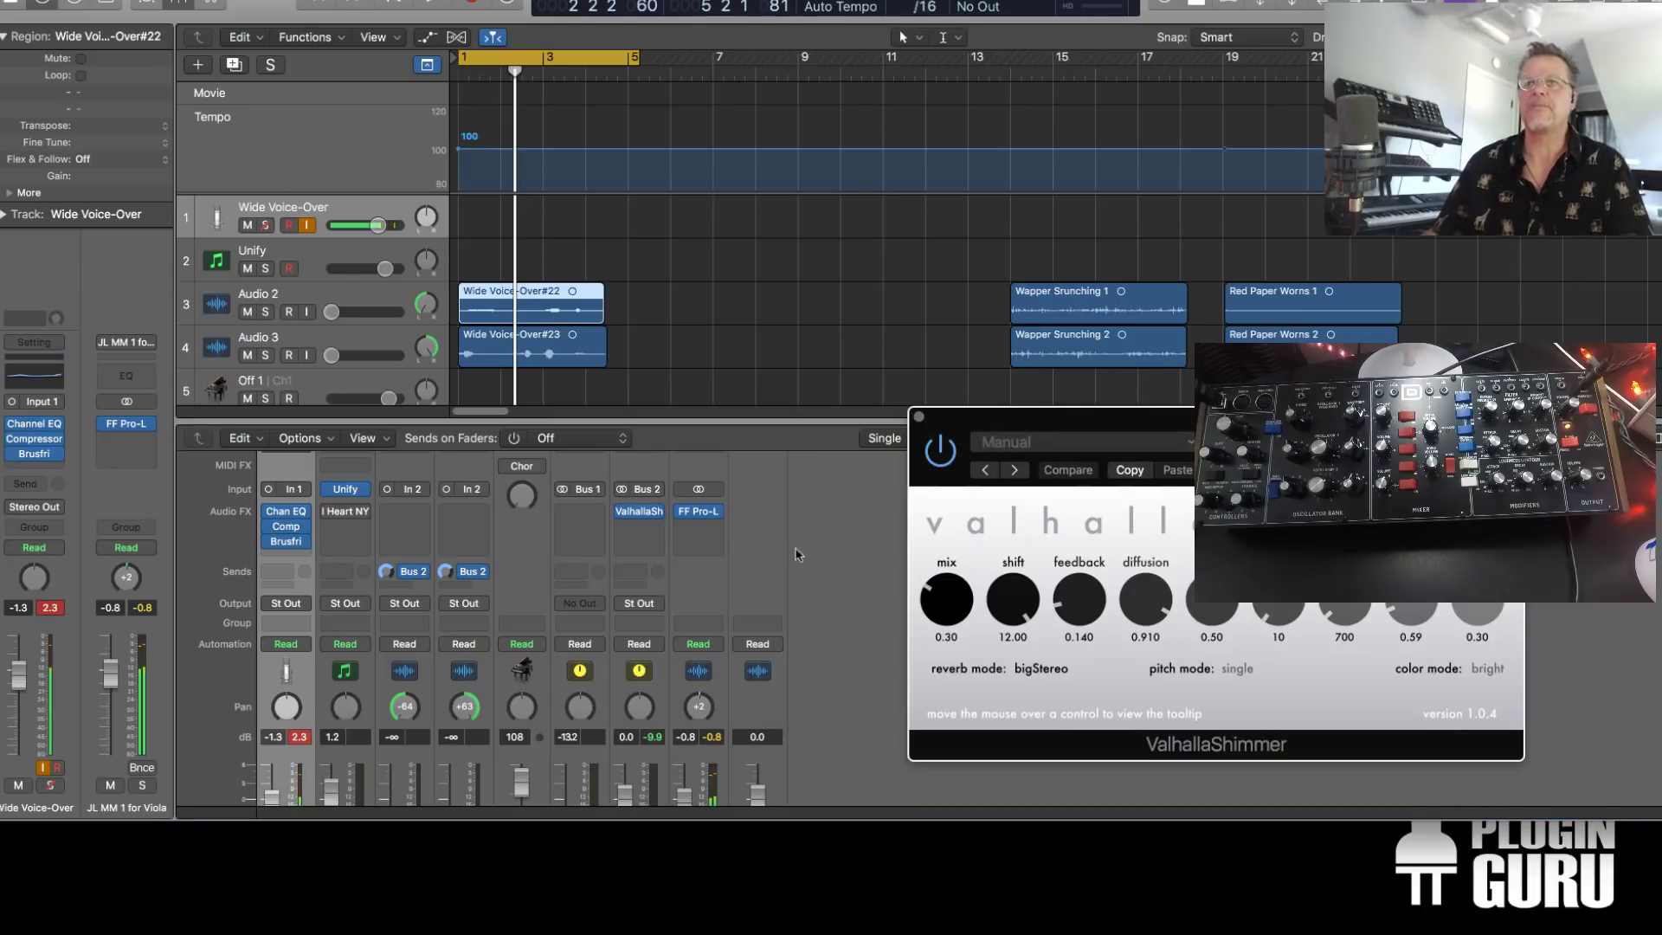
{"action": "key", "text": "space"}
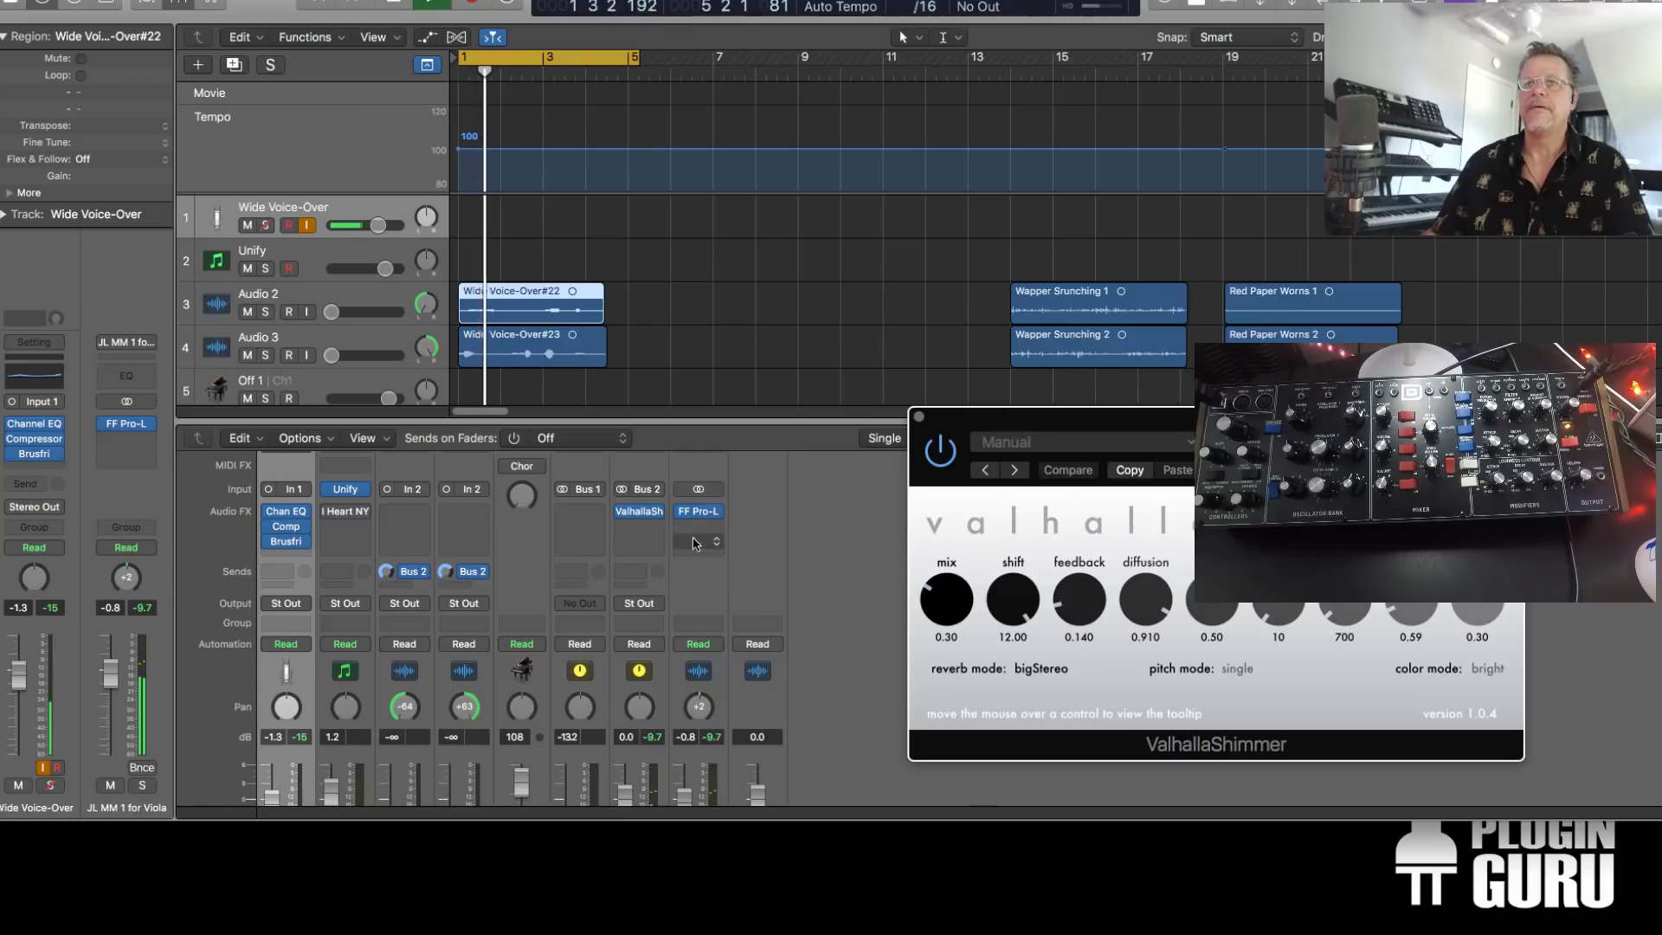
{"action": "left_click_drag", "start_coordinate": [946, 606], "coordinate": [928, 625]}
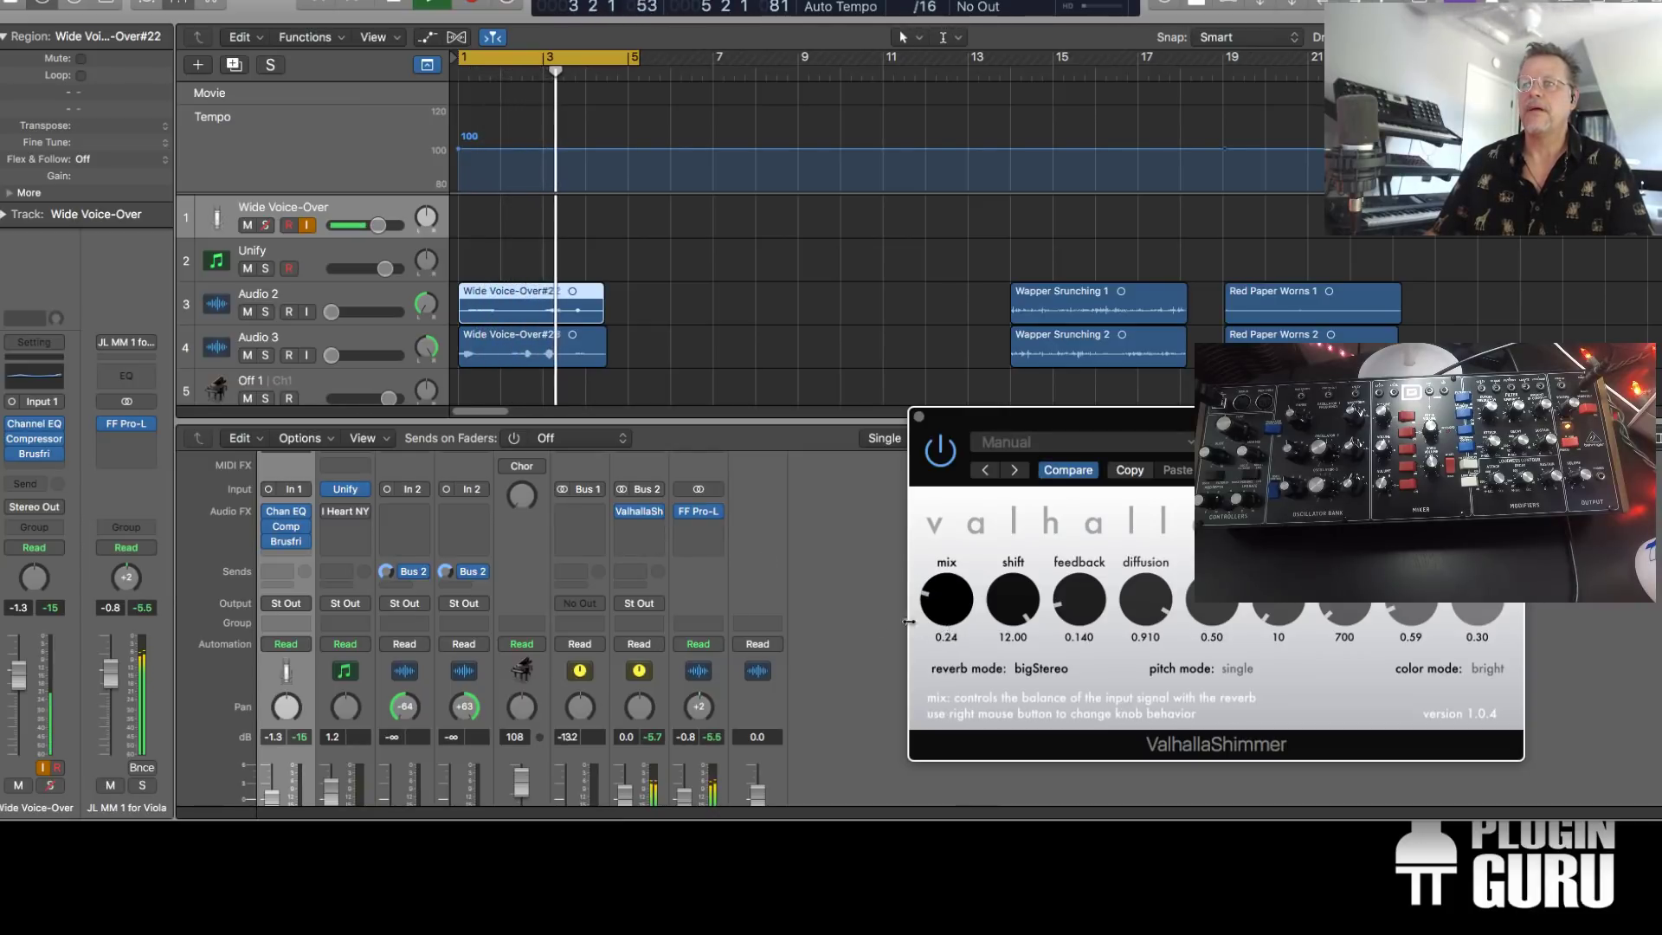
Insert the 2C-Aether reverb on Aux 2 after ValhallaShimmer and resume playback
{"action": "left_click", "coordinate": [663, 528]}
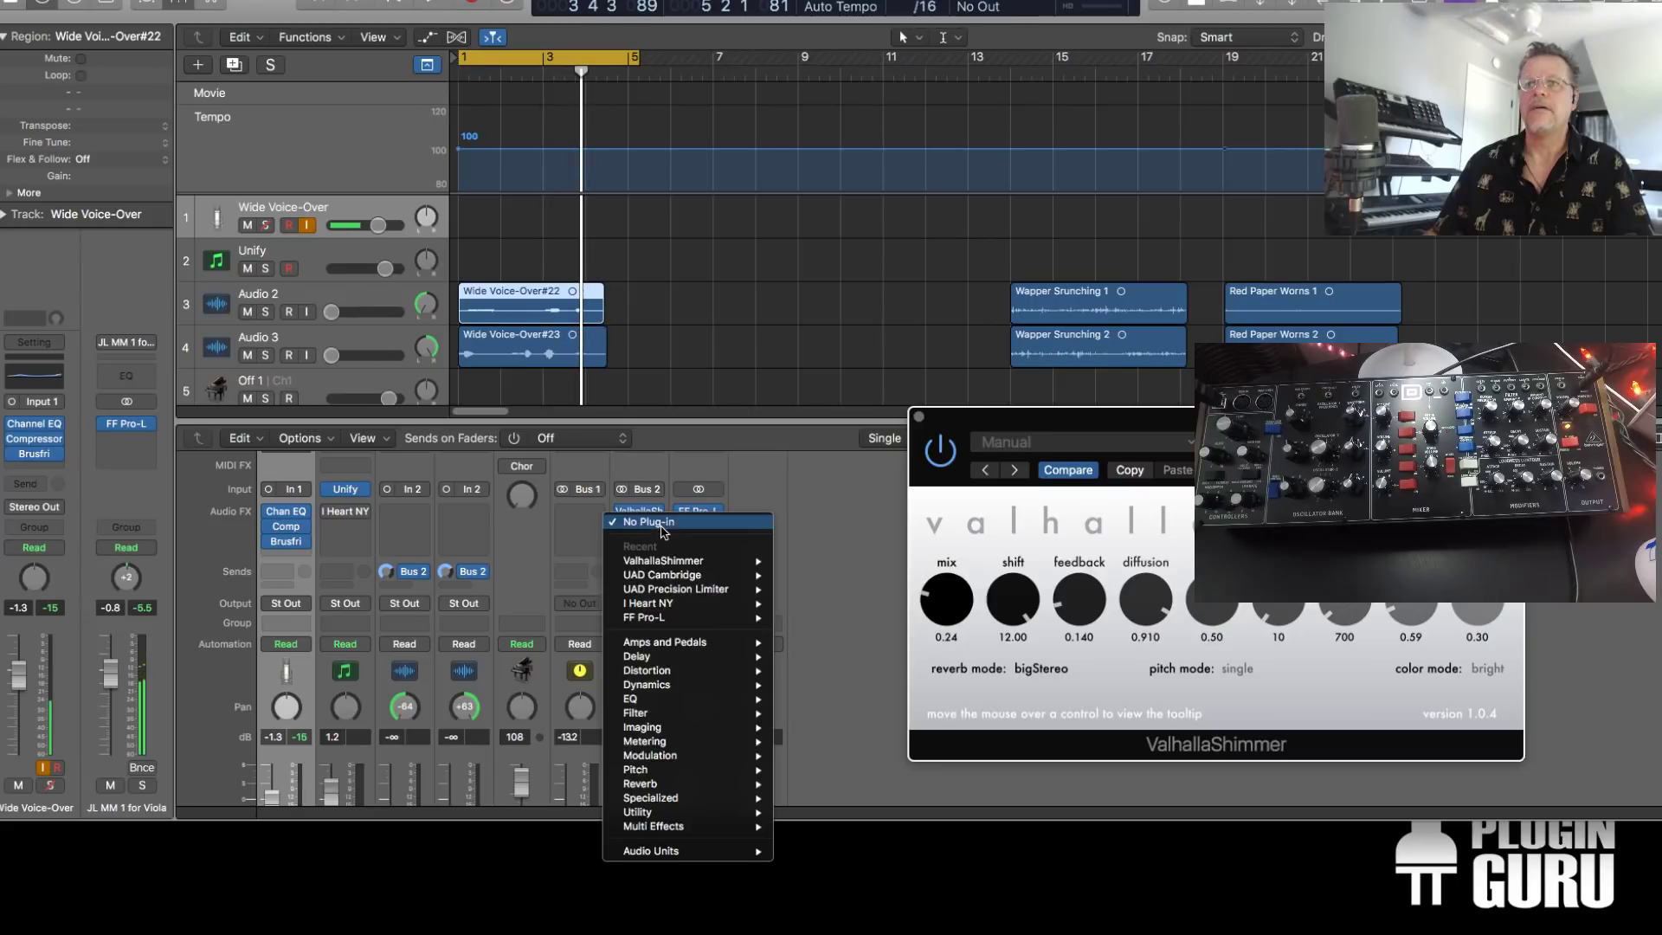
{"action": "mouse_move", "coordinate": [692, 851]}
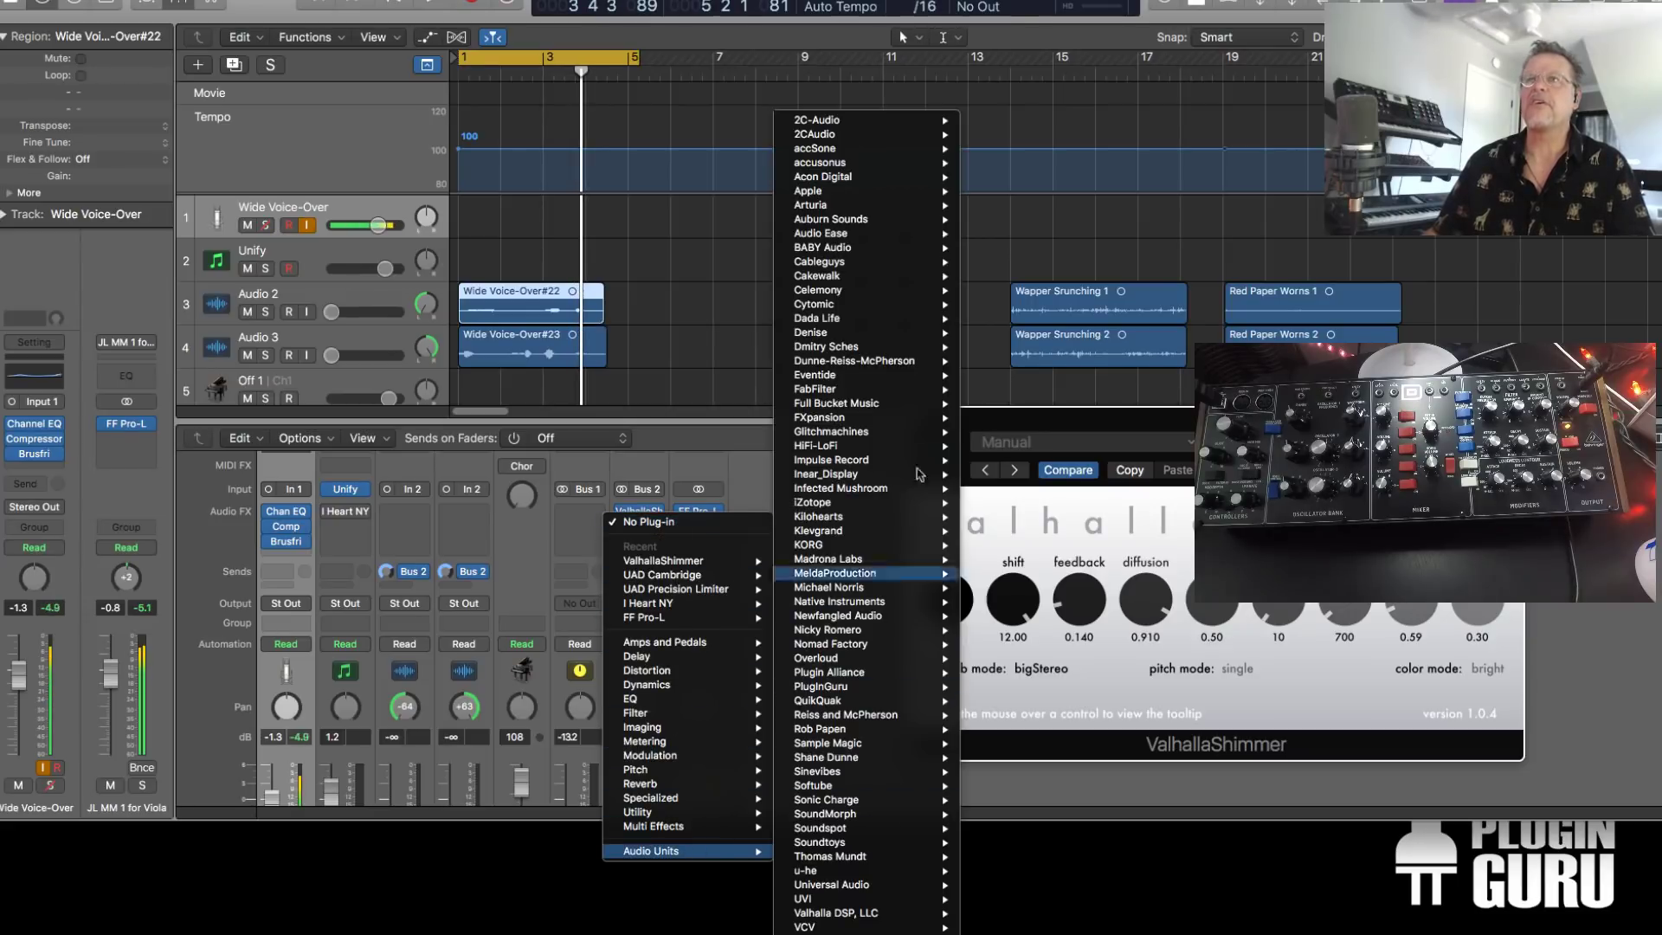
{"action": "mouse_move", "coordinate": [906, 141]}
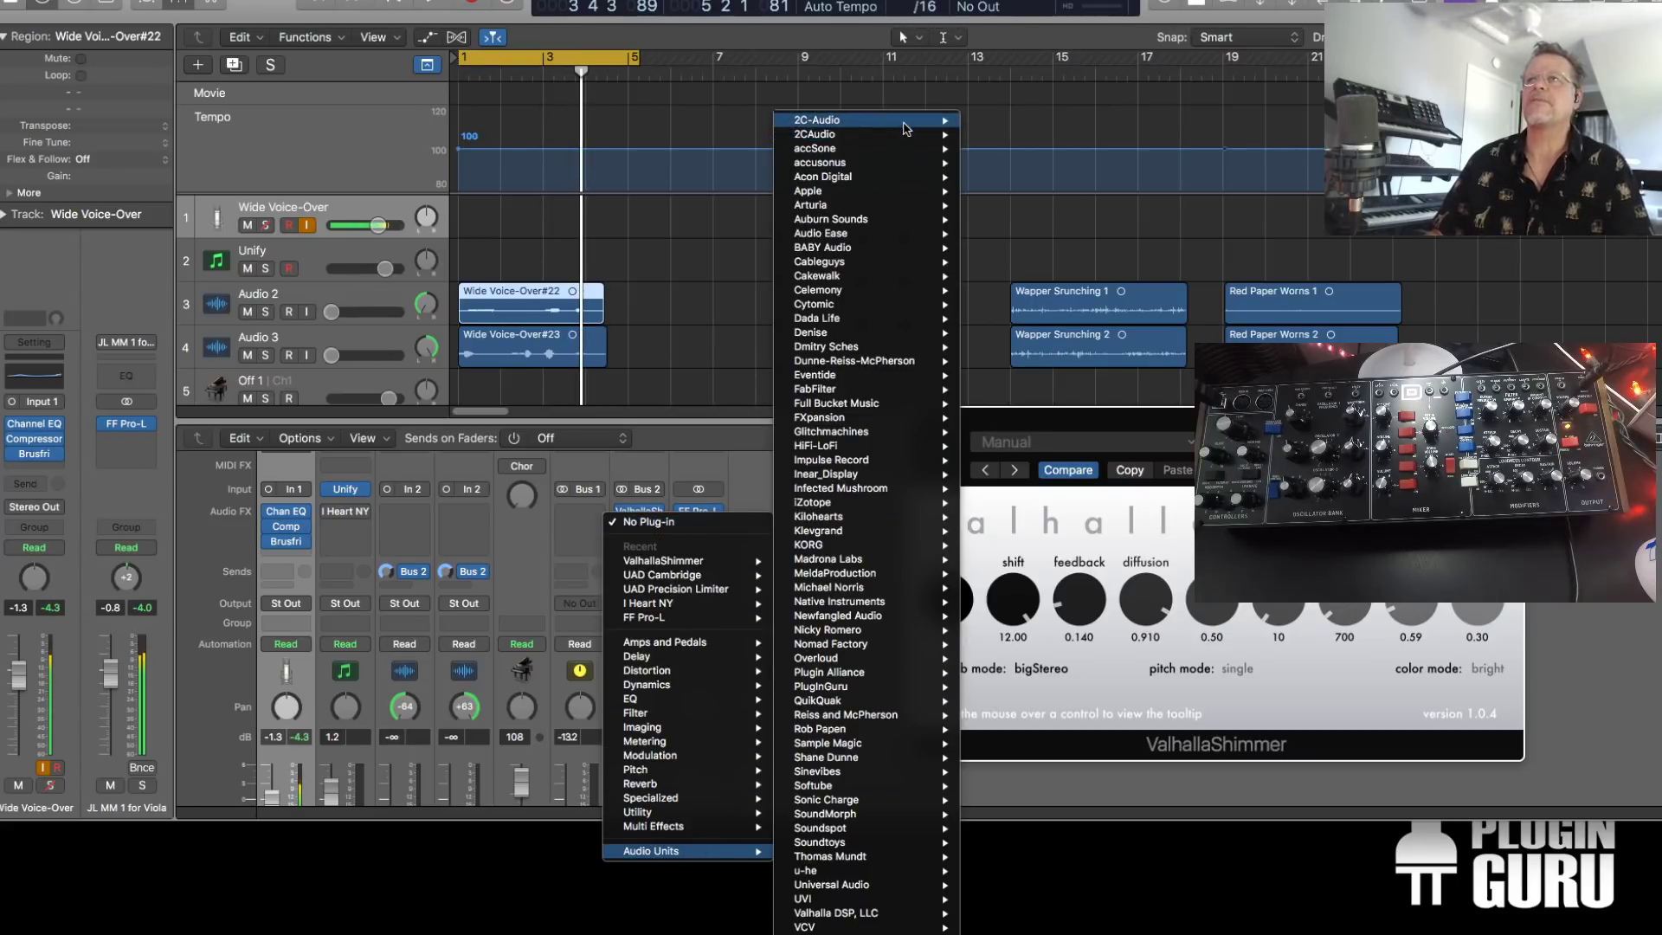
{"action": "left_click", "coordinate": [1144, 120]}
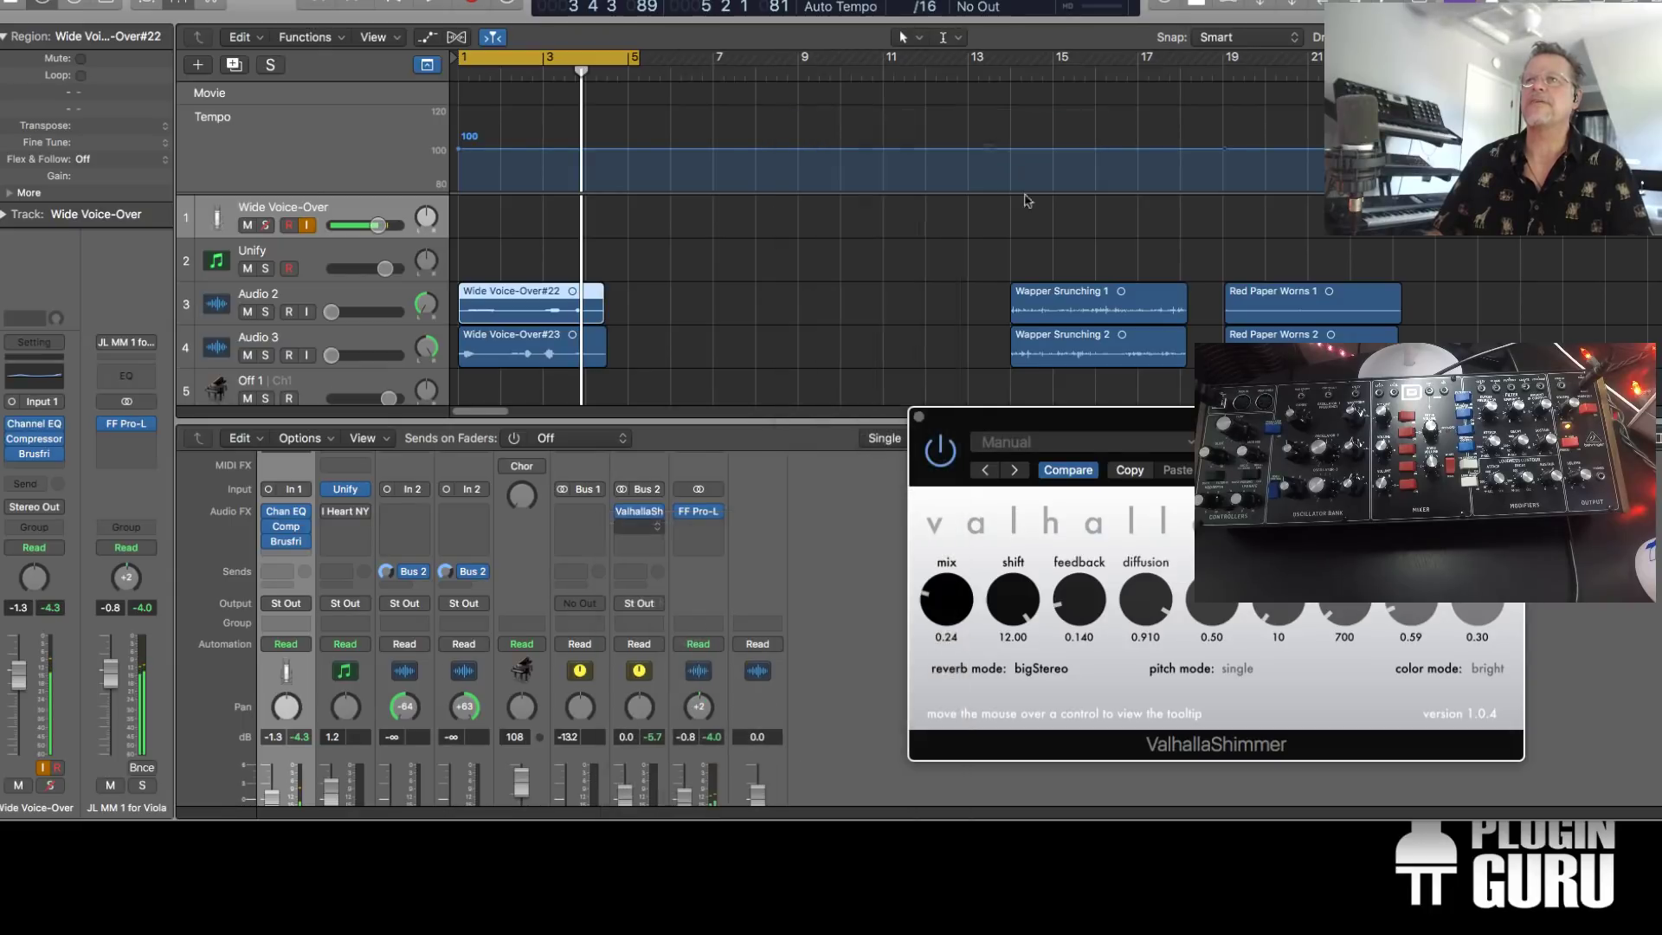
{"action": "left_click_drag", "start_coordinate": [479, 18], "coordinate": [637, 201]}
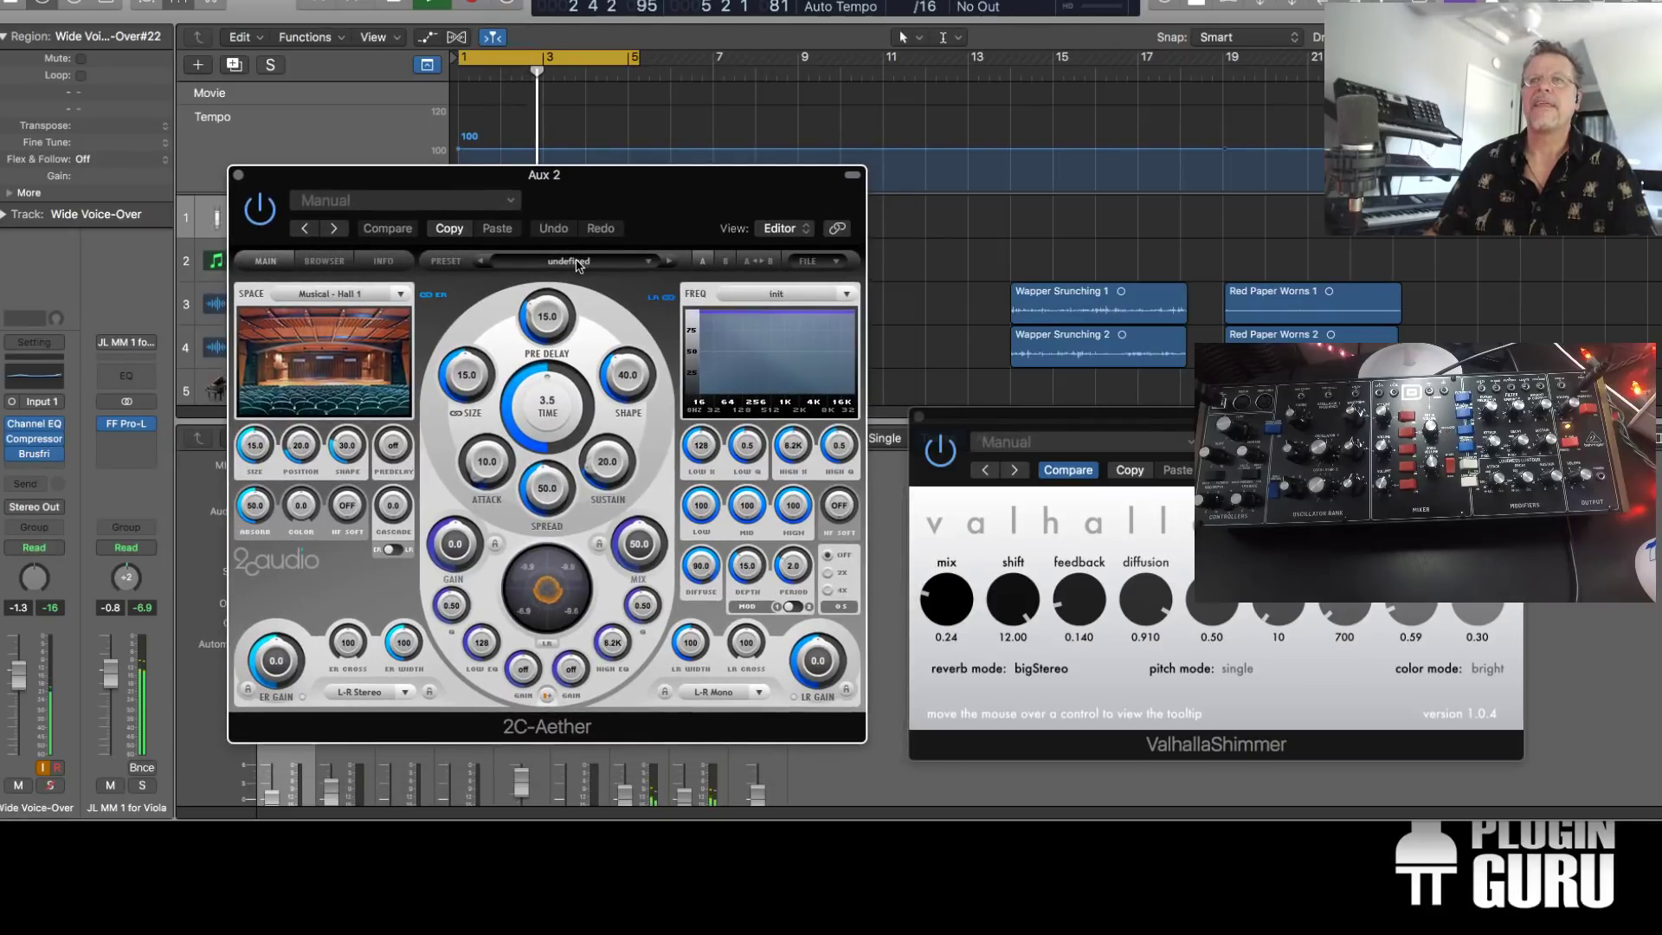
Try the Medium Hall A and Mod Hall presets in 2C-Aether while the takes play
{"action": "left_click", "coordinate": [650, 262]}
{"action": "mouse_move", "coordinate": [720, 281]}
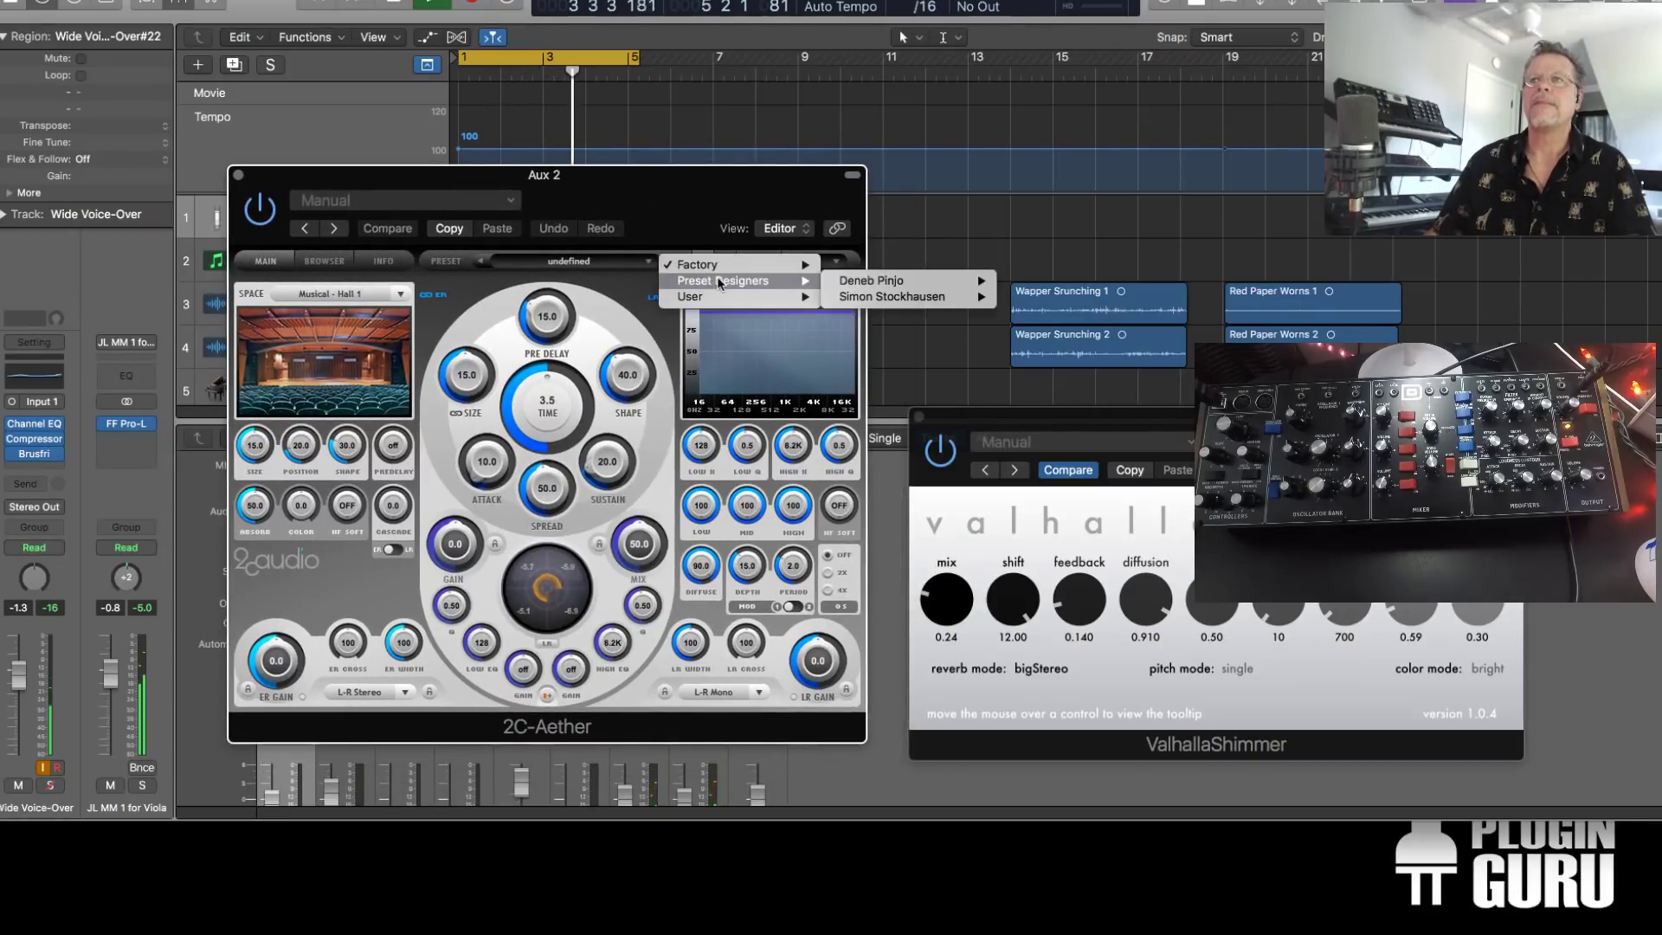
{"action": "mouse_move", "coordinate": [900, 280]}
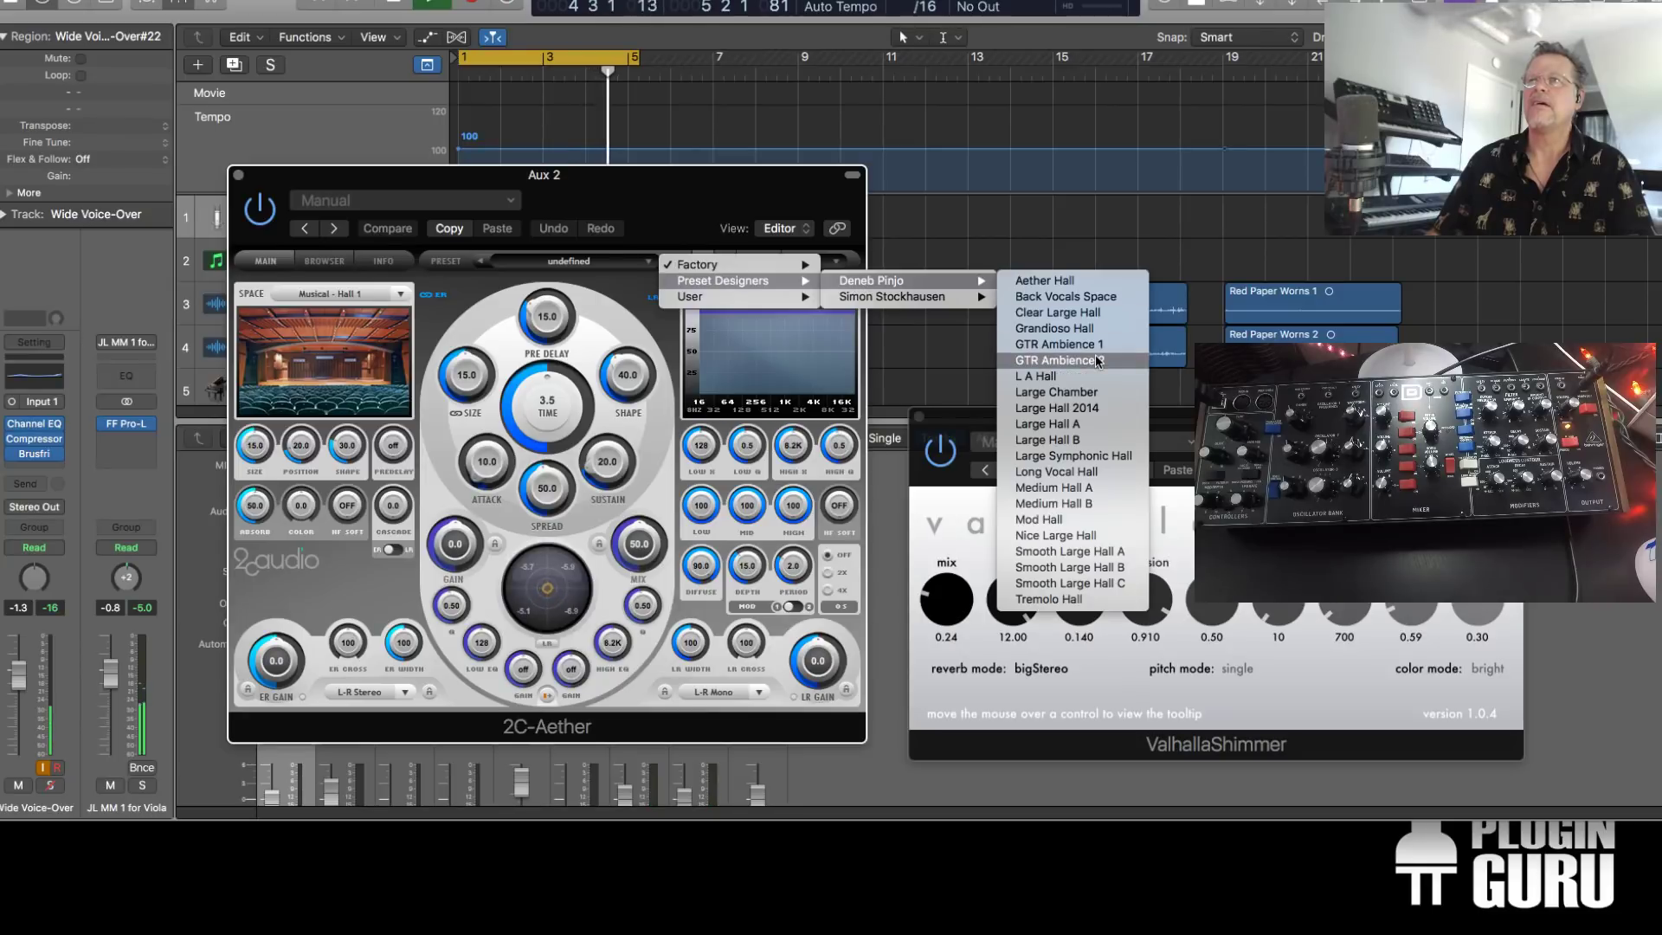
{"action": "left_click", "coordinate": [1065, 488]}
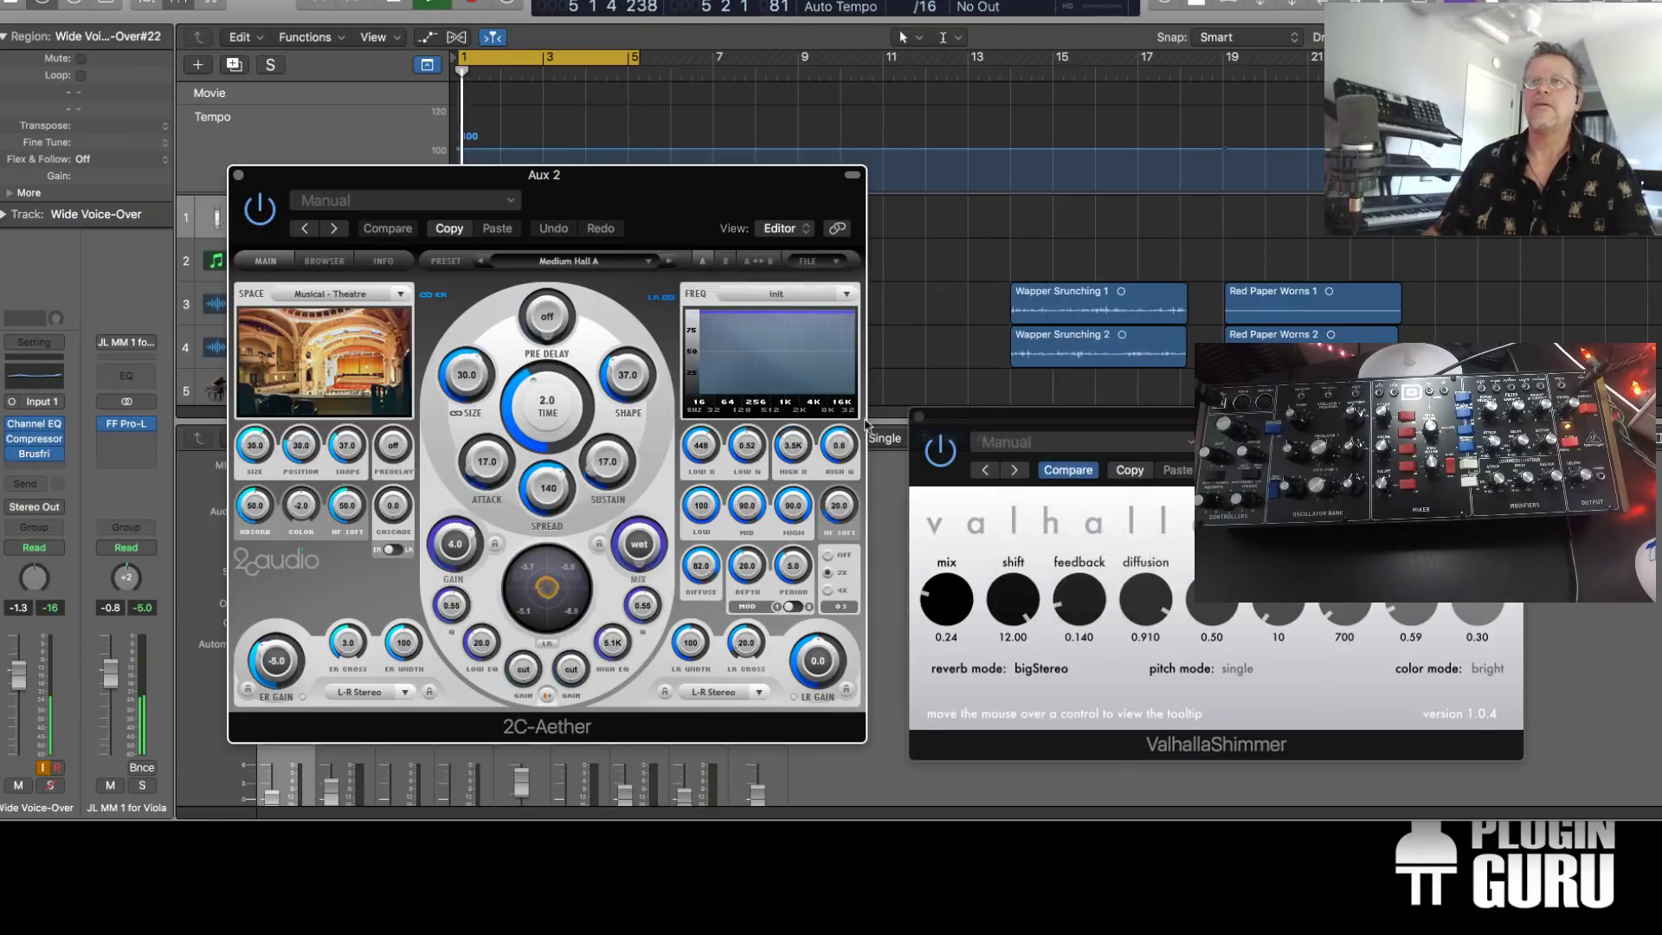
{"action": "left_click", "coordinate": [670, 261]}
Load the factory Granular FX preset Cube Root in 2C-Aether and close both reverb plug-in windows
{"action": "left_click", "coordinate": [646, 262]}
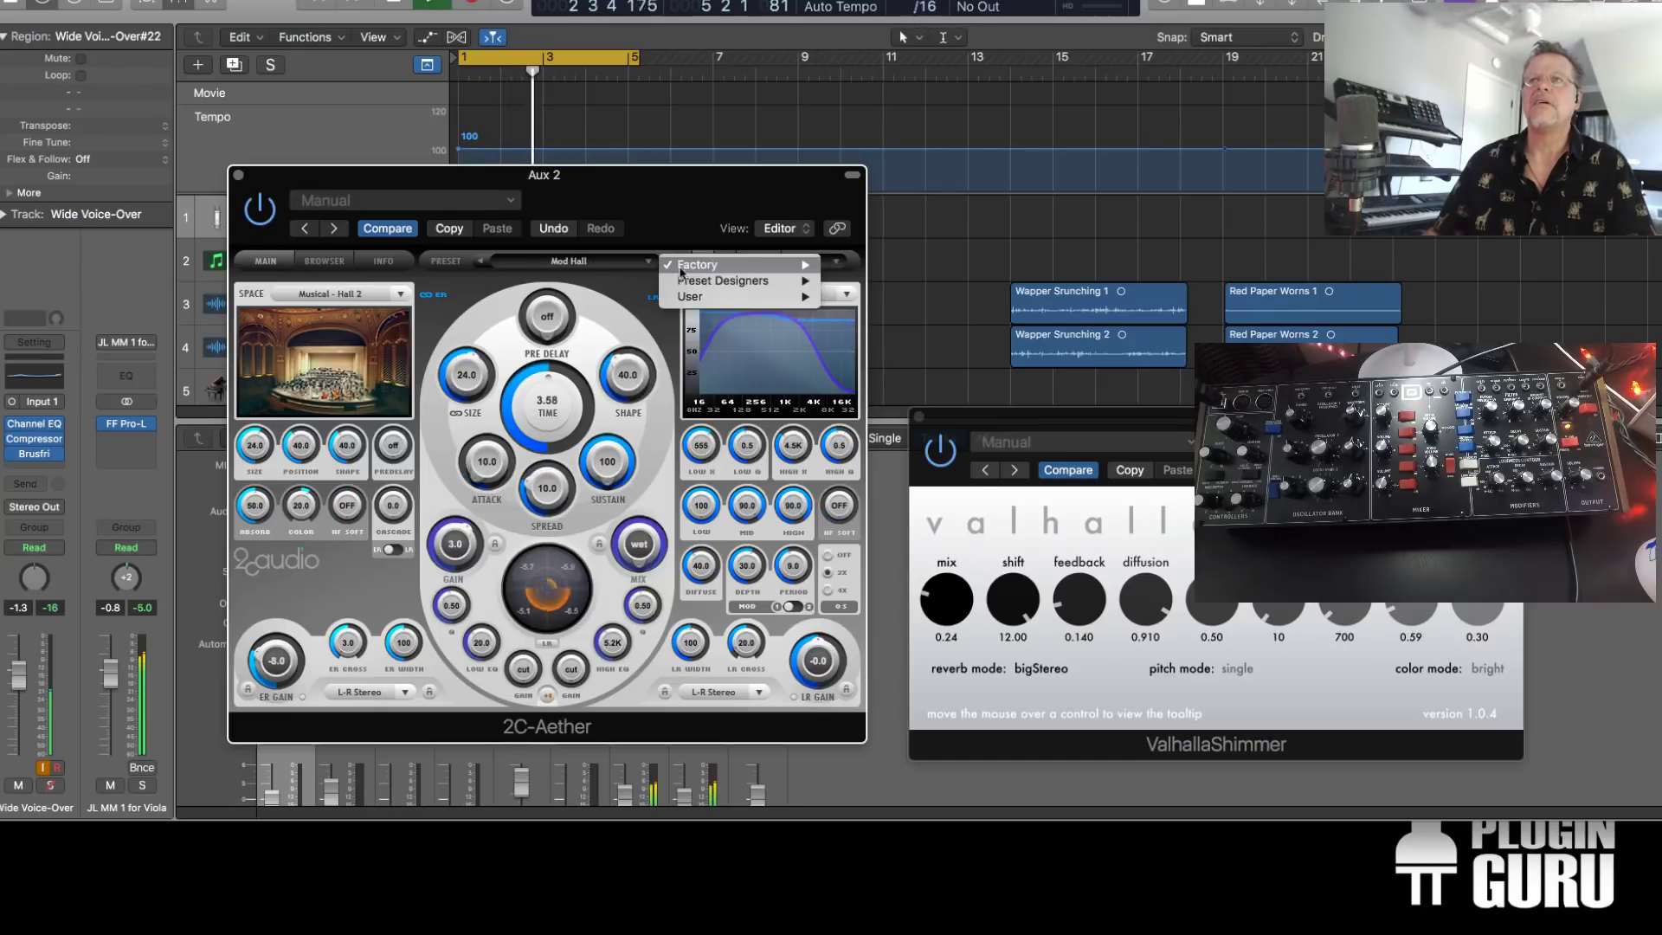
{"action": "mouse_move", "coordinate": [762, 265]}
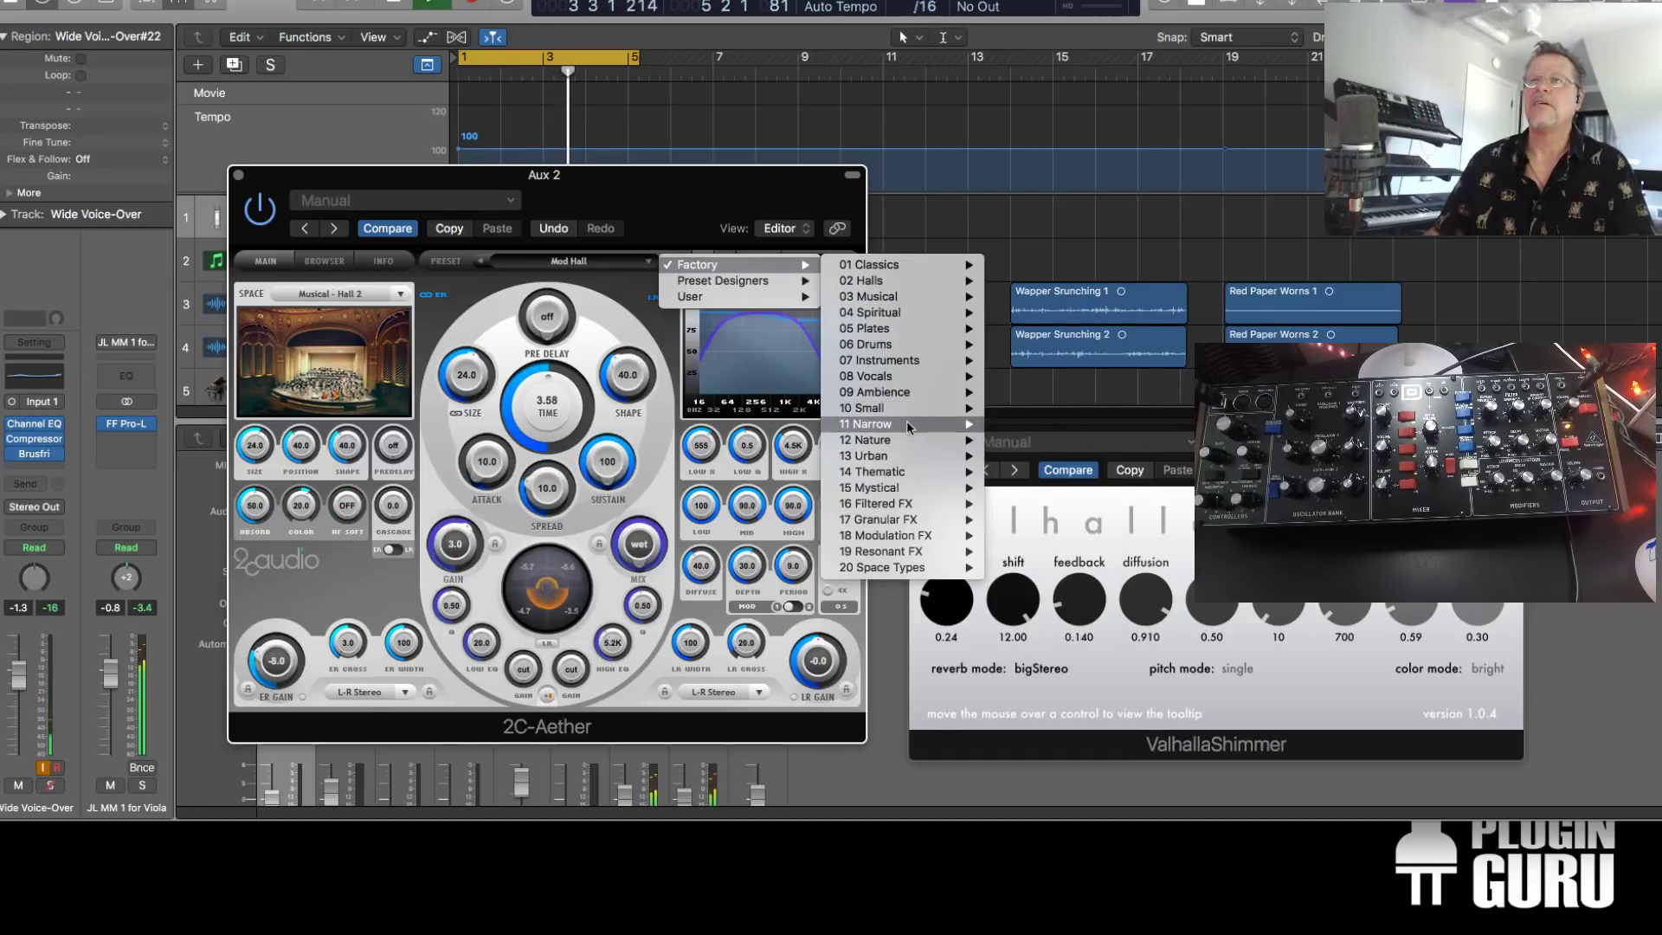
{"action": "mouse_move", "coordinate": [904, 520]}
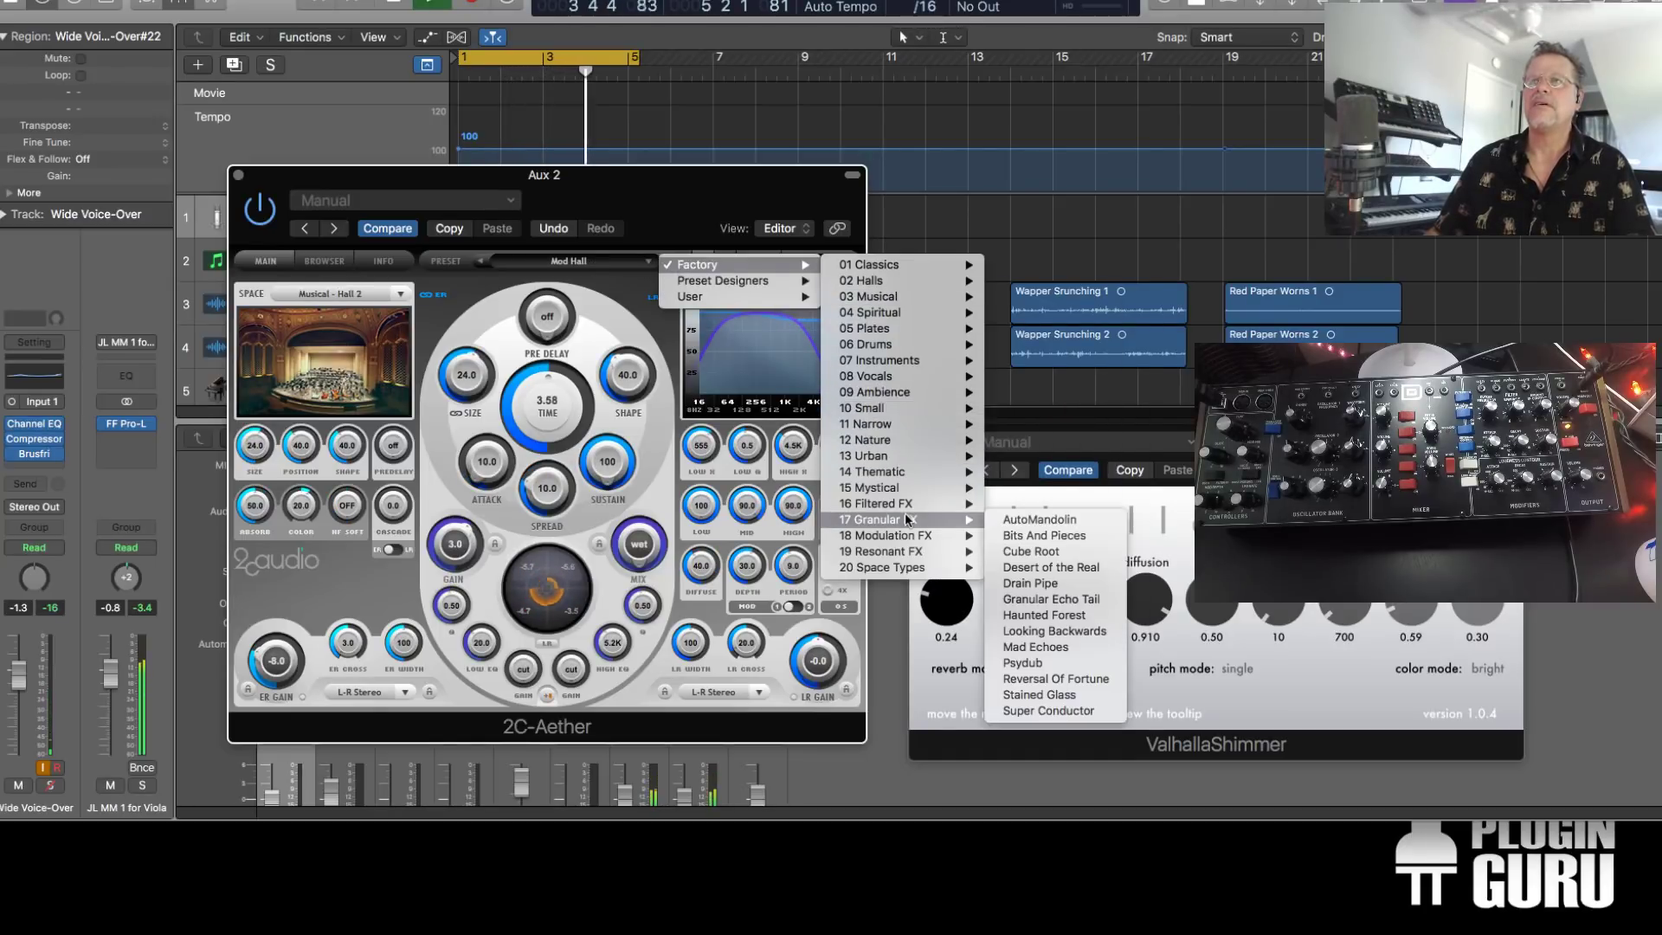
{"action": "left_click", "coordinate": [1032, 552]}
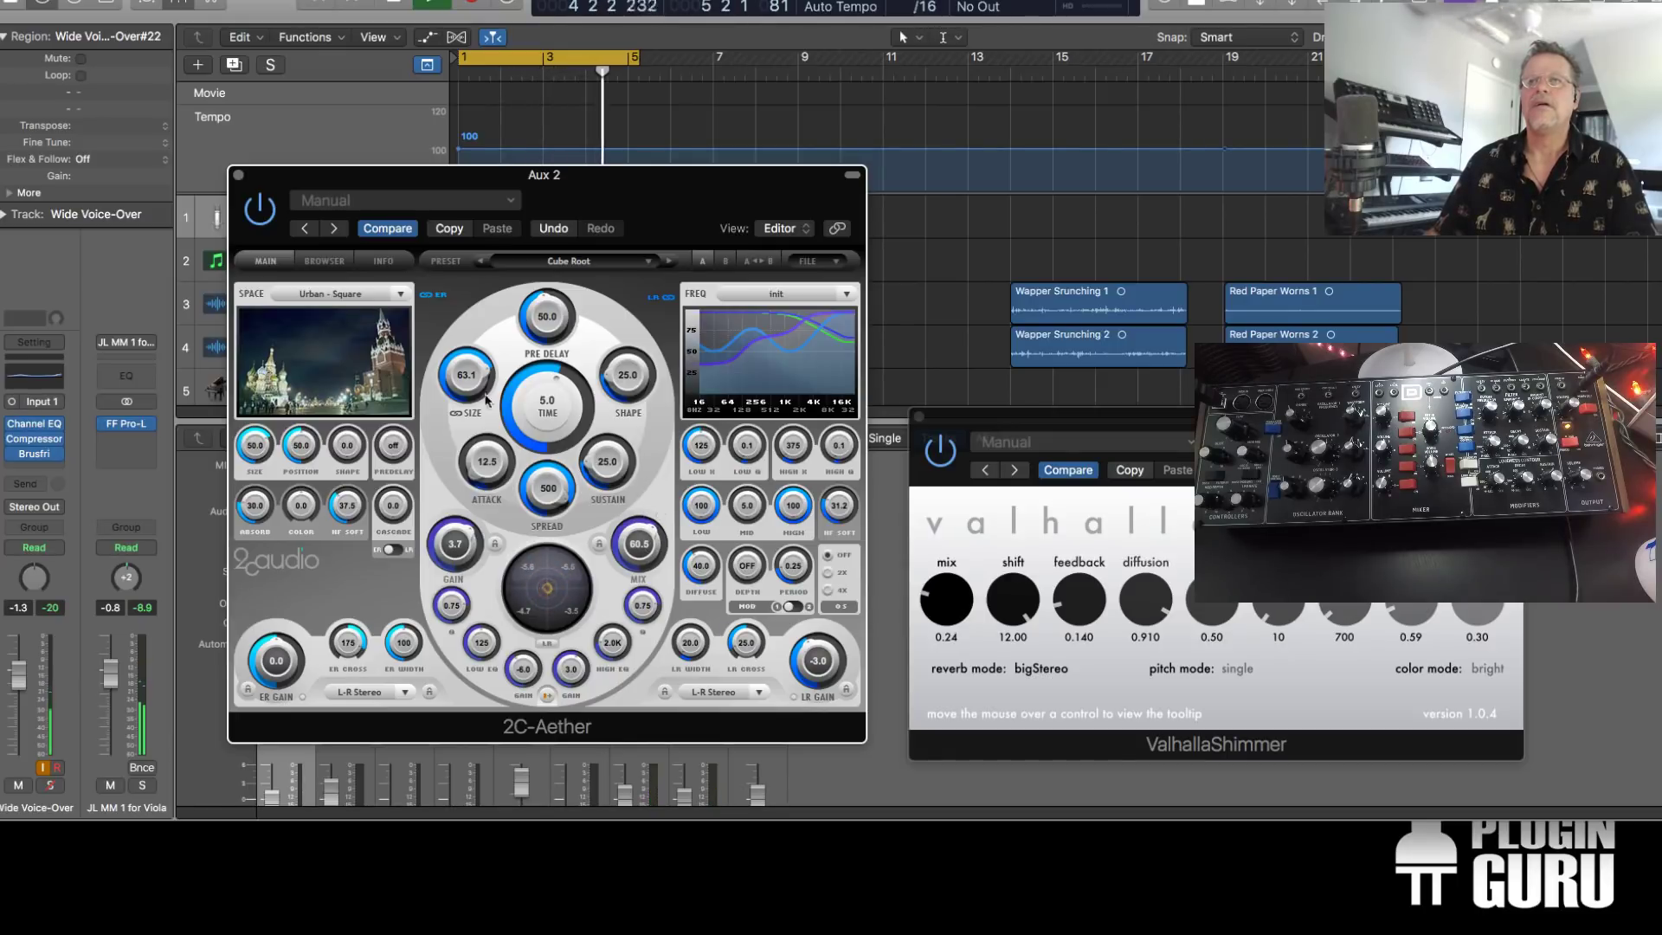
{"action": "left_click", "coordinate": [239, 177]}
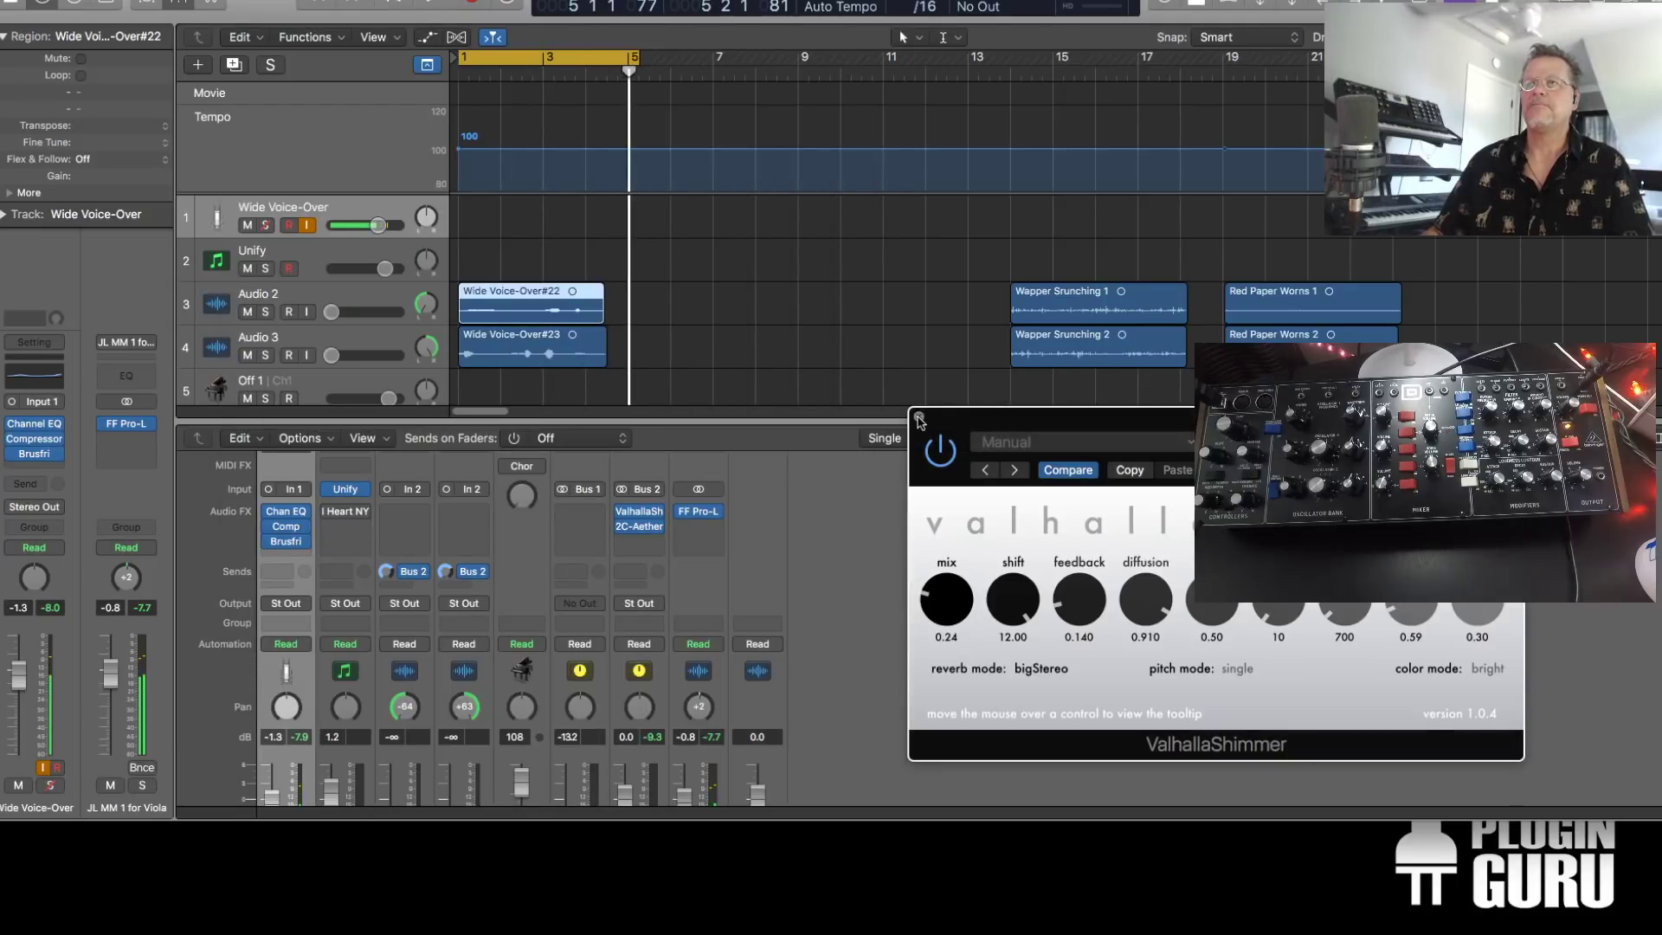
{"action": "left_click", "coordinate": [919, 417]}
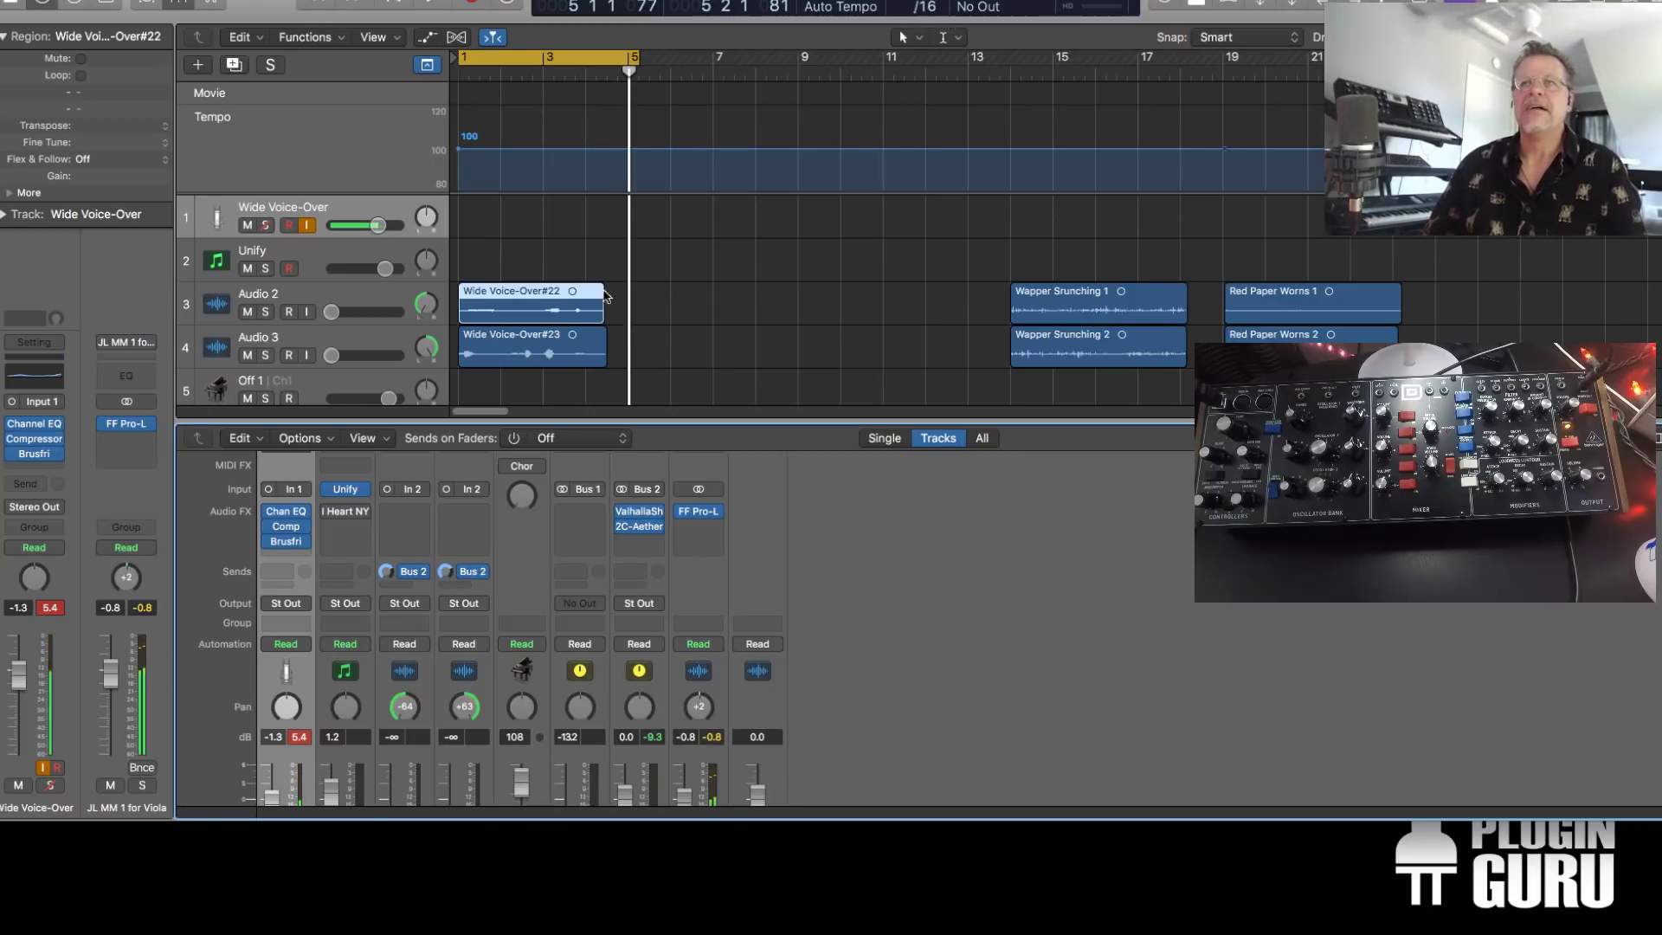
Time-stretch the Audio 2 and Audio 3 takes together so that both end at about bar 8
{"action": "left_click_drag", "start_coordinate": [649, 302], "coordinate": [761, 354]}
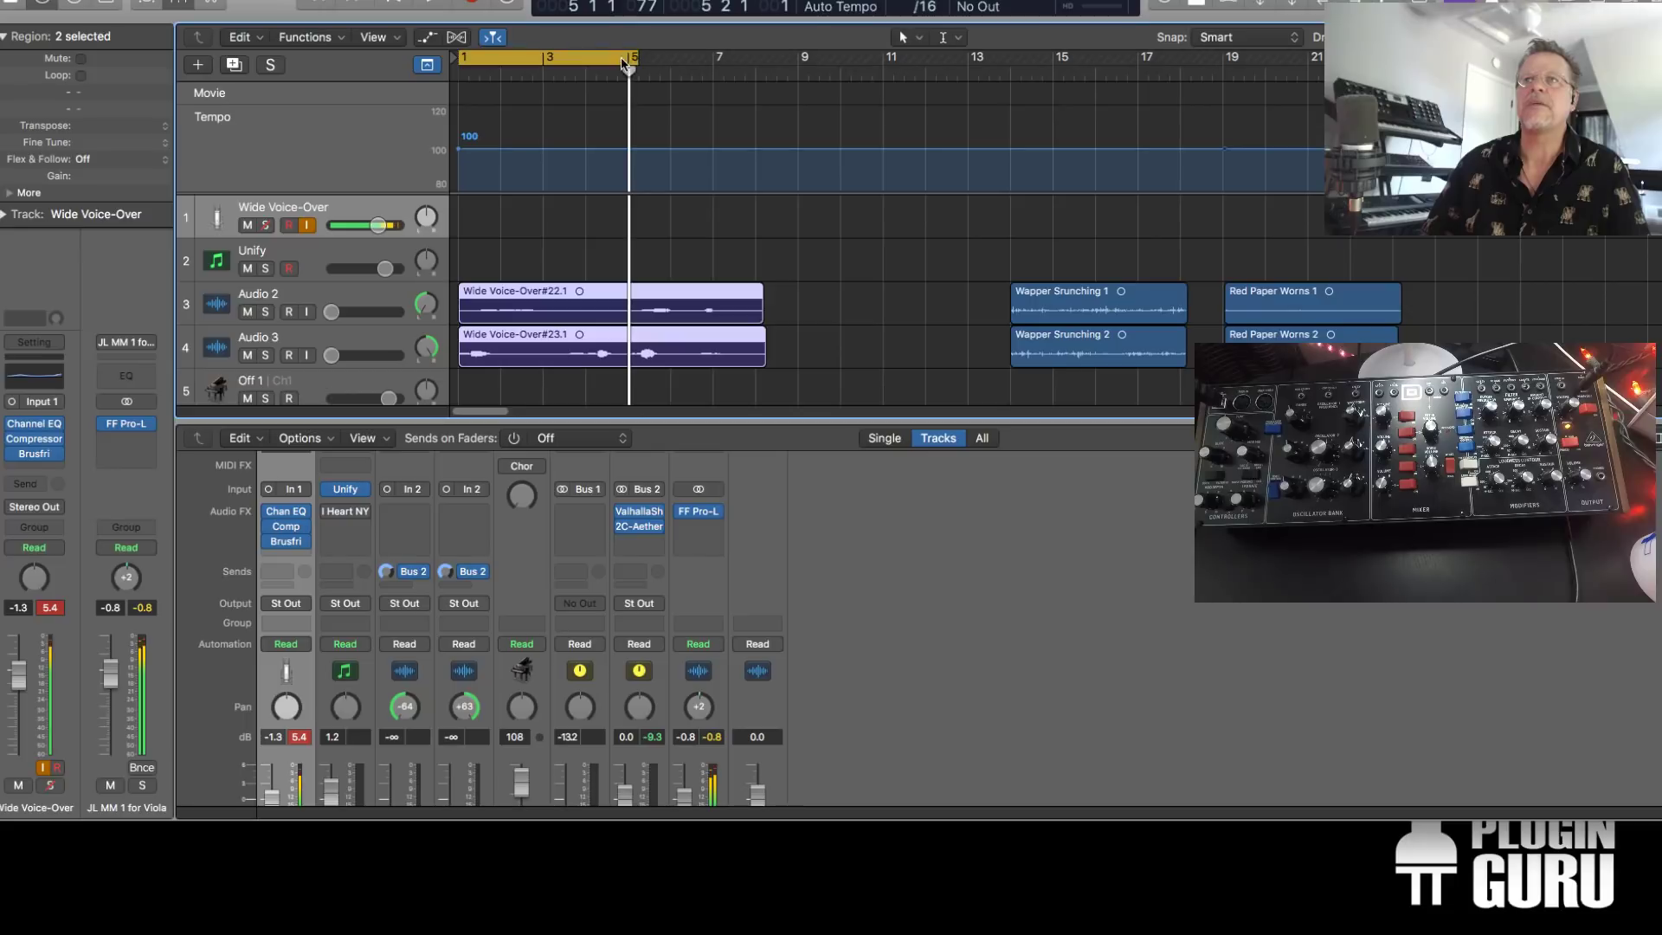
Extend the cycle range to about bar 8 and set Aux 2's ValhallaShimmer mix to 0.61 while the takes play
{"action": "left_click_drag", "start_coordinate": [634, 59], "coordinate": [768, 71]}
{"action": "key", "text": "space"}
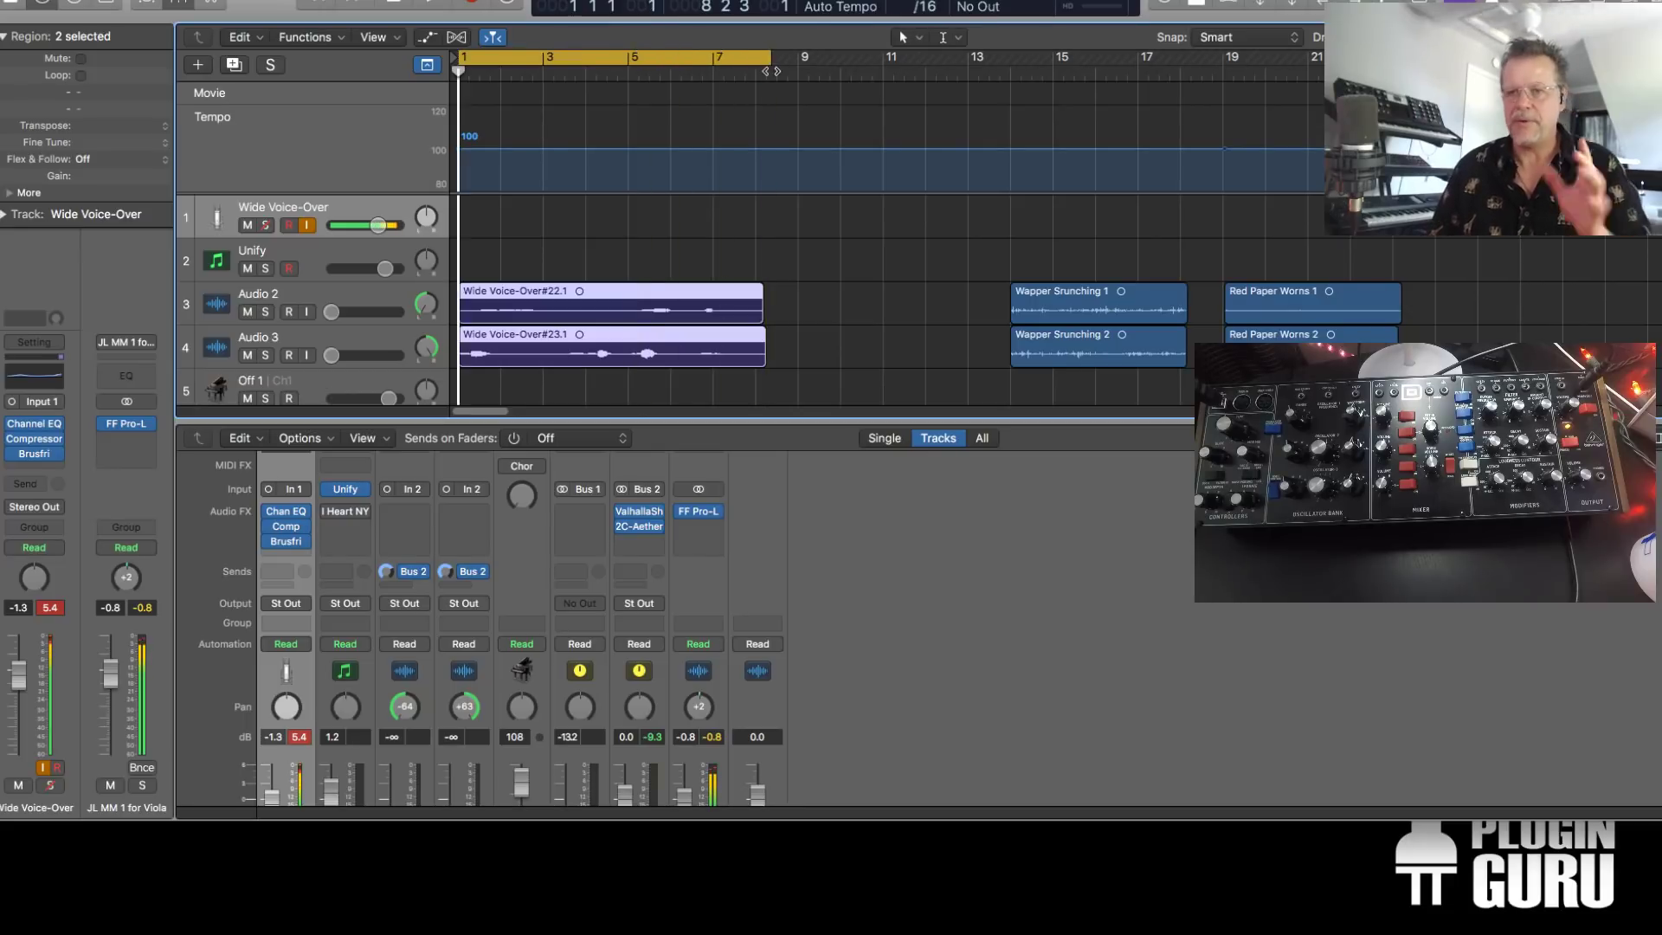
{"action": "left_click", "coordinate": [624, 511]}
{"action": "left_click_drag", "start_coordinate": [950, 598], "coordinate": [949, 567]}
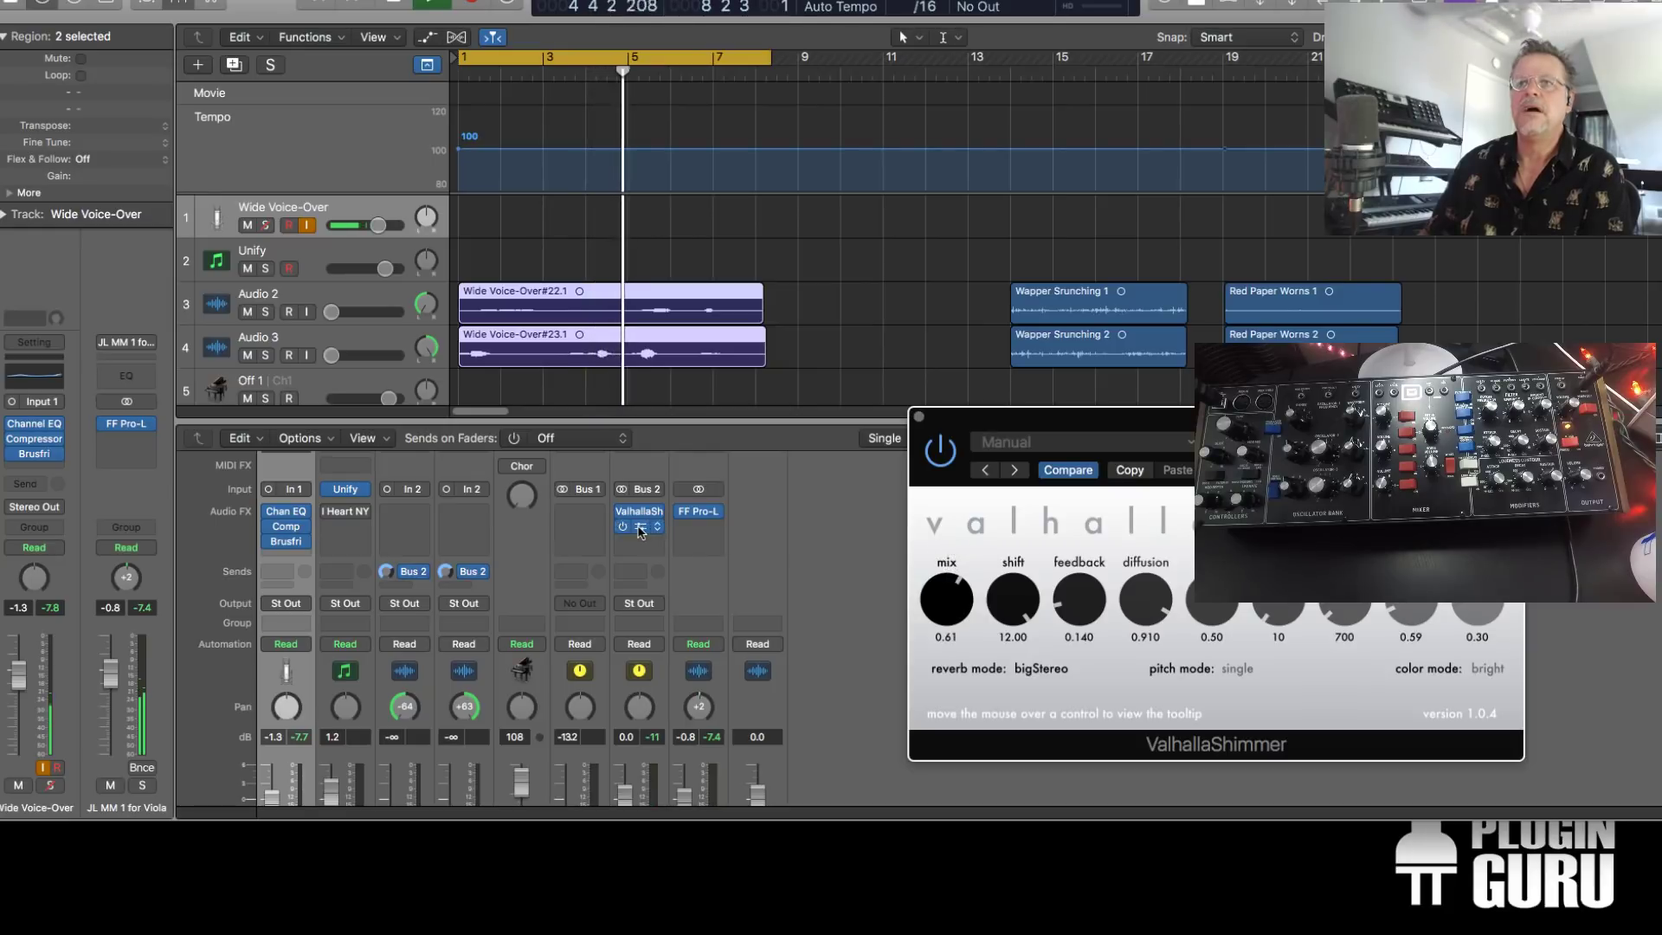
Set the right-hand LR gain in Aux 2's 2C-Aether reverb to 2.0 and close its window
{"action": "left_click", "coordinate": [641, 530]}
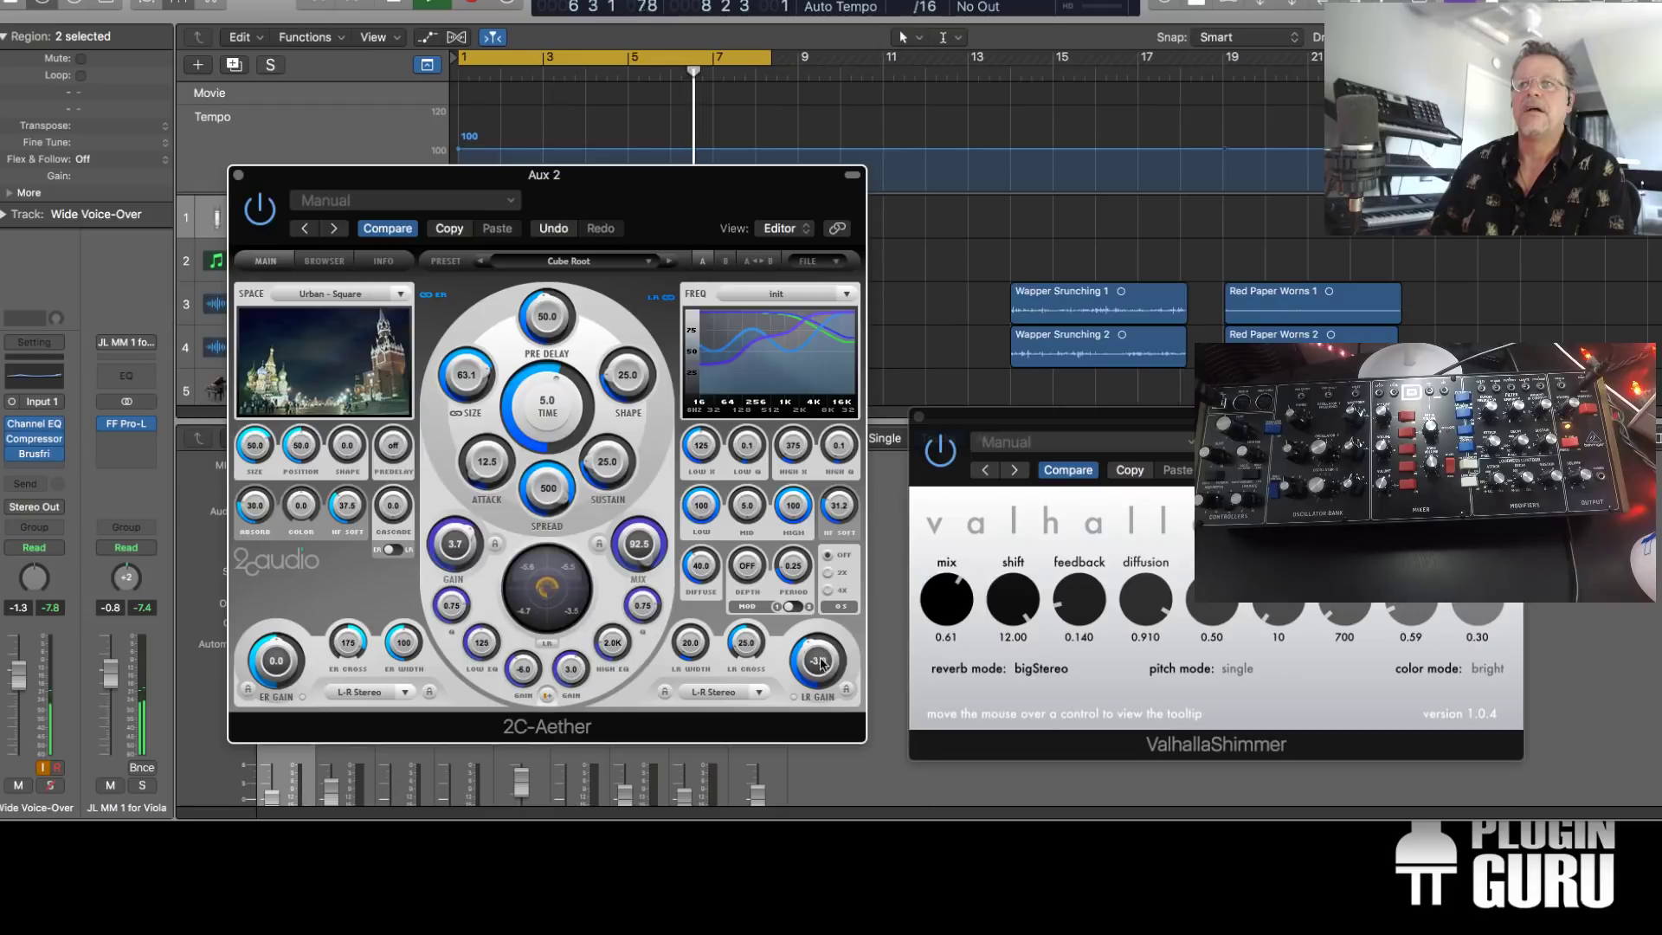
{"action": "left_click_drag", "start_coordinate": [824, 630], "coordinate": [825, 640]}
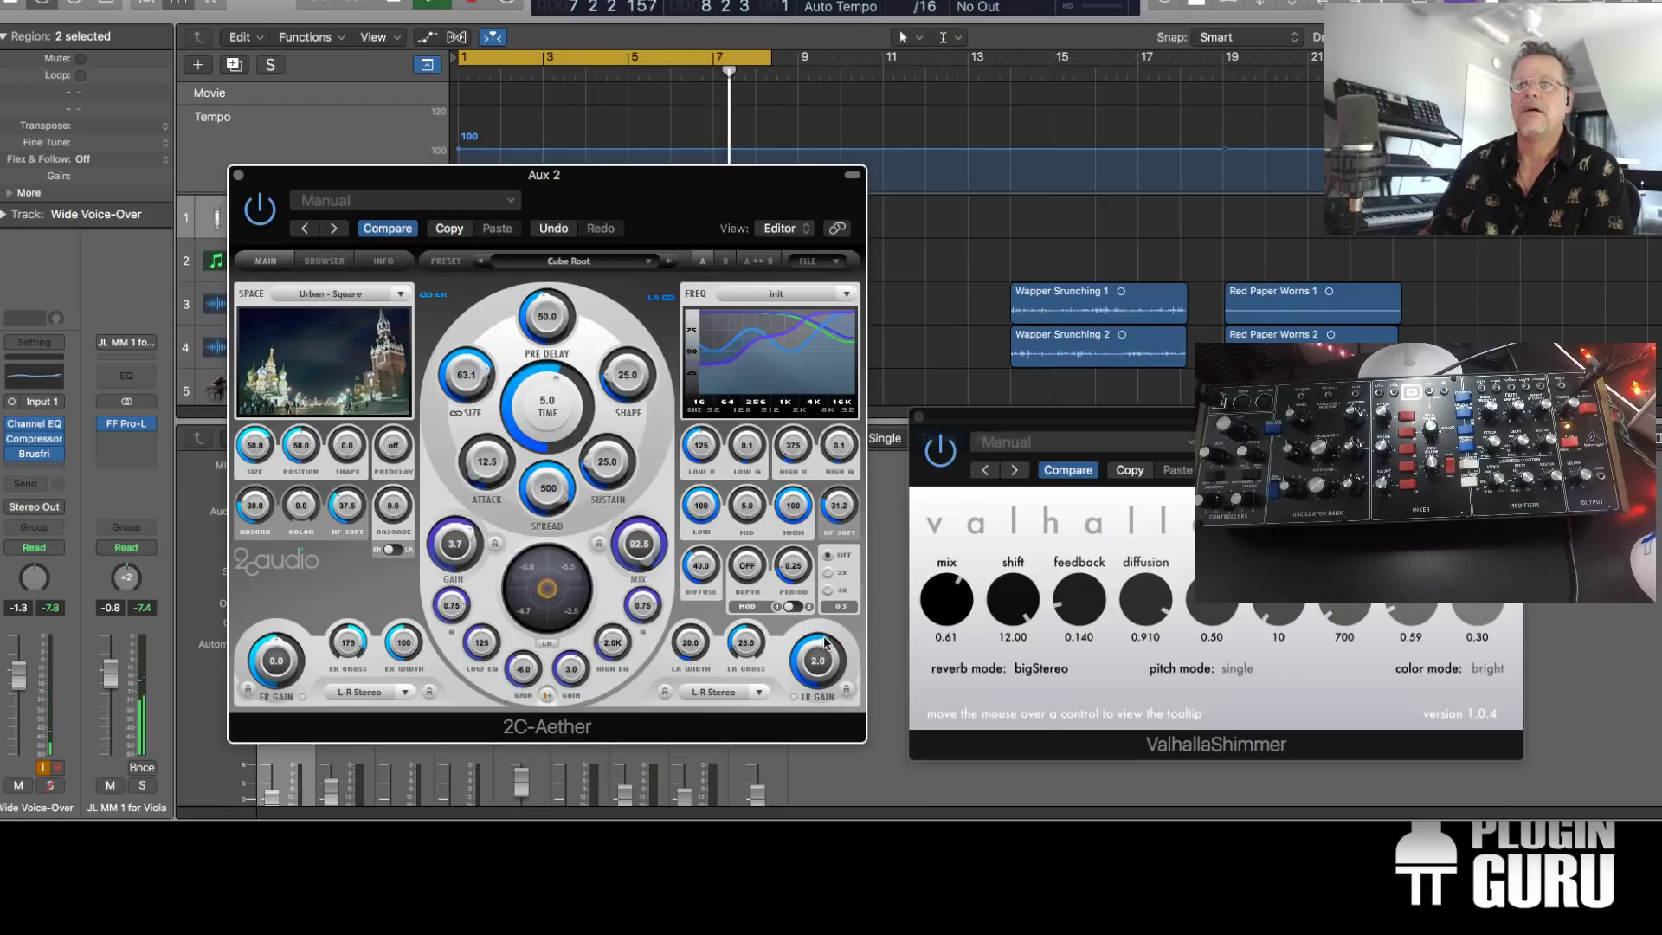
{"action": "left_click", "coordinate": [238, 175]}
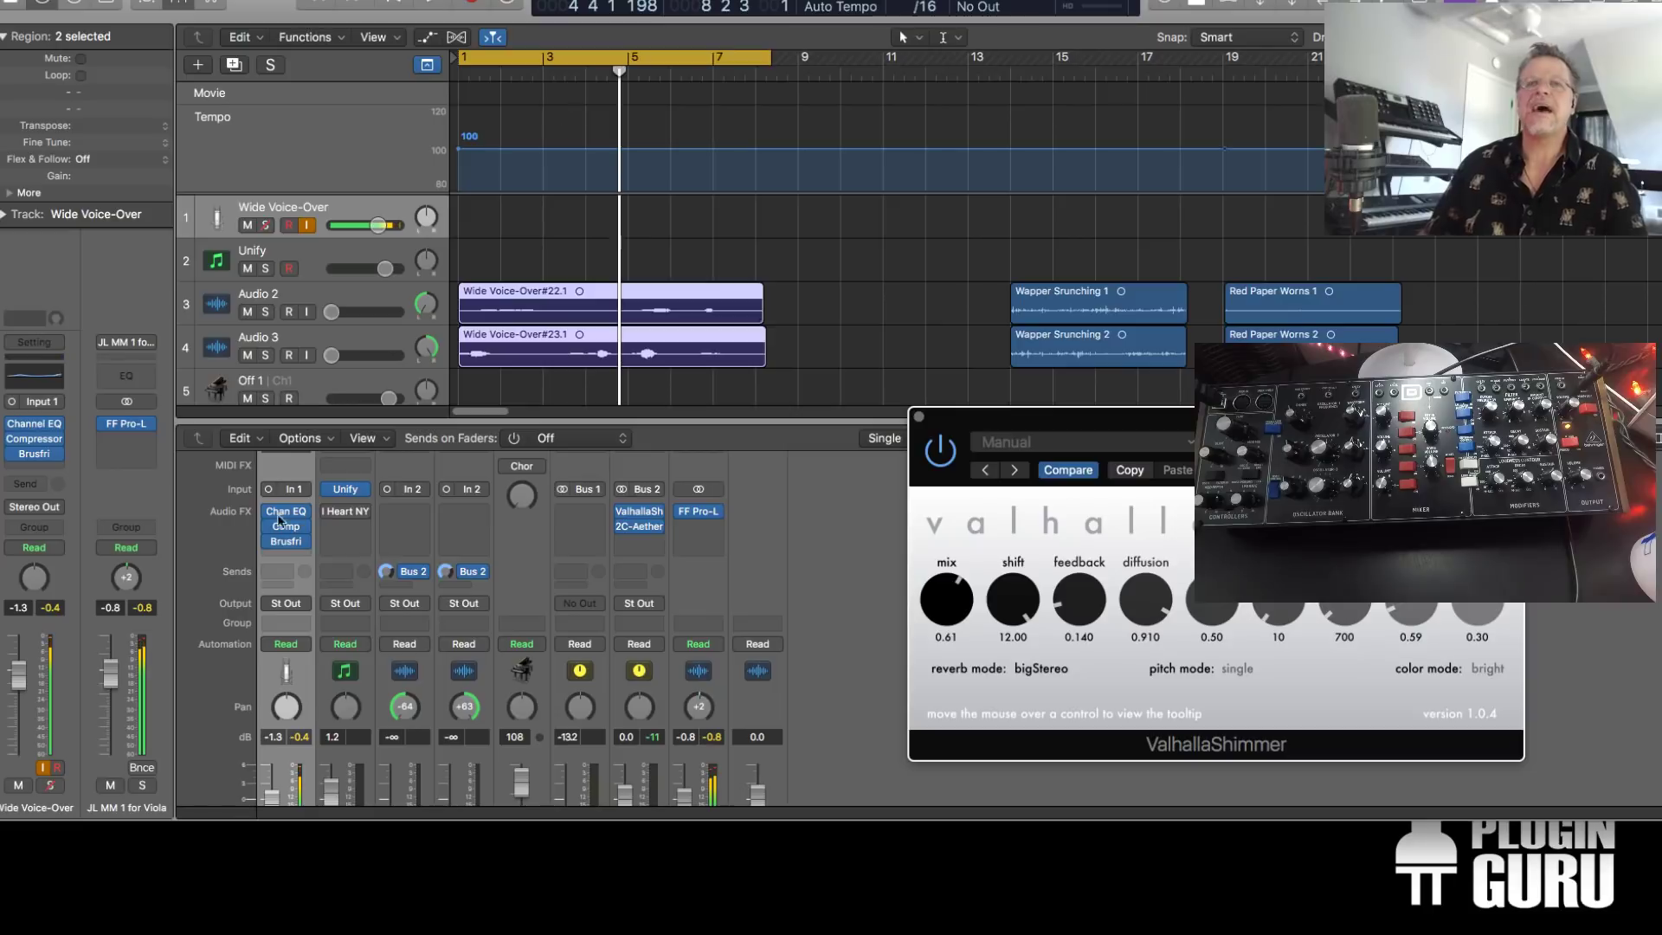
Replay the stretched takes from the start and raise the Aux 2 channel fader to 1.8 dB
{"action": "key", "text": "Return"}
{"action": "key", "text": "space"}
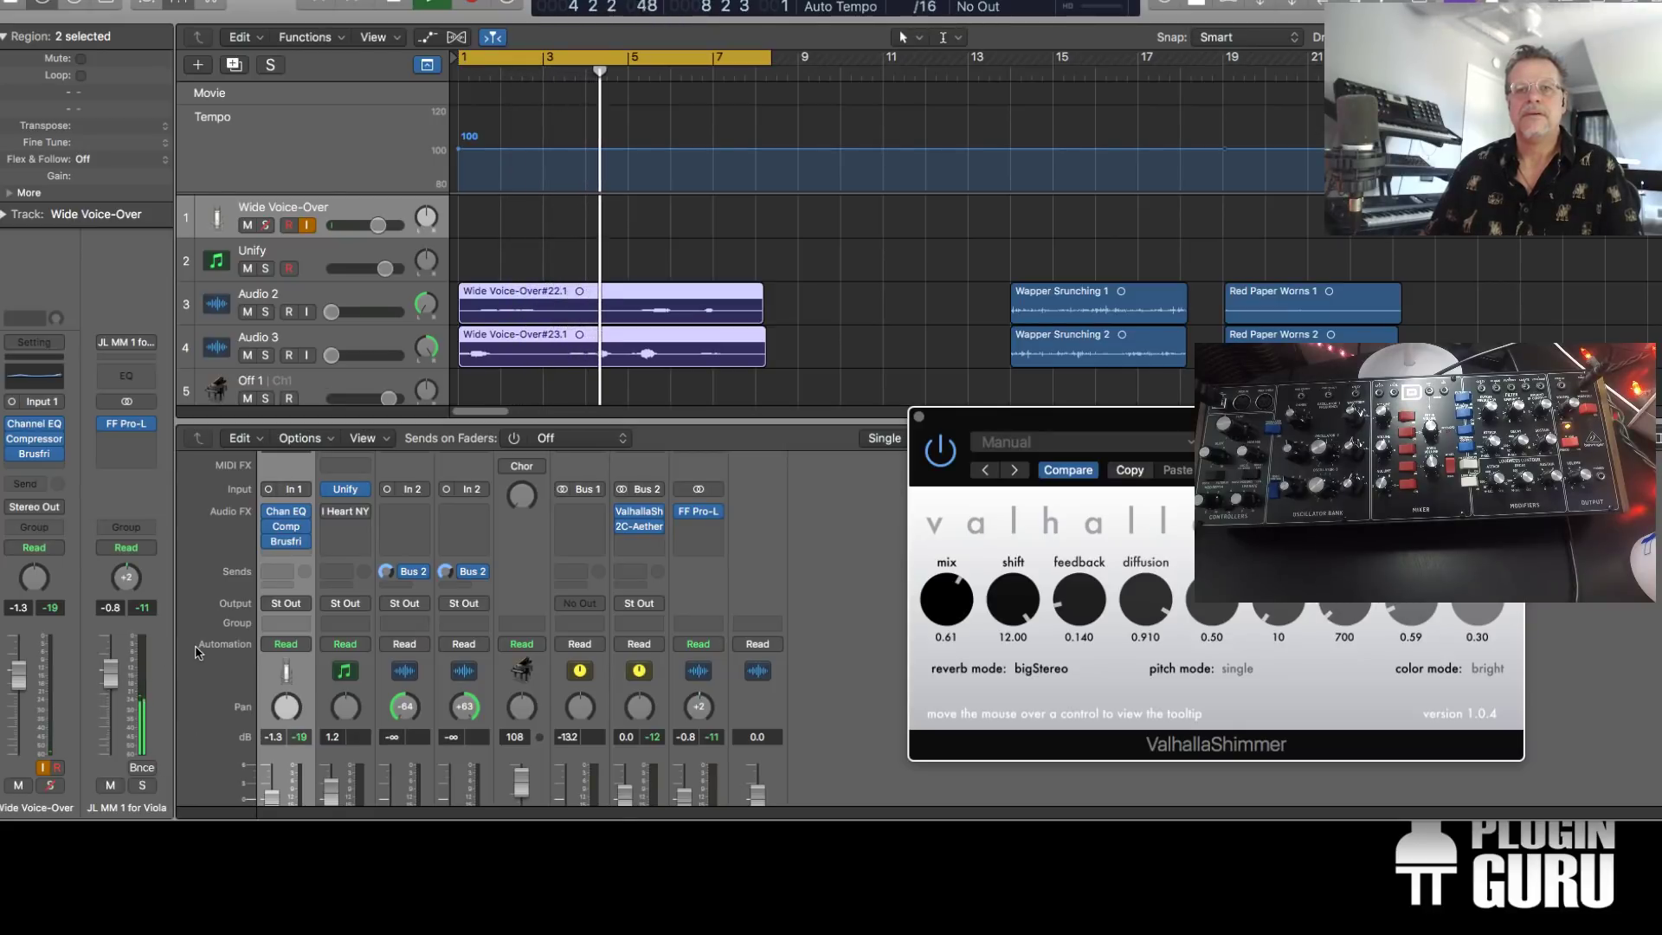
{"action": "scroll", "coordinate": [622, 744], "scroll_direction": "down", "scroll_amount": 1}
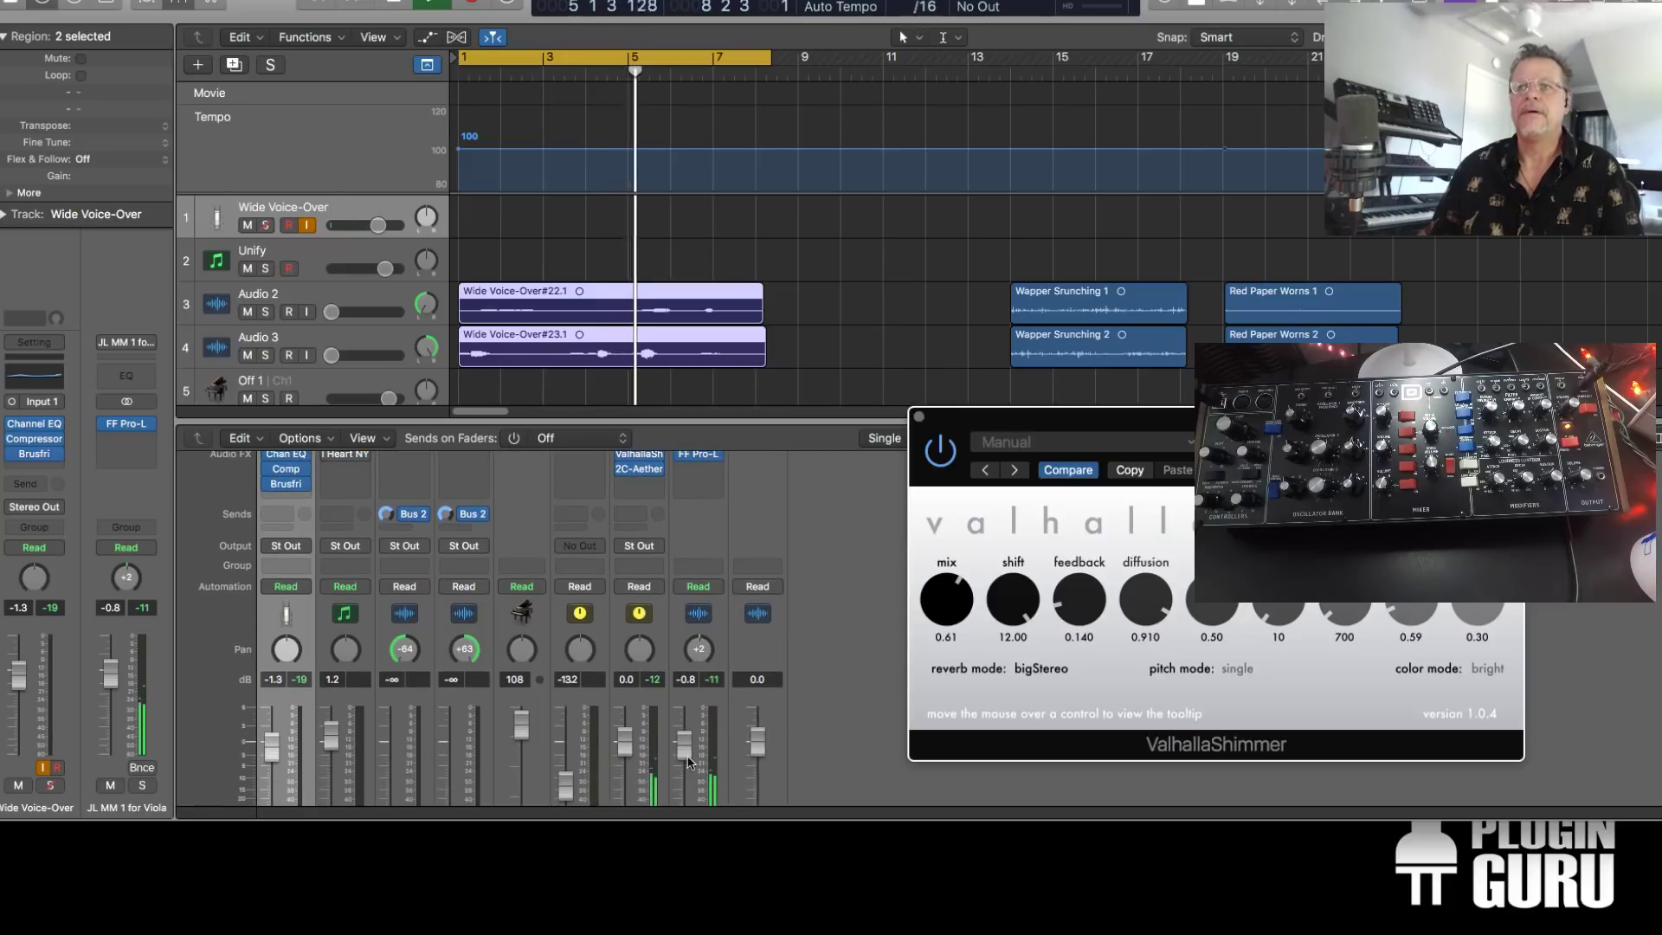
{"action": "scroll", "coordinate": [622, 745], "scroll_direction": "down", "scroll_amount": 3}
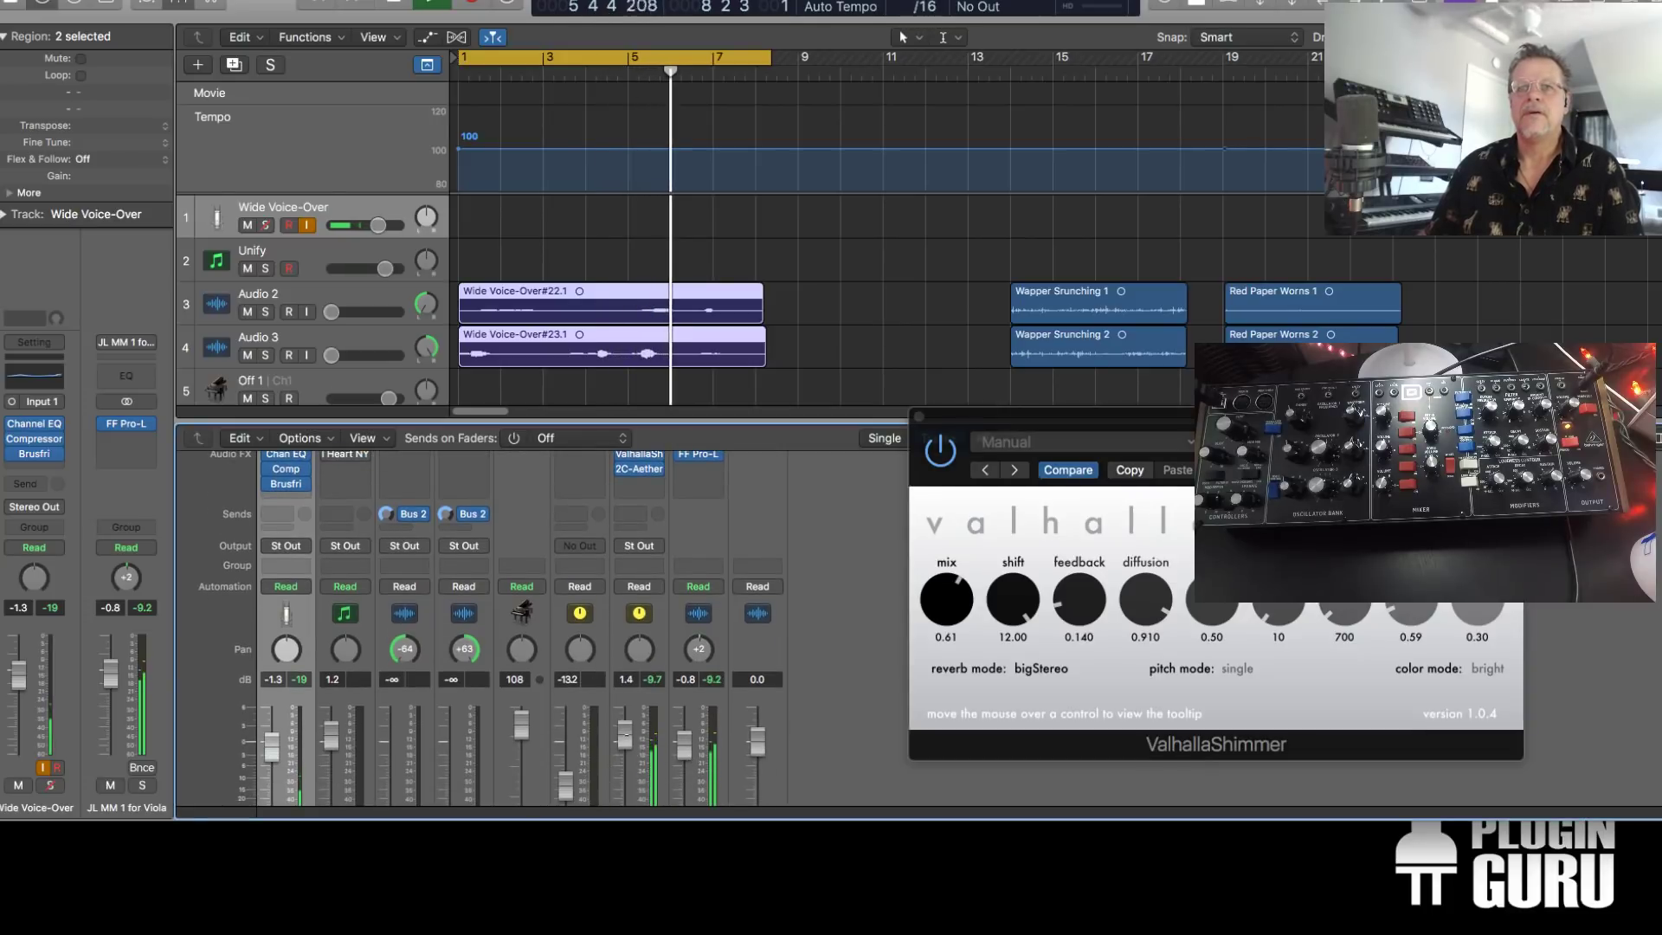
{"action": "left_click_drag", "start_coordinate": [624, 741], "coordinate": [629, 735]}
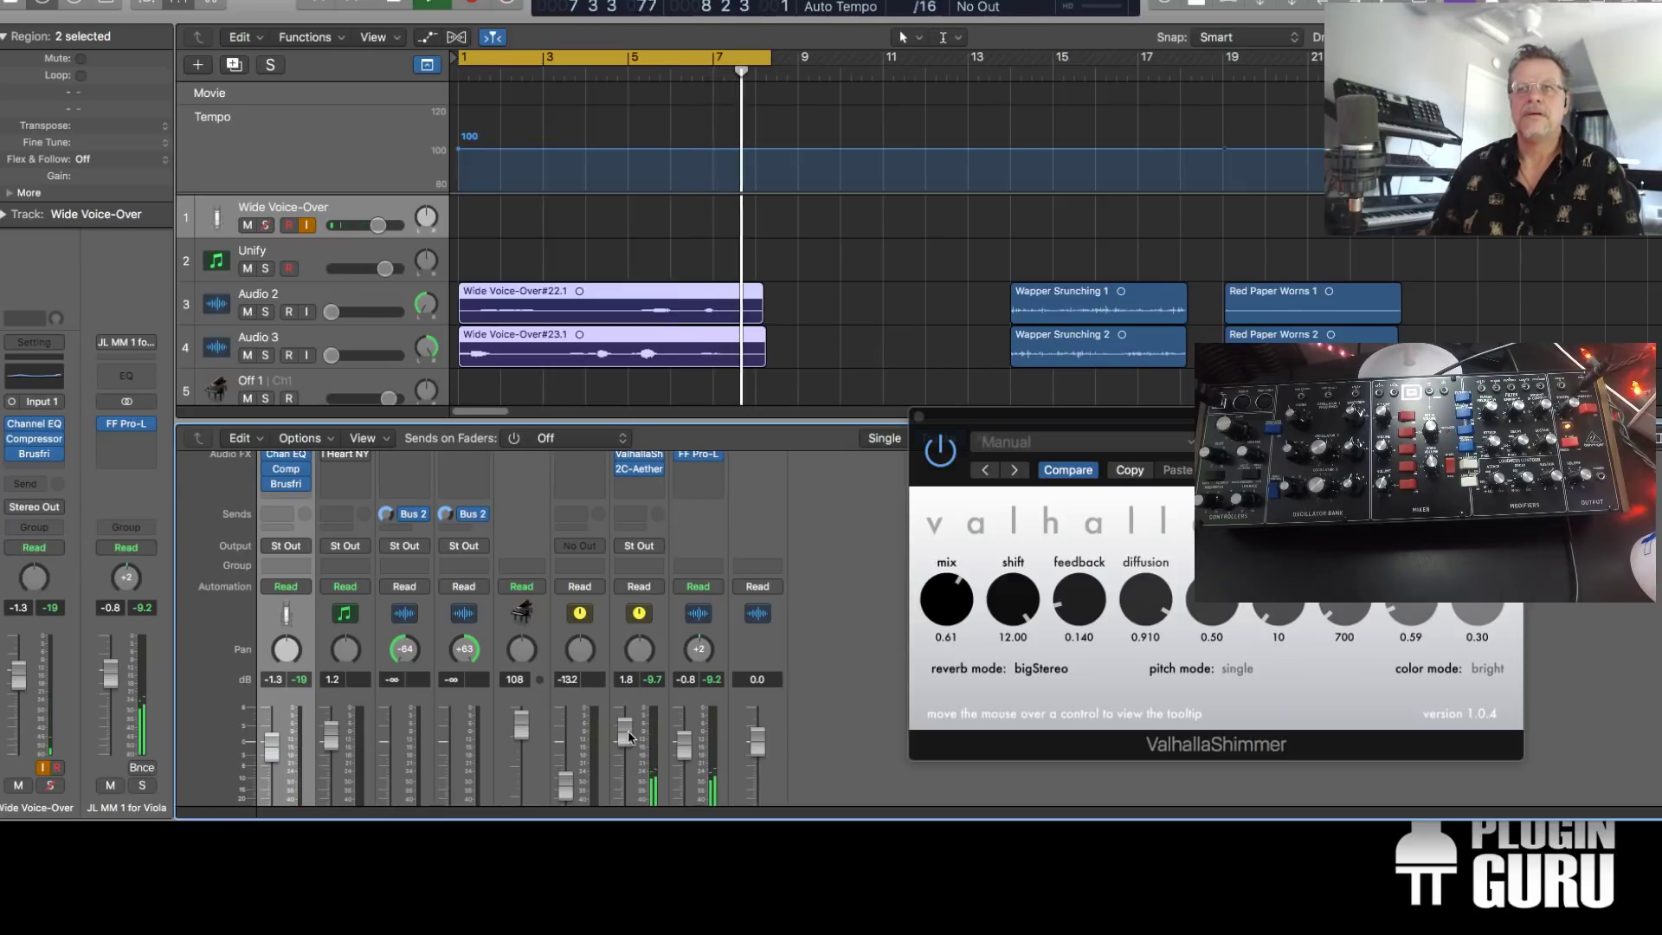
Bounce the cycle range to the Desktop under the file name "NOISE Lost Souls"
{"action": "left_click", "coordinate": [140, 768]}
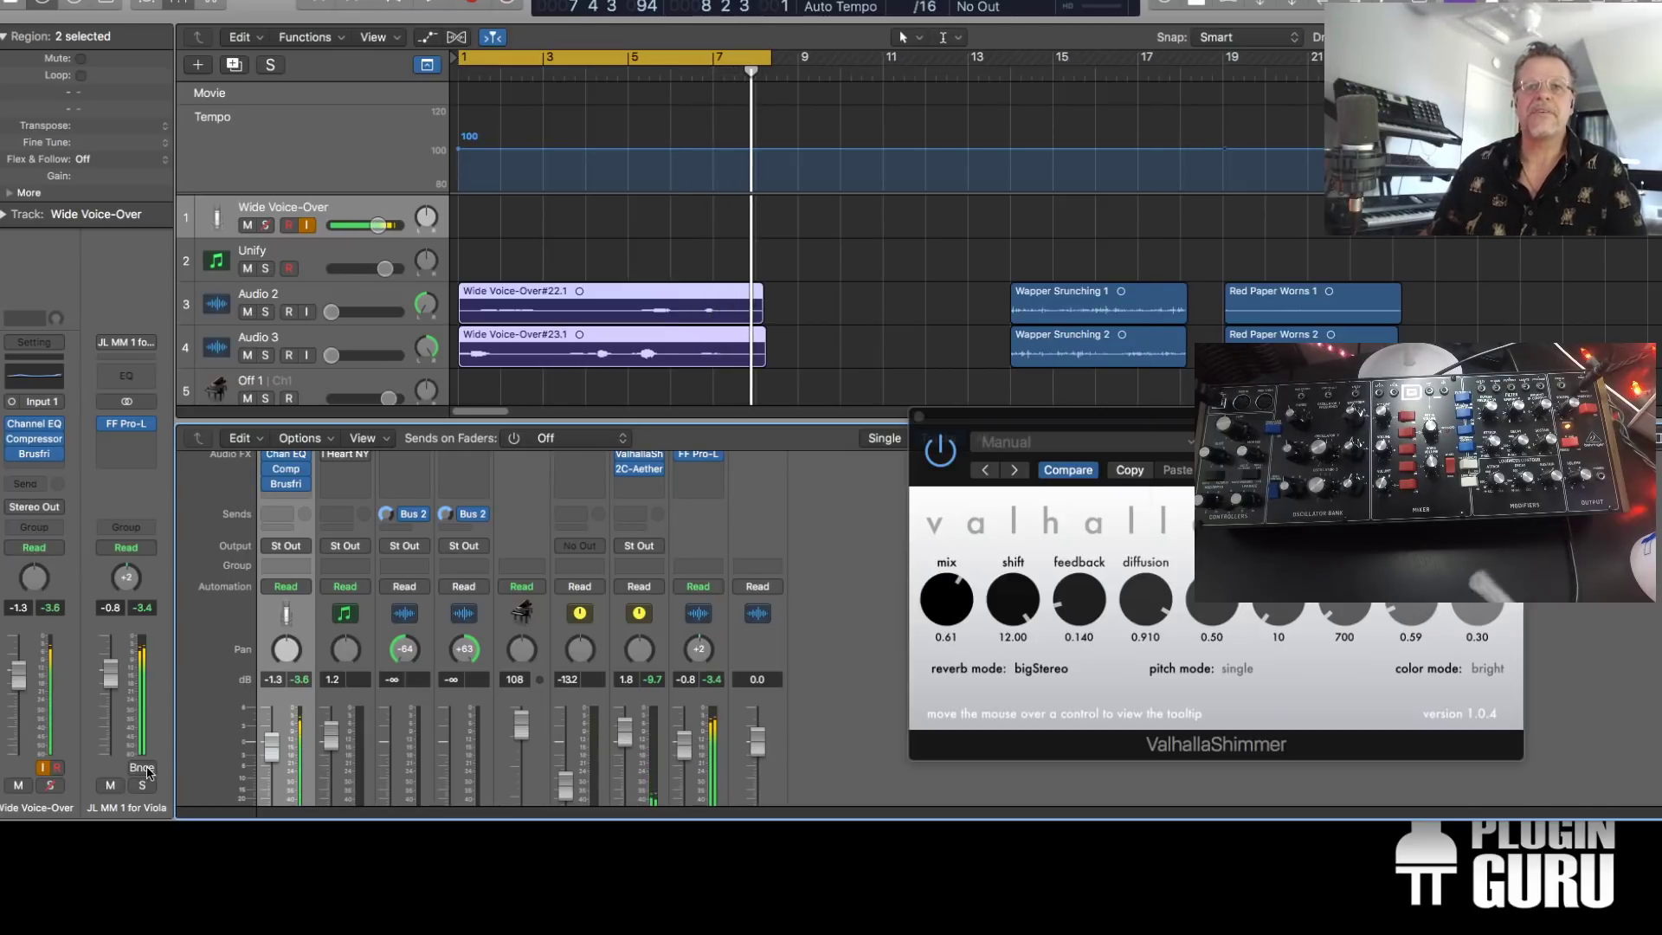
{"action": "left_click", "coordinate": [1097, 472]}
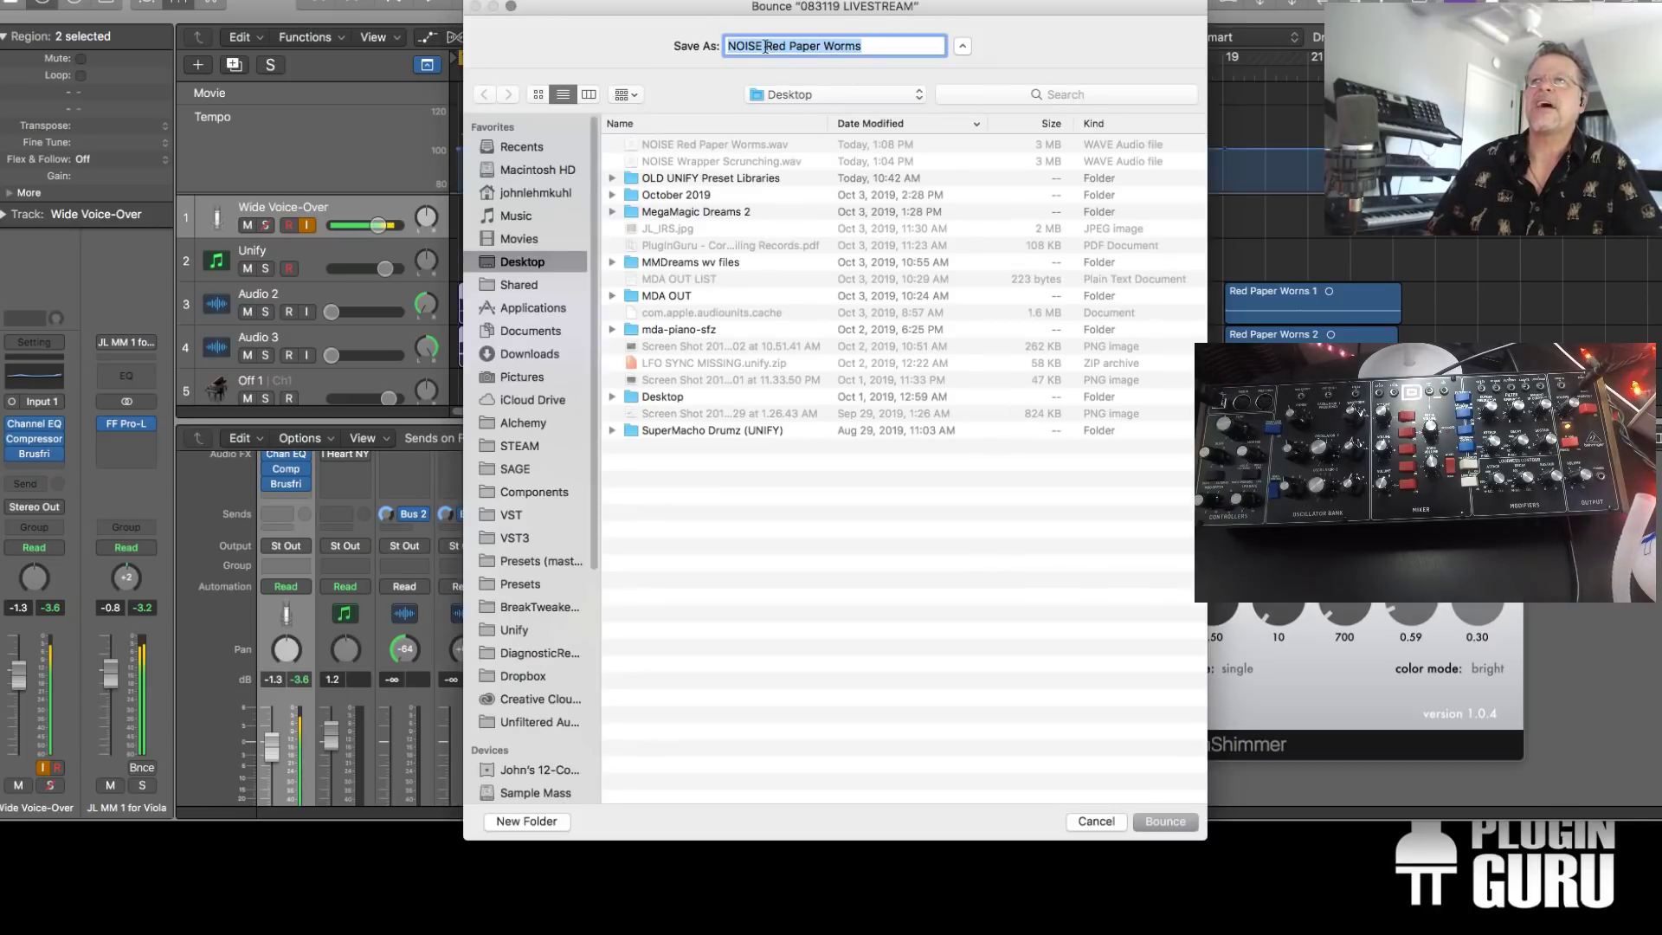
{"action": "left_click_drag", "start_coordinate": [765, 46], "coordinate": [945, 46]}
{"action": "type", "text": "Lost Soul"}
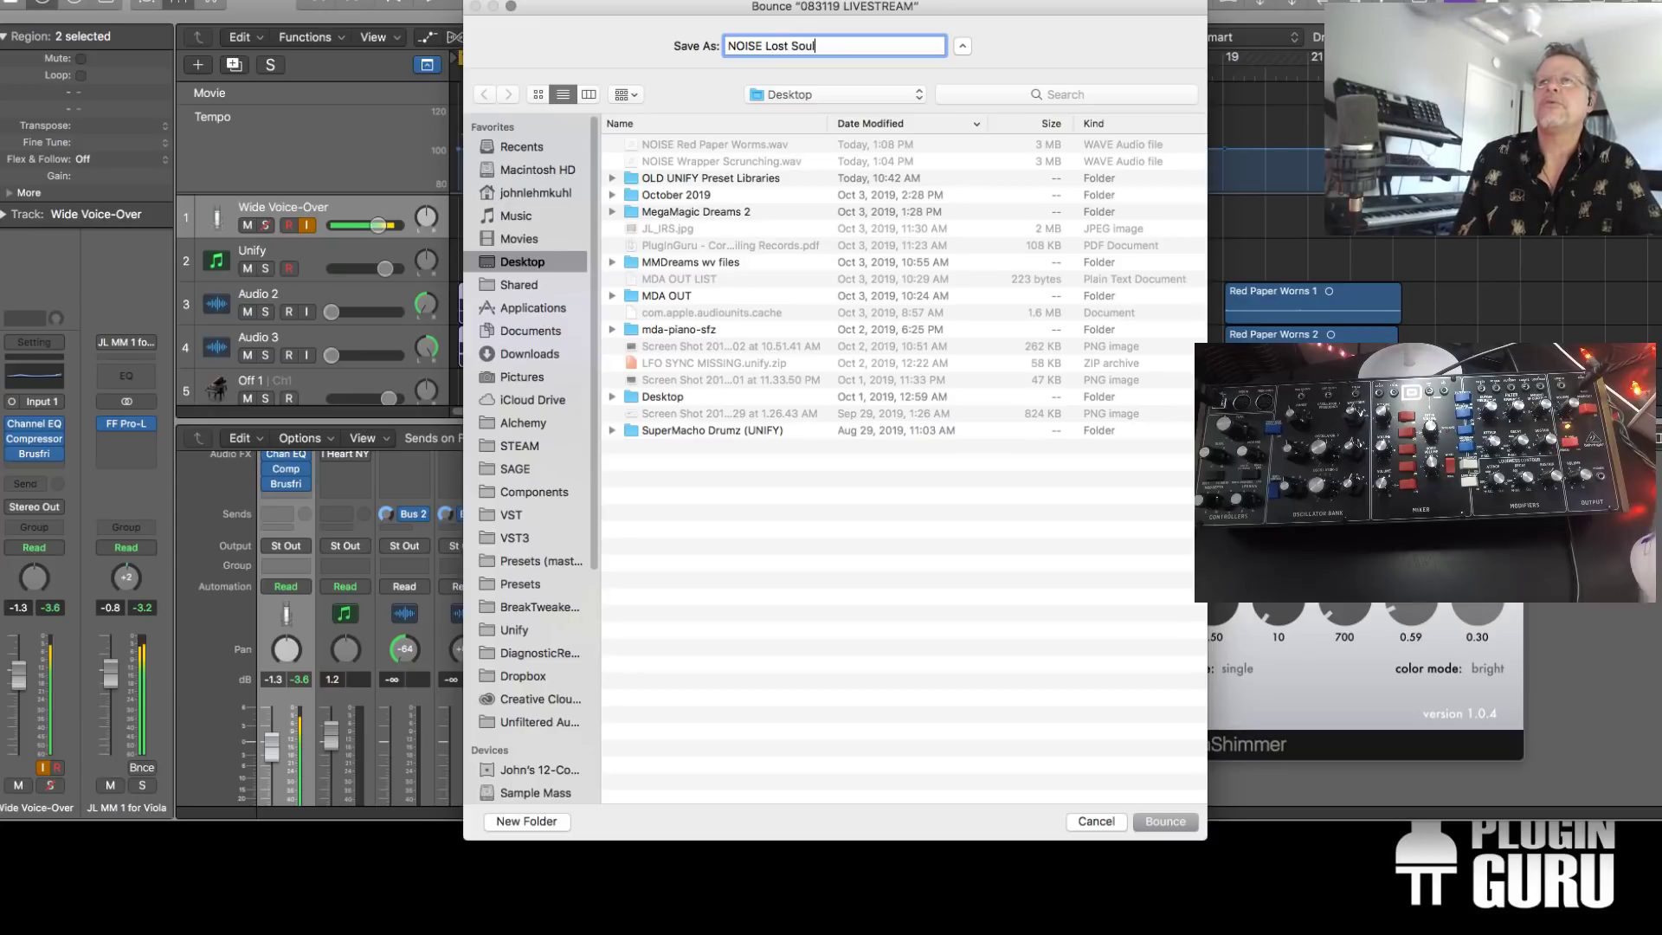
{"action": "key", "text": "Return"}
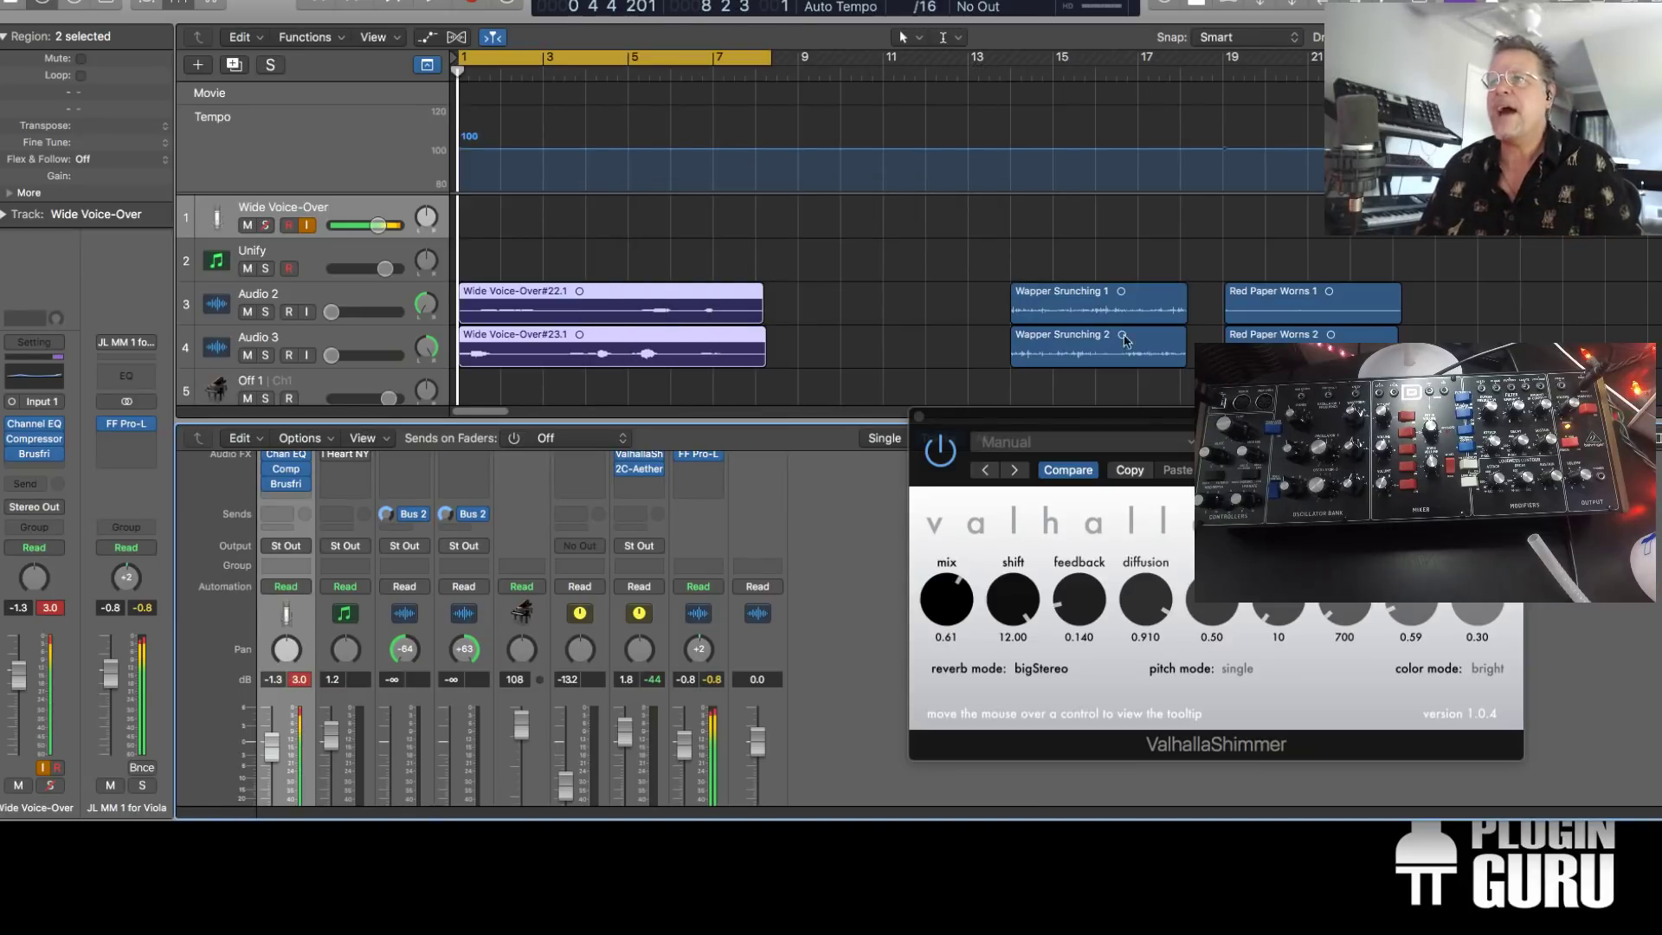
Close the ValhallaShimmer window and switch to the audio editor with NOISE Lost Souls.wav opened
{"action": "left_click", "coordinate": [919, 419]}
{"action": "left_click", "coordinate": [1117, 883]}
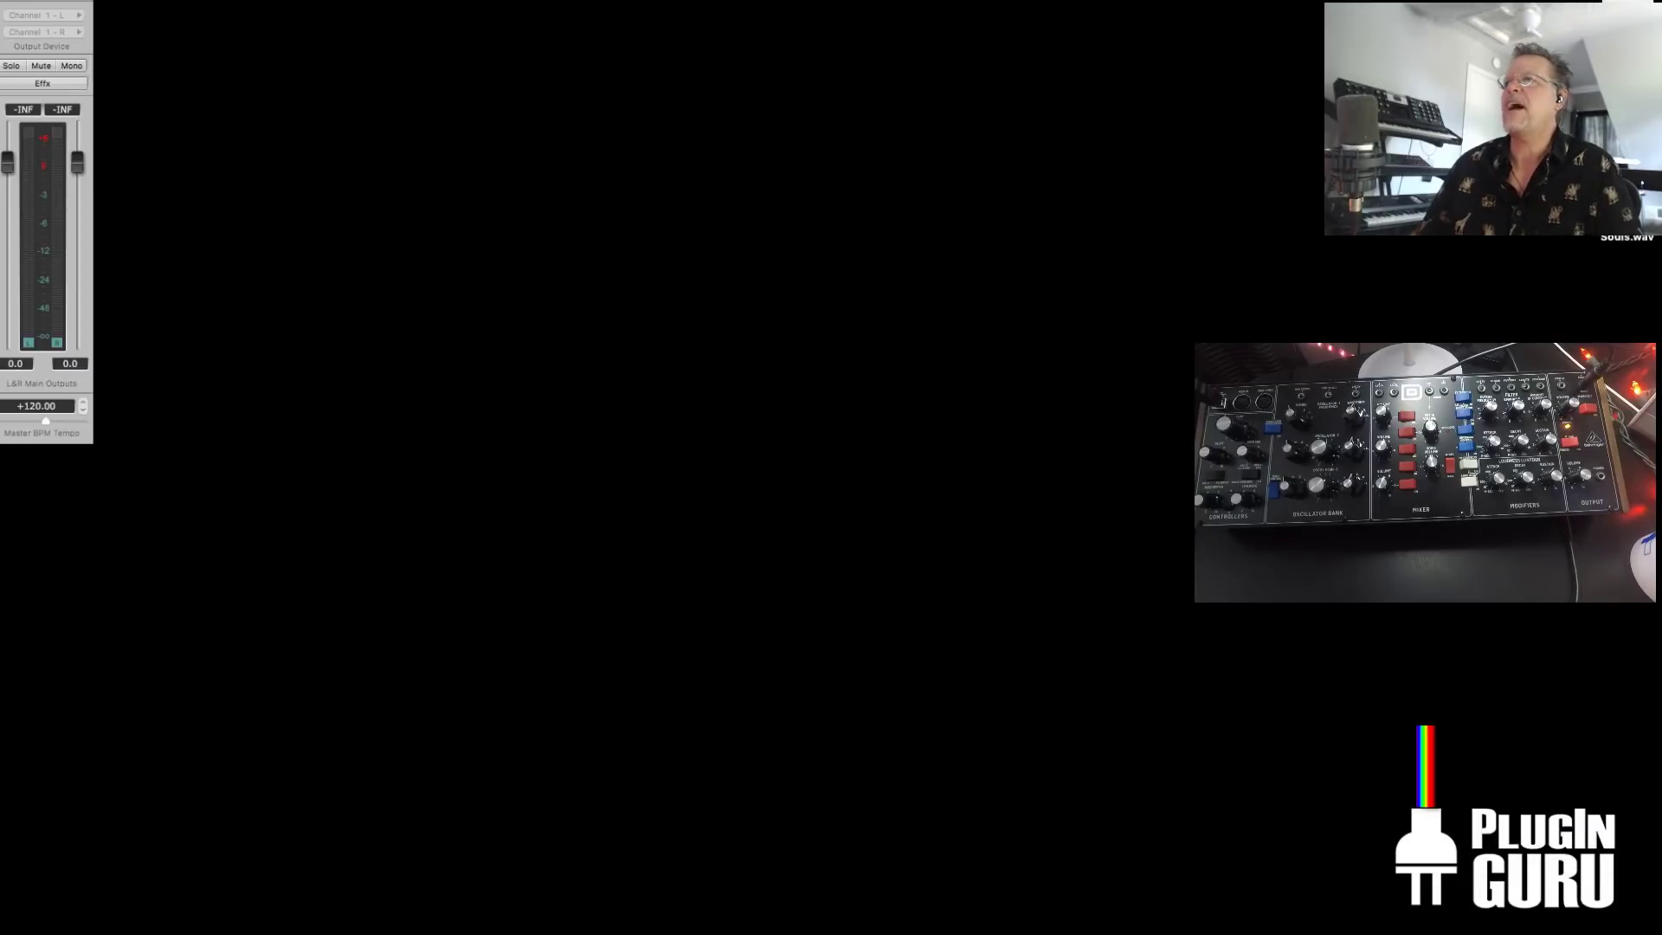
{"action": "key", "text": "super+Tab"}
{"action": "key", "text": "super+Tab"}
{"action": "key", "text": "super+Tab"}
{"action": "key", "text": "super+Tab"}
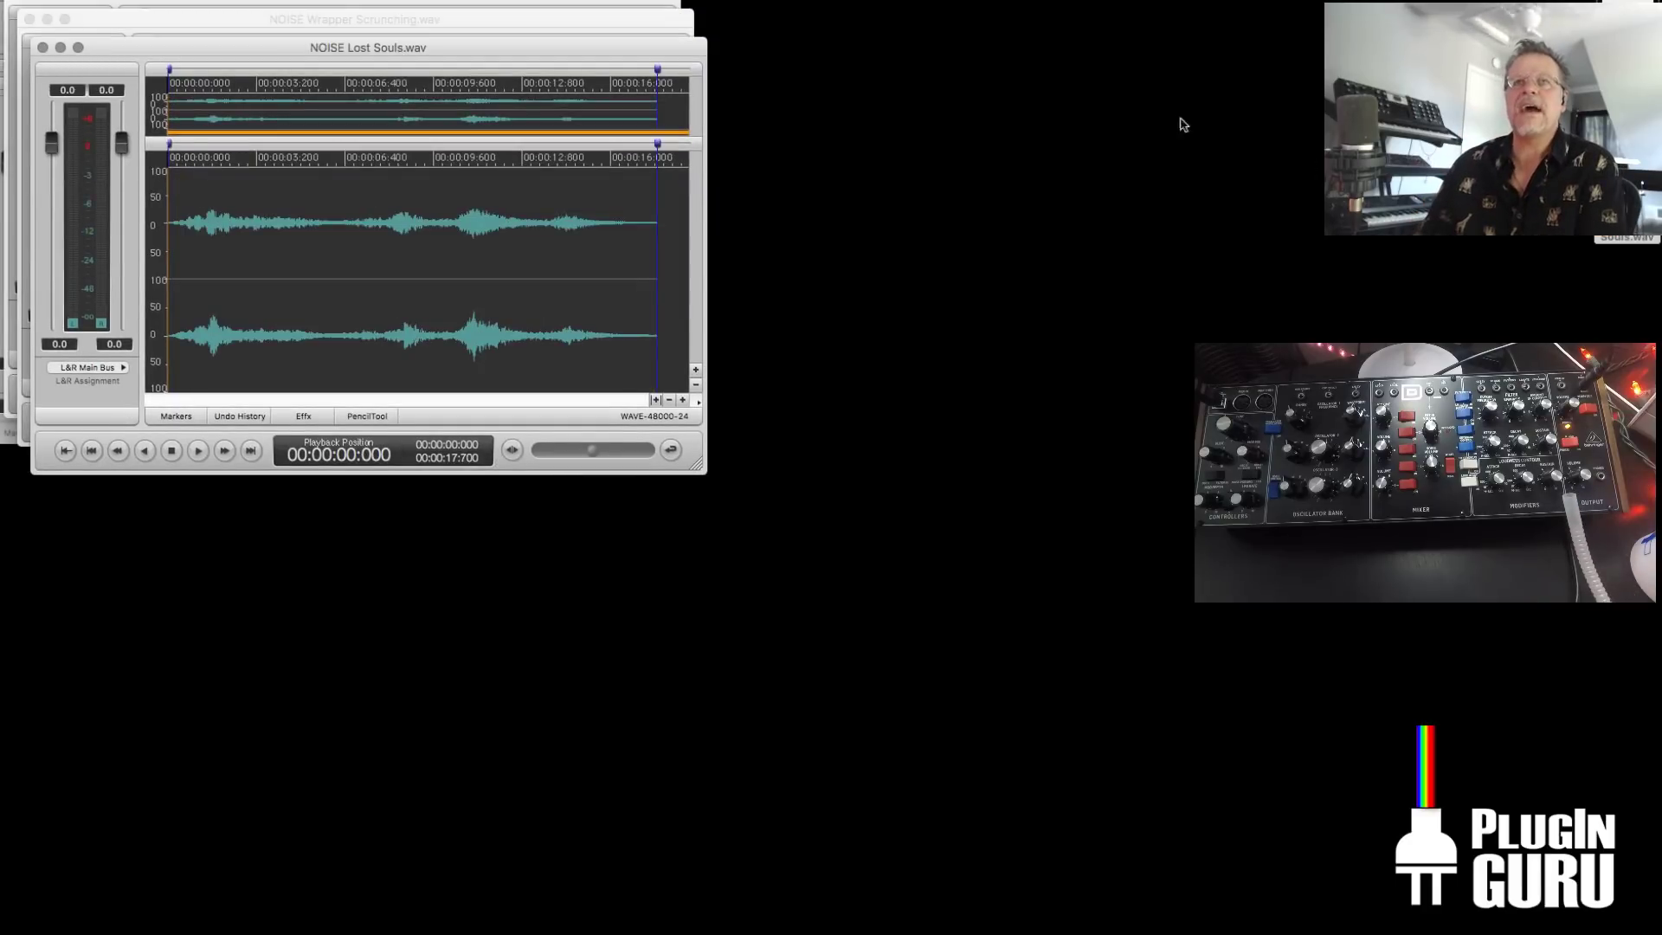
Move and enlarge the NOISE Lost Souls.wav window, select the audio and fit the whole waveform in it
{"action": "left_click_drag", "start_coordinate": [594, 57], "coordinate": [667, 76]}
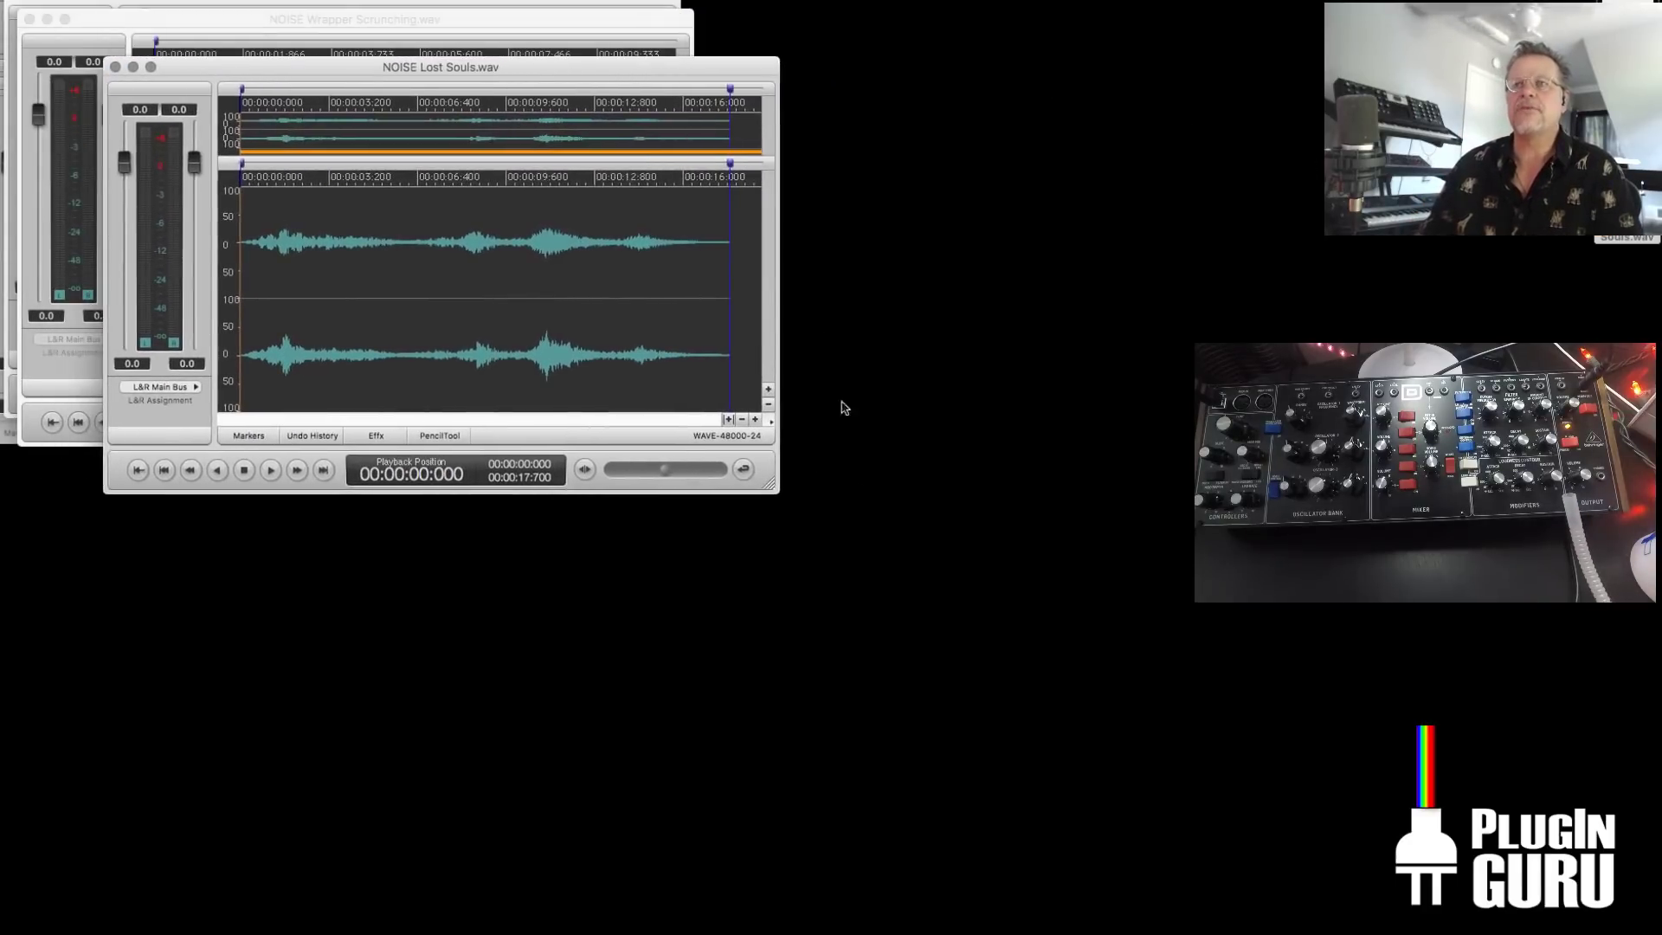
{"action": "left_click_drag", "start_coordinate": [767, 492], "coordinate": [1037, 773]}
{"action": "double_click", "coordinate": [833, 576]}
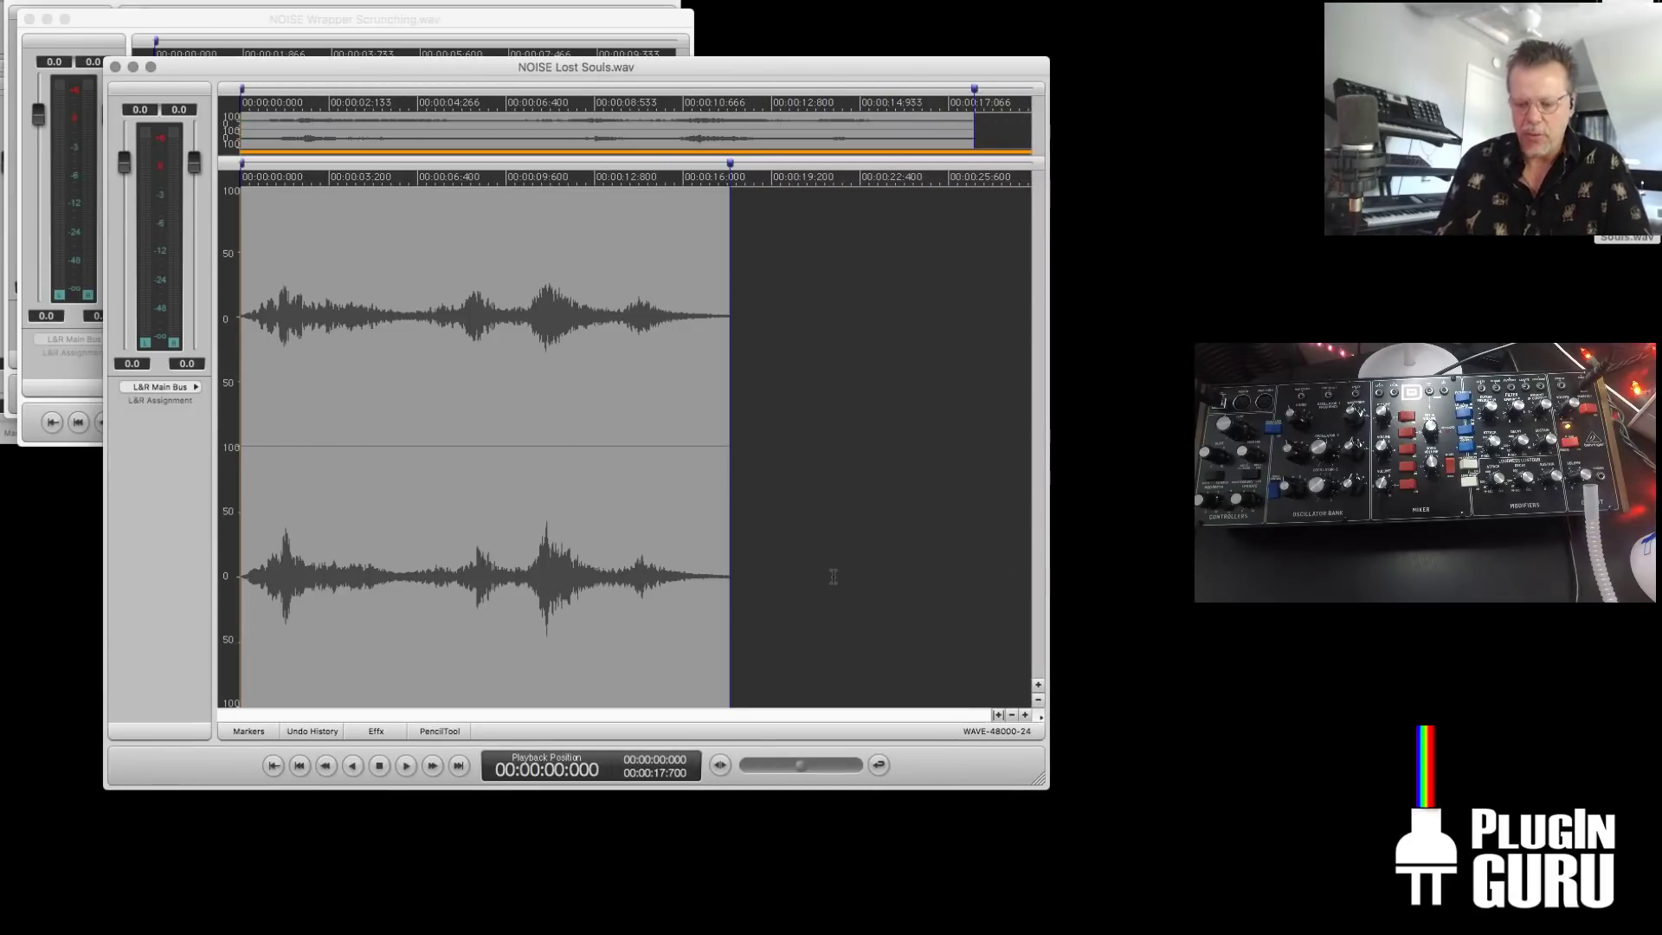
{"action": "key", "text": "super+0"}
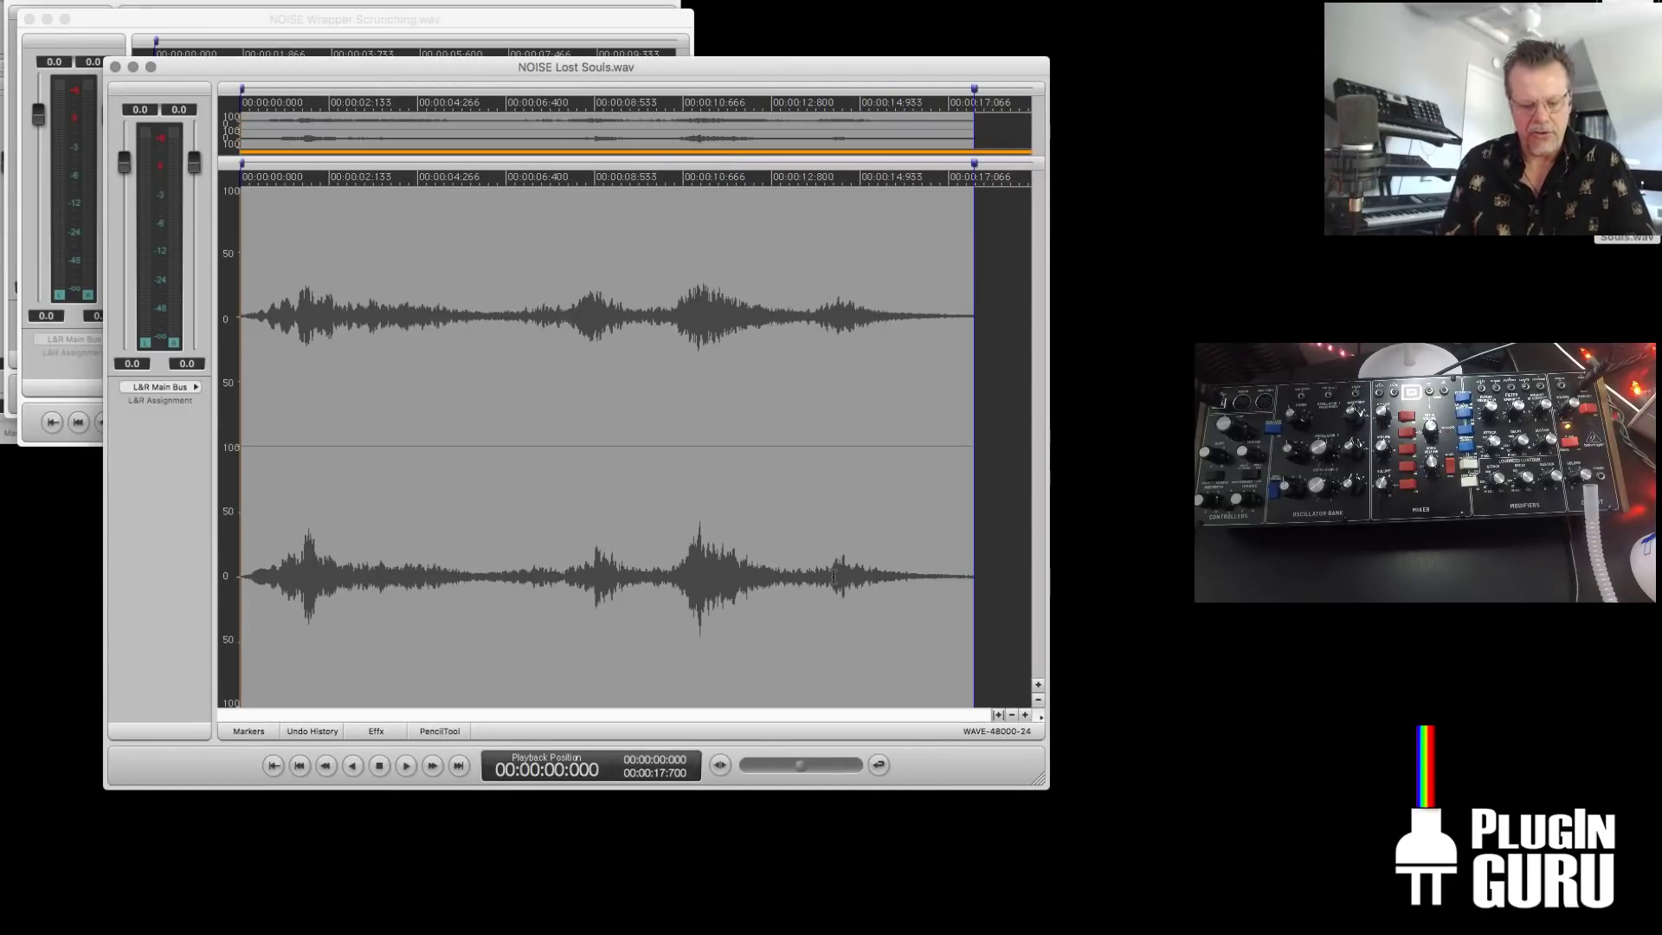
Normalize the entire NOISE Lost Souls.wav selection to a peak value of -2.0 dB
{"action": "key", "text": "super+g"}
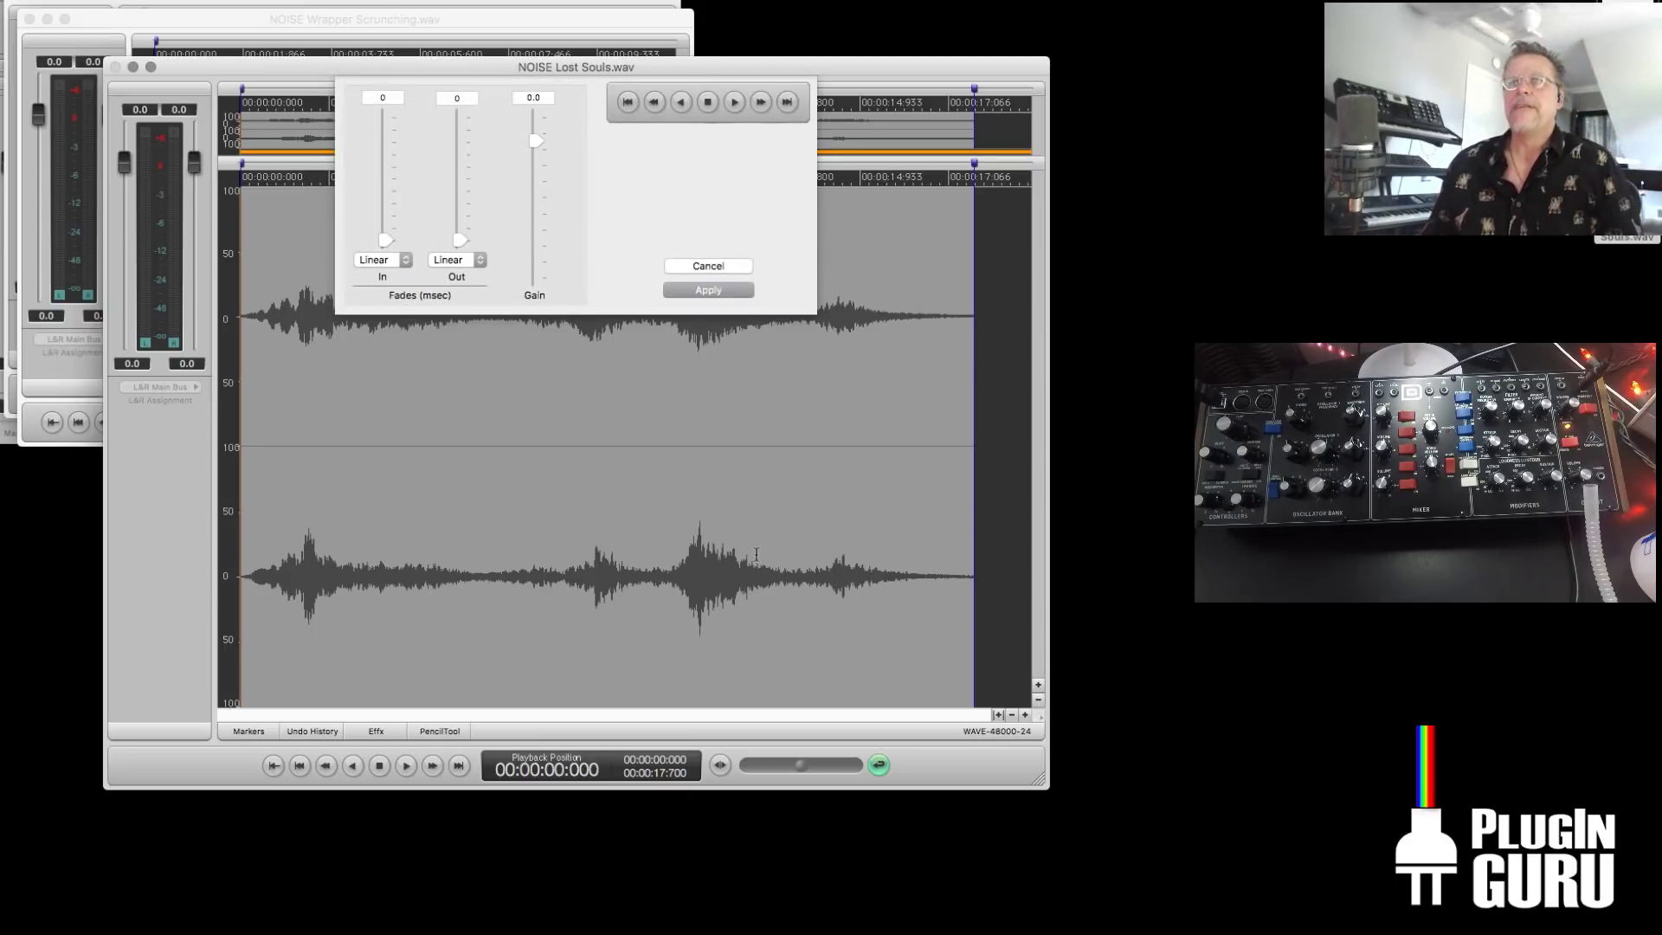
{"action": "left_click", "coordinate": [708, 268]}
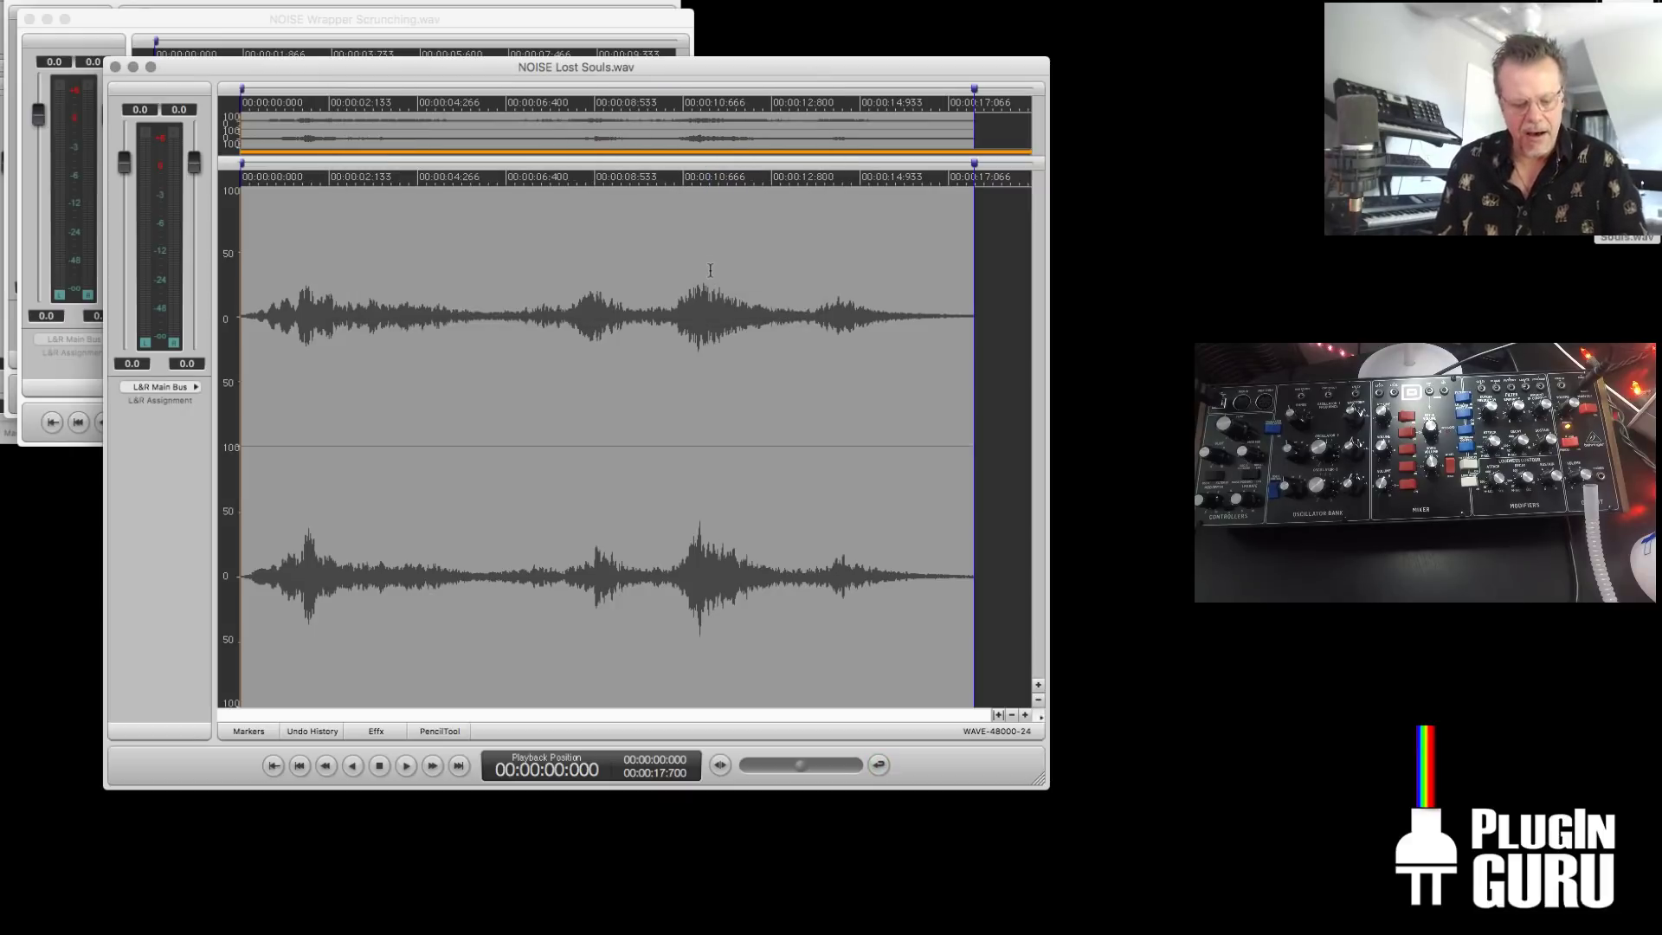
{"action": "key", "text": "super+shift+n"}
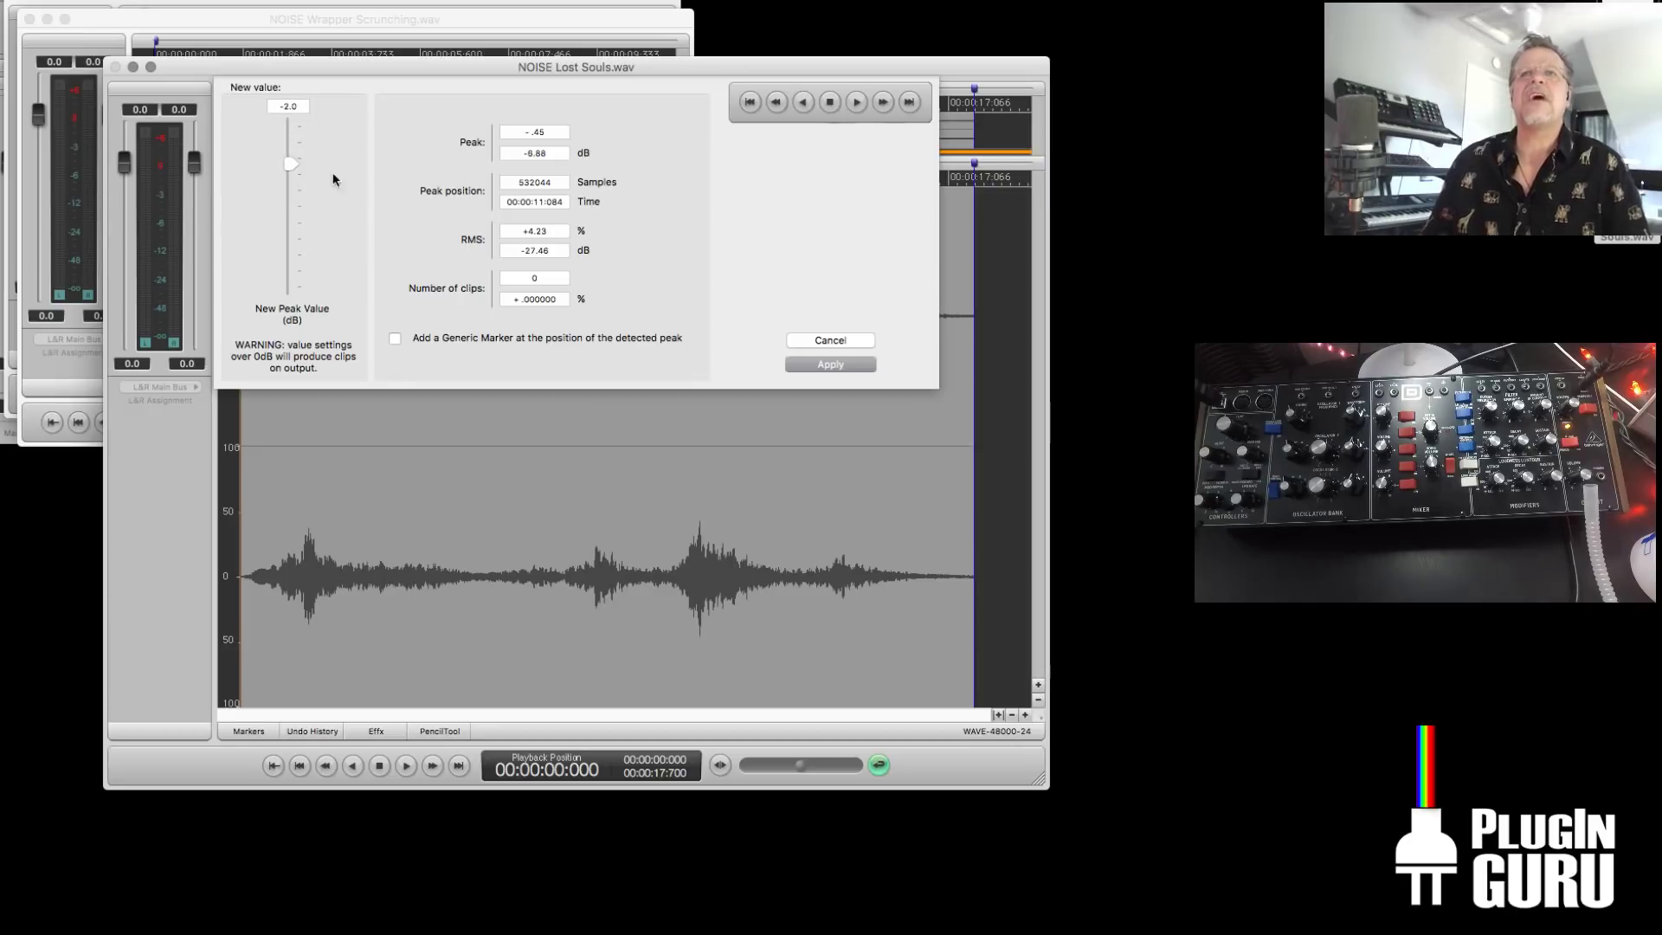
{"action": "left_click", "coordinate": [803, 364]}
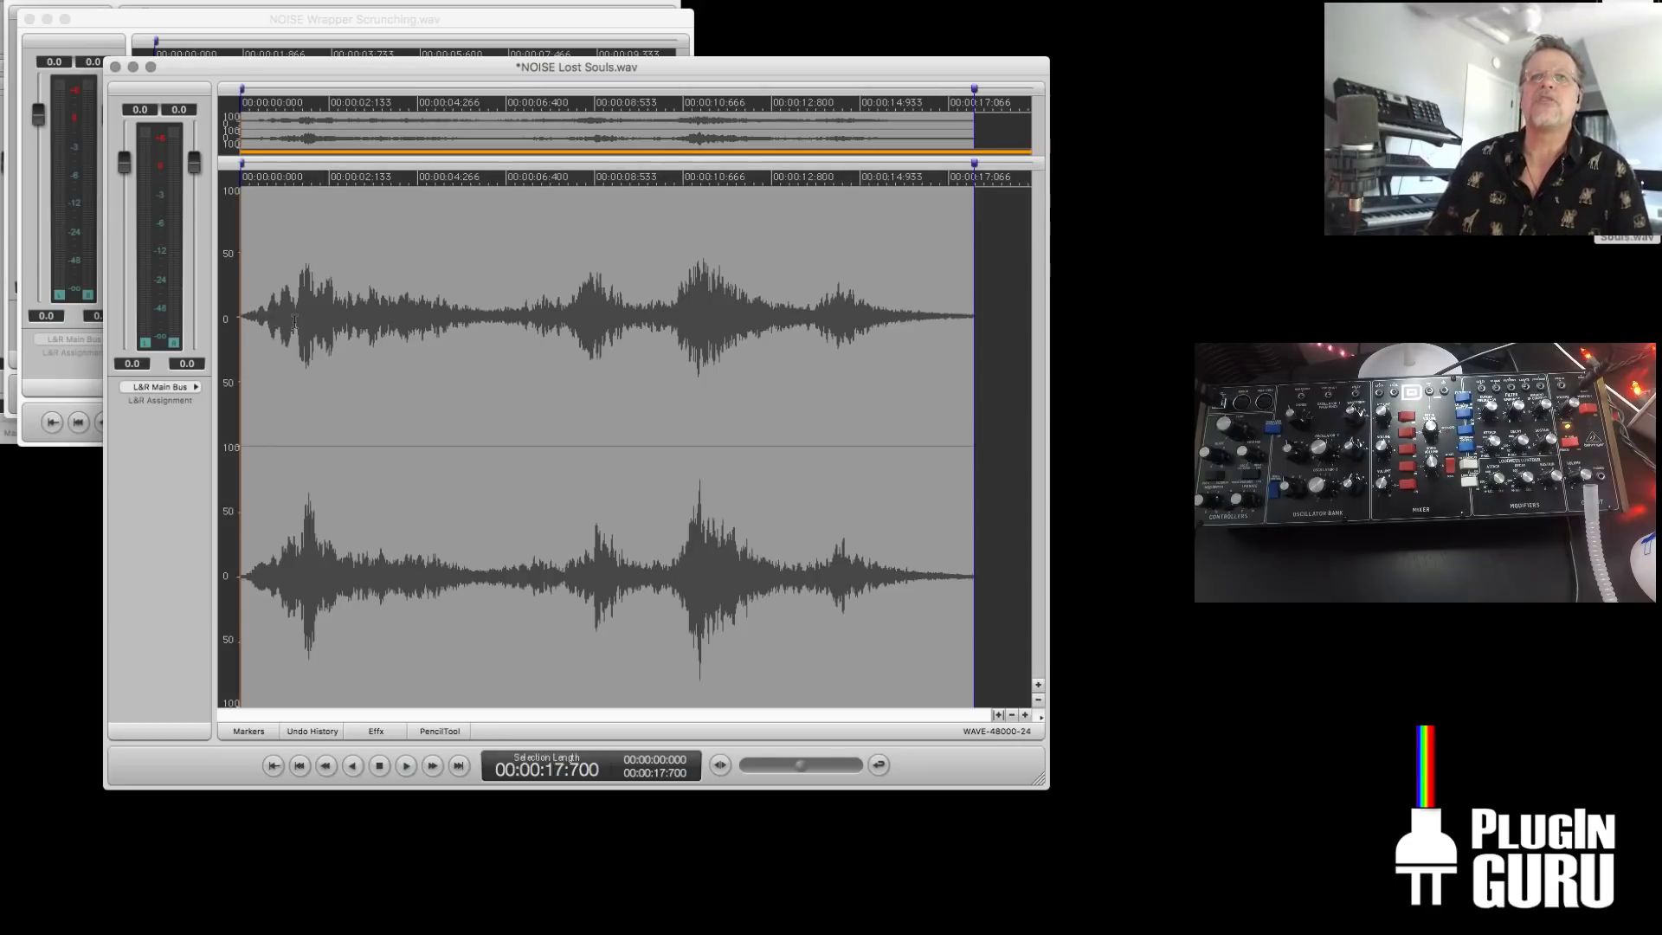
Clear the selection and audition the normalized NOISE Lost Souls.wav from the start
{"action": "left_click_drag", "start_coordinate": [293, 320], "coordinate": [974, 320]}
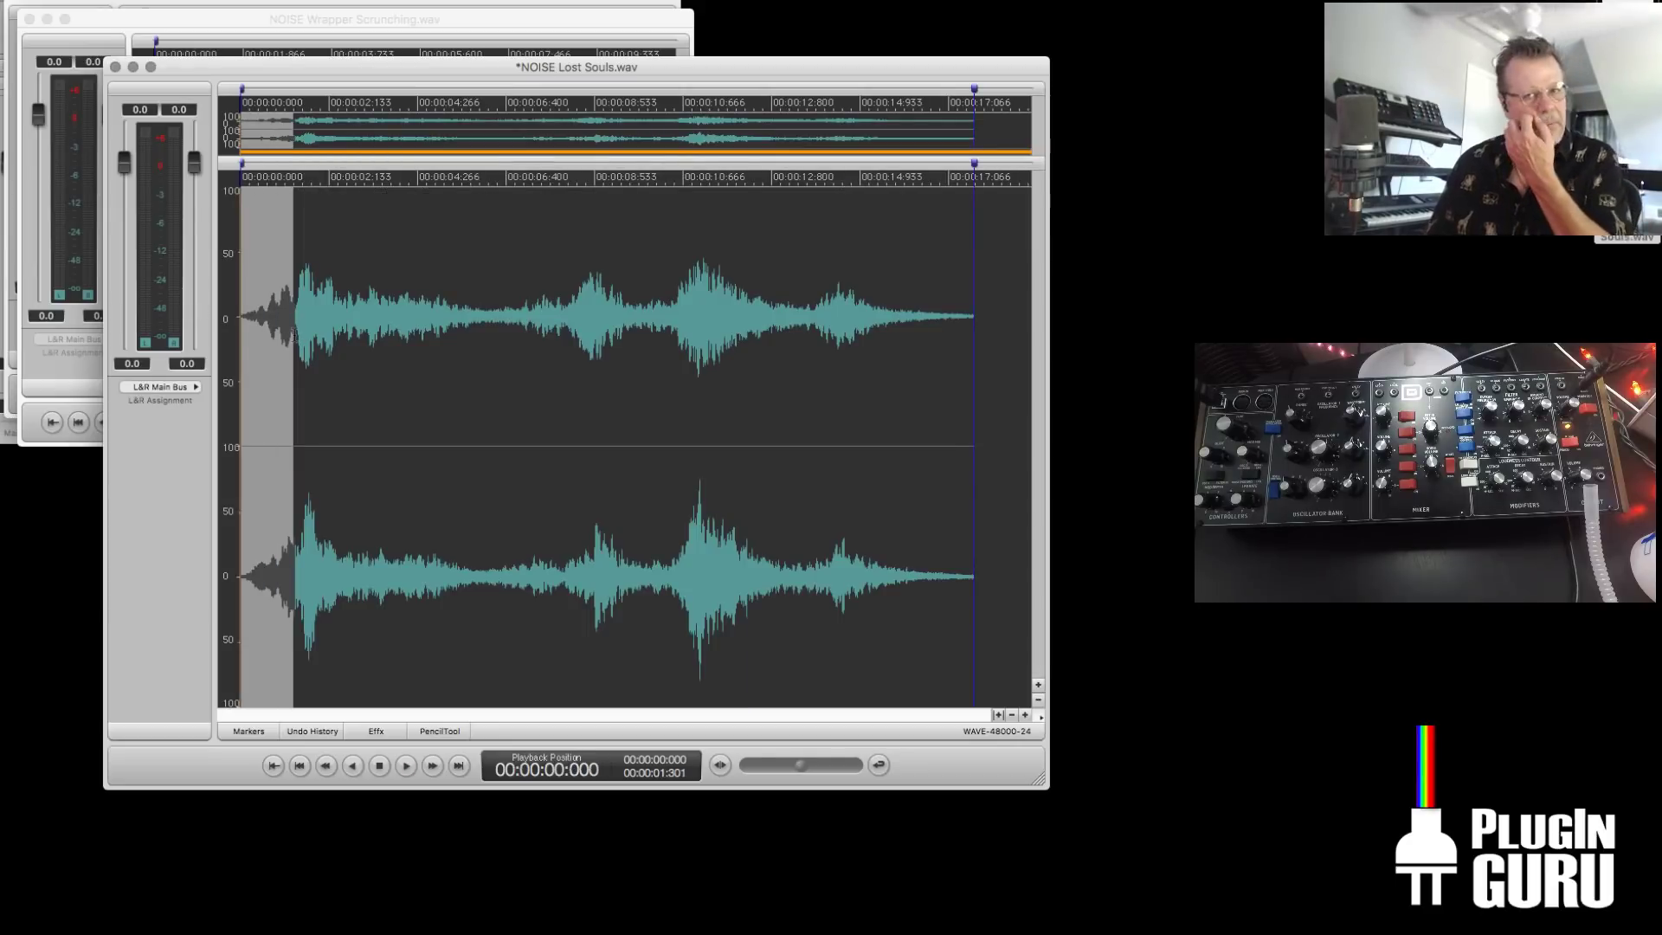
{"action": "key", "text": "super+a"}
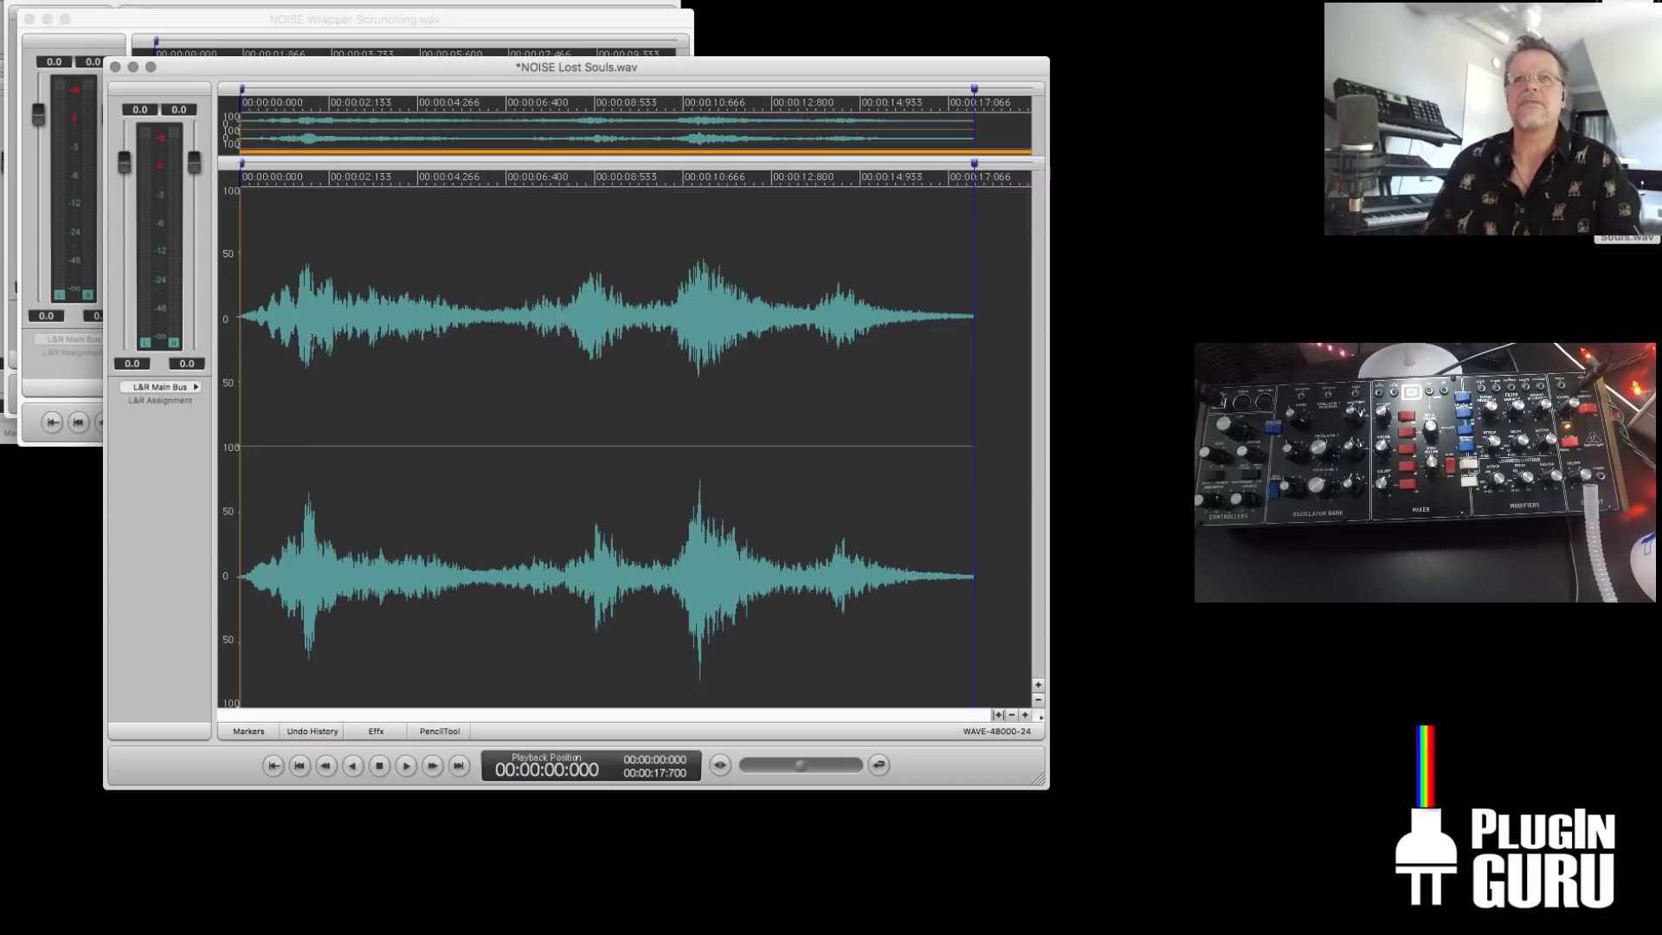
{"action": "key", "text": "space"}
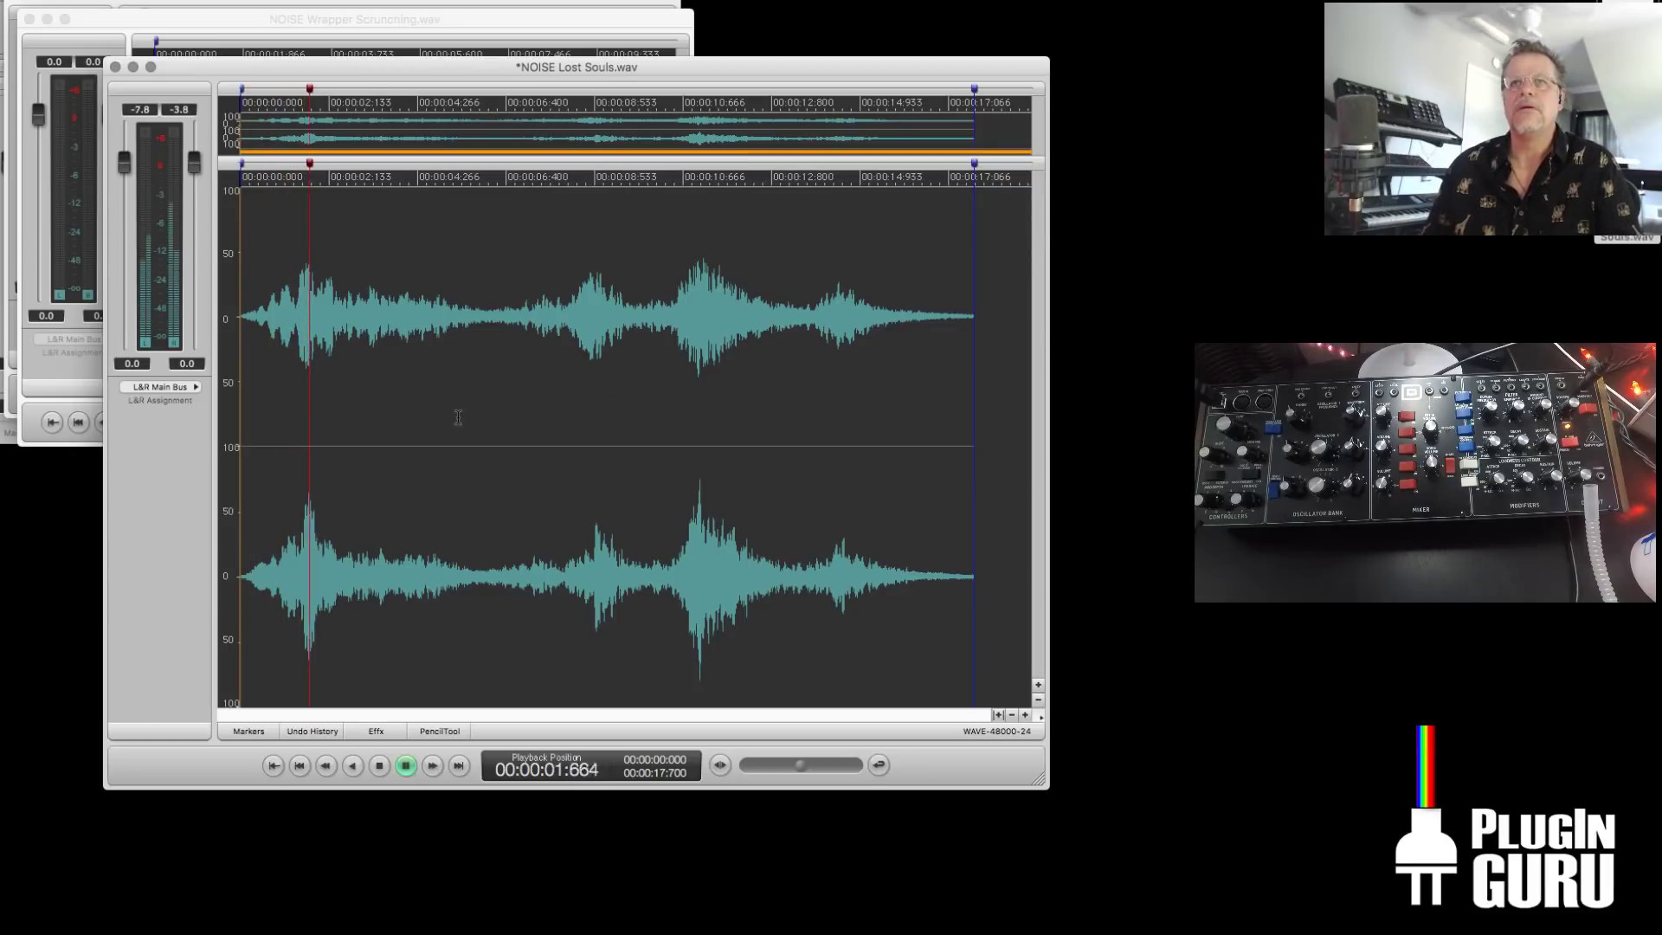
{"action": "left_click", "coordinate": [273, 765]}
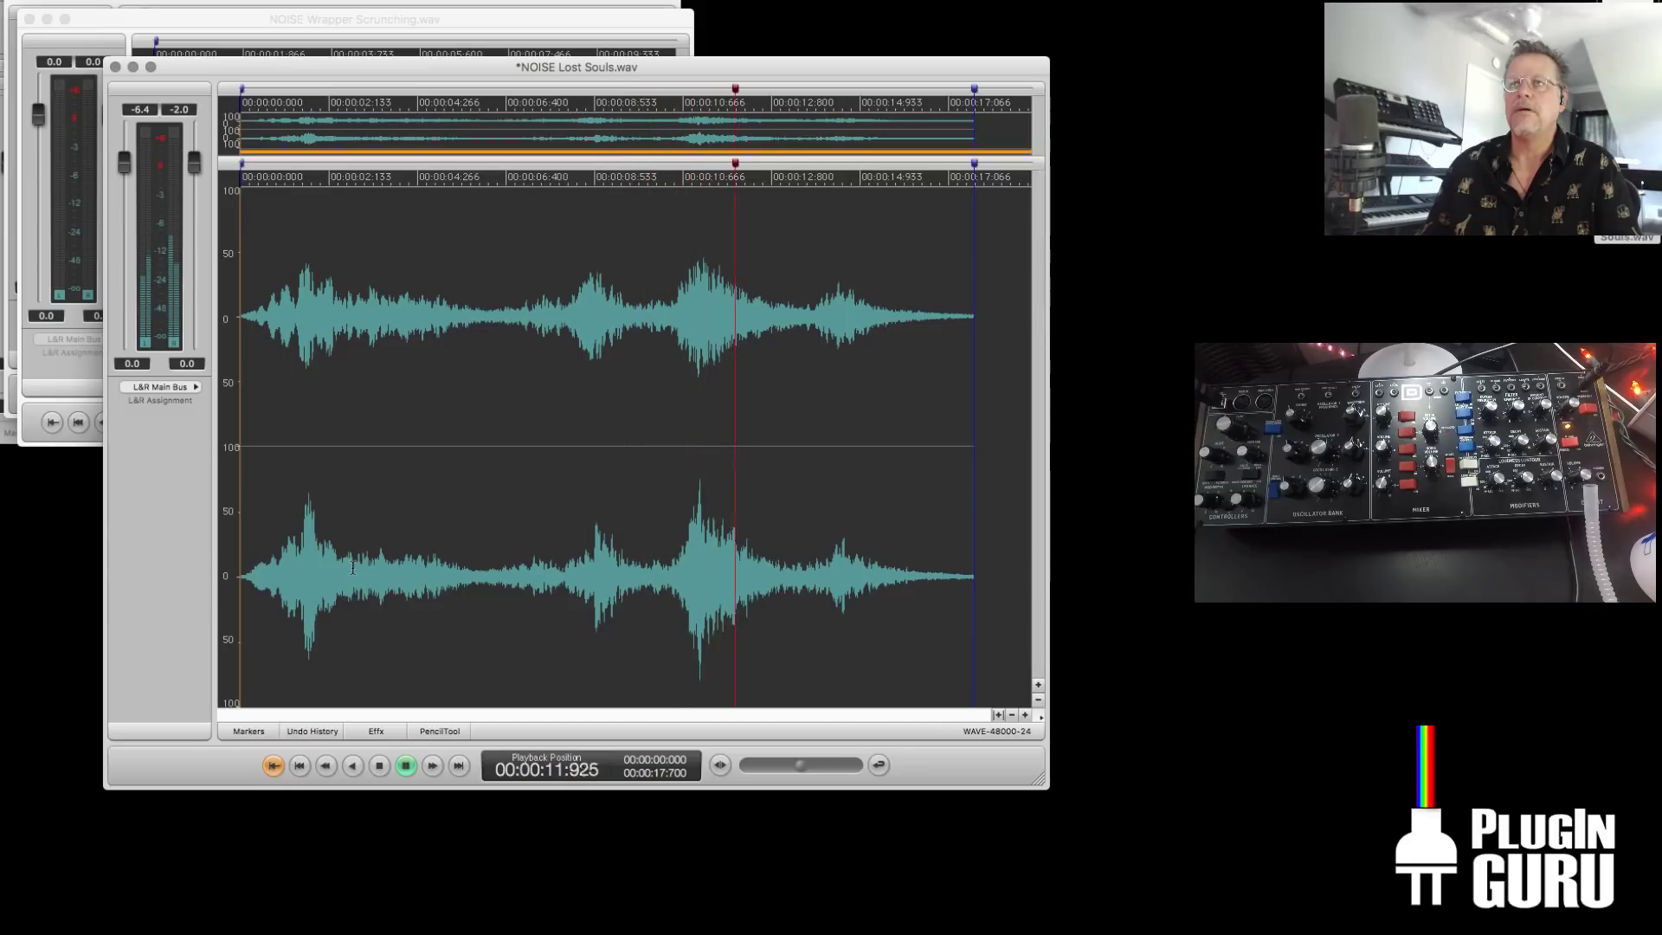
Select the audio from about 2.4 to 13.1 seconds and turn looping on
{"action": "left_click_drag", "start_coordinate": [352, 569], "coordinate": [785, 575]}
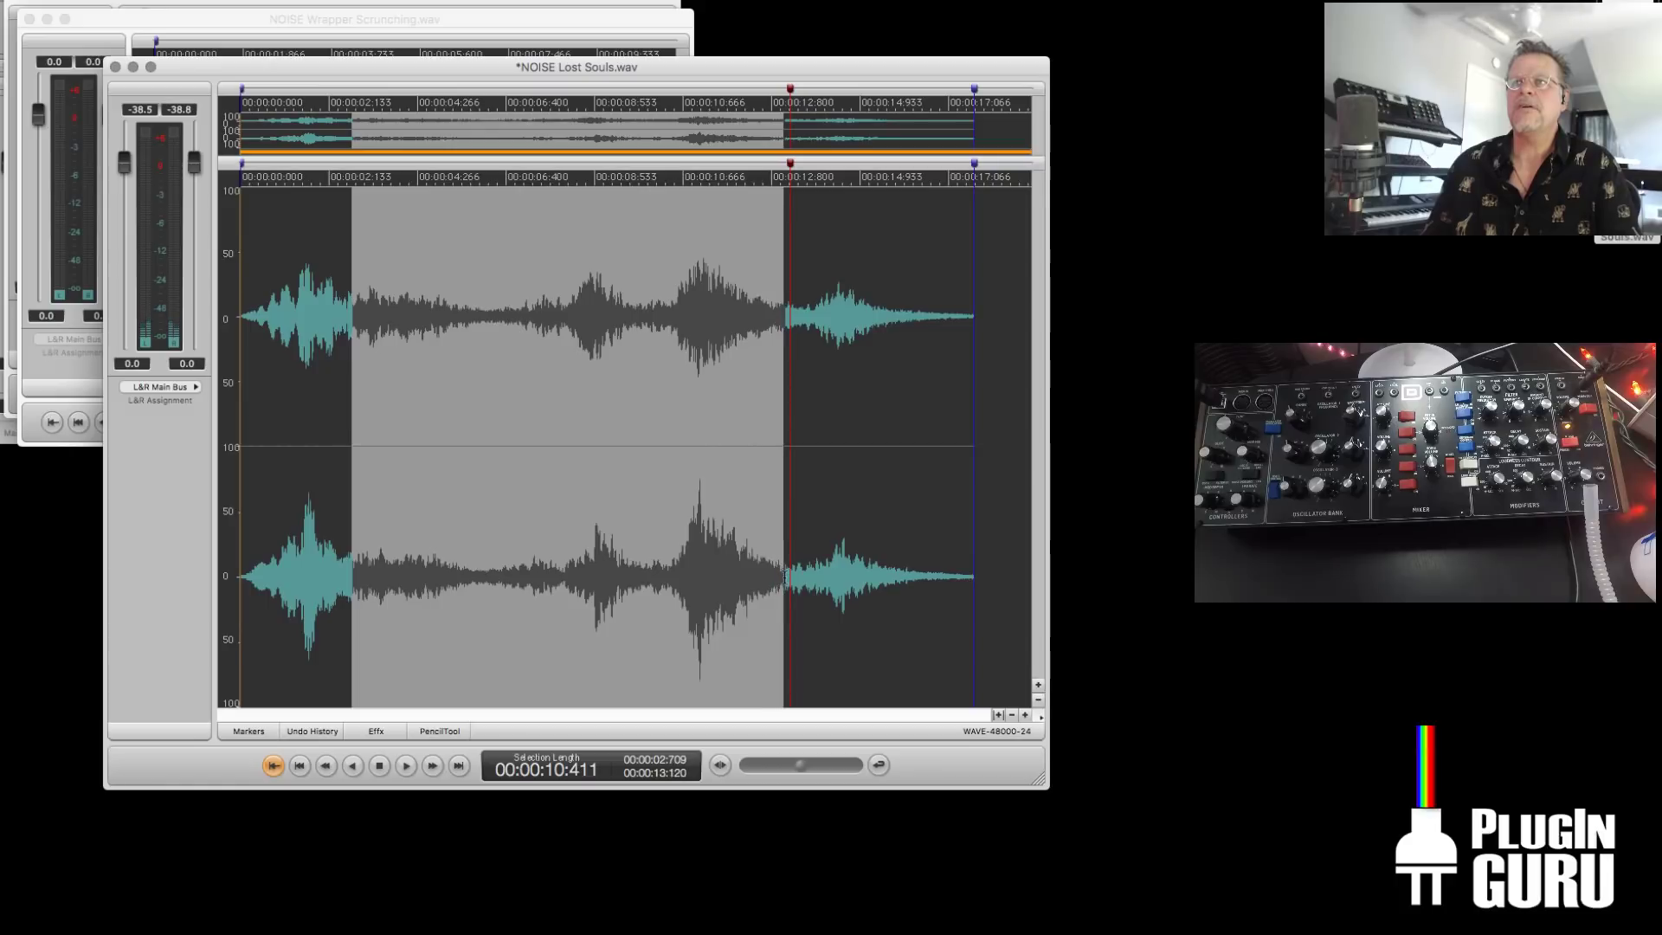
{"action": "left_click", "coordinate": [352, 500]}
{"action": "left_click_drag", "start_coordinate": [352, 507], "coordinate": [340, 507]}
{"action": "left_click", "coordinate": [881, 765]}
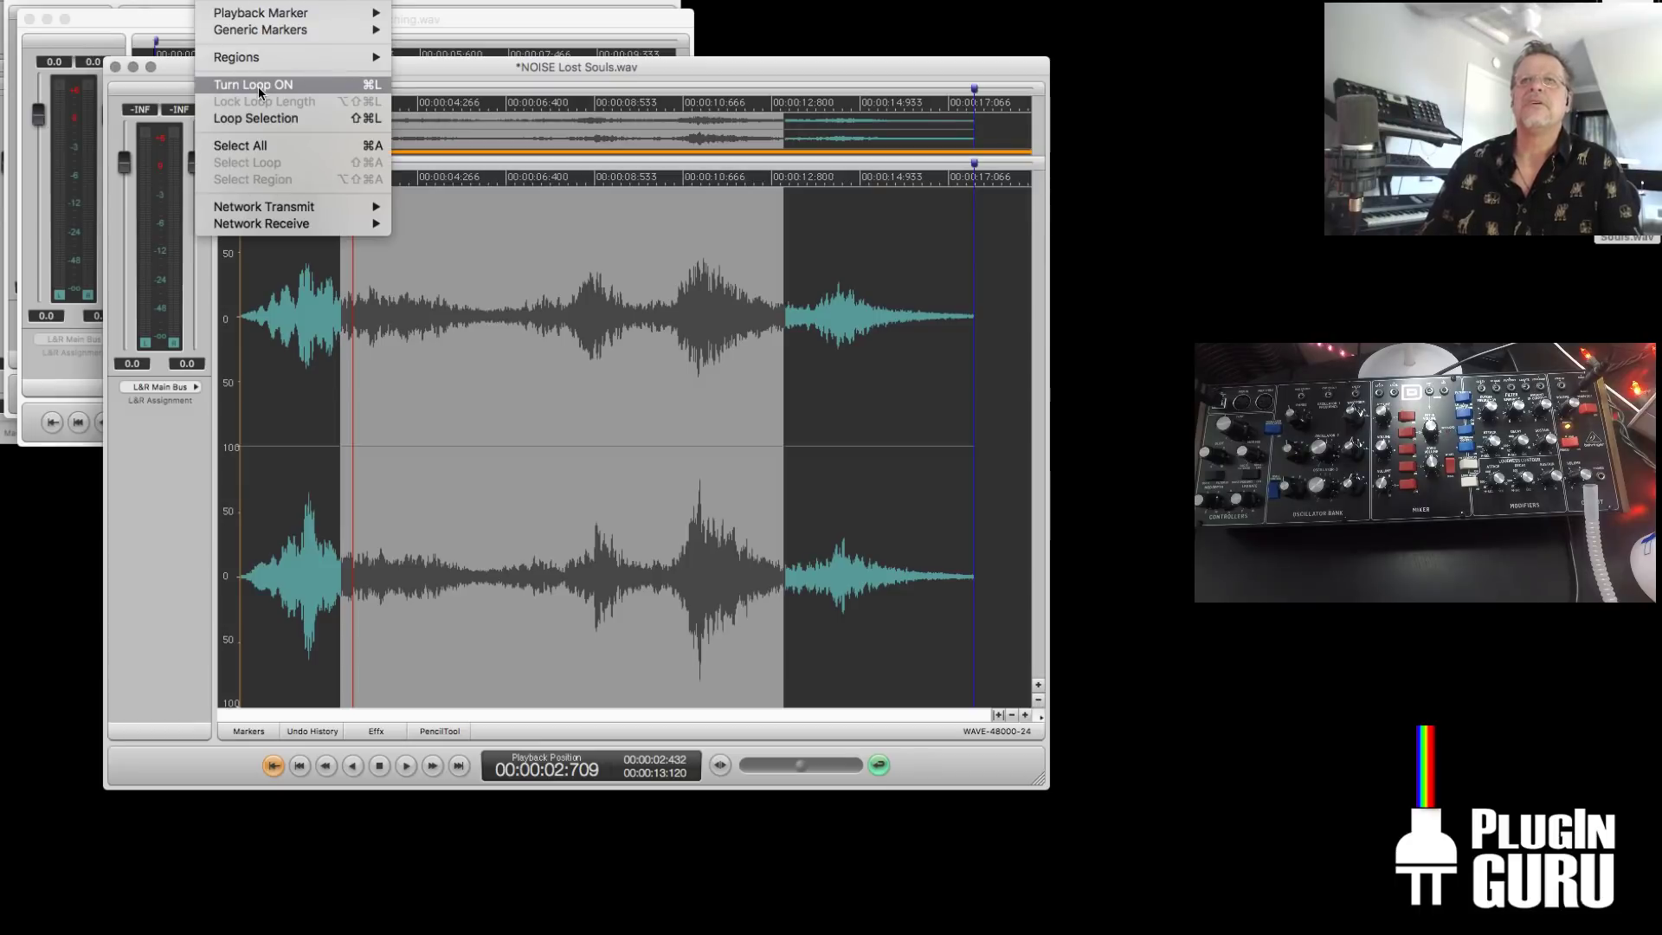
{"action": "left_click", "coordinate": [259, 84]}
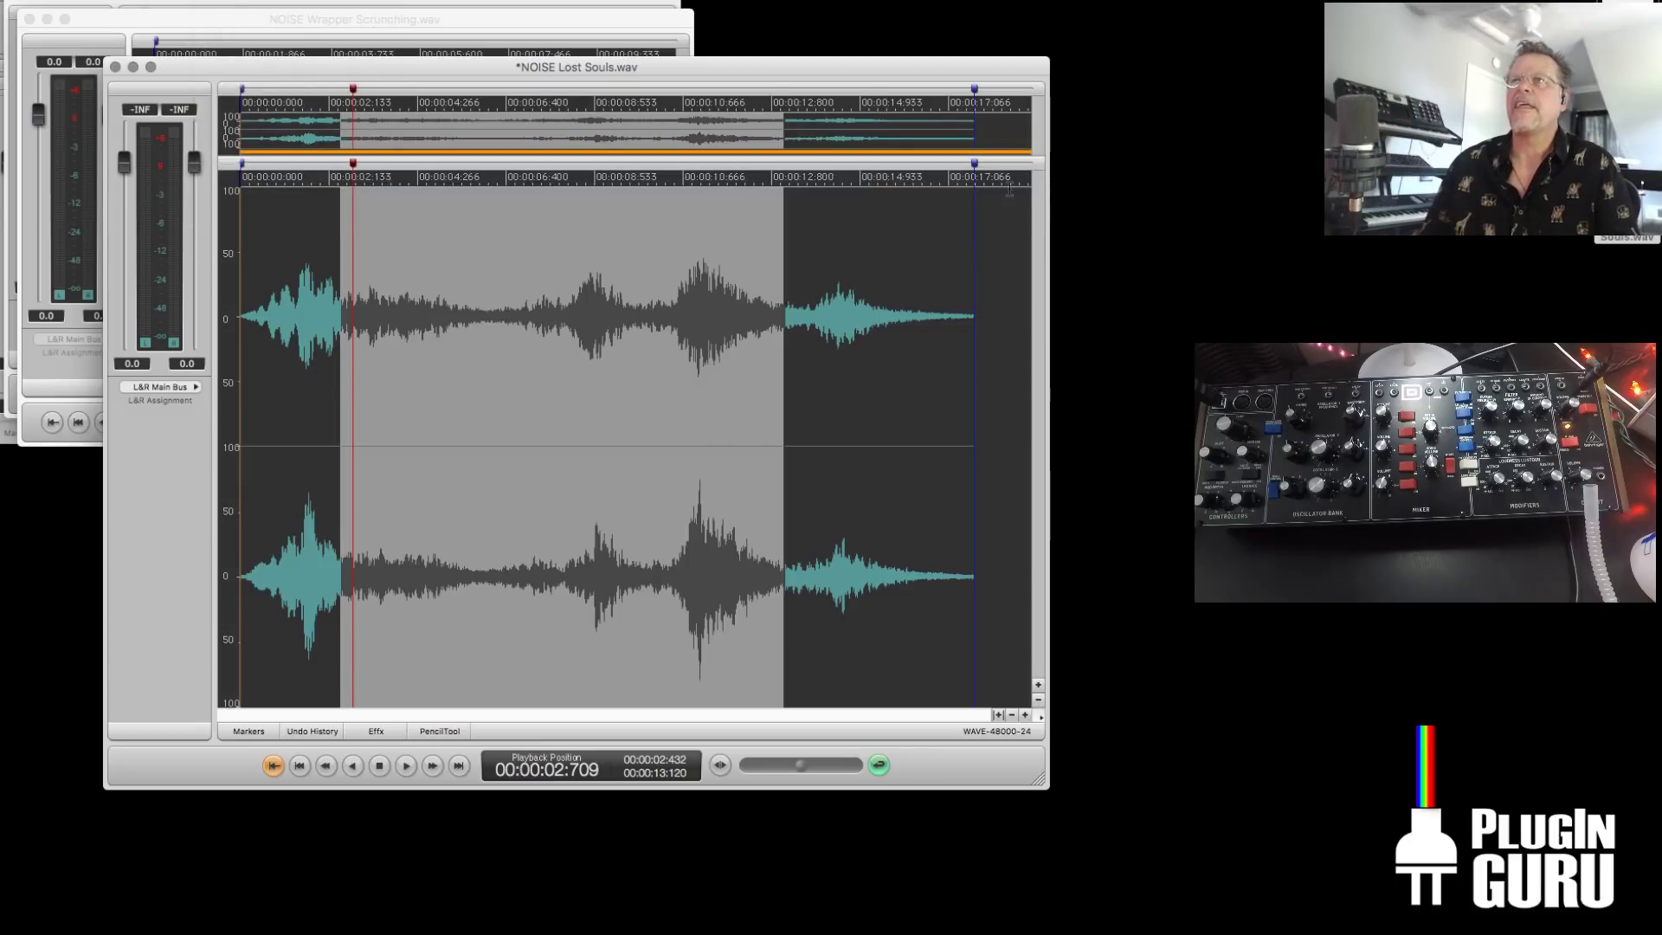
Set the loop end marker at about 13.1 seconds and the loop start marker at about 2.75 seconds
{"action": "left_click_drag", "start_coordinate": [977, 163], "coordinate": [786, 164]}
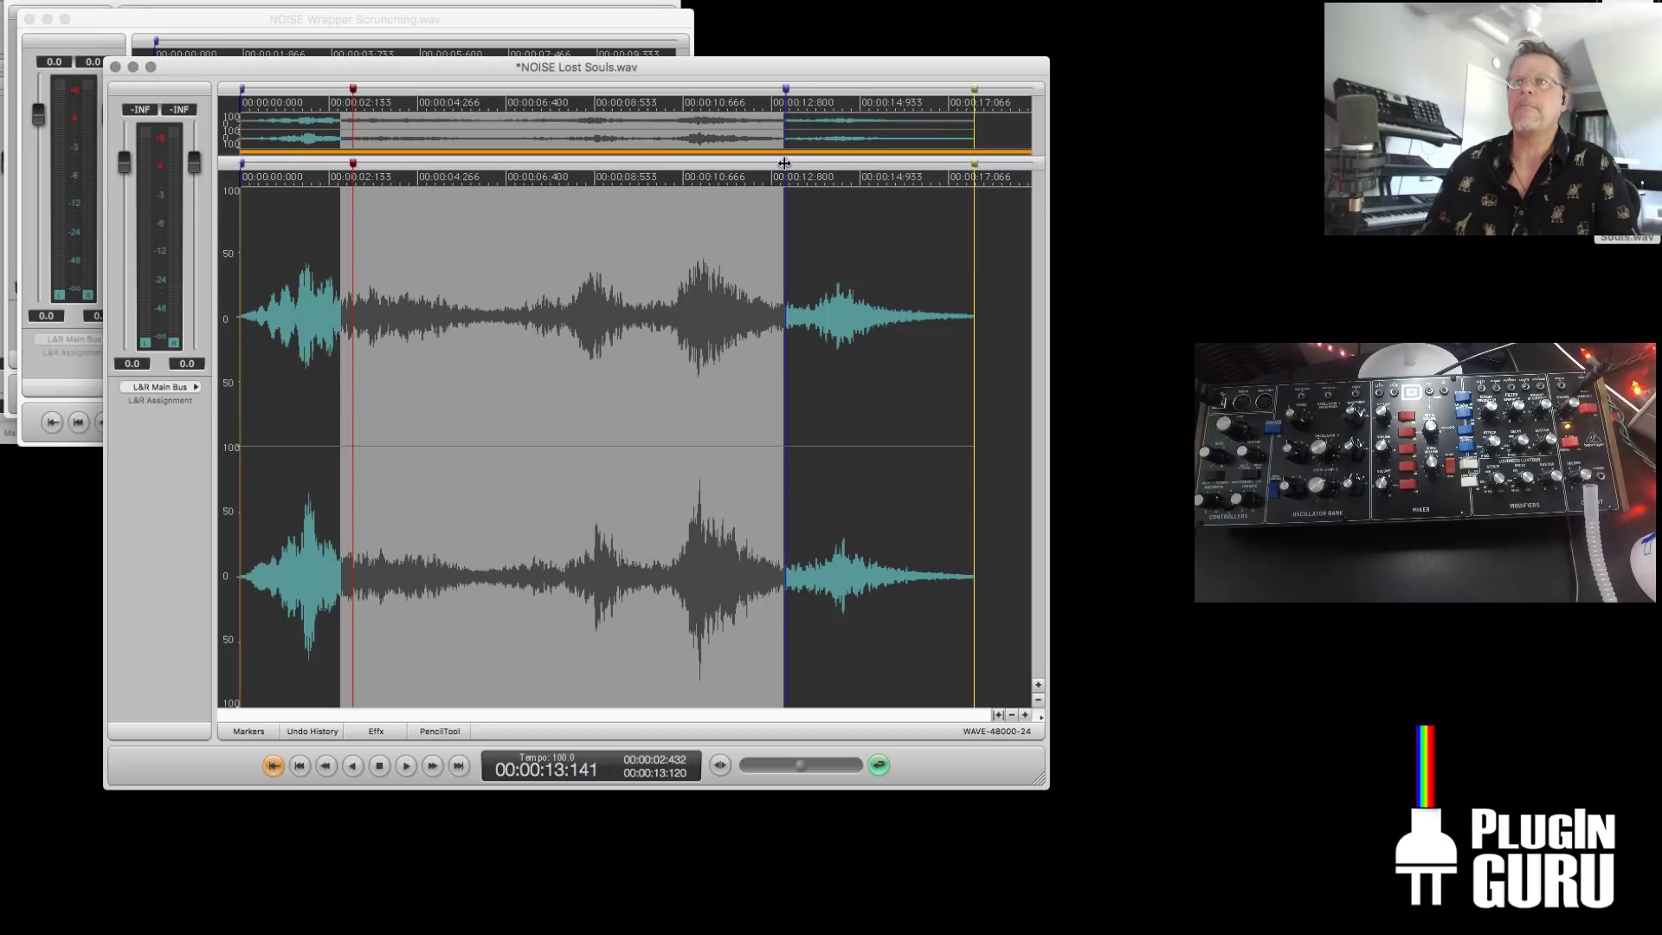
{"action": "key", "text": "space"}
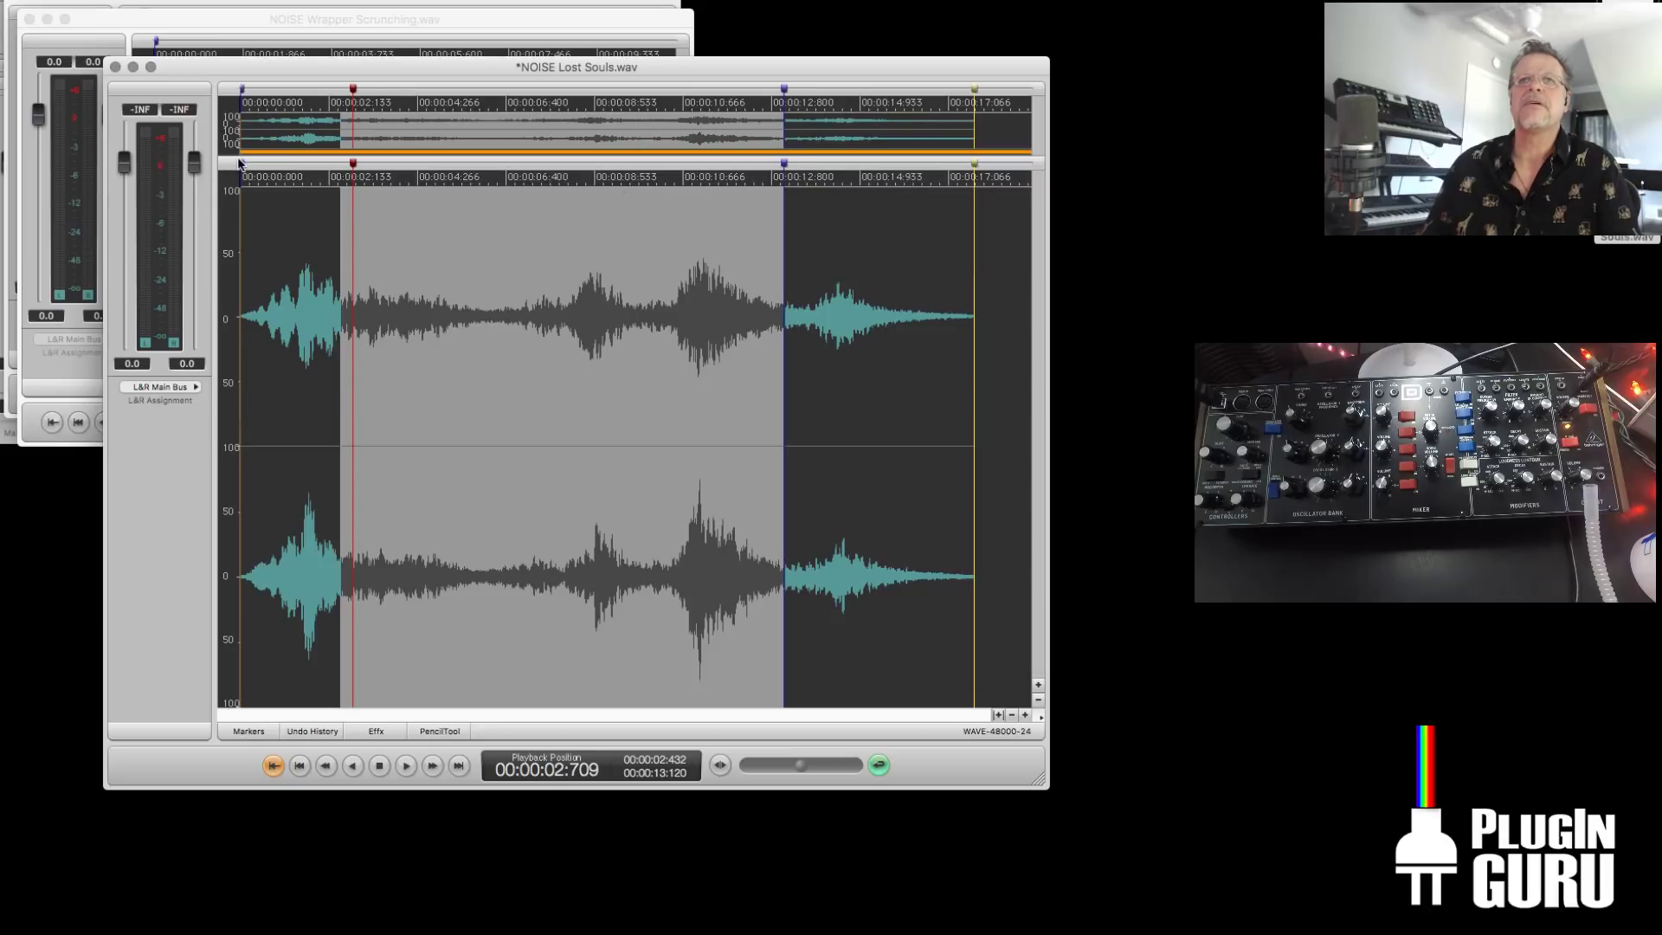
{"action": "left_click_drag", "start_coordinate": [240, 160], "coordinate": [354, 164]}
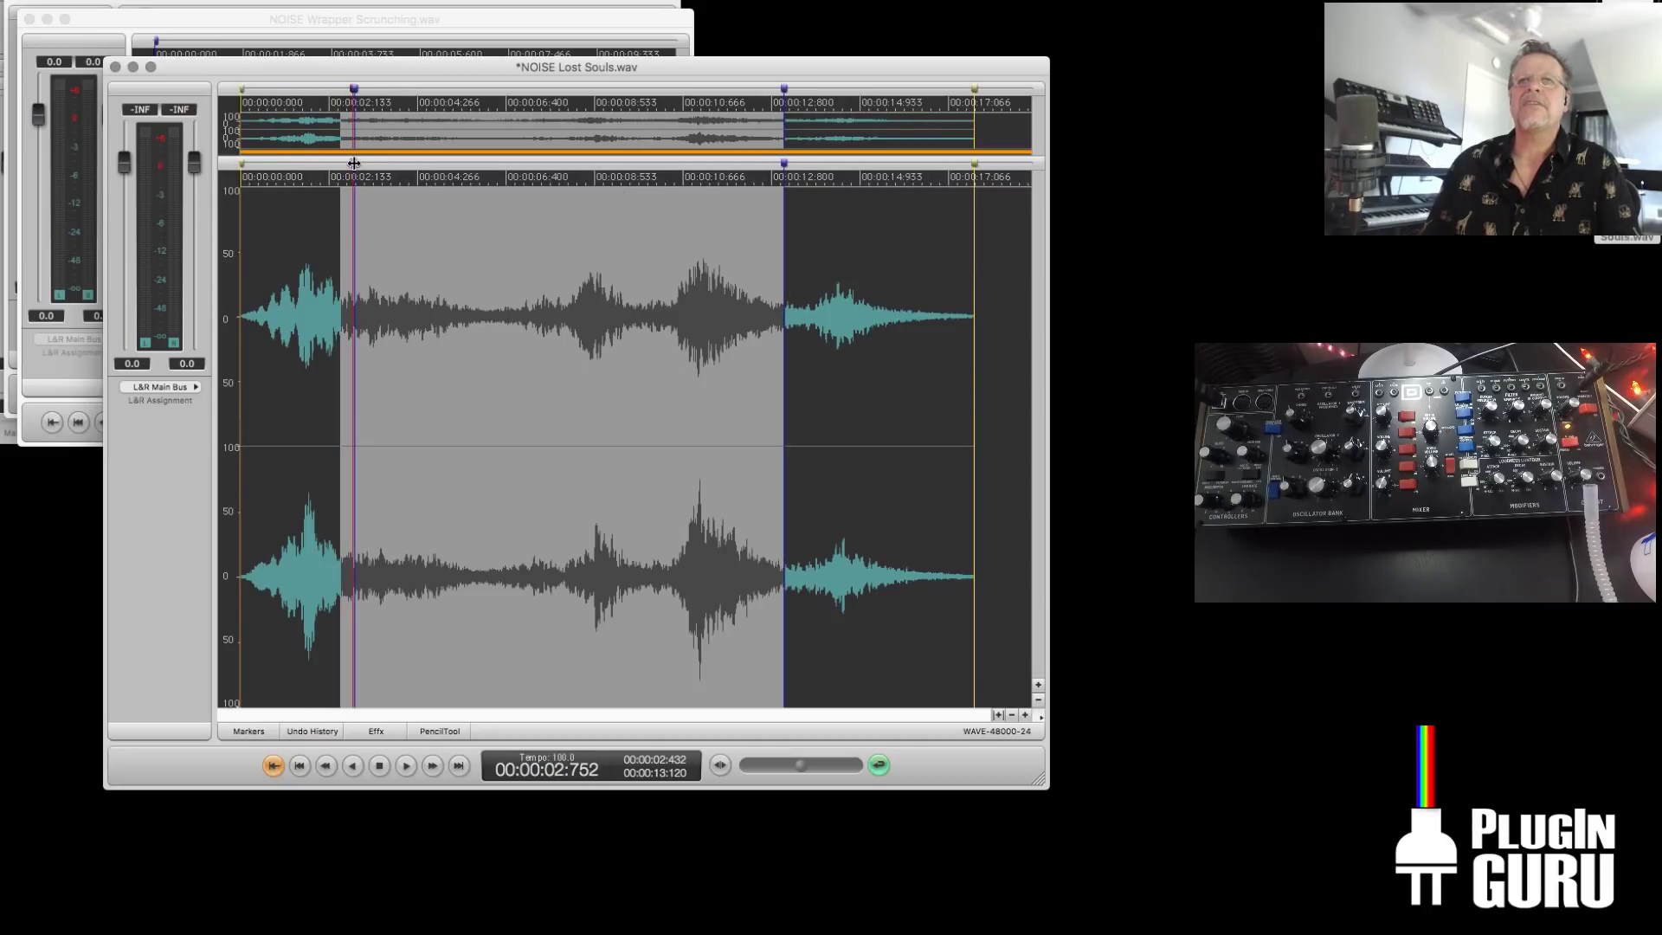
Delete the opening 2.645 seconds of the file and move the loop end marker to about 12.5 seconds
{"action": "left_click_drag", "start_coordinate": [350, 308], "coordinate": [154, 310]}
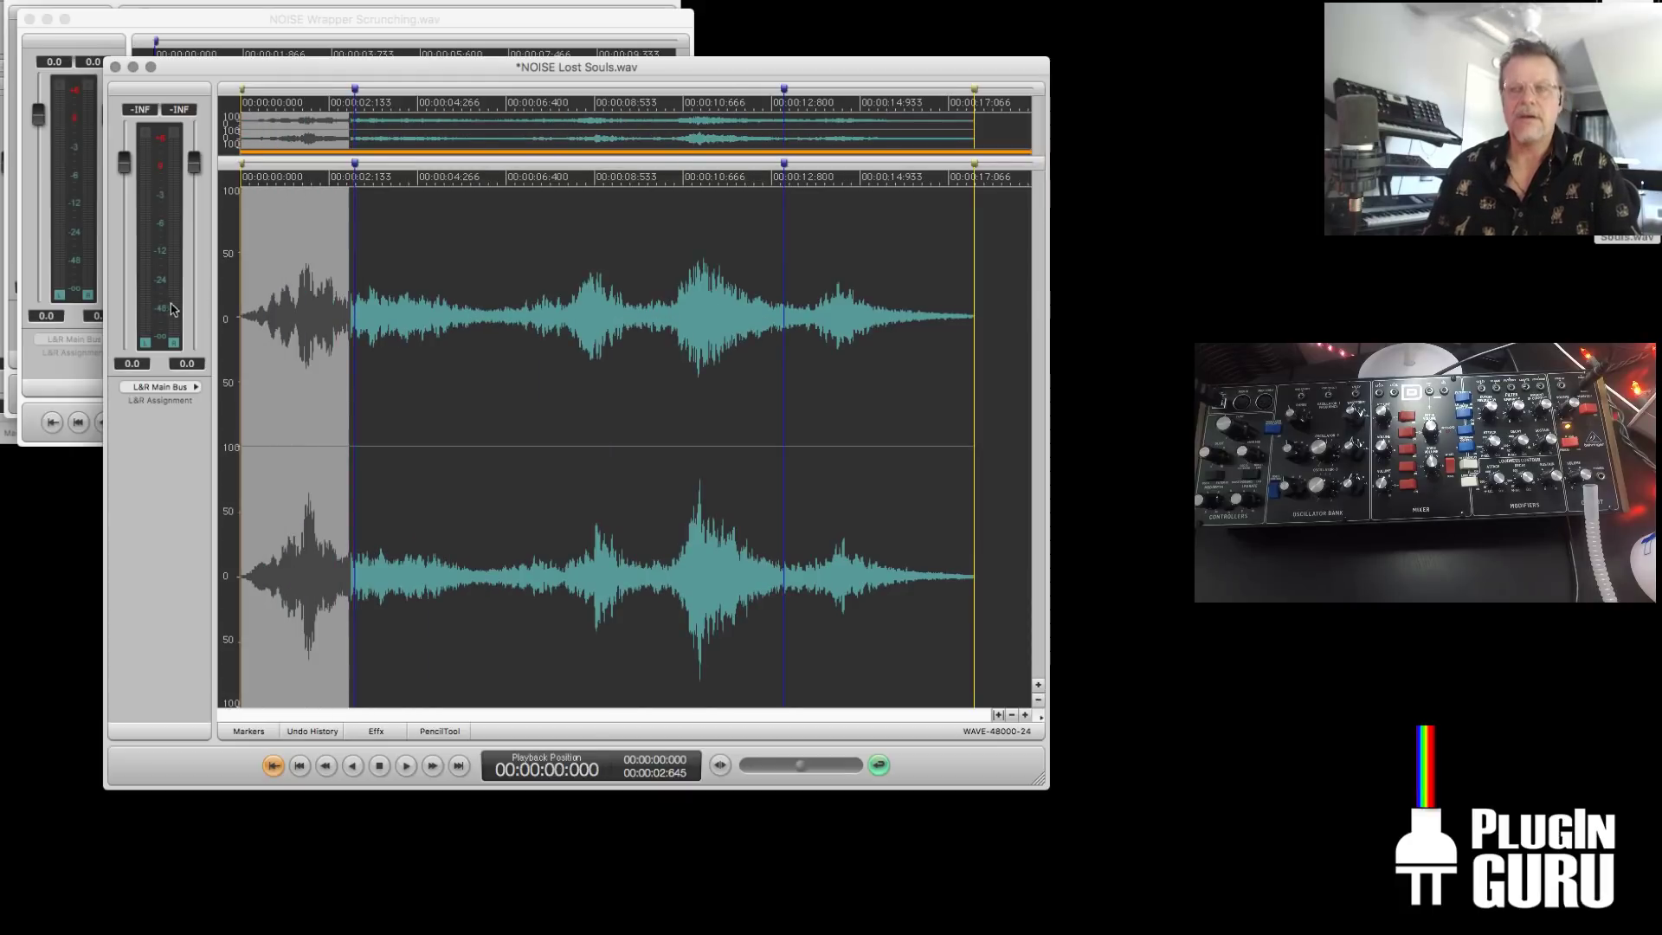
{"action": "key", "text": "Delete"}
{"action": "left_click_drag", "start_coordinate": [688, 333], "coordinate": [928, 334]}
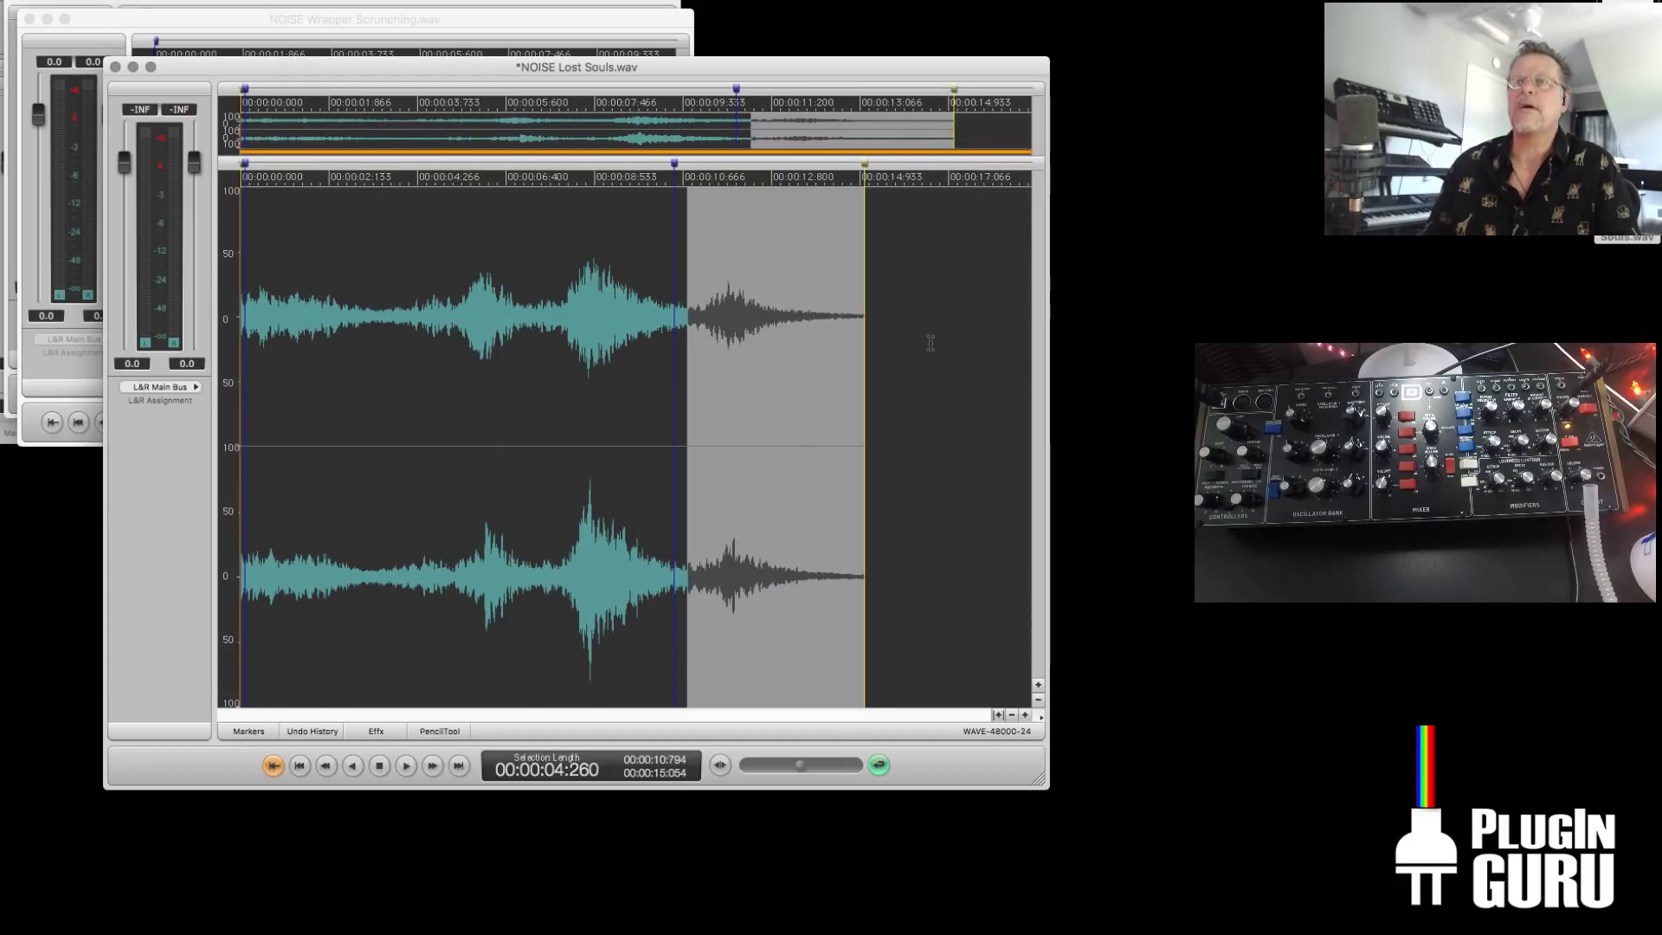
{"action": "mouse_move", "coordinate": [675, 162]}
{"action": "left_mouse_down"}
{"action": "mouse_move", "coordinate": [772, 162]}
{"action": "mouse_move", "coordinate": [758, 162]}
{"action": "left_mouse_up"}
{"action": "left_click", "coordinate": [781, 364]}
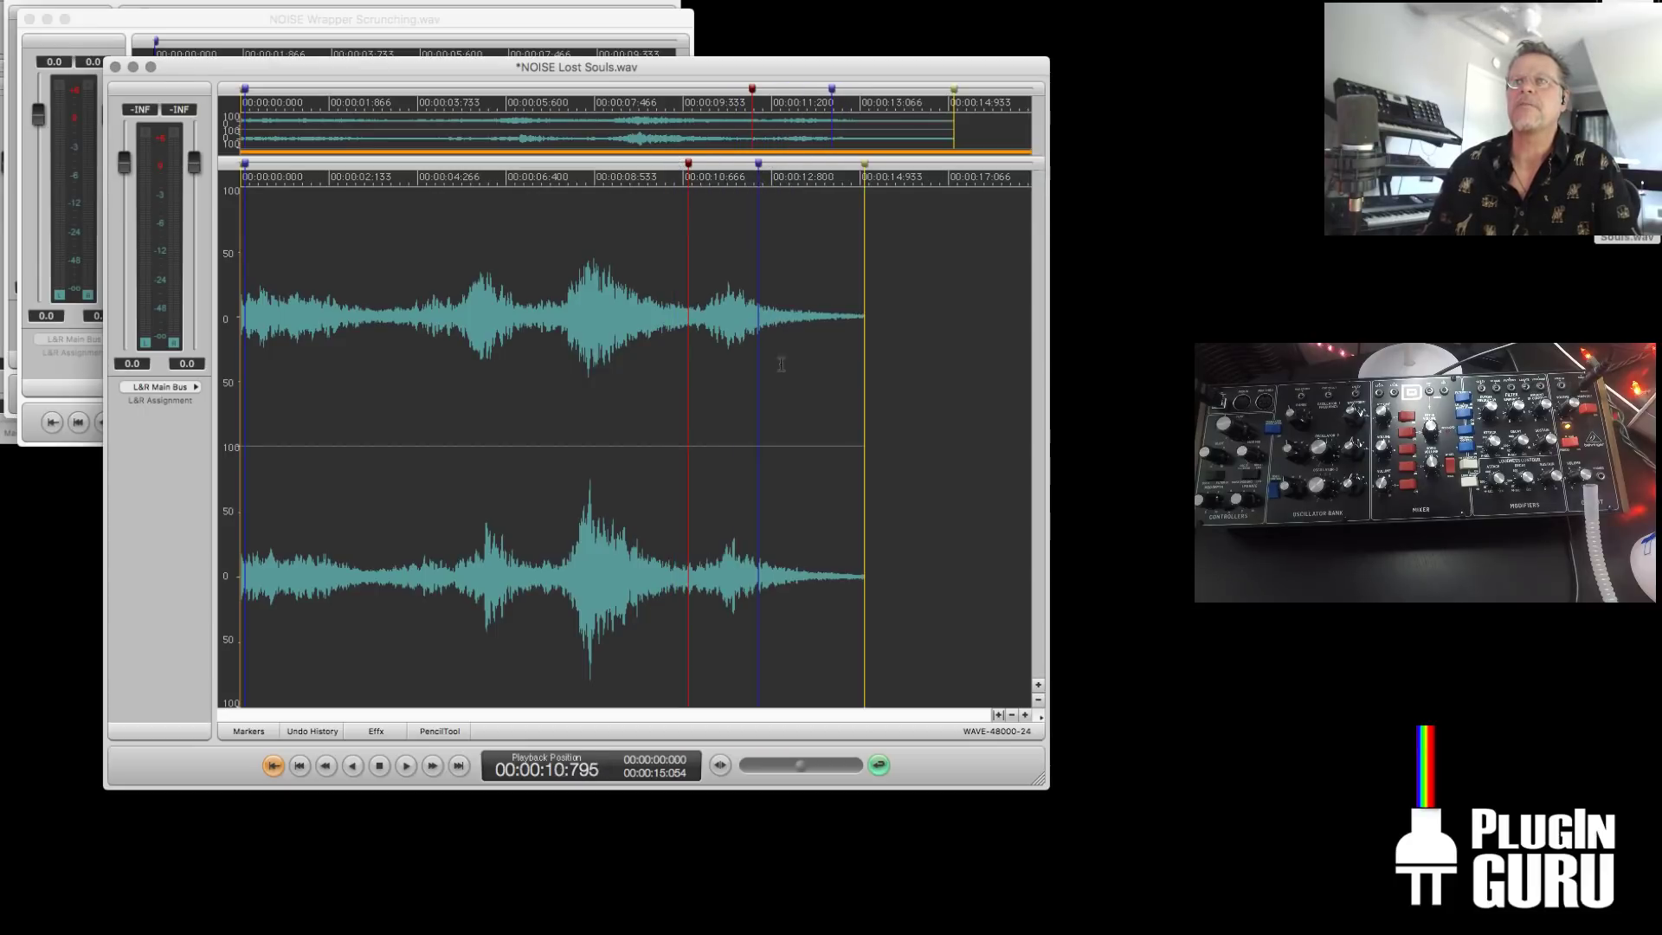
Delete the audio after about 12.63 seconds in NOISE Lost Souls.wav and audition playback across the loop point
{"action": "left_click_drag", "start_coordinate": [764, 338], "coordinate": [866, 338]}
{"action": "key", "text": "Delete"}
{"action": "key", "text": "space"}
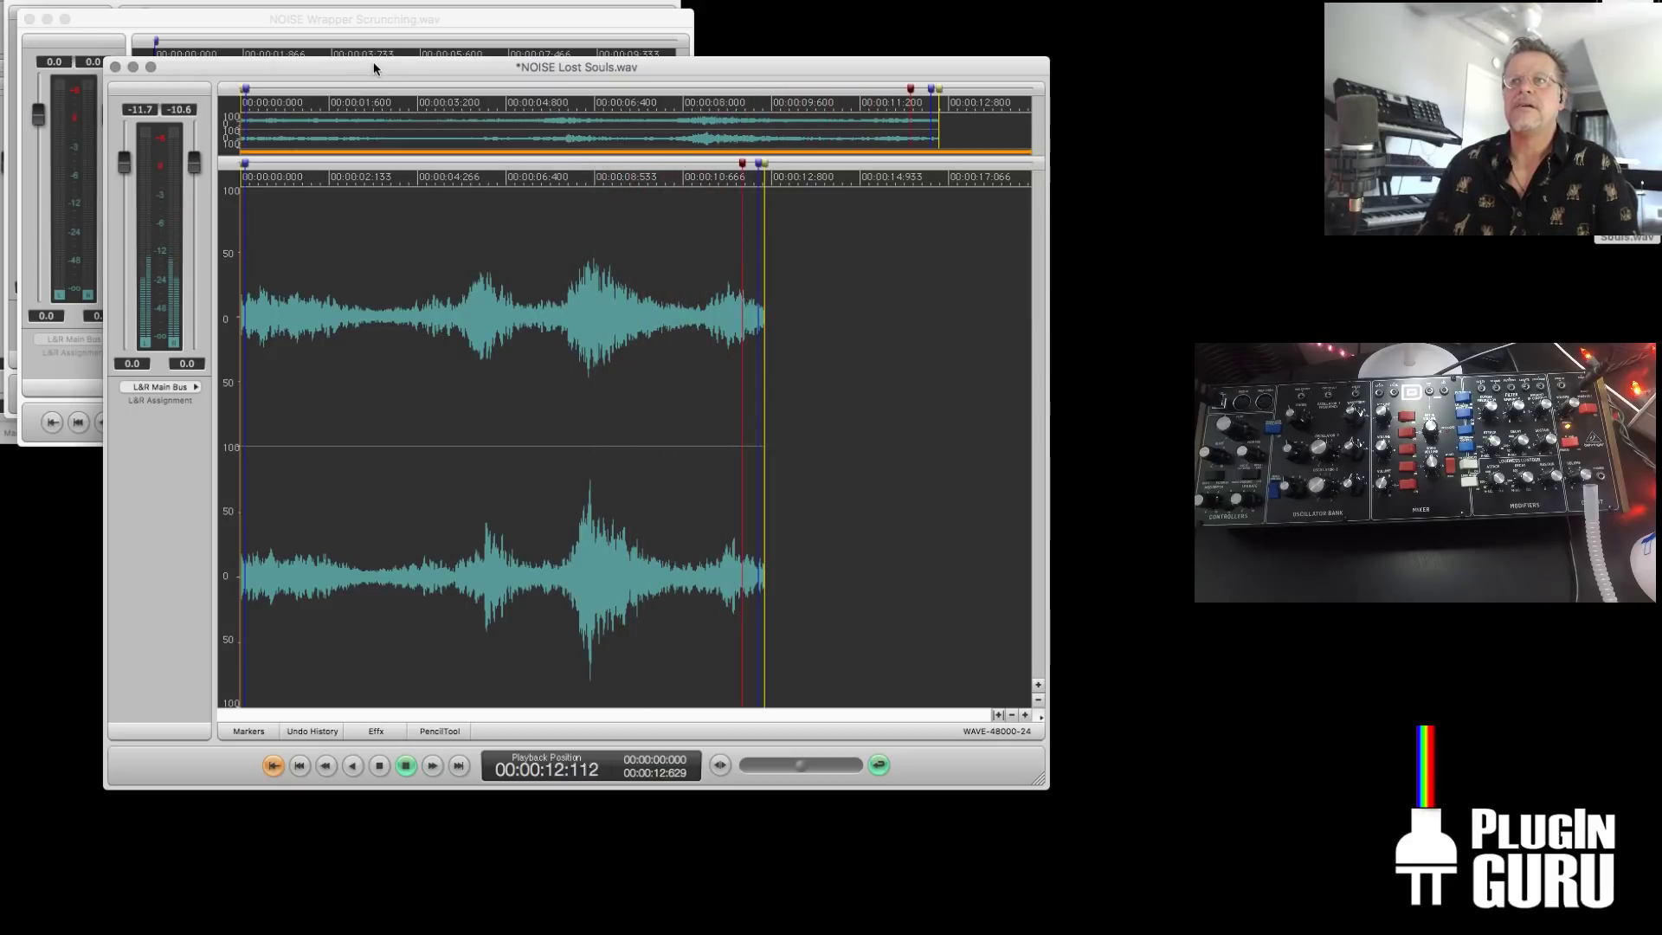
{"action": "key", "text": "space"}
Try to apply the X-Fade Loop process to the trimmed NOISE Lost Souls.wav and dismiss its dialog
{"action": "left_click", "coordinate": [287, 5]}
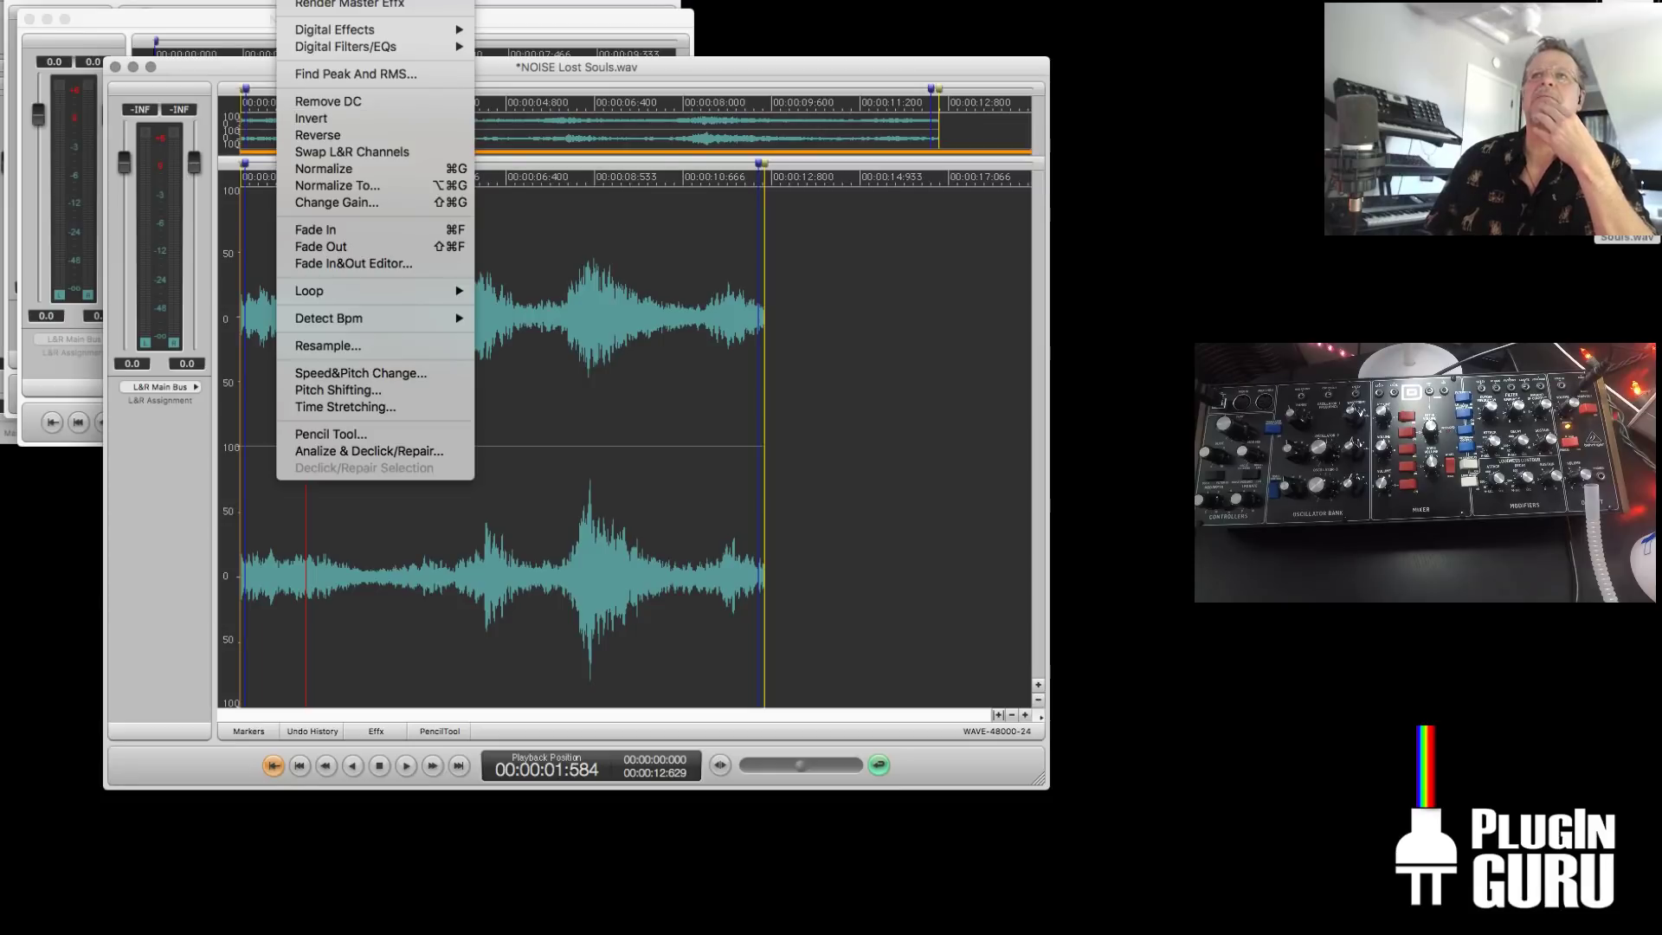
{"action": "mouse_move", "coordinate": [511, 0]}
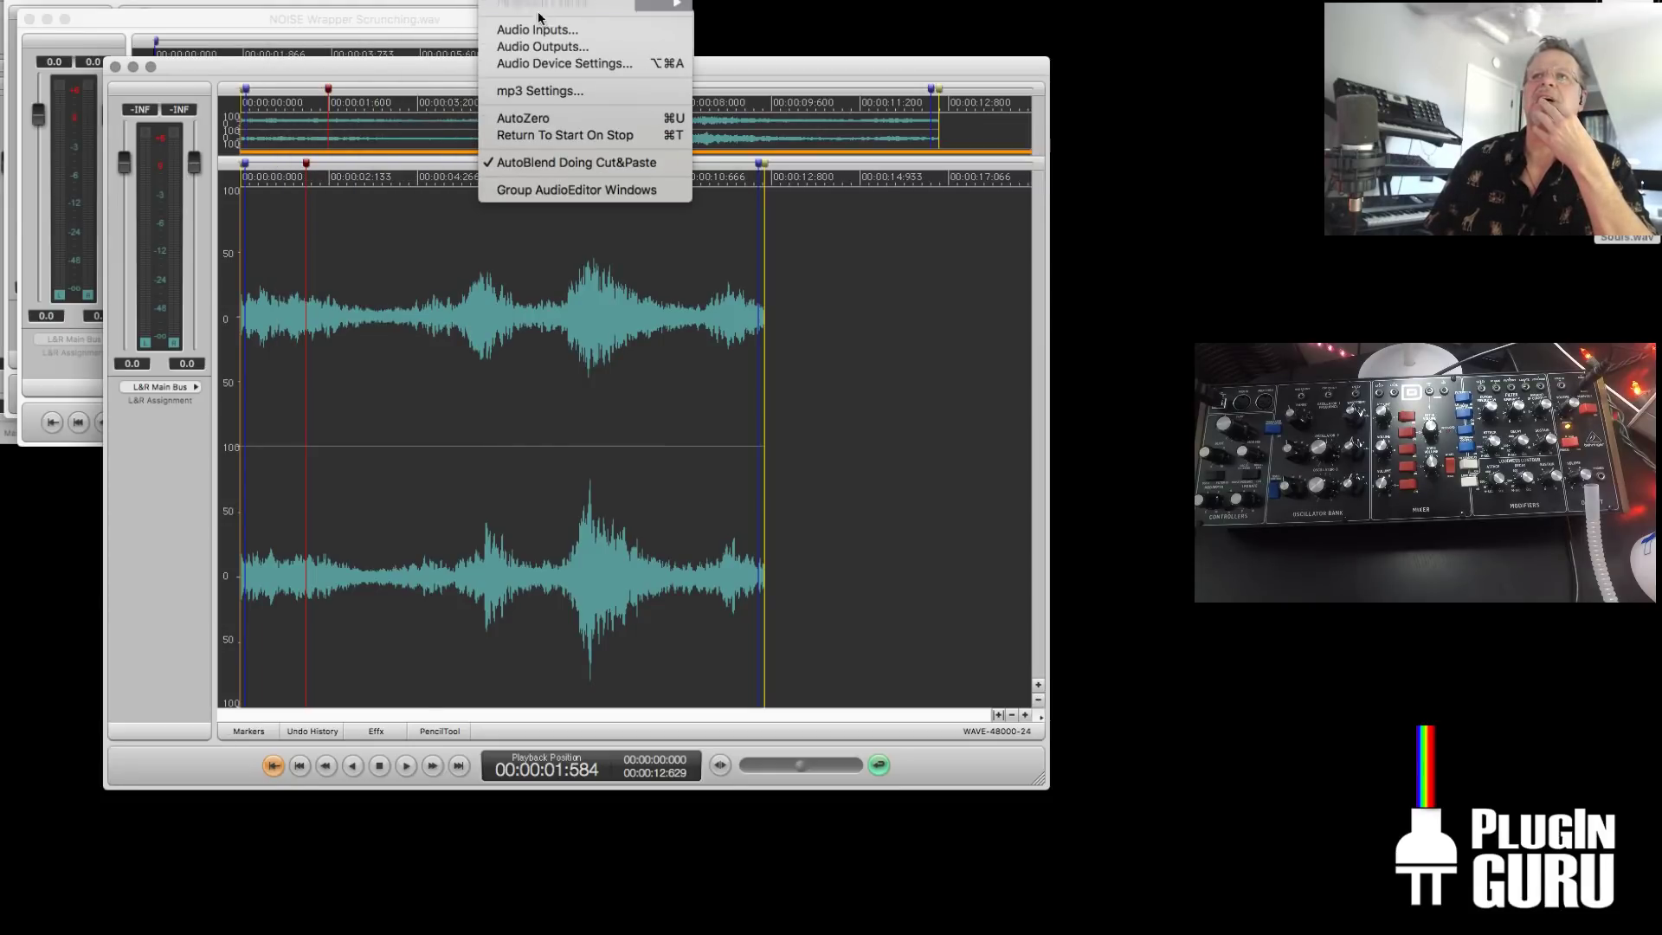
{"action": "mouse_move", "coordinate": [311, 0]}
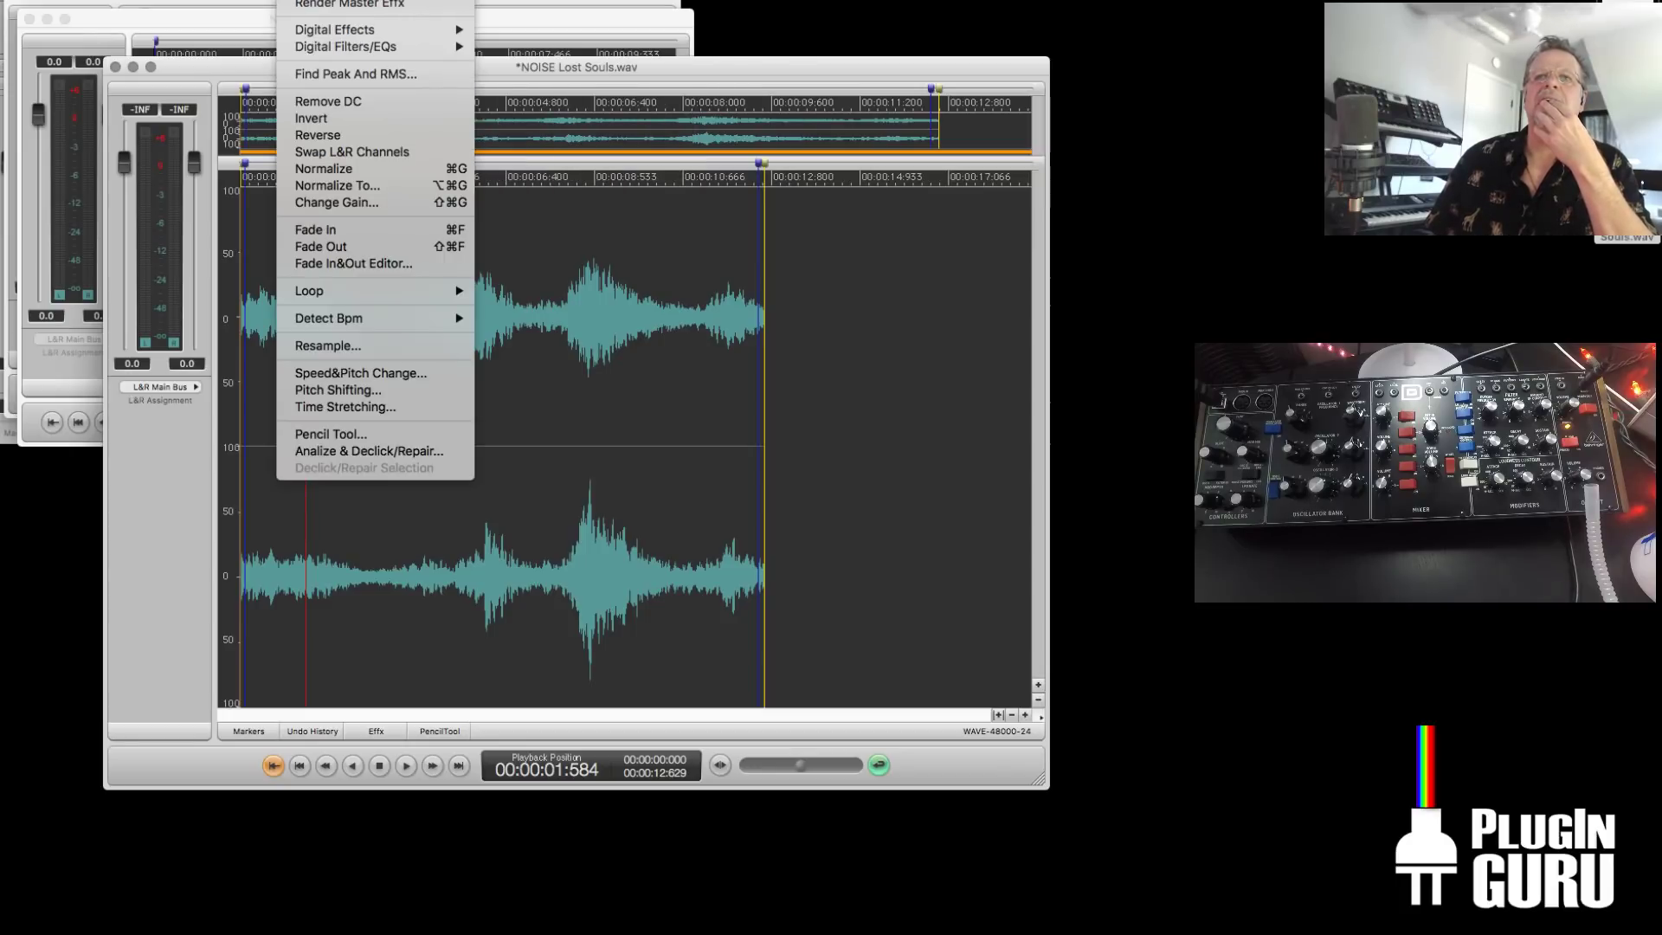
{"action": "mouse_move", "coordinate": [378, 291]}
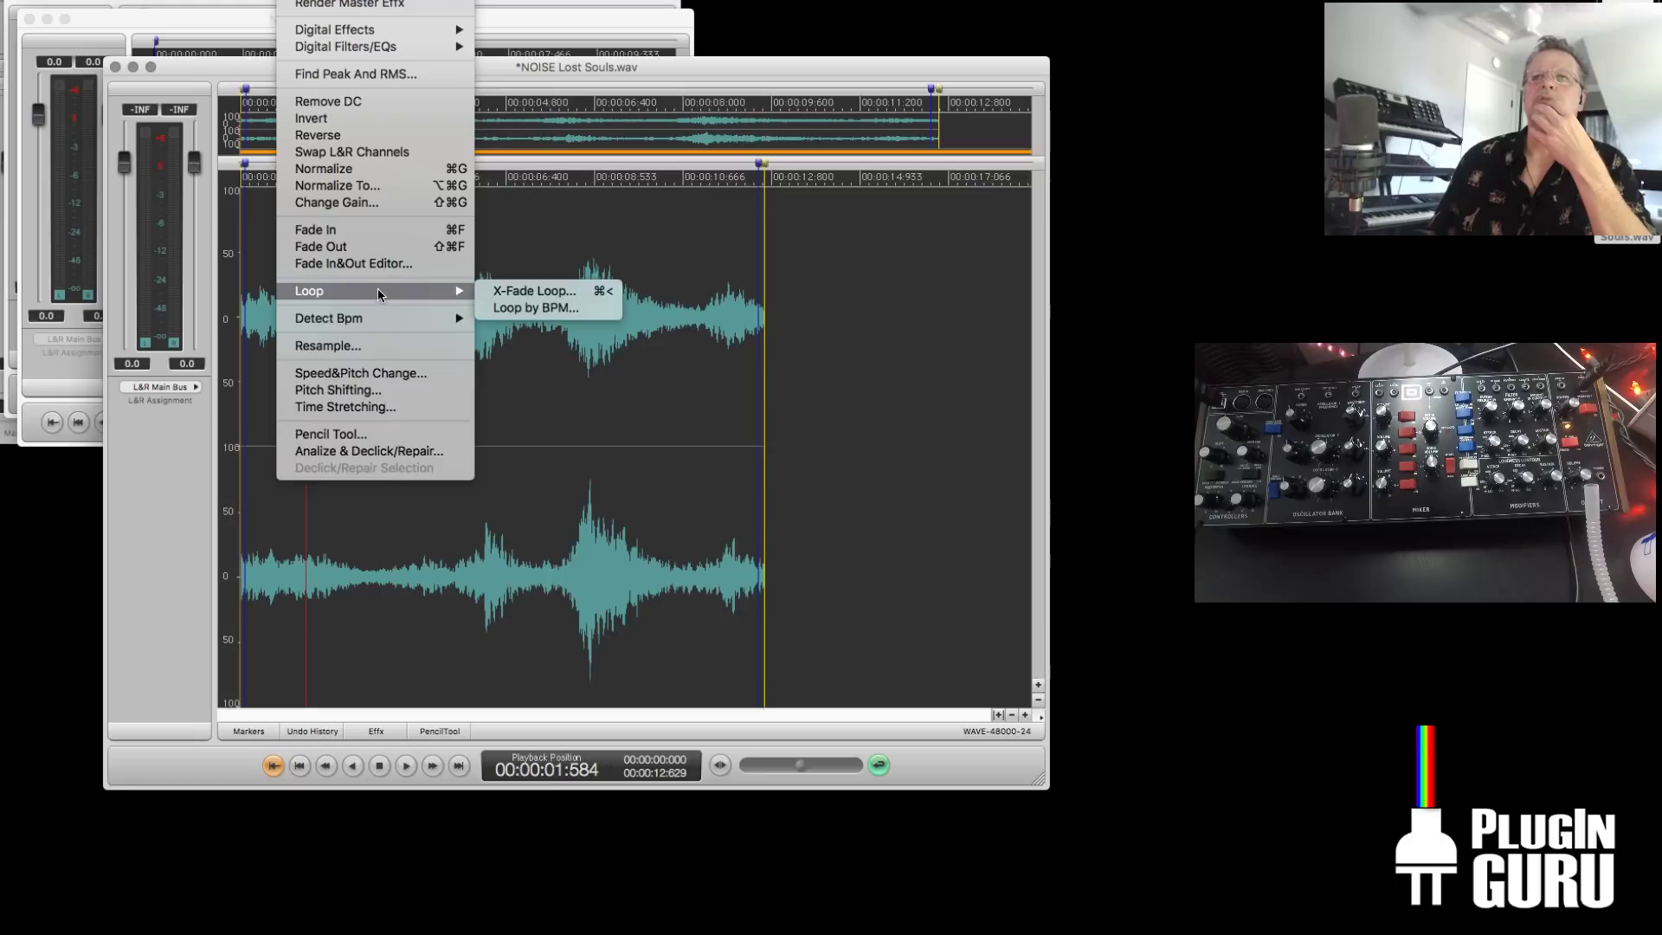
{"action": "left_click", "coordinate": [535, 291]}
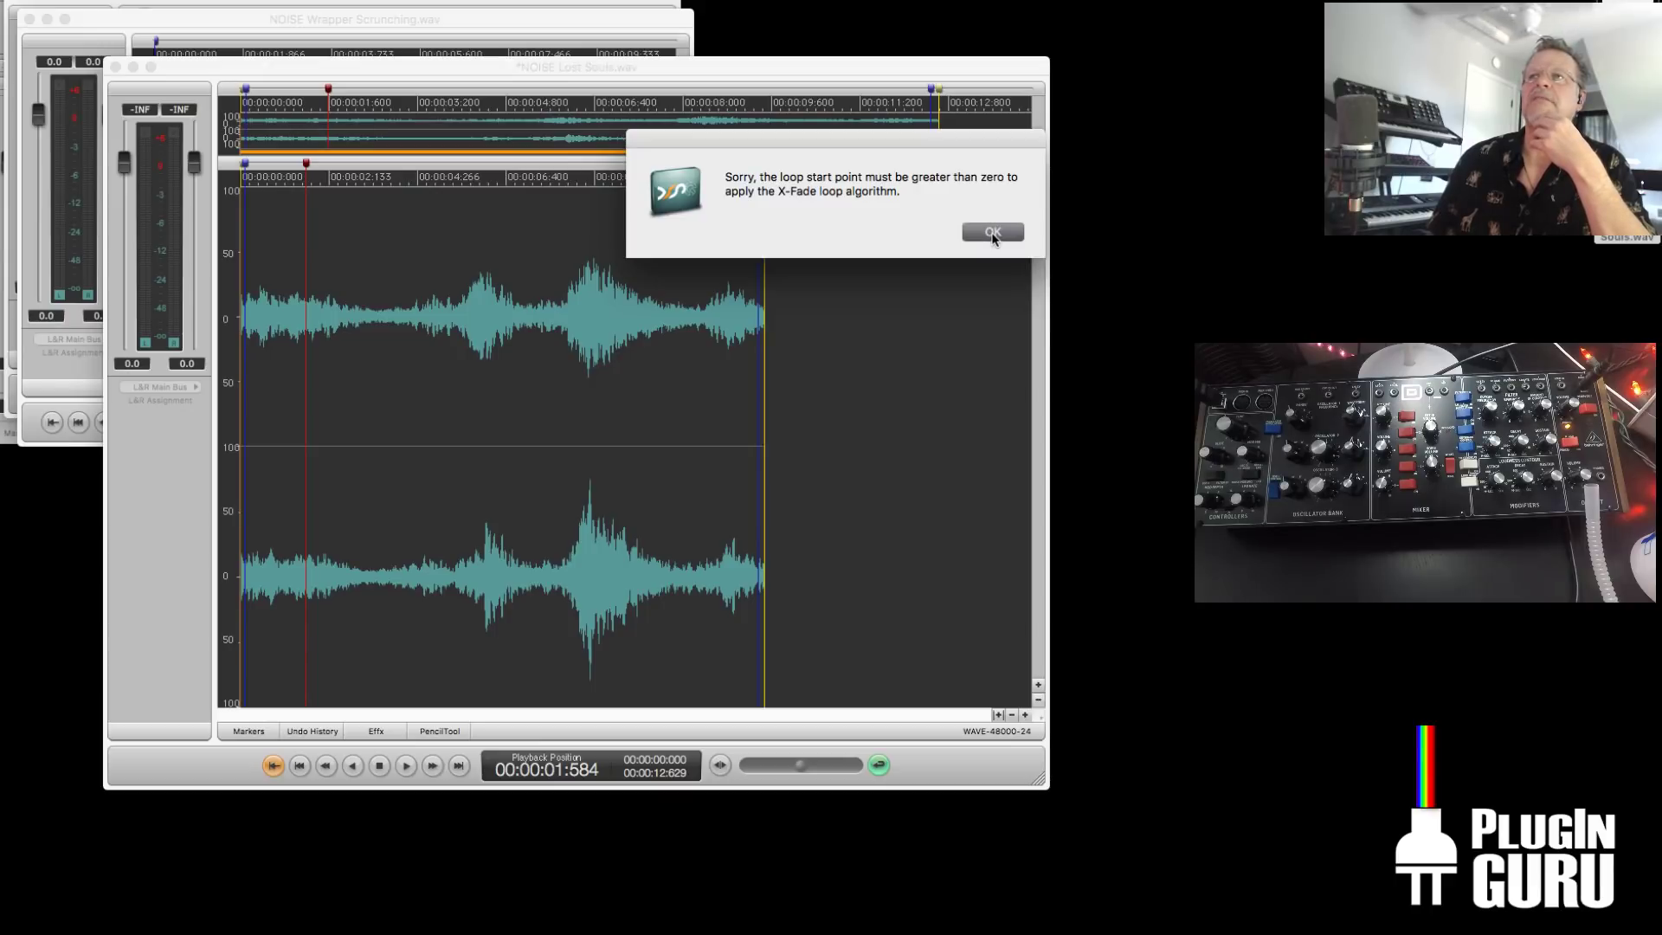
{"action": "left_click", "coordinate": [993, 232]}
Select the entire NOISE Lost Souls.wav waveform and try the X-Fade Loop process on it
{"action": "left_click", "coordinate": [311, 1]}
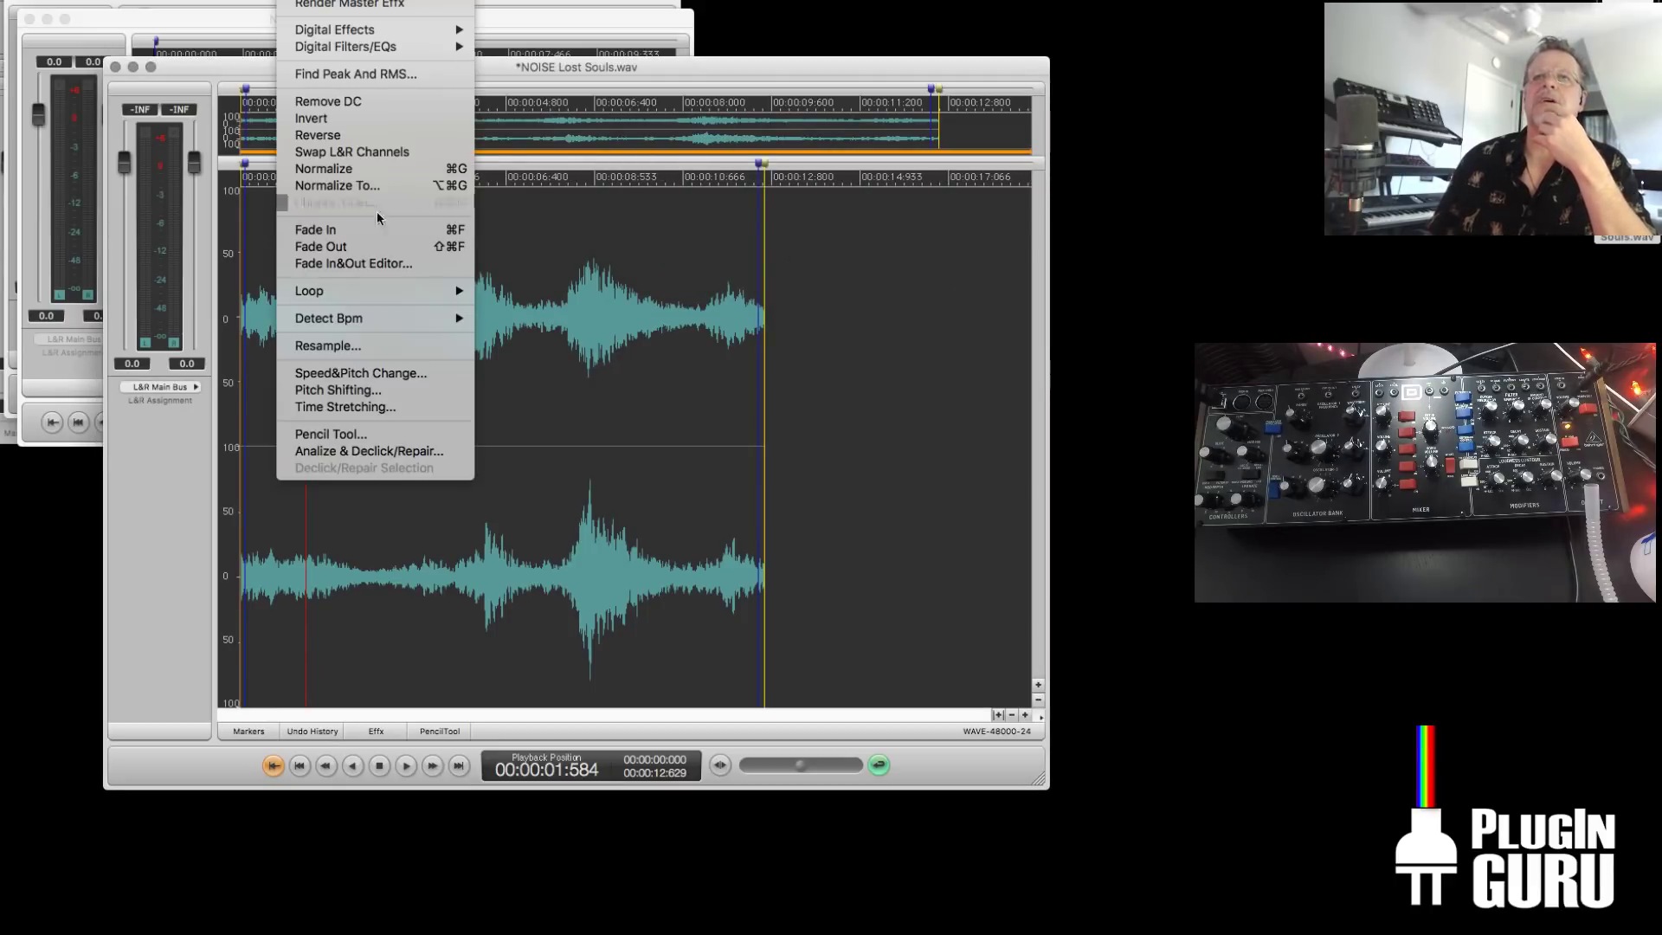
{"action": "mouse_move", "coordinate": [394, 291]}
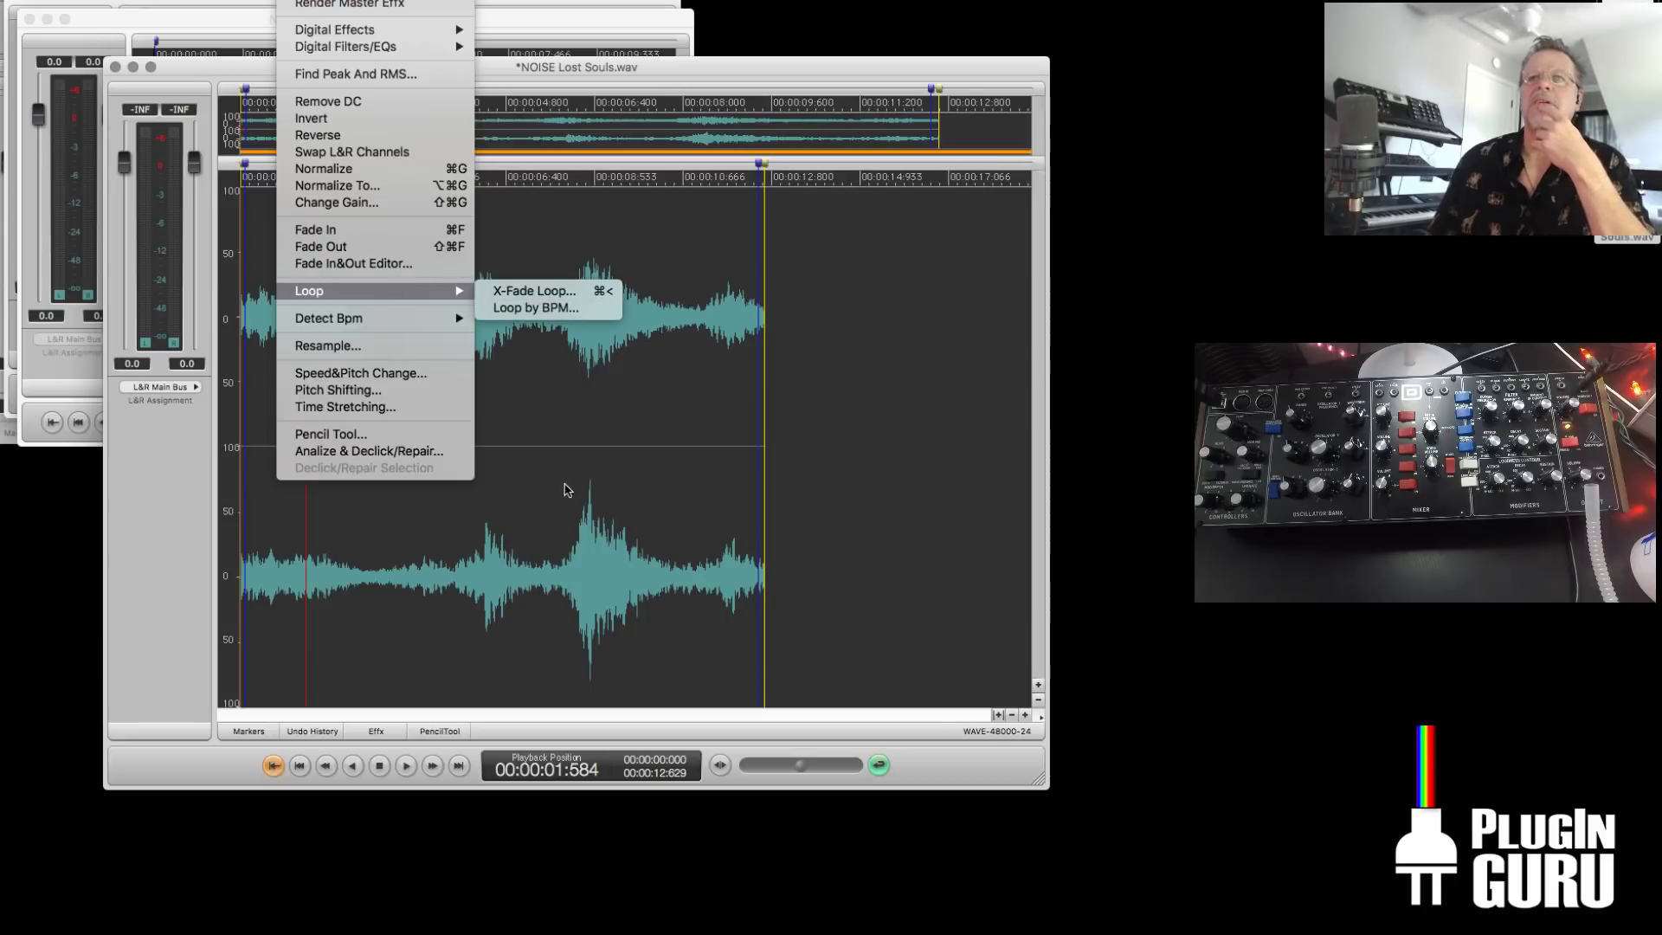
{"action": "left_click", "coordinate": [562, 484]}
{"action": "left_click", "coordinate": [309, 337]}
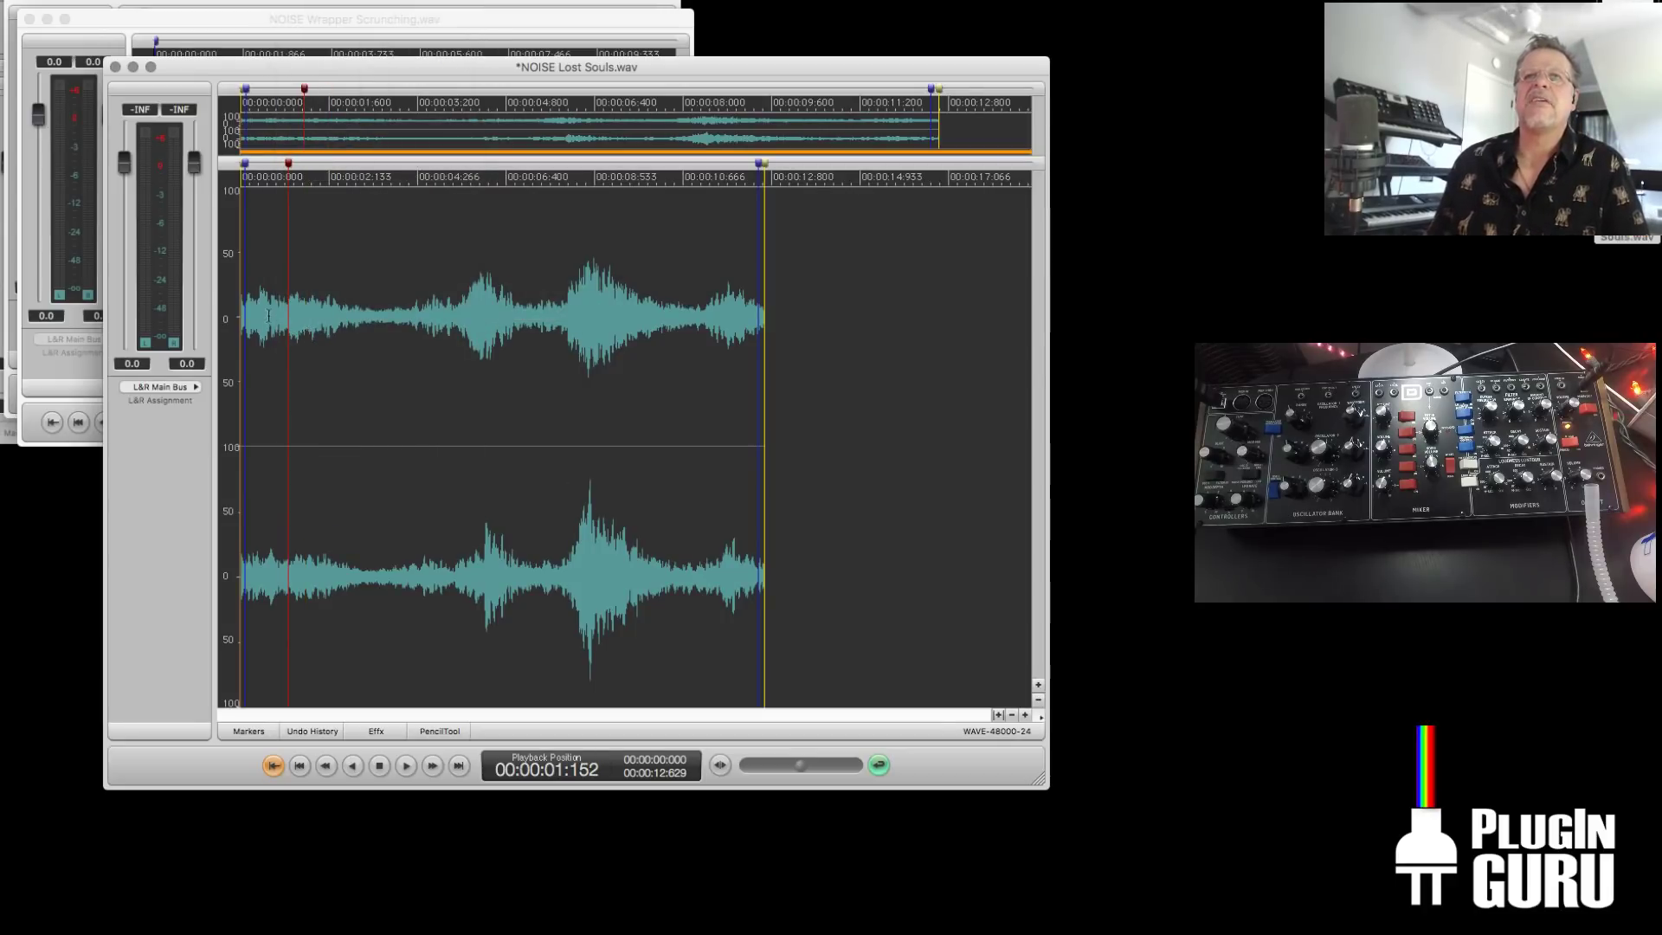
{"action": "key", "text": "super+a"}
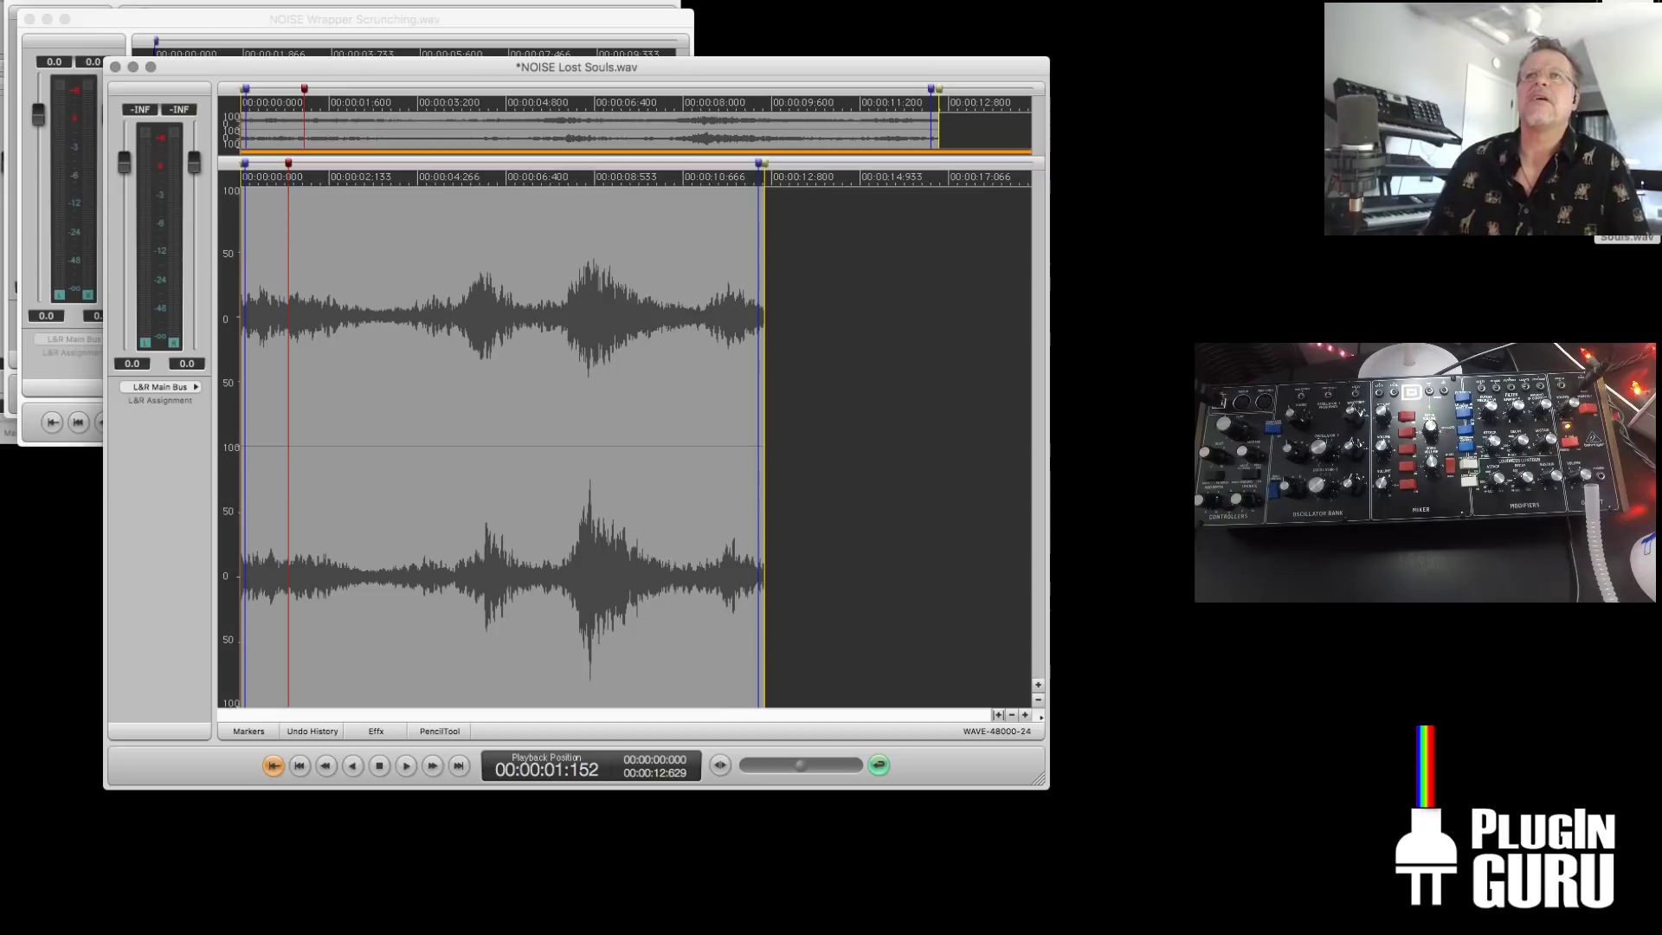
{"action": "left_click", "coordinate": [347, 2]}
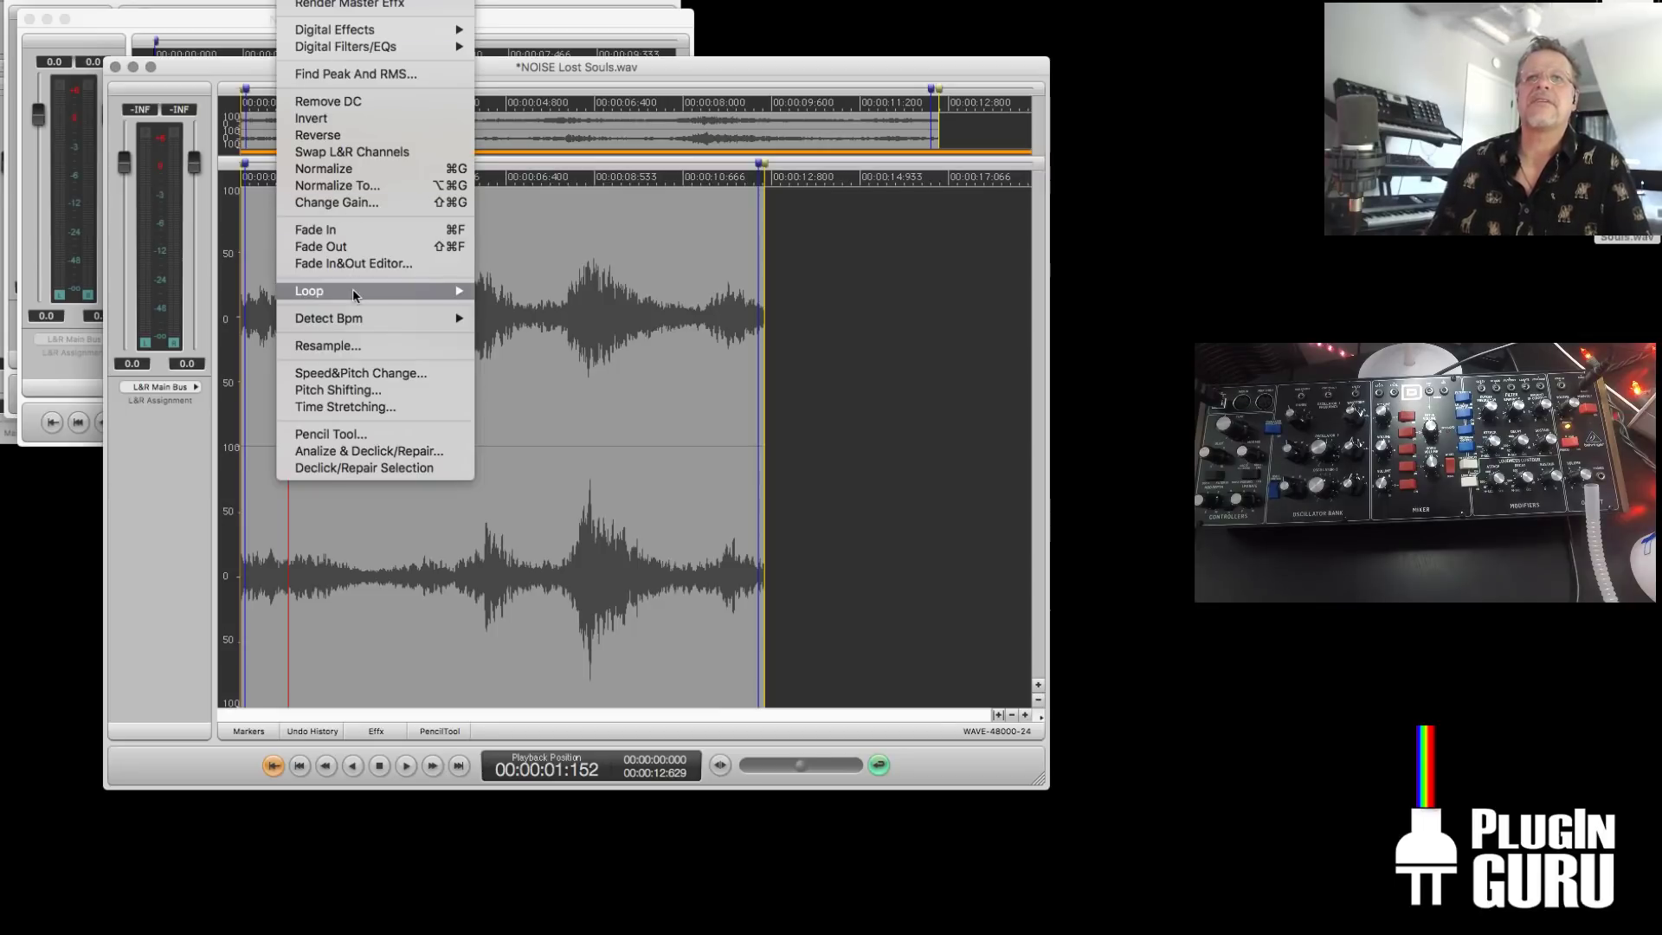
{"action": "mouse_move", "coordinate": [453, 291]}
{"action": "left_click", "coordinate": [530, 295]}
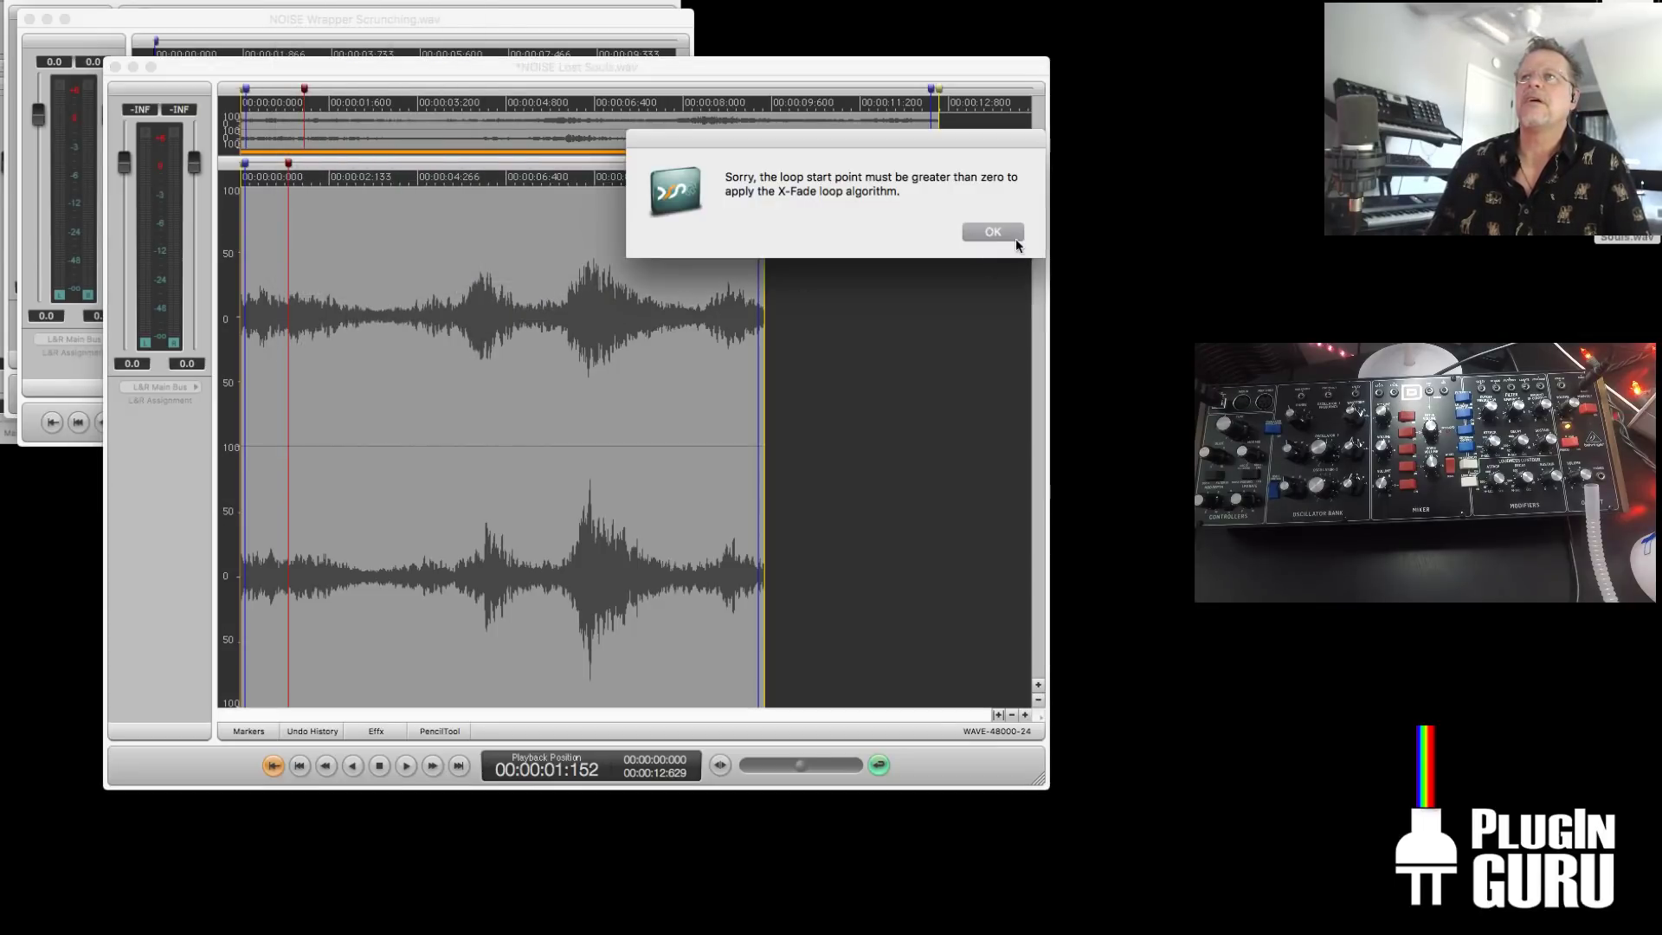
{"action": "left_click", "coordinate": [995, 232]}
Move the loop end marker back to about 9.7 seconds, clear the selection and try X-Fade Loop again
{"action": "left_click_drag", "start_coordinate": [763, 162], "coordinate": [643, 163]}
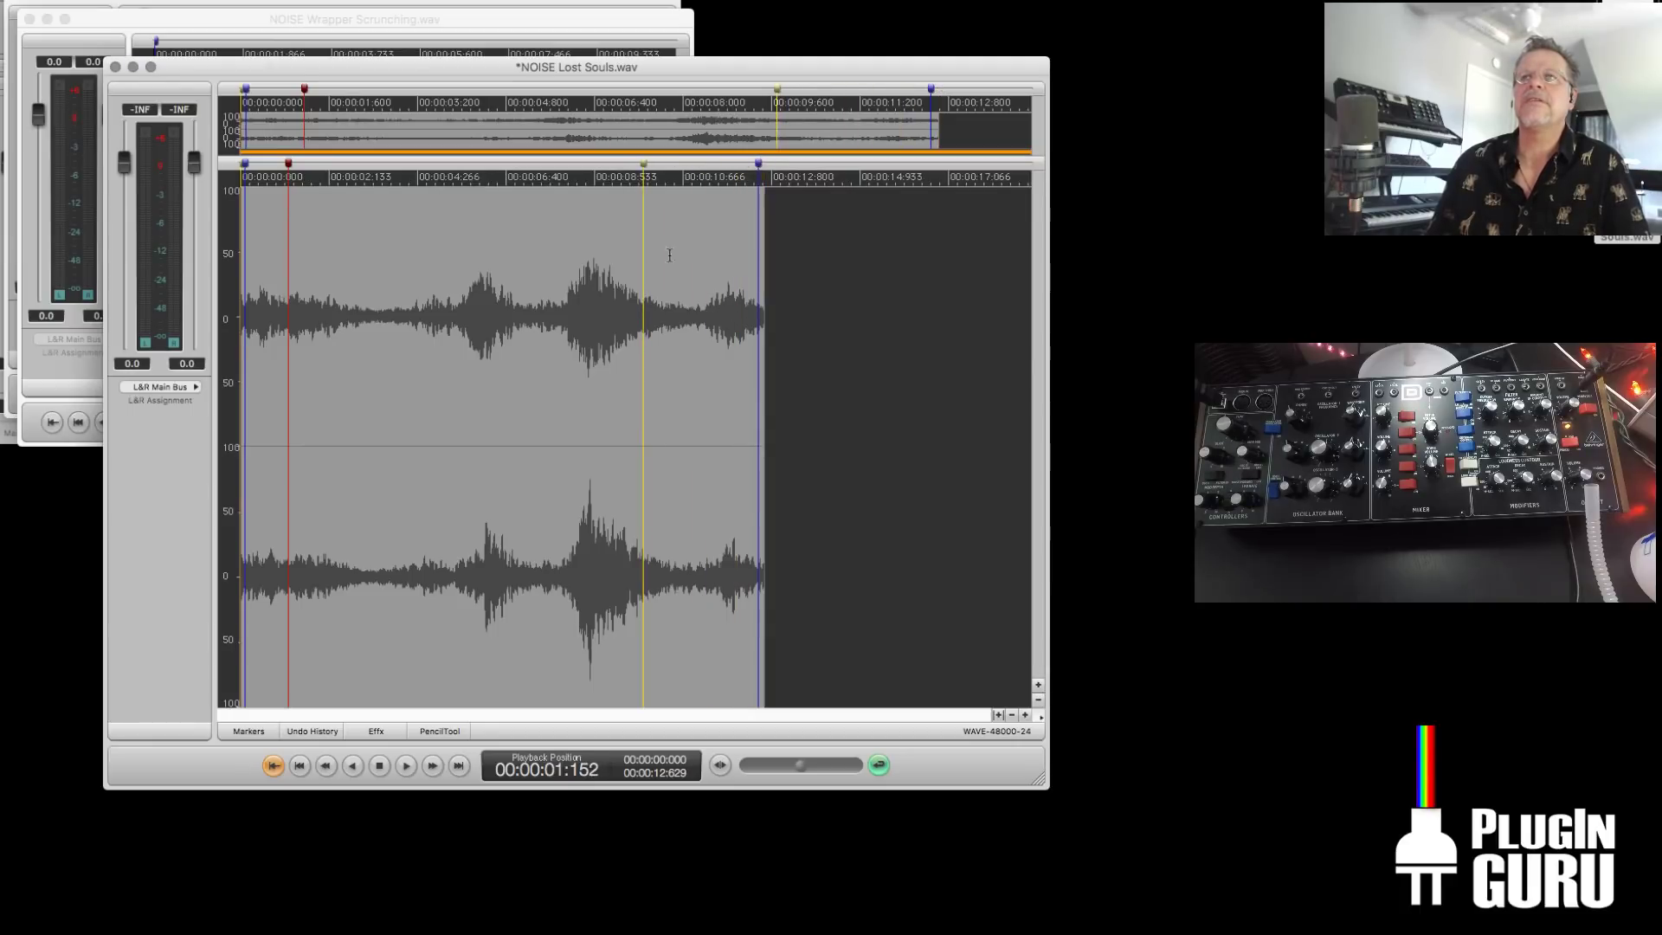
{"action": "left_click", "coordinate": [639, 268]}
{"action": "left_click", "coordinate": [287, 254]}
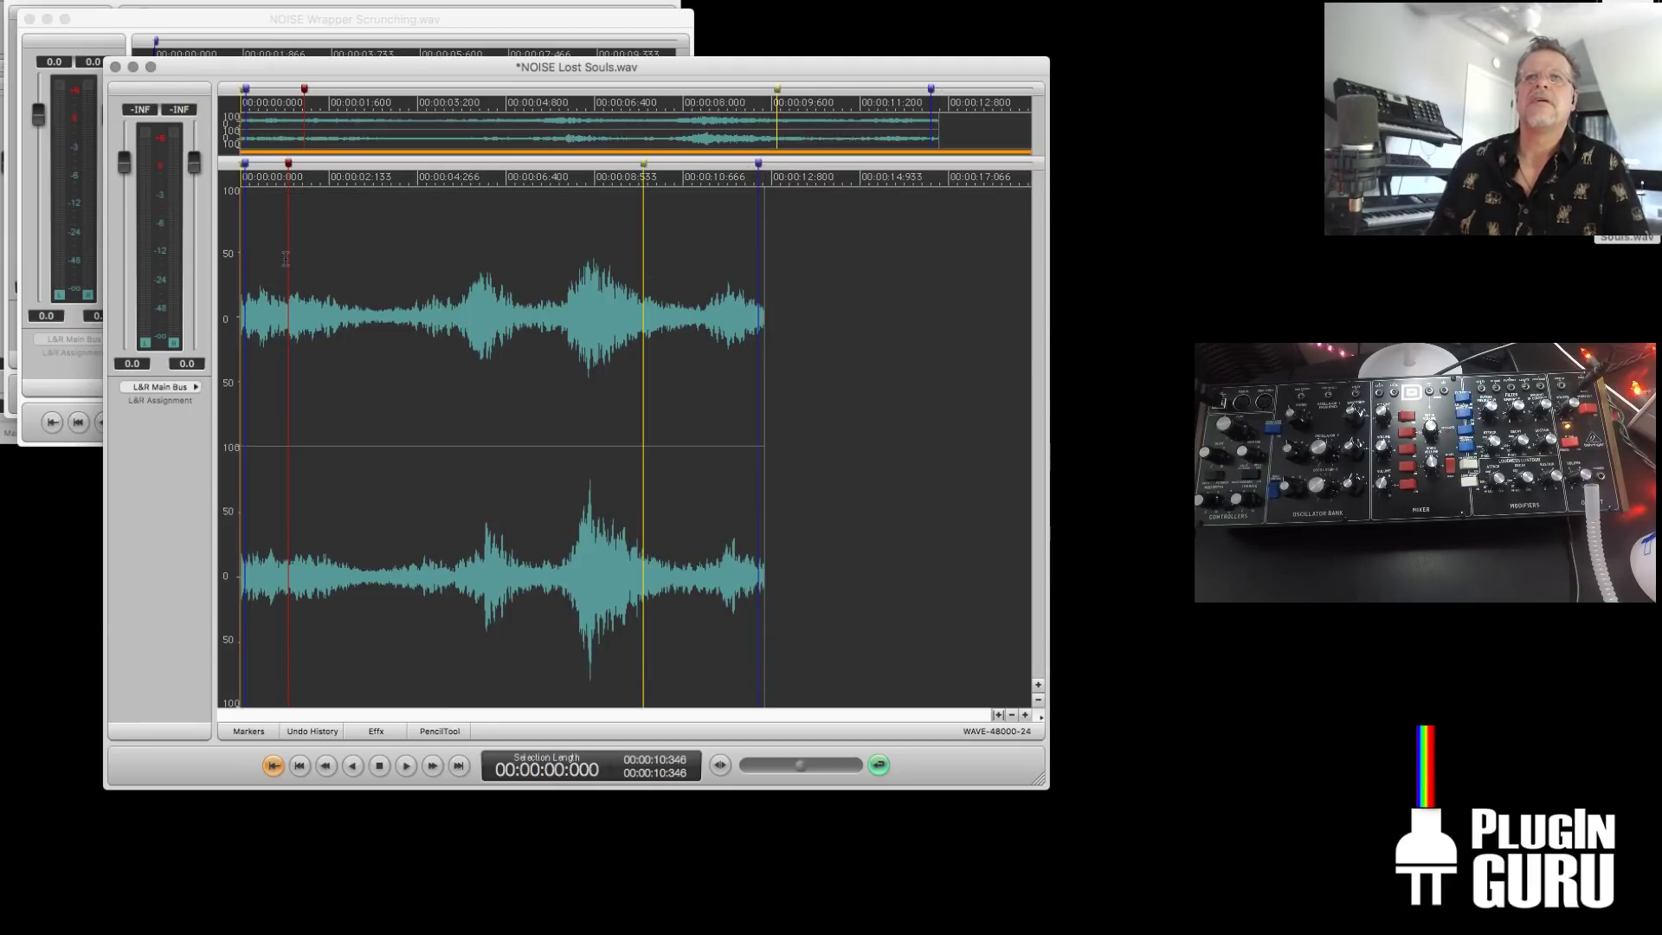
{"action": "left_click", "coordinate": [376, 1]}
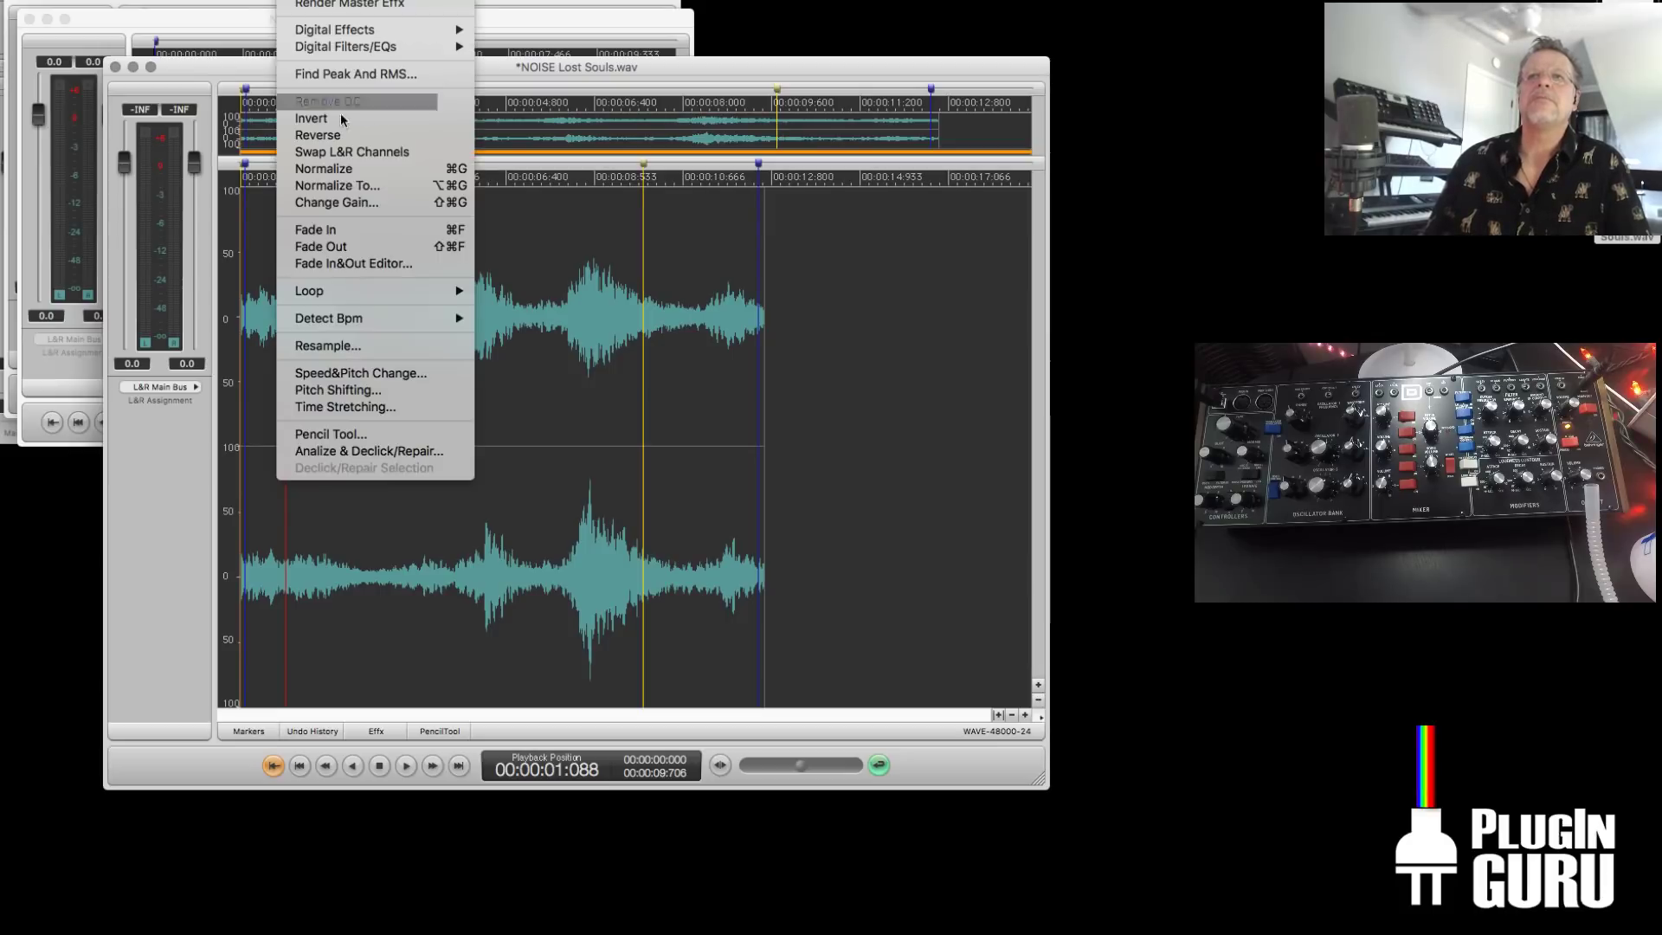
{"action": "mouse_move", "coordinate": [428, 293]}
{"action": "left_click", "coordinate": [510, 292]}
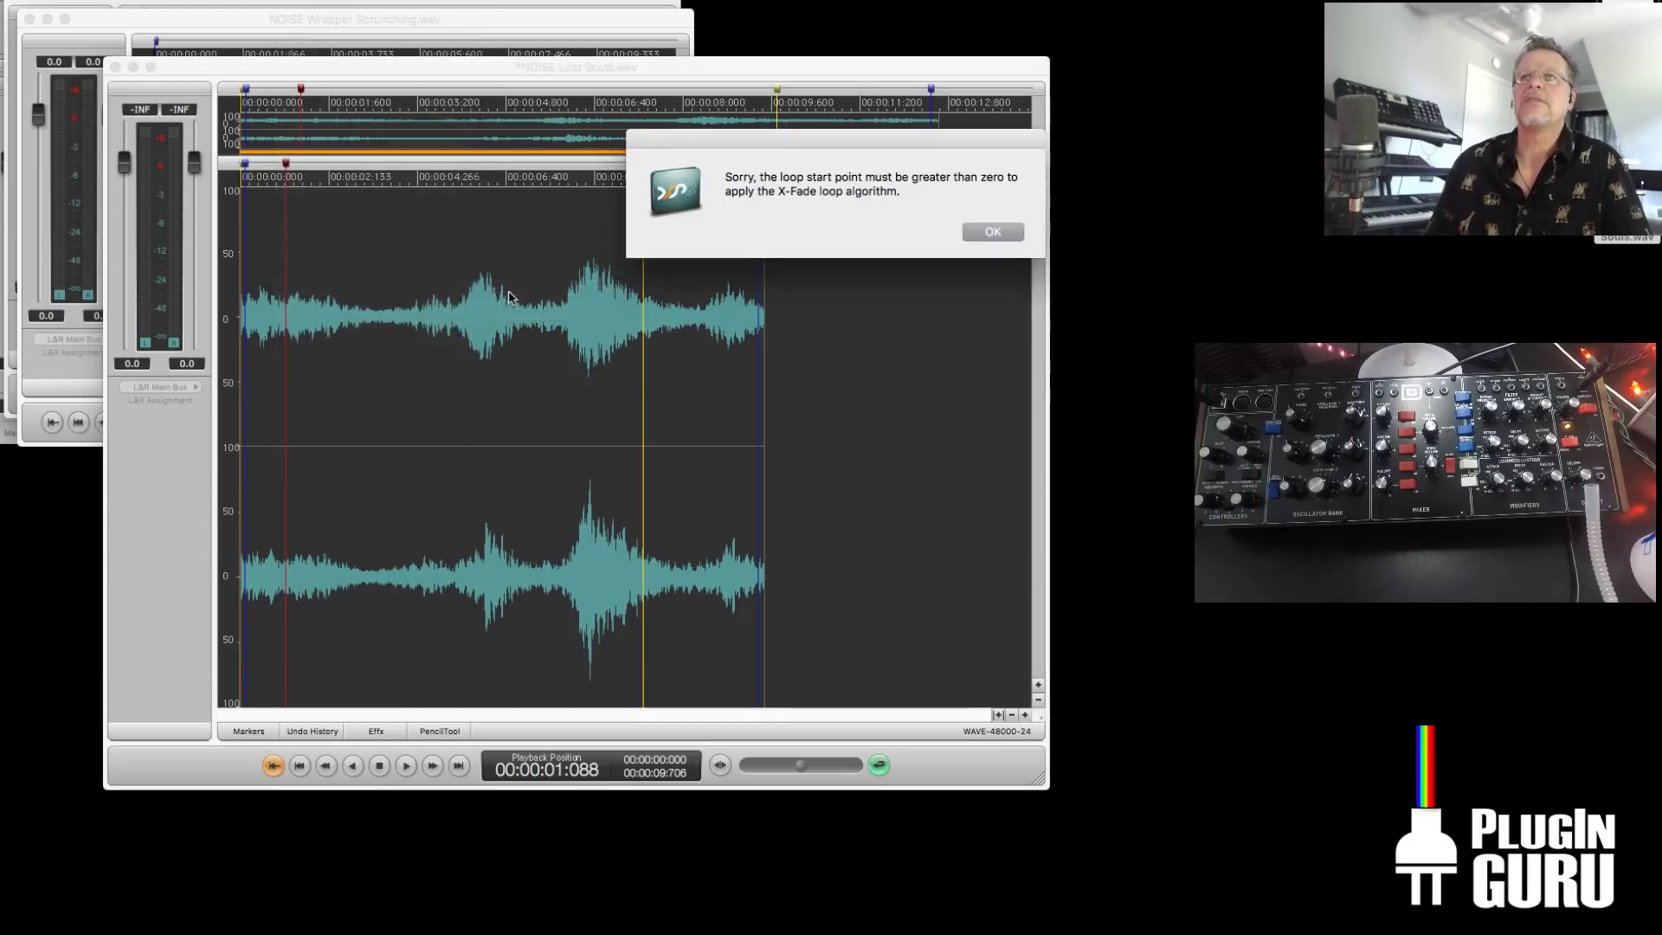
{"action": "left_click", "coordinate": [993, 232]}
Set the loop end marker of NOISE Lost Souls.wav to about 12.4 seconds, check playback from the start and close the file
{"action": "left_click_drag", "start_coordinate": [644, 164], "coordinate": [756, 164]}
{"action": "left_click_drag", "start_coordinate": [285, 162], "coordinate": [244, 162]}
{"action": "key", "text": "space"}
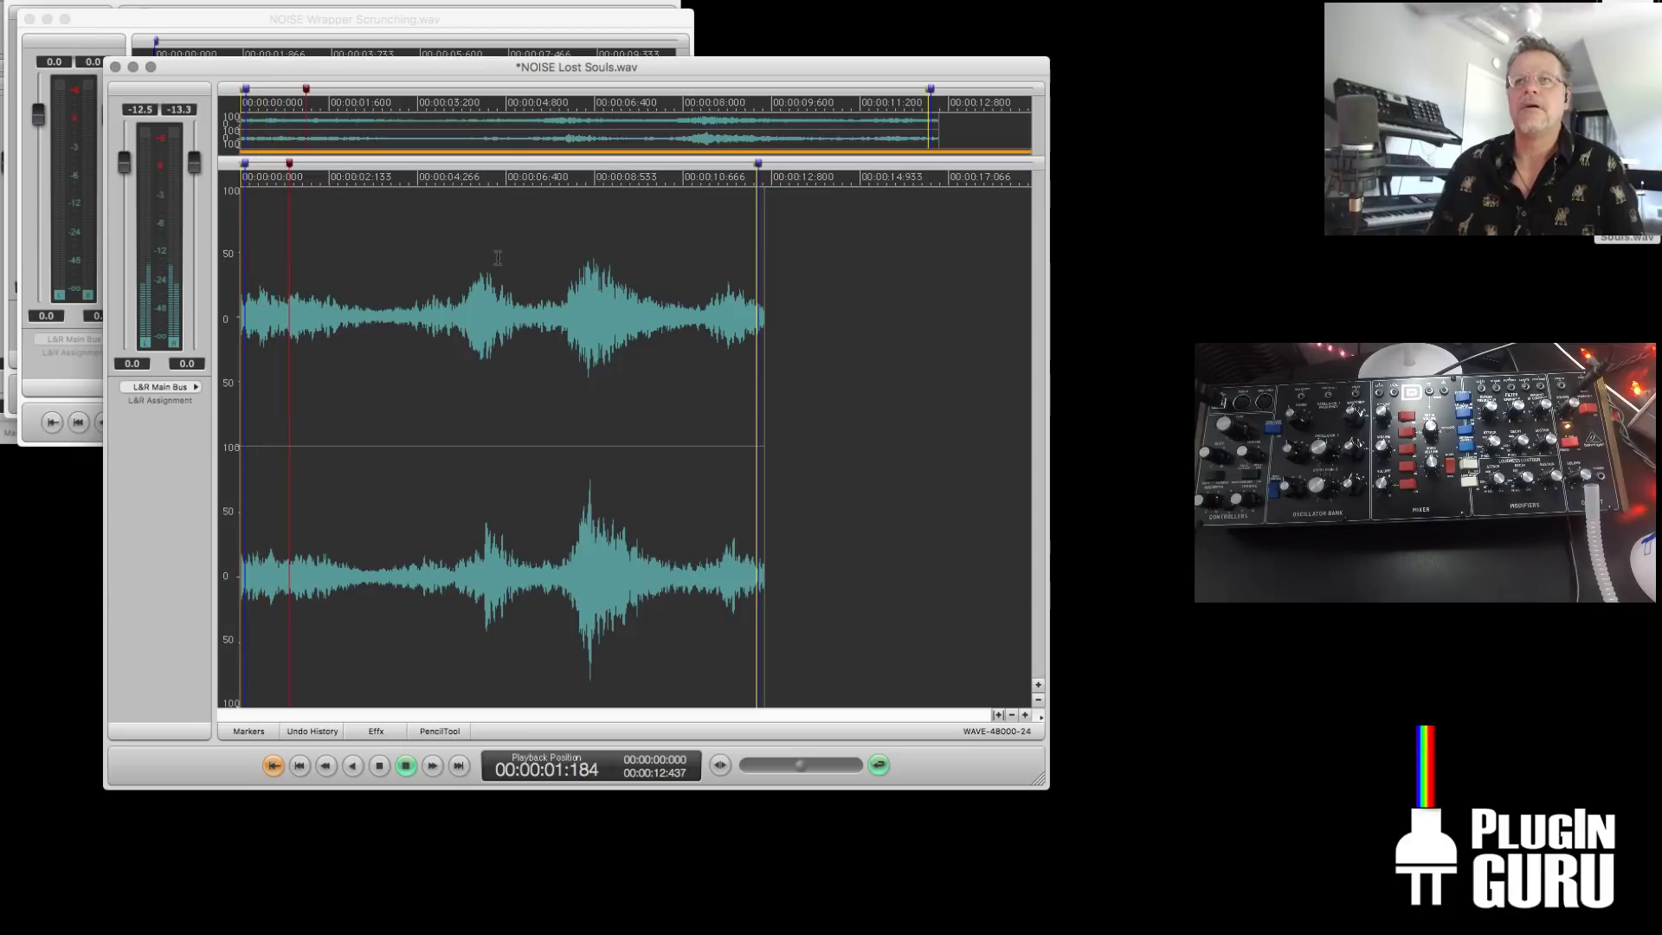
{"action": "key", "text": "space"}
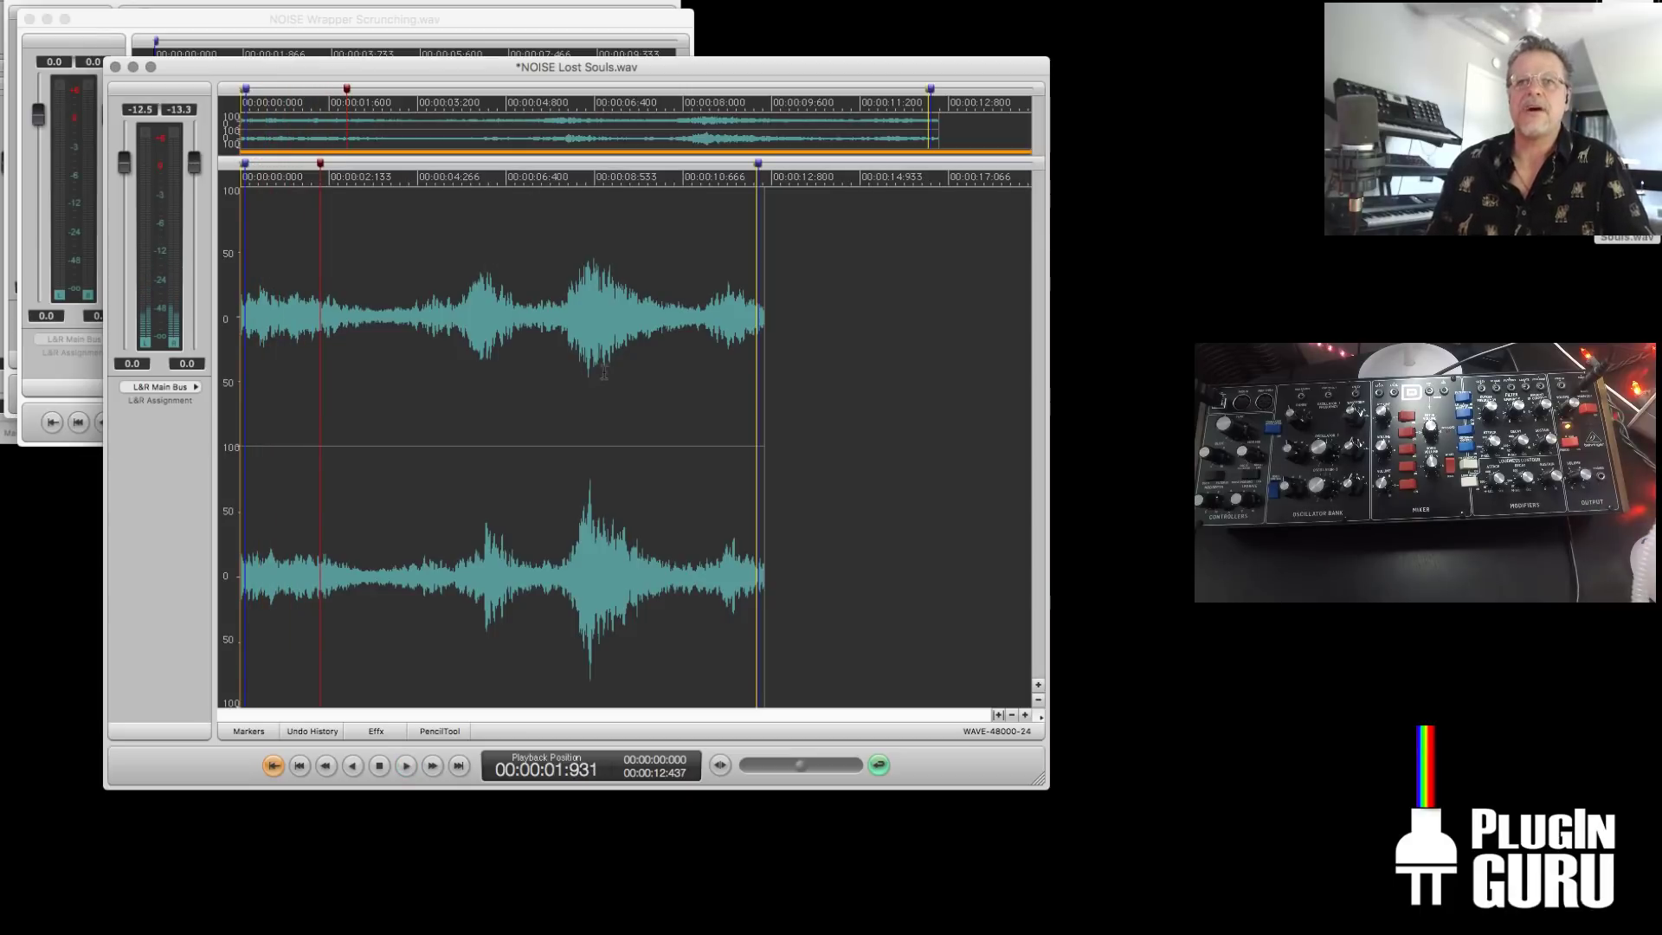
{"action": "key", "text": "super+w"}
Audition NOISE Wrapper Scrunching.wav and delete everything after about 9.63 seconds
{"action": "key", "text": "space"}
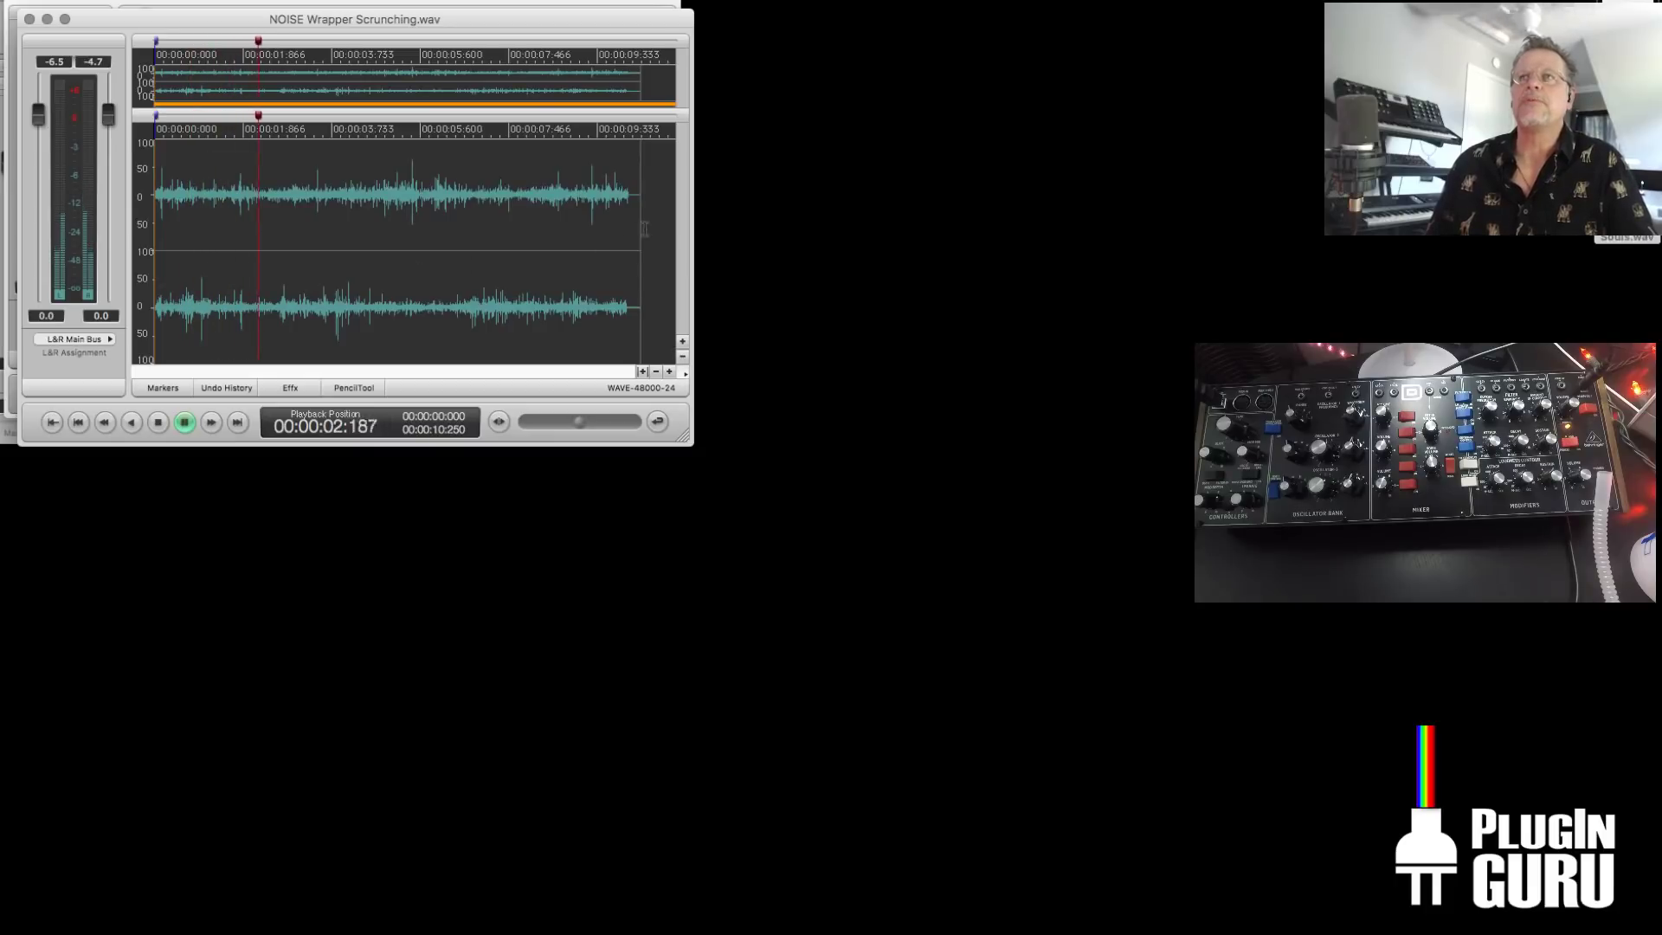
{"action": "left_click_drag", "start_coordinate": [610, 227], "coordinate": [697, 228]}
{"action": "key", "text": "Delete"}
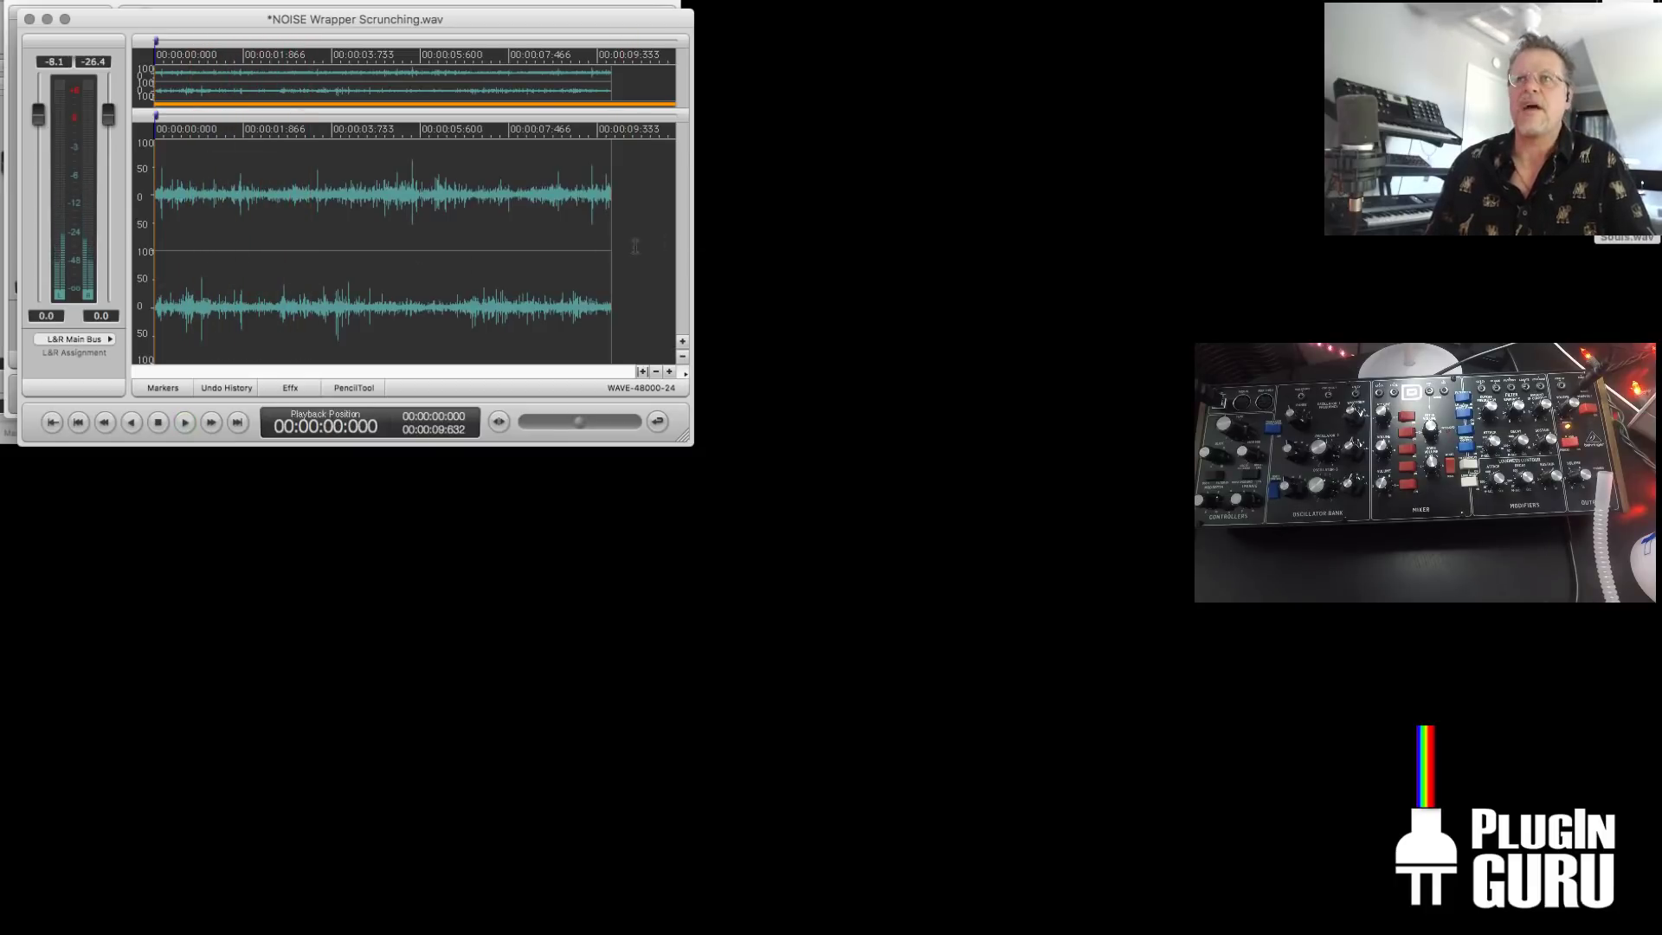
Loop the entire NOISE Wrapper Scrunching.wav and audition playback across the loop point
{"action": "key", "text": "super+a"}
{"action": "left_click", "coordinate": [658, 421]}
{"action": "left_click", "coordinate": [221, 0]}
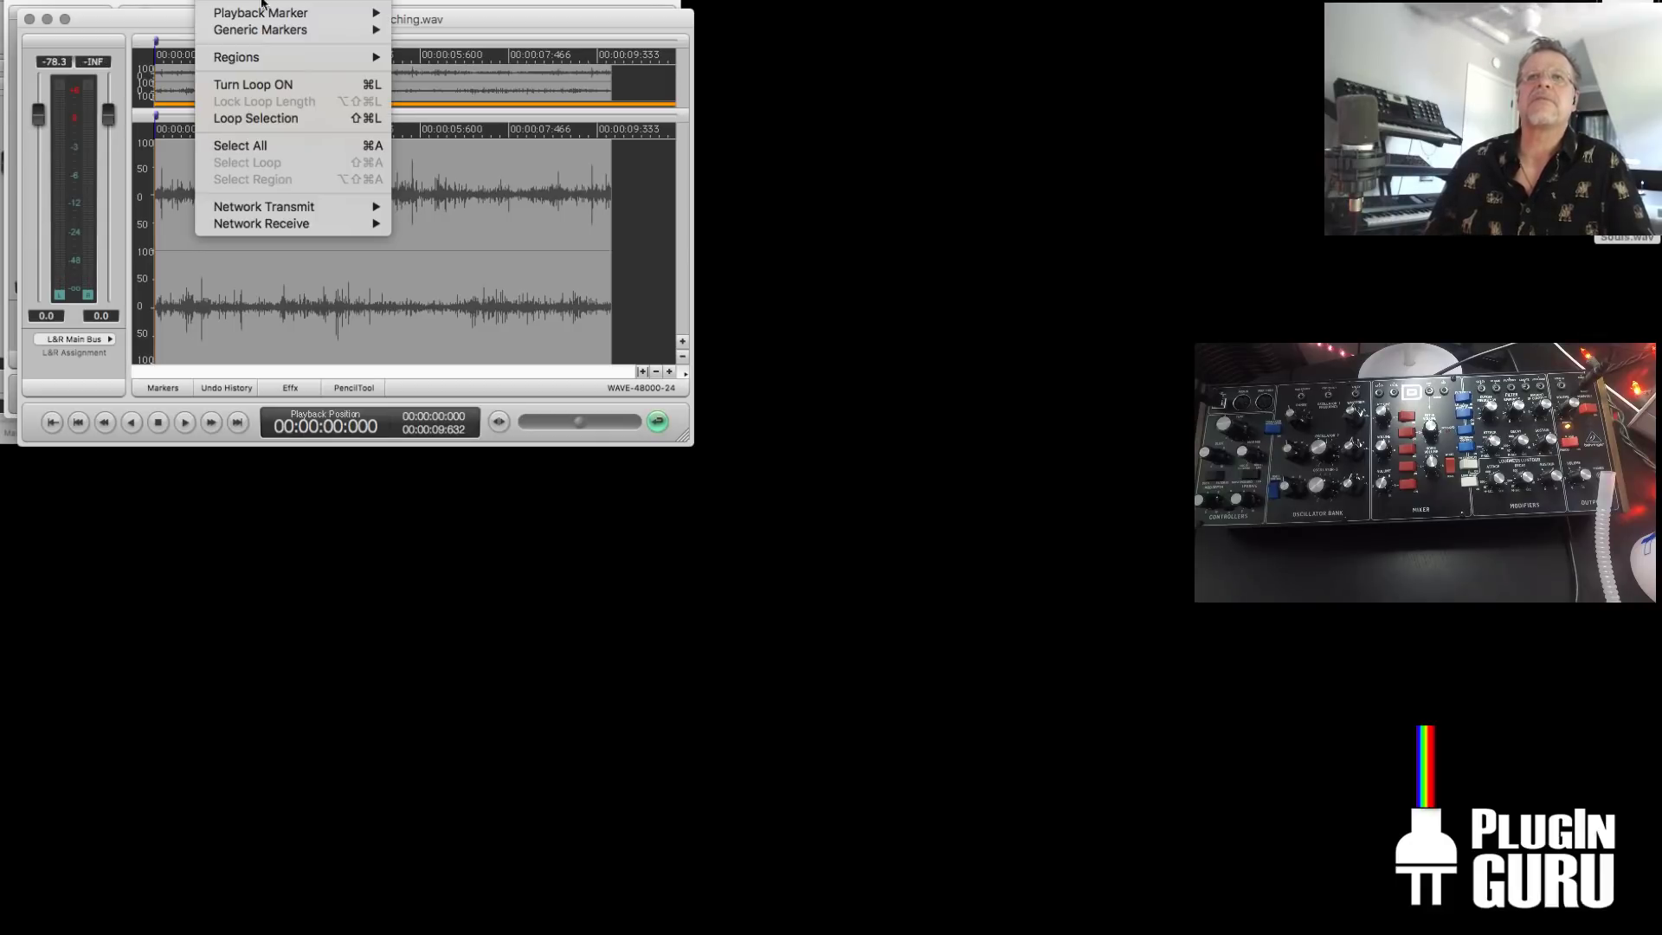
{"action": "left_click", "coordinate": [254, 84]}
{"action": "key", "text": "space"}
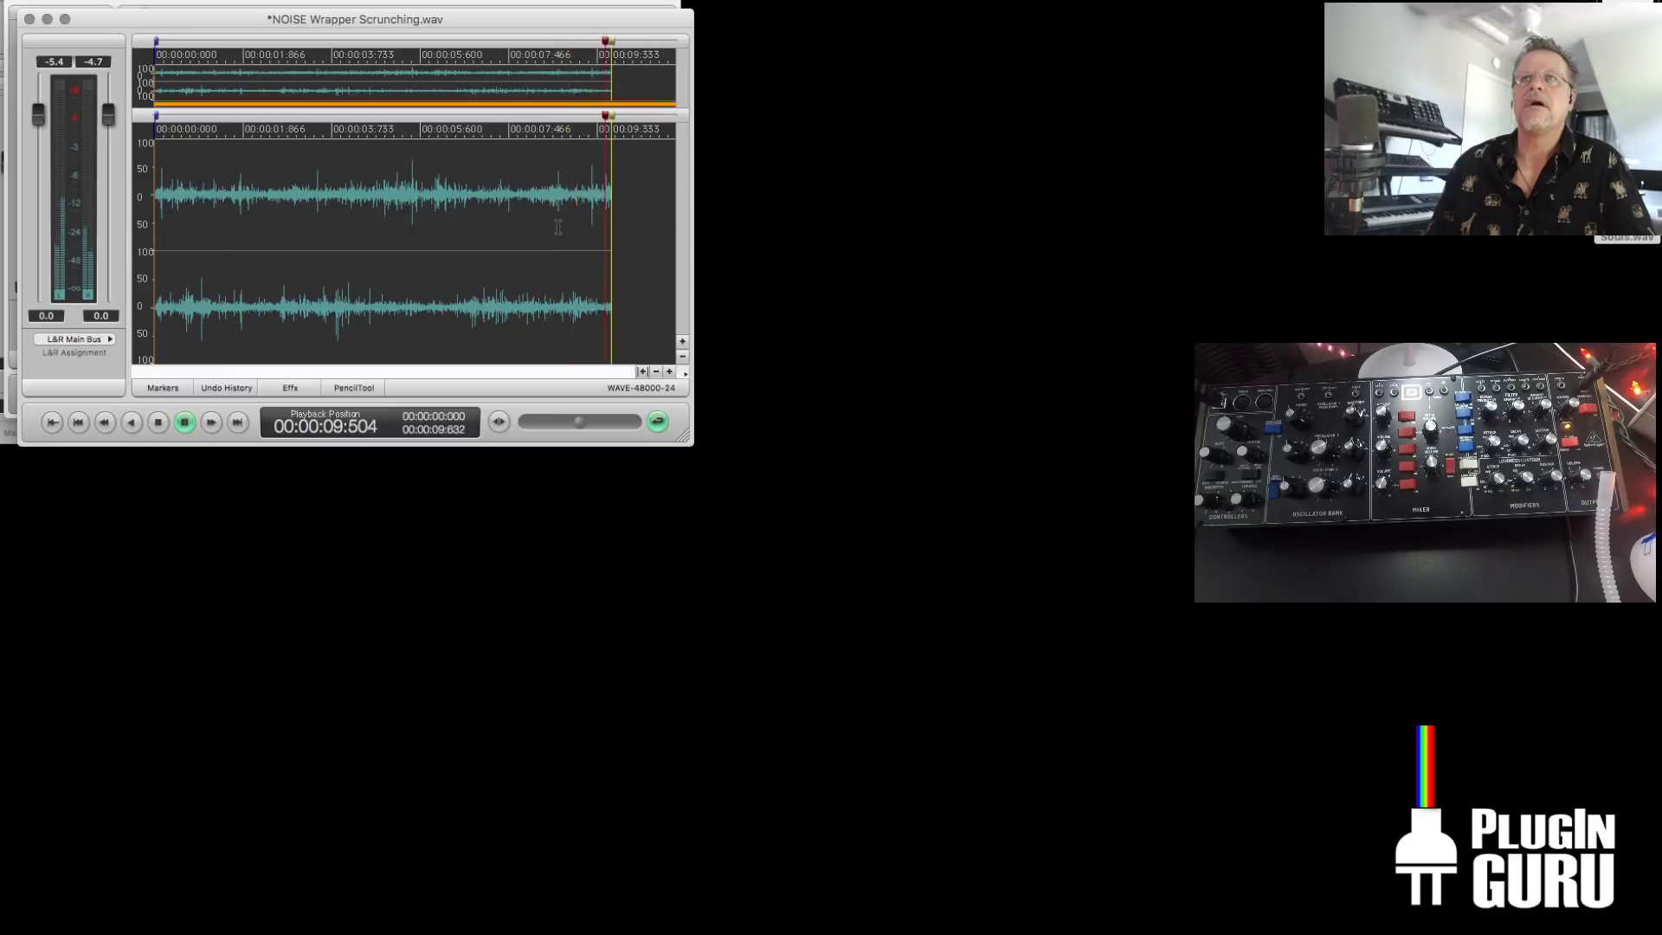
{"action": "key", "text": "space"}
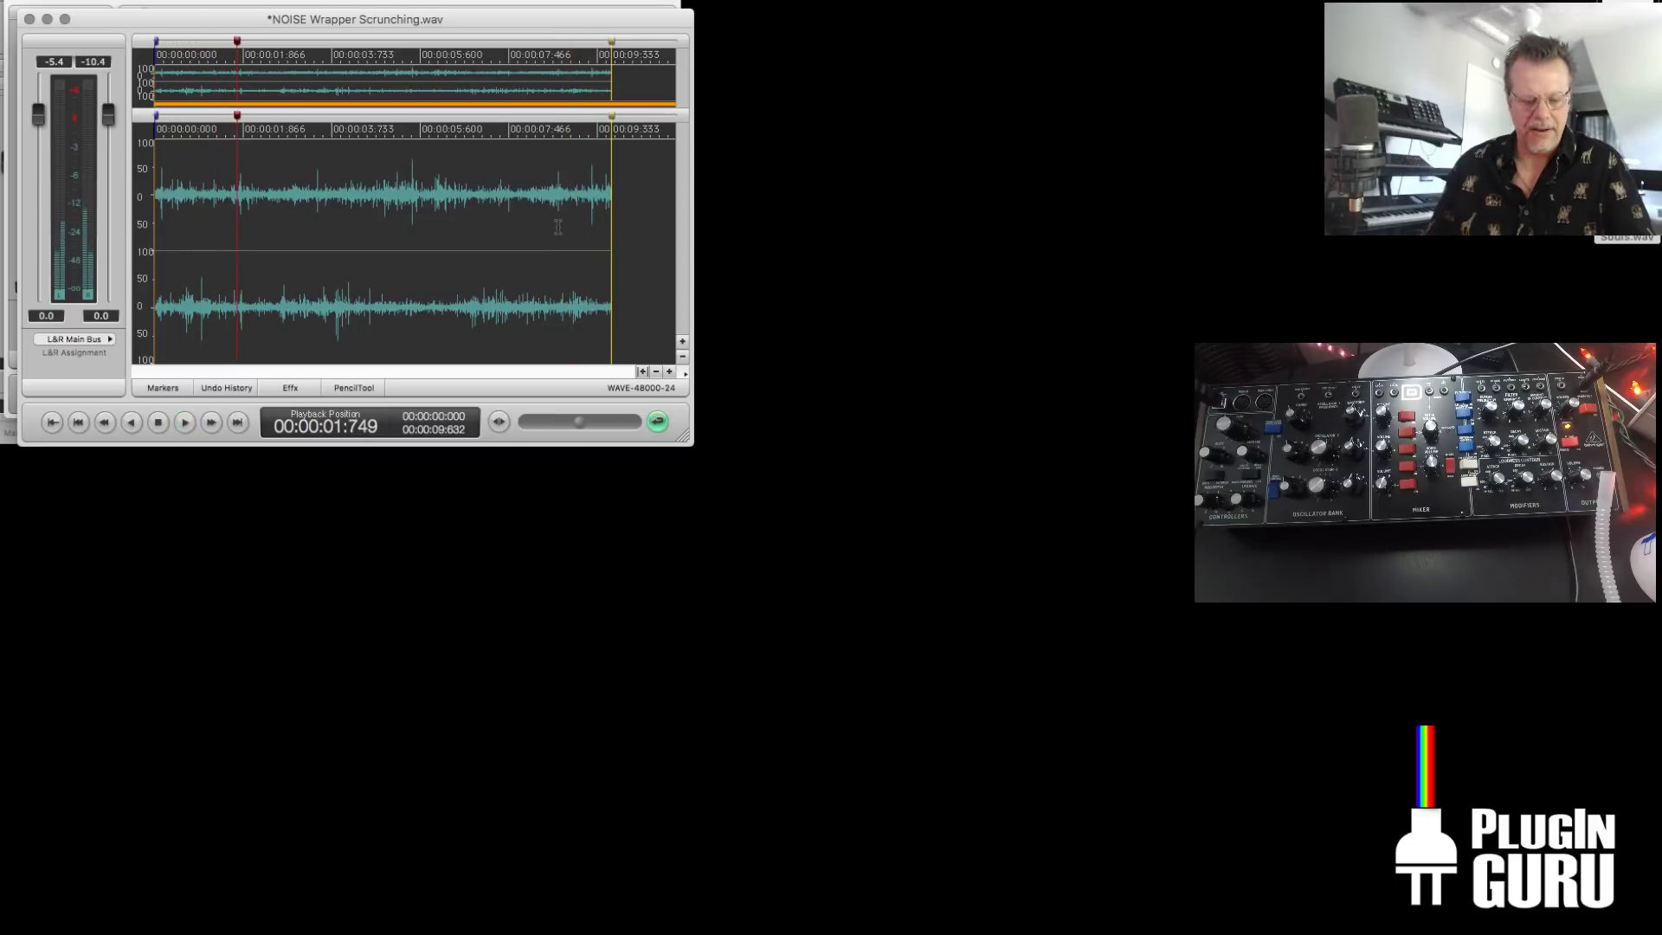
Normalize NOISE Wrapper Scrunching.wav to a new peak value of -2.0 dB
{"action": "key", "text": "super+shift+n"}
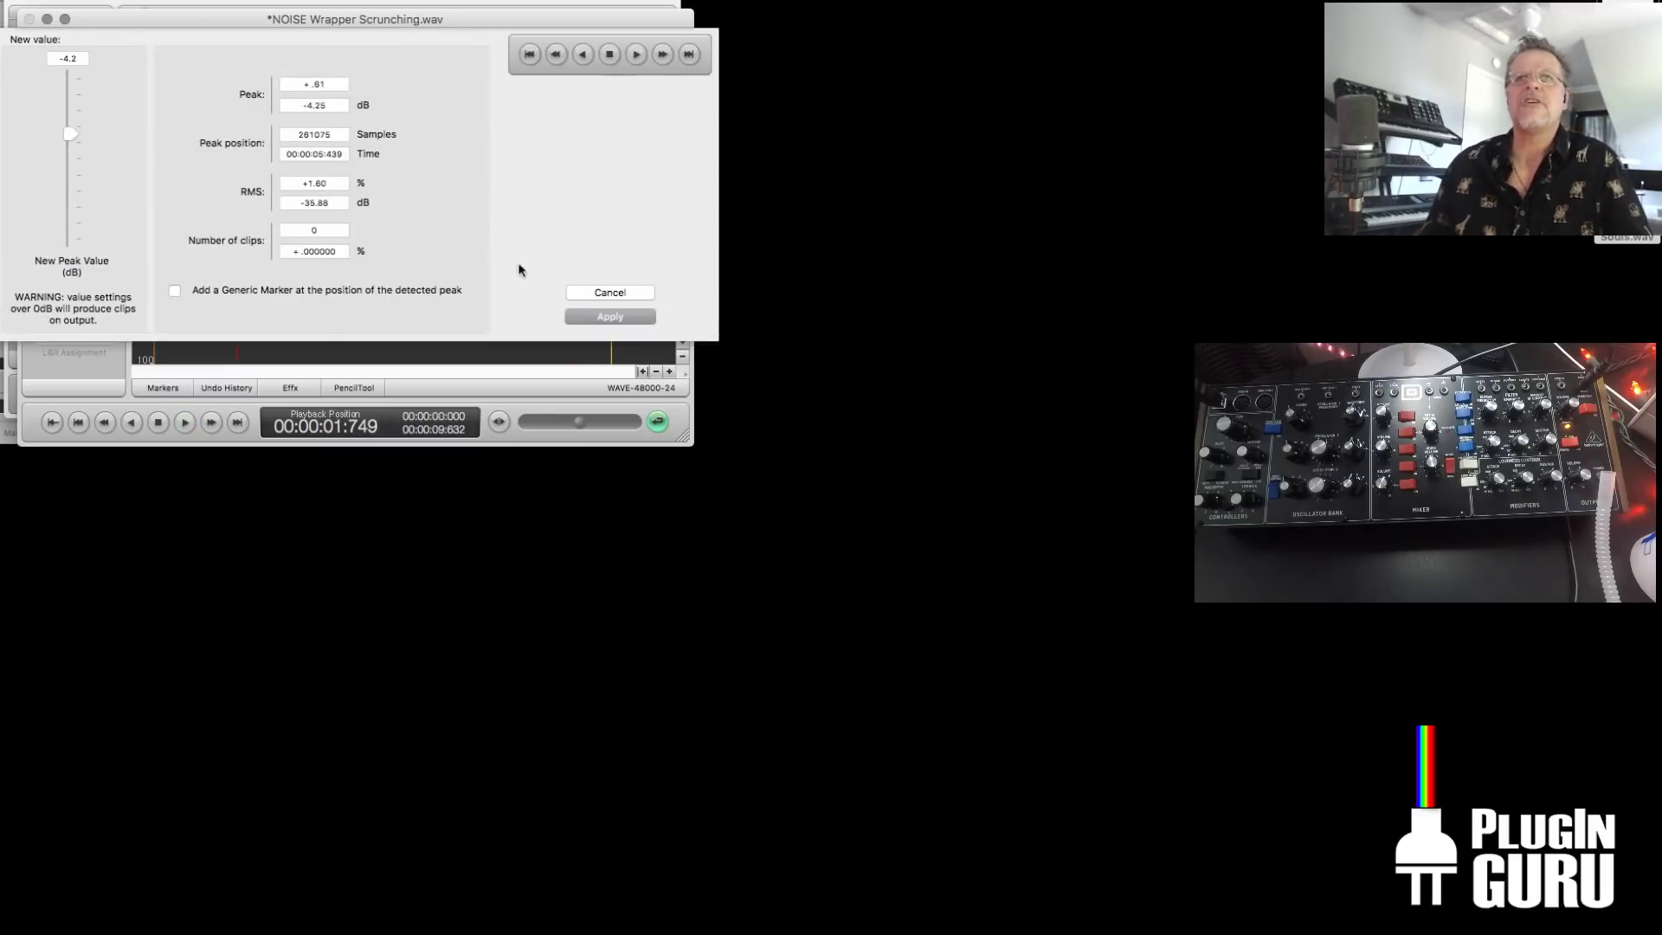
{"action": "left_click_drag", "start_coordinate": [75, 137], "coordinate": [74, 119]}
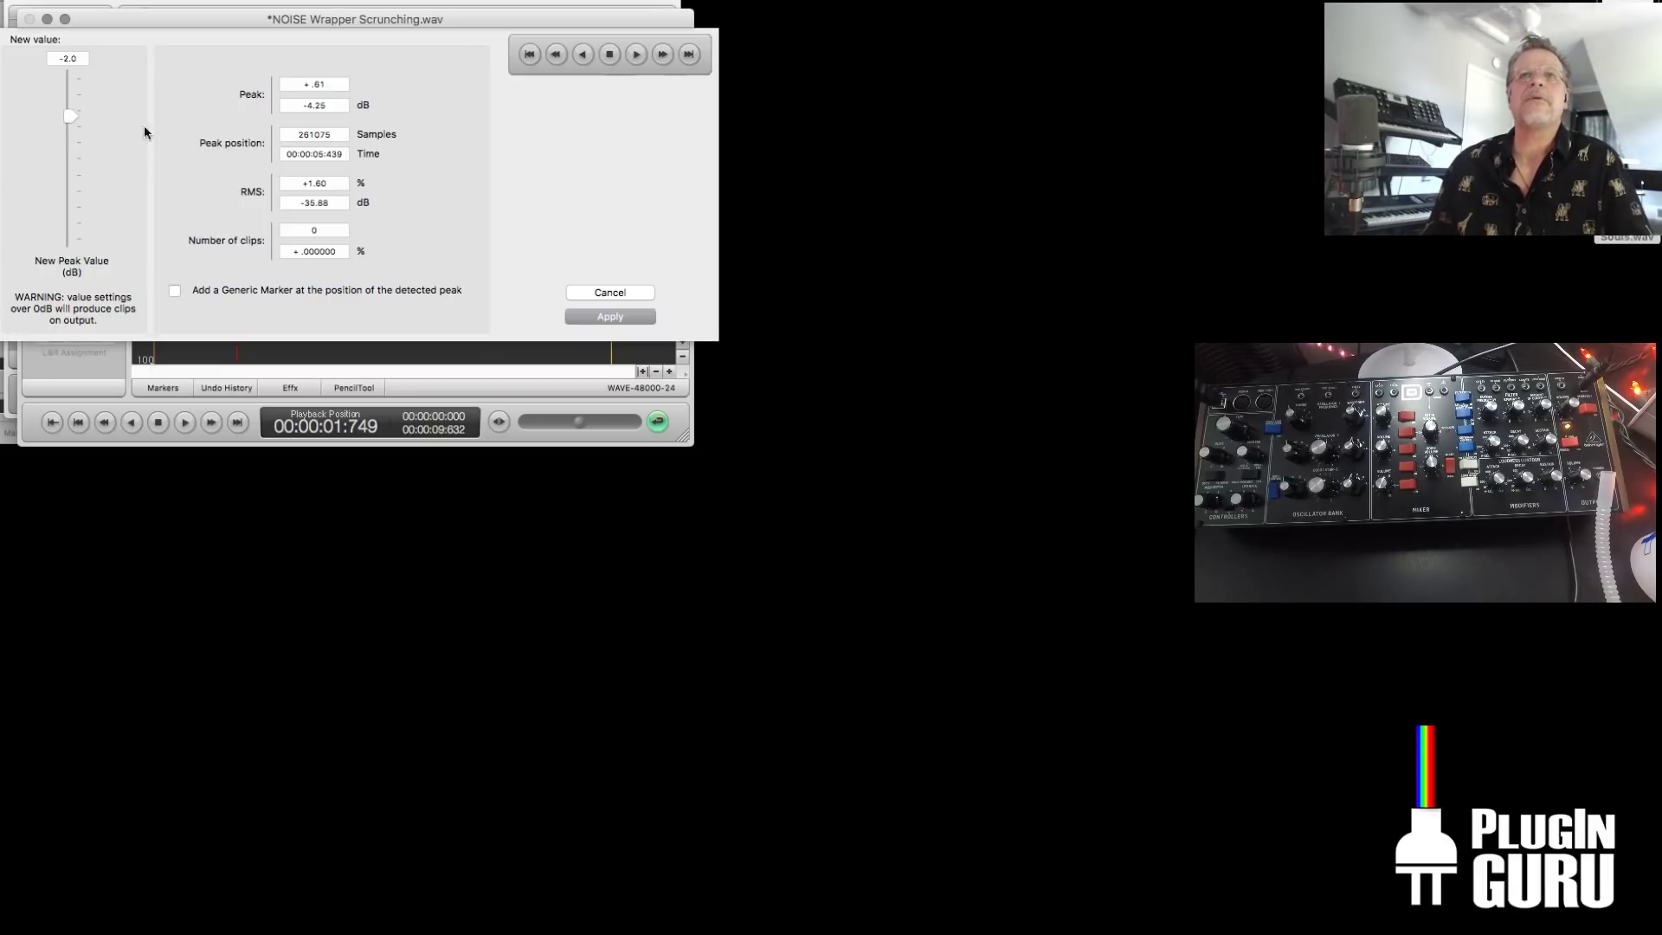
{"action": "left_click", "coordinate": [610, 316]}
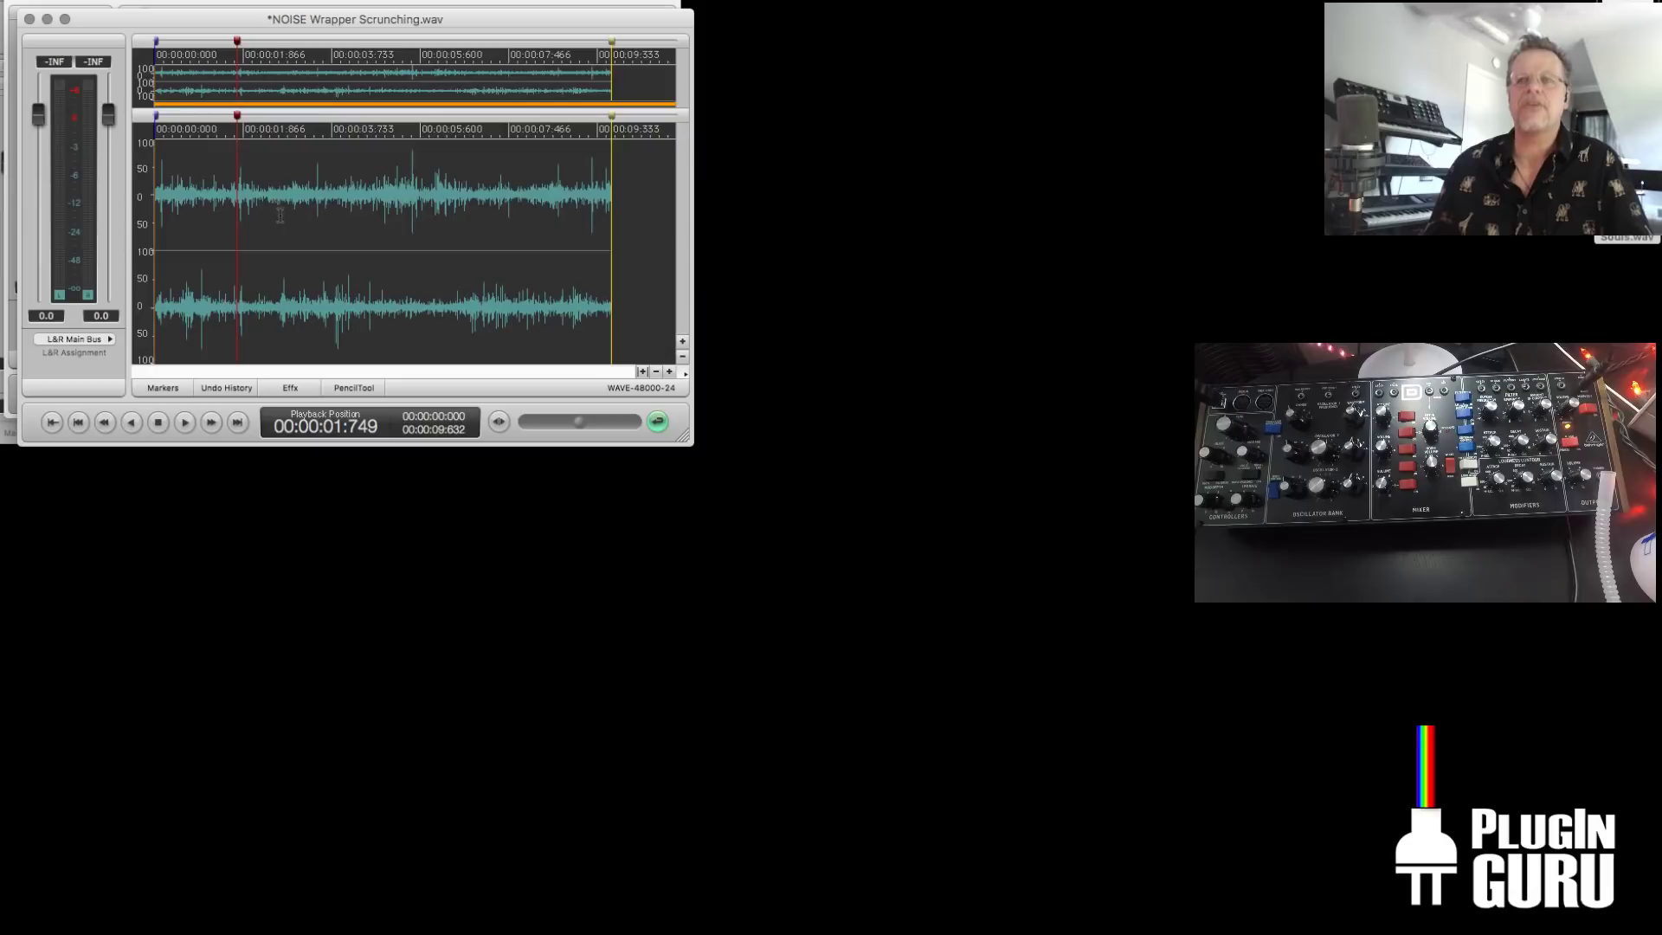
Audition the normalized NOISE Wrapper Scrunching.wav, then save and close it
{"action": "key", "text": "space"}
{"action": "key", "text": "space"}
{"action": "key", "text": "space"}
{"action": "key", "text": "space"}
{"action": "key", "text": "super+s"}
{"action": "key", "text": "super+w"}
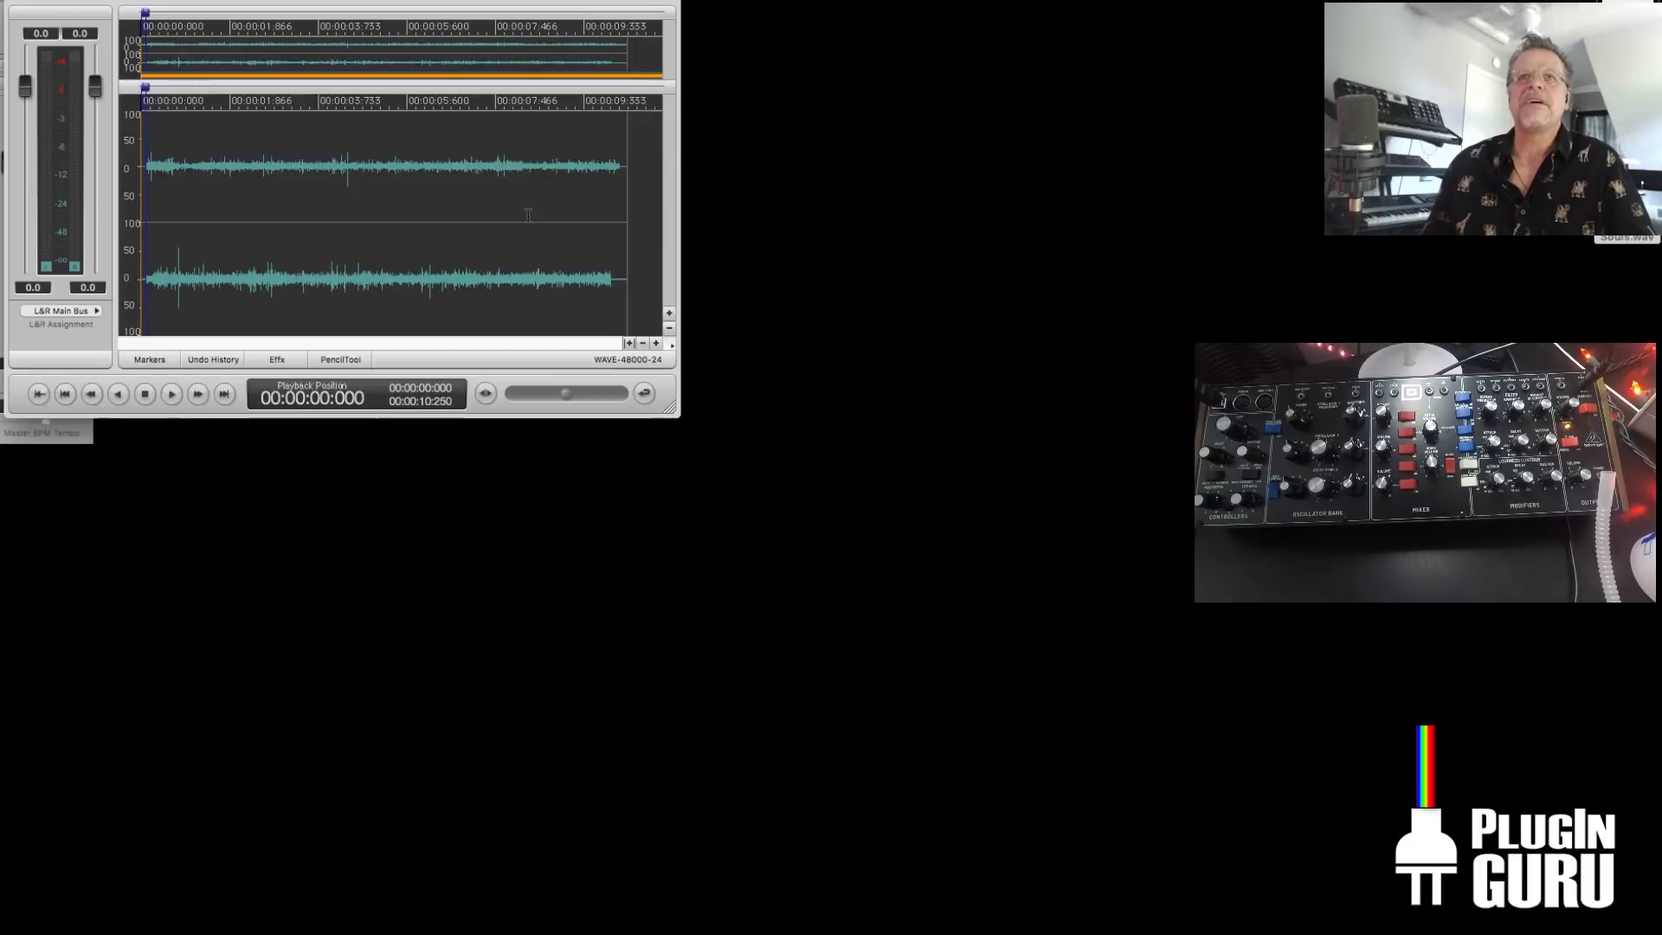
Trim the next open noise file by deleting the audio after about 9.67 seconds and the opening 0.82 seconds
{"action": "left_click_drag", "start_coordinate": [600, 204], "coordinate": [766, 204]}
{"action": "key", "text": "Delete"}
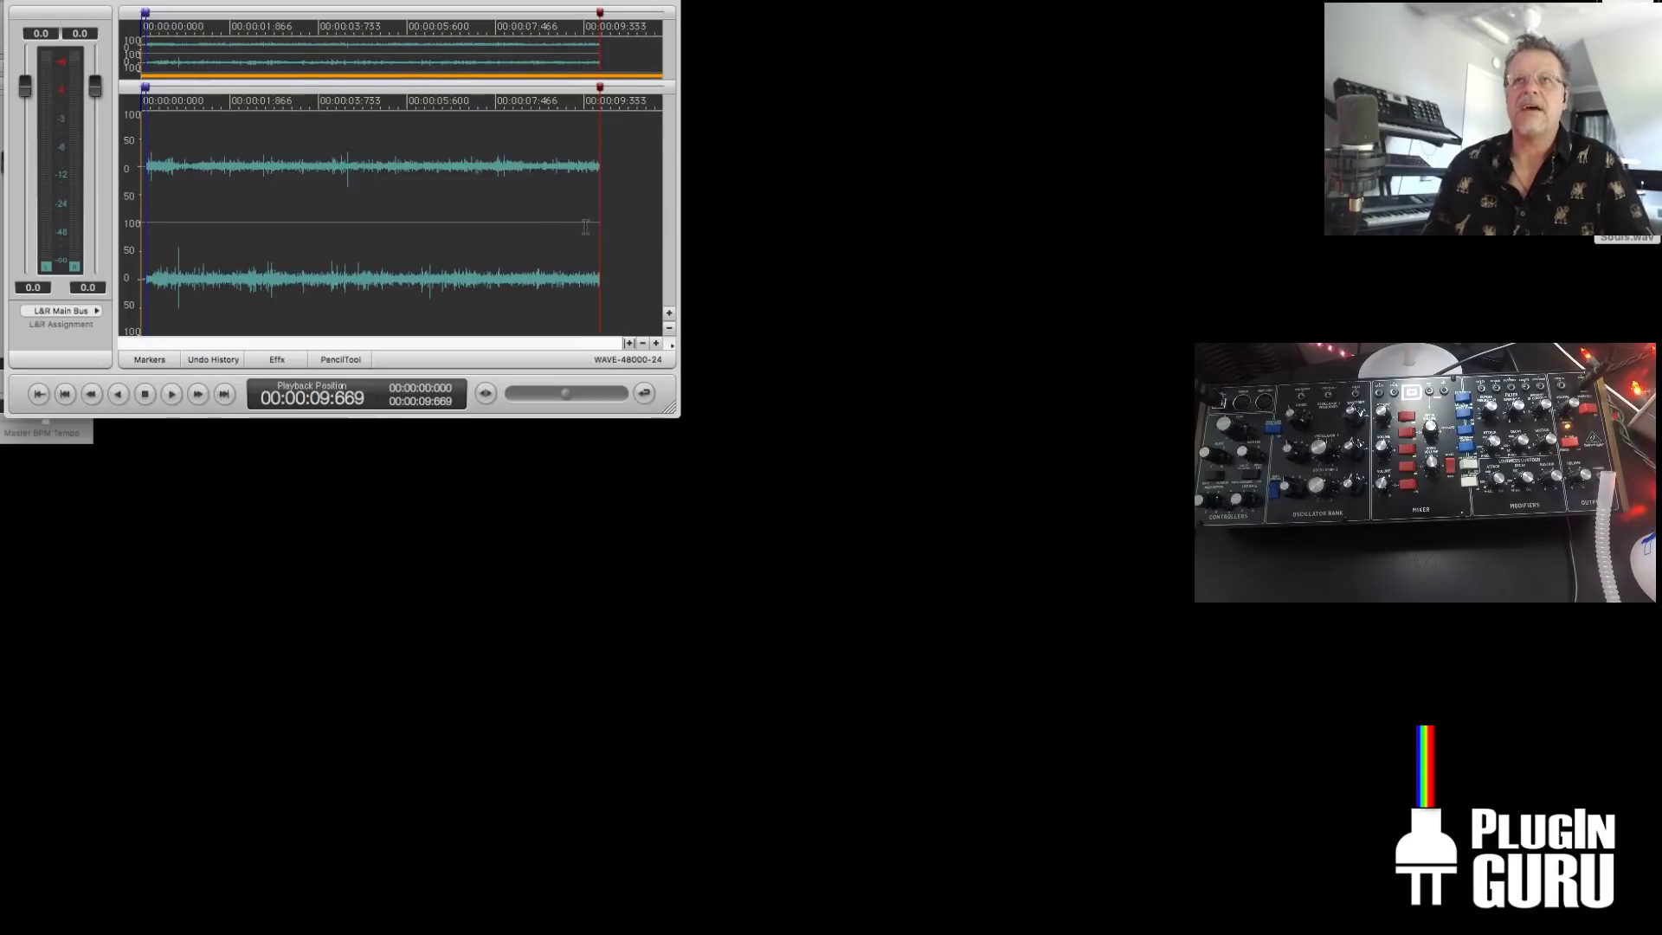
{"action": "key", "text": "space"}
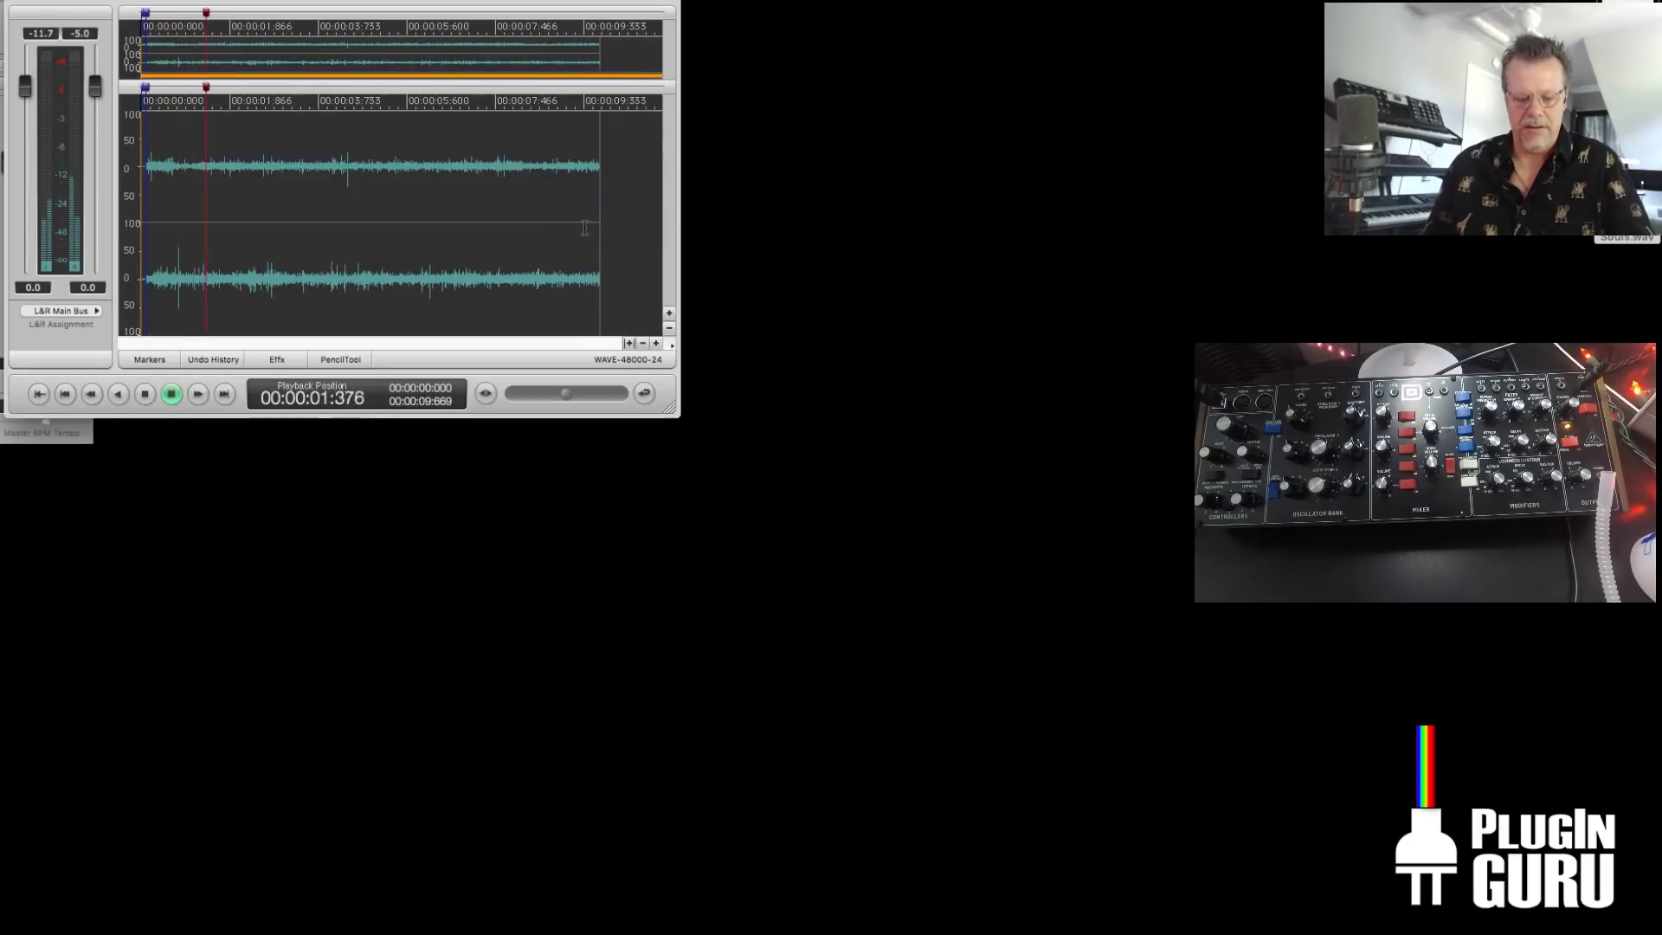
{"action": "key", "text": "space"}
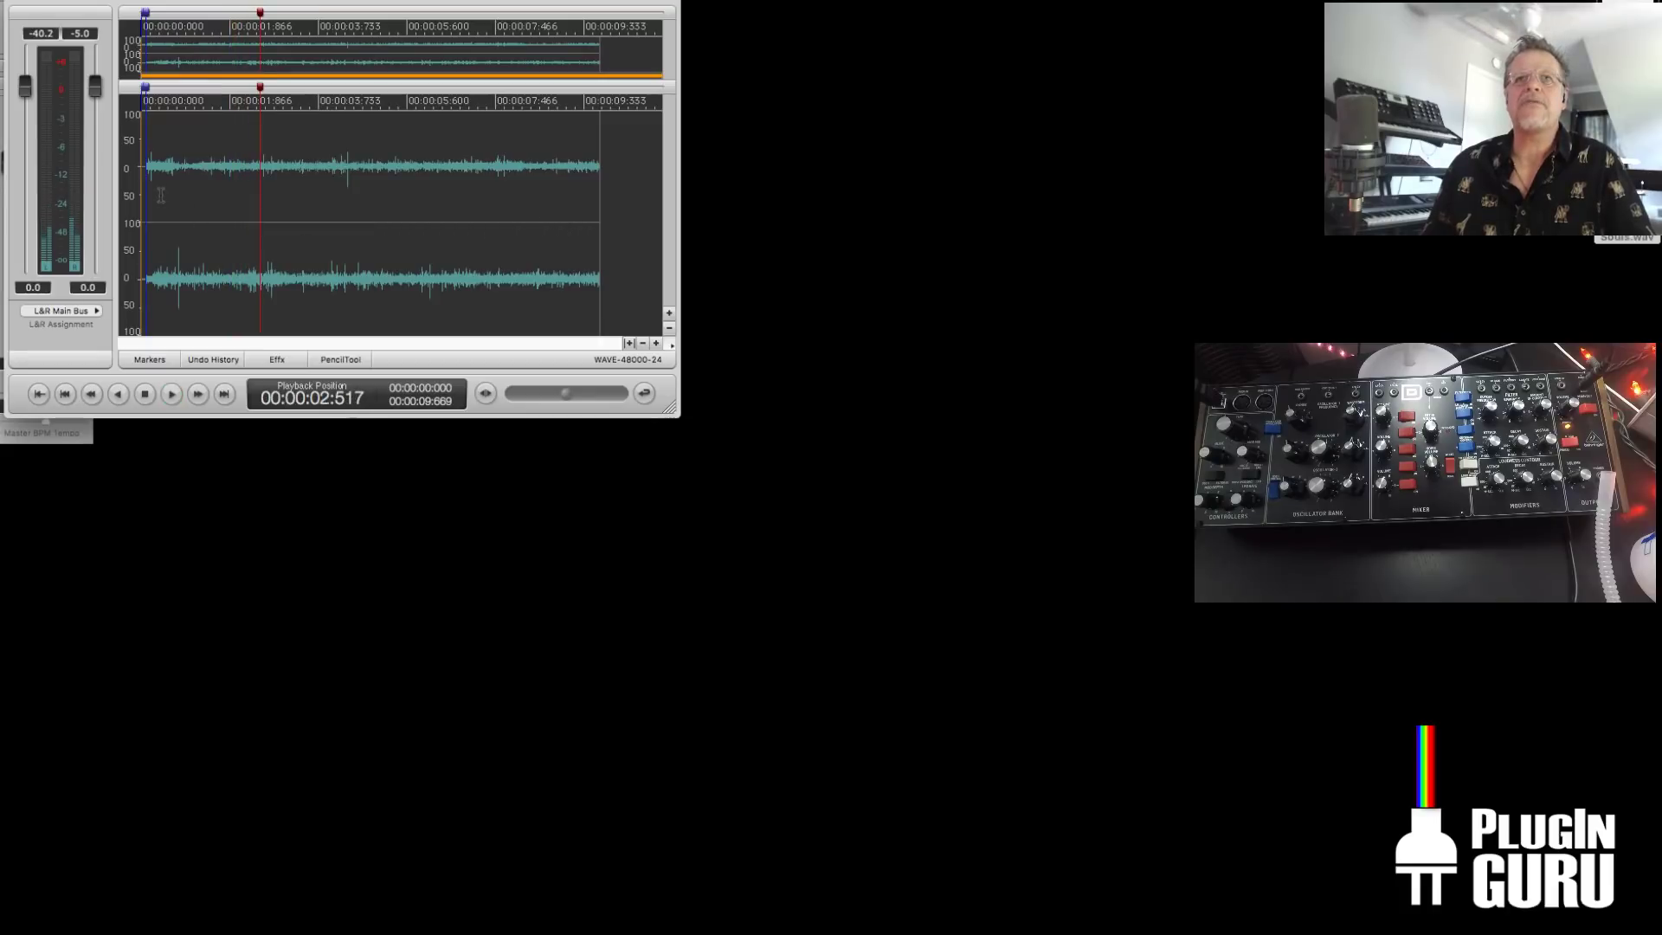
{"action": "left_click_drag", "start_coordinate": [180, 199], "coordinate": [138, 201]}
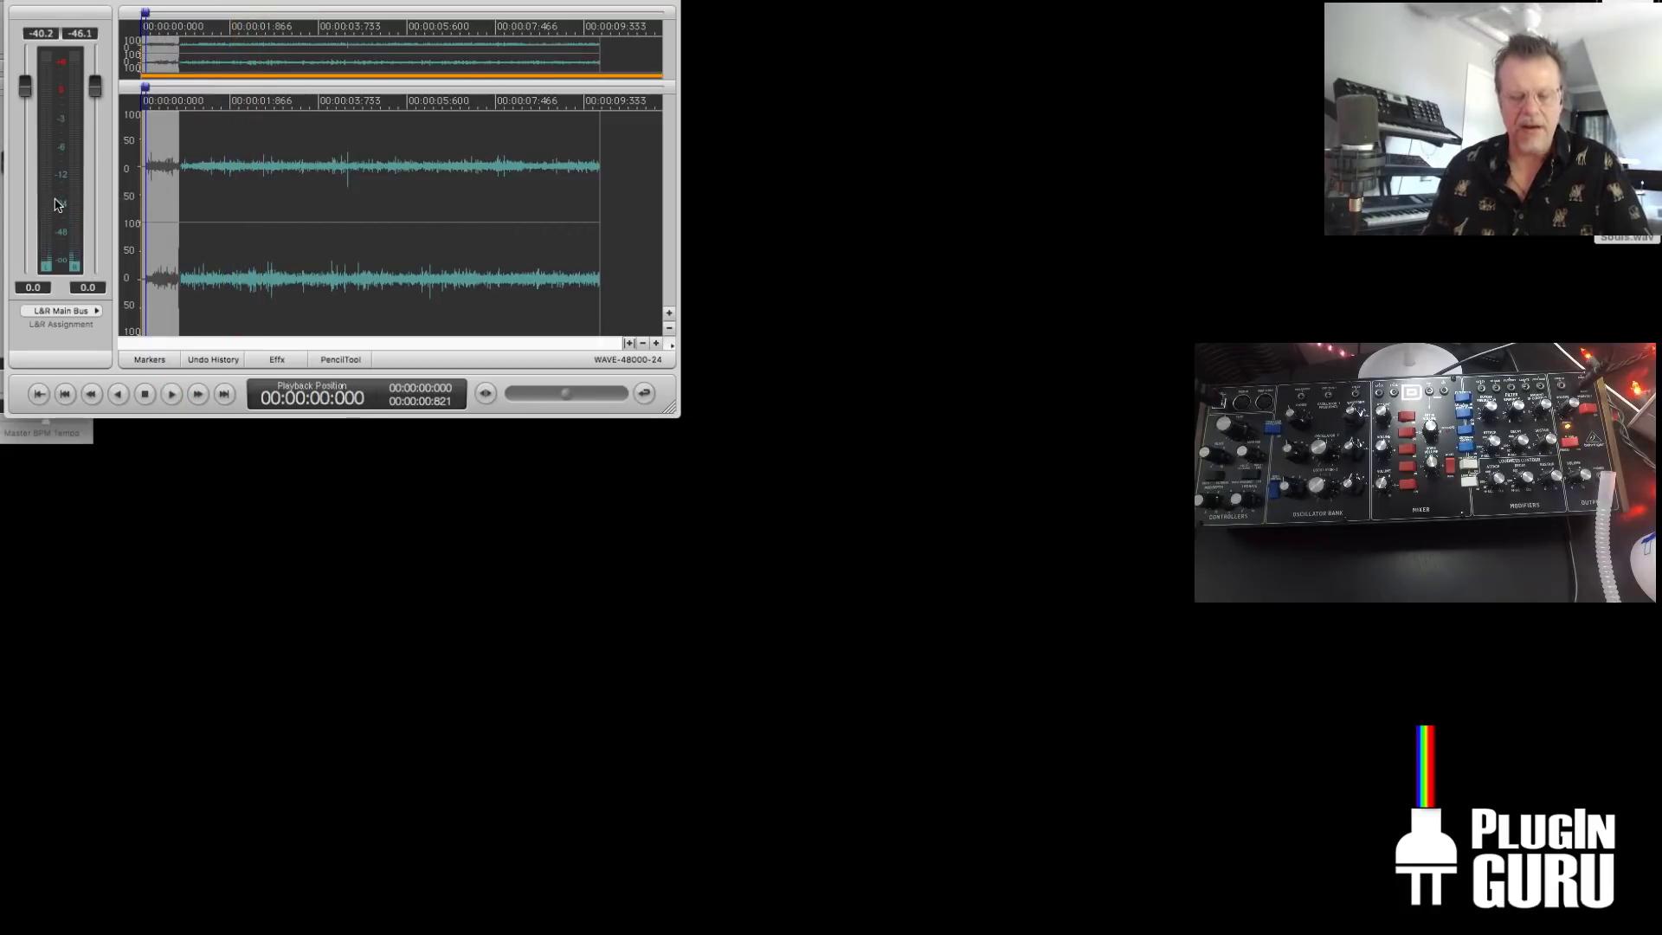
{"action": "key", "text": "Delete"}
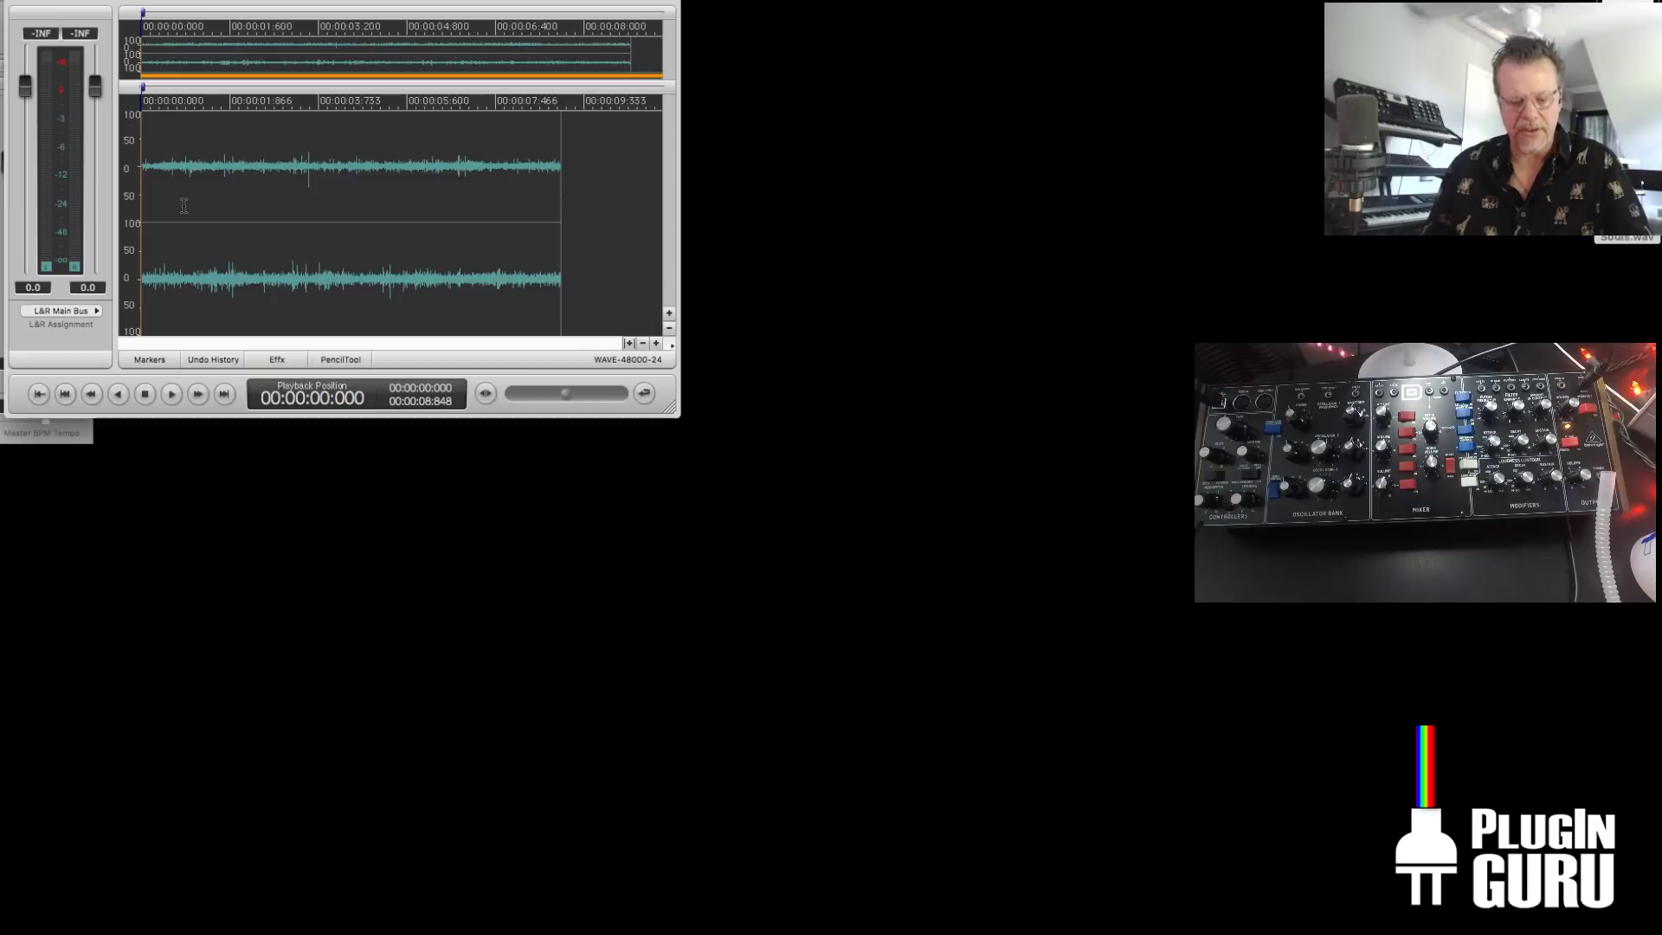
Normalize the trimmed file to a new peak value of about -2.2 dB
{"action": "key", "text": "super+shift+n"}
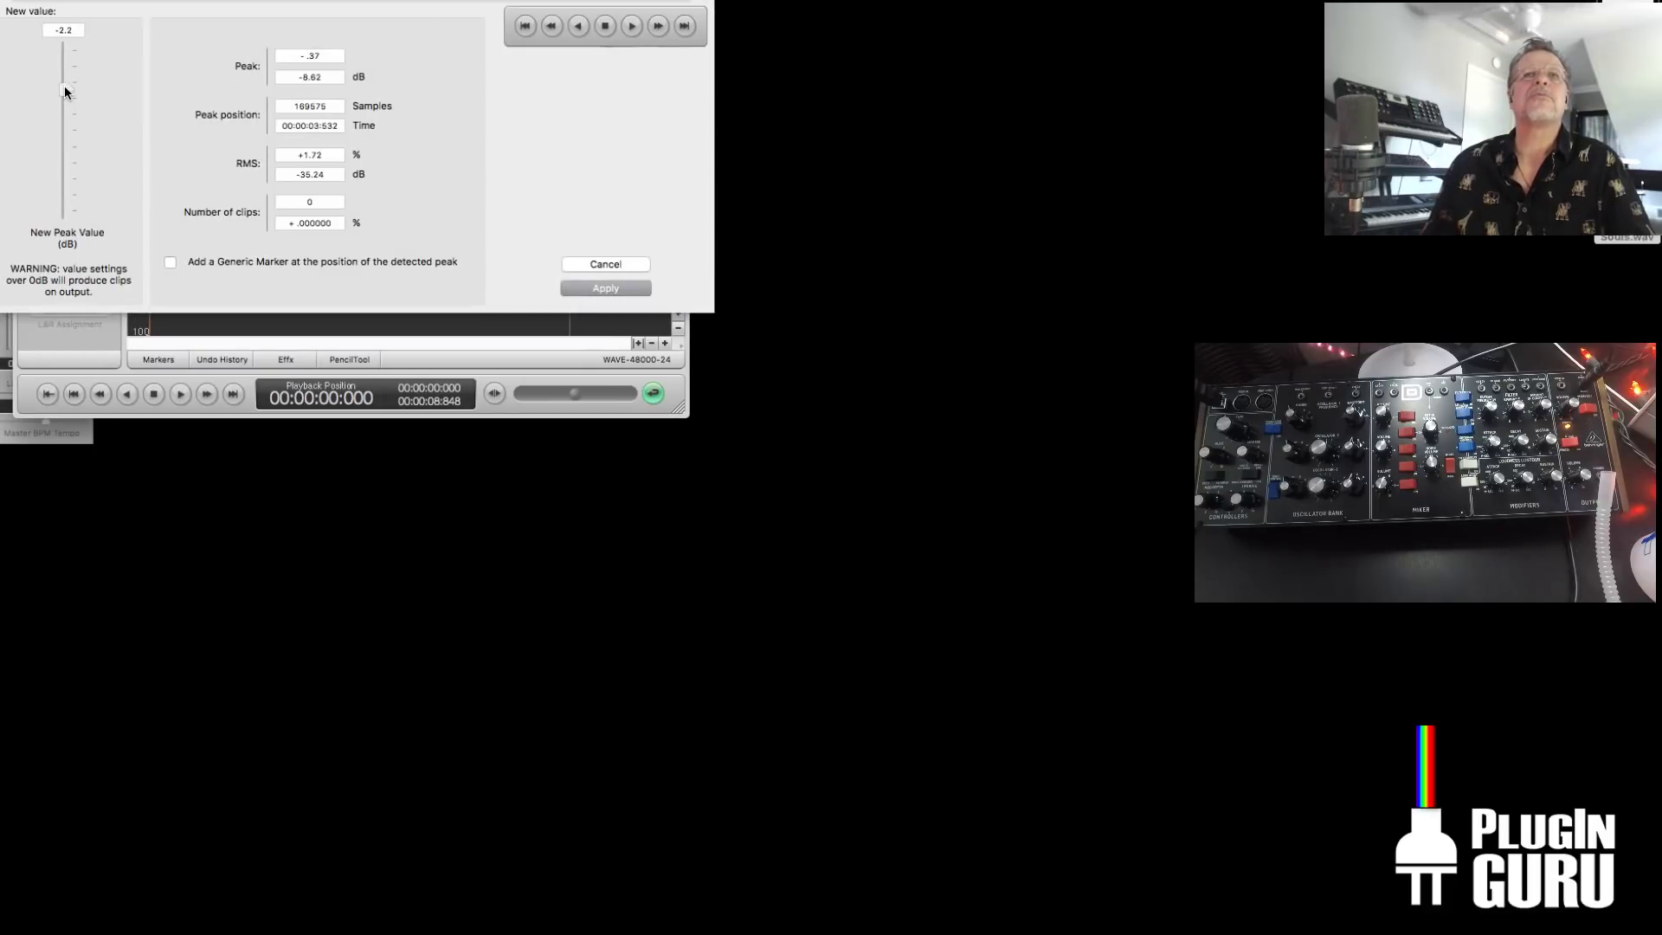
{"action": "left_click", "coordinate": [607, 288]}
Play the normalized file, select its whole waveform and turn looping on
{"action": "key", "text": "space"}
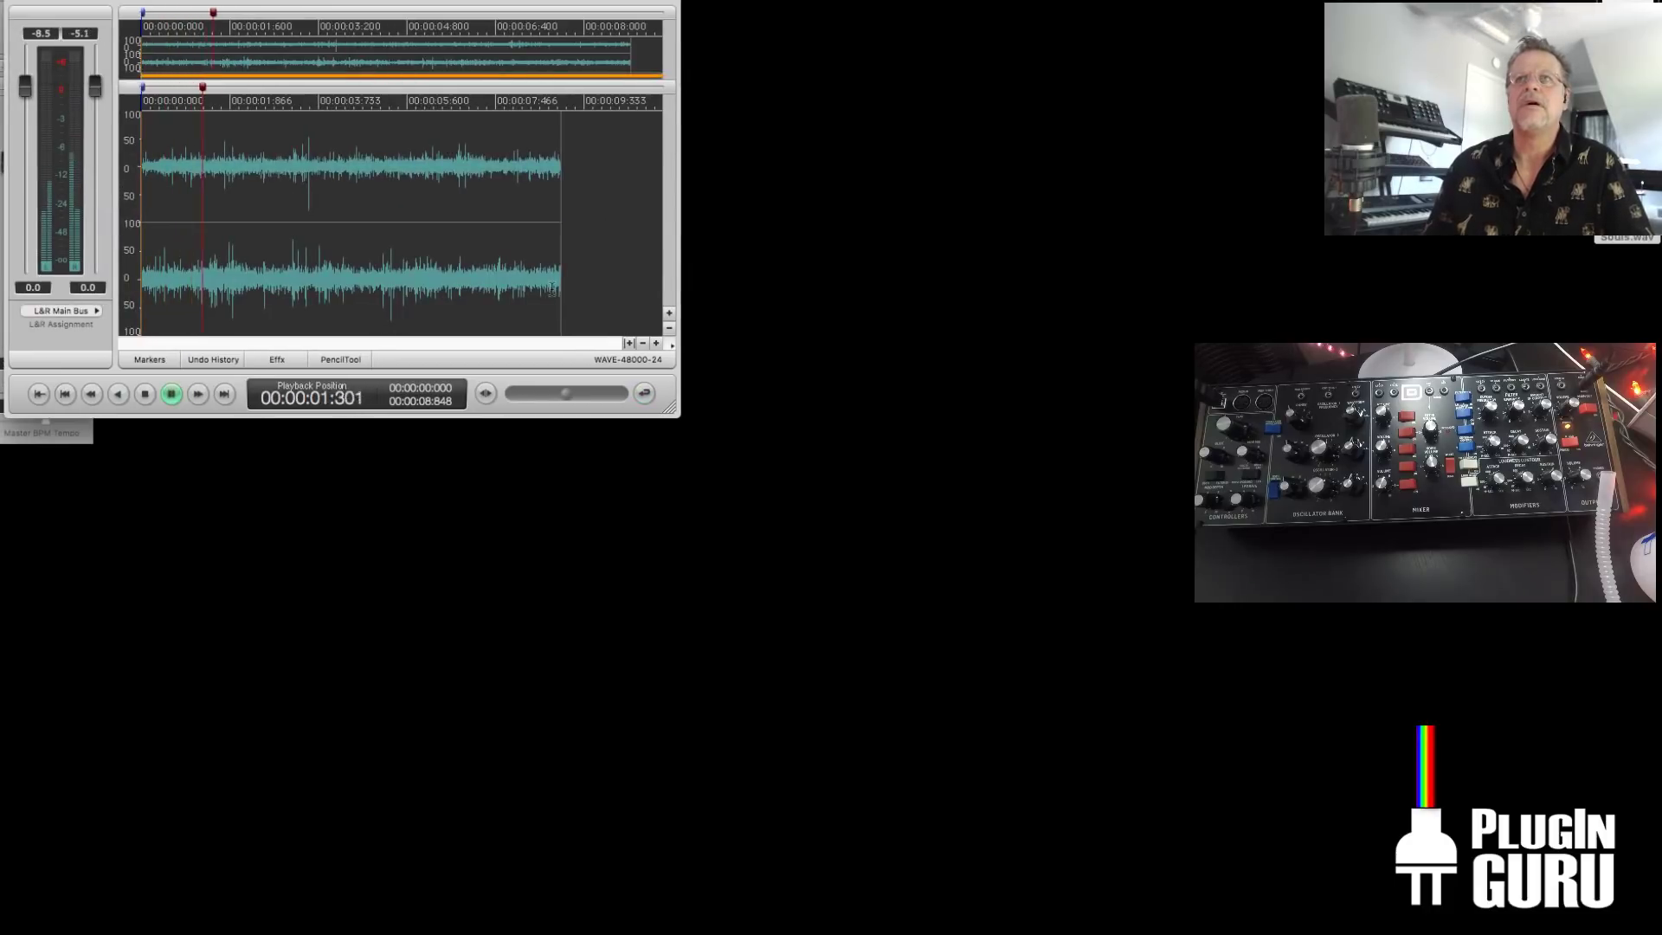
{"action": "key", "text": "super+a"}
{"action": "key", "text": "super+l"}
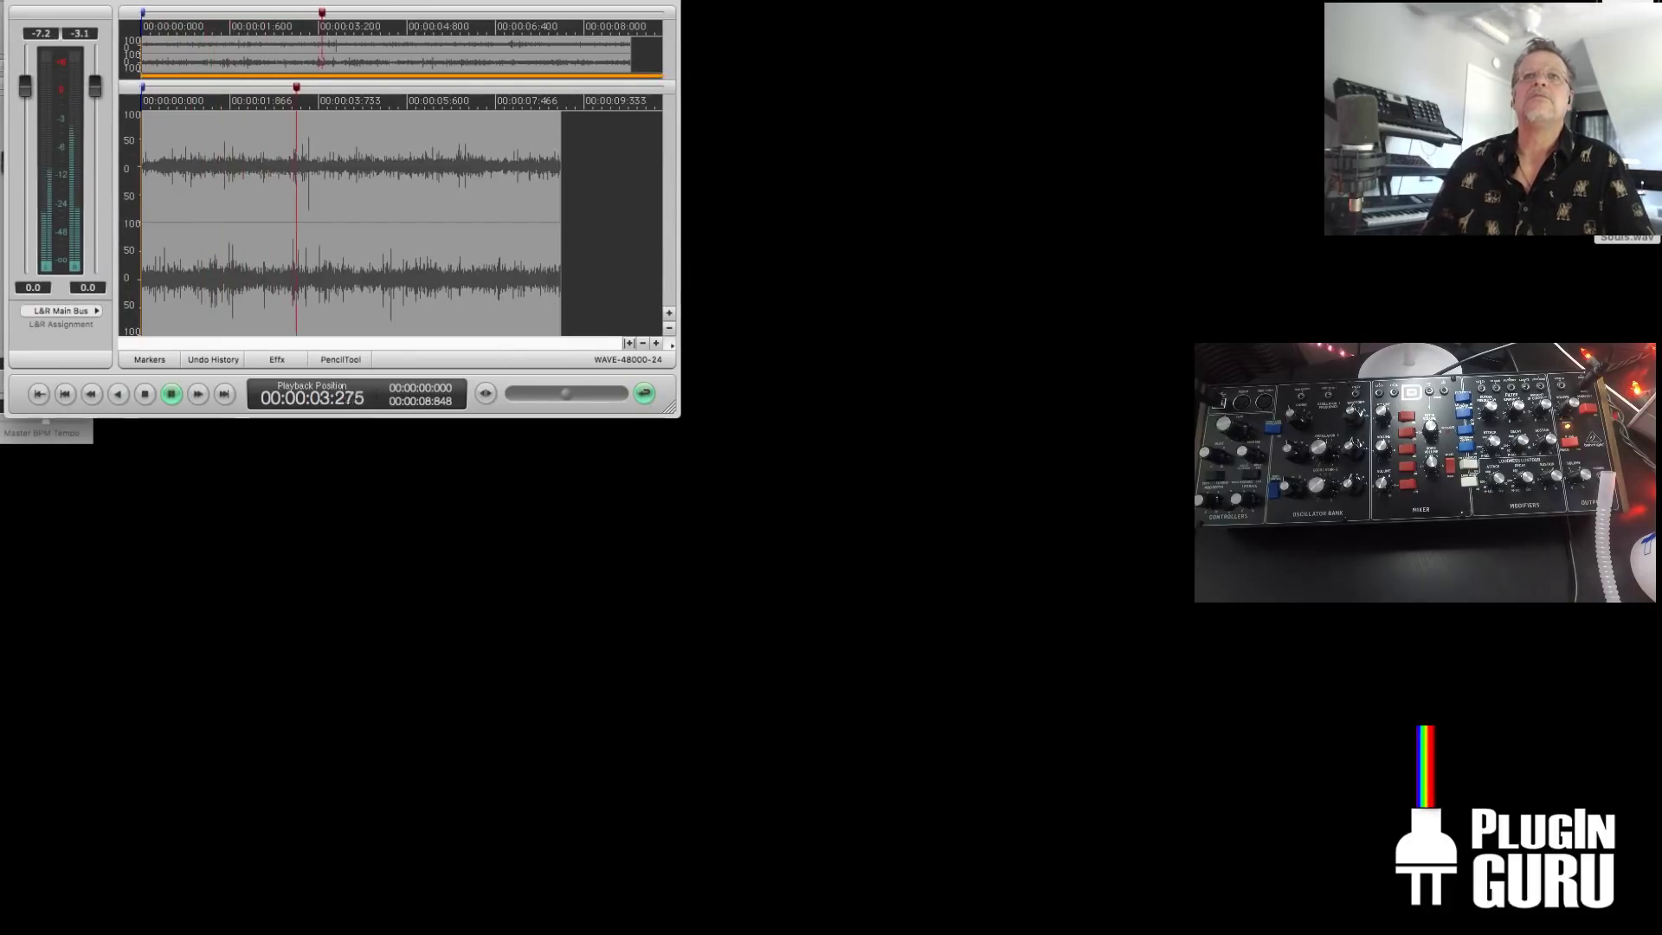
Add loop points around the whole selected waveform, audition the loop and close the noise file
{"action": "left_click", "coordinate": [216, 1]}
{"action": "left_click", "coordinate": [242, 85]}
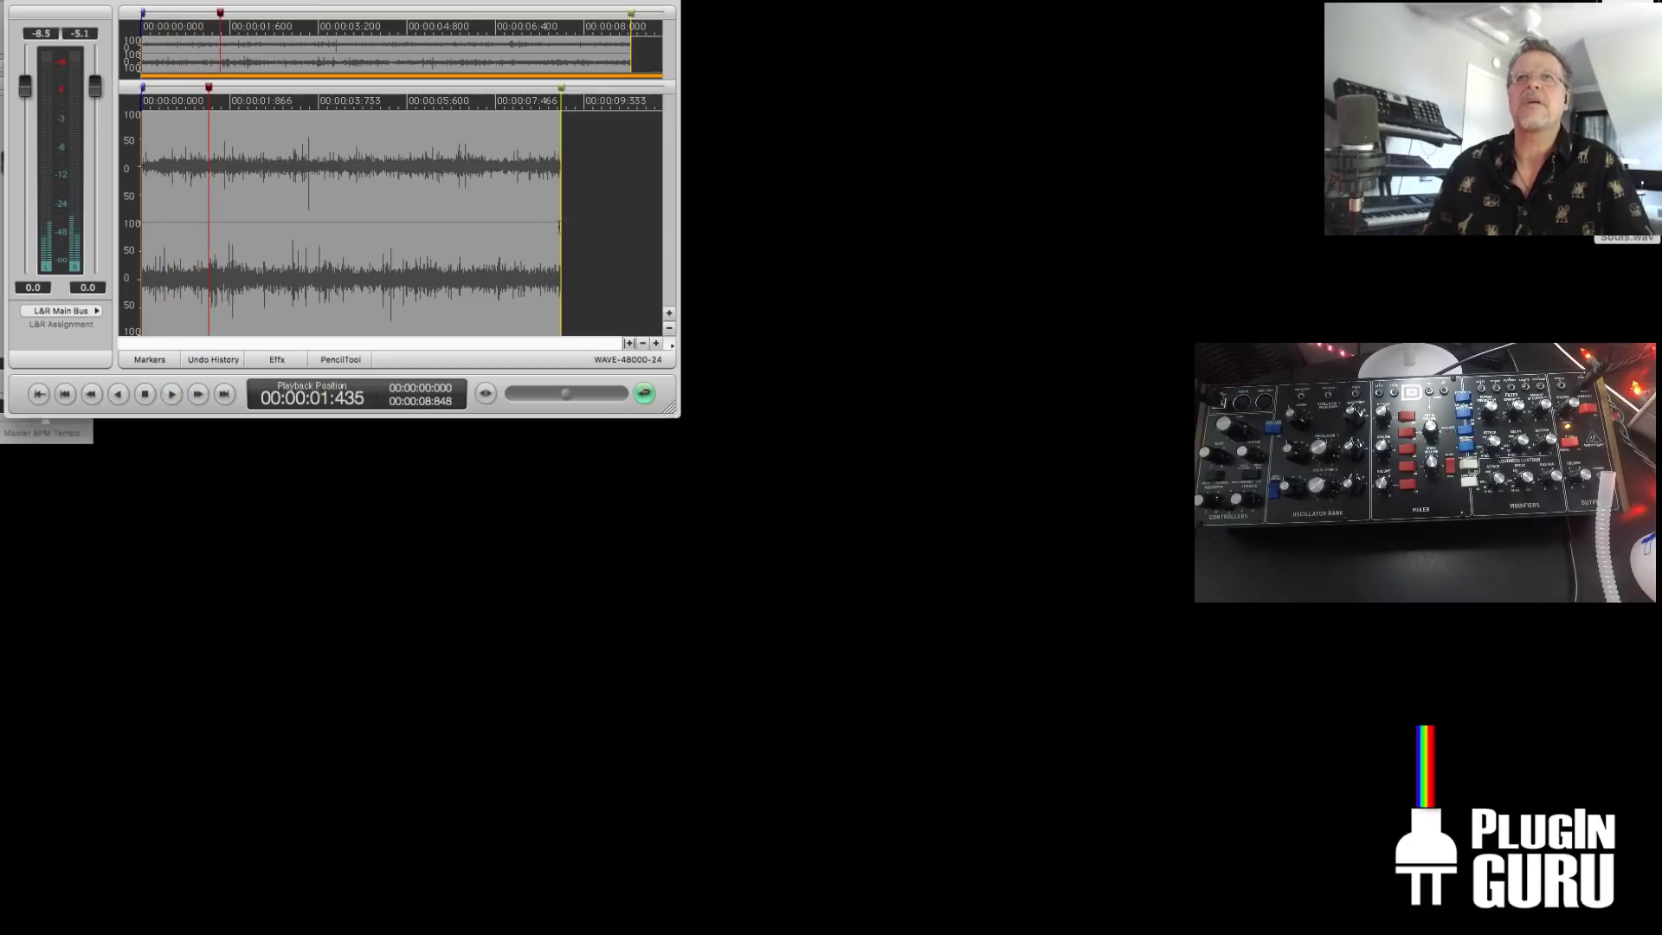
{"action": "key", "text": "super+w"}
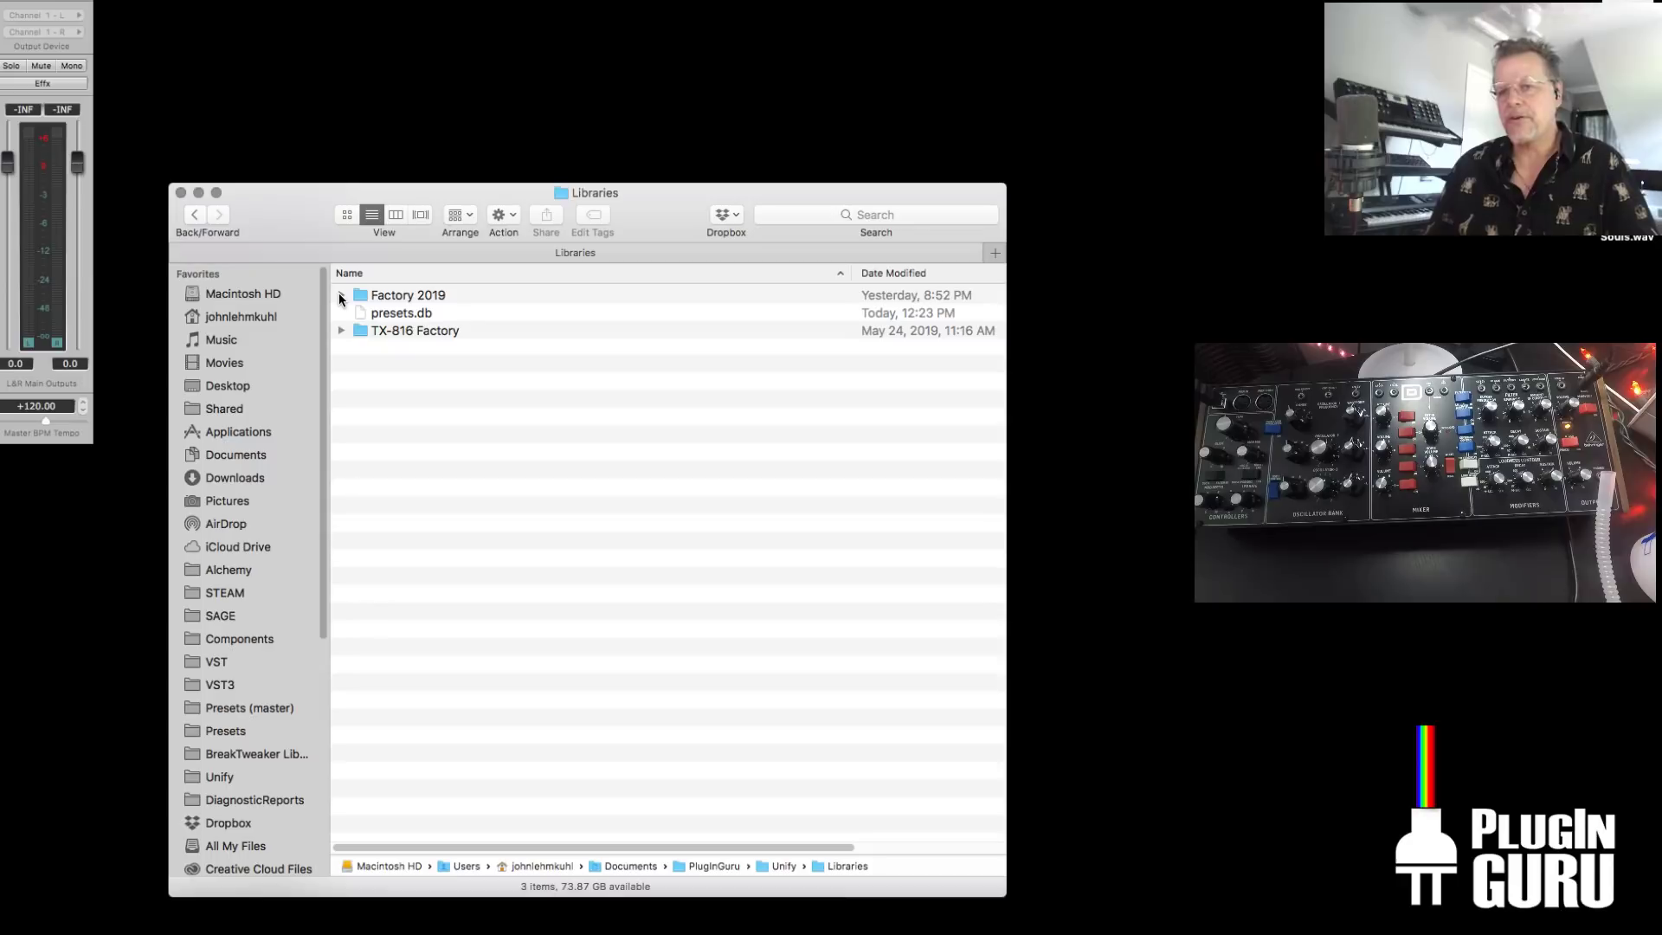
Open the BASIC WAVEFORMS folder inside the Samples folder of the Factory 2019 library
{"action": "double_click", "coordinate": [358, 296]}
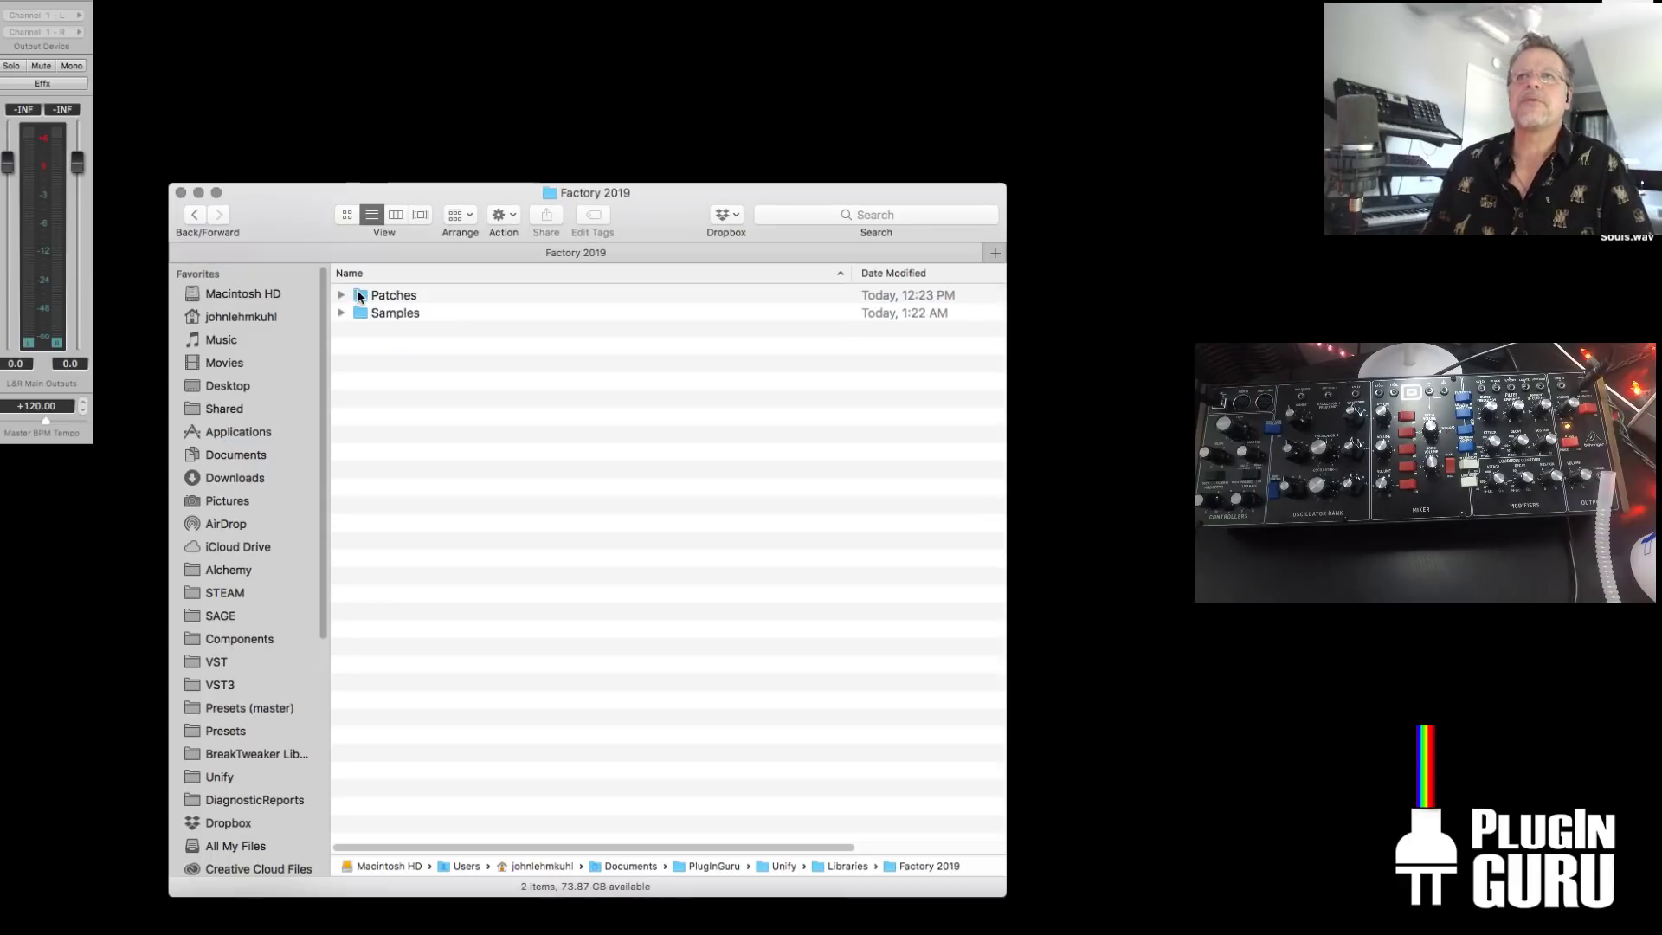
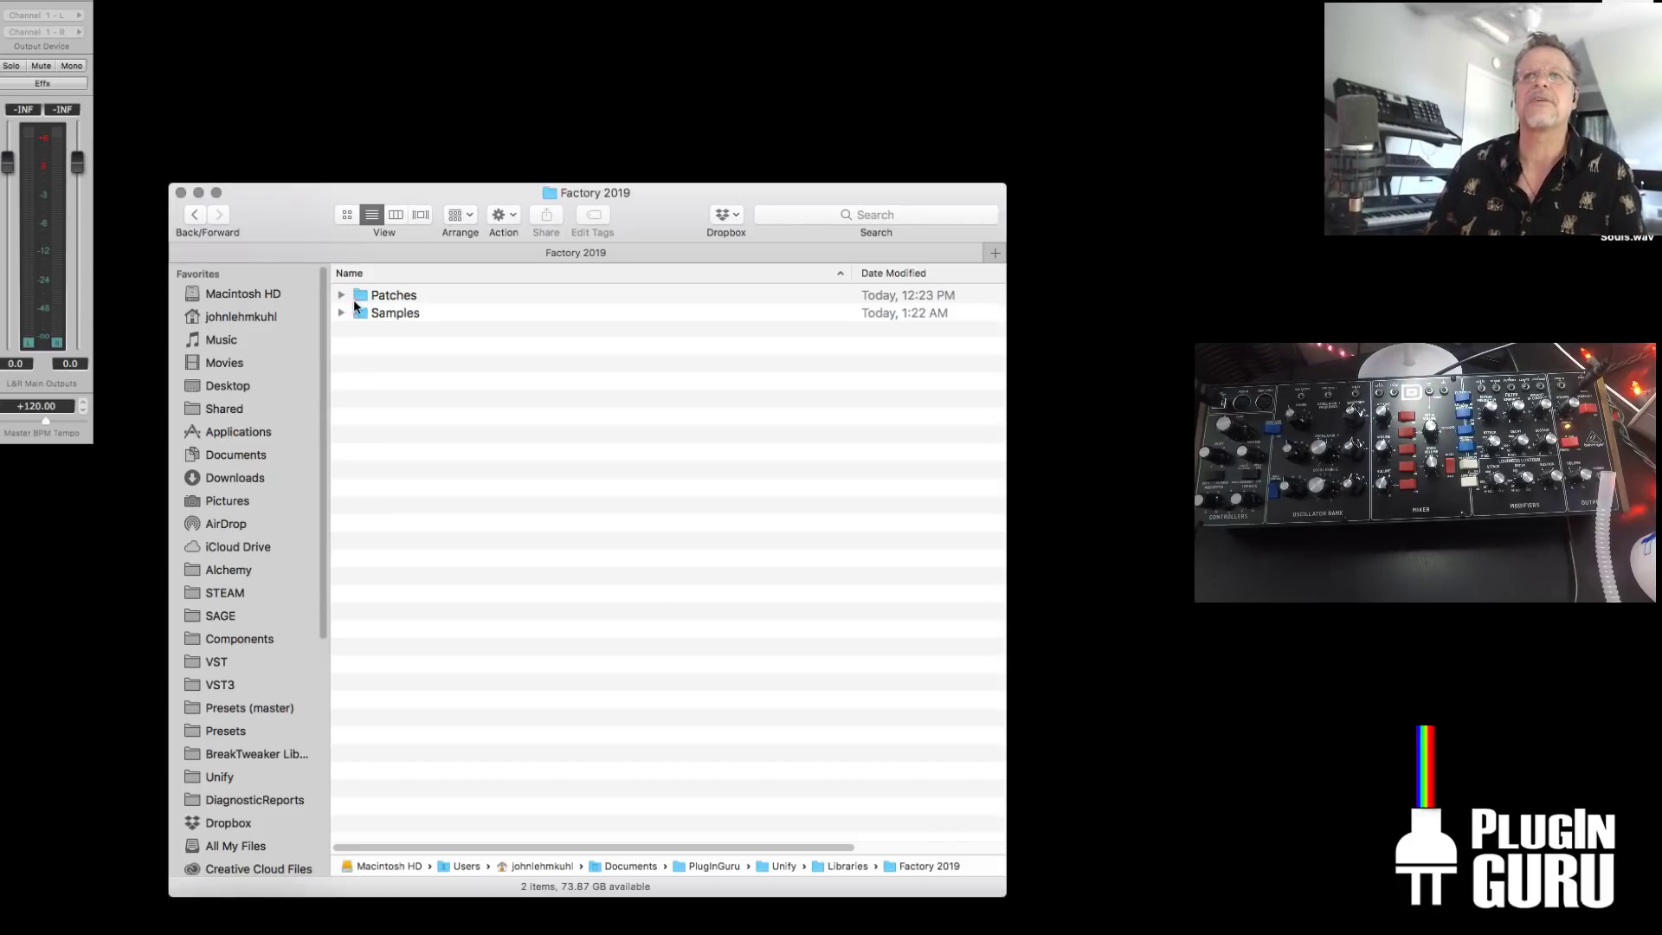
{"action": "double_click", "coordinate": [356, 310]}
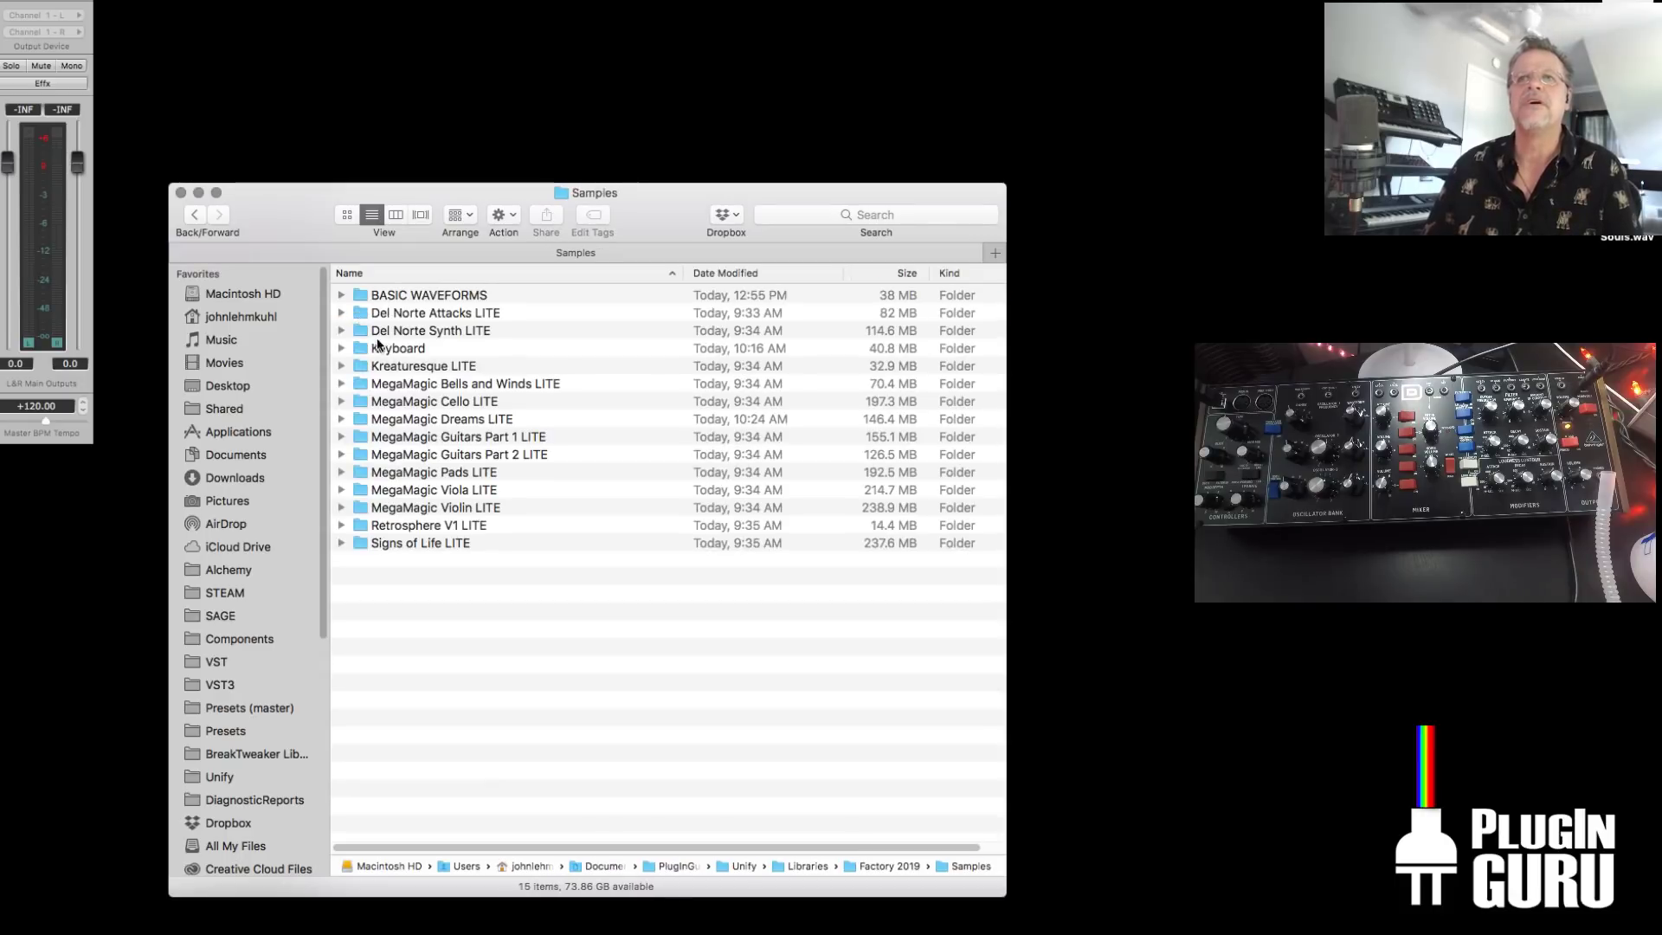
{"action": "double_click", "coordinate": [410, 295]}
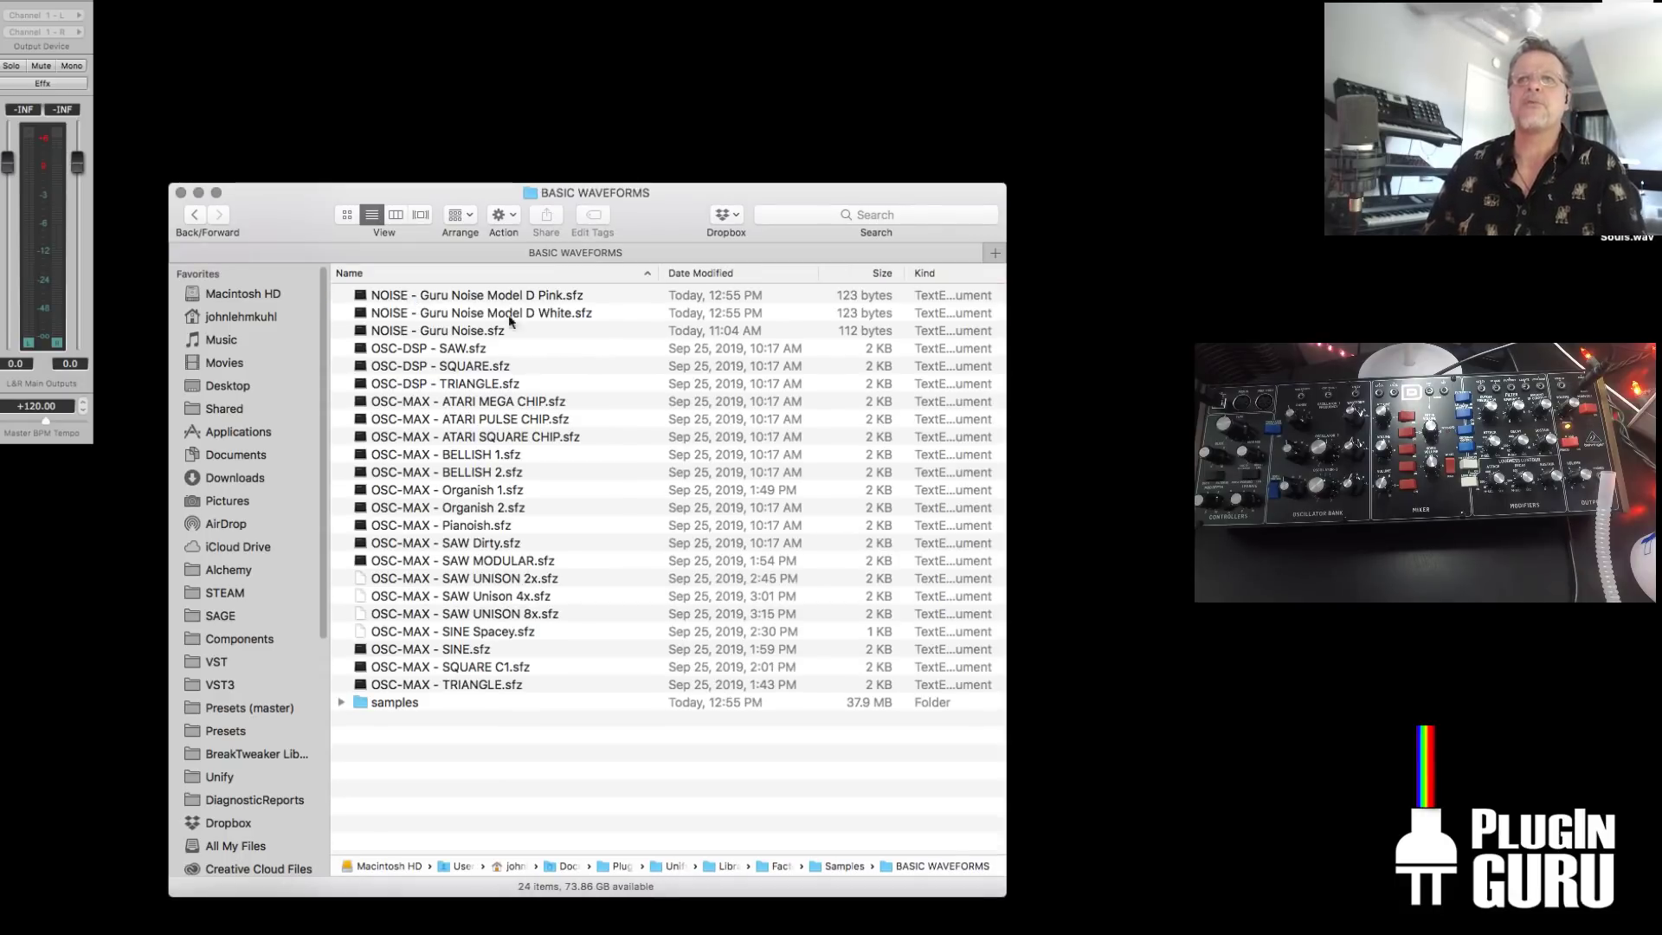
Duplicate NOISE - Guru Noise.sfz three times
{"action": "left_click", "coordinate": [460, 330]}
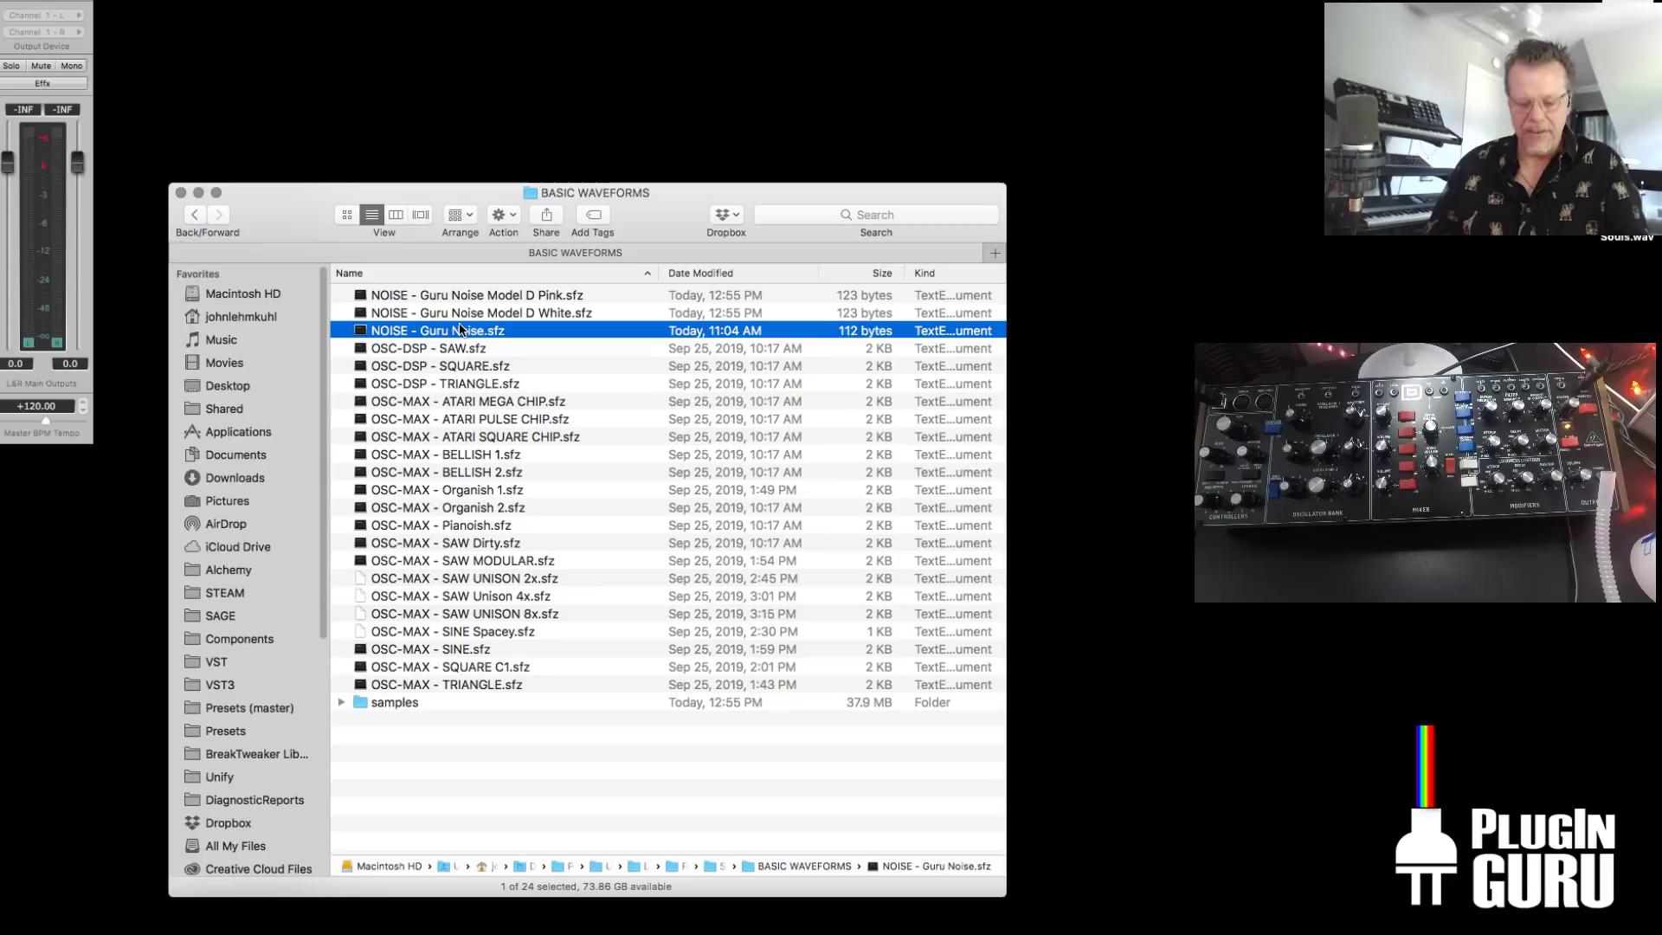
{"action": "key", "text": "super+d"}
{"action": "key", "text": "super+d"}
{"action": "key", "text": "super+d"}
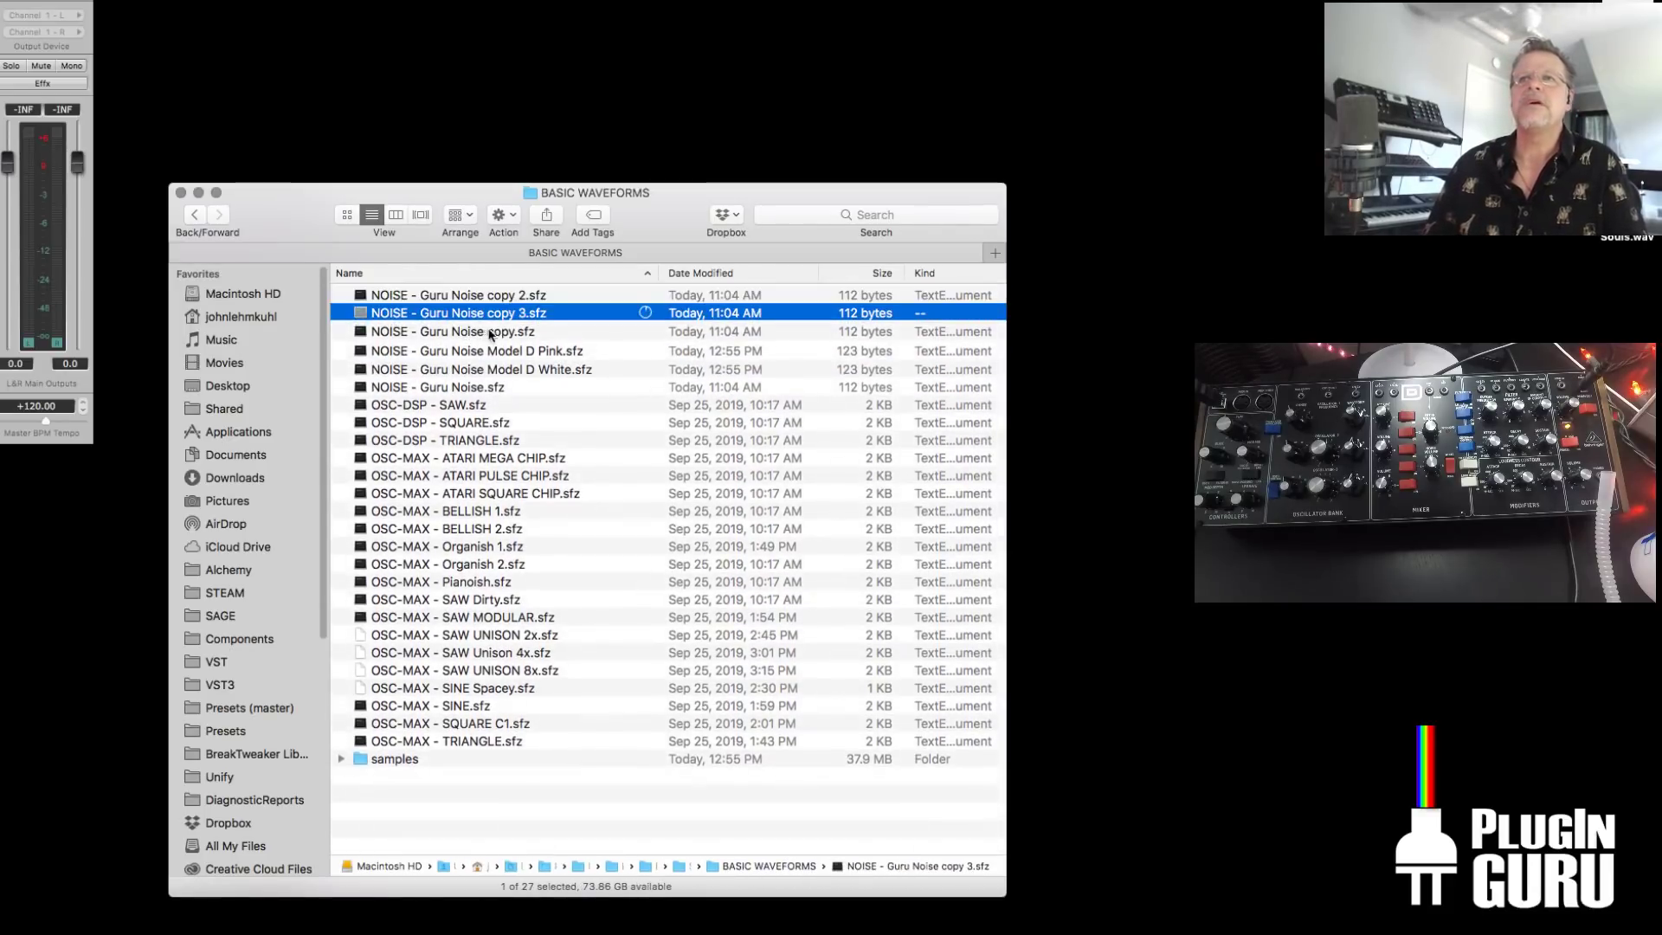
Arrange the Wrapper Scrunching, Red Paper Worms and Lost Souls NOISE wav files together on the desktop beside the folder window
{"action": "left_click", "coordinate": [1186, 124]}
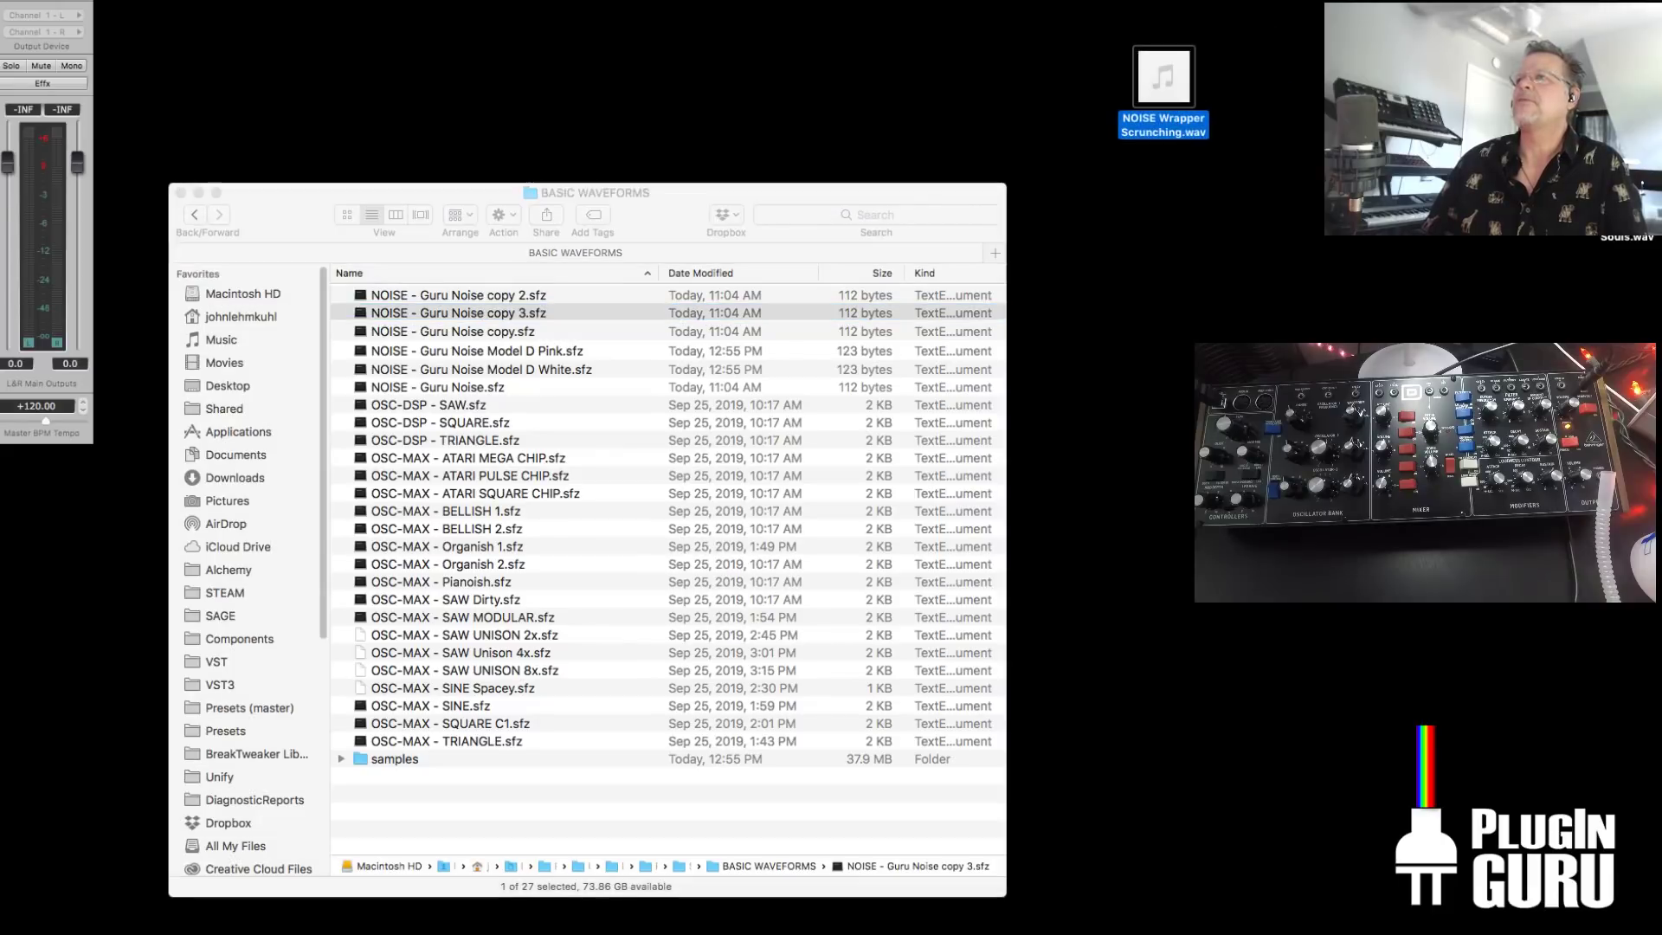
{"action": "left_click_drag", "start_coordinate": [1628, 186], "coordinate": [1224, 337]}
{"action": "left_click", "coordinate": [1224, 337]}
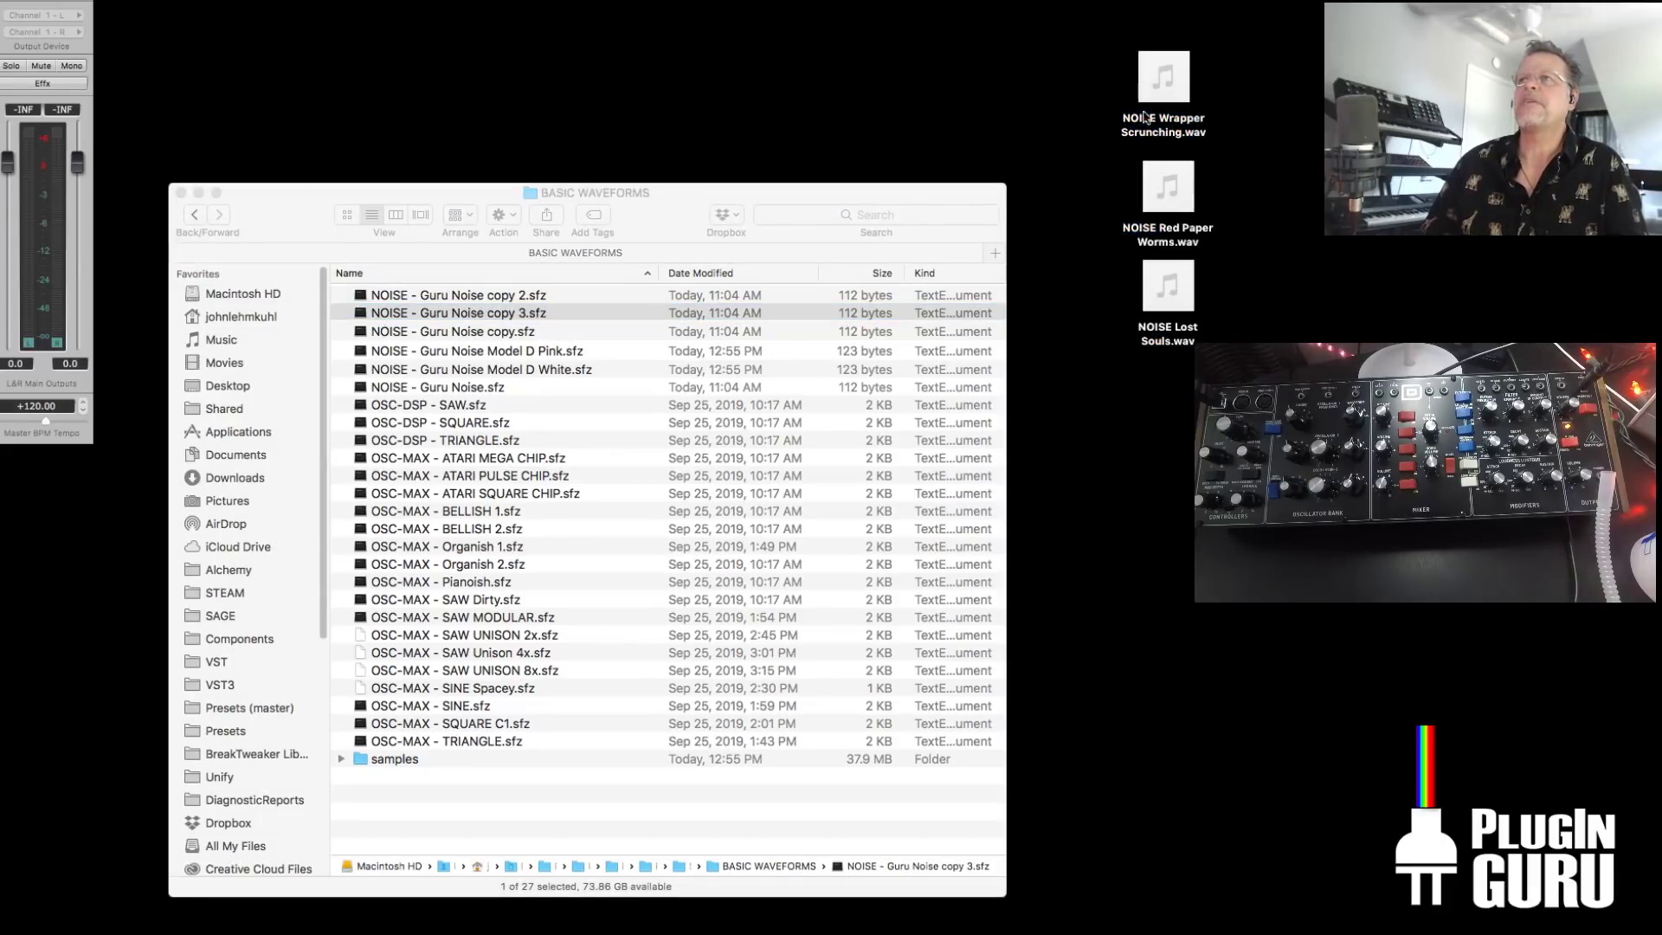
Copy the file name NOISE Wrapper Scrunching.wav into NOISE - Guru Noise copy.sfz as its sample reference, then save and close it
{"action": "left_click", "coordinate": [1156, 136]}
{"action": "left_click", "coordinate": [1156, 134]}
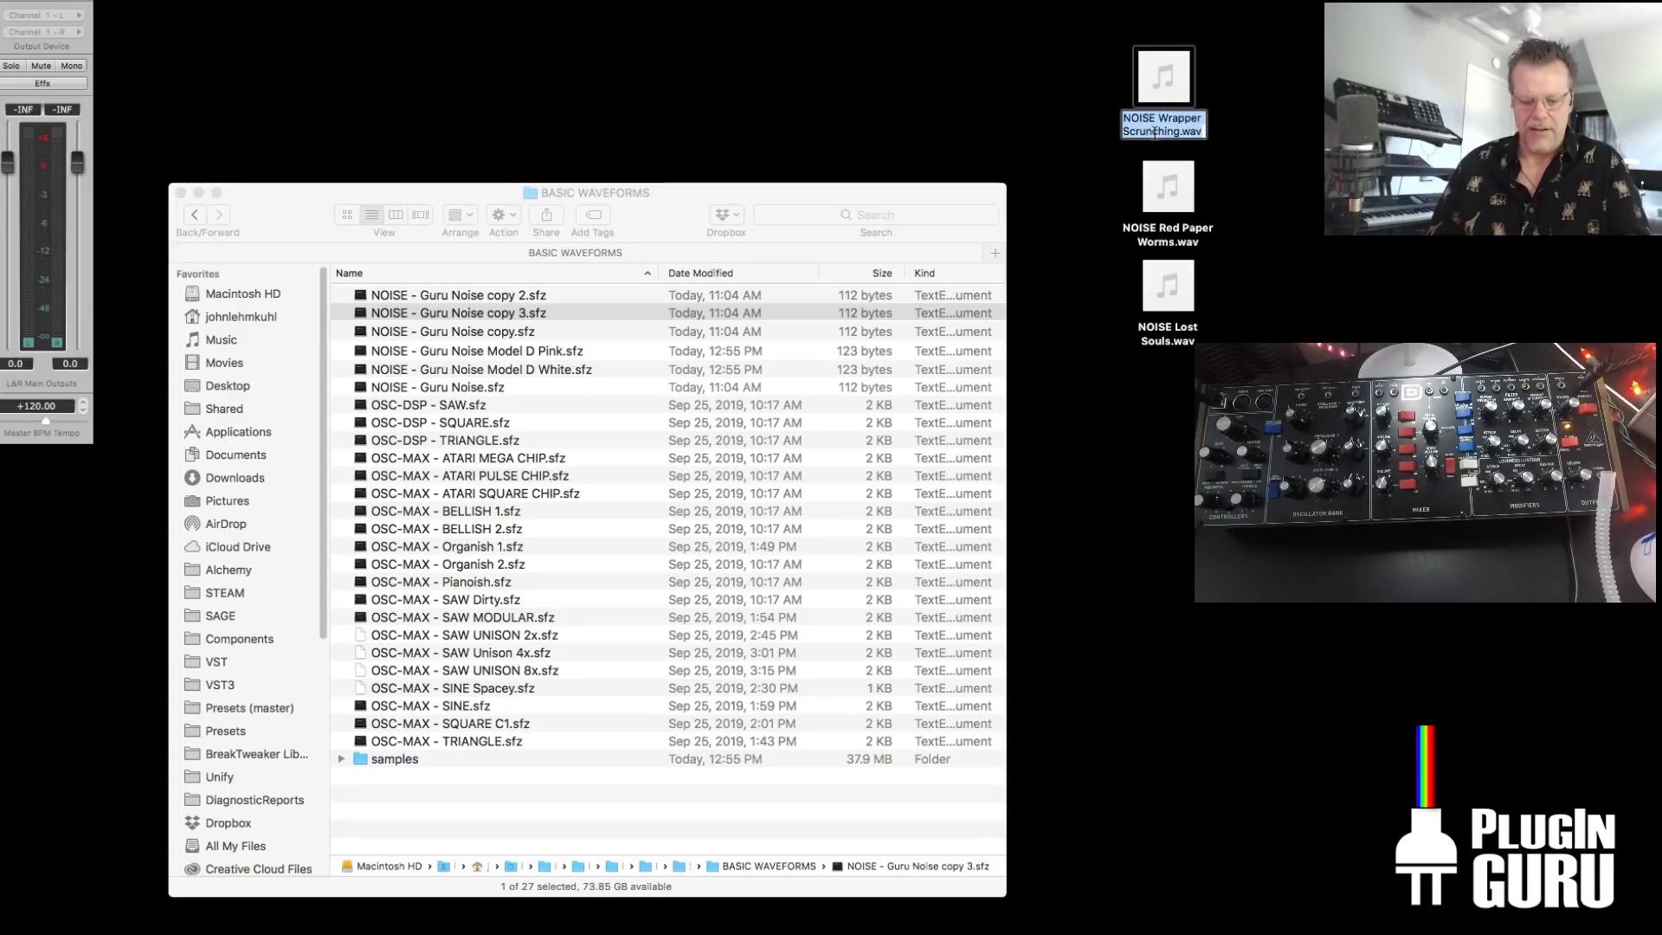
{"action": "key", "text": "Return"}
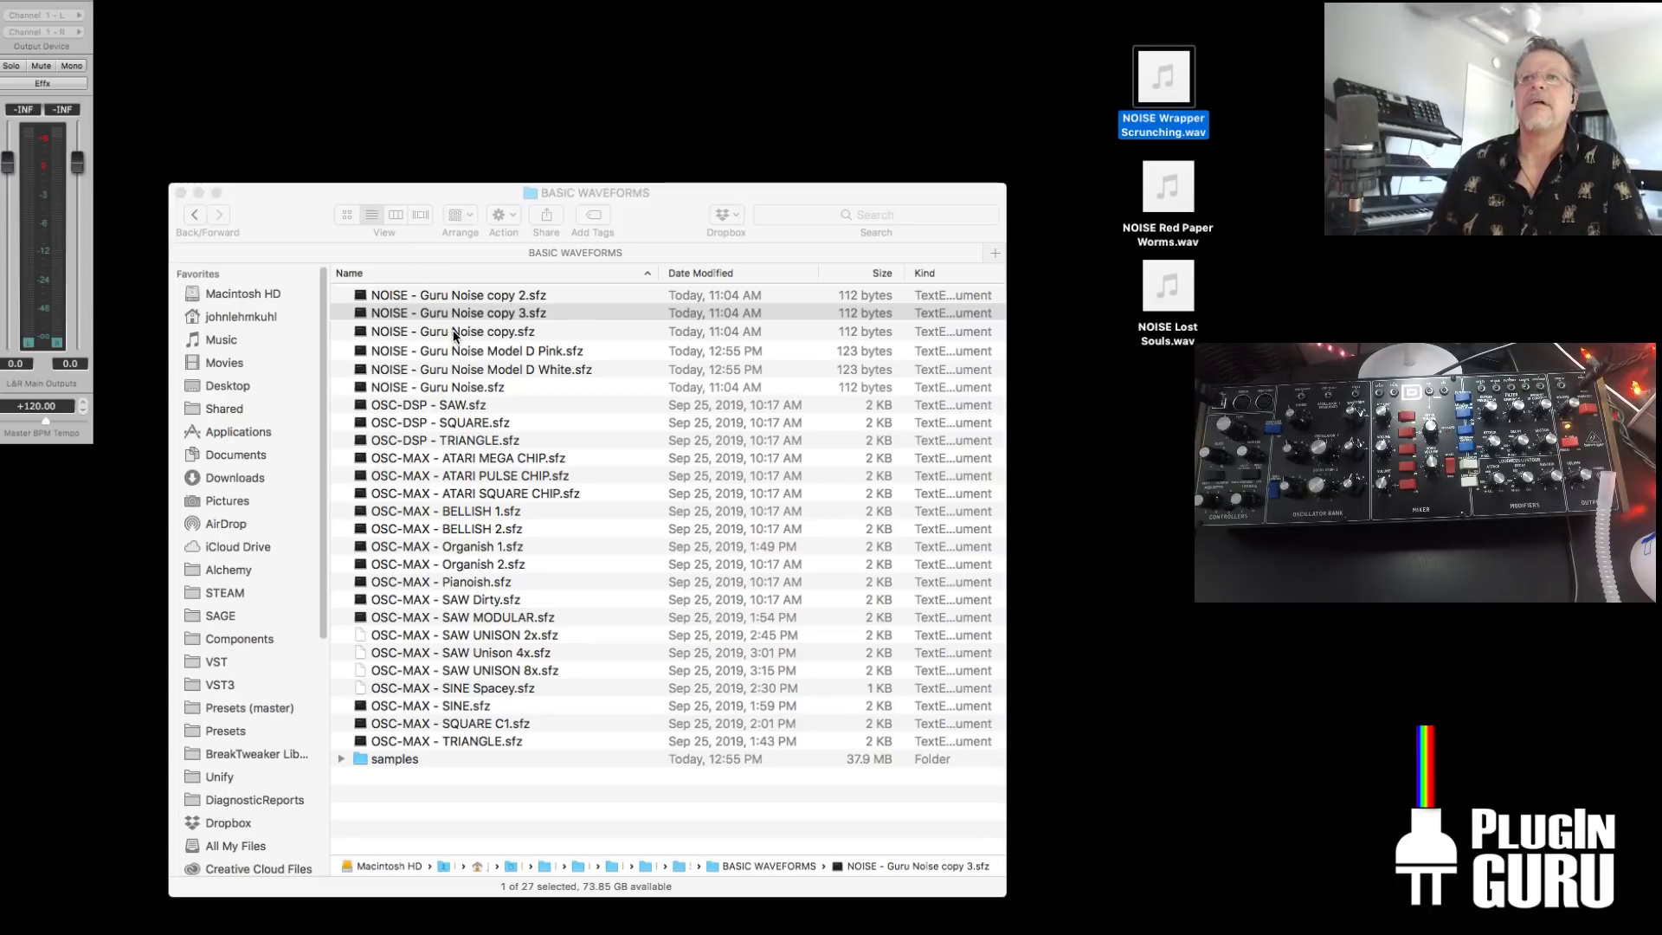
{"action": "double_click", "coordinate": [453, 333]}
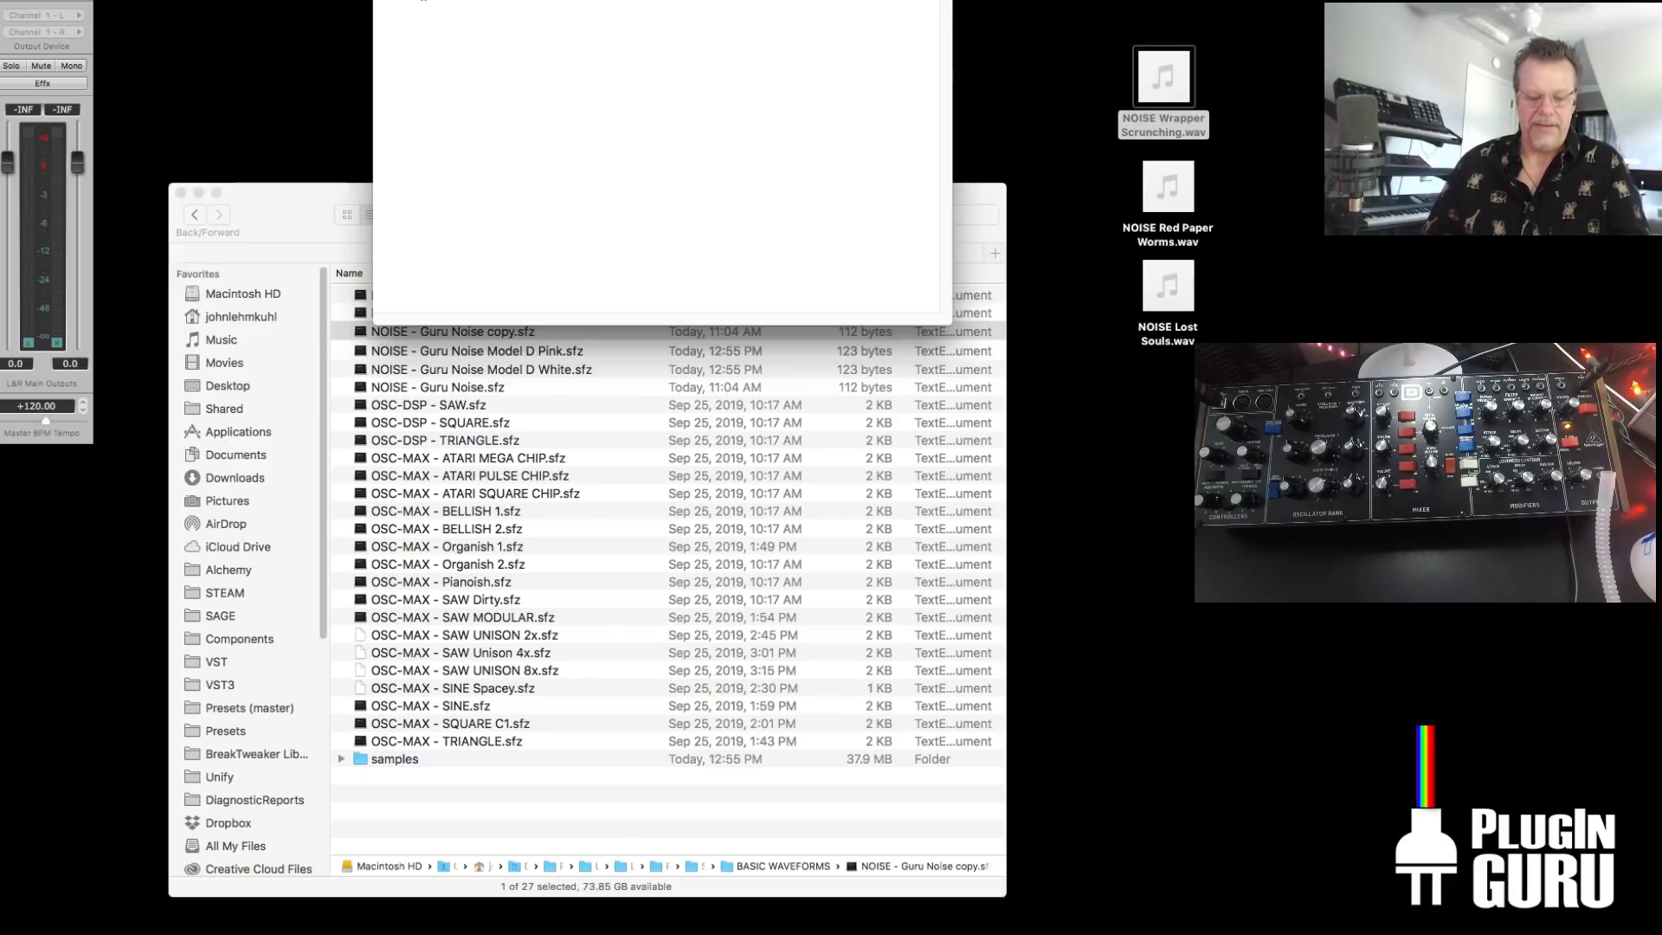
{"action": "key", "text": "super+w"}
Rename NOISE - Guru Noise copy.sfz as NOISE - Wrapper Scrunching.sfz, reusing the copied wav name
{"action": "left_click", "coordinate": [471, 332]}
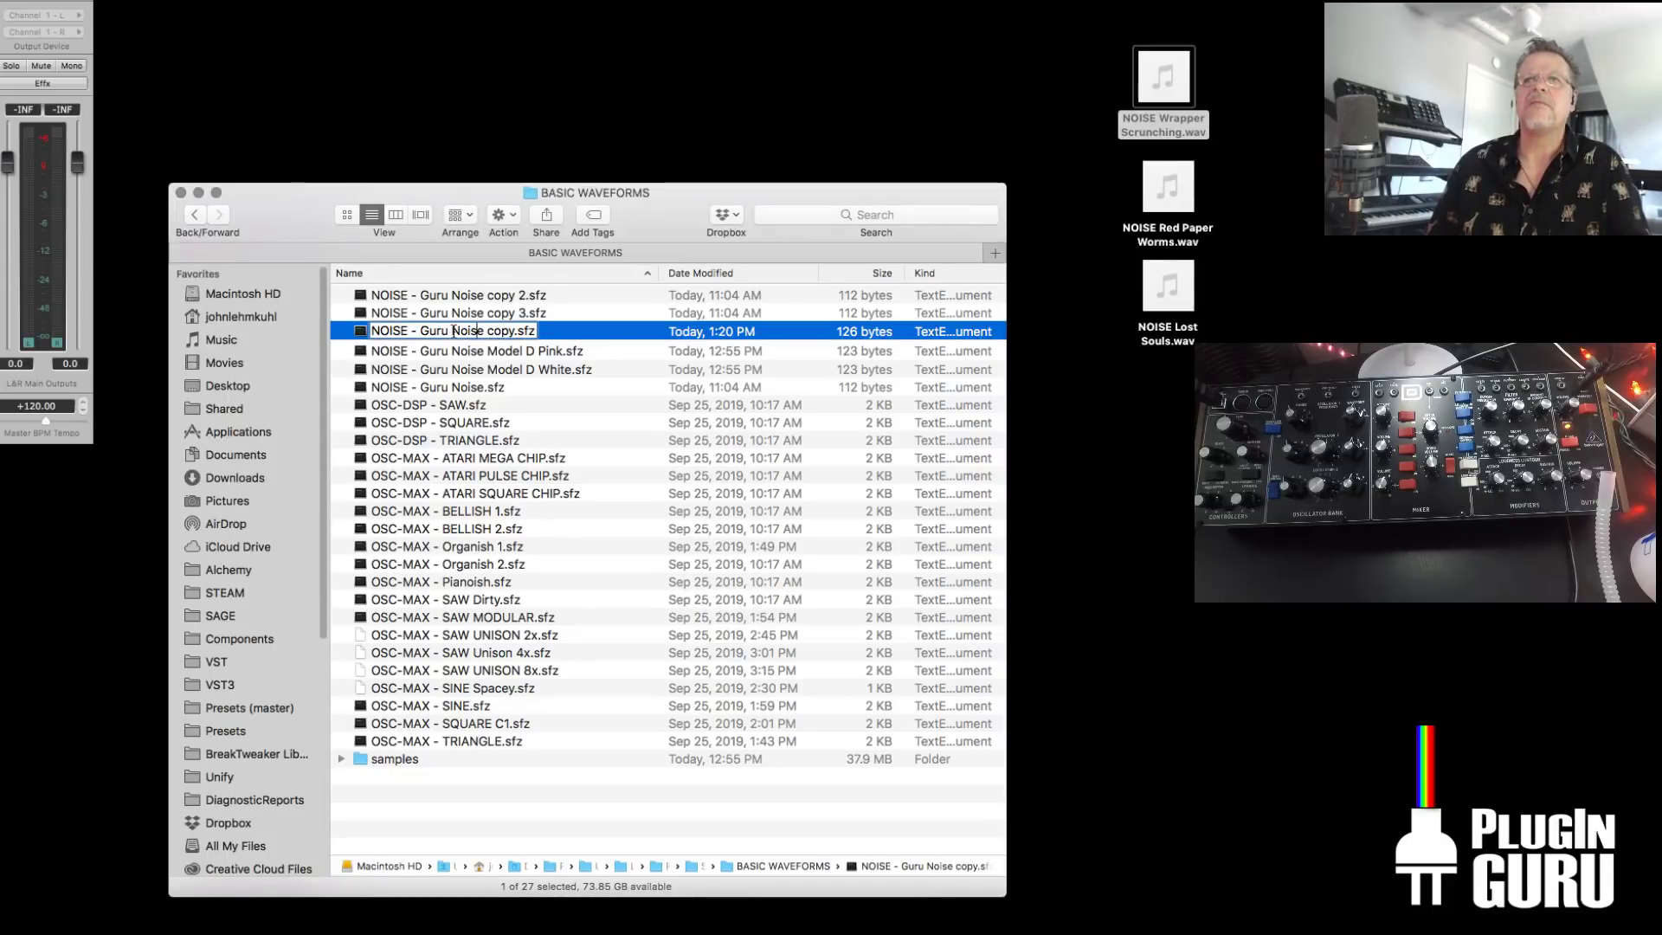
{"action": "left_click_drag", "start_coordinate": [421, 331], "coordinate": [512, 339]}
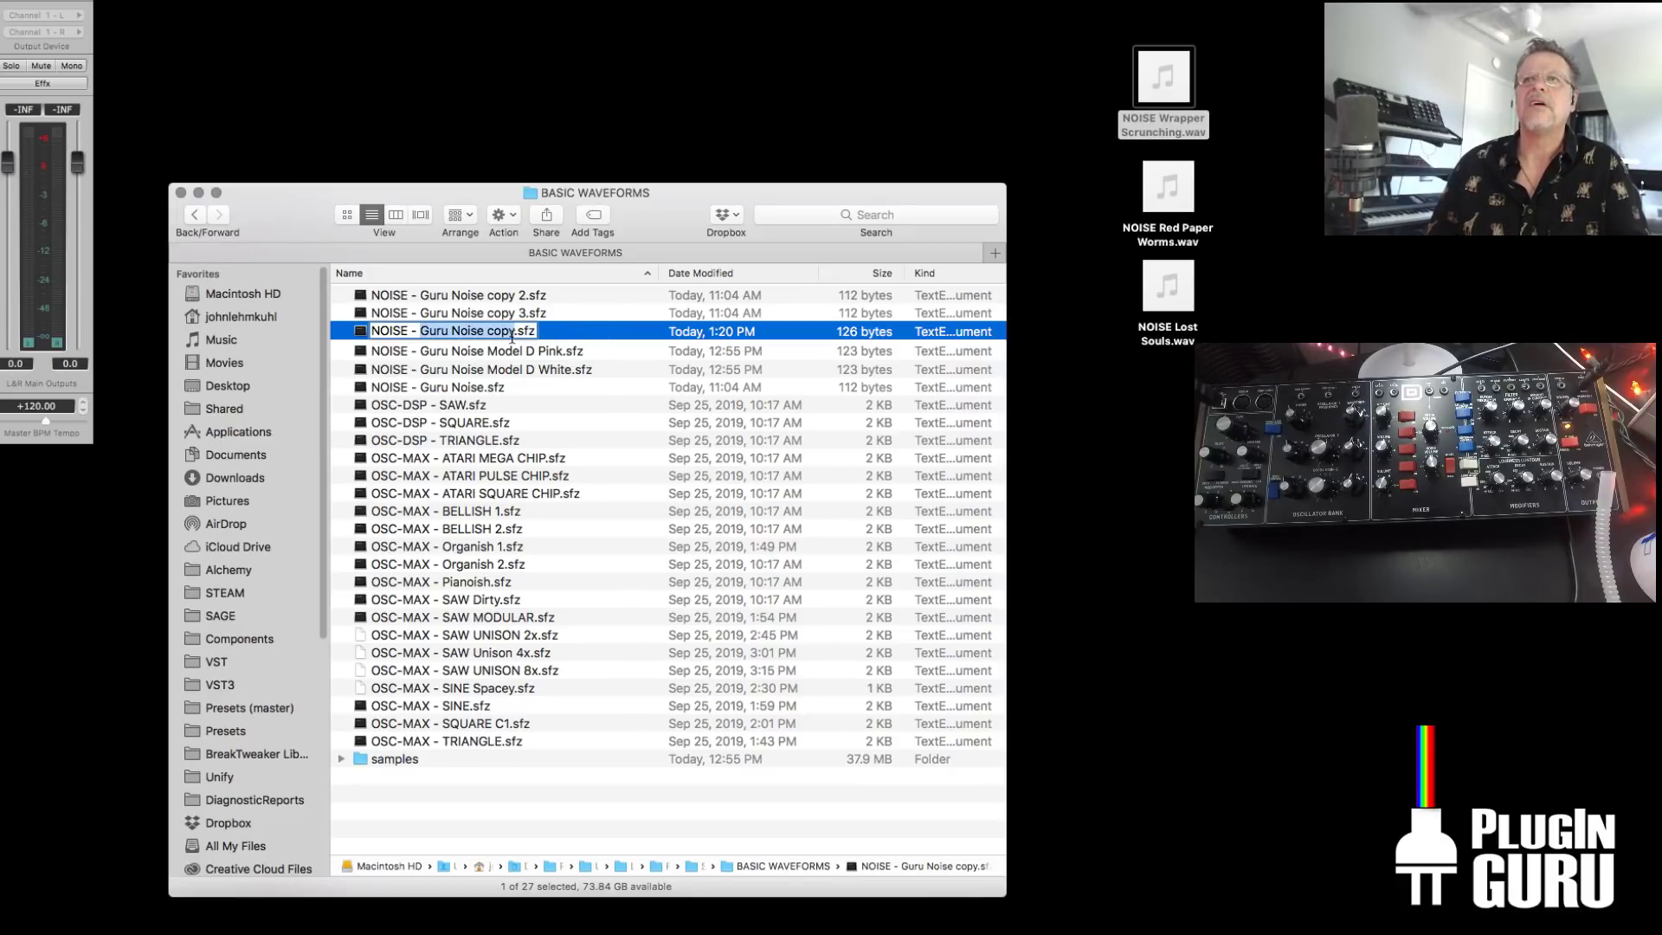
{"action": "key", "text": "super+v"}
{"action": "key", "text": "BackSpace"}
{"action": "key", "text": "BackSpace"}
{"action": "key", "text": "BackSpace"}
{"action": "key", "text": "BackSpace"}
{"action": "key", "text": "BackSpace"}
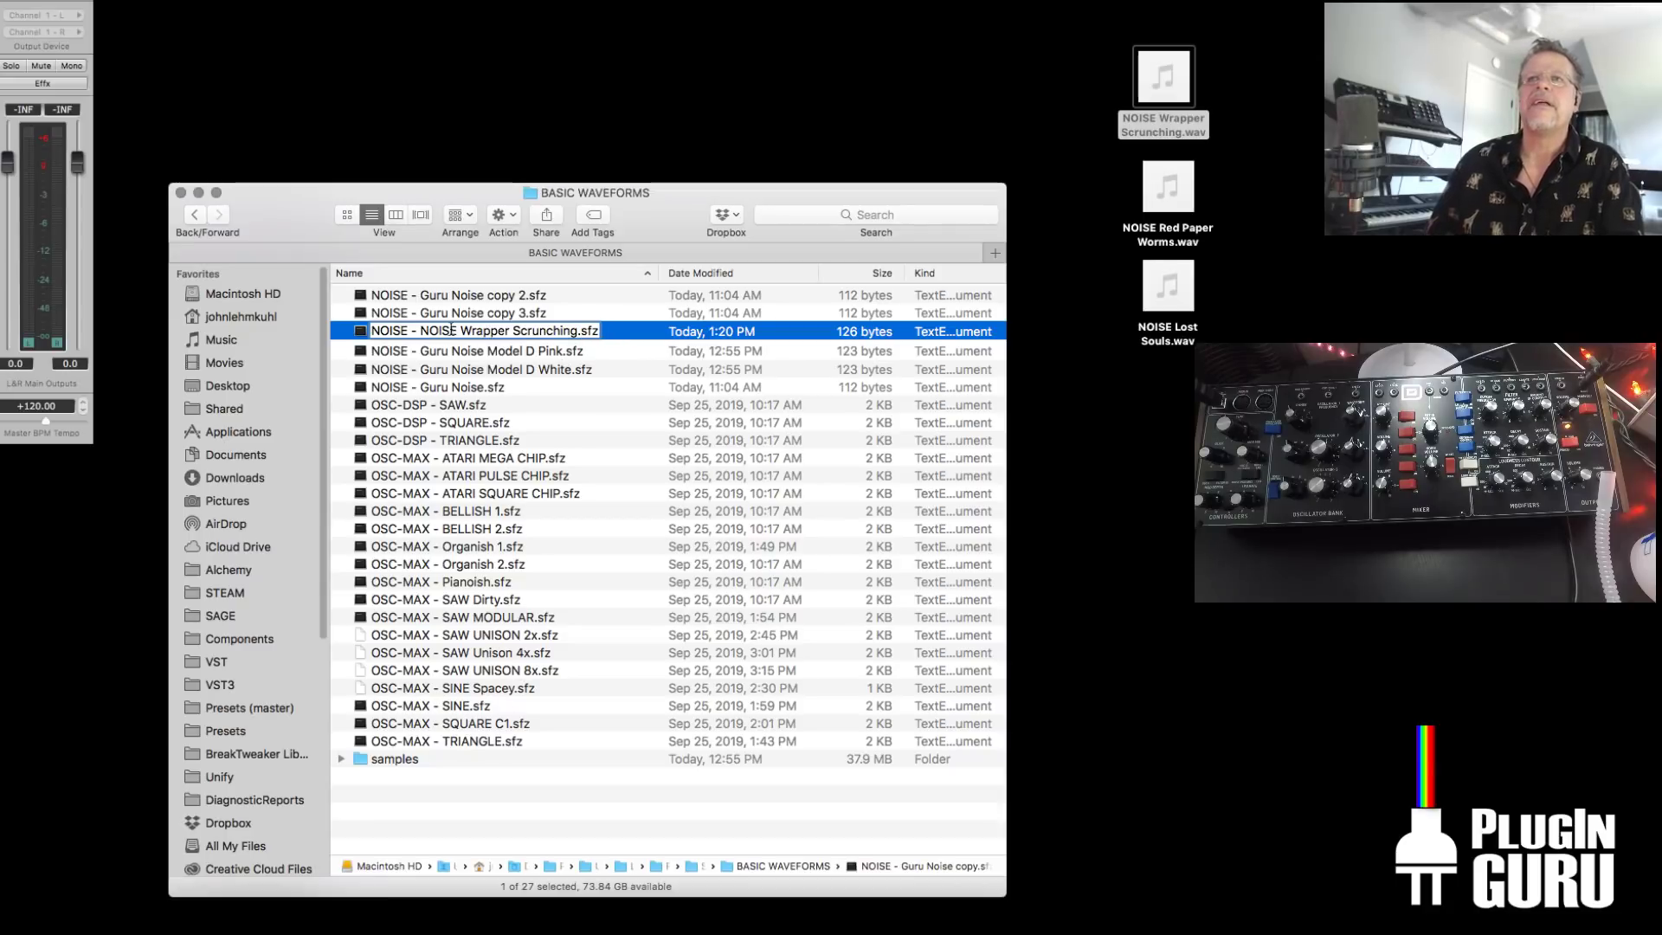
{"action": "left_click", "coordinate": [462, 331]}
{"action": "key", "text": "BackSpace"}
{"action": "key", "text": "BackSpace"}
{"action": "key", "text": "BackSpace"}
{"action": "key", "text": "BackSpace"}
{"action": "key", "text": "BackSpace"}
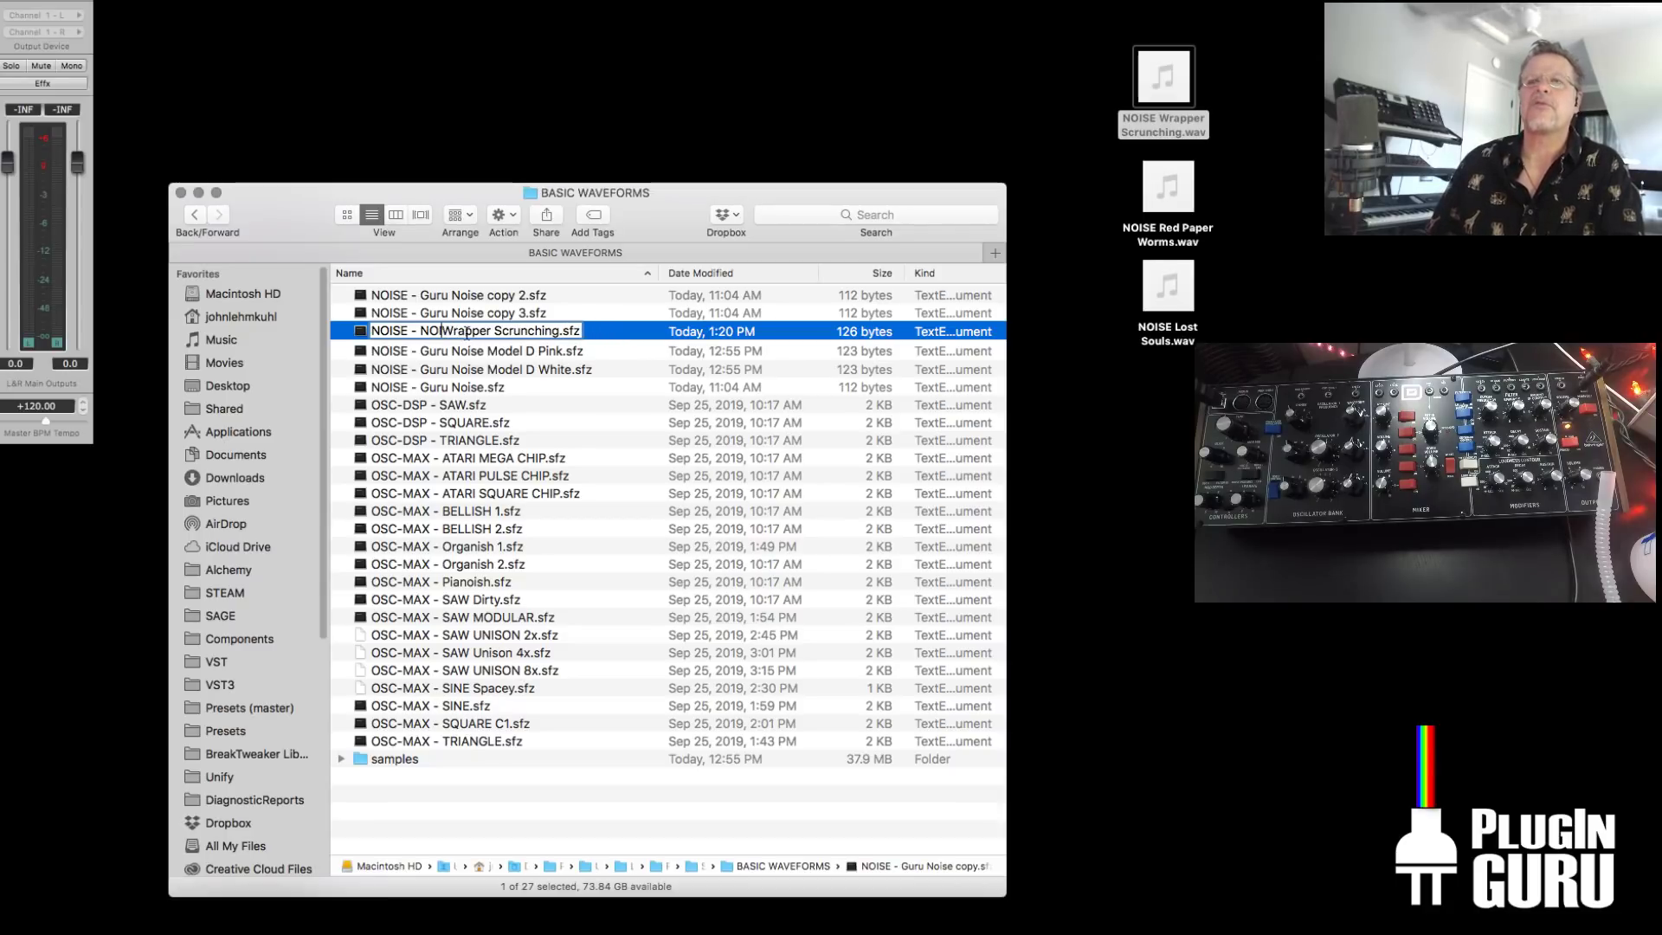
{"action": "key", "text": "BackSpace"}
{"action": "key", "text": "Return"}
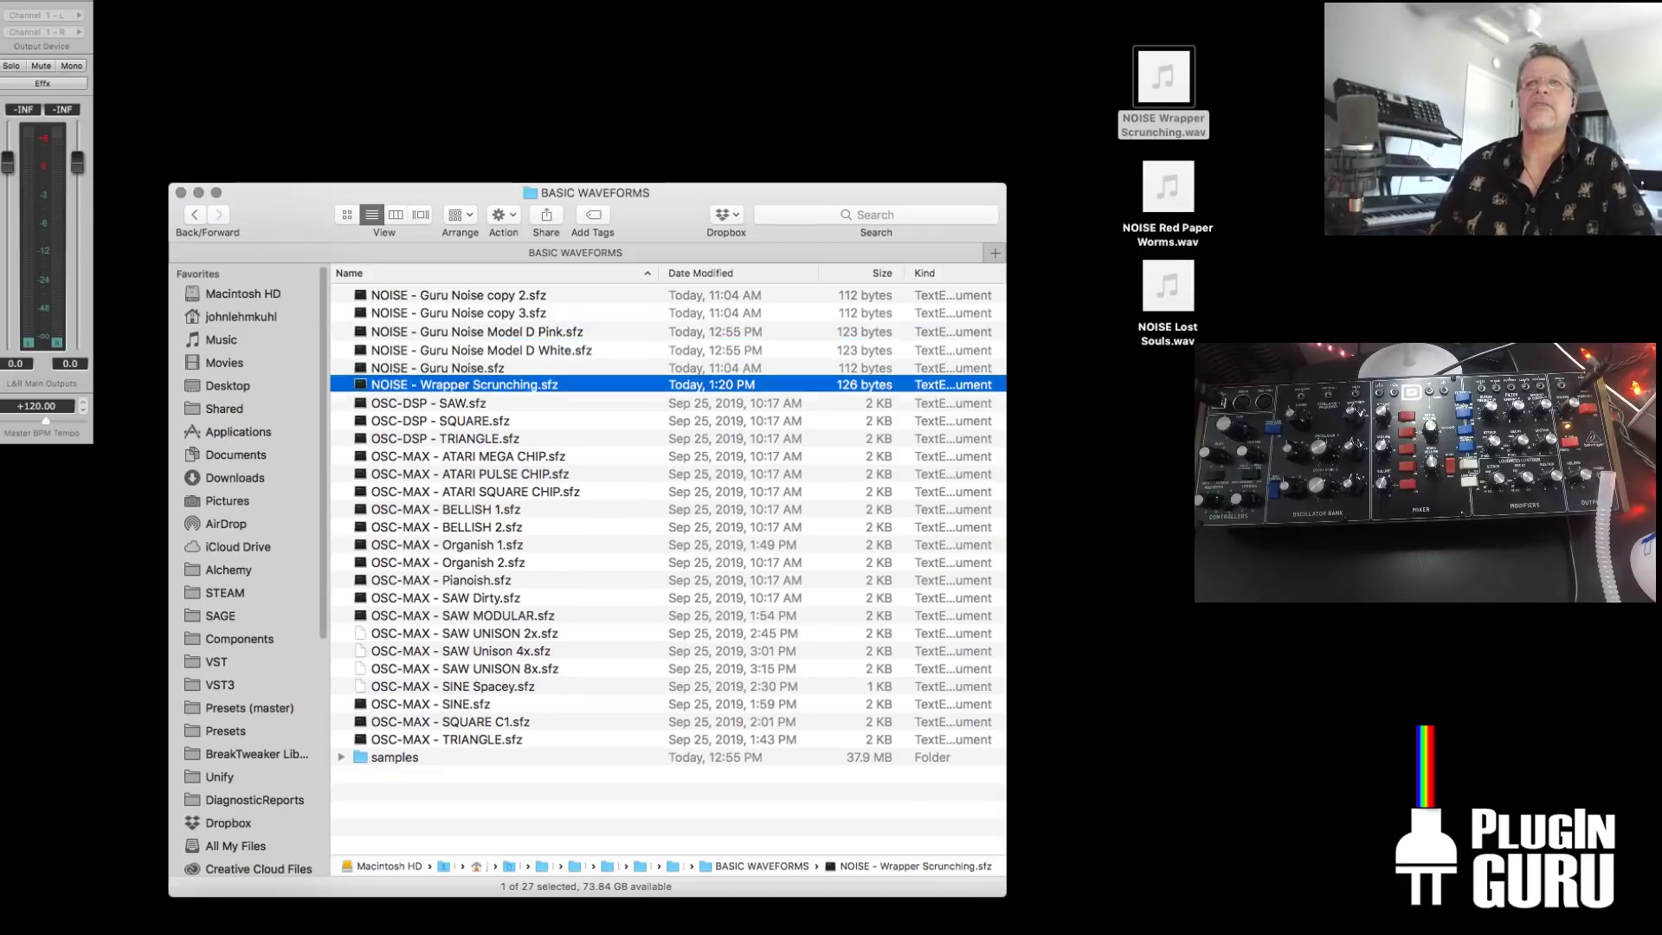
Copy the file name NOISE Red Paper Worms.wav into NOISE - Guru Noise copy 3.sfz as its sample reference, then save and close it
{"action": "left_click", "coordinate": [1197, 228]}
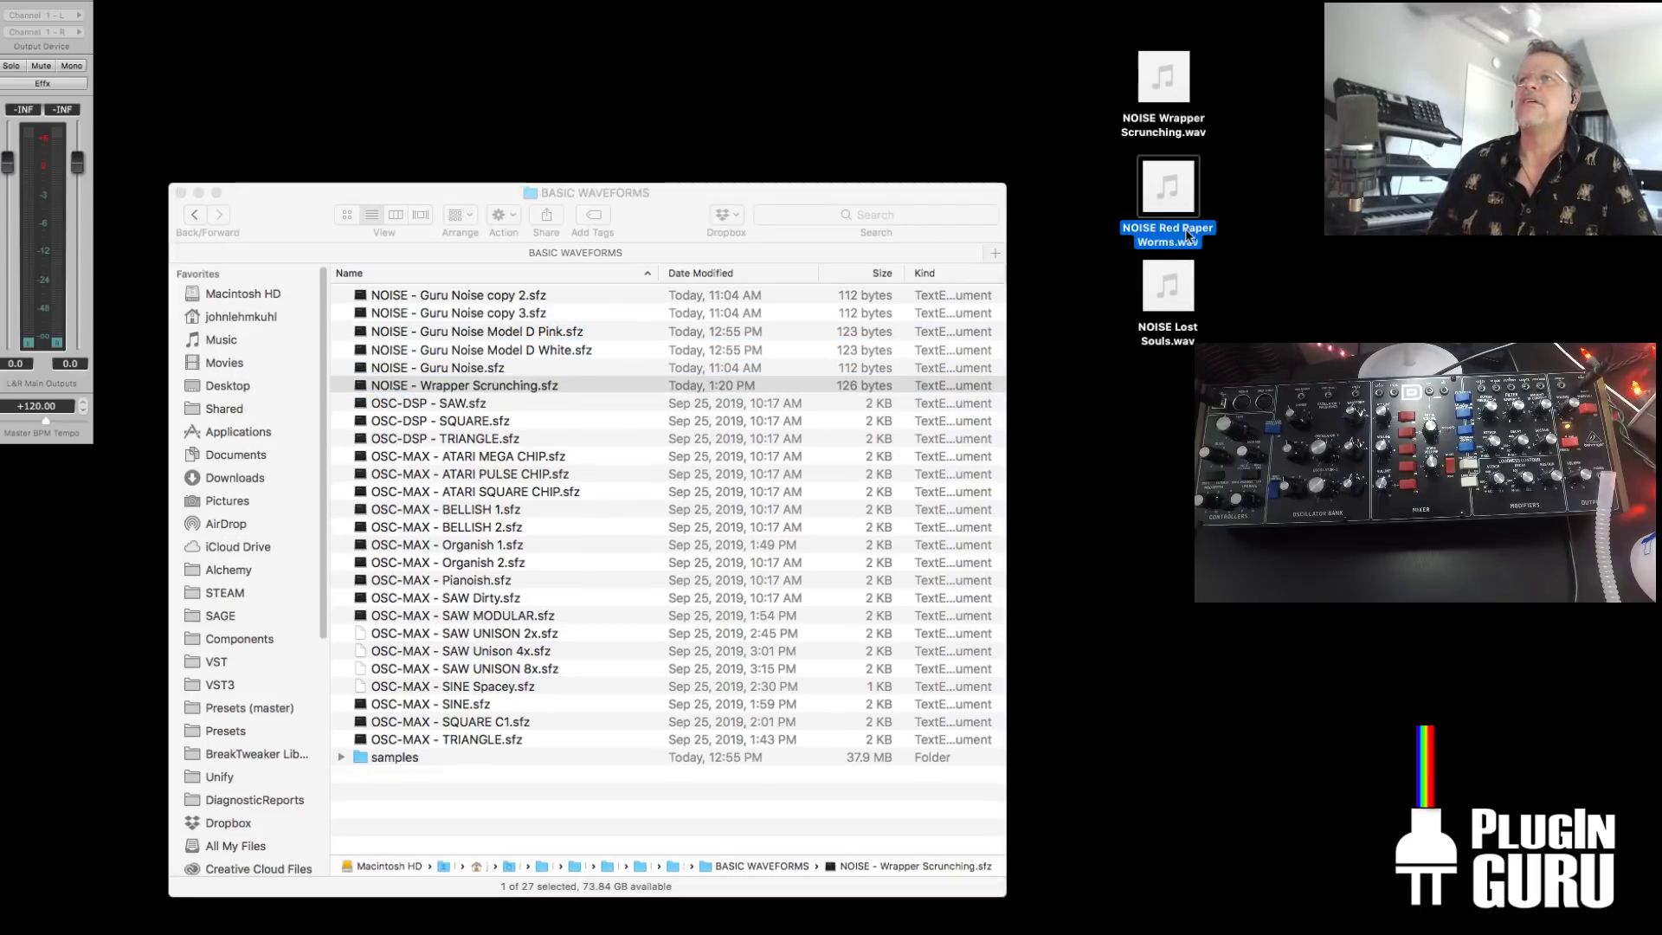
{"action": "double_click", "coordinate": [1191, 207]}
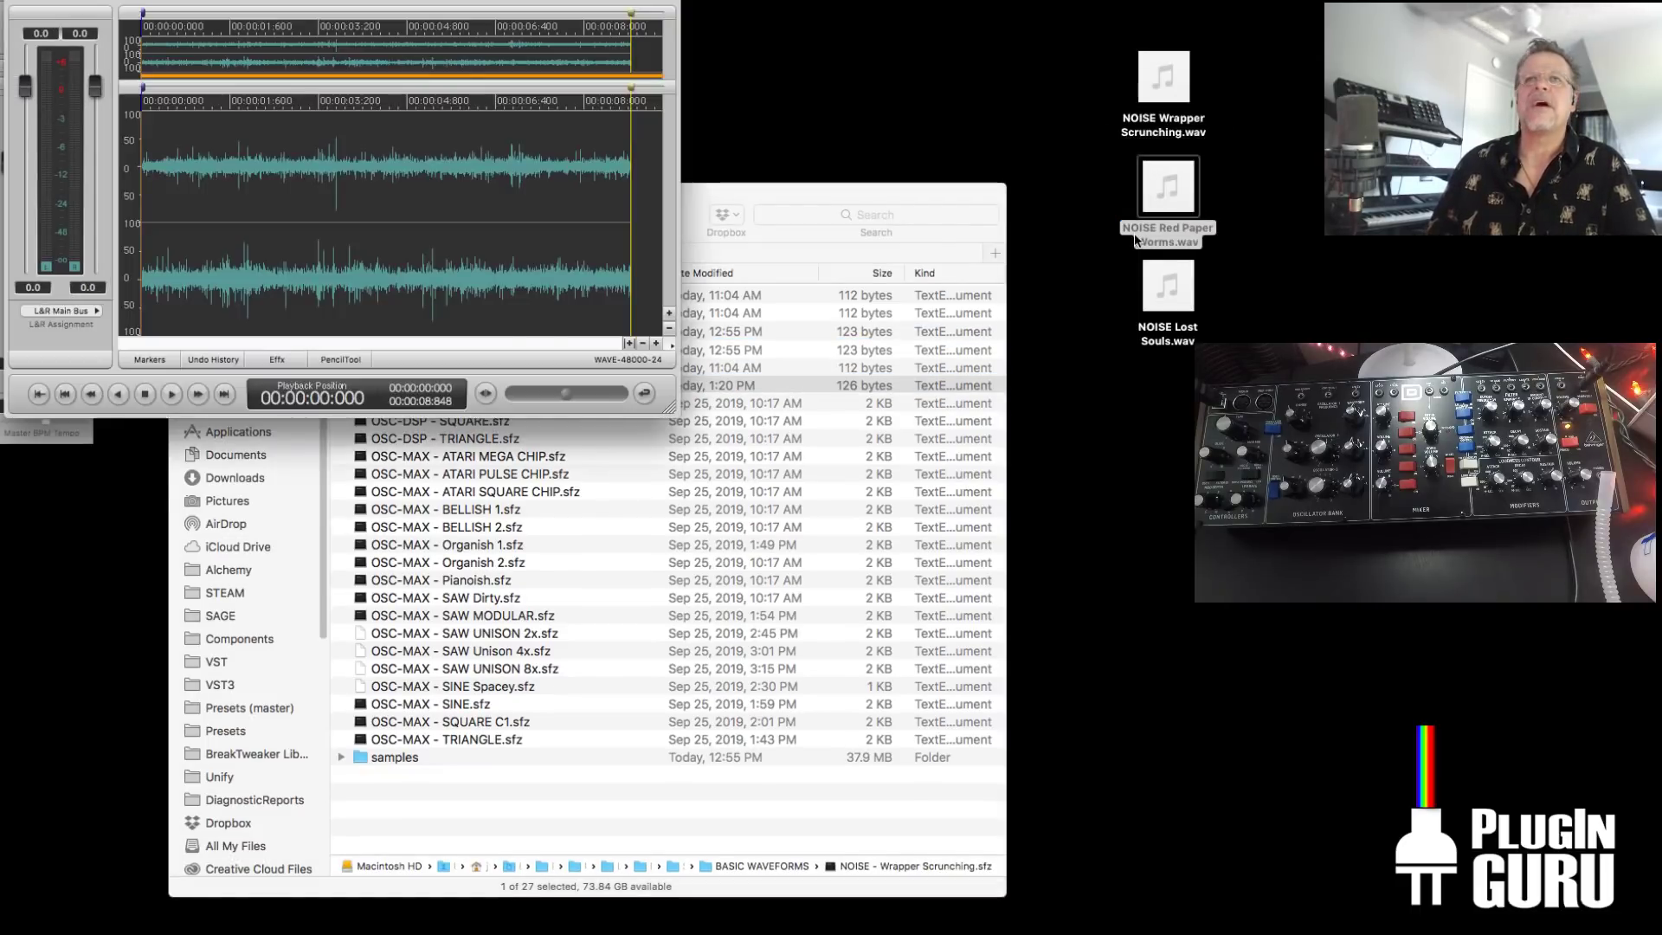
{"action": "left_click", "coordinate": [1183, 241]}
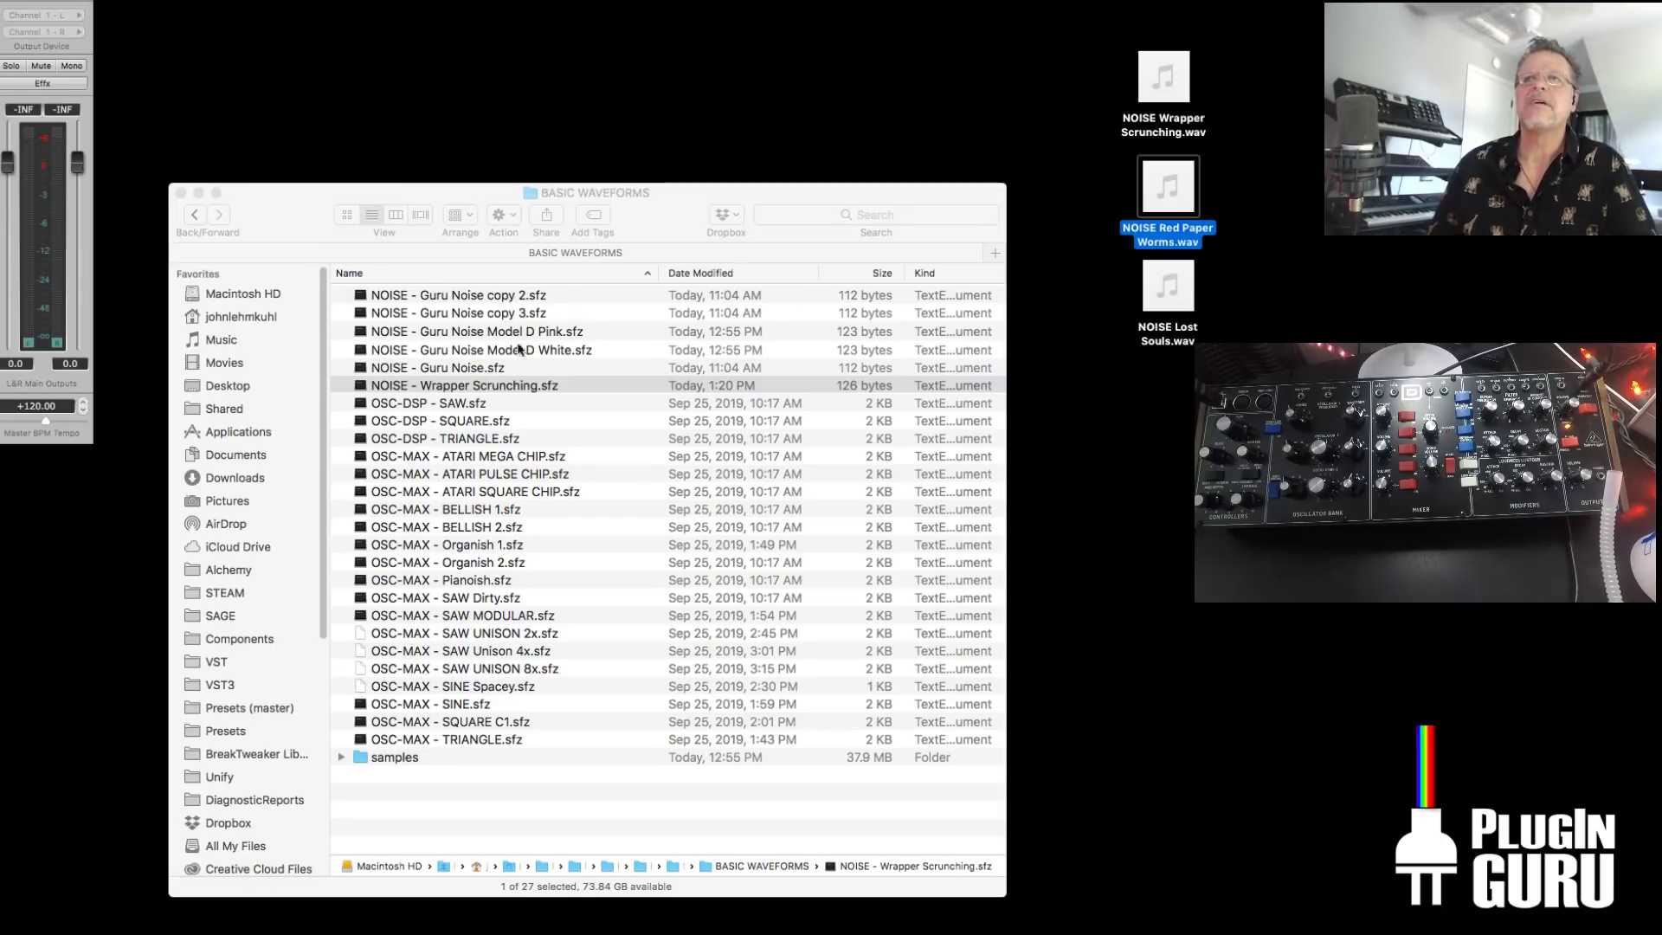
{"action": "double_click", "coordinate": [491, 314]}
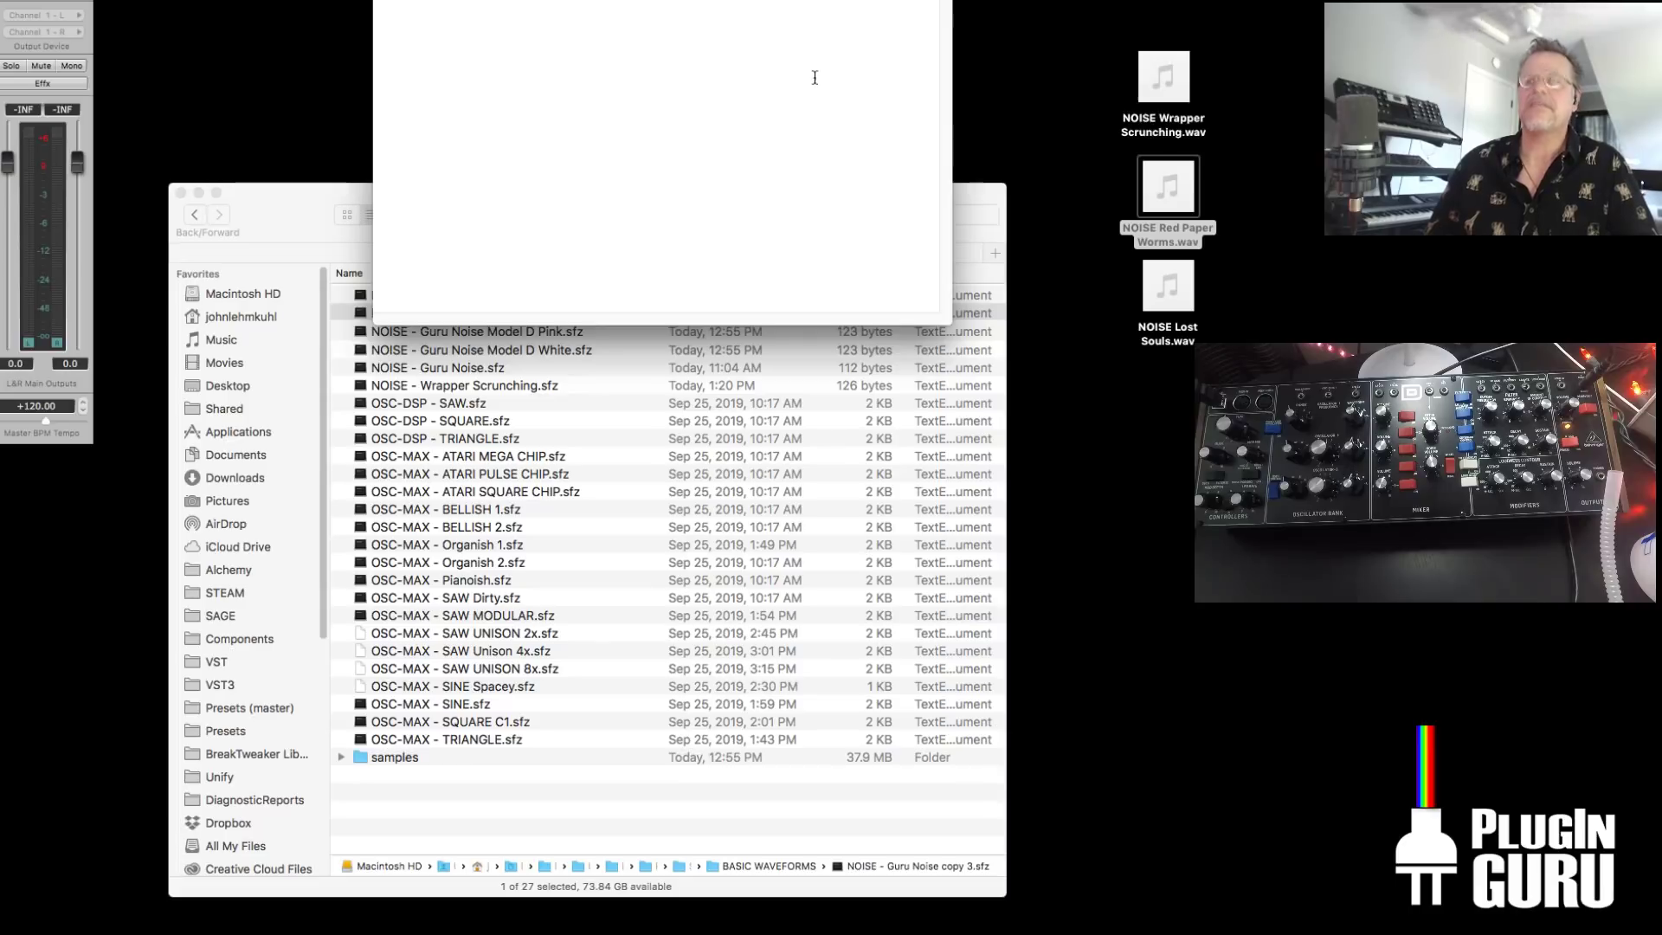
{"action": "key", "text": "super+w"}
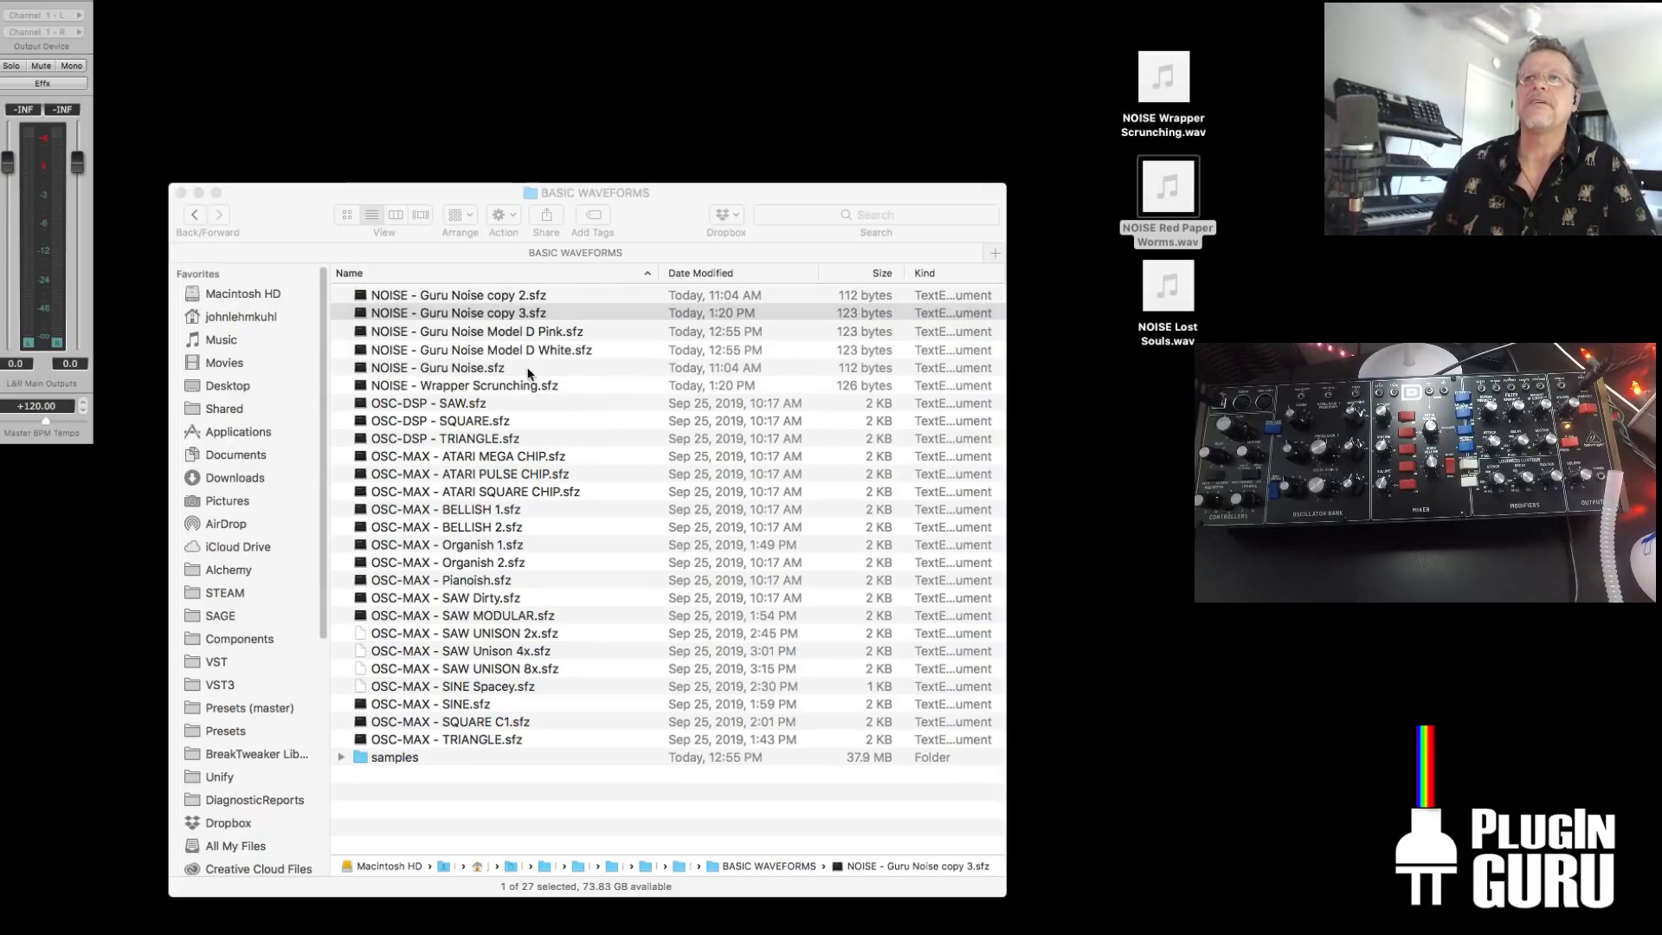
Rename NOISE - Guru Noise copy 3.sfz as NOISE - NOISE Red Paper Worms.sfz, reusing the copied wav name
{"action": "left_click", "coordinate": [491, 313]}
{"action": "left_click", "coordinate": [452, 313]}
{"action": "left_click_drag", "start_coordinate": [452, 312], "coordinate": [522, 312]}
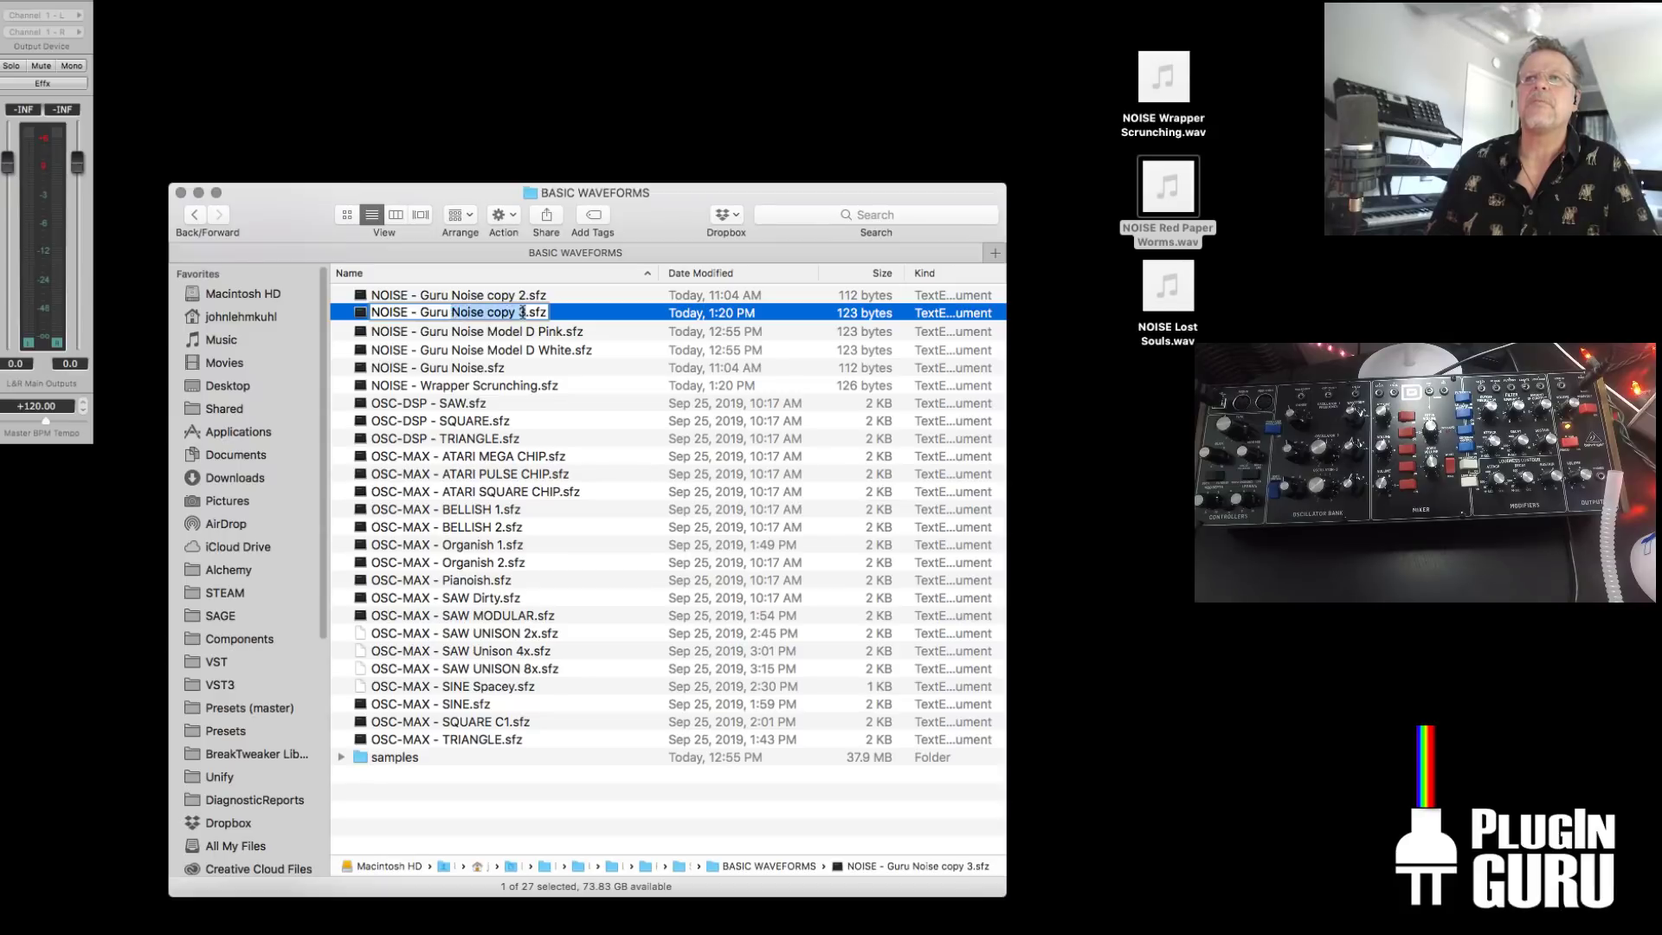
{"action": "key", "text": "super+v"}
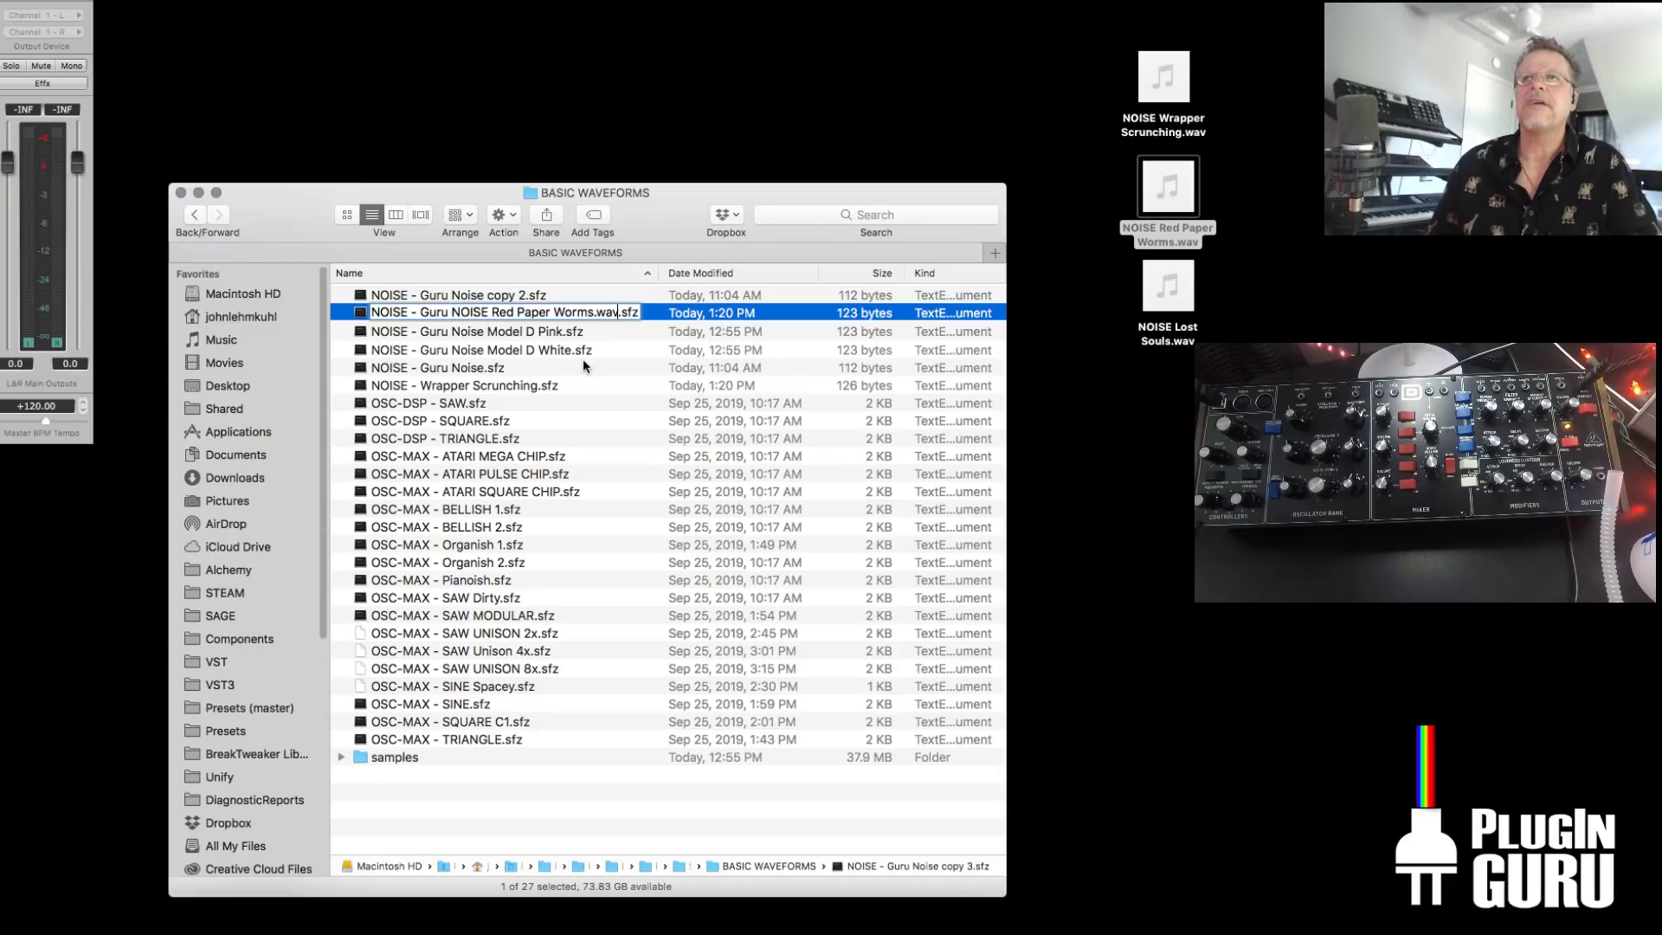
{"action": "key", "text": "Delete"}
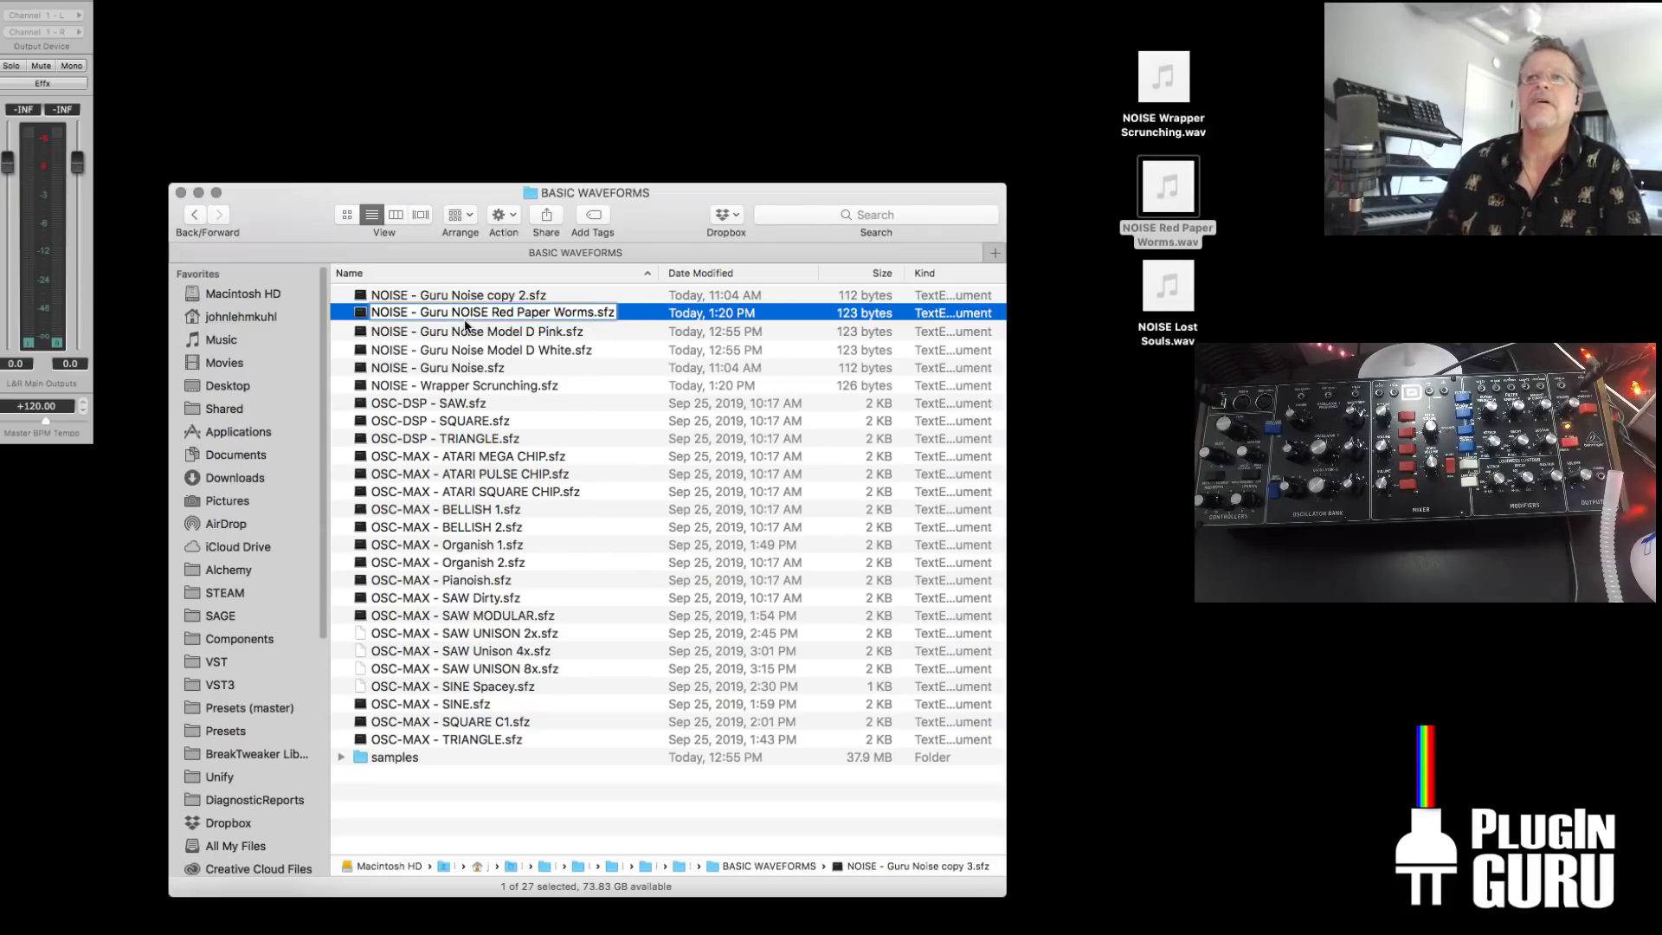
{"action": "key", "text": "BackSpace"}
{"action": "key", "text": "BackSpace"}
{"action": "key", "text": "BackSpace"}
{"action": "key", "text": "BackSpace"}
{"action": "key", "text": "BackSpace"}
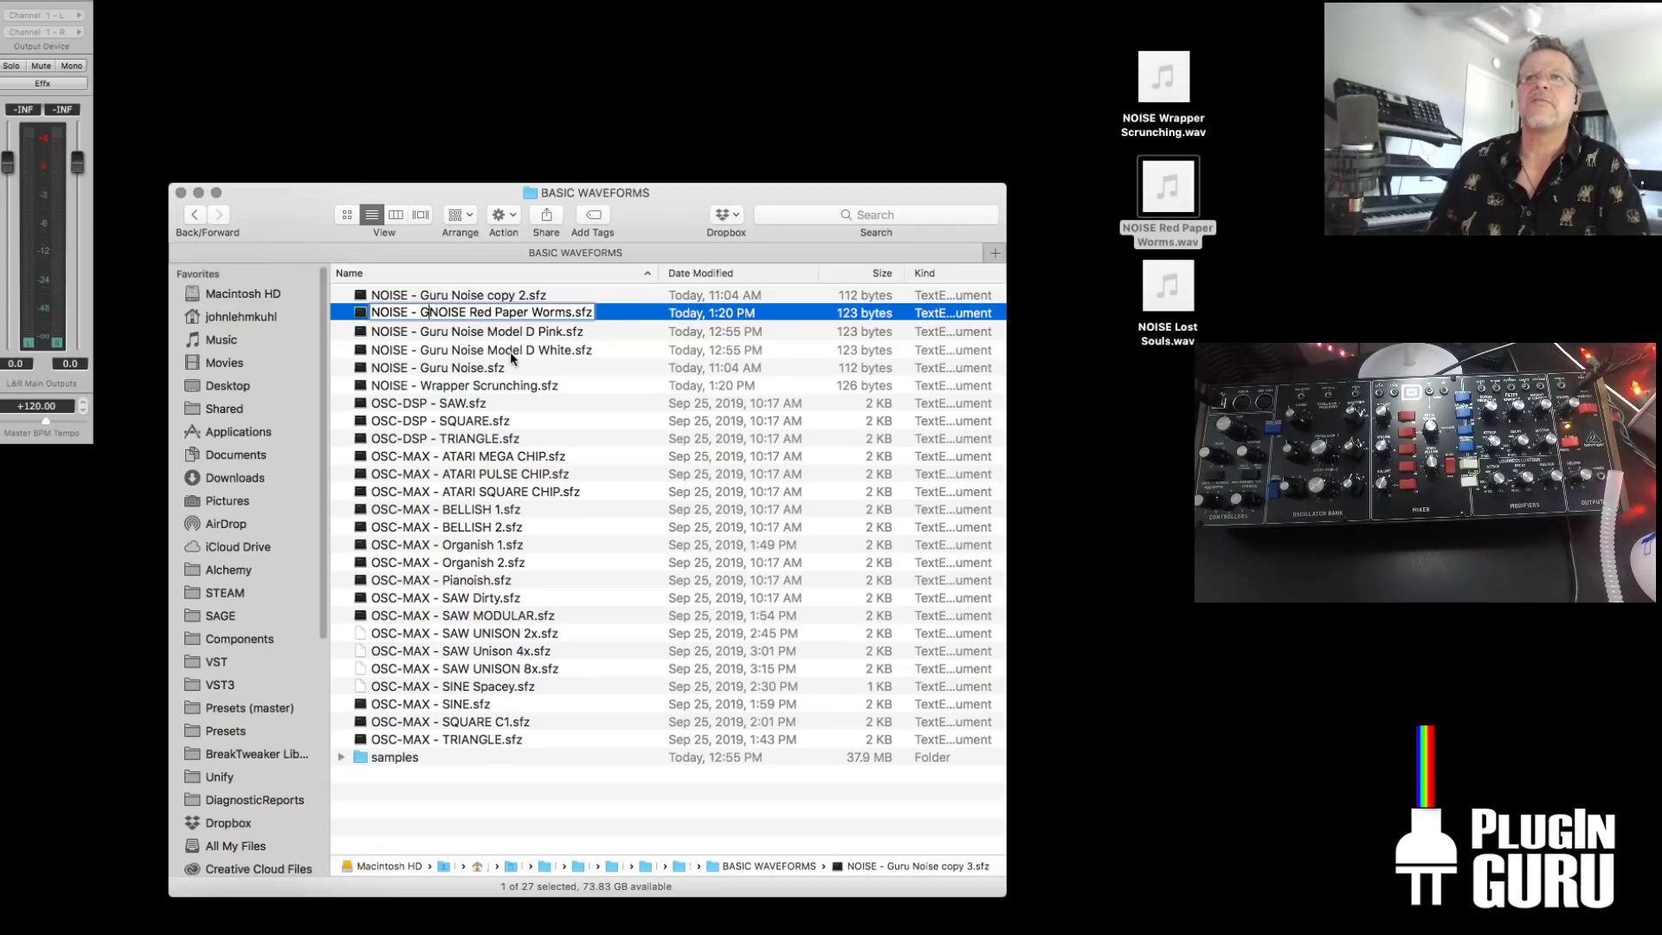
{"action": "key", "text": "Return"}
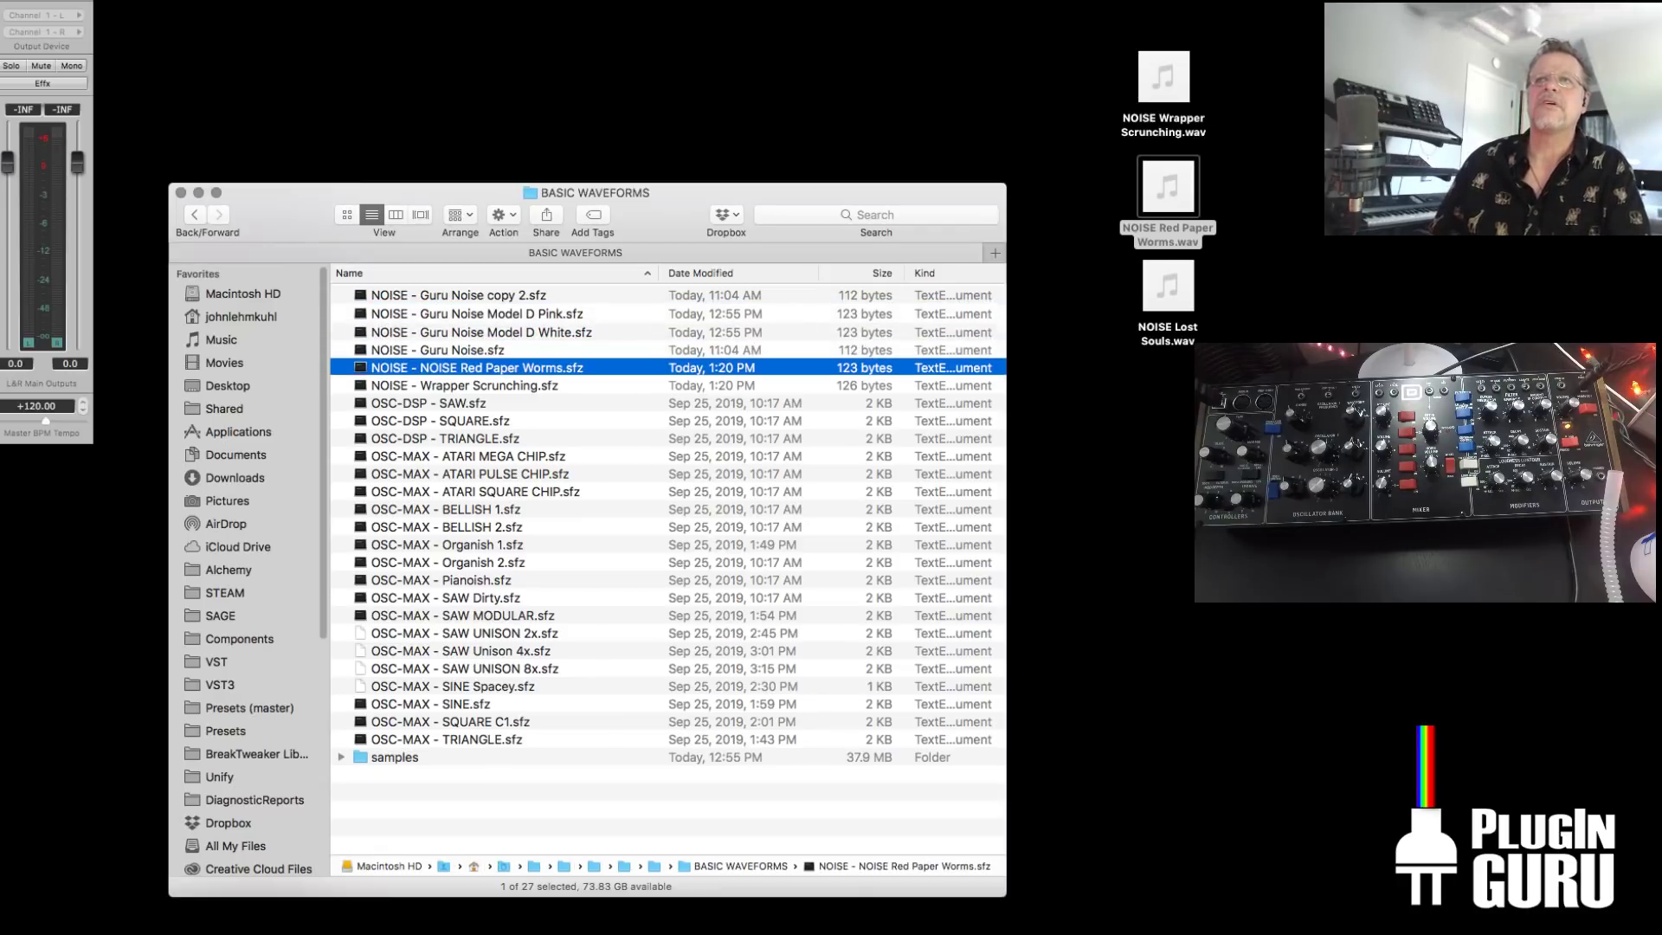
Replace the second NOISE in the Red Paper Worms sfz name so it reads NOISE - Guru Noise Red Paper Worms.sfz
{"action": "left_click", "coordinate": [457, 369]}
{"action": "left_click", "coordinate": [459, 370]}
{"action": "key", "text": "BackSpace"}
{"action": "key", "text": "BackSpace"}
{"action": "key", "text": "BackSpace"}
{"action": "key", "text": "BackSpace"}
{"action": "key", "text": "BackSpace"}
{"action": "key", "text": "BackSpace"}
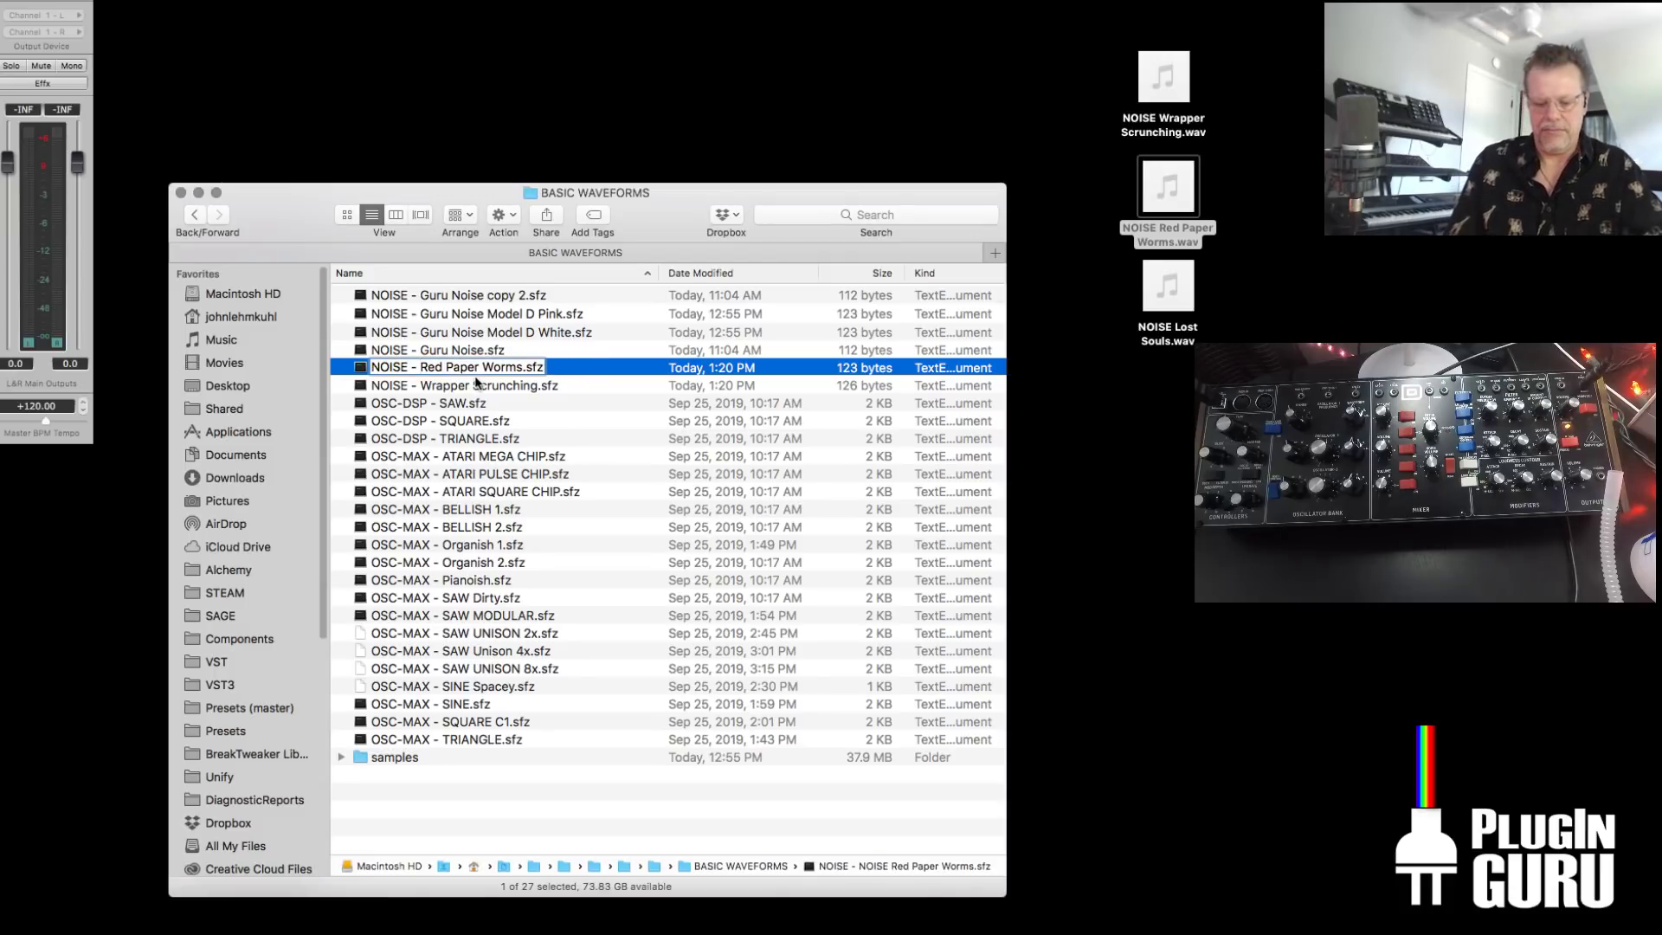
{"action": "type", "text": "Guru Noise"}
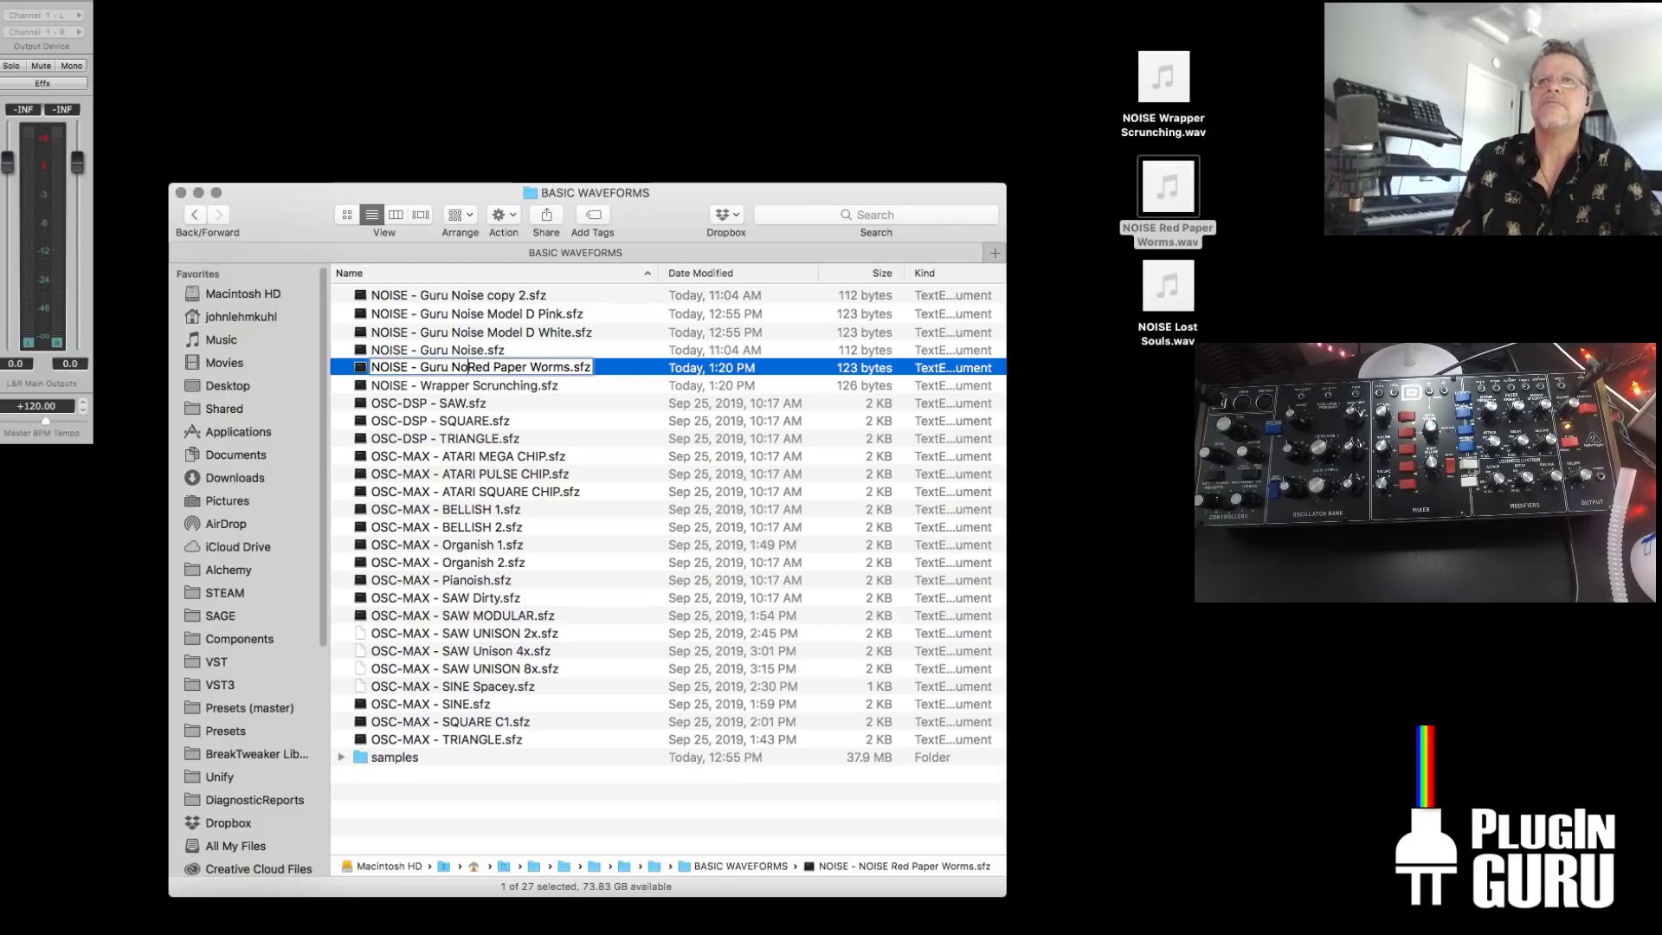
{"action": "key", "text": "Return"}
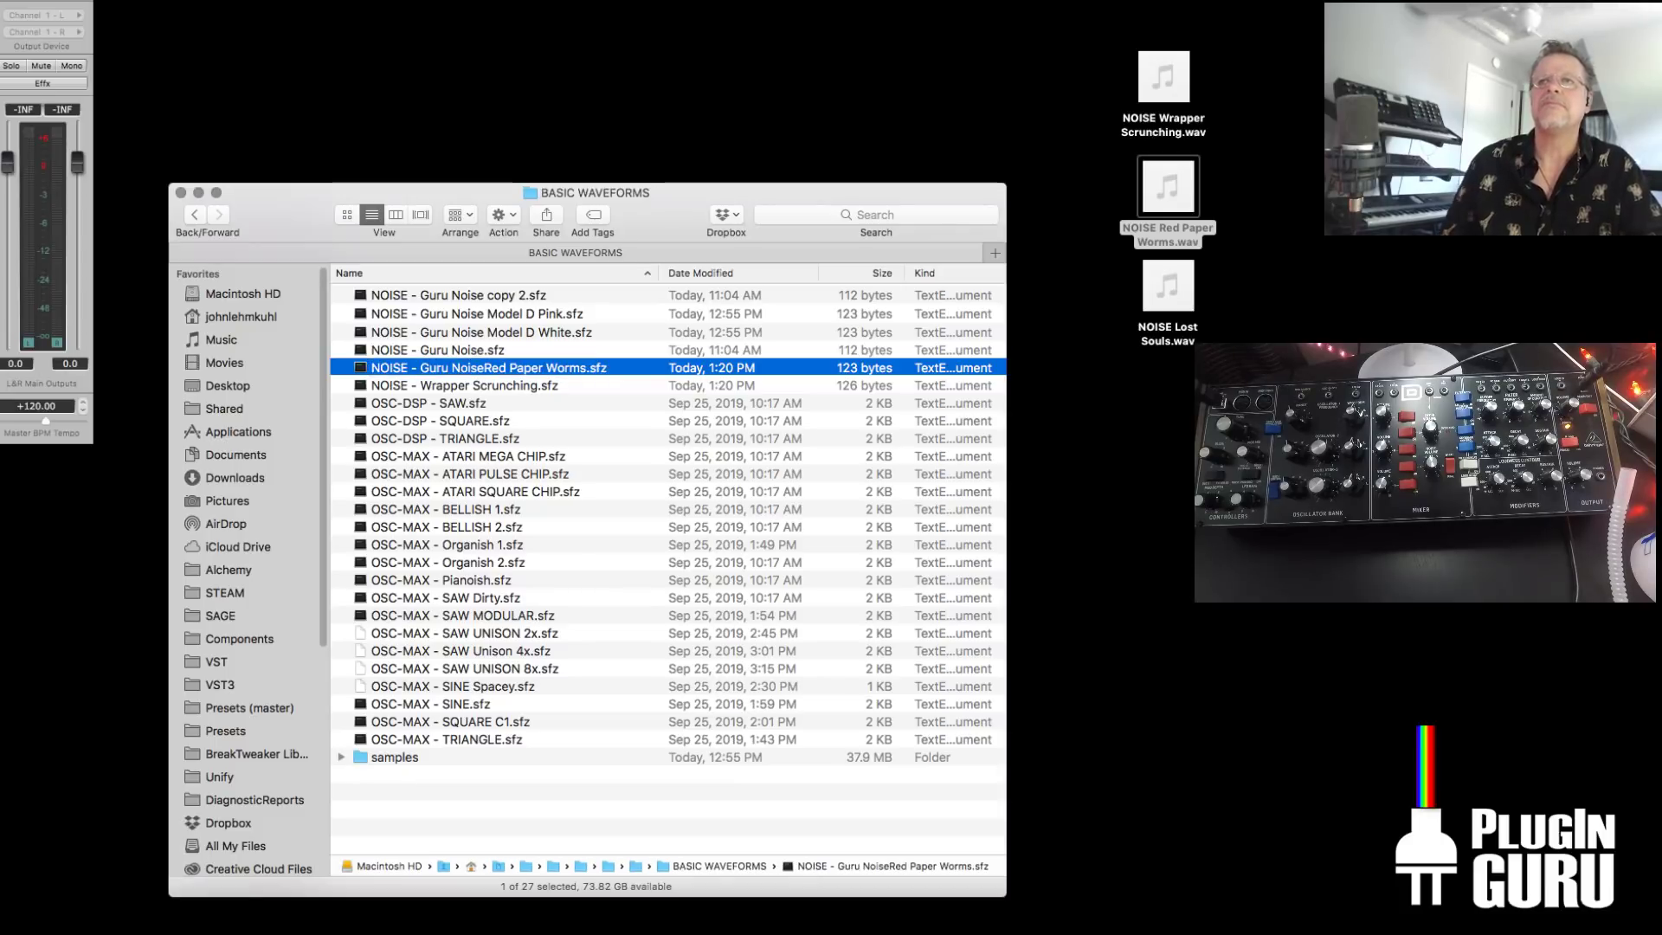
{"action": "key", "text": "Return"}
{"action": "left_click", "coordinate": [487, 378]}
{"action": "left_click", "coordinate": [548, 400]}
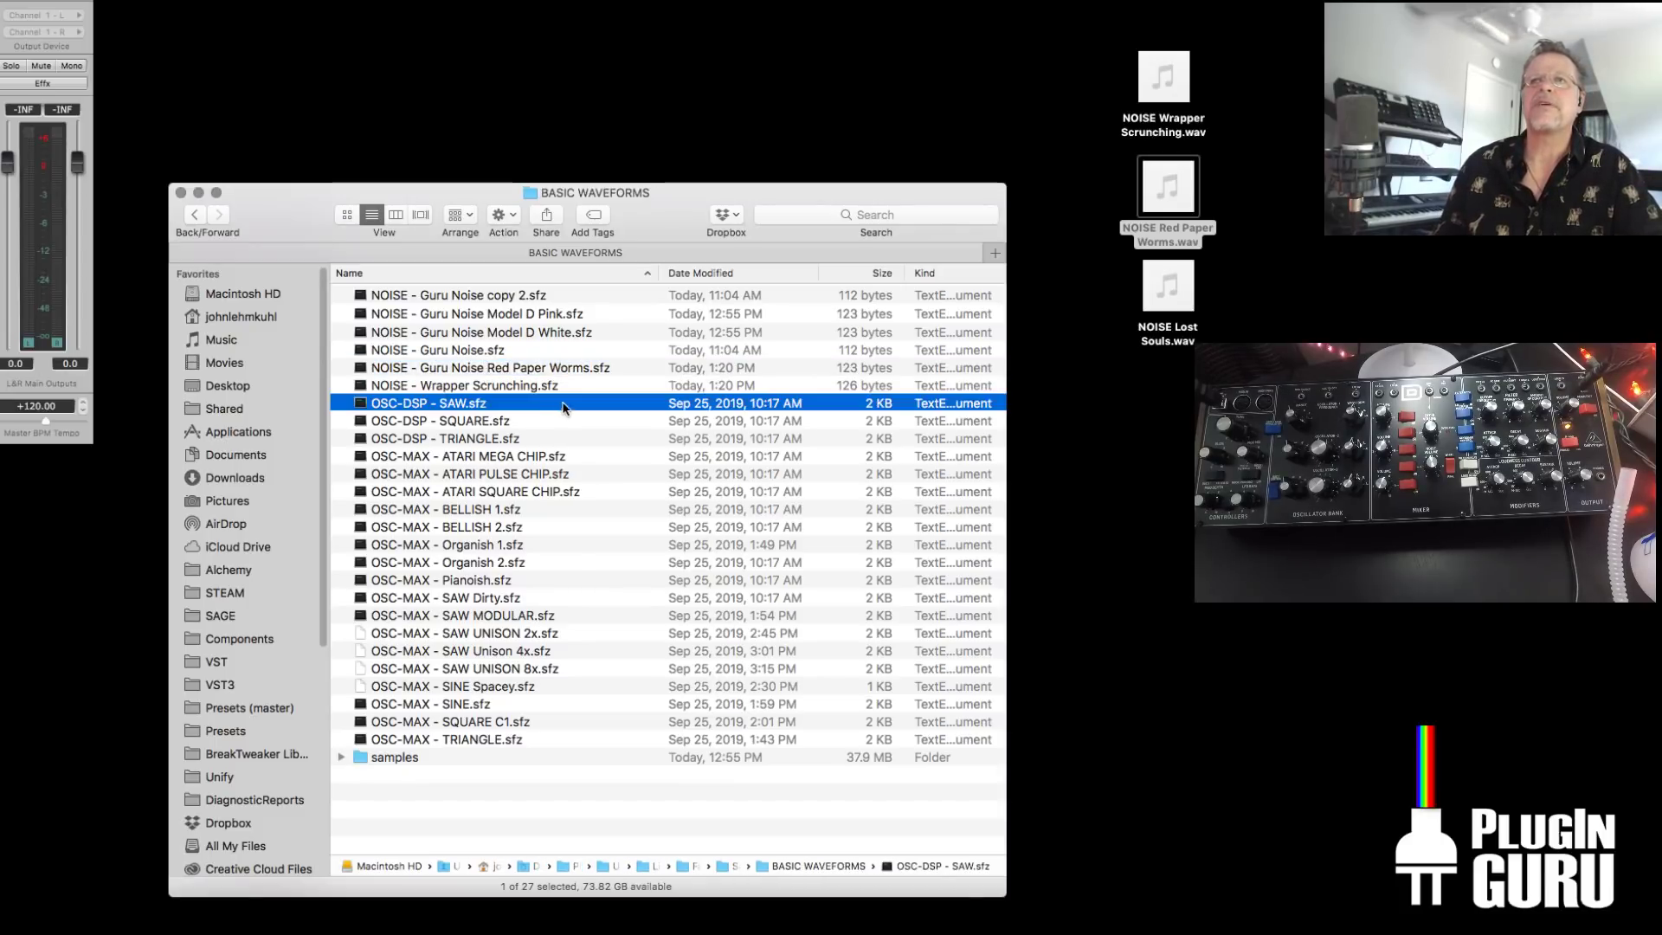
Copy the file name NOISE Lost Souls.wav into NOISE - Guru Noise copy 2.sfz as its sample reference, and save and close it
{"action": "left_click", "coordinate": [1165, 343]}
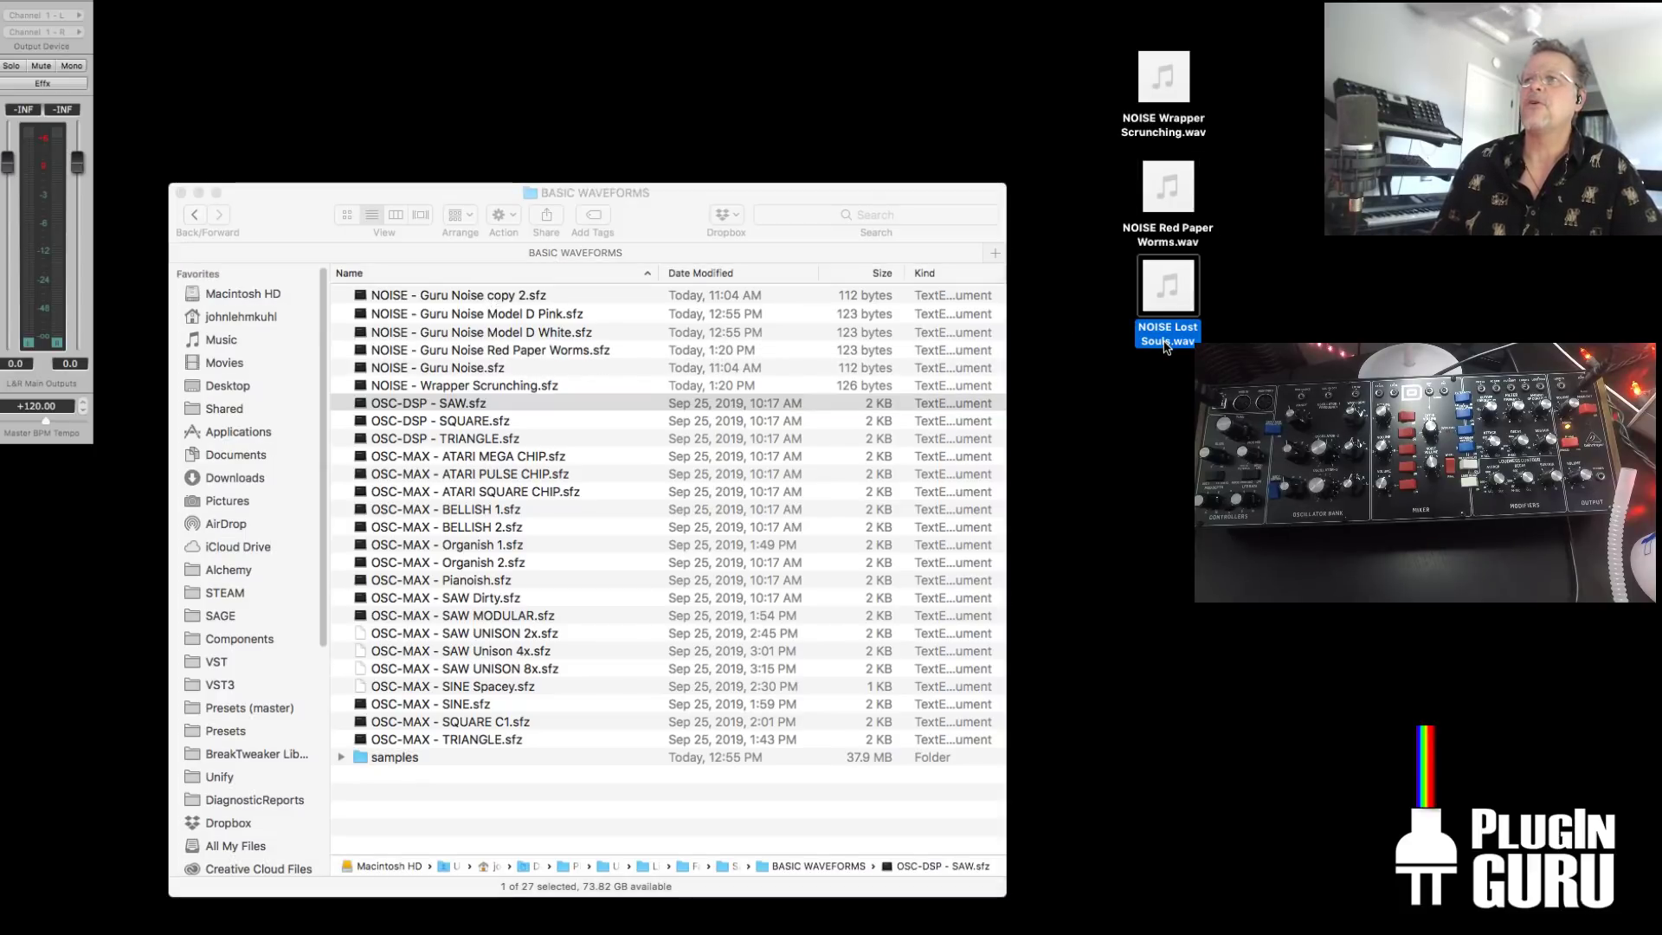
{"action": "key", "text": "Return"}
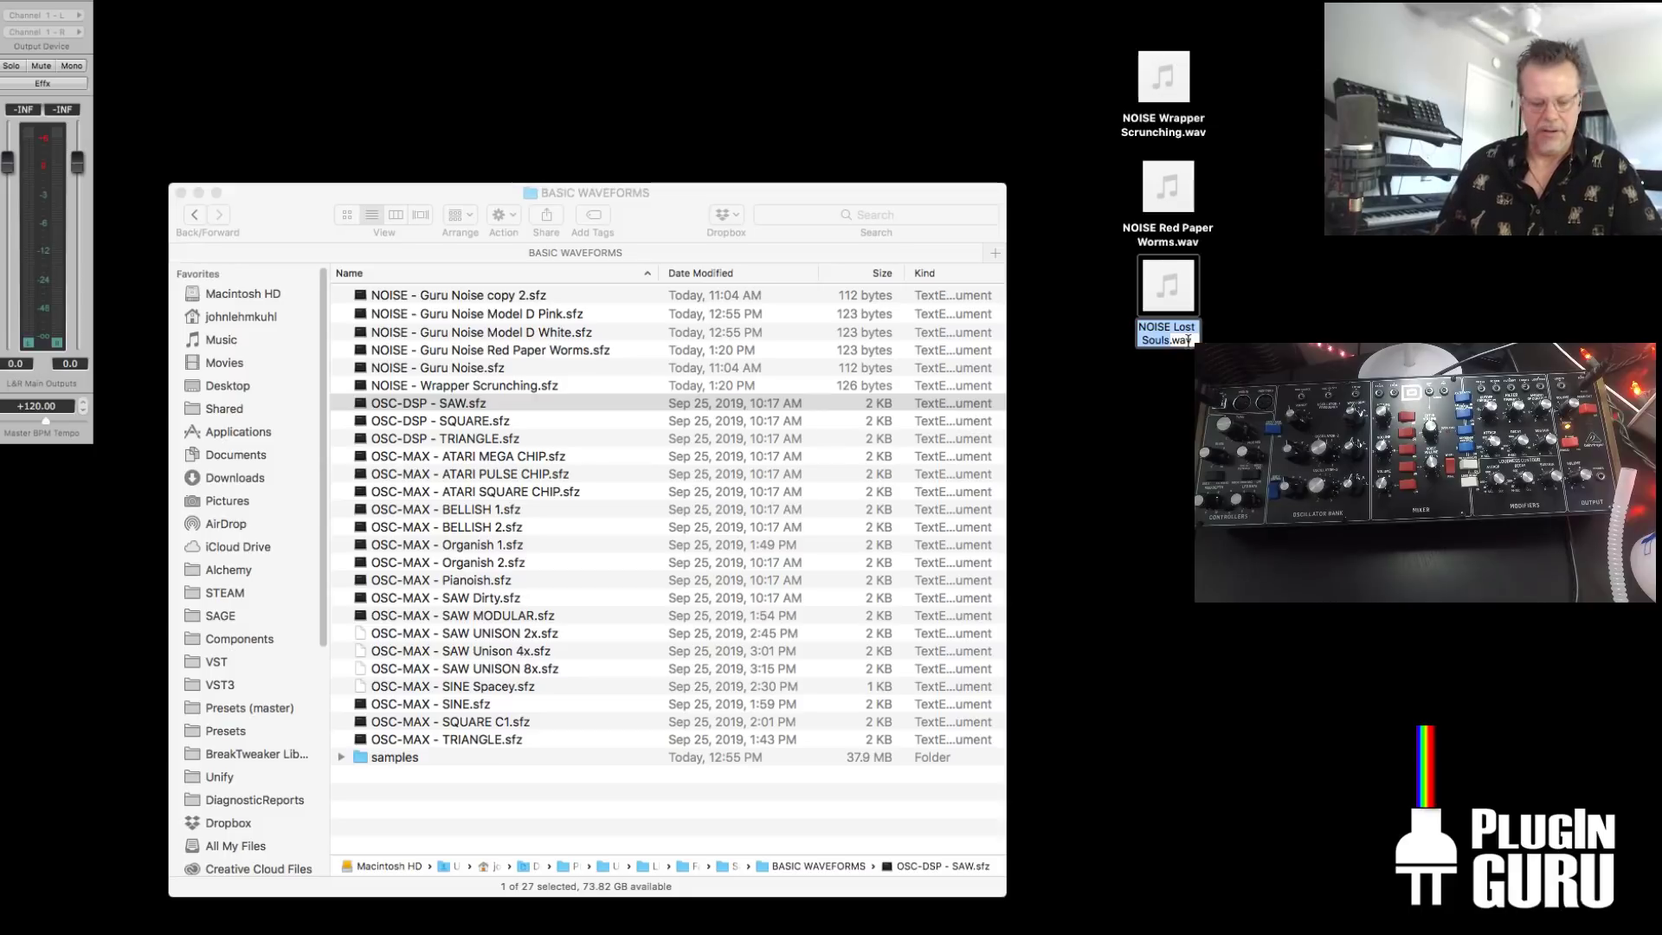
{"action": "key", "text": "Return"}
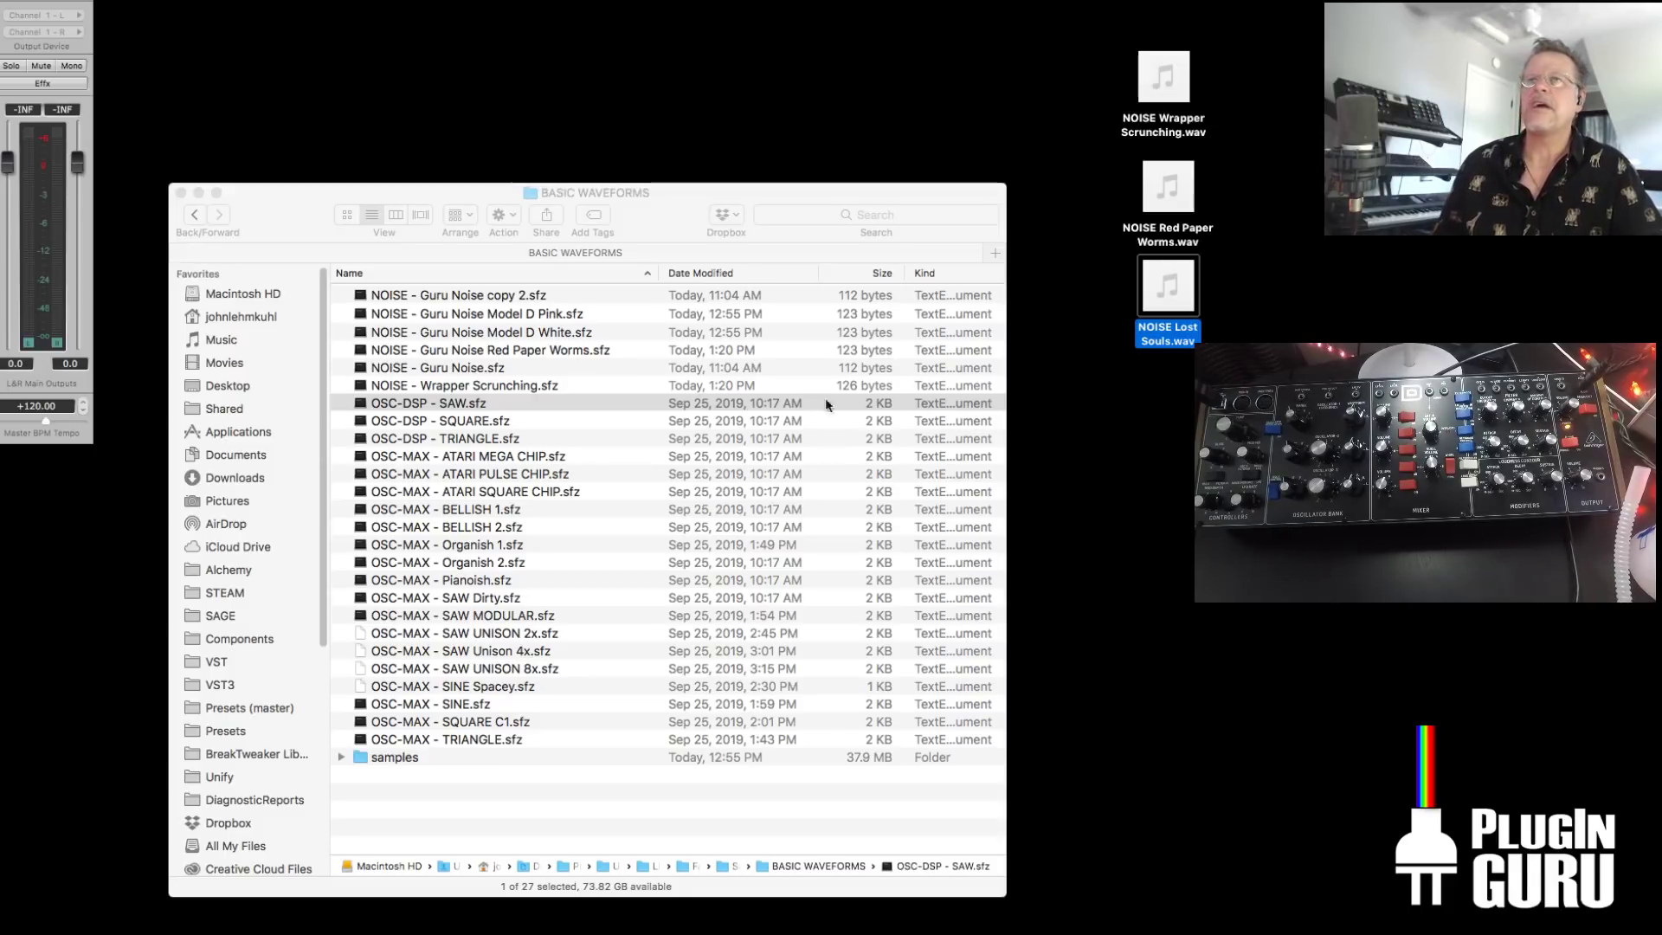
{"action": "left_click", "coordinate": [496, 294]}
{"action": "left_click", "coordinate": [496, 294]}
{"action": "key", "text": "space"}
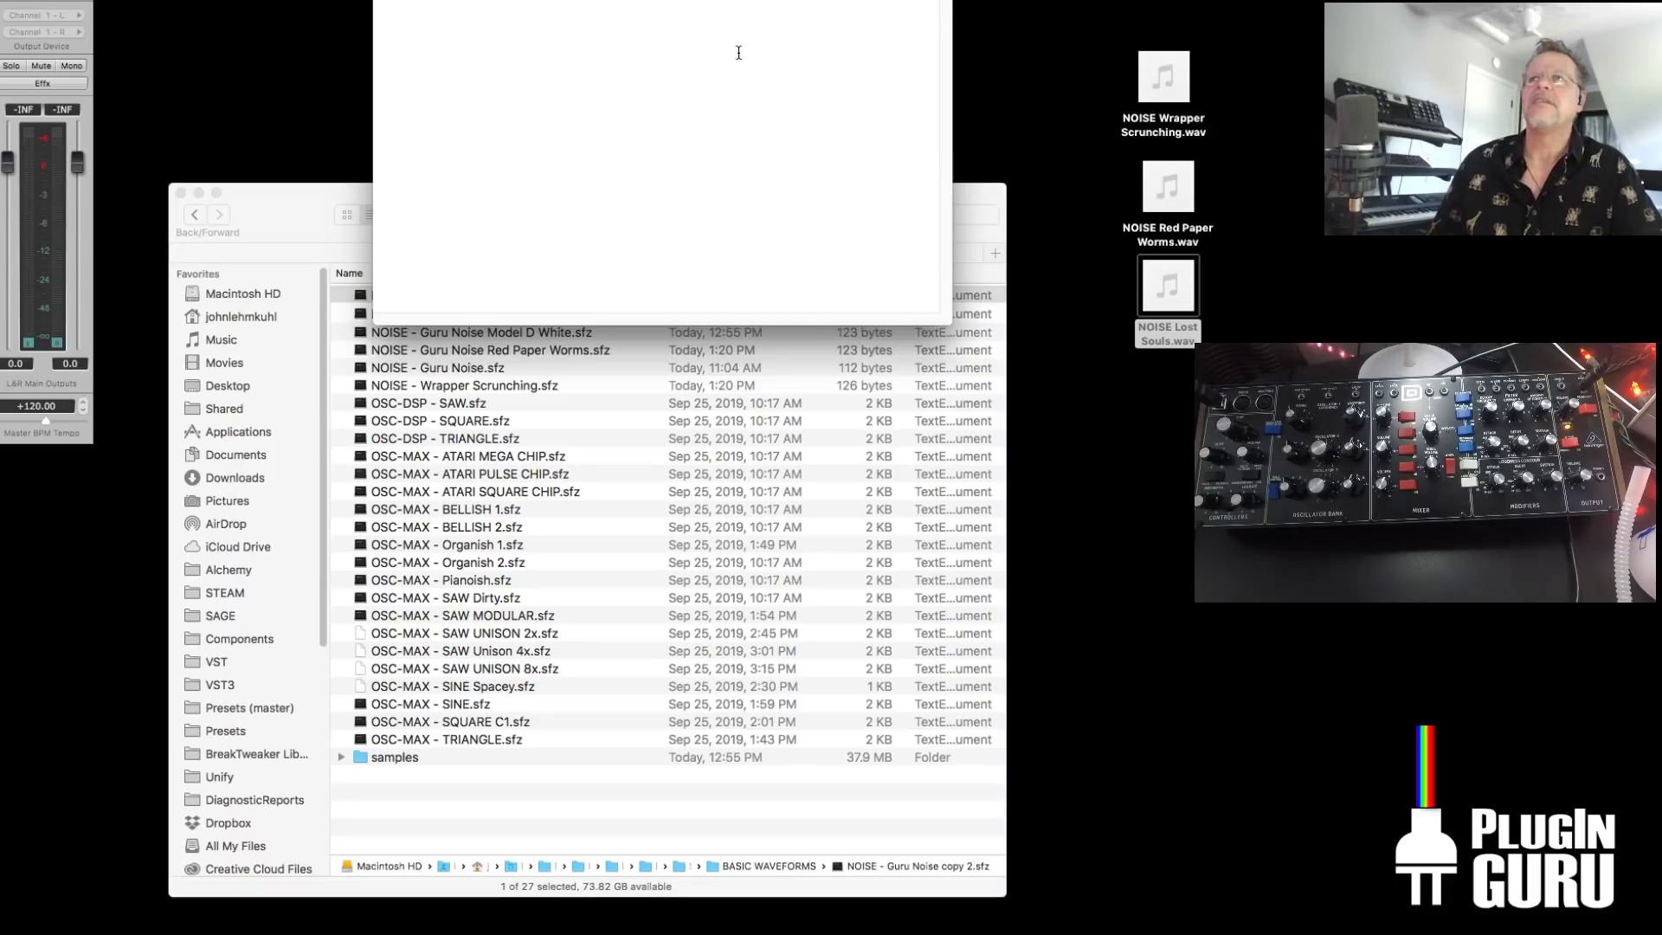
{"action": "key", "text": "super+s"}
{"action": "key", "text": "super+w"}
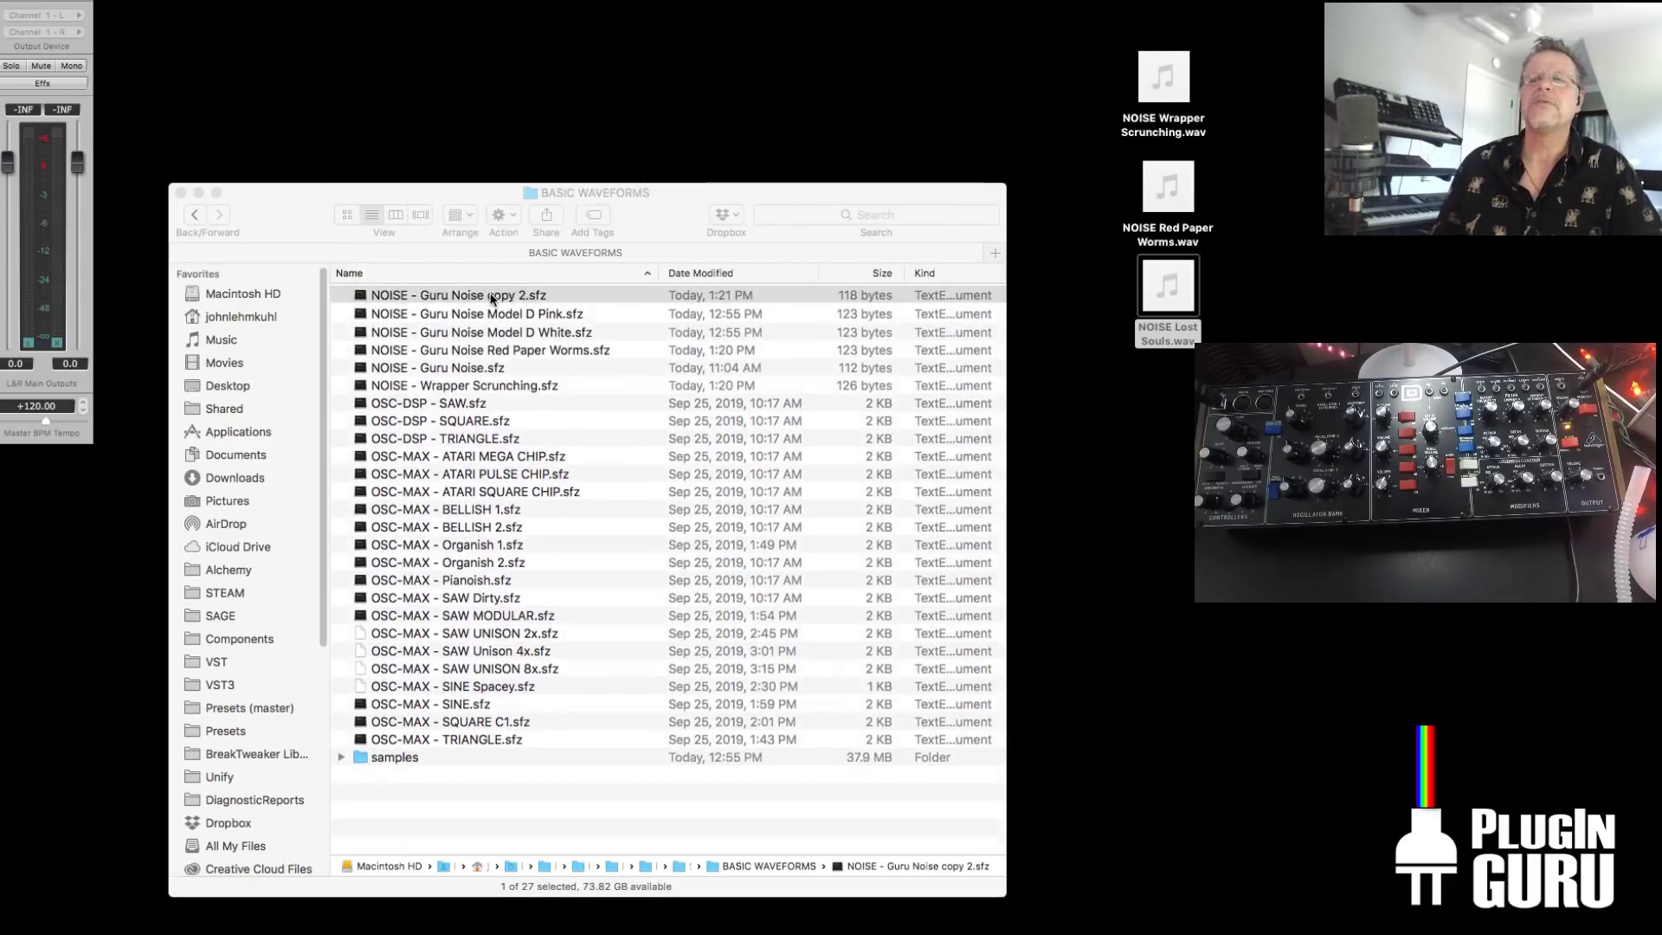
Replace "copy 2" in the name of NOISE - Guru Noise copy 2.sfz with NOISE Lost Souls, reusing the copied wav name without its .wav ending
{"action": "left_click", "coordinate": [492, 299]}
{"action": "left_click", "coordinate": [484, 296]}
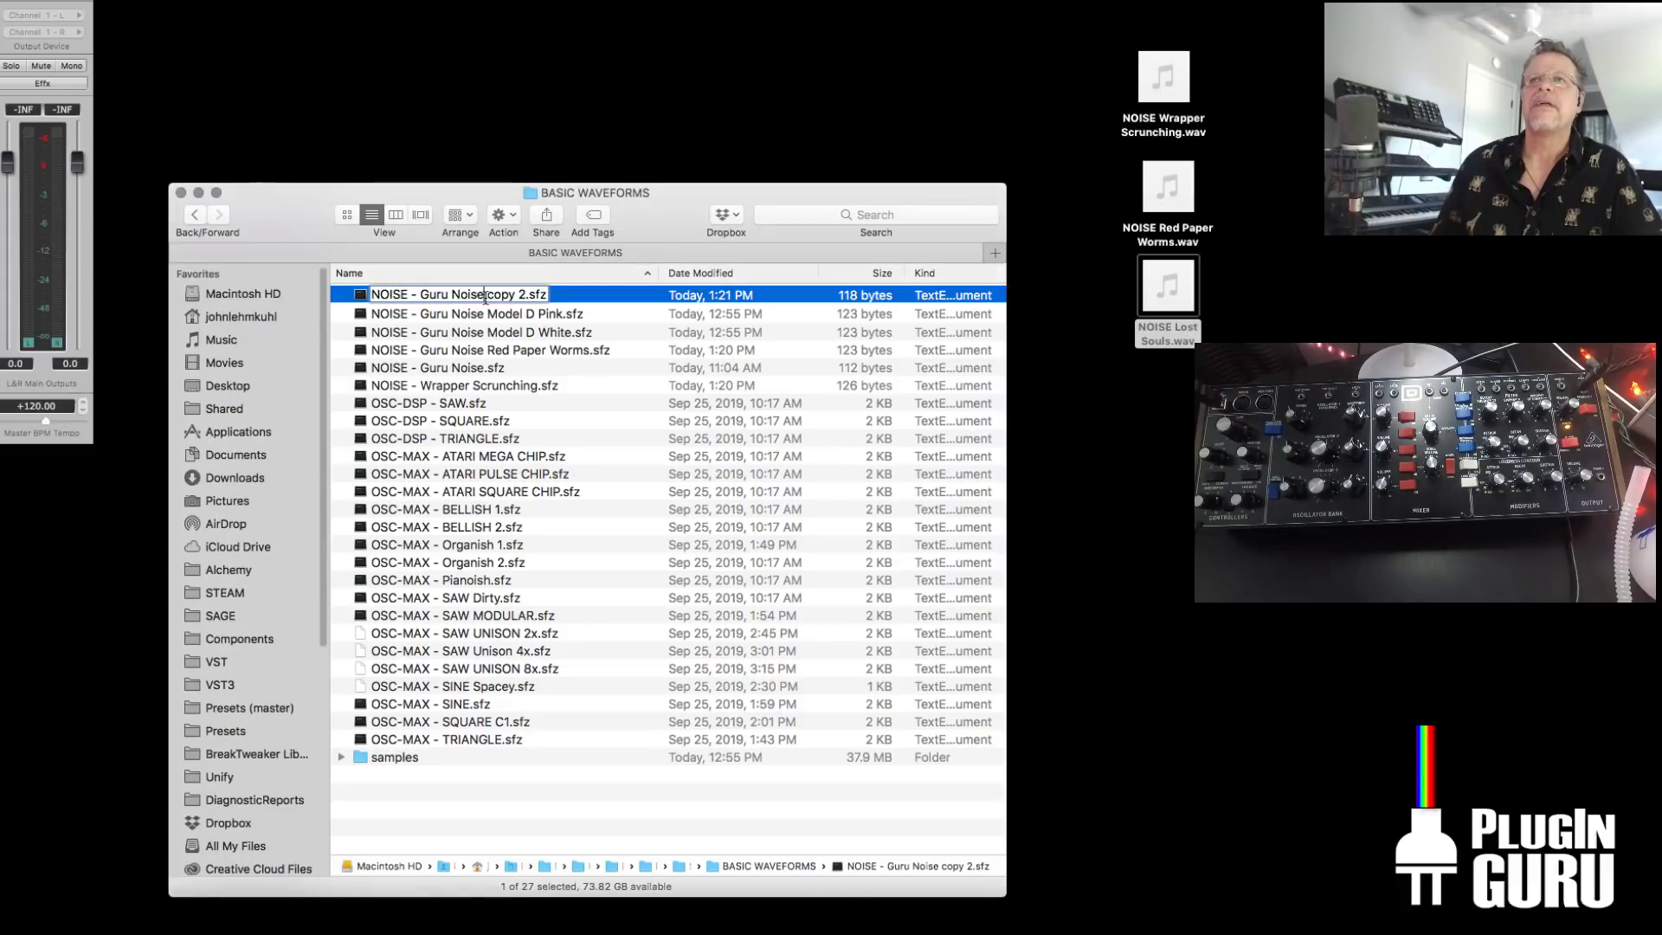
{"action": "left_click", "coordinate": [526, 295], "text": "shift"}
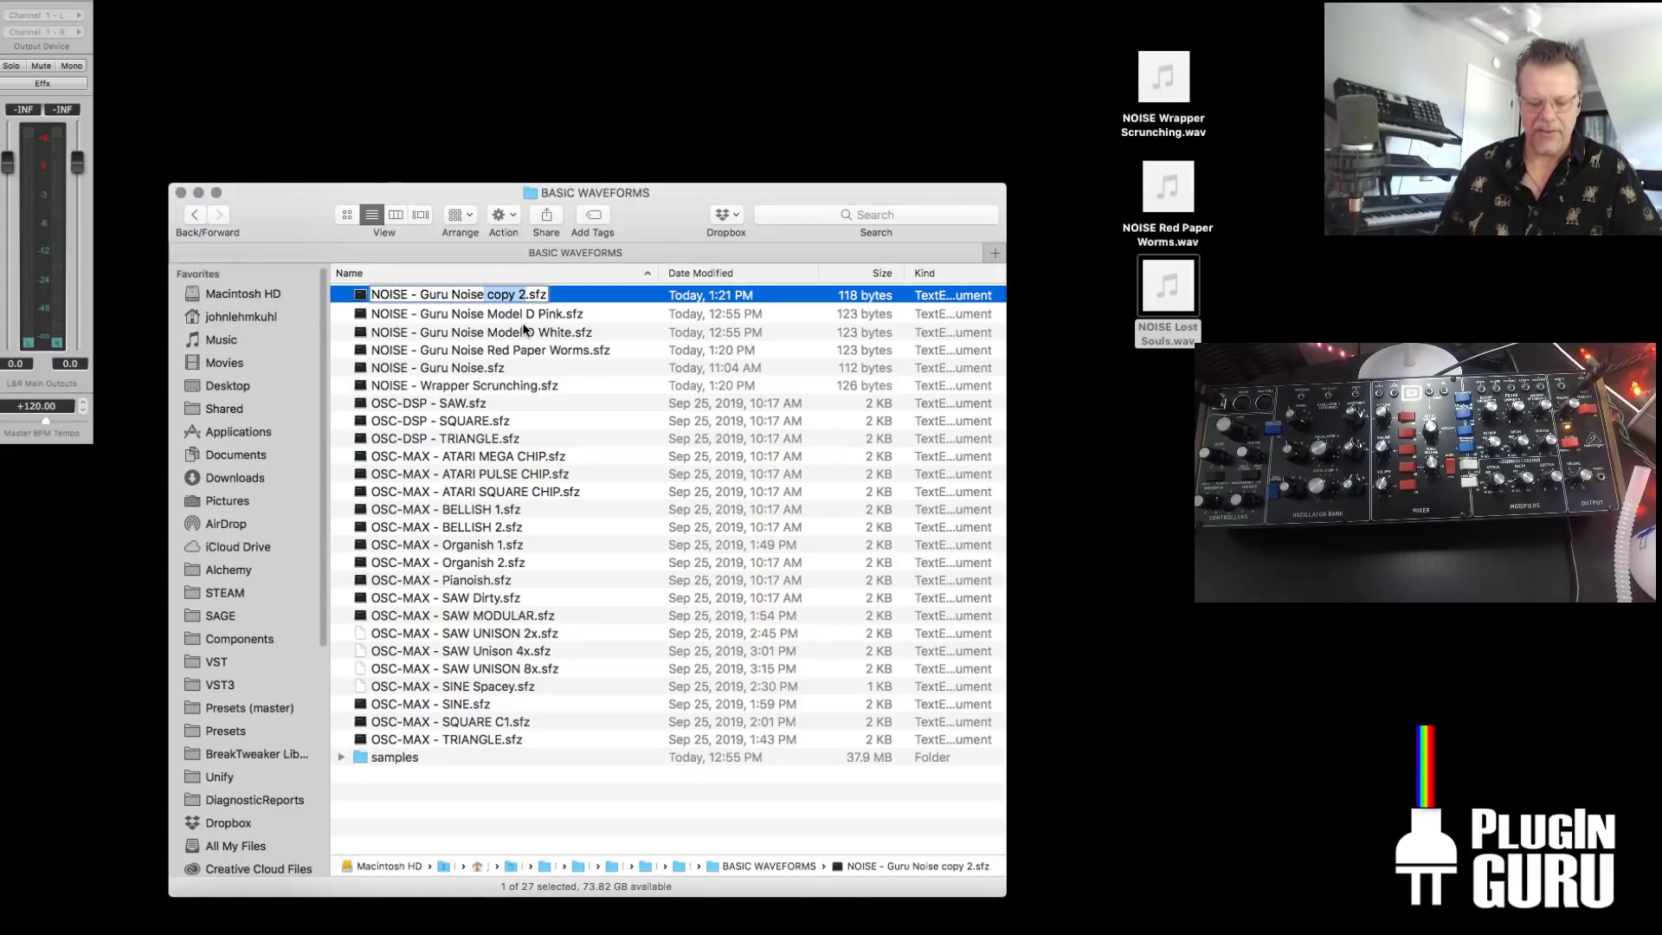
{"action": "type", "text": "NOISE Lost Souls.wav"}
{"action": "key", "text": "BackSpace"}
{"action": "key", "text": "BackSpace"}
{"action": "key", "text": "BackSpace"}
{"action": "key", "text": "BackSpace"}
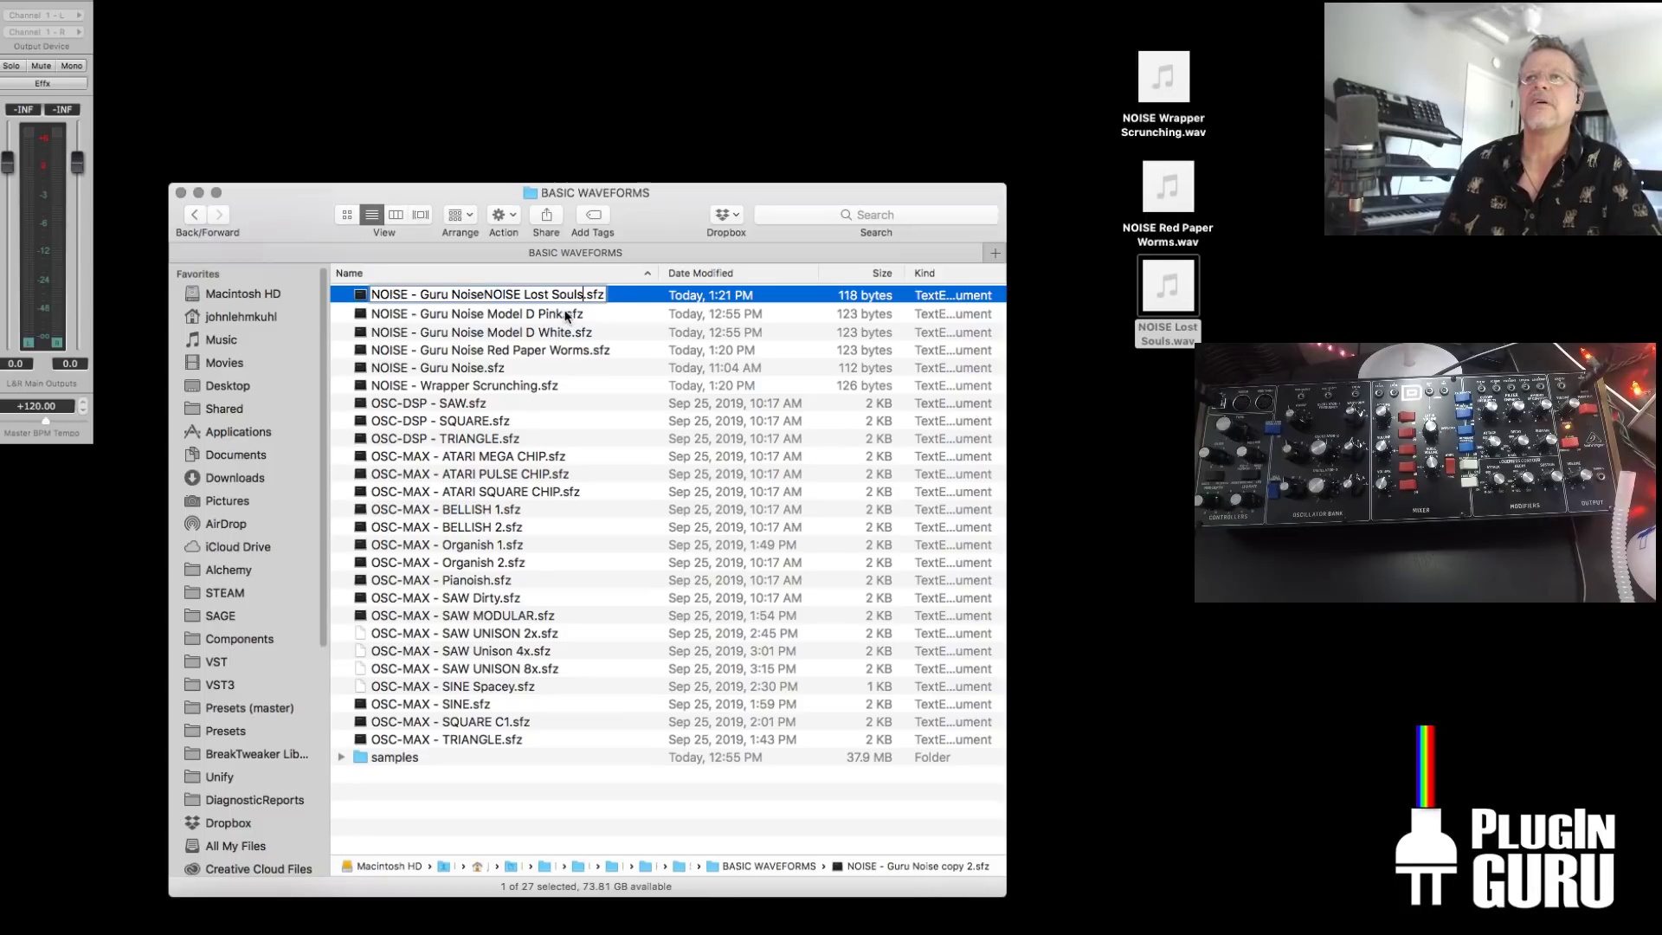
Remove the second NOISE from the Lost Souls sfz name so it reads NOISE - Guru Noise Lost Souls.sfz
{"action": "left_click", "coordinate": [521, 295]}
{"action": "key", "text": "BackSpace"}
{"action": "key", "text": "BackSpace"}
{"action": "key", "text": "BackSpace"}
{"action": "key", "text": "BackSpace"}
{"action": "key", "text": "BackSpace"}
{"action": "key", "text": "BackSpace"}
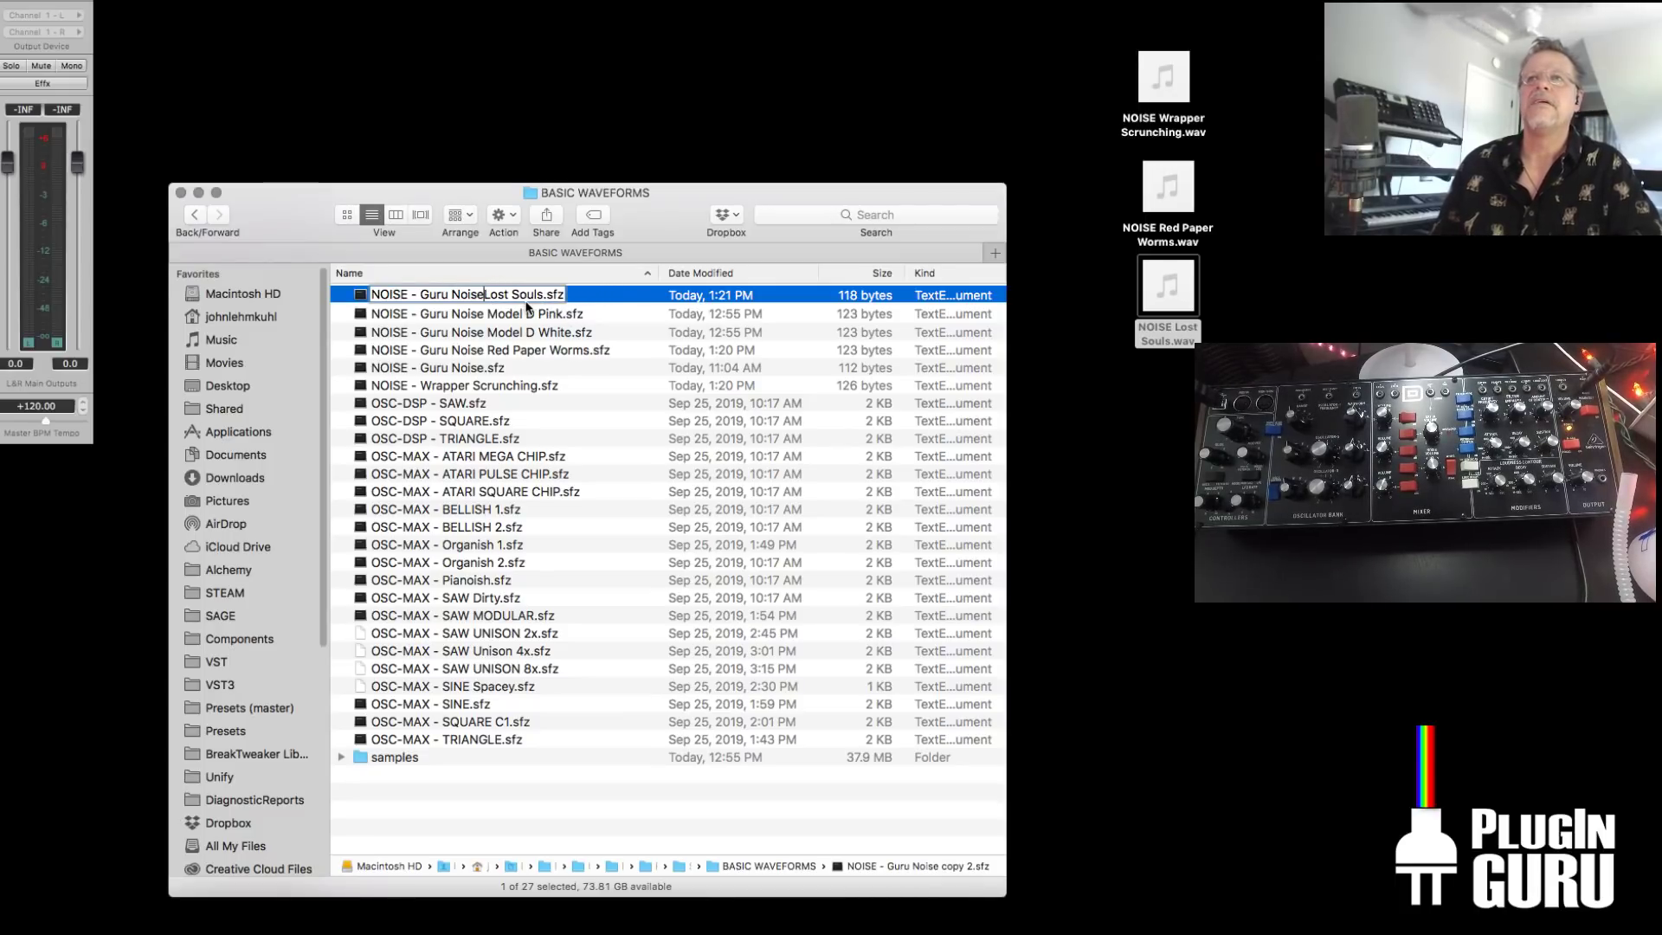
{"action": "key", "text": "Return"}
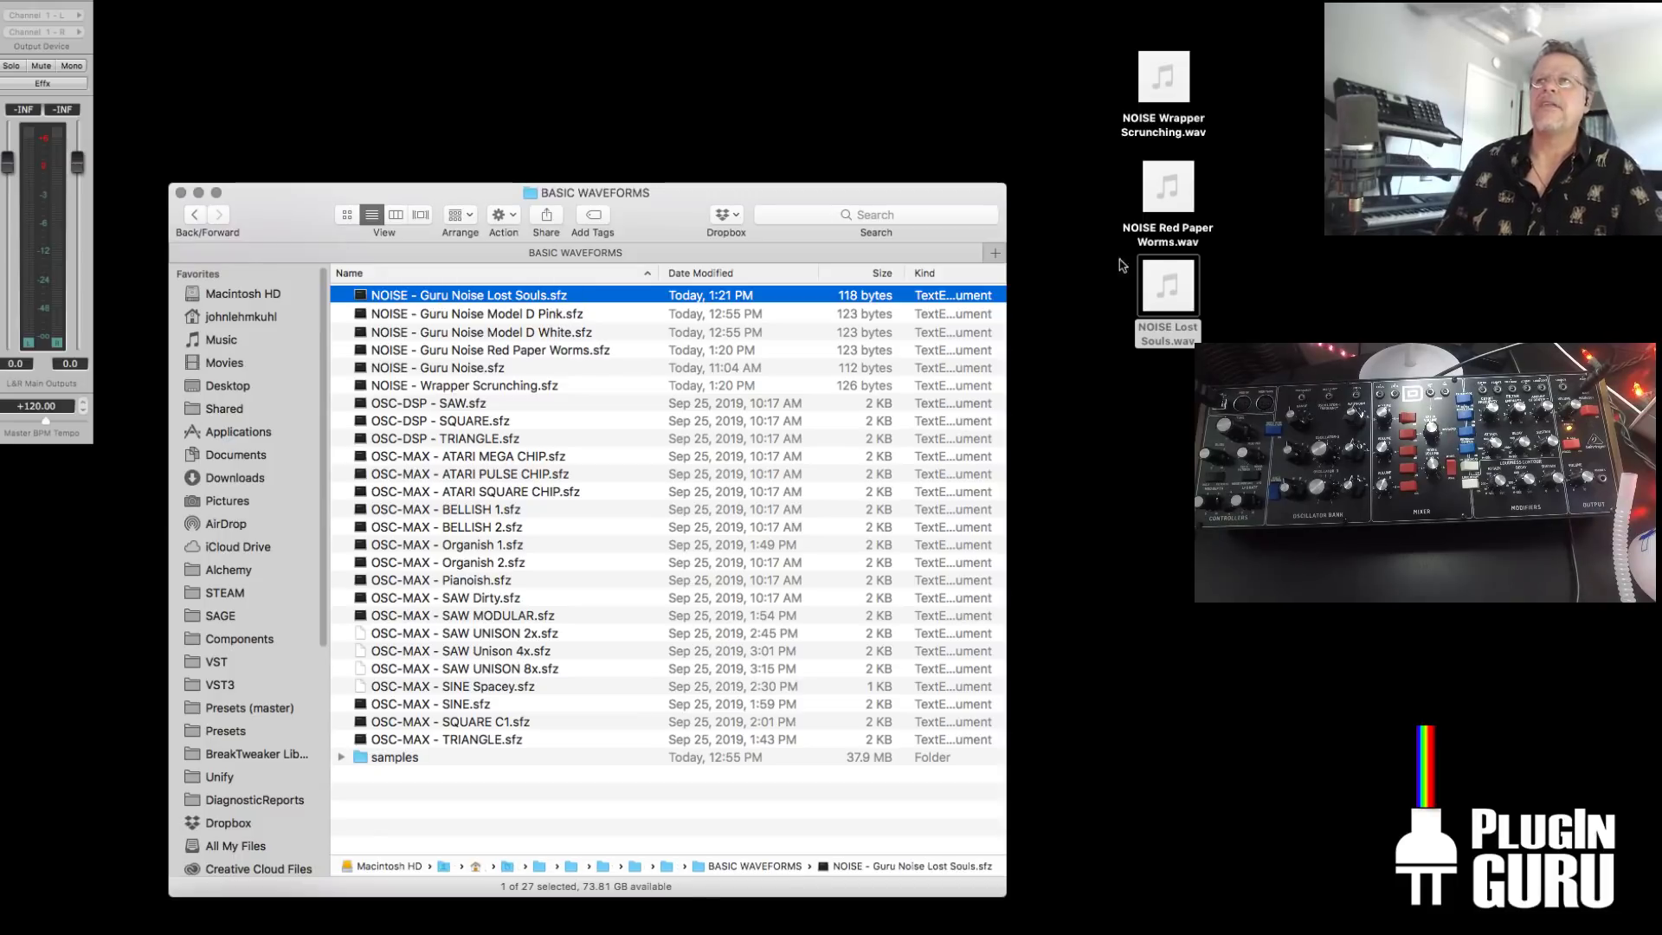
Move the three NOISE wav files from the desktop into the samples folder and close the BASIC WAVEFORMS window
{"action": "left_click_drag", "start_coordinate": [1076, 39], "coordinate": [374, 759]}
{"action": "left_click", "coordinate": [182, 194]}
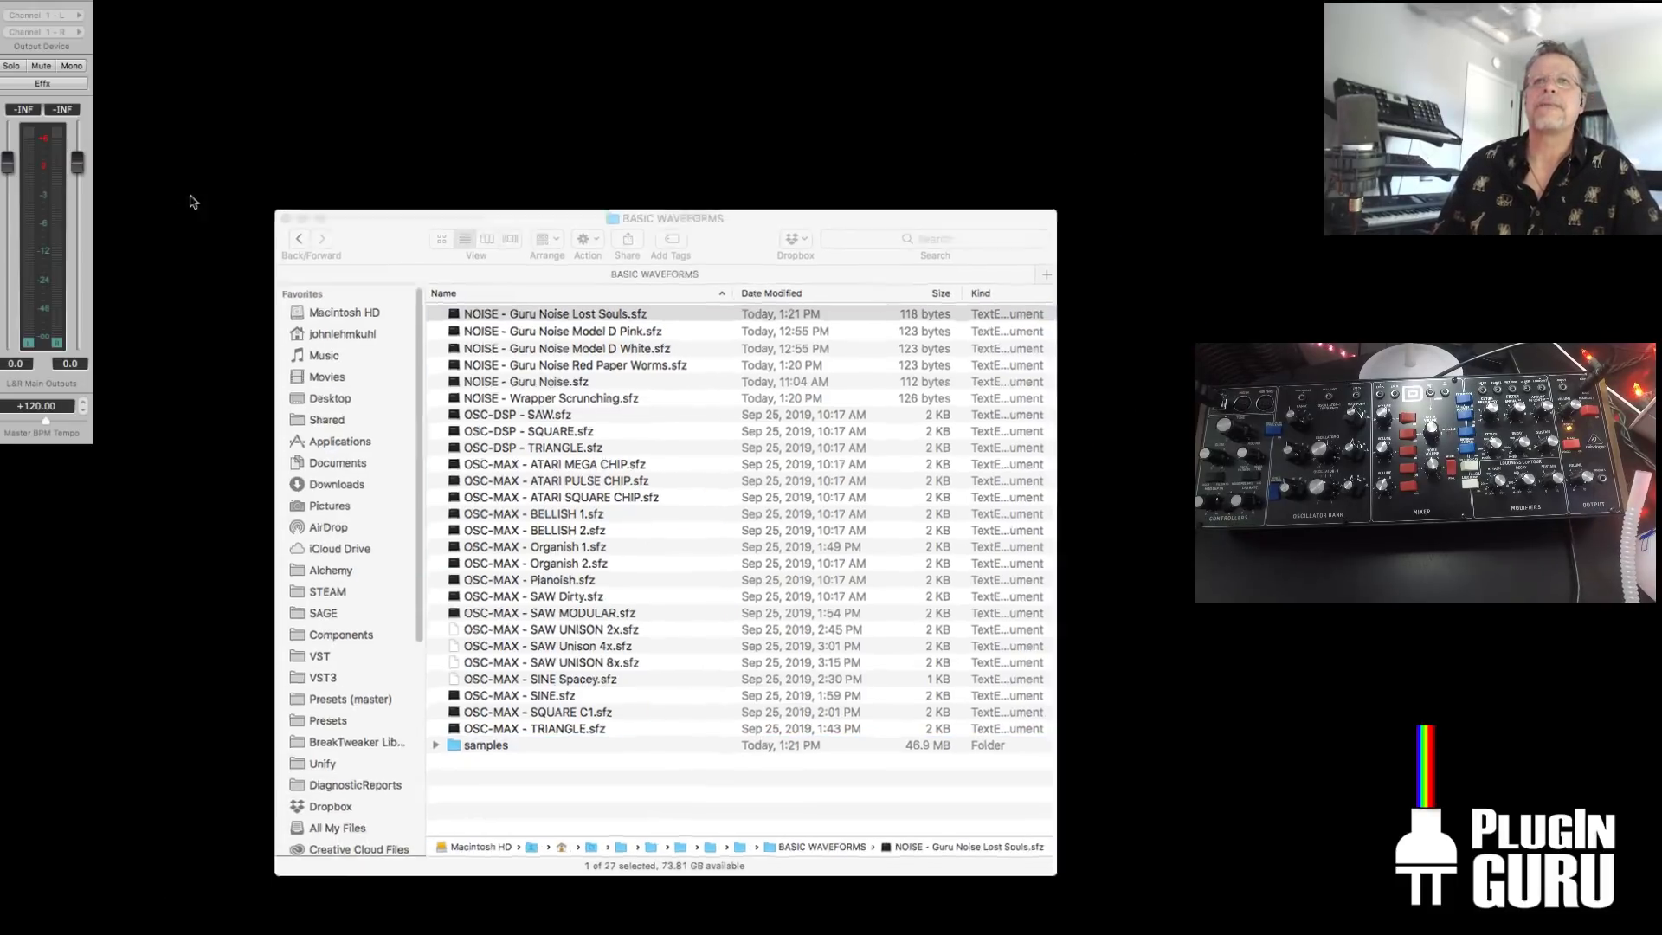
Switch to Logic Pro and open the INST 1 Guru Sampler in the Unify track's instrument
{"action": "key", "text": "super+Tab"}
{"action": "key", "text": "super+Tab"}
{"action": "key", "text": "super+Tab"}
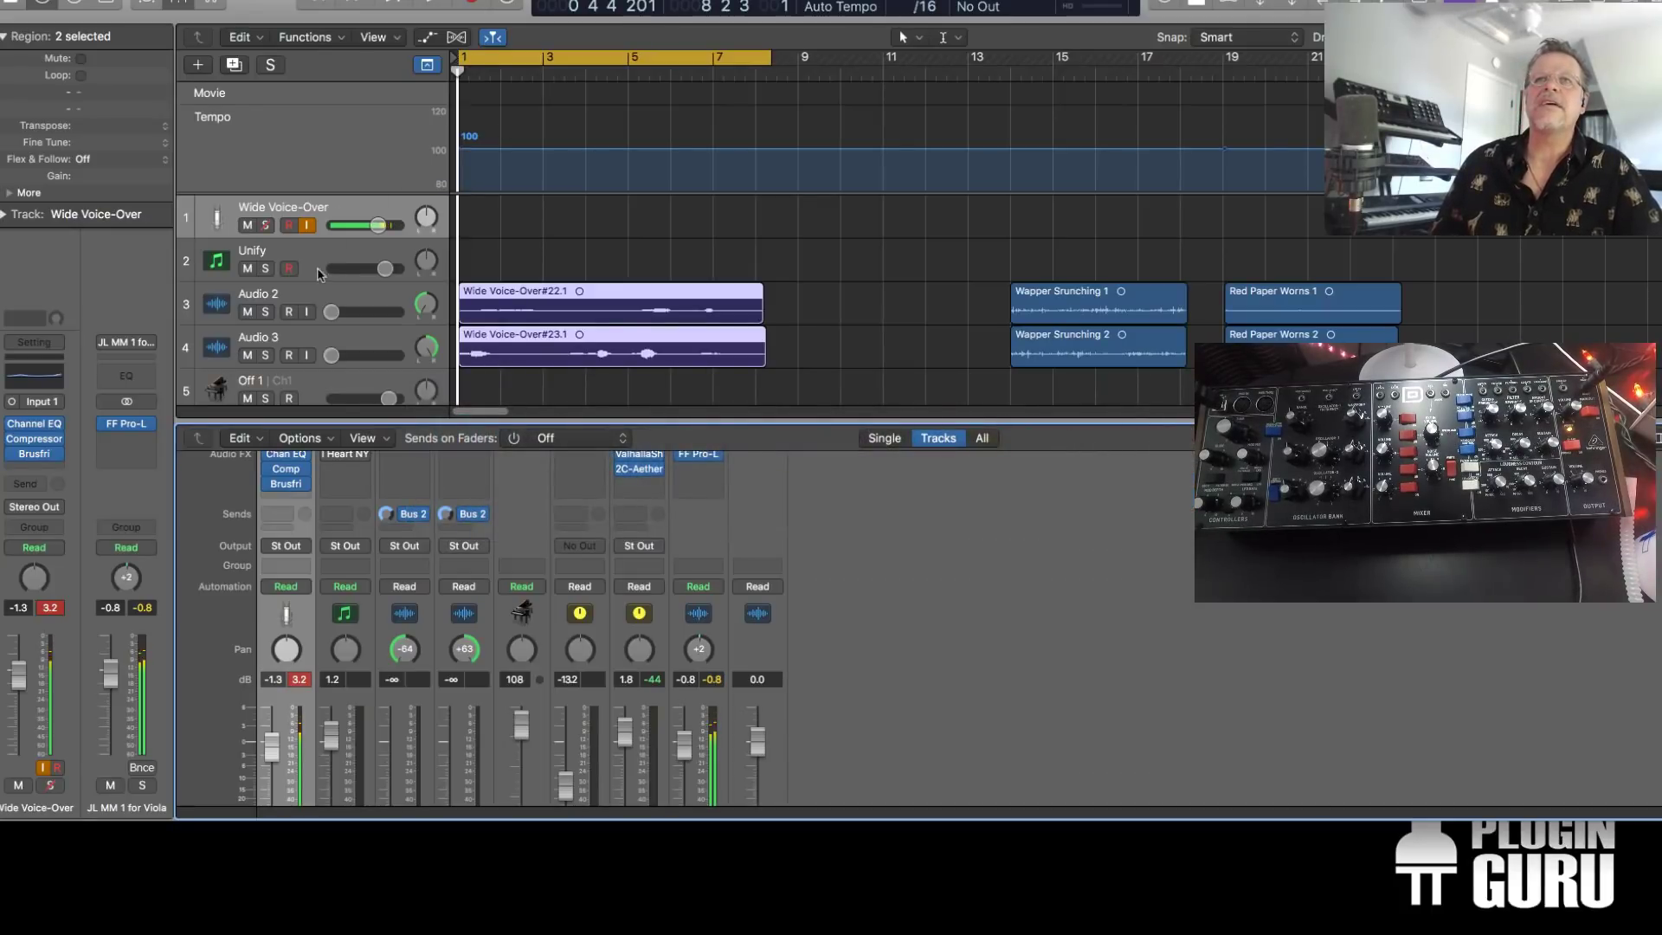
{"action": "left_click", "coordinate": [318, 273]}
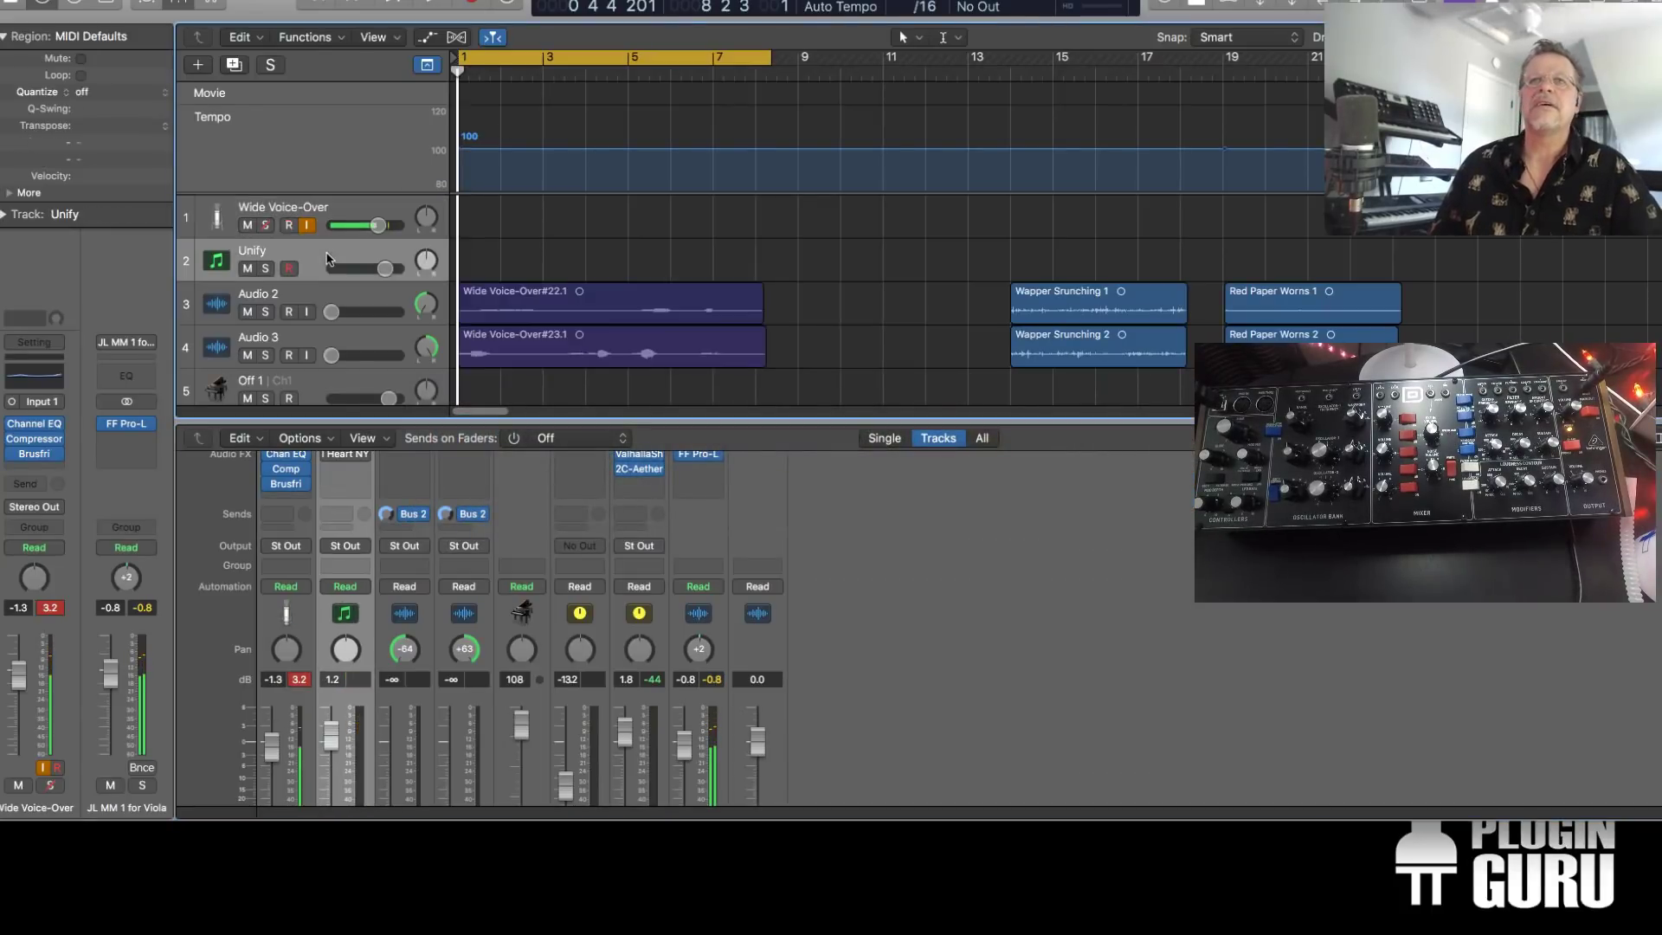
{"action": "left_click", "coordinate": [35, 431]}
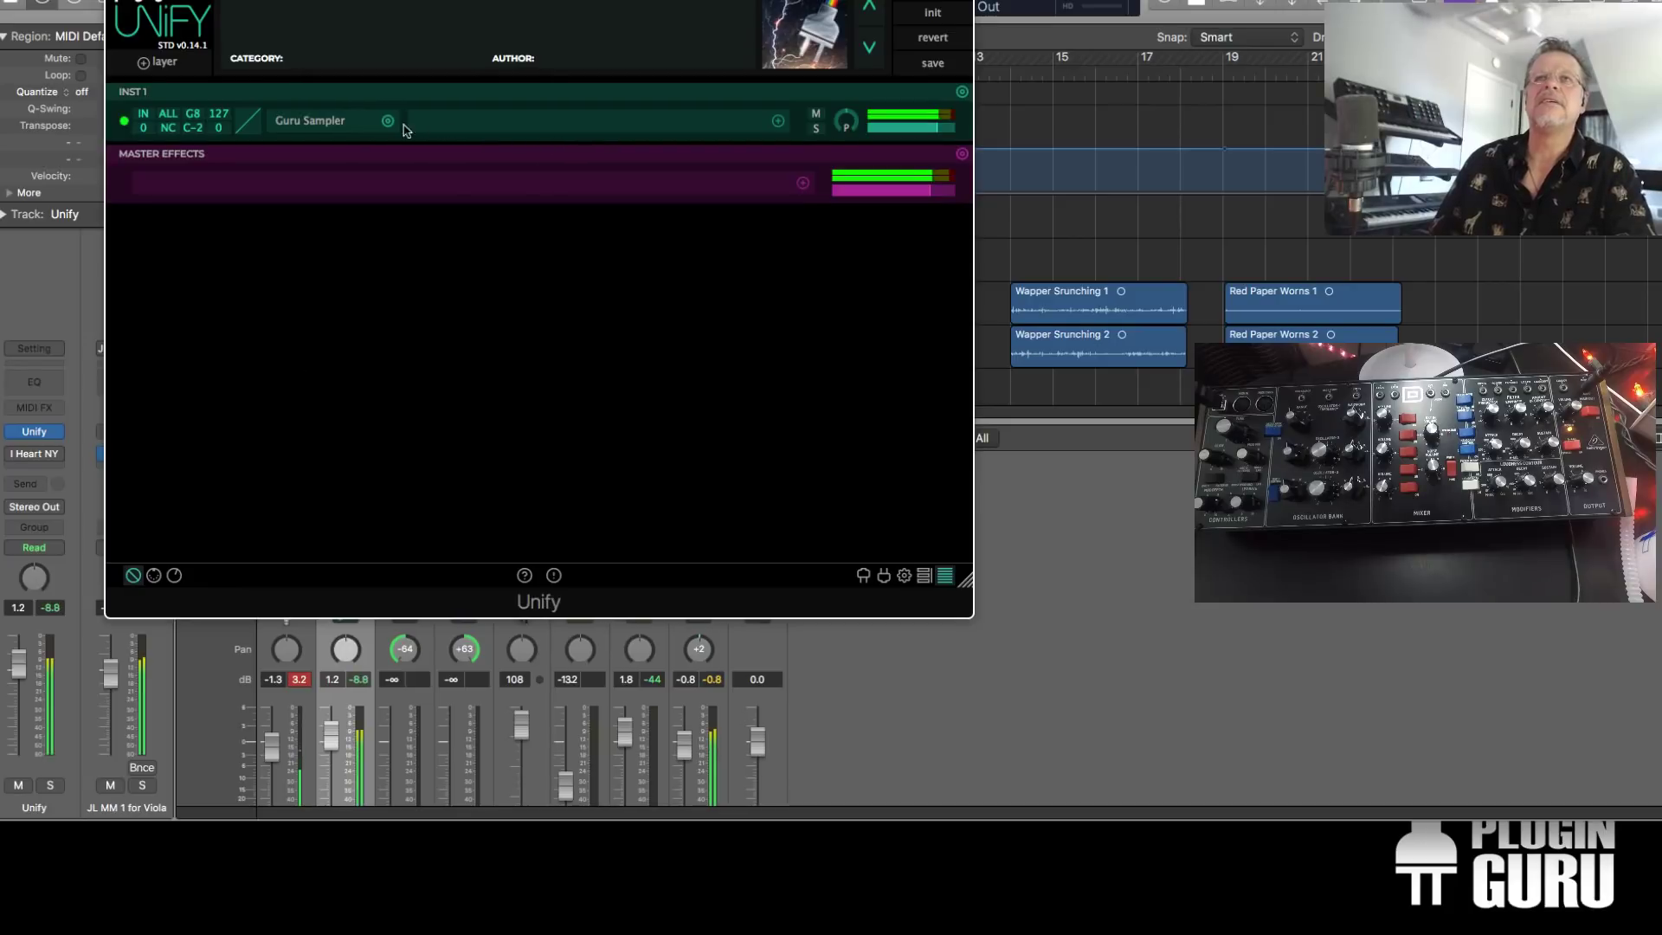
{"action": "left_click", "coordinate": [342, 125]}
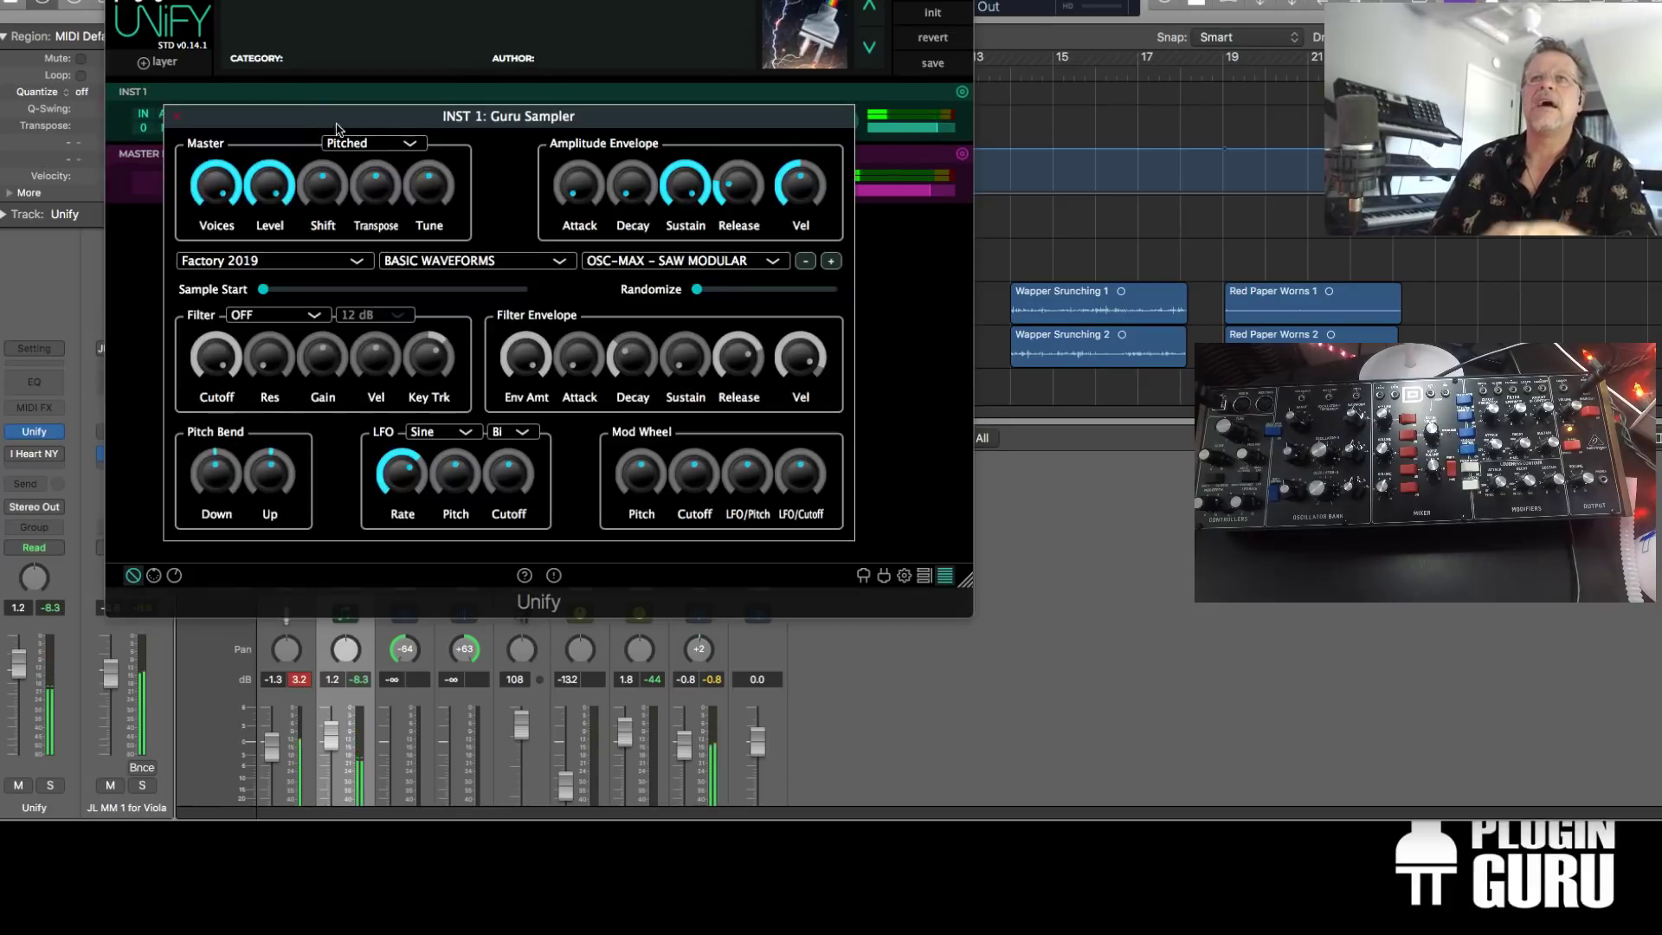
Load NOISE - Wrapper Scrunching, NOISE - Guru Noise Red Paper Worms and NOISE - Guru Noise Lost Souls in turn in INST 1, keeping Lost Souls
{"action": "left_click", "coordinate": [673, 264]}
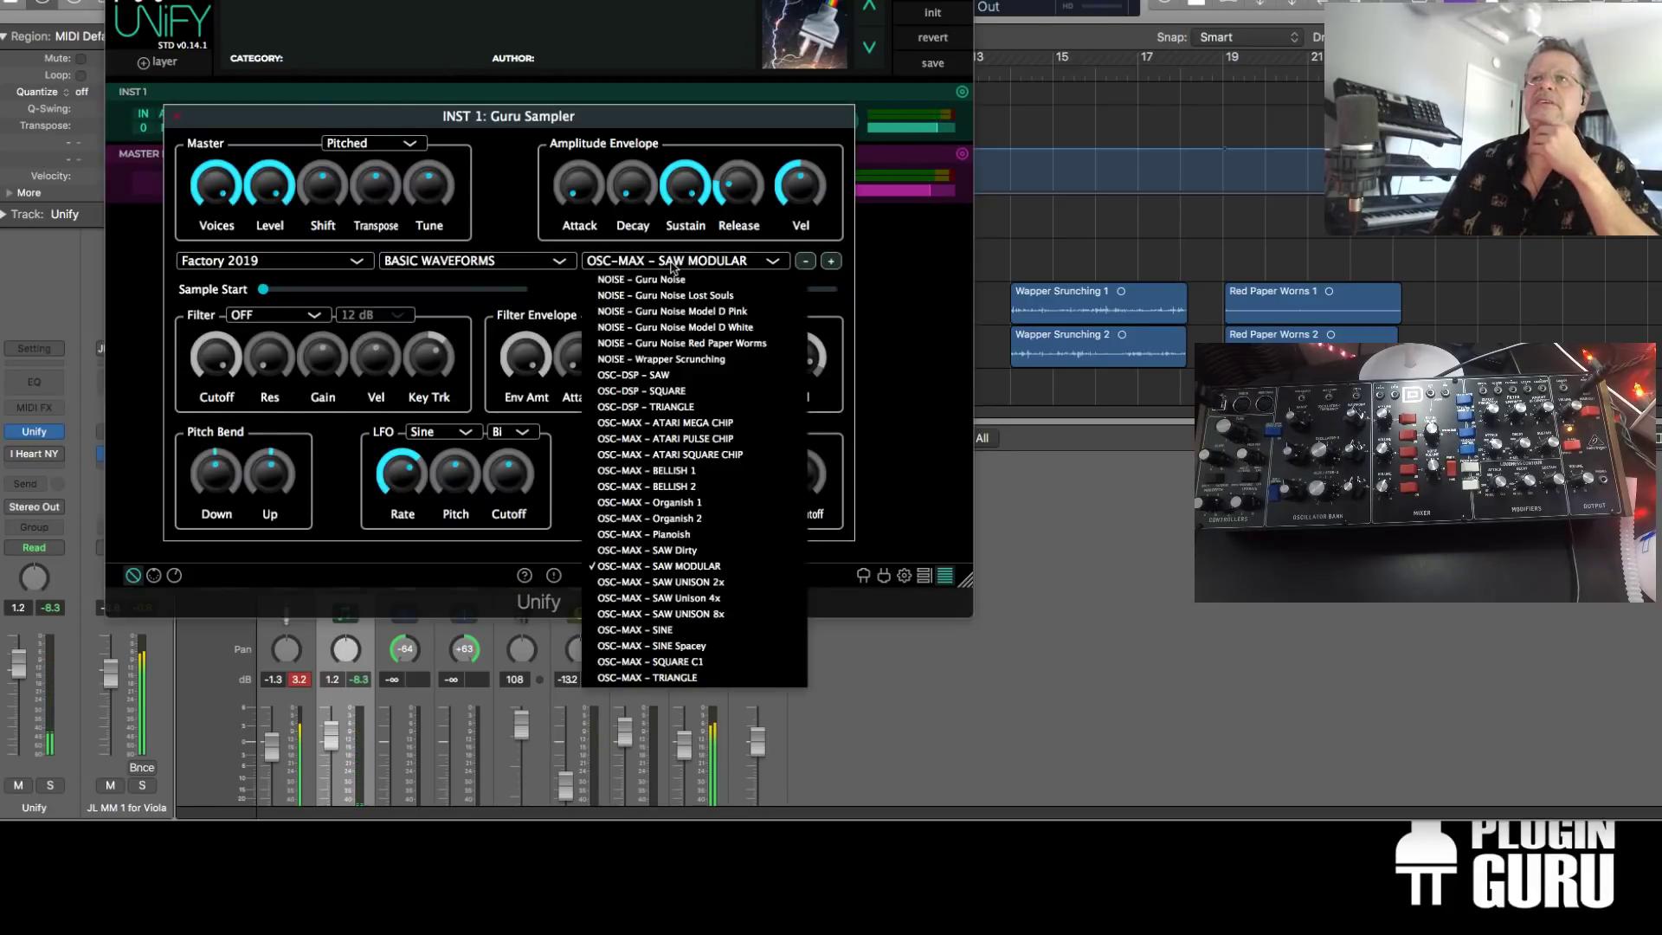
{"action": "left_click", "coordinate": [721, 362]}
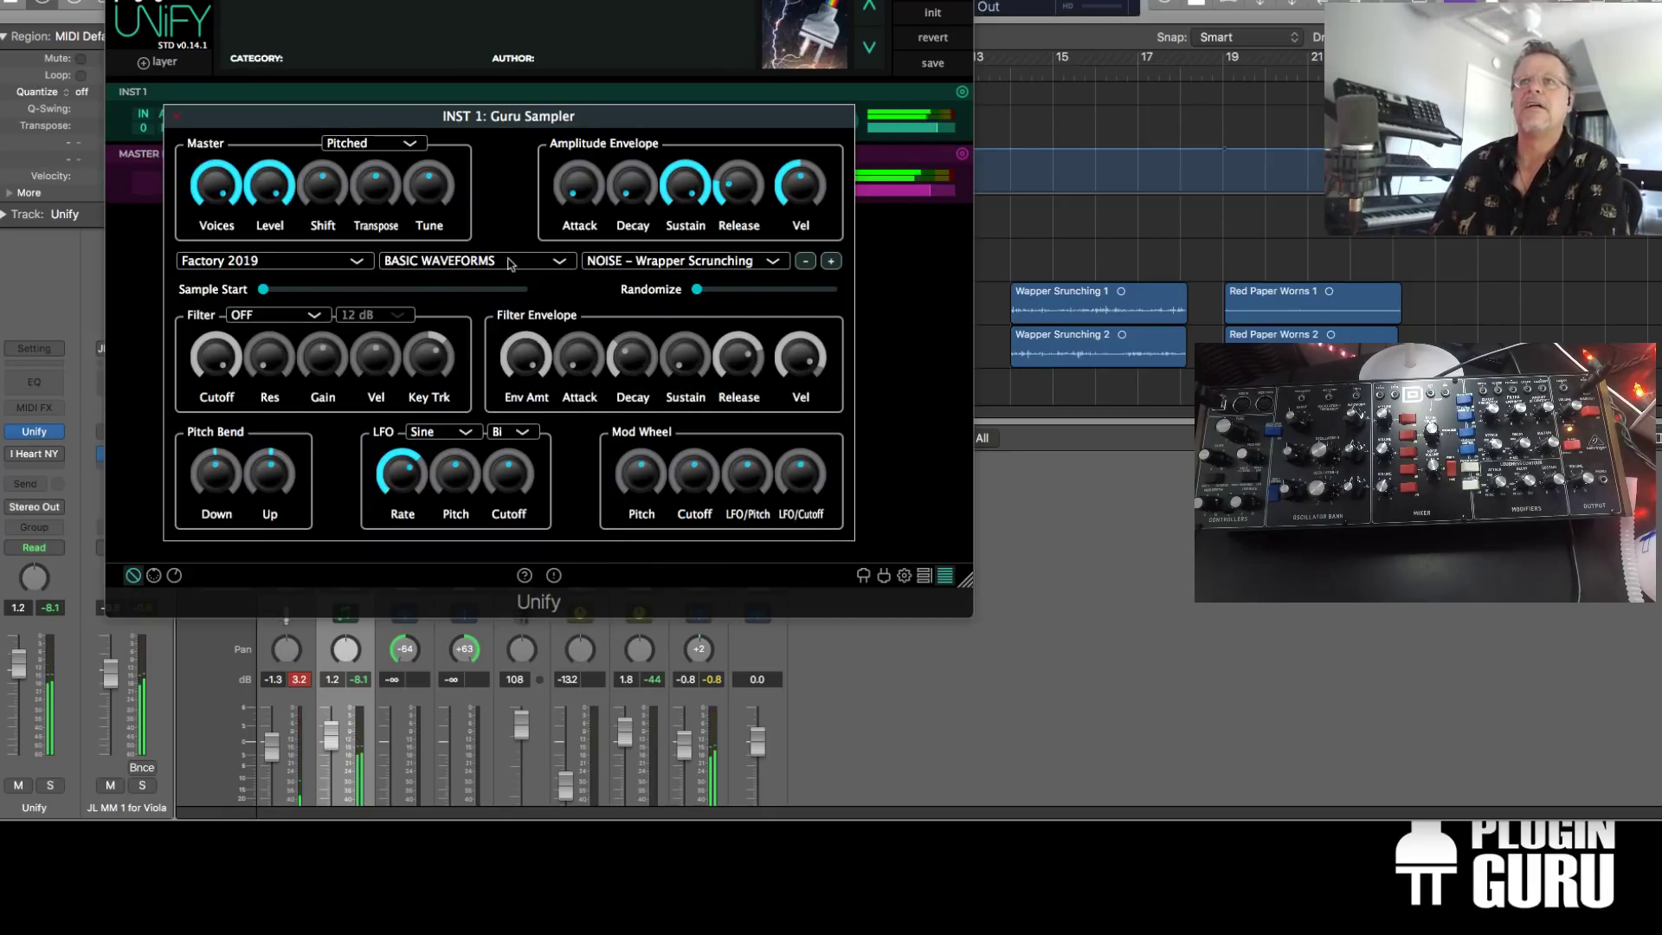
{"action": "left_click", "coordinate": [659, 262]}
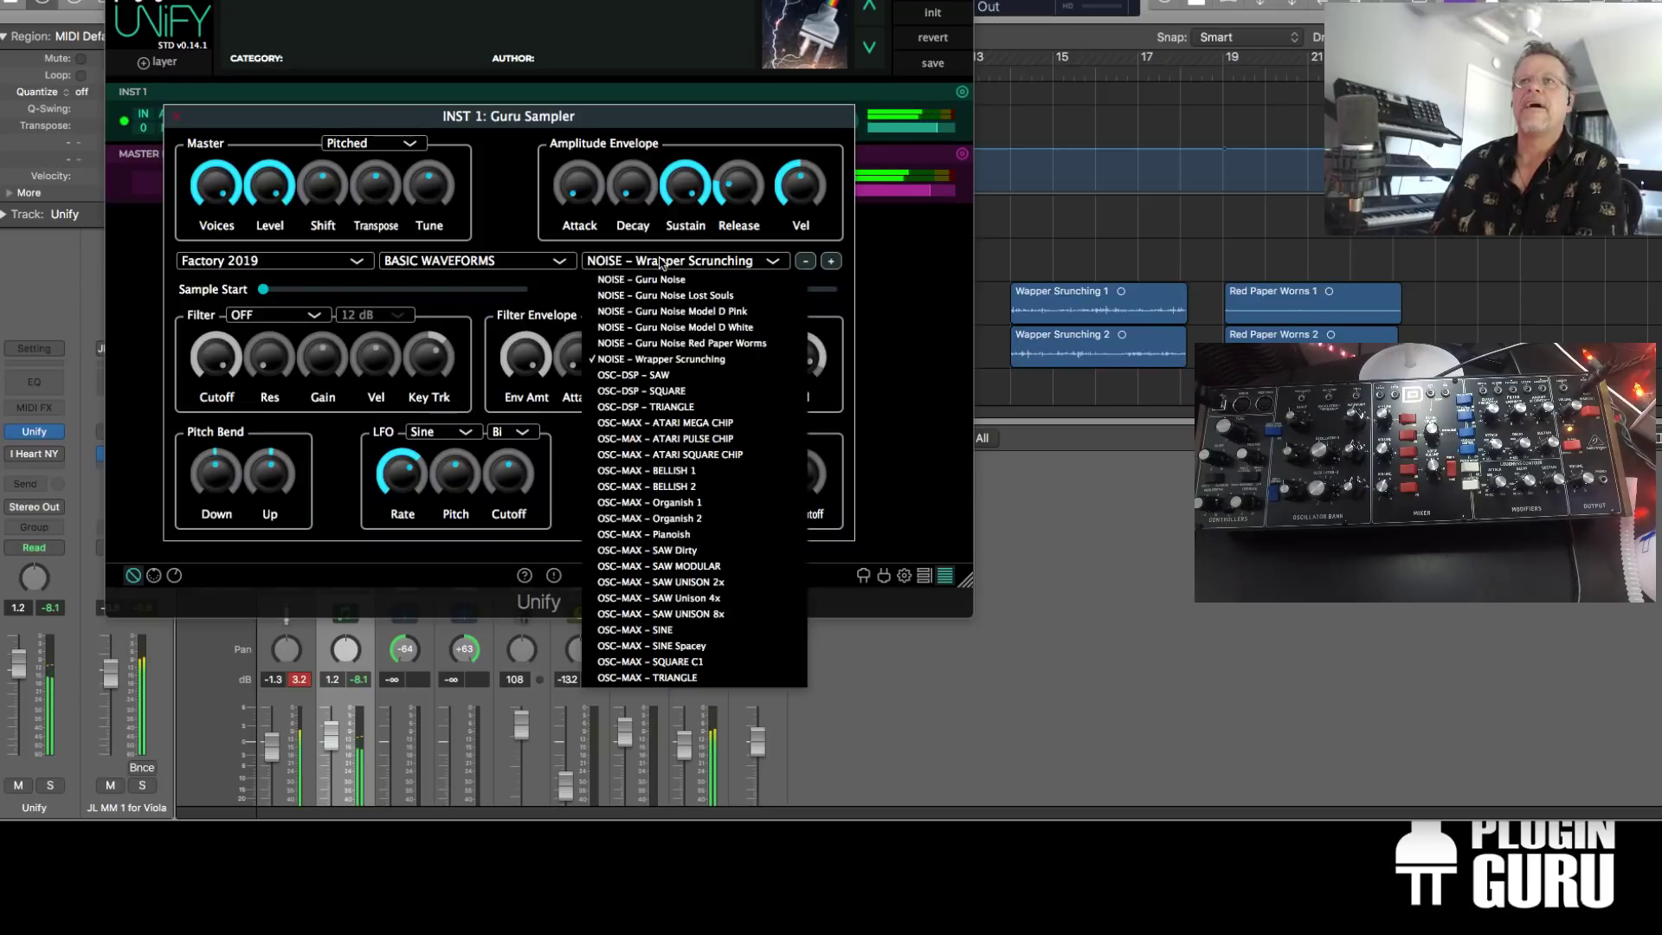
{"action": "left_click", "coordinate": [708, 344]}
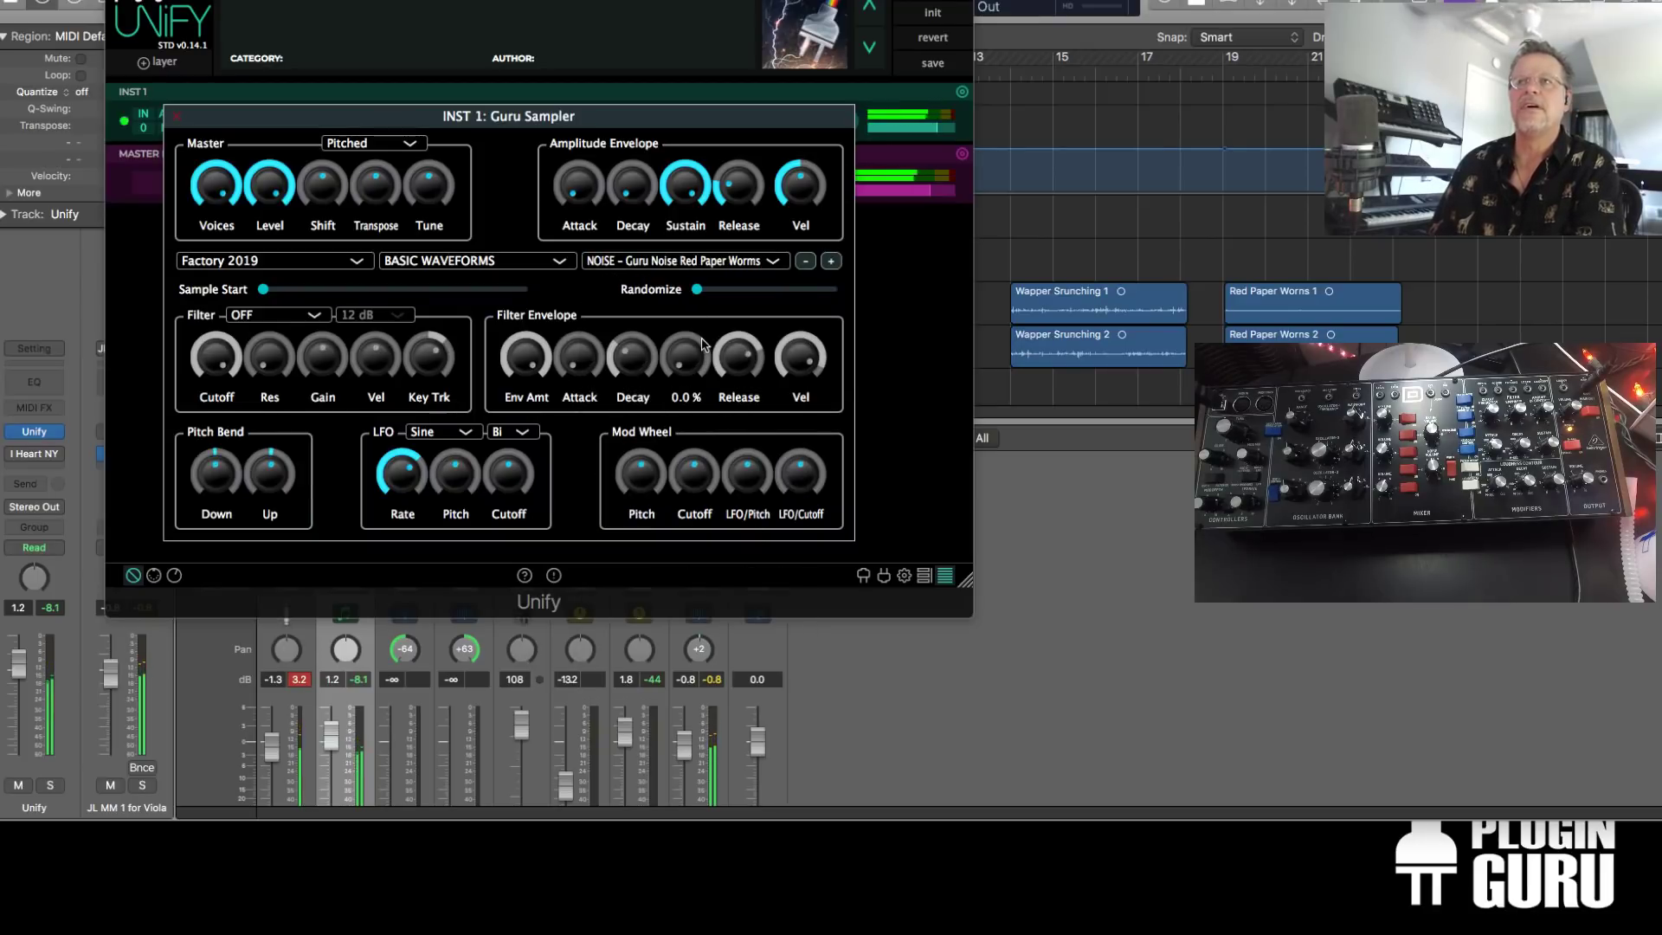
{"action": "left_click", "coordinate": [657, 261]}
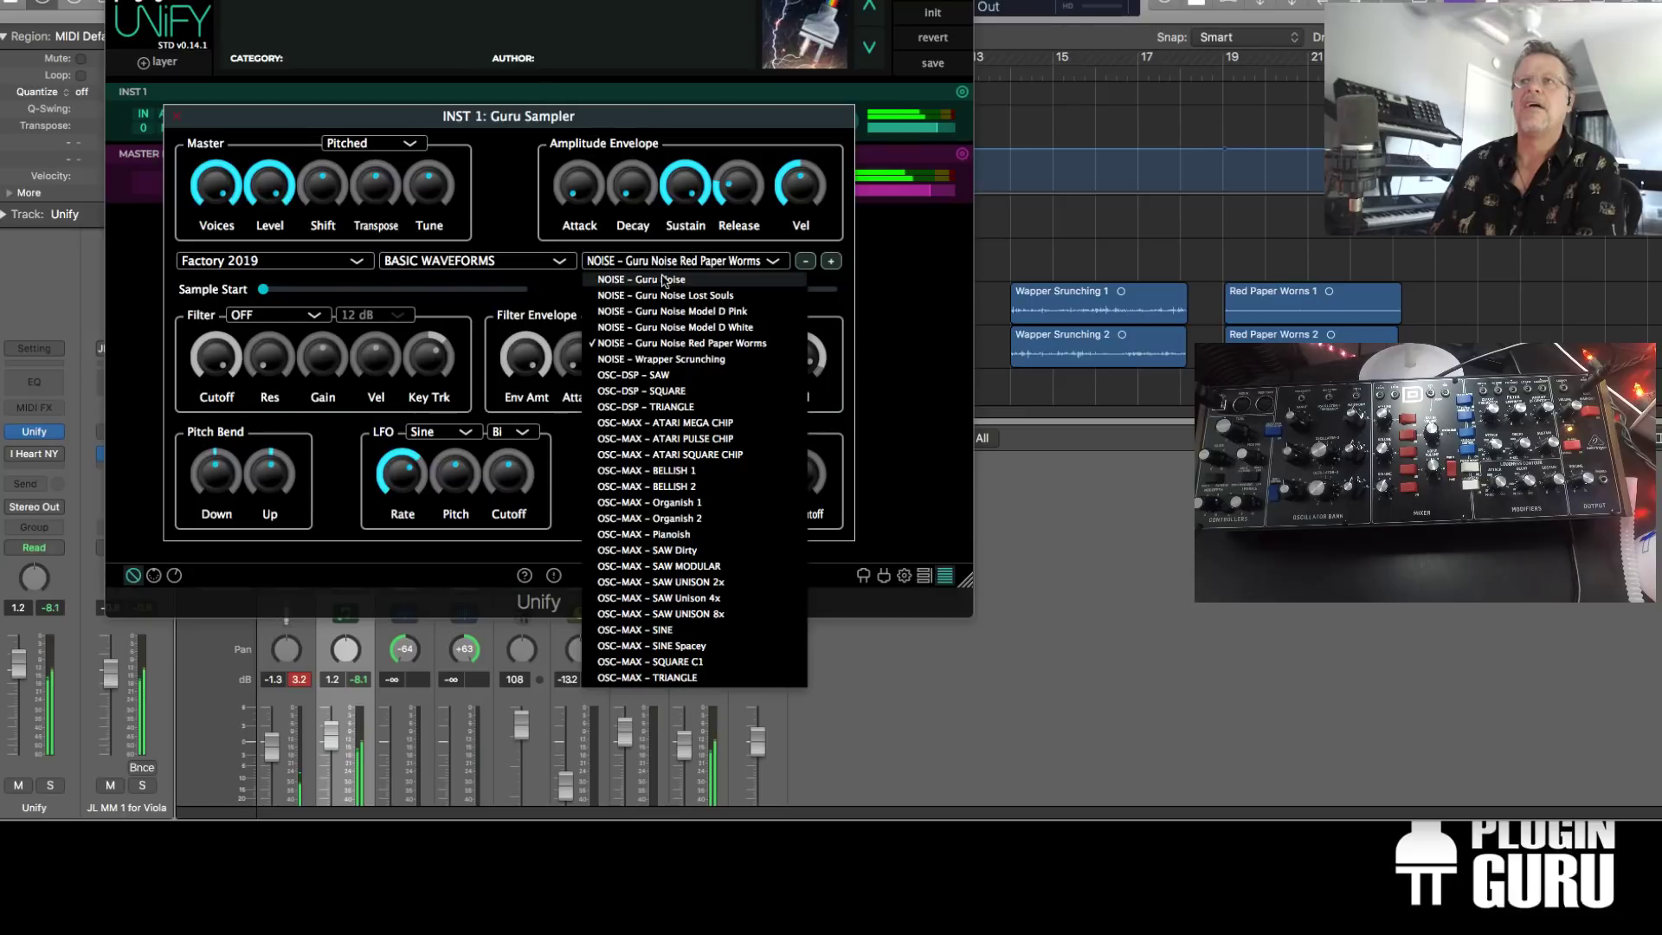
{"action": "left_click", "coordinate": [665, 296]}
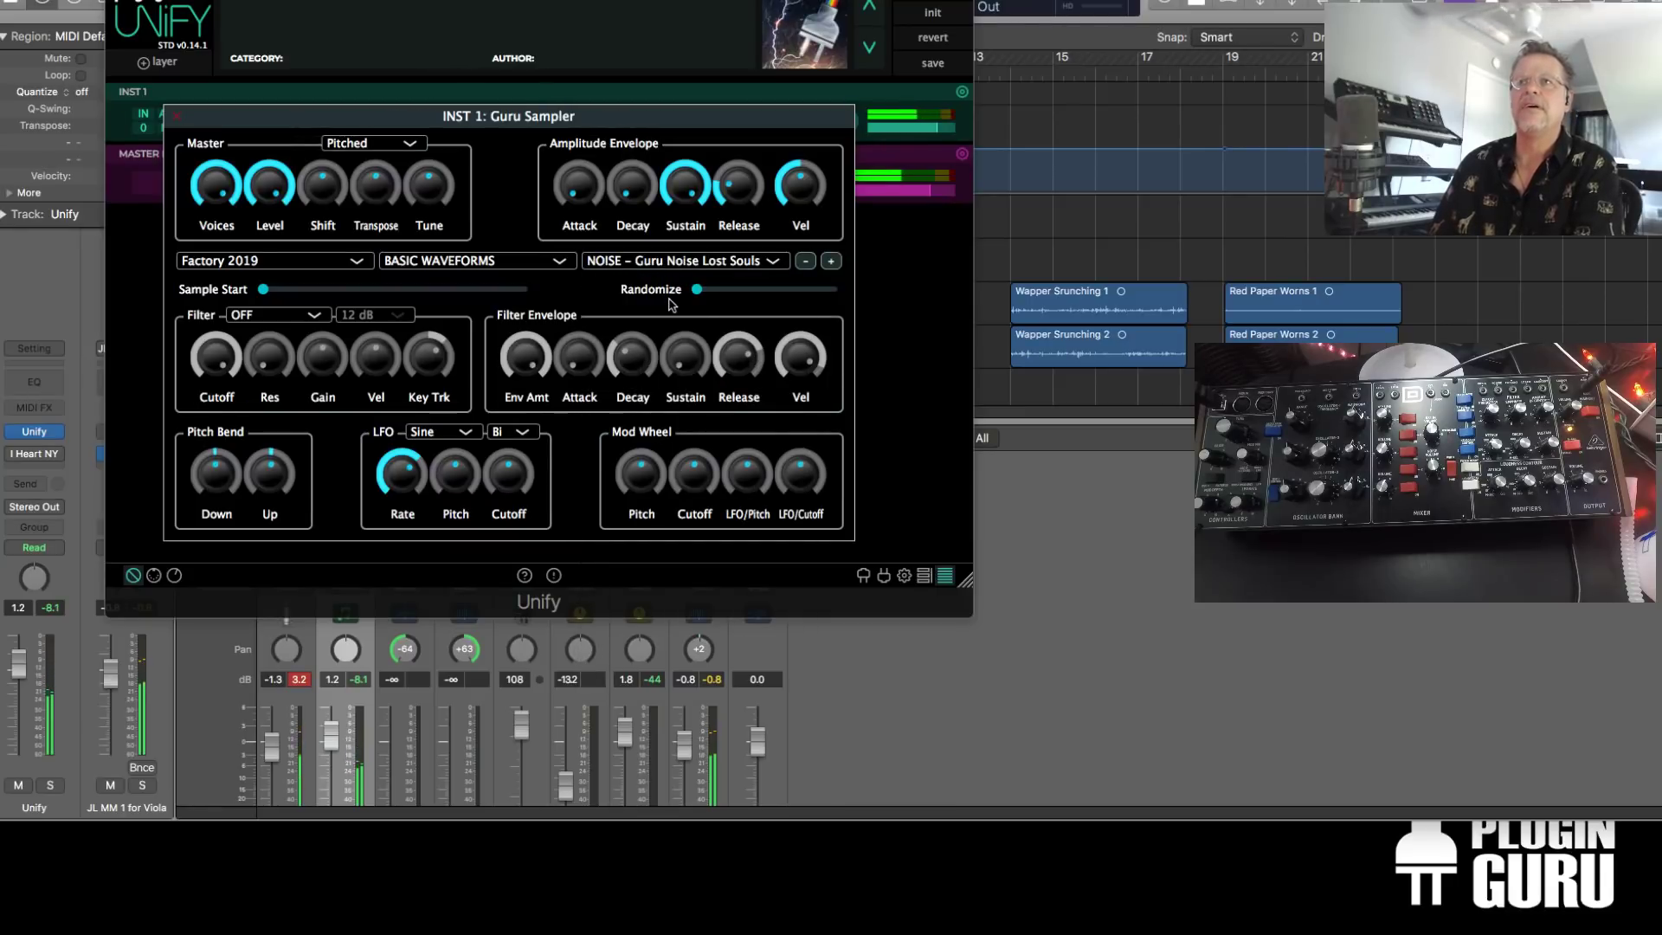
Raise the attack and release of INST 1's amplitude envelope and close its Guru Sampler editor
{"action": "left_click_drag", "start_coordinate": [573, 185], "coordinate": [580, 112]}
{"action": "left_click_drag", "start_coordinate": [738, 185], "coordinate": [760, 125]}
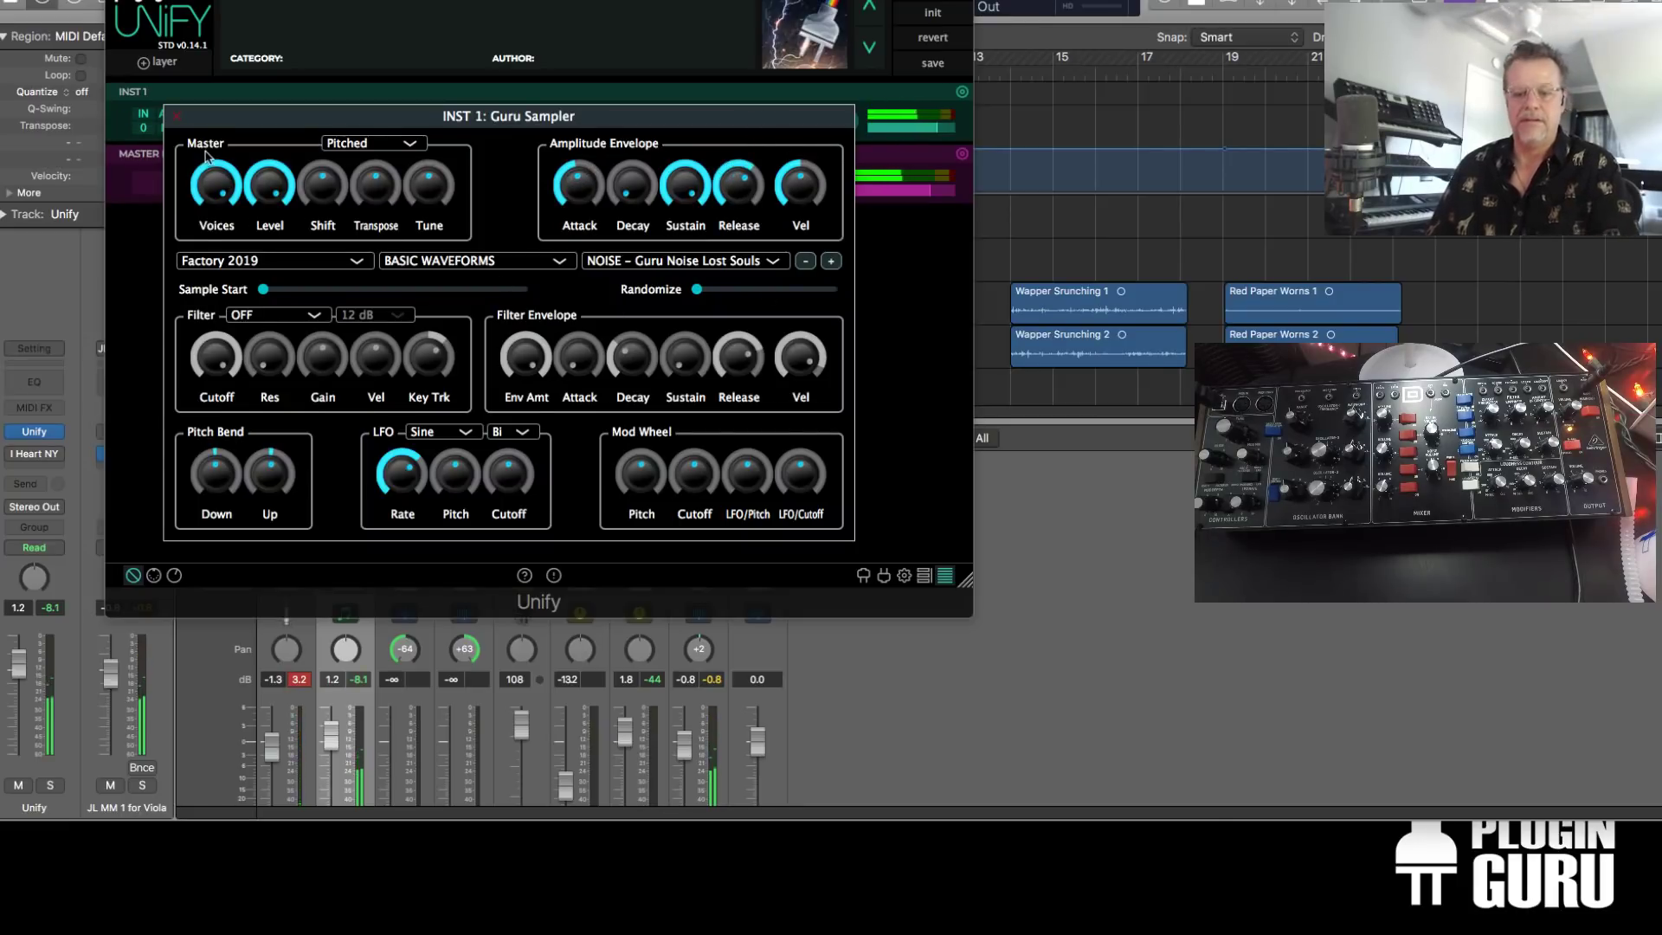
{"action": "left_click", "coordinate": [177, 118]}
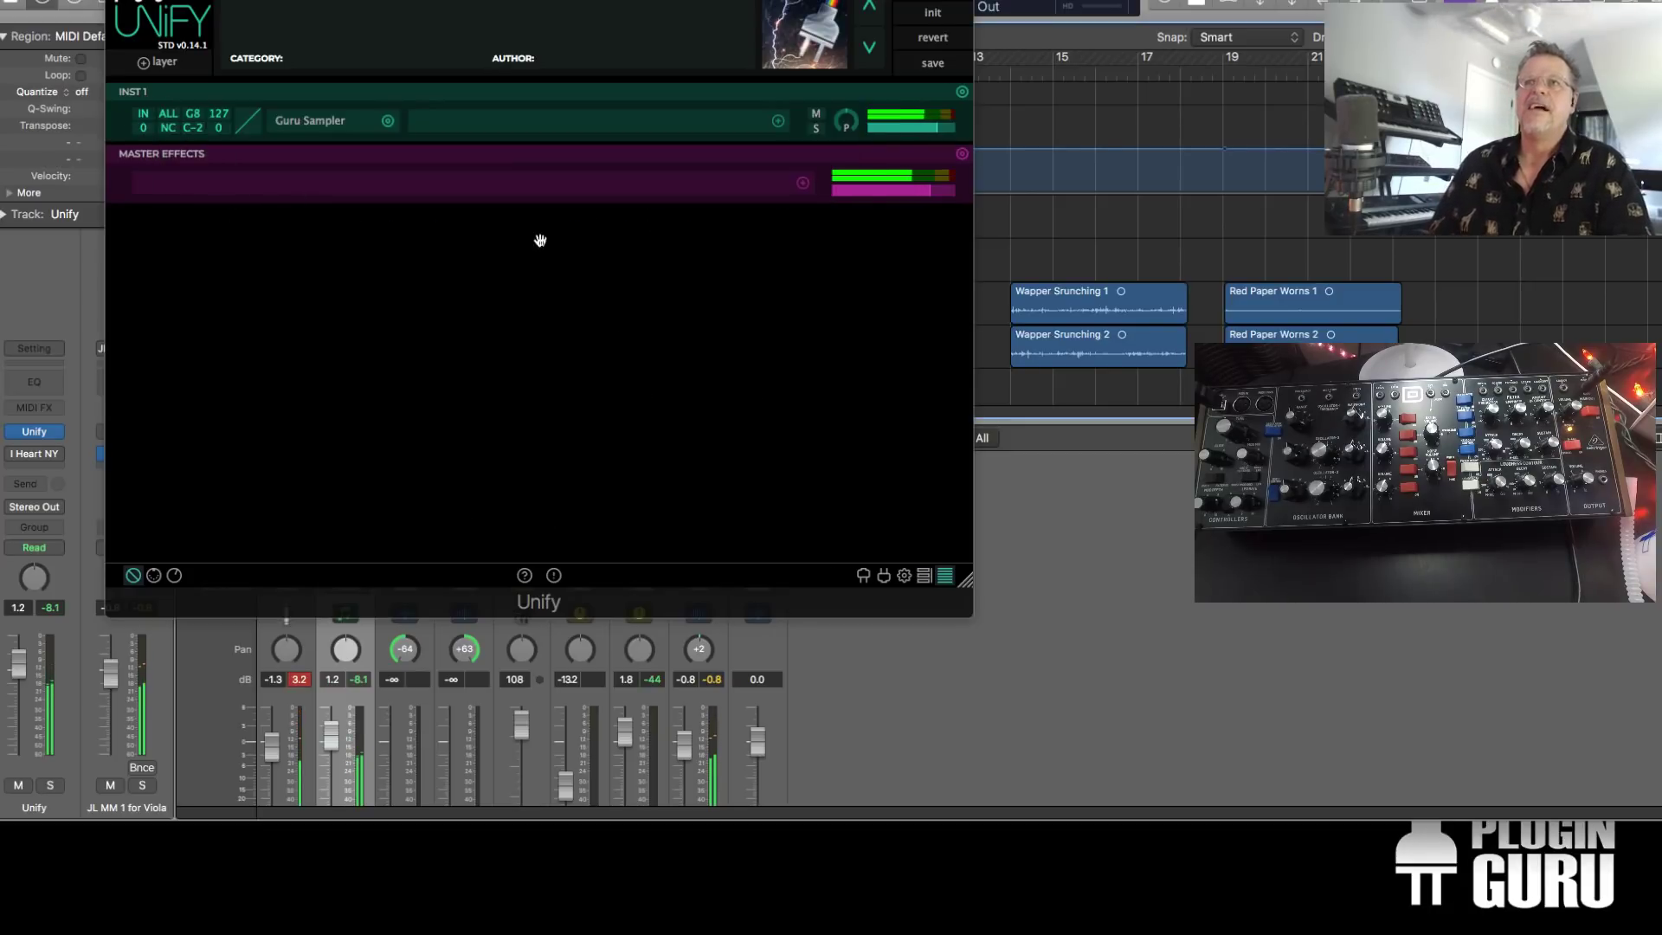
Add a second instrument layer in Unify and swap its Sine Wave Synth for the Guru Sampler
{"action": "left_click", "coordinate": [161, 61]}
{"action": "mouse_move", "coordinate": [251, 114]}
{"action": "left_click", "coordinate": [363, 116]}
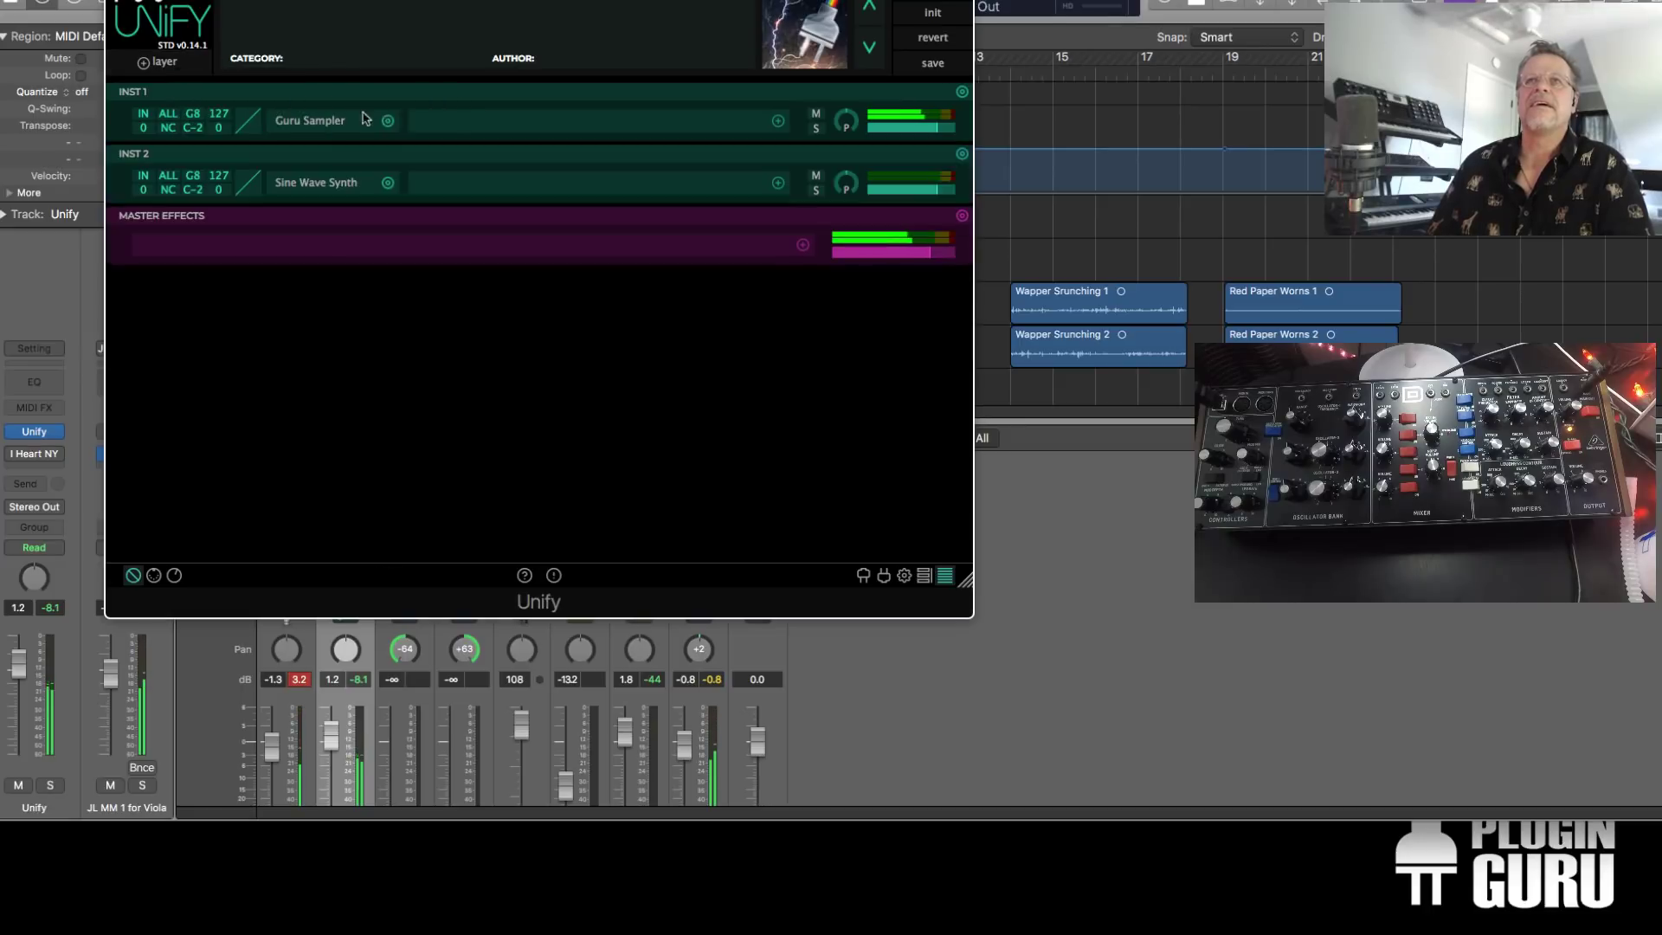
{"action": "left_click", "coordinate": [389, 184]}
{"action": "mouse_move", "coordinate": [515, 246]}
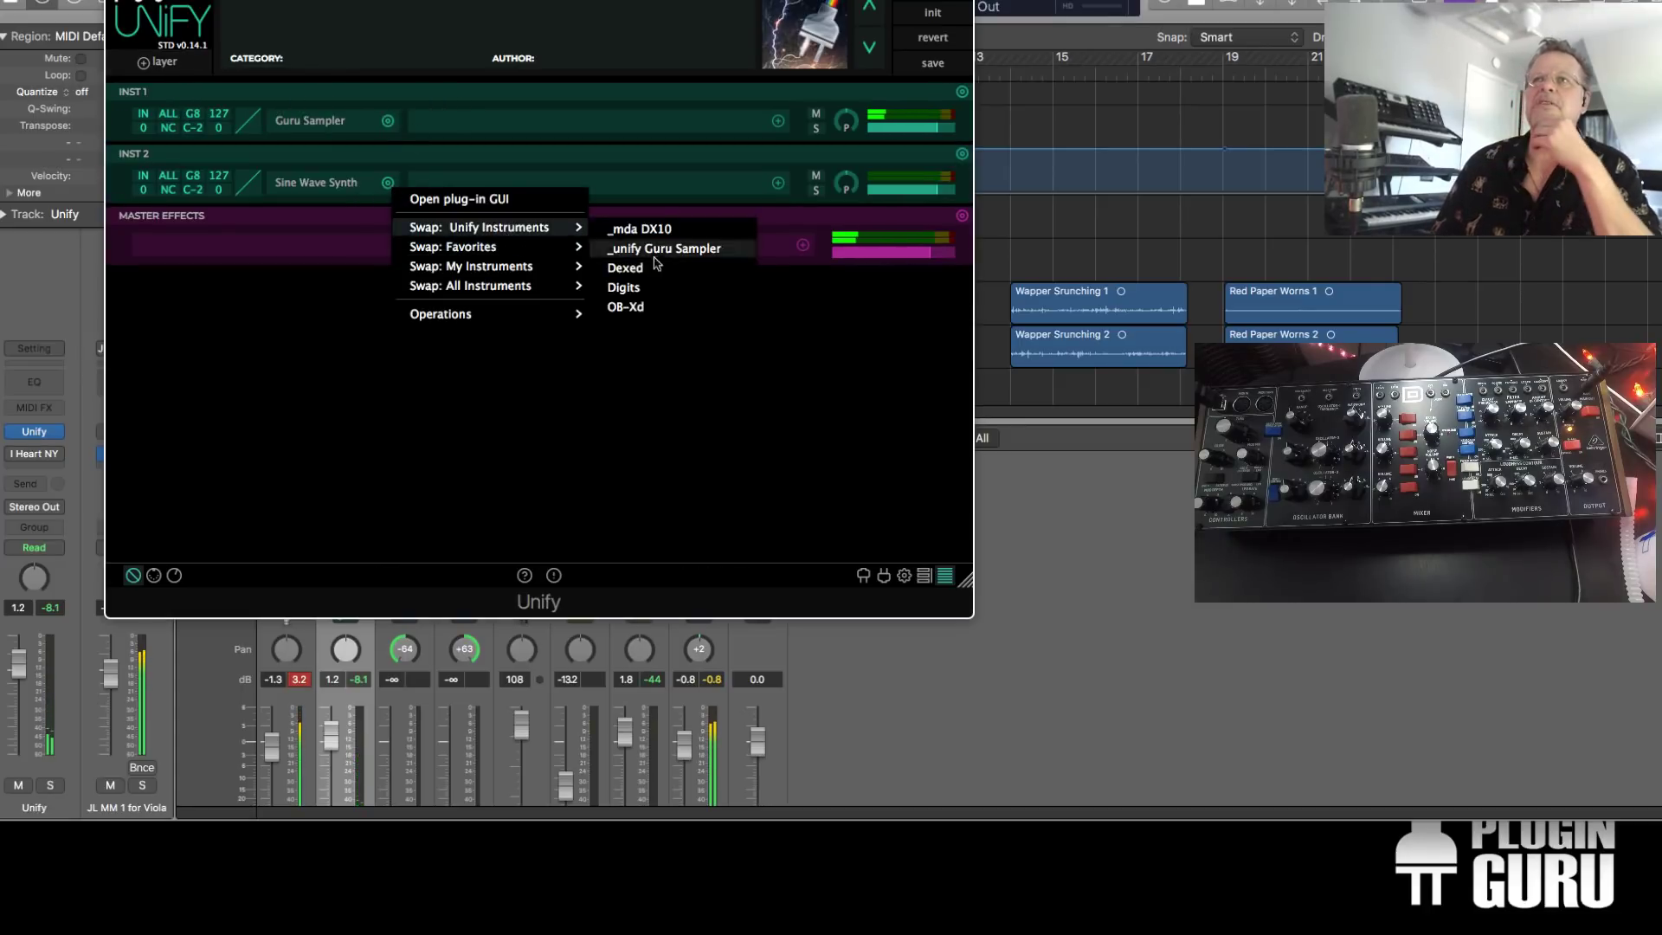
{"action": "left_click", "coordinate": [675, 247]}
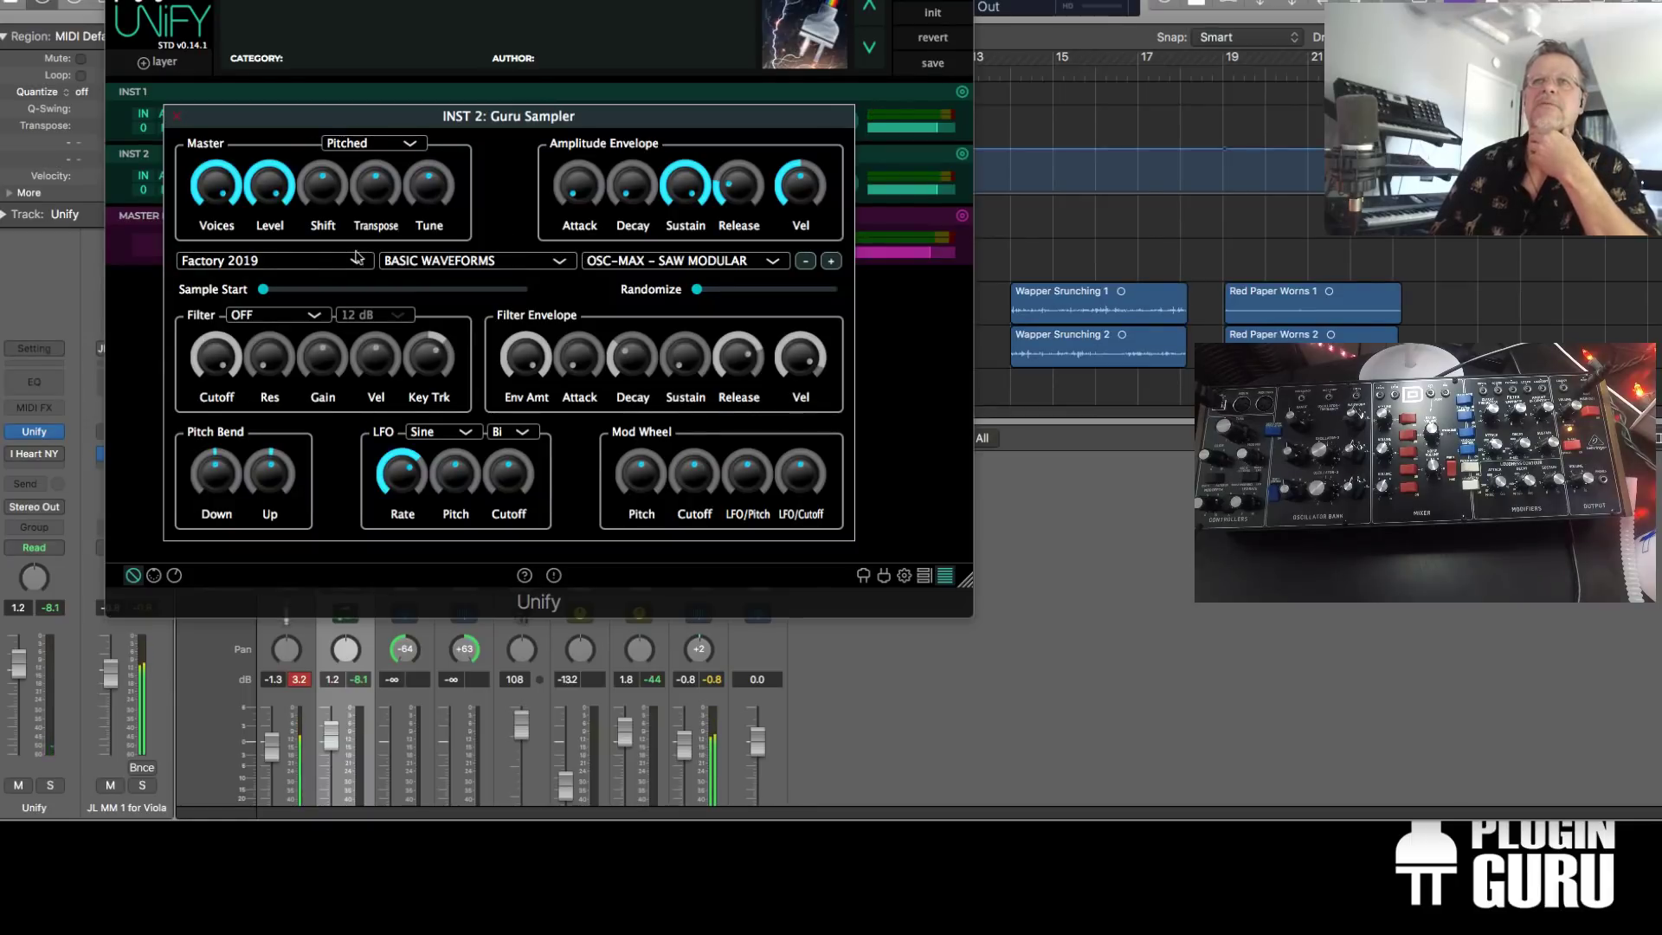
Load the PAD-SOL E3 - Wormhole Trumpetish G4 sound from the Signs of Life LITE library into INST 2
{"action": "left_click", "coordinate": [446, 260]}
{"action": "left_click", "coordinate": [474, 503]}
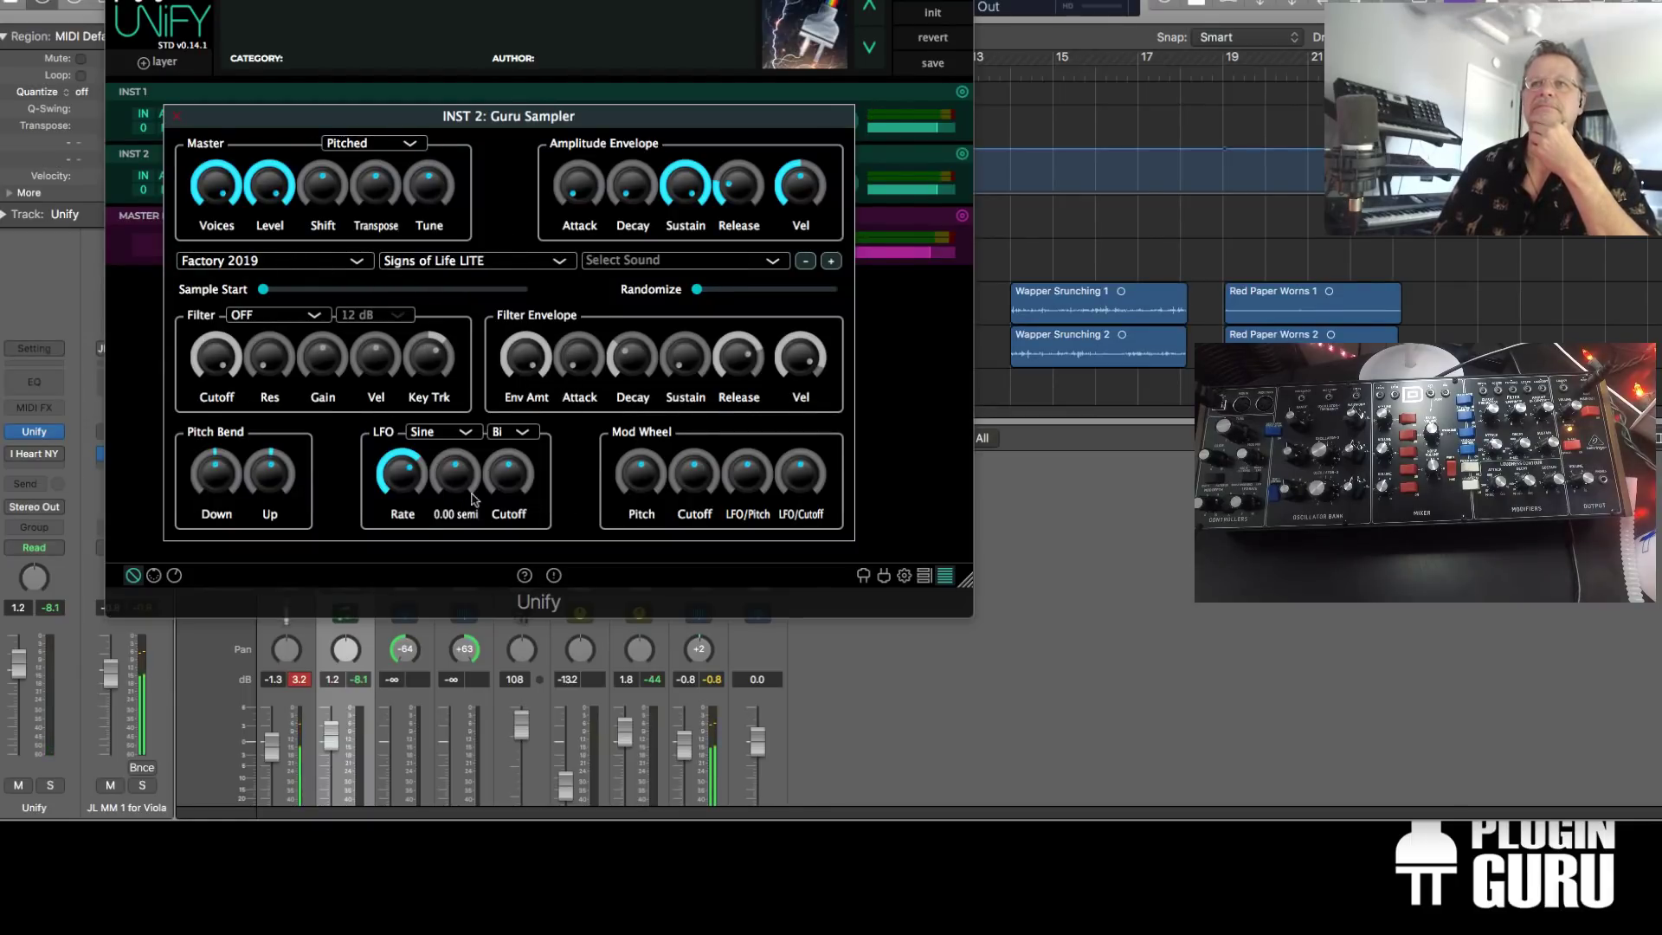
{"action": "left_click", "coordinate": [683, 261]}
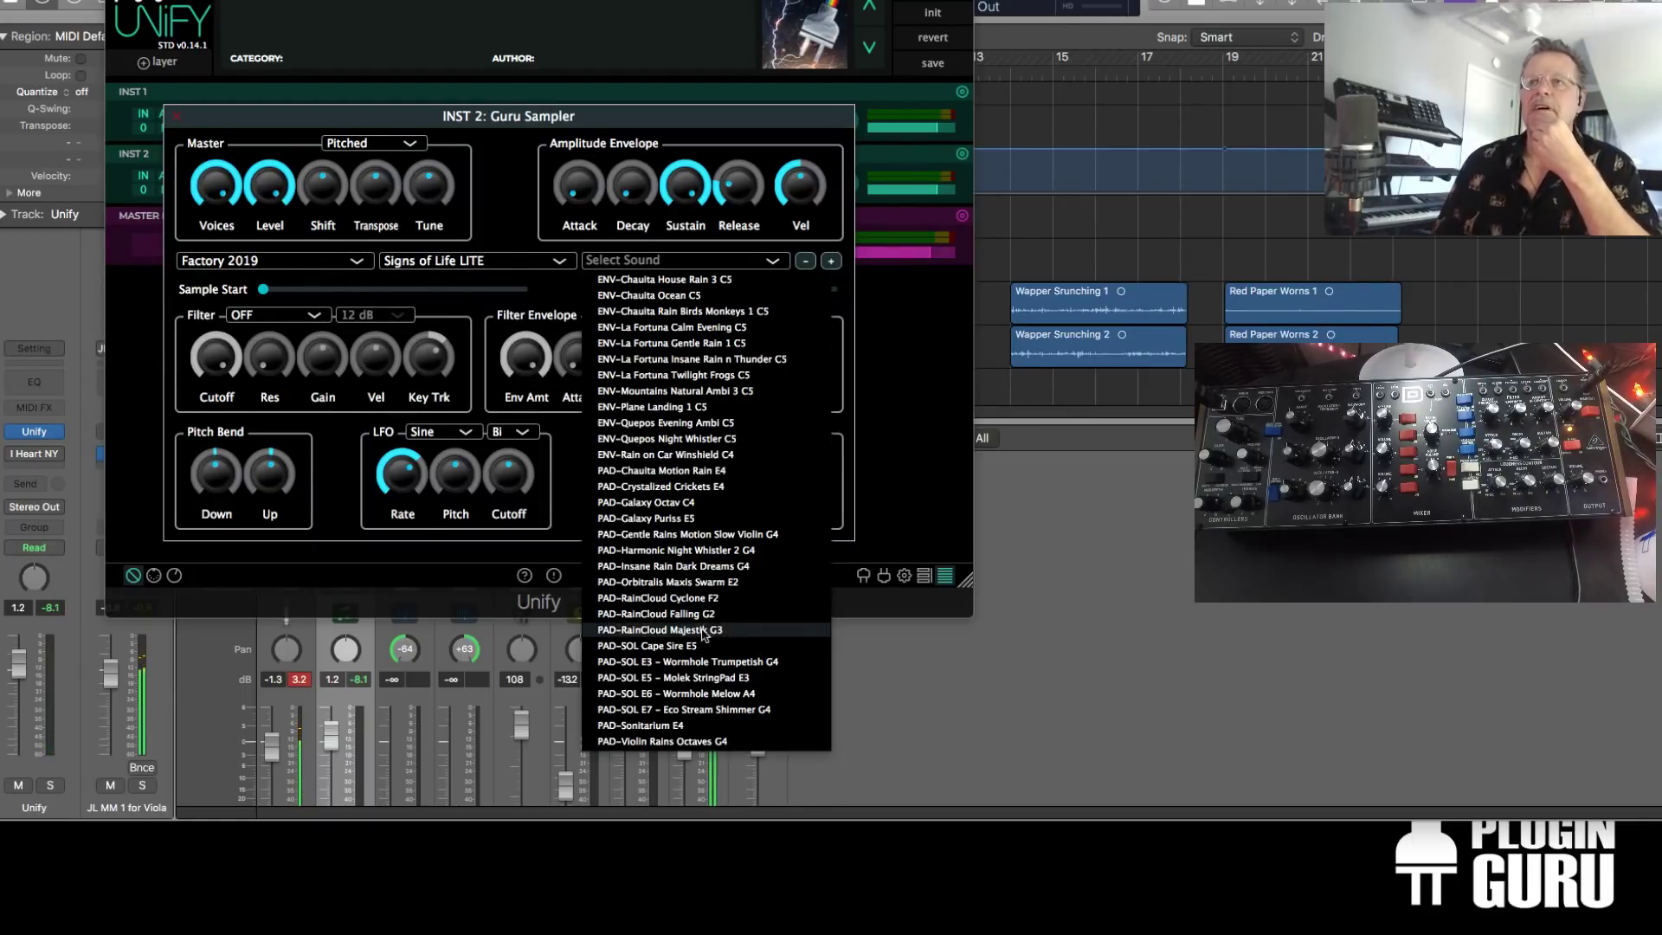
{"action": "left_click", "coordinate": [741, 663]}
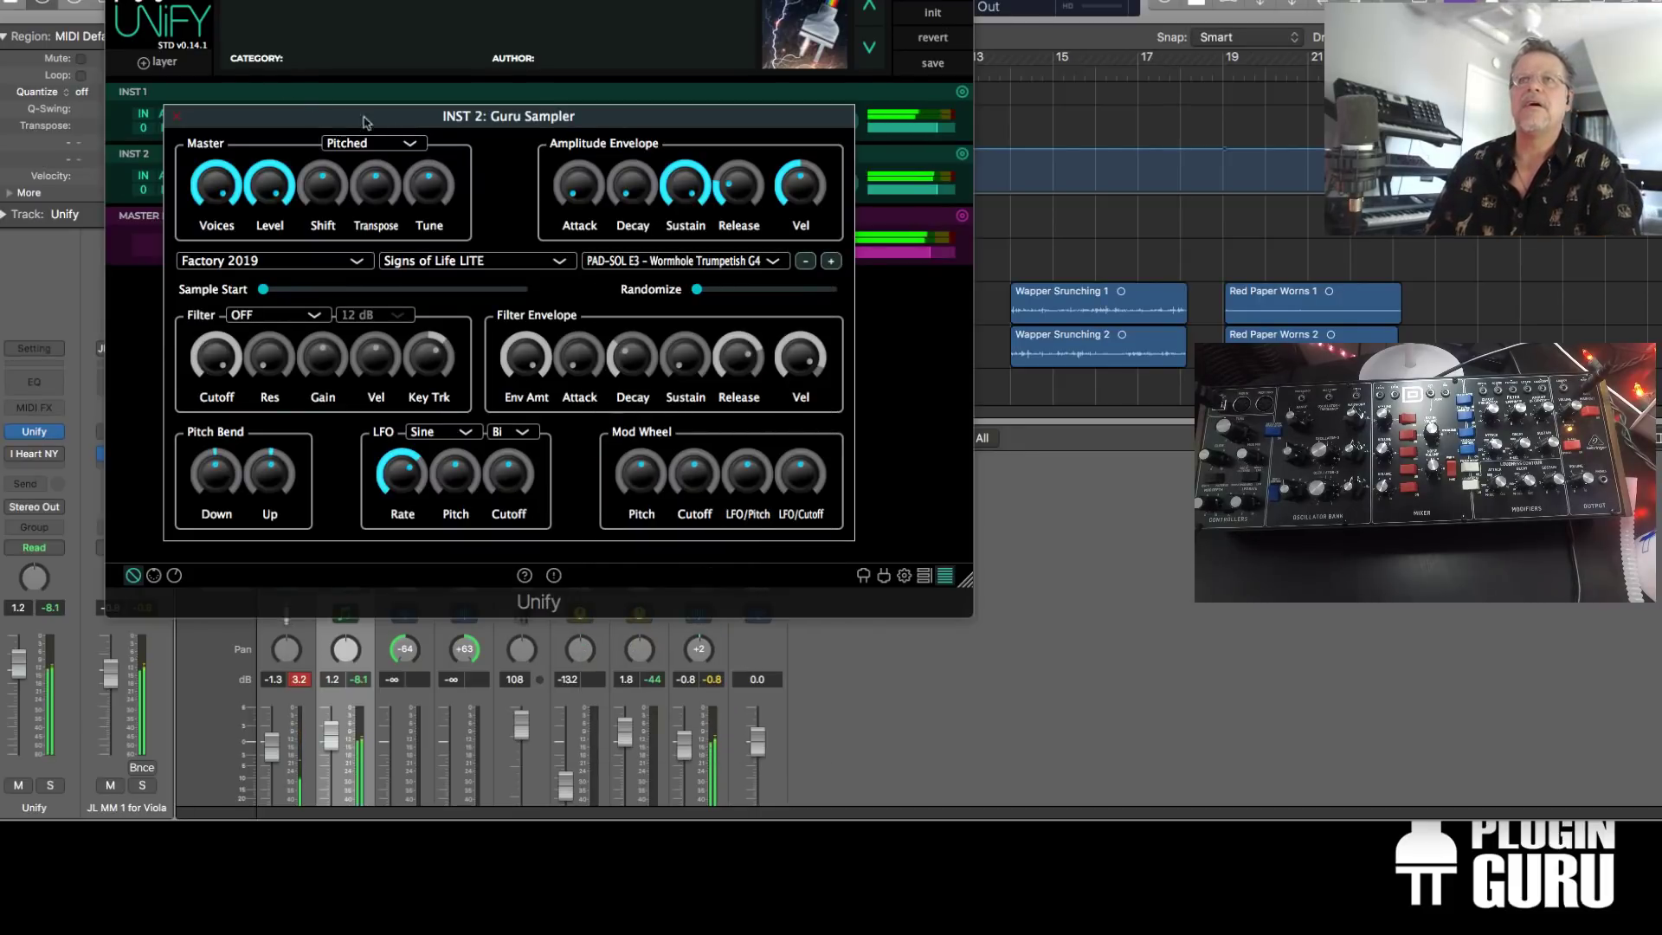
Set INST 2's amplitude attack to about 0.546 sec, raise its release, and move its editor clear of the layer list
{"action": "left_click_drag", "start_coordinate": [578, 184], "coordinate": [591, 104]}
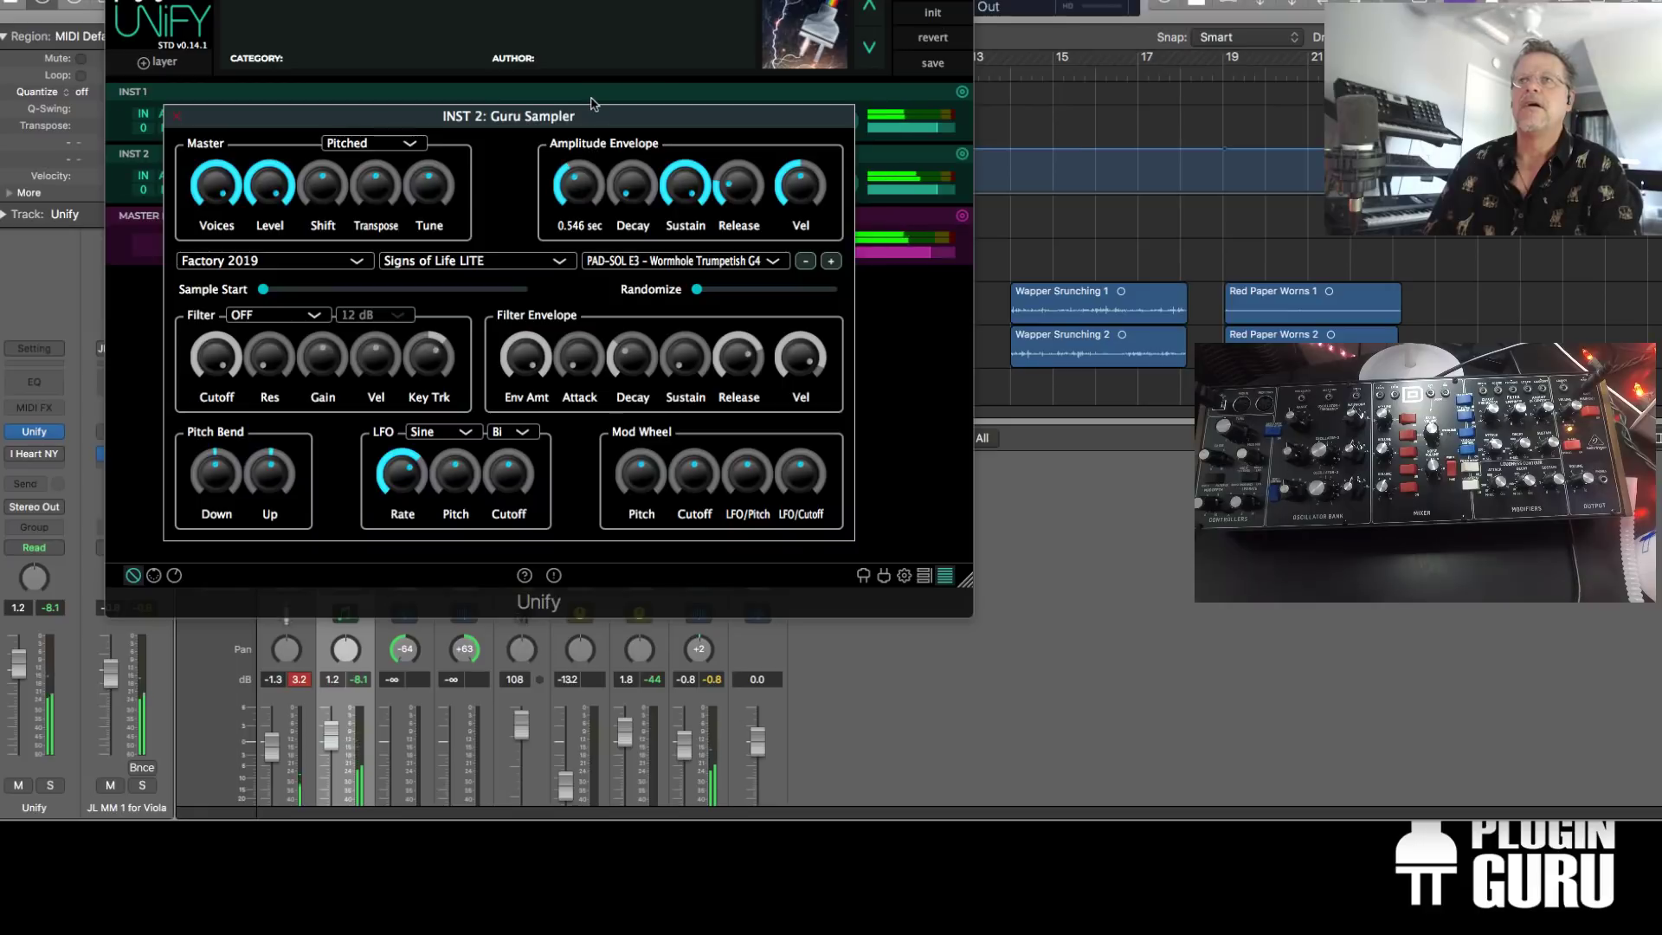
{"action": "left_click_drag", "start_coordinate": [717, 165], "coordinate": [748, 137]}
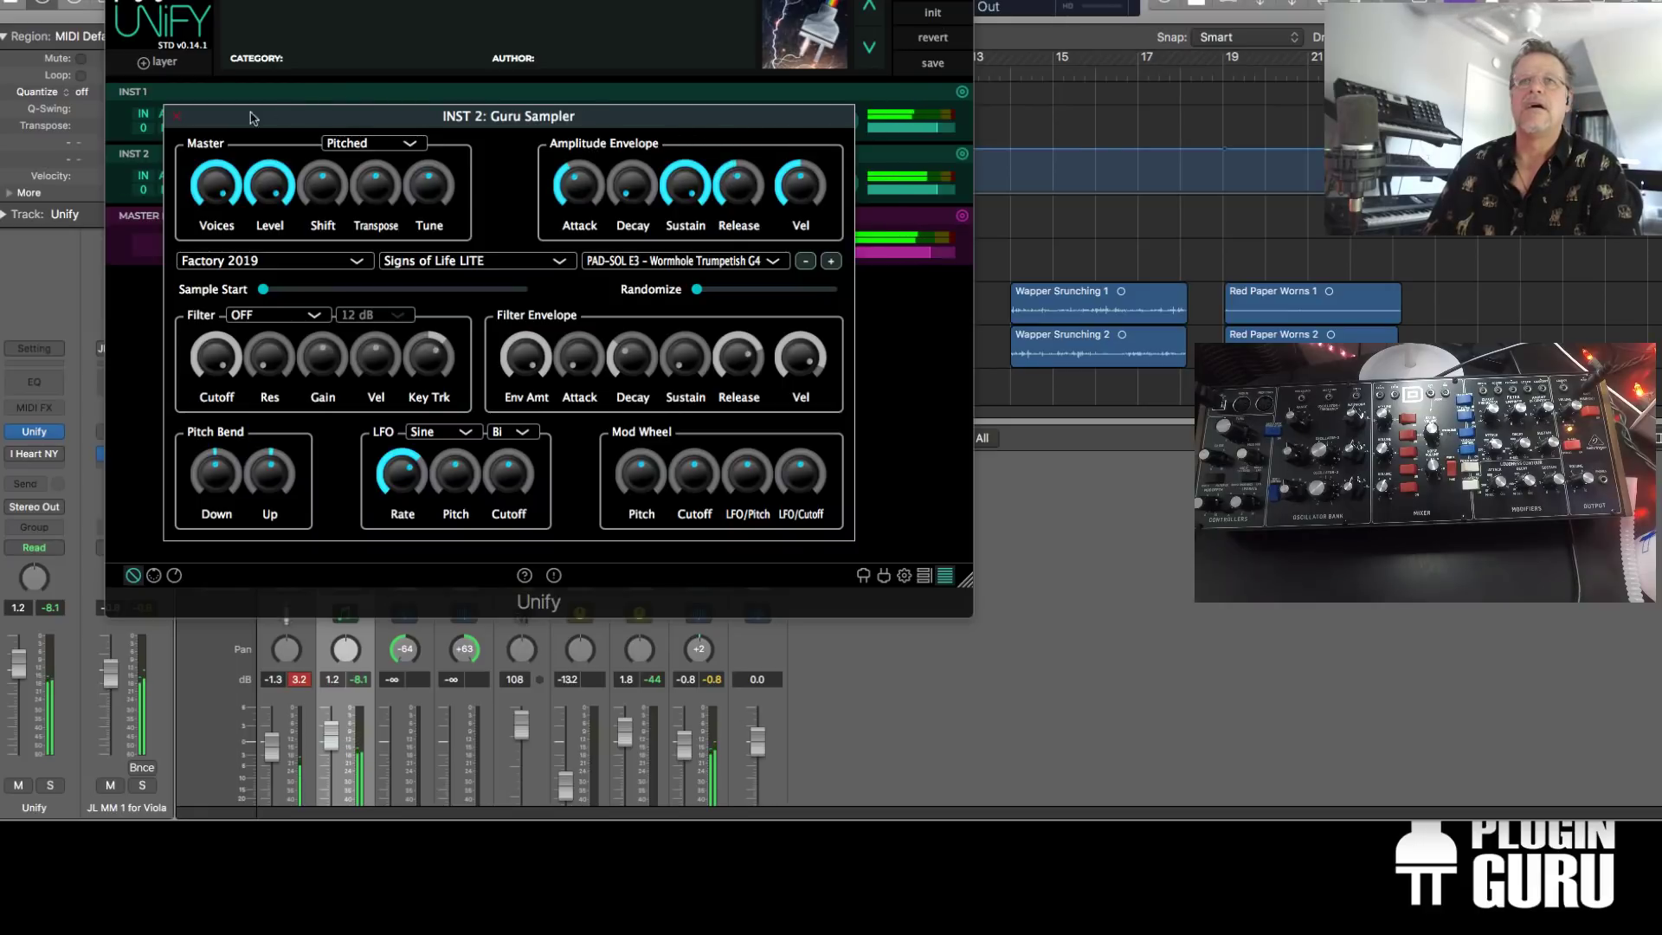
{"action": "left_click_drag", "start_coordinate": [235, 126], "coordinate": [495, 394]}
Open INST 1's Guru Sampler and transpose the Lost Souls noise down by about 4 semitones
{"action": "left_click", "coordinate": [375, 138]}
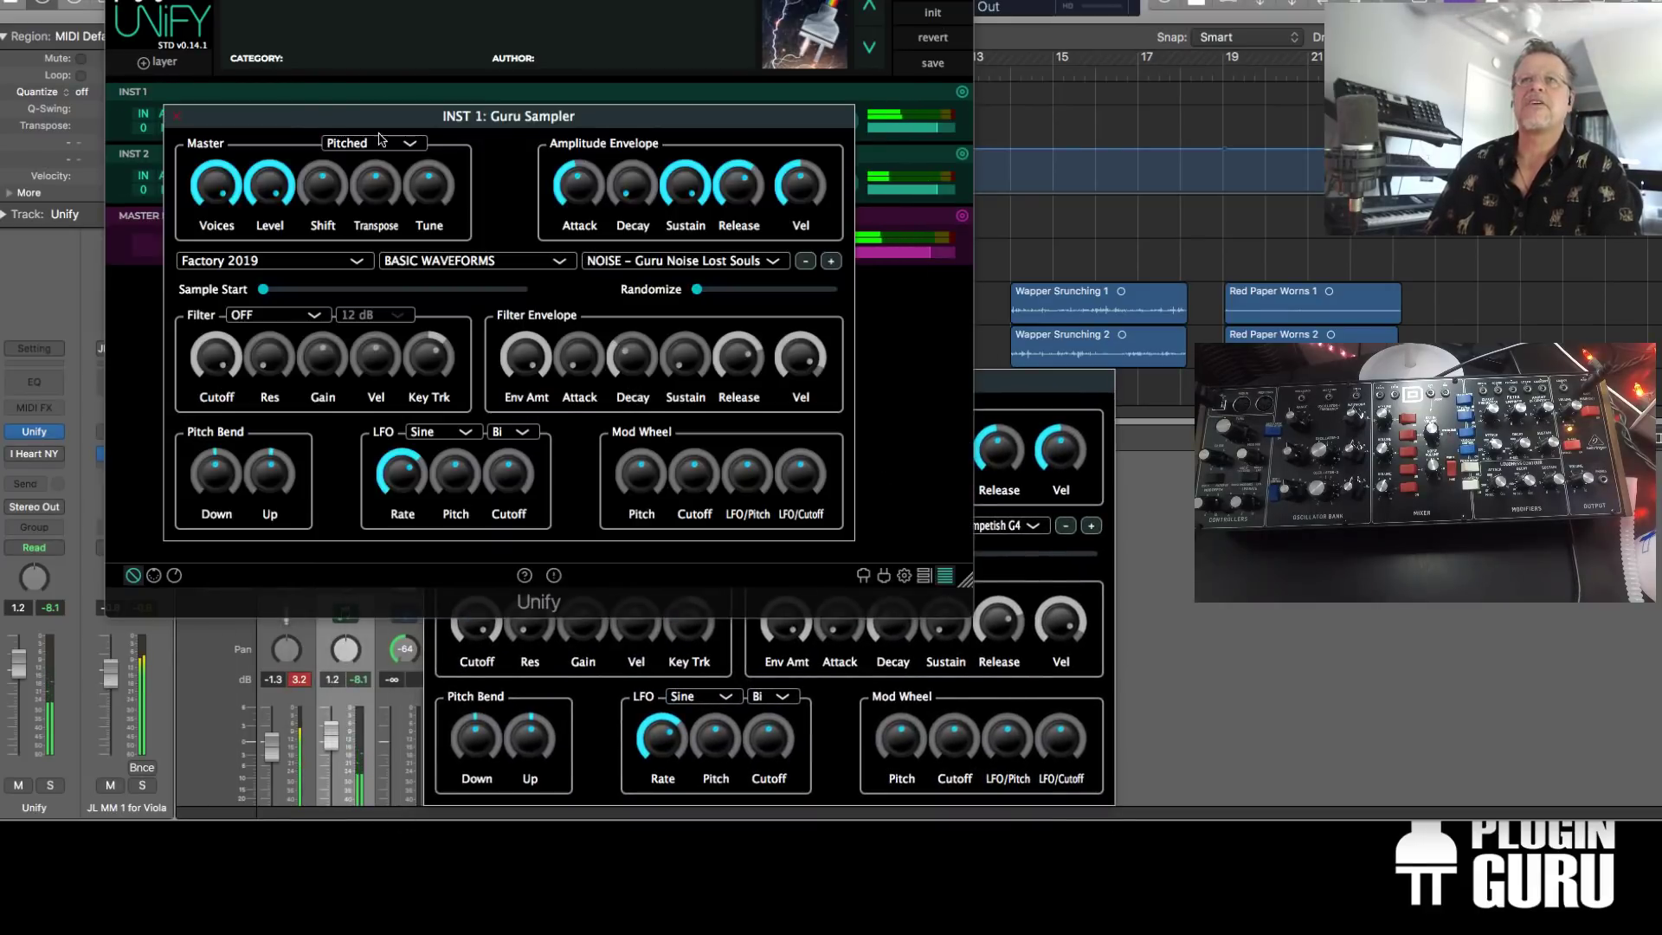
{"action": "left_click_drag", "start_coordinate": [373, 190], "coordinate": [377, 197]}
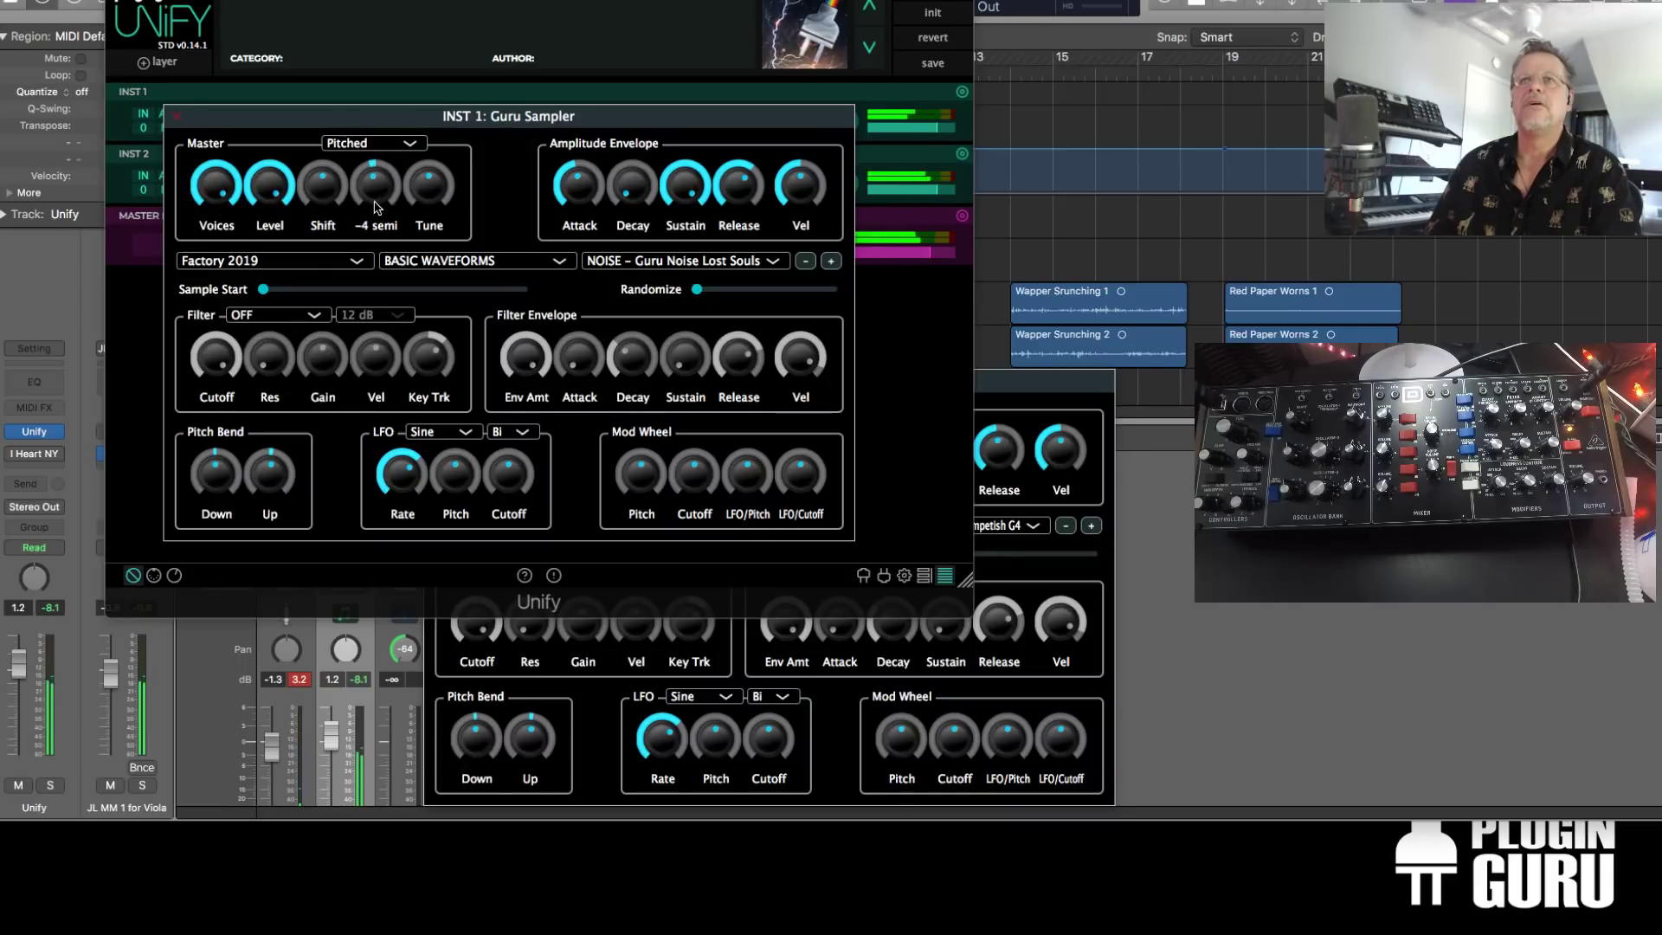
{"action": "left_click_drag", "start_coordinate": [375, 205], "coordinate": [375, 203]}
{"action": "mouse_move", "coordinate": [437, 201]}
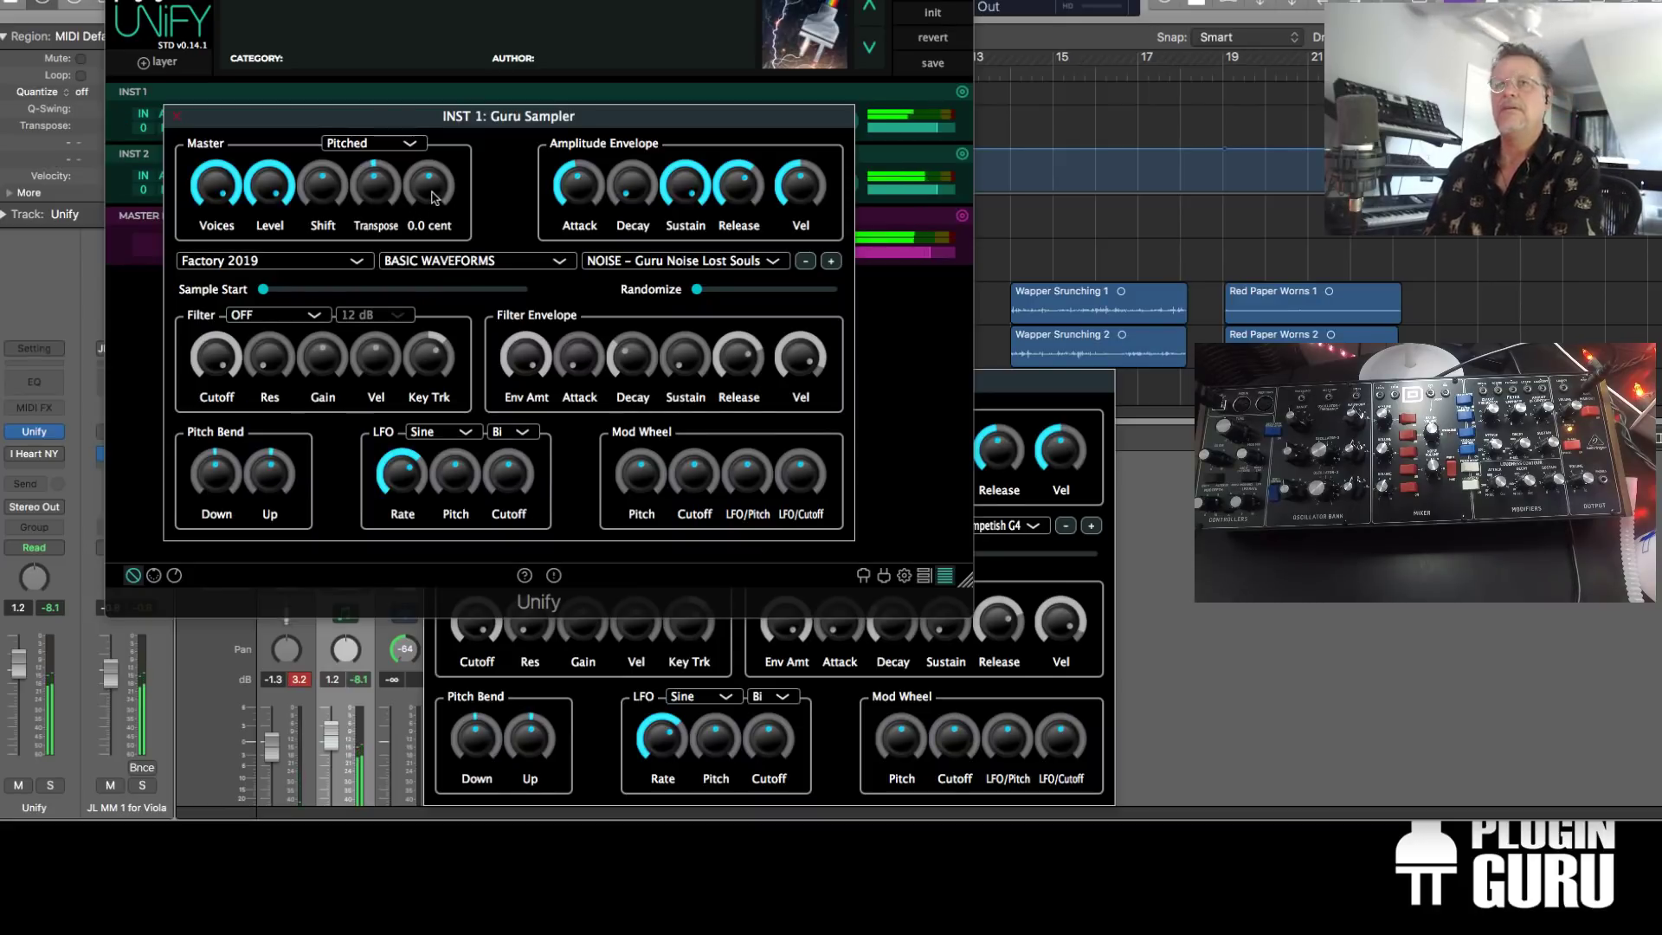
Lower the level of the INST 2 layer to about -16.50 dB
{"action": "left_click", "coordinate": [918, 200]}
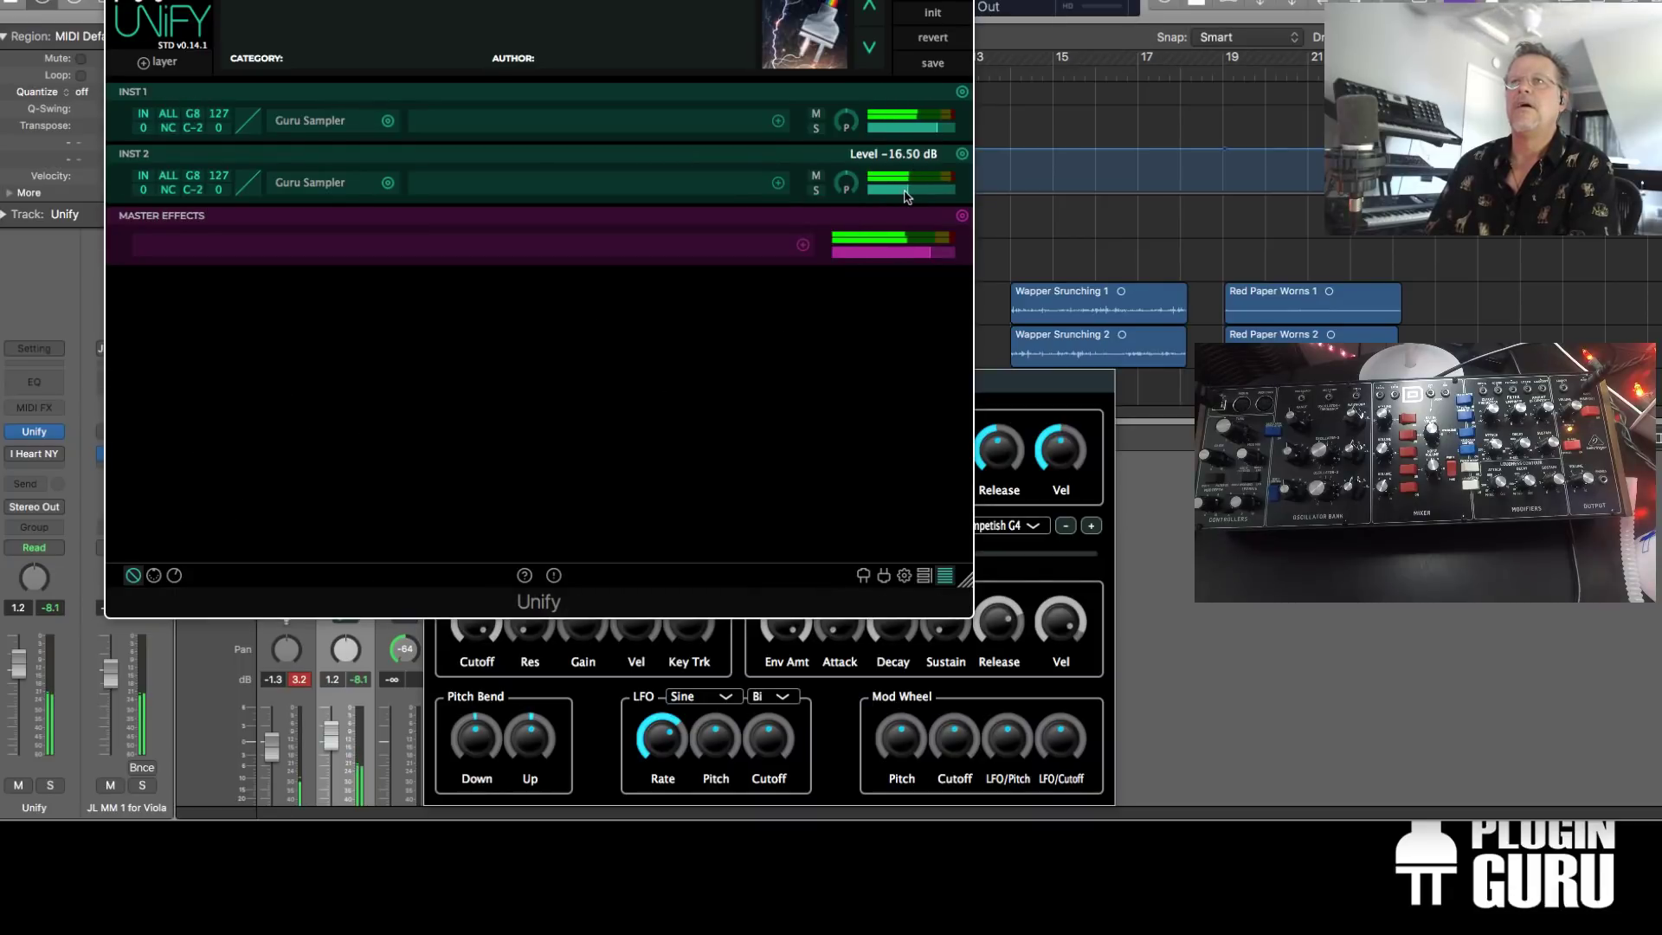
Raise the INST 2 layer's level to about -6.50 dB and lengthen its Guru Sampler amplitude attack and release
{"action": "left_click_drag", "start_coordinate": [913, 195], "coordinate": [920, 194]}
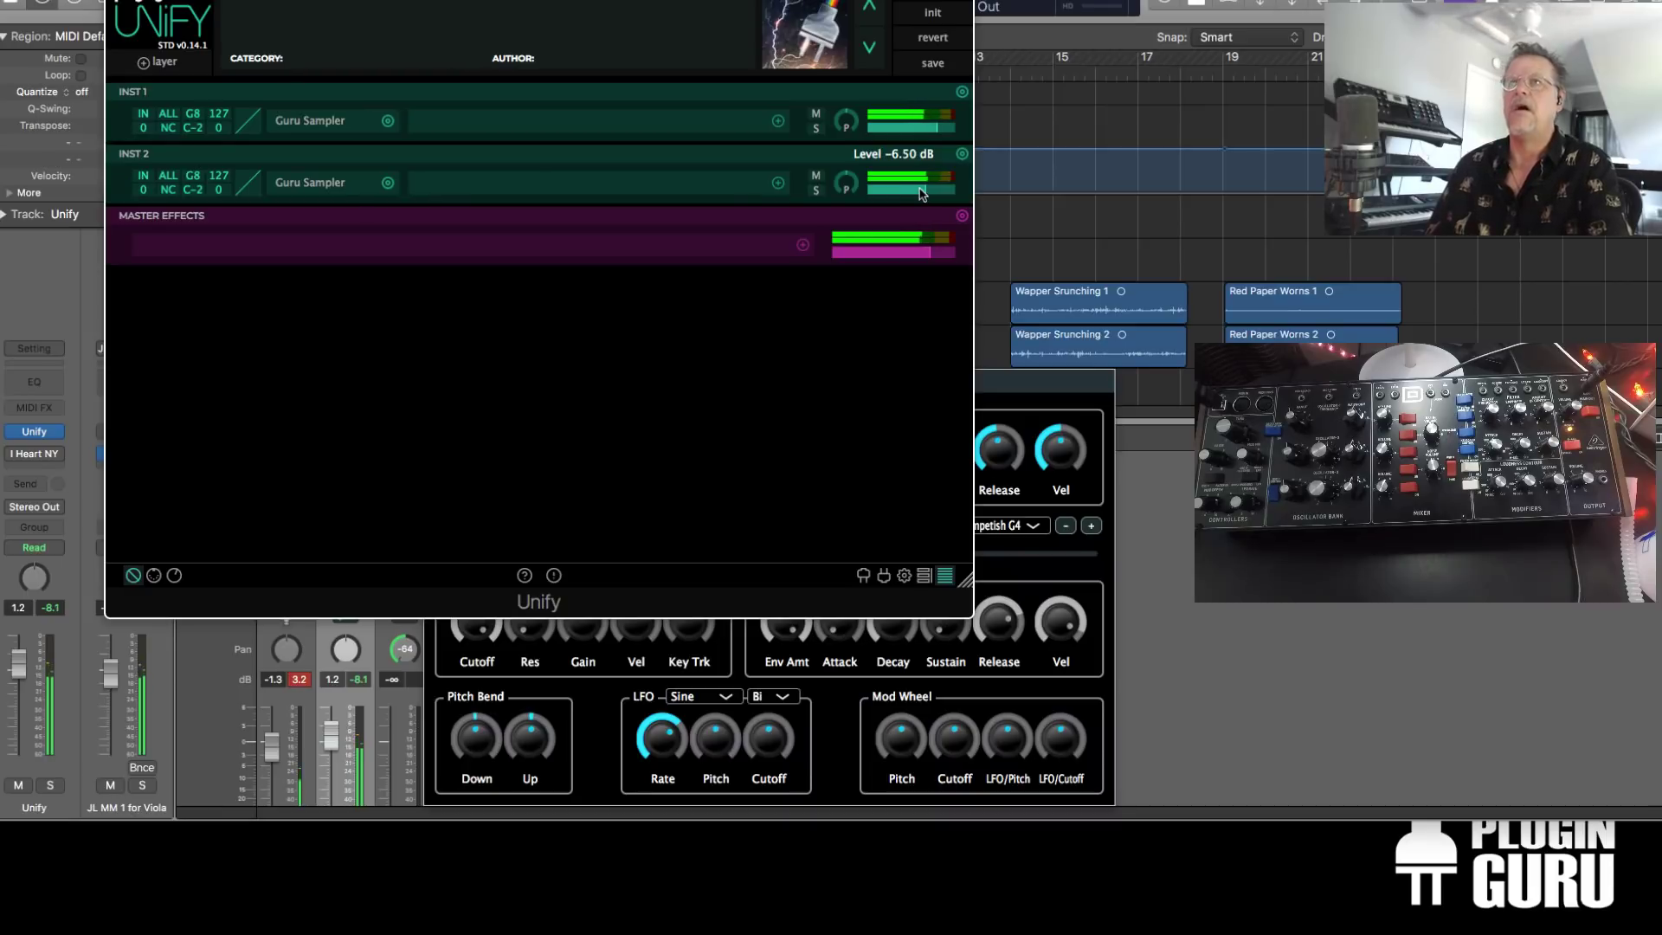
{"action": "left_click", "coordinate": [1048, 387]}
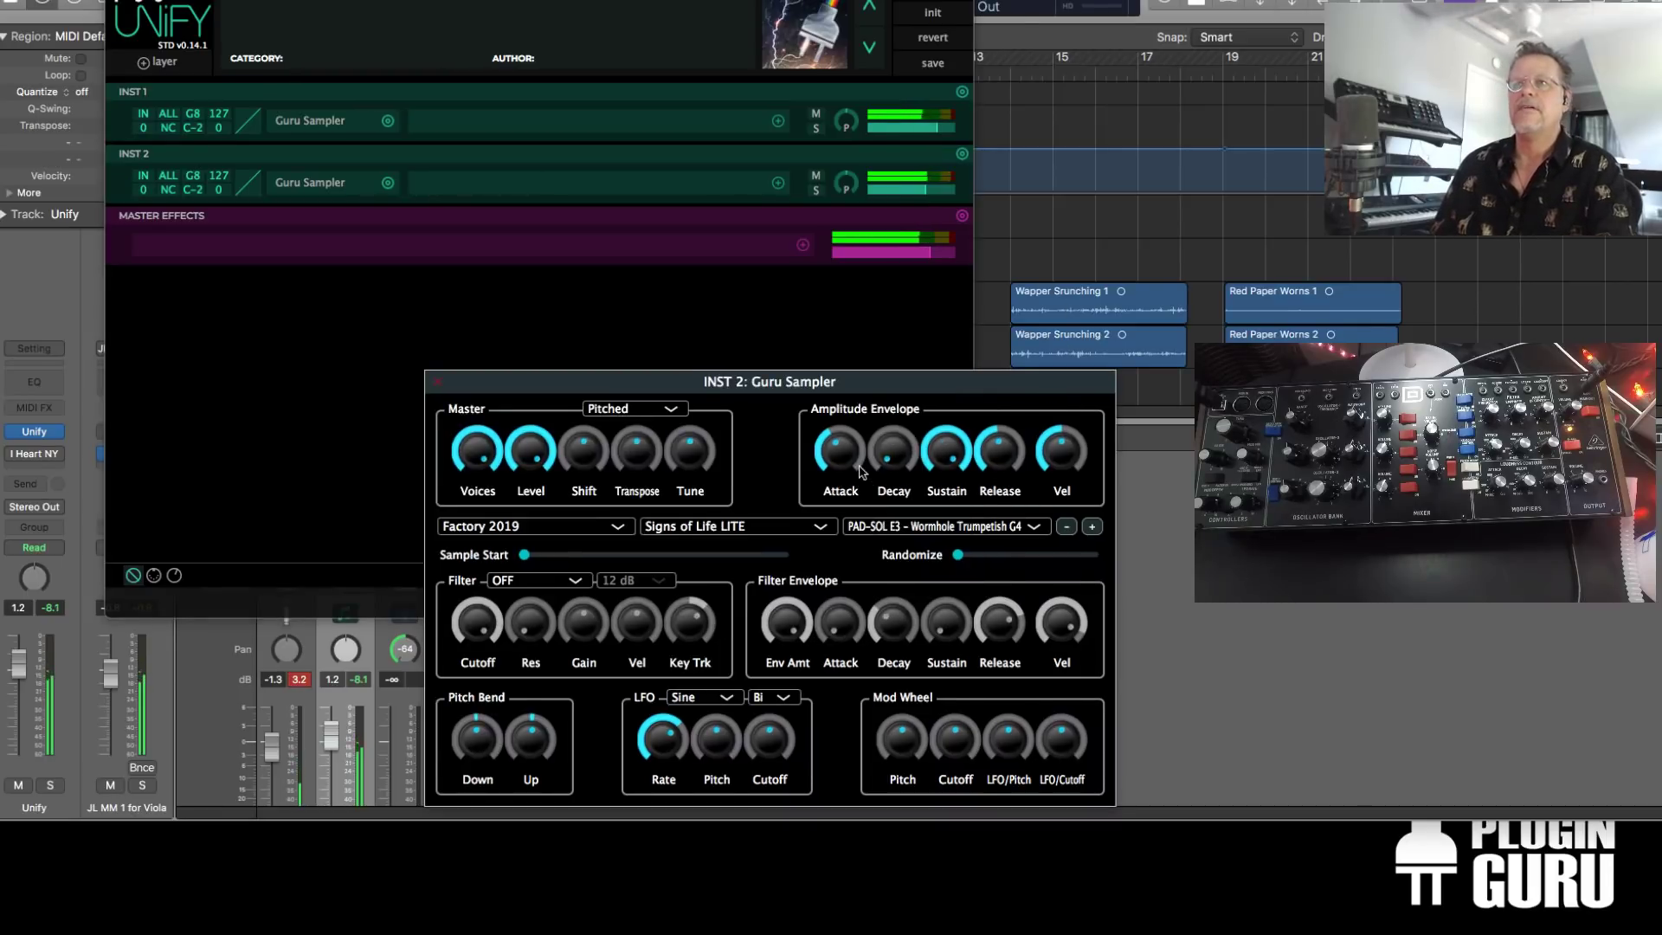
{"action": "left_click_drag", "start_coordinate": [1000, 450], "coordinate": [1000, 406]}
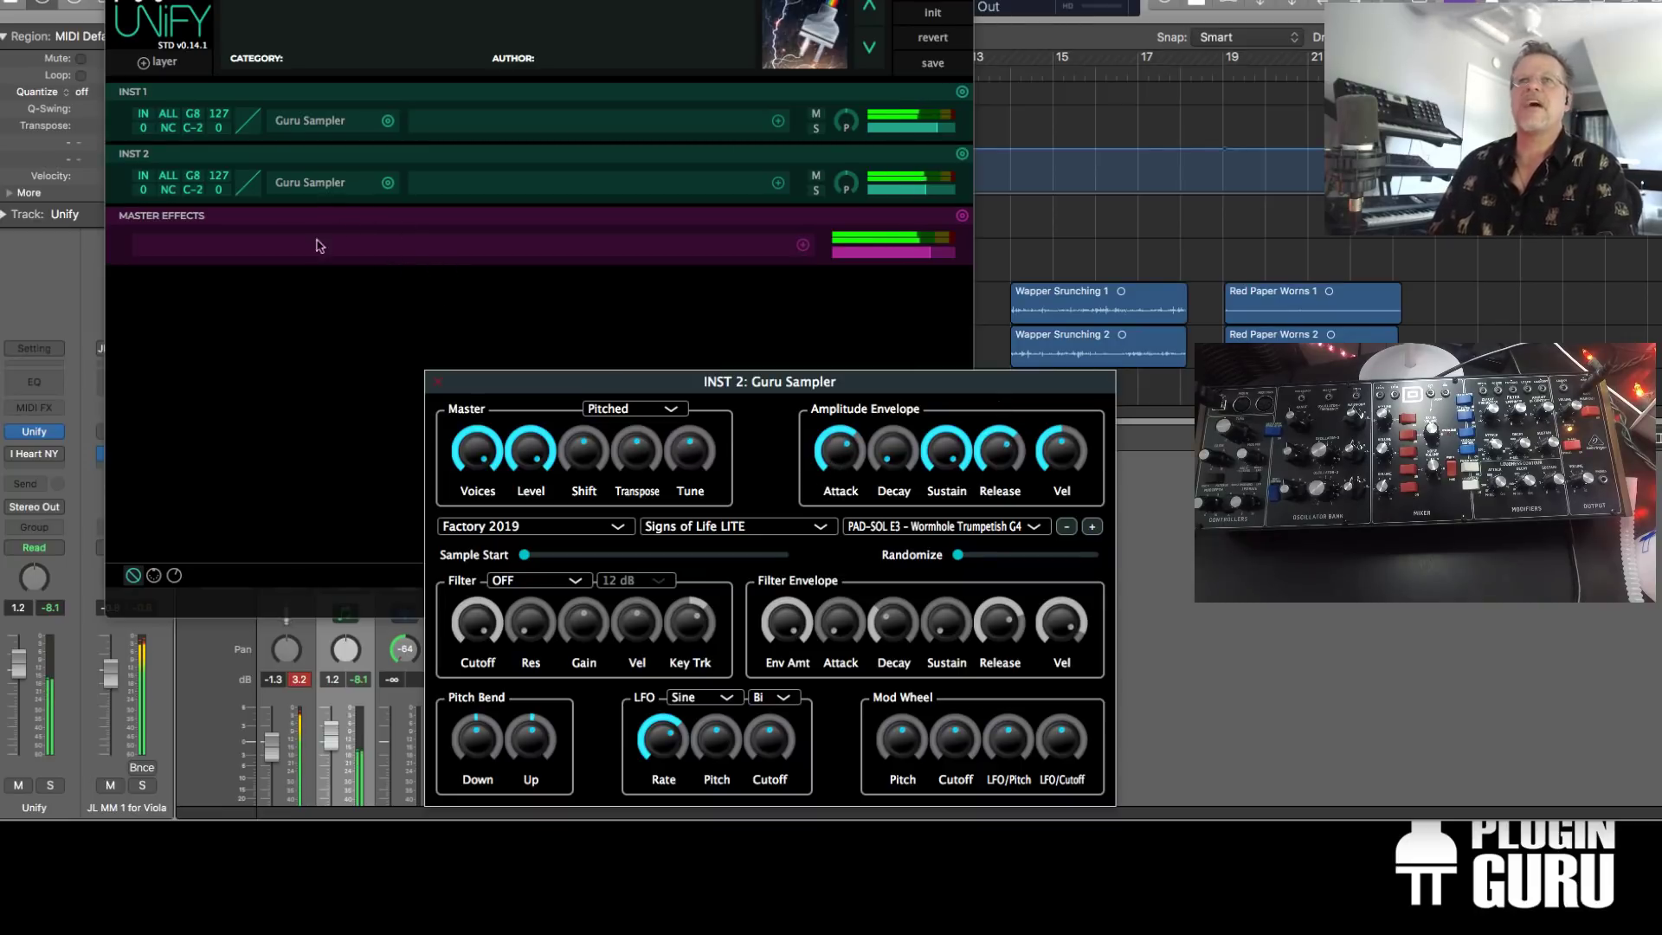
Add an empty third instrument layer and swap its Sine Wave Synth for OB-Xd
{"action": "left_click", "coordinate": [160, 62]}
{"action": "mouse_move", "coordinate": [244, 105]}
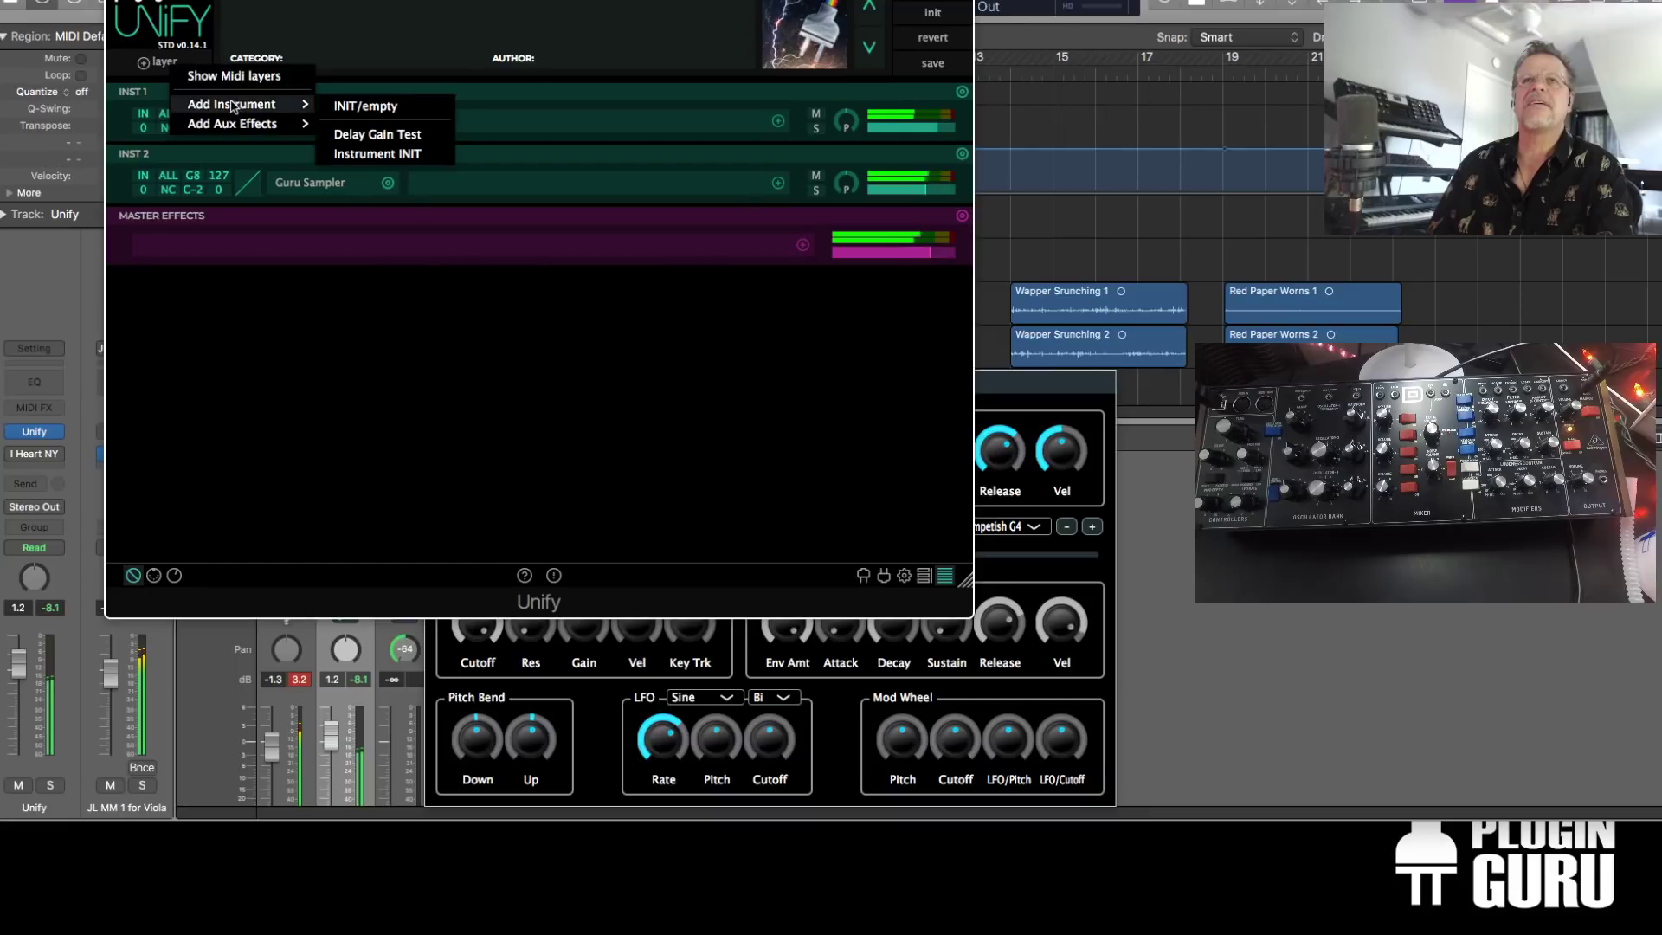
{"action": "left_click", "coordinate": [371, 108]}
{"action": "left_click", "coordinate": [388, 246]}
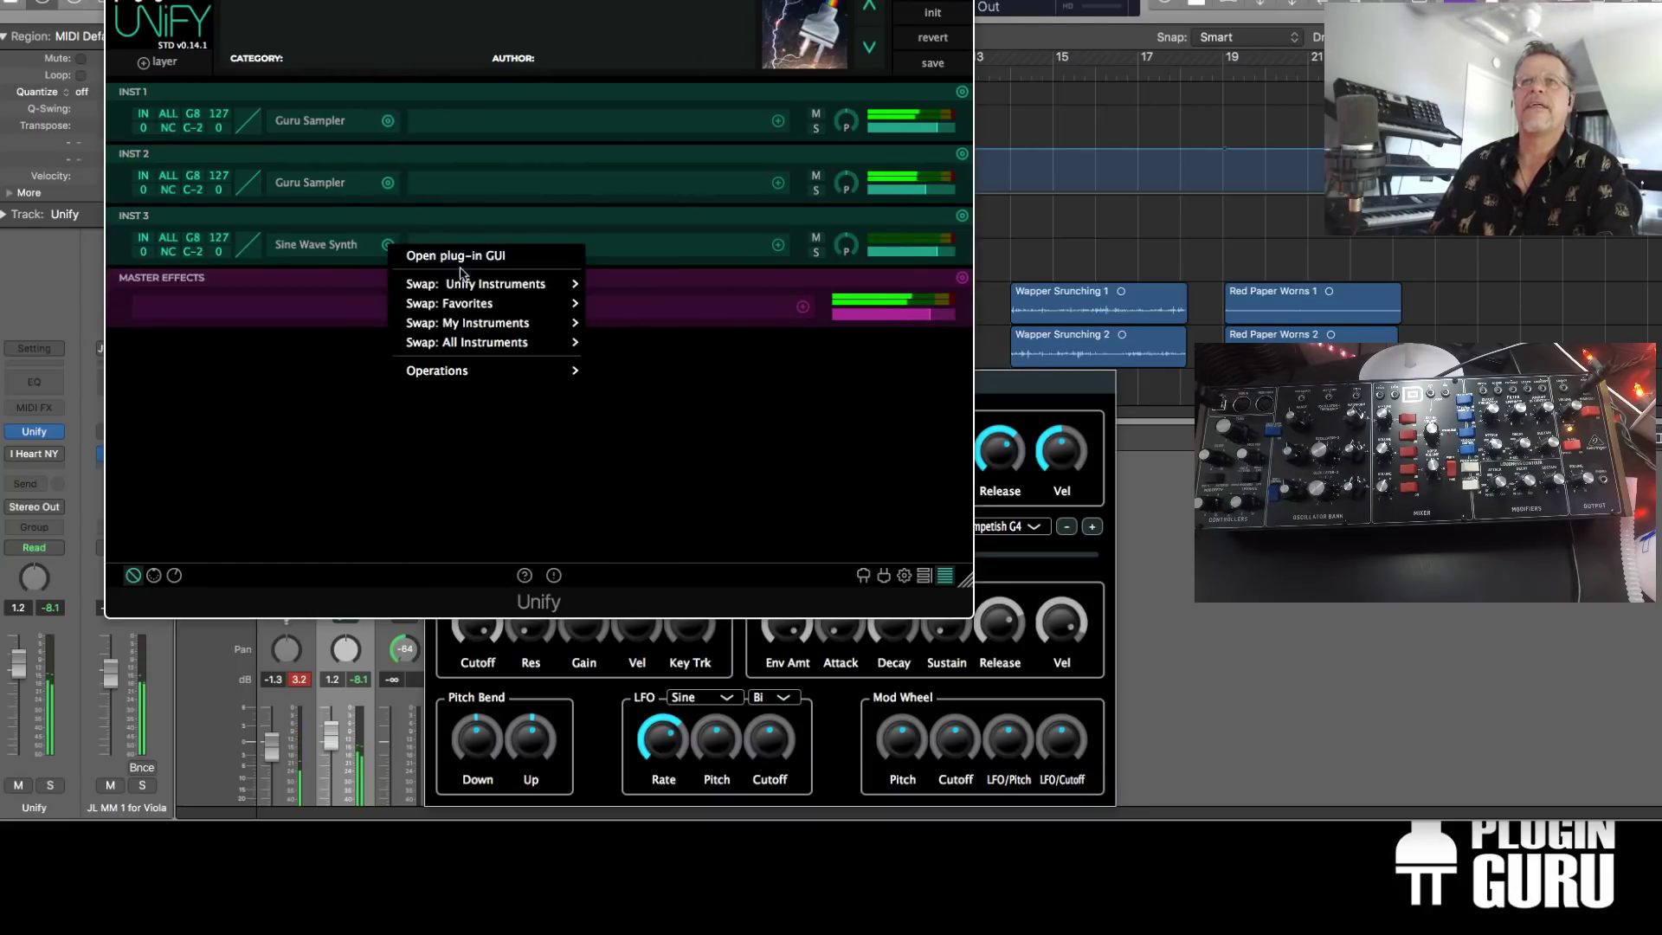
{"action": "mouse_move", "coordinate": [519, 284]}
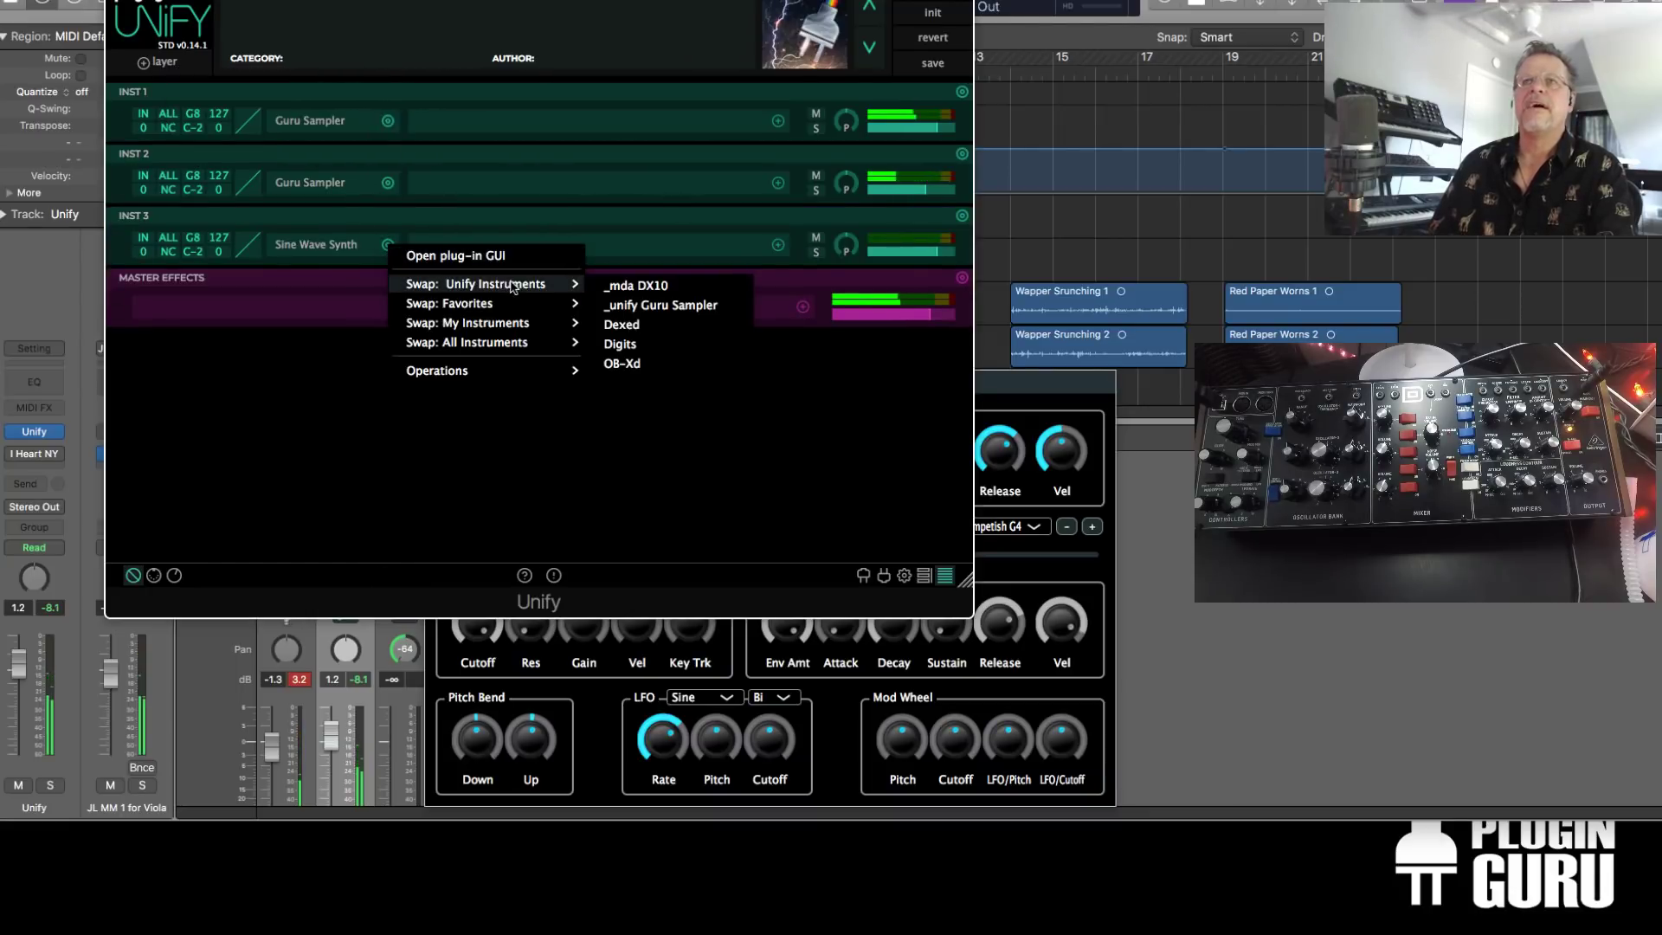
{"action": "left_click", "coordinate": [659, 363]}
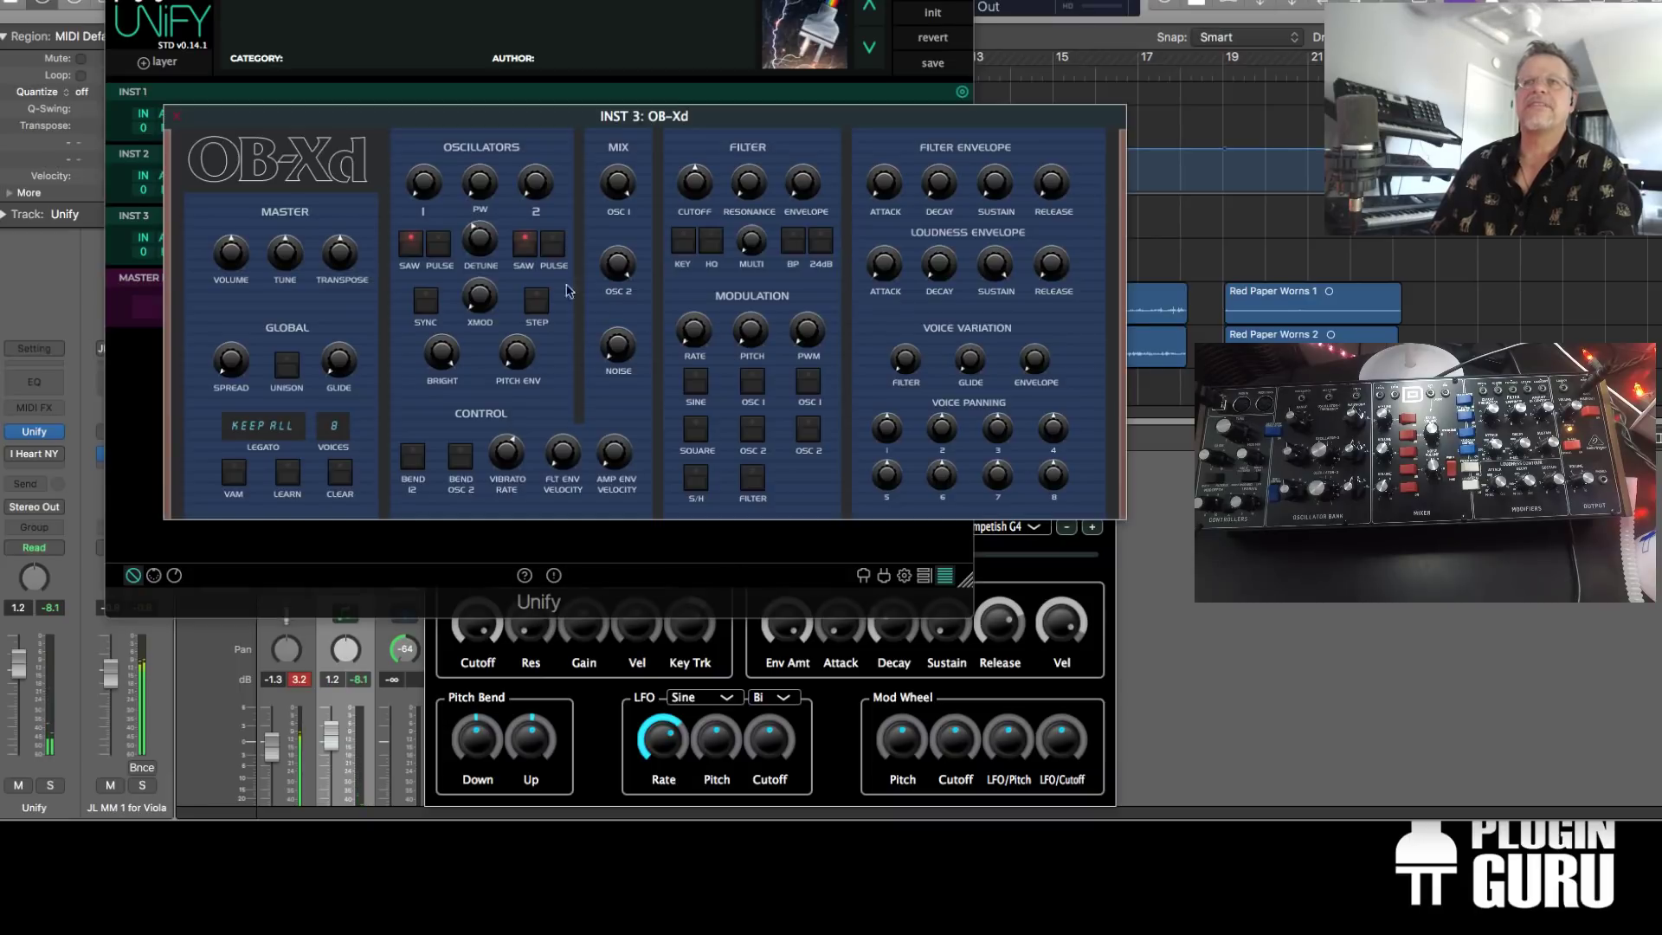
Load OB-Xd's bank 007 - KVR Pads + Strings + Vocalic and select its Ana Sweep program
{"action": "right_click", "coordinate": [329, 213]}
{"action": "mouse_move", "coordinate": [372, 240]}
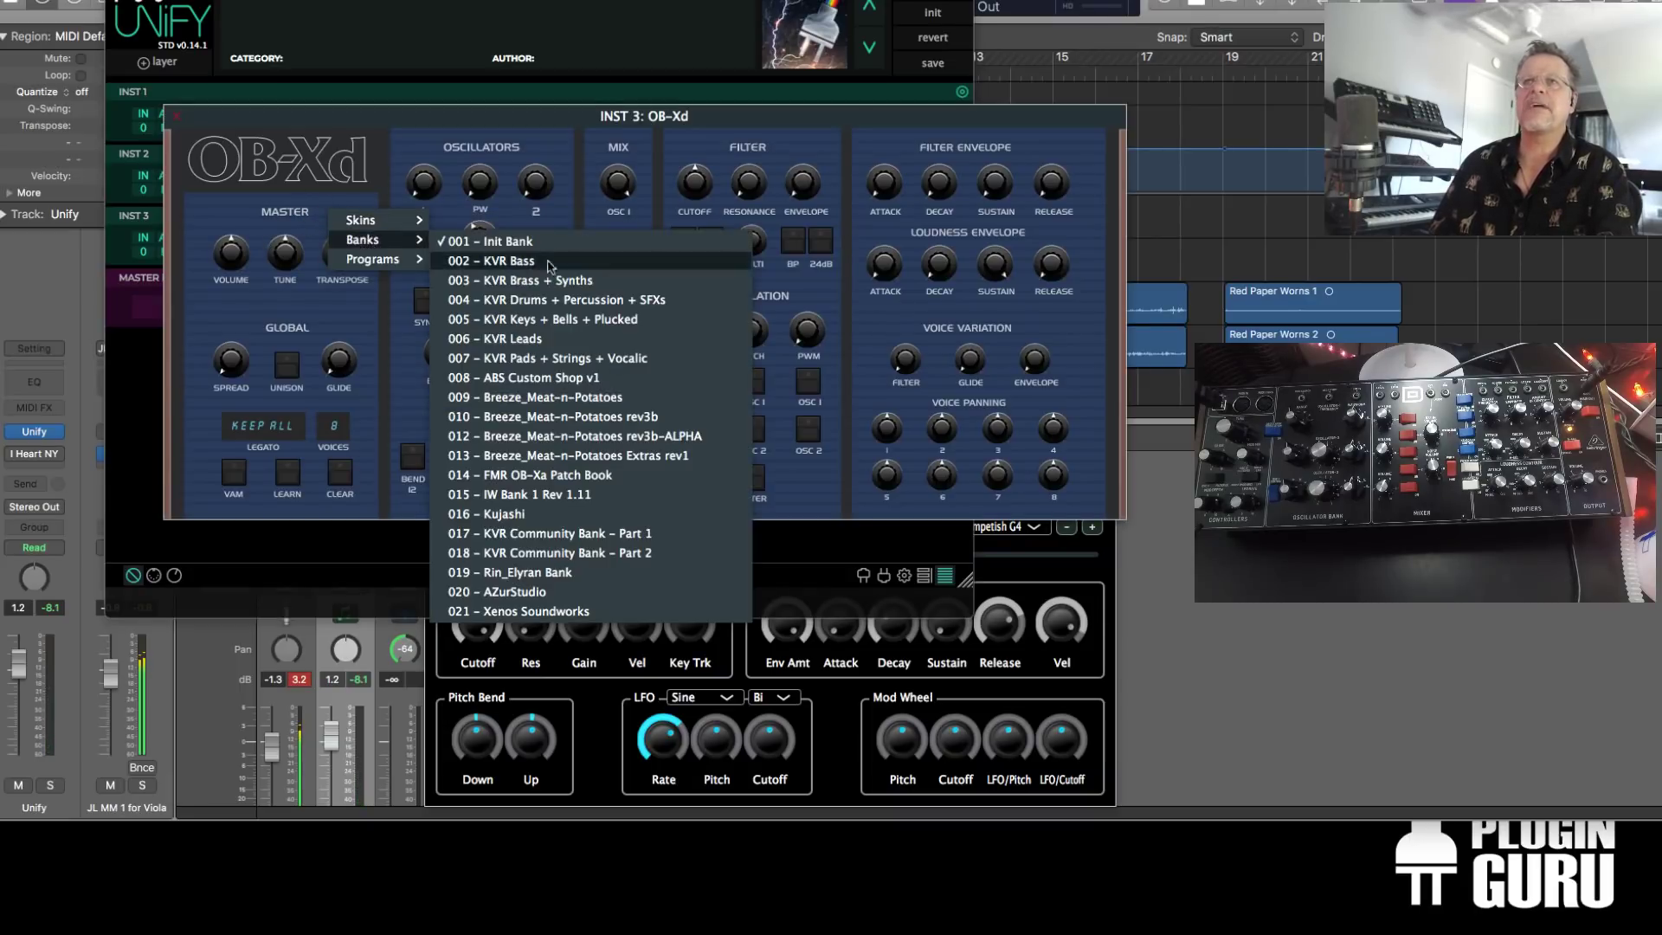
{"action": "left_click", "coordinate": [583, 360]}
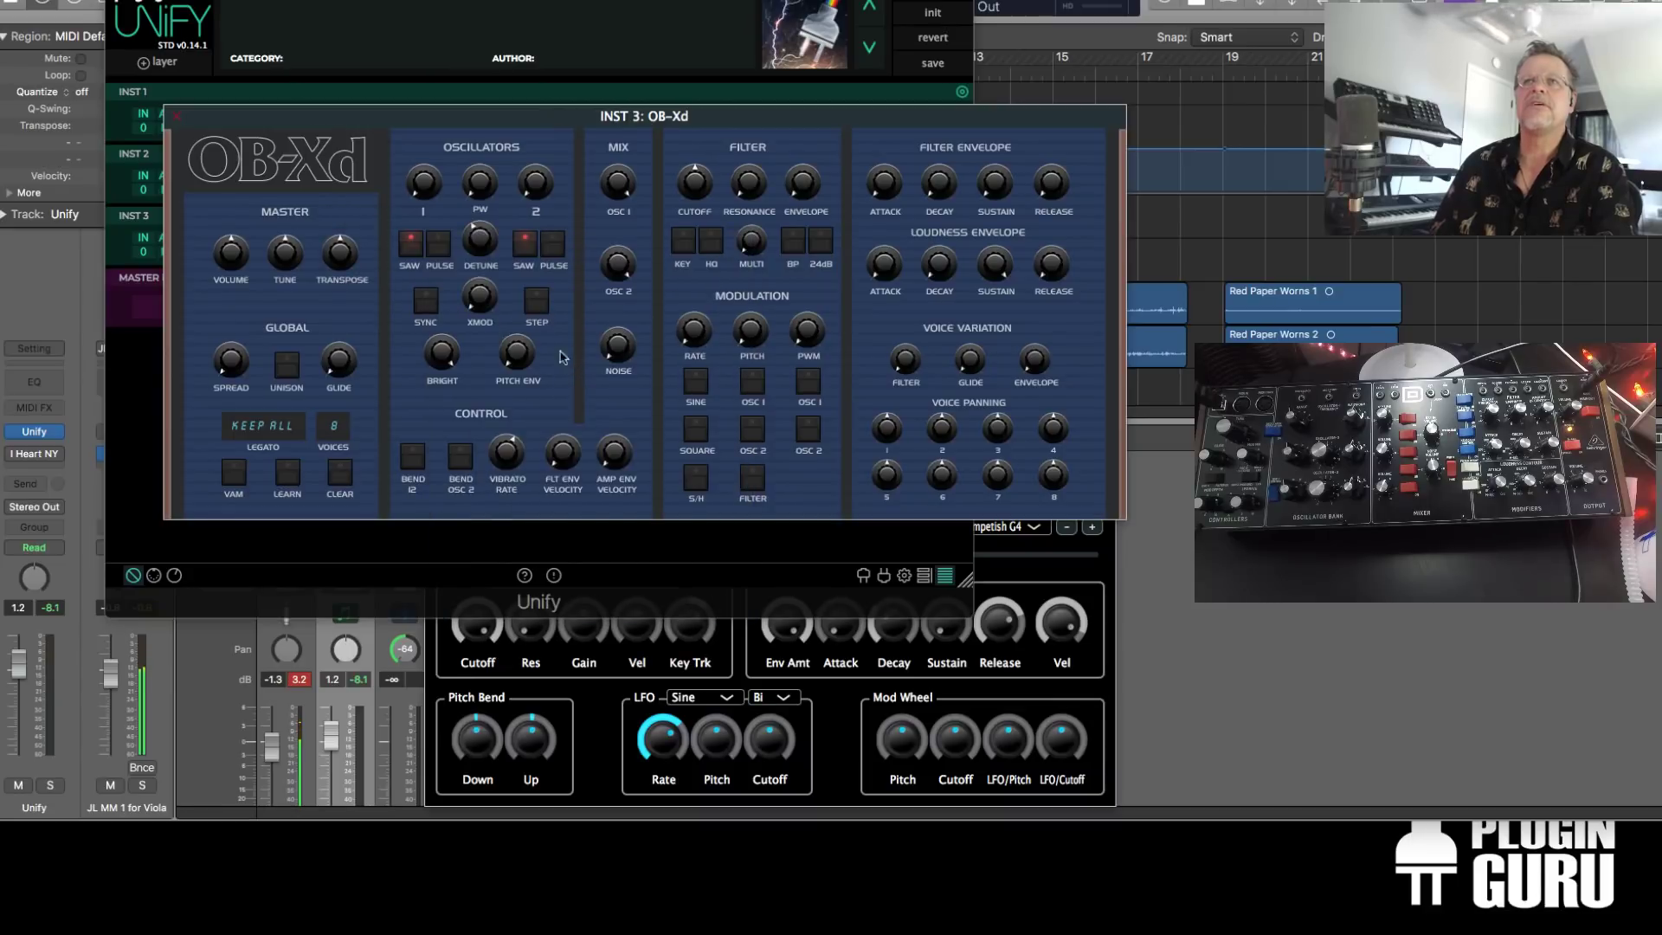
{"action": "right_click", "coordinate": [327, 303]}
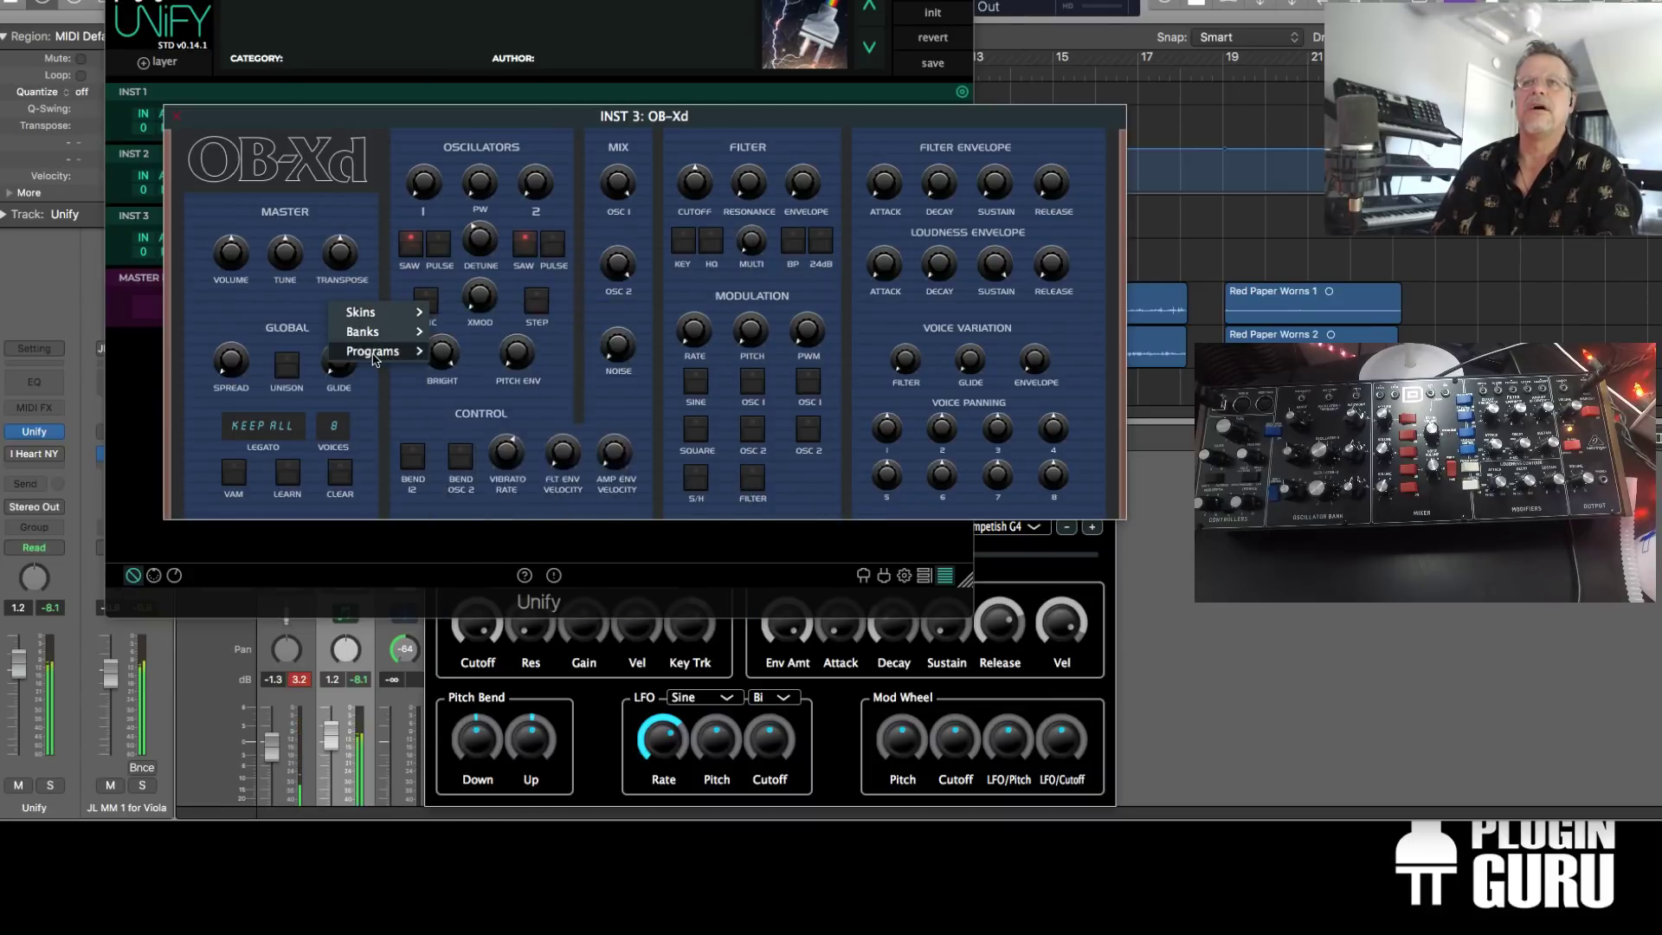
{"action": "mouse_move", "coordinate": [372, 351]}
{"action": "left_click", "coordinate": [481, 229]}
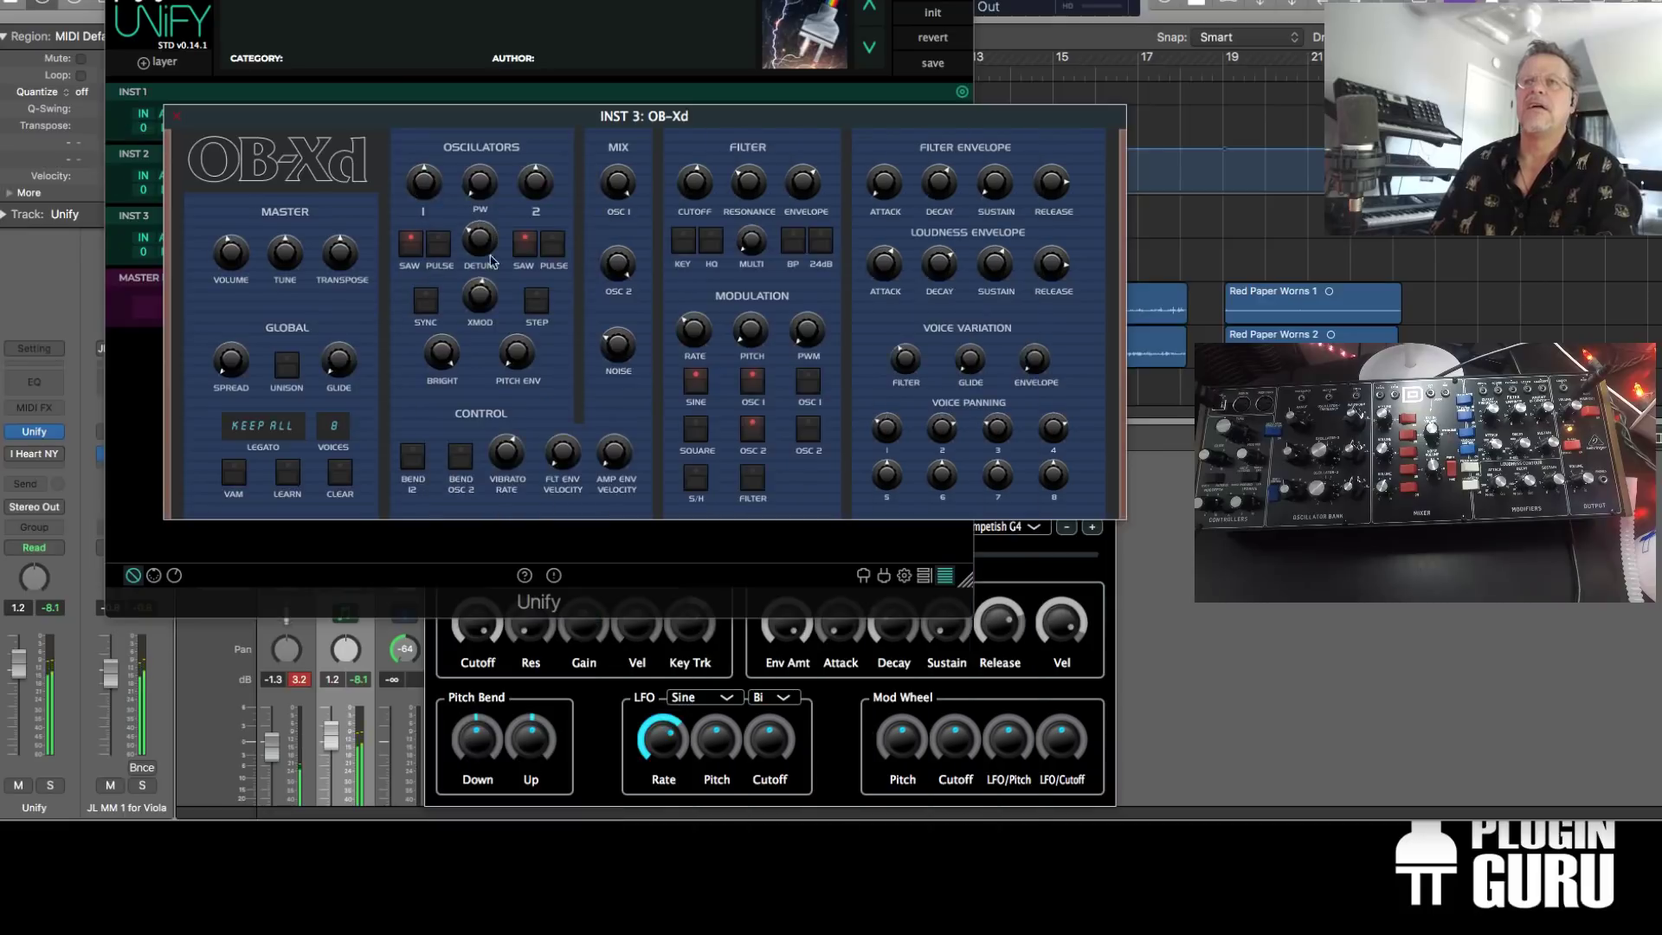
Switch OB-Xd to the BzPAD_Majestic Pad program
{"action": "right_click", "coordinate": [342, 320]}
{"action": "mouse_move", "coordinate": [381, 366]}
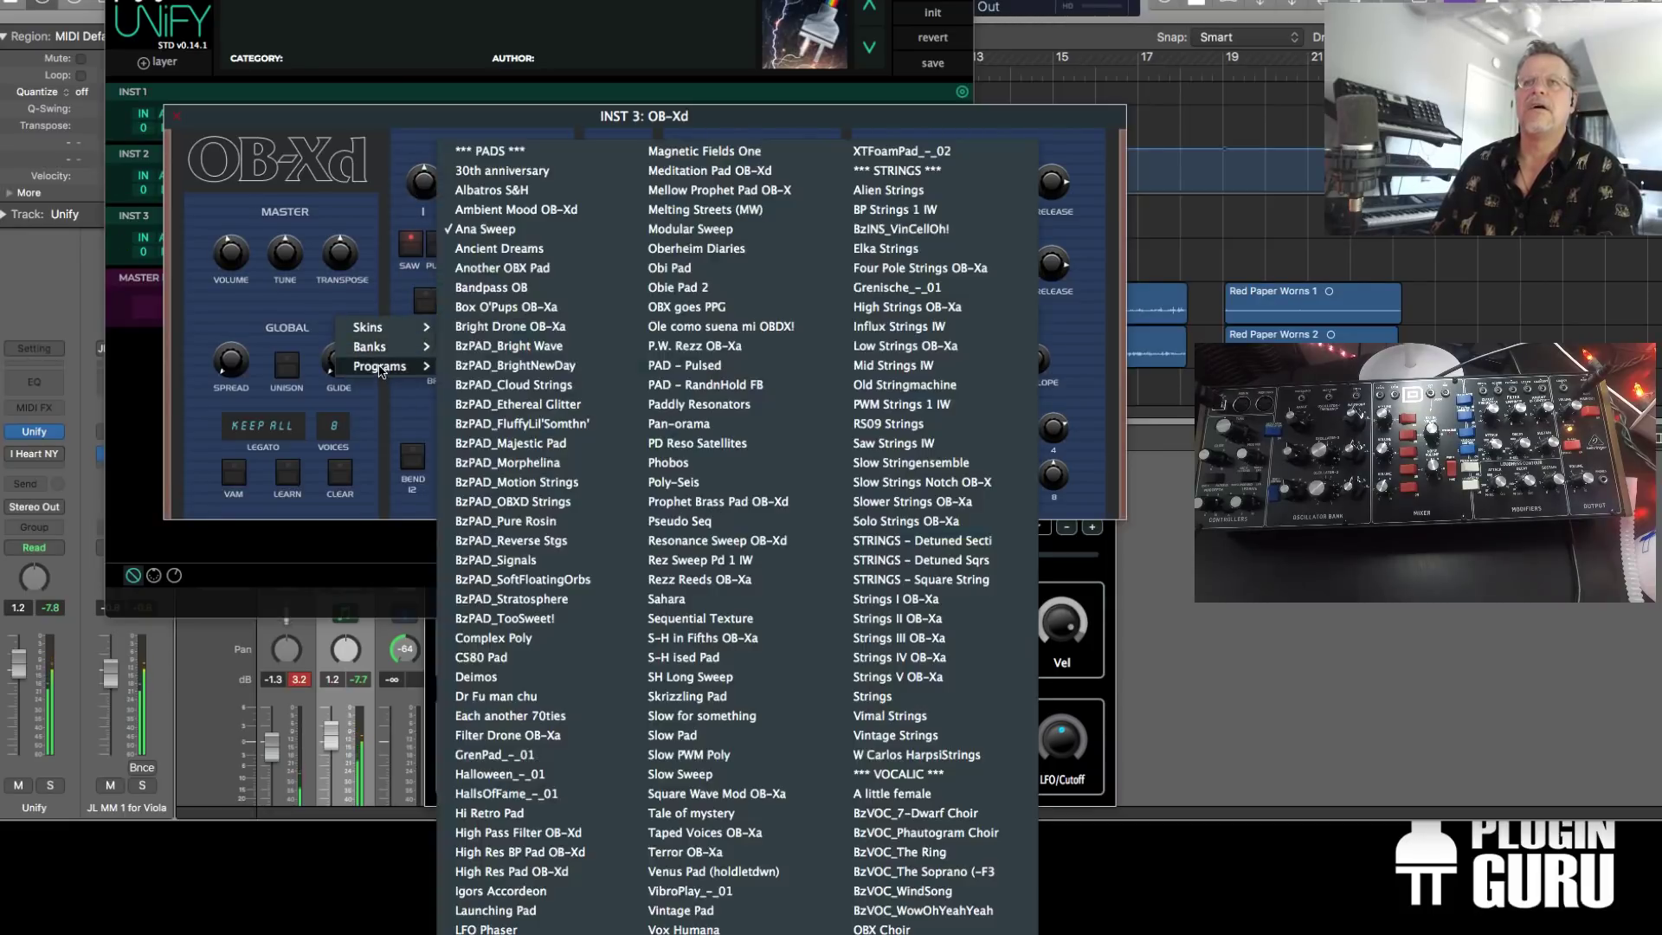
{"action": "left_click", "coordinate": [552, 443]}
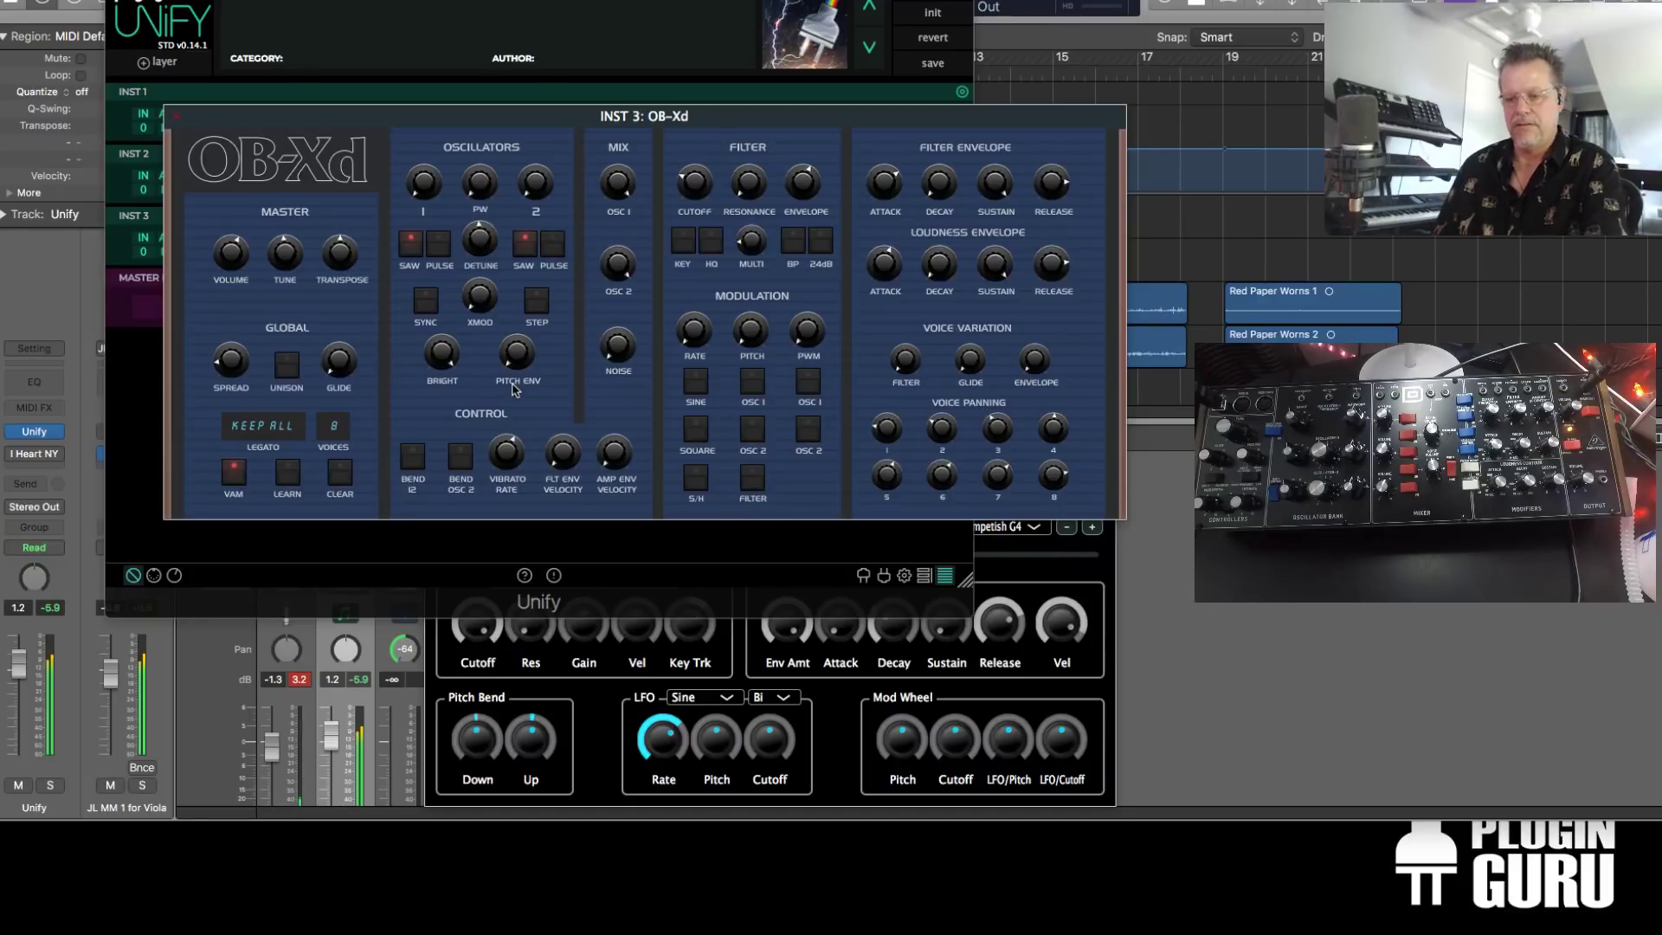
Close the OB-Xd editor and both Guru Sampler editors so the layer list is clear
{"action": "left_click", "coordinate": [175, 117]}
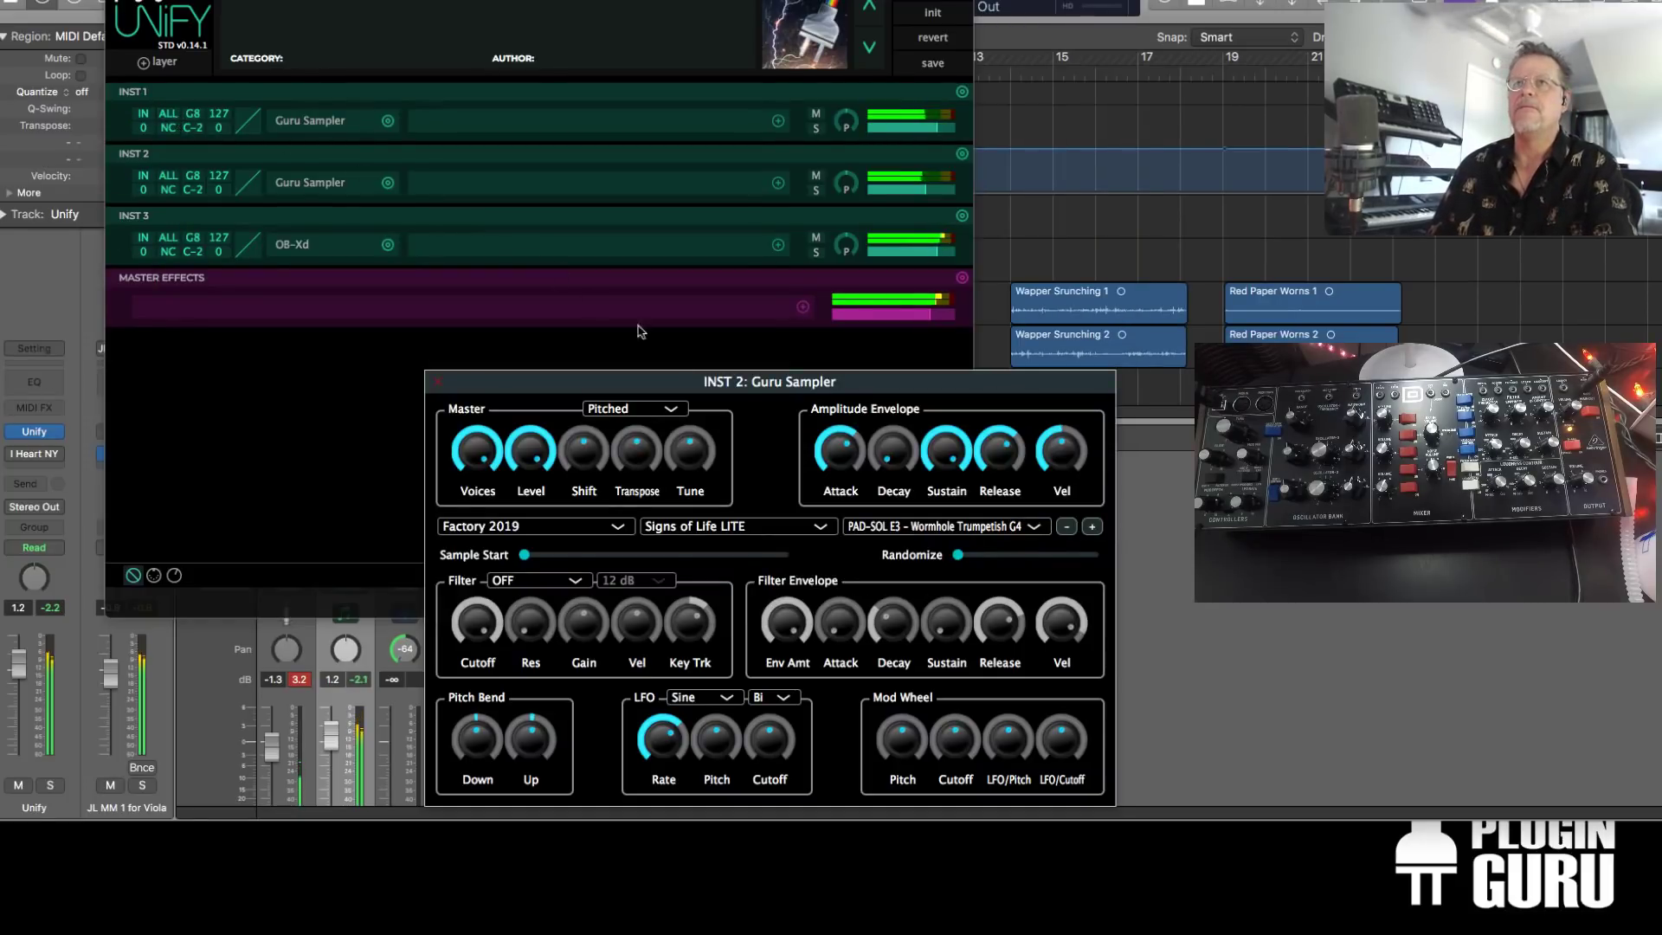
{"action": "left_click_drag", "start_coordinate": [802, 383], "coordinate": [696, 251]}
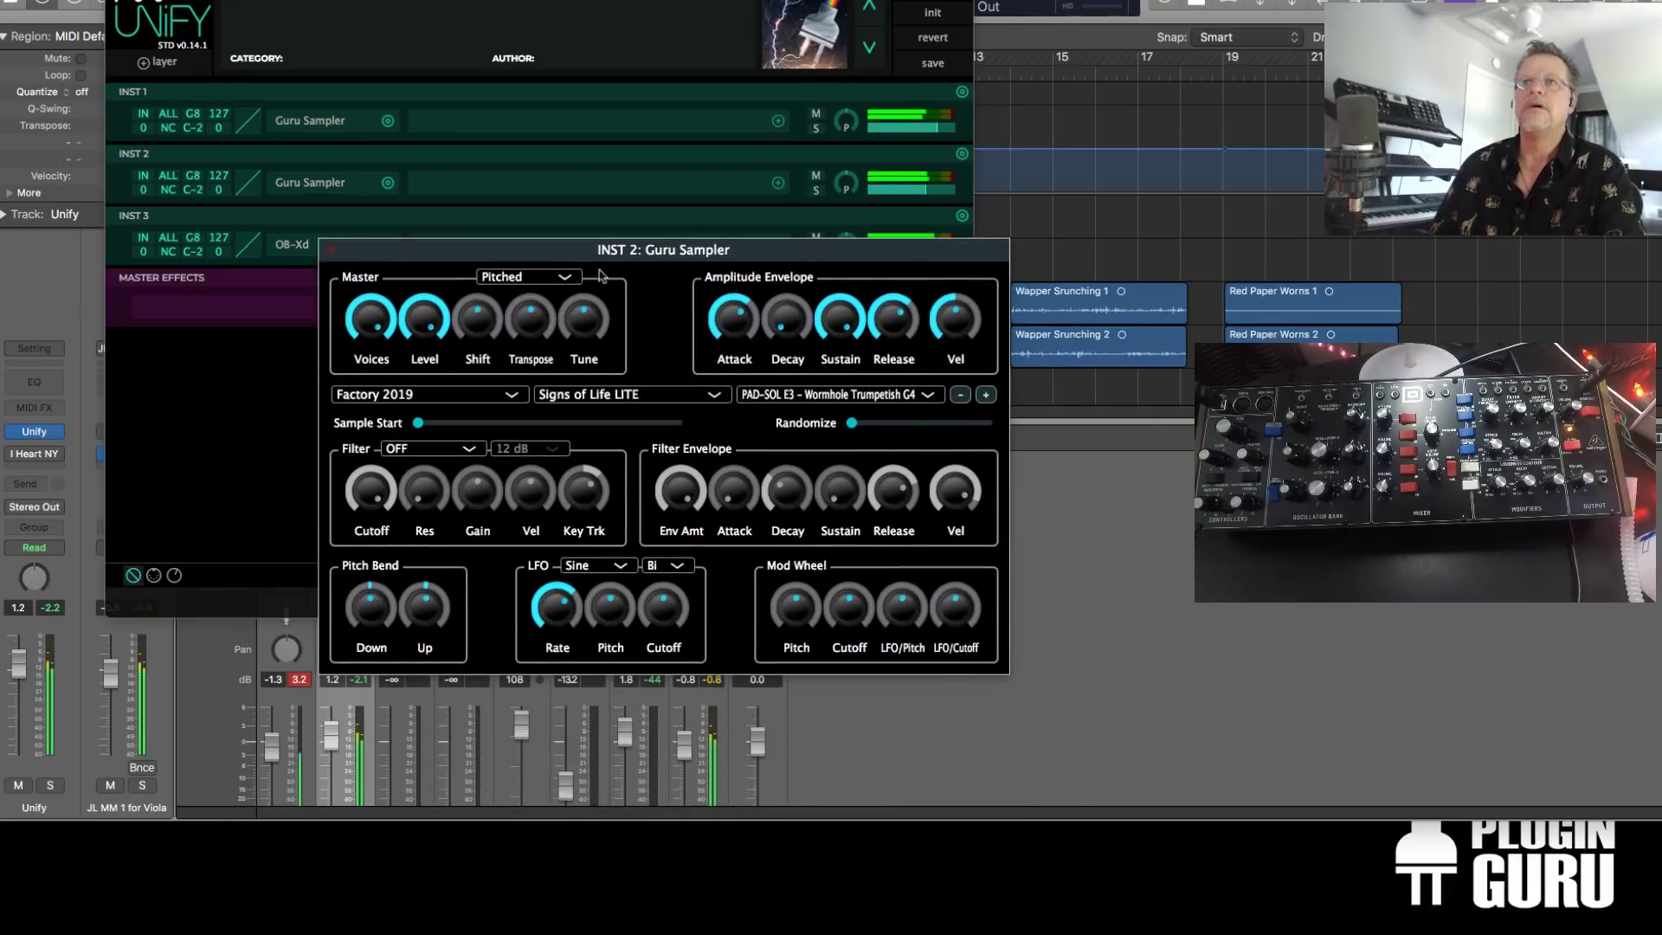
{"action": "left_click", "coordinate": [332, 249]}
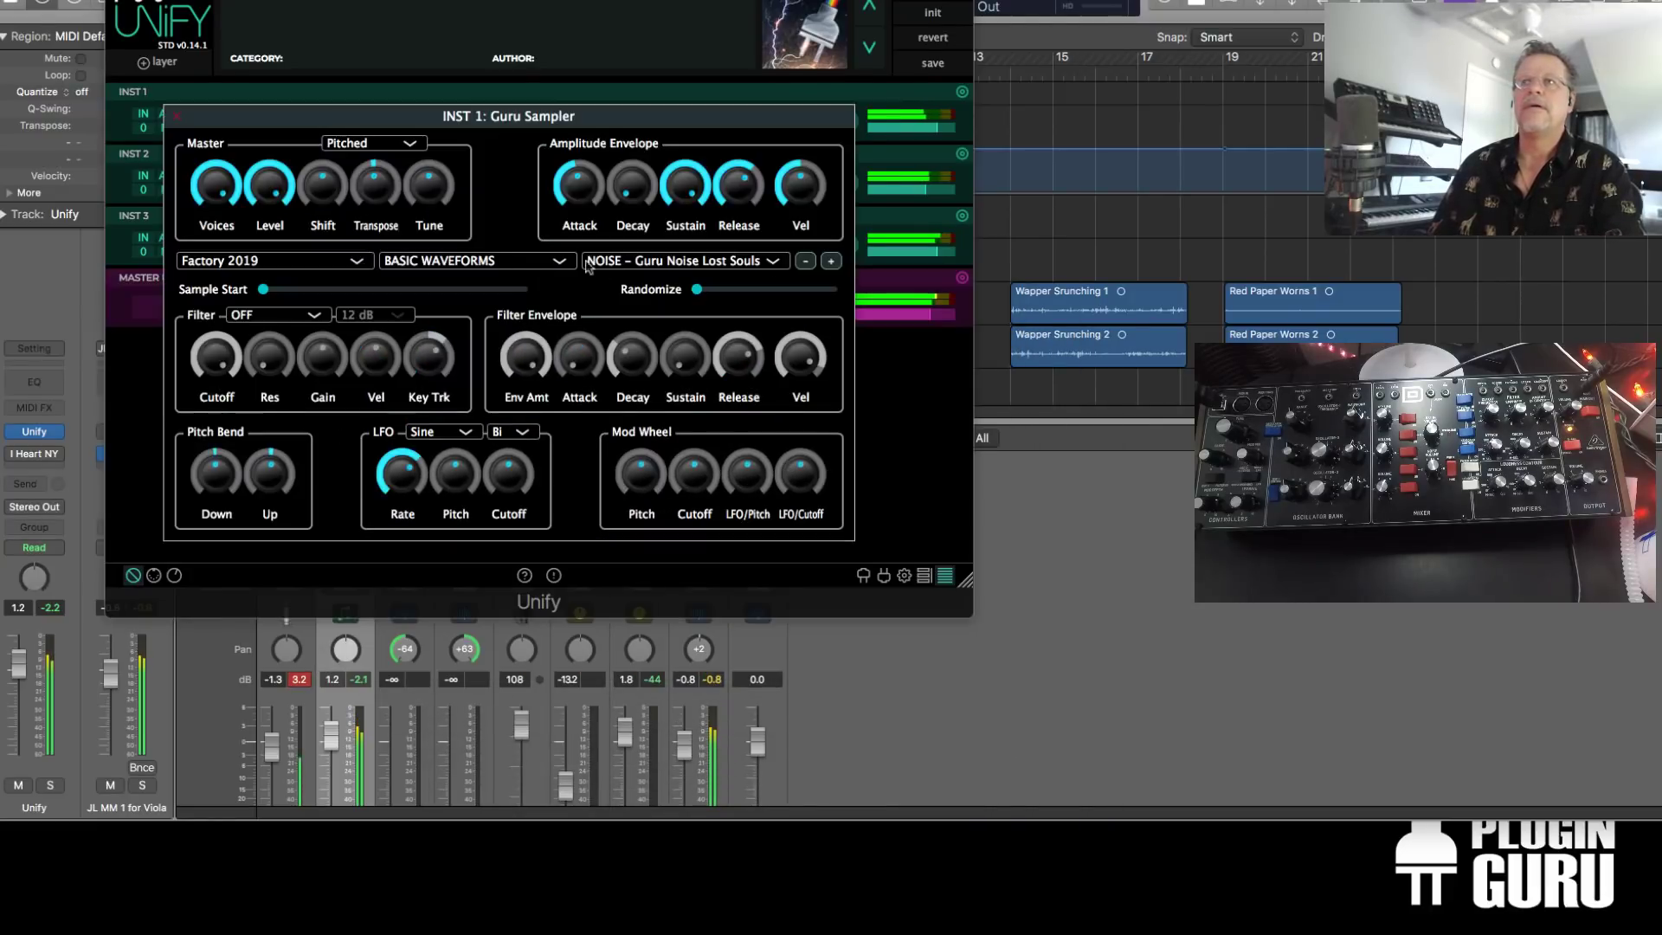
{"action": "left_click", "coordinate": [177, 116]}
Add an empty aux effects layer and insert the Unify Reverb-C effect in it
{"action": "left_click", "coordinate": [156, 64]}
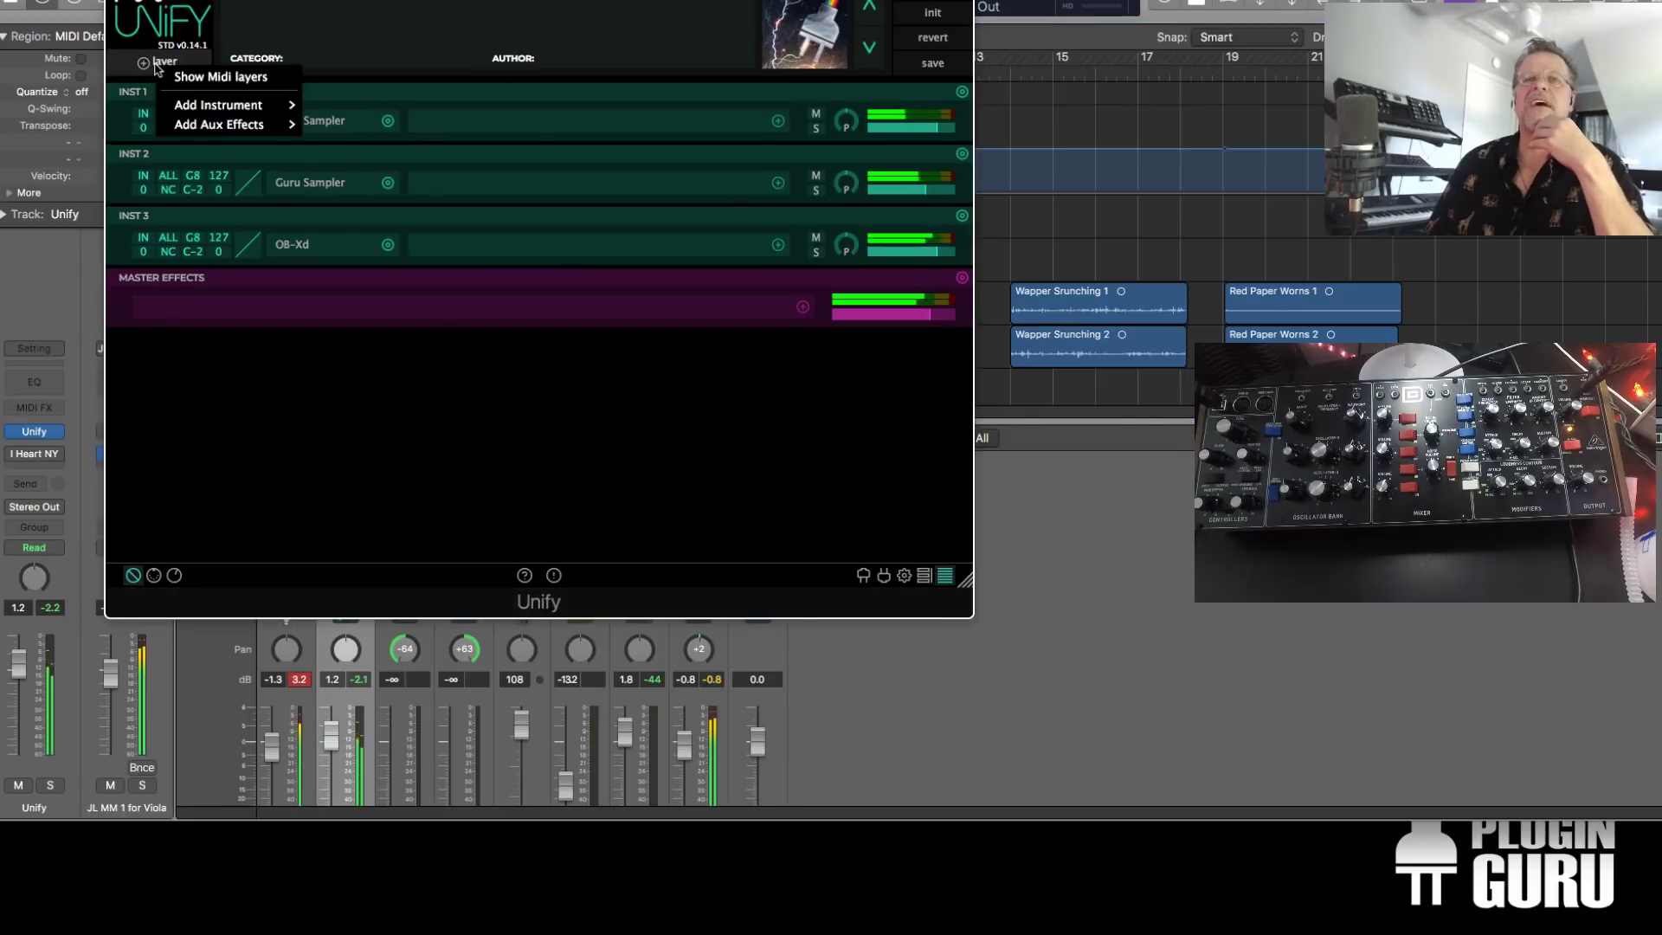
{"action": "mouse_move", "coordinate": [290, 126]}
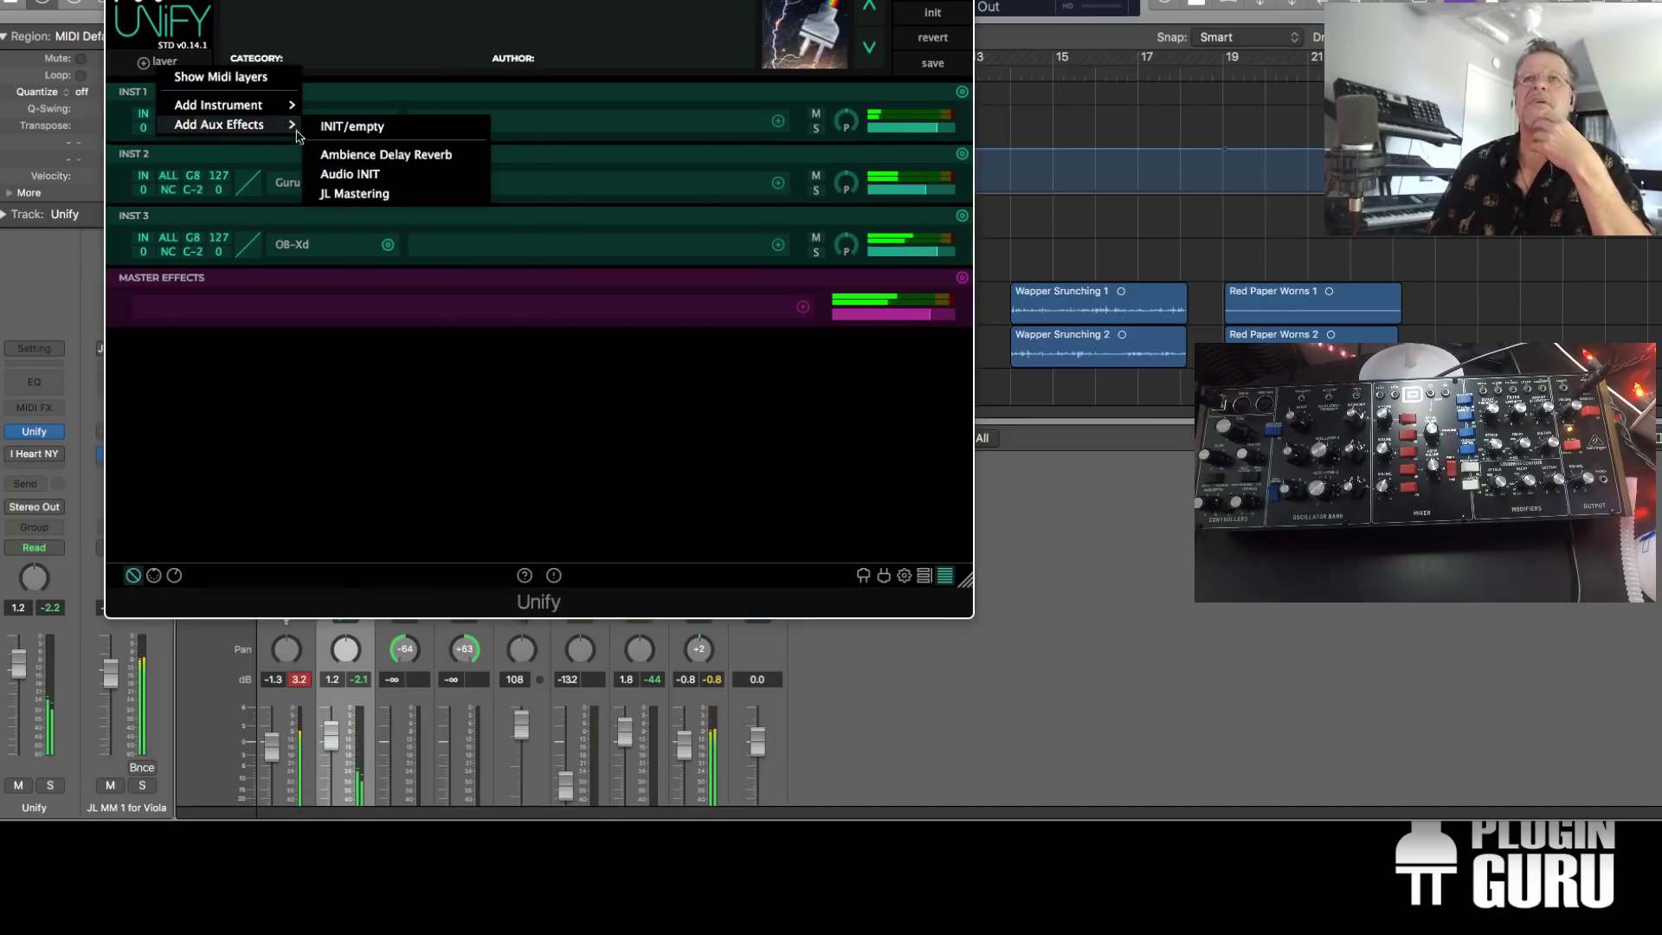
{"action": "left_click", "coordinate": [362, 127]}
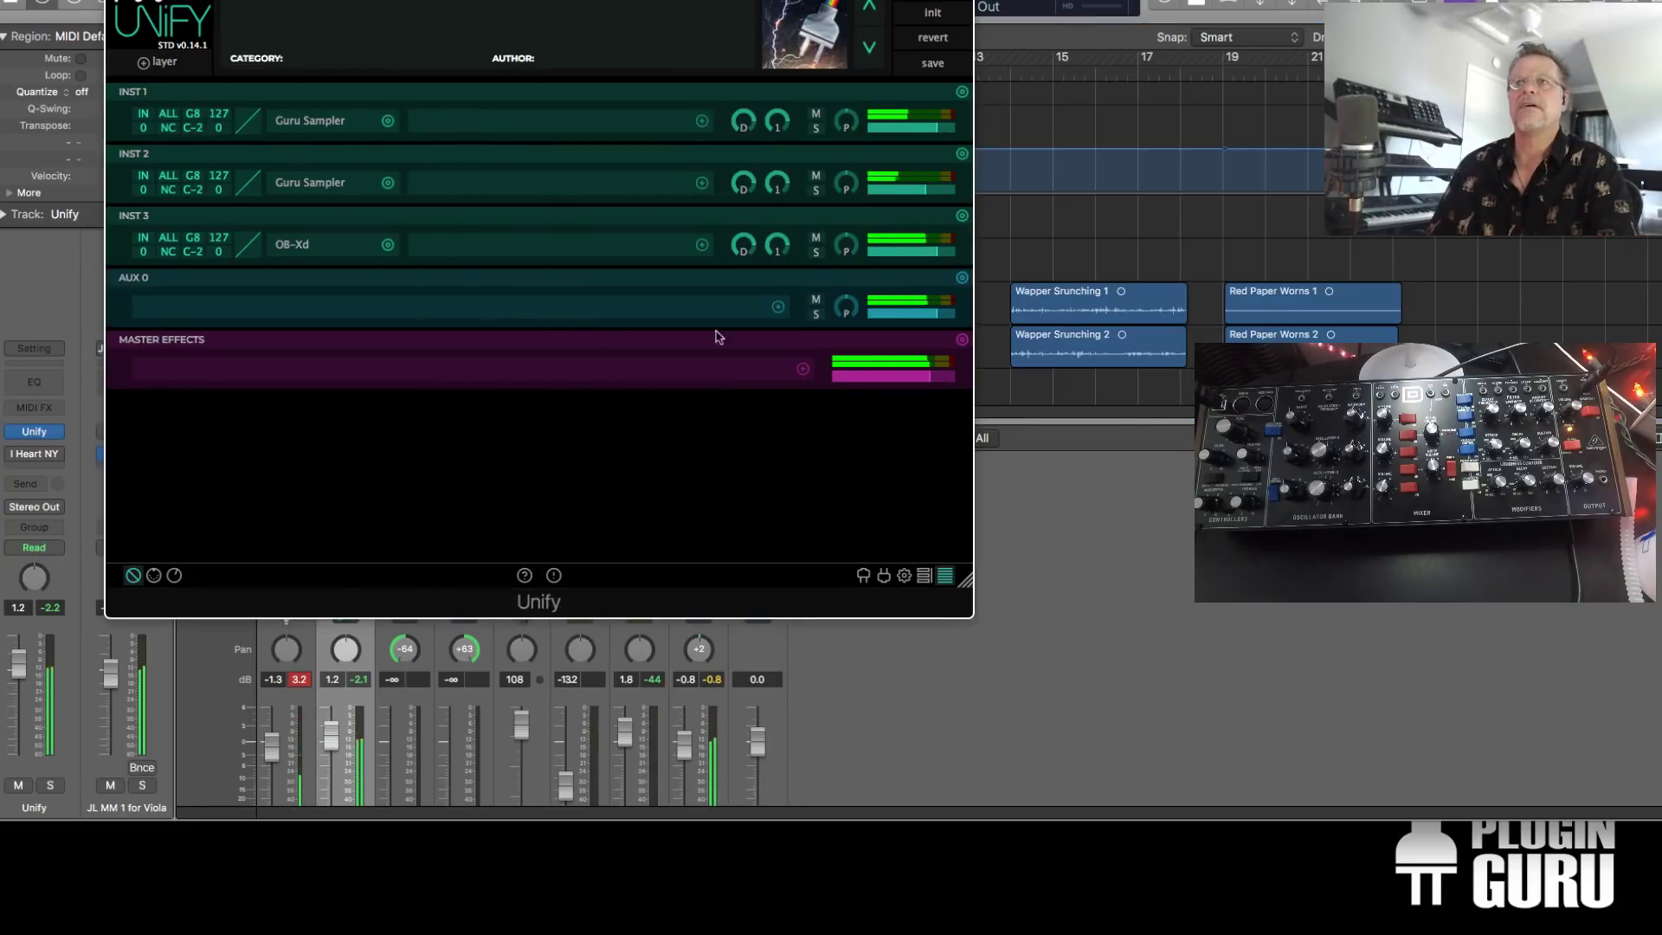
{"action": "left_click", "coordinate": [778, 307]}
{"action": "mouse_move", "coordinate": [886, 368]}
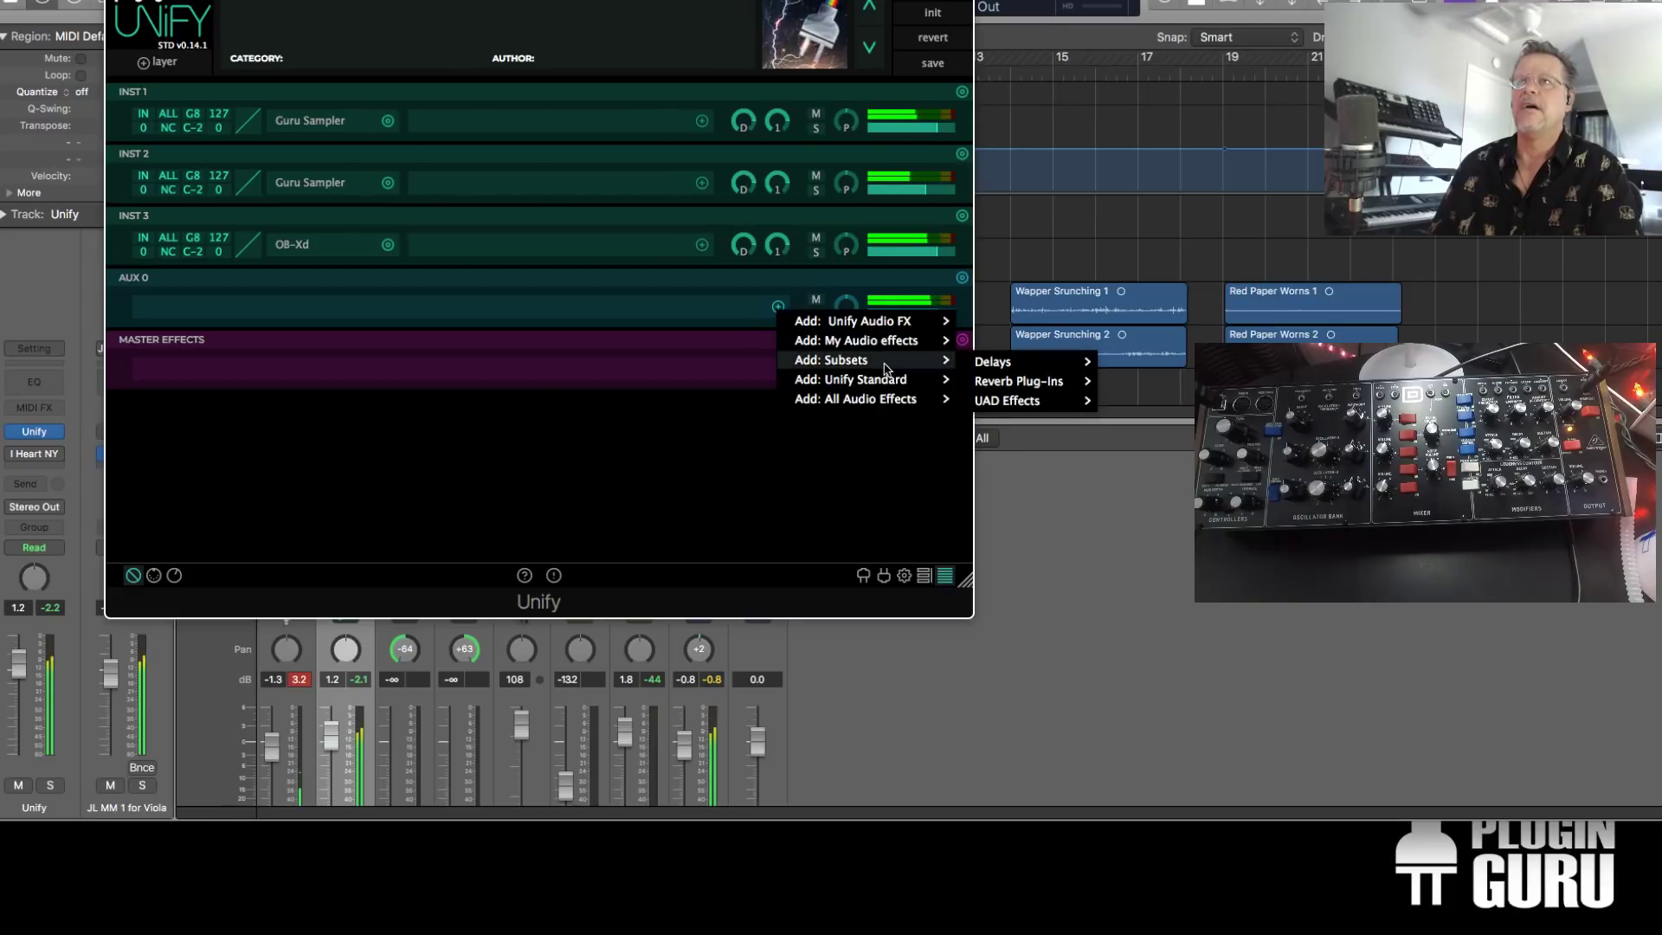
{"action": "mouse_move", "coordinate": [861, 317]}
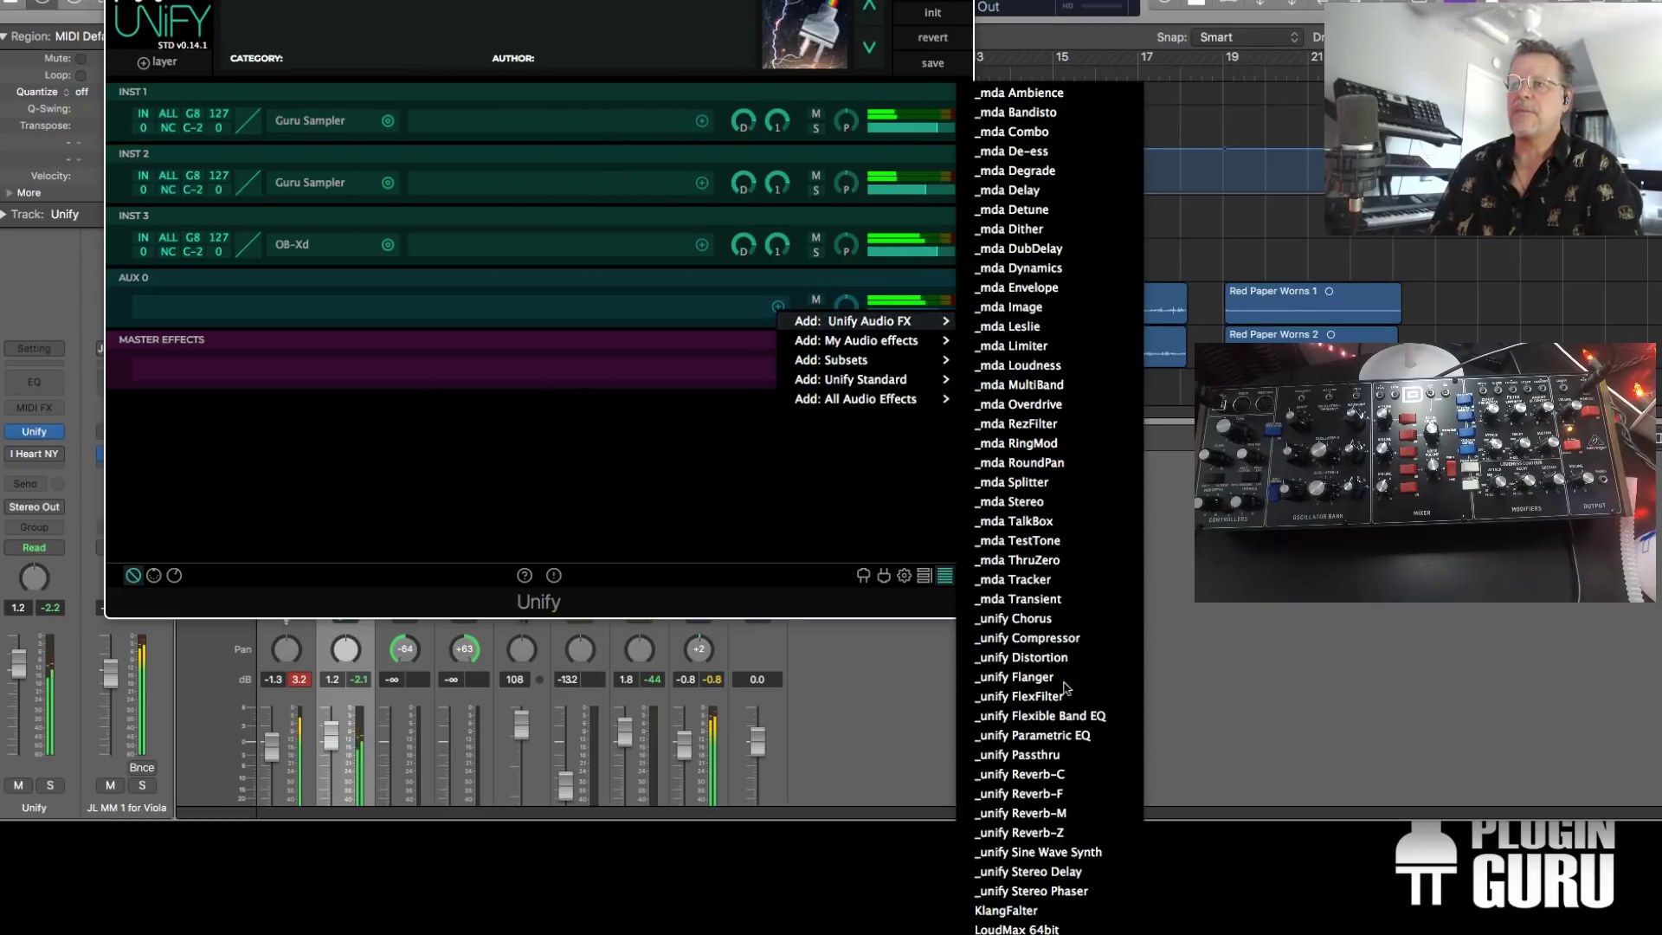
{"action": "left_click", "coordinate": [1030, 774]}
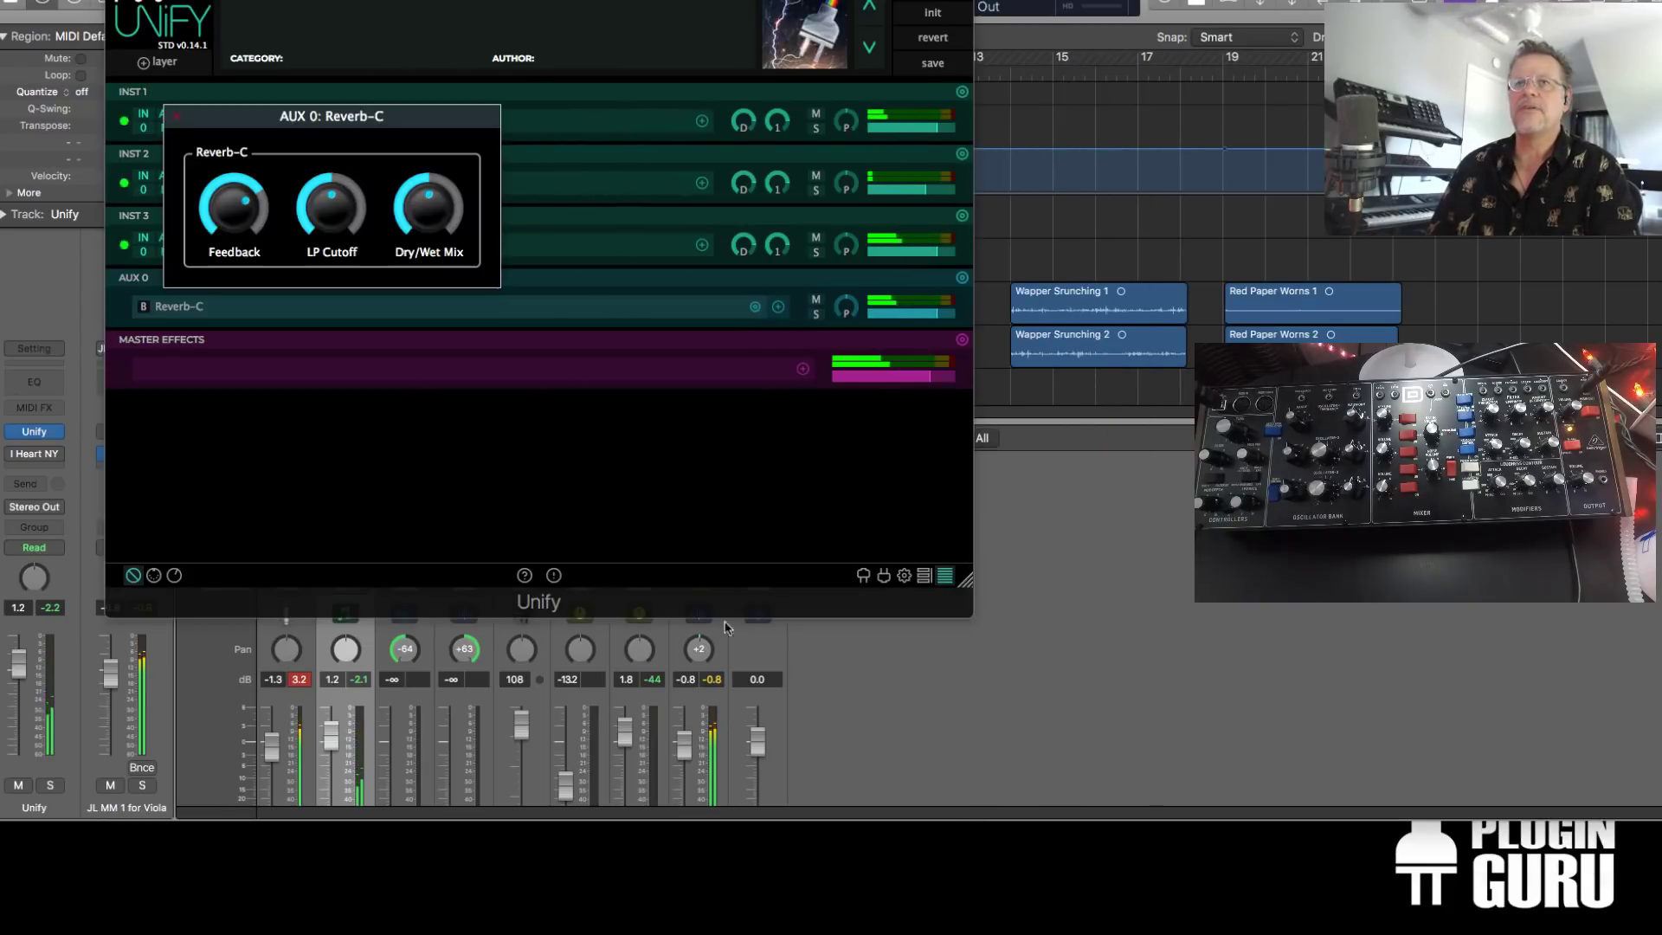
Raise Reverb-C's feedback, LP cutoff and dry/wet mix to high settings, then close its editor
{"action": "left_click_drag", "start_coordinate": [240, 213], "coordinate": [350, 134]}
{"action": "left_click_drag", "start_coordinate": [430, 212], "coordinate": [455, 137]}
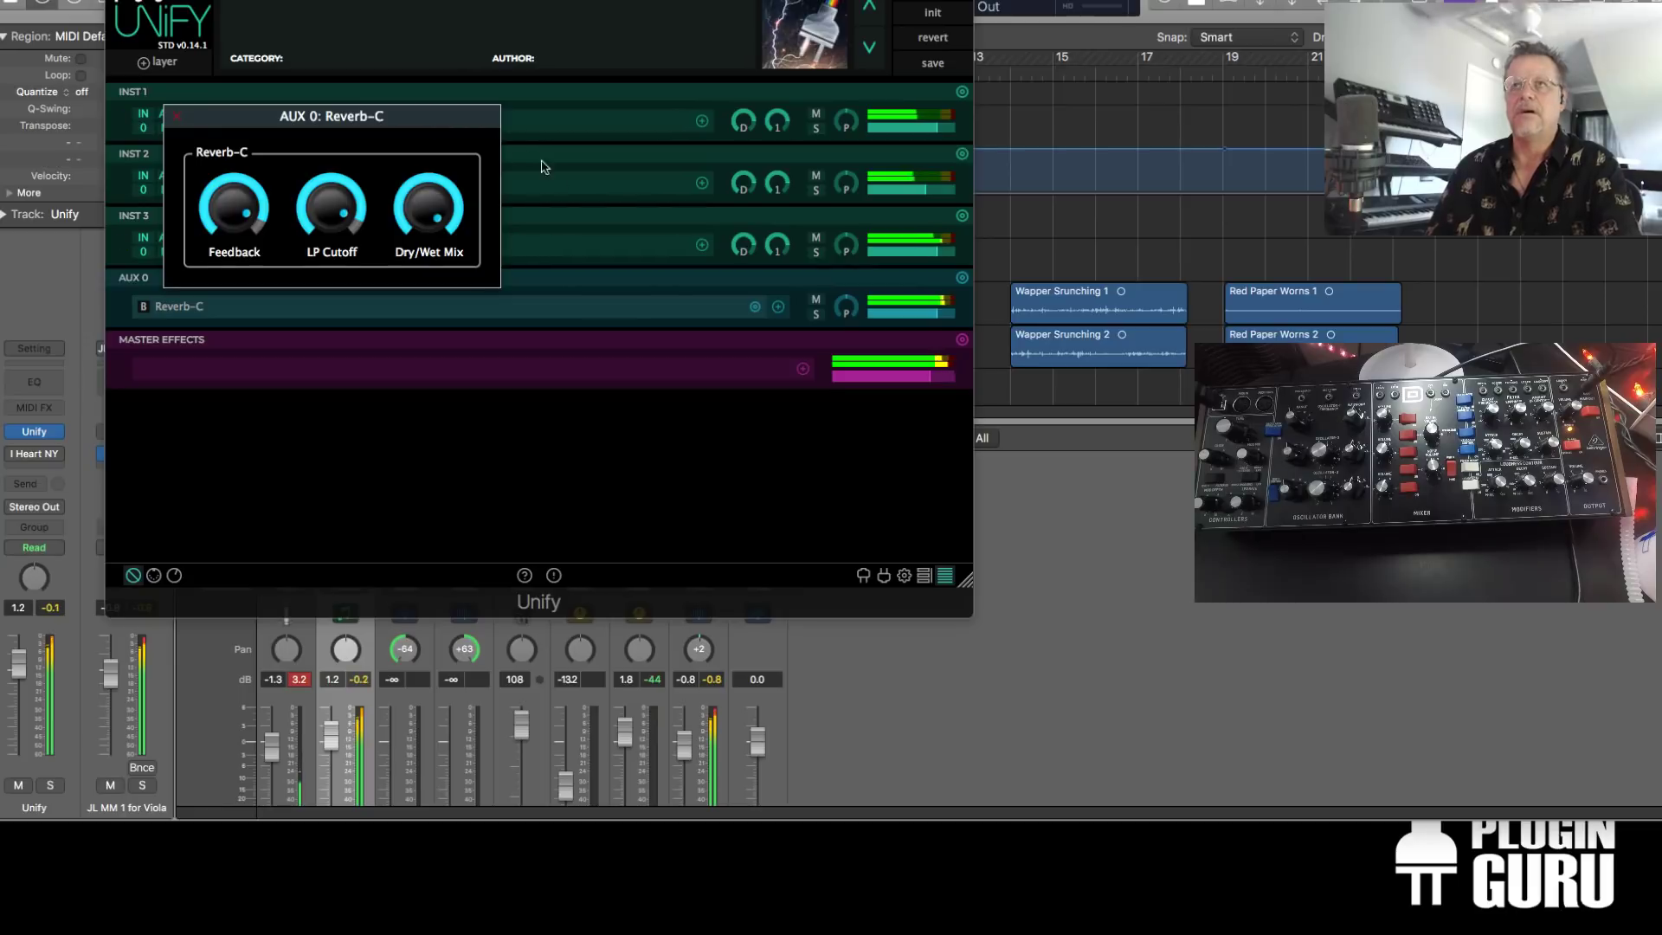
{"action": "left_click", "coordinate": [176, 116]}
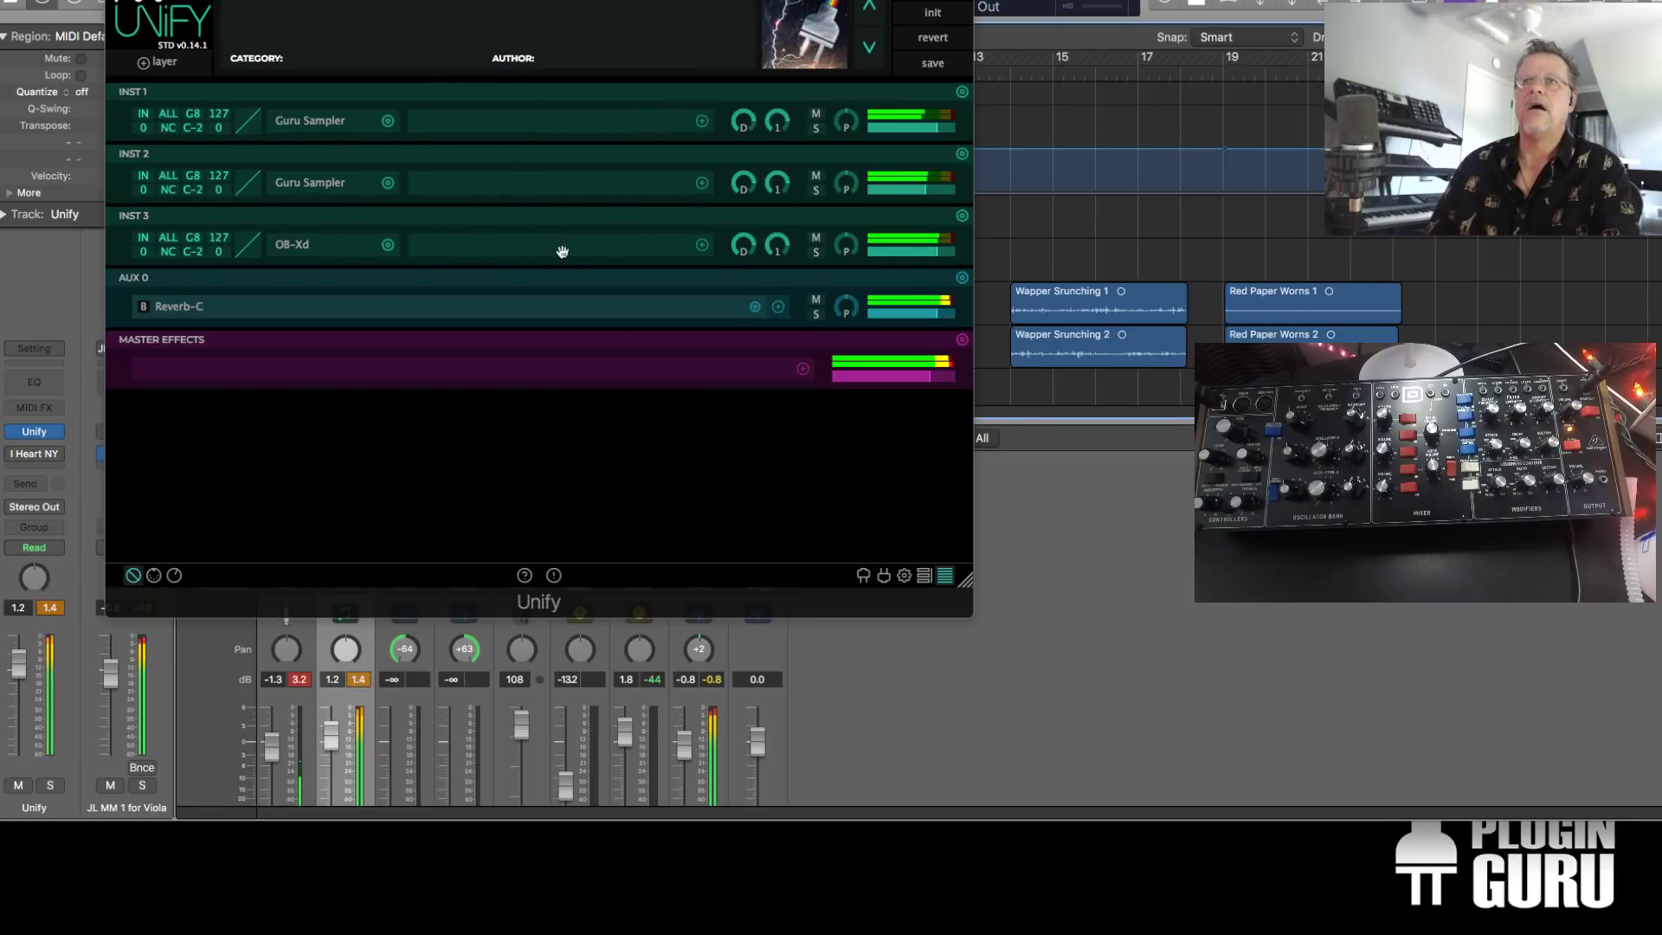
Add the Unify Stereo Delay after Reverb-C on the AUX 0 layer
{"action": "left_click", "coordinate": [778, 307]}
{"action": "mouse_move", "coordinate": [828, 333]}
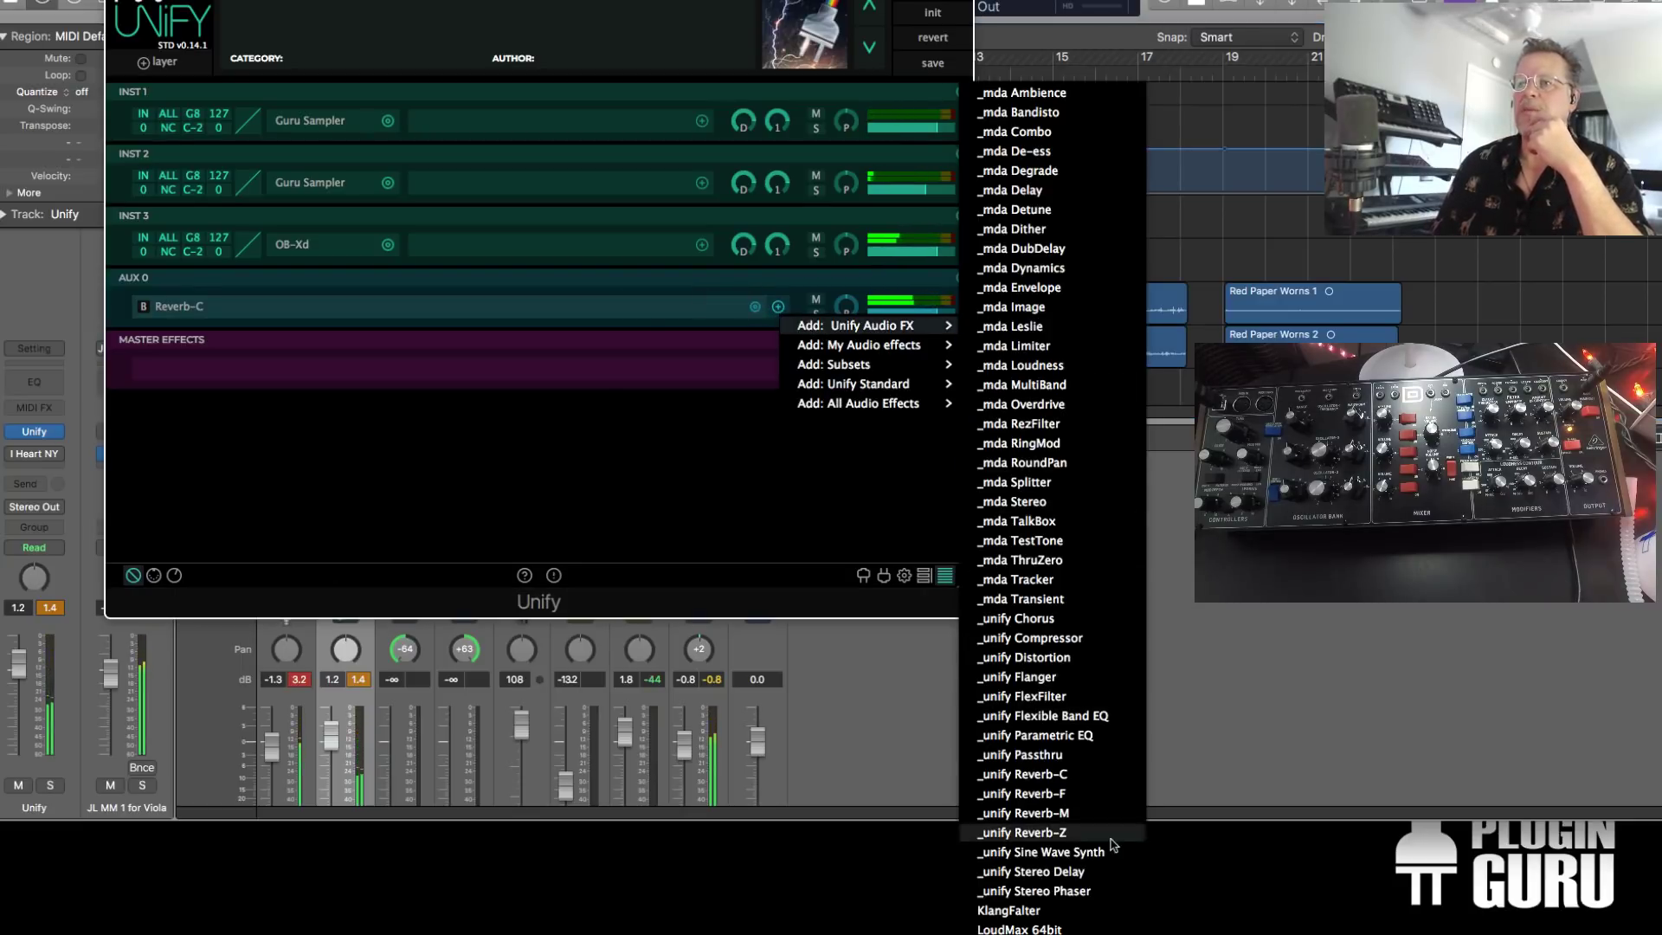
{"action": "left_click", "coordinate": [1060, 872]}
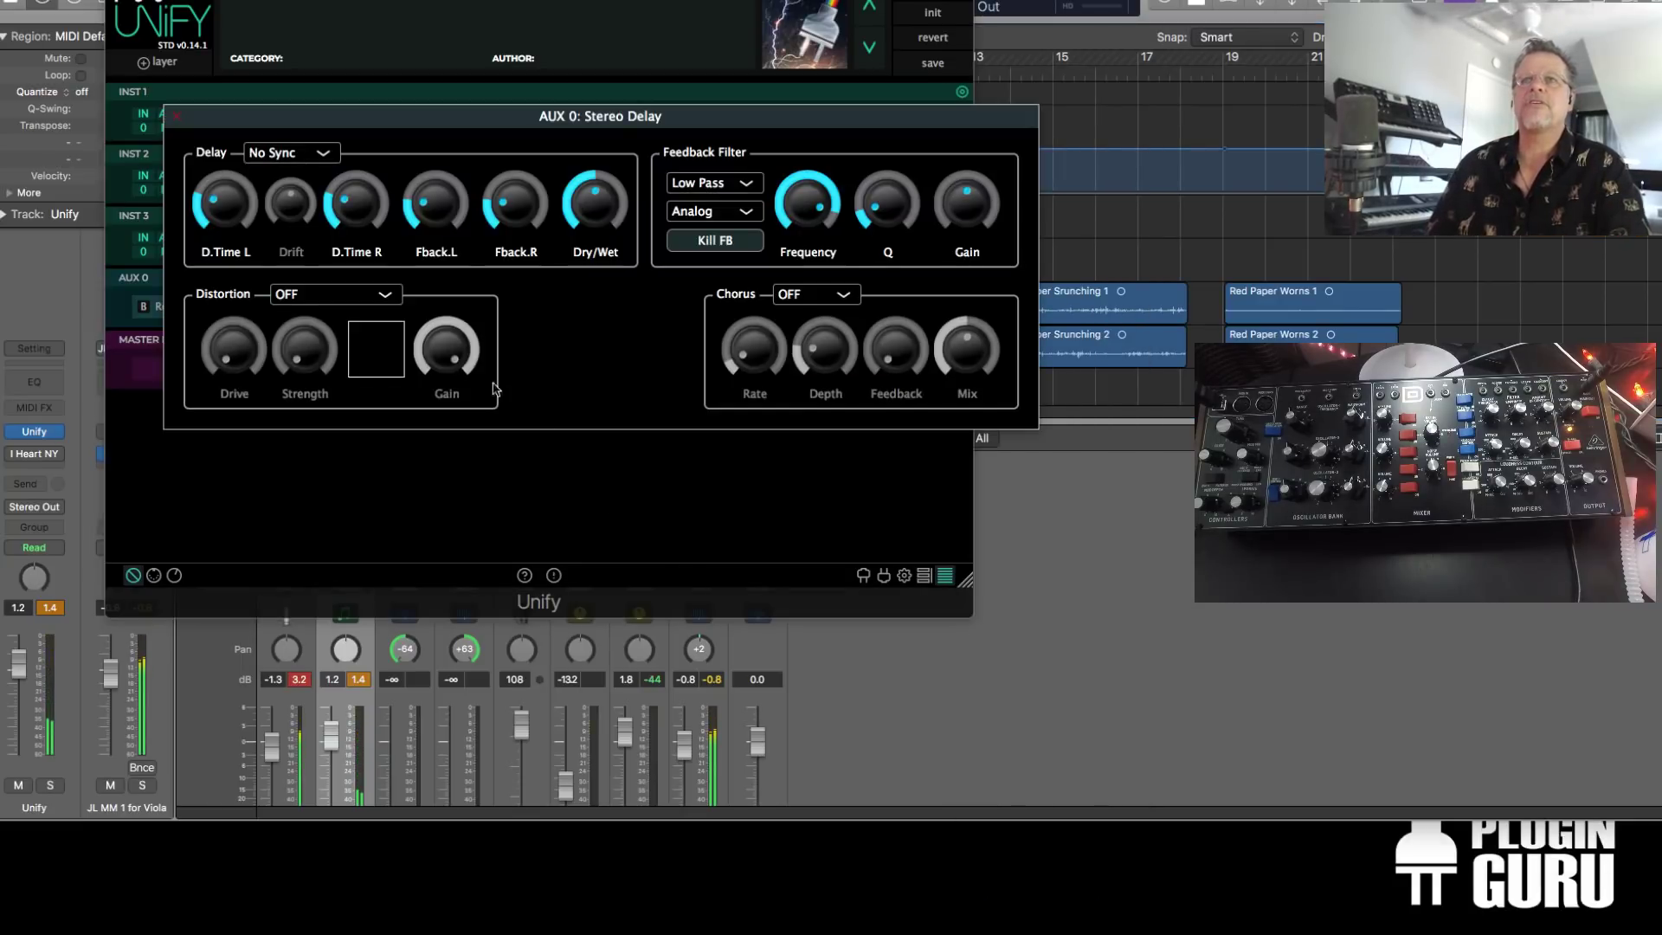
Enable Hard Clip distortion in the Stereo Delay, raise its drive and strength, and lower the distortion gain and the dry/wet mix
{"action": "left_click", "coordinate": [336, 296]}
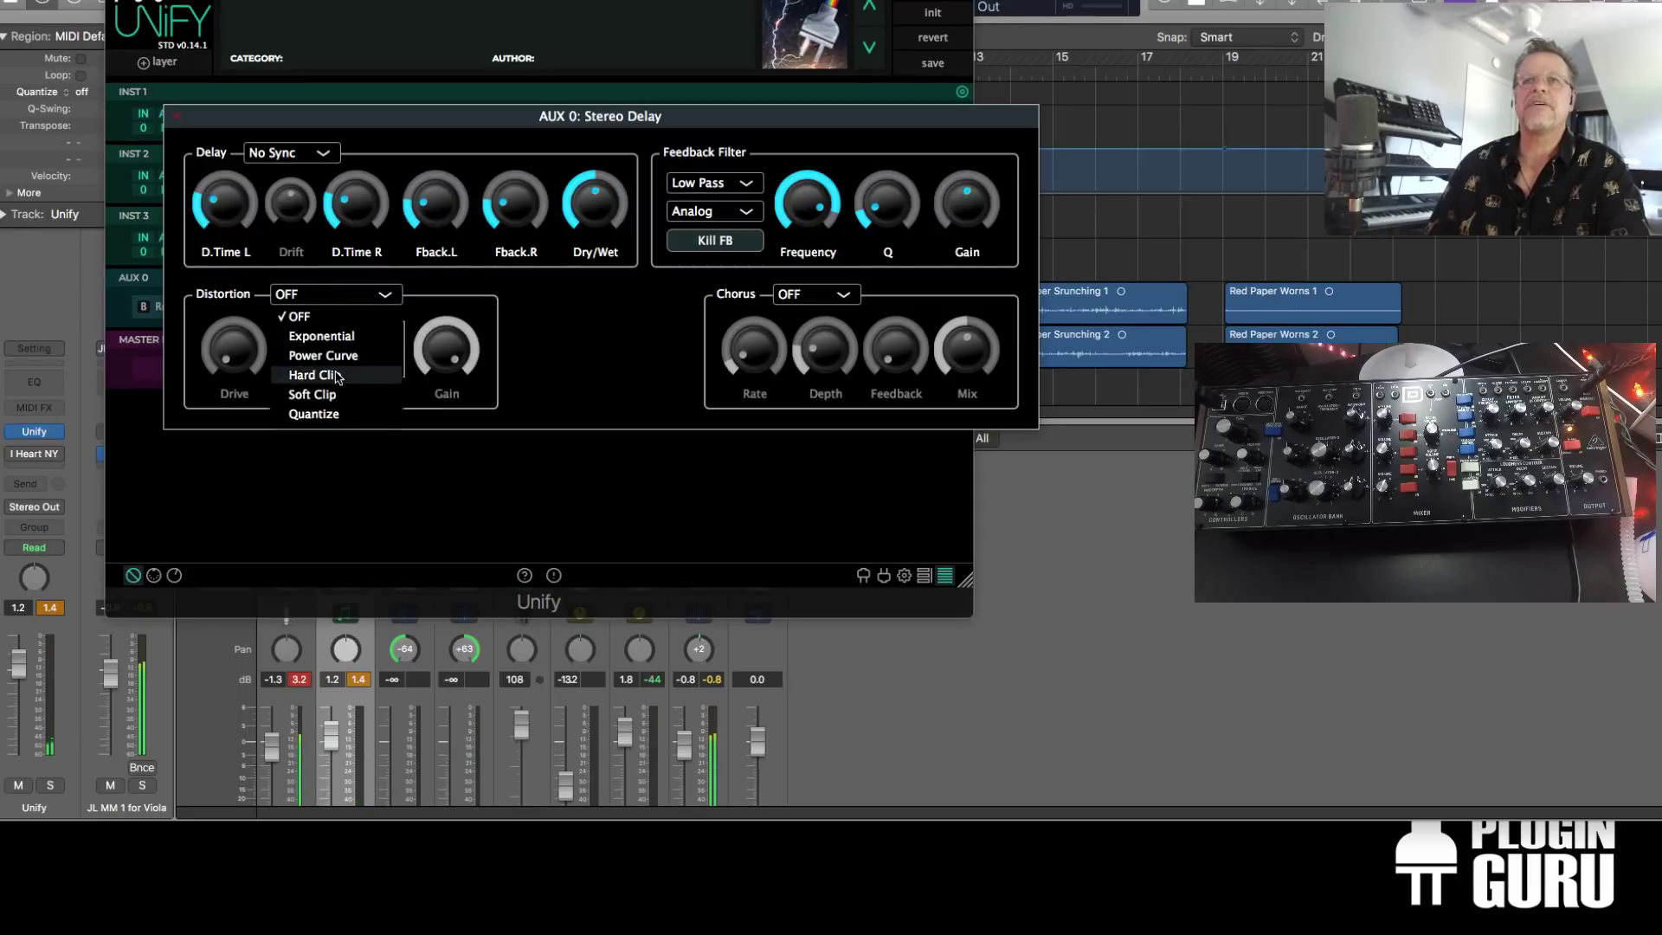
{"action": "left_click", "coordinate": [351, 371]}
{"action": "left_click_drag", "start_coordinate": [245, 297], "coordinate": [246, 275]}
{"action": "left_click_drag", "start_coordinate": [305, 348], "coordinate": [346, 238]}
{"action": "left_click_drag", "start_coordinate": [439, 346], "coordinate": [441, 475]}
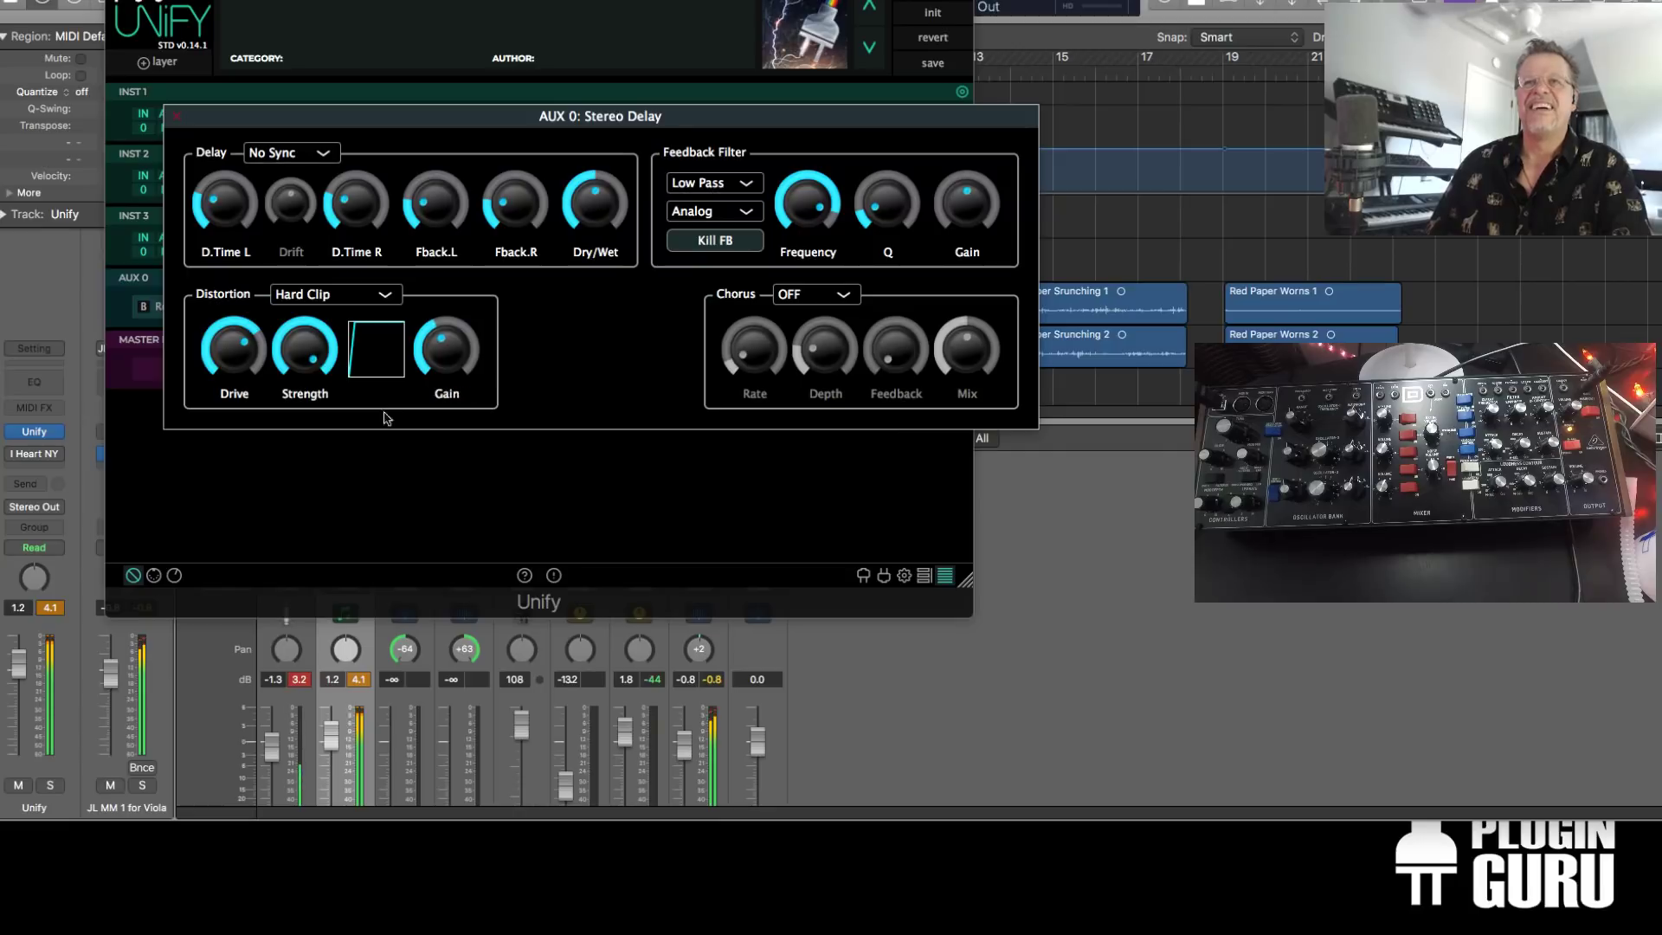
{"action": "left_click_drag", "start_coordinate": [448, 361], "coordinate": [449, 372]}
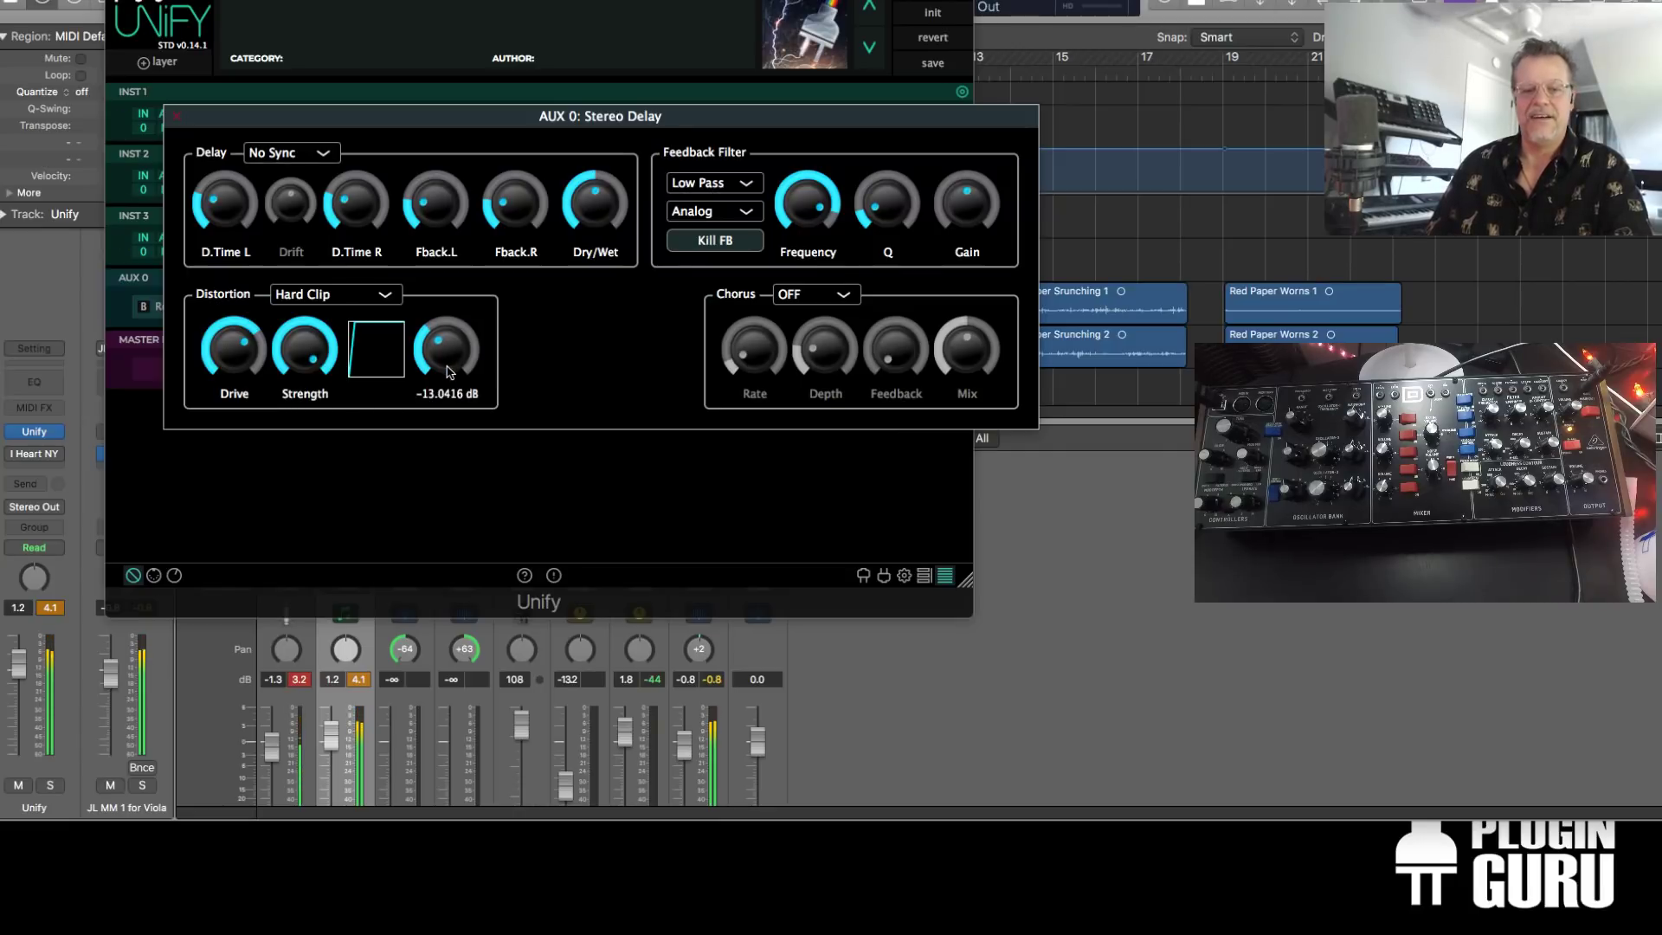
{"action": "left_click_drag", "start_coordinate": [597, 203], "coordinate": [588, 249]}
{"action": "left_click_drag", "start_coordinate": [451, 339], "coordinate": [455, 344]}
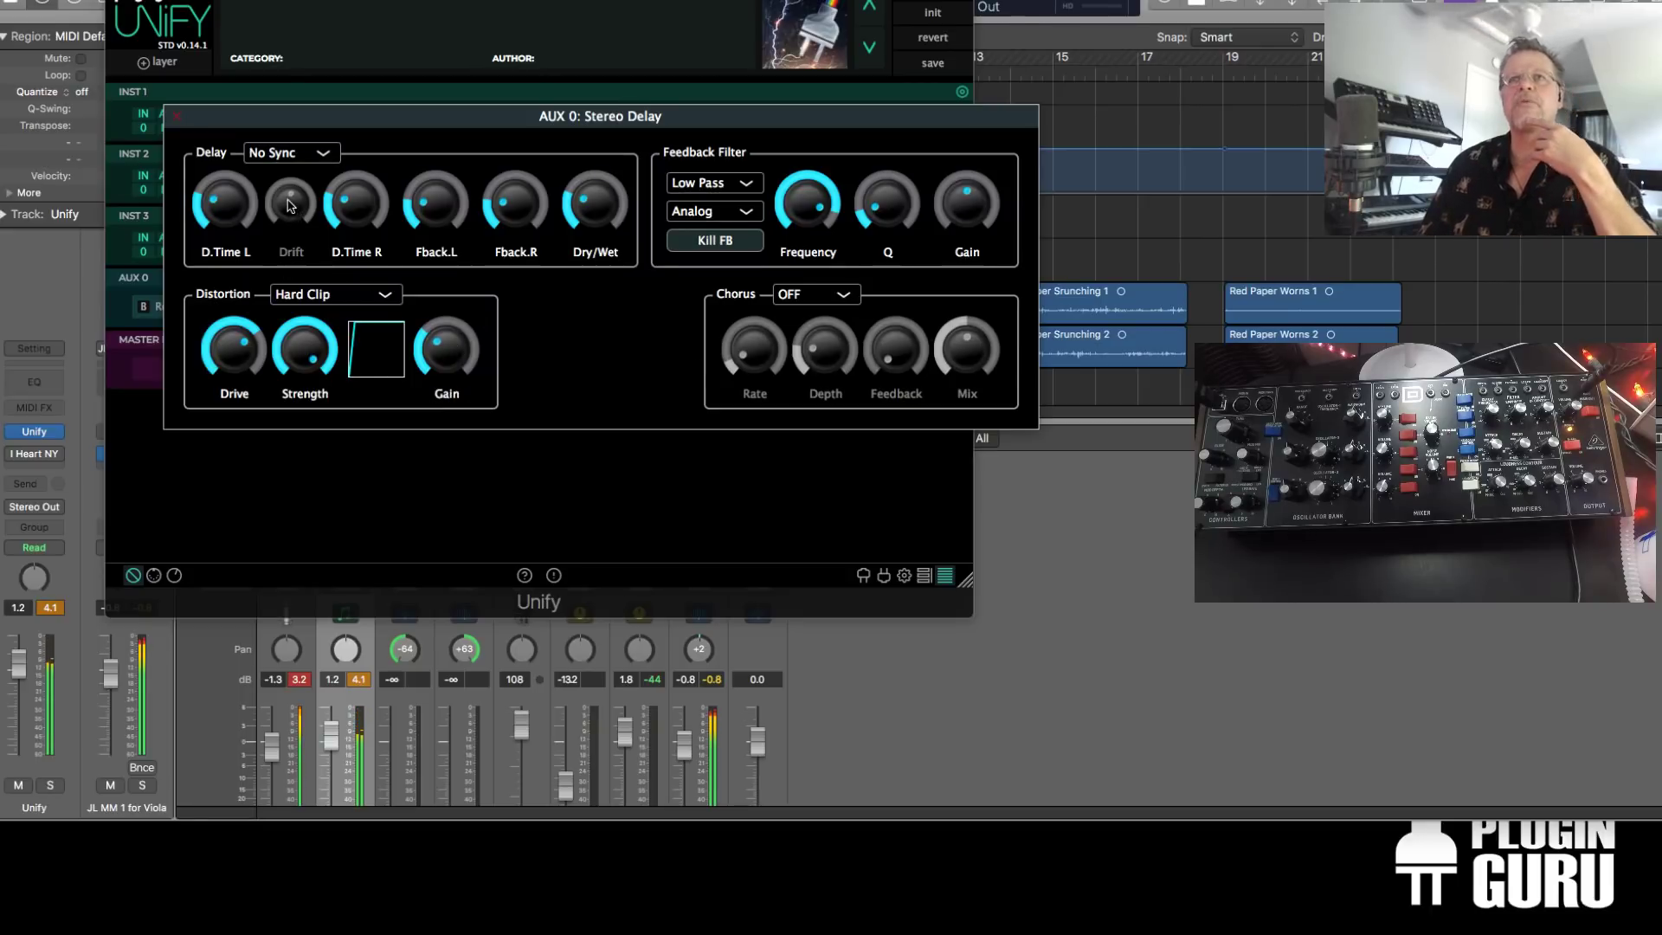
Switch the Stereo Delay to BPM Sync, lengthen the right delay time beyond 1/4, and set the drift to 3.2 %
{"action": "left_click", "coordinate": [290, 152]}
{"action": "left_click", "coordinate": [285, 188]}
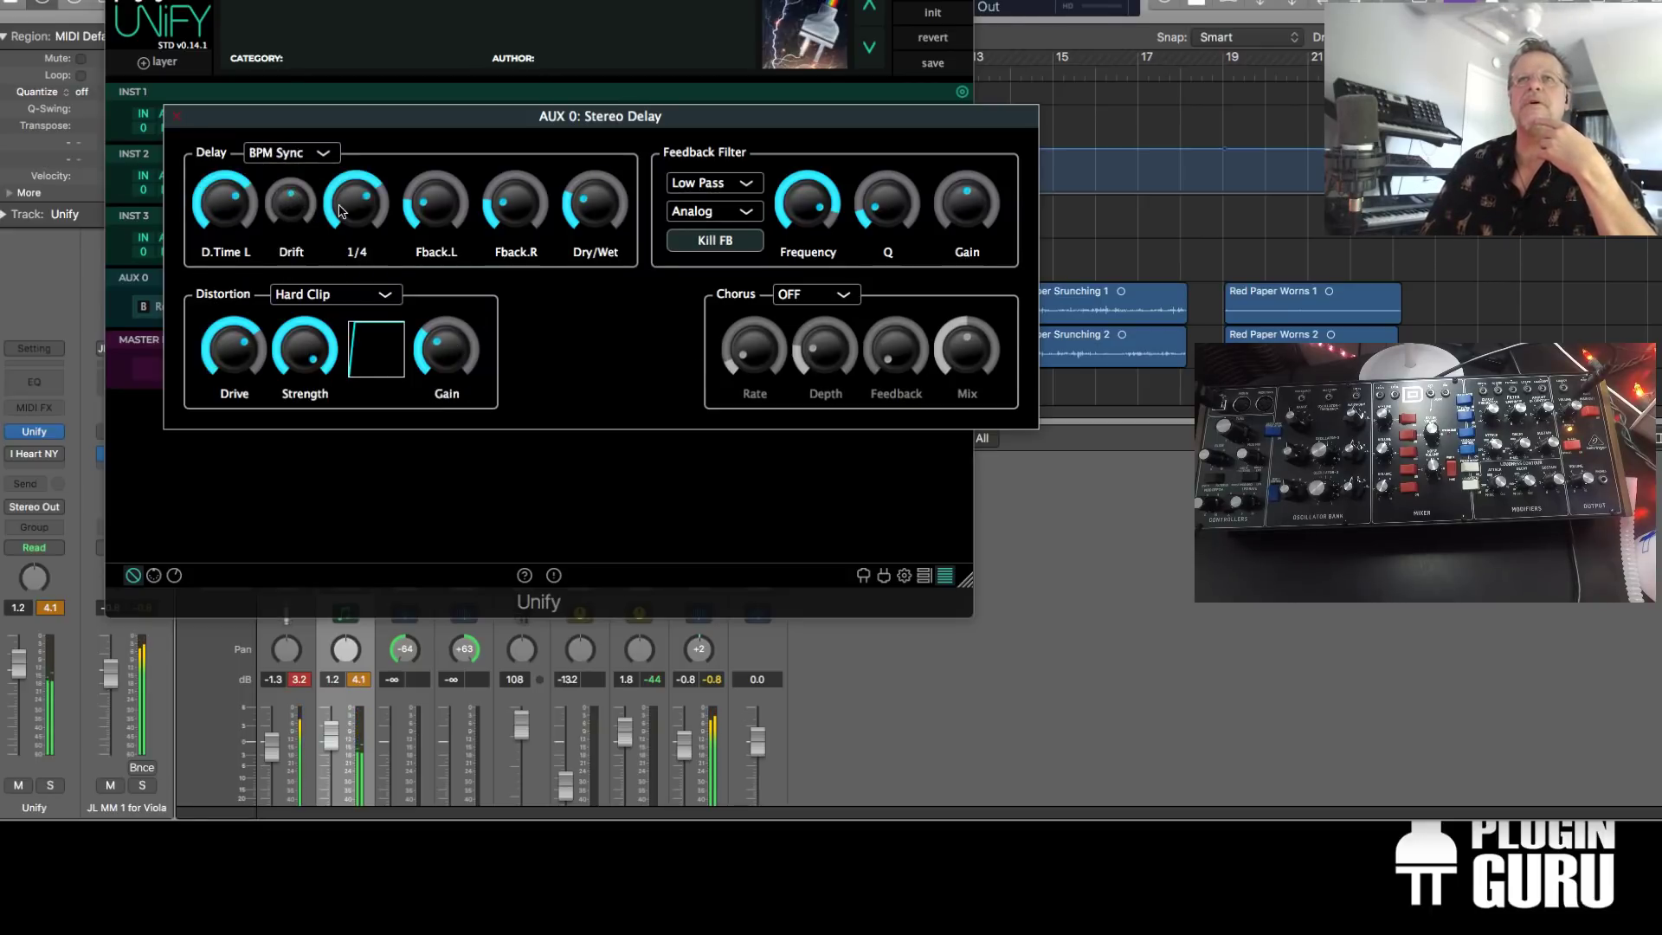
{"action": "left_click_drag", "start_coordinate": [358, 210], "coordinate": [359, 178]}
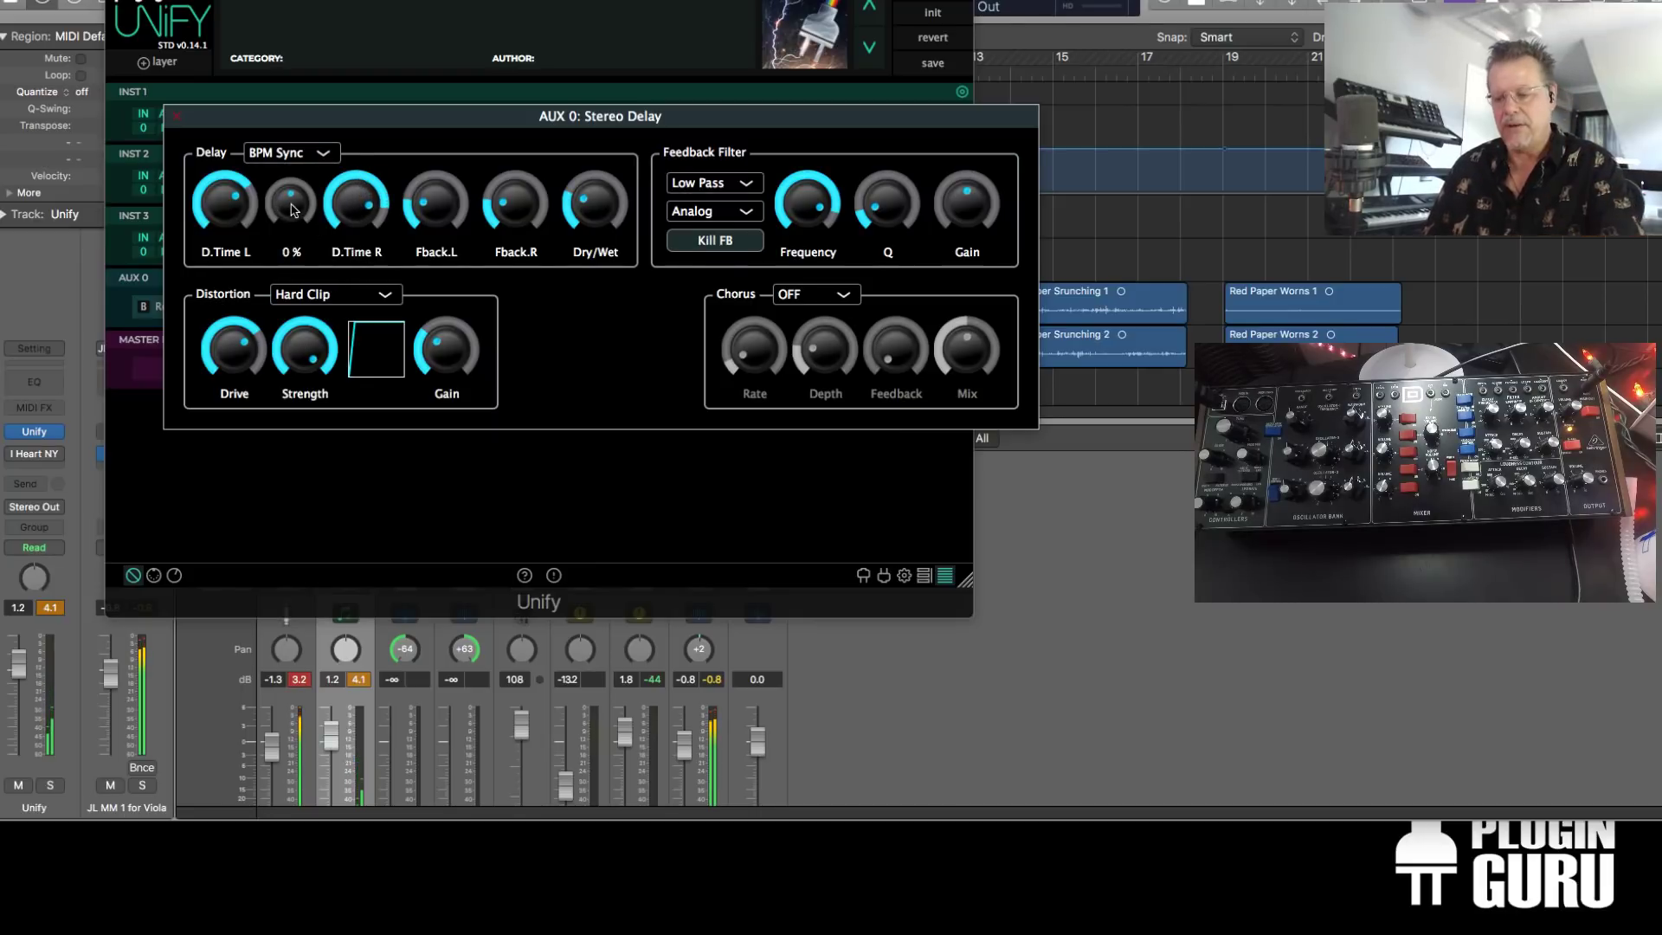
{"action": "left_click_drag", "start_coordinate": [293, 208], "coordinate": [296, 206]}
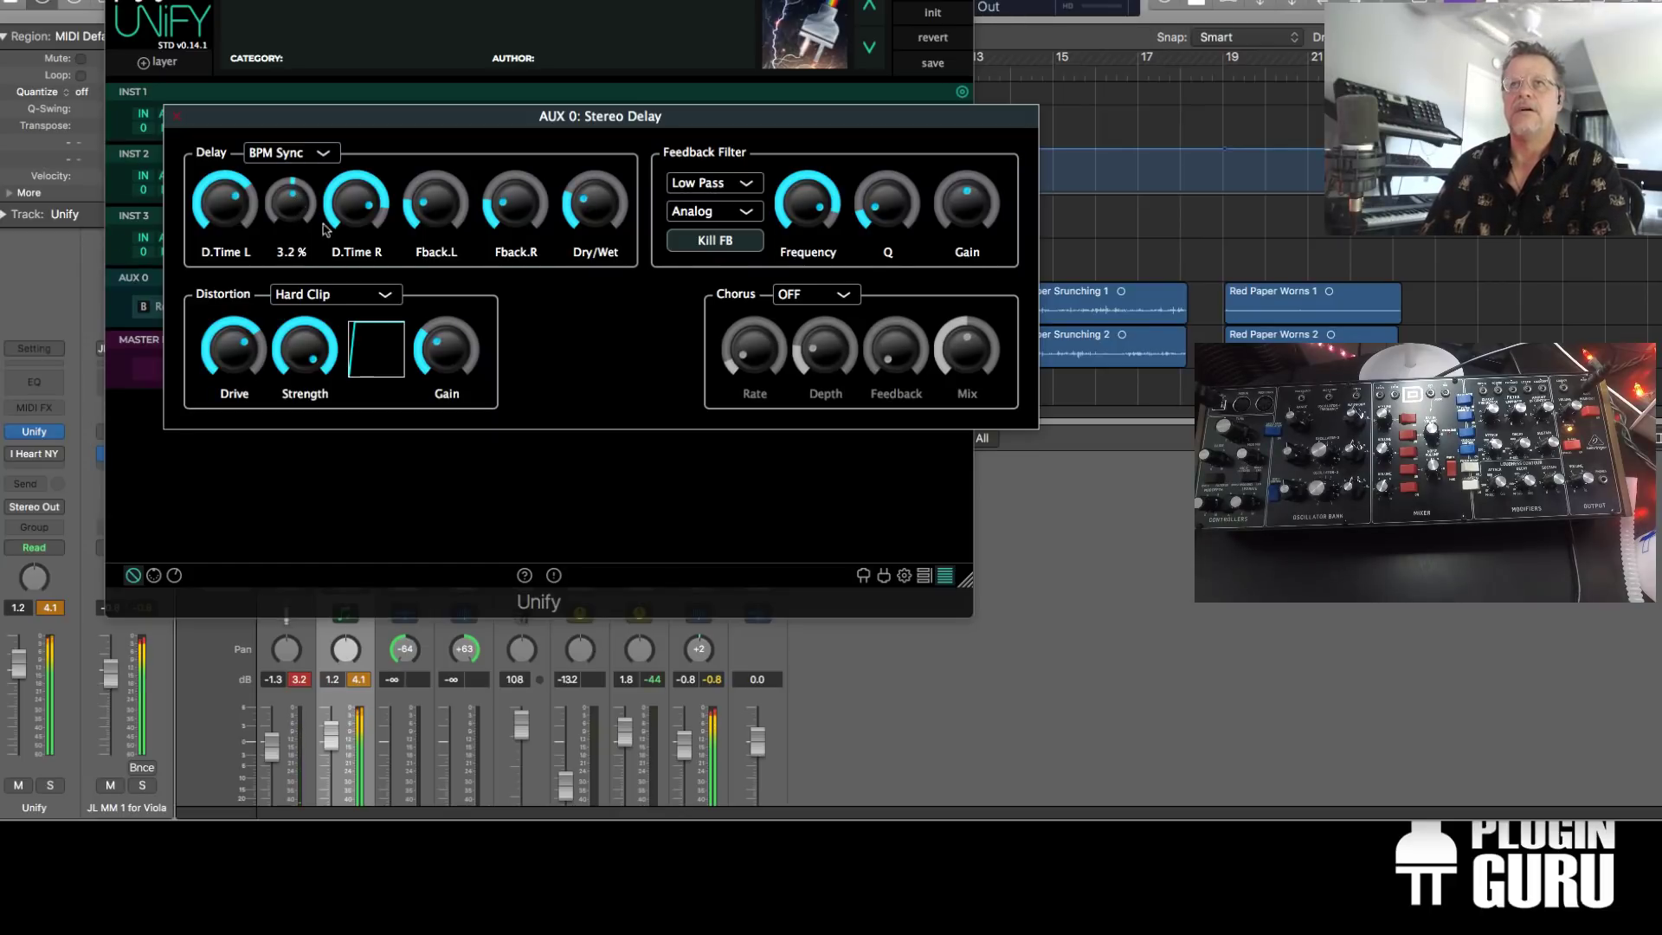
Close the Stereo Delay editor and lower the AUX 0 layer's level slightly
{"action": "left_click", "coordinate": [176, 115]}
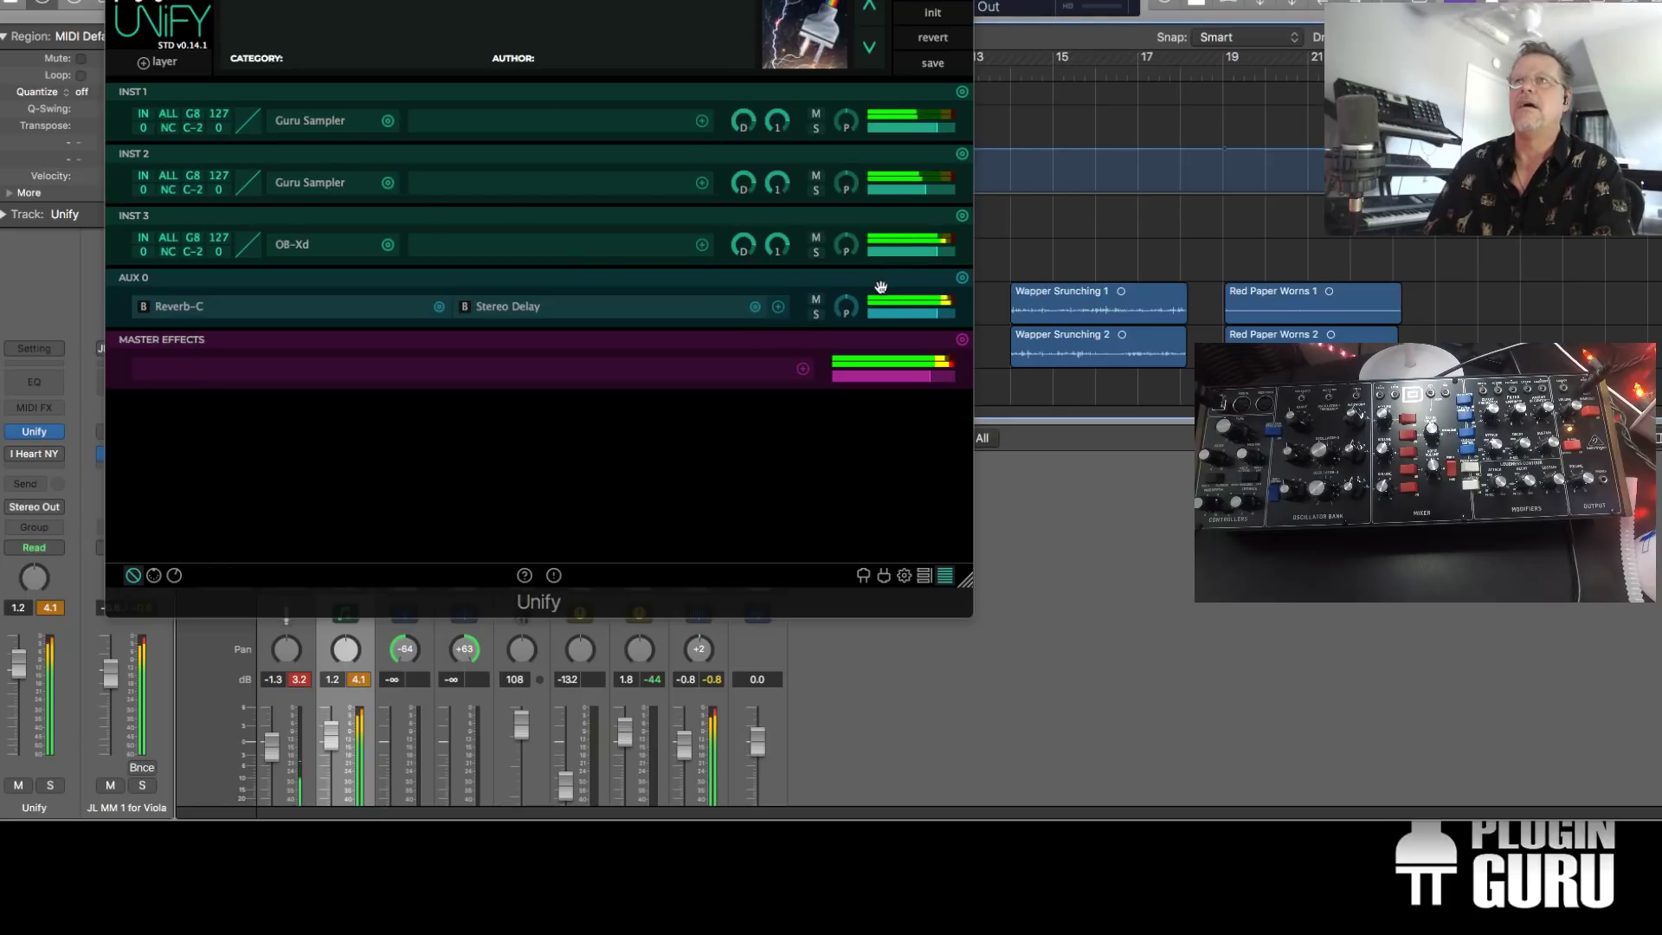
{"action": "left_click_drag", "start_coordinate": [931, 318], "coordinate": [926, 323]}
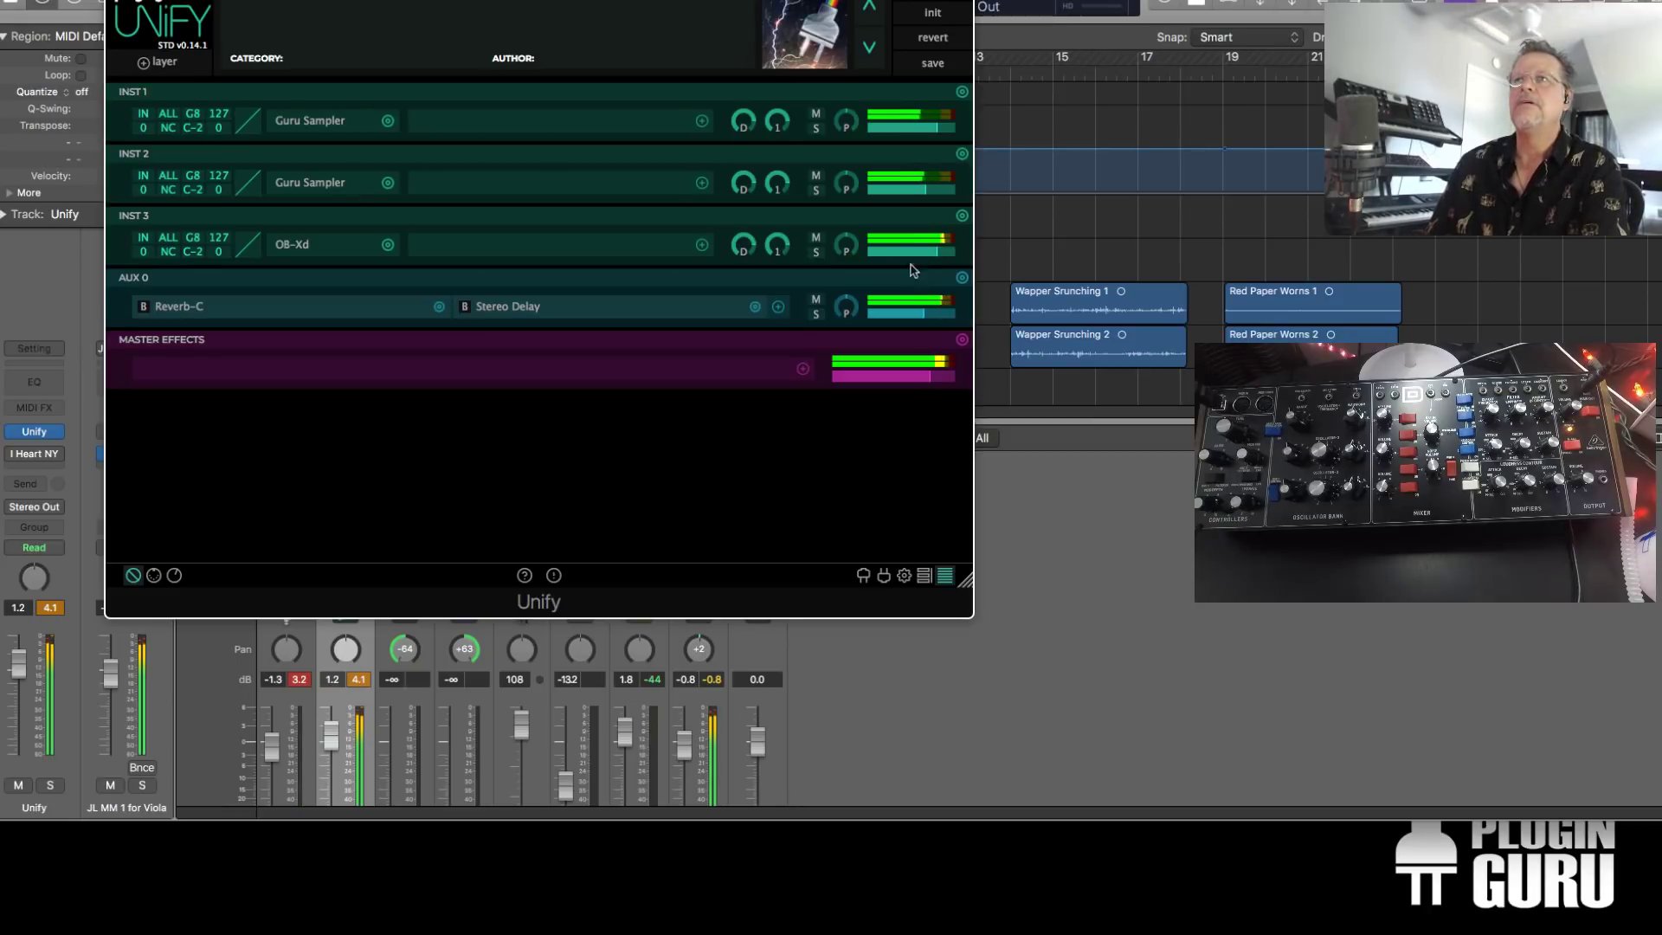
Lower the levels of the INST 3, INST 2 and INST 1 layers slightly
{"action": "left_click_drag", "start_coordinate": [930, 257], "coordinate": [927, 257]}
{"action": "left_click_drag", "start_coordinate": [921, 190], "coordinate": [921, 197]}
{"action": "left_click_drag", "start_coordinate": [931, 133], "coordinate": [920, 134]}
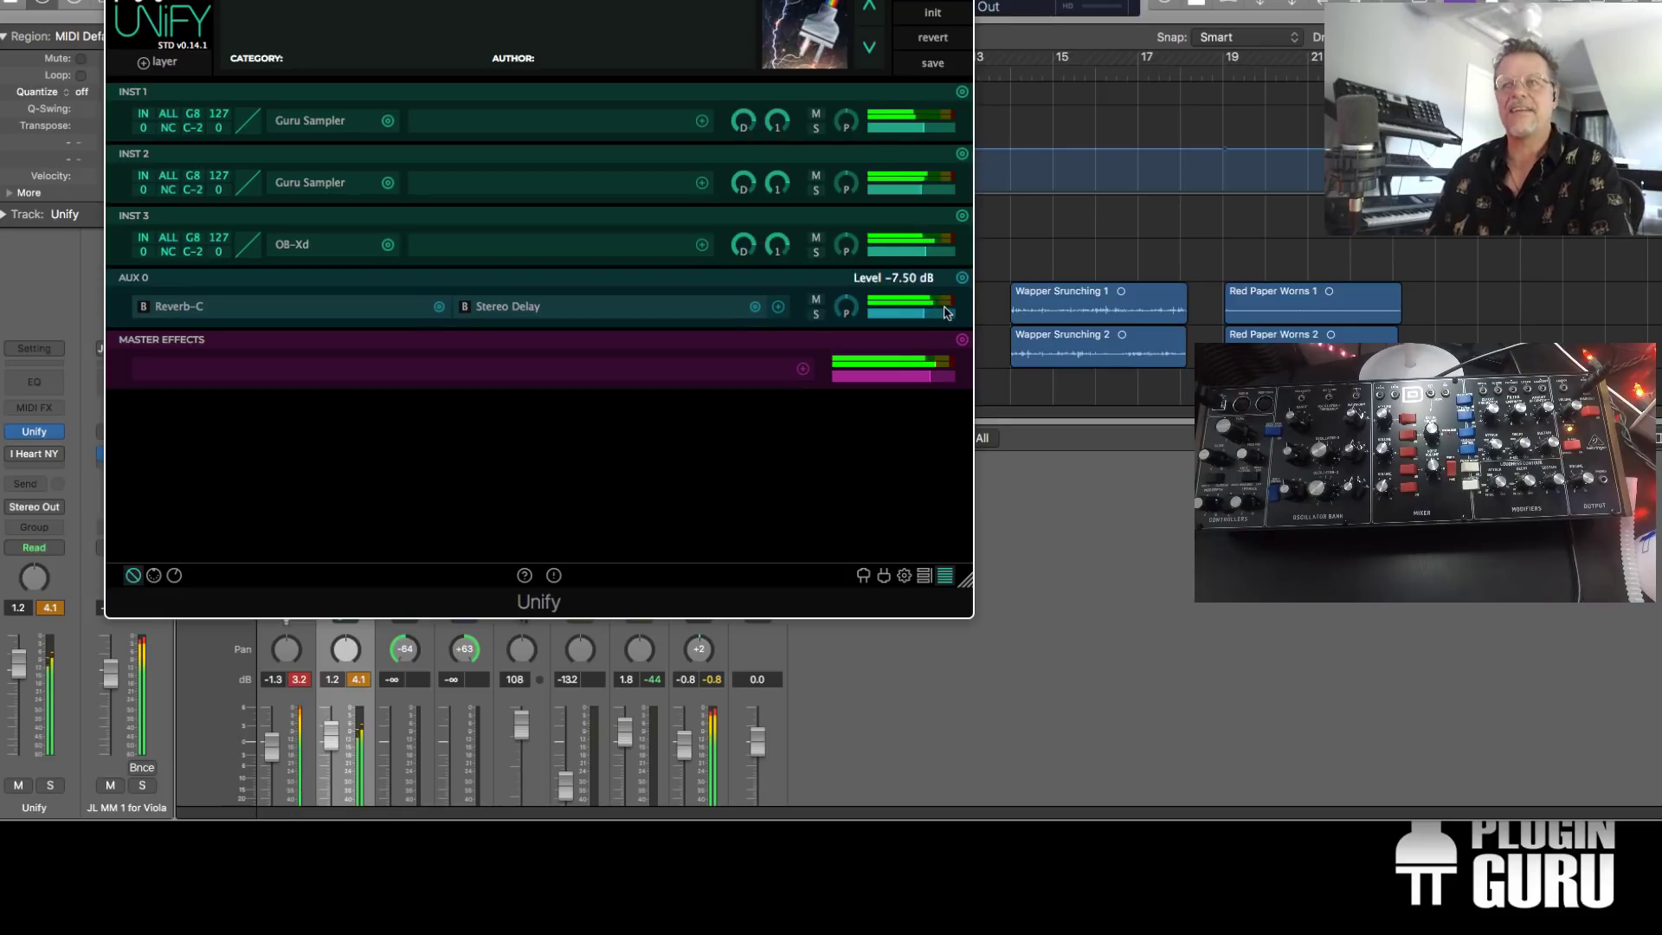
Start saving the patch and name the preset "PAD - Souls Looking for a New Home"
{"action": "left_click", "coordinate": [934, 63]}
{"action": "left_click", "coordinate": [746, 272]}
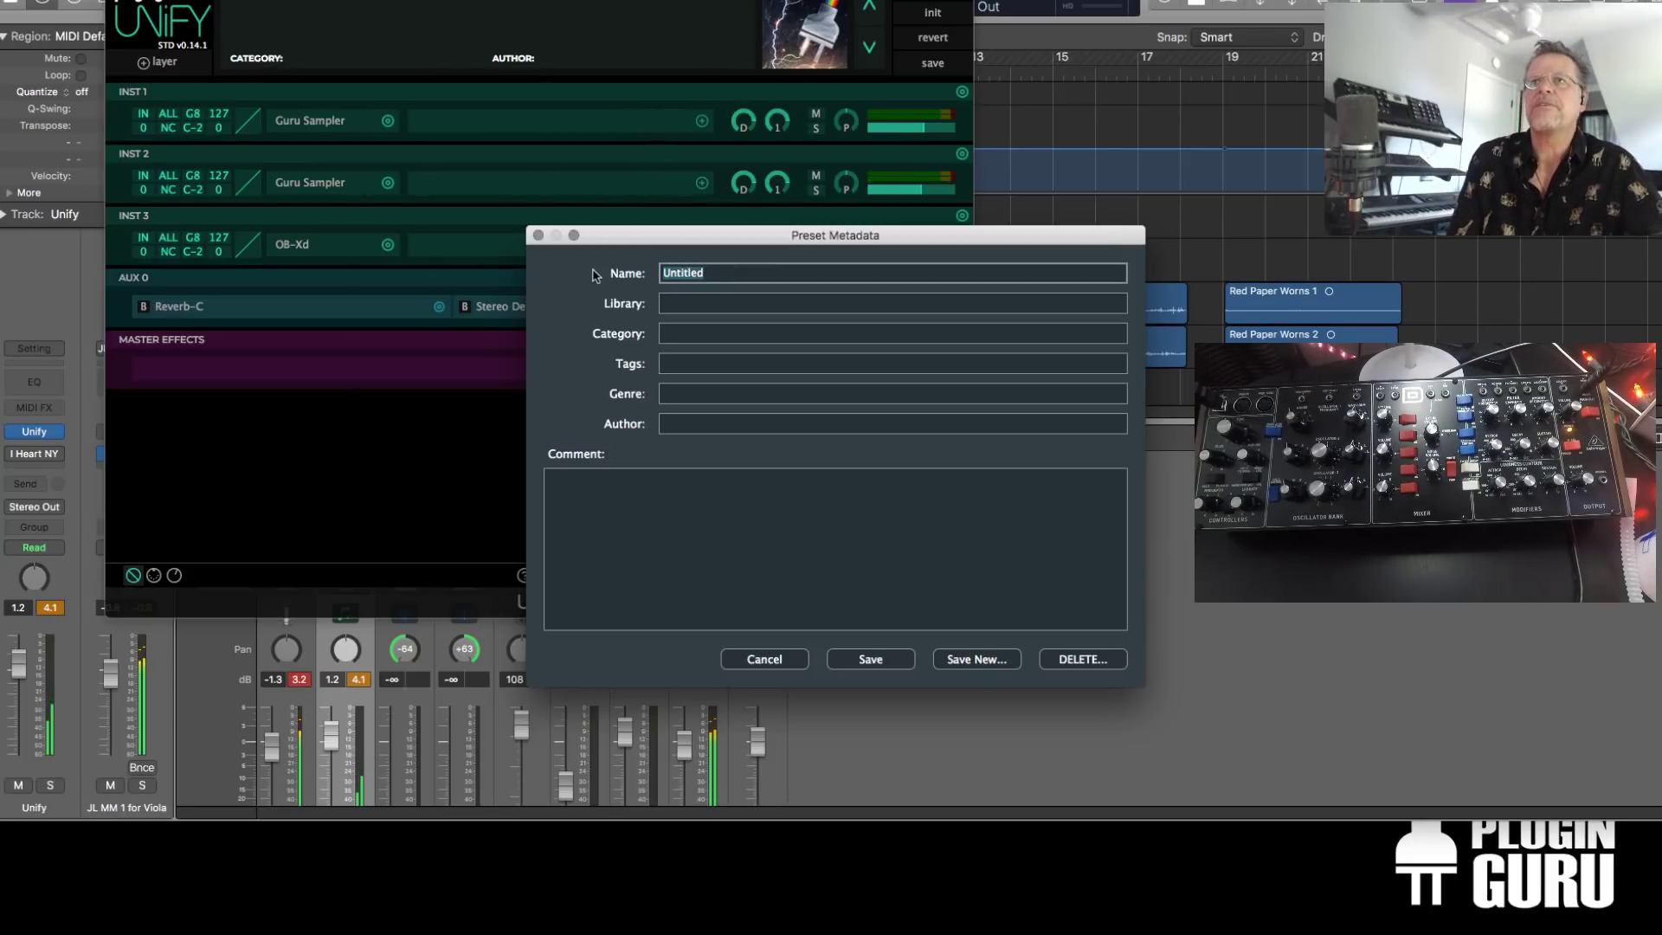
{"action": "type", "text": "PAD - "}
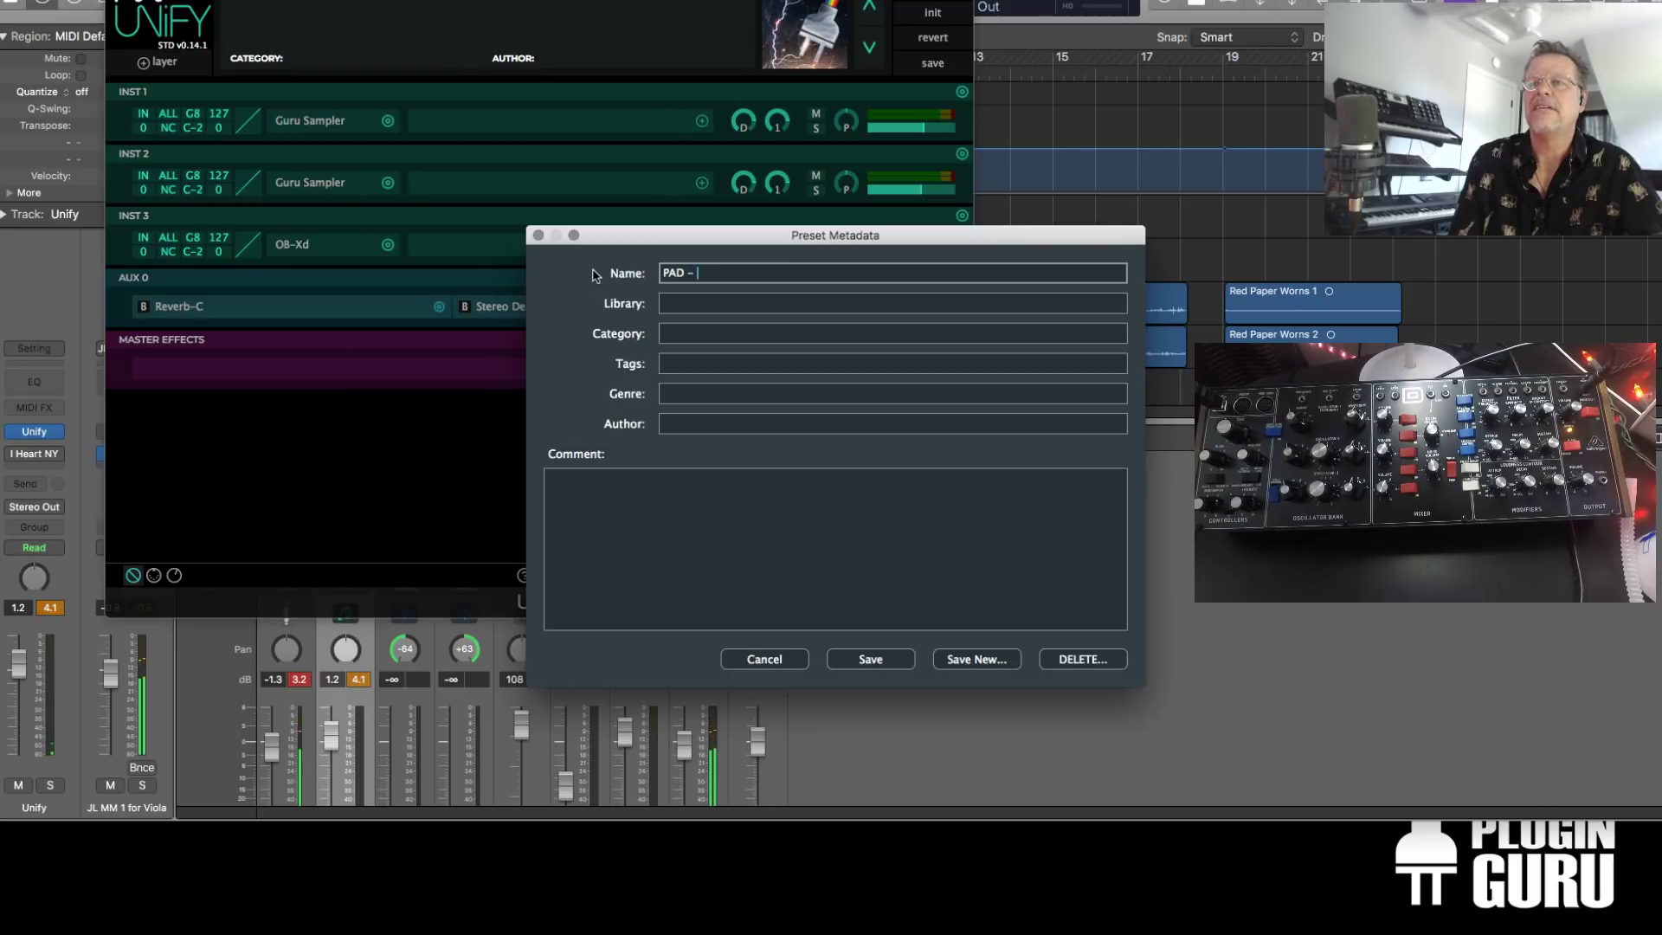
{"action": "type", "text": "Soul"}
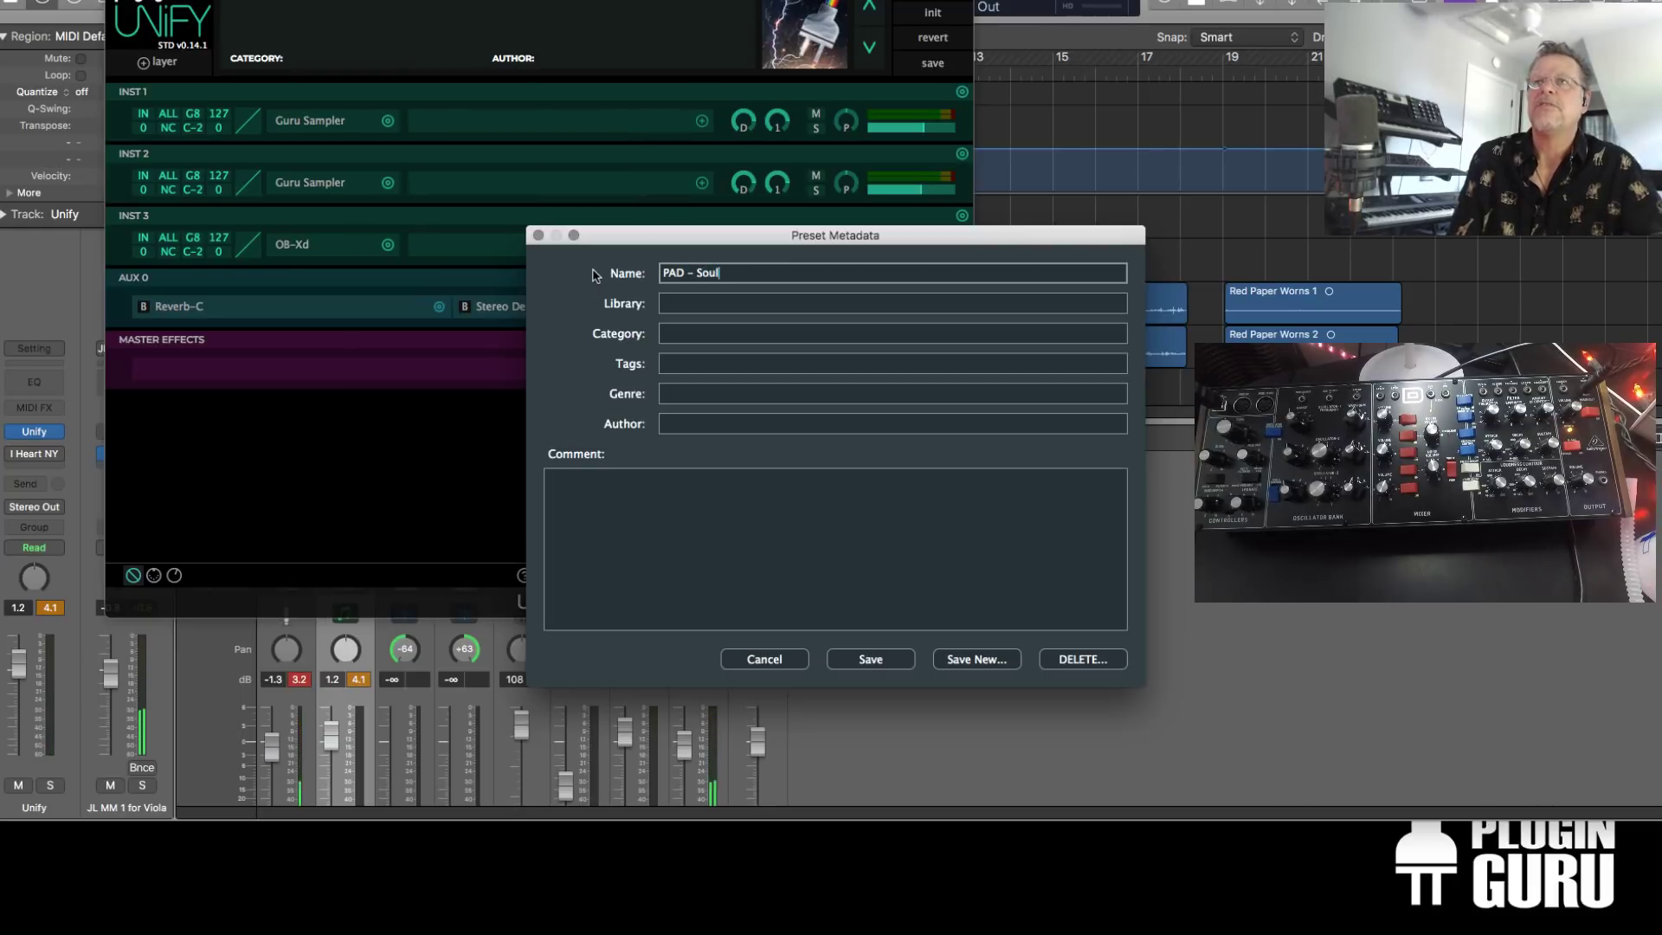
{"action": "type", "text": "s loo"}
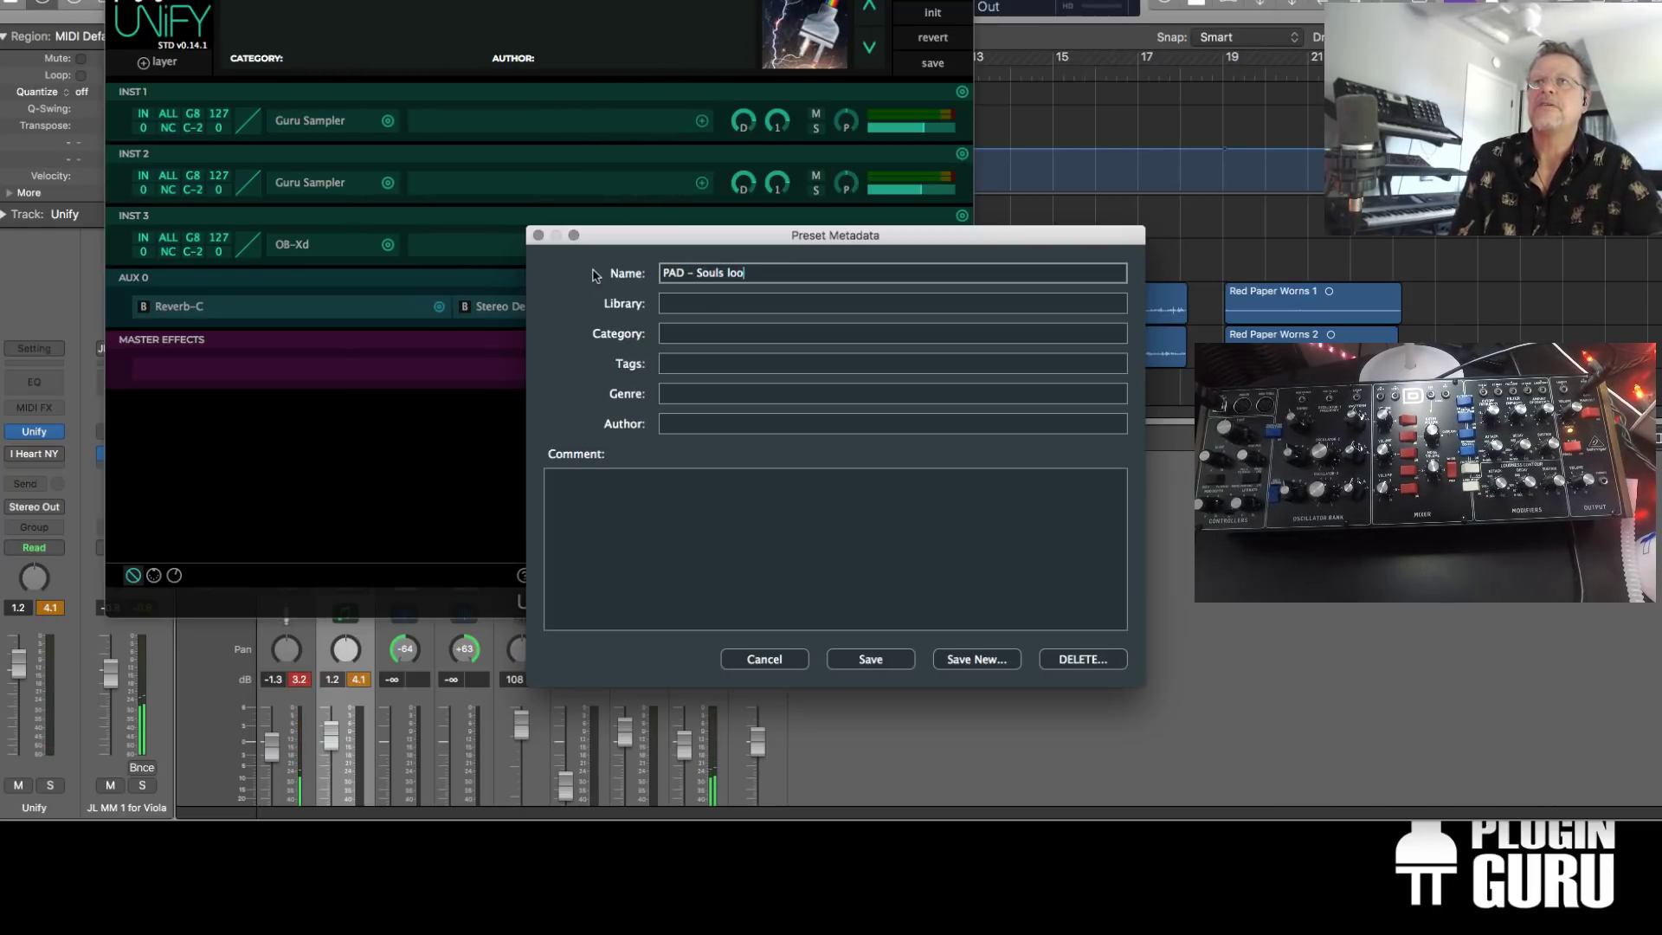
{"action": "type", "text": "kinf"}
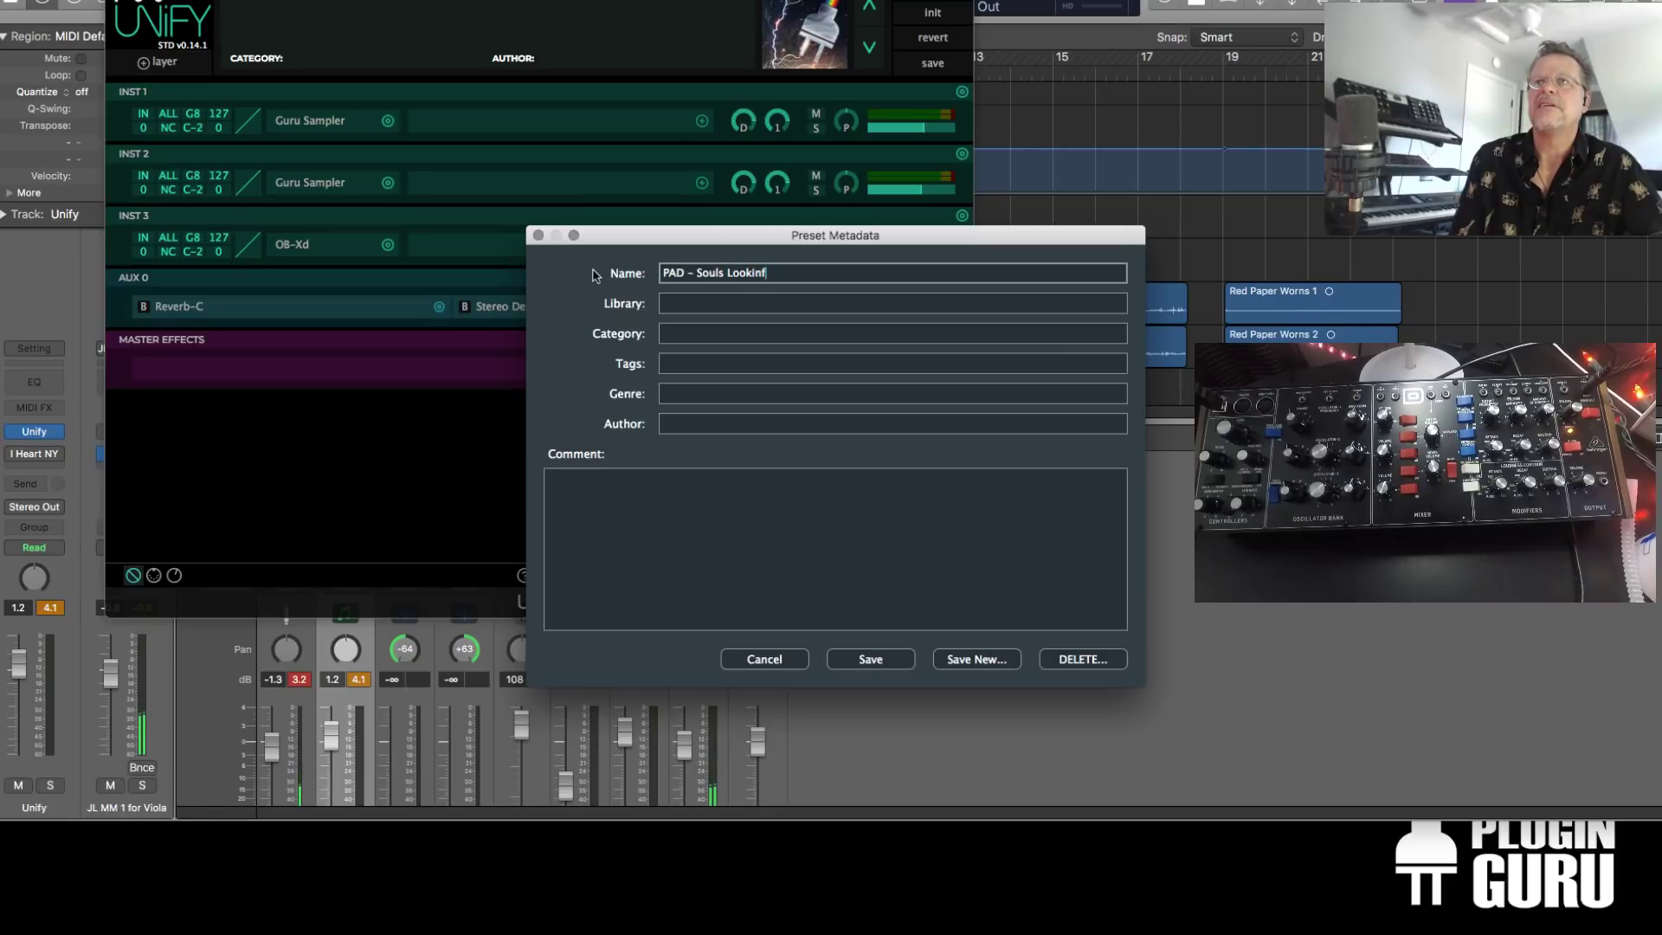
{"action": "key", "text": "BackSpace"}
{"action": "type", "text": "g for a New Home"}
Set the preset's library to "Factory 2019" and its category to "PAD, FX"
{"action": "left_click", "coordinate": [693, 302]}
{"action": "type", "text": "F"}
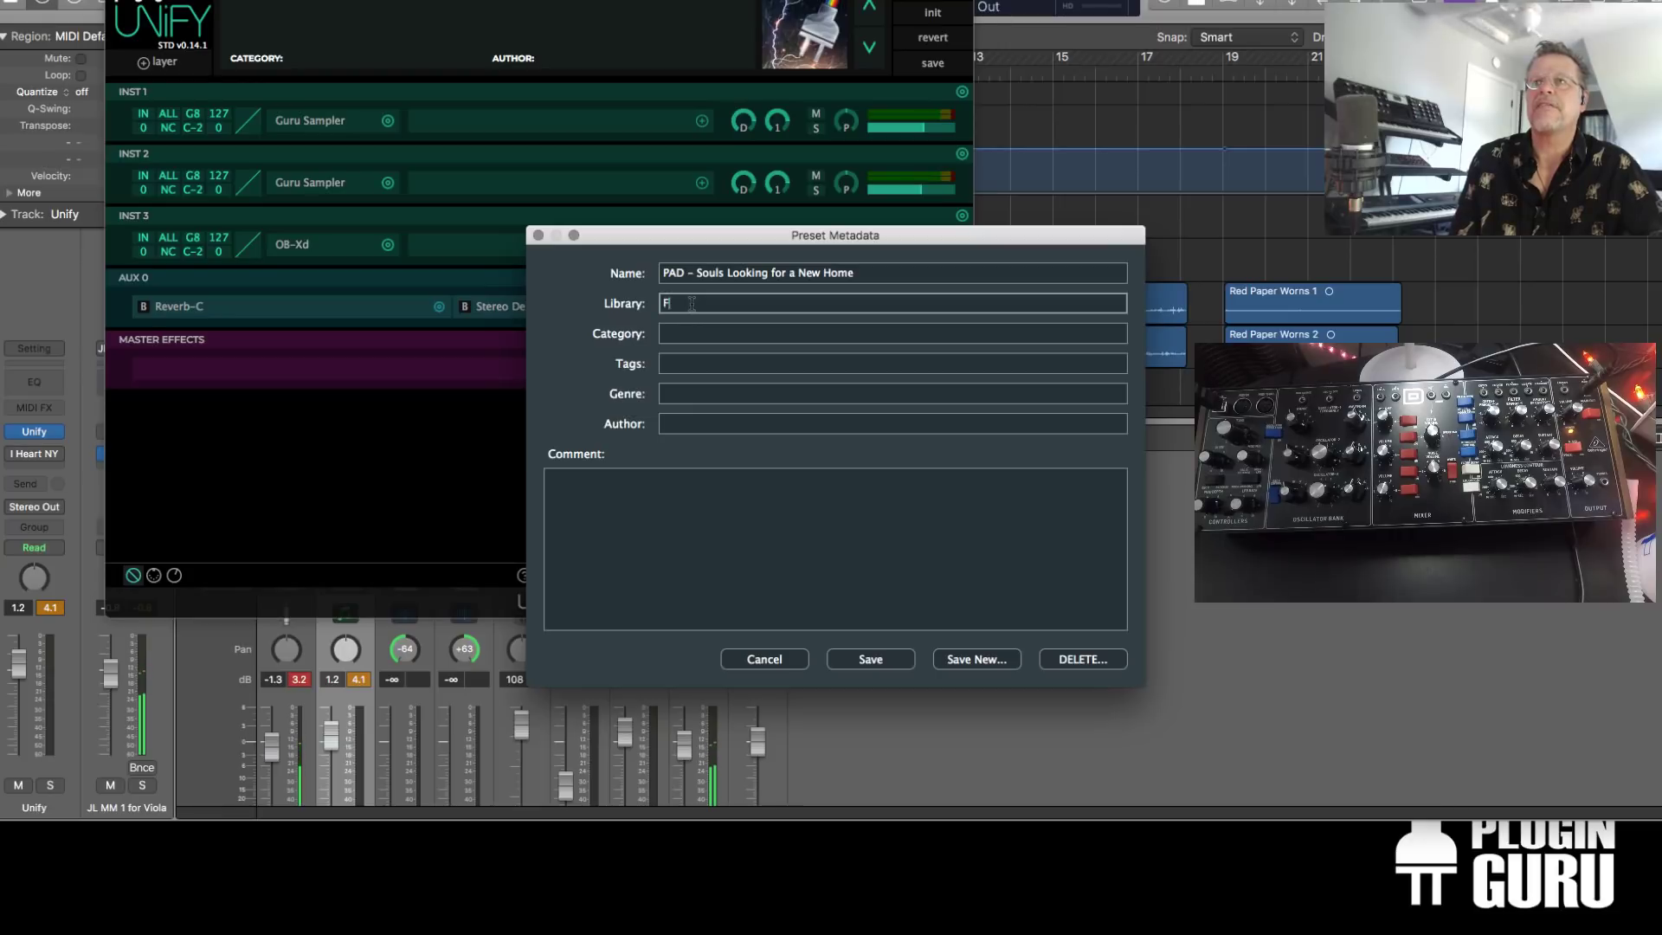
{"action": "type", "text": "actory 2019"}
{"action": "key", "text": "Tab"}
{"action": "type", "text": "PA"}
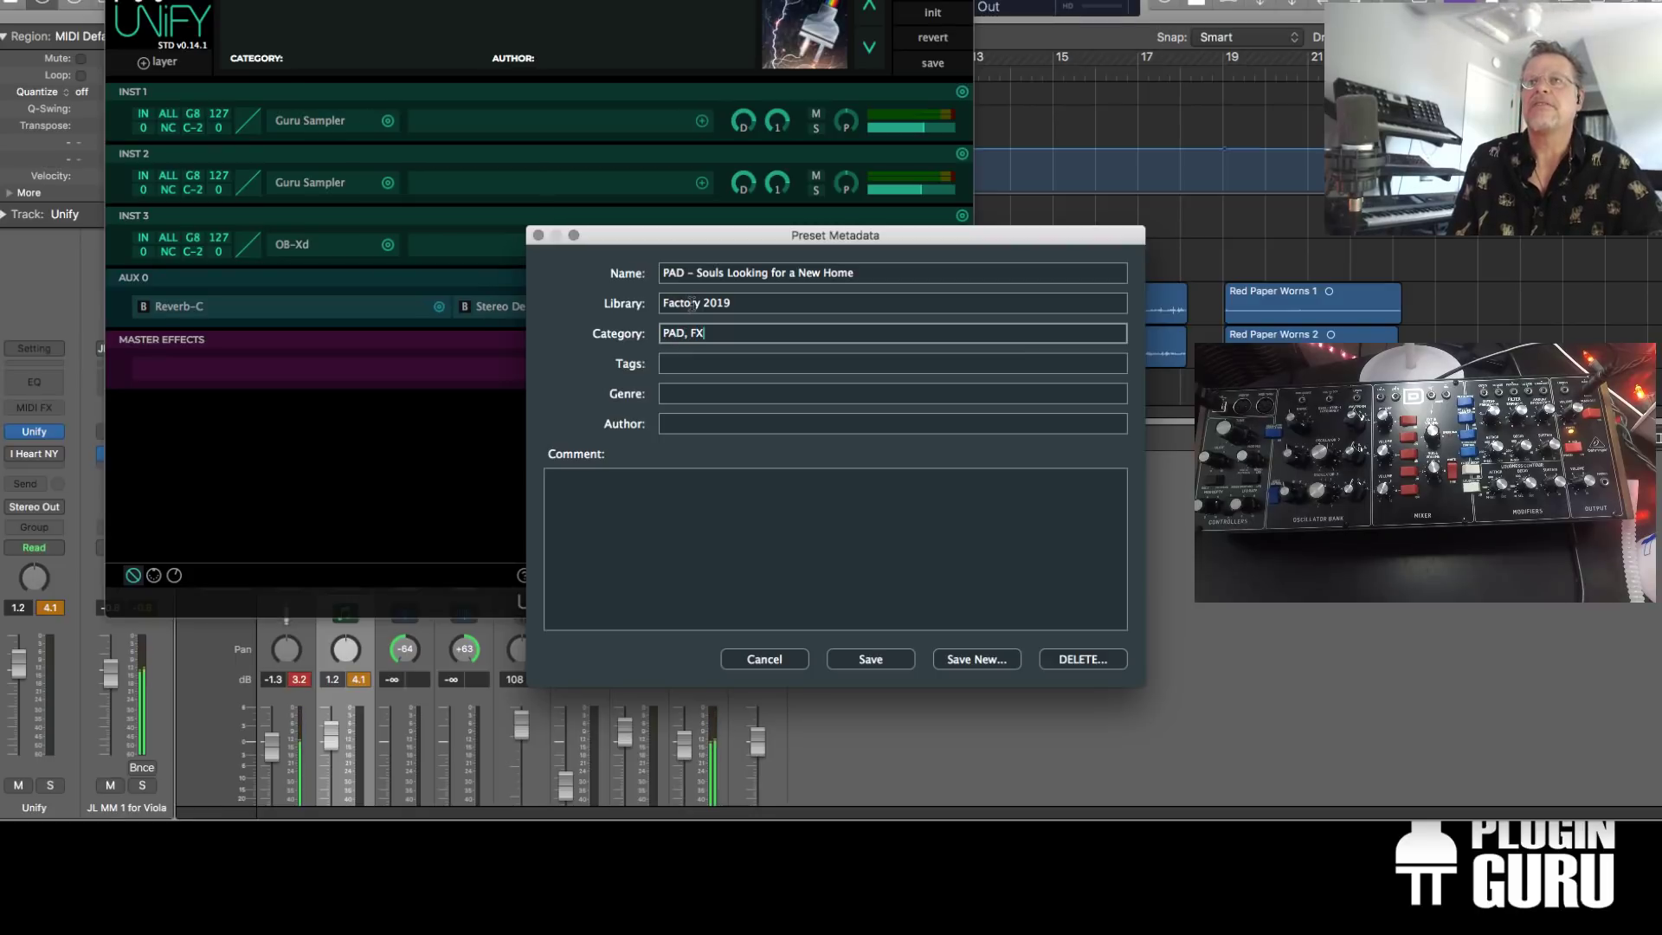
Set the preset's tags to "Analog, Lost Souls" and fill in the author's name, leaving the genre empty
{"action": "key", "text": "Tab"}
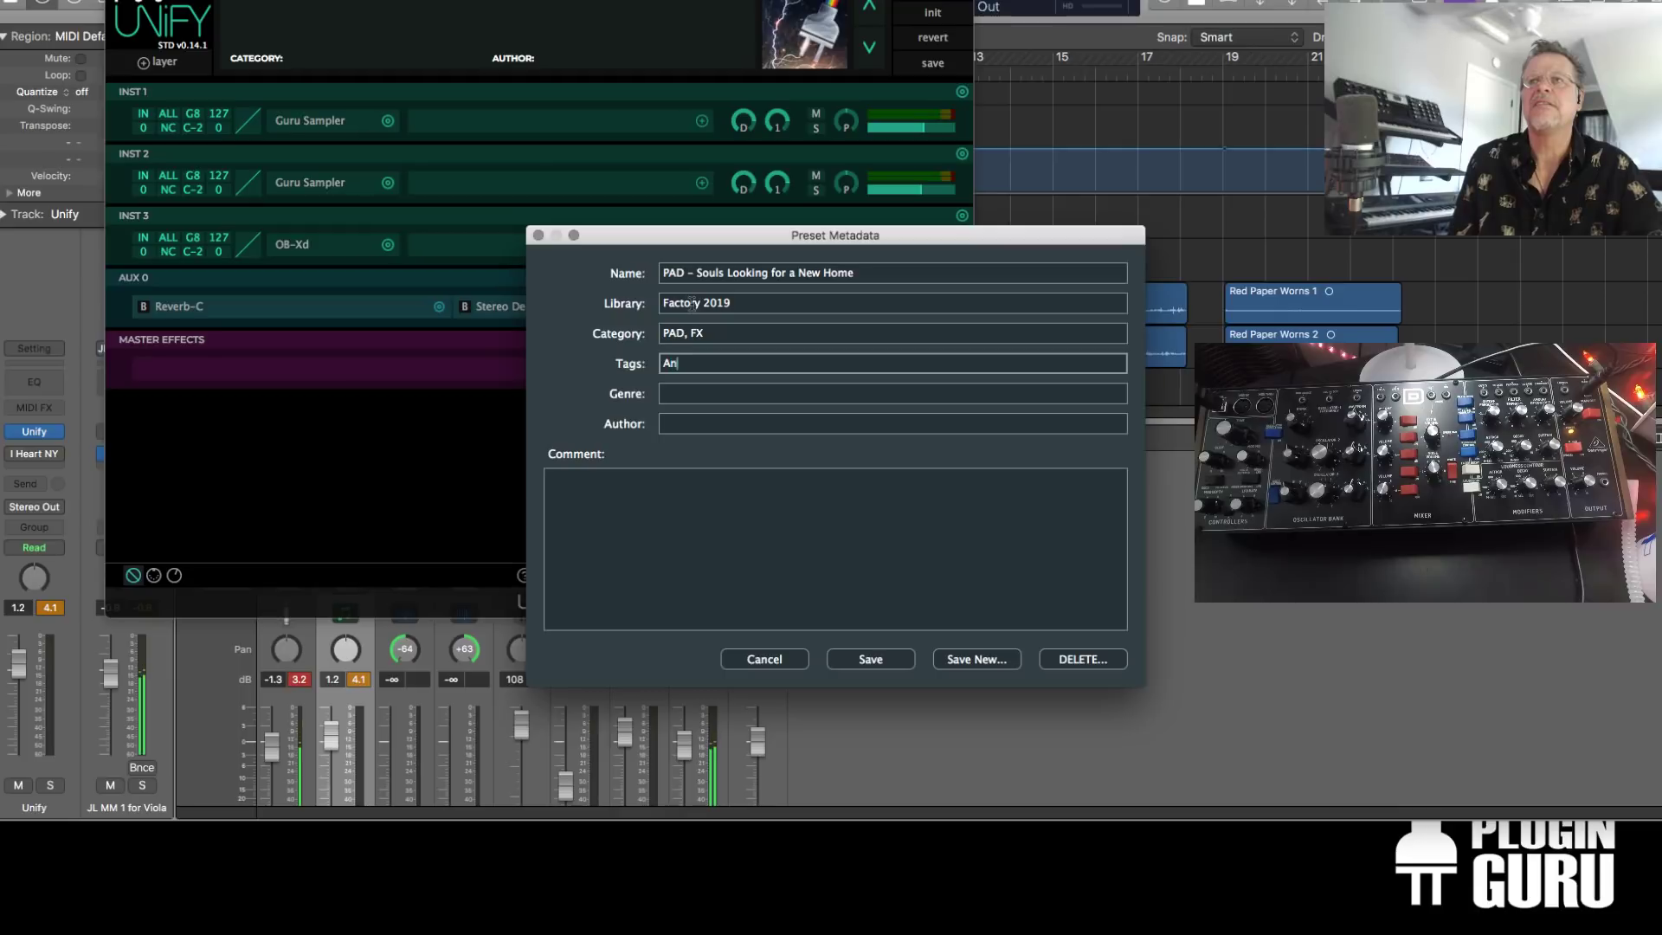
{"action": "type", "text": "Analog,"}
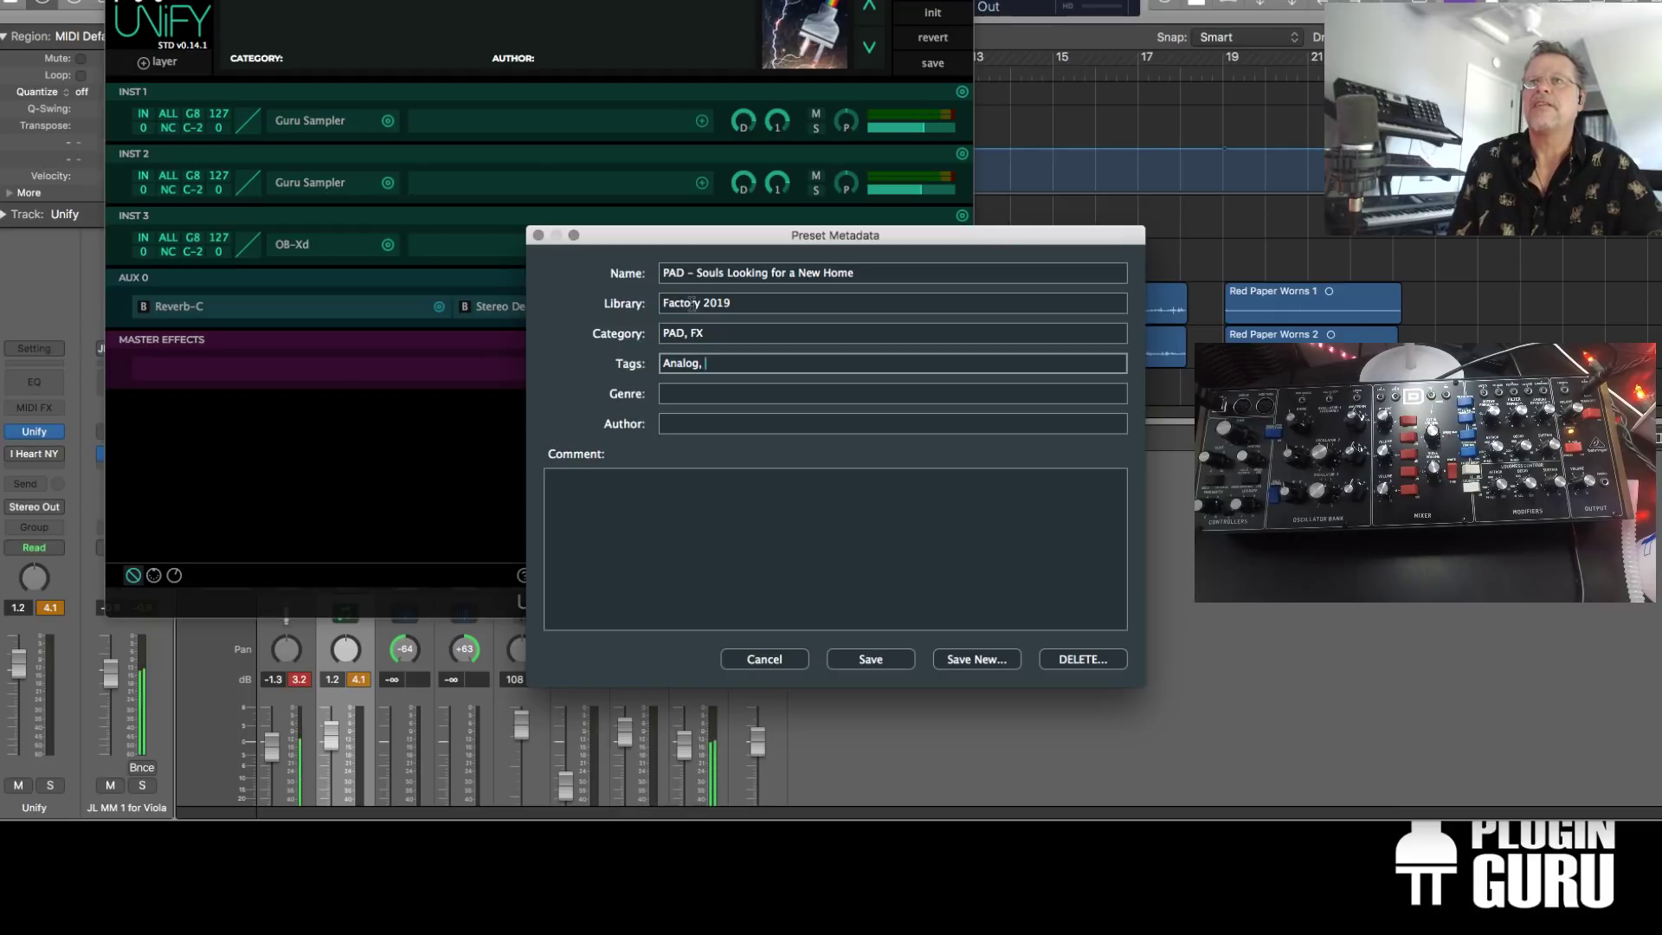
{"action": "key", "text": "BackSpace"}
{"action": "key", "text": "BackSpace"}
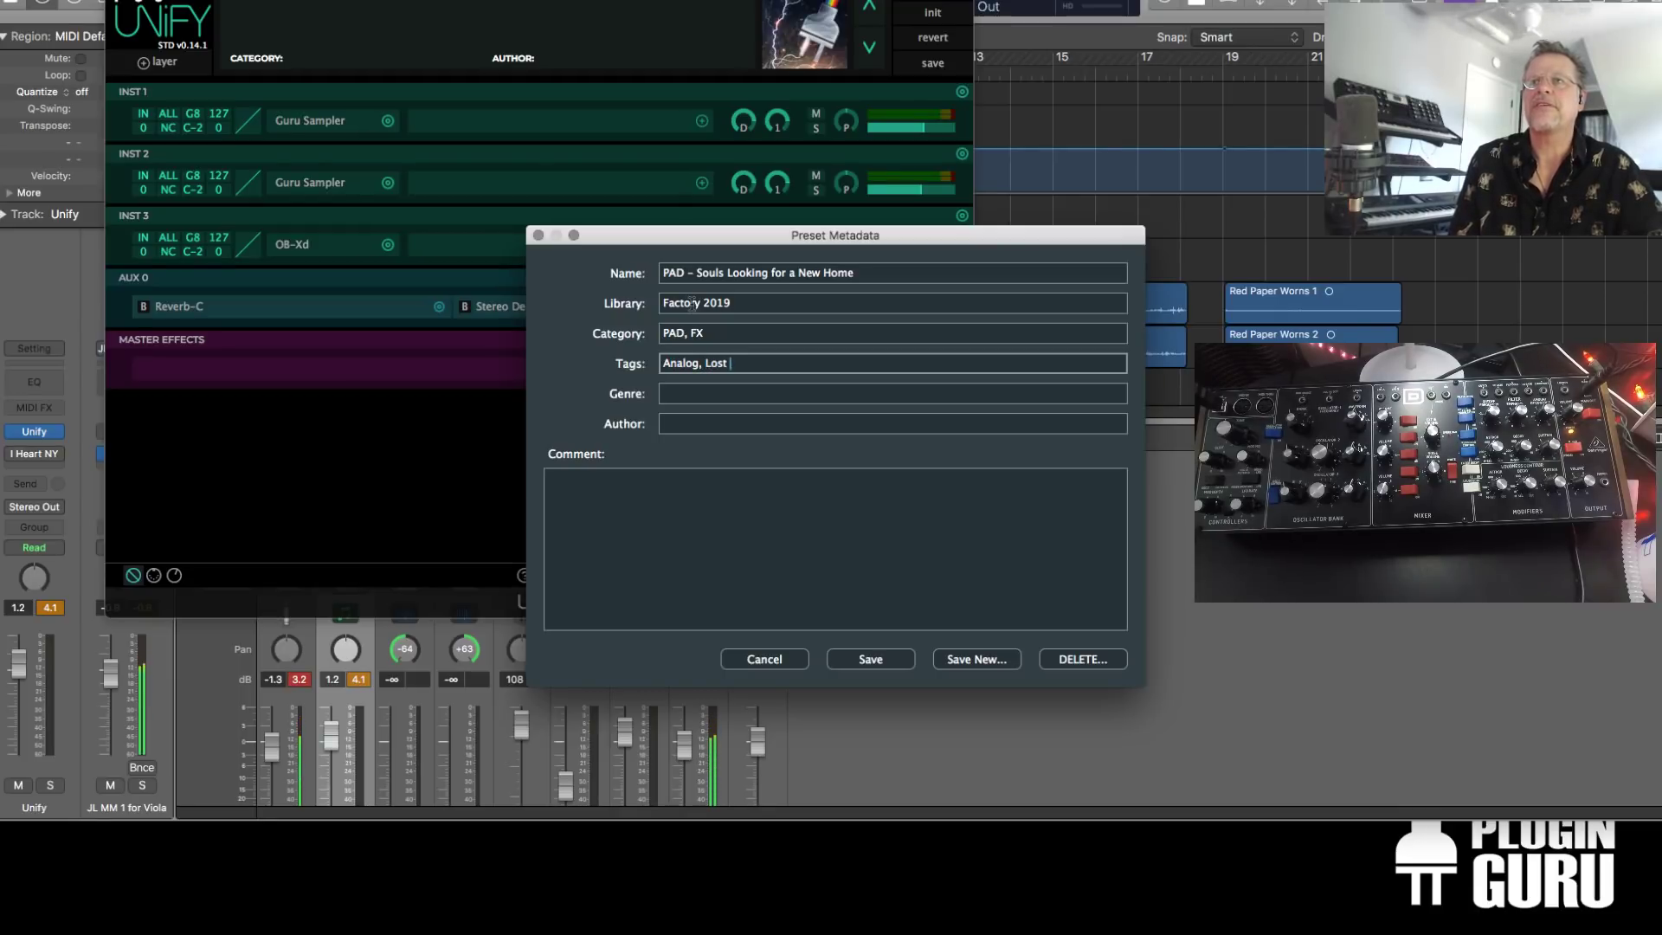
{"action": "key", "text": "Tab"}
{"action": "key", "text": "Tab"}
{"action": "type", "text": "John Lehmku"}
Enter the preset comment "Made during a Livestream on October 5, 2019!"
{"action": "left_click", "coordinate": [662, 492]}
{"action": "type", "text": "Made "}
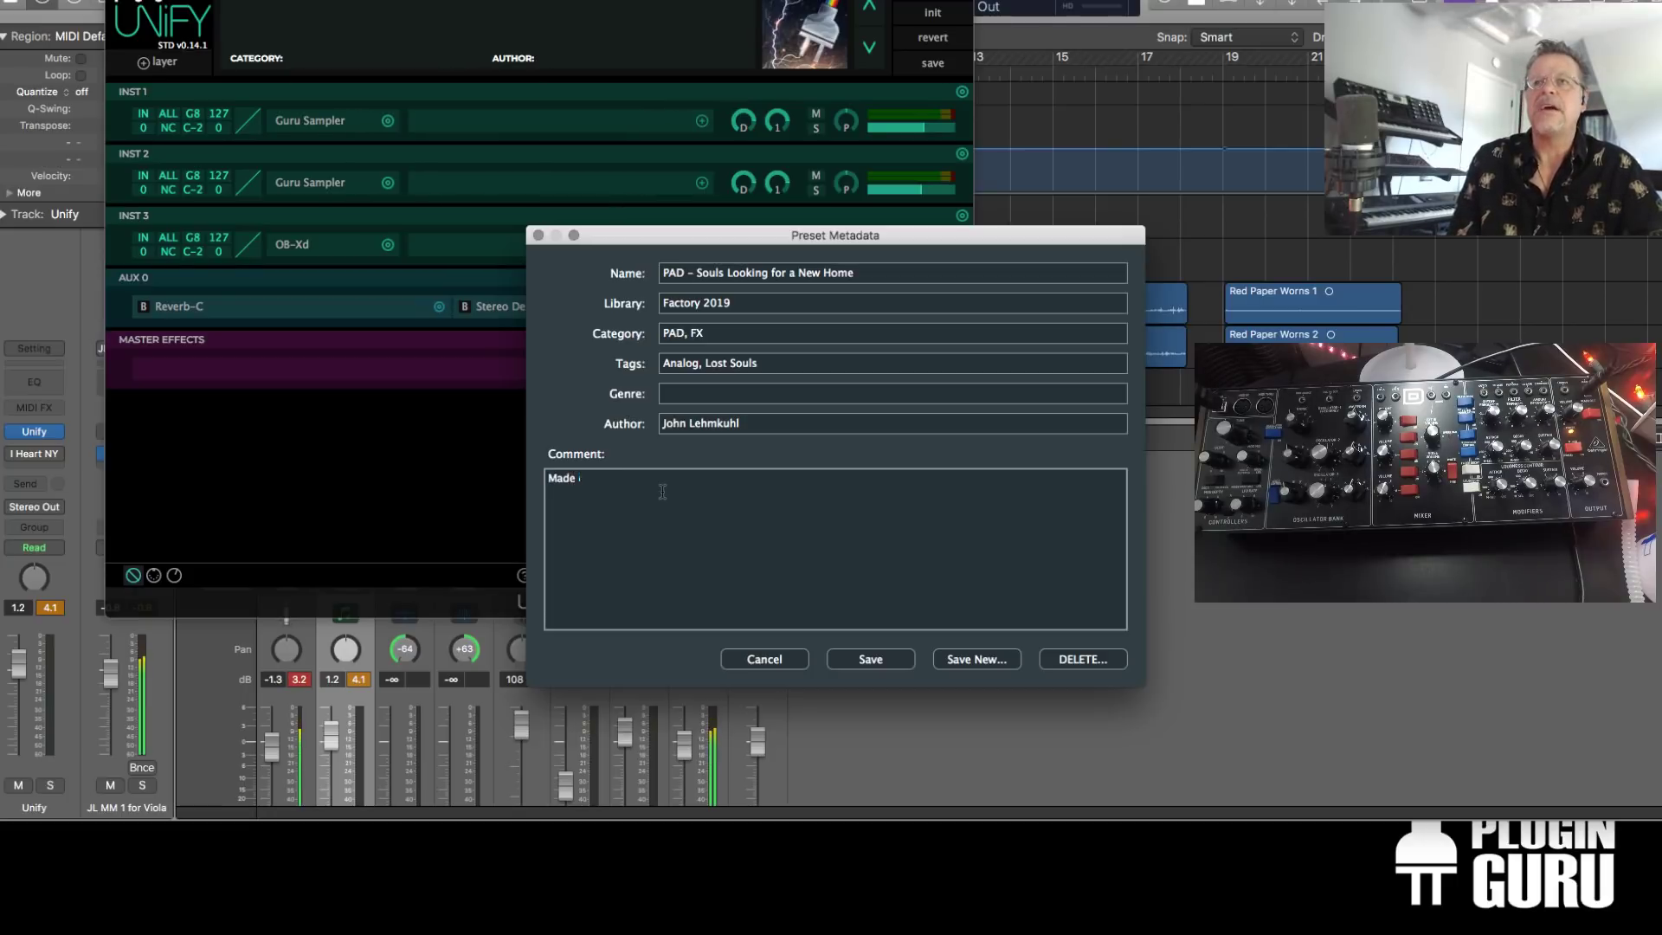
{"action": "type", "text": "during a live"}
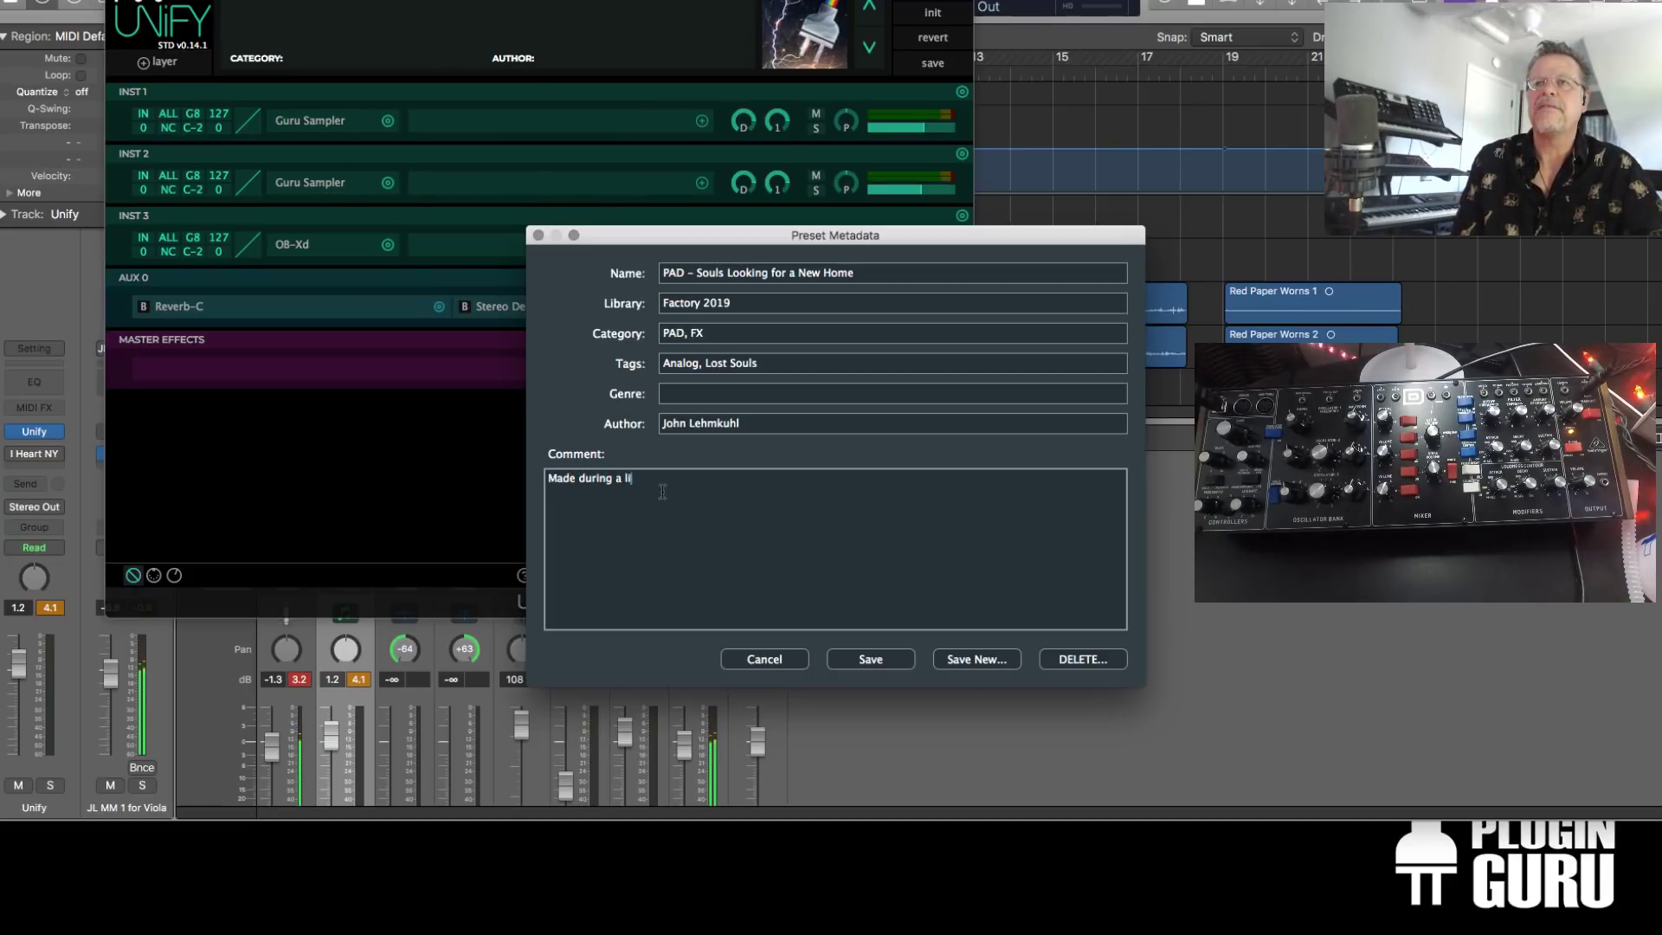
{"action": "type", "text": "ivestream o"}
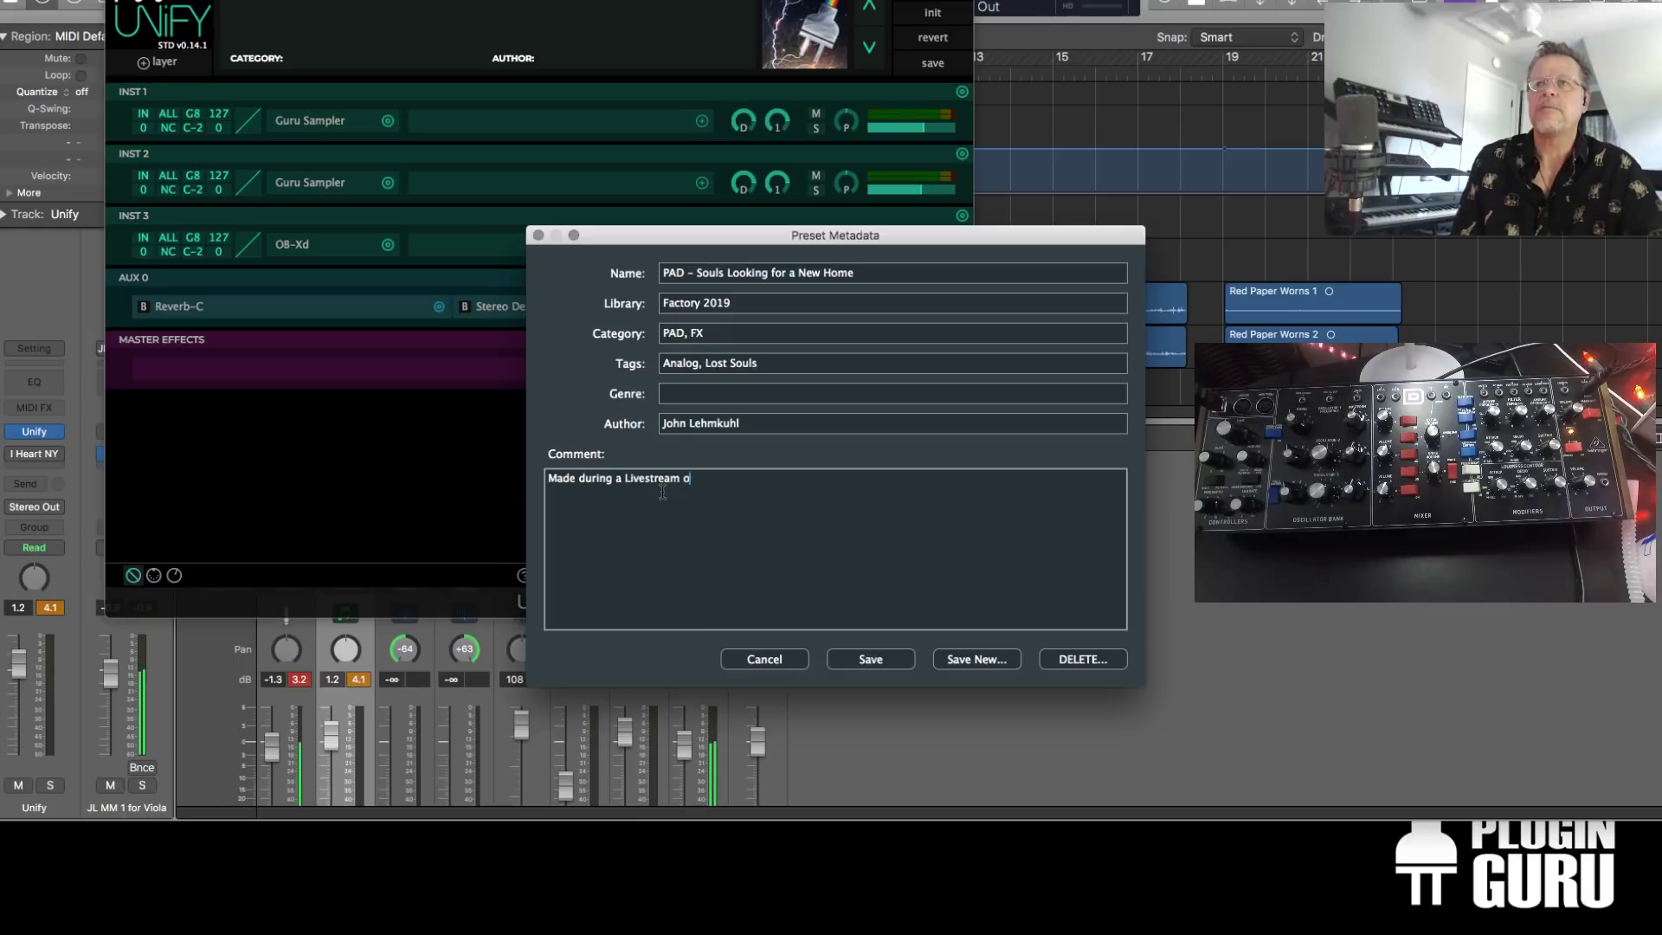
{"action": "type", "text": "n October"}
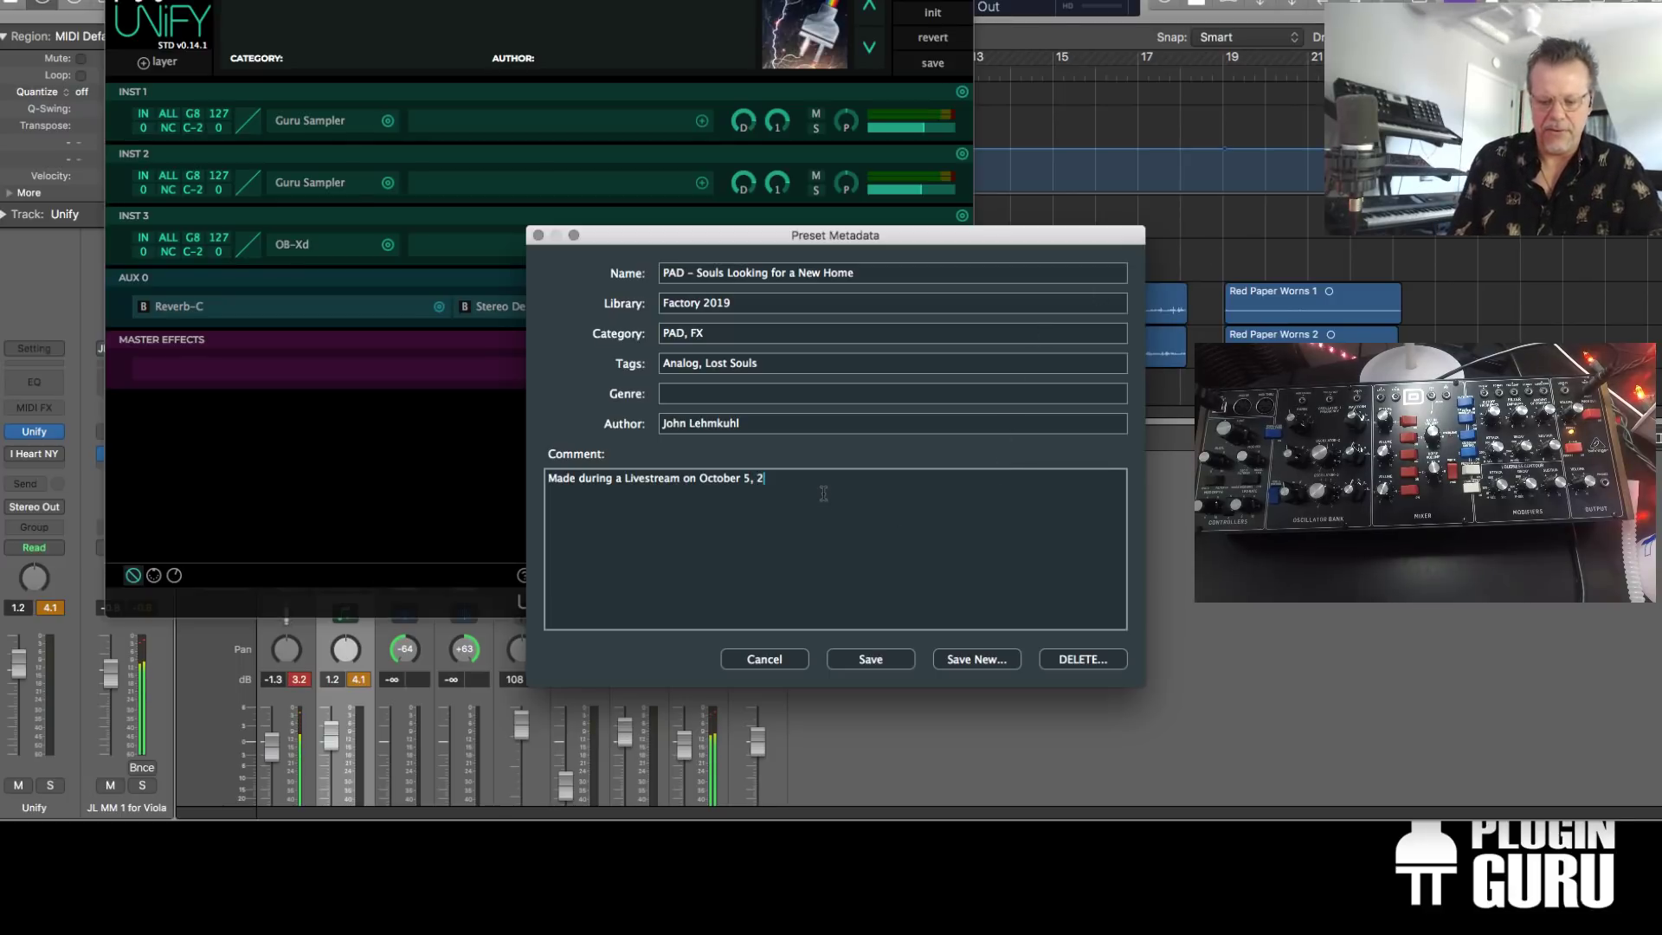
{"action": "type", "text": " 5, 2019!"}
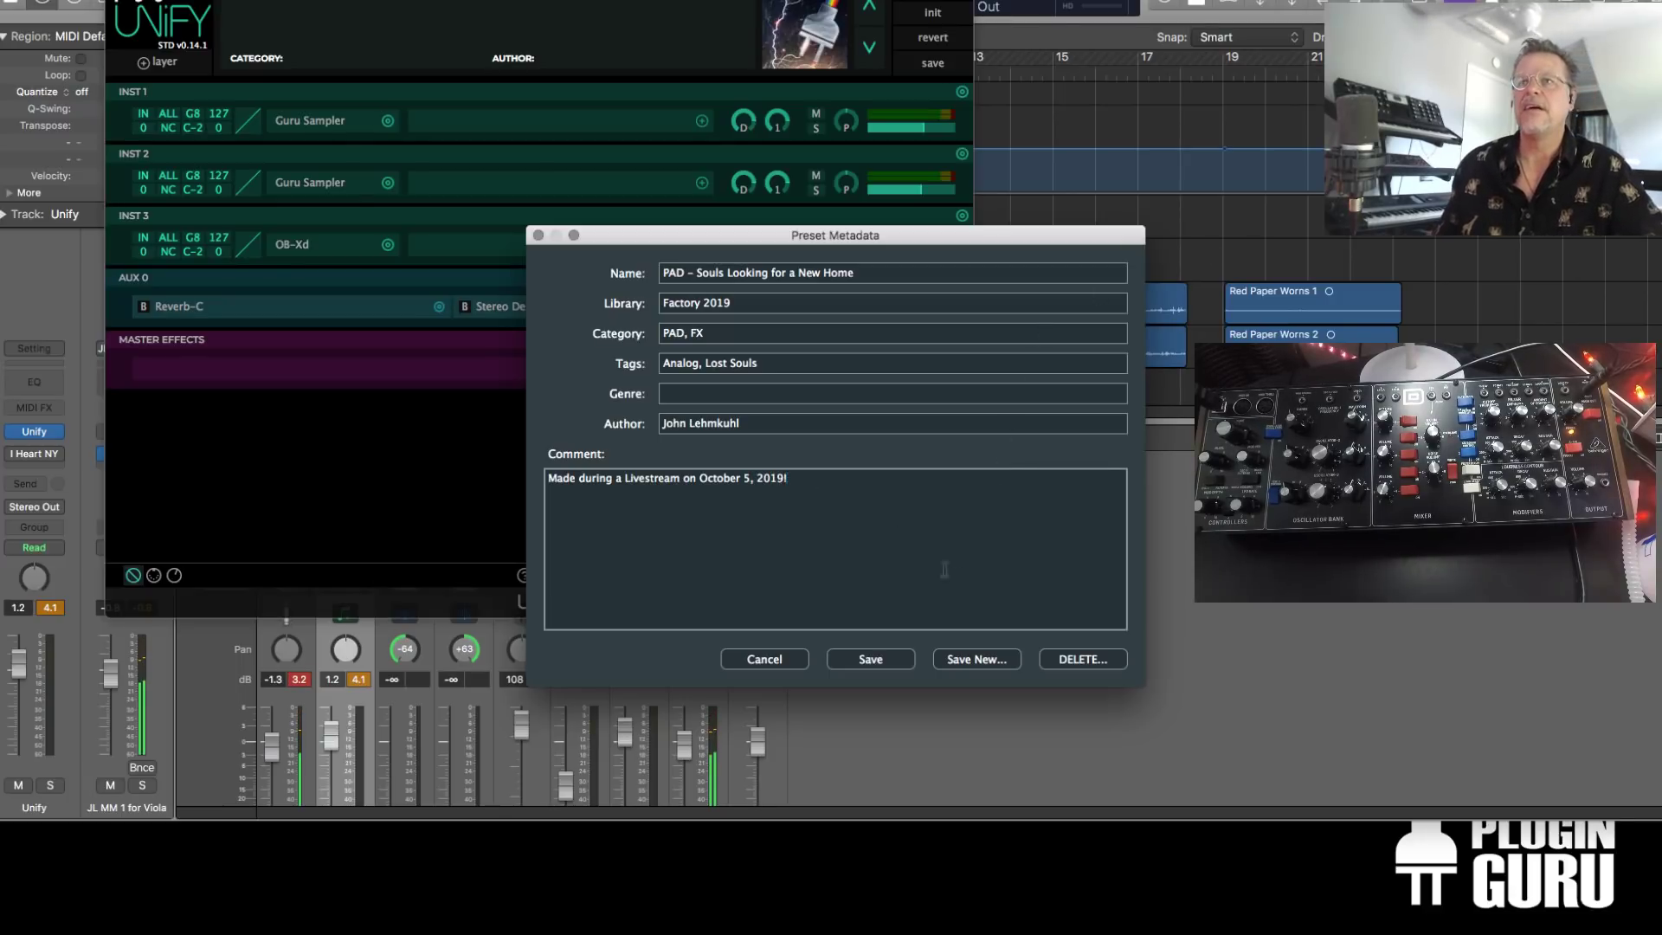
Save it as a new preset file, "PAD - Souls Looking for a New Home", in the Patches folder of Factory 2019
{"action": "left_click", "coordinate": [907, 269]}
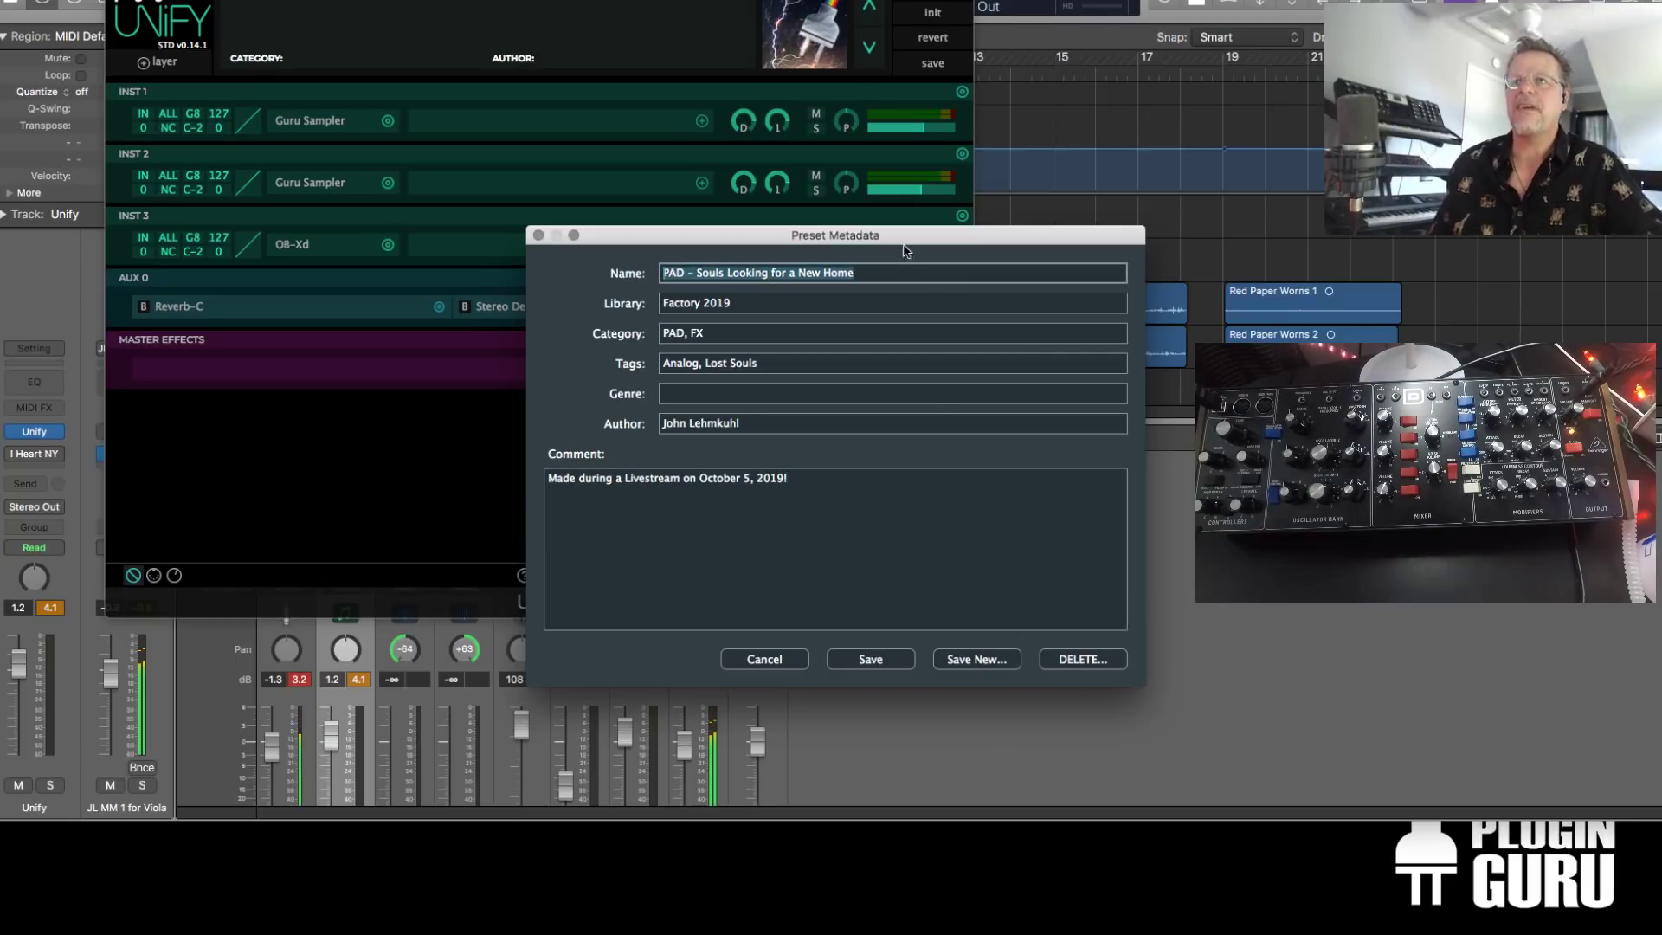
{"action": "left_click", "coordinate": [977, 660]}
{"action": "left_click", "coordinate": [659, 162]}
{"action": "double_click", "coordinate": [660, 163]}
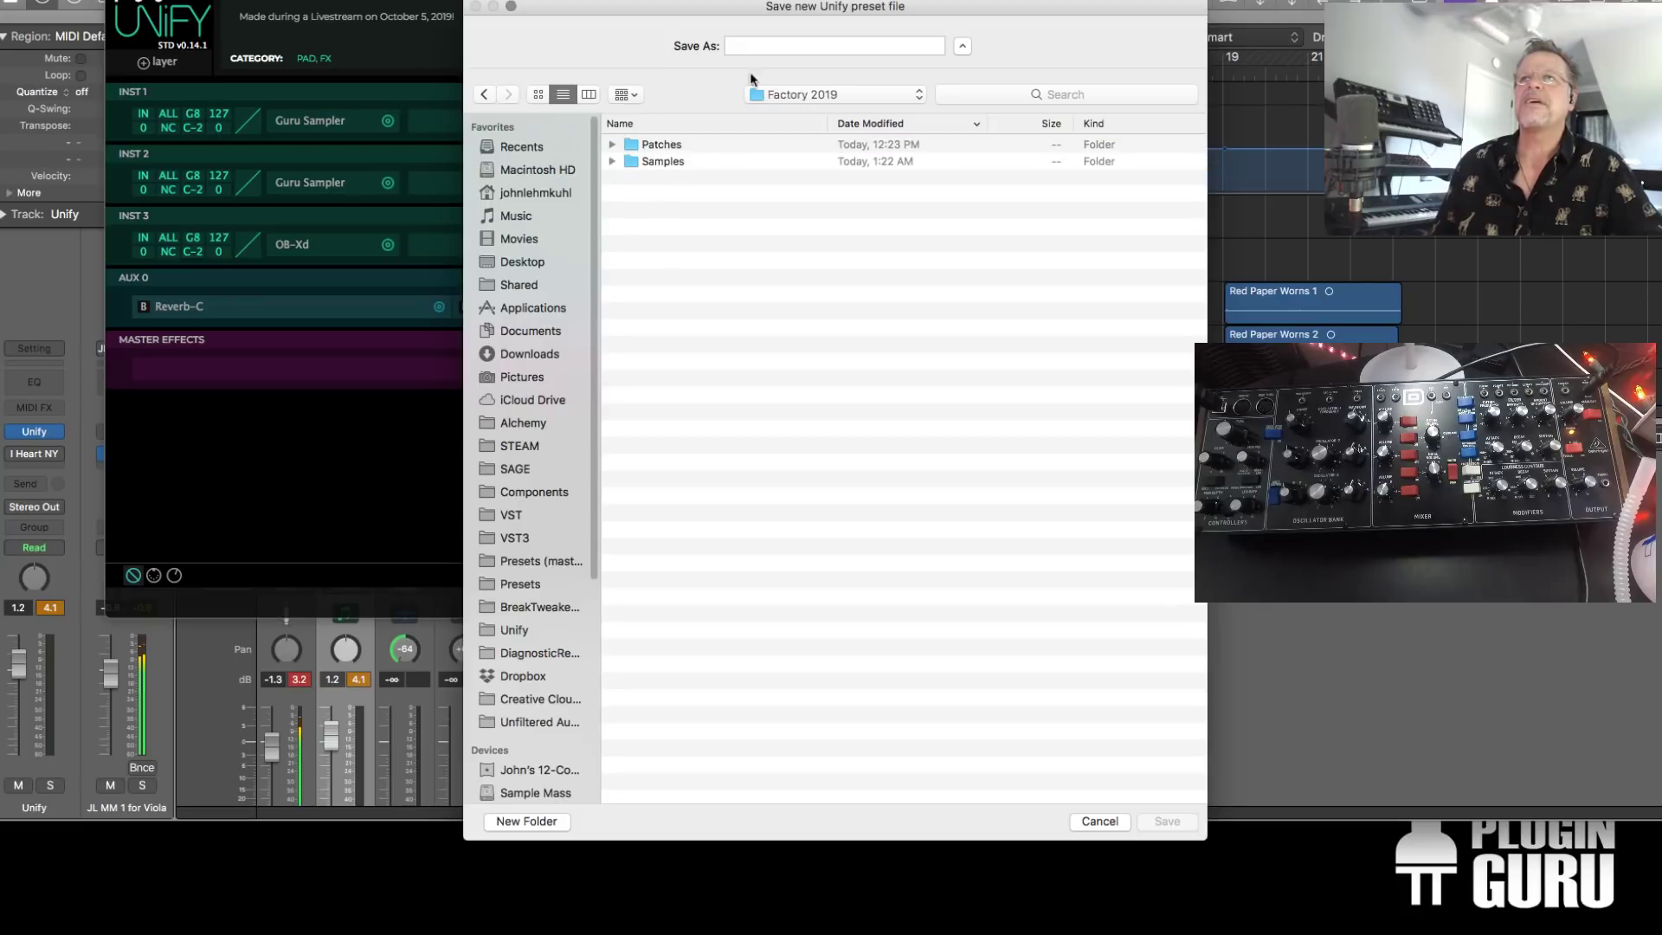
{"action": "left_click", "coordinate": [660, 144]}
{"action": "double_click", "coordinate": [660, 145]}
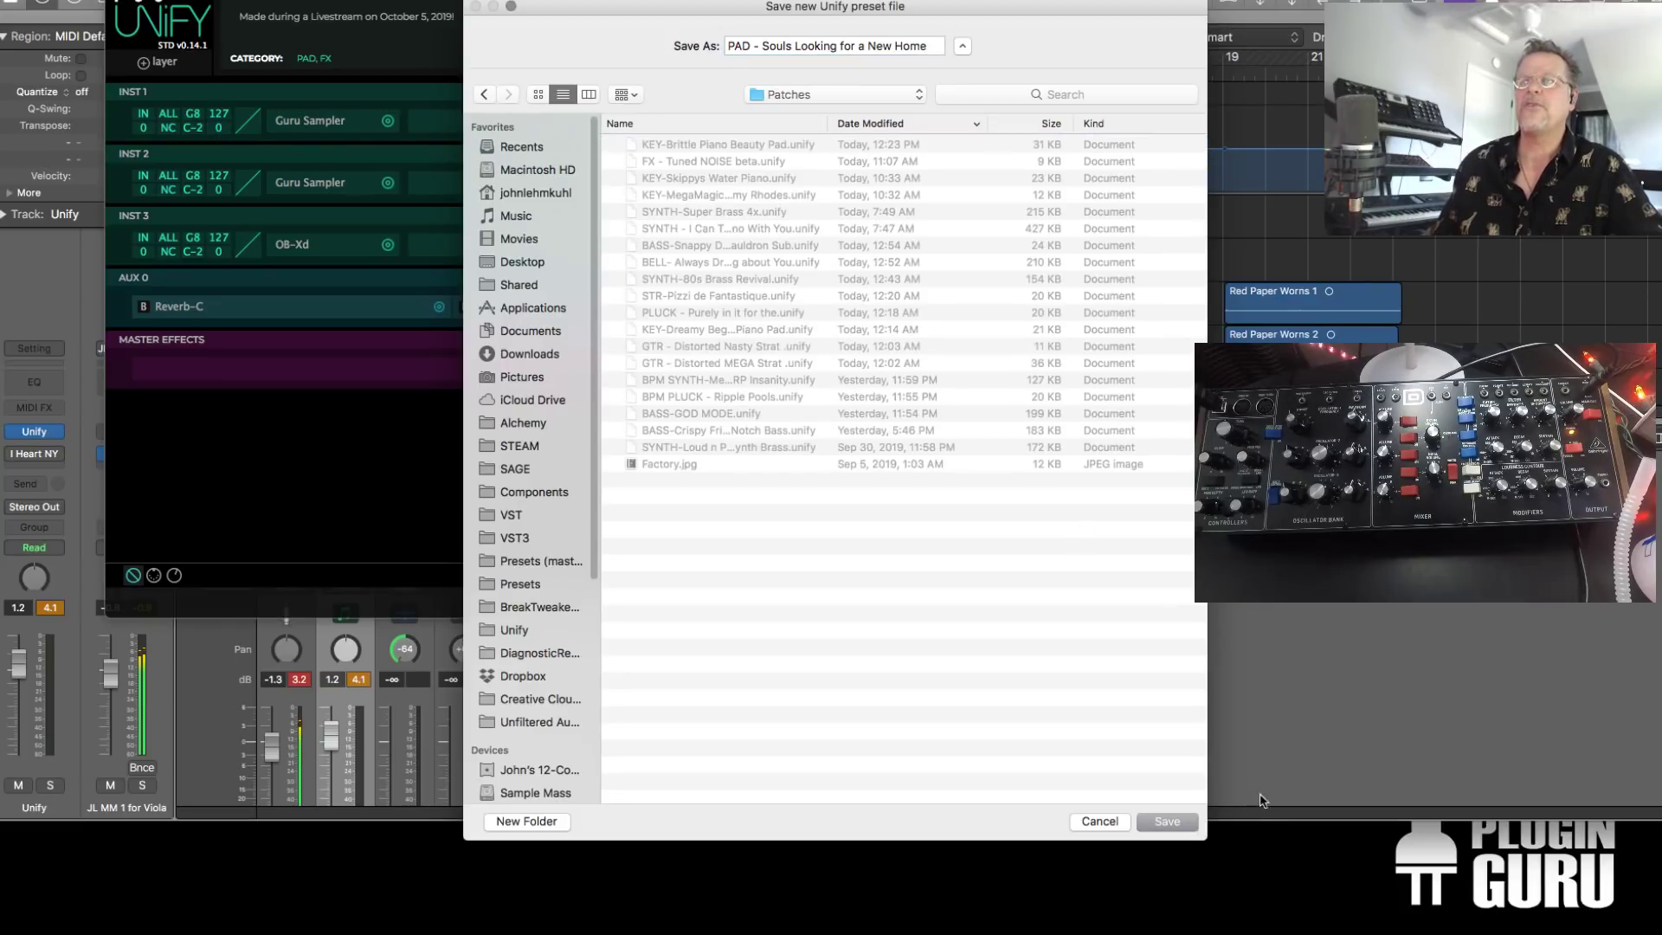
{"action": "left_click", "coordinate": [1165, 821]}
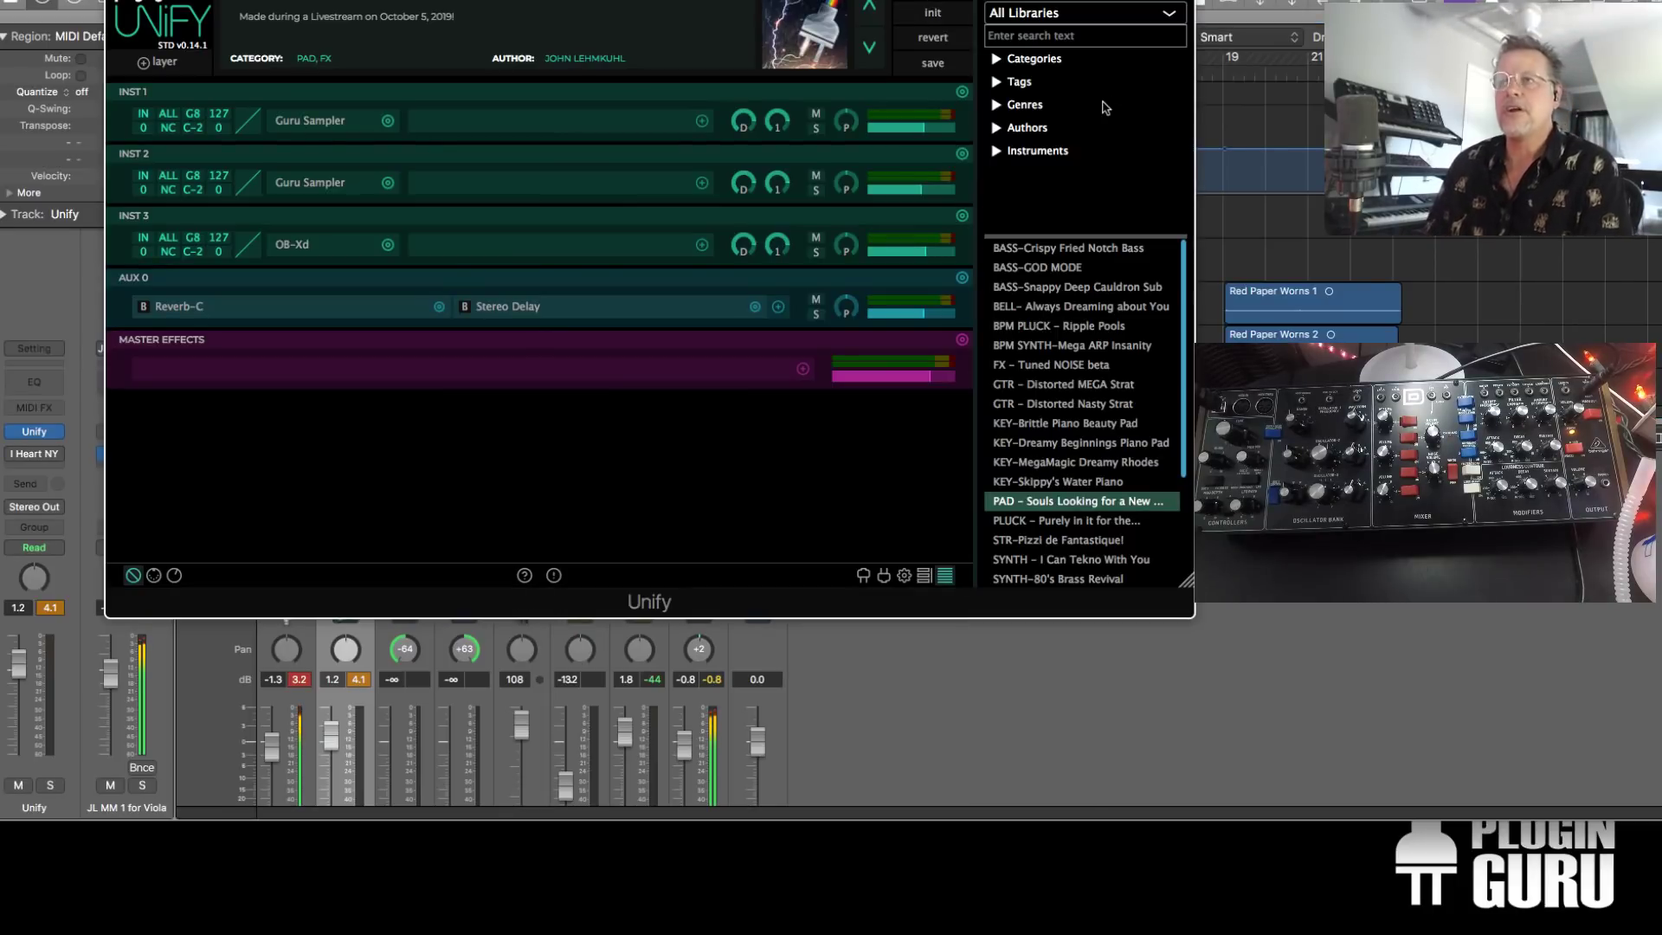
Filter the preset browser by the "lost souls" tag and load "PAD - Souls Looking for a New Home"
{"action": "left_click", "coordinate": [996, 83]}
{"action": "scroll", "coordinate": [1050, 139], "scroll_direction": "down", "scroll_amount": 5}
{"action": "scroll", "coordinate": [1051, 139], "scroll_direction": "down", "scroll_amount": 10}
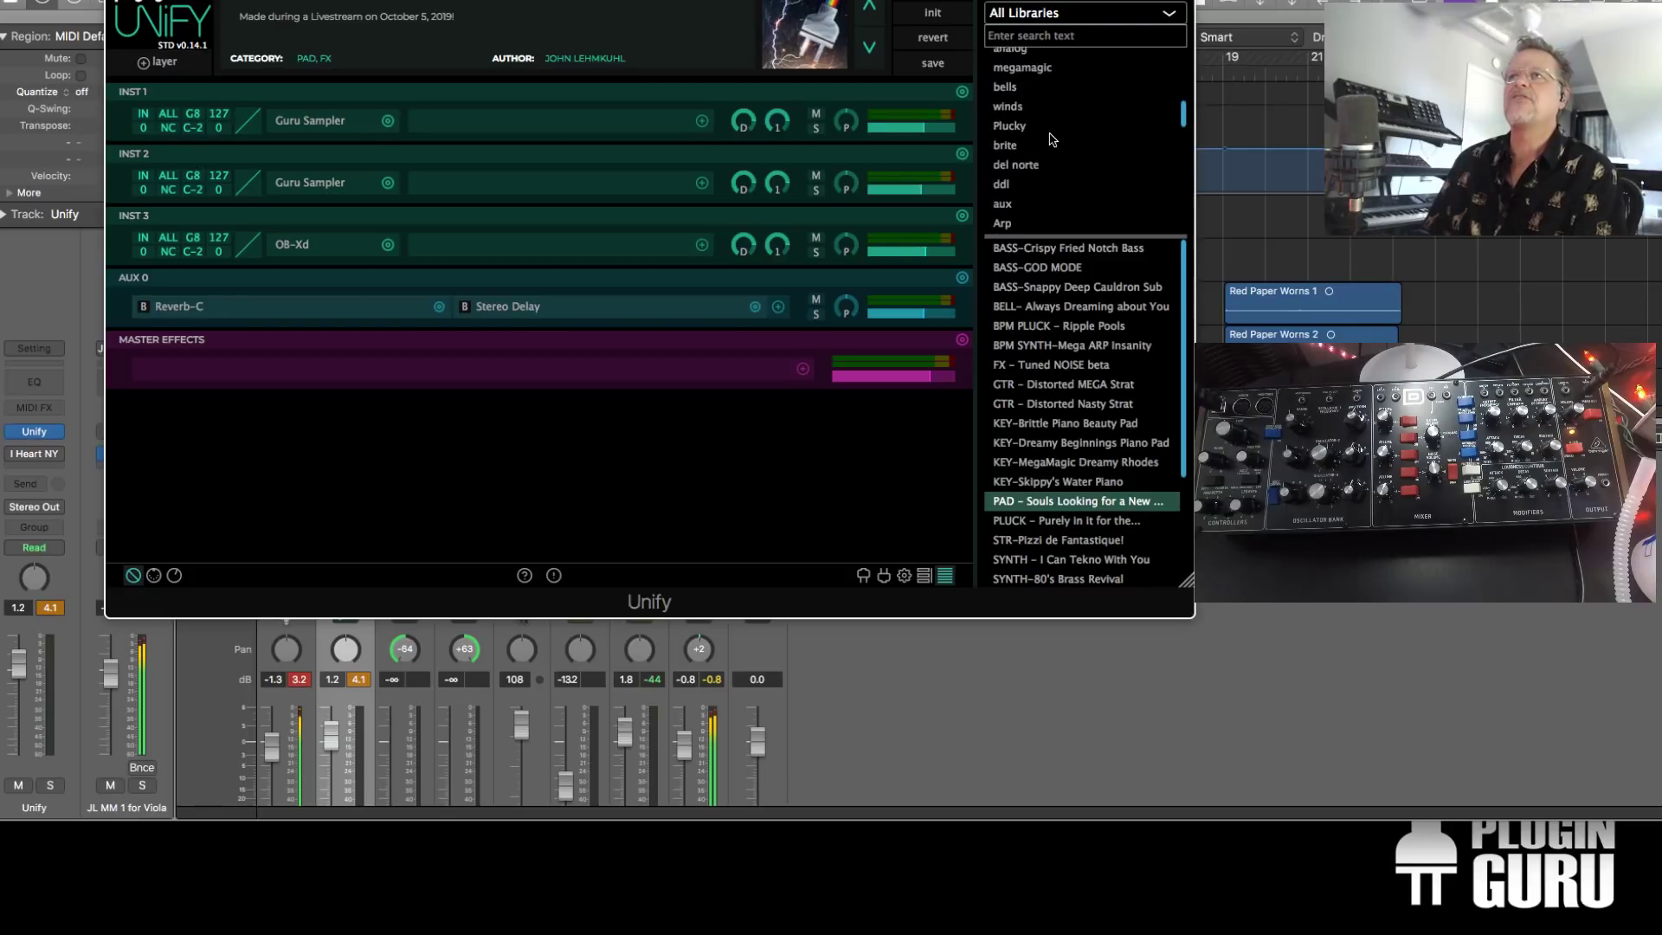
{"action": "scroll", "coordinate": [1055, 141], "scroll_direction": "down", "scroll_amount": 8}
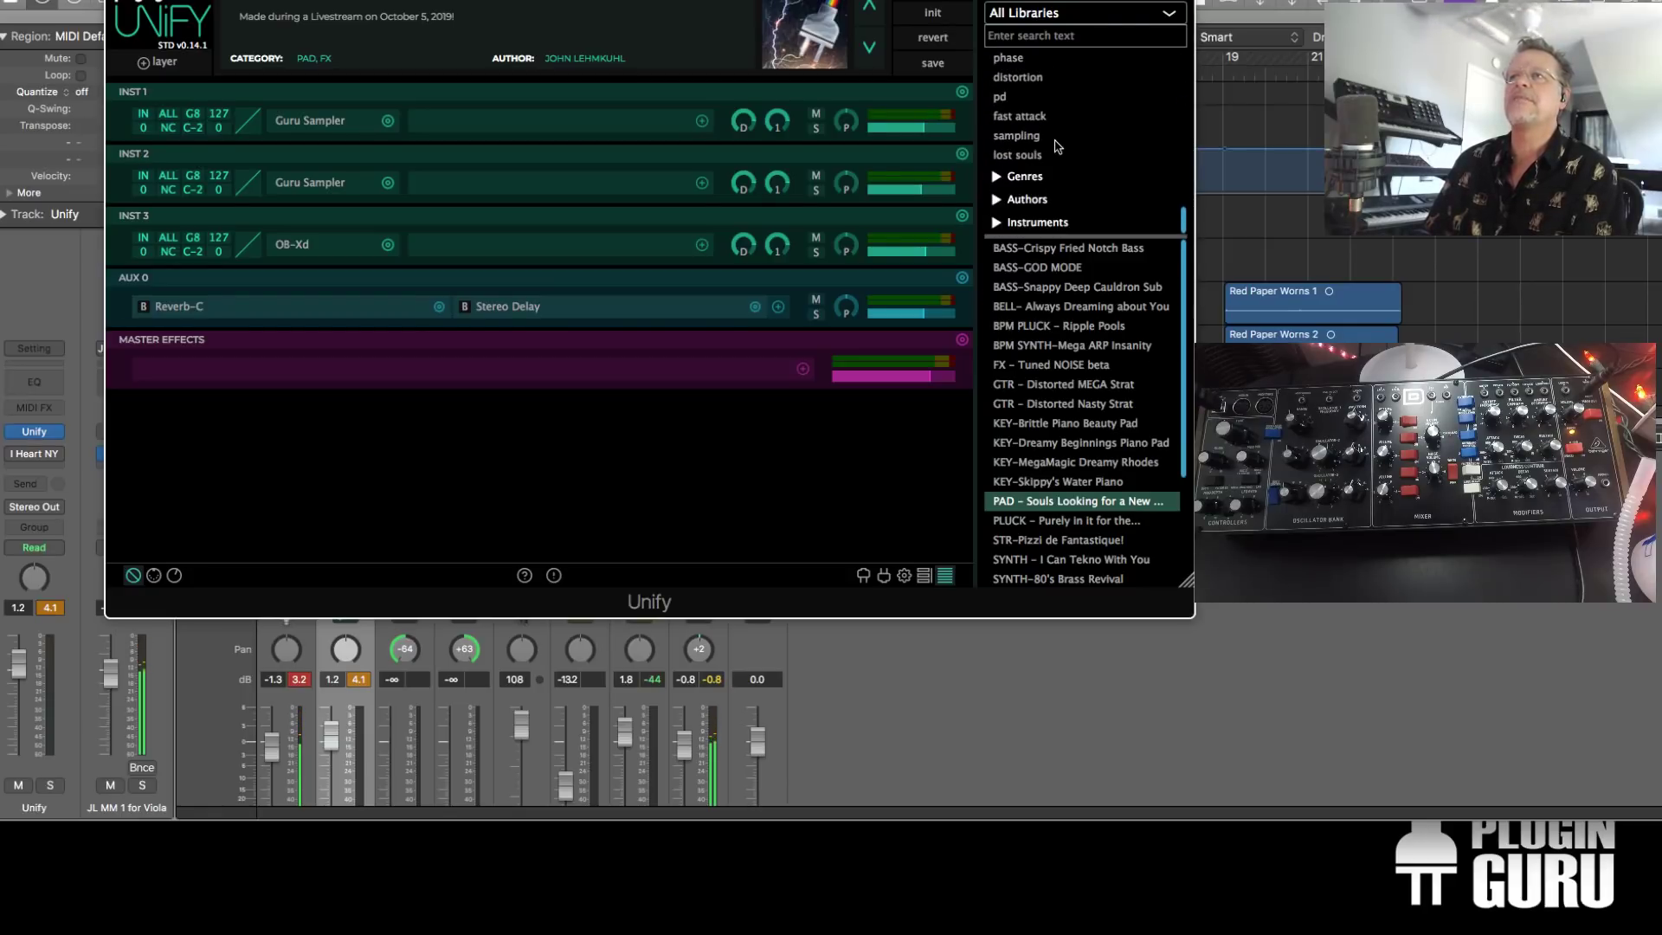
{"action": "left_click", "coordinate": [1031, 156]}
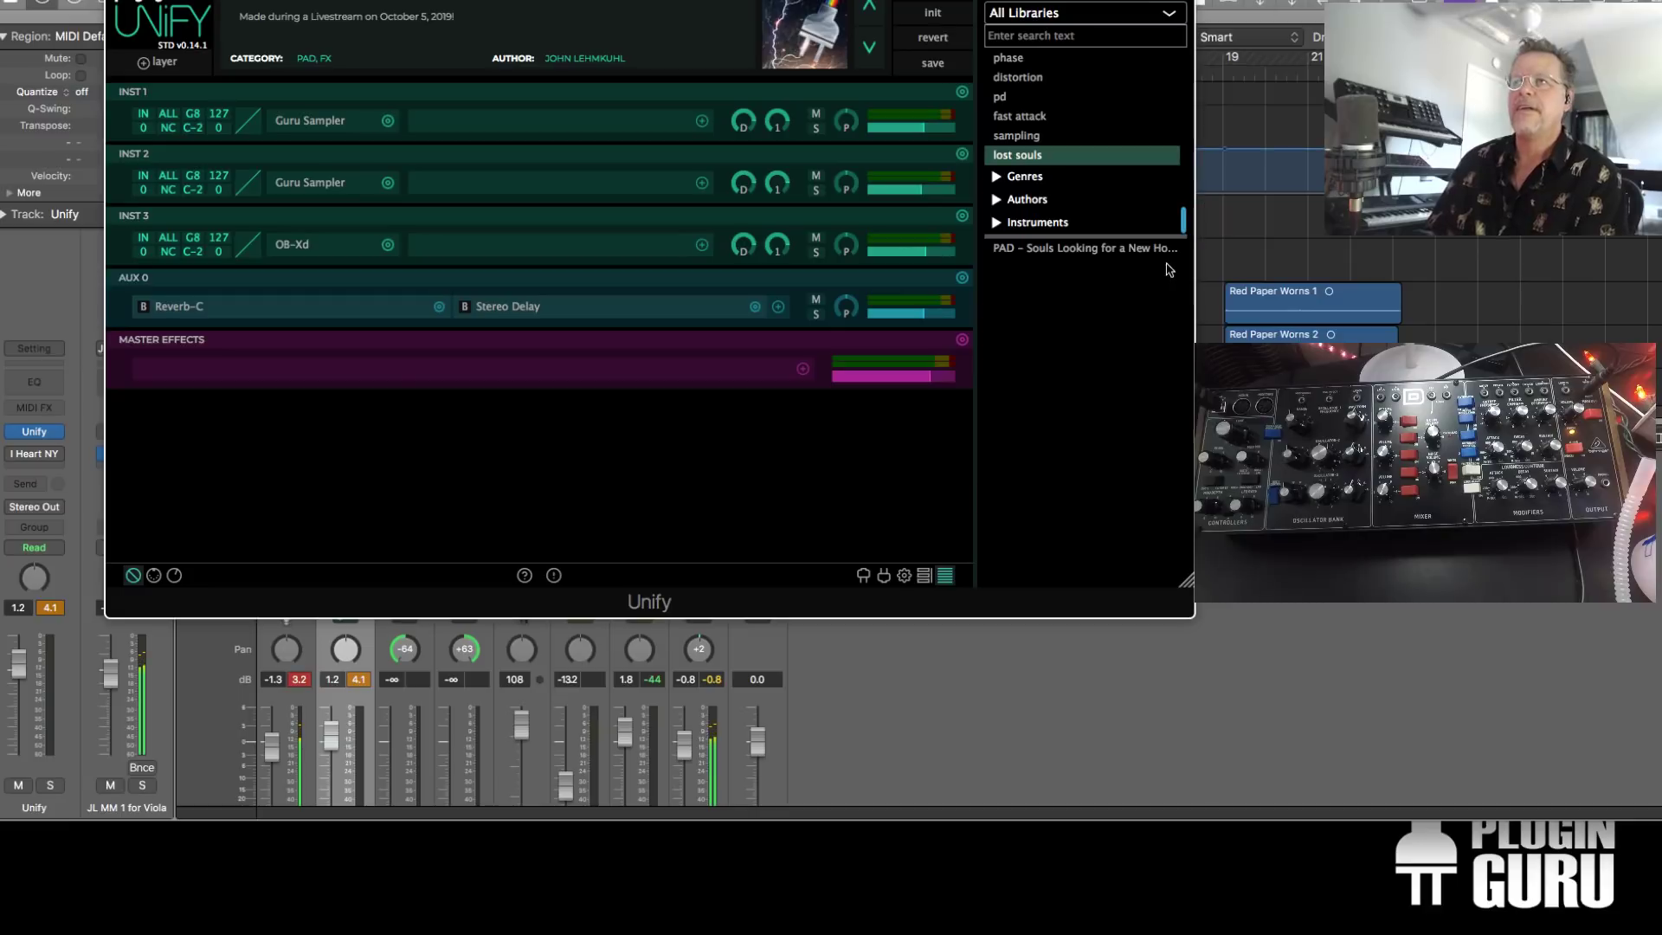
{"action": "left_click", "coordinate": [1074, 249]}
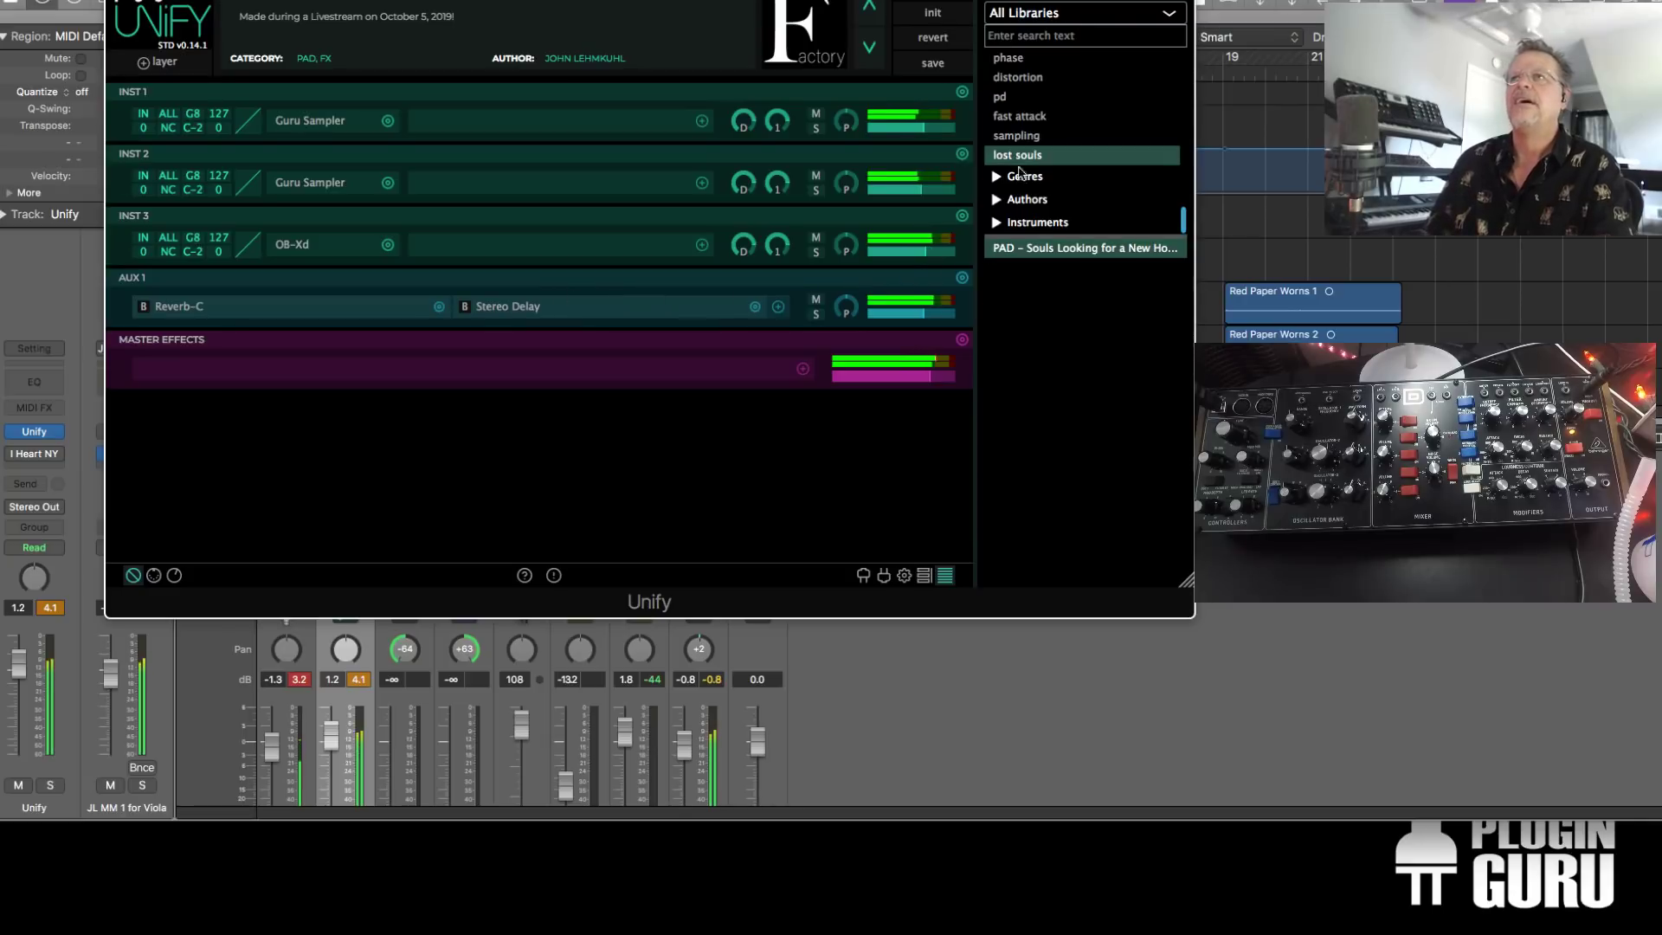
Collapse the tag list and try the Mdadx10 and Obxd instrument filters in combination with the "lost souls" tag
{"action": "scroll", "coordinate": [1026, 162], "scroll_direction": "up", "scroll_amount": 5}
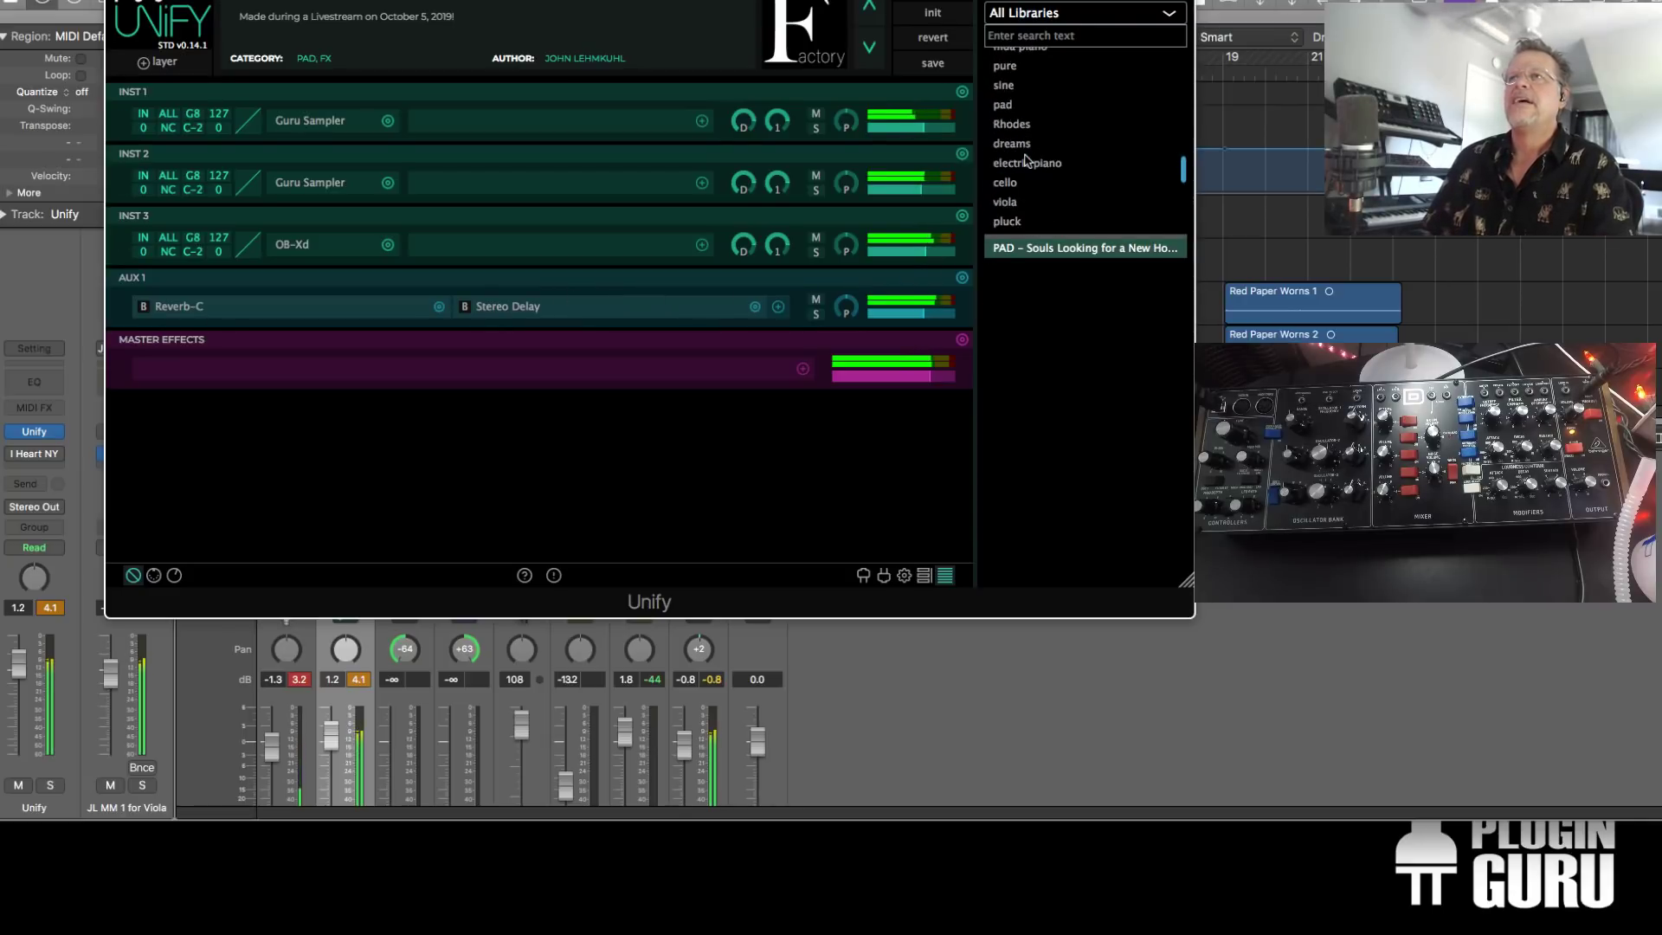
{"action": "scroll", "coordinate": [1026, 160], "scroll_direction": "up", "scroll_amount": 8}
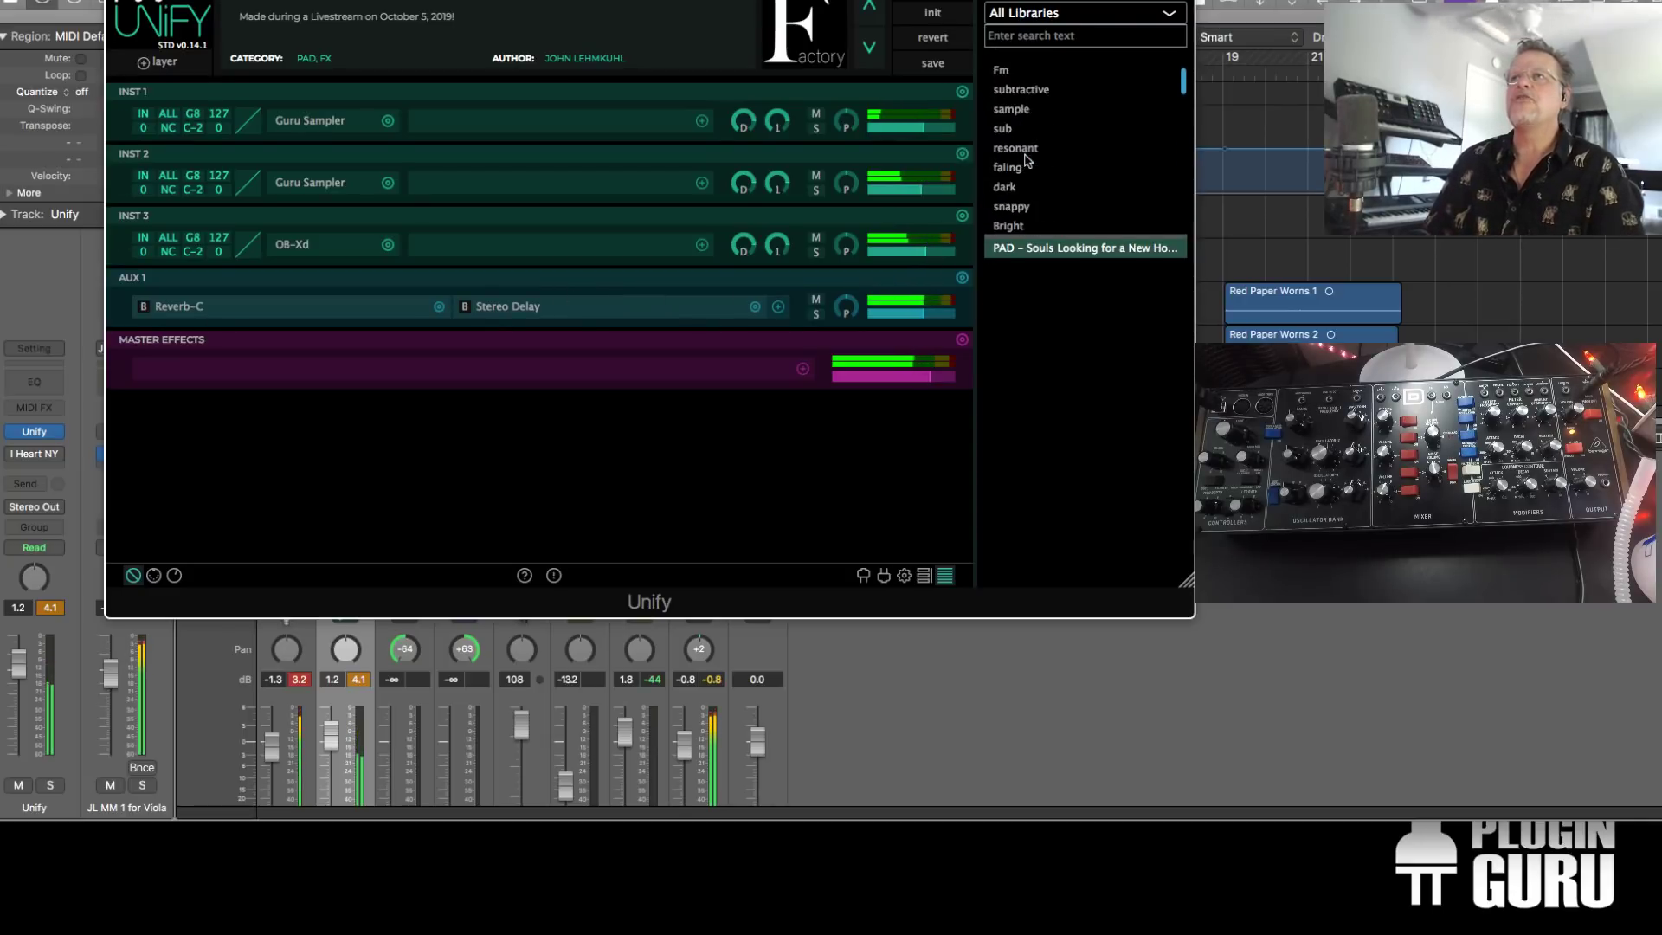
{"action": "scroll", "coordinate": [1026, 162], "scroll_direction": "up", "scroll_amount": 2}
{"action": "left_click", "coordinate": [996, 82]}
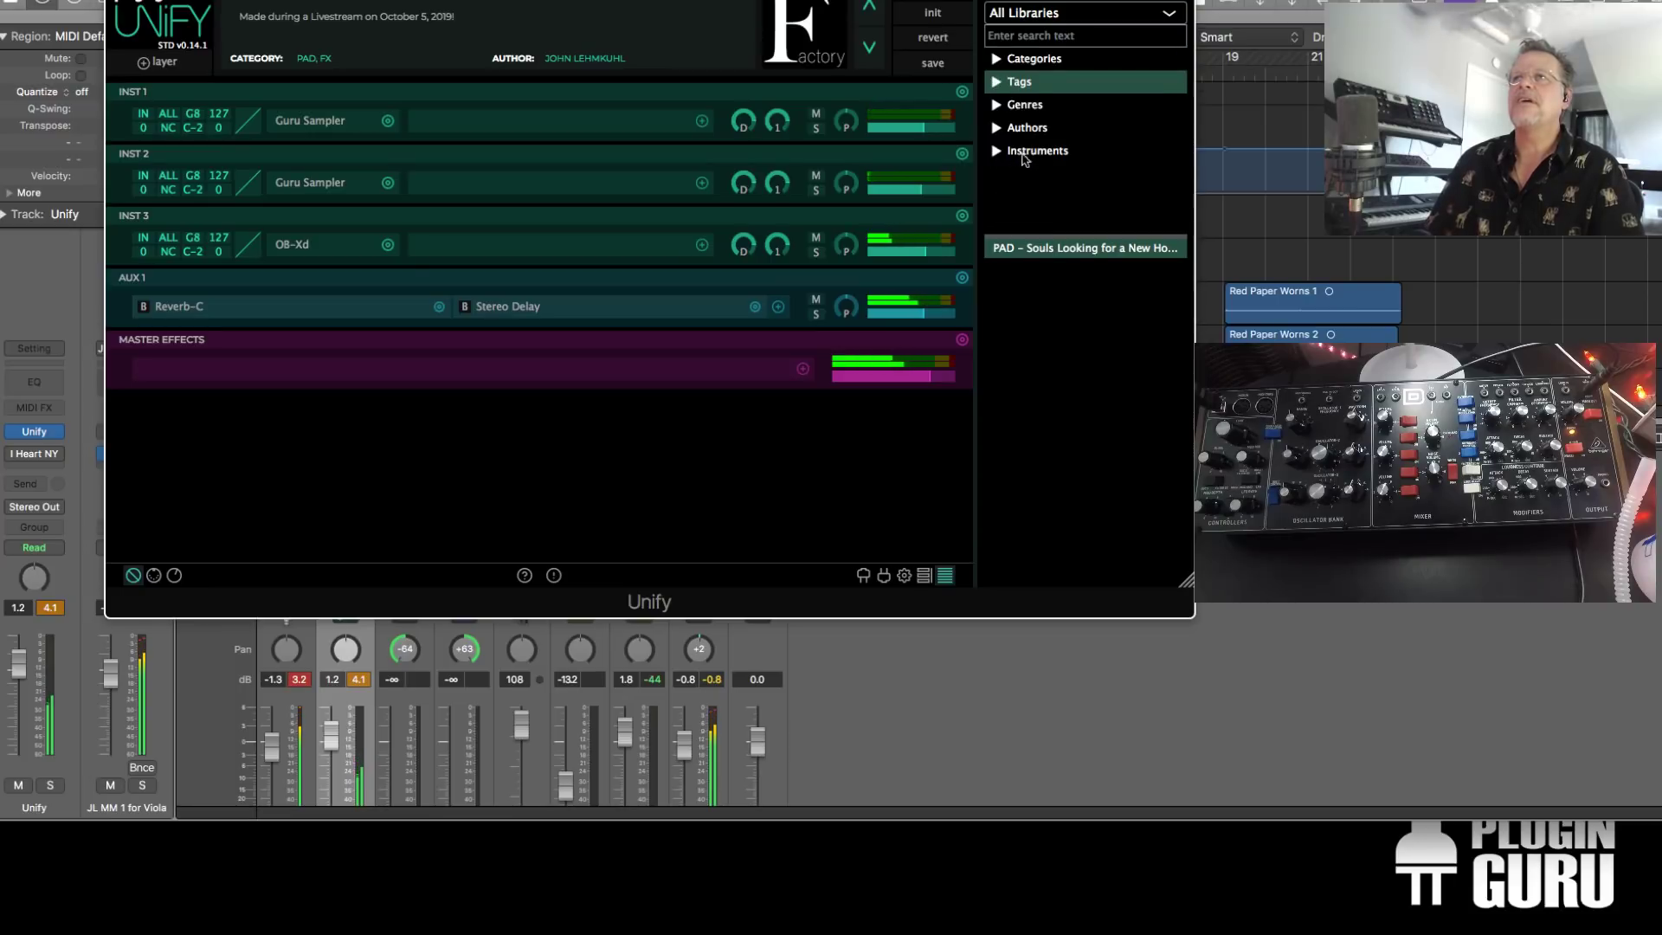
{"action": "left_click", "coordinate": [995, 152]}
{"action": "scroll", "coordinate": [1056, 163], "scroll_direction": "down", "scroll_amount": 1}
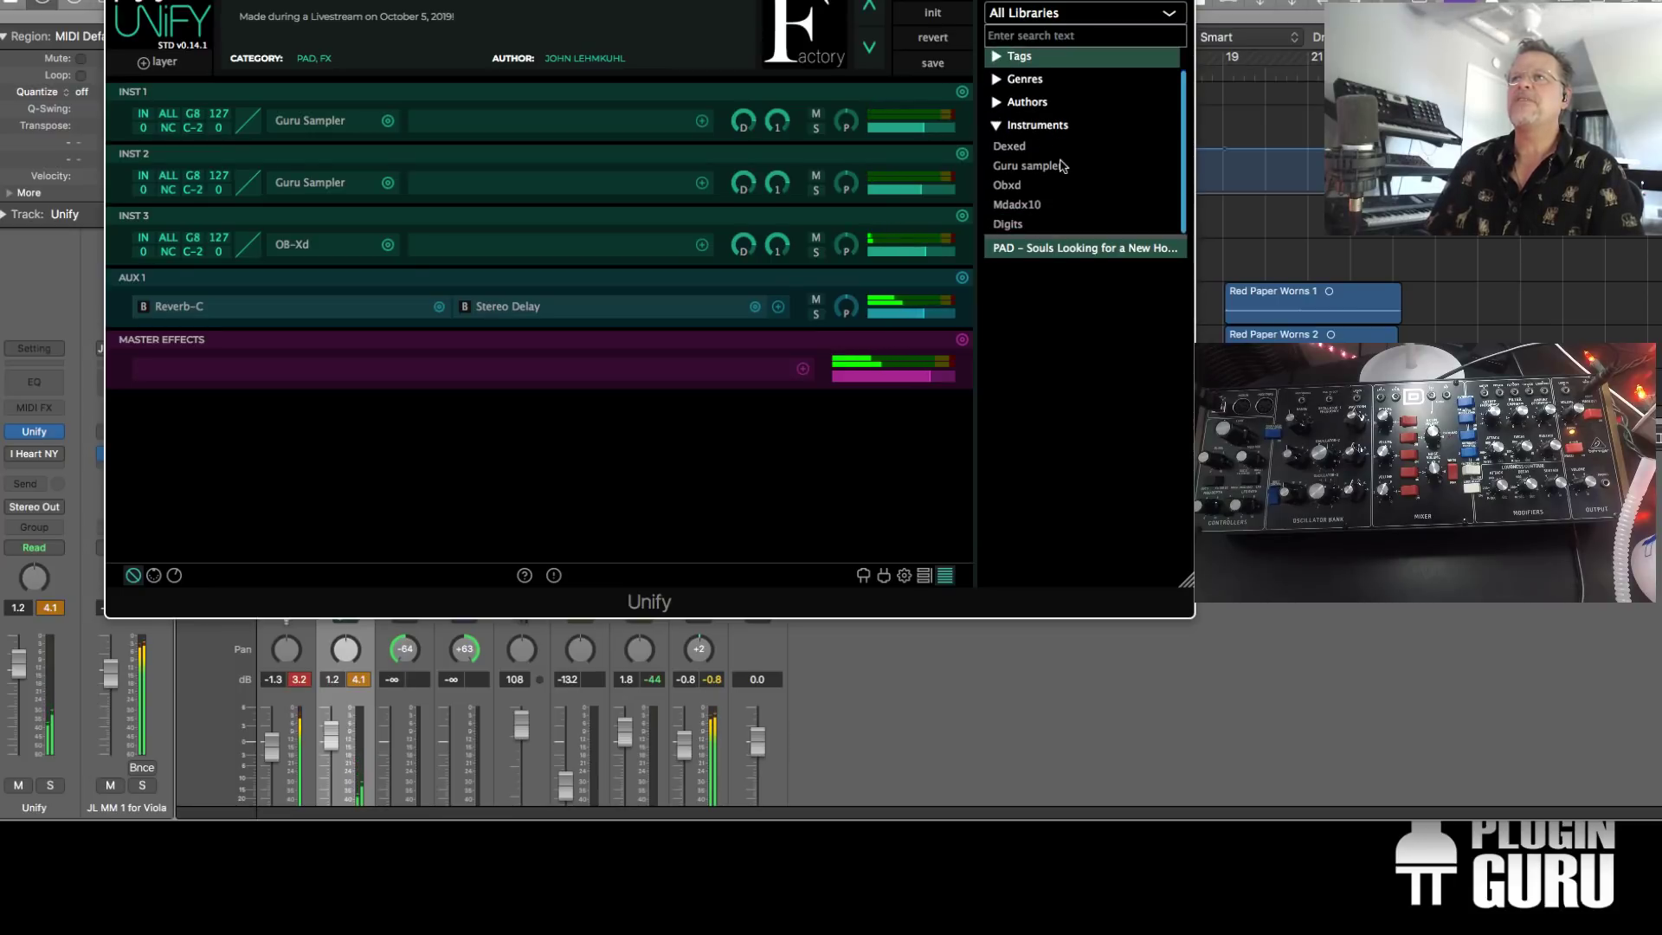
{"action": "left_click", "coordinate": [1033, 204]}
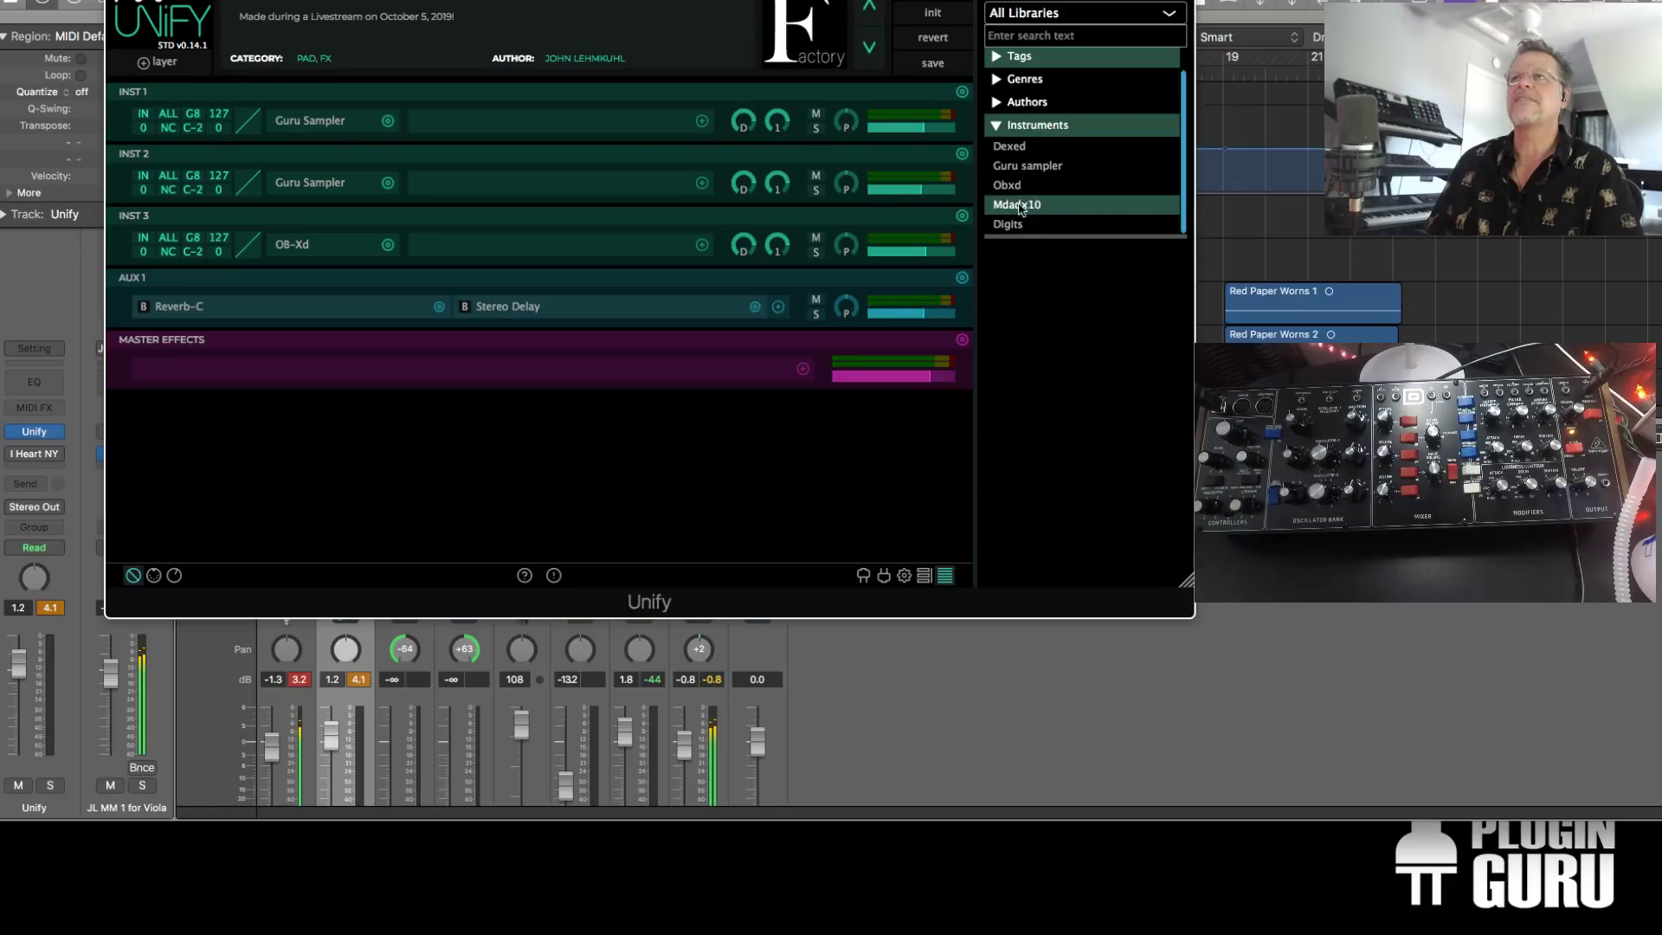
{"action": "left_click", "coordinate": [1018, 204]}
{"action": "left_click", "coordinate": [1029, 205]}
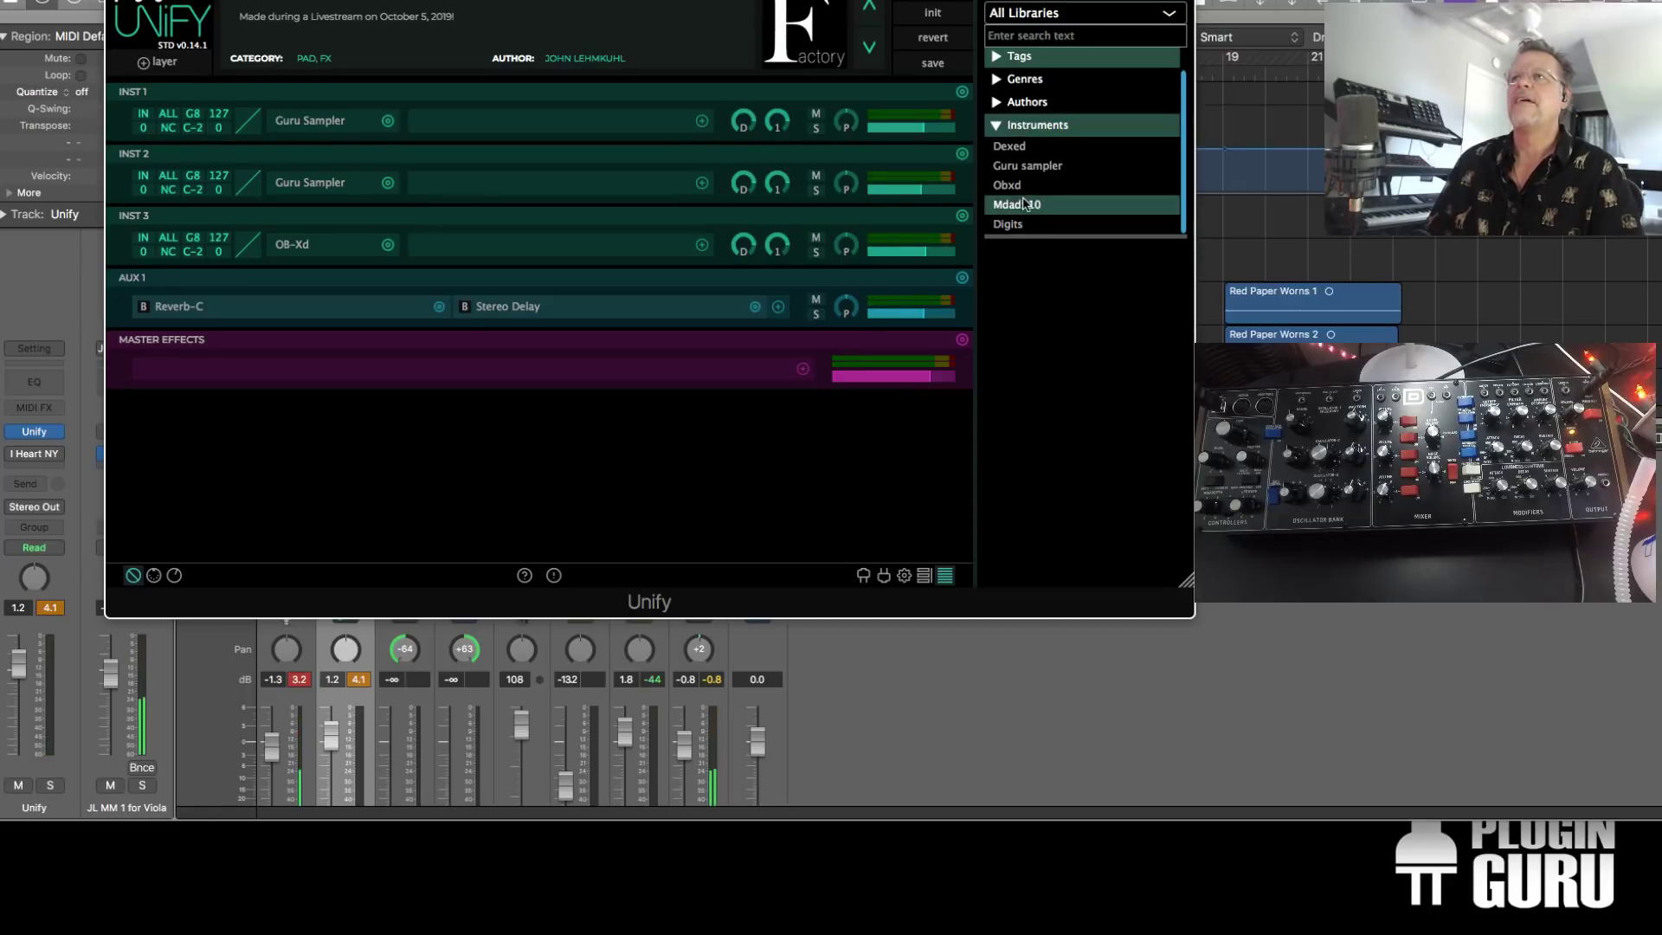
{"action": "left_click", "coordinate": [1030, 205]}
{"action": "left_click", "coordinate": [1025, 185]}
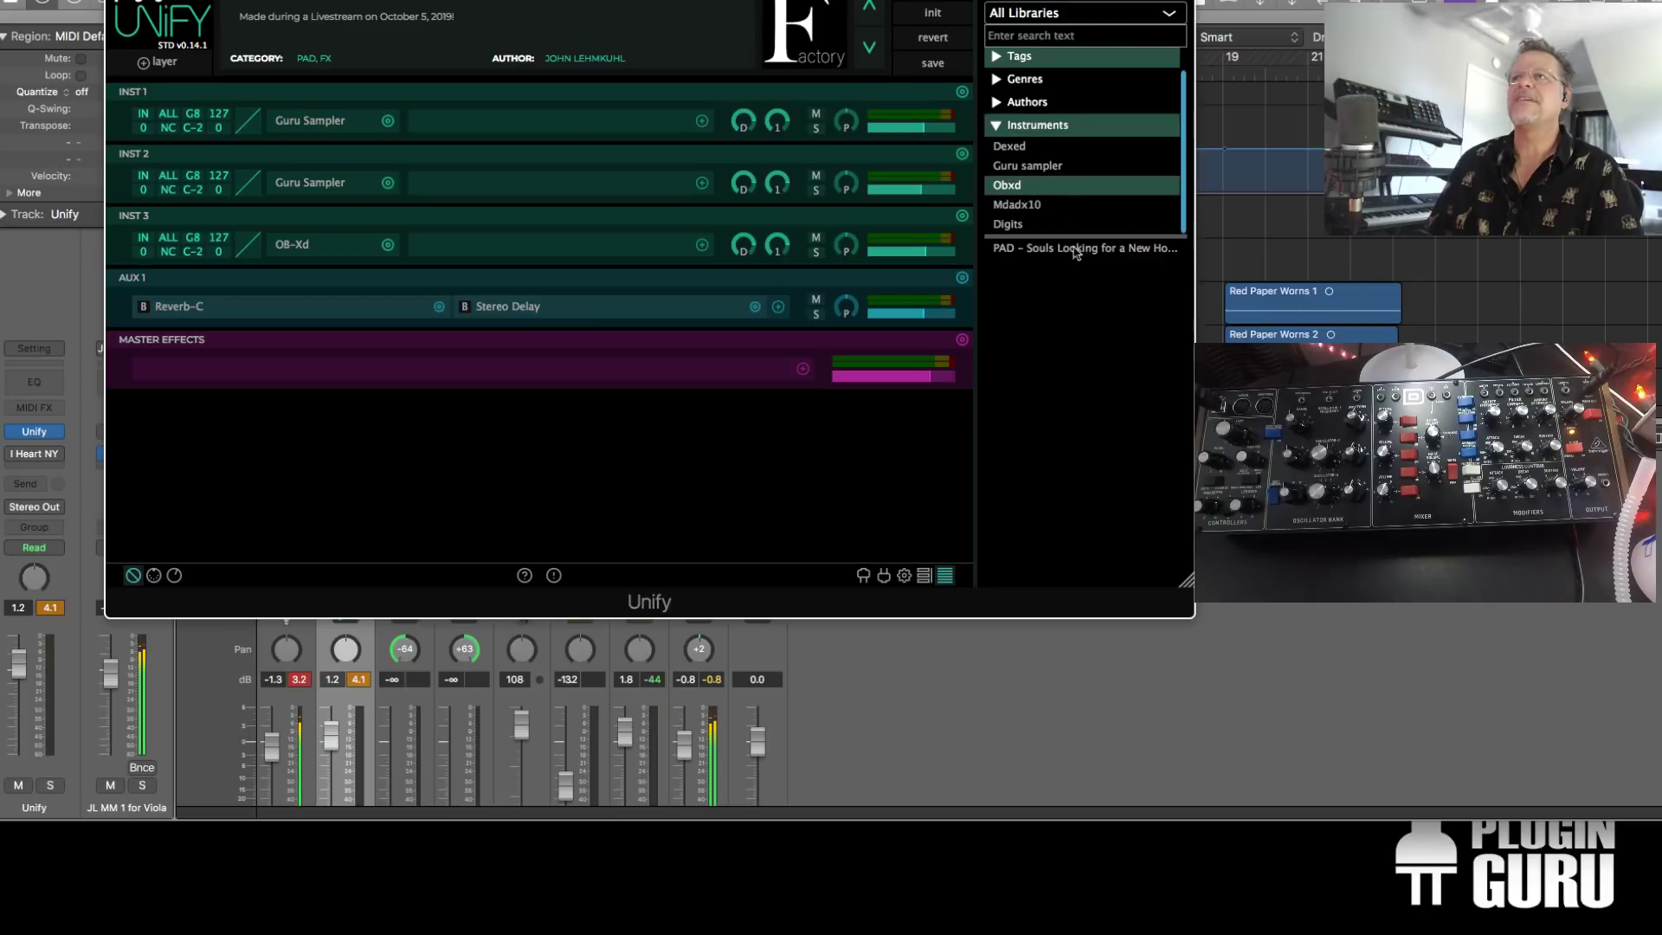
{"action": "scroll", "coordinate": [1034, 103], "scroll_direction": "up", "scroll_amount": 1}
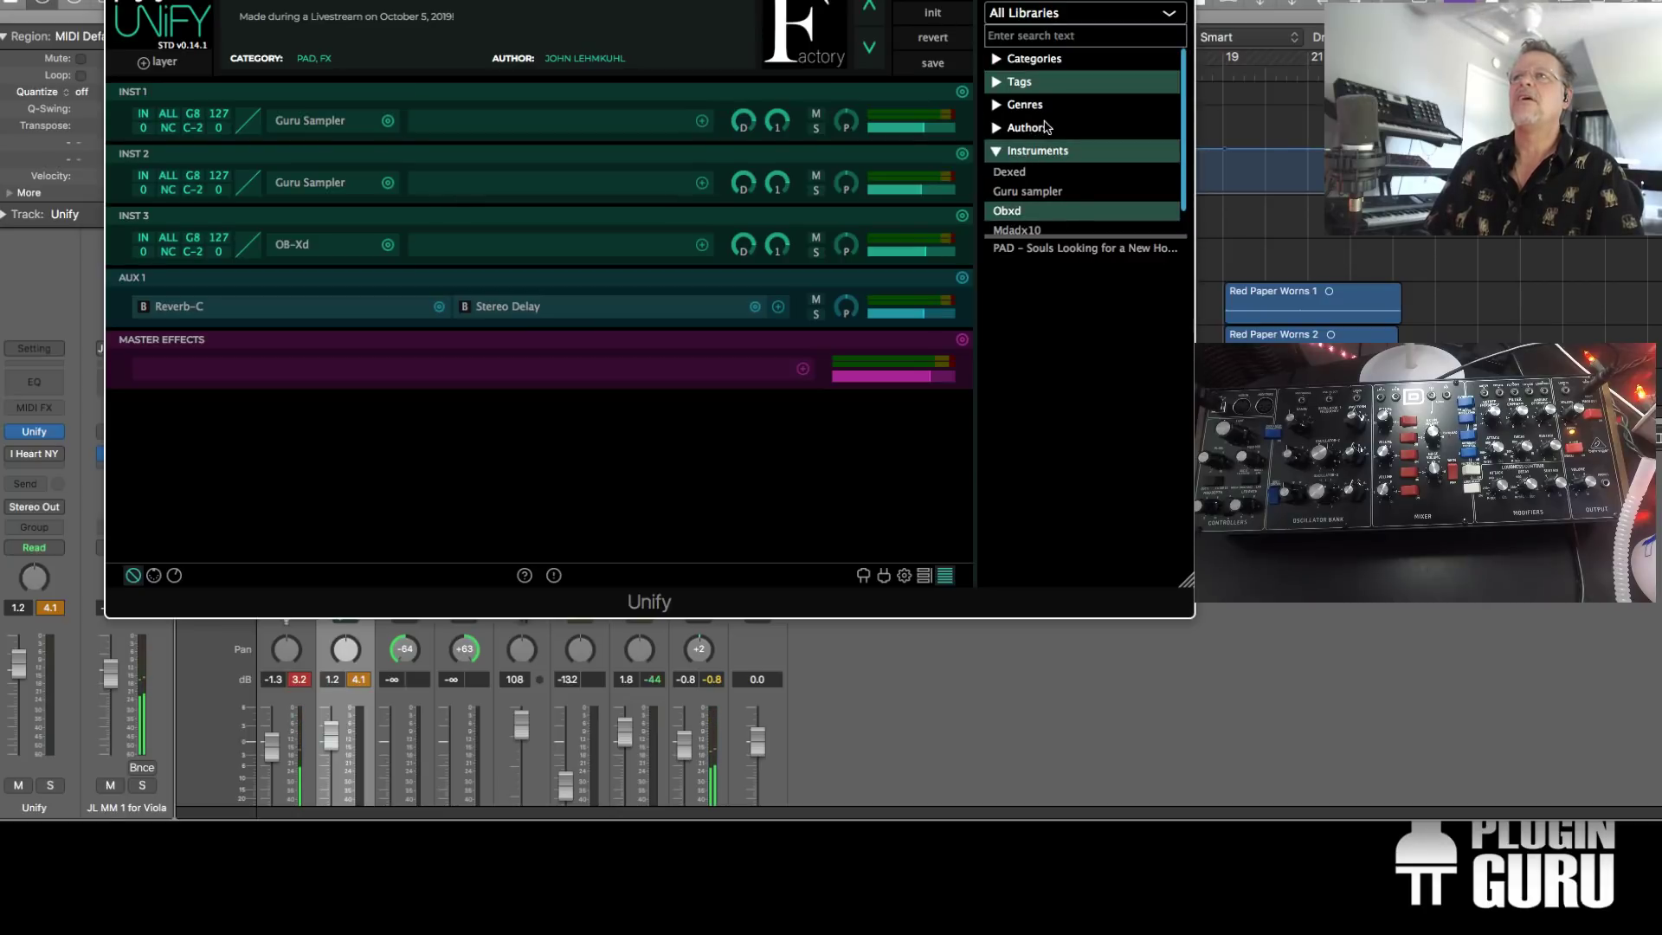
Clear the "lost souls" tag filter and the Obxd instrument filter in the preset browser
{"action": "left_click", "coordinate": [1010, 83]}
{"action": "scroll", "coordinate": [1039, 169], "scroll_direction": "down", "scroll_amount": 6}
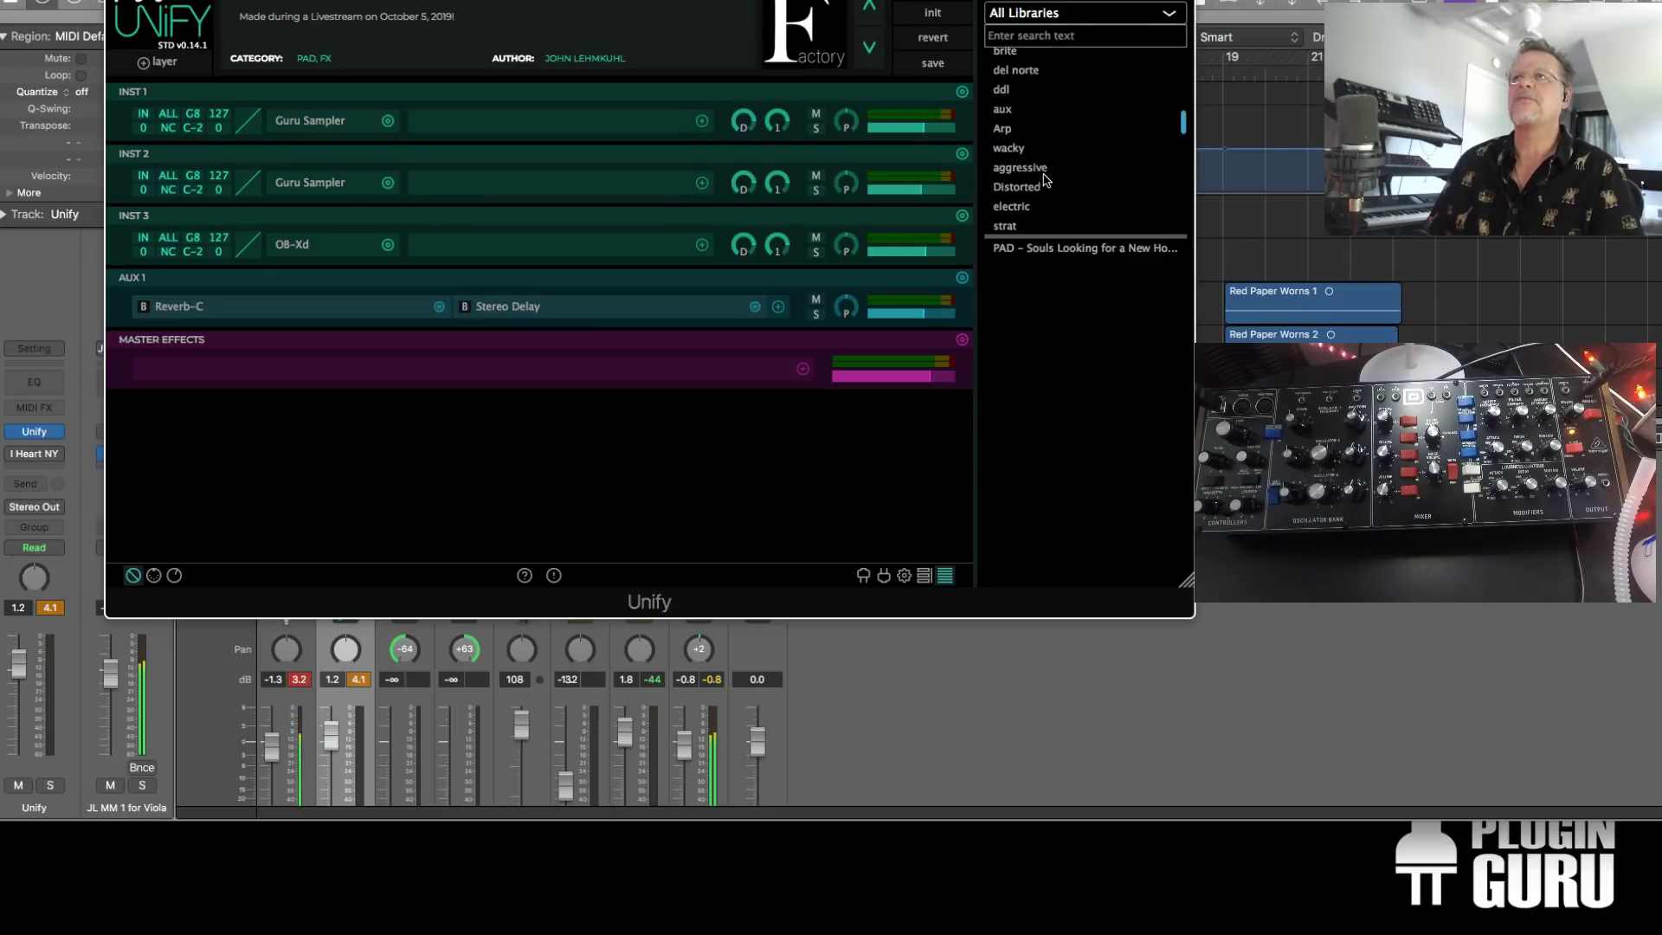
{"action": "scroll", "coordinate": [1043, 183], "scroll_direction": "down", "scroll_amount": 5}
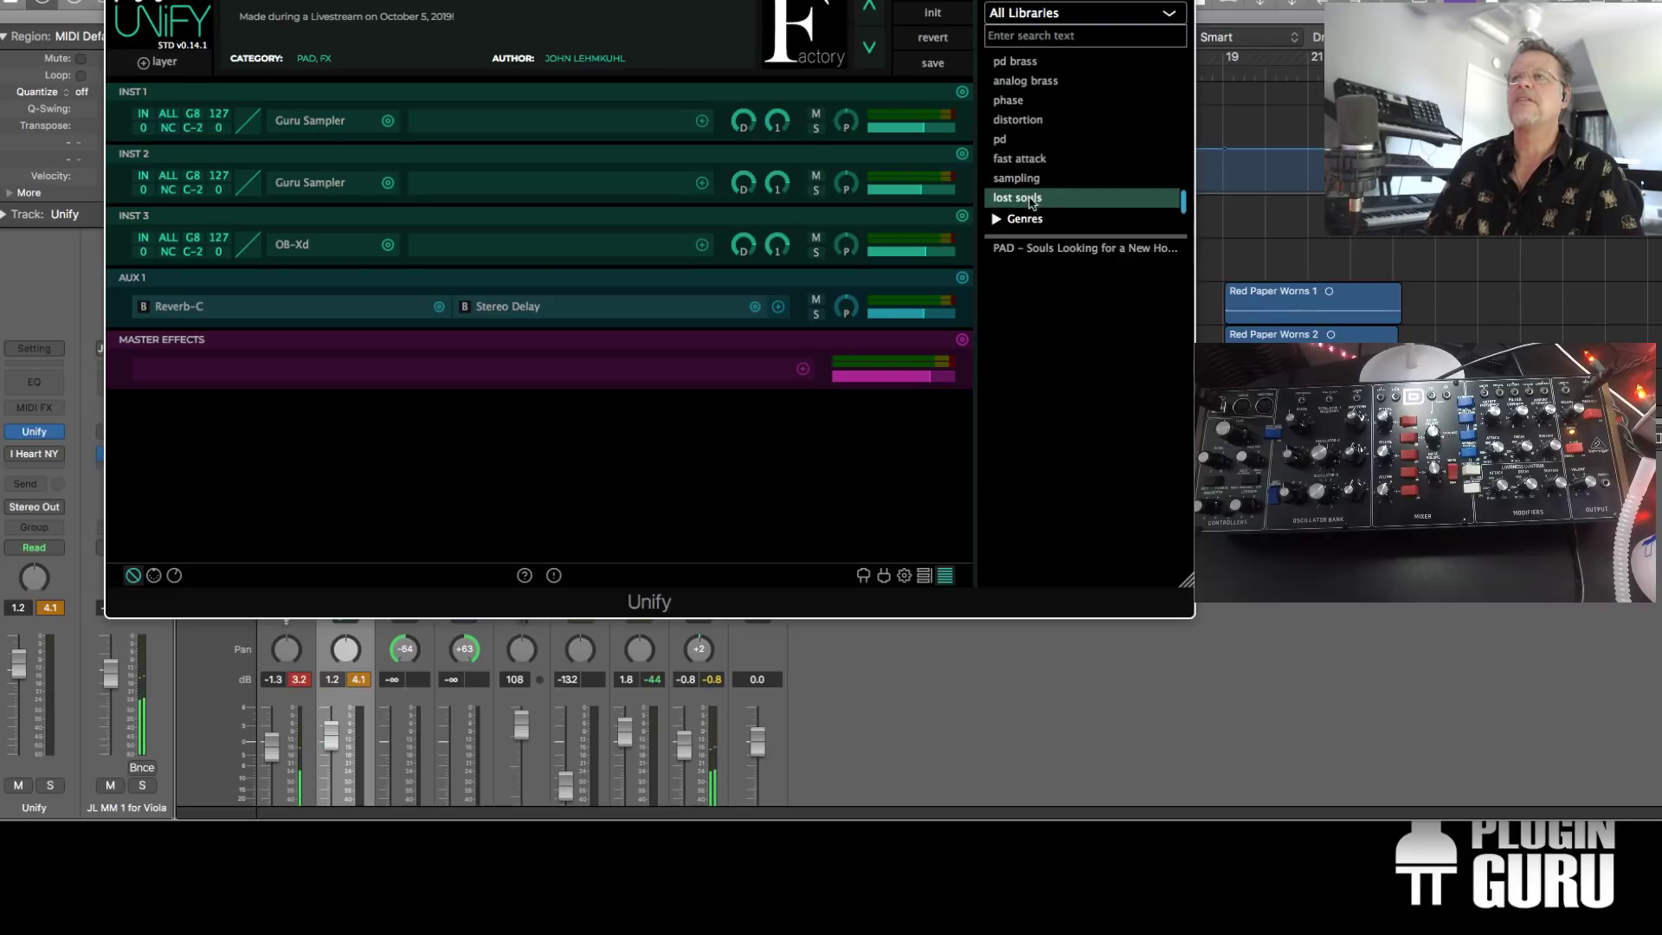
{"action": "left_click", "coordinate": [1042, 198]}
{"action": "scroll", "coordinate": [1055, 178], "scroll_direction": "down", "scroll_amount": 3}
{"action": "left_click", "coordinate": [1018, 186]}
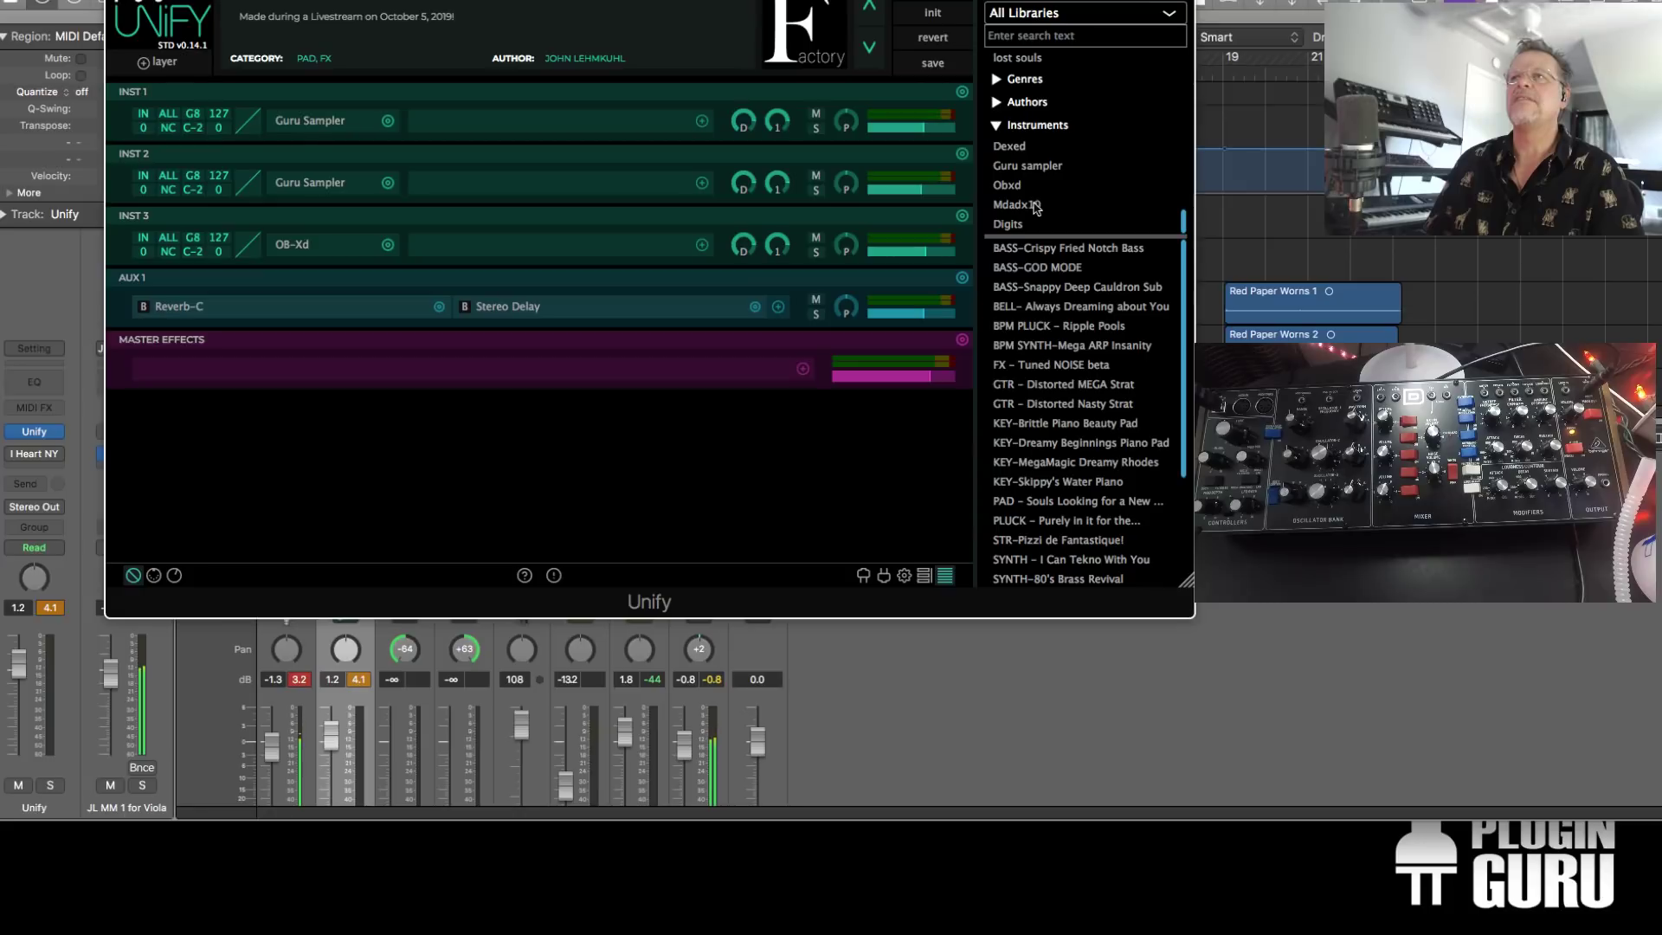
Filter the preset browser by the Mdadx10 instrument, load "BASS-Snappy Deep Cauldron Sub", and clear the filter
{"action": "left_click", "coordinate": [1034, 206]}
{"action": "left_click", "coordinate": [1073, 249]}
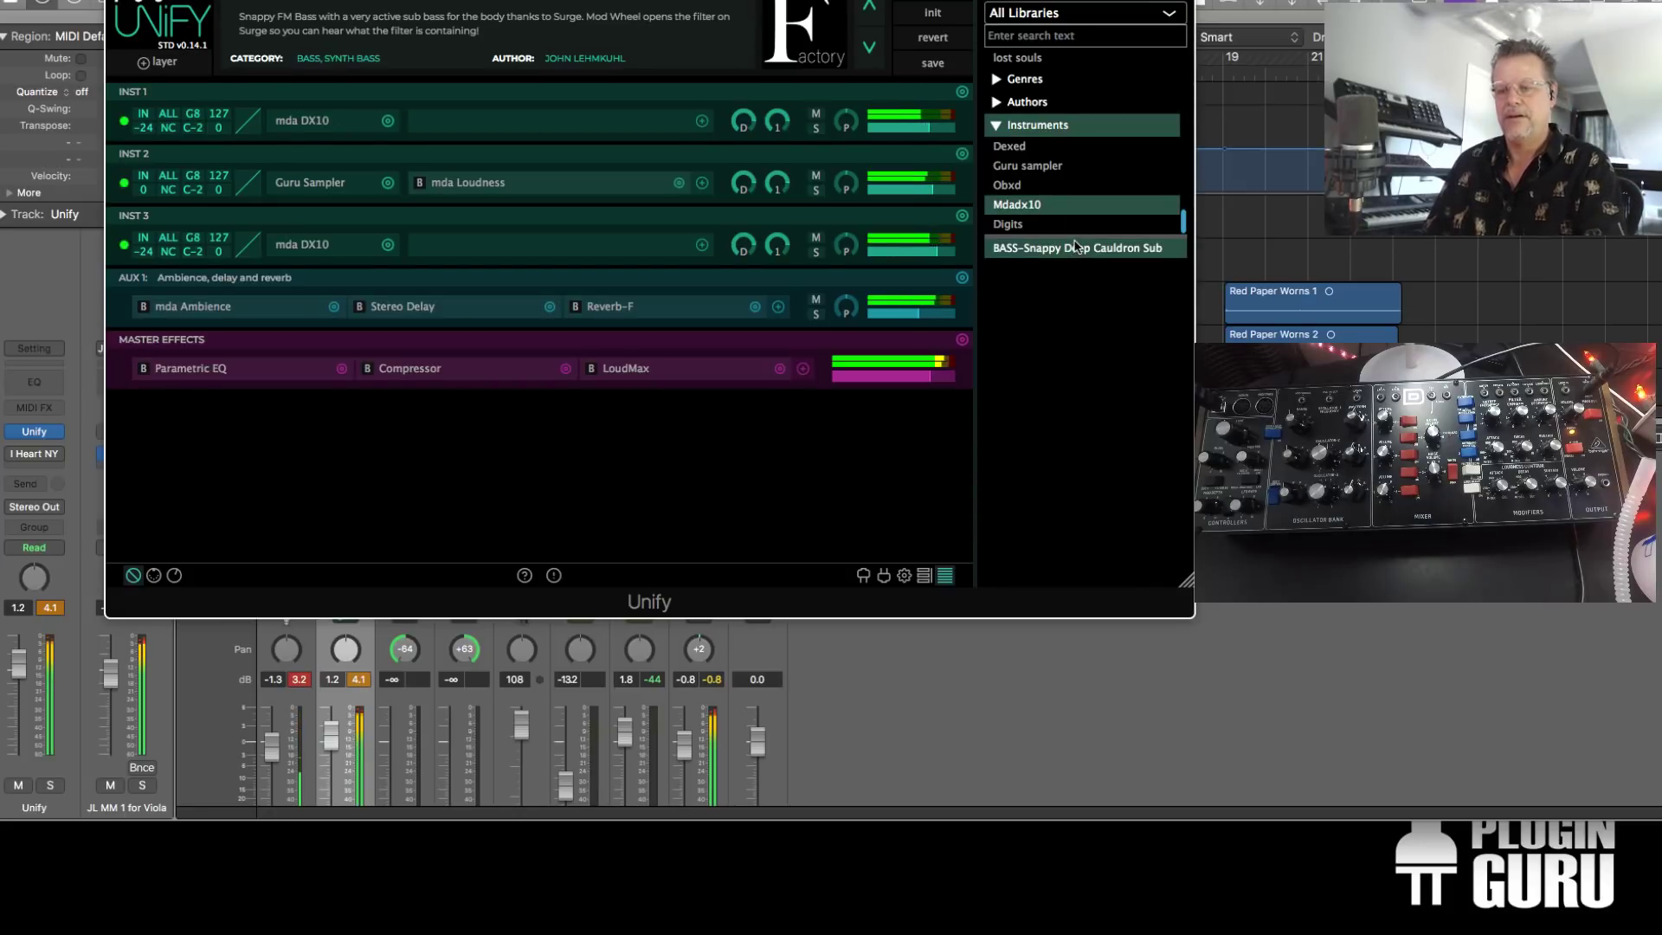
{"action": "left_click", "coordinate": [816, 129]}
{"action": "left_click", "coordinate": [816, 129]}
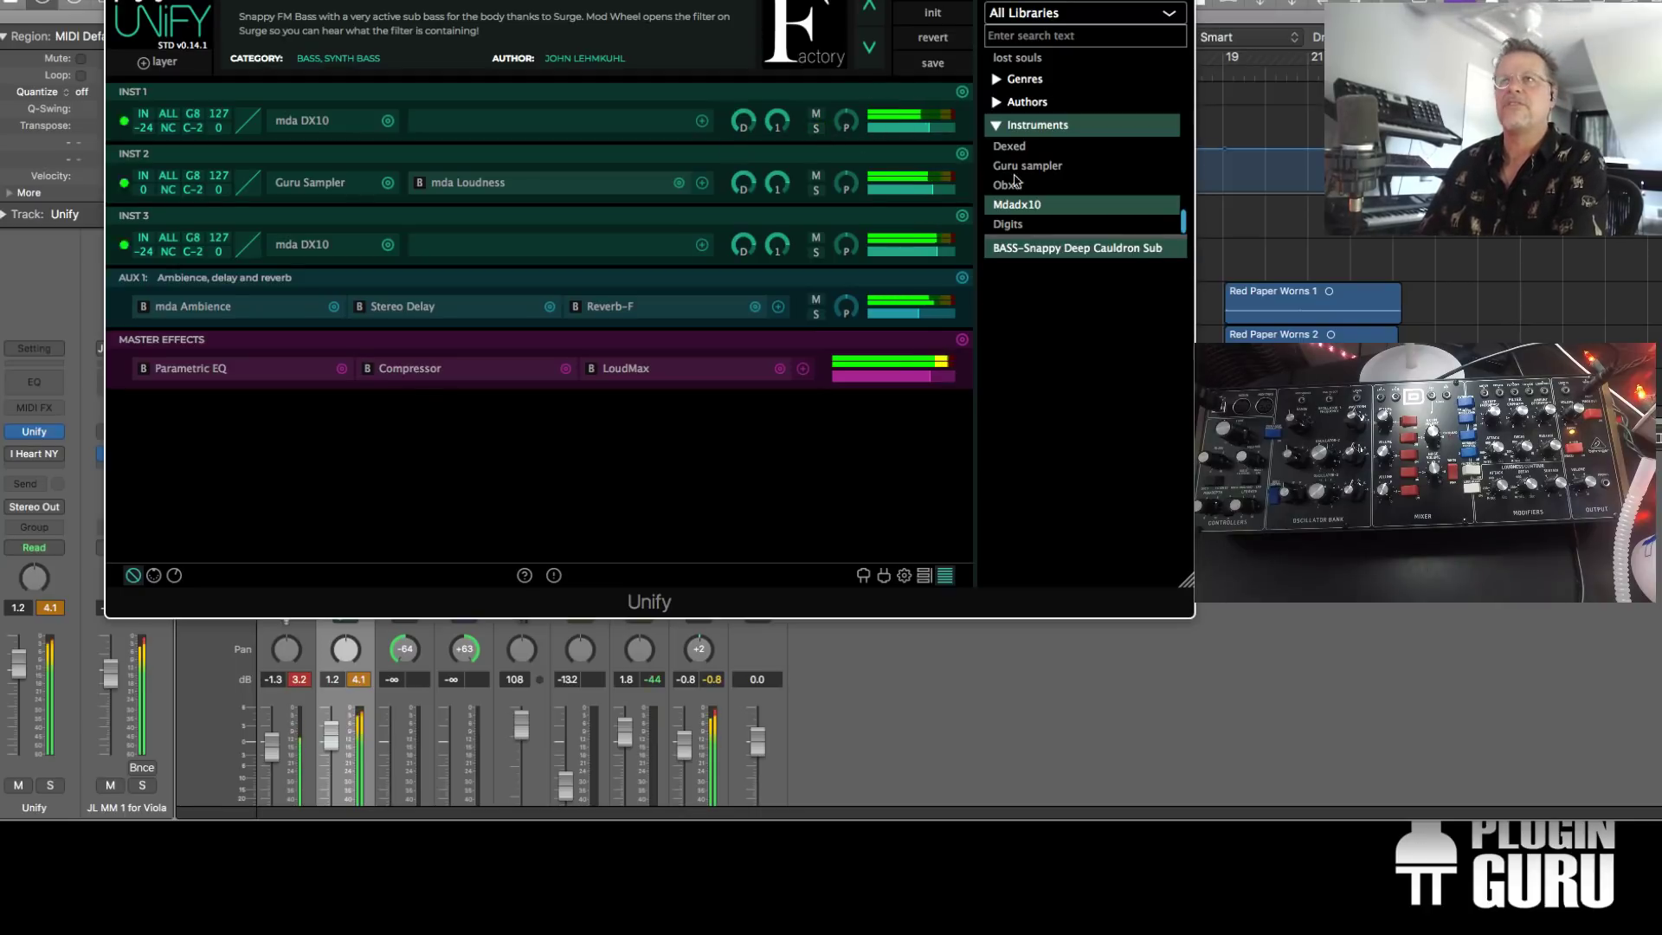
{"action": "left_click", "coordinate": [1039, 225]}
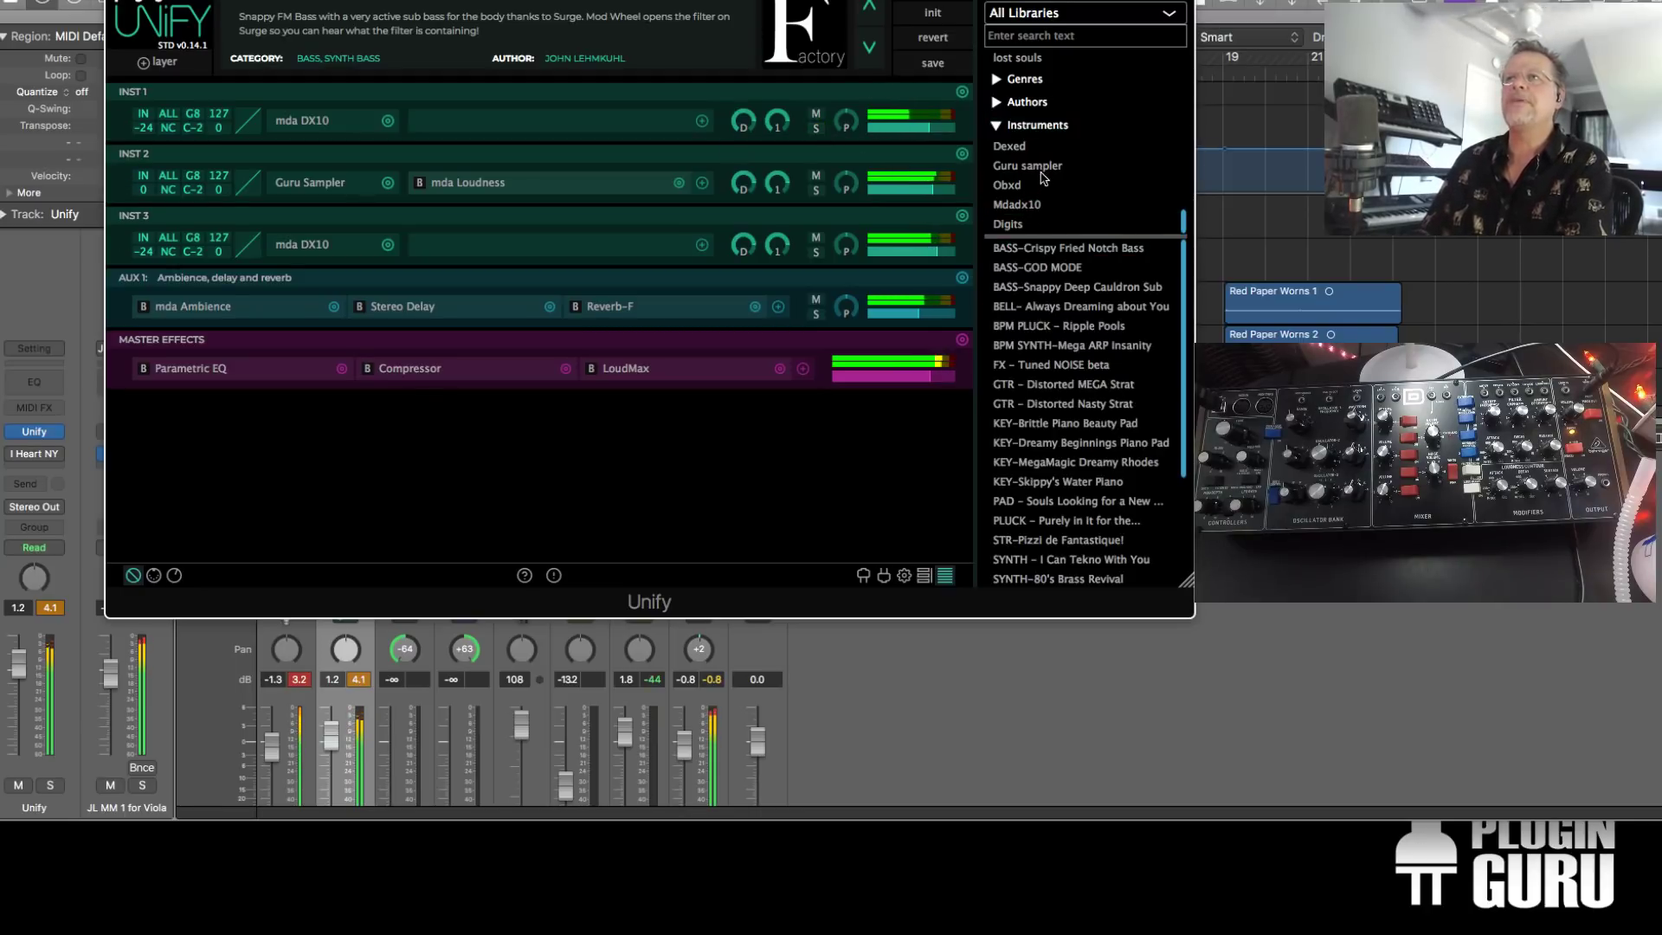
Filter the preset browser by the Digits instrument, load "SYNTH-Super Brass 4x", then clear the filter and collapse the instrument list
{"action": "left_click", "coordinate": [1024, 225]}
{"action": "left_click", "coordinate": [1054, 266]}
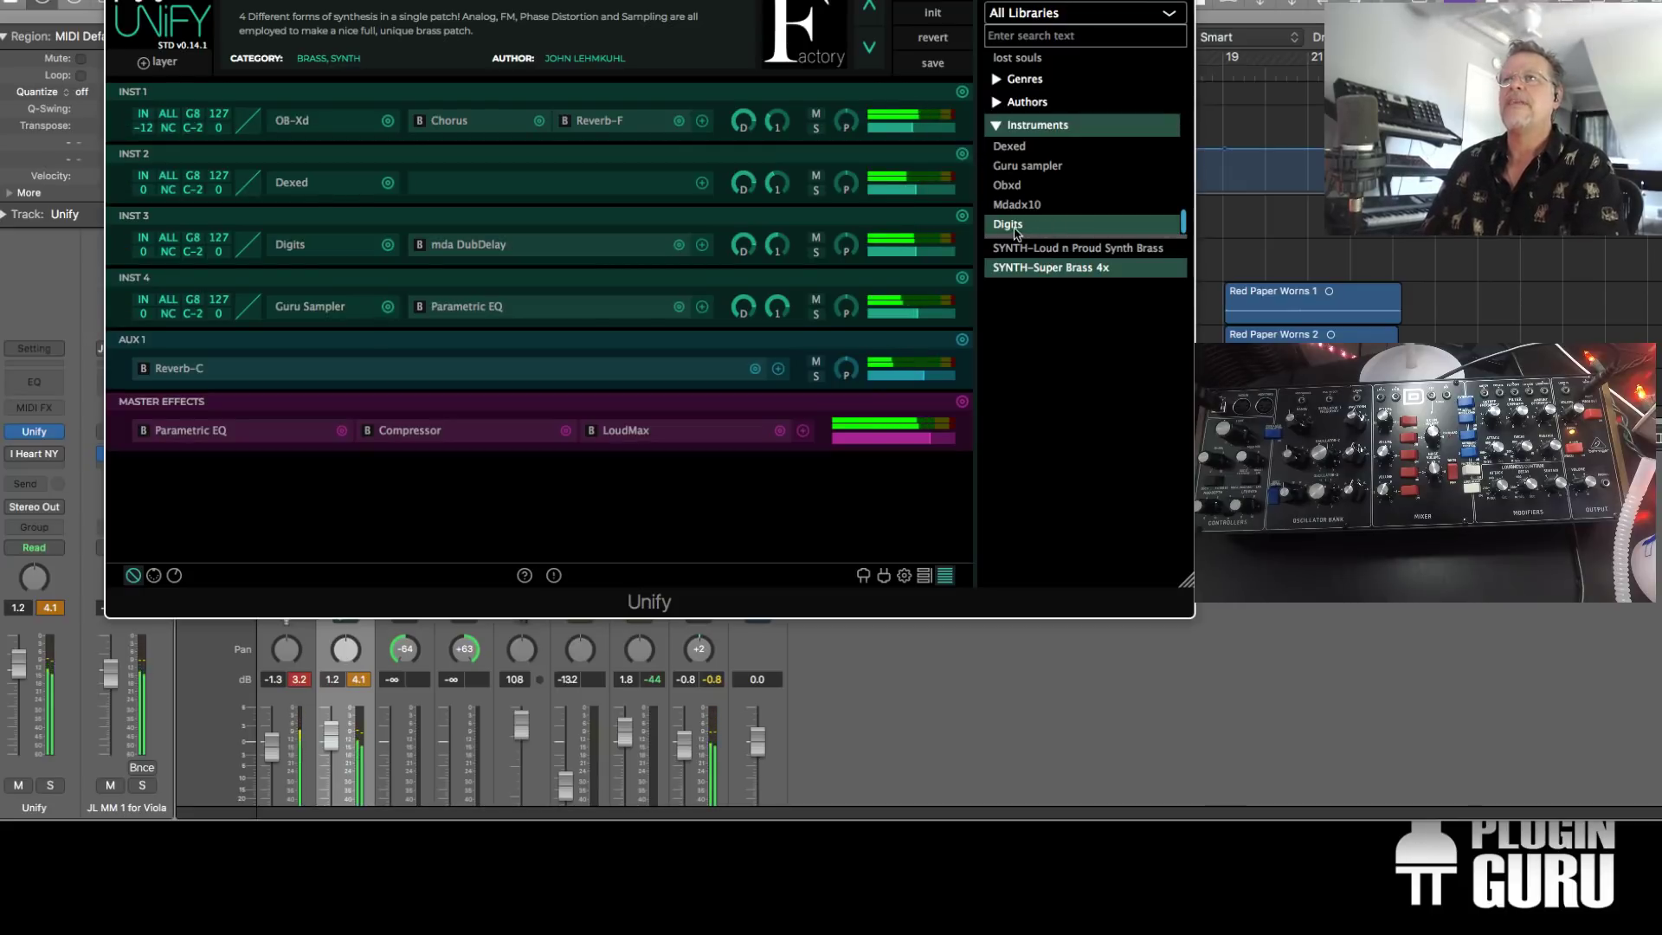
{"action": "left_click", "coordinate": [1047, 227]}
{"action": "left_click", "coordinate": [997, 125]}
Look through the tag list, try the "del norte" tag filter, then clear it and collapse the list
{"action": "left_click", "coordinate": [998, 199]}
{"action": "left_click", "coordinate": [1004, 201]}
{"action": "scroll", "coordinate": [1007, 202], "scroll_direction": "up", "scroll_amount": 10}
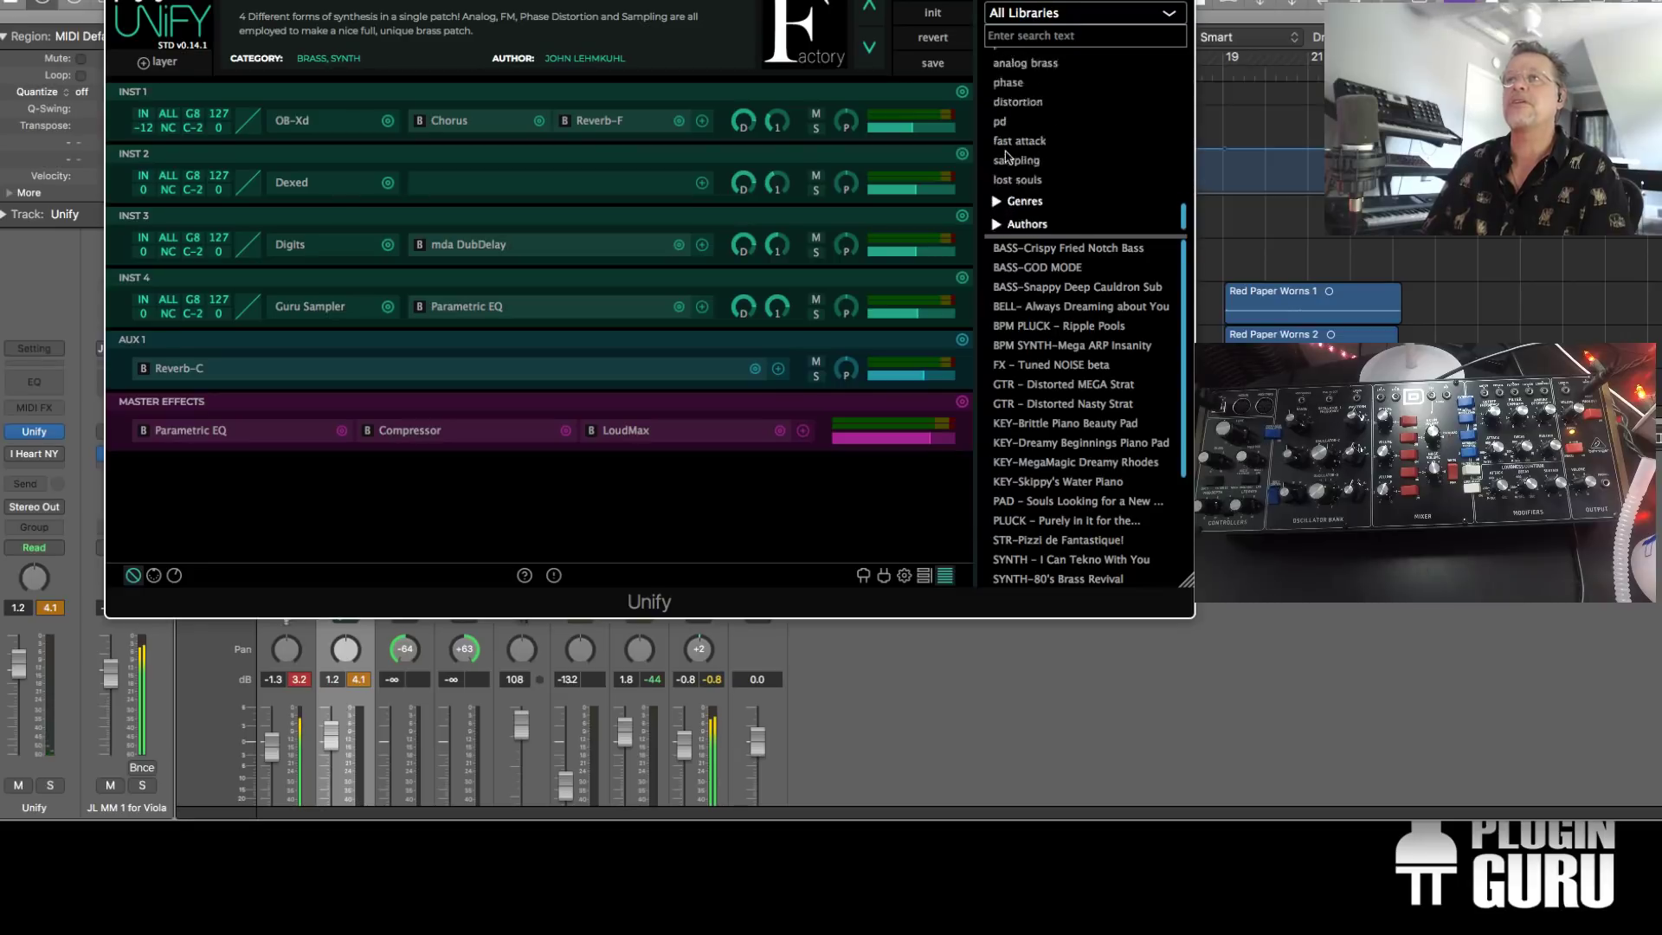
{"action": "scroll", "coordinate": [1007, 150], "scroll_direction": "up", "scroll_amount": 5}
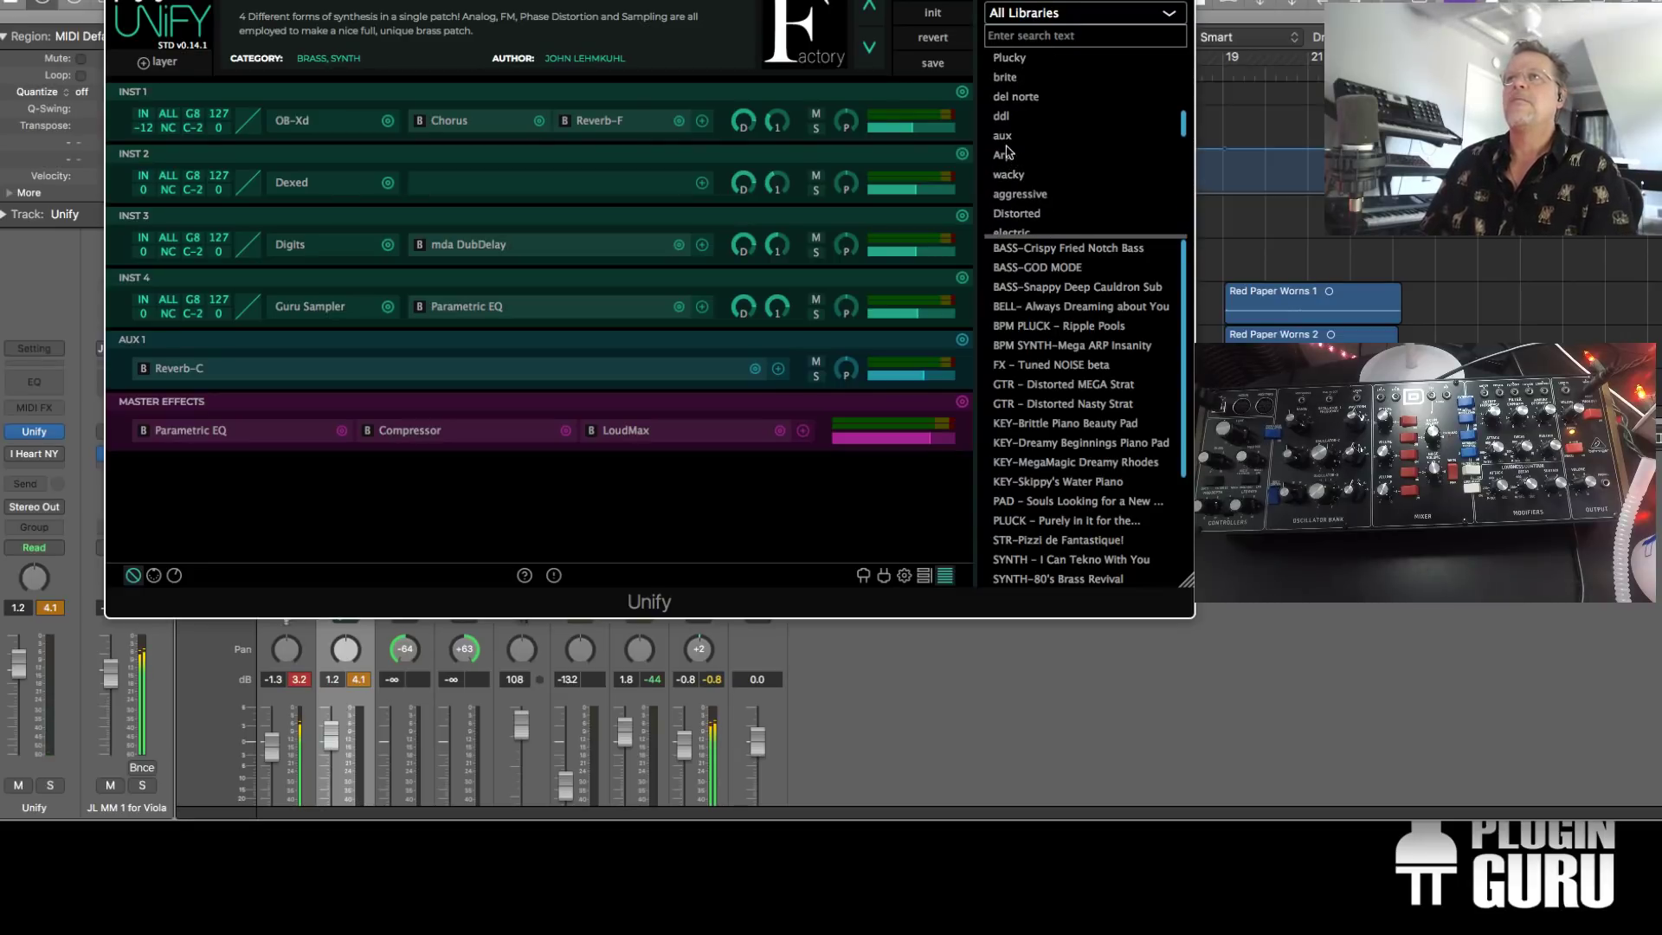
{"action": "left_click", "coordinate": [1018, 100]}
{"action": "scroll", "coordinate": [1023, 90], "scroll_direction": "up", "scroll_amount": 4}
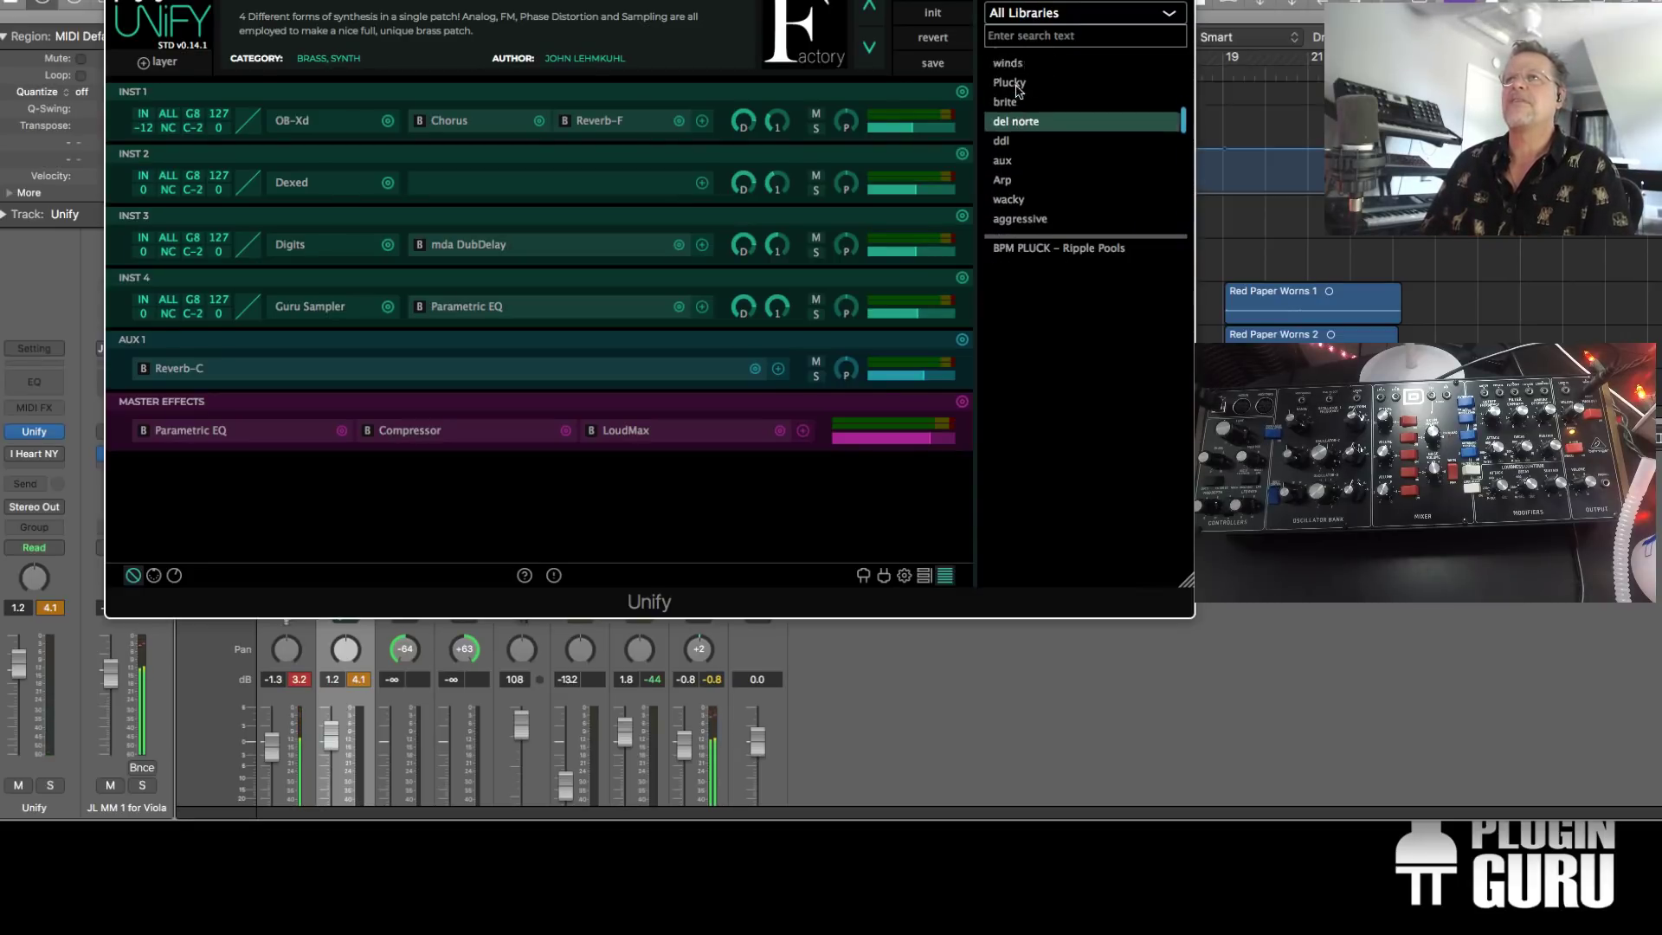
{"action": "left_click", "coordinate": [1024, 99]}
{"action": "scroll", "coordinate": [1022, 134], "scroll_direction": "up", "scroll_amount": 6}
{"action": "scroll", "coordinate": [1022, 141], "scroll_direction": "down", "scroll_amount": 5}
{"action": "left_click", "coordinate": [1024, 133]}
{"action": "left_click", "coordinate": [1029, 207]}
{"action": "scroll", "coordinate": [1071, 181], "scroll_direction": "up", "scroll_amount": 5}
{"action": "scroll", "coordinate": [1069, 173], "scroll_direction": "up", "scroll_amount": 10}
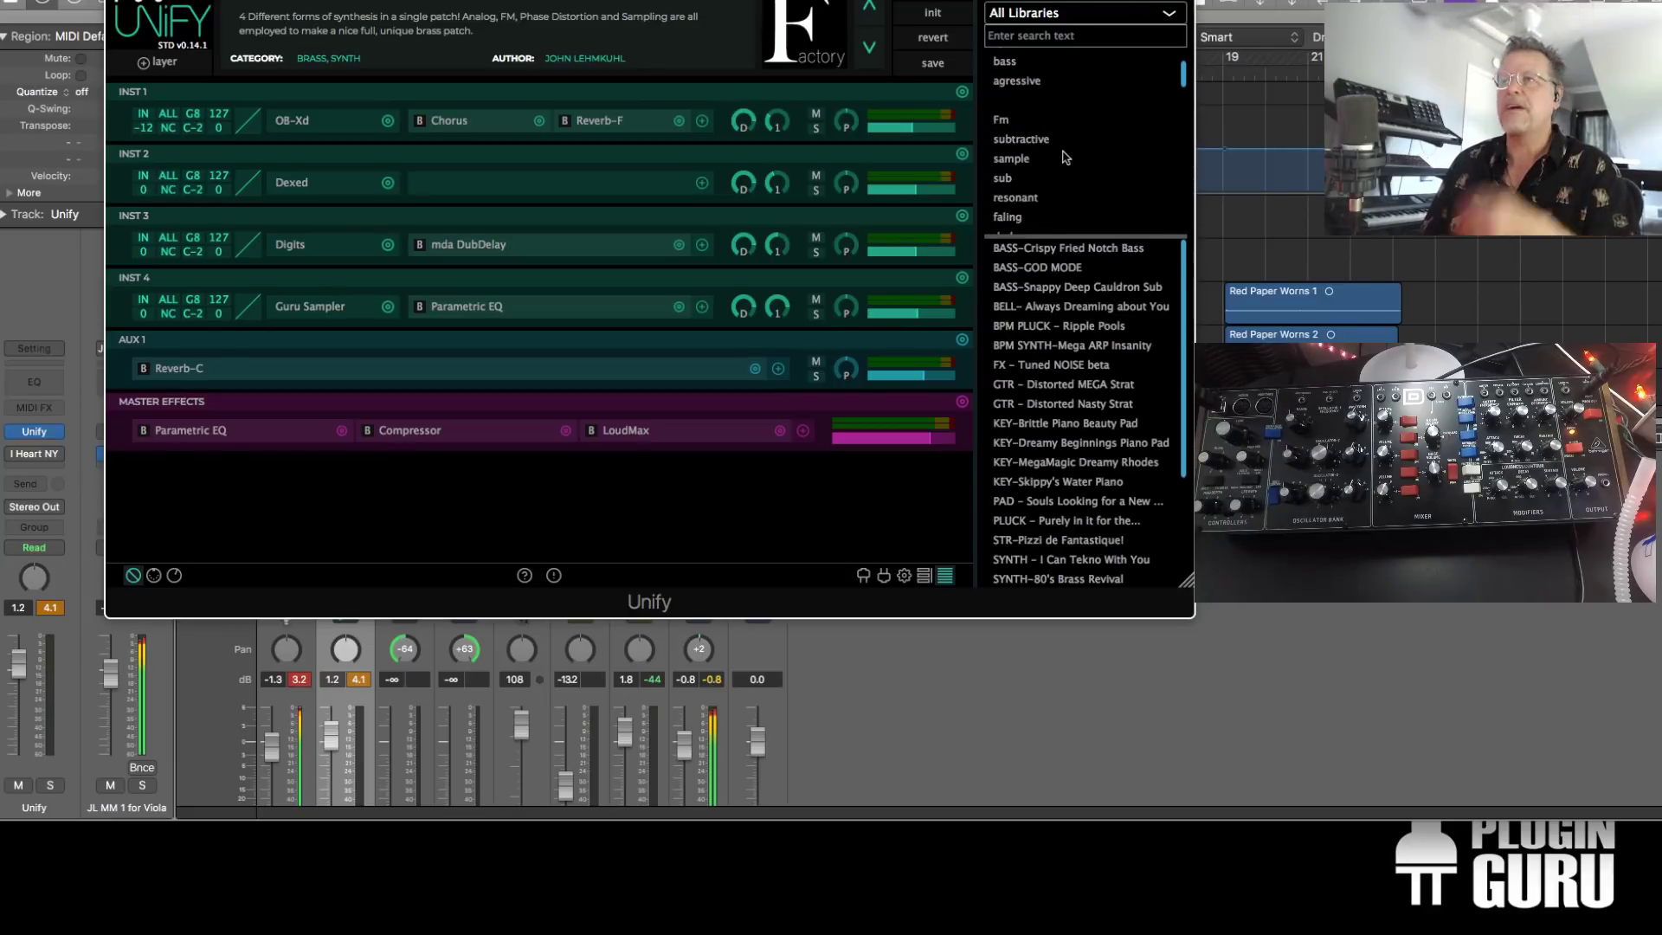
{"action": "left_click", "coordinate": [1003, 86]}
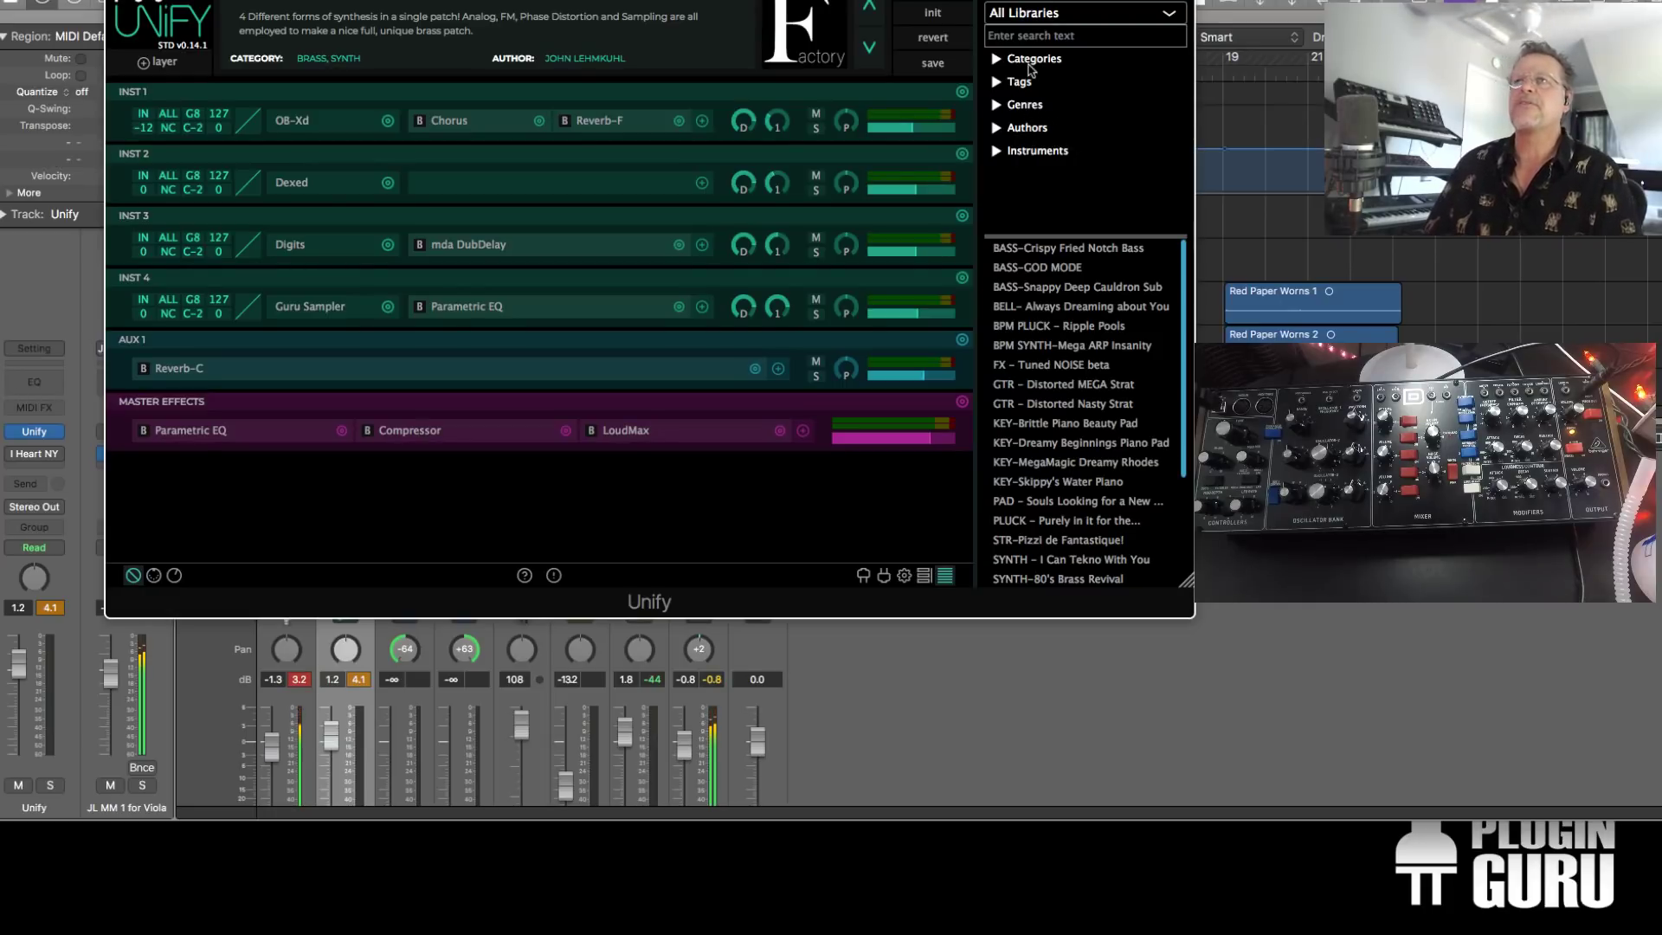
Filter the presets by the Pluck category and load "BPM PLUCK - Ripple Pools", followed by the "PLUCK - Purely in it for the..." preset
{"action": "left_click", "coordinate": [997, 61]}
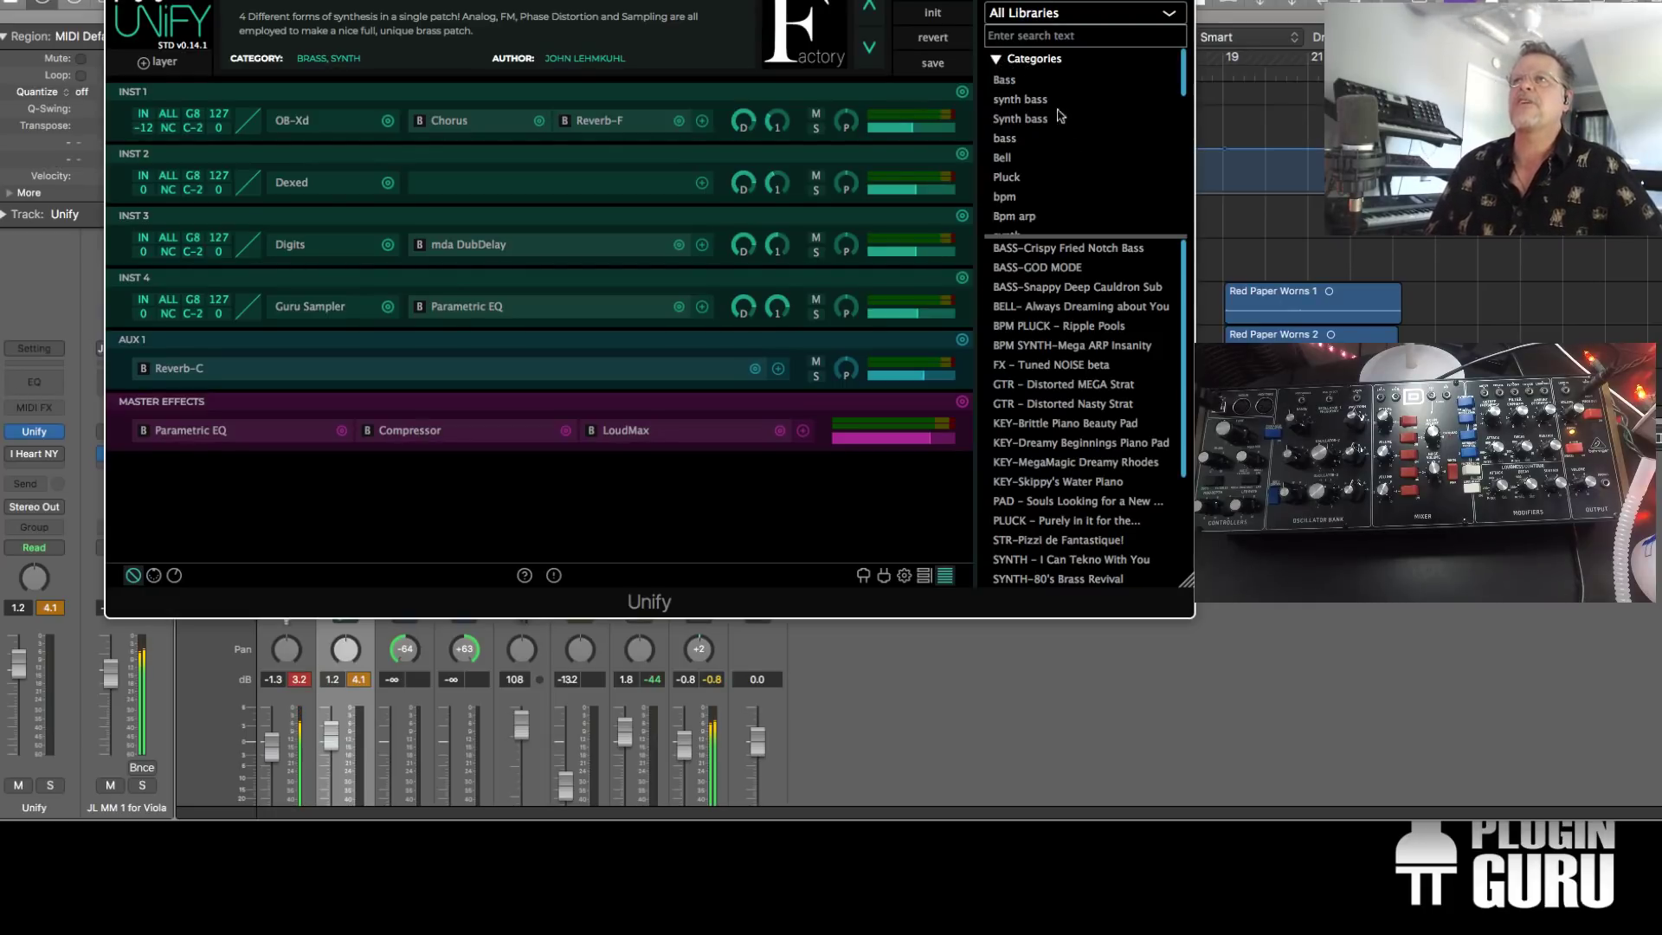
{"action": "left_click", "coordinate": [1037, 177]}
{"action": "left_click", "coordinate": [1044, 247]}
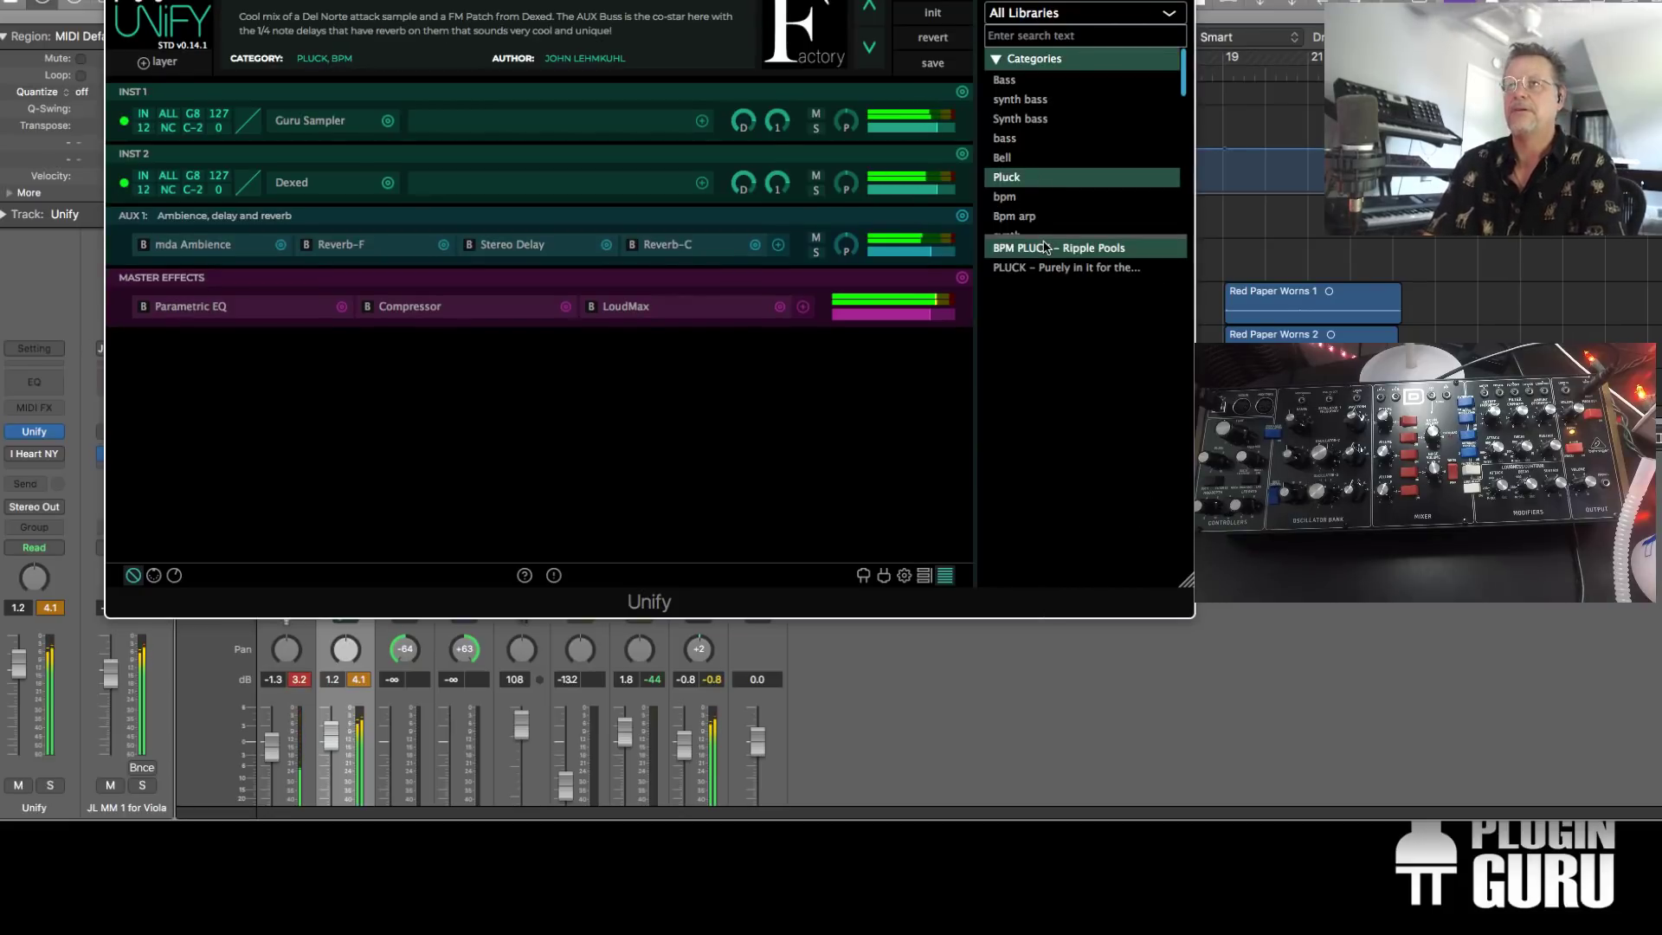
{"action": "left_click", "coordinate": [1047, 268]}
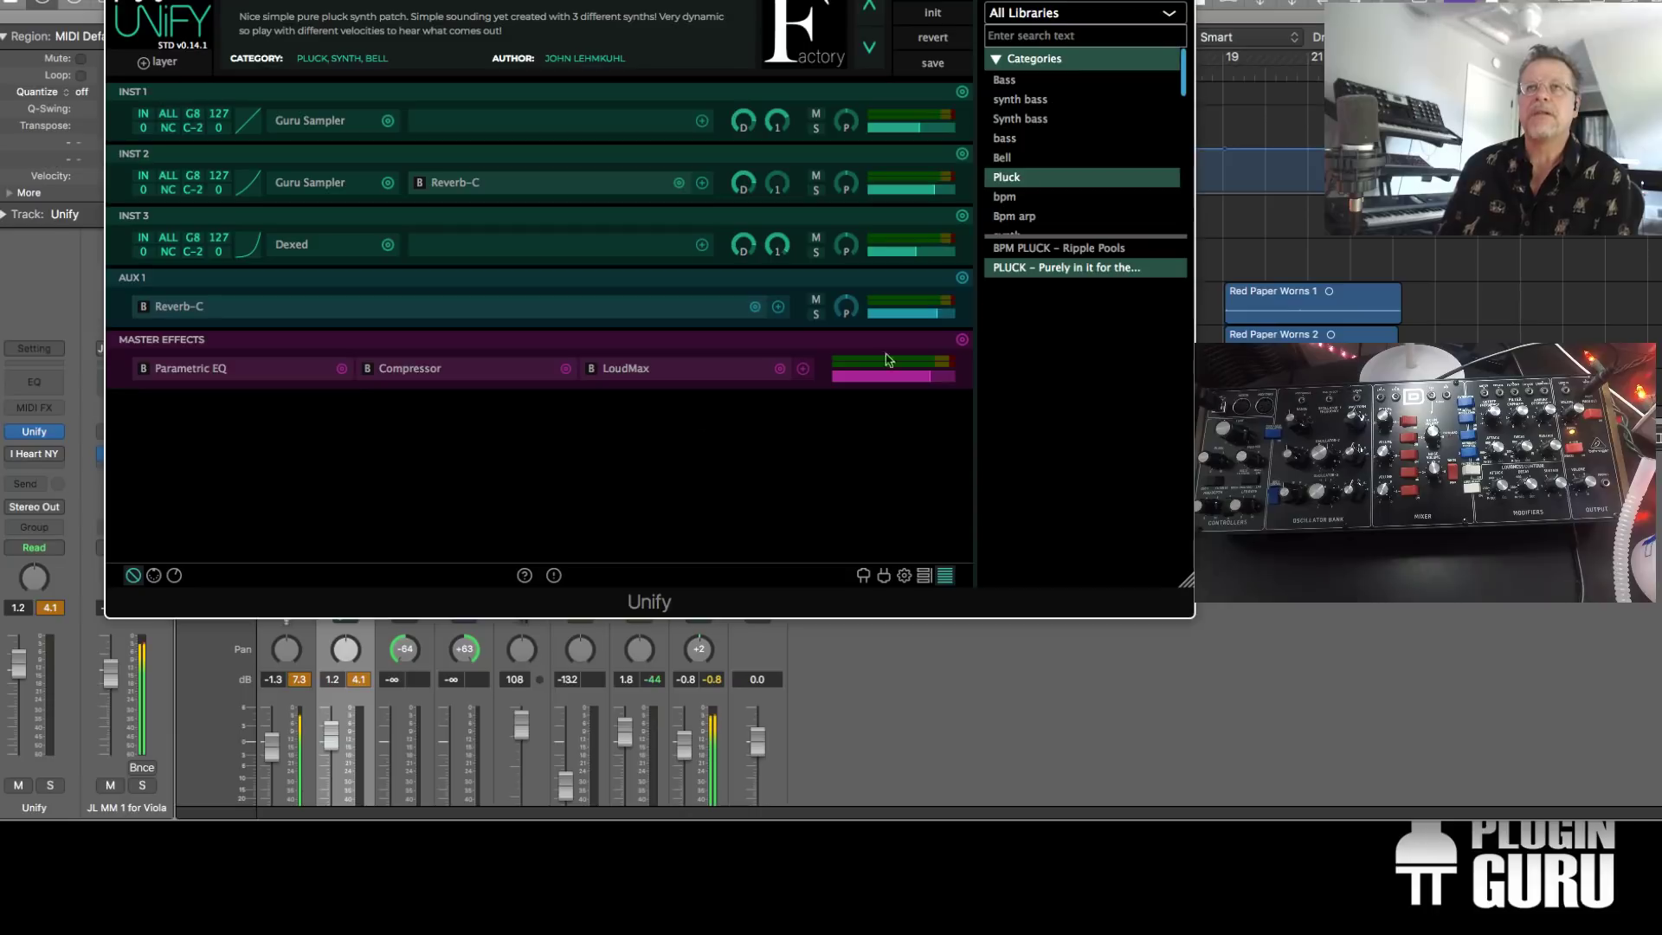
Examine the instruments available for swapping out the Guru Sampler in INST 1 without replacing it
{"action": "left_click", "coordinate": [388, 121]}
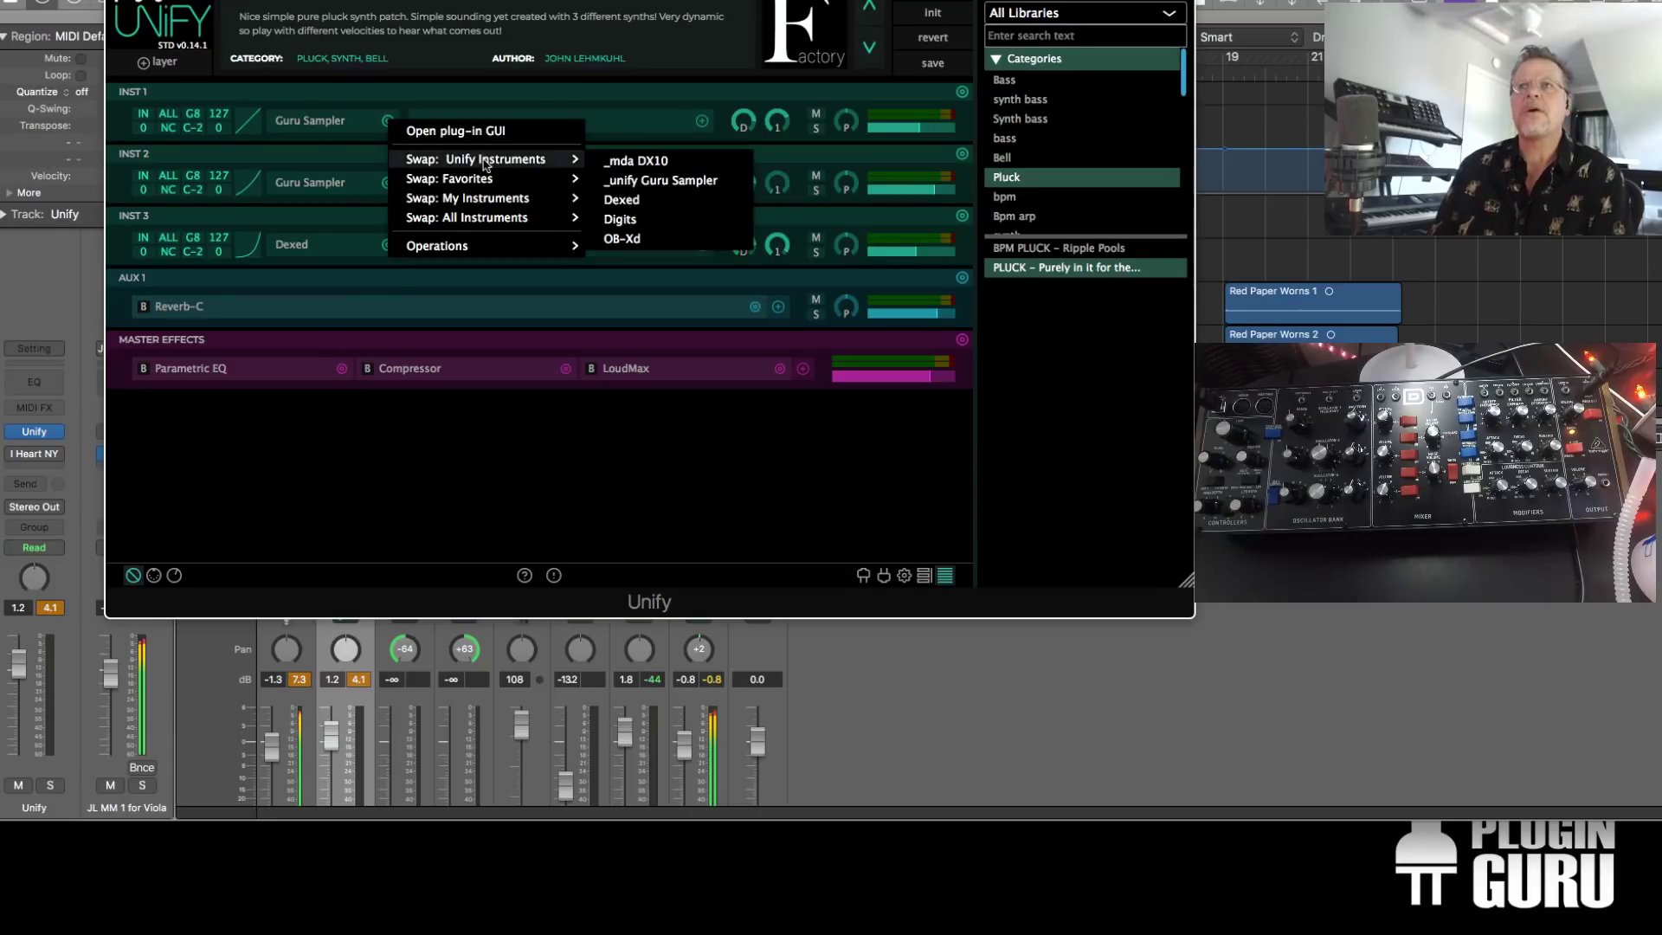
{"action": "mouse_move", "coordinate": [456, 219]}
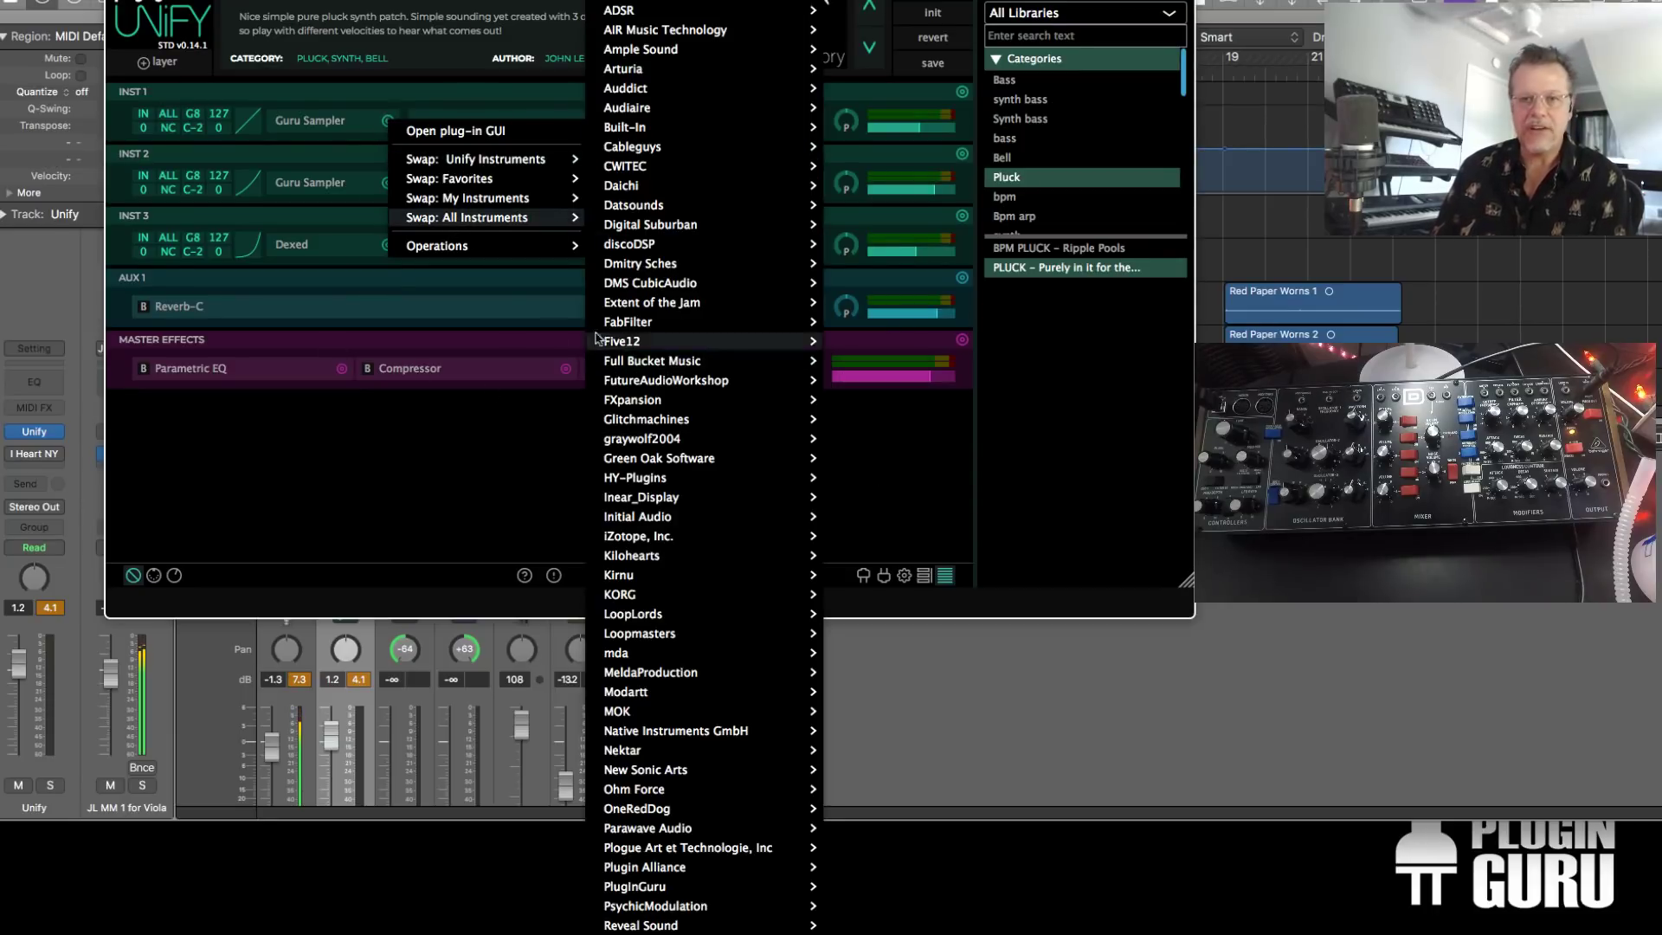
{"action": "left_click", "coordinate": [392, 455]}
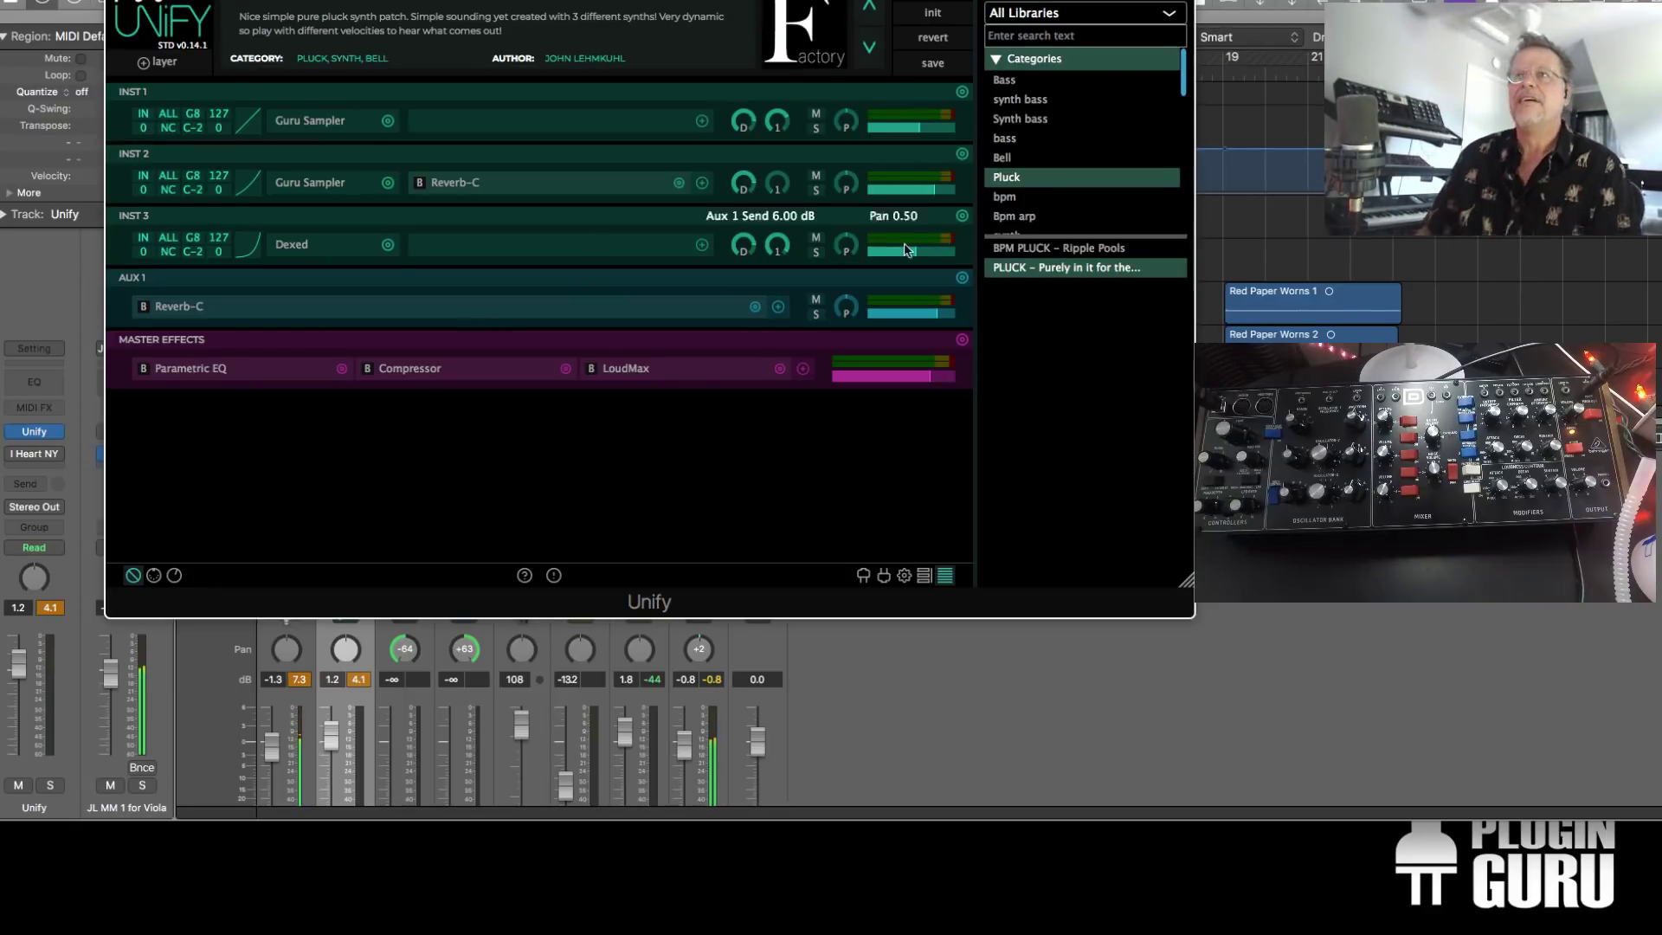
Clear the Pluck category filter and collapse the category list in the preset browser
{"action": "left_click", "coordinate": [998, 63]}
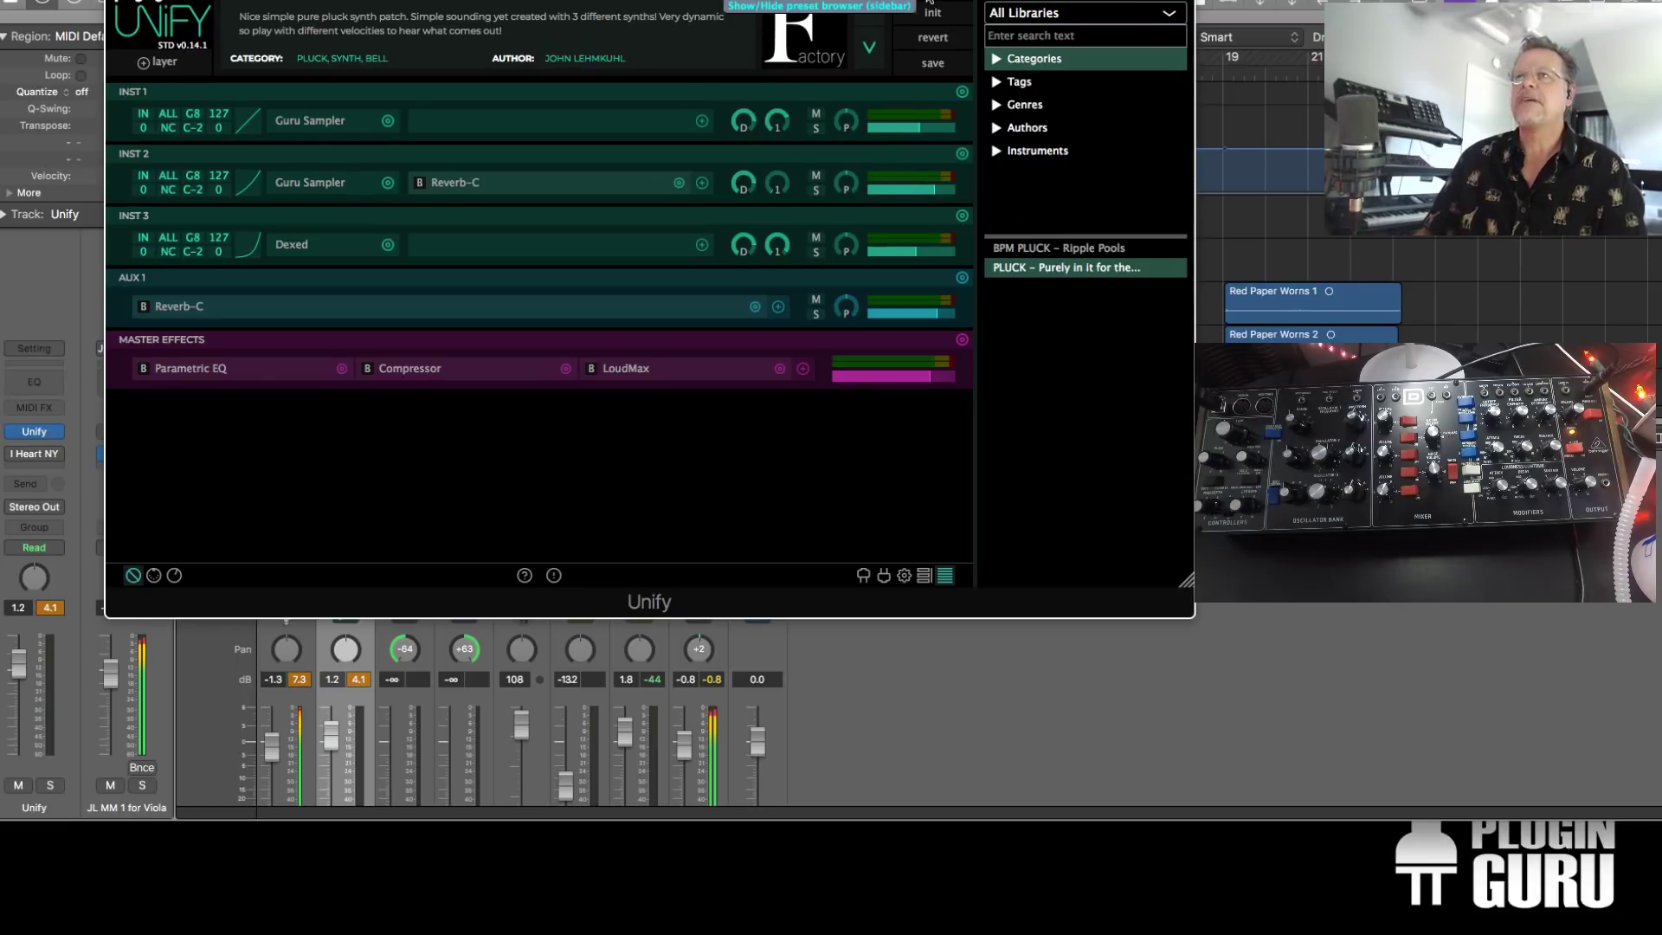
{"action": "left_click", "coordinate": [998, 63]}
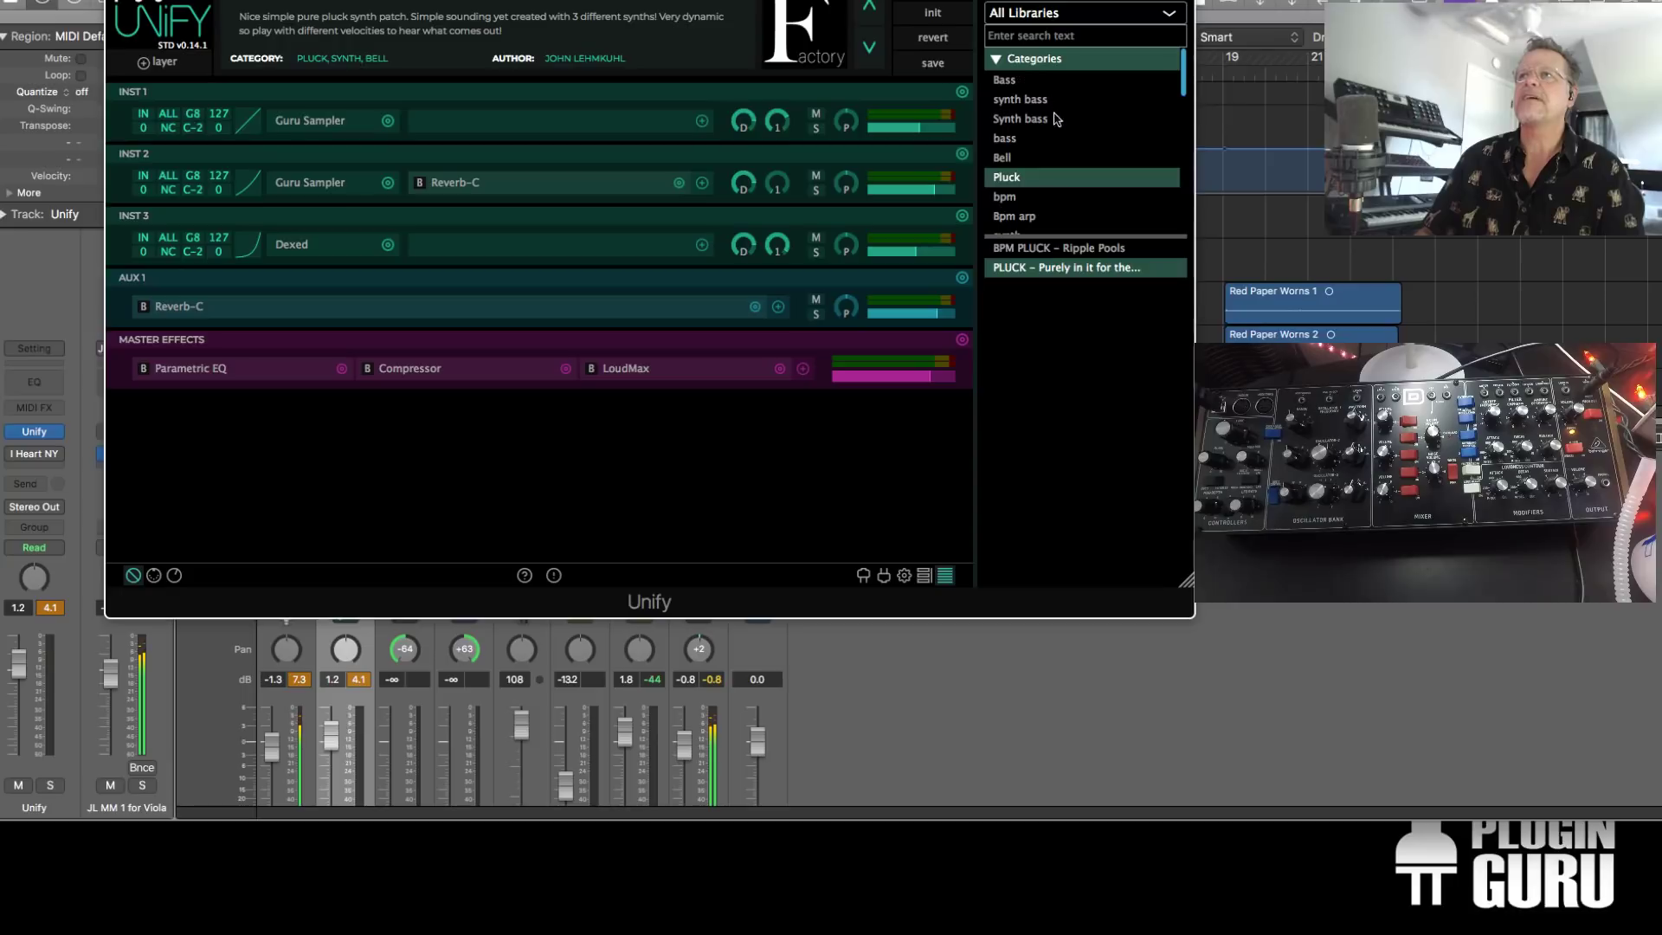
{"action": "left_click", "coordinate": [1001, 58]}
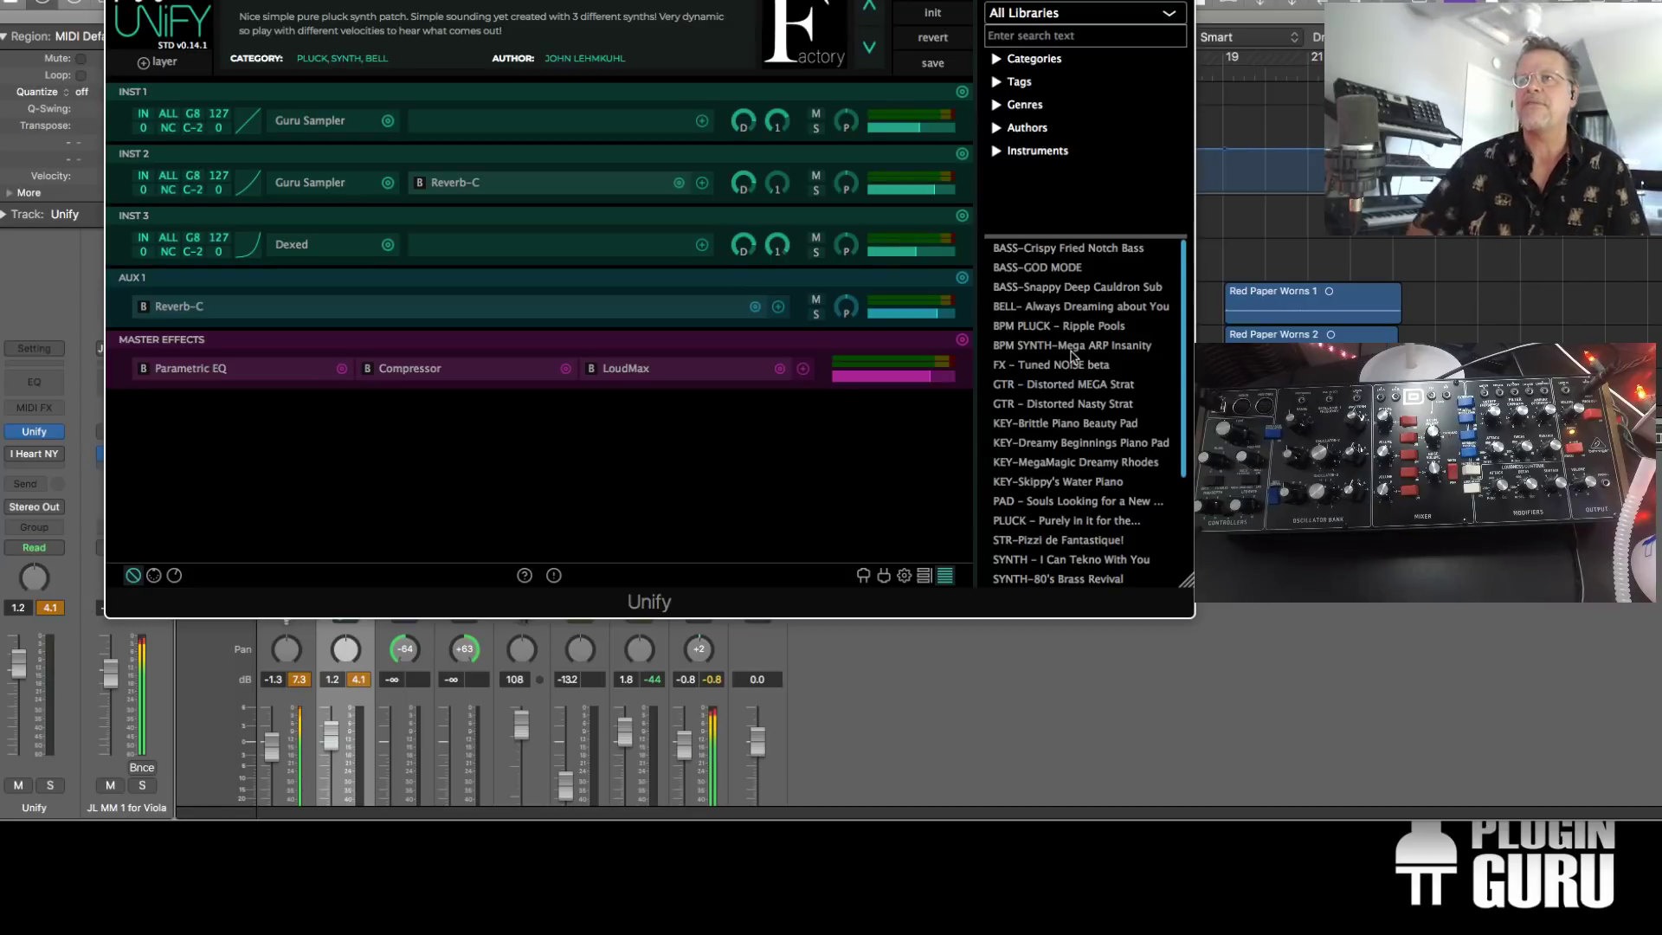
Audition "FX - Tuned NOISE beta", "GTR - Distorted Nasty Strat" and "KEY-Brittle Piano Beauty Pad" from the unfiltered preset list
{"action": "scroll", "coordinate": [1078, 437], "scroll_direction": "down", "scroll_amount": 5}
{"action": "scroll", "coordinate": [1068, 426], "scroll_direction": "up", "scroll_amount": 5}
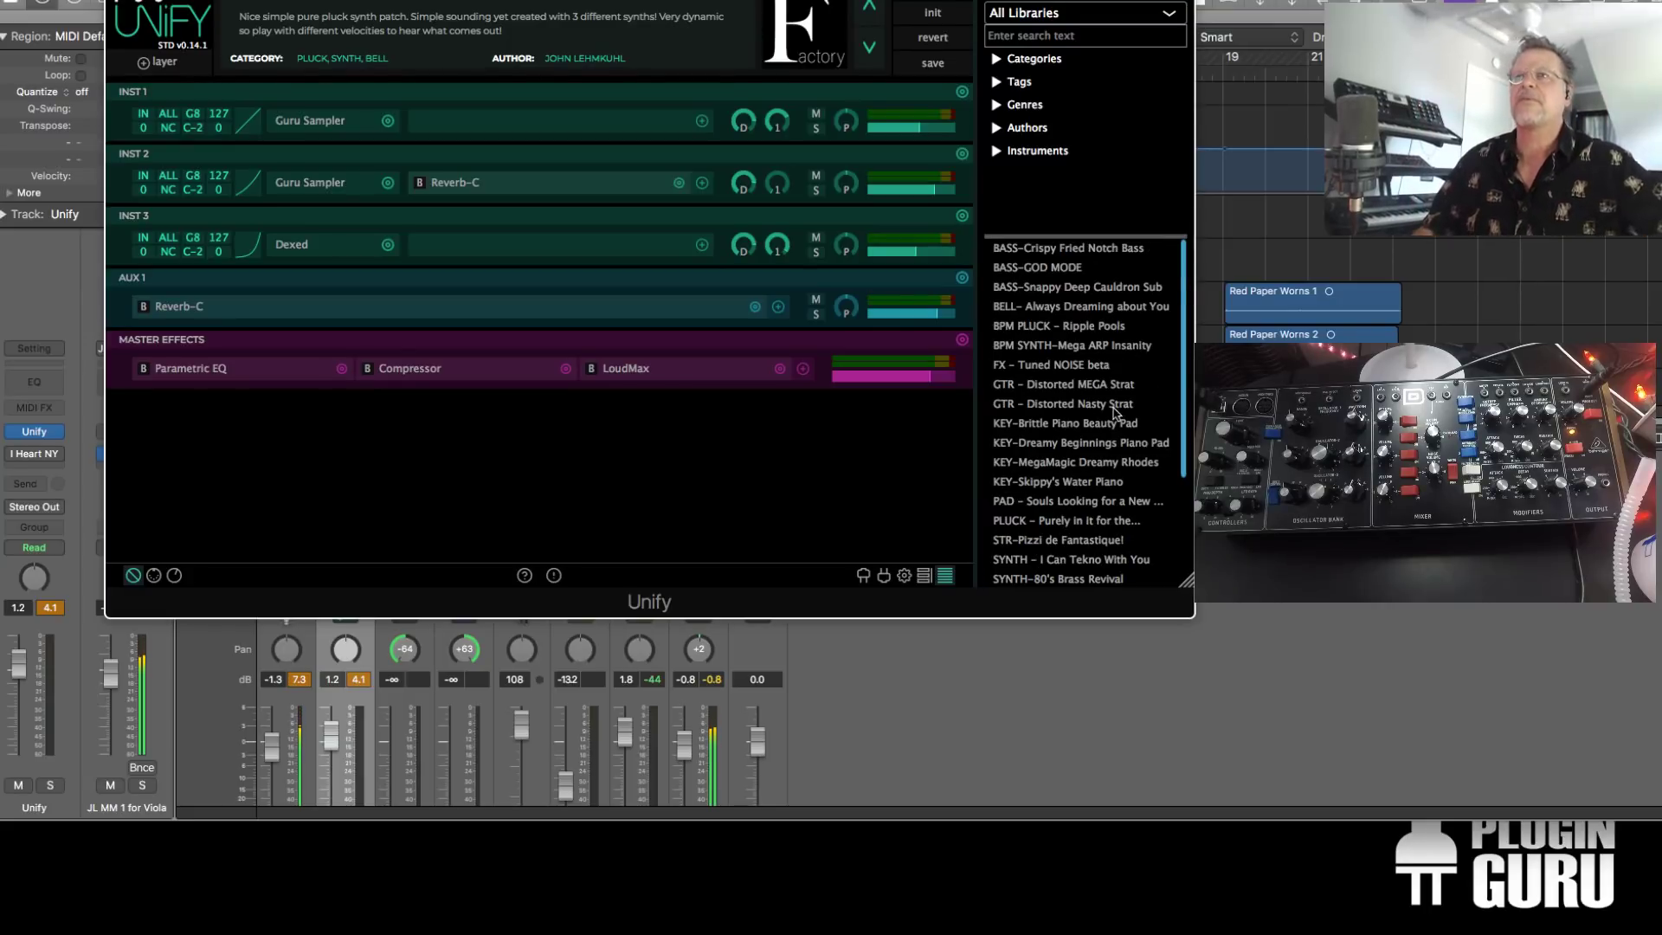
{"action": "left_click", "coordinate": [1063, 372]}
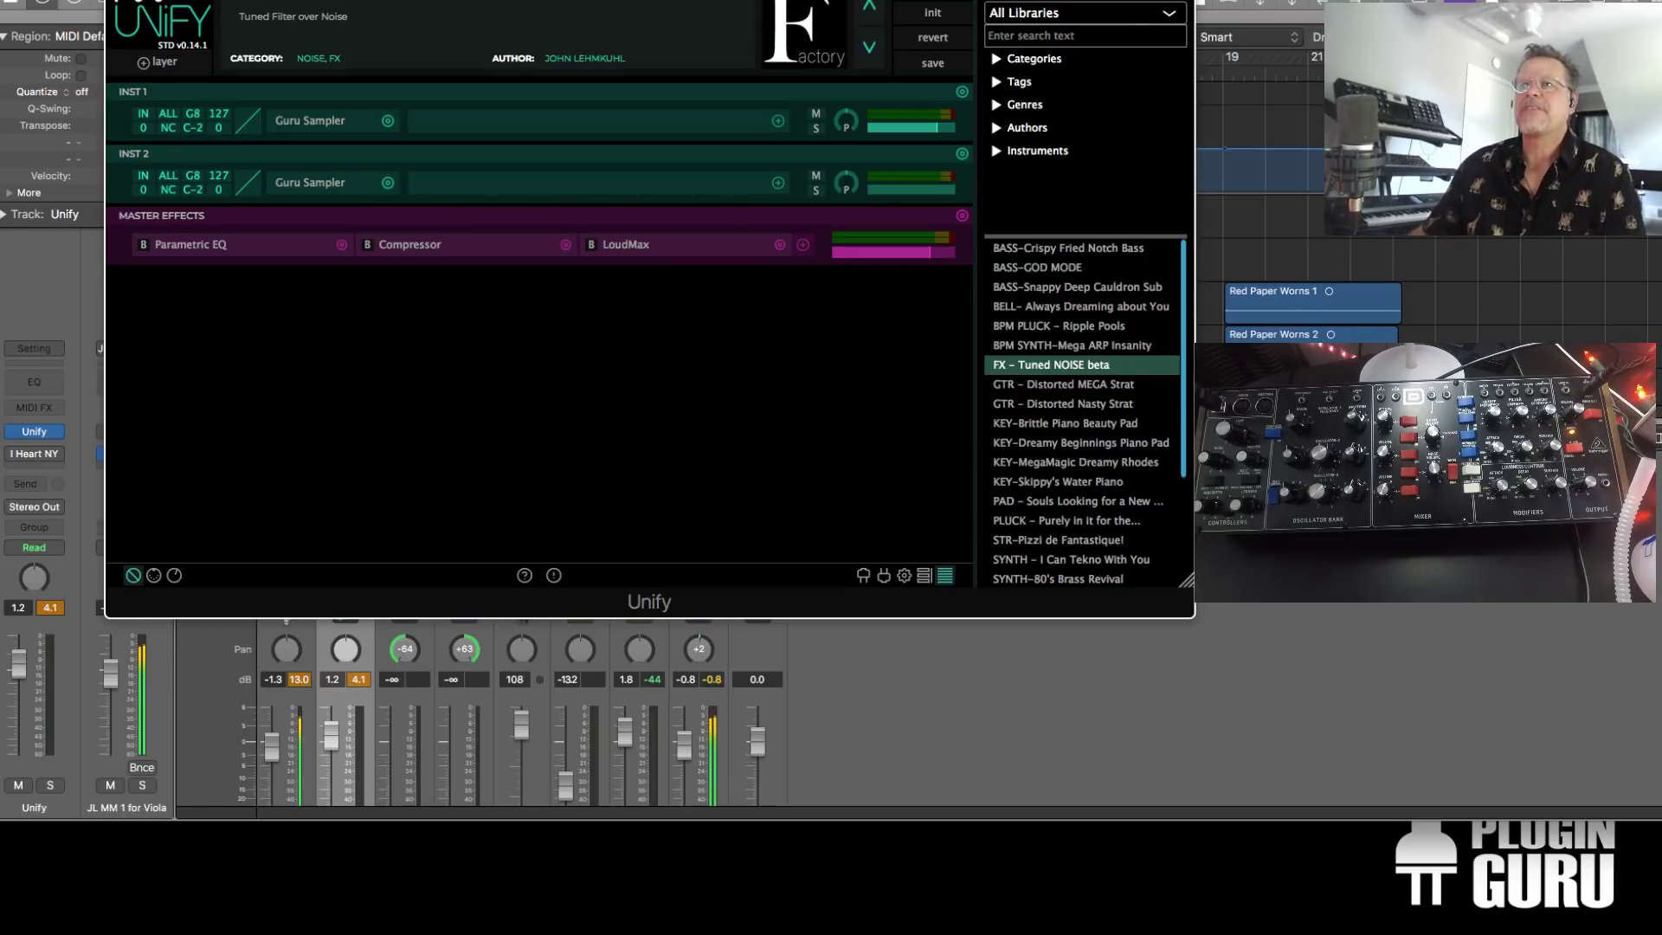
{"action": "left_click", "coordinate": [1087, 405]}
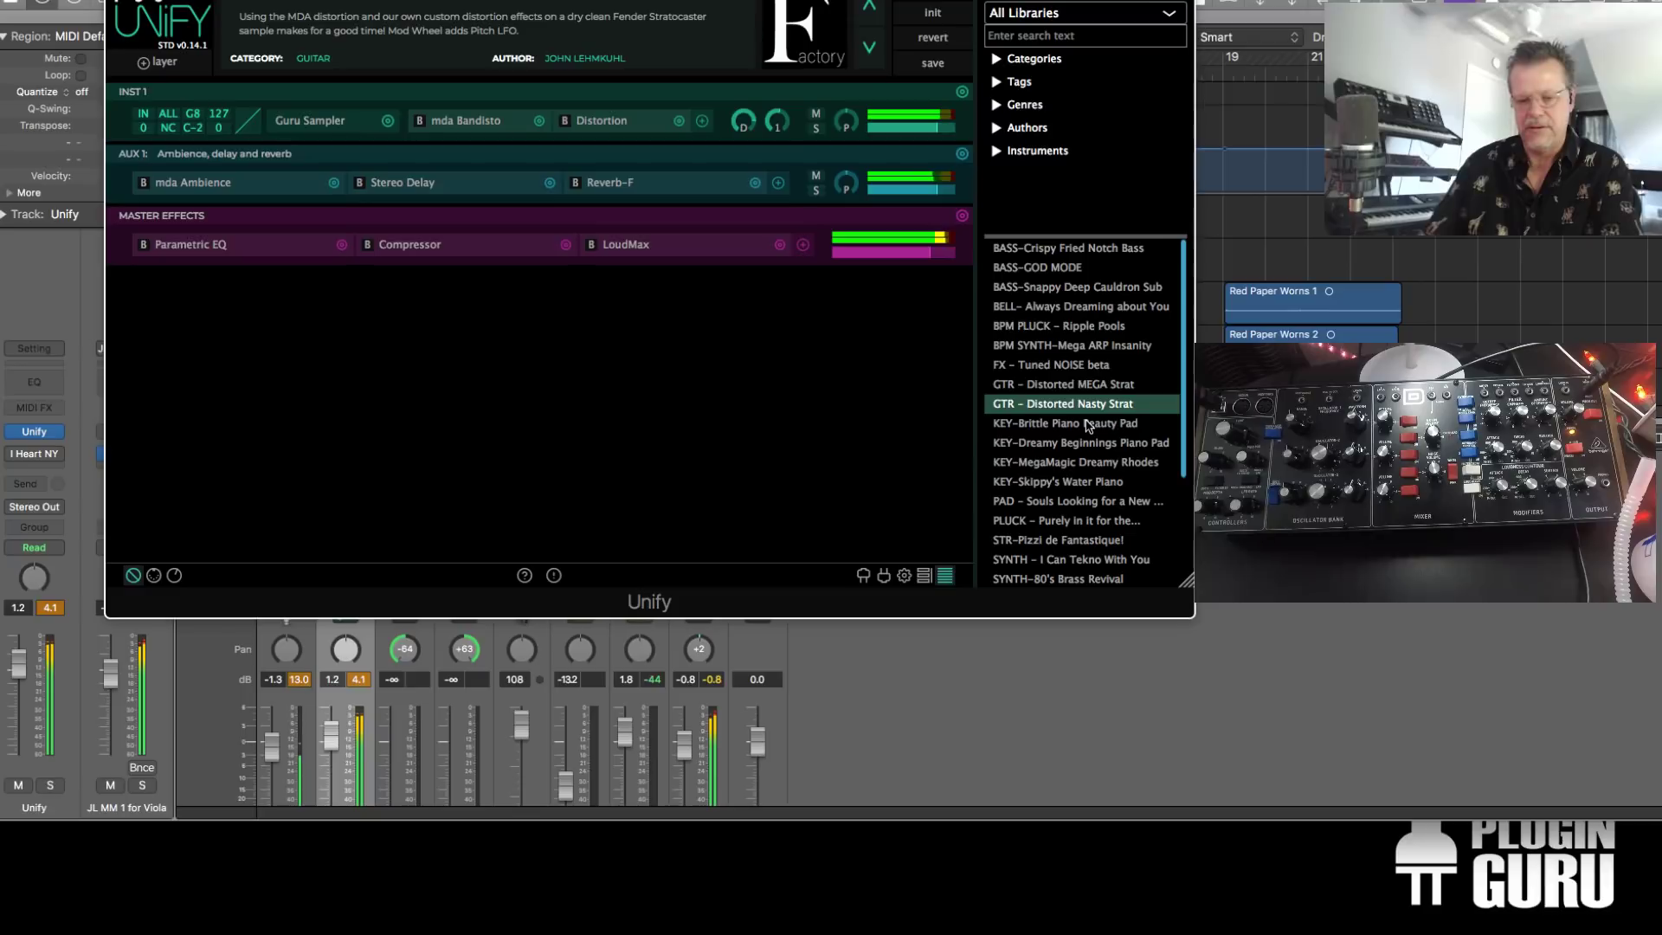
{"action": "left_click", "coordinate": [1082, 425]}
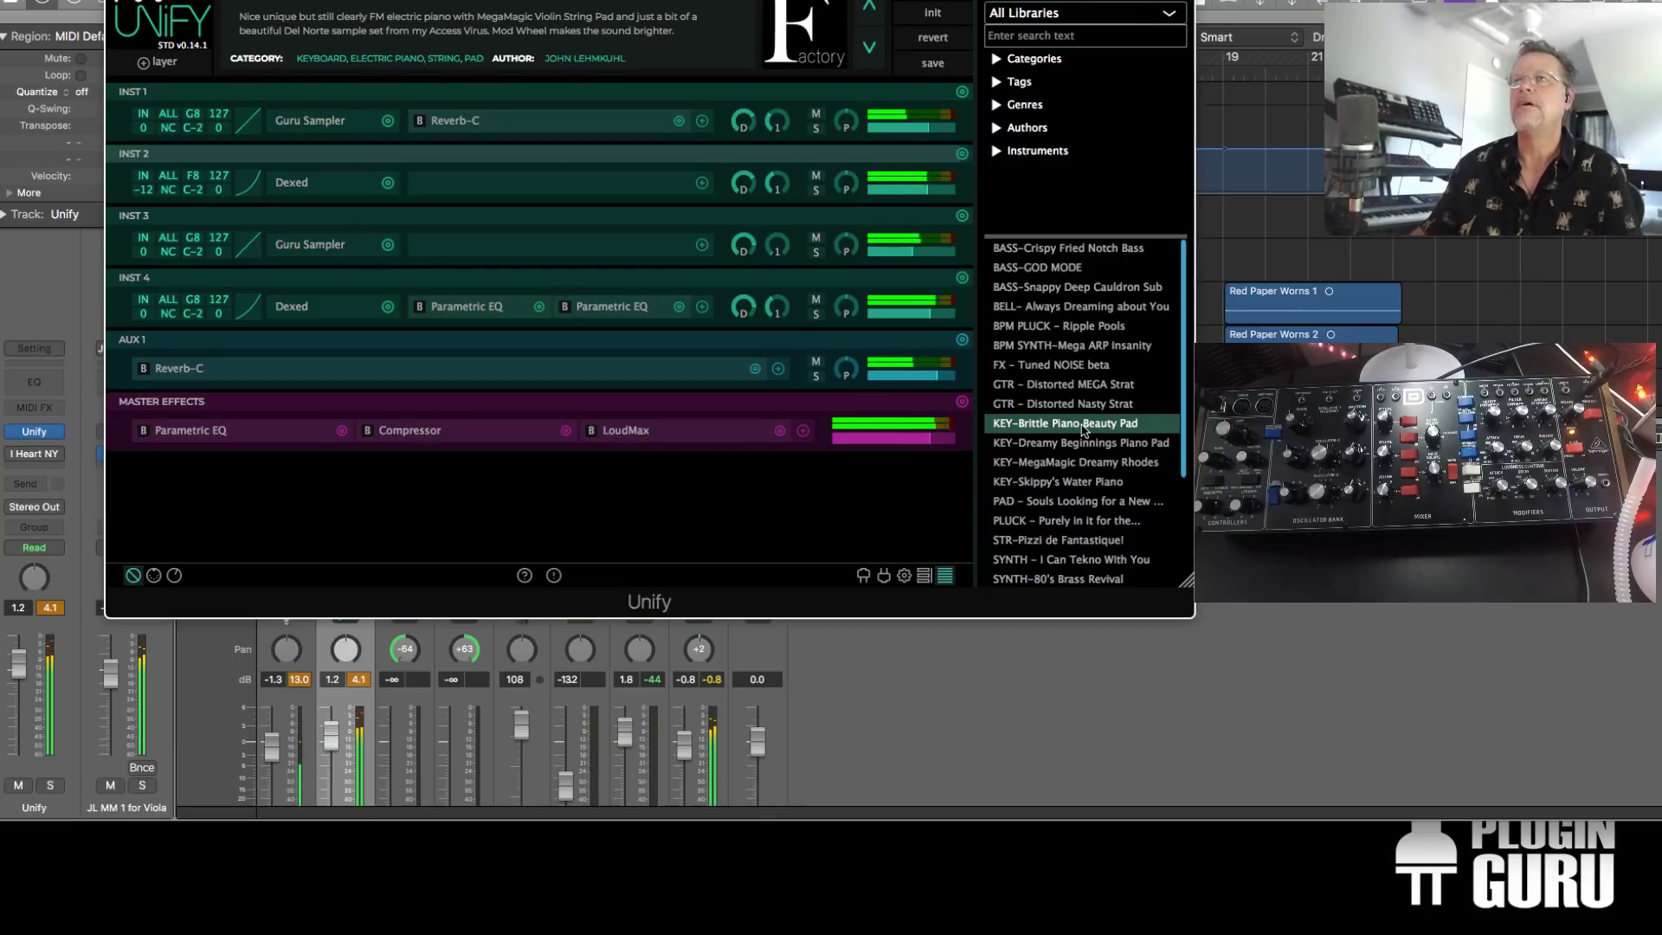
Load the "STR-Pizzi de Fantastique!" preset and move the Unify window so its whole header is in view
{"action": "scroll", "coordinate": [1091, 336], "scroll_direction": "down", "scroll_amount": 3}
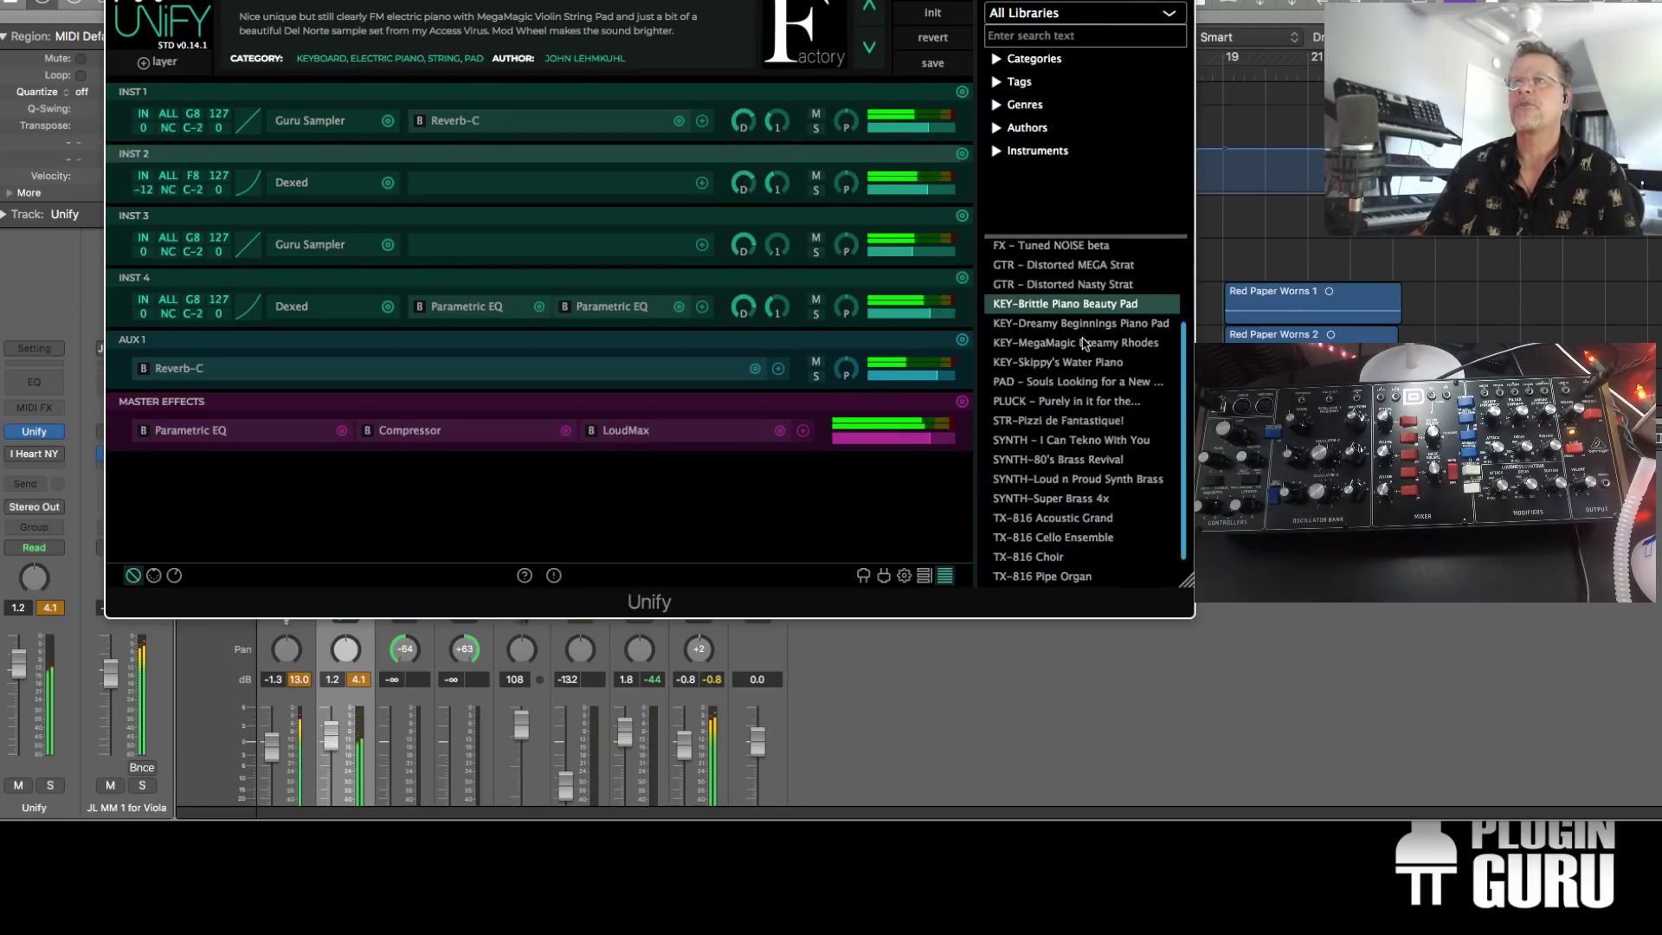
{"action": "left_click", "coordinate": [1078, 422]}
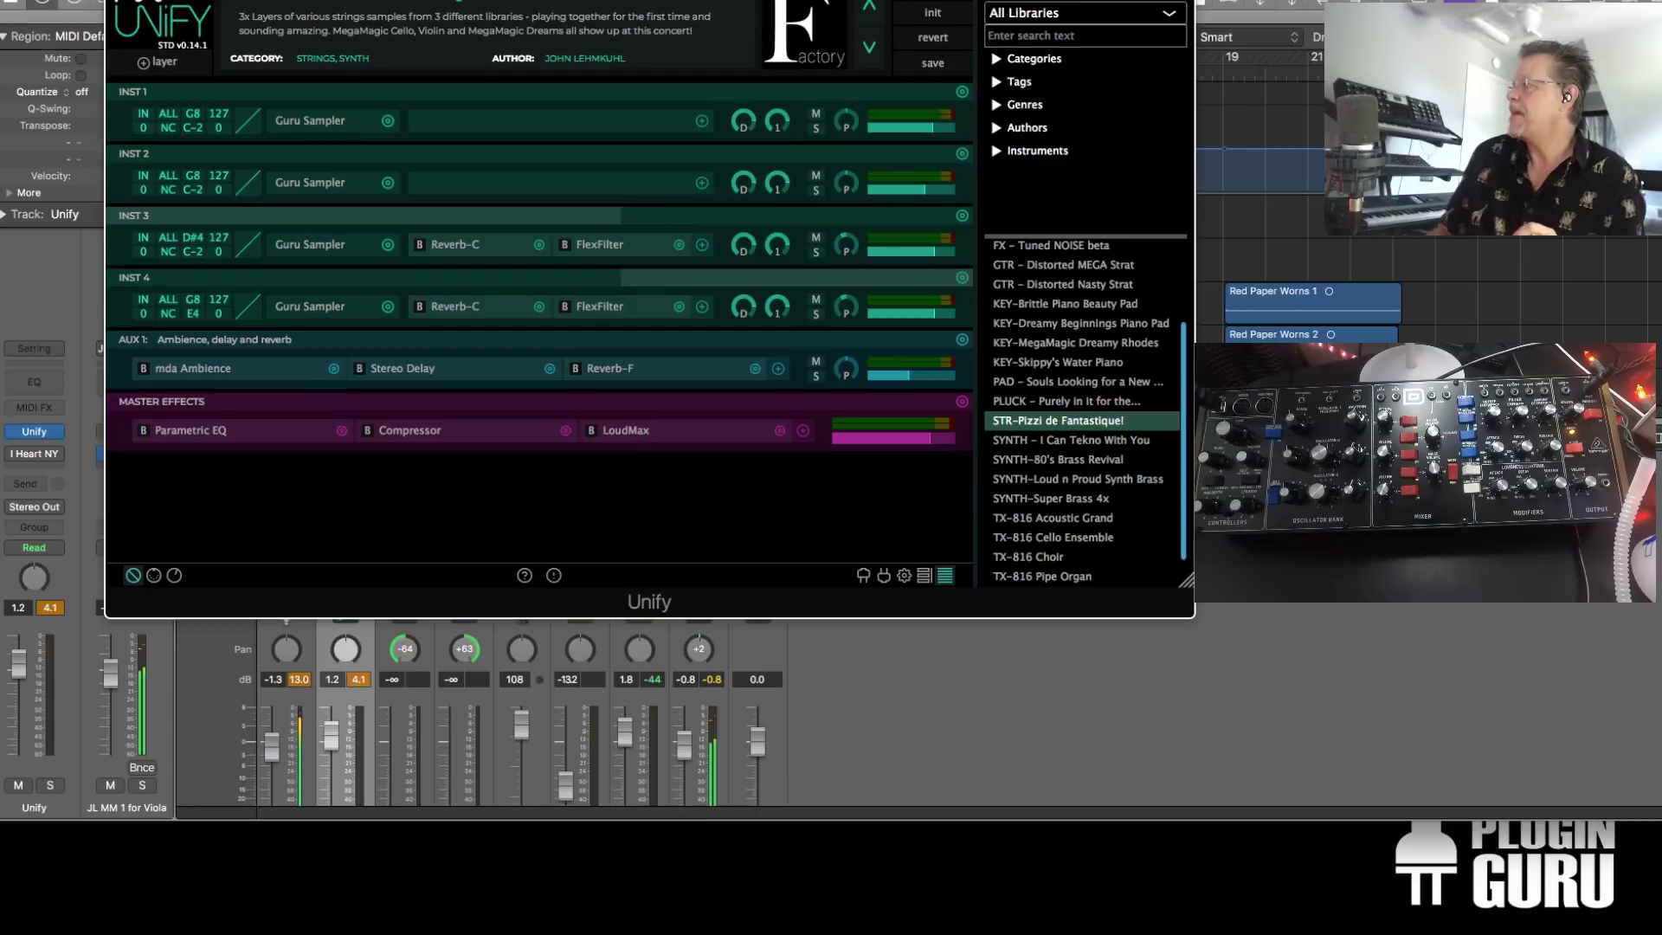
{"action": "key", "text": "super+w"}
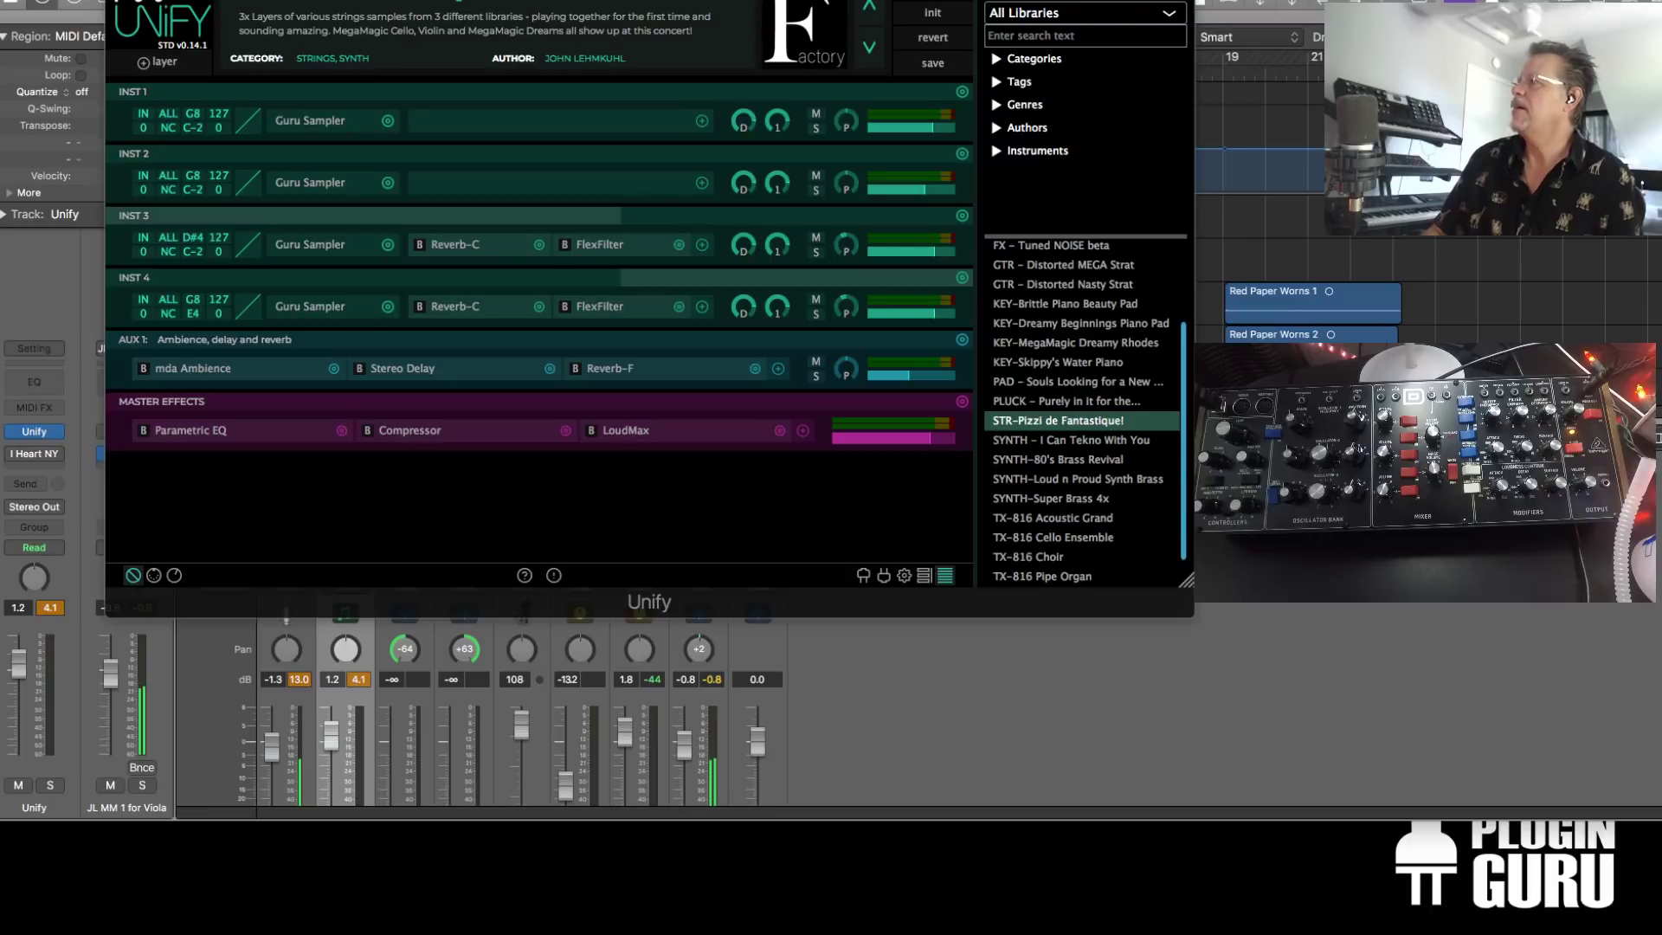
{"action": "left_click_drag", "start_coordinate": [1049, 2], "coordinate": [982, 97]}
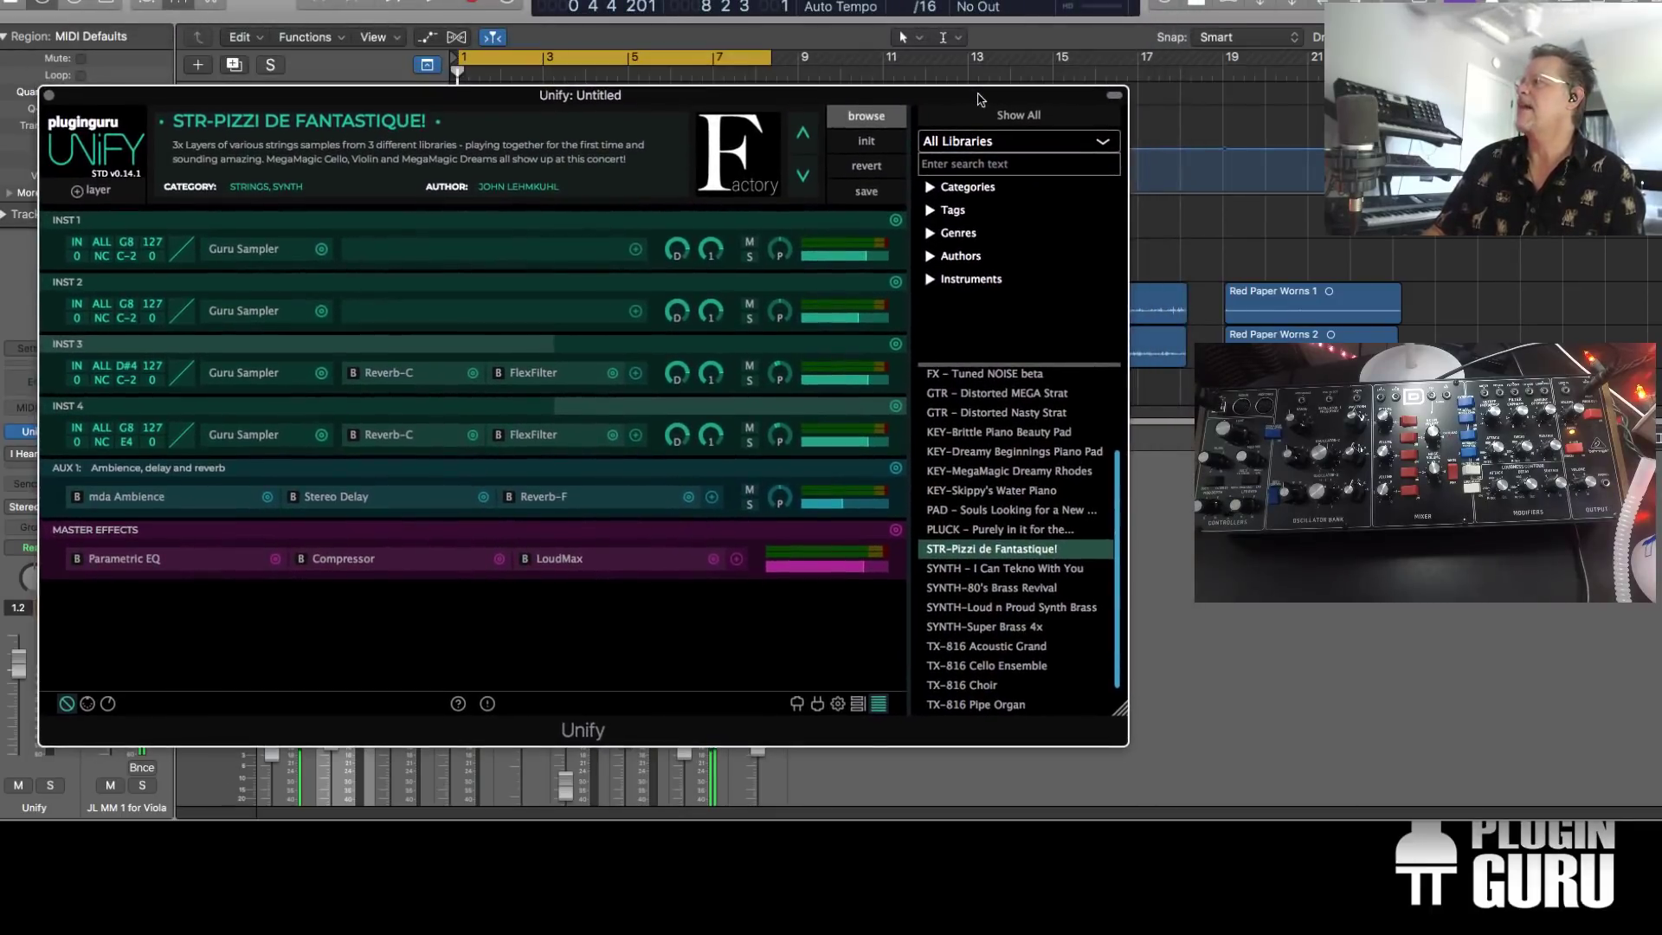